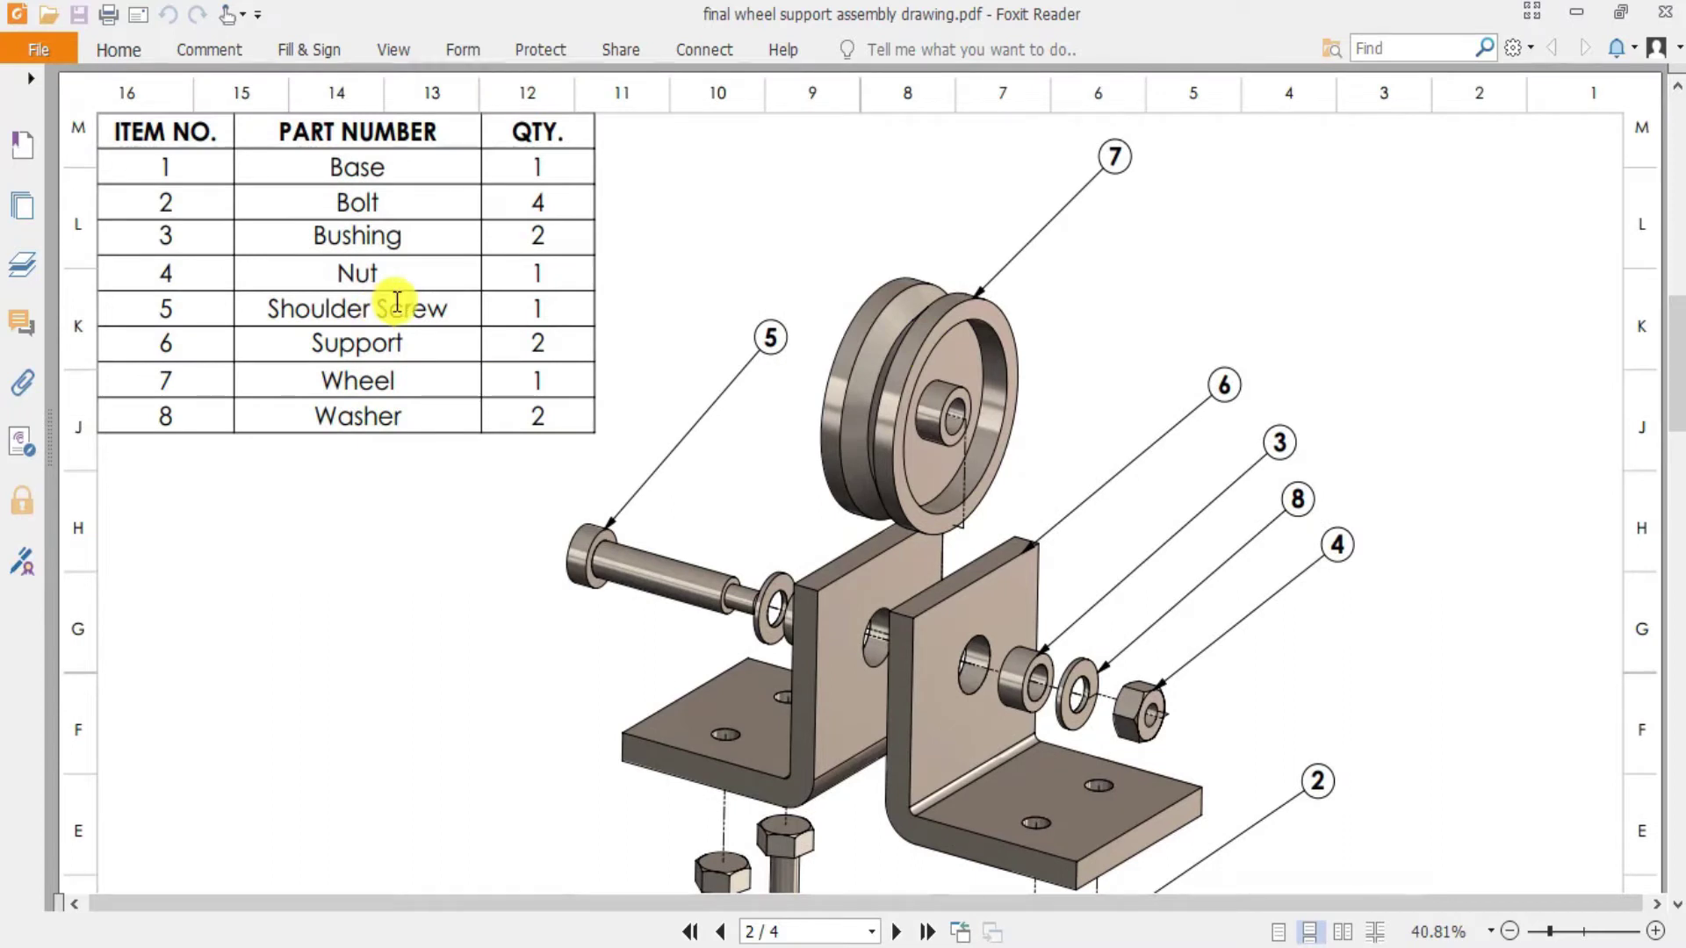
- Examine the parts list, the exploded view and the dimensioned Base, Support and wheel views in the wheel support assembly drawing
scroll(858, 264, "down", 10)
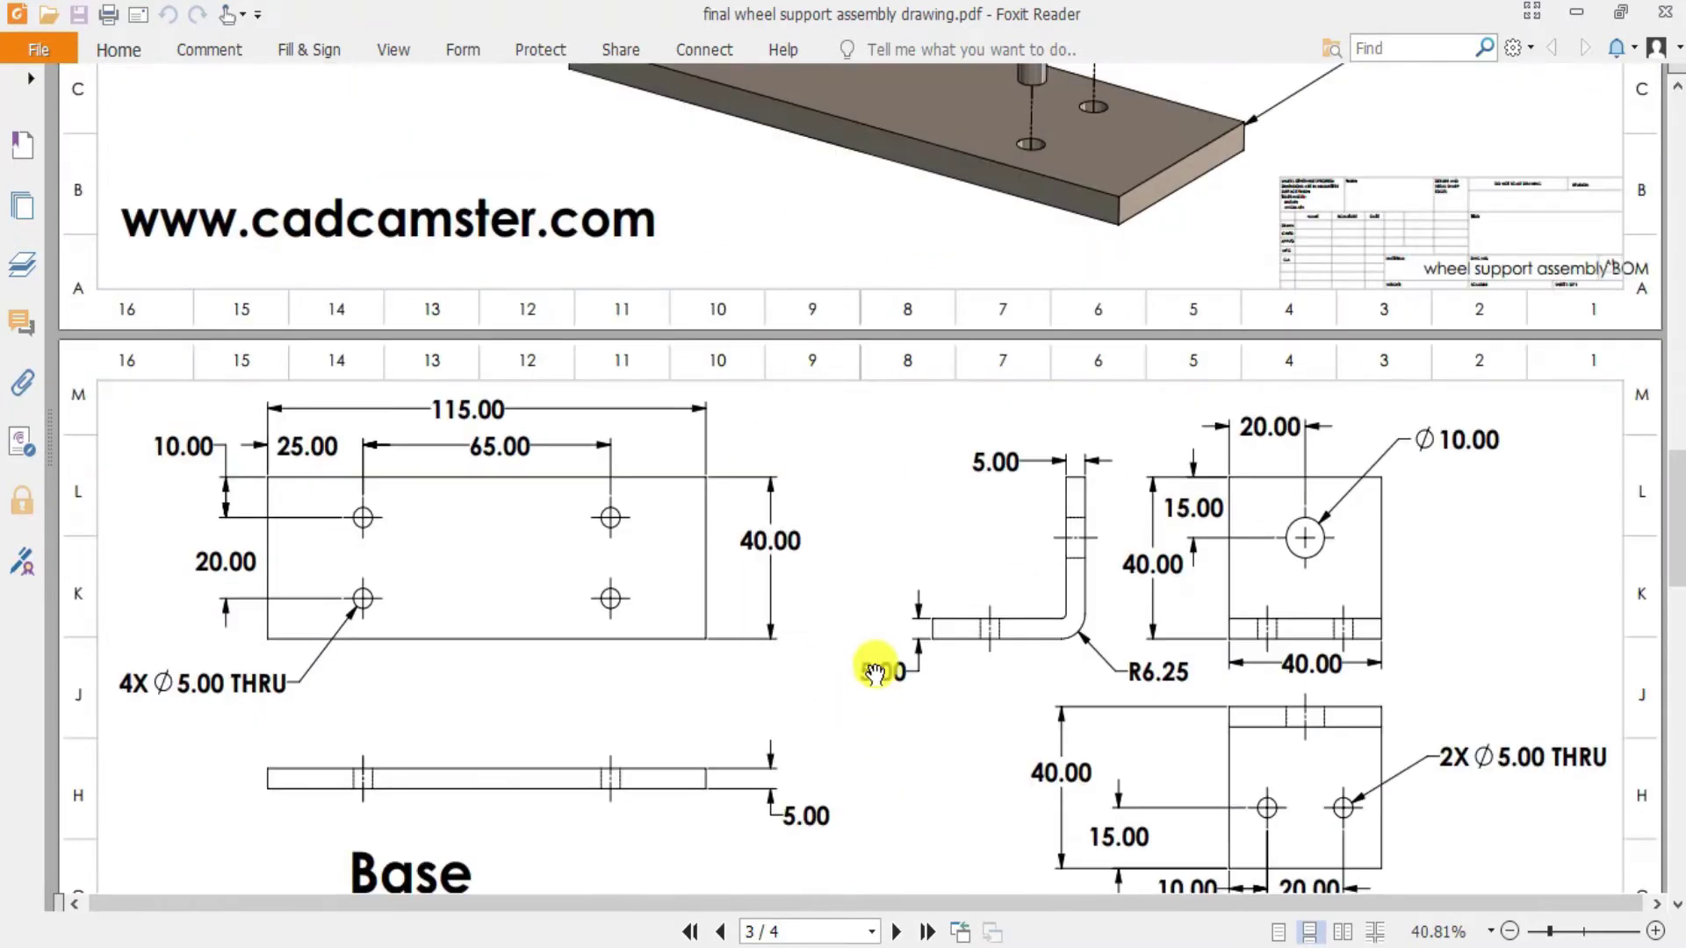
scroll(856, 672, "down", 5)
scroll(835, 632, "down", 3)
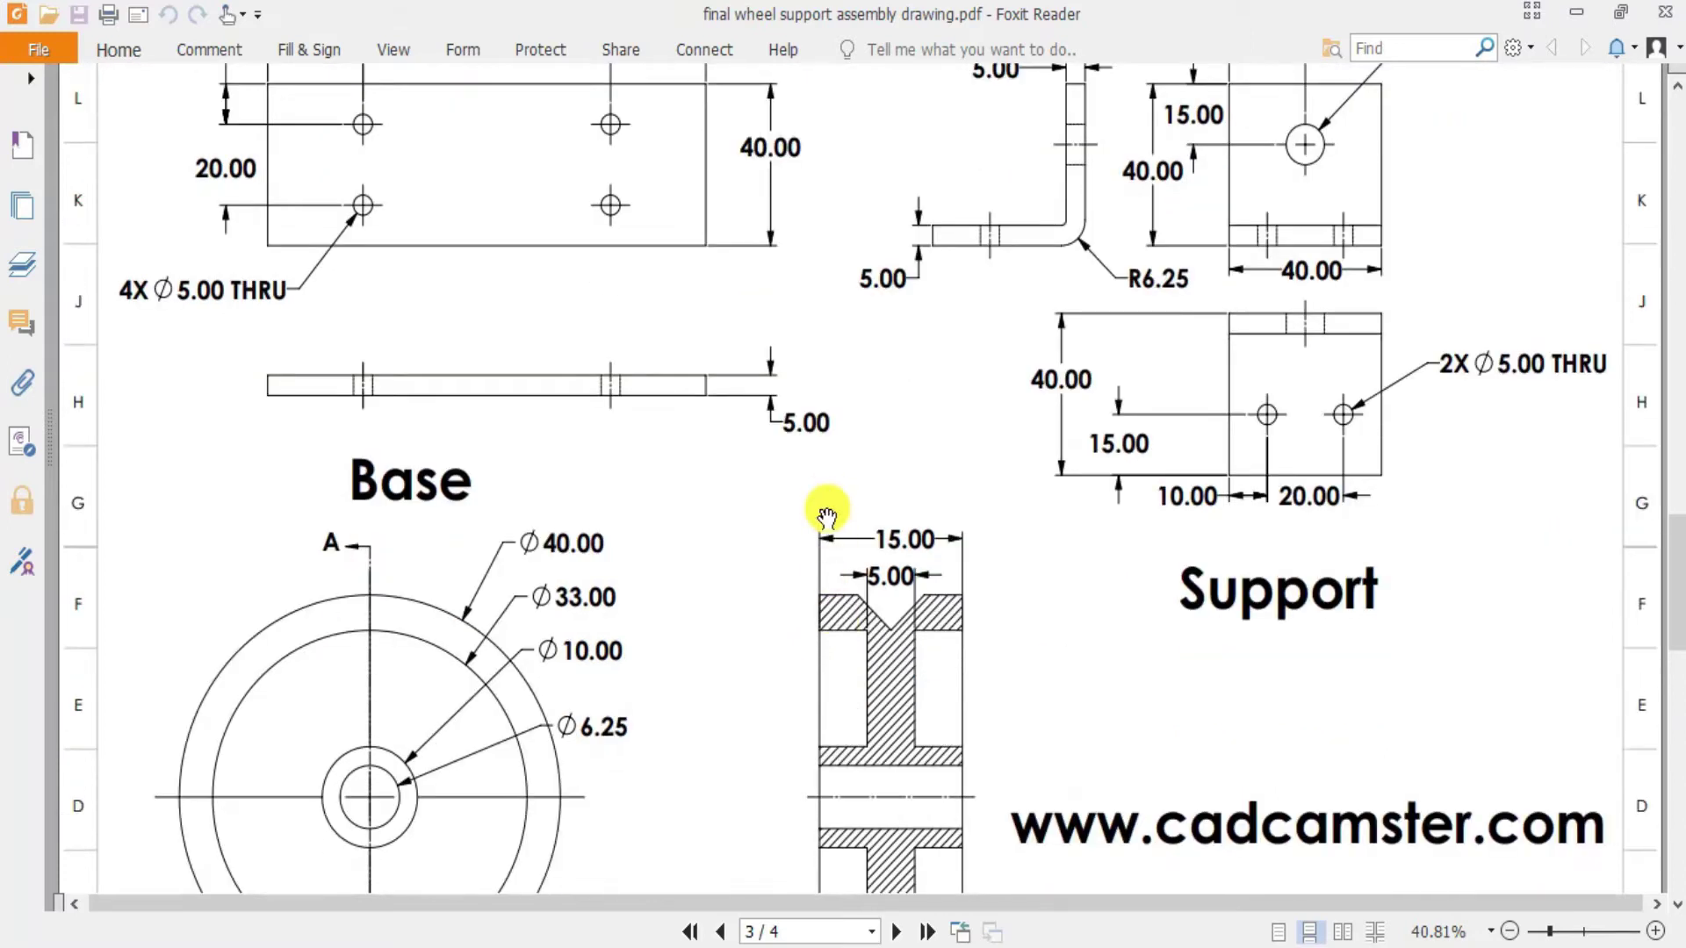
scroll(824, 510, "down", 1, "ctrl")
scroll(1009, 556, "up", 2)
scroll(786, 492, "down", 2)
scroll(681, 303, "up", 1, "ctrl")
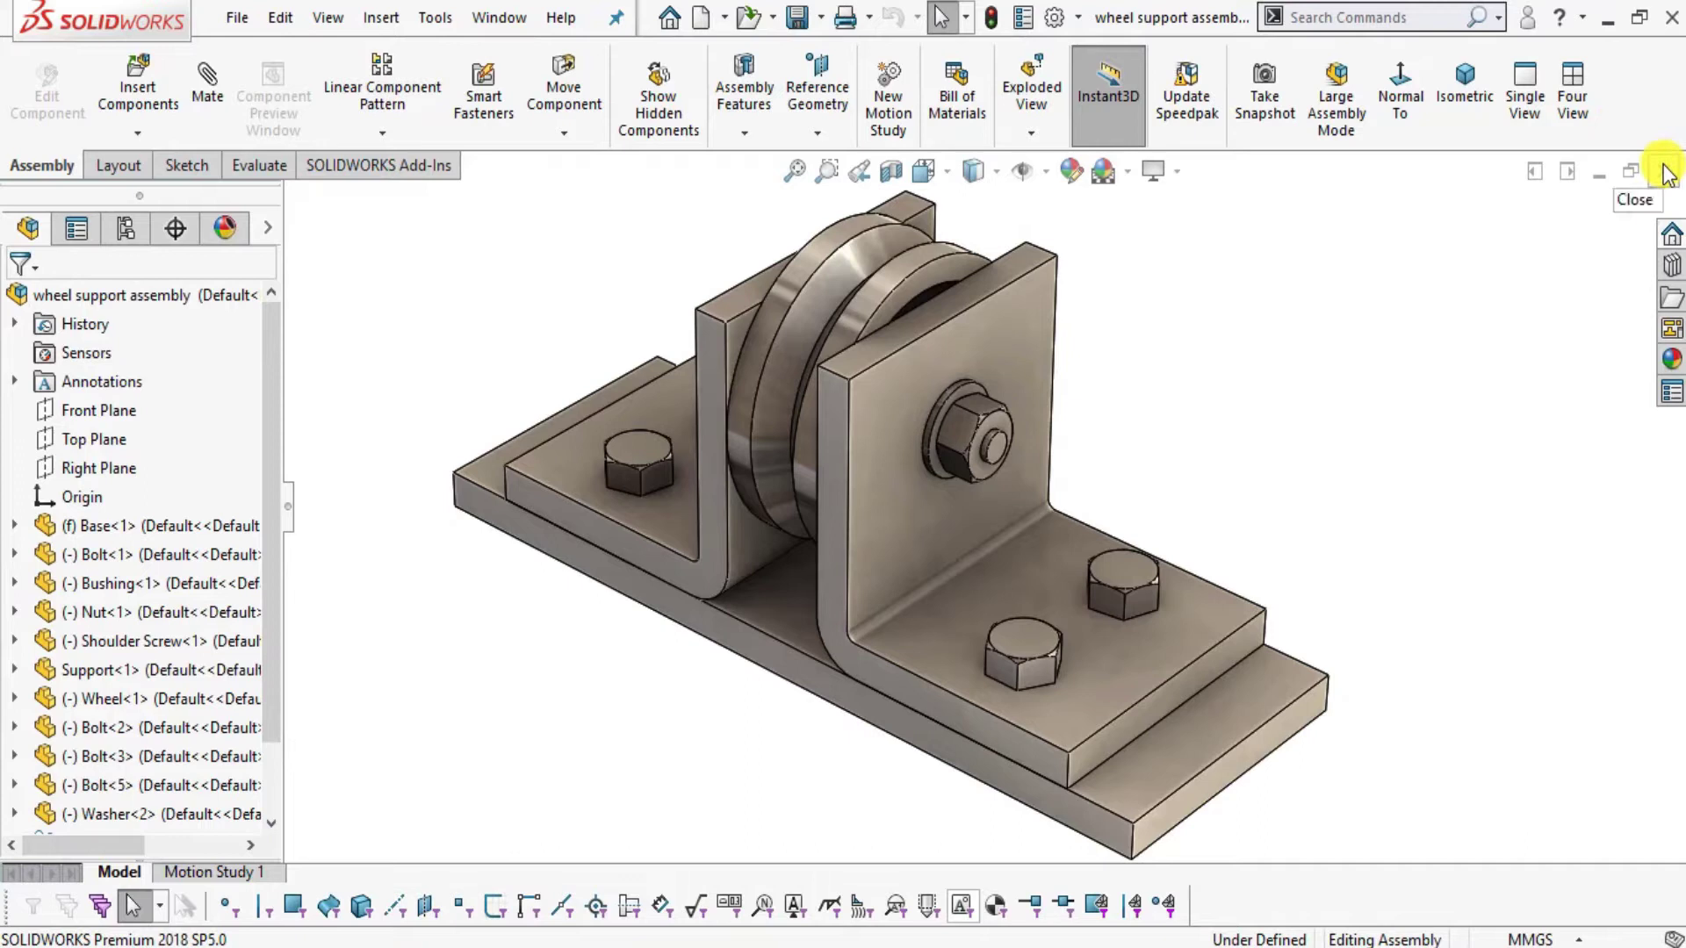
- Switch to SOLIDWORKS, close the wheel support assembly saving all modified documents, and create a new part document
left_click(1667, 174)
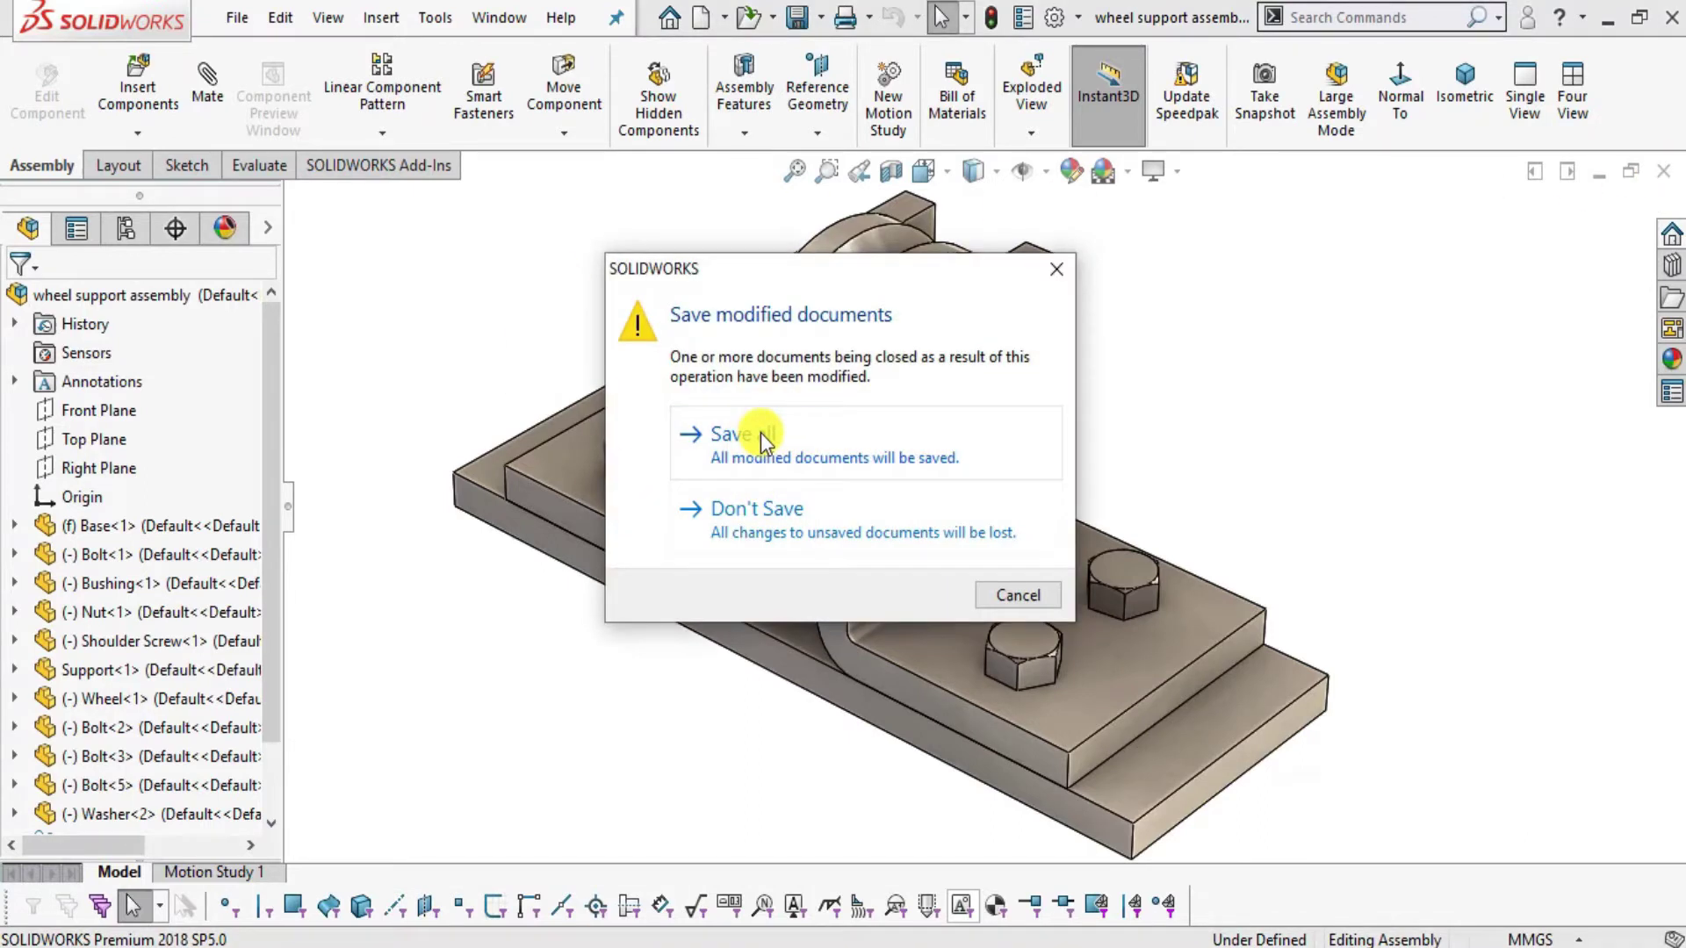
left_click(760, 439)
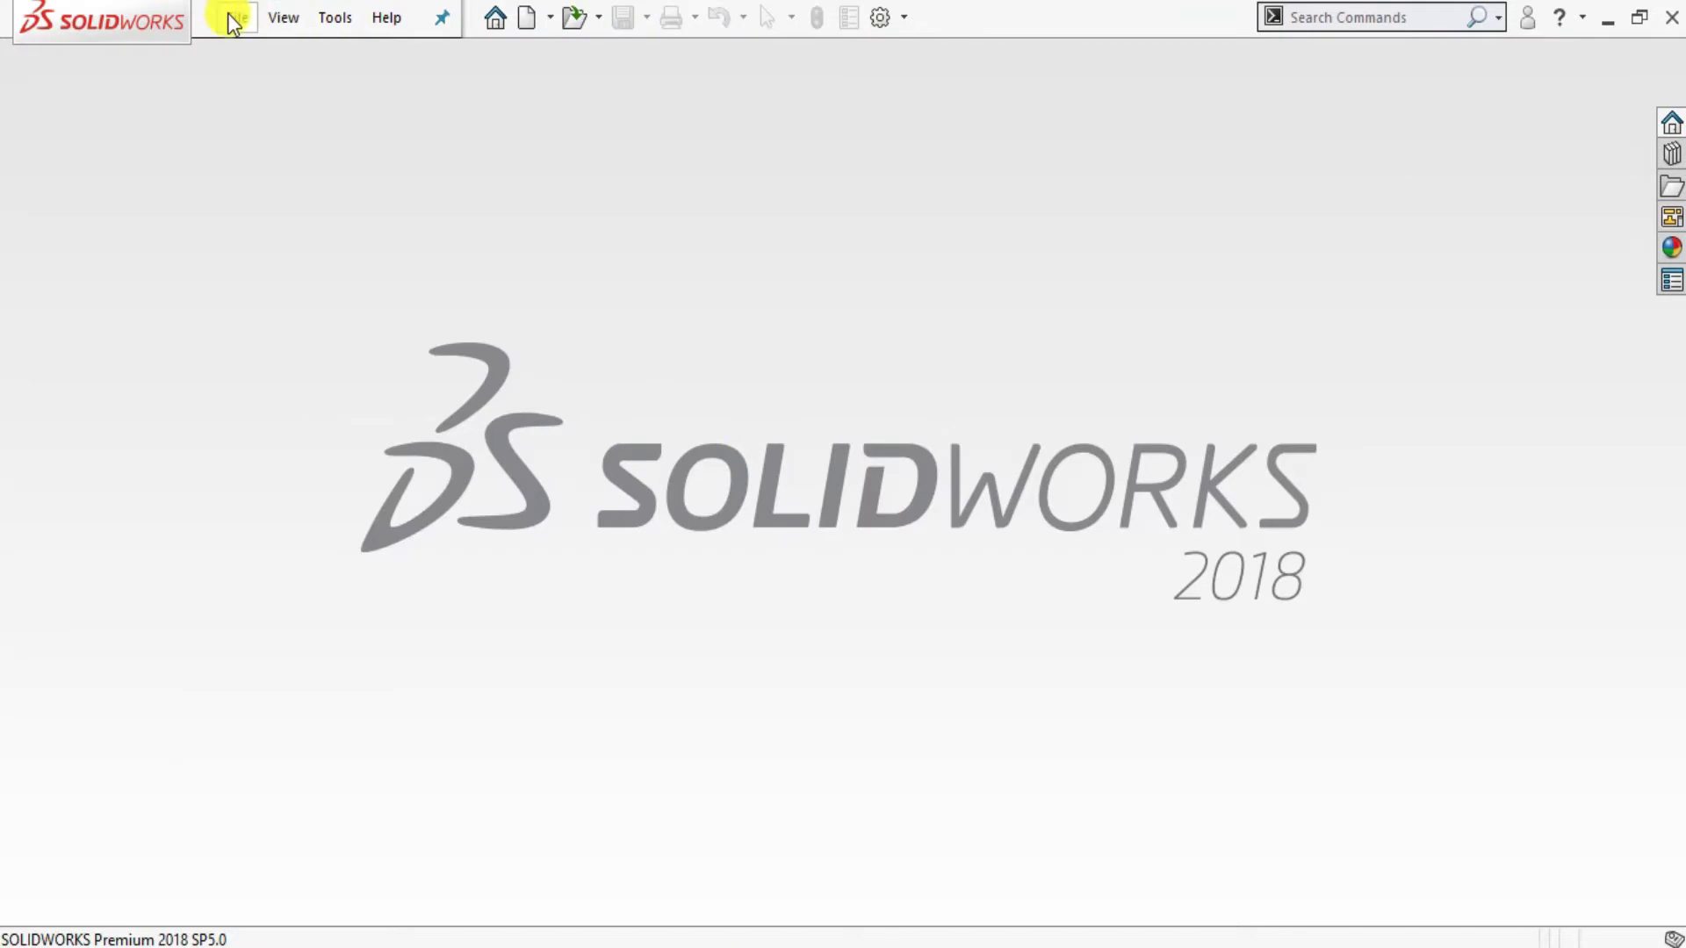
left_click(230, 16)
left_click(277, 65)
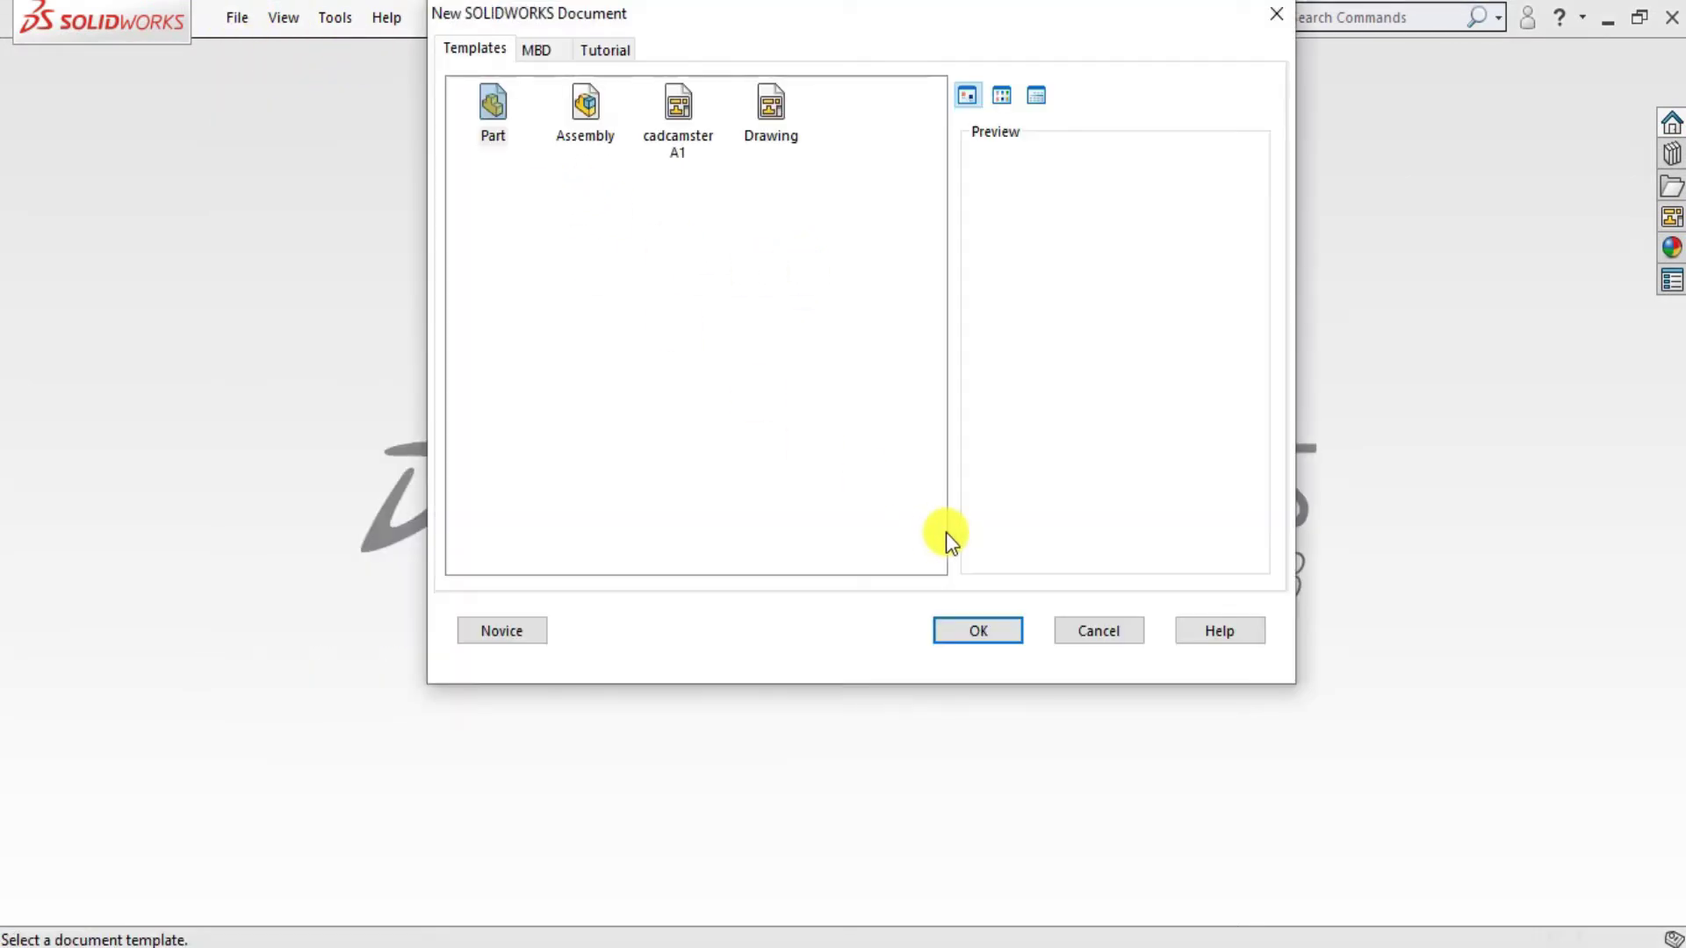
left_click(979, 631)
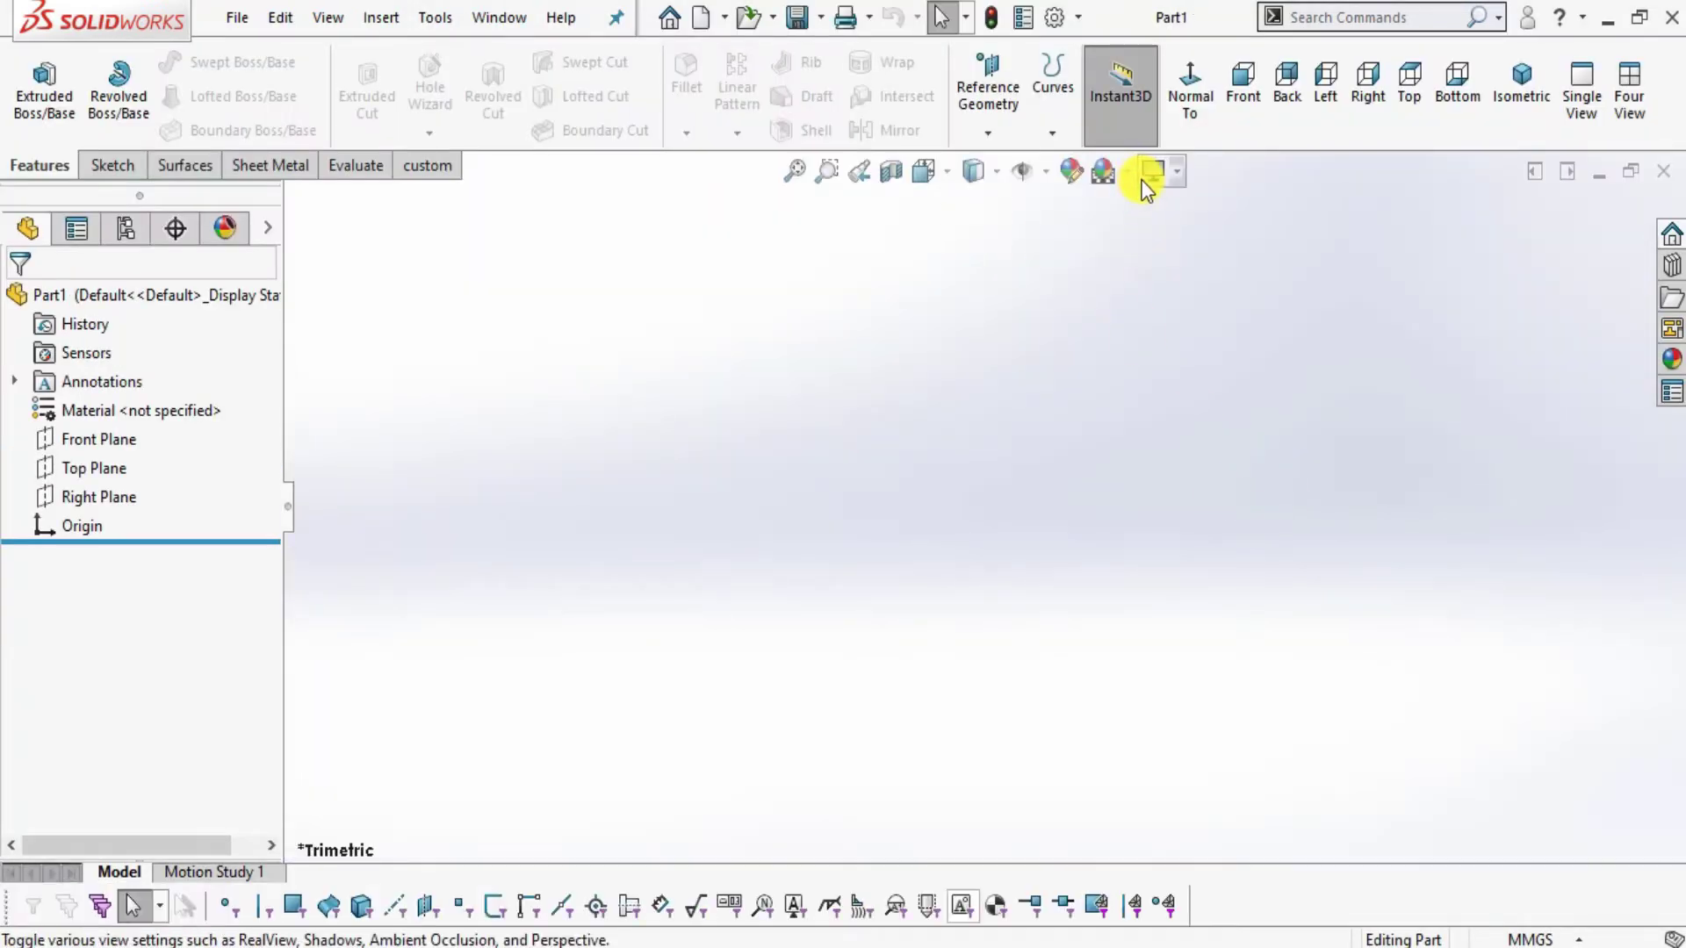
- Apply the Plain White scene to the part and set the document units to MMGS (millimeter, gram, second)
left_click(1132, 177)
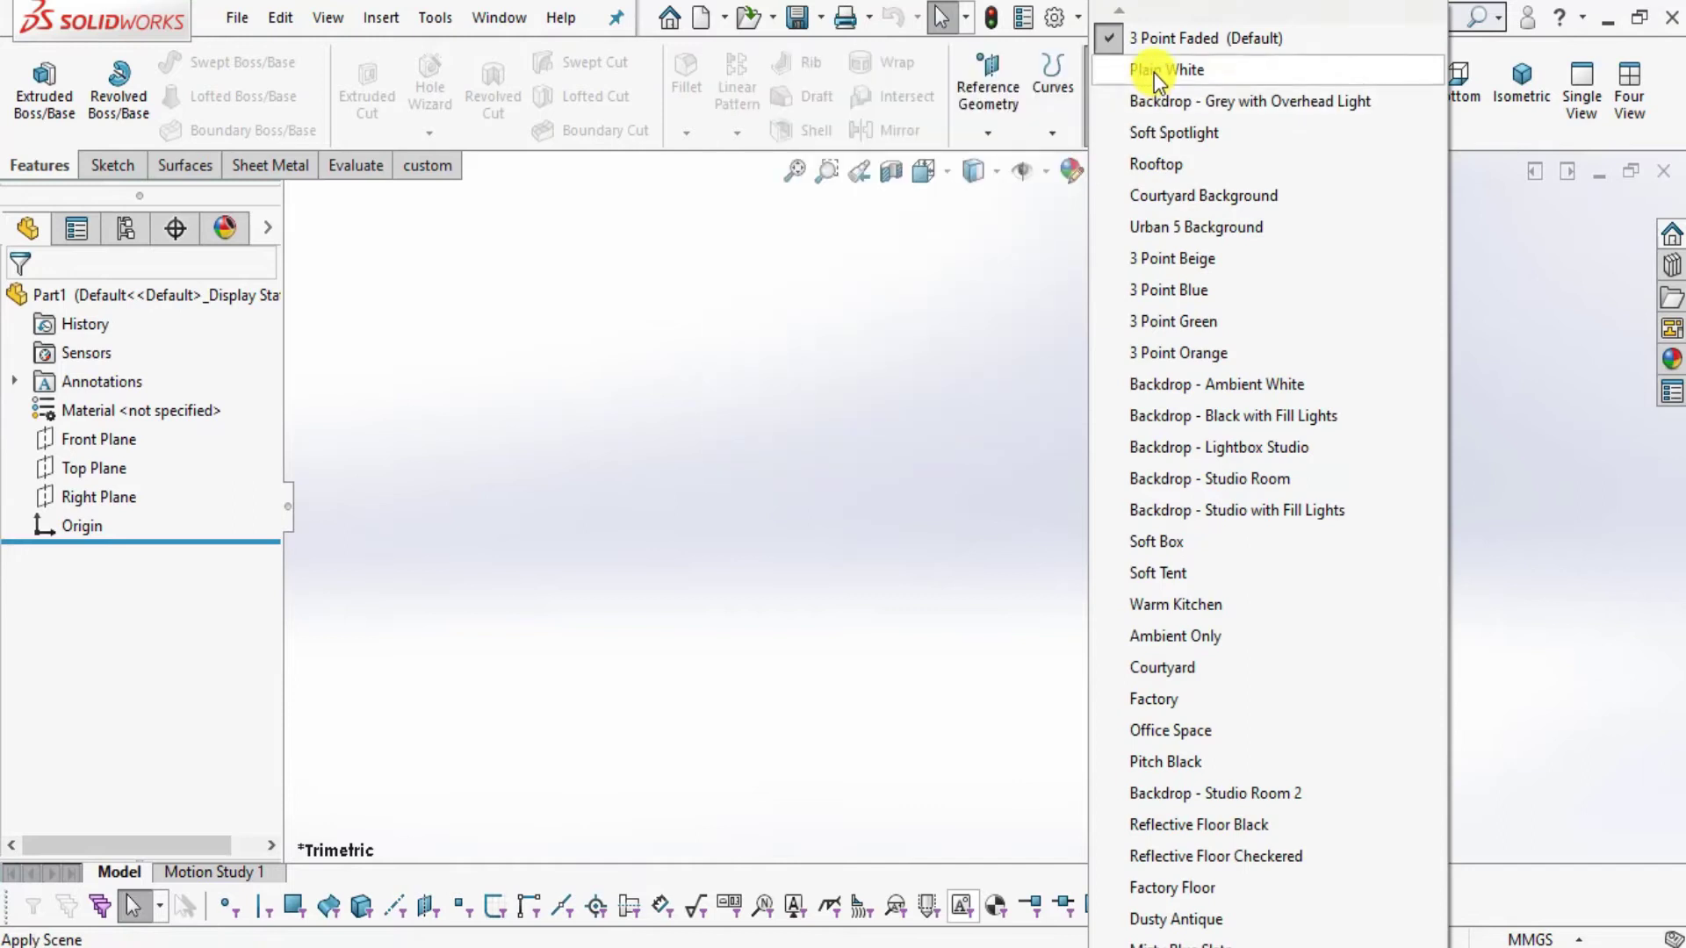
left_click(1150, 67)
left_click(1538, 936)
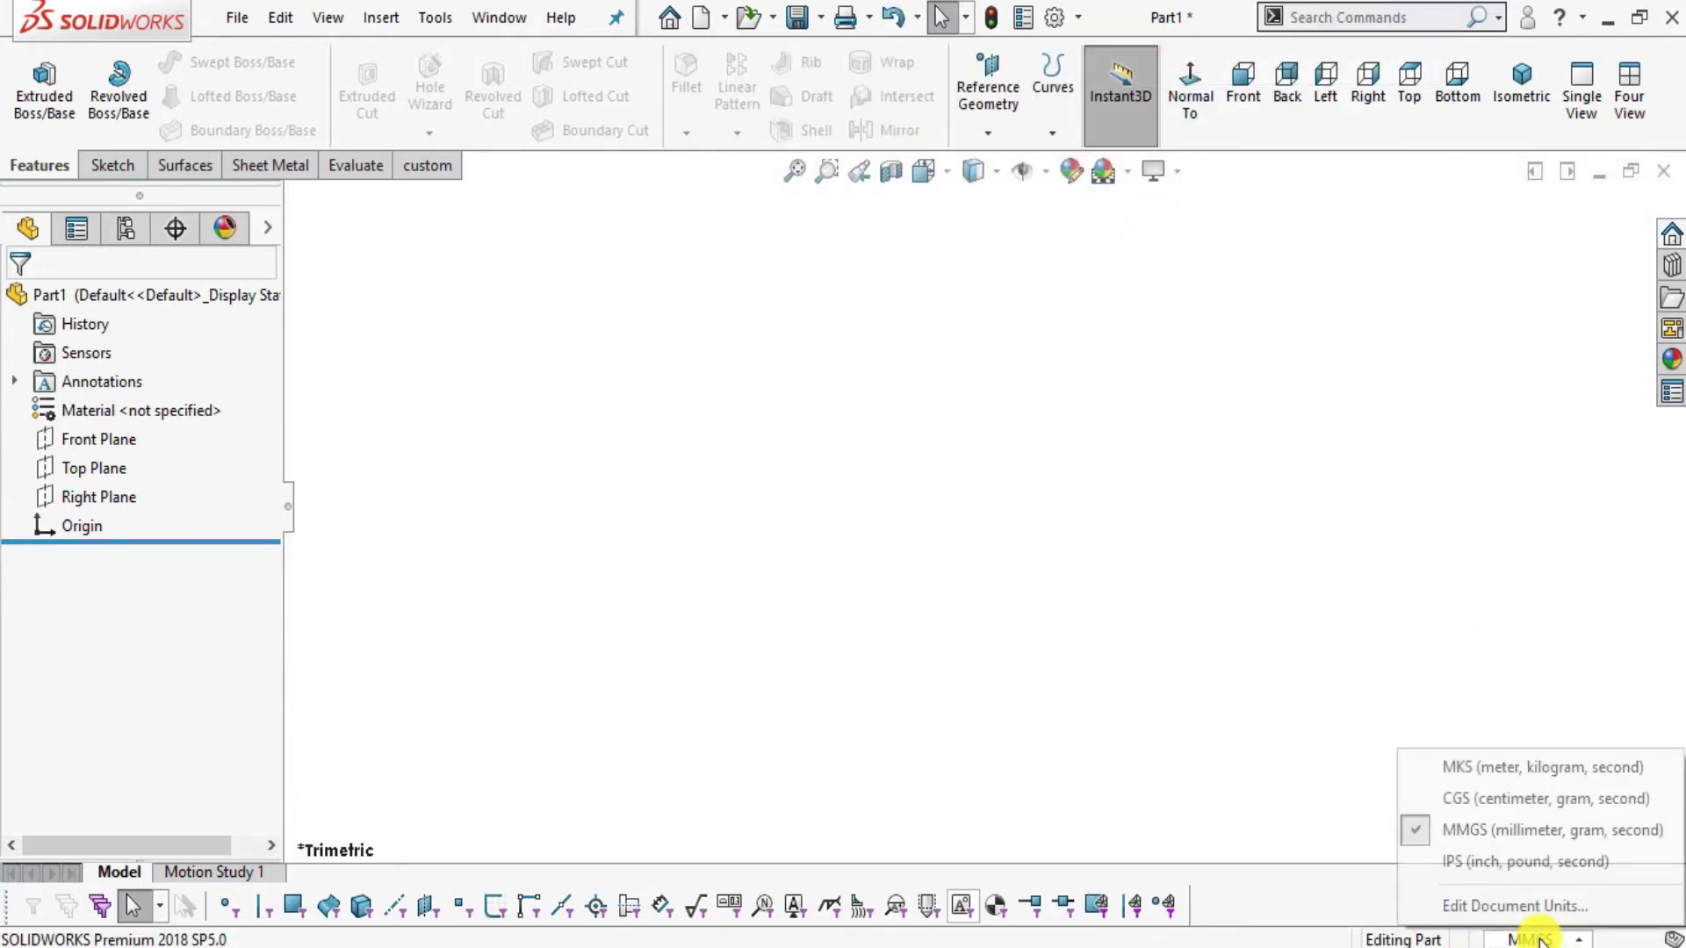
left_click(1520, 829)
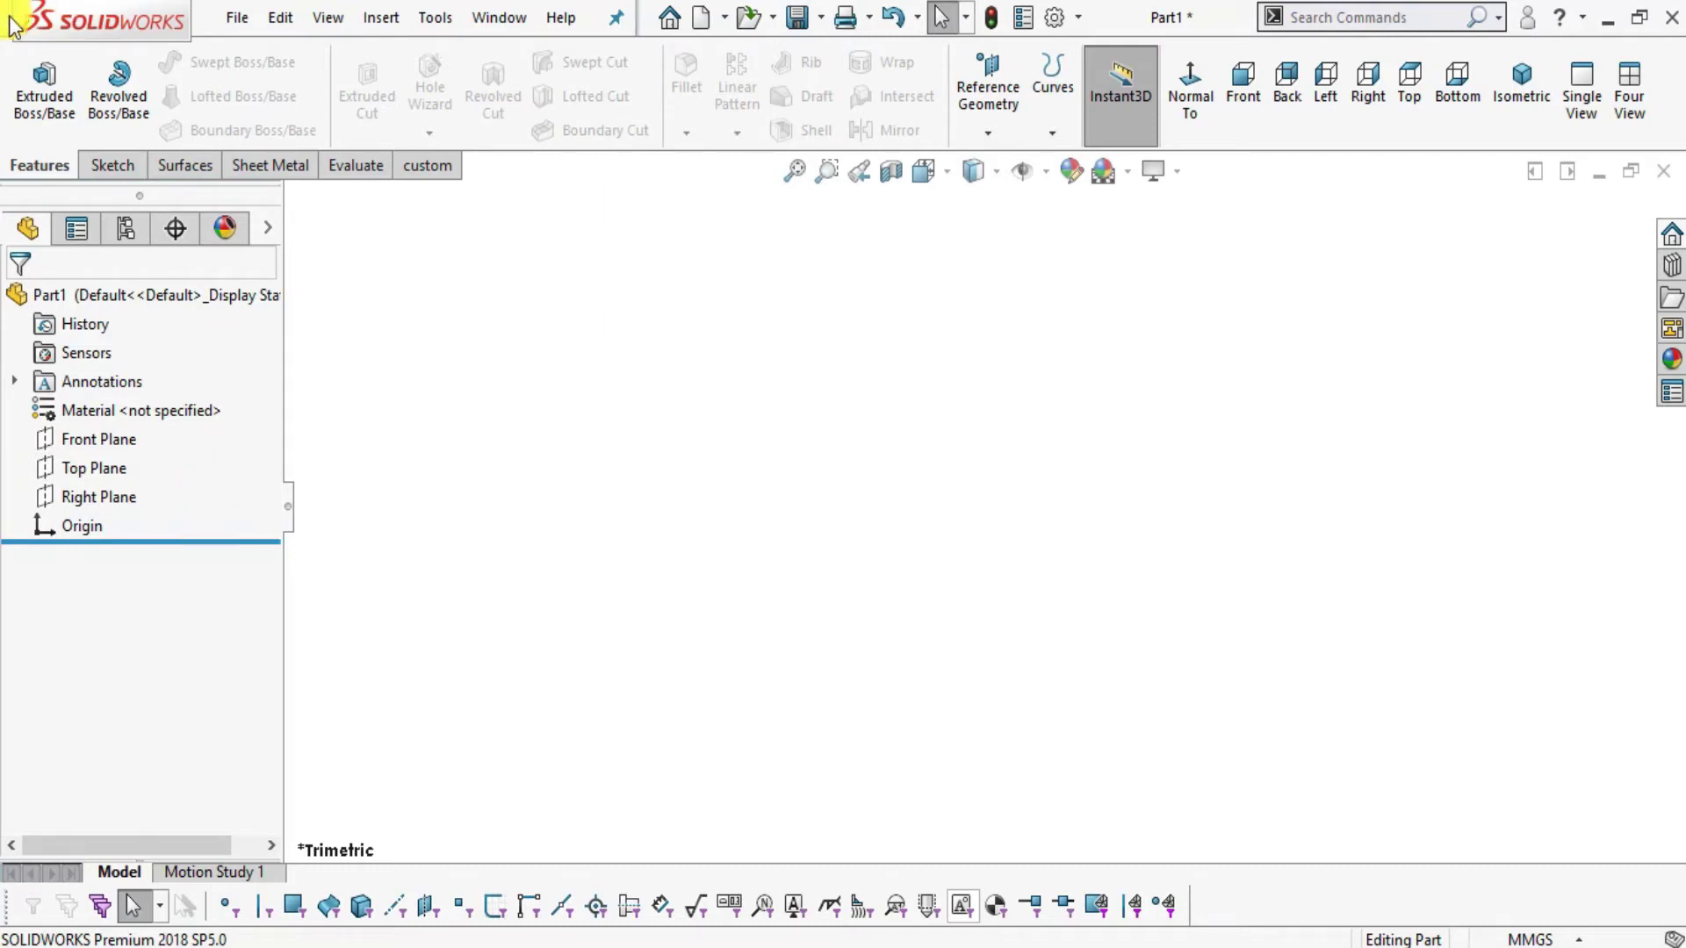
- Start a new sketch on the Front Plane, viewed normal to the plane
left_click(21, 99)
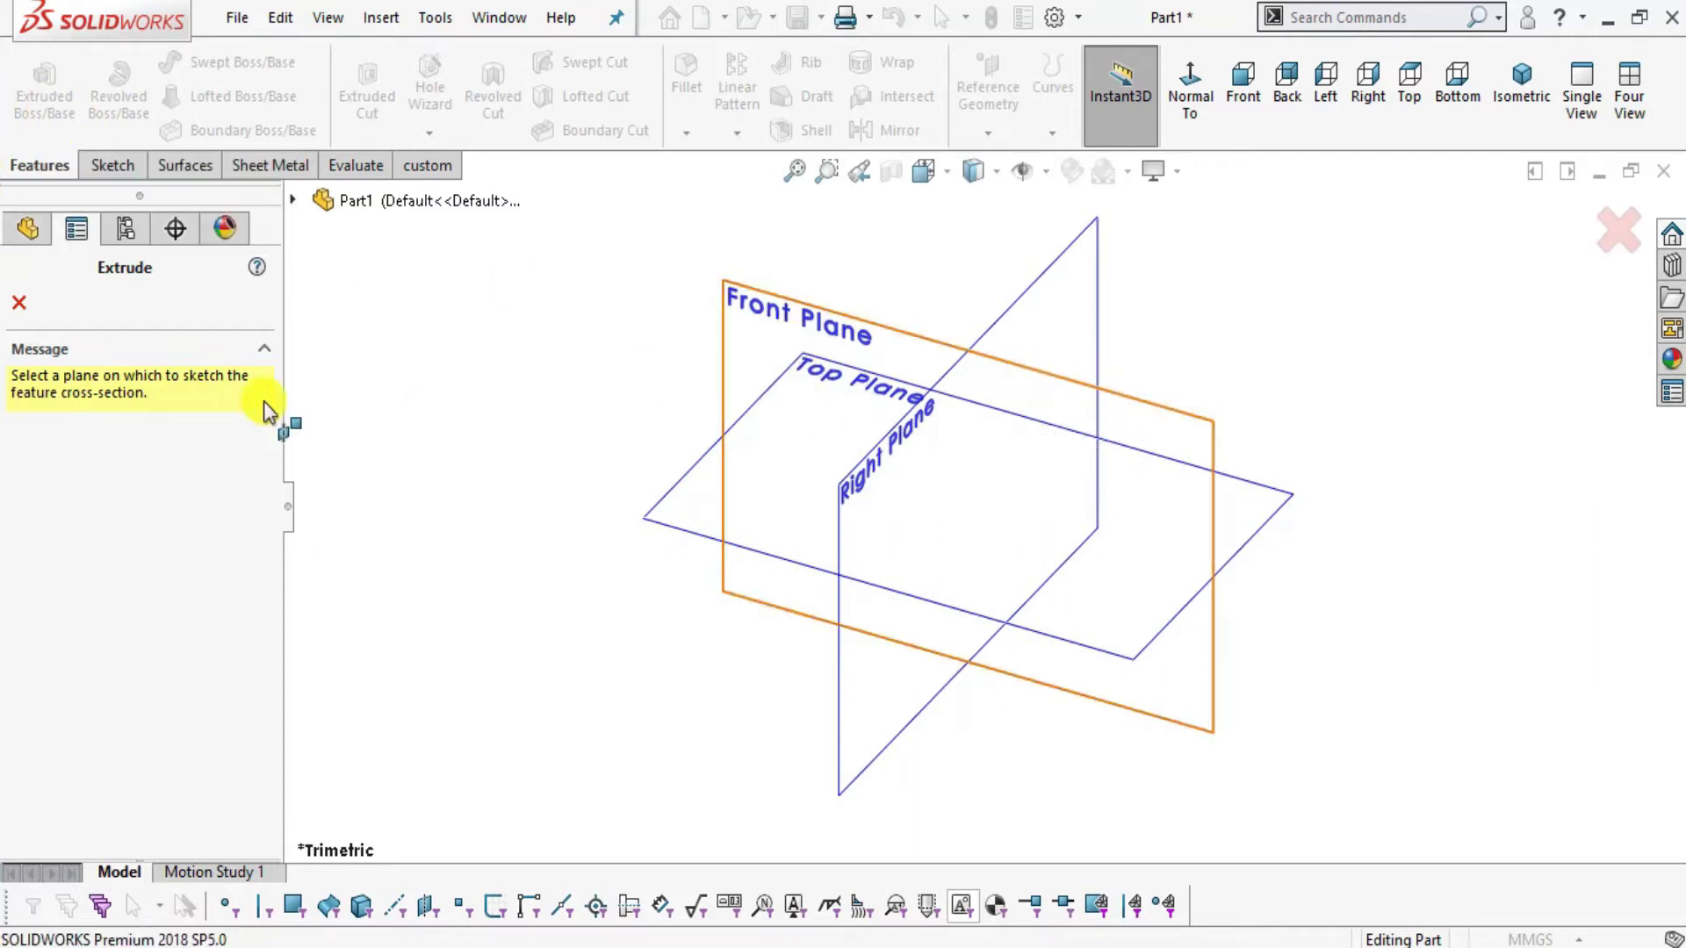
left_click(19, 303)
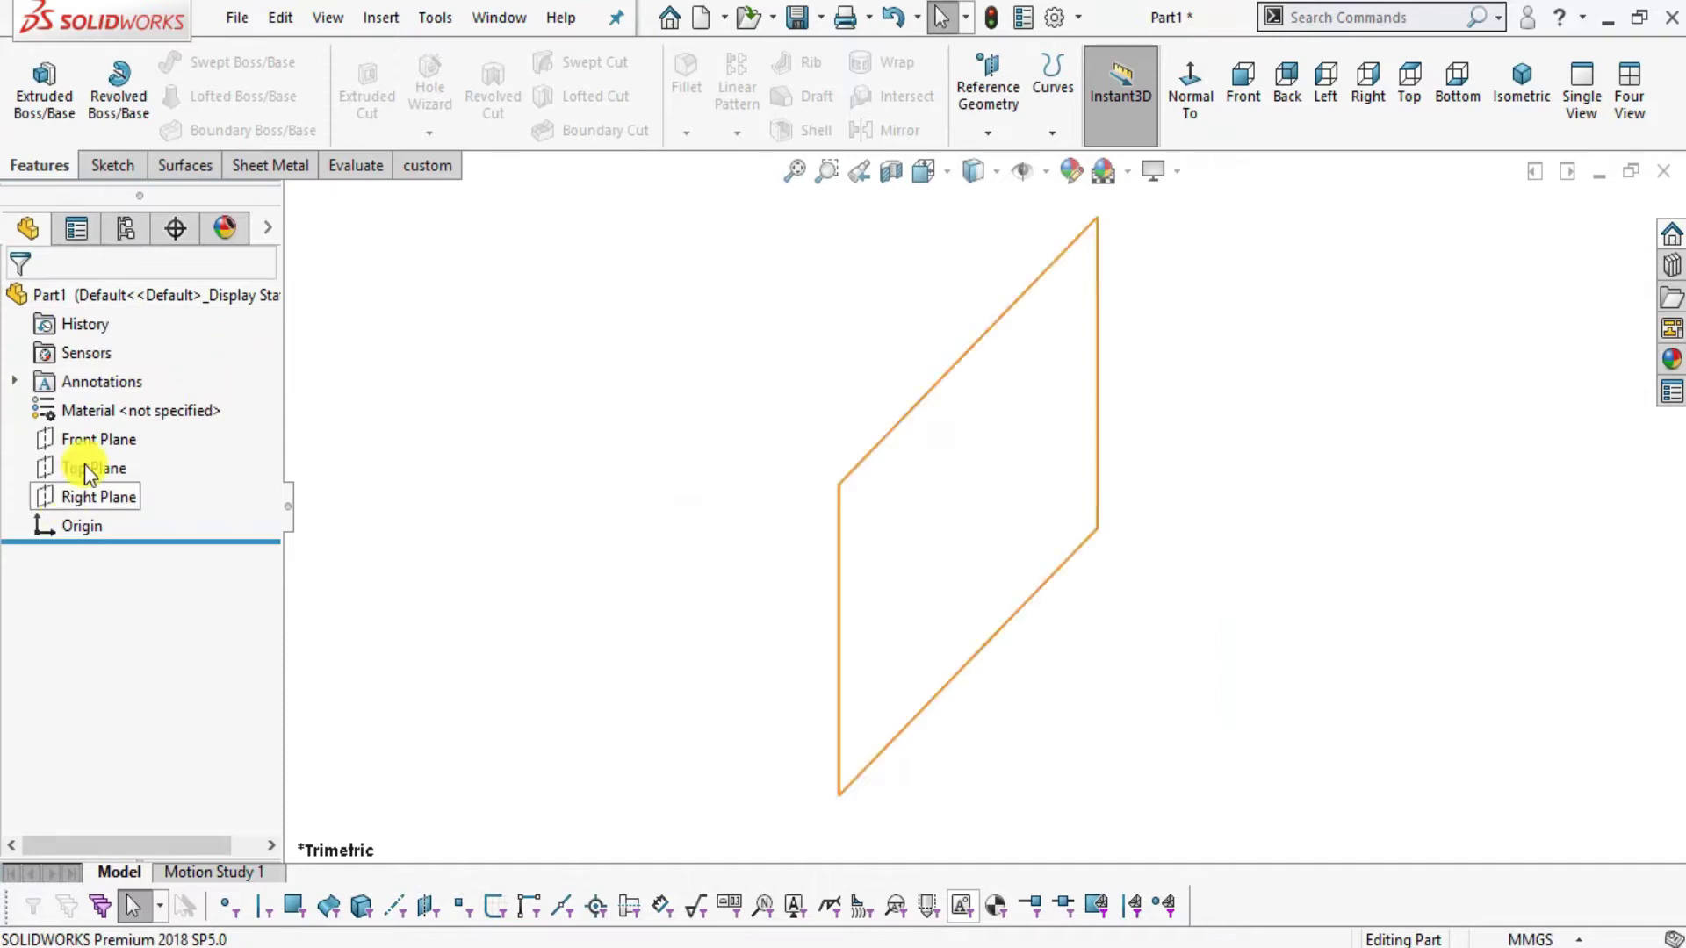
left_click(98, 440)
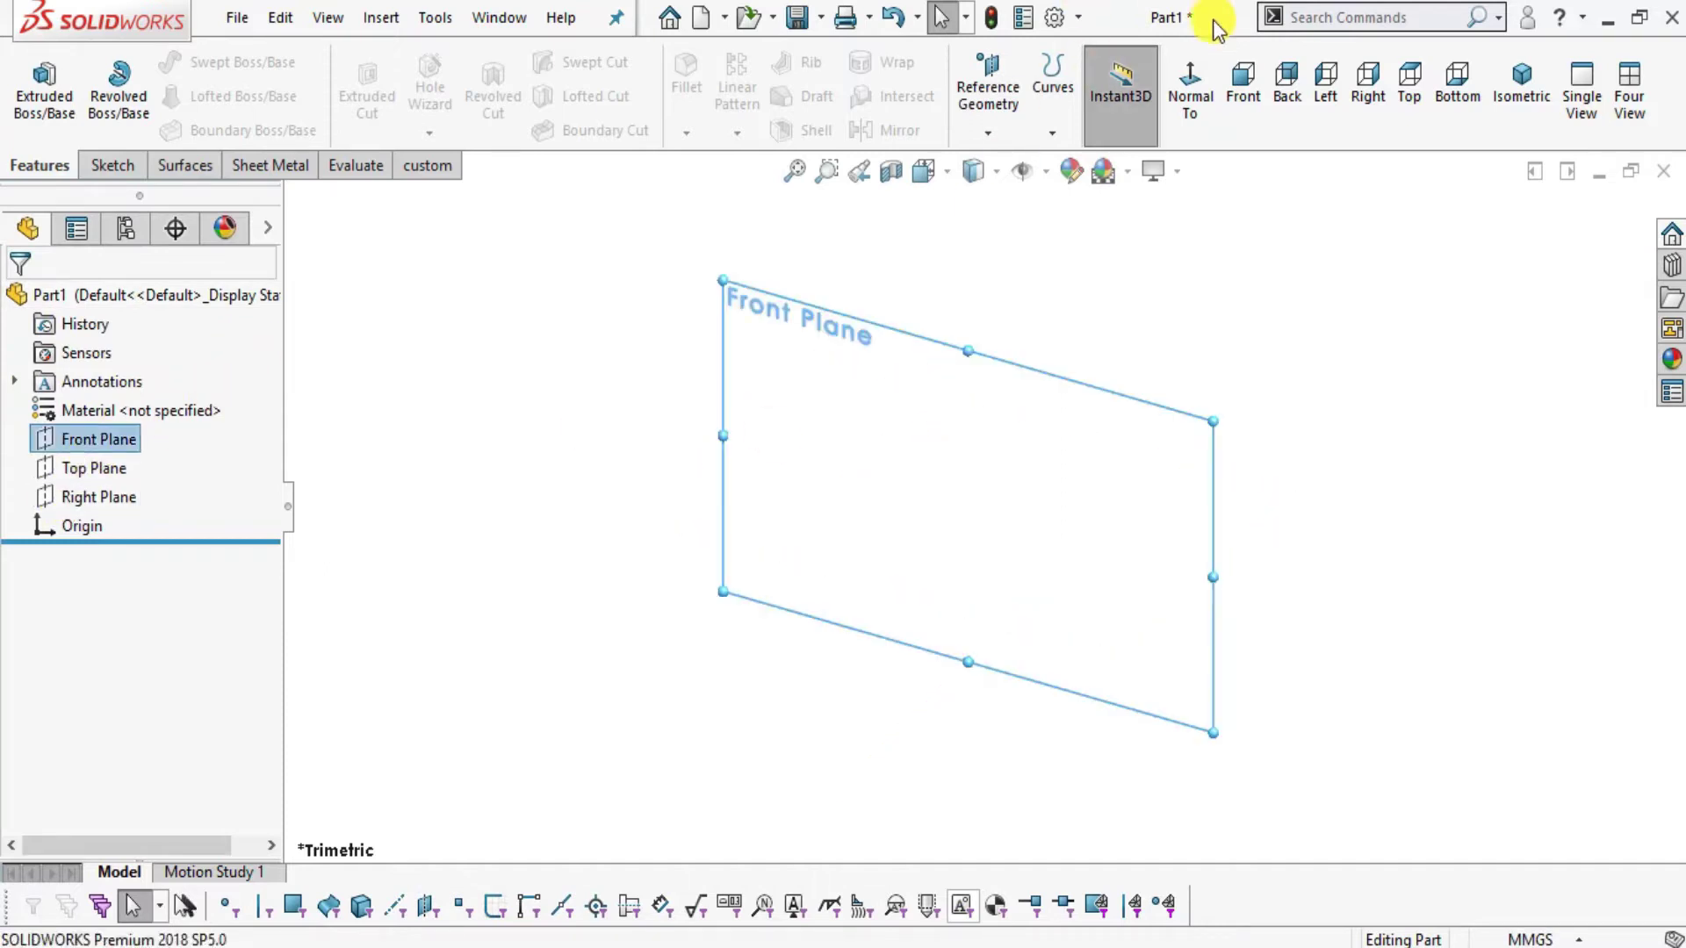
left_click(1189, 88)
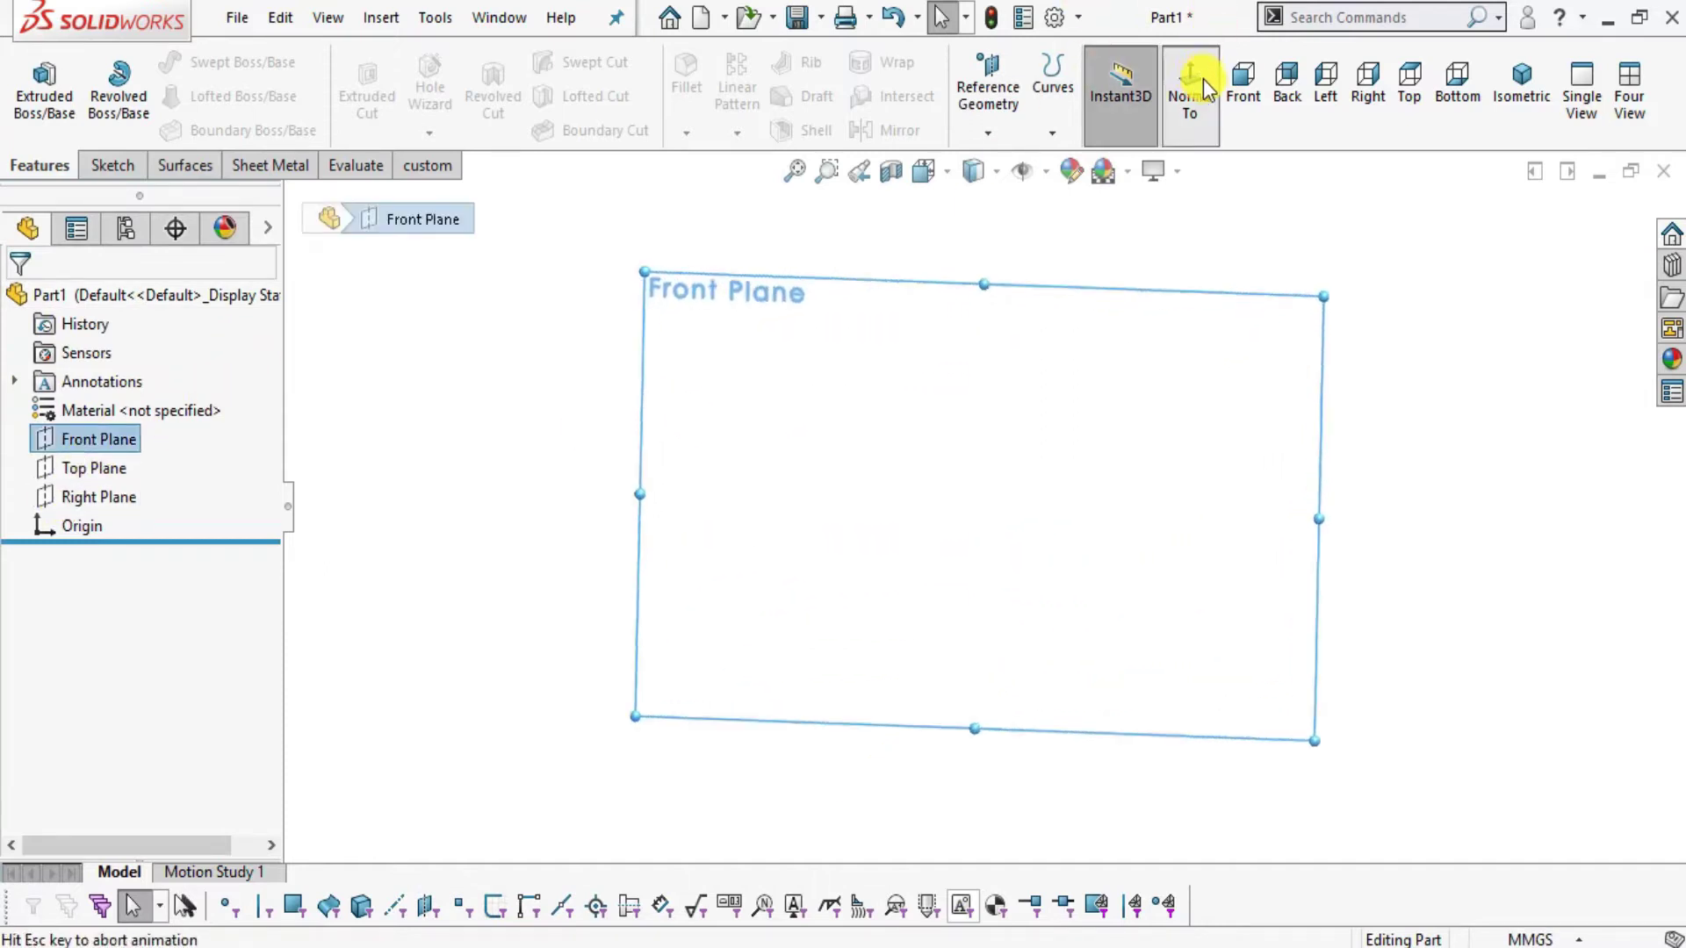
left_click(114, 166)
left_click(42, 88)
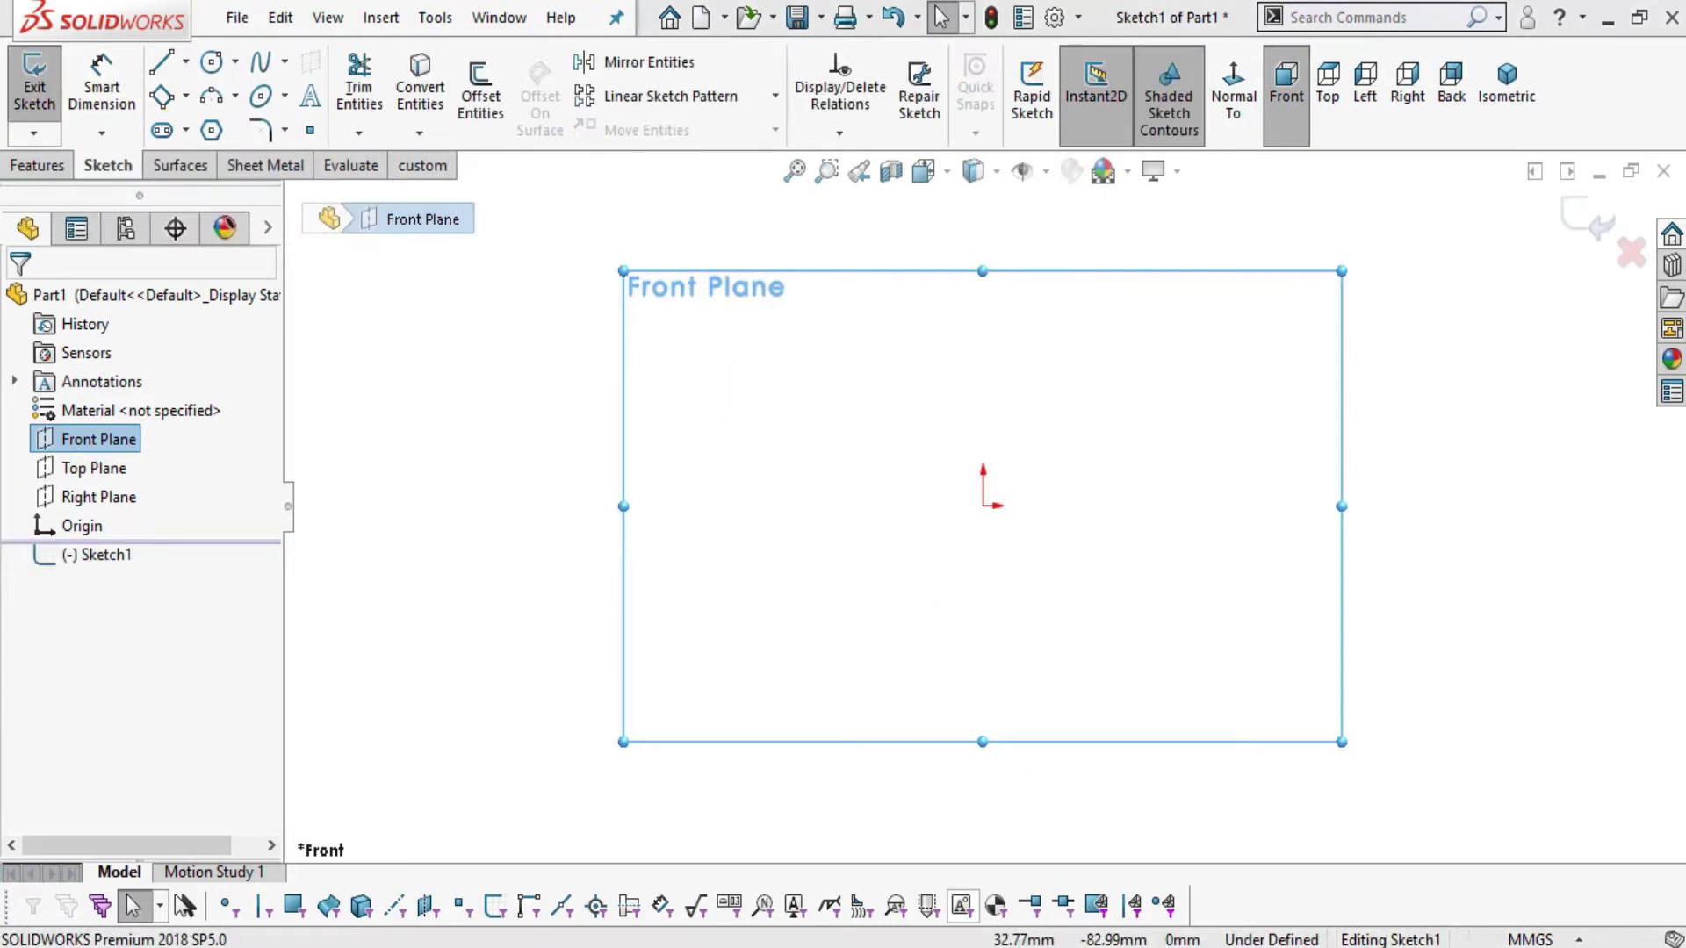
- Sketch a center rectangle about 187 mm wide and 110 mm high, centered on the origin, for the Base outline
key("alt+Tab")
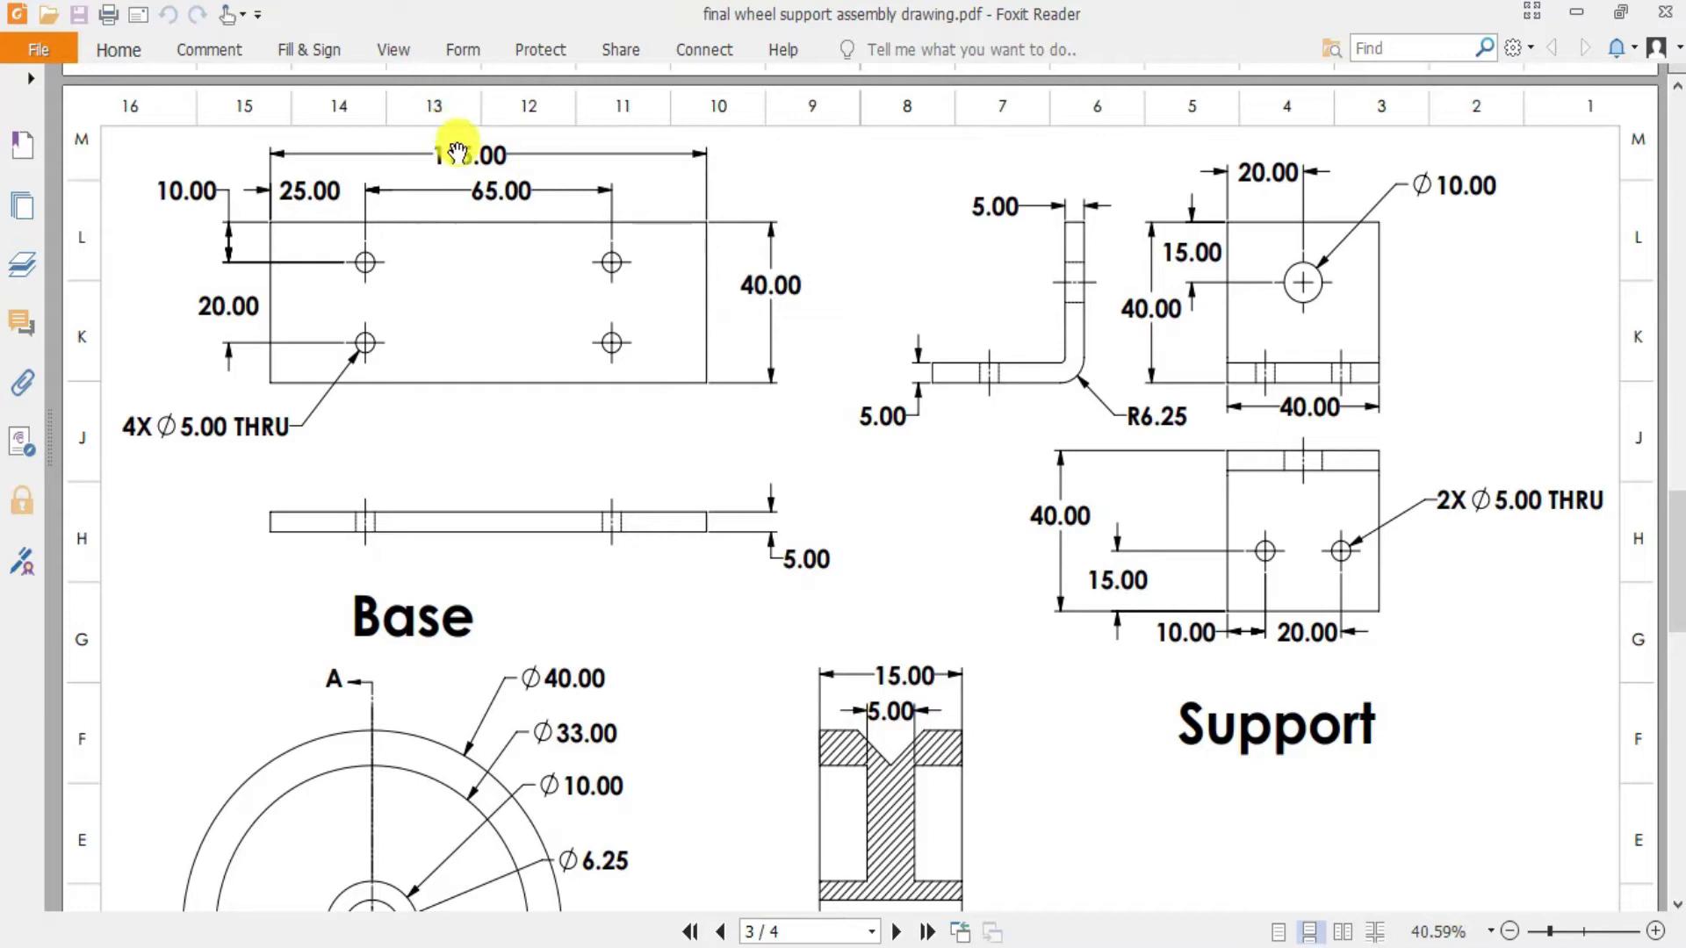
key("alt+Tab")
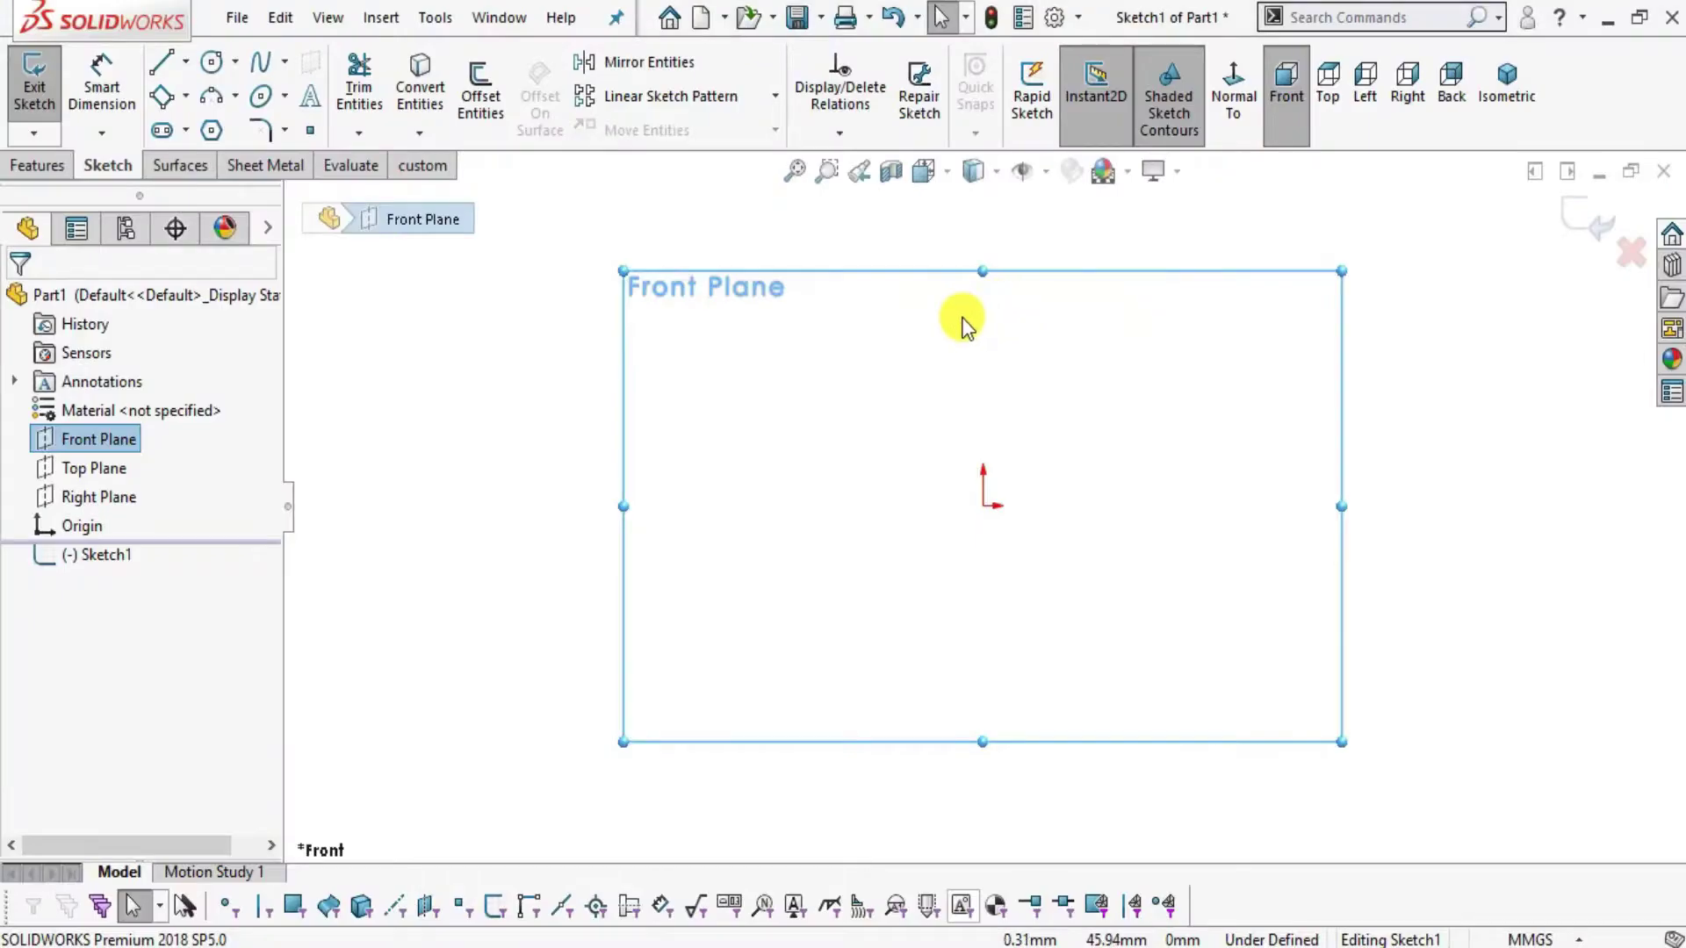
left_click(186, 95)
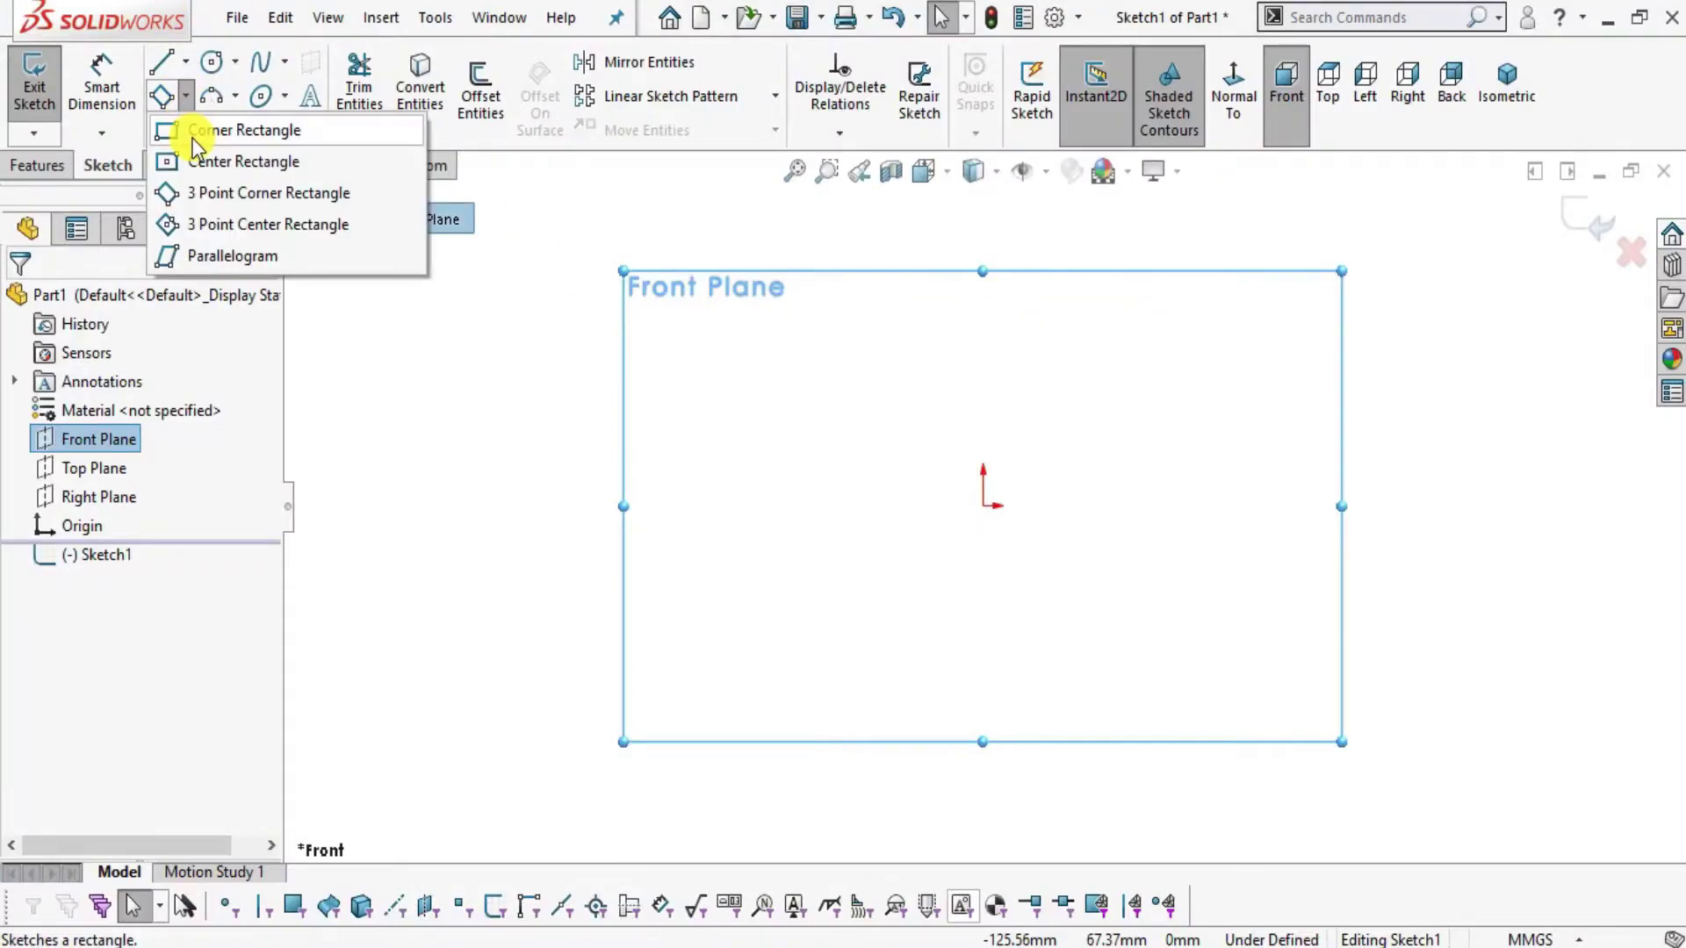
left_click(200, 162)
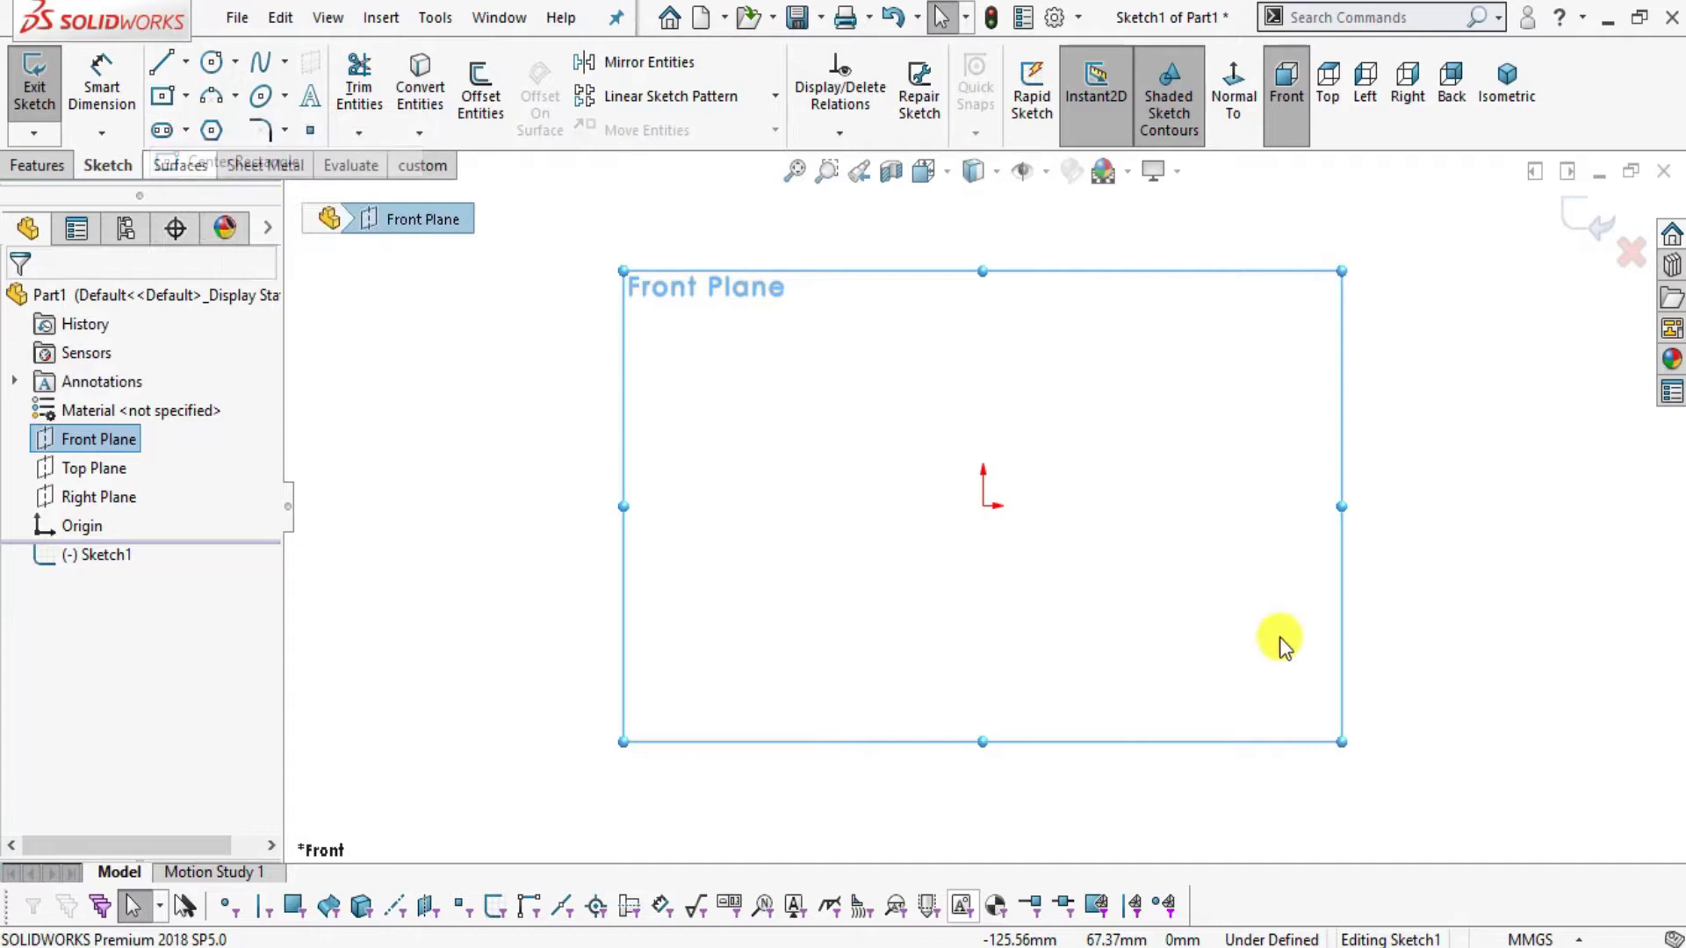
left_click(983, 506)
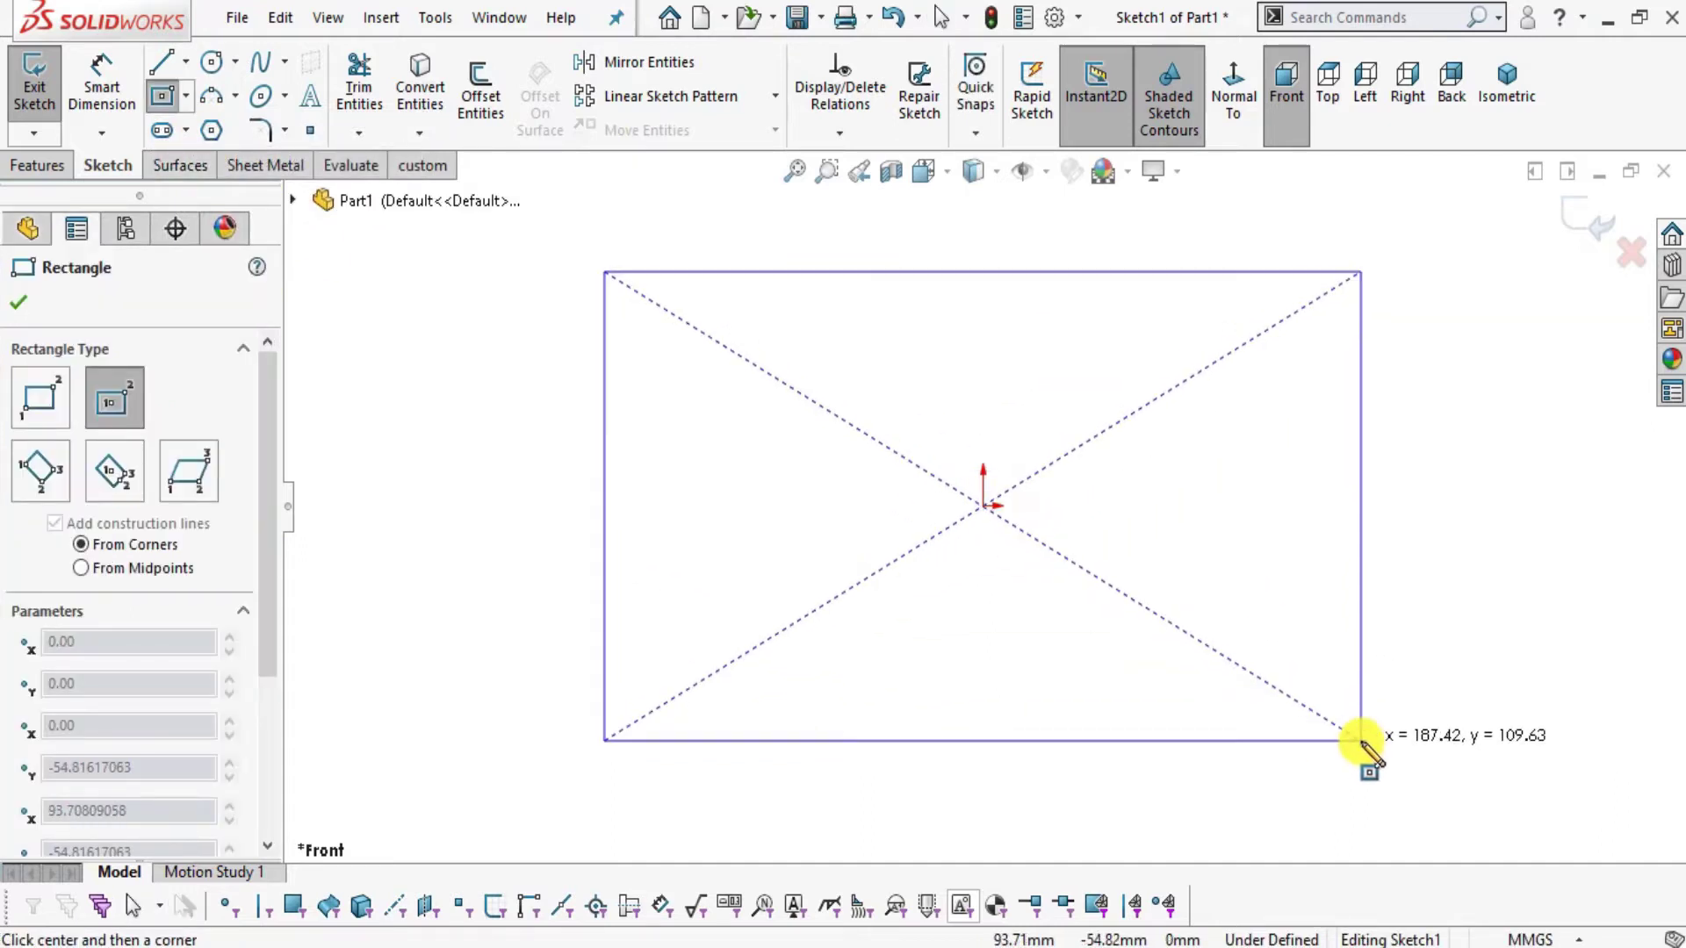
left_click(1361, 740)
left_click(18, 302)
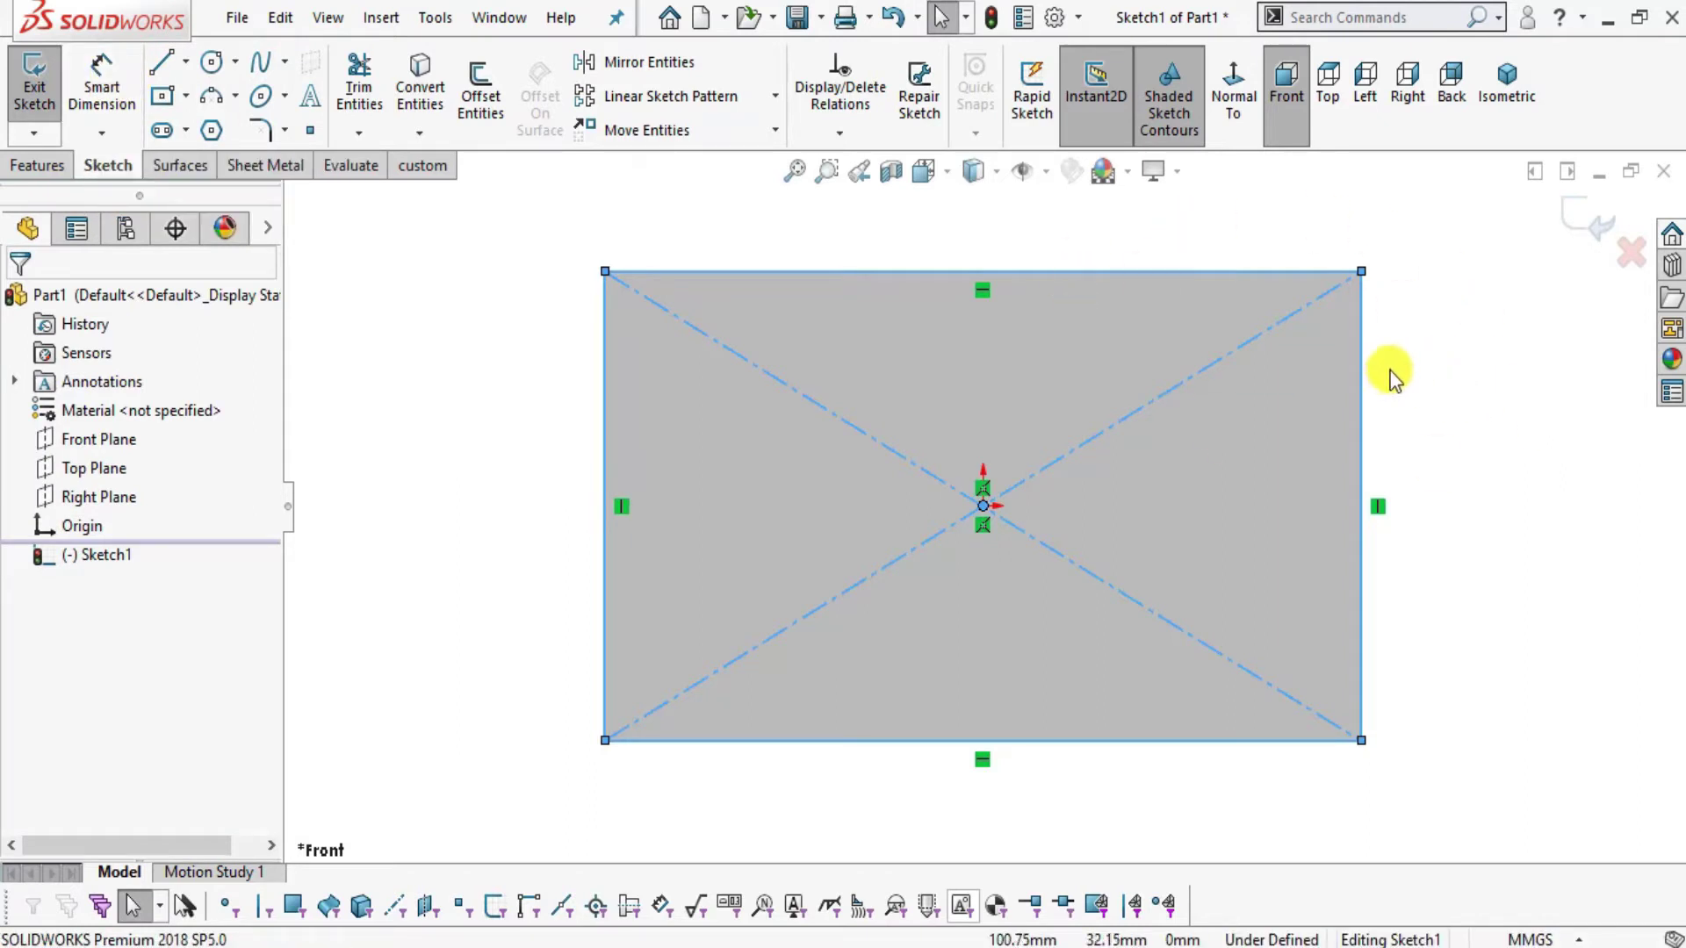
- Dimension the rectangle's upper horizontal edge with Smart Dimension and set its length to 115 mm
right_click(1415, 356)
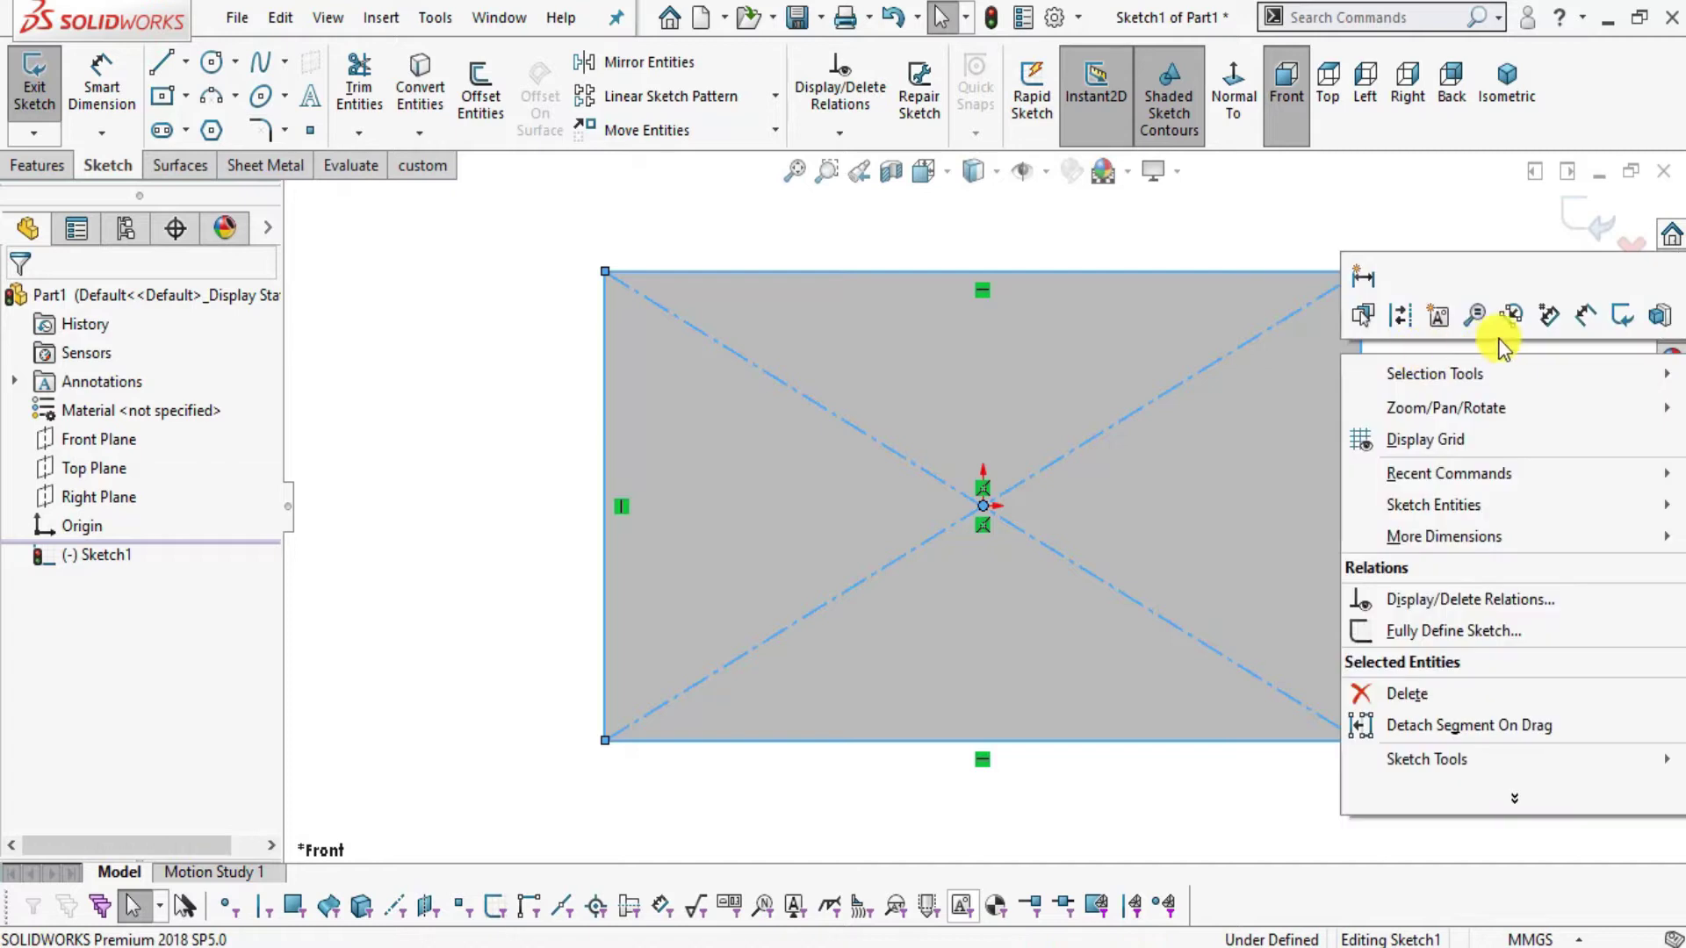
left_click(1578, 324)
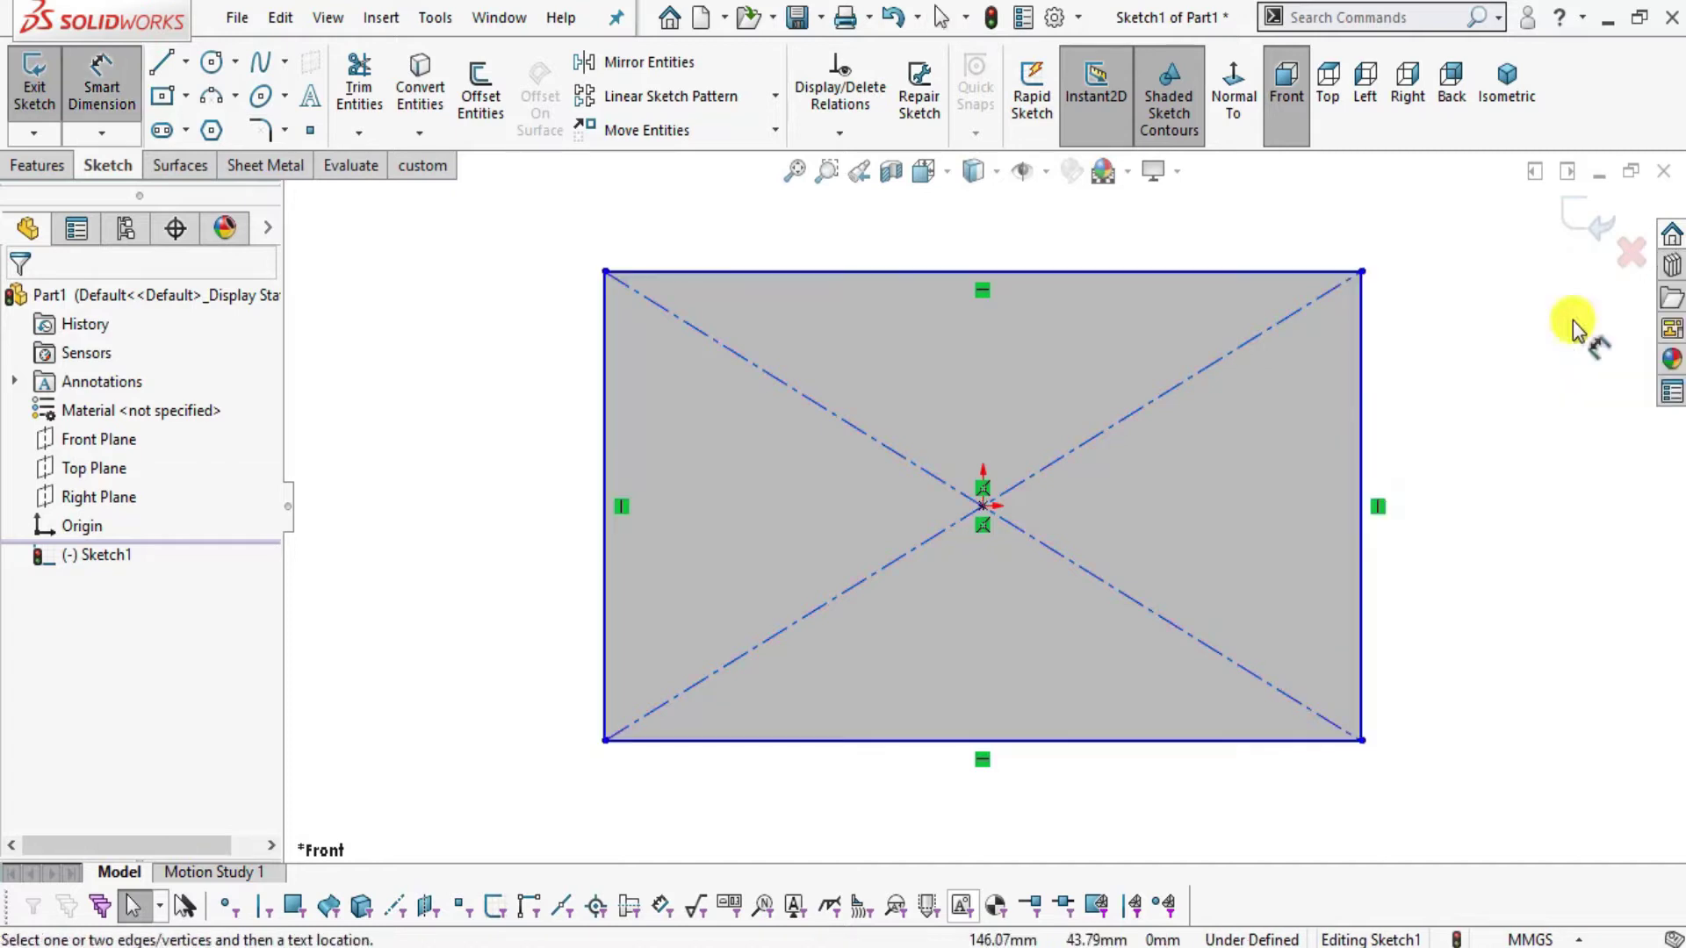
left_click(915, 272)
left_click(938, 215)
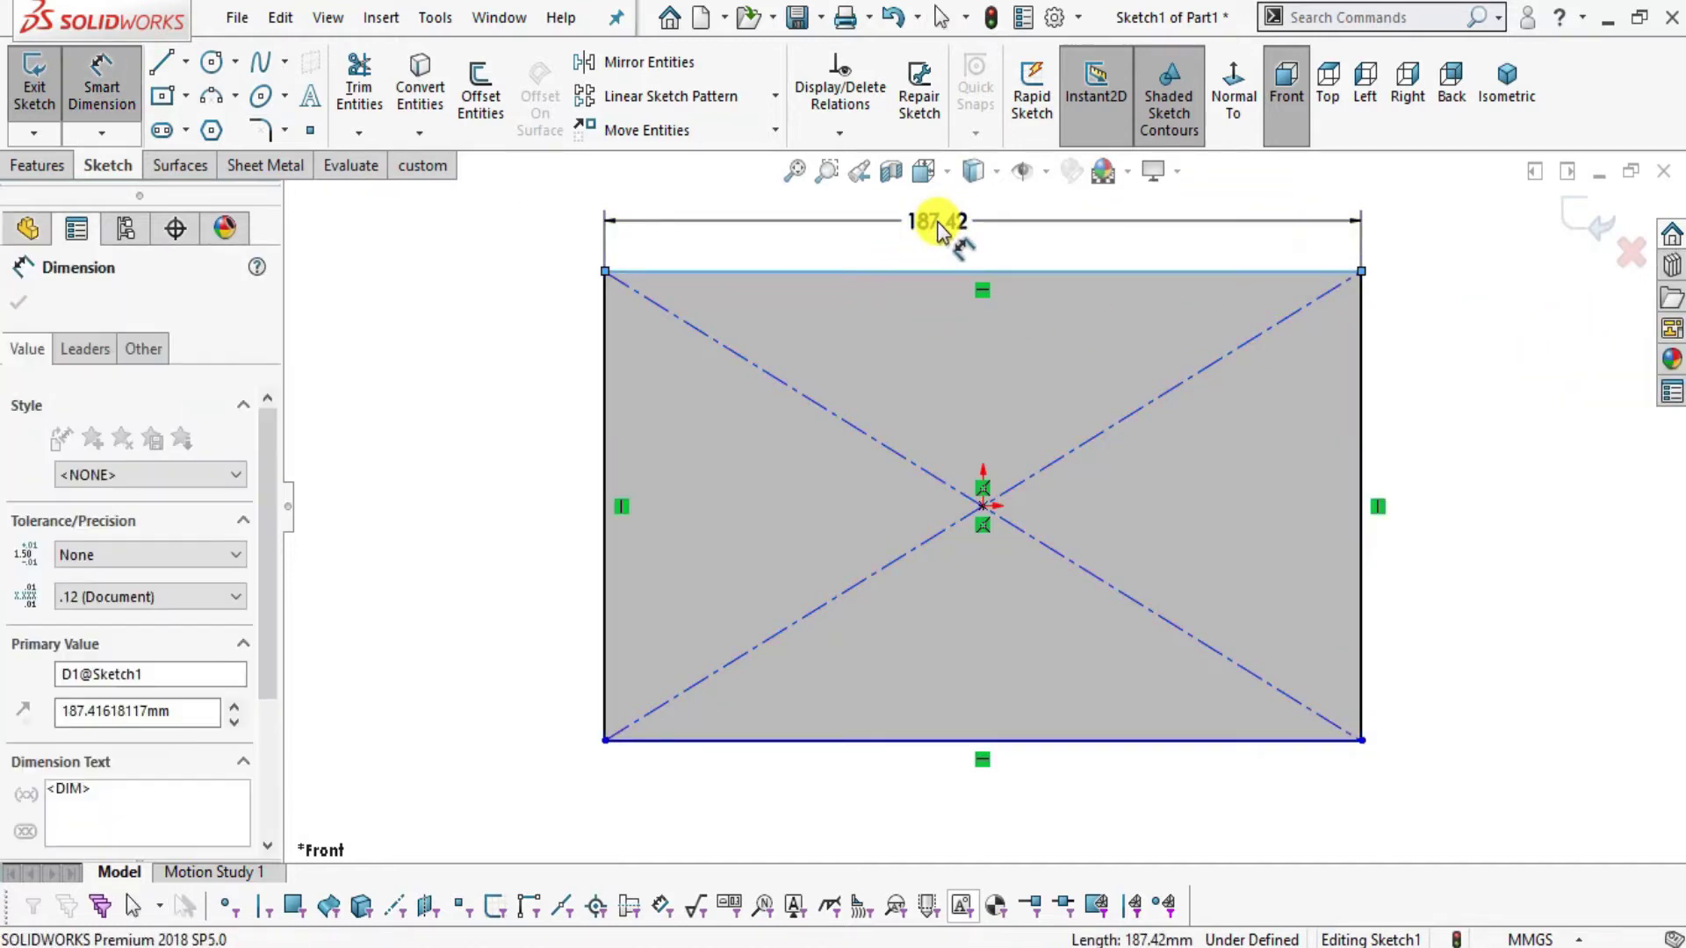
key("alt+Tab")
key("alt+Tab")
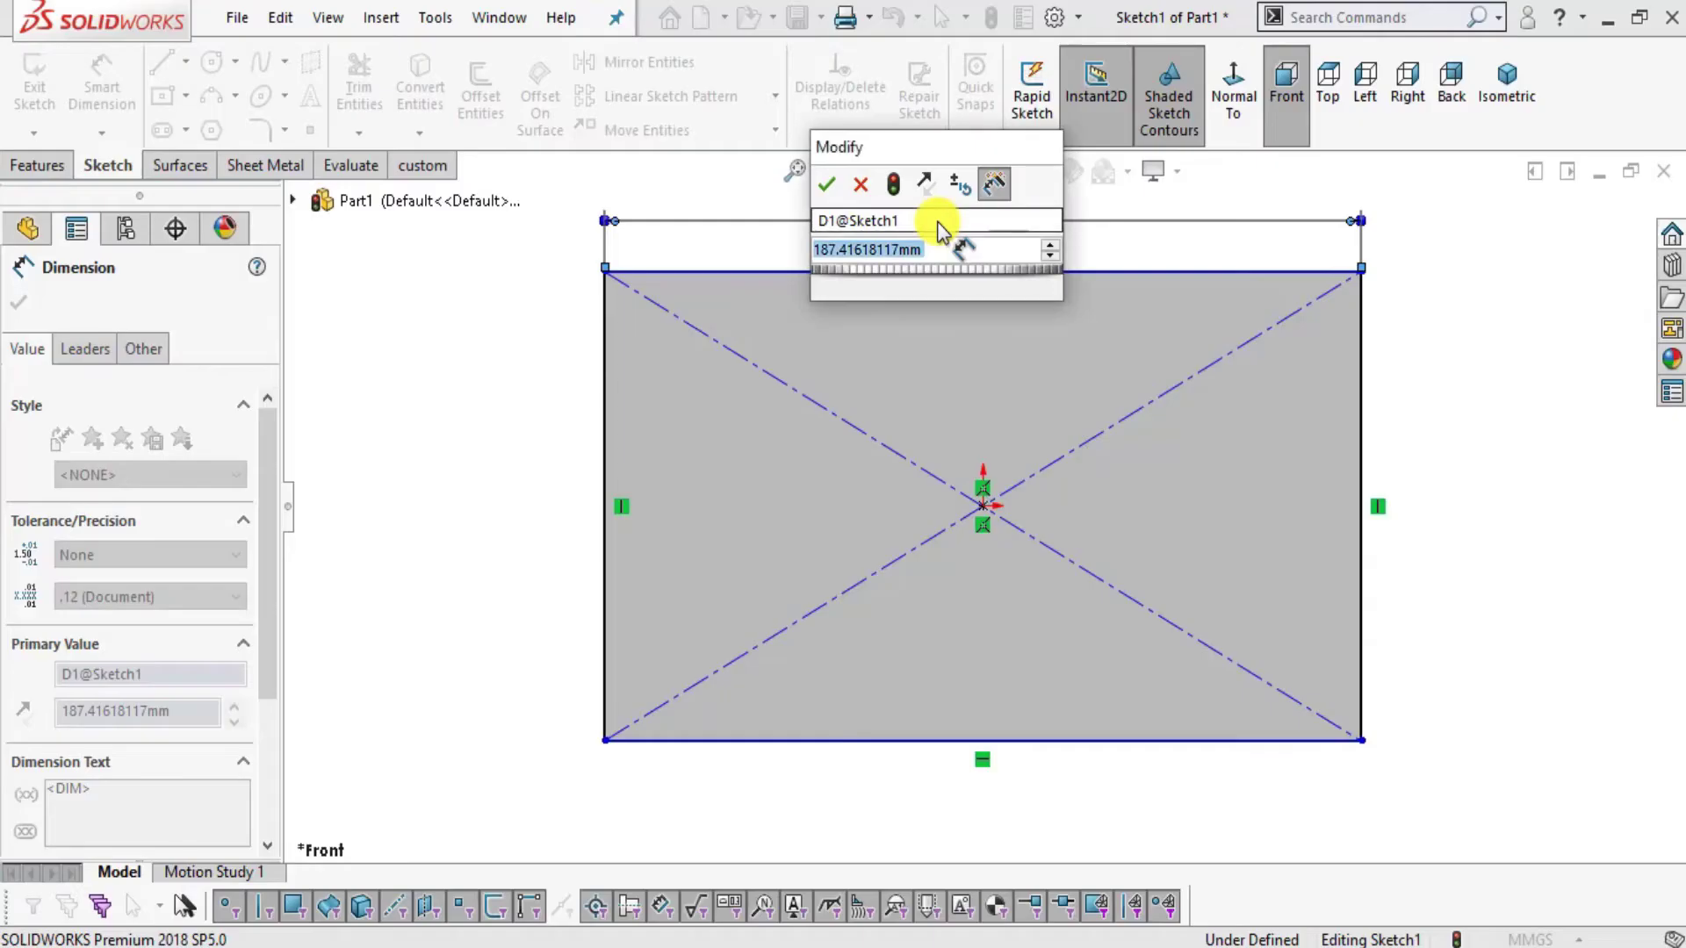
type("115")
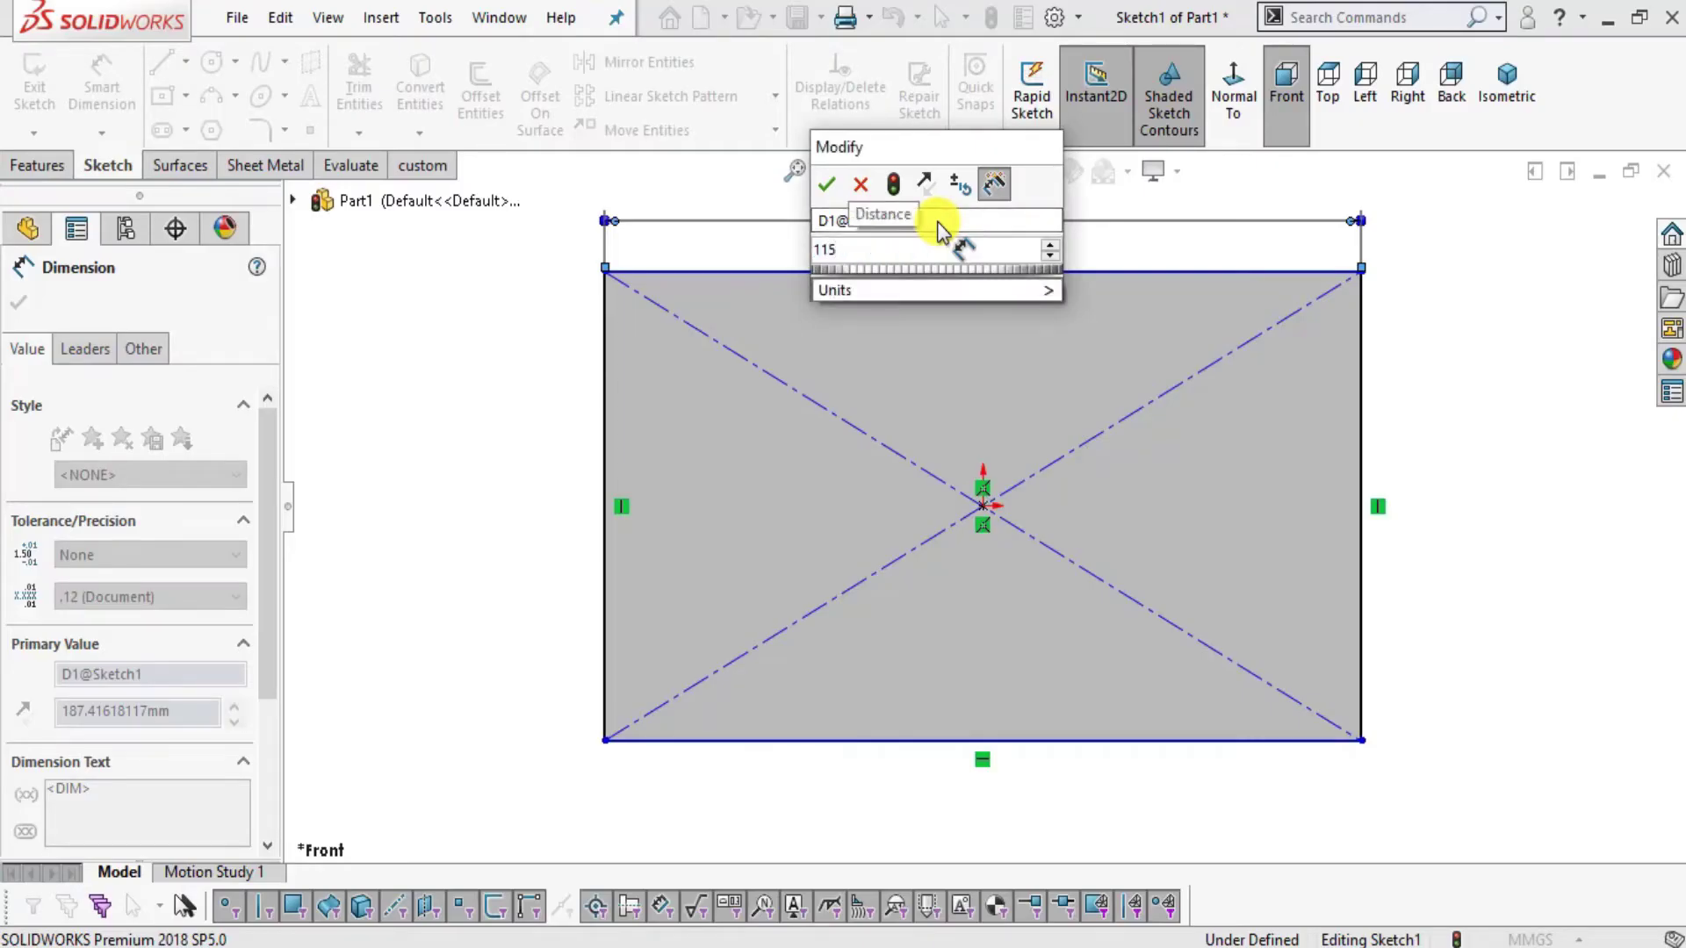
key("Return")
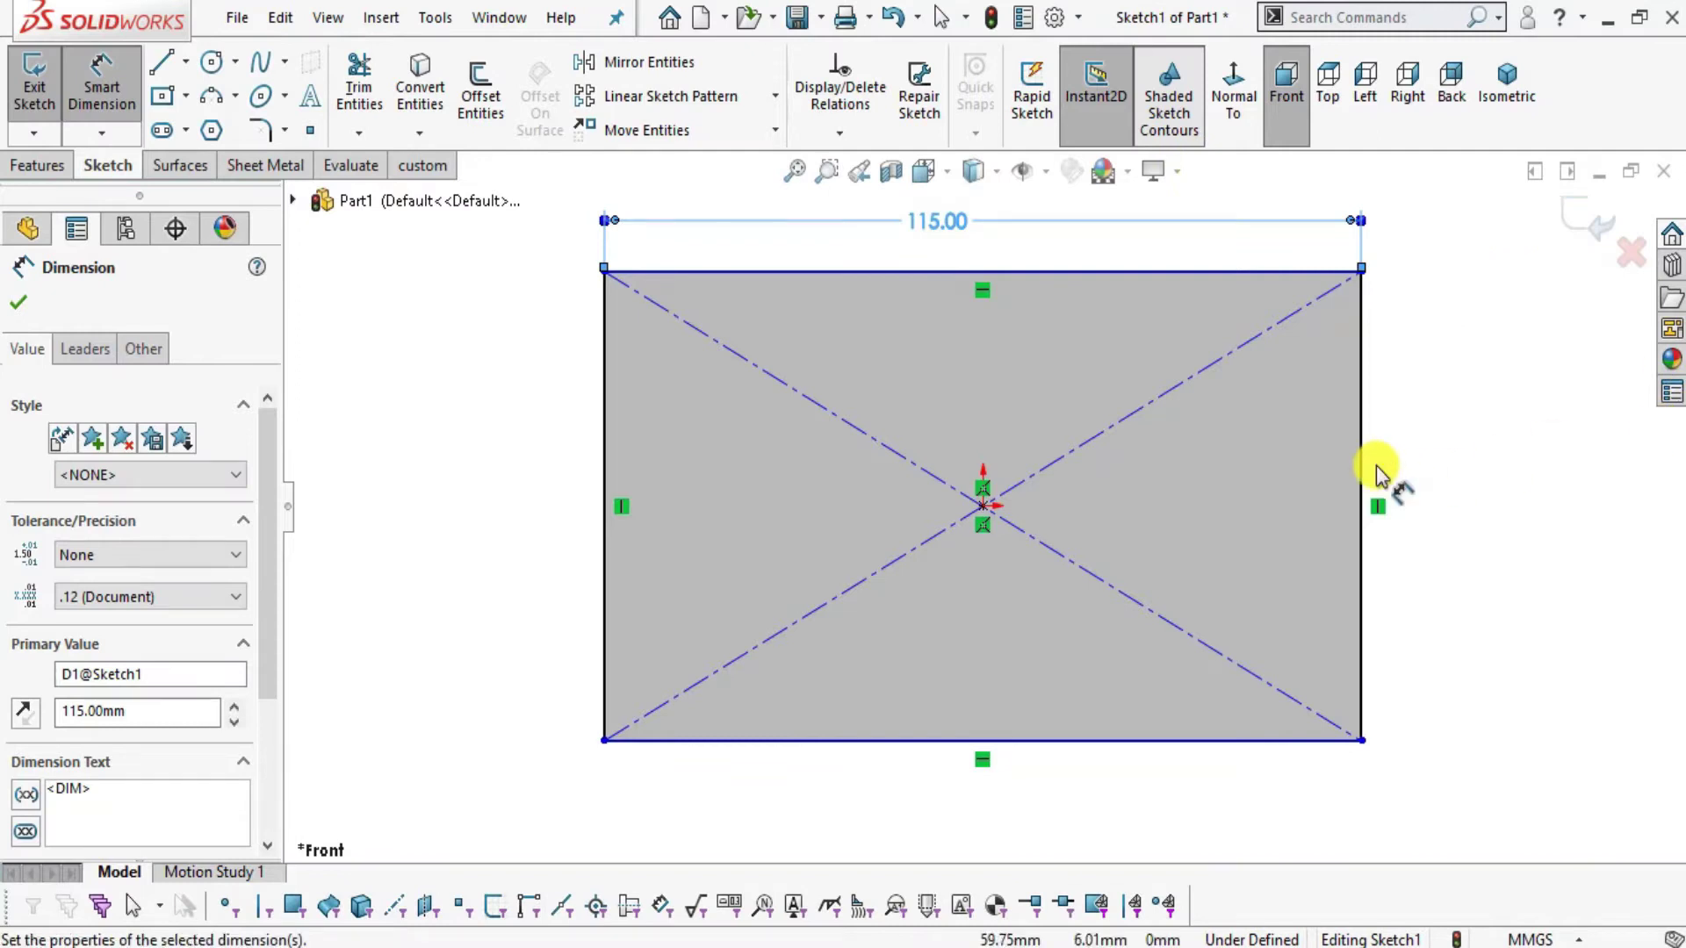
- Dimension the rectangle's vertical edge and set its height to 40 mm
left_click(1363, 455)
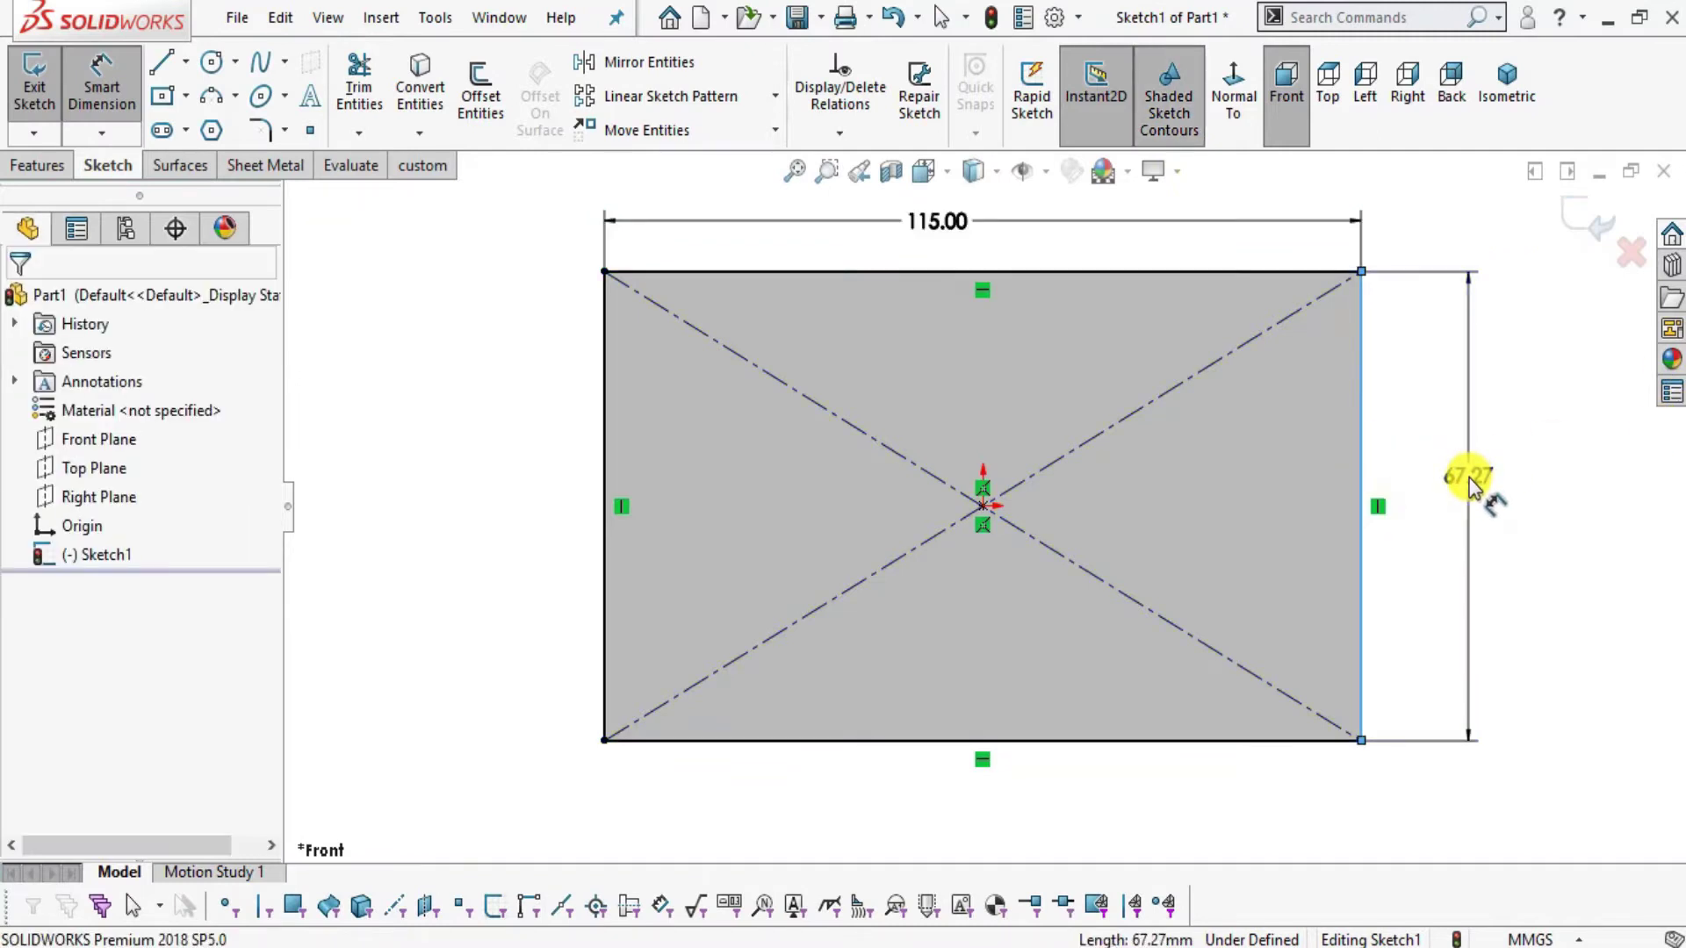
left_click(1470, 485)
type("40")
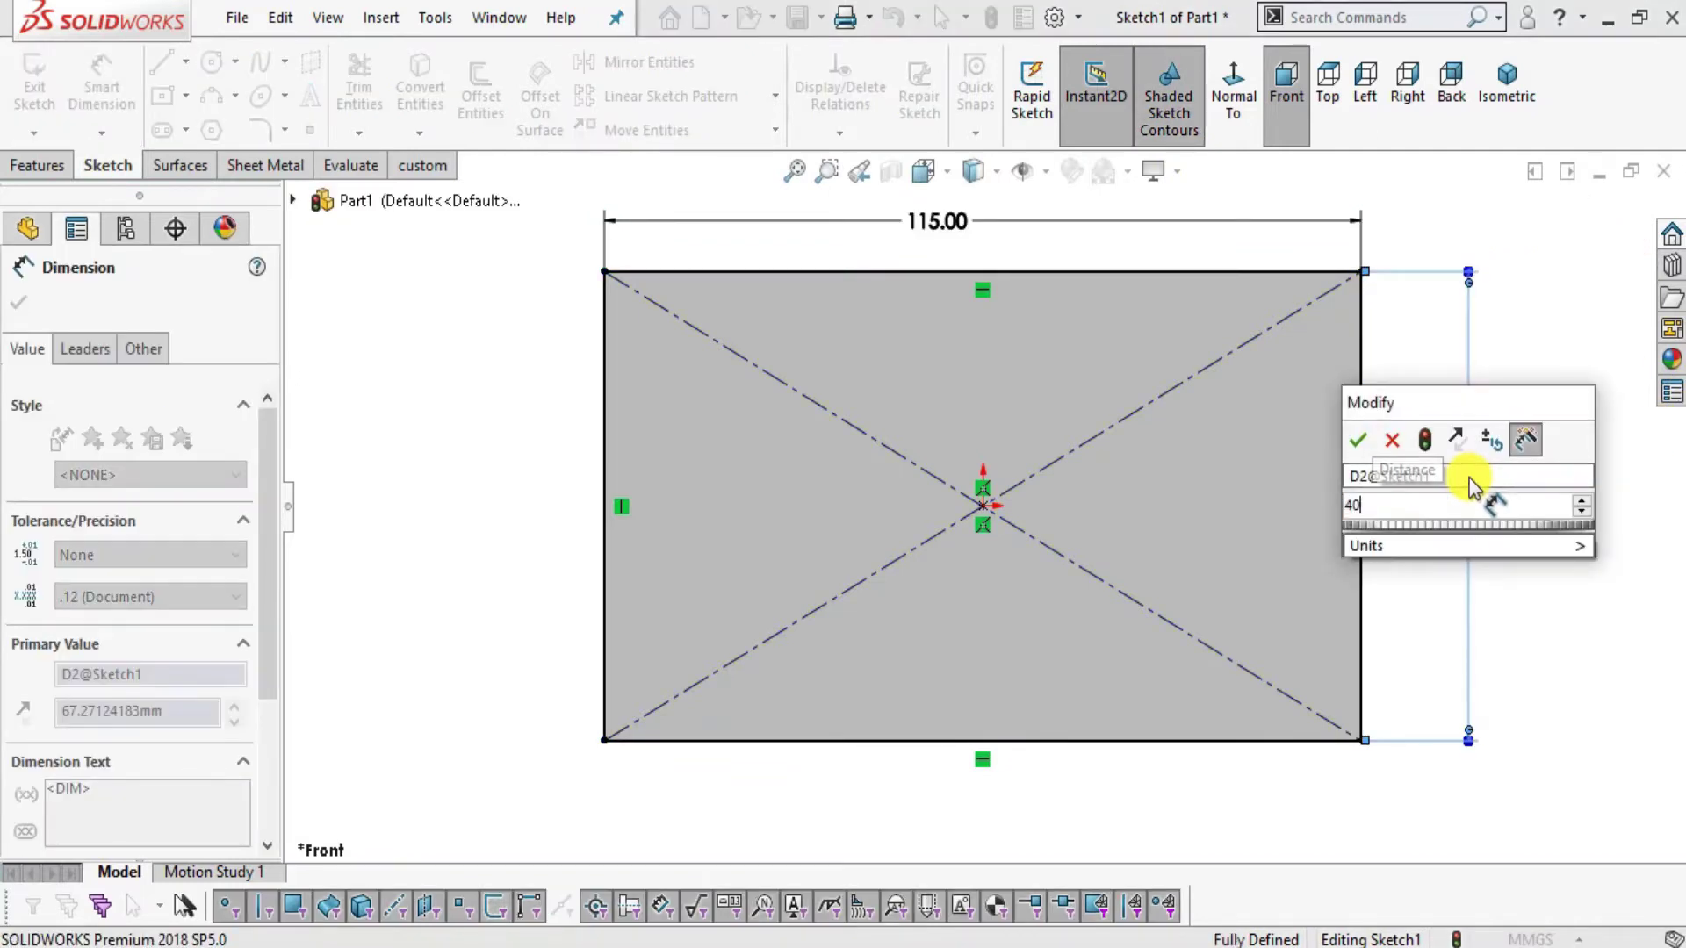
key("Return")
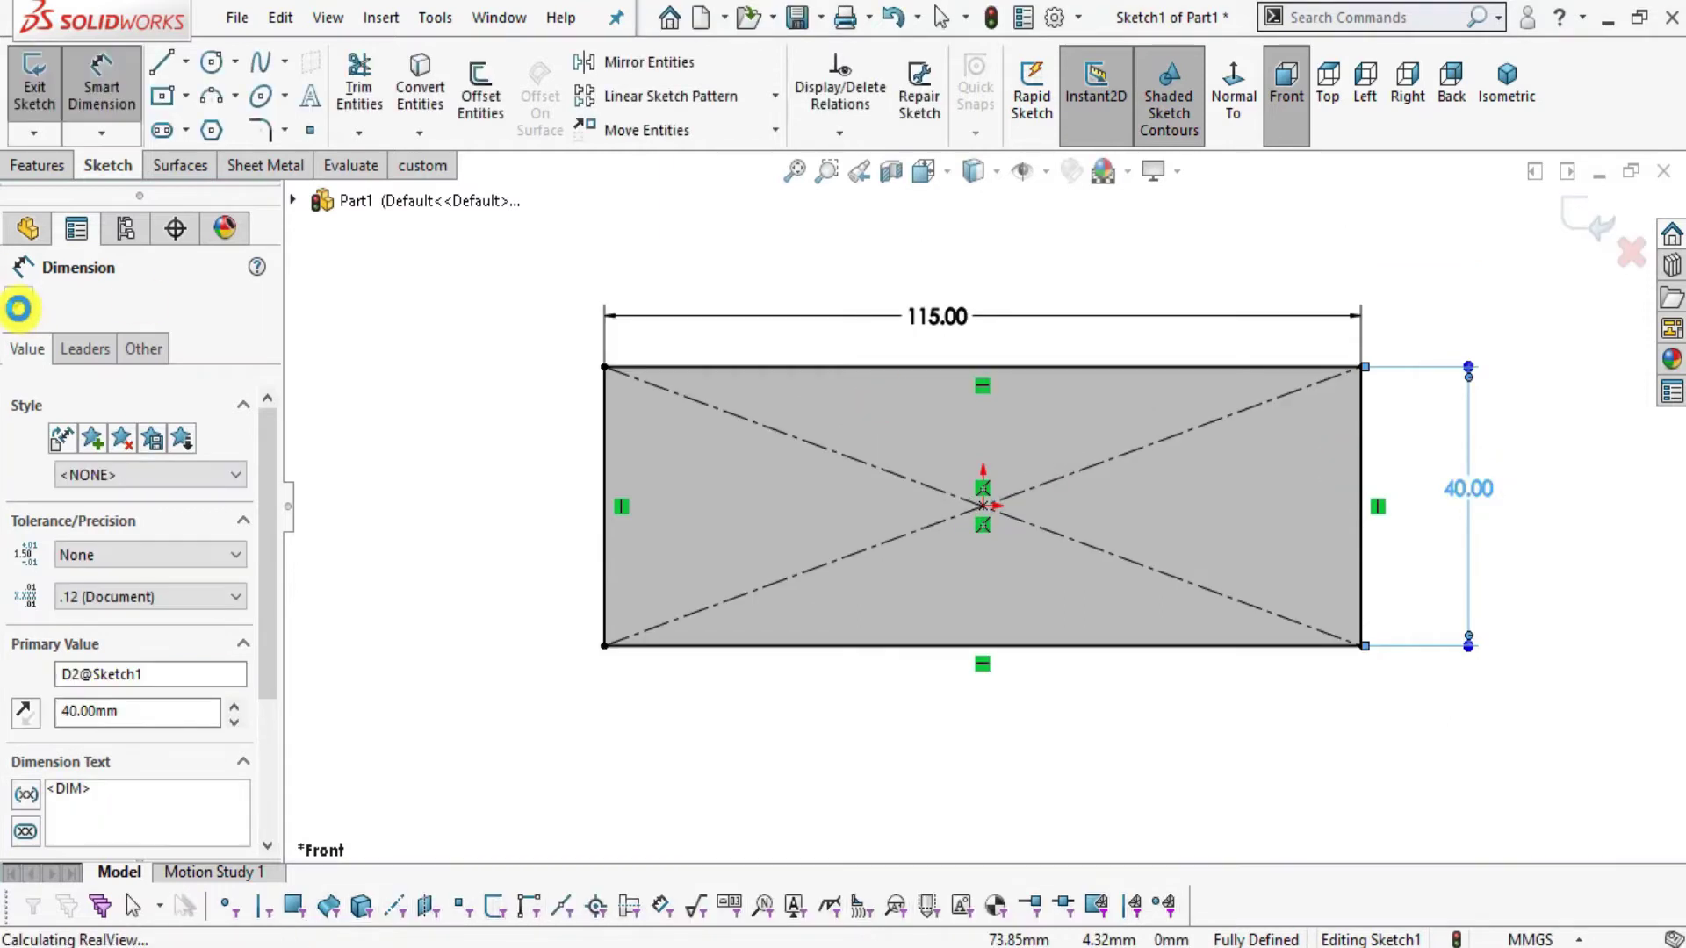
left_click(19, 308)
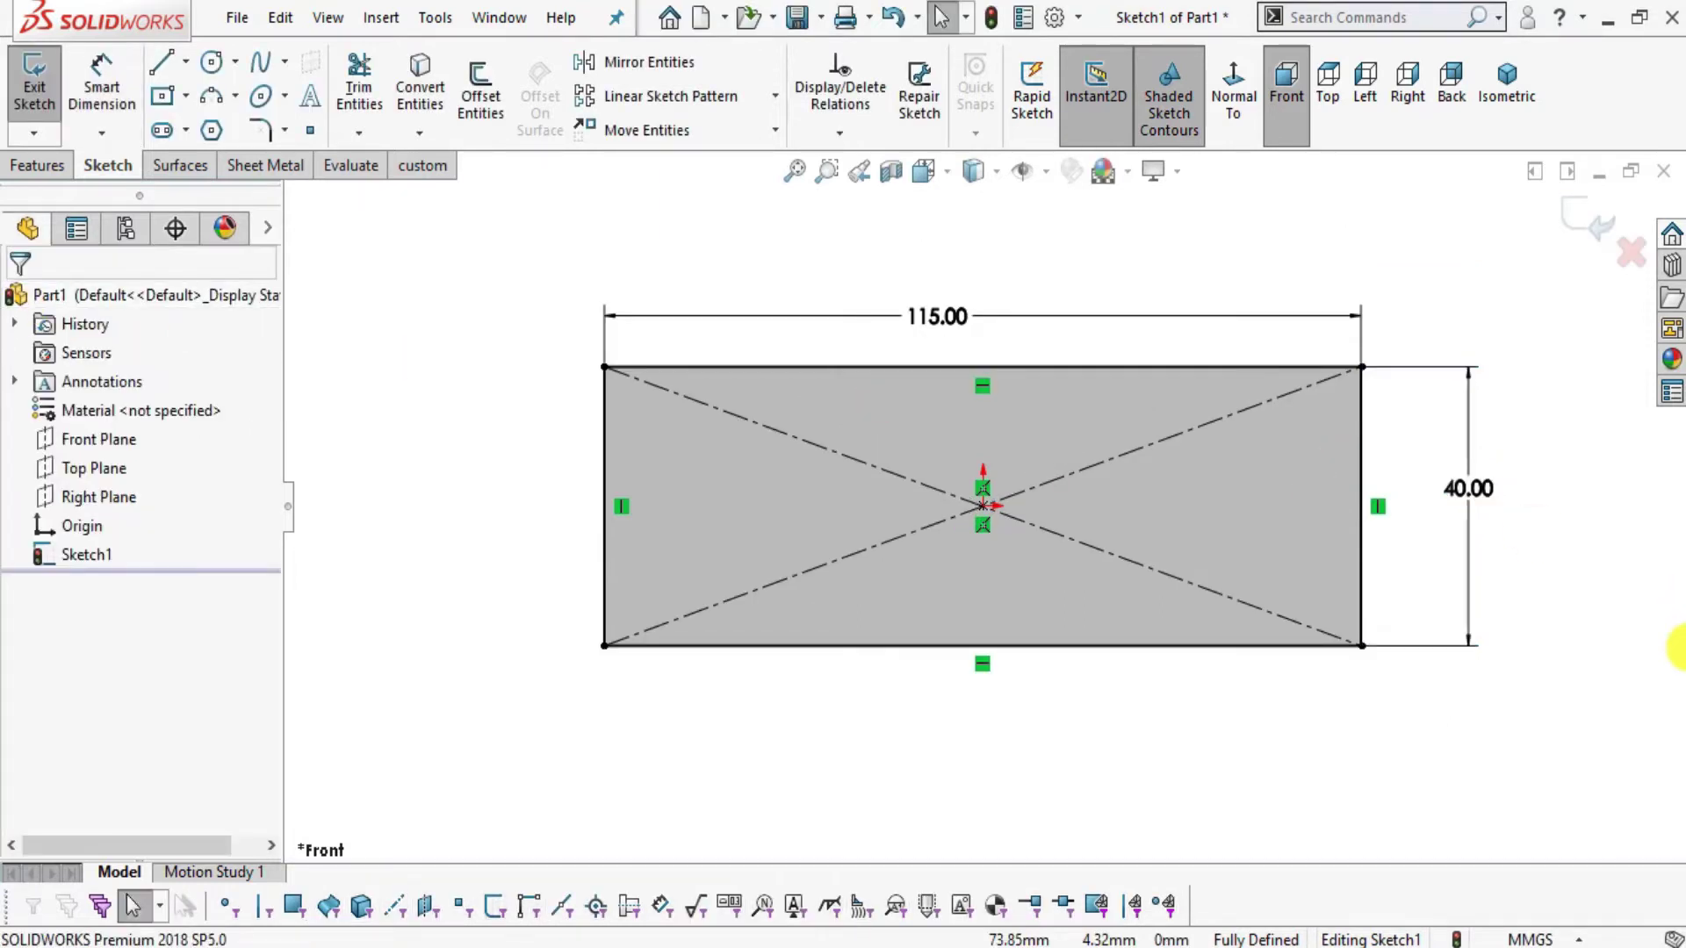
- Circle the 65.00 and 20.00 hole-spacing dimensions freehand on the Base drawing in Foxit Reader and return to the SOLIDWORKS sketch
key("alt+Tab")
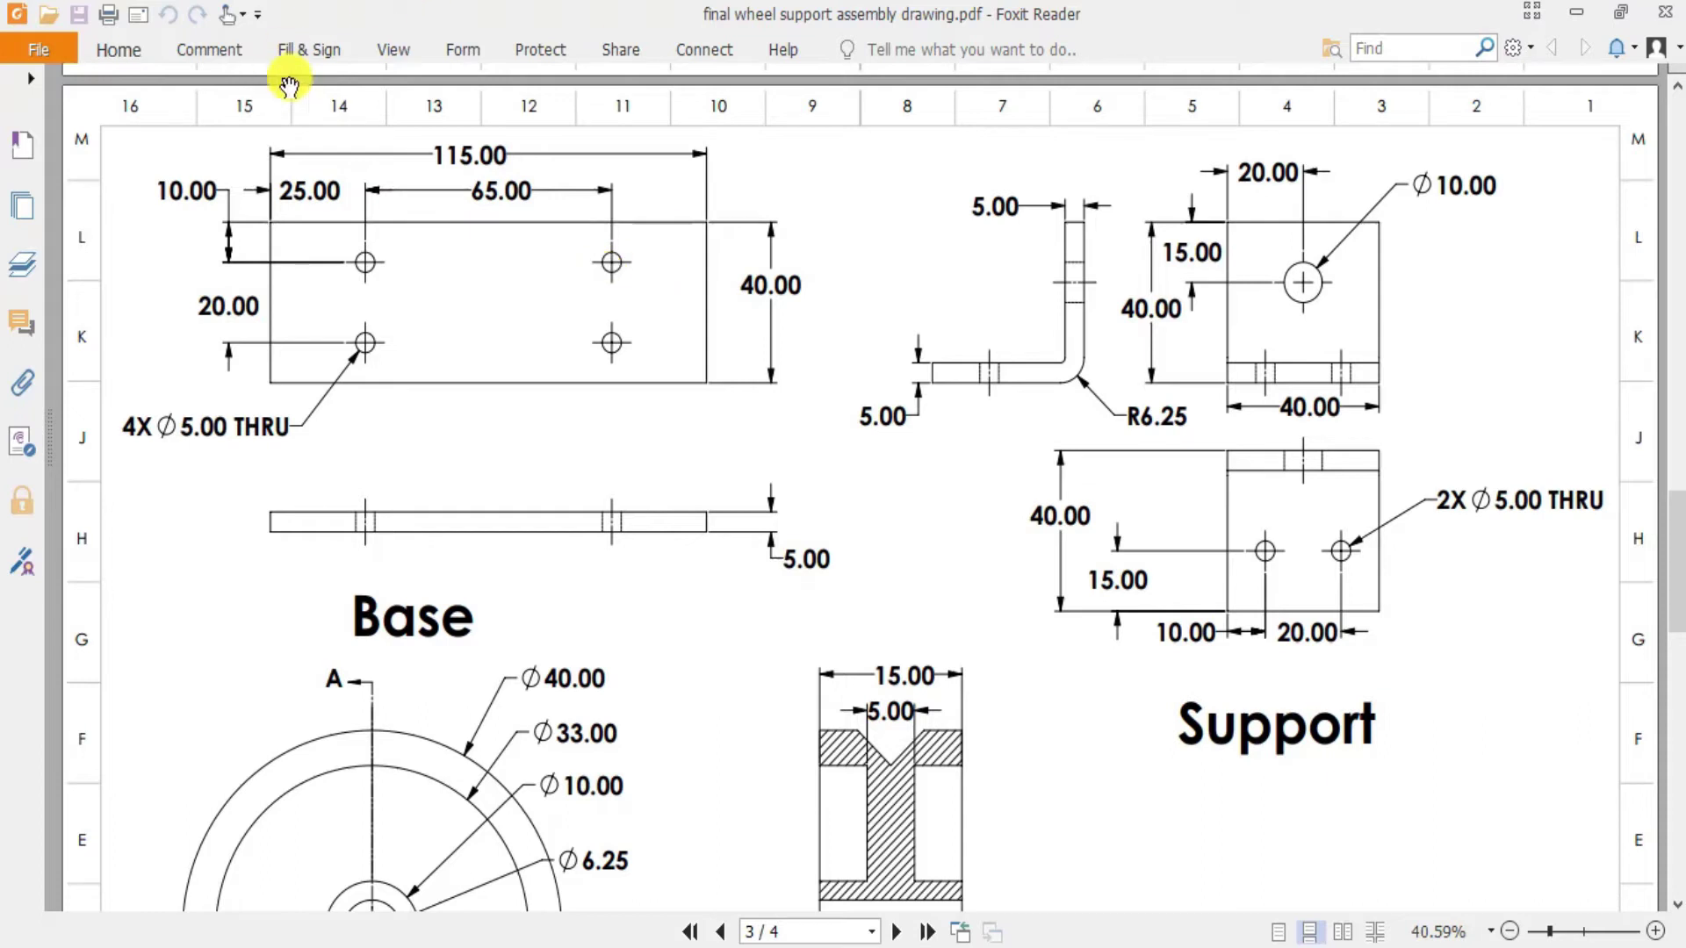
left_click(210, 58)
left_click(660, 79)
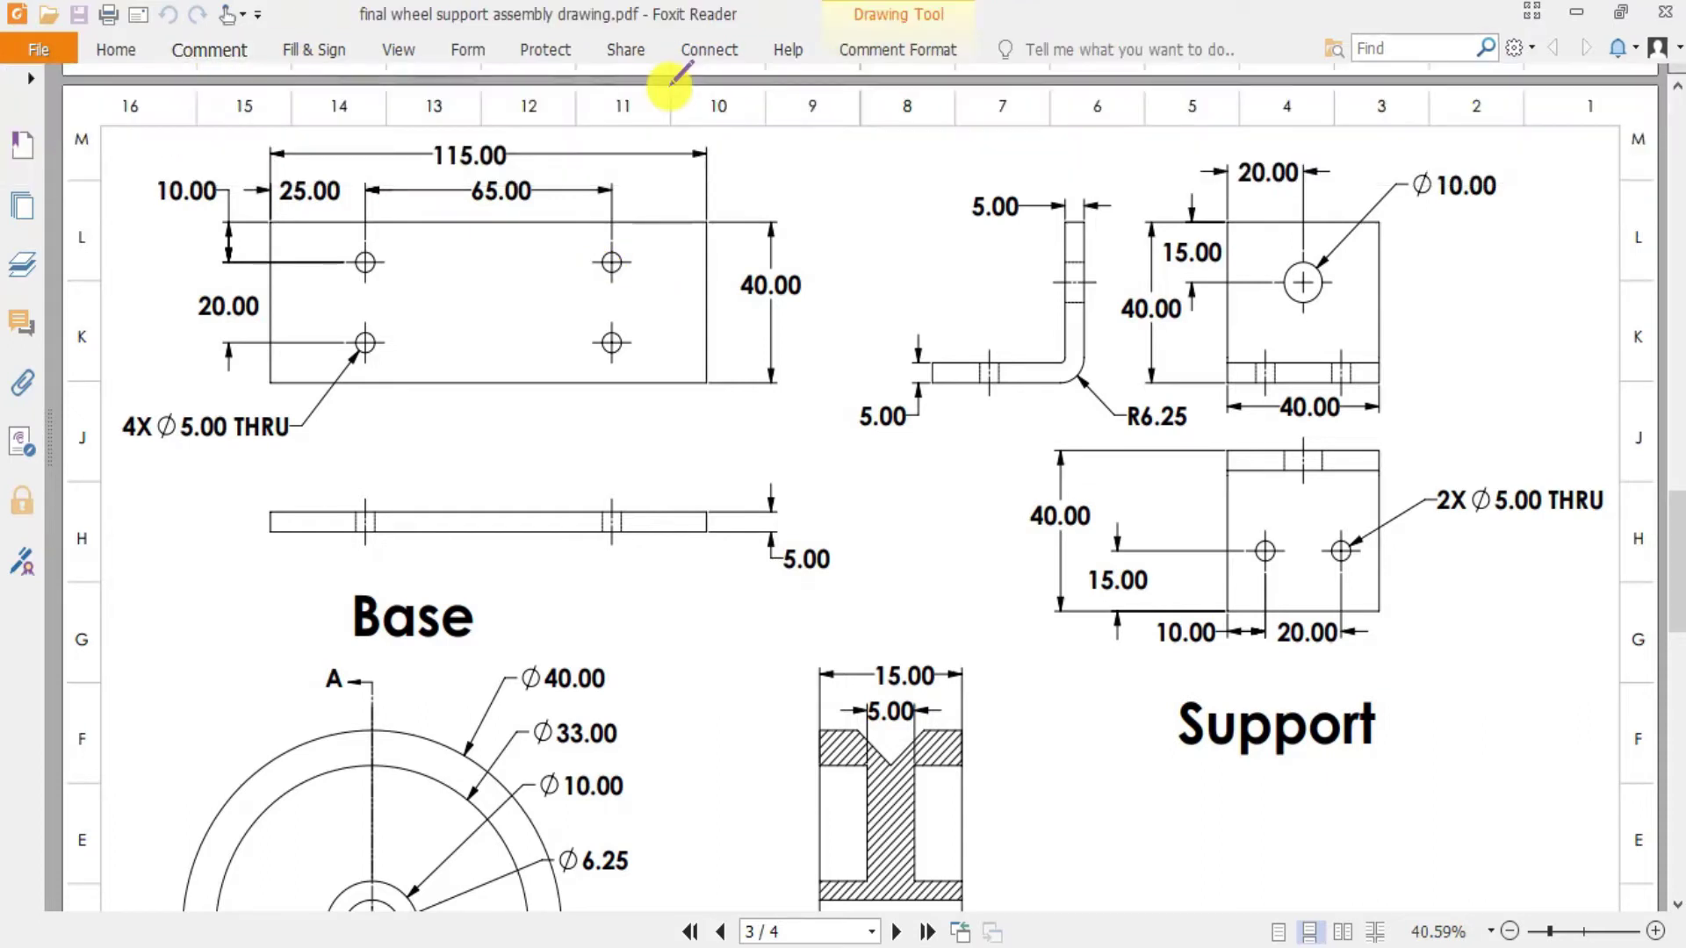
mouse_move(484, 246)
left_mouse_down()
mouse_move(535, 203)
mouse_move(541, 168)
mouse_move(466, 165)
mouse_move(461, 220)
mouse_move(484, 246)
left_mouse_up()
mouse_move(230, 349)
left_mouse_down()
mouse_move(263, 310)
mouse_move(234, 259)
mouse_move(209, 303)
mouse_move(239, 348)
left_mouse_up()
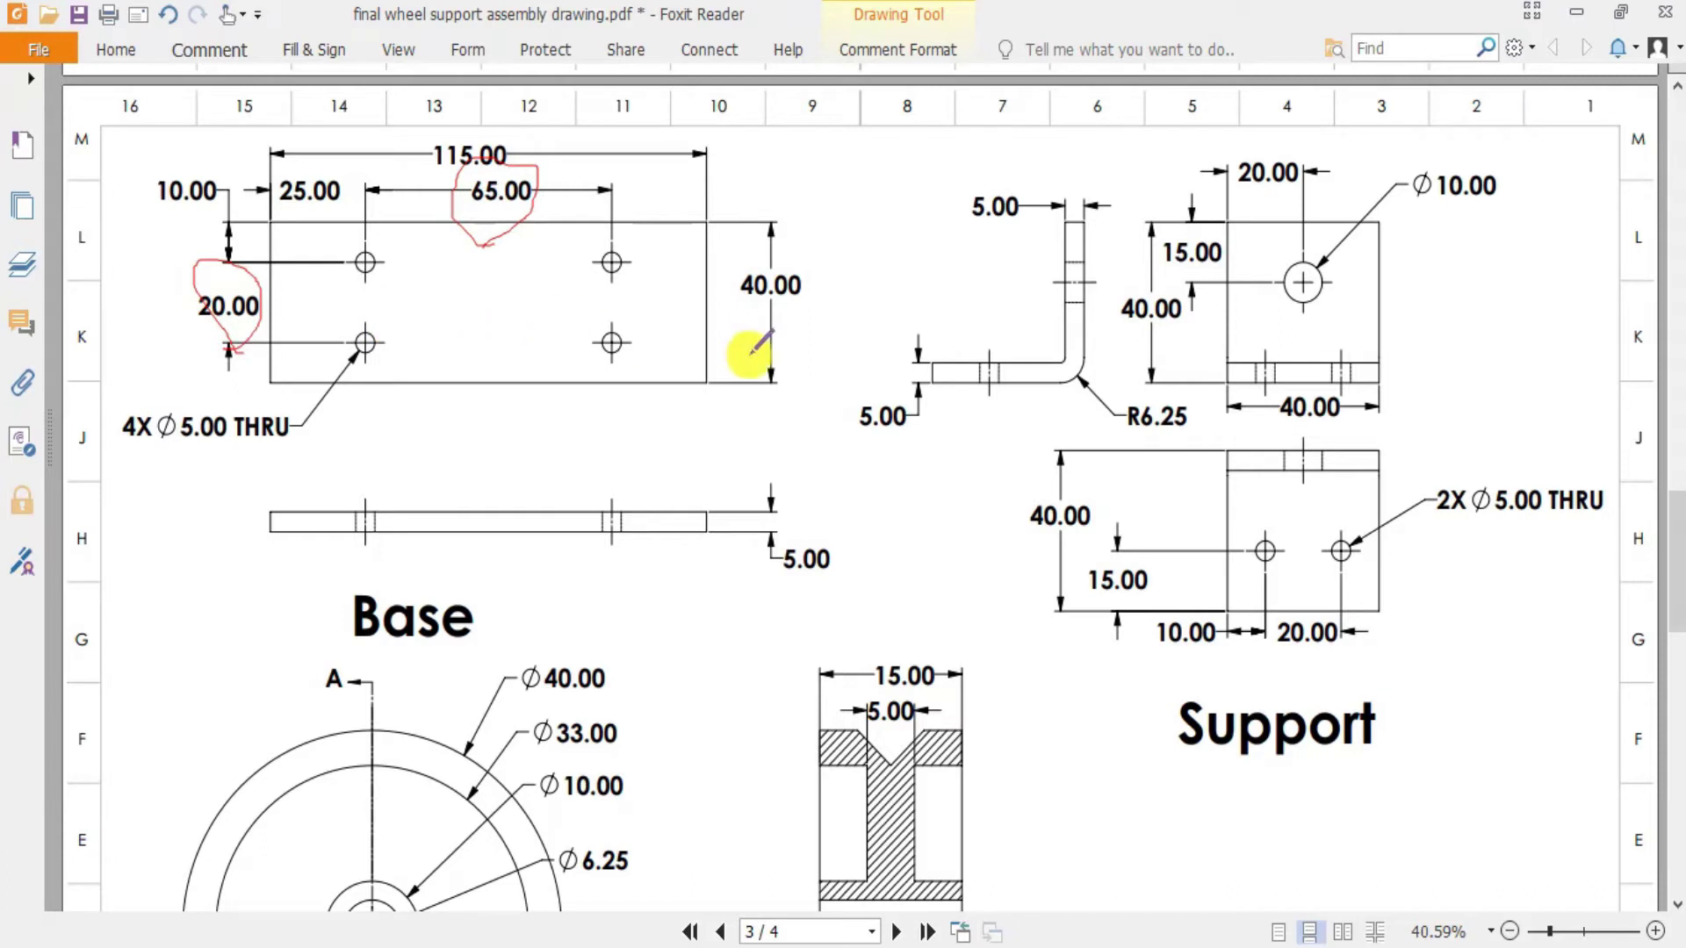
key("alt+Tab")
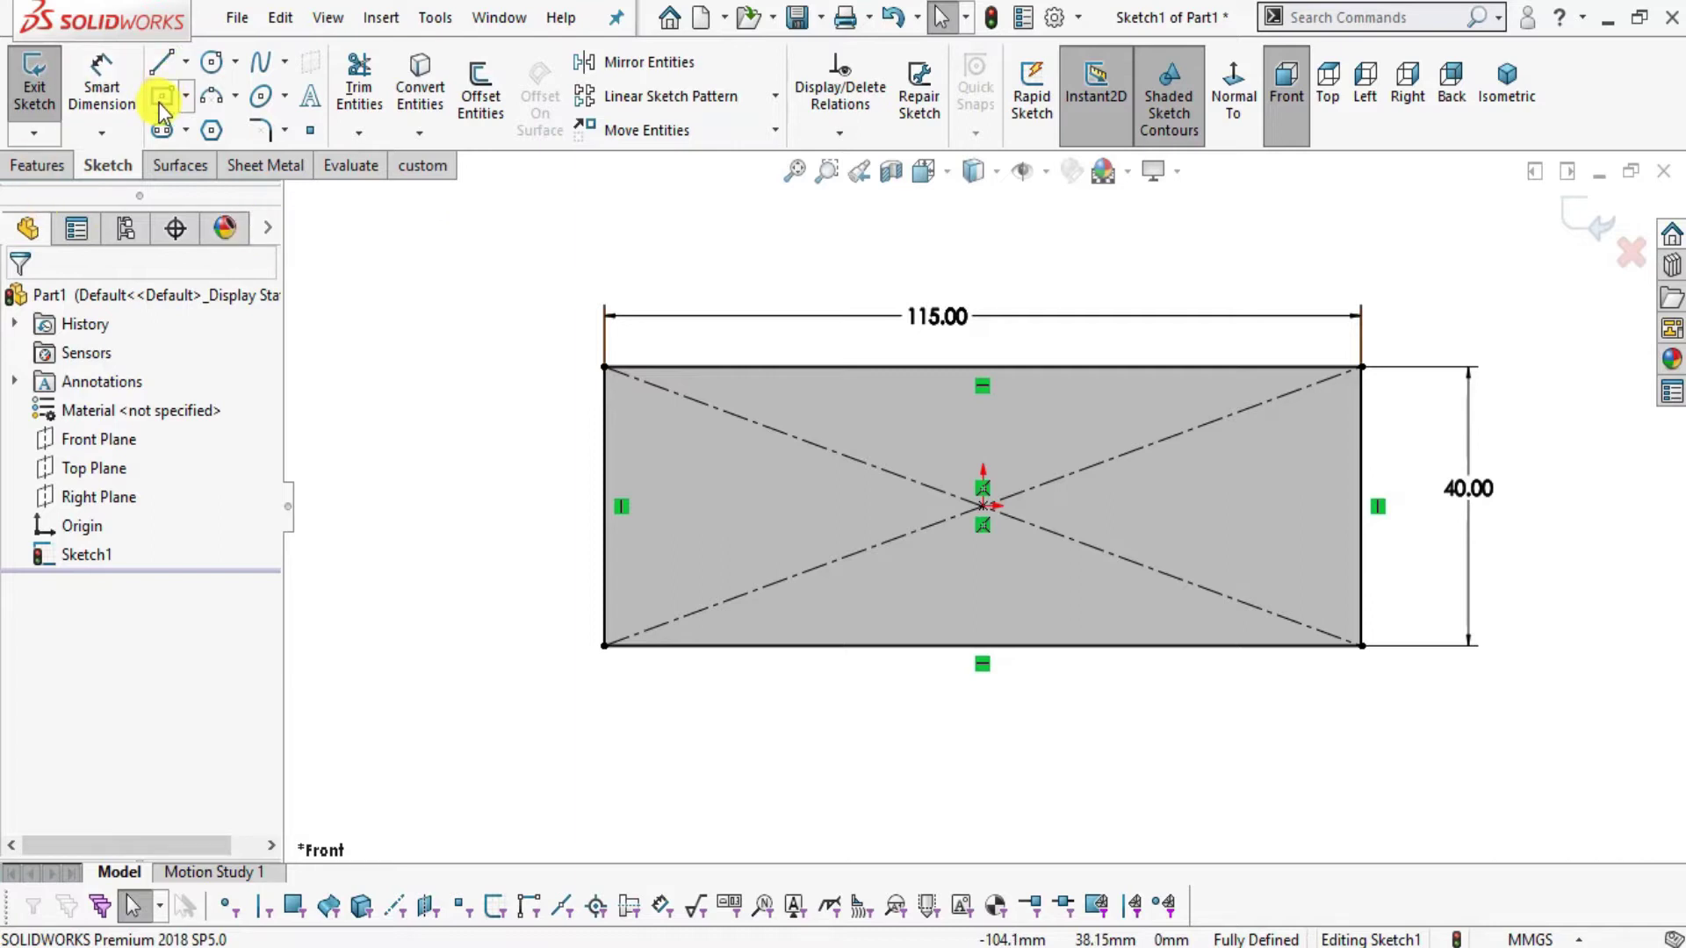
- Sketch a second center rectangle about 79 mm wide and 34 mm high, centered on the origin inside the Base outline
left_click(187, 97)
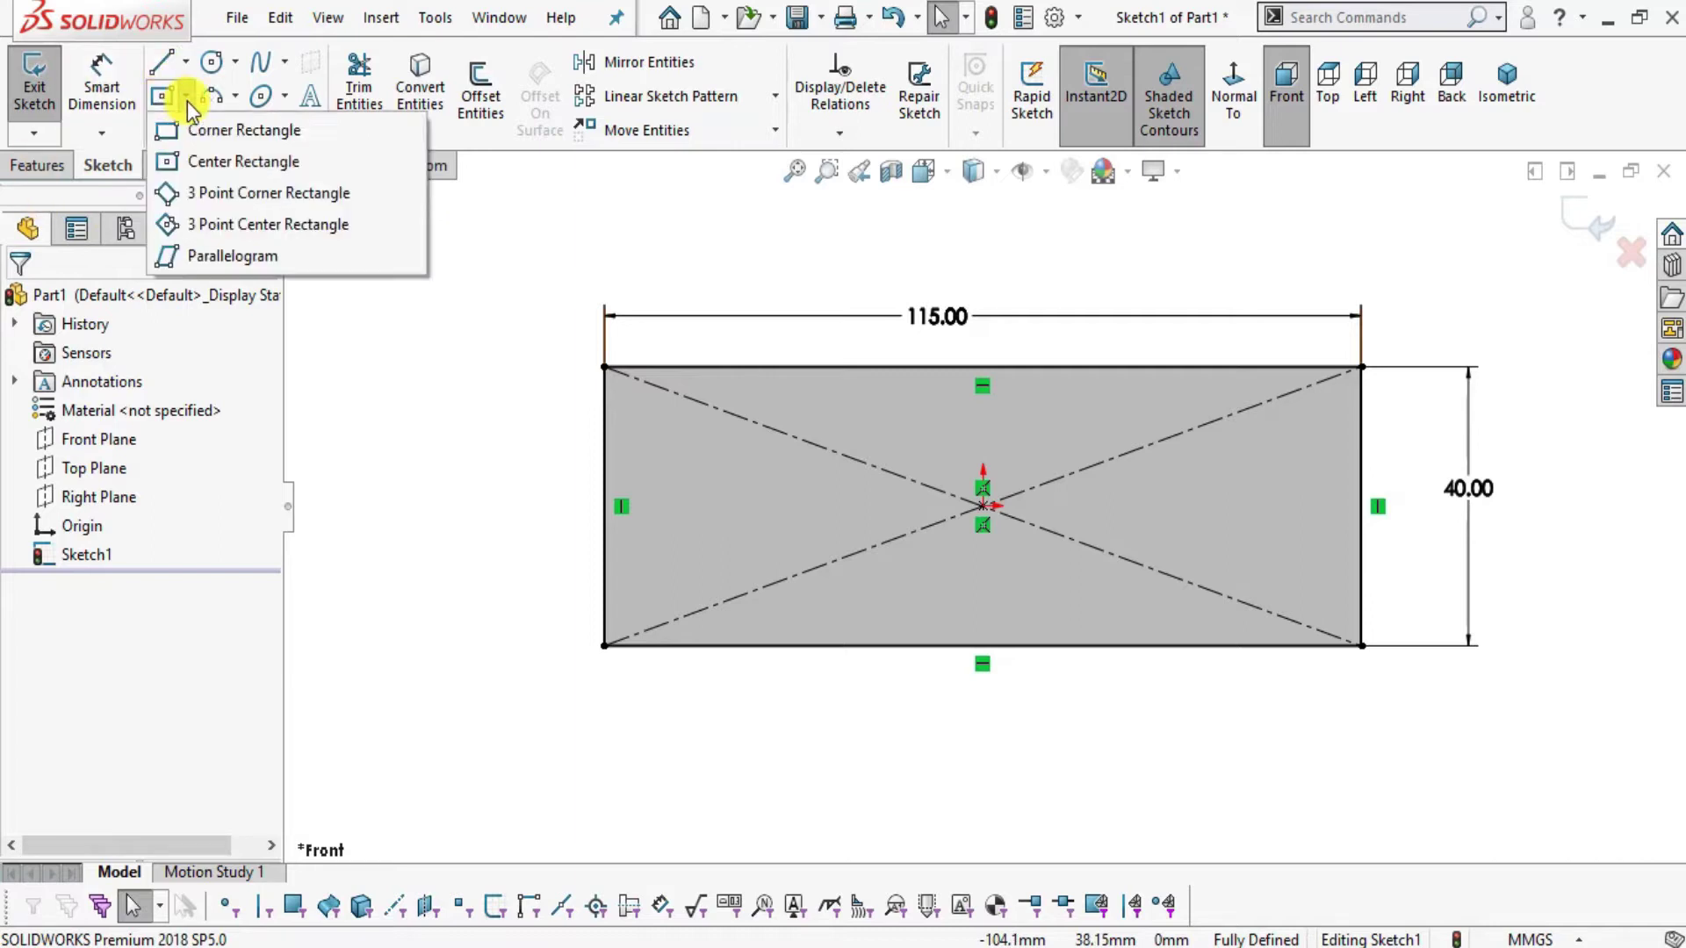
left_click(193, 160)
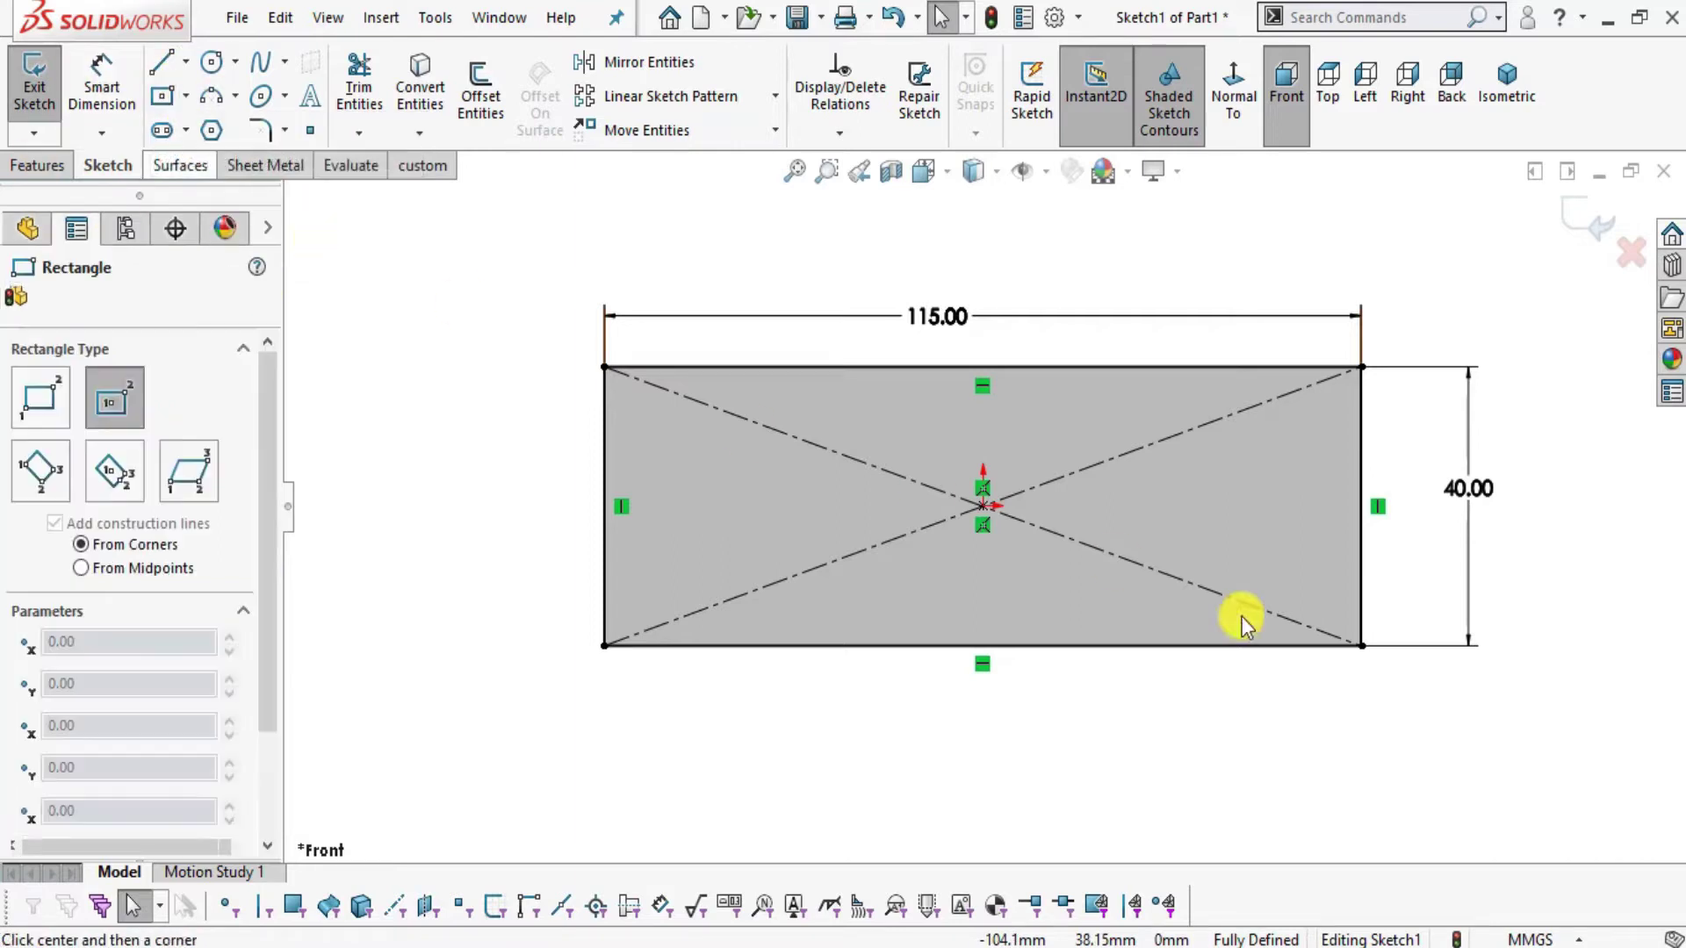
left_click(982, 508)
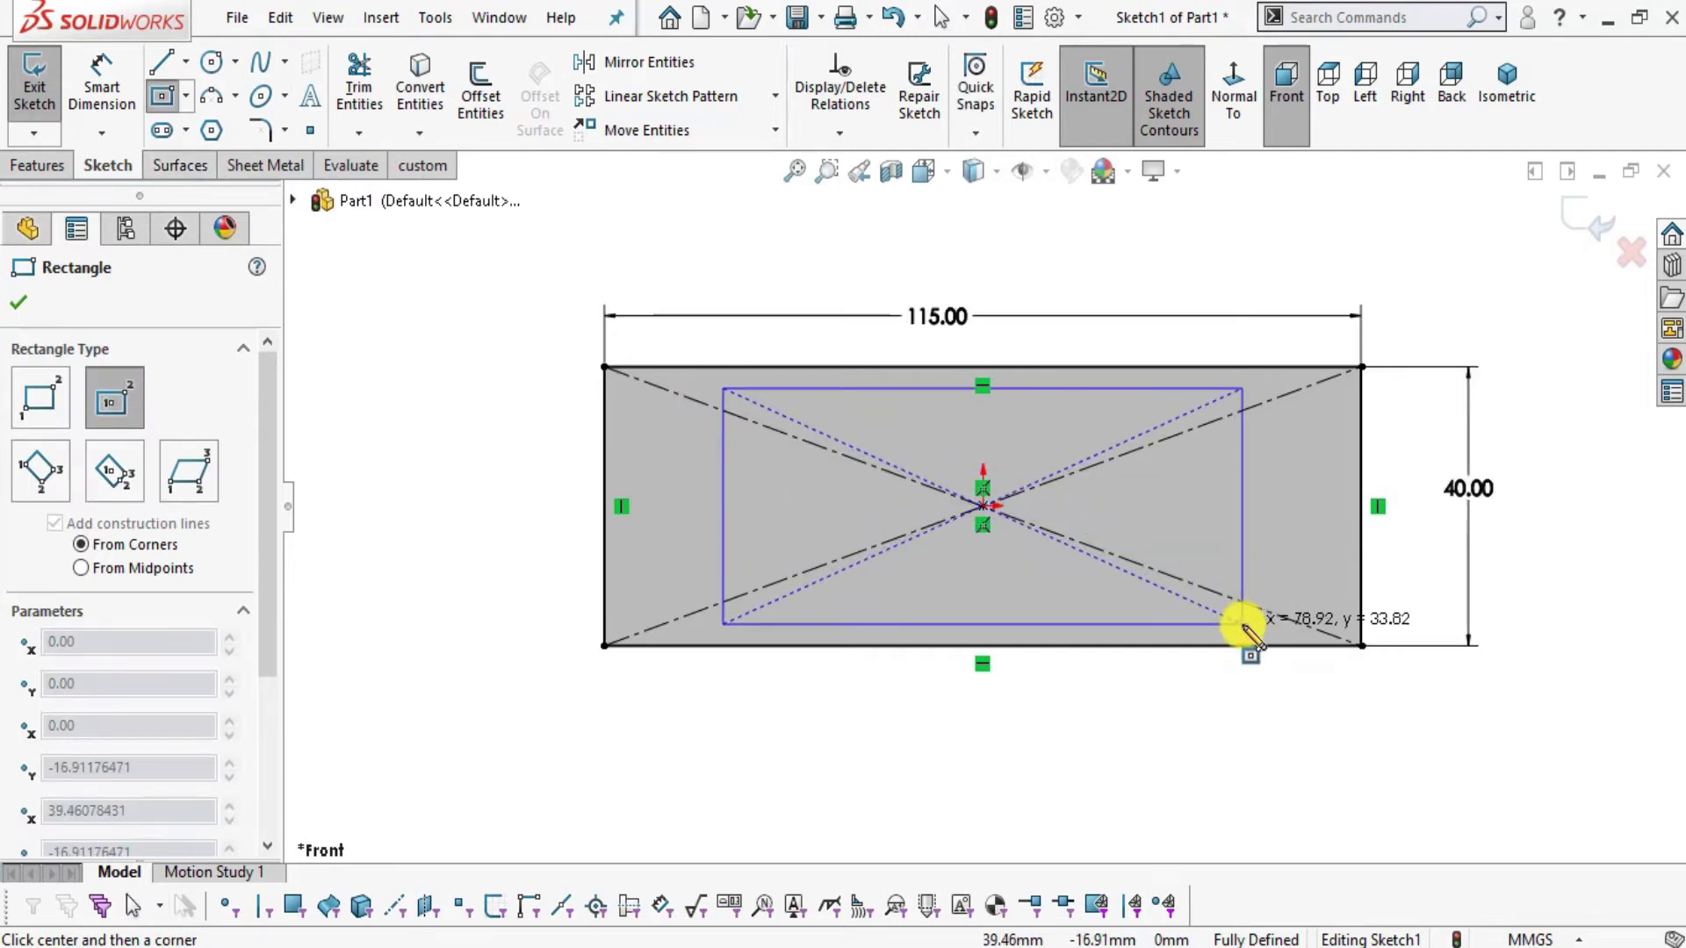
left_click(1242, 625)
left_click(19, 302)
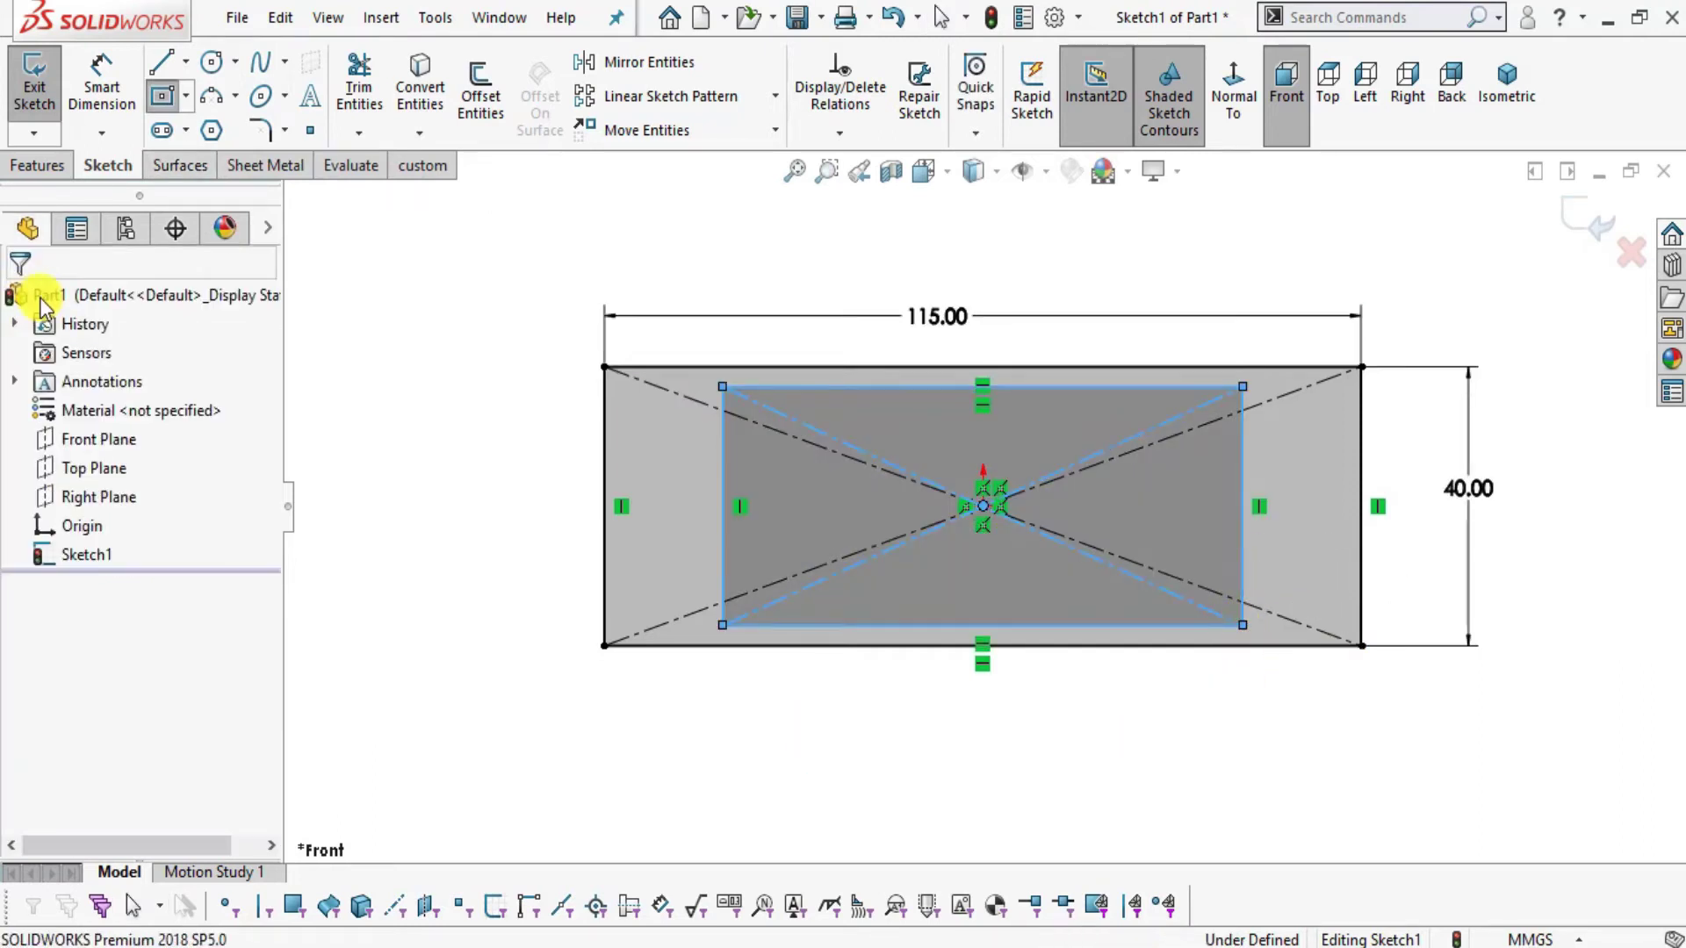
- Check the horizontal hole spacing in the PDF drawing and dimension the inner rectangle's upper edge to 65 mm
left_click(102, 79)
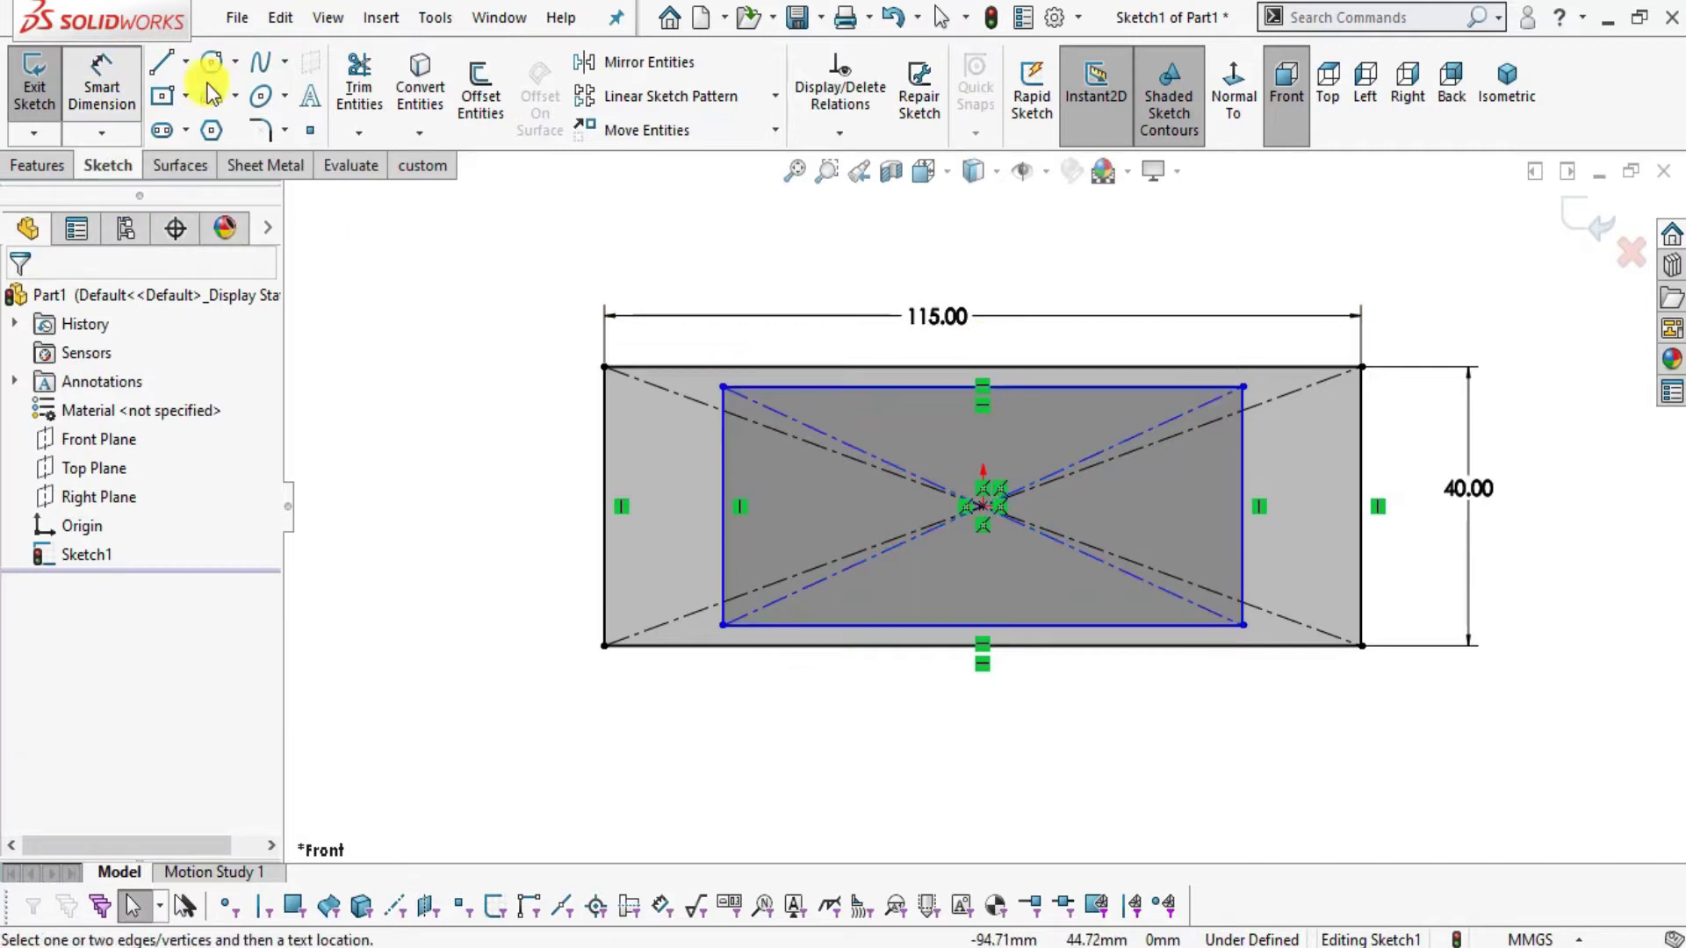
key("alt+Tab")
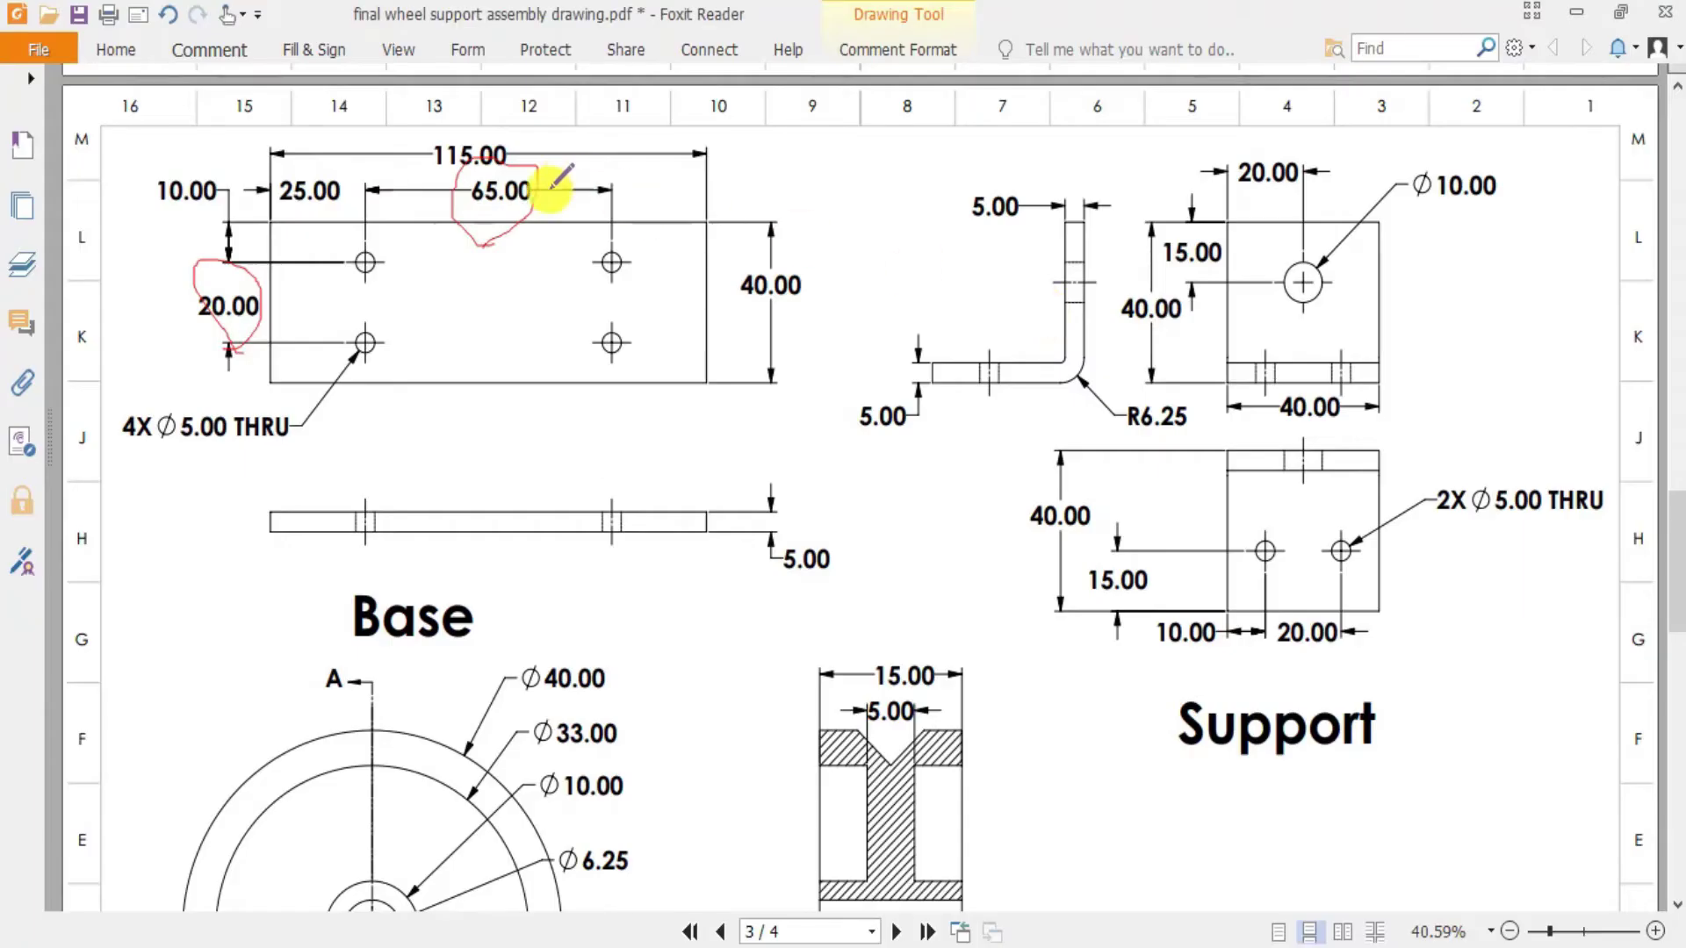
key("alt+Tab")
left_click(1039, 383)
left_click(1014, 276)
type("65")
key("Return")
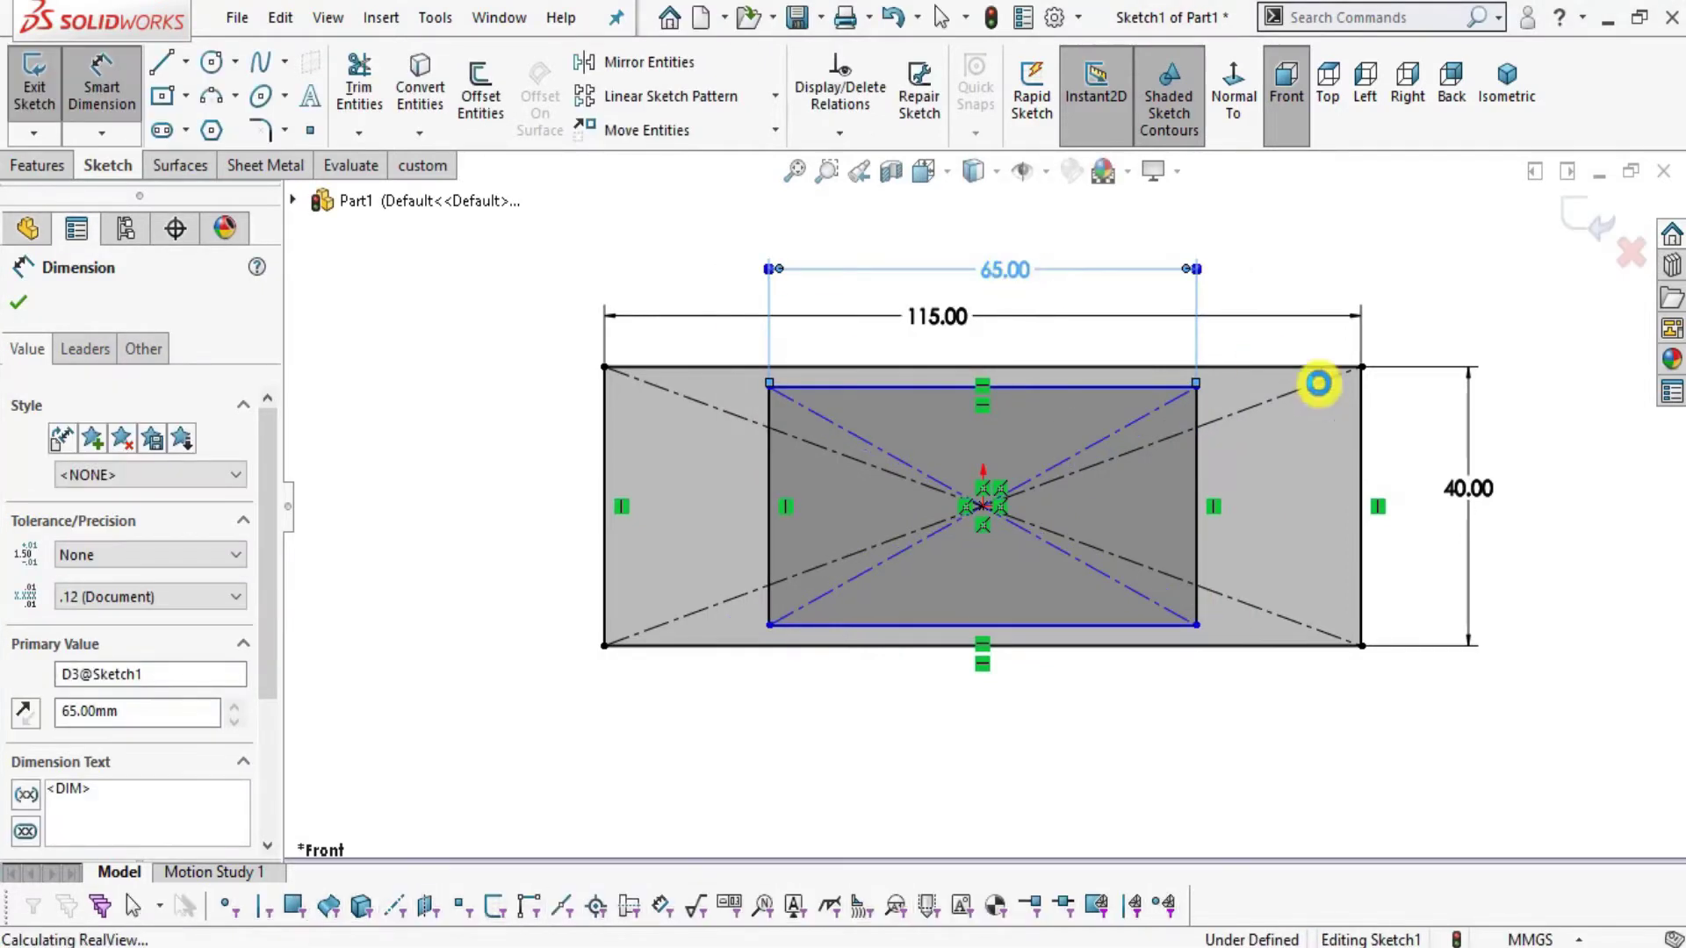
key("Escape")
- Check the vertical hole spacing in the PDF drawing and dimension the inner rectangle's vertical edge to 20 mm
key("alt+Tab")
left_click_drag(220, 357, 234, 351)
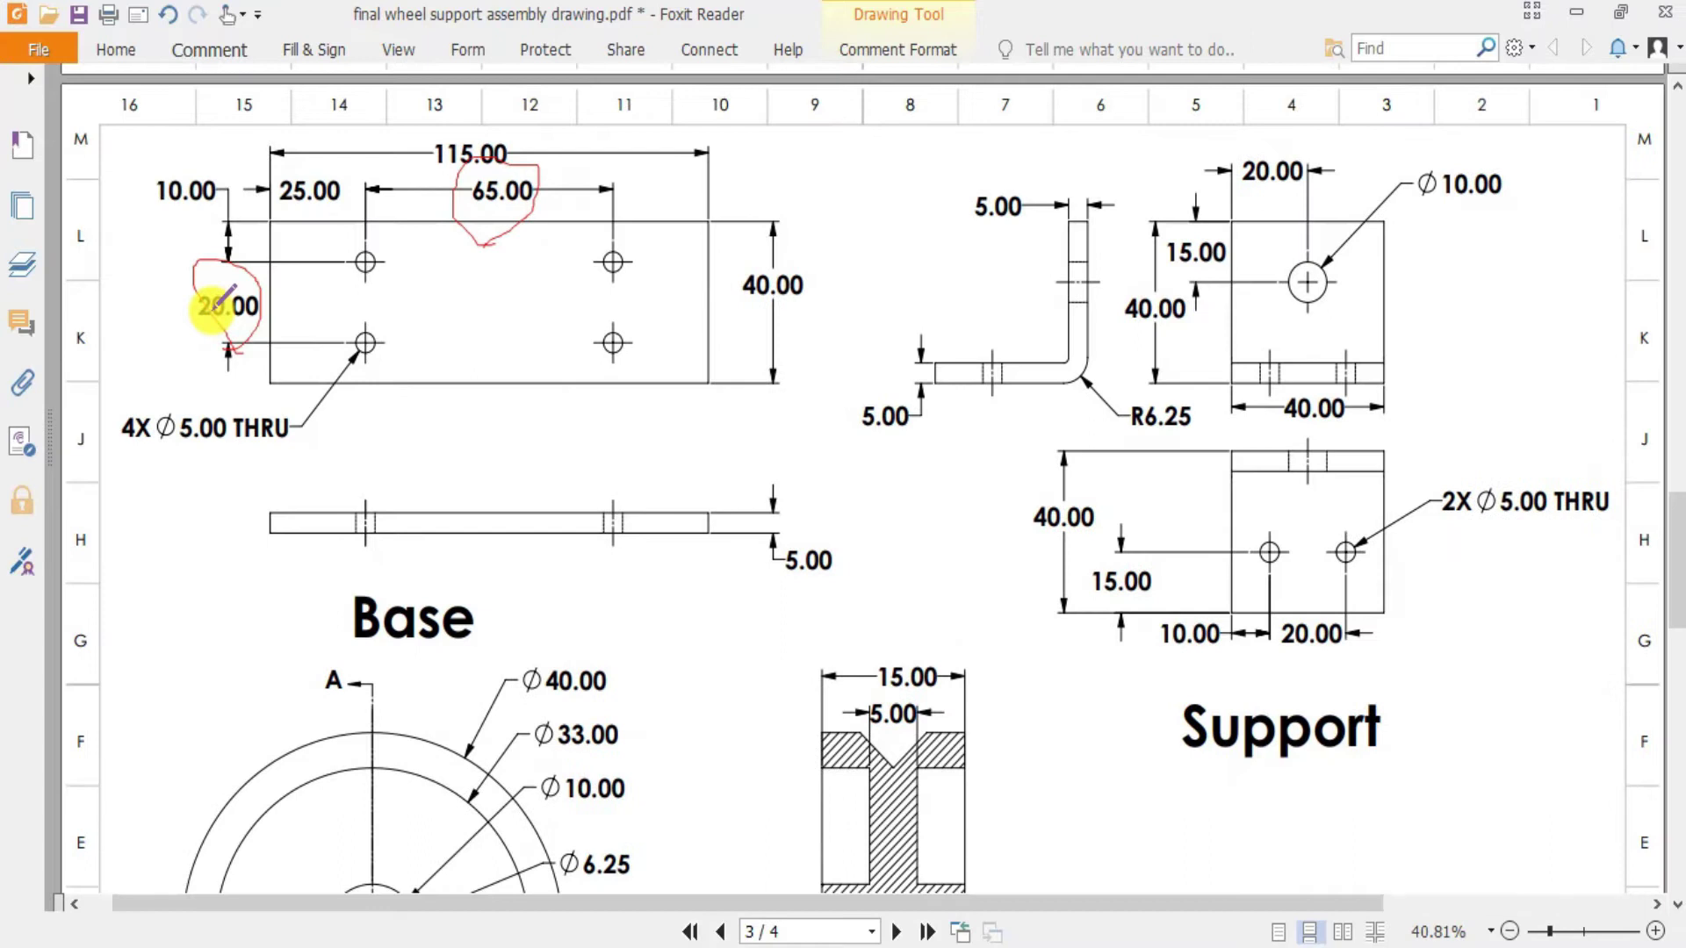
scroll(217, 307, "up", 2, "ctrl")
scroll(501, 362, "up", 3)
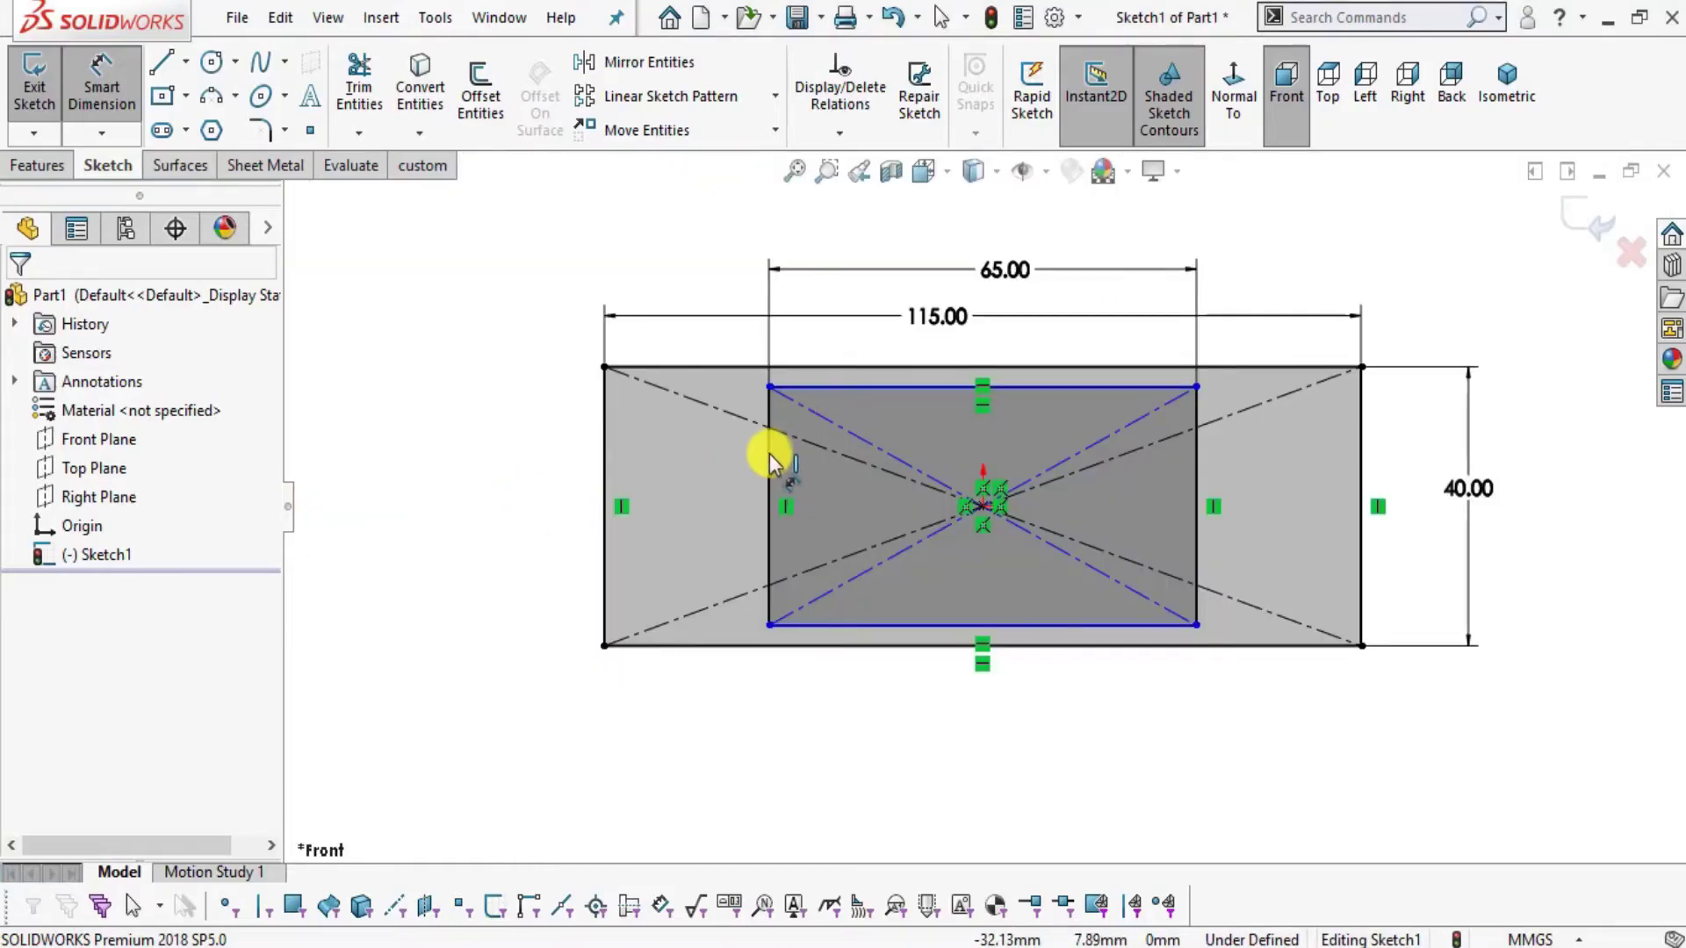
left_click(769, 455)
left_click(686, 488)
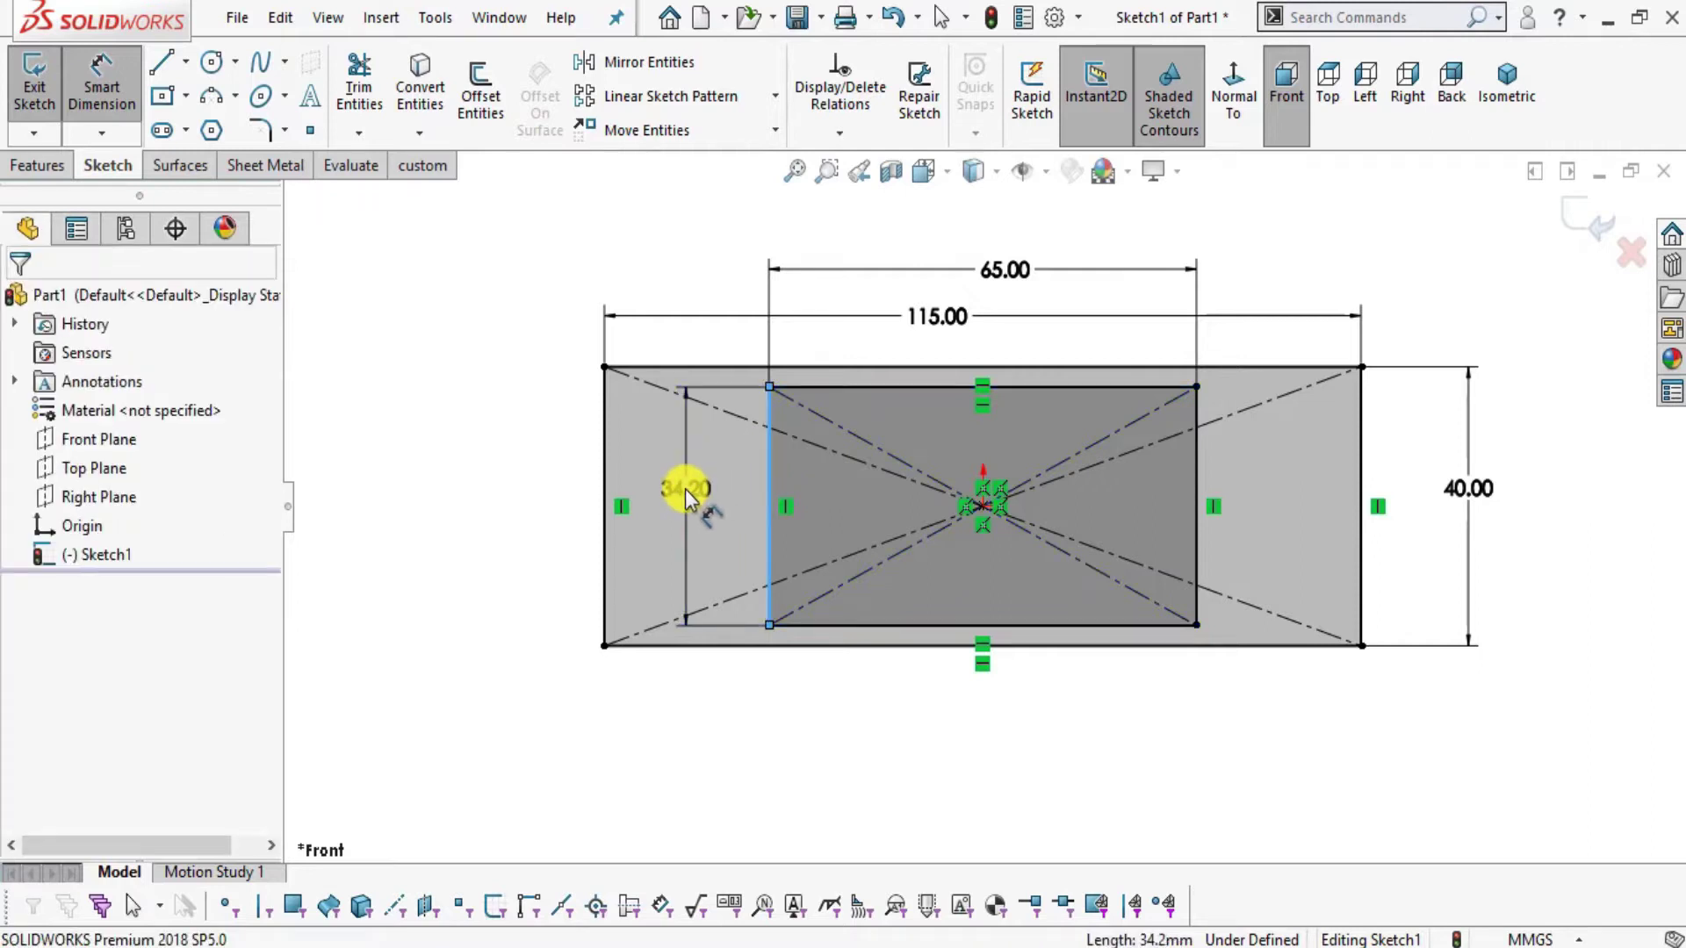
type("20")
key("Return")
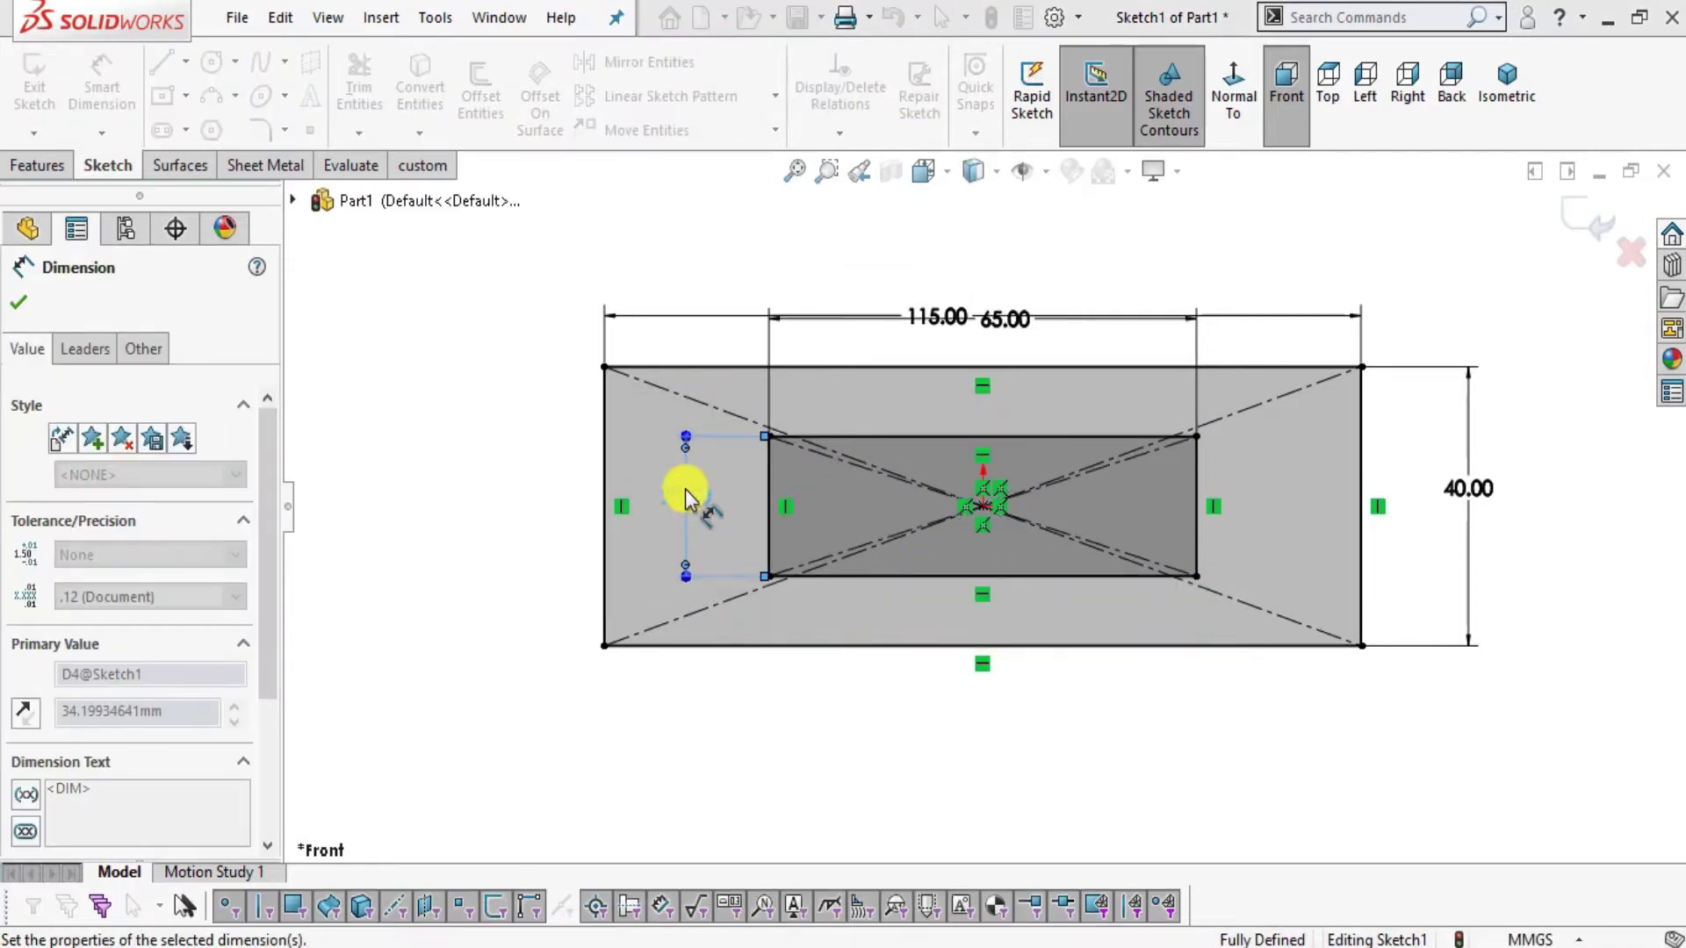
left_click(25, 307)
- Convert all four edges of the inner rectangle to construction geometry, starting with its lower edge
scroll(1100, 538, "up", 3)
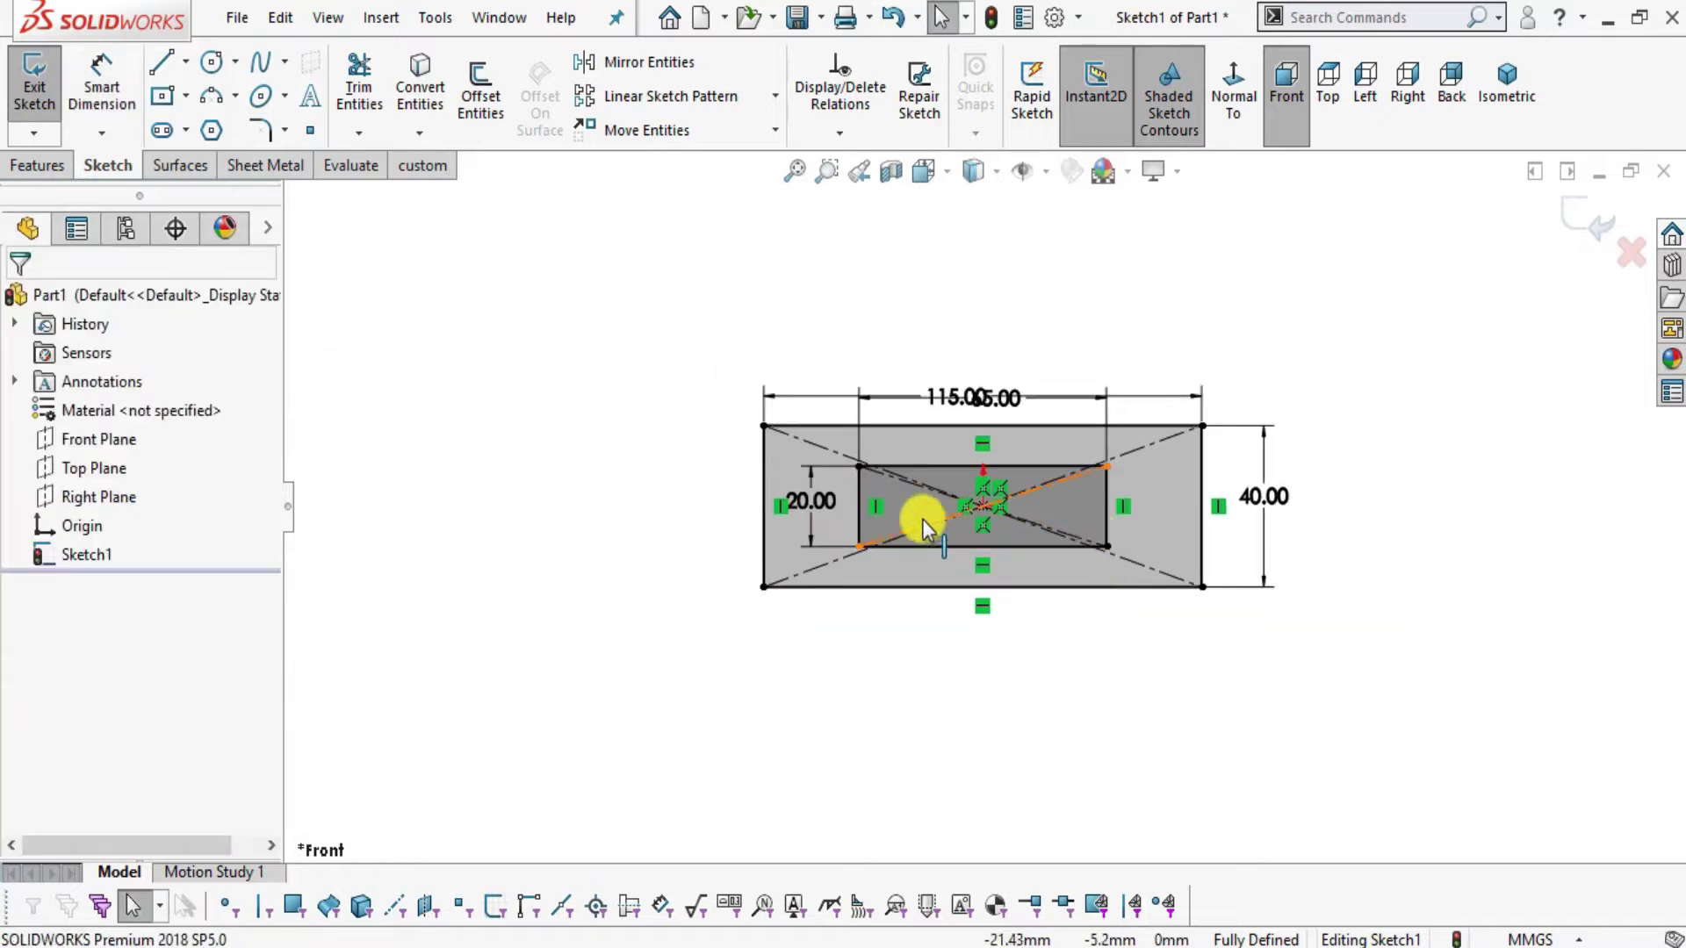
scroll(954, 528, "down", 3)
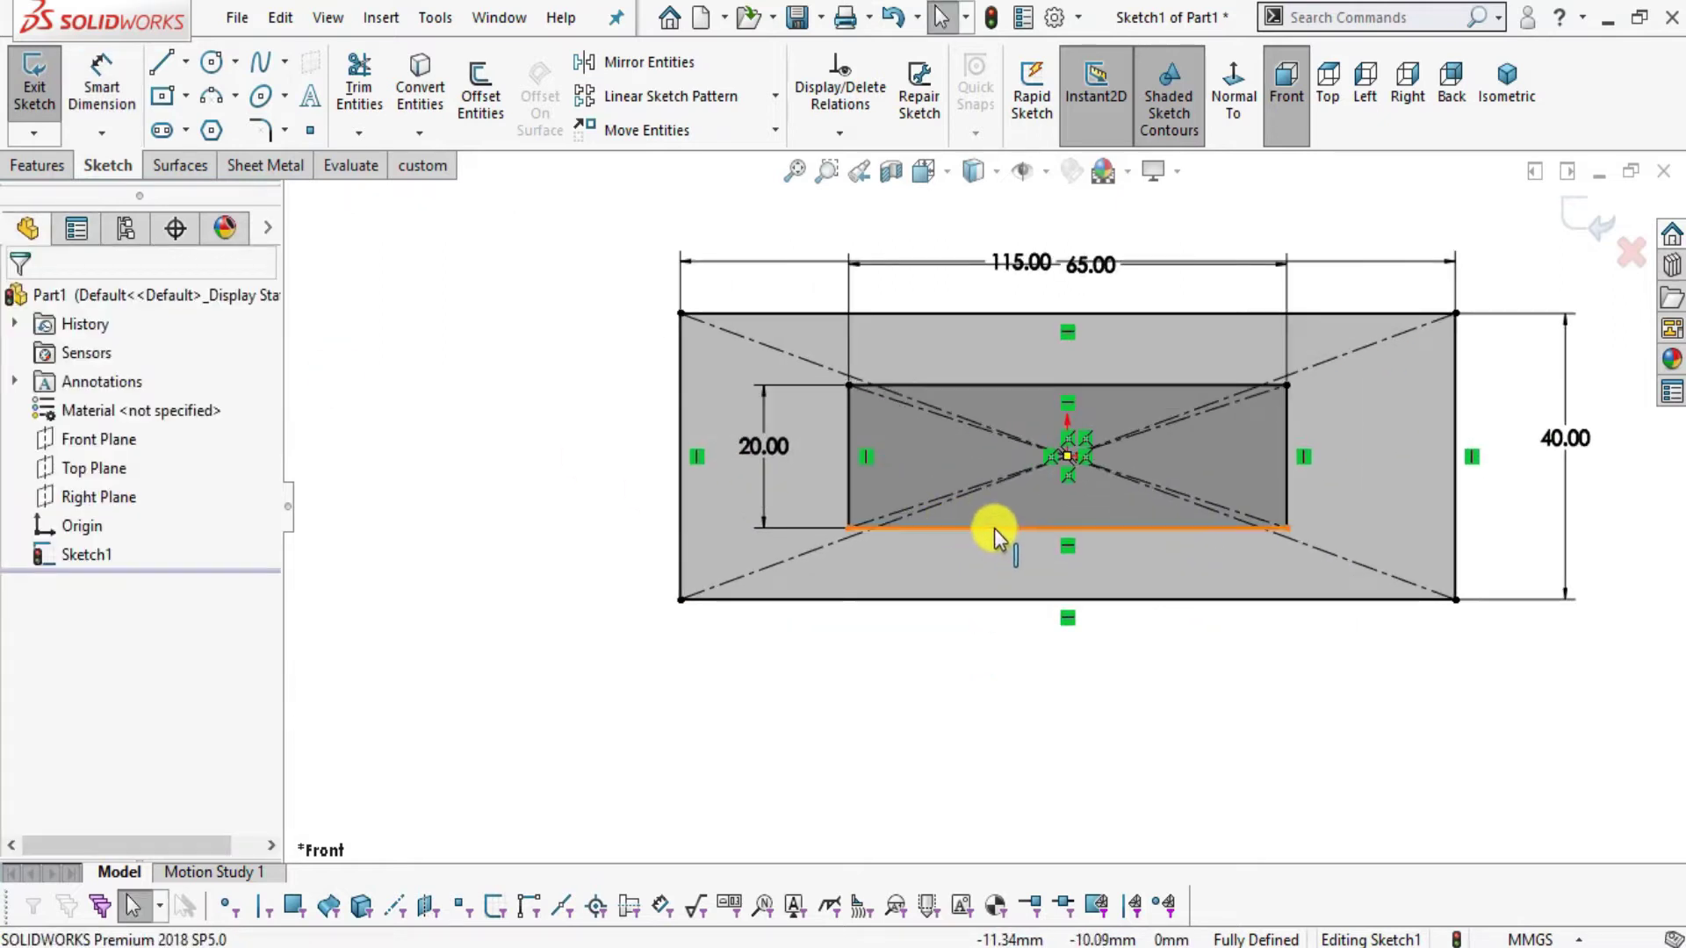
left_click(999, 528)
right_click(1001, 527)
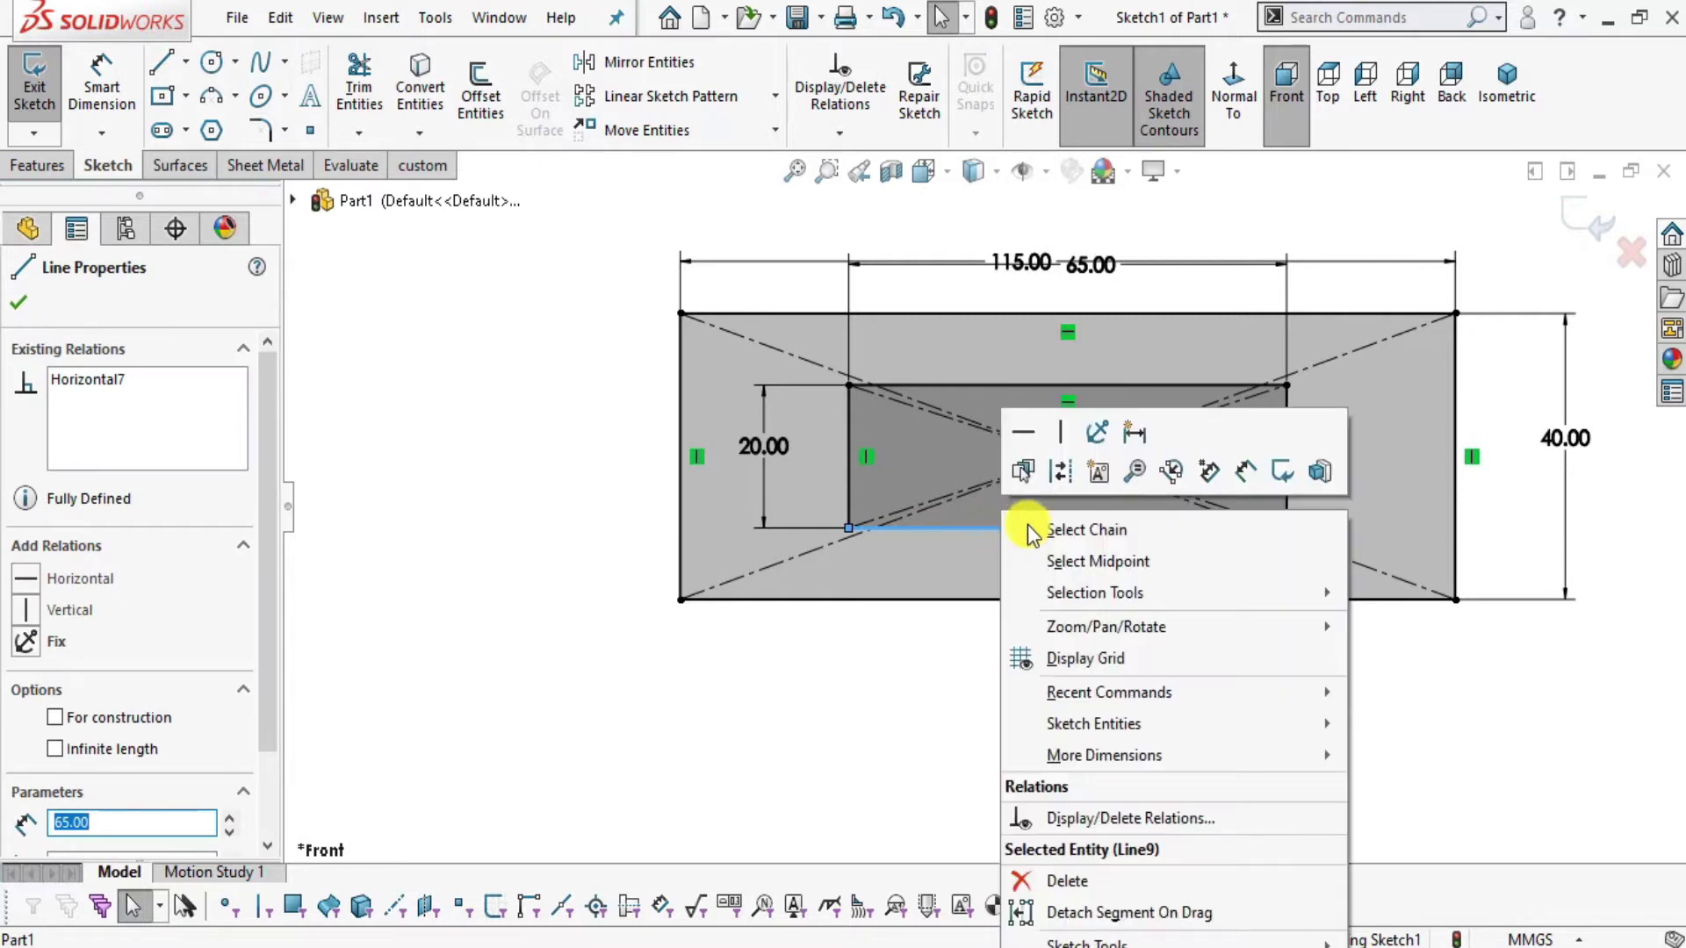
left_click(1060, 474)
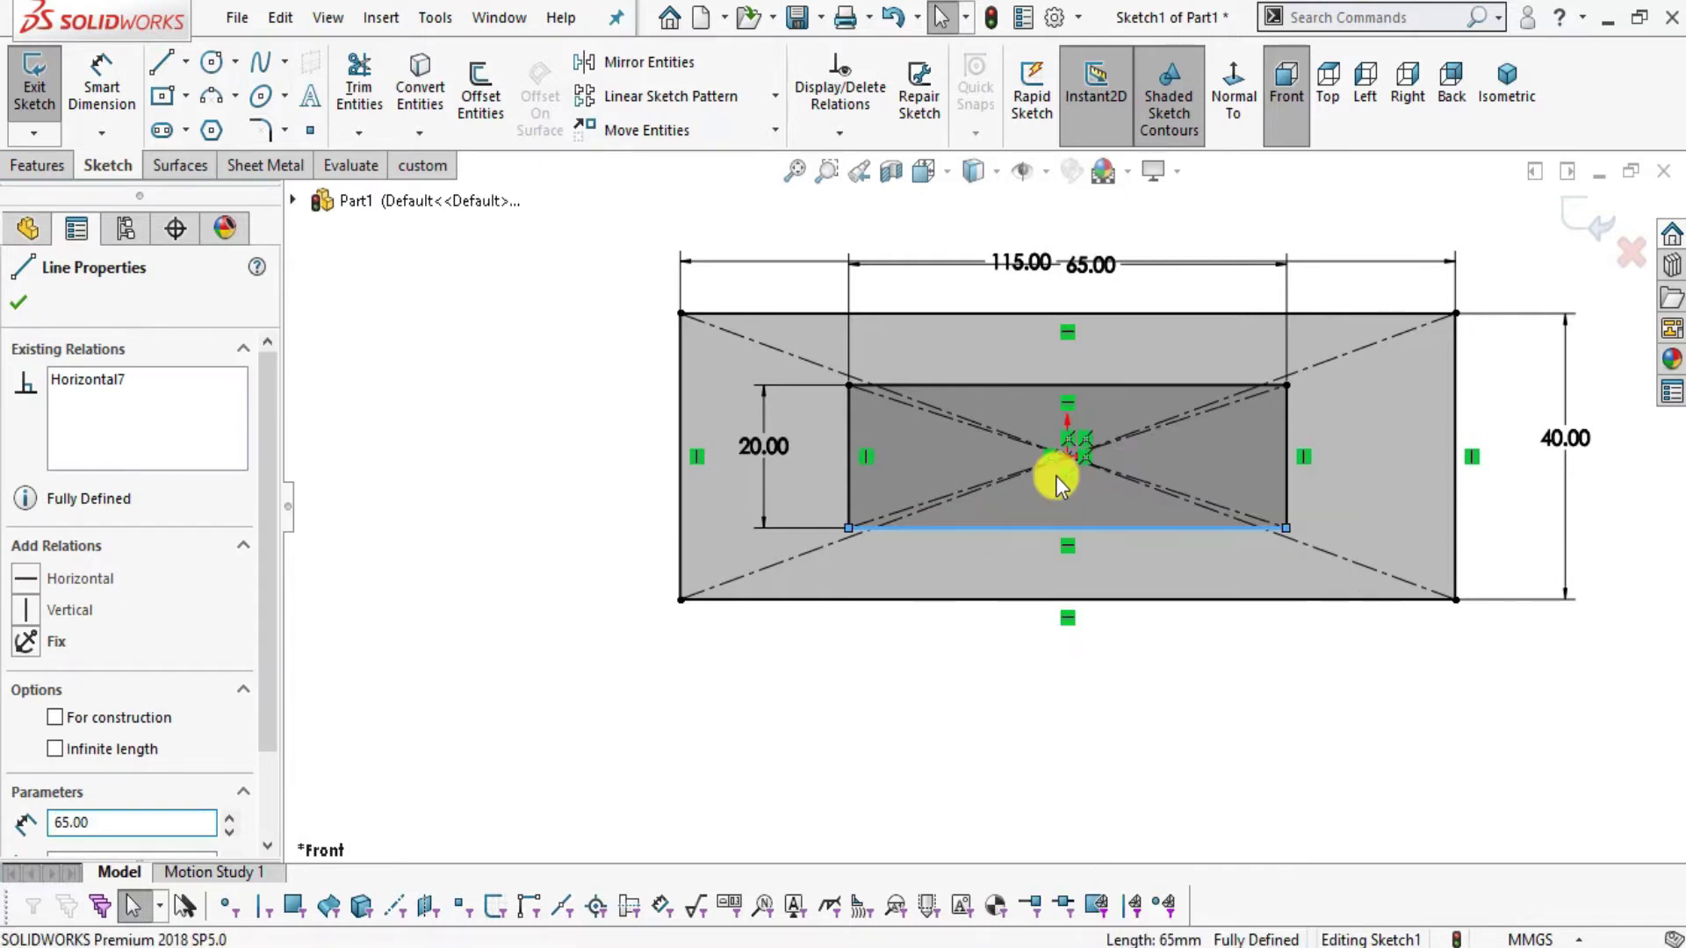
key("Escape")
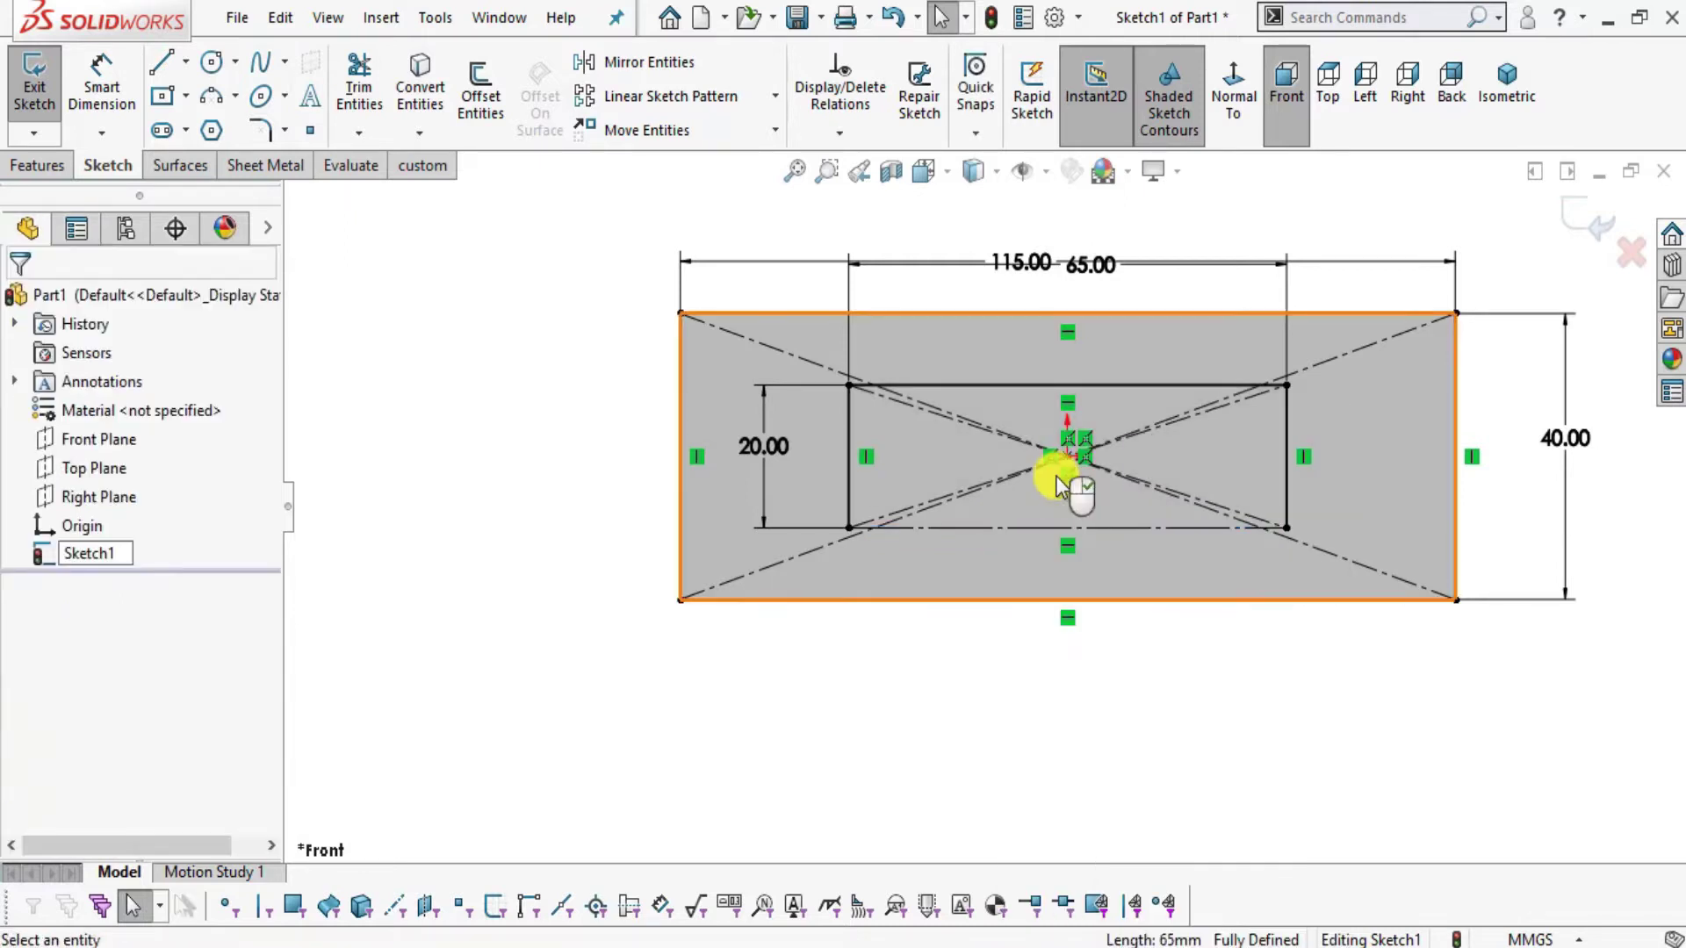
left_click(844, 421)
left_click(945, 387, "ctrl")
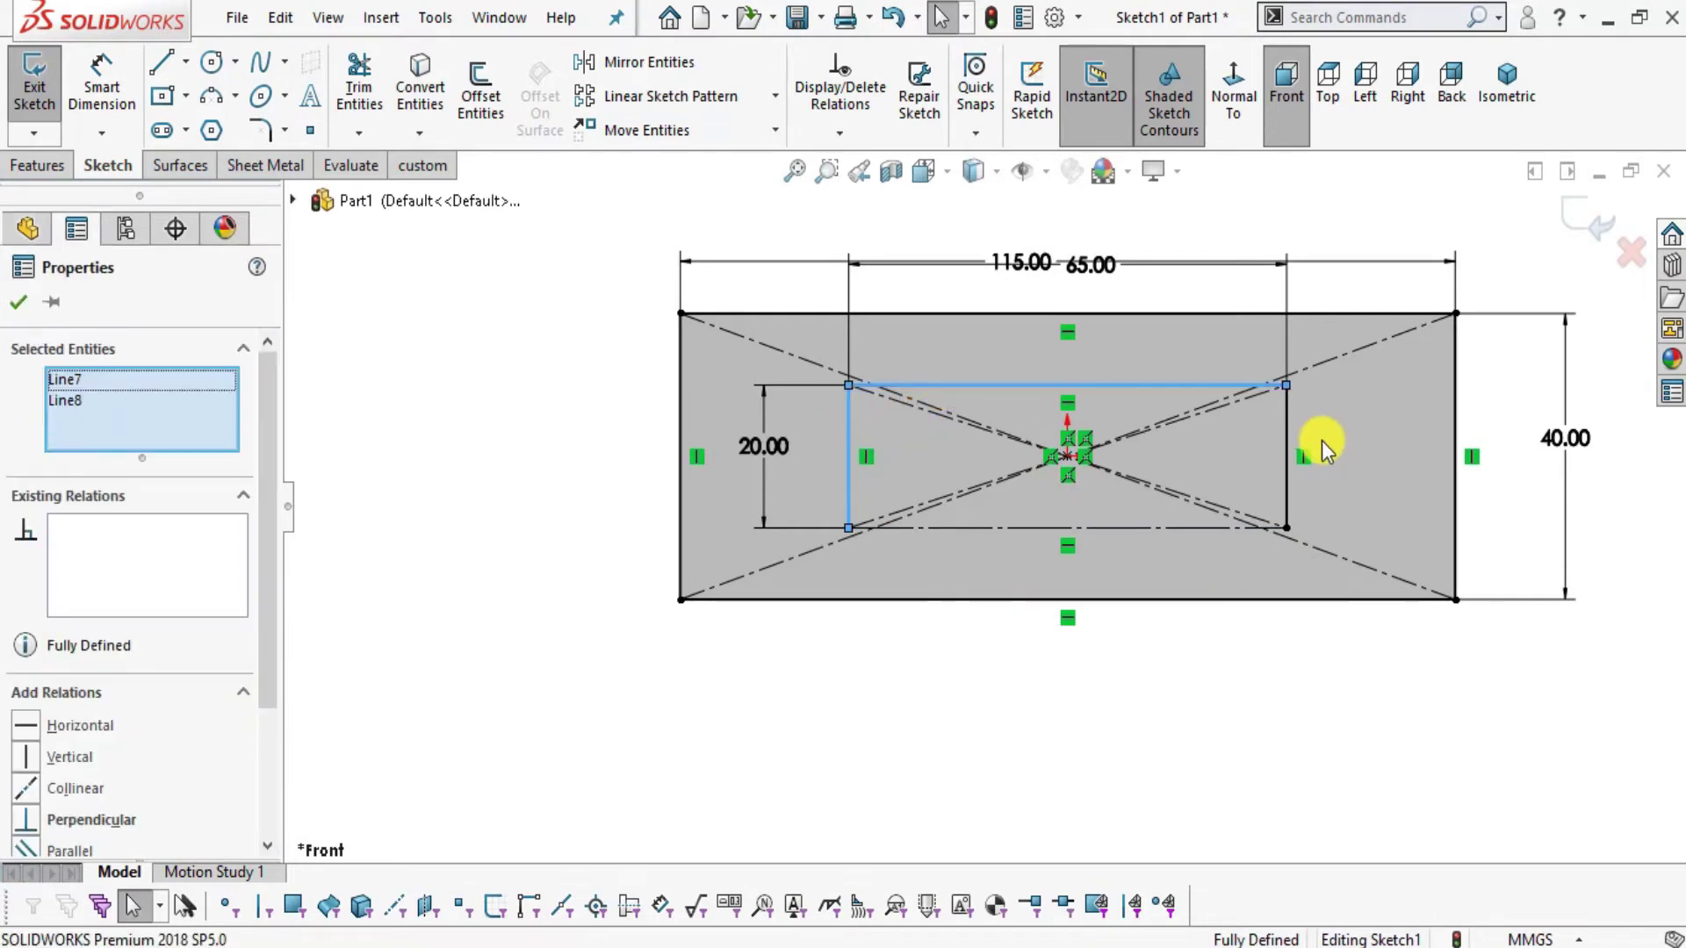
left_click(1283, 438, "ctrl")
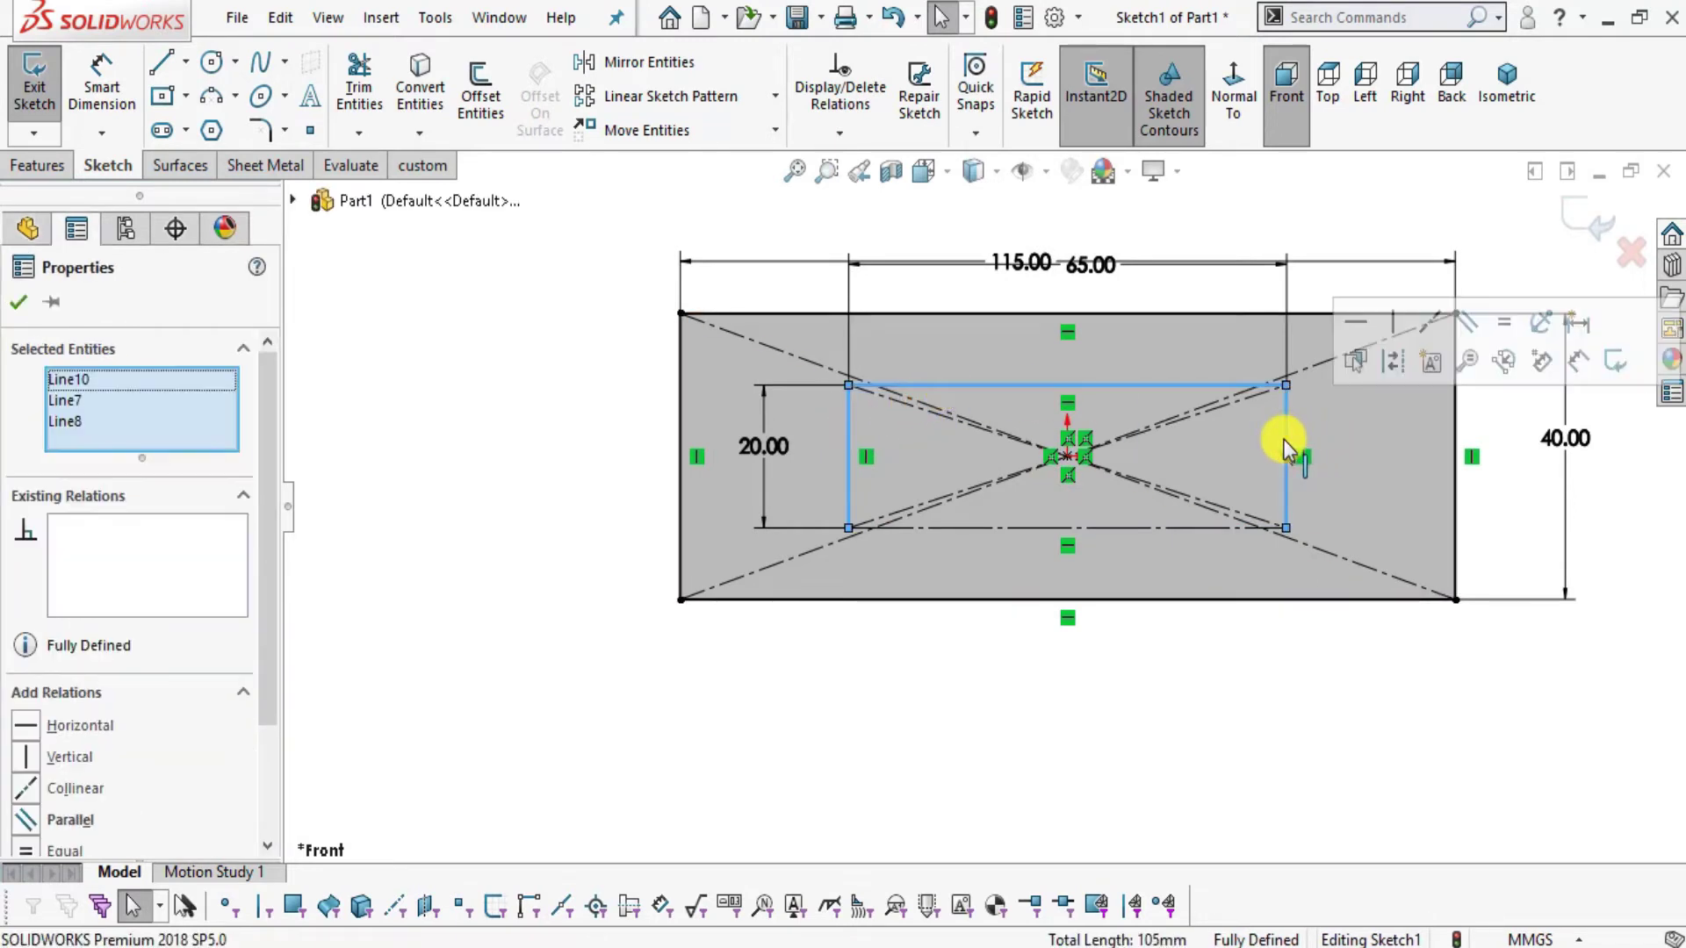
left_click(1394, 360)
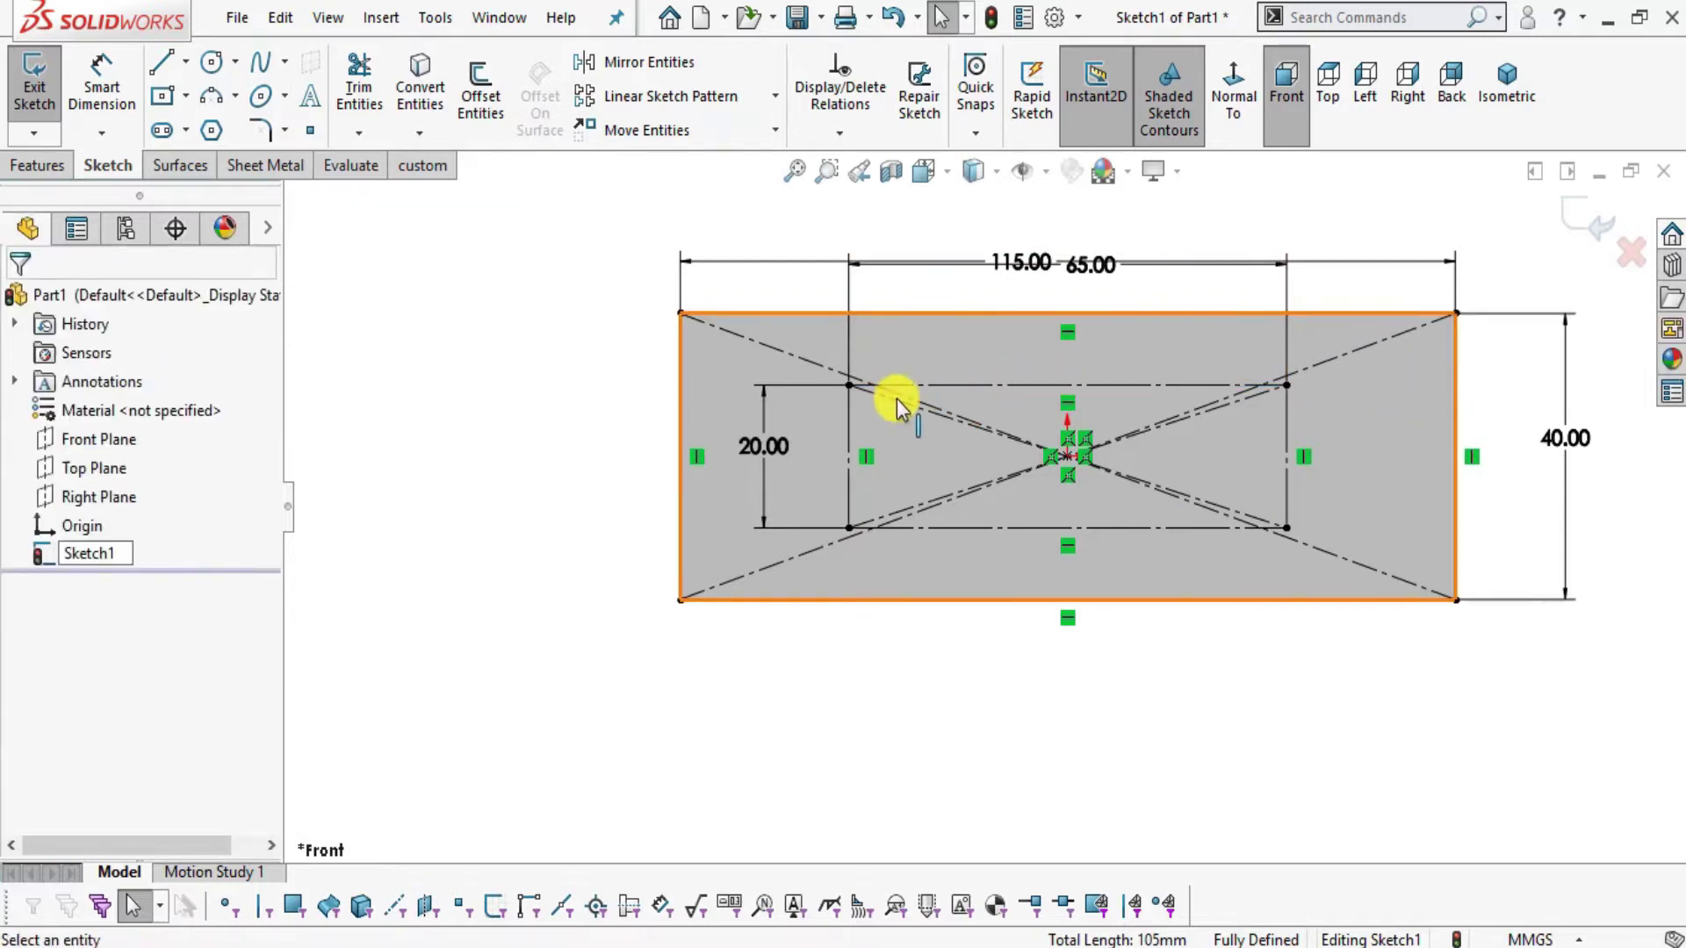
- Reposition the 65 mm dimension between the Base outline's upper edge and the 115 mm dimension
scroll(941, 392, "up", 3)
scroll(943, 455, "down", 3)
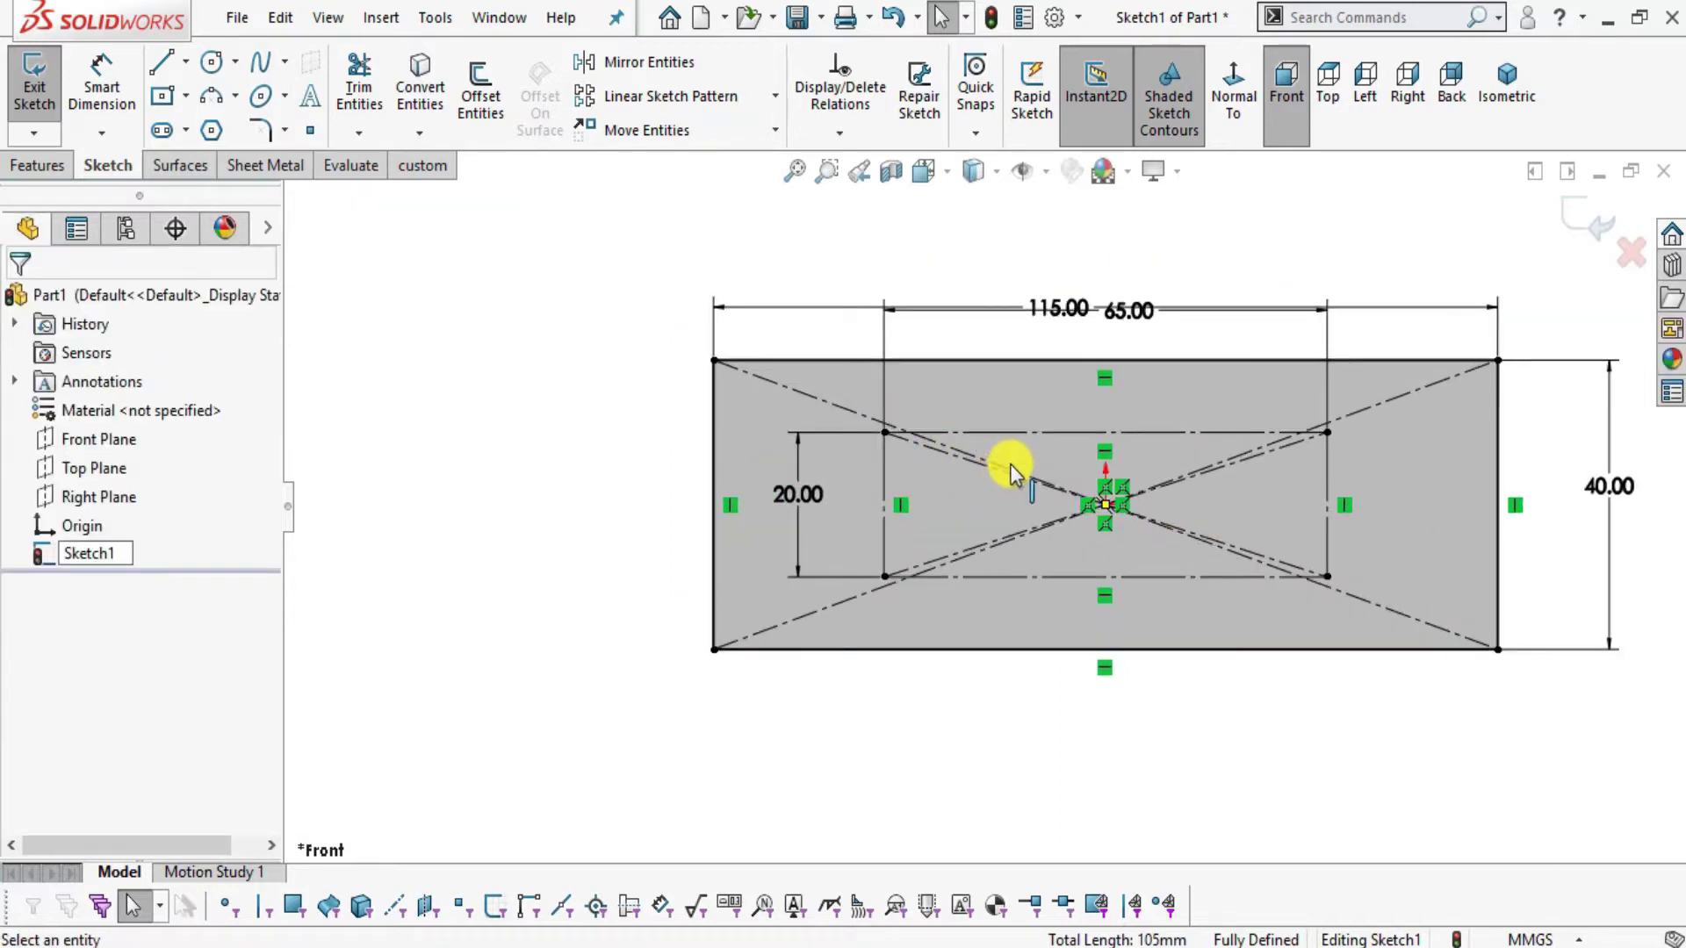
scroll(1060, 393, "down", 3)
left_click_drag(1189, 253, 1051, 302)
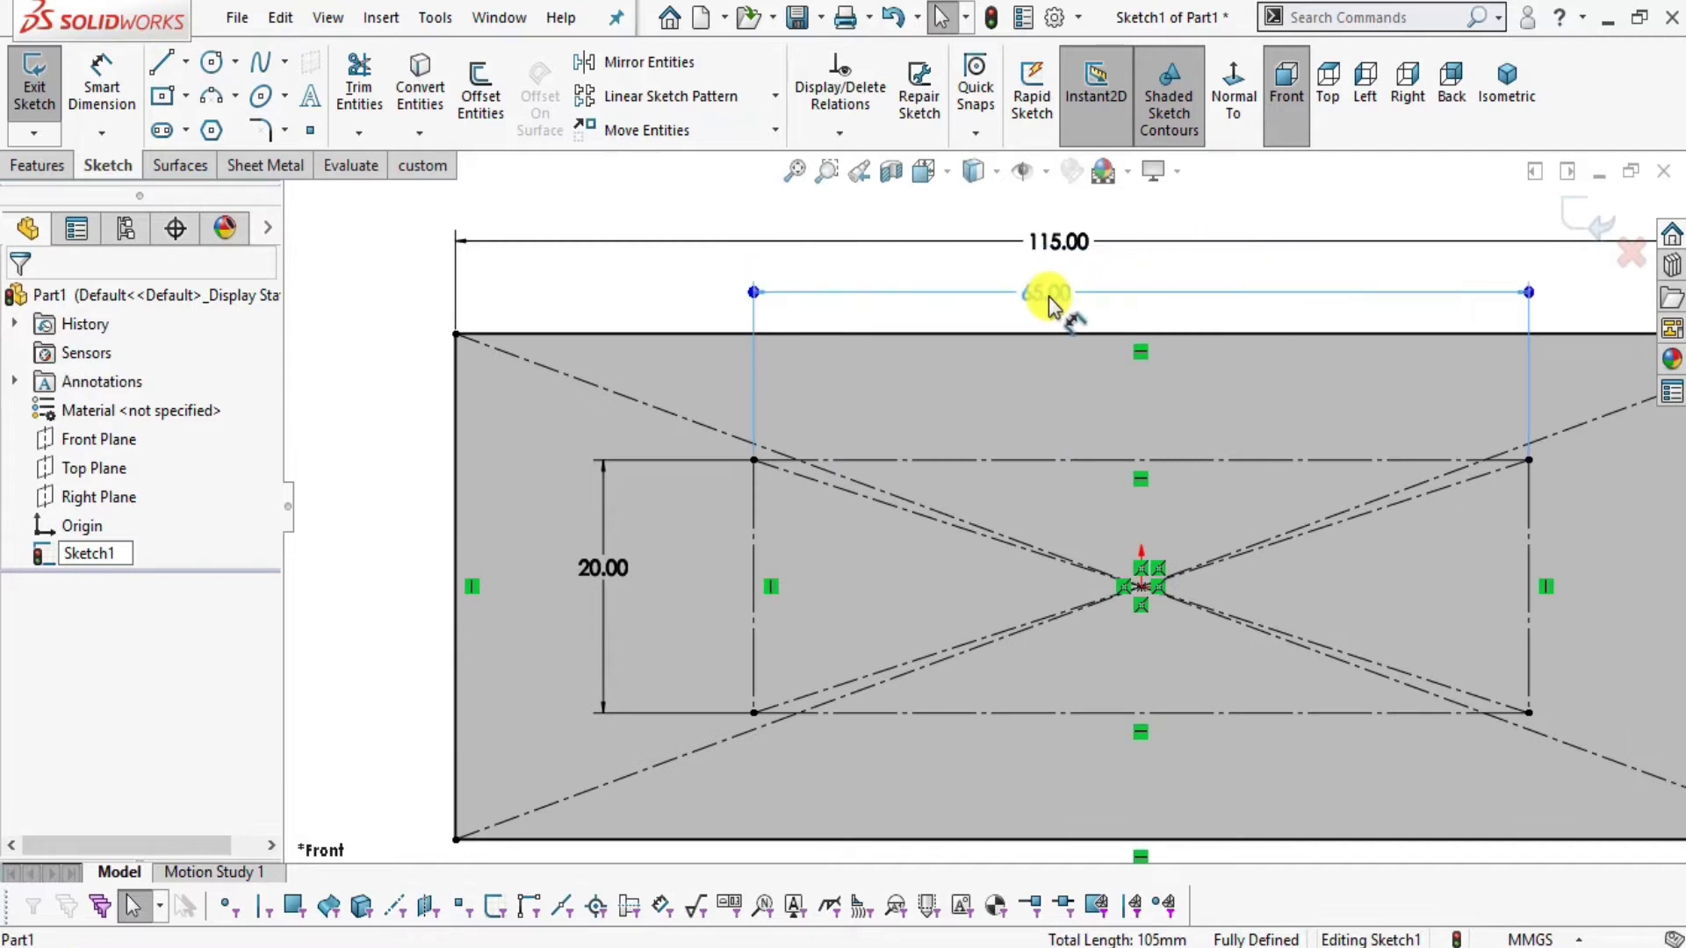
left_click(1074, 449)
scroll(913, 502, "up", 3)
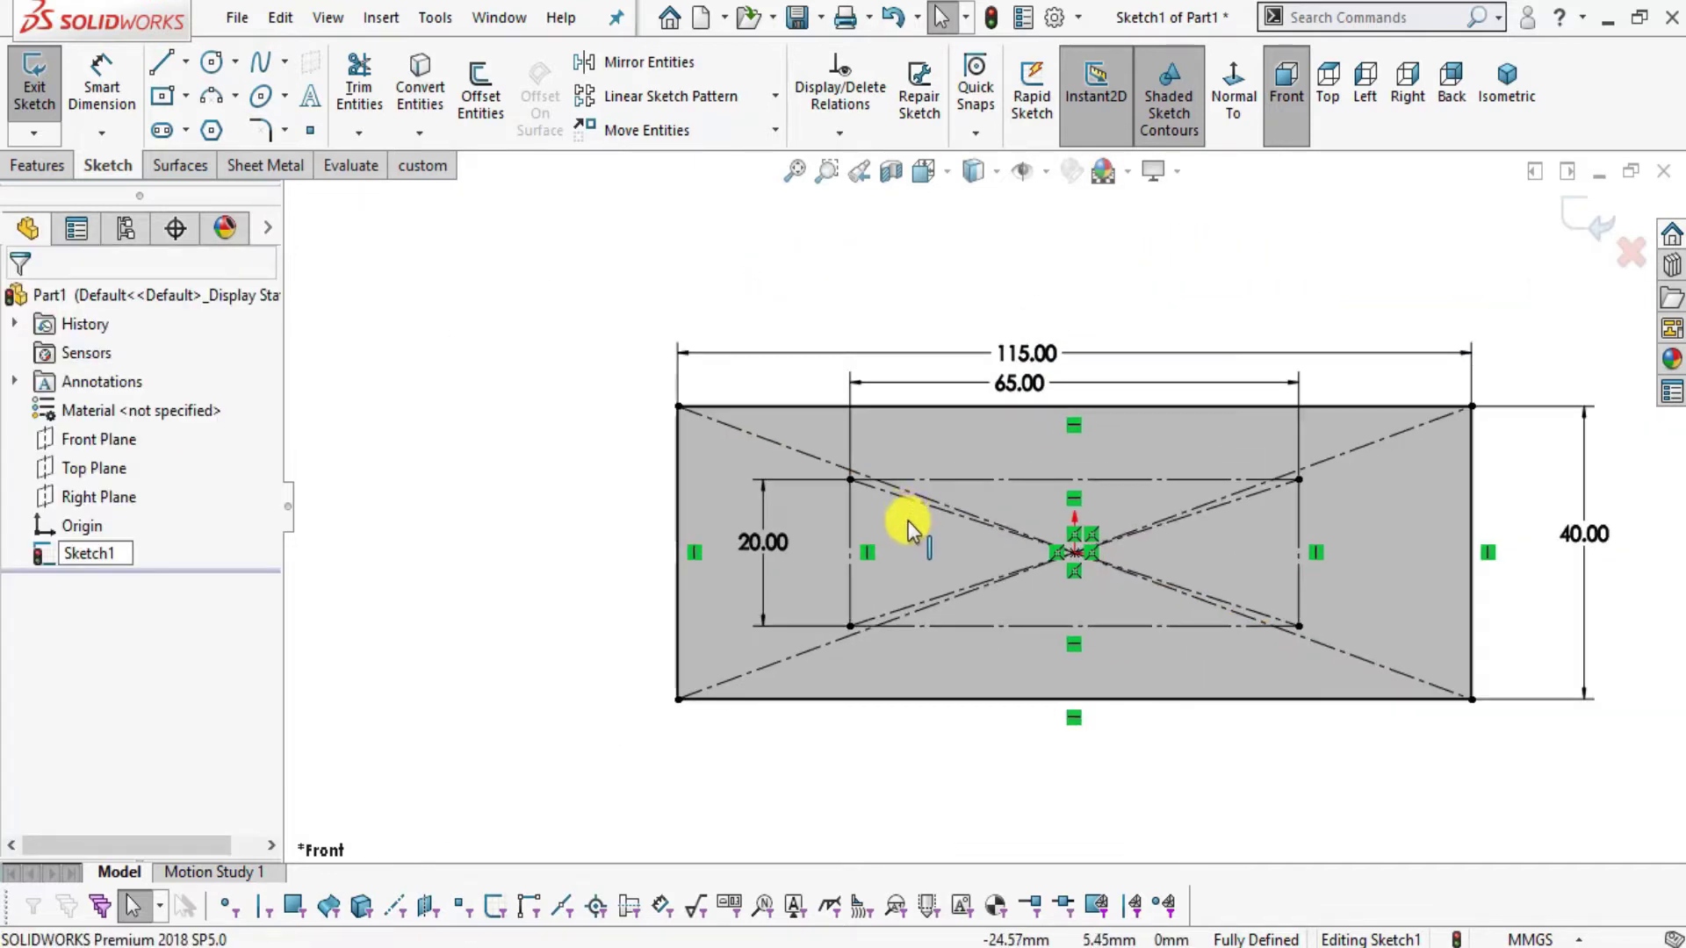
- Sketch a circle about 2 mm in radius centered on the construction rectangle's lower-left corner
scroll(966, 506, "down", 3)
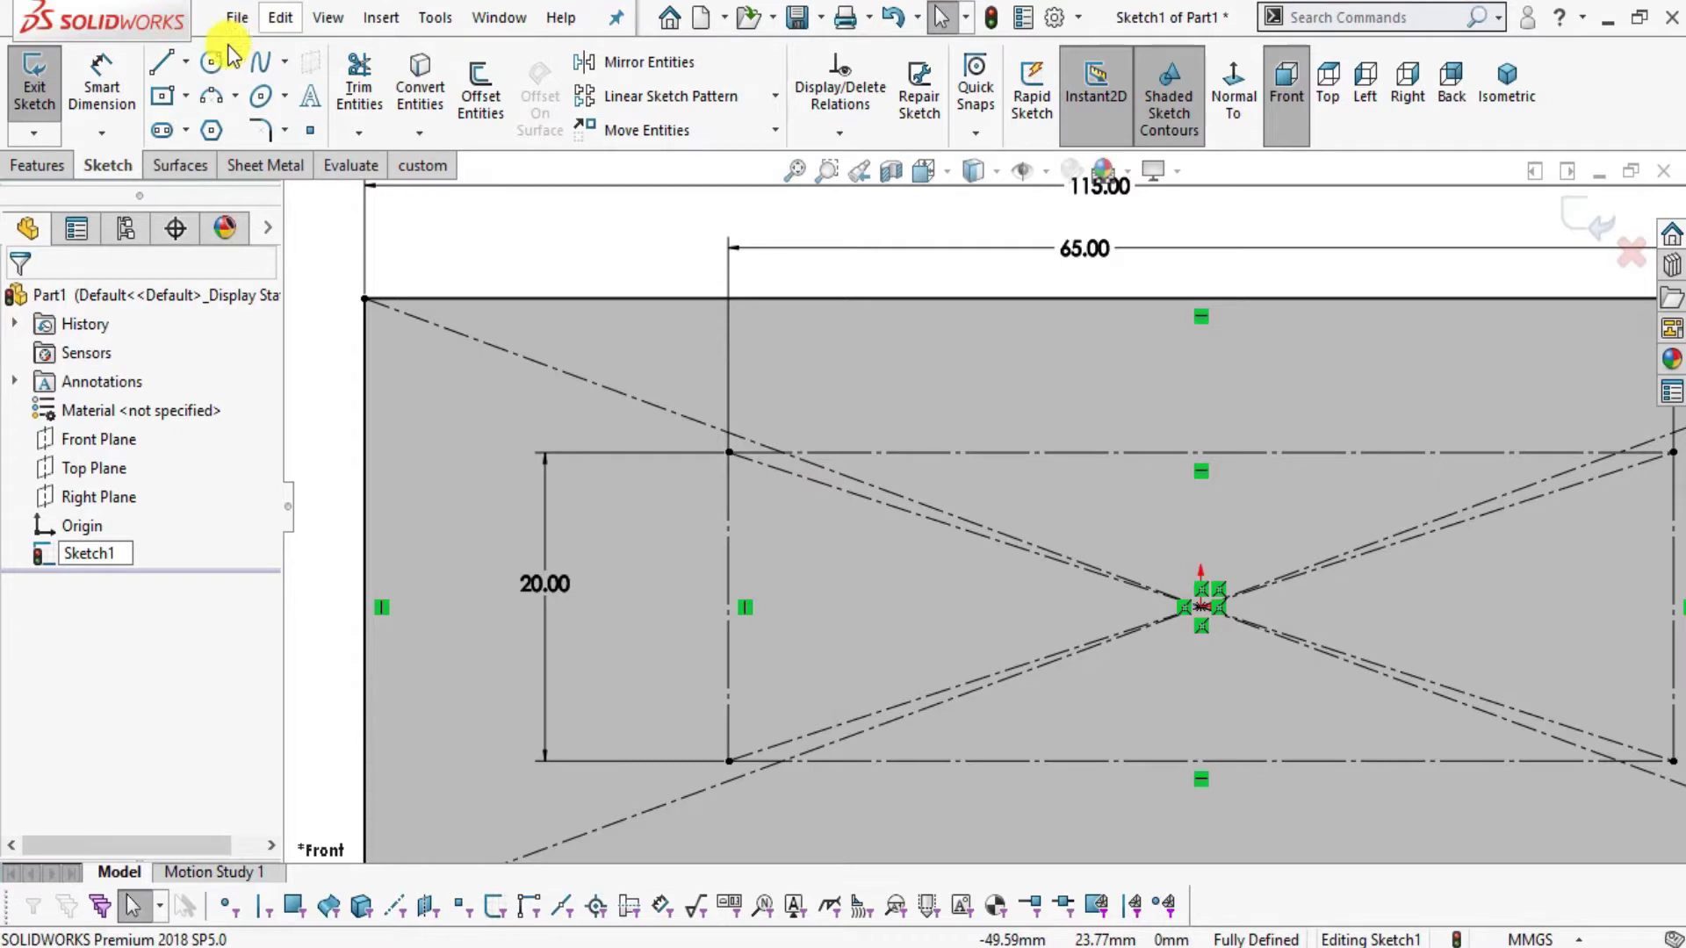
left_click(207, 63)
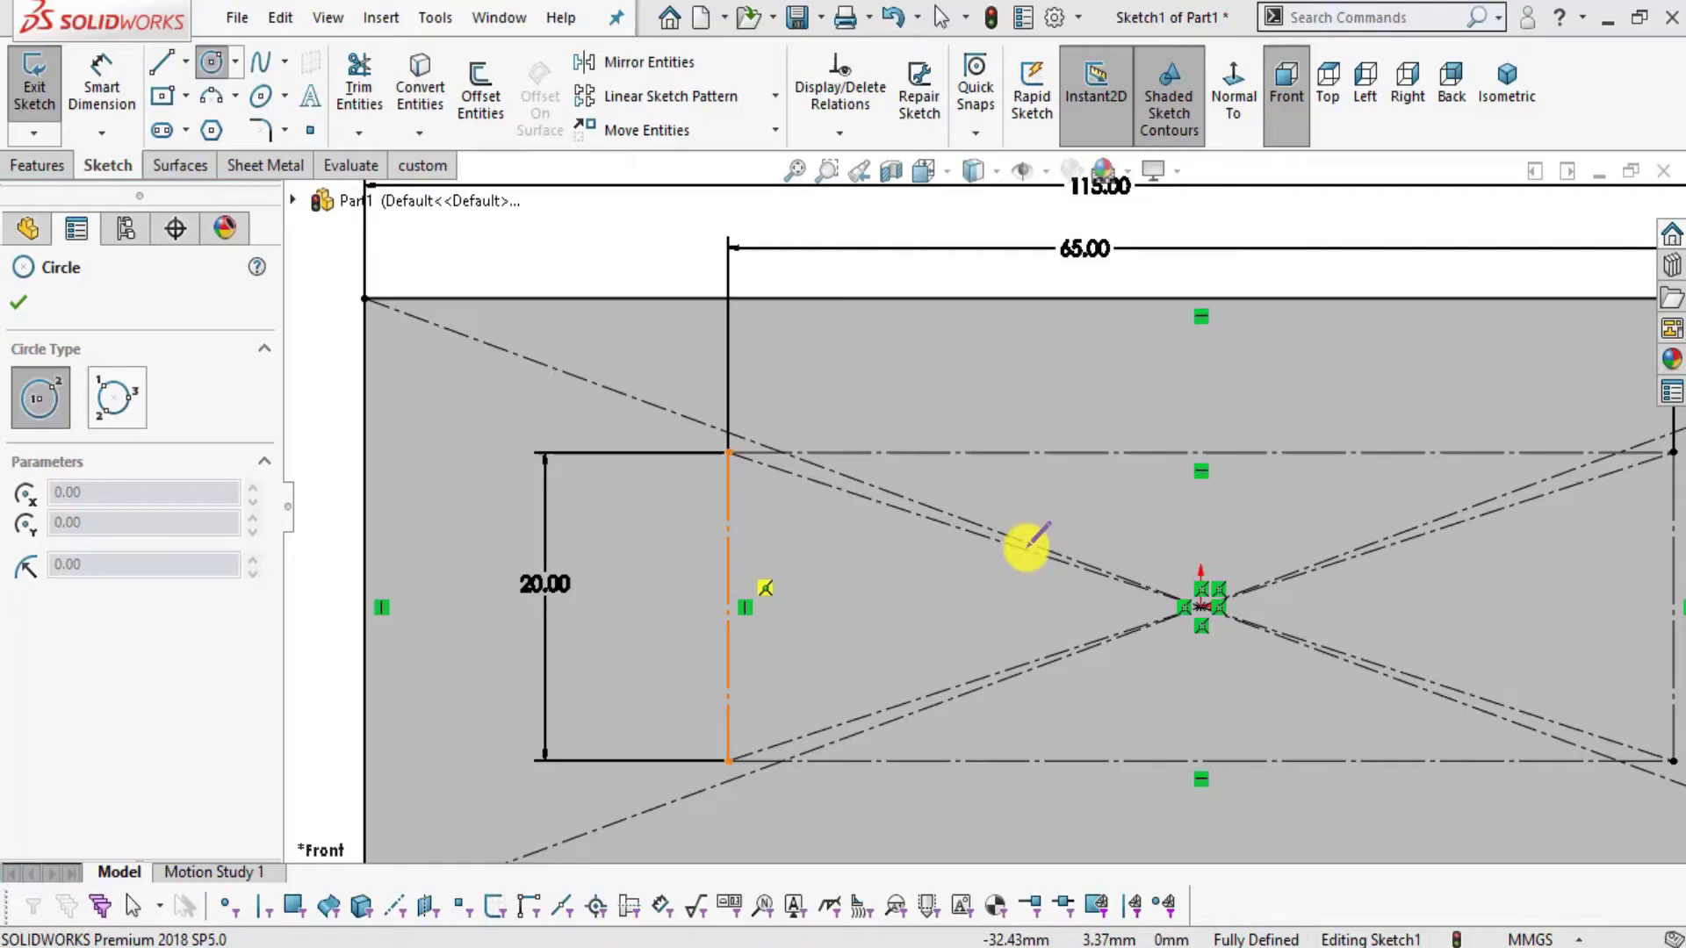
scroll(826, 773, "down", 5)
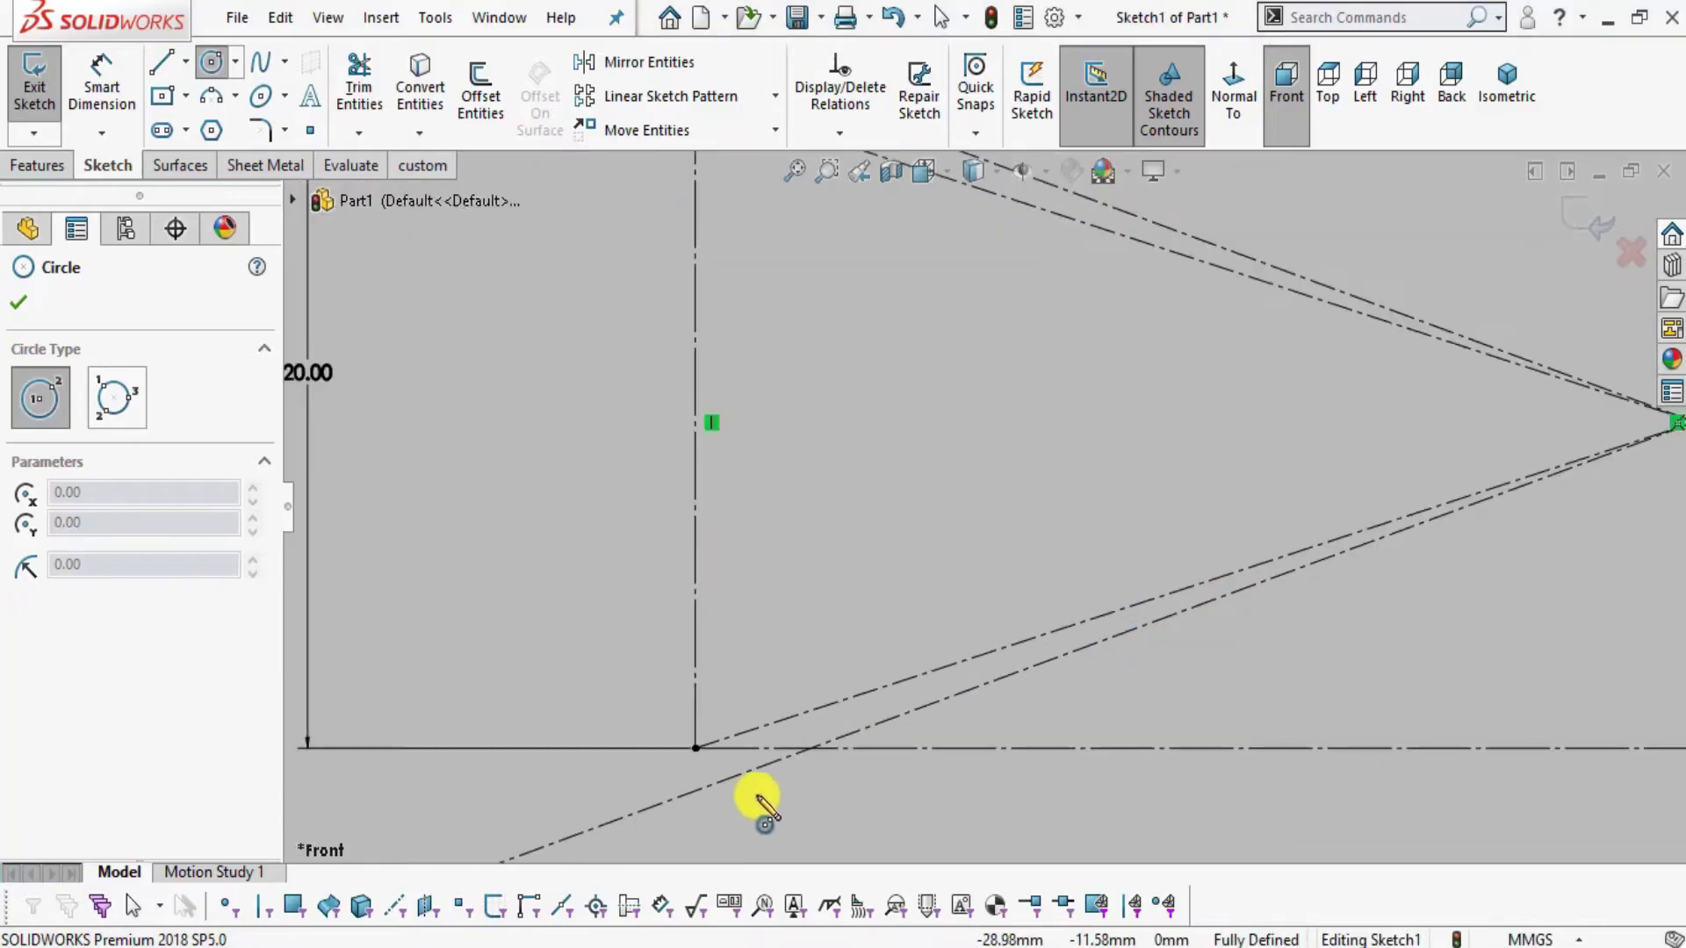
left_click(697, 747)
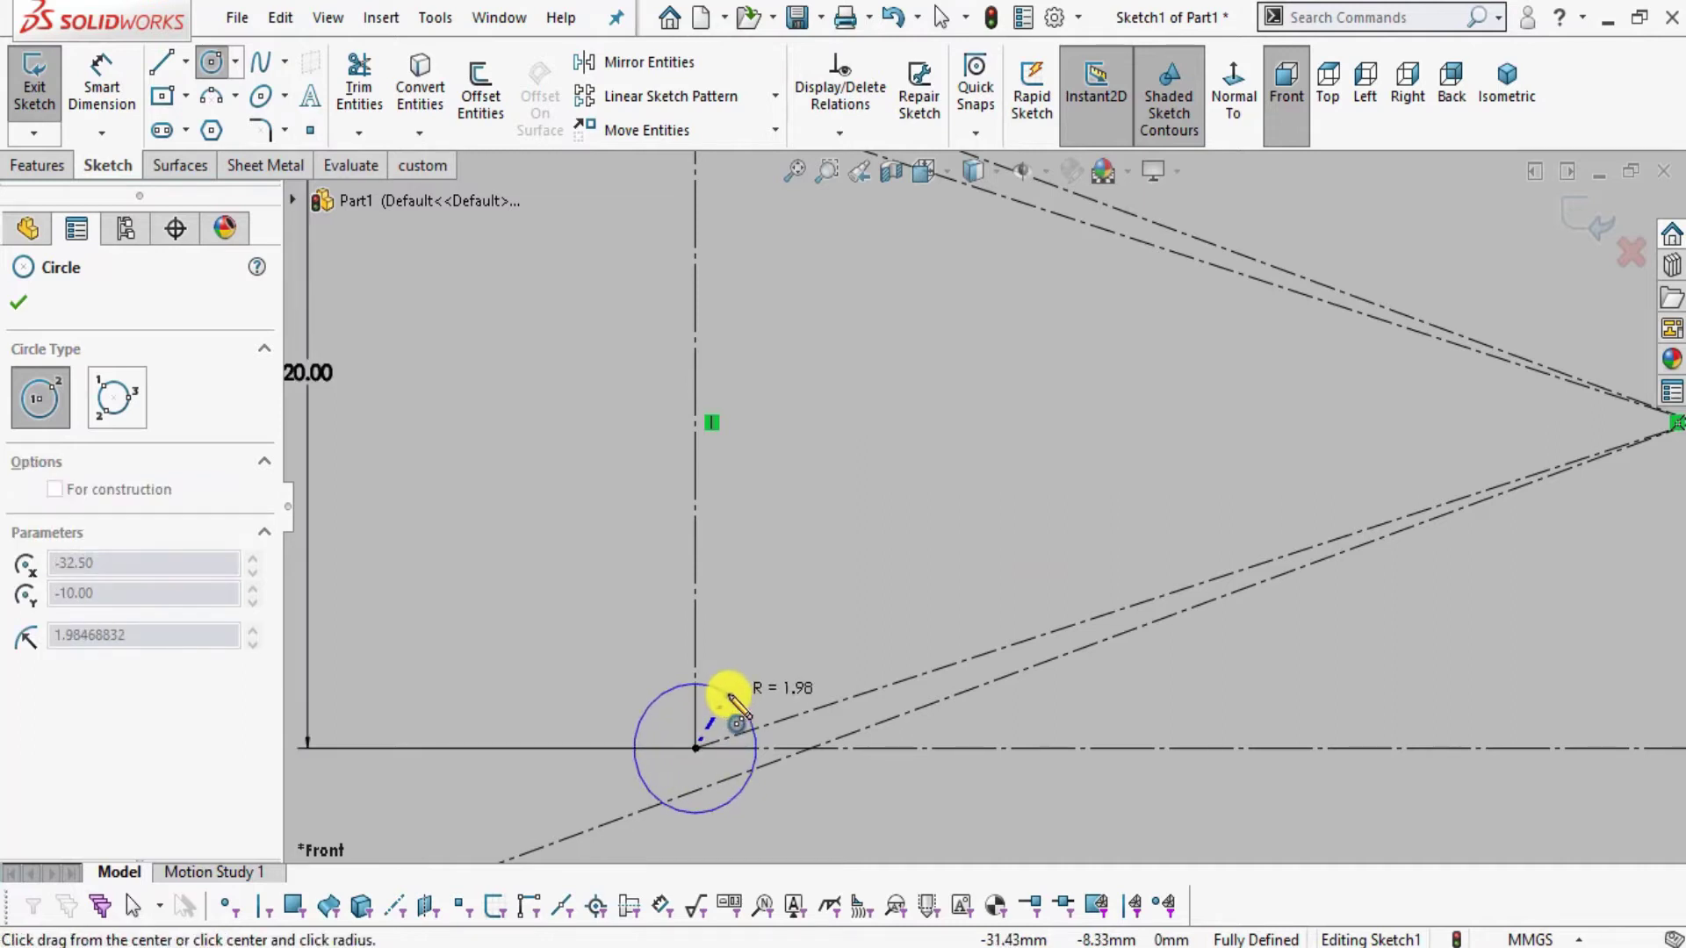
left_click(736, 720)
- Sketch a circle about 1.15 mm in radius centered on the construction rectangle's upper-left corner
scroll(833, 472, "down", 3)
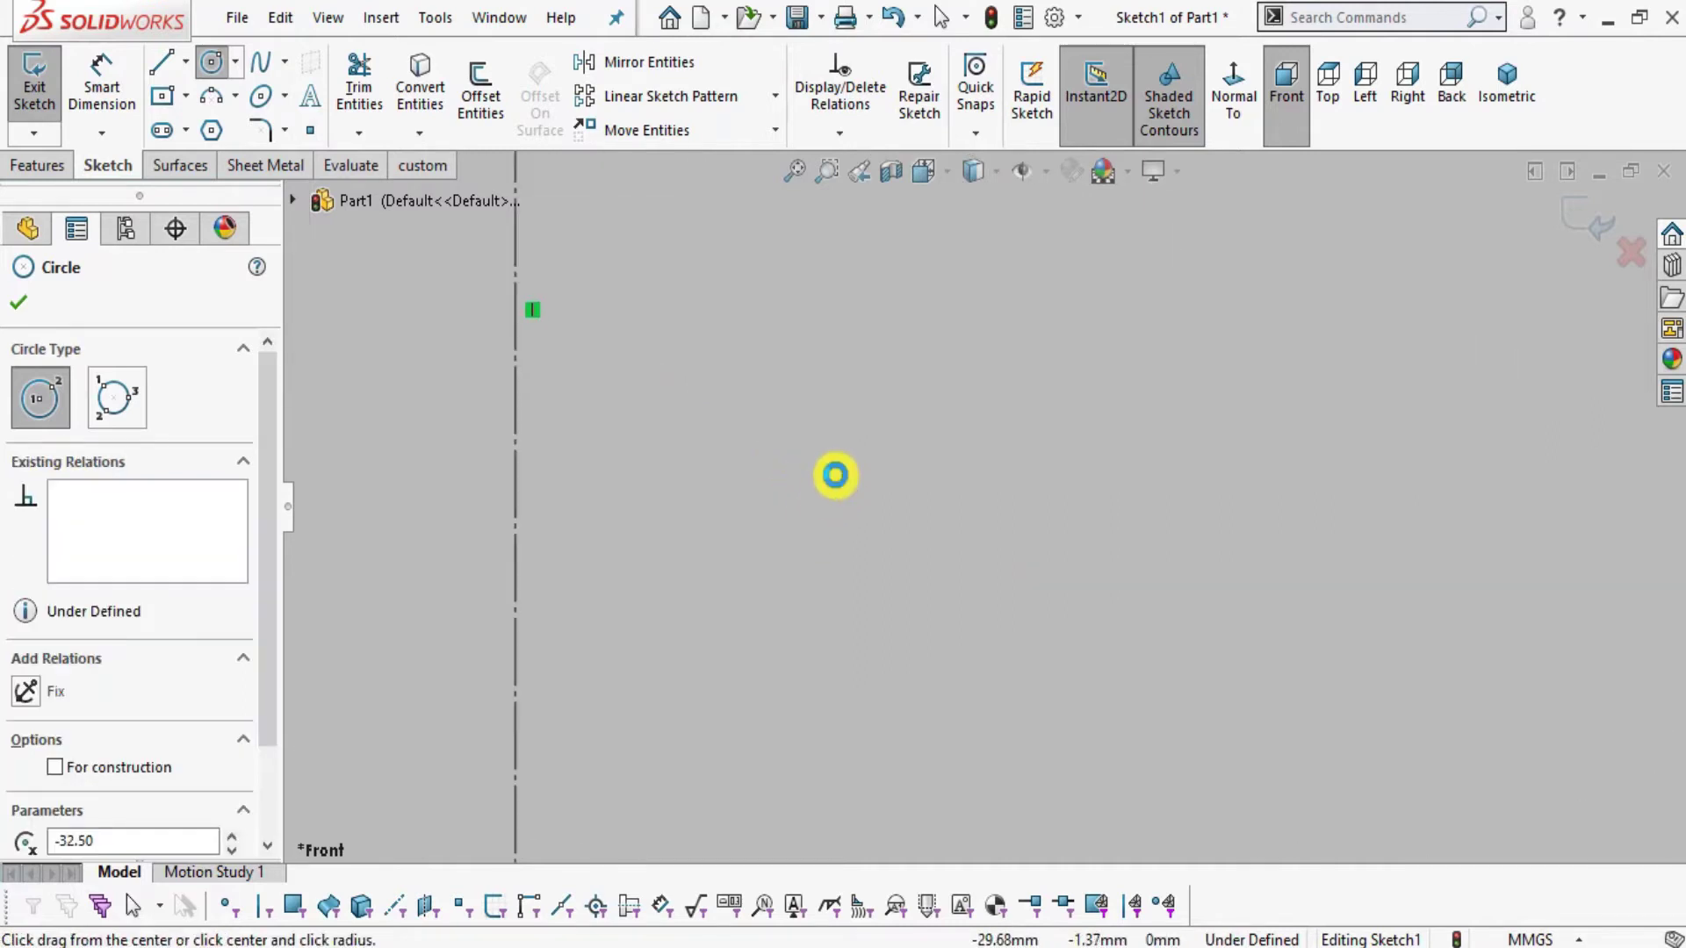
scroll(733, 491, "up", 3)
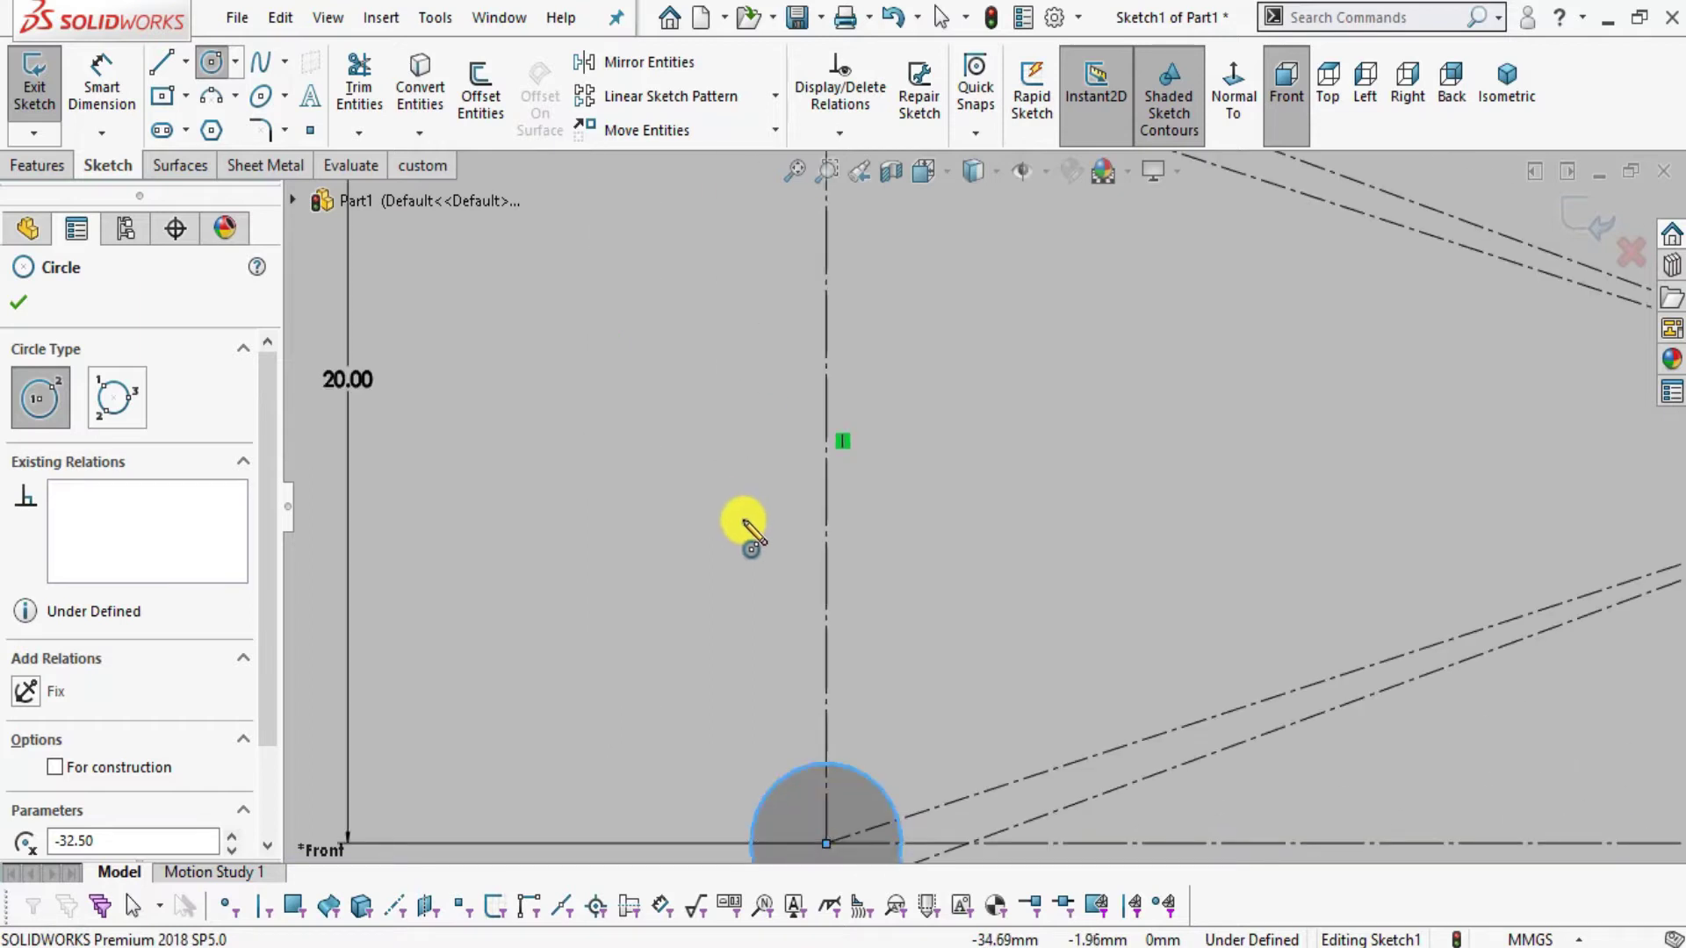
scroll(971, 293, "up", 5)
scroll(984, 443, "down", 6)
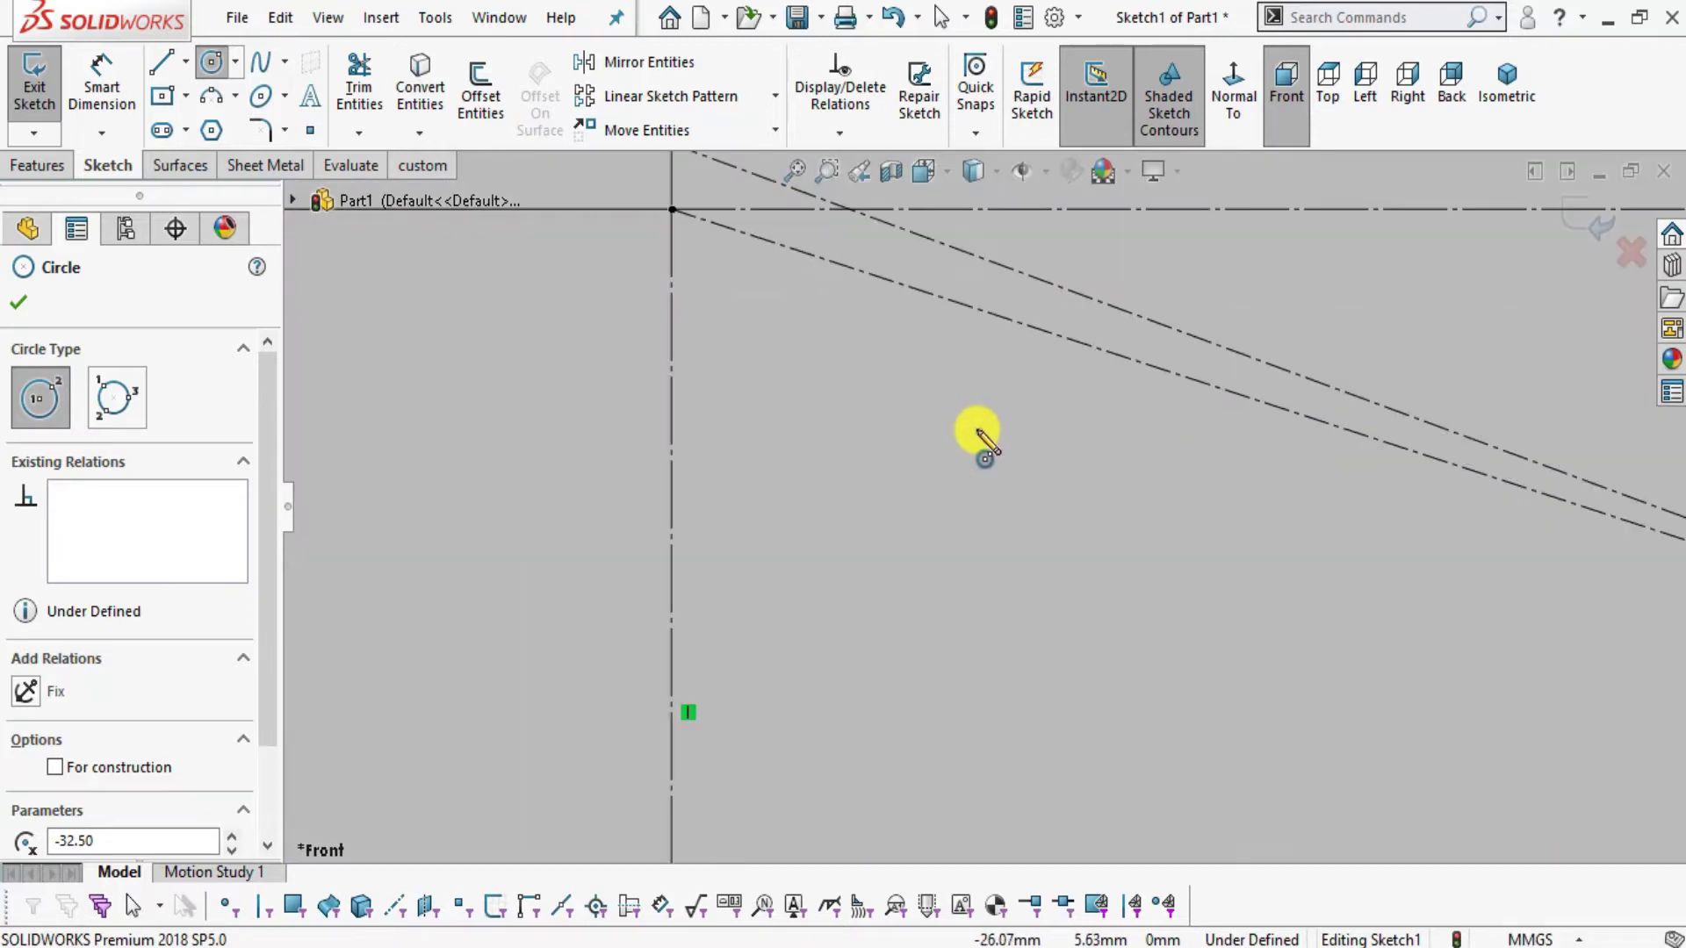
left_click(671, 210)
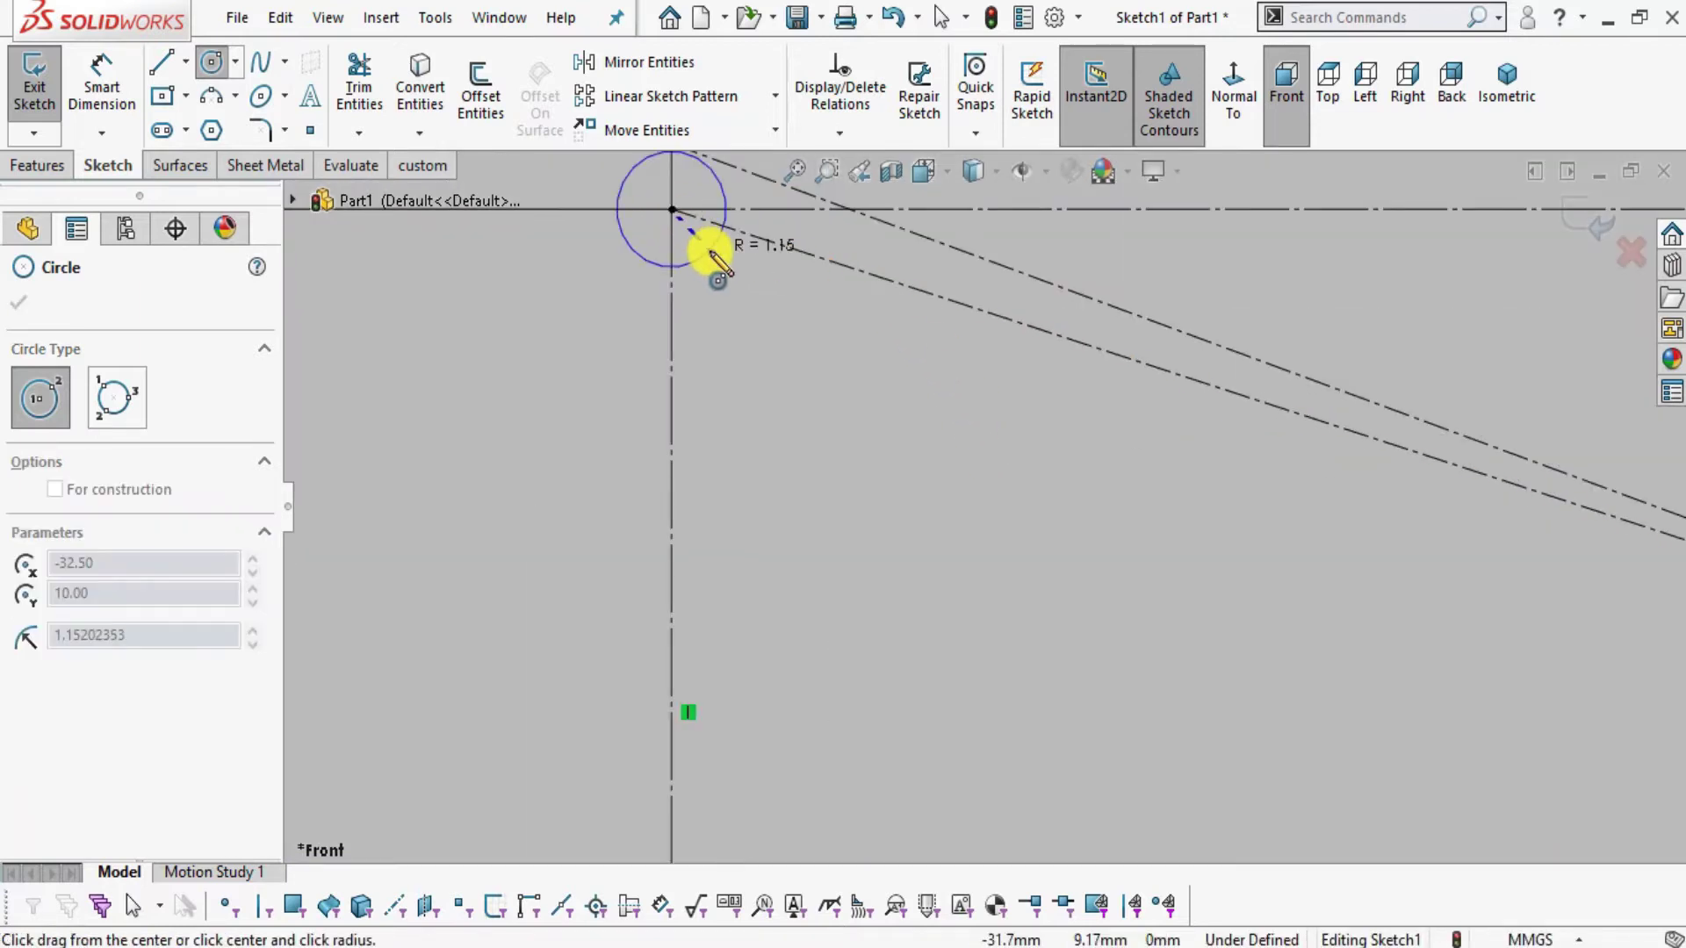
left_click(709, 250)
- Sketch a circle about 1.16 mm in radius centered on the construction rectangle's upper-right corner
scroll(878, 413, "down", 5)
scroll(865, 399, "up", 4)
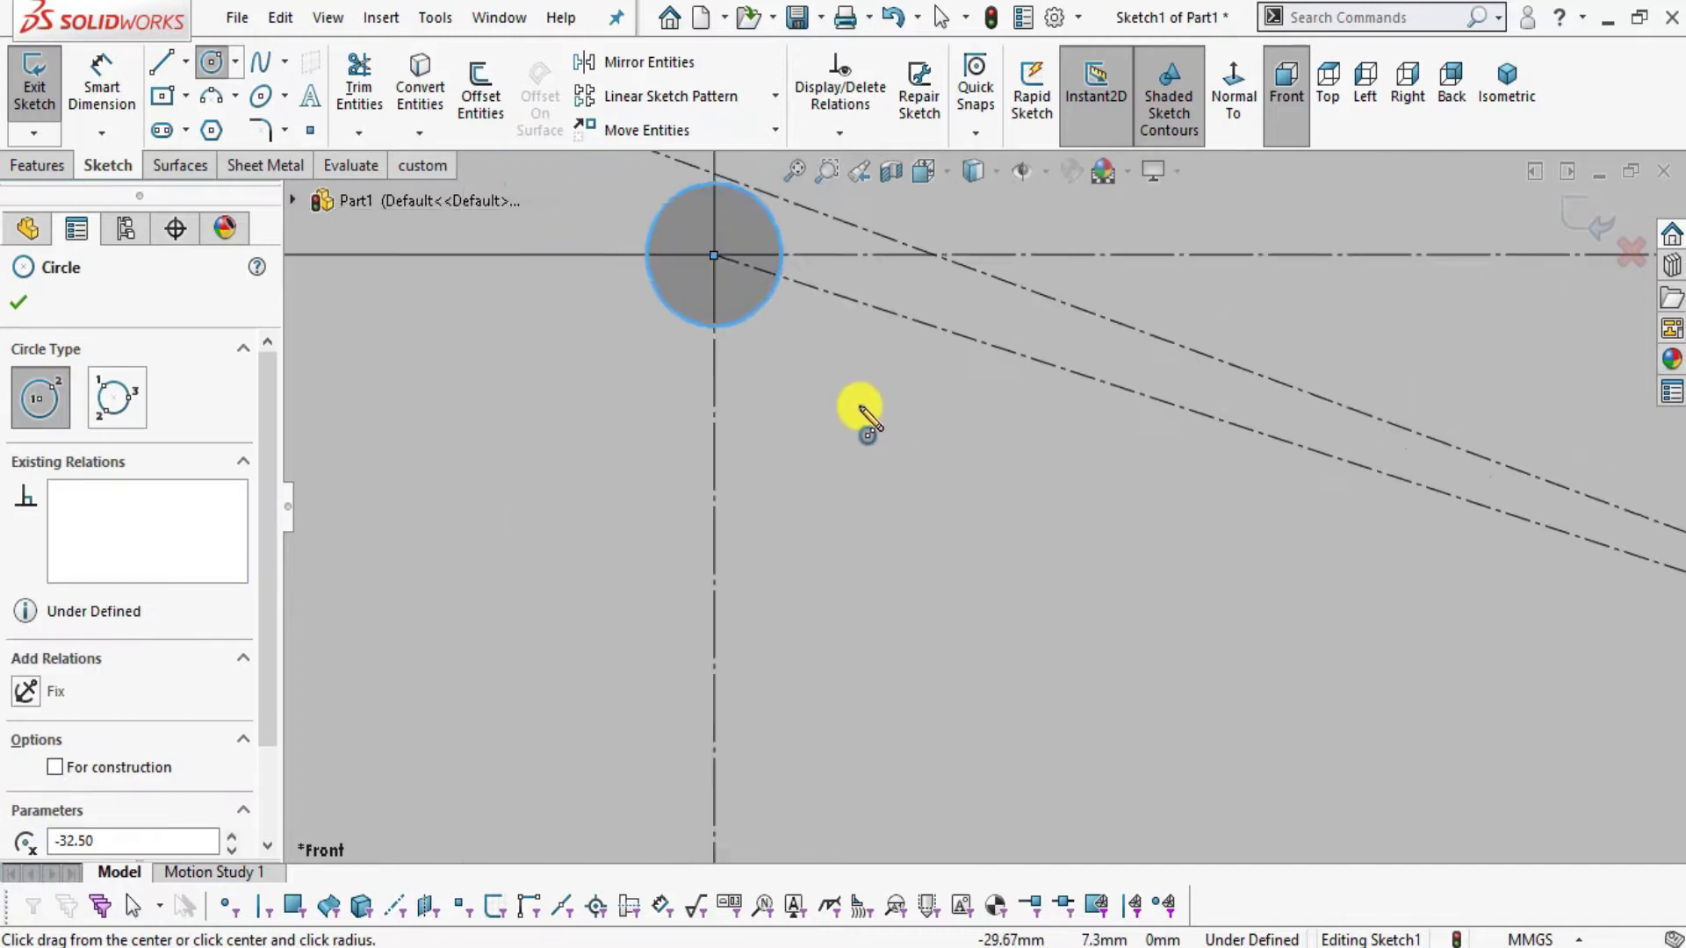
scroll(860, 421, "up", 5)
scroll(1460, 531, "down", 6)
scroll(1247, 399, "down", 2)
left_click(1138, 430)
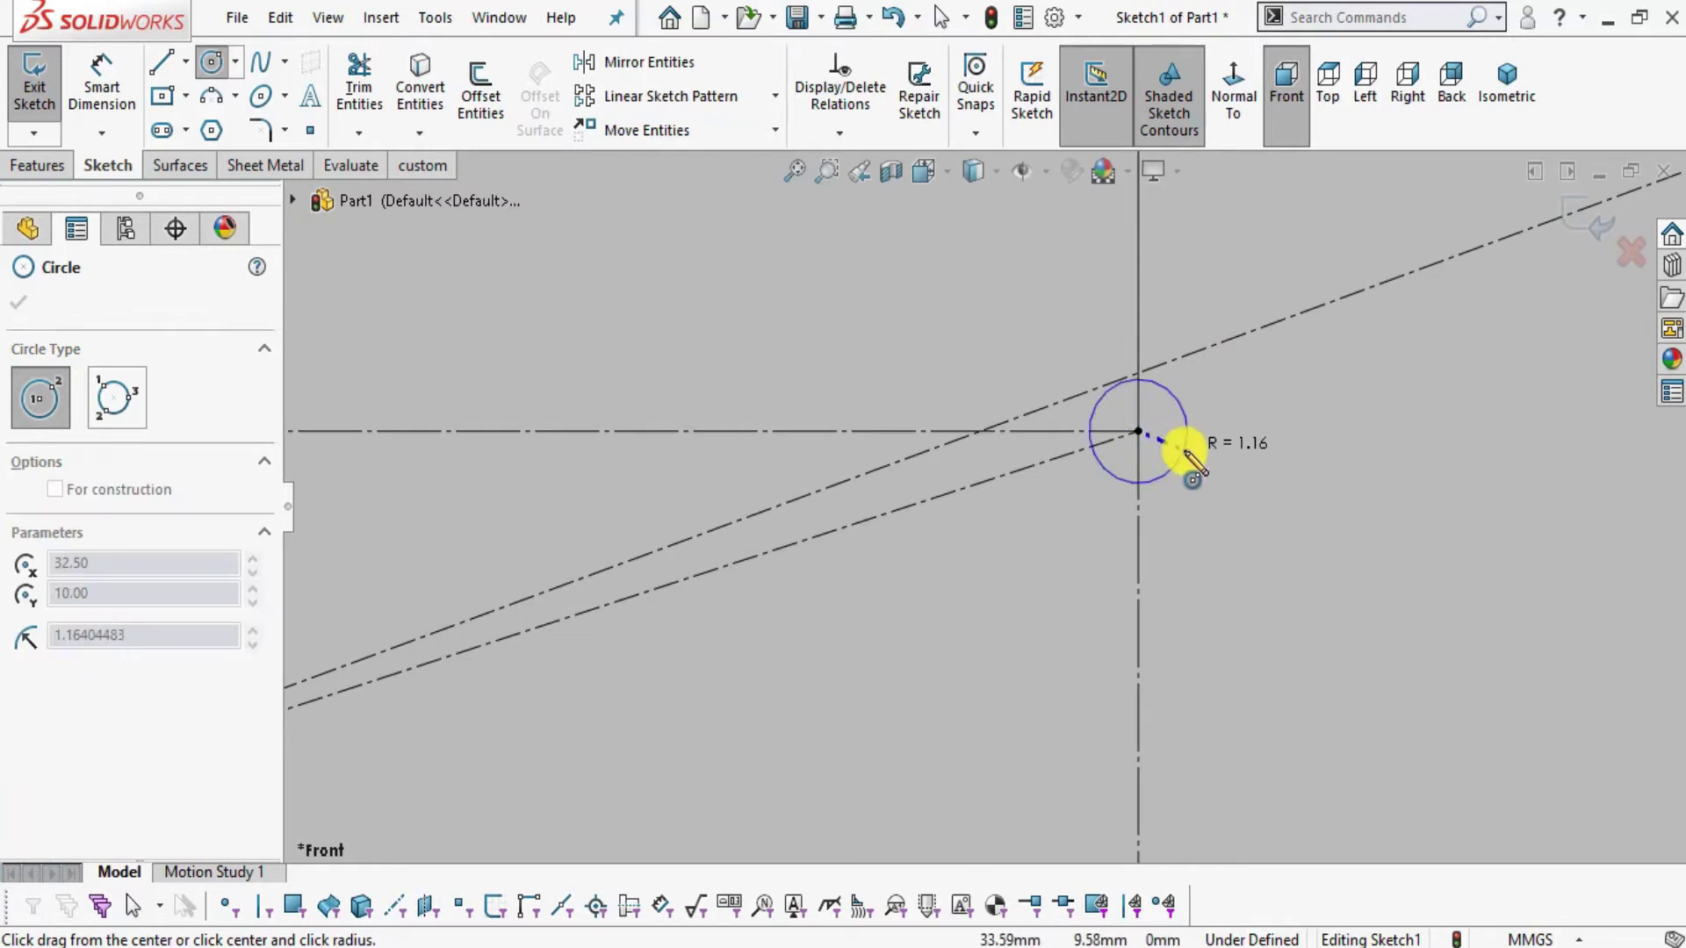
left_click(1185, 451)
- Sketch a fourth hole circle centered on the construction rectangle's lower-right corner
scroll(1141, 439, "up", 8)
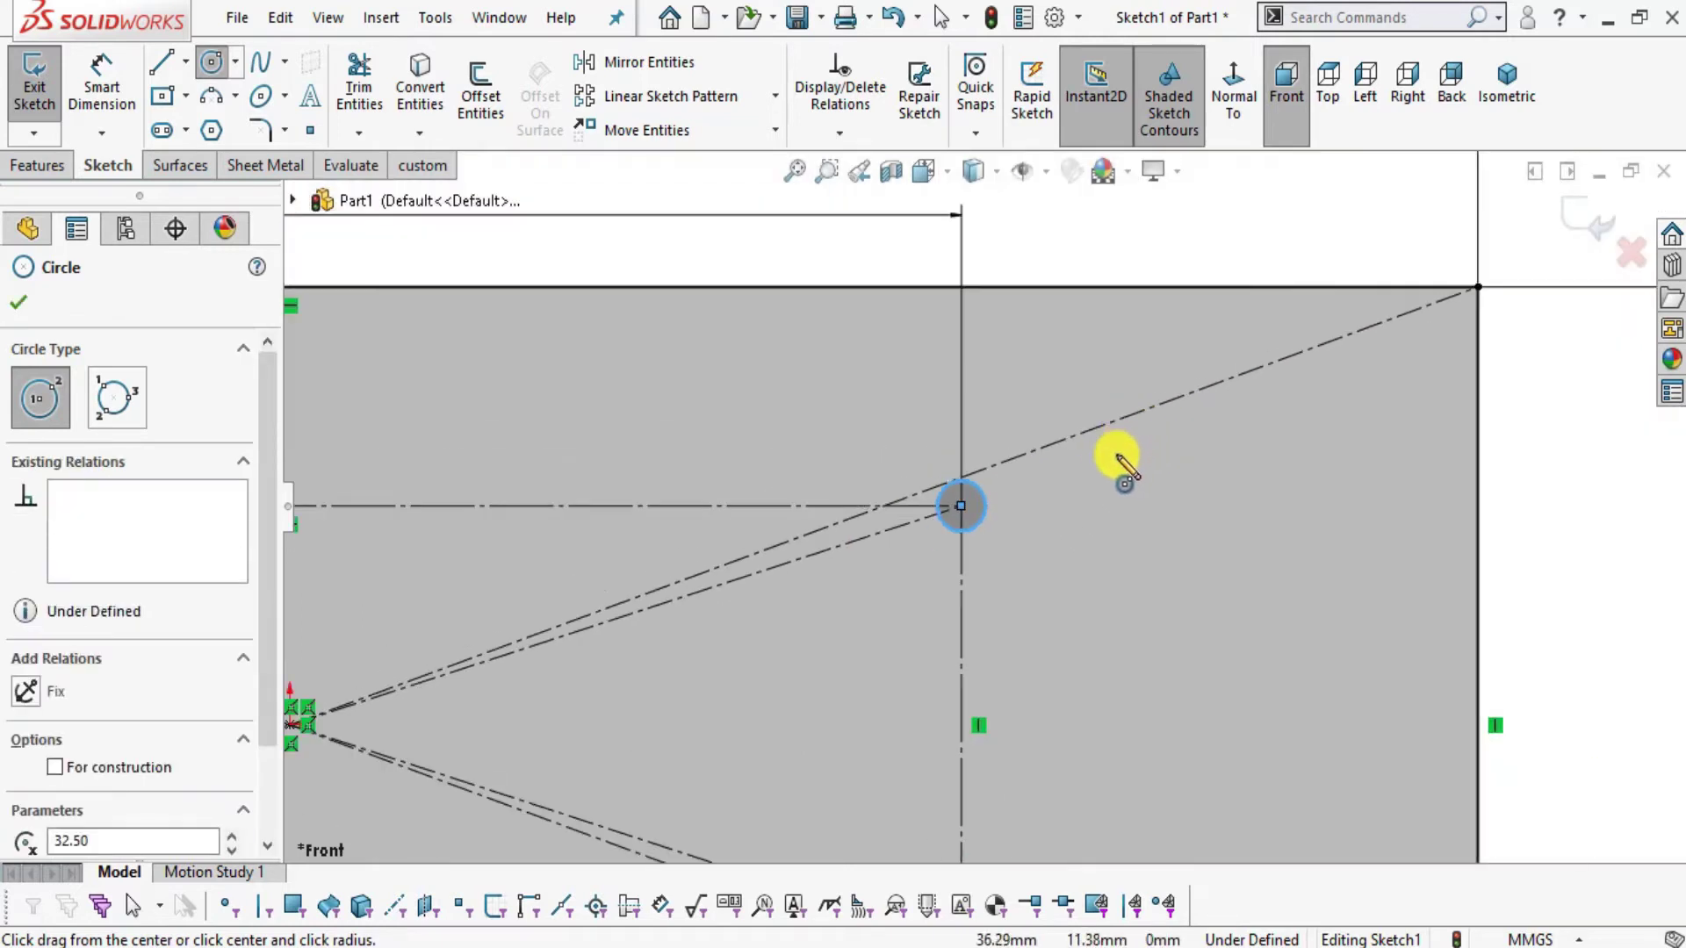
scroll(974, 693, "down", 4)
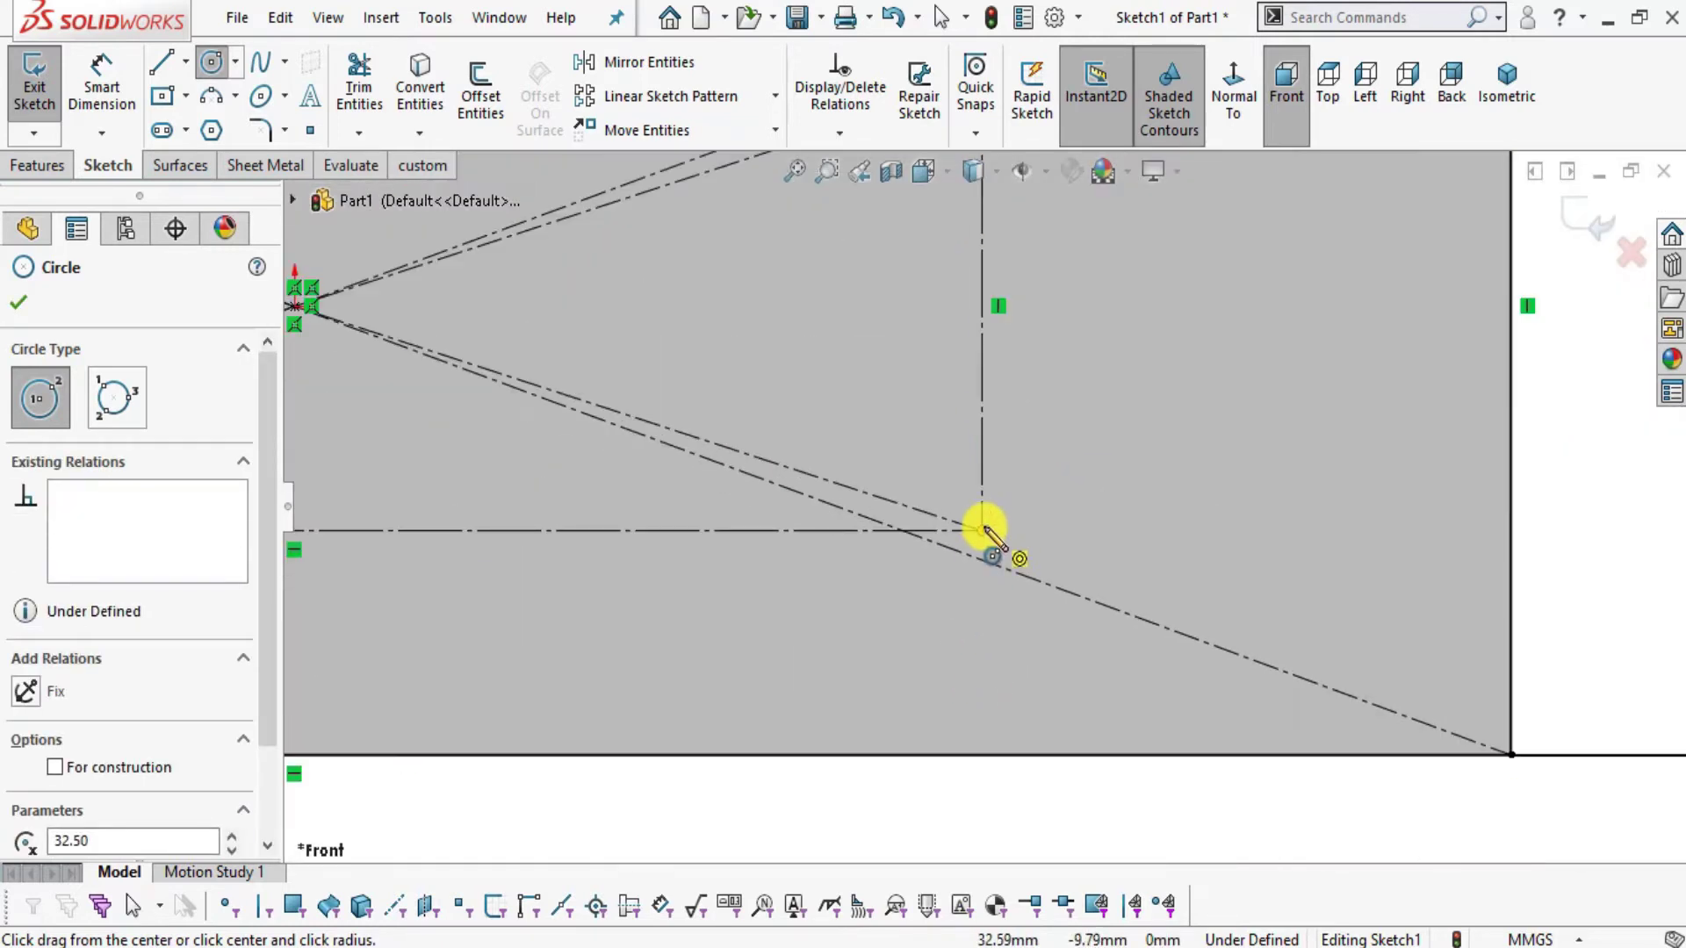
left_click(972, 718)
left_click(1036, 509)
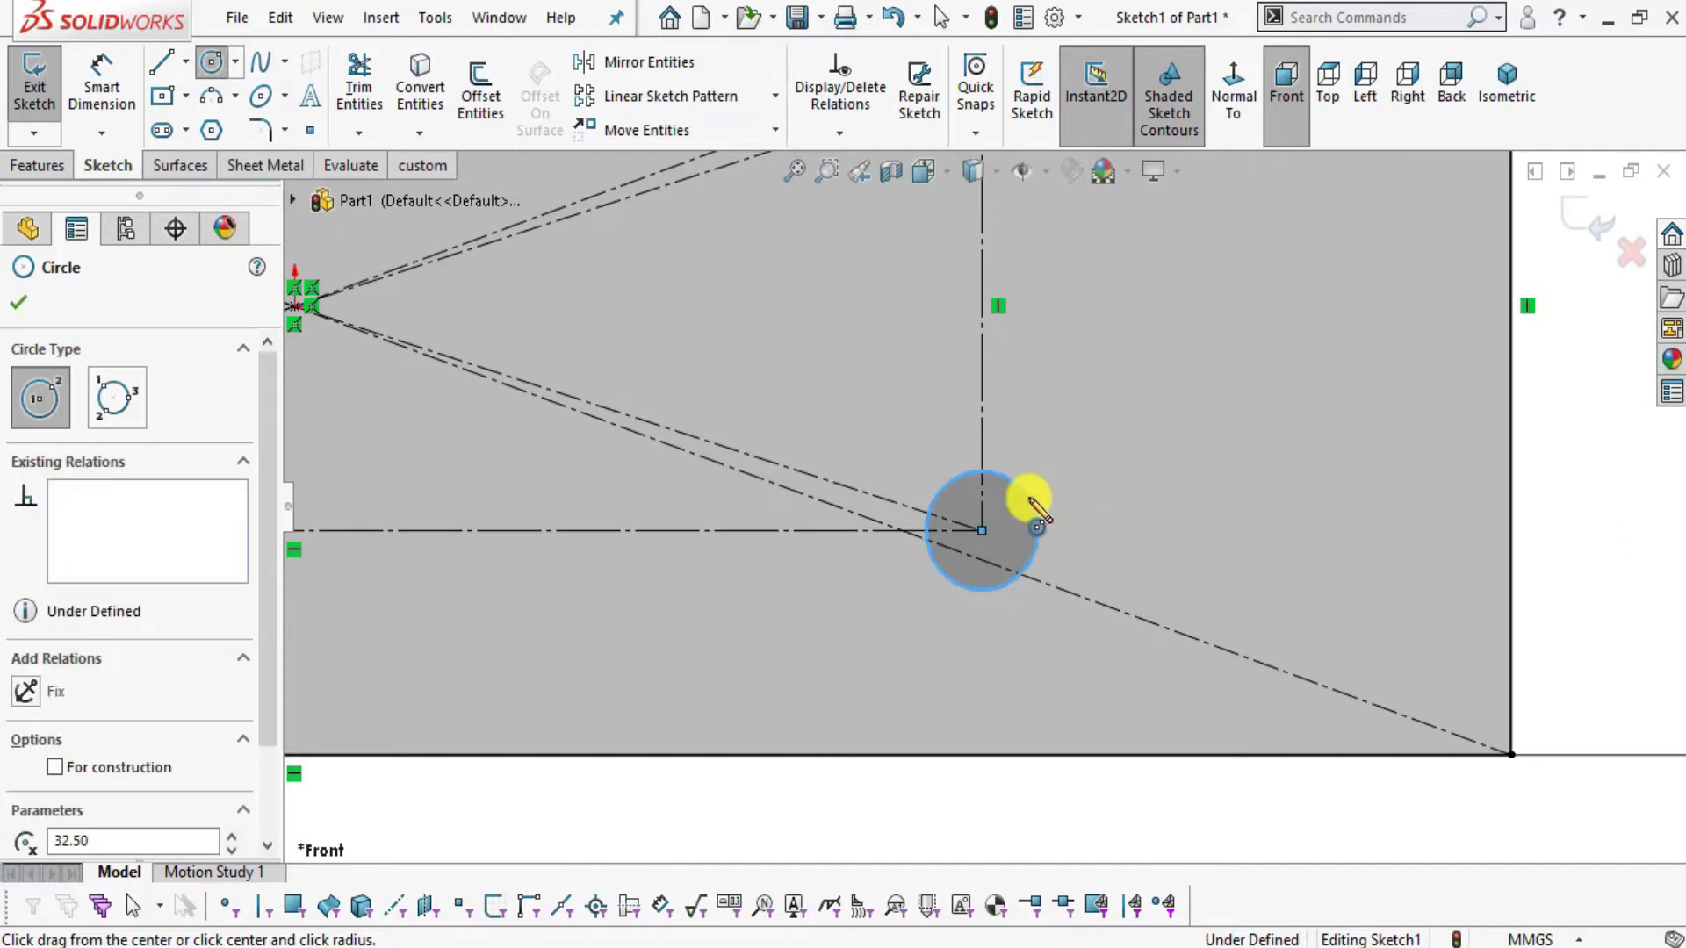
- Add an Equal relation between the four hole circles in the base plate sketch
key("Escape")
scroll(1146, 499, "up", 5)
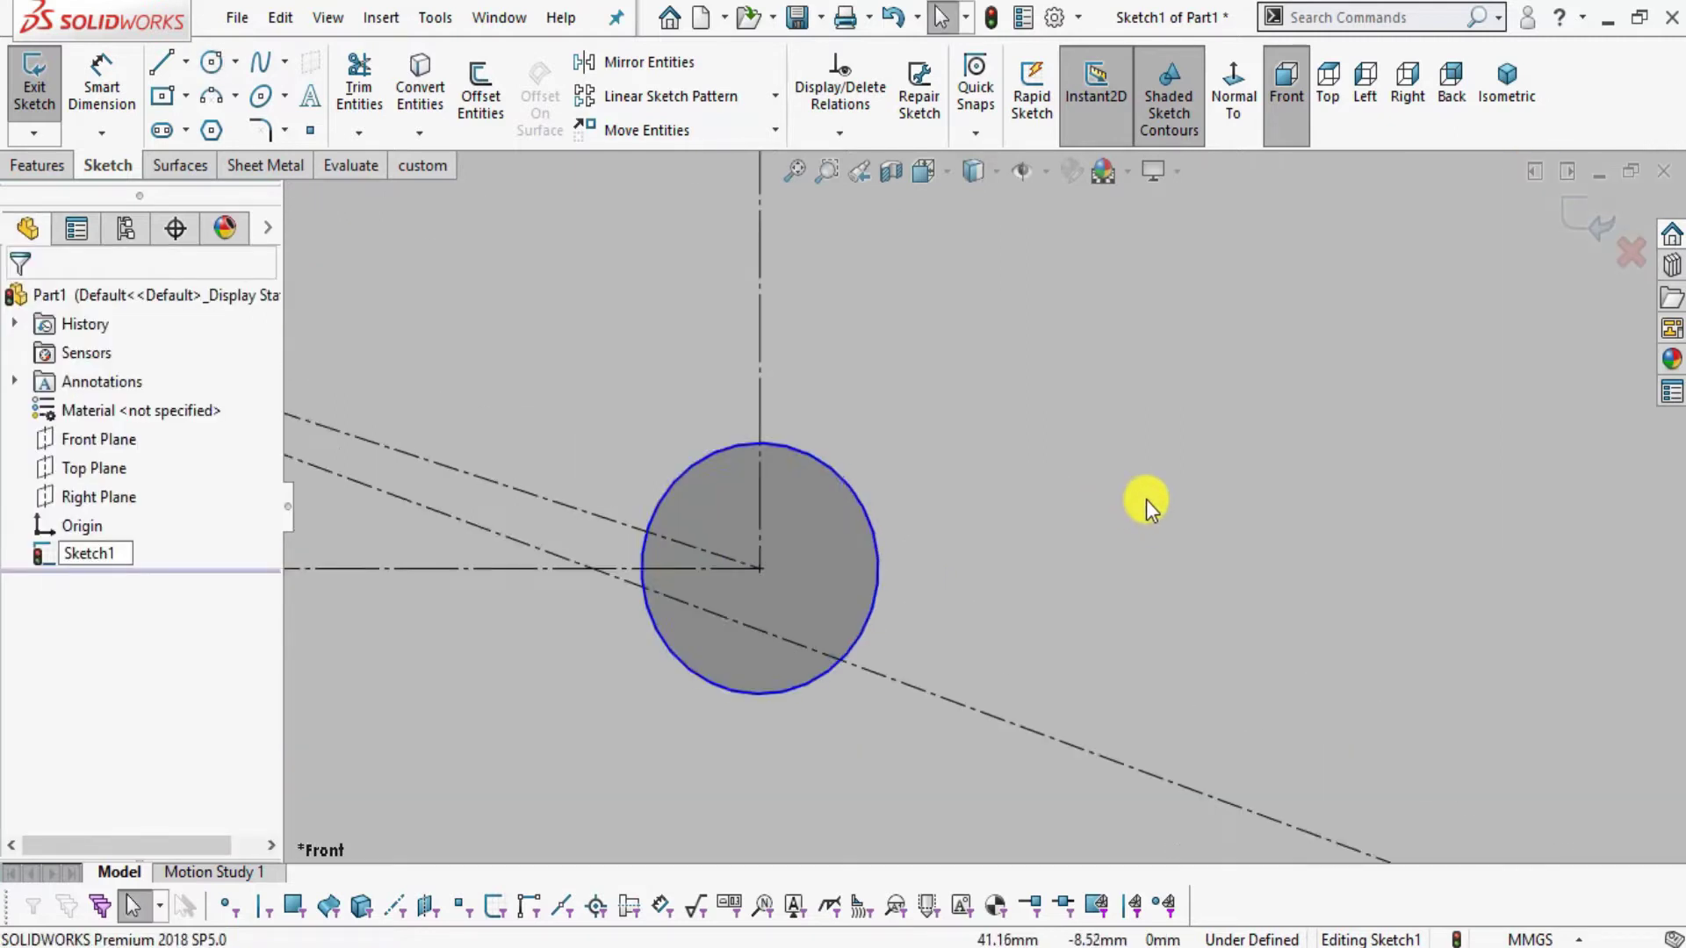
scroll(981, 505, "up", 3)
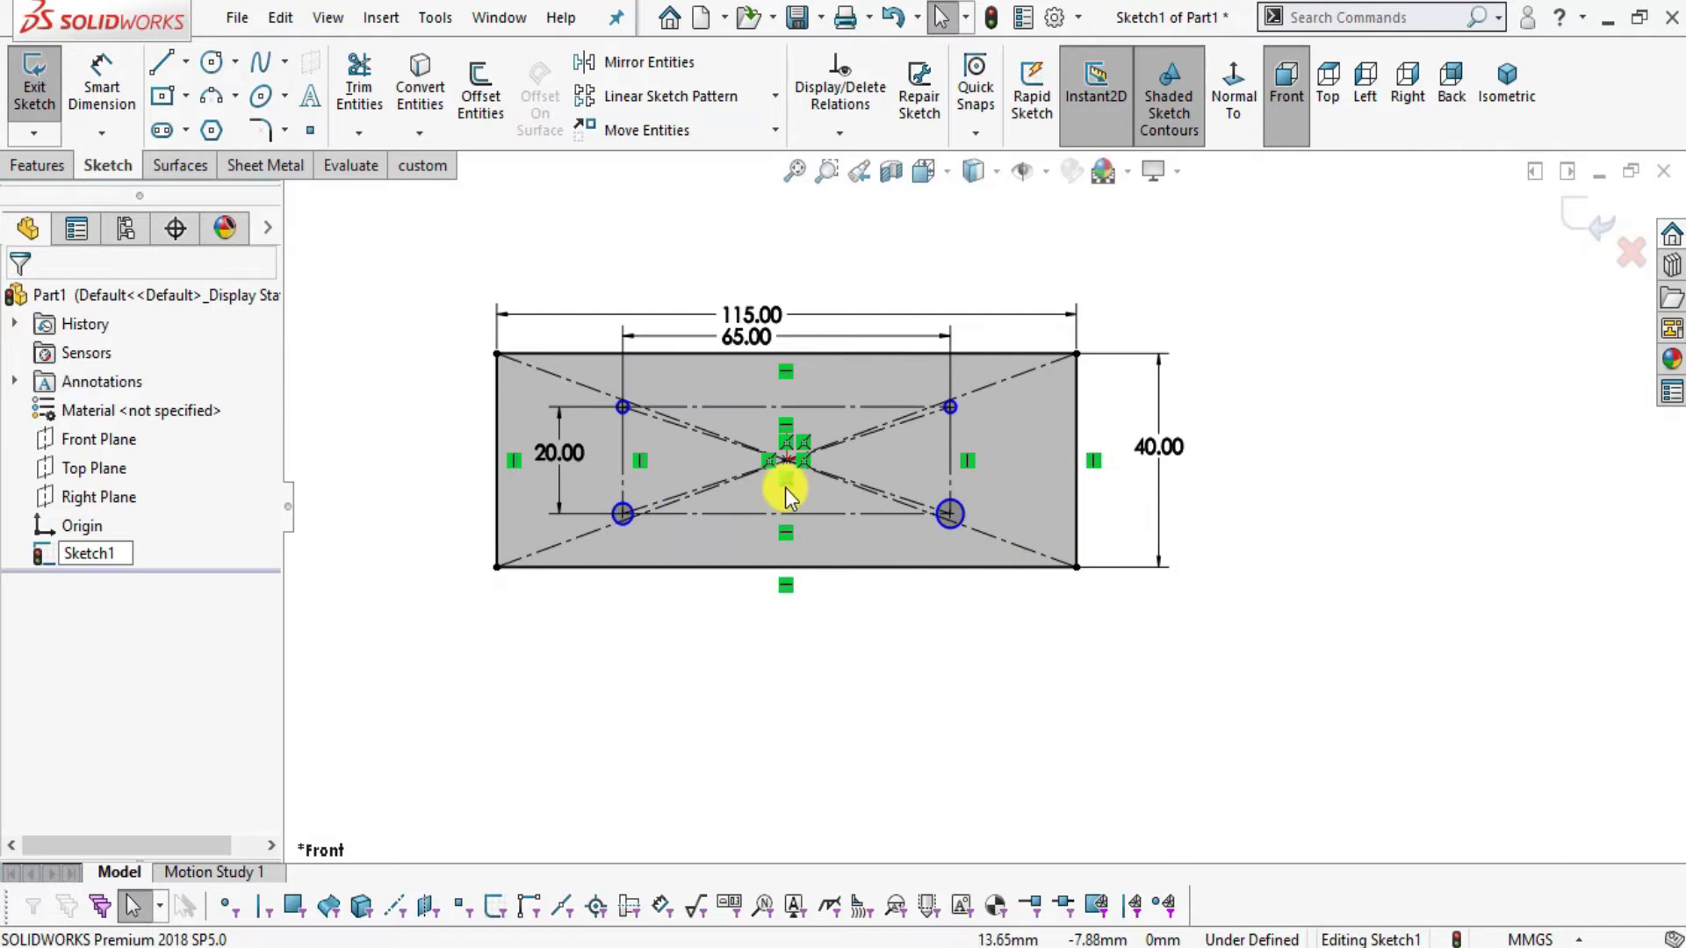
scroll(636, 441, "down", 4)
scroll(1414, 565, "down", 2)
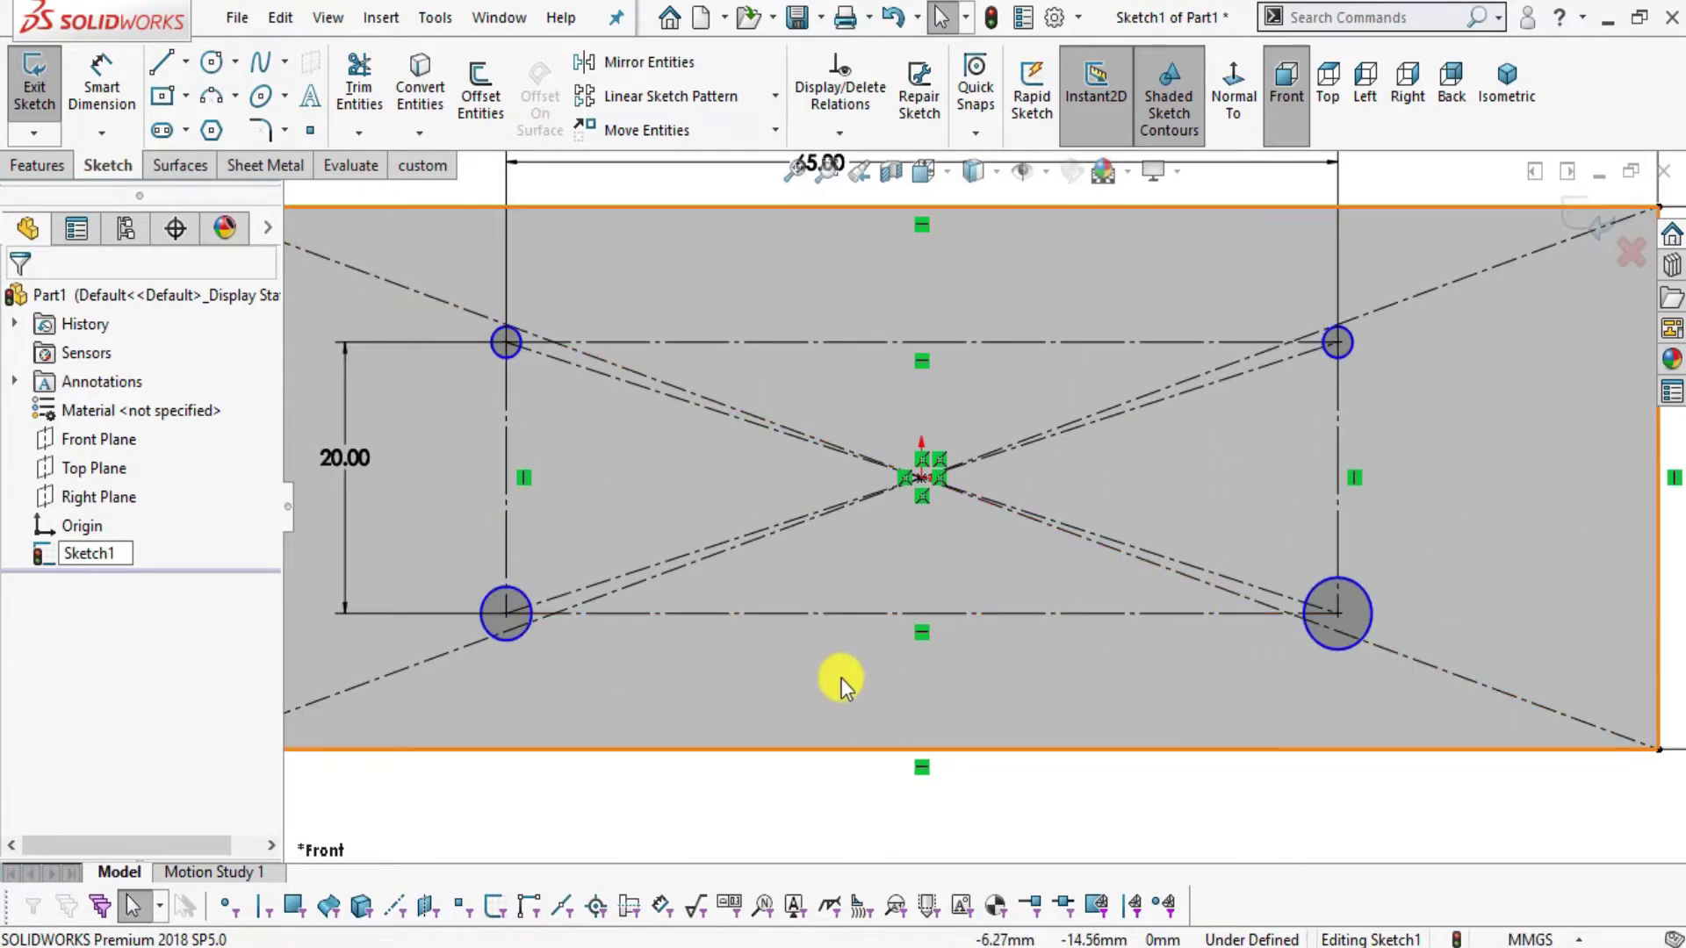
left_click(524, 636)
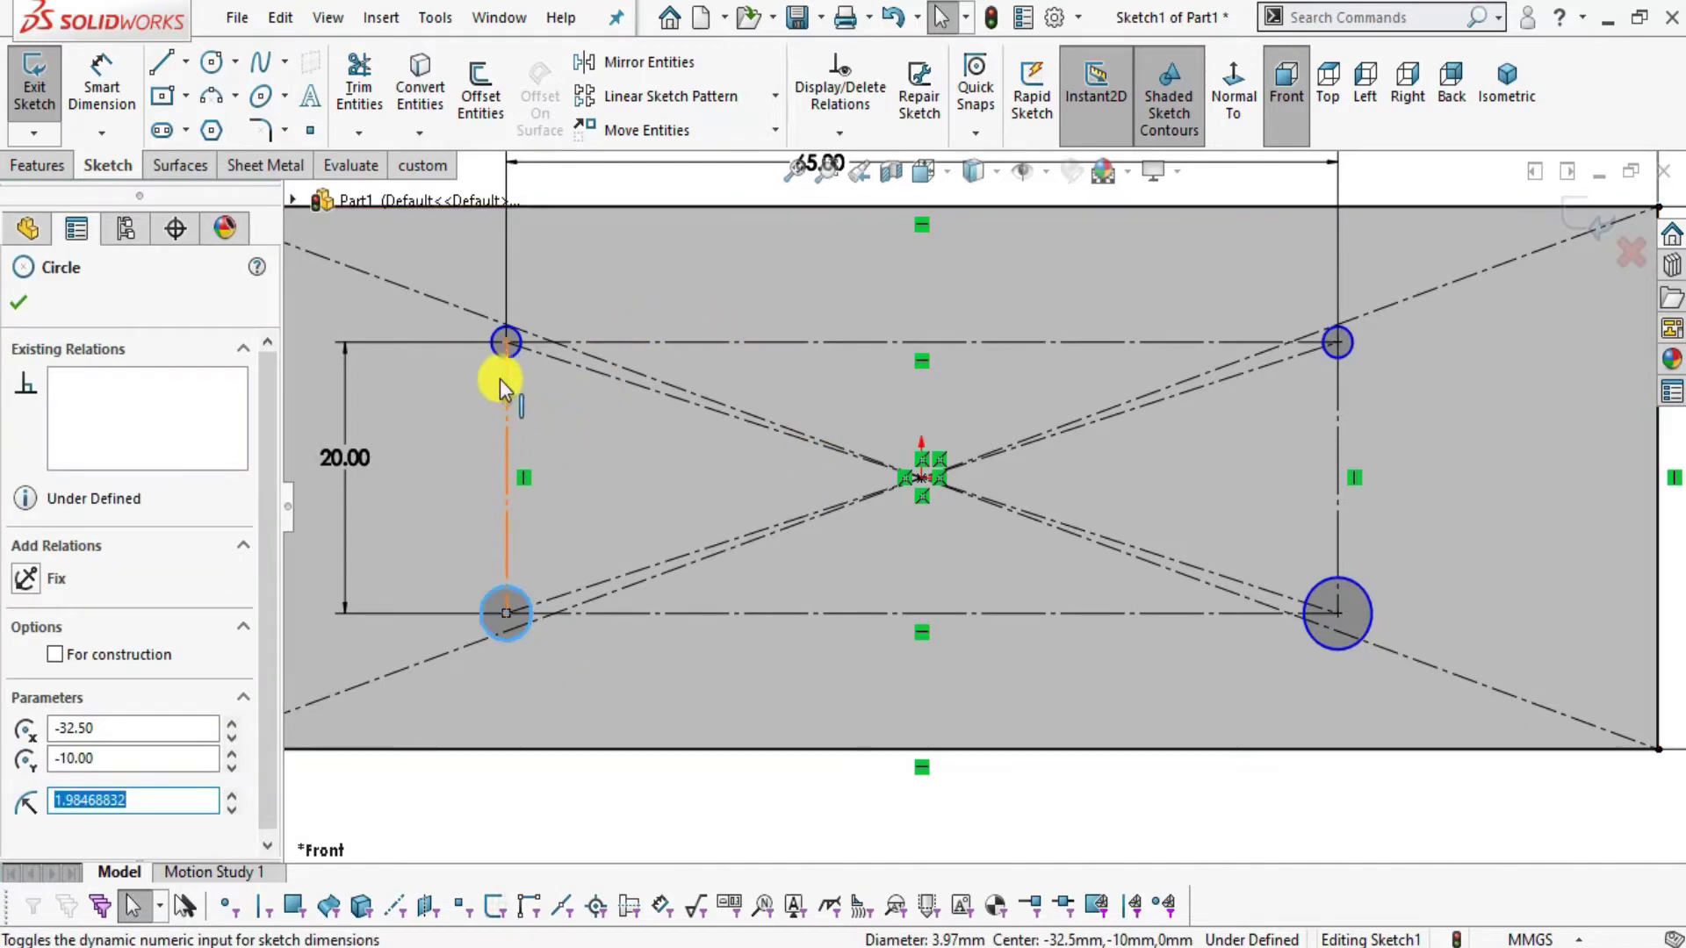
left_click(499, 356, "ctrl")
left_click(1345, 343, "ctrl")
left_click(1366, 592, "ctrl")
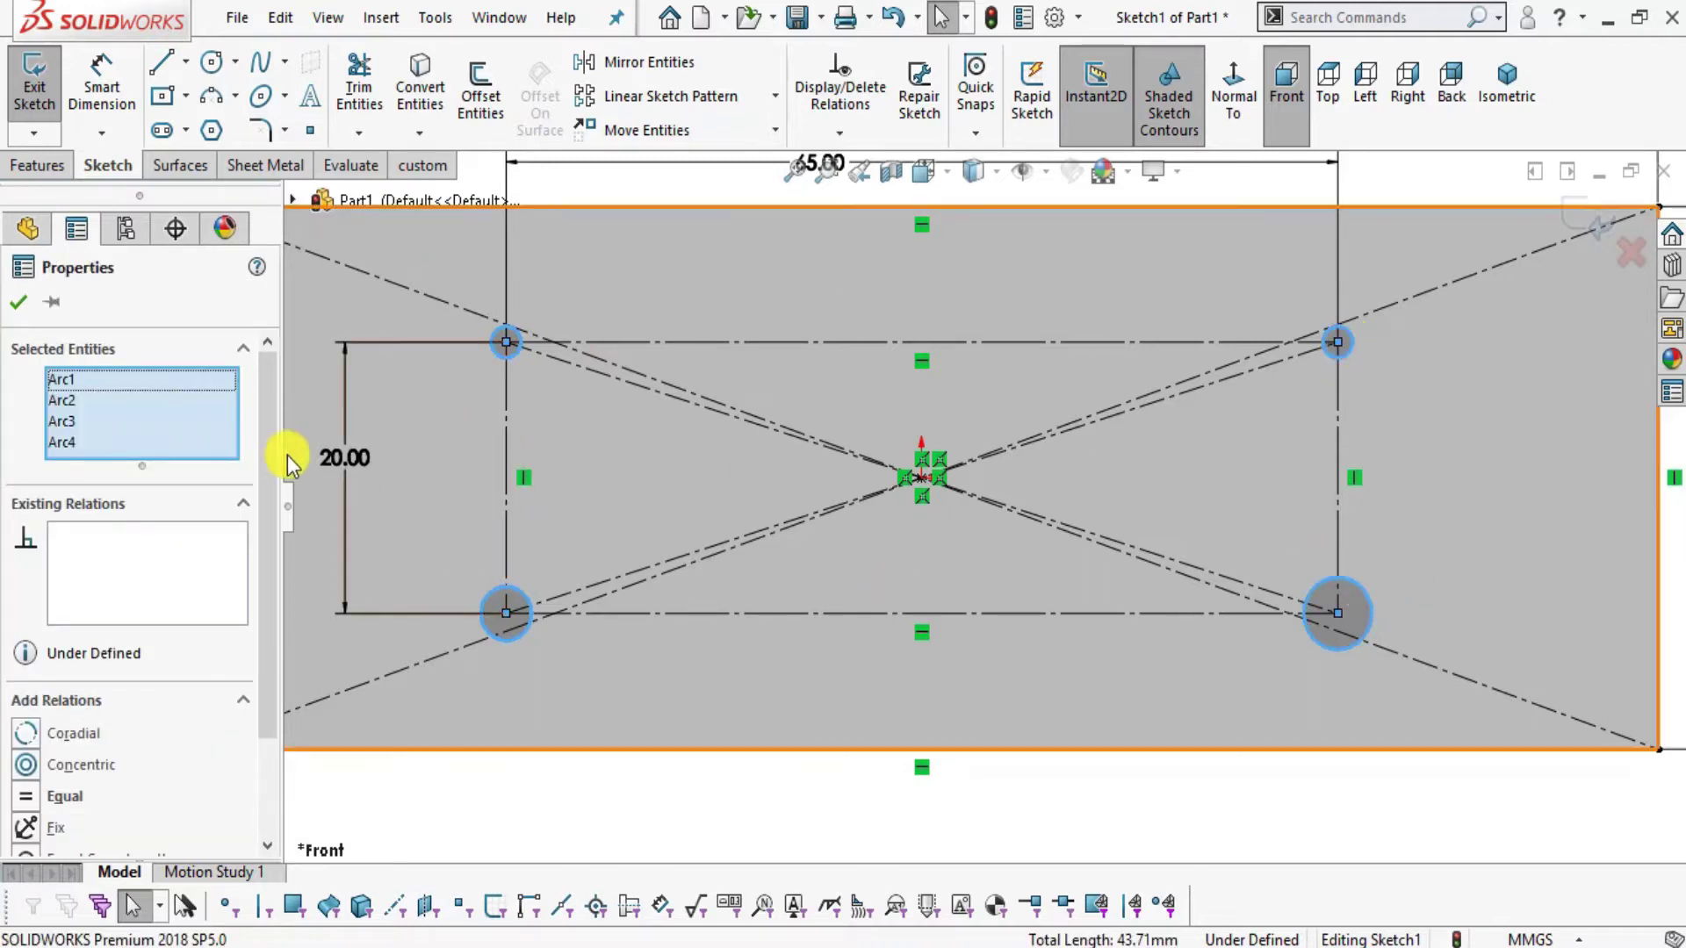
left_click_drag(266, 450, 264, 542)
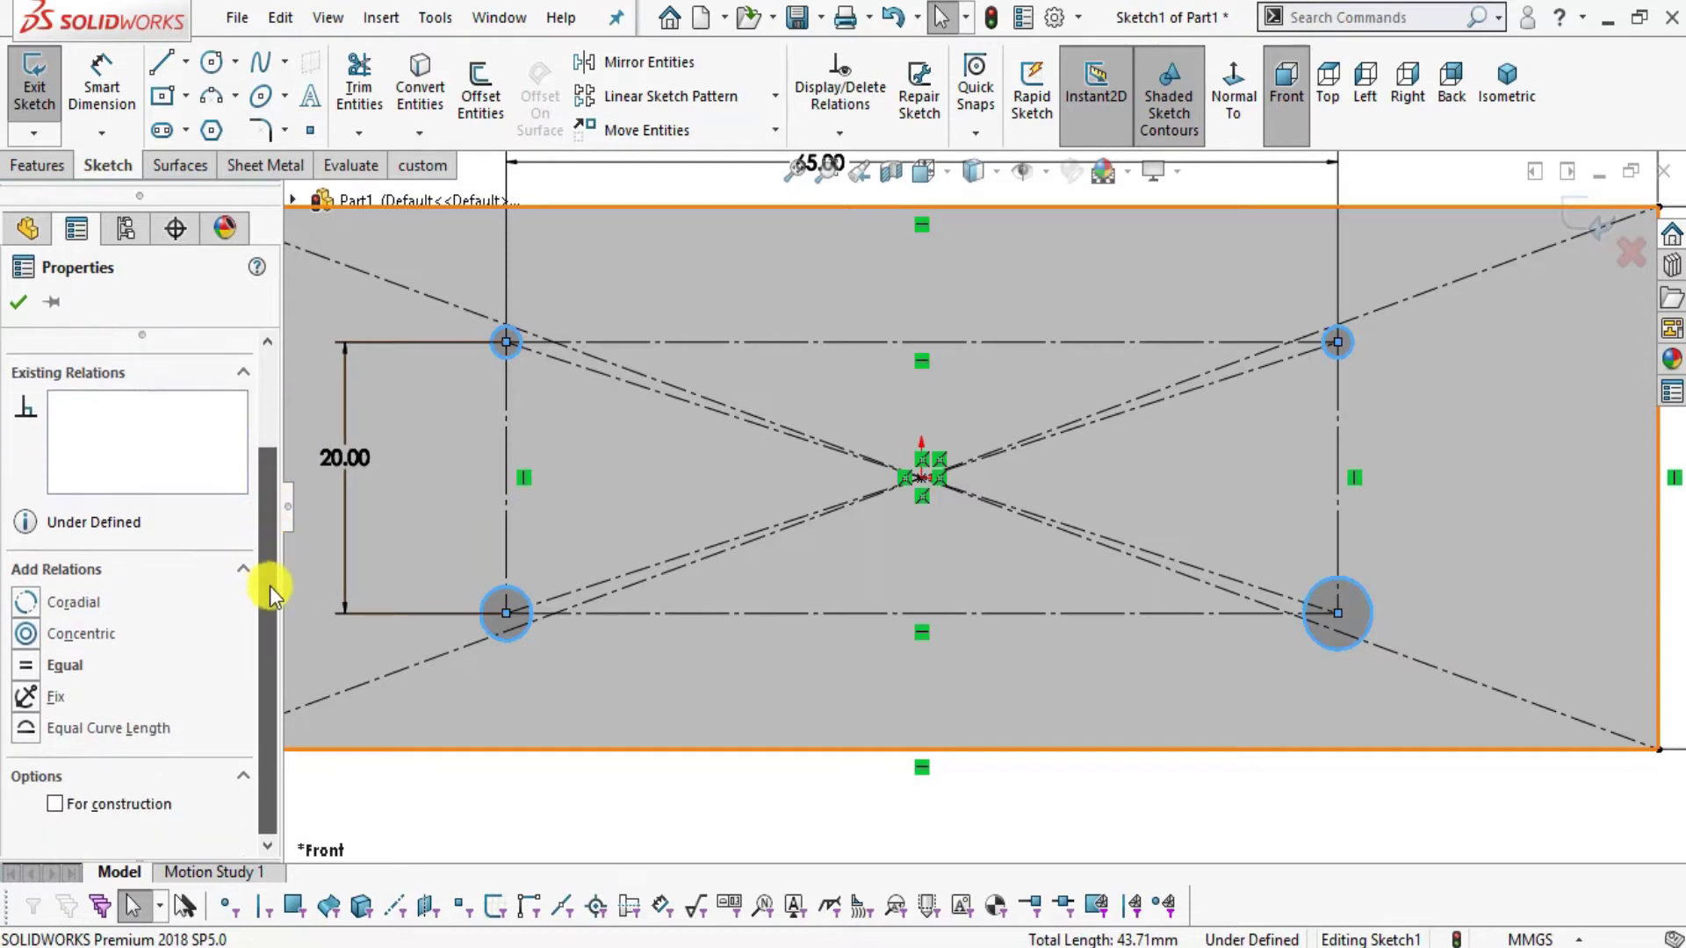
left_click(39, 665)
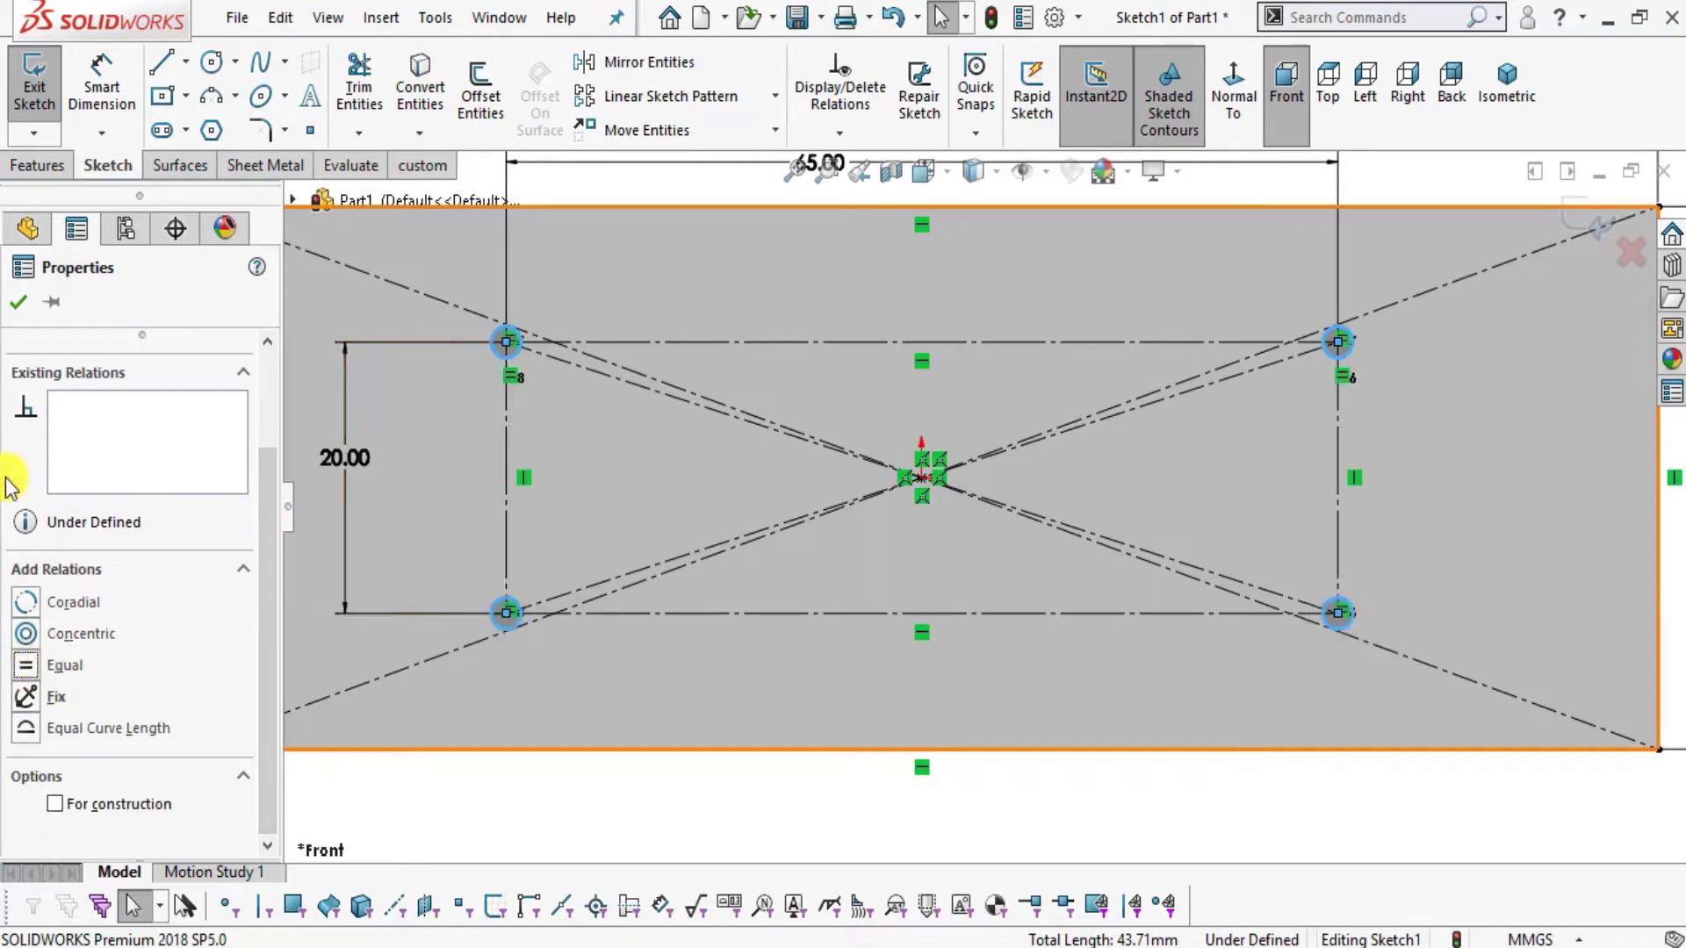
left_click(19, 304)
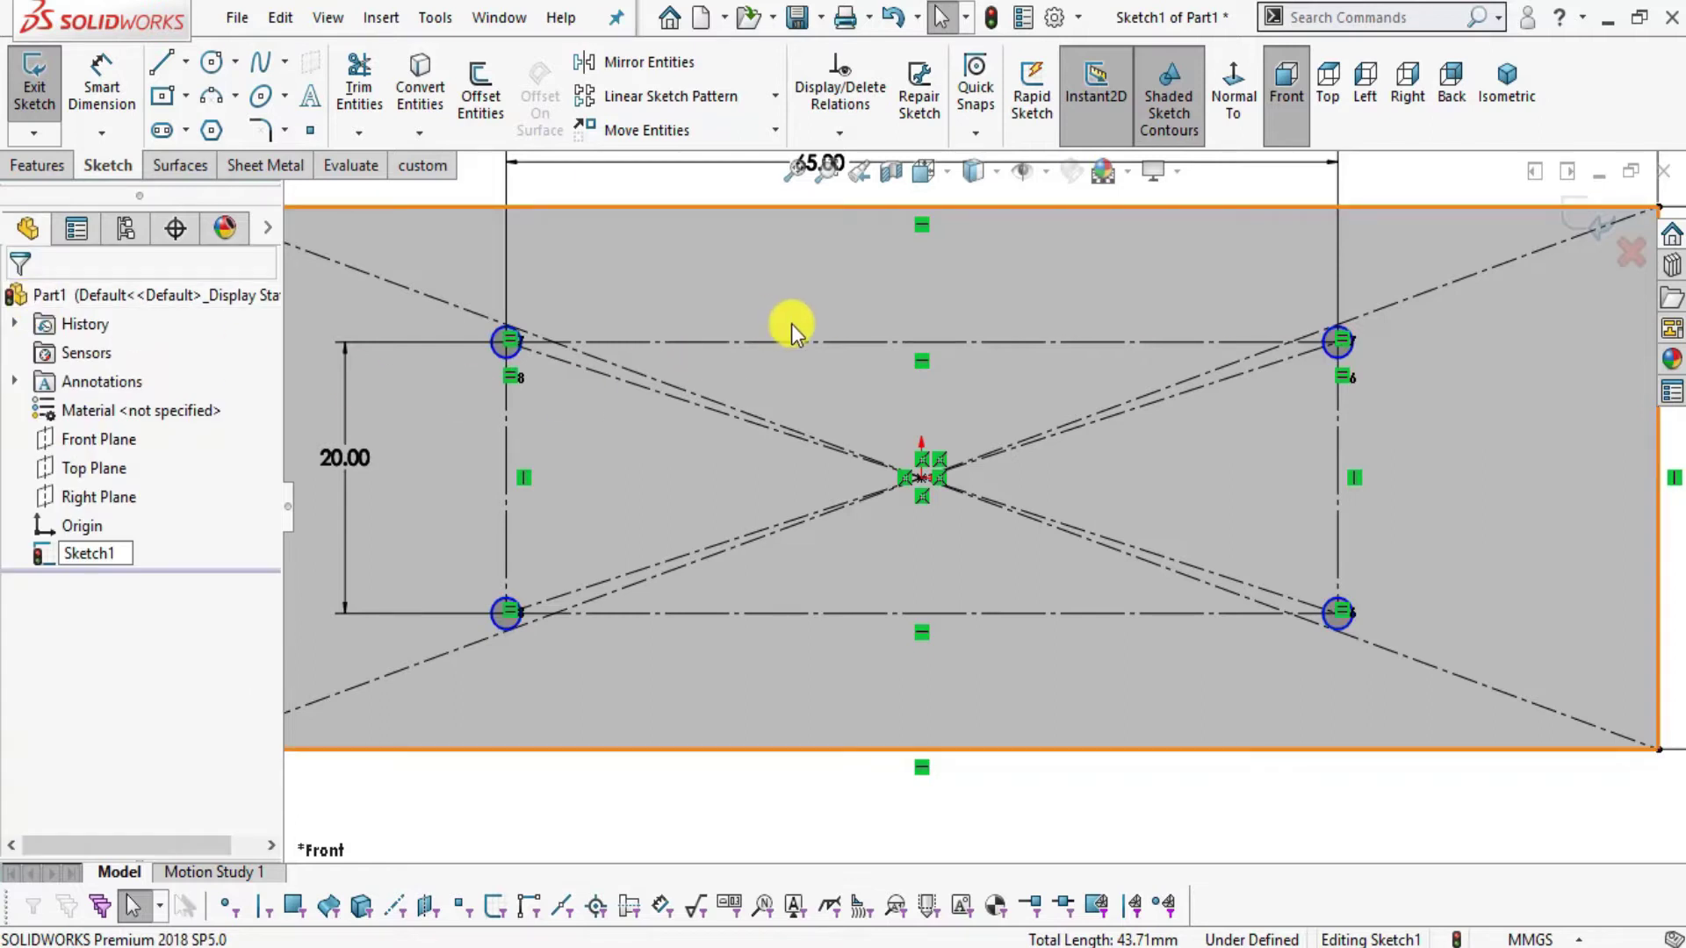
- Mark the Ø5.00 hole callout in the PDF drawing, and dimension the upper-left hole circle in the sketch with a 4 mm diameter
left_click(101, 63)
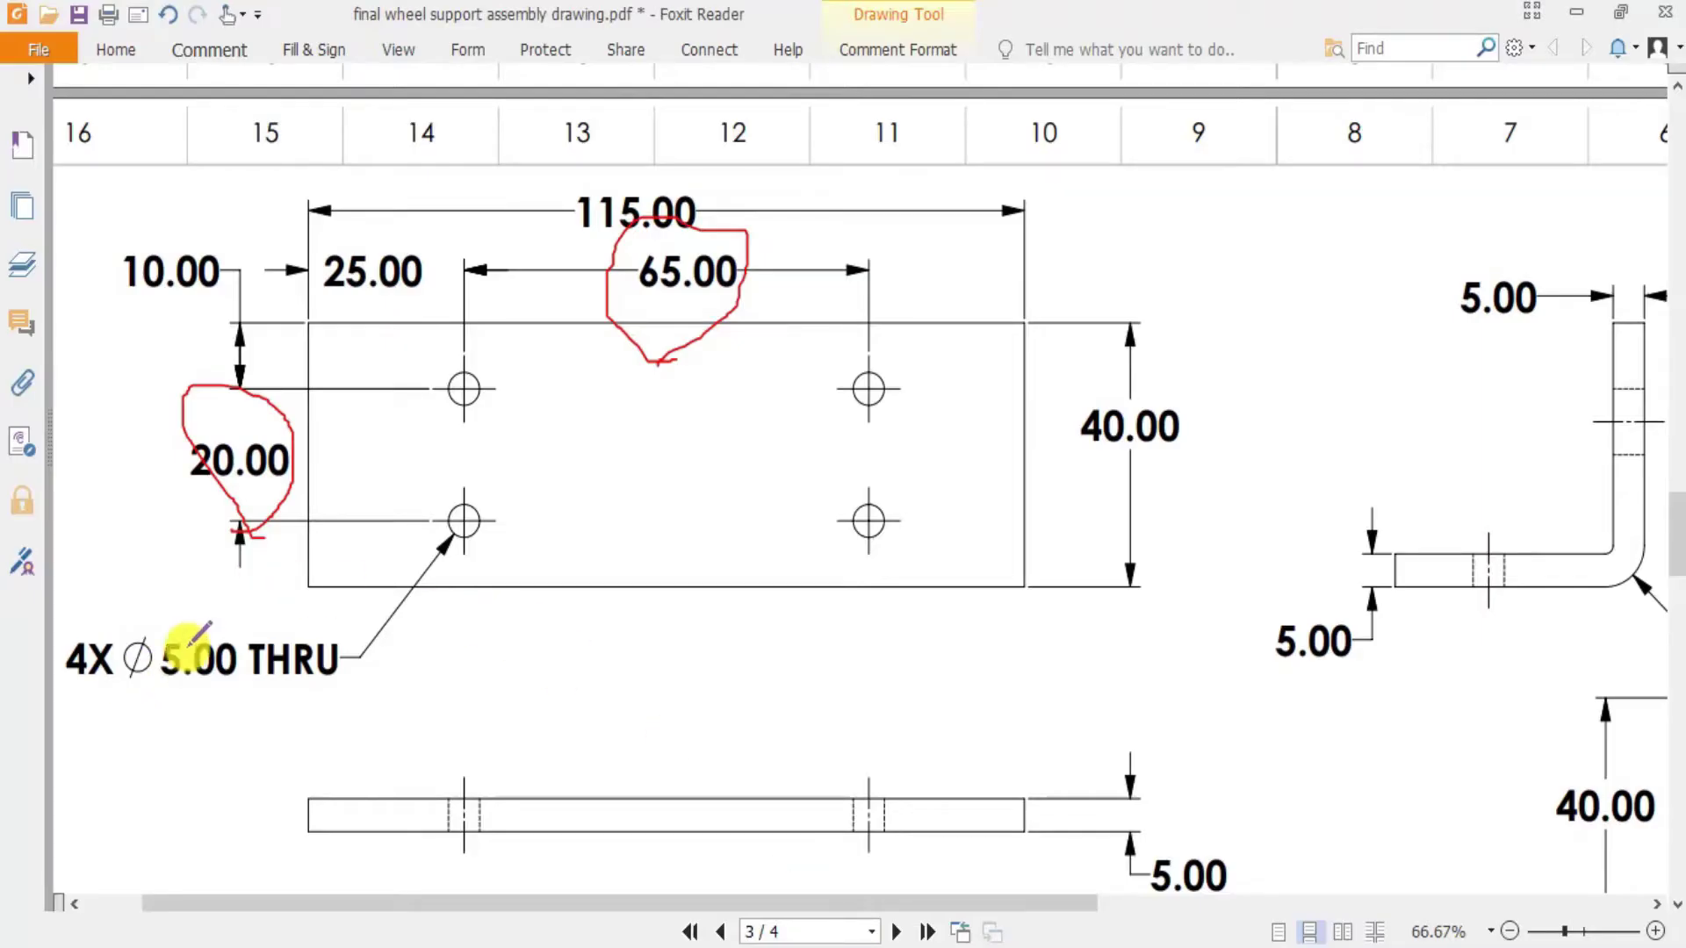
mouse_move(116, 735)
left_mouse_down()
mouse_move(217, 679)
mouse_move(142, 594)
mouse_move(193, 727)
left_mouse_up()
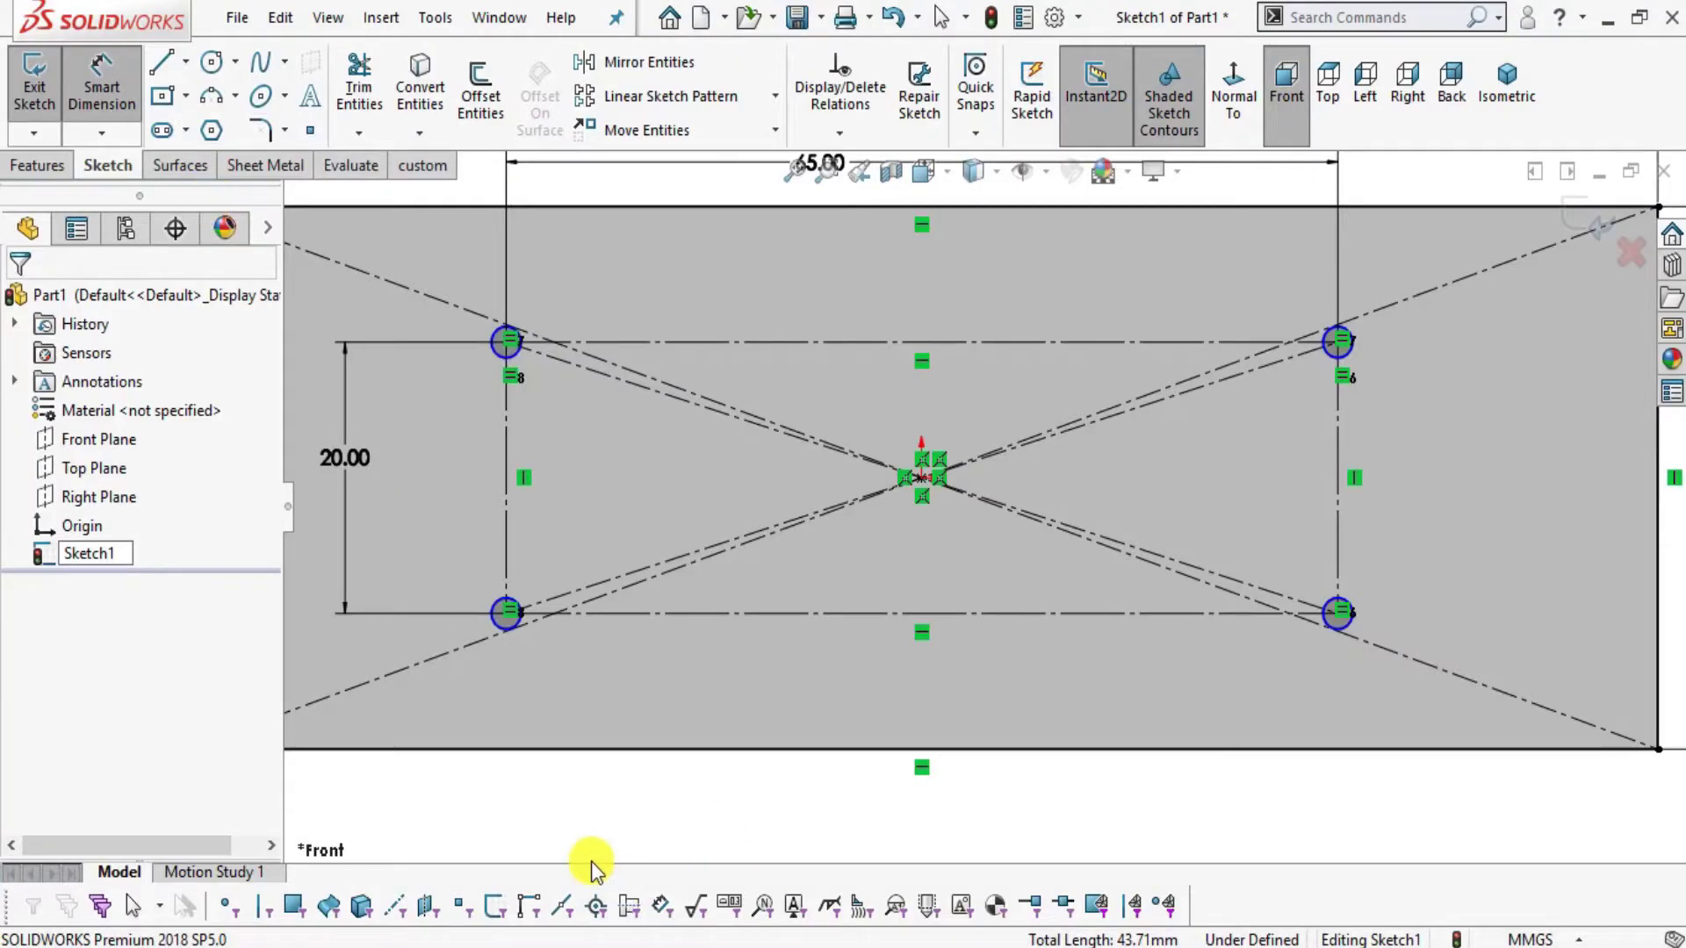
key("f")
scroll(915, 467, "down", 3)
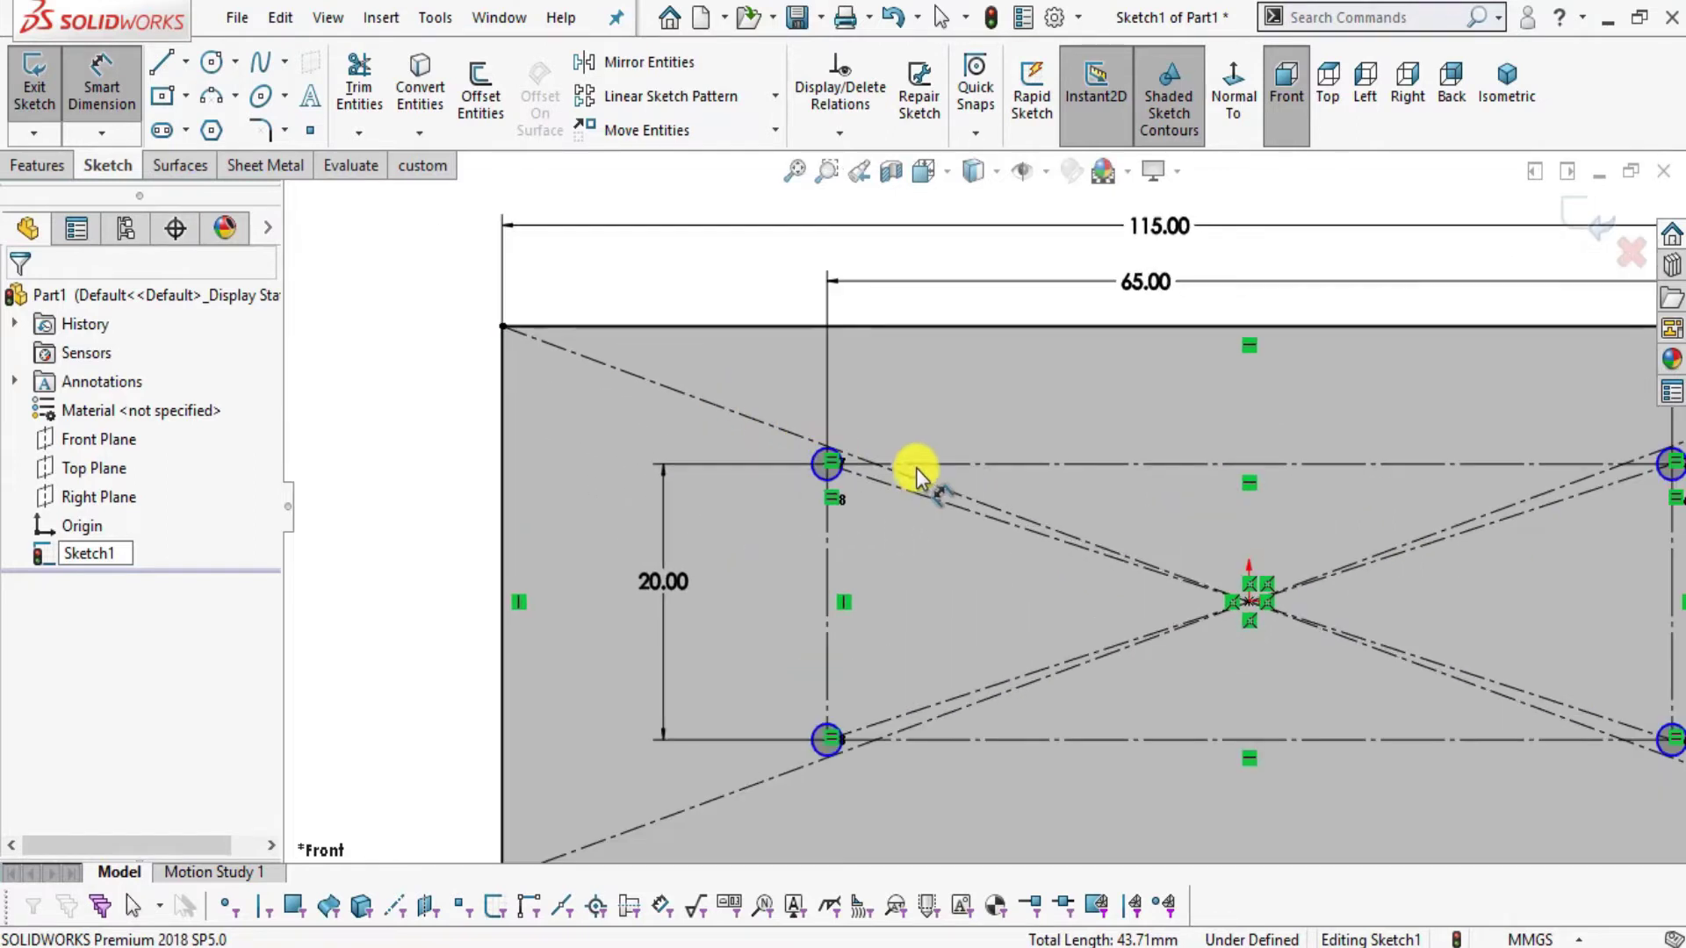
scroll(918, 469, "down", 4)
left_click(641, 434)
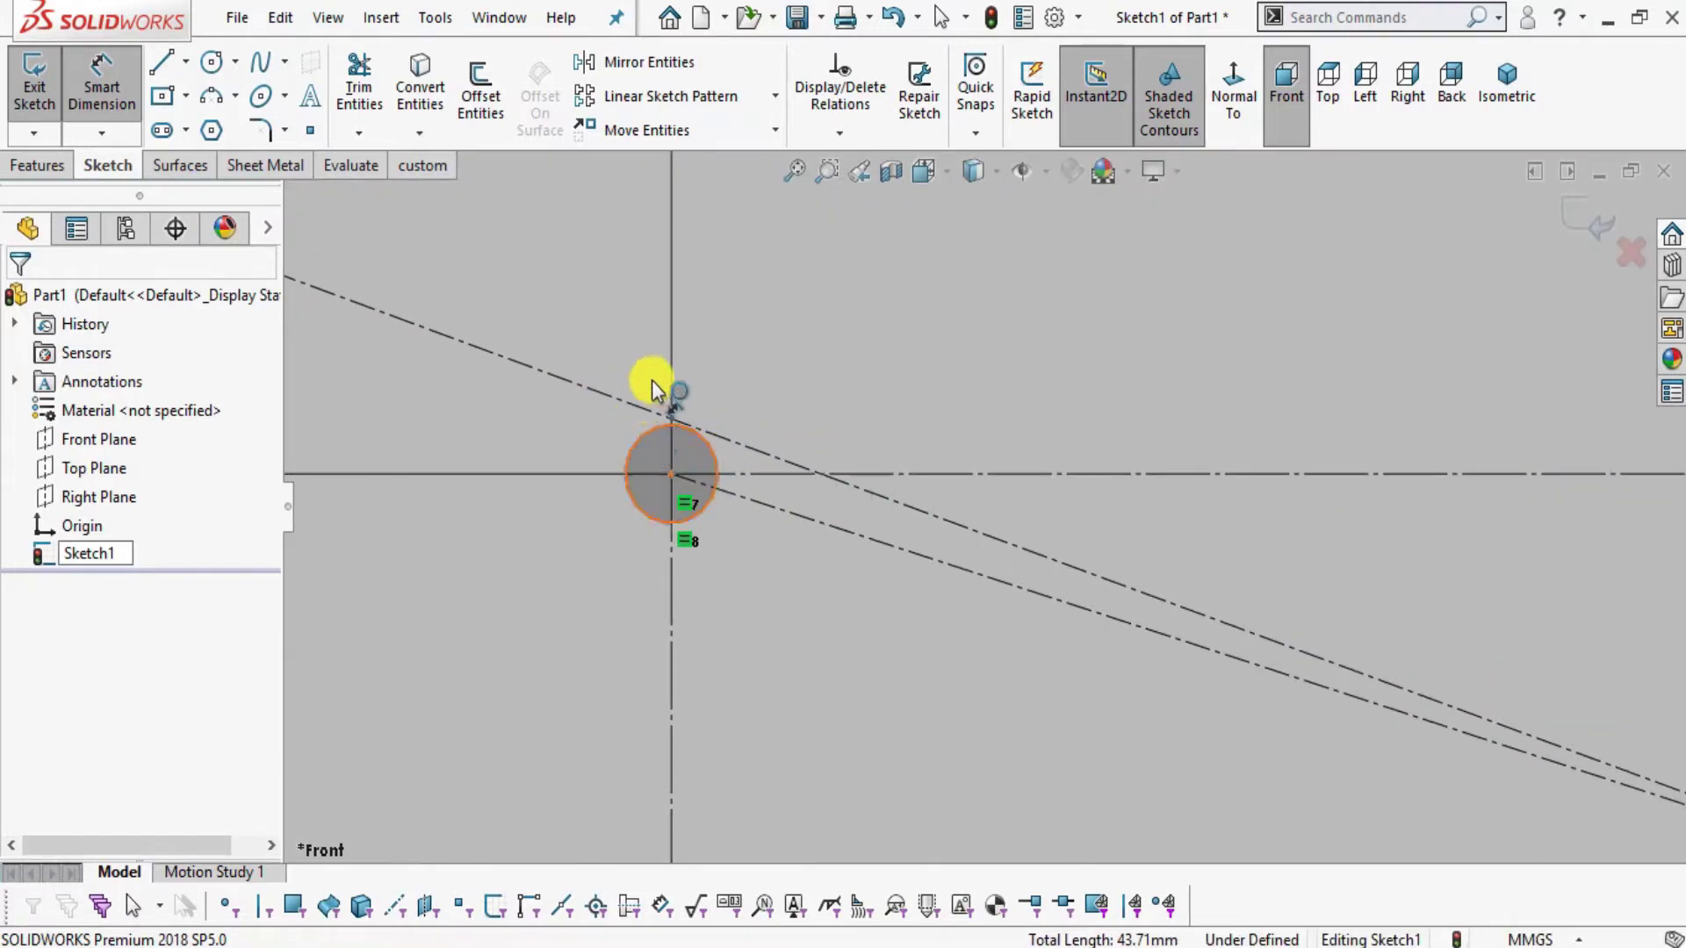
left_click(516, 221)
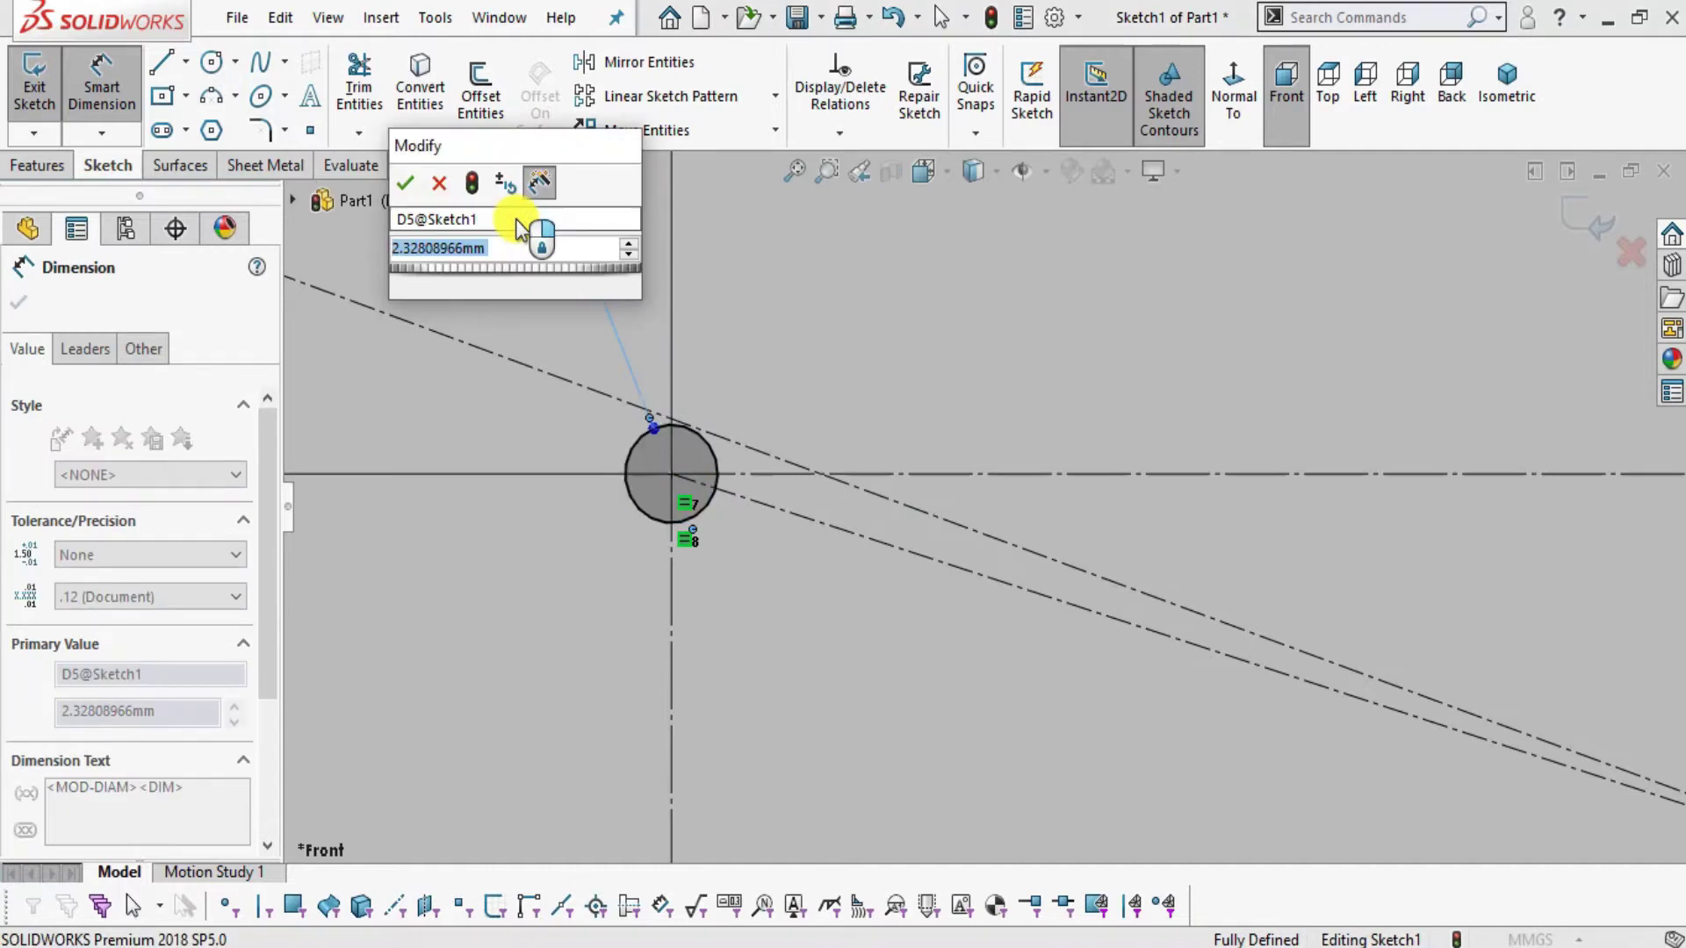
type("4")
key("Return")
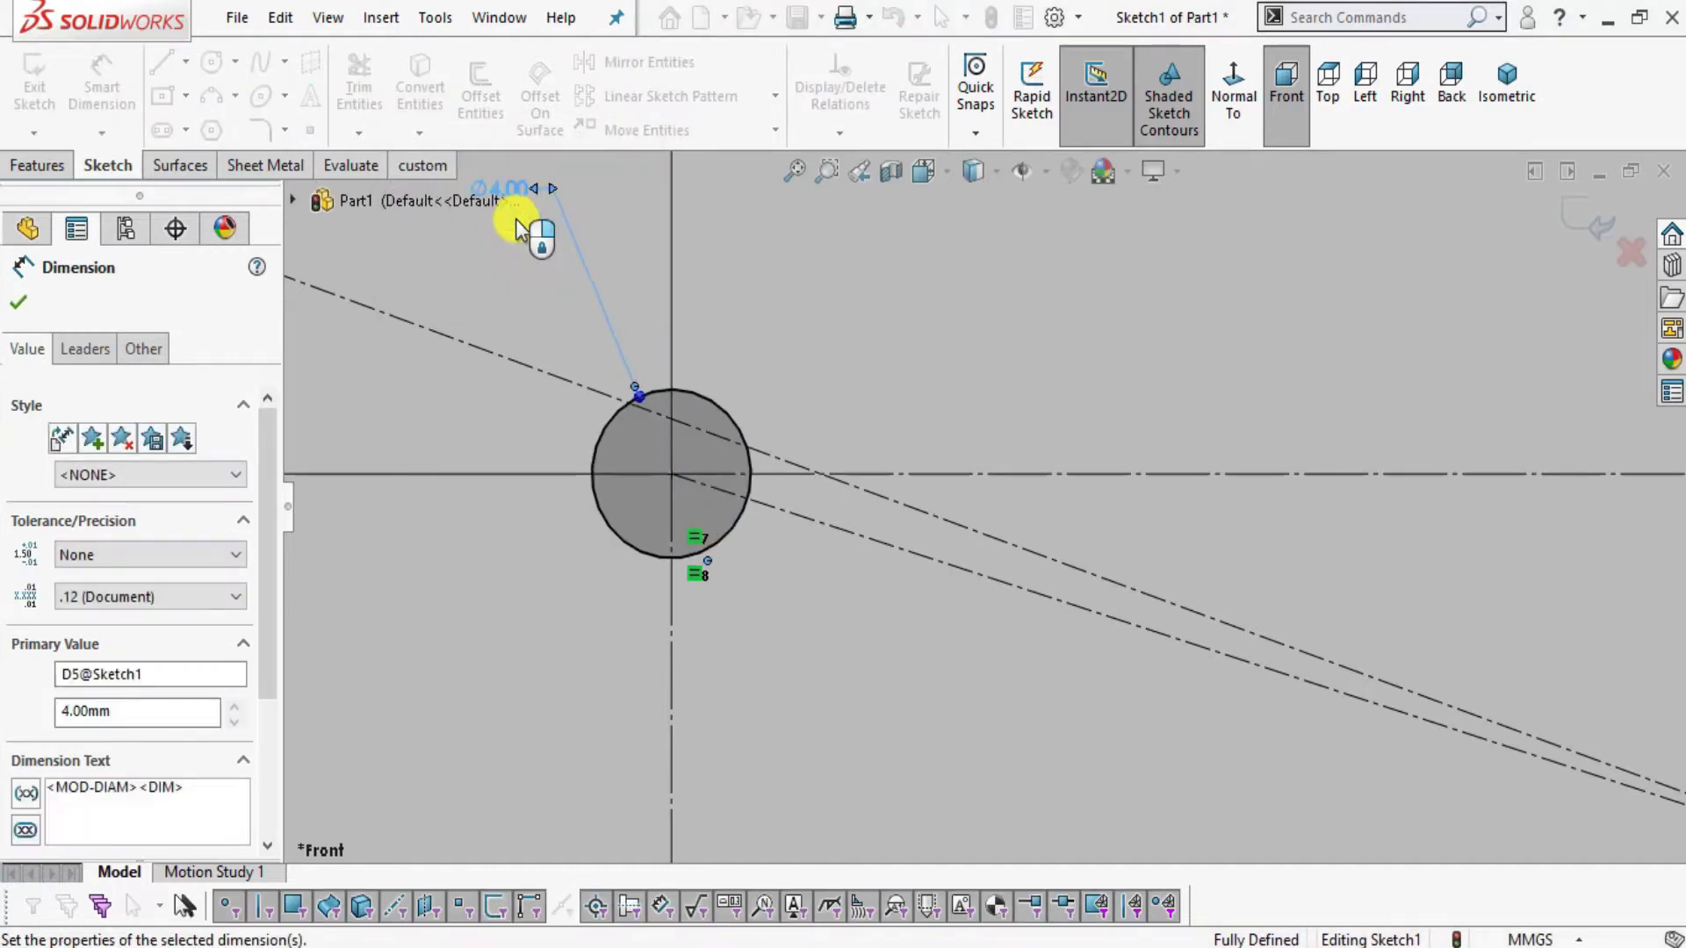
left_click(21, 304)
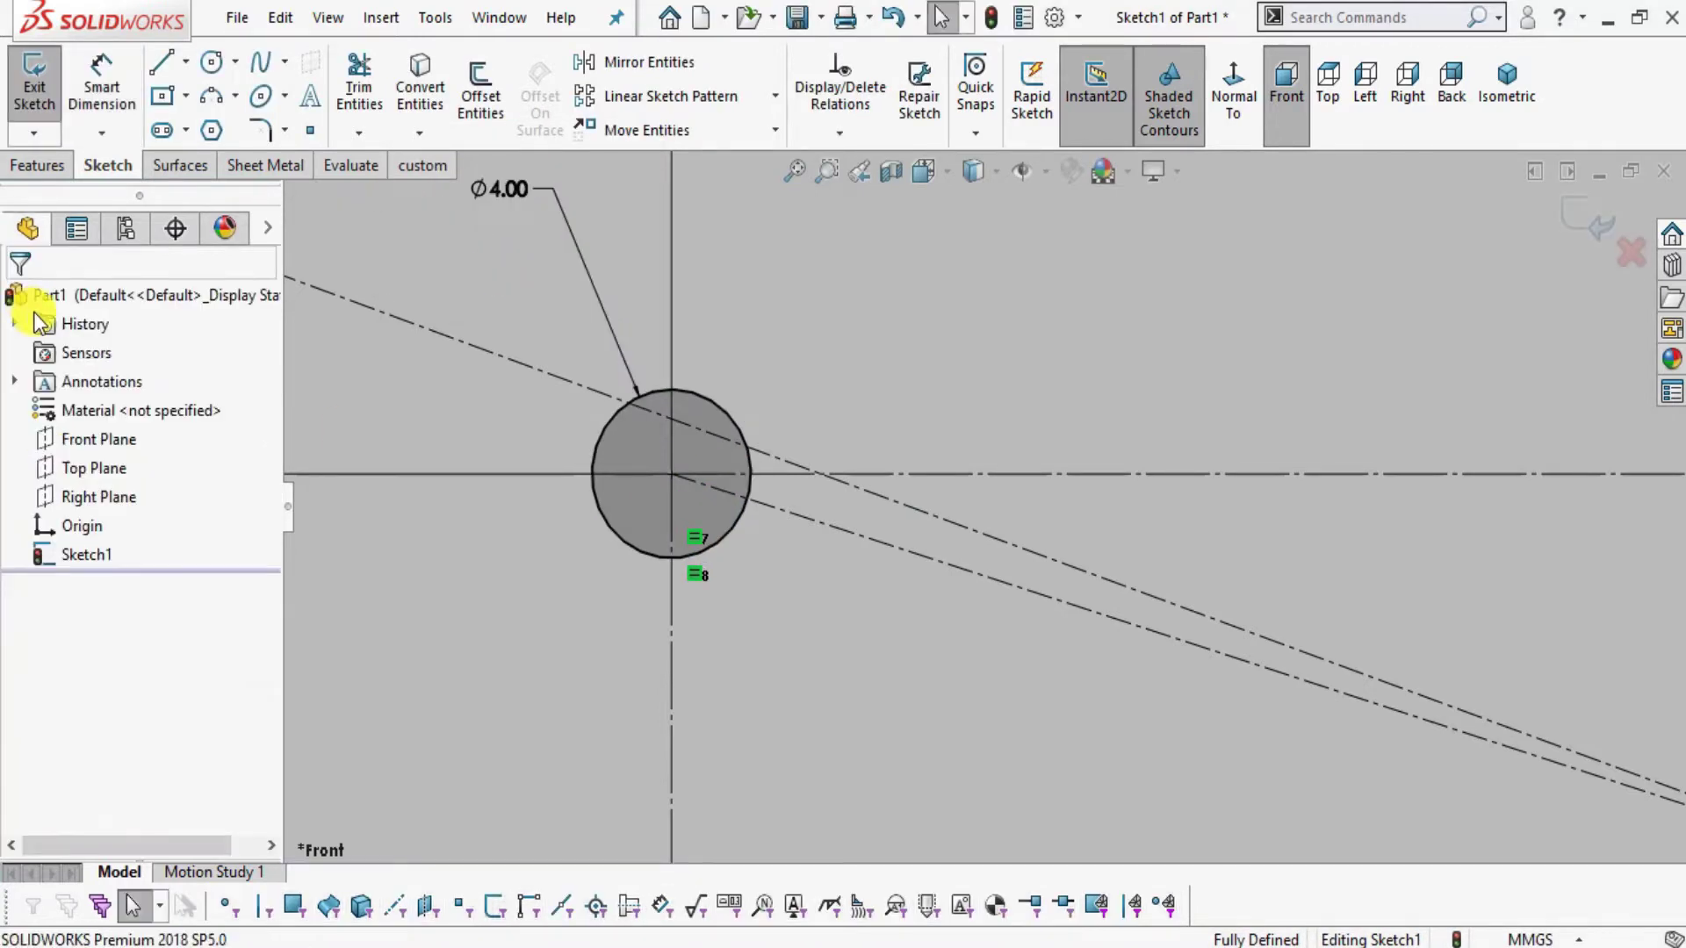
- Switch to the PDF drawing in Foxit Reader and mark the 5.00 thickness dimension on the Base side view
scroll(957, 419, "up", 8)
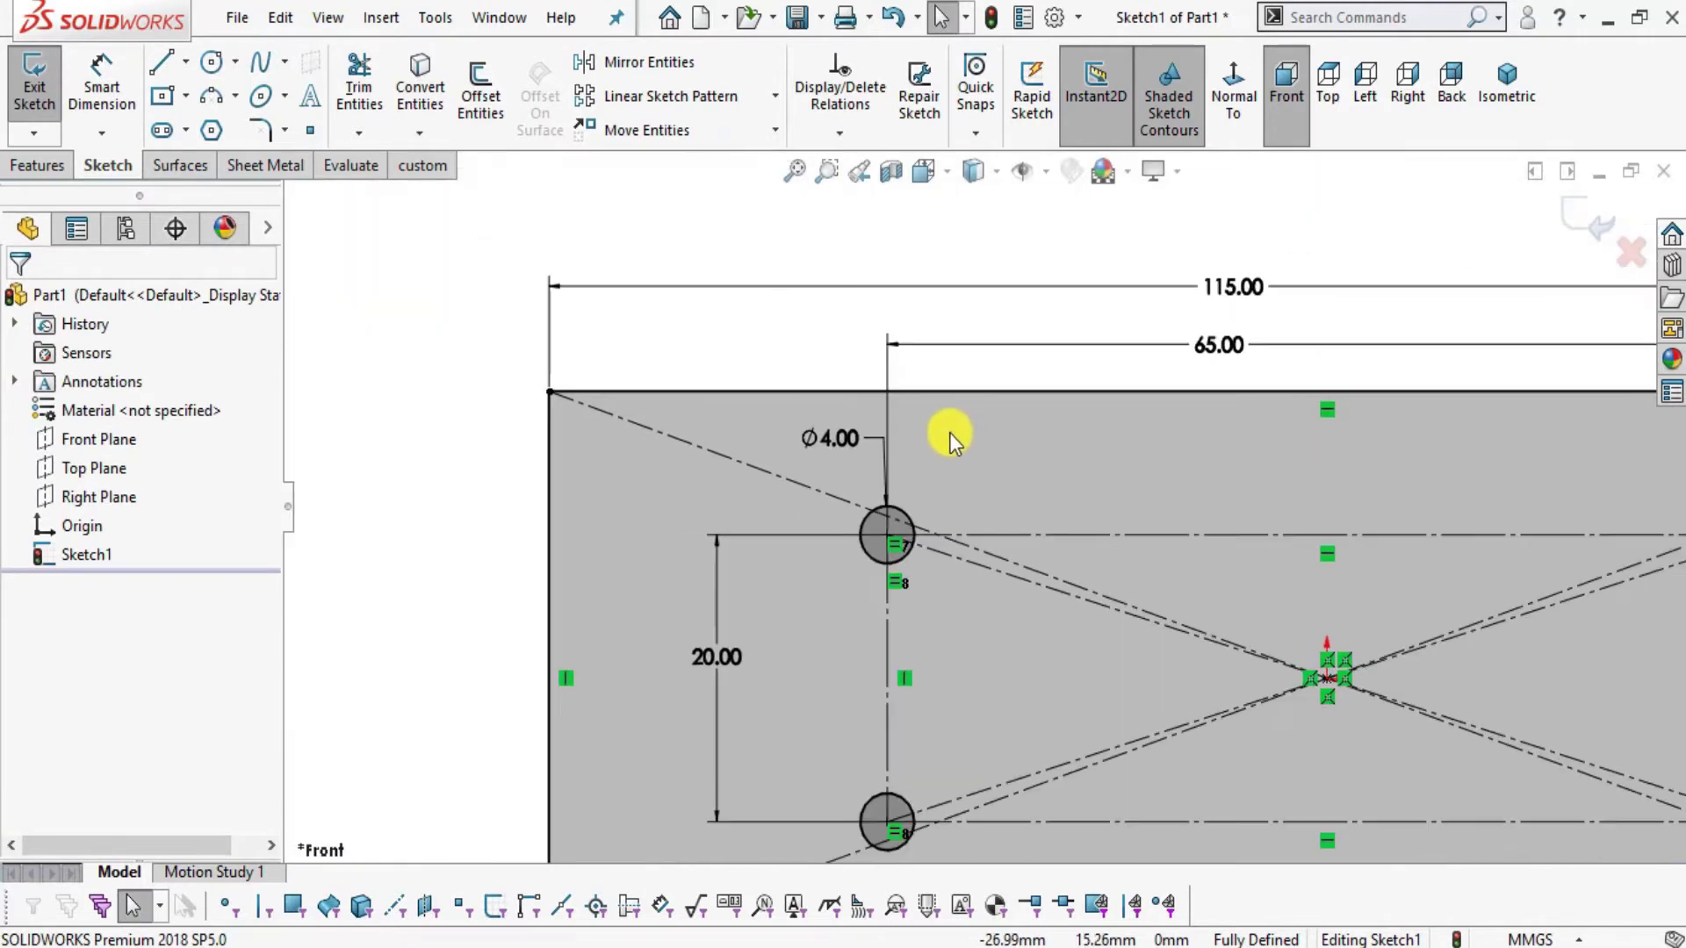
scroll(1441, 729, "up", 3)
scroll(858, 489, "down", 5)
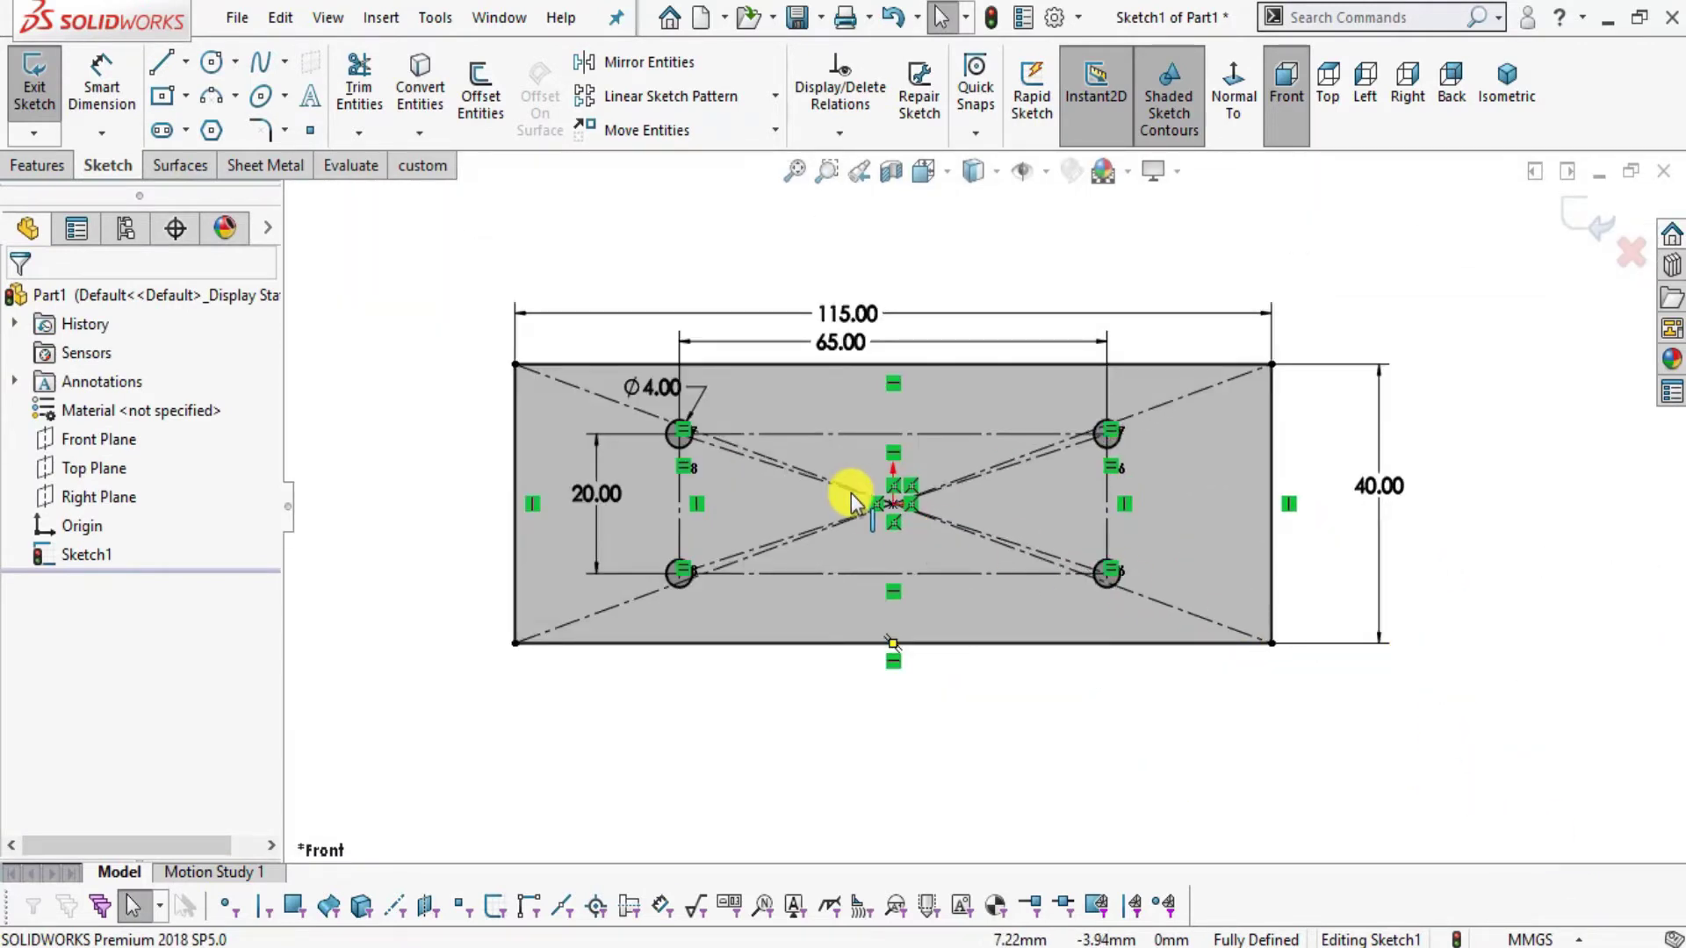
key("alt+Tab")
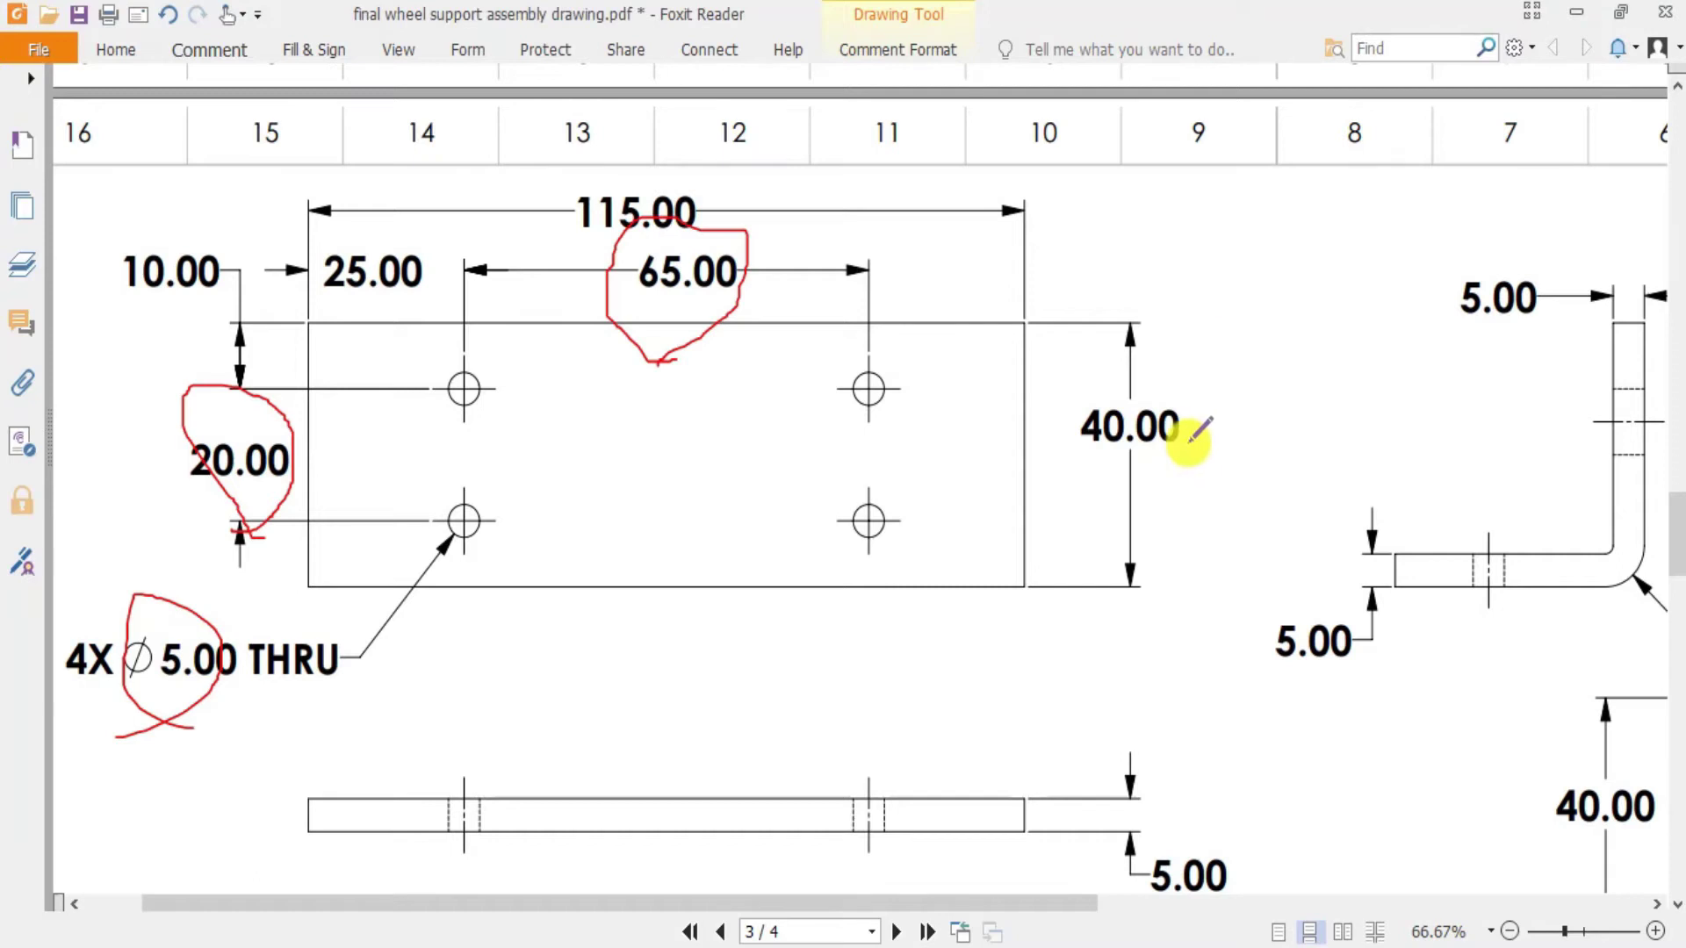
scroll(887, 693, "down", 3)
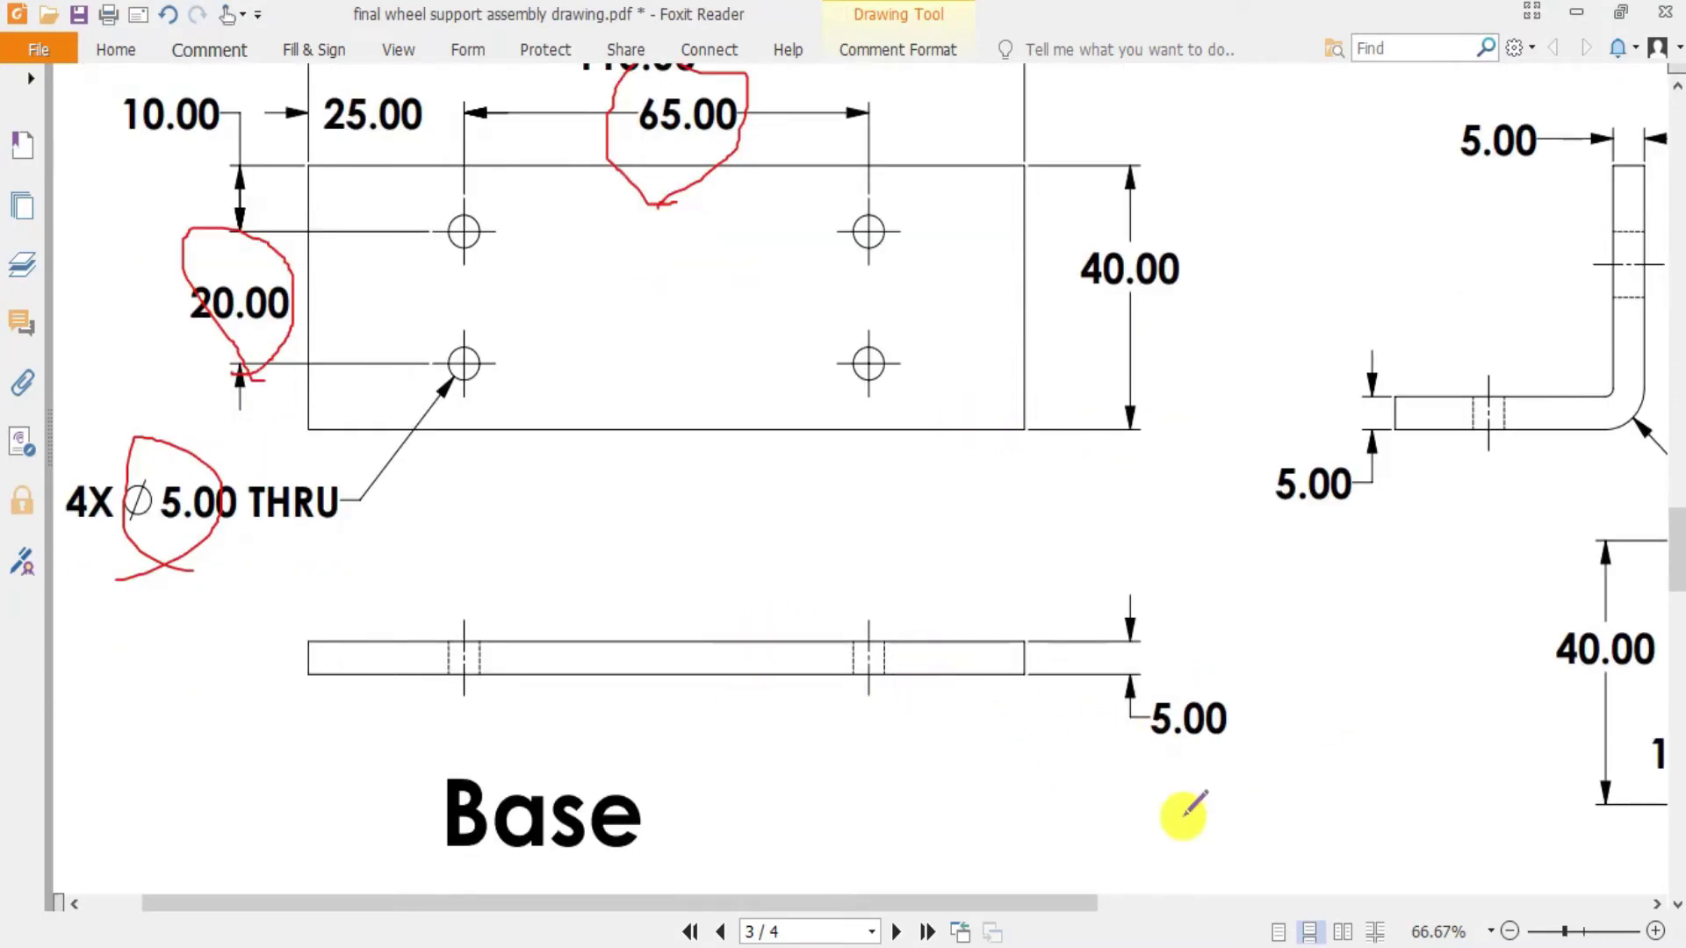
mouse_move(1139, 802)
left_mouse_down()
mouse_move(1240, 753)
mouse_move(1189, 621)
mouse_move(1085, 736)
mouse_move(1225, 780)
left_mouse_up()
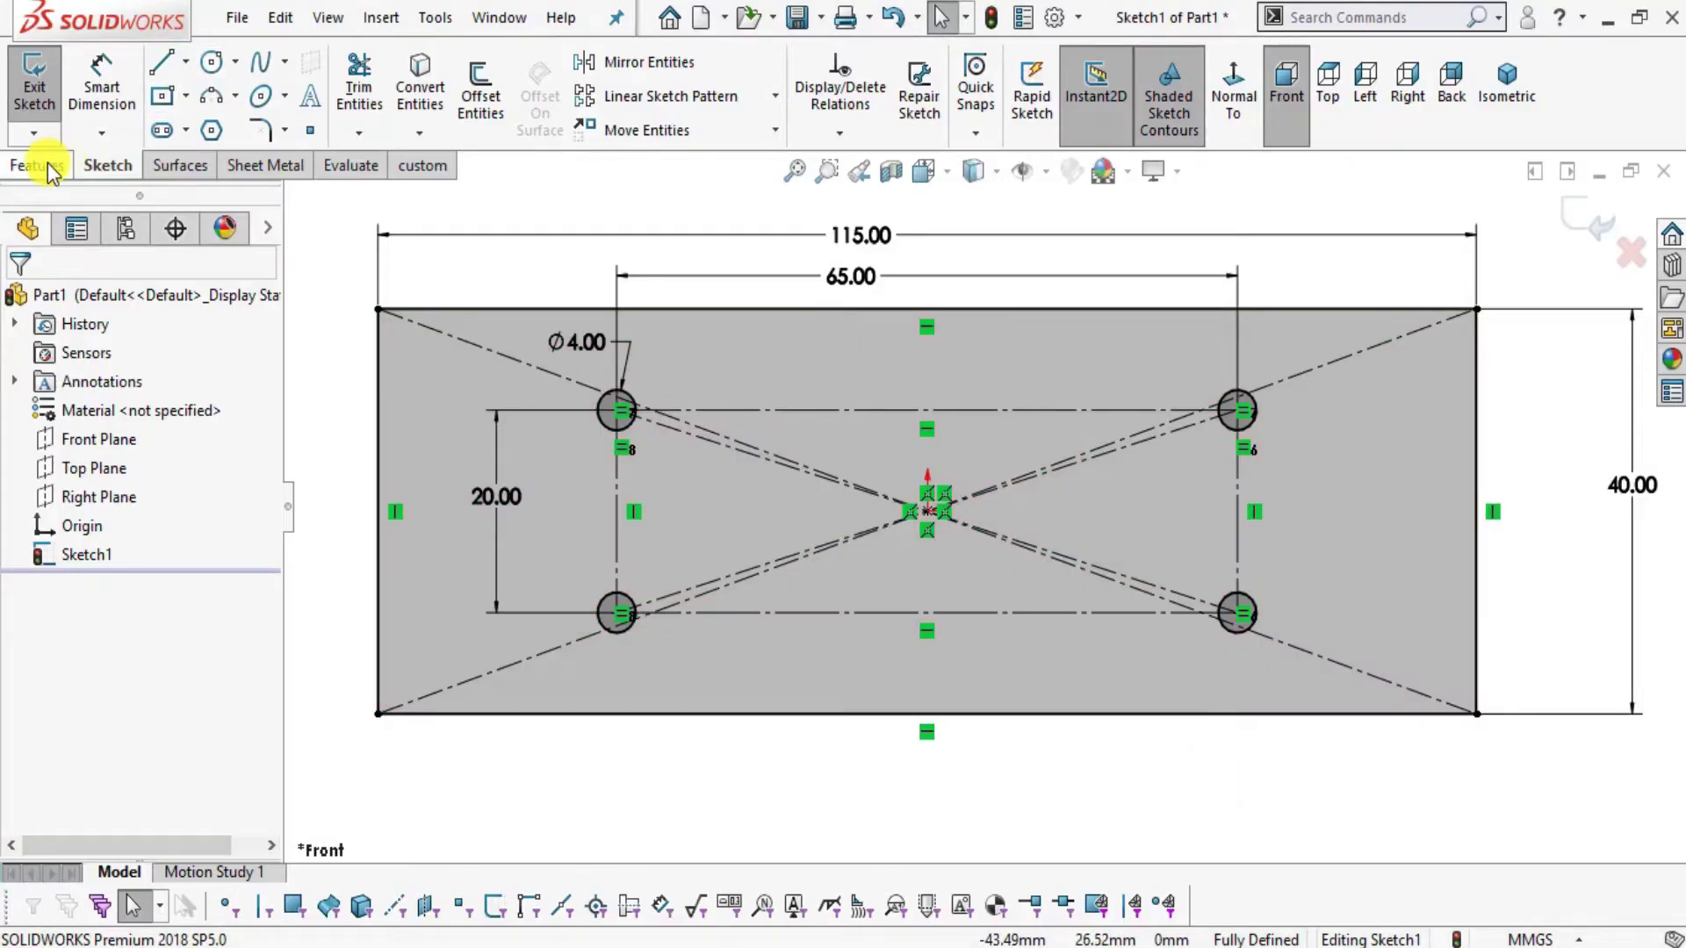
- Switch back to SOLIDWORKS and extrude the plate sketch as a boss, using Mid Plane with a 5 mm depth
left_click(49, 114)
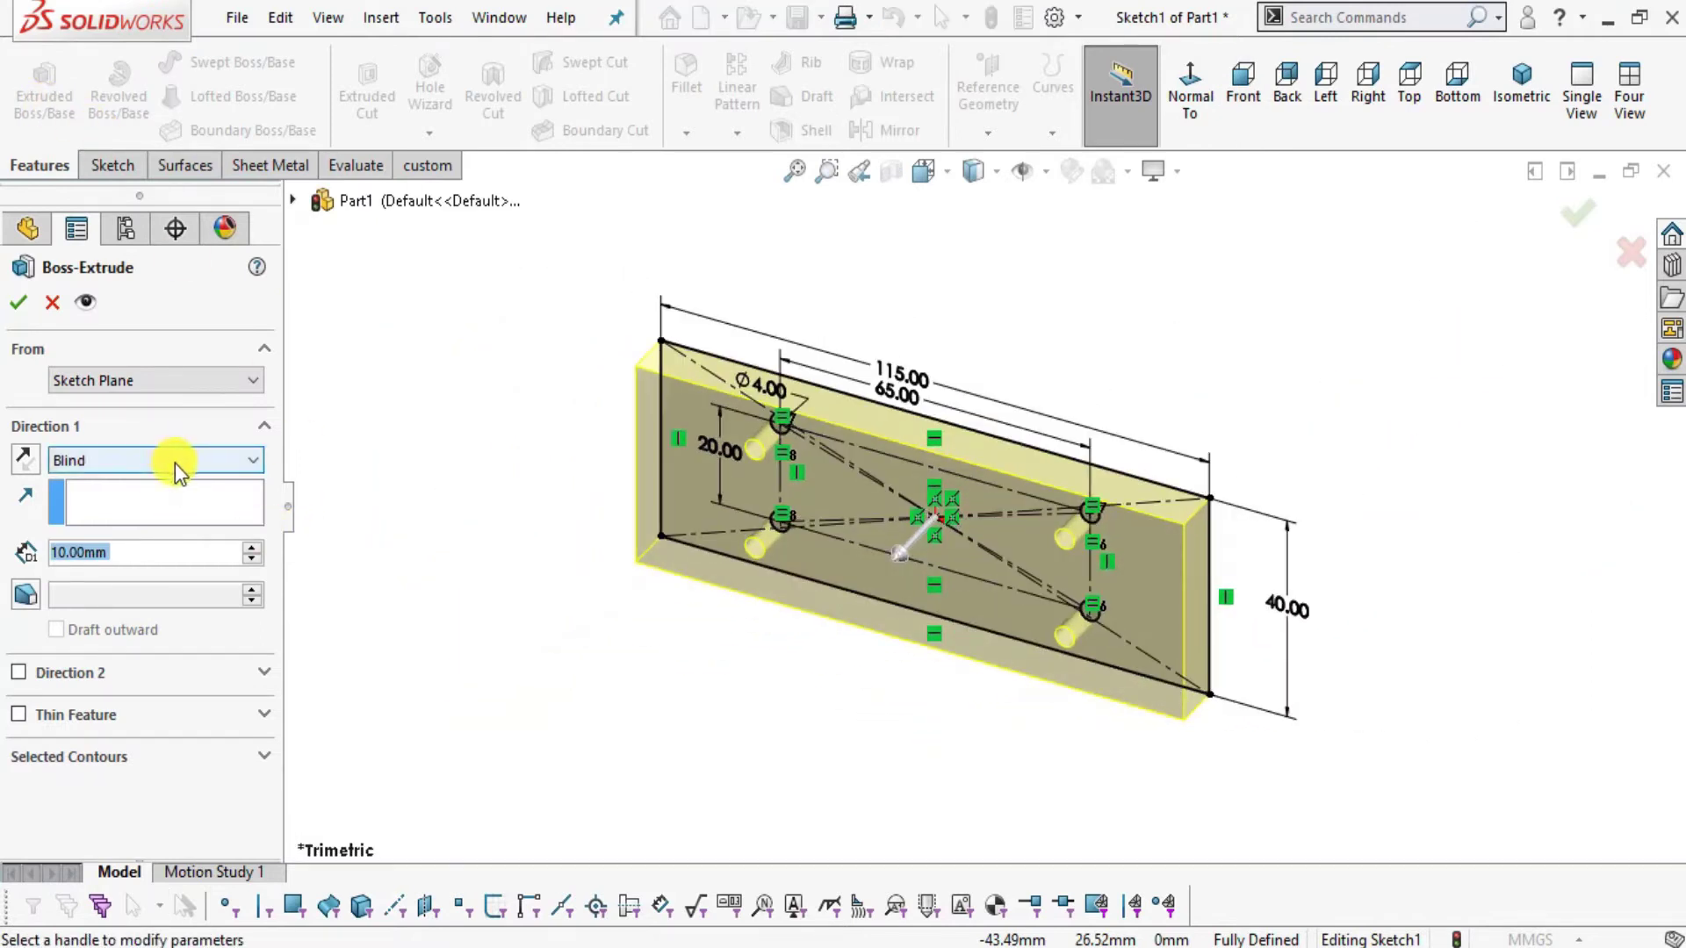
left_click(176, 461)
left_click(166, 572)
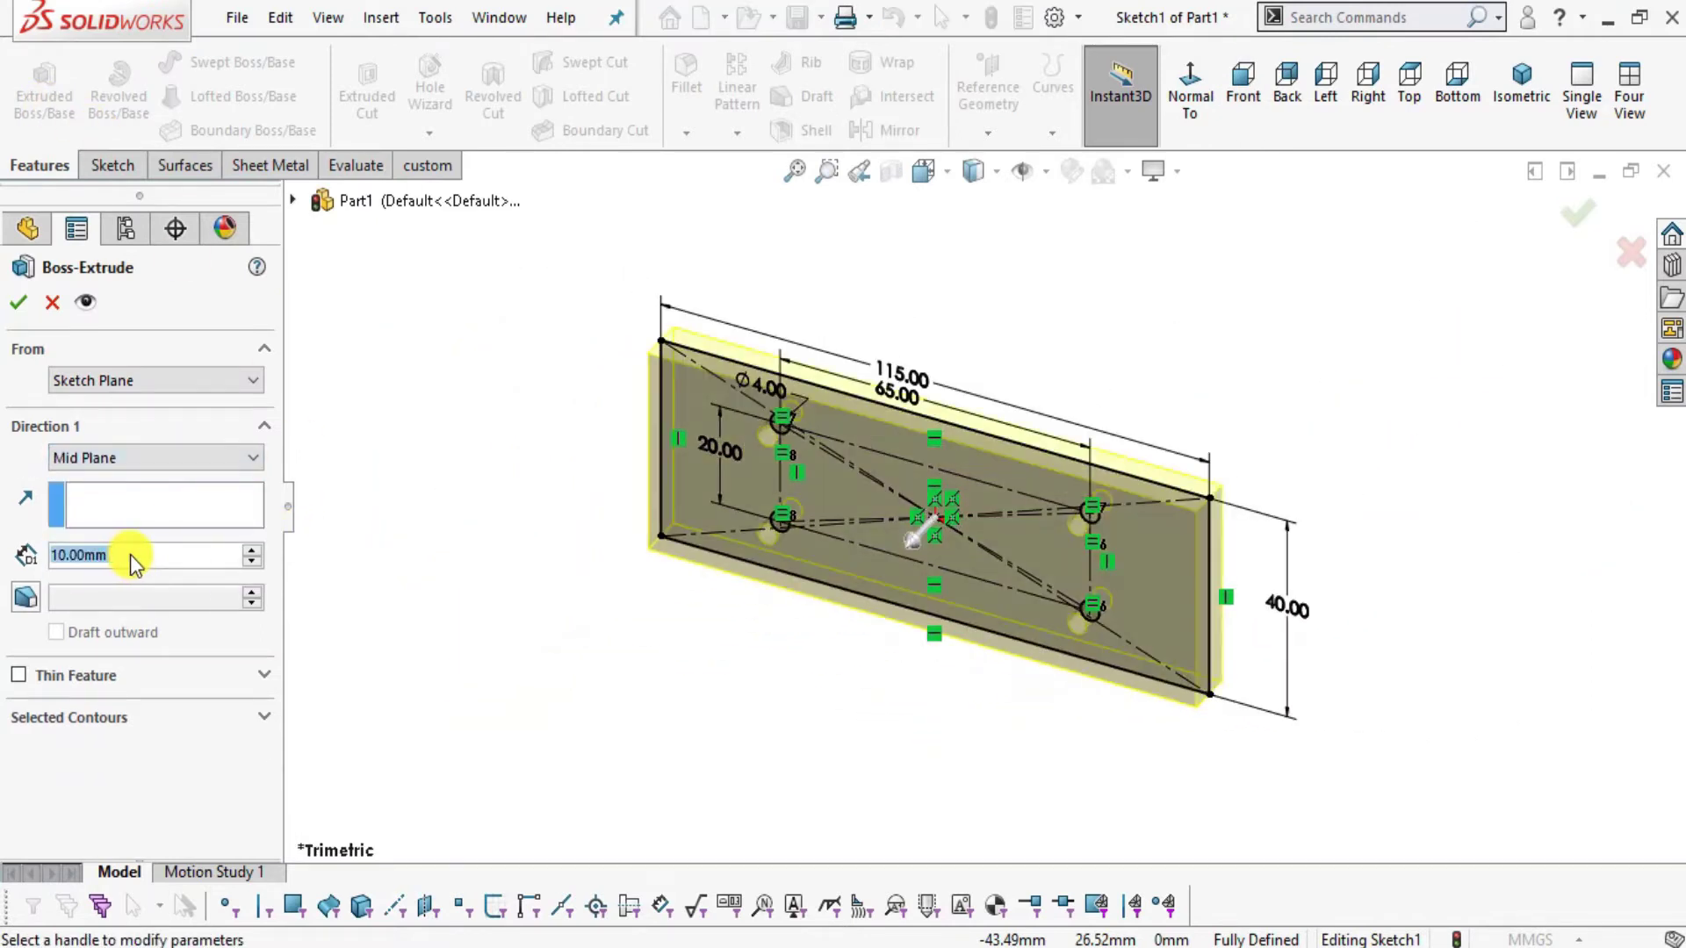
type("5")
key("Return")
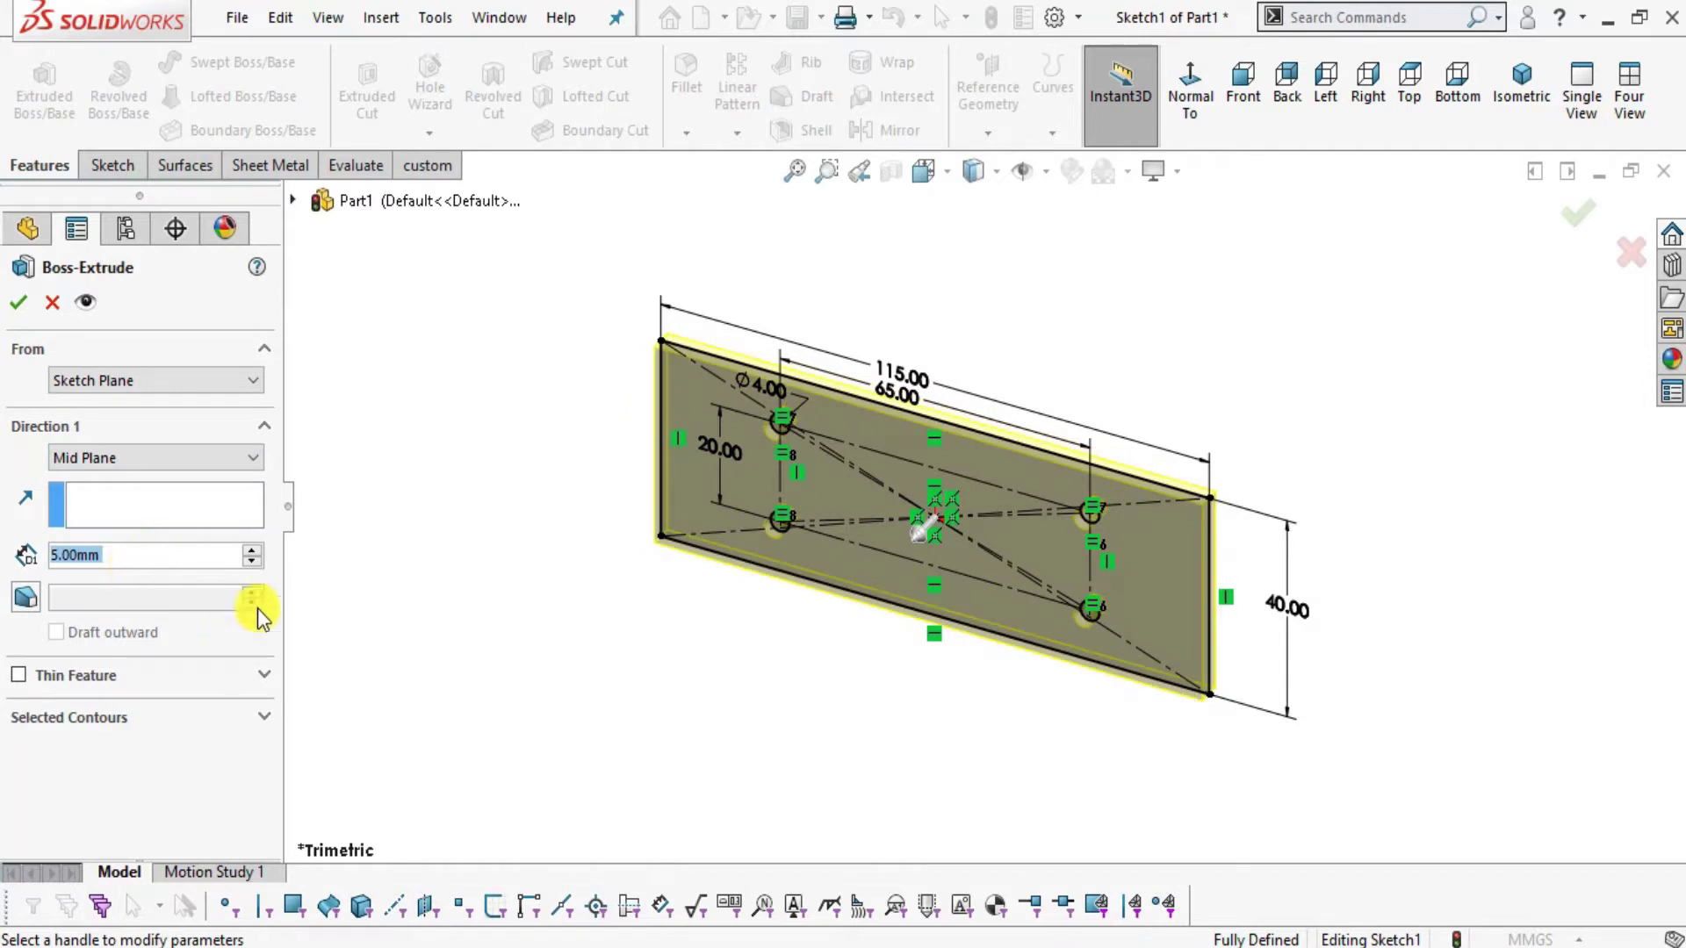
left_click(21, 302)
left_click(1425, 358)
- Apply the brushed steel appearance from the Metal > Steel library to the base plate
middle_click_drag(1114, 550, 948, 492)
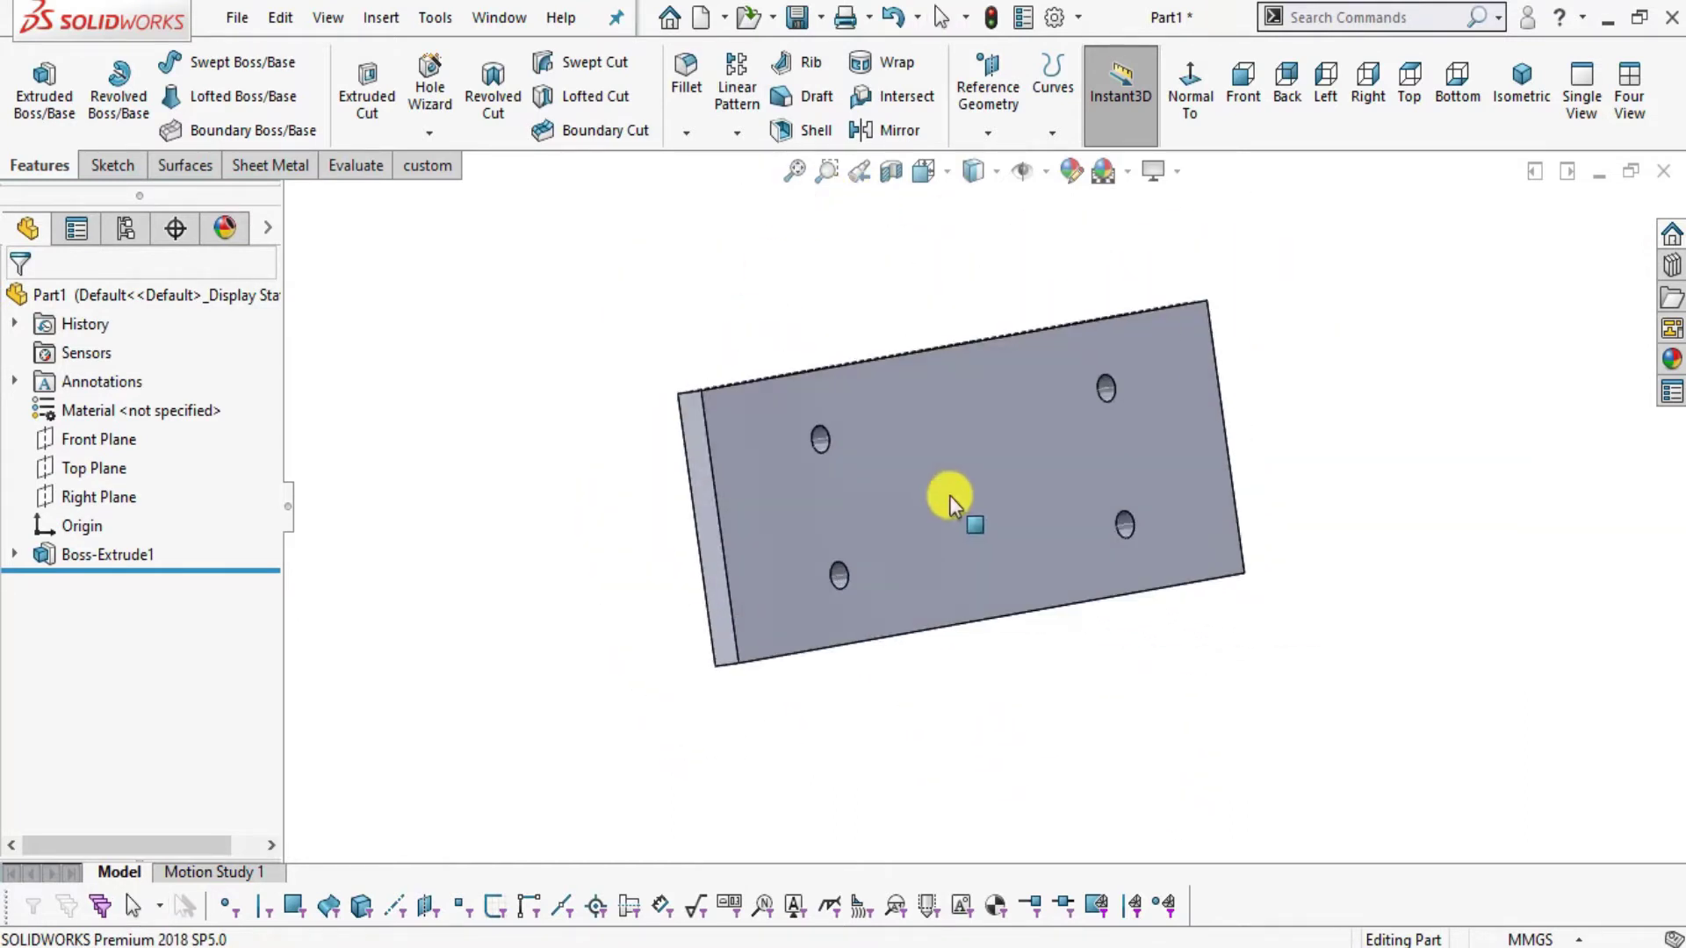
left_click(1670, 361)
left_click(1334, 255)
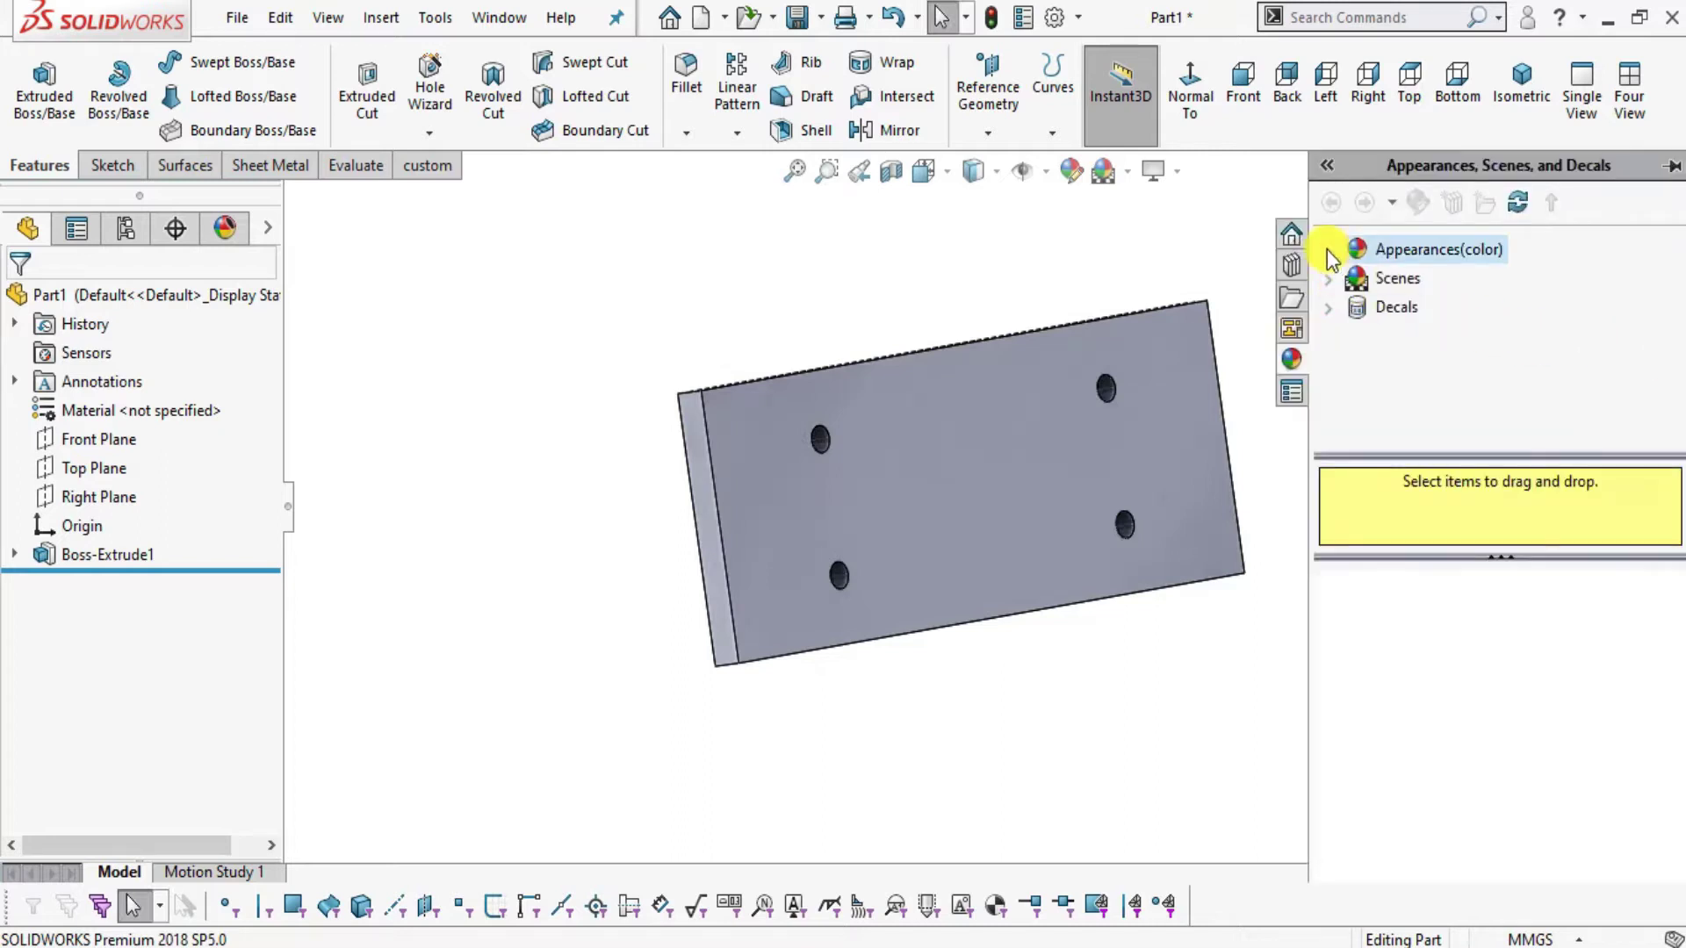
left_click(1357, 307)
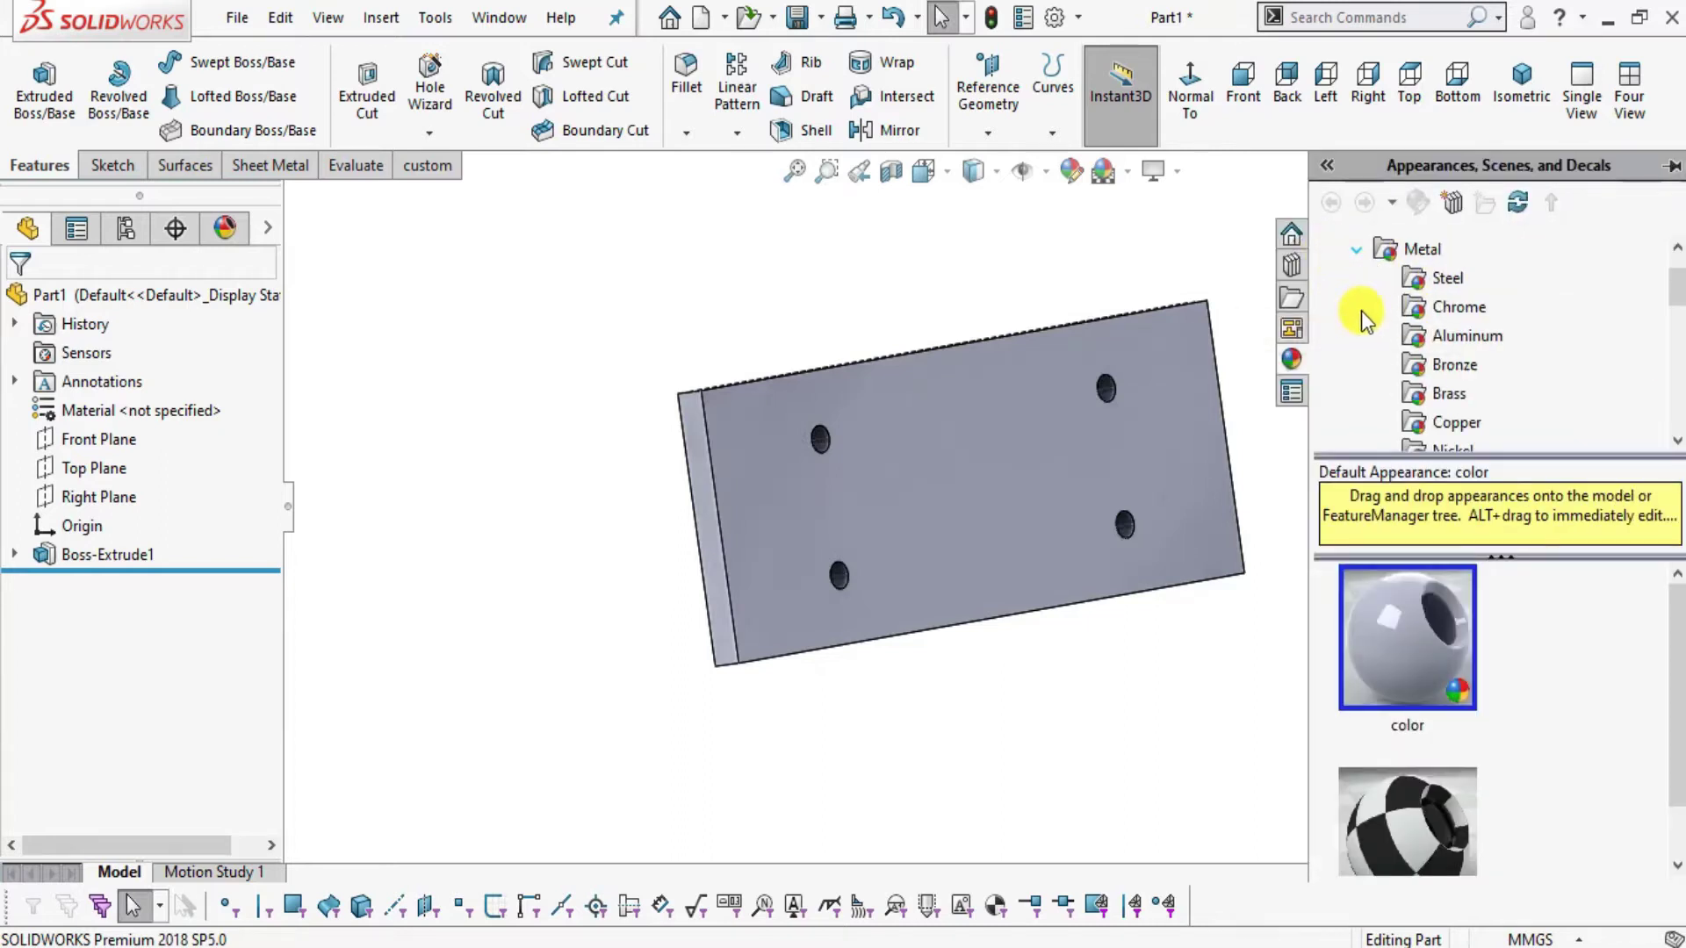
left_click(1440, 280)
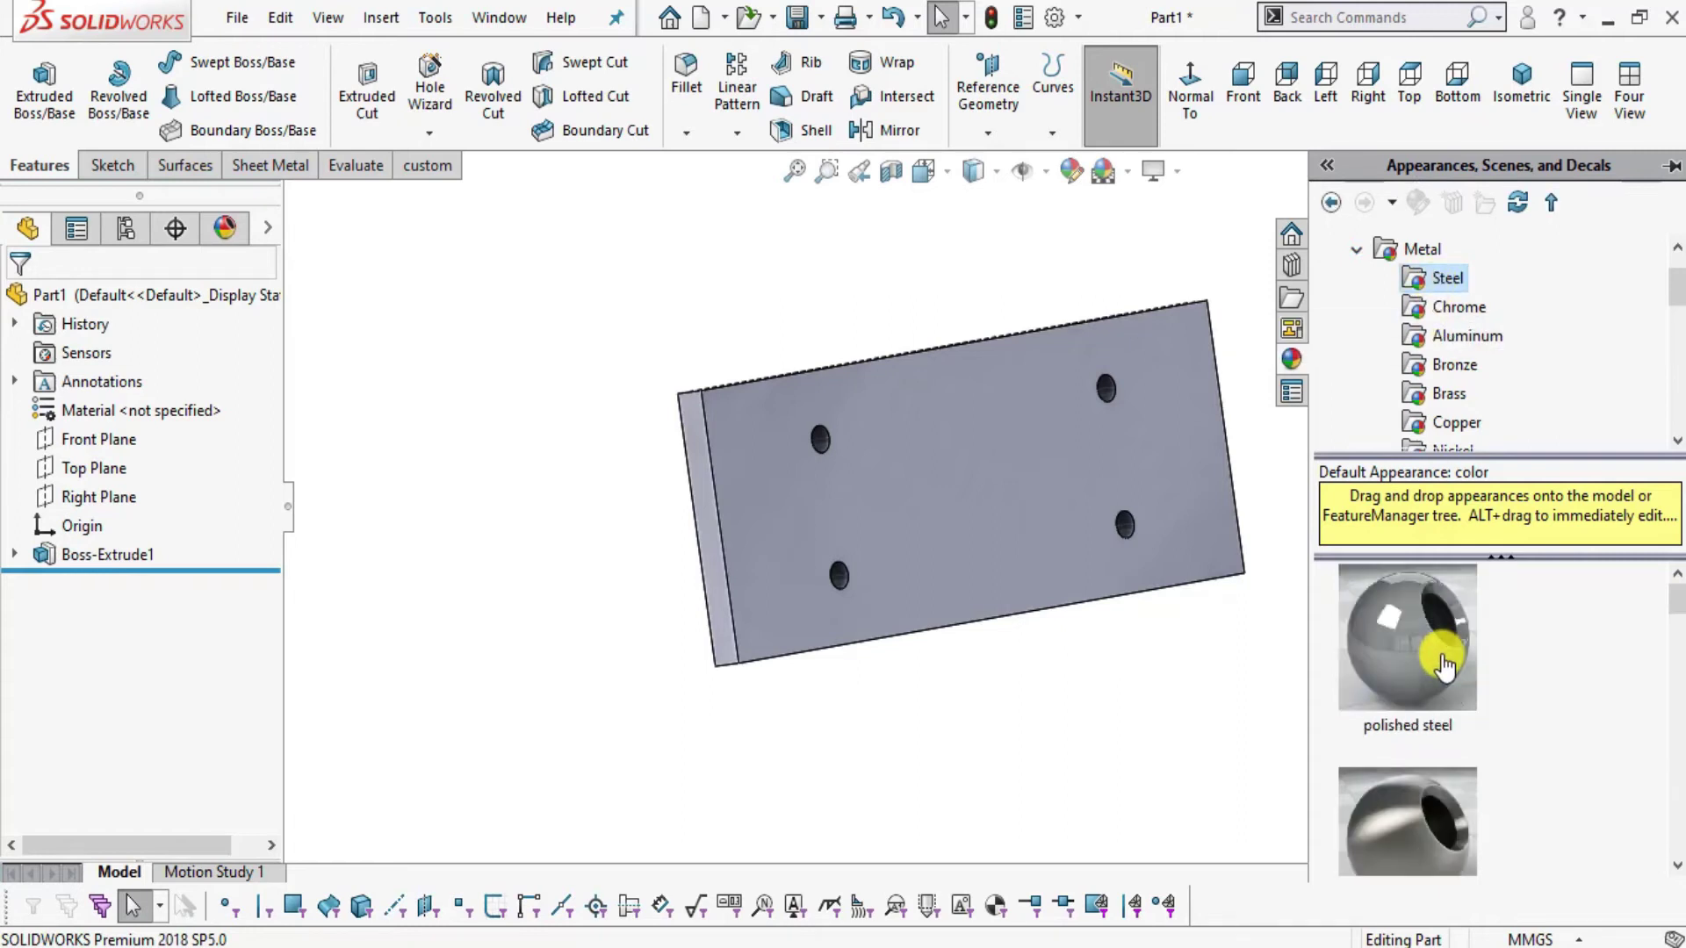
scroll(1438, 816, "down", 1)
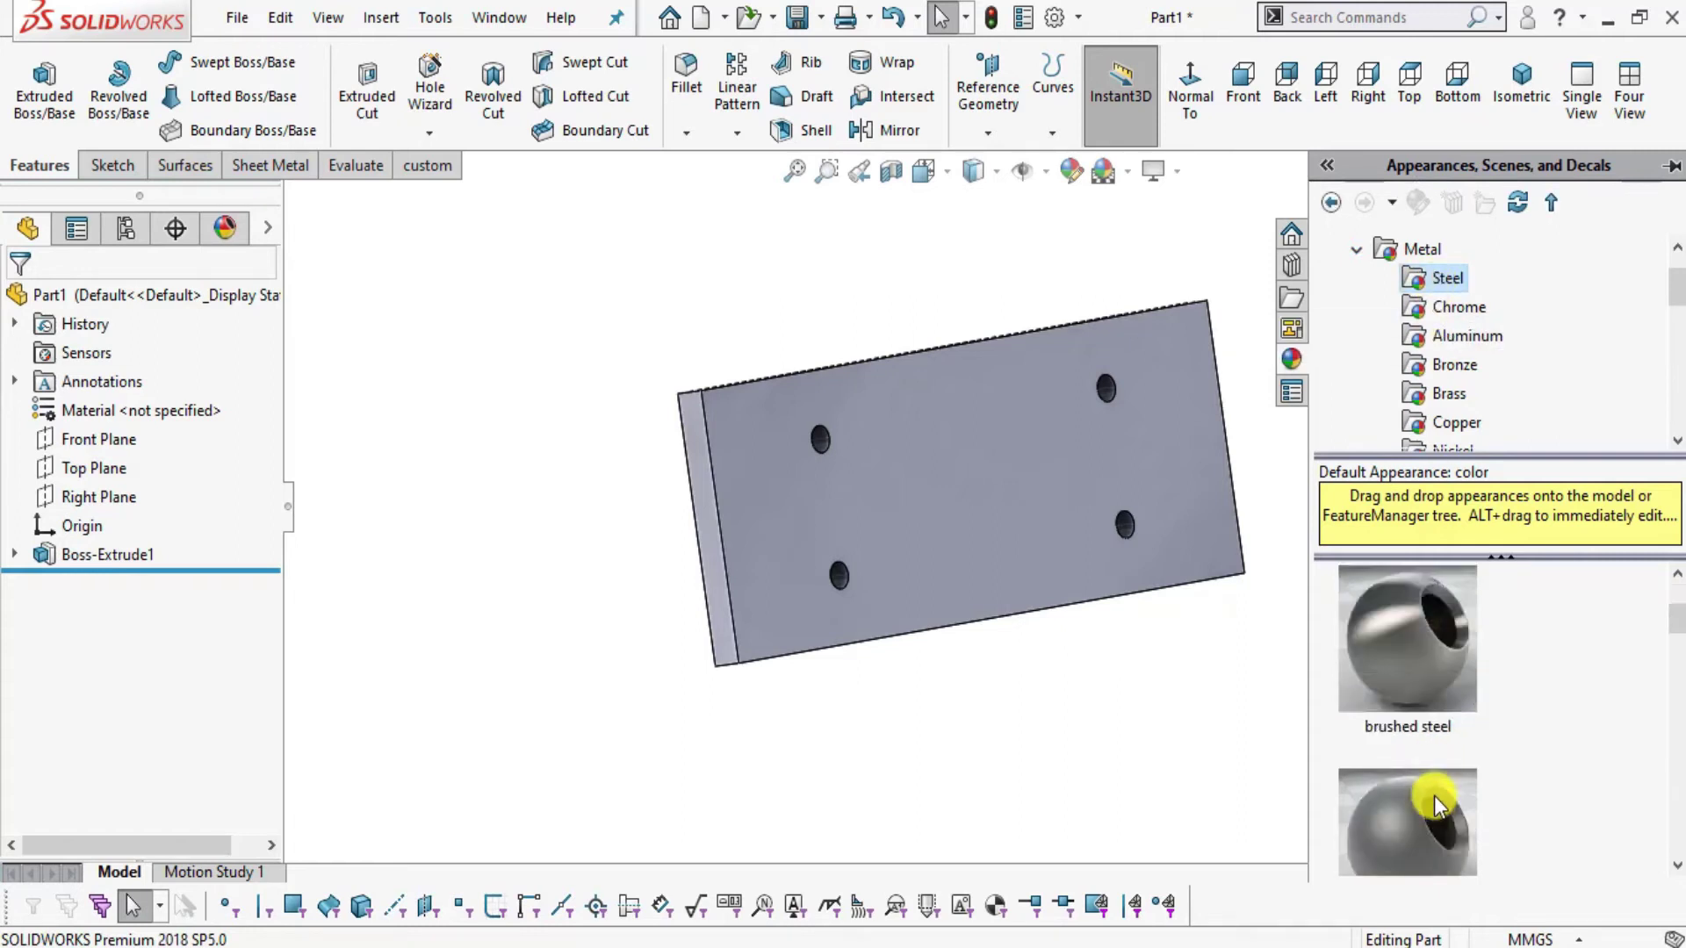
left_click(1415, 678)
middle_click_drag(1079, 722, 1005, 564)
- Start saving the part and create a folder named "wheel support assembly" on the Desktop
left_click(235, 18)
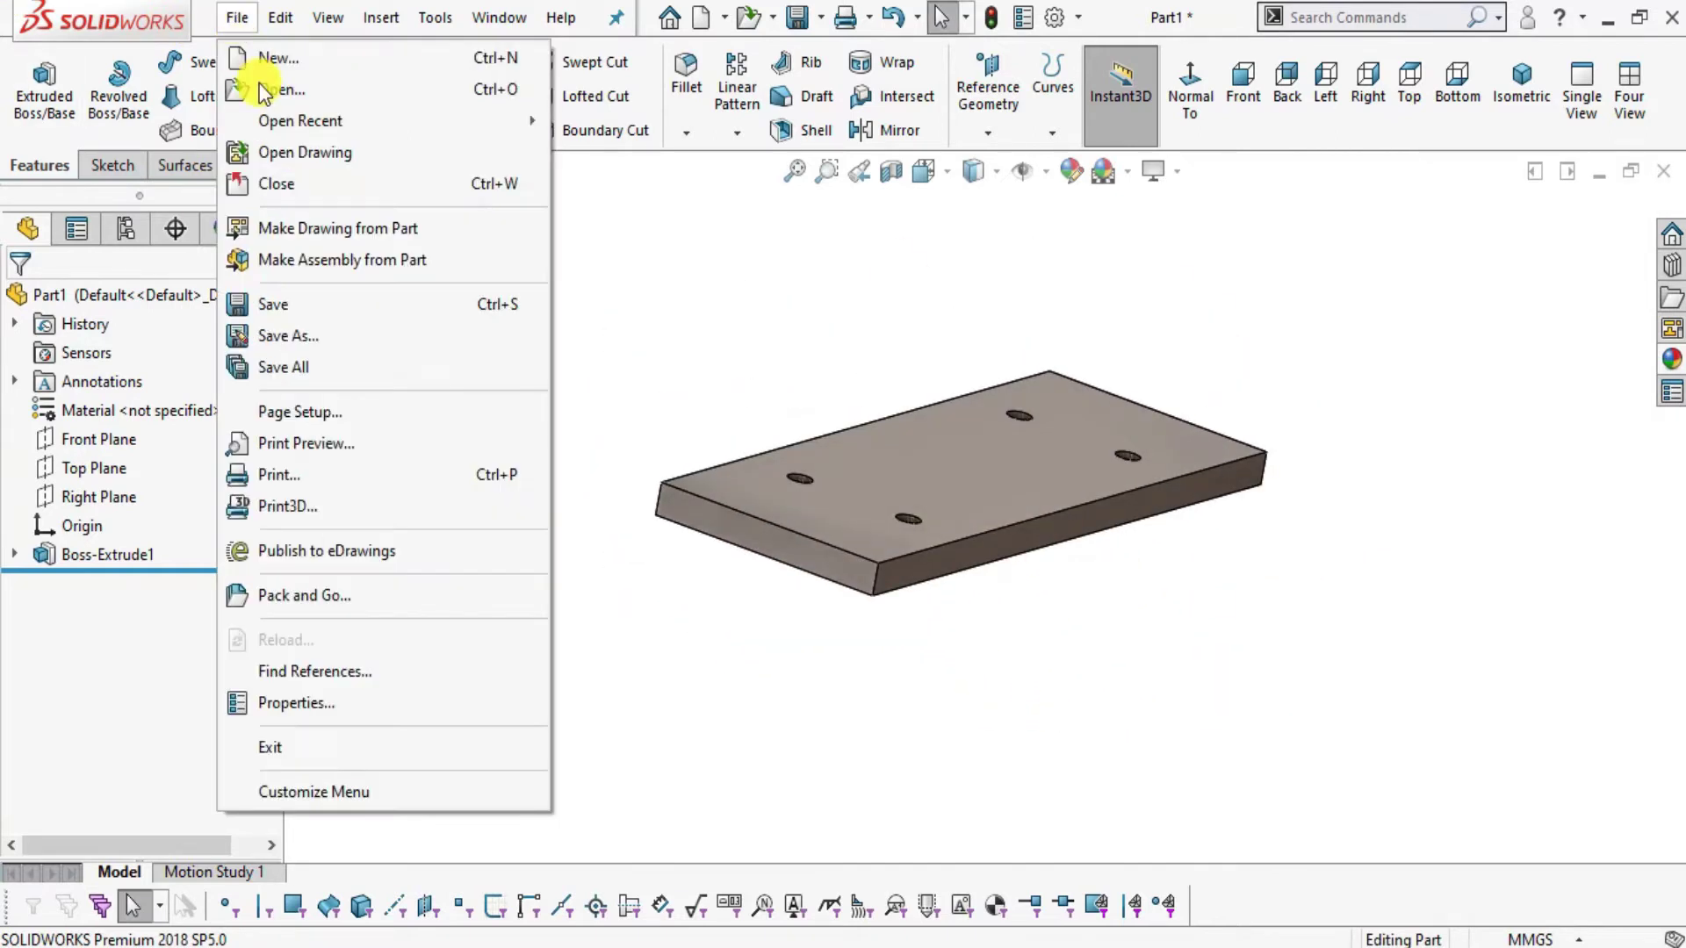
left_click(311, 307)
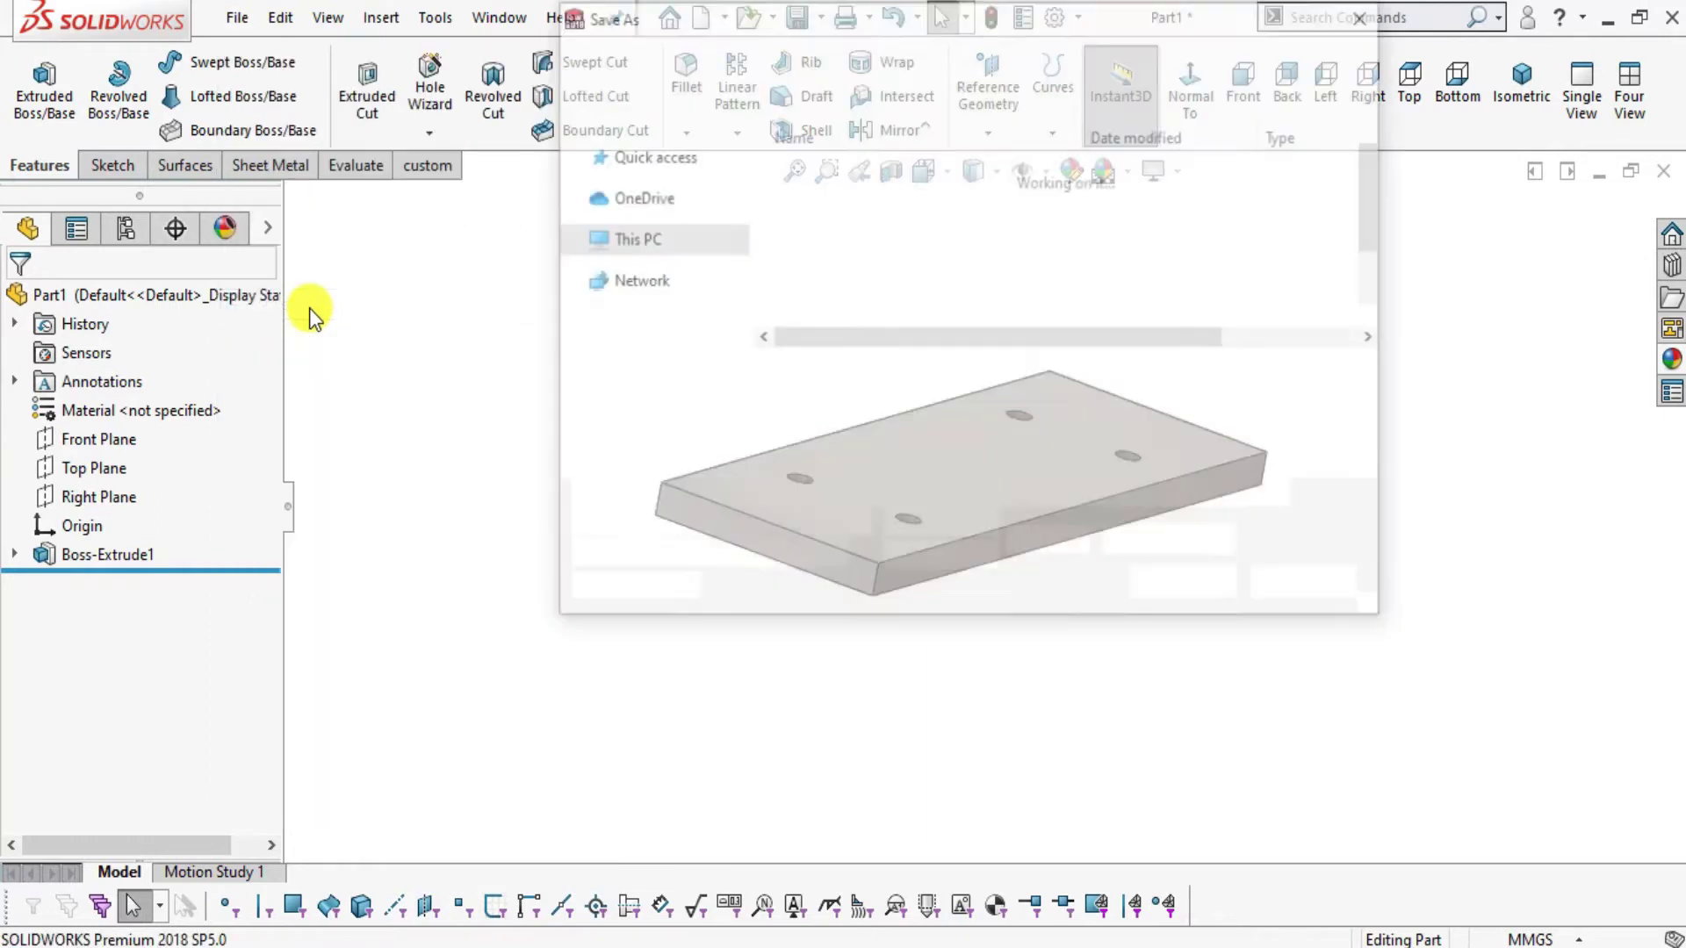
scroll(650, 175, "up", 8)
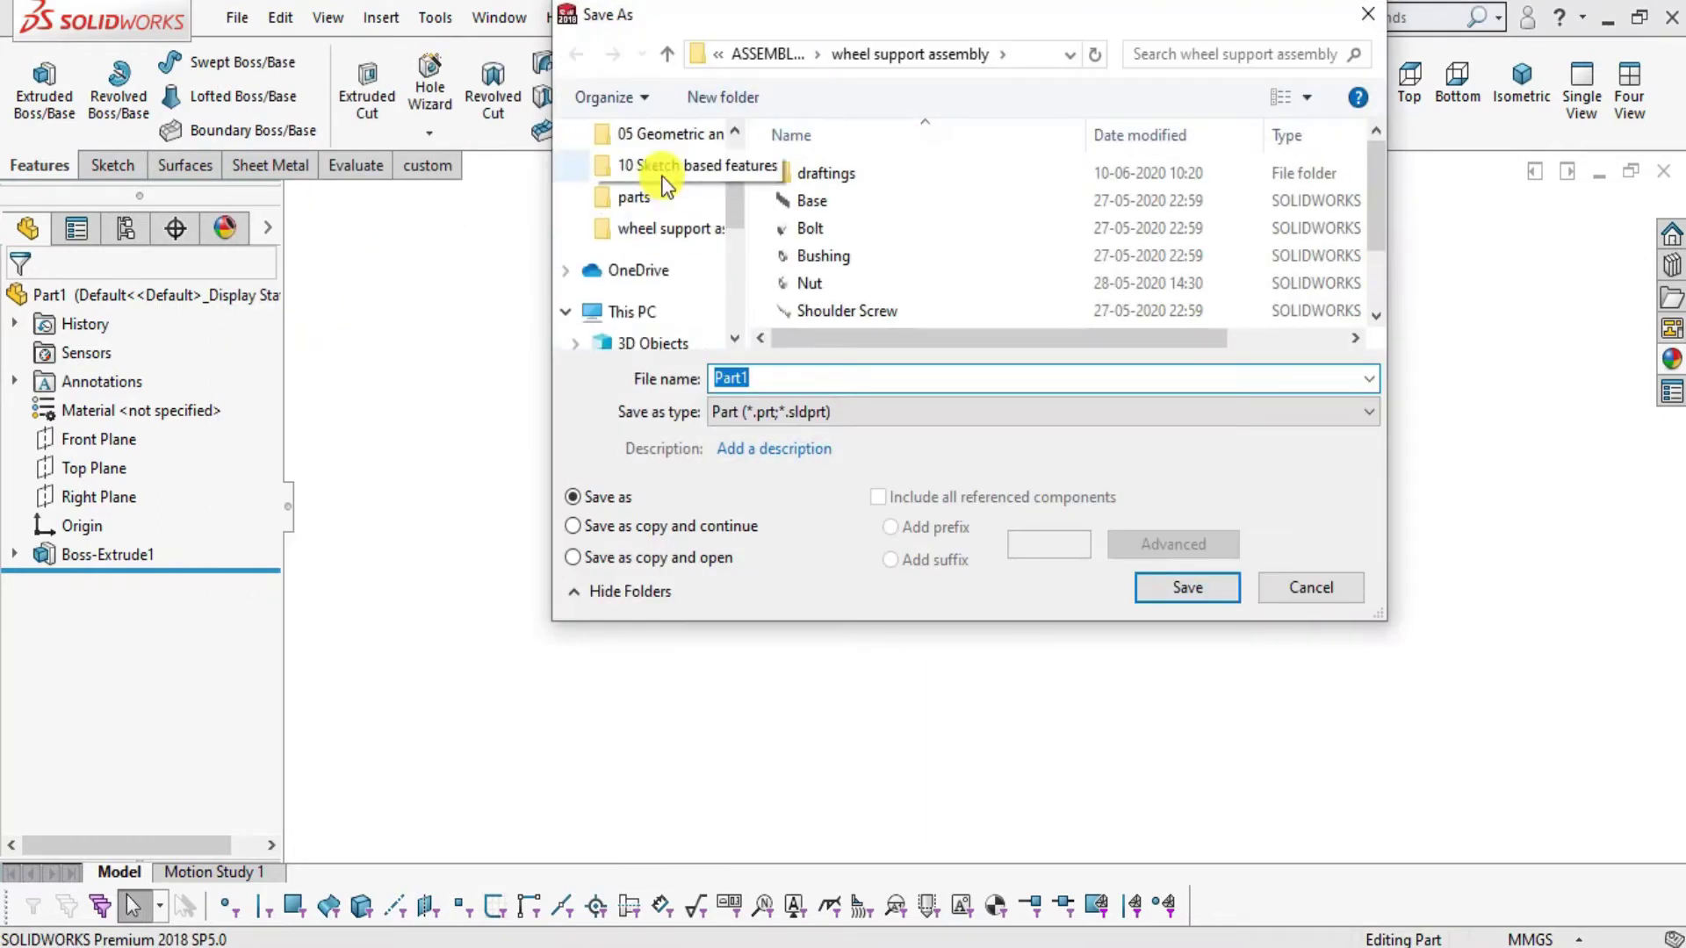
left_click(645, 186)
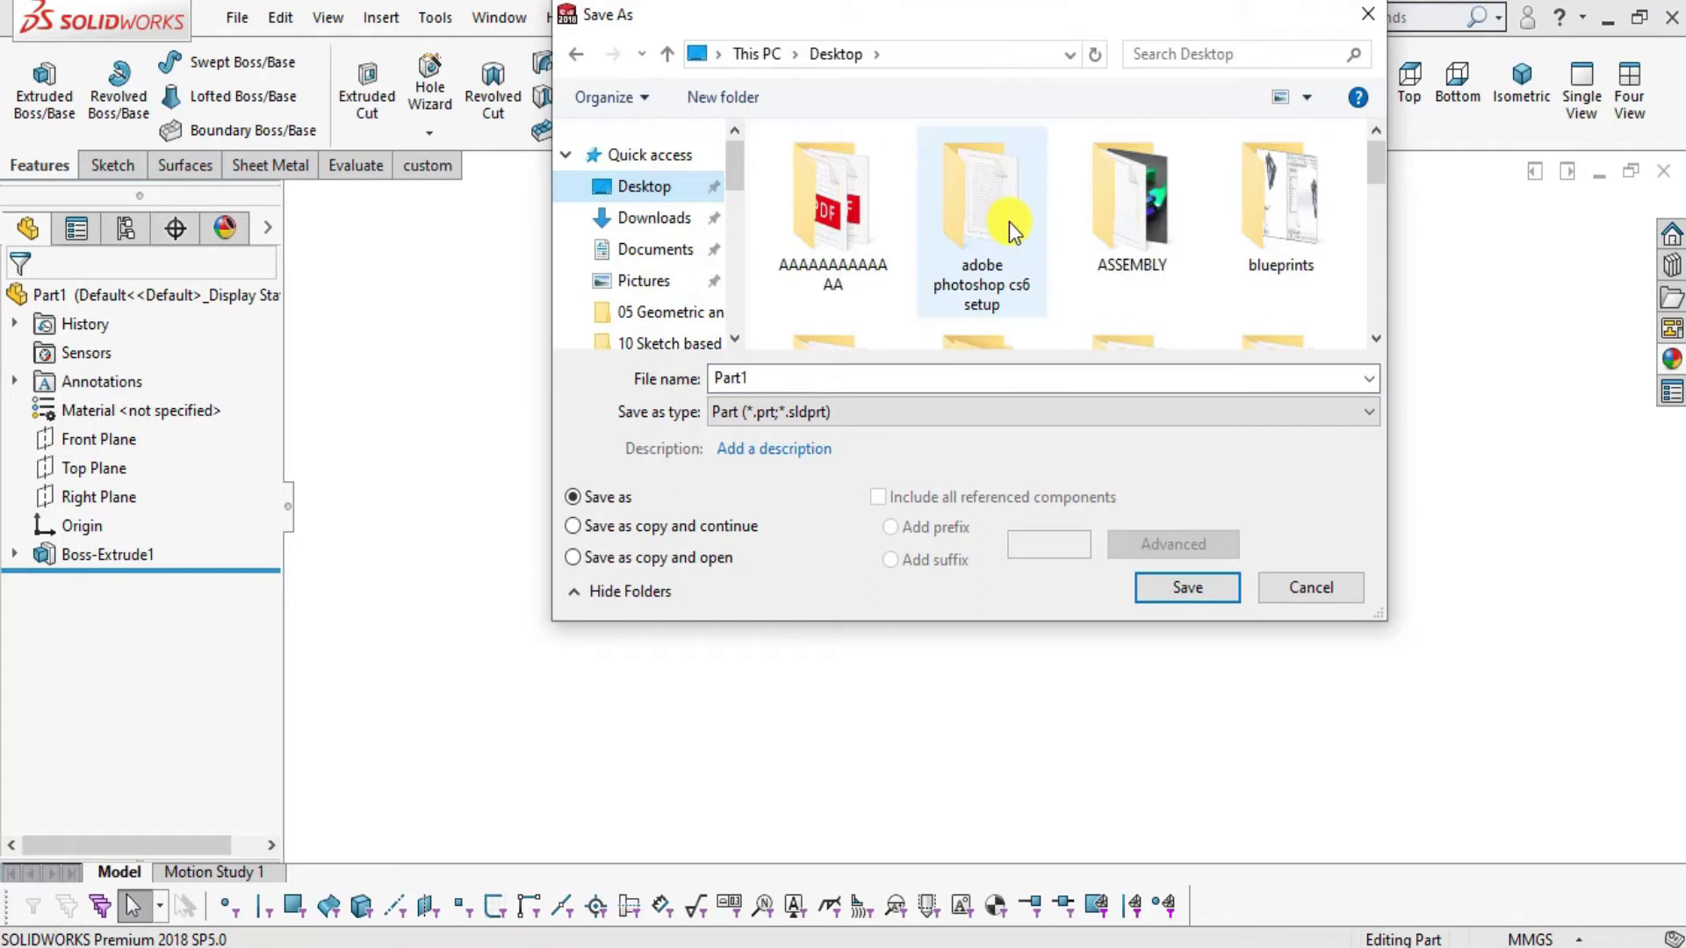
scroll(993, 246, "down", 5)
scroll(1178, 272, "up", 1)
scroll(1105, 240, "down", 1)
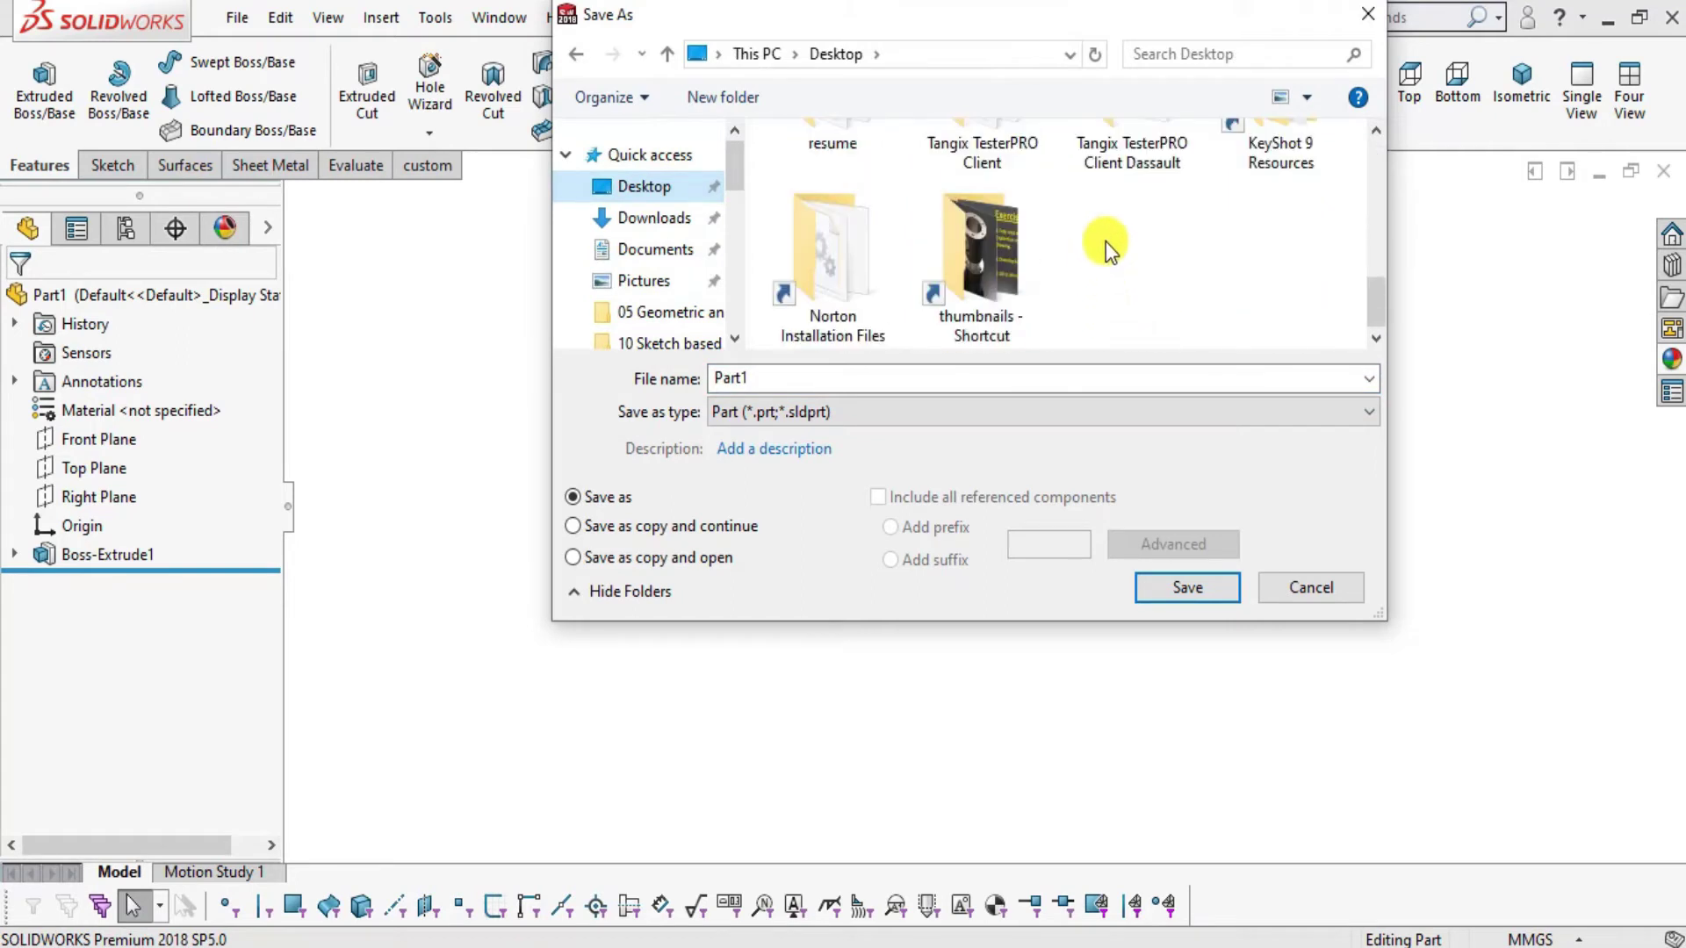
right_click(1104, 241)
mouse_move(1157, 559)
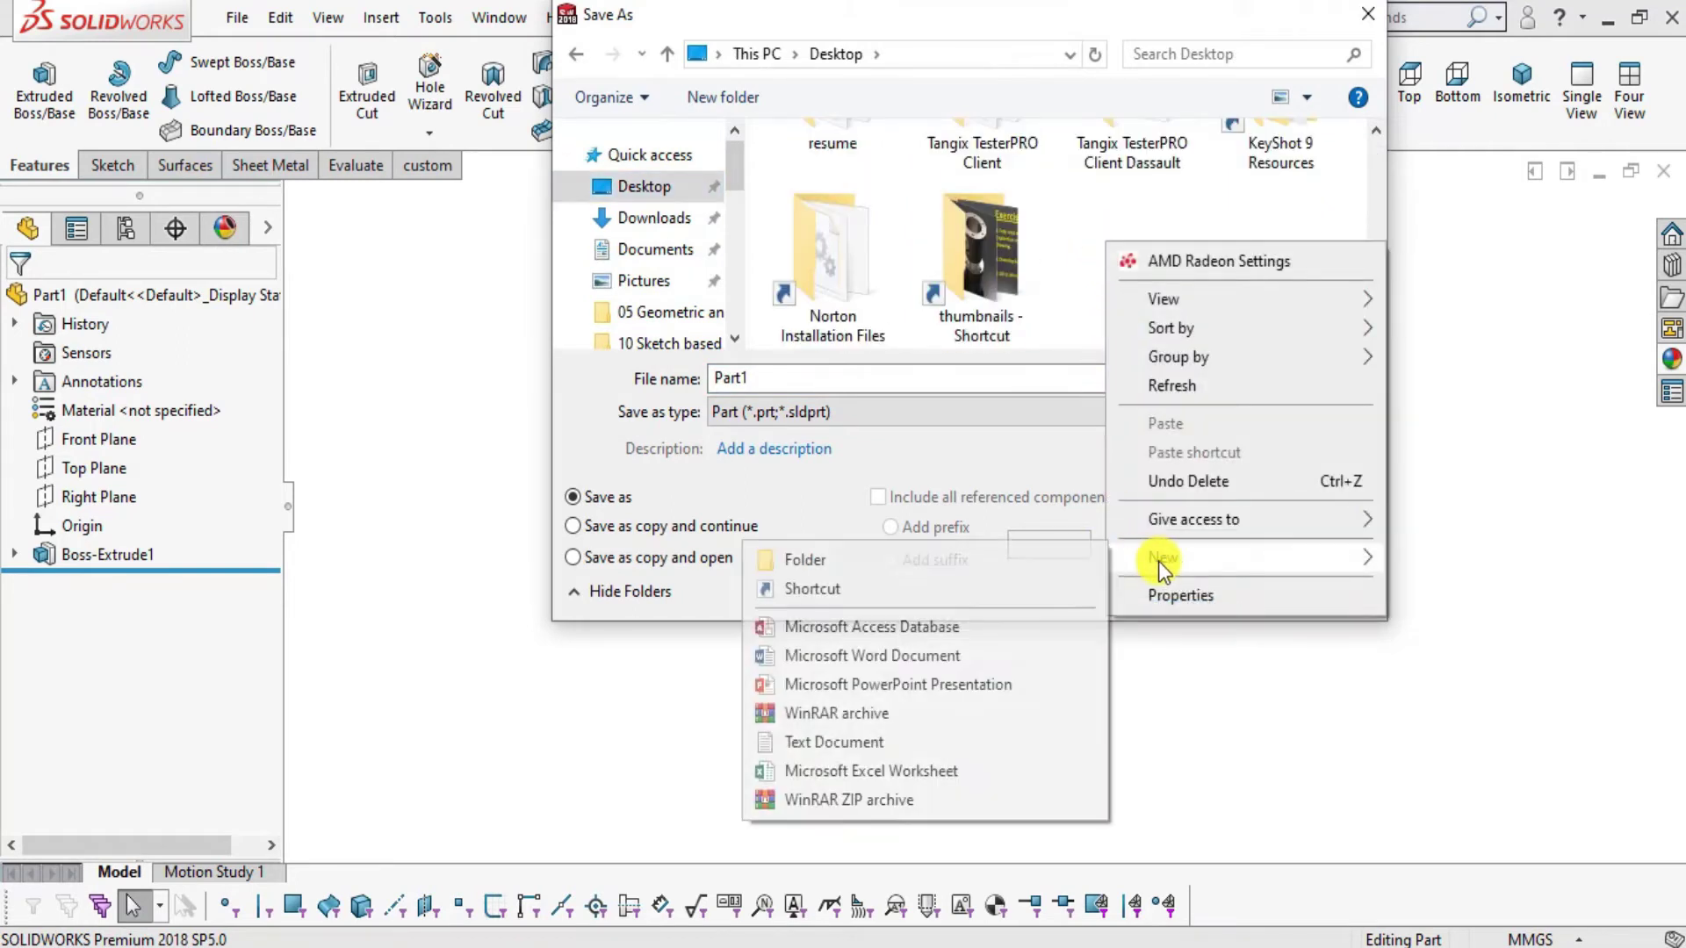
left_click(963, 556)
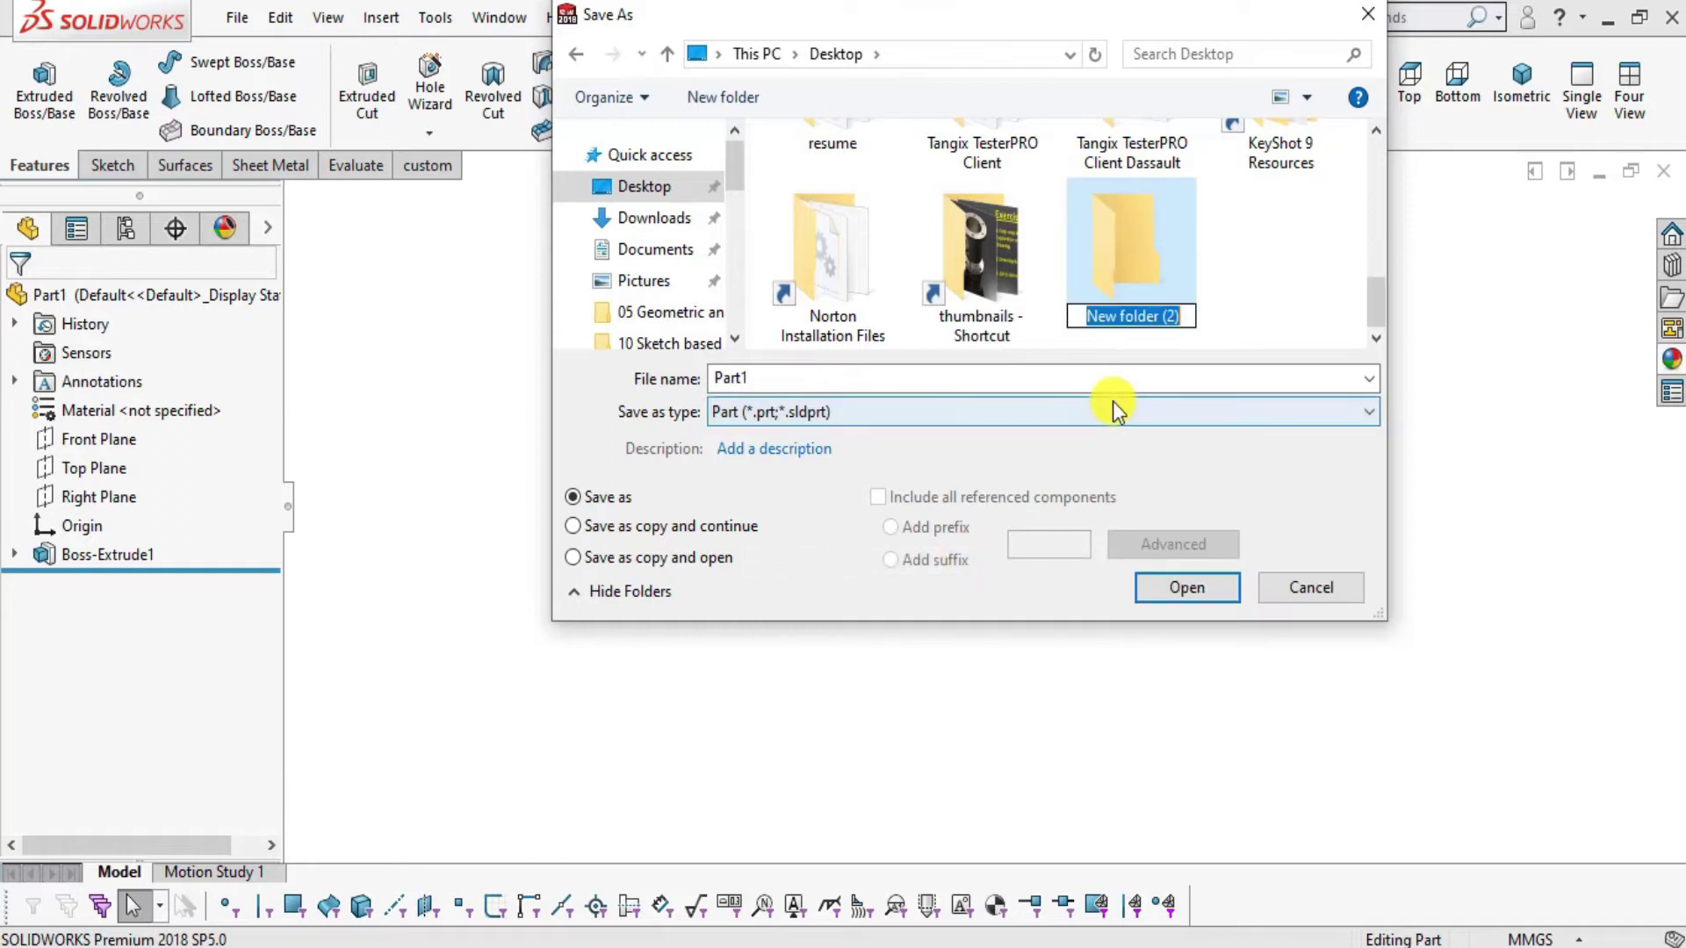
type("wheel ")
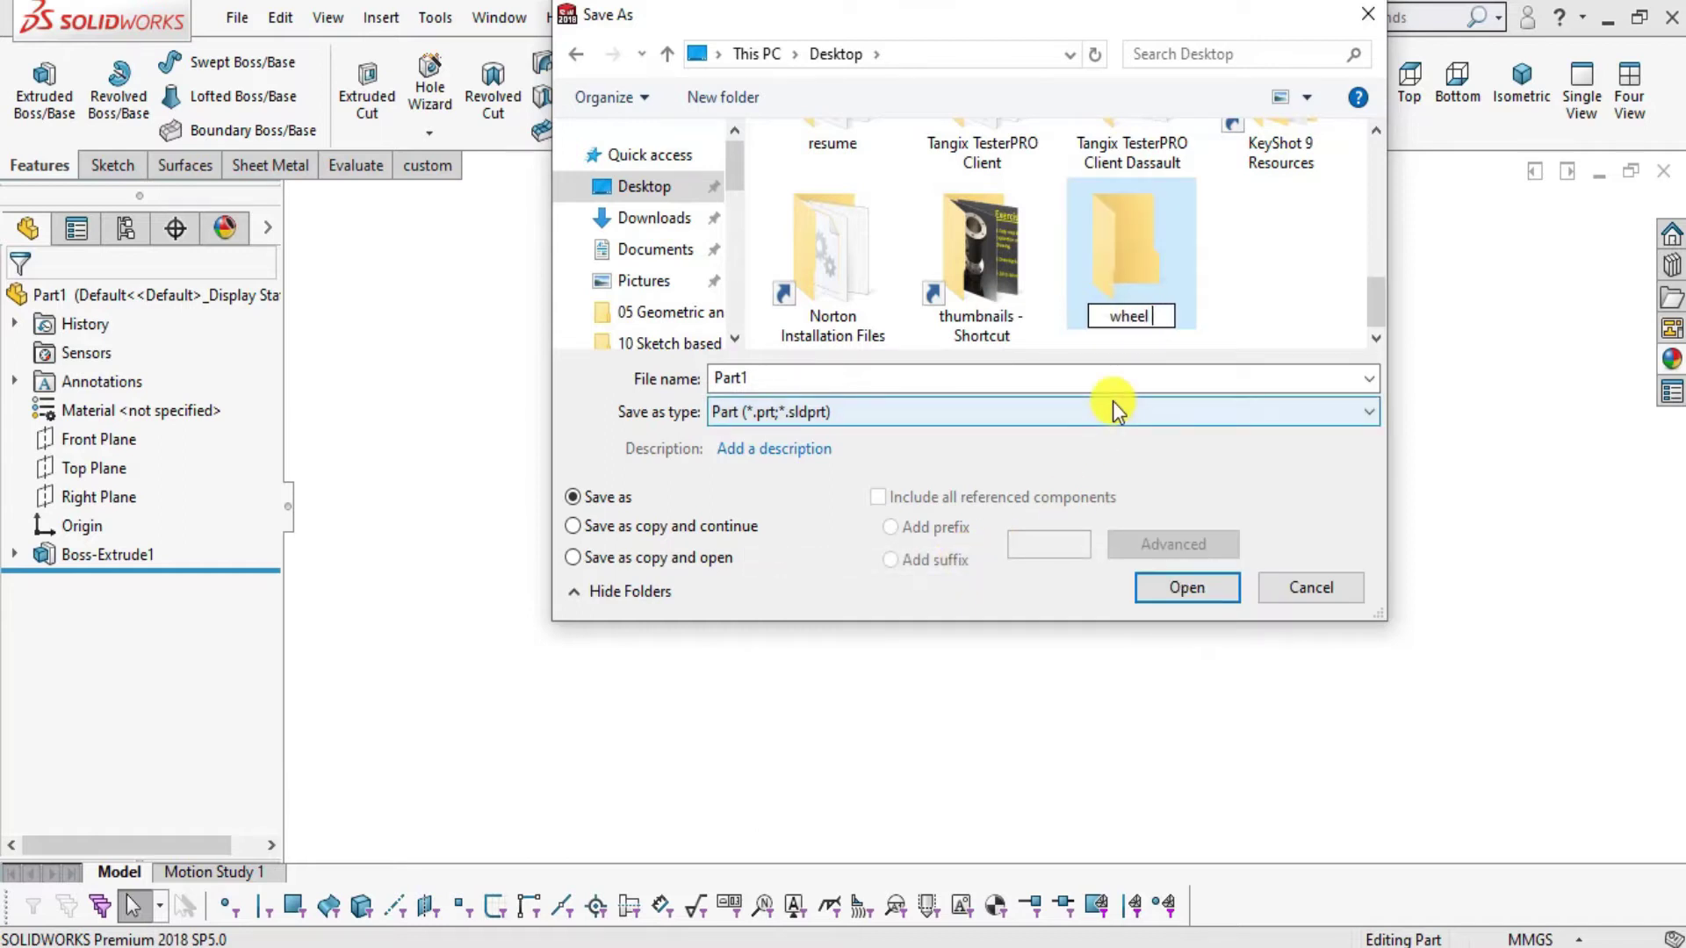
type("support")
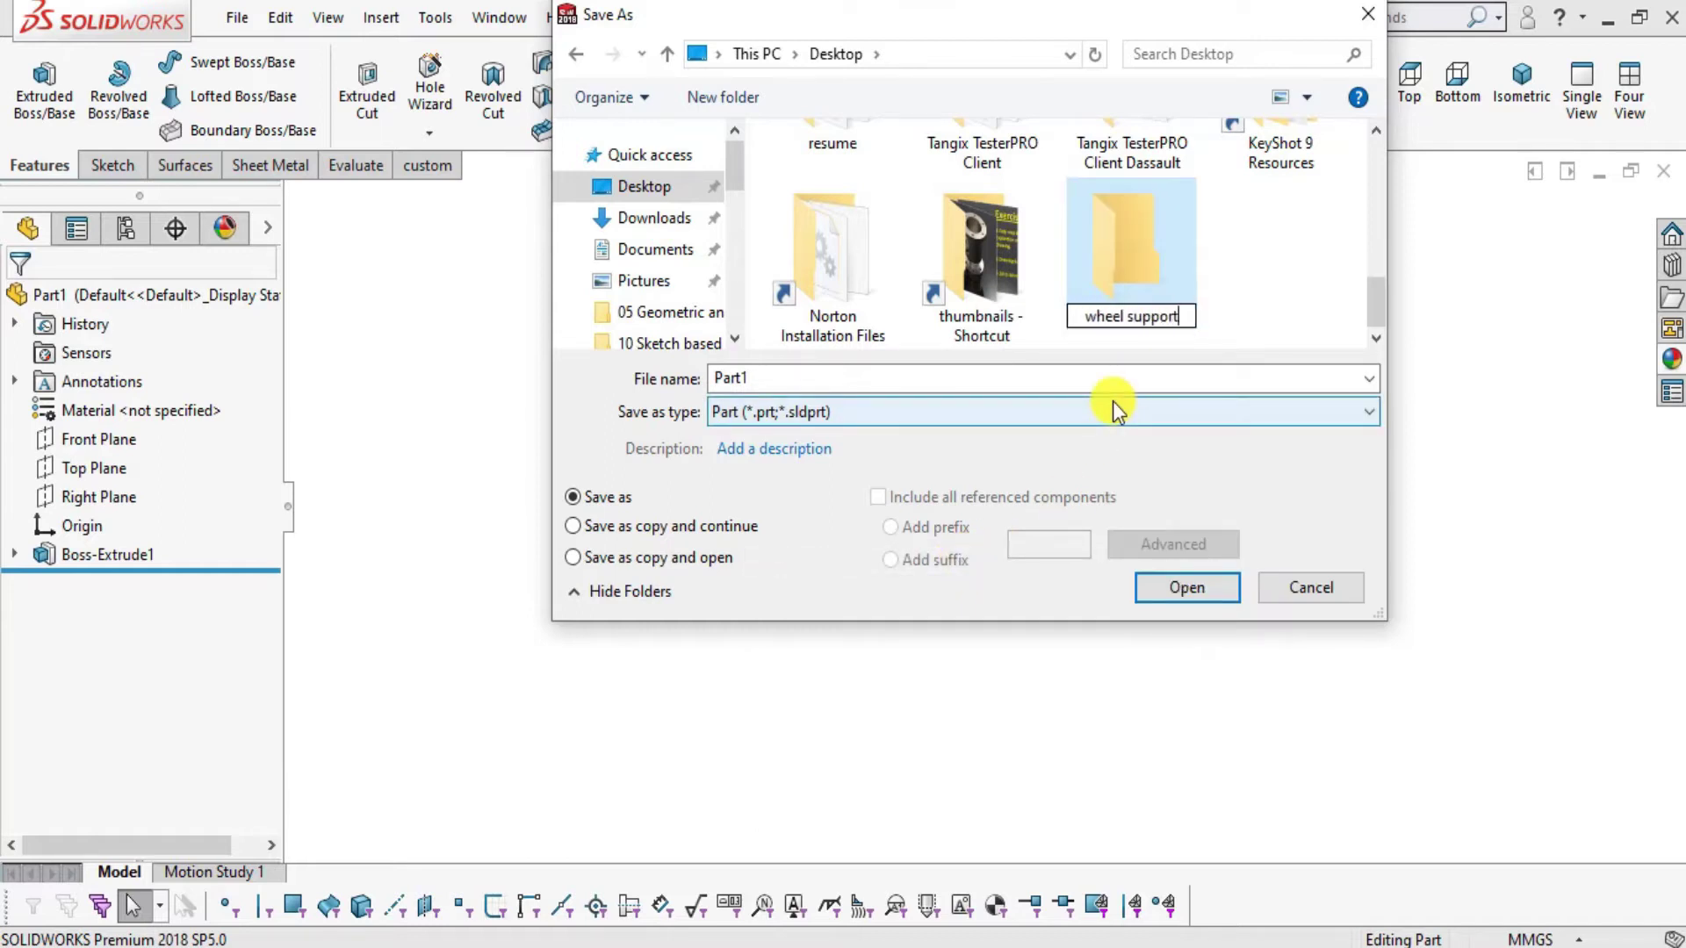
type(" assembly")
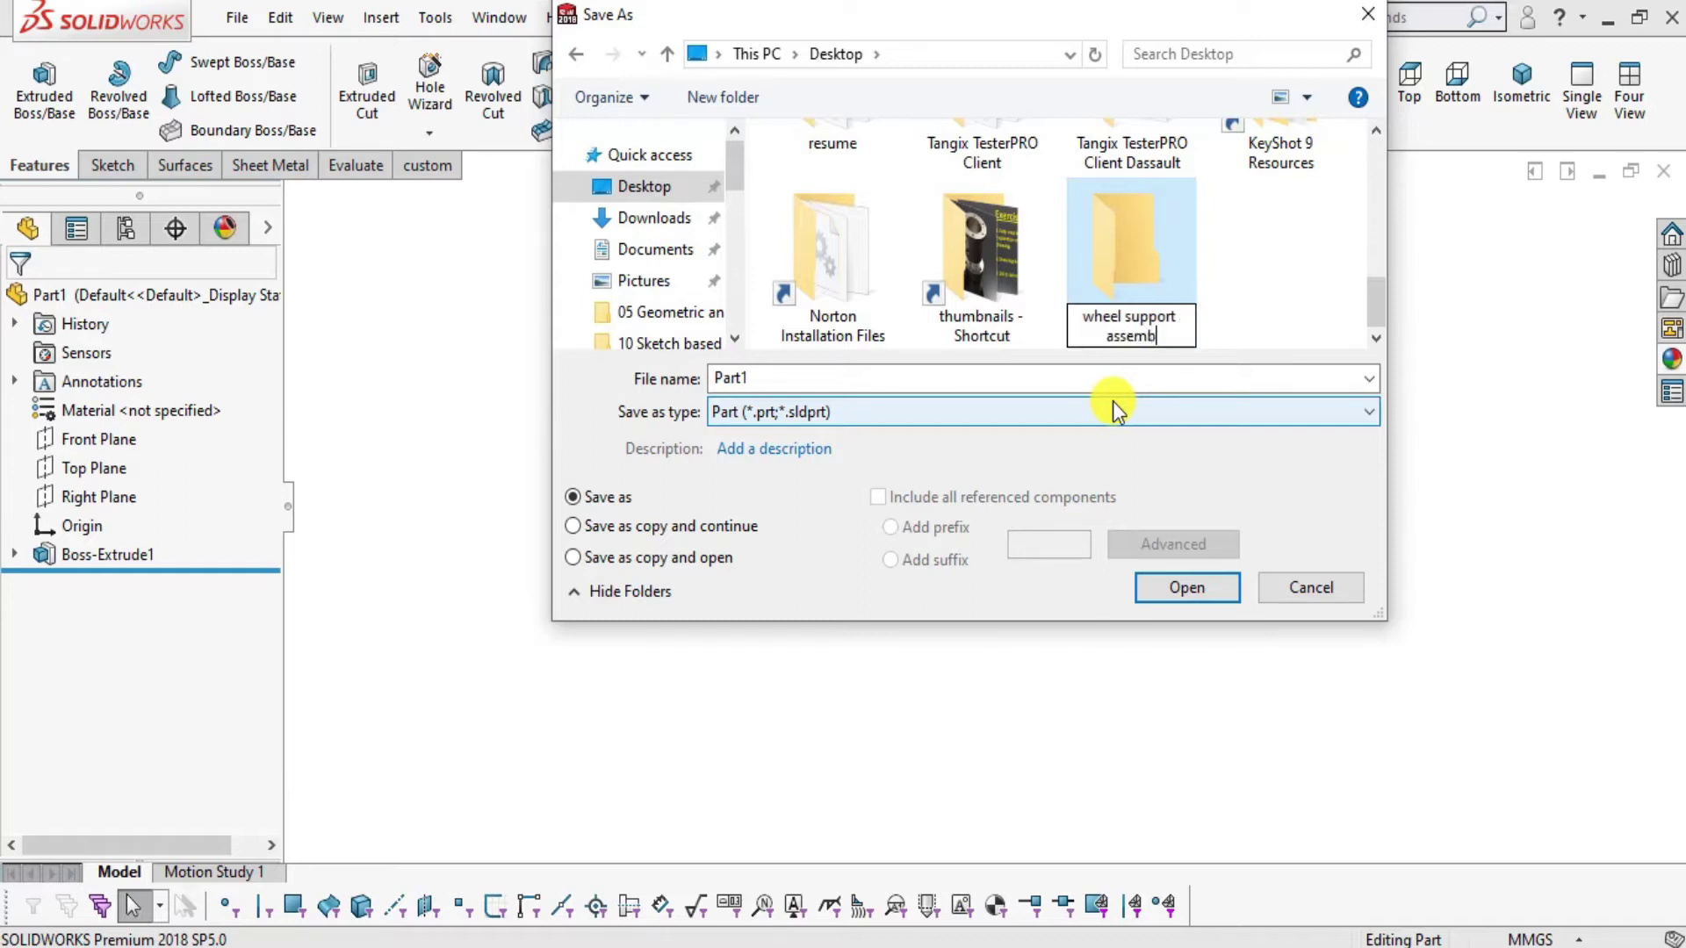
left_click(1236, 288)
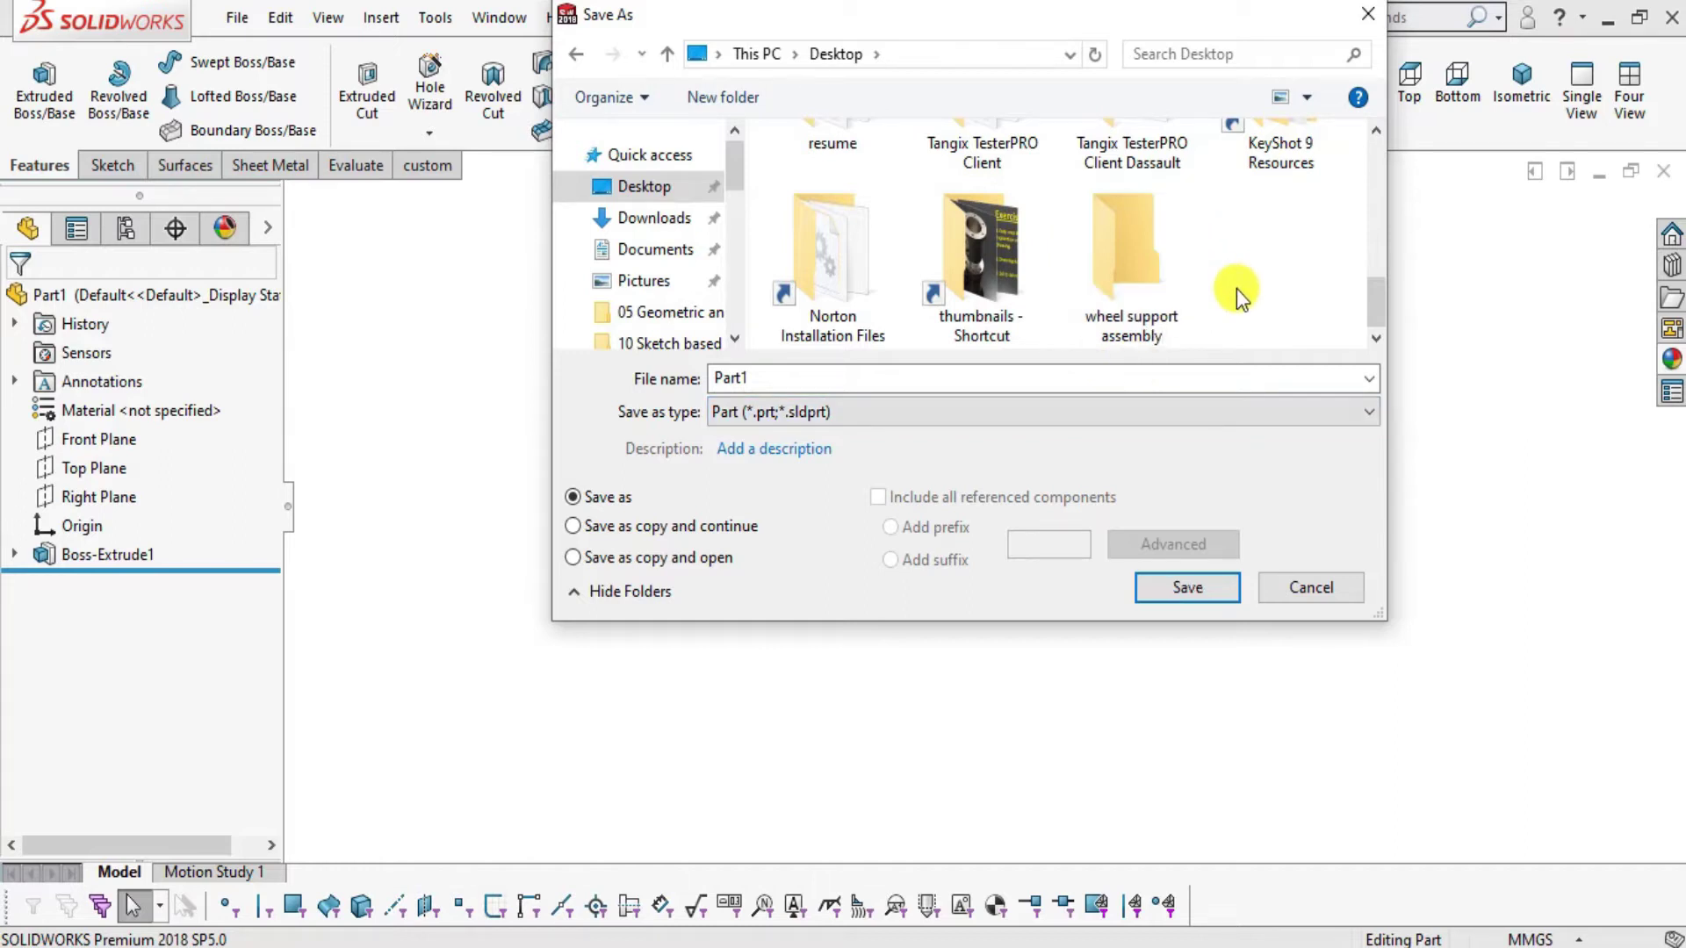
- Save the part as "1. base" inside the wheel support assembly folder
double_click(1165, 298)
left_click(771, 377)
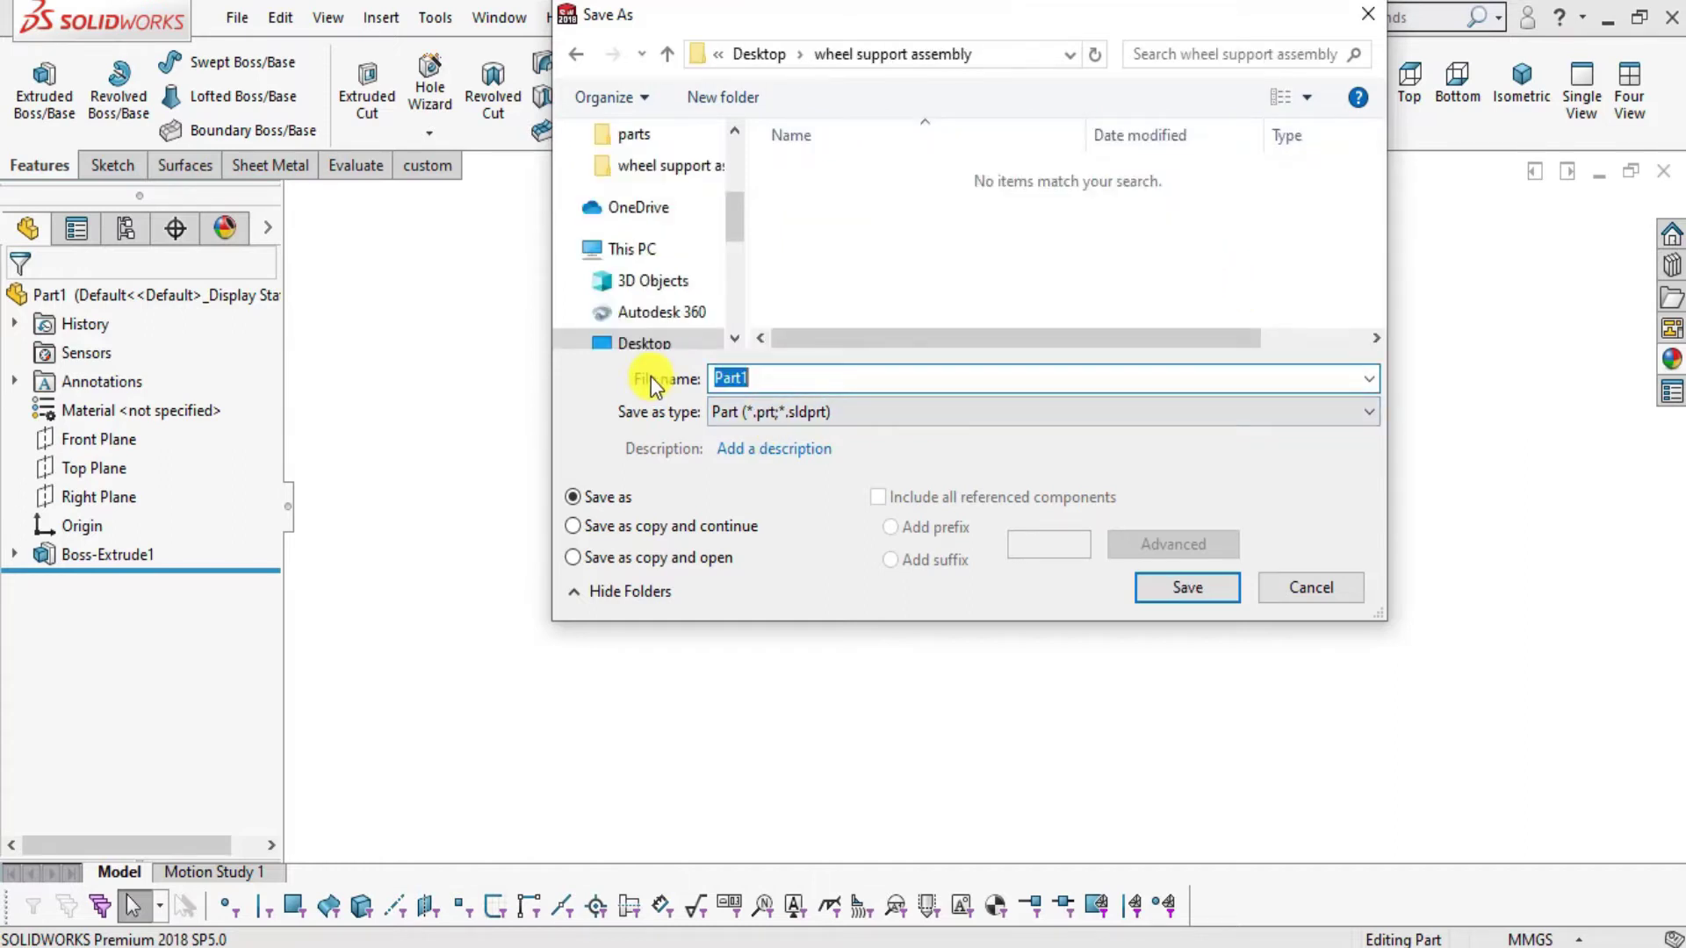
type("1. base")
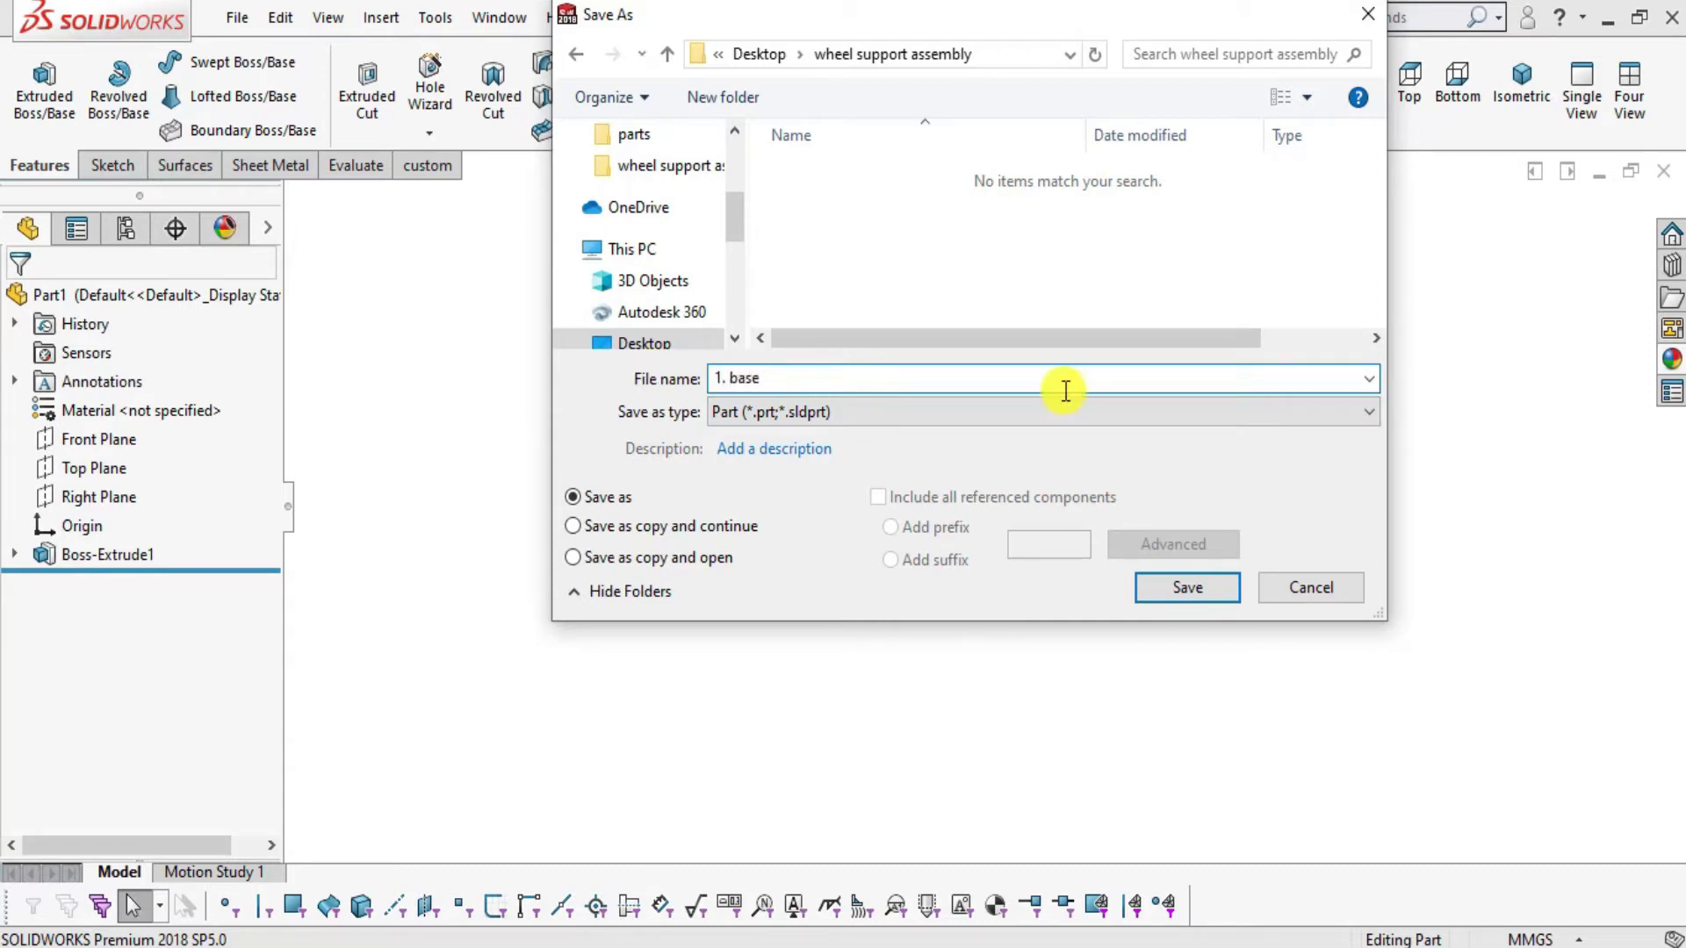
left_click(1157, 595)
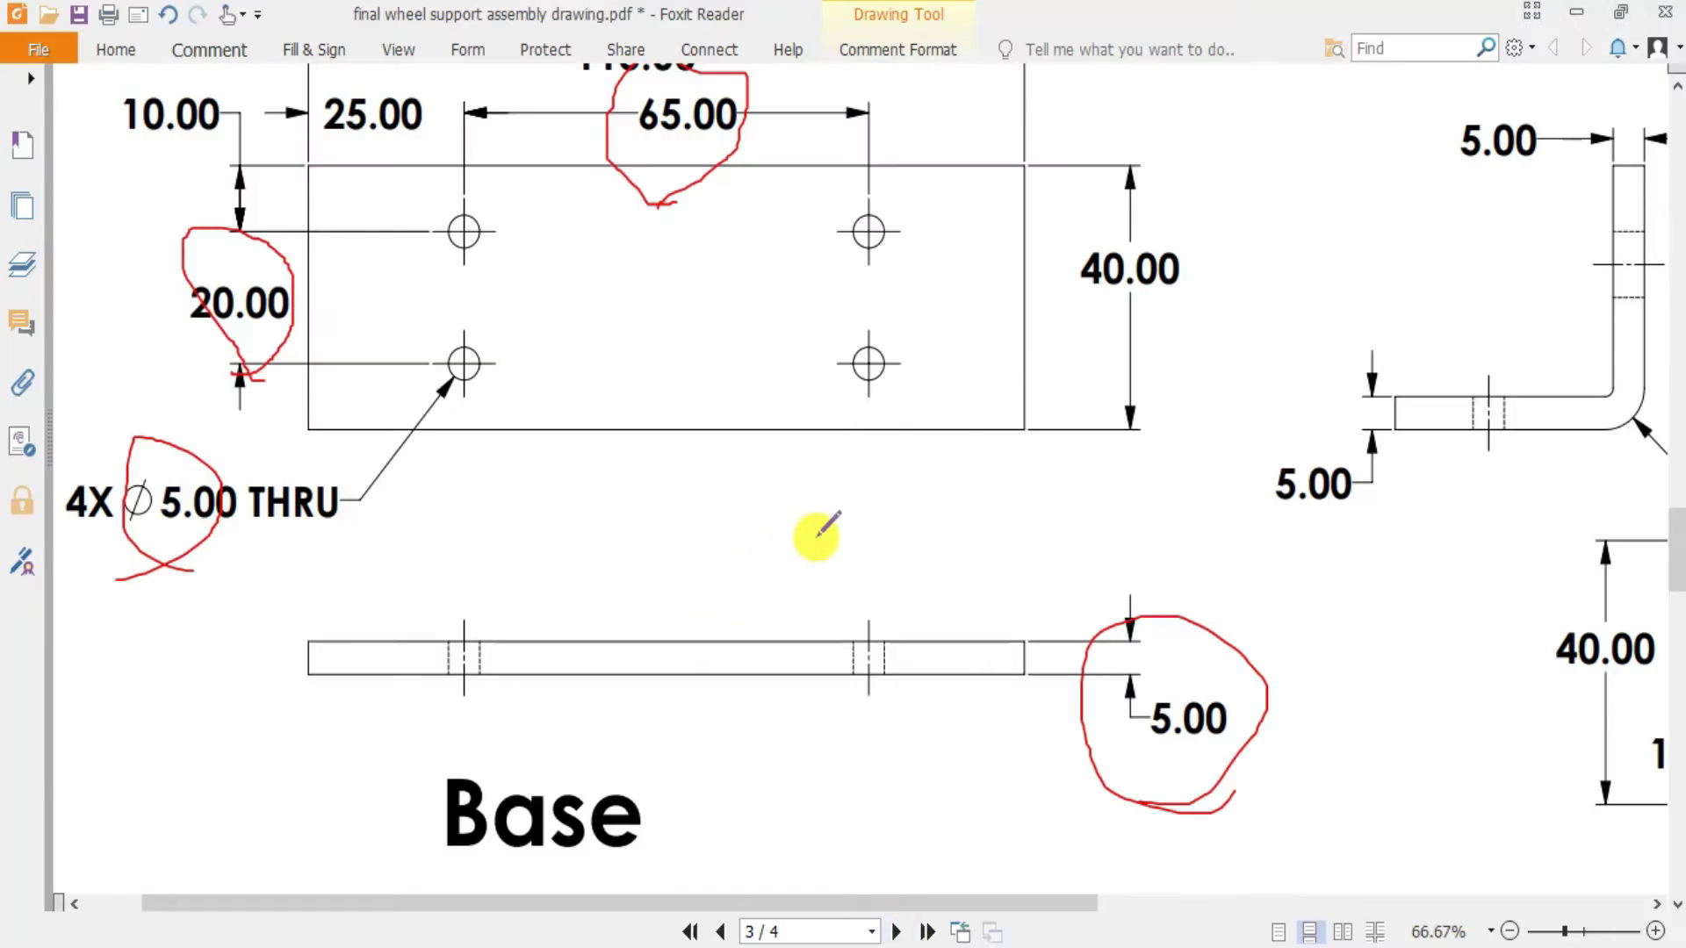
- Switch to the PDF drawing in Foxit Reader, find the Support views and mark the Support title
scroll(815, 443, "down", 3, "ctrl")
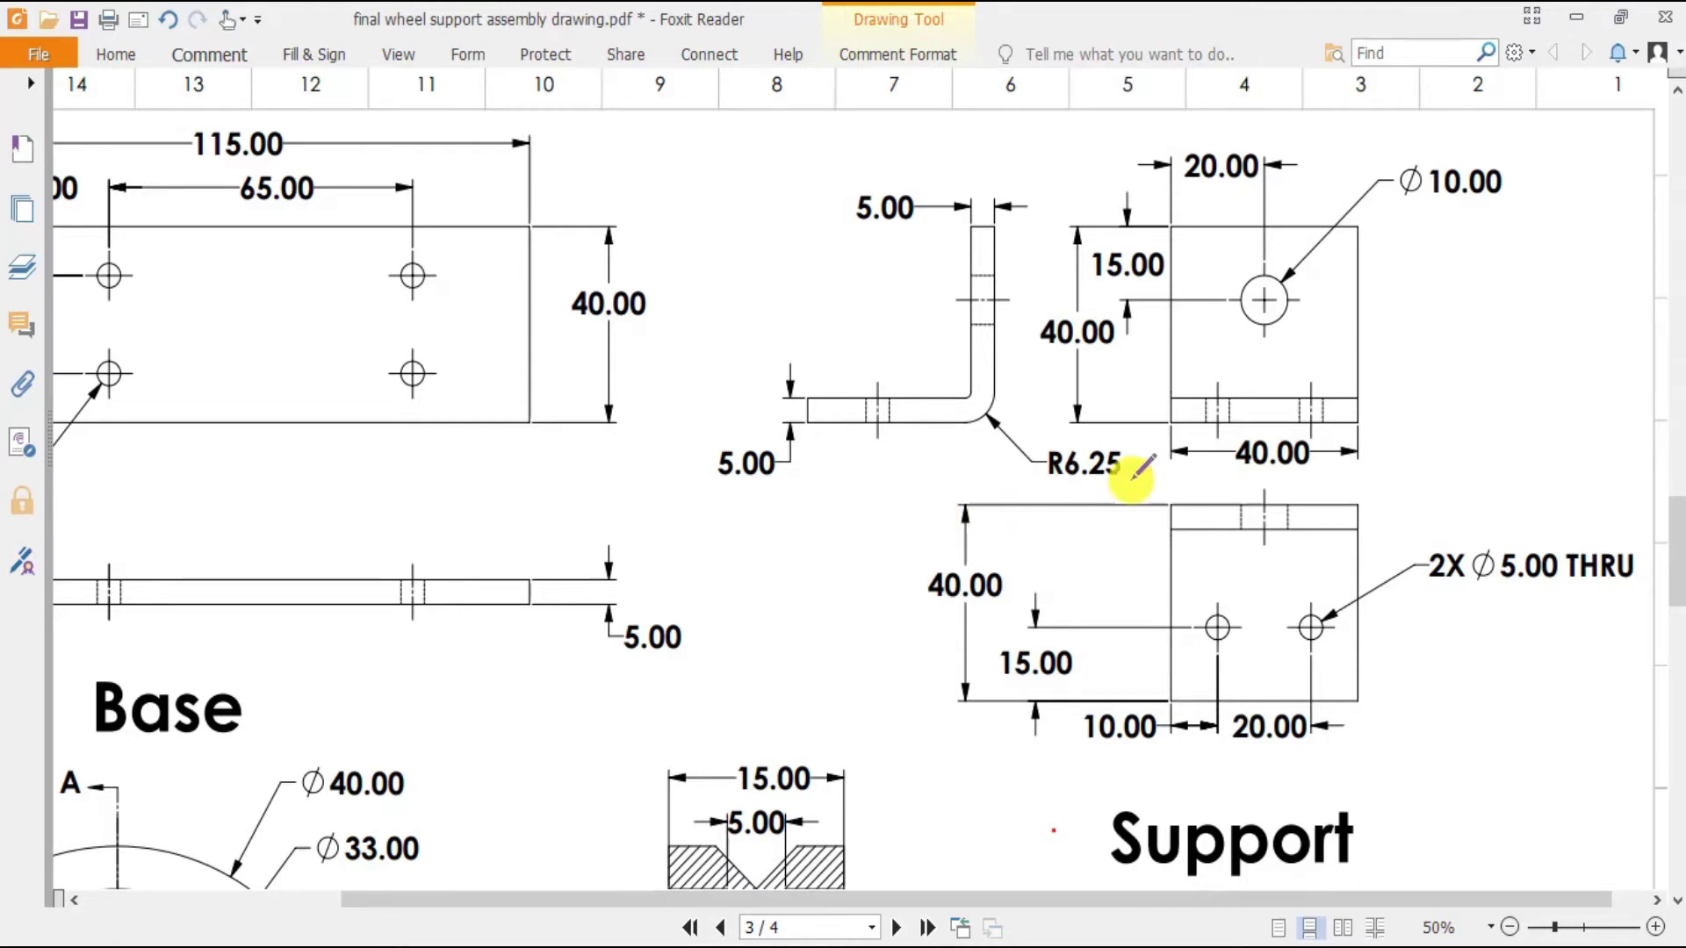
scroll(1093, 821, "down", 3)
mouse_move(1091, 829)
left_mouse_down()
mouse_move(1305, 670)
mouse_move(1065, 557)
mouse_move(1356, 558)
mouse_move(1120, 545)
mouse_move(1196, 597)
left_mouse_up()
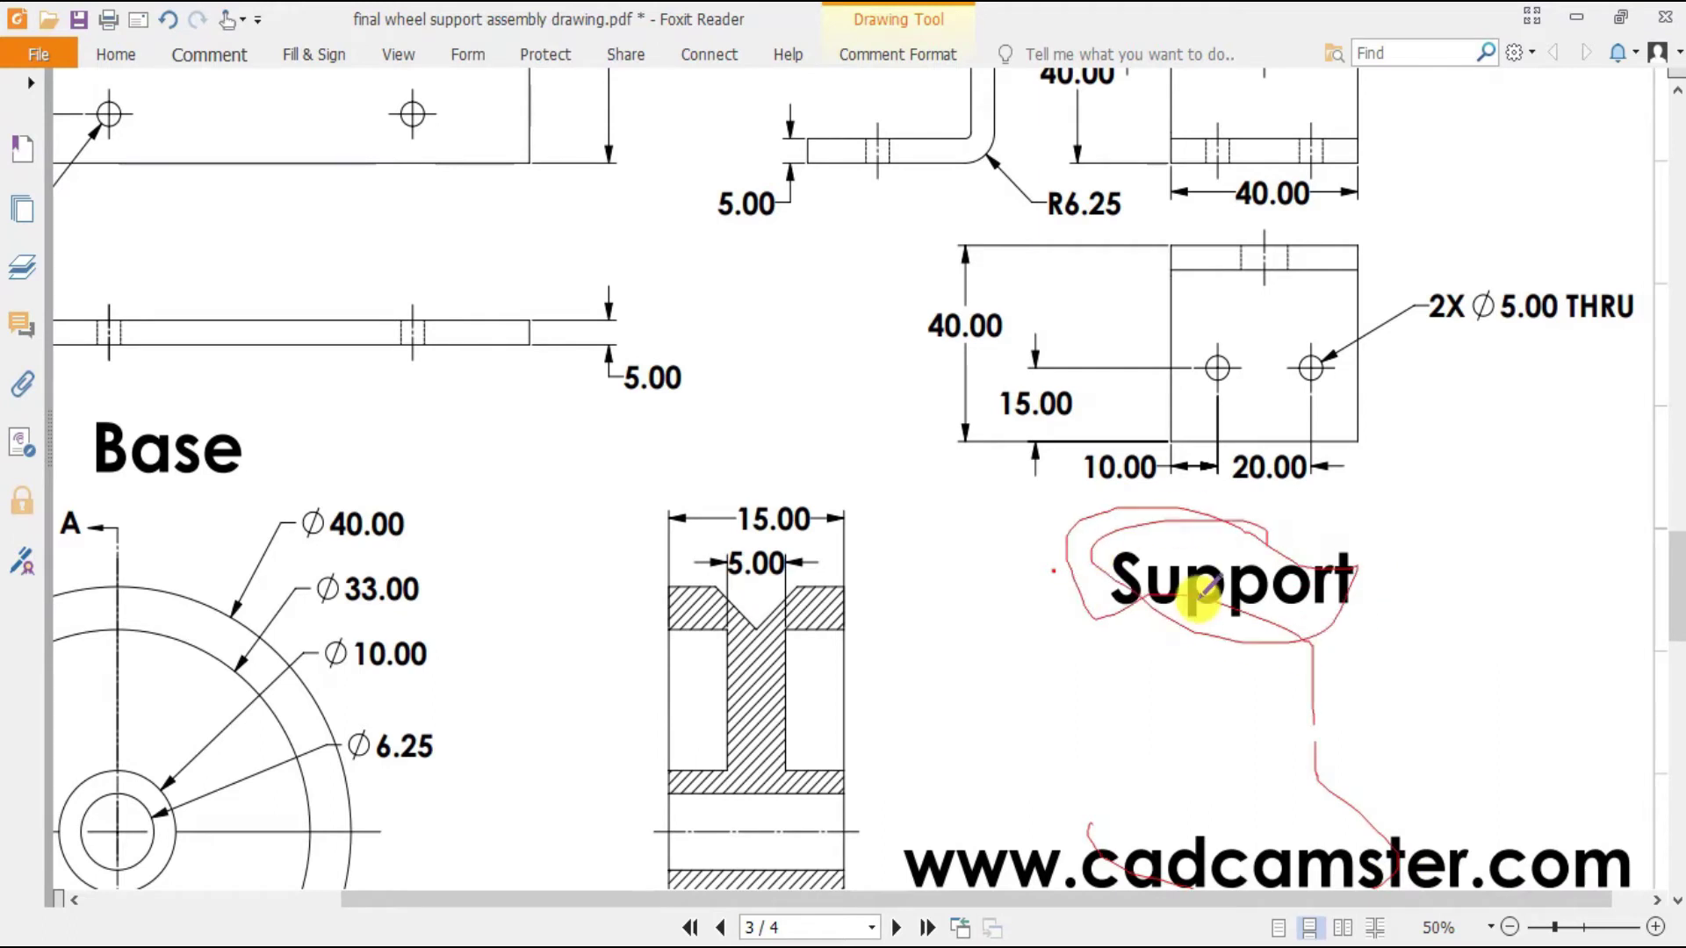
scroll(1229, 584, "up", 3)
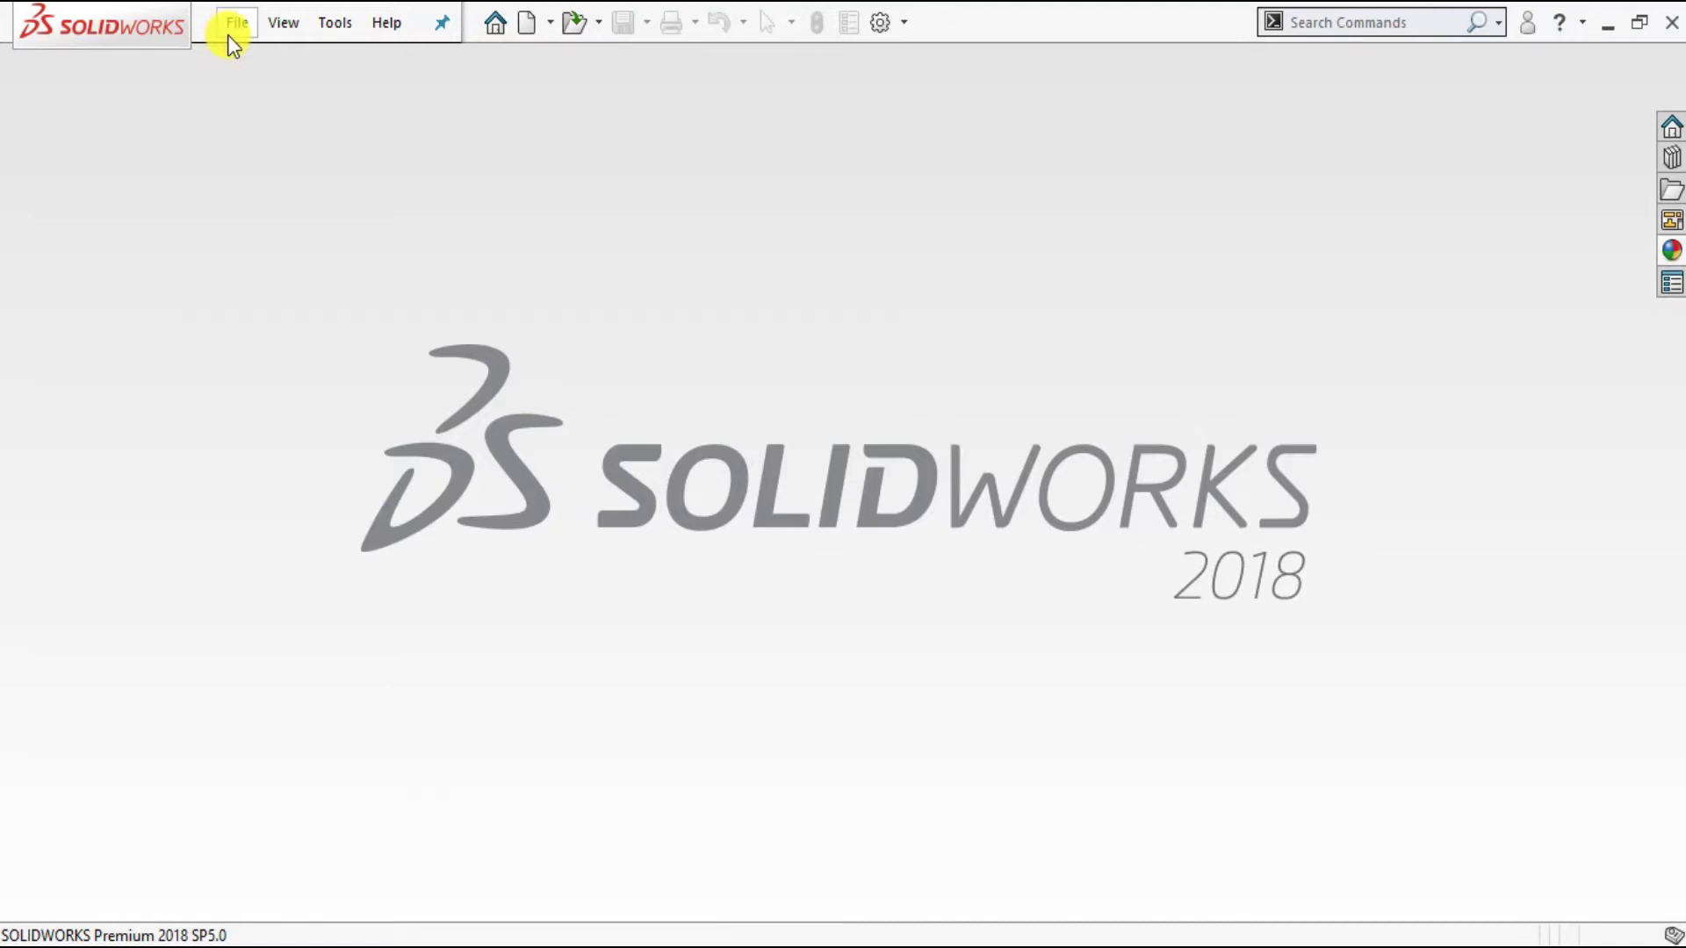
- Switch back to SOLIDWORKS and create a new document from the Part template
left_click(212, 24)
left_click(293, 66)
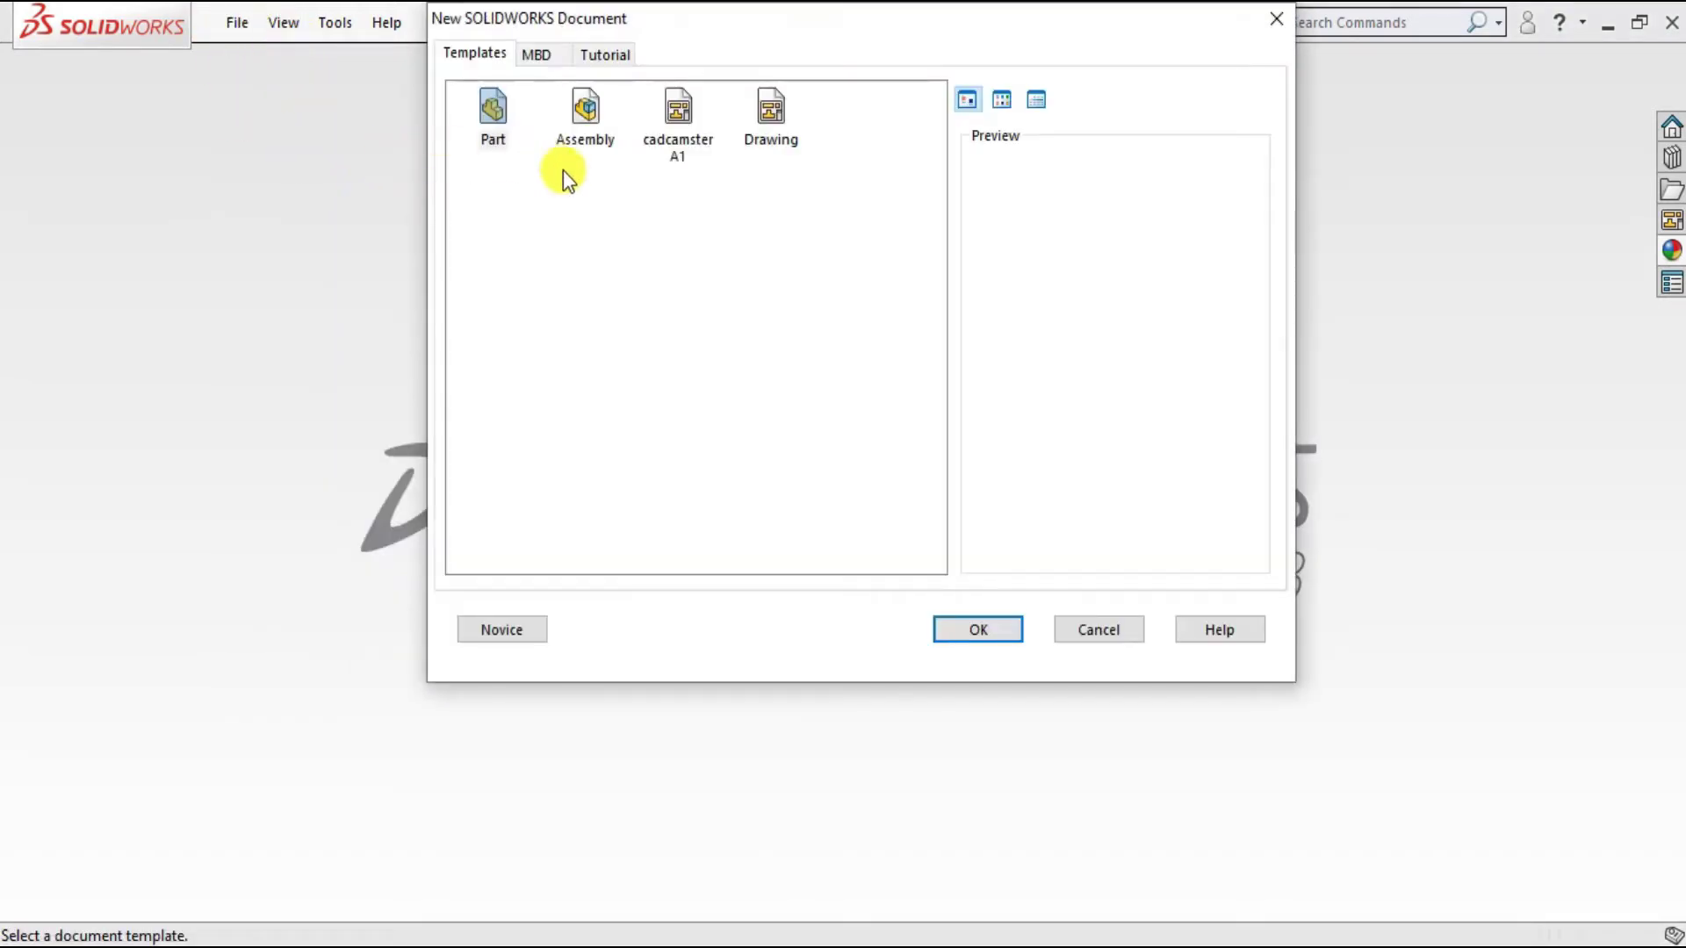
left_click(976, 628)
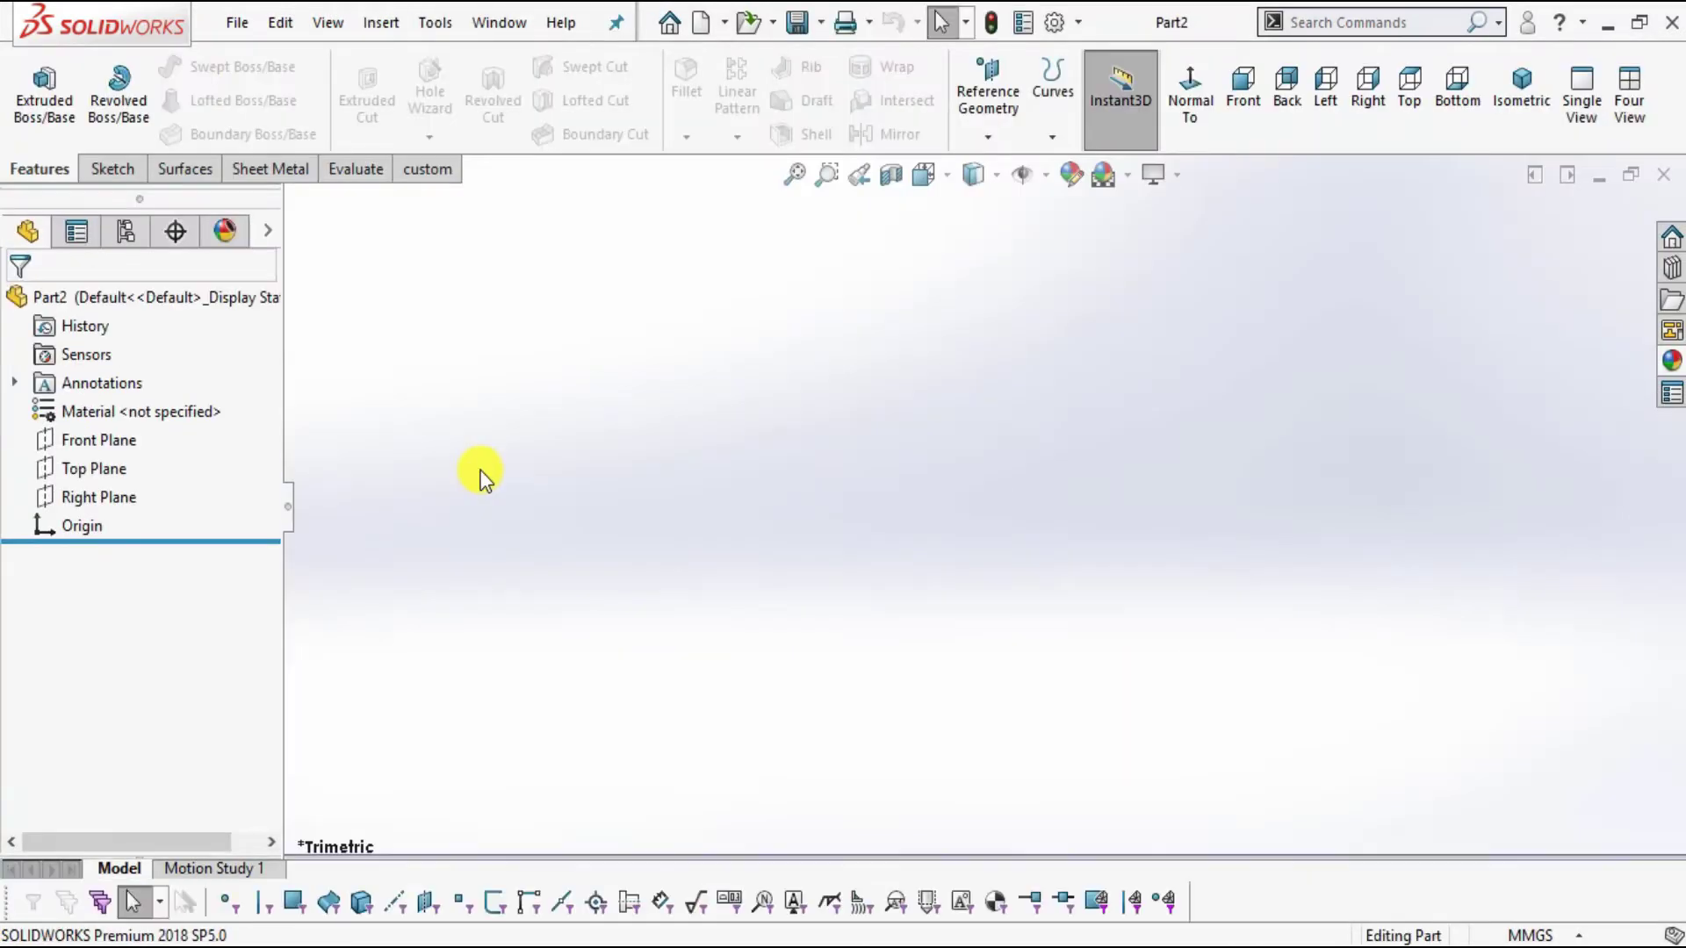
- Apply the Plain White scene and set the part's unit system to MMGS
left_click(1131, 176)
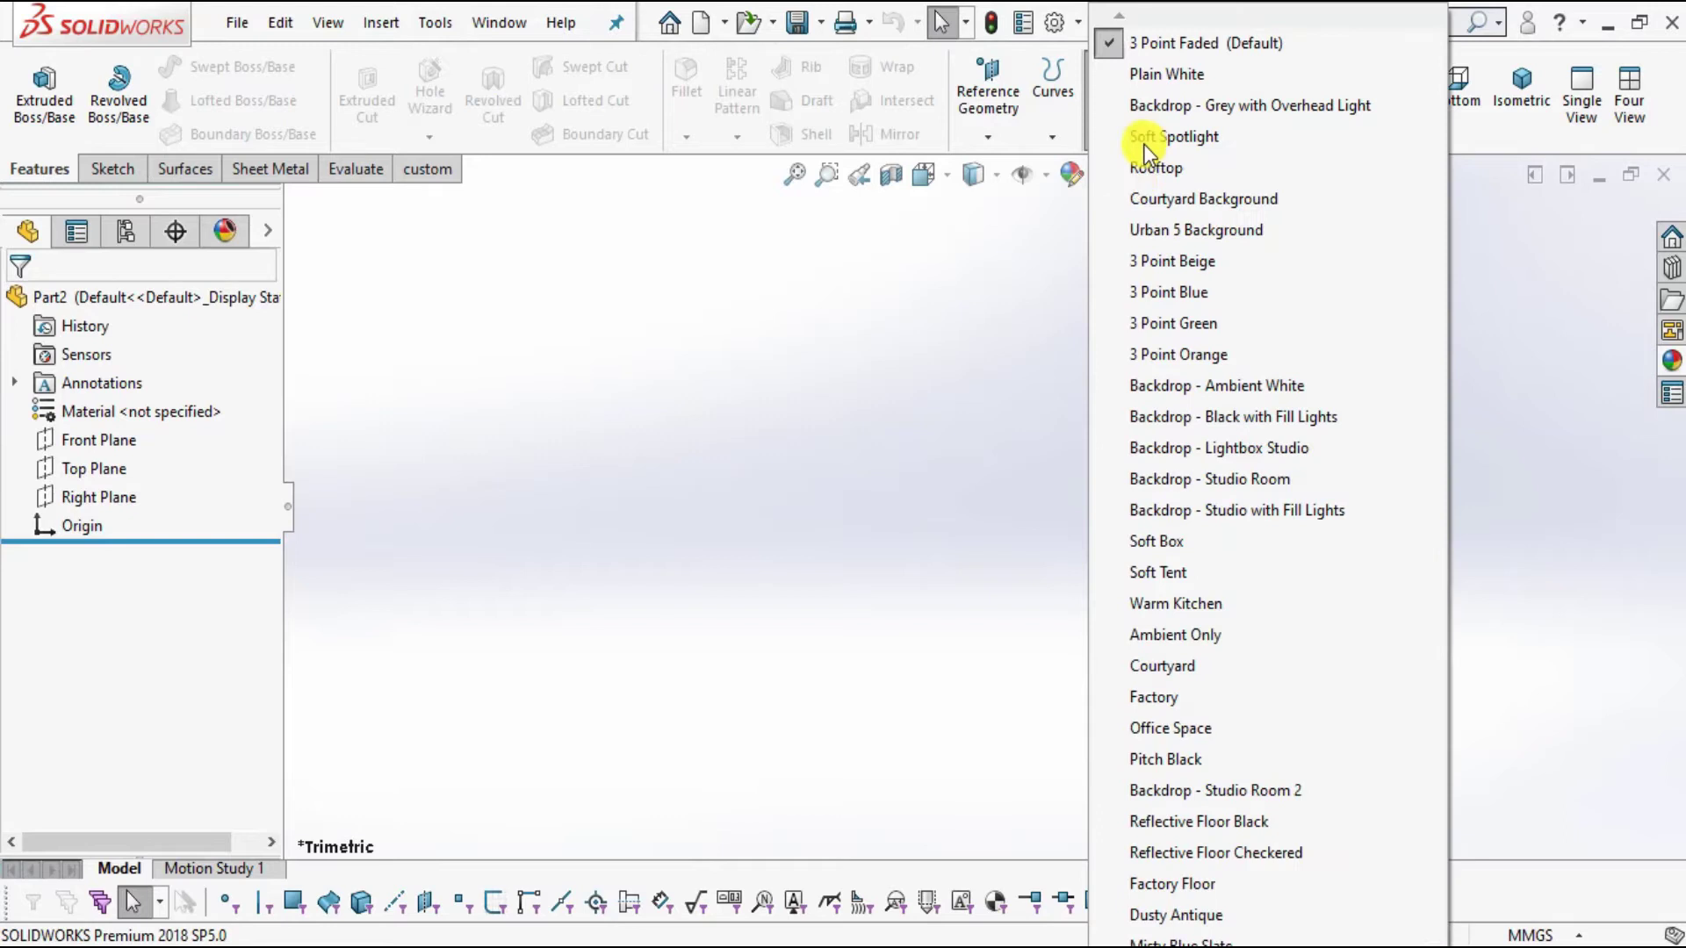
left_click(1159, 71)
left_click(1545, 938)
left_click(1538, 828)
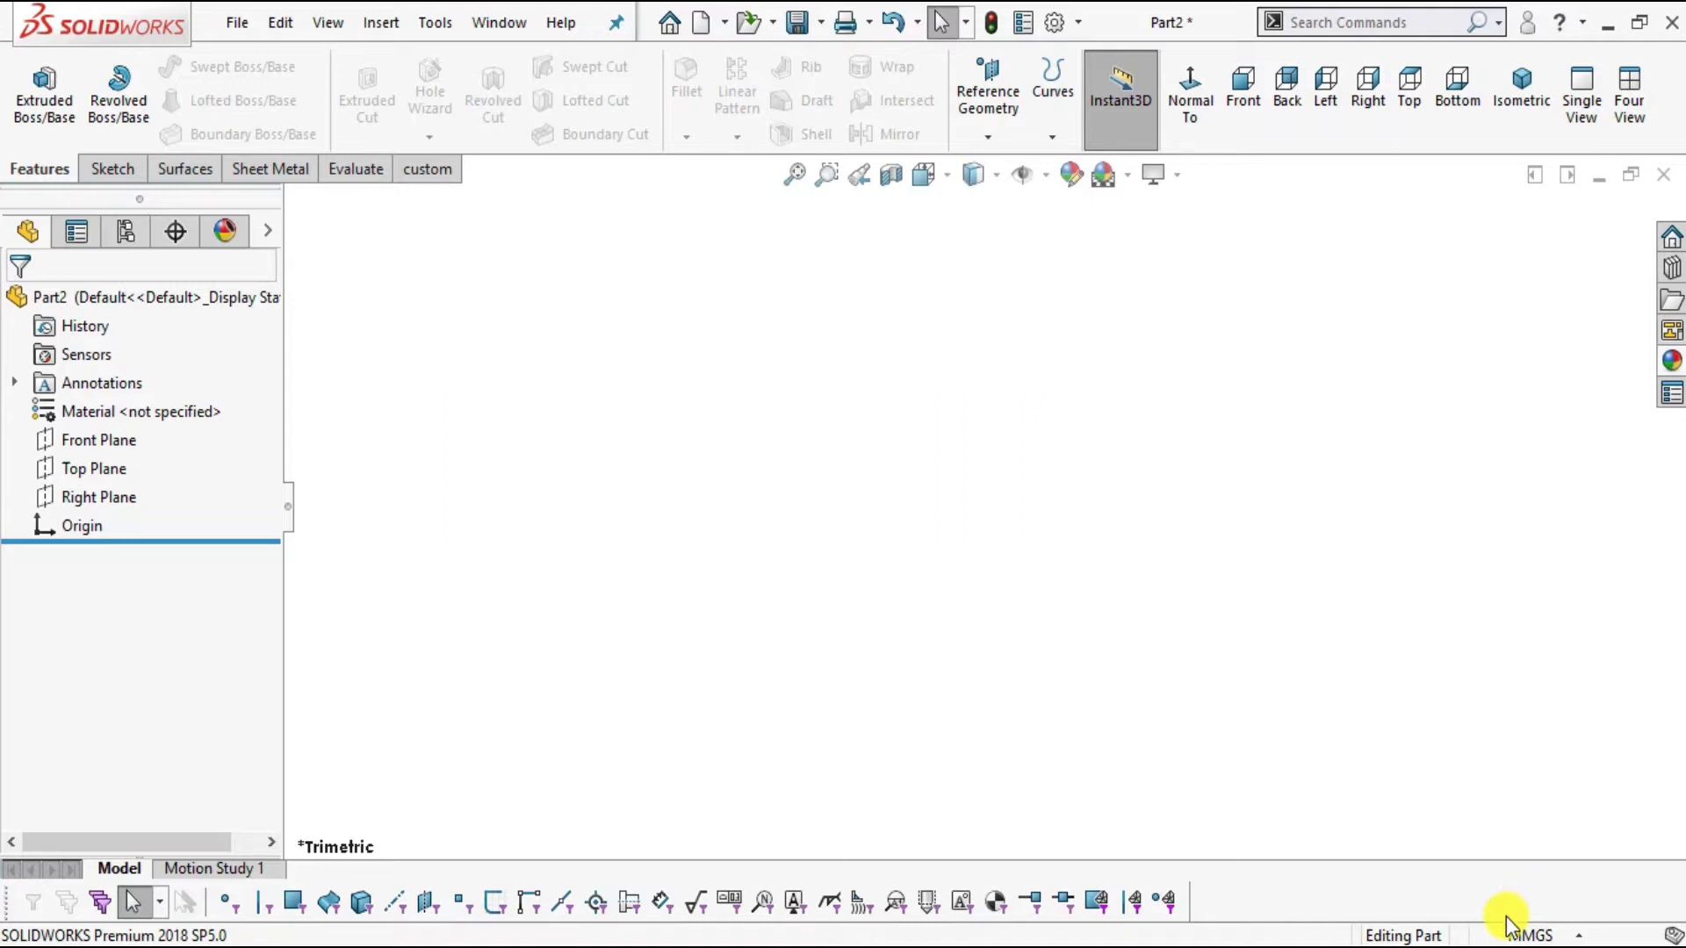
- Start a line sketch on the Front Plane, and trace the Support's outer L-shaped side profile in the Foxit Reader drawing
left_click(85, 441)
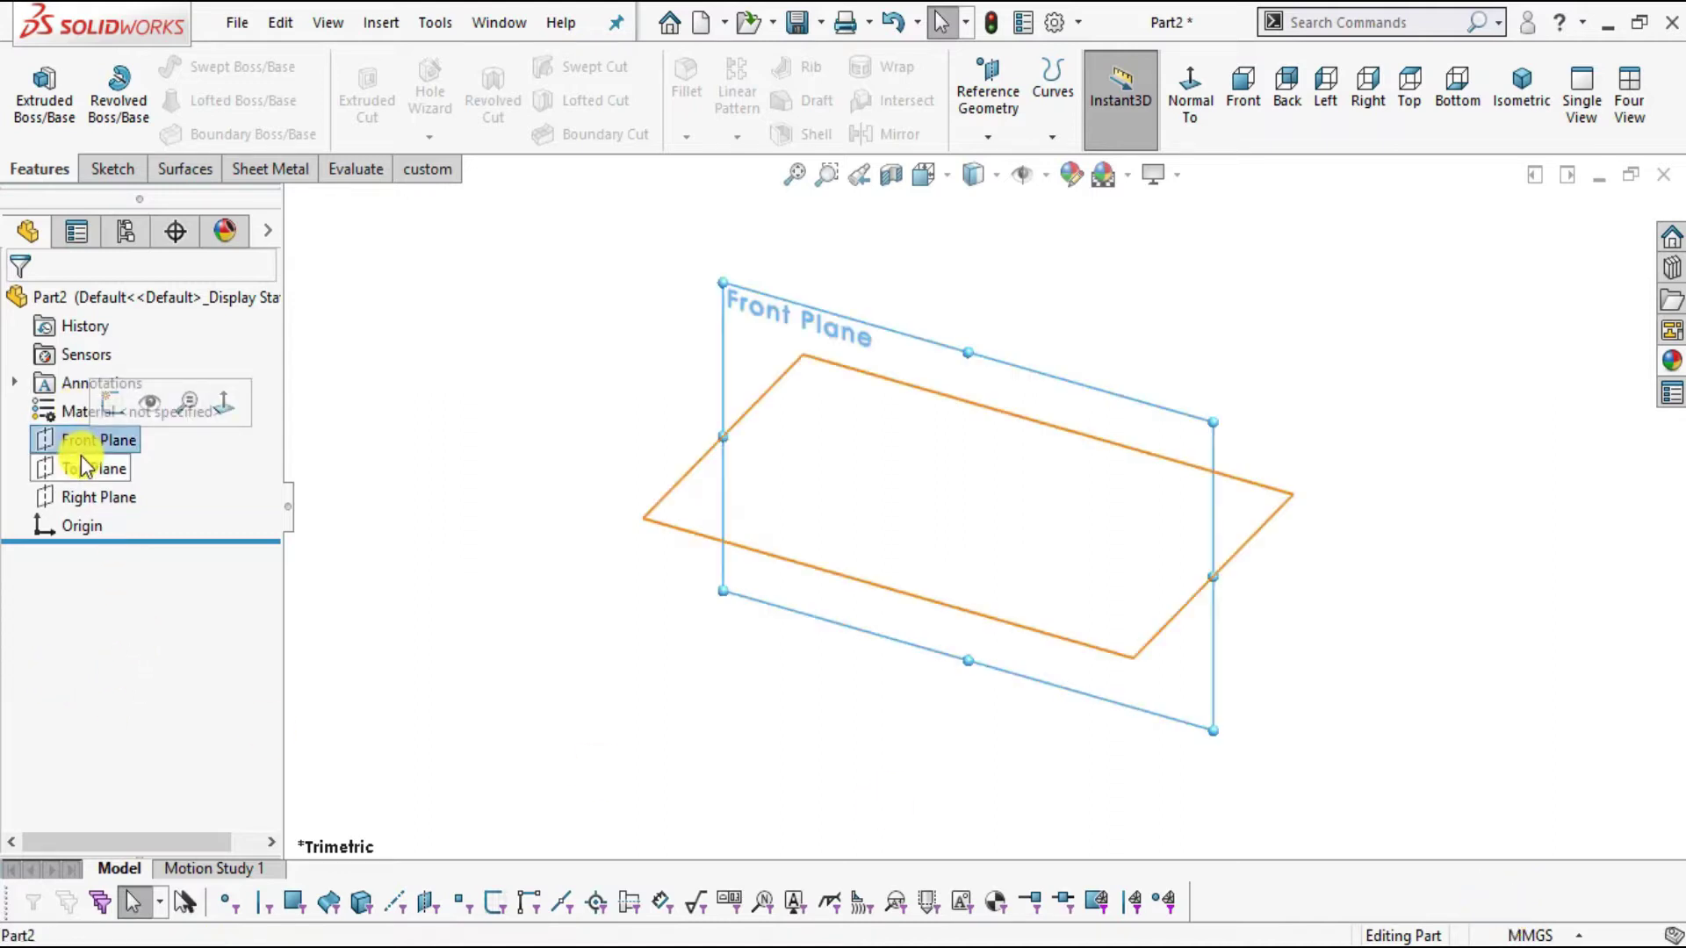
left_click(108, 168)
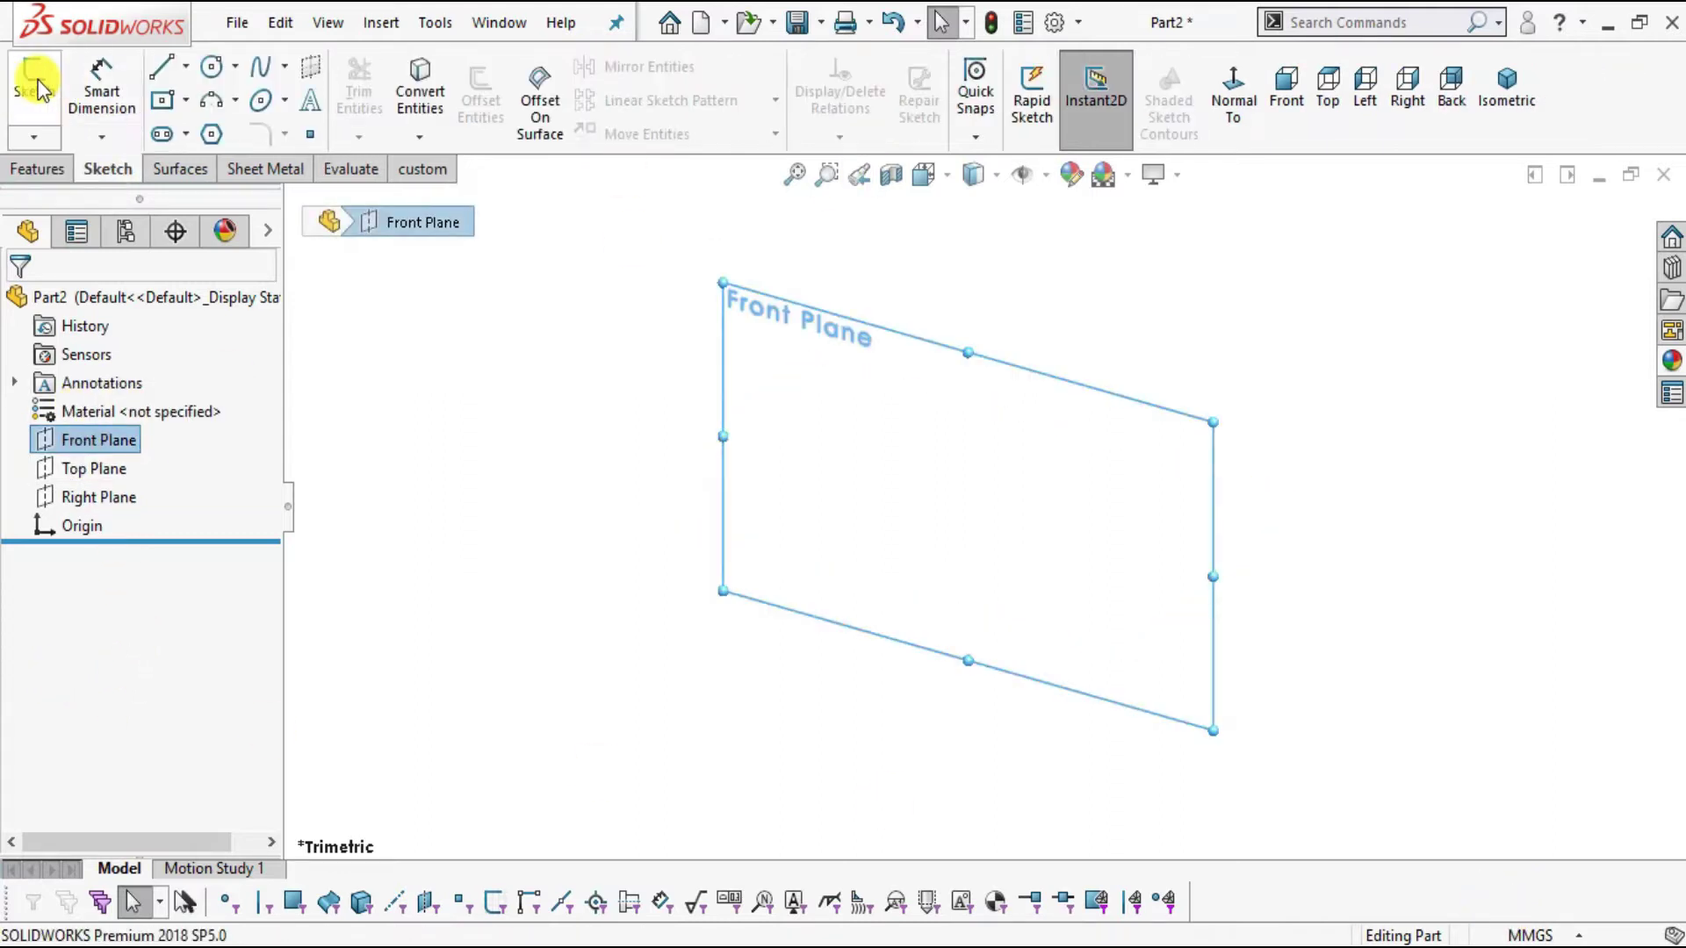
left_click(35, 88)
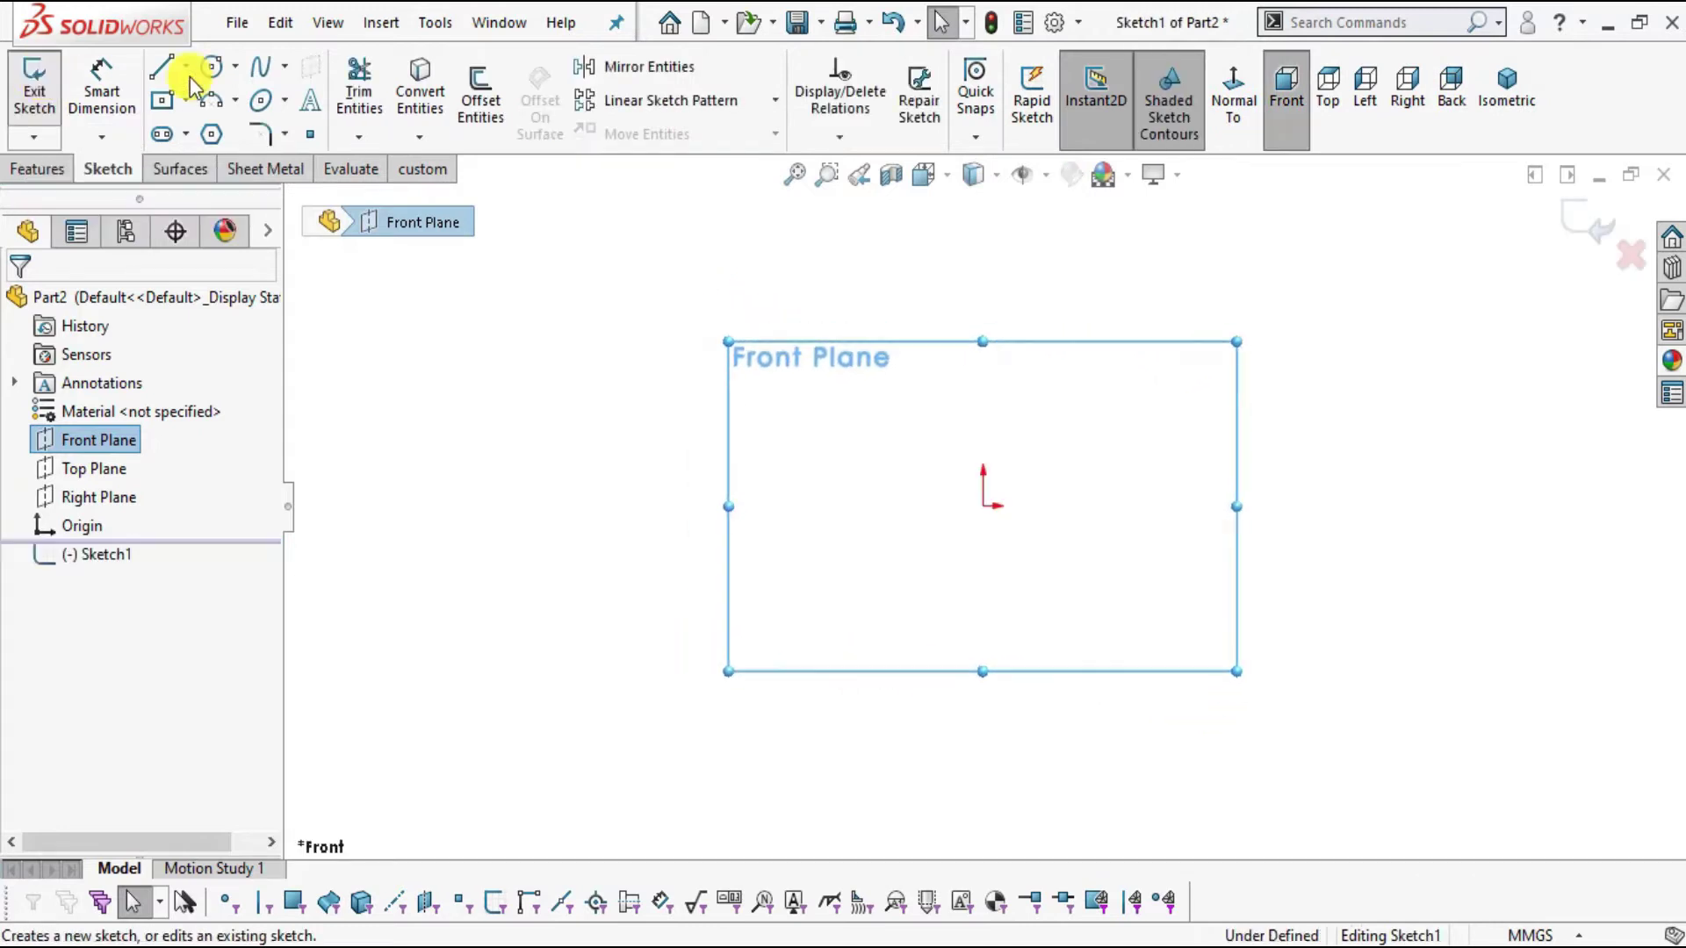
left_click(161, 66)
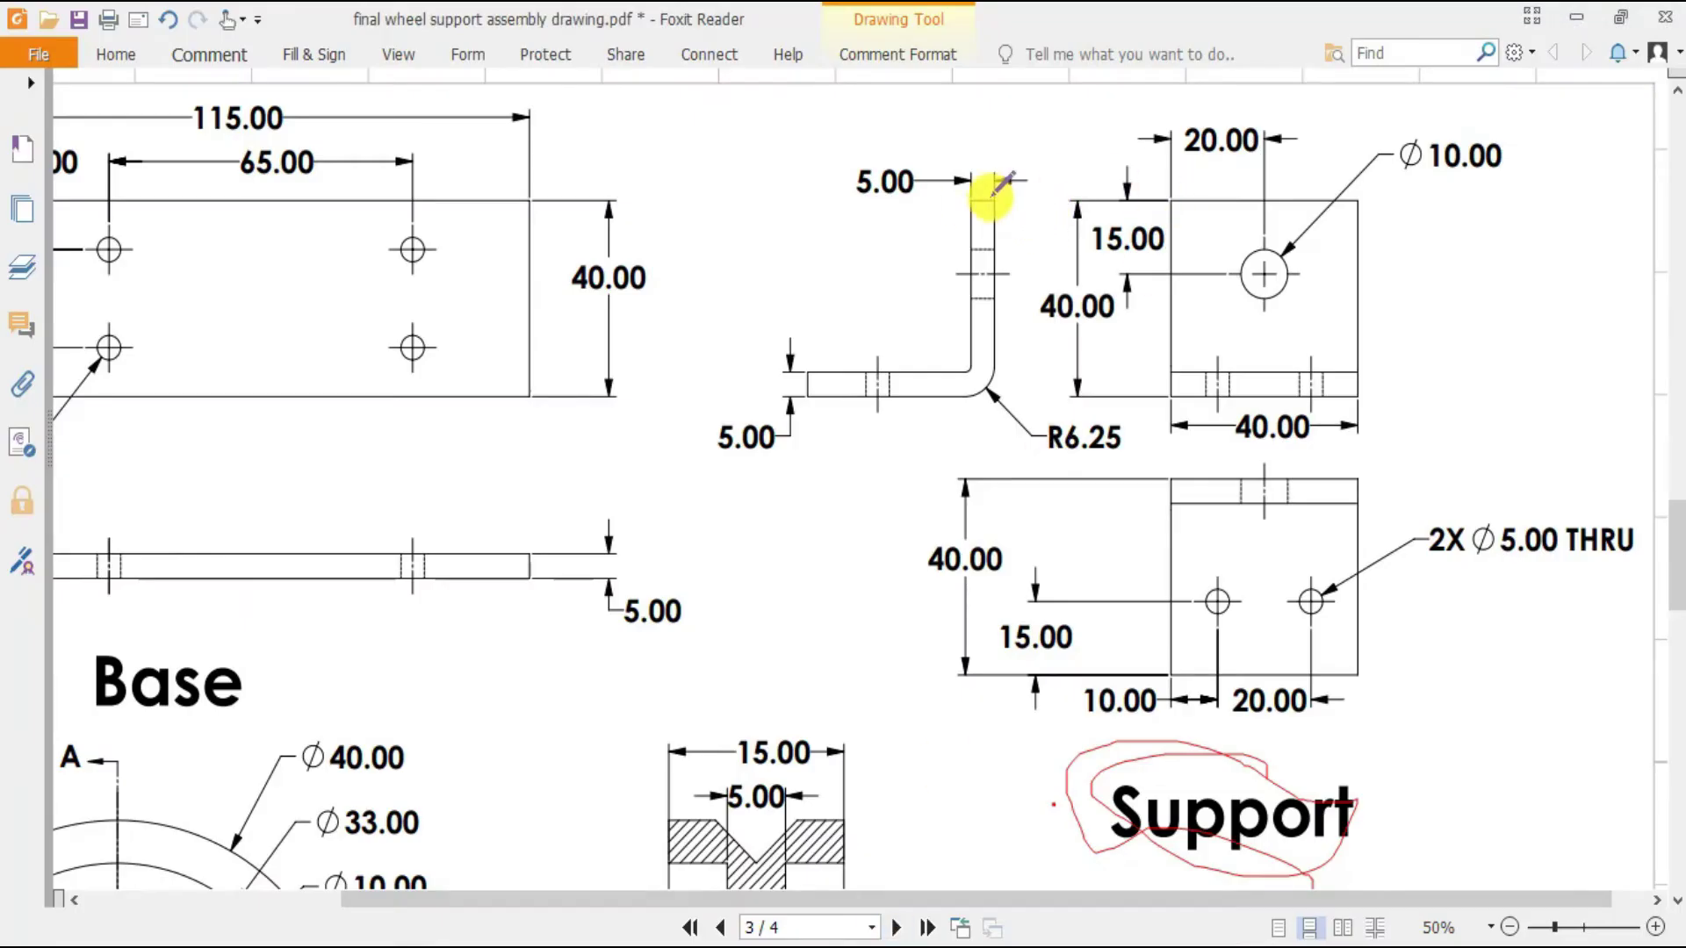
mouse_move(994, 202)
left_mouse_down()
mouse_move(989, 403)
mouse_move(810, 411)
left_mouse_up()
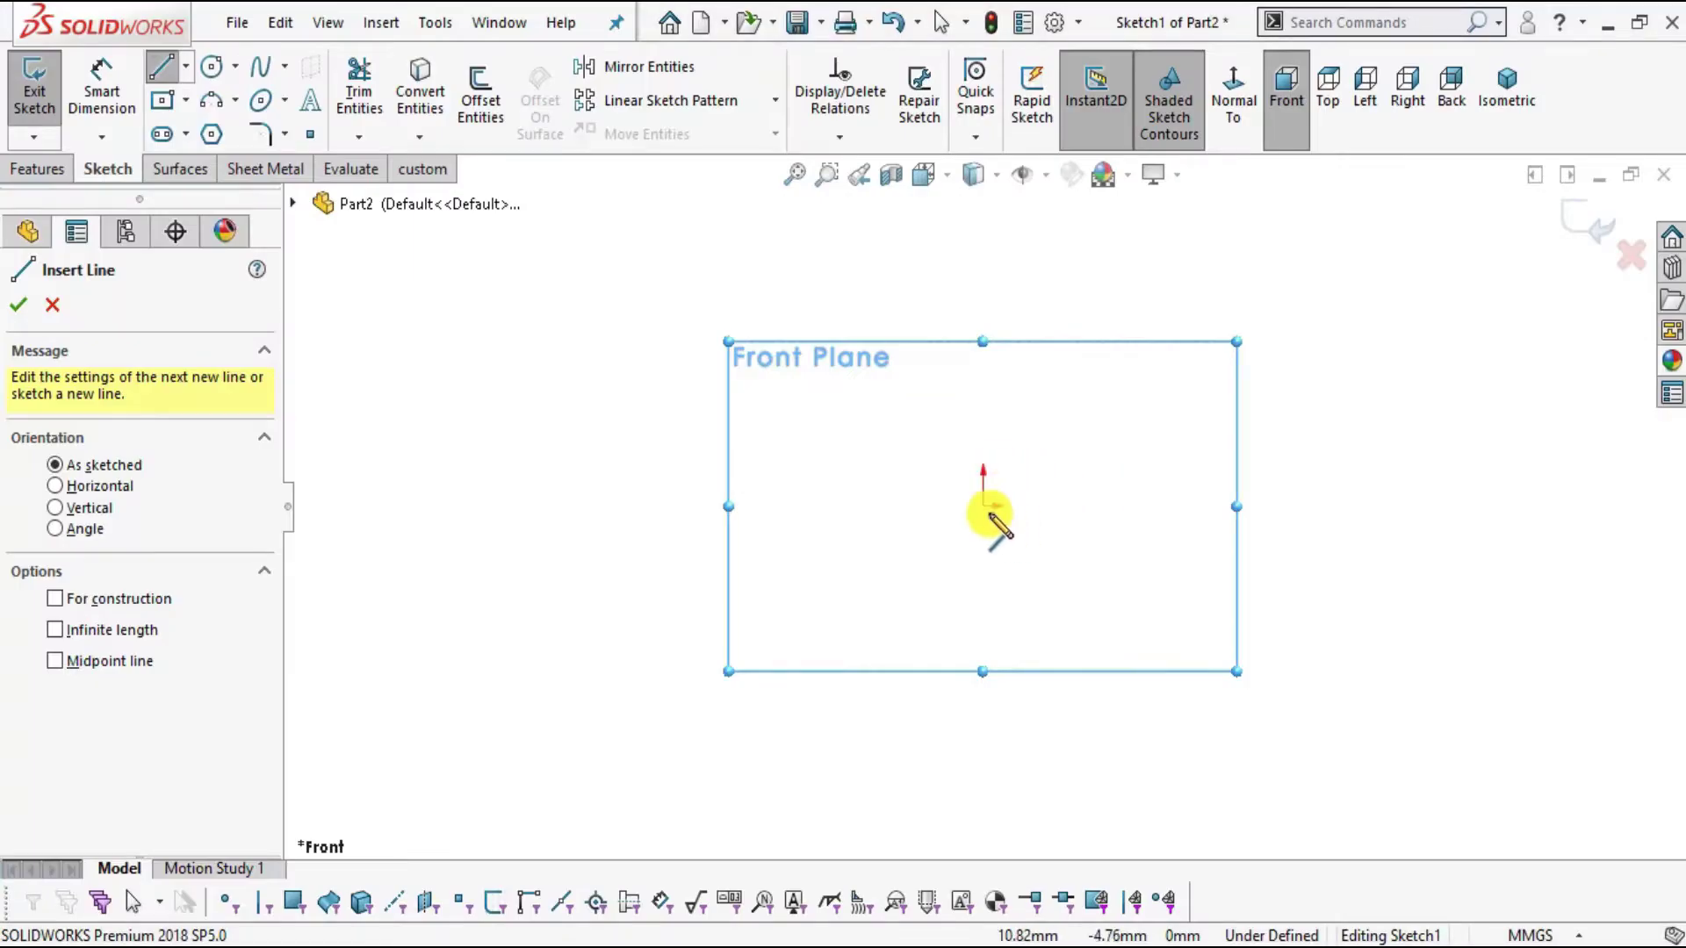
- In SOLIDWORKS, sketch an L from the origin, about 96 mm straight down and then horizontally left, and activate Smart Dimension
left_click(982, 506)
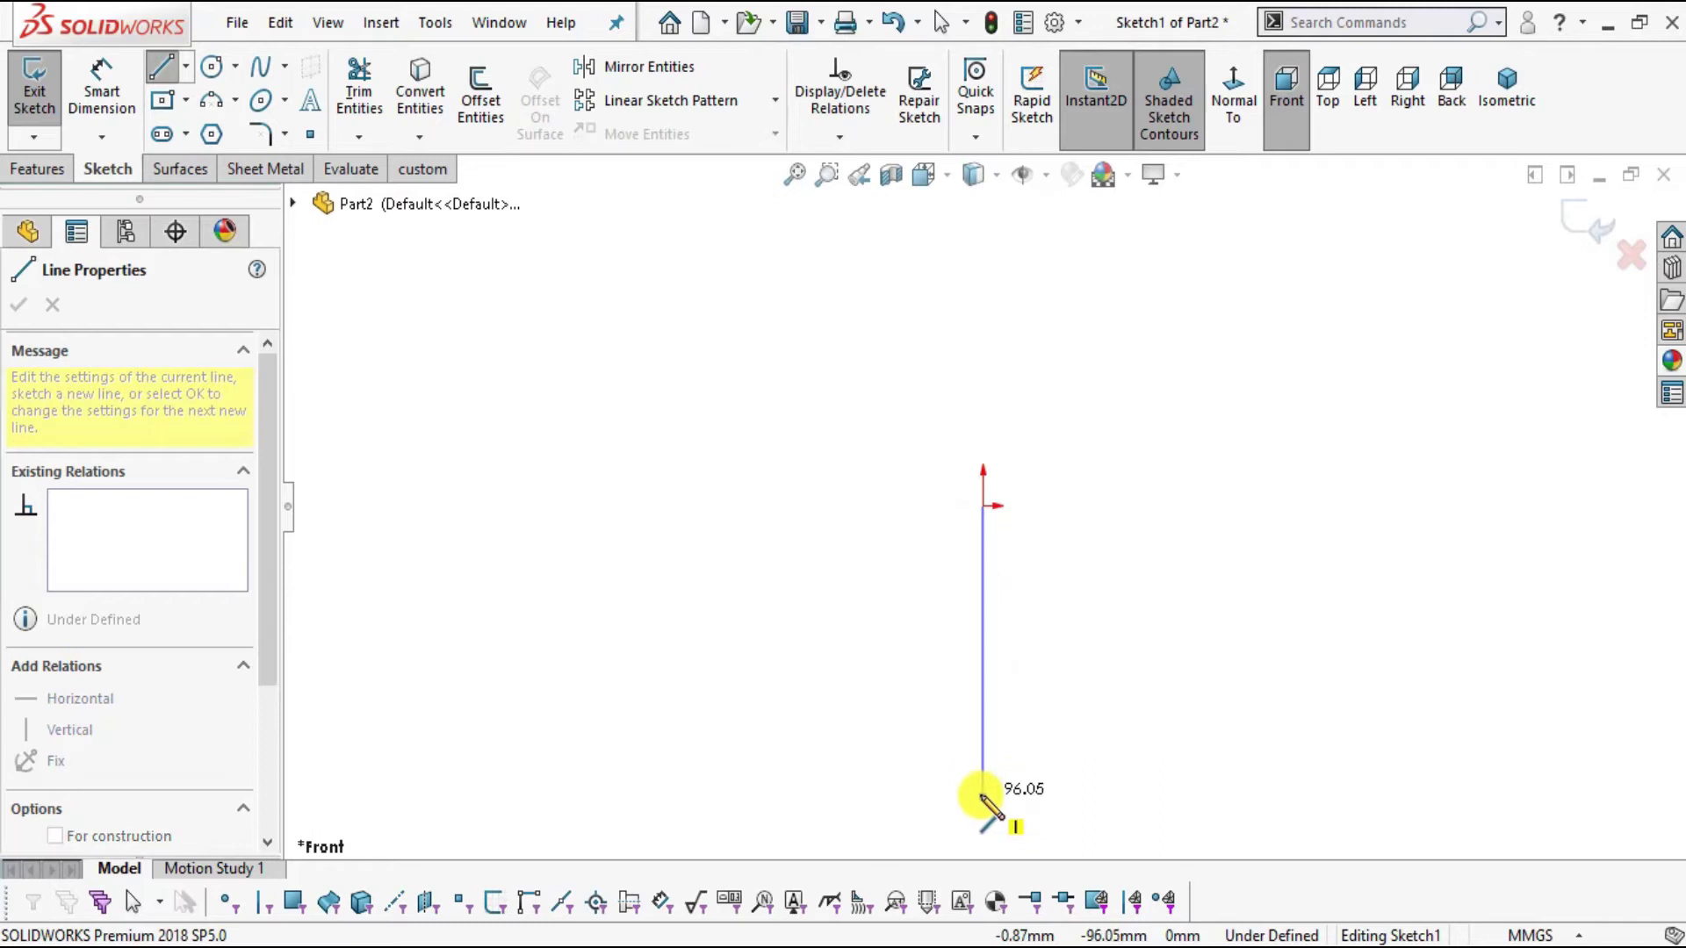
left_click(984, 800)
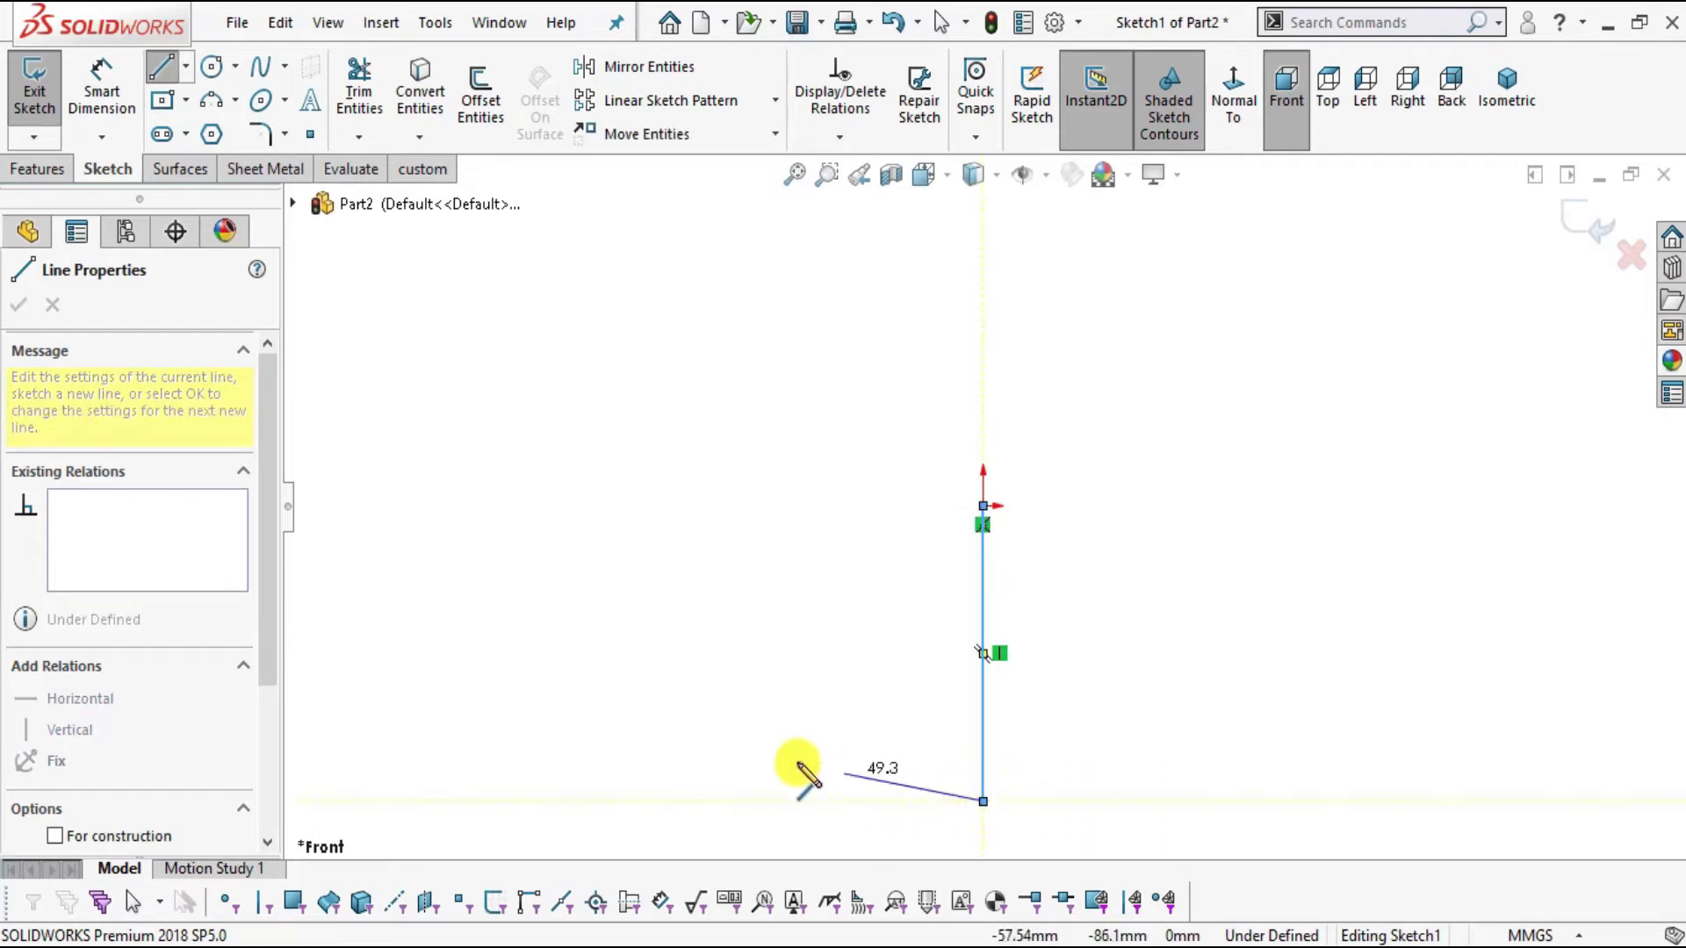
left_click(703, 801)
key("Escape")
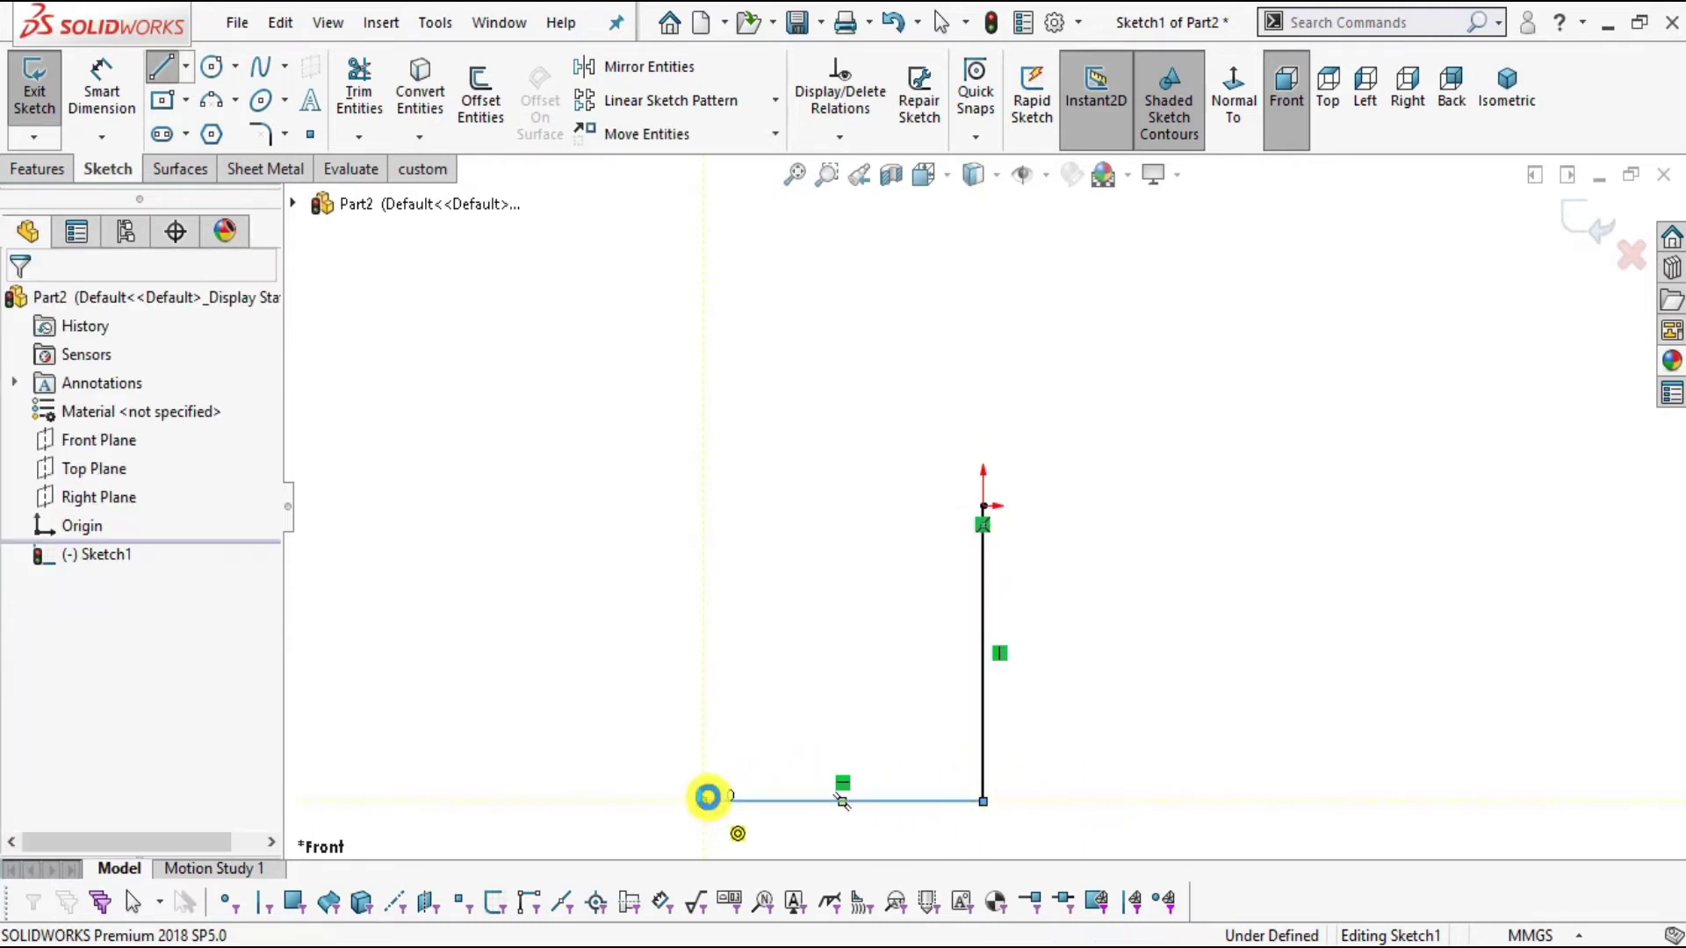
scroll(1077, 726, "up", 3)
scroll(948, 621, "up", 1)
scroll(989, 460, "down", 3)
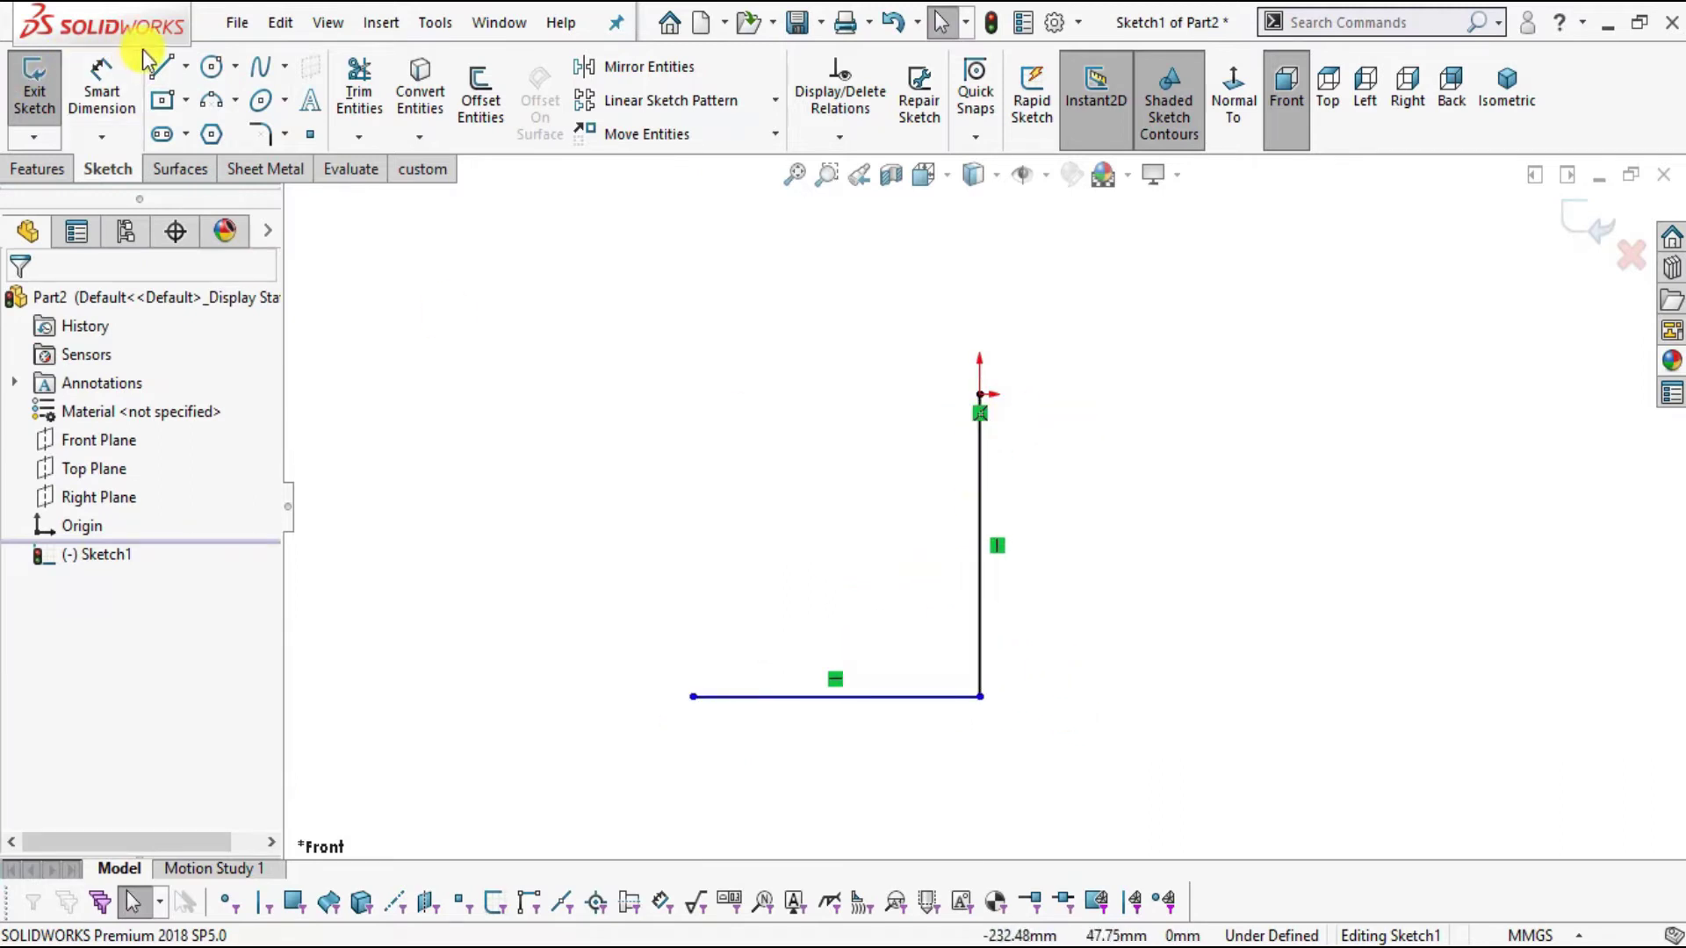
left_click(102, 81)
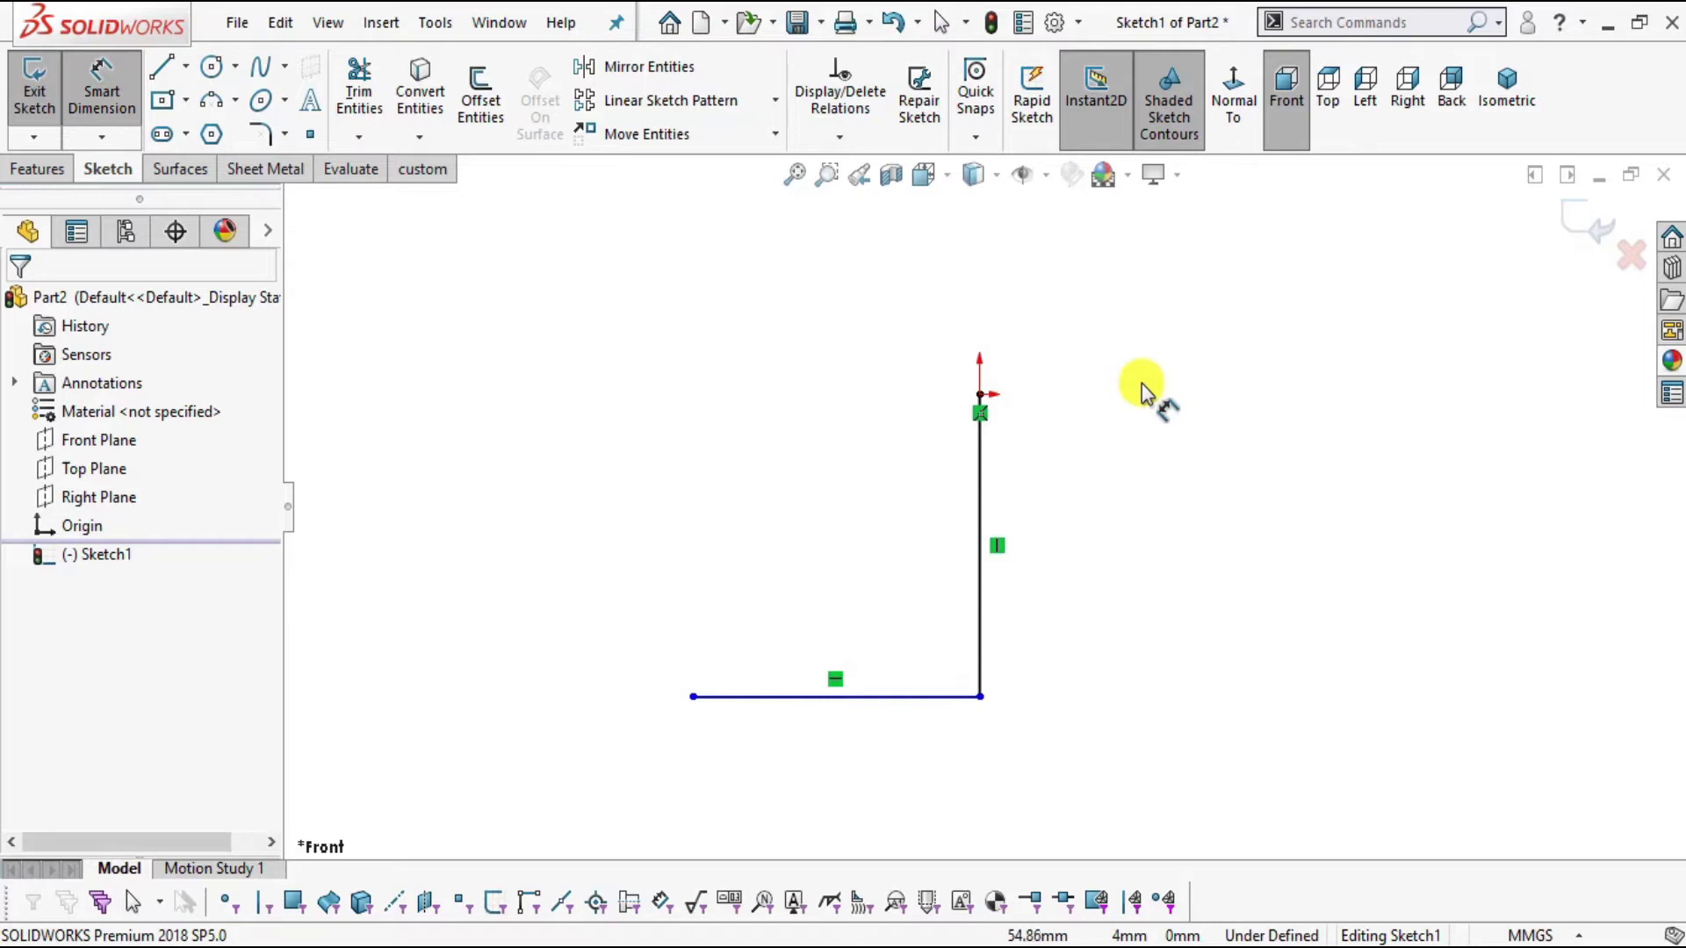
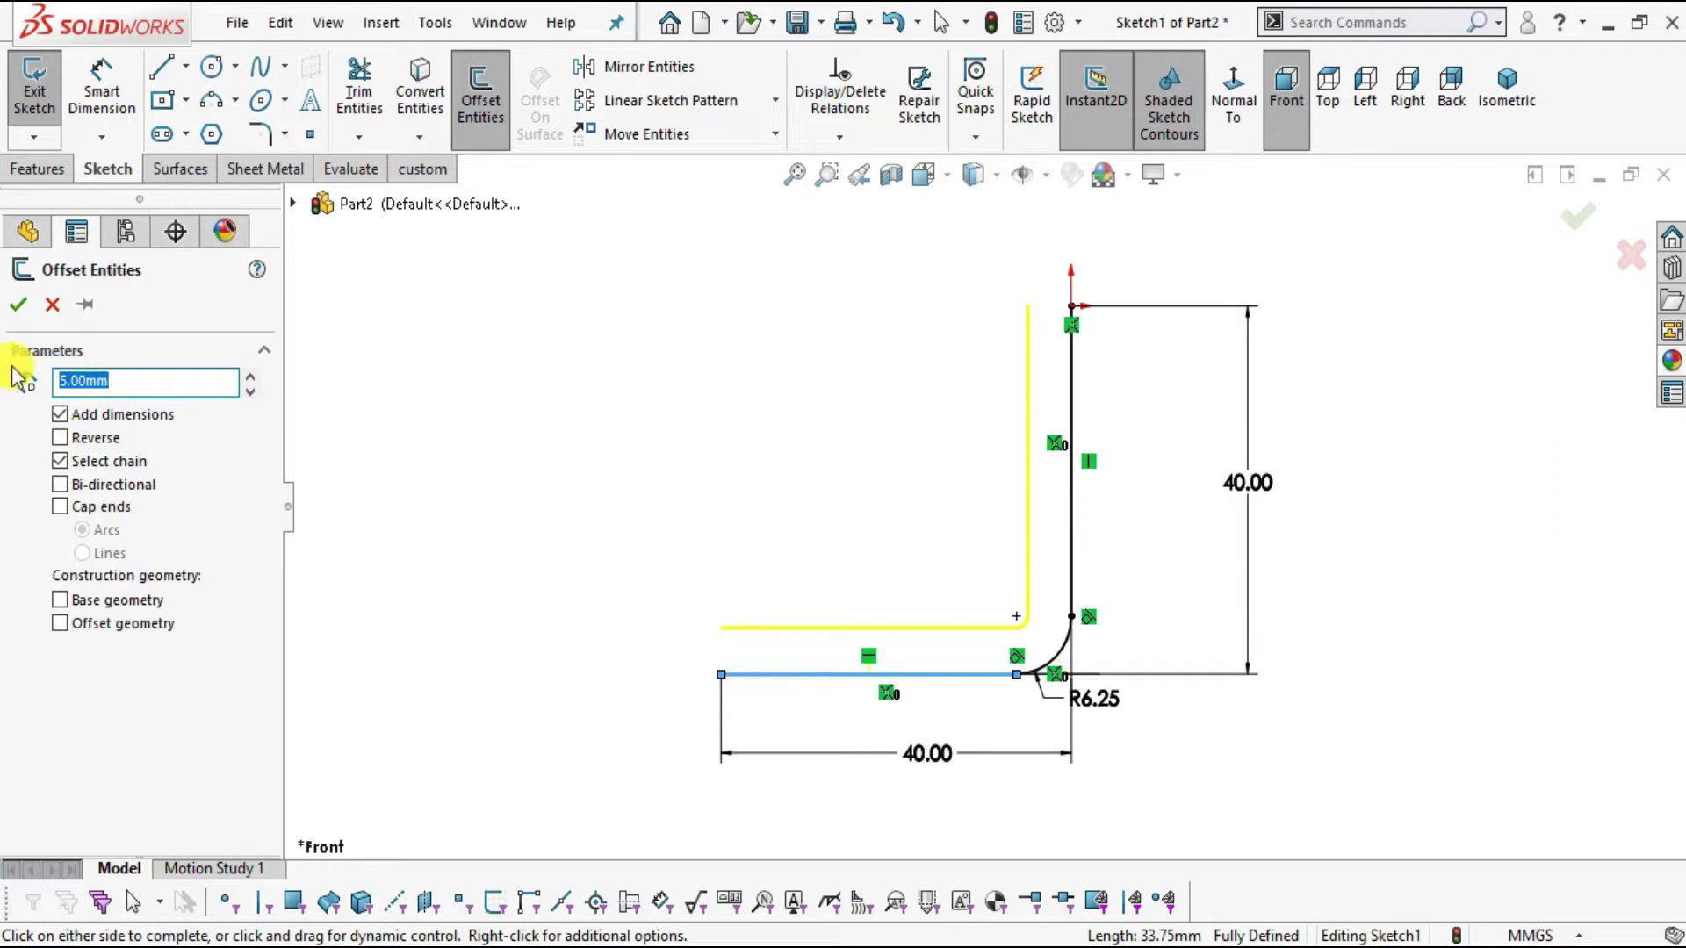
- Accept the 5 mm inward offset of the L profile and close the free end of its horizontal leg with a vertical line
left_click(21, 309)
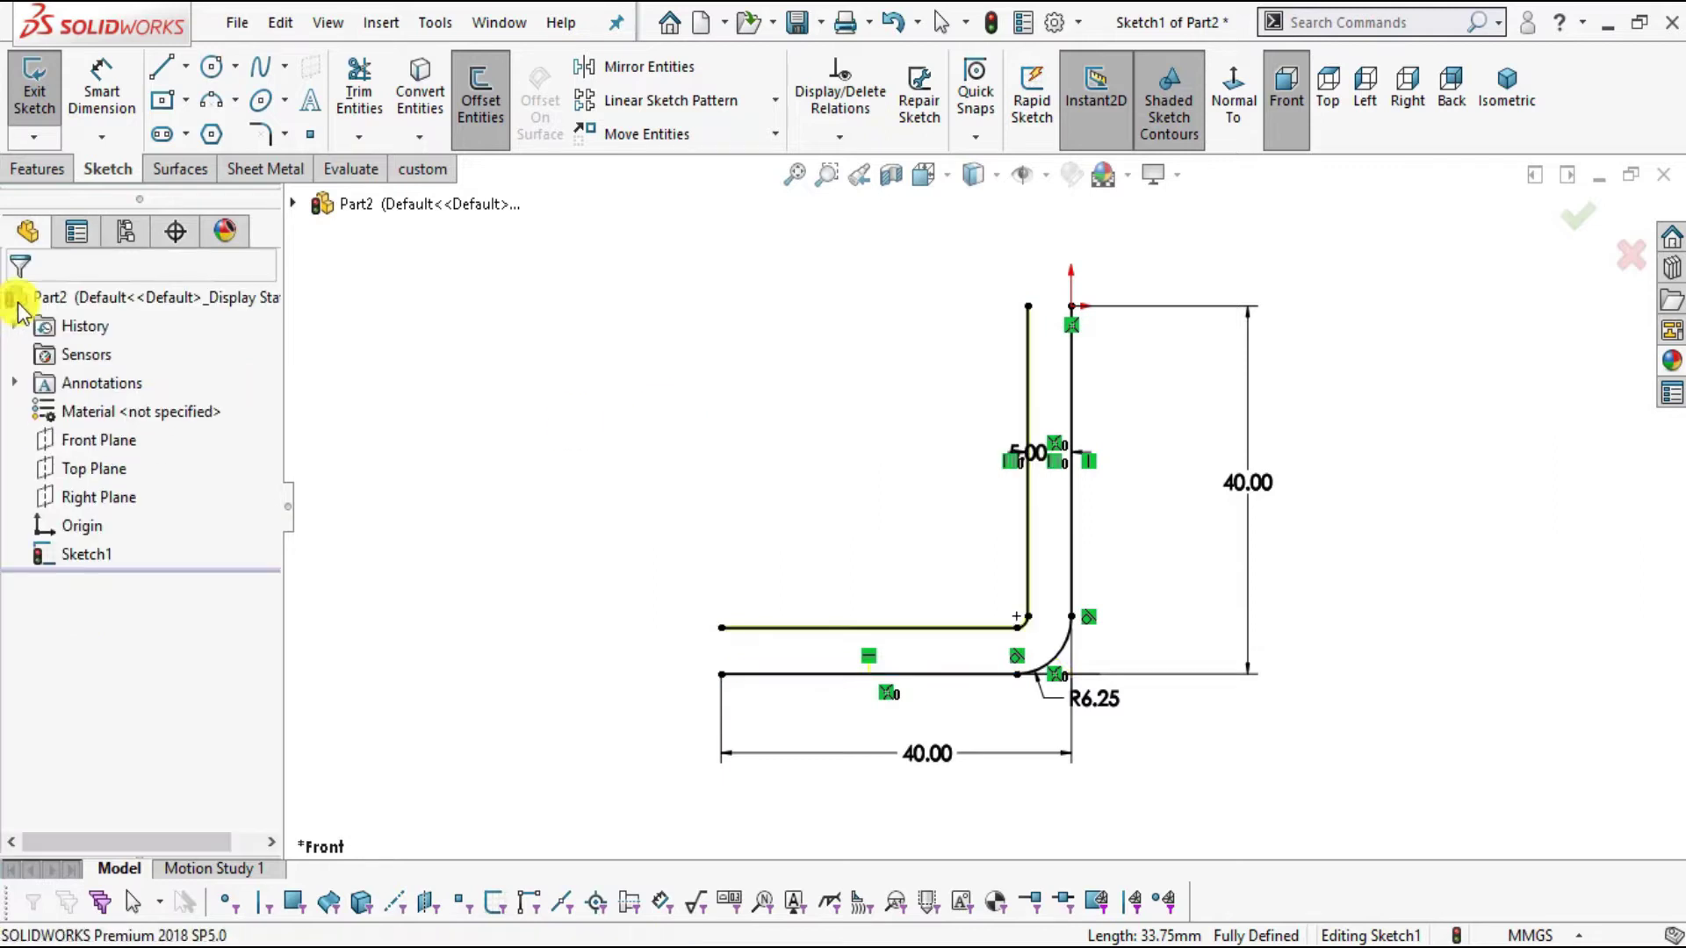
left_click(161, 67)
scroll(771, 715, "up", 2)
scroll(914, 602, "down", 5)
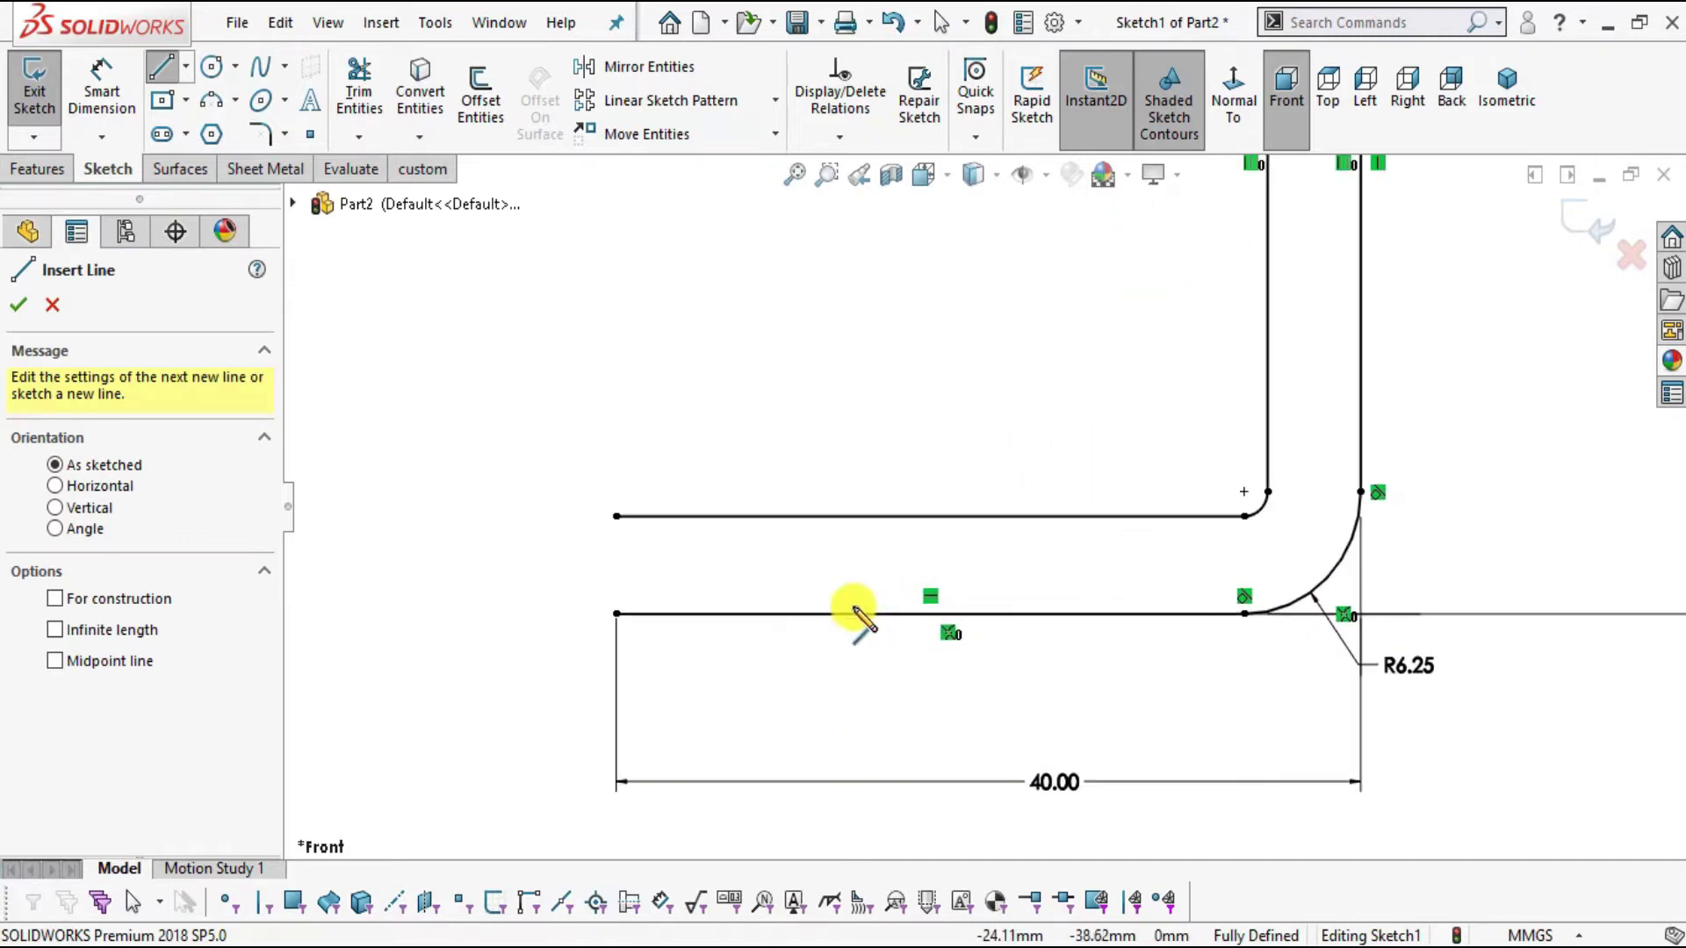
left_click_drag(617, 516, 616, 614)
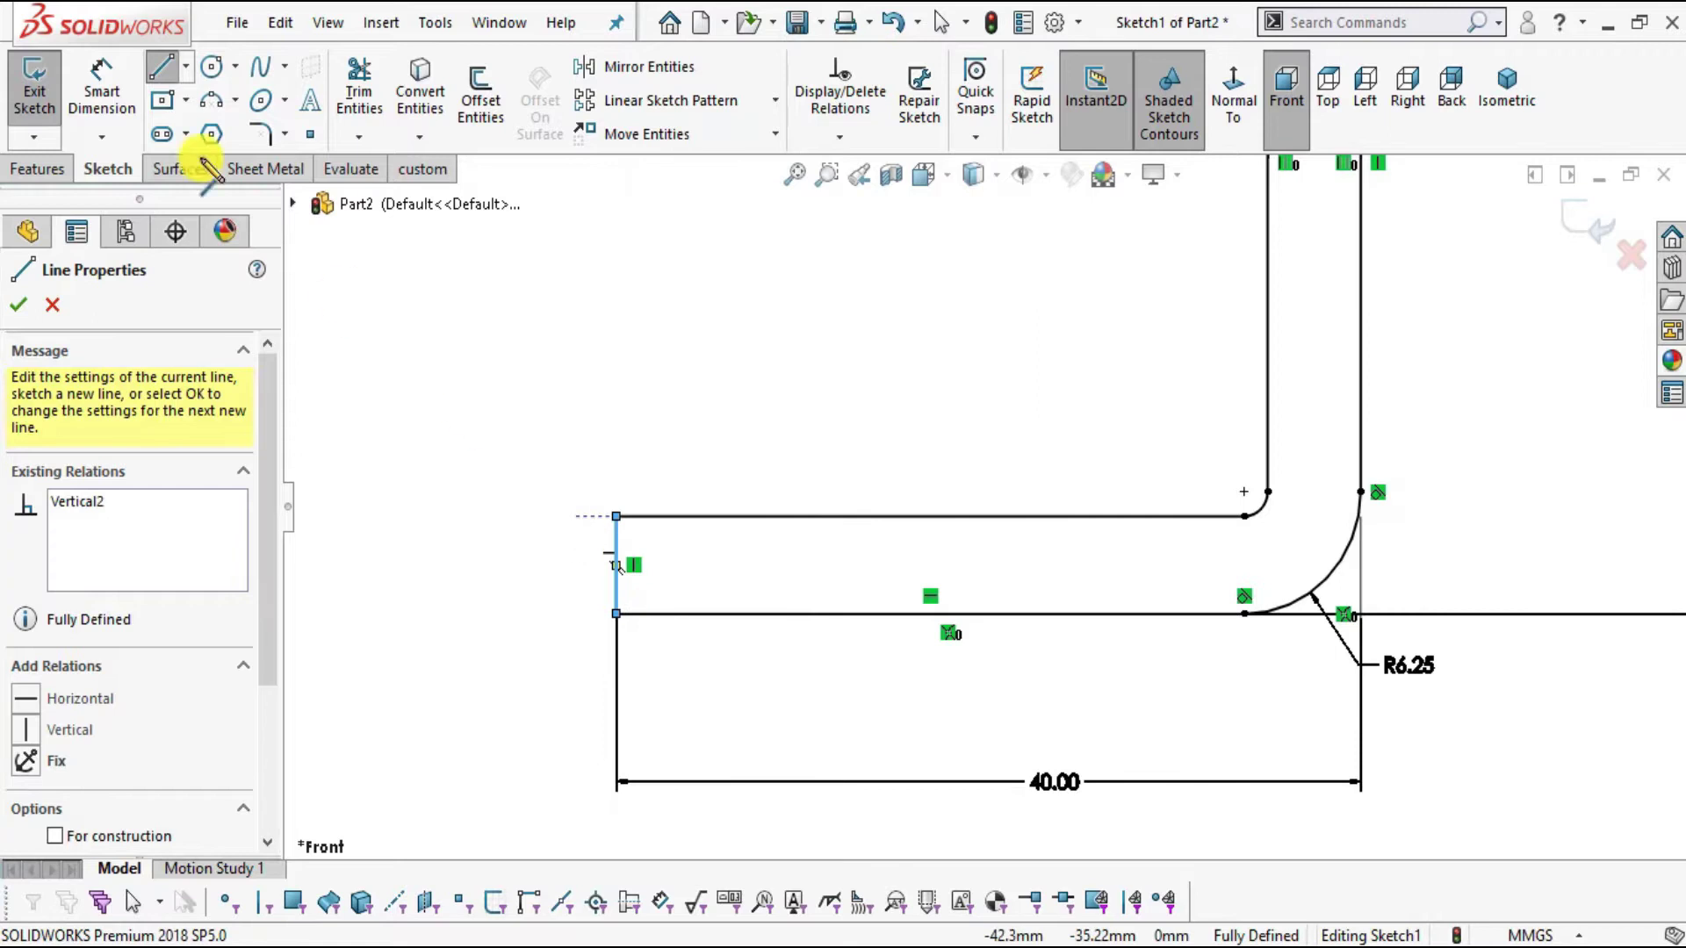
- Close the open upper end of the L profile's vertical leg with a horizontal line ending at the origin
scroll(1186, 553, "up", 1)
scroll(1180, 558, "down", 2)
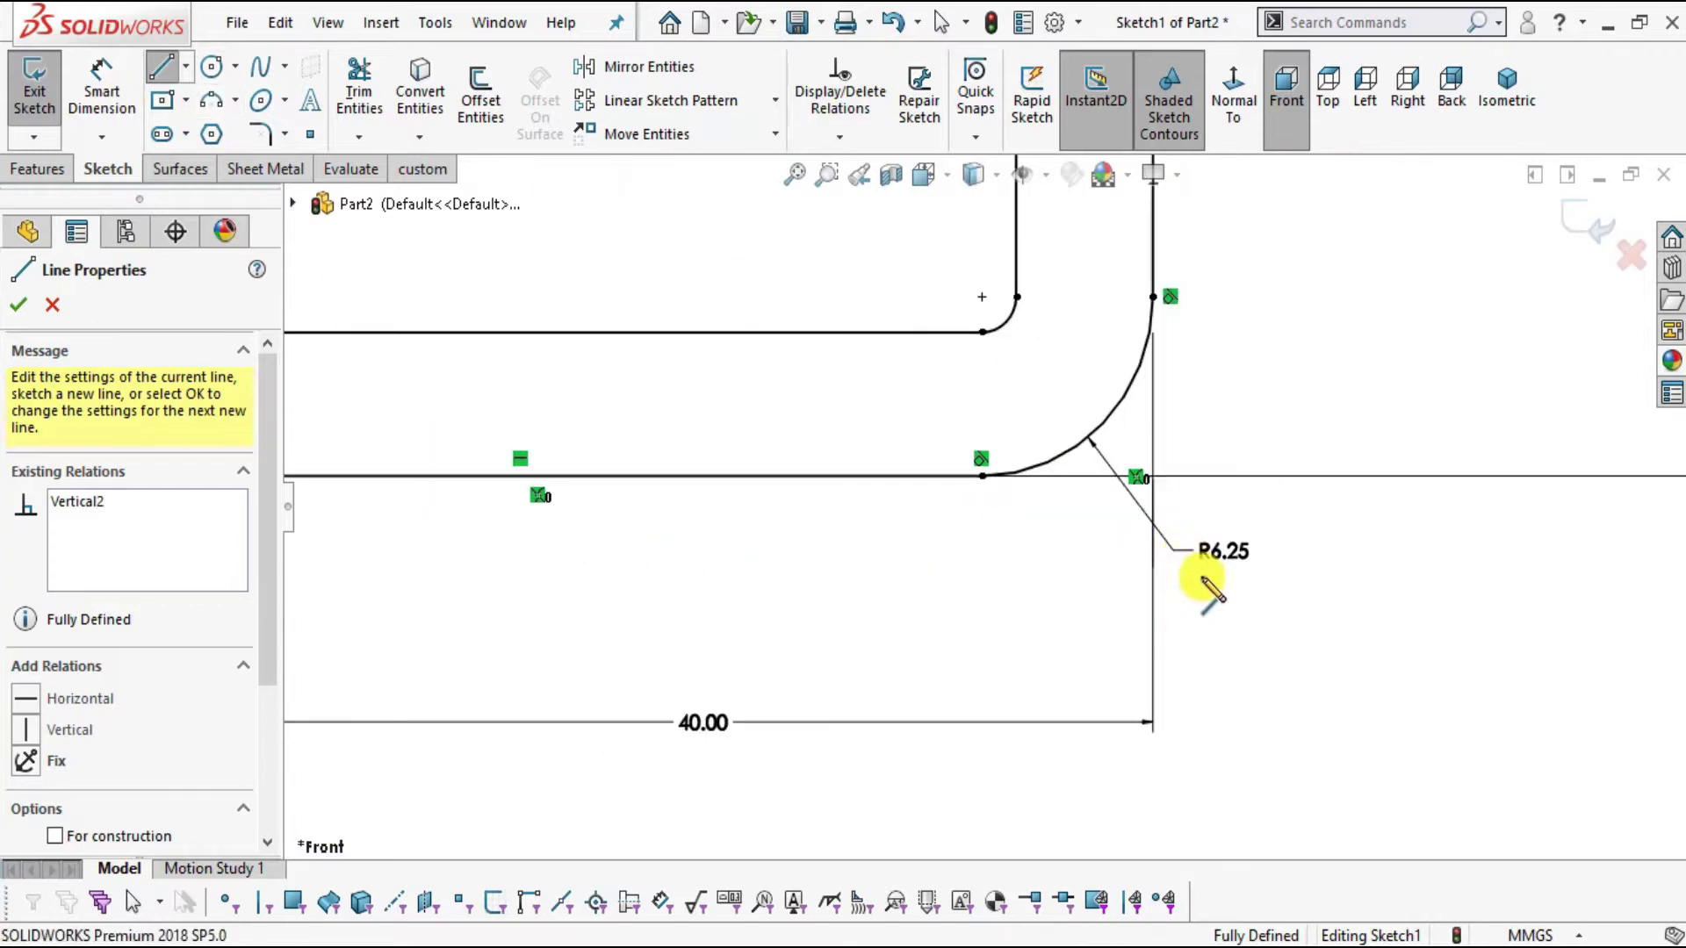
scroll(1217, 648, "up", 5)
scroll(1009, 365, "down", 5)
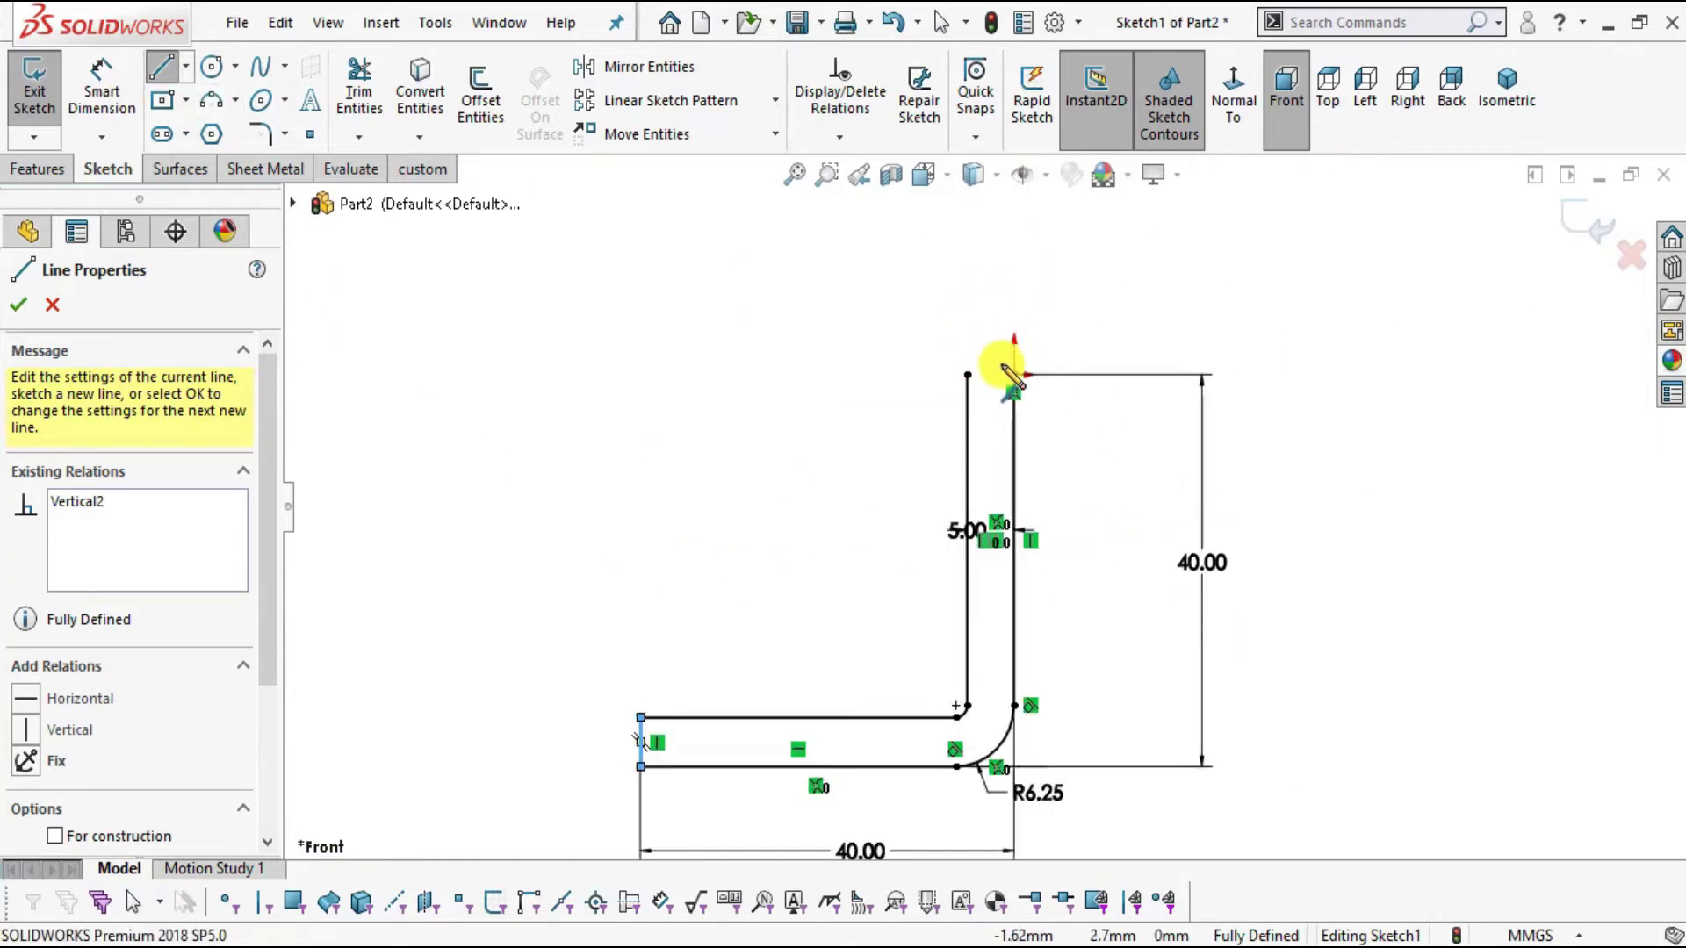
left_click(940, 411)
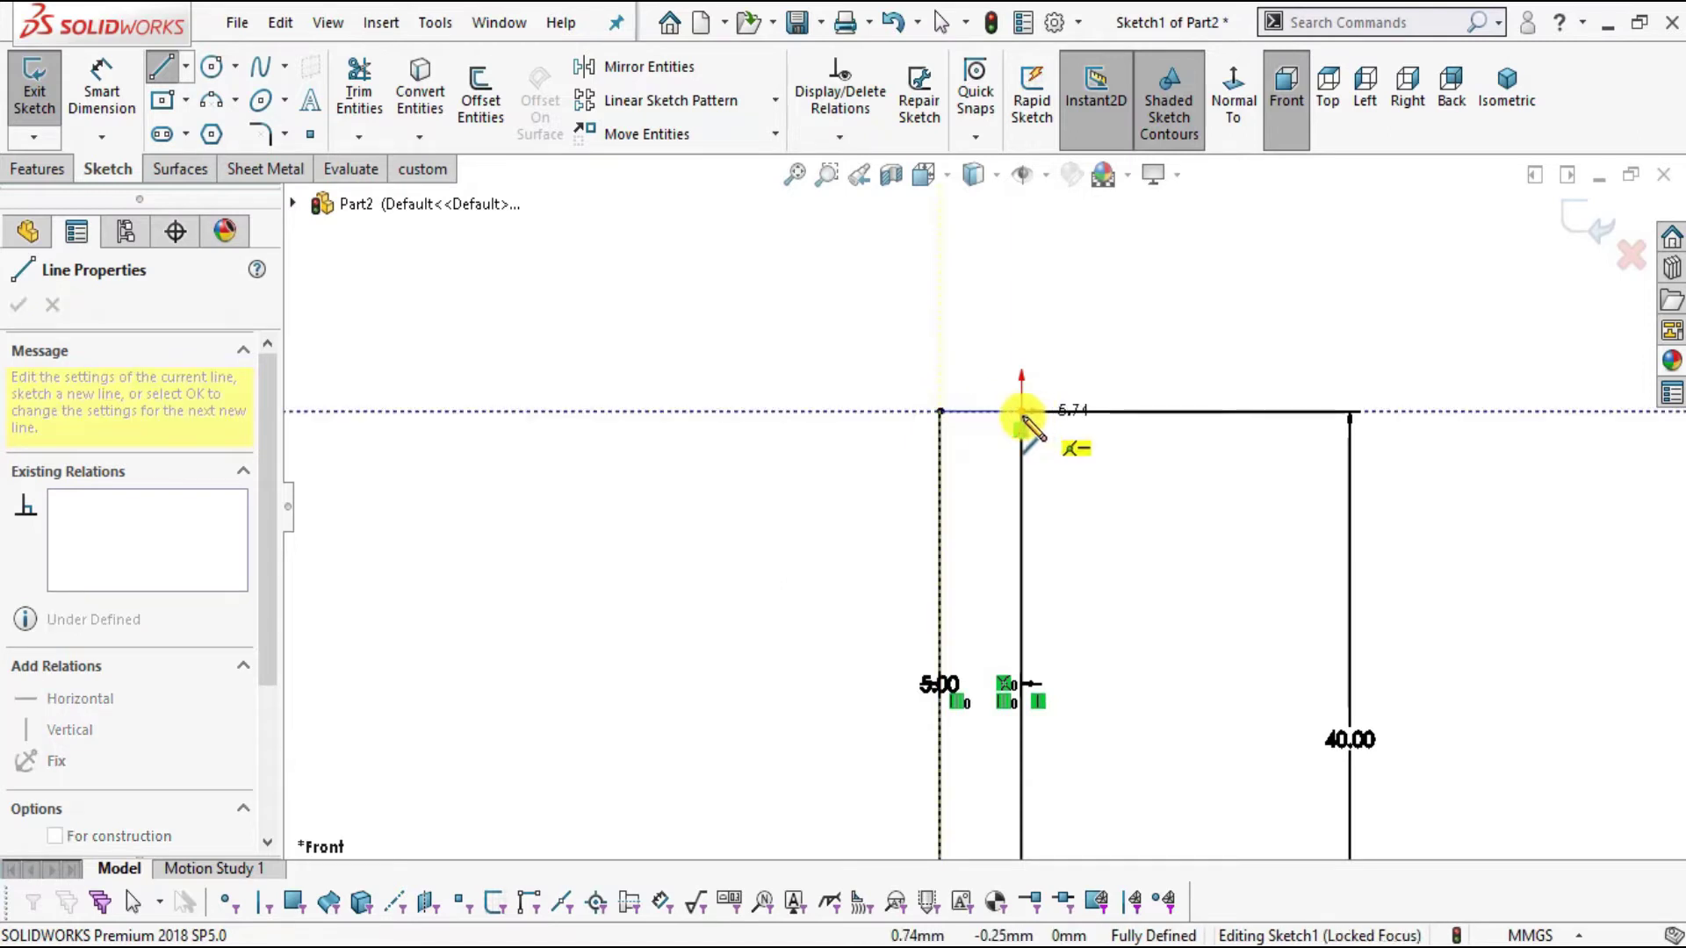
left_click(1021, 413)
key("Escape")
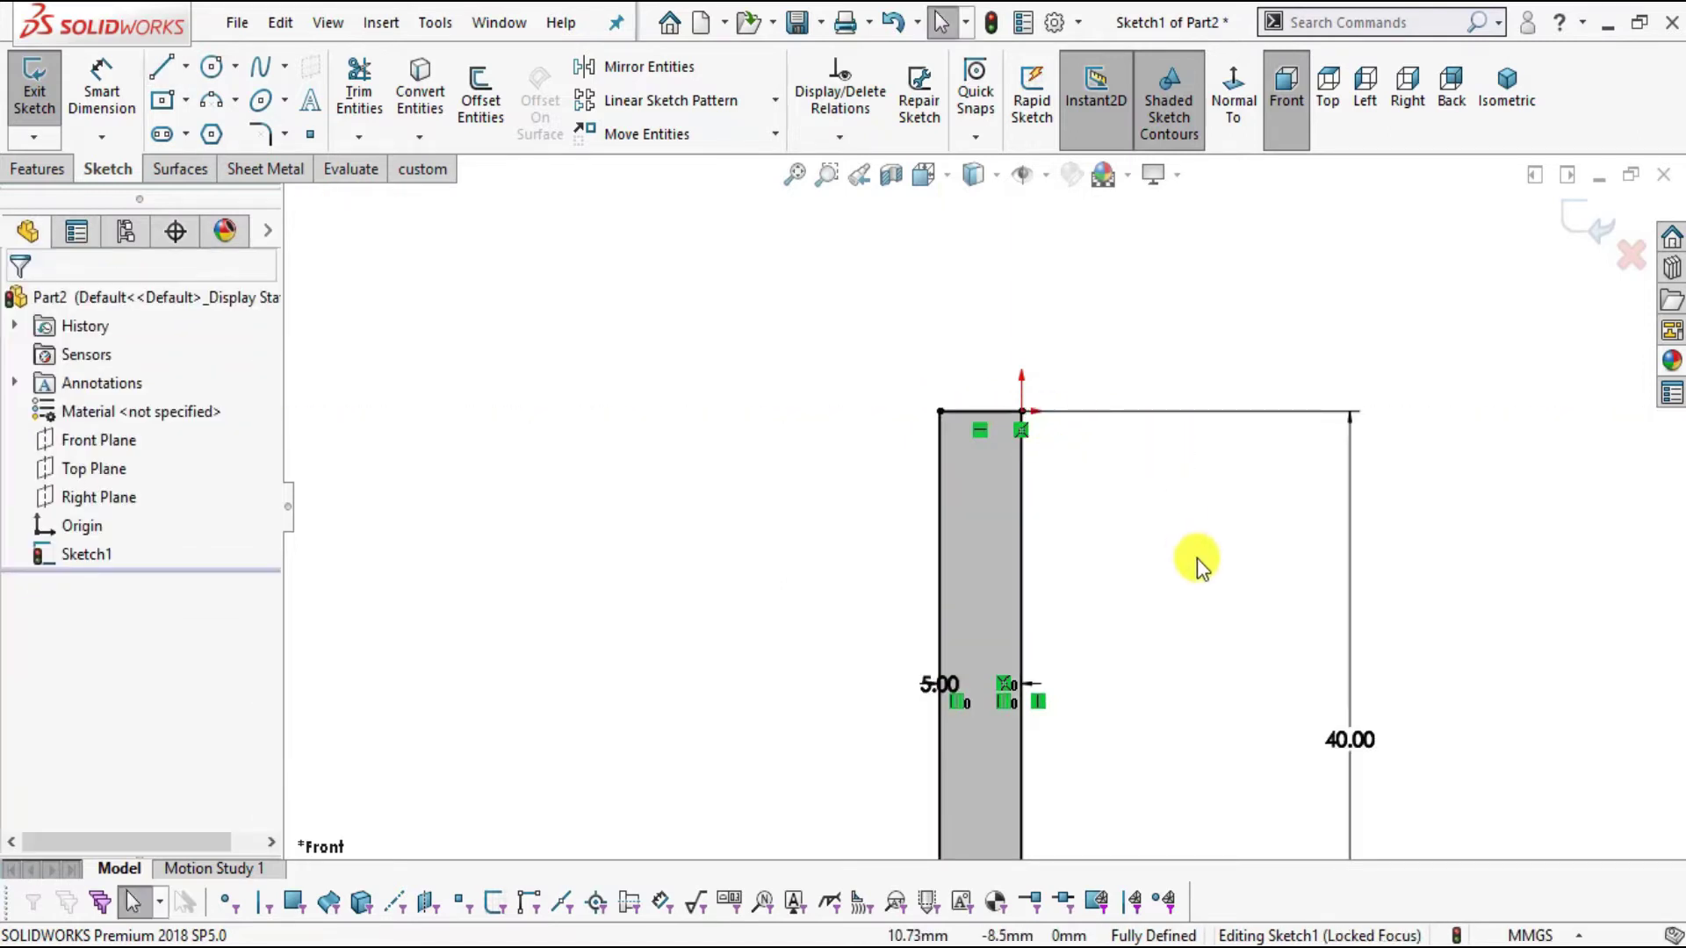
- Switch to the Foxit Reader drawing and circle the Support's 40.00 width dimension with the pencil
scroll(1187, 597, "up", 1)
scroll(1183, 624, "up", 2)
scroll(915, 736, "up", 1)
scroll(971, 565, "down", 4)
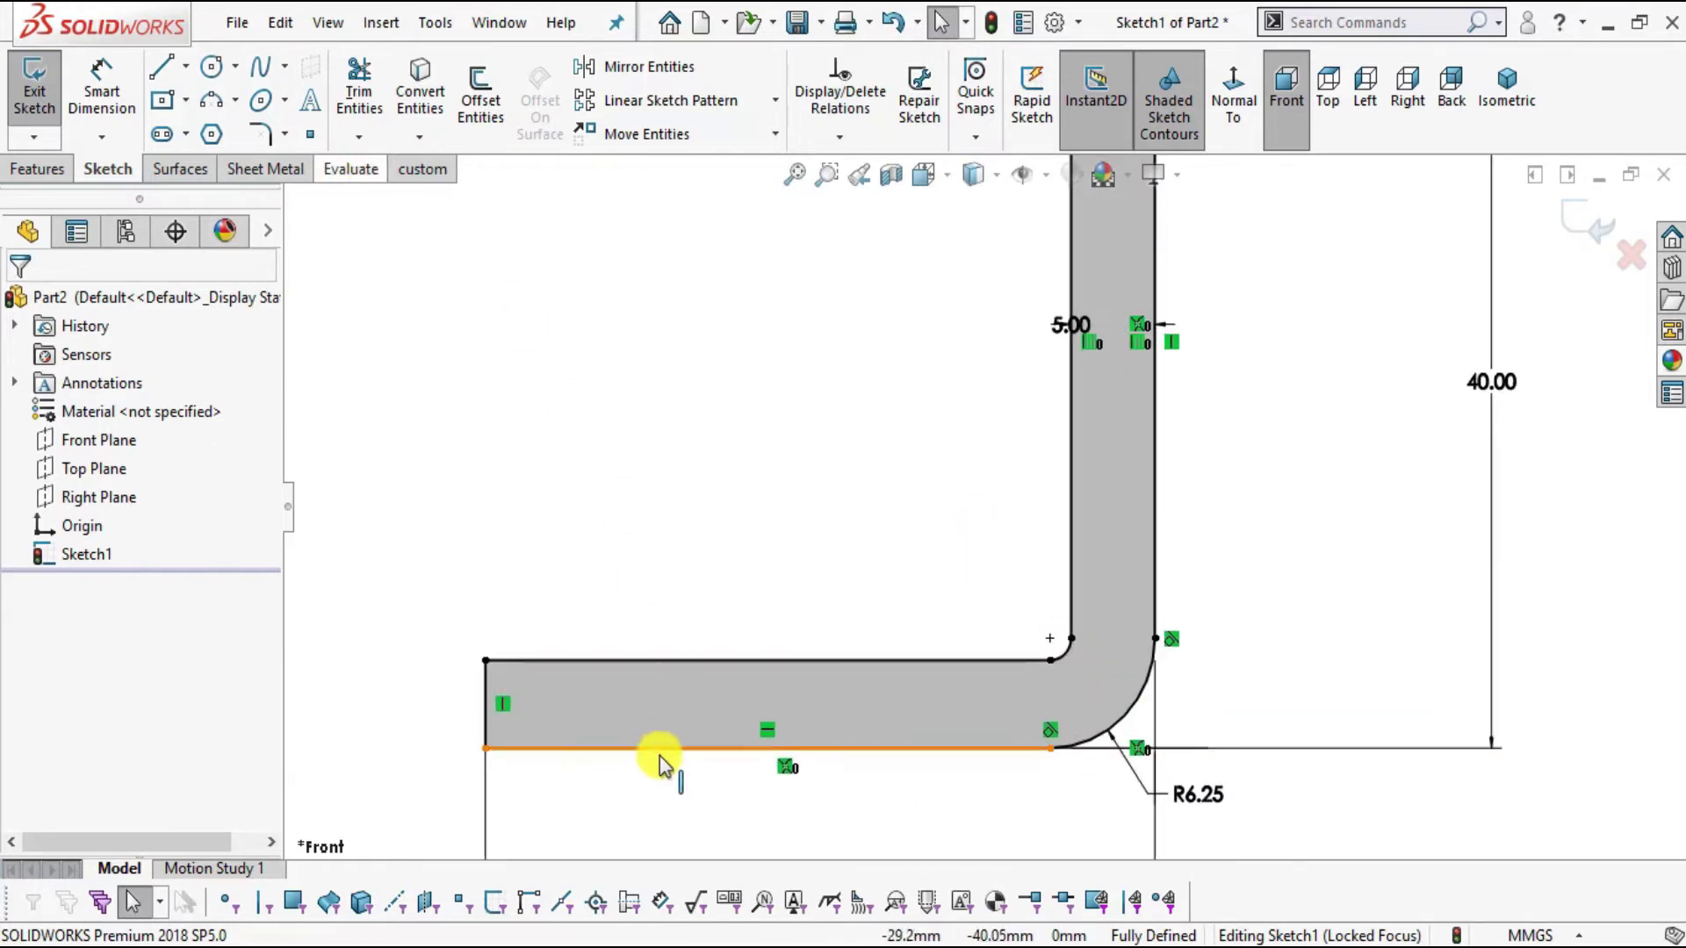
left_click(852, 933)
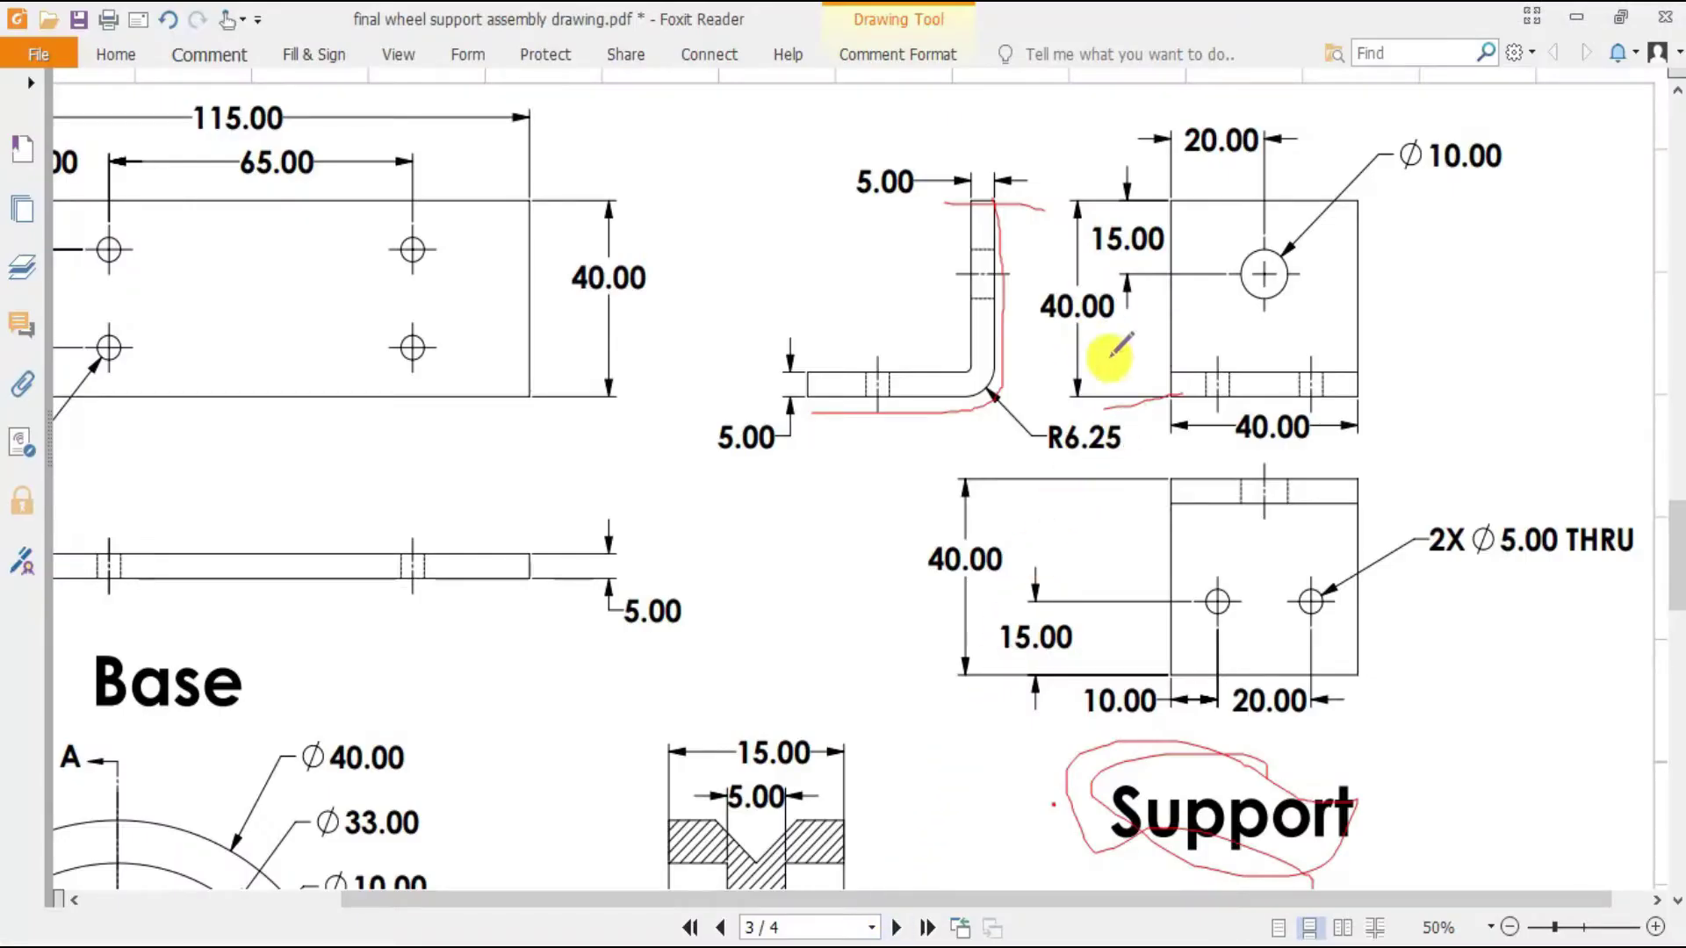
mouse_move(1272, 406)
left_mouse_down()
mouse_move(1216, 410)
mouse_move(1262, 486)
mouse_move(1338, 415)
mouse_move(1240, 378)
mouse_move(1206, 388)
mouse_move(1264, 484)
left_mouse_up()
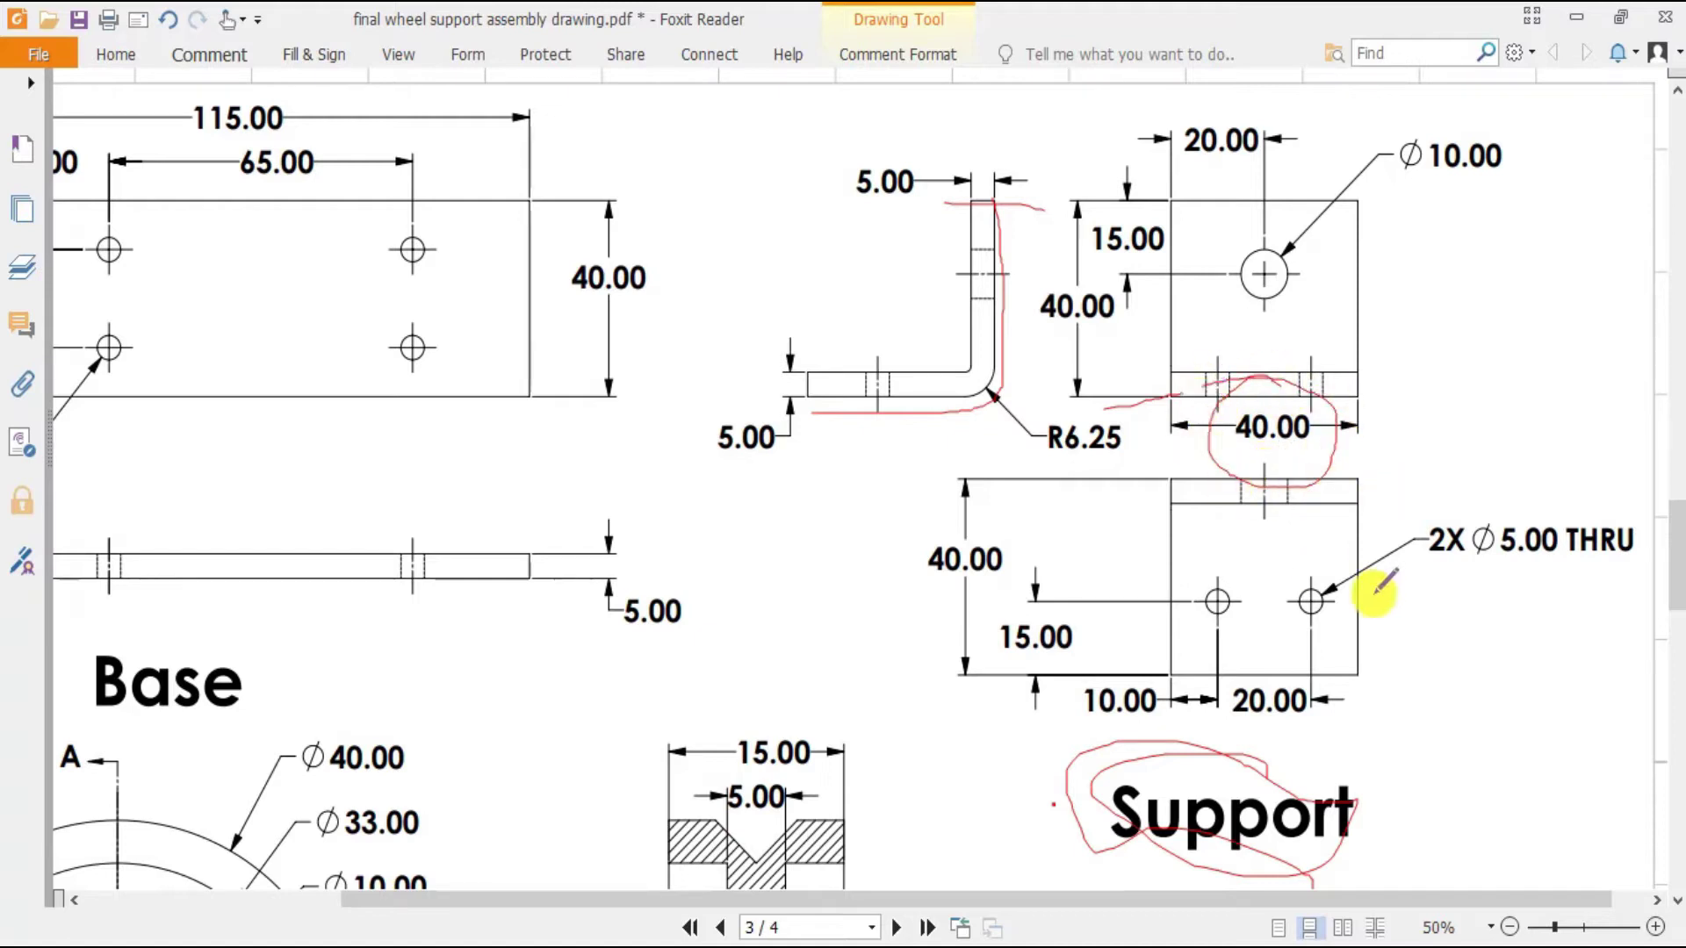
- In SOLIDWORKS, extrude the L profile as a boss with the Mid Plane end condition and a 40 mm depth
key("alt+Tab")
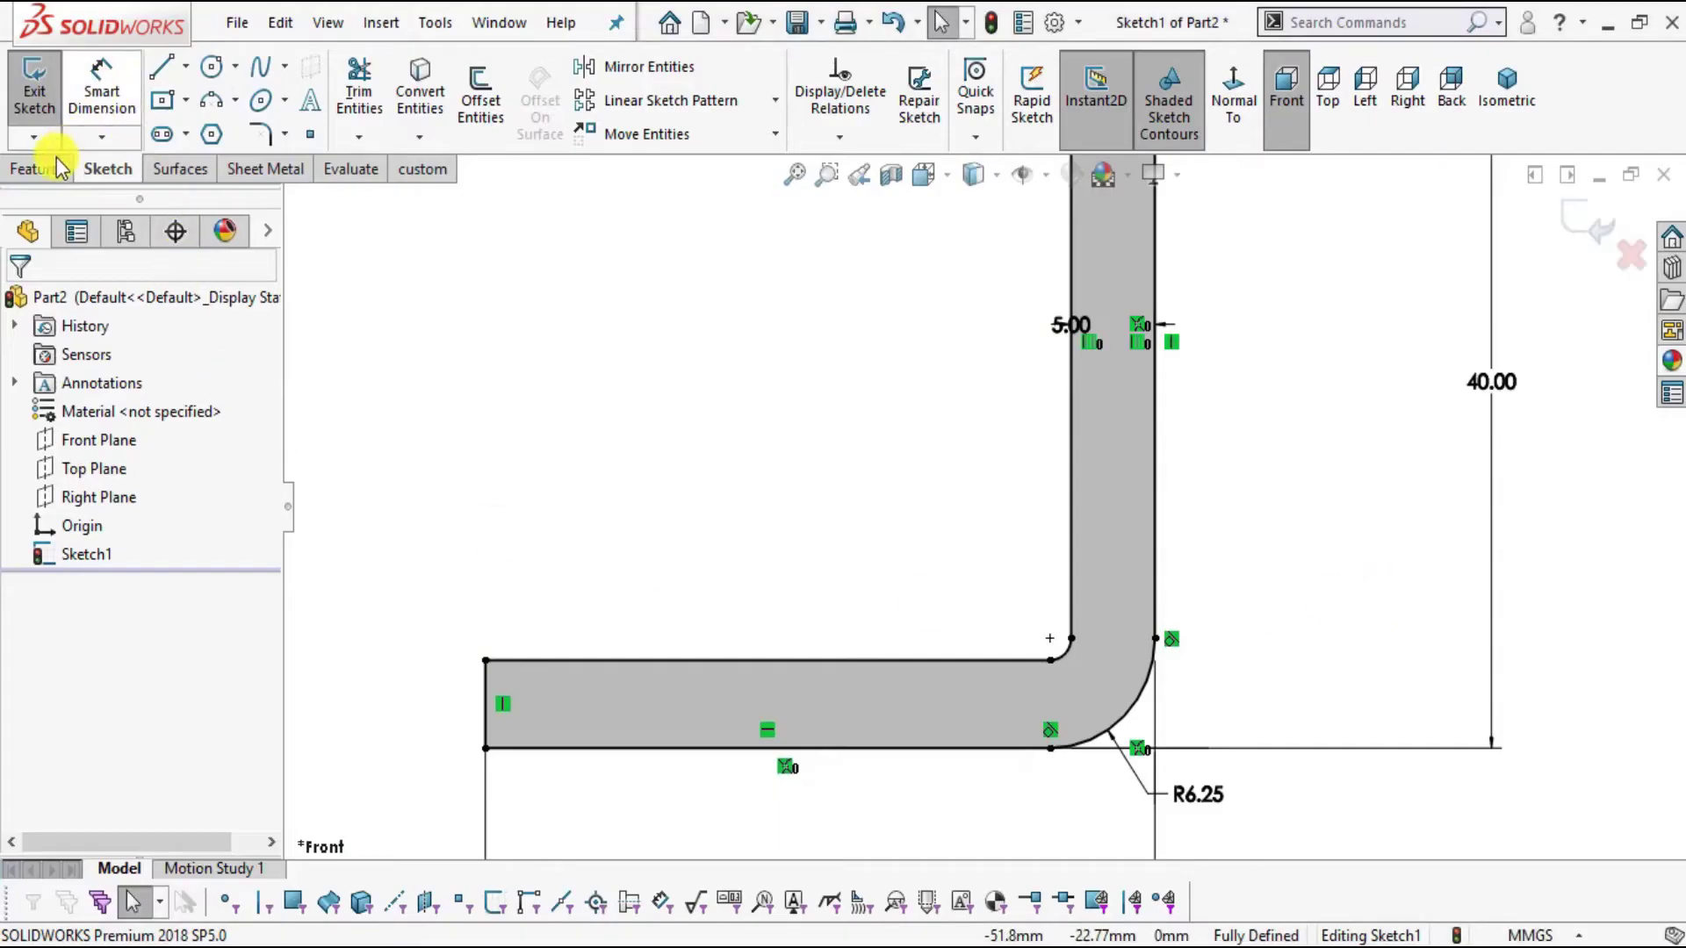
left_click(44, 112)
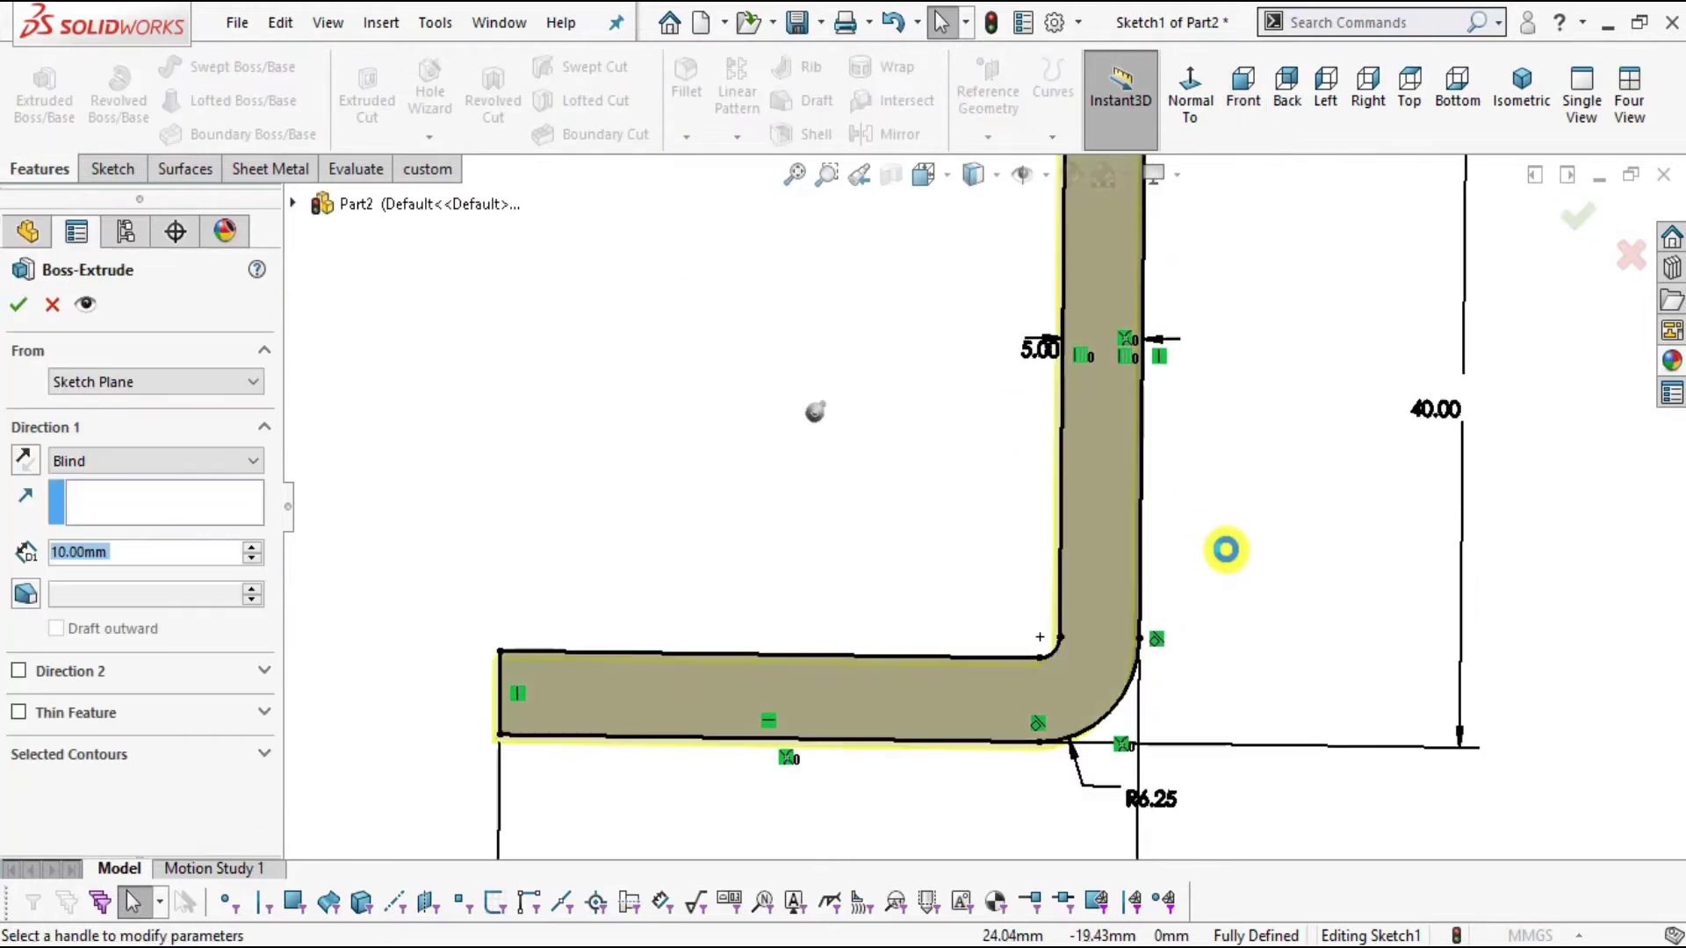
left_click(176, 462)
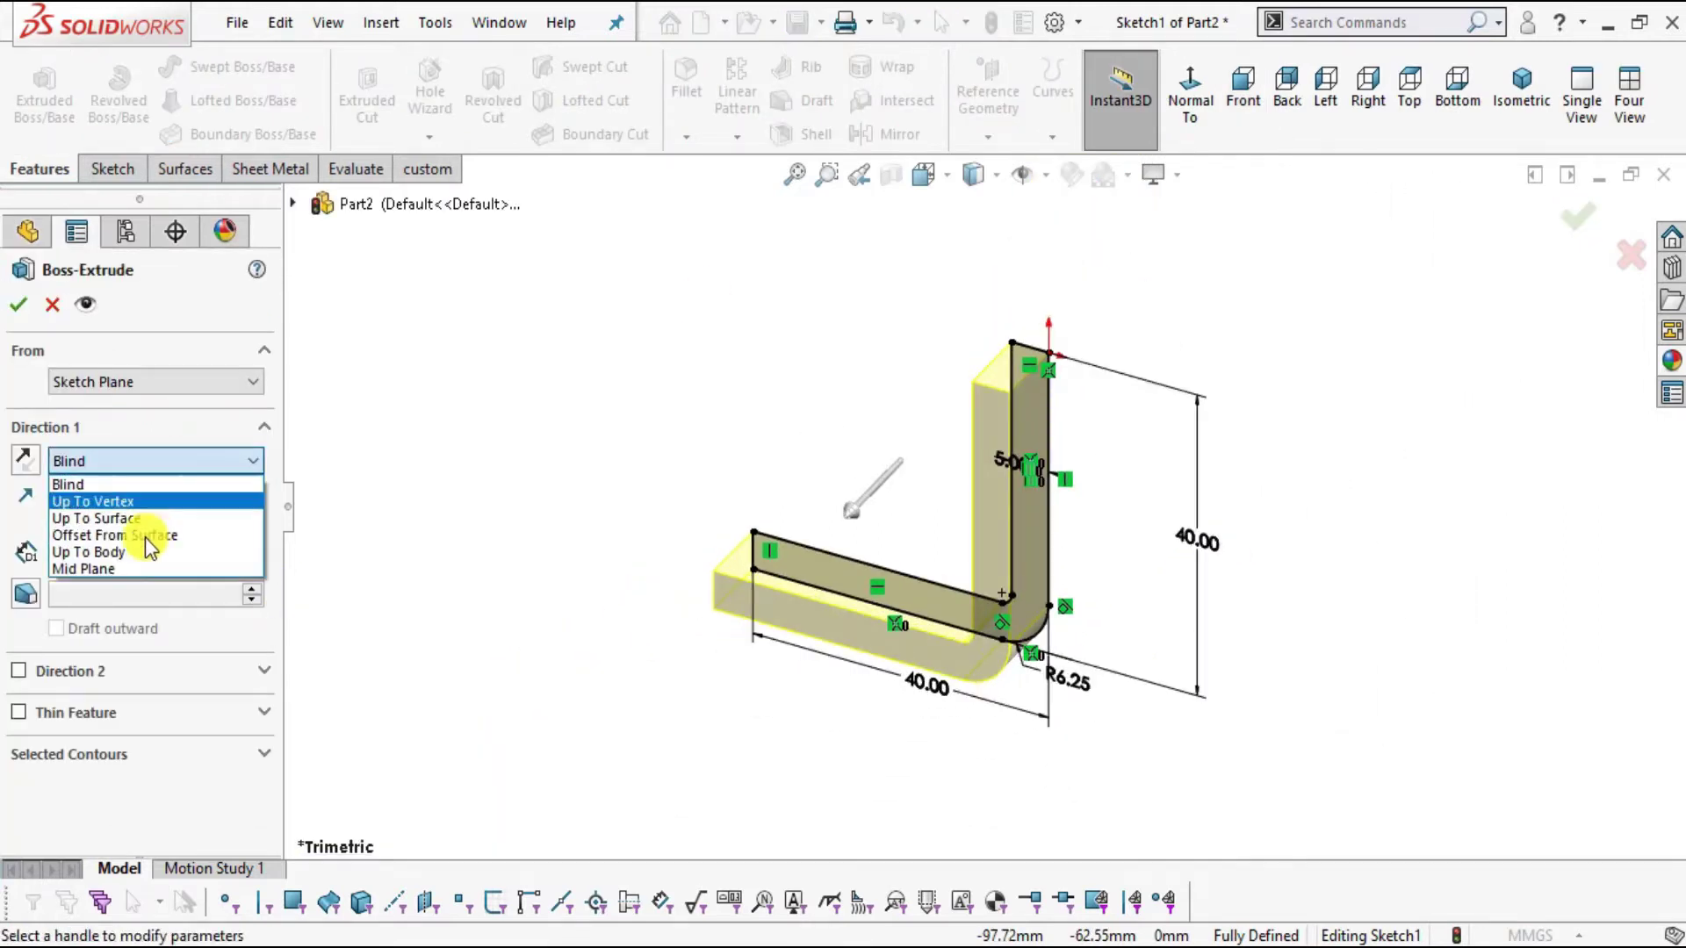
left_click(127, 570)
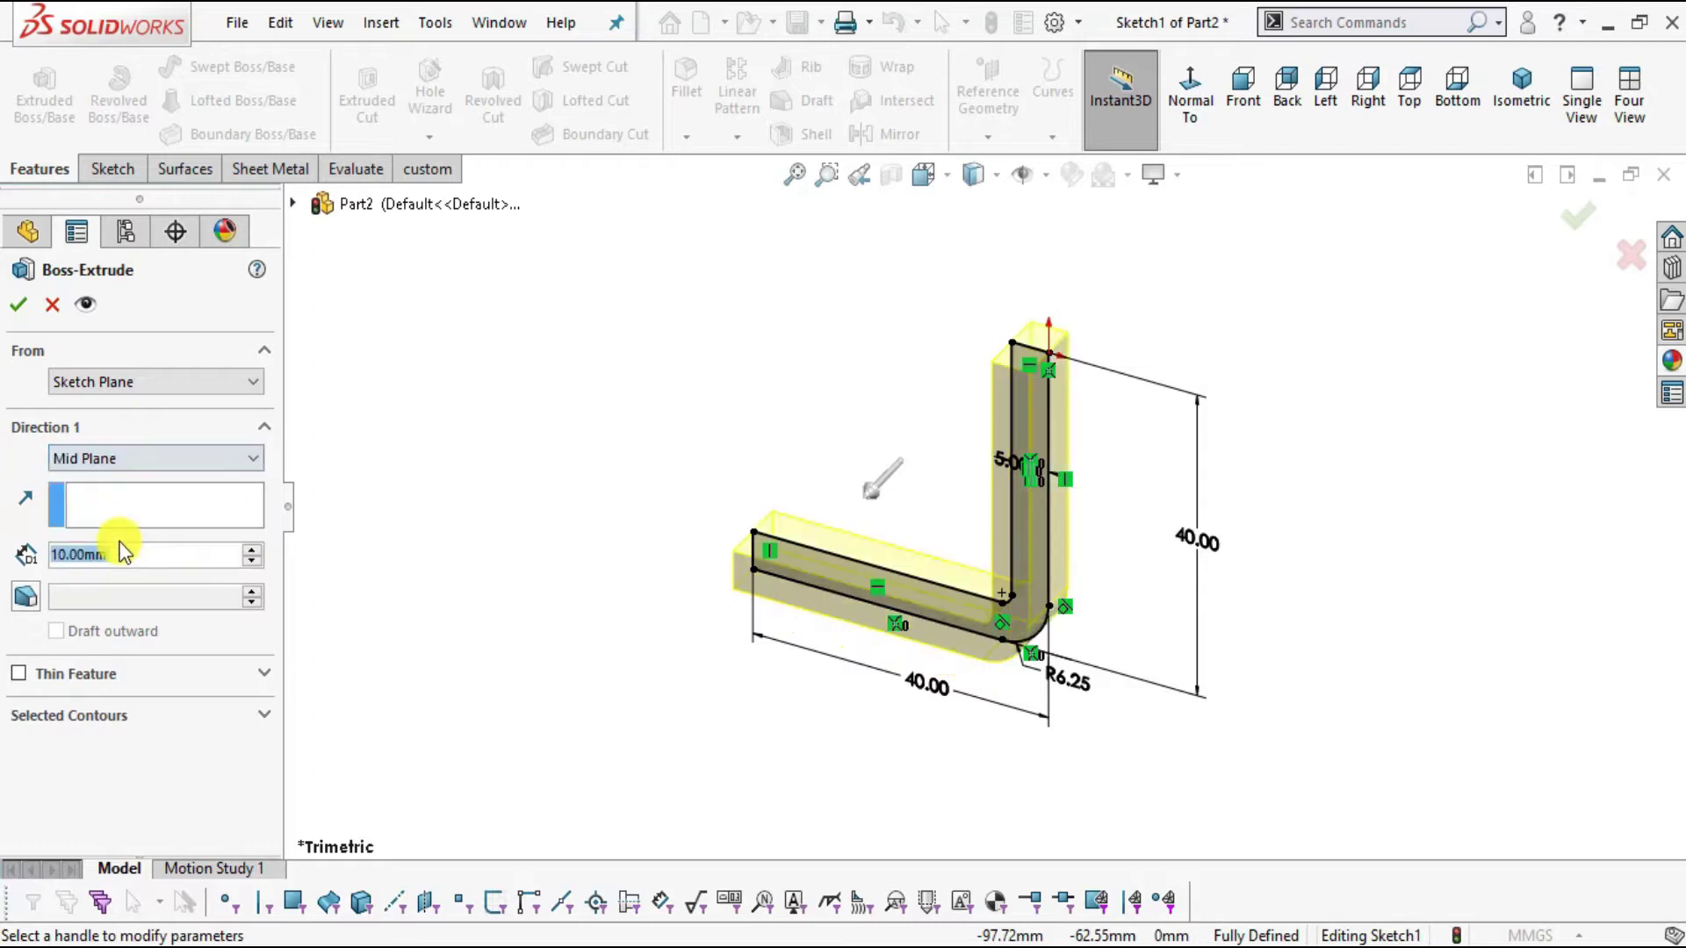
type("40")
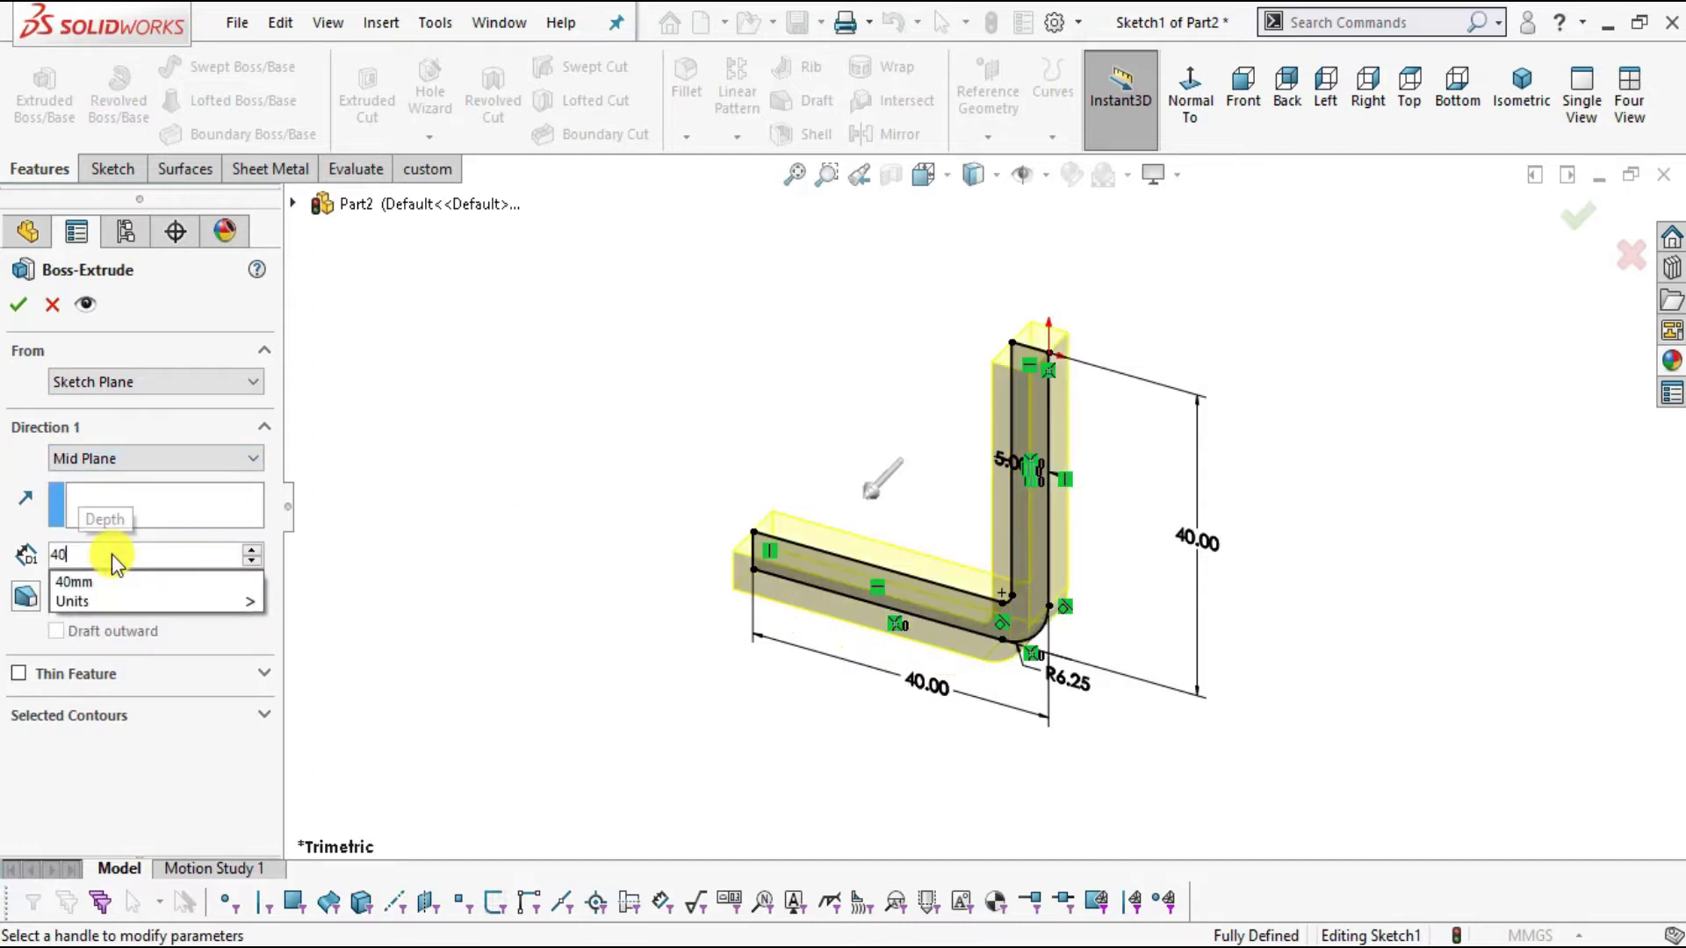
key("Return")
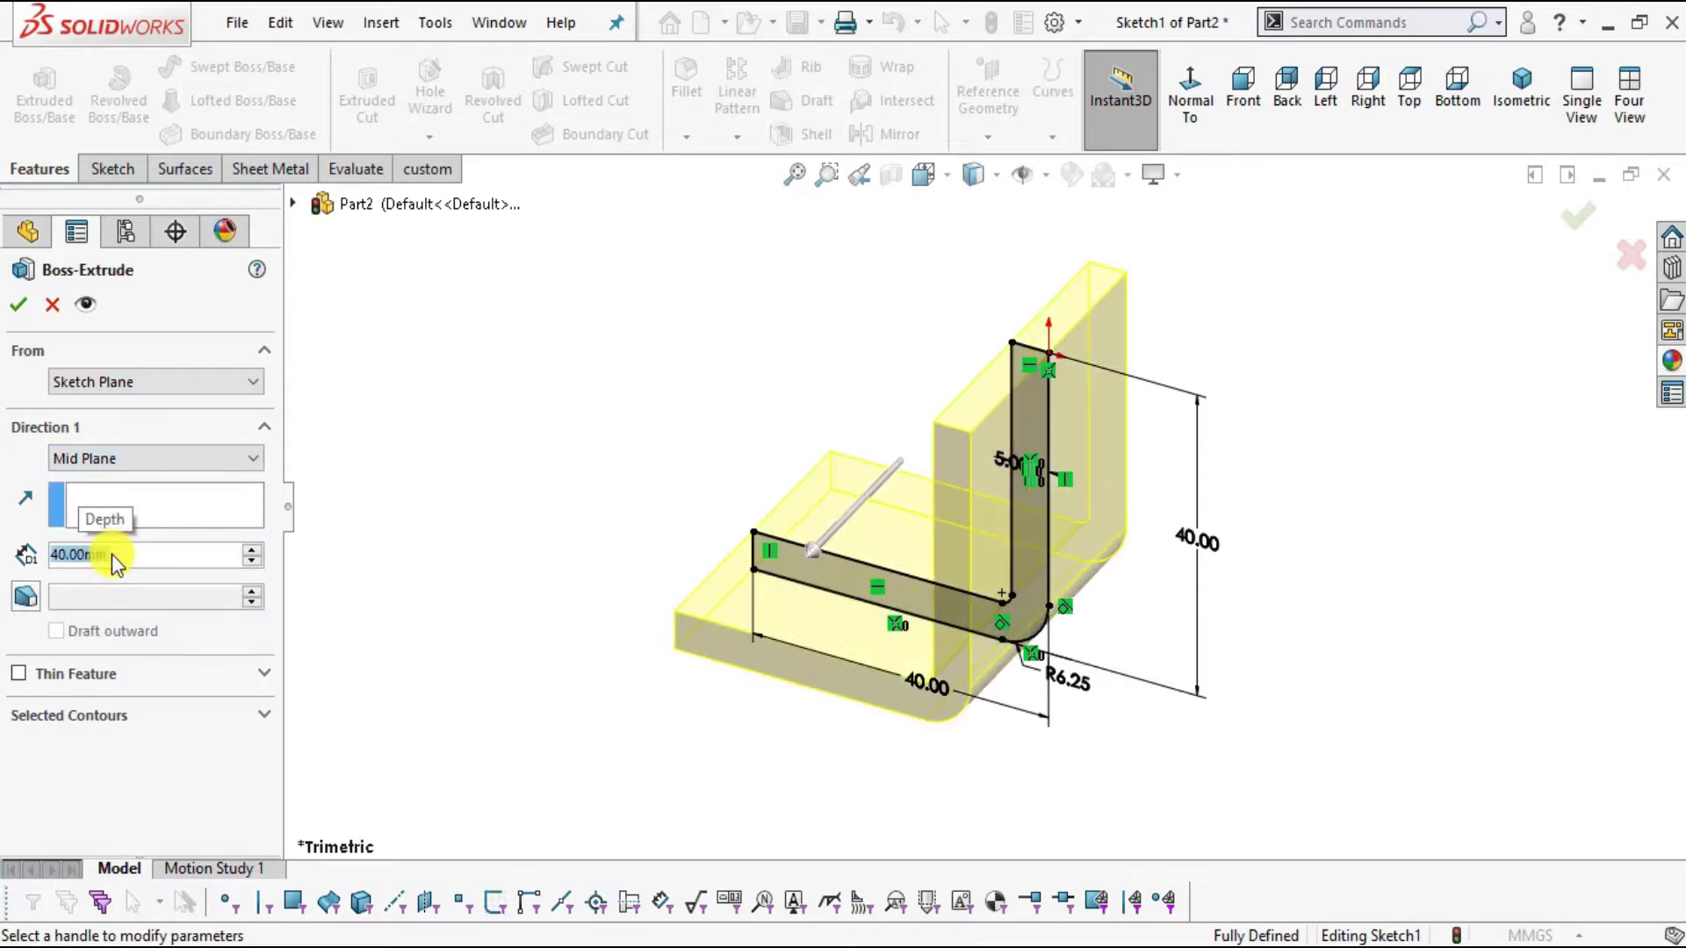
left_click(23, 306)
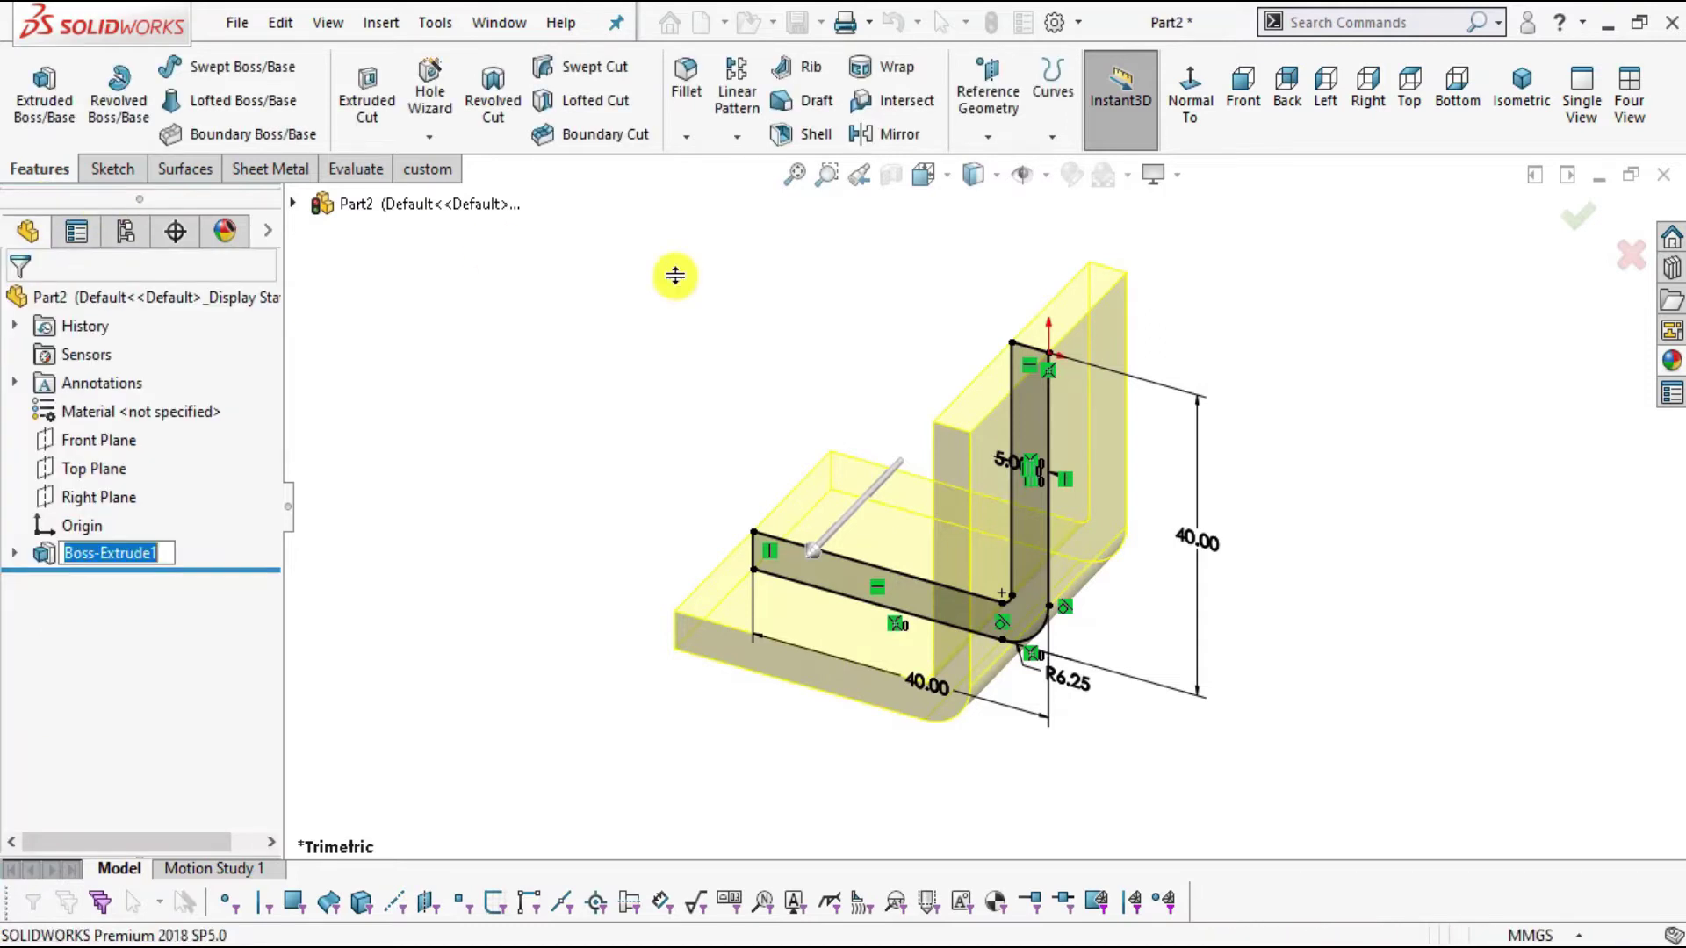
left_click(1405, 474)
- Start a sketch on the inner face of the Support's vertical leg and draw a circle about 17 mm in diameter below the origin
mouse_move(834, 677)
middle_mouse_down()
mouse_move(1053, 613)
mouse_move(992, 657)
mouse_move(1042, 689)
mouse_move(1015, 726)
middle_mouse_up()
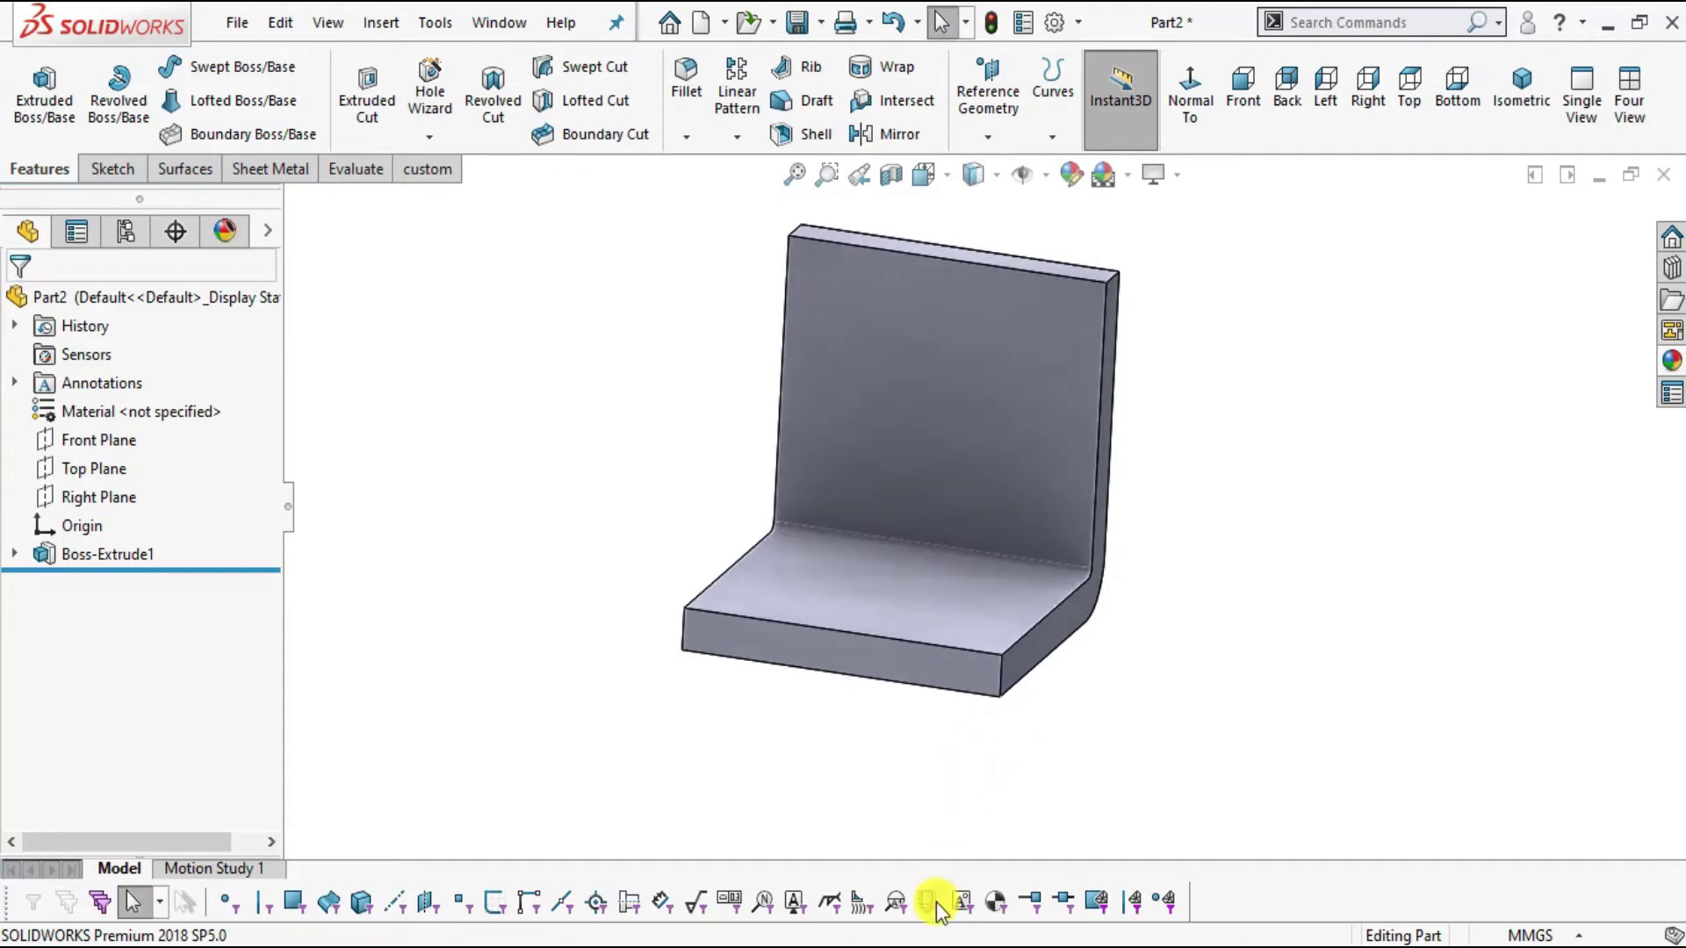
key("alt+Tab")
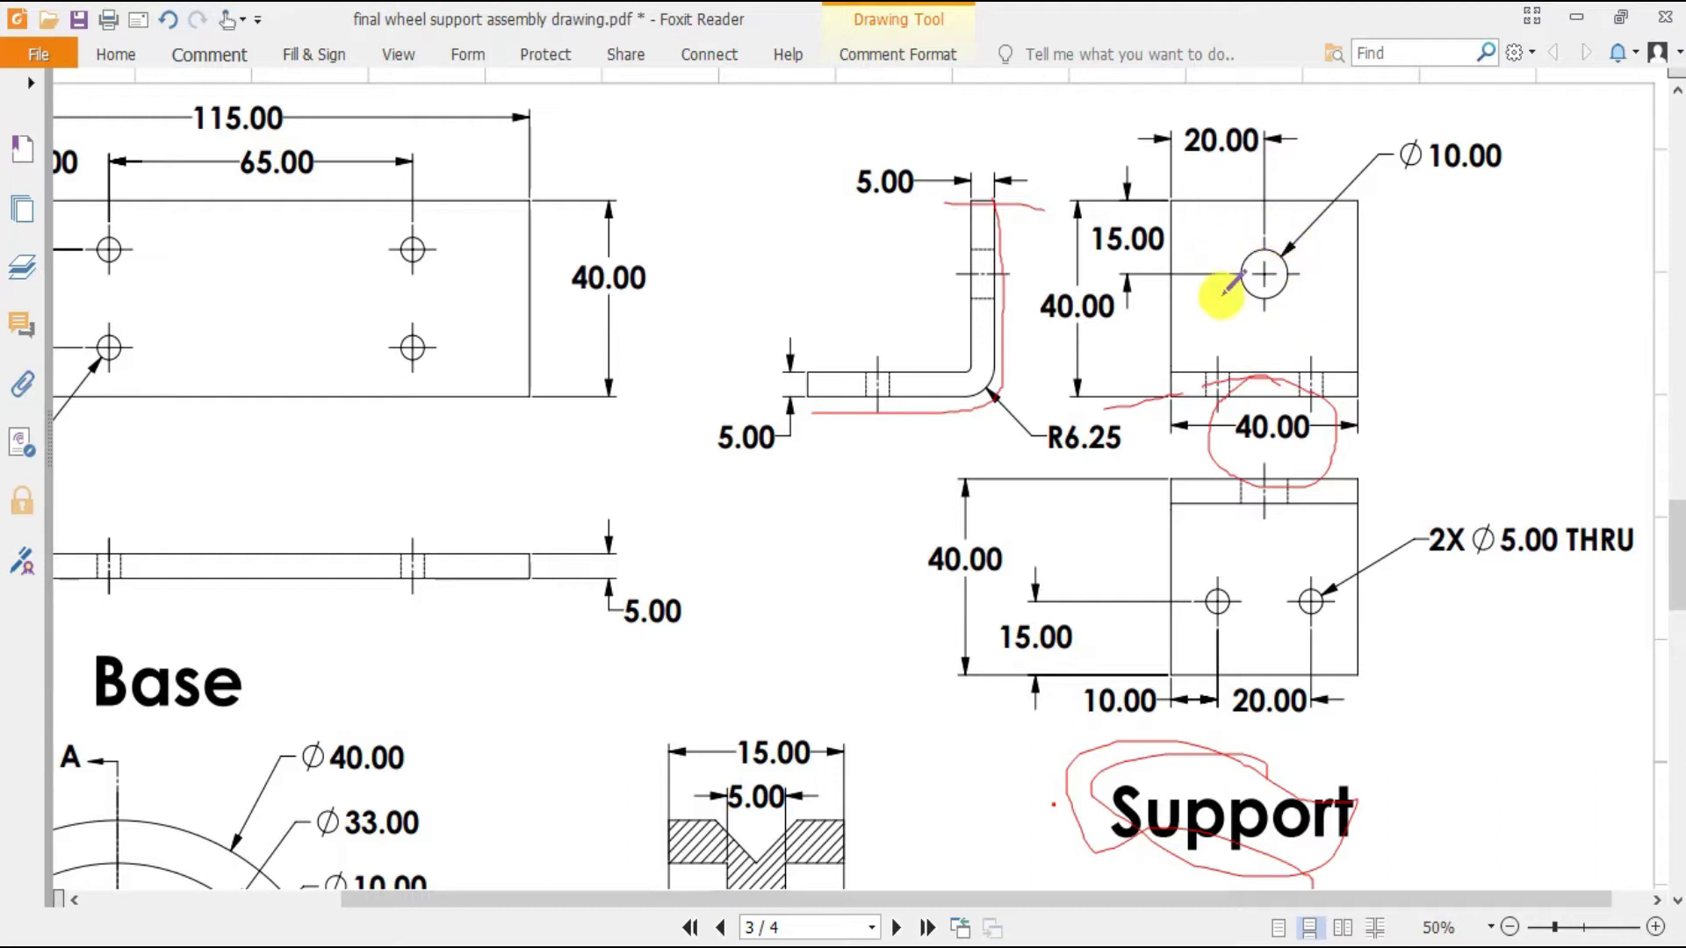
key("alt+Tab")
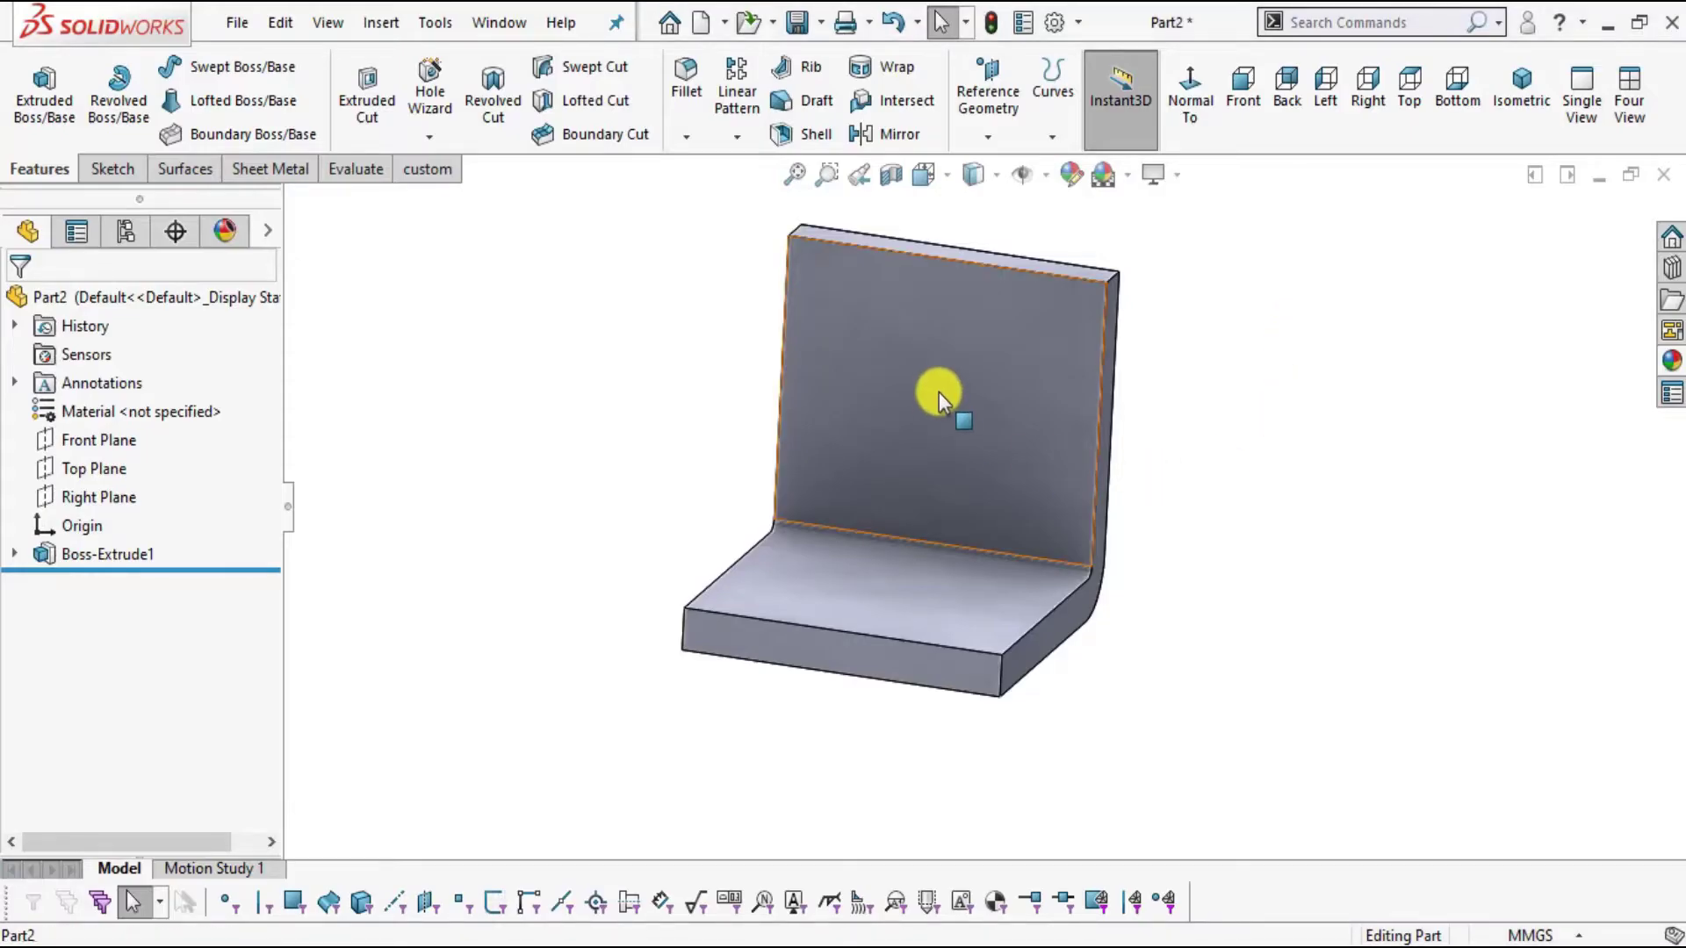
left_click(939, 391)
left_click(1157, 319)
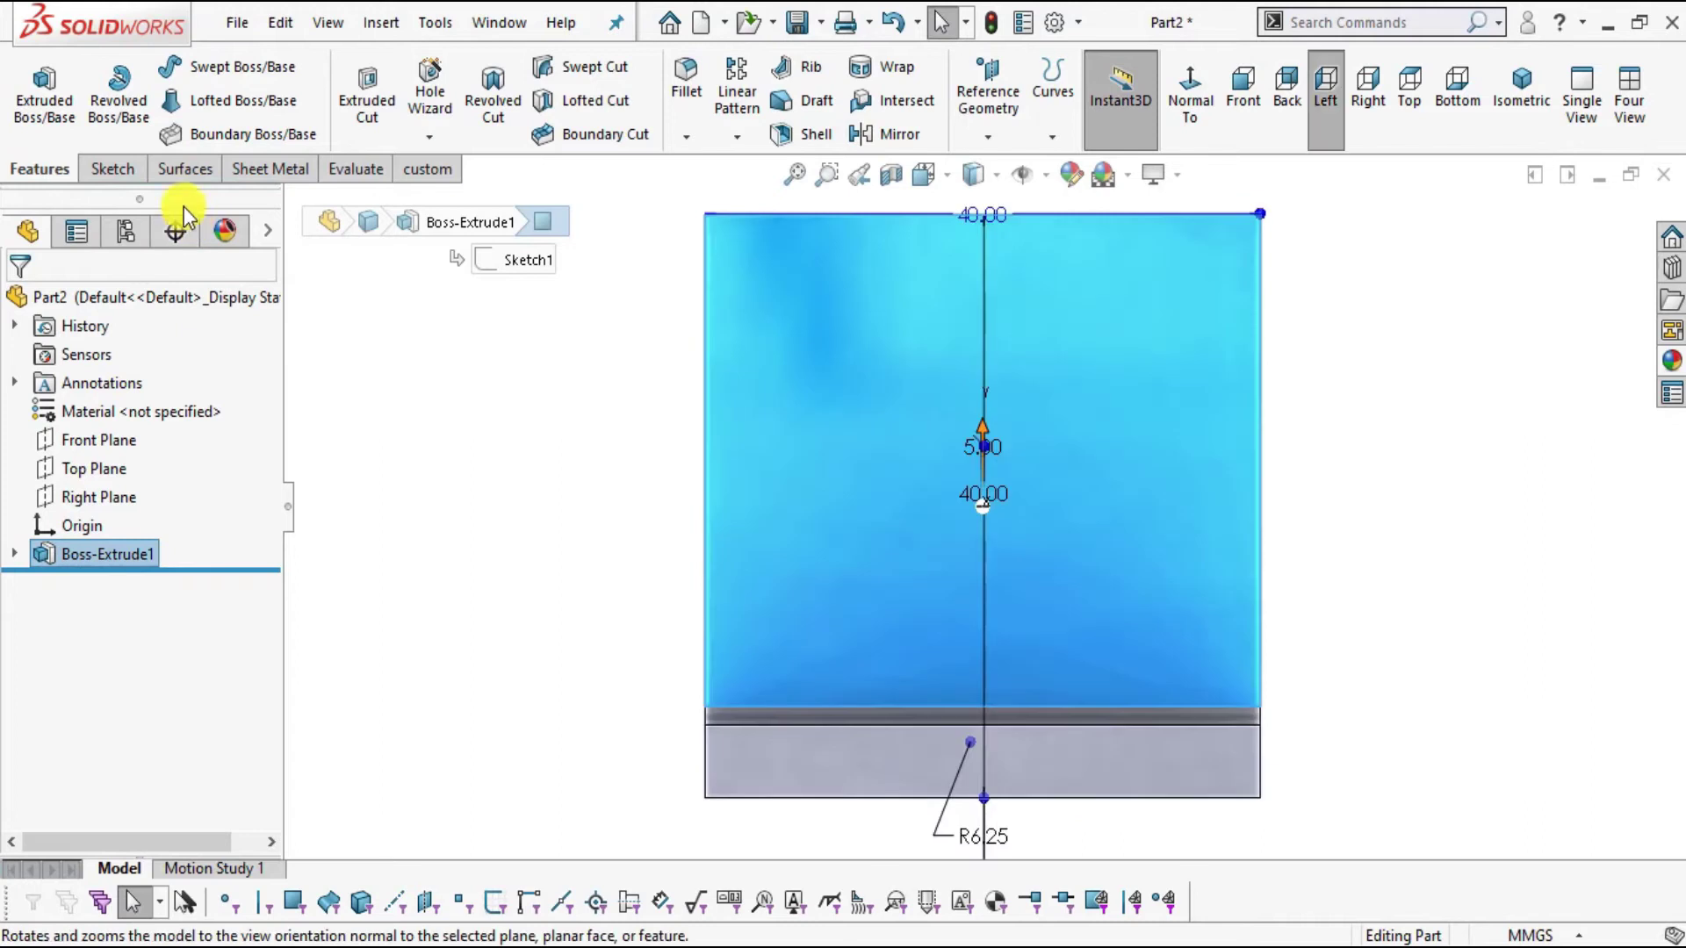
left_click(125, 177)
left_click(26, 76)
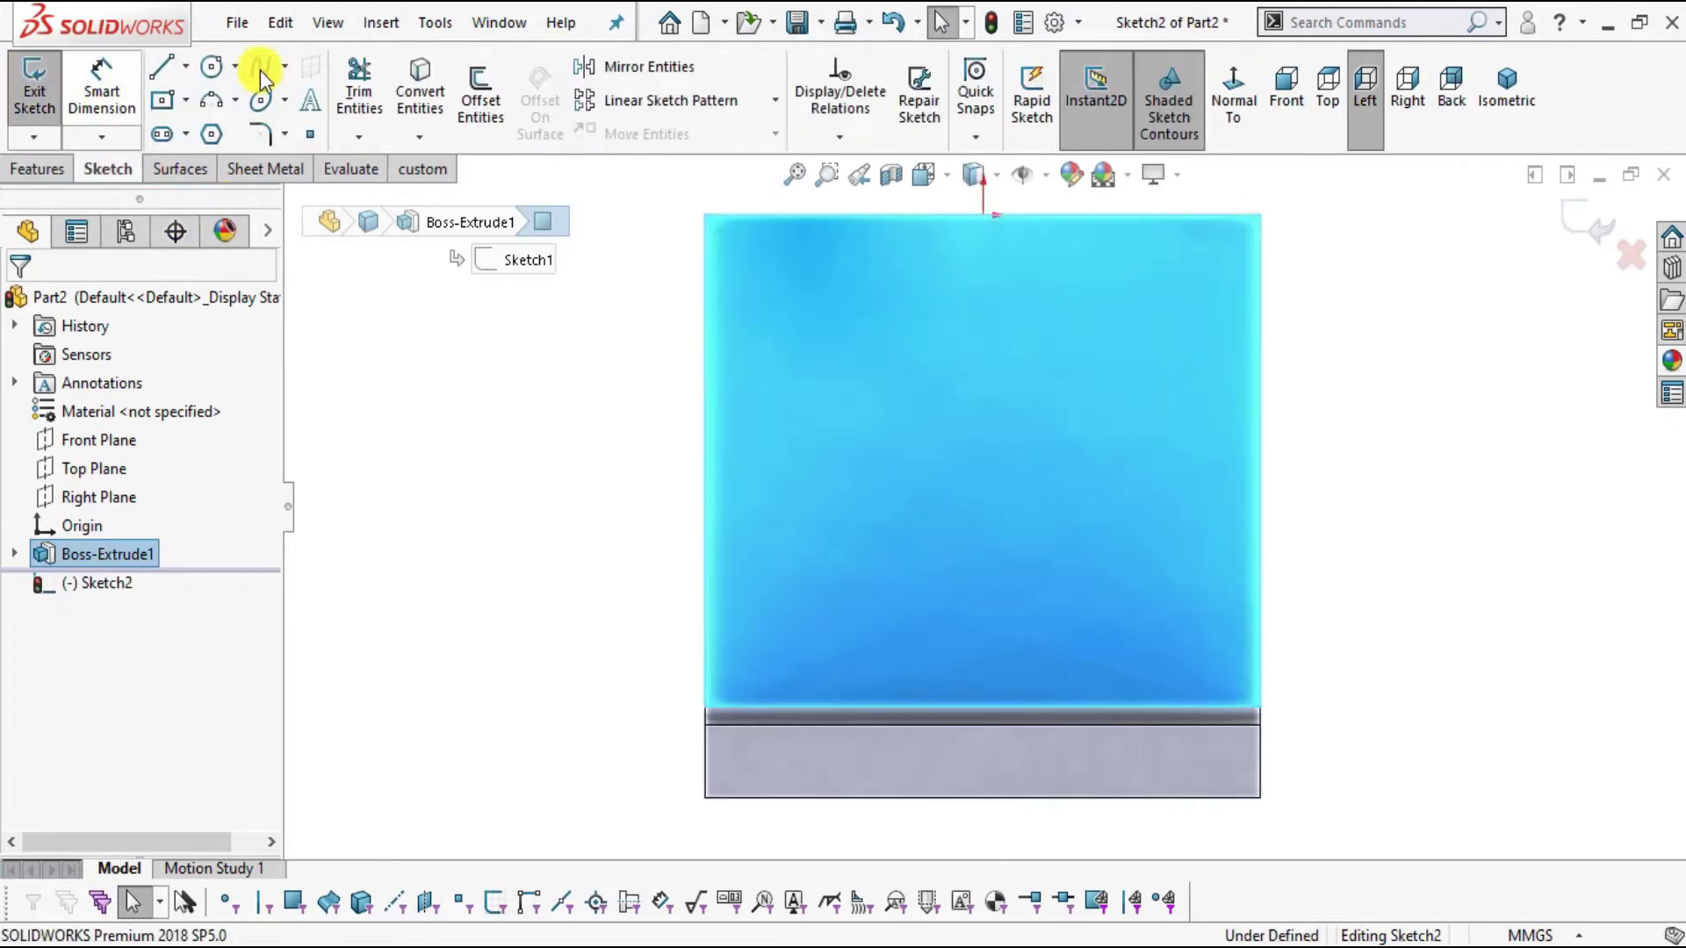
left_click(212, 72)
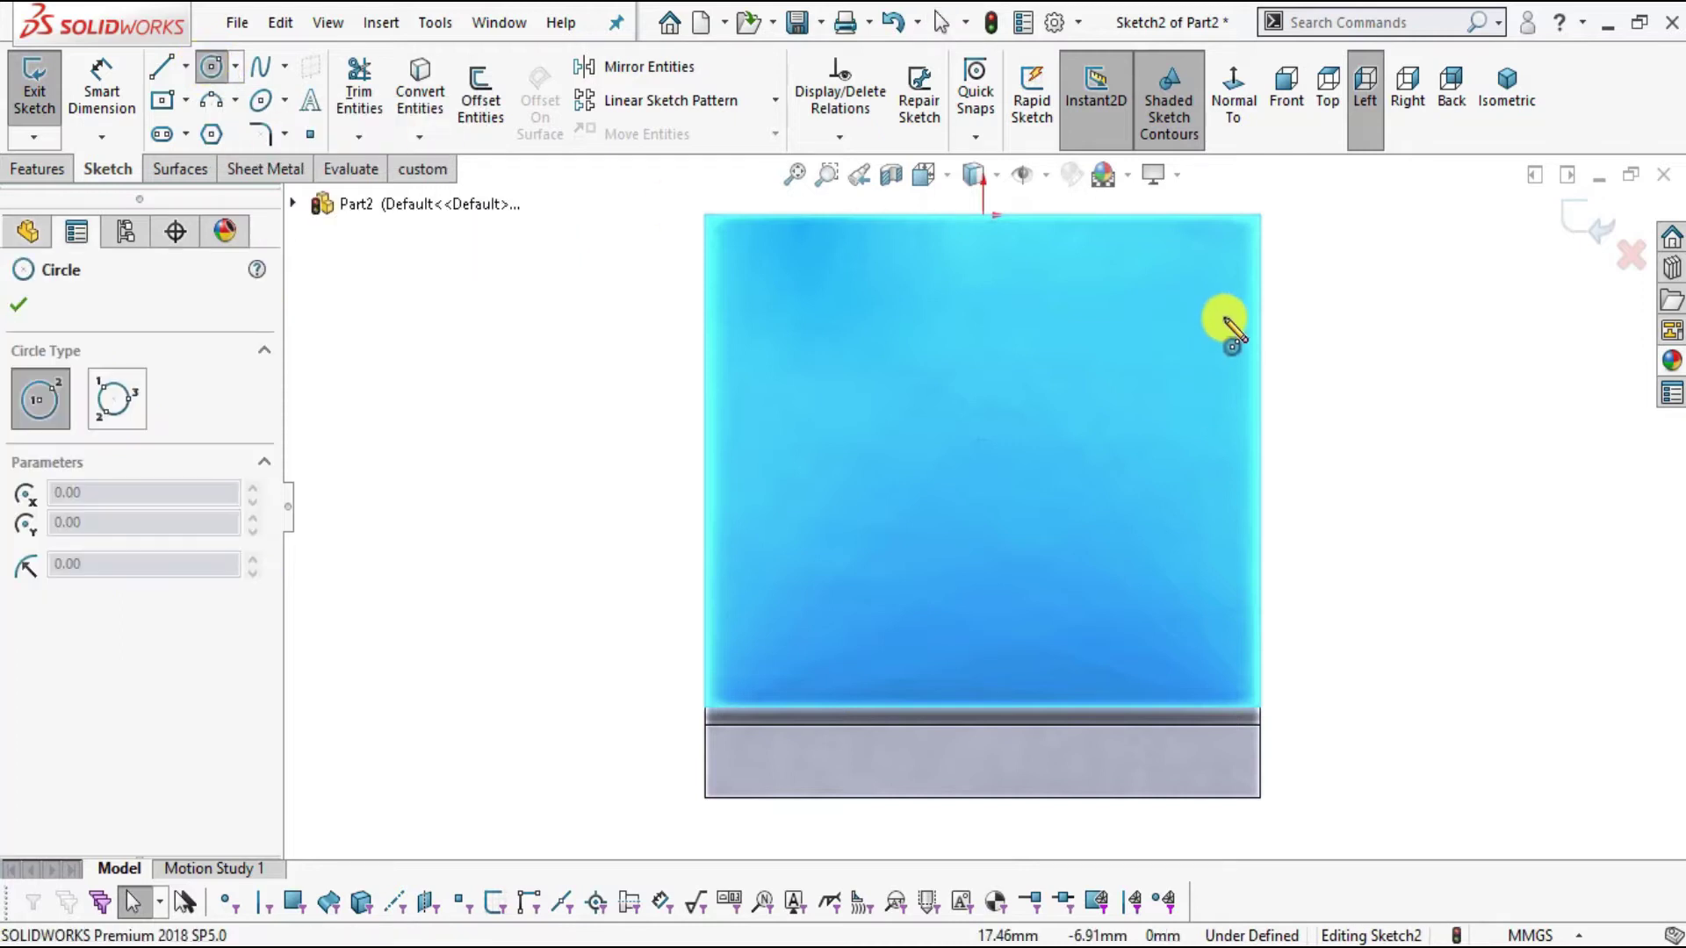
left_click_drag(977, 407, 1071, 484)
- Check the hole's size in the Foxit Reader drawing and dimension the sketched circle's diameter as 10 mm in SOLIDWORKS
left_click(130, 113)
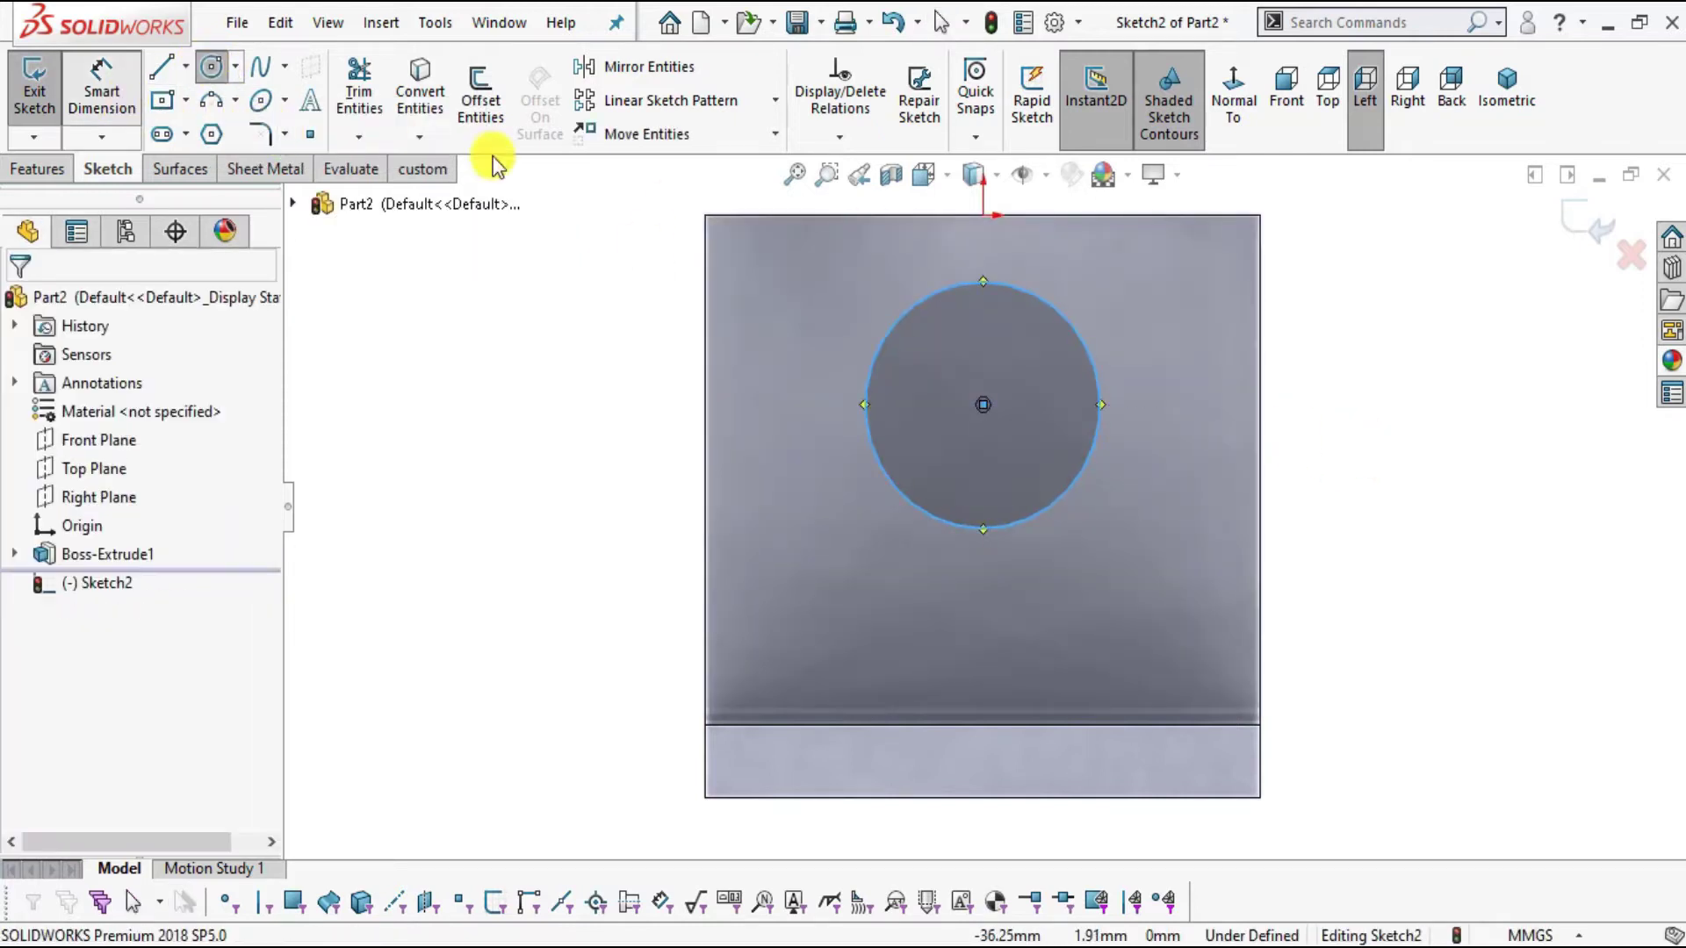
key("alt+Tab")
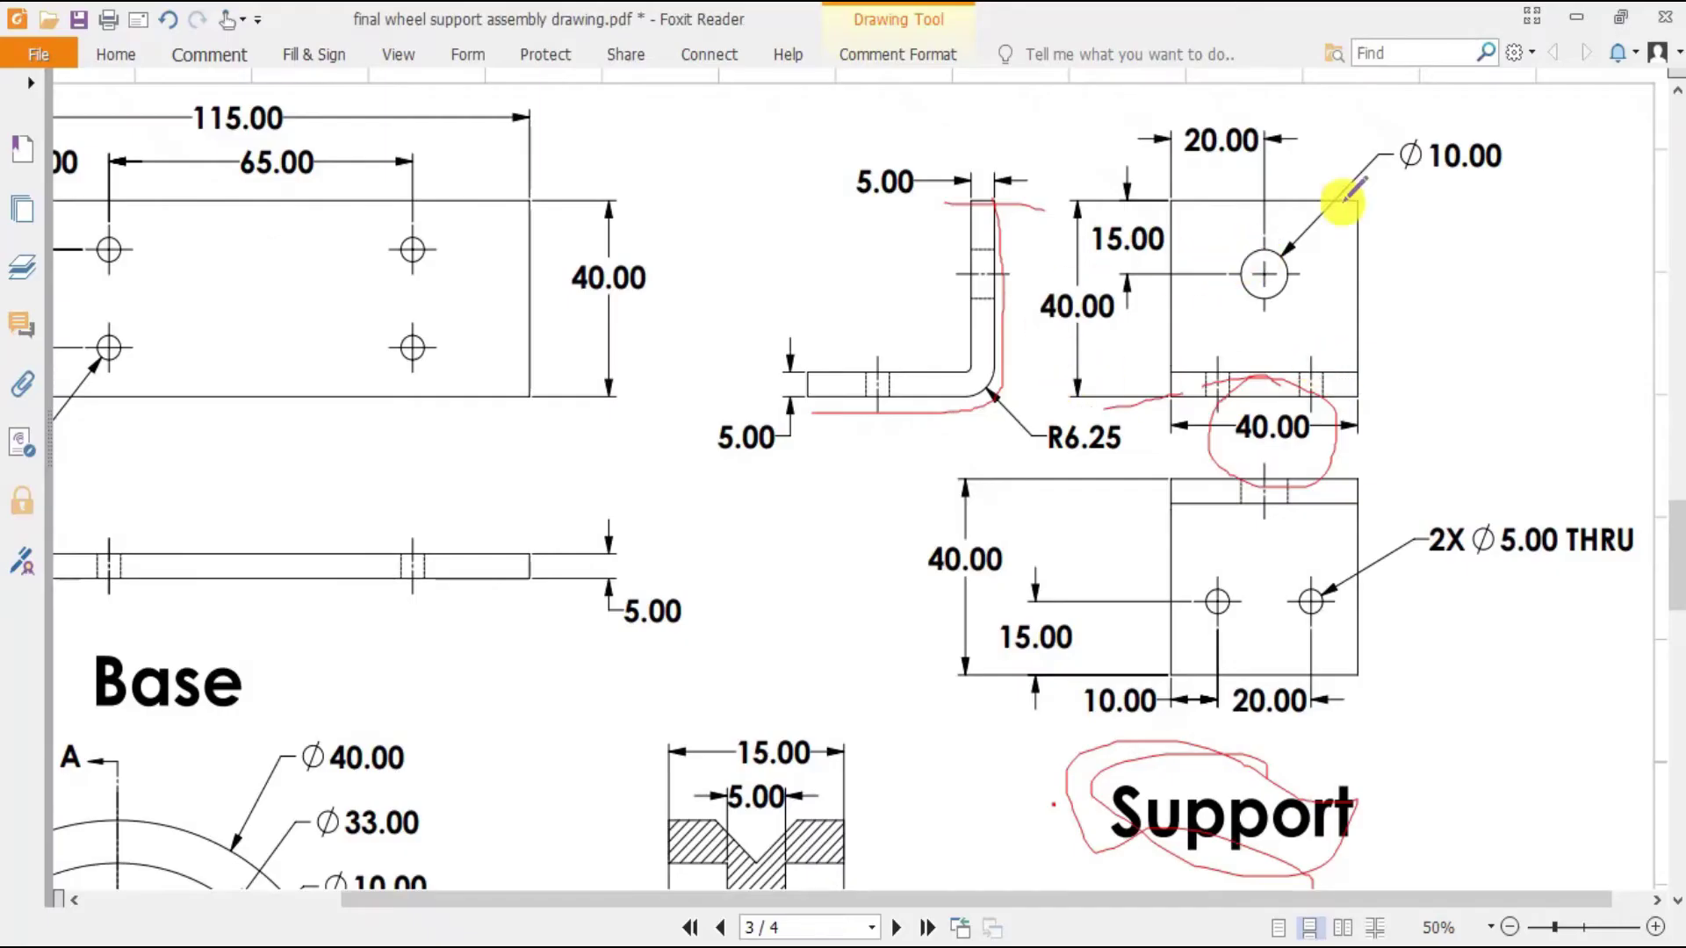
key("alt+Tab")
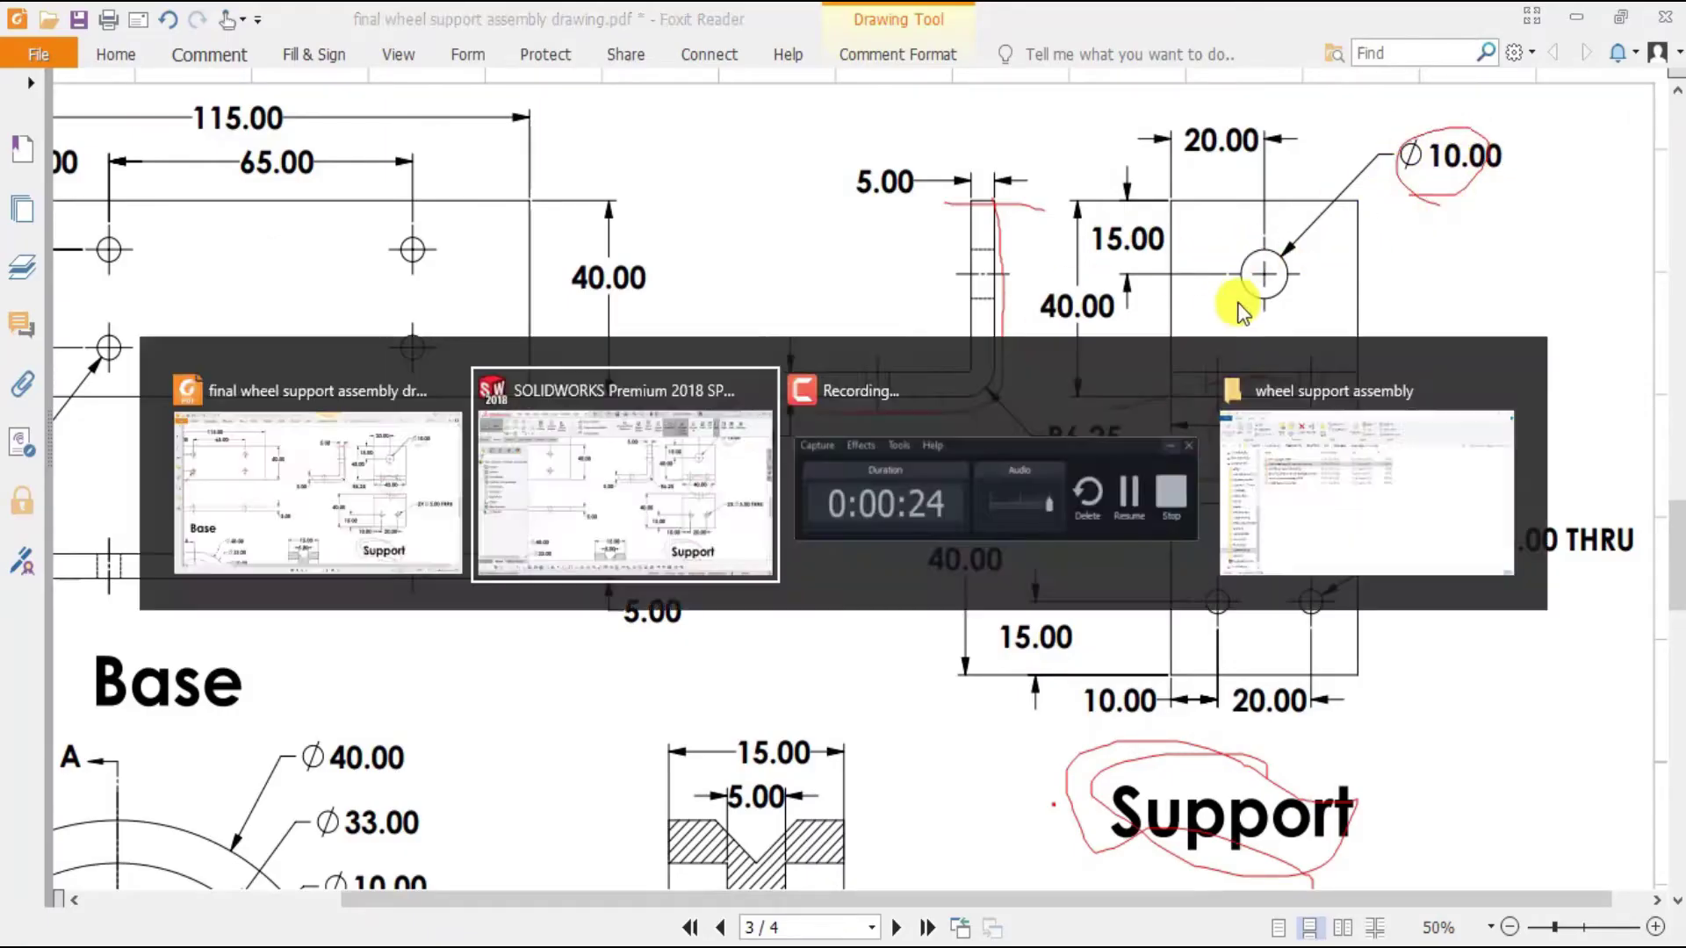
left_click(1100, 390)
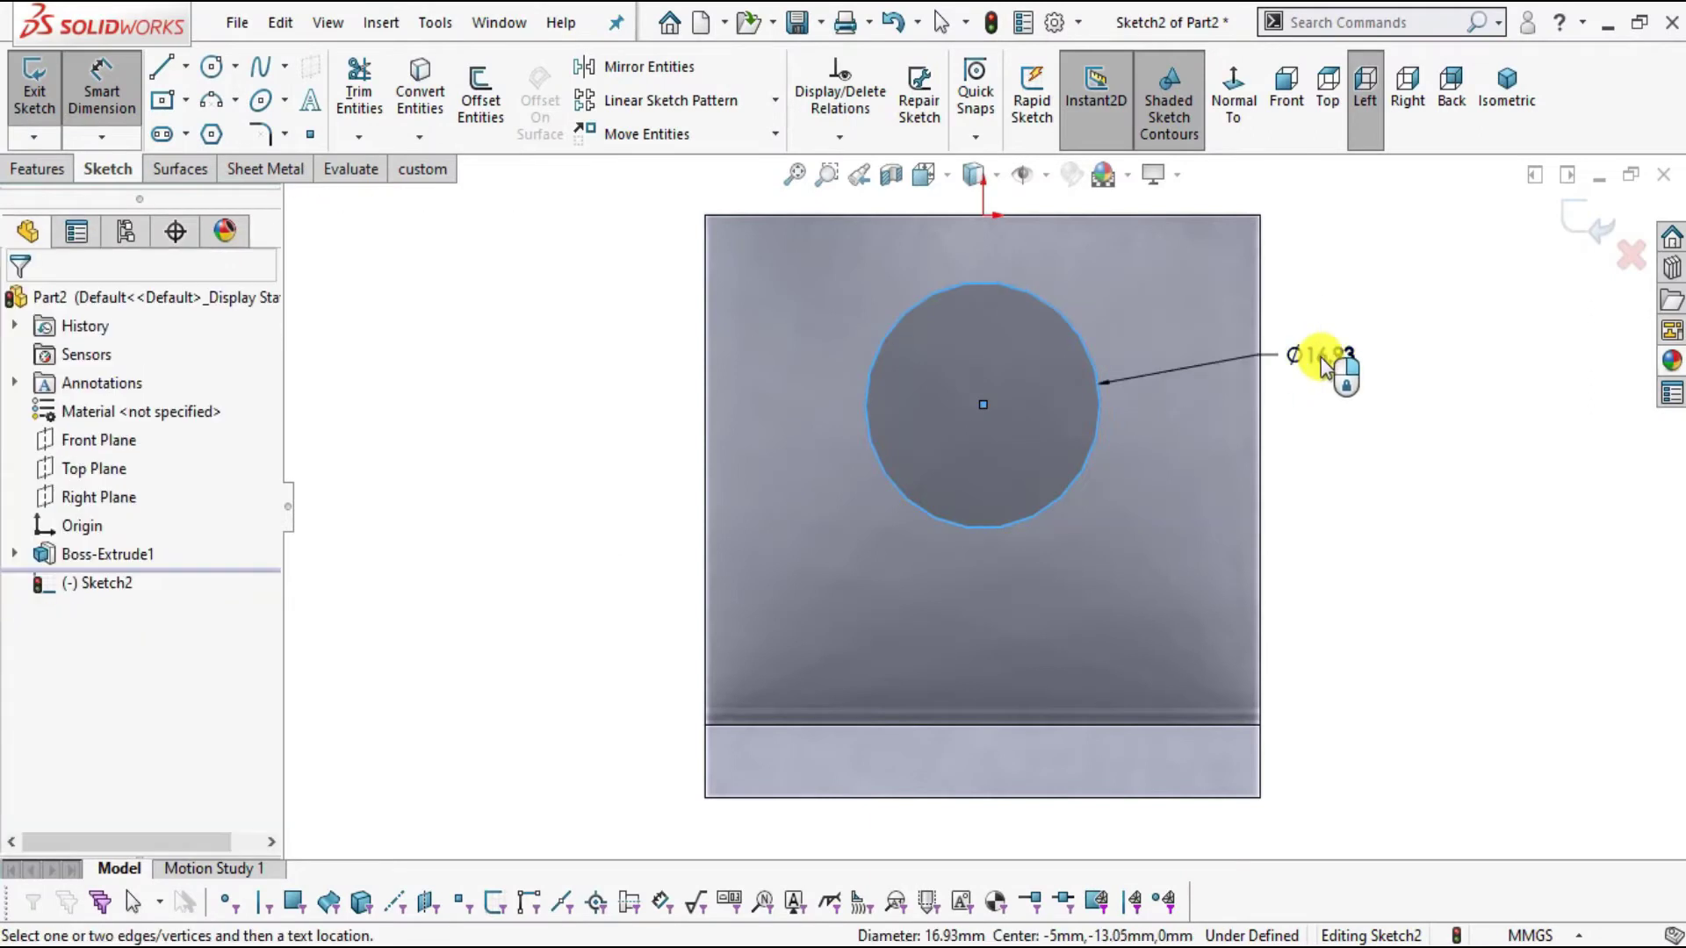
left_click(1321, 360)
type("10")
key("Return")
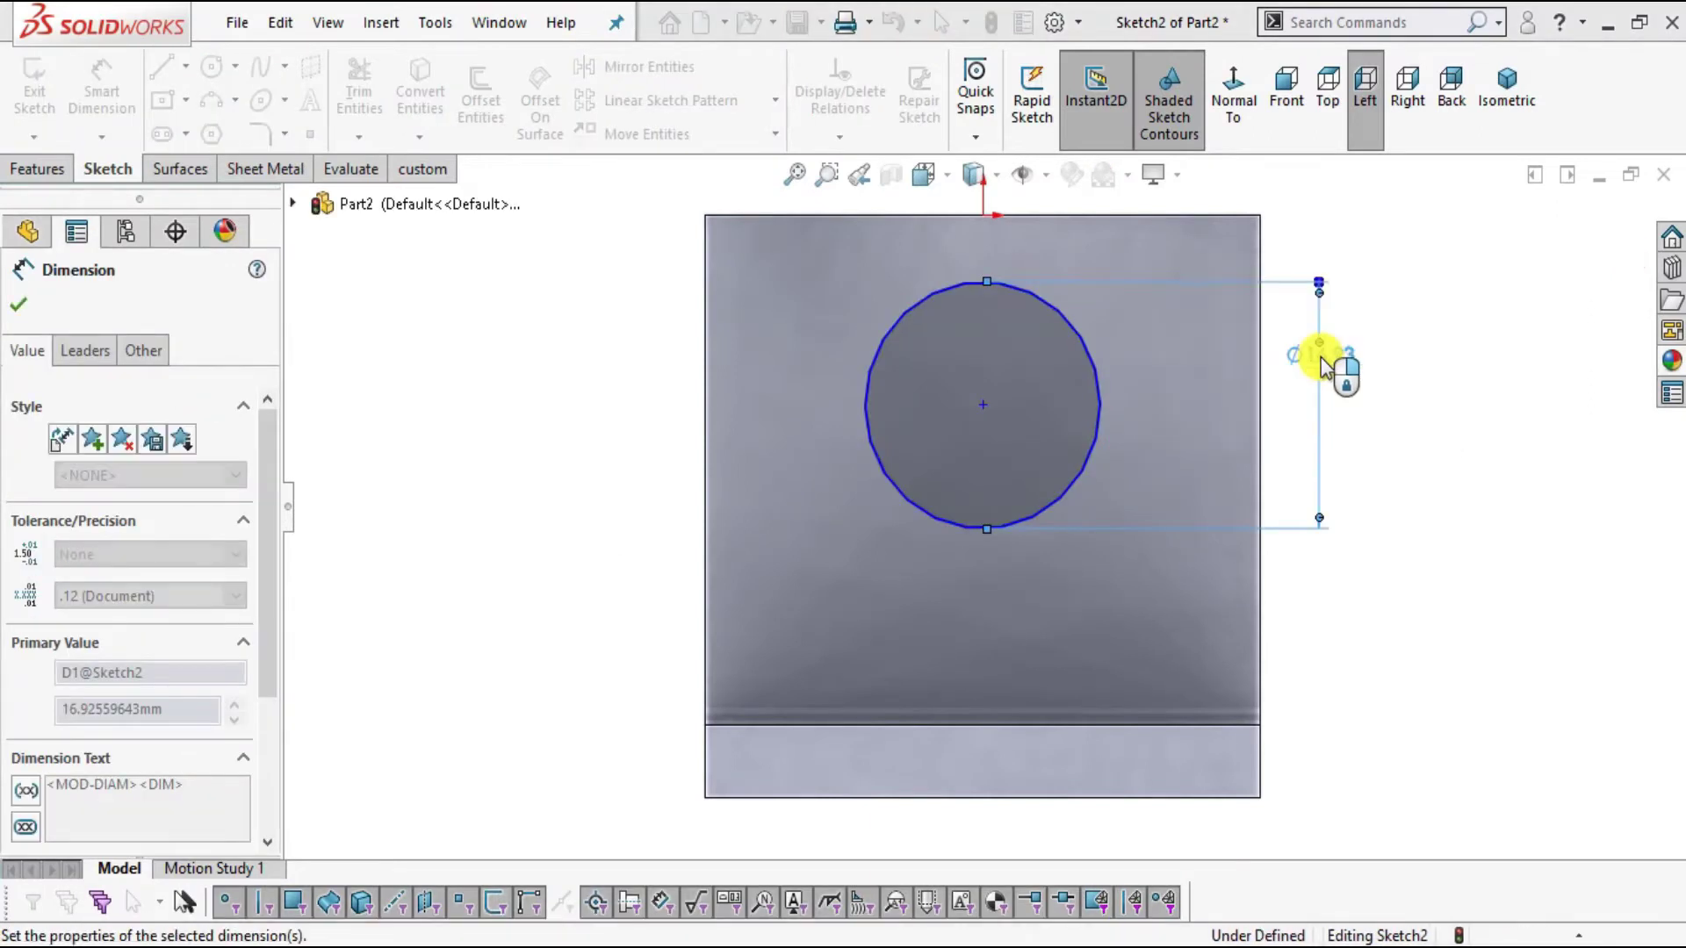
- Dimension the circle's centre 15 mm below the upper edge of the vertical leg, following the PDF drawing
key("alt+Tab")
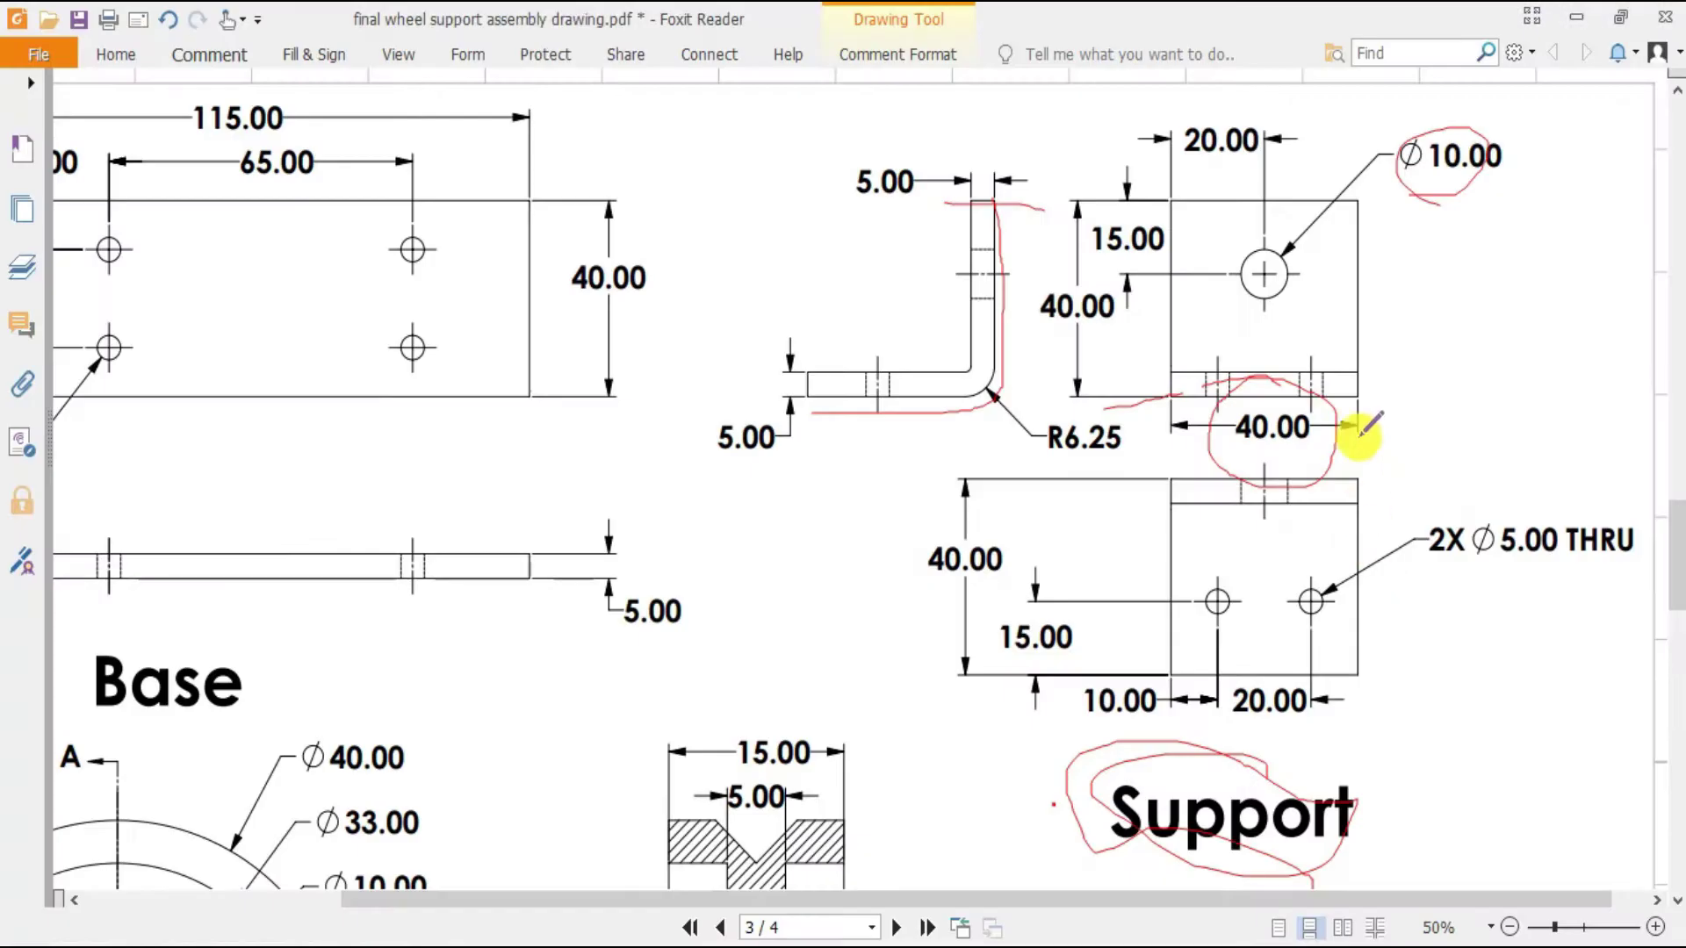
key("alt+Tab")
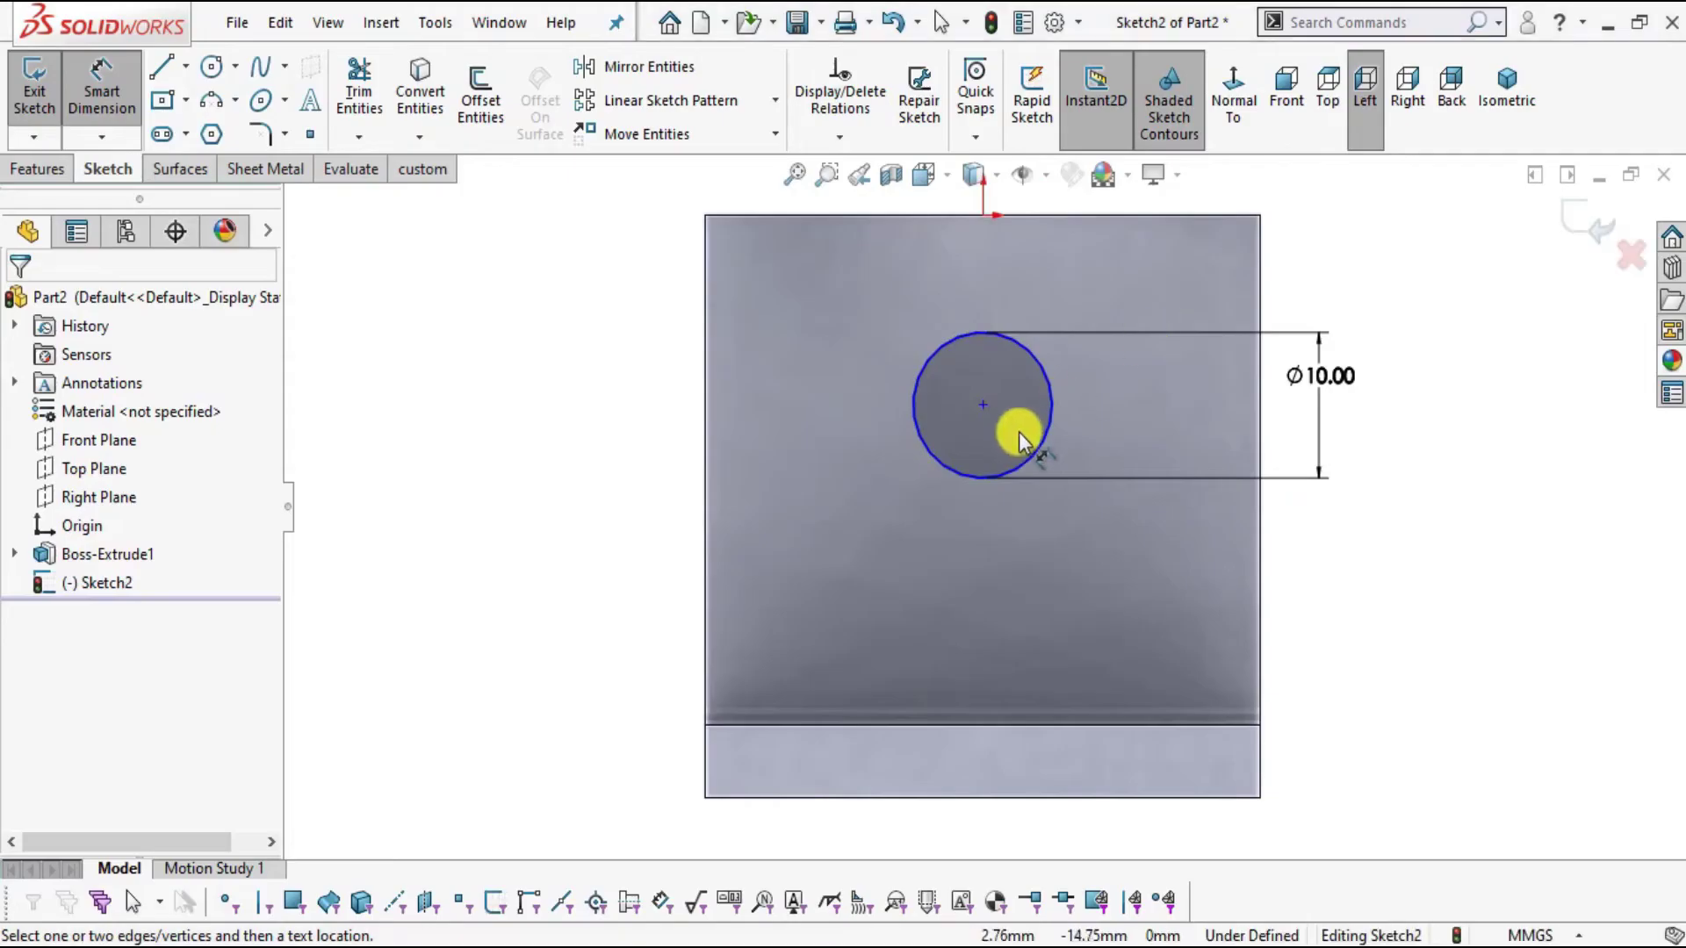
left_click(983, 405)
left_click(929, 214)
left_click(572, 346)
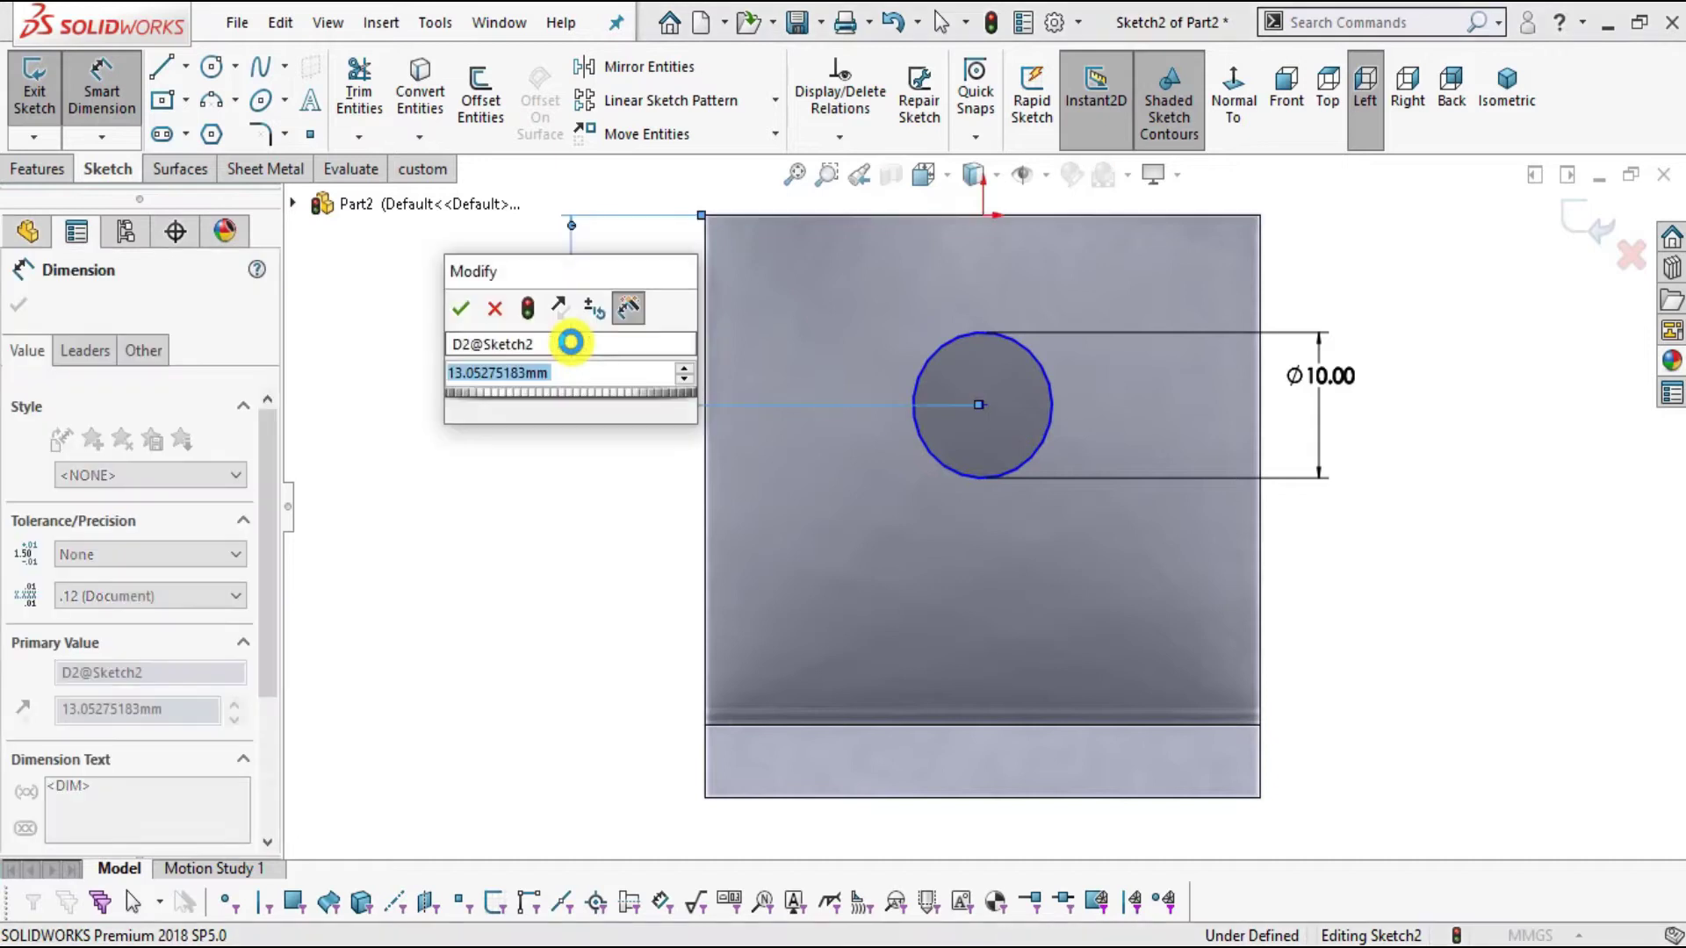
type("15")
key("Return")
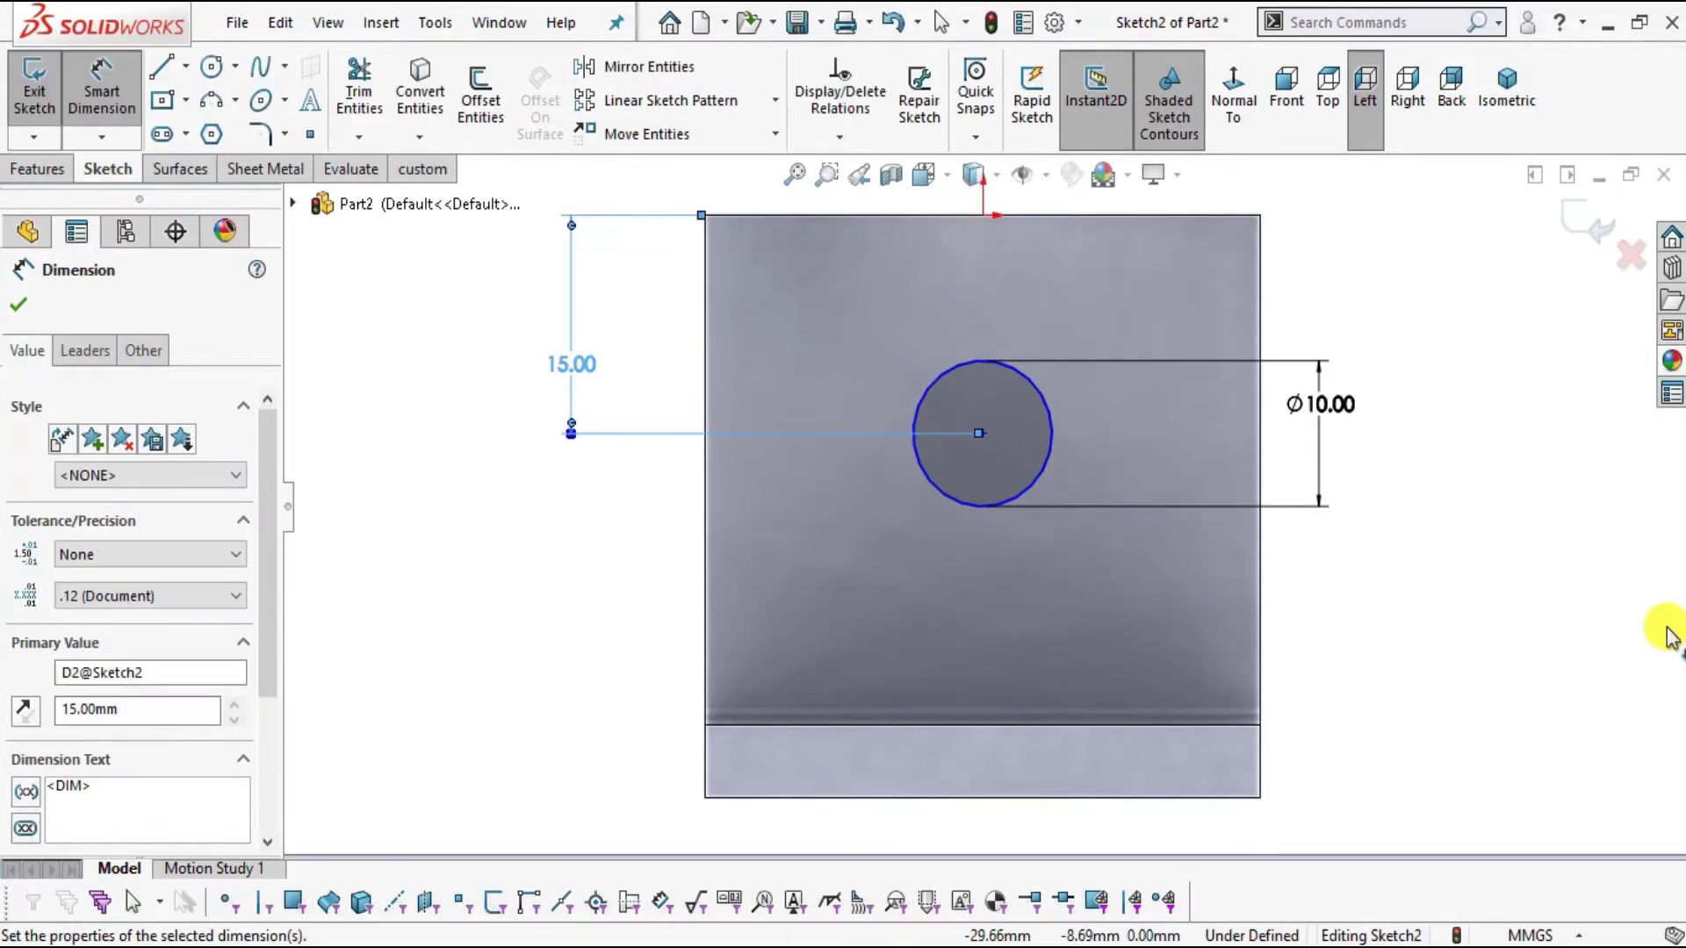
key("Escape")
- Dimension the circle's centre 20 mm from the vertical leg's left side edge, following the PDF drawing, and finish dimensioning
key("alt+Tab")
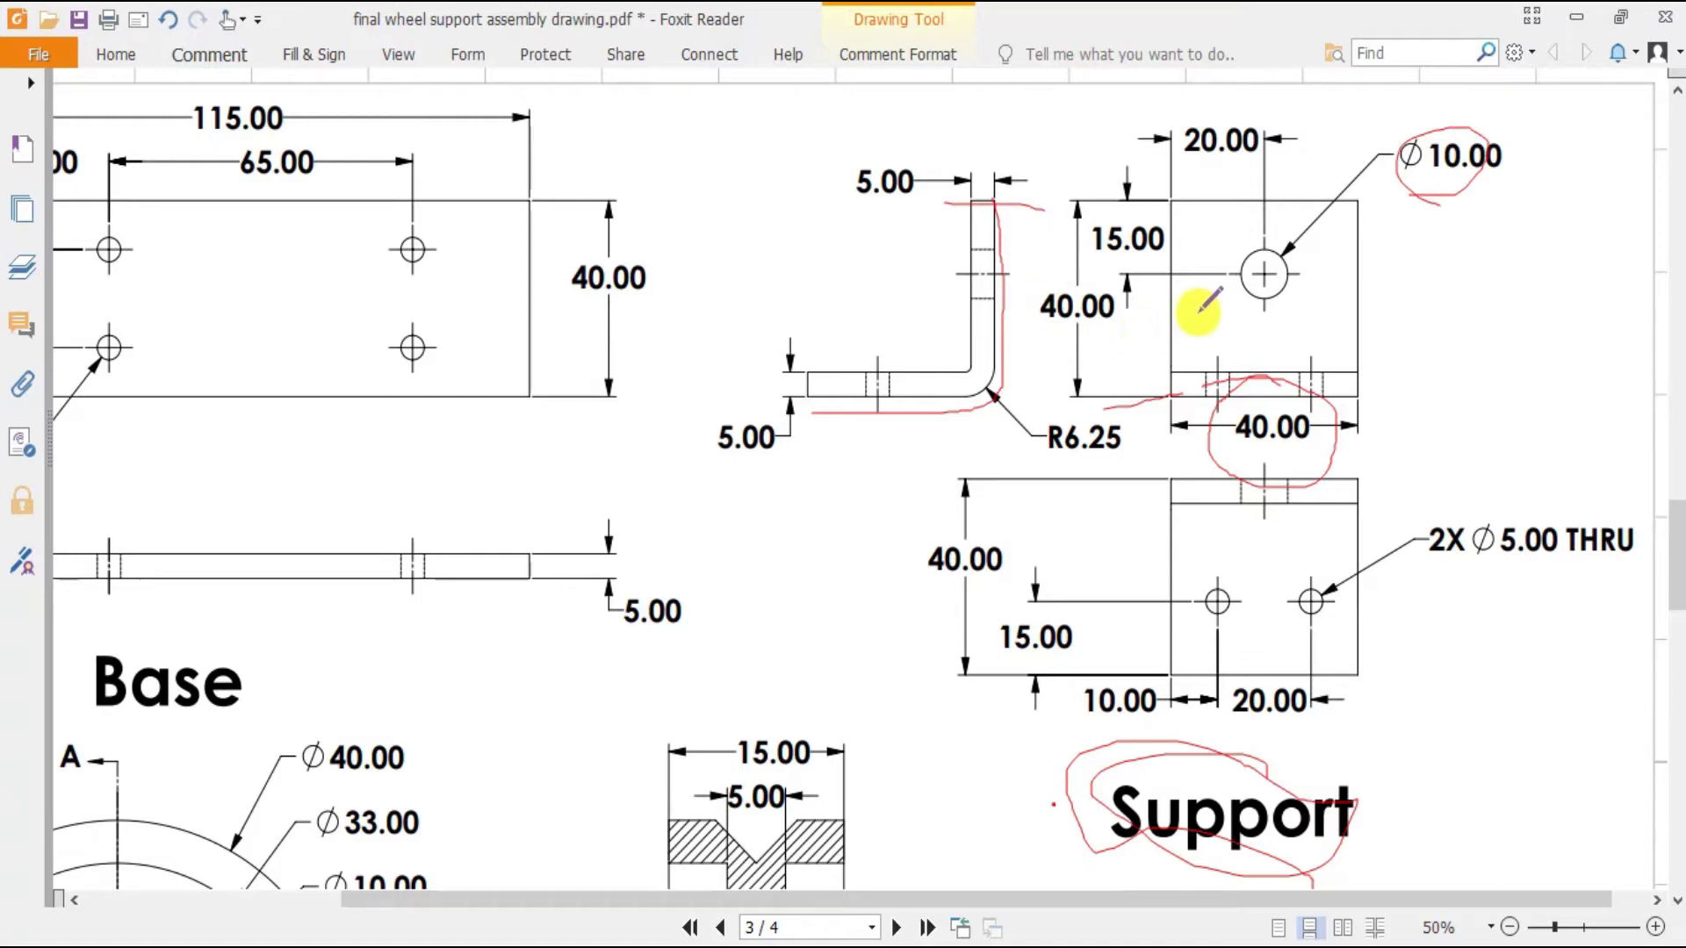
key("alt+Tab")
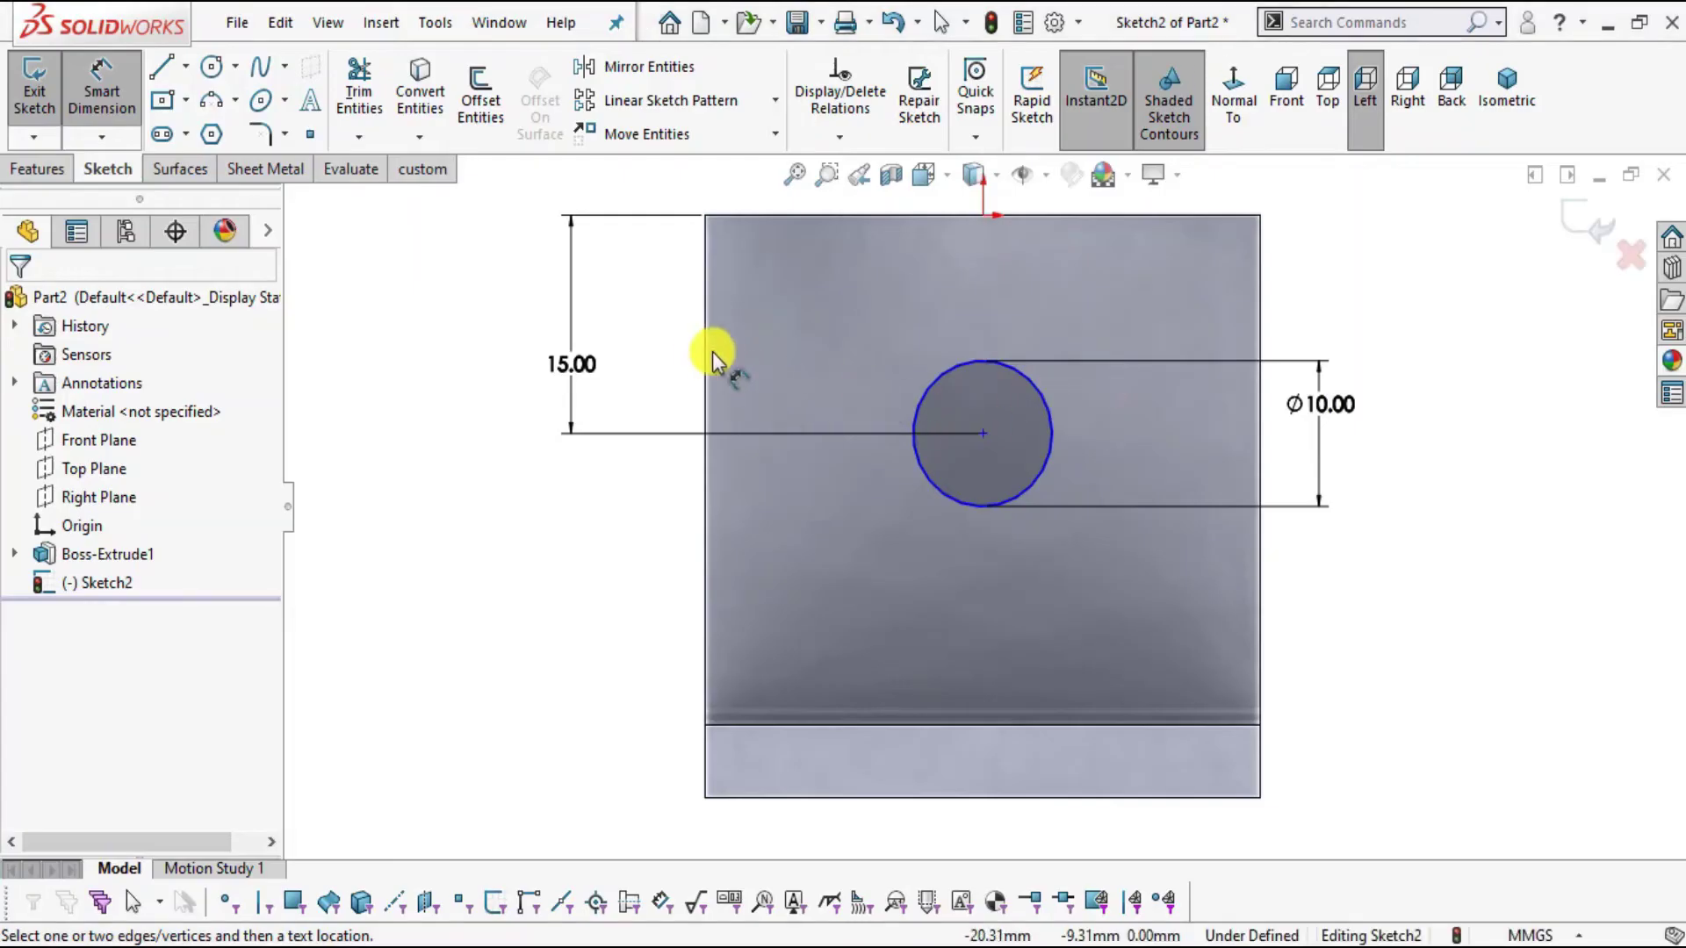
left_click(708, 356)
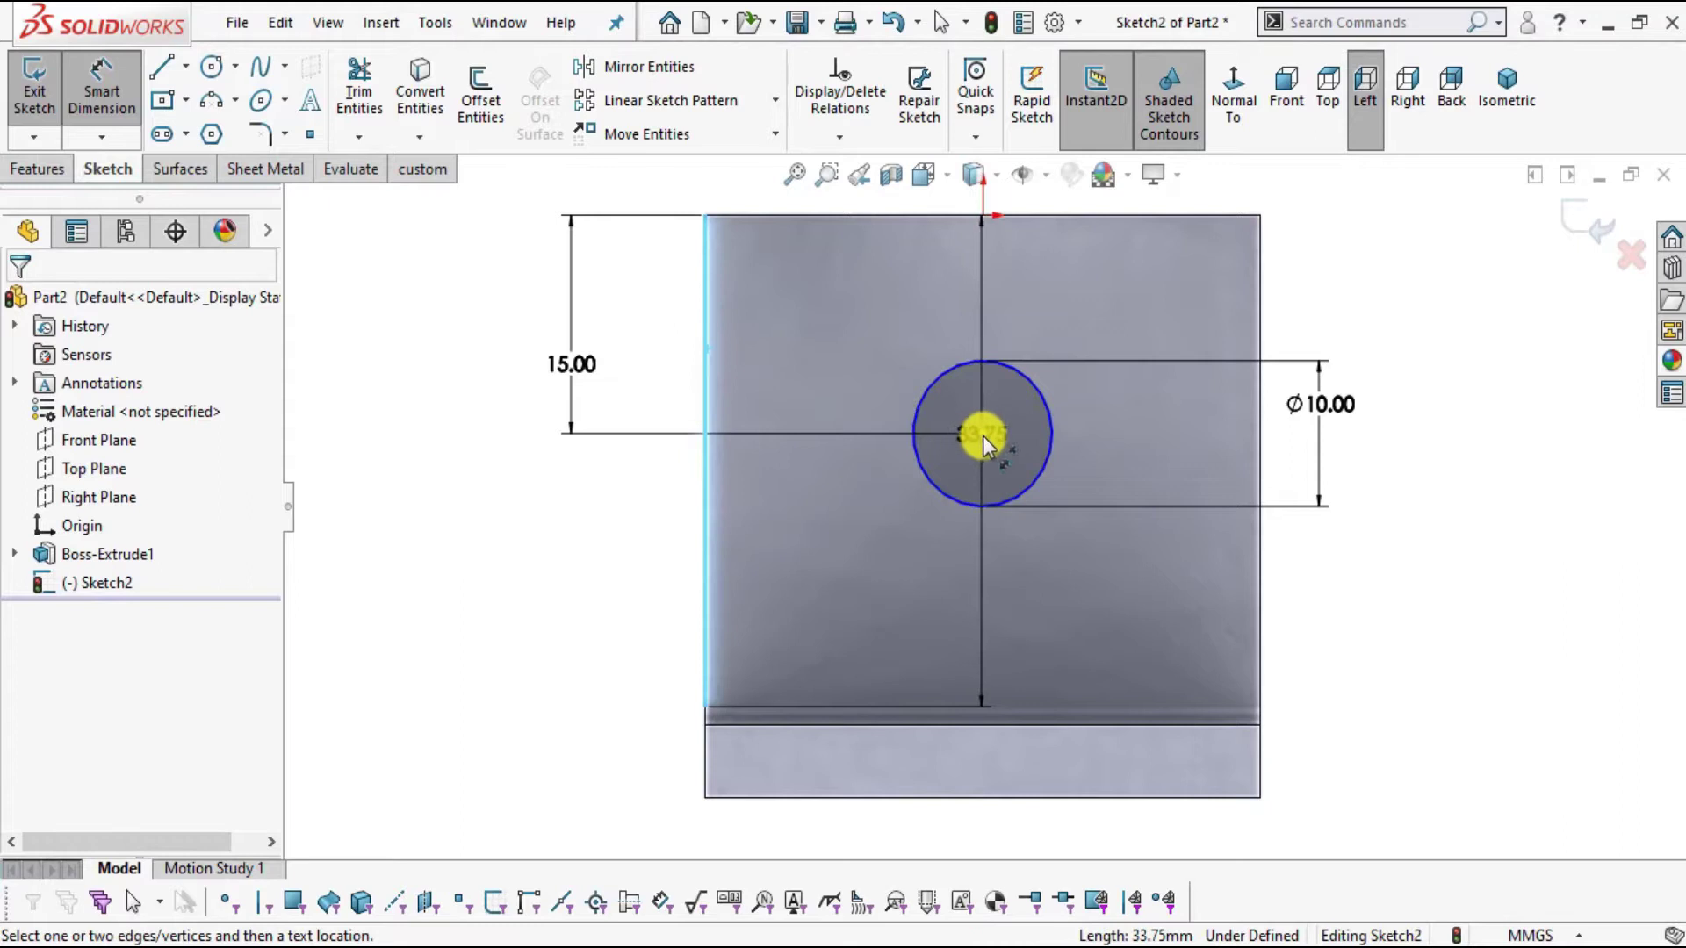
left_click(982, 435)
left_click(800, 482)
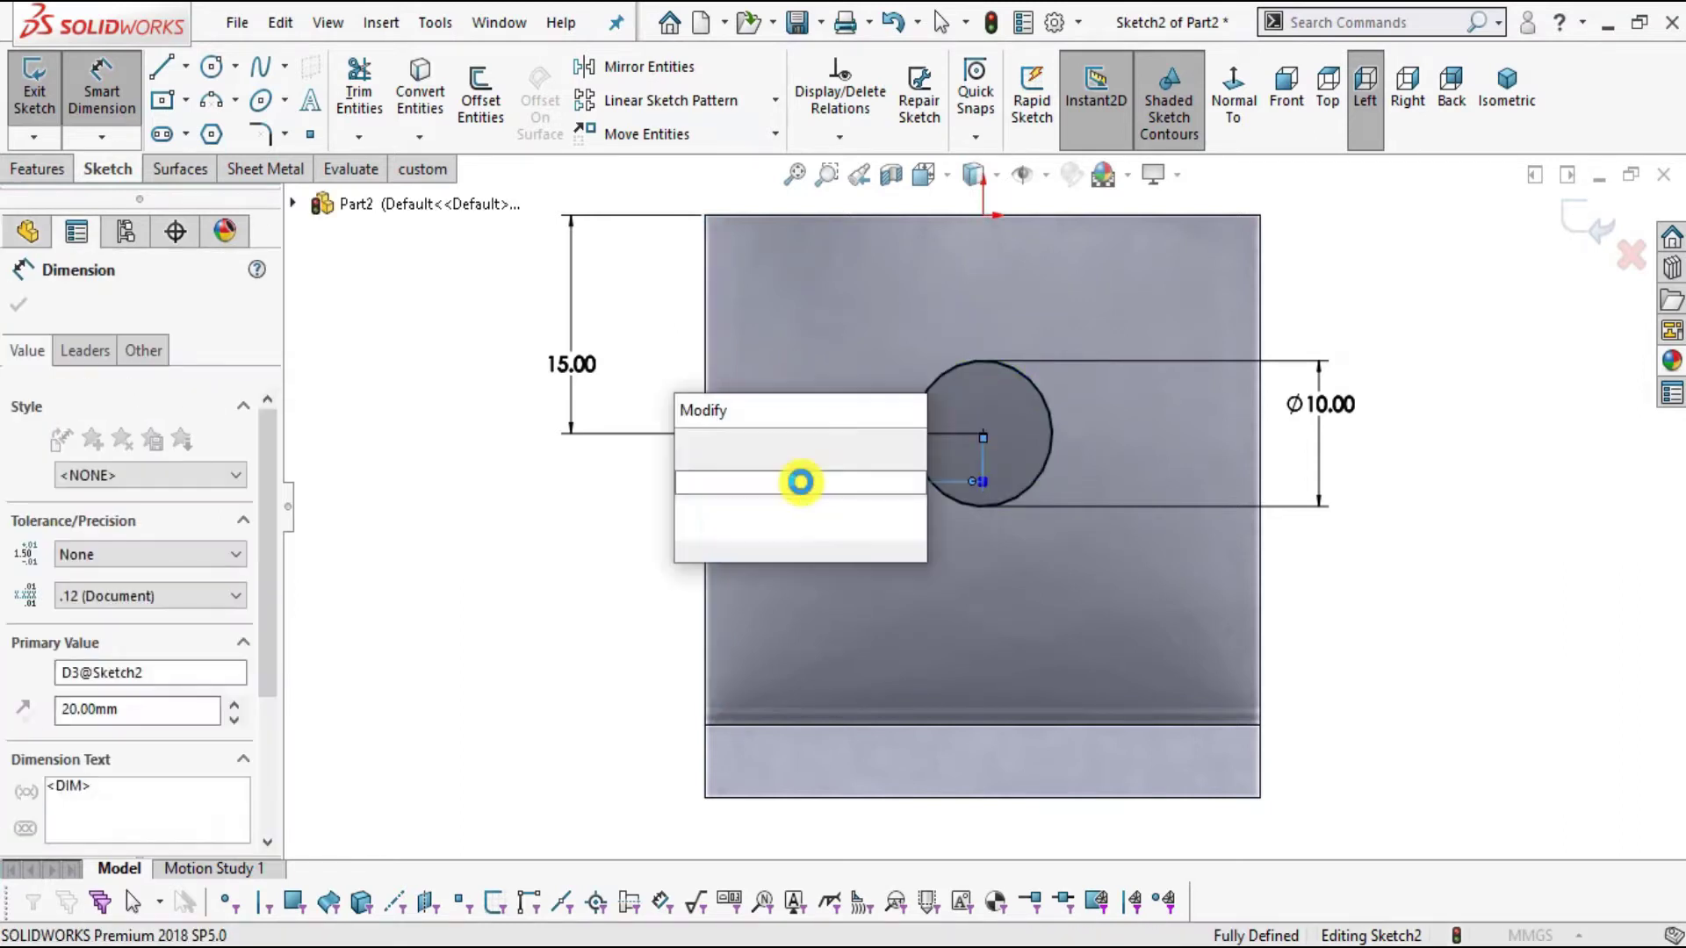
type("20")
key("Return")
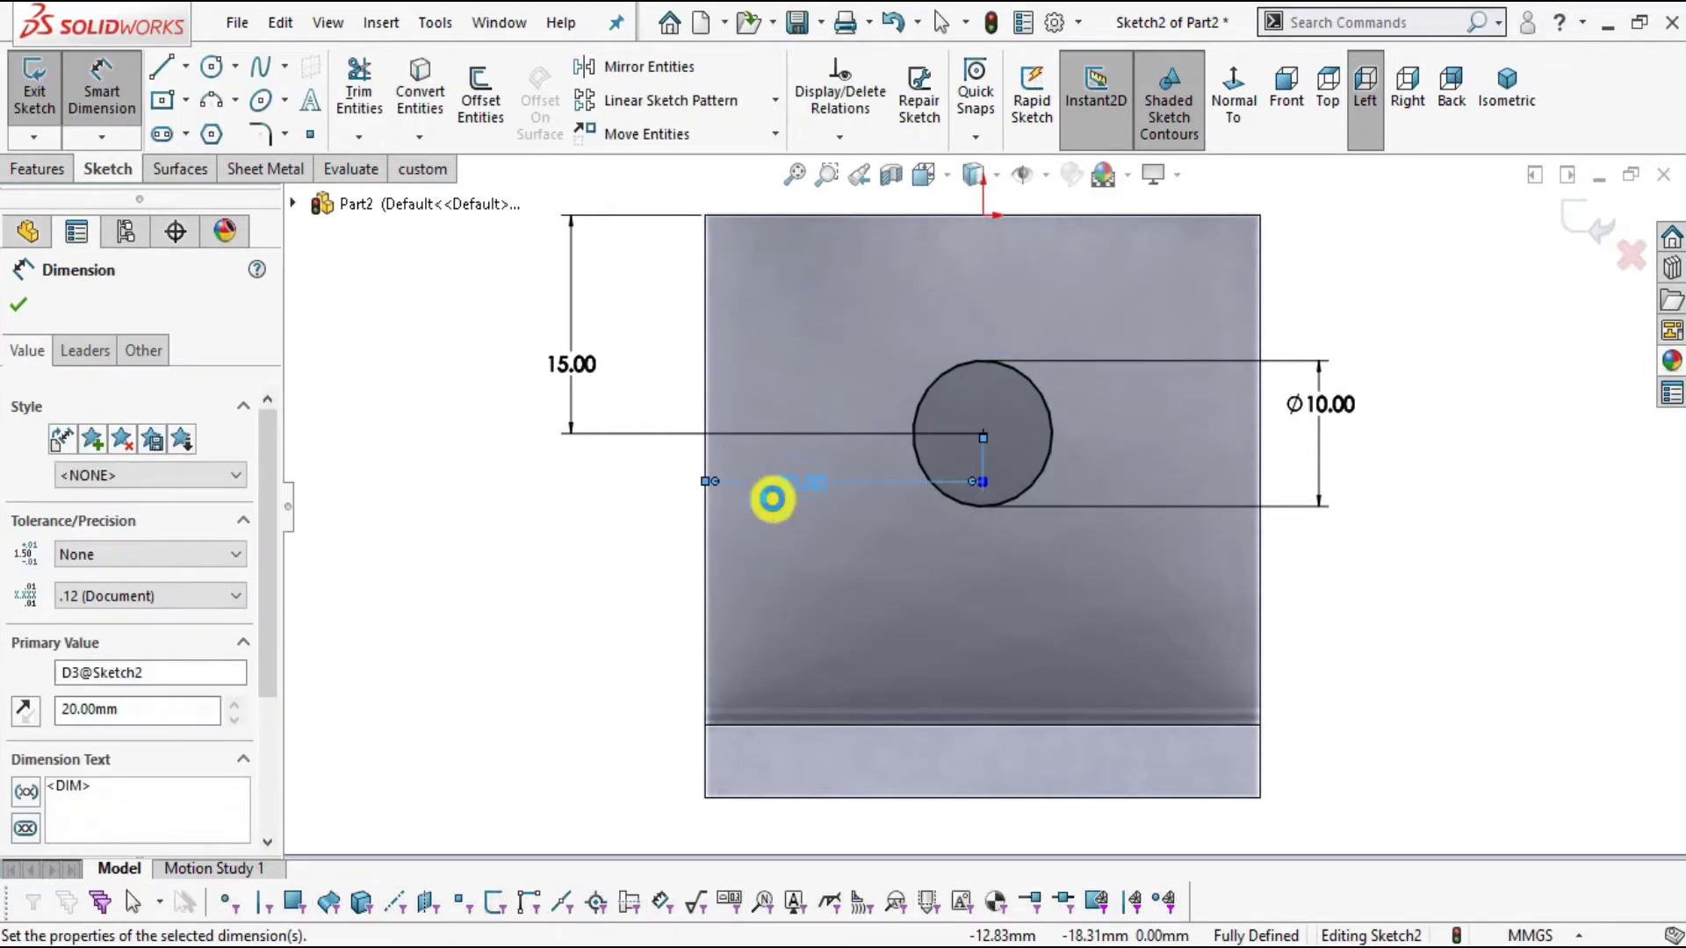
left_click(17, 304)
left_click(35, 169)
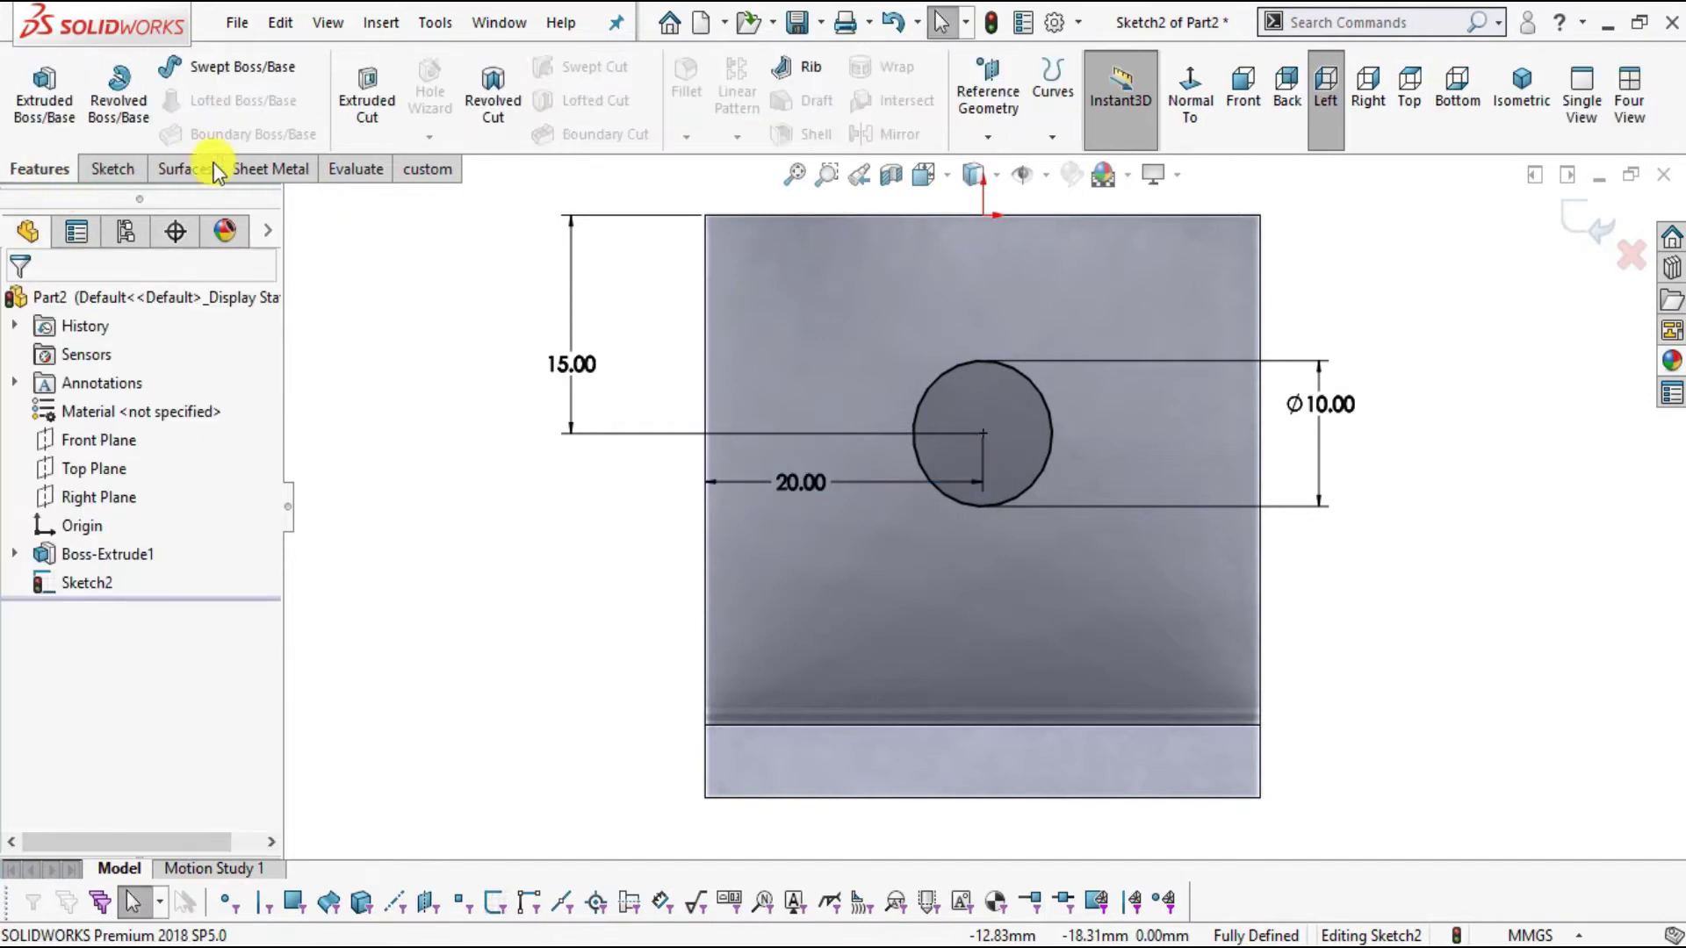
- Extrude-cut the 10 mm circle through the Support's vertical leg using the Through All - Both end condition
left_click(355, 93)
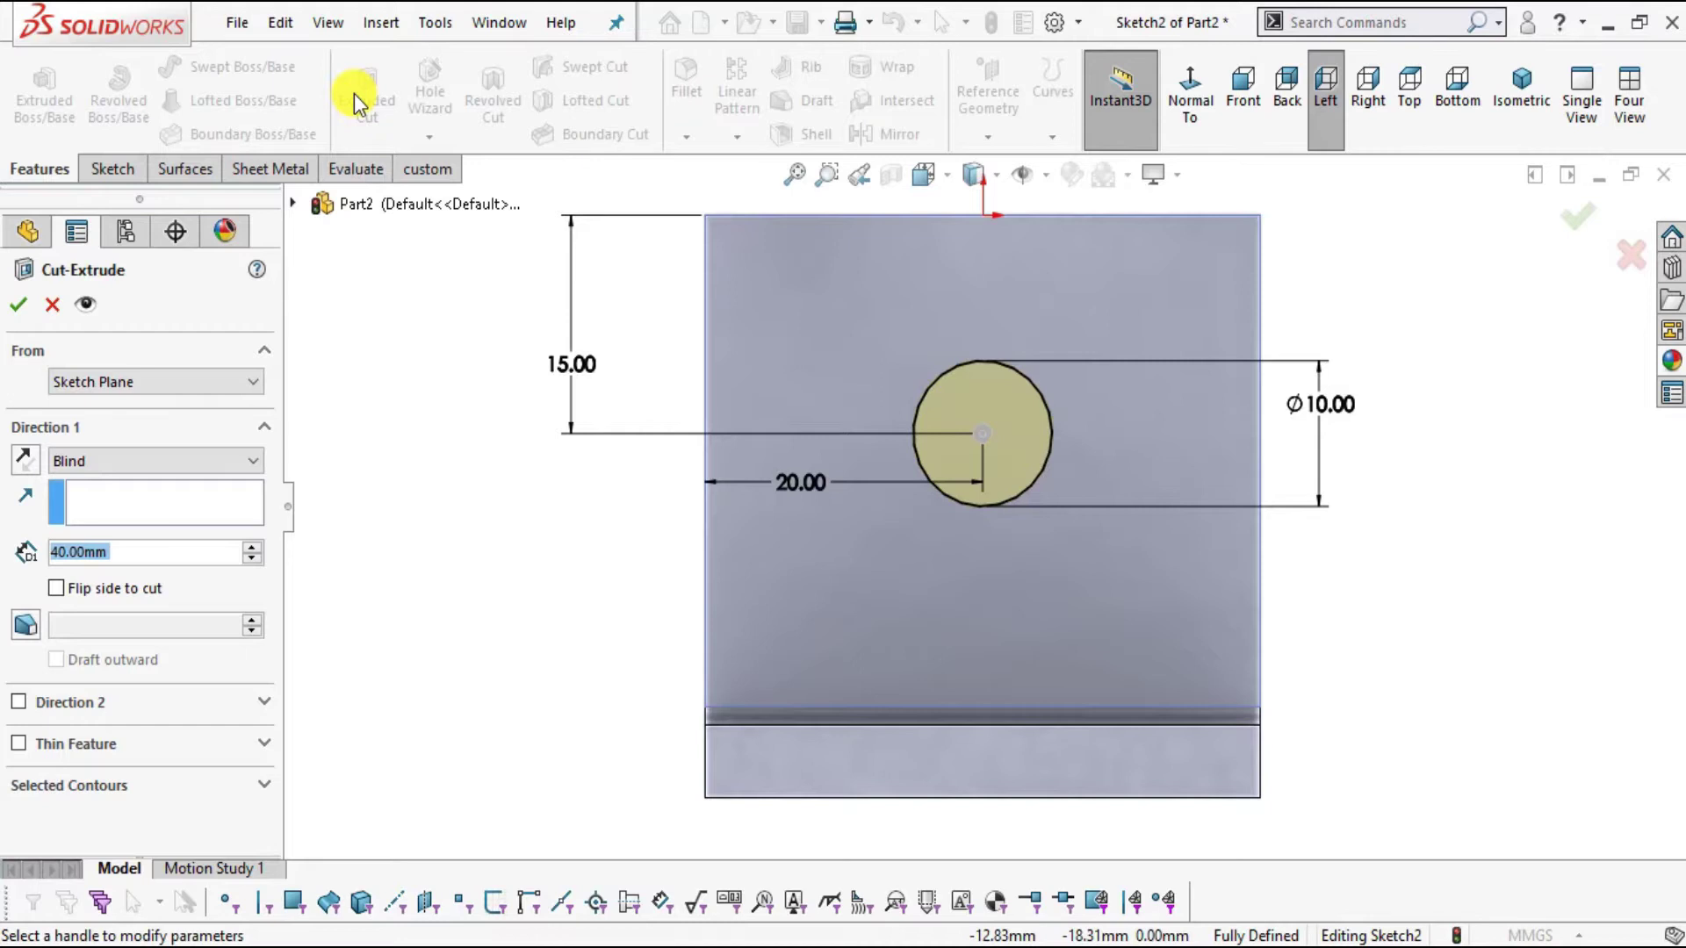
left_click(254, 461)
left_click(194, 519)
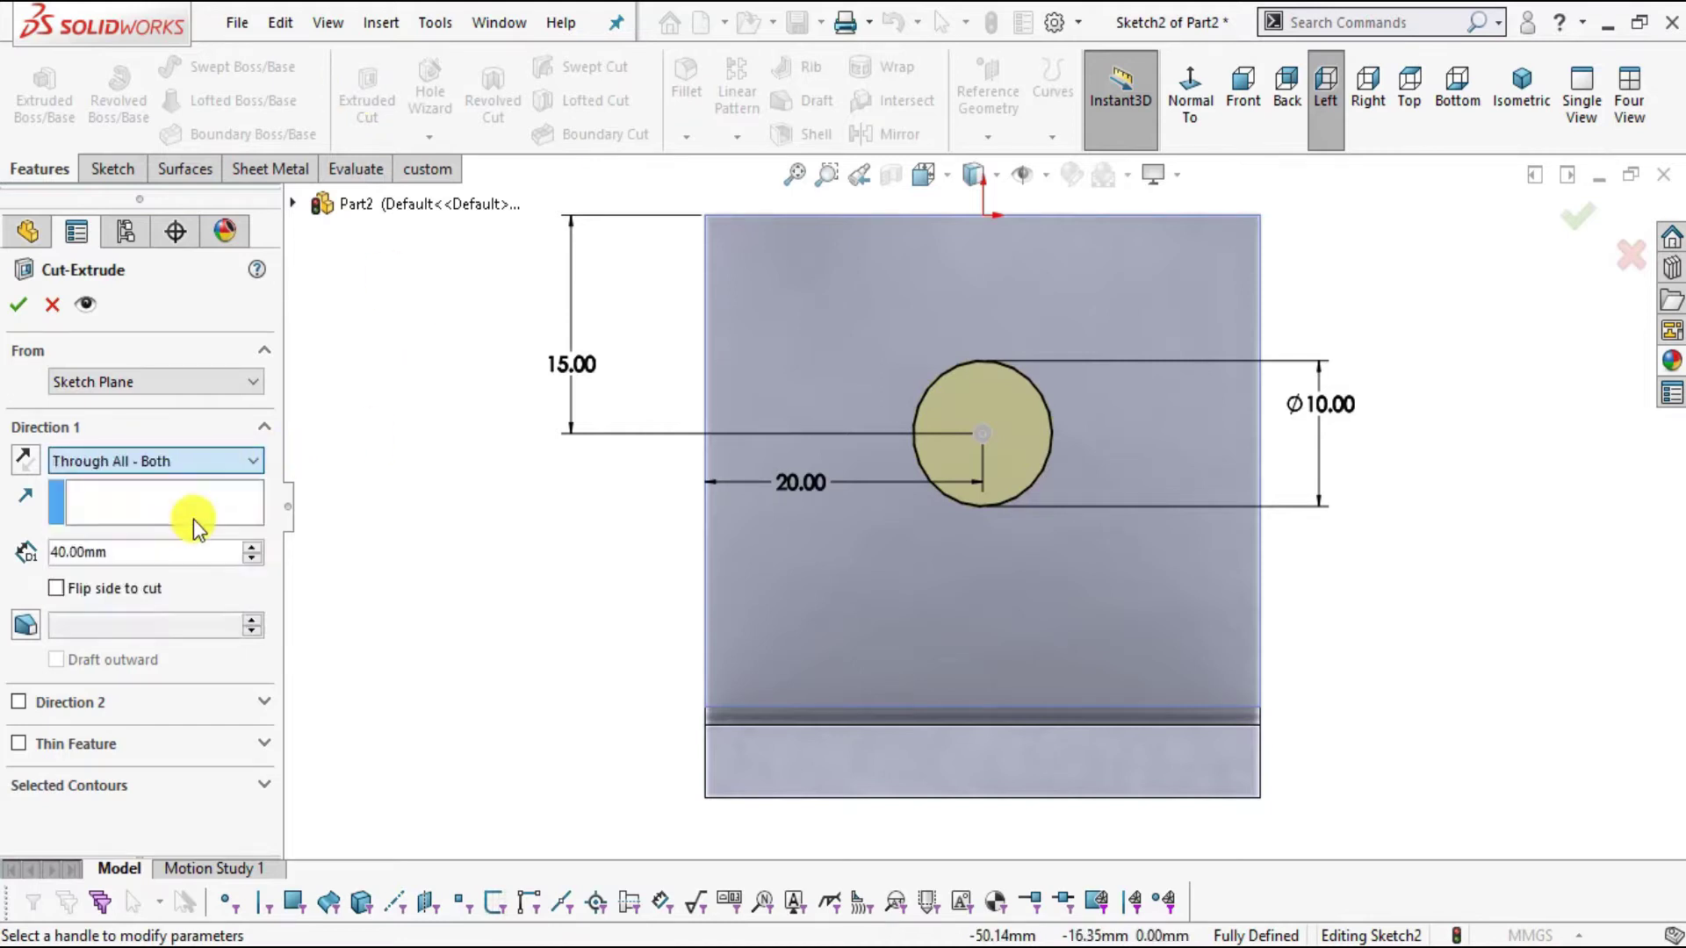
left_click(21, 307)
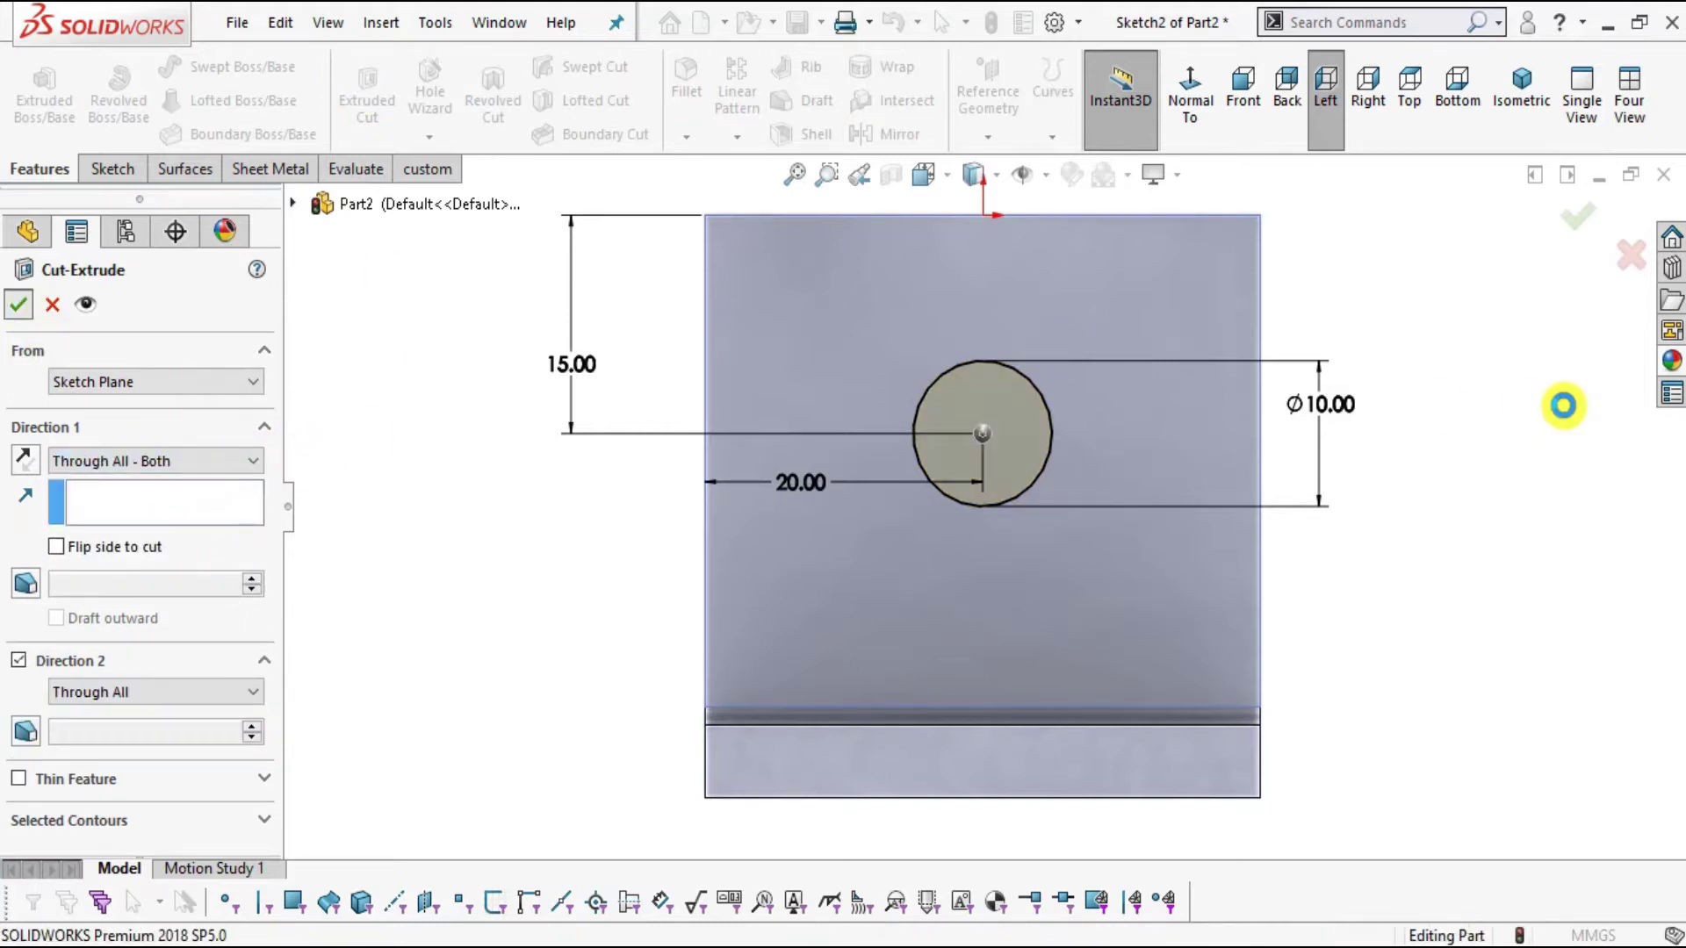
middle_click_drag(1267, 597, 1256, 635)
scroll(1255, 634, "down", 2)
- Switch to the Foxit Reader drawing and examine the hole layout on the Support's horizontal leg
key("alt+Tab")
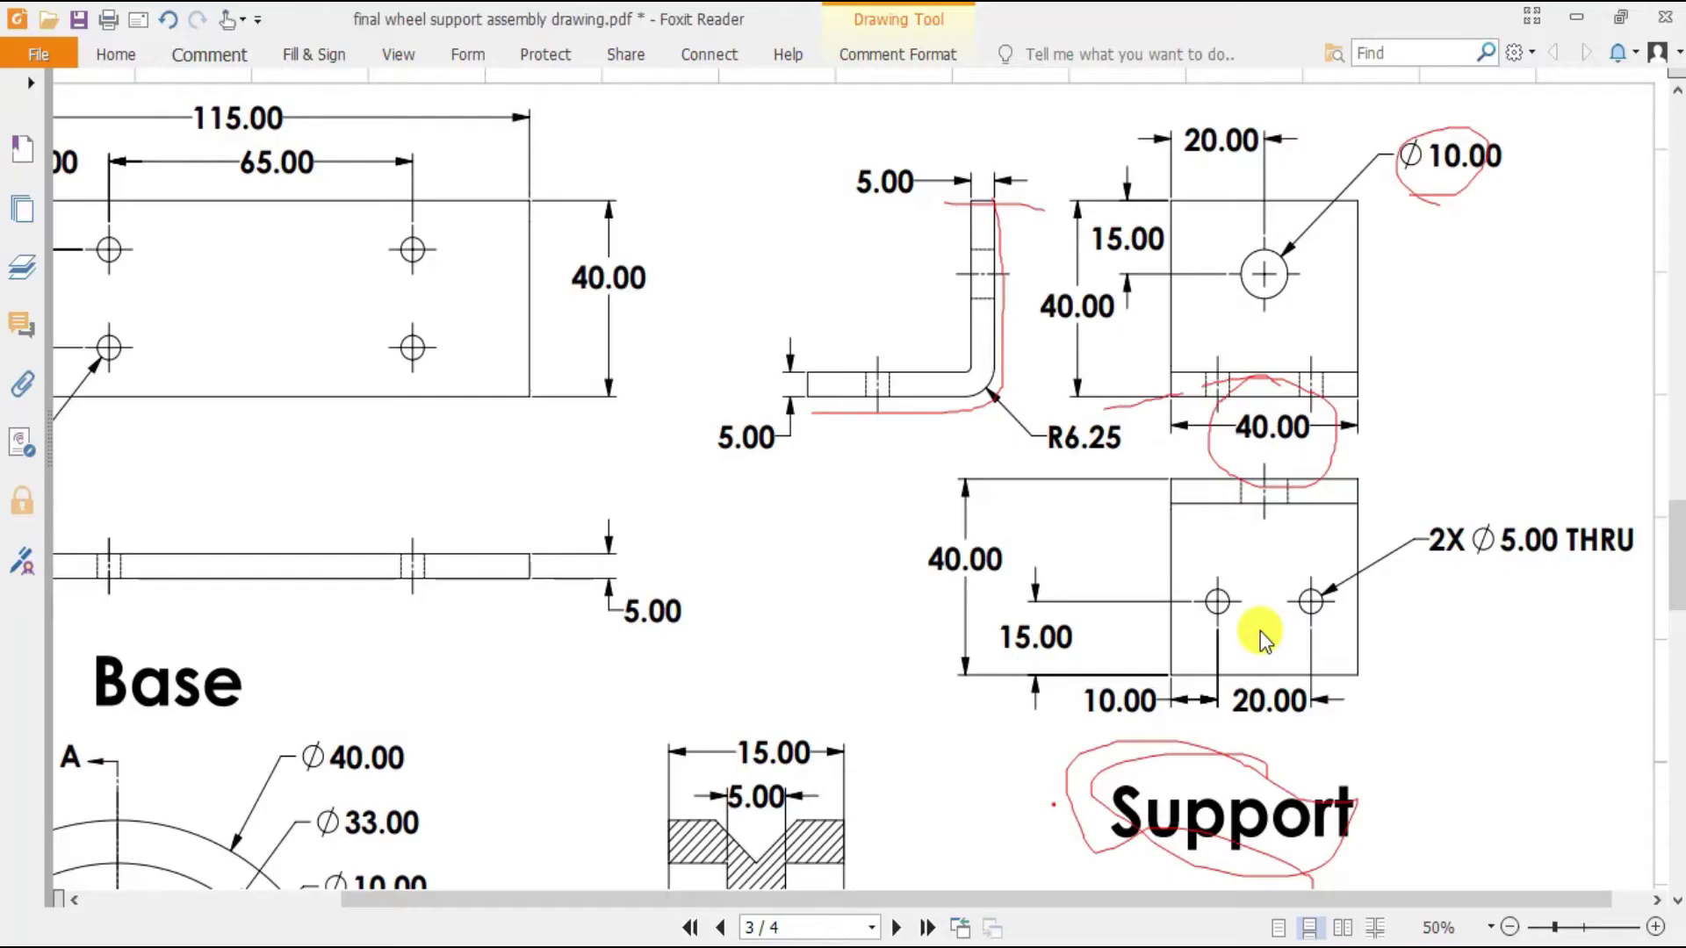
scroll(1093, 544, "down", 3)
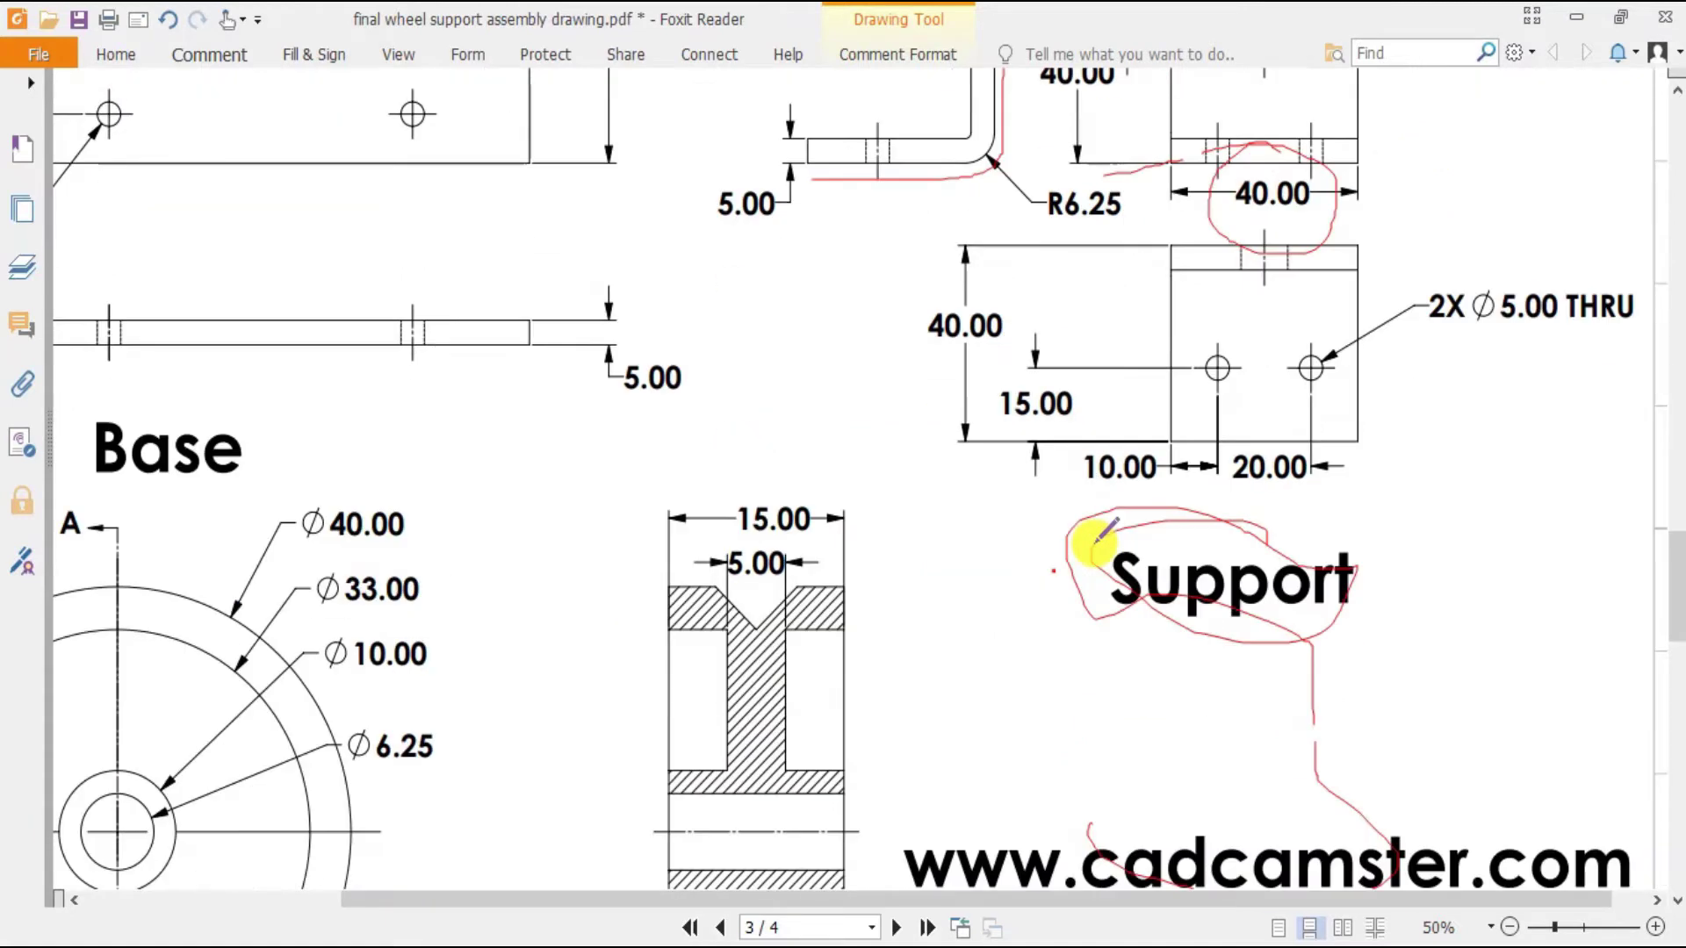
scroll(1098, 546, "up", 2)
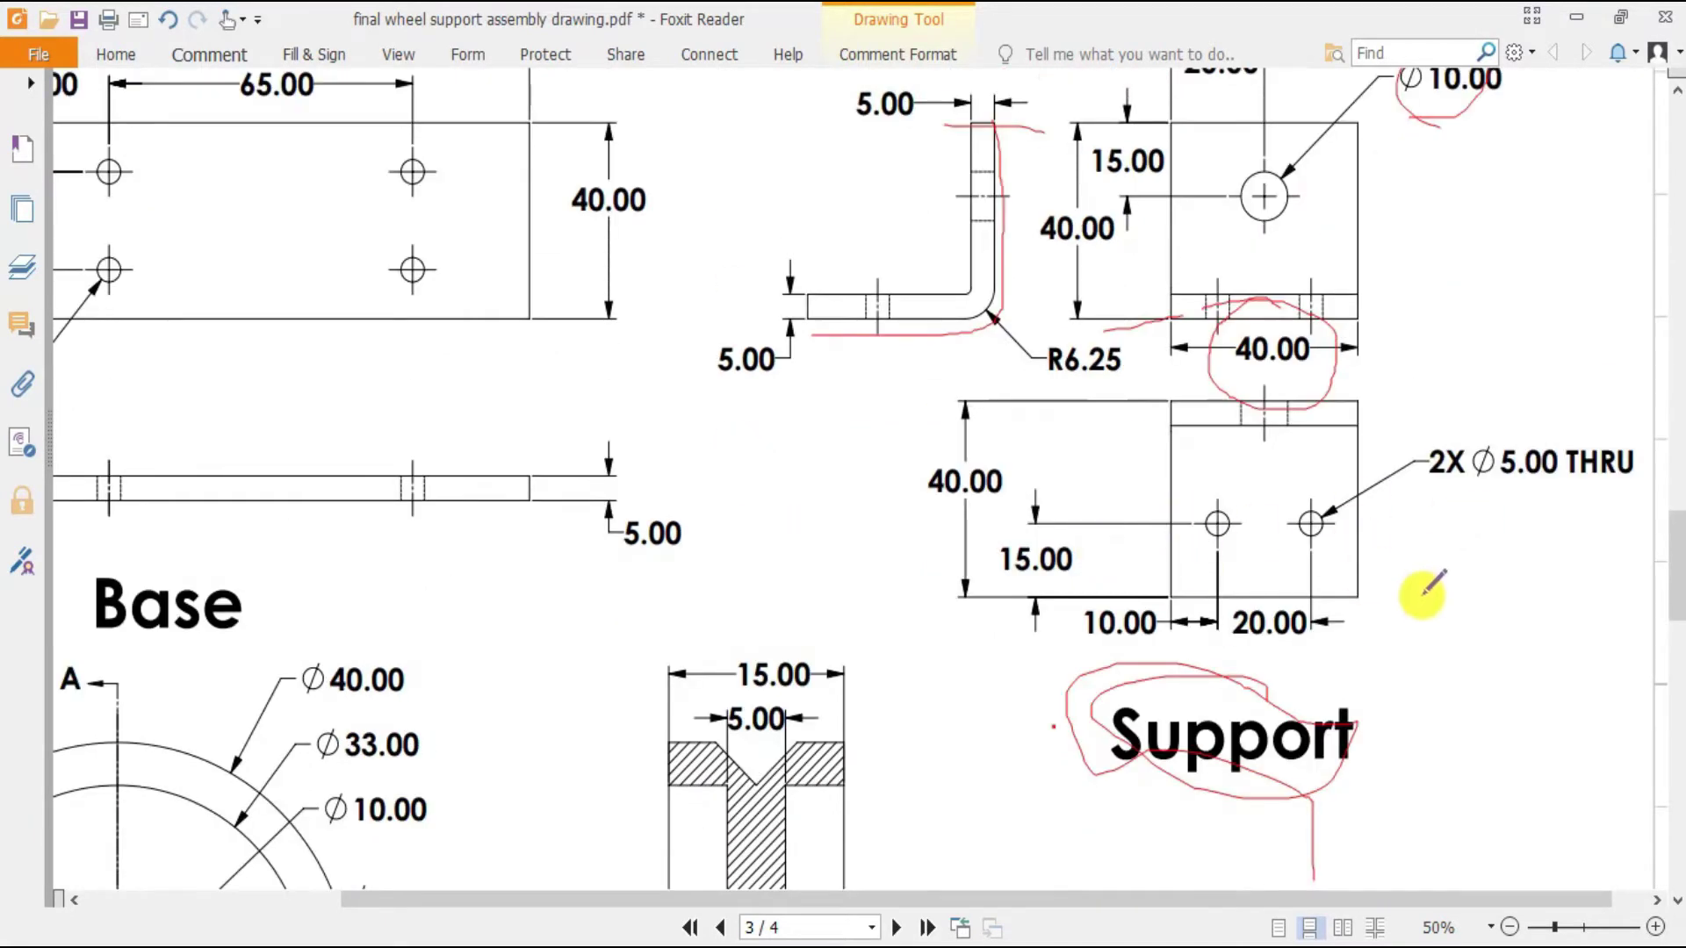
- Return to SOLIDWORKS and inspect the horizontal leg's inner face from above and at an angle, then clear its selection
key("alt+Tab")
middle_click_drag(1072, 723, 1199, 773)
left_click(1200, 773)
left_click(1399, 689)
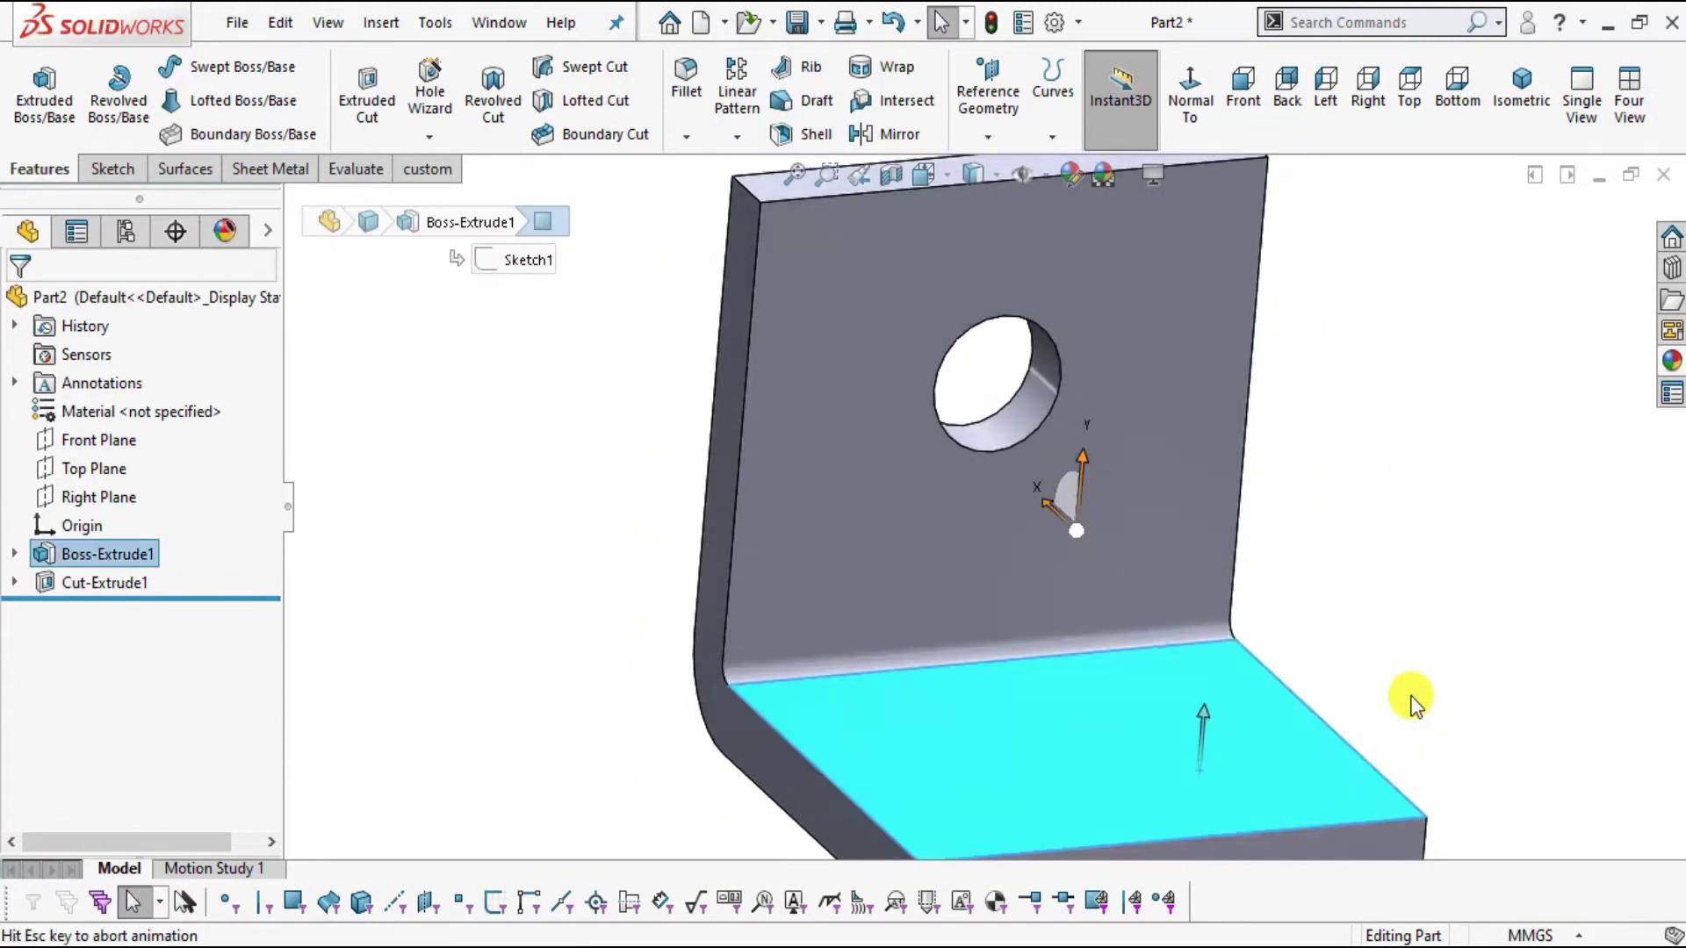
left_click(1266, 698)
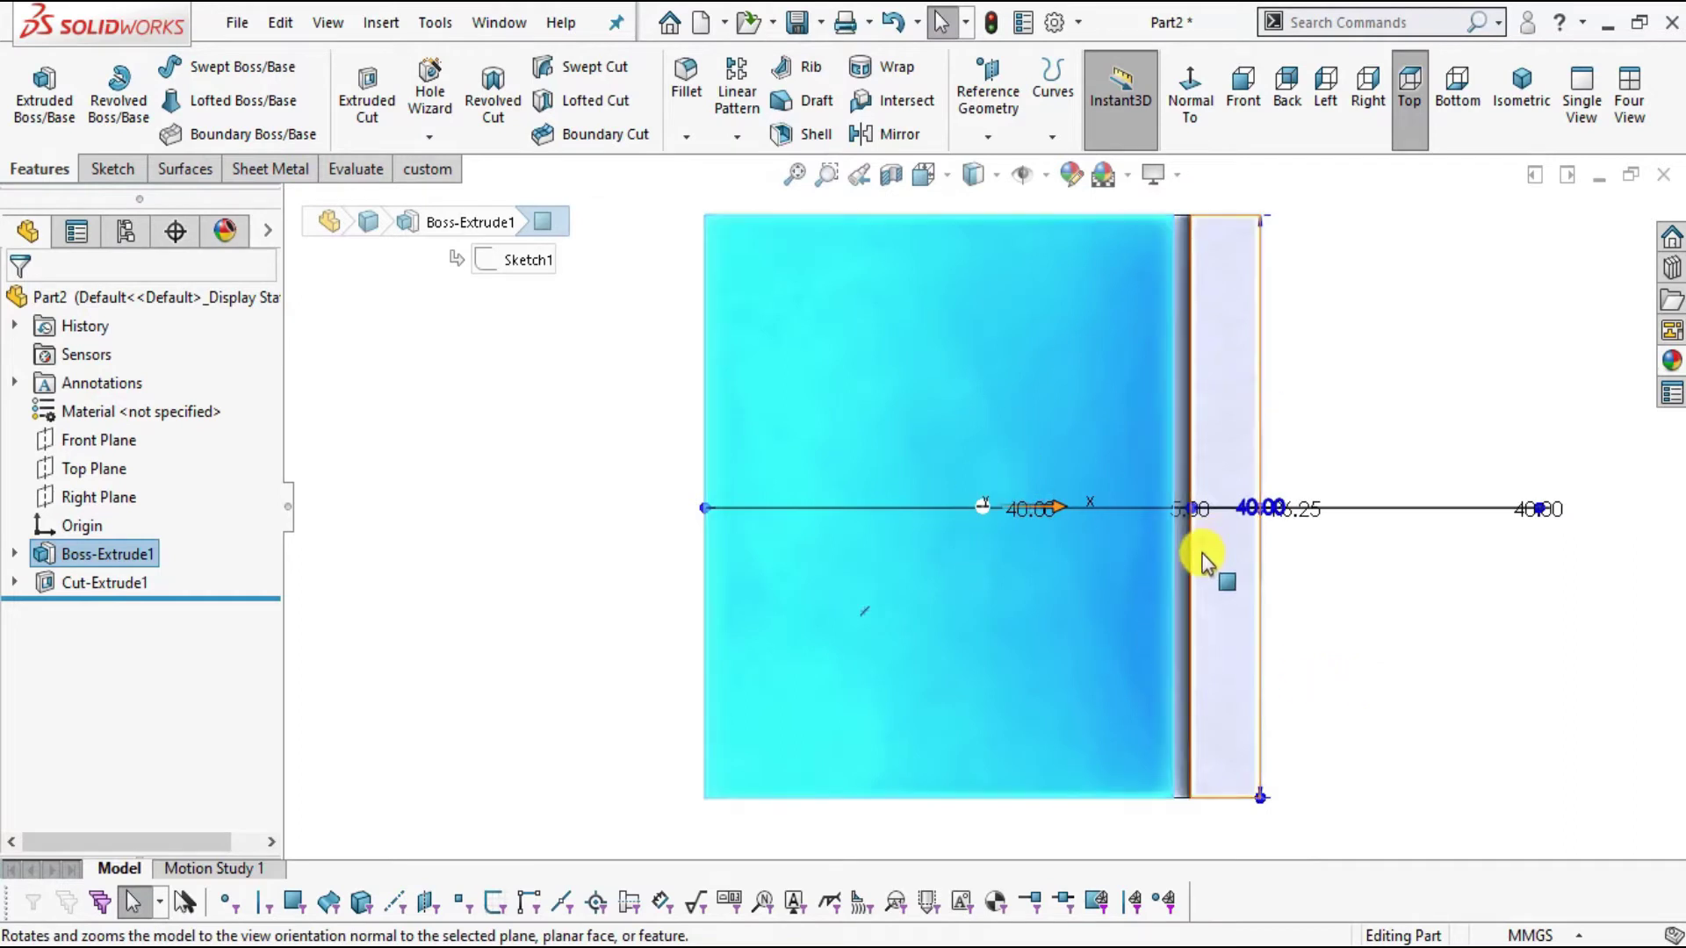
left_click(1299, 762)
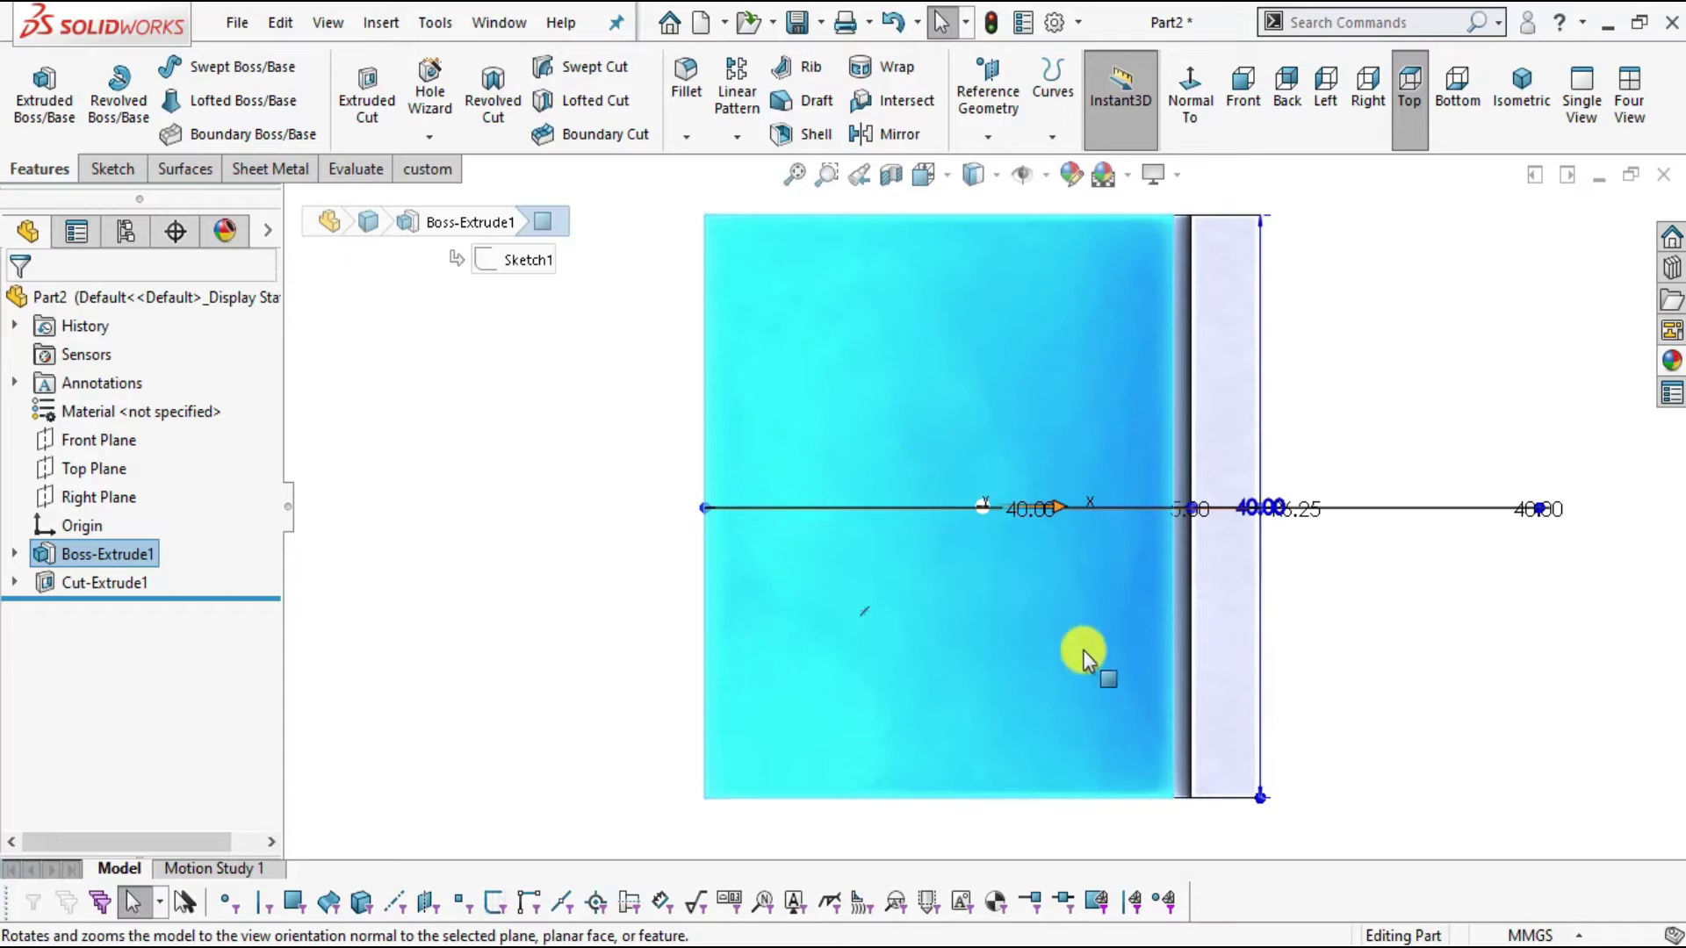
middle_click_drag(1322, 687, 1233, 628)
middle_click_drag(1141, 650, 1218, 749)
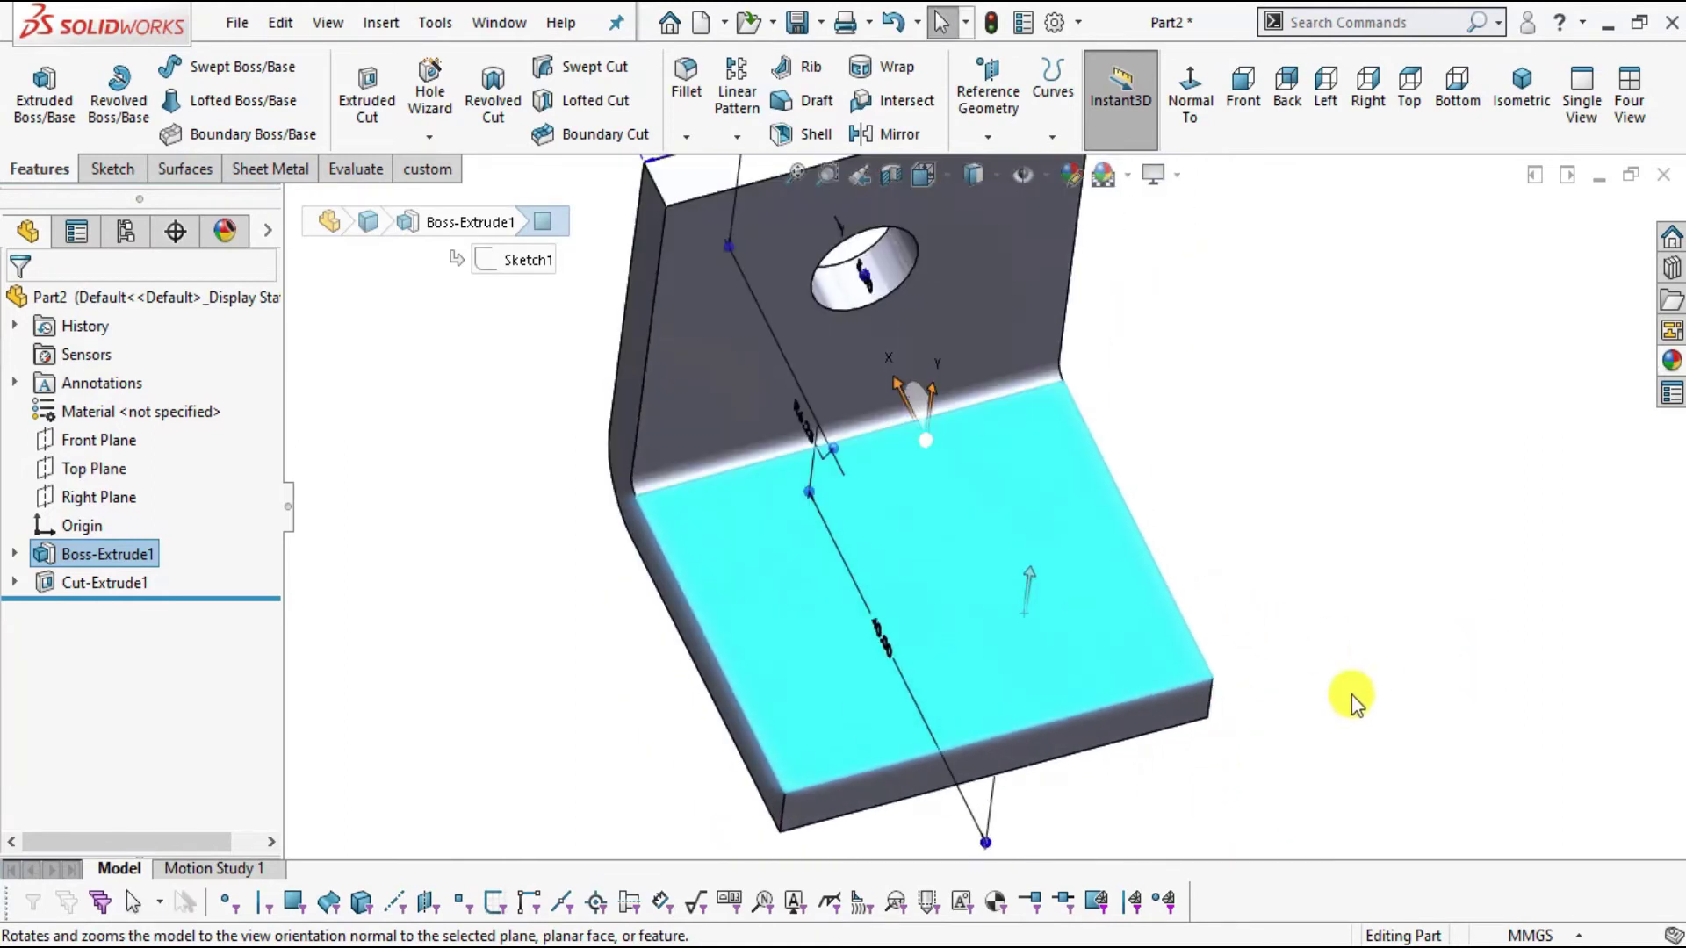
left_click(1351, 694)
scroll(1166, 620, "down", 2)
- Start a sketch on the inner face of the Support's horizontal leg
left_click(109, 168)
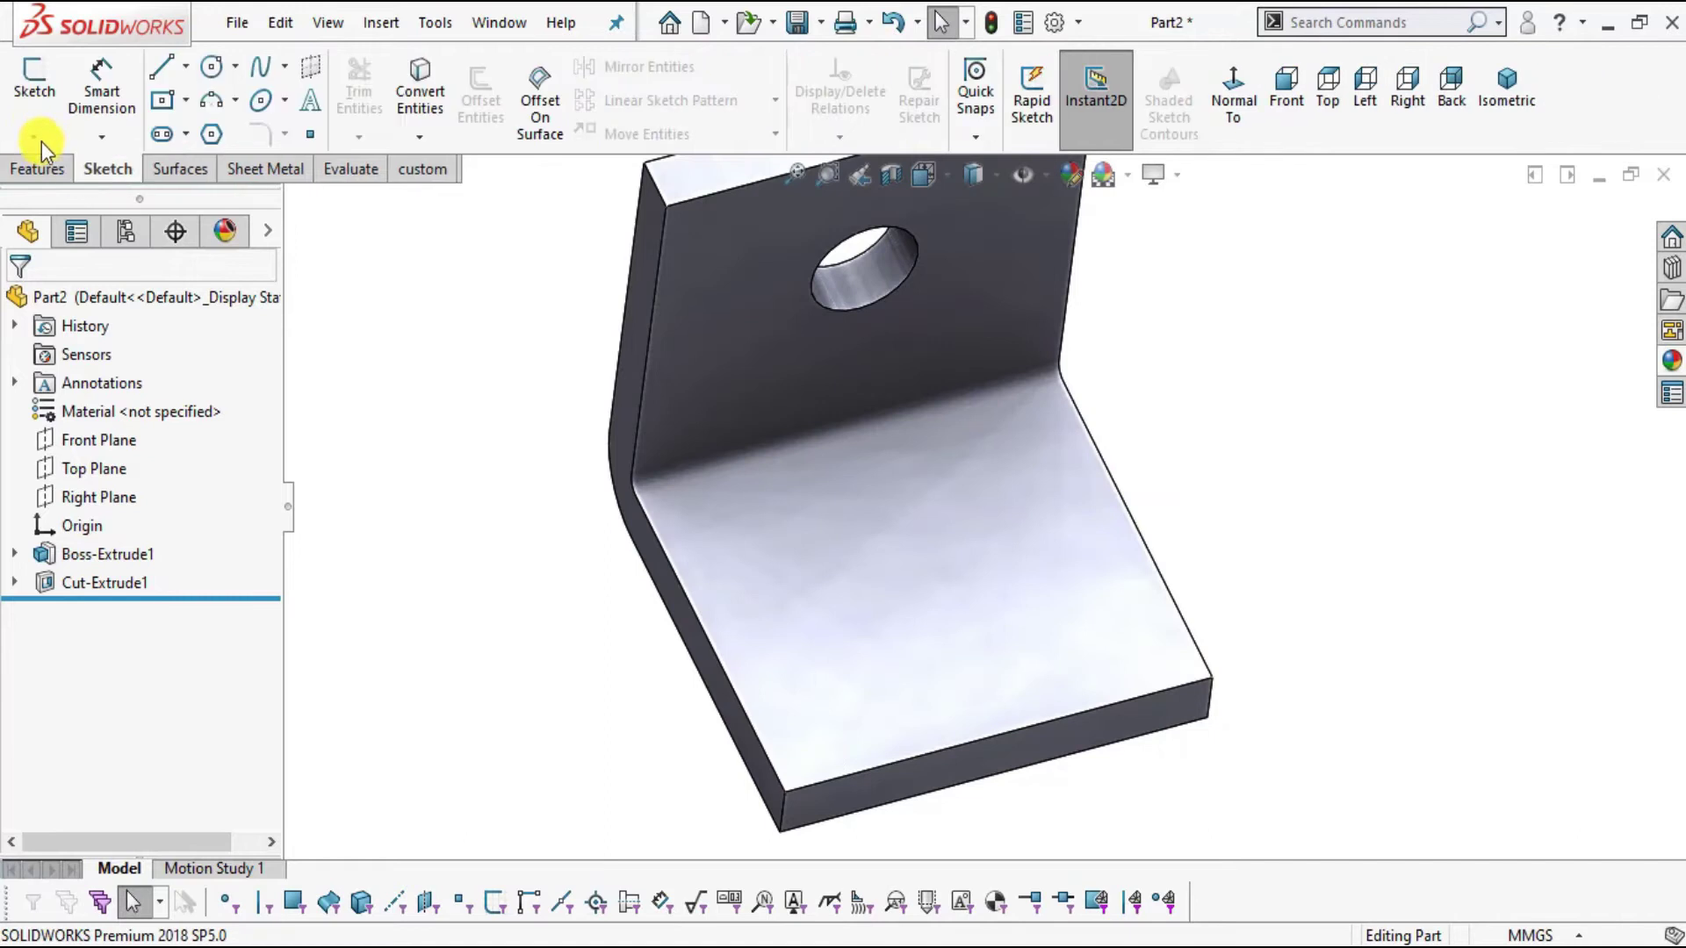
left_click(36, 86)
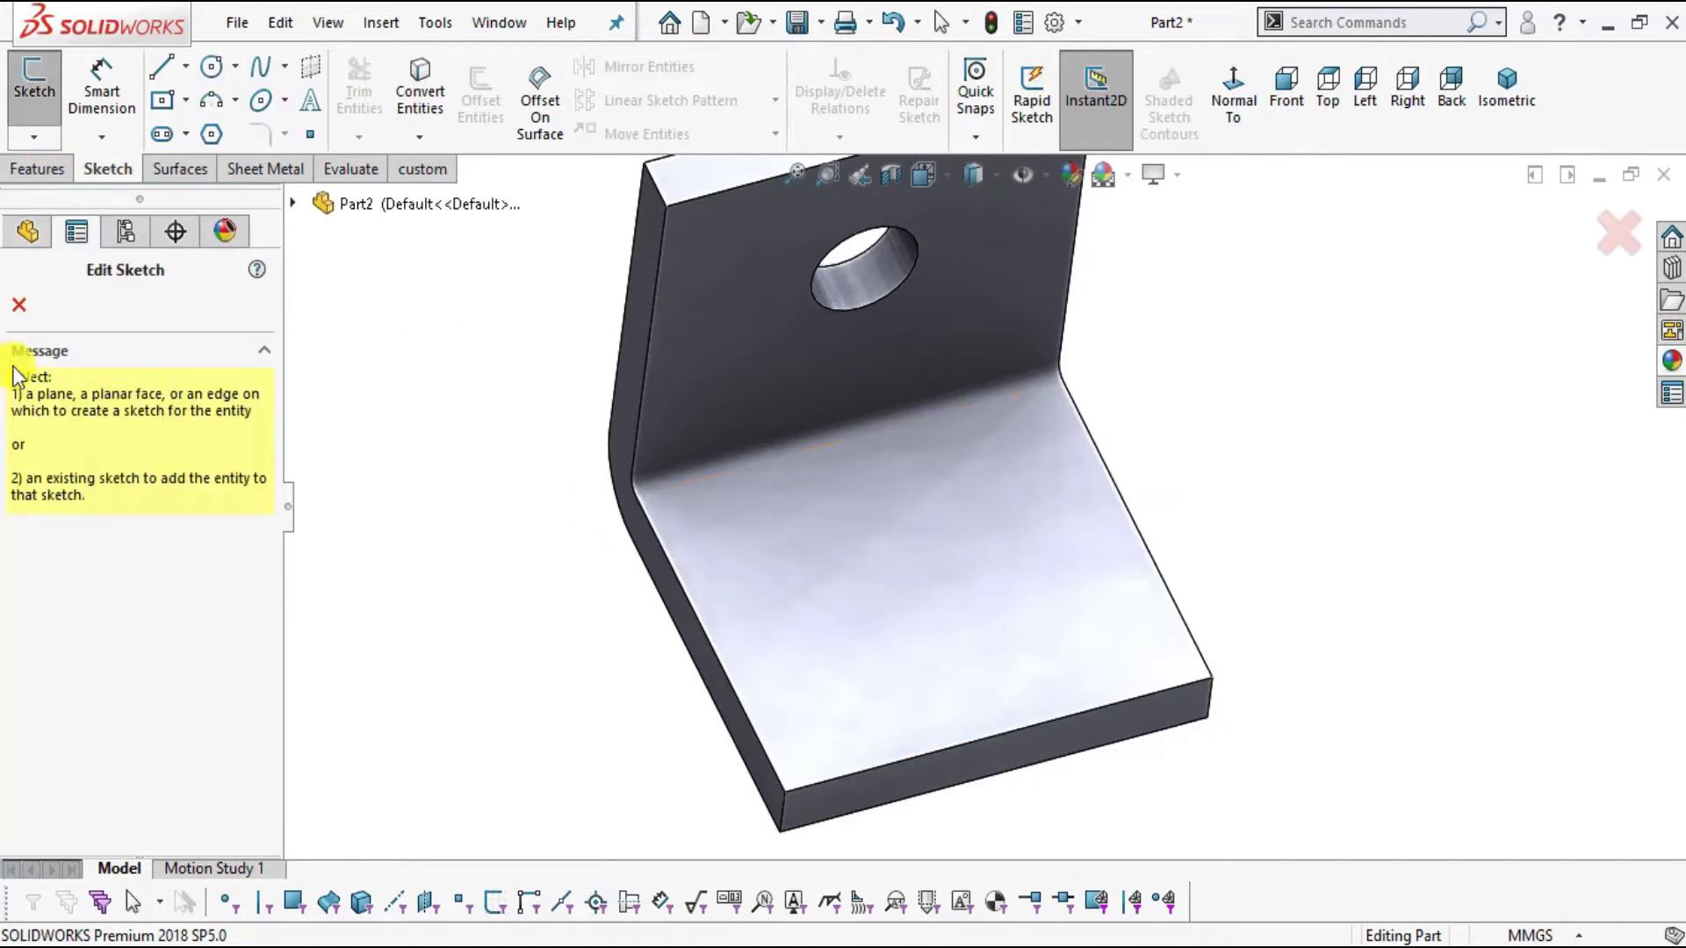
left_click(17, 307)
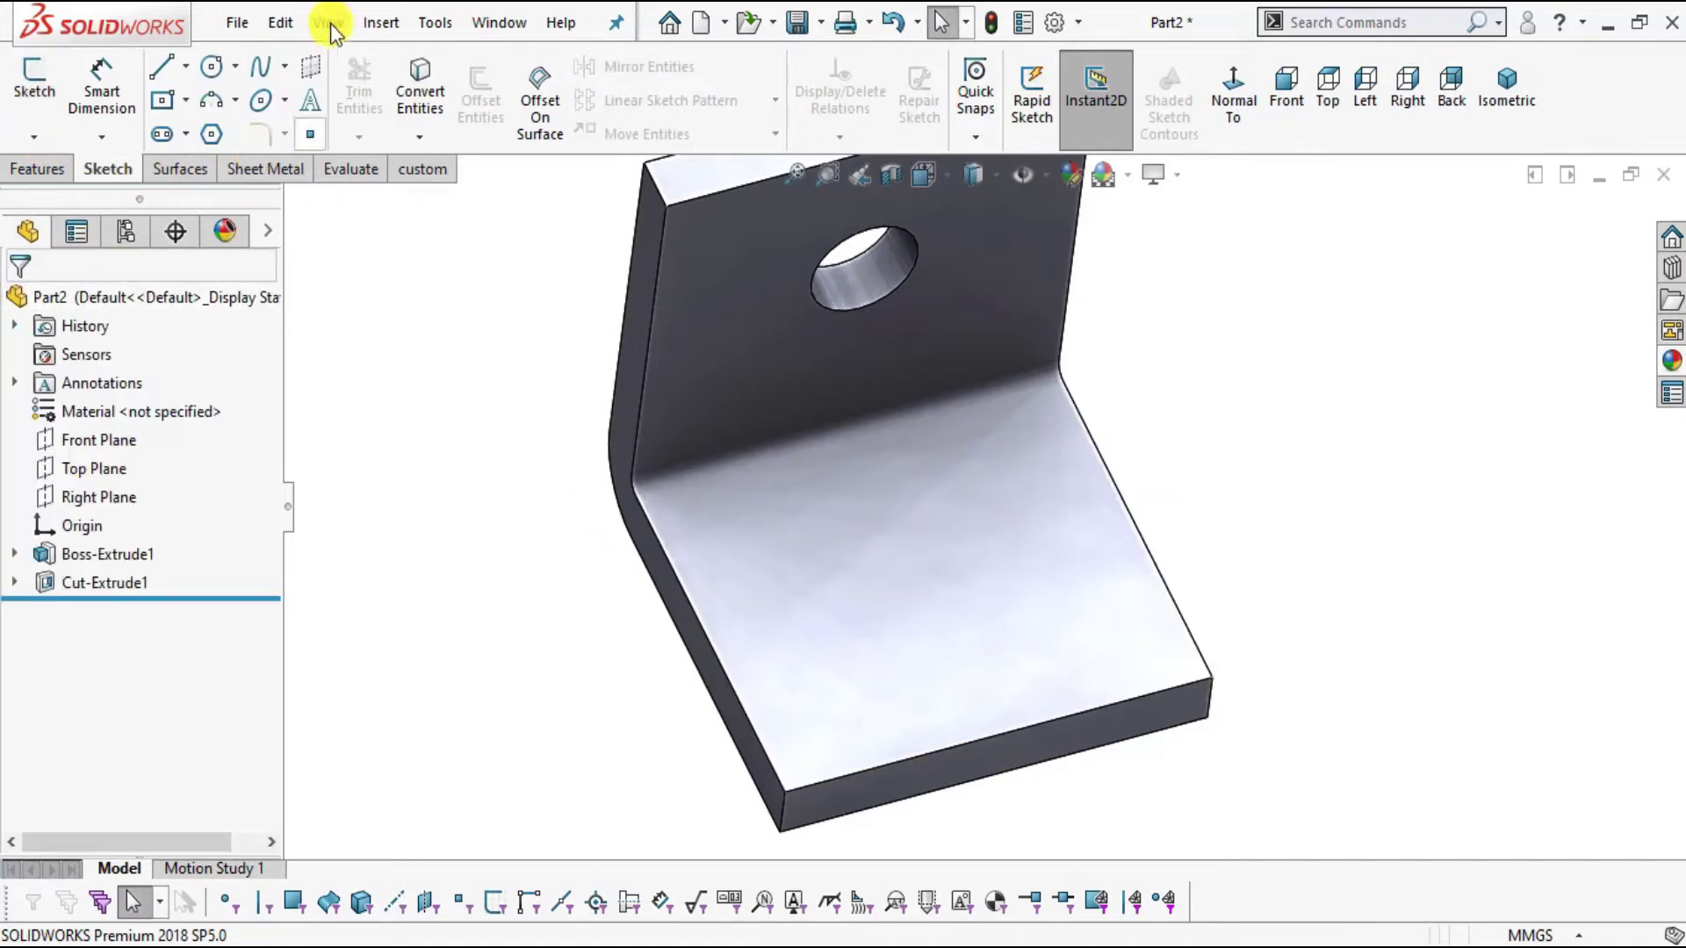
left_click(1133, 657)
left_click(1090, 573)
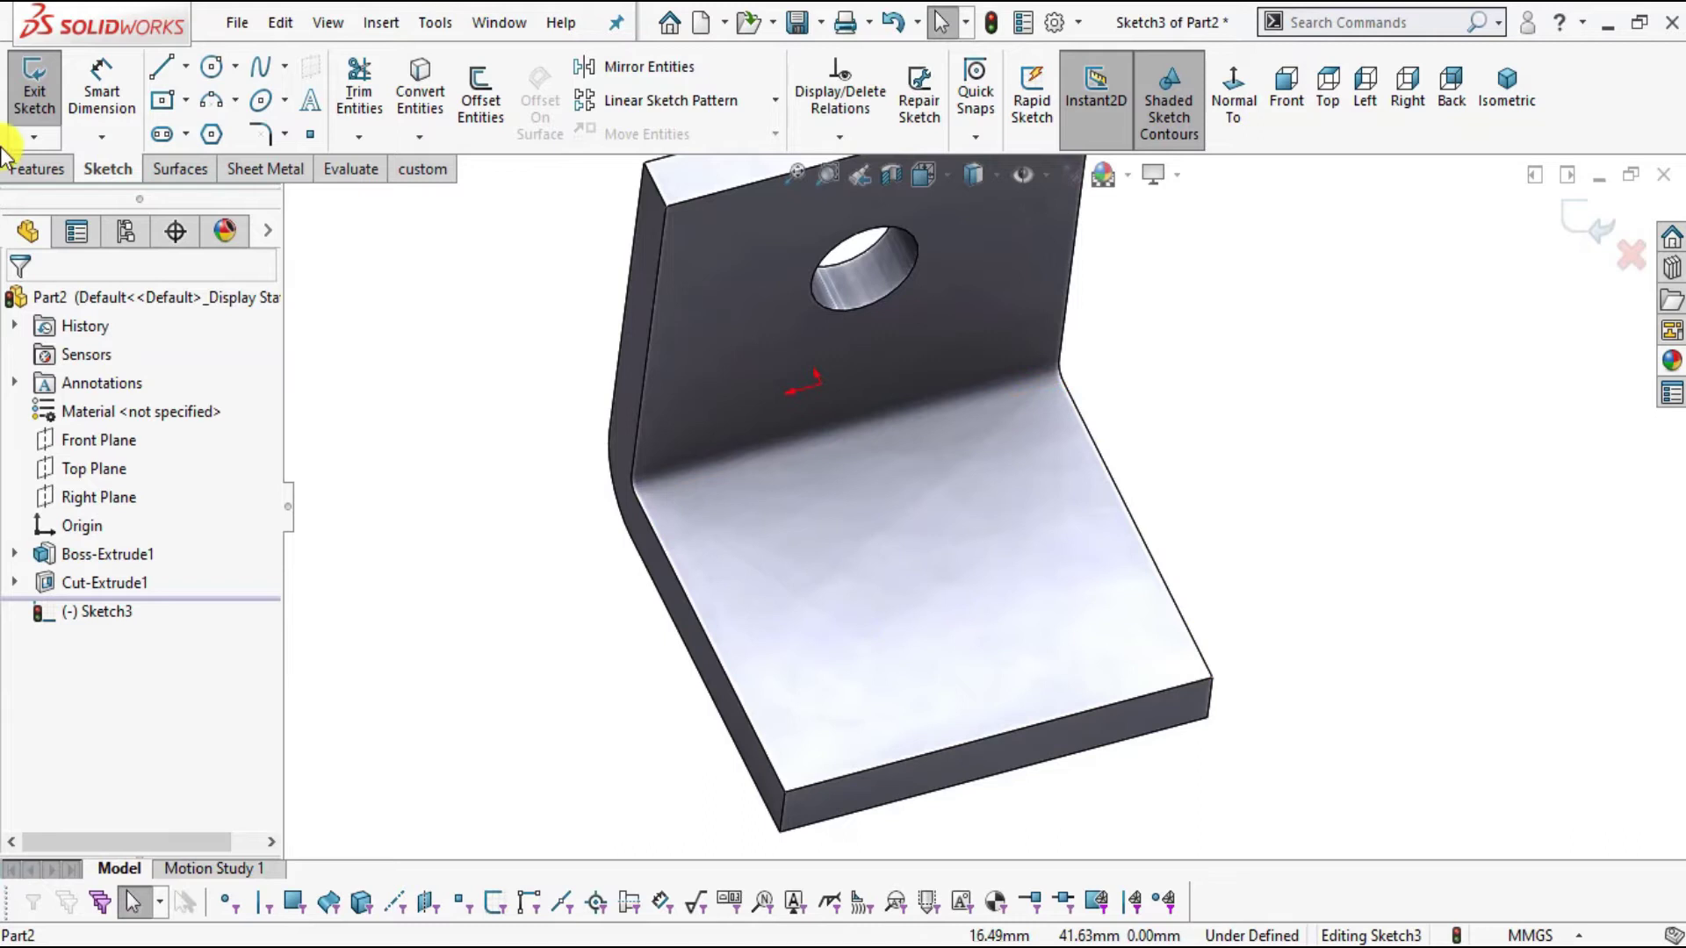
- Draw two separate circles, each about 10 mm in diameter, side by side across the width of the horizontal leg
left_click(215, 68)
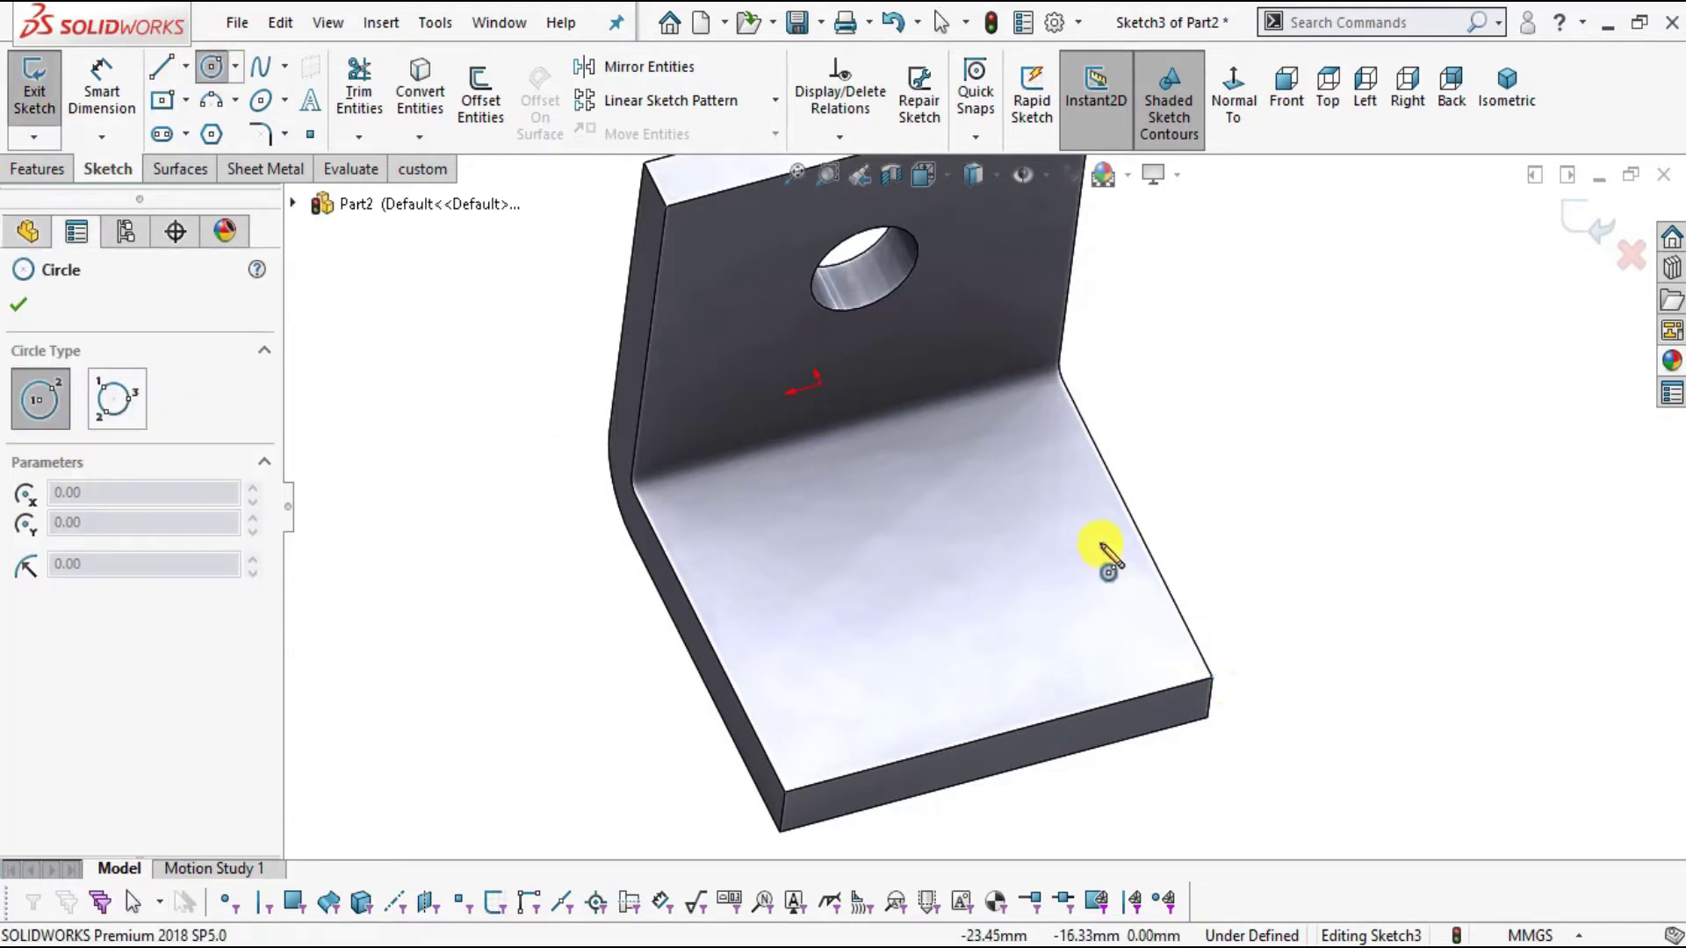
key("alt+Tab")
key("alt+Tab")
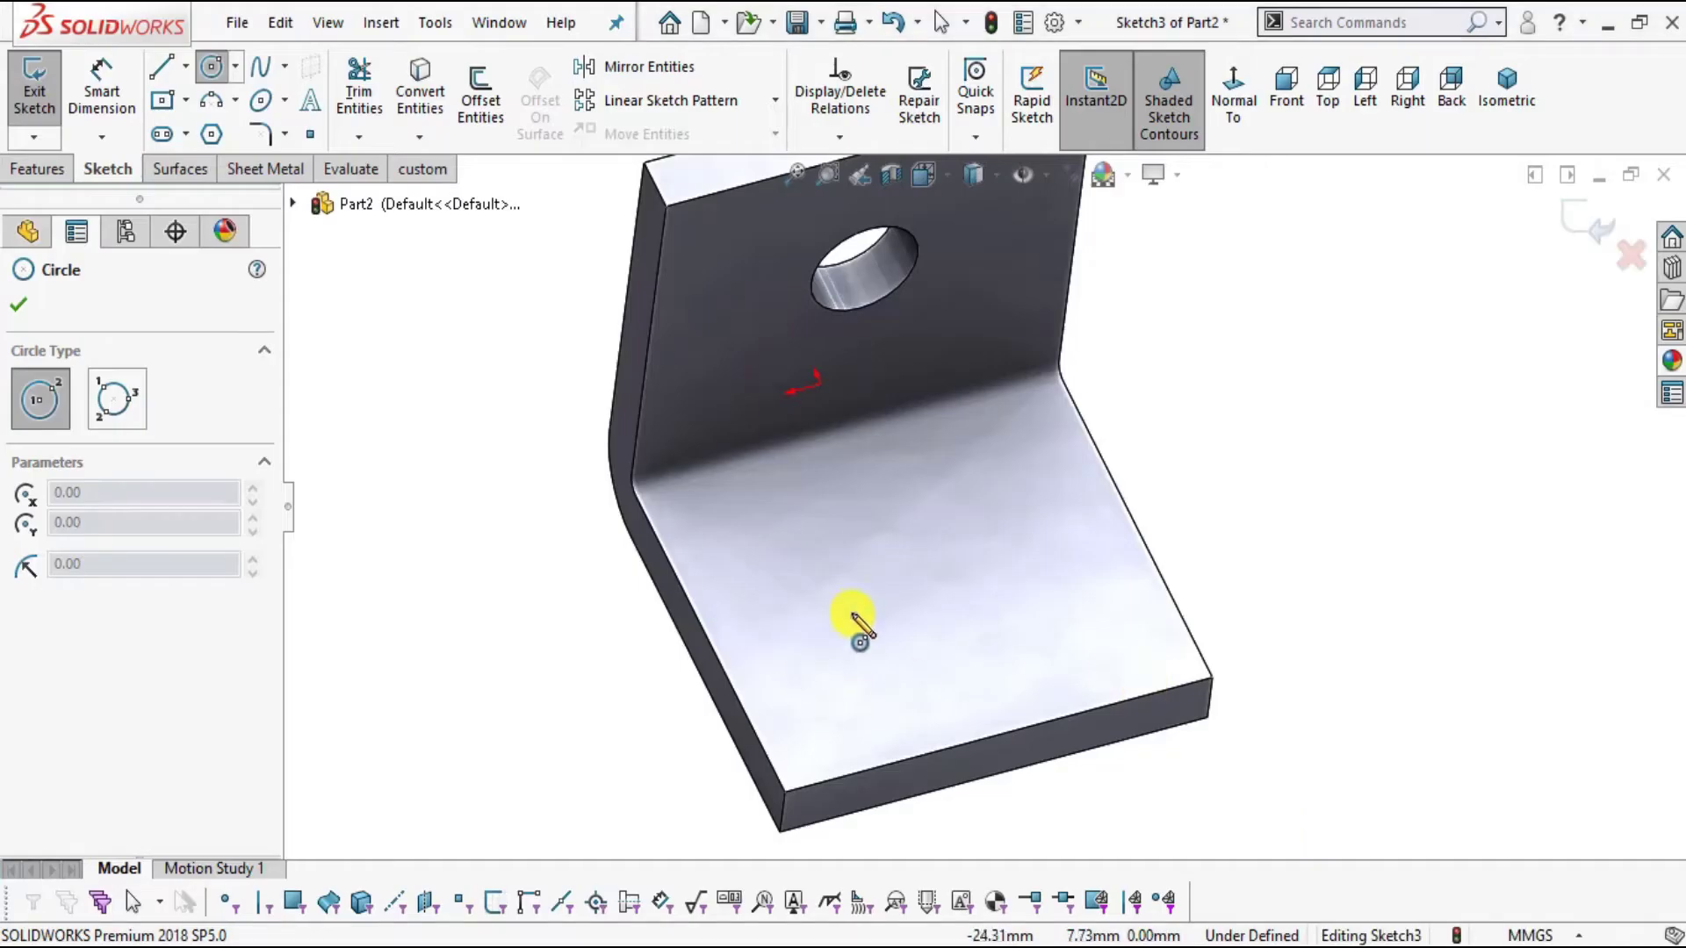
left_click(808, 609)
left_click(859, 632)
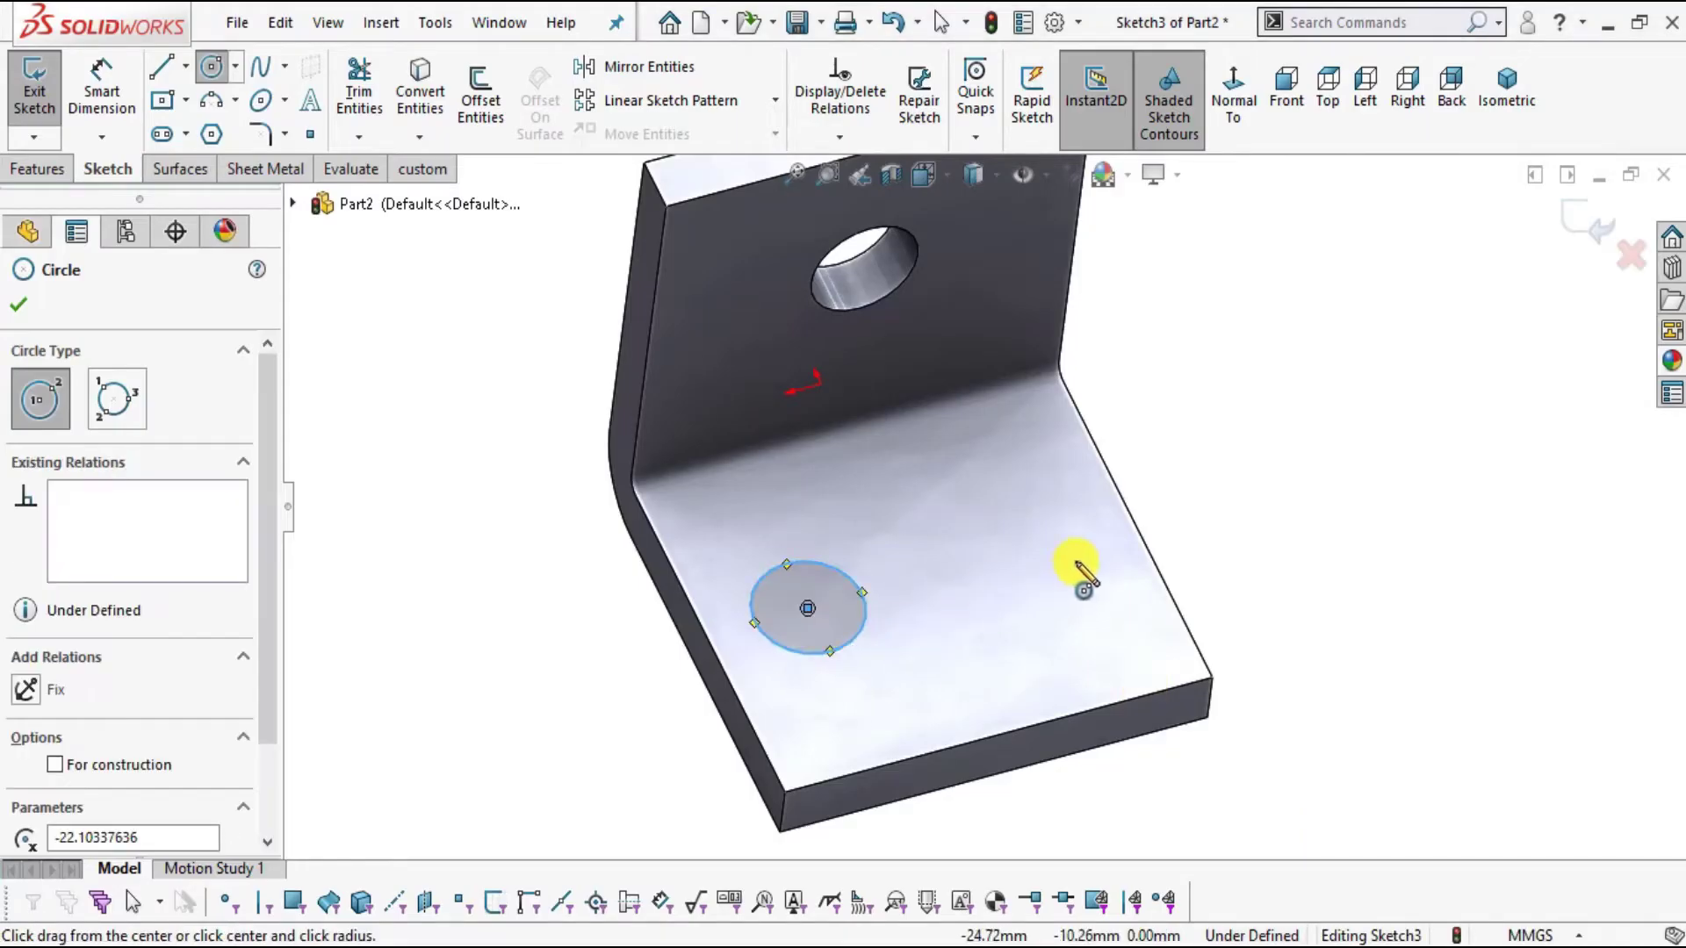
left_click(1000, 555)
left_click(1053, 583)
key("Escape")
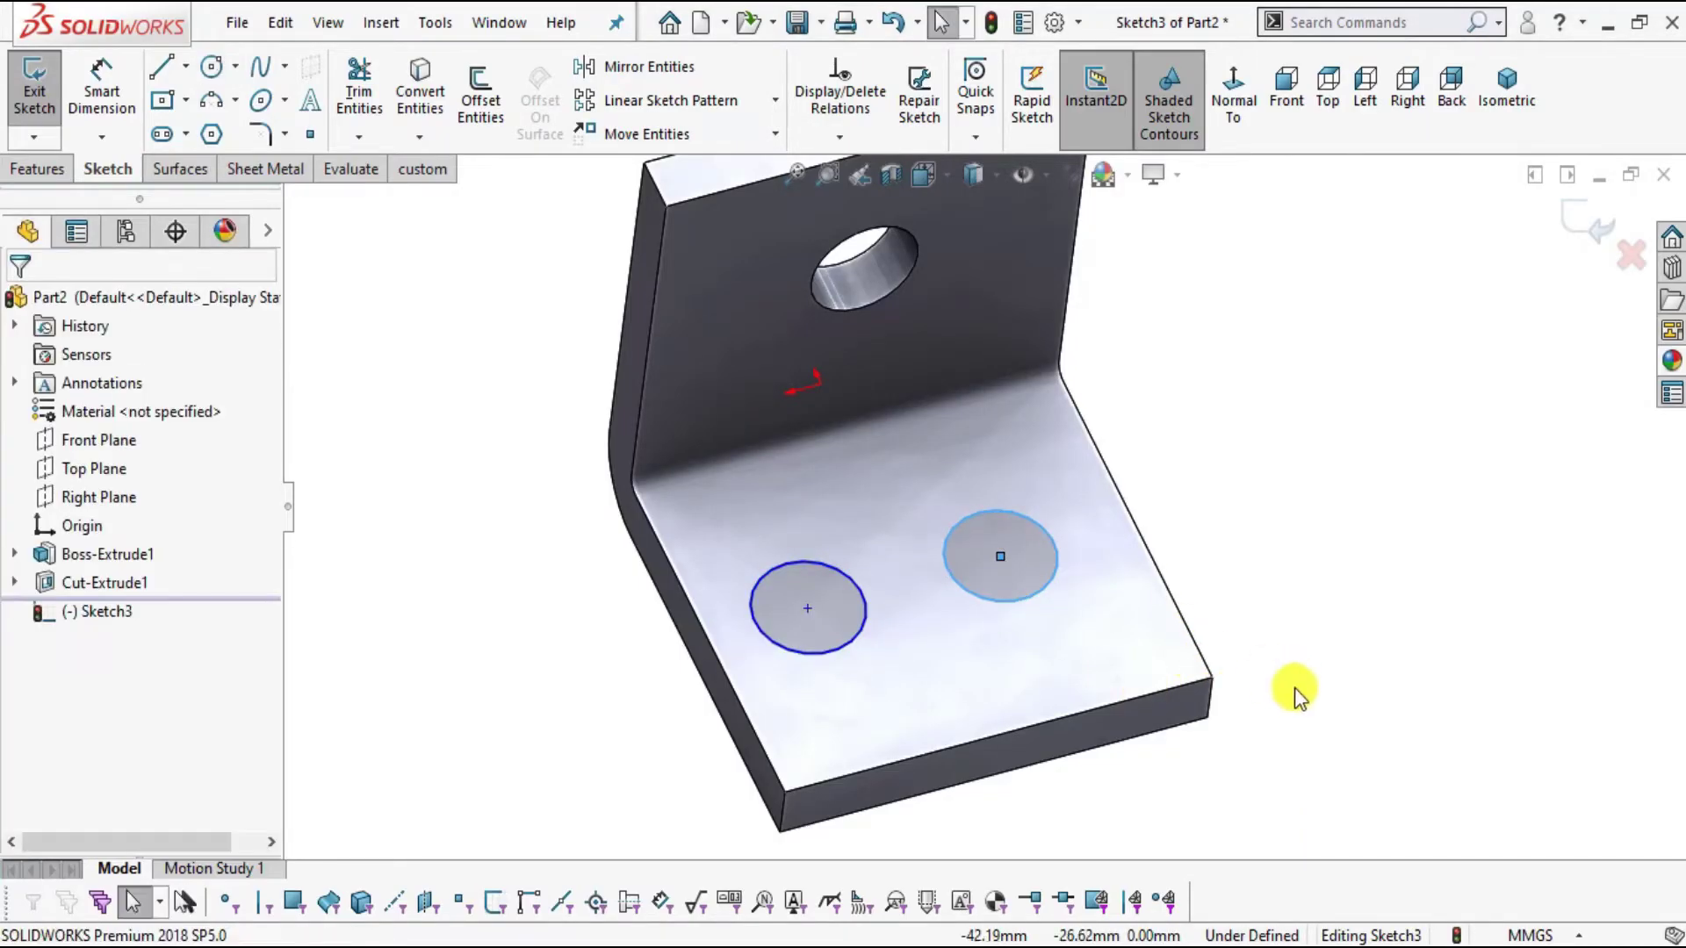
- Check the two-hole callout in the Foxit Reader drawing and make the two sketched circles equal in SOLIDWORKS
key("alt+Tab")
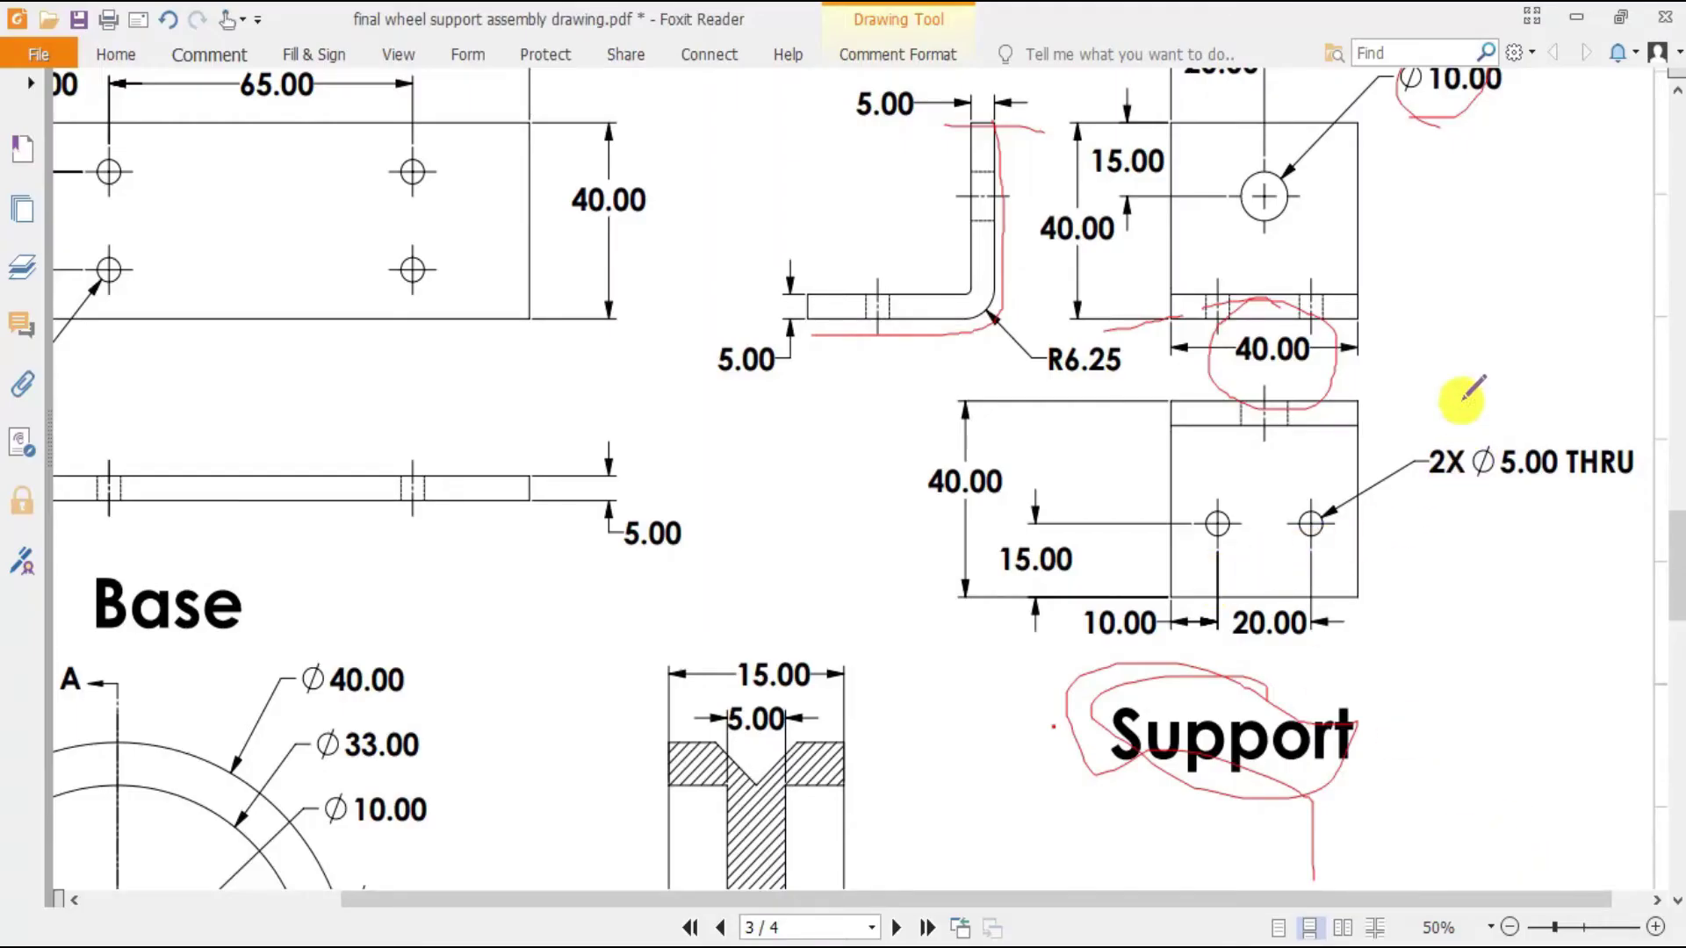
key("alt+Tab")
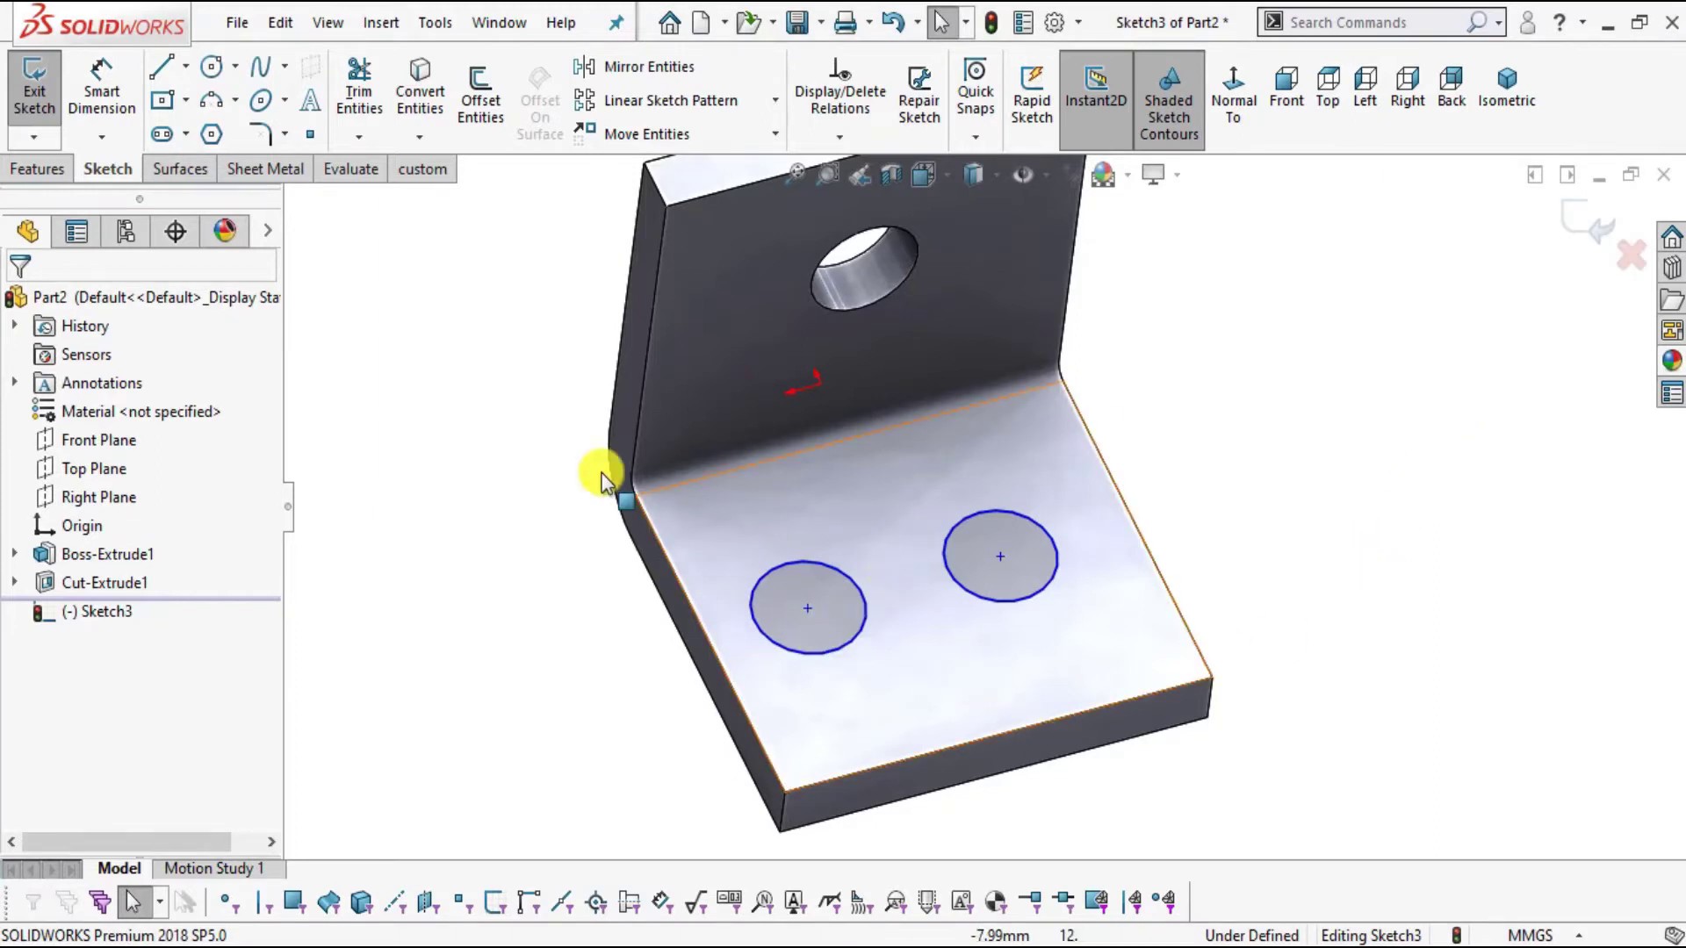
left_click(781, 641)
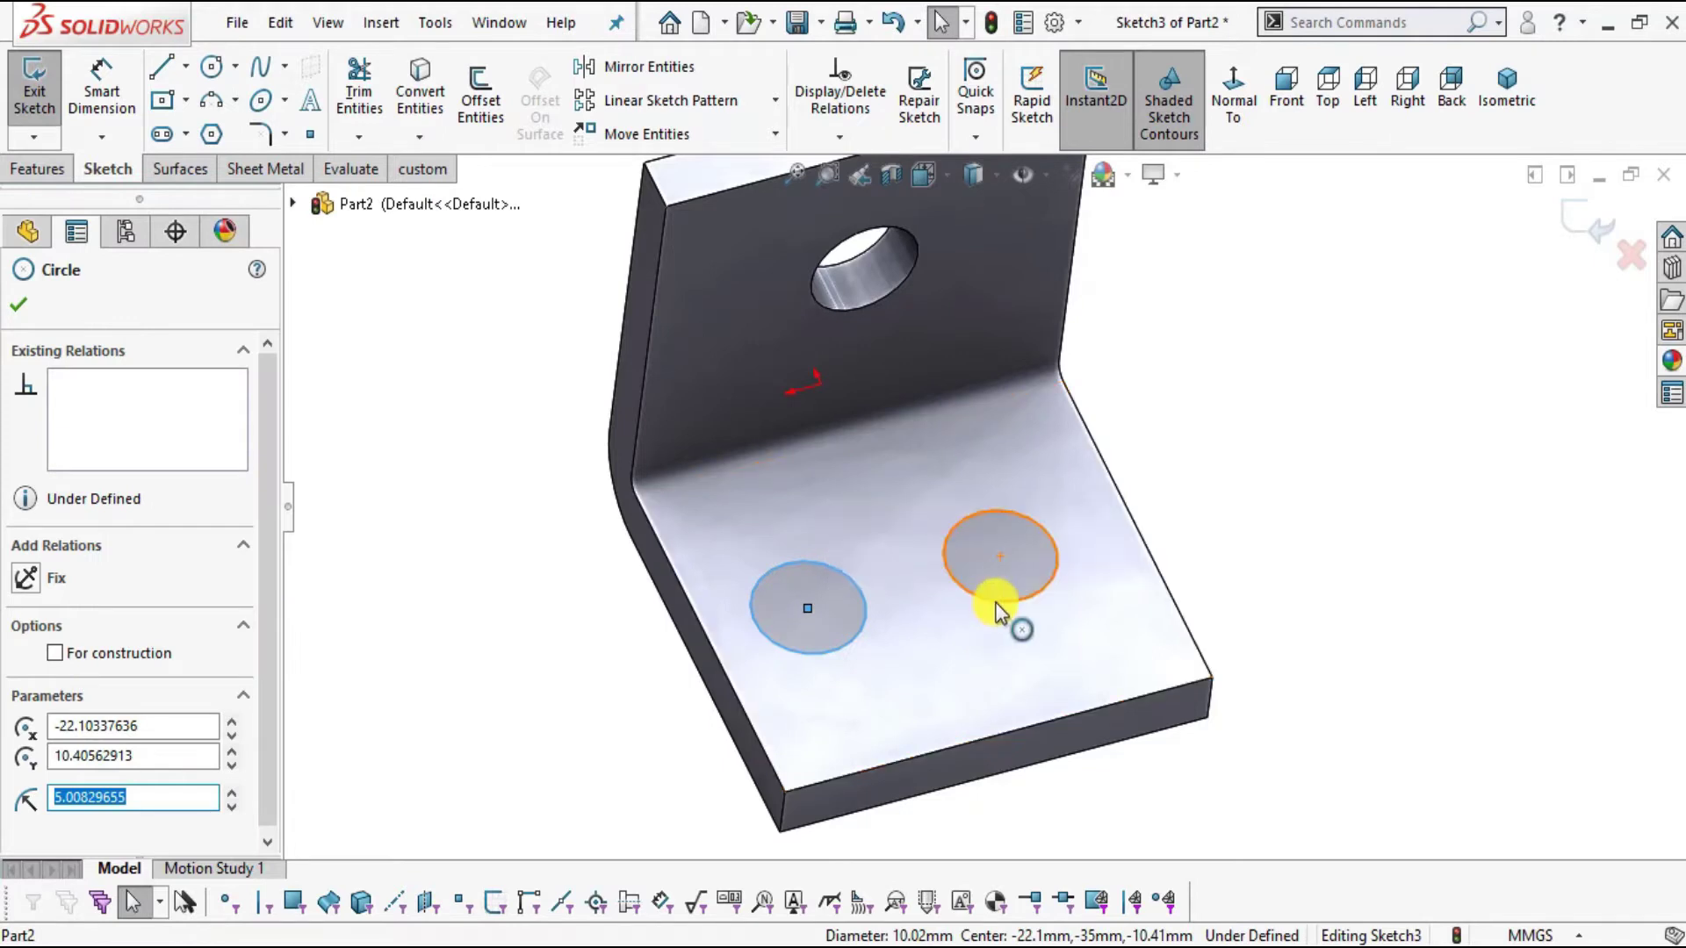
left_click(996, 602, "ctrl")
left_click(1174, 488)
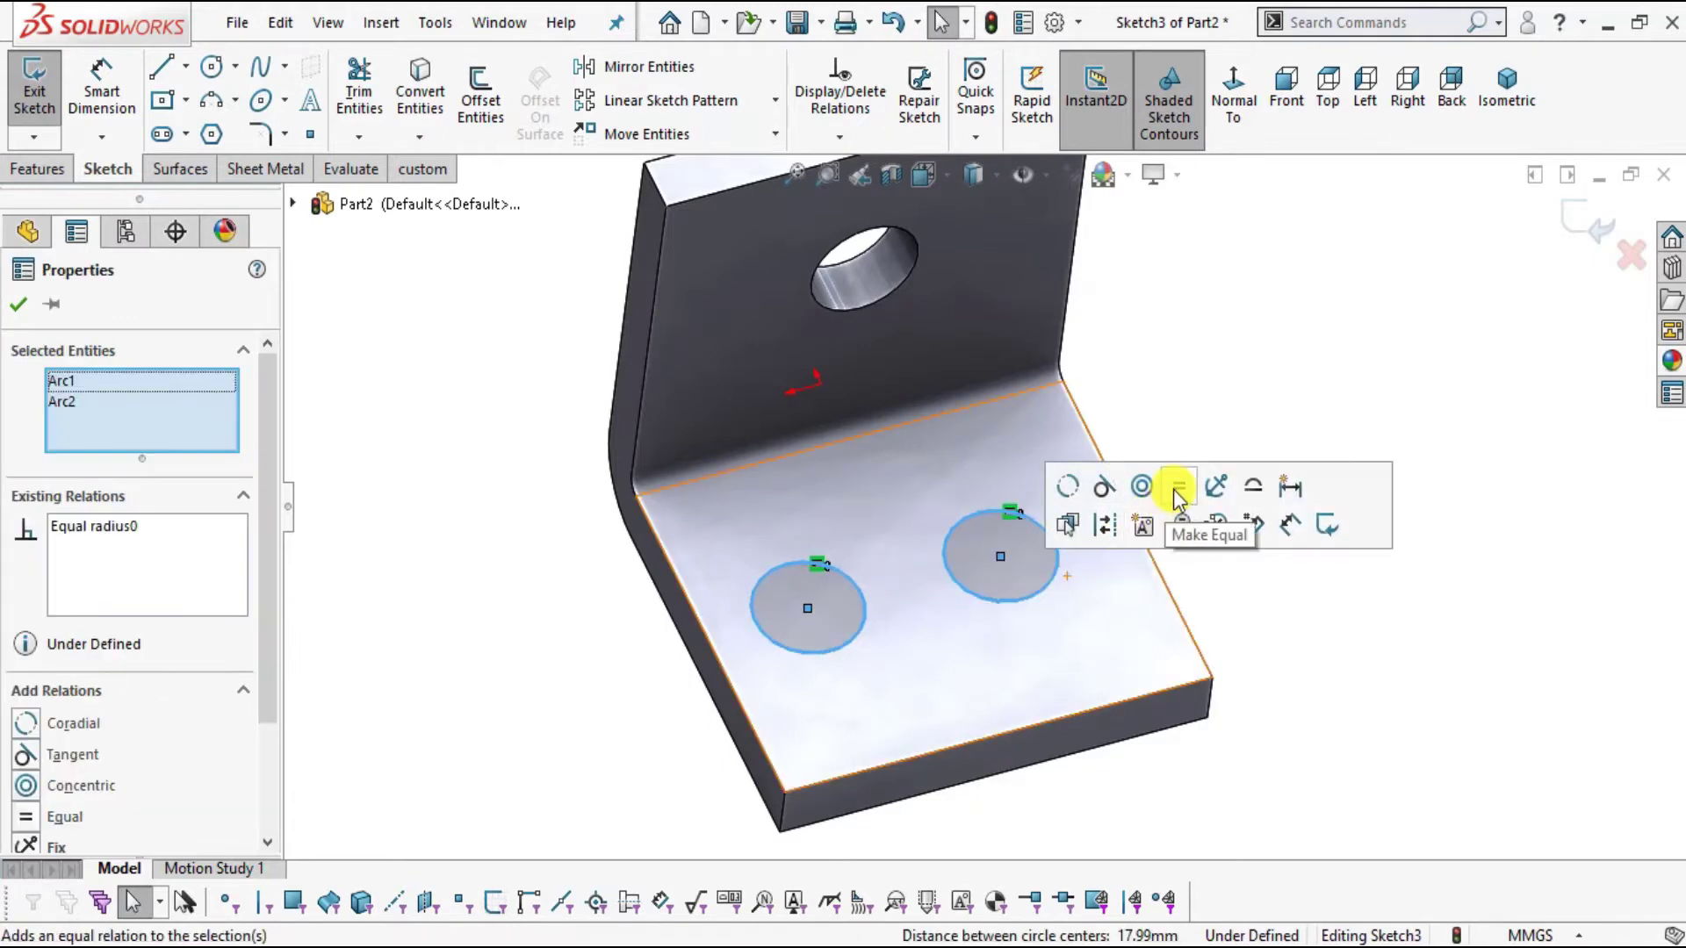
left_click(1383, 626)
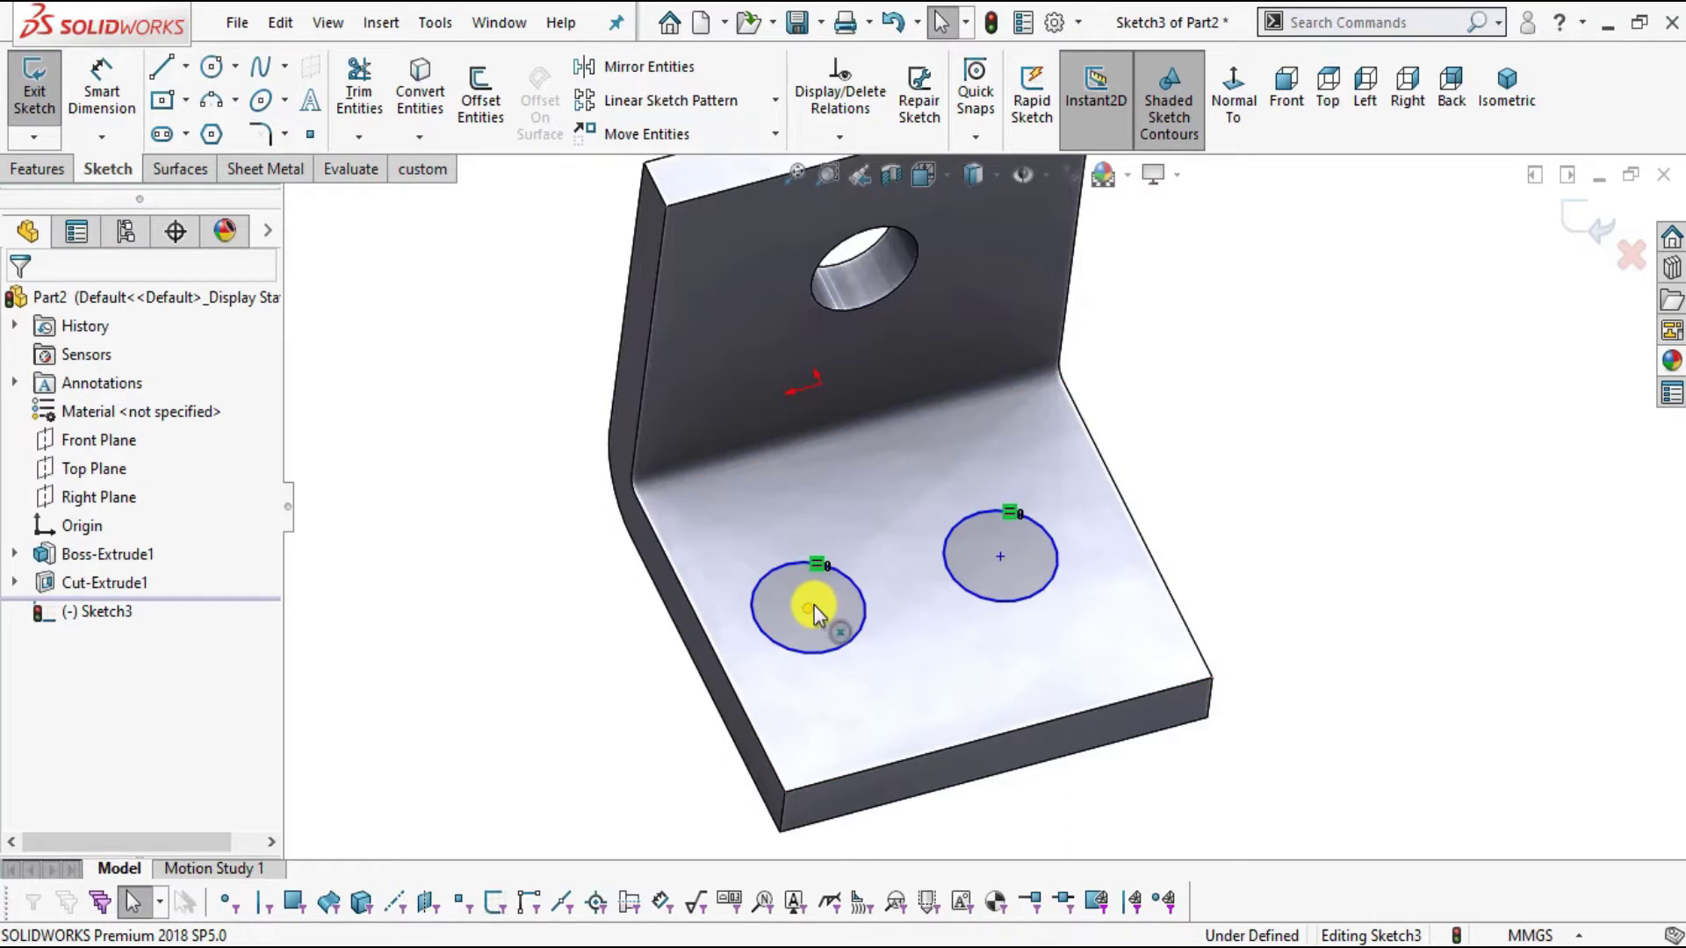
- Align the two circles' centre points with a Vertical relation
left_click(812, 606)
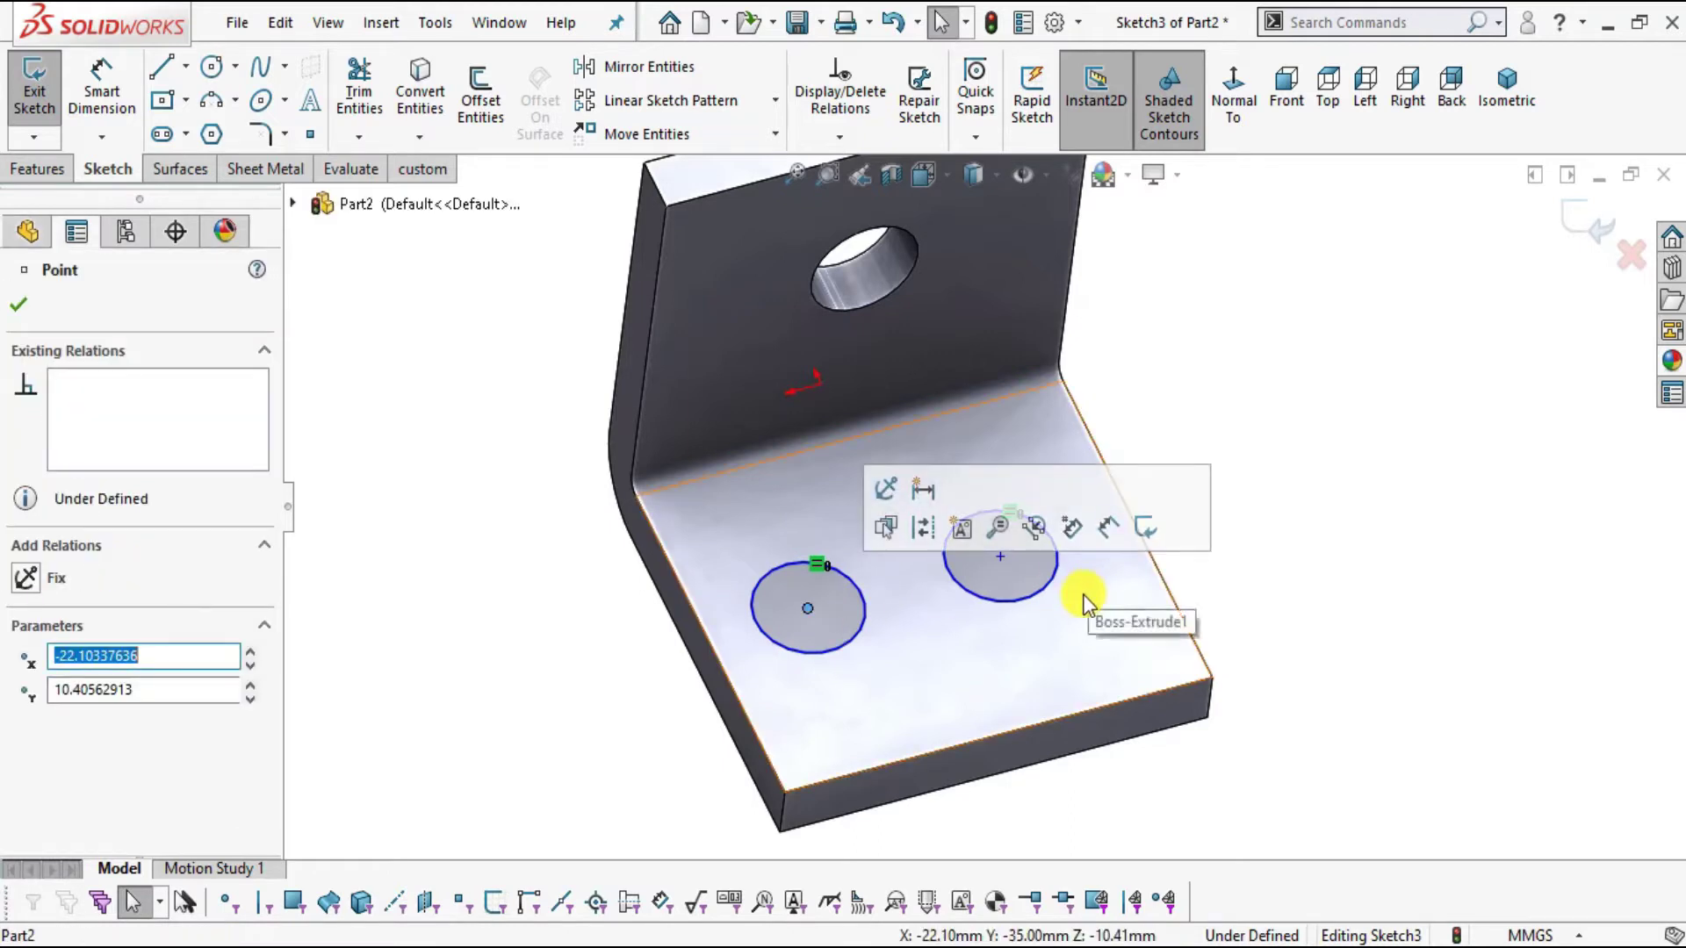
left_click(997, 557, "ctrl")
left_click(1105, 444)
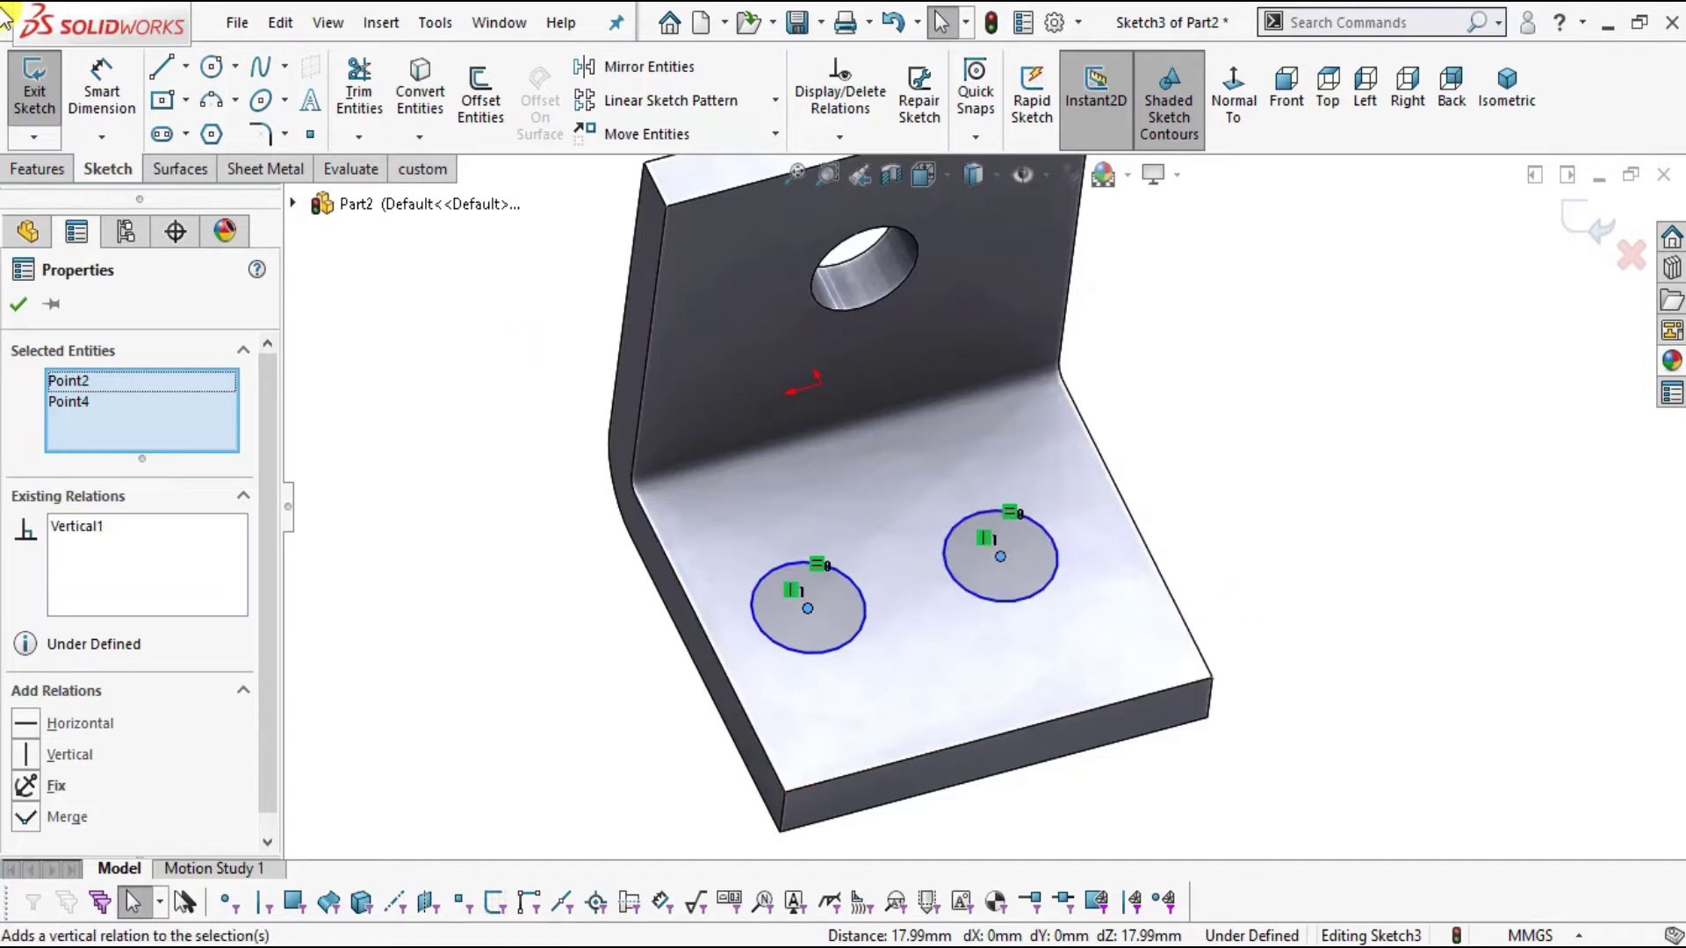
- Dimension the diameter of the equal circles as 5 mm and finish dimensioning
left_click(102, 83)
left_click(1051, 556)
left_click(1255, 502)
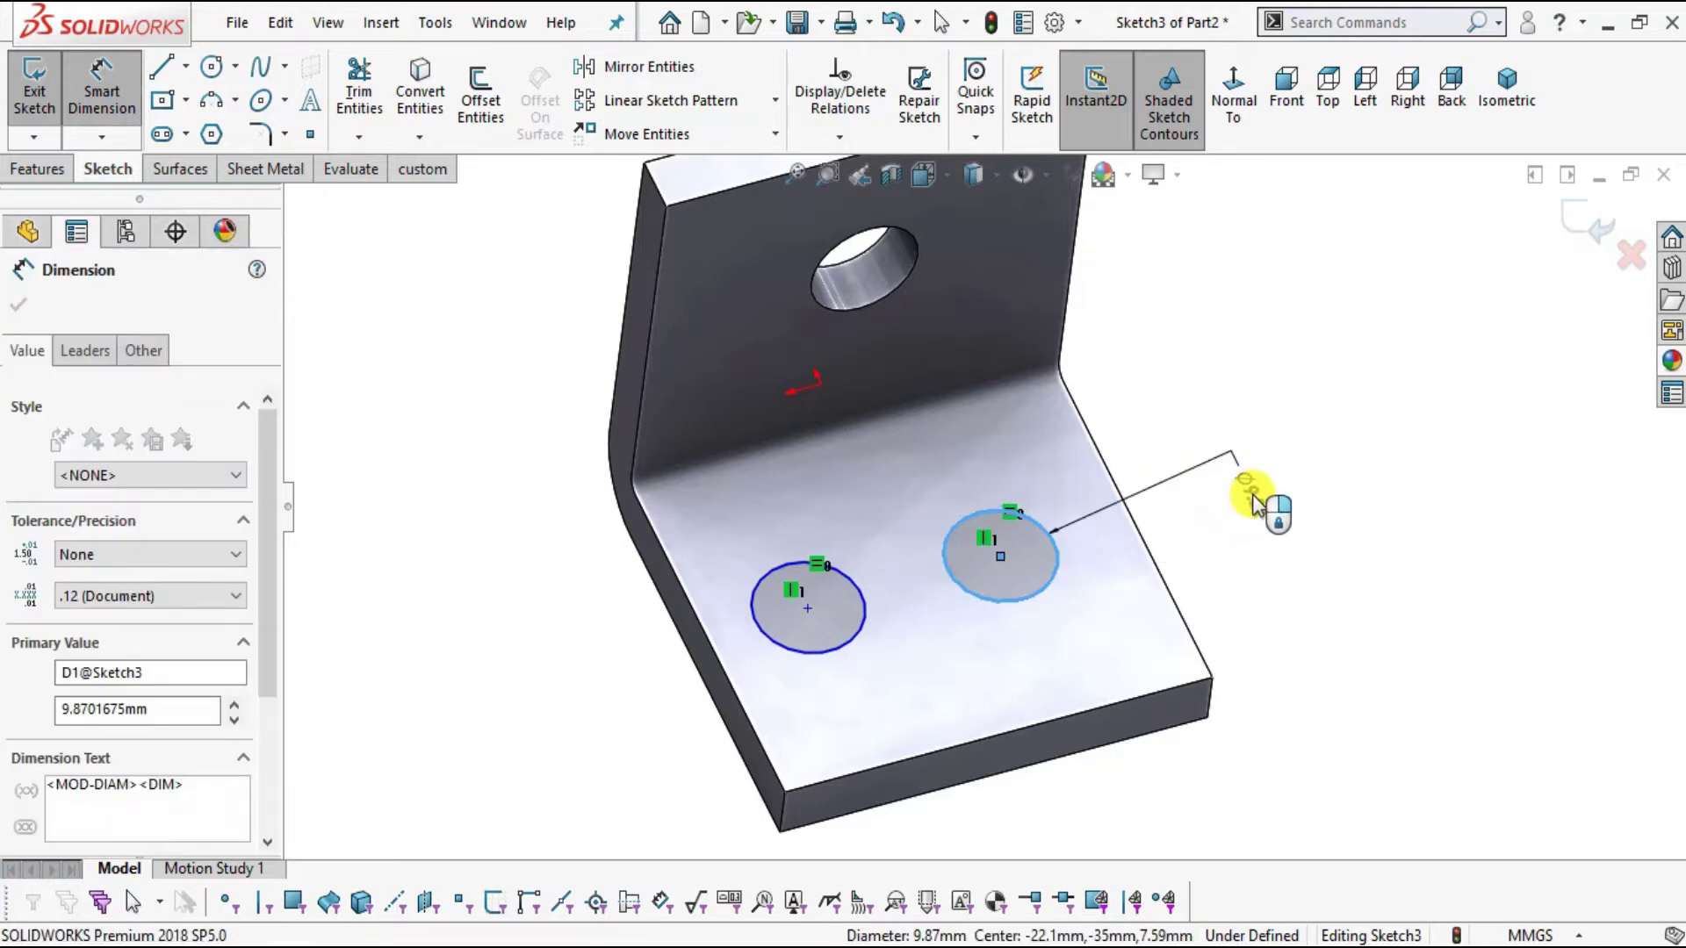
type("8")
key("Return")
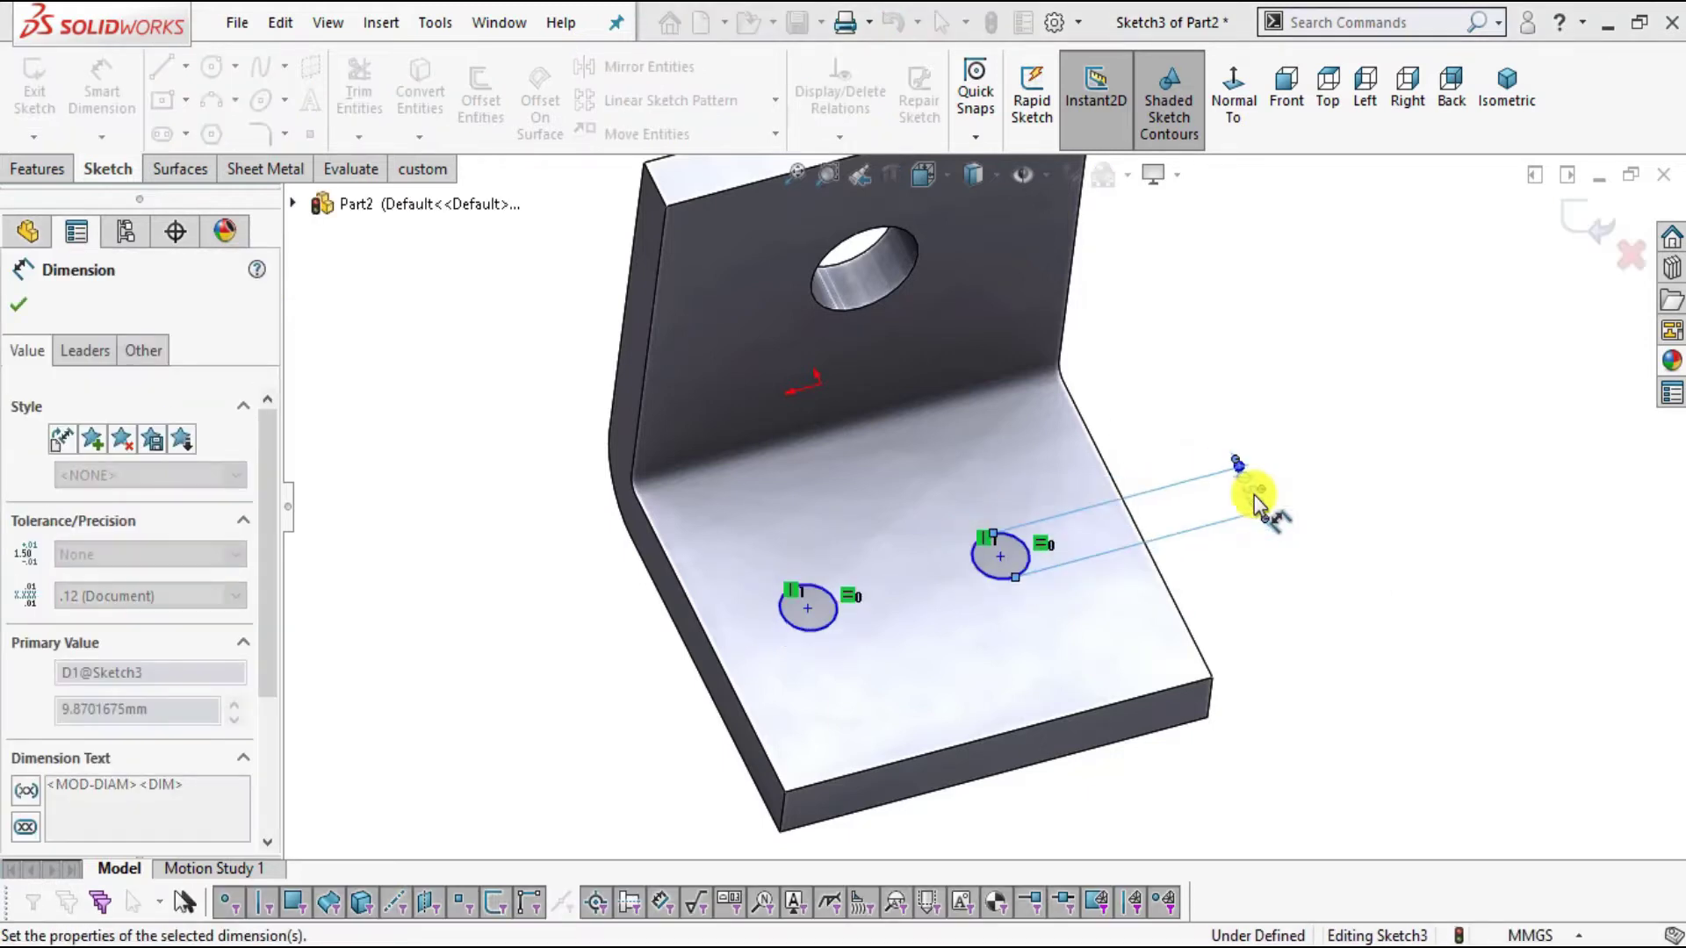
key("Escape")
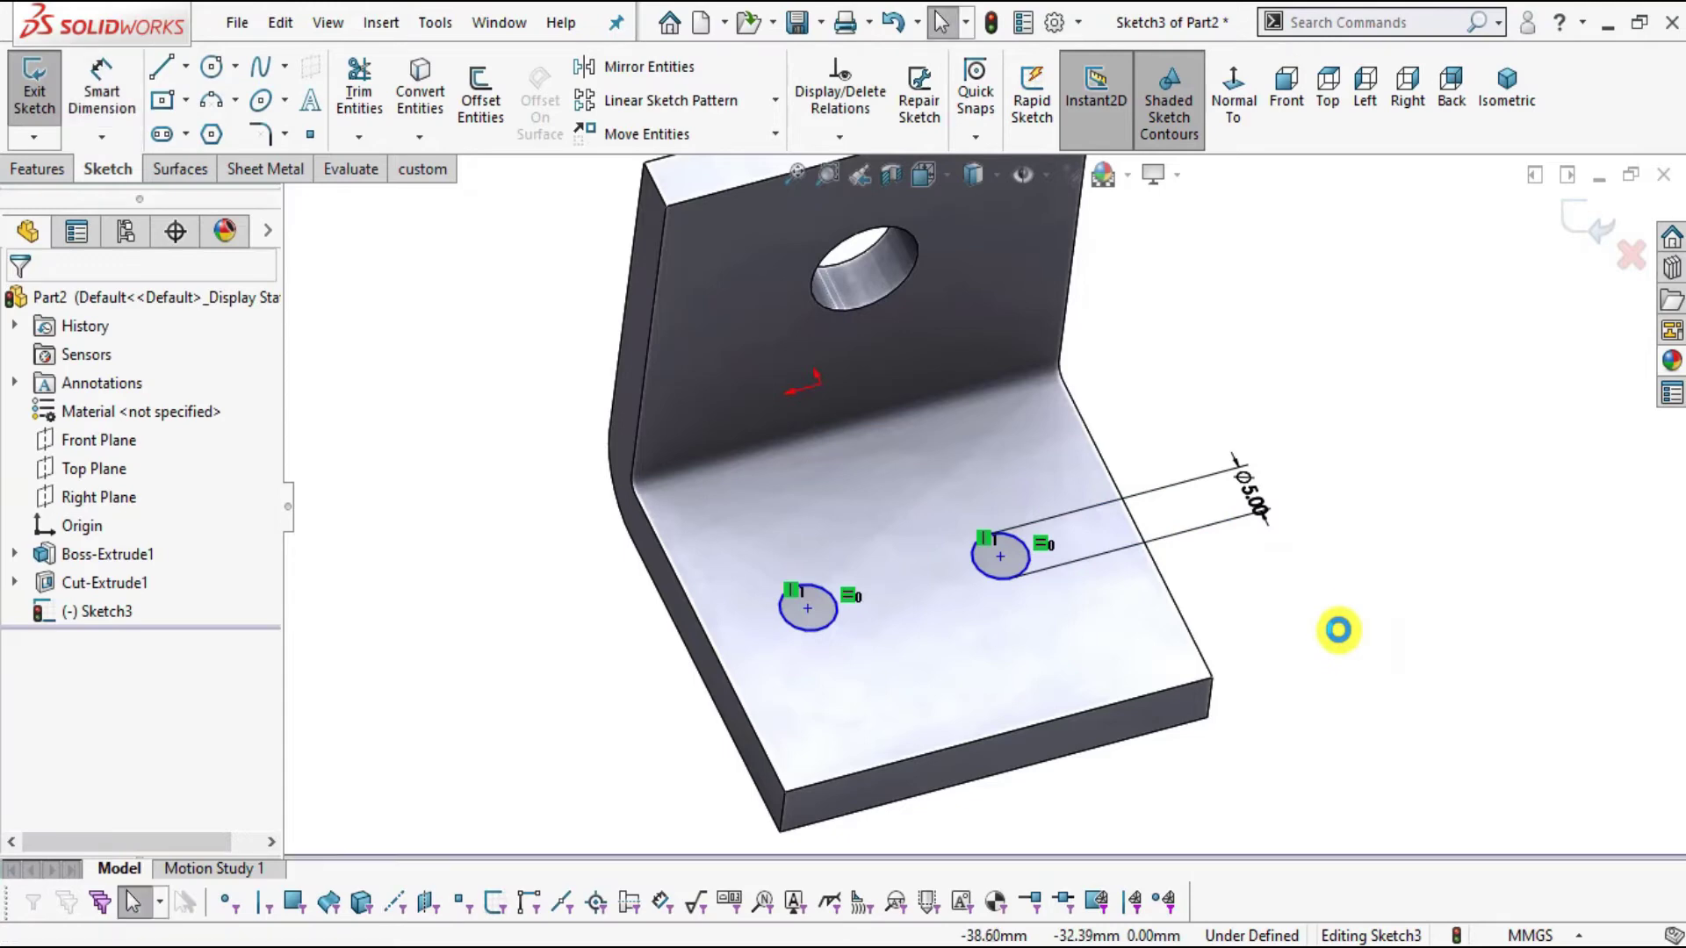
- Mark the 5.00 THRU hole callout and the spacing dimensions beneath the two holes on the Support drawing in Foxit Reader
key("alt+Tab")
mouse_move(1460, 499)
left_mouse_down()
mouse_move(1545, 488)
mouse_move(1595, 426)
mouse_move(1497, 496)
left_mouse_up()
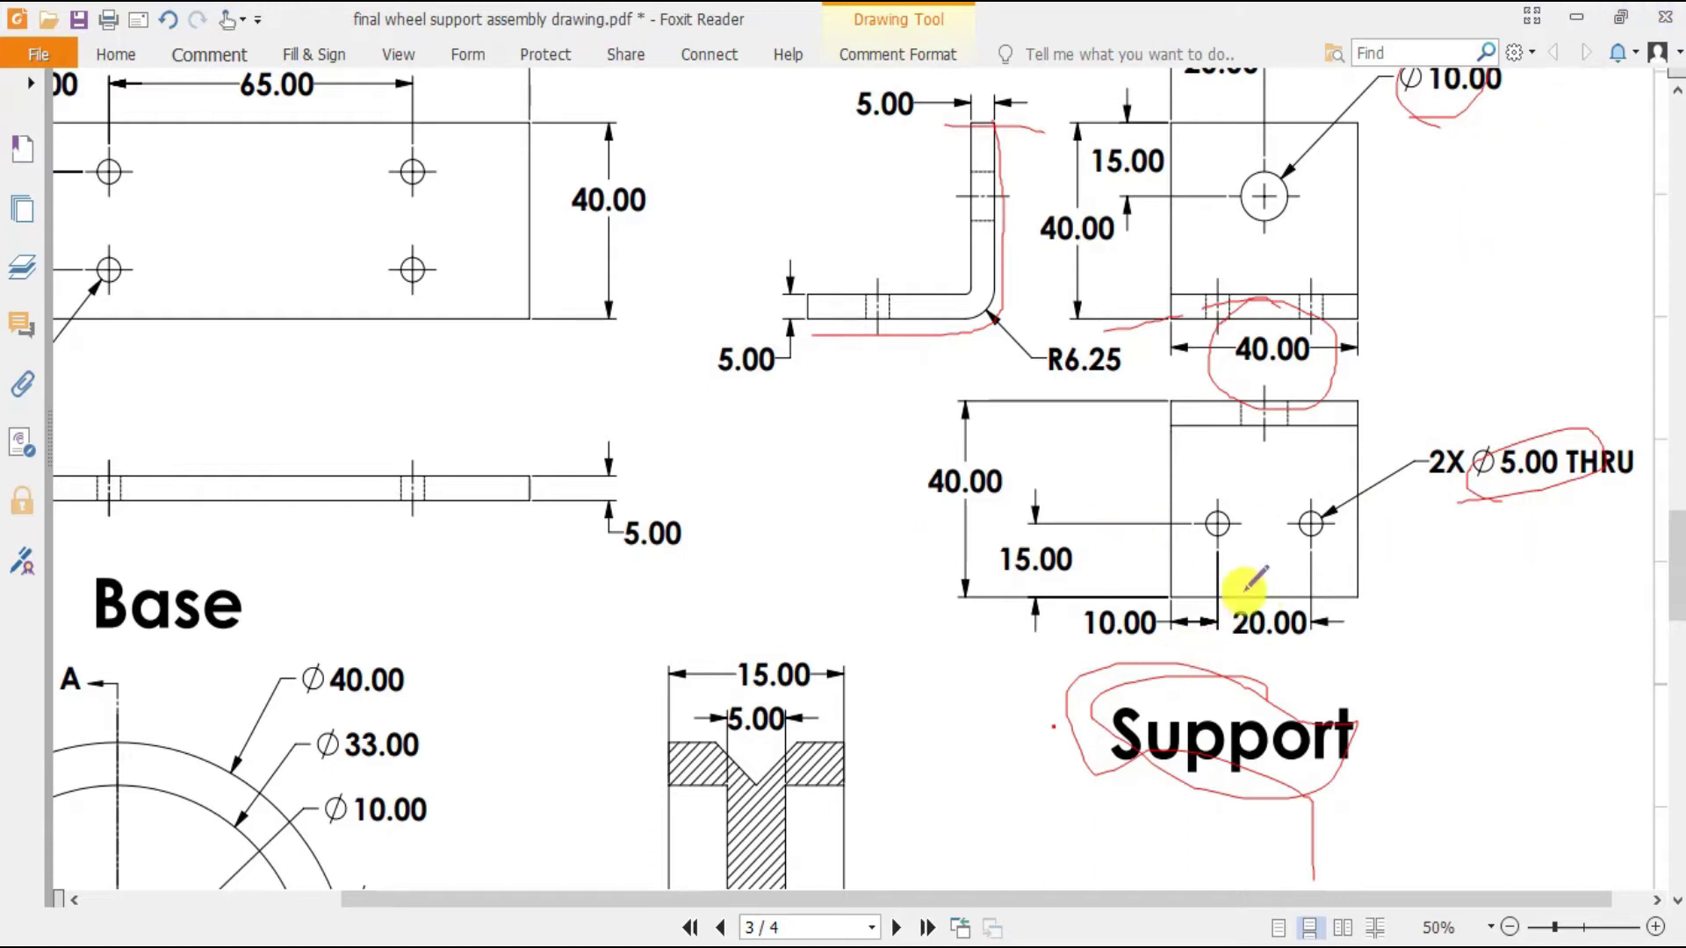
mouse_move(1234, 655)
left_mouse_down()
mouse_move(1234, 601)
mouse_move(1229, 651)
left_mouse_up()
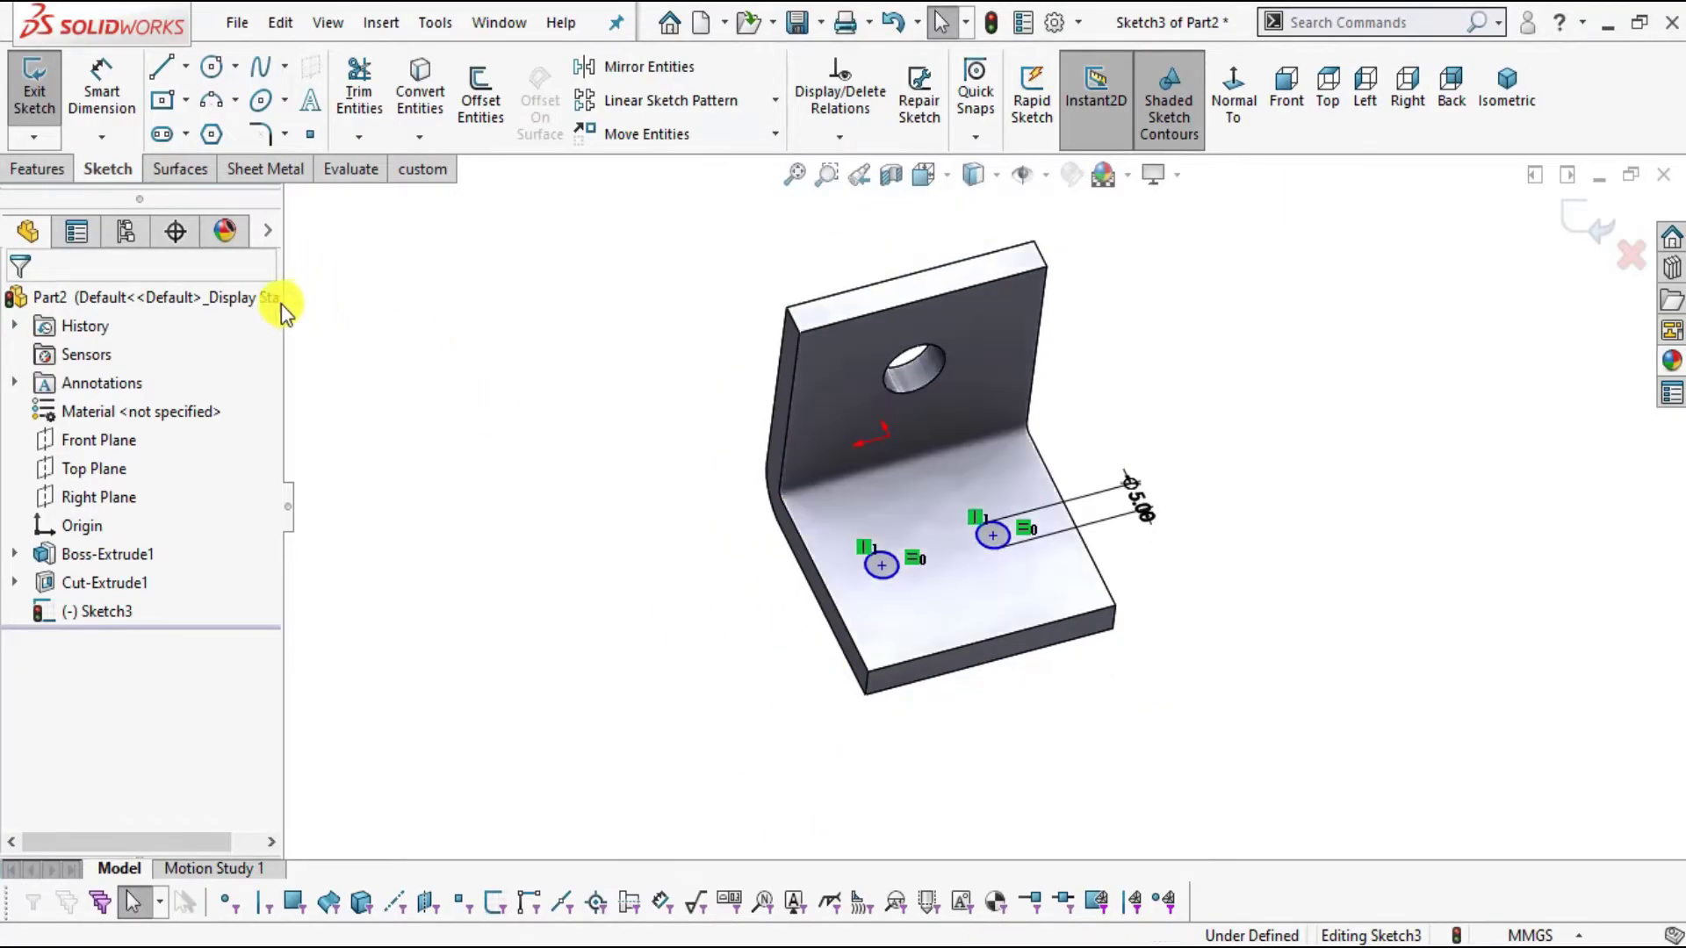
- In SOLIDWORKS, dimension the nearer circle's centre 10 mm from the horizontal leg's side edge
left_click(101, 83)
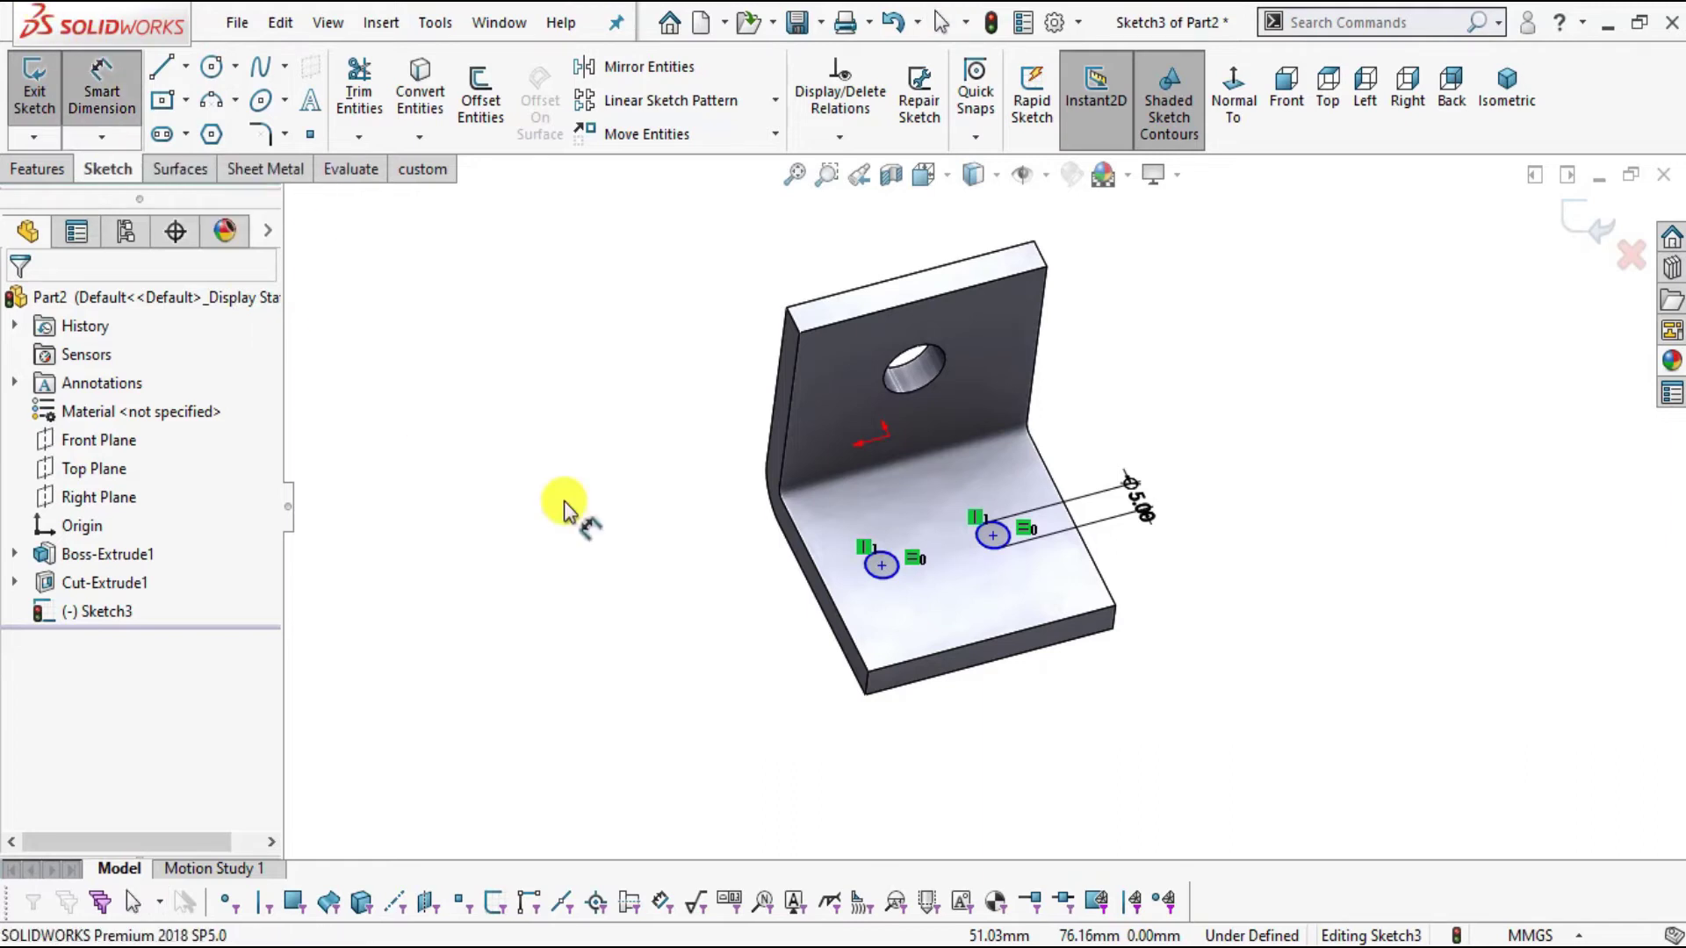
scroll(1034, 605, "down", 4)
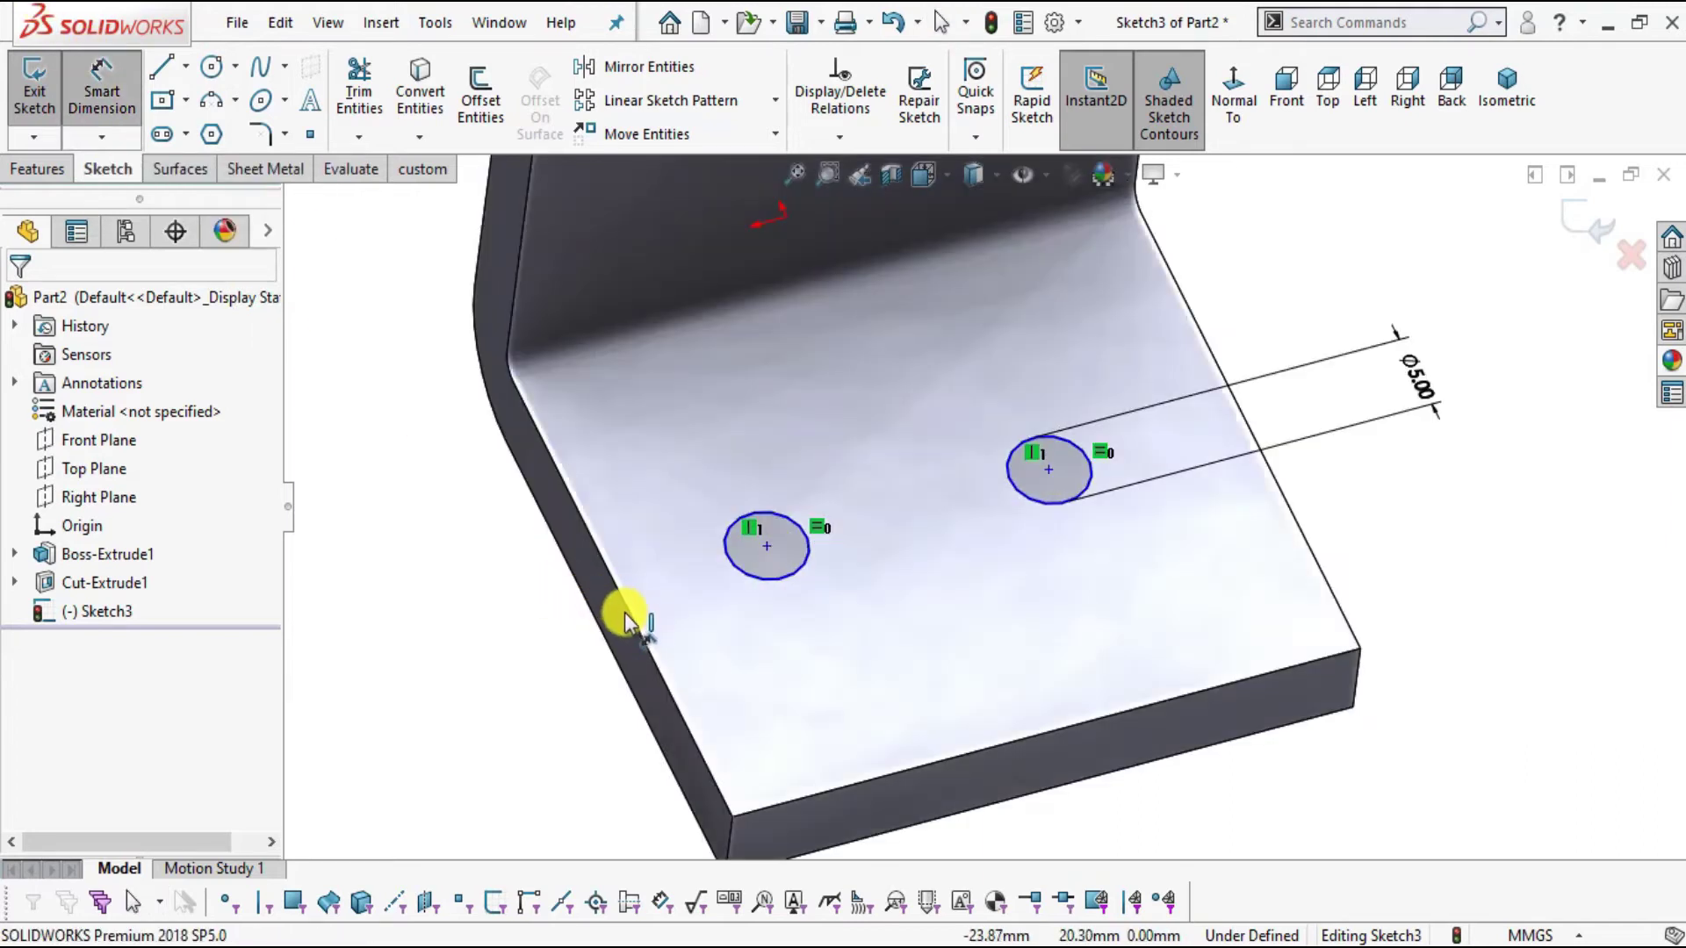
left_click(628, 612)
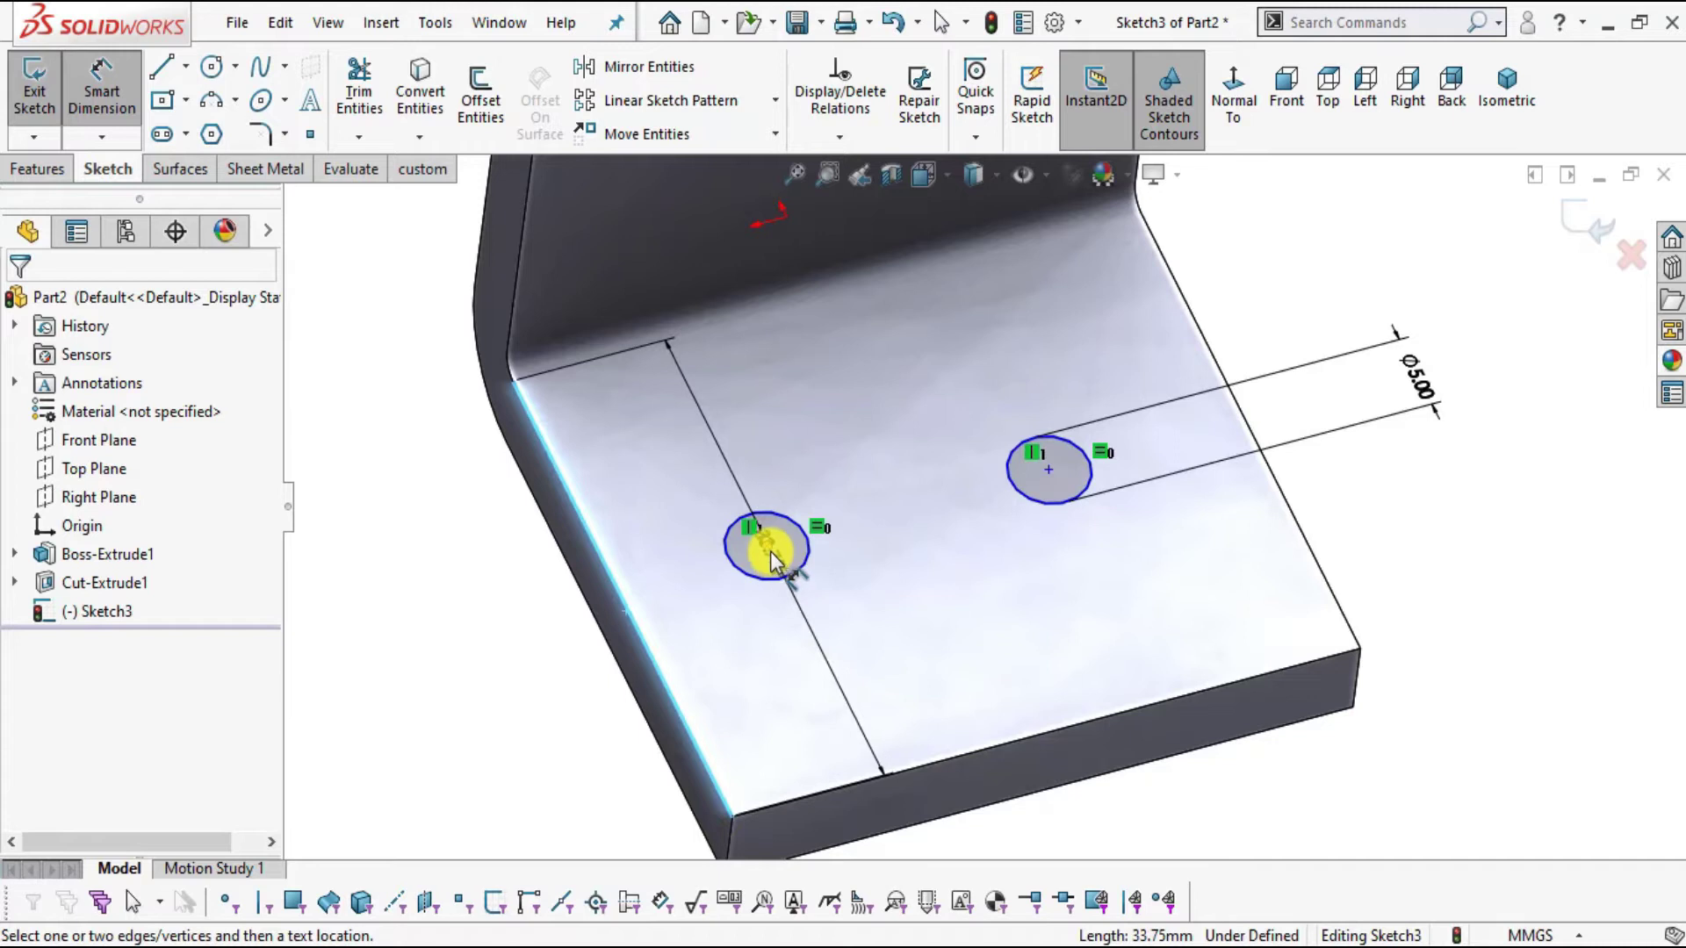
left_click(771, 553)
left_click(732, 641)
type("10")
key("Return")
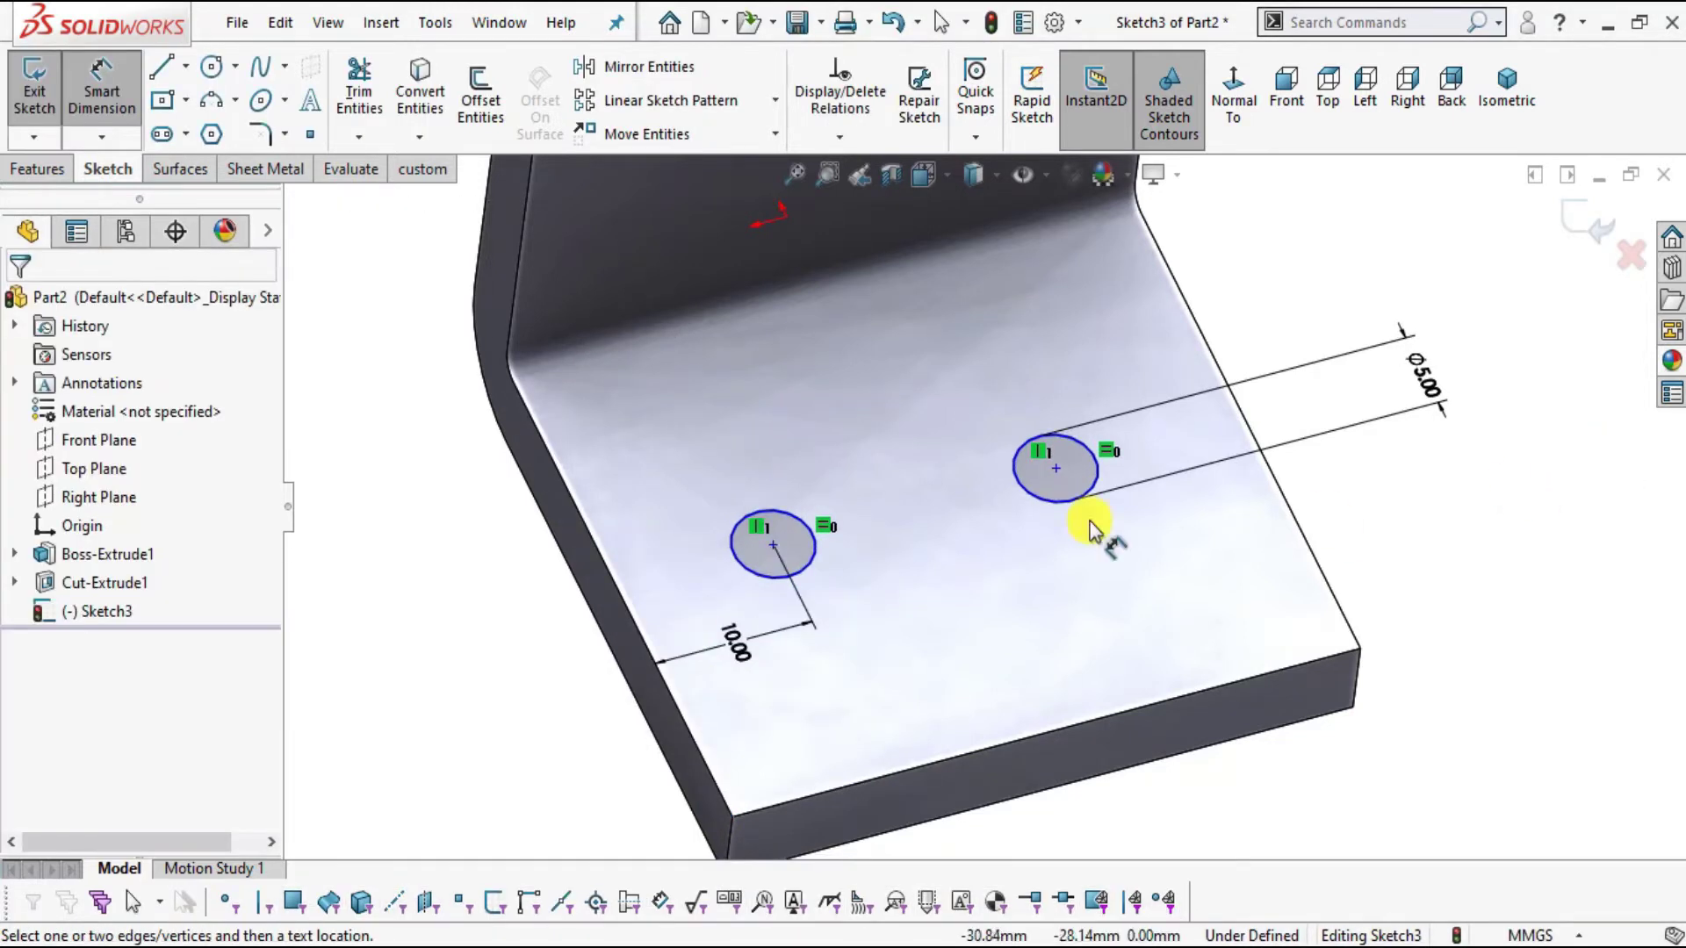
- Dimension the spacing between the two circles' centre points as 20 mm
left_click(773, 545)
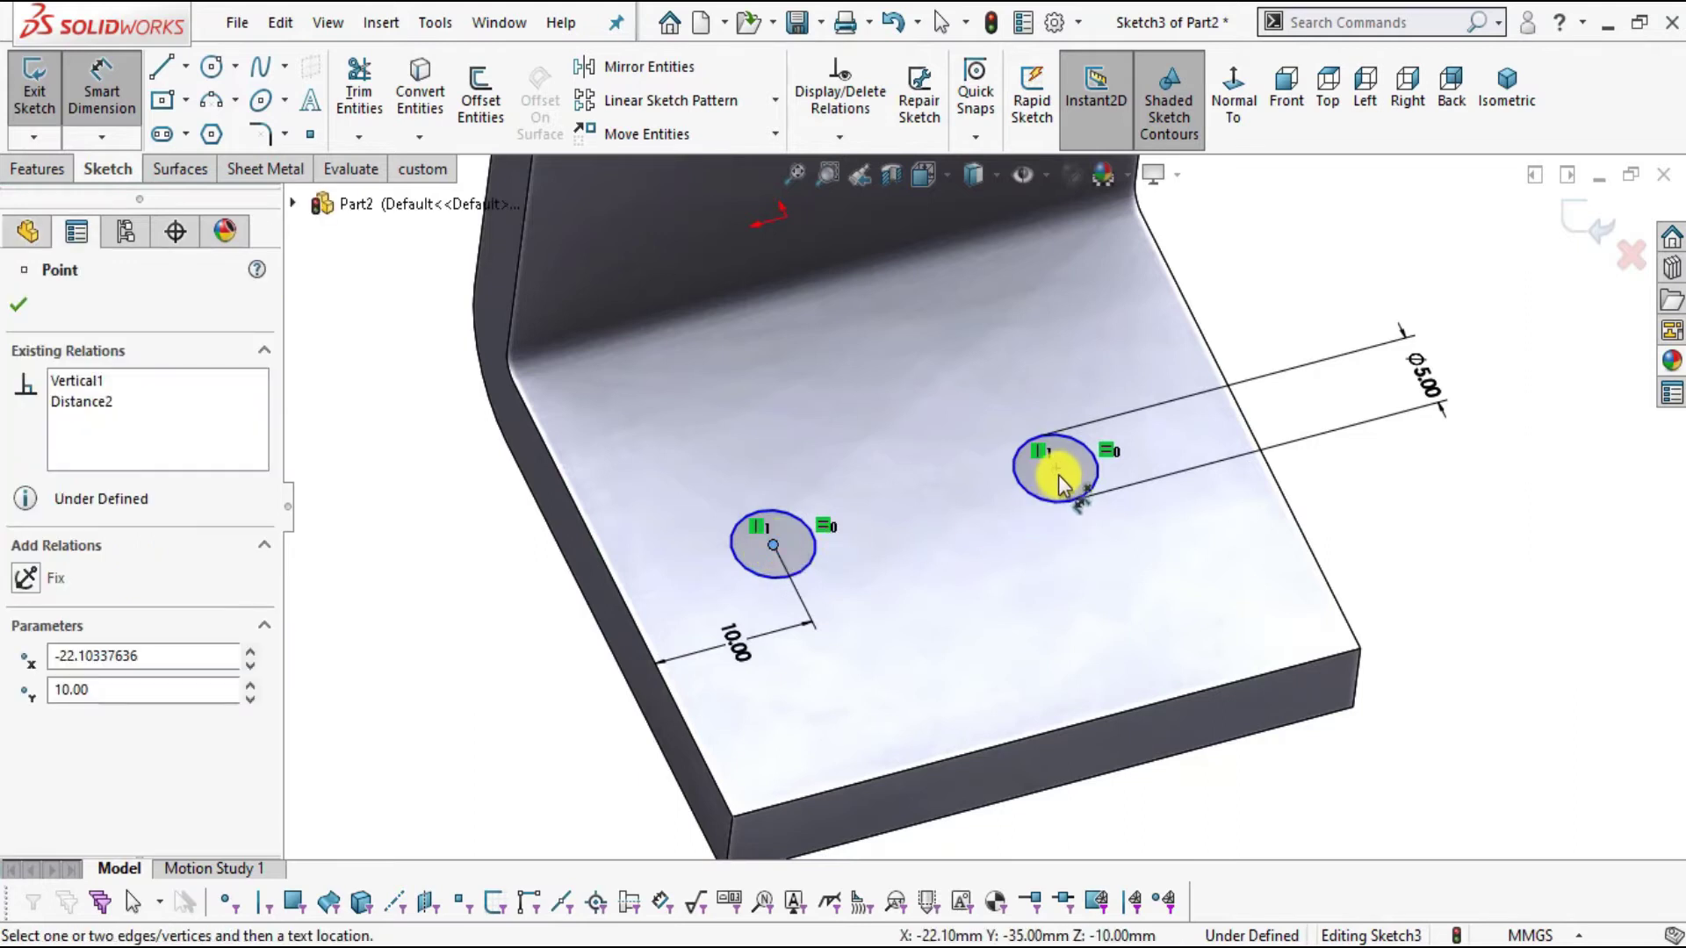
left_click(1058, 474)
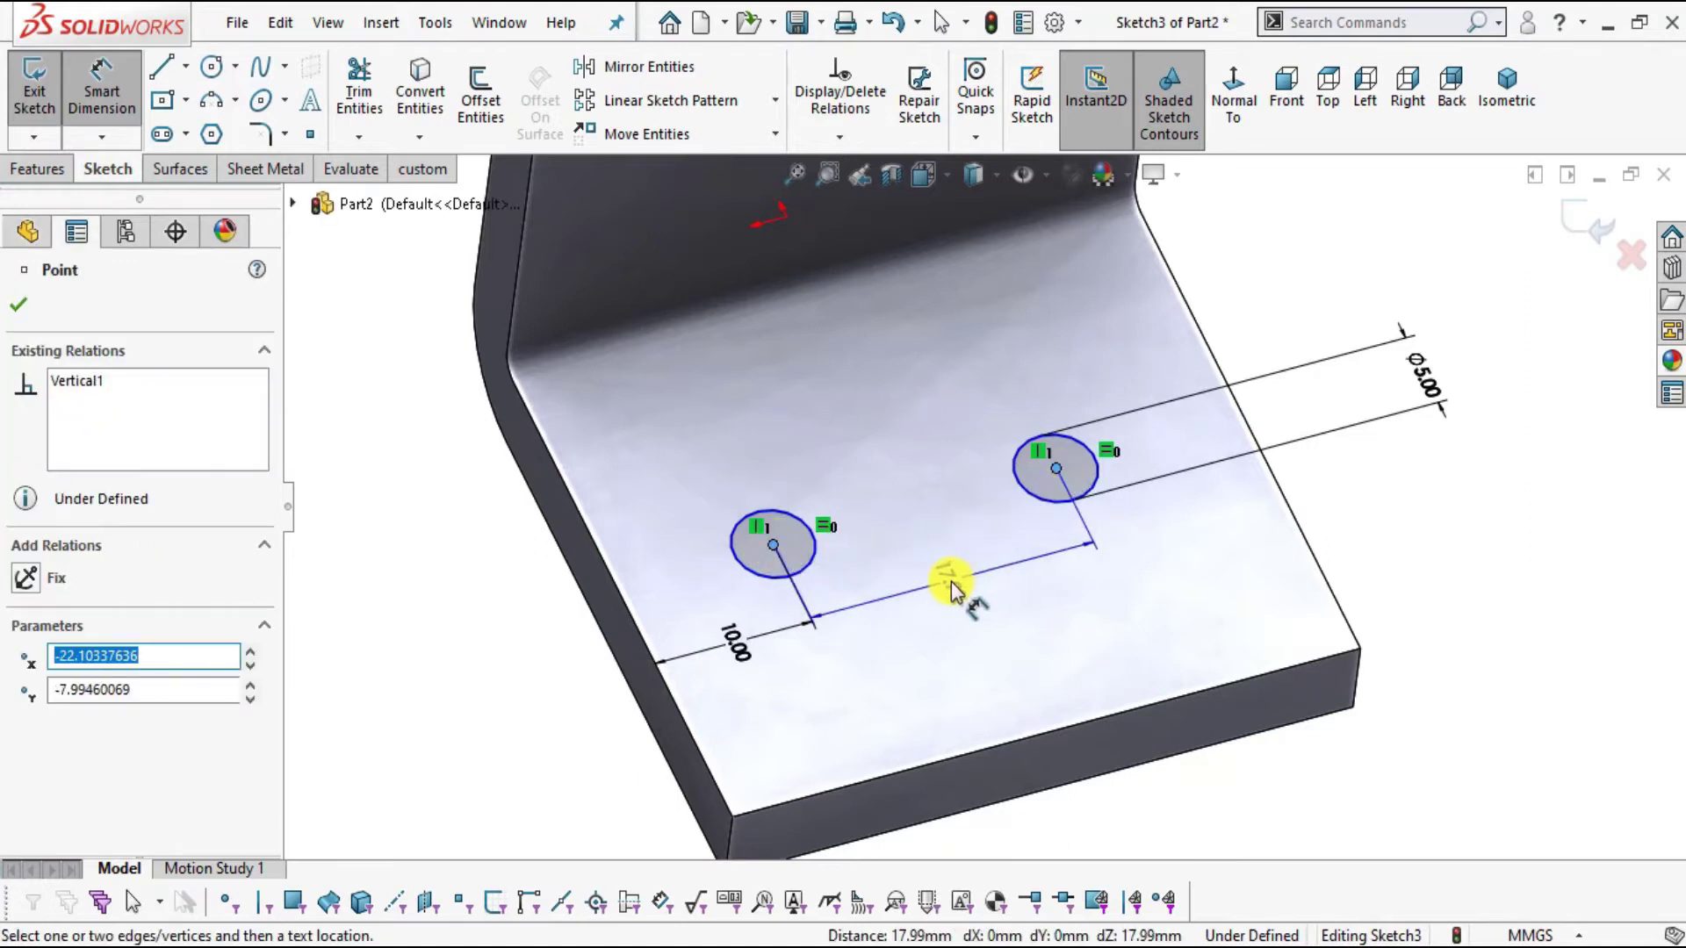
left_click(950, 581)
type("20")
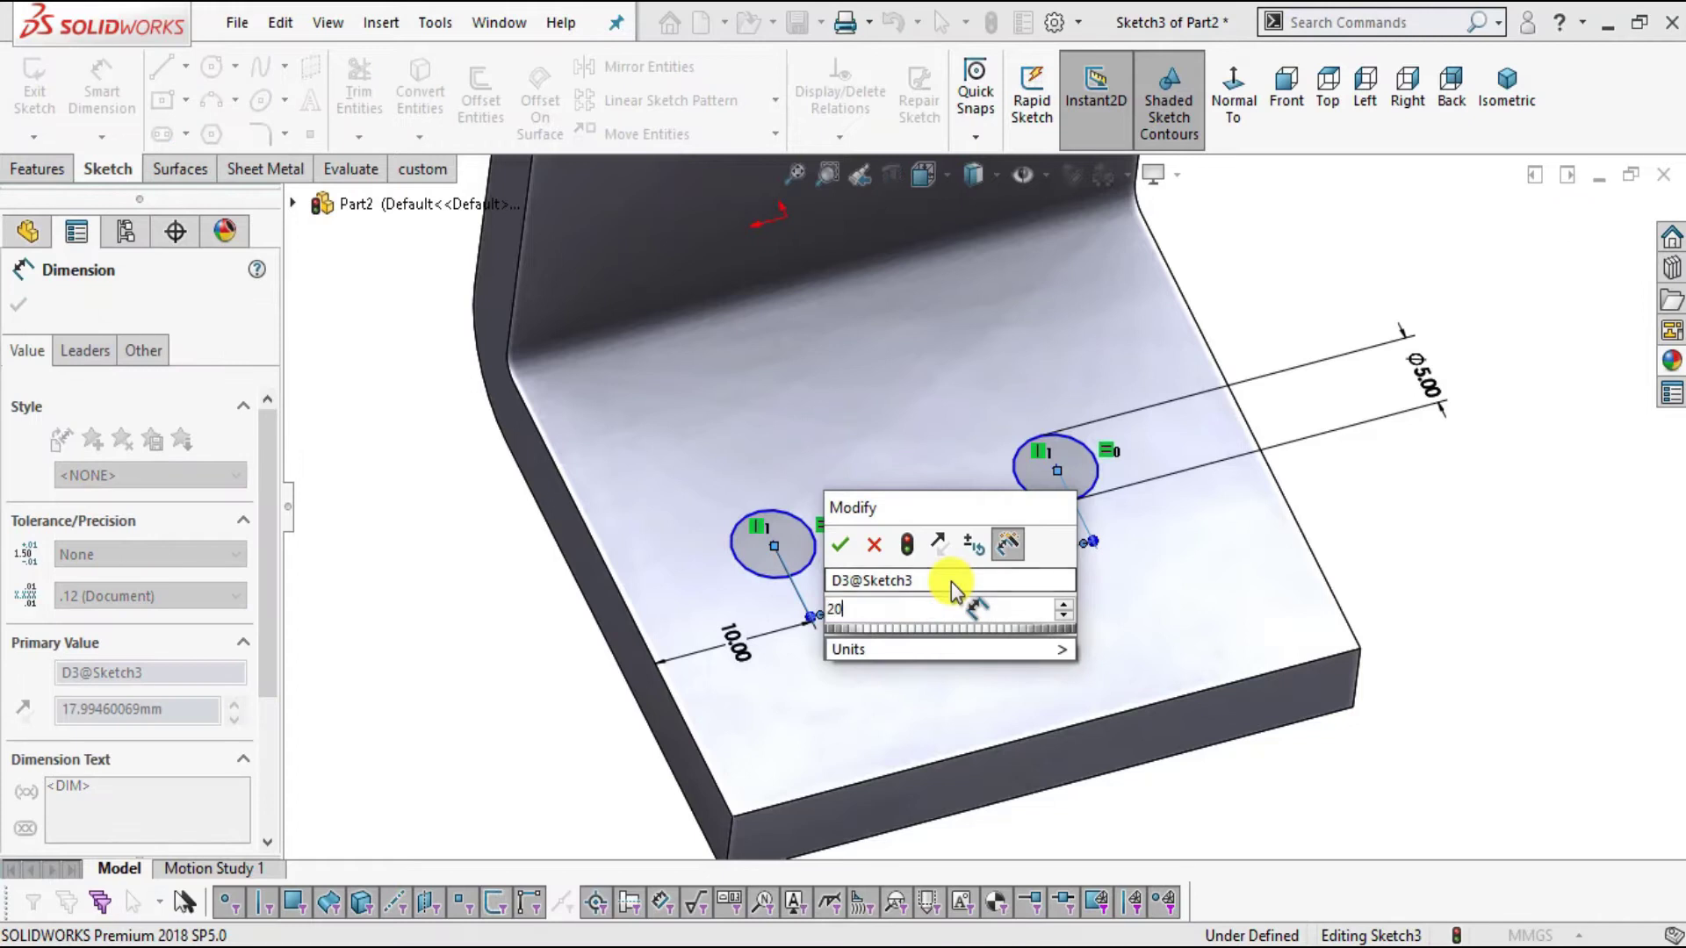
key("Return")
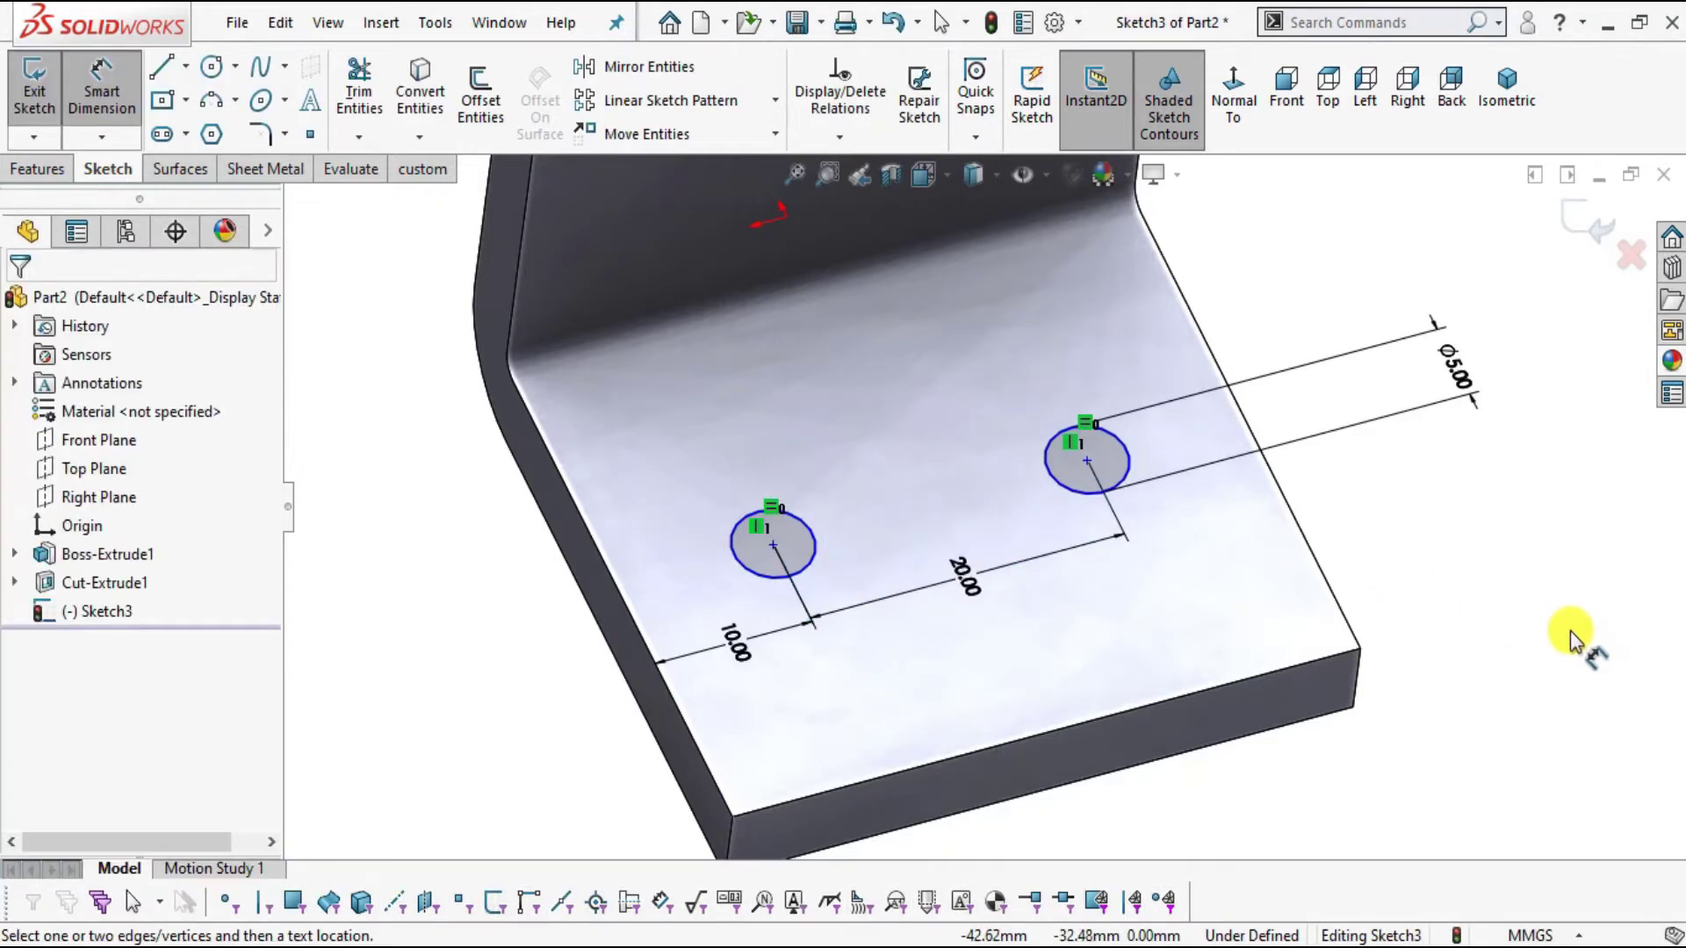
- Mark the Support's lower edge on the drawing in Foxit Reader and, in SOLIDWORKS, dimension the nearer circle's centre 15 mm from the leg's free end edge
key("alt+Tab")
left_click_drag(1178, 605, 1468, 590)
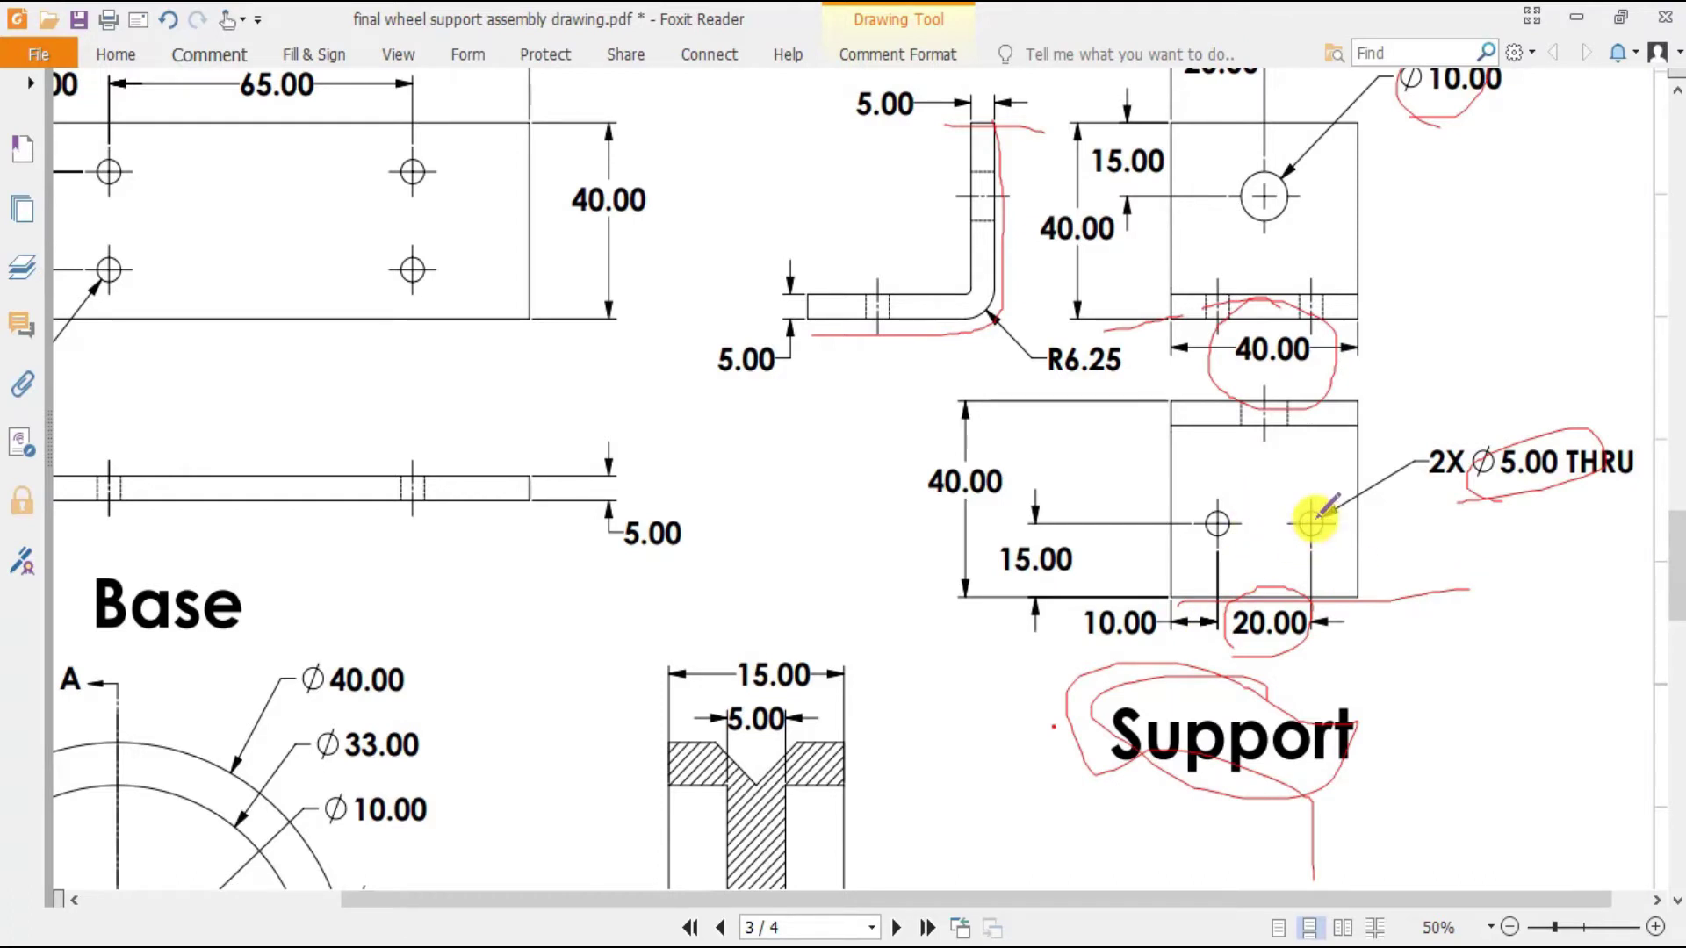
key("alt+Tab")
left_click(1072, 736)
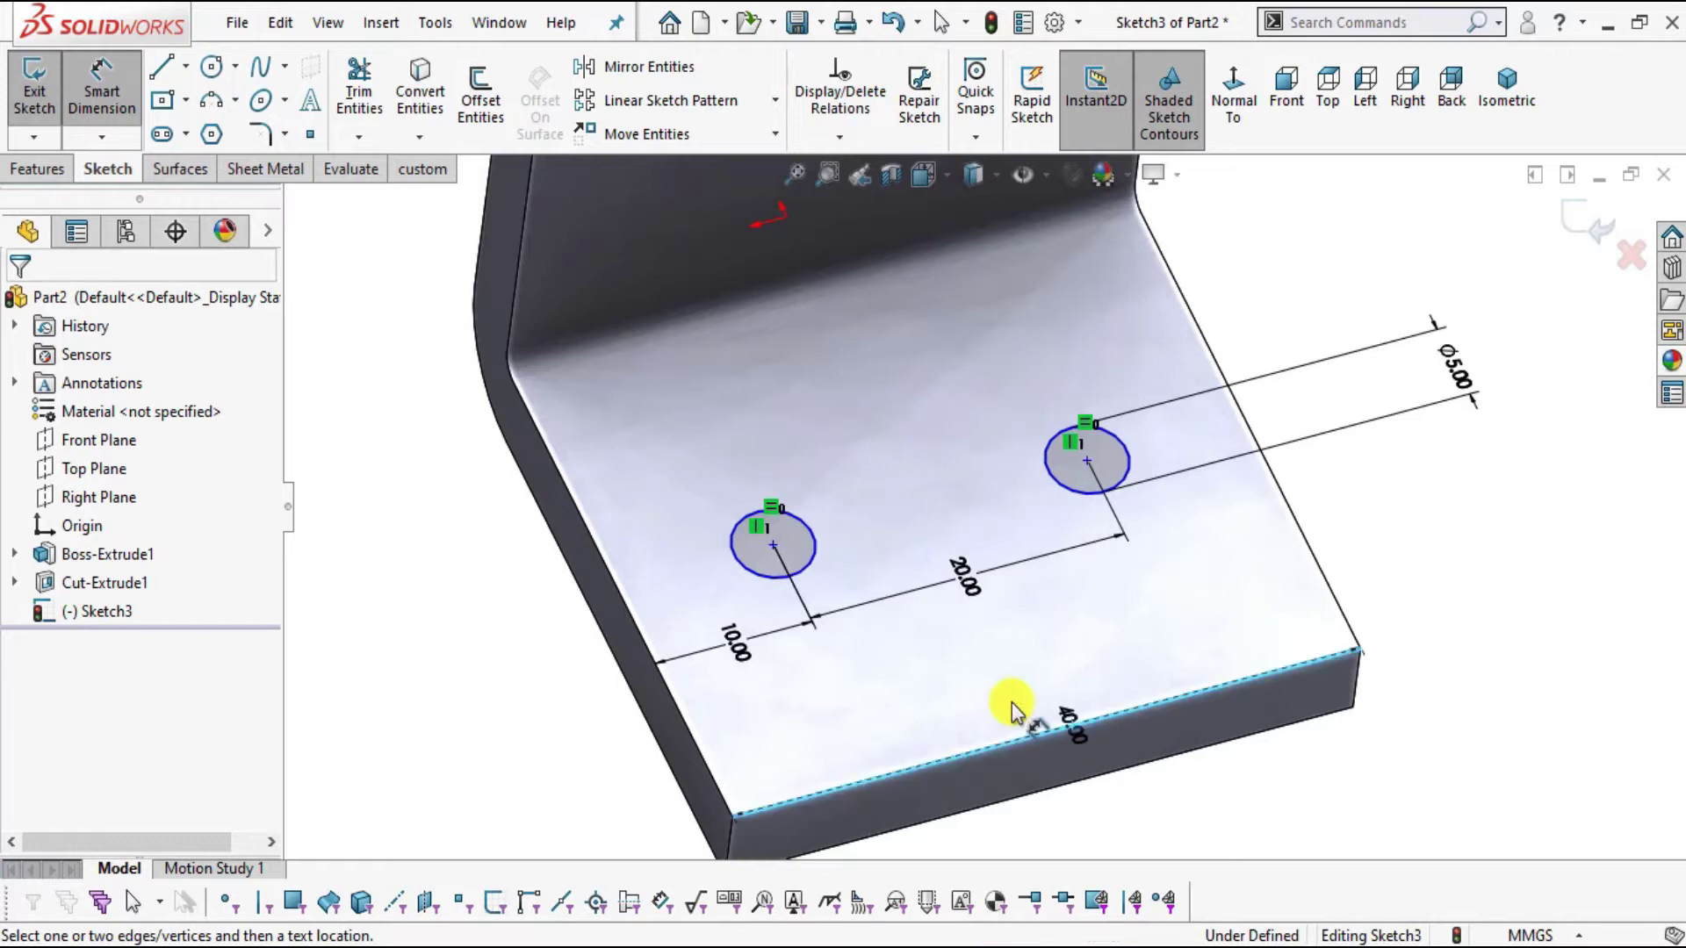
left_click(774, 550)
left_click(555, 690)
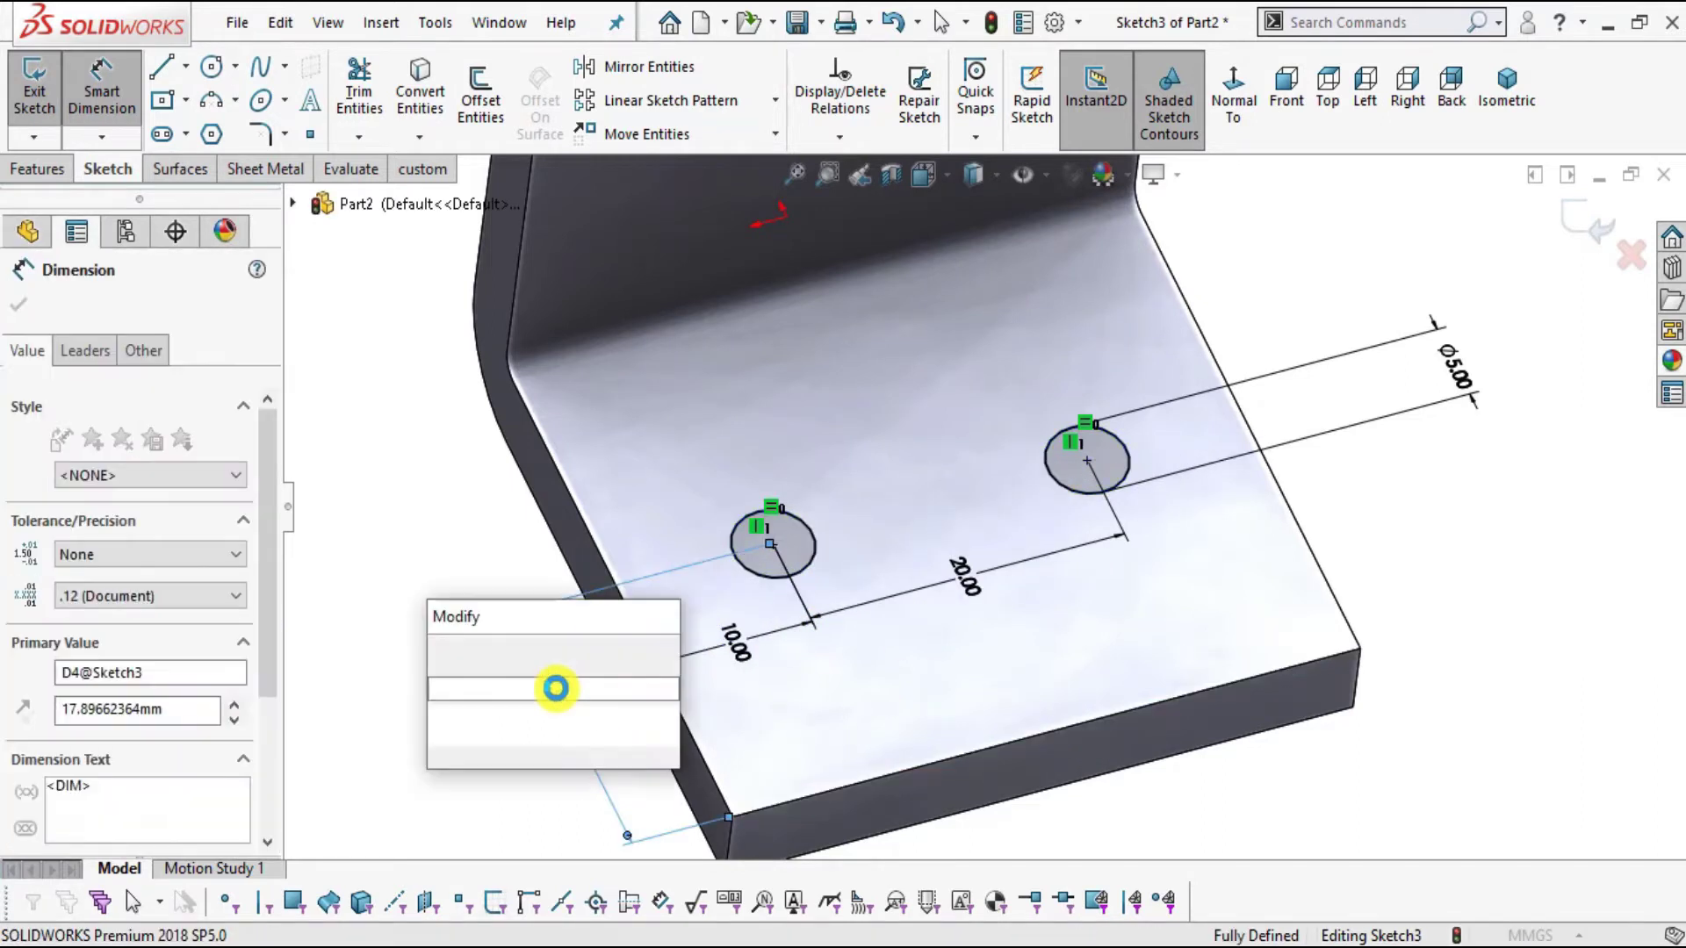
type("15")
key("Return")
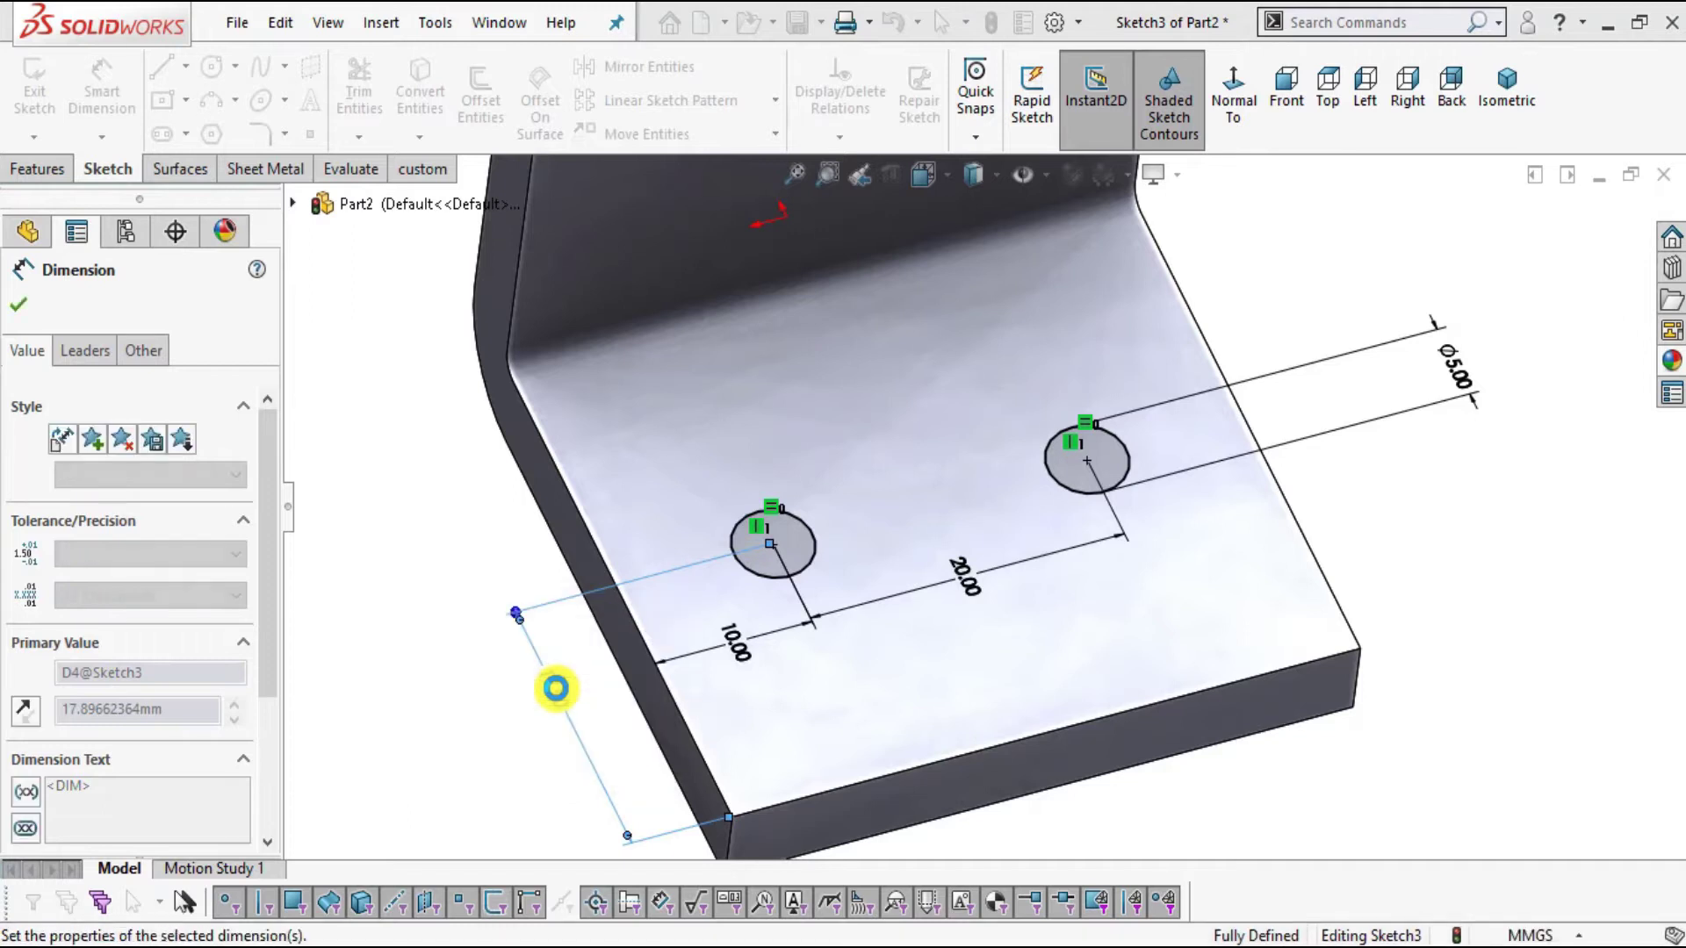
left_click(16, 305)
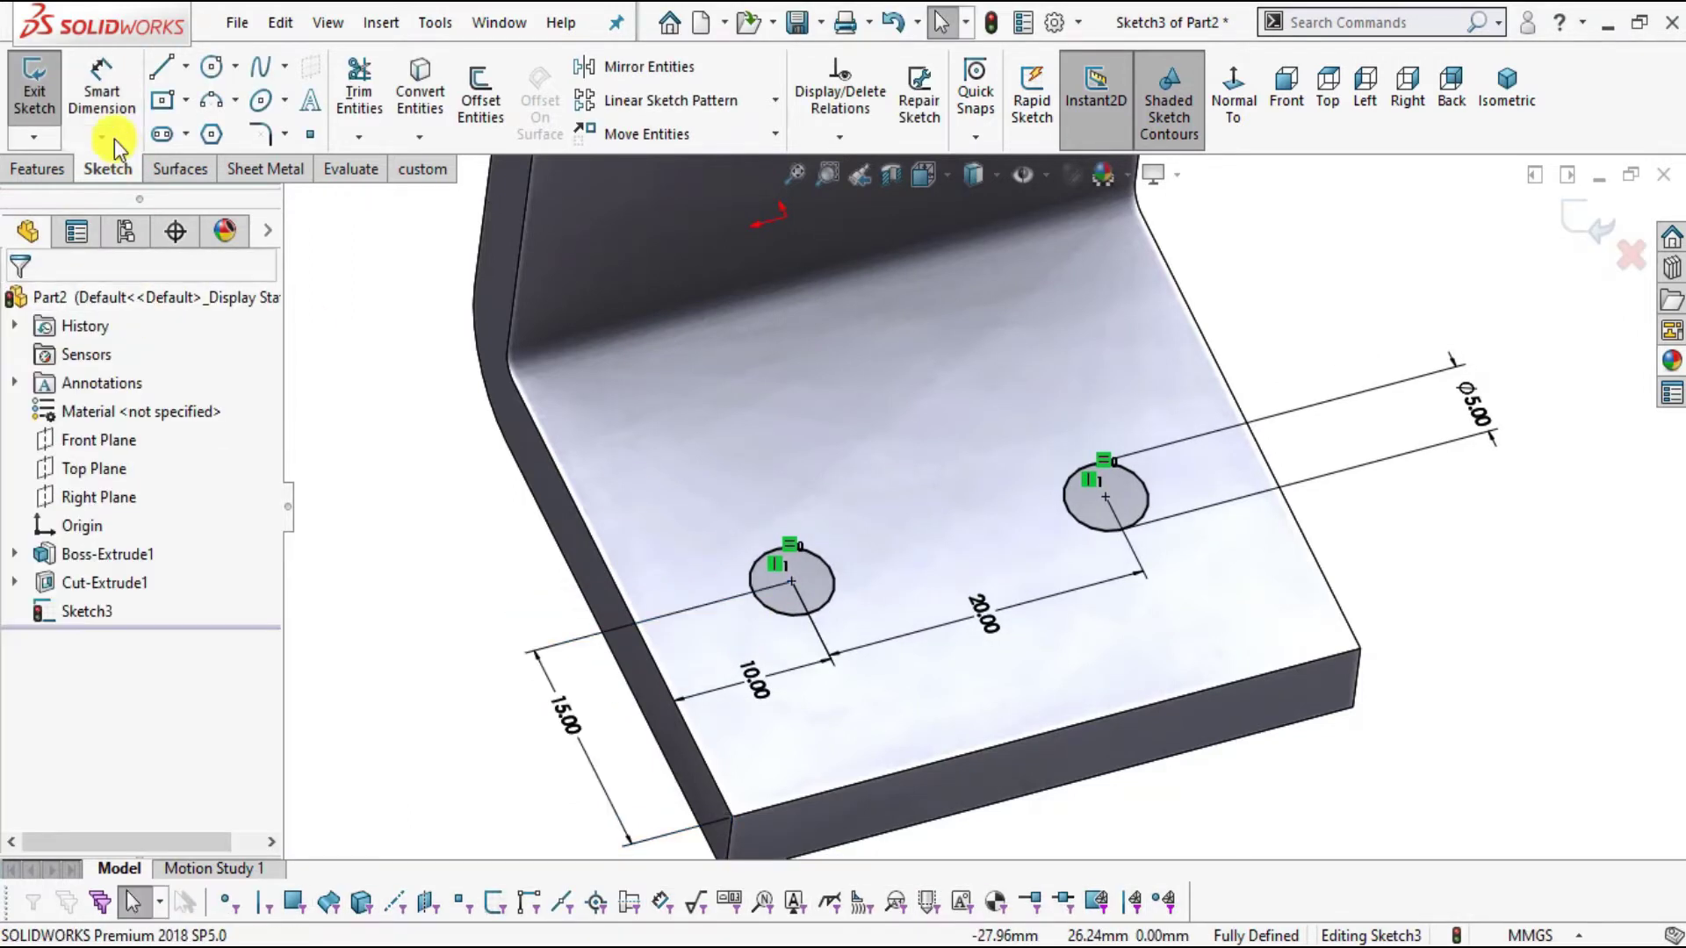
- Cut both 5 mm circles through the horizontal leg with an Extruded Cut set to Through All - Both
left_click(37, 169)
left_click(373, 99)
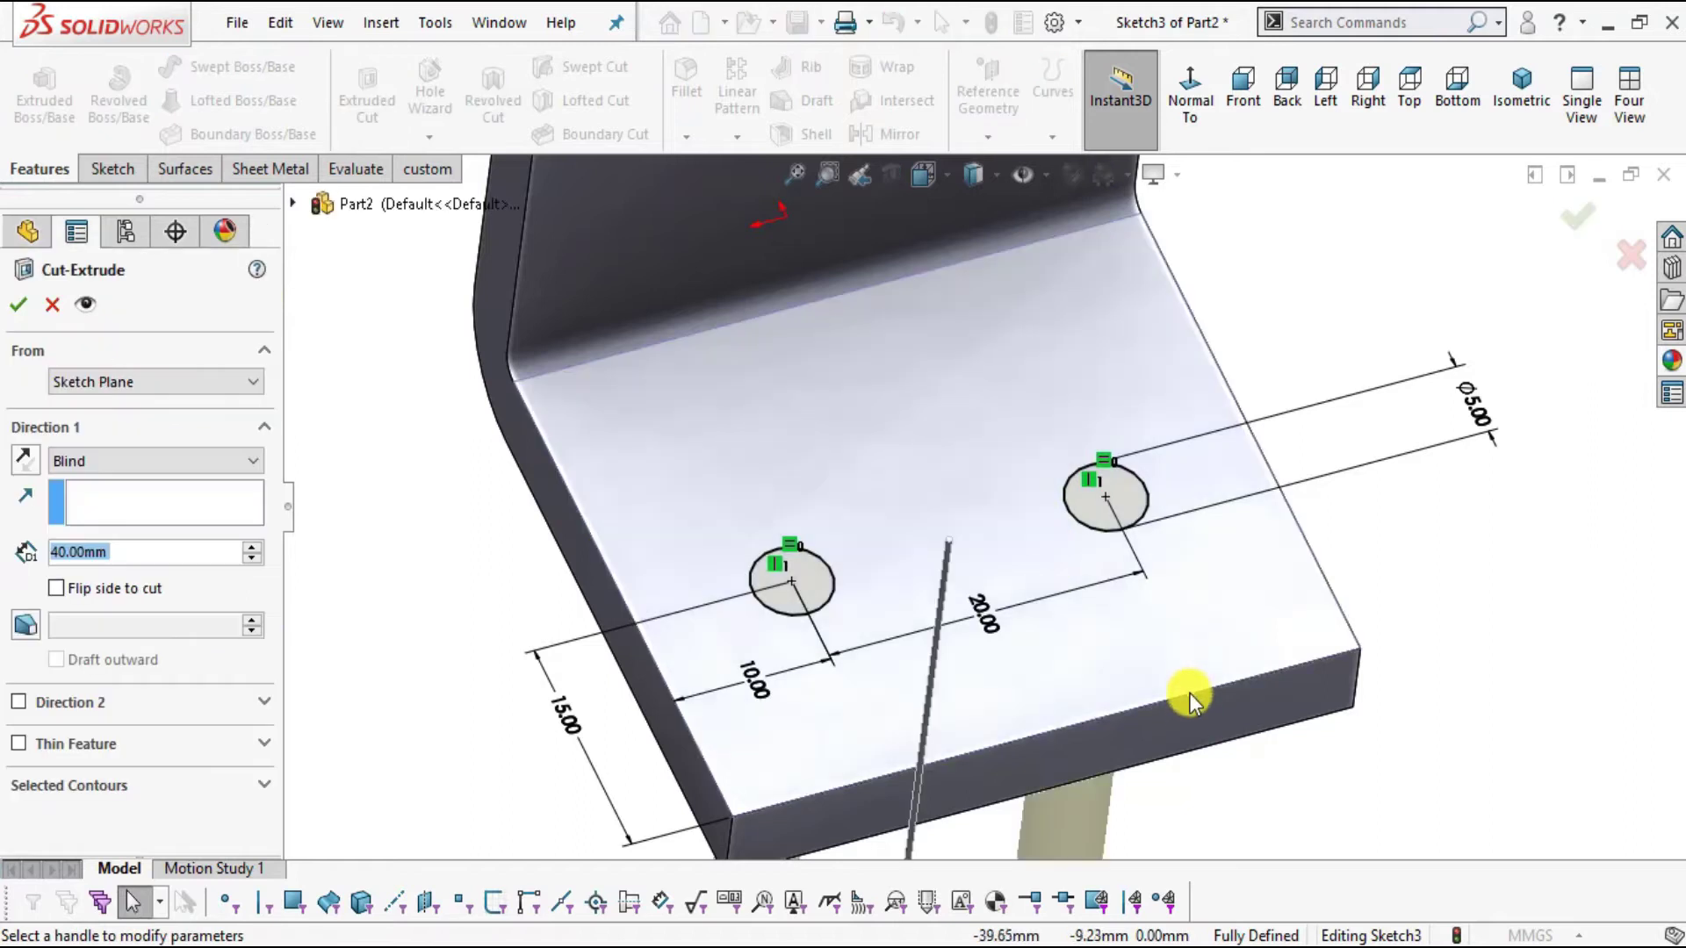
left_click(86, 460)
left_click(100, 518)
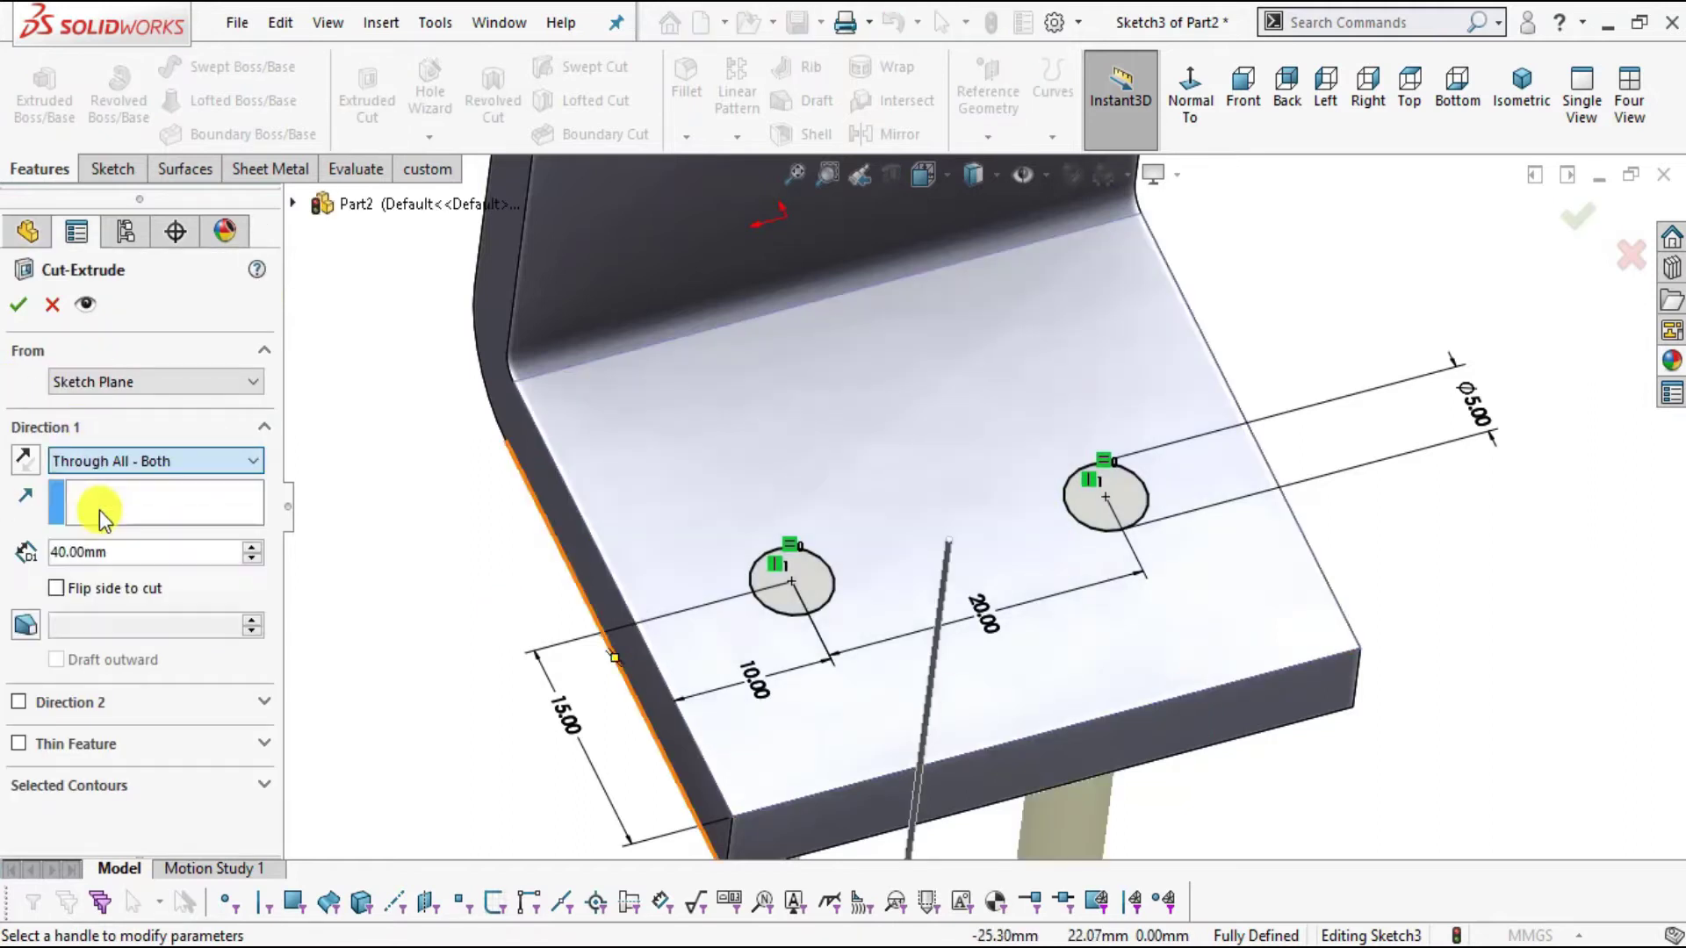
left_click(21, 309)
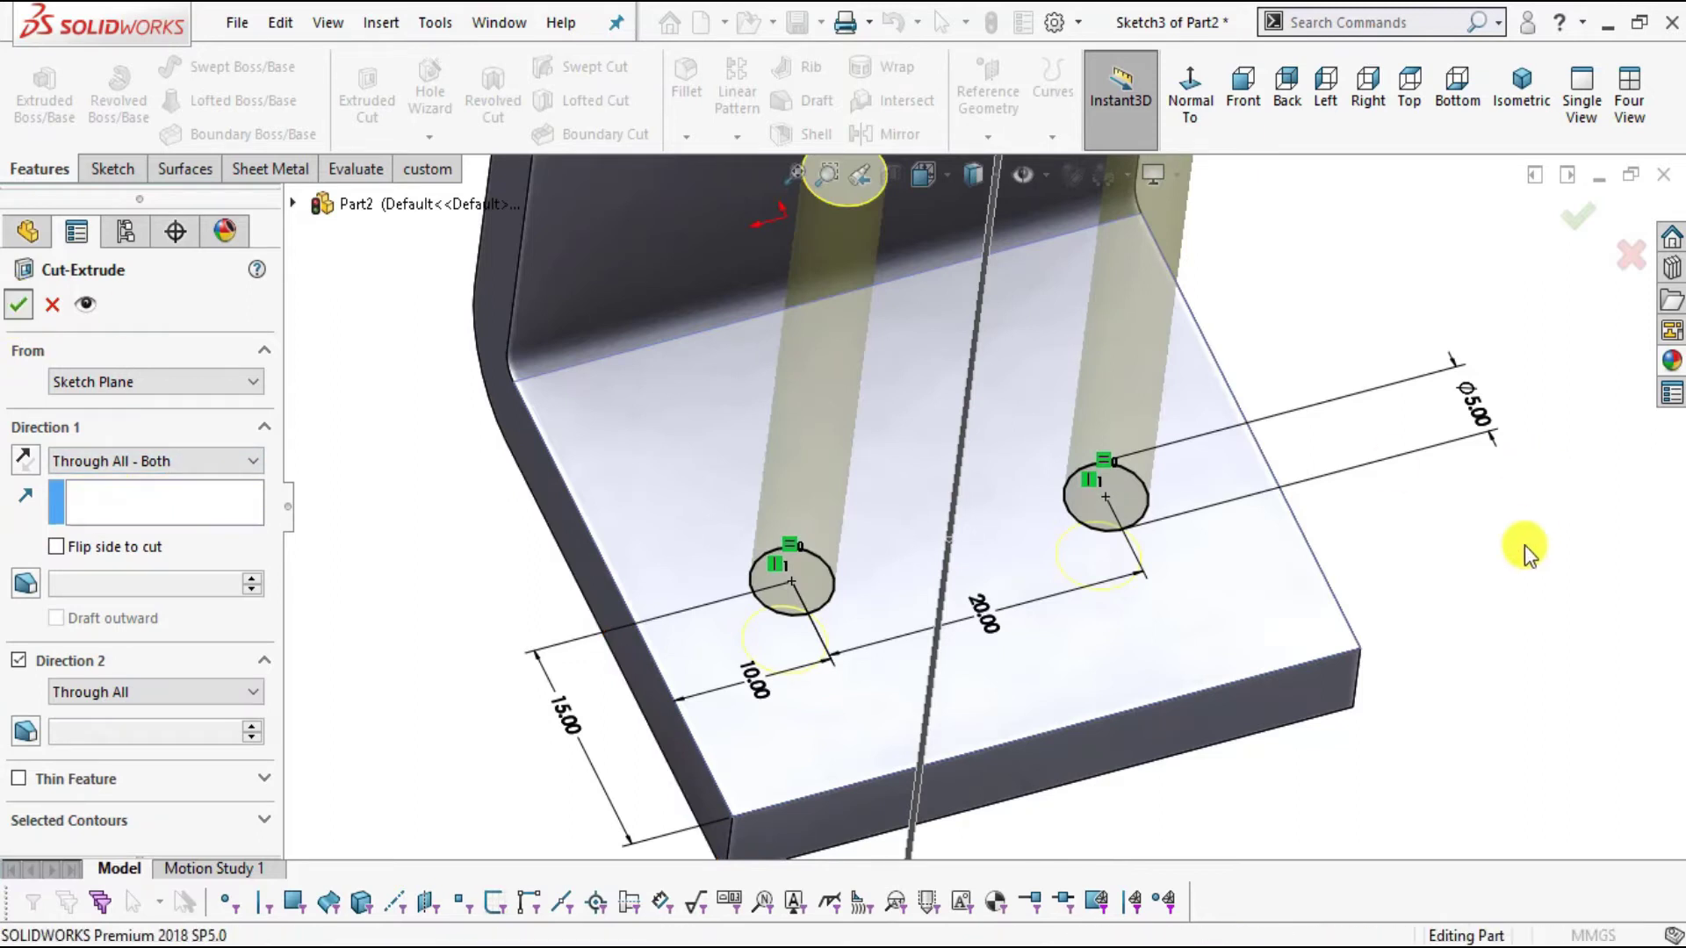
- Inspect the support with its three holes from an angled view and check it against the Support drawing in Foxit Reader
middle_click_drag(1475, 571, 1095, 545)
scroll(1094, 543, "down", 3)
scroll(1094, 542, "up", 3)
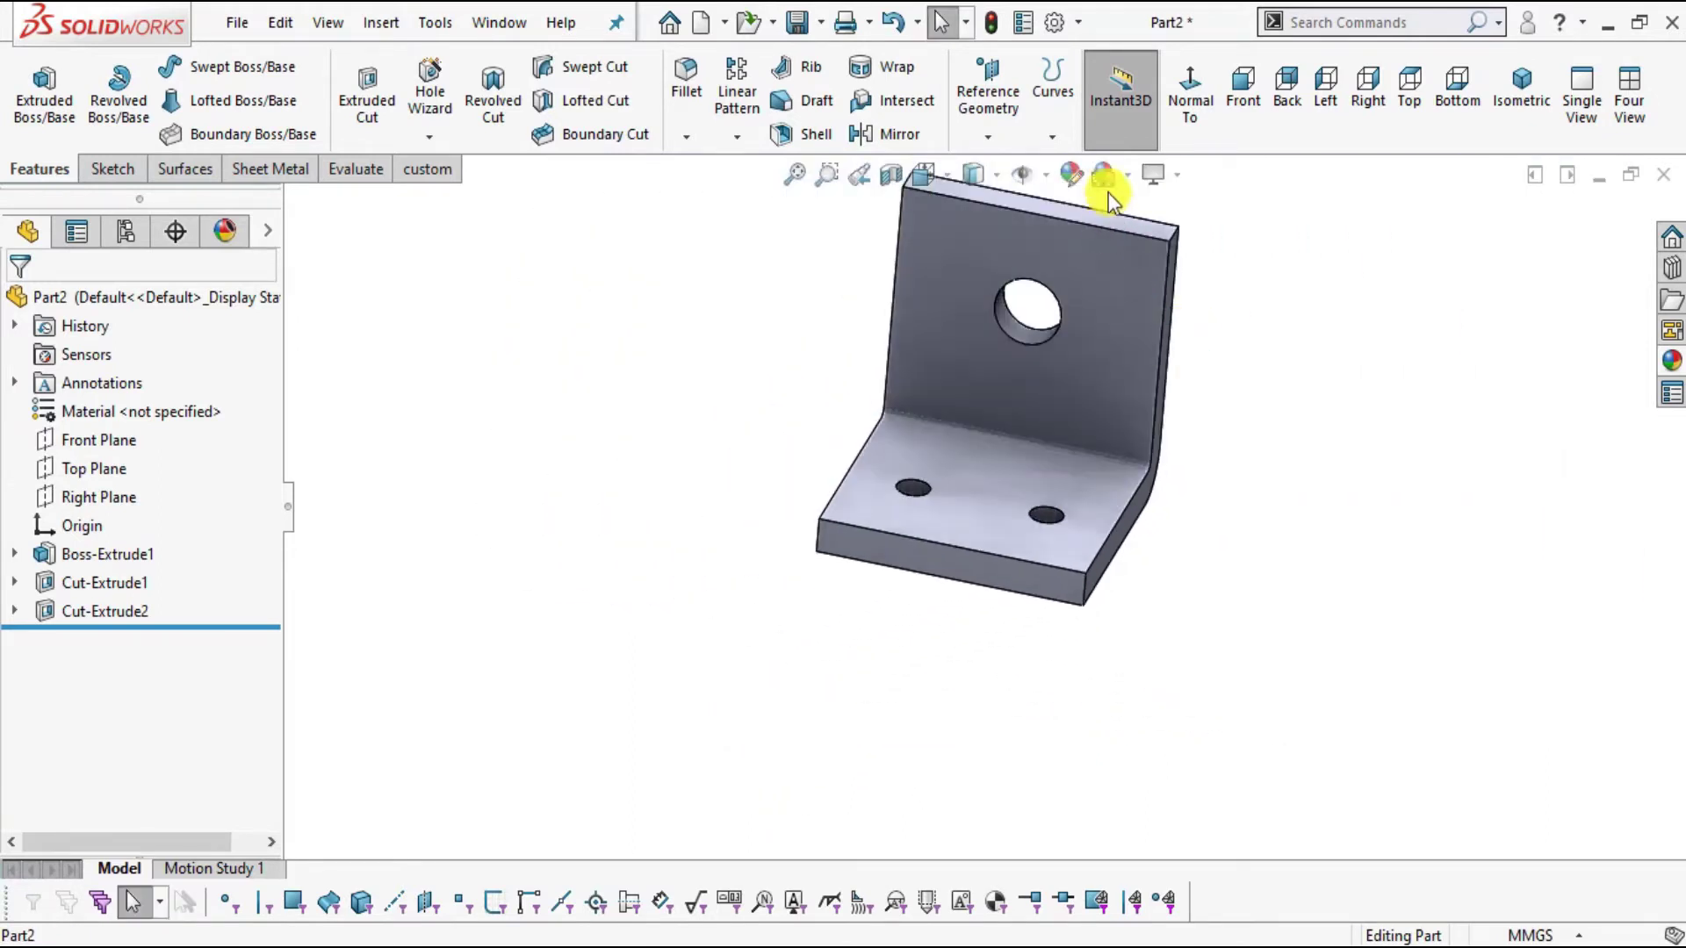
key("f")
middle_click_drag(1273, 685, 1233, 733)
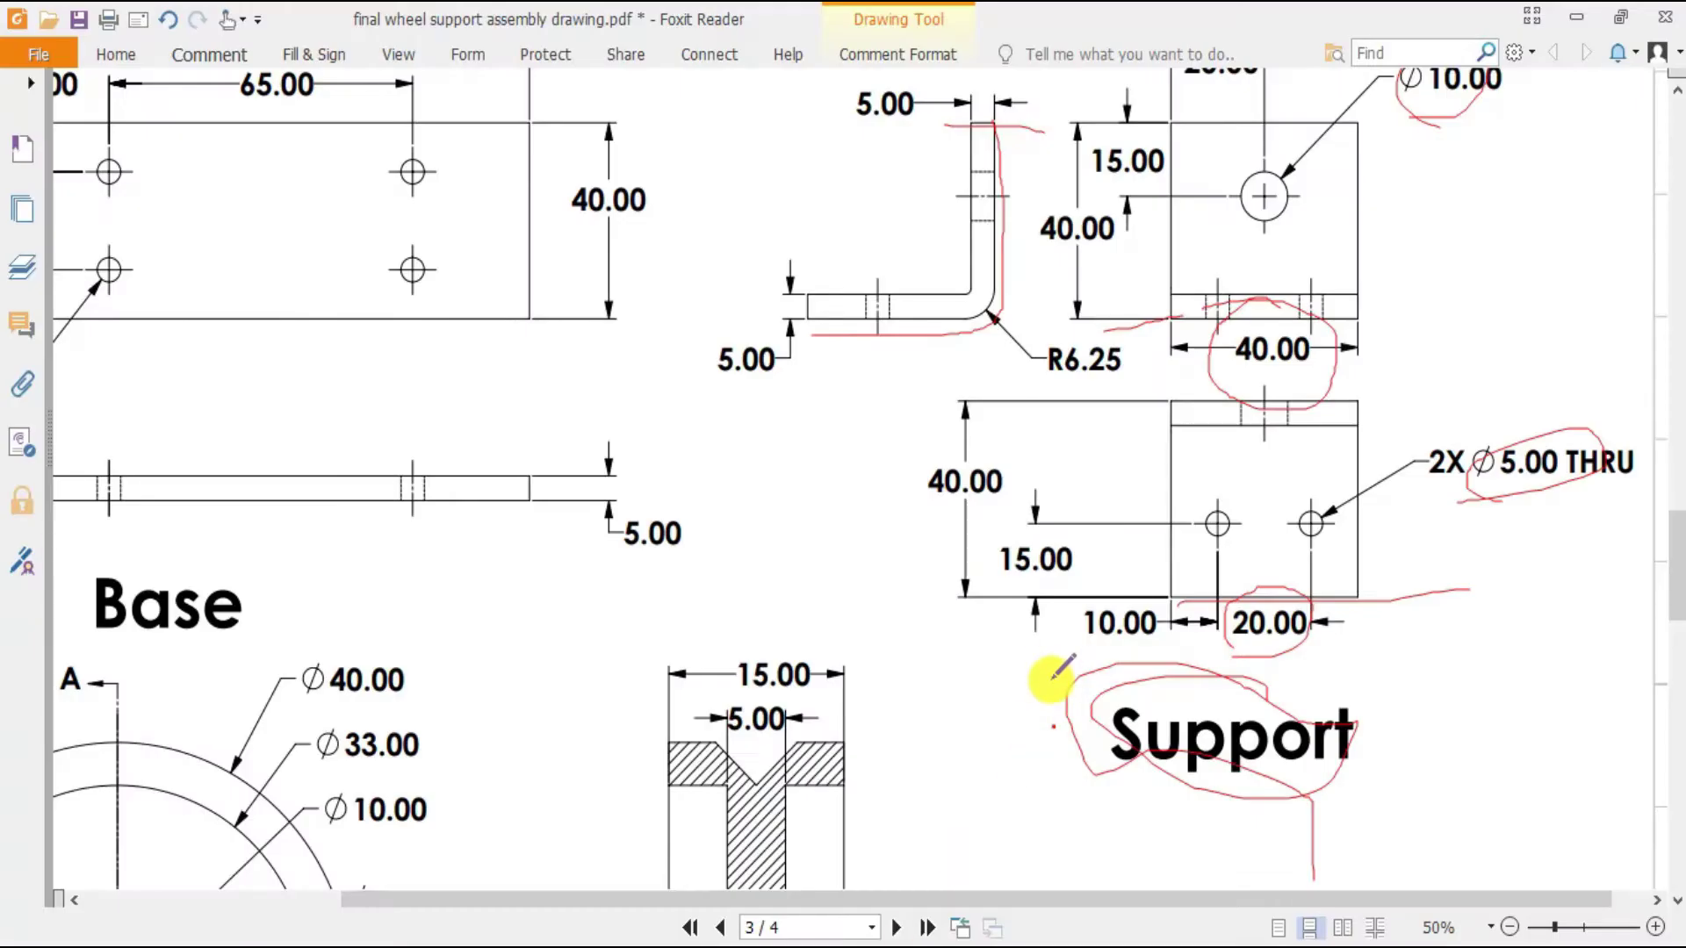
scroll(1325, 451, "up", 1)
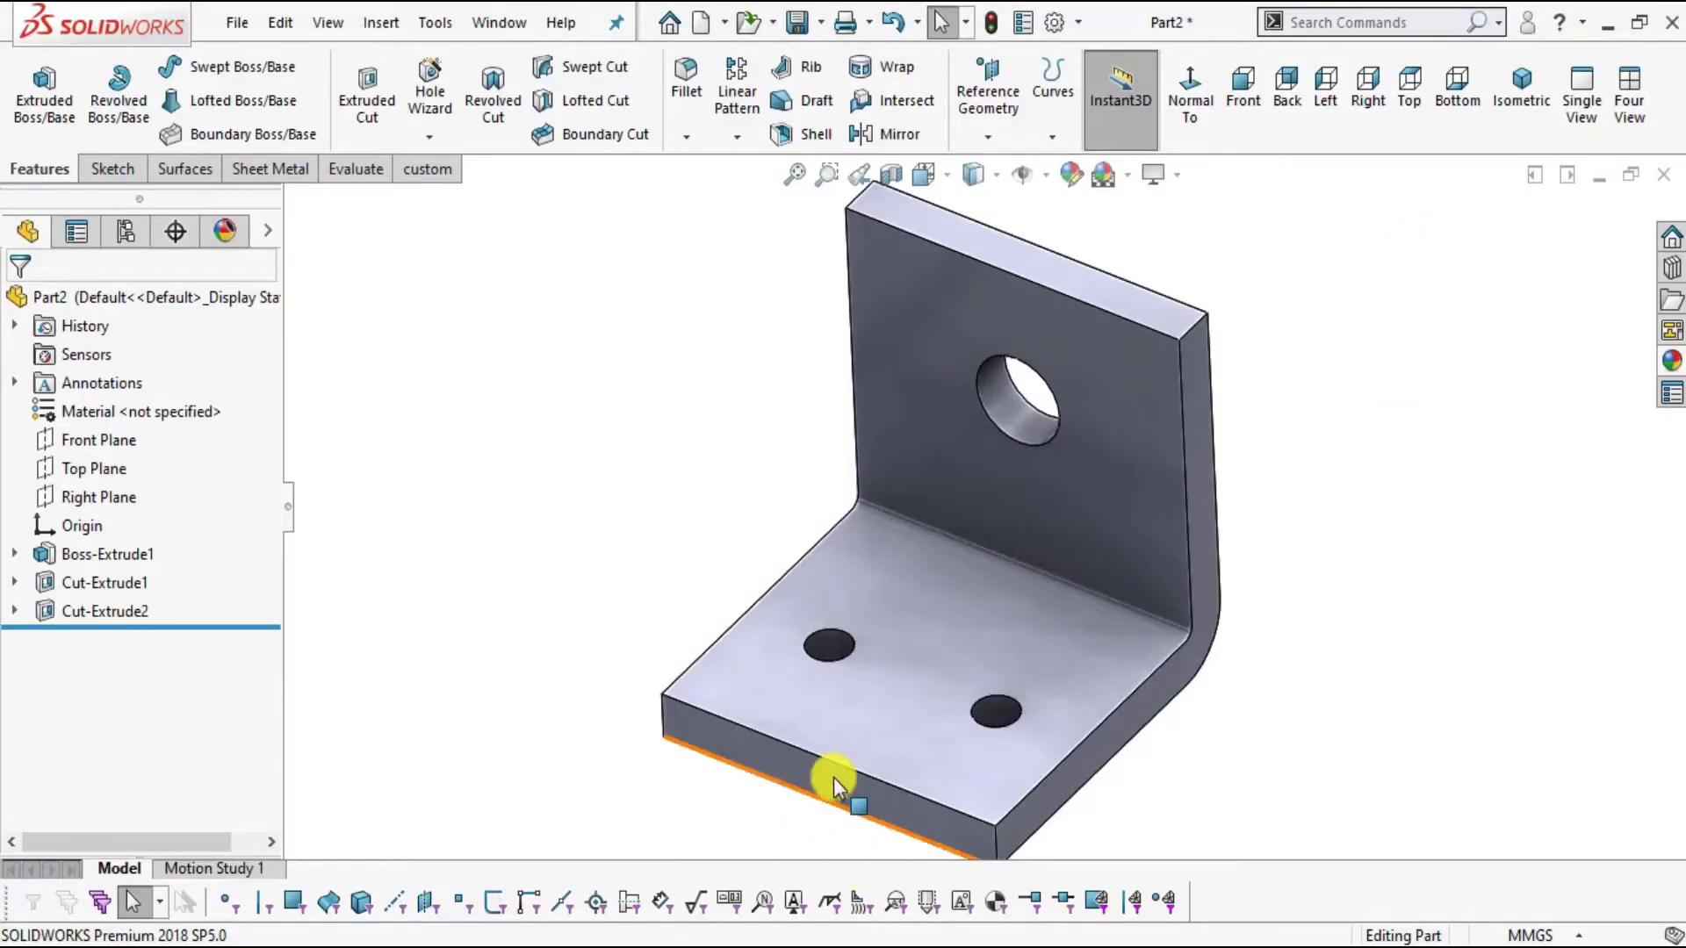
- View the support normal to the horizontal leg's end face in the Hidden Lines Visible display style
left_click(834, 777)
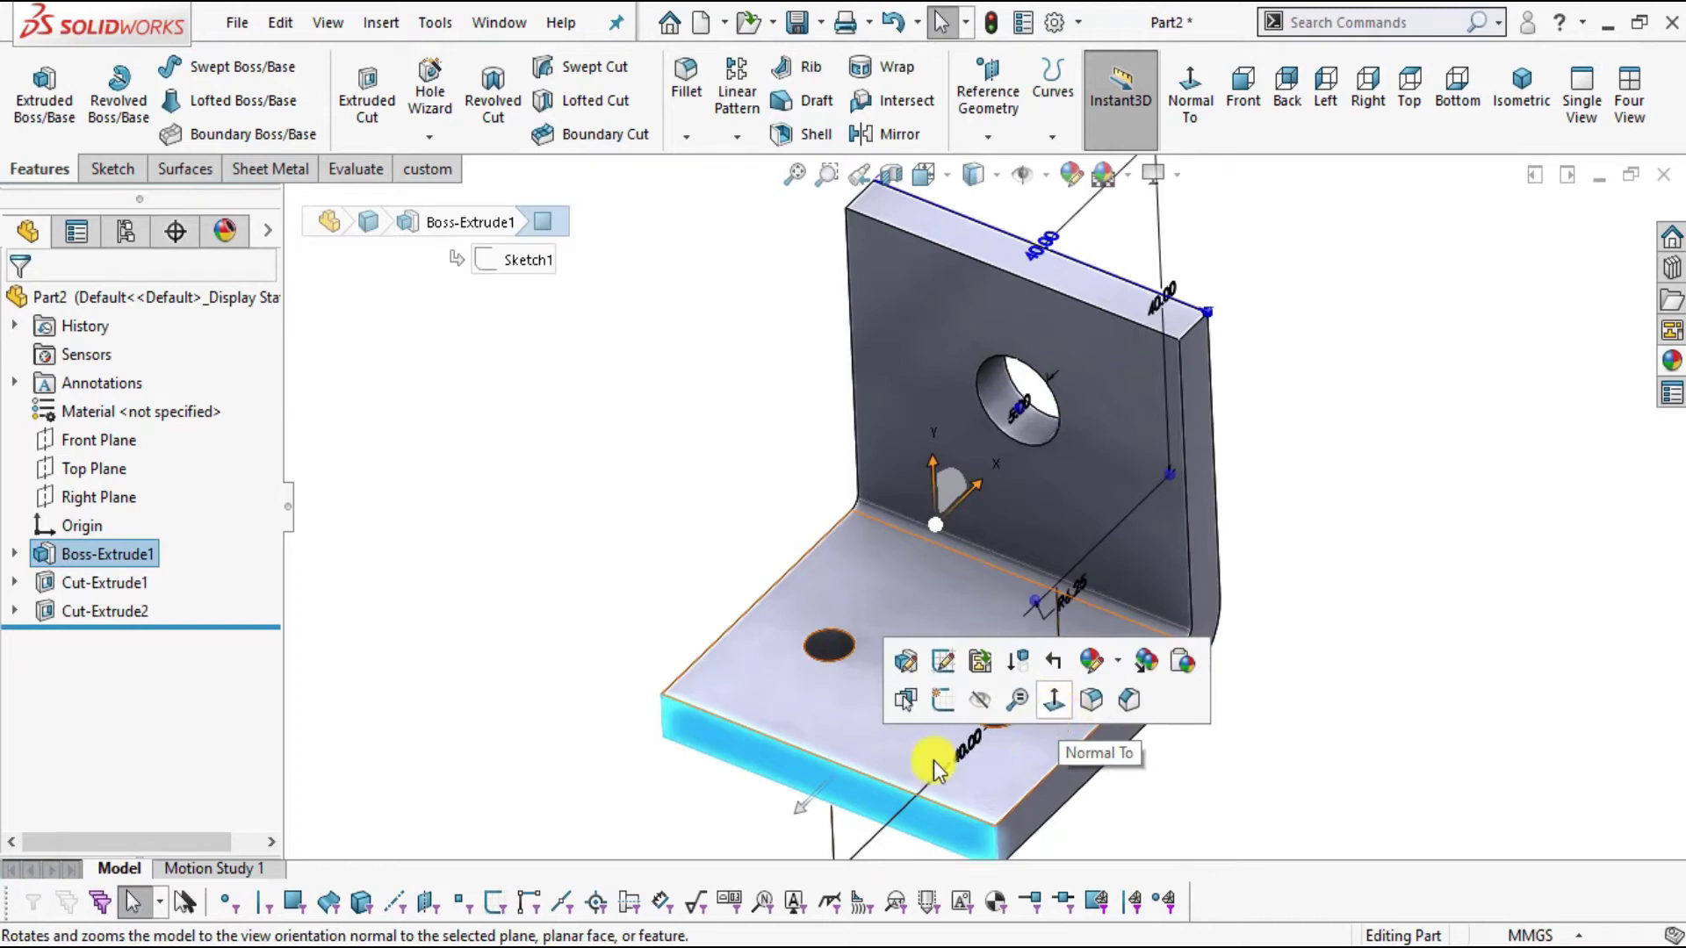
left_click(1055, 702)
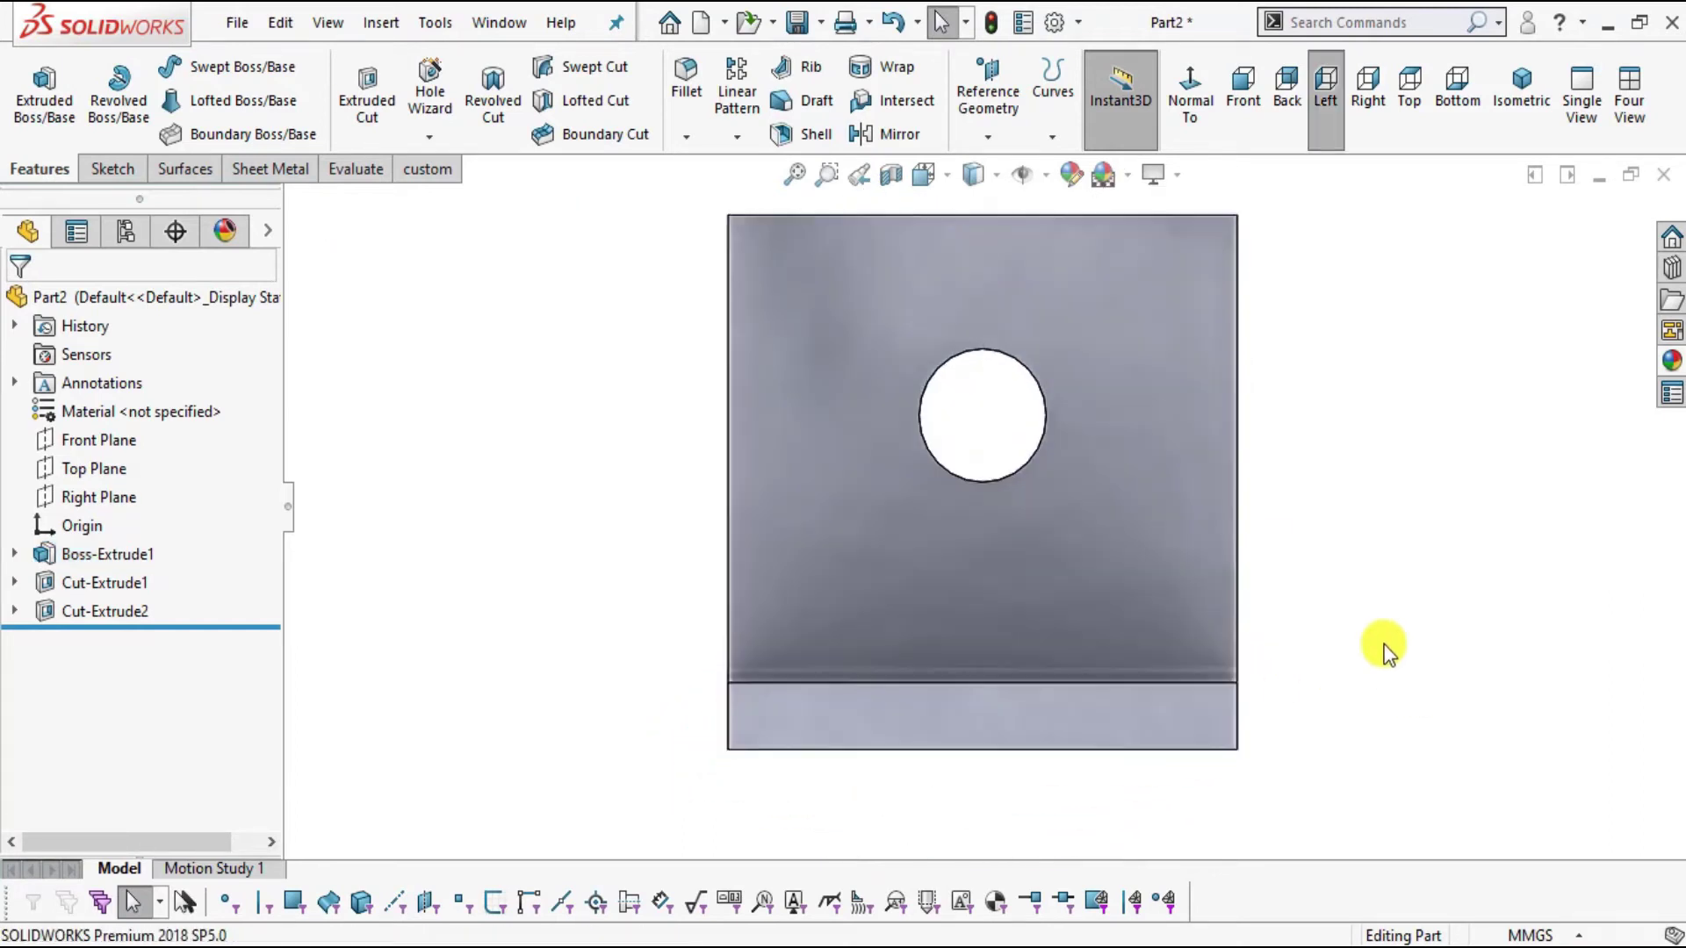
left_click(992, 179)
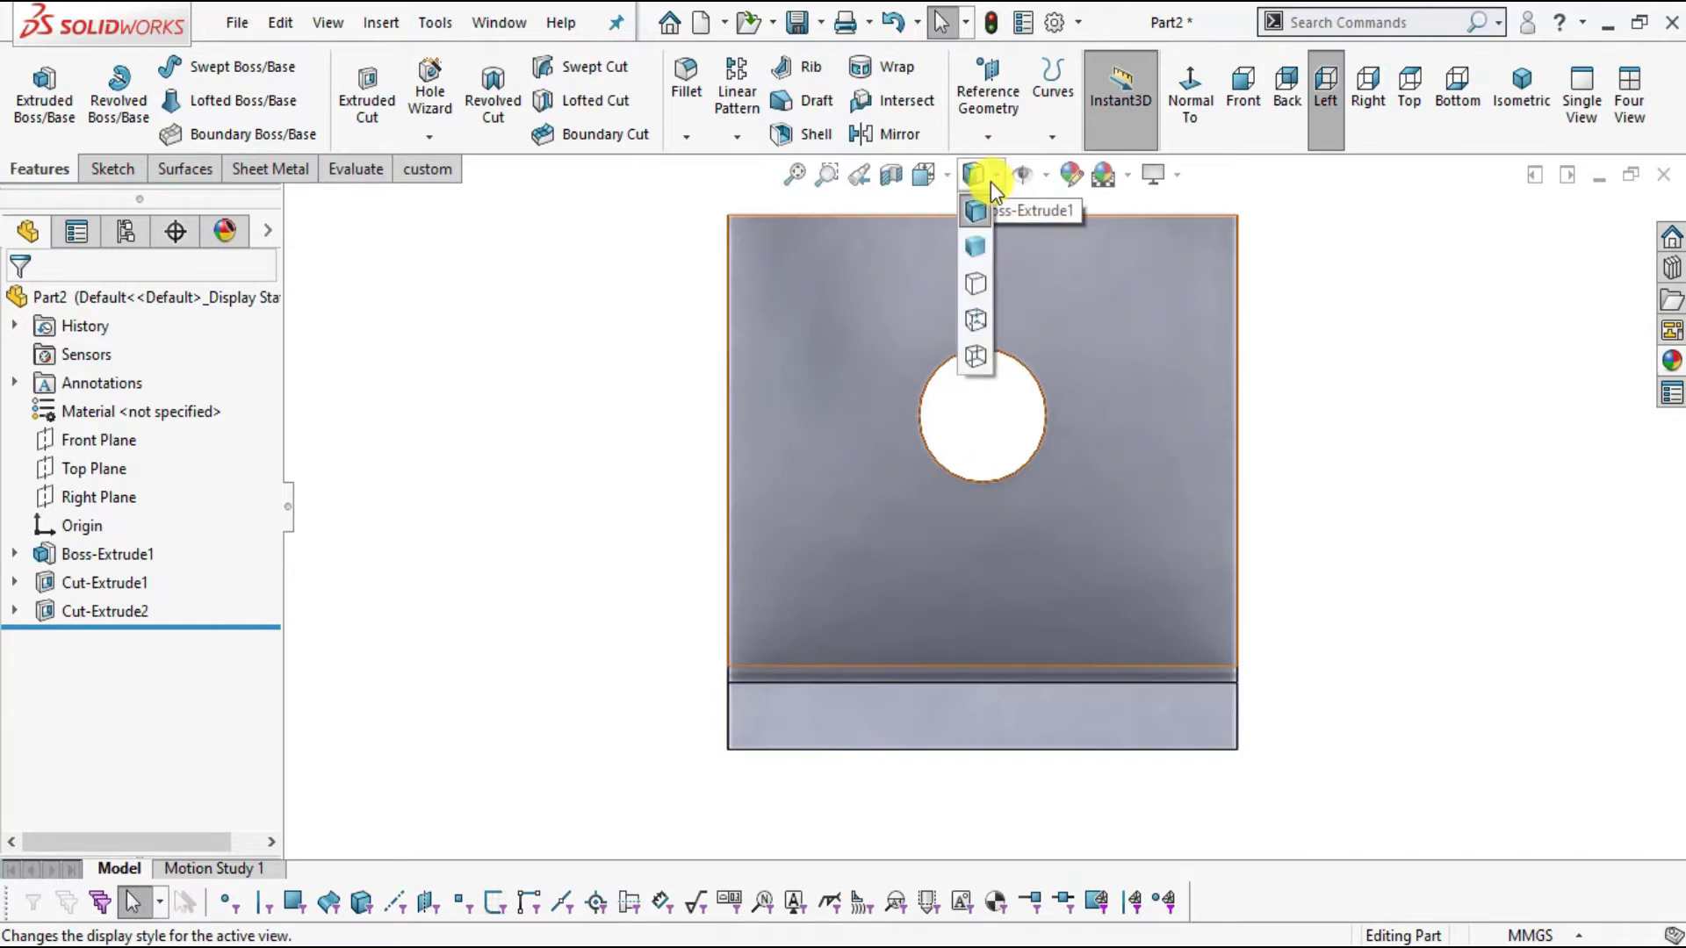
left_click(971, 318)
scroll(983, 397, "up", 3)
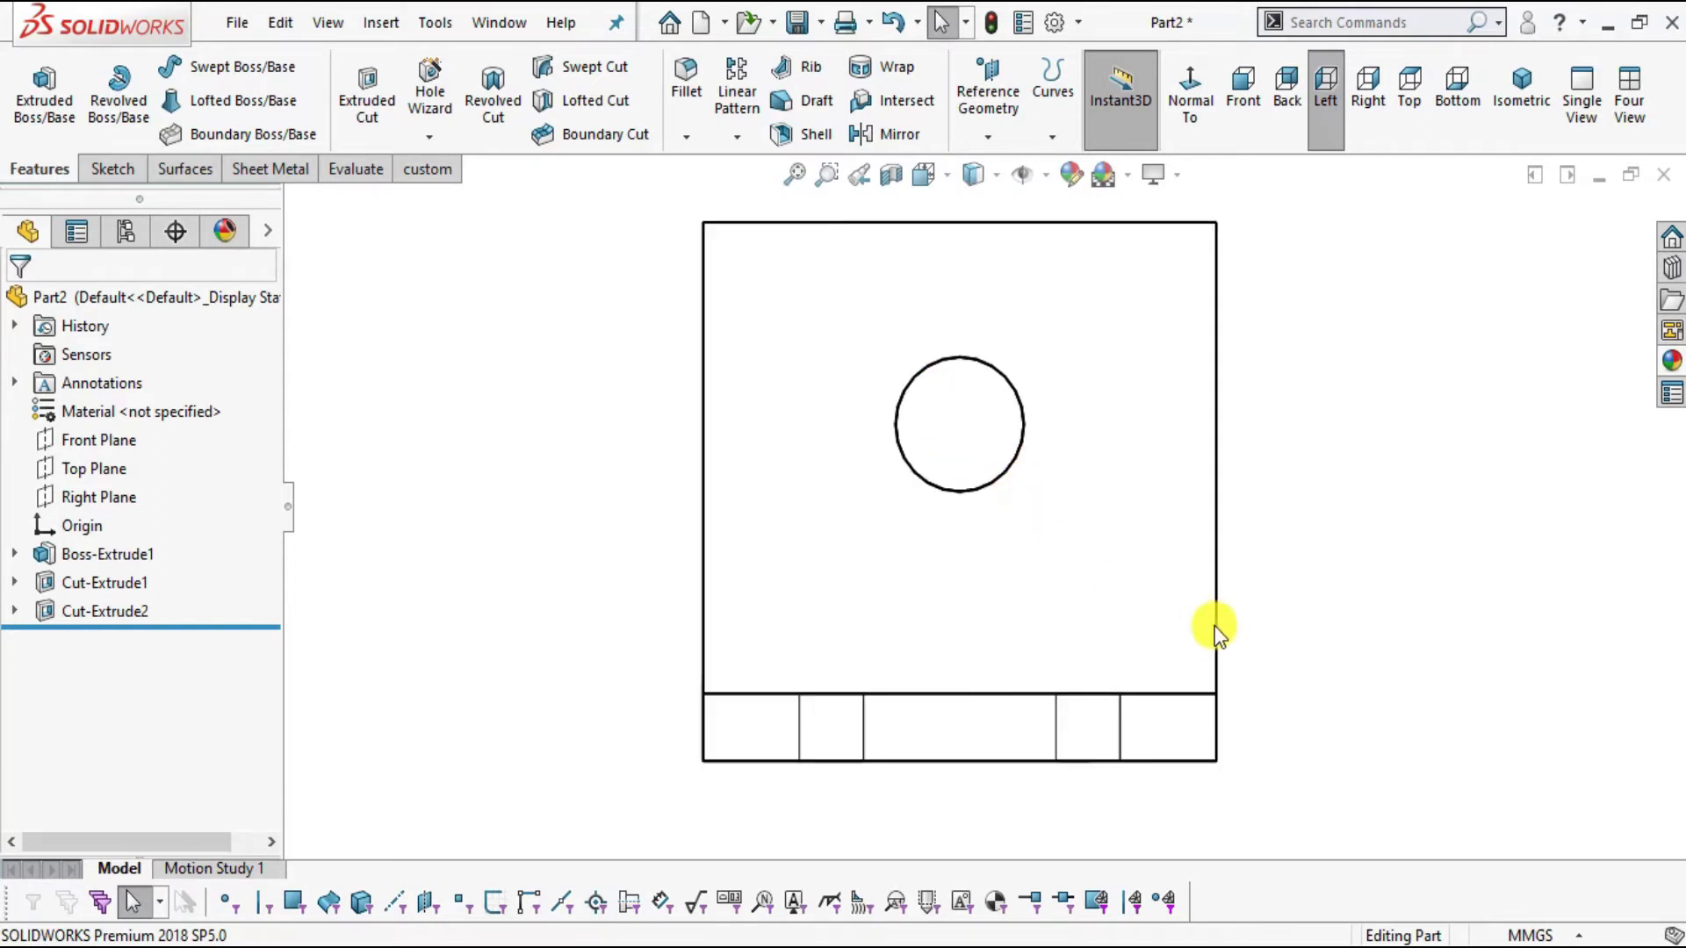
- Compare the support's hidden-line front view with the matching 40 mm wide view on the drawing in Foxit Reader
key("alt+Tab")
key("alt+Tab")
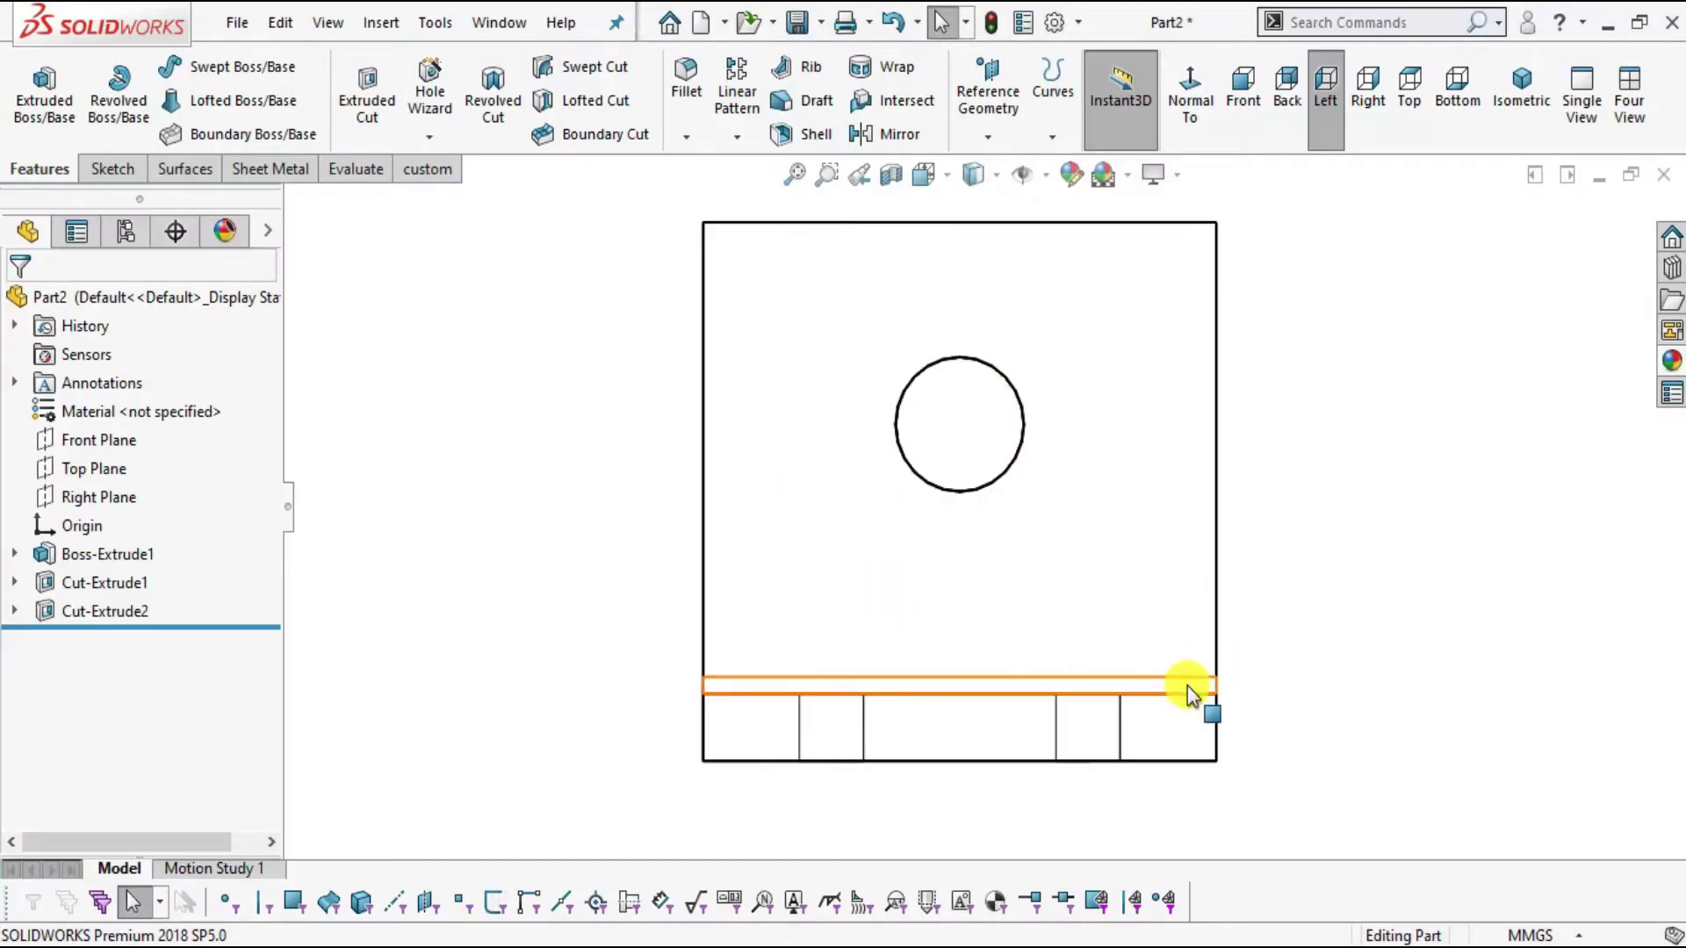
key("alt+Tab")
key("alt+Tab")
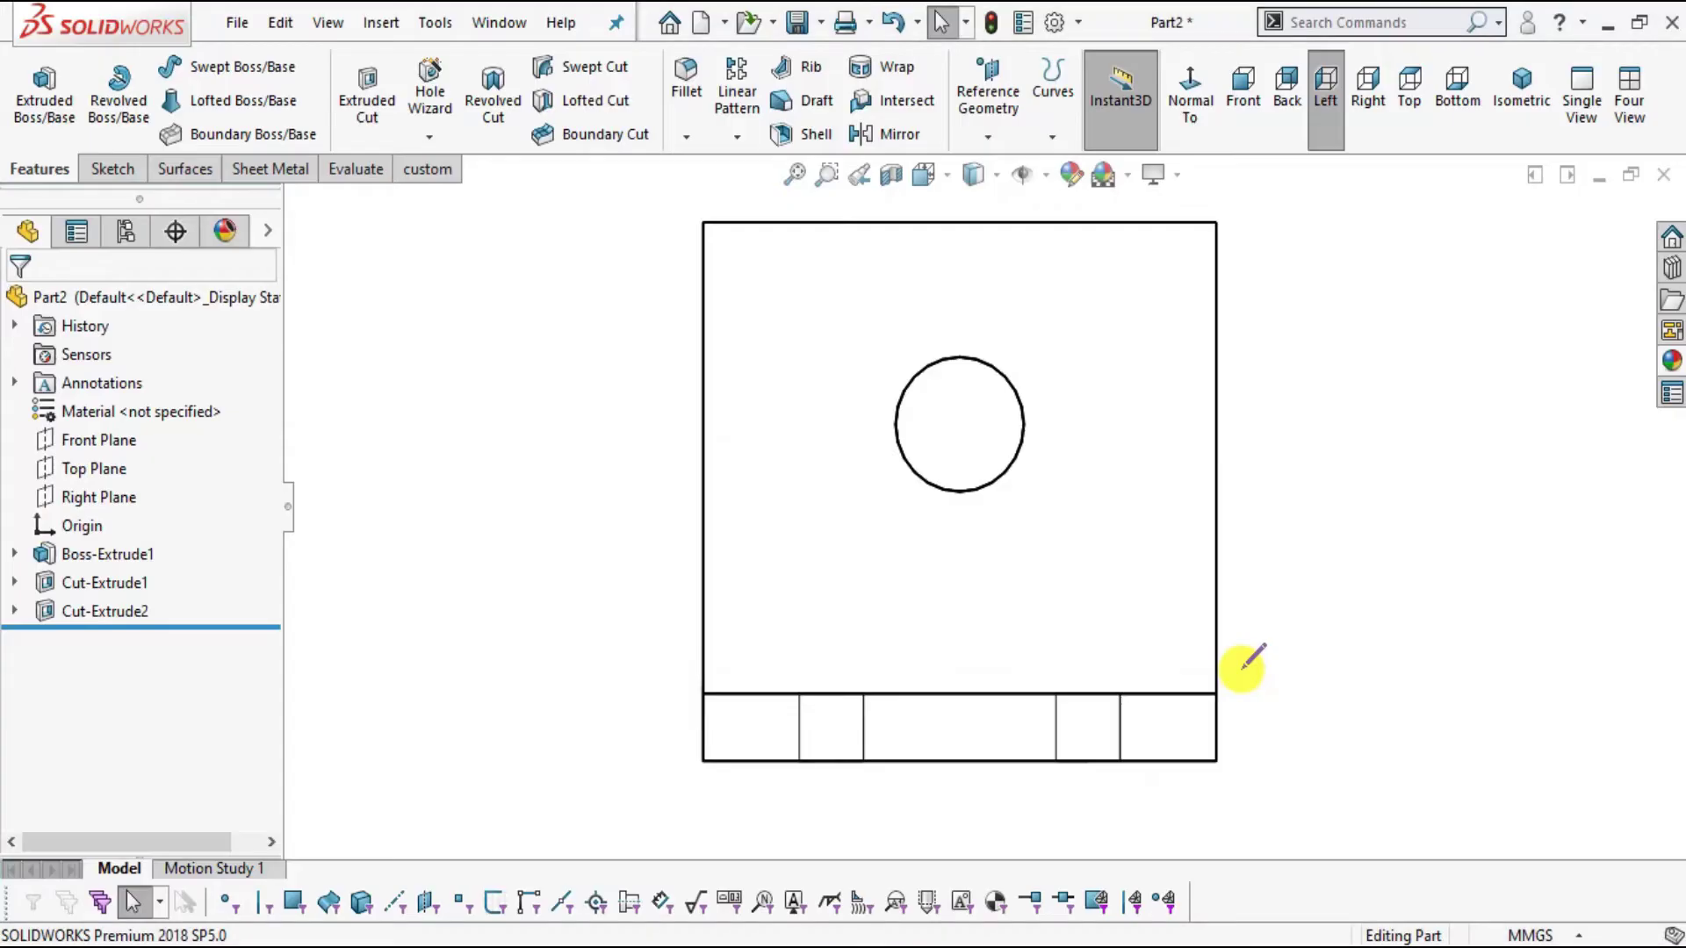
key("alt+Tab")
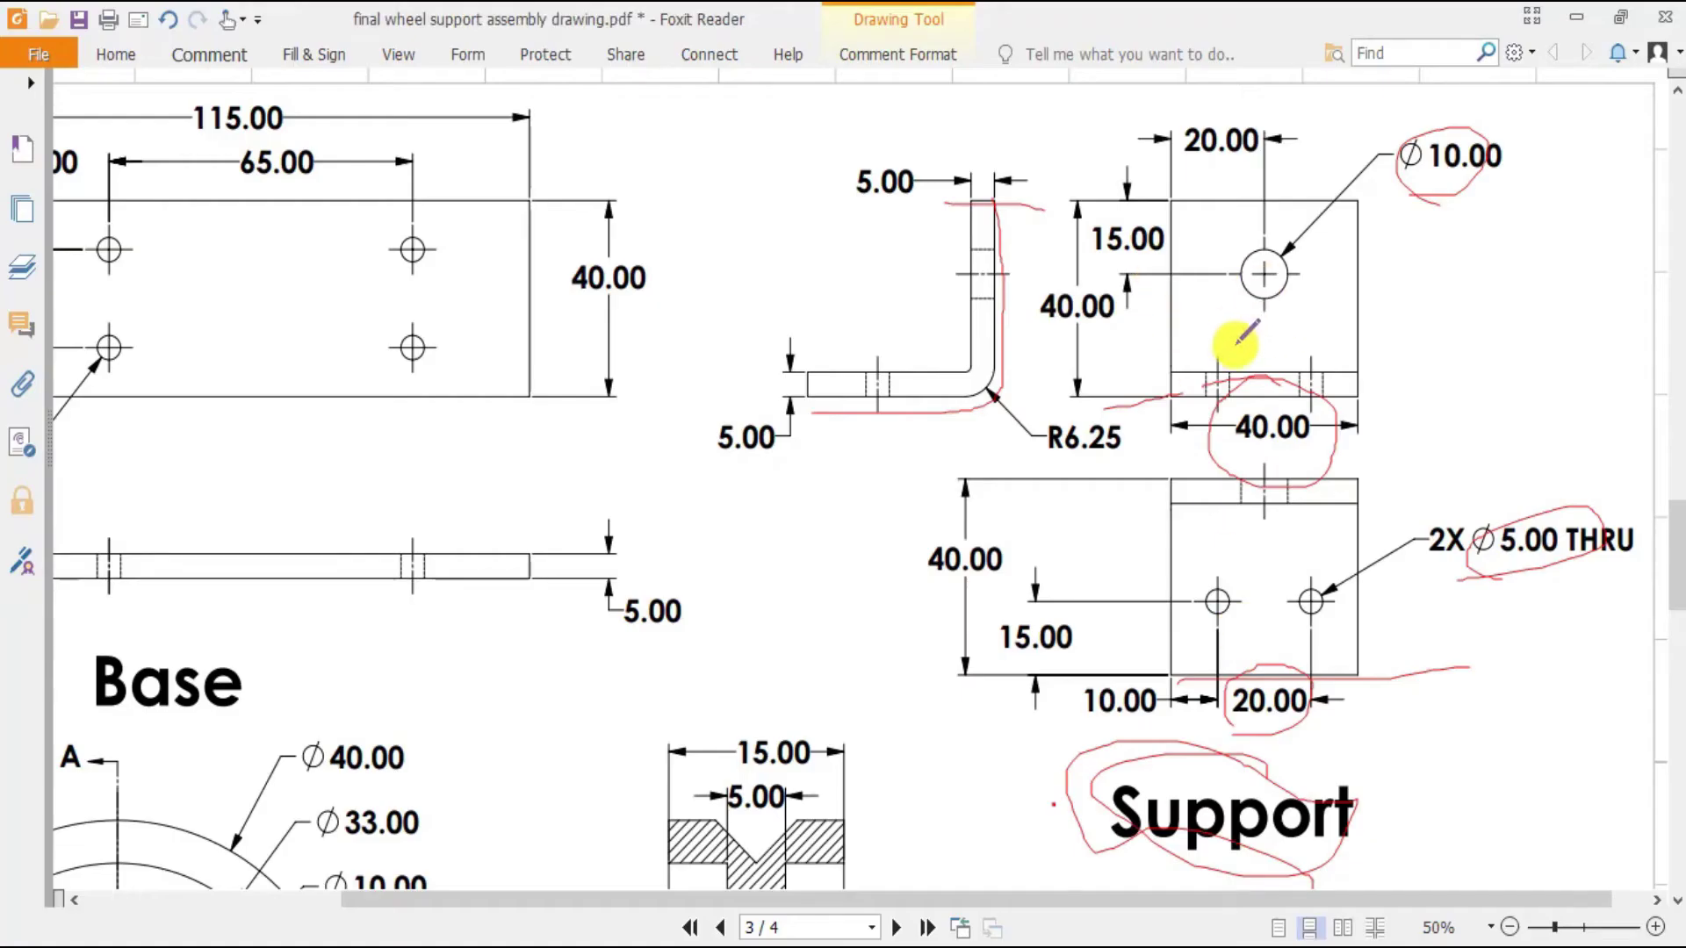
key("alt+Tab")
key("alt+Tab")
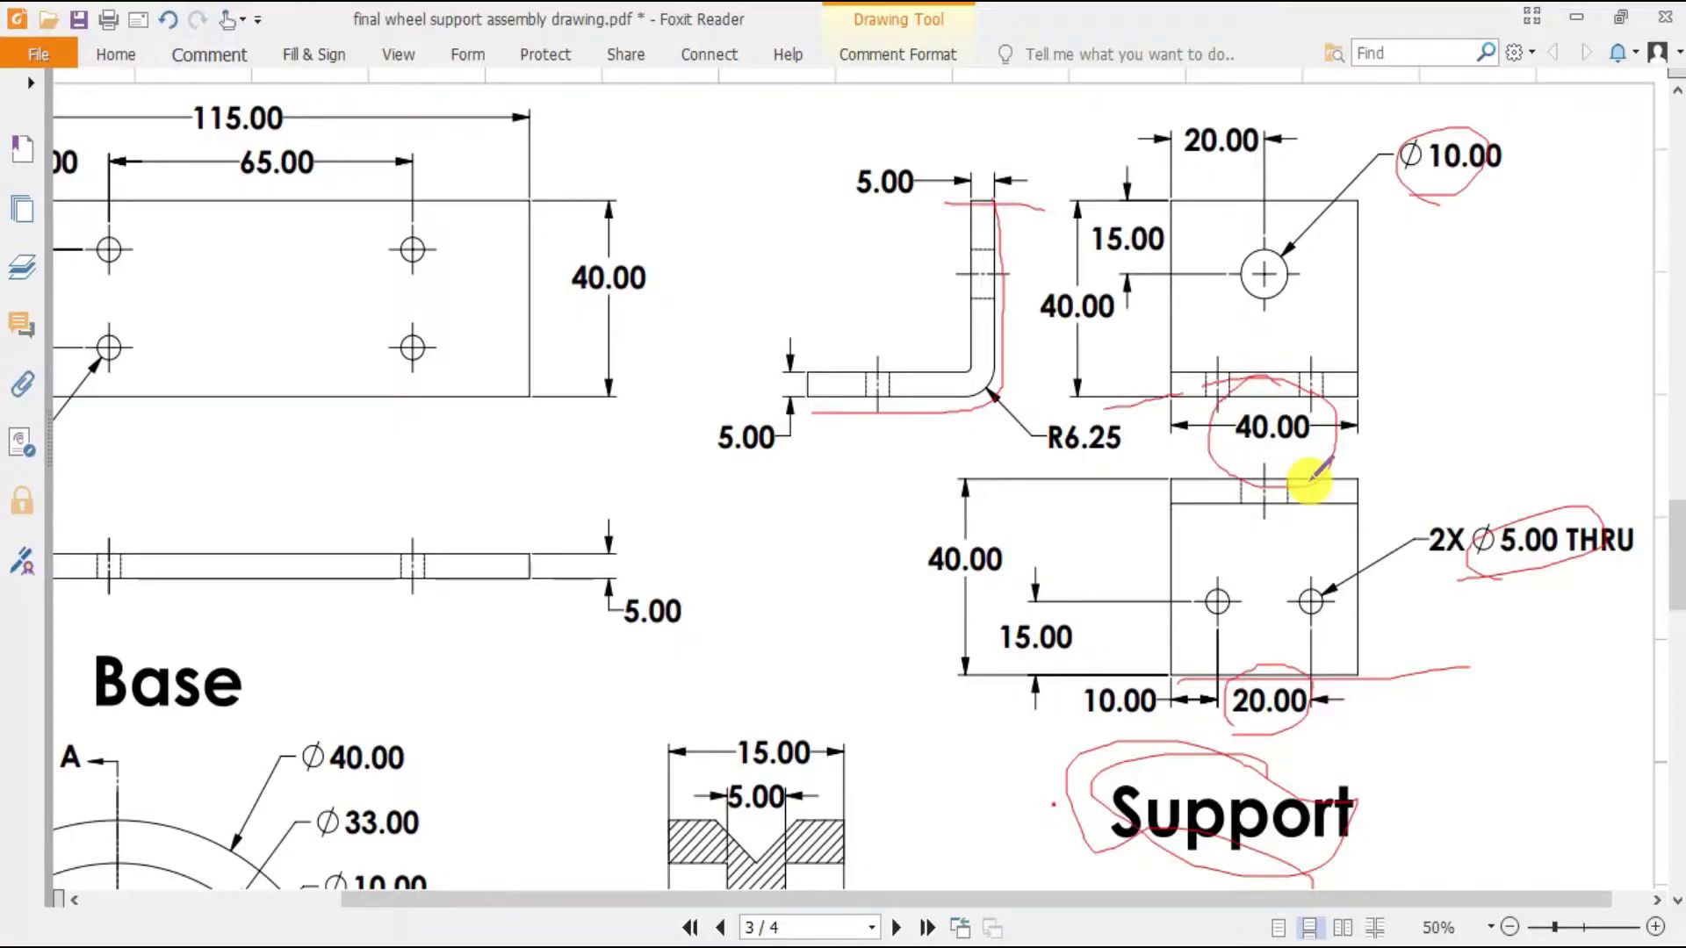
key("alt+Tab")
- Turn the support to the Back view and compare its L-shaped profile with the side view on the drawing in Foxit Reader
key("Left")
key("Left")
key("Left")
key("Left")
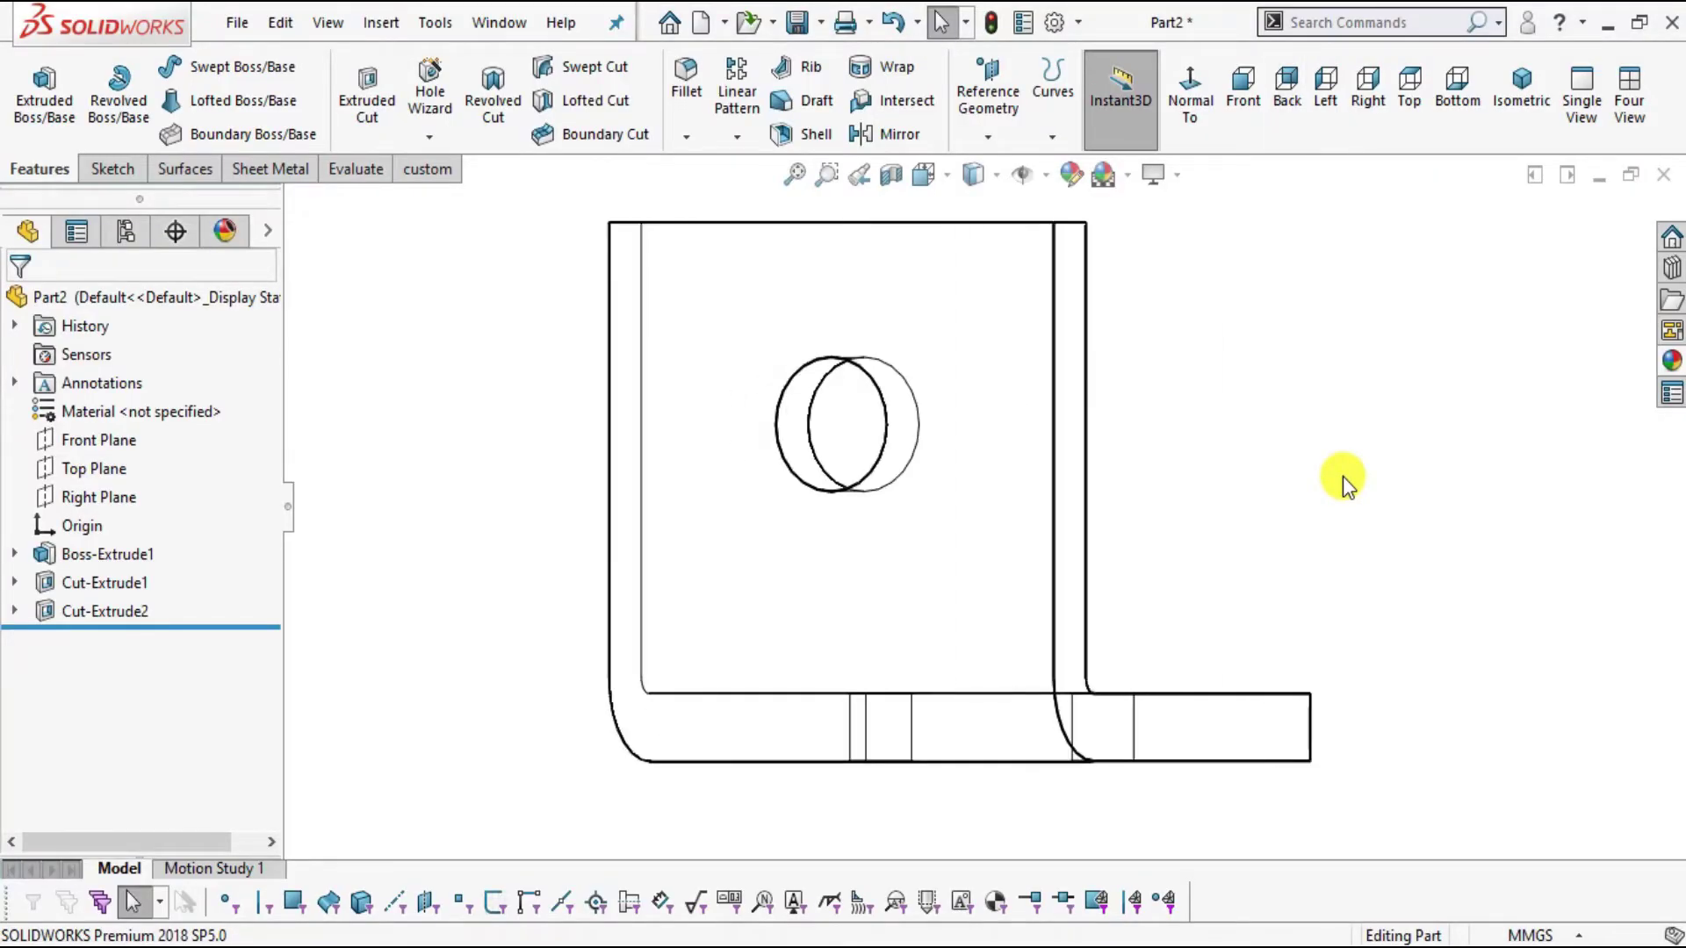
key("Left")
key("Left")
key("Left")
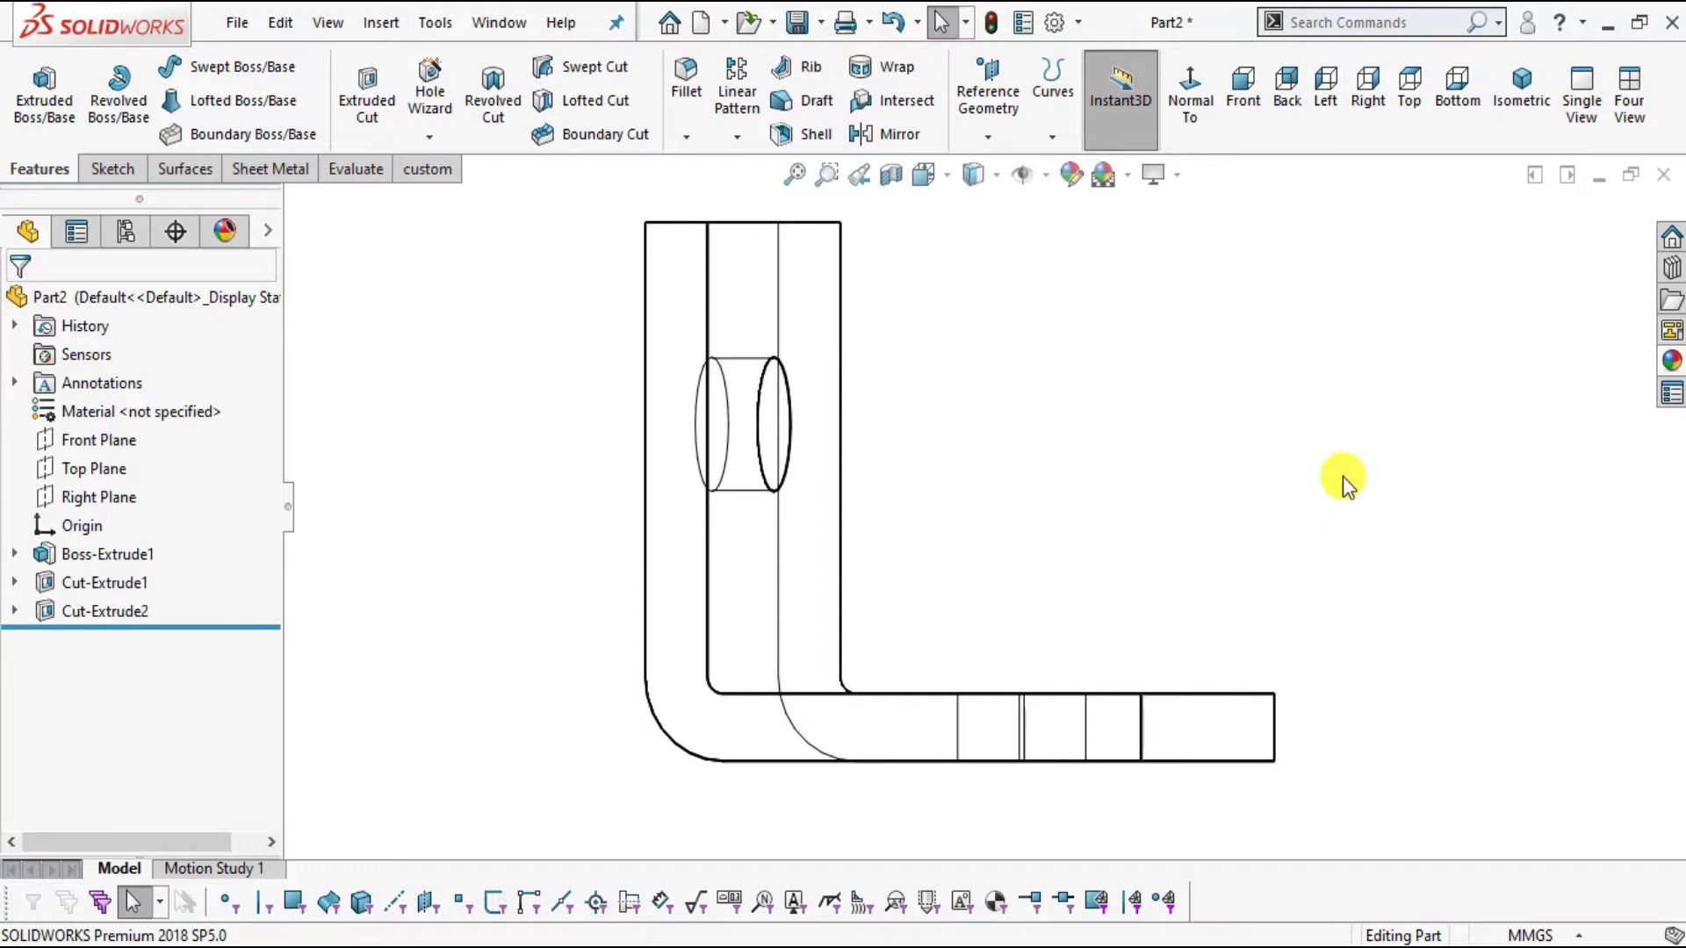
key("ctrl+2")
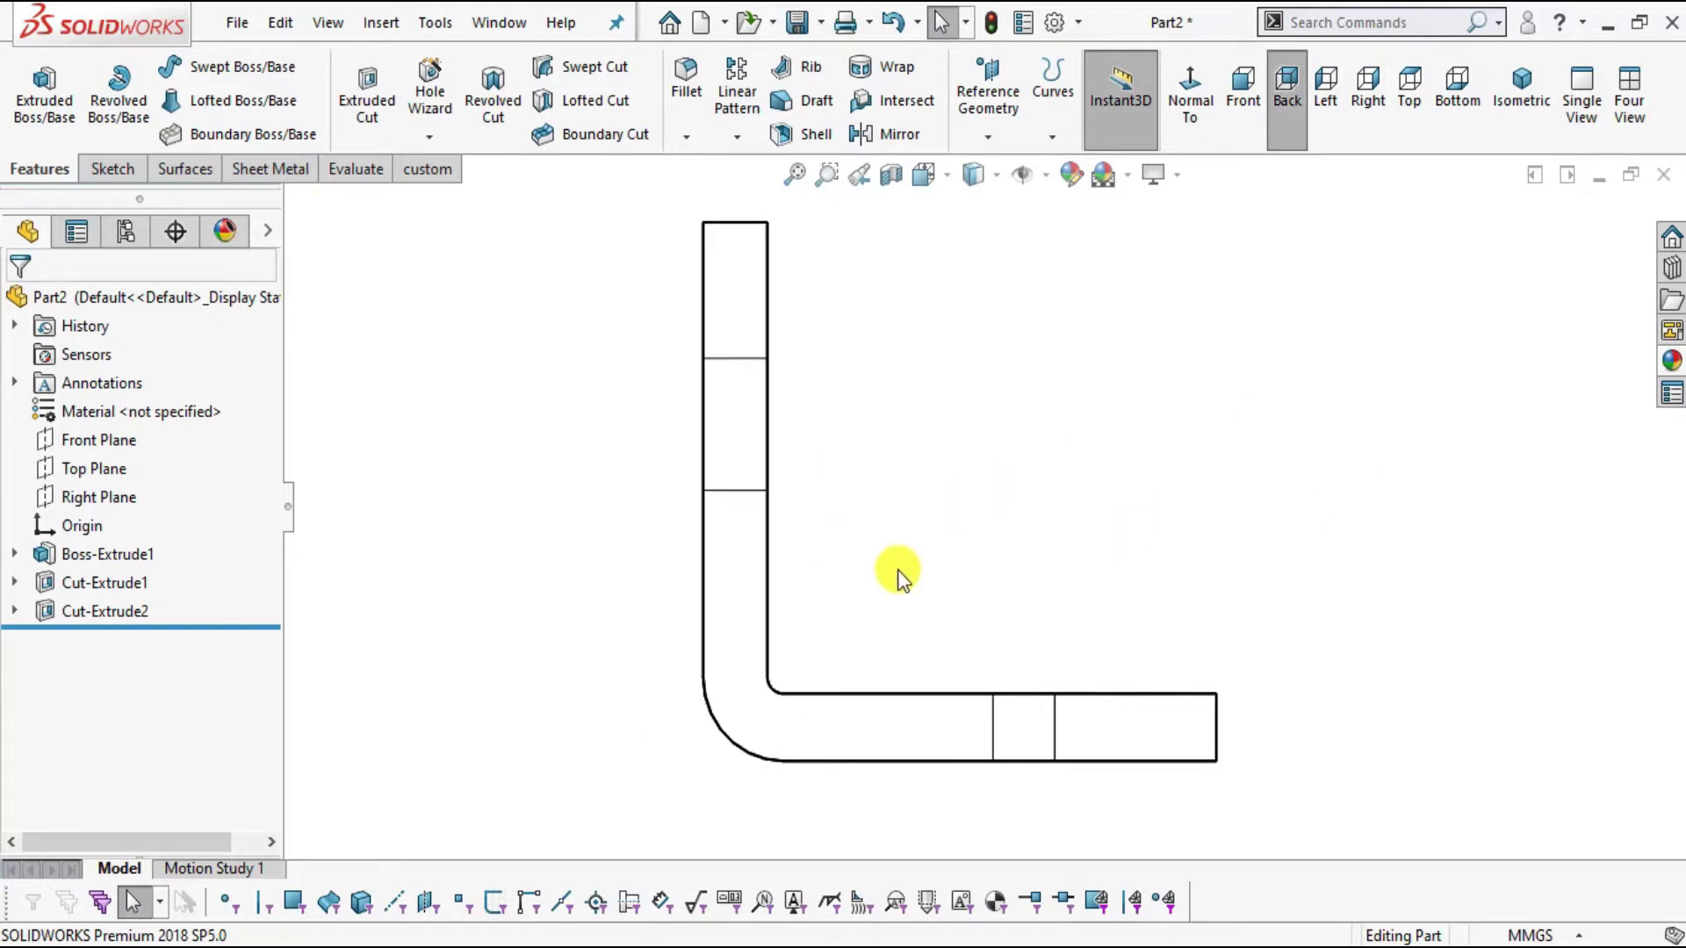
key("alt+Tab")
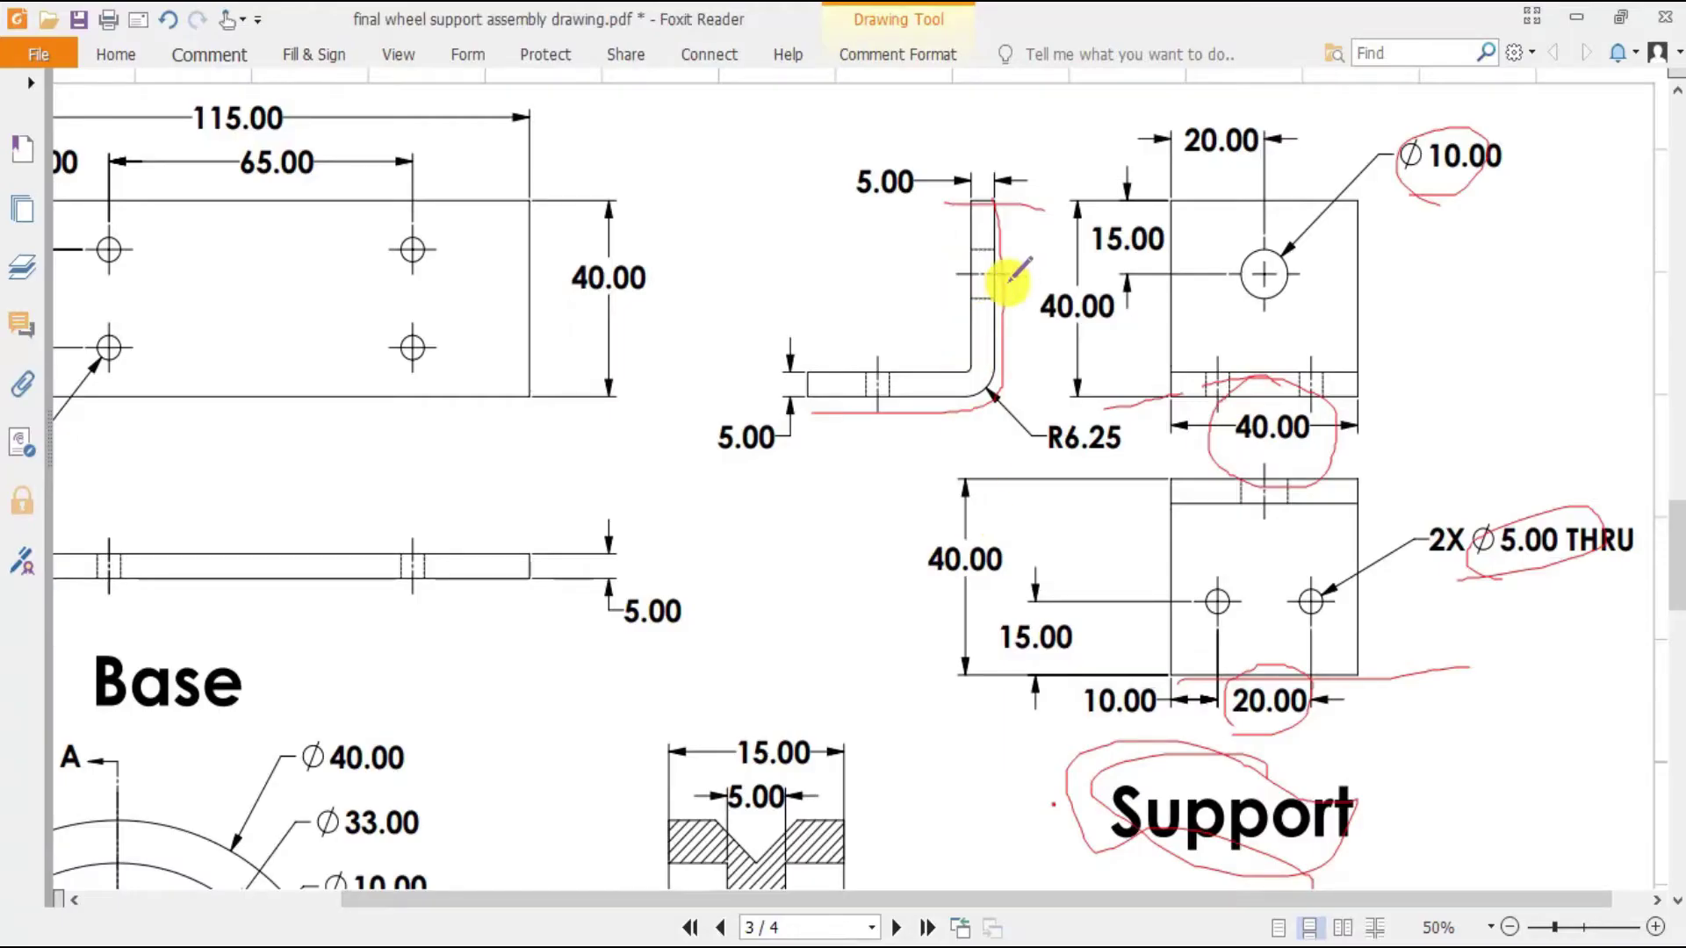
key("alt+Tab")
key("alt+Tab")
key("alt+Tab")
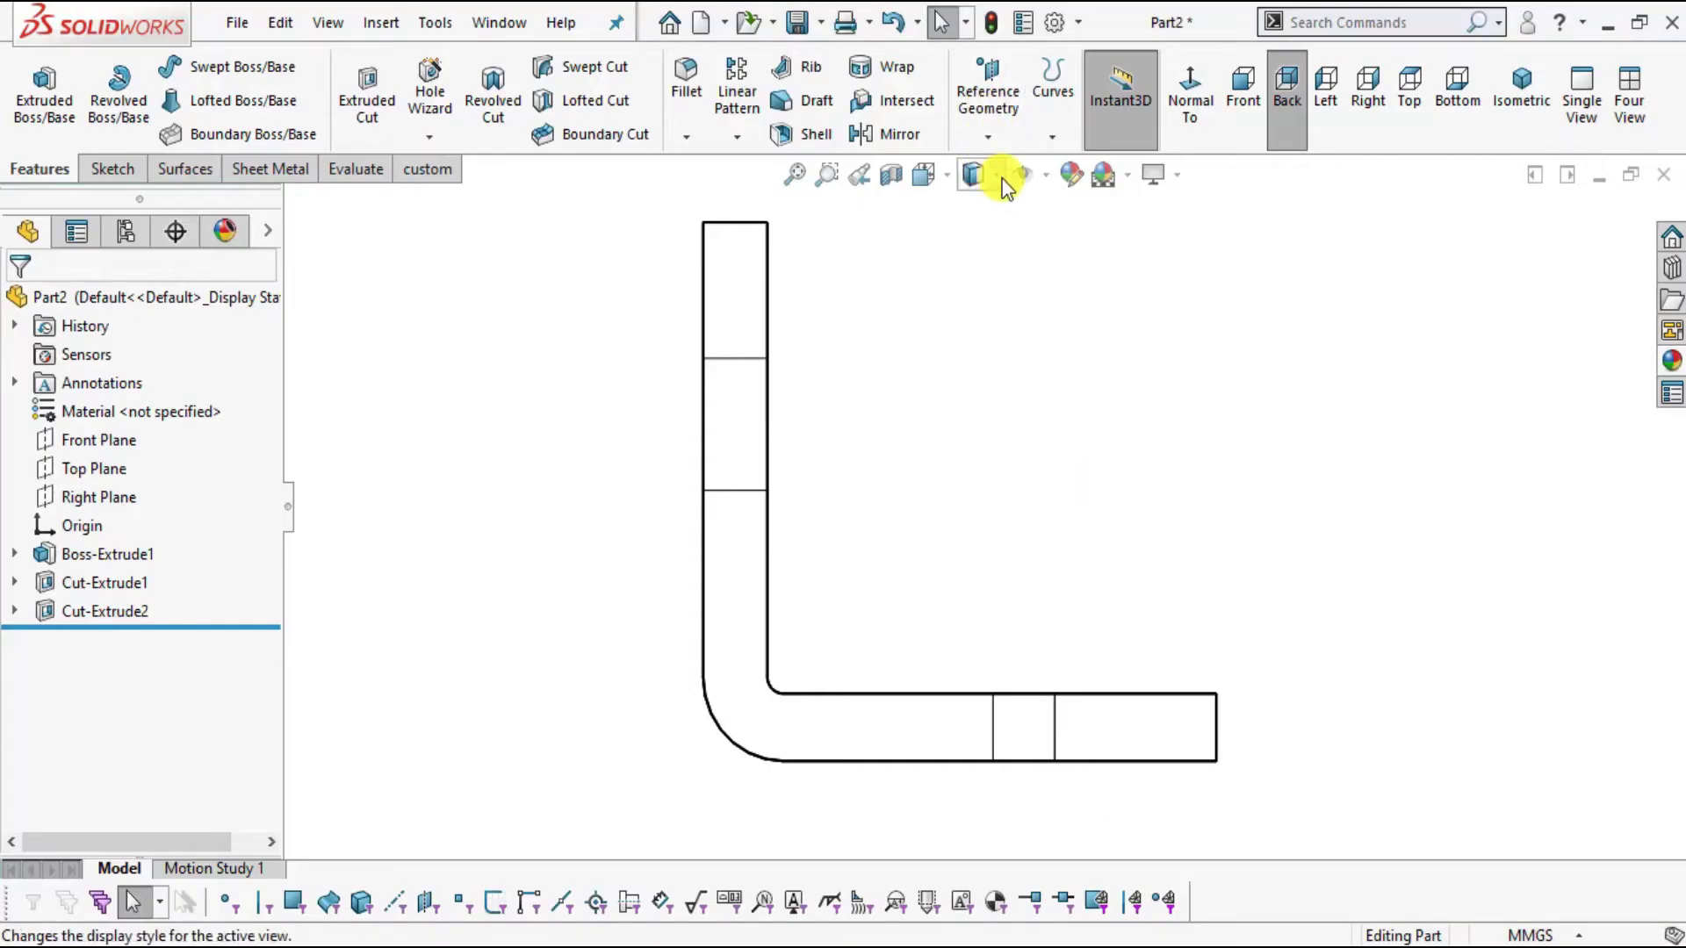
- Return the support to the Shaded With Edges display style and apply the brushed steel appearance to it
left_click(1000, 179)
left_click(981, 212)
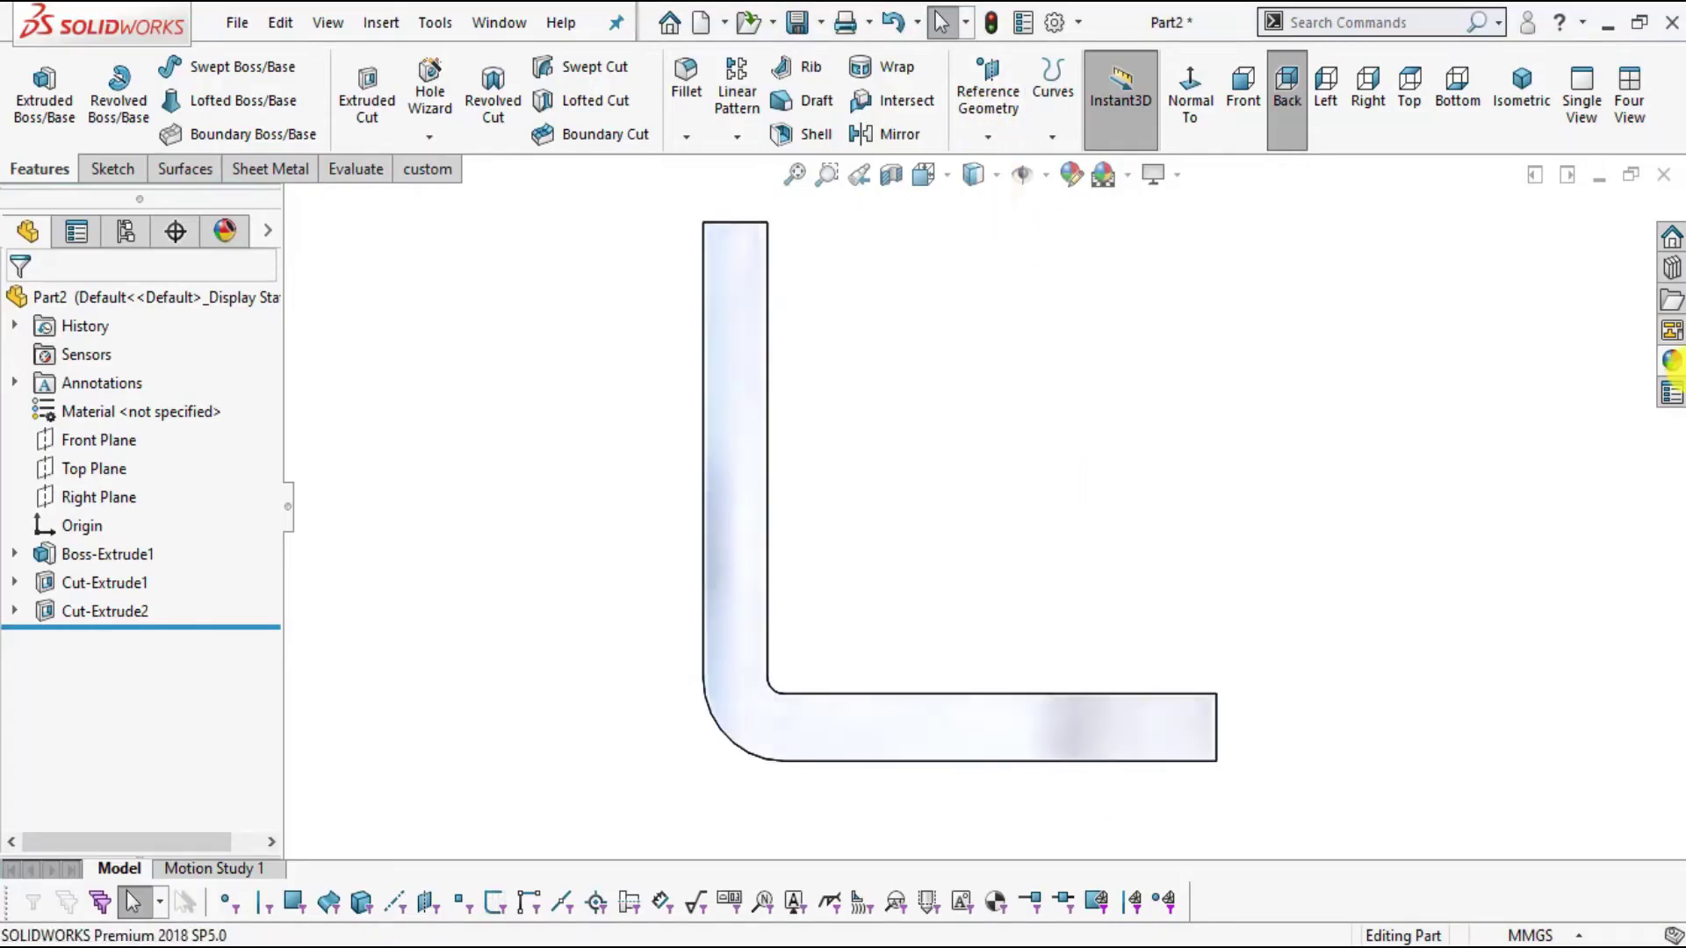
left_click(1670, 360)
mouse_move(1194, 614)
middle_mouse_down()
mouse_move(978, 687)
mouse_move(1141, 694)
middle_mouse_up()
left_click(1427, 685)
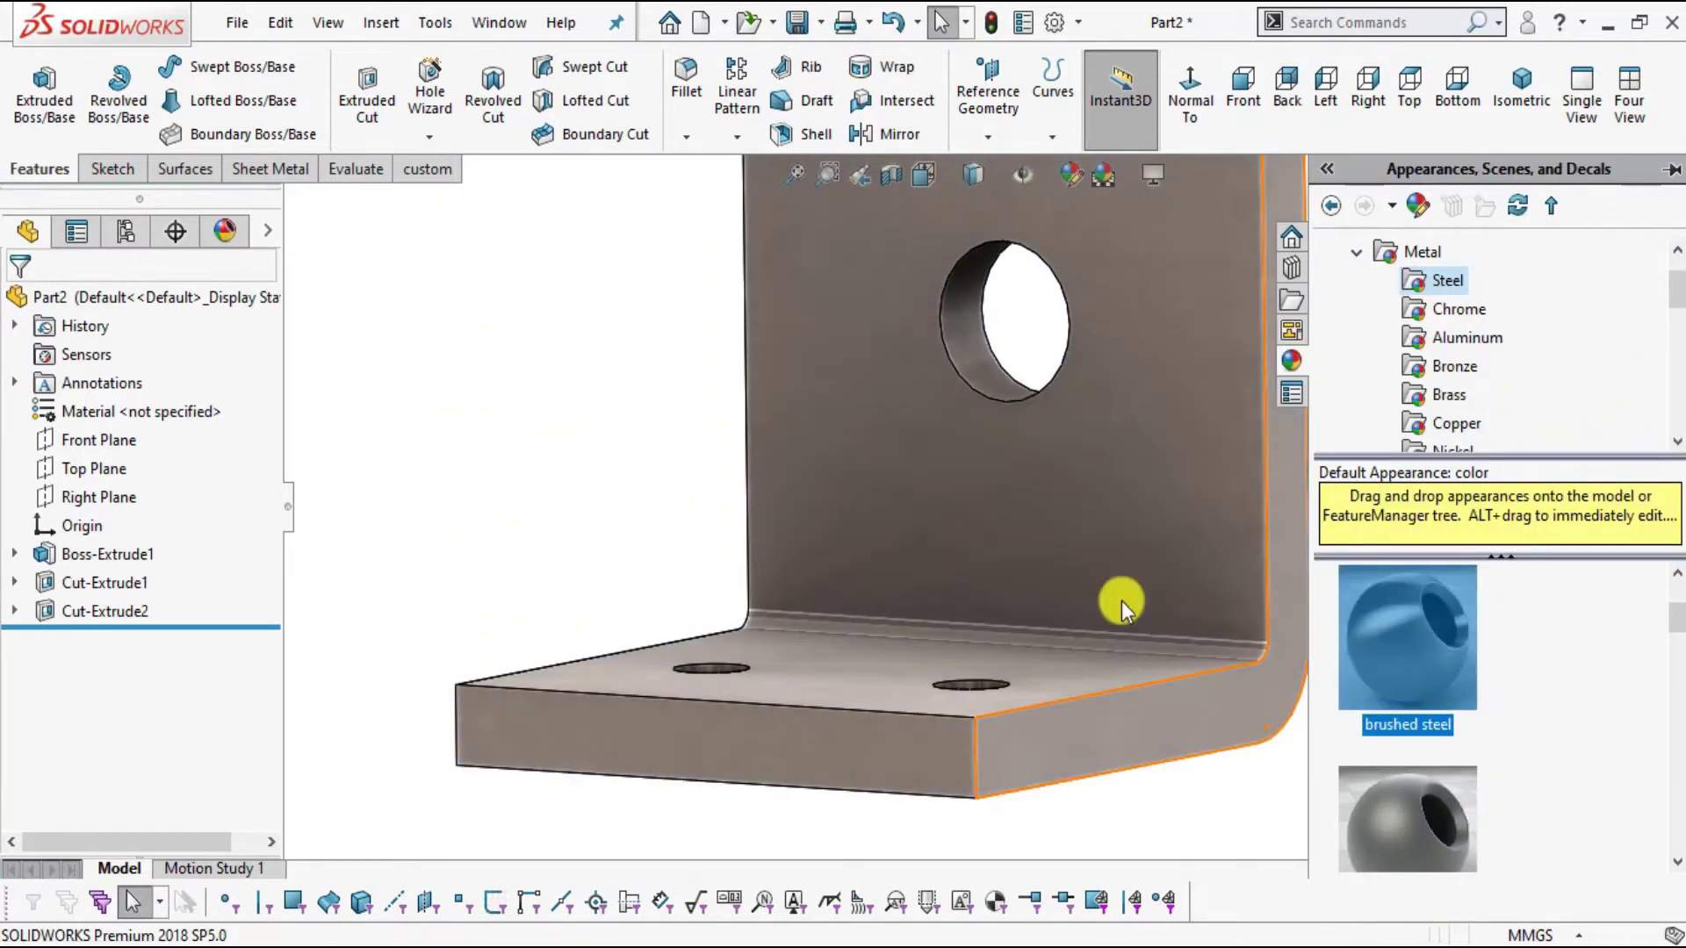
scroll(828, 470, "up", 4)
middle_click_drag(827, 471, 1261, 509)
key("Escape")
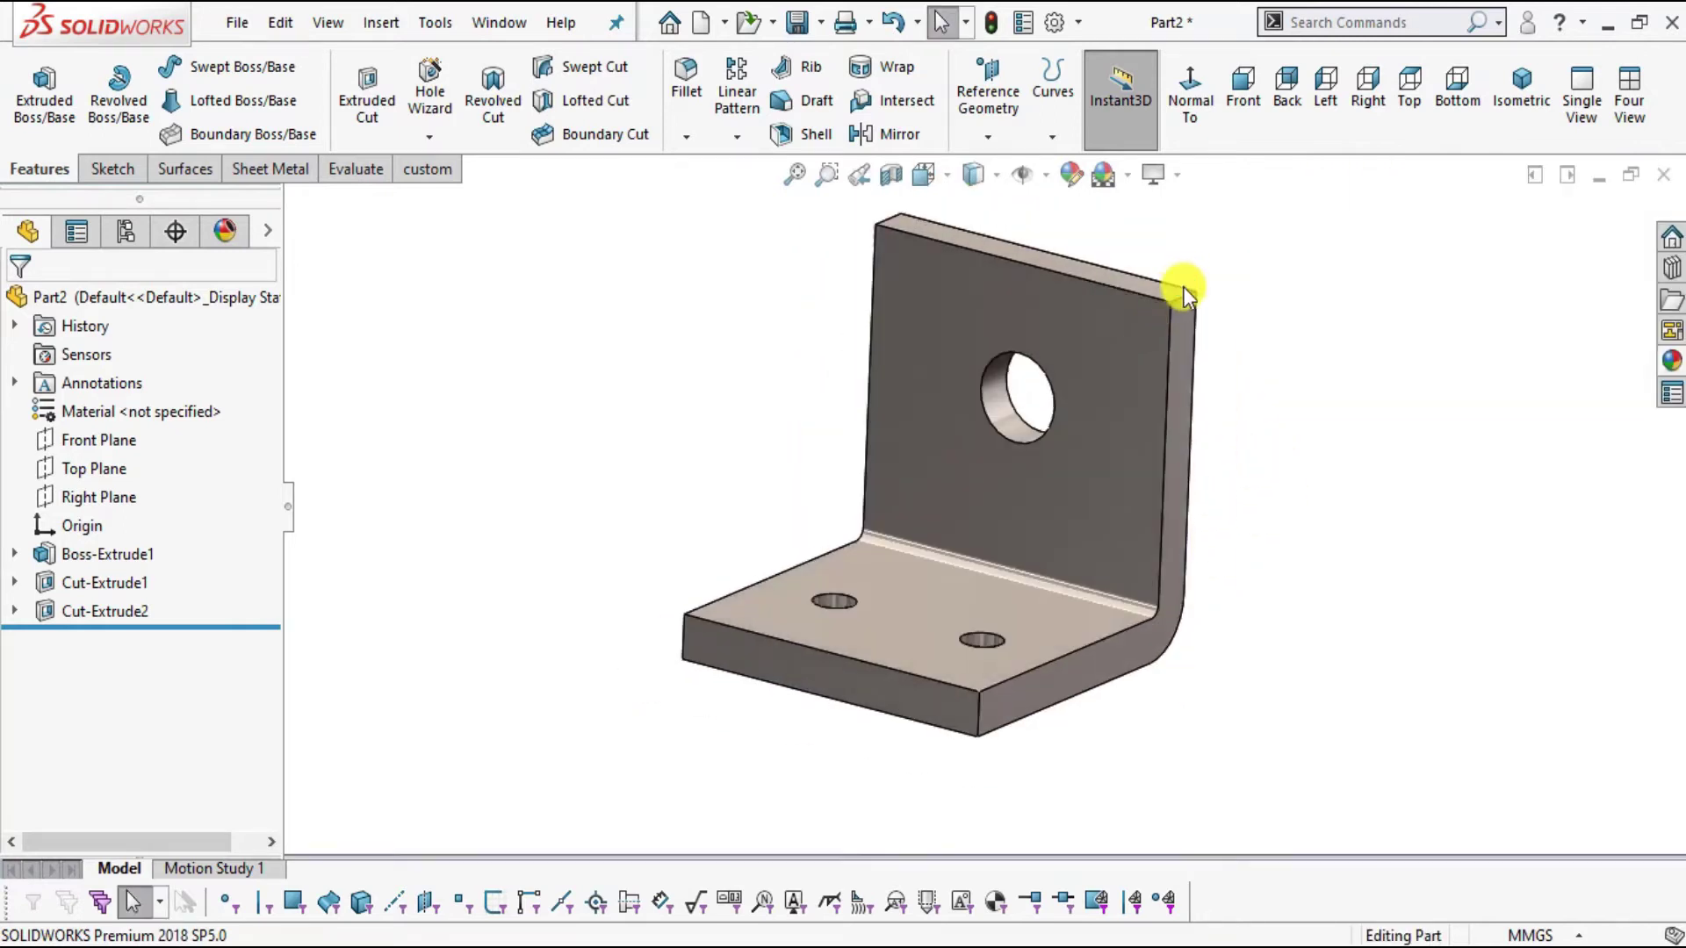
- Save the part as 2.support in the wheel support assembly folder on the Desktop
left_click(237, 23)
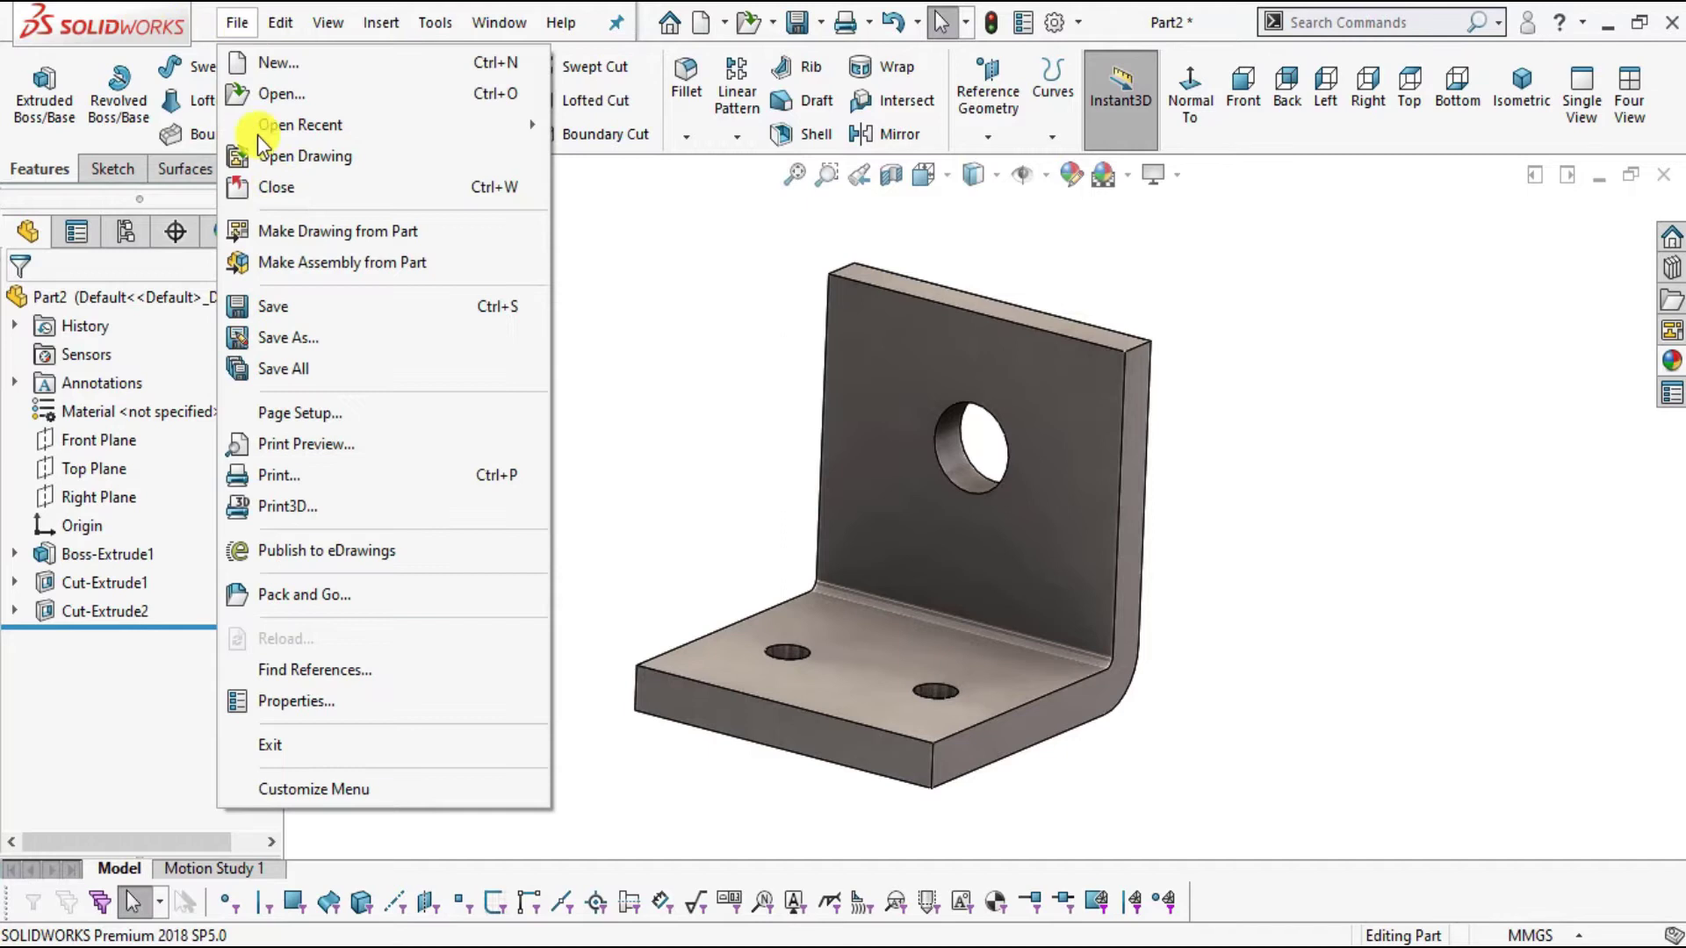
left_click(288, 312)
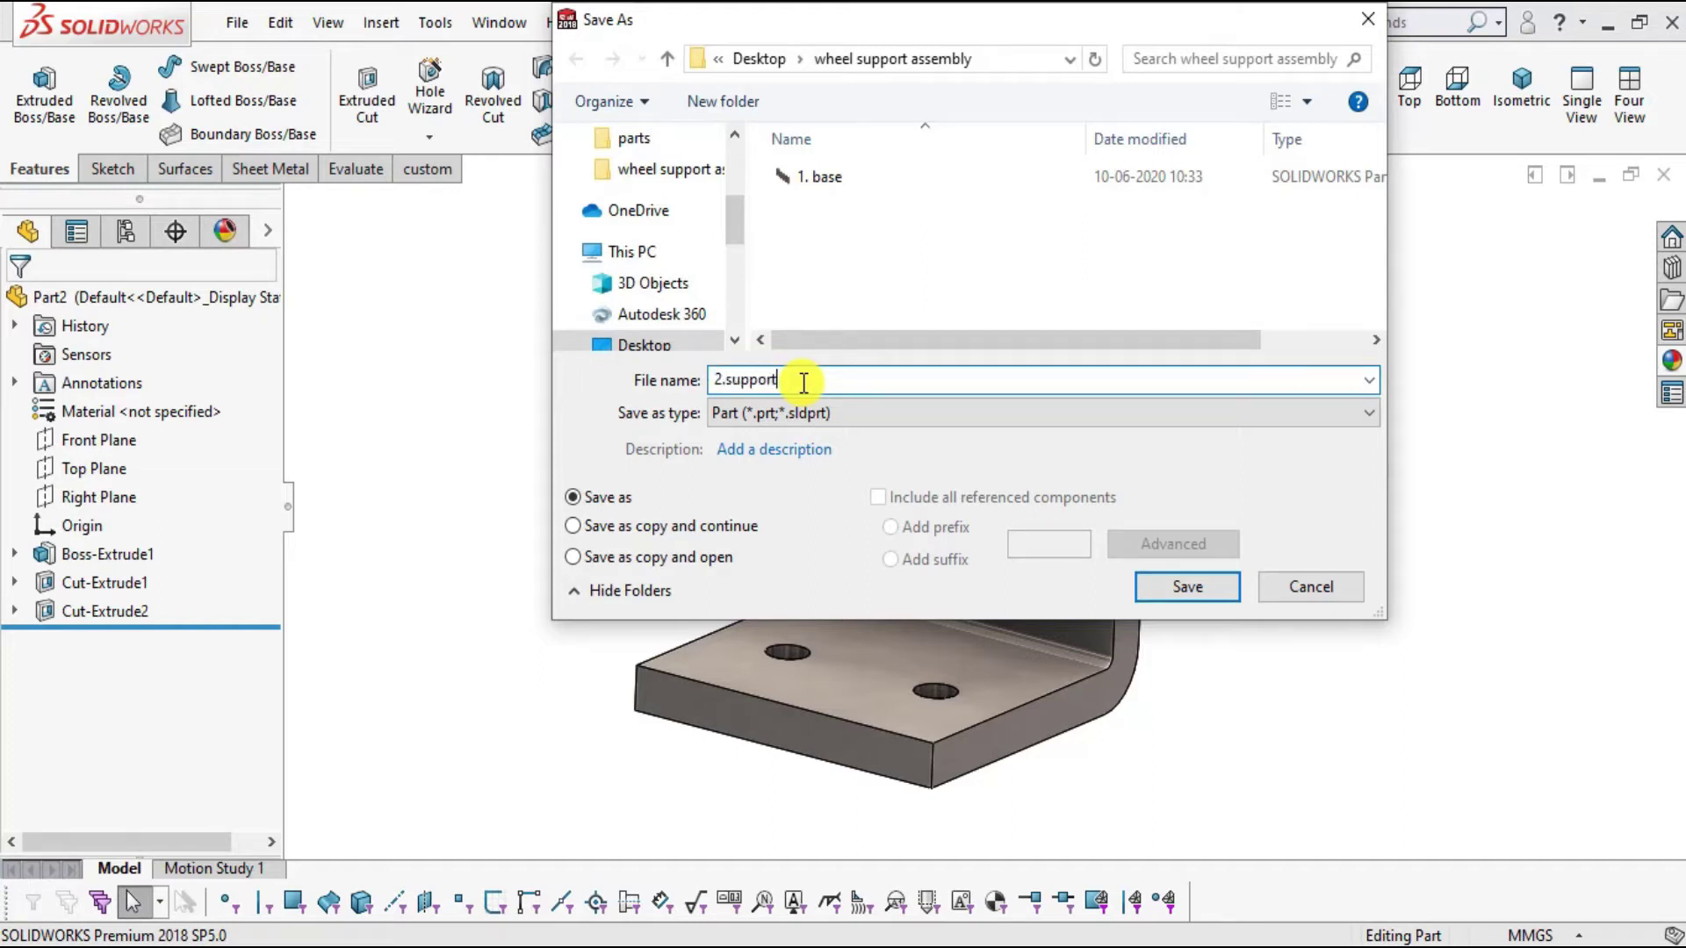
left_click(1173, 597)
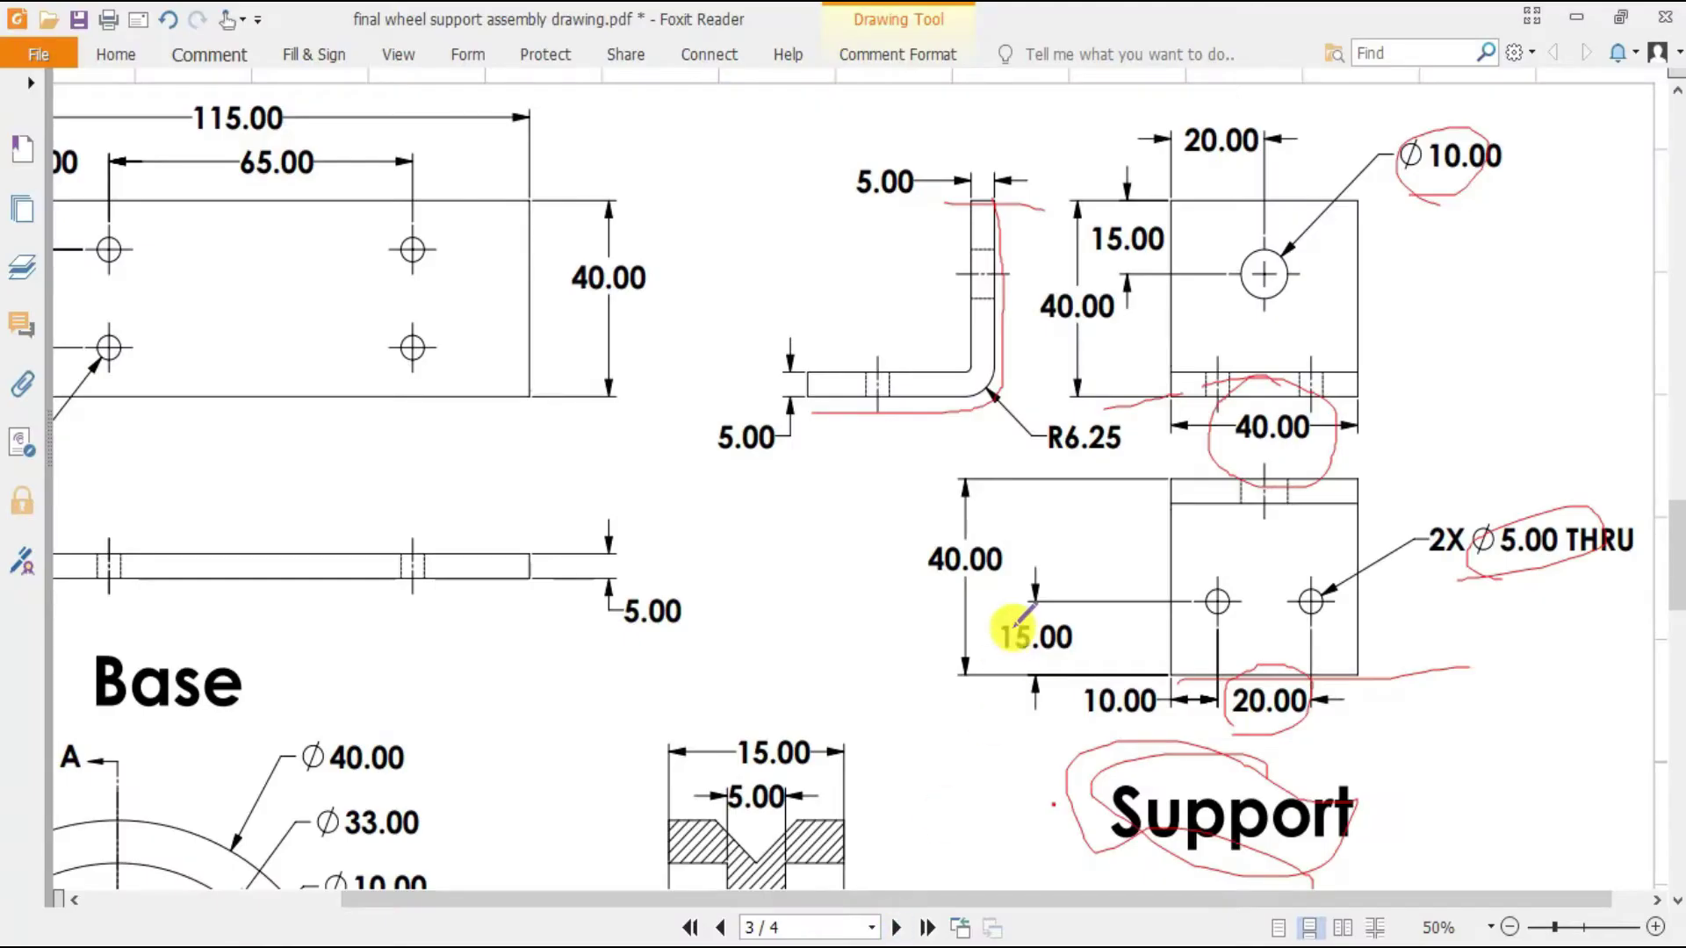
- Examine the Wheel drawing and its Section A-A view on page 3 of the PDF in Foxit Reader
scroll(867, 575, "down", 5)
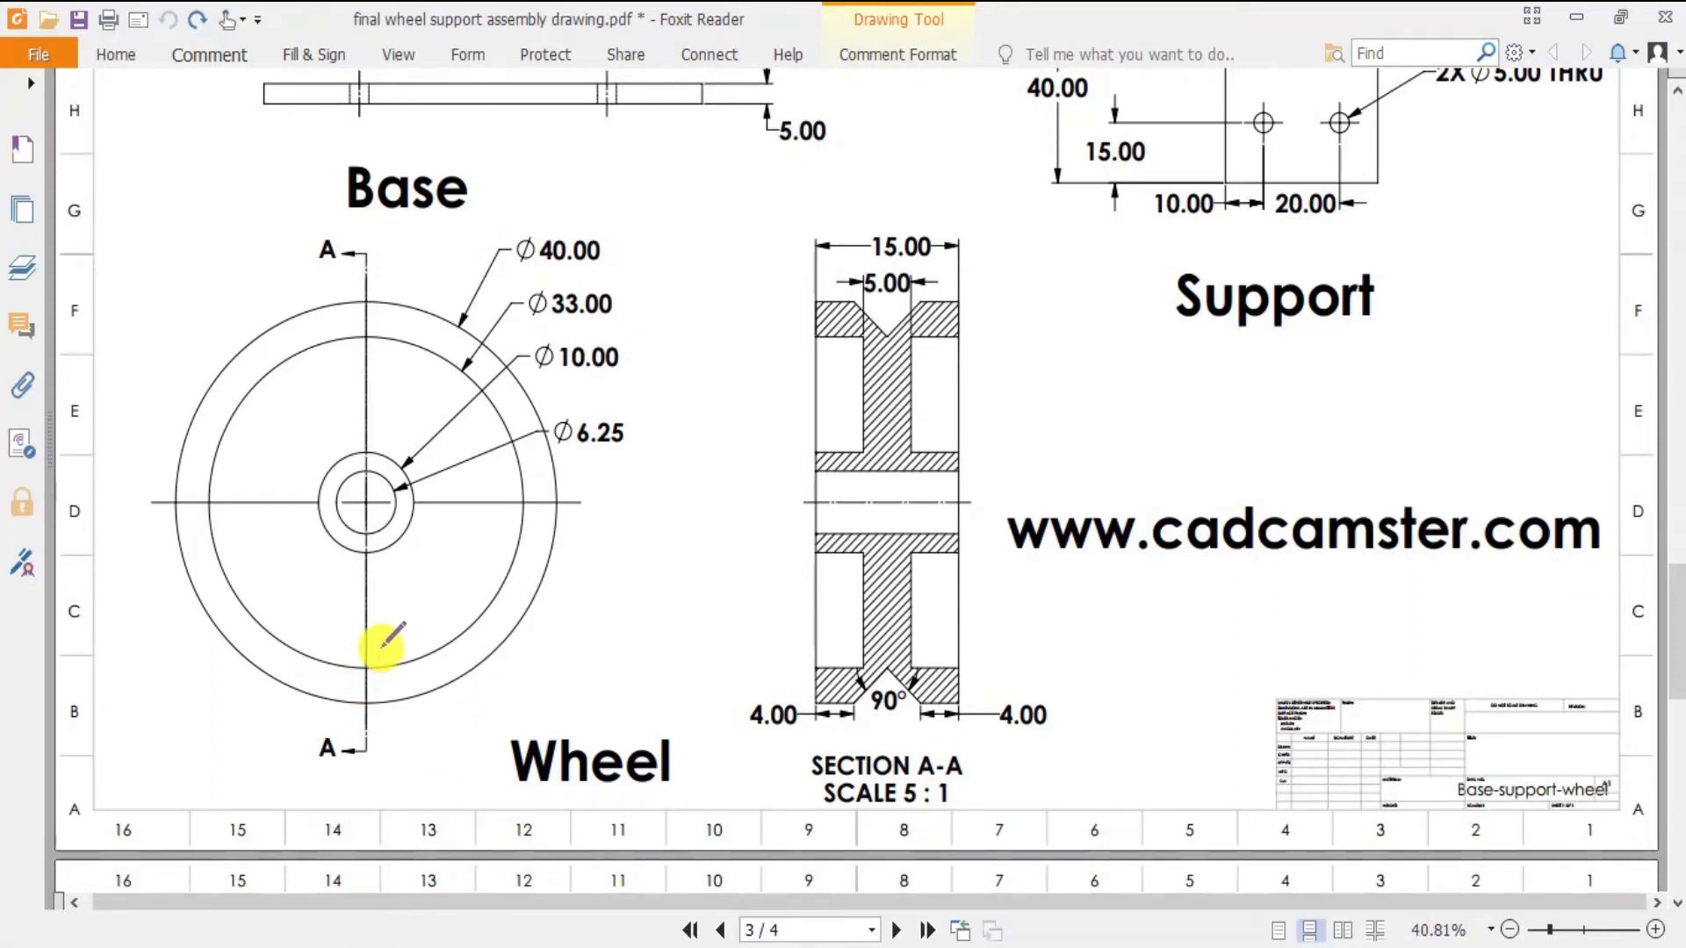
- Mark the upper and lower halves of Section A-A and its centre axis on the Wheel drawing, and undo the marks
left_click_drag(532, 671, 655, 601)
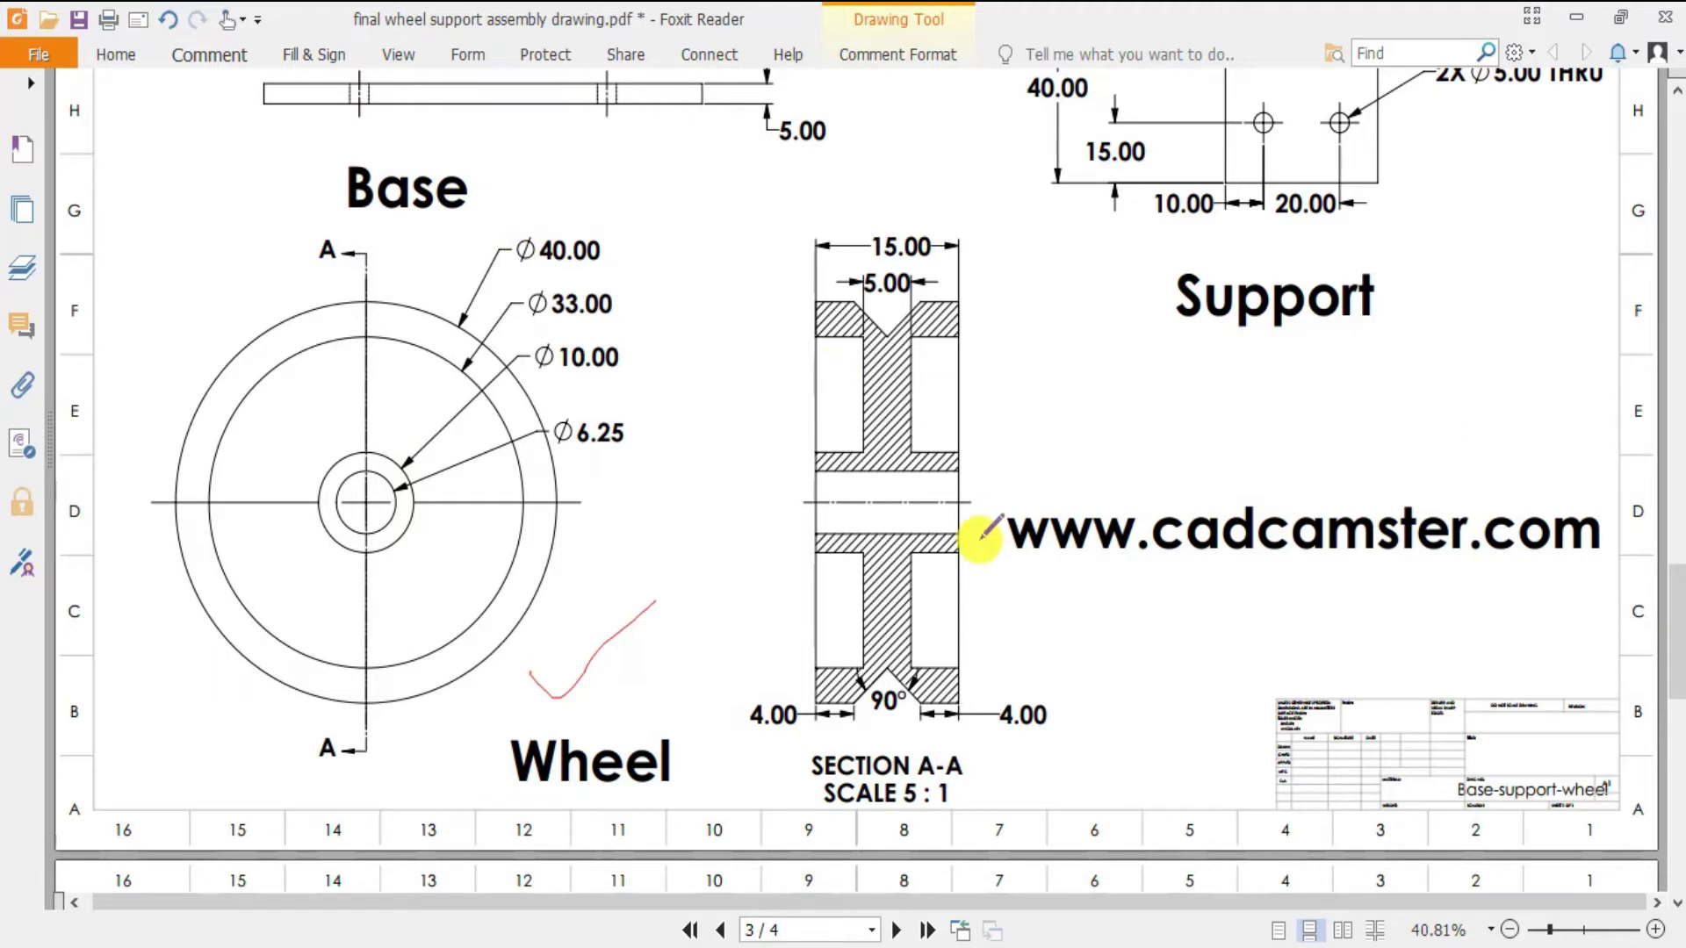
mouse_move(773, 474)
left_mouse_down()
mouse_move(839, 488)
mouse_move(985, 475)
mouse_move(1029, 345)
mouse_move(757, 250)
left_mouse_up()
mouse_move(722, 308)
left_mouse_down()
mouse_move(800, 500)
mouse_move(733, 576)
mouse_move(773, 701)
mouse_move(903, 782)
mouse_move(1124, 744)
mouse_move(929, 532)
mouse_move(722, 528)
mouse_move(694, 553)
left_mouse_up()
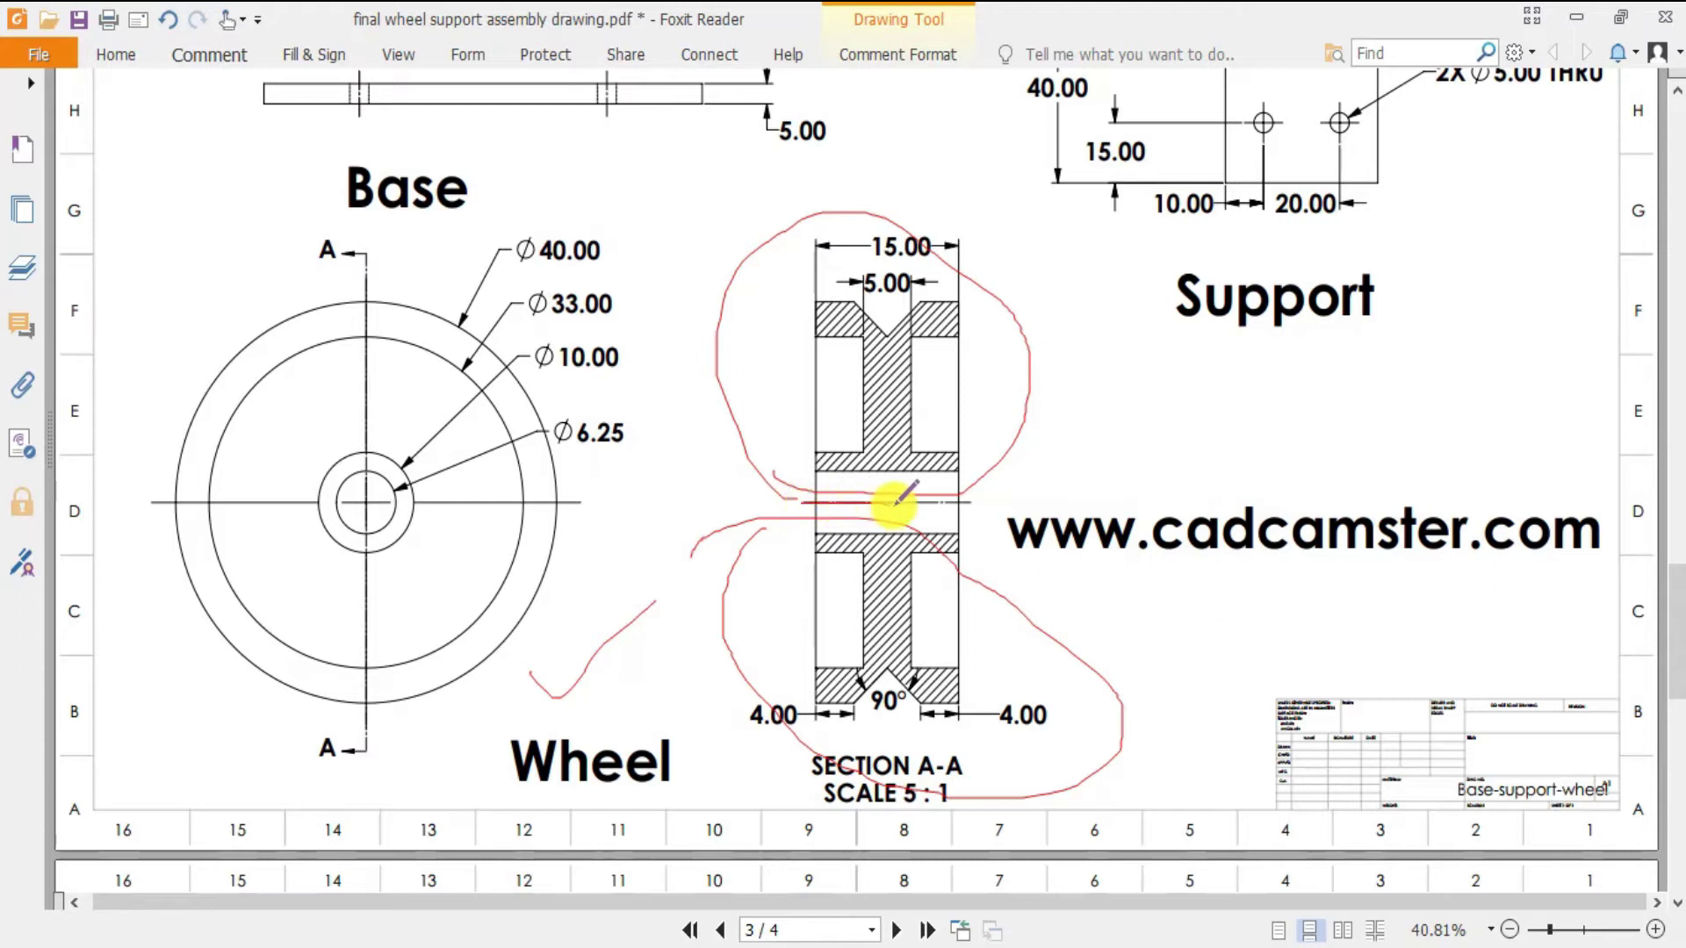
left_click_drag(1008, 494, 1077, 492)
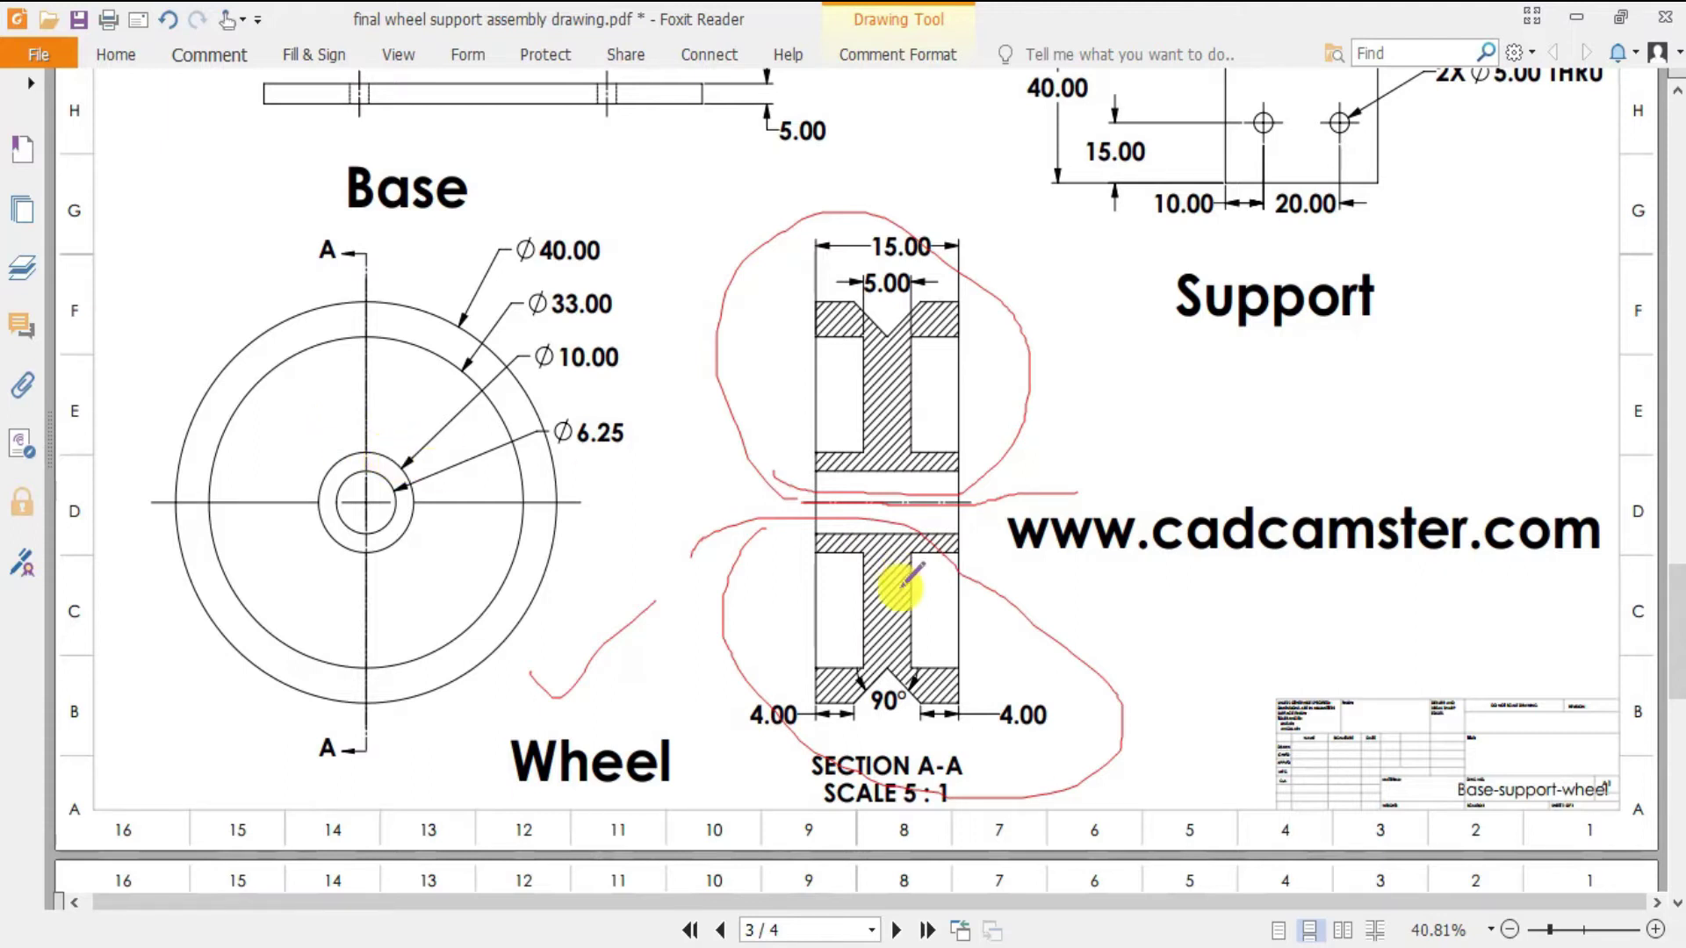
key("ctrl+z")
key("ctrl+z")
key("ctrl+z")
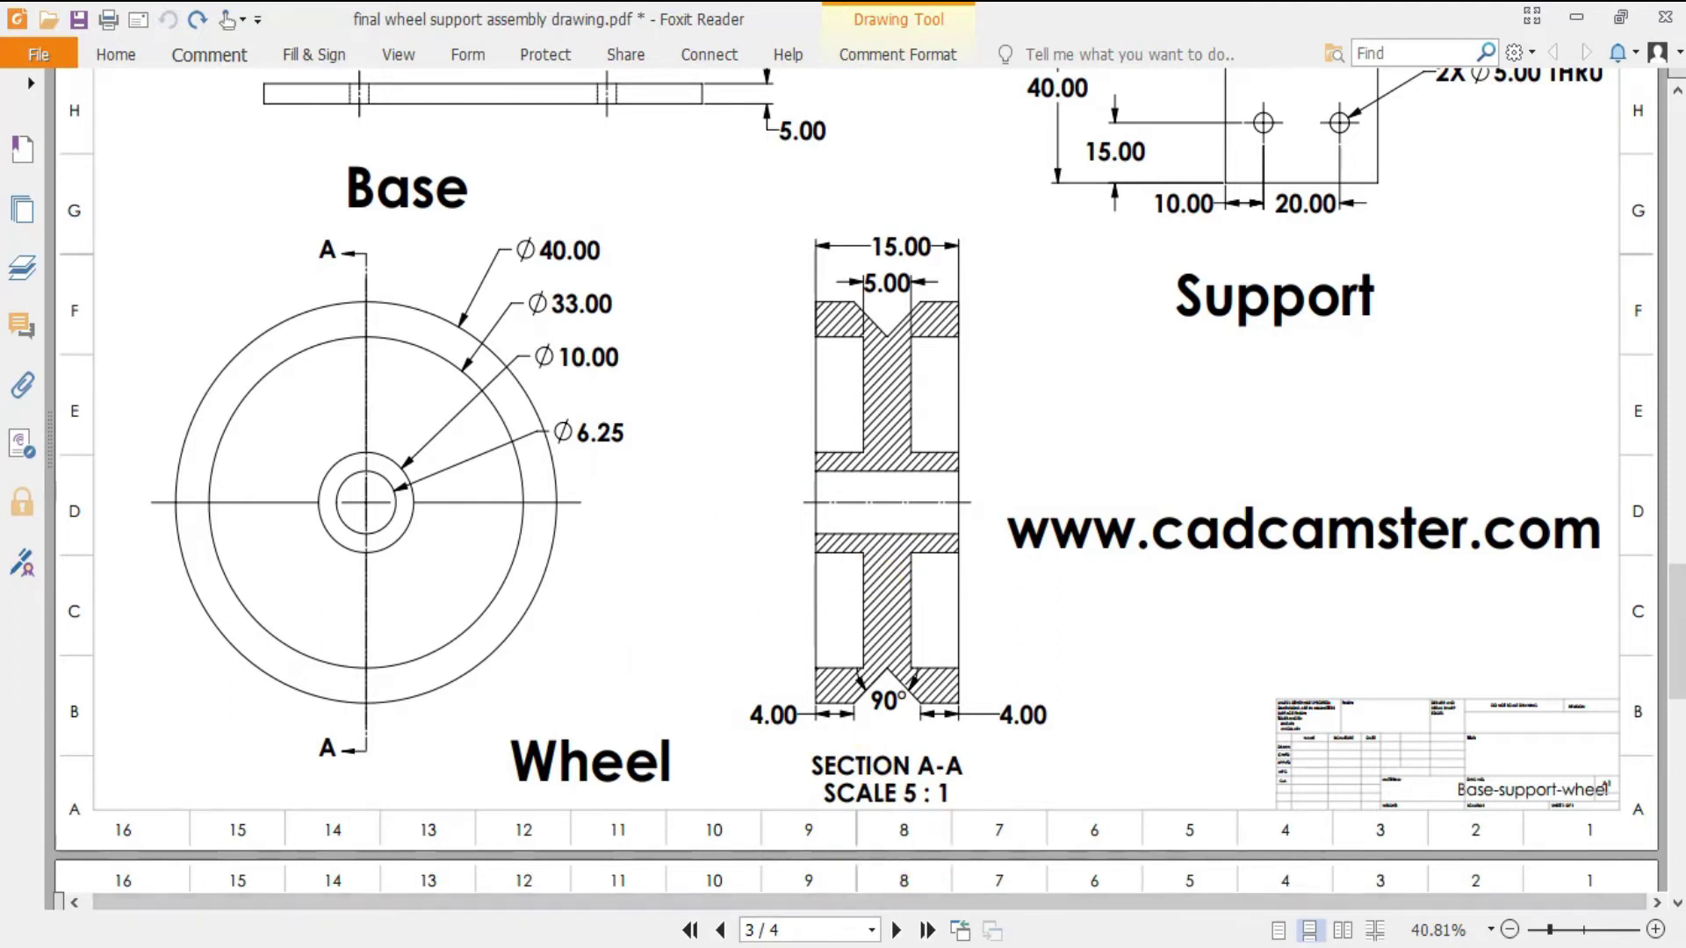
- Switch to SOLIDWORKS and create a new part document for the wheel
left_click(755, 843)
left_click(239, 43)
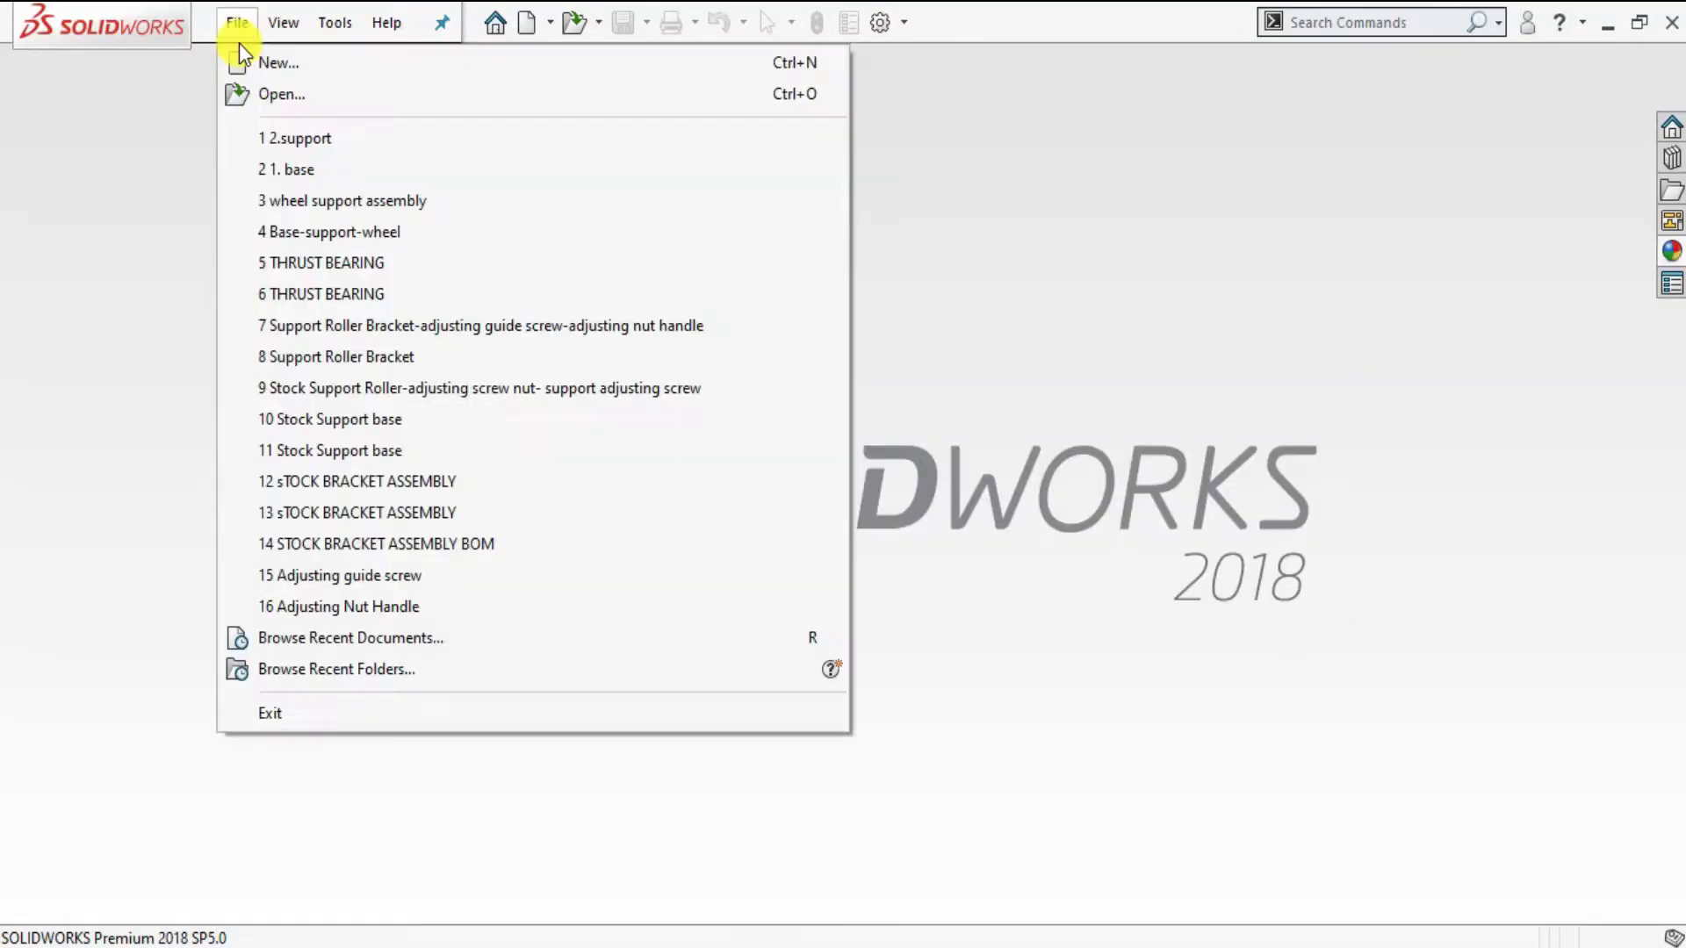
left_click(268, 64)
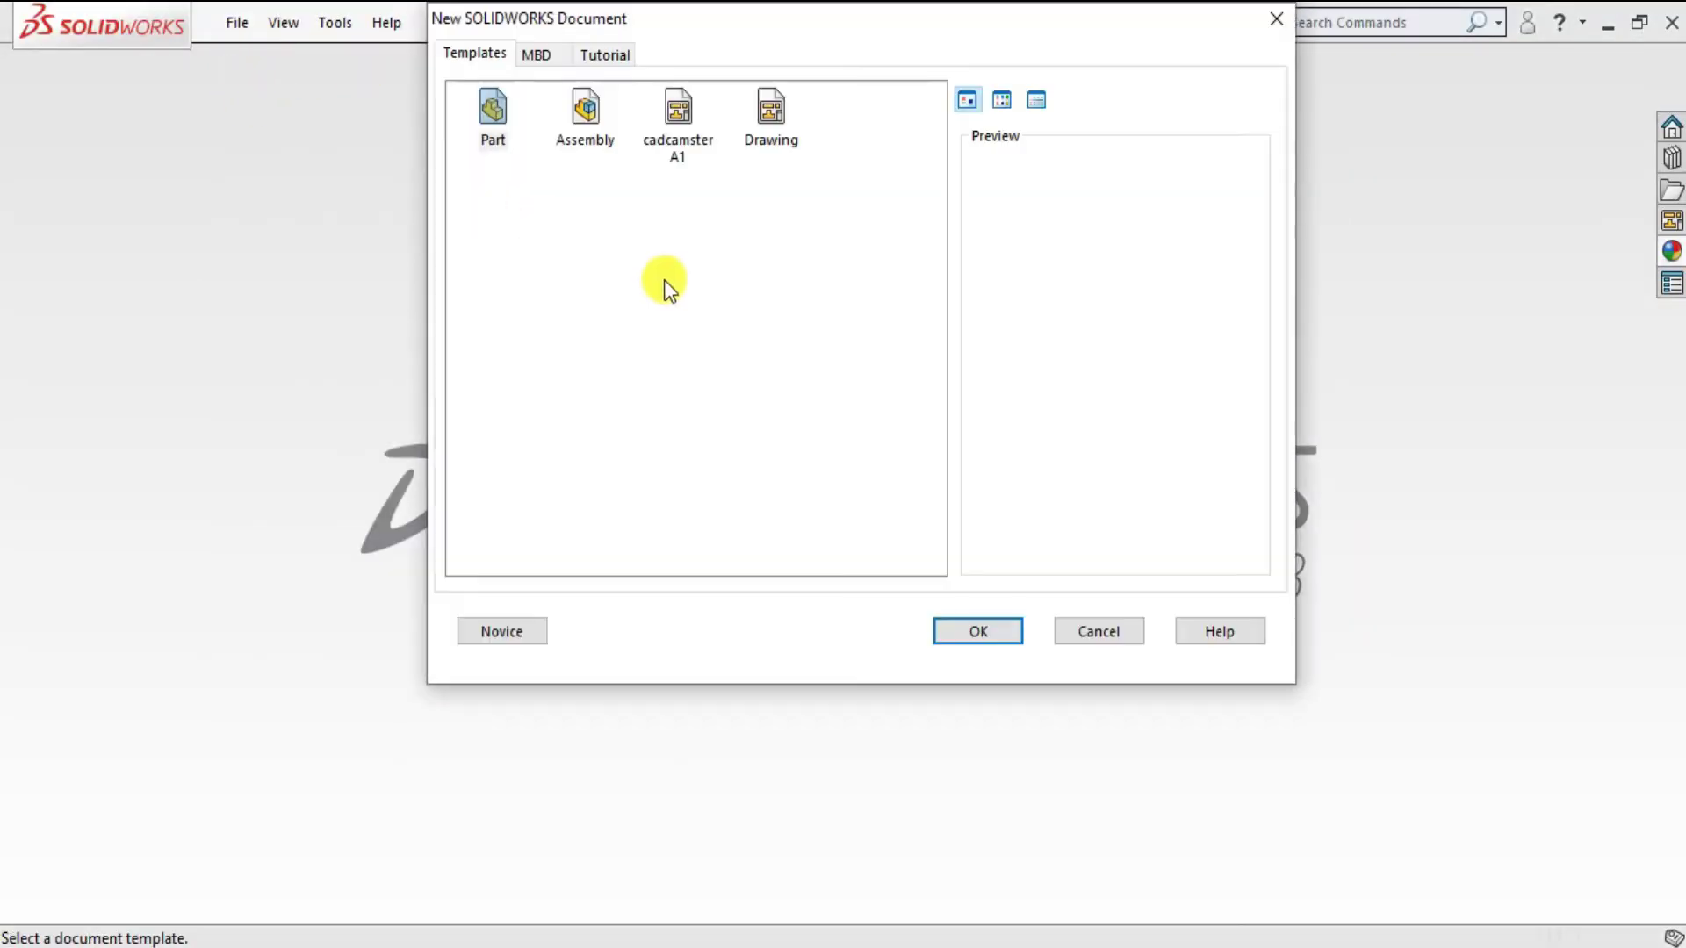
left_click(966, 632)
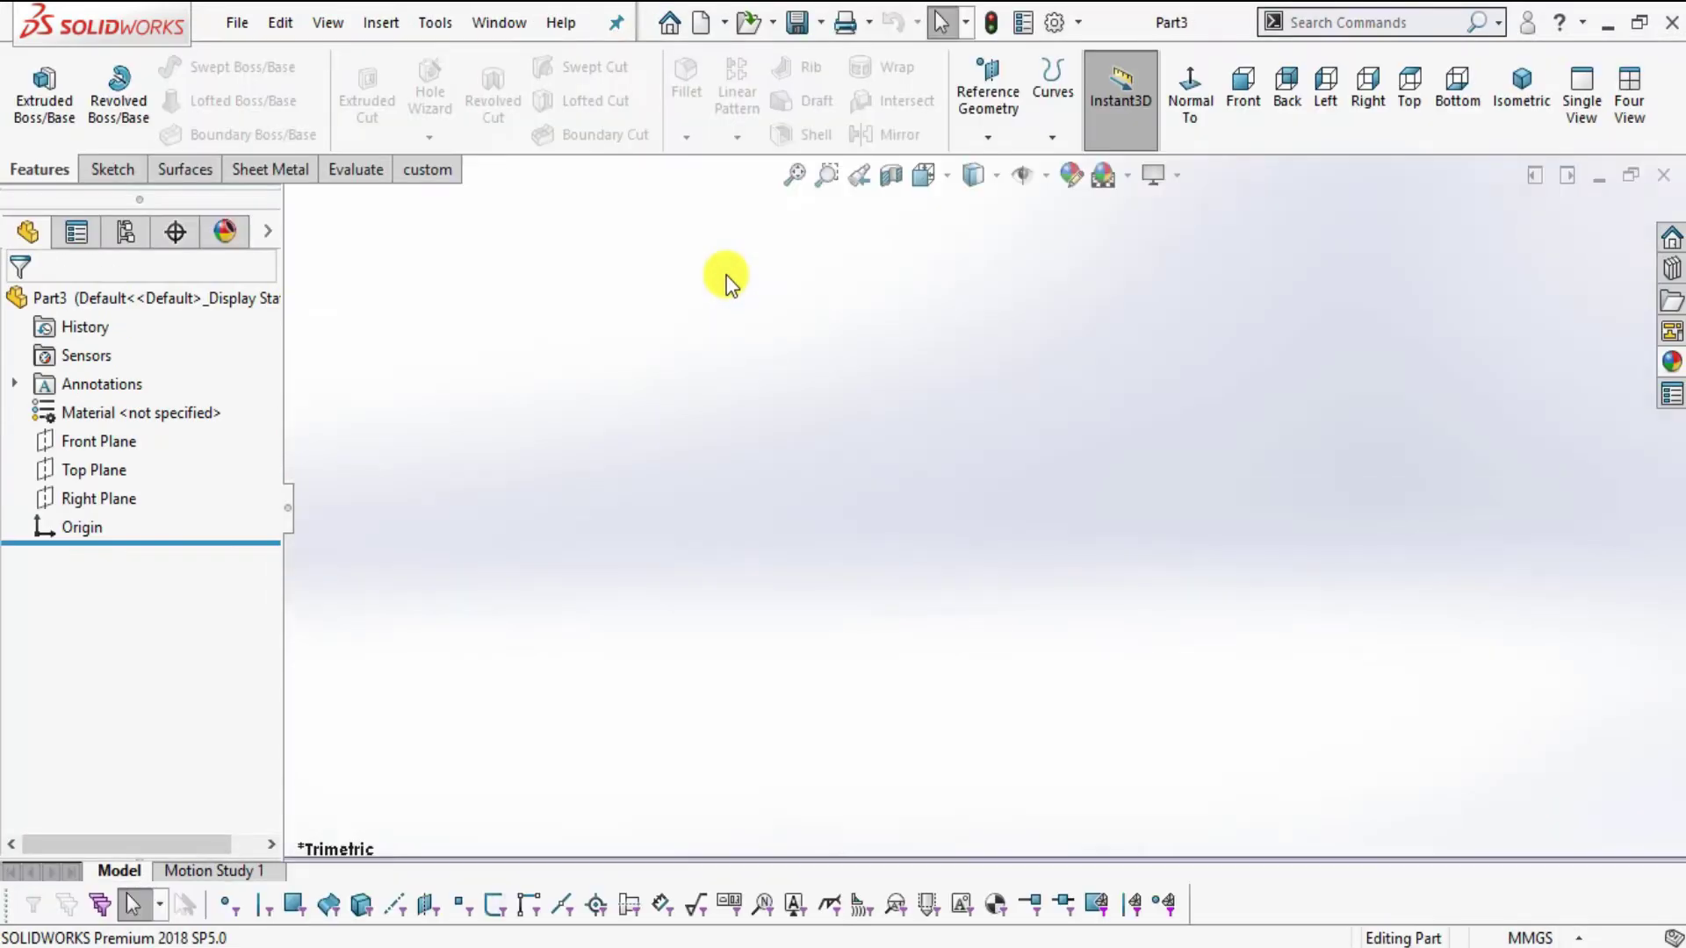
- Apply a plain white background to the part and check that the document units are MMGS
left_click(1150, 176)
left_click(1146, 74)
left_click(1498, 938)
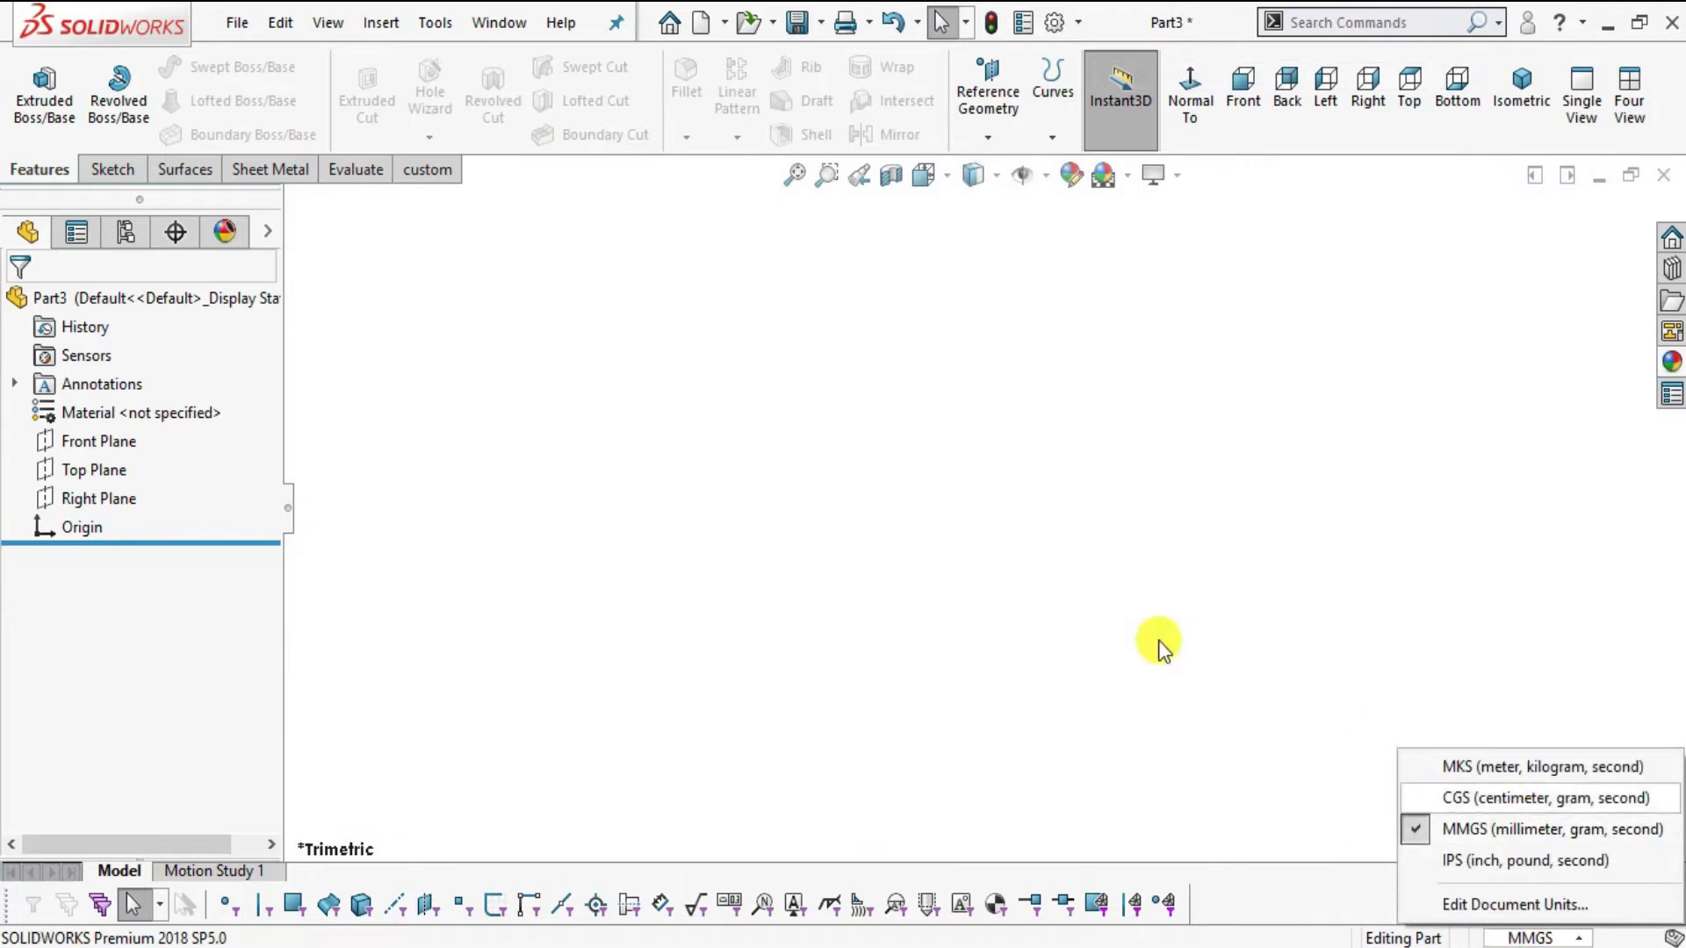
left_click(274, 360)
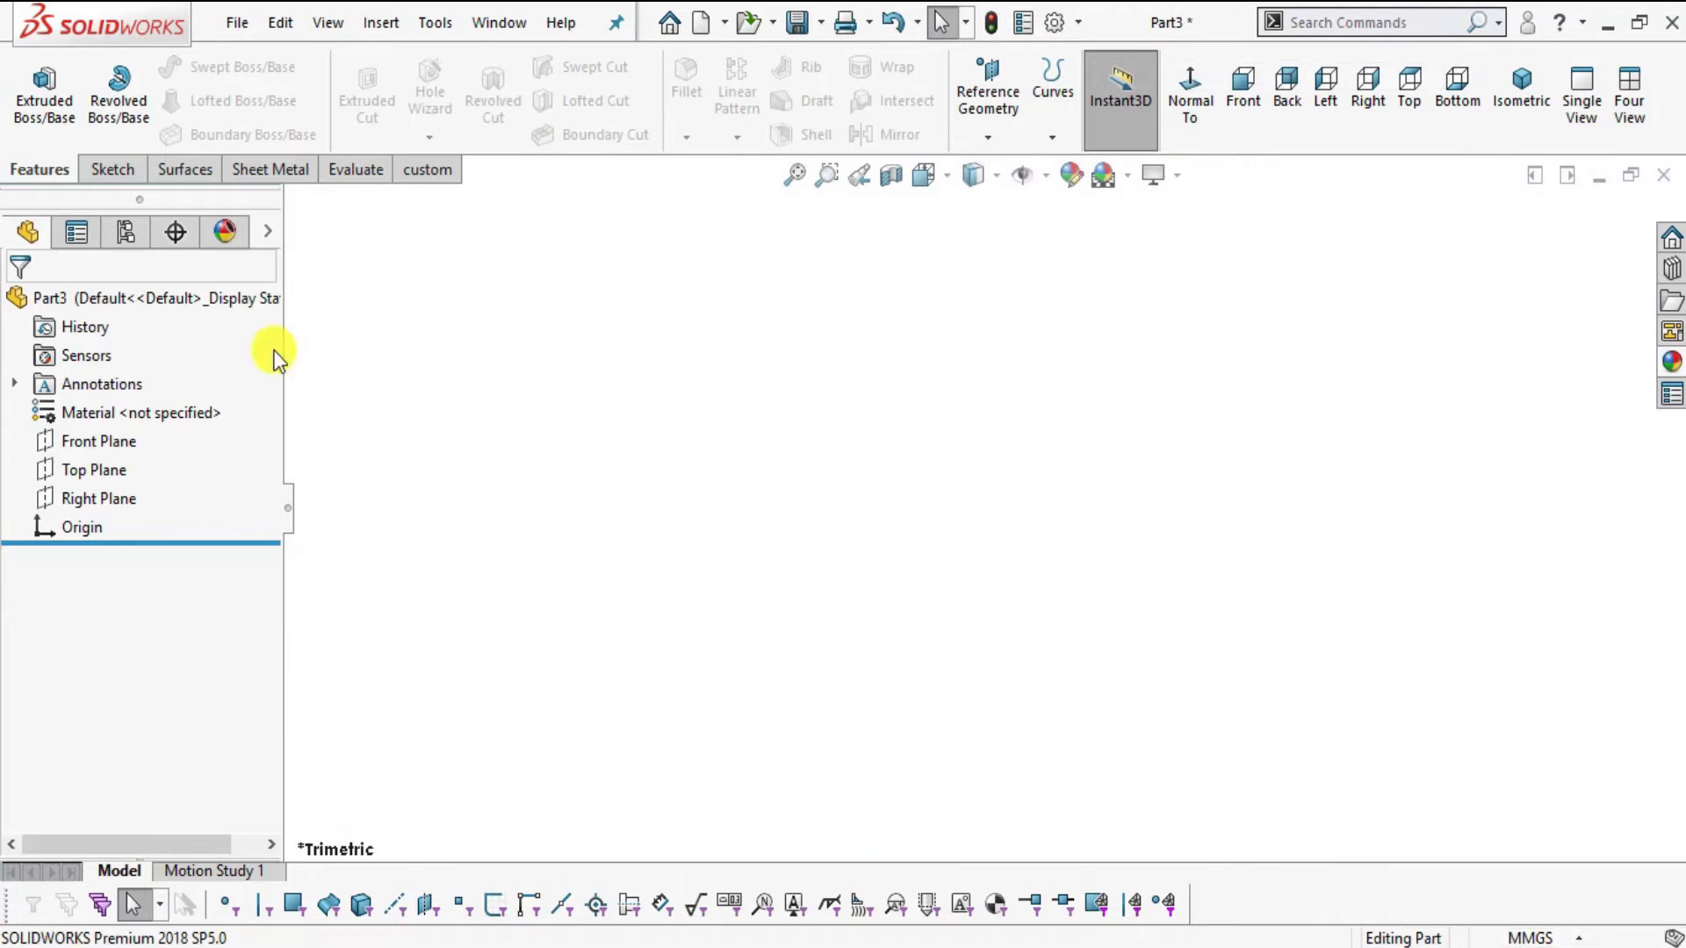
- Orient the view normal to the Front Plane and start a sketch on it
left_click(123, 440)
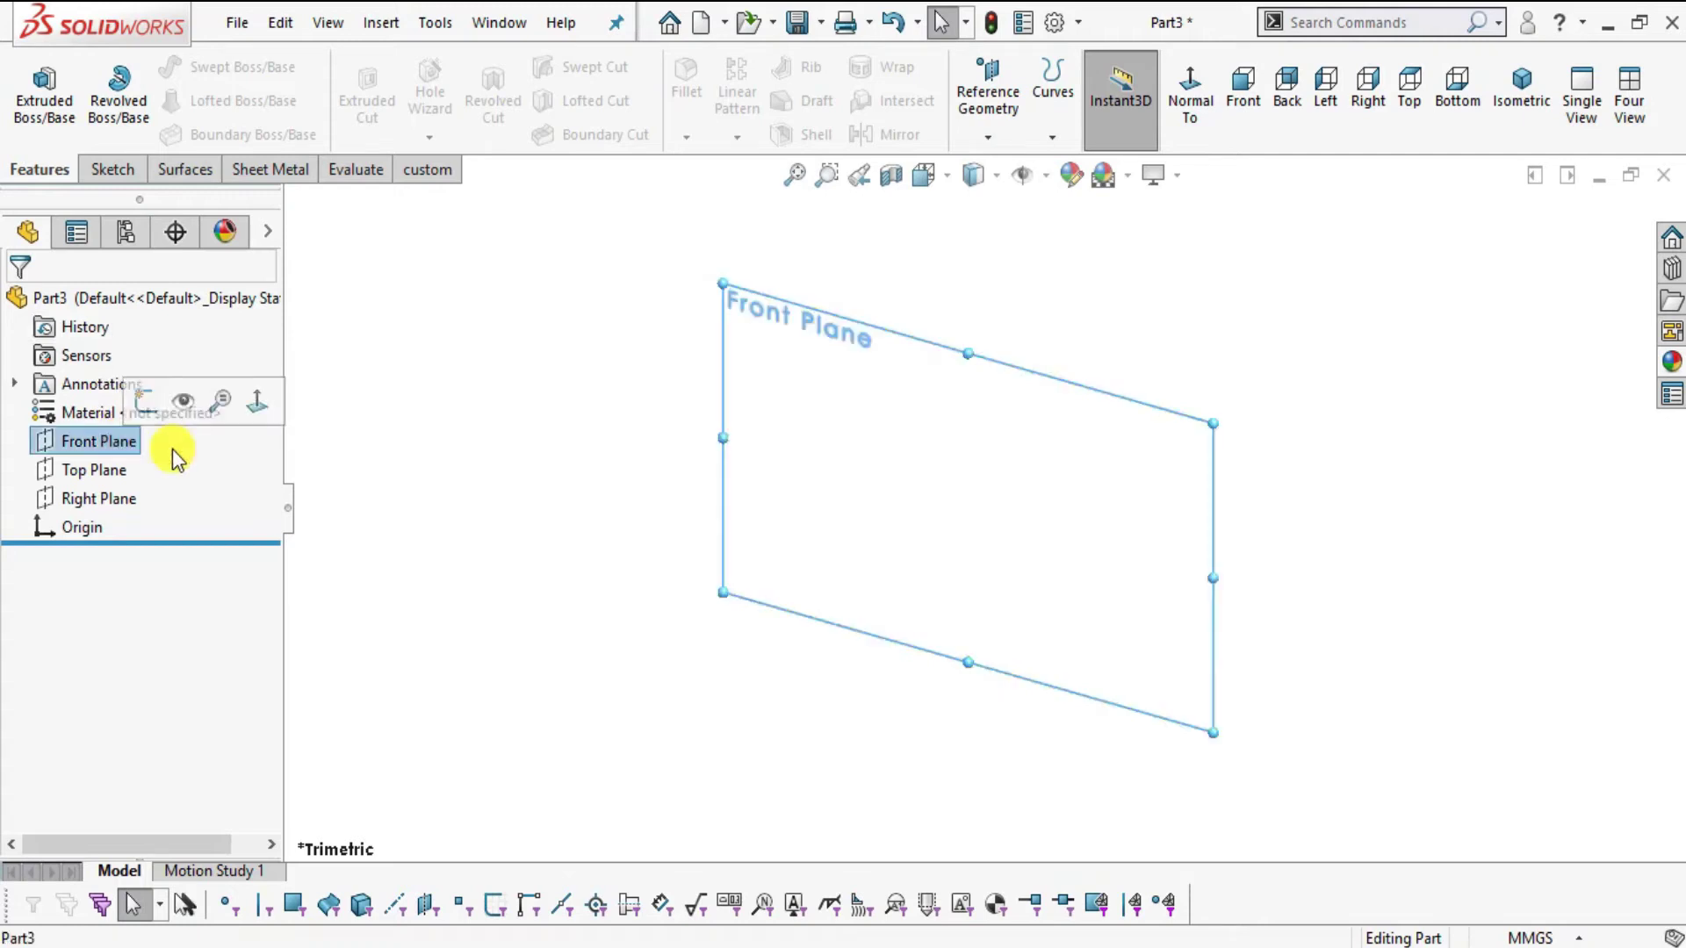
left_click(1195, 123)
left_click(112, 170)
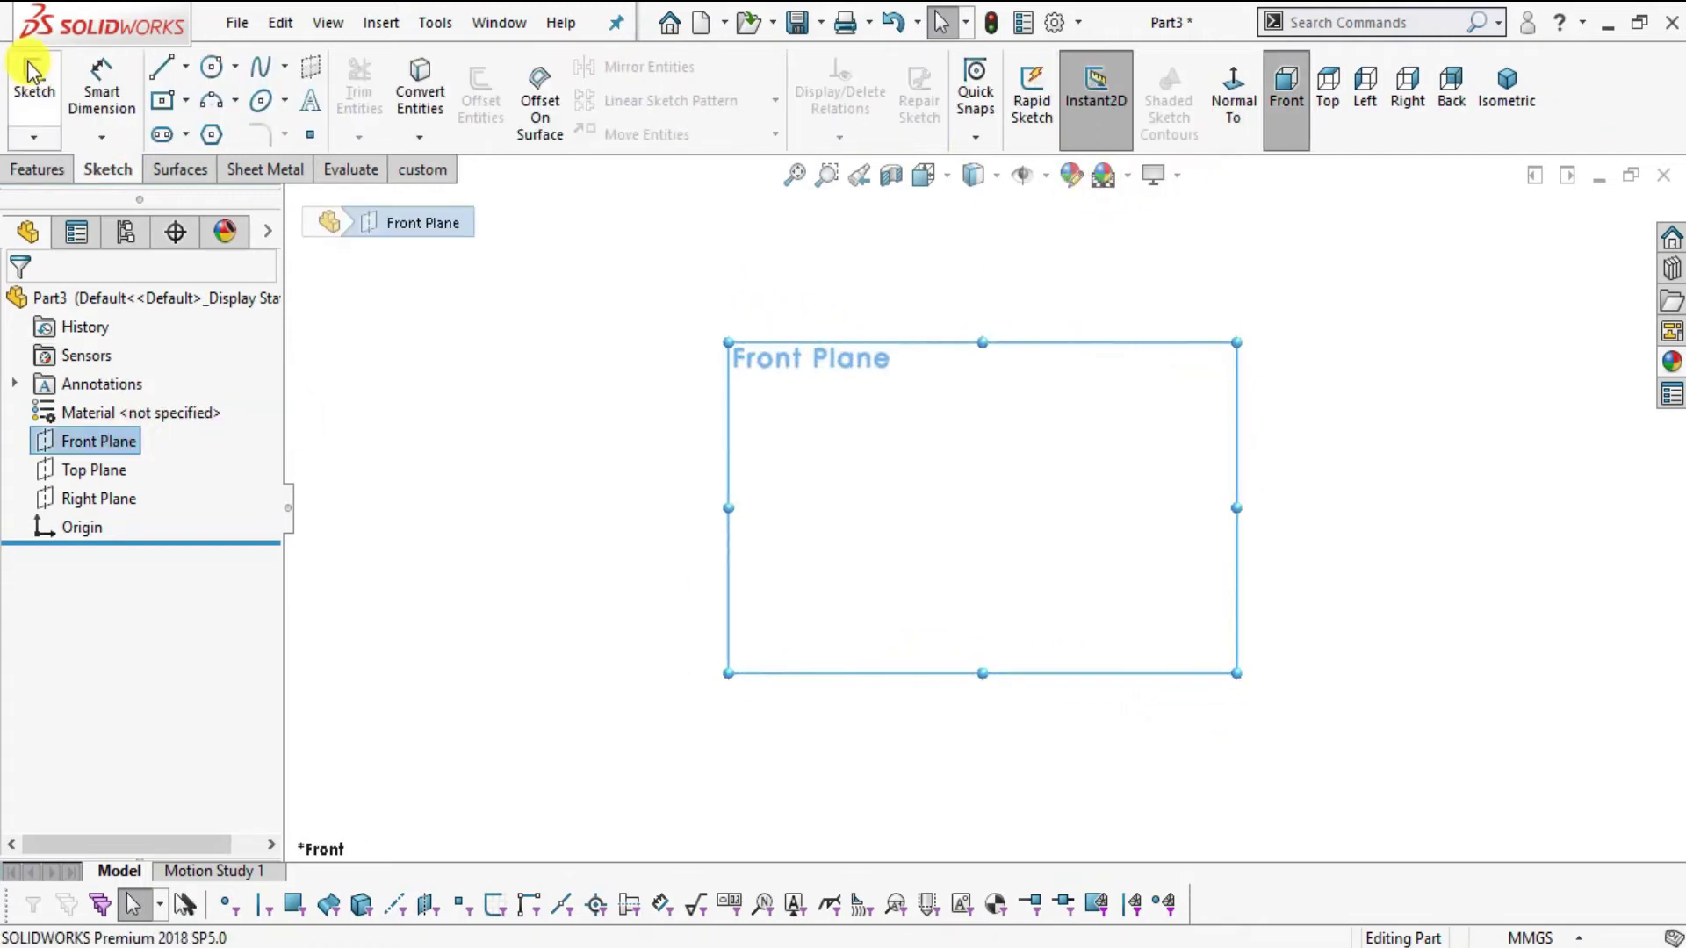
left_click(33, 88)
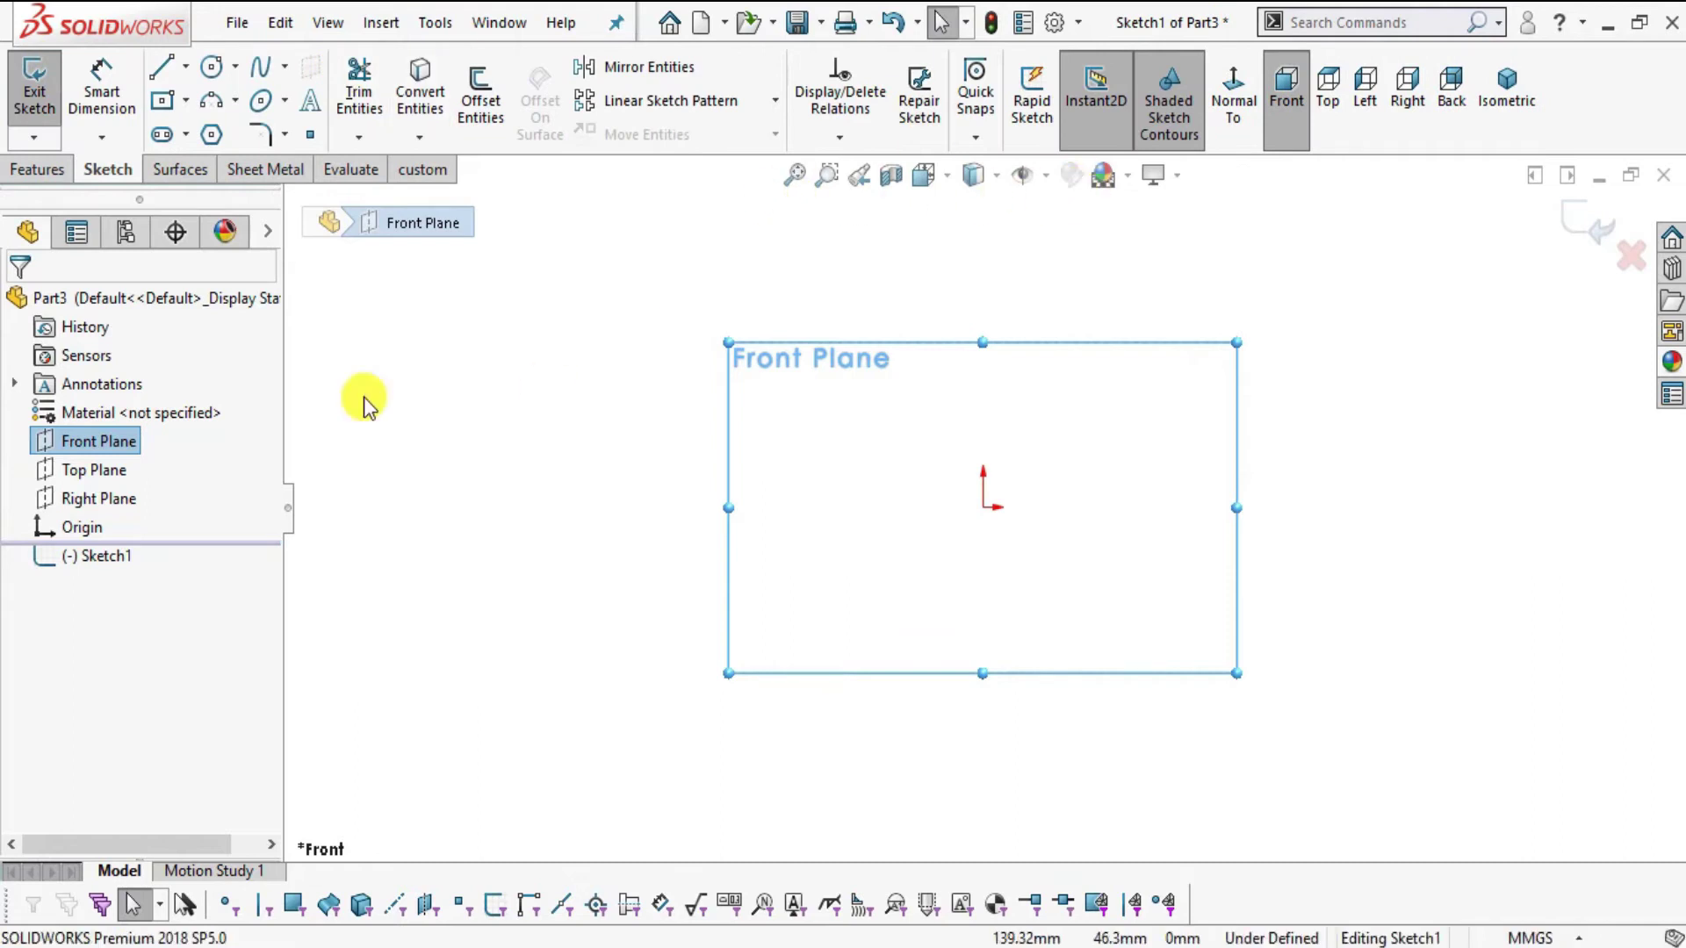
- Sketch a horizontal centerline about 93 mm long, starting at the origin
left_click(235, 66)
left_click(185, 66)
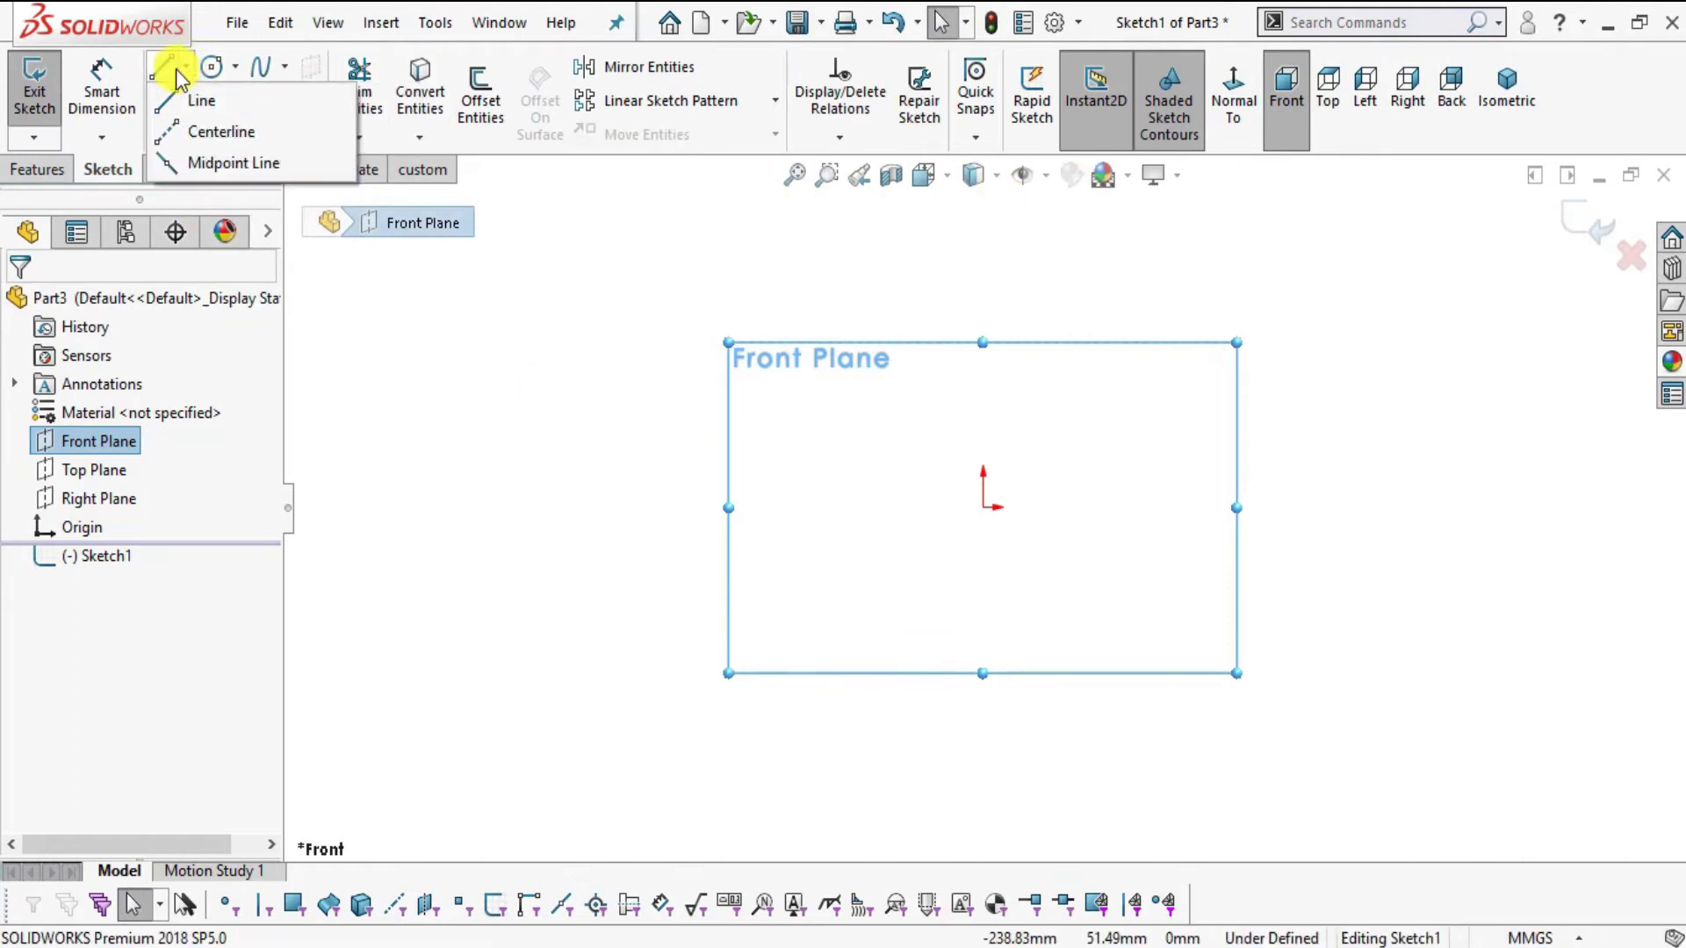
left_click(230, 128)
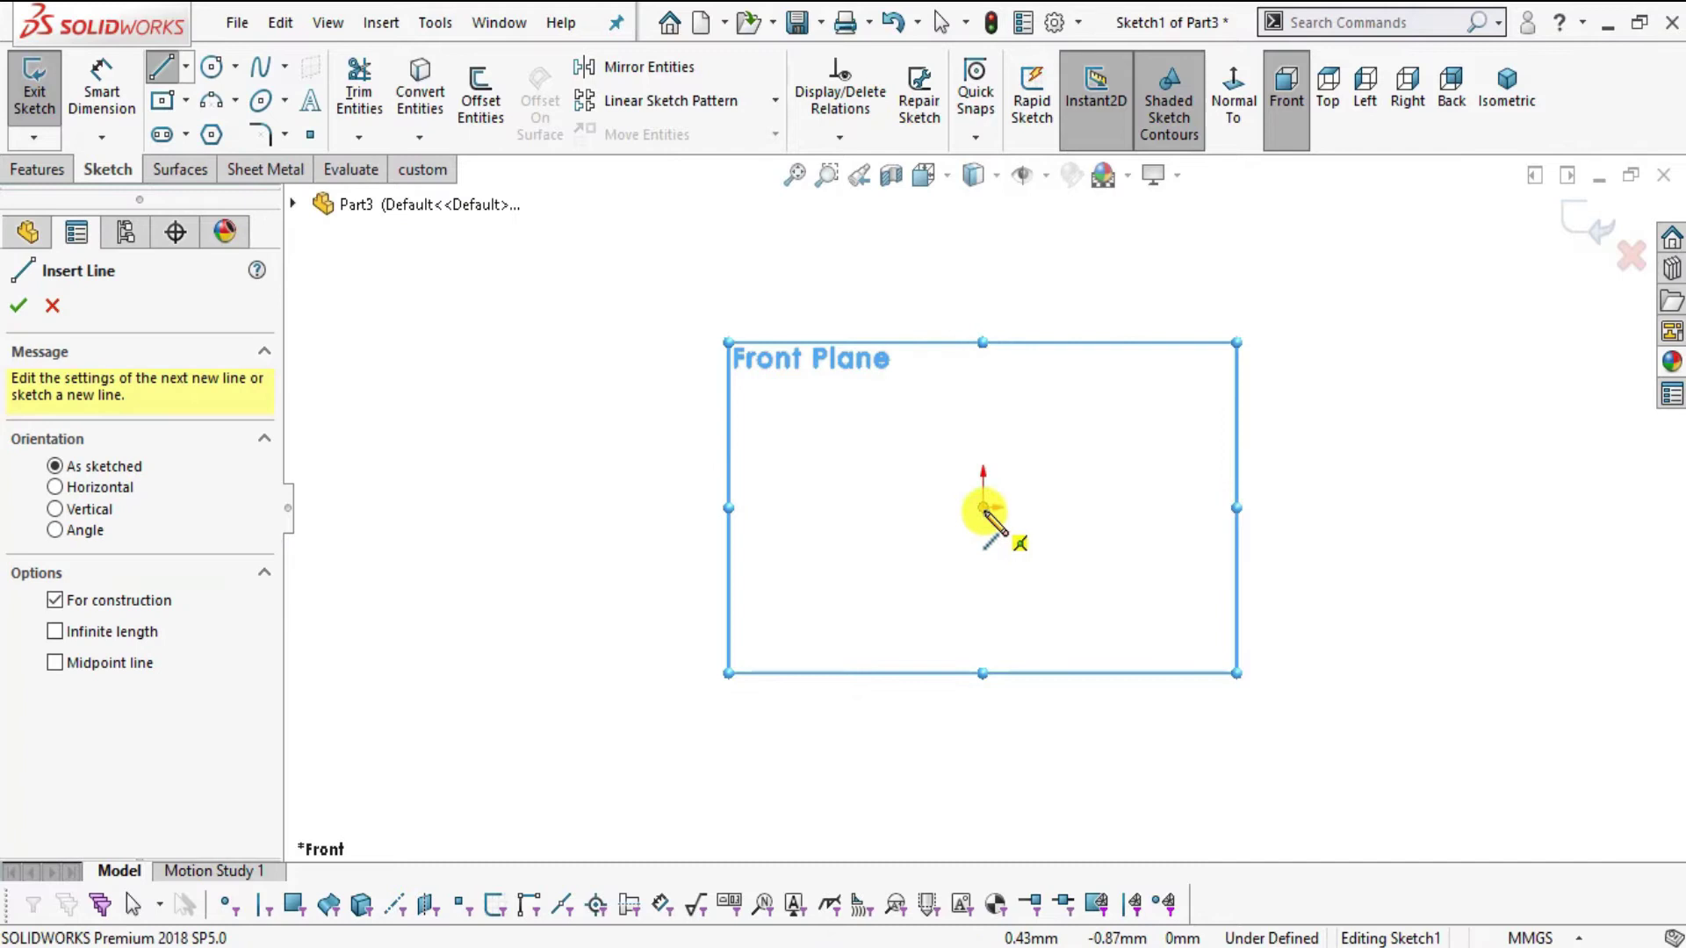
left_click(983, 508)
left_click(1249, 507)
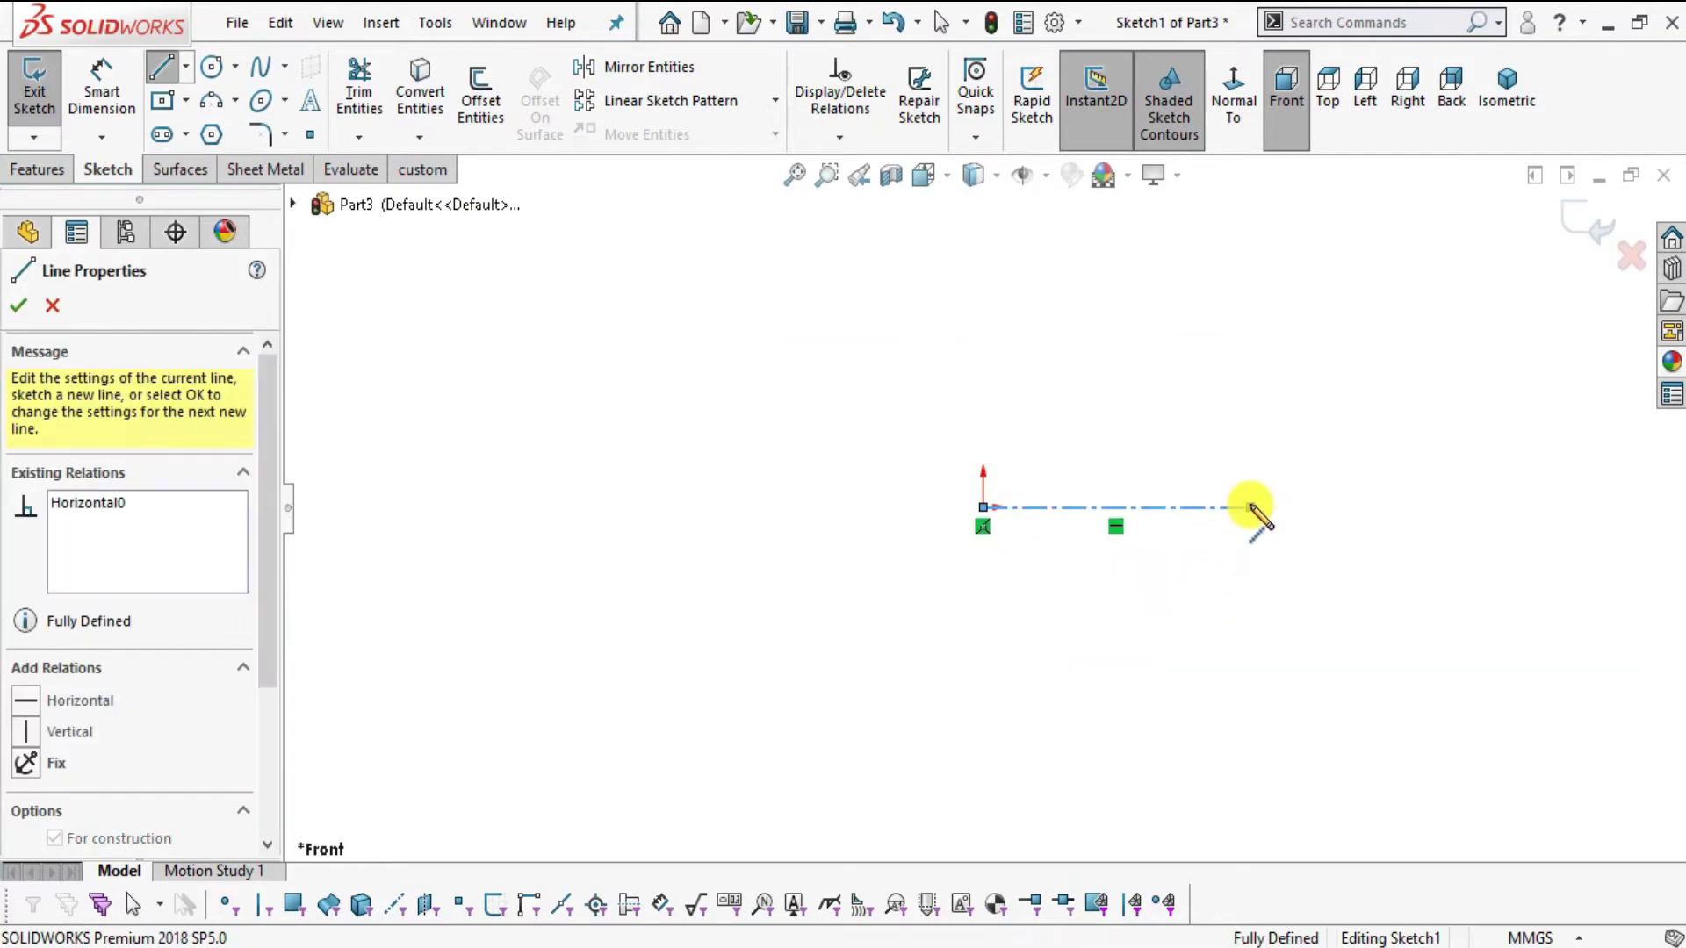
scroll(1044, 474, "down", 4)
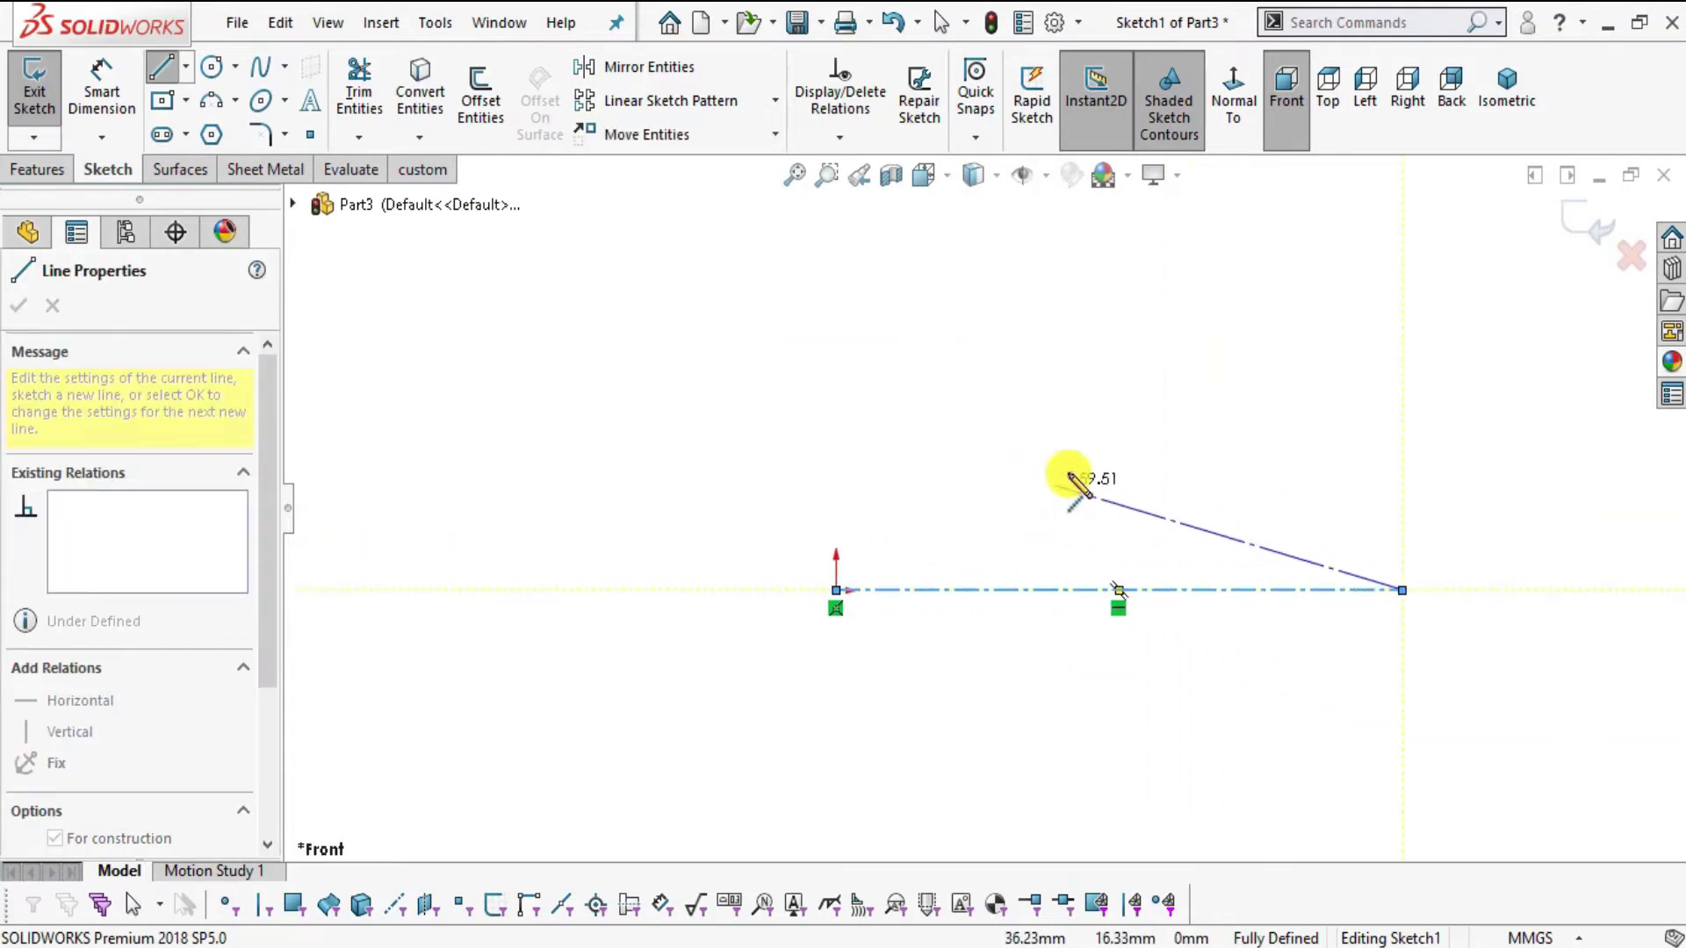
key("Escape")
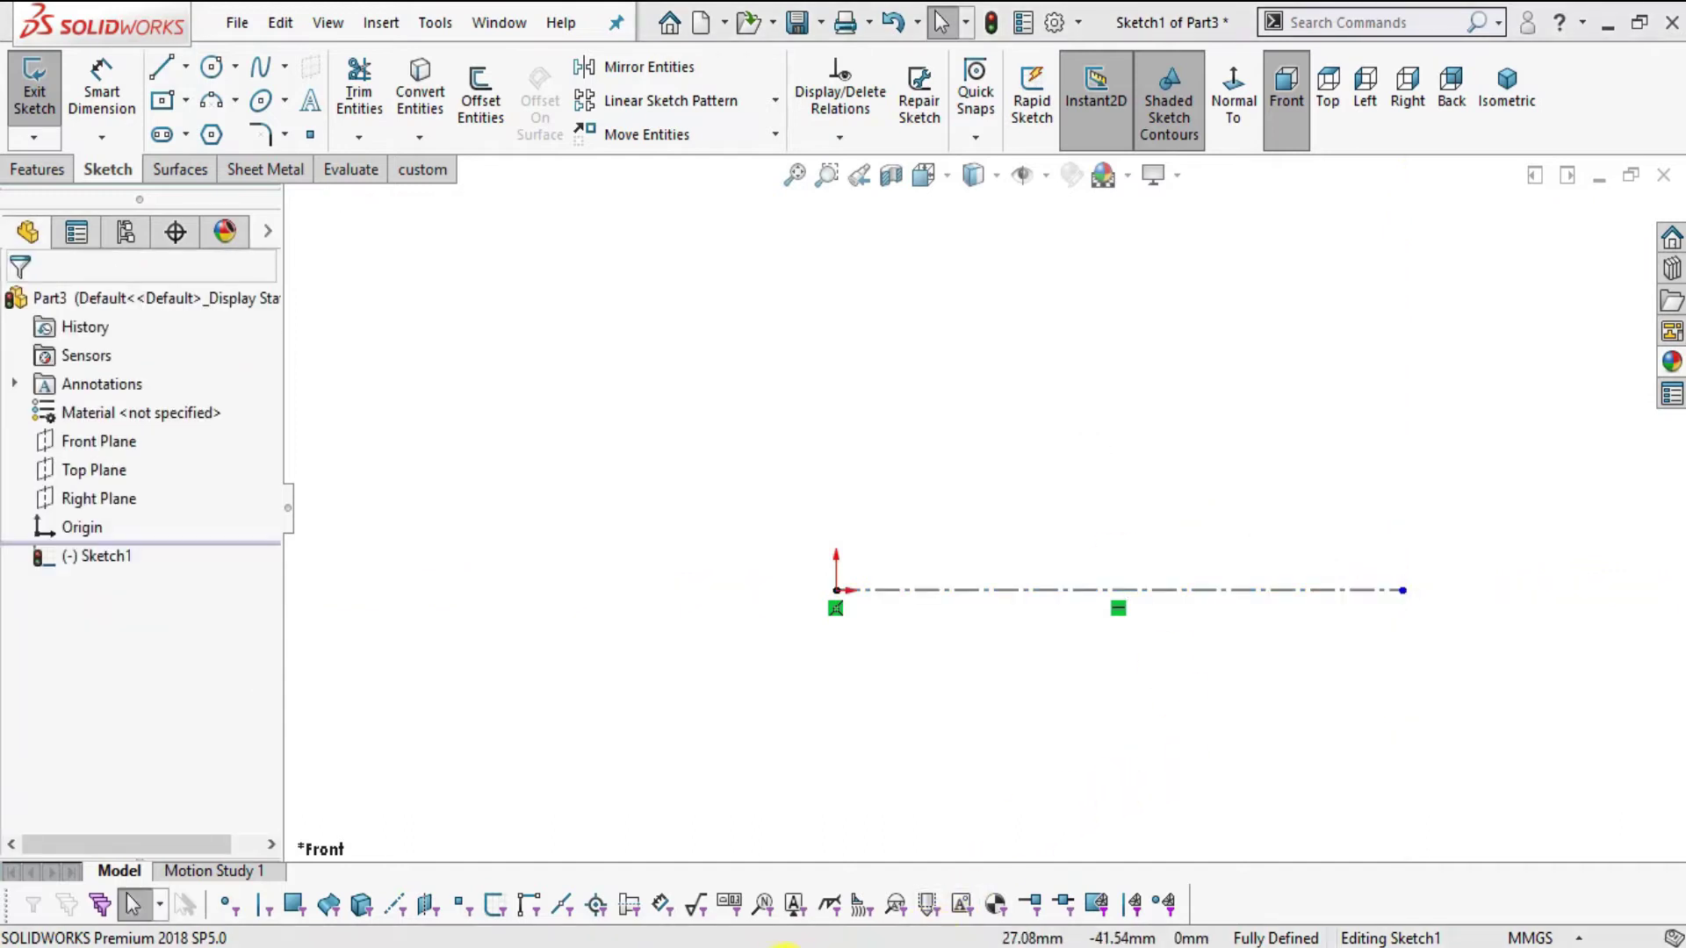
- Mark the wheel's overall width on the drawing in Foxit Reader and dimension the horizontal centerline to 15 mm in SOLIDWORKS
left_click(881, 938)
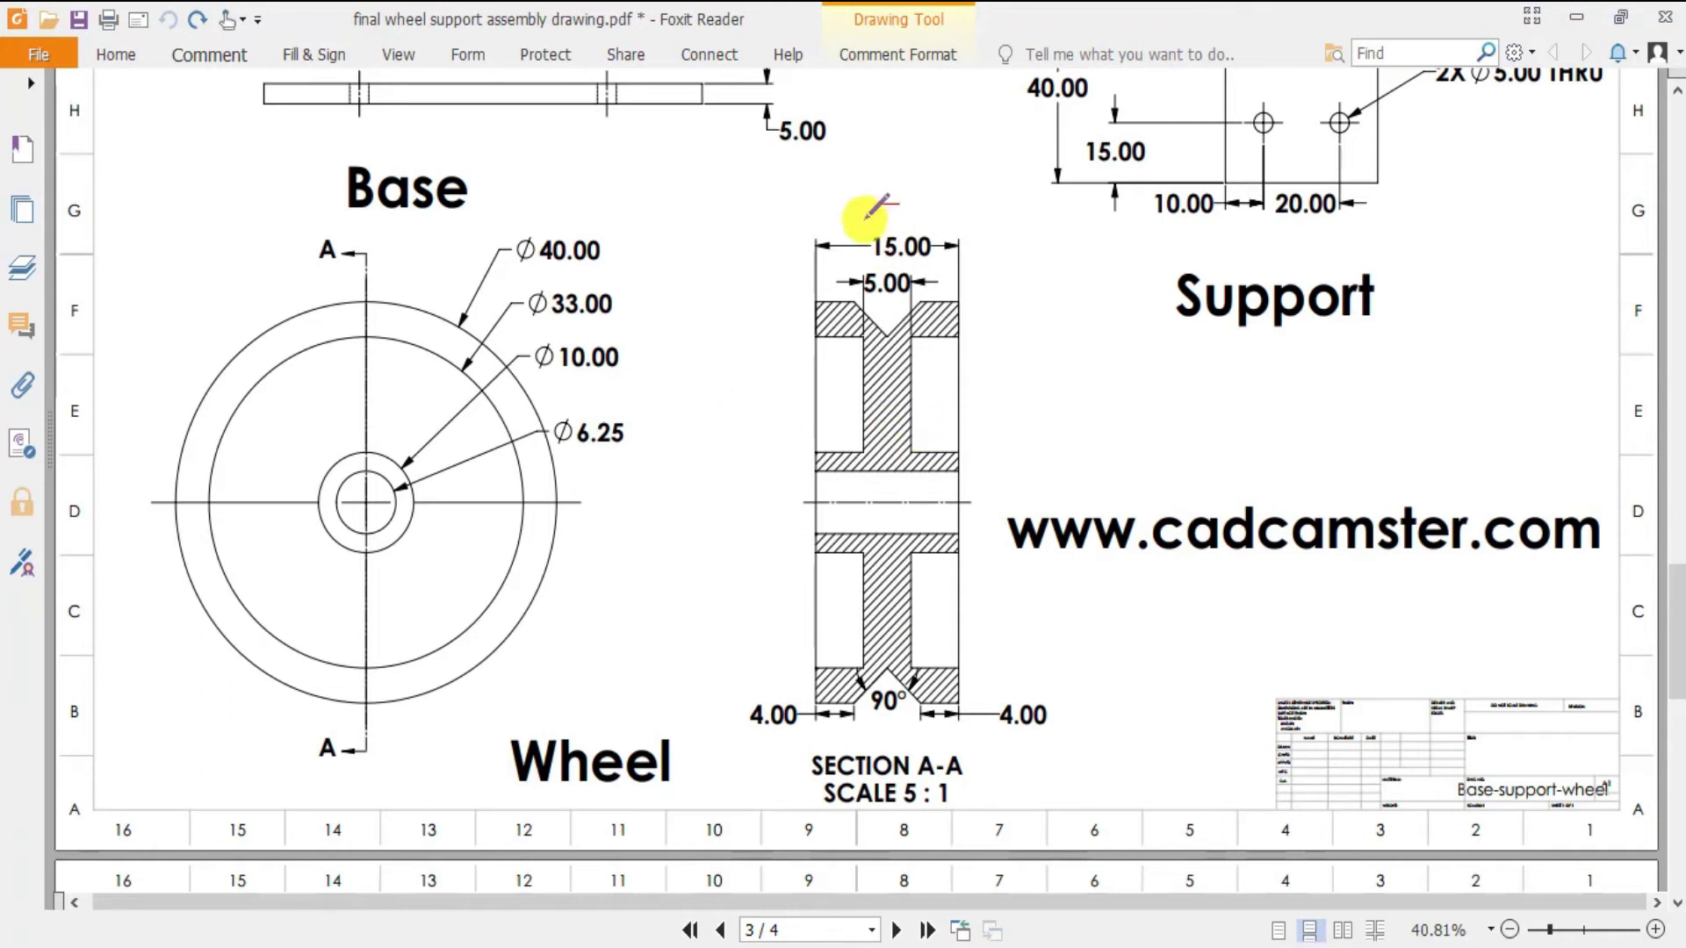
mouse_move(879, 264)
left_mouse_down()
mouse_move(966, 252)
mouse_move(888, 203)
left_mouse_up()
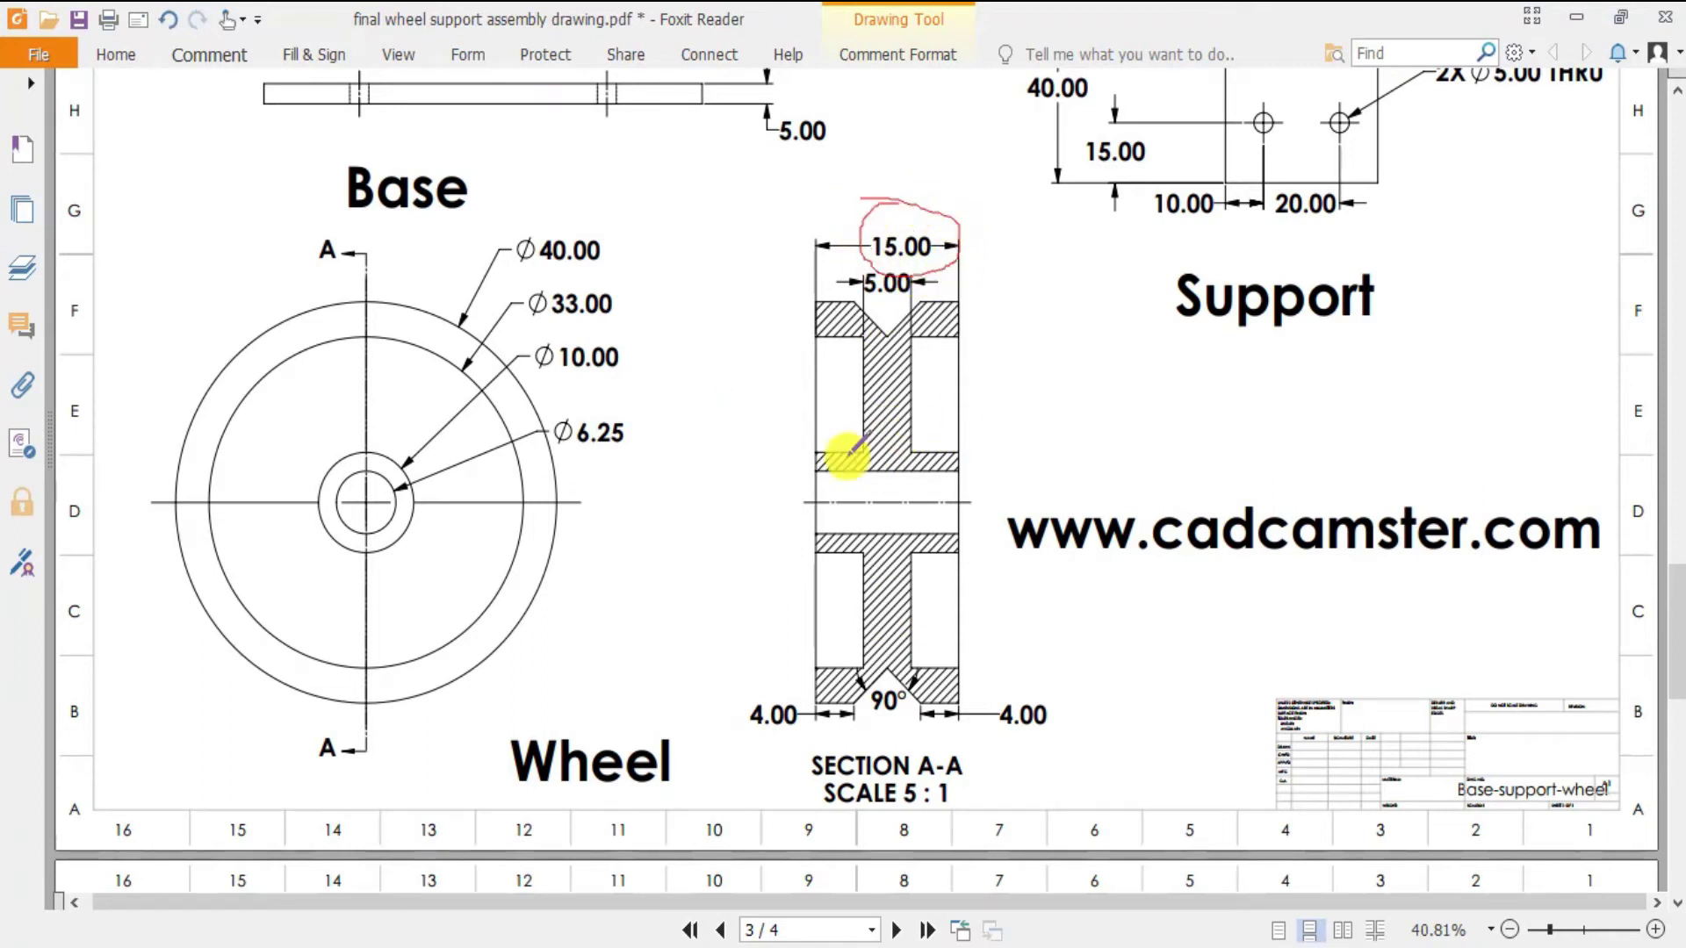
left_click(812, 944)
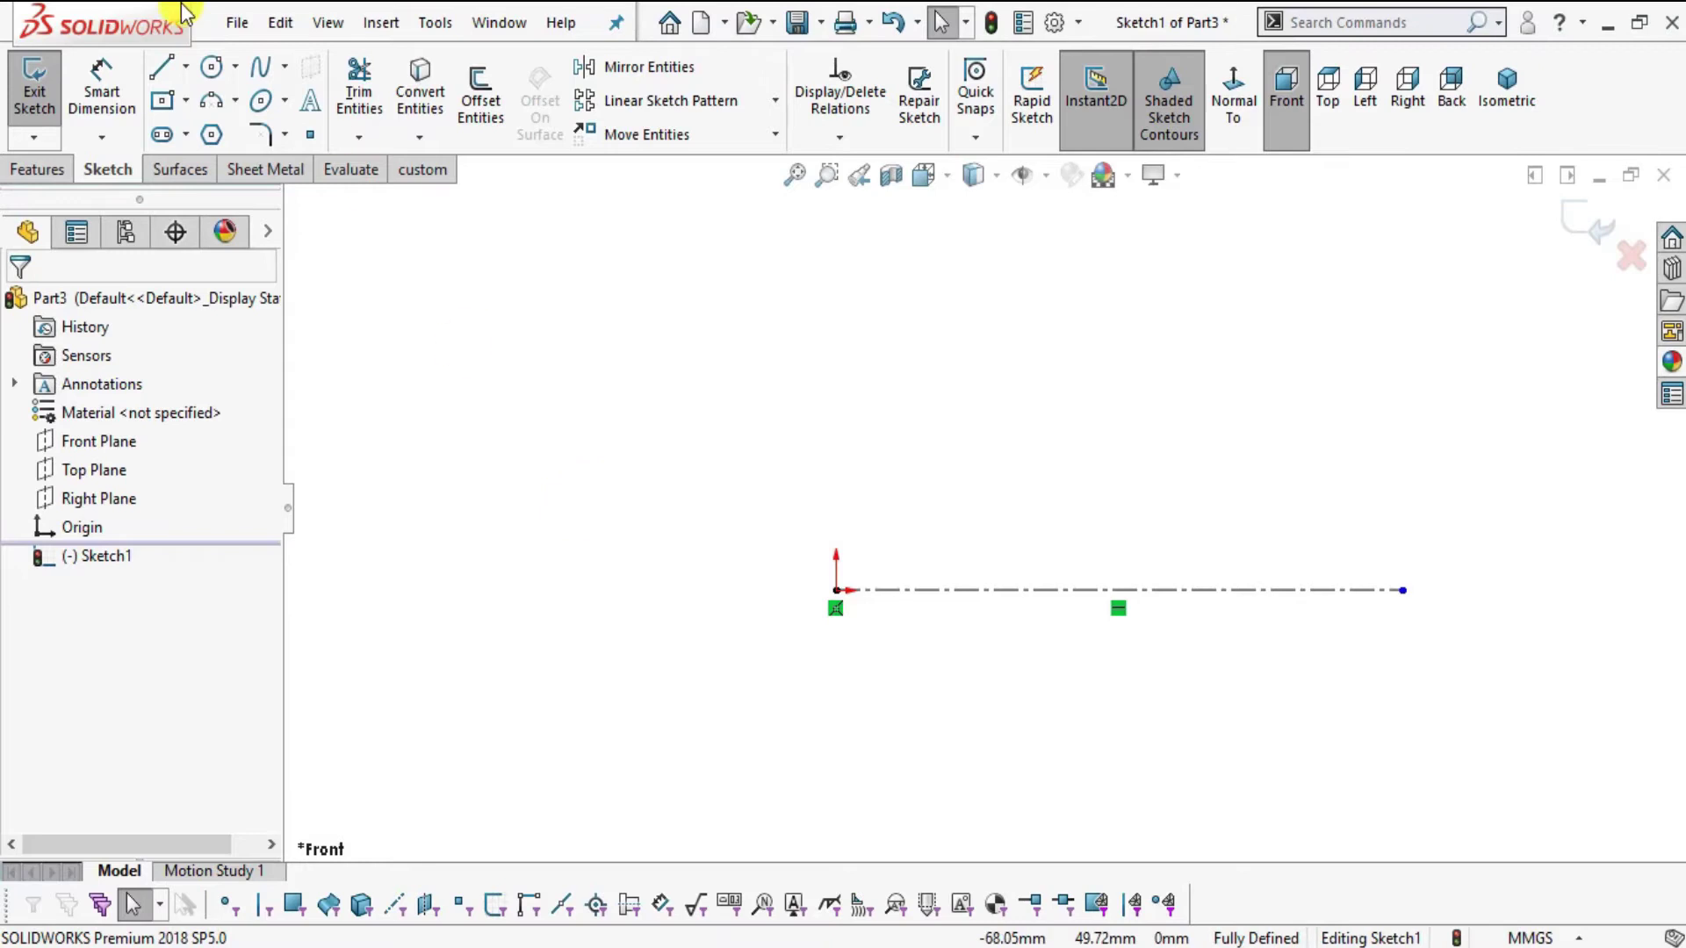
left_click(103, 74)
left_click(1075, 590)
left_click(1066, 669)
type("15")
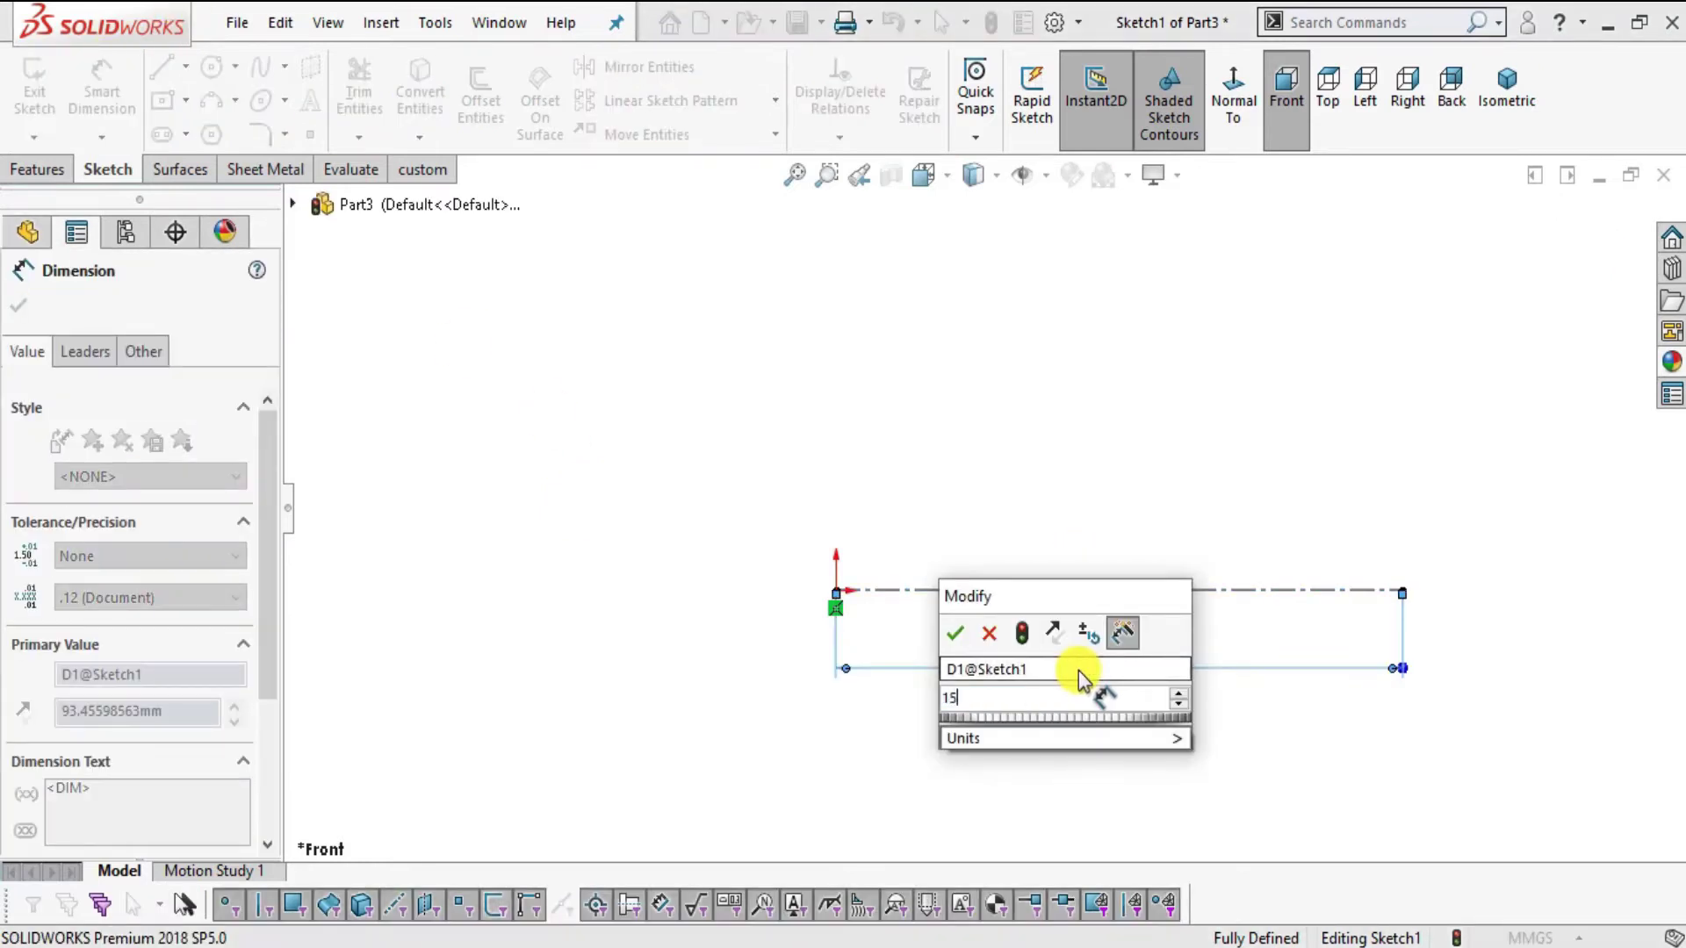
key("Return")
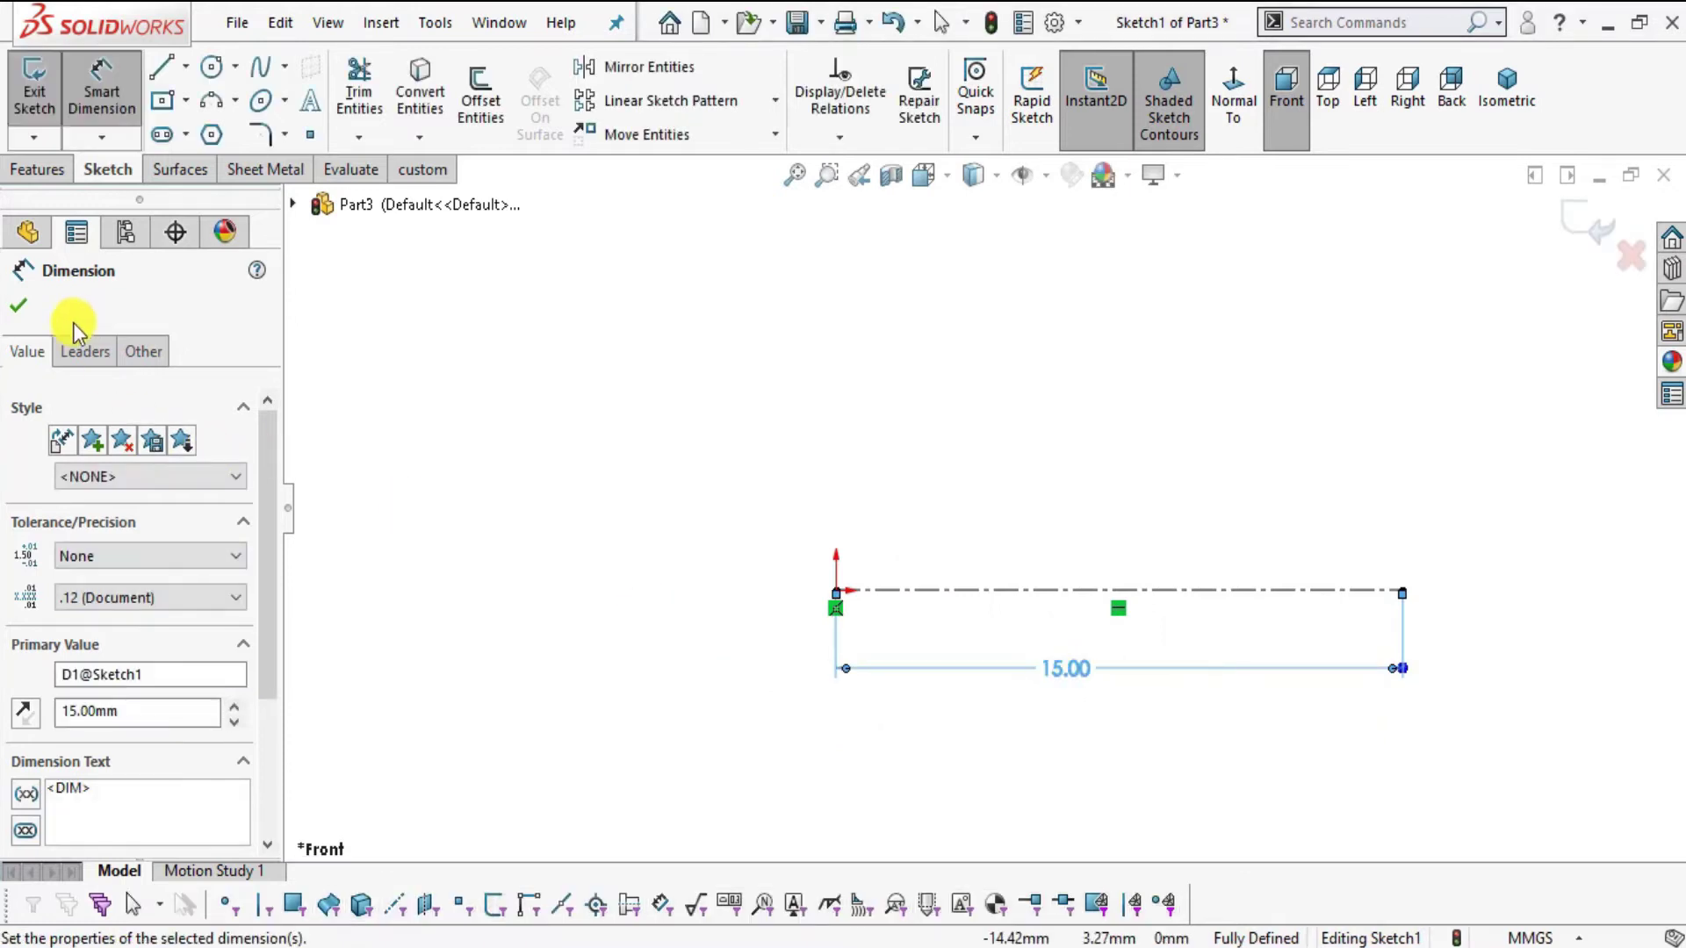
left_click(19, 307)
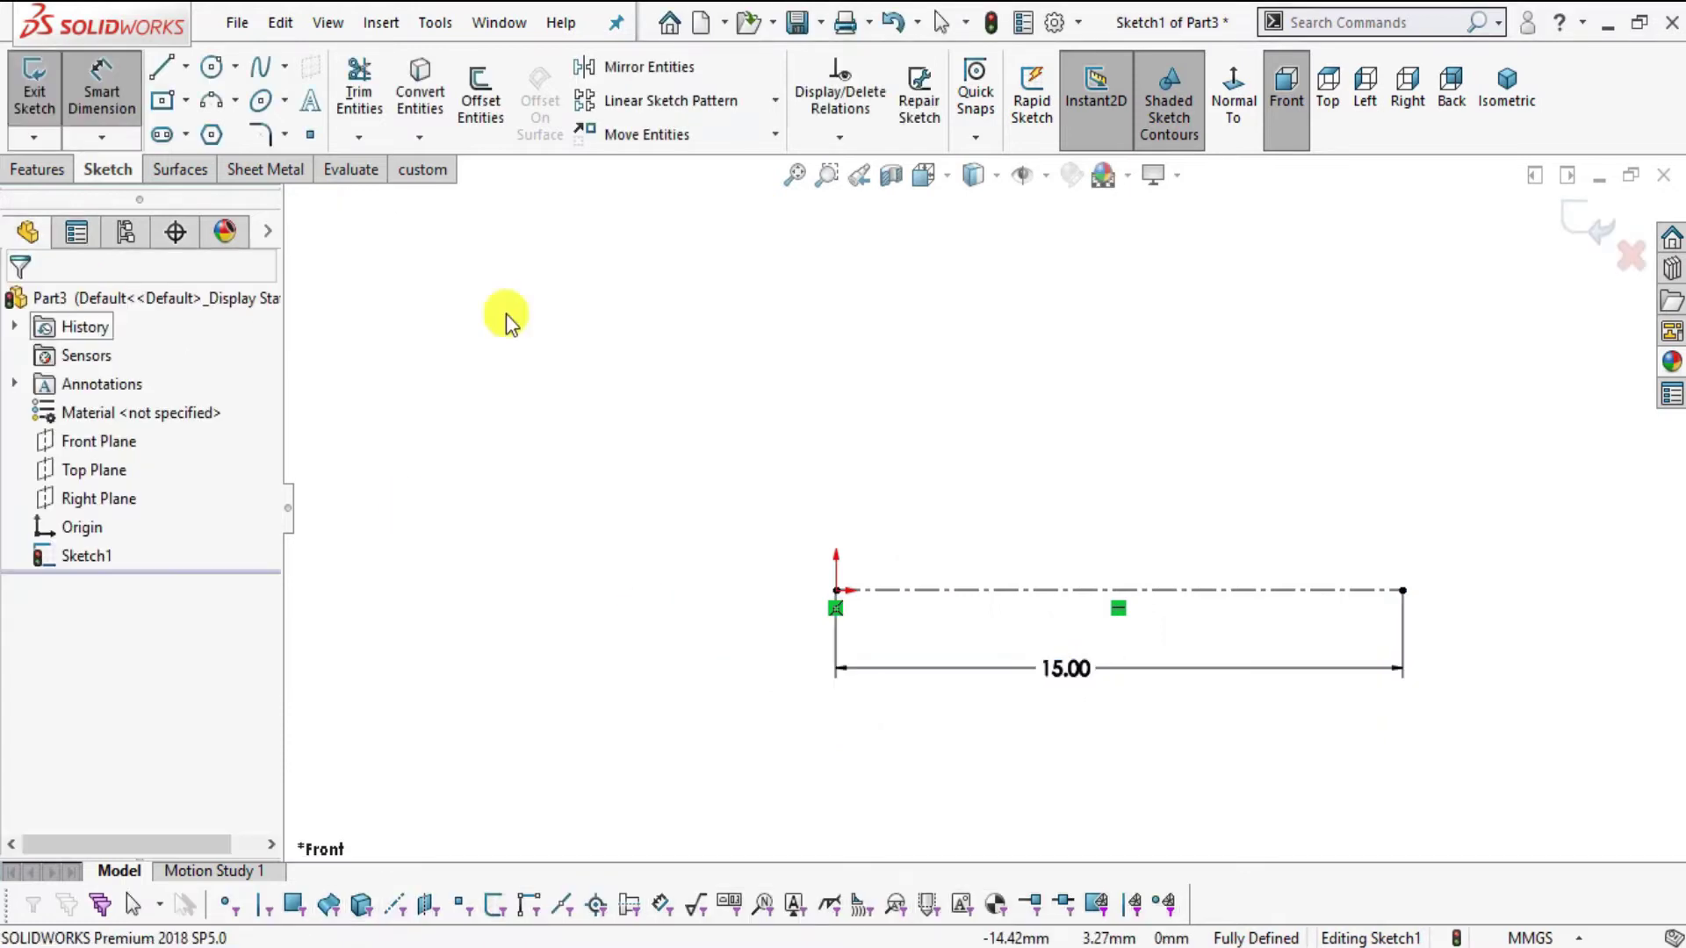
- Study the upper half of Section A-A in Foxit Reader, marking its vertical symmetry line and outline in place of the width mark
left_click(161, 66)
key("alt+Tab")
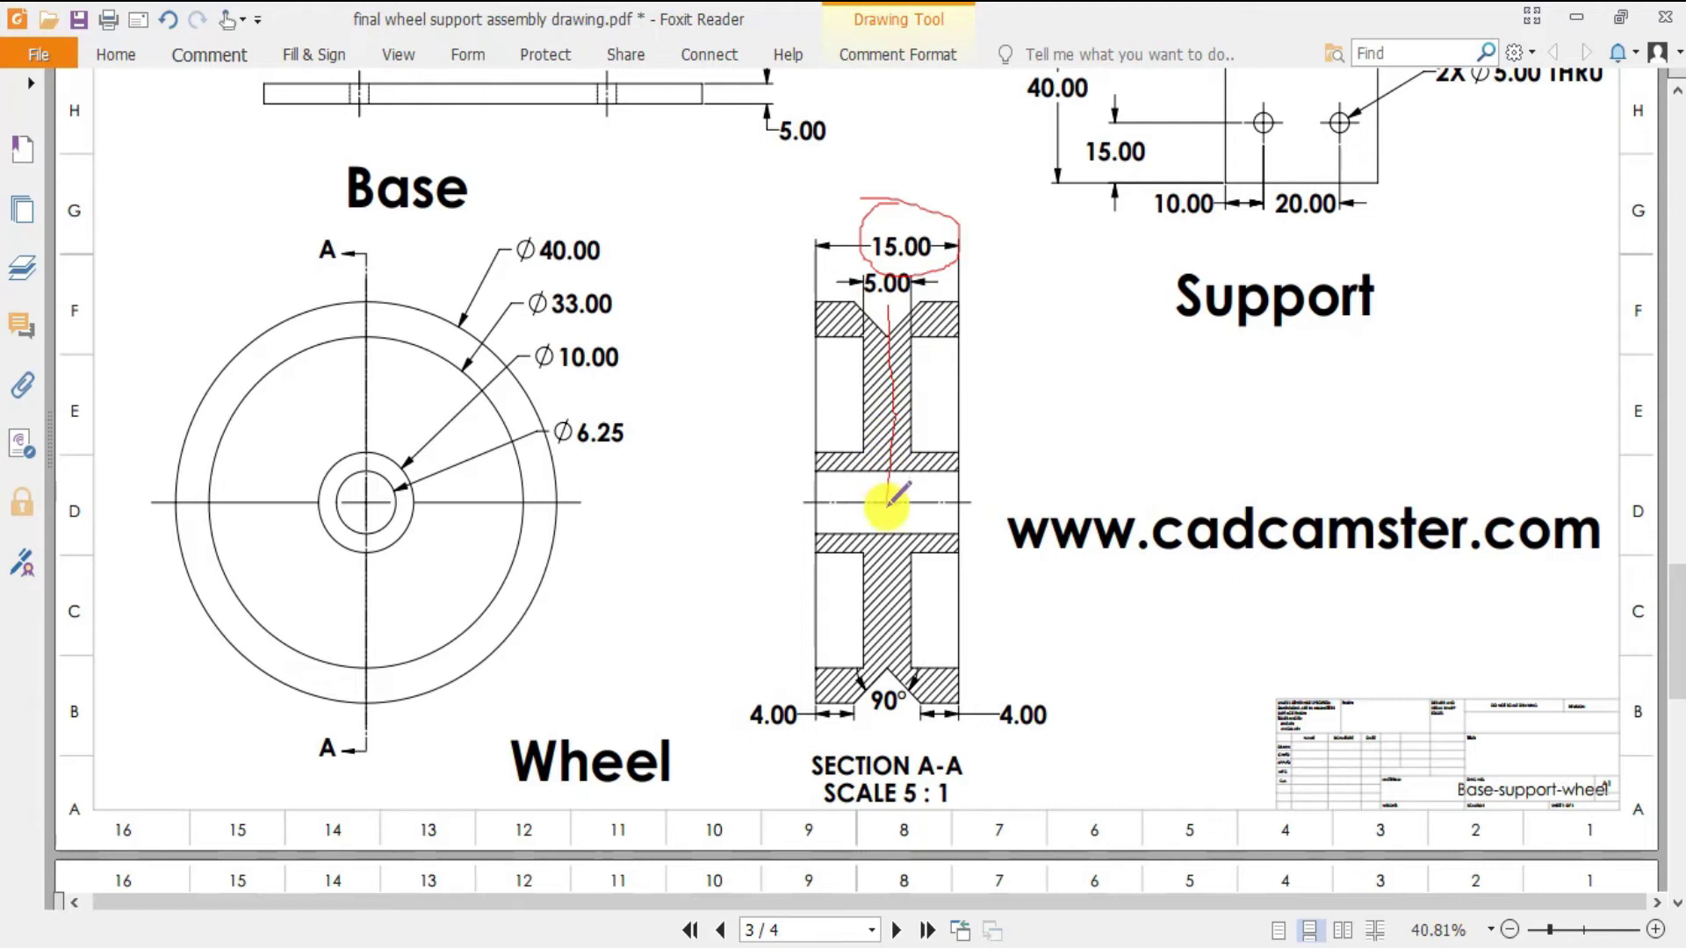
scroll(882, 283, "up", 1, "ctrl")
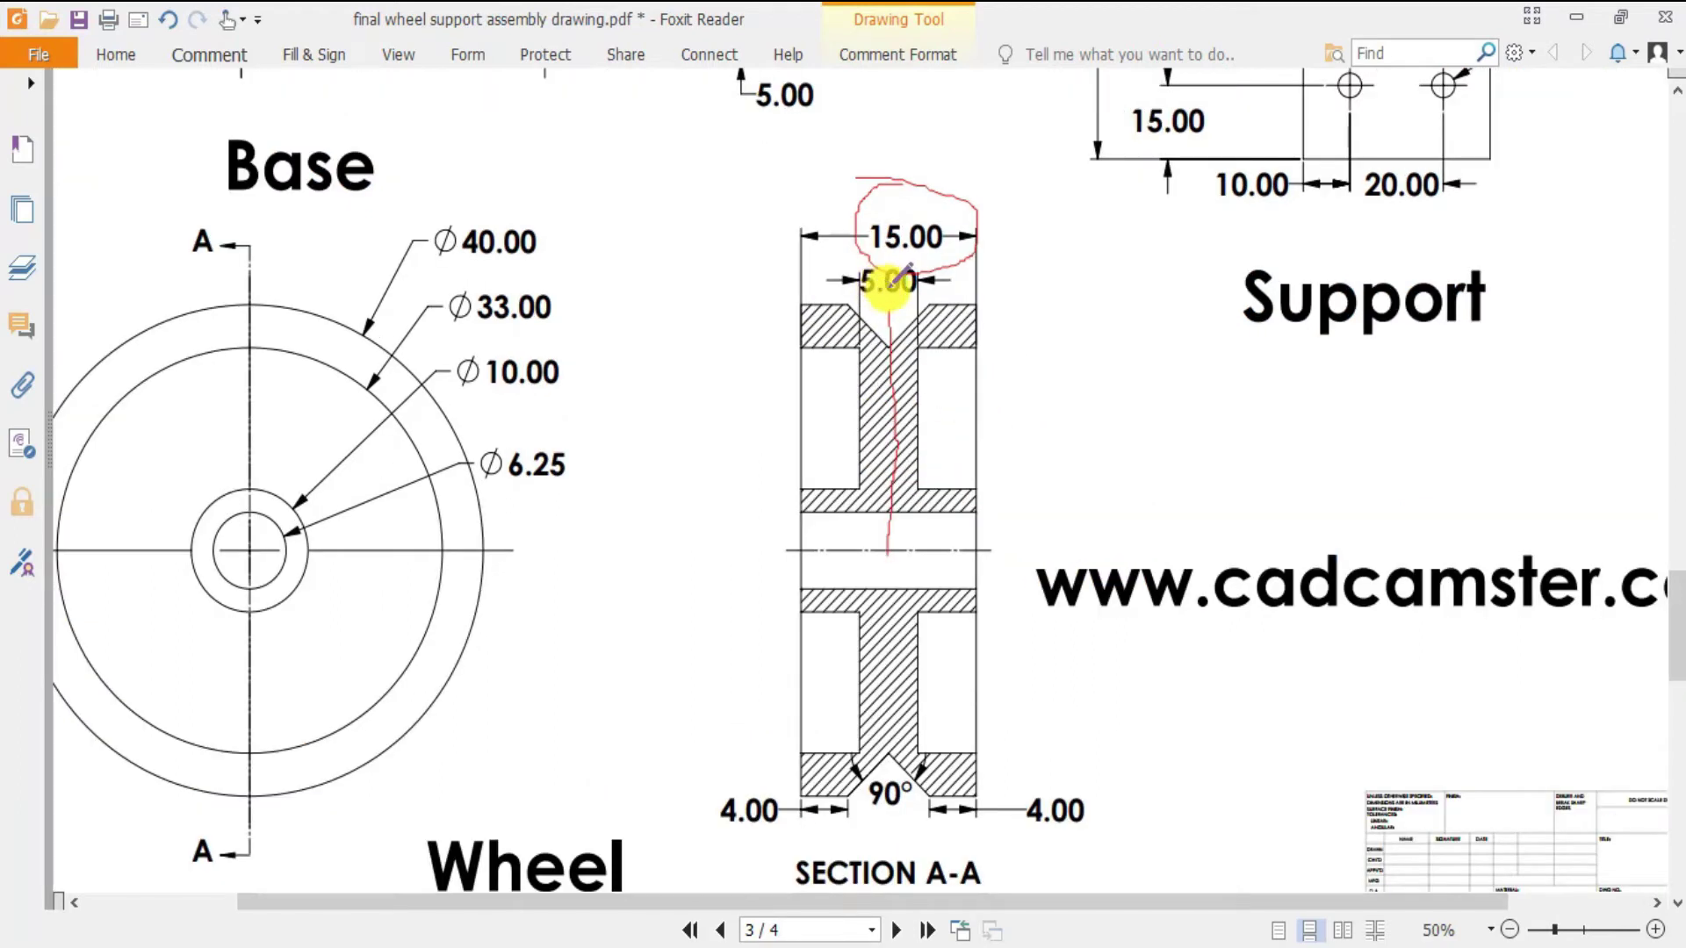
key("ctrl+z")
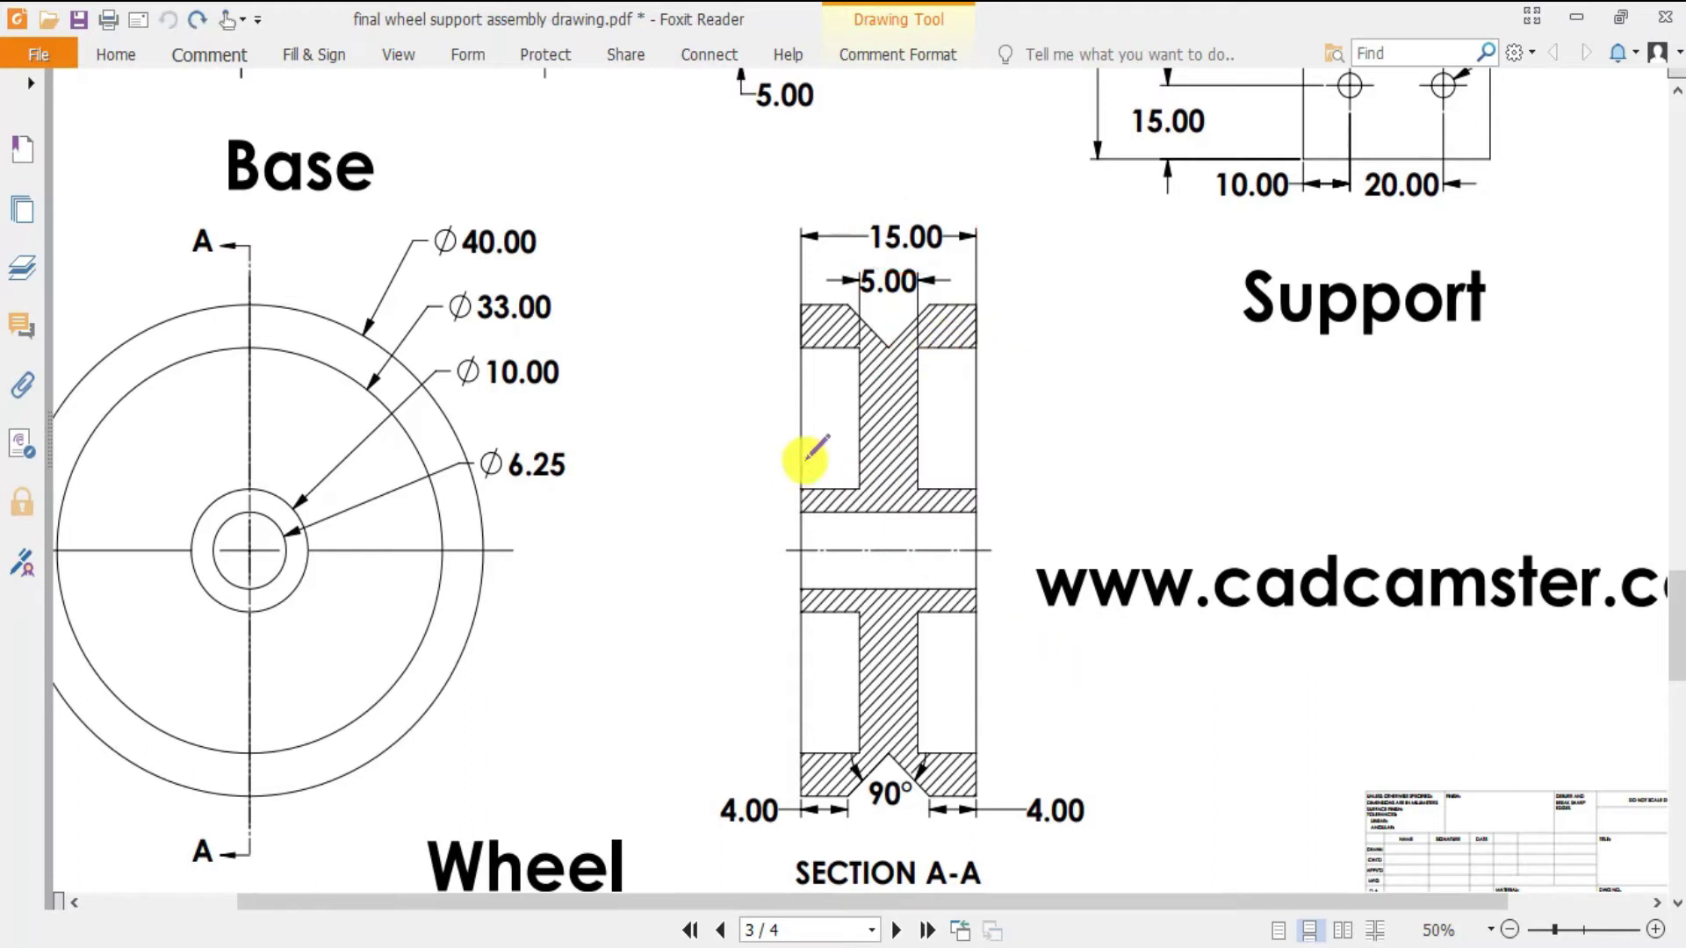
mouse_move(785, 275)
left_mouse_down()
mouse_move(705, 387)
mouse_move(733, 462)
mouse_move(783, 515)
mouse_move(858, 540)
mouse_move(1047, 509)
mouse_move(1072, 355)
mouse_move(913, 231)
mouse_move(759, 249)
mouse_move(743, 300)
left_mouse_up()
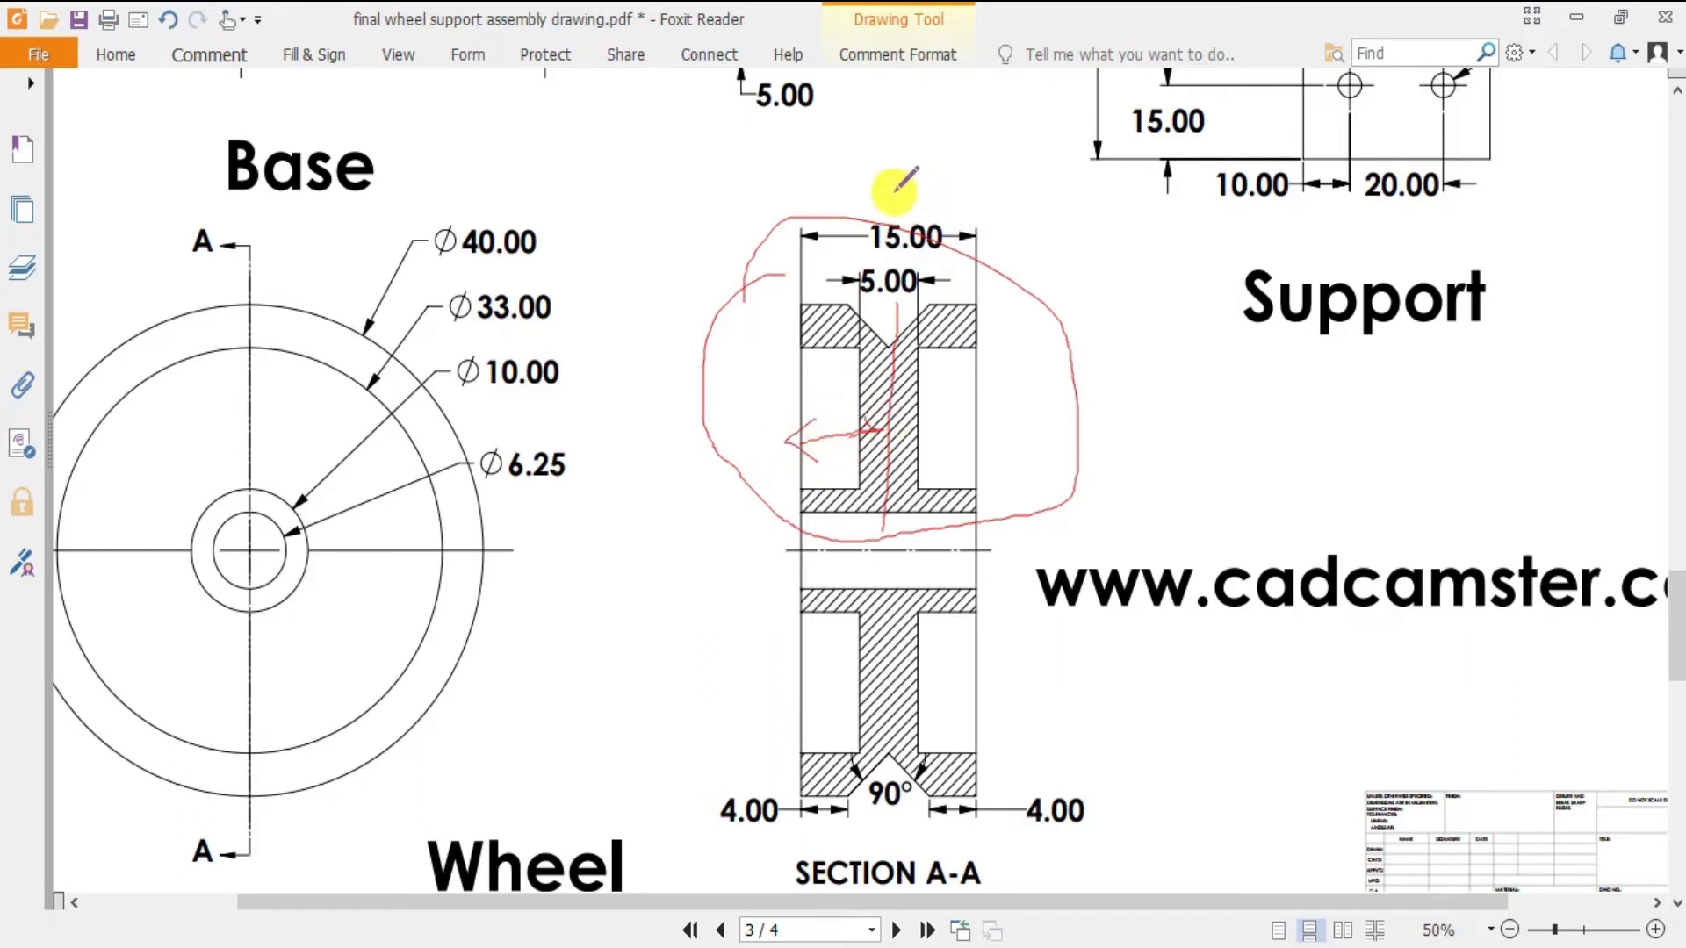
left_click_drag(896, 199, 967, 141)
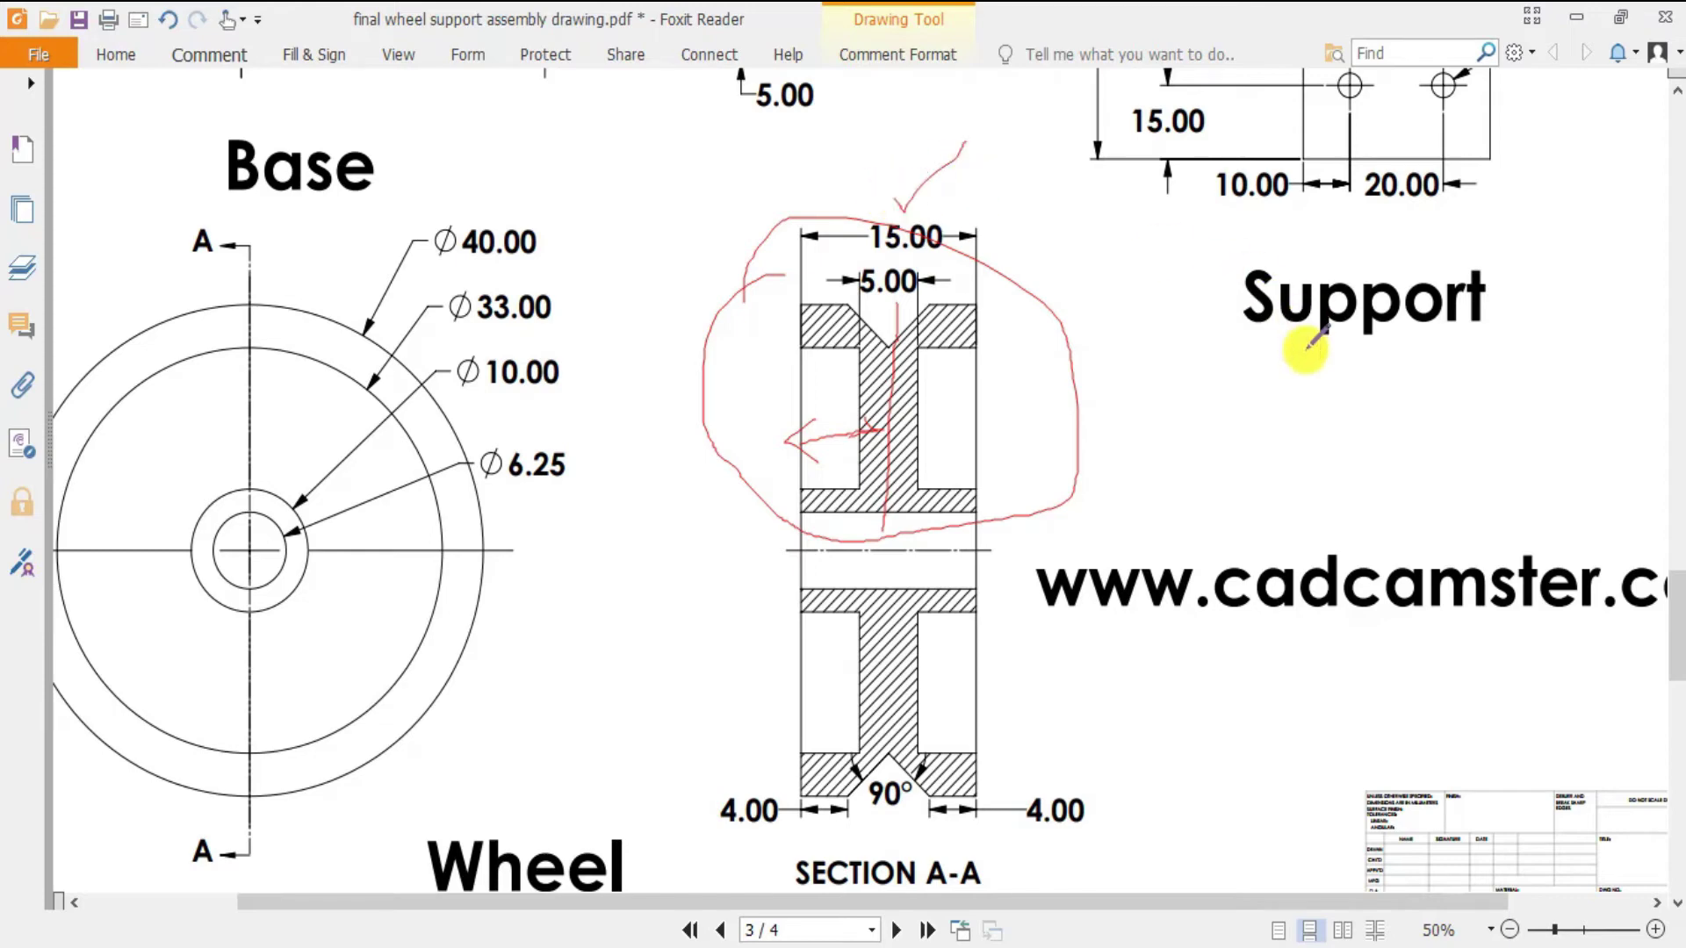
- Switch to SOLIDWORKS and sketch a vertical centerline upward from the midpoint of the horizontal centerline
key("alt+Tab")
left_click(185, 66)
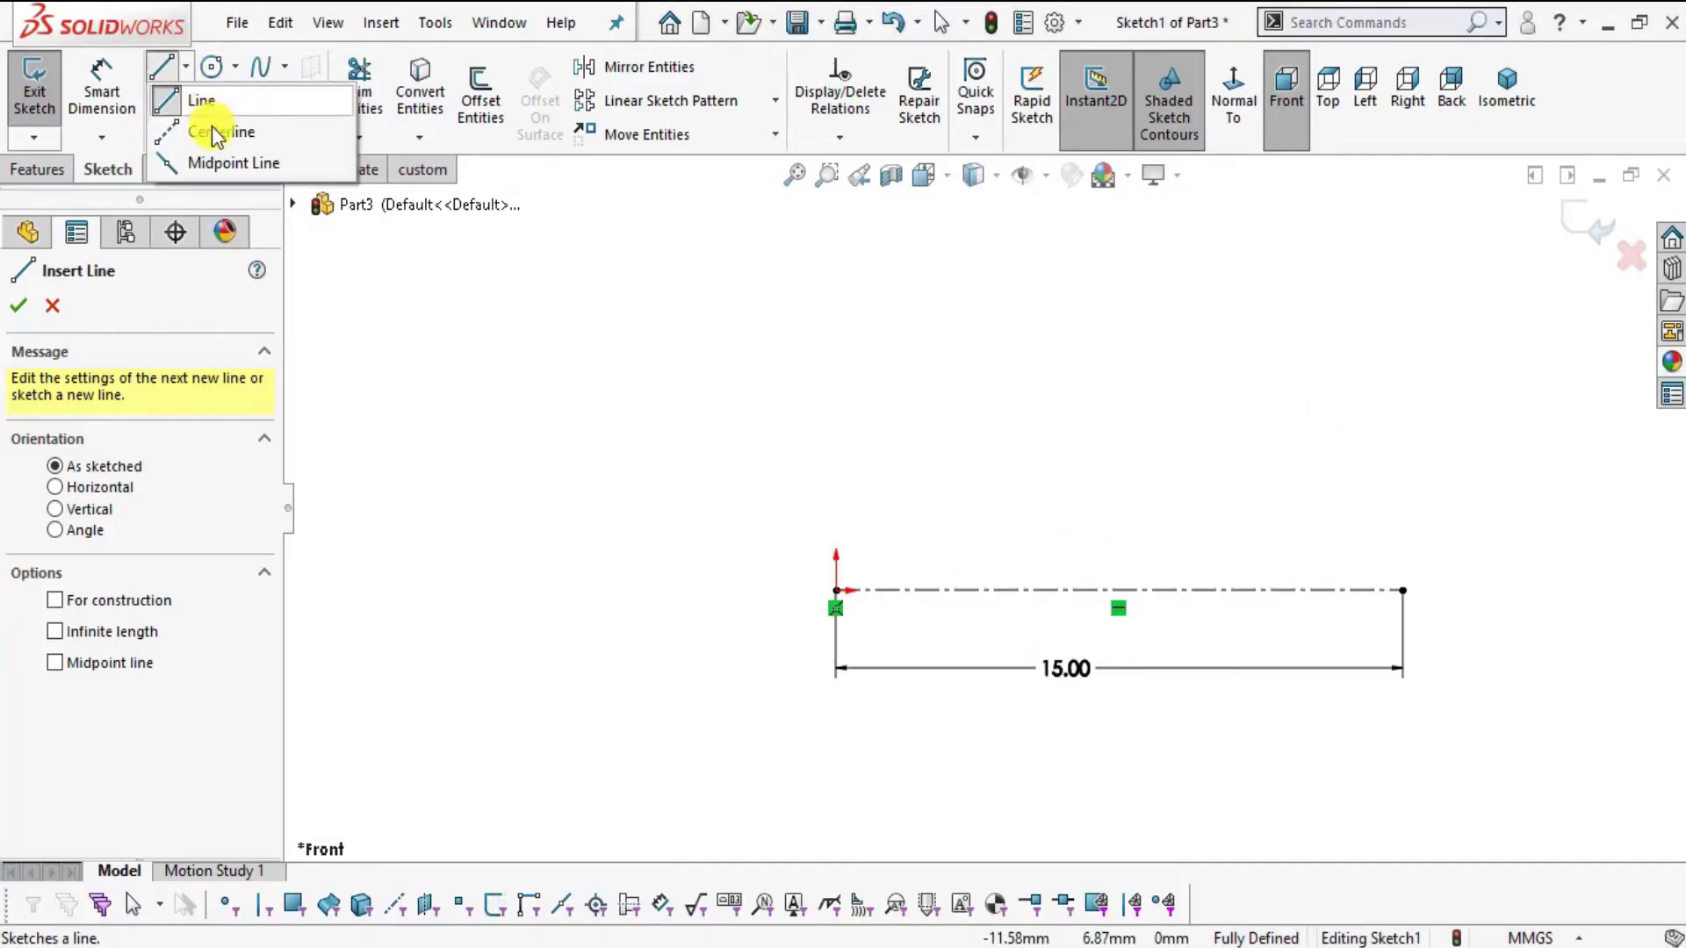
left_click(214, 129)
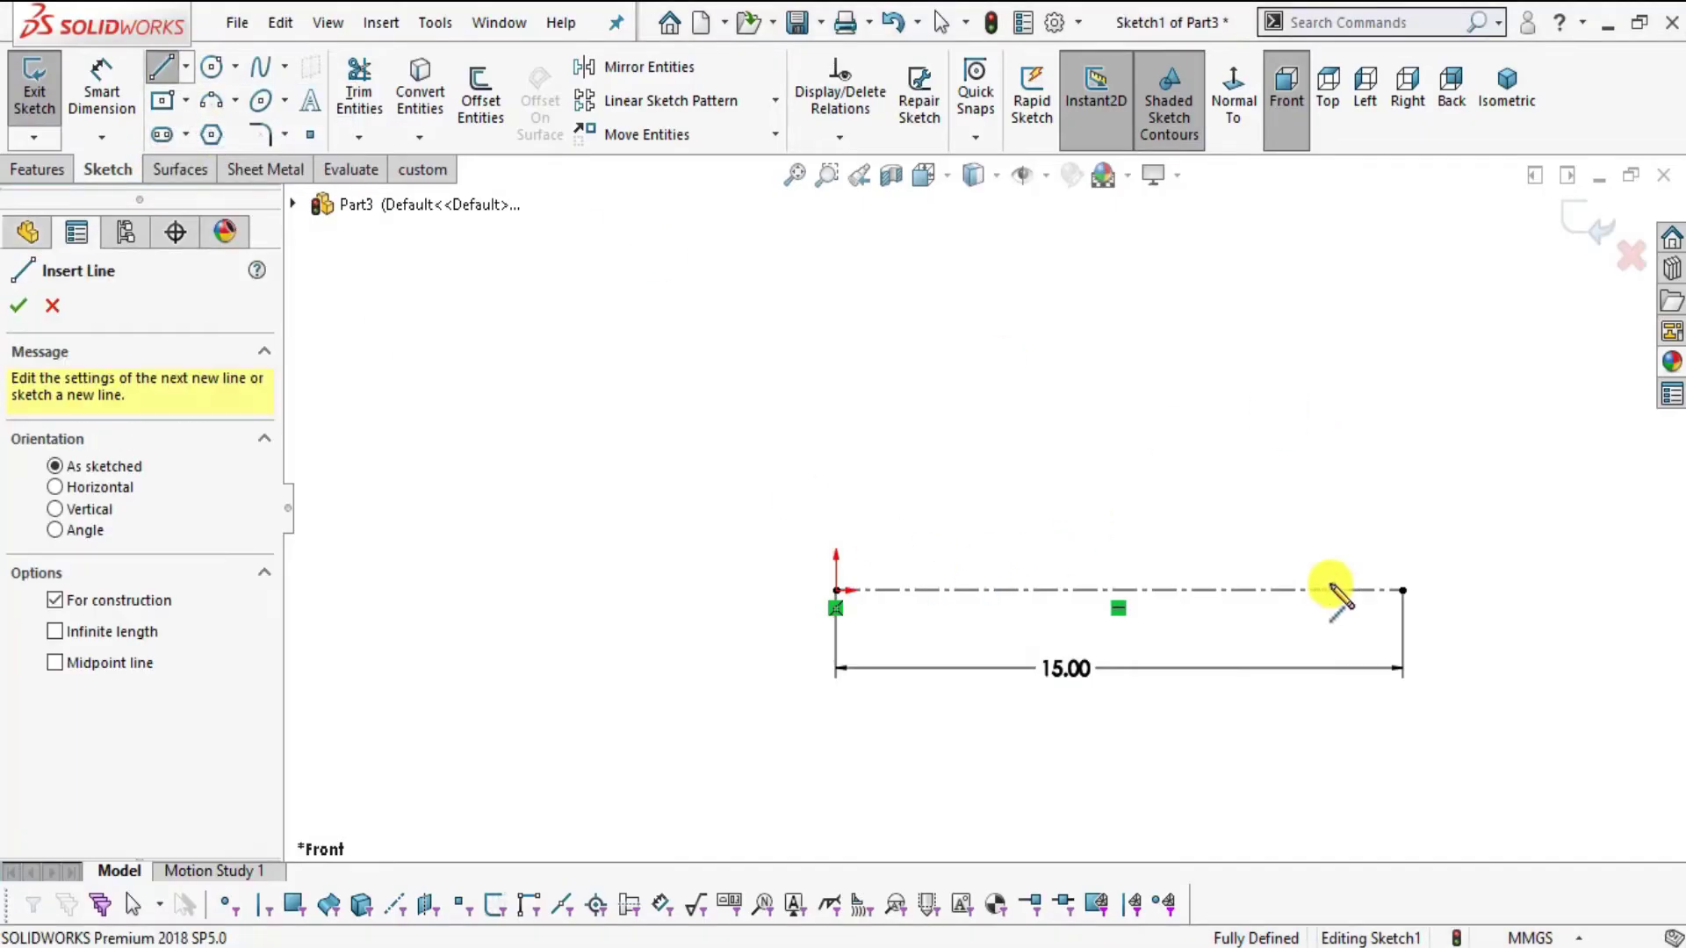
left_click(1117, 590)
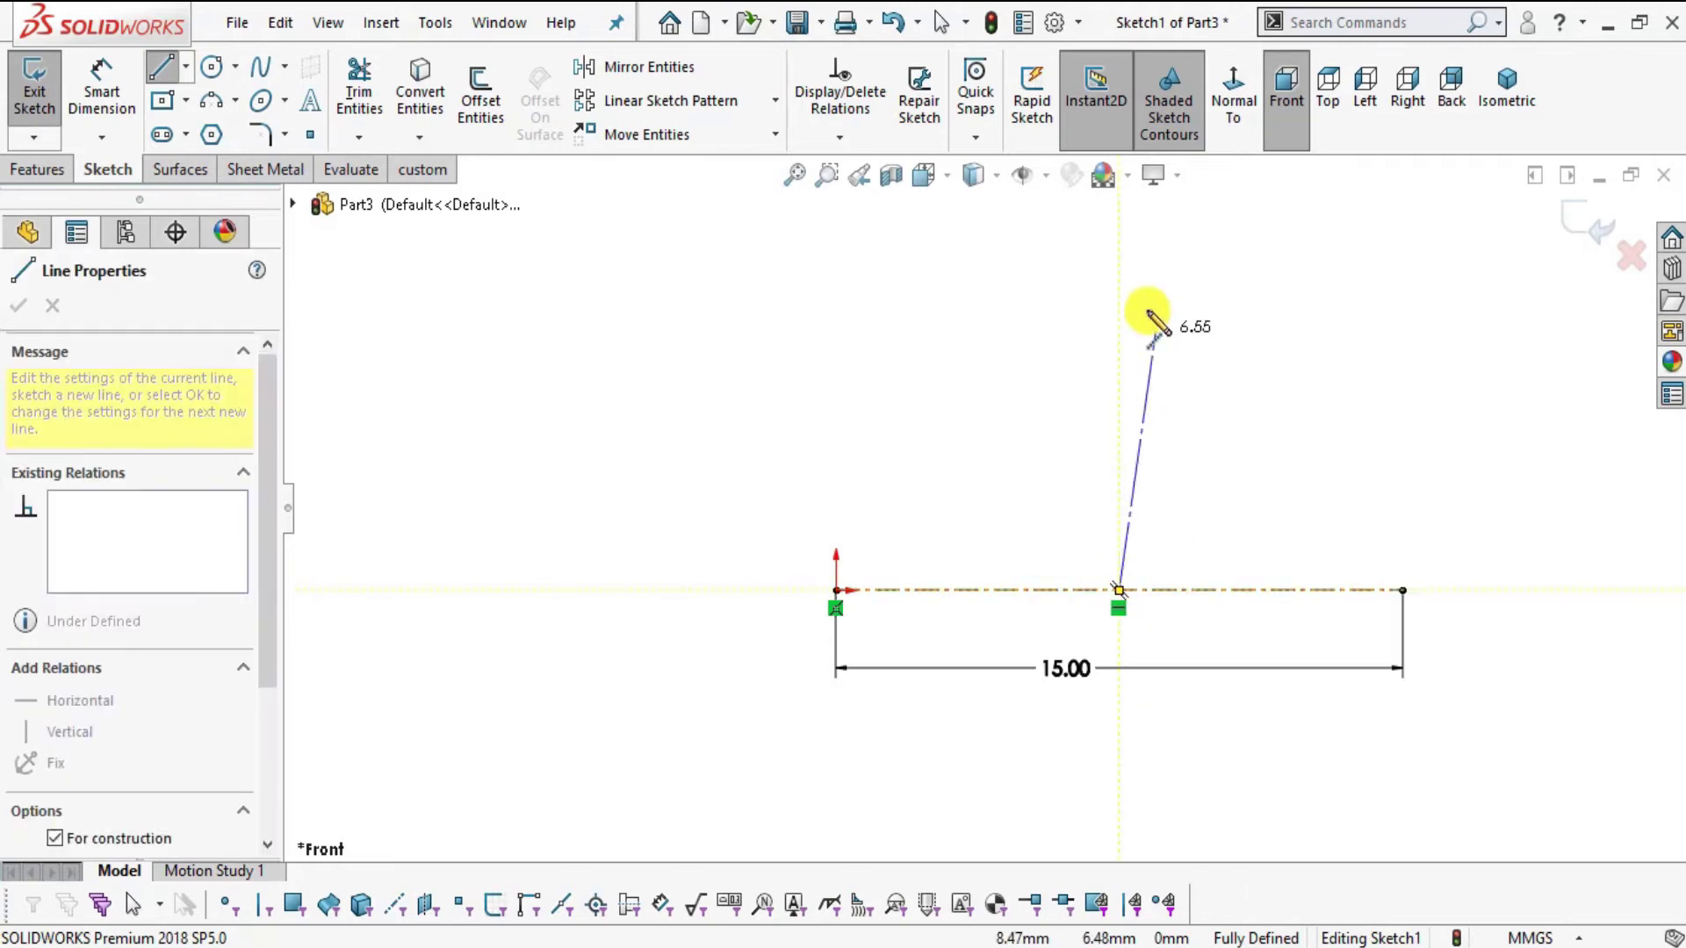
left_click(1120, 208)
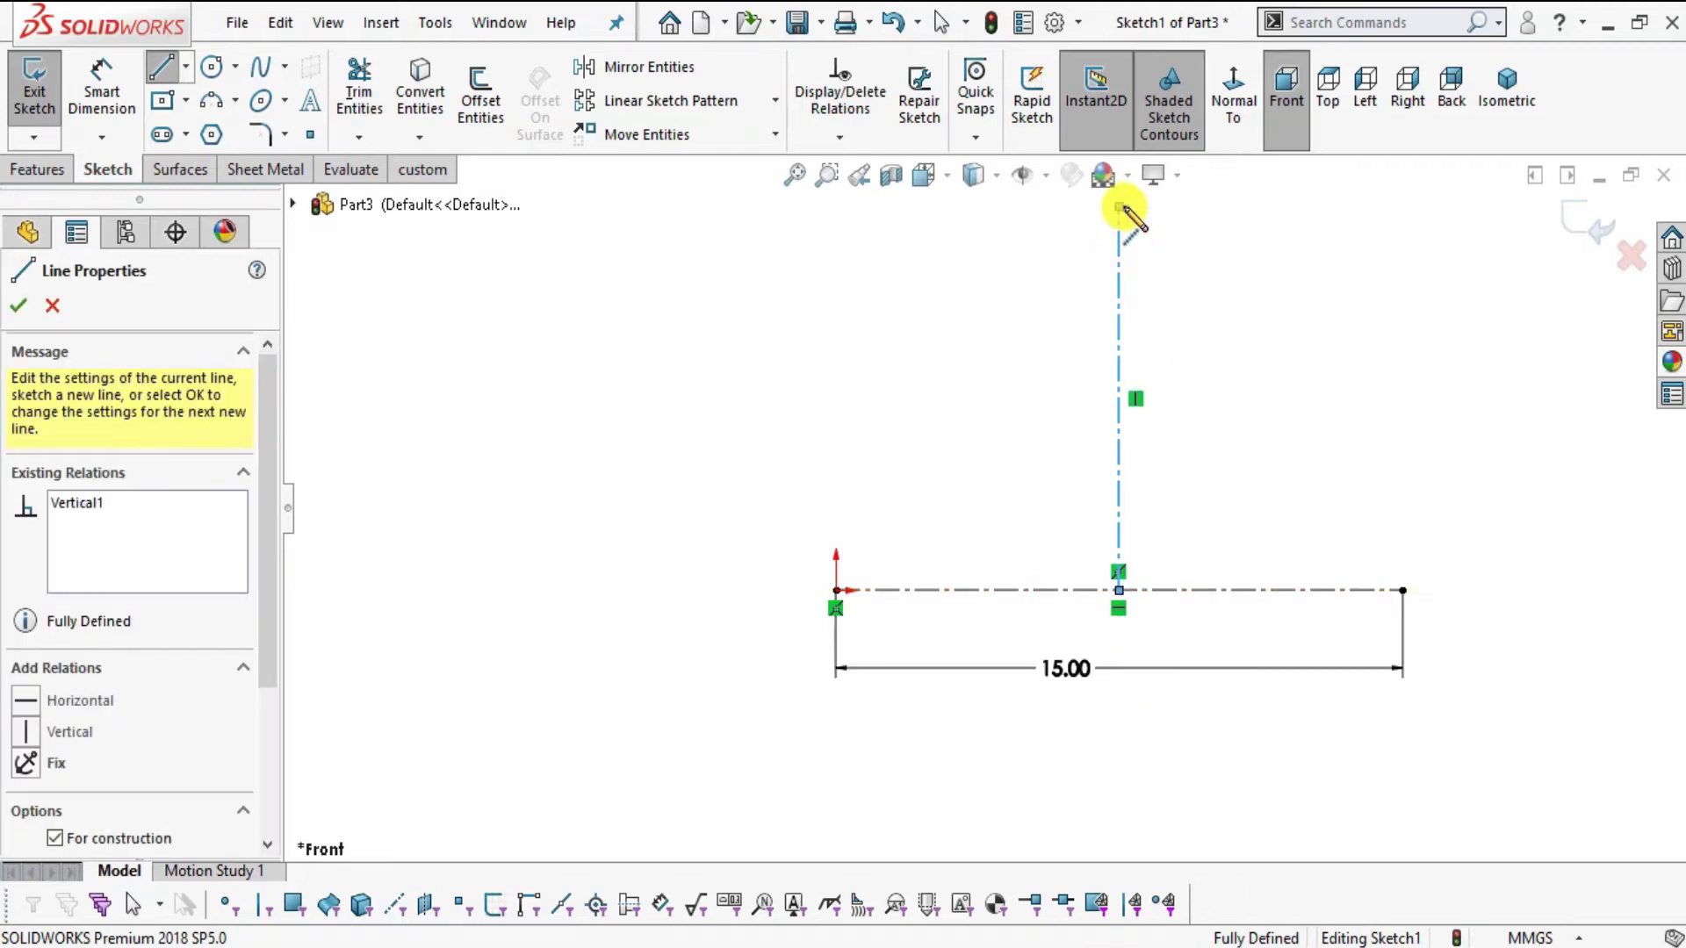
key("Escape")
key("z")
scroll(1238, 658, "down", 2)
scroll(1071, 443, "up", 3)
scroll(960, 391, "down", 3)
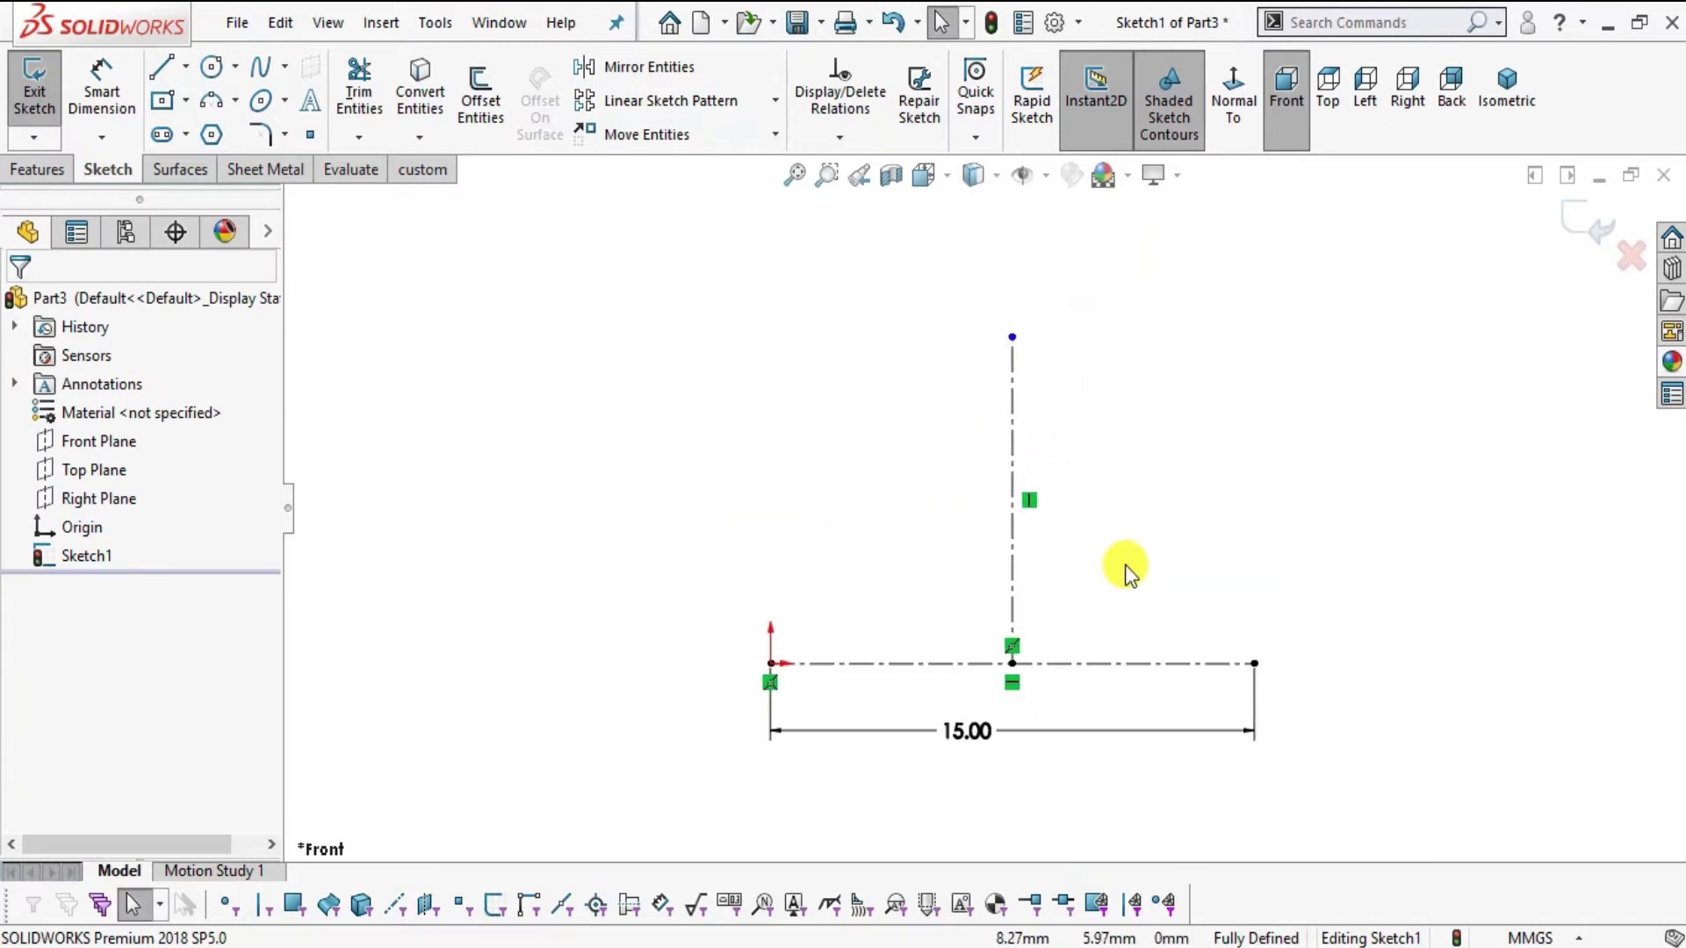
- Mark the wheel's upper and lower outer edges on the Section A-A view in Foxit Reader
key("alt+Tab")
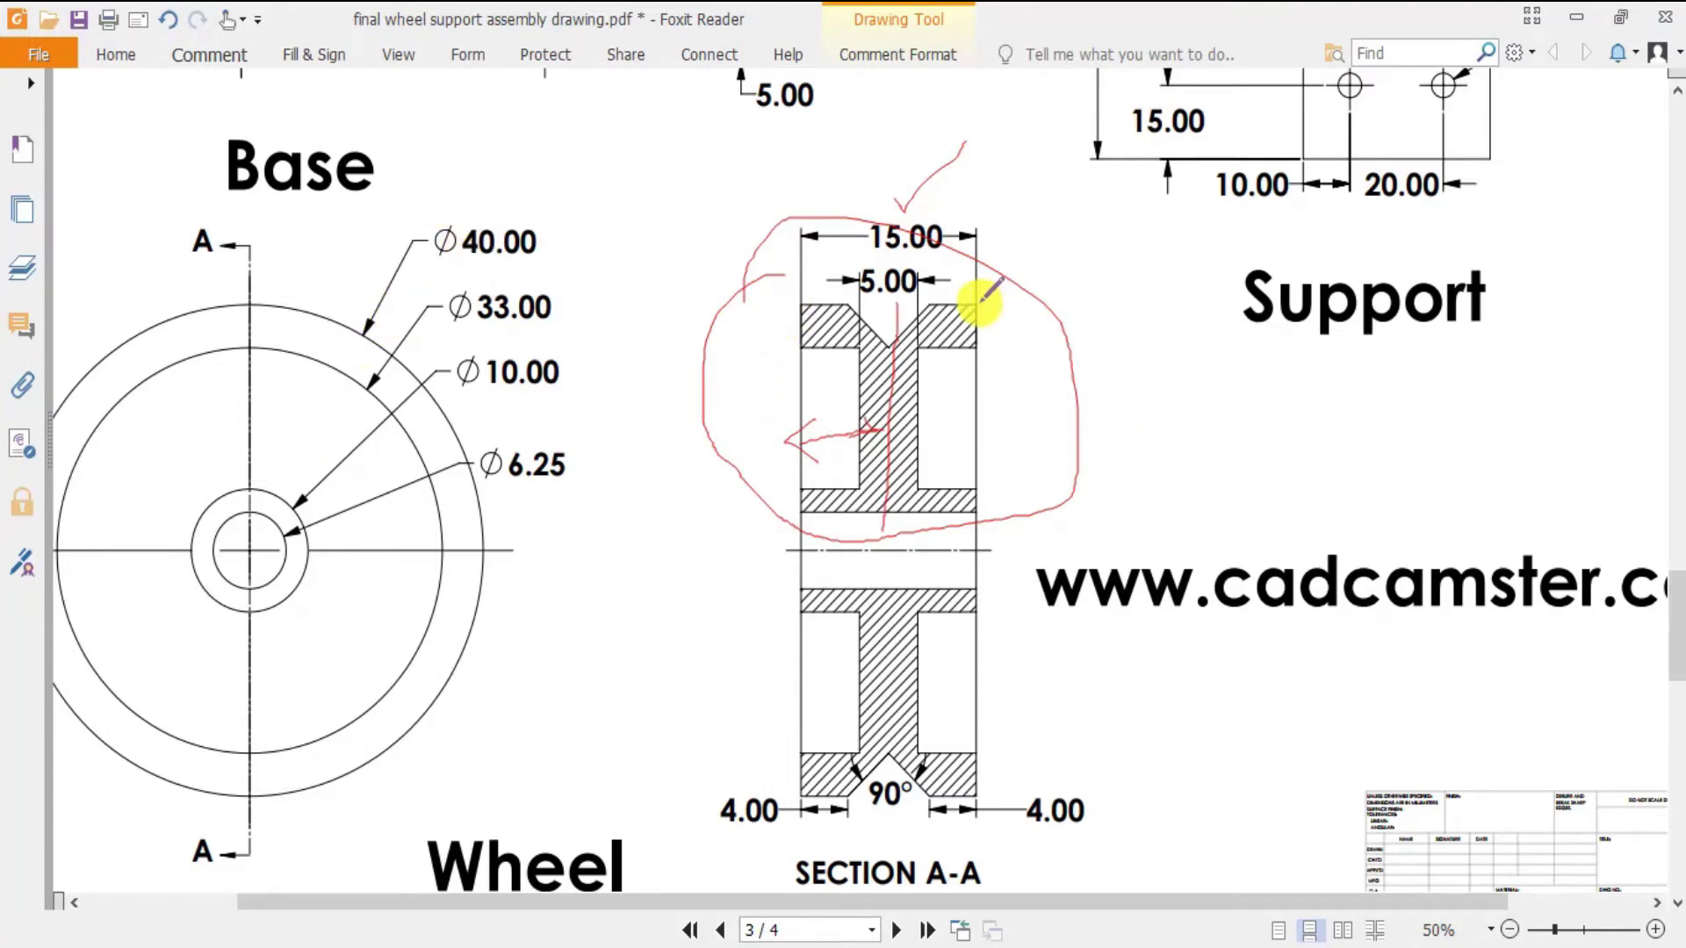
left_click_drag(978, 309, 1136, 321)
left_click_drag(976, 795, 1081, 788)
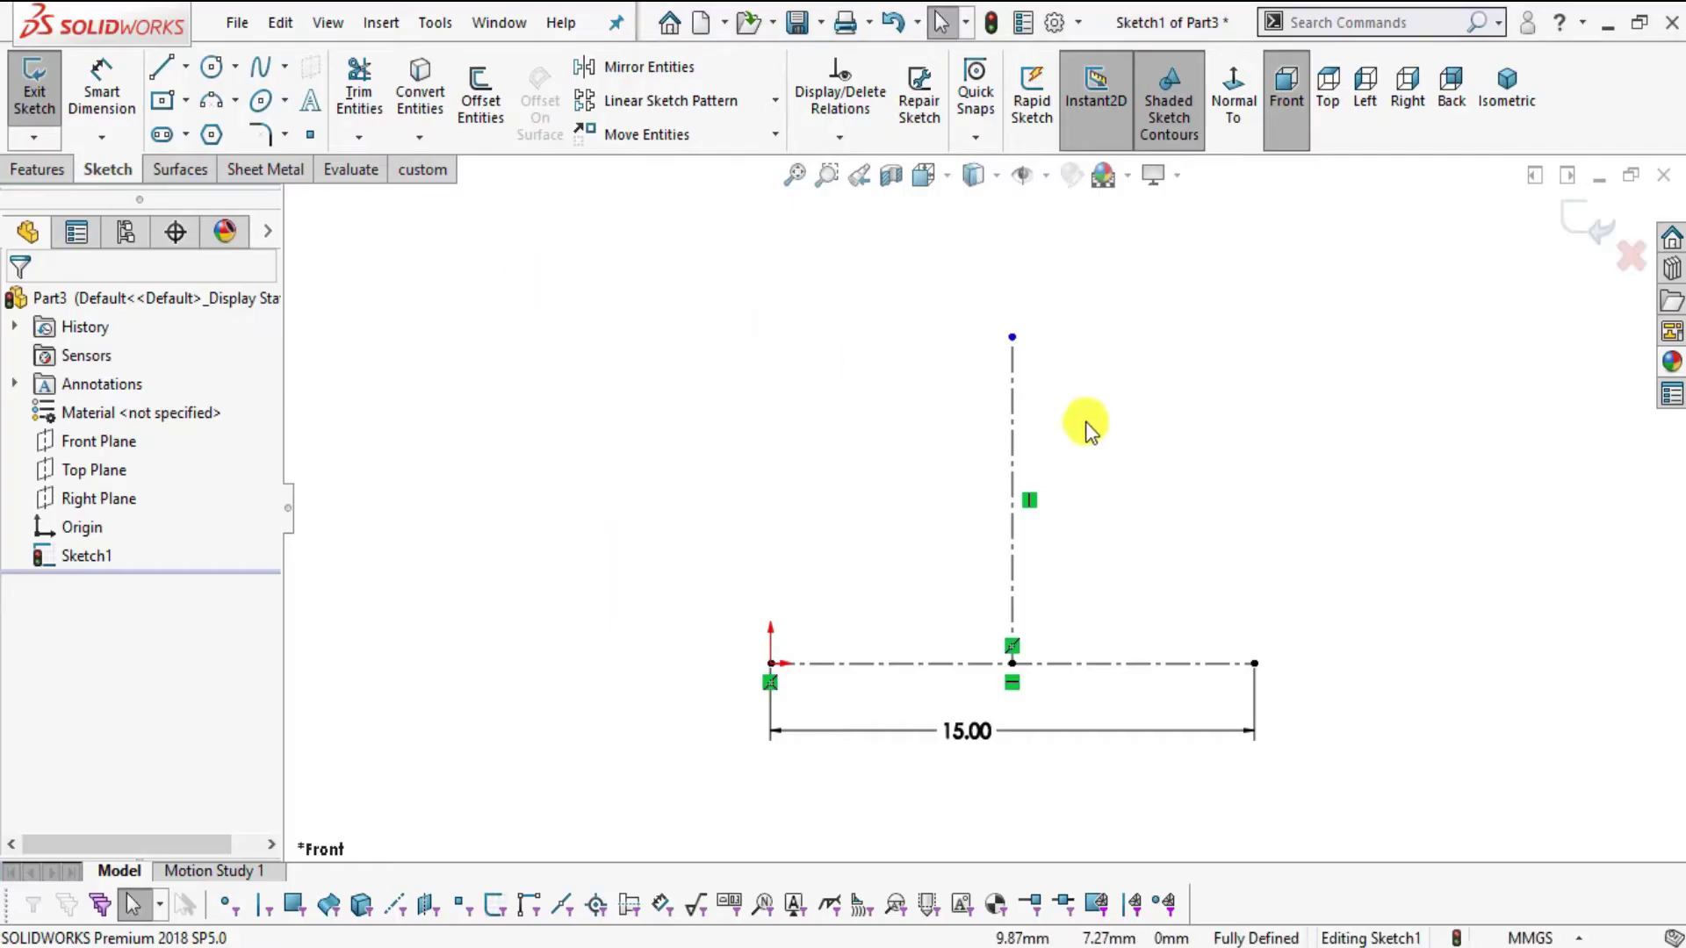
- Dimension the vertical centerline's length to 20 mm
left_click(133, 99)
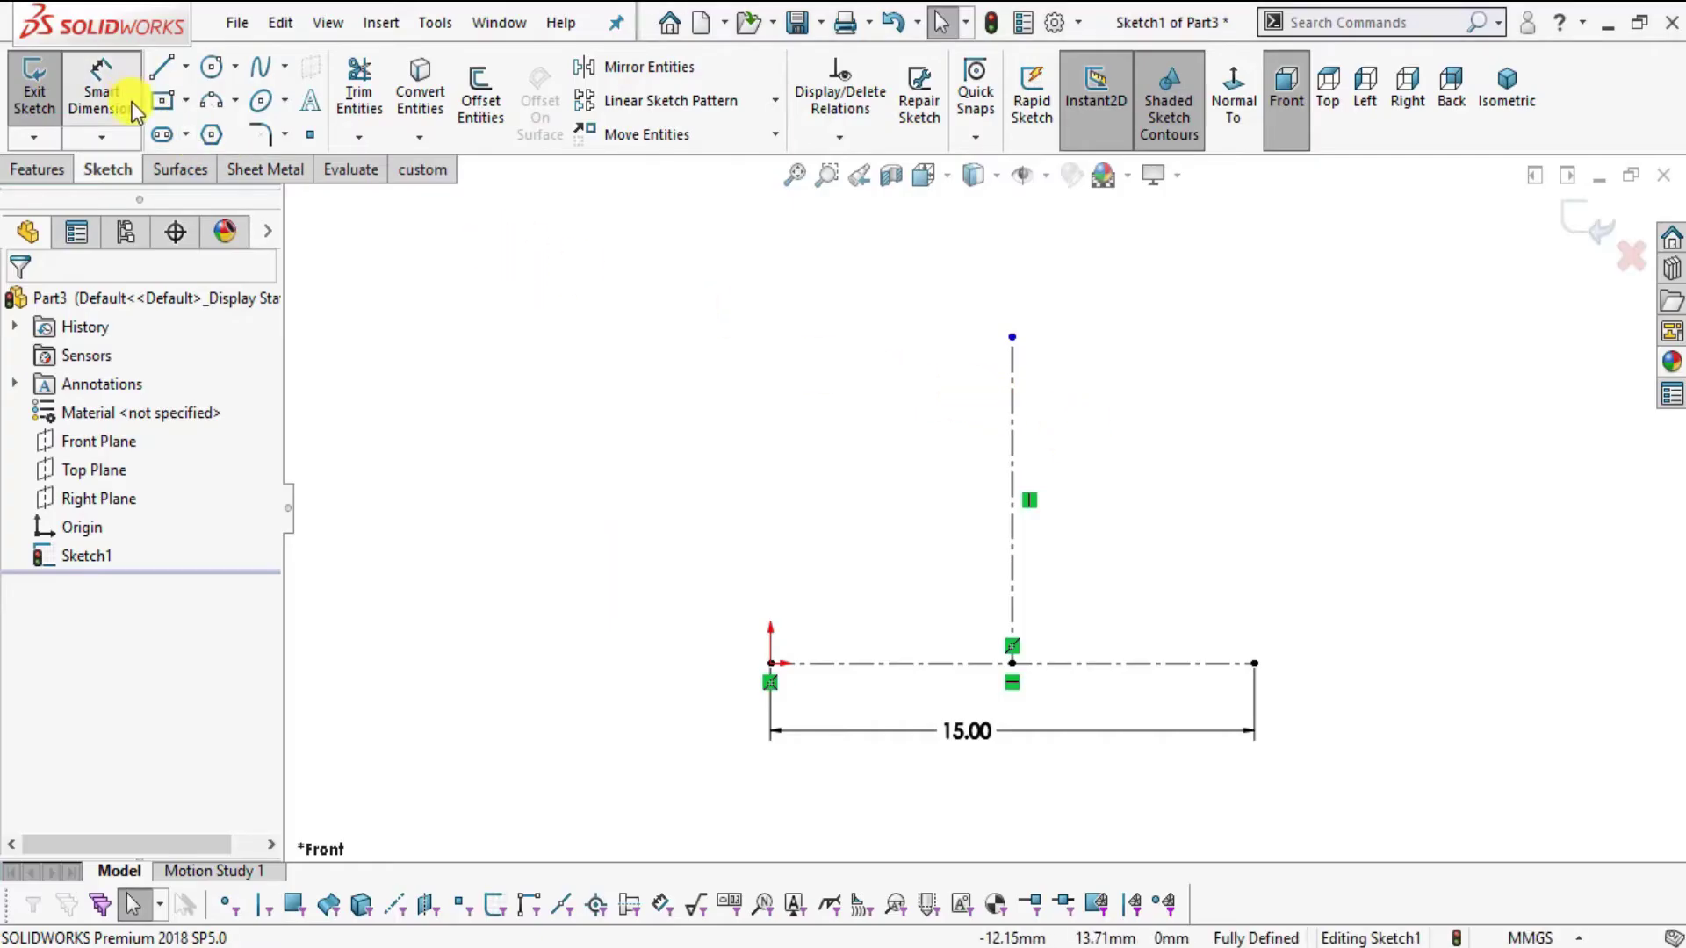
left_click(1015, 384)
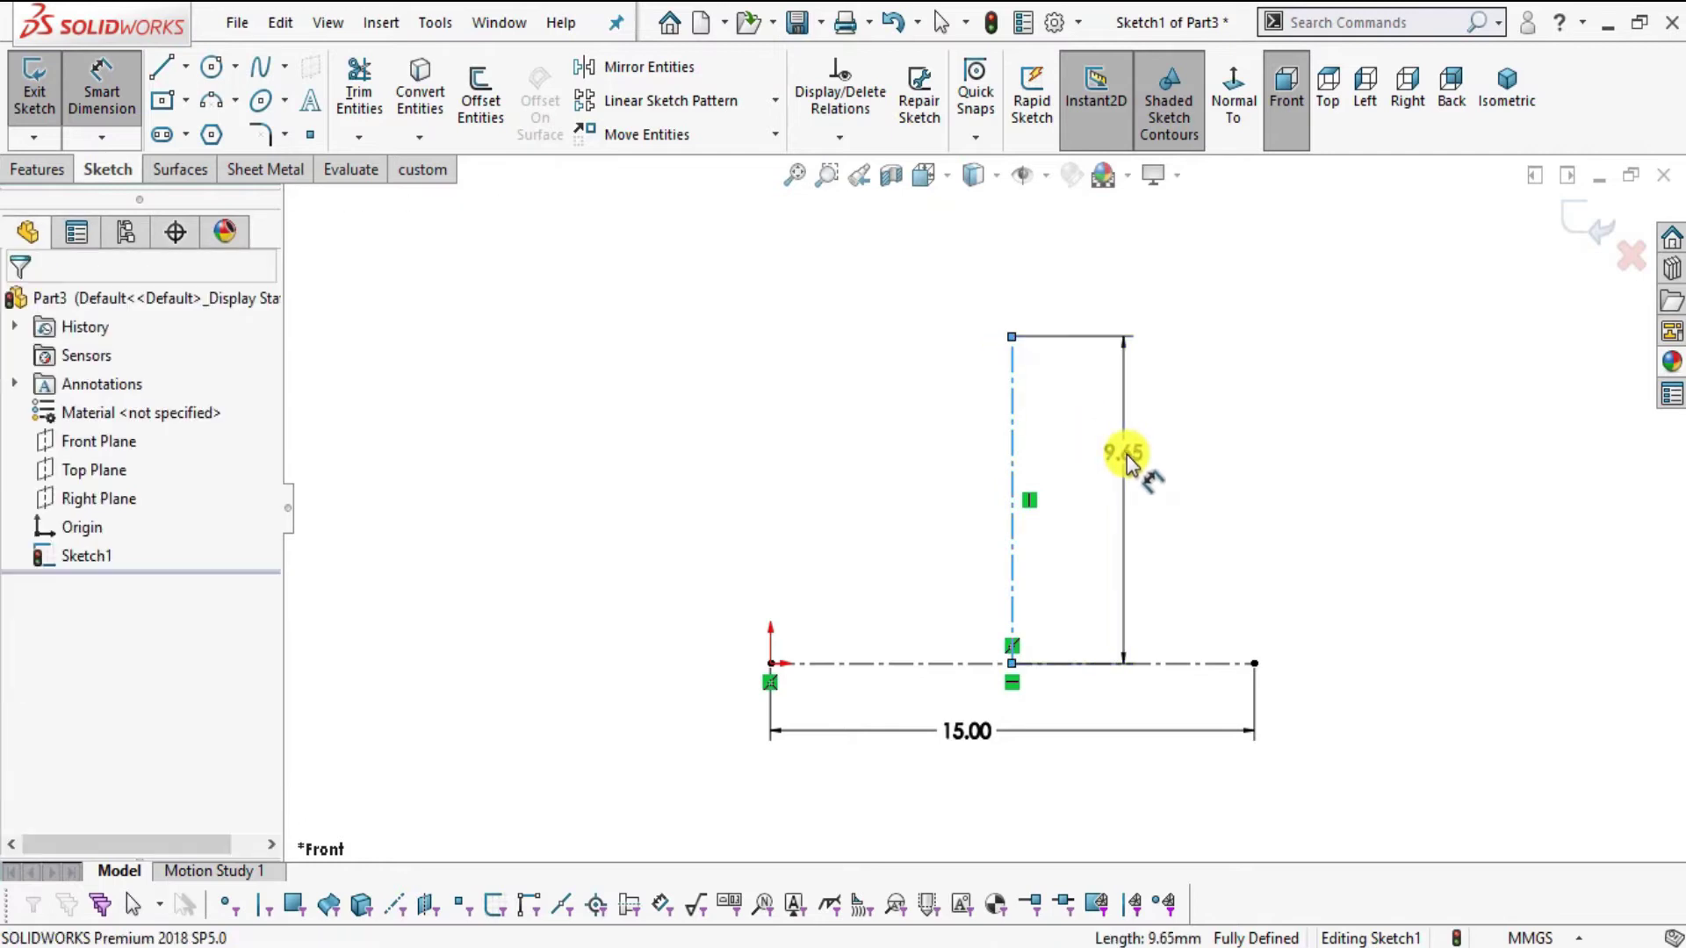
left_click(1125, 455)
type("20")
key("Return")
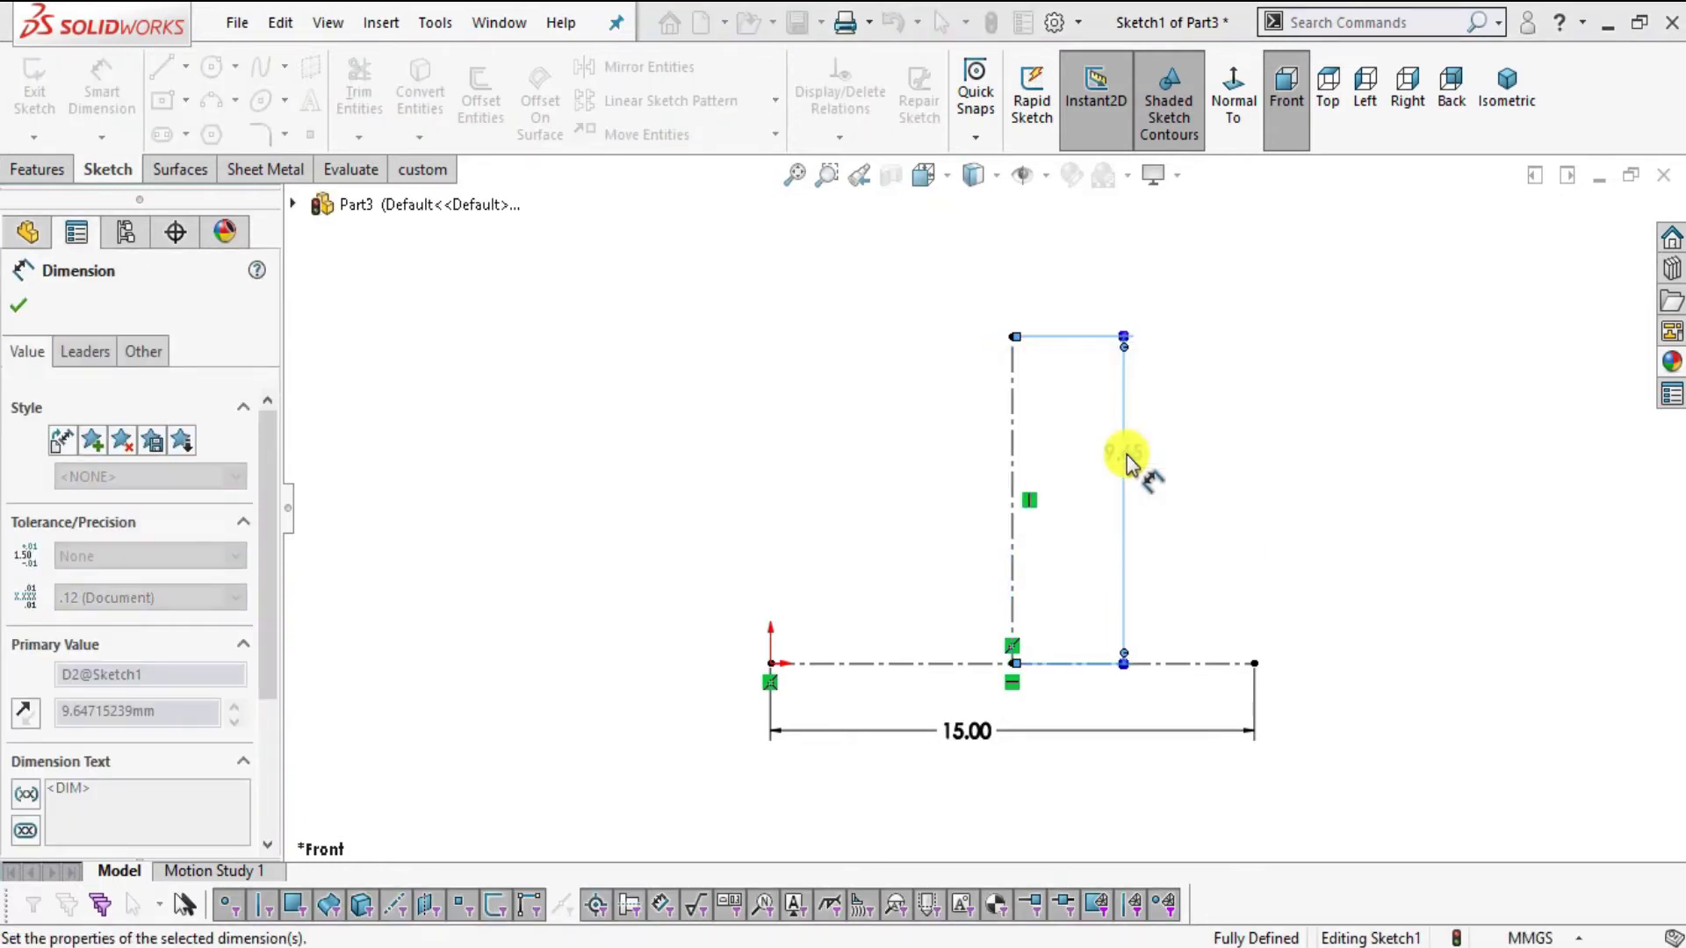
left_click(1270, 404)
scroll(1276, 648, "up", 4)
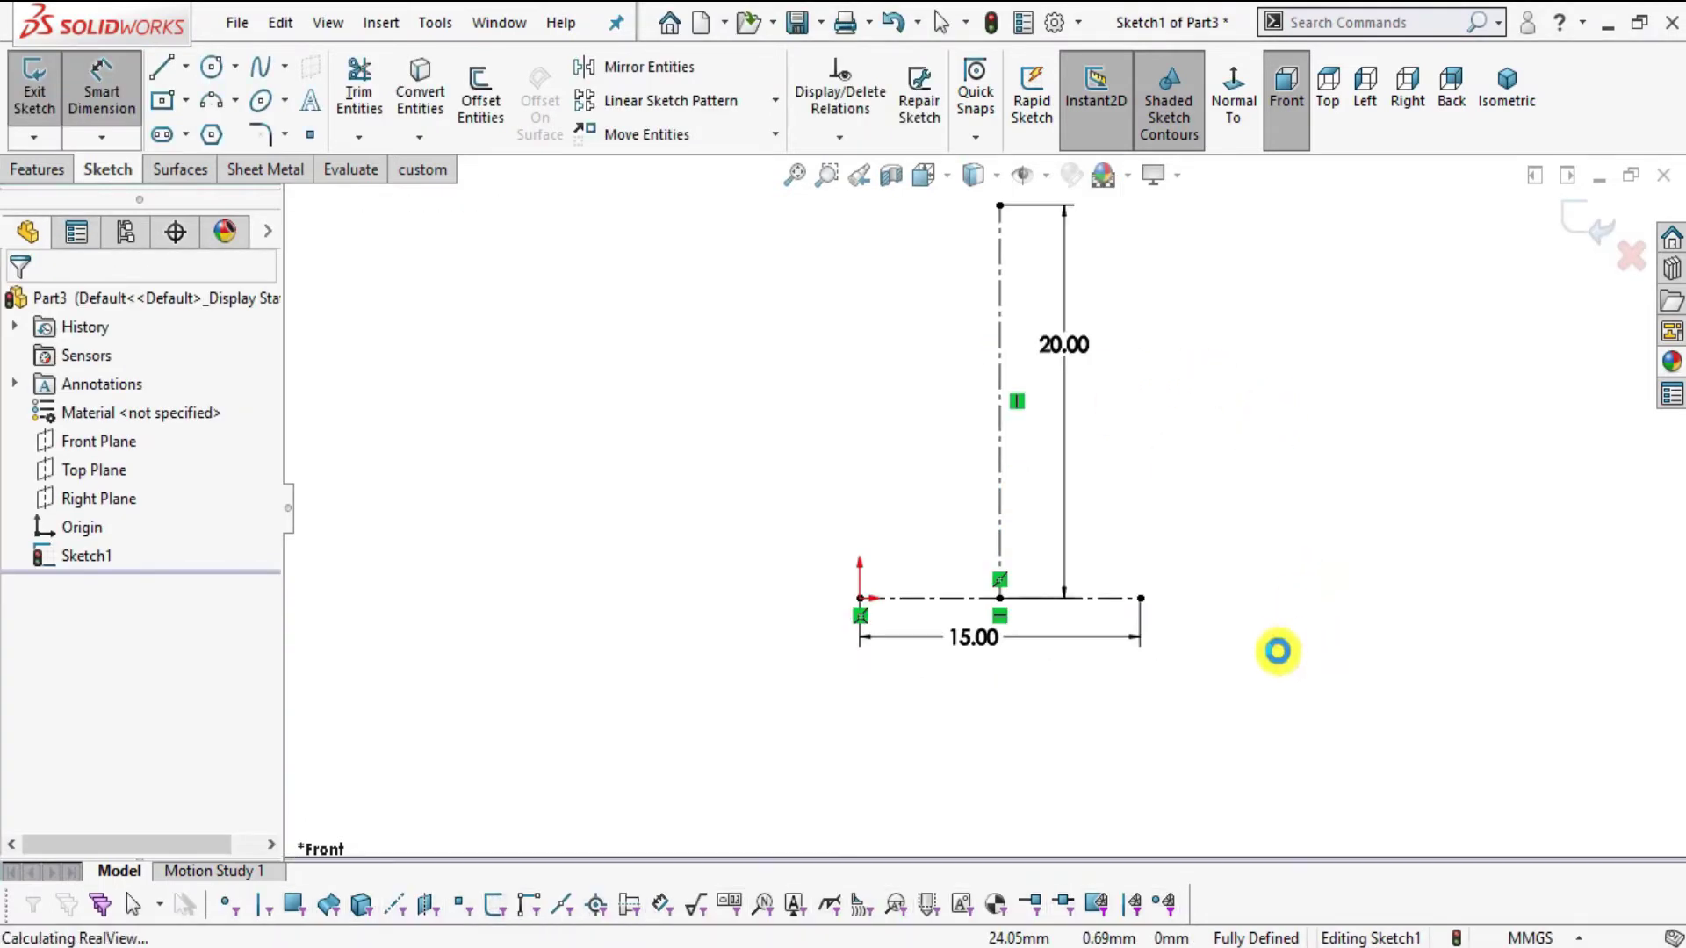
scroll(962, 239, "down", 2)
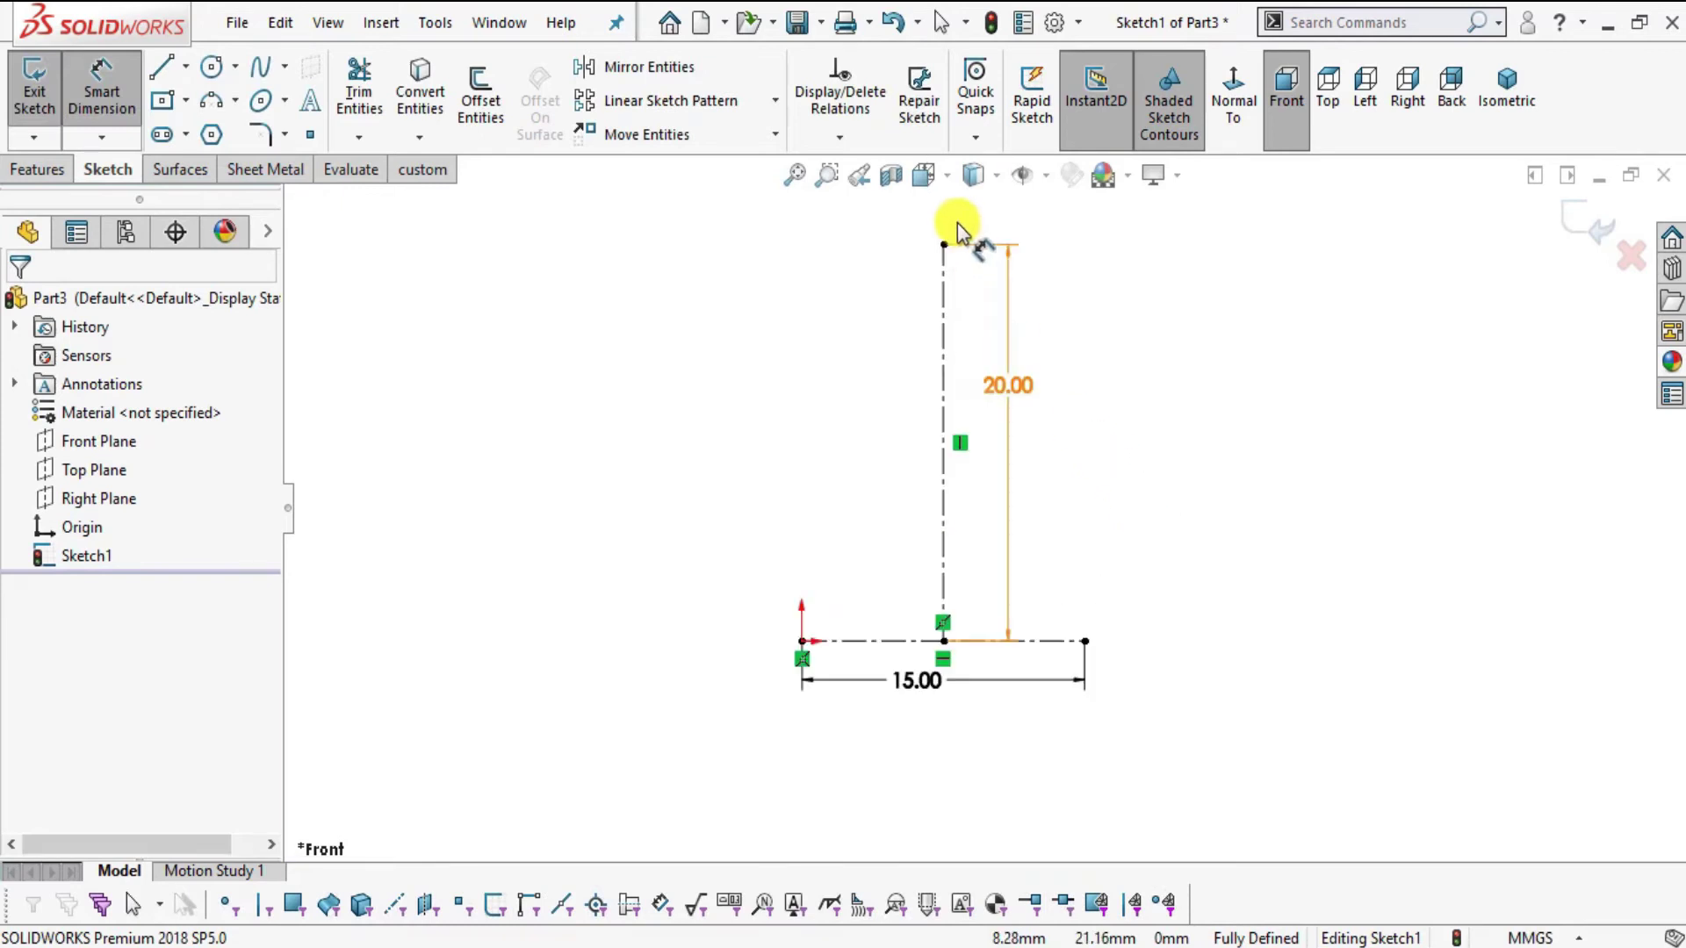
- Sketch connected lines from the vertical centerline for the slanted groove flank, the rim's horizontal outer edge and its vertical side, consulting Section A-A
left_click(162, 67)
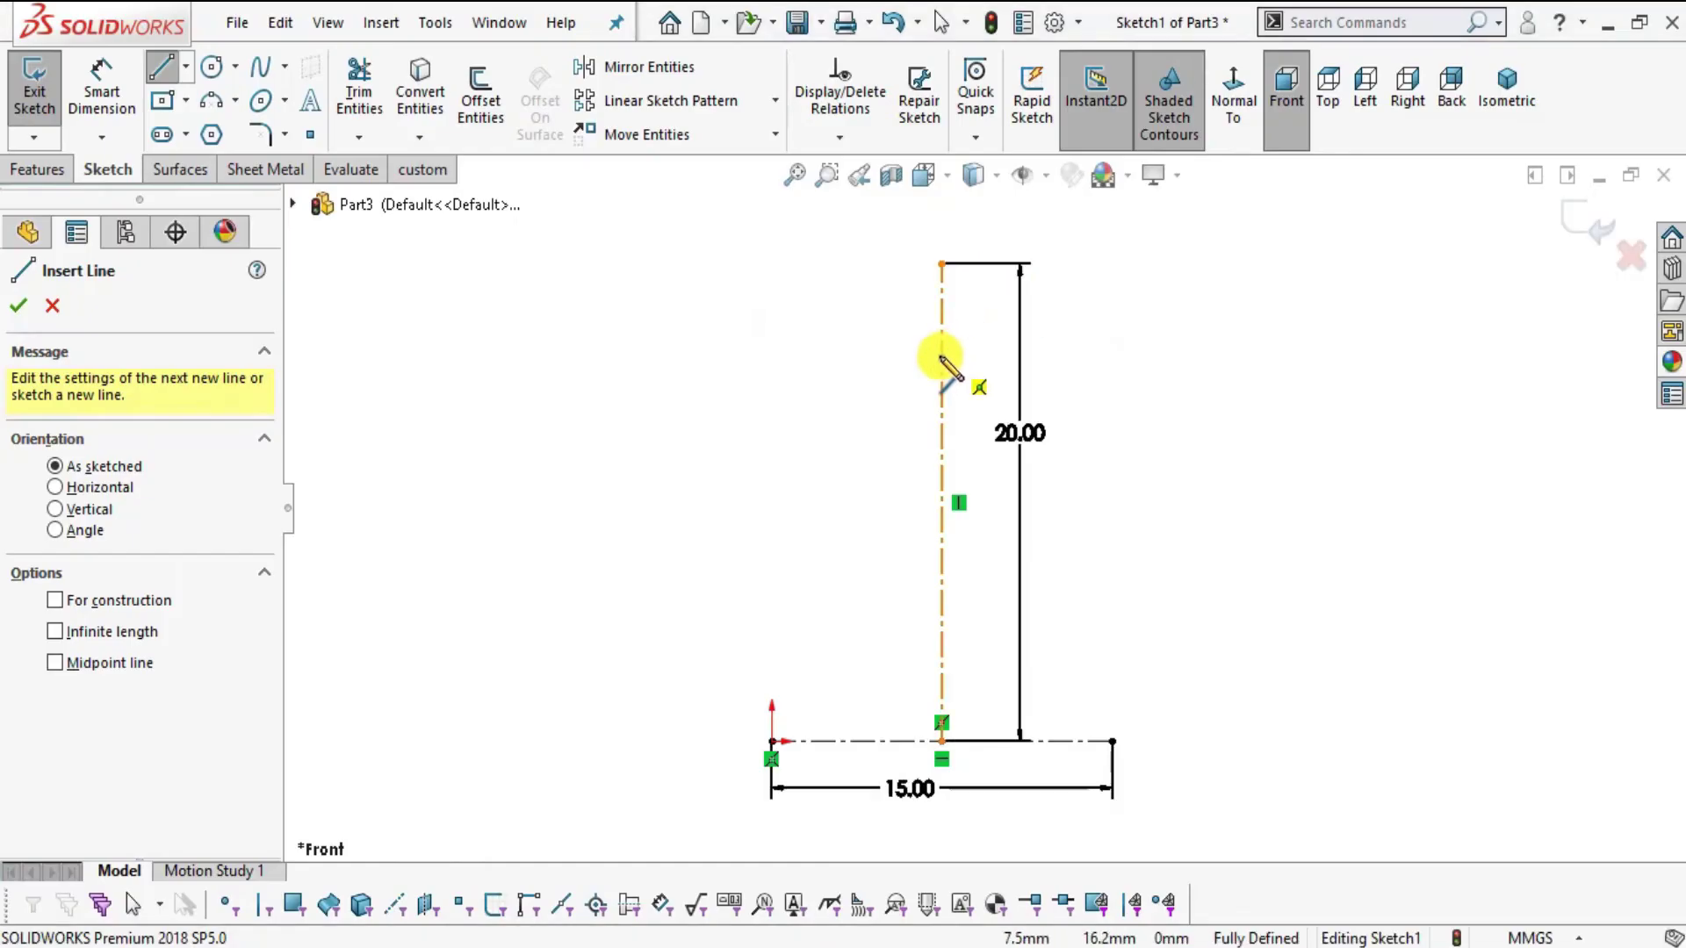
left_click(939, 355)
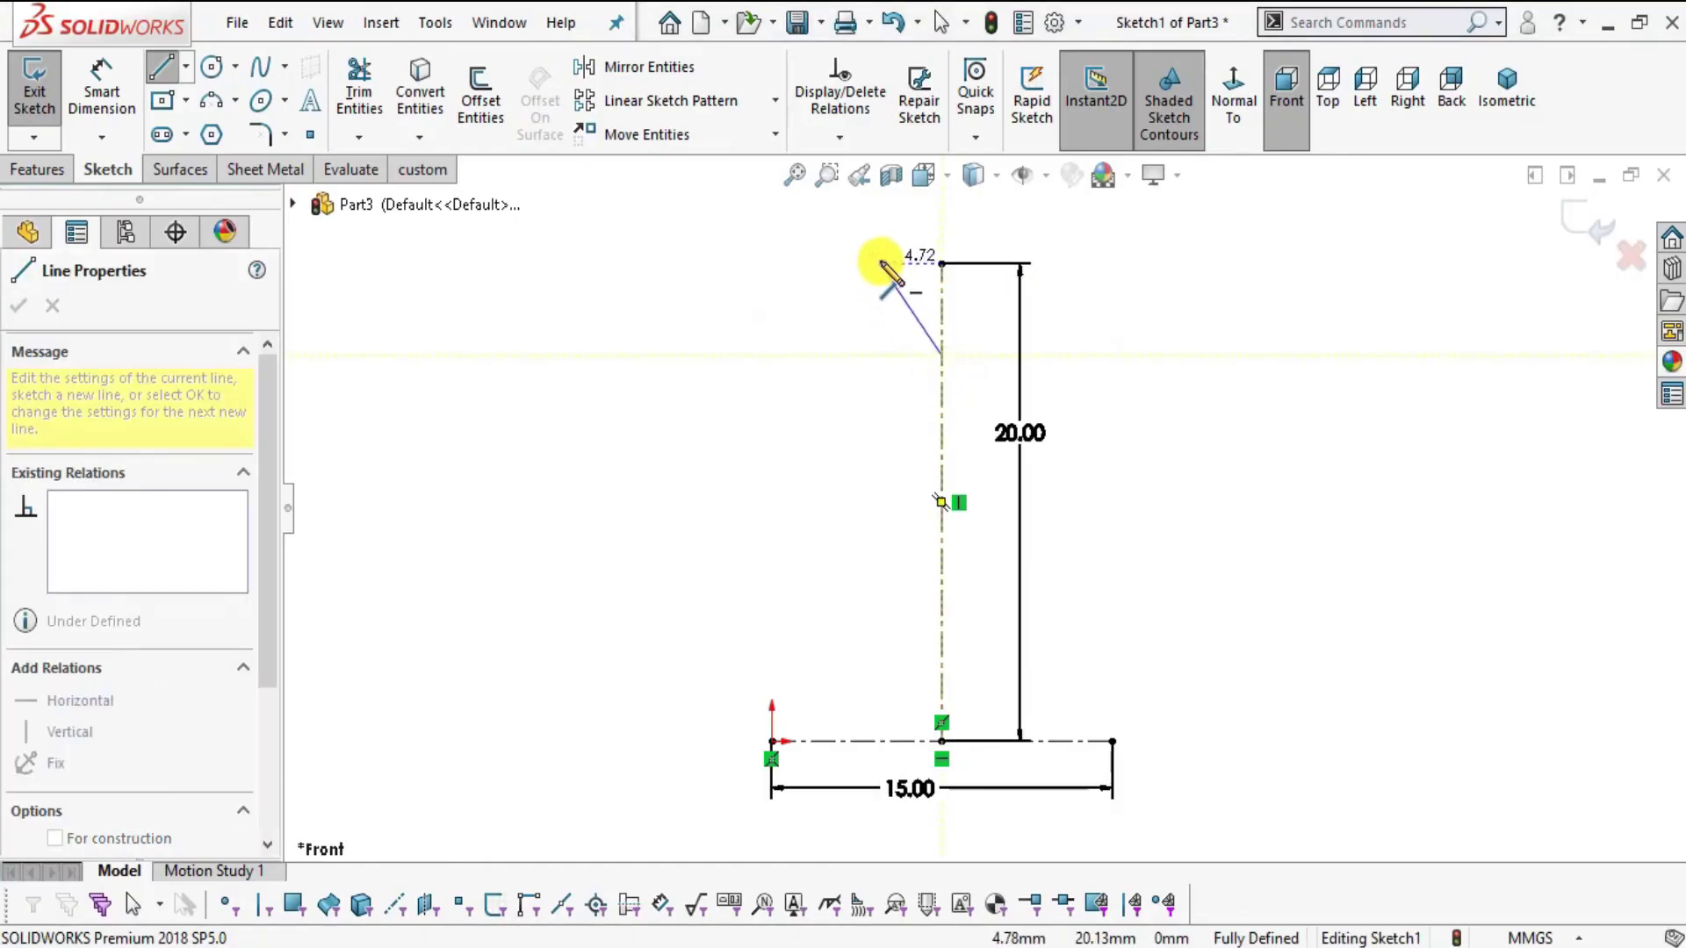
left_click(881, 263)
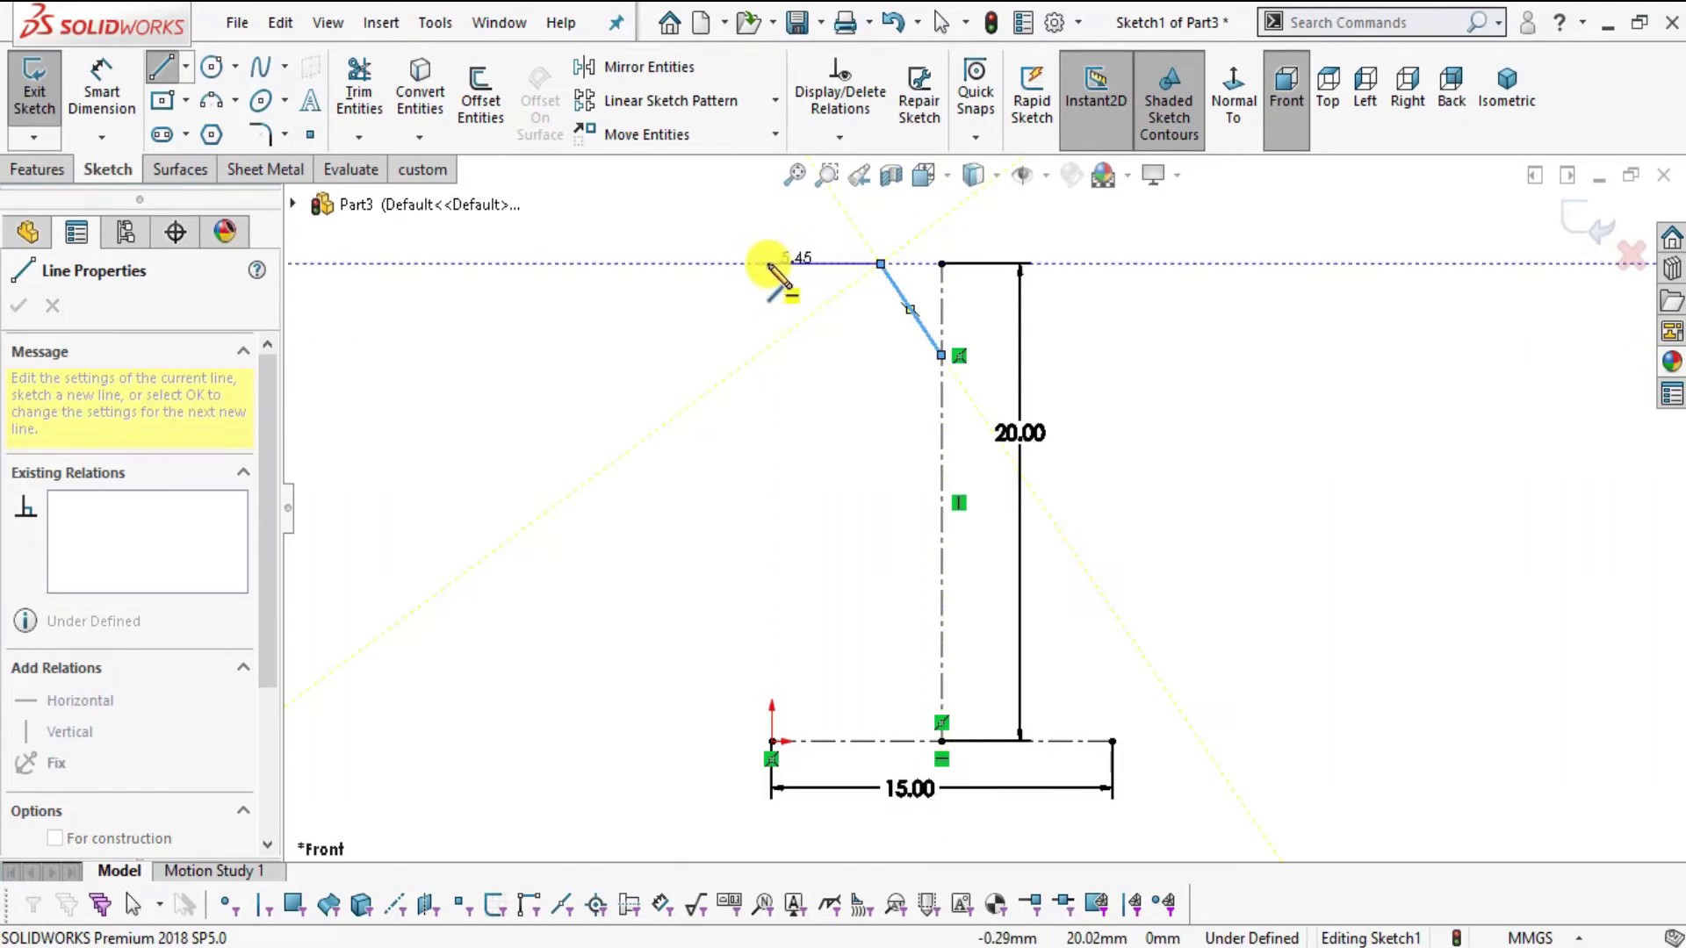
left_click(771, 264)
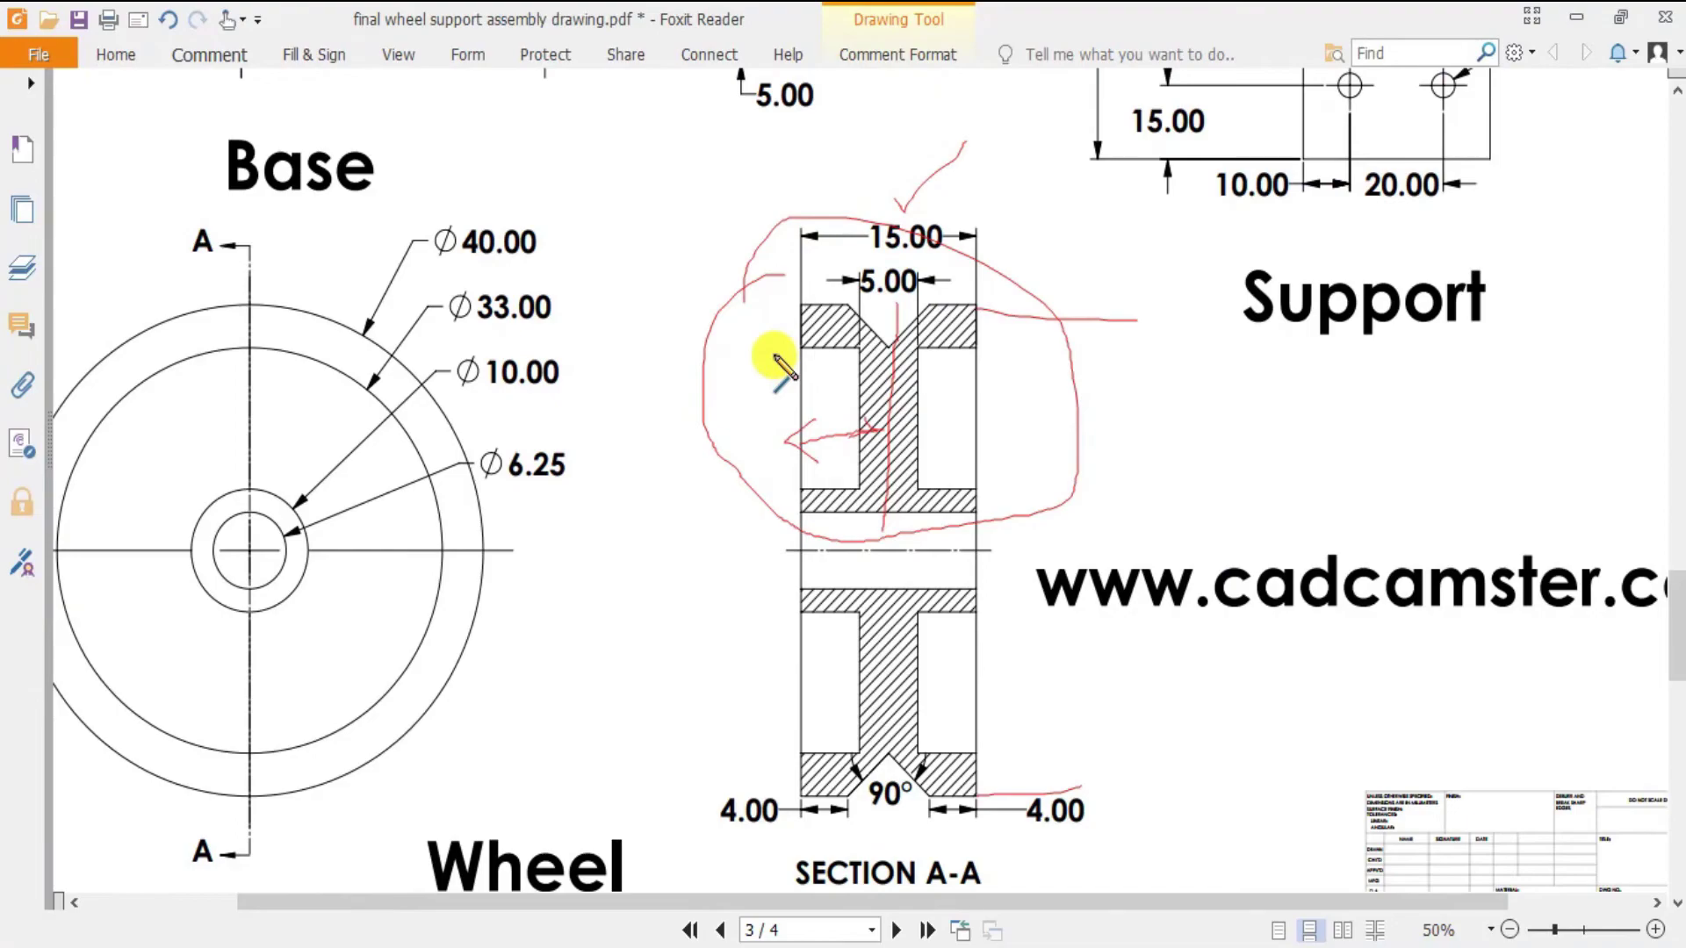
key("alt+Tab")
left_click(771, 391)
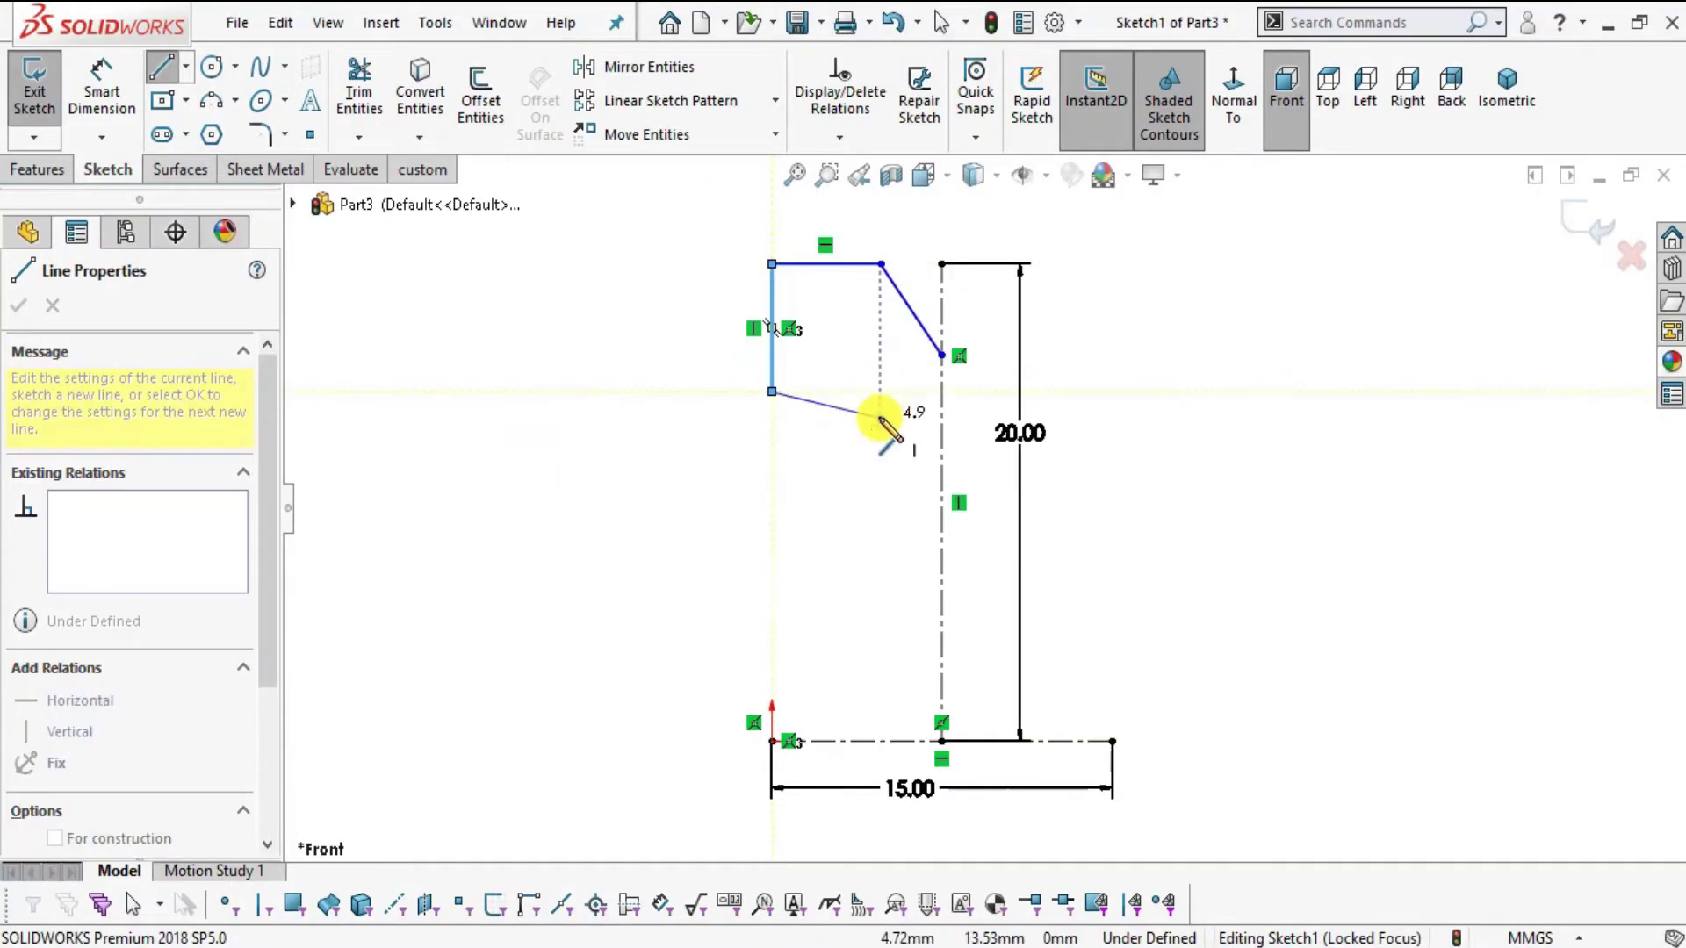
- Check Section A-A in Foxit Reader and continue the SOLIDWORKS profile with the rim's horizontal underside toward the vertical centerline
key("alt+Tab")
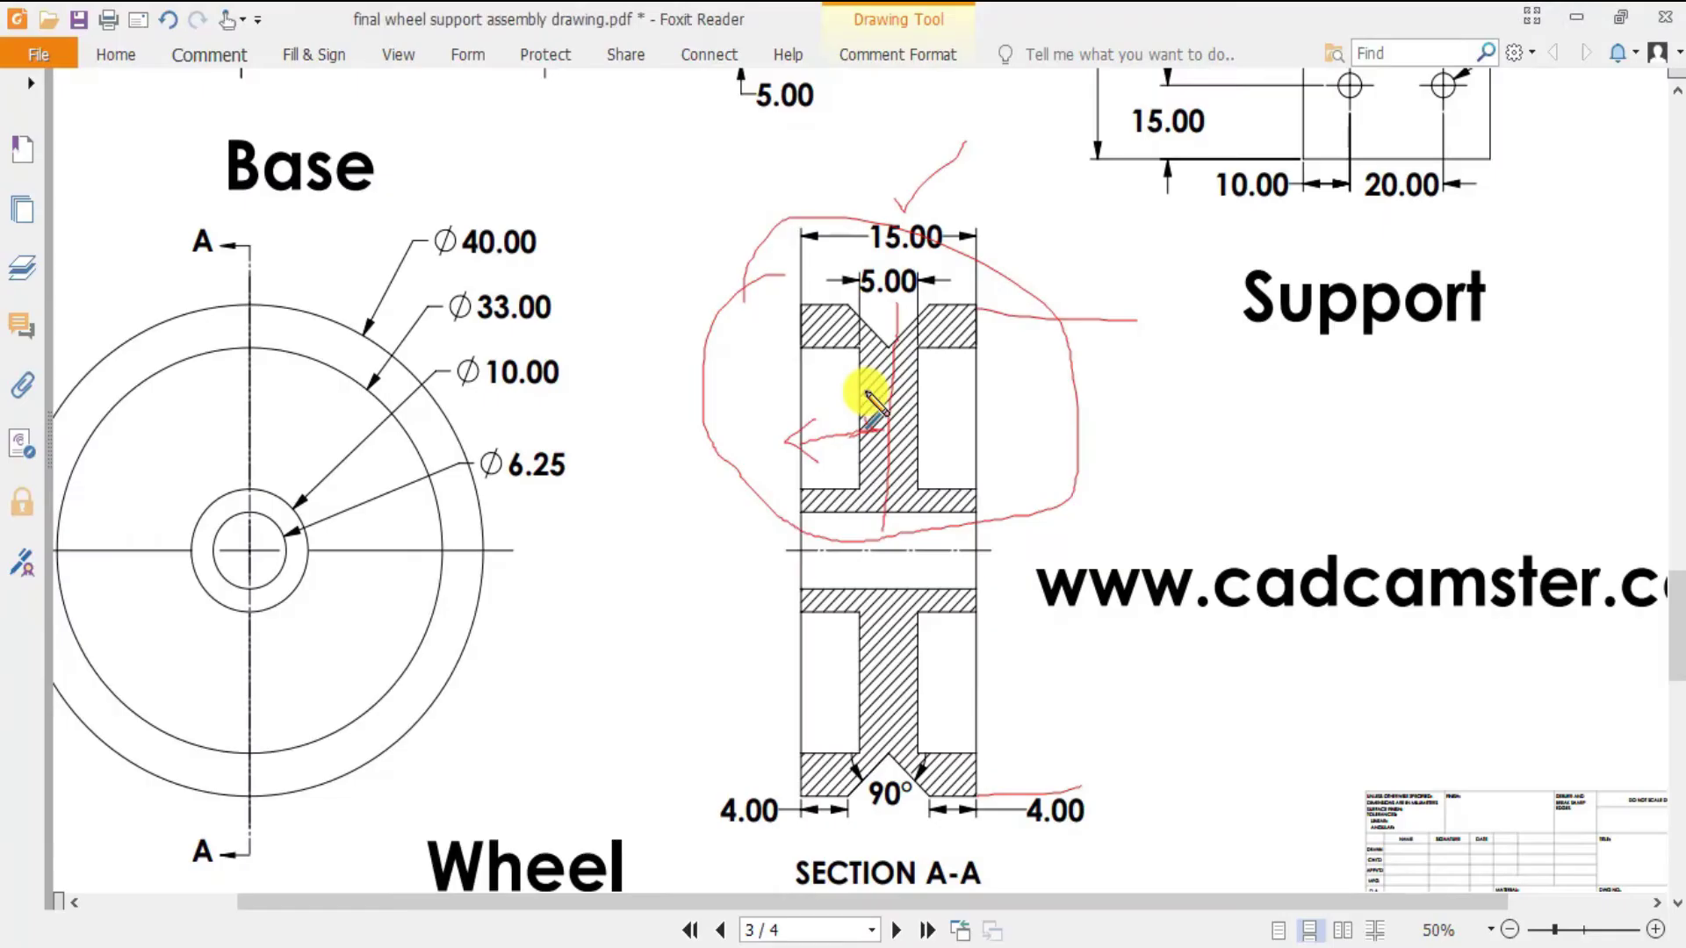
key("alt+Tab")
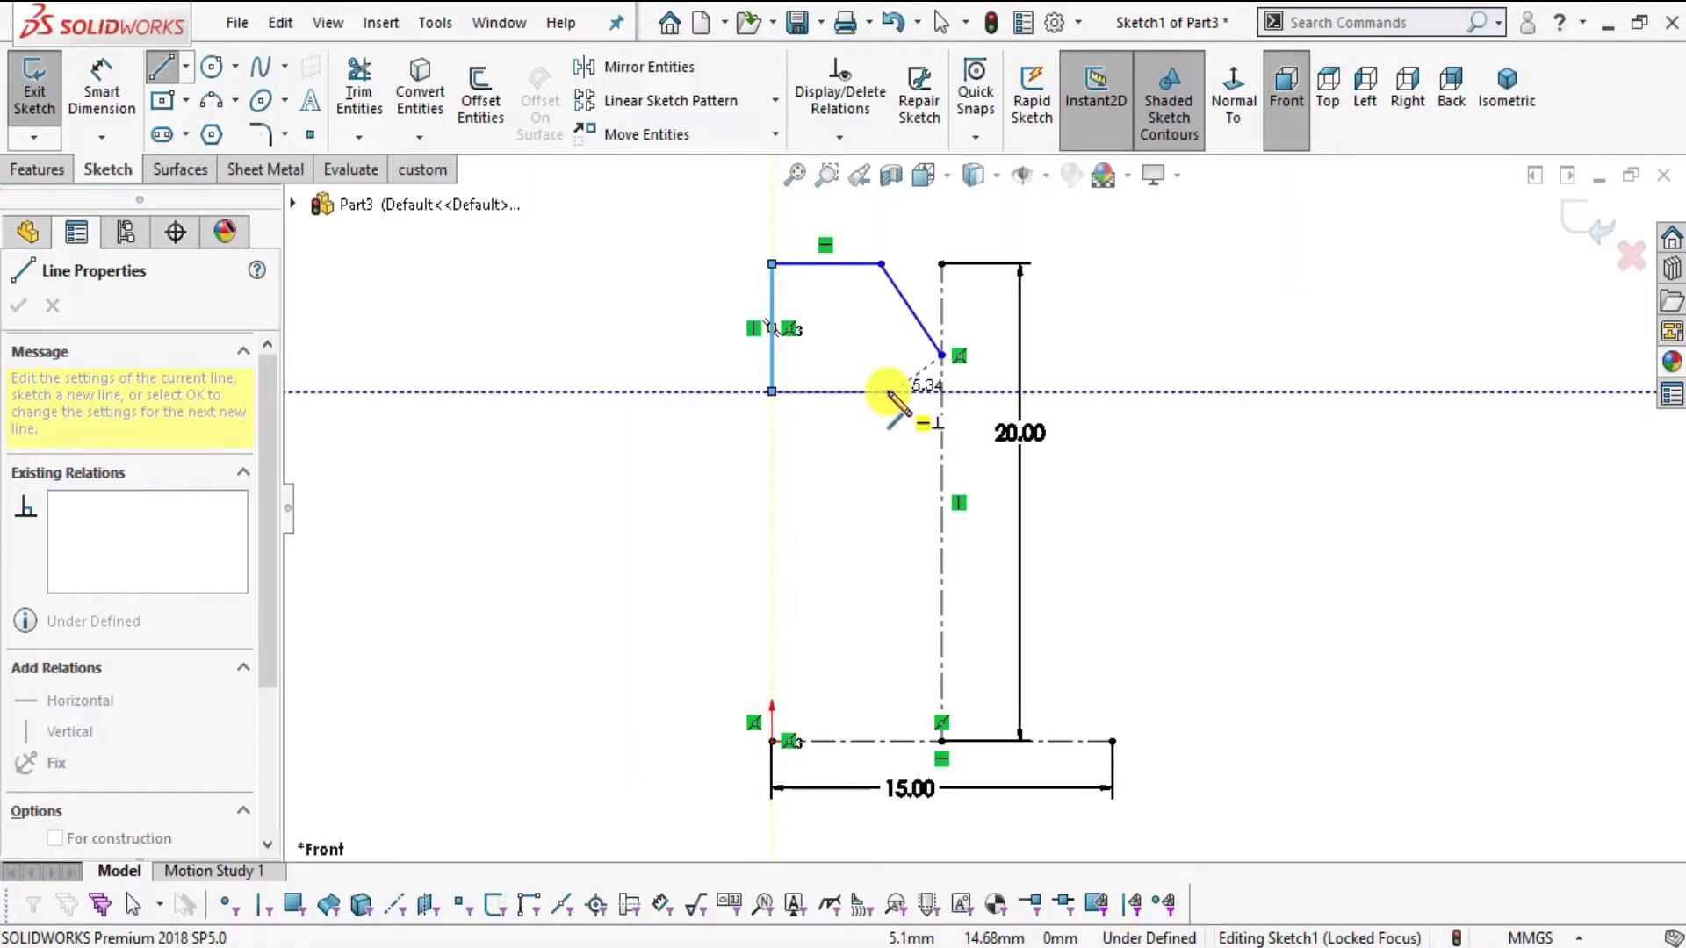
scroll(894, 399, "up", 3)
scroll(940, 435, "down", 7)
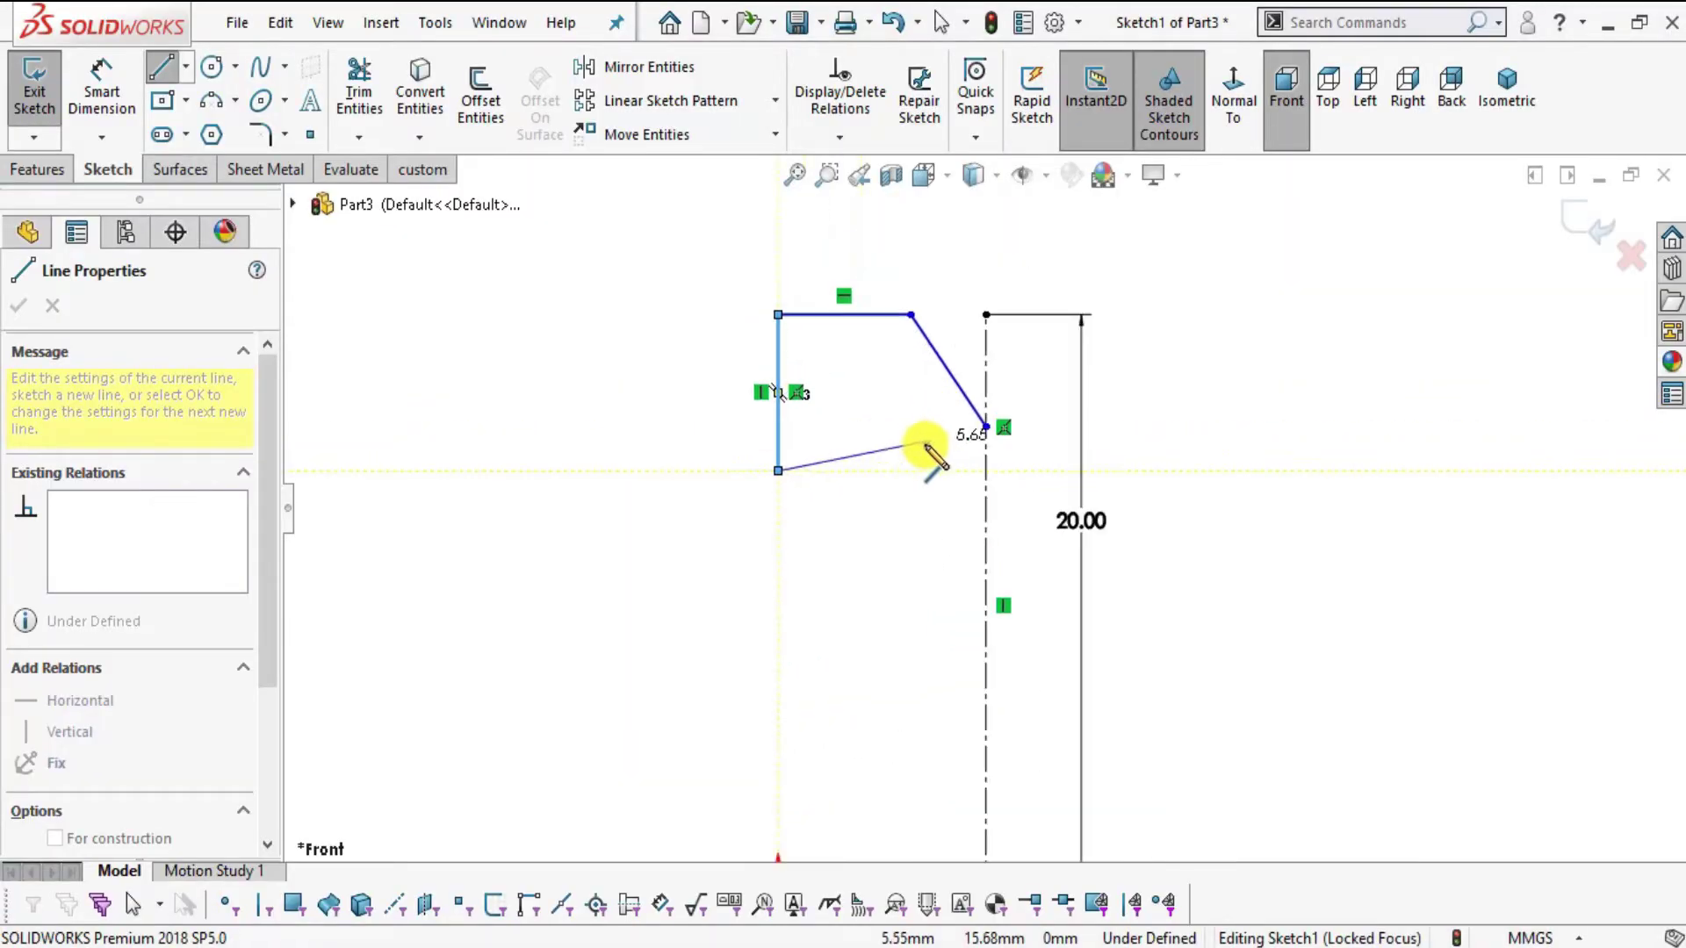
left_click(928, 498)
- Check Section A-A and finish the half-profile with the vertical web line, the hub's horizontal edge and a vertical line to the origin
key("alt+Tab")
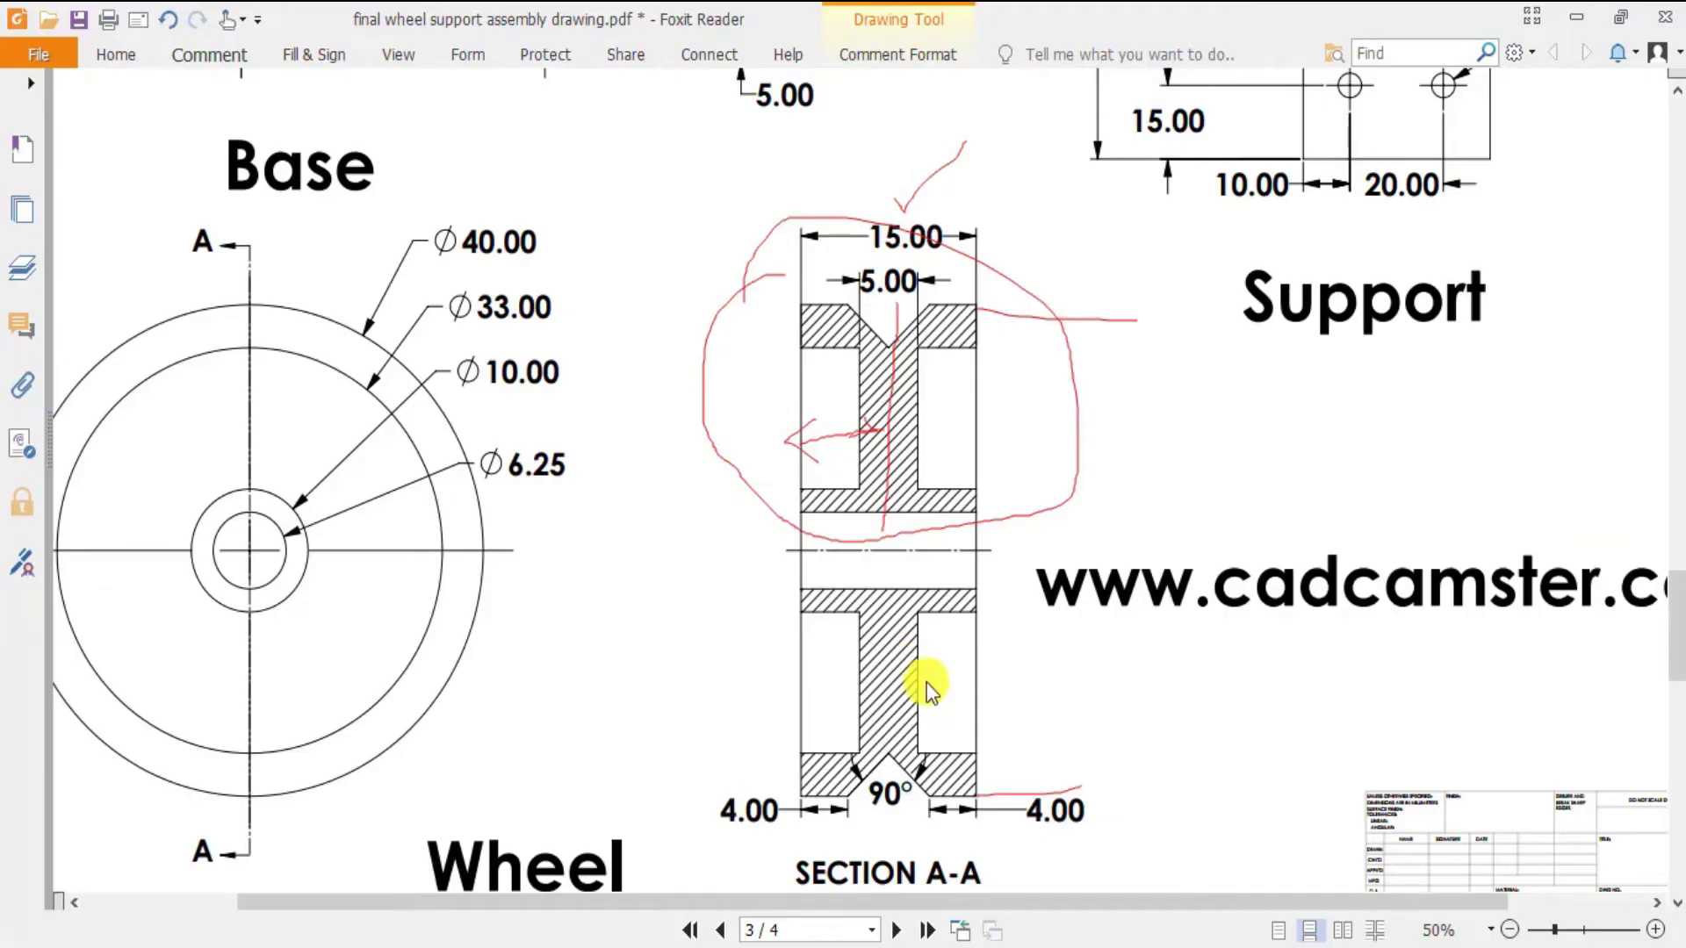
key("alt+Tab")
scroll(930, 667, "down", 3)
scroll(952, 650, "up", 6)
scroll(988, 672, "down", 2)
scroll(978, 603, "up", 6)
scroll(986, 527, "down", 5)
left_click(994, 572)
left_click(774, 573)
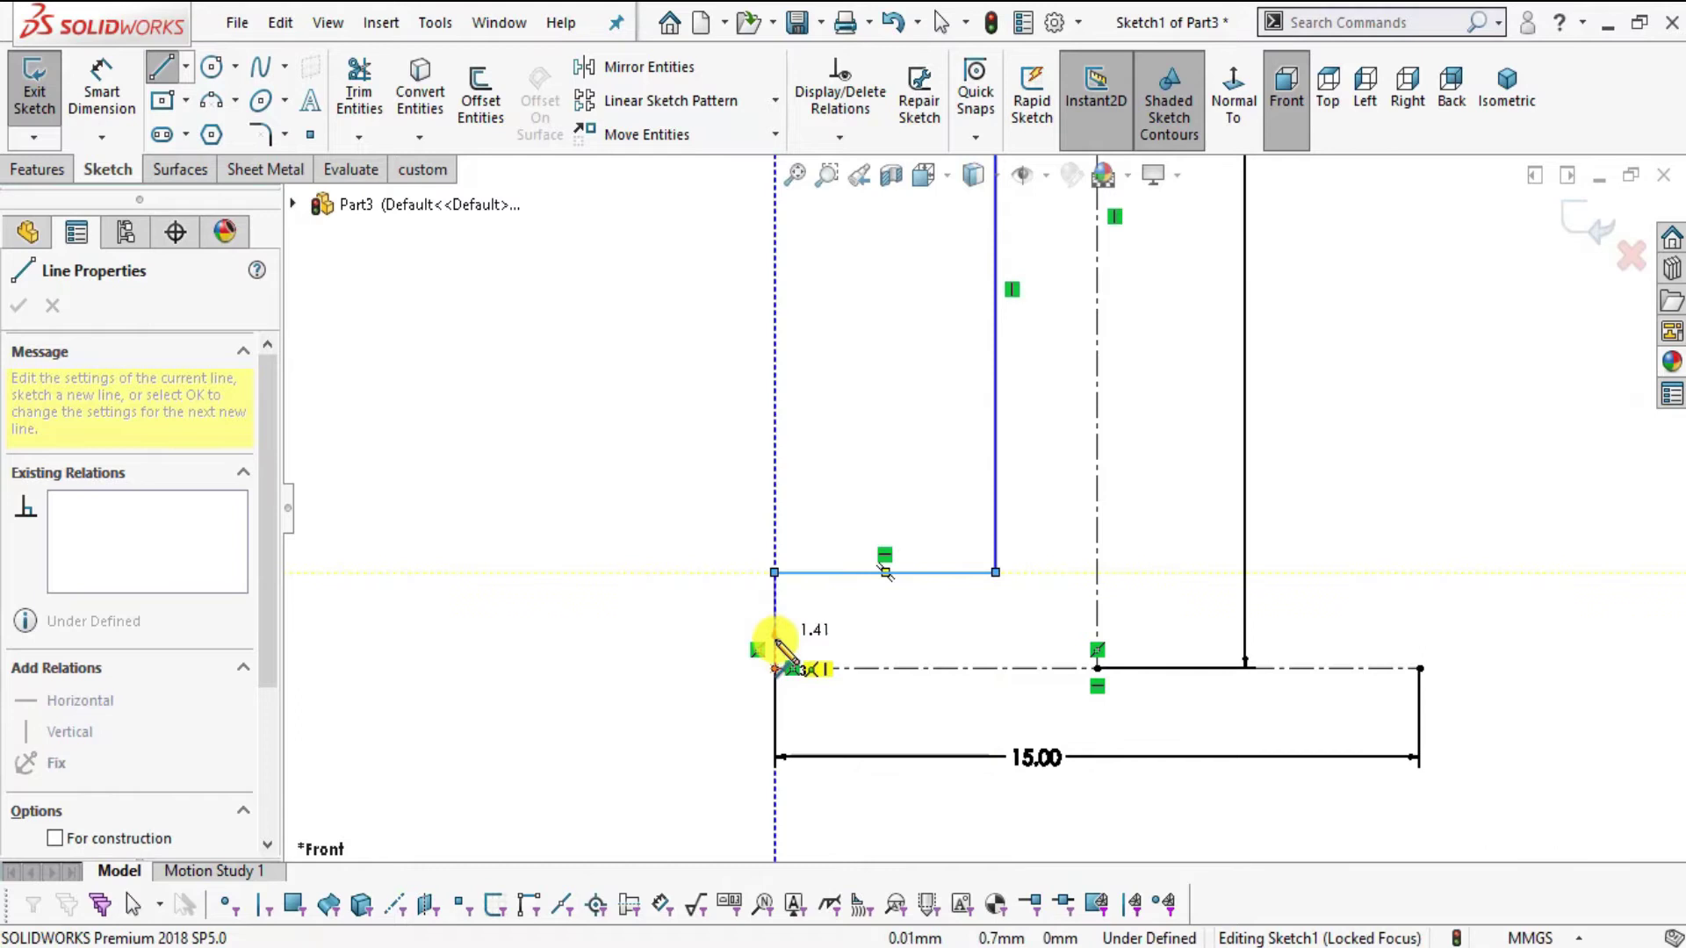
left_click(775, 668)
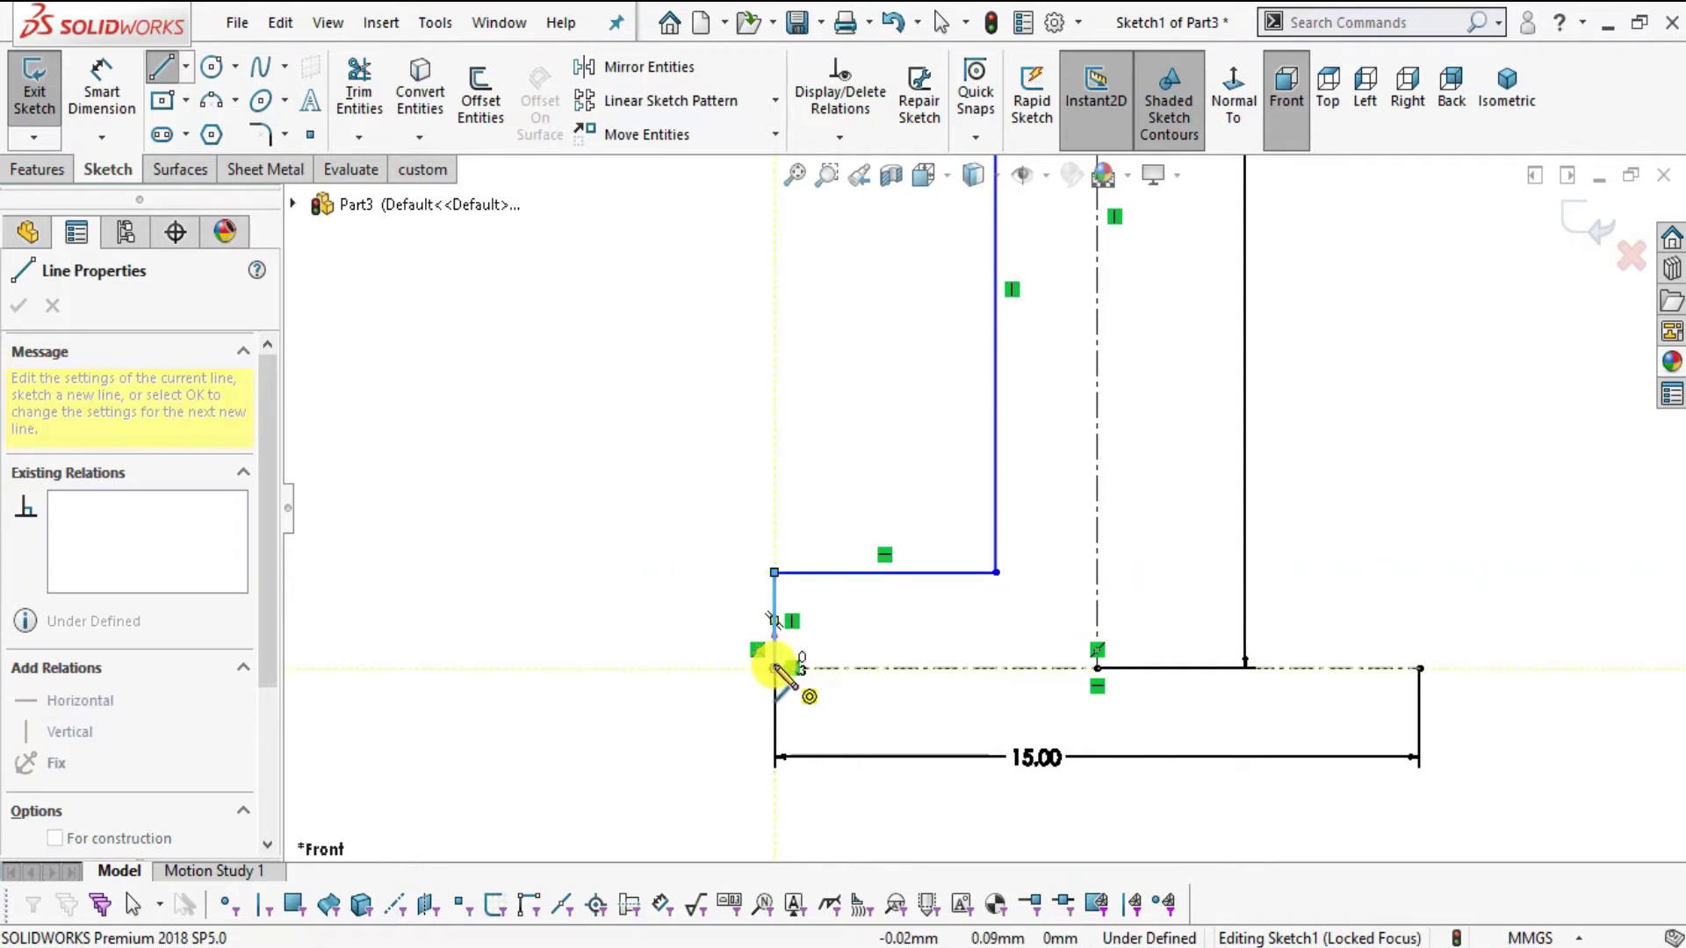
key("Escape")
scroll(1183, 508, "up", 5)
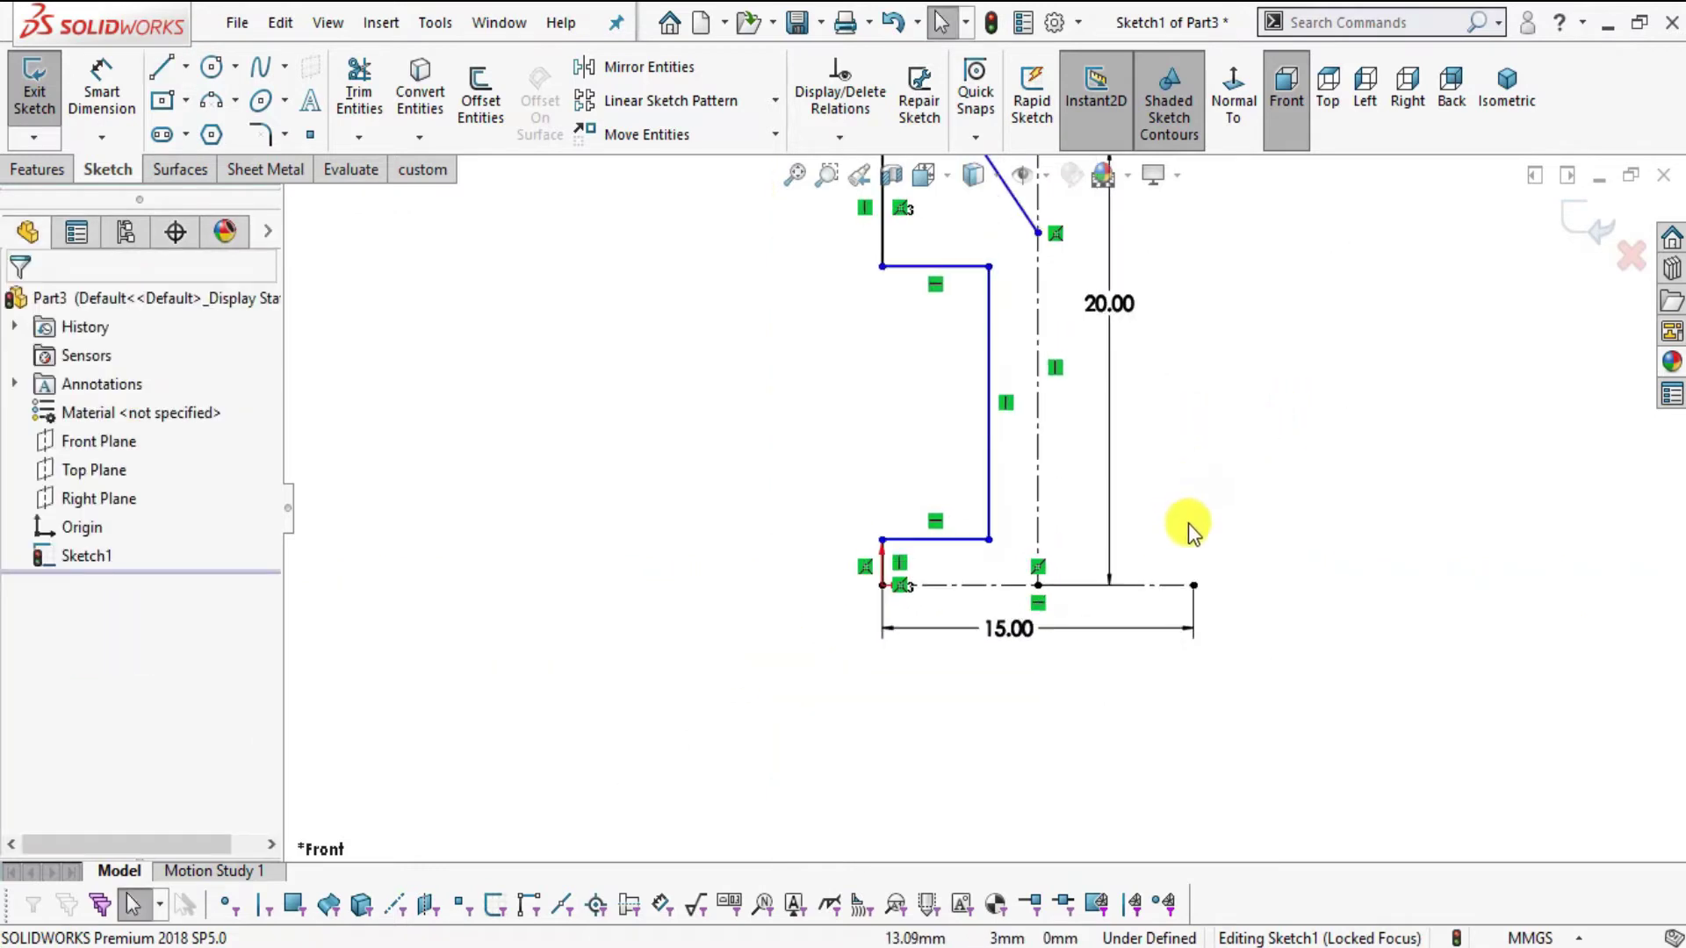
scroll(1080, 358, "down", 2)
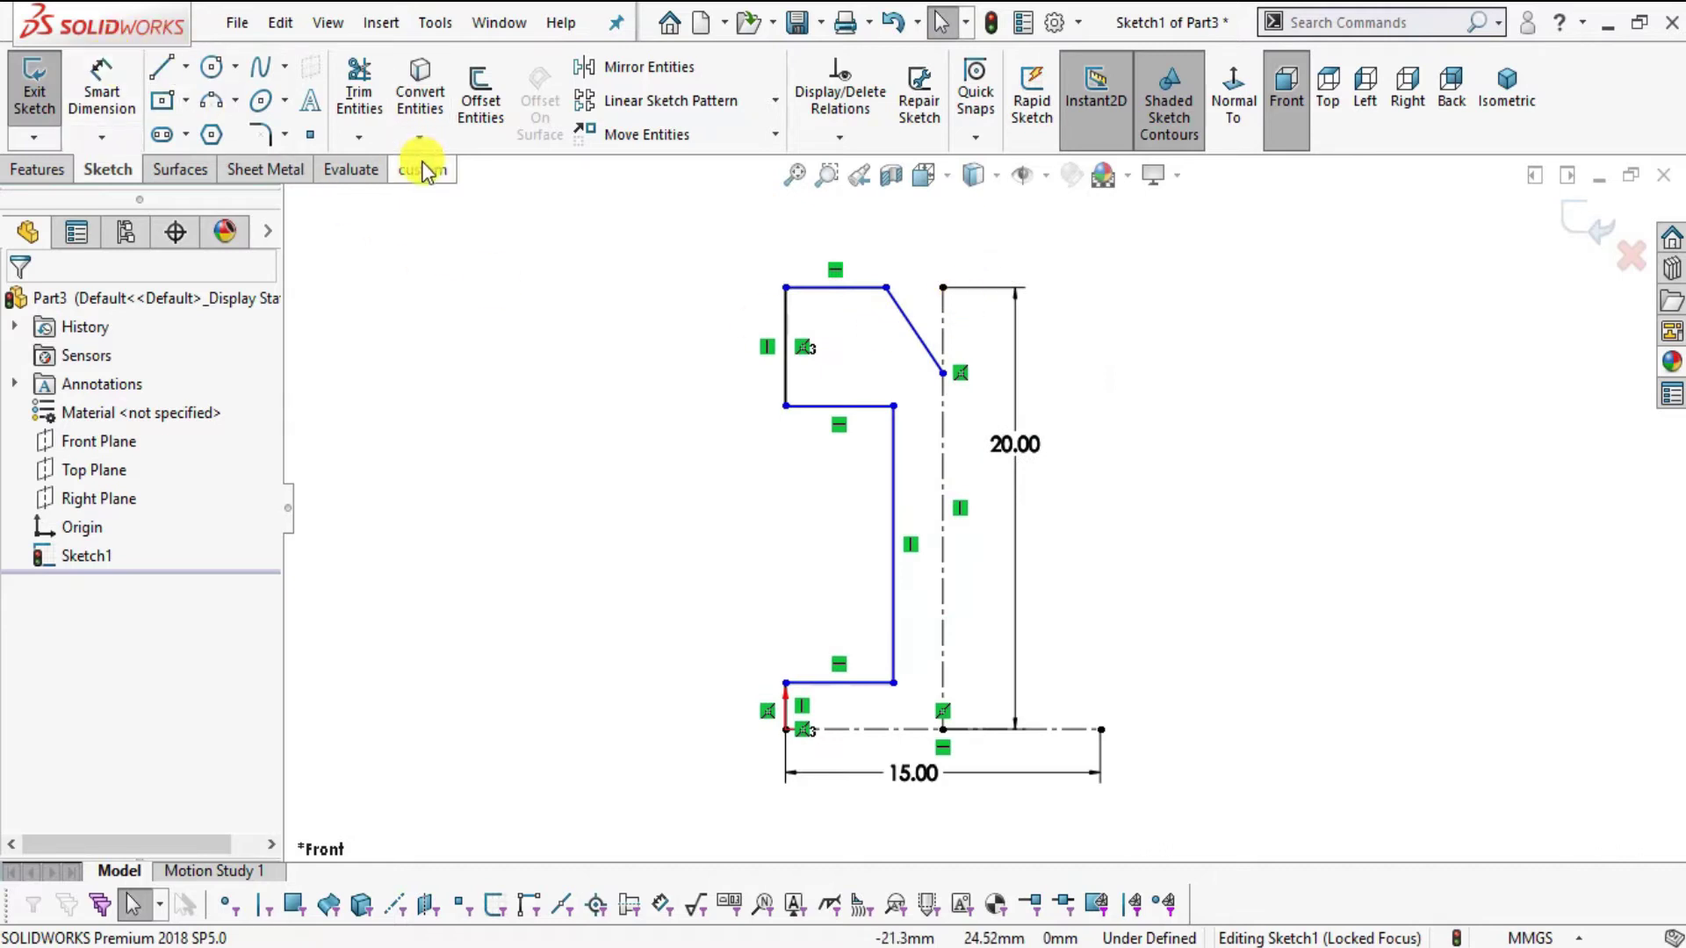
- Dimension the angle between the slanted groove line and the vertical centerline to 45°
left_click(102, 88)
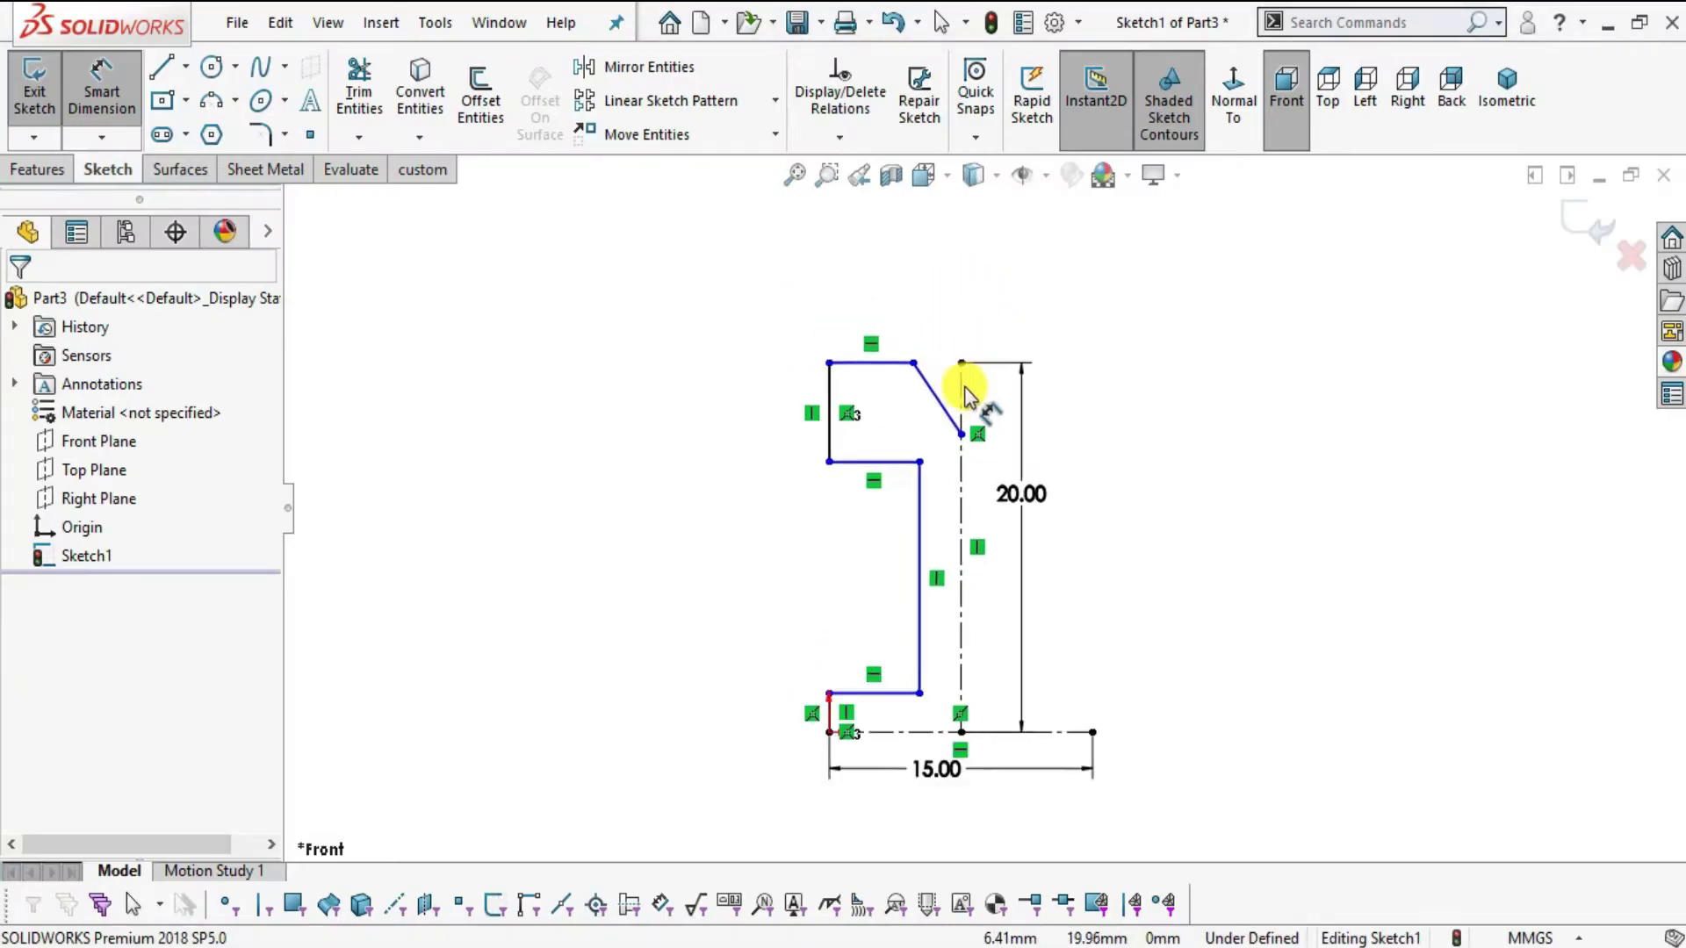
scroll(945, 425, "down", 2)
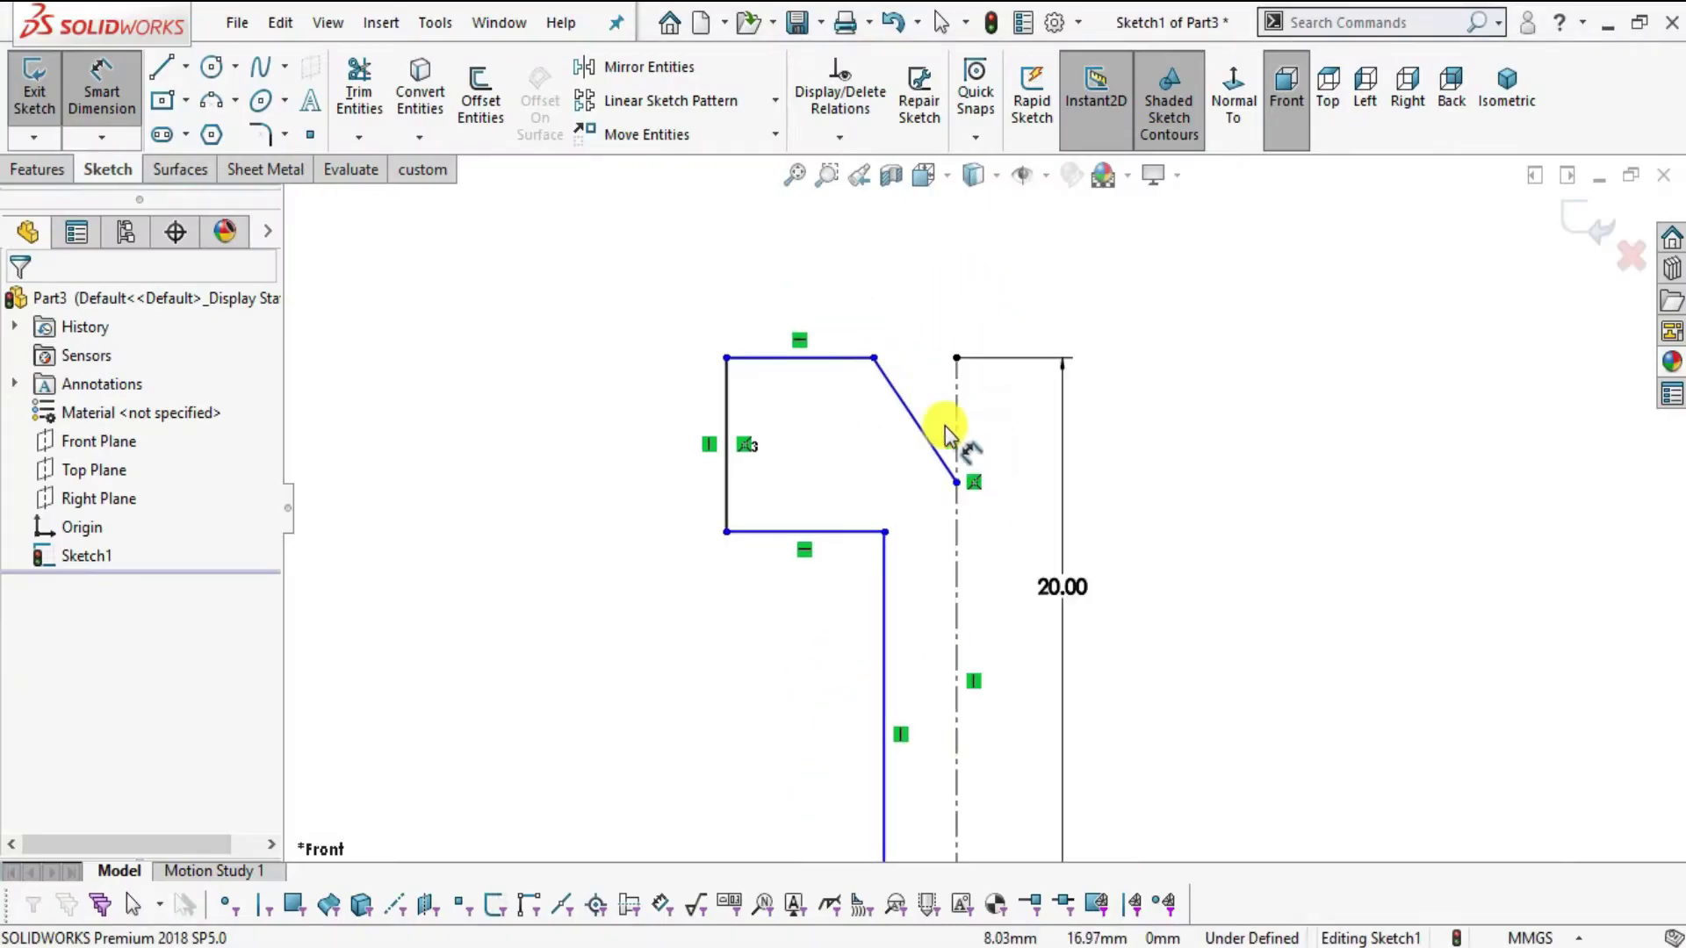
left_click(898, 390)
left_click(959, 392)
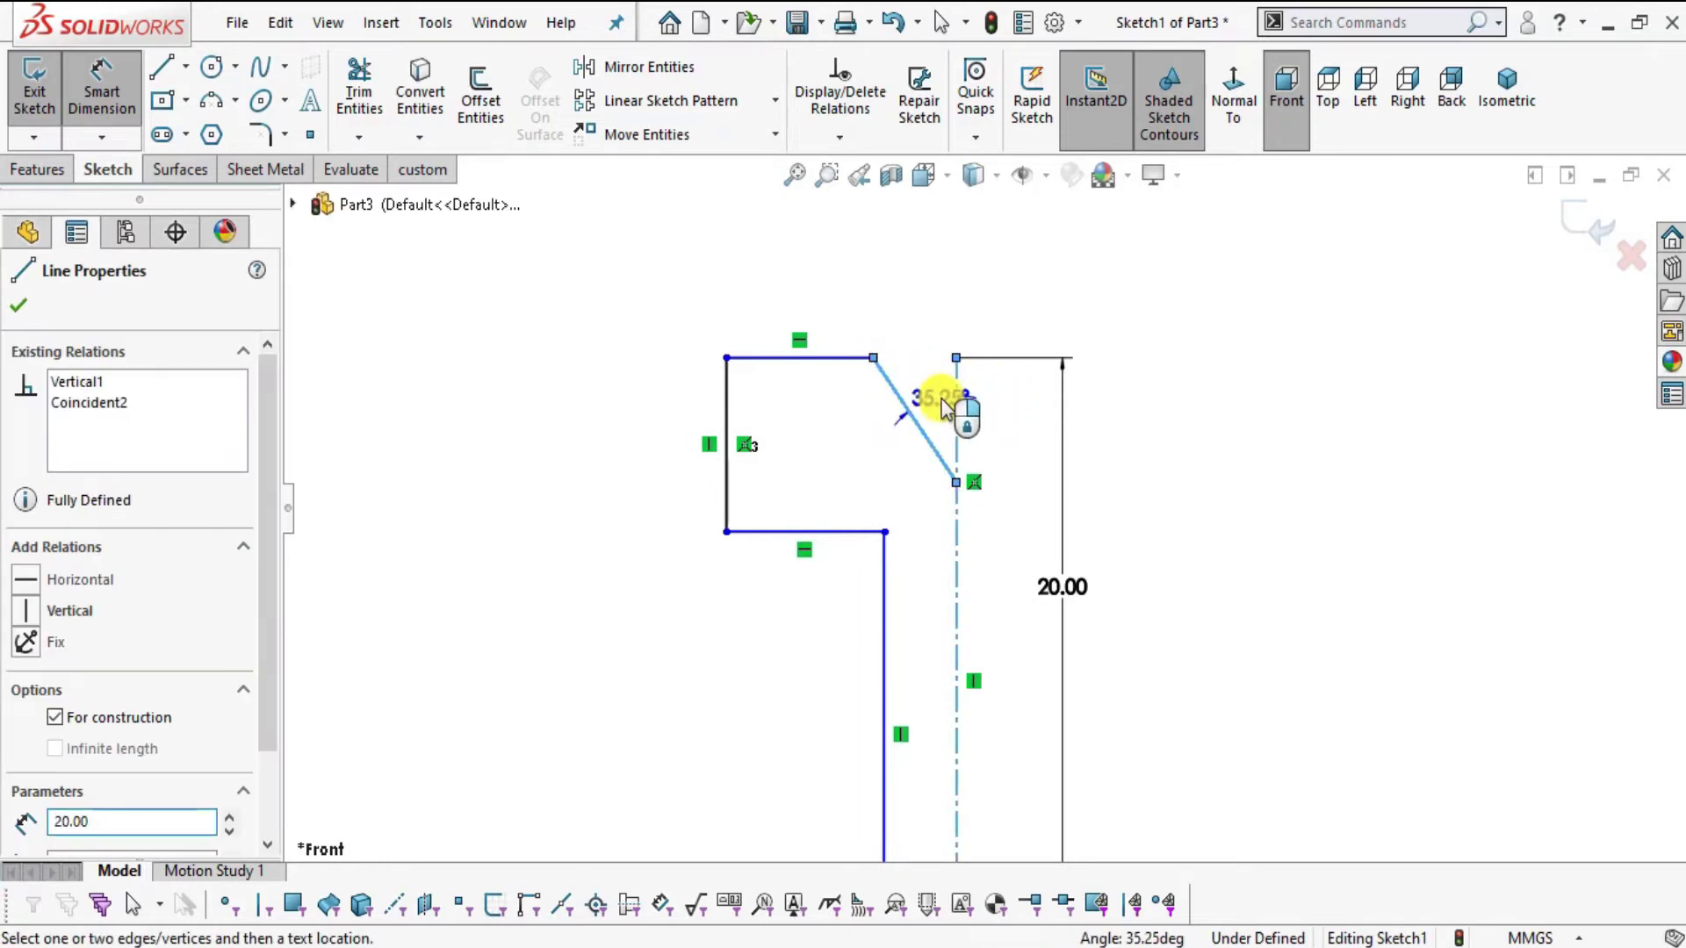
left_click(943, 404)
type("45")
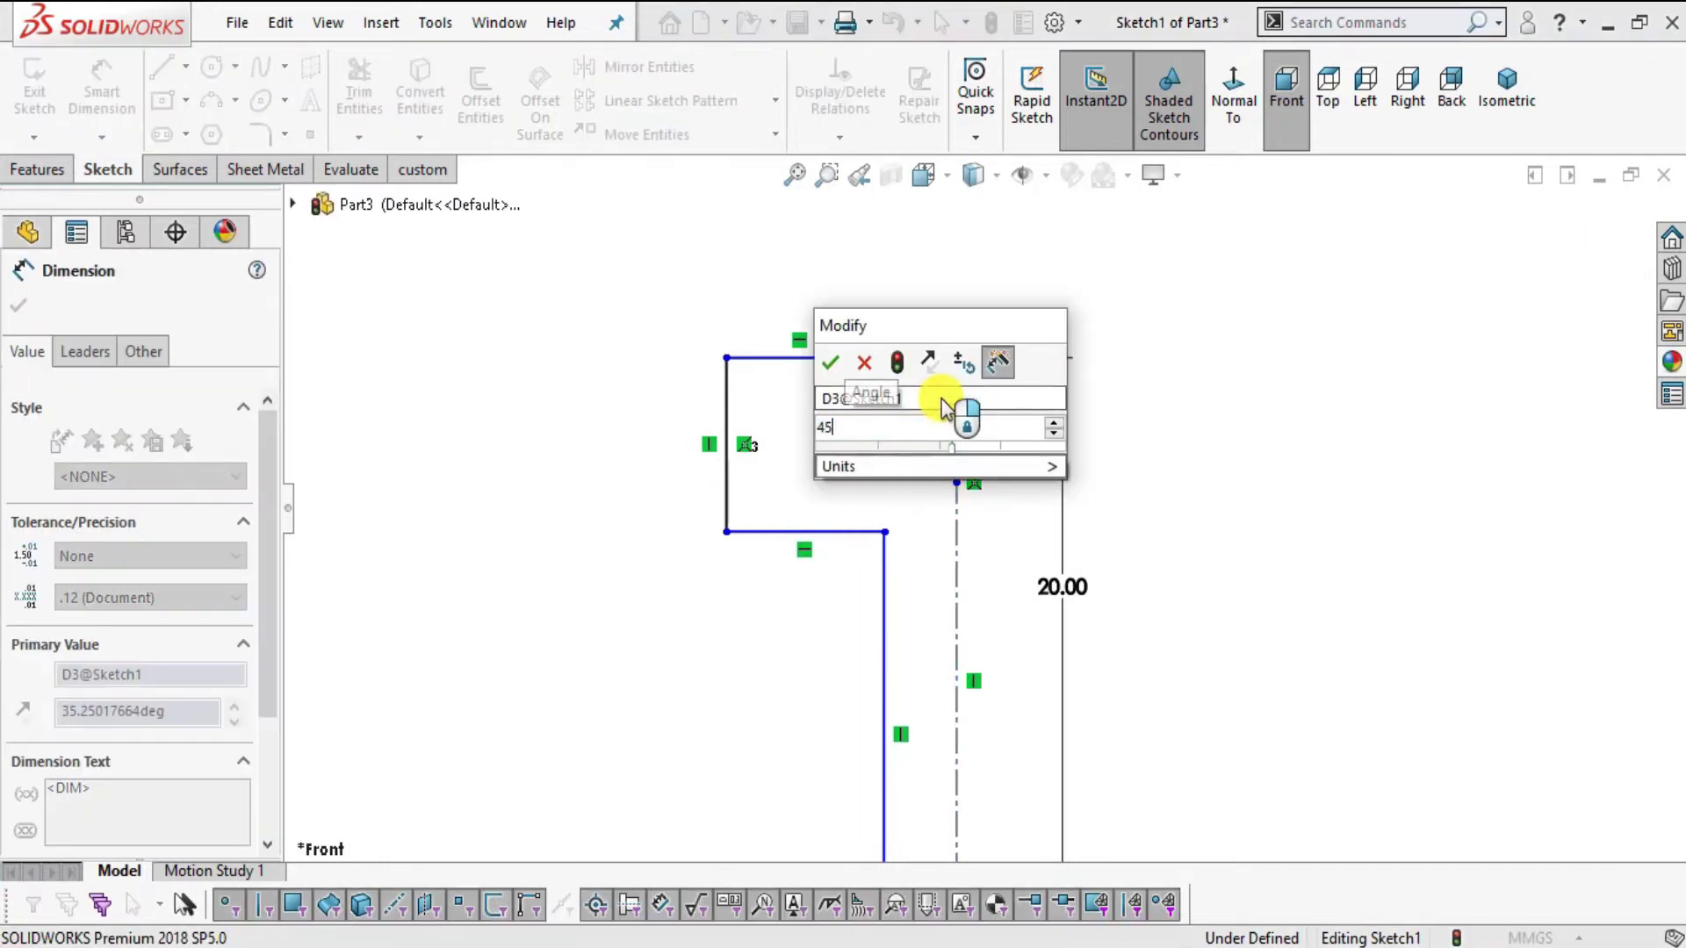
key("Return")
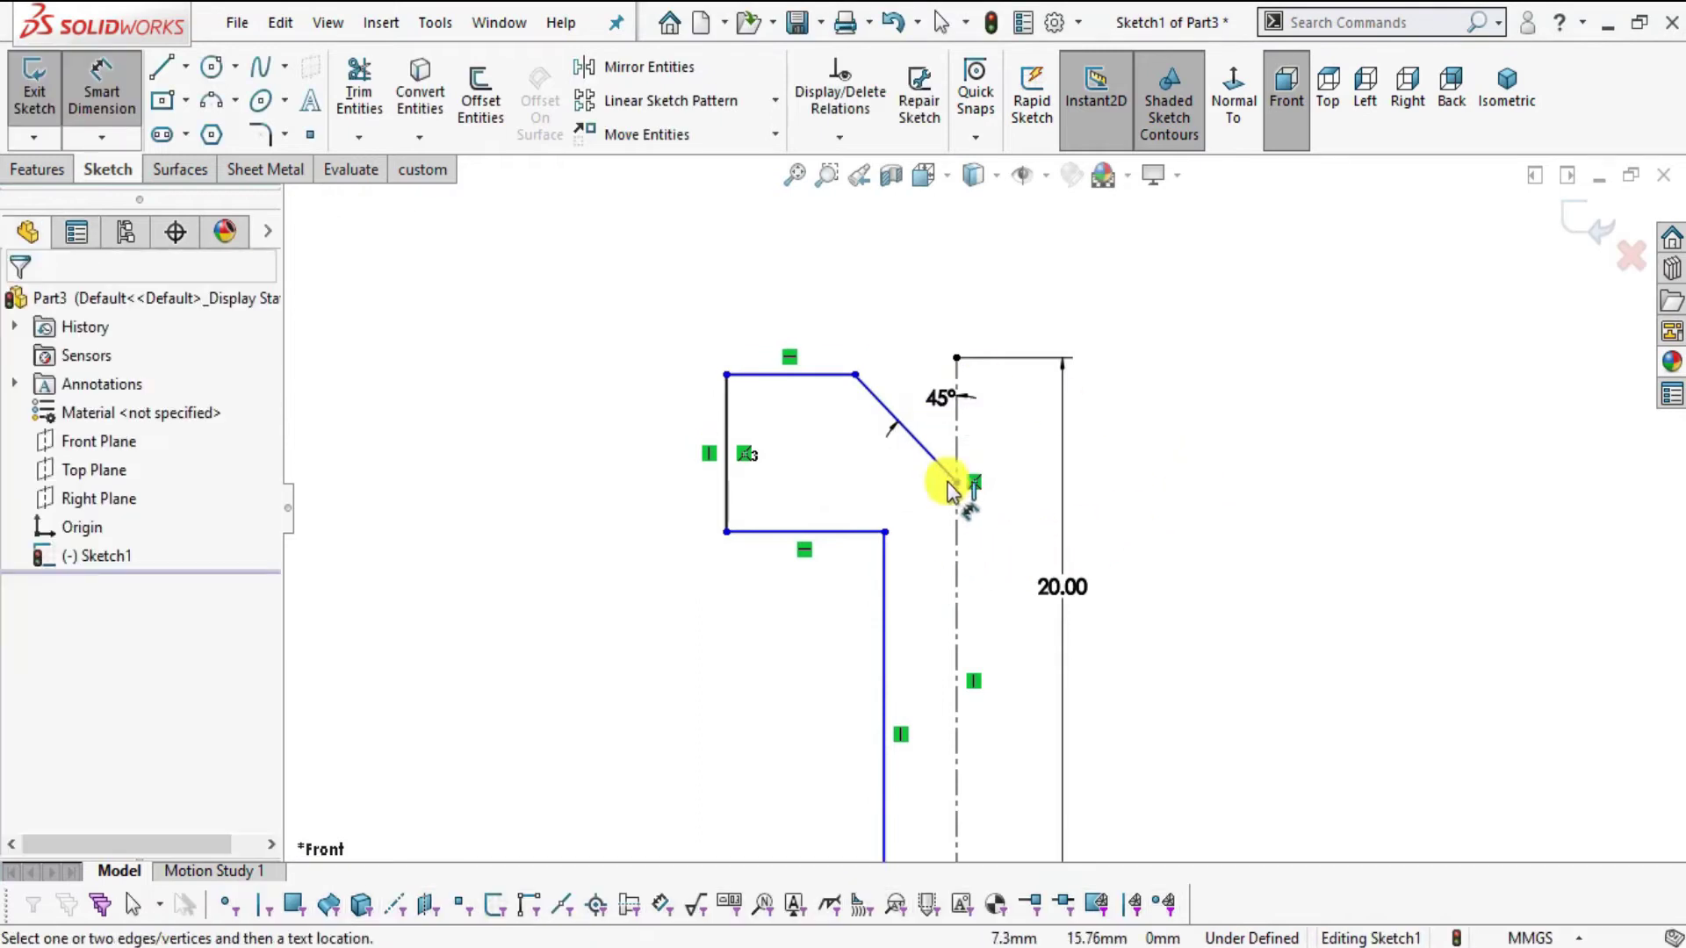
key("Escape")
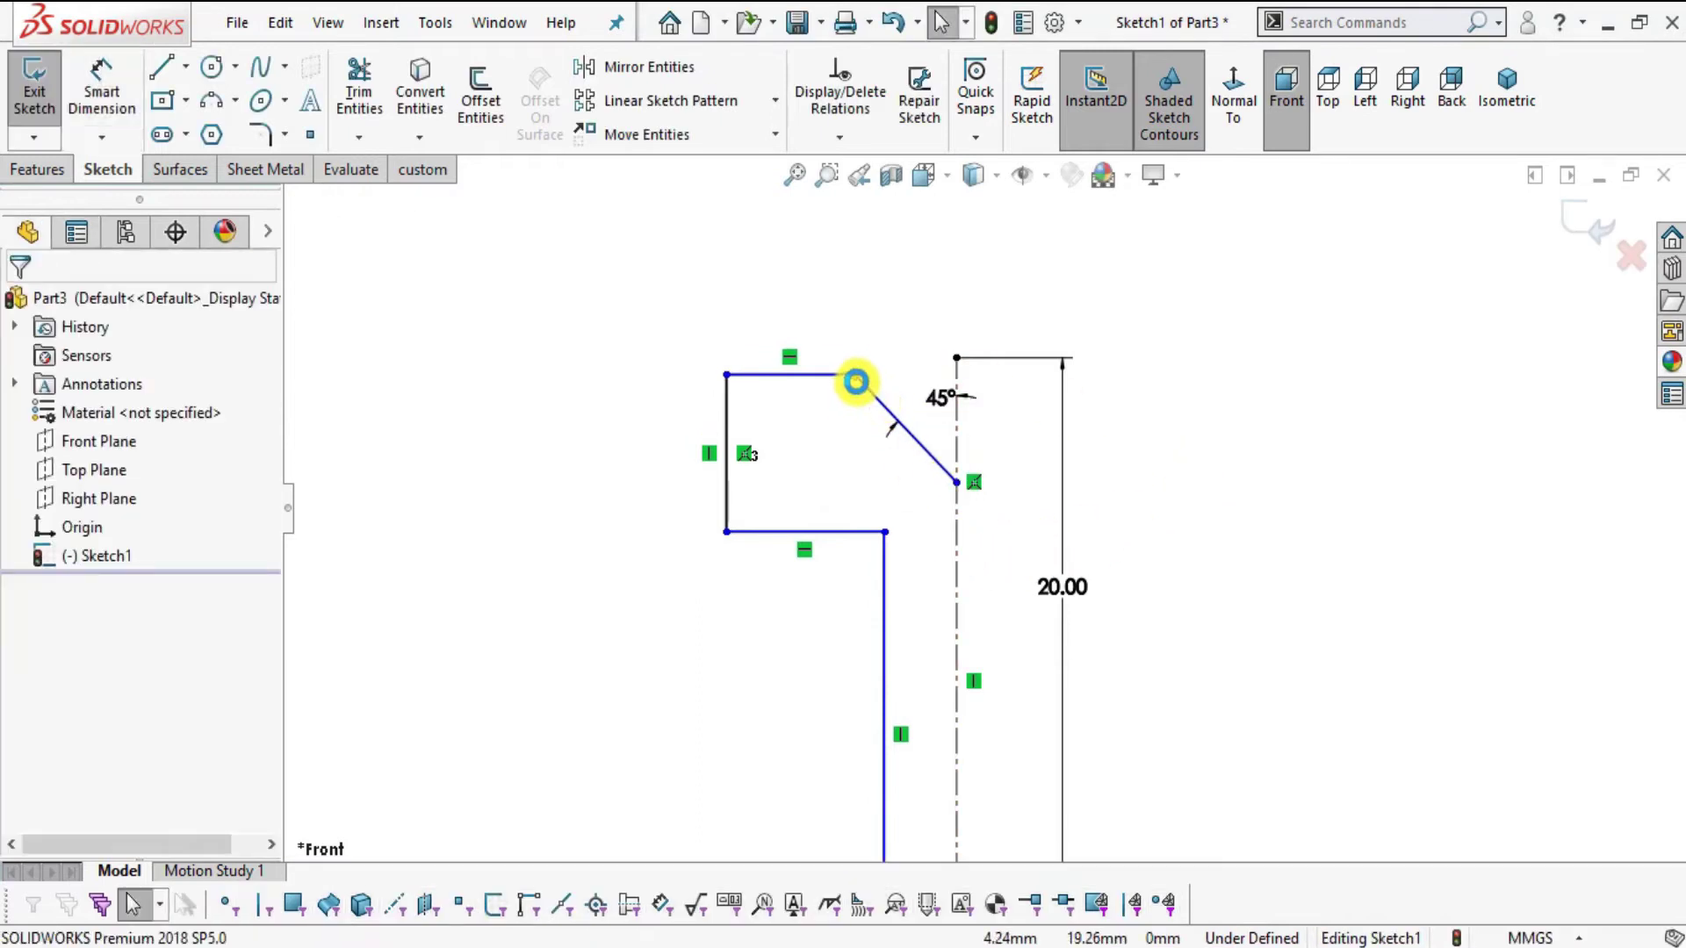
- Add a horizontal relation between the slanted line's upper endpoint and the top endpoint of the vertical centerline
left_click(856, 376)
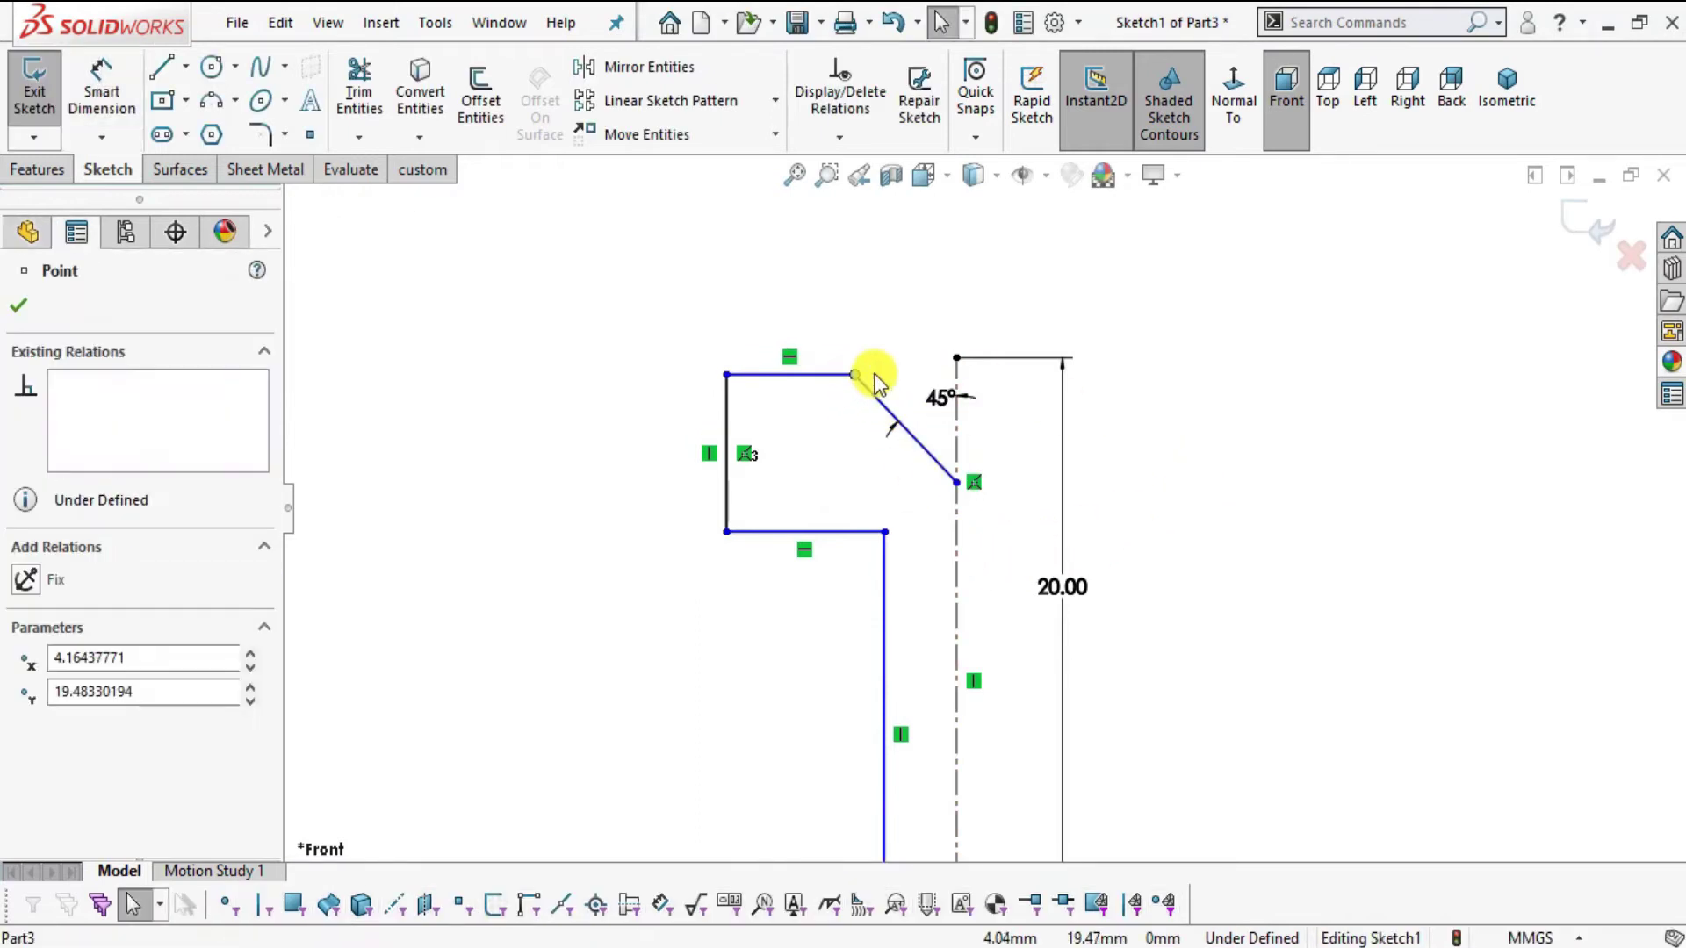
left_click(958, 361, "ctrl")
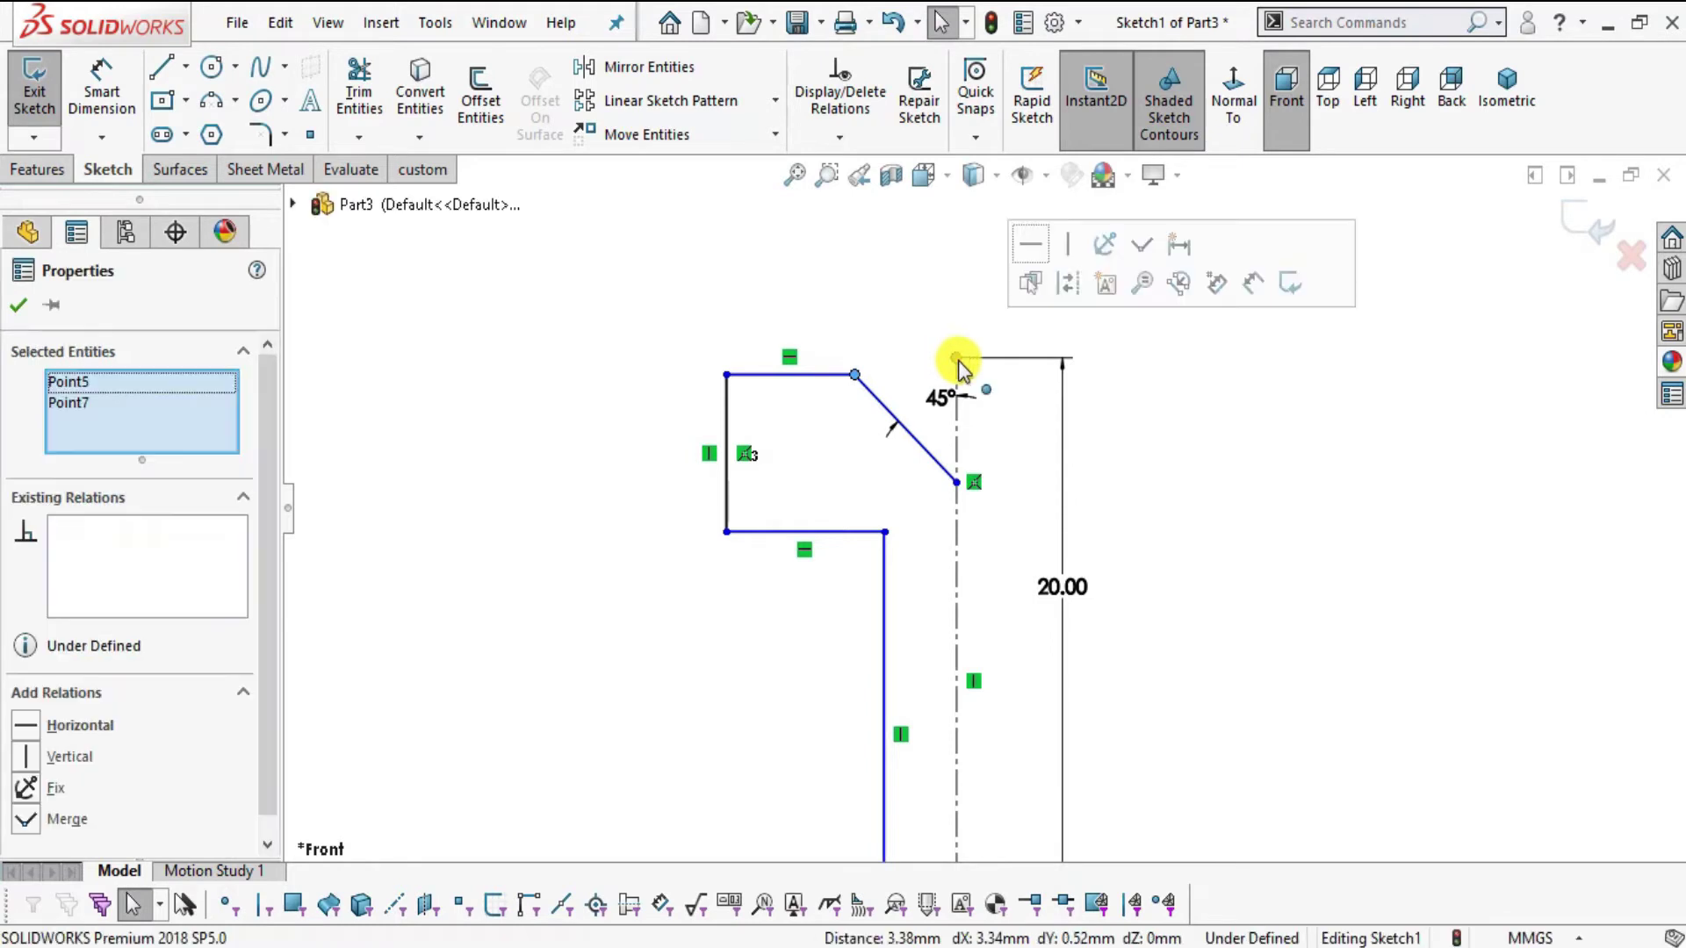
left_click(1032, 255)
left_click(1098, 537)
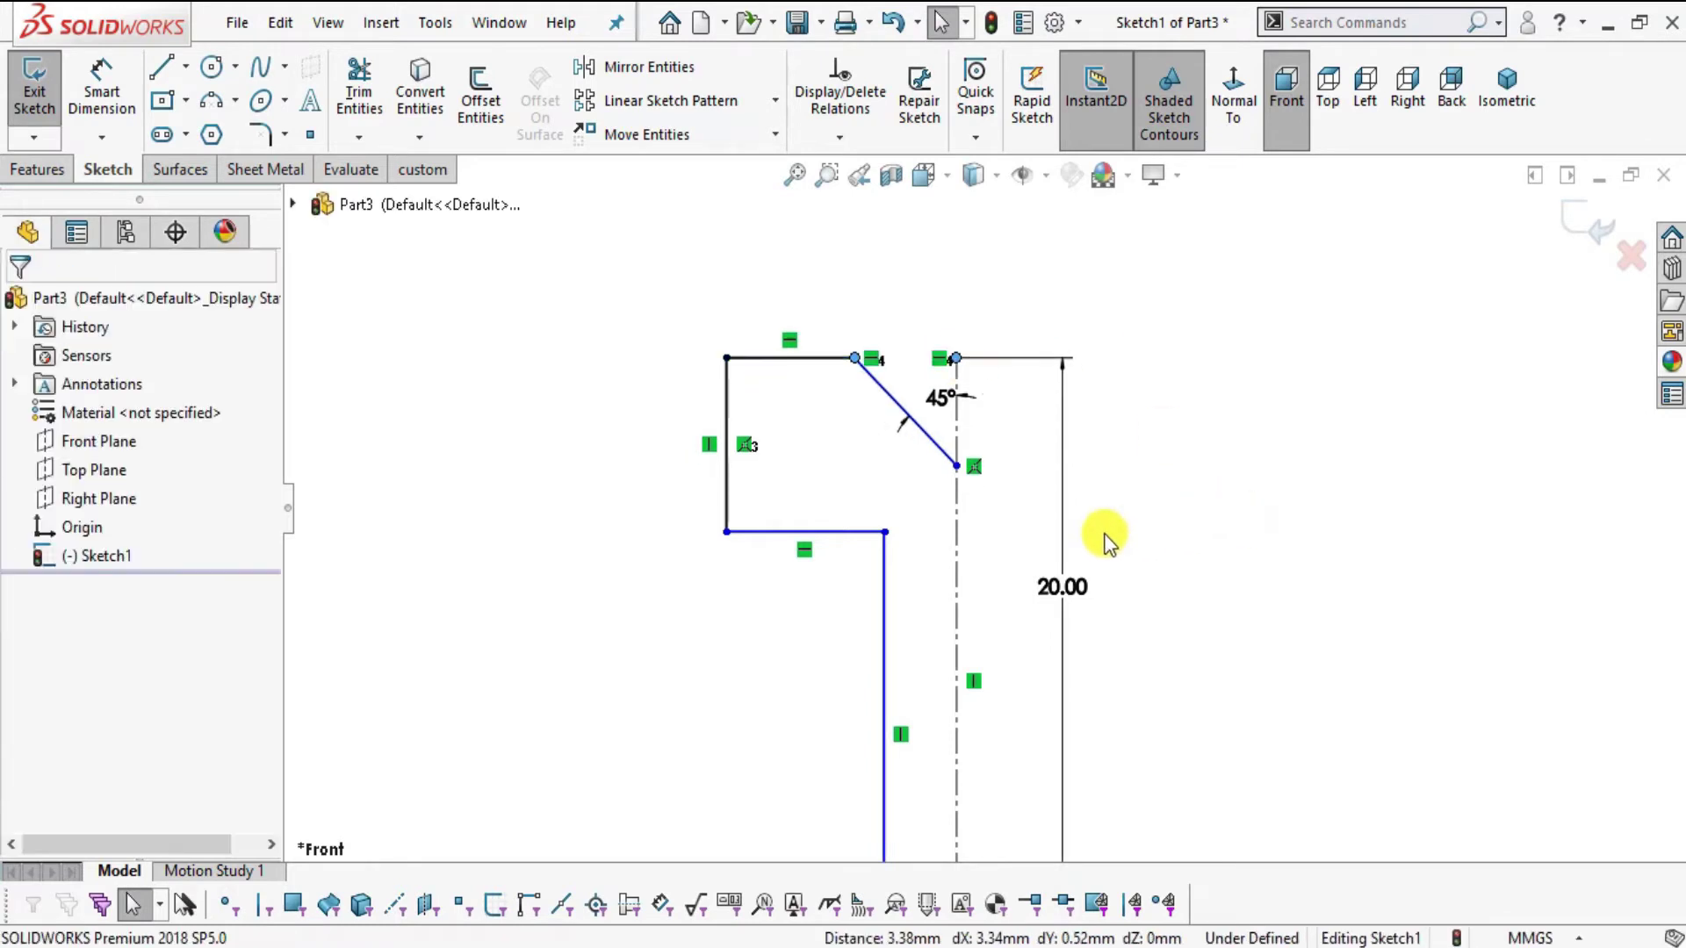
- Add vertical relations aligning the rim's lower outer corner and the hub's outer corner with the centerline endpoint at the origin
left_click(727, 532)
scroll(1185, 562, "up", 2)
scroll(1050, 625, "down", 2)
scroll(966, 668, "up", 1)
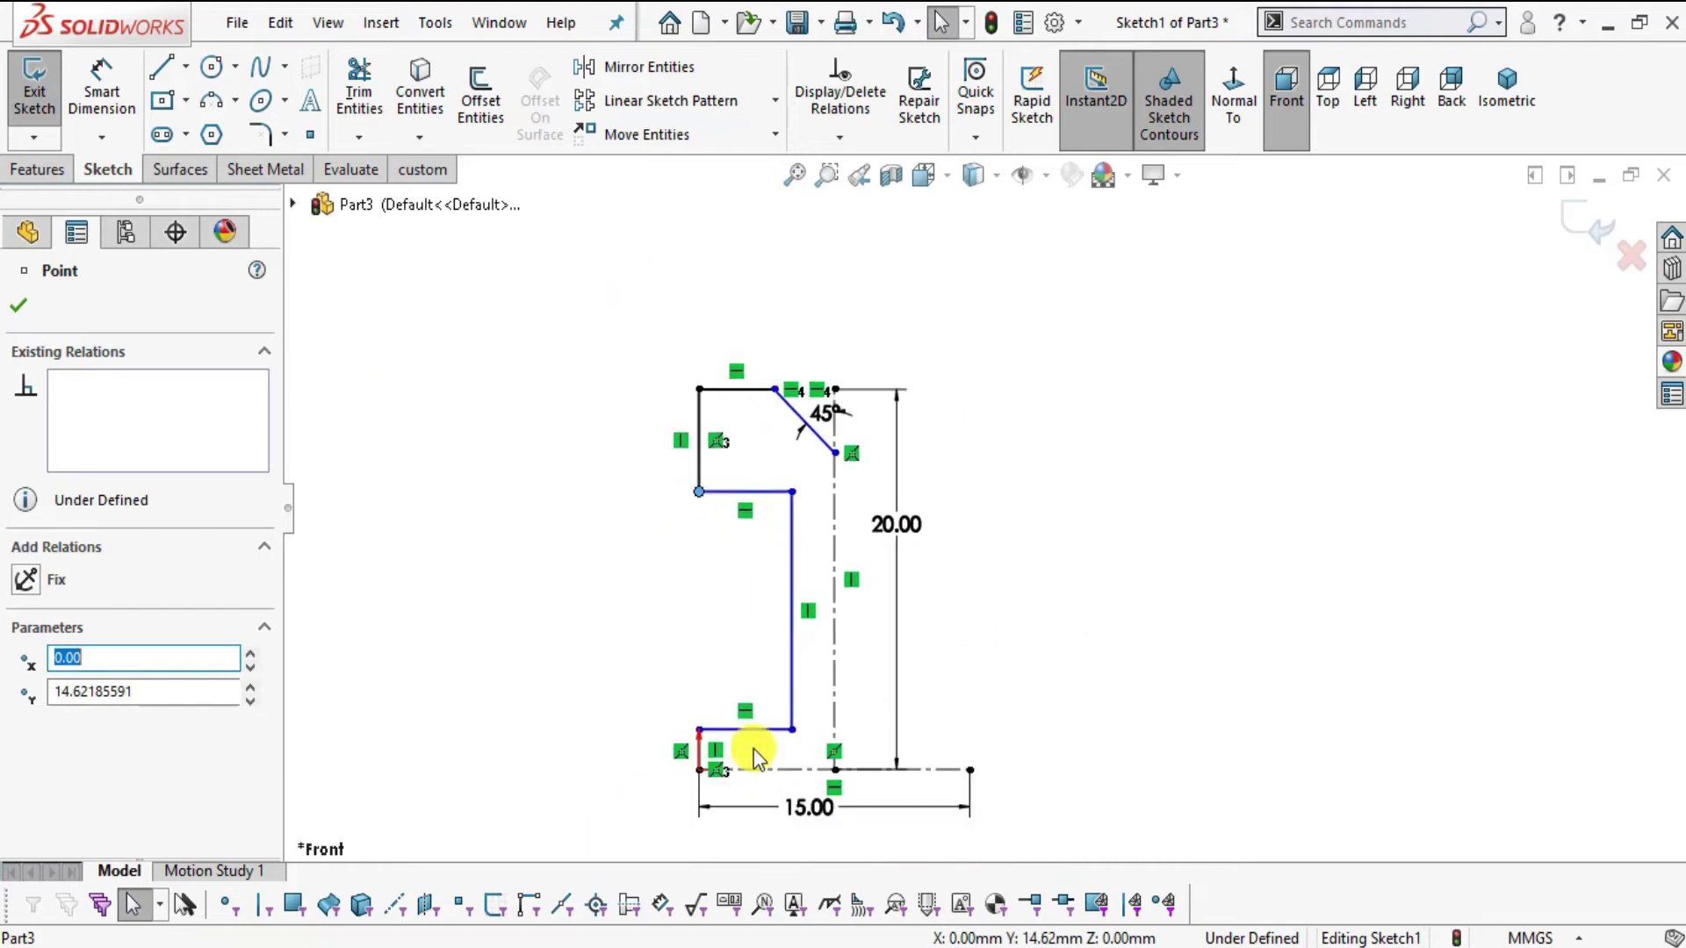
scroll(753, 753, "down", 3)
left_click_drag(776, 615, 766, 692)
left_click(766, 692, "ctrl")
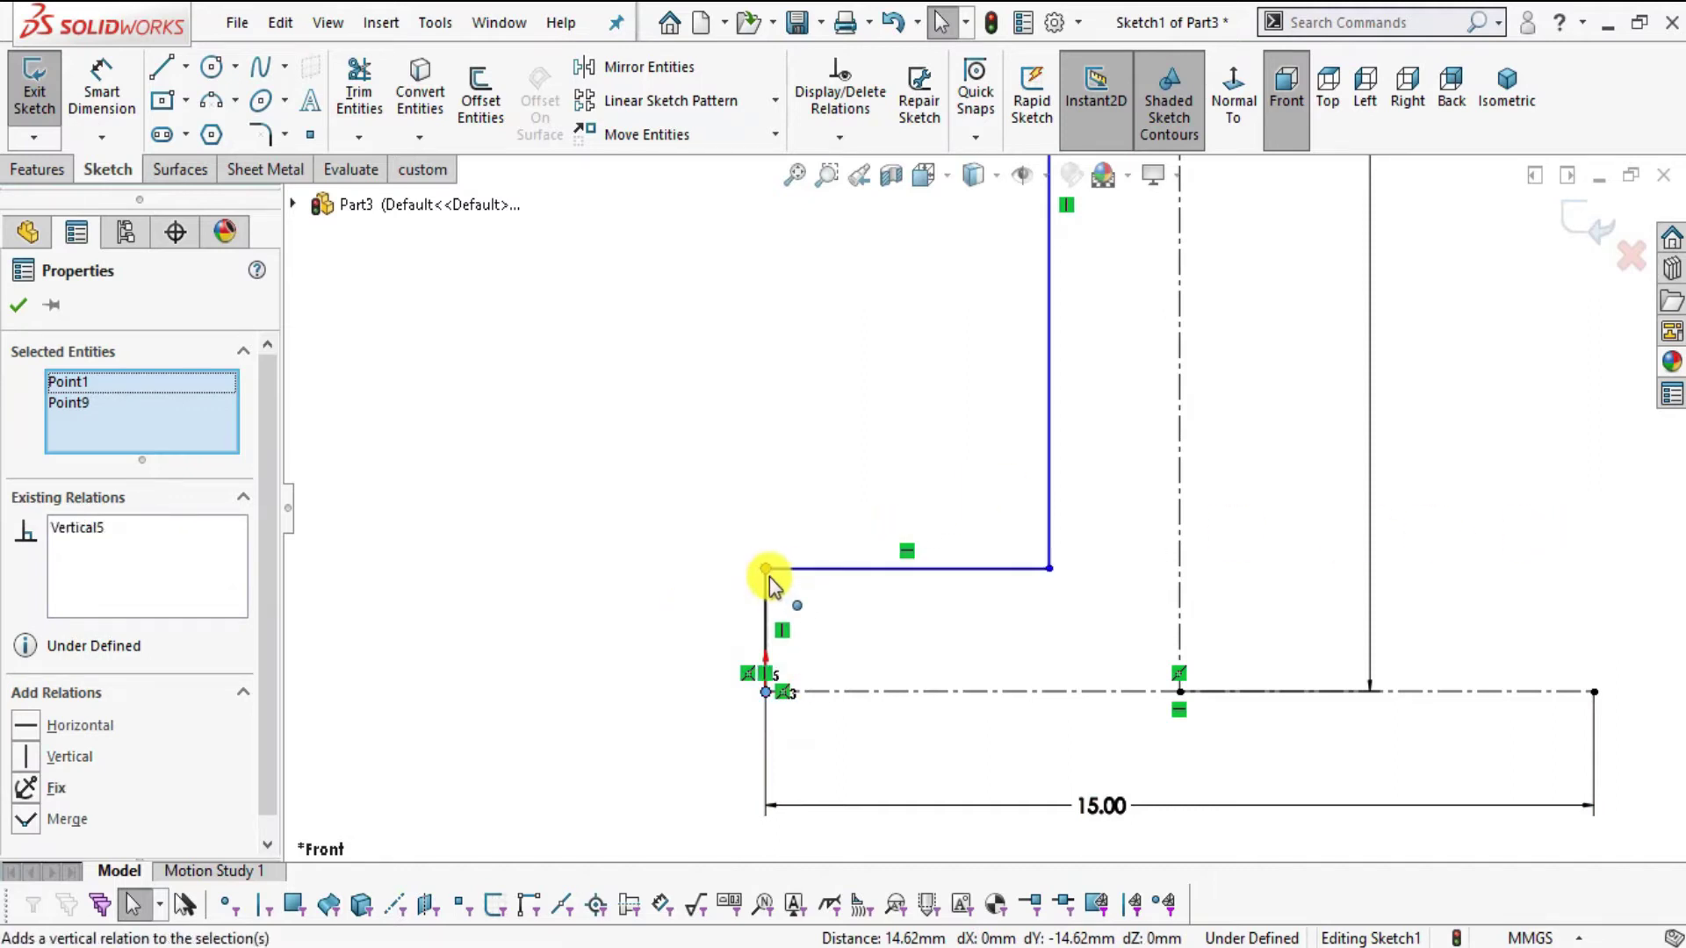
left_click(766, 569)
left_click(765, 691, "ctrl")
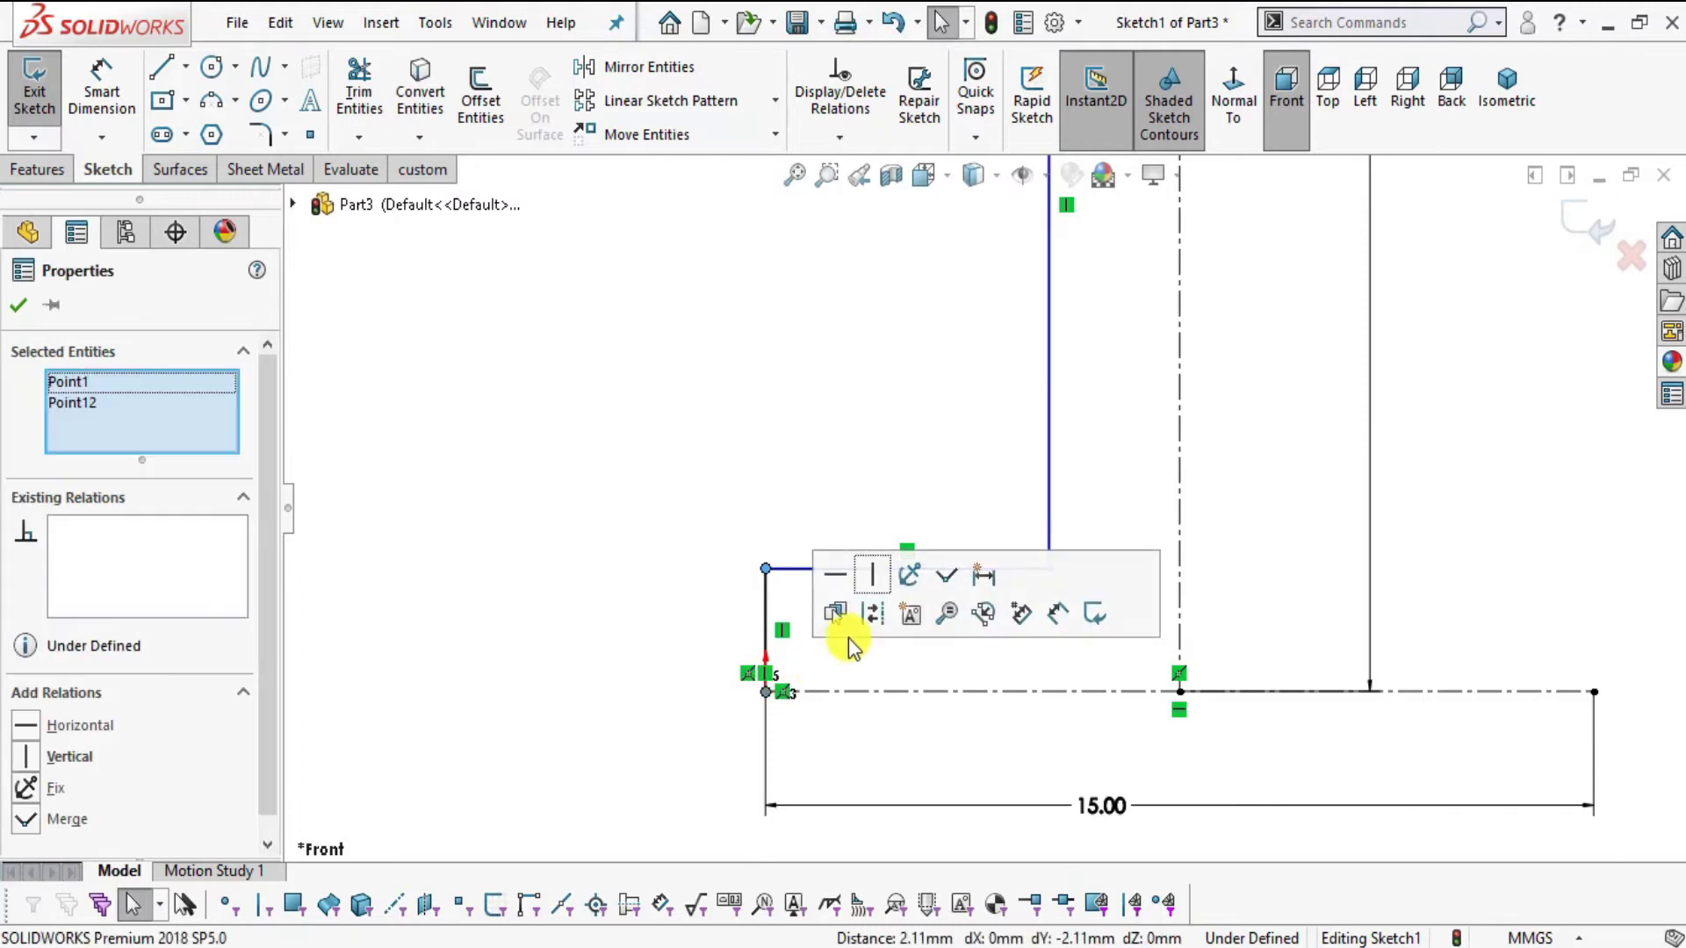
left_click(881, 579)
left_click(1562, 499)
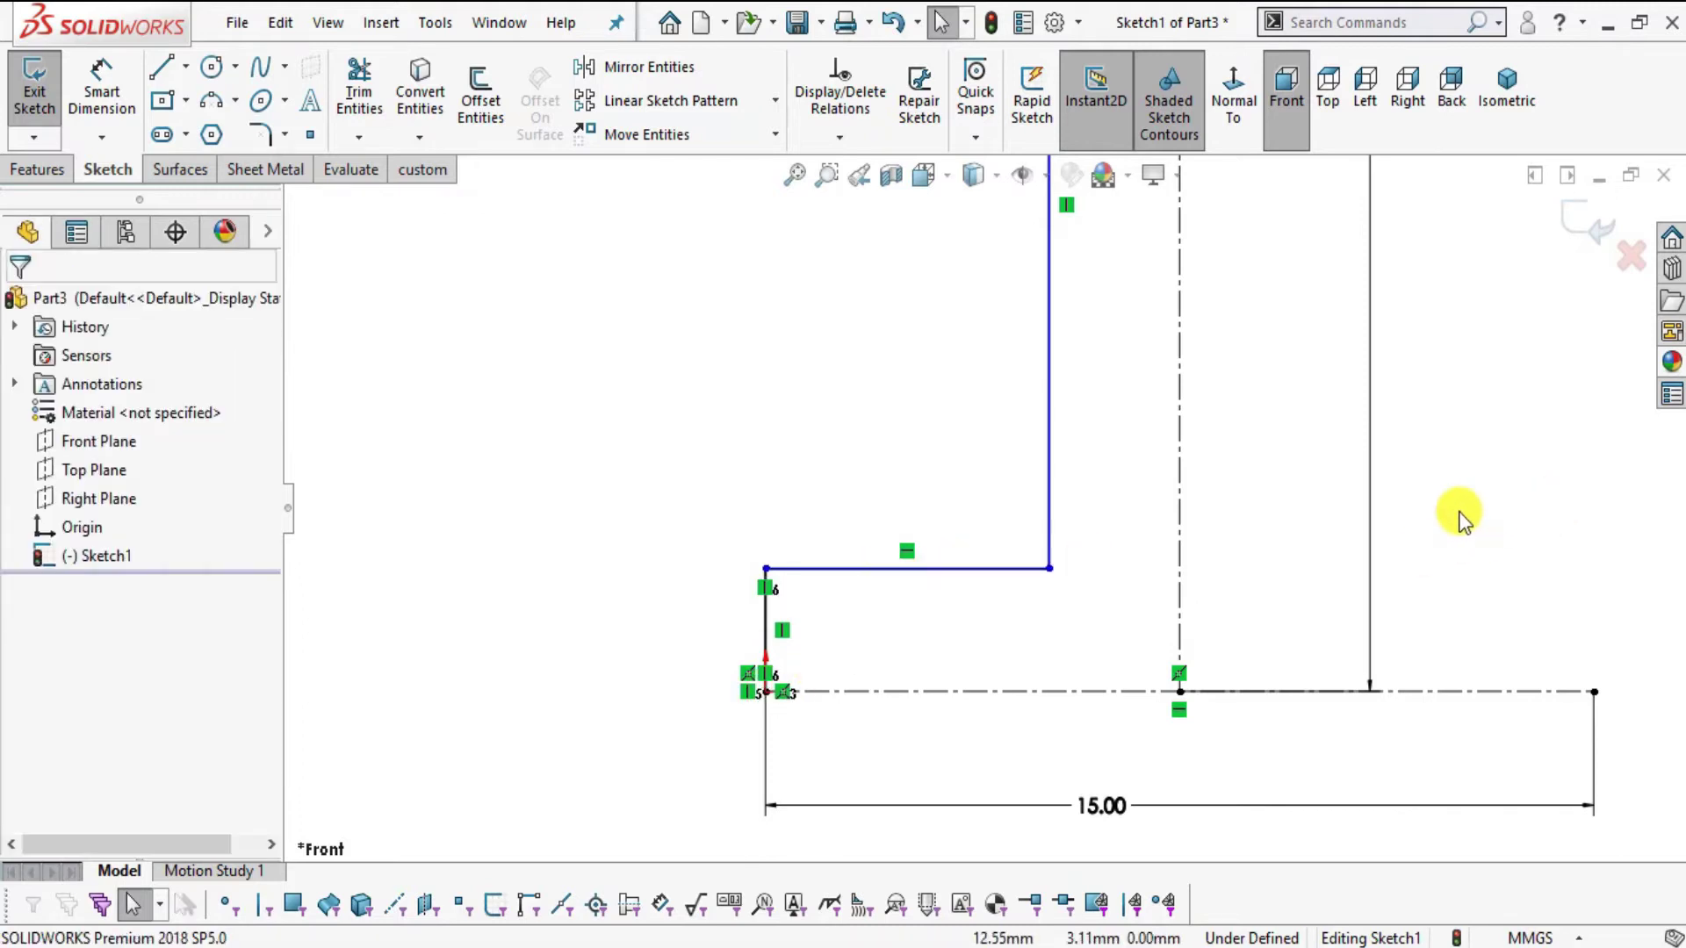
- Start Smart Dimension, and mark the 4.00 rim edge dimension on the Section A-A view in Foxit Reader
scroll(1287, 529, "up", 2)
scroll(1317, 588, "down", 1)
scroll(1324, 606, "up", 3)
scroll(940, 327, "up", 2)
scroll(964, 436, "down", 3)
left_click(101, 83)
key("alt+Tab")
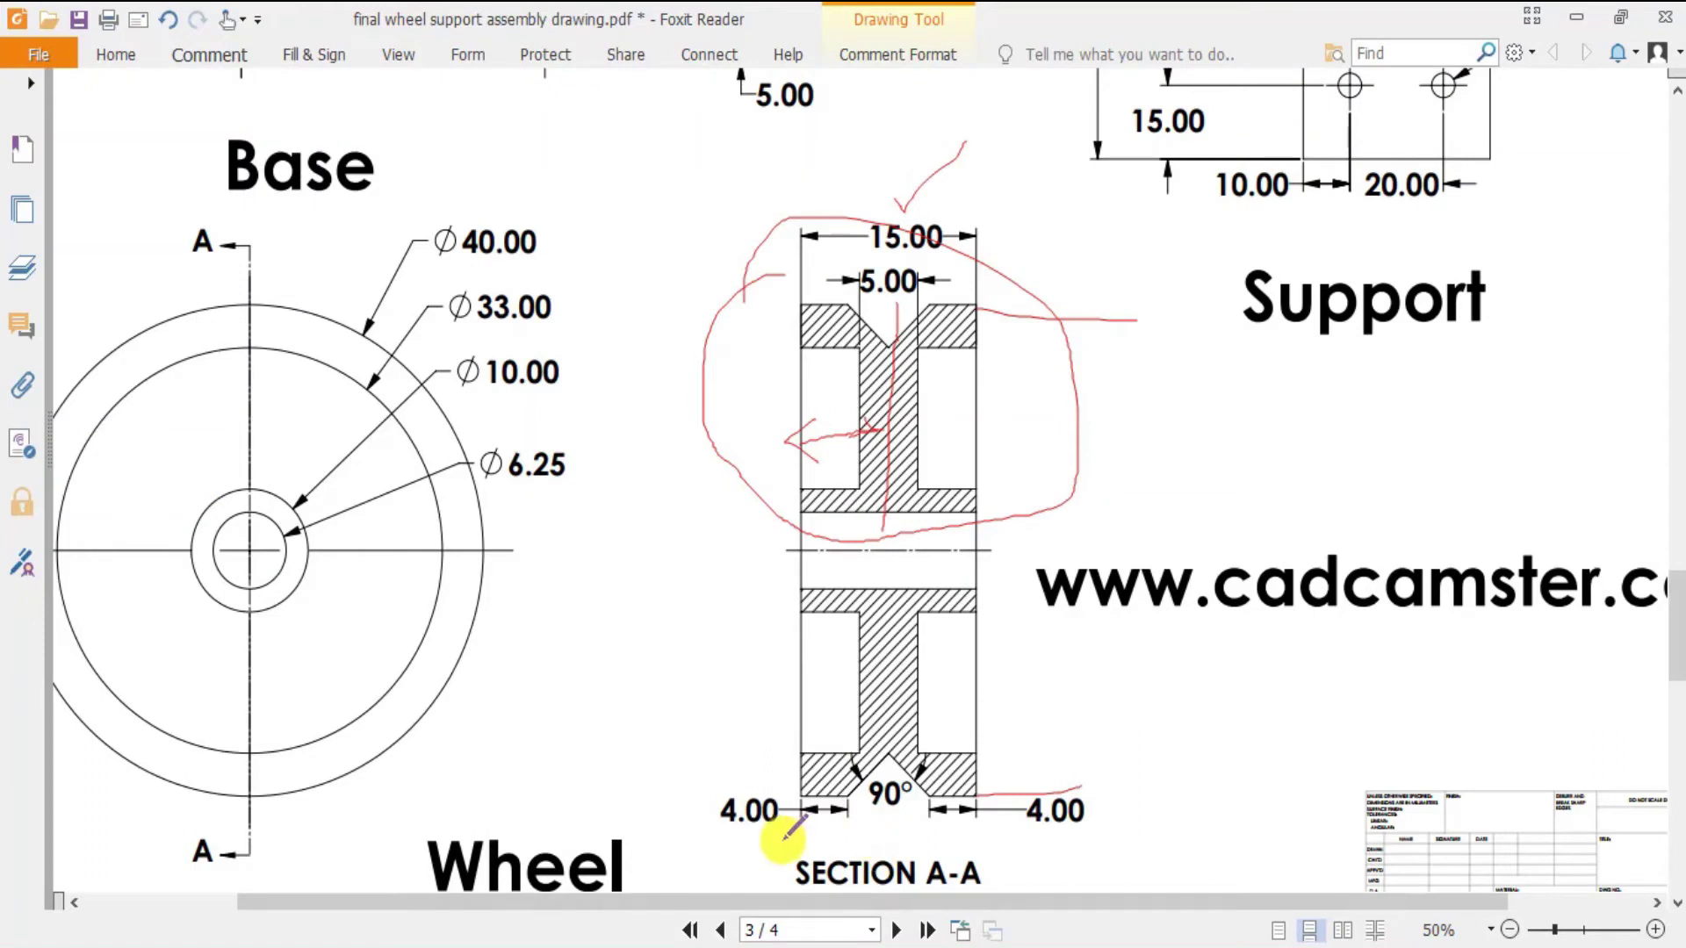
left_click_drag(746, 755, 771, 870)
- Switch to SolidWorks and dimension the rim's top horizontal edge to 4 mm
key("alt+Tab")
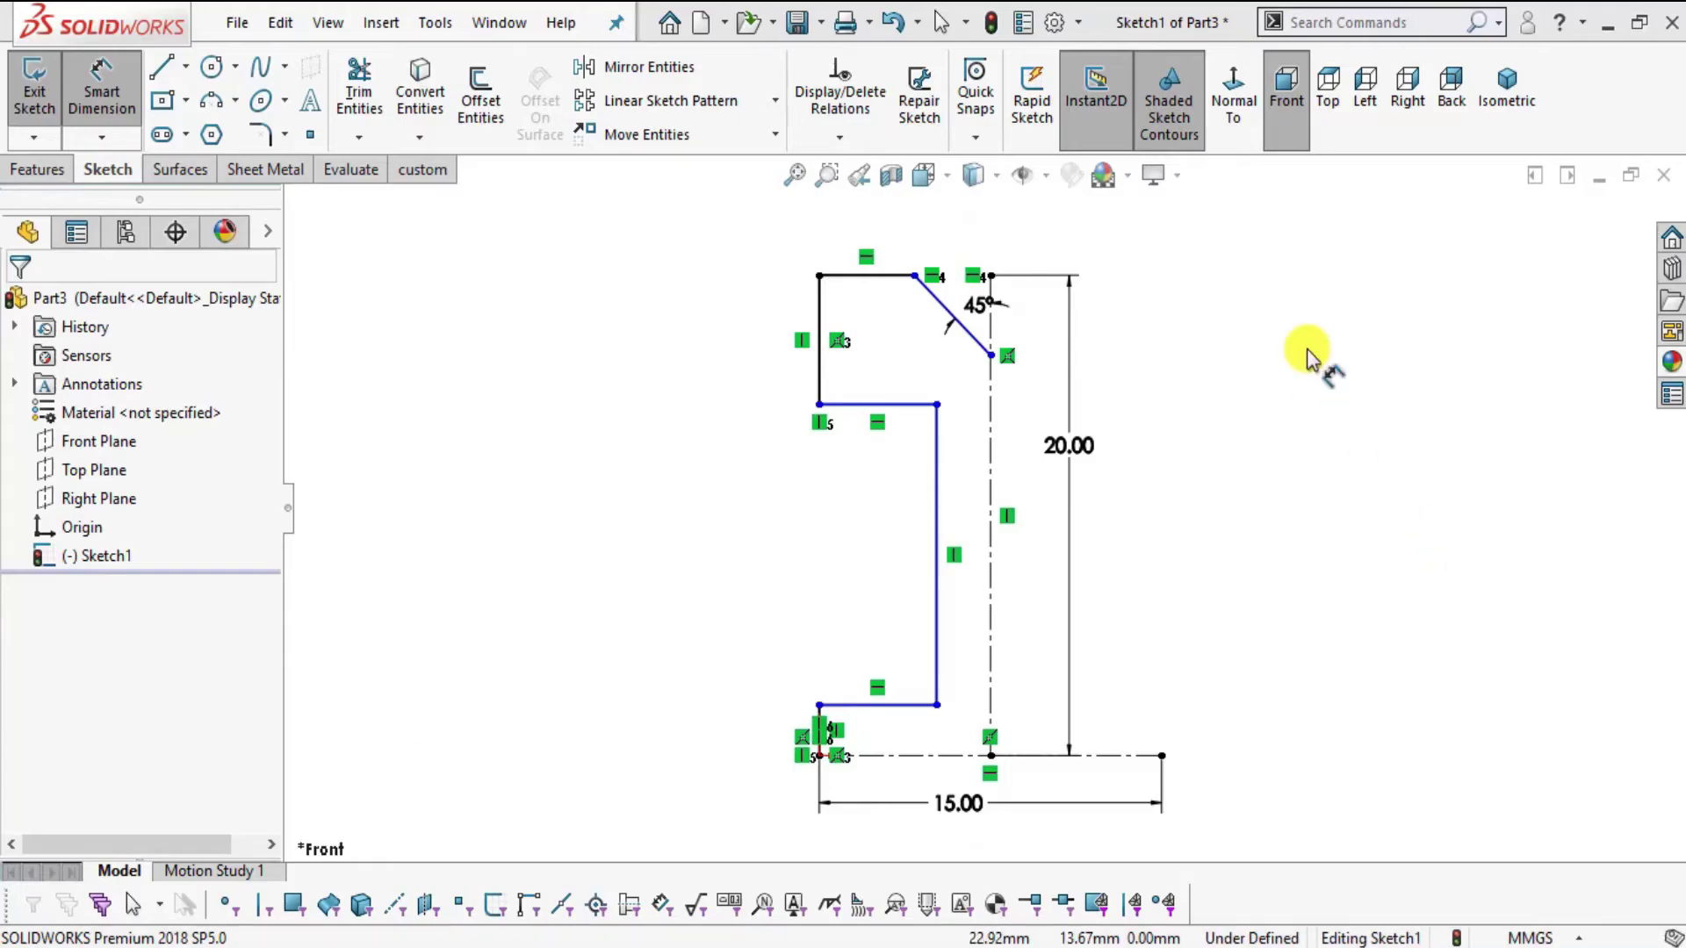
scroll(816, 255, "down", 3)
left_click(913, 321)
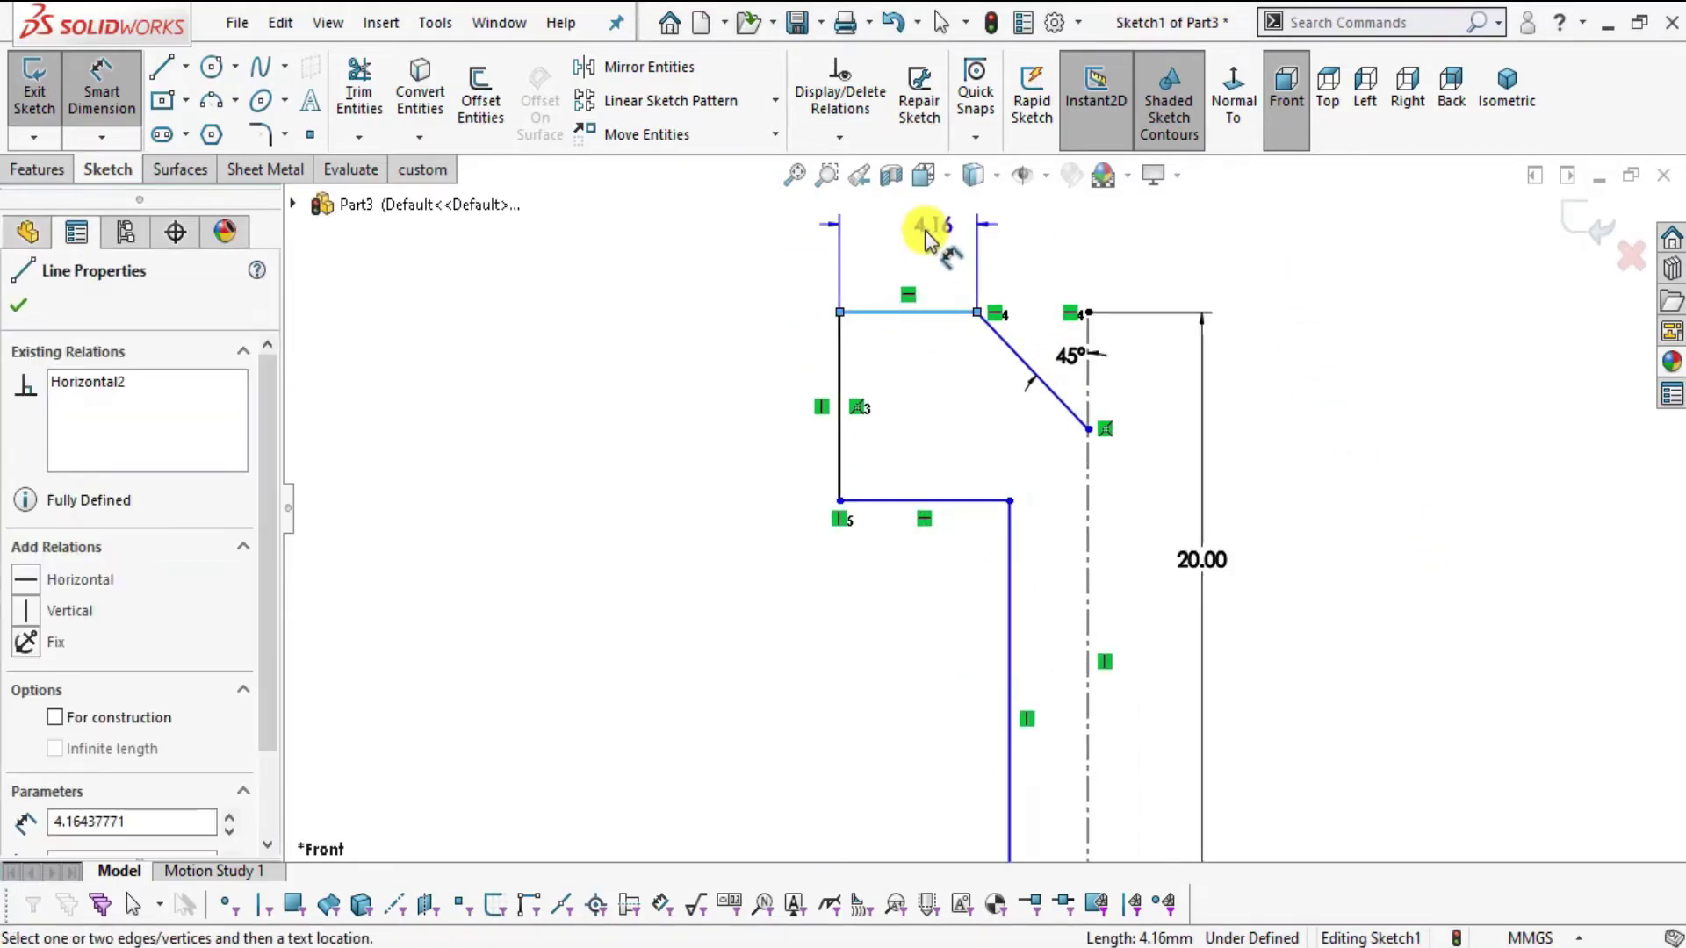
left_click(926, 220)
type("4")
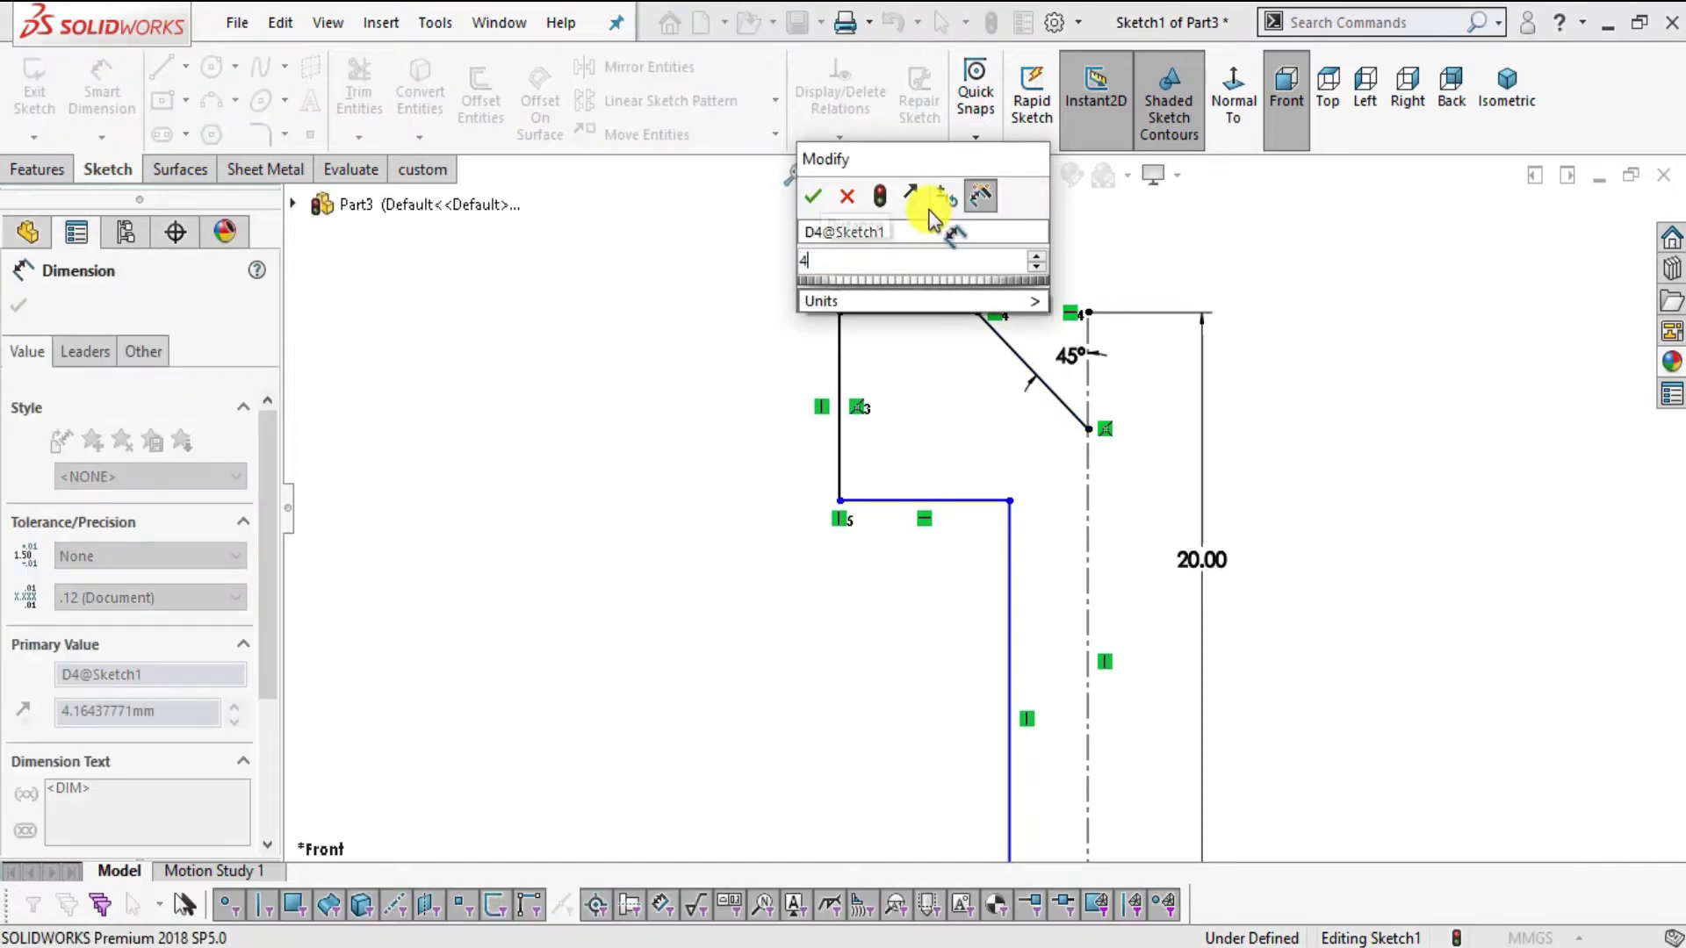
key("Return")
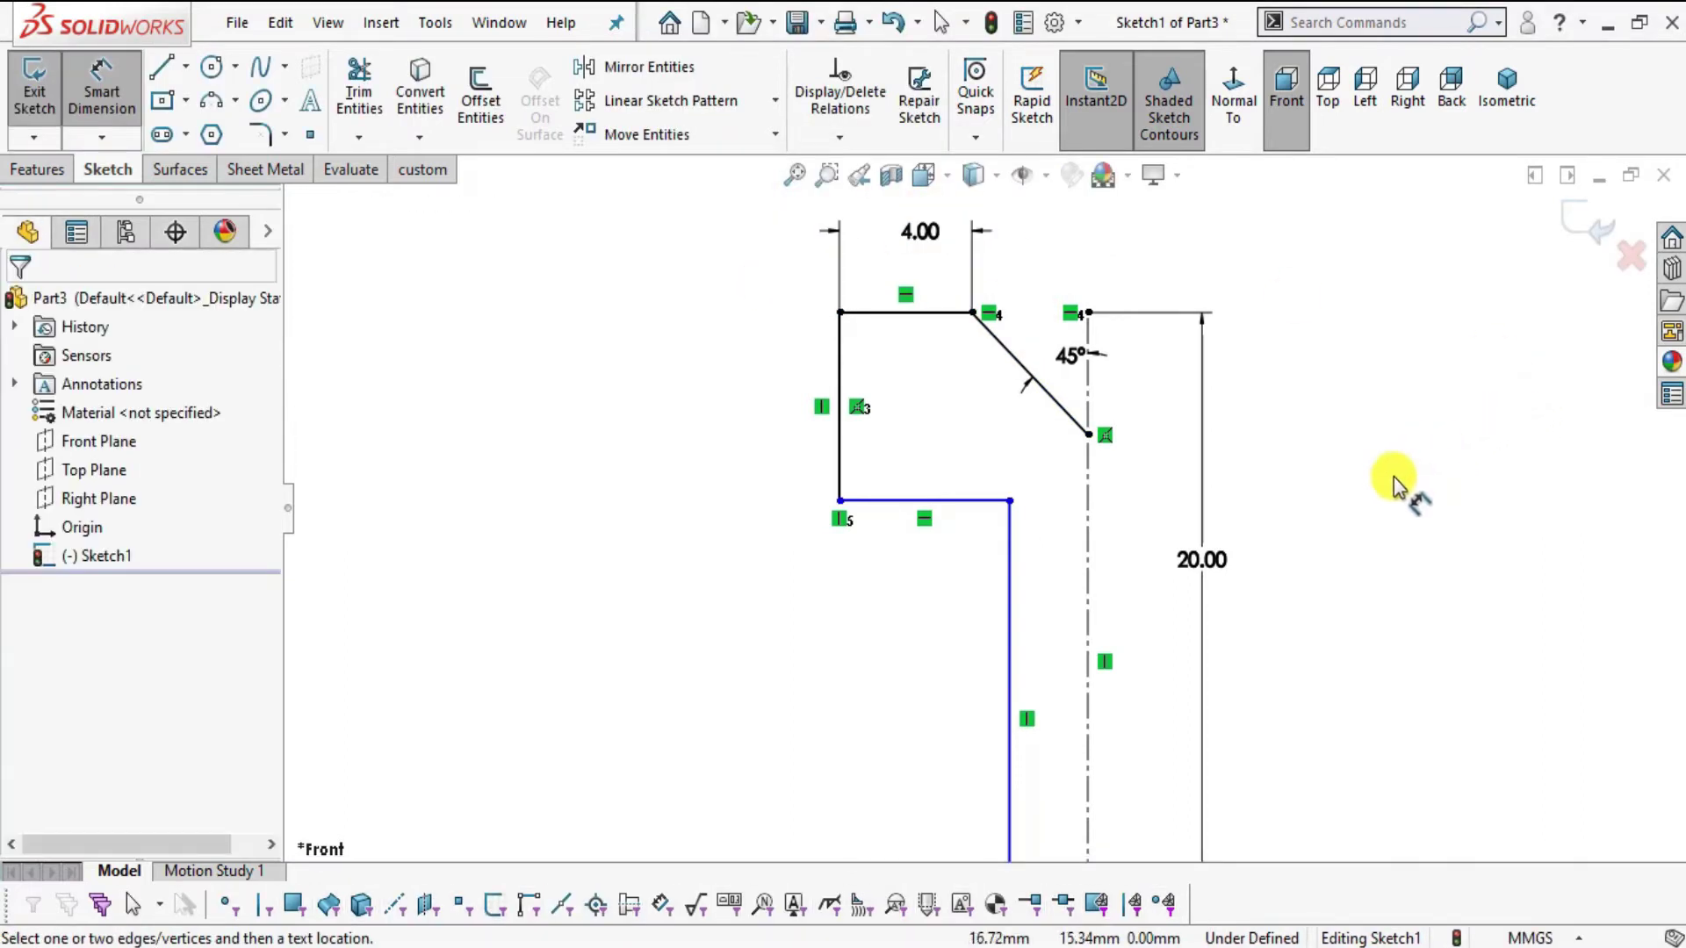
- Dimension the distance between the web's vertical line and the vertical centerline to 2.5 mm
key("alt+Tab")
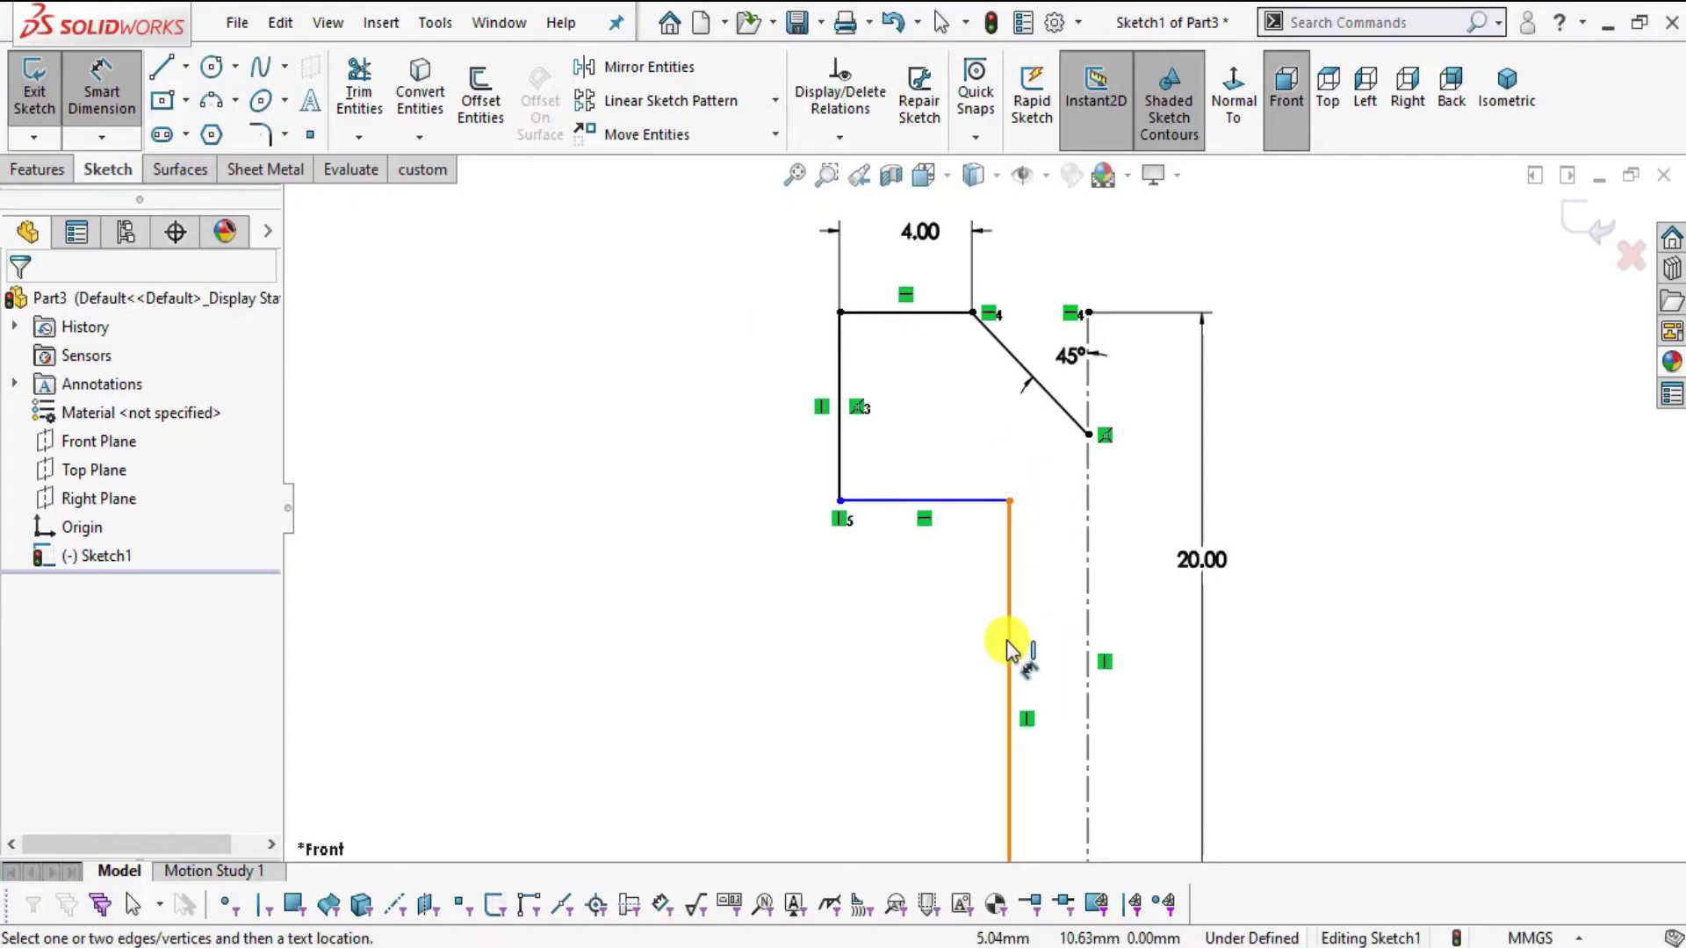
left_click(1009, 650)
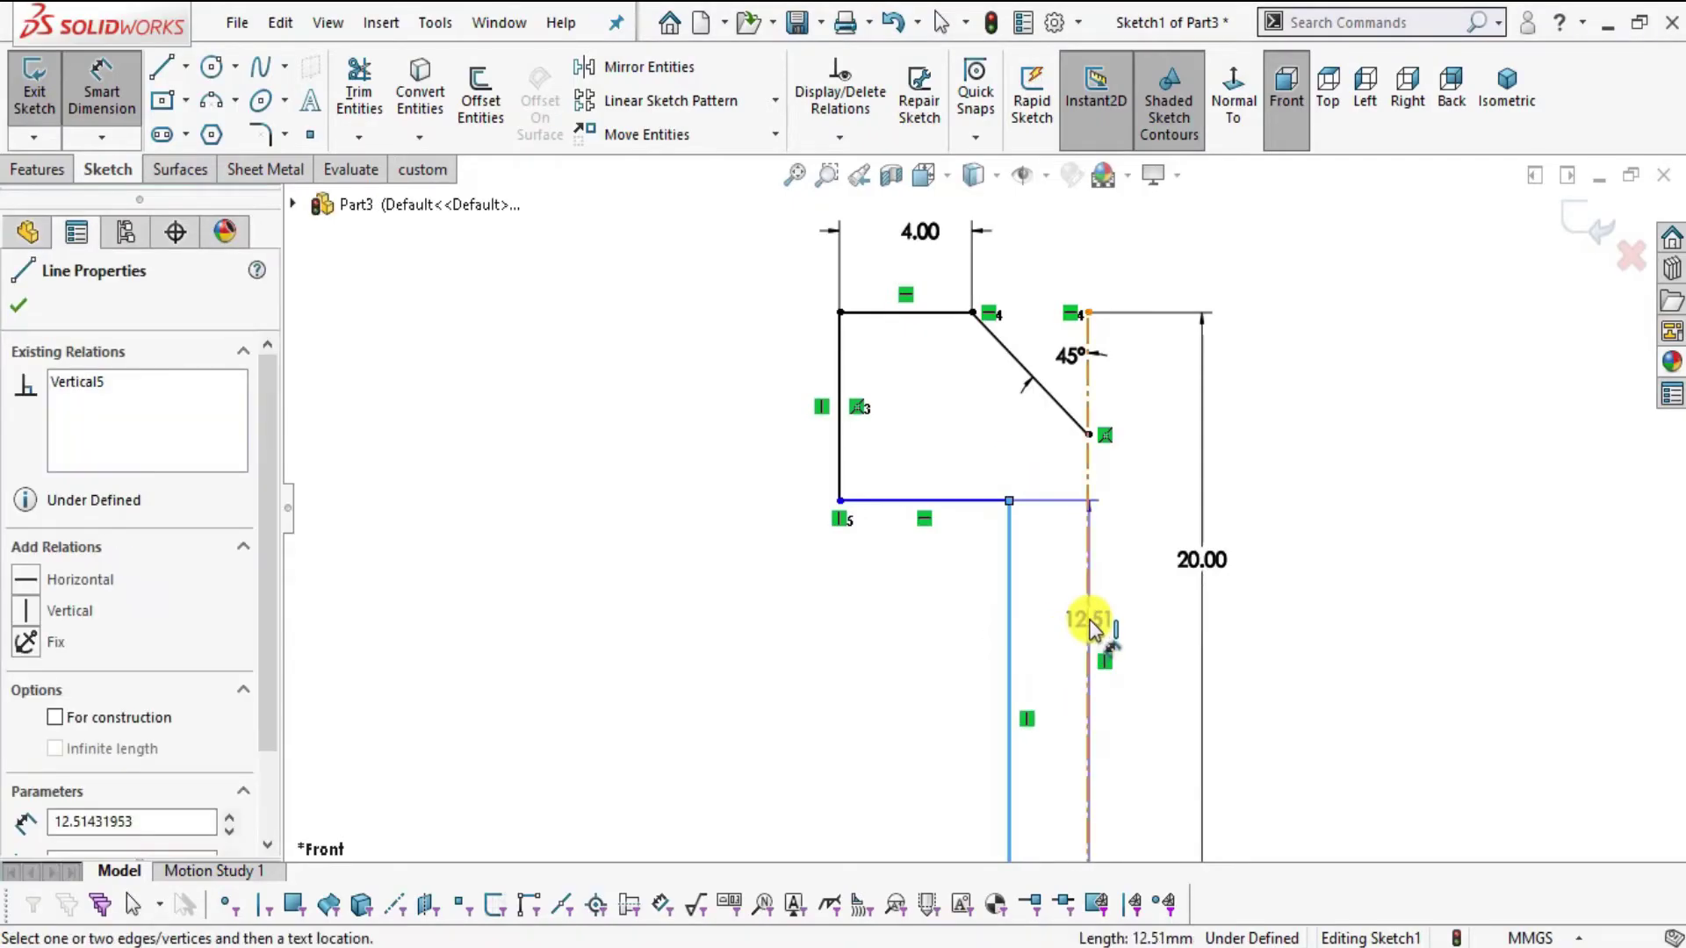
left_click(1087, 639)
left_click(1045, 651)
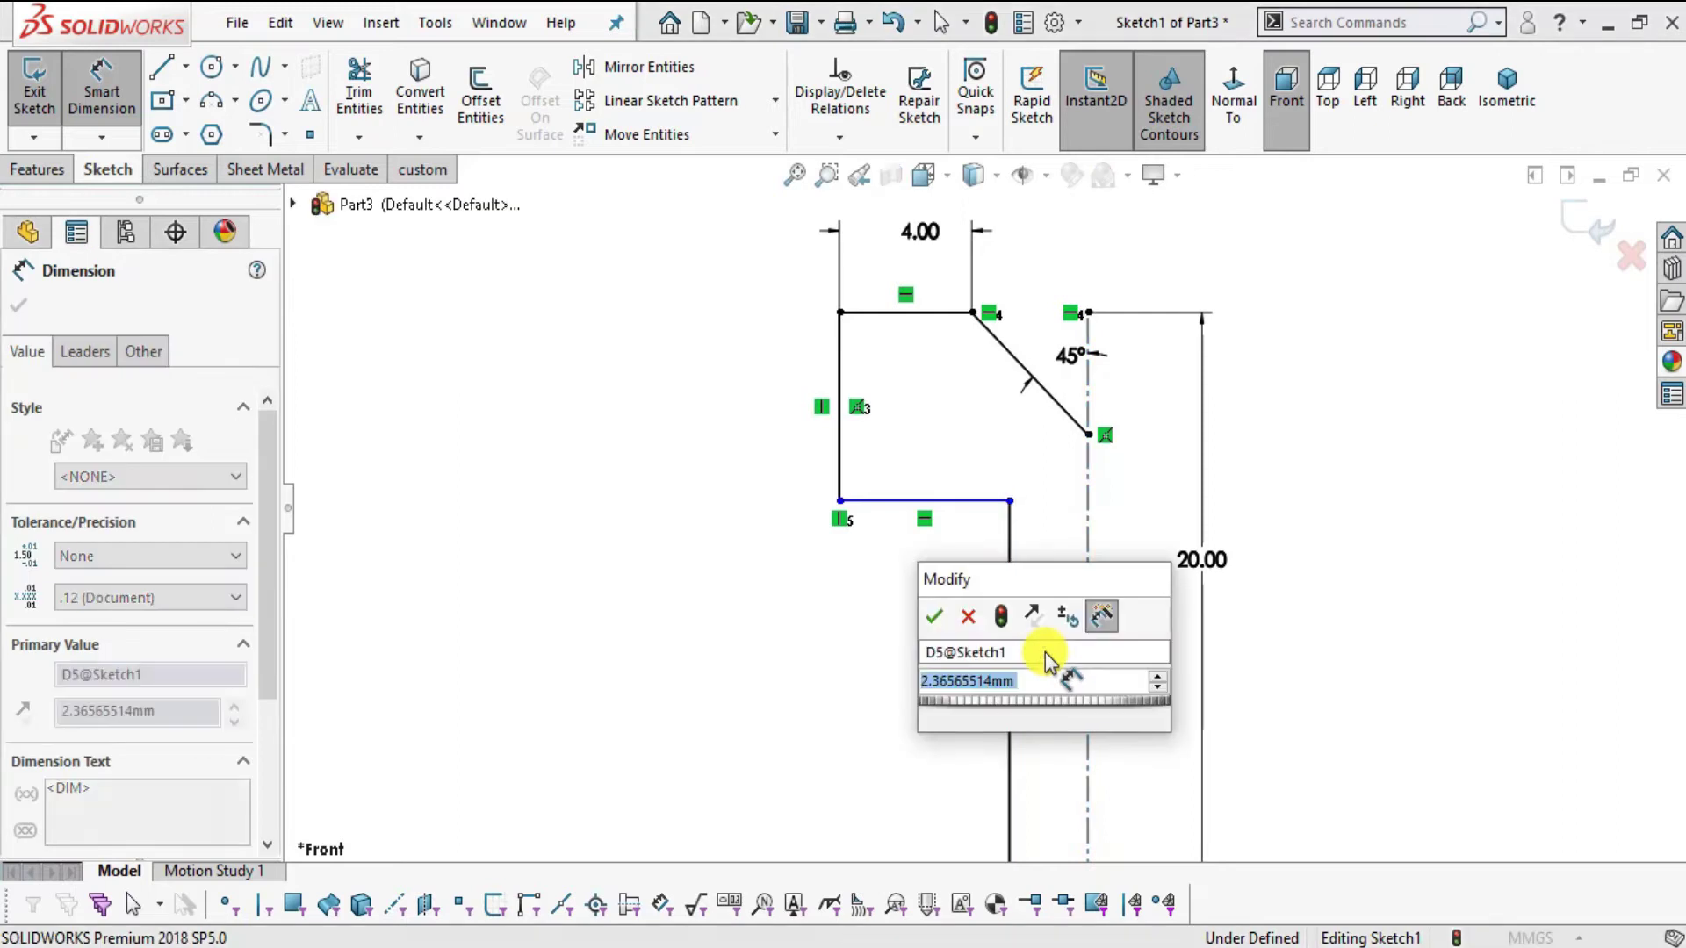
type("3")
key("Return")
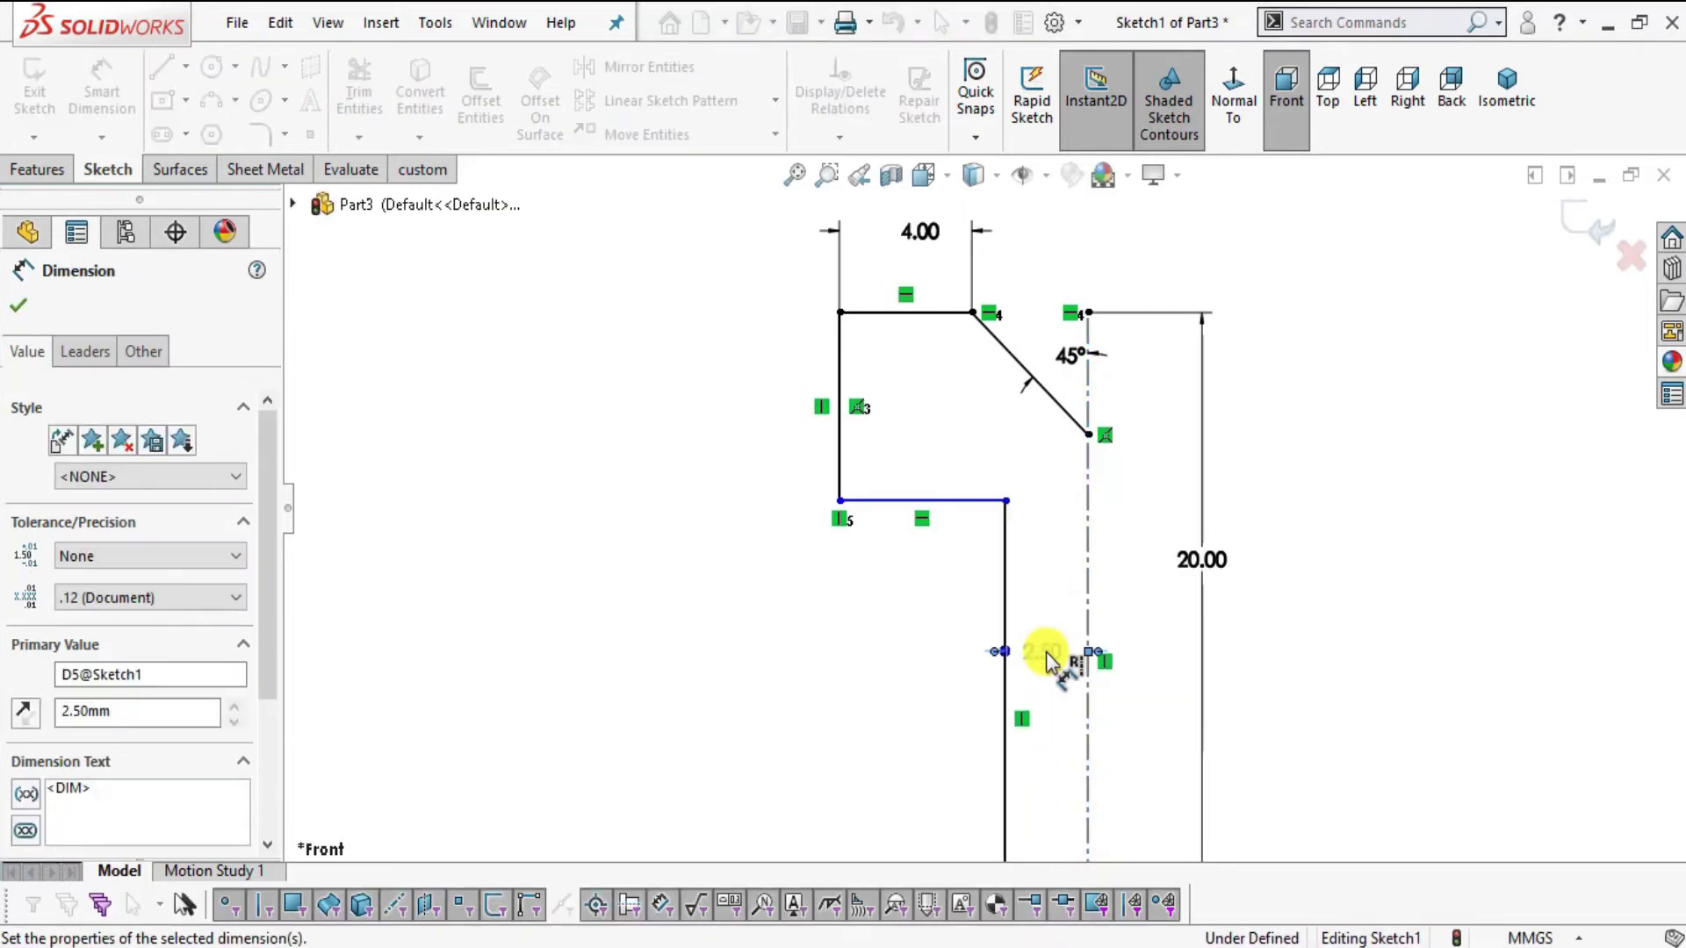
left_click(1391, 586)
key("f")
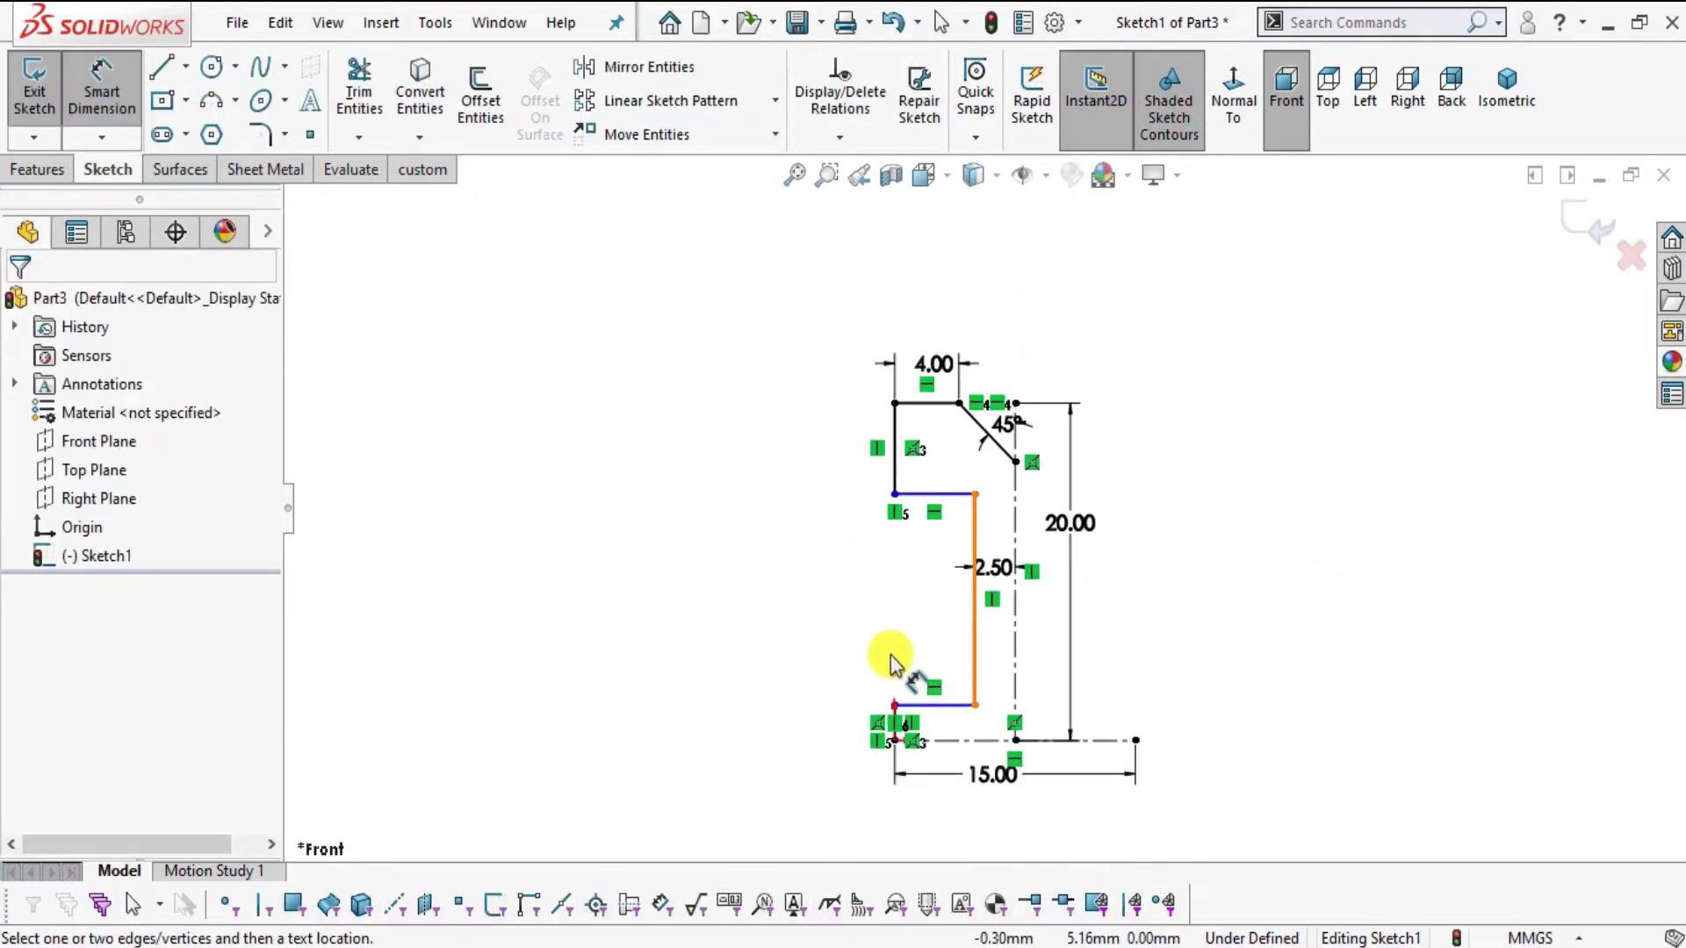
- Switch to Foxit Reader, examine the hub bore in the Section A-A view and mark its distance to the axis
scroll(958, 713, "down", 4)
key("alt+Tab")
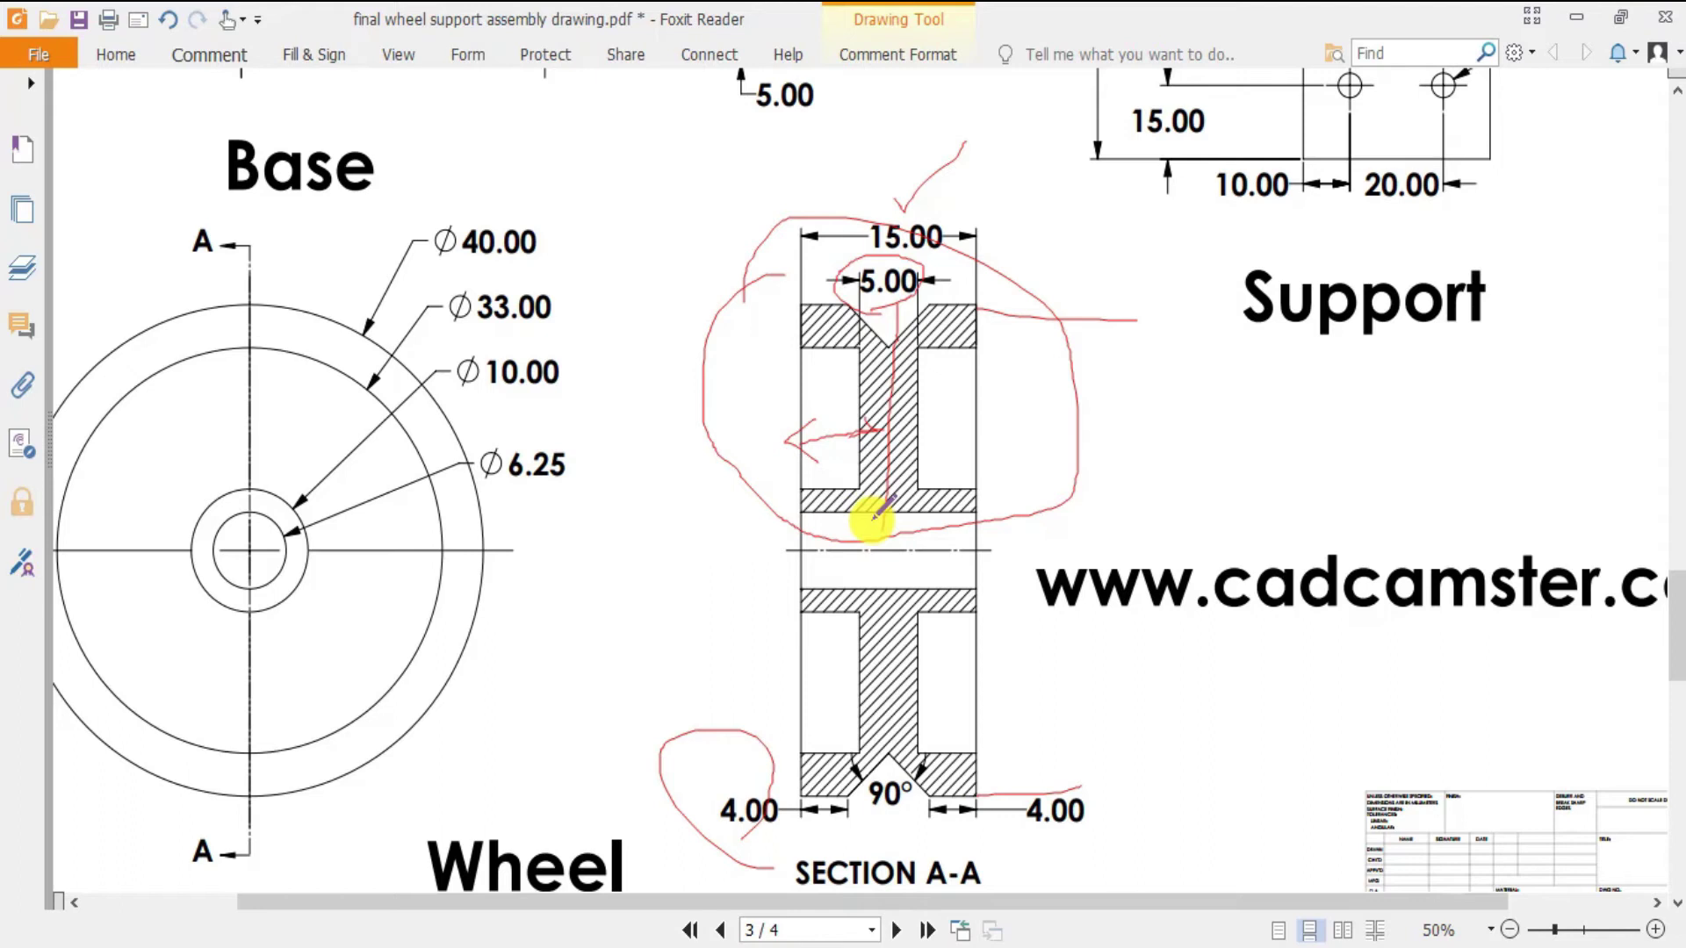
scroll(869, 522, "up", 2, "ctrl")
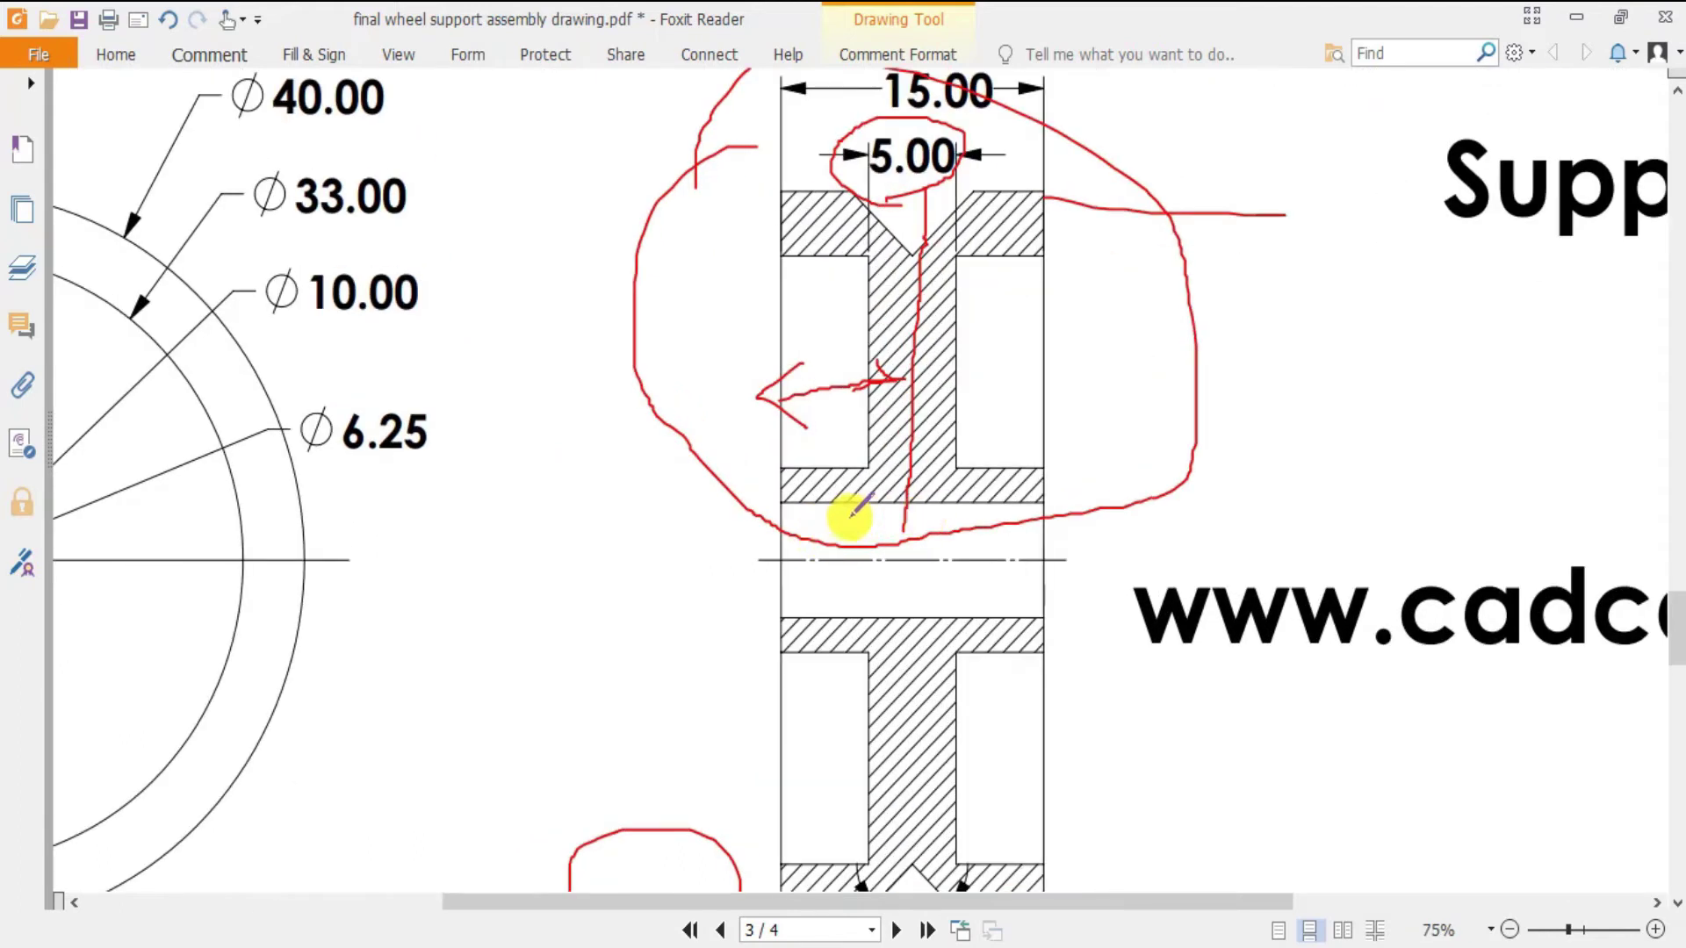
mouse_move(816, 511)
left_mouse_down()
mouse_move(817, 555)
mouse_move(818, 503)
mouse_move(819, 534)
left_mouse_up()
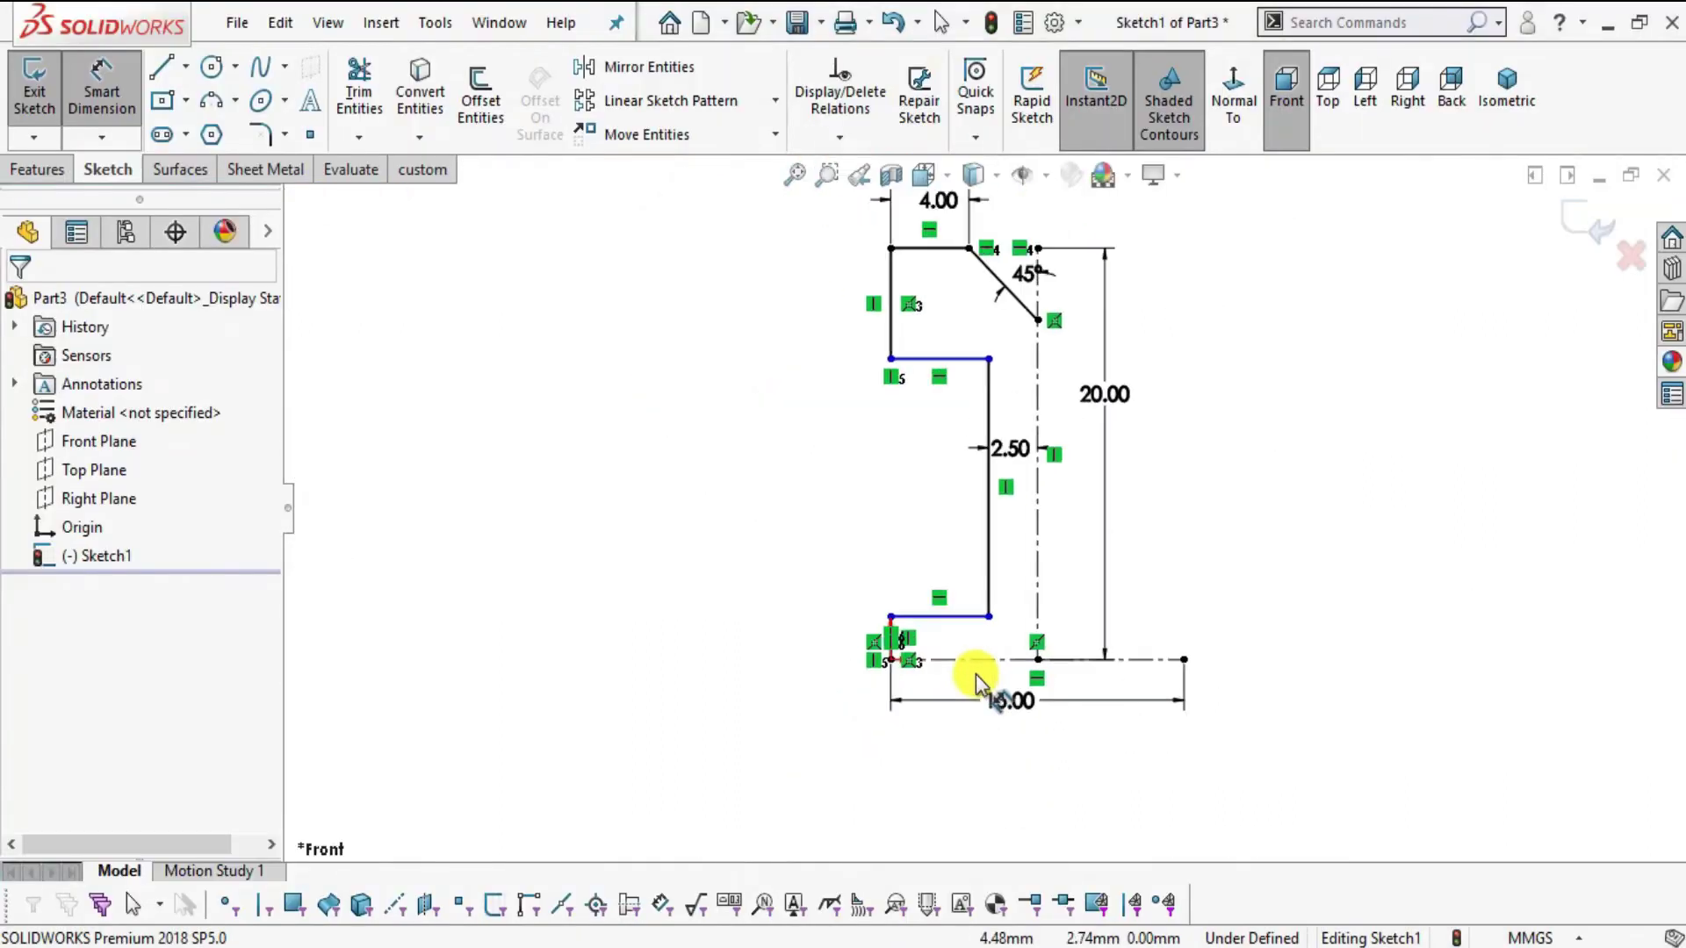
- Sketch a horizontal bore line from the hub's outer edge to the vertical centerline, about 1.05 mm above the horizontal centerline
scroll(978, 649, "down", 5)
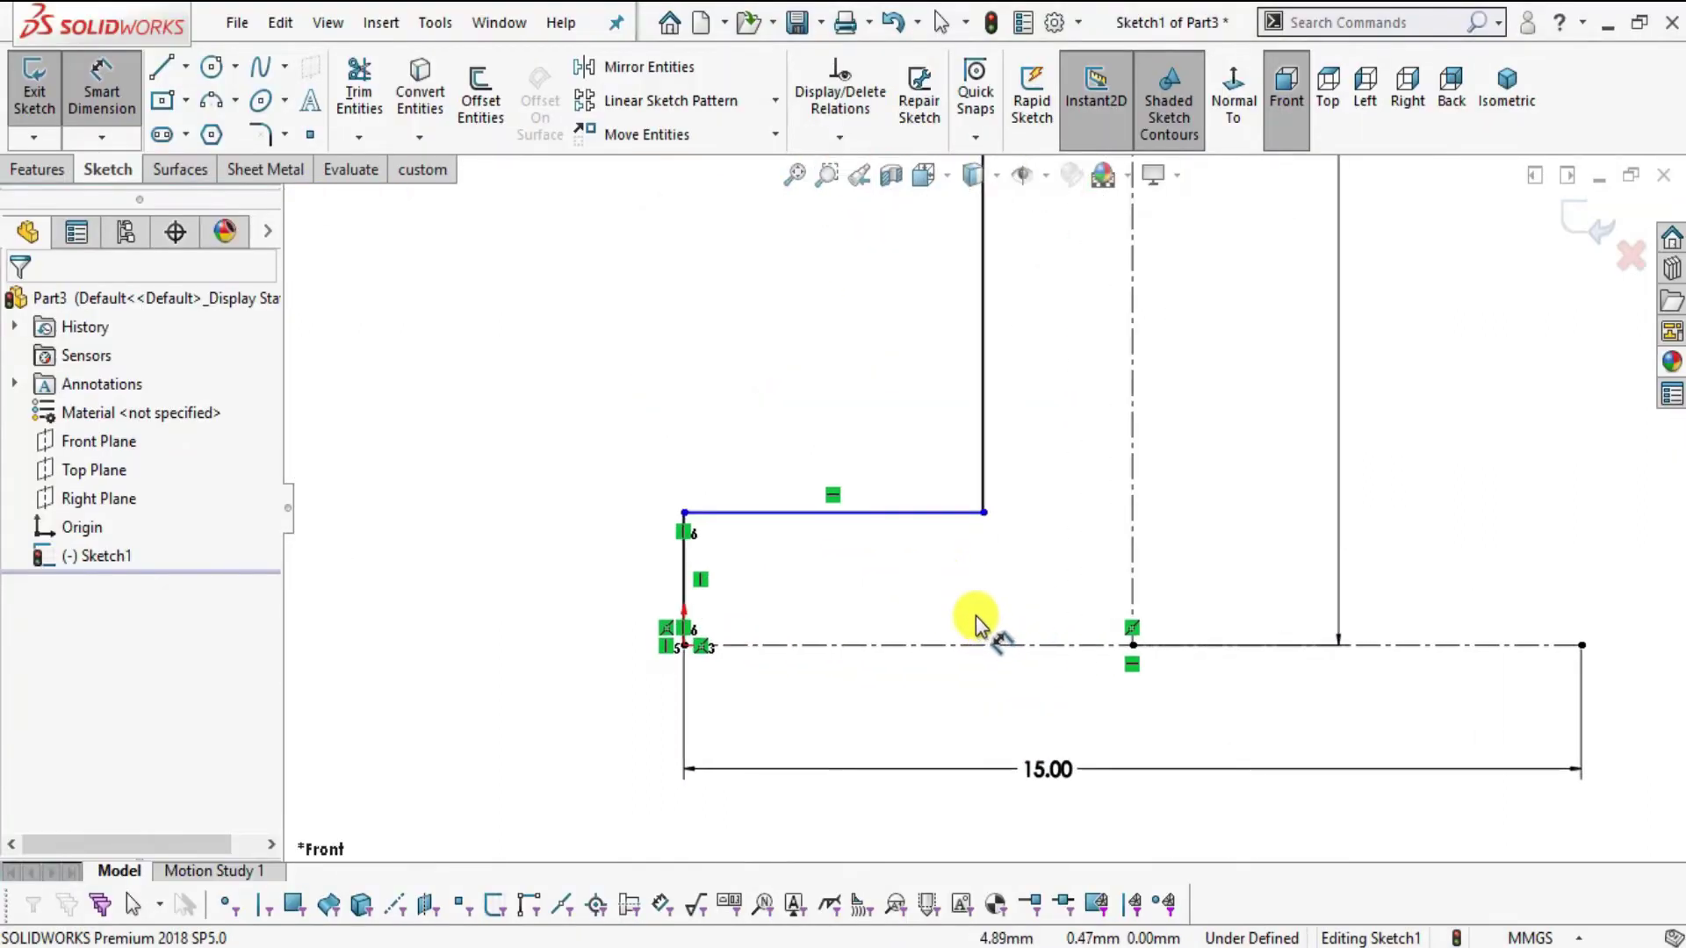
scroll(846, 526, "down", 3)
left_click(158, 75)
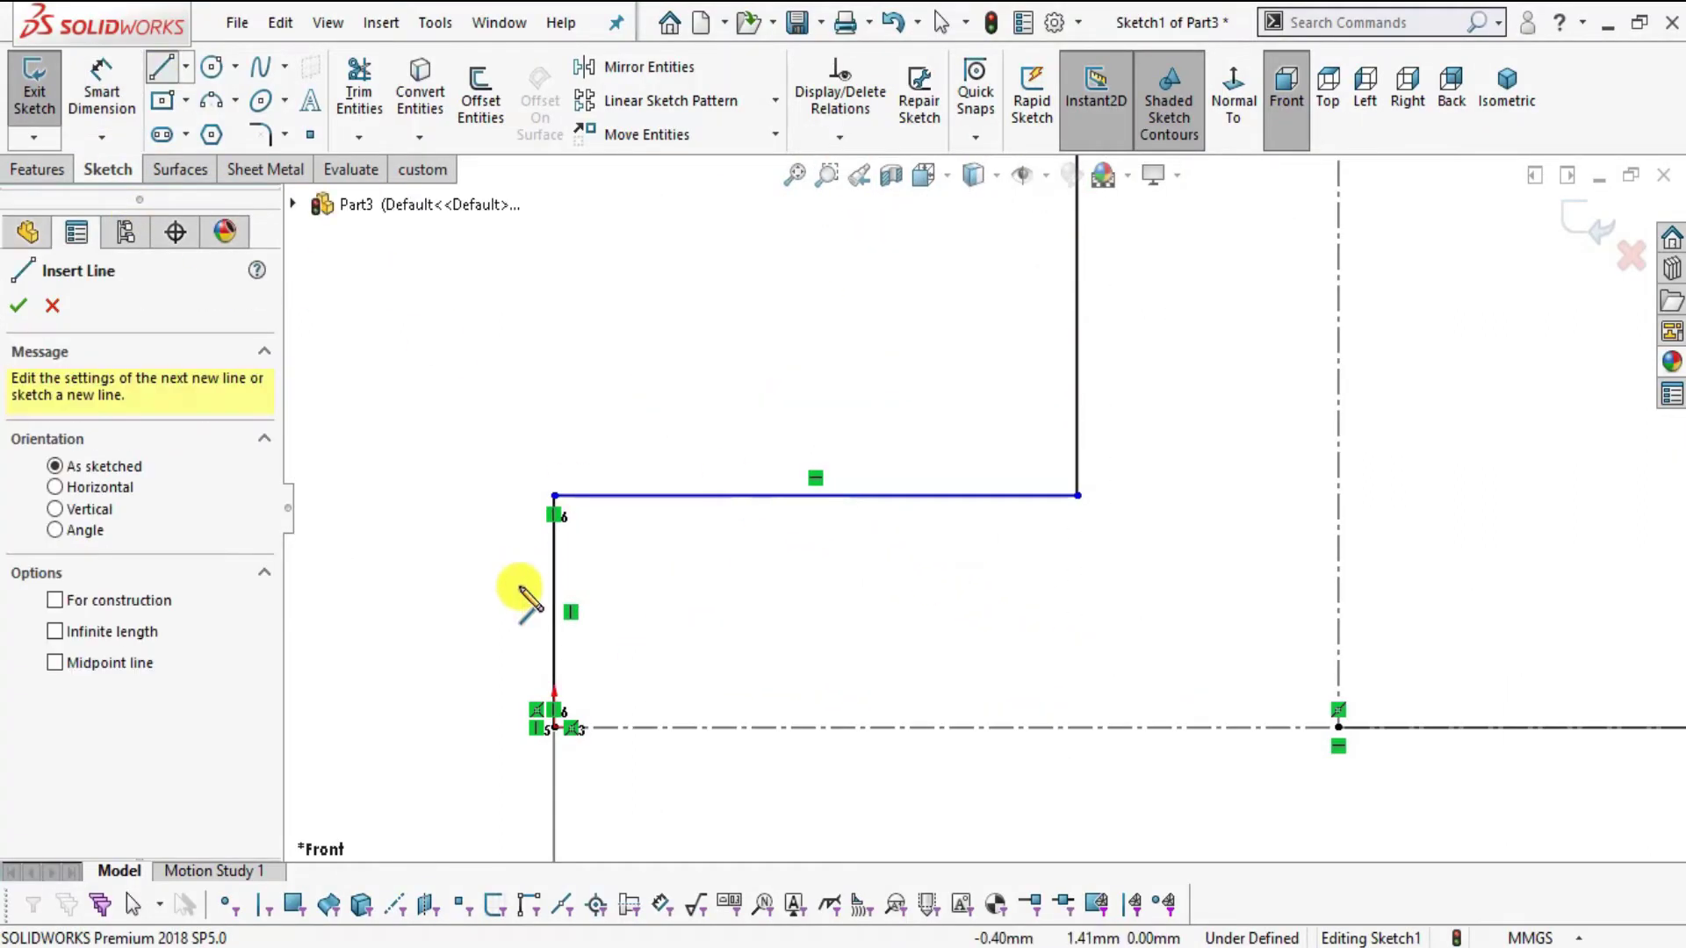
left_click(553, 612)
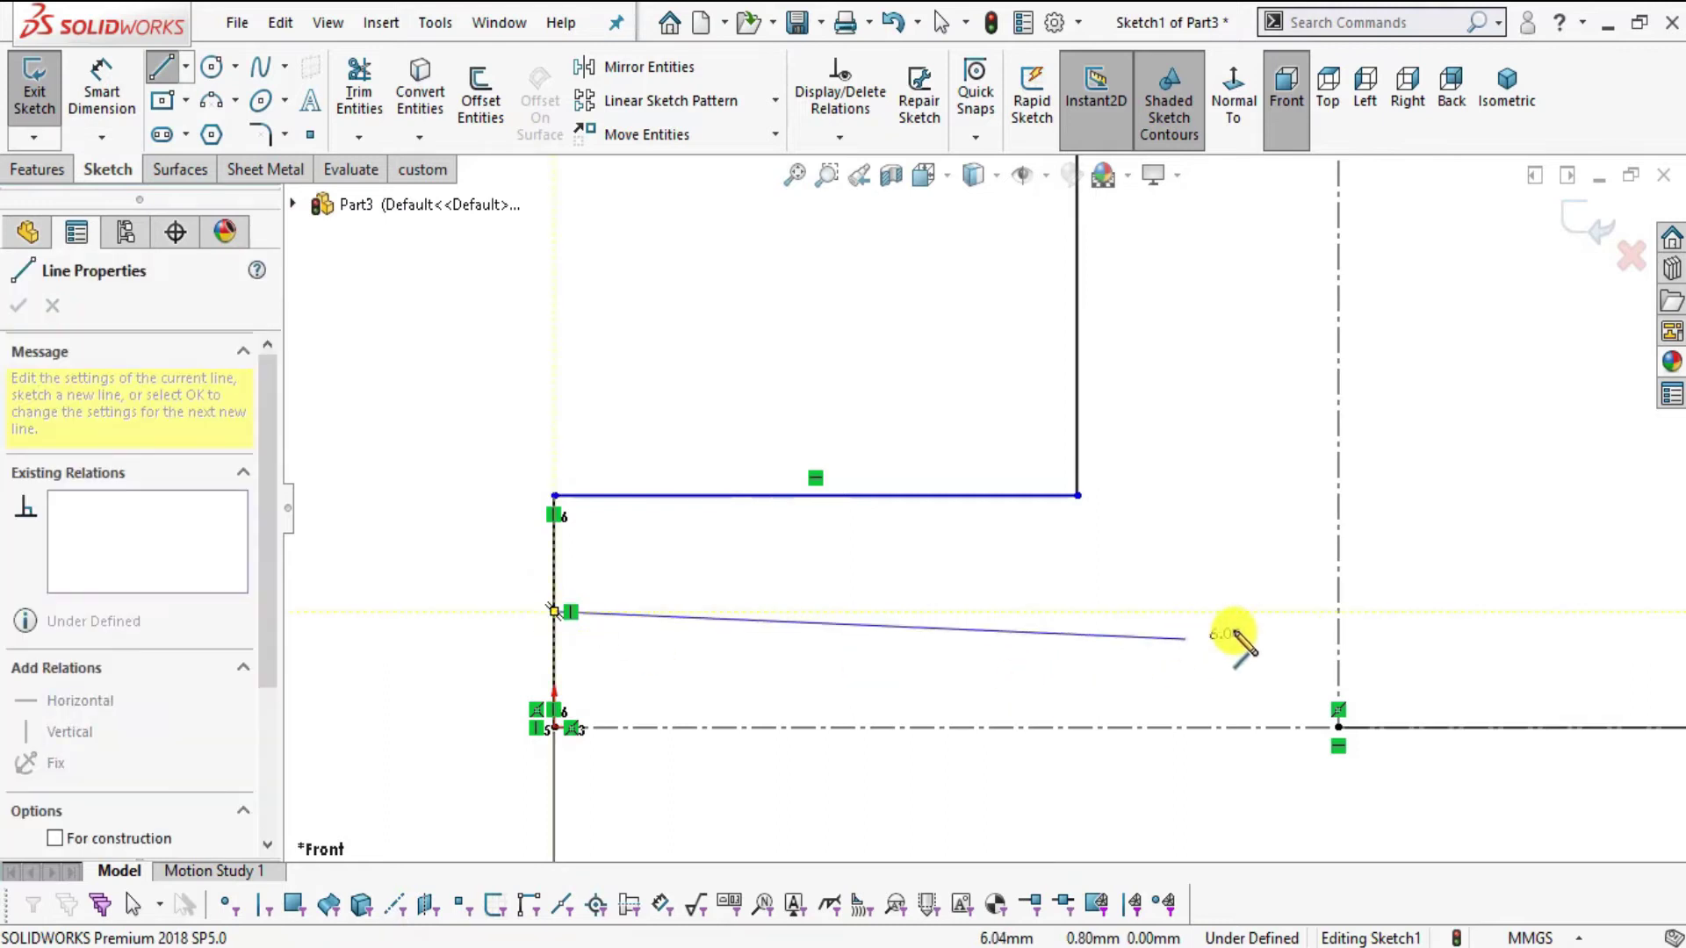
left_click(1338, 612)
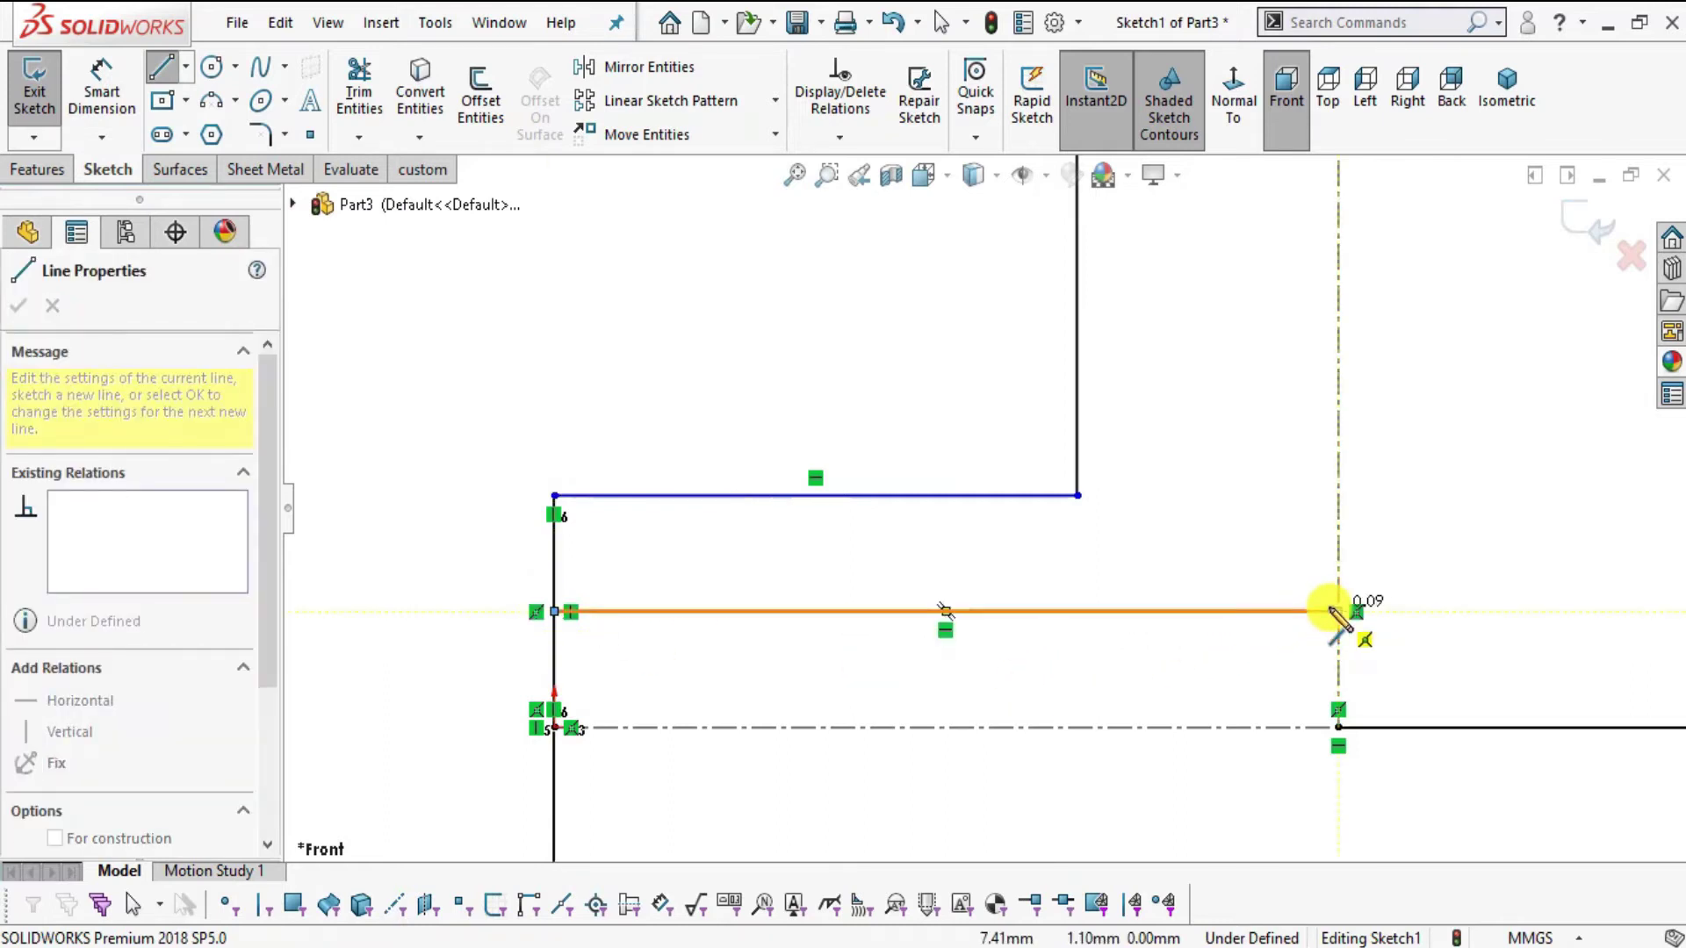
key("Escape")
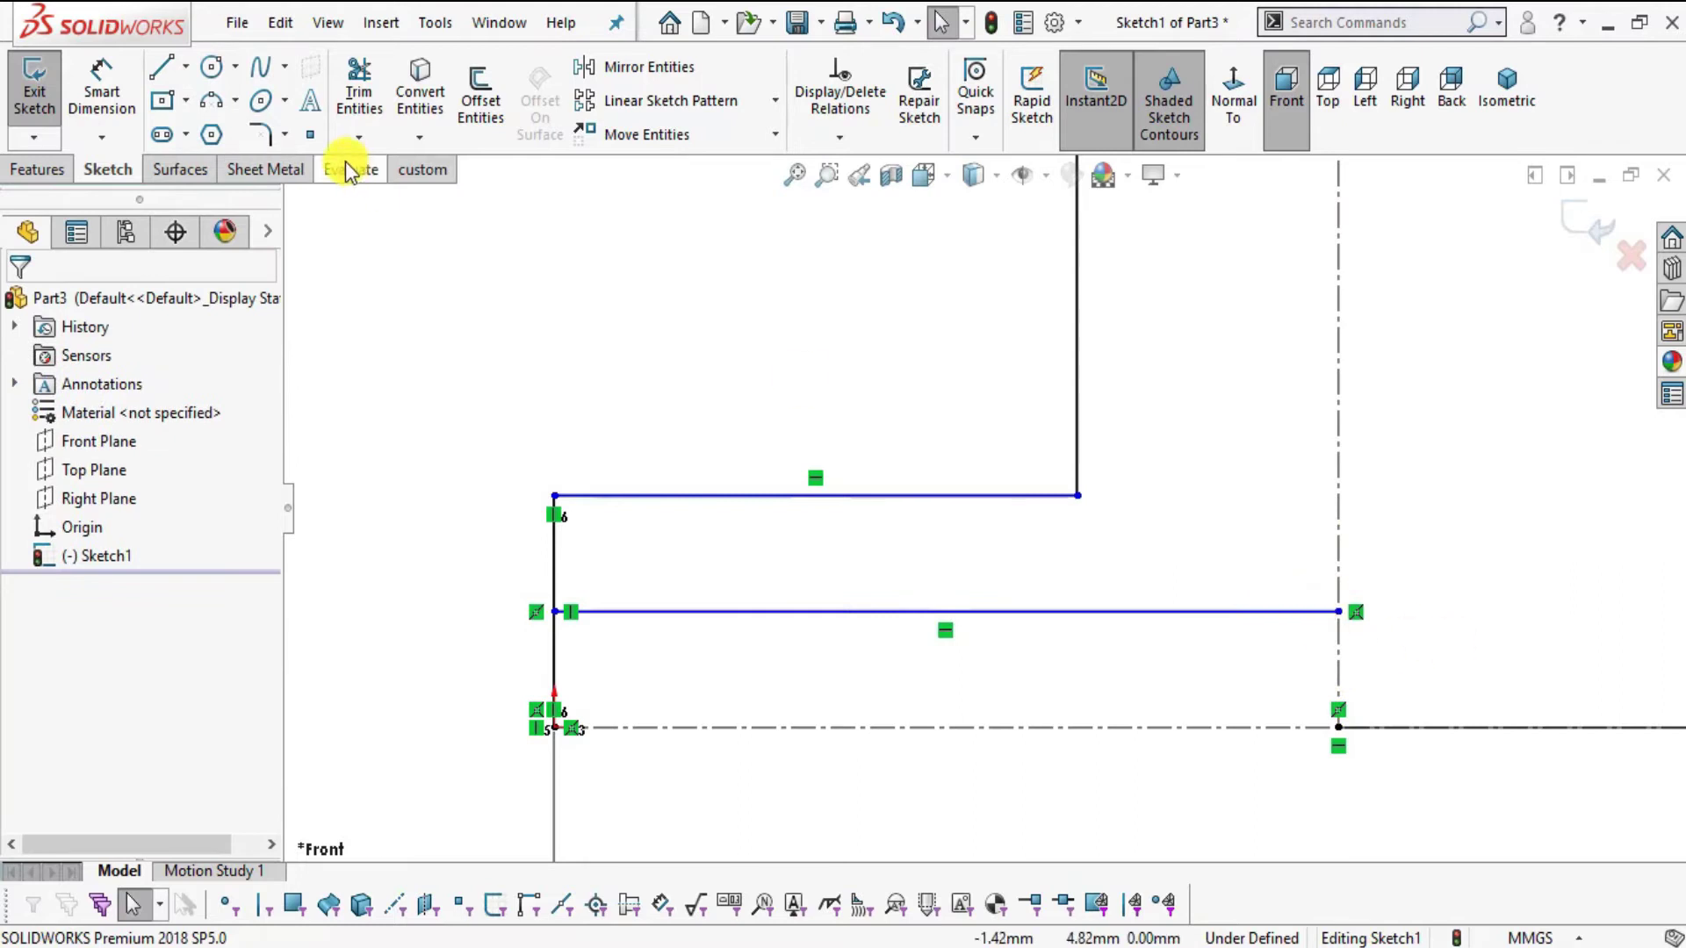
- Trim the hub's outer edge below the bore line, and add a vertical relation between the bore line's outer endpoint and the origin
left_click(359, 92)
mouse_move(545, 659)
left_mouse_down()
mouse_move(507, 659)
mouse_move(723, 703)
left_mouse_up()
key("Escape")
left_click(554, 612)
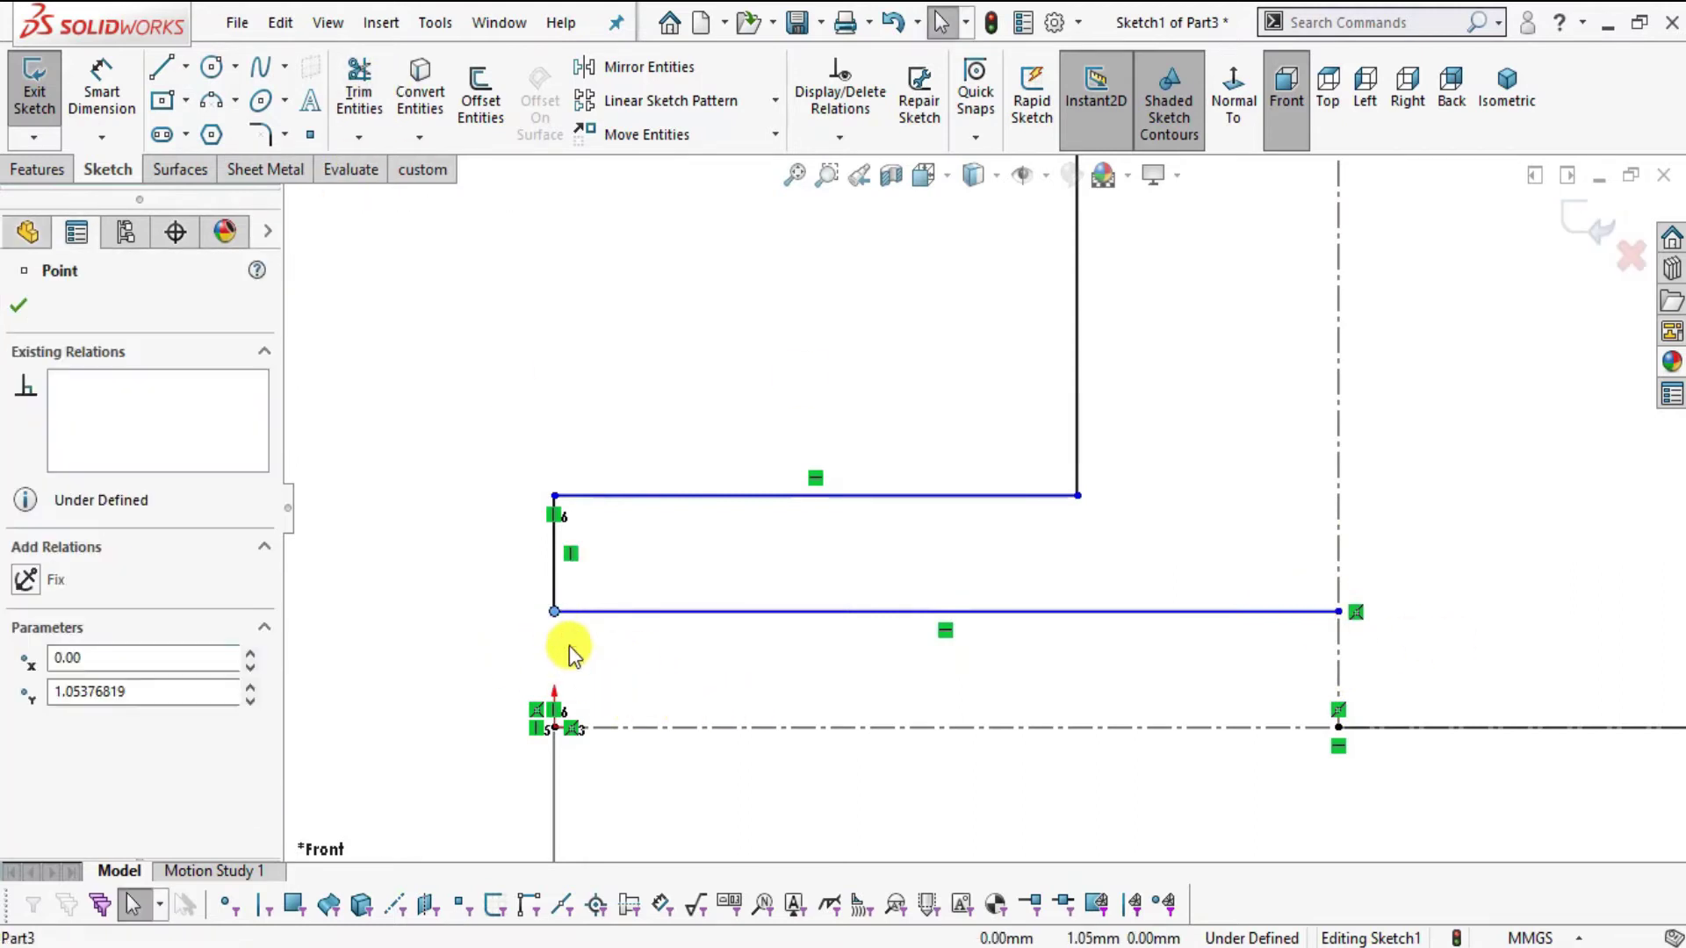
left_click(553, 725, "ctrl")
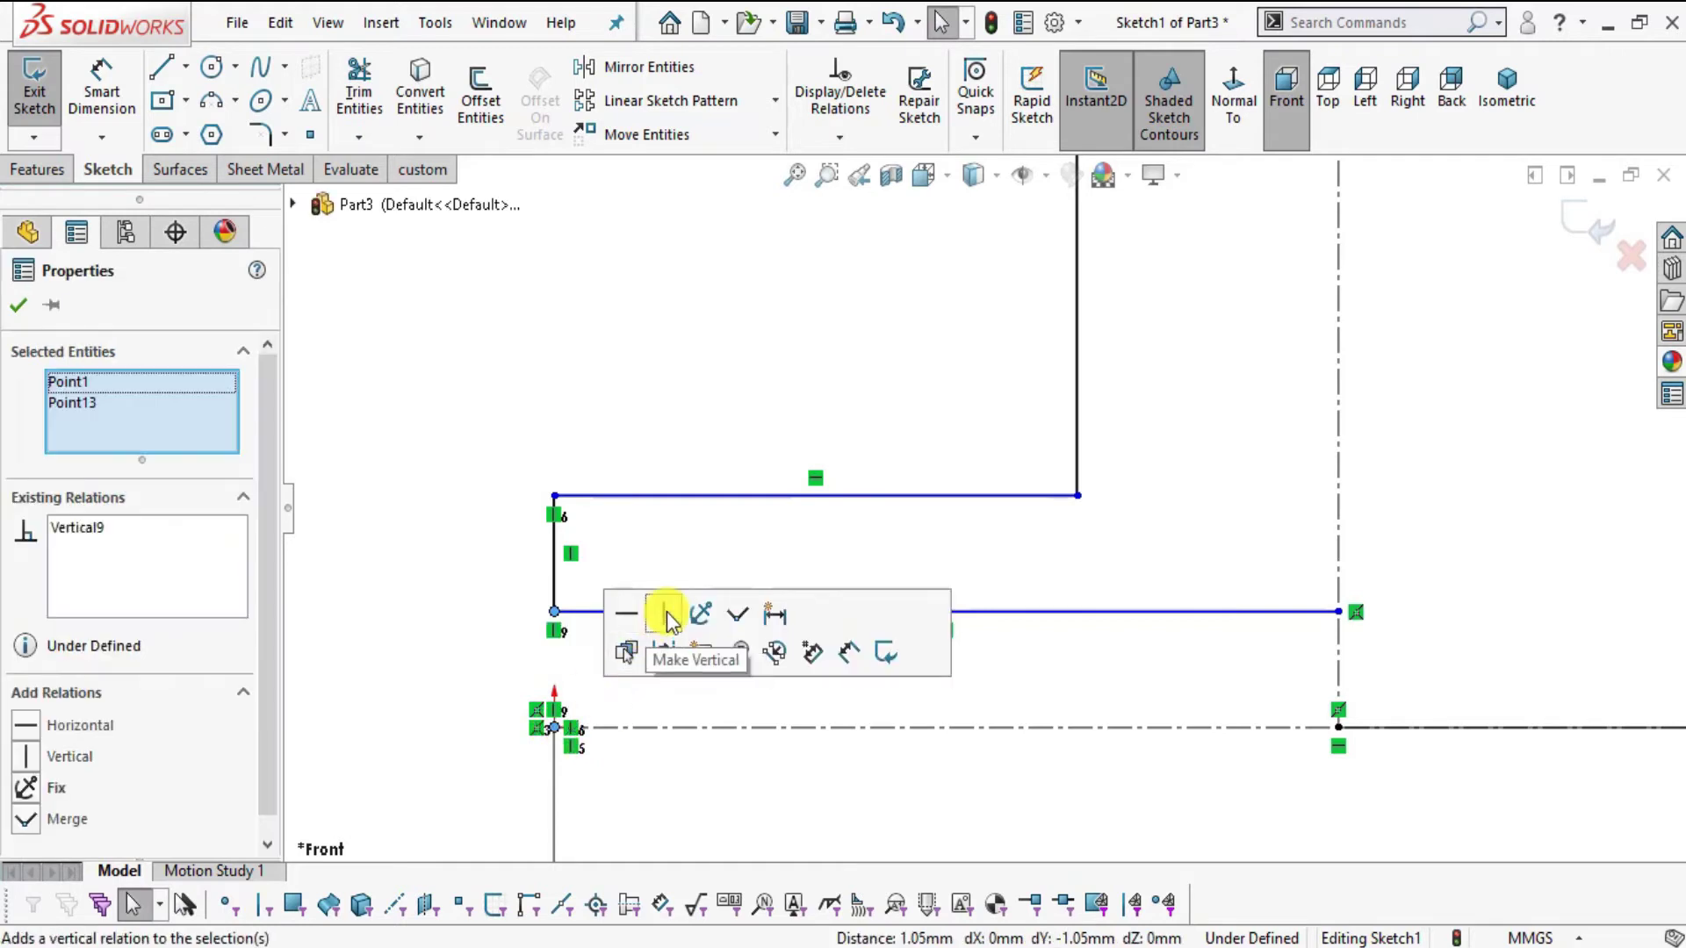
left_click(663, 614)
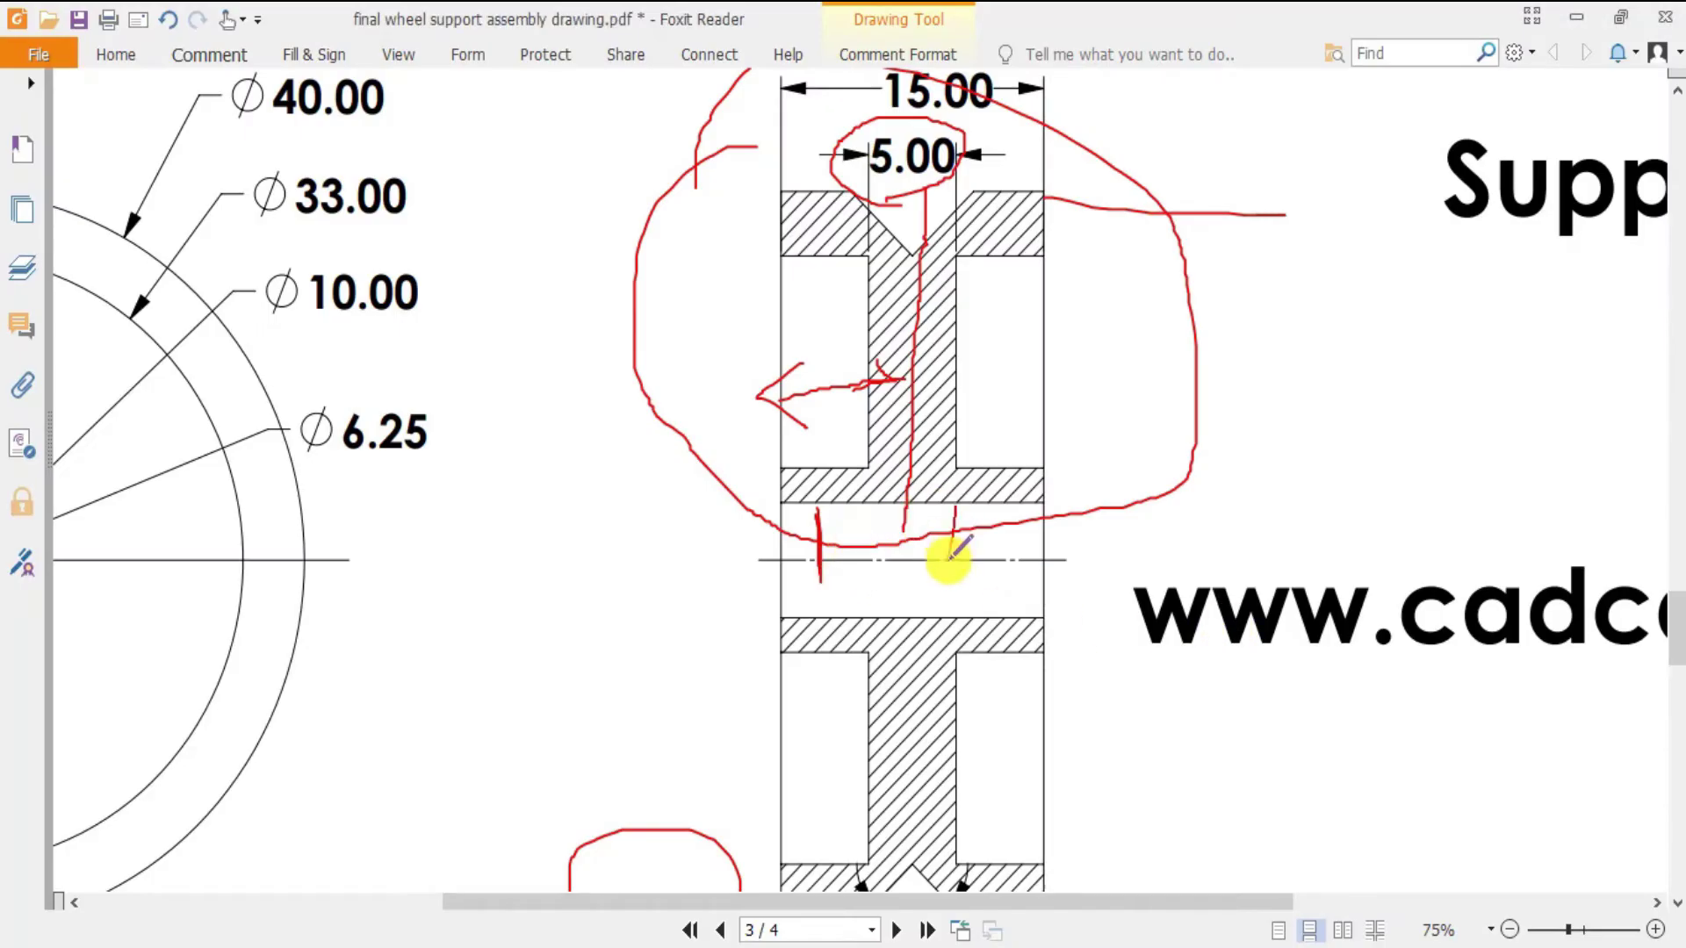
- Select the bore line and horizontal centerline for a Smart Dimension, and check the wheel diameters on the drawing in Foxit Reader
scroll(283, 516, "down", 2, "ctrl")
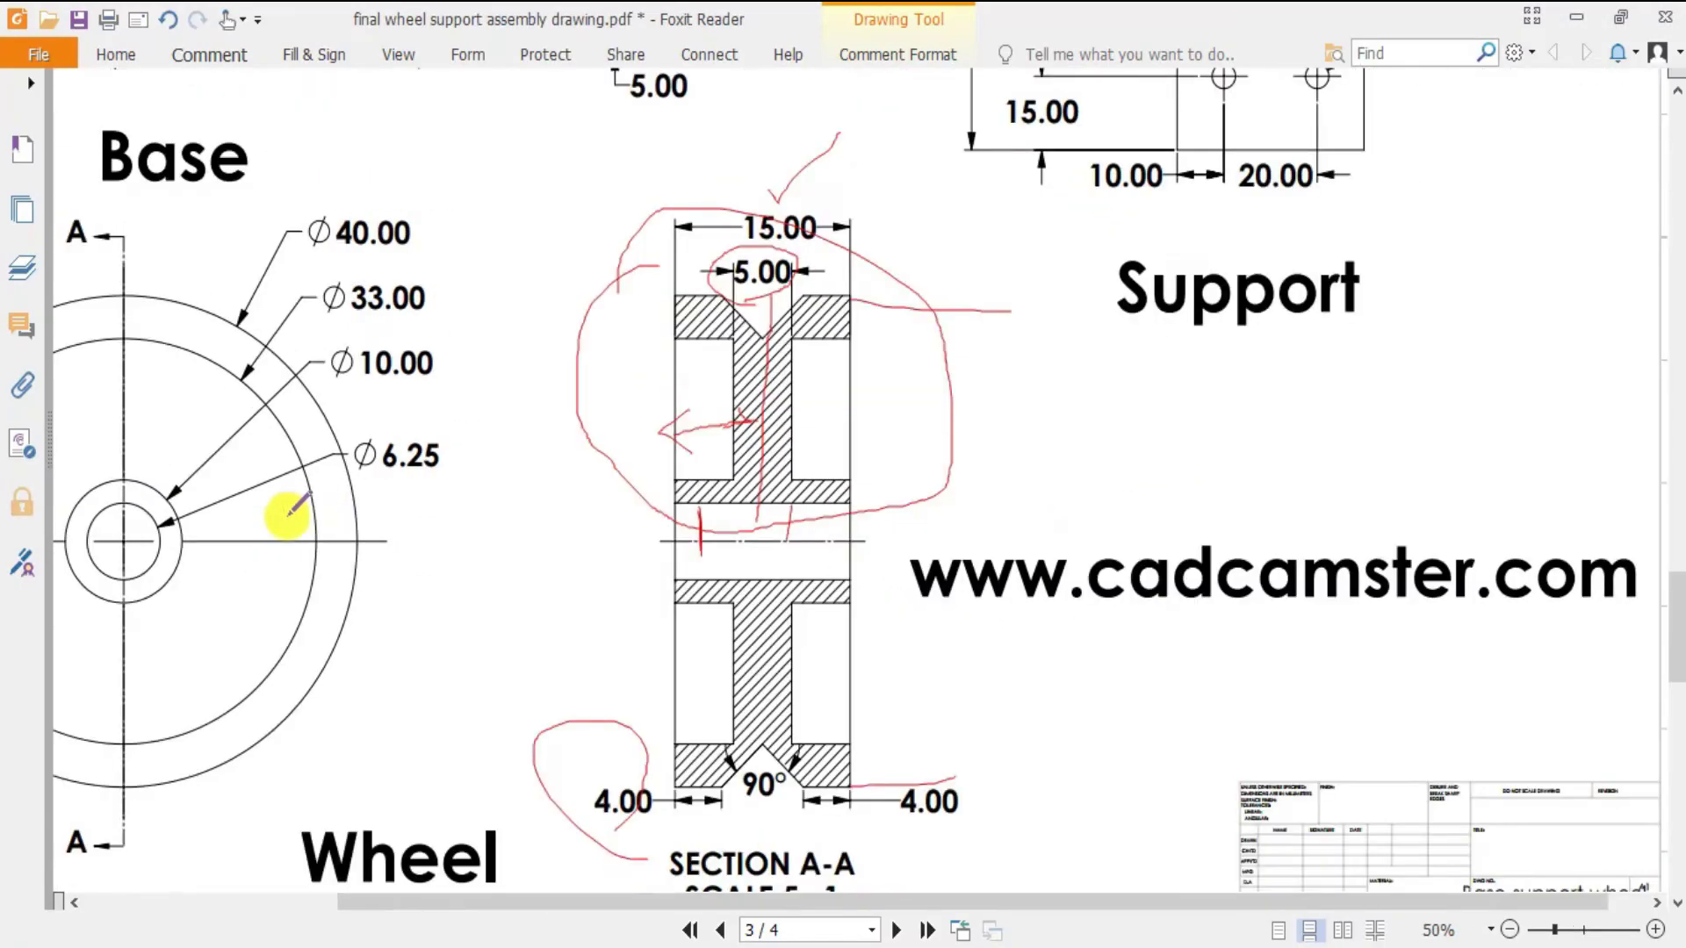
scroll(164, 509, "up", 2, "ctrl")
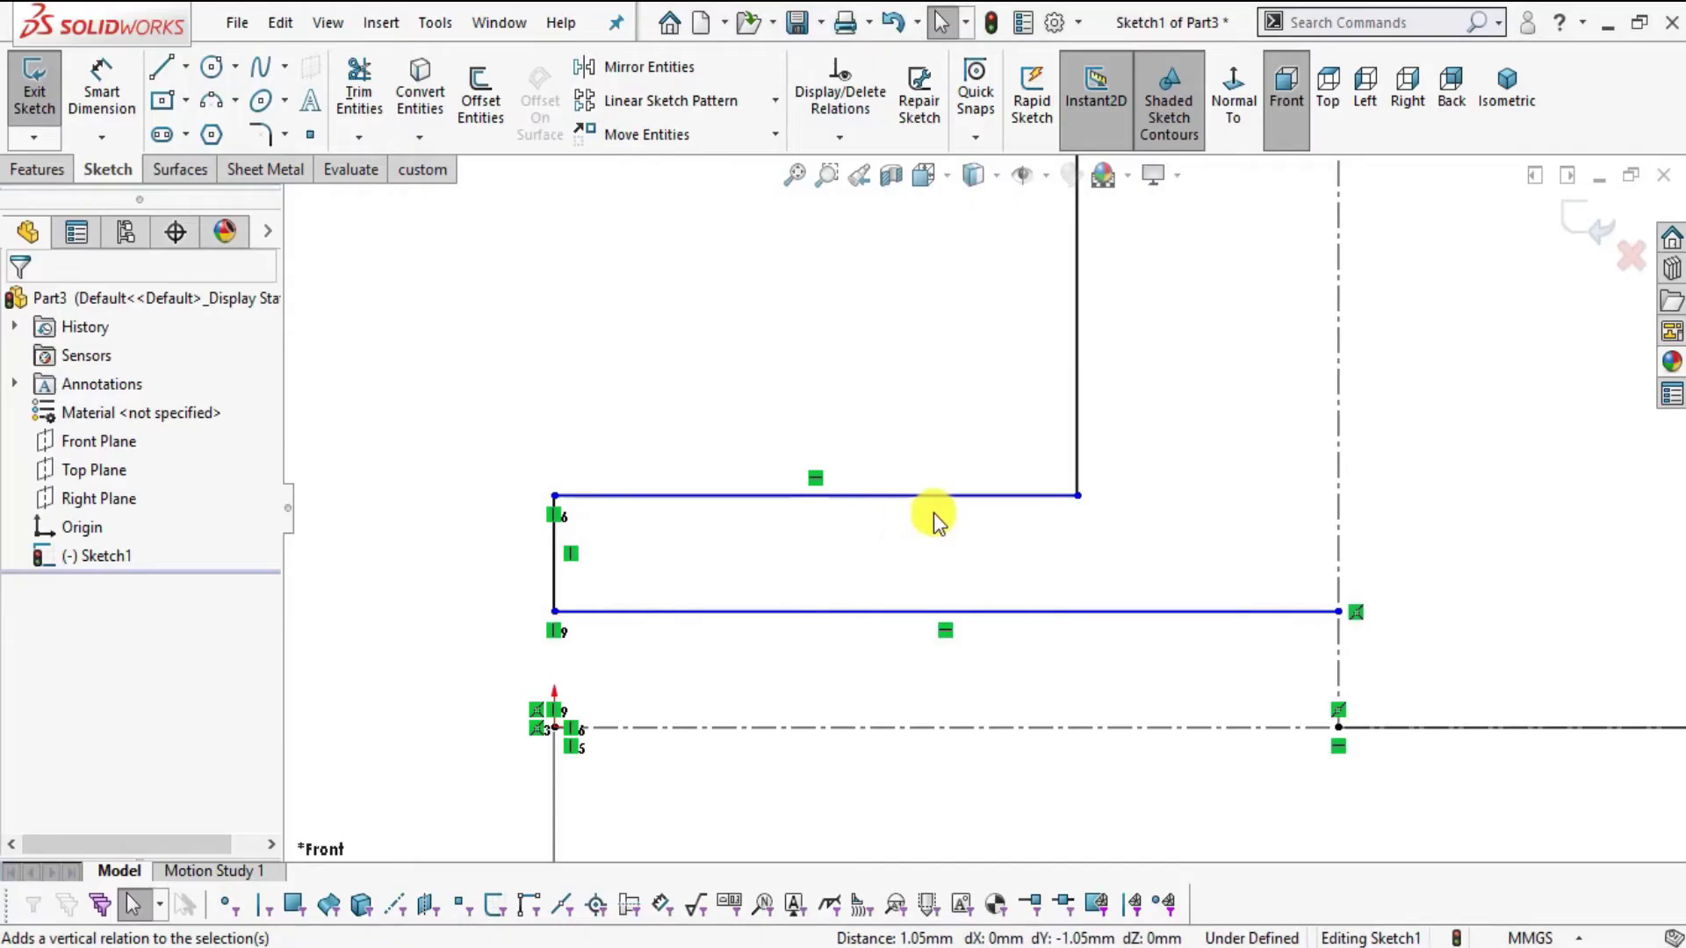
left_click(104, 81)
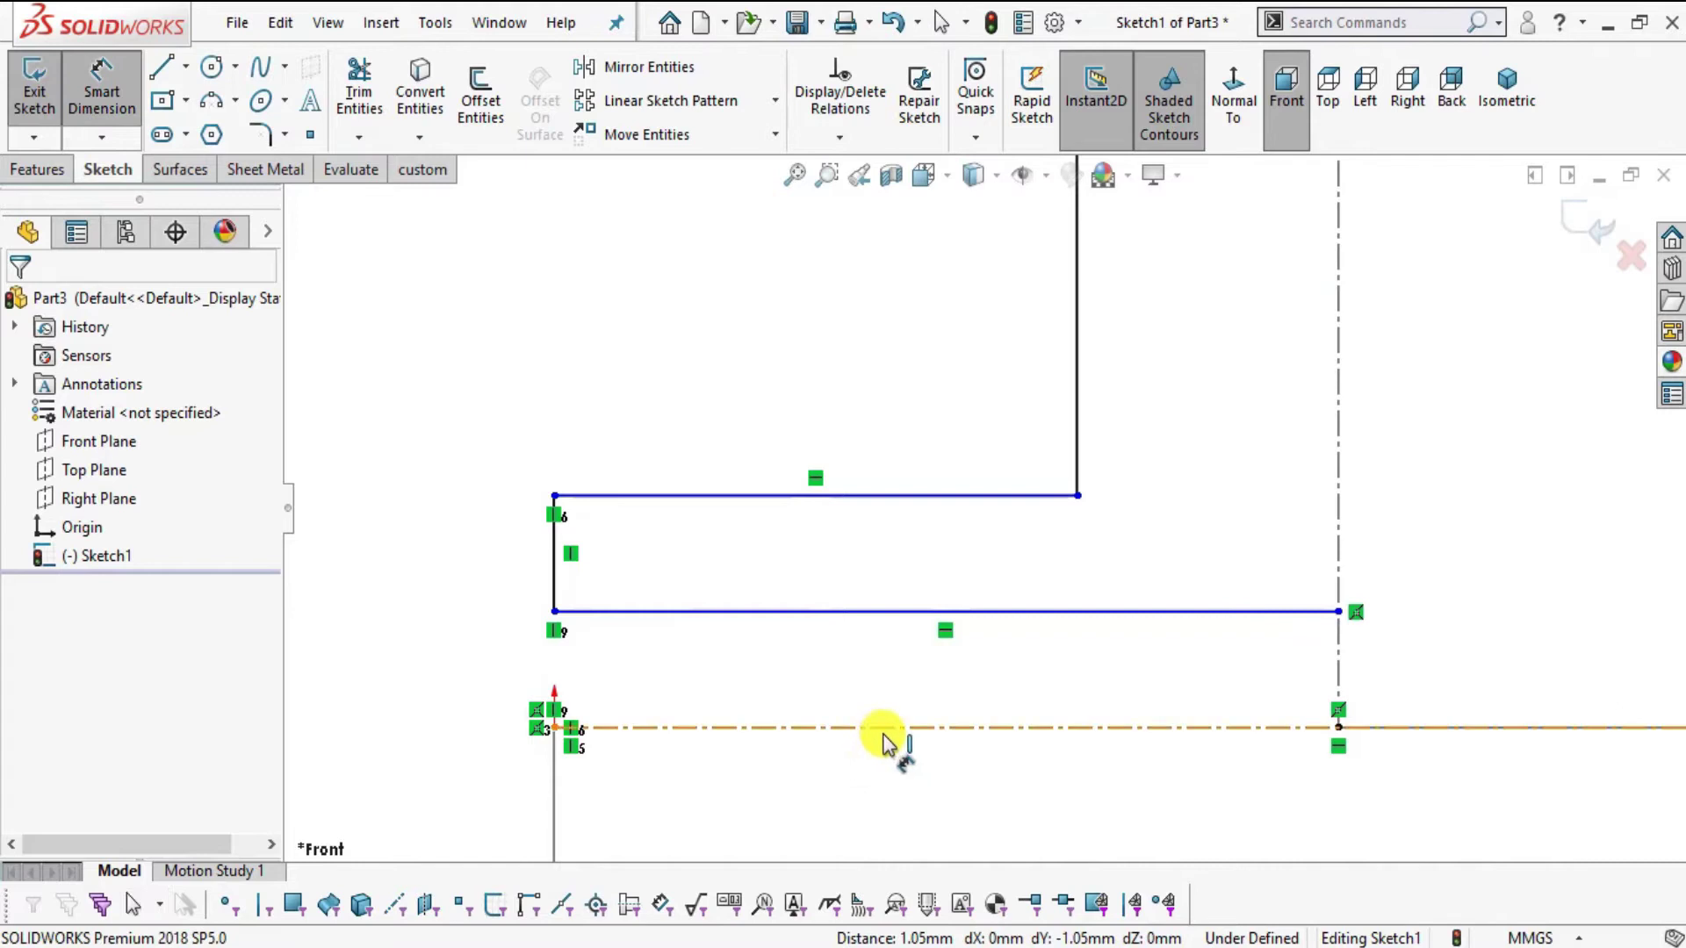
left_click(867, 612)
left_click(793, 727)
key("z")
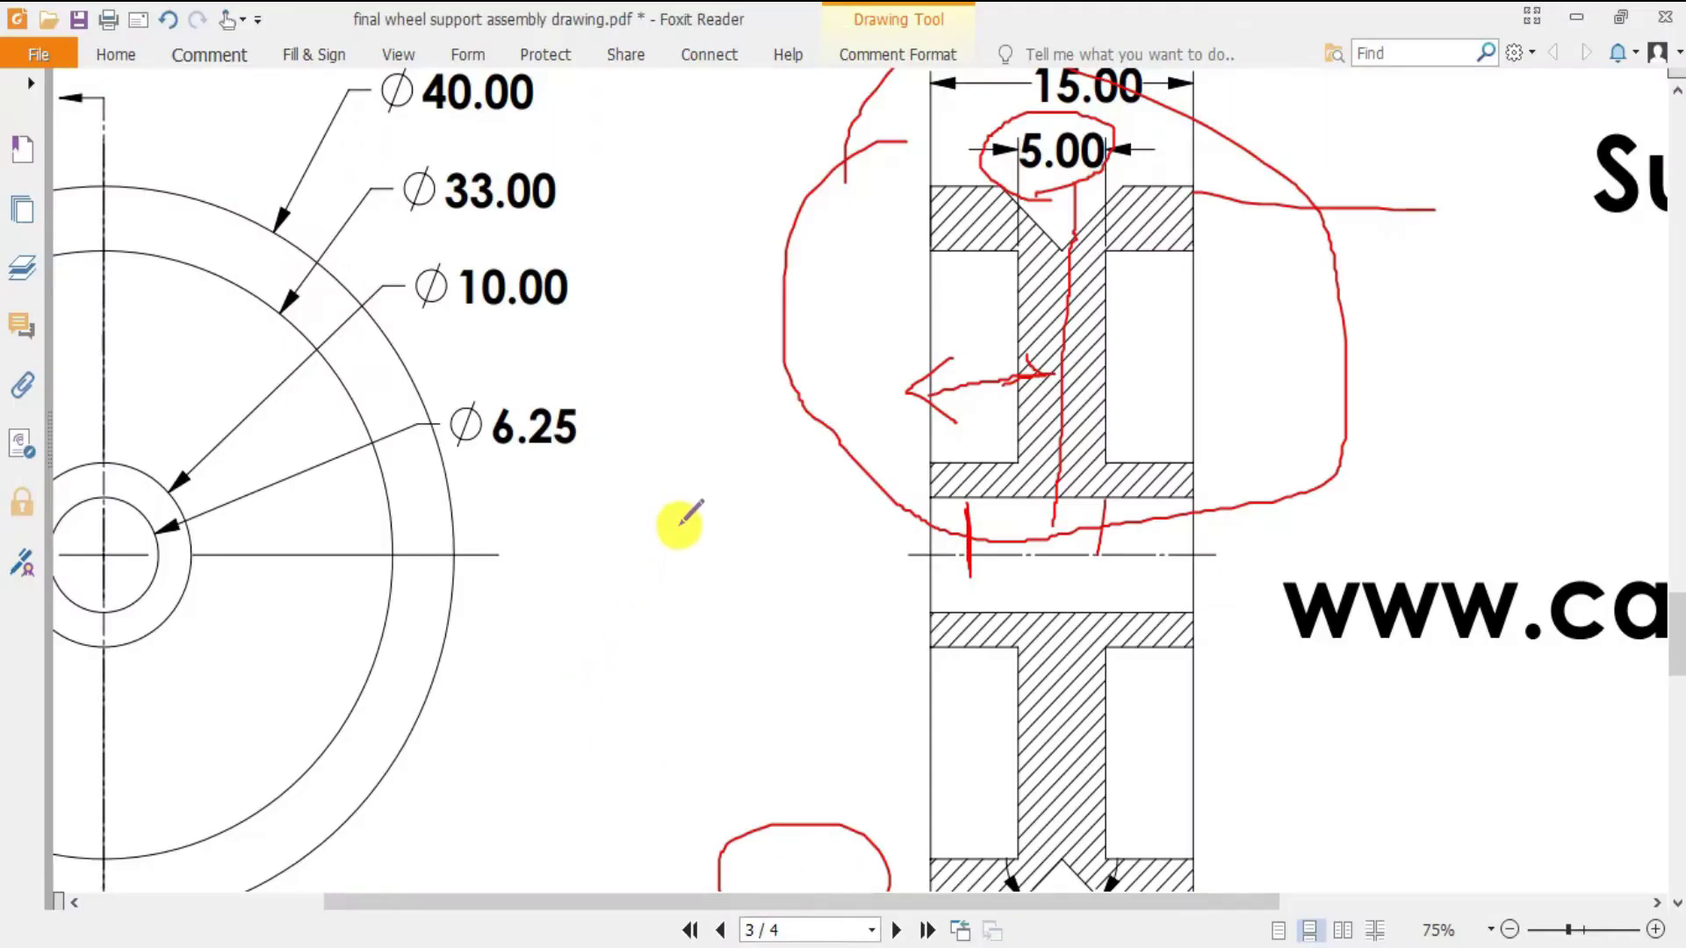
scroll(680, 524, "down", 2, "ctrl")
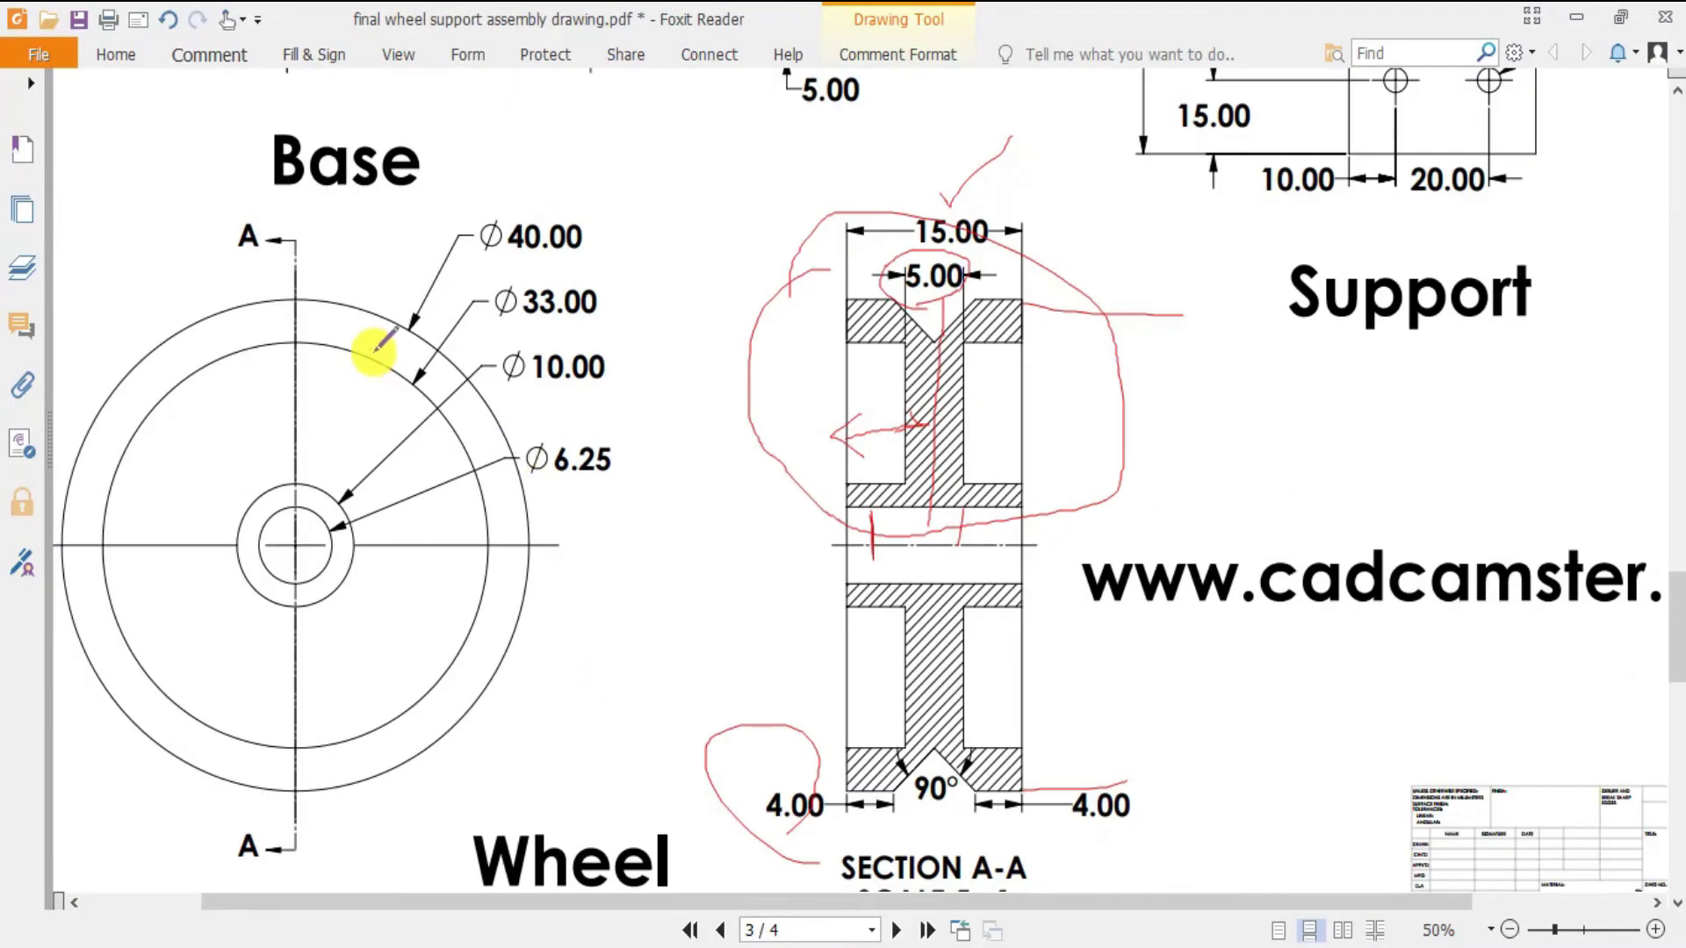
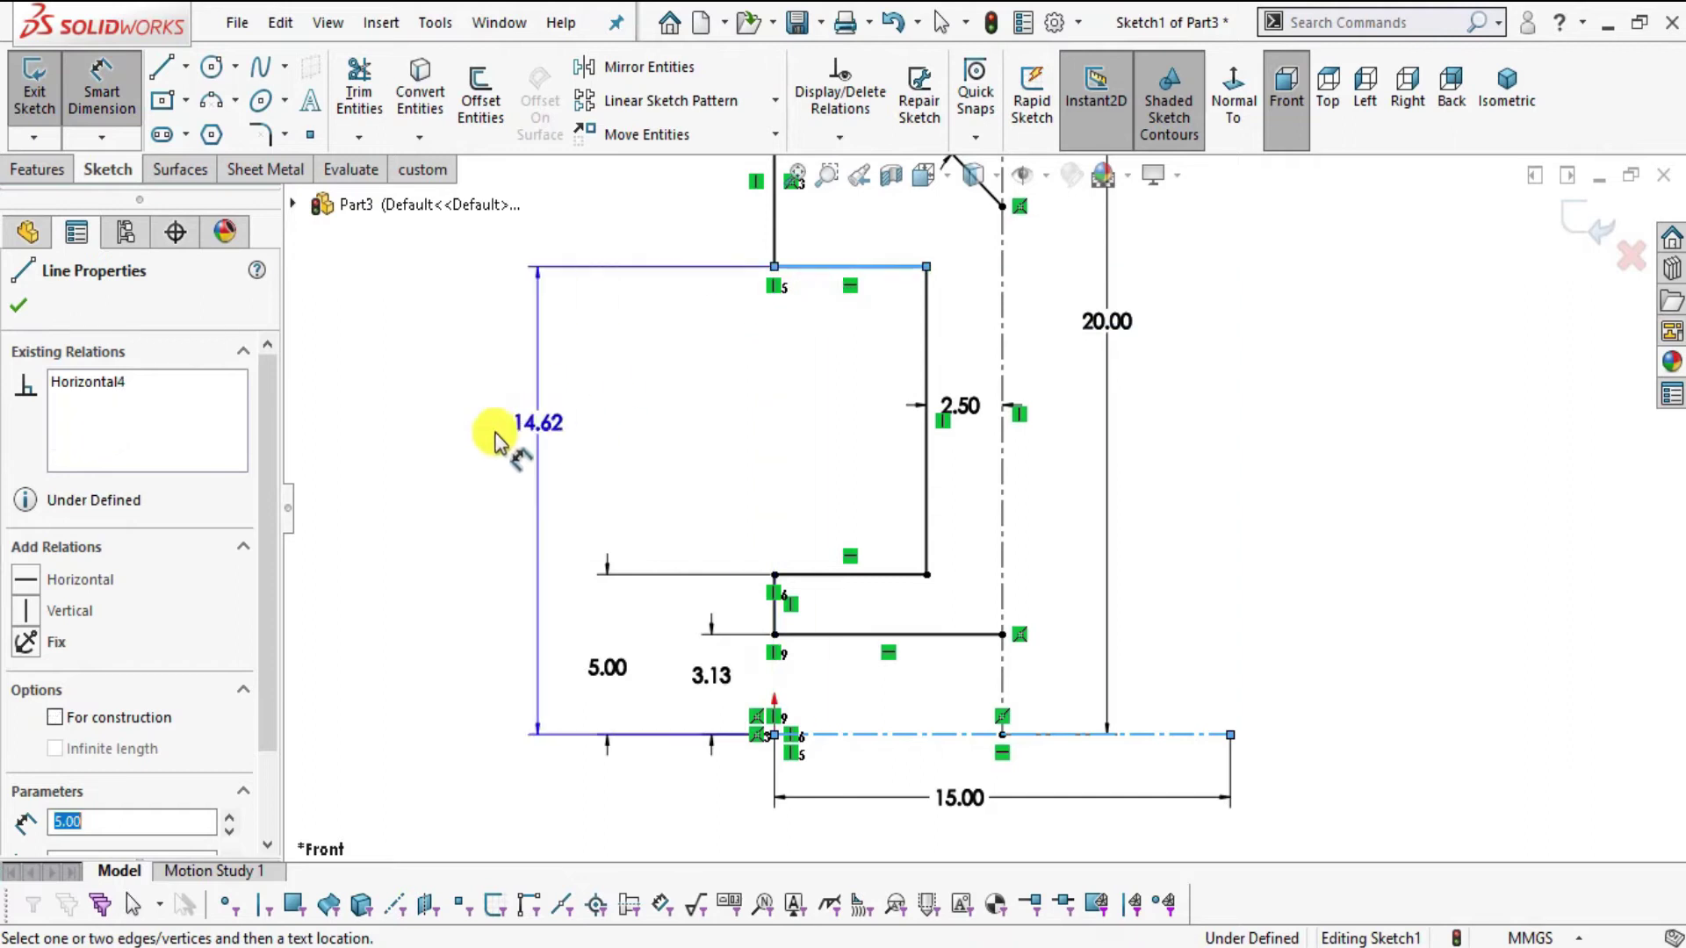
- Dimension the rim's lower horizontal edge to 16.50 mm from the horizontal centerline
left_click(470, 481)
type("15")
key("Return")
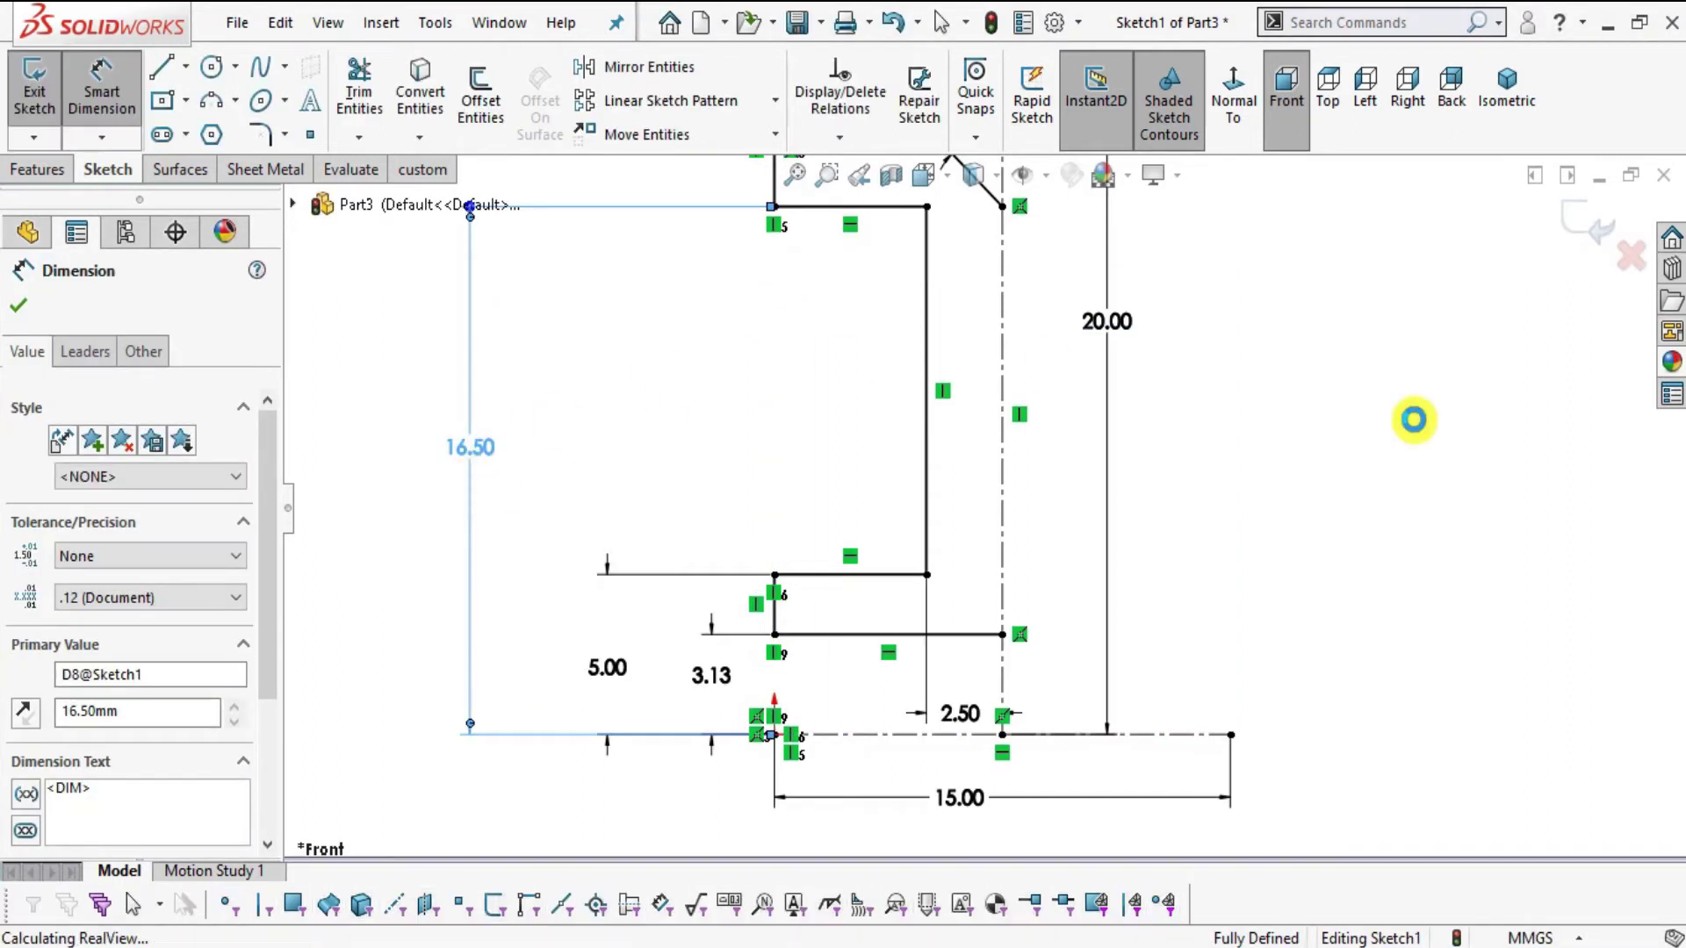
scroll(1332, 534, "up", 2)
scroll(874, 184, "down", 2)
scroll(873, 184, "up", 3)
scroll(930, 542, "down", 4)
scroll(1223, 632, "up", 2)
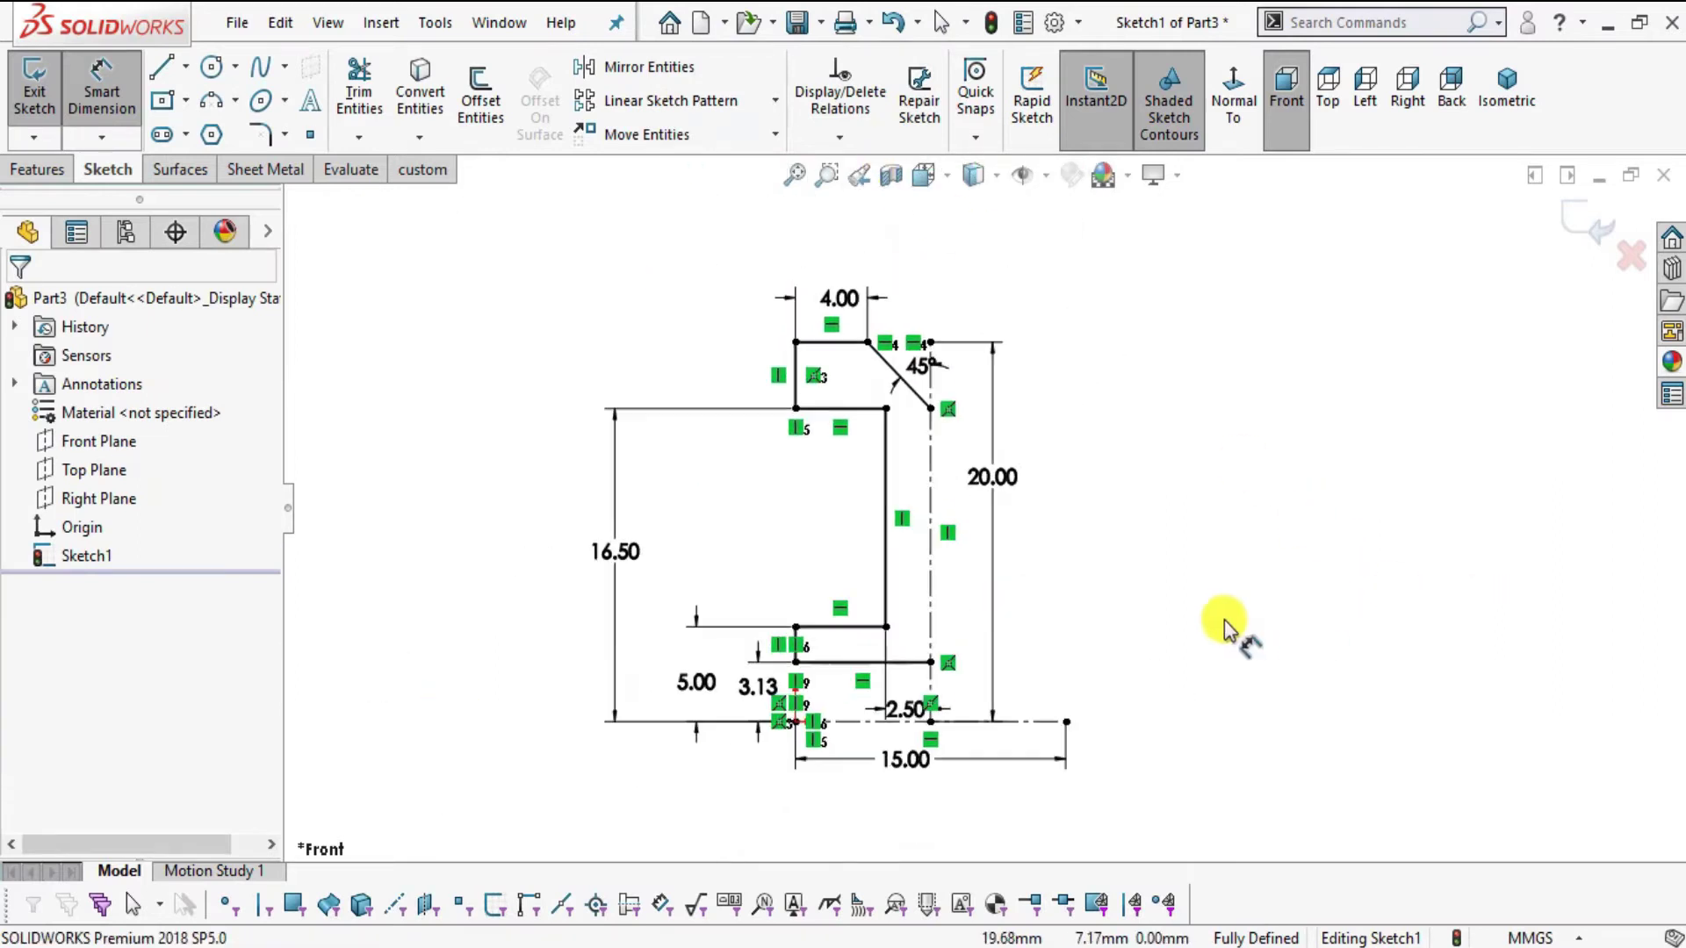
- Mirror all the half profile lines about the vertical centerline, keeping the originals
scroll(1080, 615, "down", 1)
left_click(597, 66)
left_click_drag(874, 681, 544, 263)
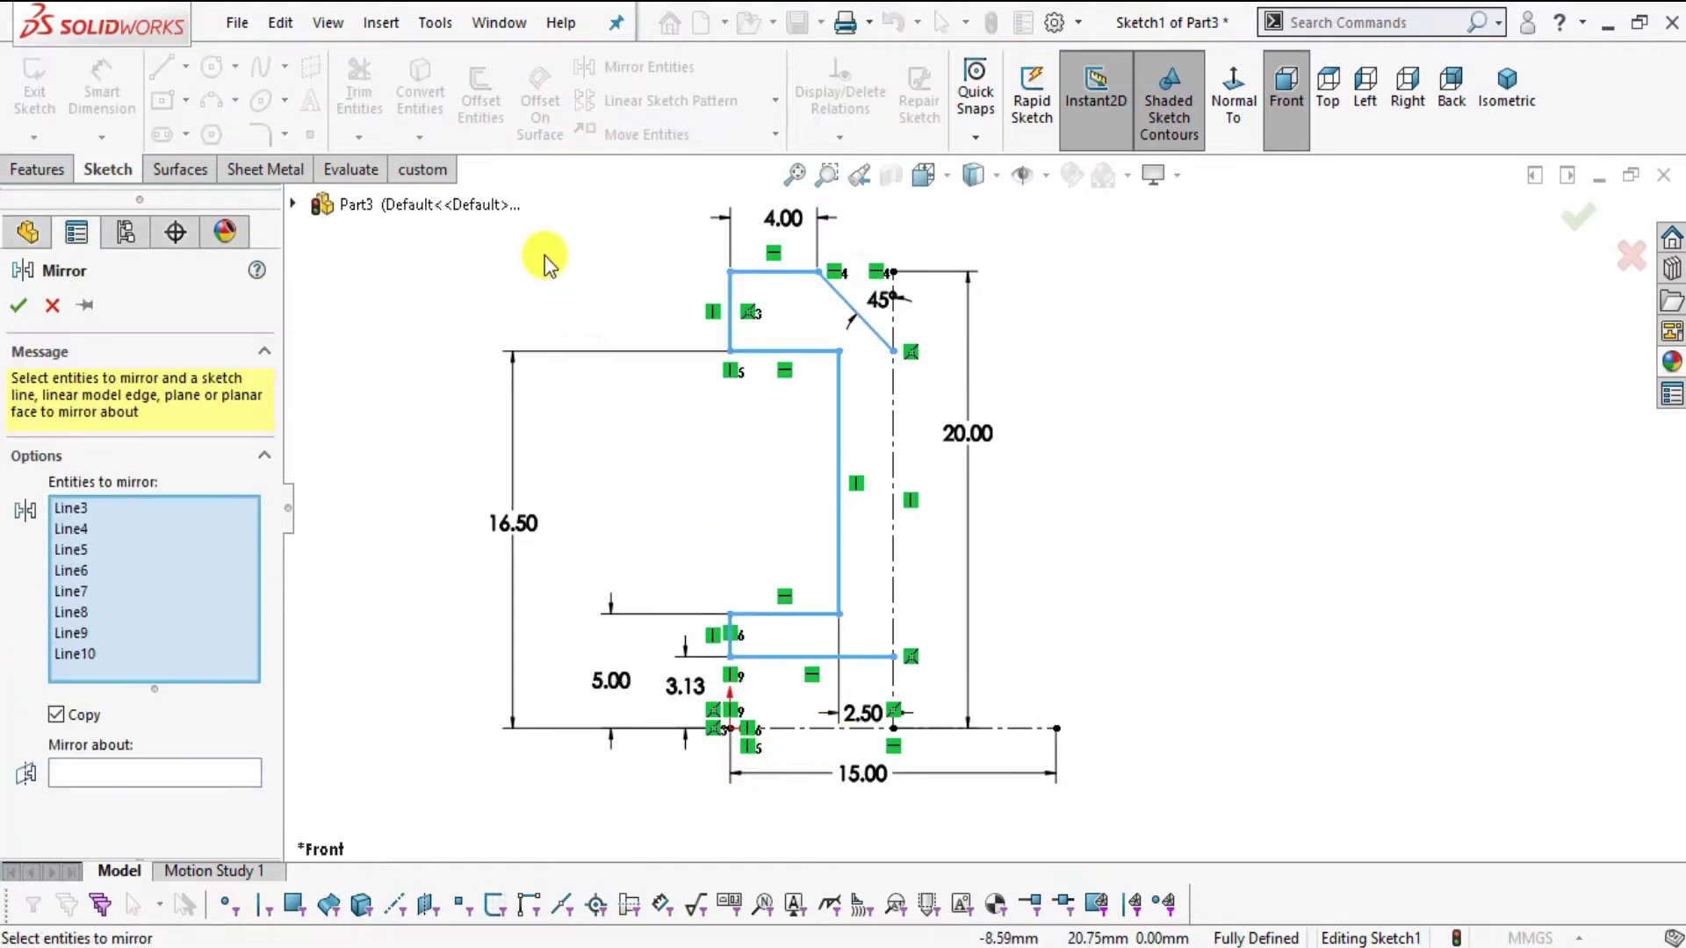
left_click(162, 775)
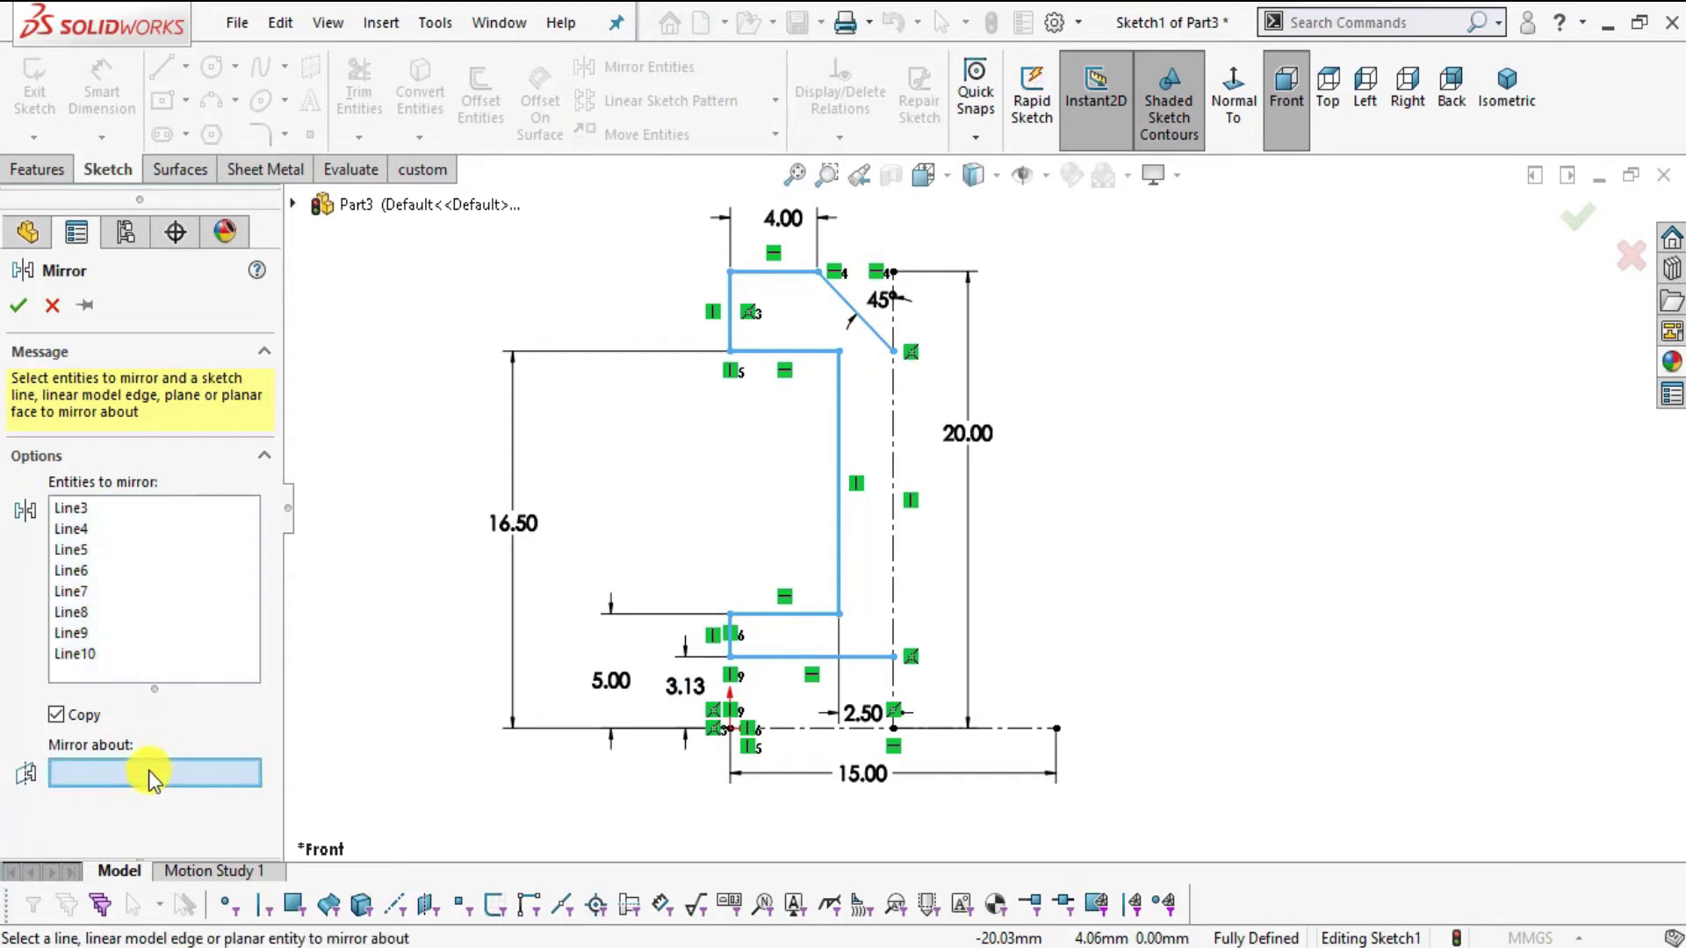
left_click(892, 504)
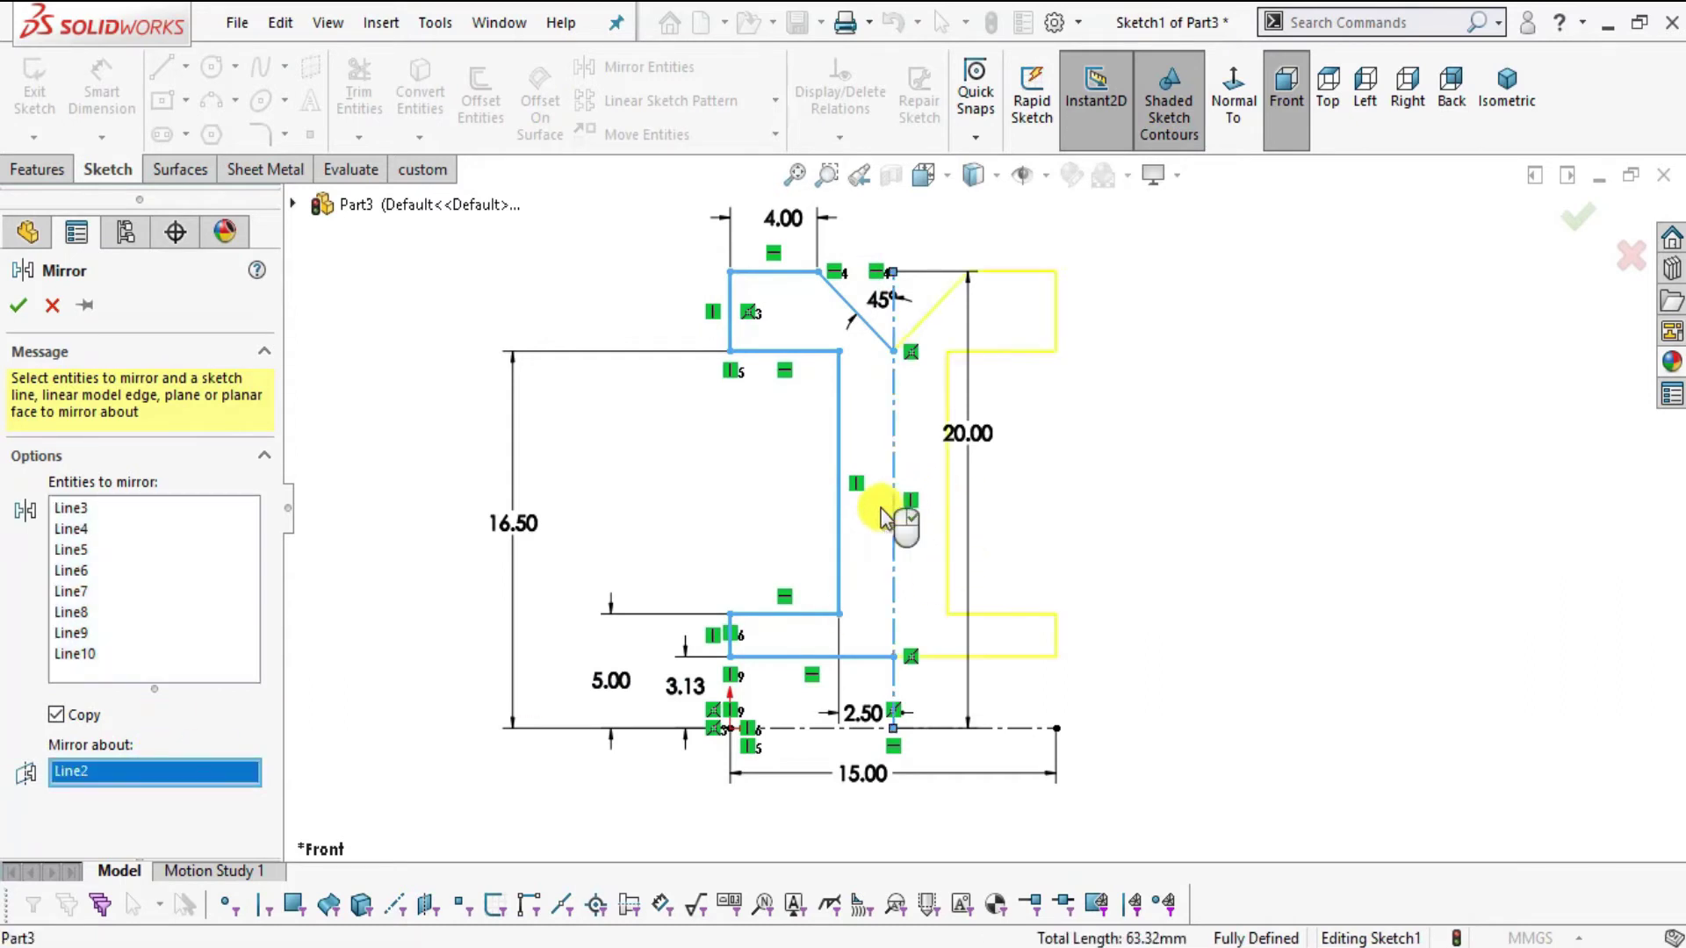
left_click(18, 304)
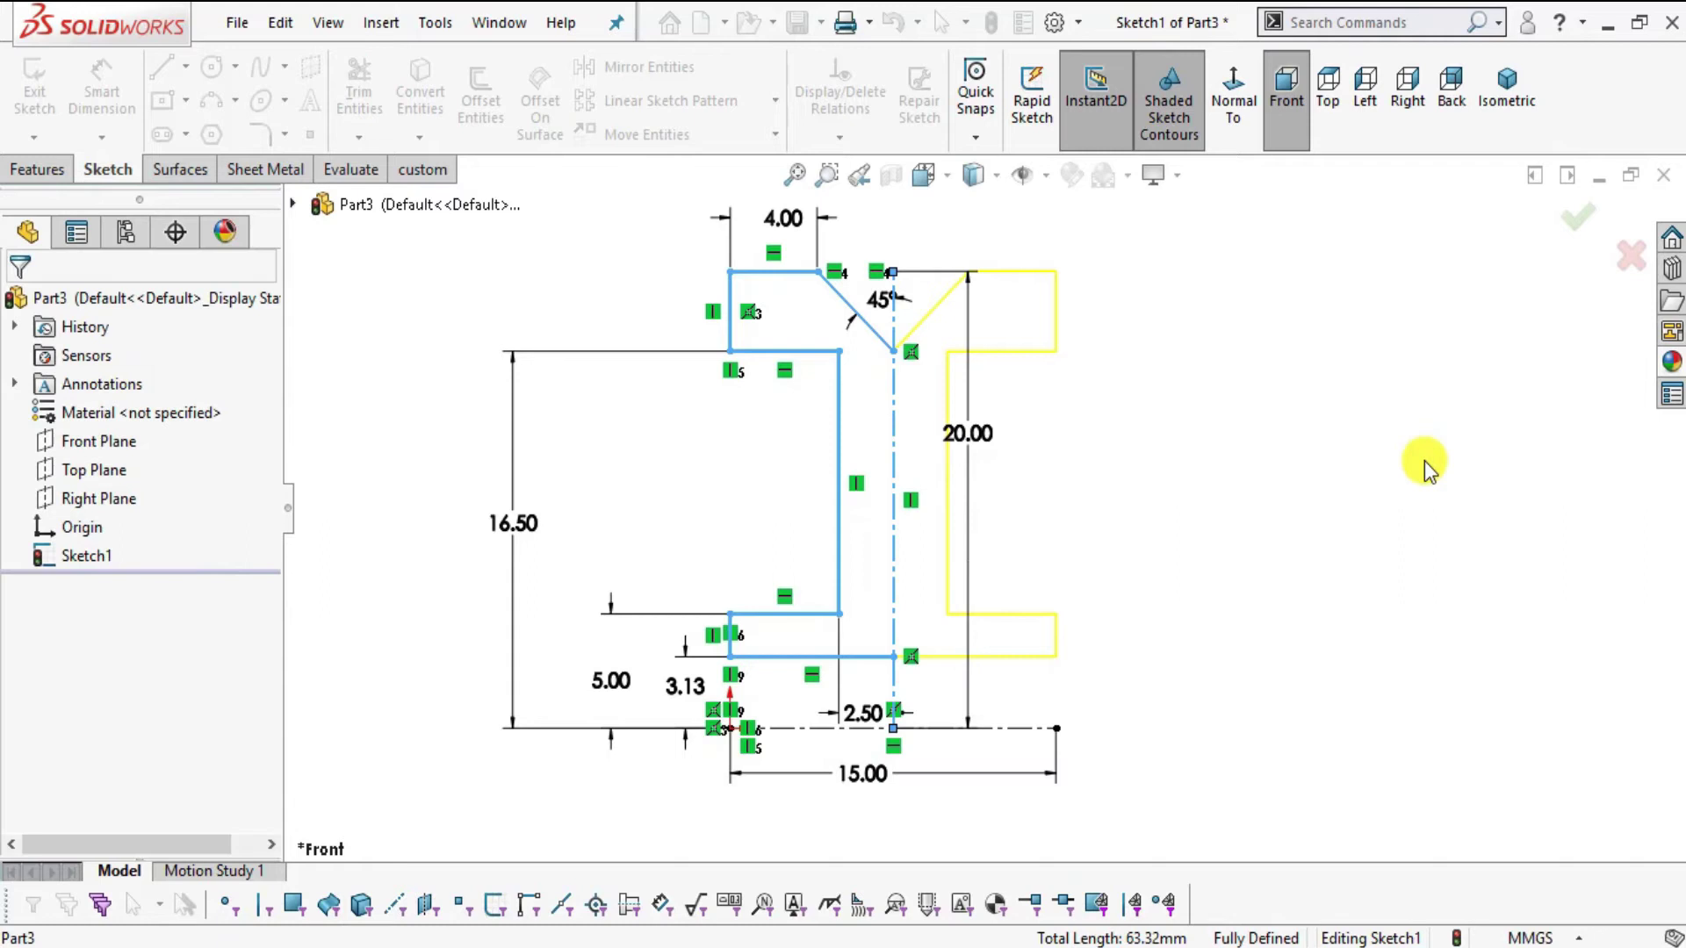
- Revolve the wheel's section profile 360 degrees about the horizontal centerline into a solid
left_click(64, 173)
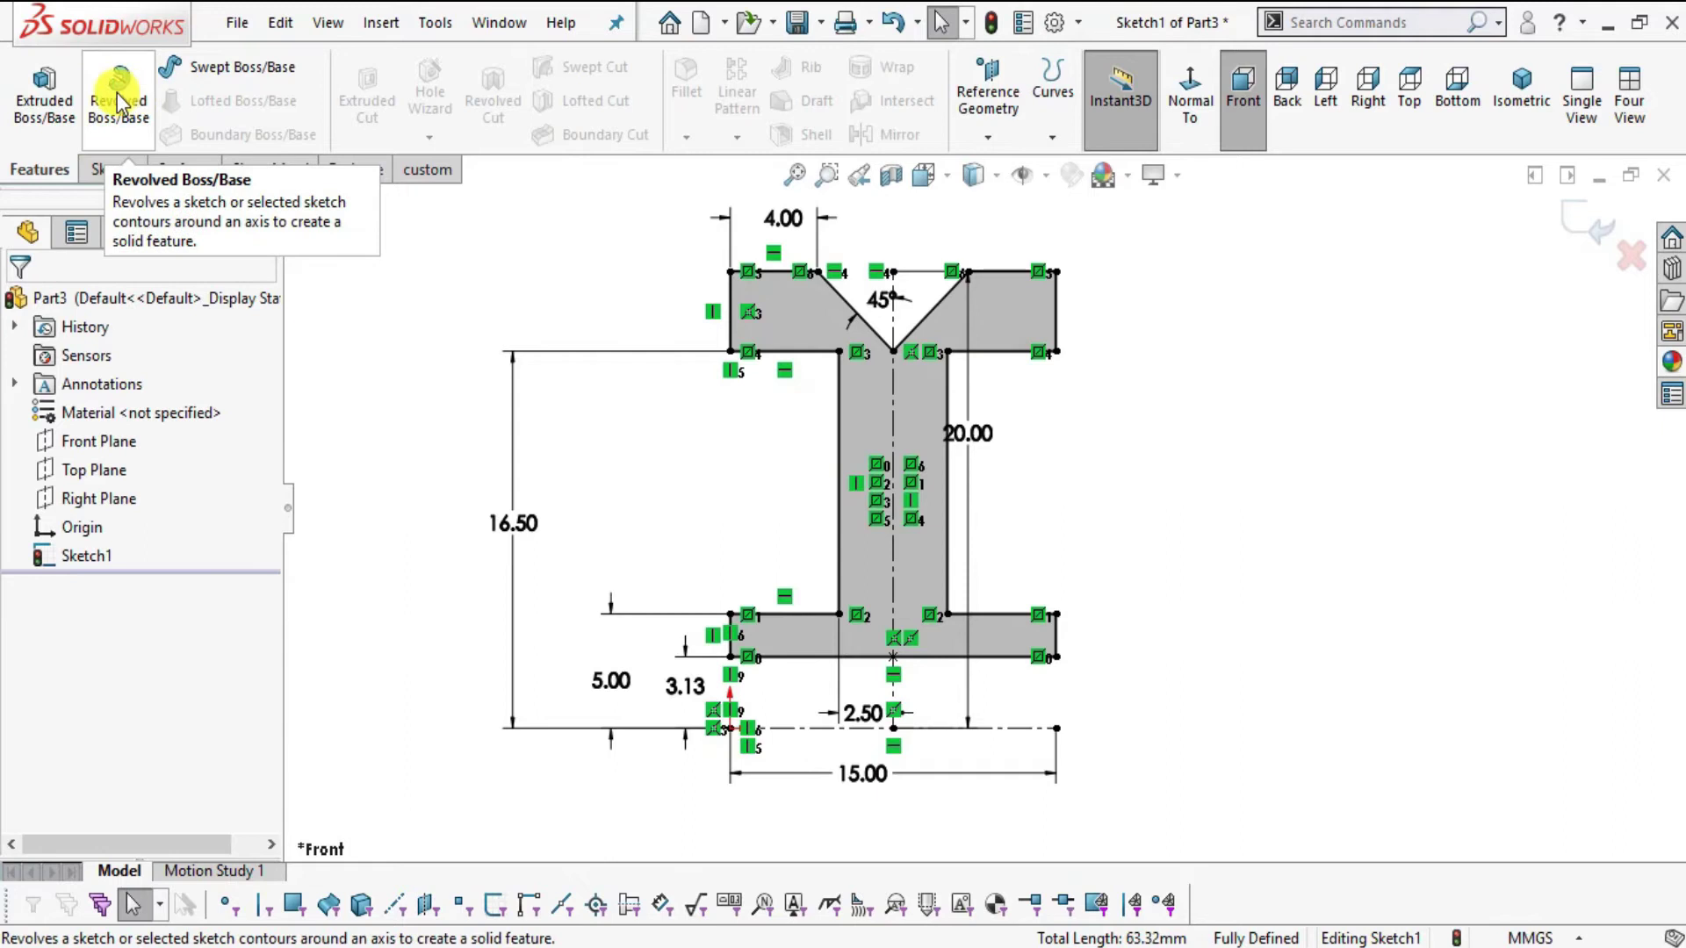
left_click(119, 103)
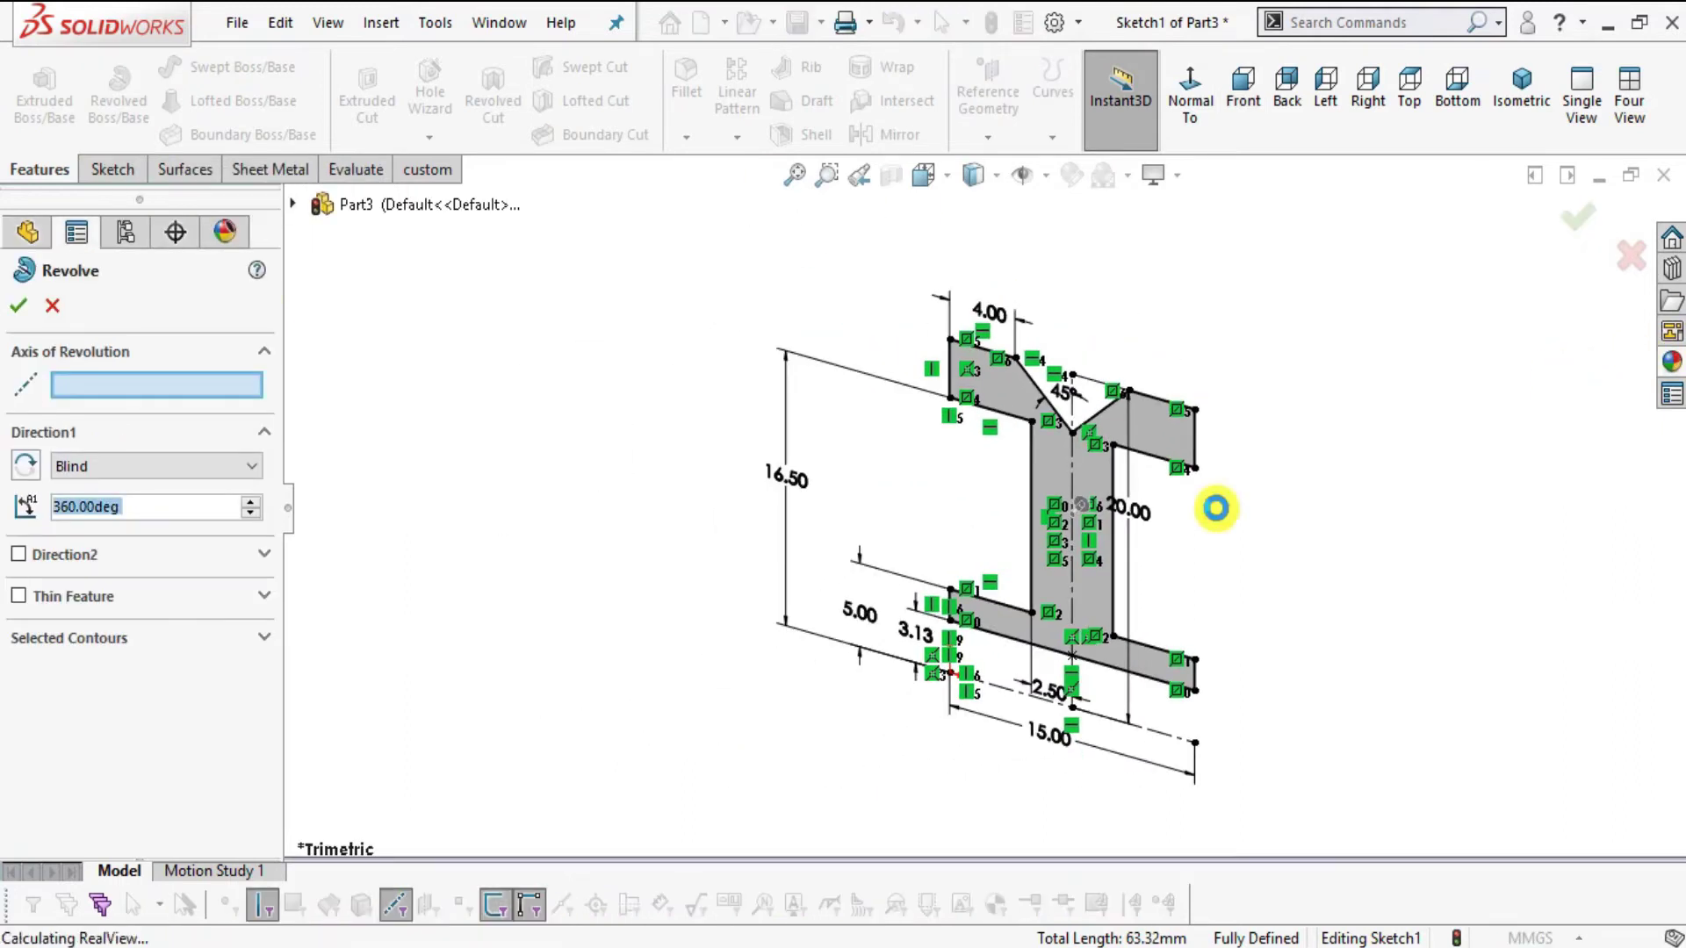
left_click(197, 384)
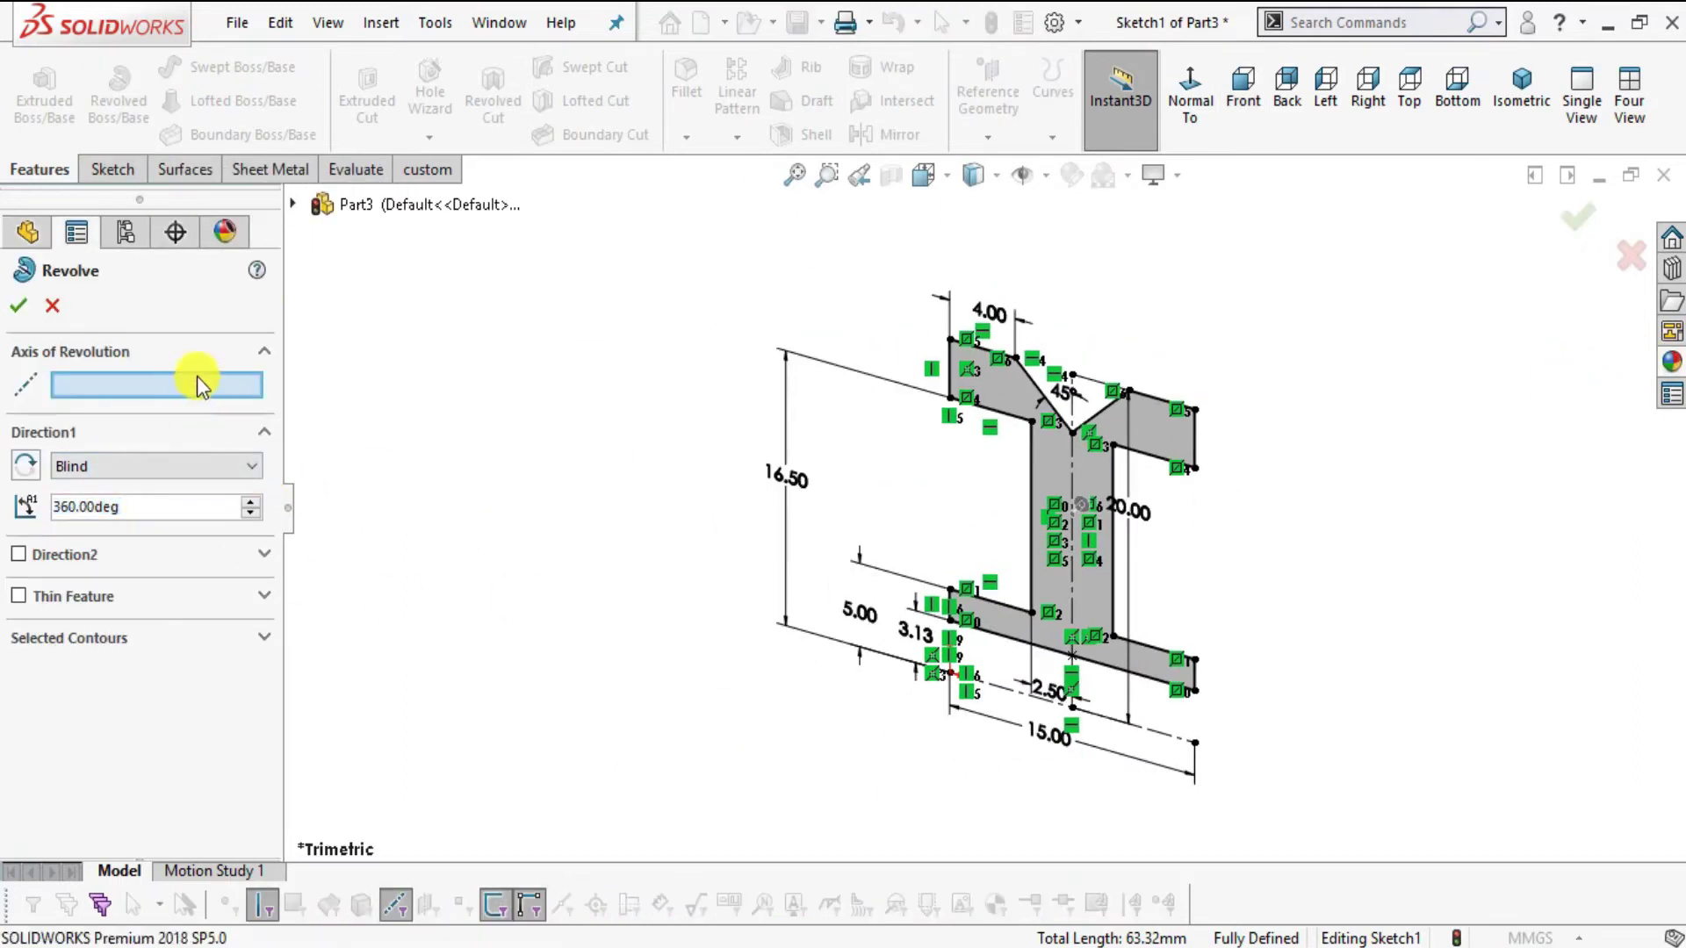
left_click(1126, 726)
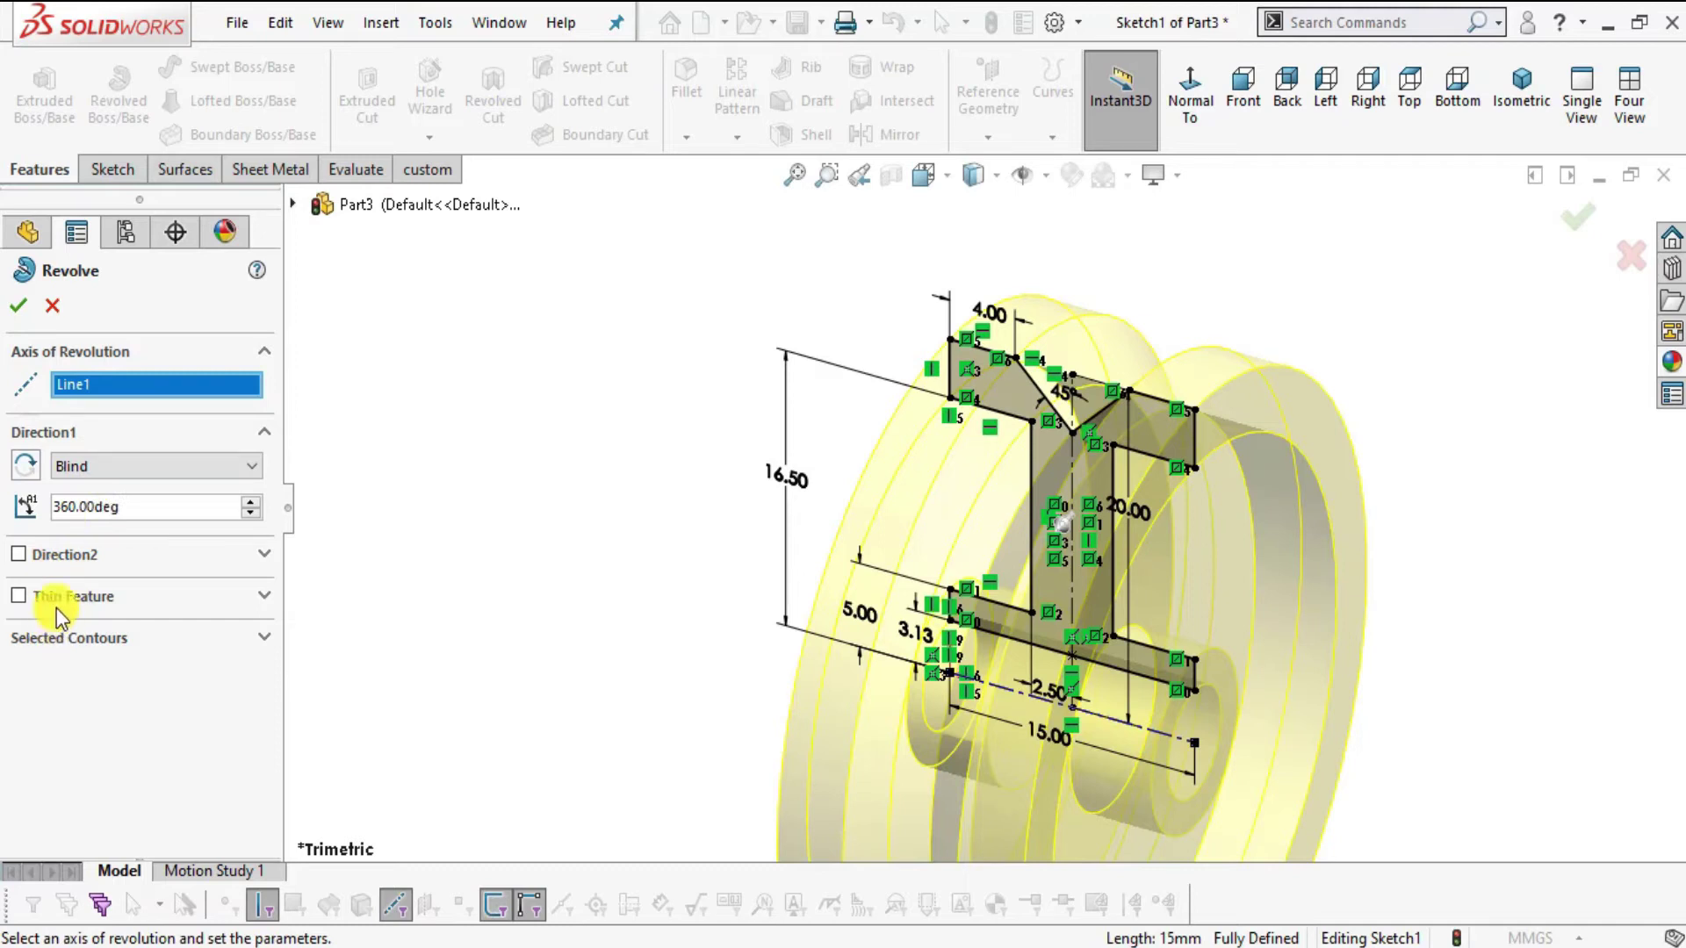
left_click(20, 307)
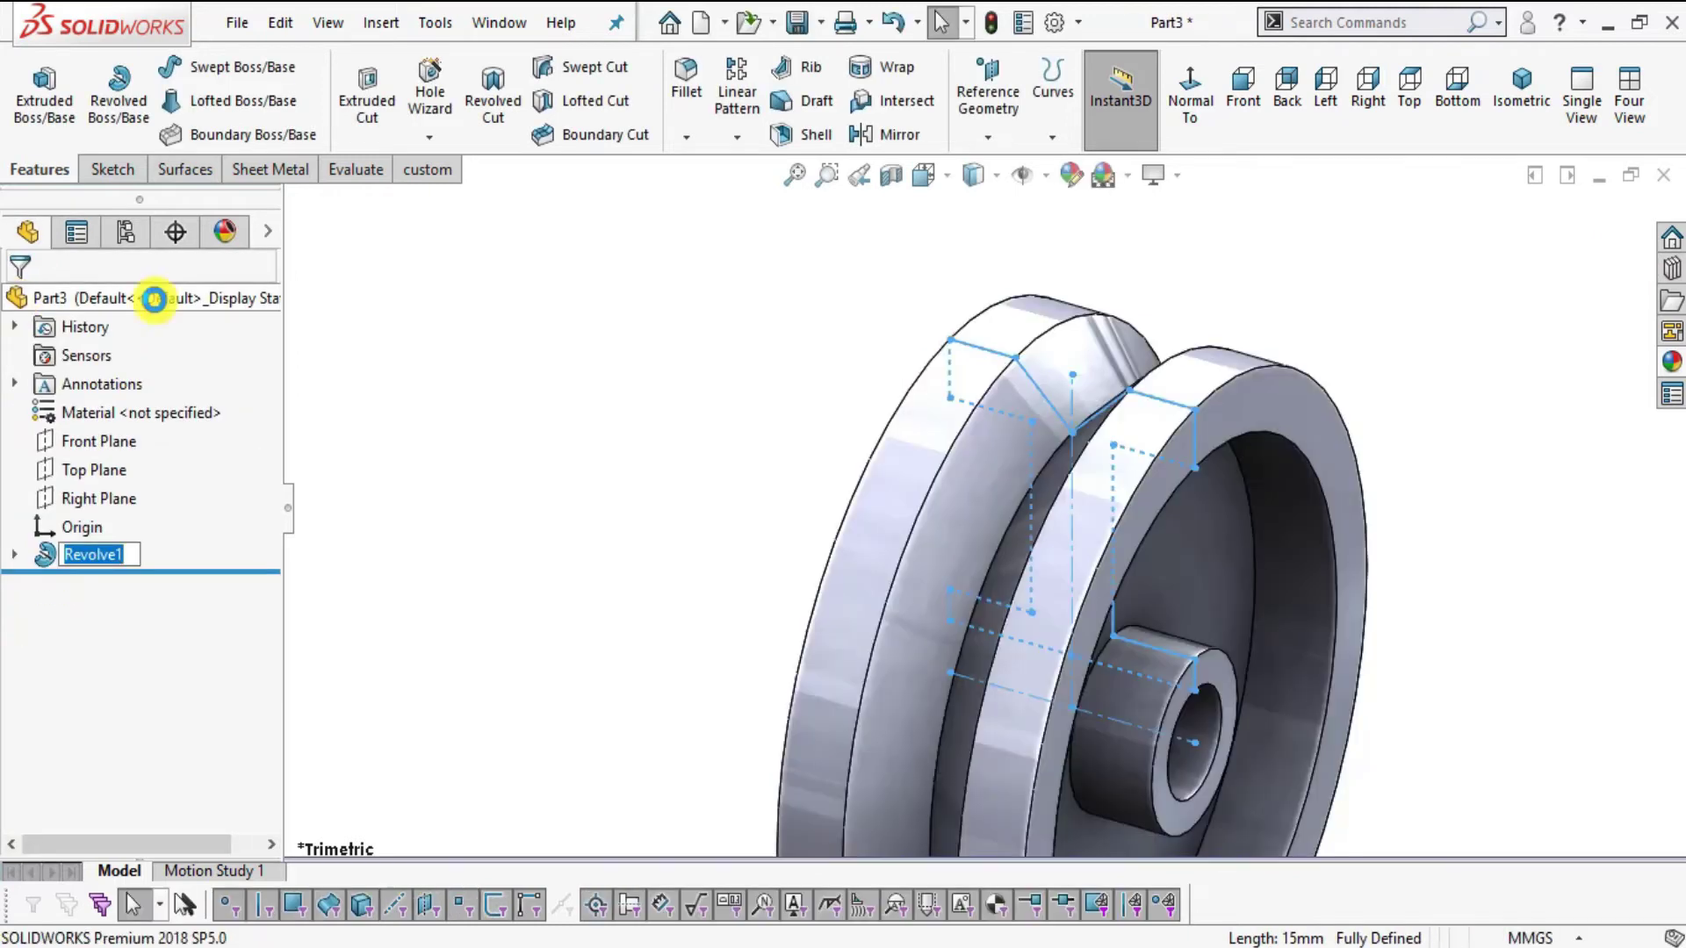
left_click(1467, 404)
- Apply the polished steel appearance to the revolved wheel
scroll(1287, 569, "up", 3)
scroll(1265, 633, "down", 3)
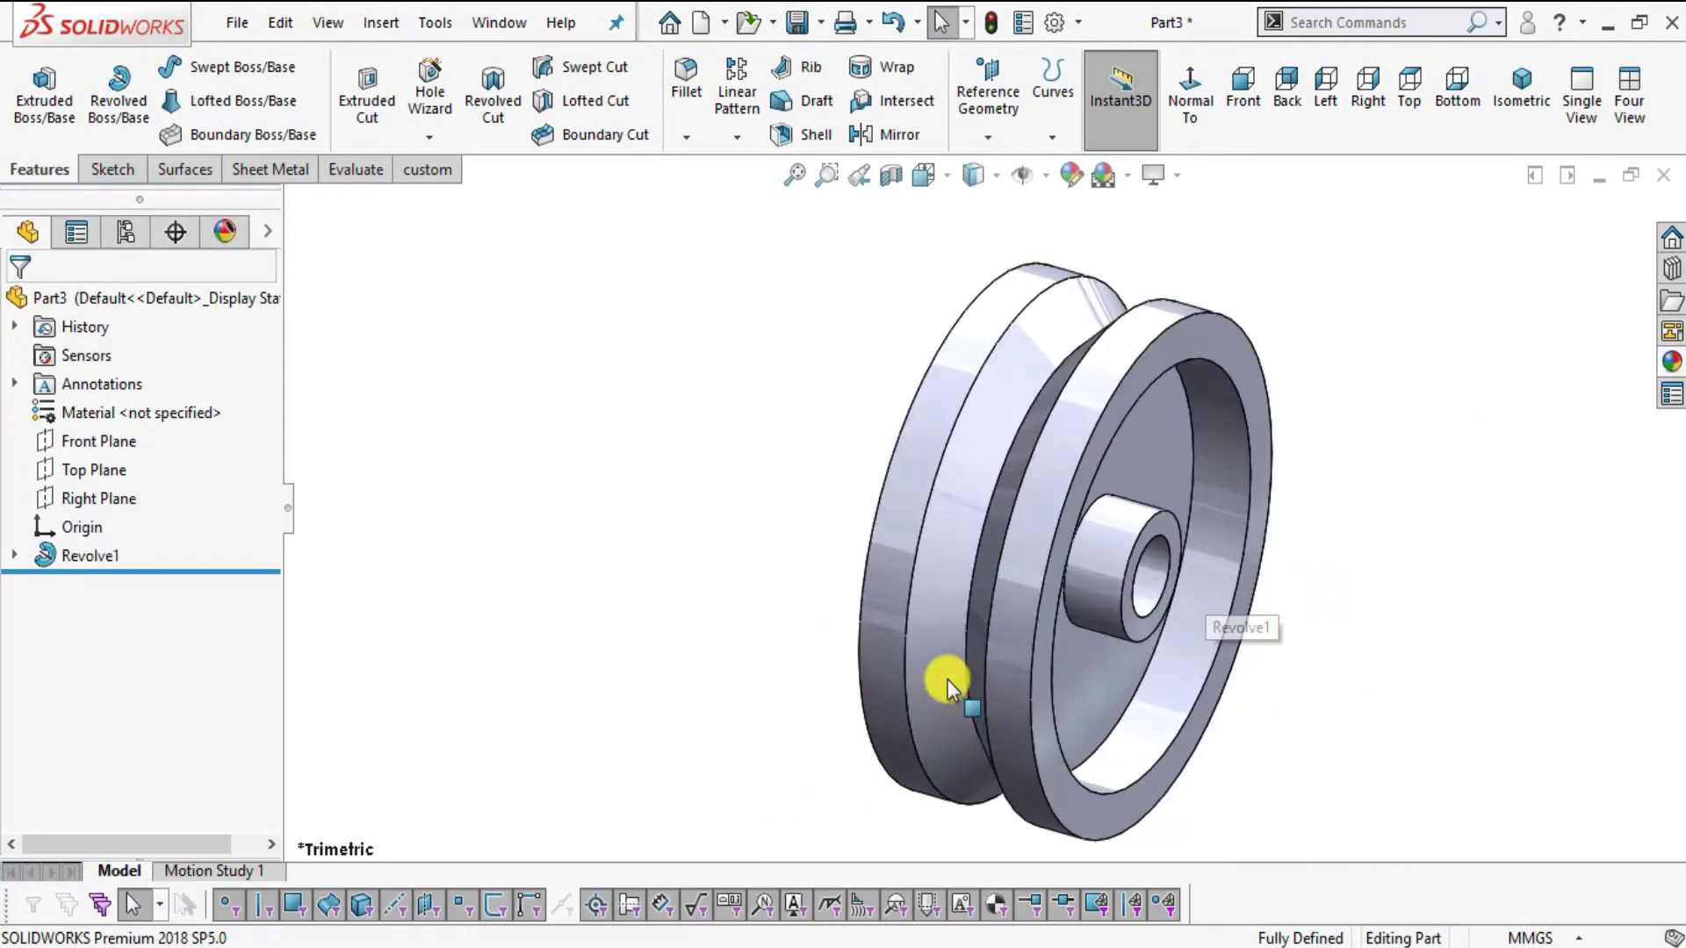
scroll(1274, 647, "up", 1)
middle_click_drag(1257, 774, 1400, 702)
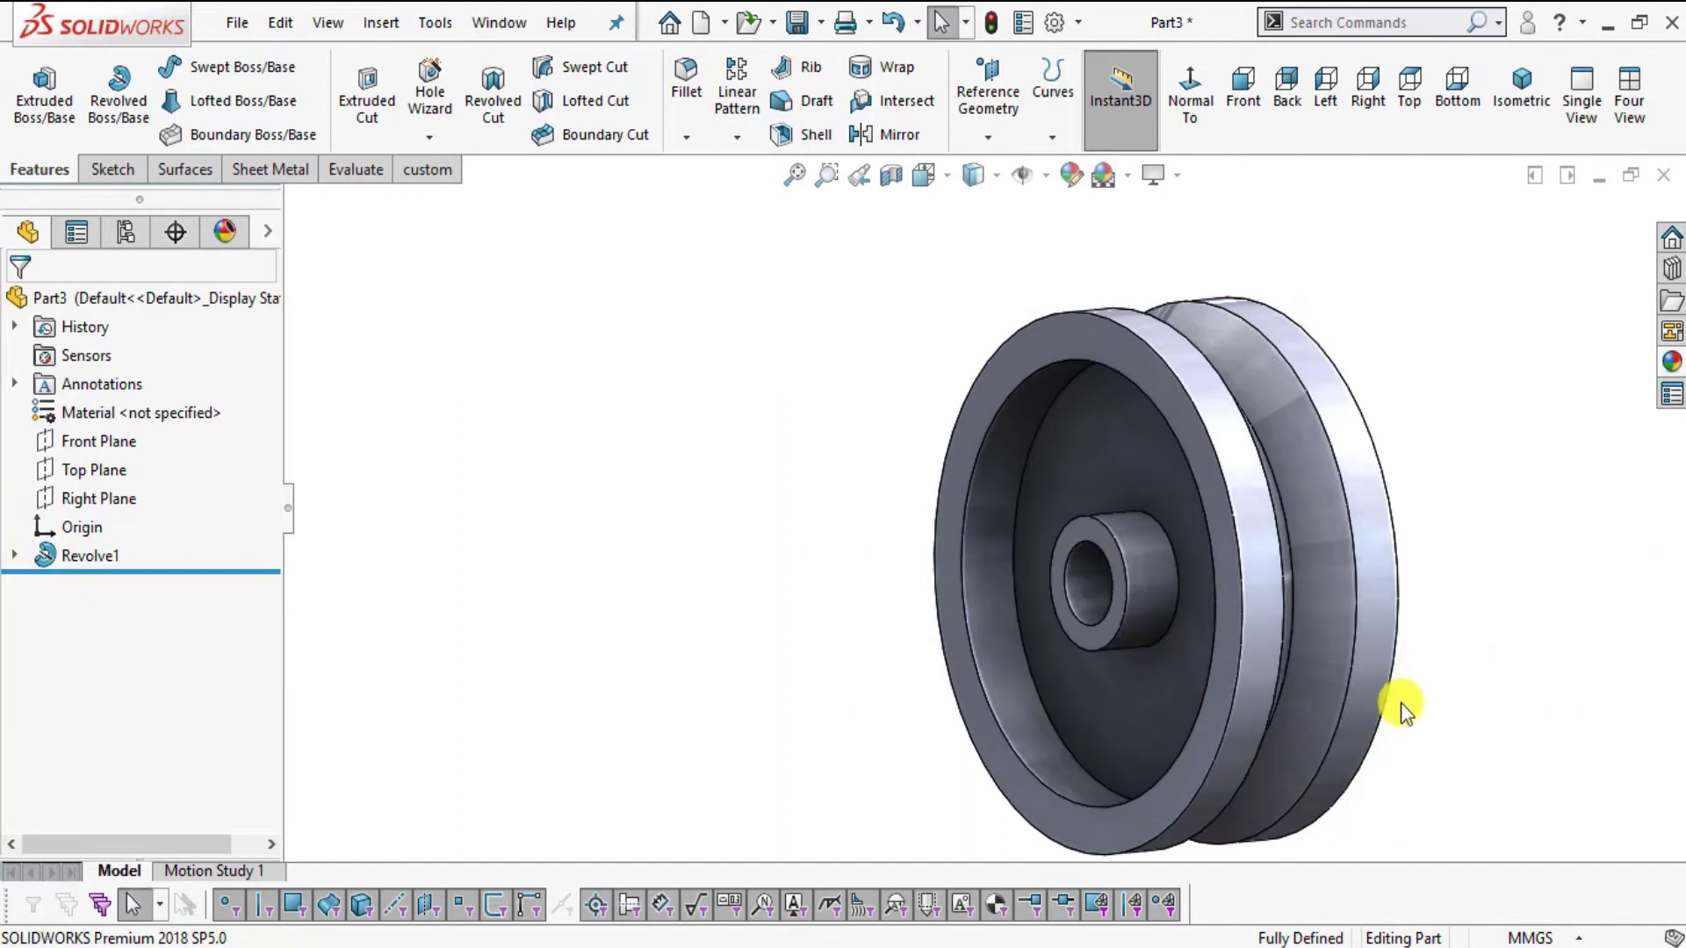
mouse_move(1464, 610)
middle_mouse_down()
mouse_move(1343, 549)
mouse_move(1378, 602)
mouse_move(1546, 662)
mouse_move(1393, 606)
mouse_move(1355, 519)
mouse_move(1380, 632)
middle_mouse_up()
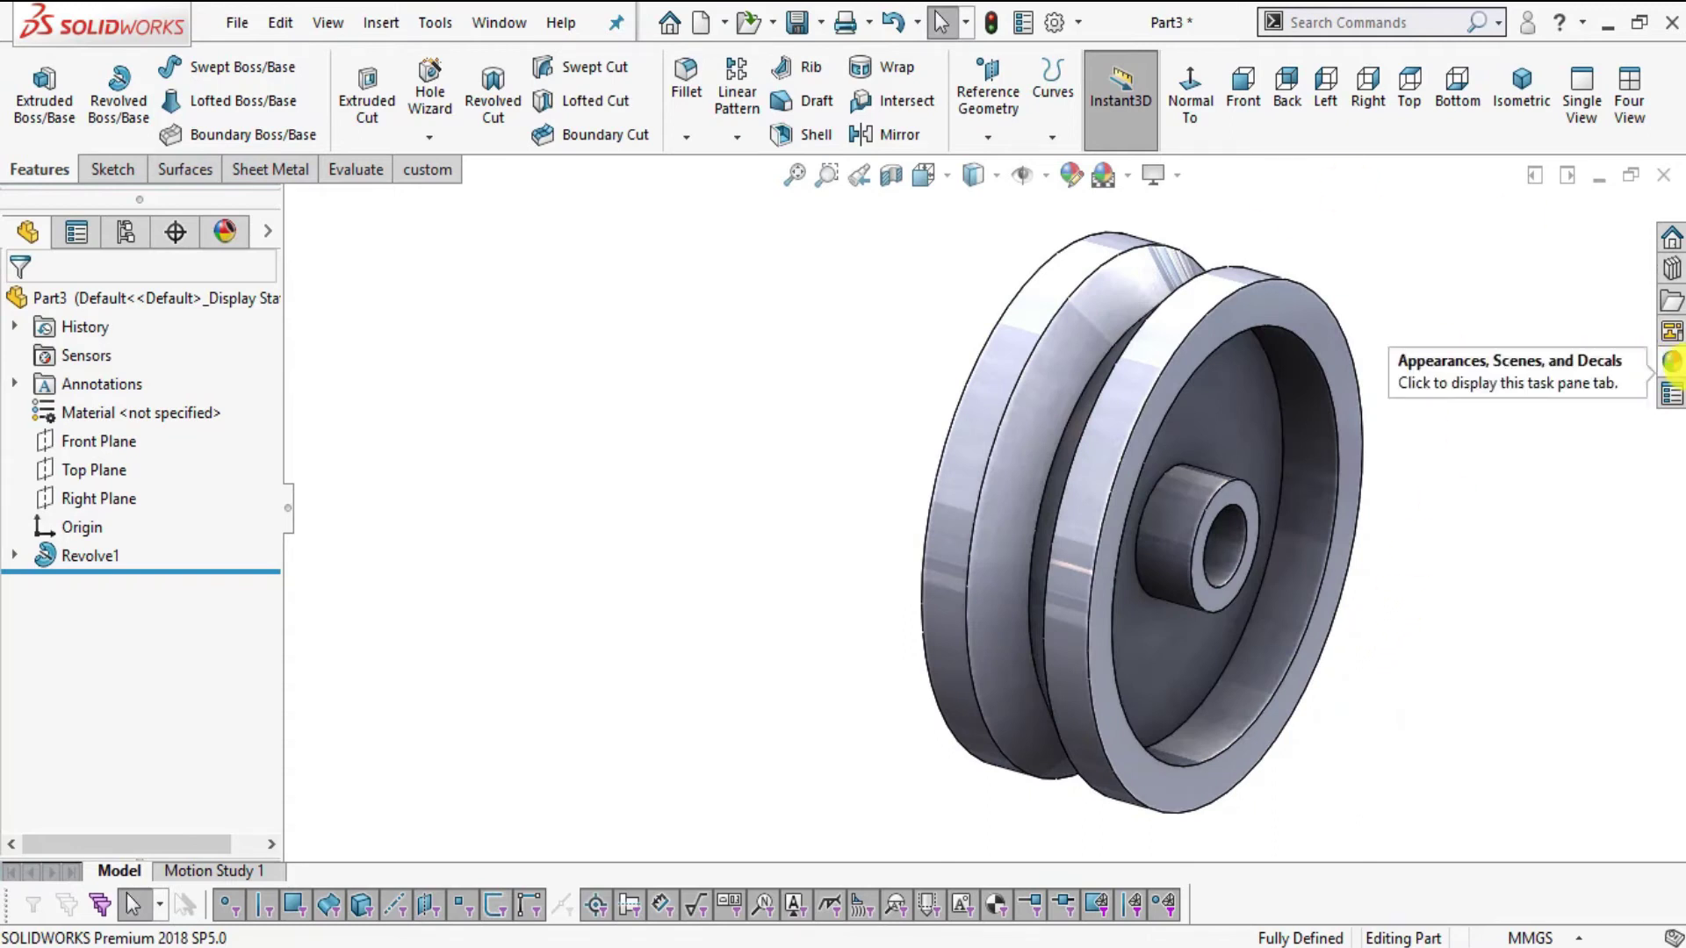
left_click(1671, 360)
scroll(1419, 674, "down", 1)
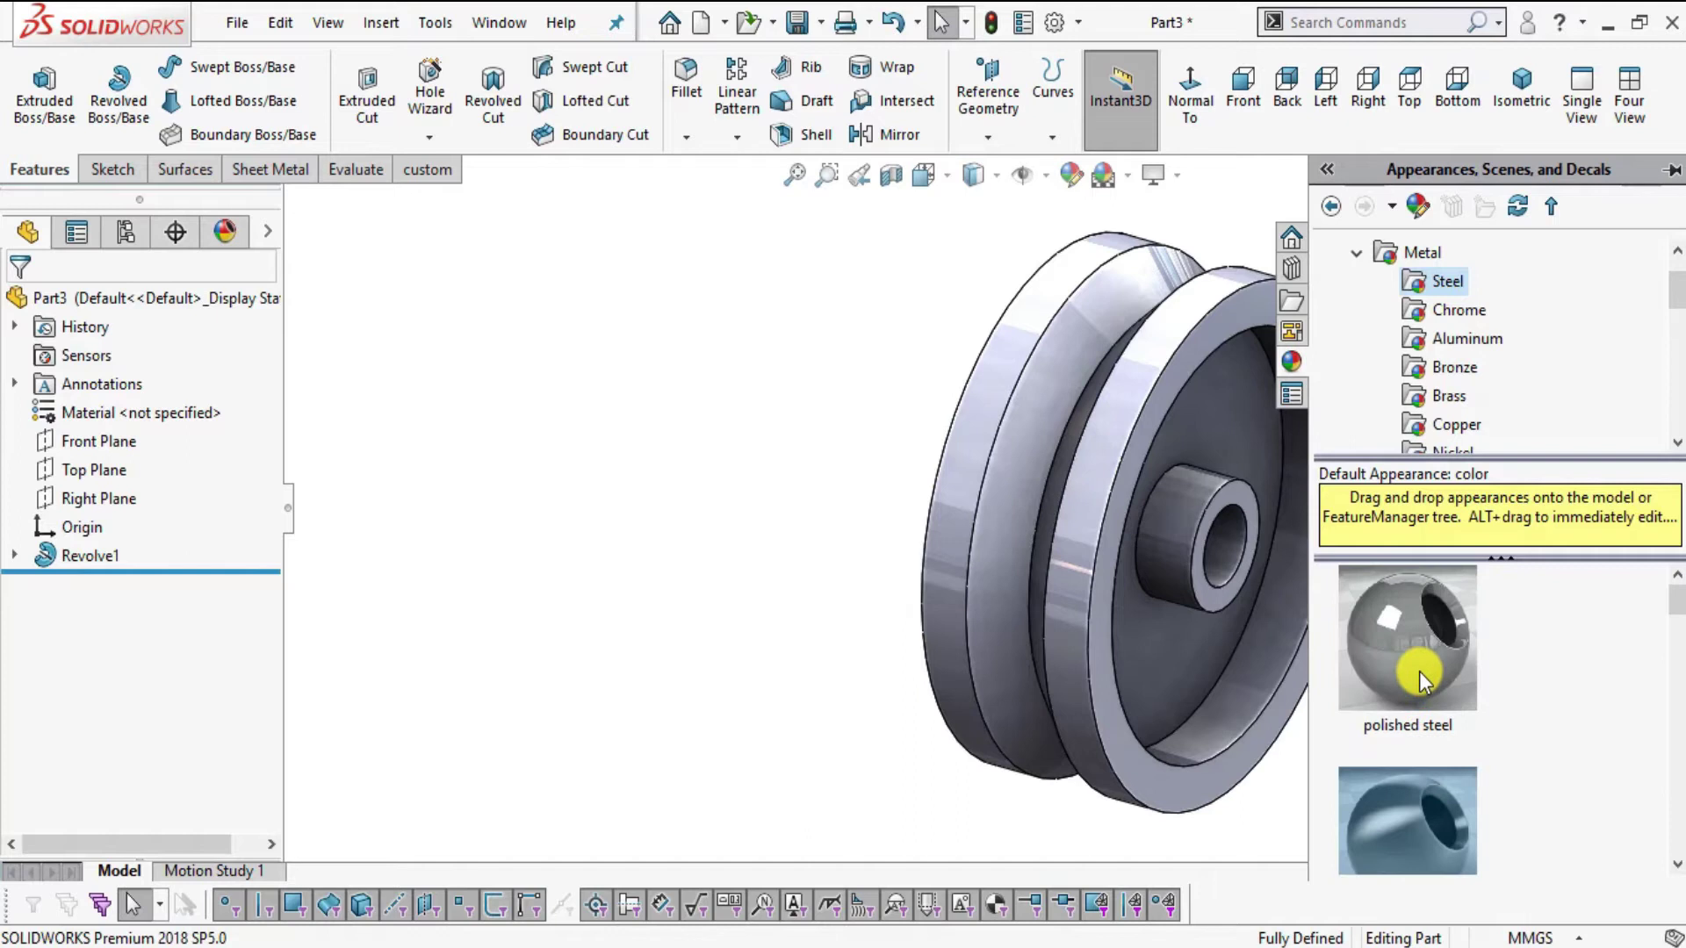
left_click(1418, 671)
mouse_move(1418, 671)
left_mouse_down()
mouse_move(613, 477)
mouse_move(986, 515)
mouse_move(1366, 490)
left_mouse_up()
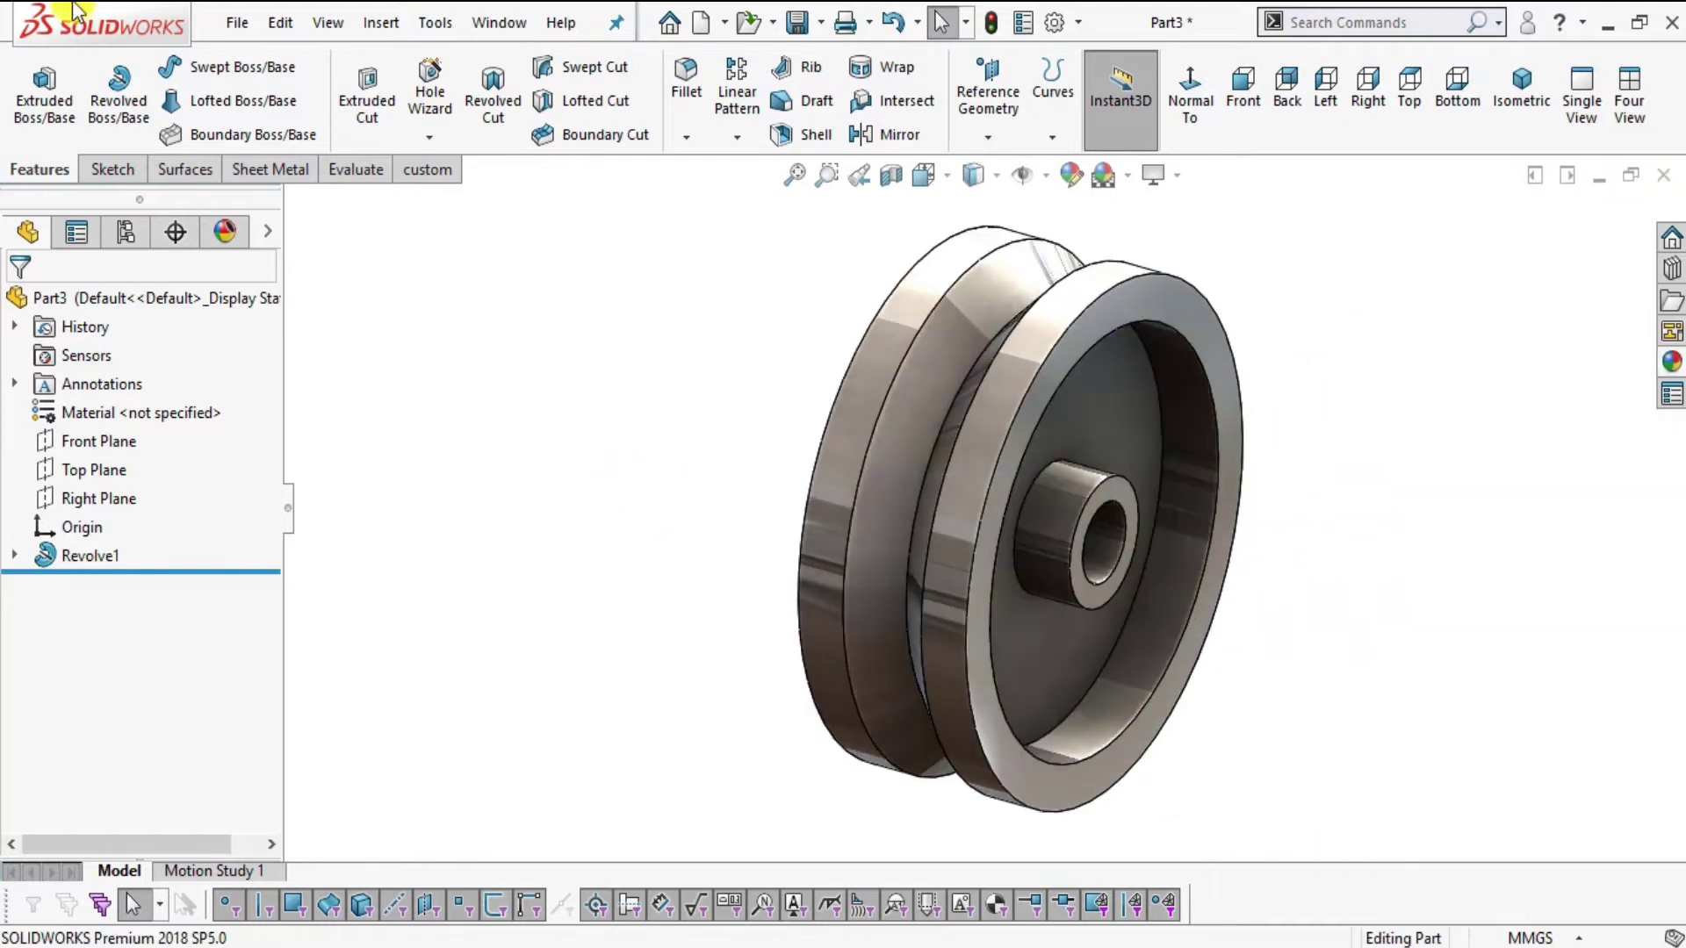
- Save the part as "3. wheel" in the wheel support assembly folder
left_click(260, 18)
left_click(250, 308)
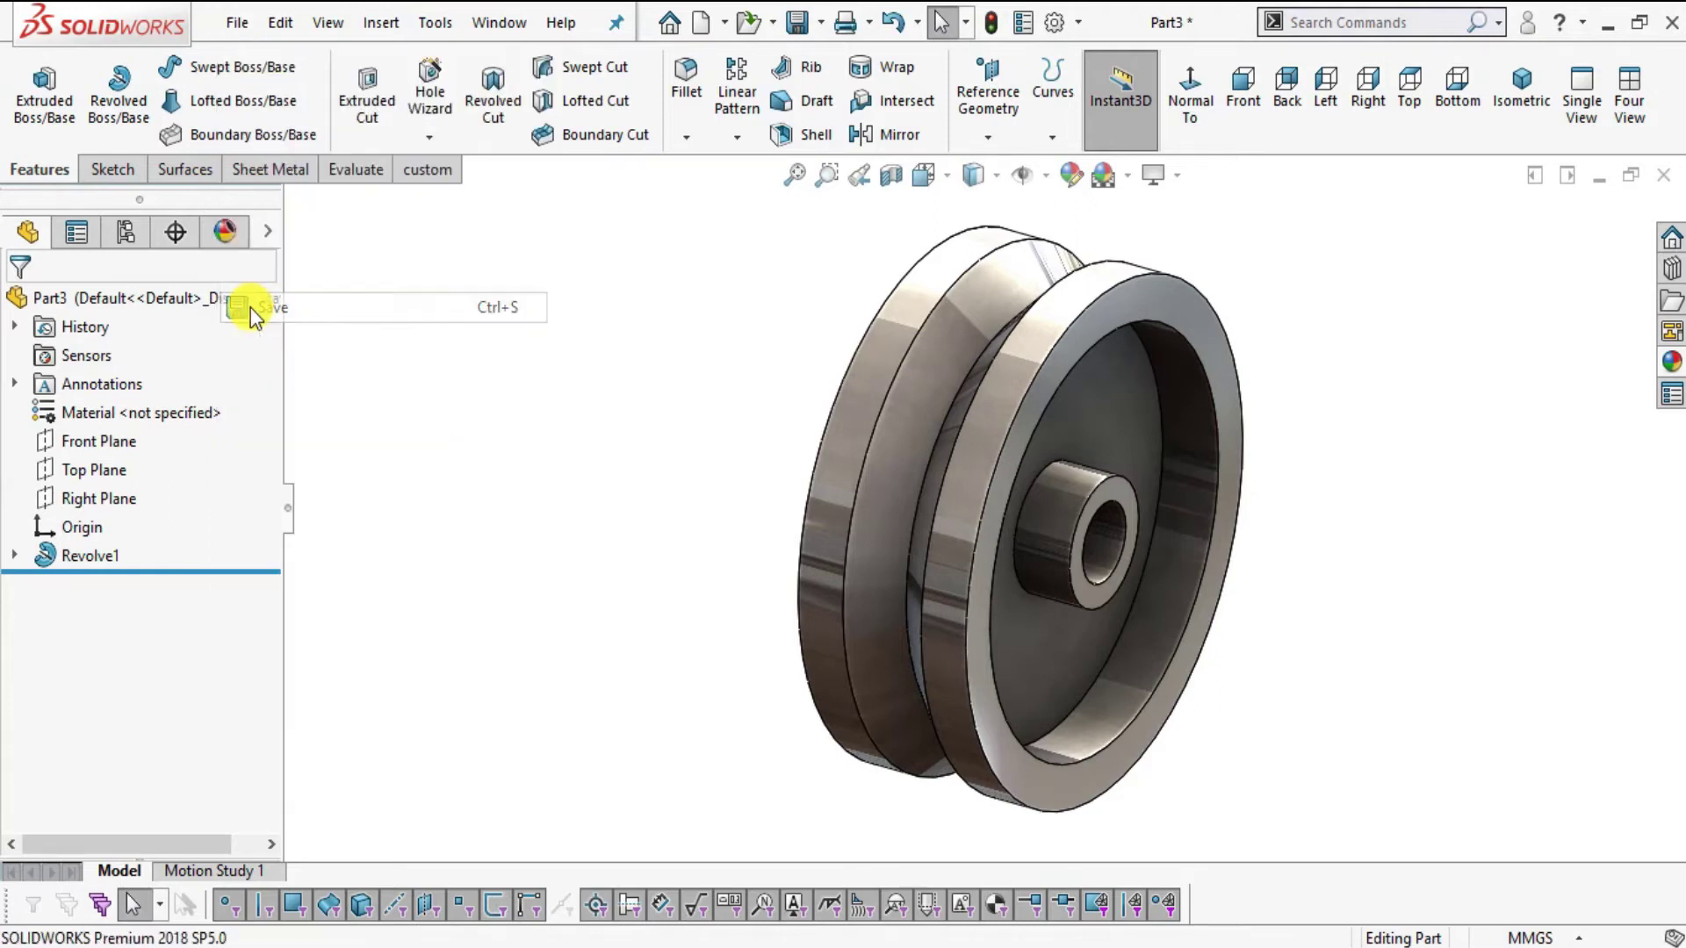
type("3. wheel")
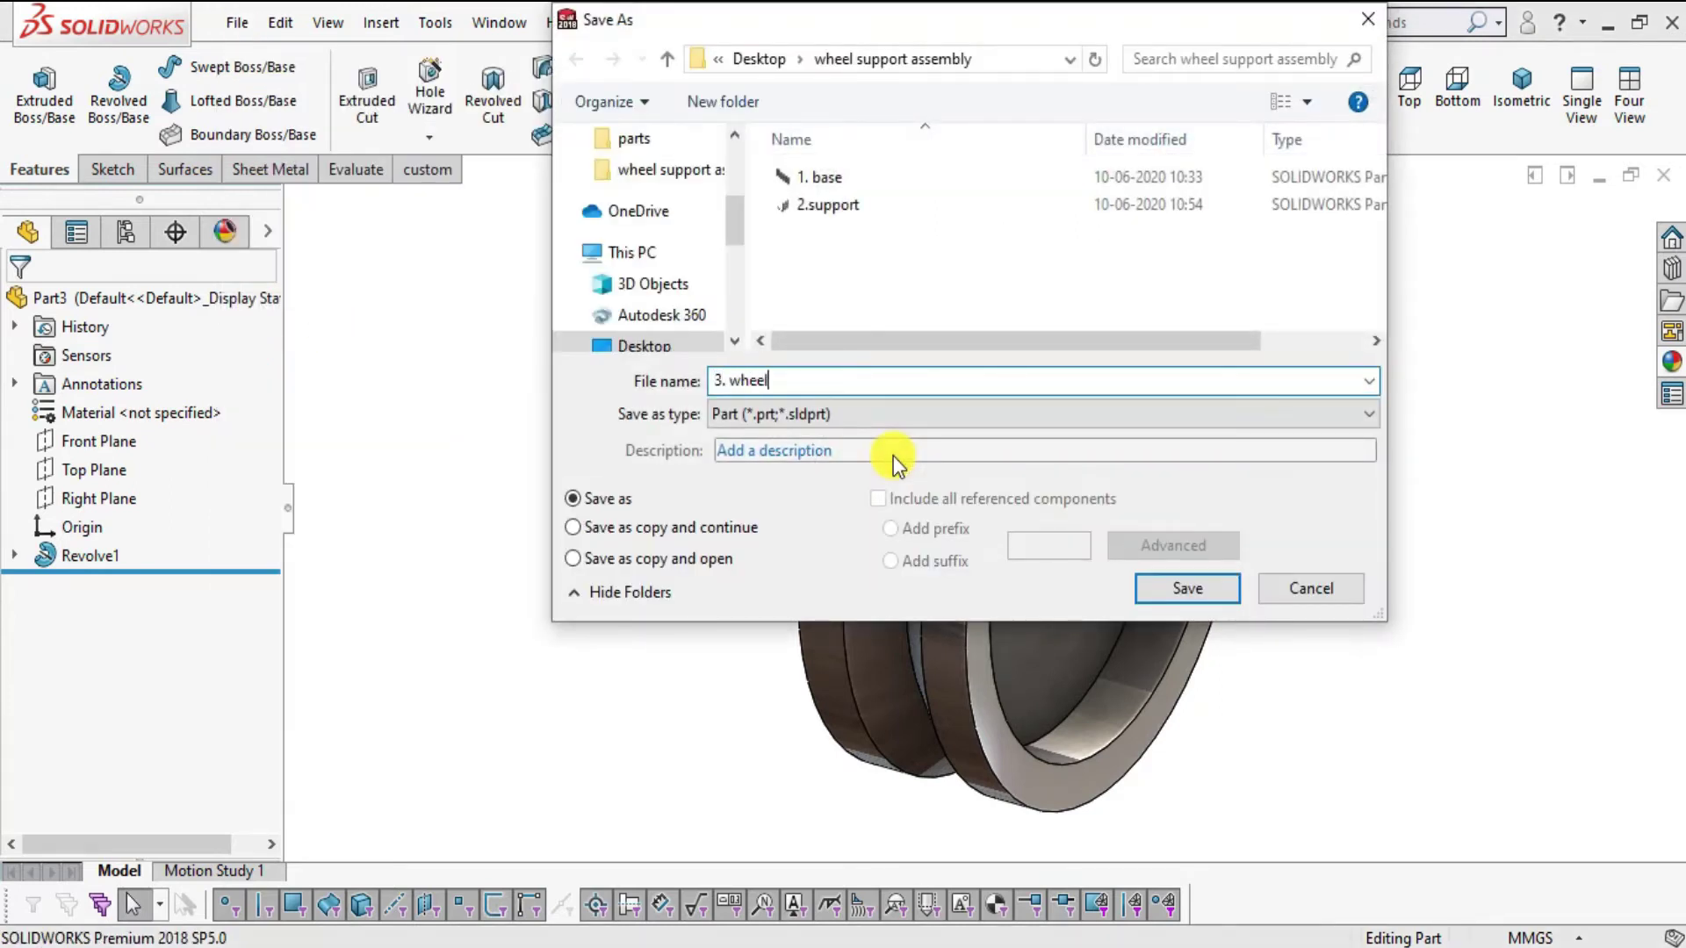
left_click(1183, 589)
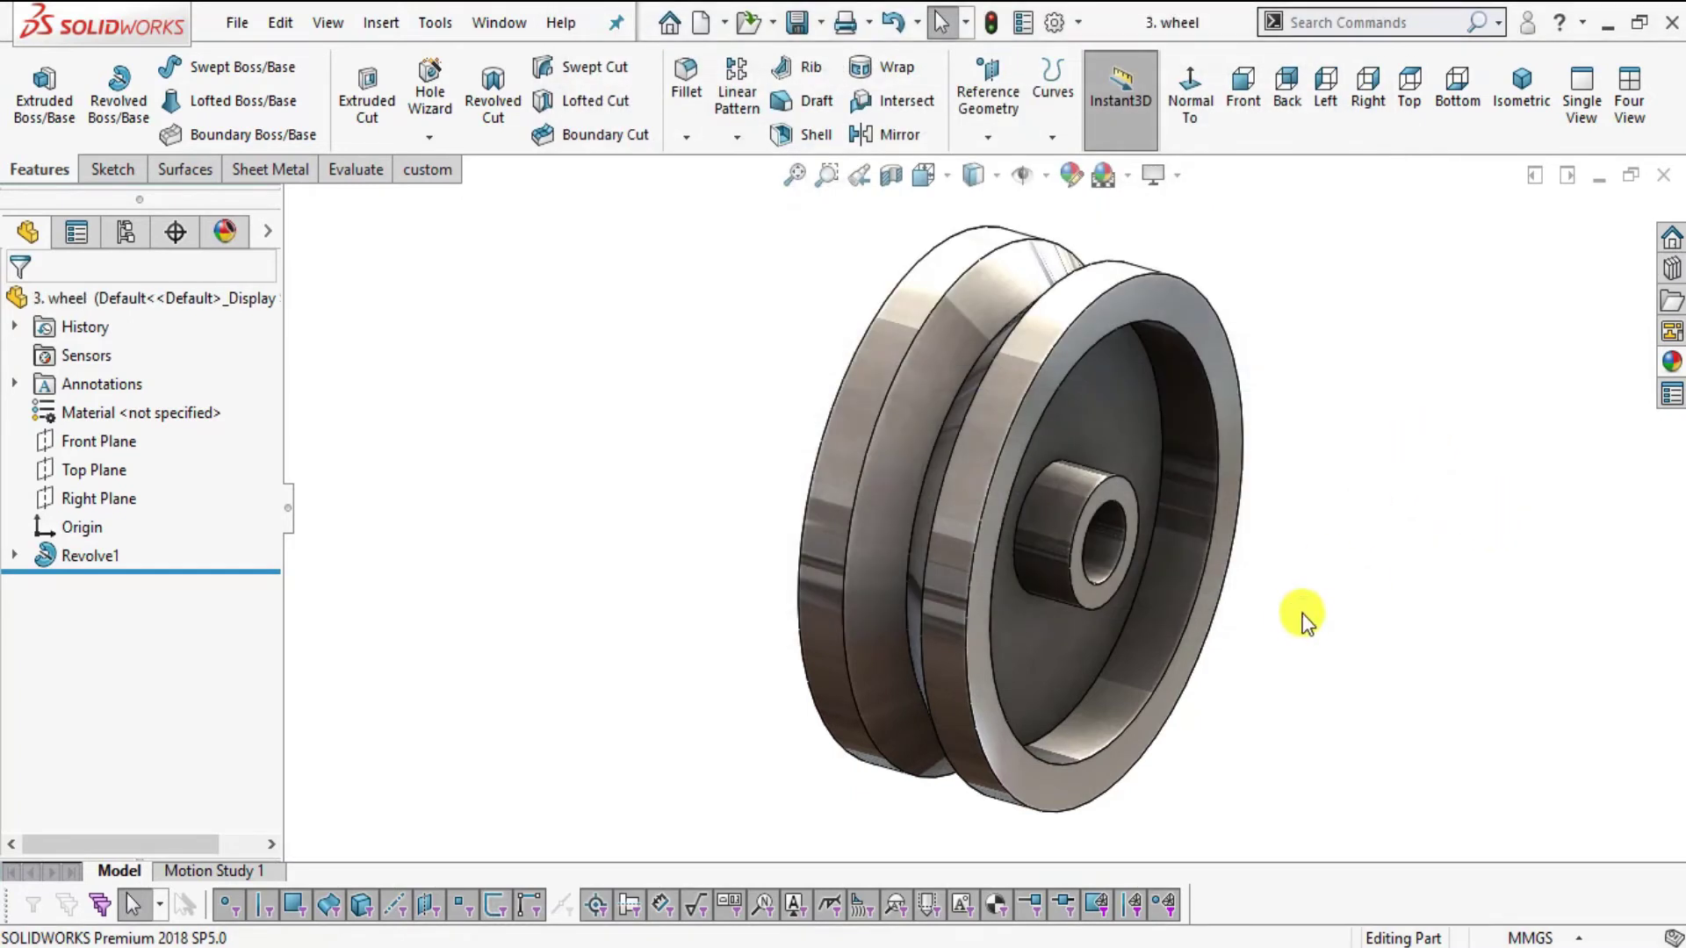
- Inspect the finished wheel, and switch to Foxit Reader to look up the Shoulder Screw drawing on page 4
mouse_move(1273, 622)
middle_mouse_down()
mouse_move(1297, 639)
mouse_move(1256, 645)
middle_mouse_up()
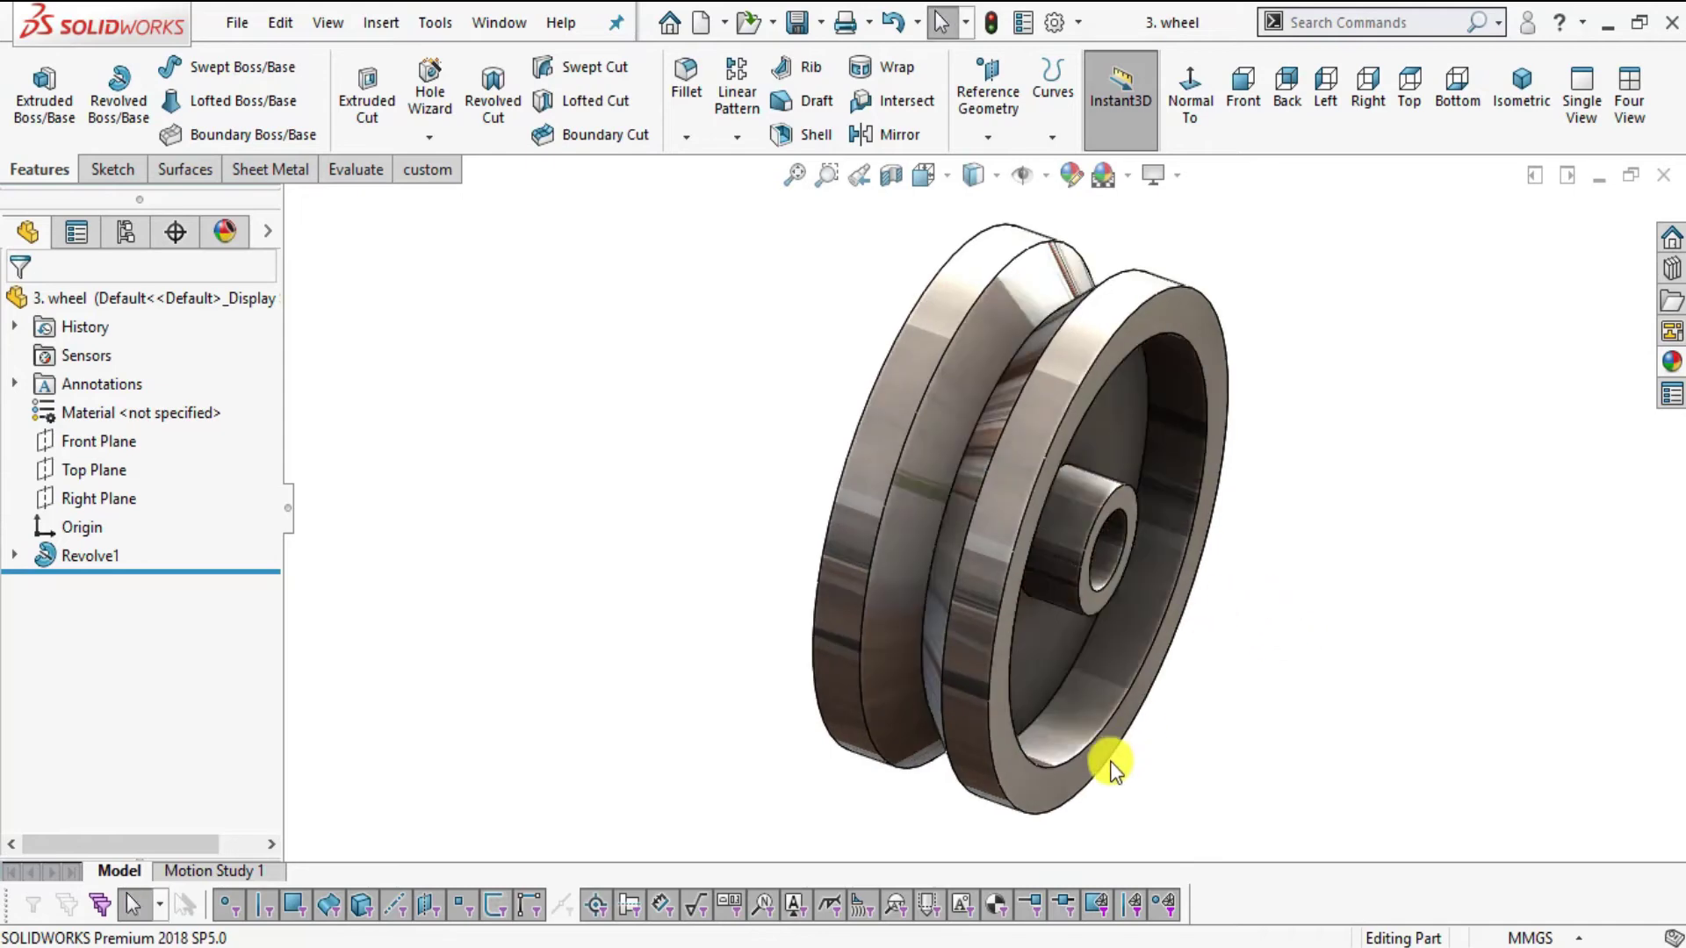
left_click(881, 941)
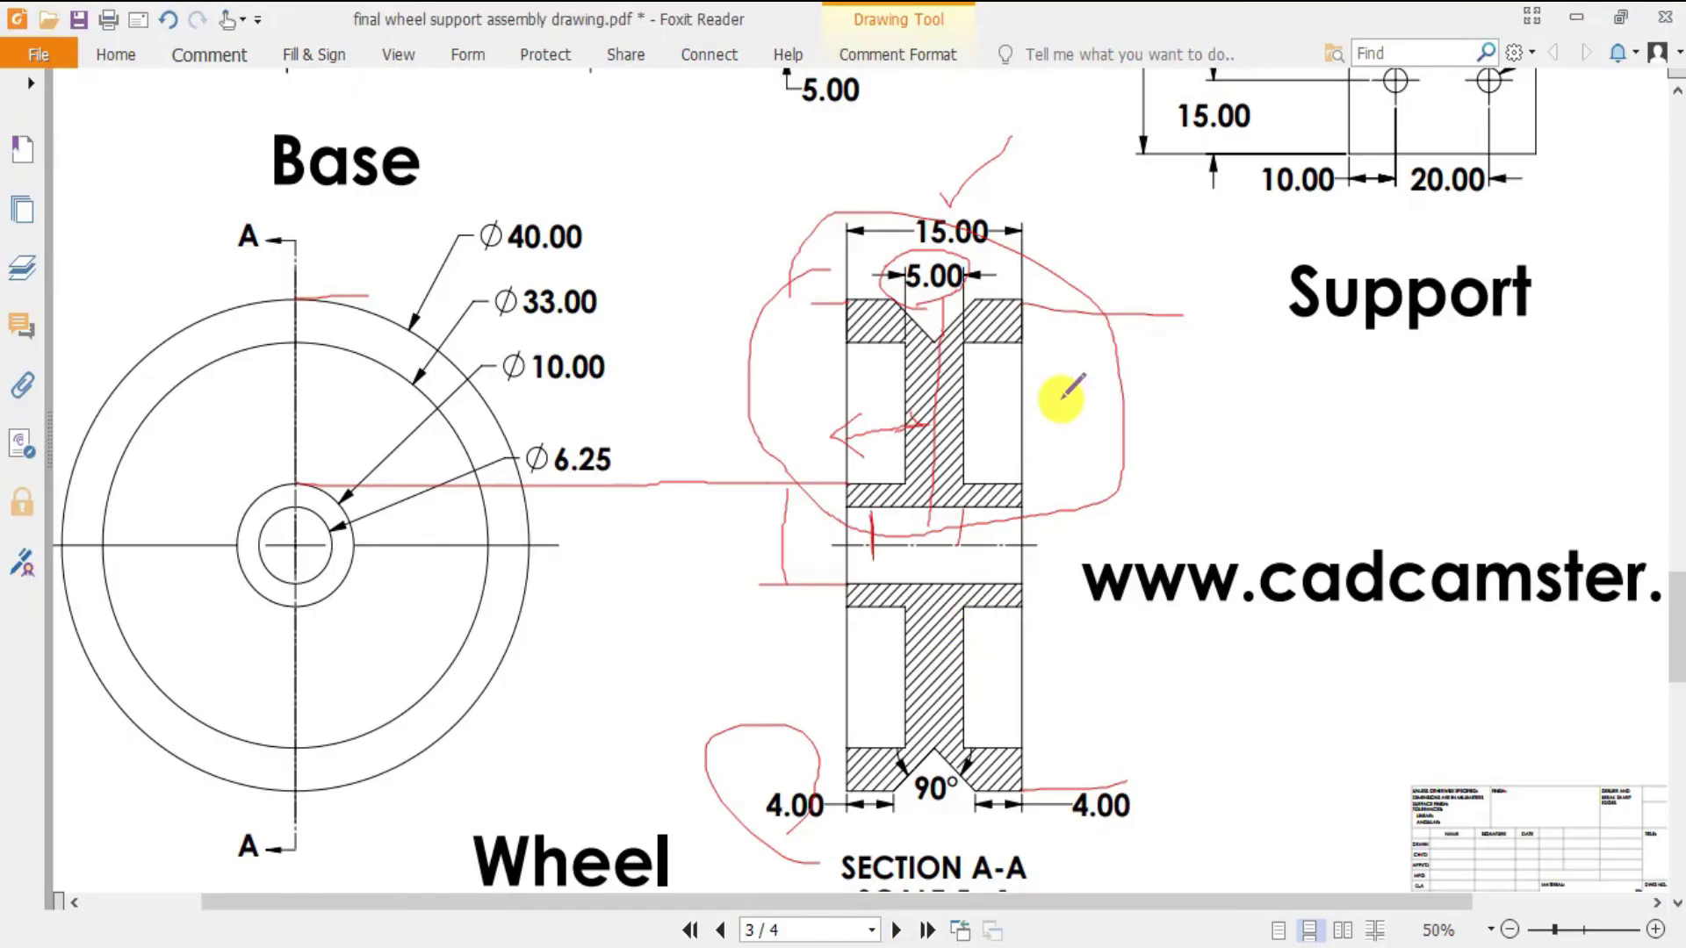
scroll(1062, 397, "down", 10)
scroll(1080, 430, "up", 1)
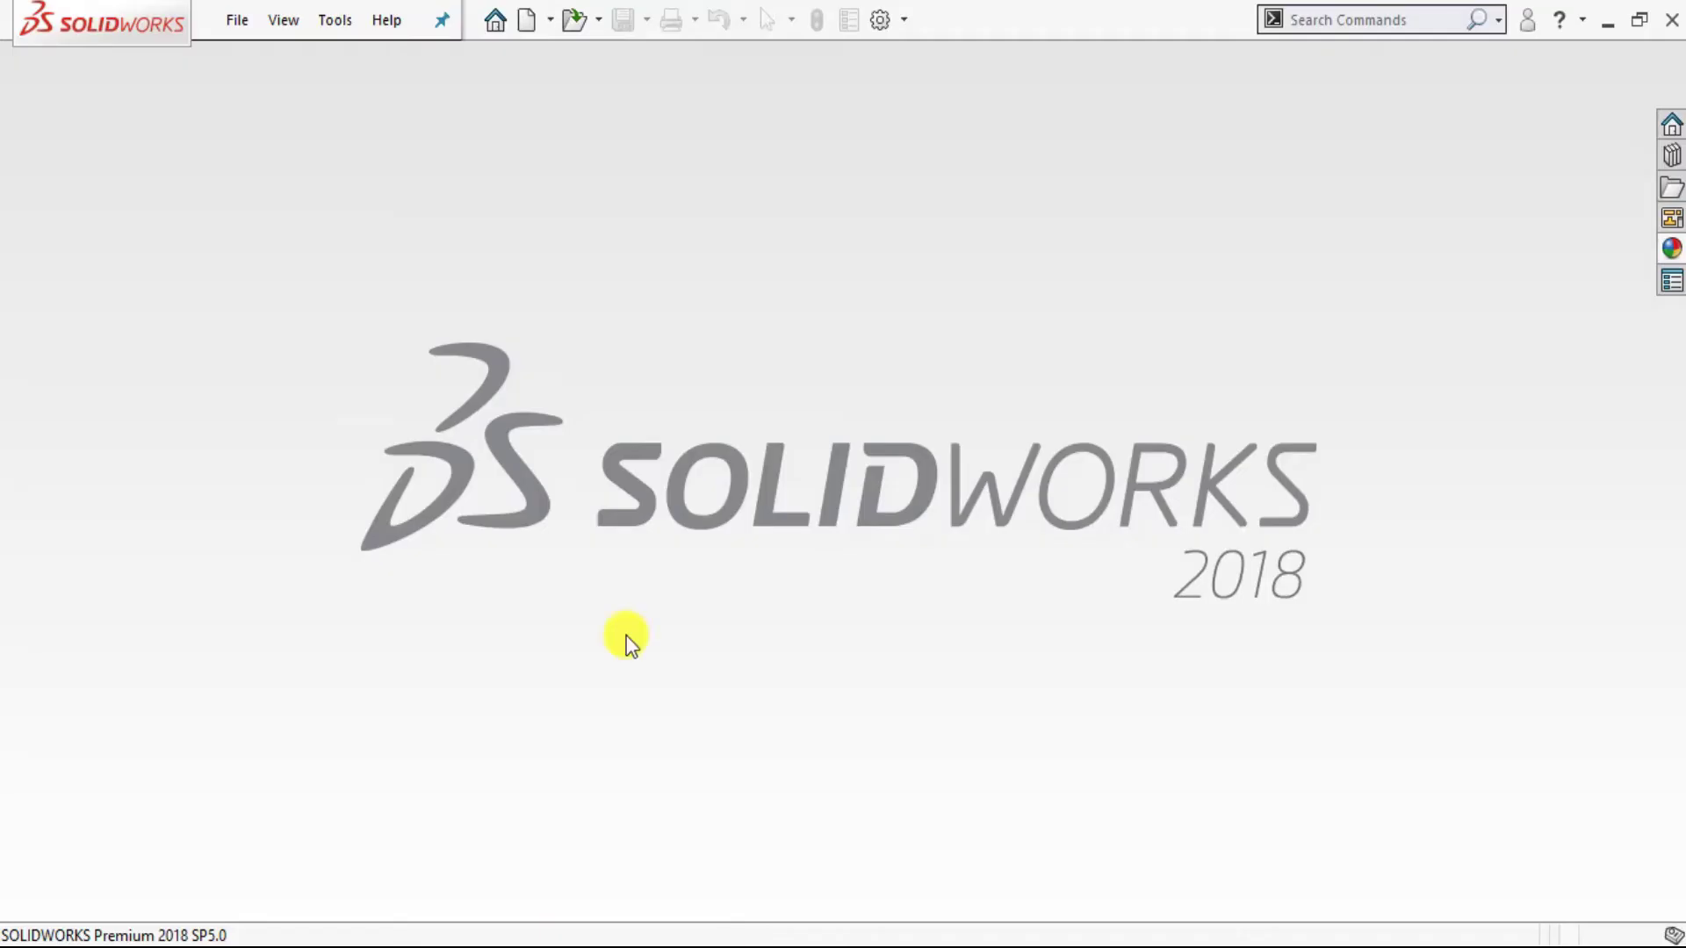
- Create a new SOLIDWORKS document from the Part template
left_click(236, 20)
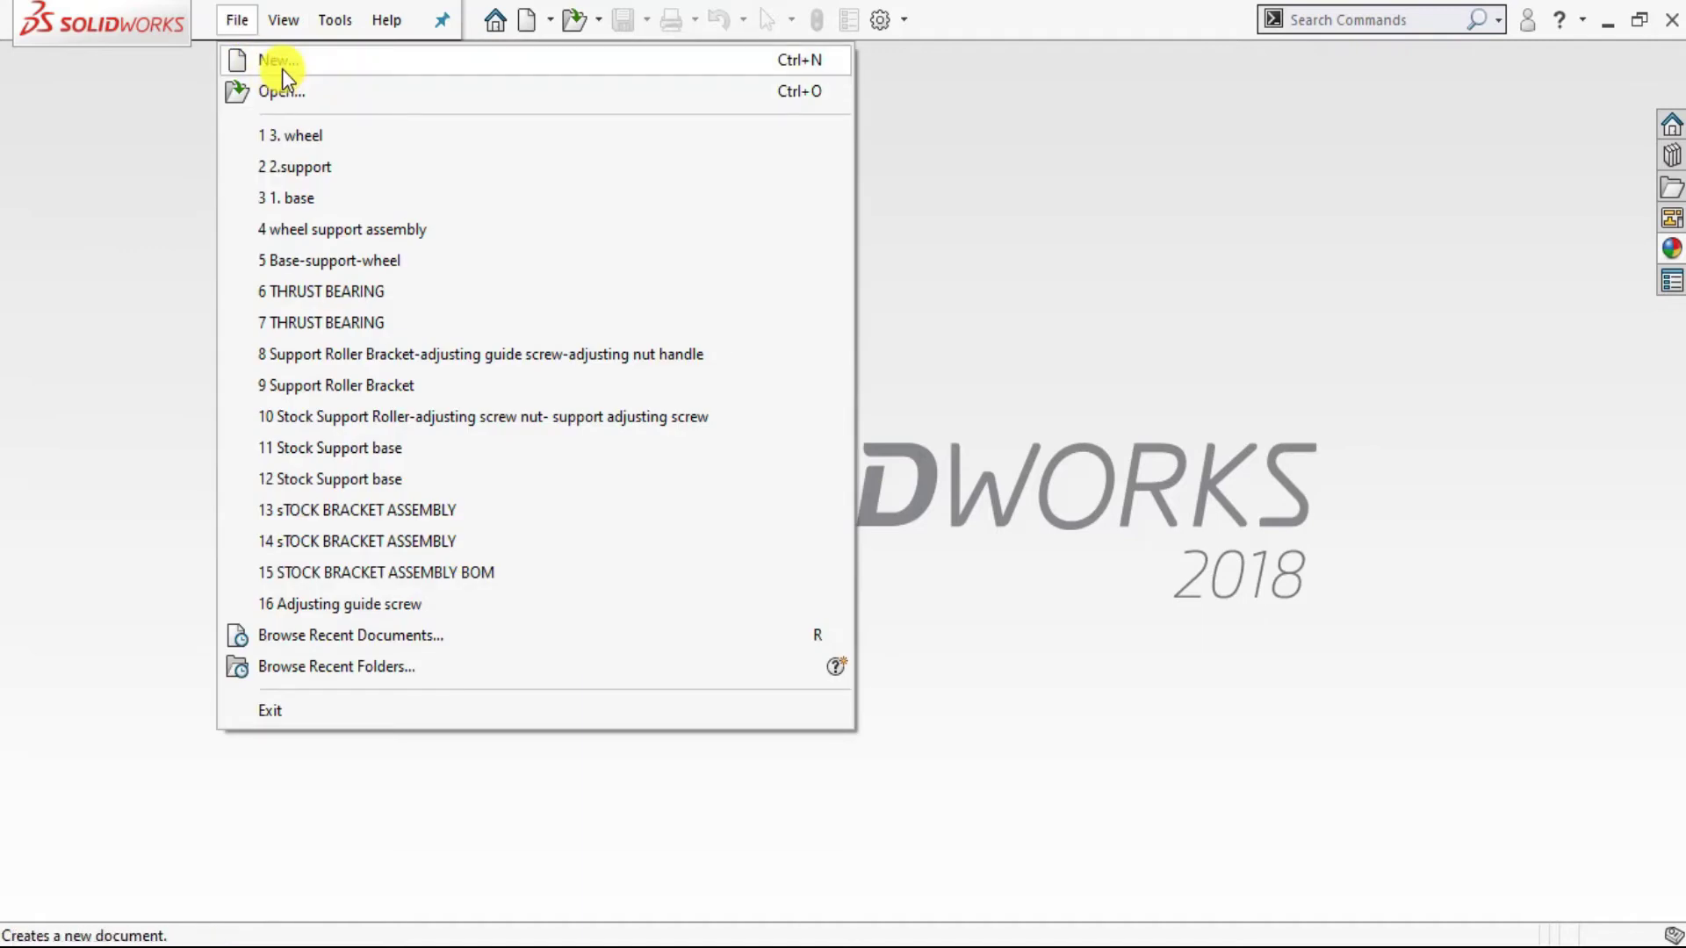
left_click(282, 69)
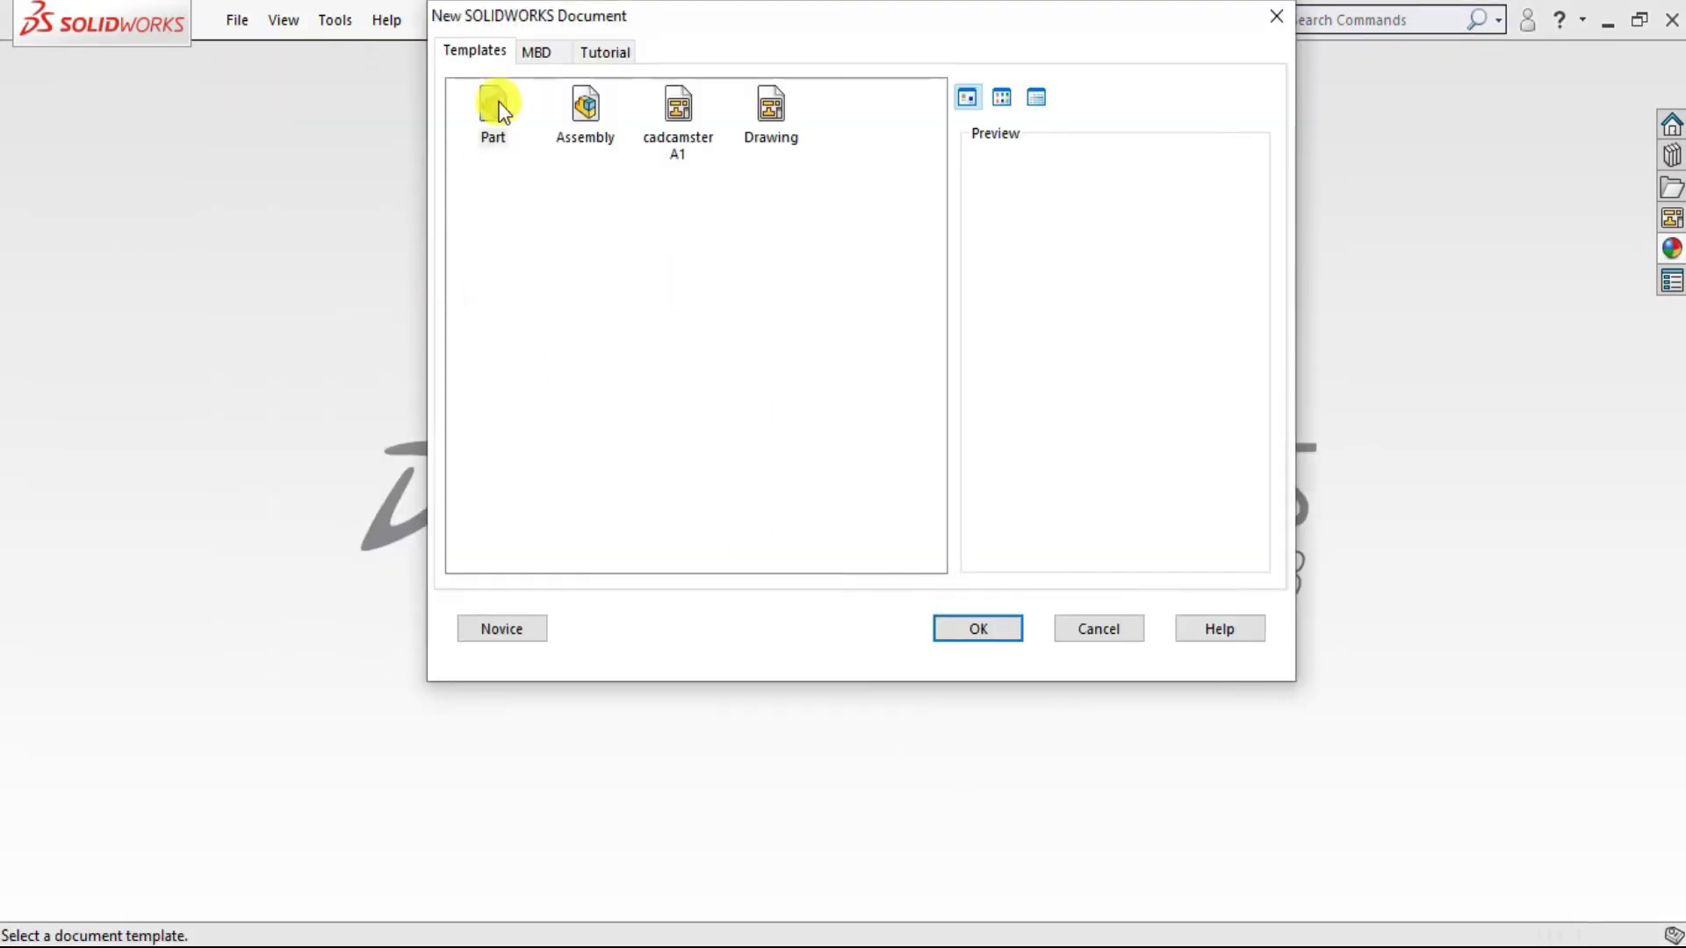
left_click(973, 629)
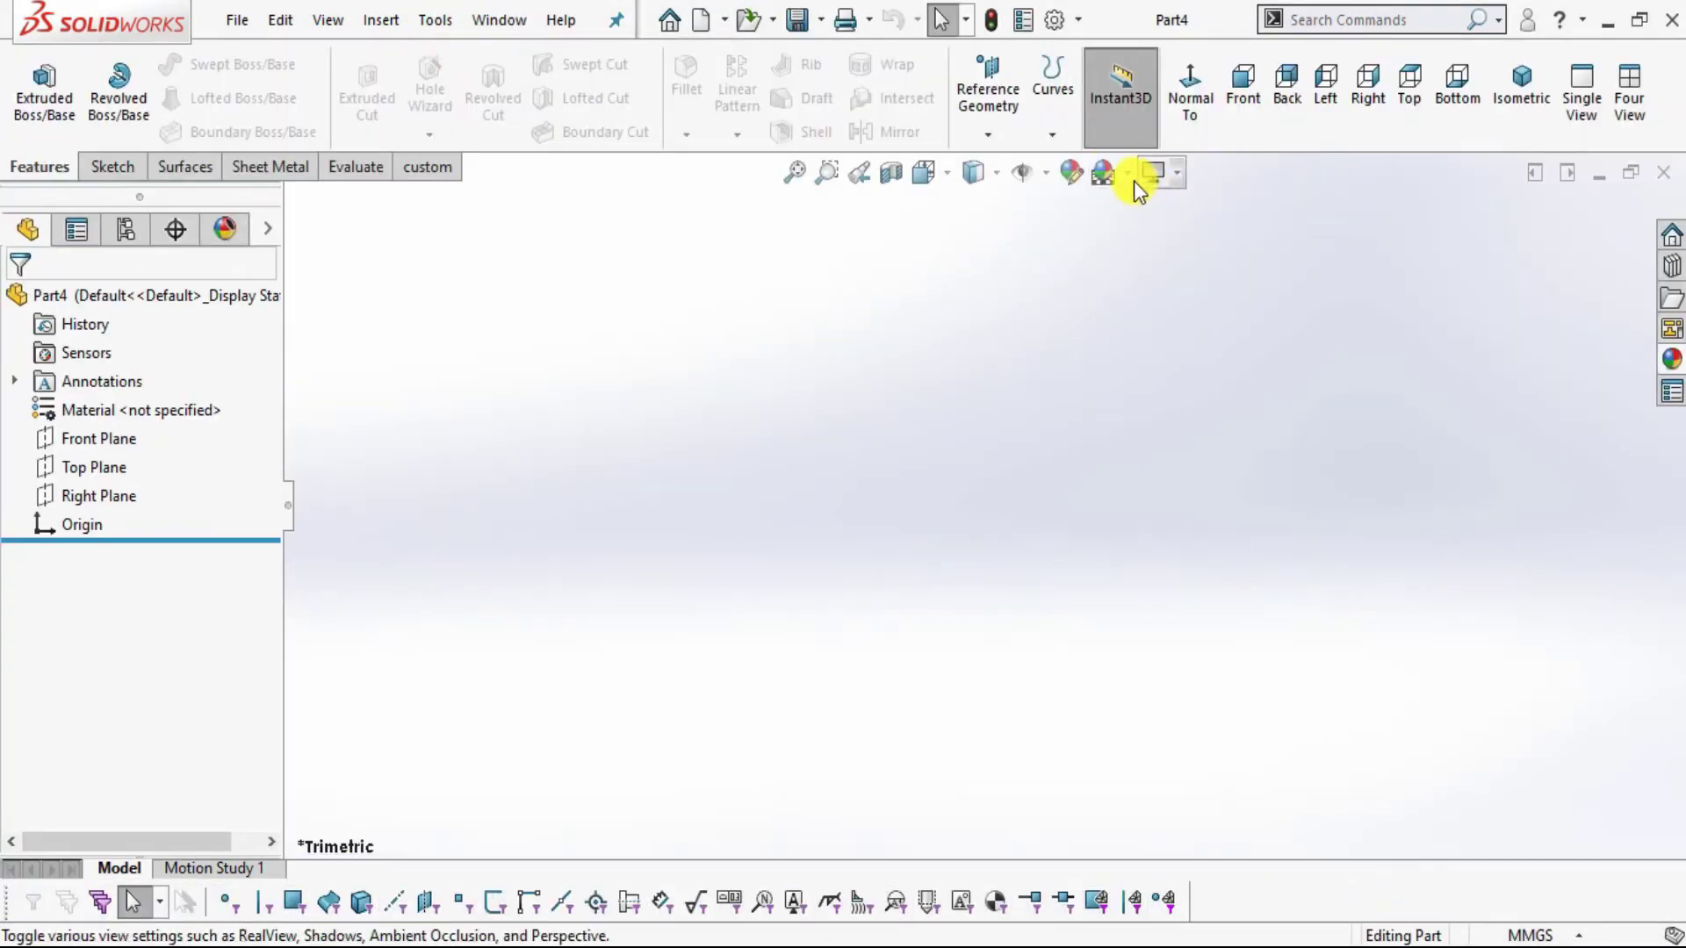
- Change the new part's scene to a plain white background and check that the document units are MMGS
left_click(1130, 176)
left_click(1160, 70)
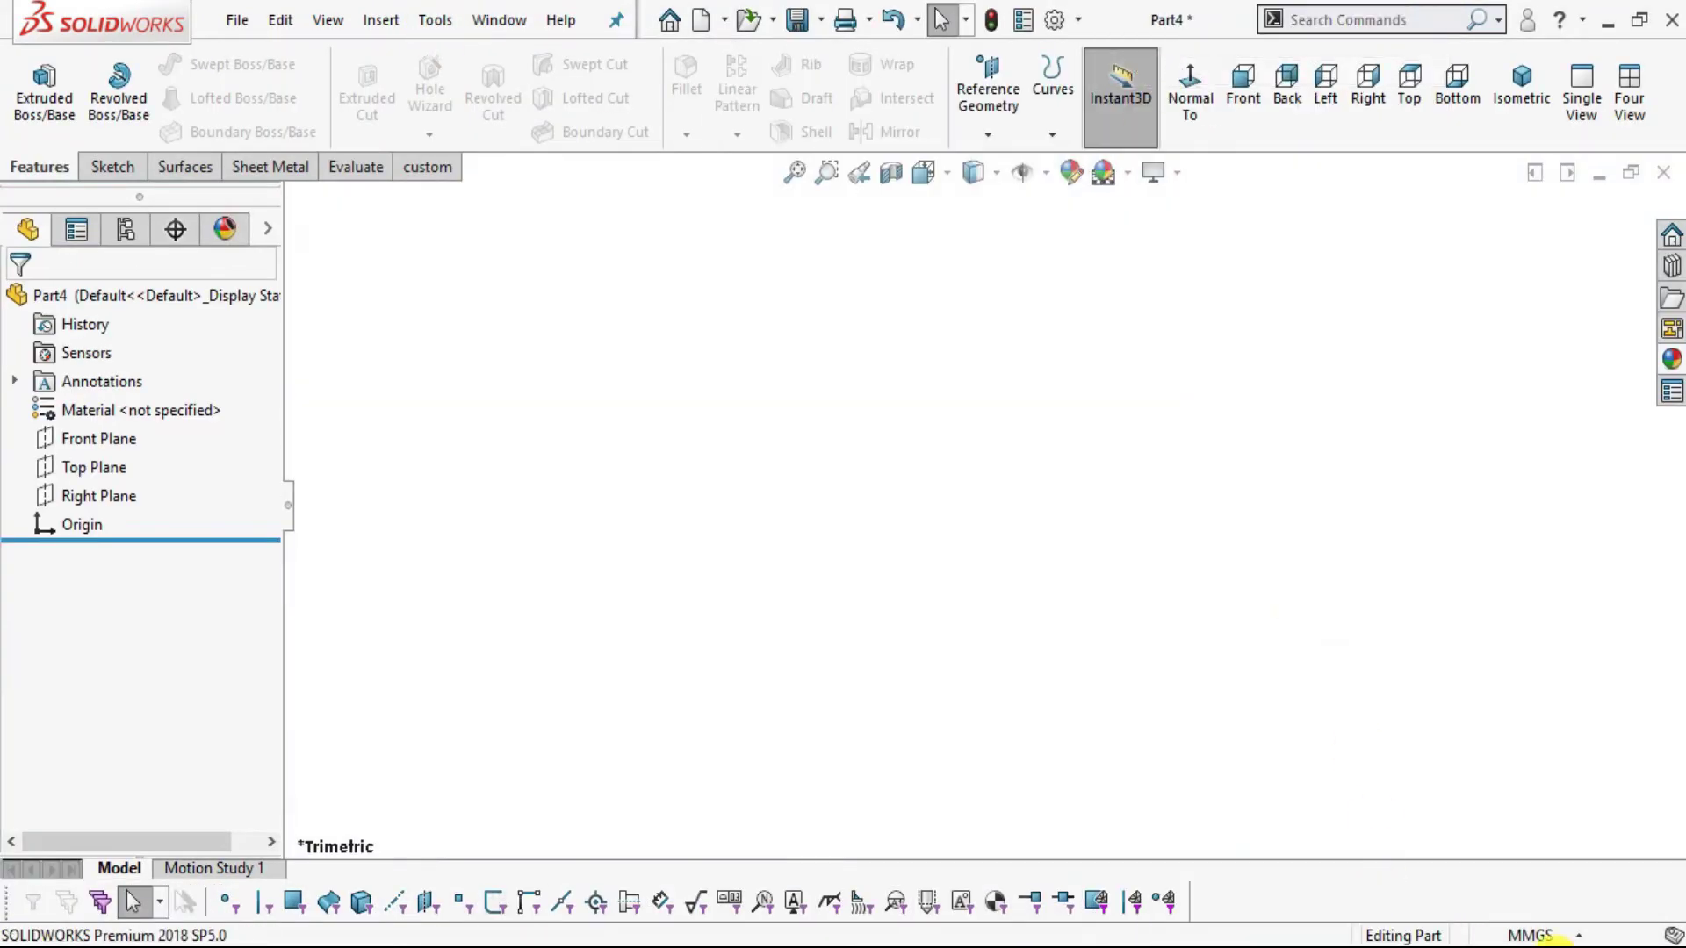
left_click(1554, 936)
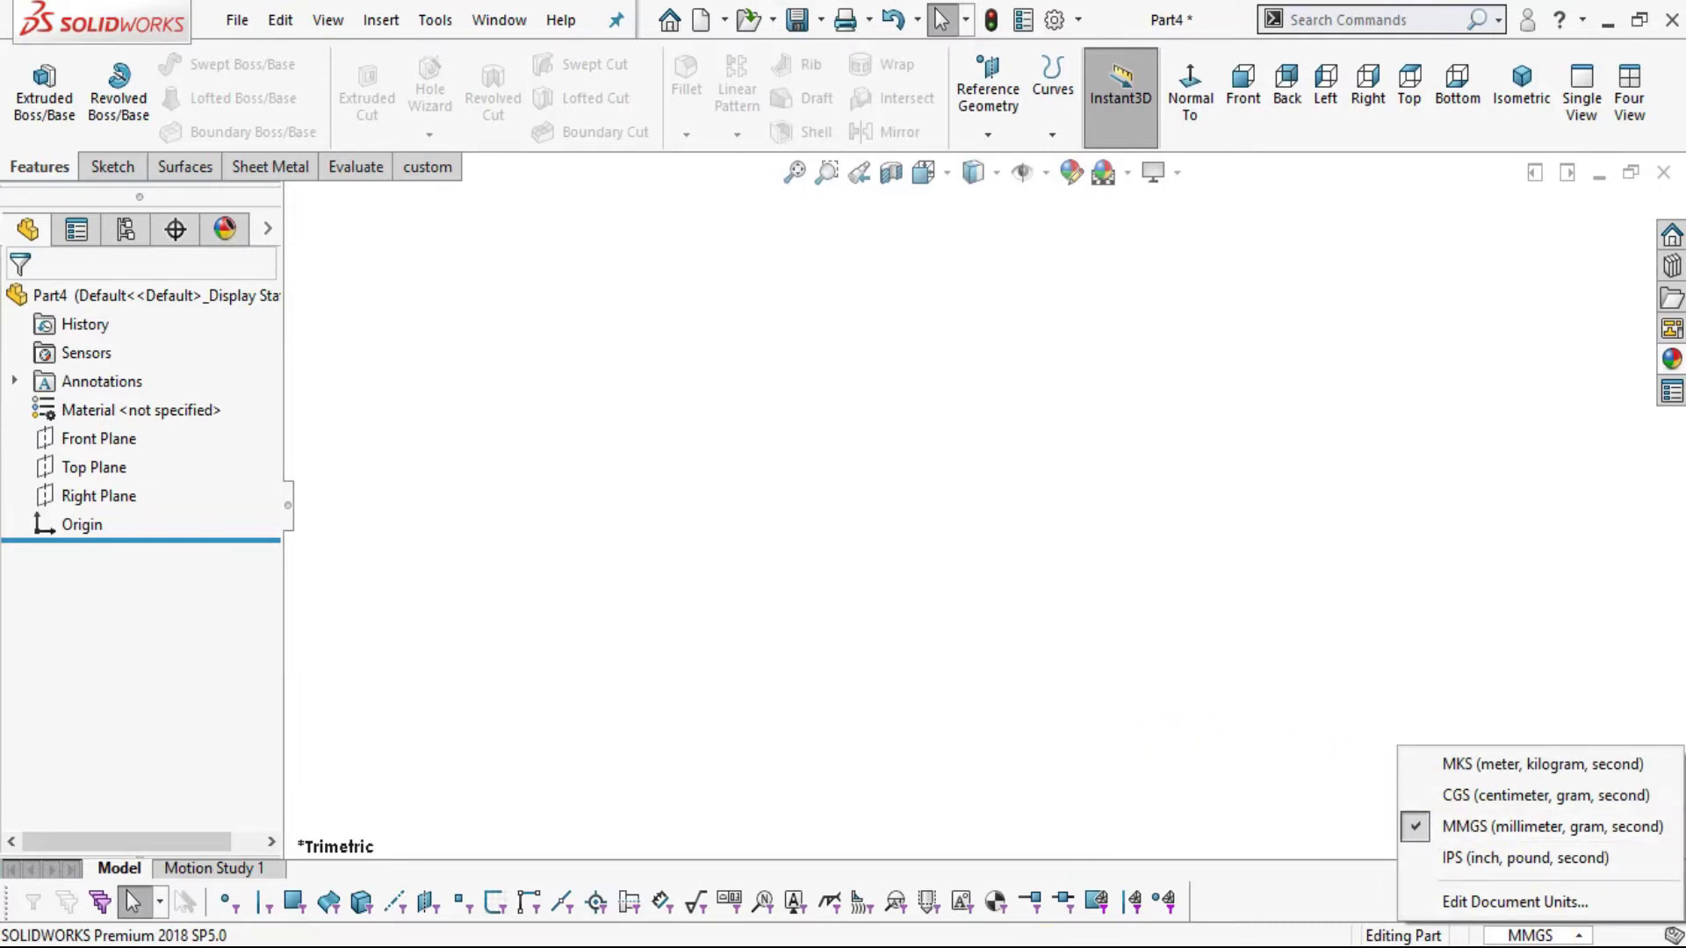
left_click(1010, 727)
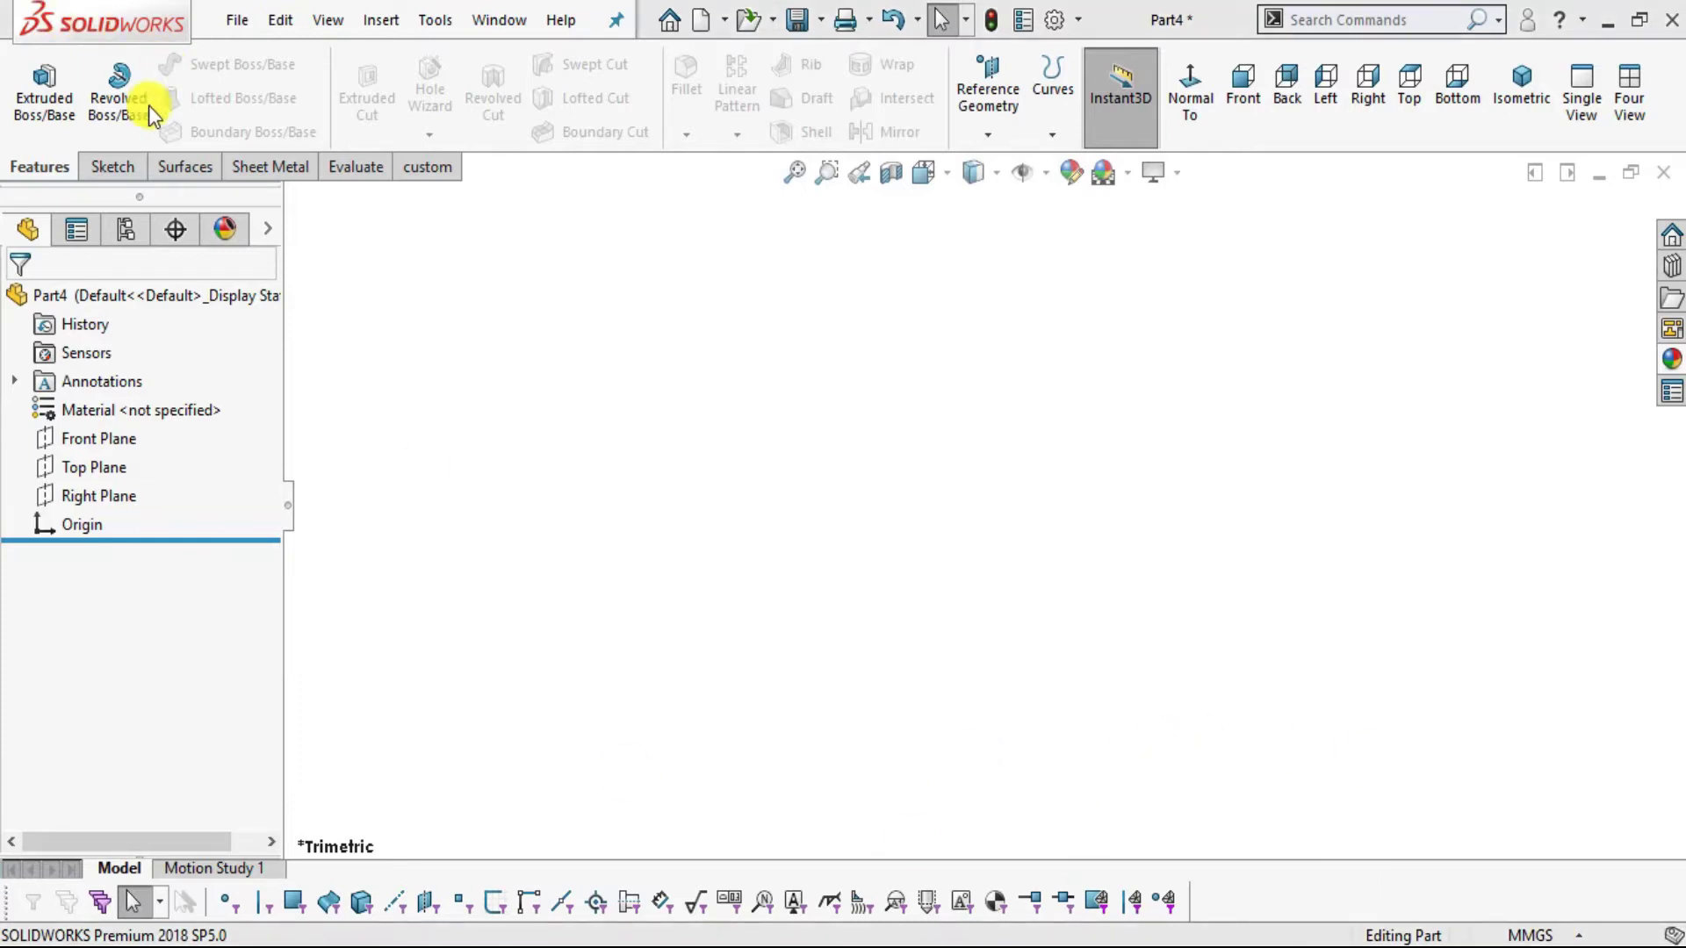
- Start a new sketch on the Front Plane
left_click(112, 169)
left_click(99, 437)
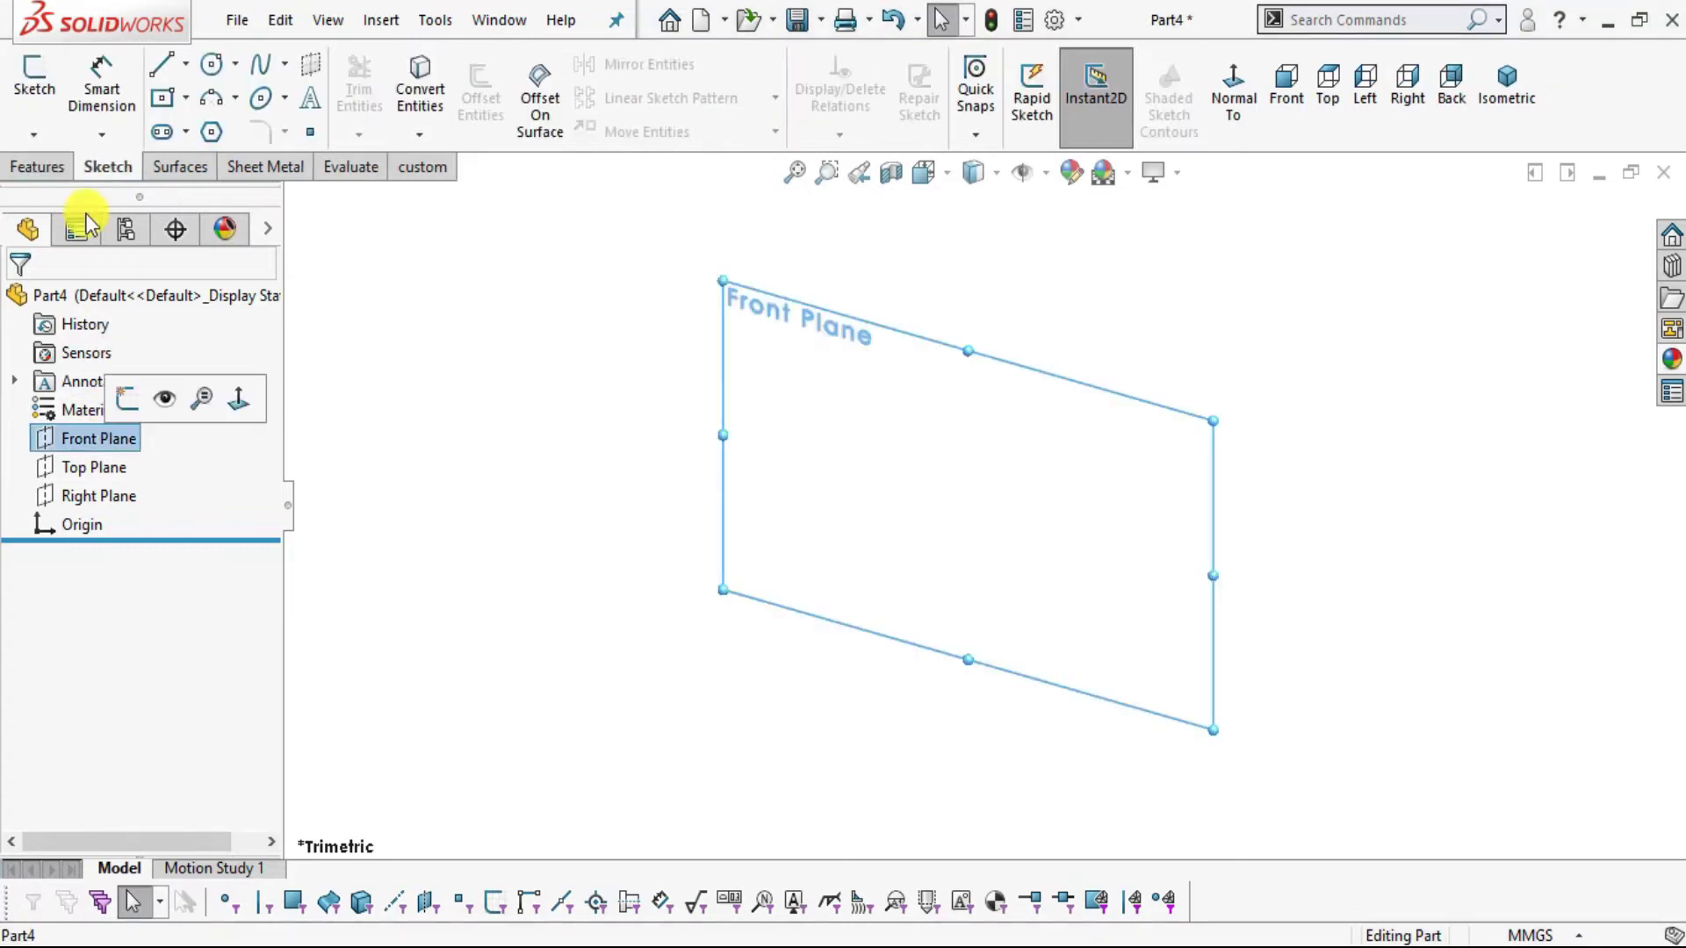
left_click(33, 79)
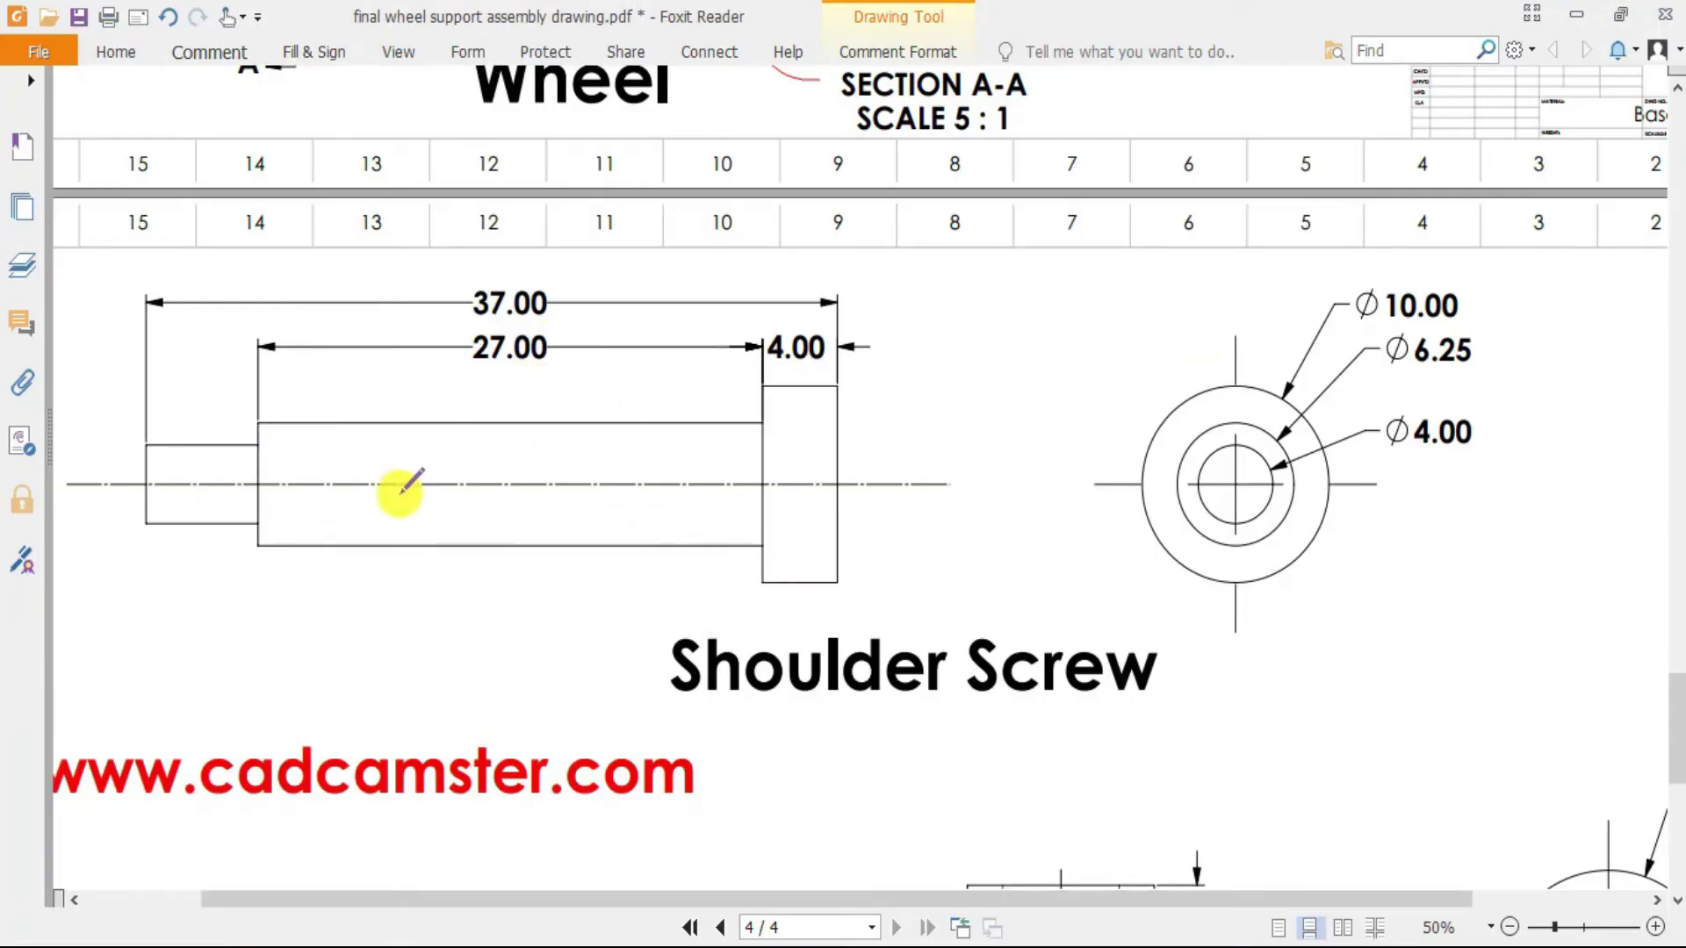
- Mark up the Shoulder Screw's centerline and profile halves freehand on the drawing in Foxit Reader, and undo the markings
mouse_move(120, 489)
left_mouse_down()
mouse_move(646, 486)
mouse_move(848, 467)
mouse_move(862, 404)
mouse_move(796, 335)
mouse_move(58, 407)
mouse_move(79, 468)
mouse_move(322, 496)
mouse_move(305, 484)
mouse_move(241, 525)
mouse_move(430, 661)
mouse_move(1008, 554)
mouse_move(1055, 517)
mouse_move(372, 601)
mouse_move(265, 498)
left_mouse_up()
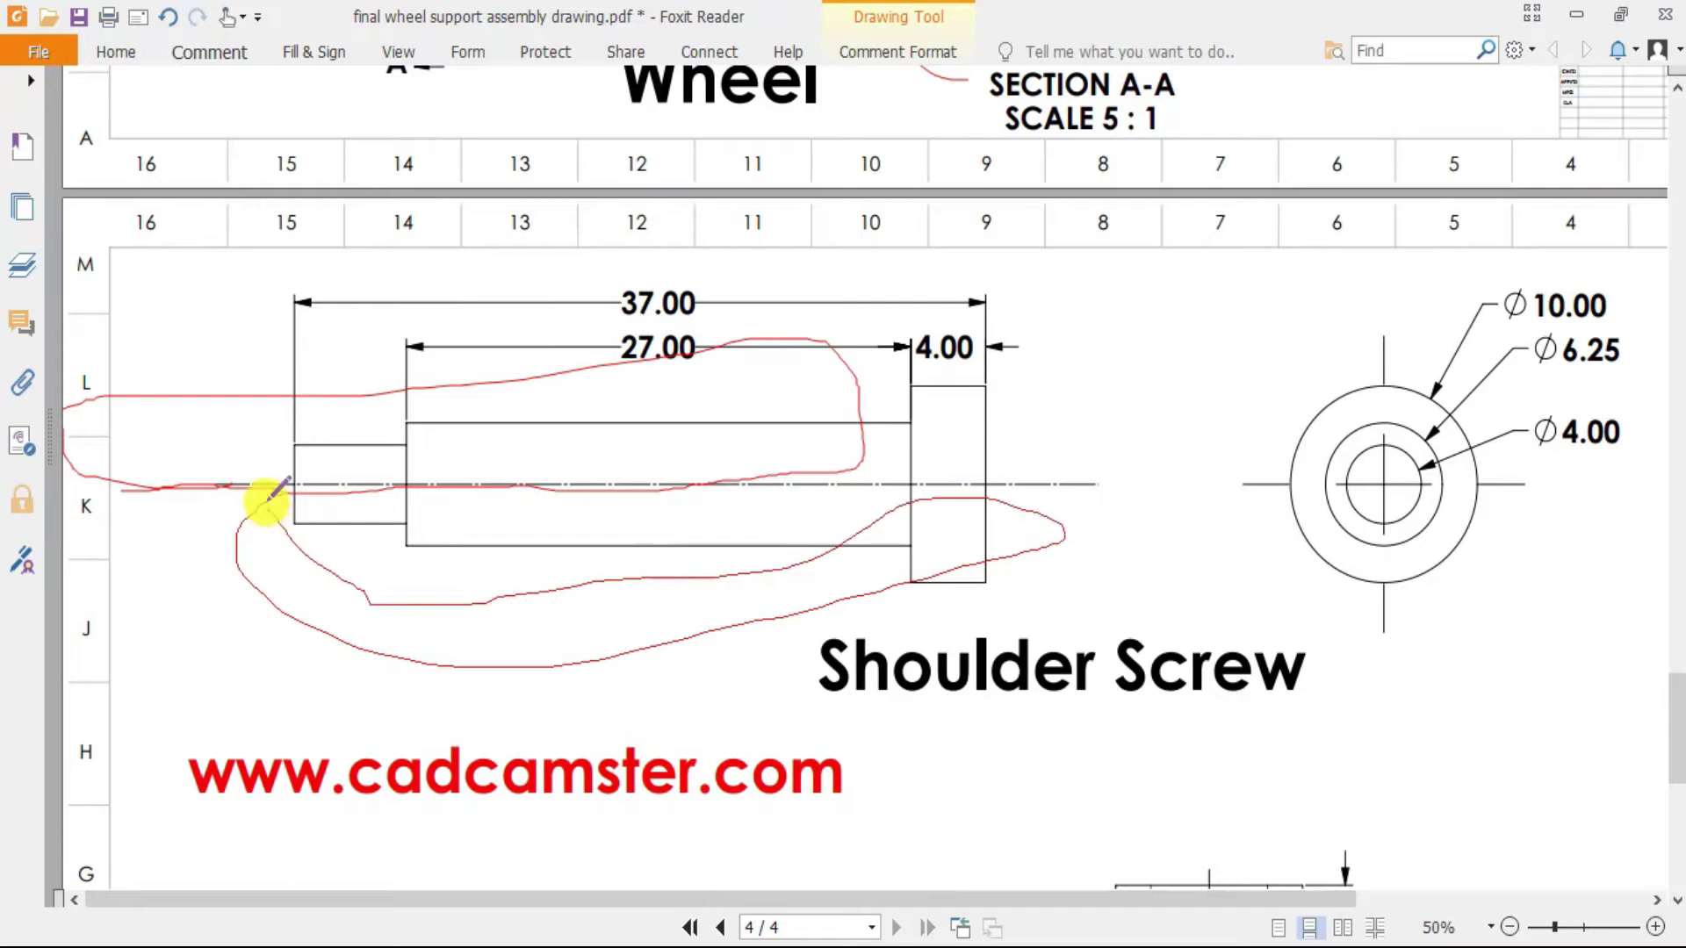
mouse_move(1141, 478)
left_mouse_down()
mouse_move(819, 494)
mouse_move(133, 479)
mouse_move(291, 465)
left_mouse_up()
mouse_move(1055, 517)
left_mouse_down()
mouse_move(1053, 431)
mouse_move(1065, 482)
left_mouse_up()
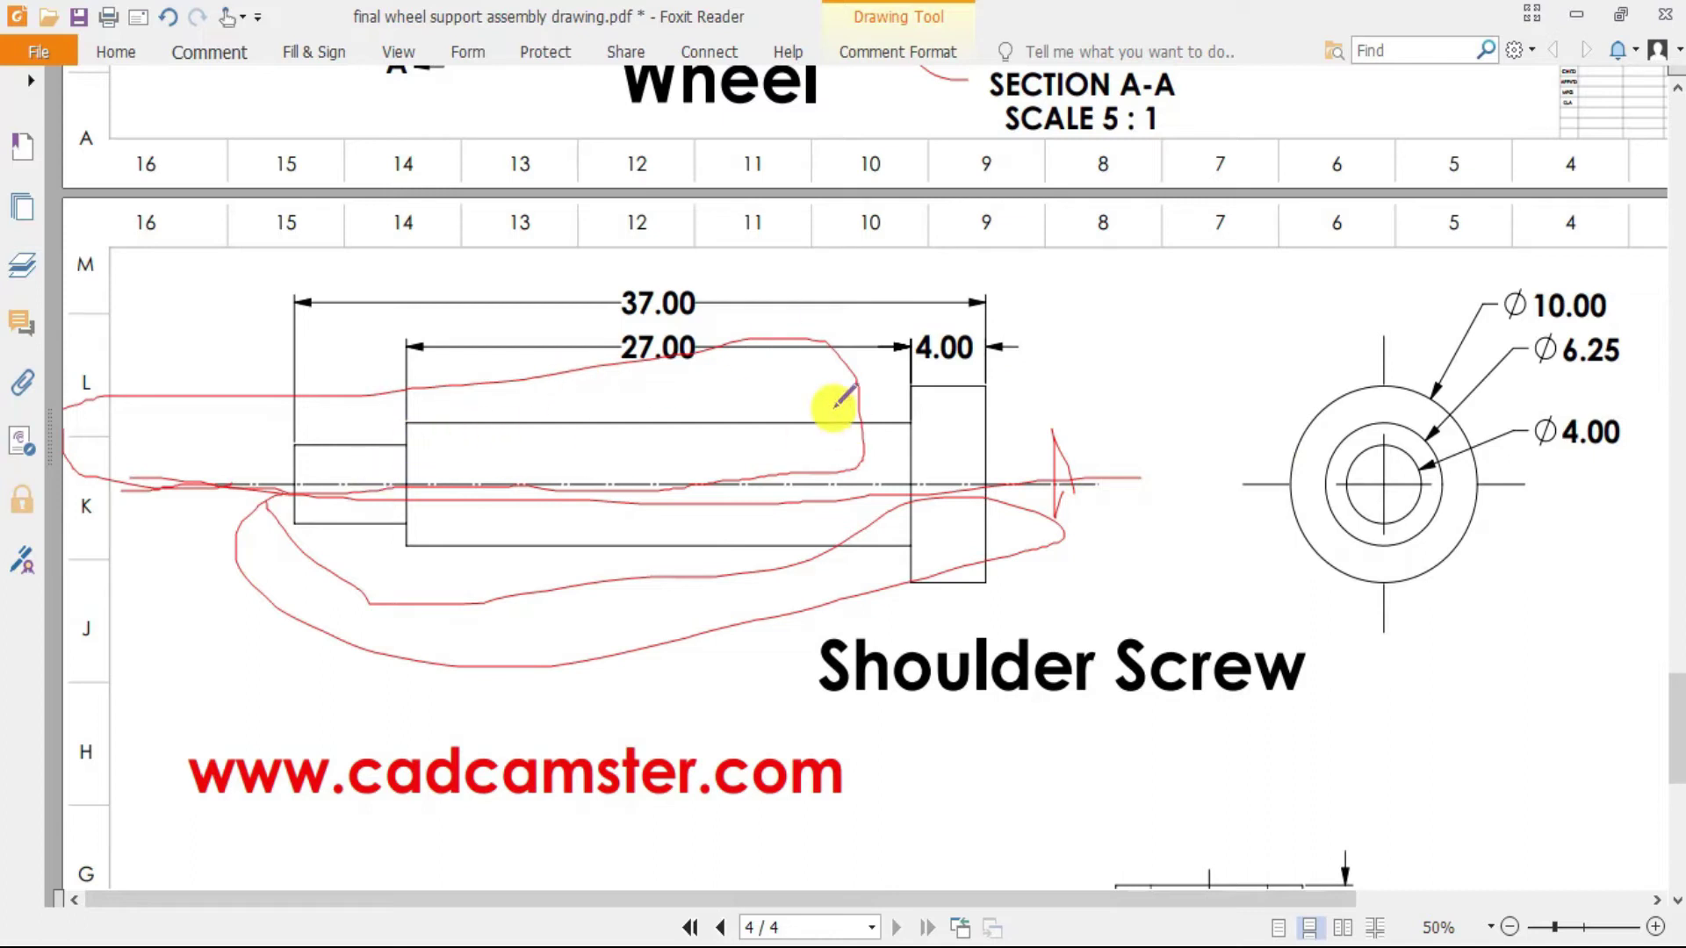
key("ctrl+z")
key("ctrl+z")
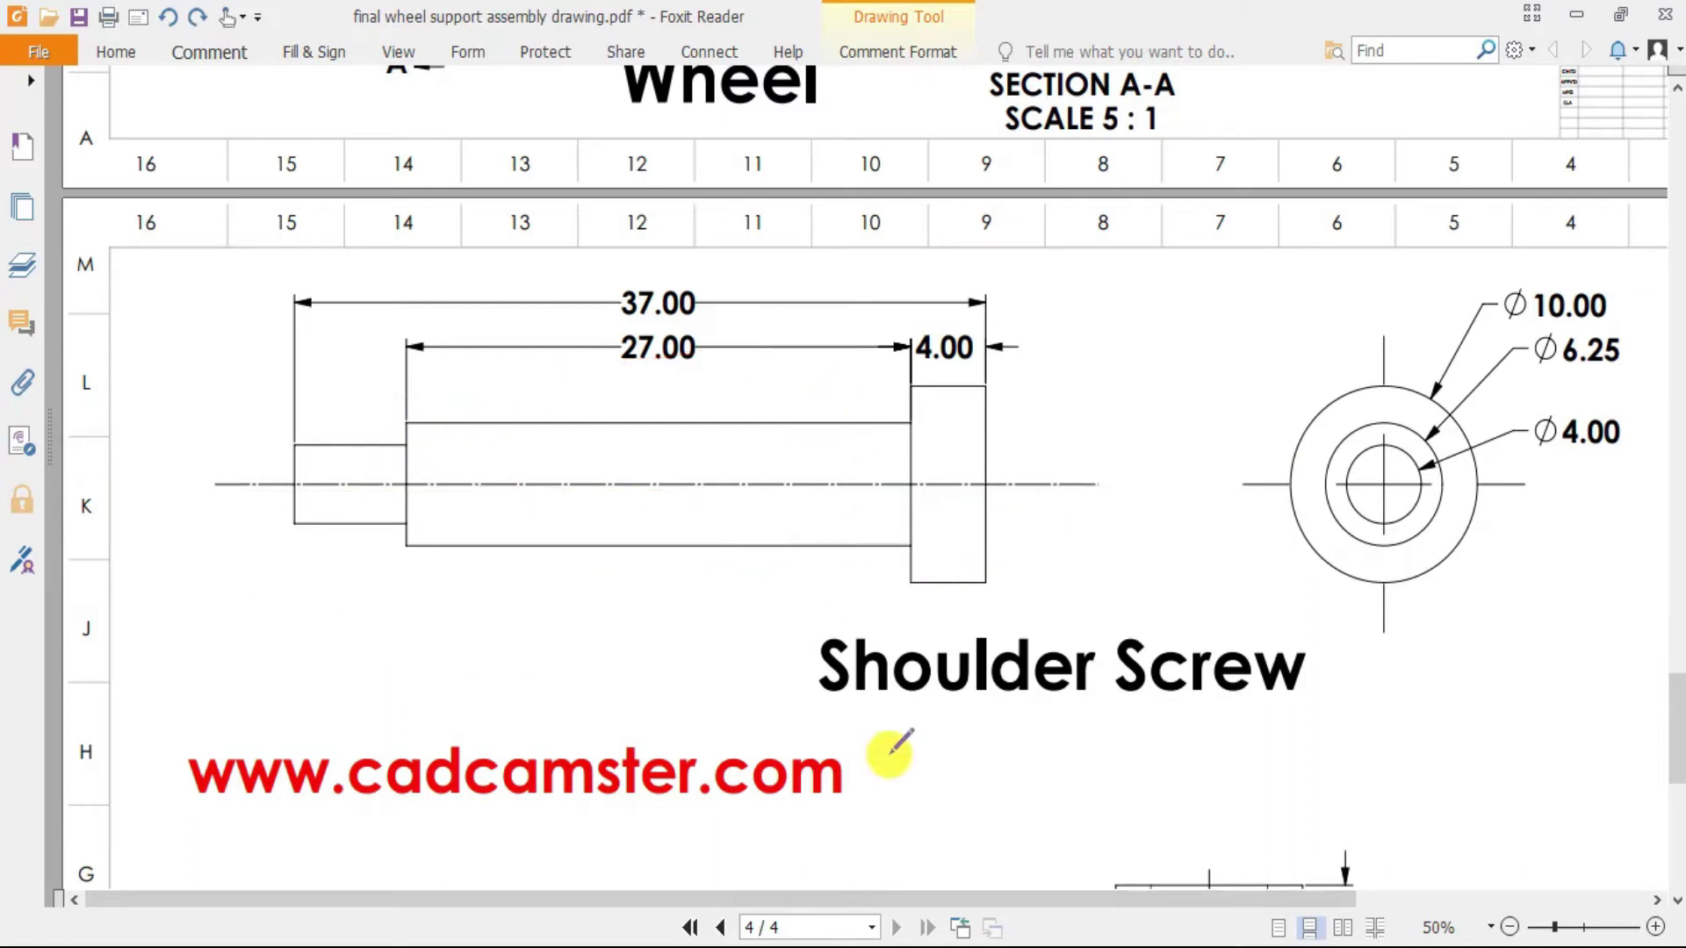
- Switch to SOLIDWORKS and draw a horizontal centerline from the origin along the positive X direction
key("alt+Tab")
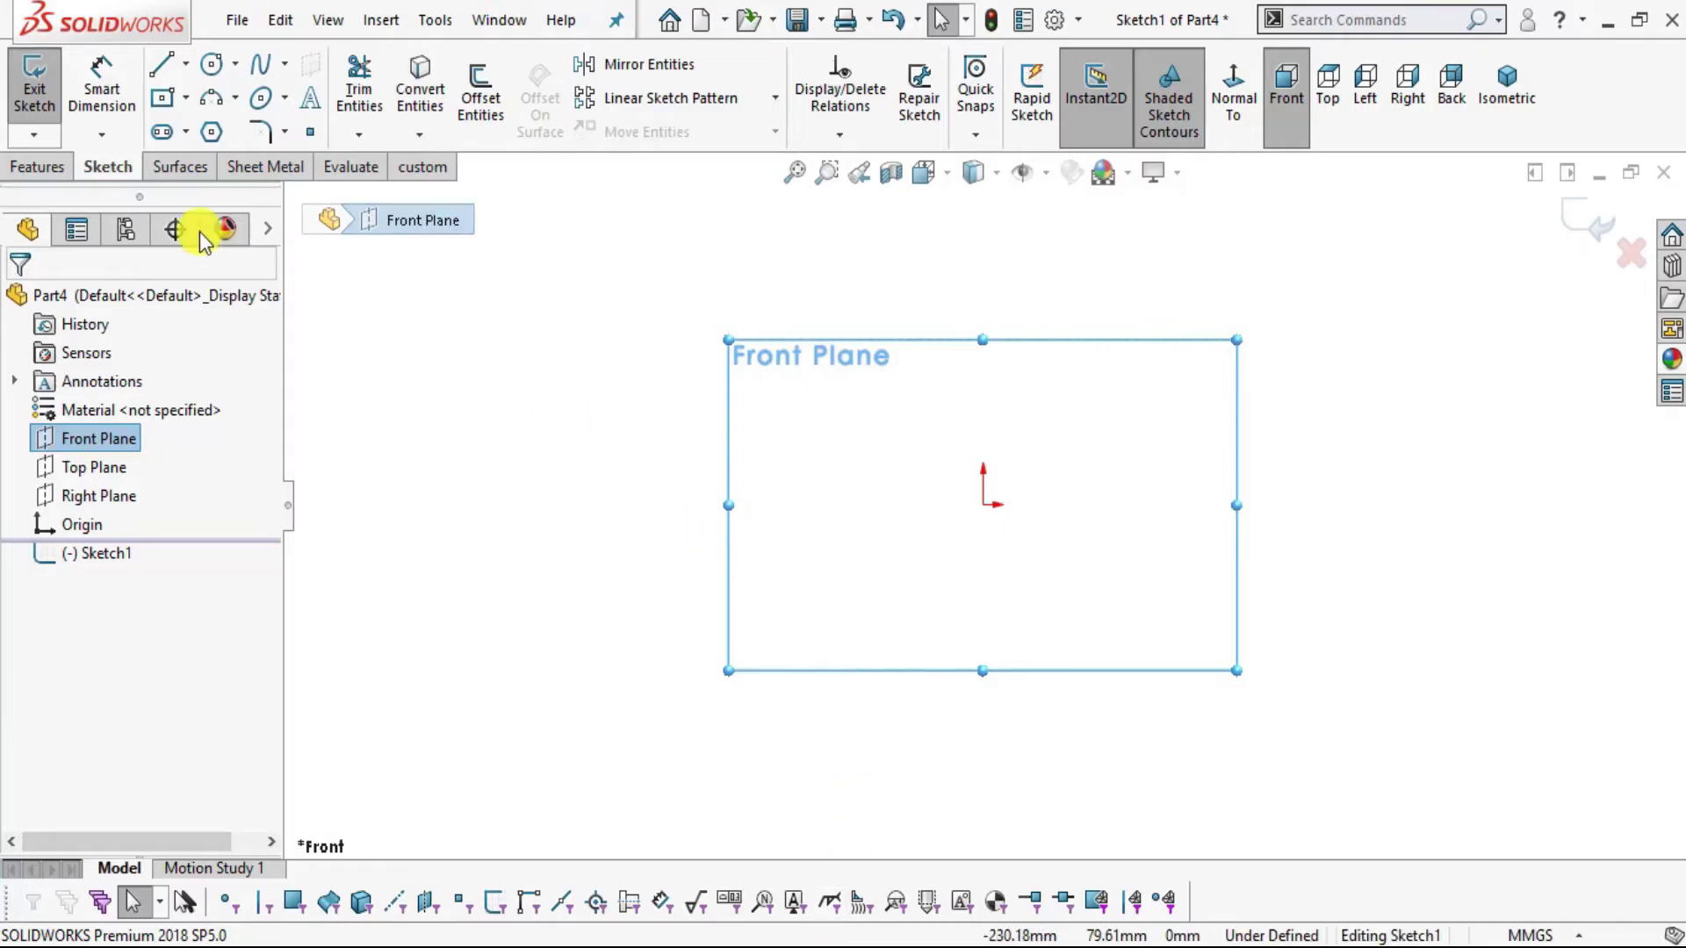
key("alt+Tab")
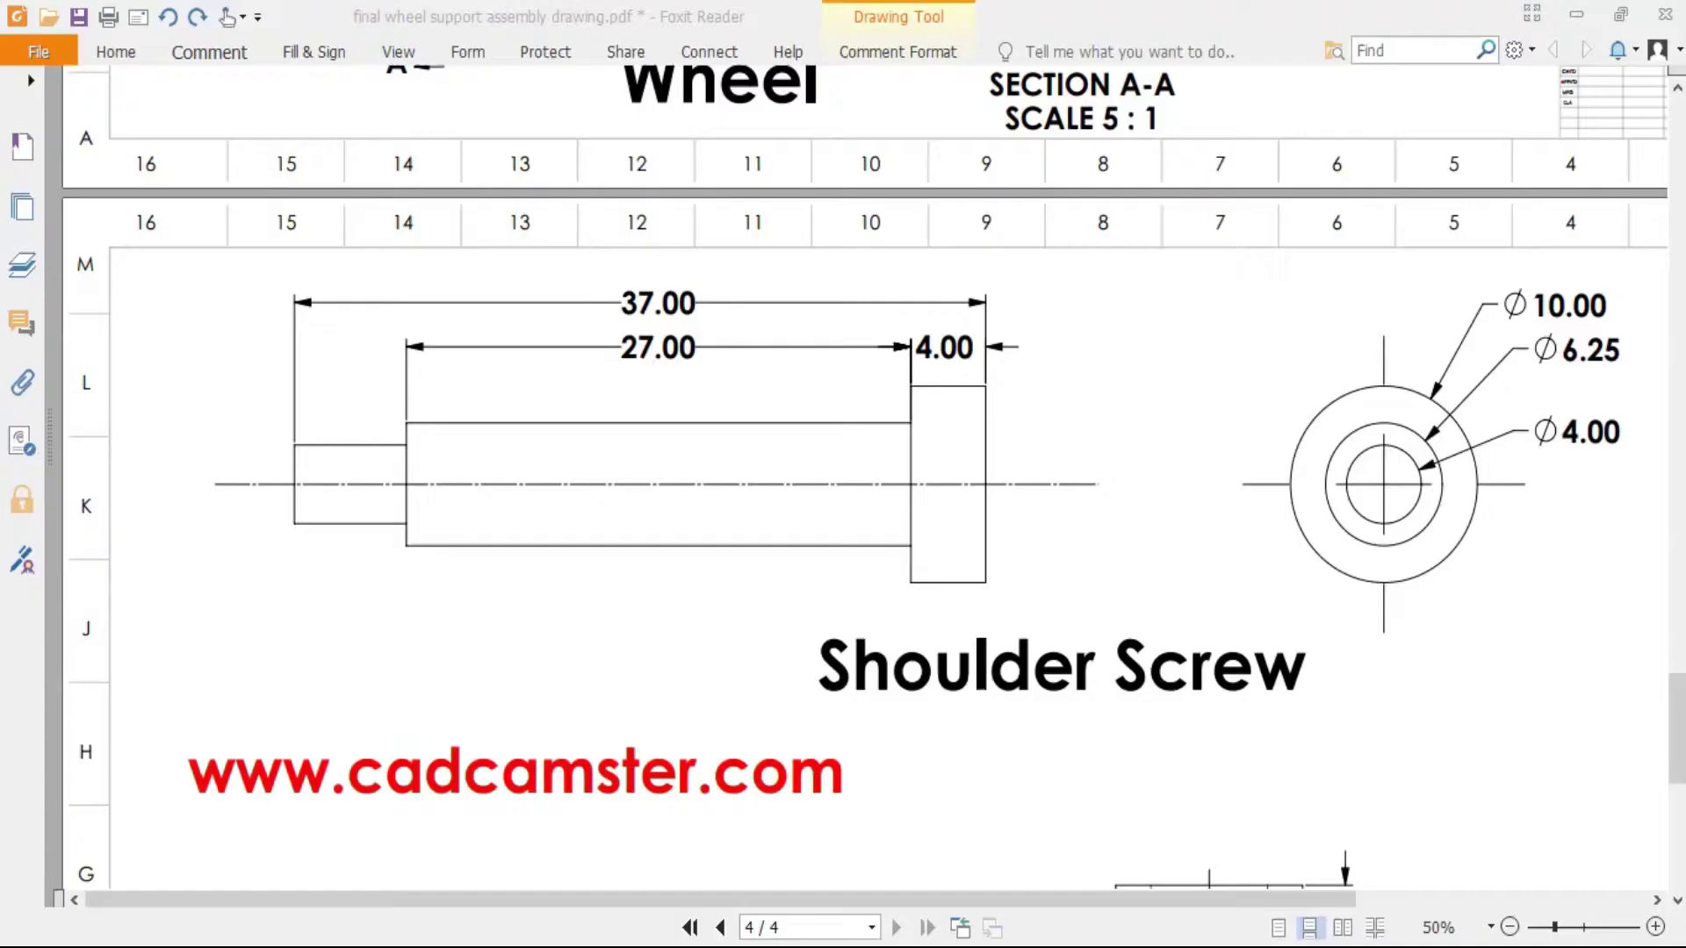
key("alt+Tab")
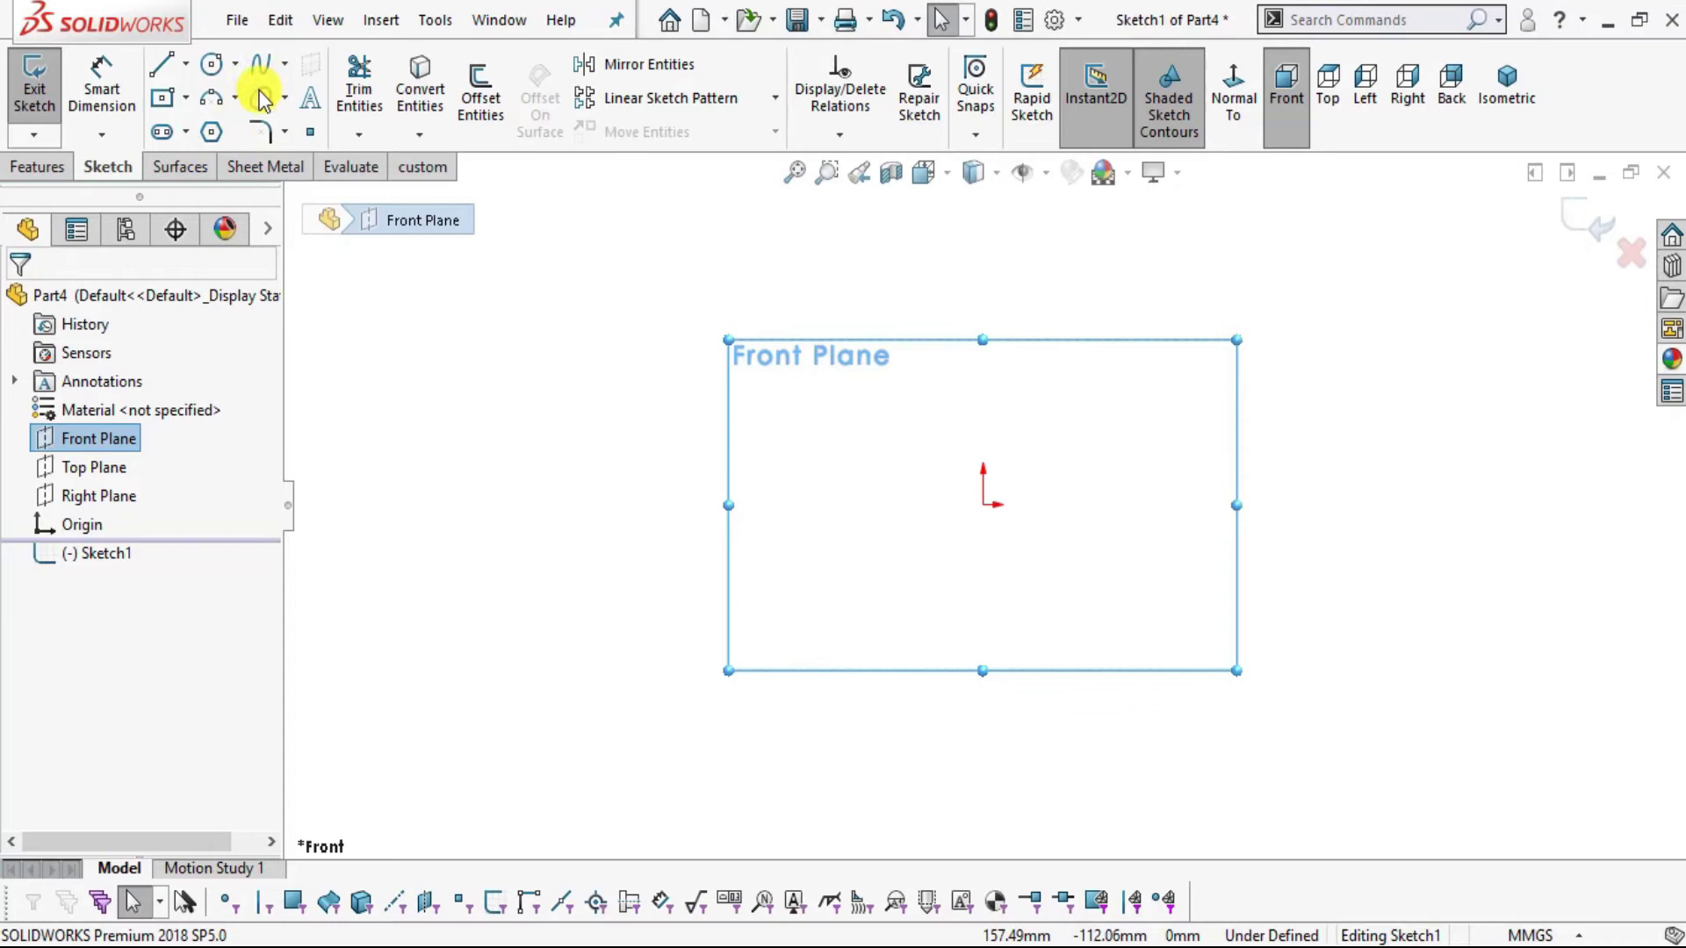
left_click(185, 63)
left_click(207, 130)
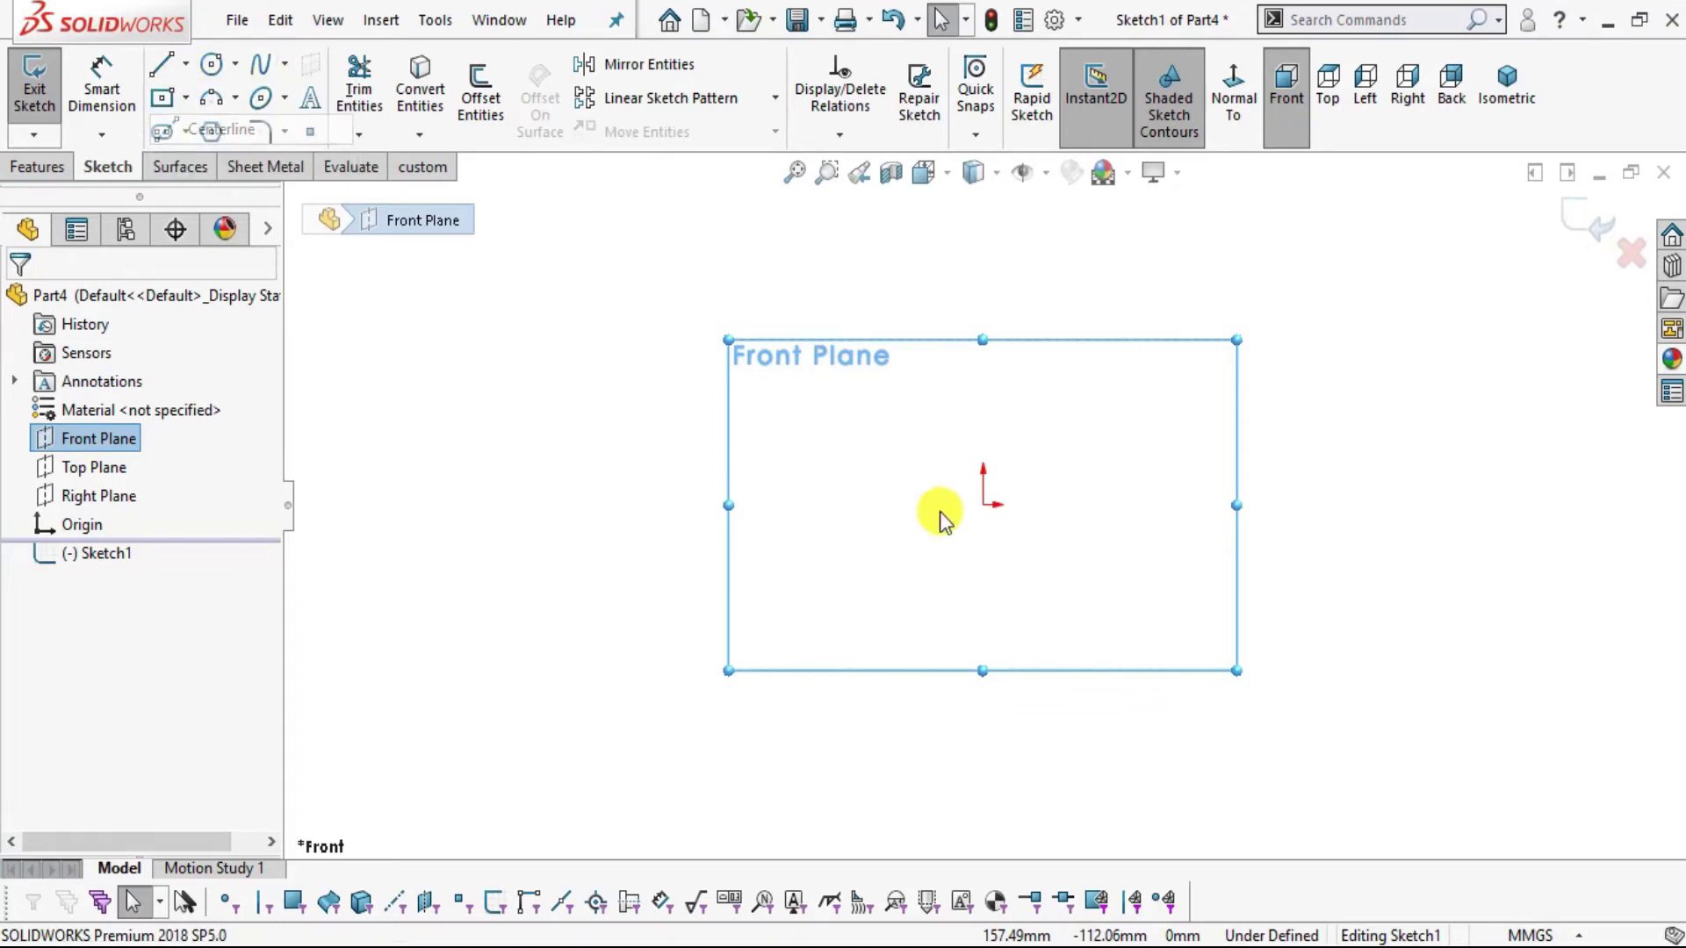
left_click(983, 504)
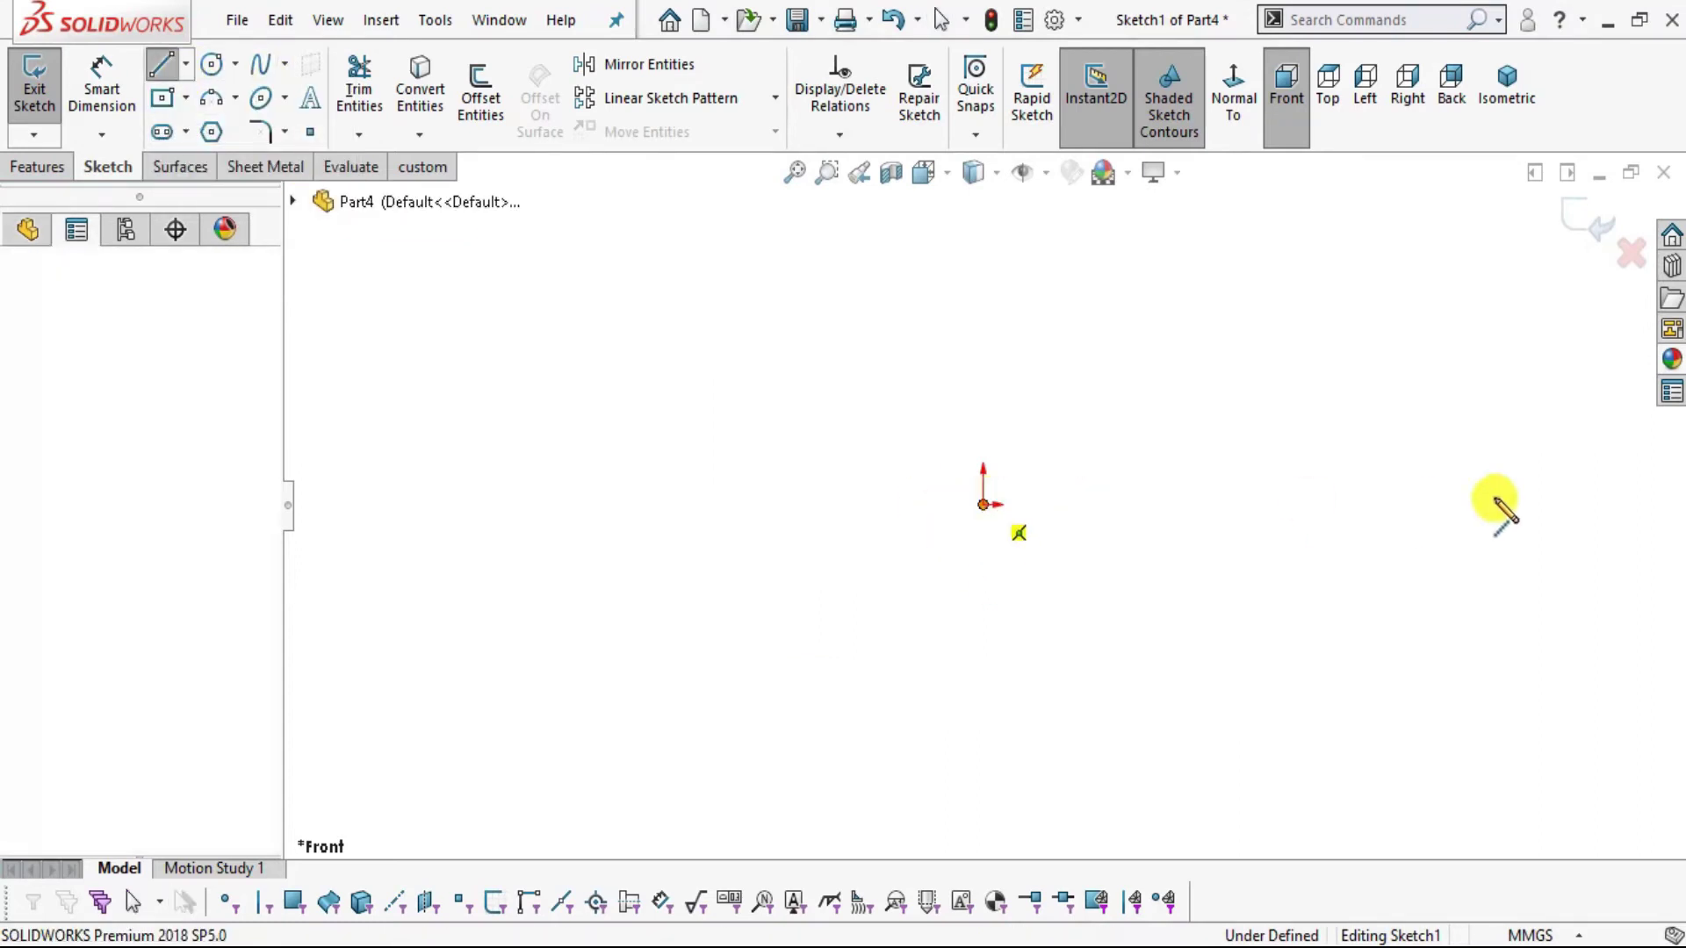
left_click(1548, 505)
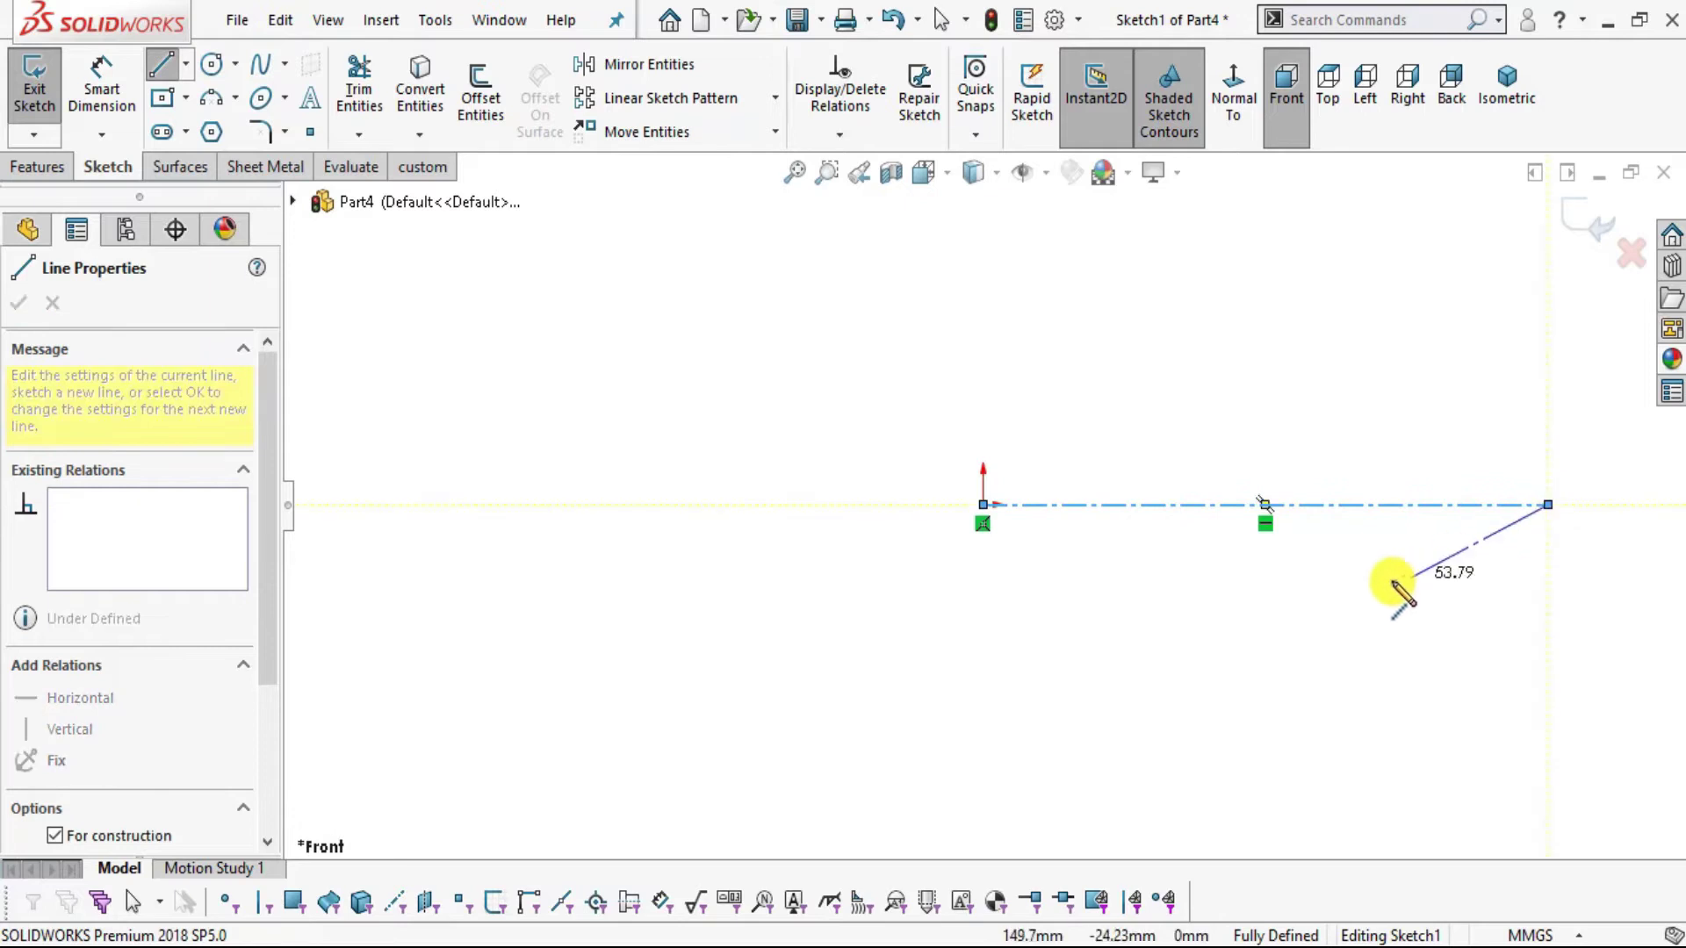
key("Escape")
- Start a Smart Dimension for the centerline, and check the Shoulder Screw's overall length on the drawing in Foxit Reader
left_click(104, 72)
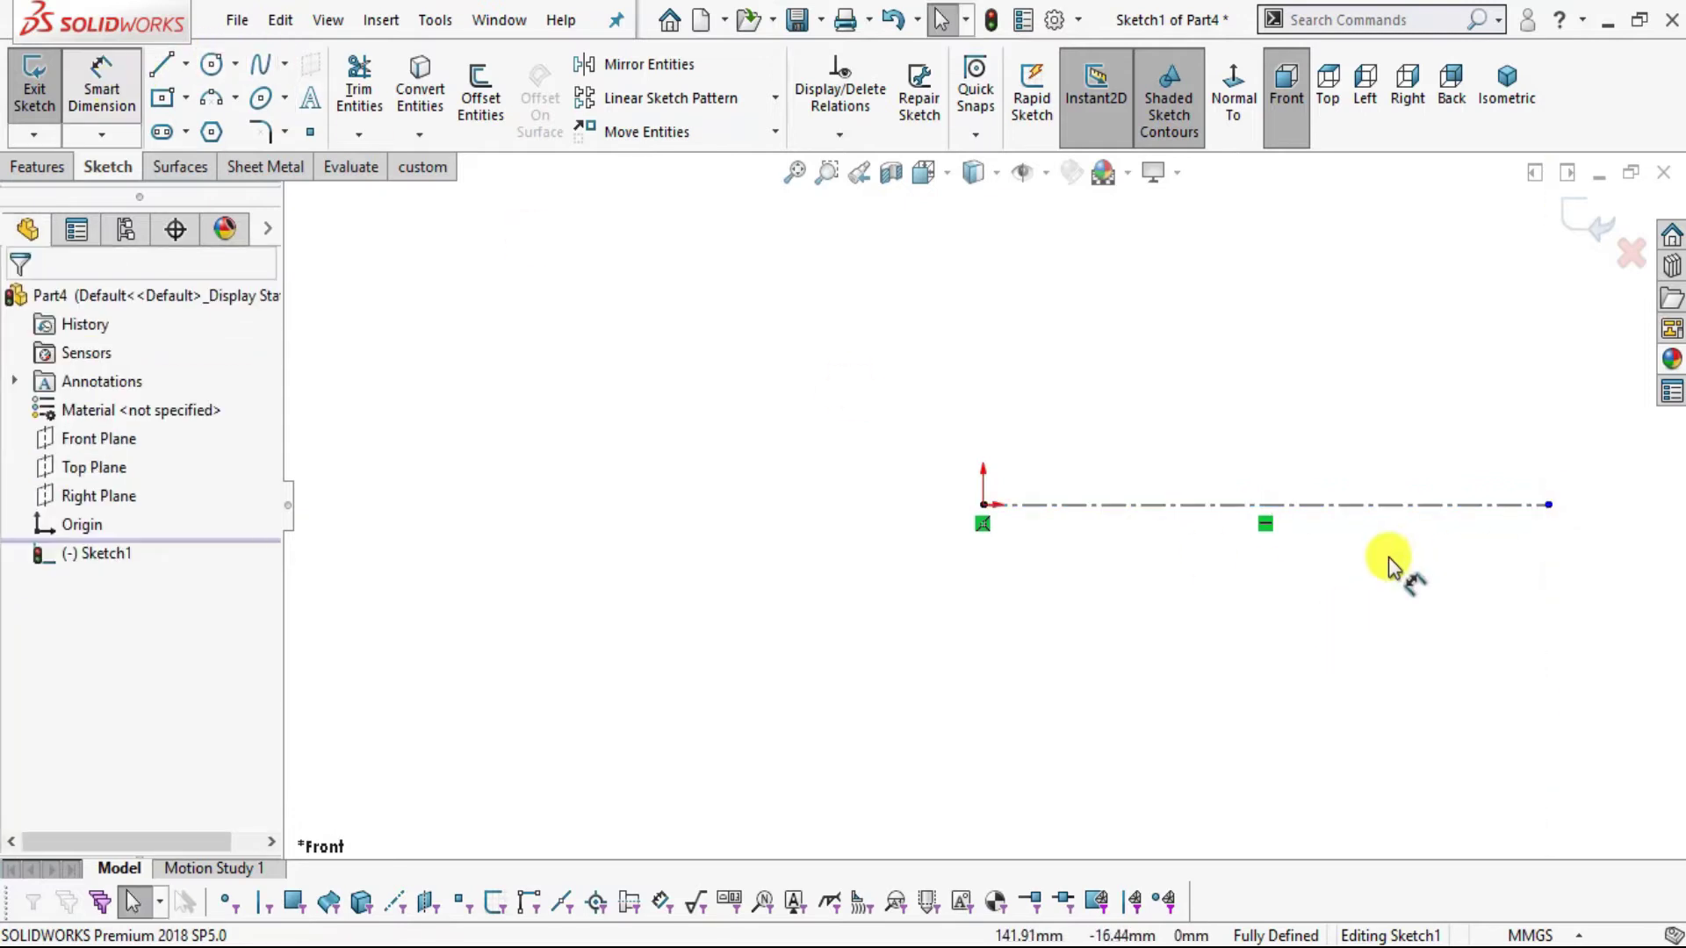
key("alt+Tab")
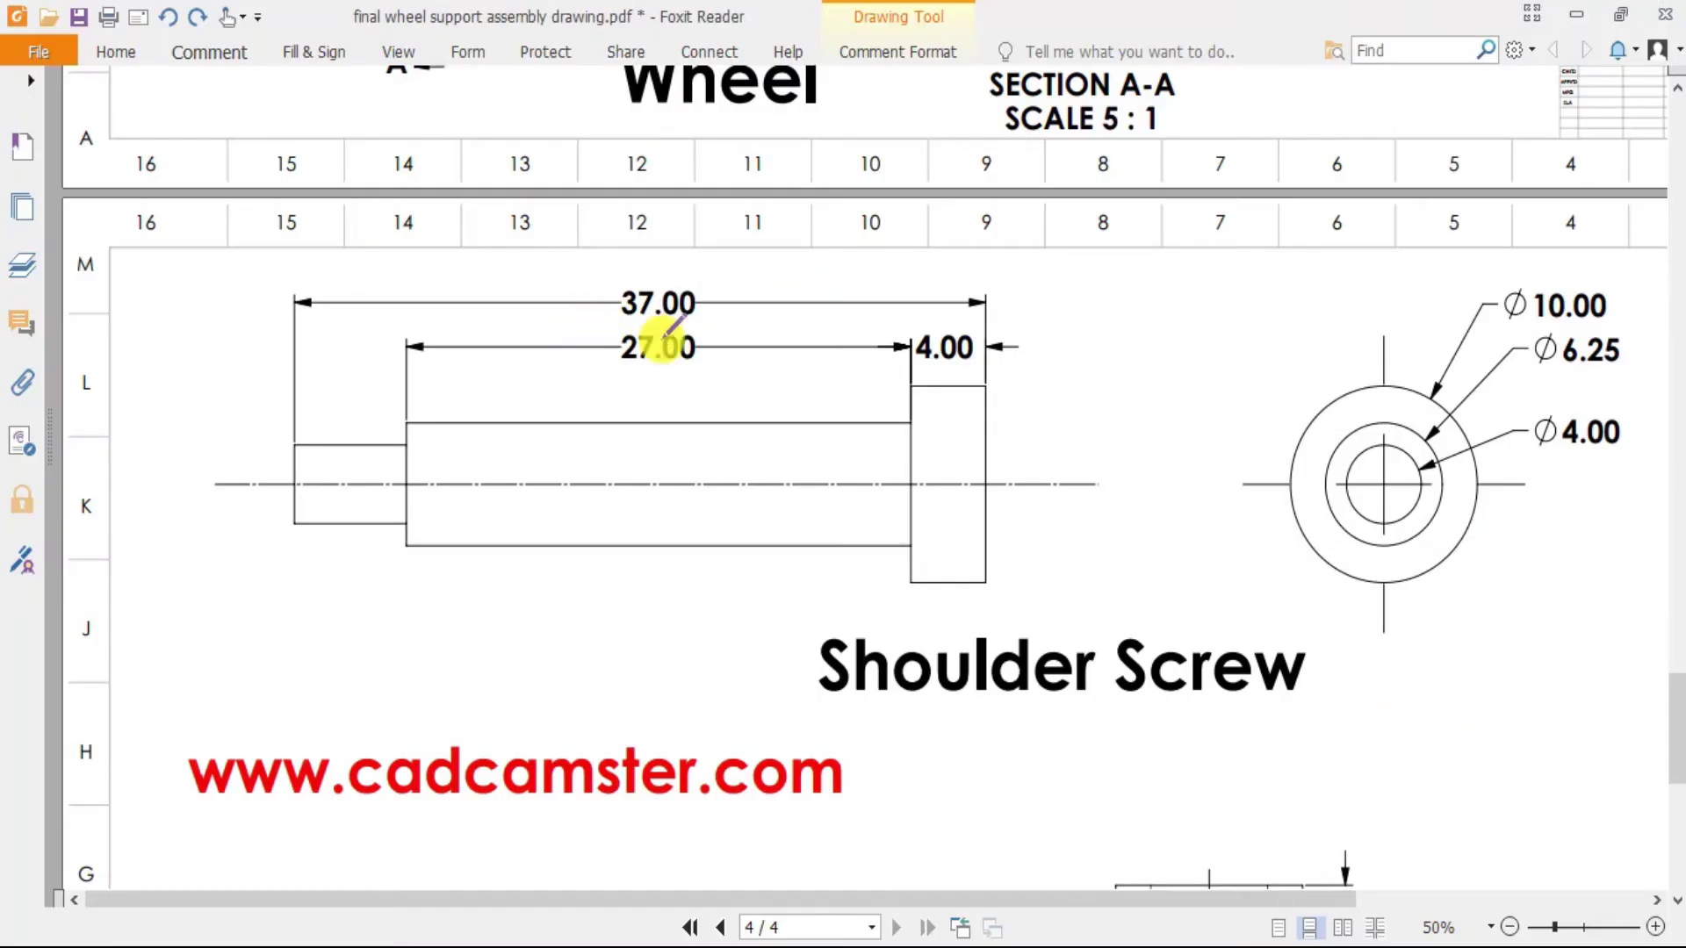
key("alt+Tab")
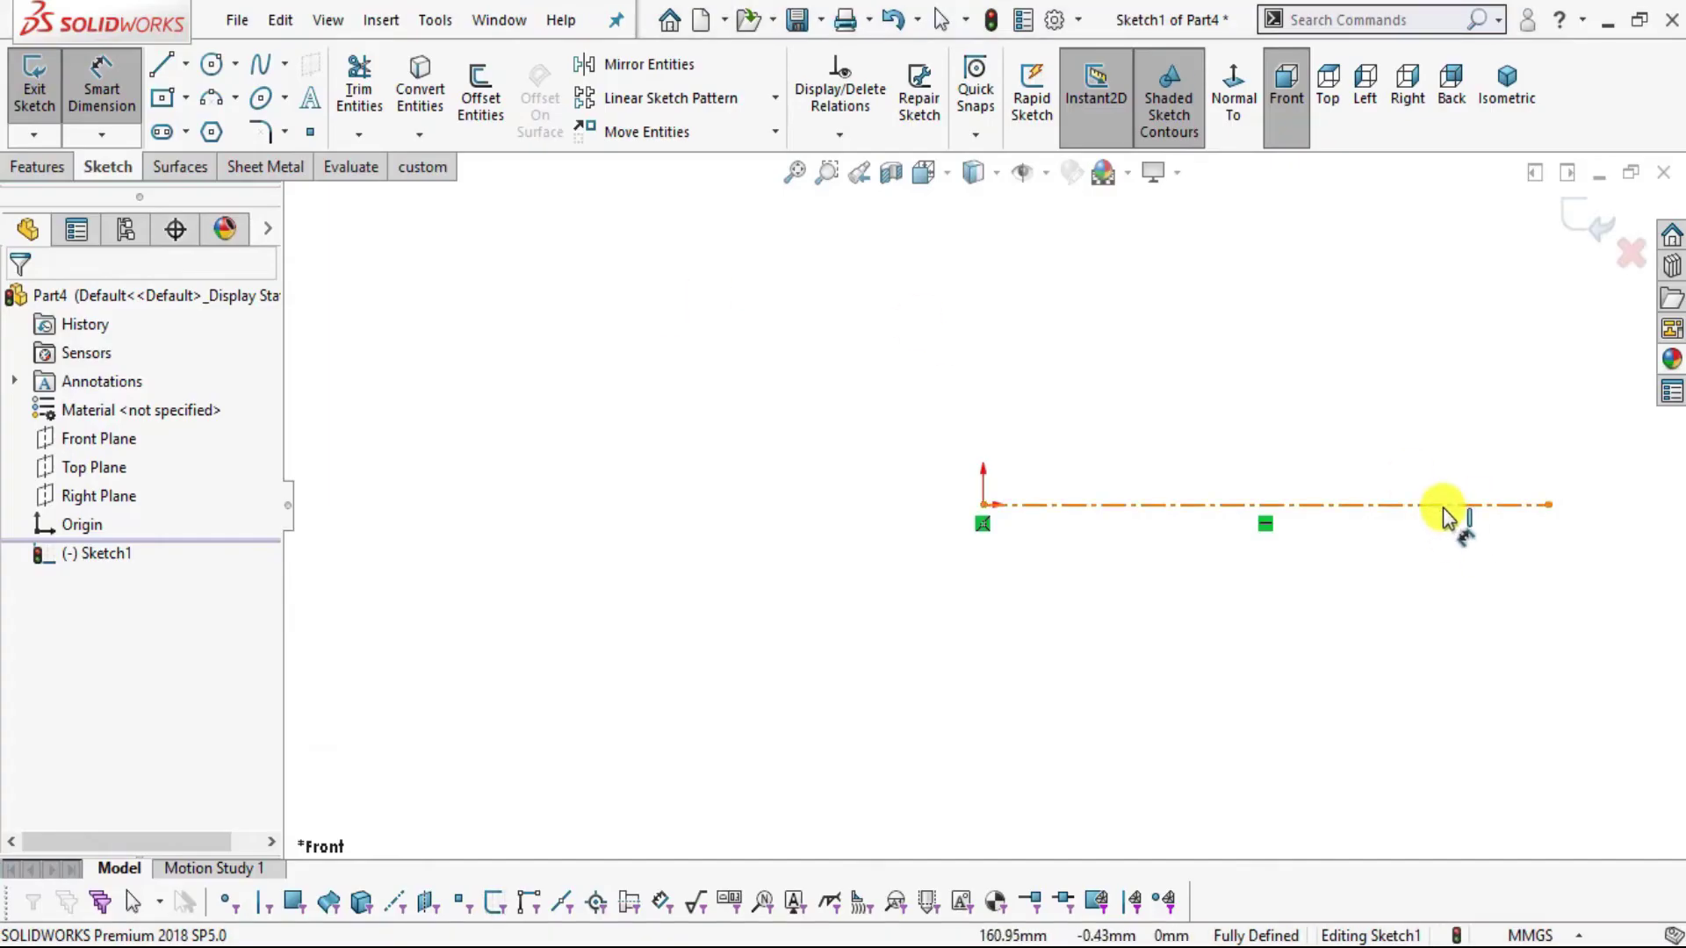
- Dimension the horizontal centerline's length to 37 mm
left_click(1444, 506)
left_click(1351, 603)
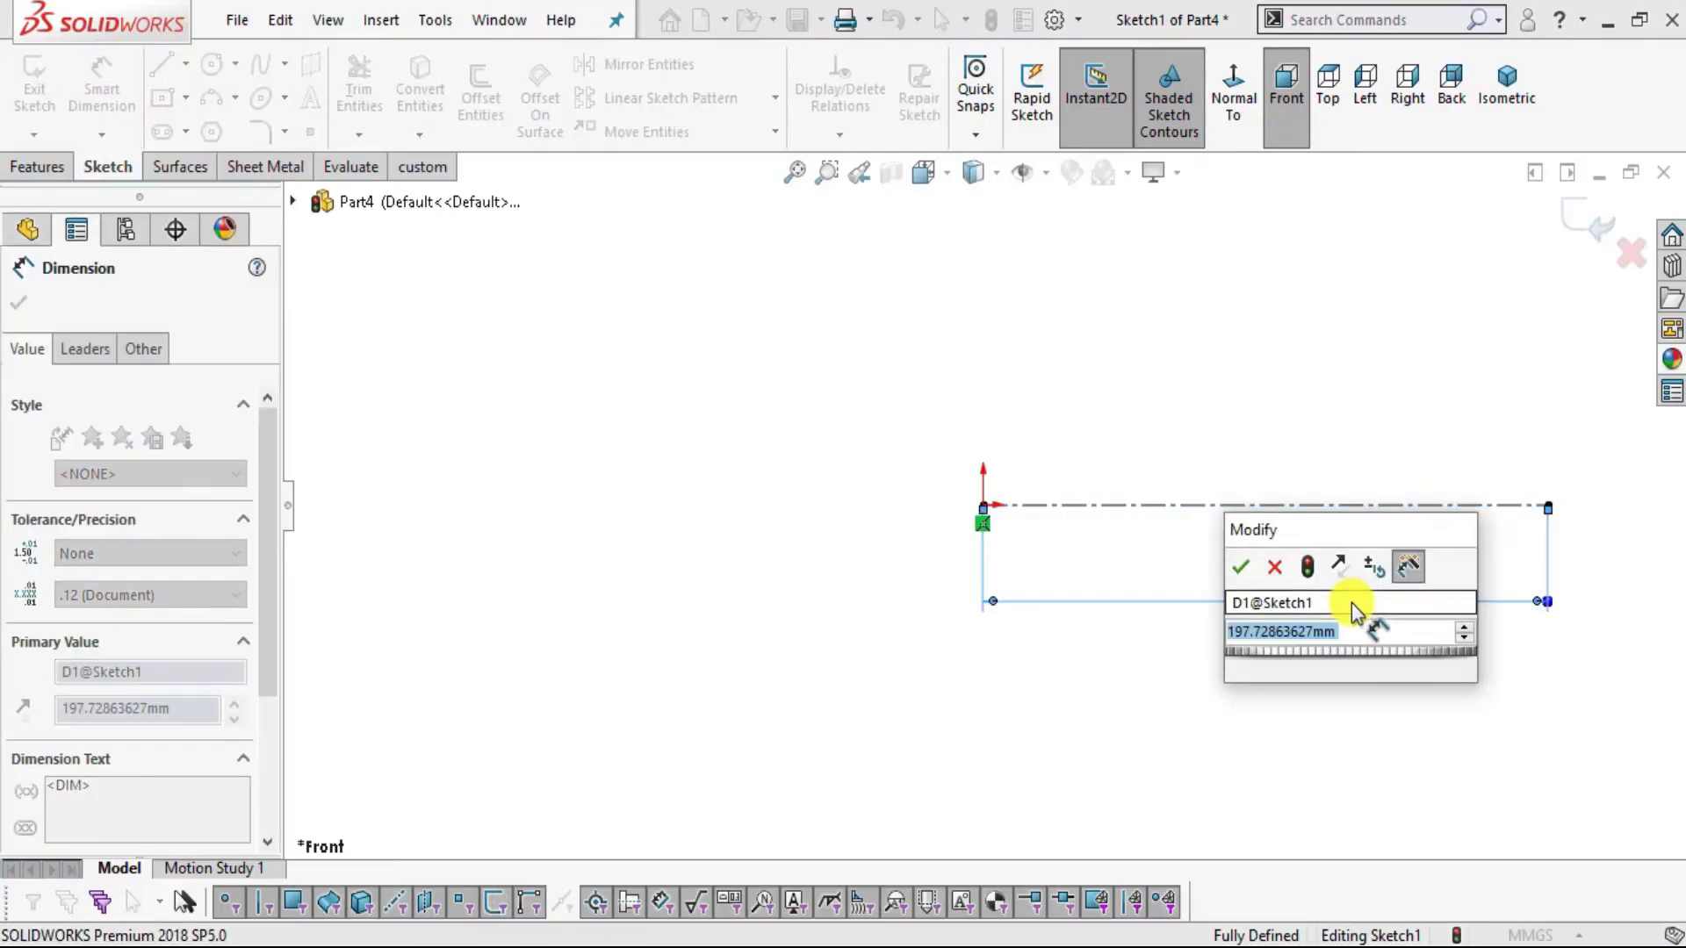
type("37")
key("Return")
scroll(1478, 478, "down", 3)
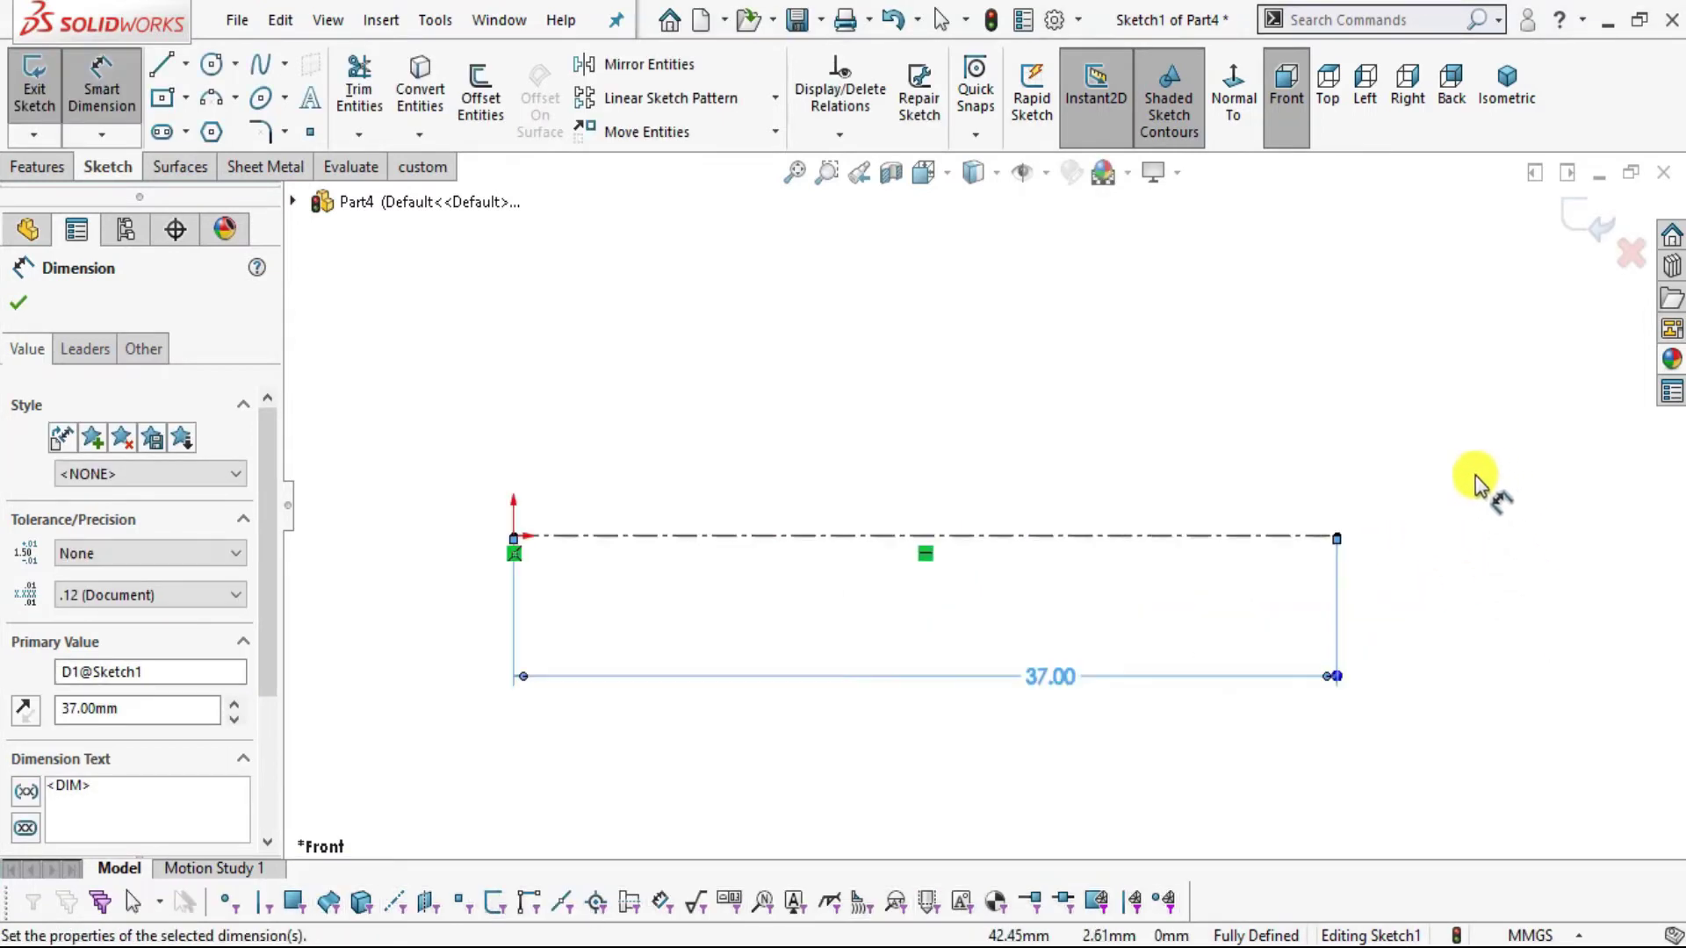
- Sketch a three-step line profile above the centerline from the origin to its far end, with a middle run about 27.5 mm long
left_click(162, 65)
scroll(970, 505, "up", 2)
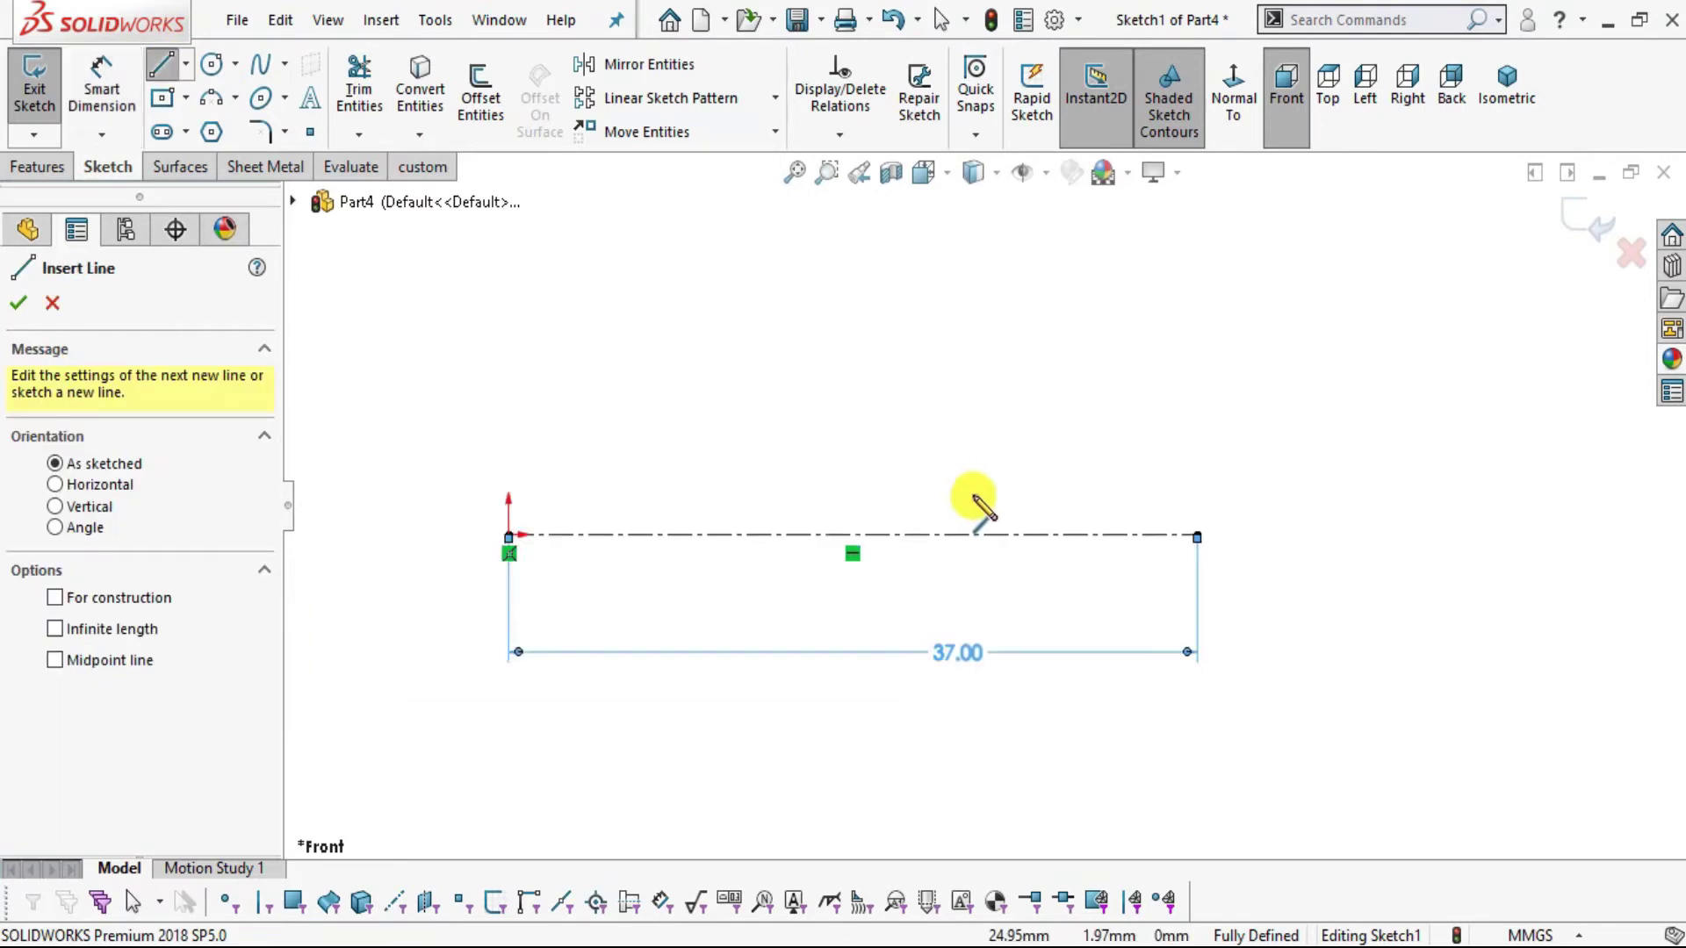
left_click(502, 539)
left_click(502, 443)
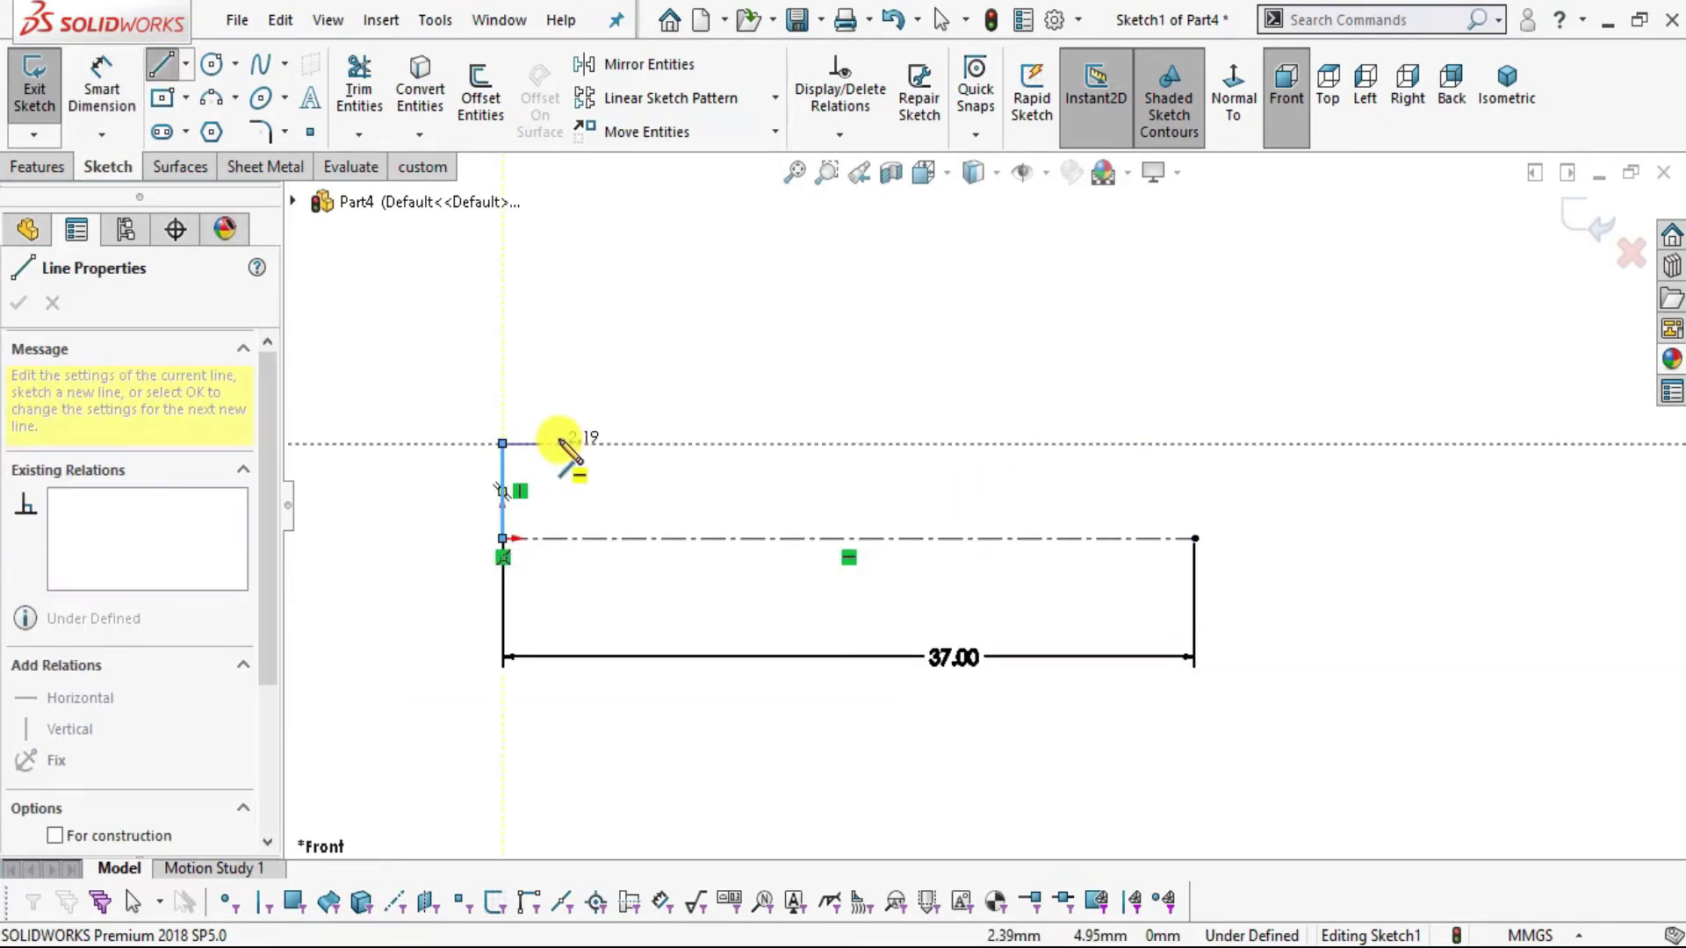
left_click(593, 443)
left_click(593, 346)
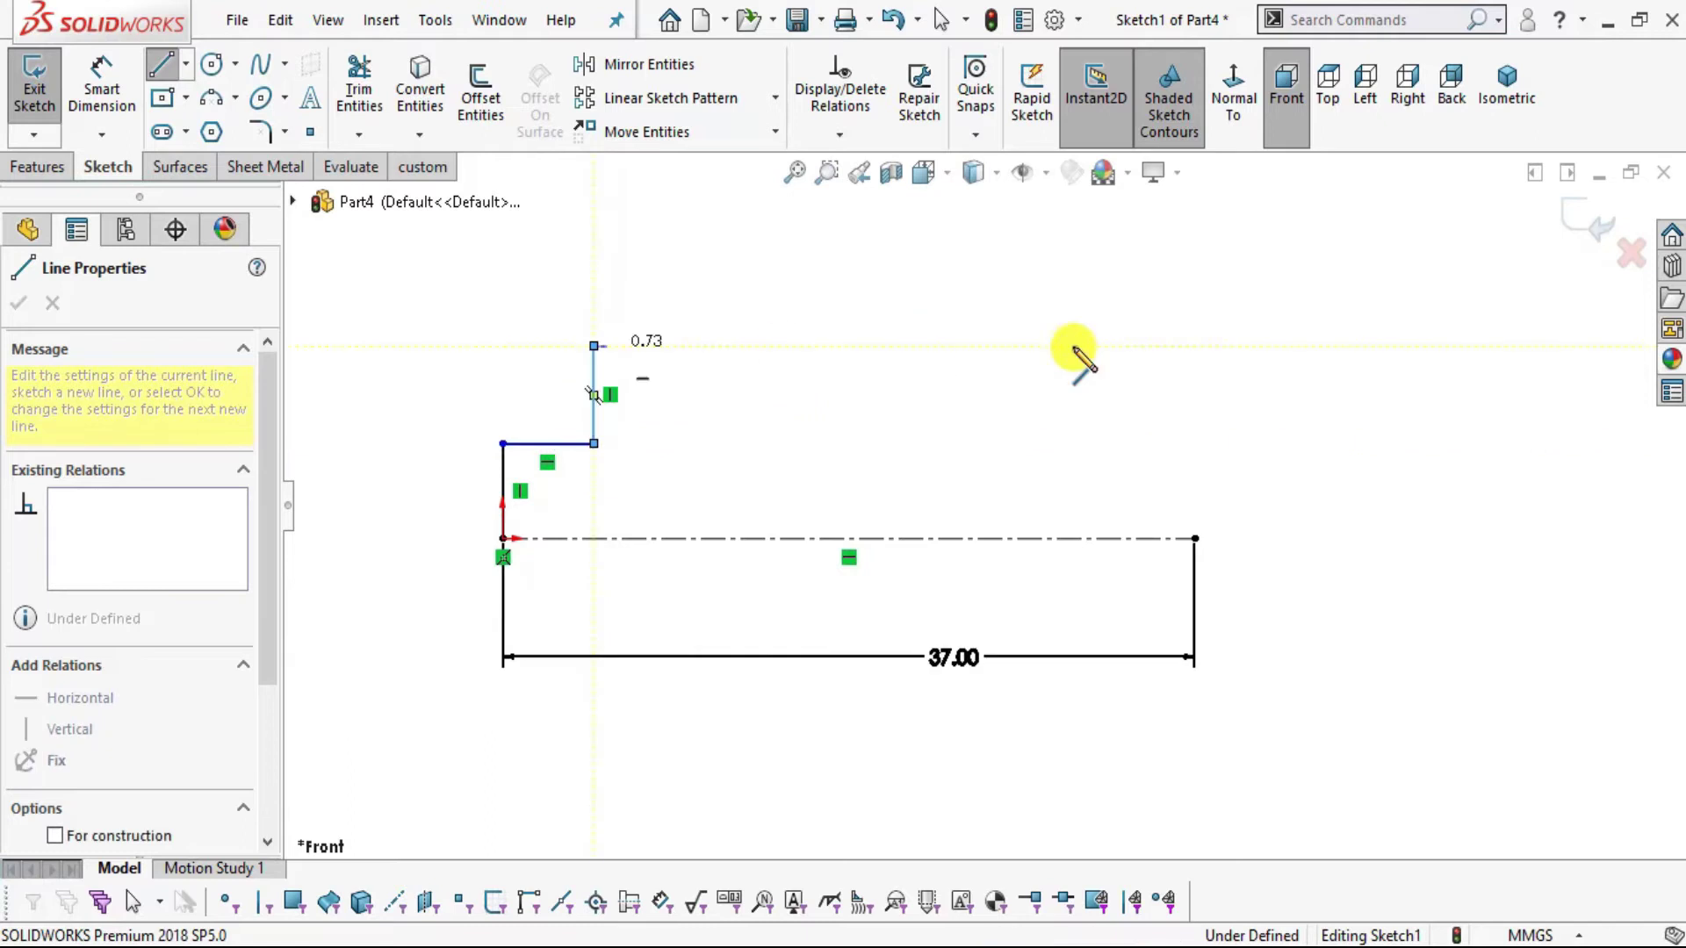
key("alt+Tab")
key("alt+Tab")
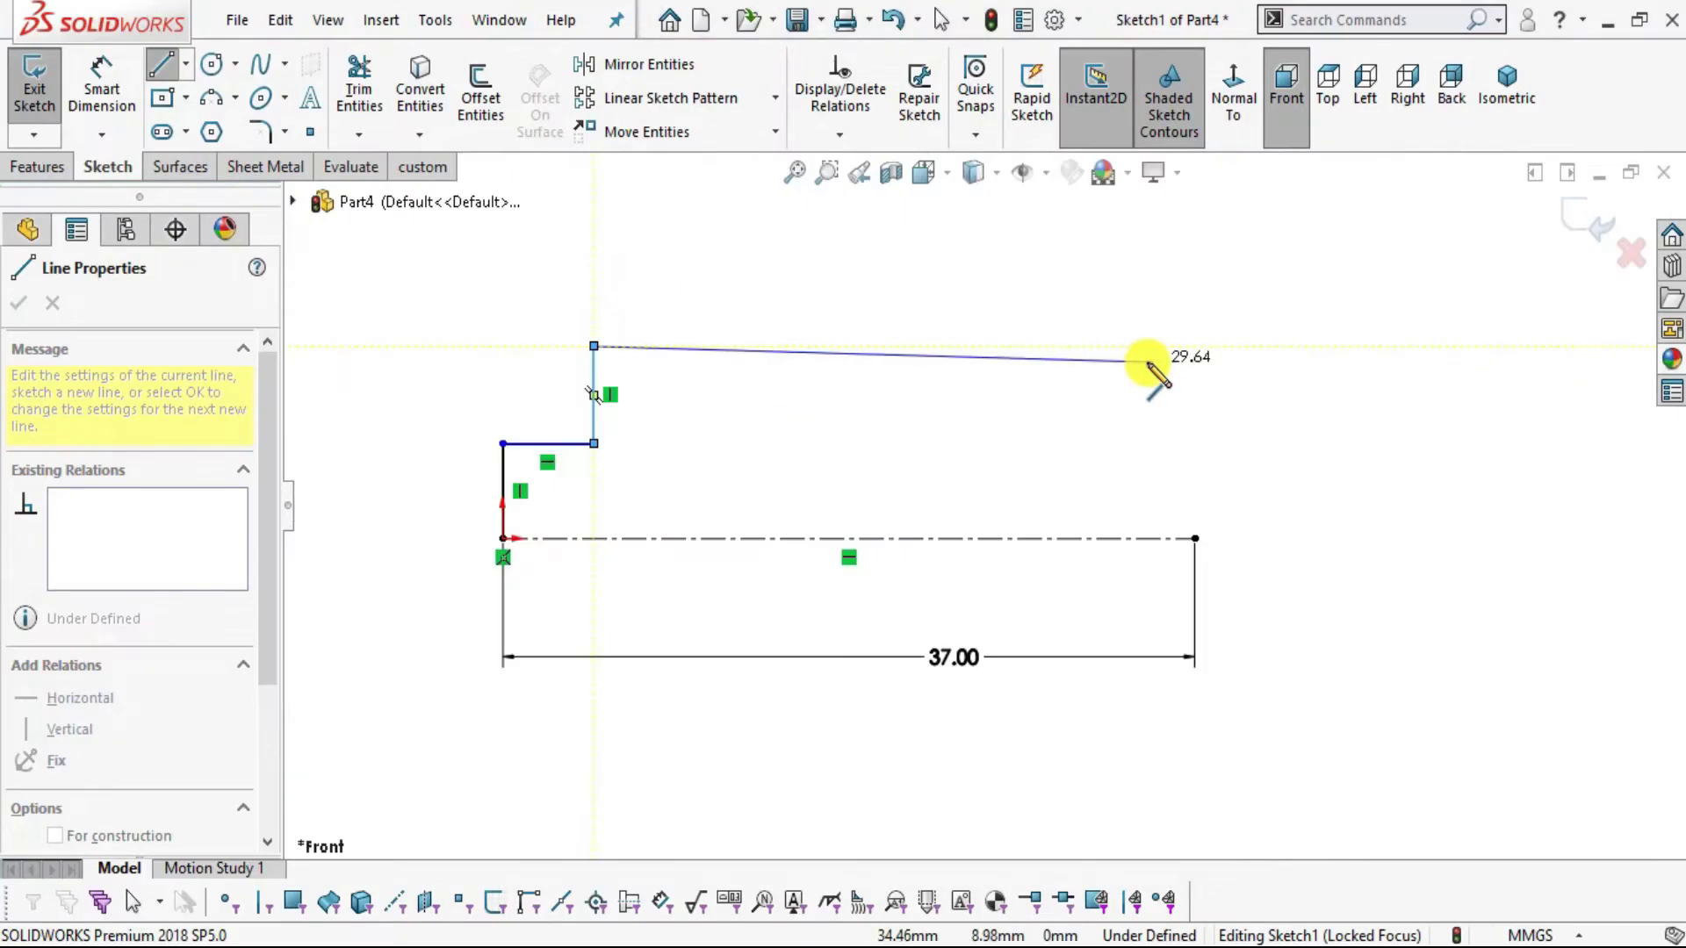
left_click(1107, 346)
left_click(1108, 260)
left_click(1195, 259)
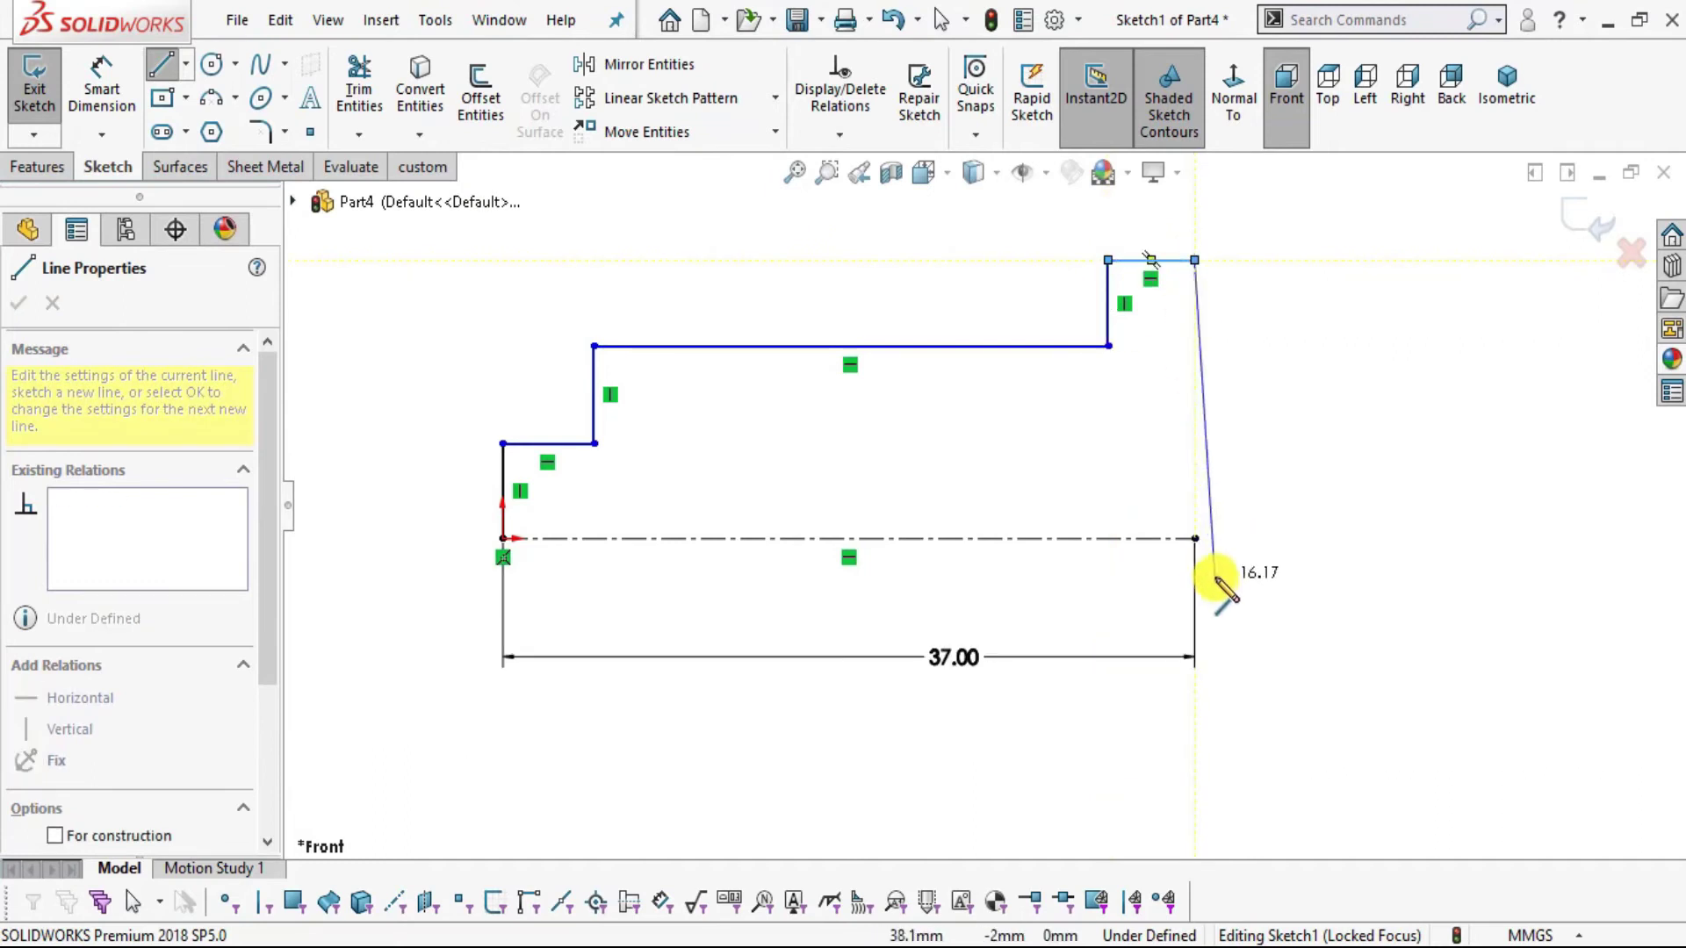
left_click(1195, 538)
key("Escape")
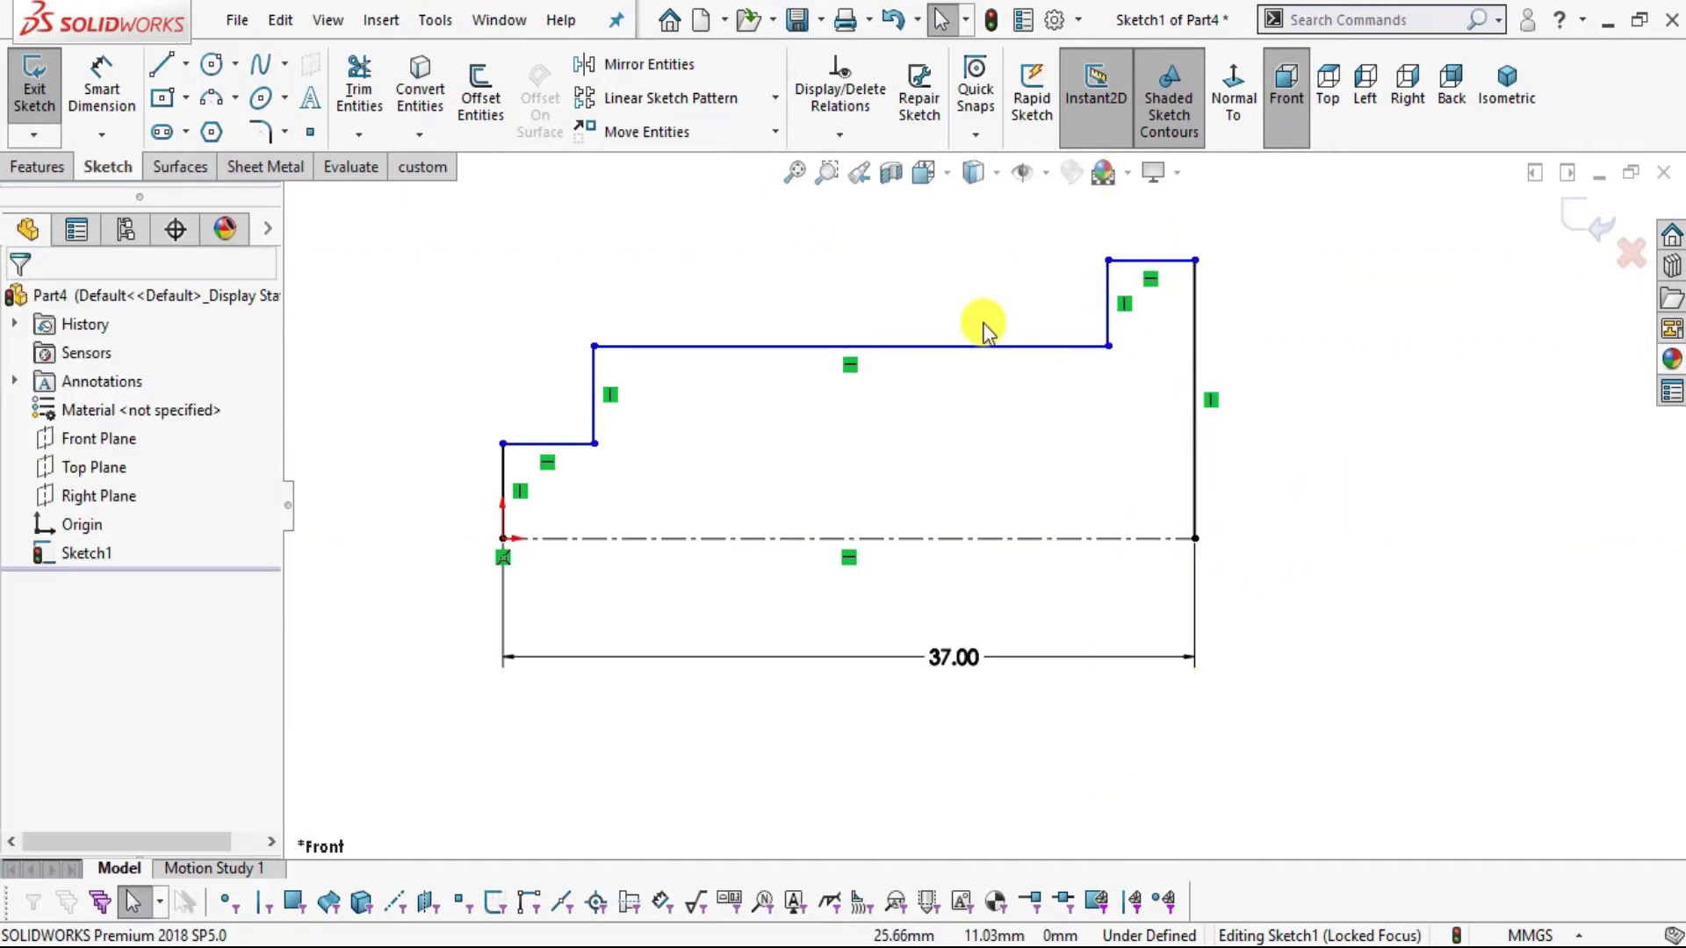
- Dimension the profile's long middle horizontal line to 27 mm, following the shoulder screw drawing
scroll(983, 330, "up", 2)
key("alt+Tab")
key("alt+Tab")
key("alt+Tab")
key("alt+Tab")
left_click(101, 87)
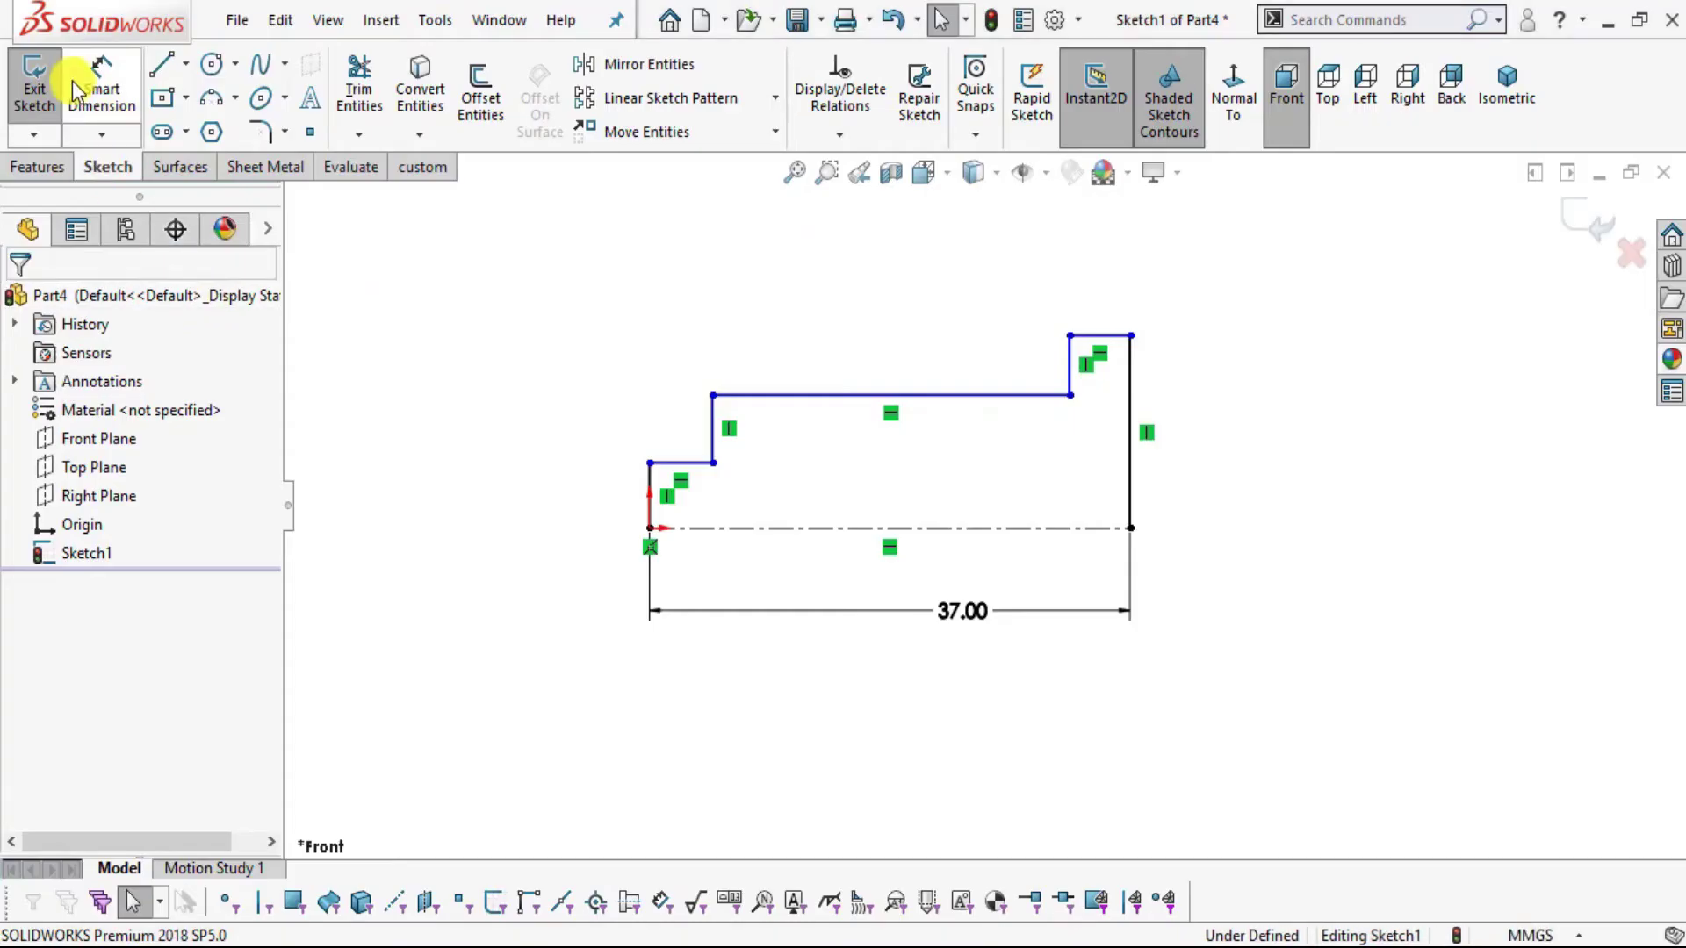
left_click(936, 397)
key("alt+Tab")
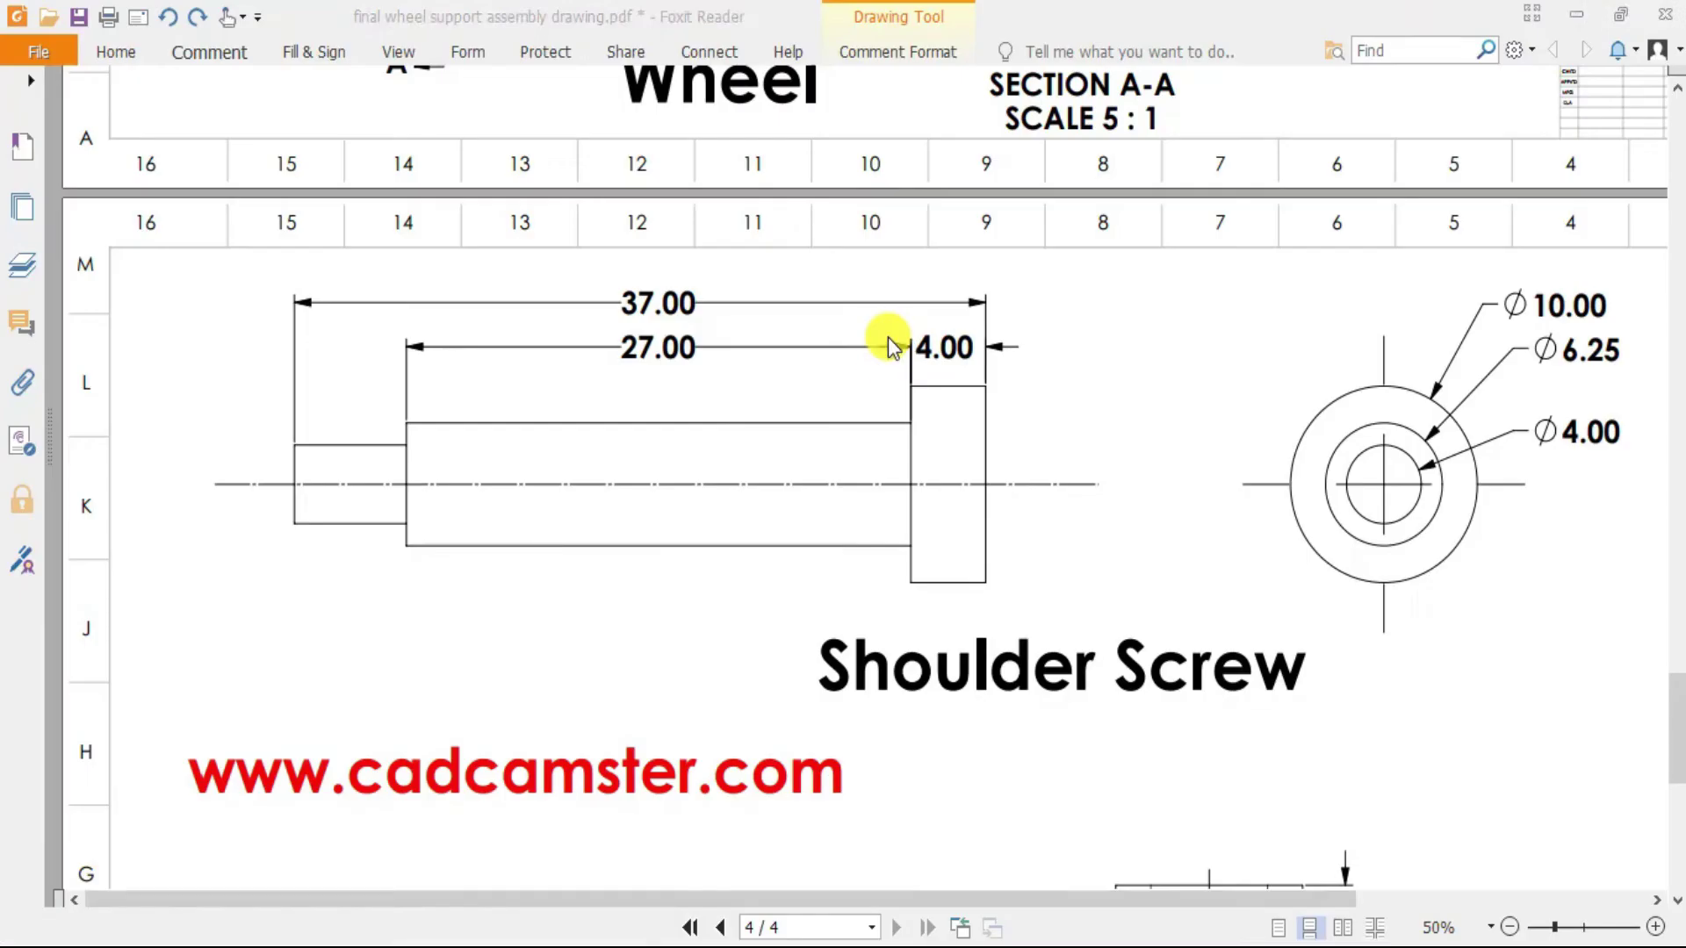
key("alt+Tab")
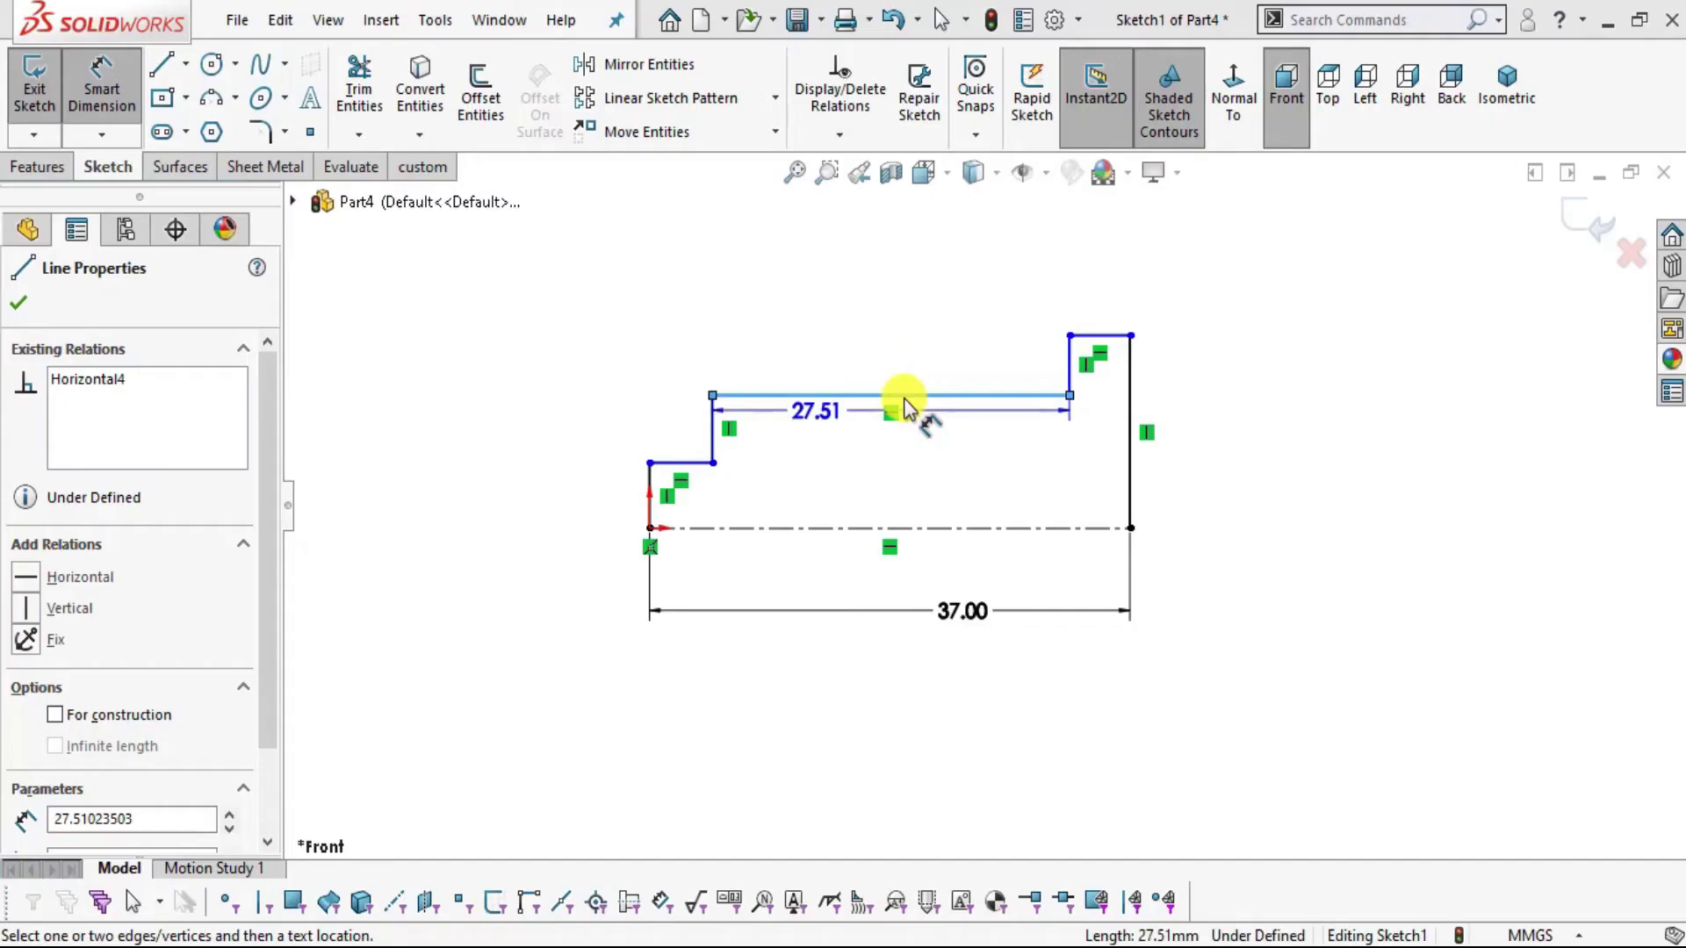
left_click(898, 348)
type("27")
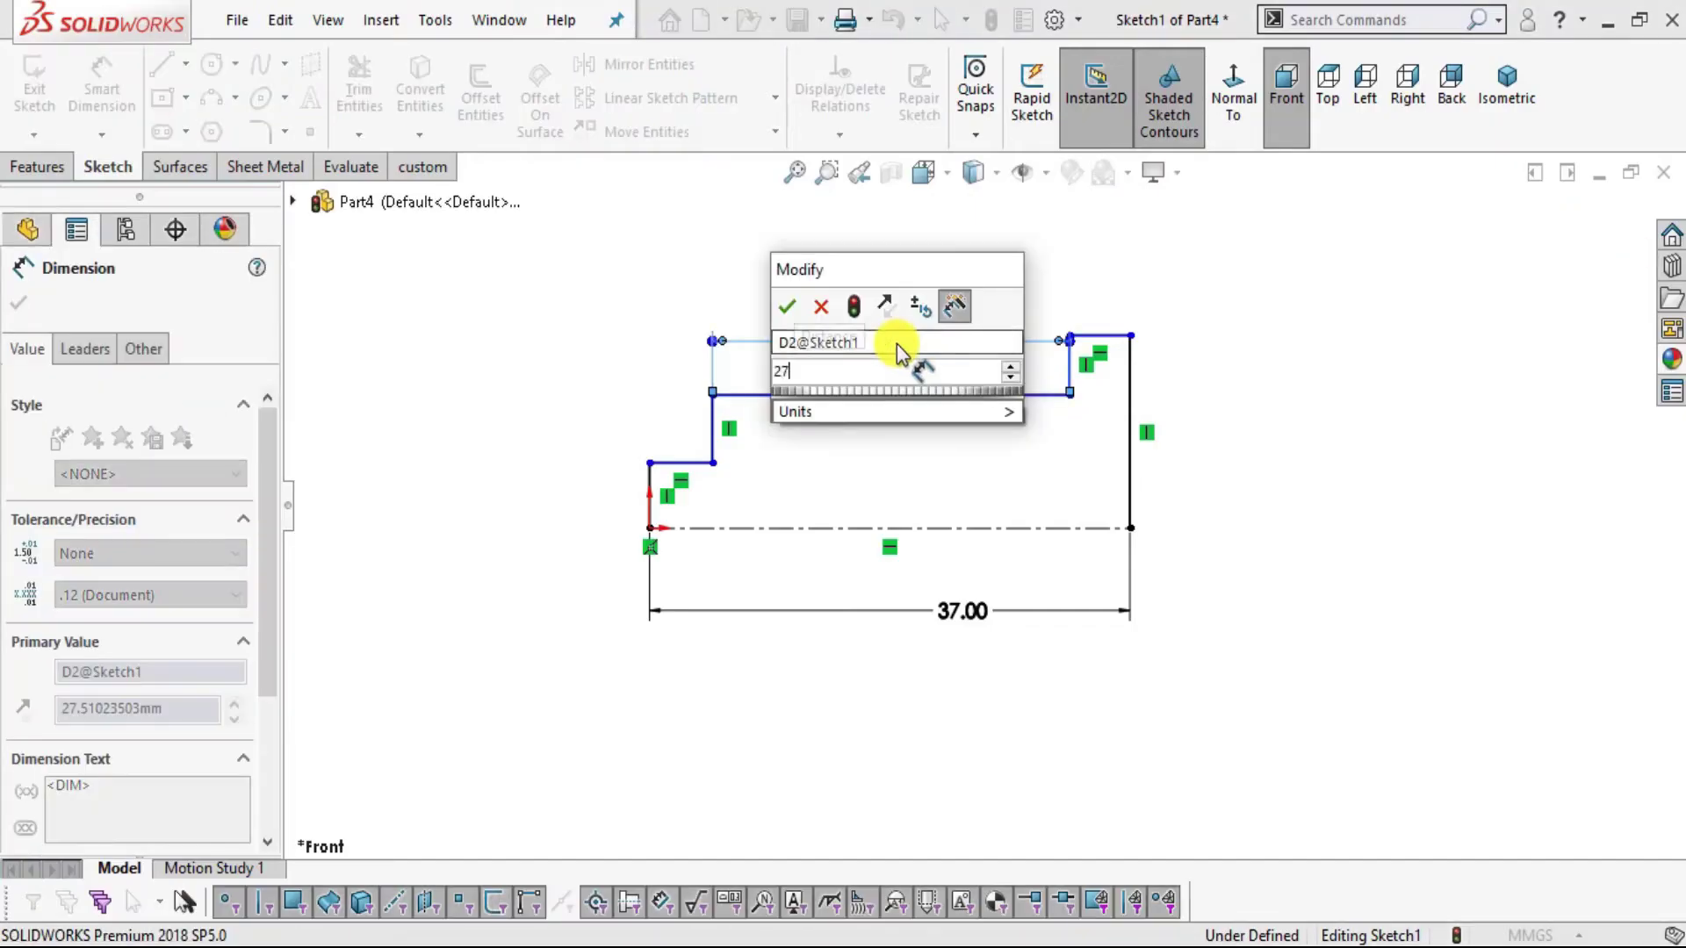
key("Return")
left_click(1232, 438)
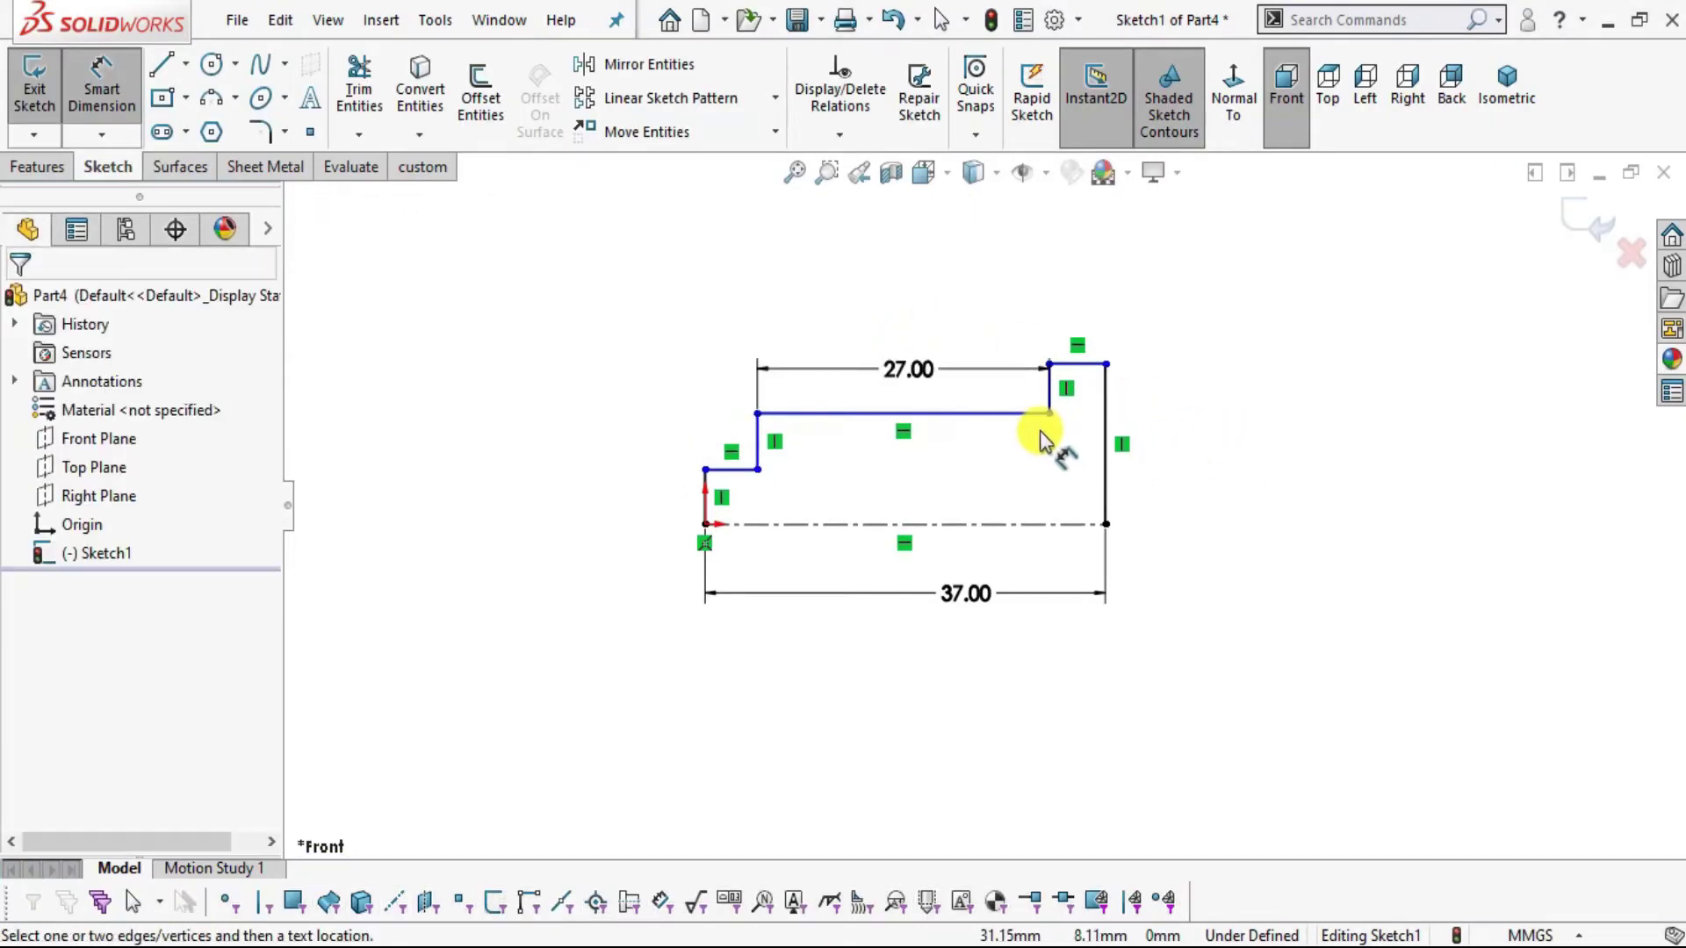
- Dimension the short horizontal line of the screw head to 4 mm, following the drawing
key("alt+Tab")
key("alt+Tab")
scroll(1024, 444, "down", 5)
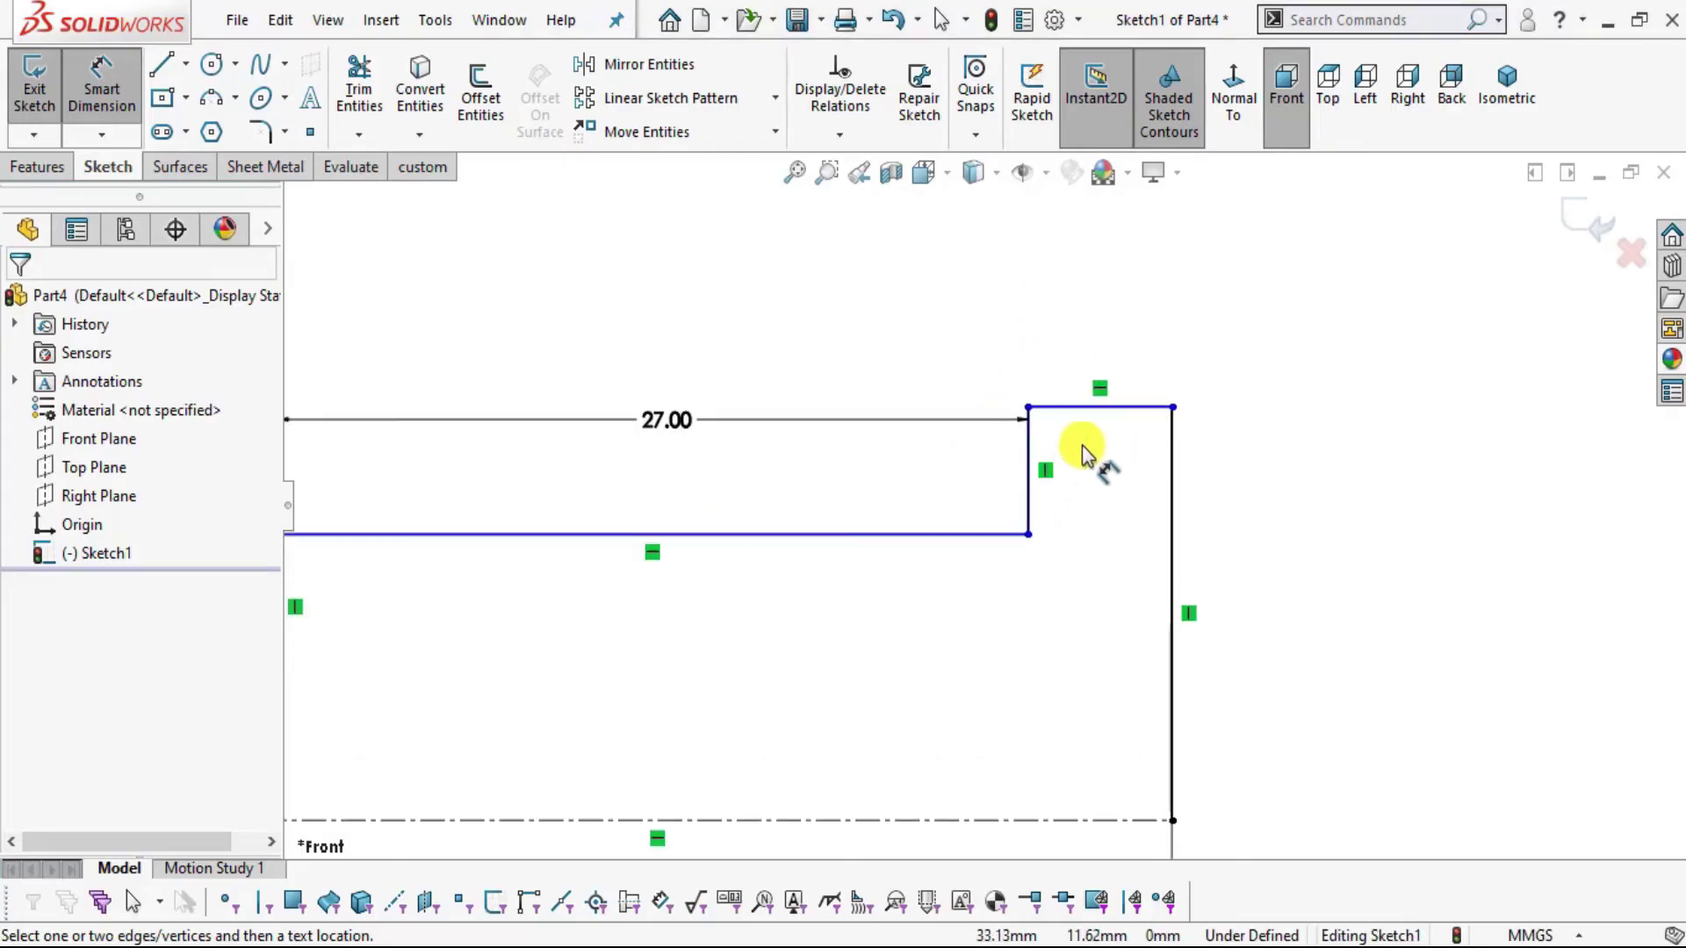
left_click(1081, 310)
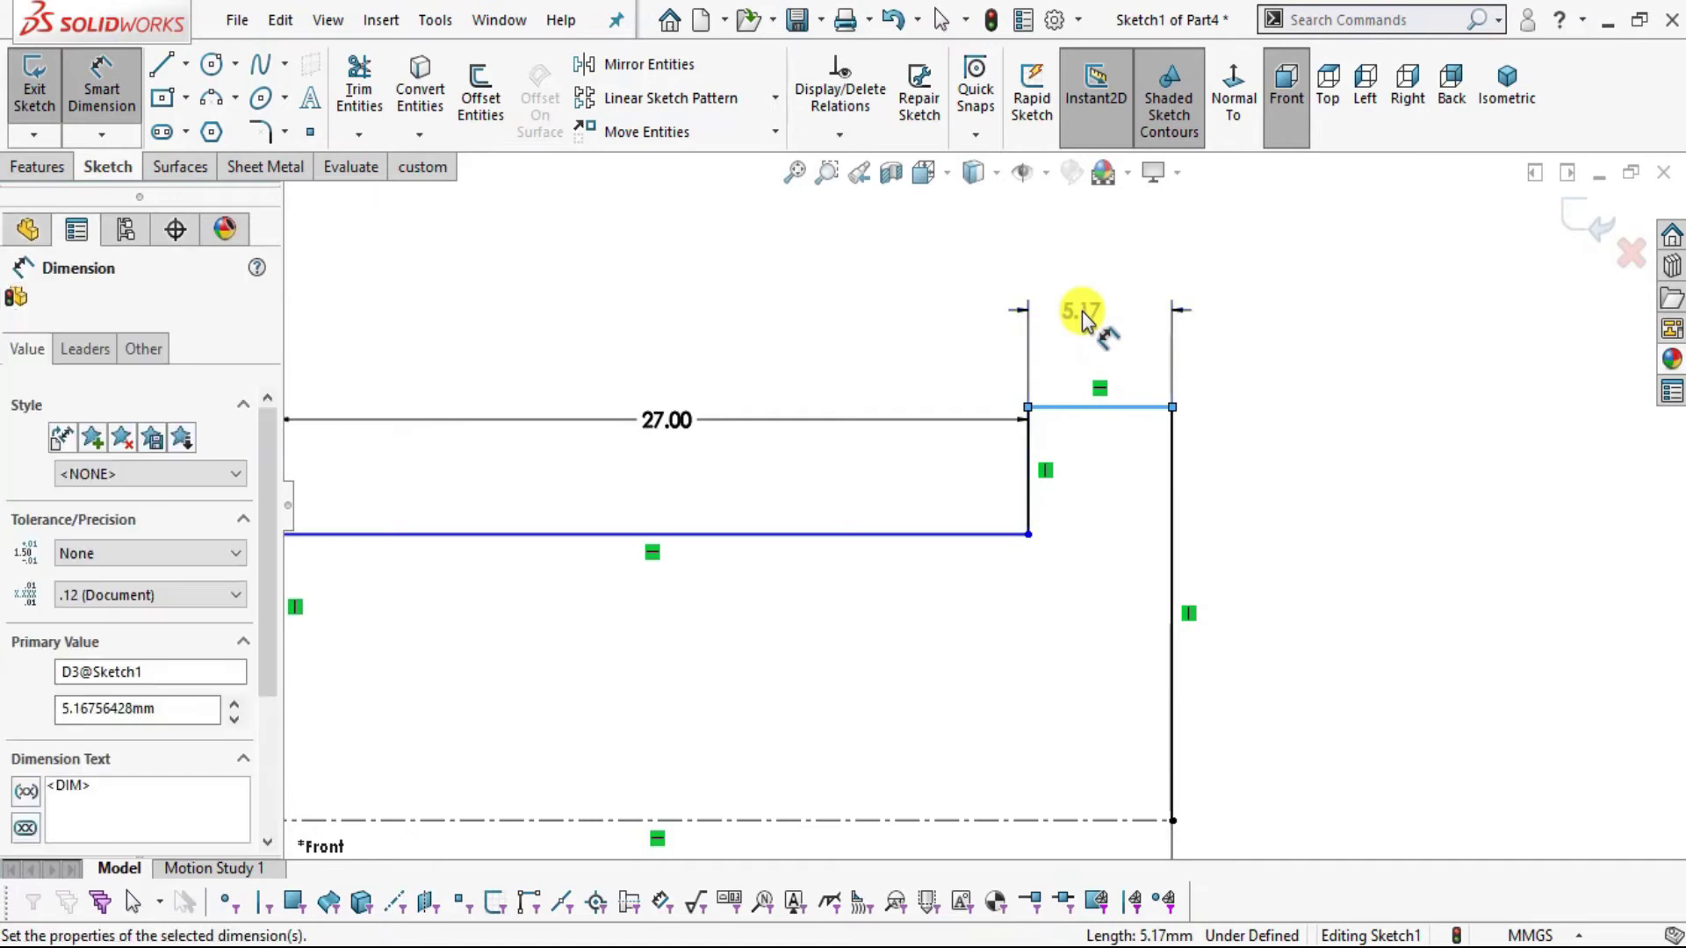
type("4")
key("Return")
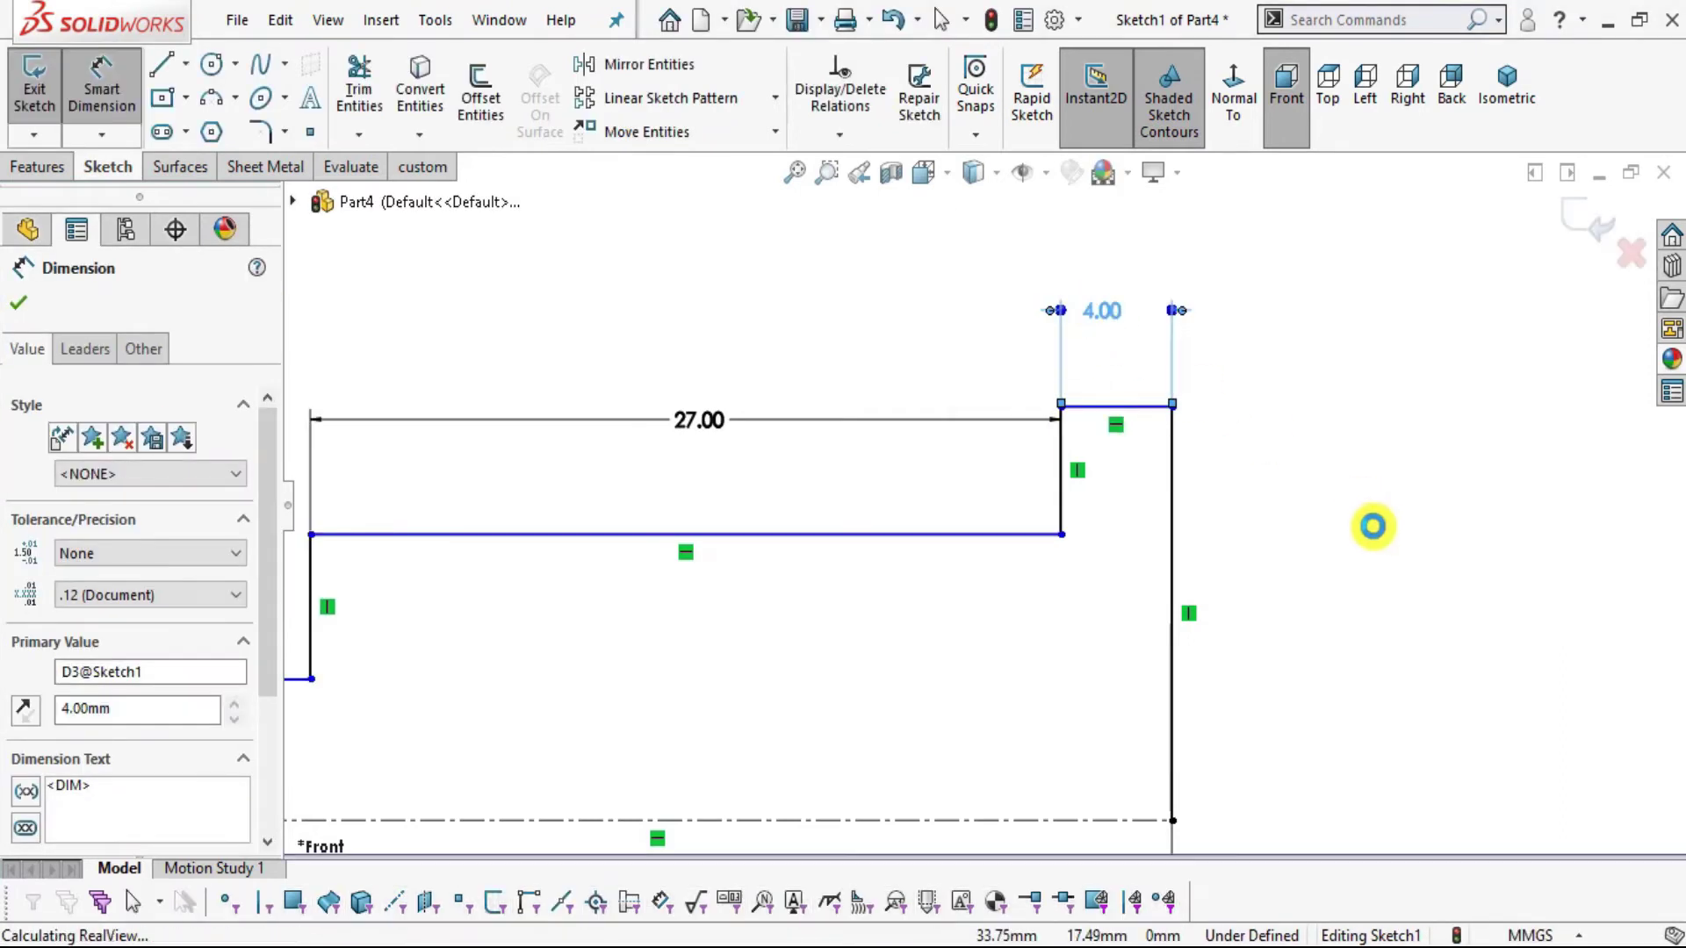
left_click(1347, 601)
key("f")
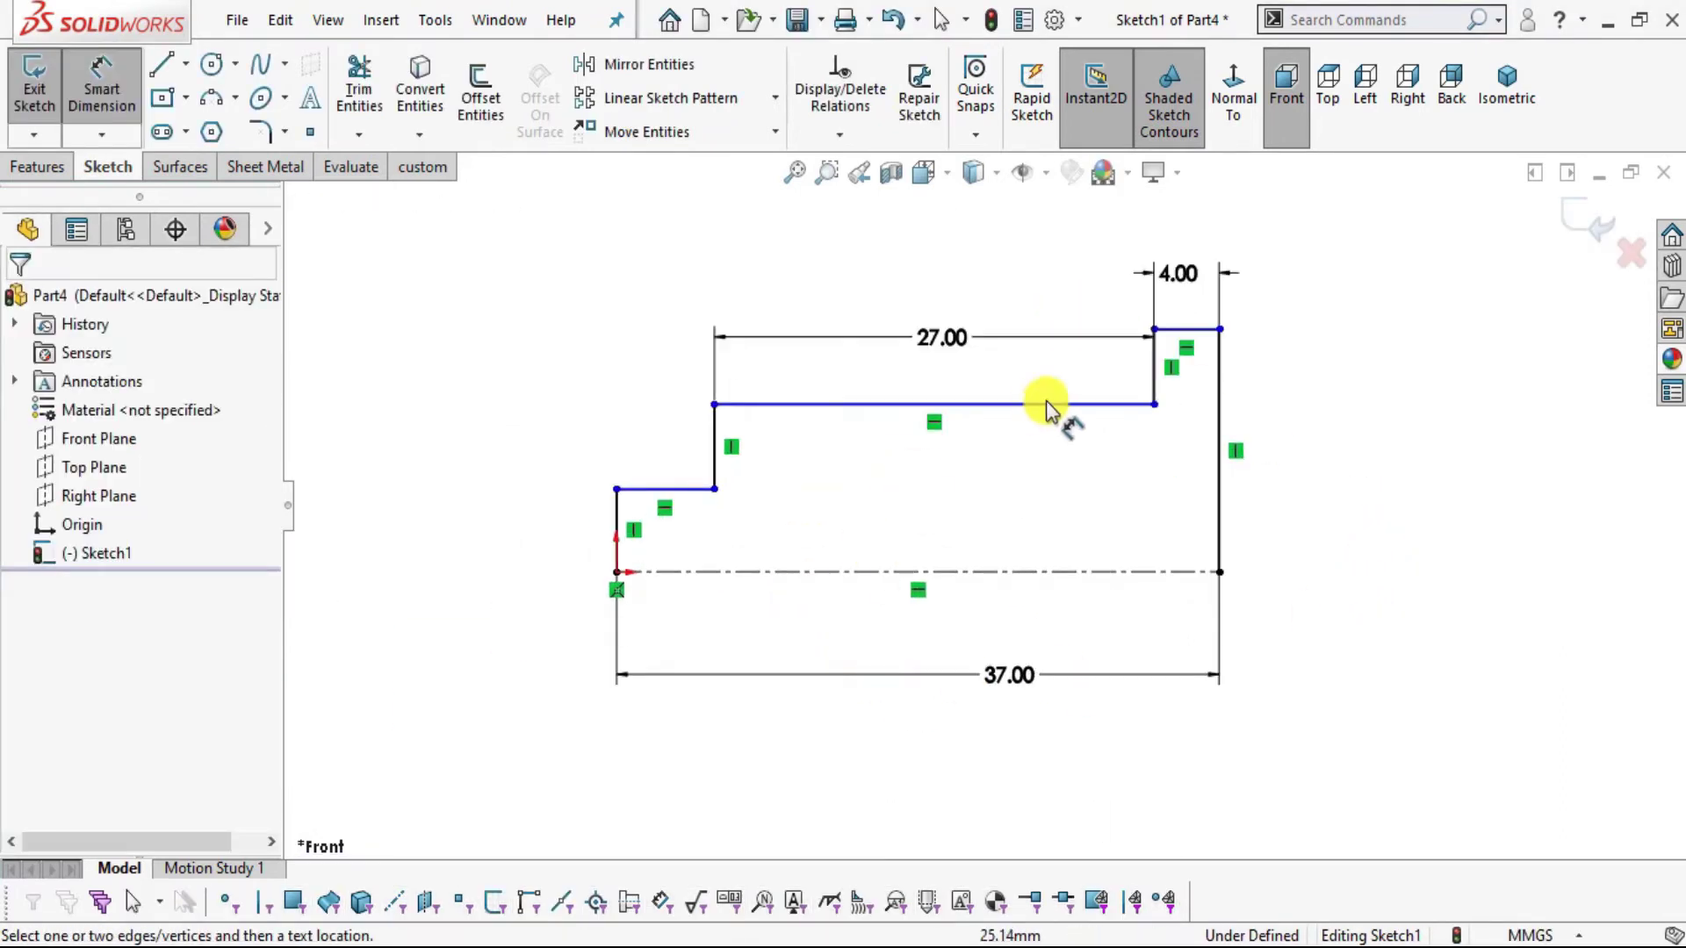
- Add a 4 mm diameter dimension between the lowest horizontal line near the origin and the centerline, following the drawing
key("alt+Tab")
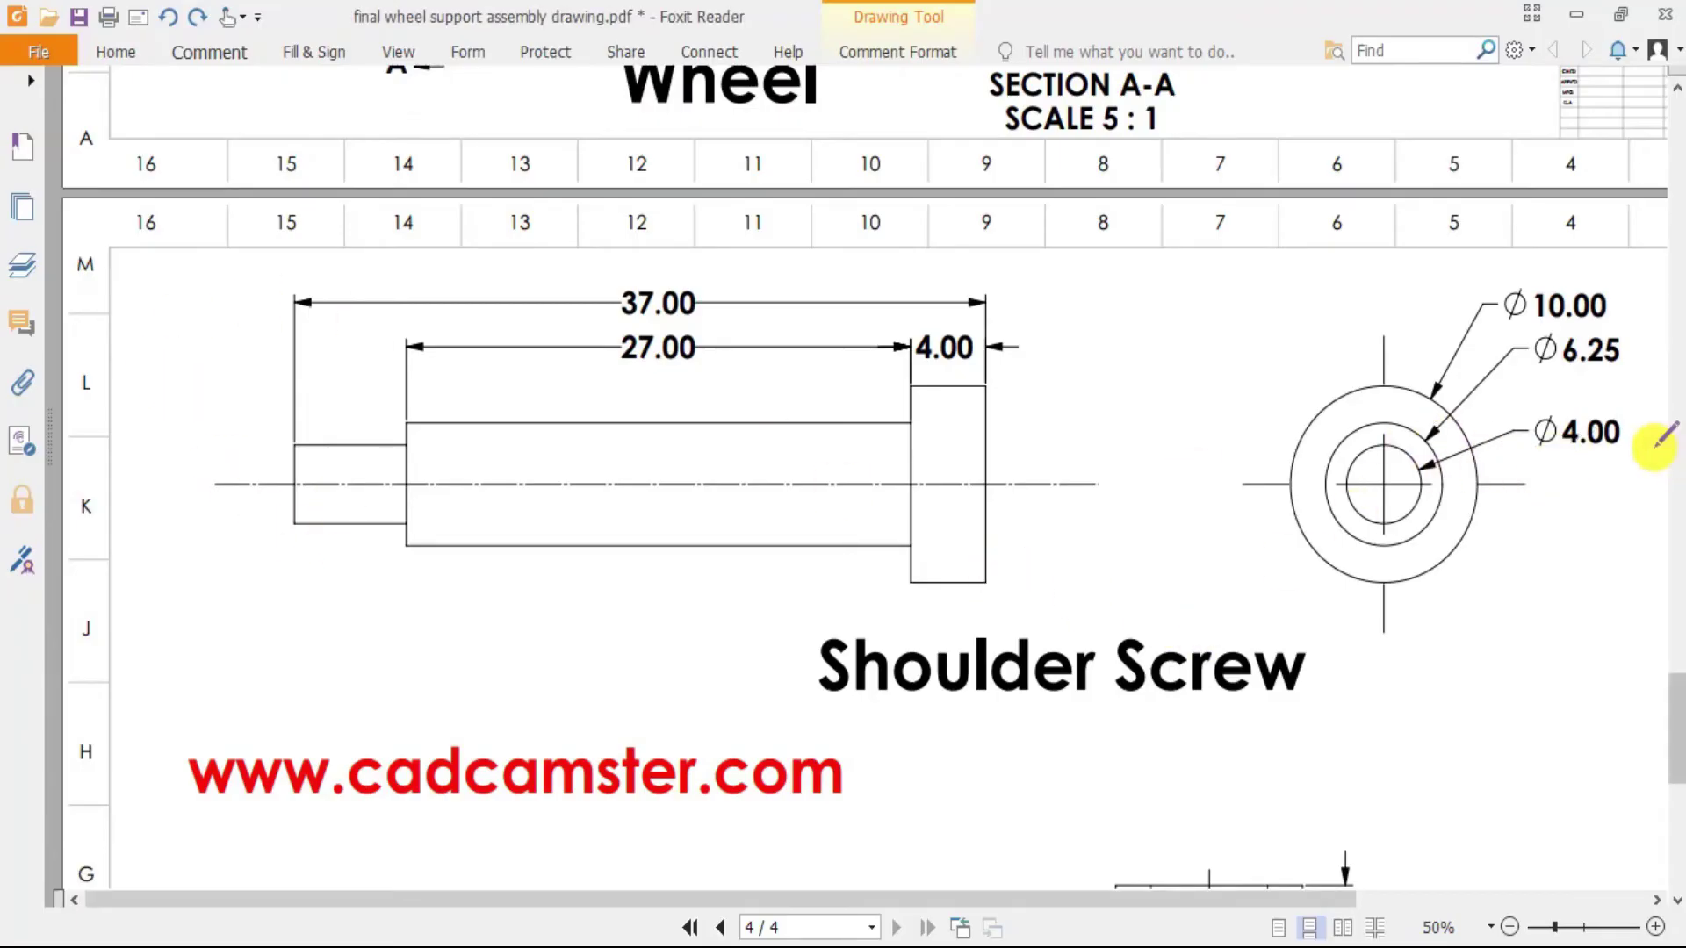
key("alt+Tab")
left_click(638, 489)
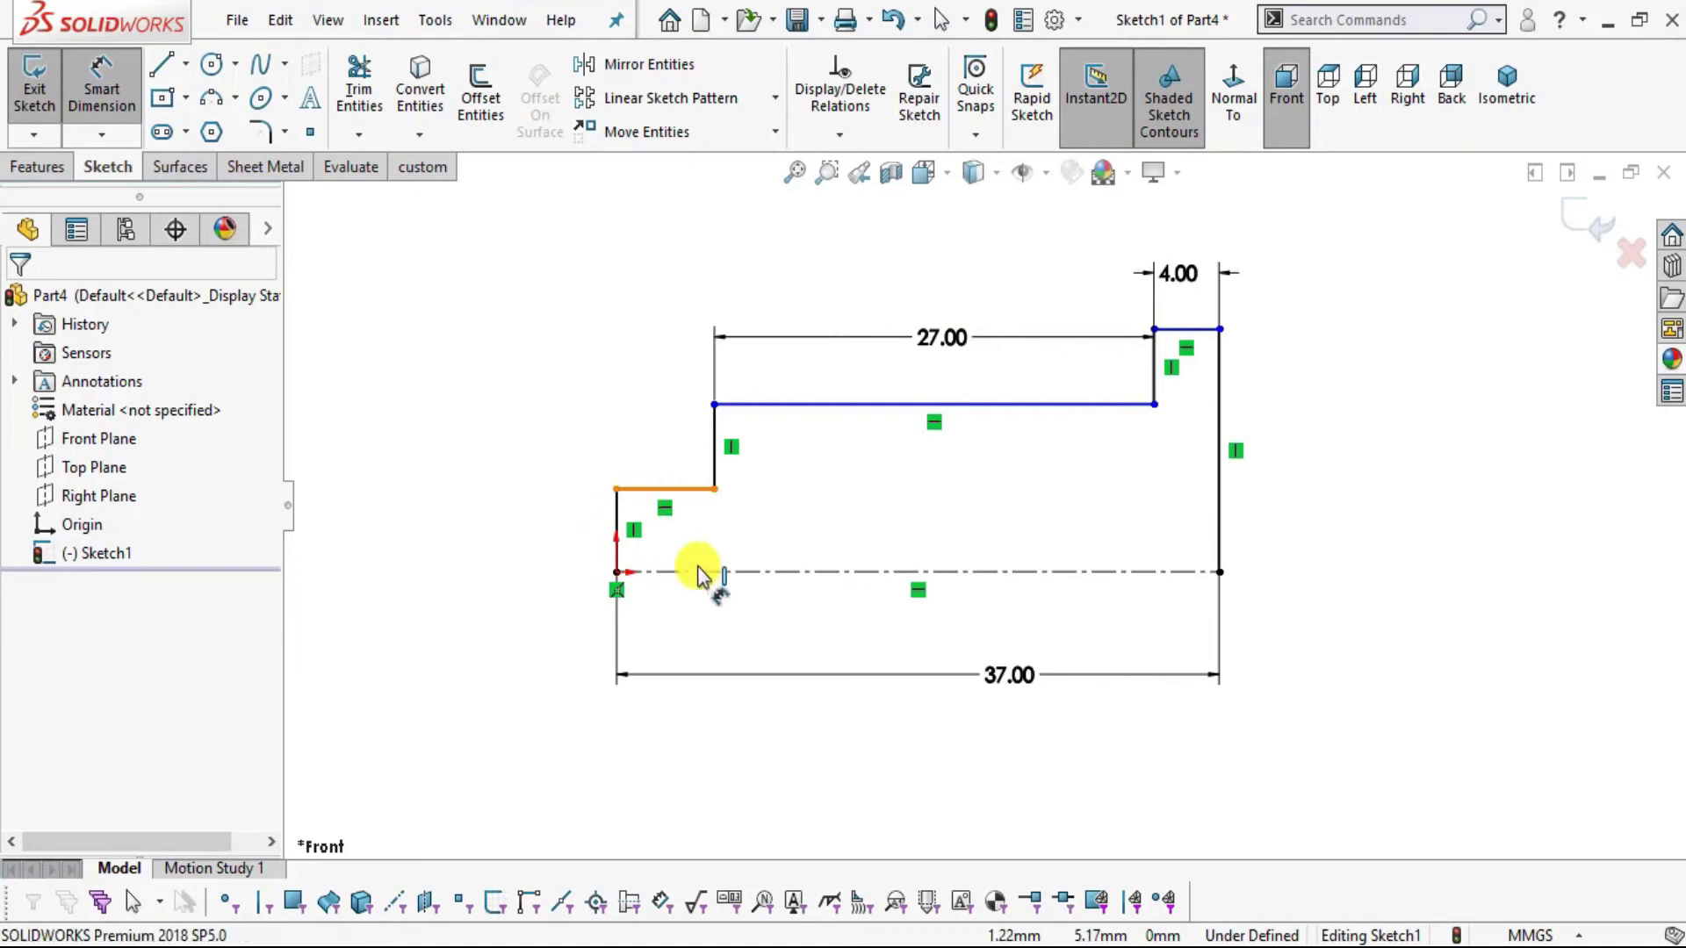
left_click(703, 571)
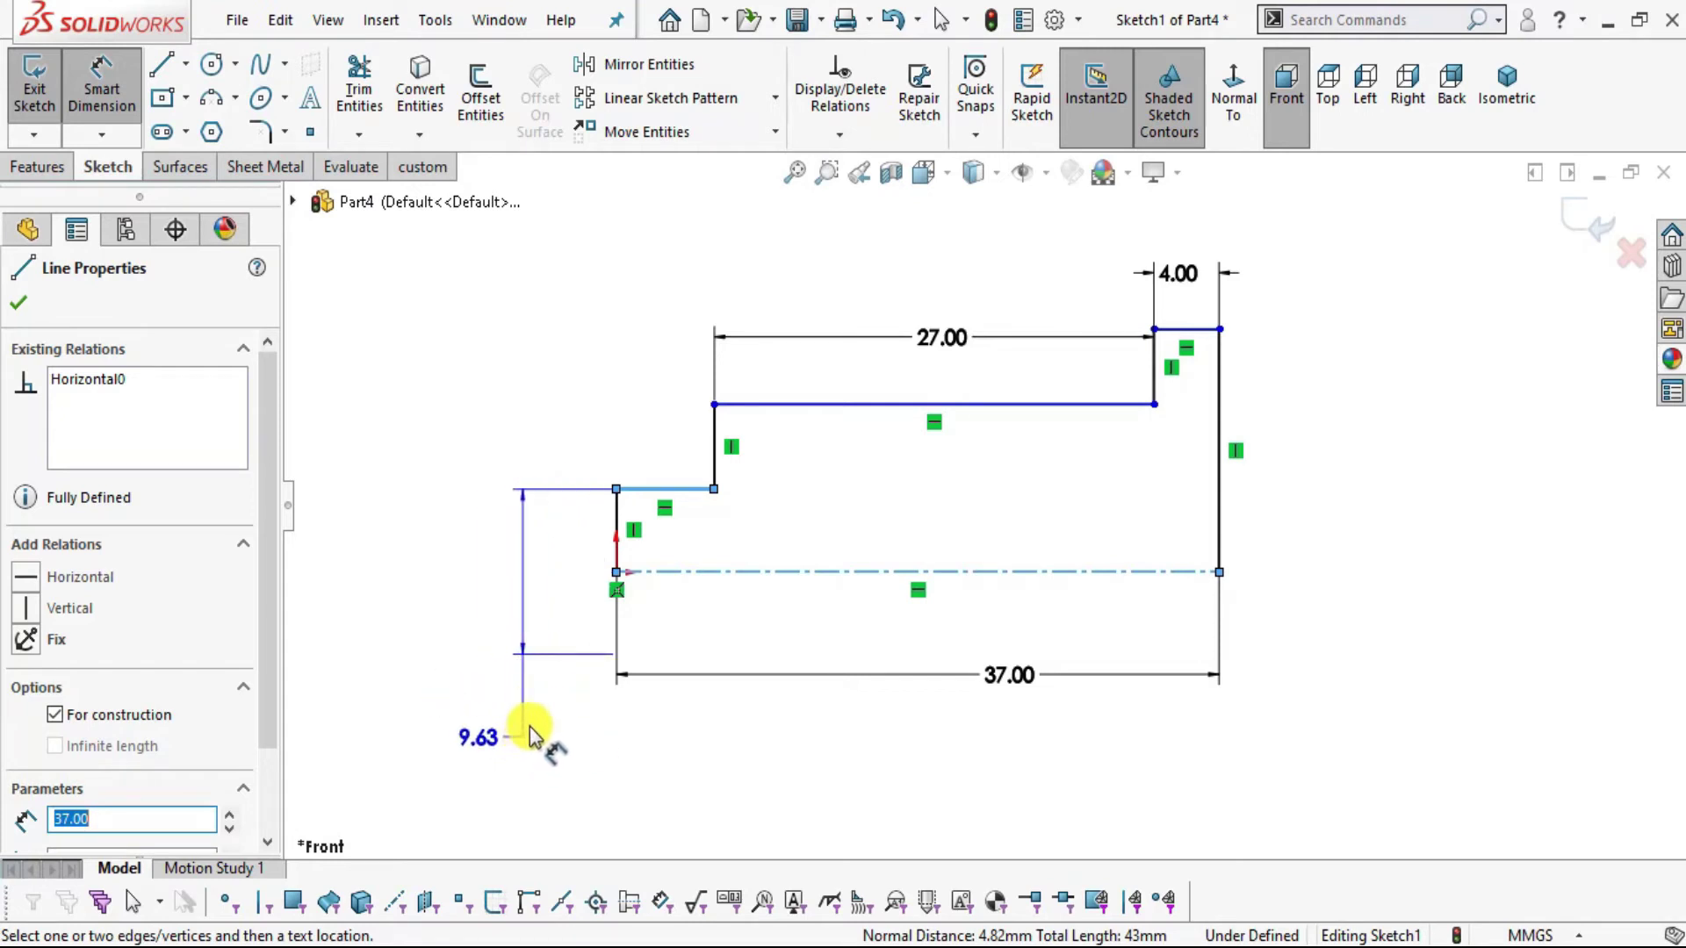
left_click(520, 694)
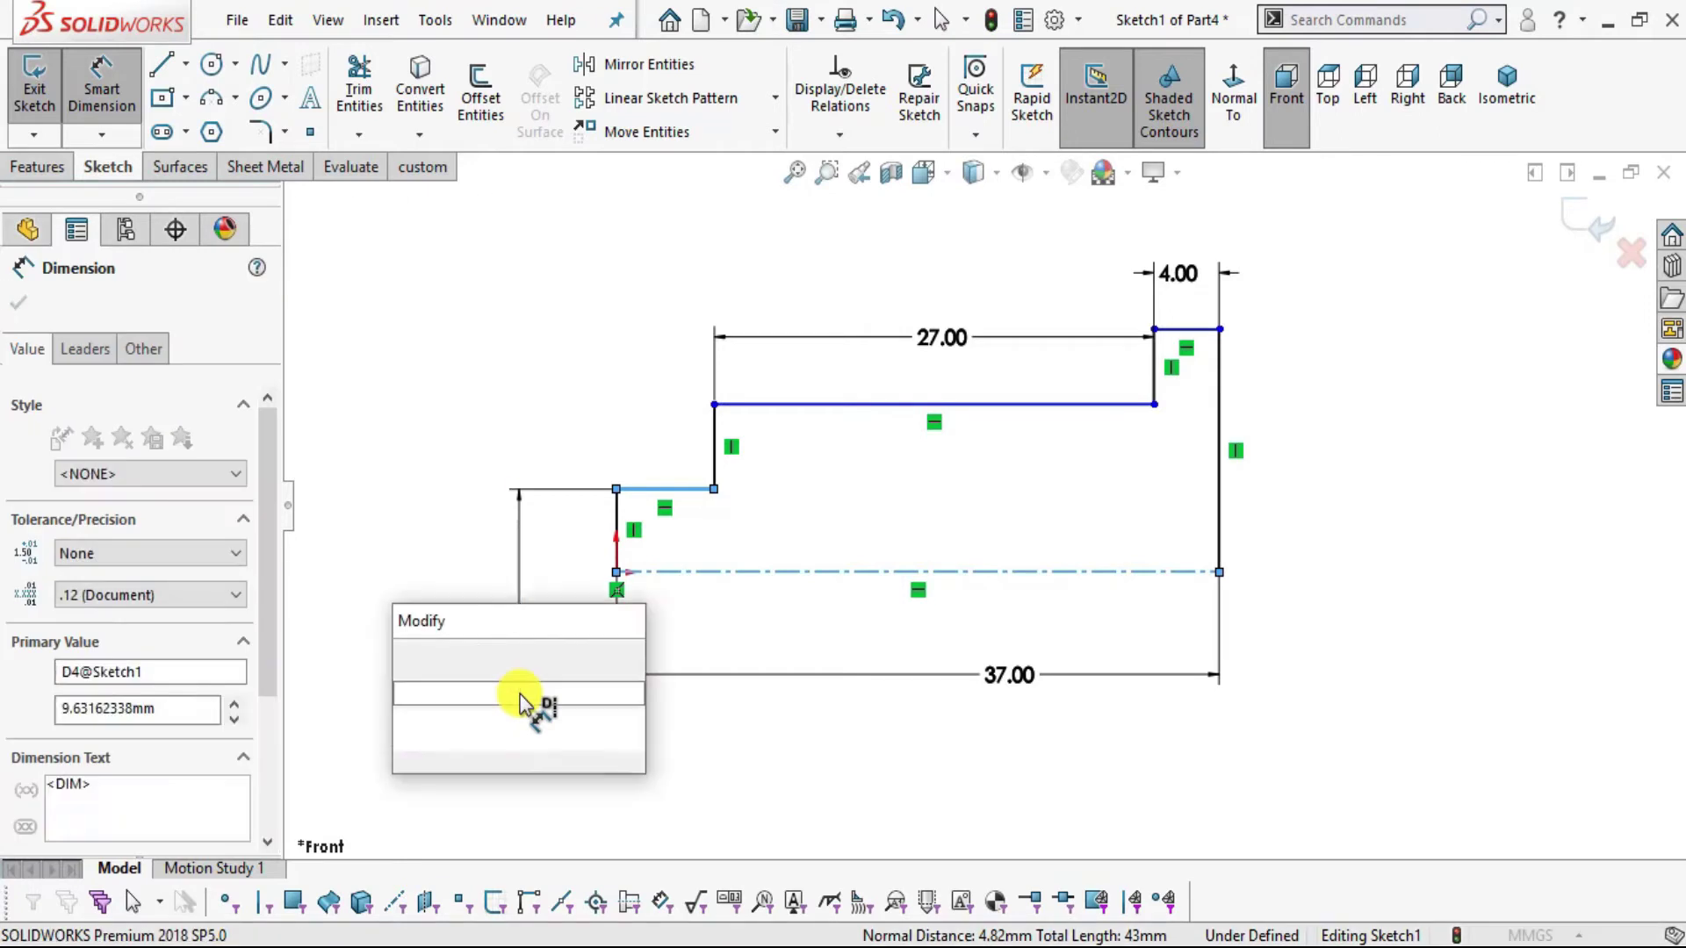
type("4")
key("Return")
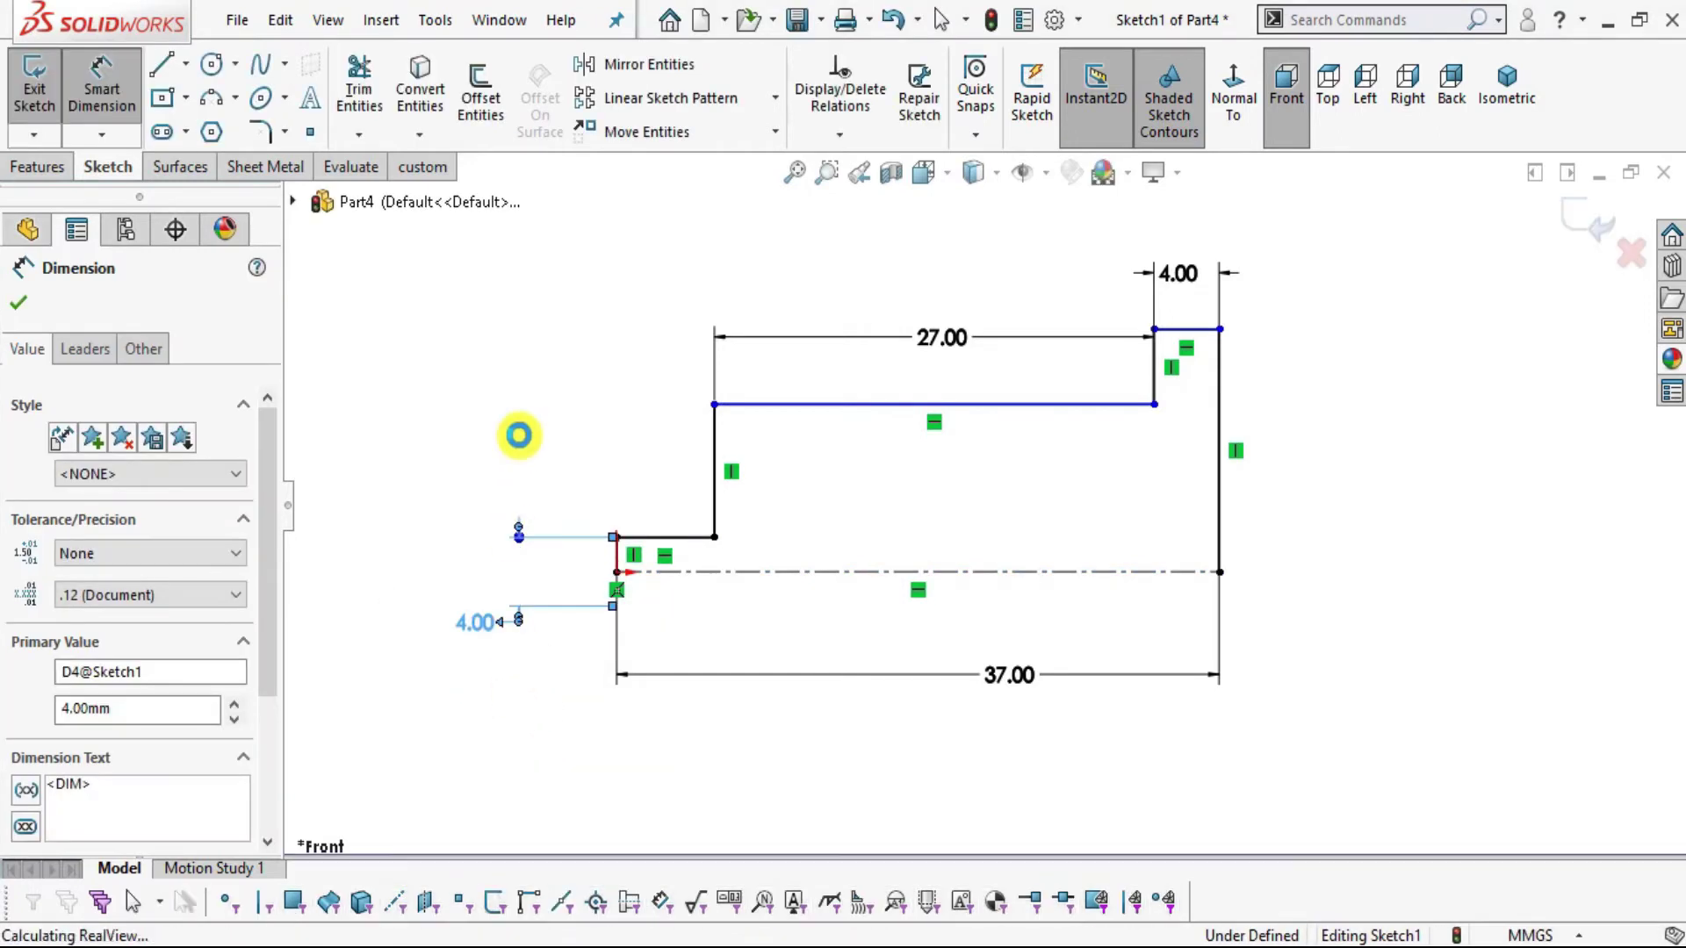
scroll(647, 583, "down", 4)
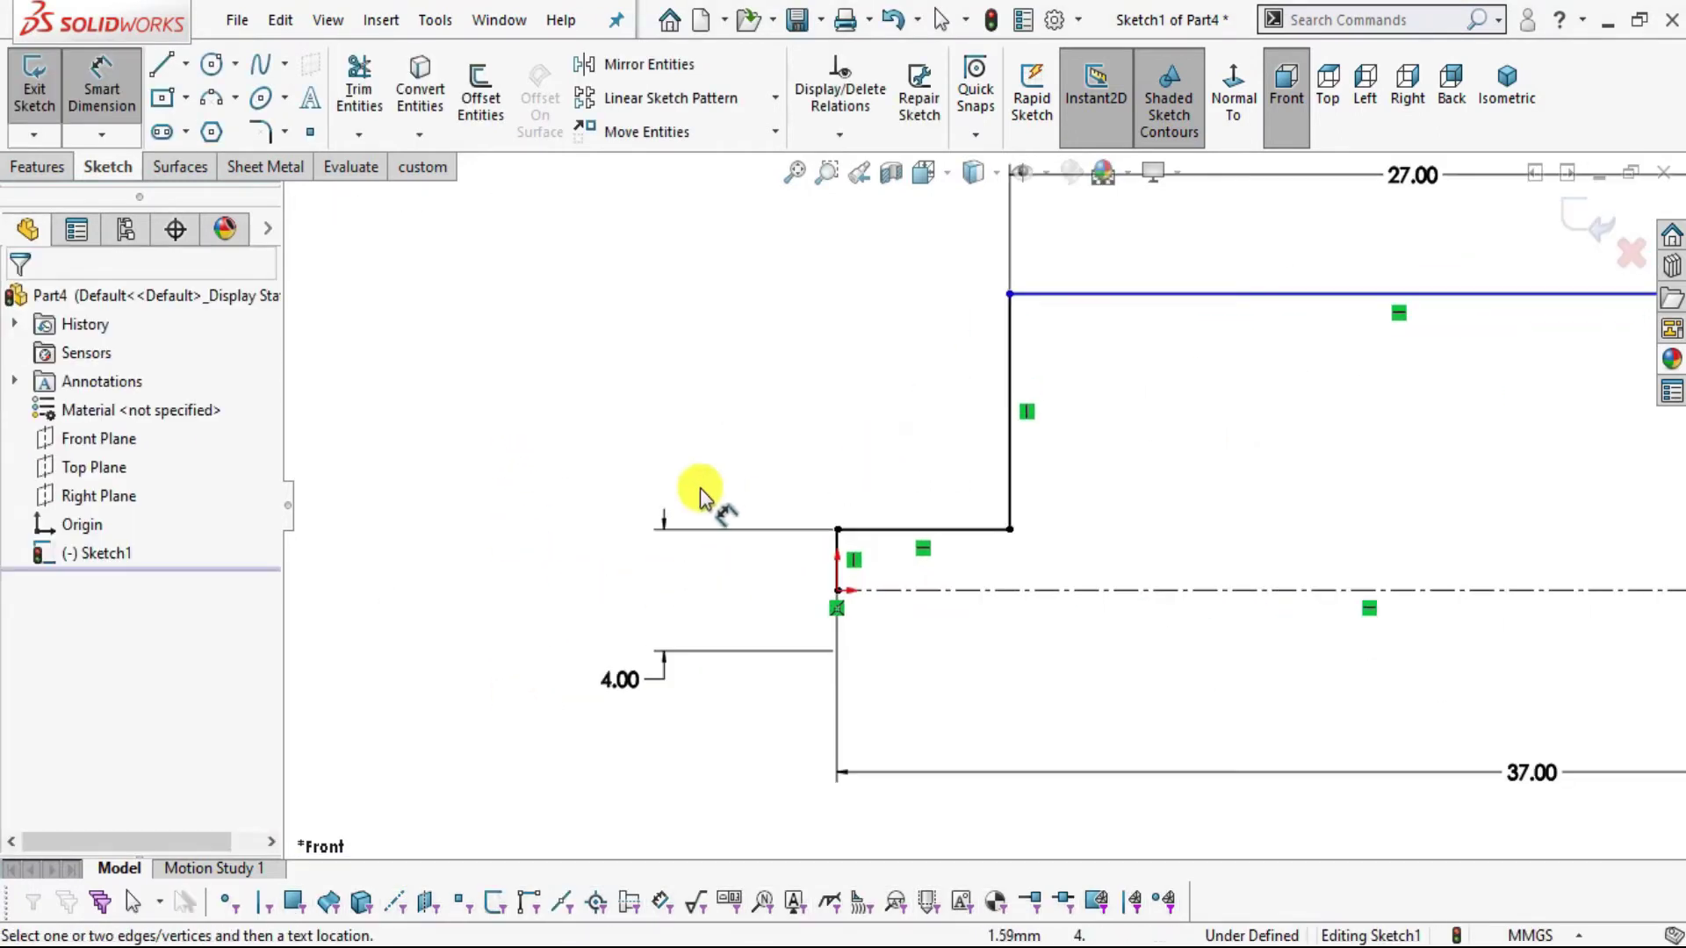
scroll(1142, 667, "up", 5)
scroll(1167, 527, "down", 3)
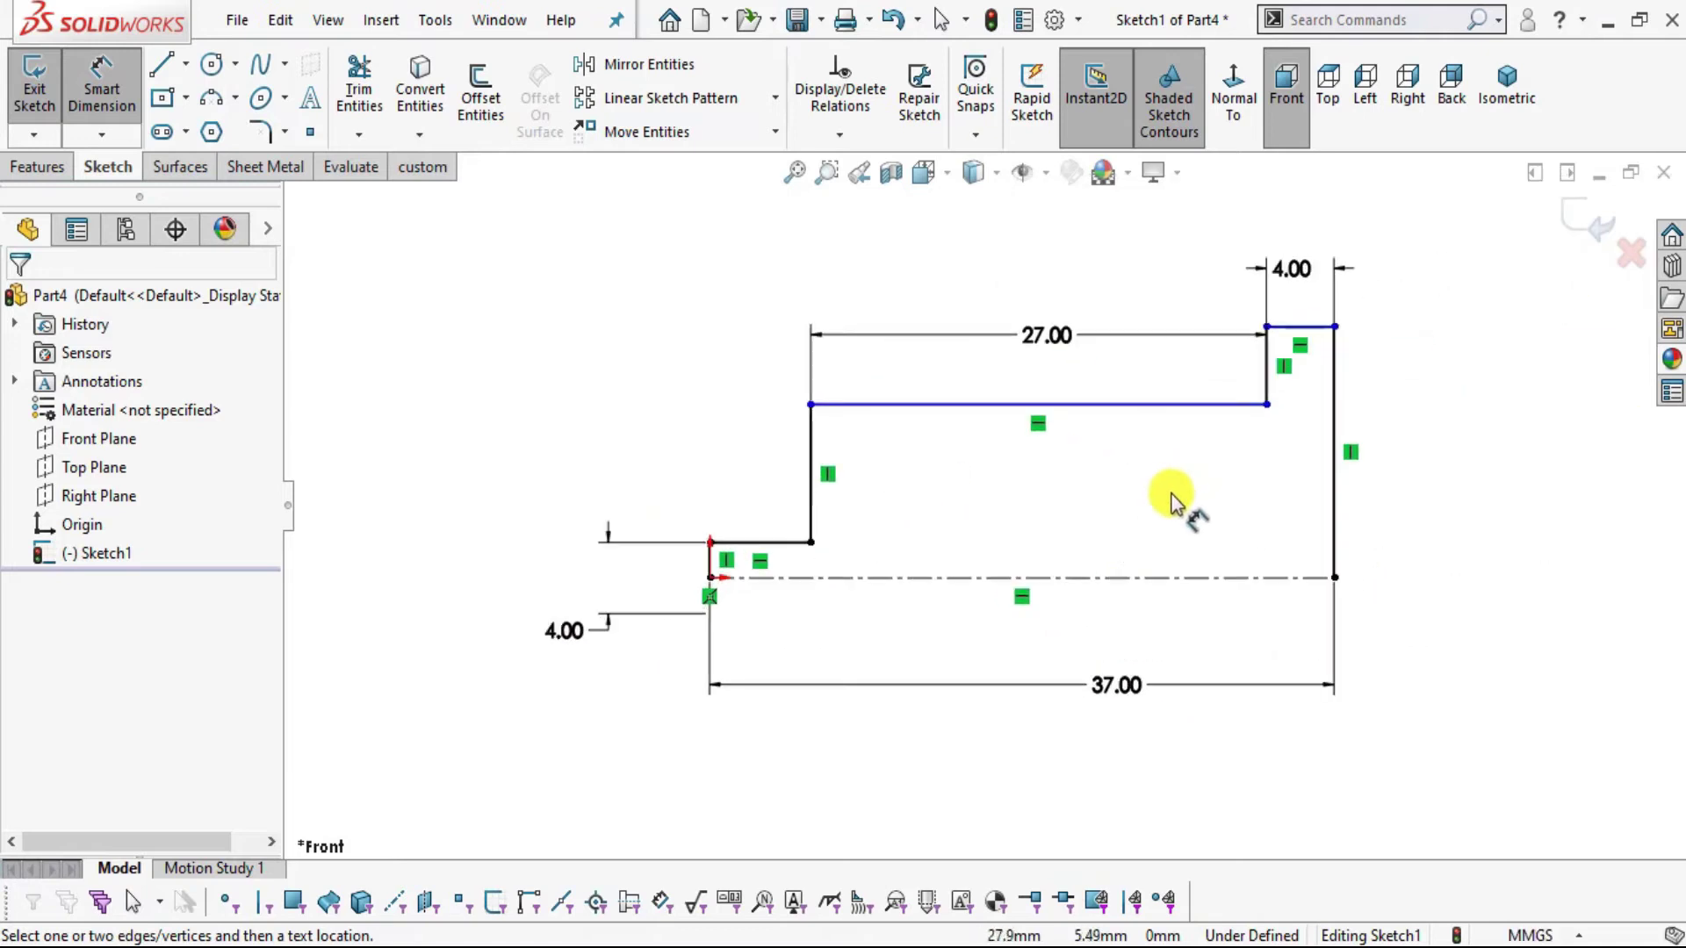
- Add a 6.25 mm diameter dimension between the long middle horizontal line and the centerline, checking the value in the drawing
scroll(908, 599, "down", 2)
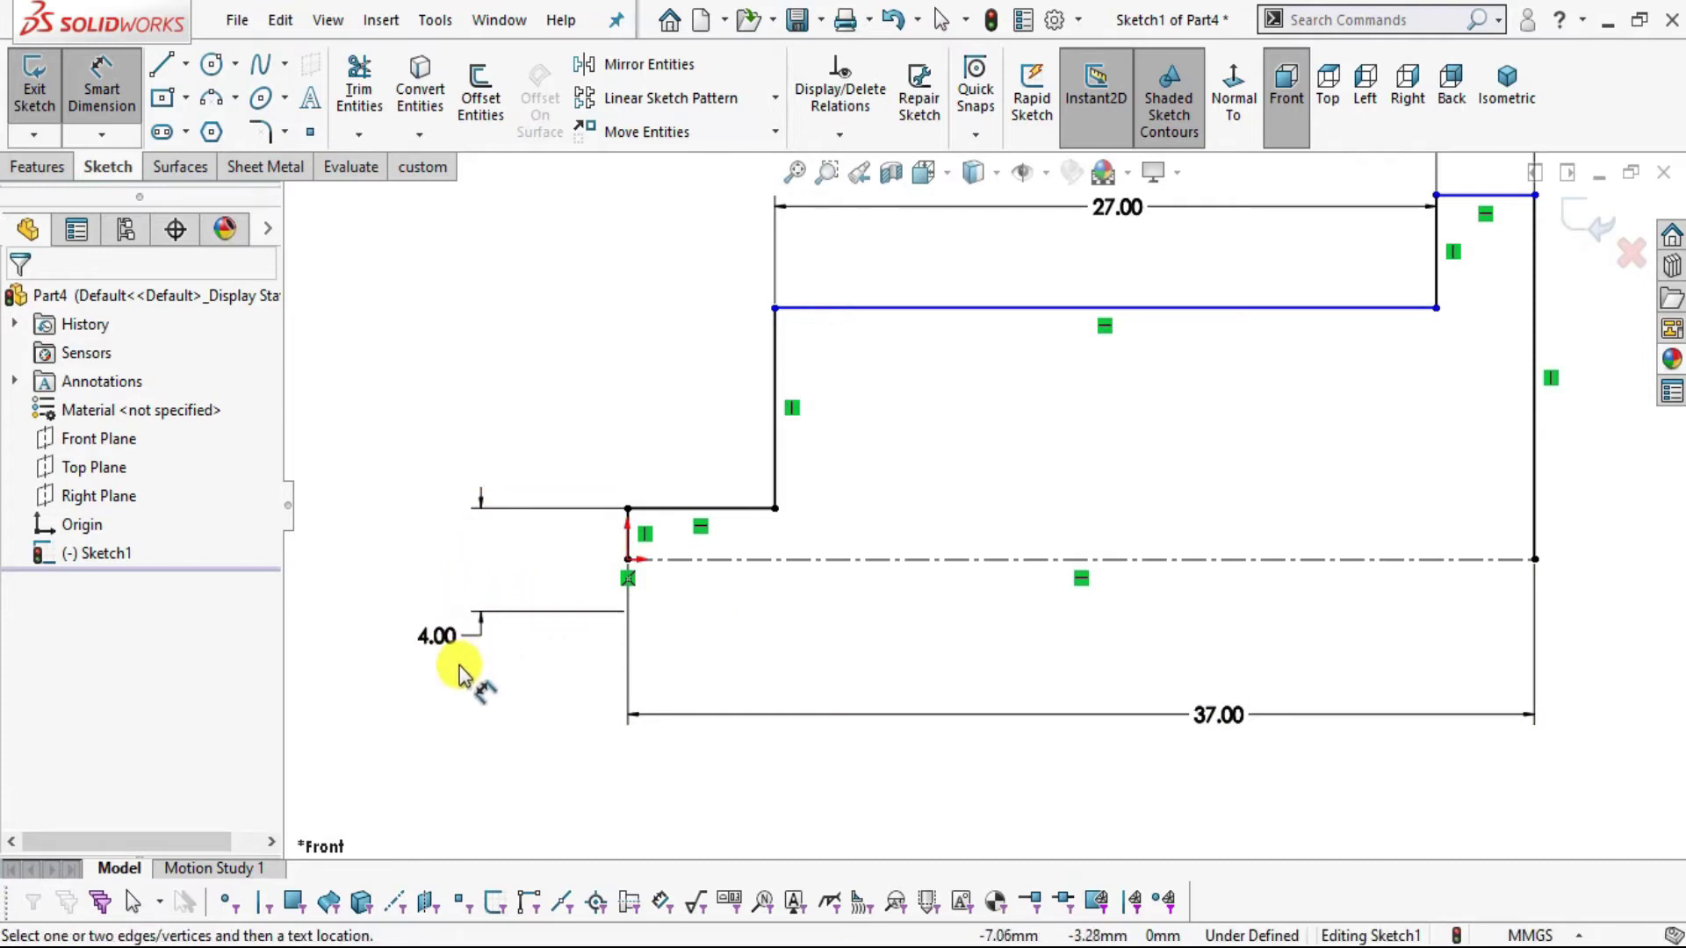
left_click(841, 358)
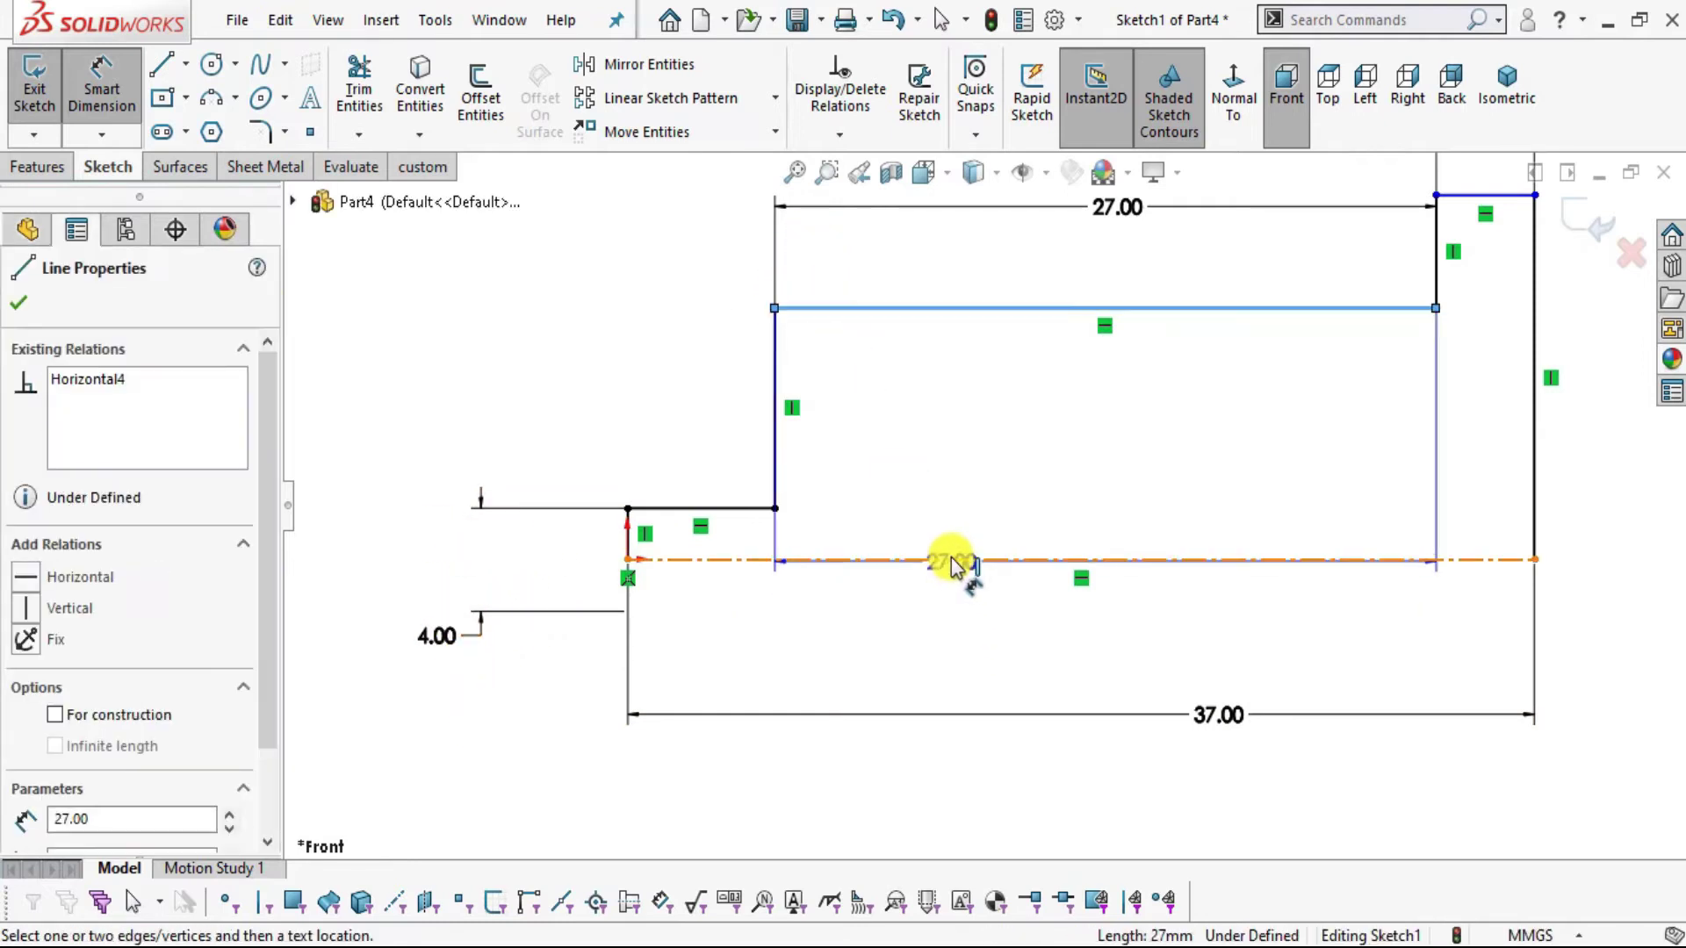
left_click(951, 563)
key("f")
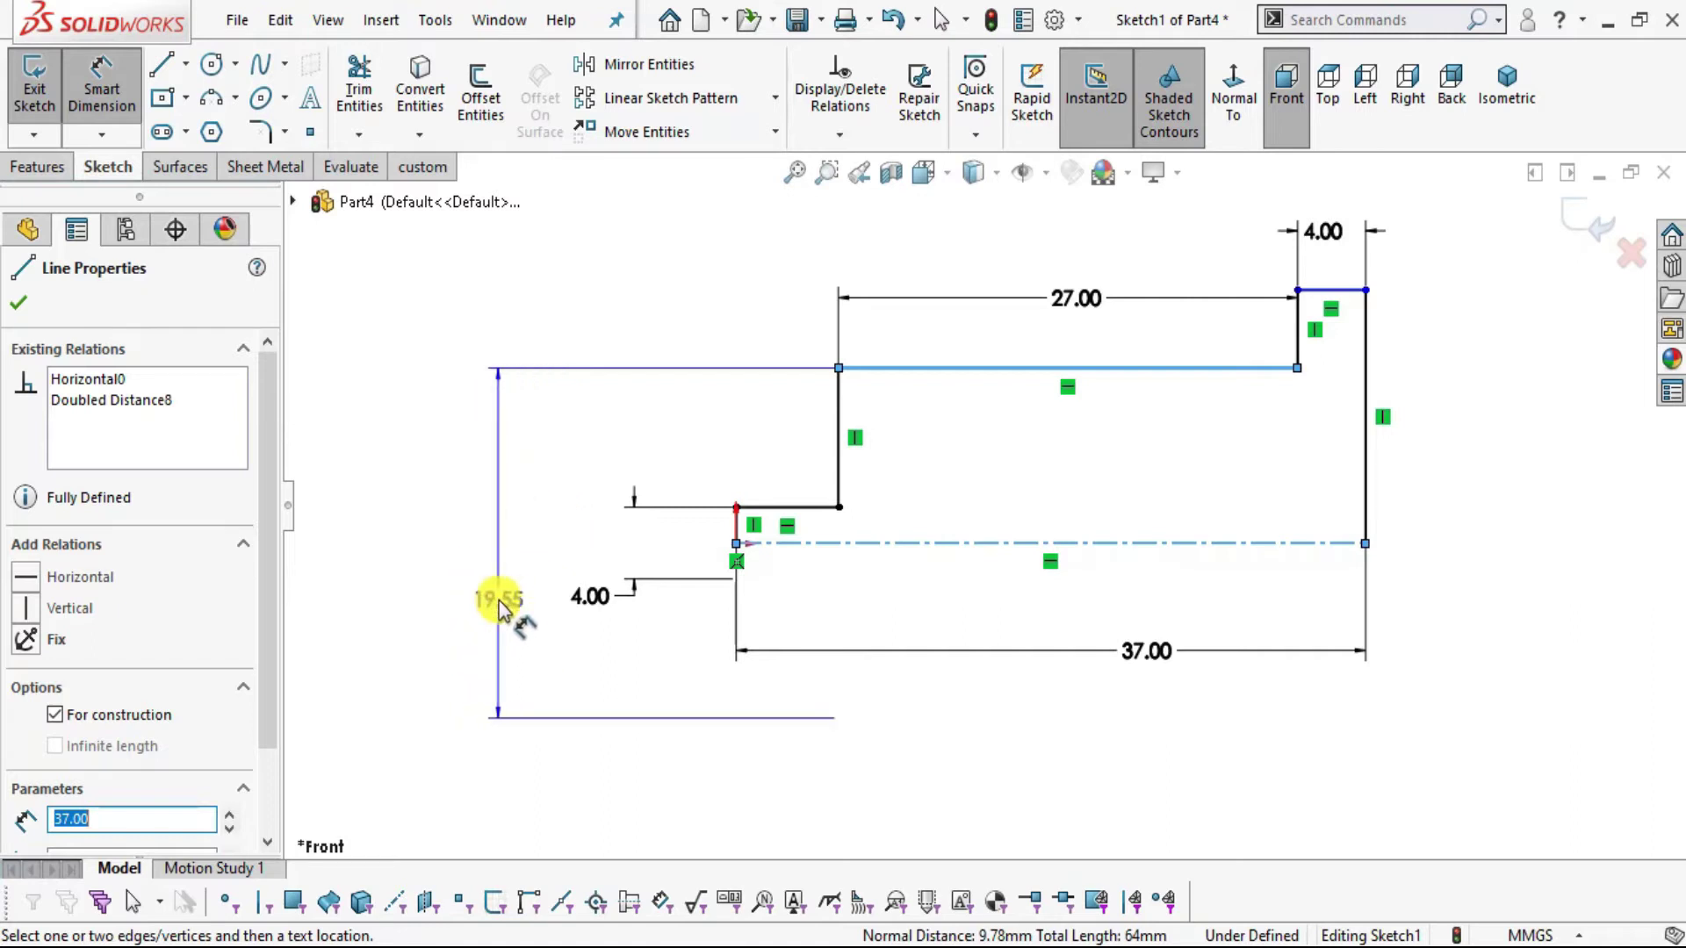
key("alt+Tab")
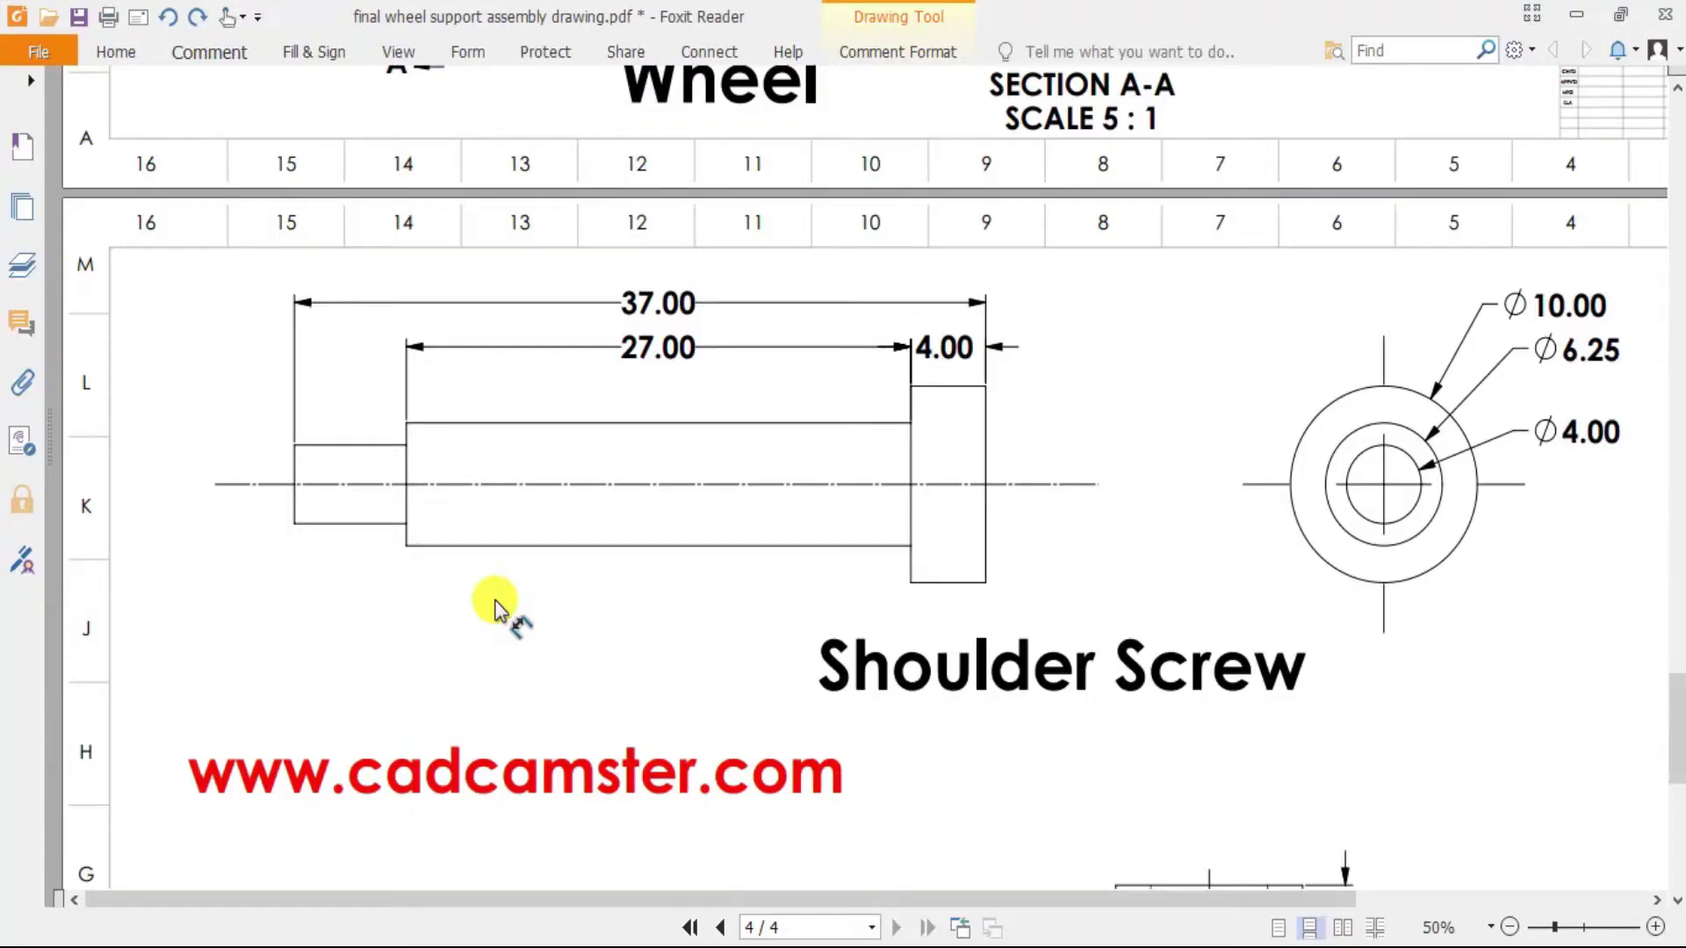
key("alt+Tab")
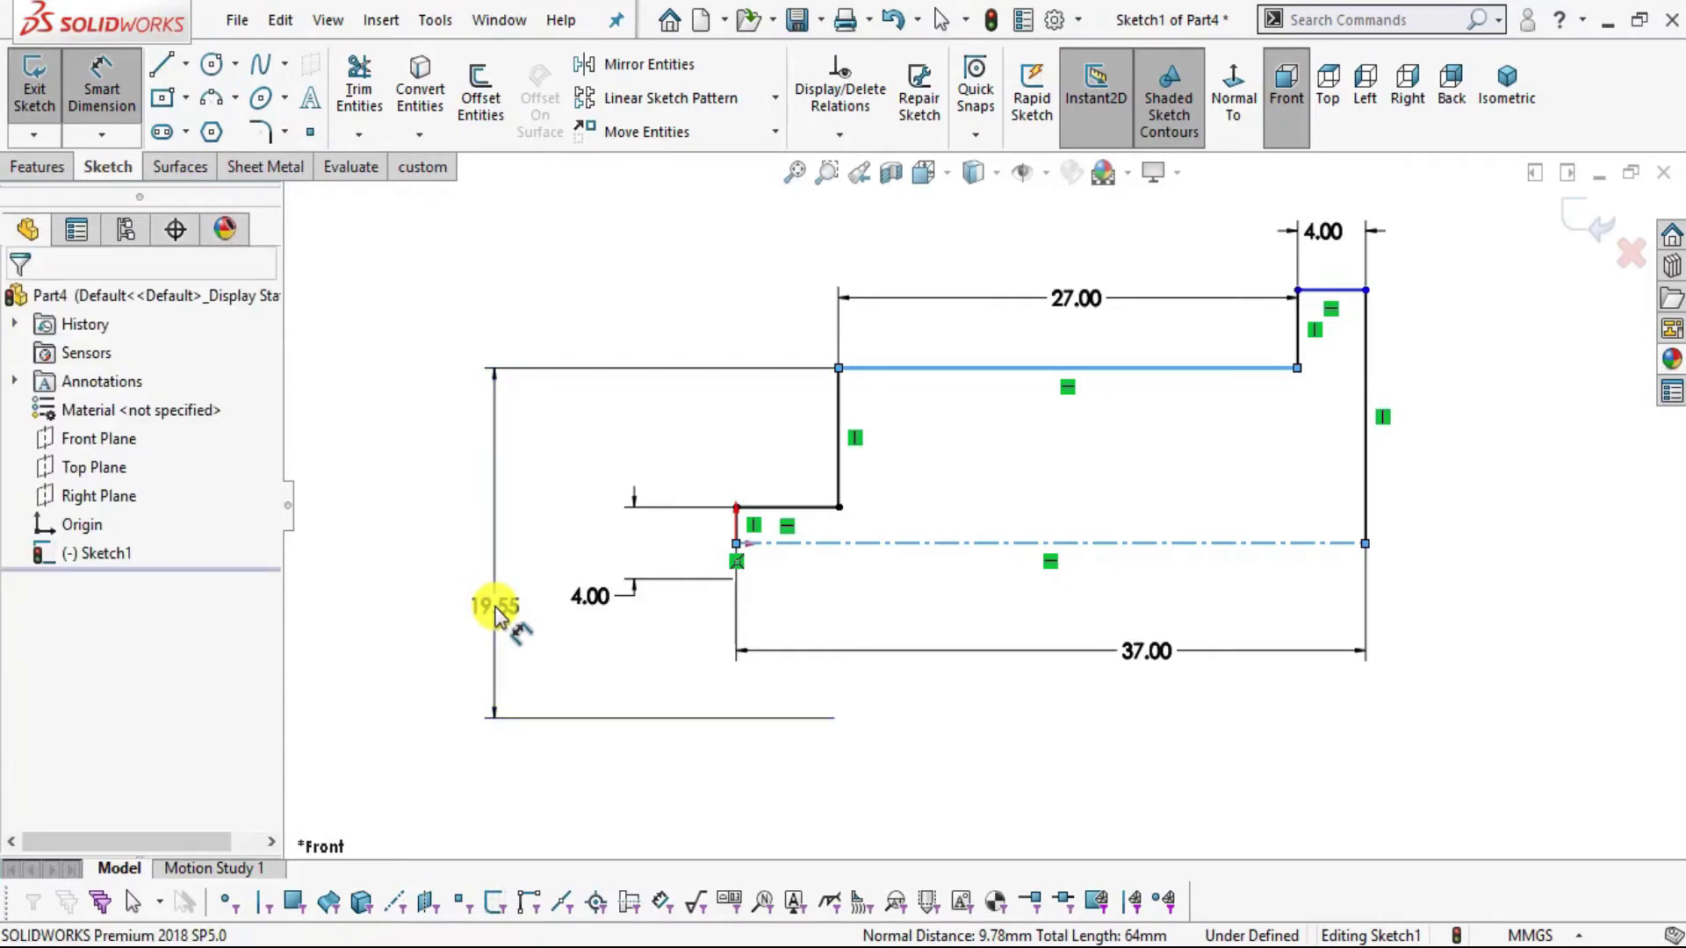
left_click(497, 614)
type("6.25")
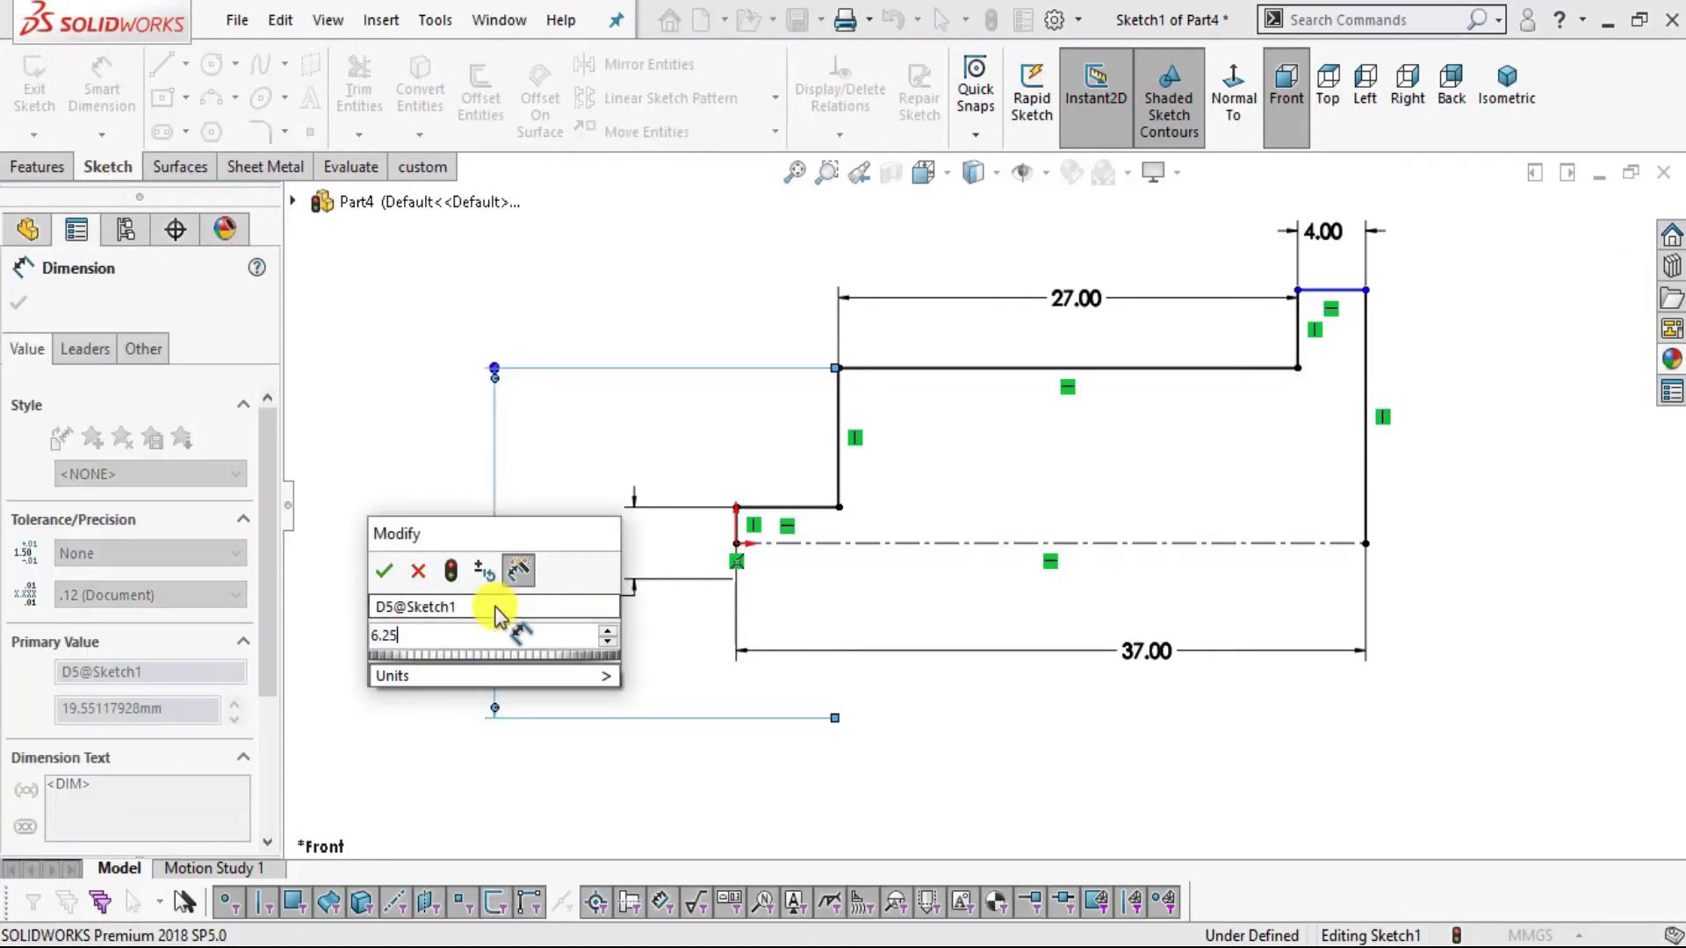
key("Return")
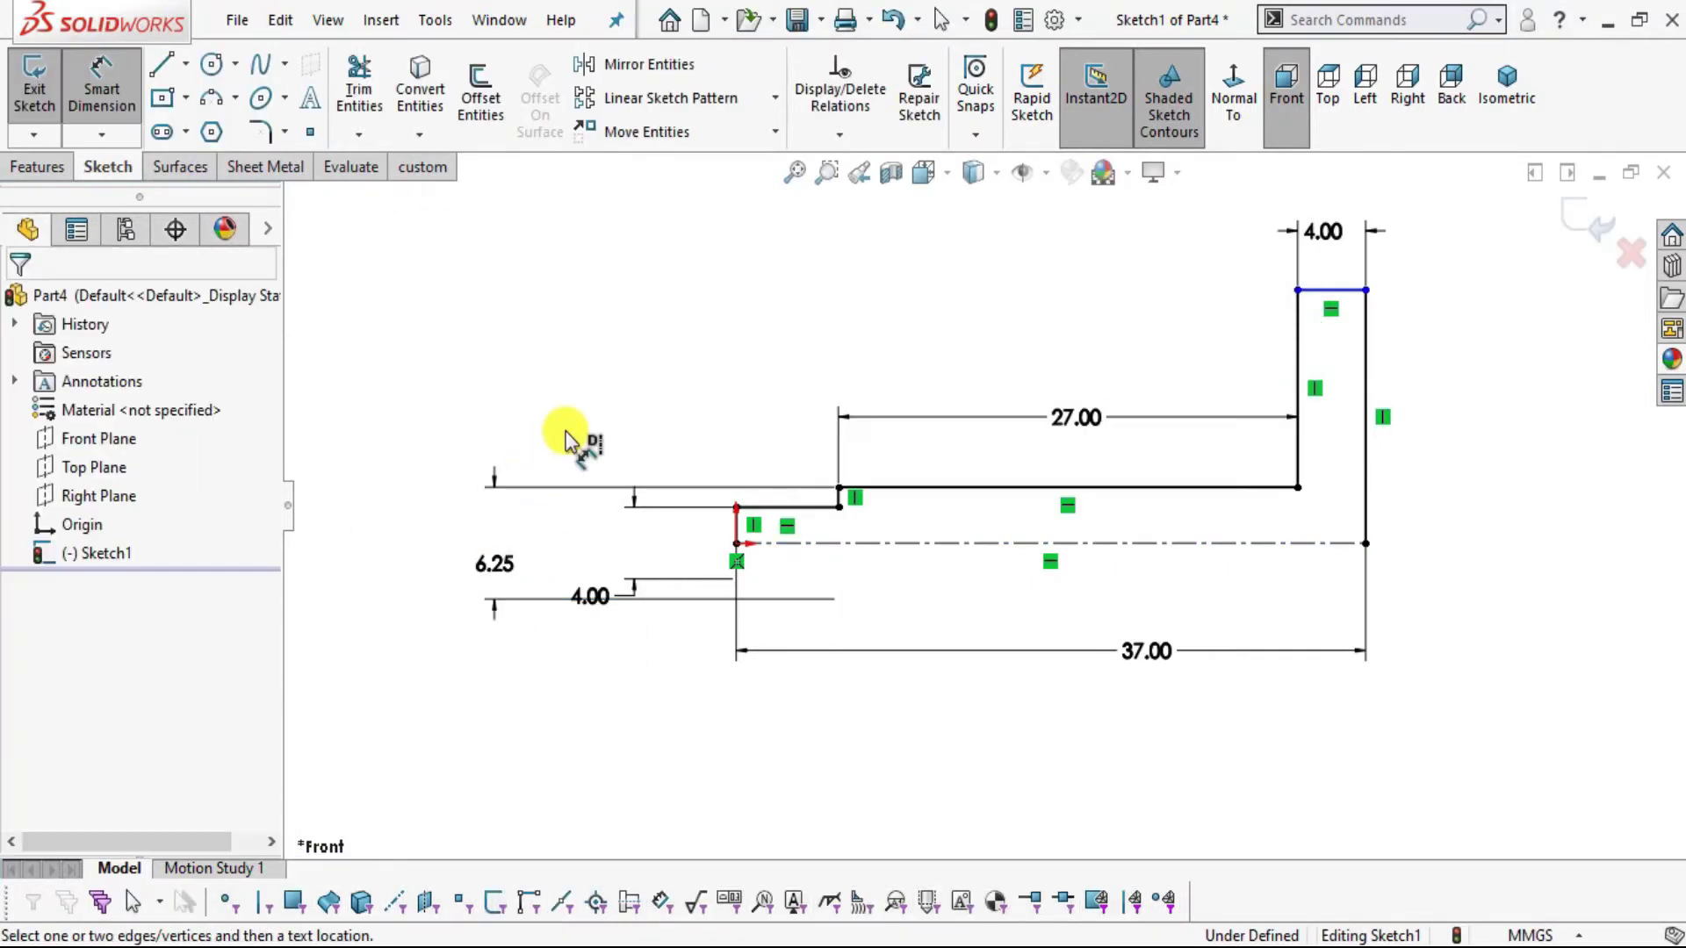
- Add a 10 mm diameter dimension between the screw head's upper horizontal line and the centerline, checking the value in the PDF drawing
key("alt+Tab")
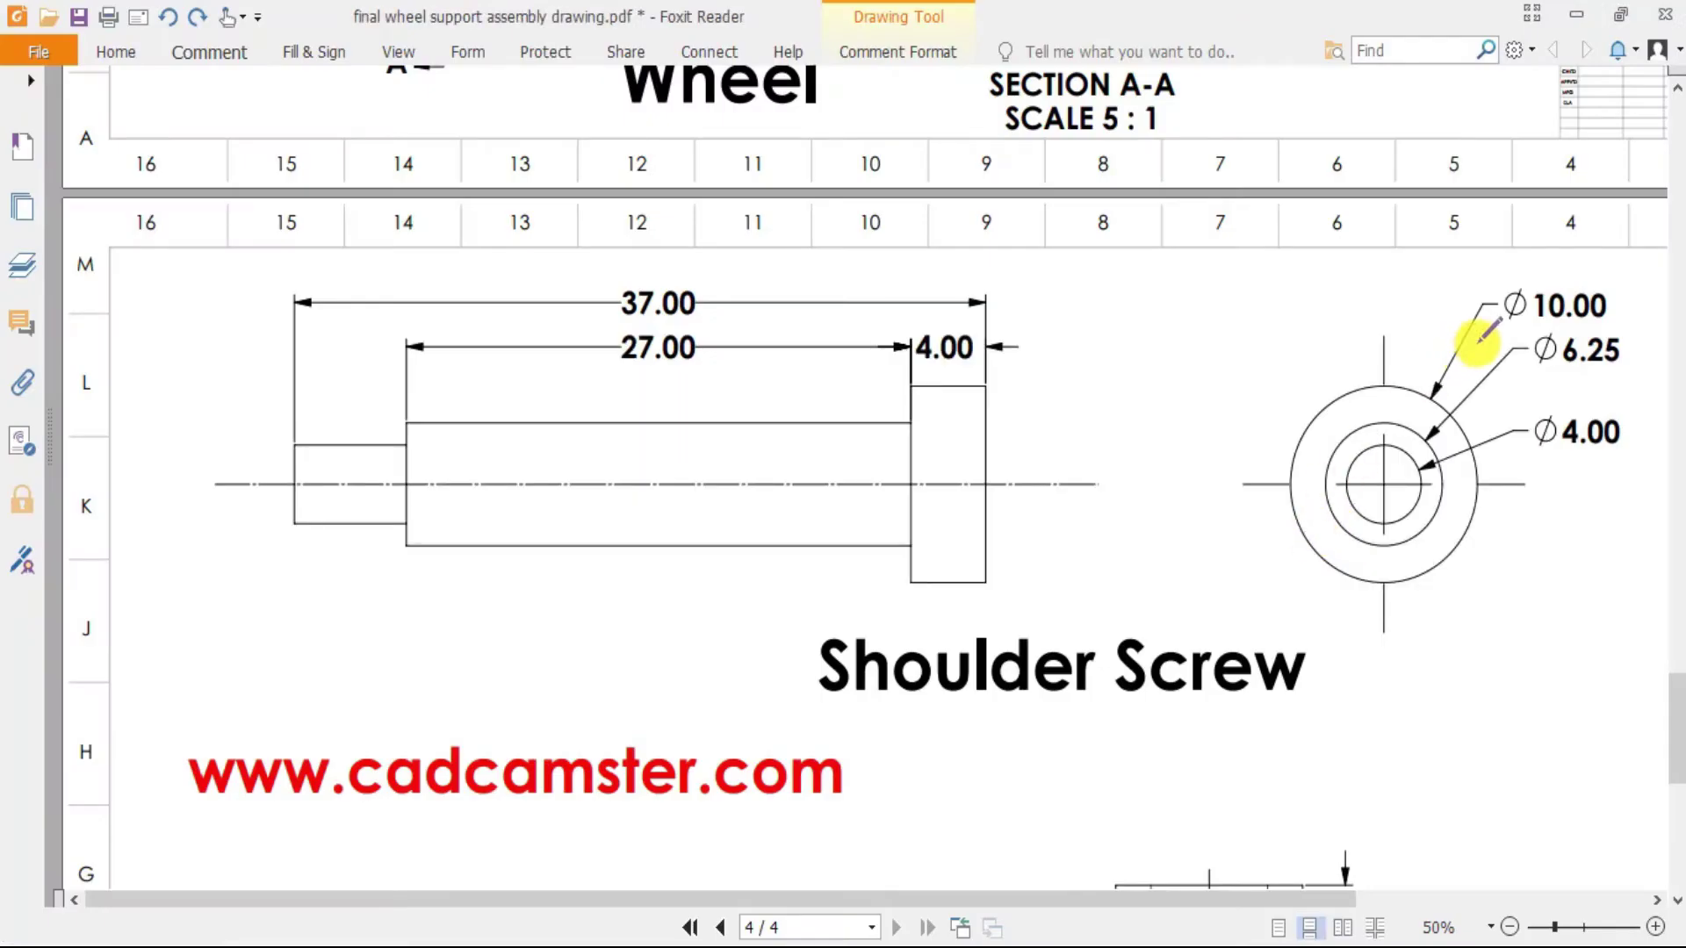
key("alt+Tab")
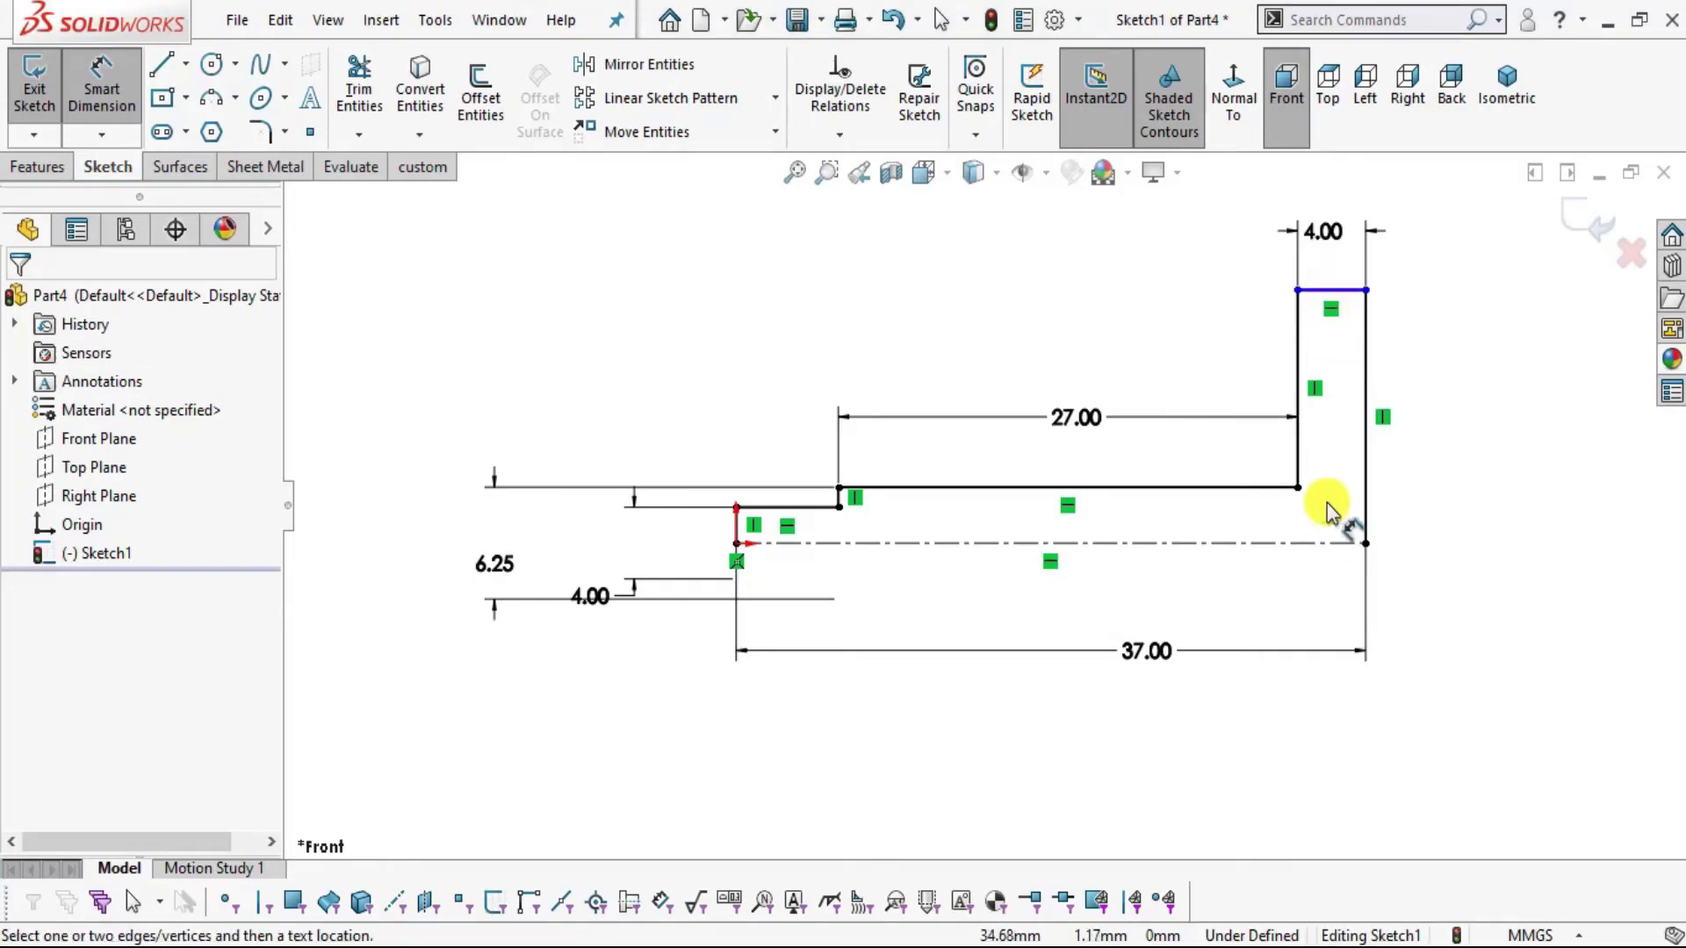
left_click(1330, 293)
left_click(1324, 545)
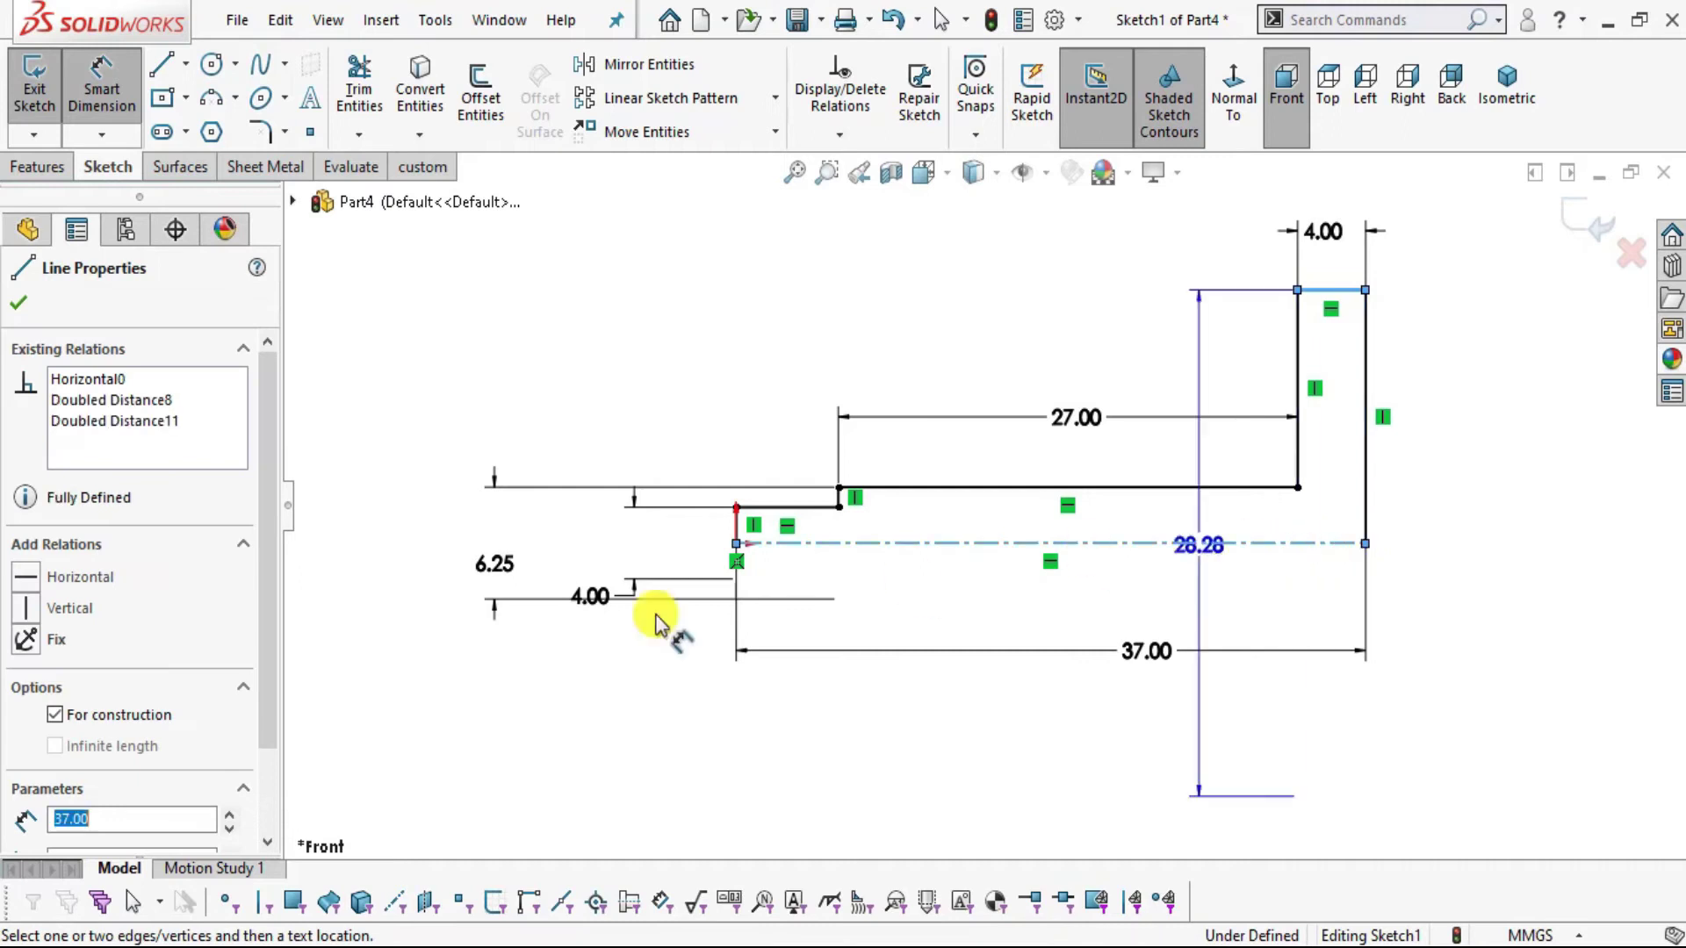
left_click(360, 667)
type("1")
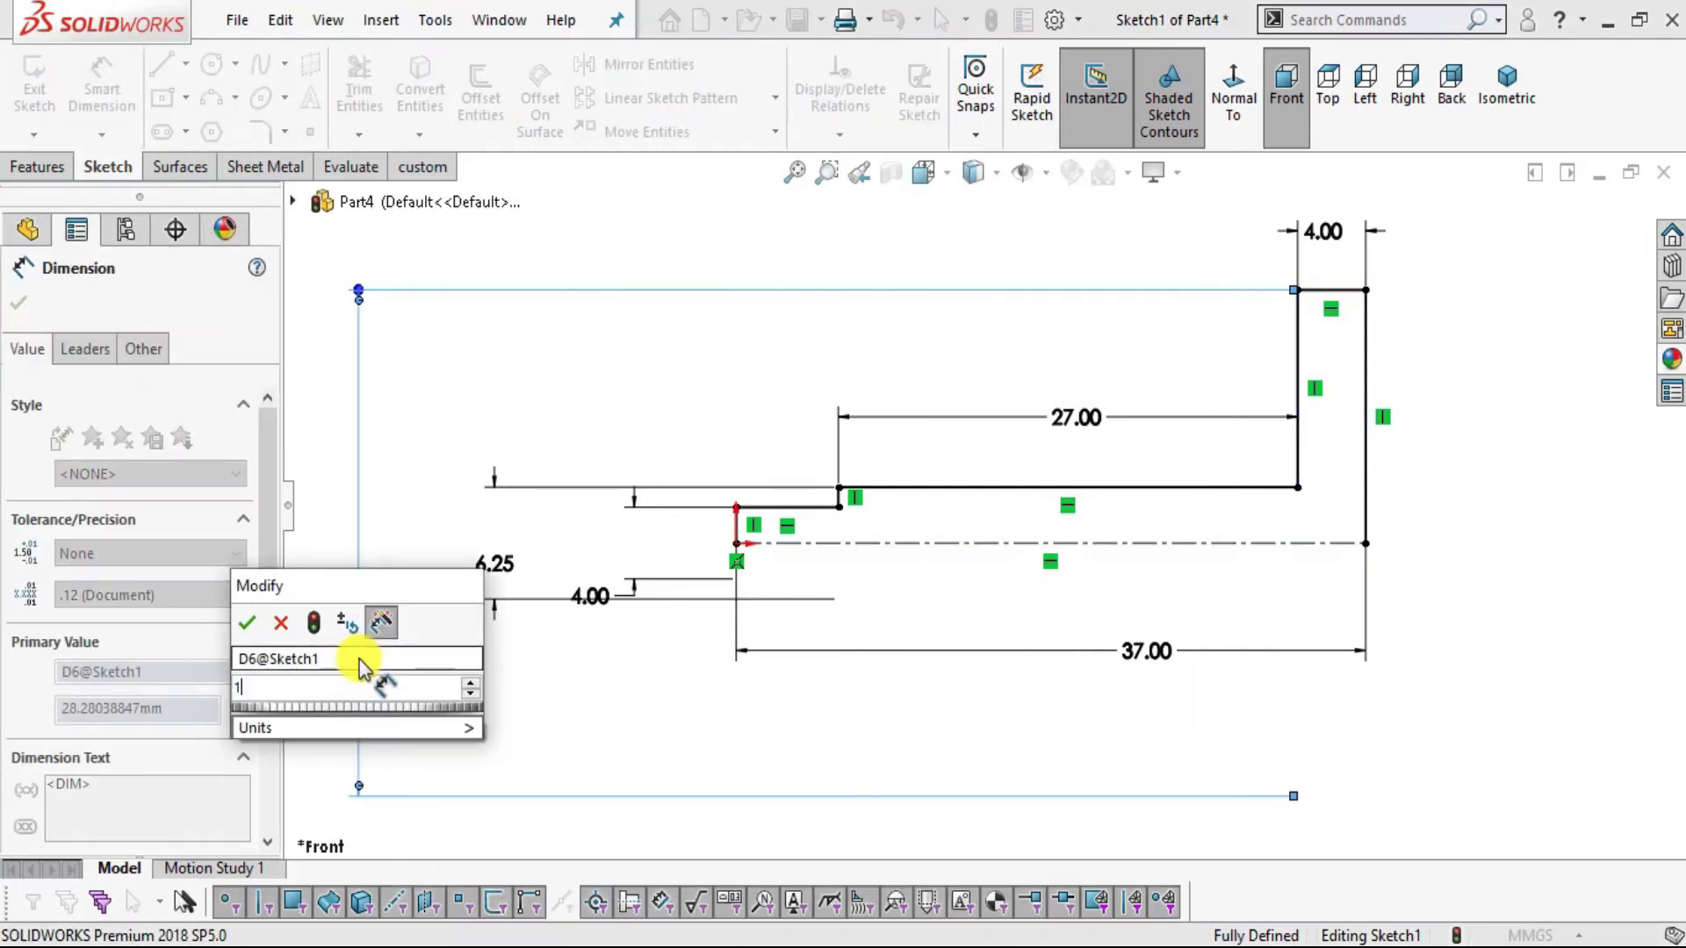
type("0")
key("Return")
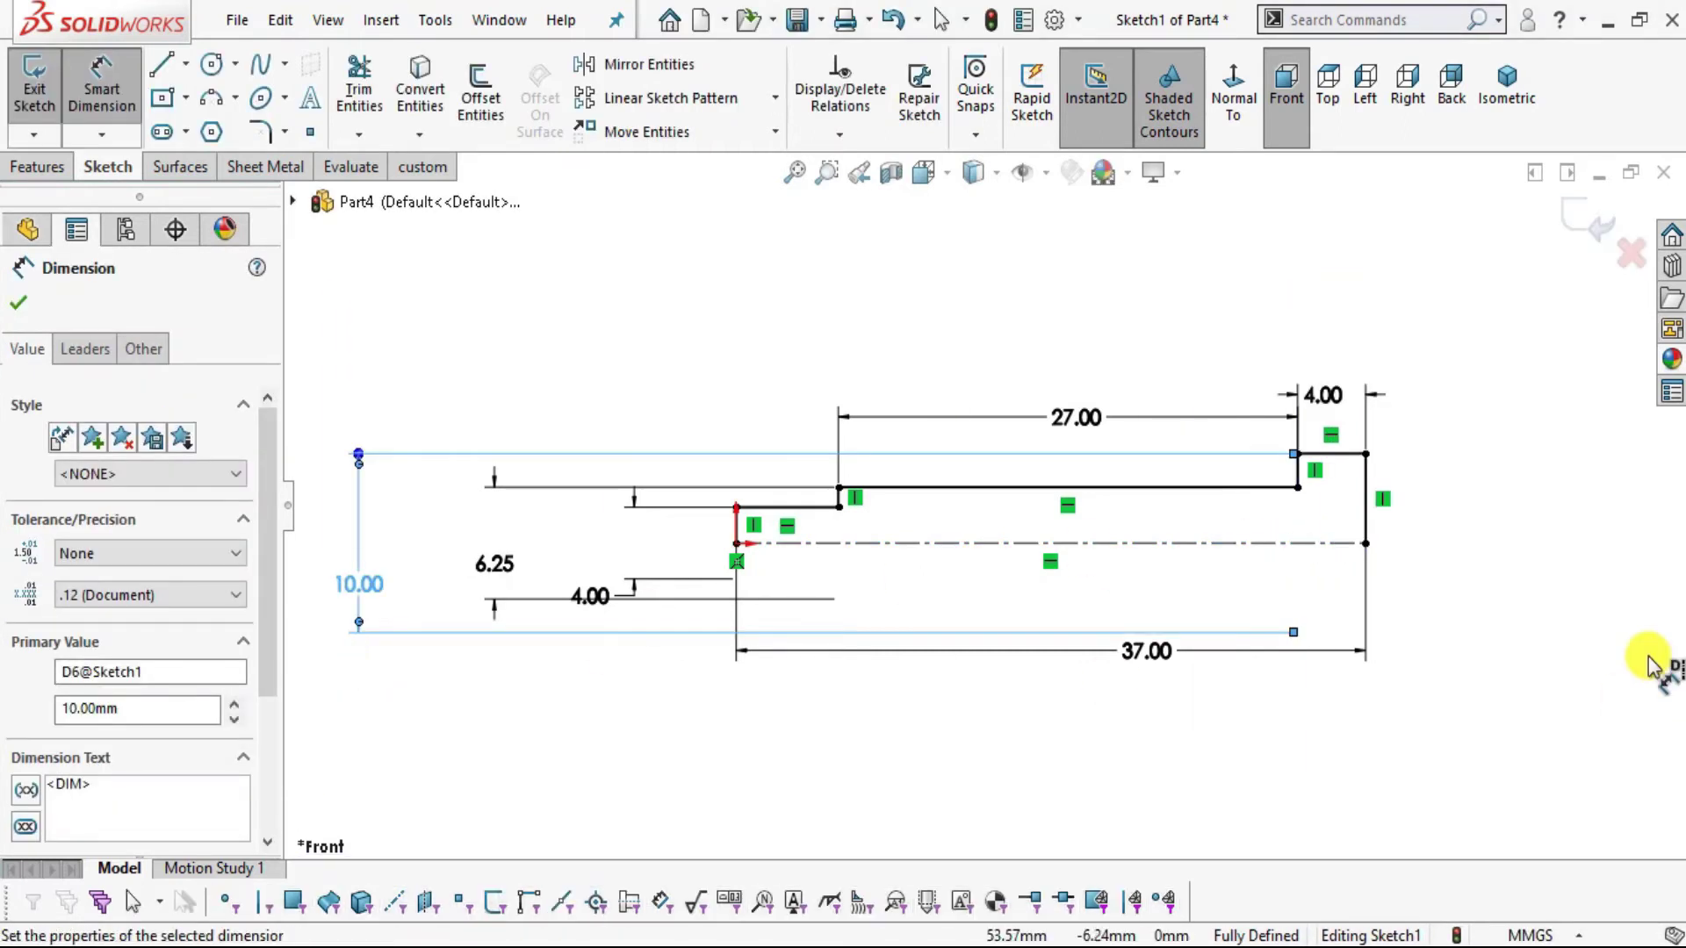
left_click(1121, 546)
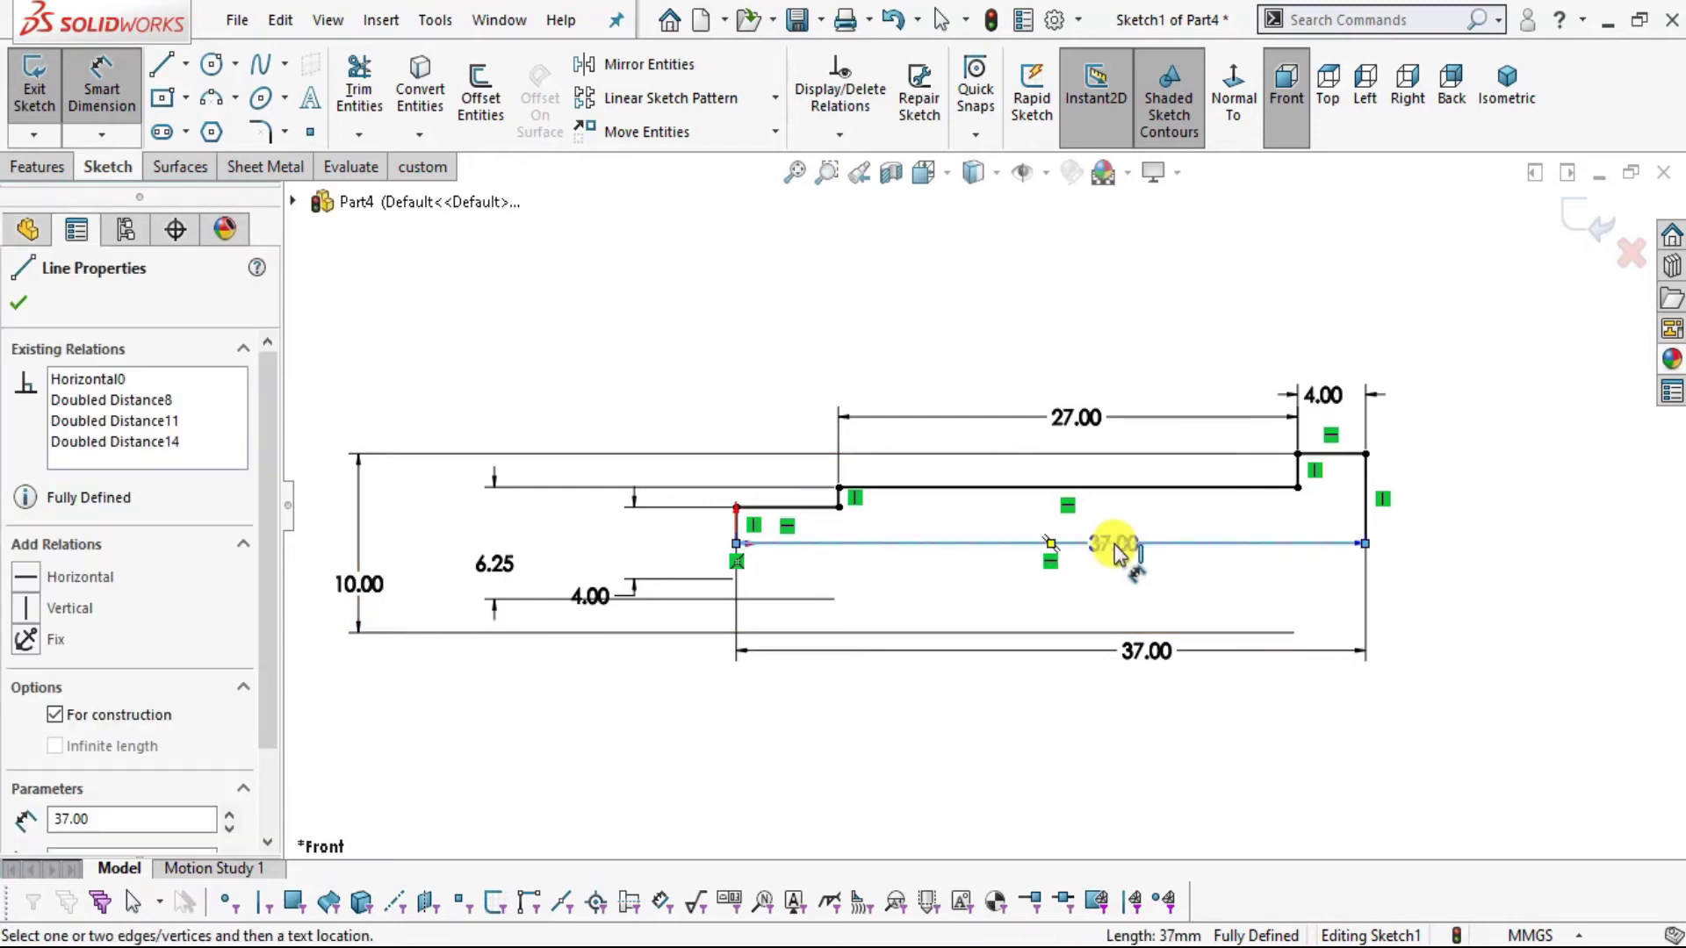
key("Escape")
key("Escape")
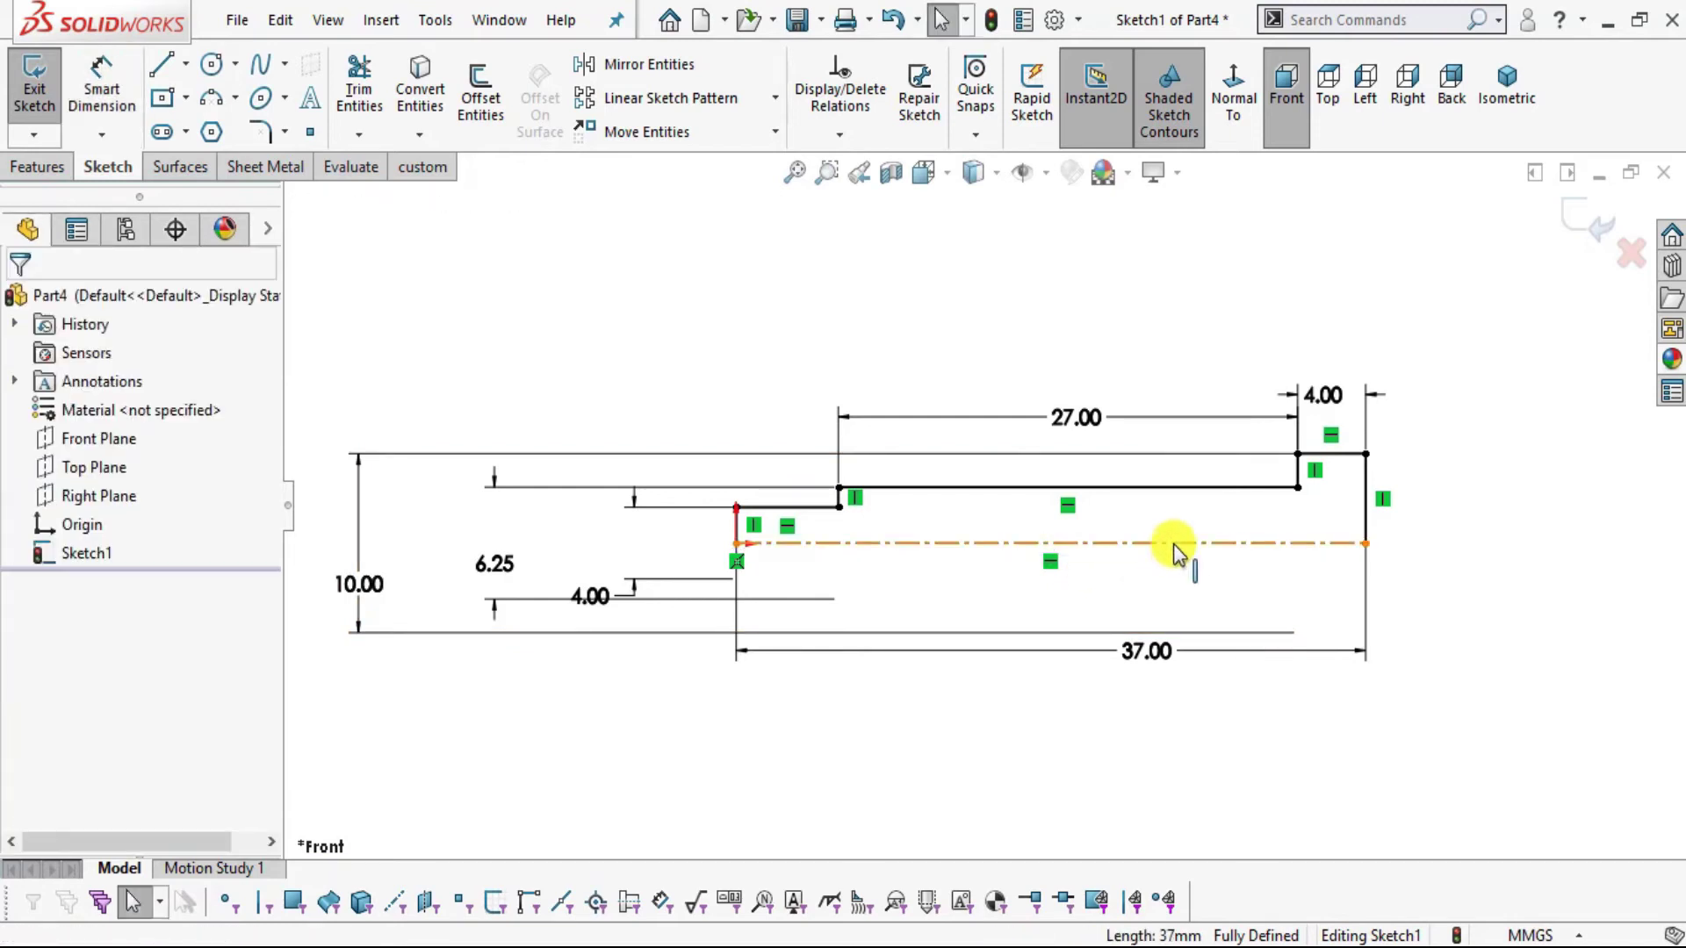
- Convert the profile's construction centerline into a solid line to close the half-profile
left_click(1178, 548)
right_click(1176, 541)
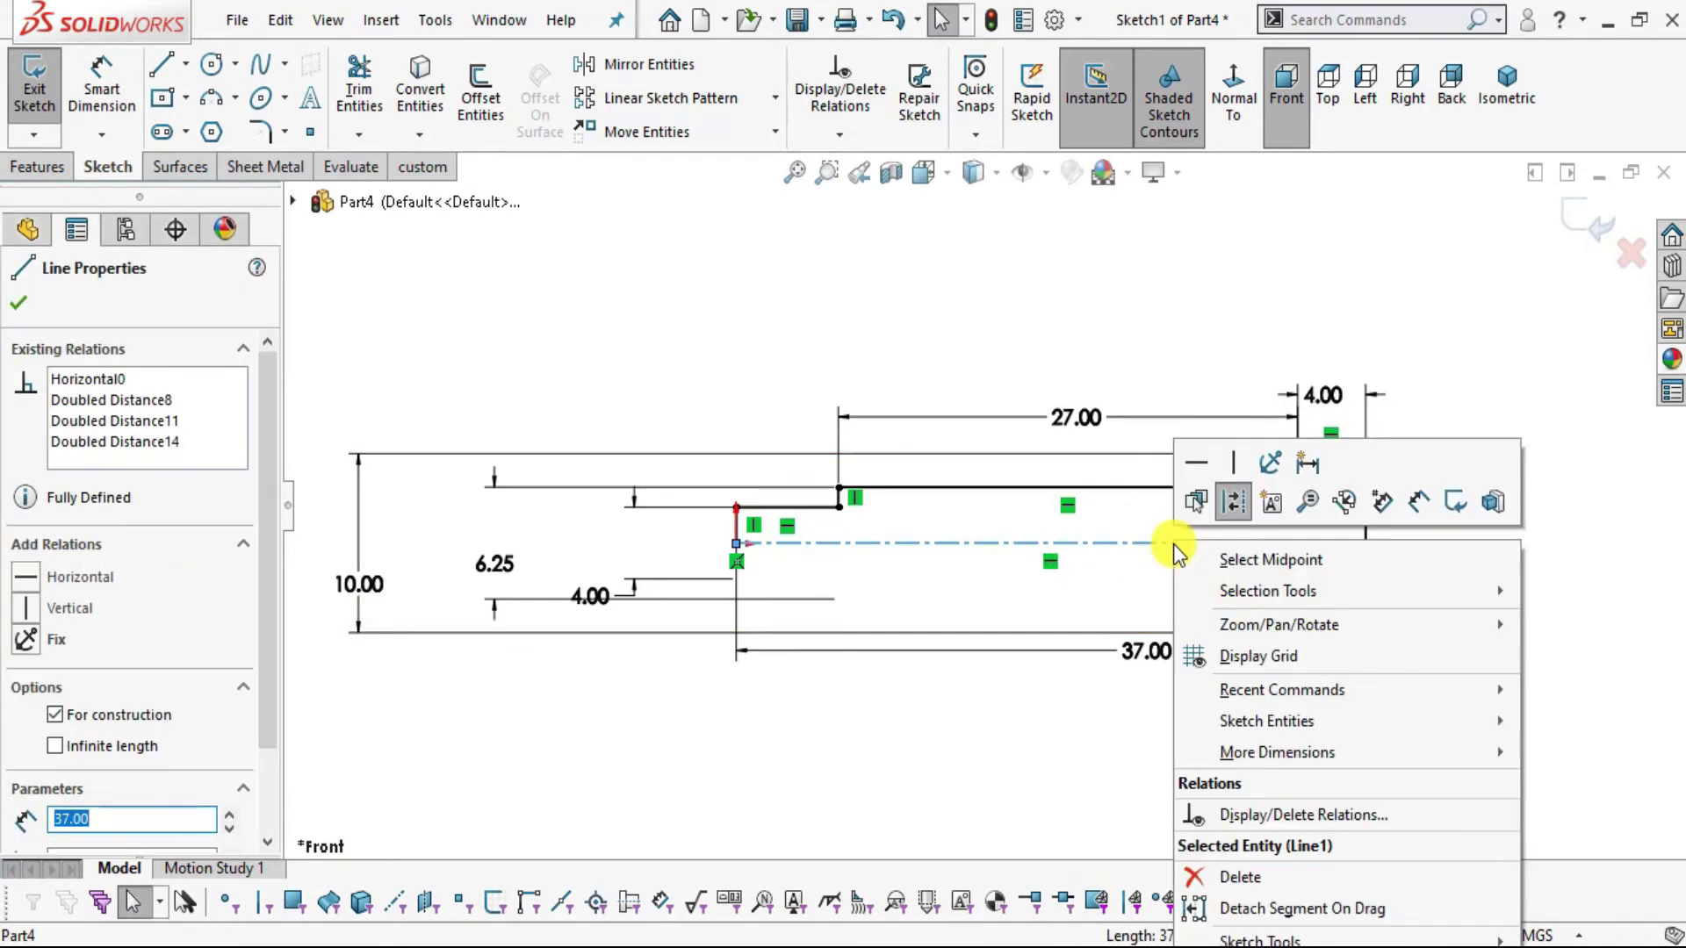
left_click(1233, 502)
left_click(663, 285)
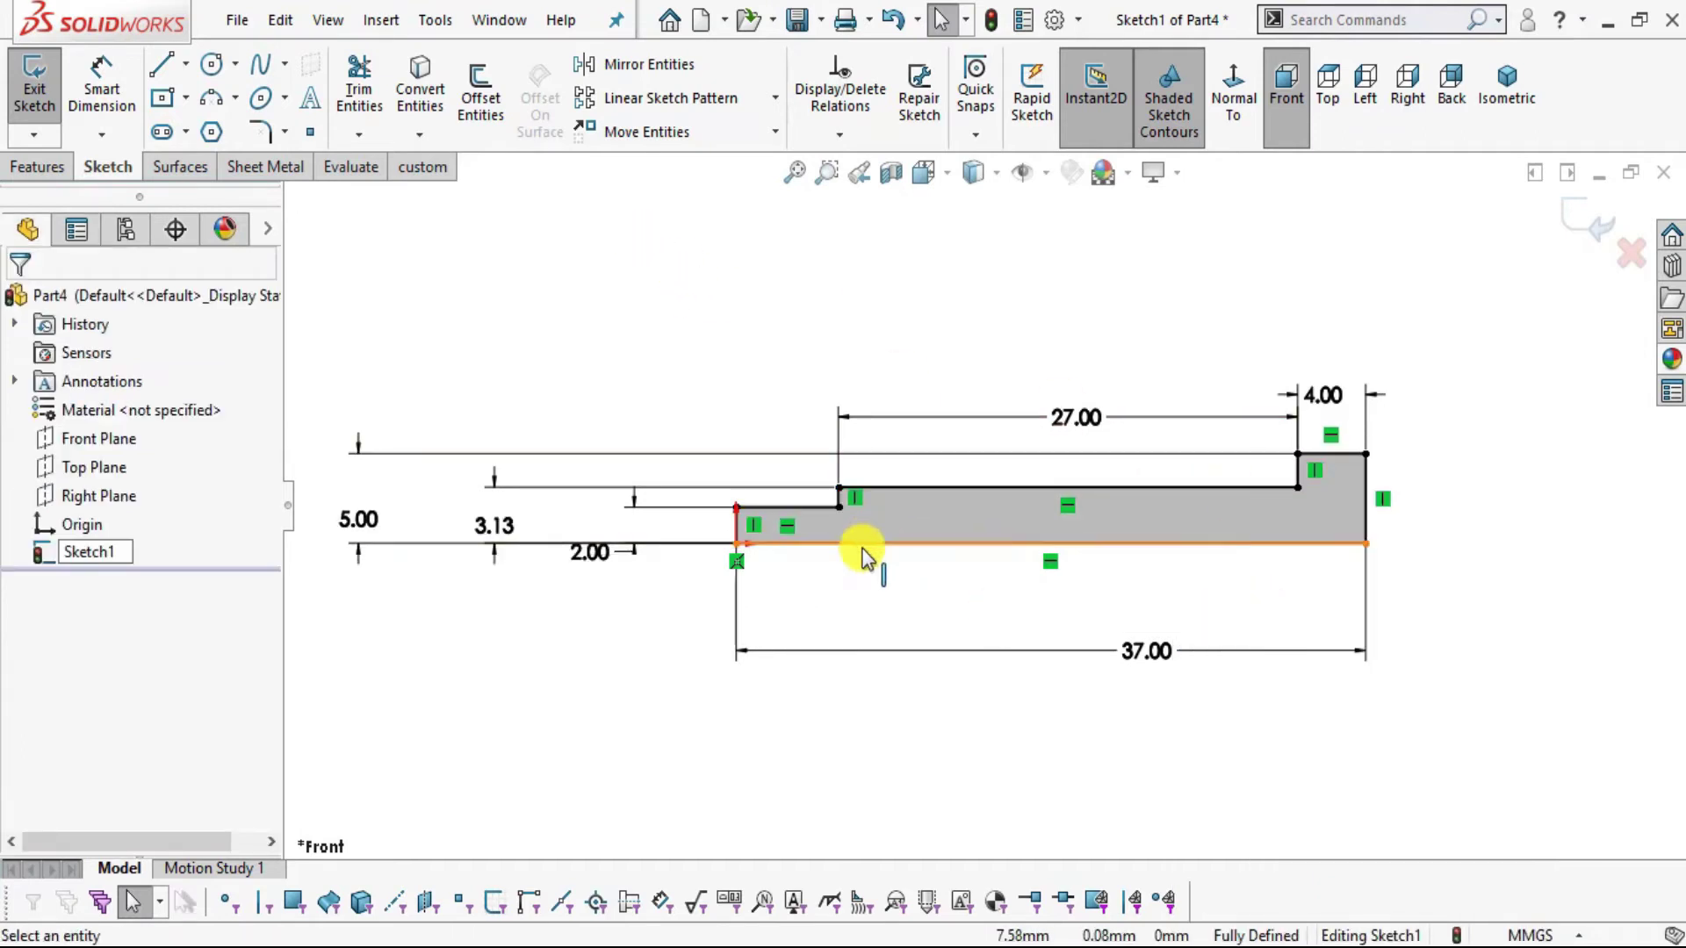
- Revolve the closed half-profile 360 degrees about its long bottom line to form the solid shoulder screw
left_click(40, 167)
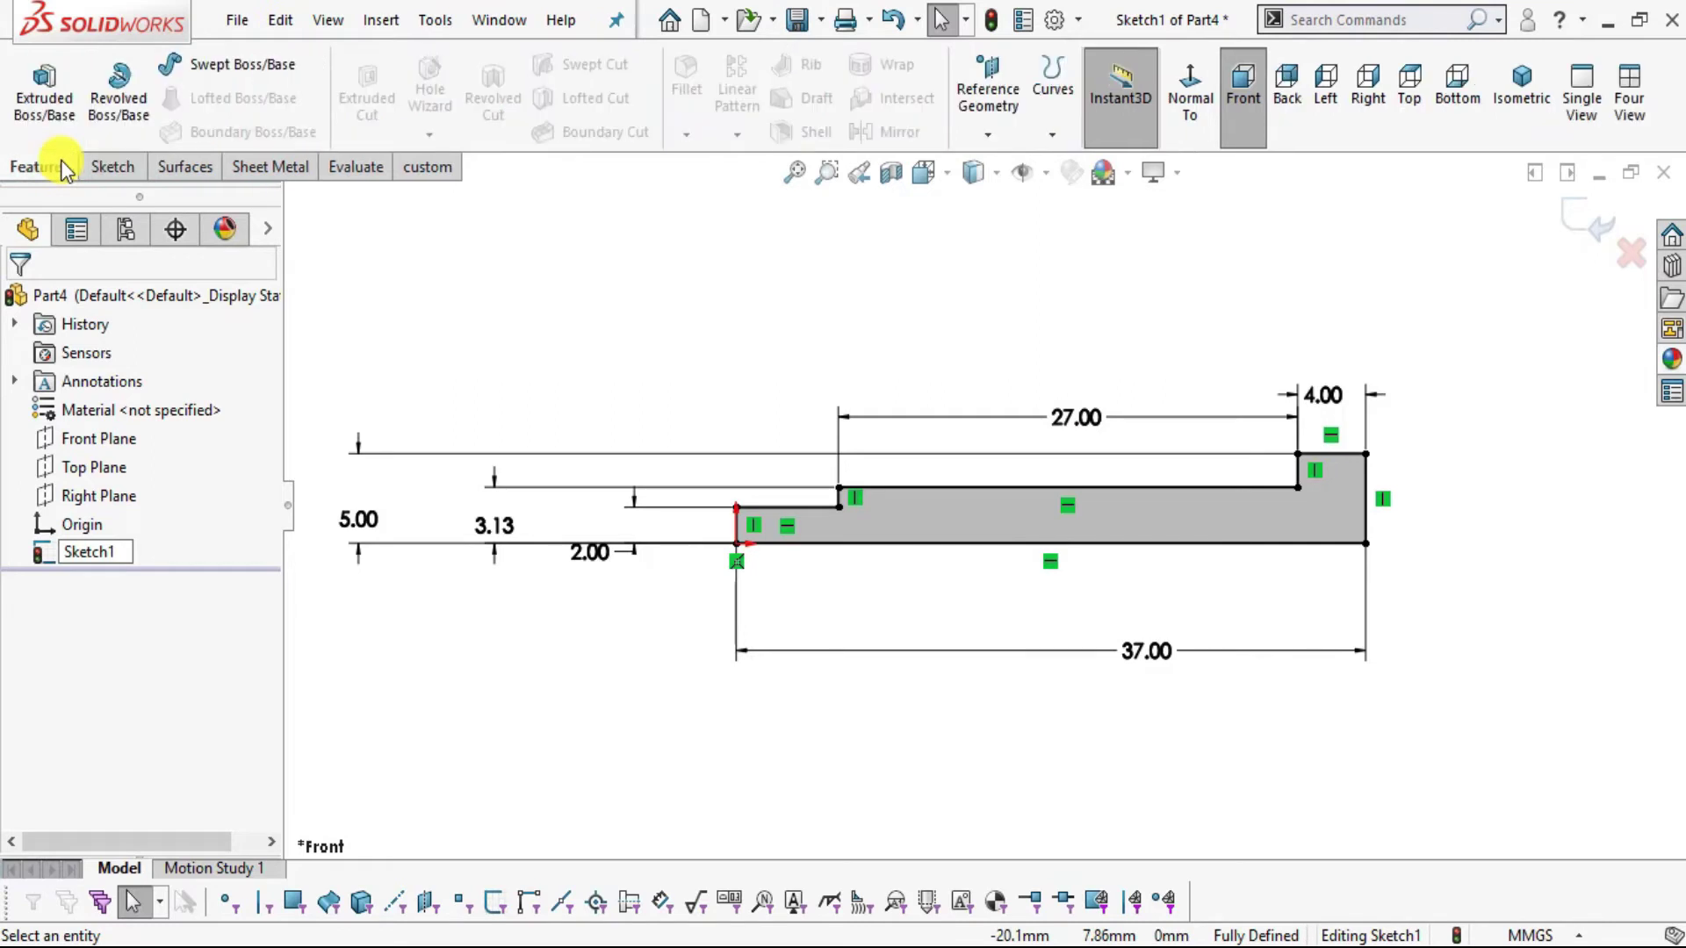
left_click(118, 87)
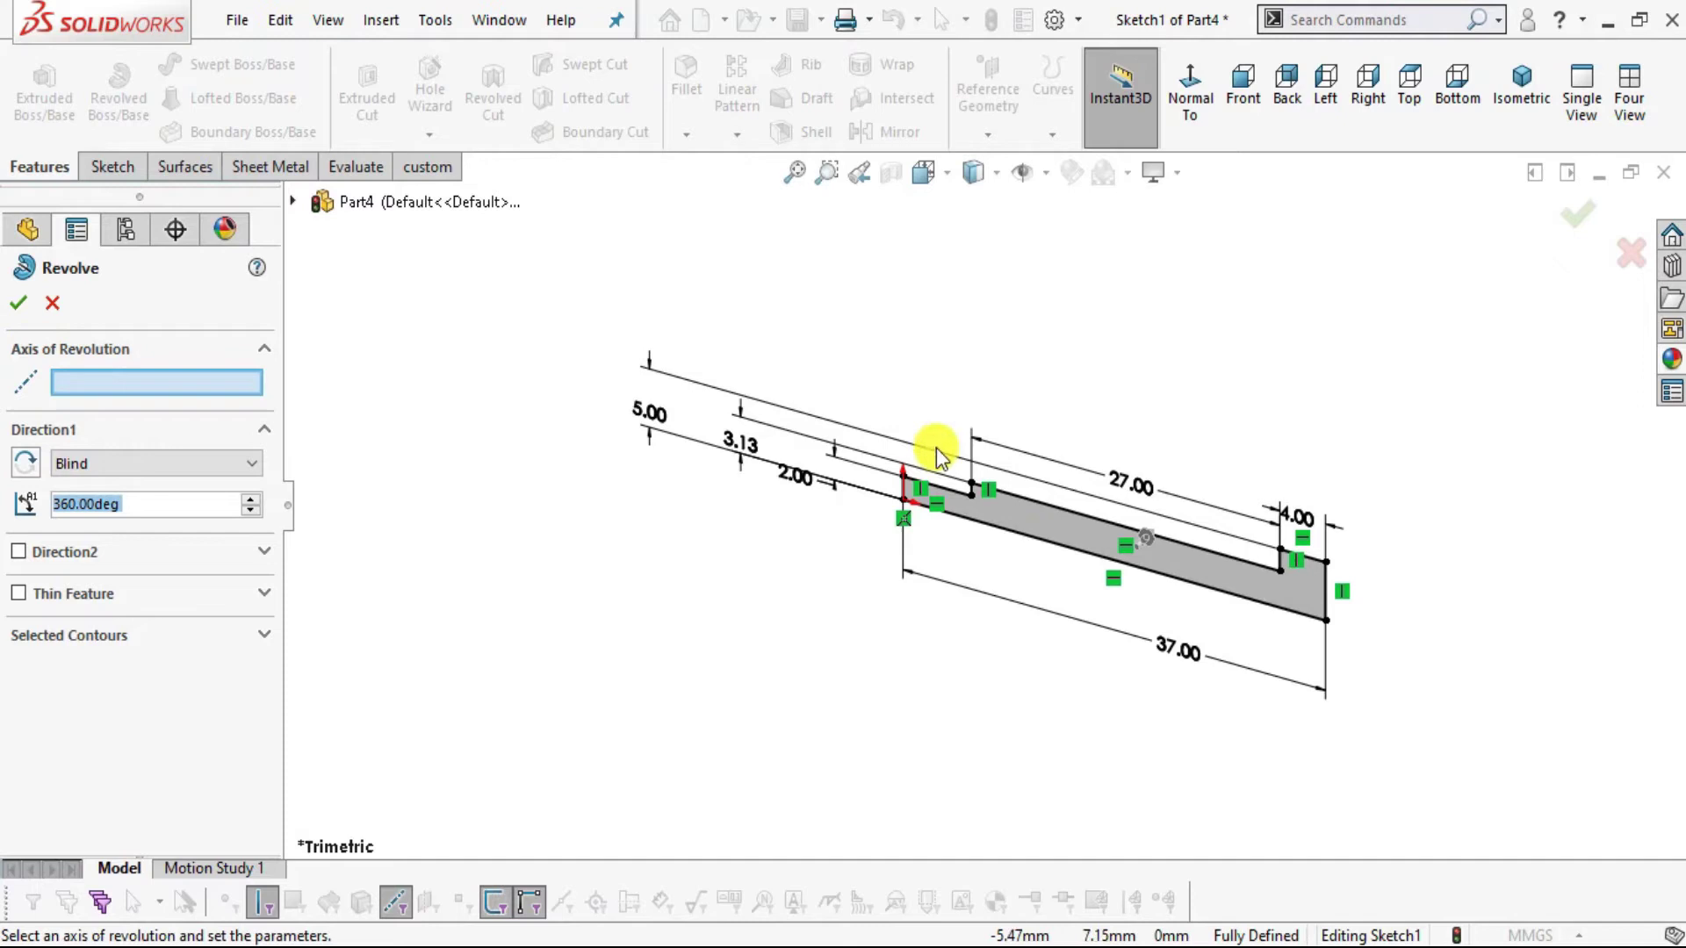
left_click(997, 527)
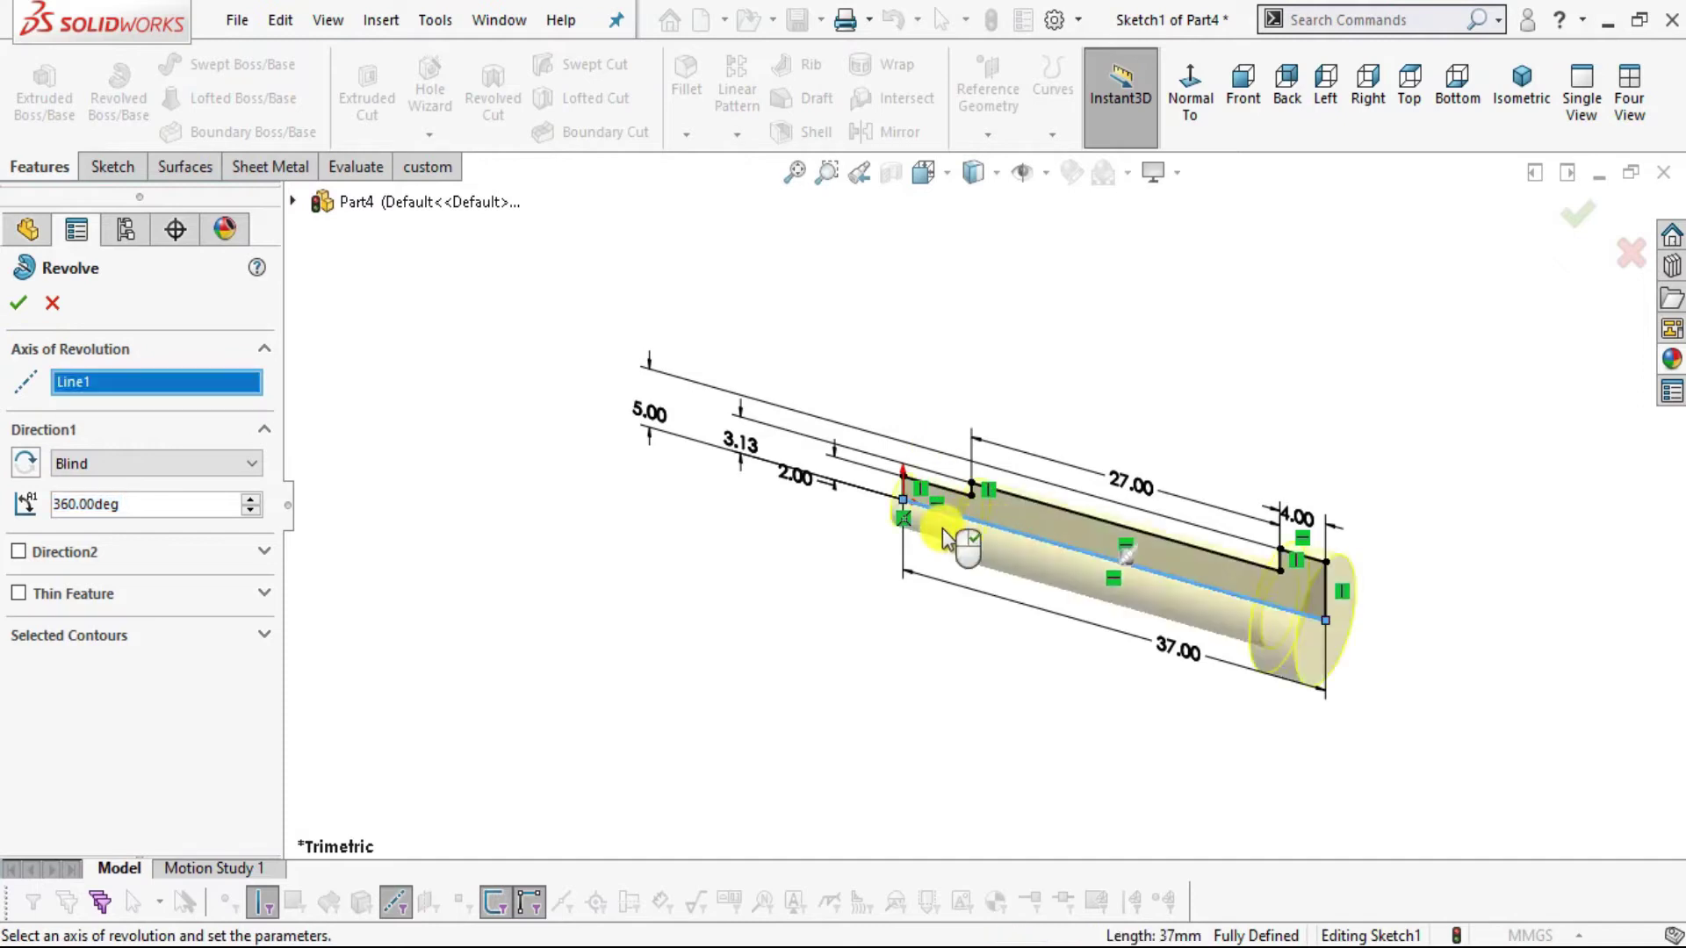
left_click(21, 303)
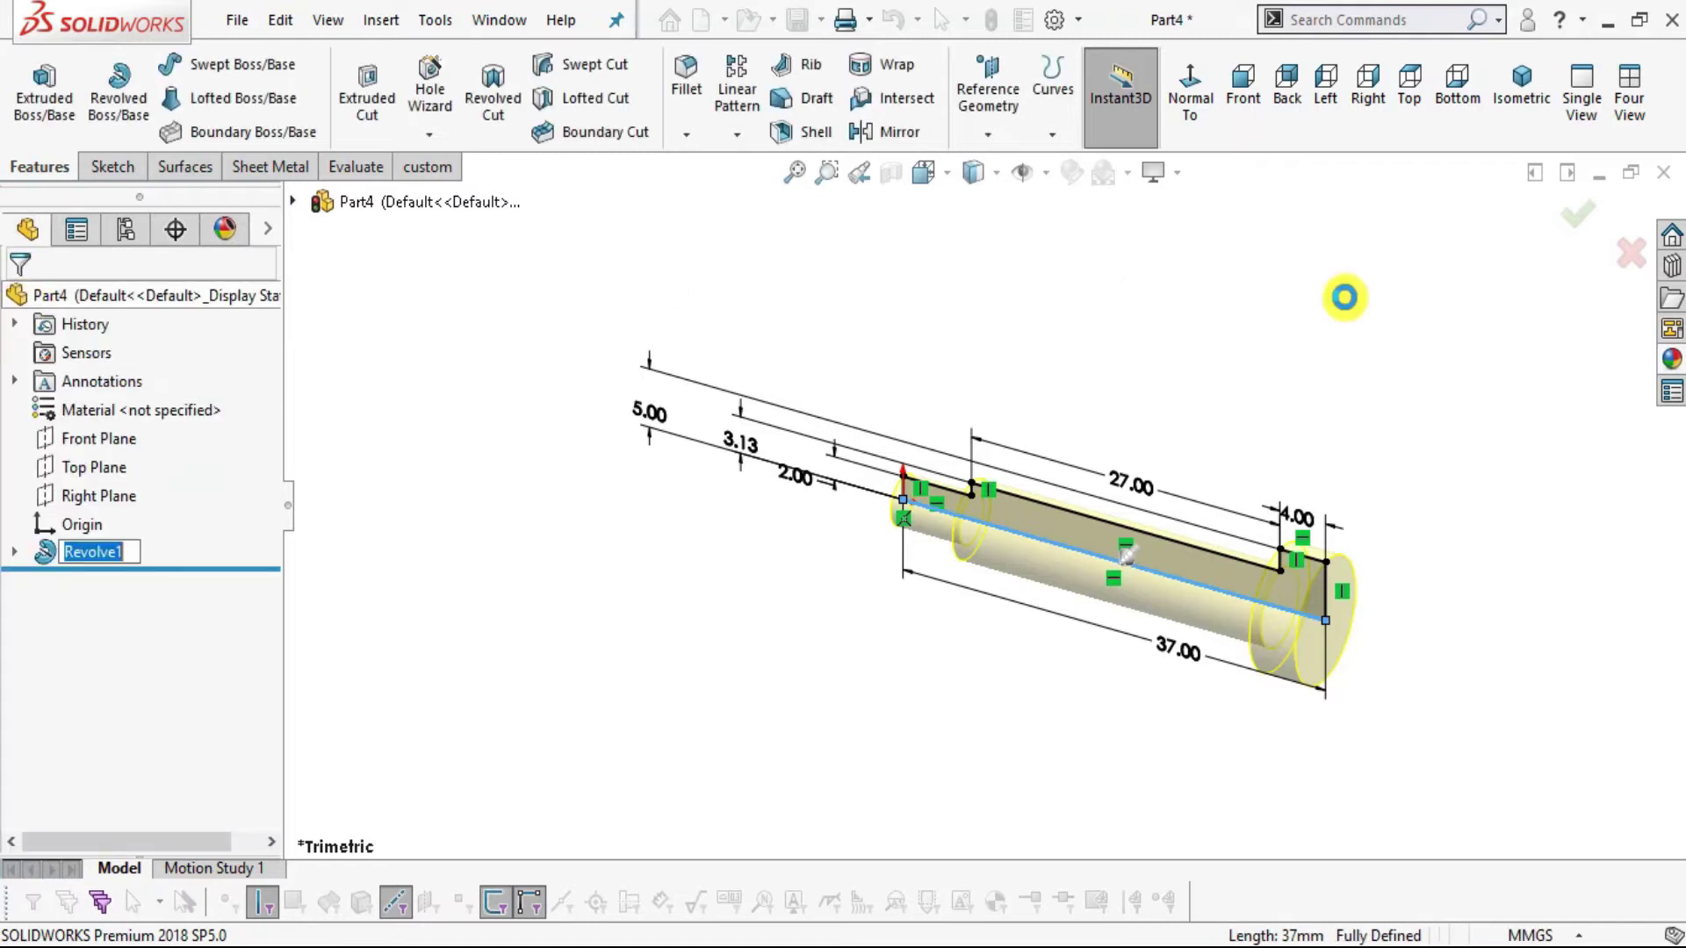
mouse_move(1364, 595)
middle_mouse_down()
mouse_move(1253, 591)
mouse_move(858, 376)
mouse_move(1174, 778)
middle_mouse_up()
- Compare the screw with the PDF drawing and apply the polished steel appearance to the part
key("alt+Tab")
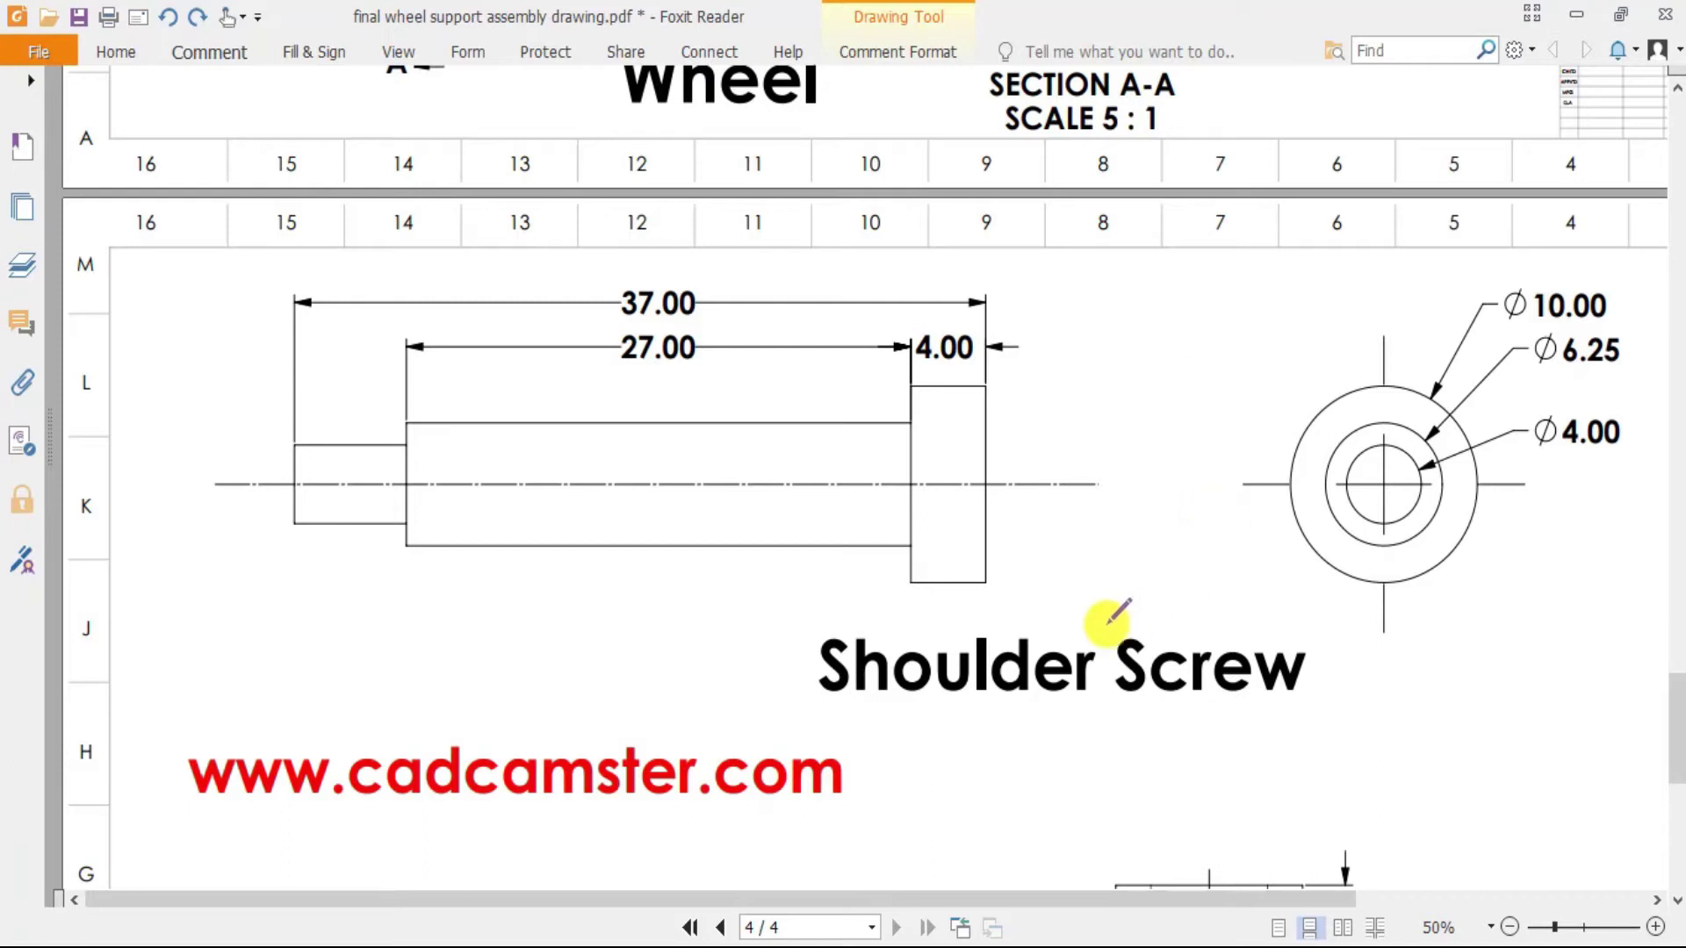
key("alt+Tab")
left_click(1671, 358)
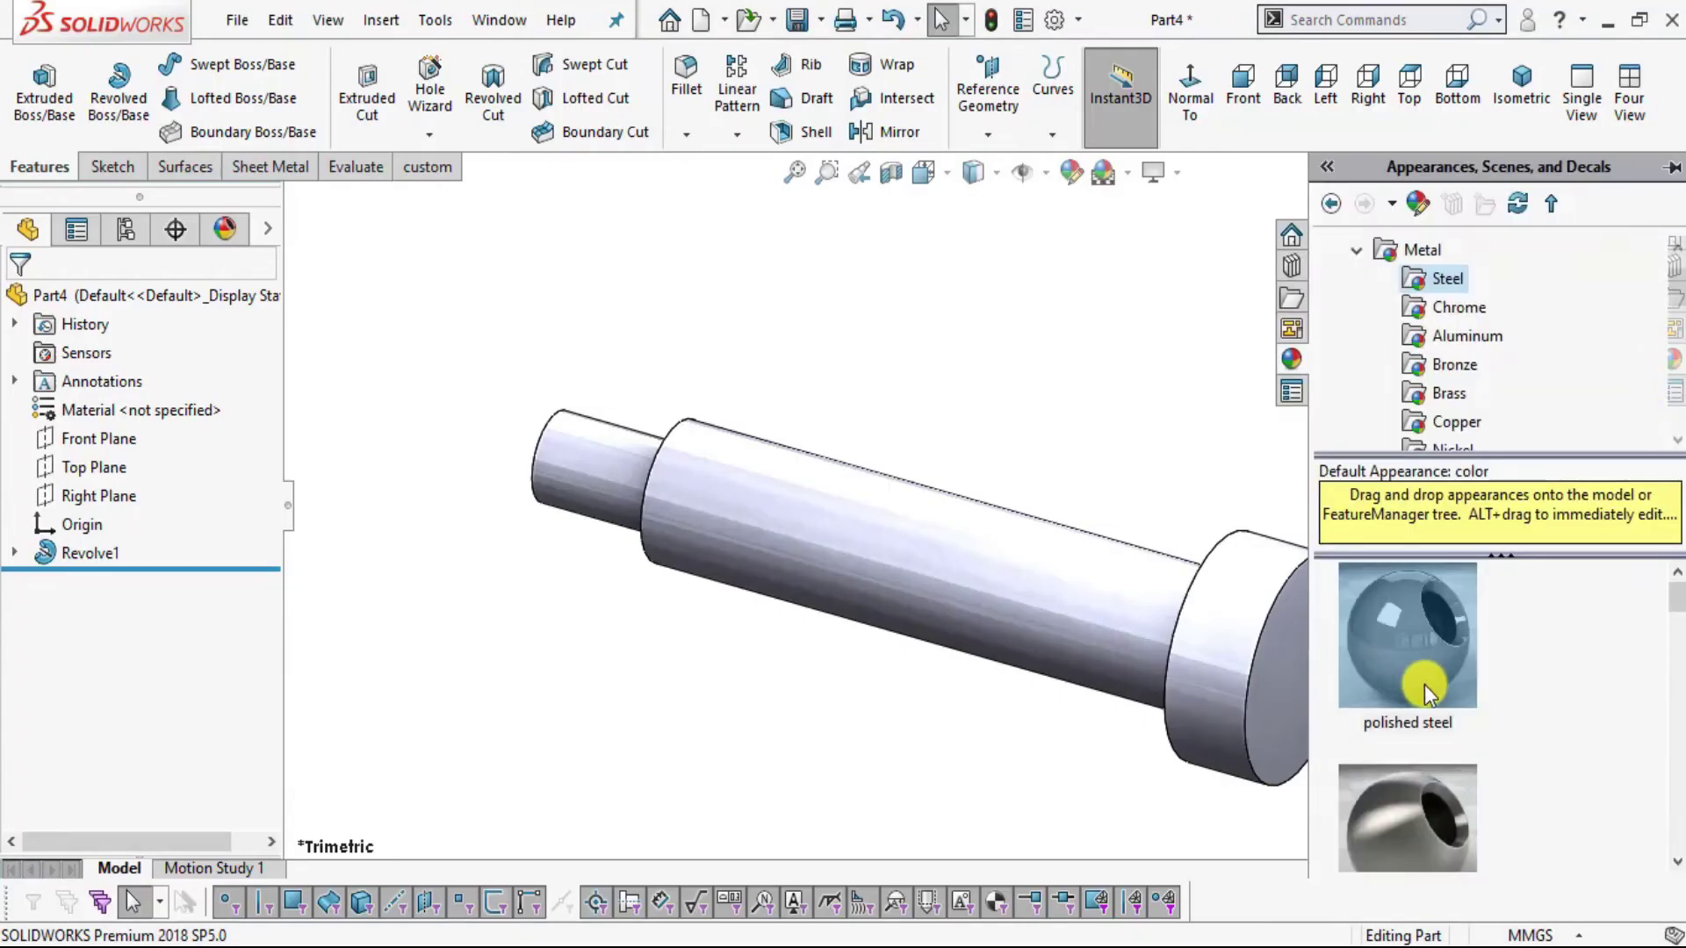
left_click_drag(1426, 686, 1109, 449)
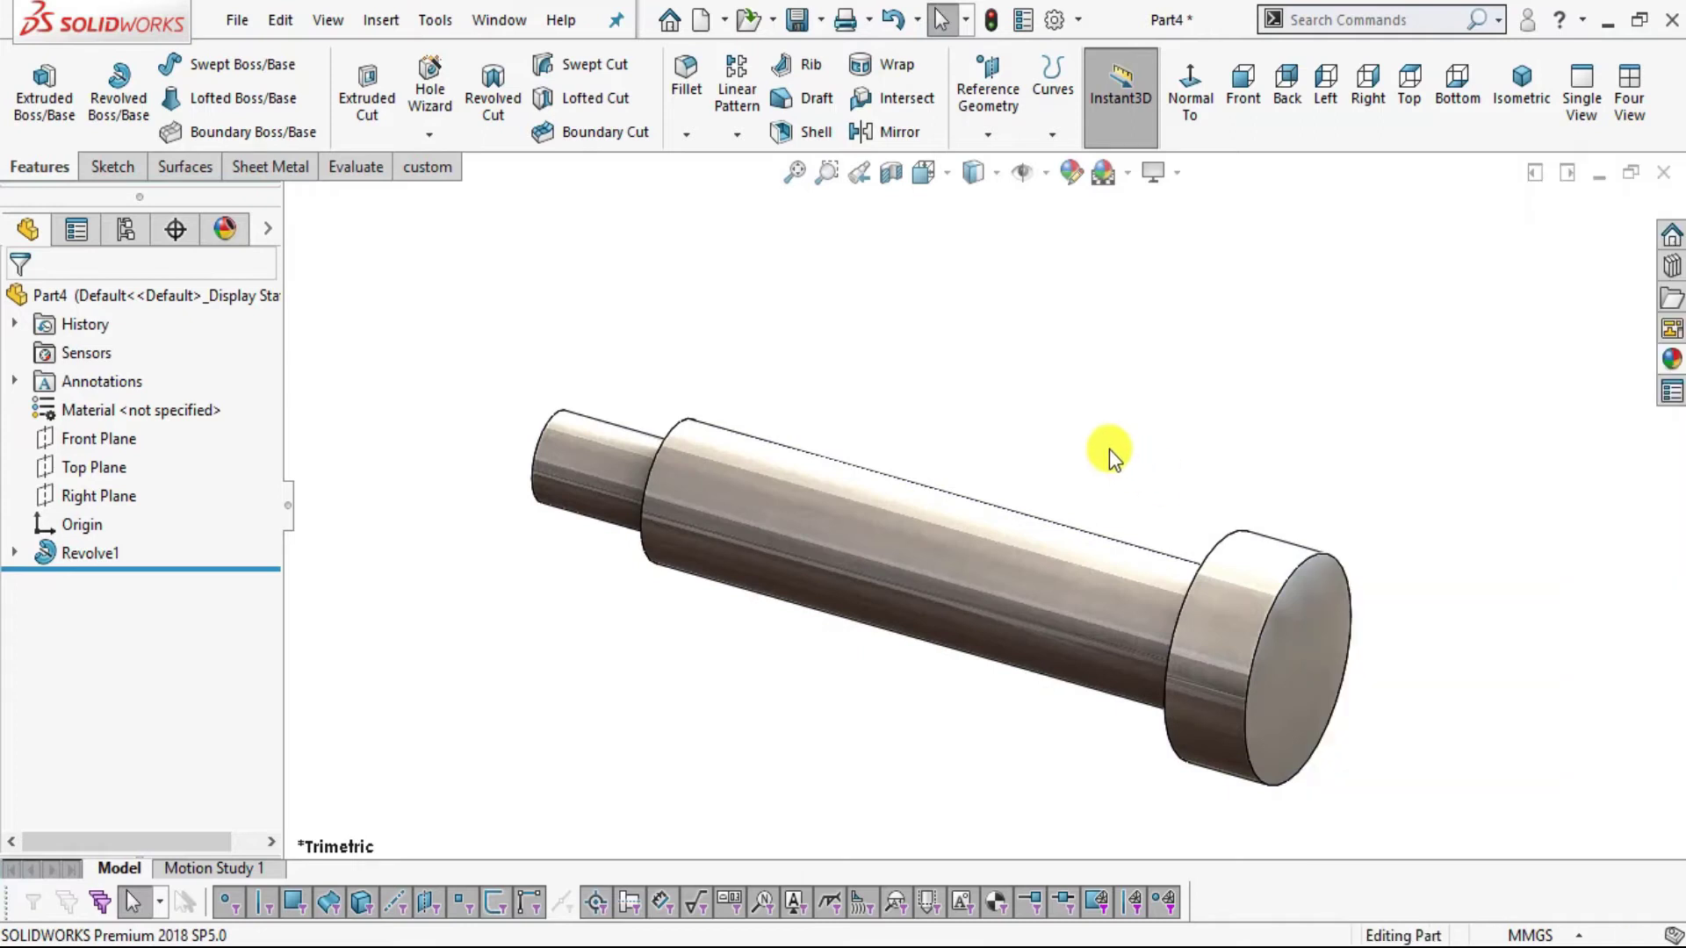
- Save the part as "4. shoulder screw" in the wheel support assembly folder
left_click(250, 17)
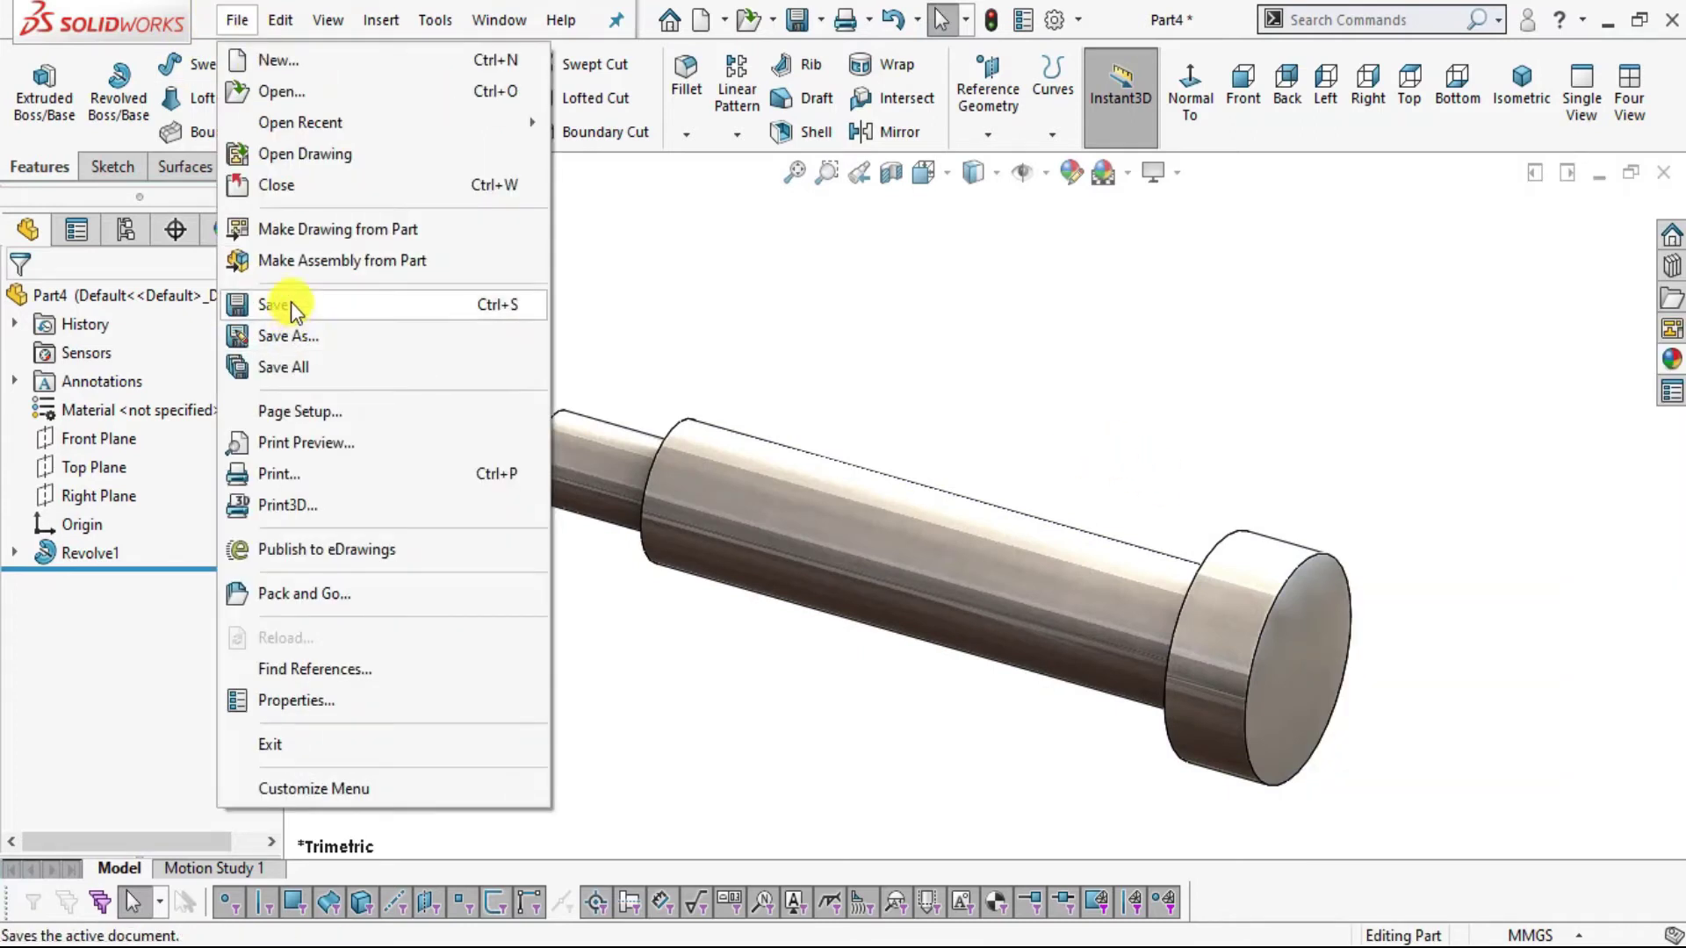
left_click(293, 301)
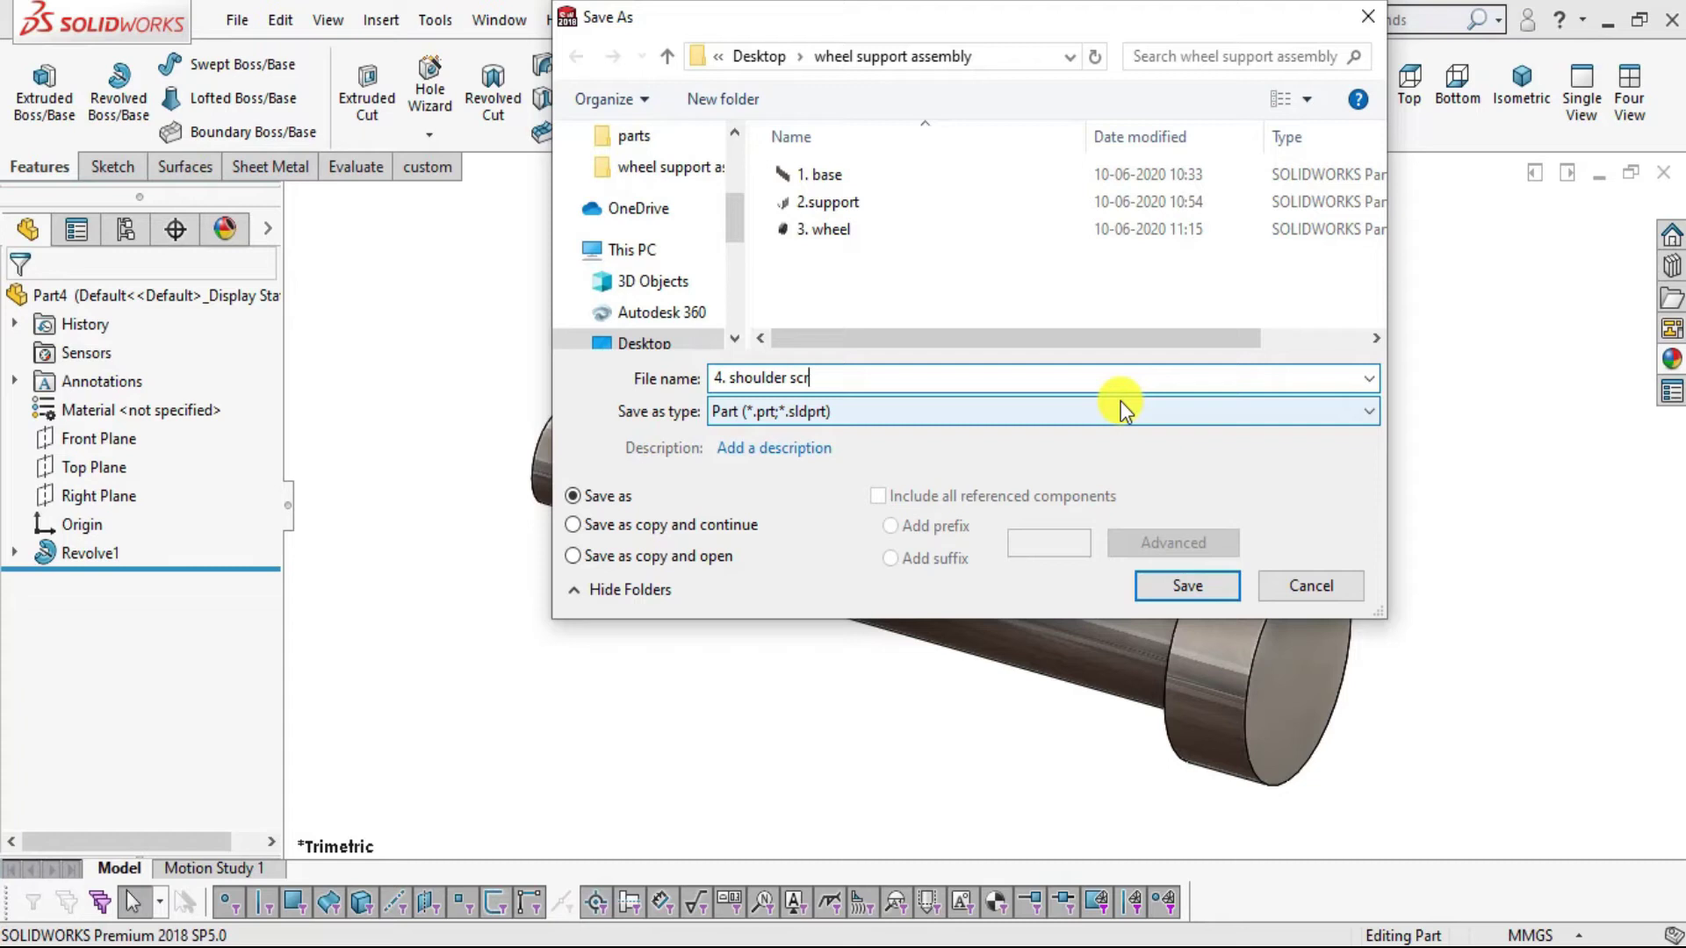
type("4. shoulder screw")
left_click(1189, 586)
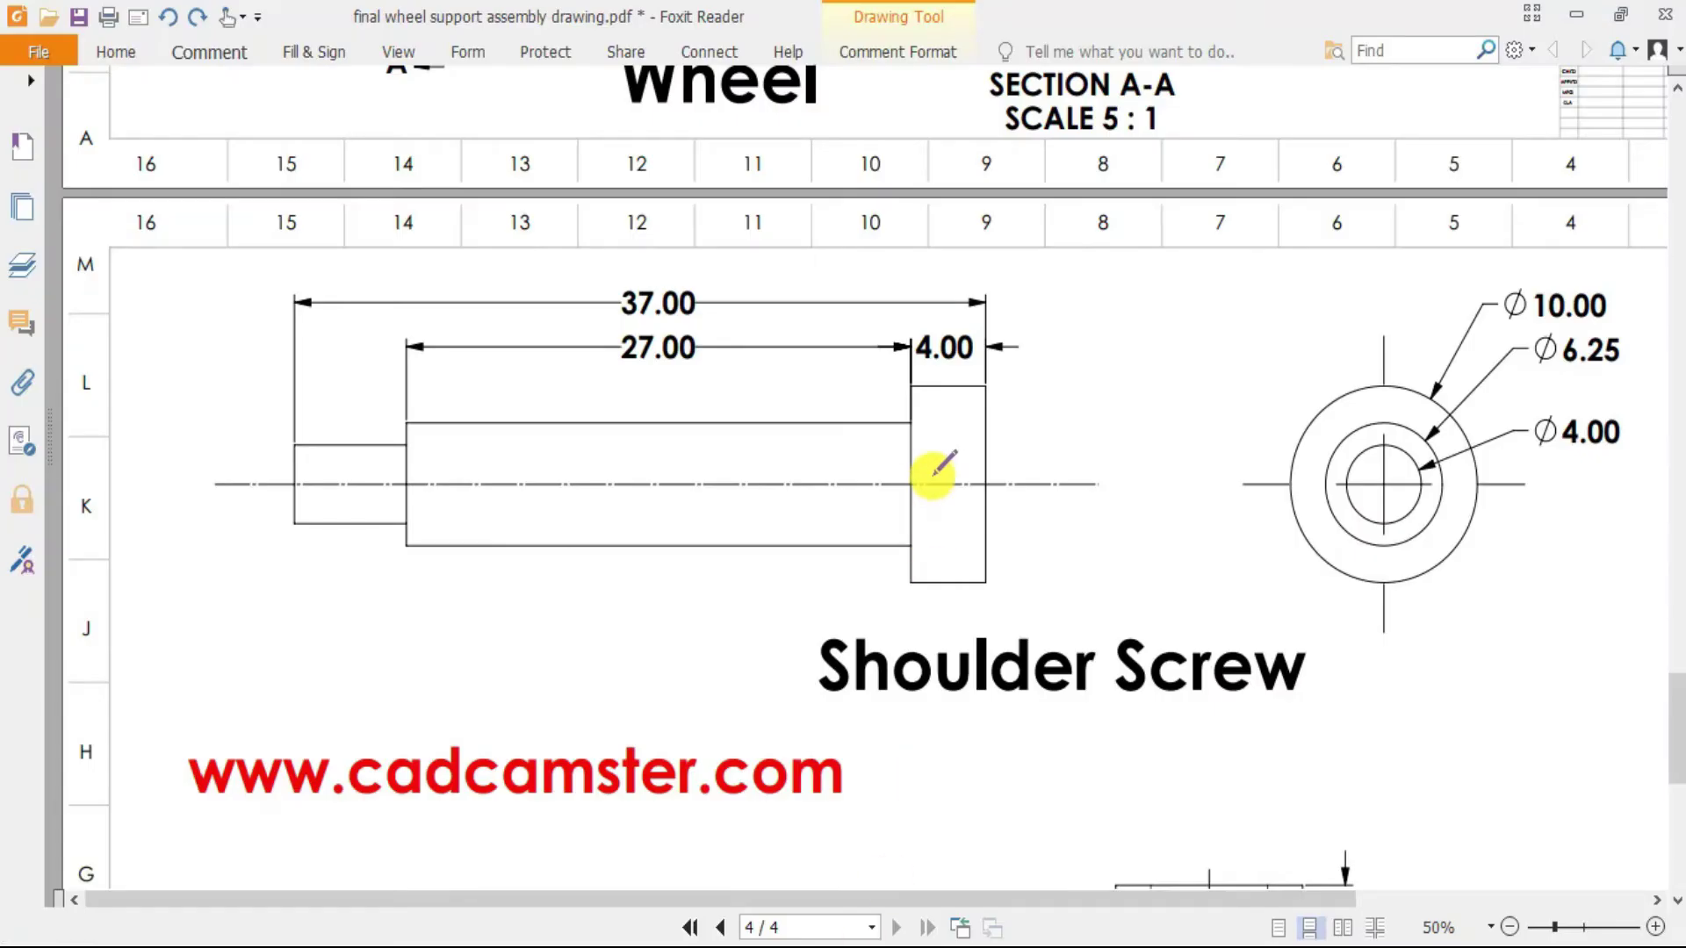
- Find the bolt on the PDF drawing and circle its "Bolt" title freehand in red
scroll(940, 465, "down", 5)
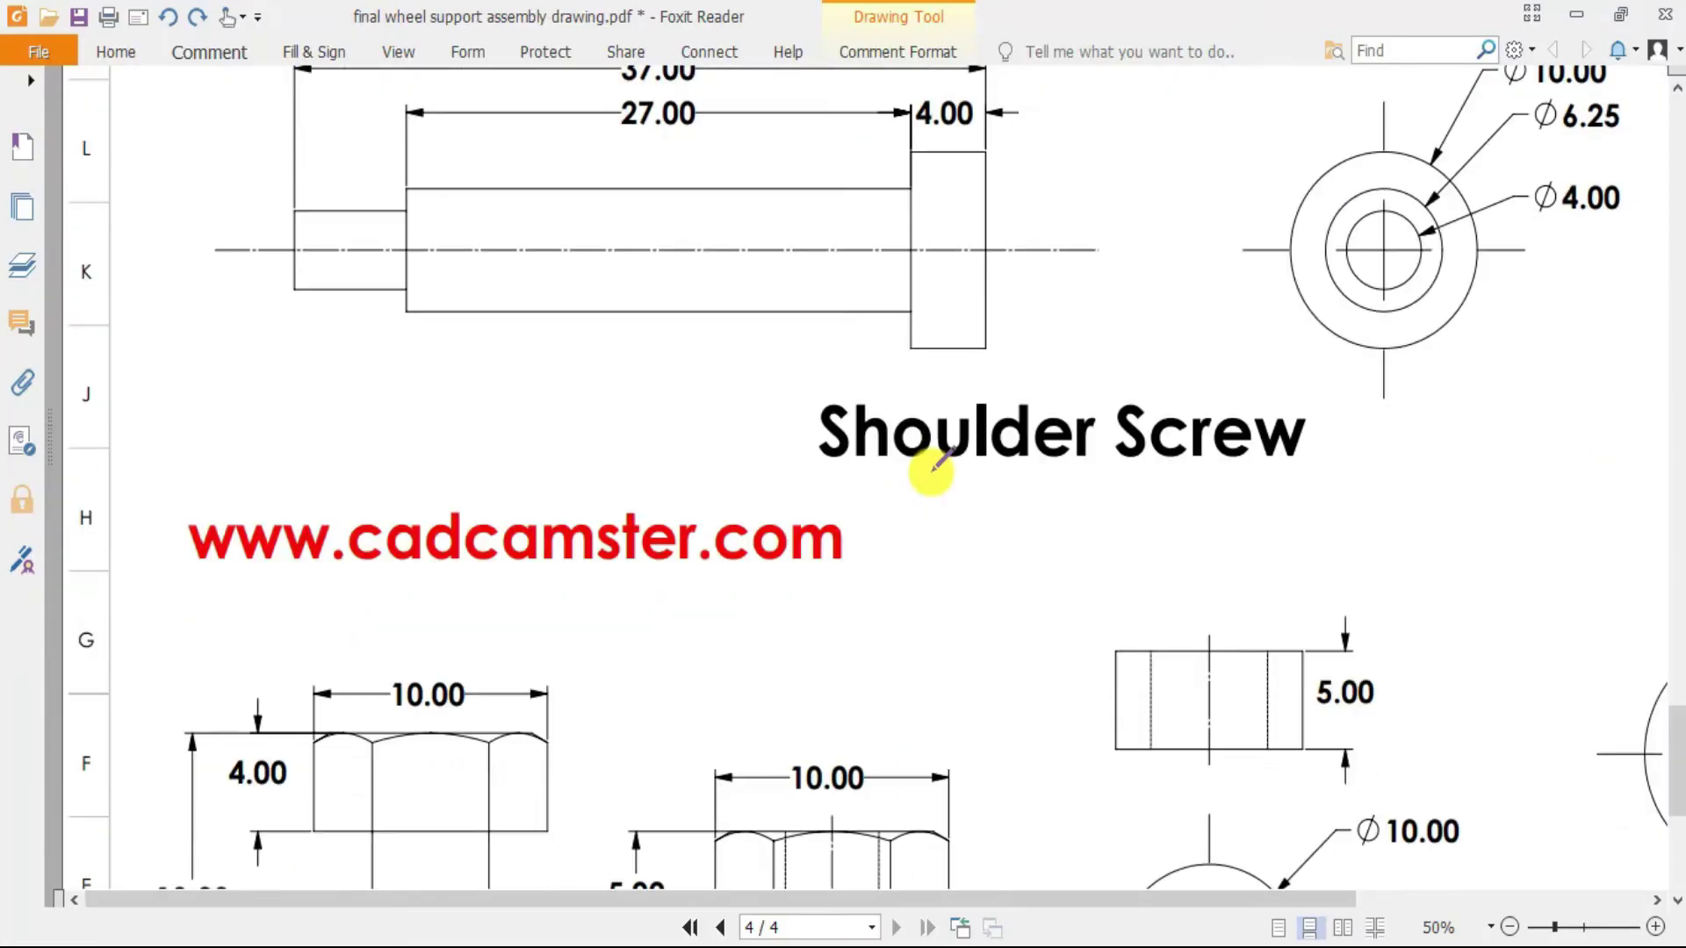
scroll(940, 465, "down", 1)
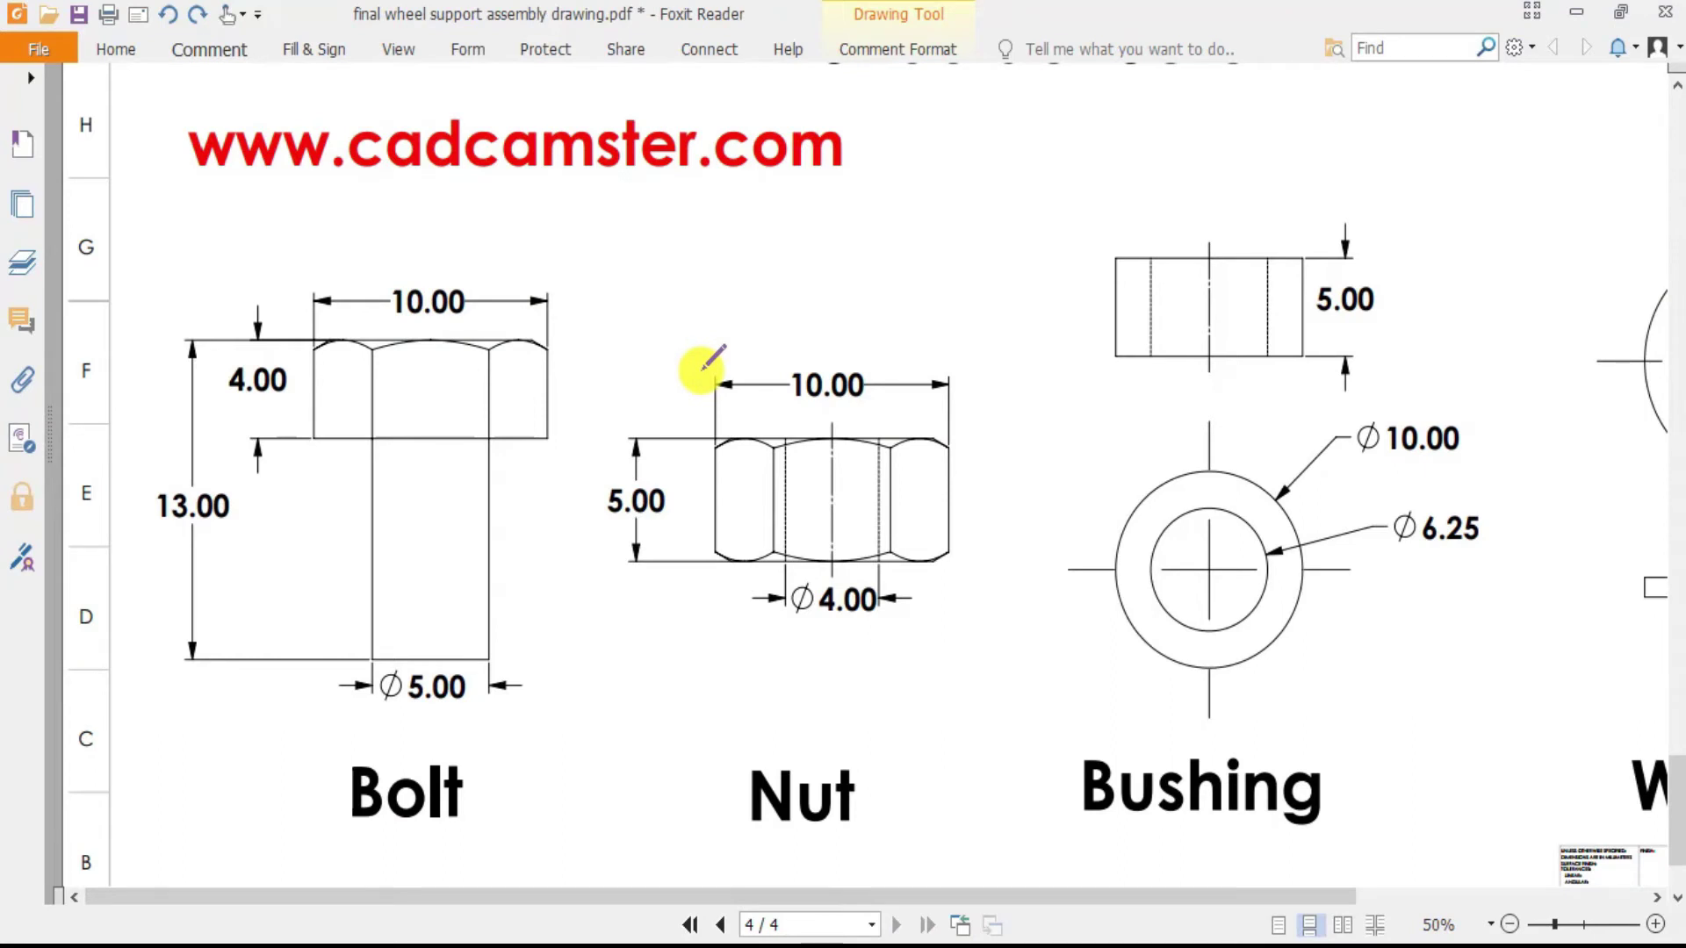
mouse_move(453, 836)
left_mouse_down()
mouse_move(431, 729)
mouse_move(382, 743)
mouse_move(340, 785)
mouse_move(407, 841)
left_mouse_up()
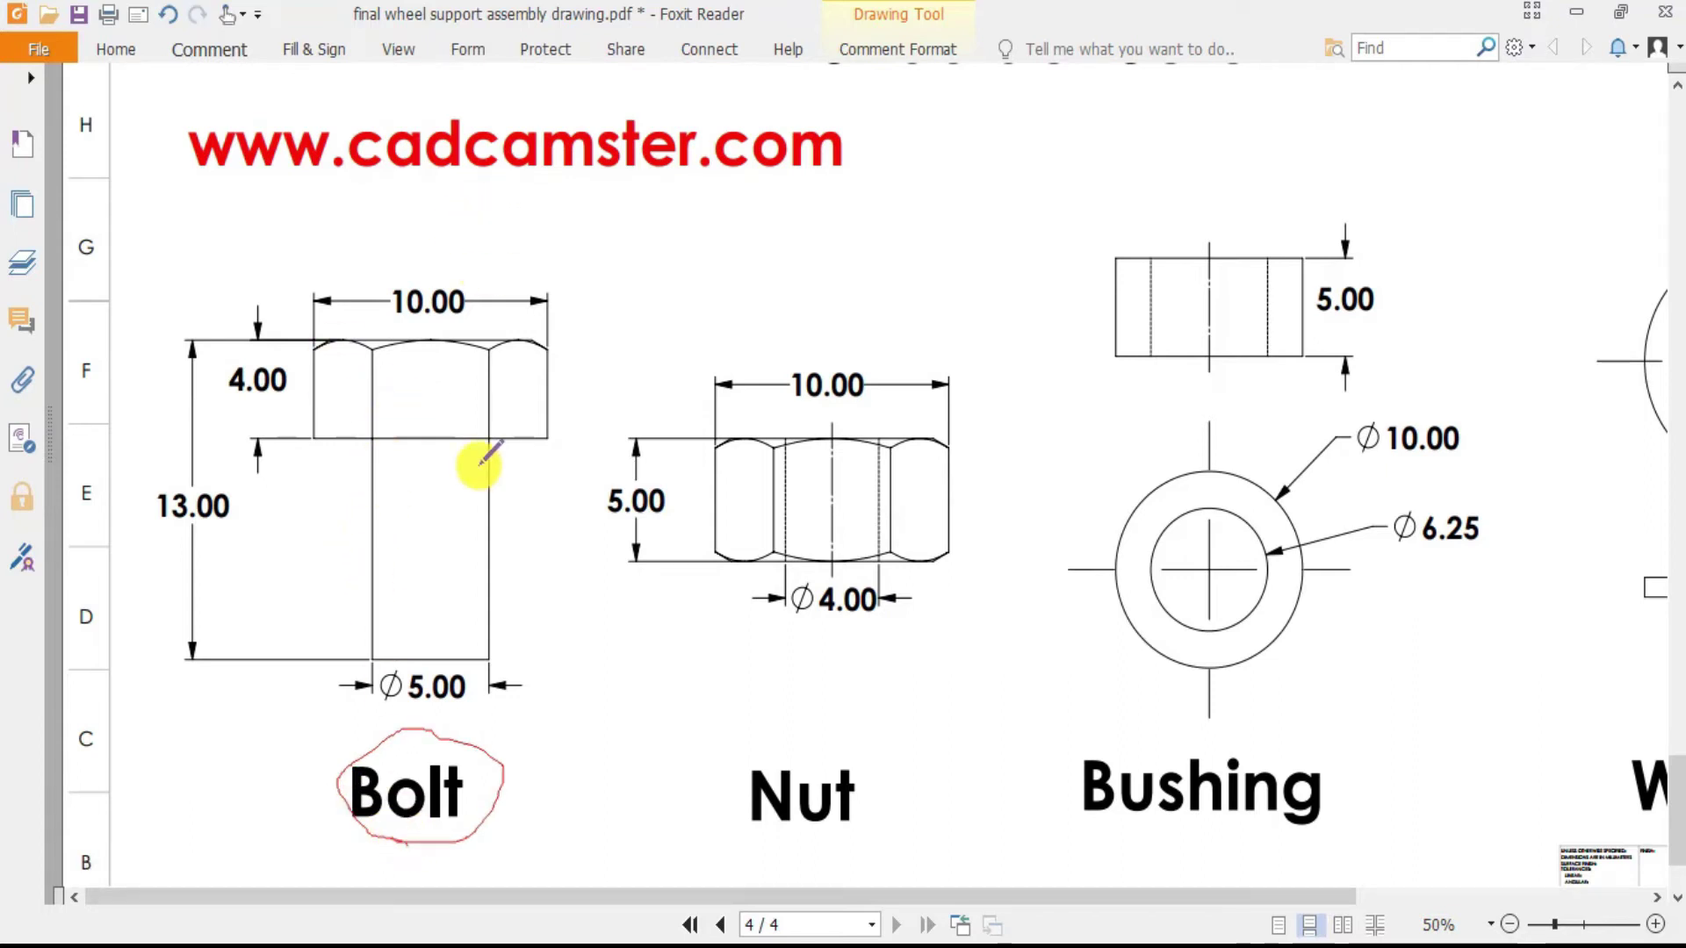
- Switch back to SOLIDWORKS and create a new document from the Part template
key("alt+Tab")
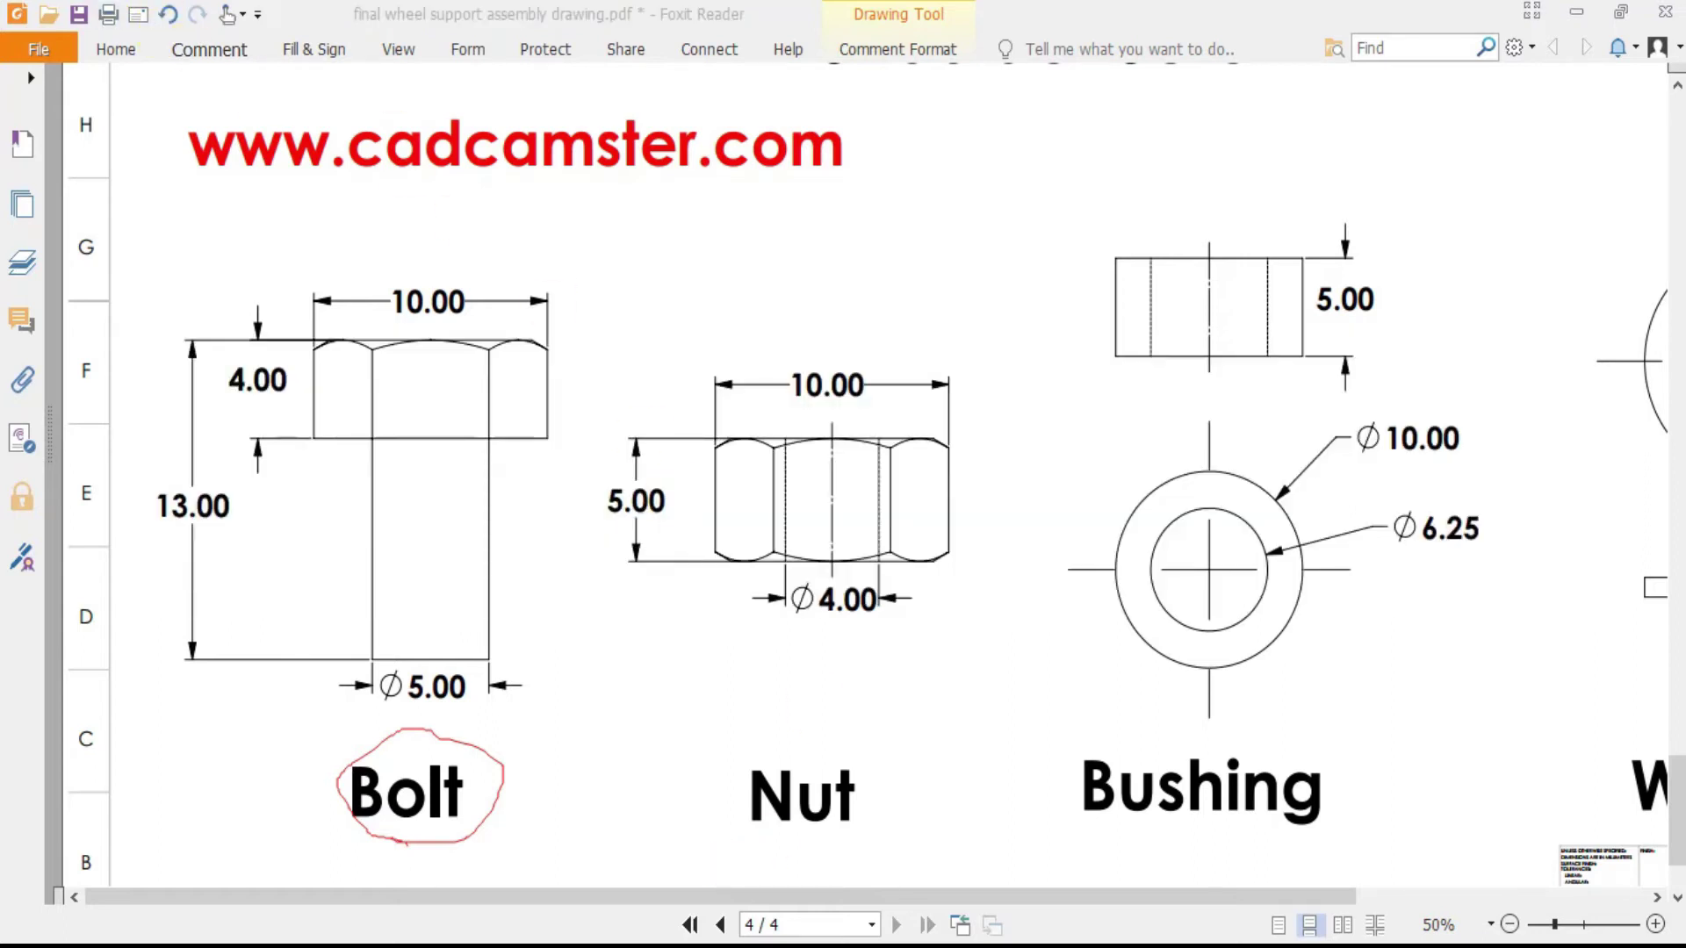
key("alt+Tab")
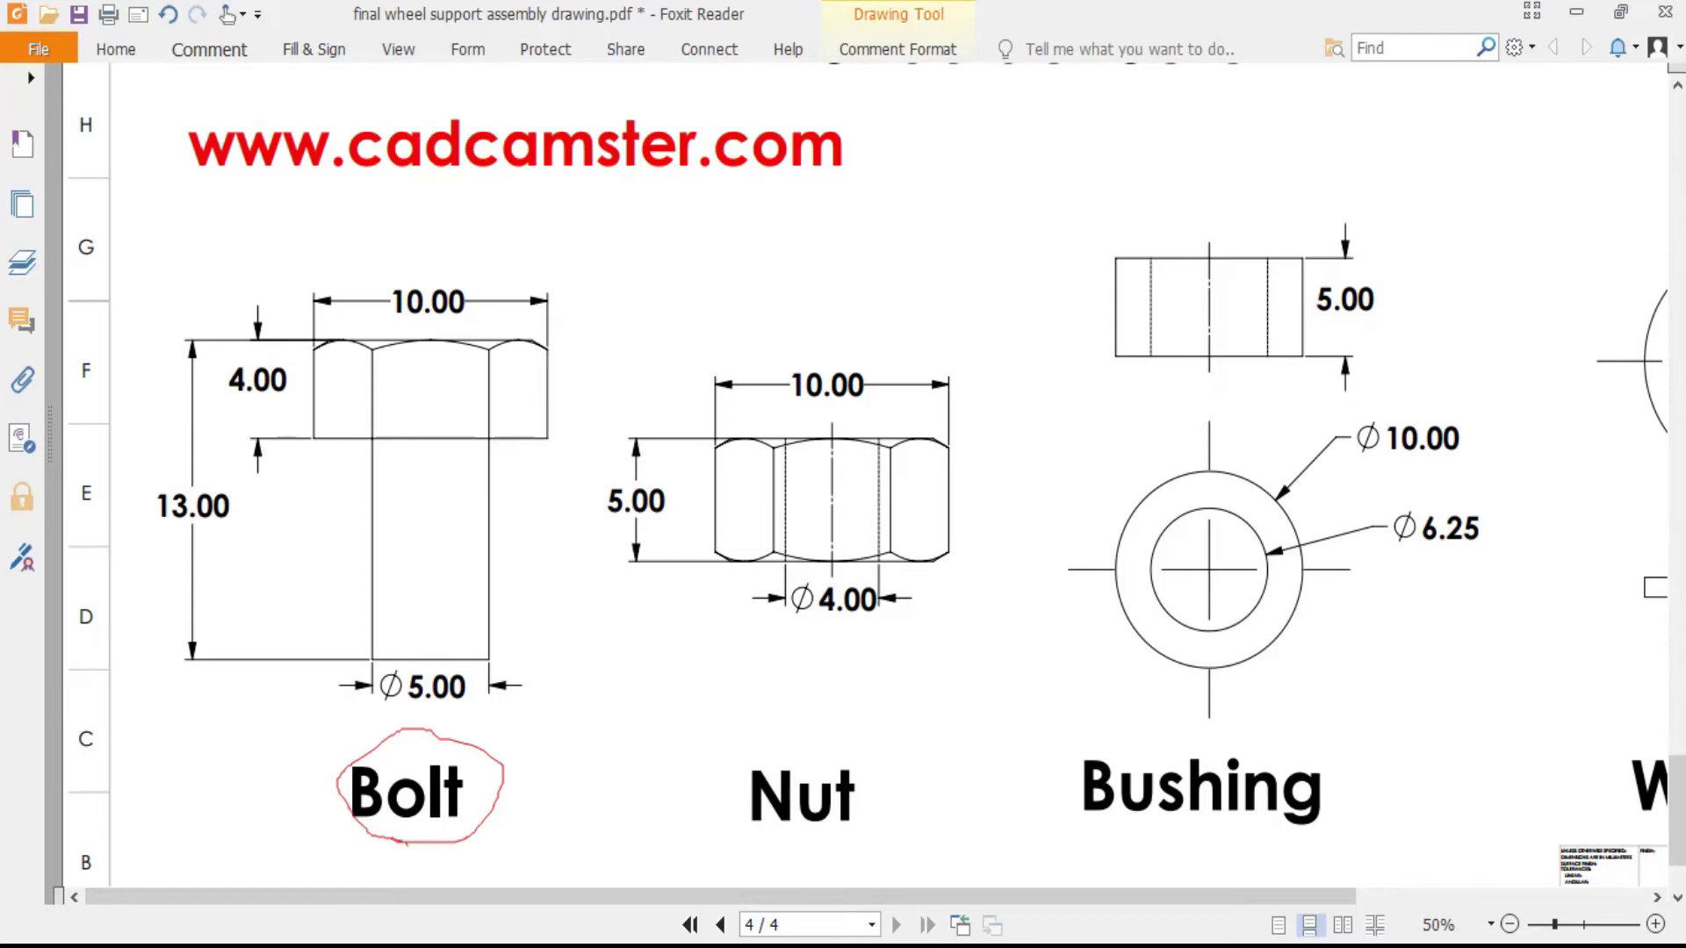
left_click(747, 772)
left_click(235, 18)
left_click(287, 66)
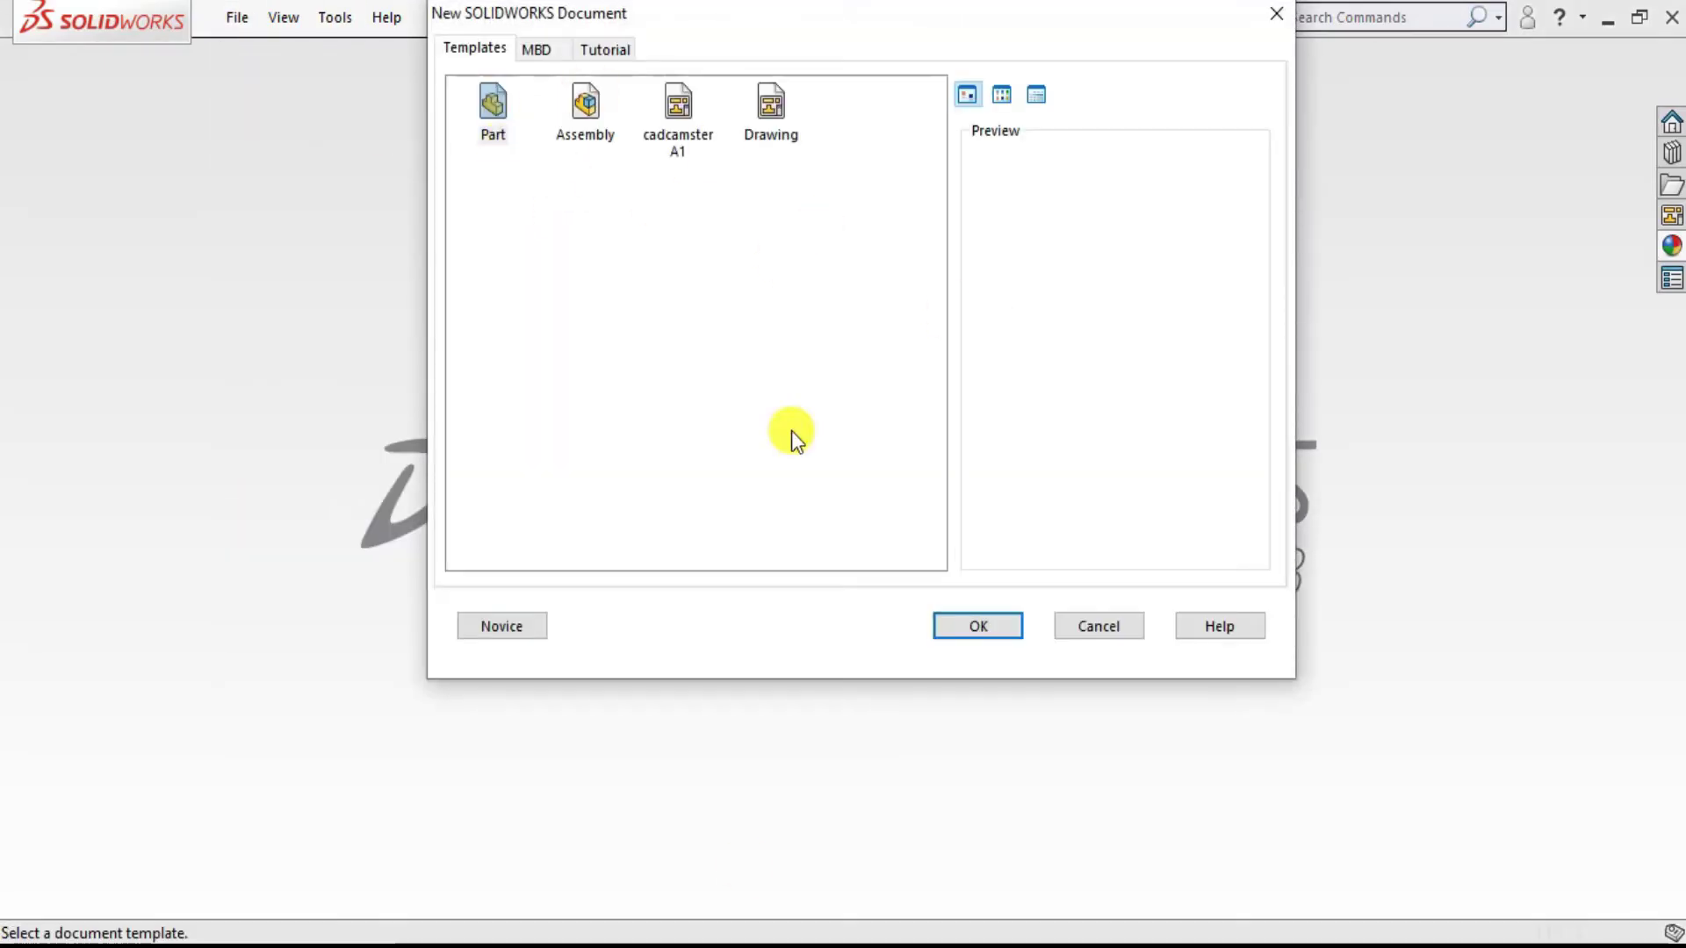
left_click(1001, 630)
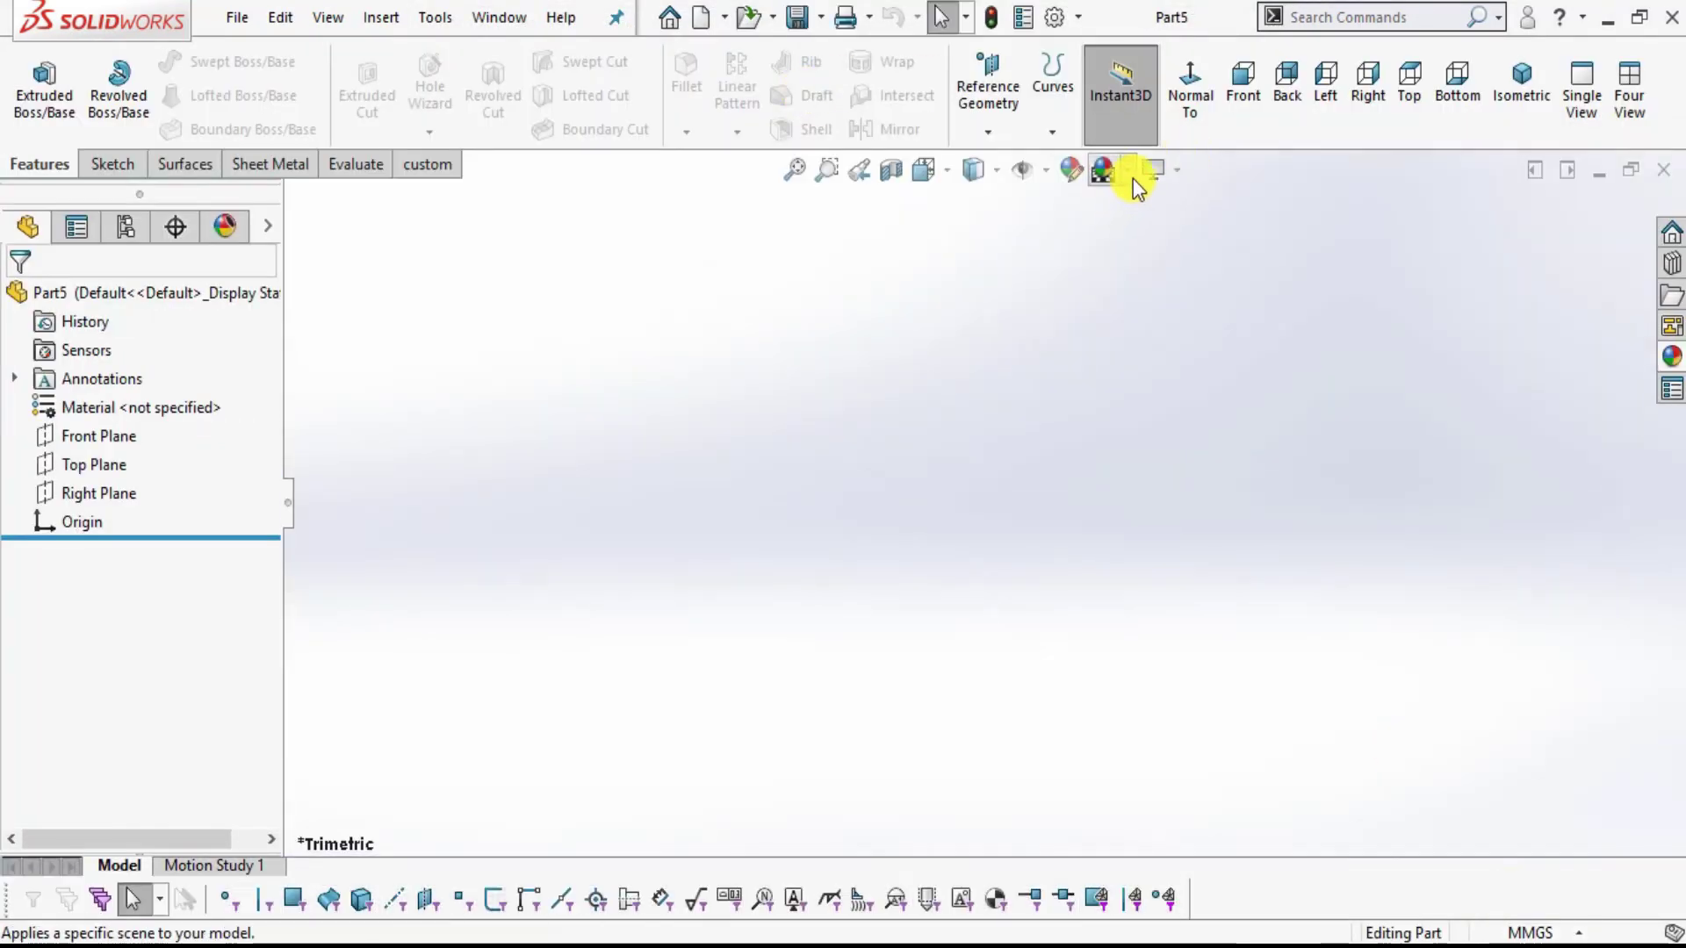
- Give the new part a plain white background scene and check that its unit system is MMGS
left_click(1133, 178)
left_click(1208, 70)
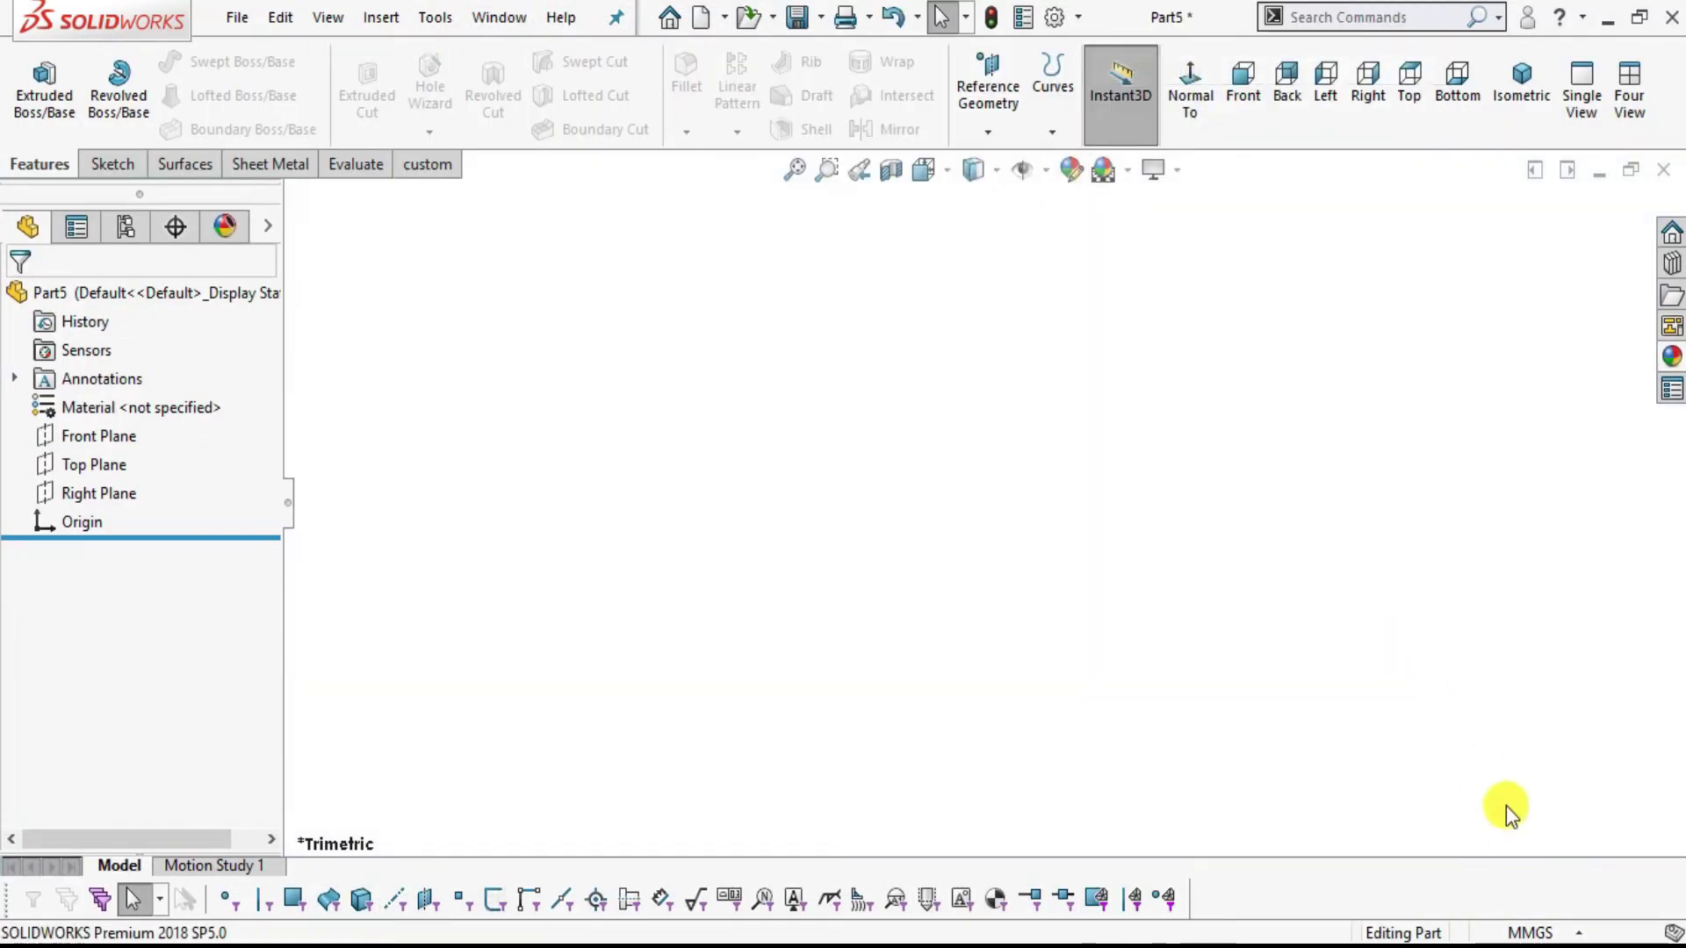
left_click(1532, 934)
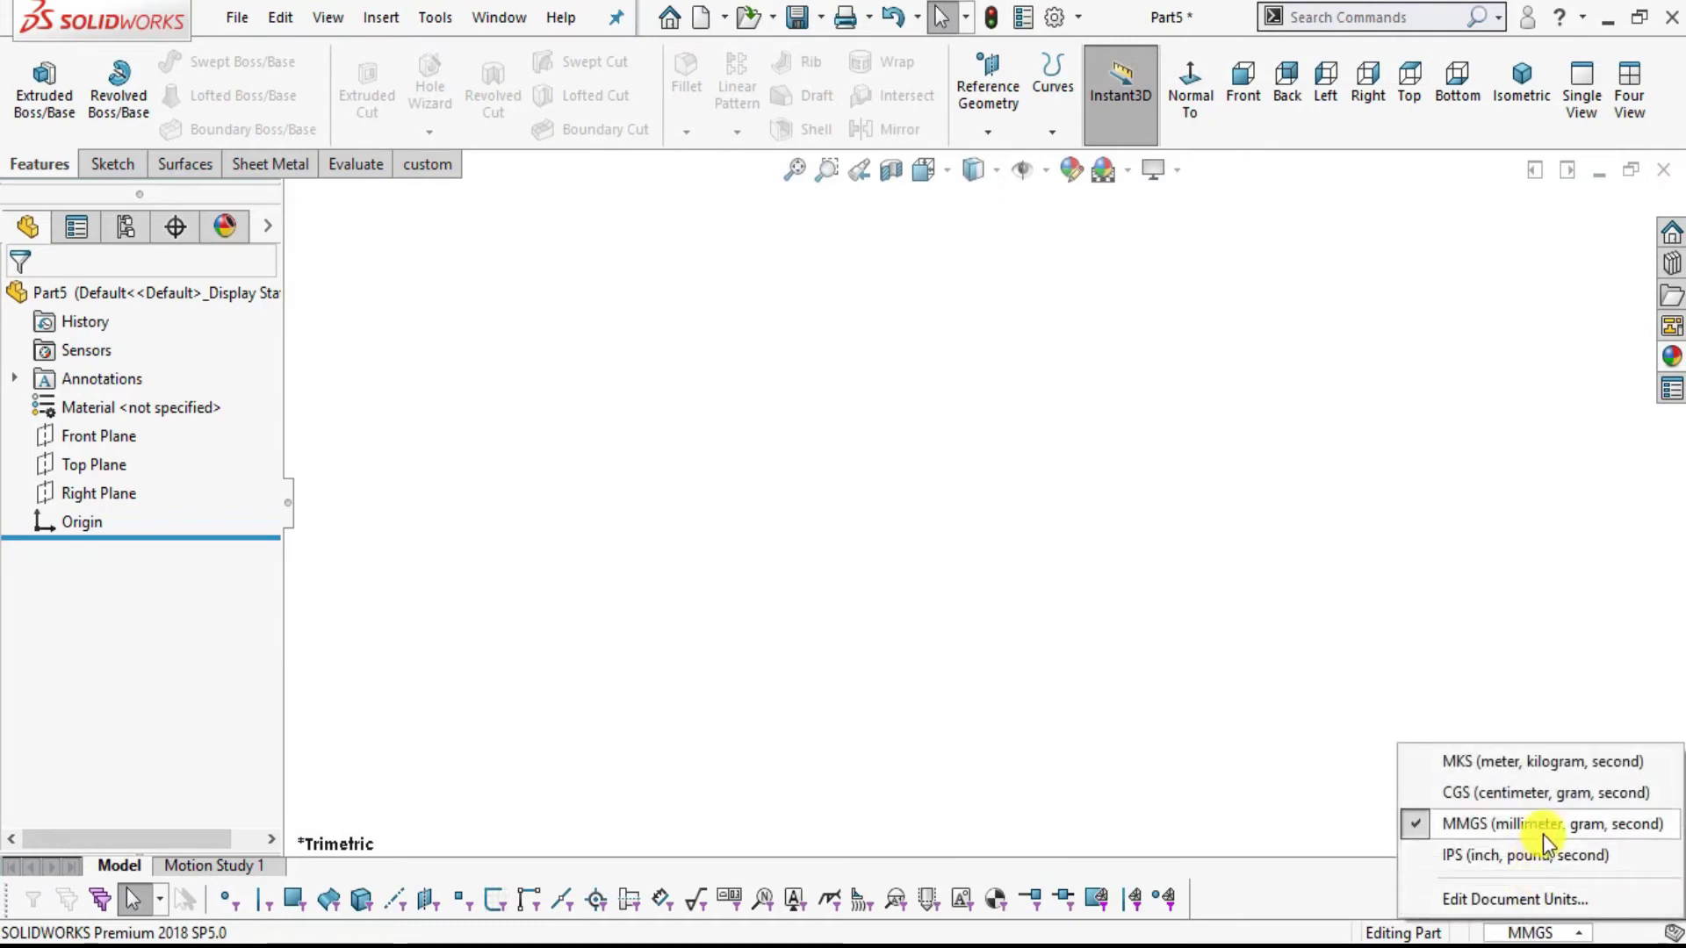
left_click(504, 615)
- Sketch a six-sided inscribed-circle polygon on the Front Plane, centred on the origin, with a circle diameter of about 118.5 mm
left_click(82, 439)
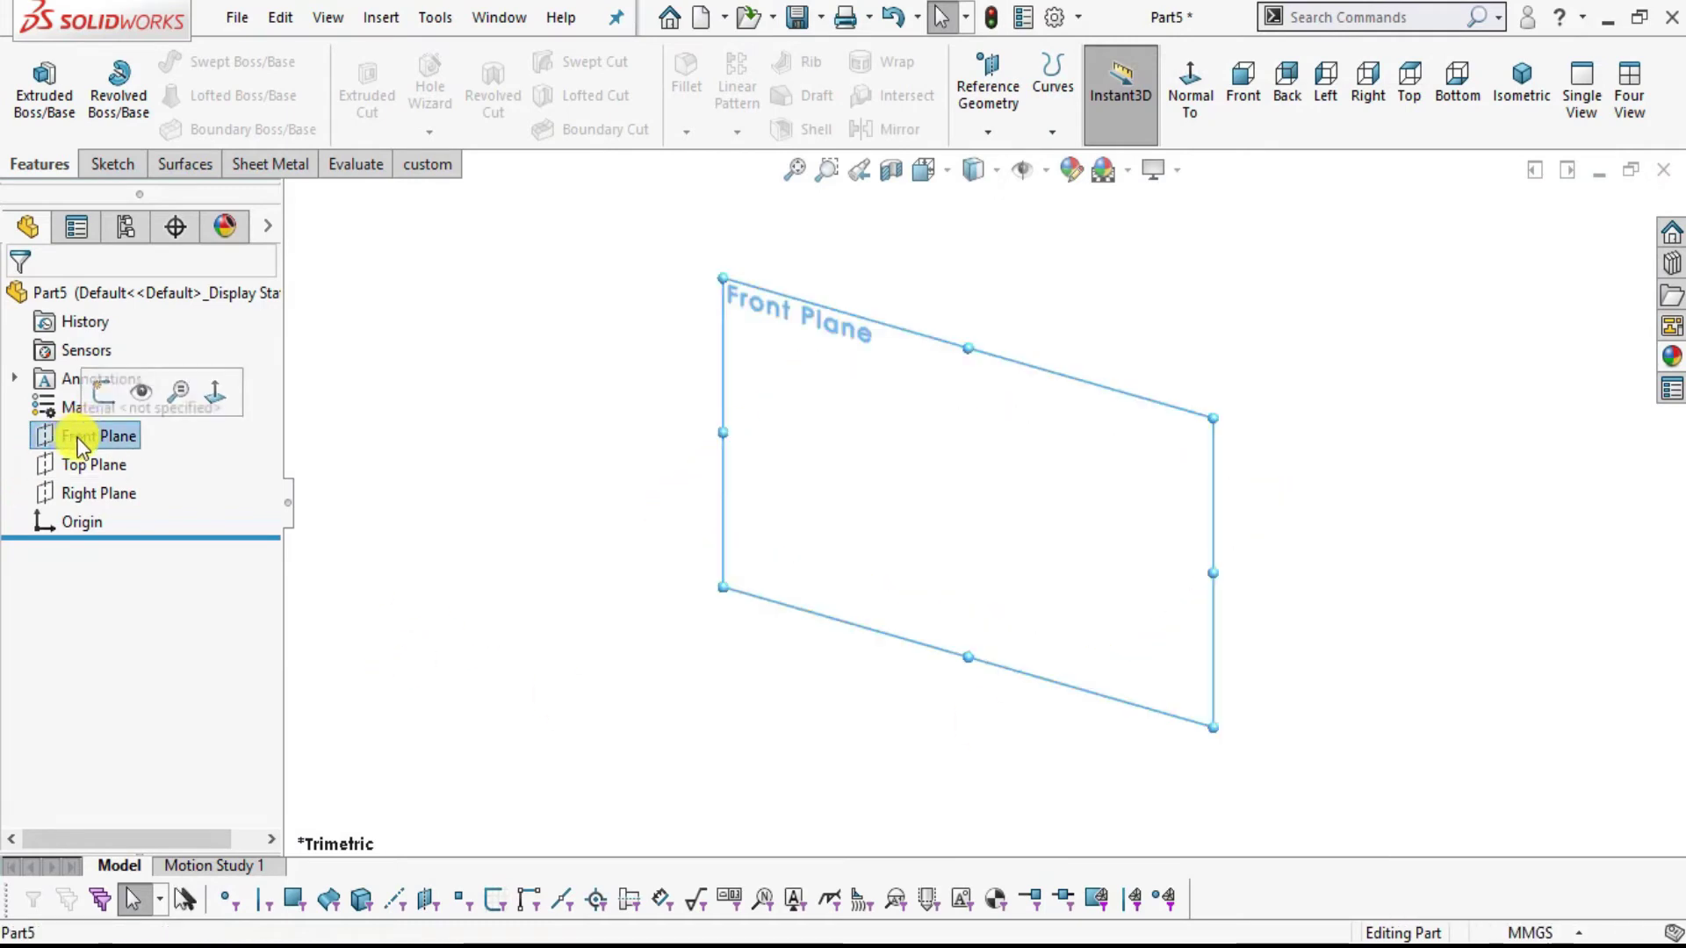
left_click(107, 164)
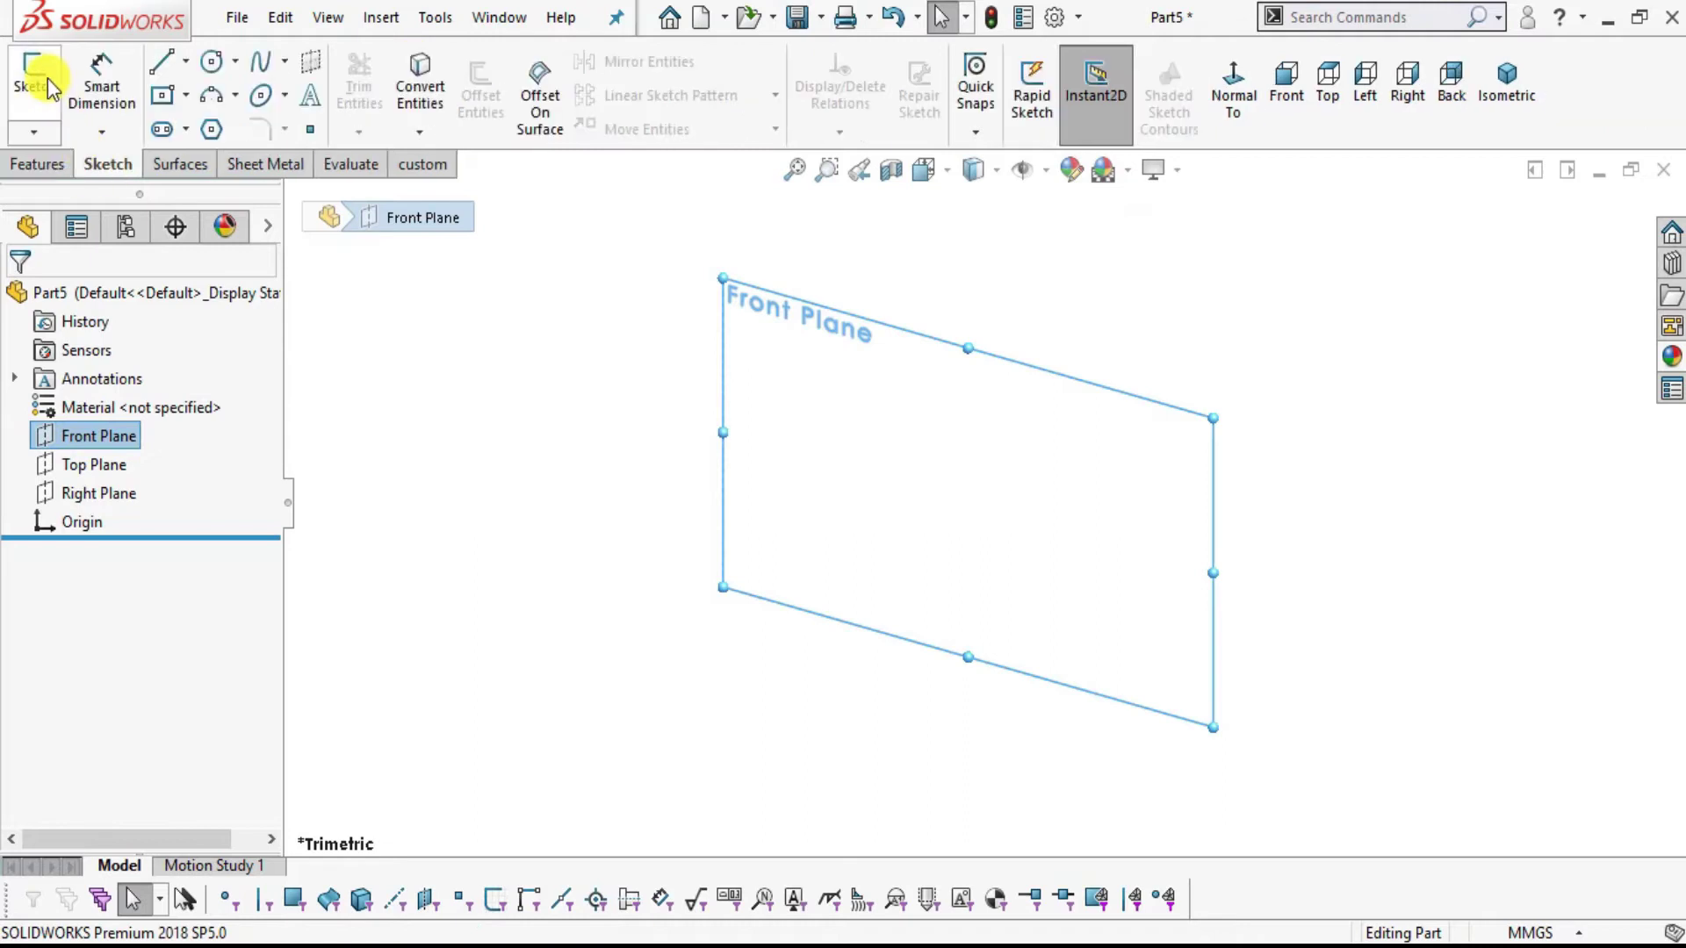
left_click(35, 84)
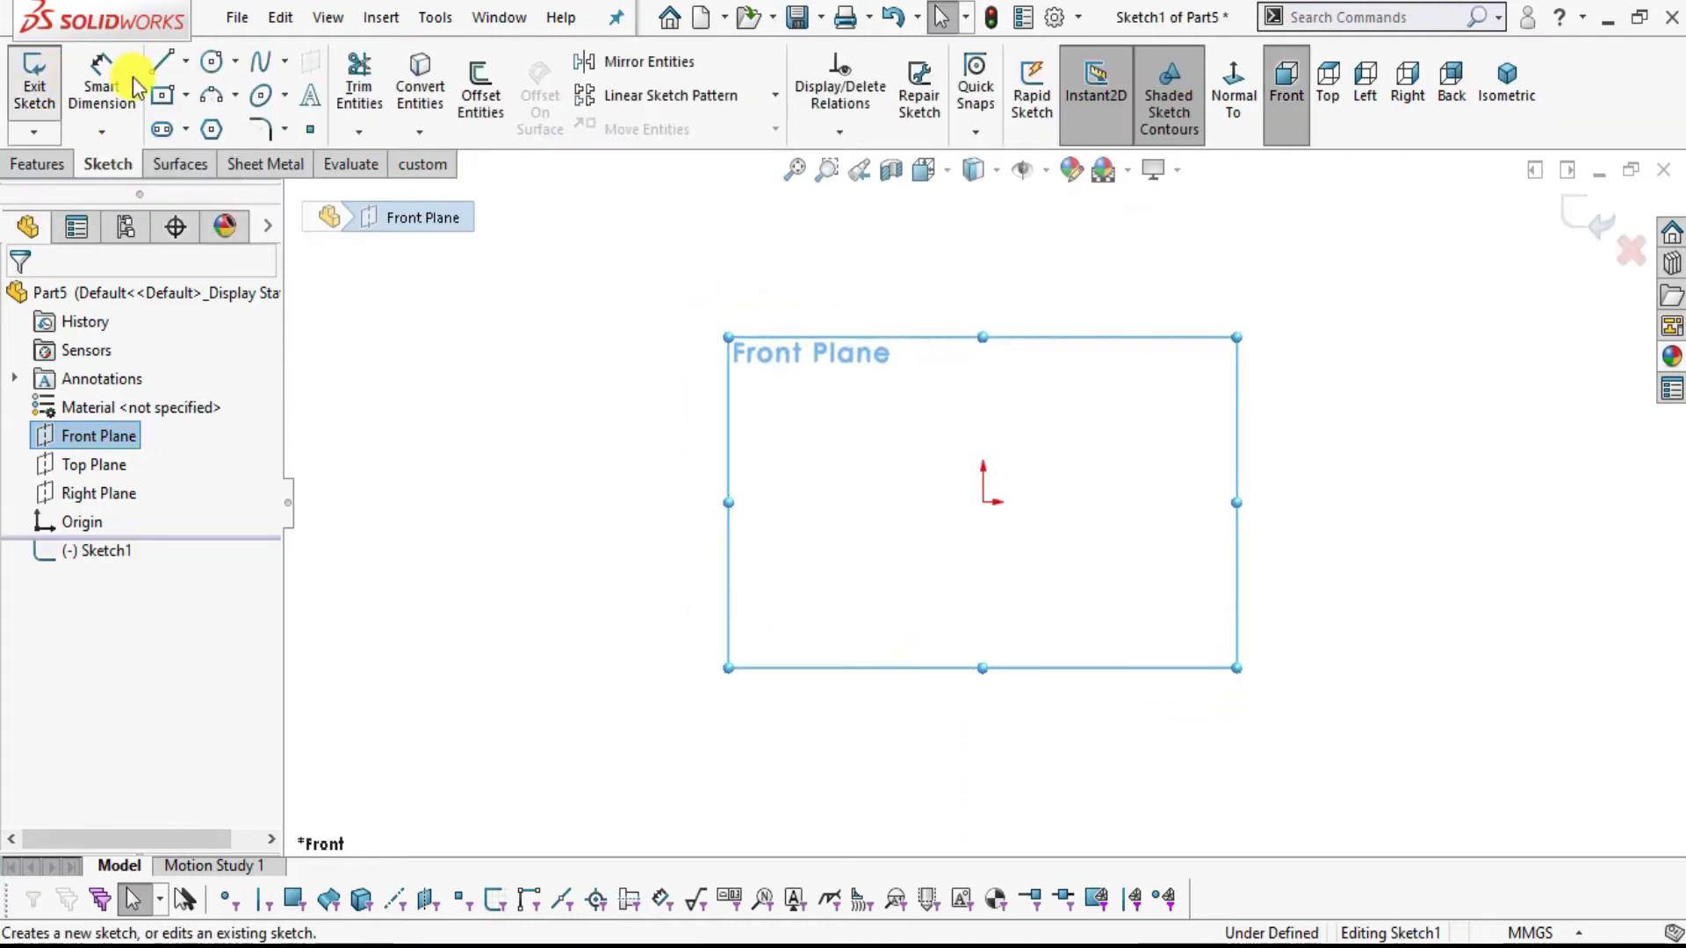
left_click(214, 124)
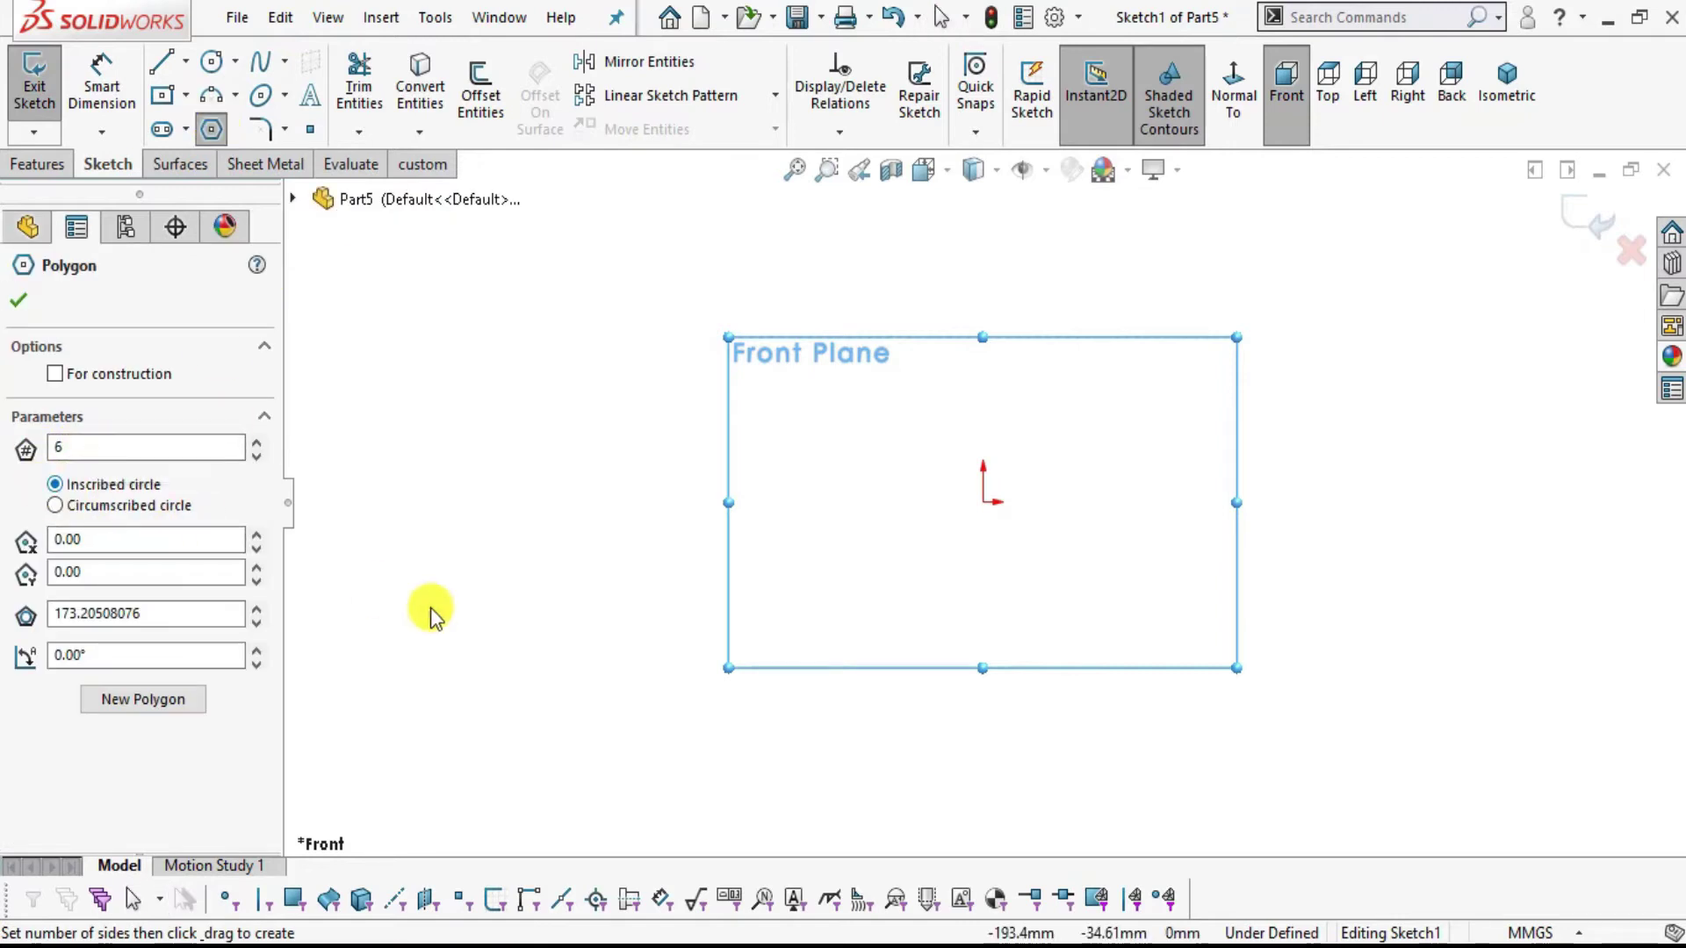
left_click(983, 503)
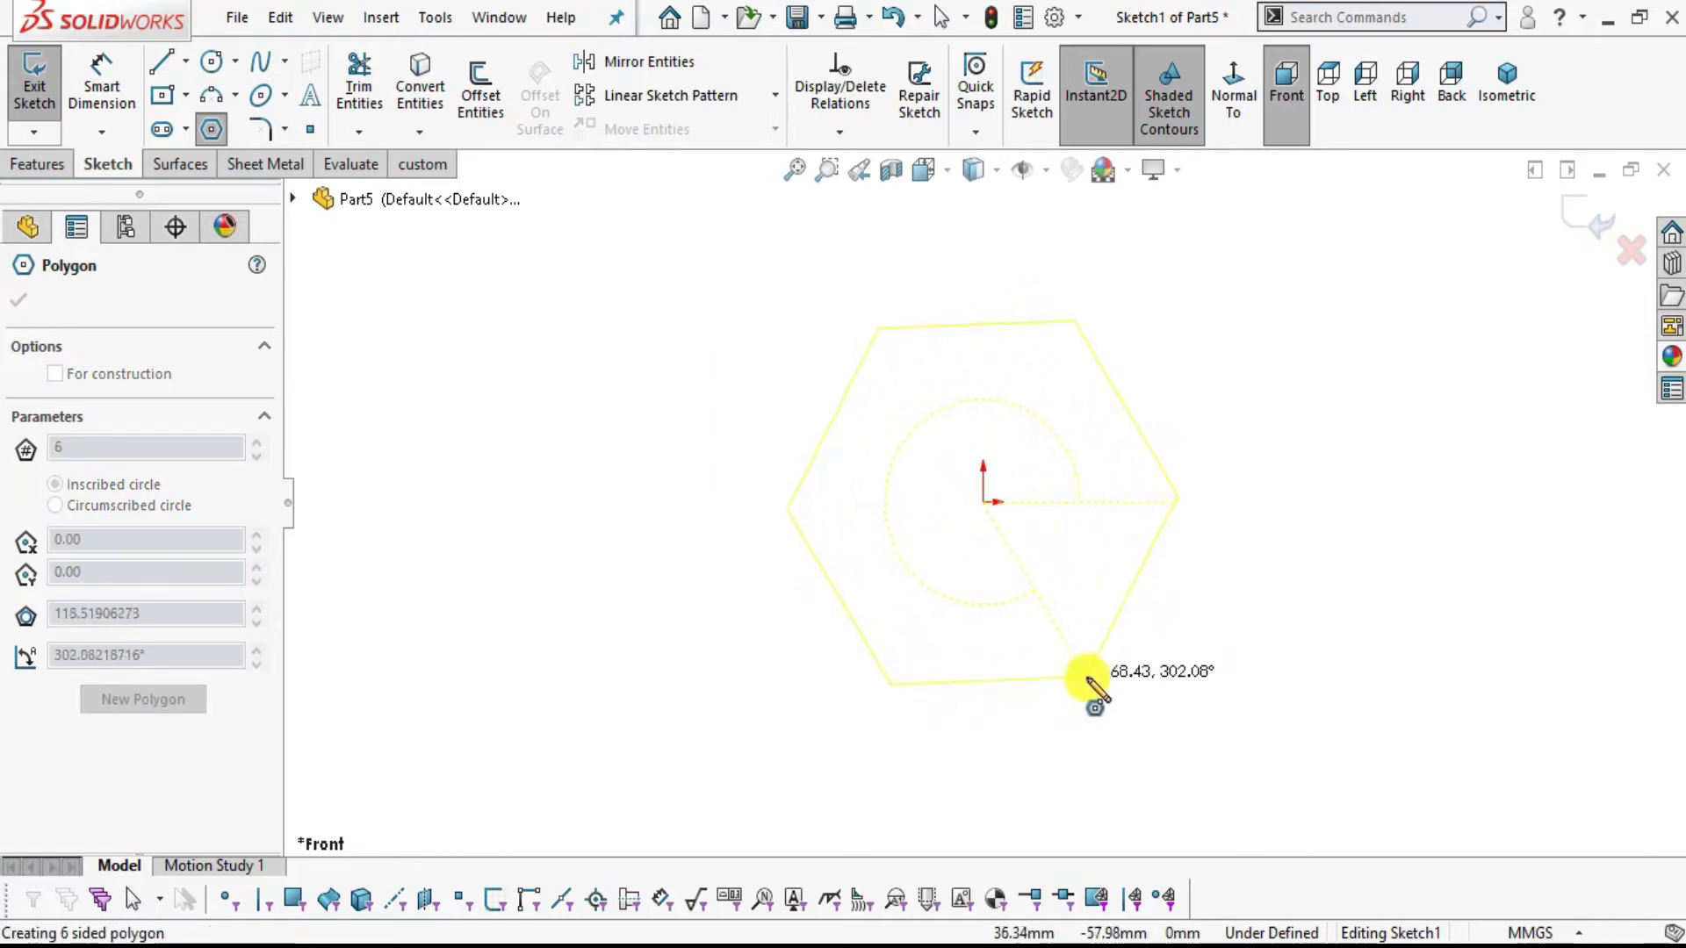
left_click(1087, 678)
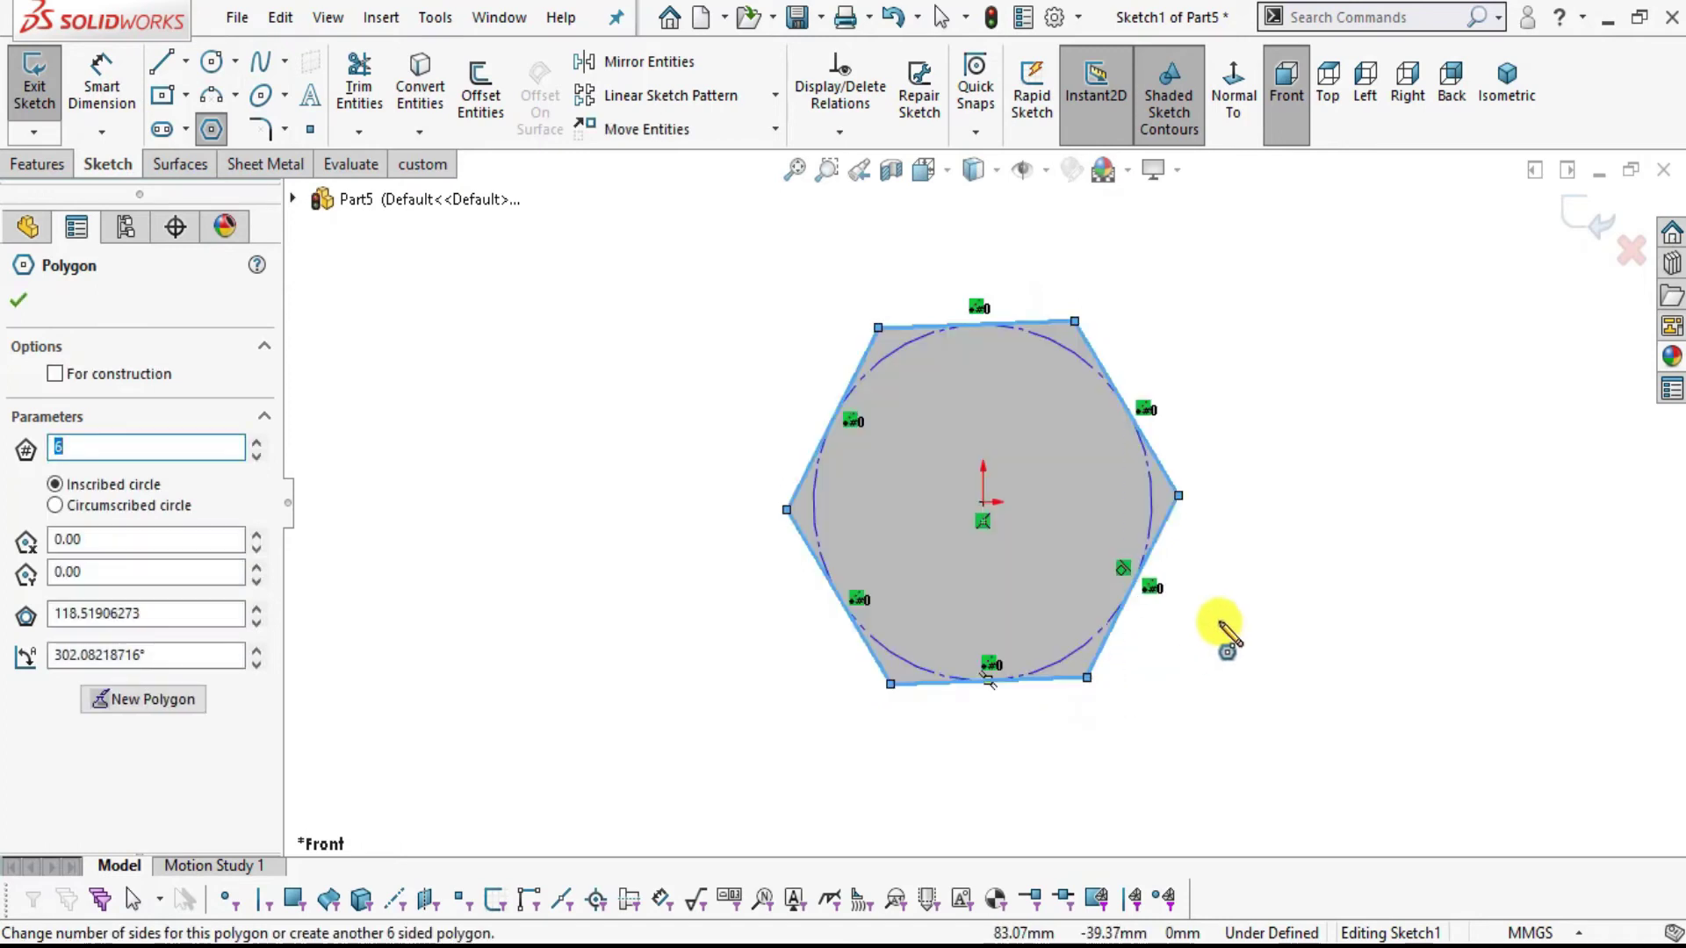
key("Escape")
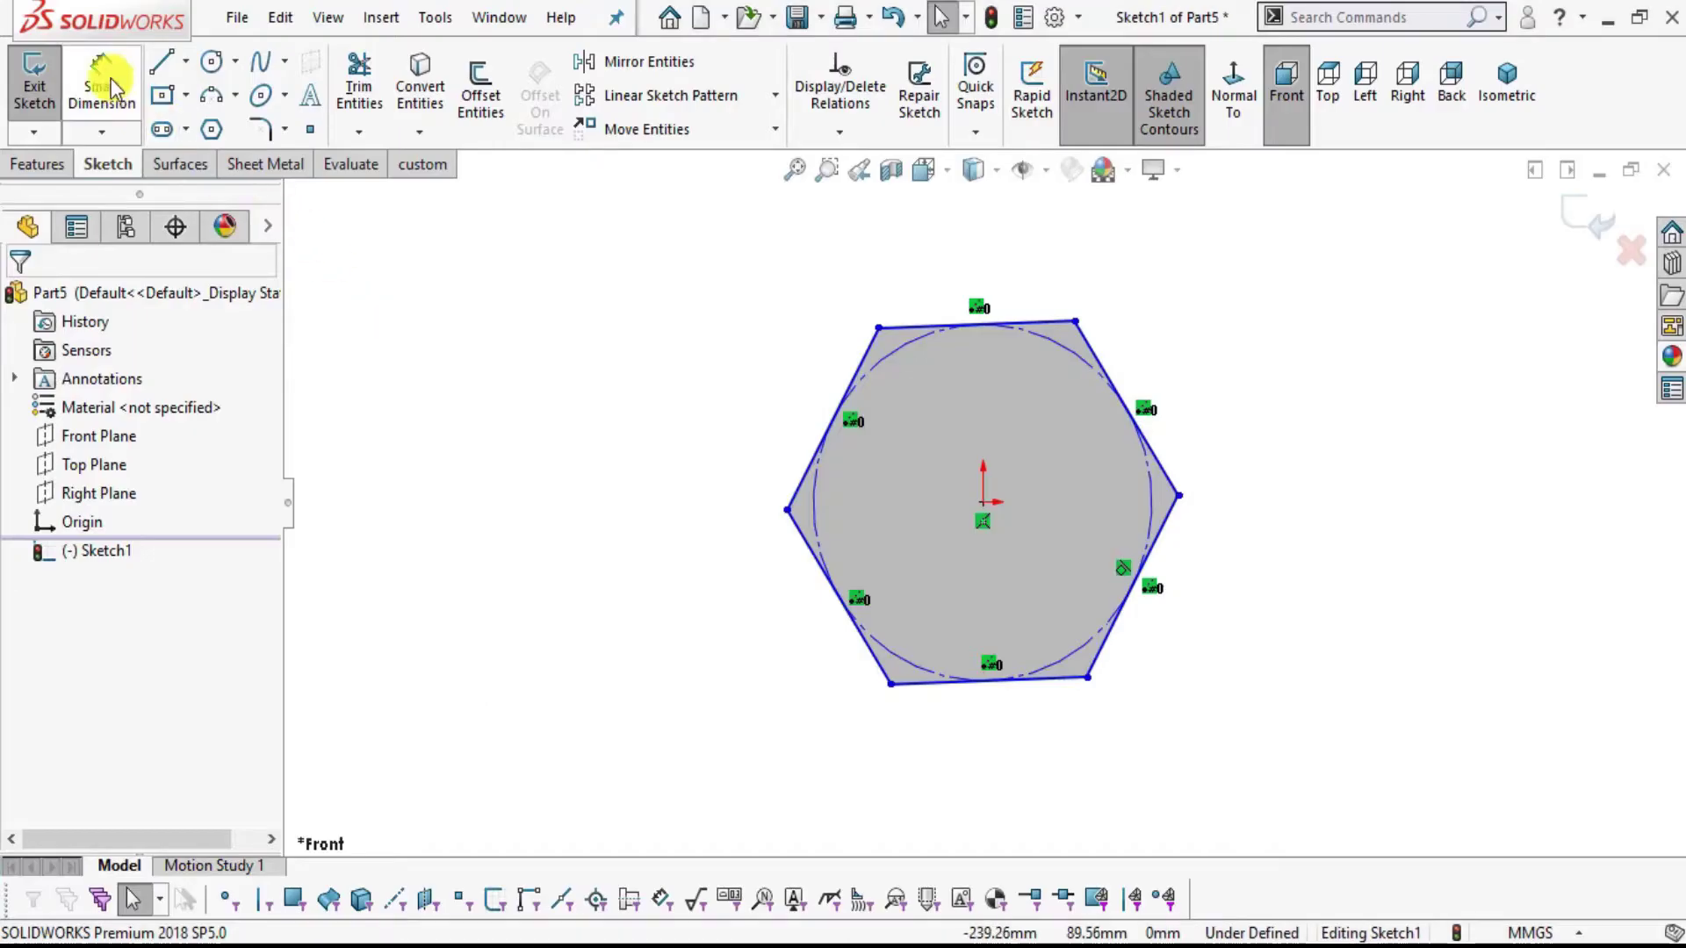
- Dimension the hexagon horizontally between its two opposite side corners and set the width across corners to 10 mm
left_click(101, 77)
left_click(789, 516)
left_click(1178, 498)
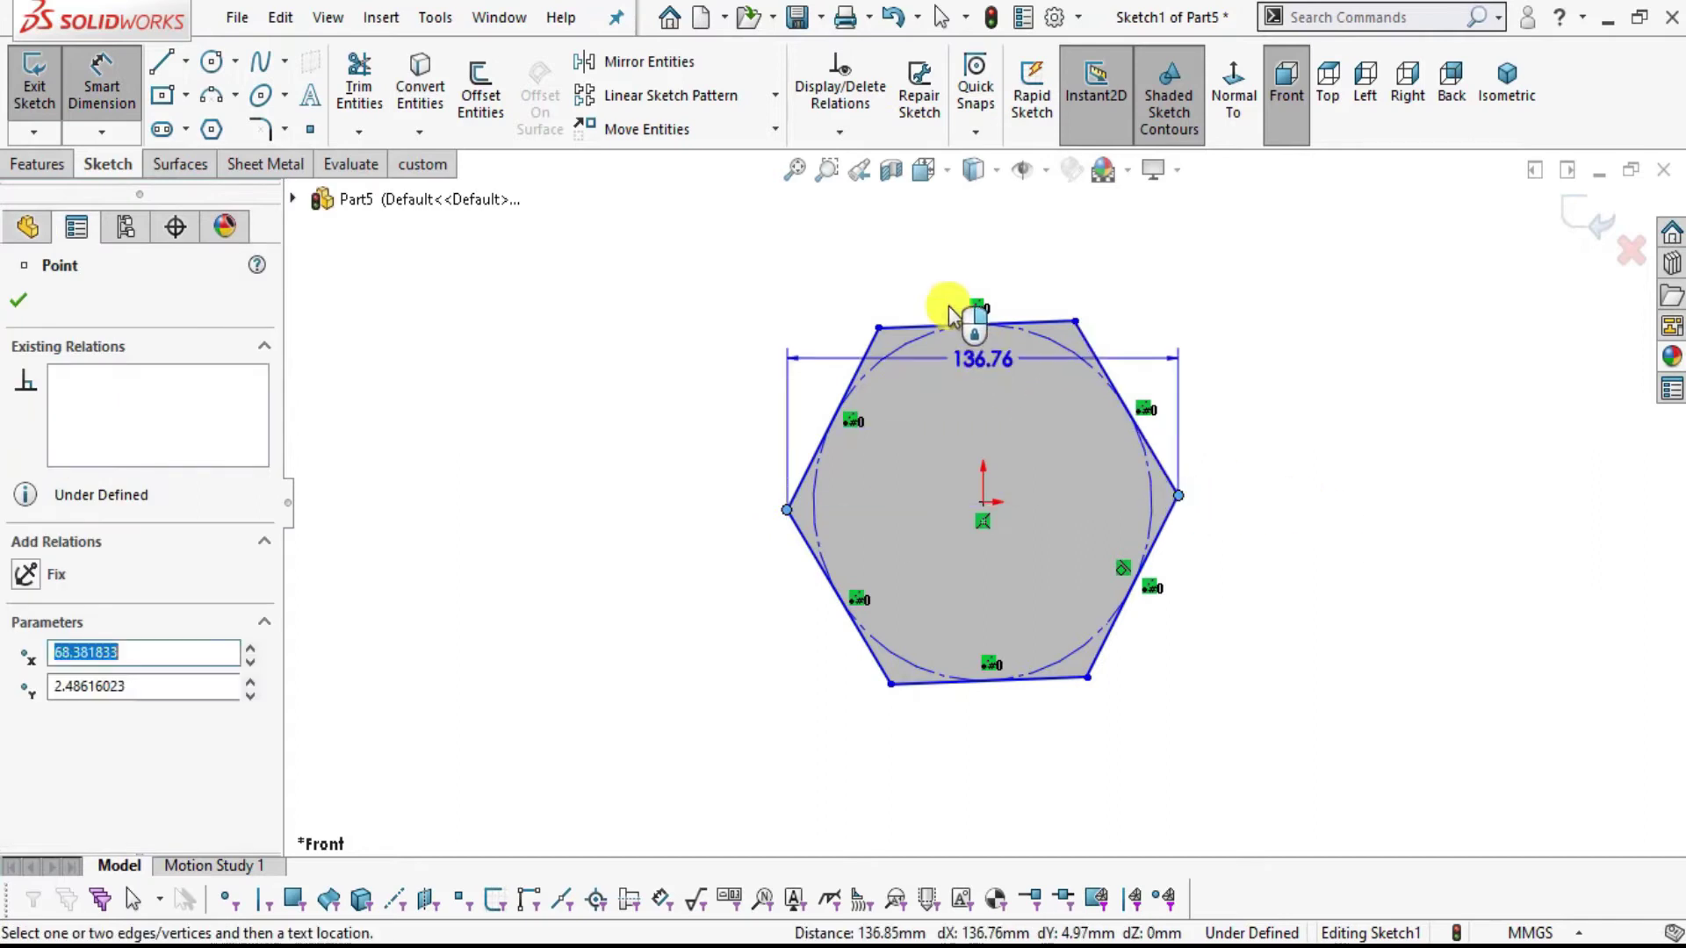
left_click(966, 285)
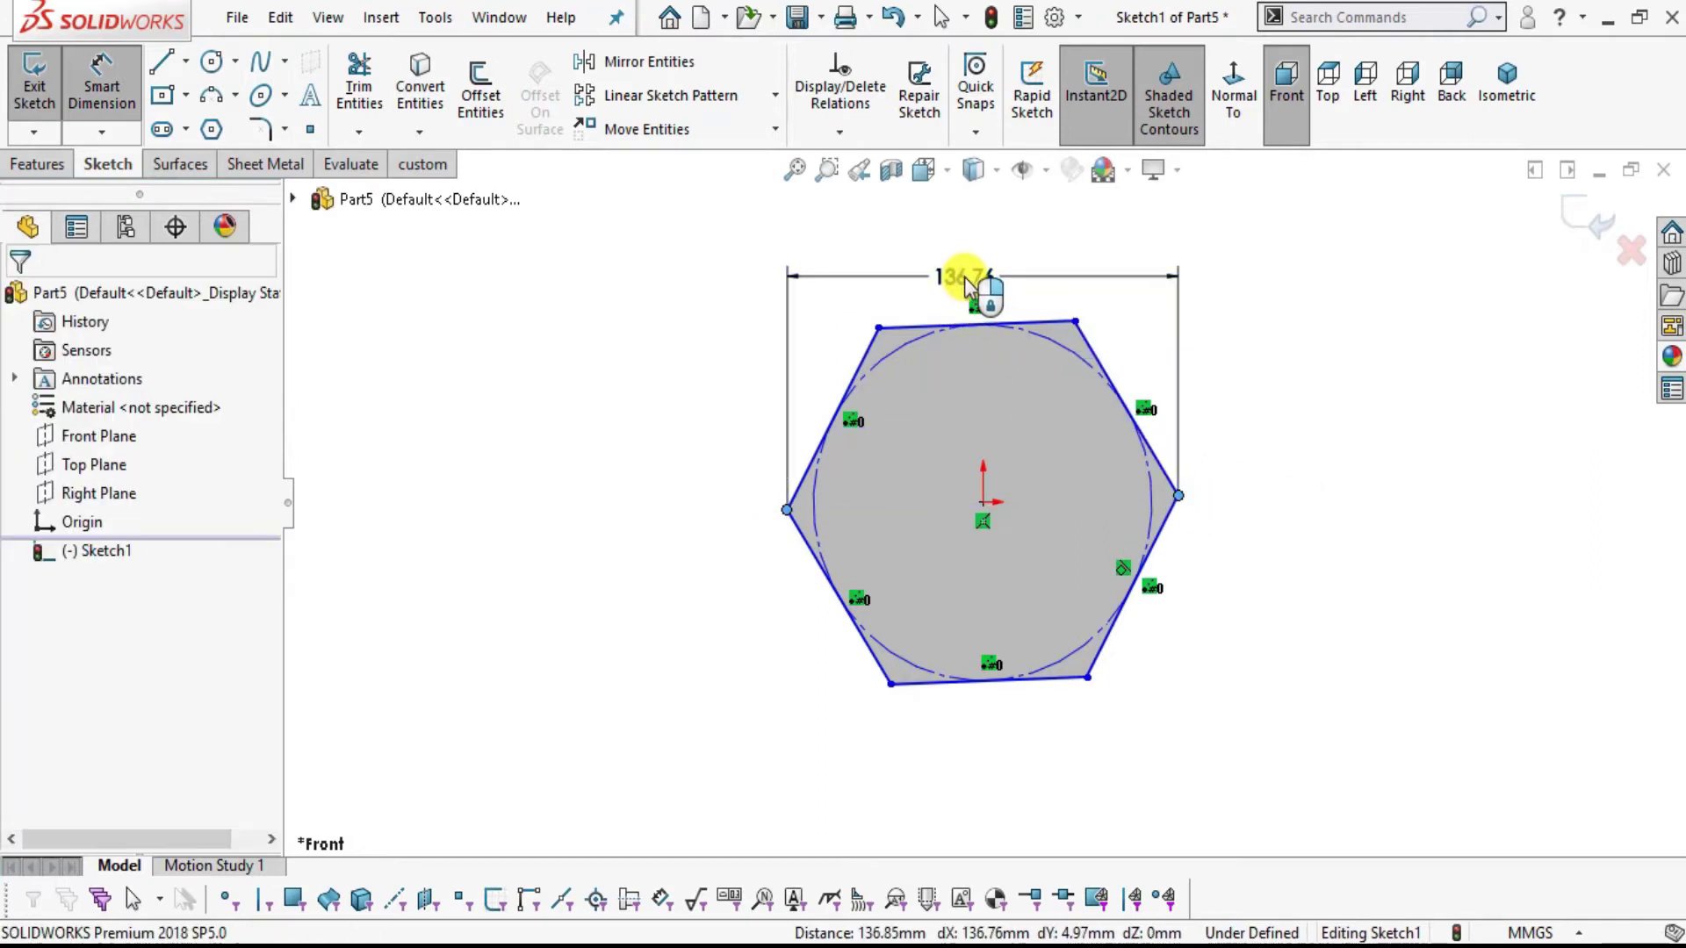
type("10")
key("Return")
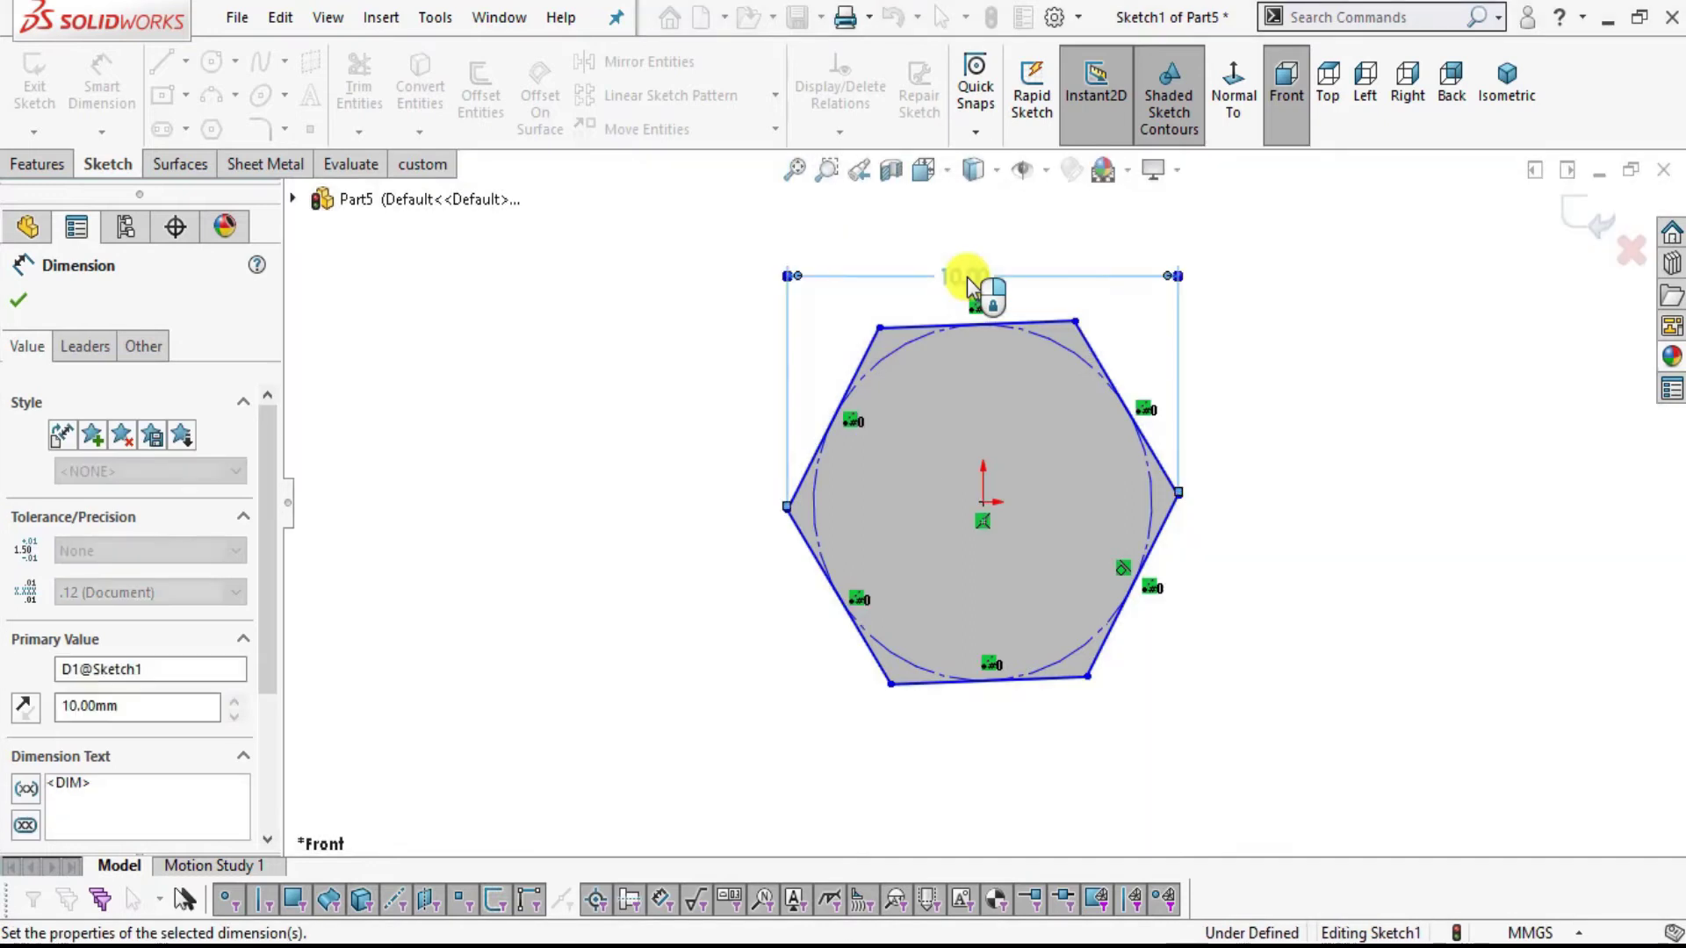
key("Escape")
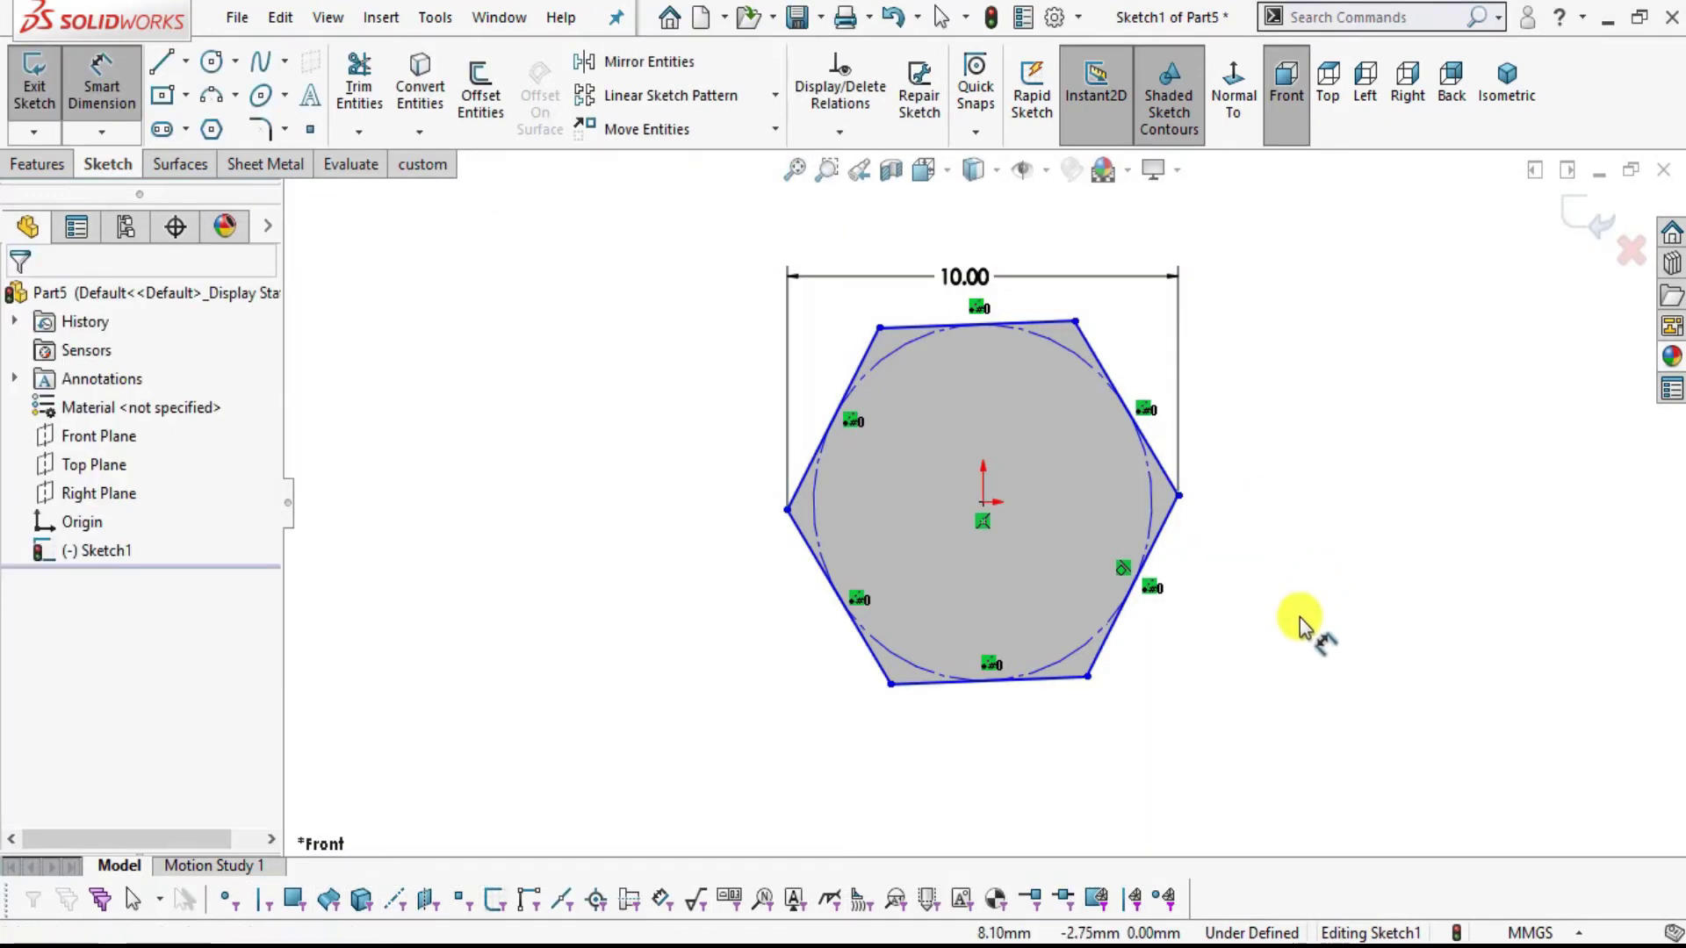
- Add a Horizontal relation between one side corner of the hexagon and the sketch origin
left_click(788, 512)
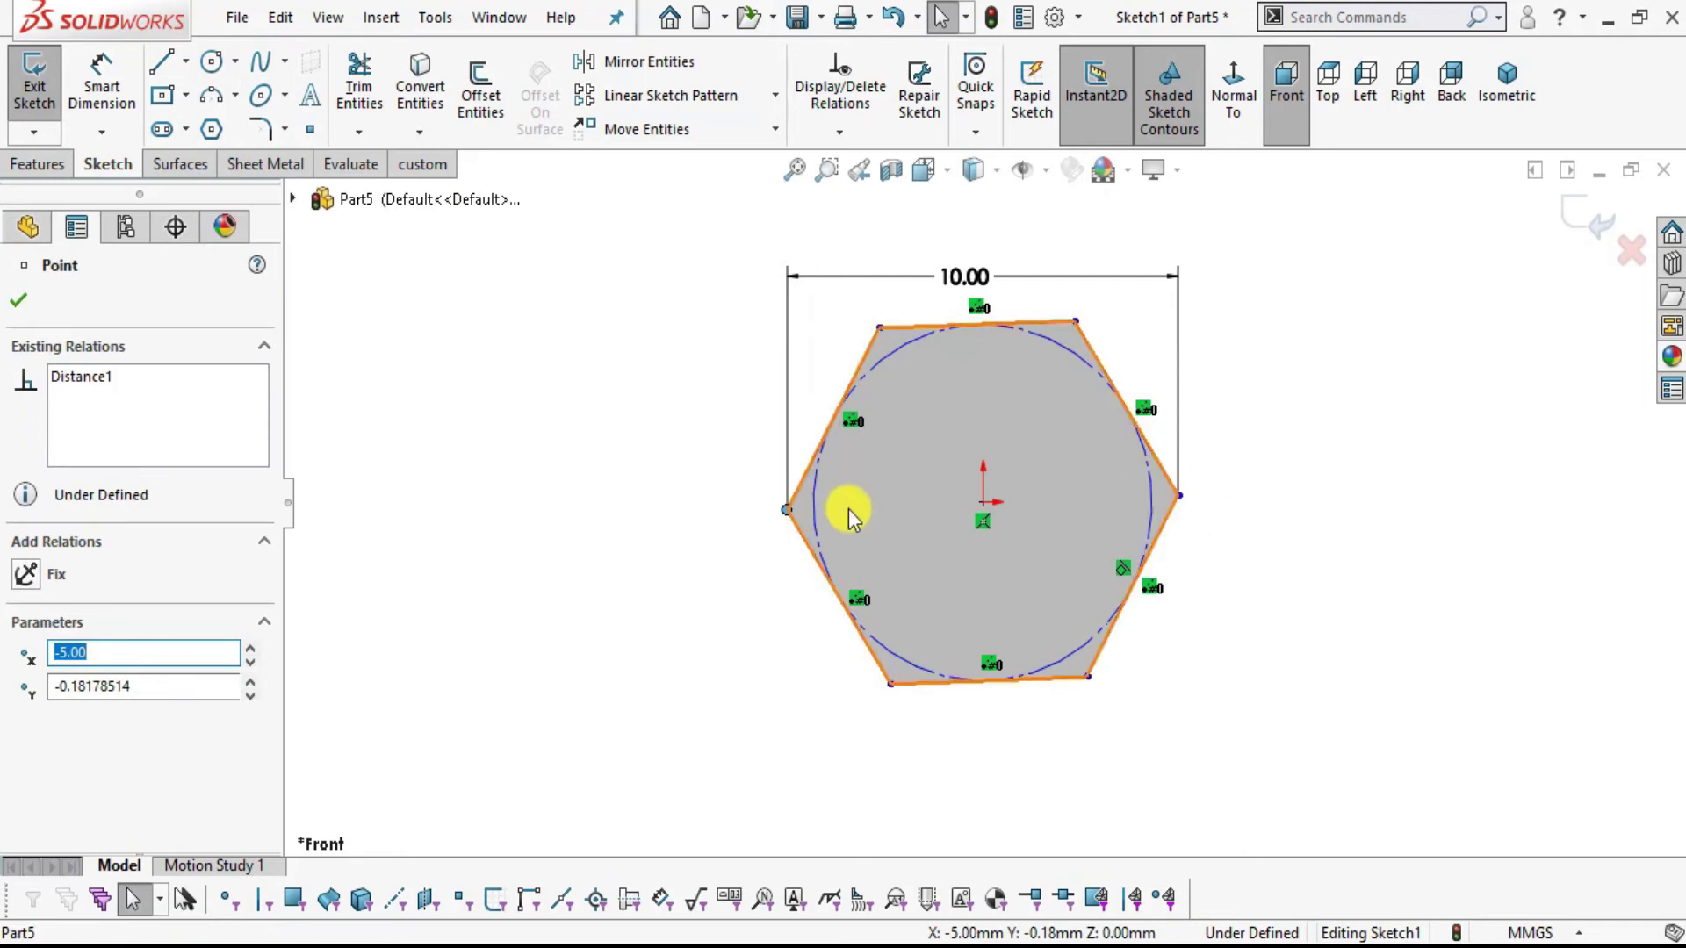
left_click(985, 504, "ctrl")
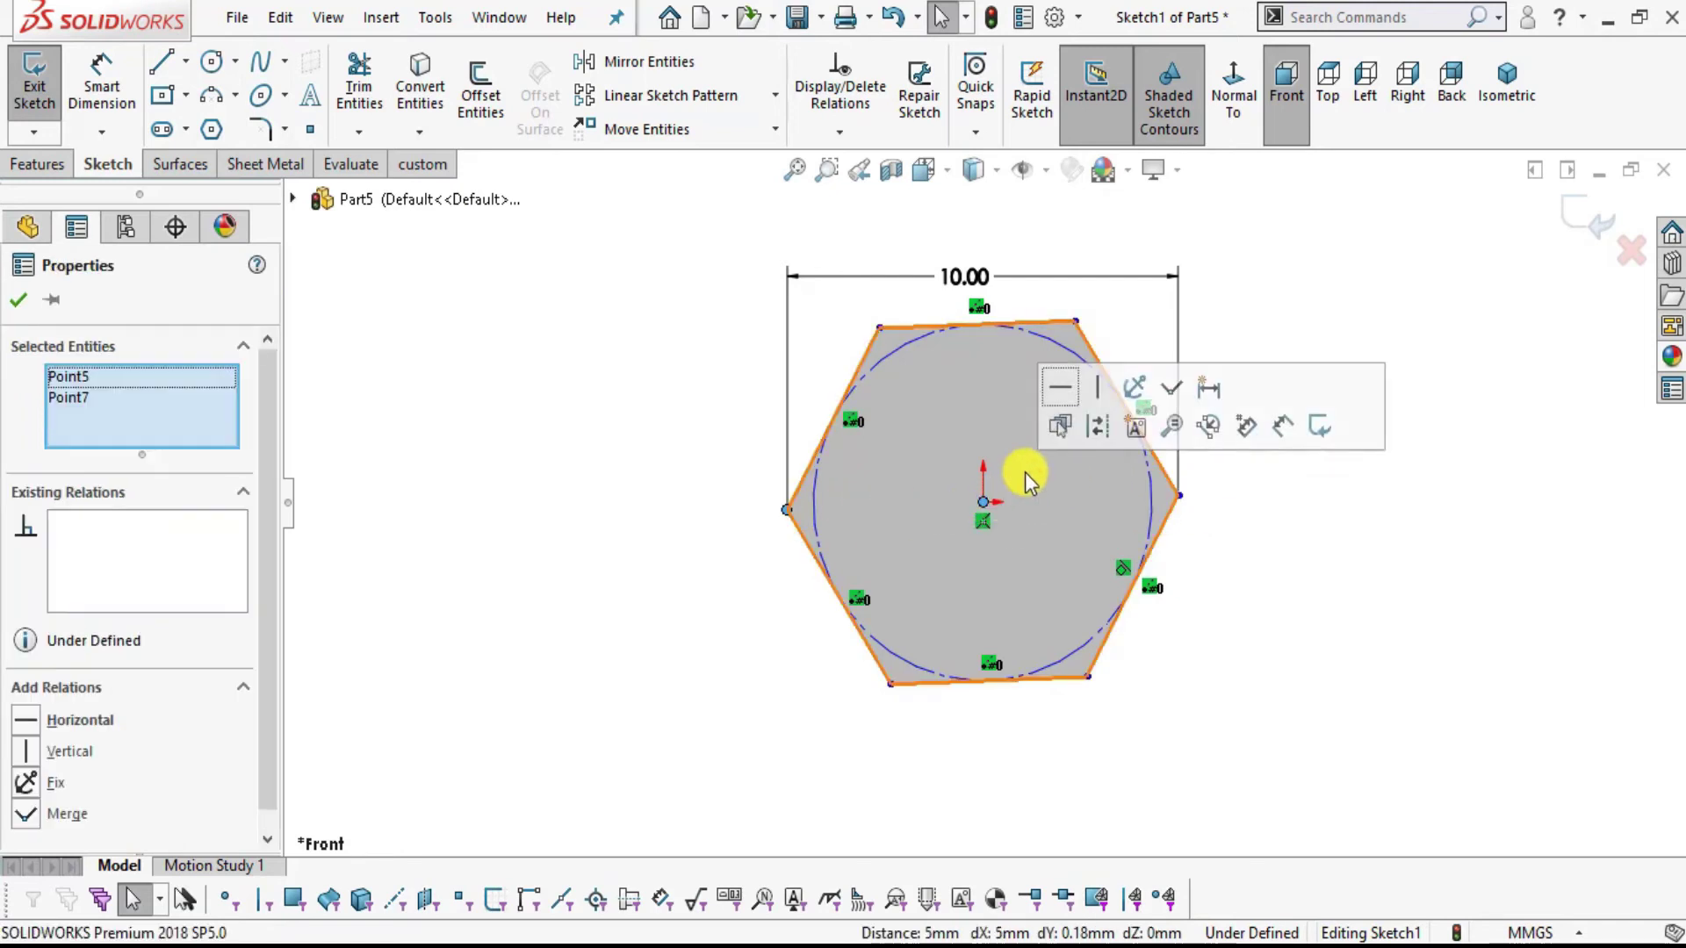
left_click(1061, 389)
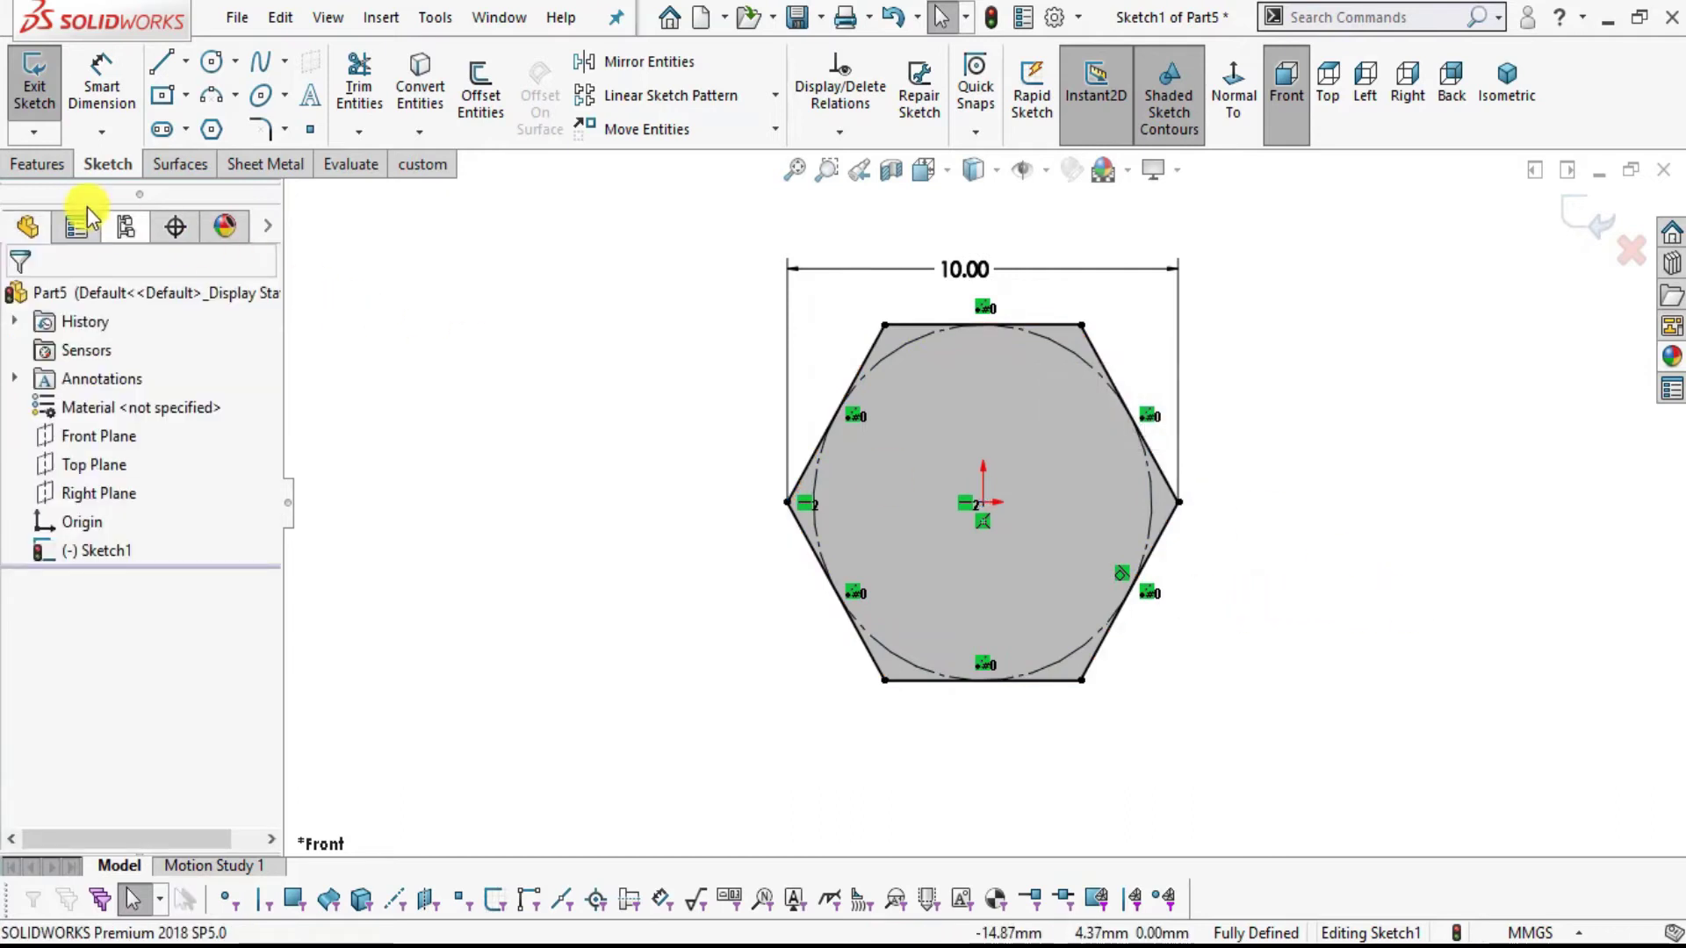
- Start a boss extrusion of the hexagon sketch and circle the bolt's 4.00 head height in red on the PDF drawing
left_click(35, 164)
left_click(37, 92)
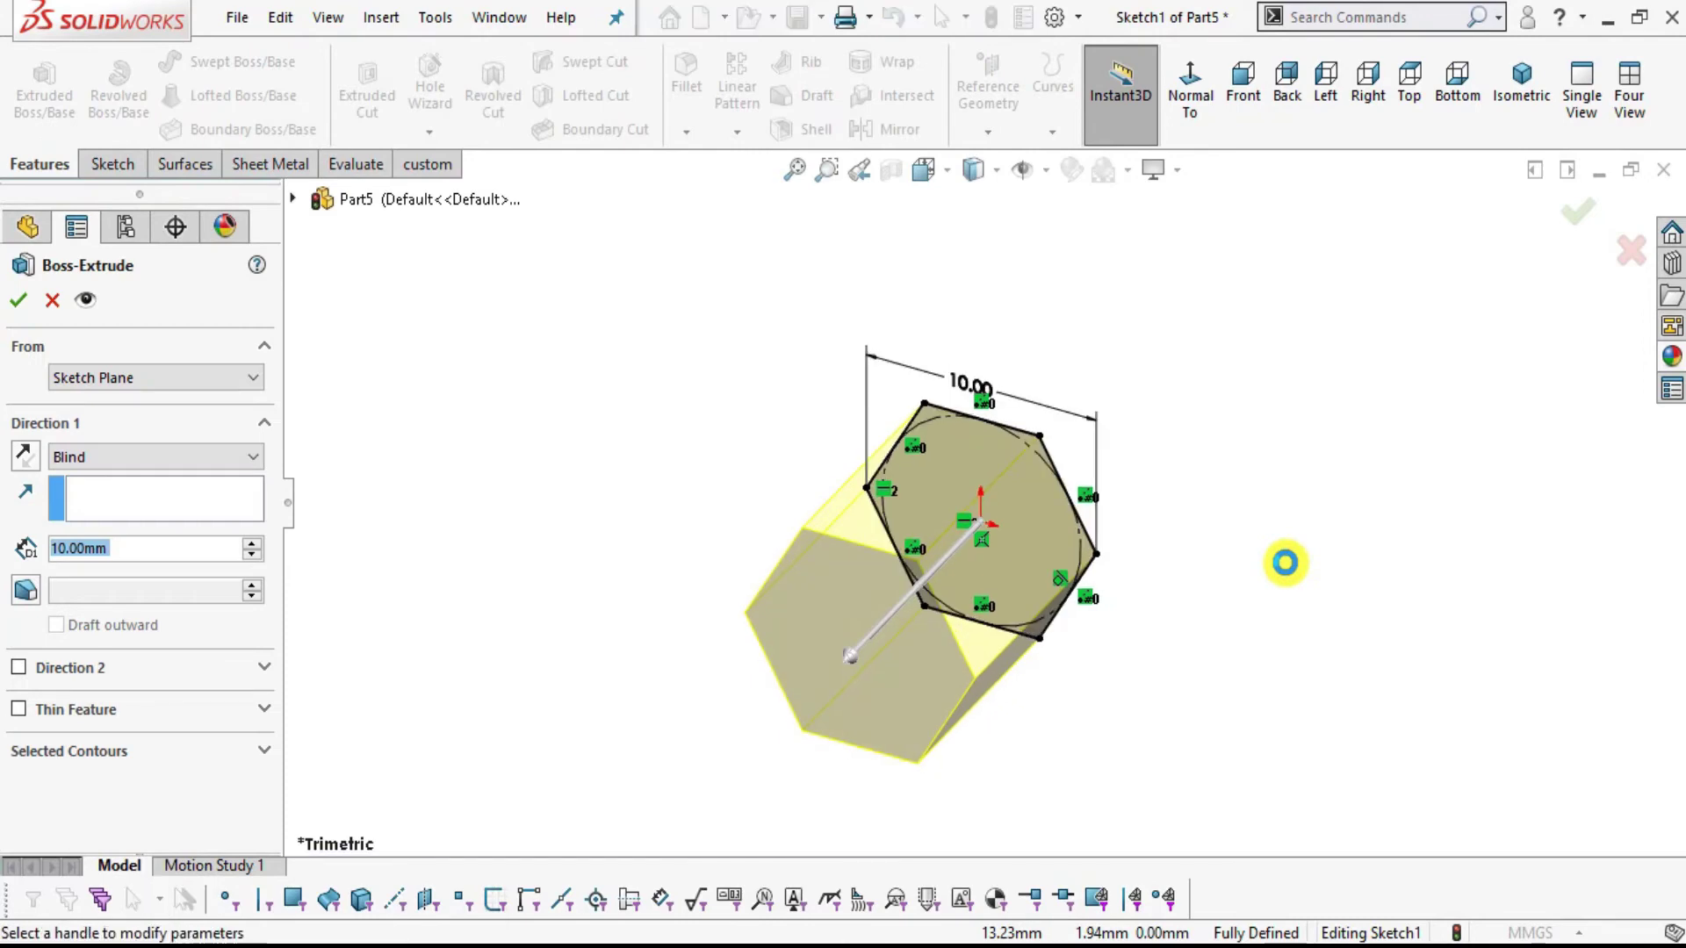
key("alt+Tab")
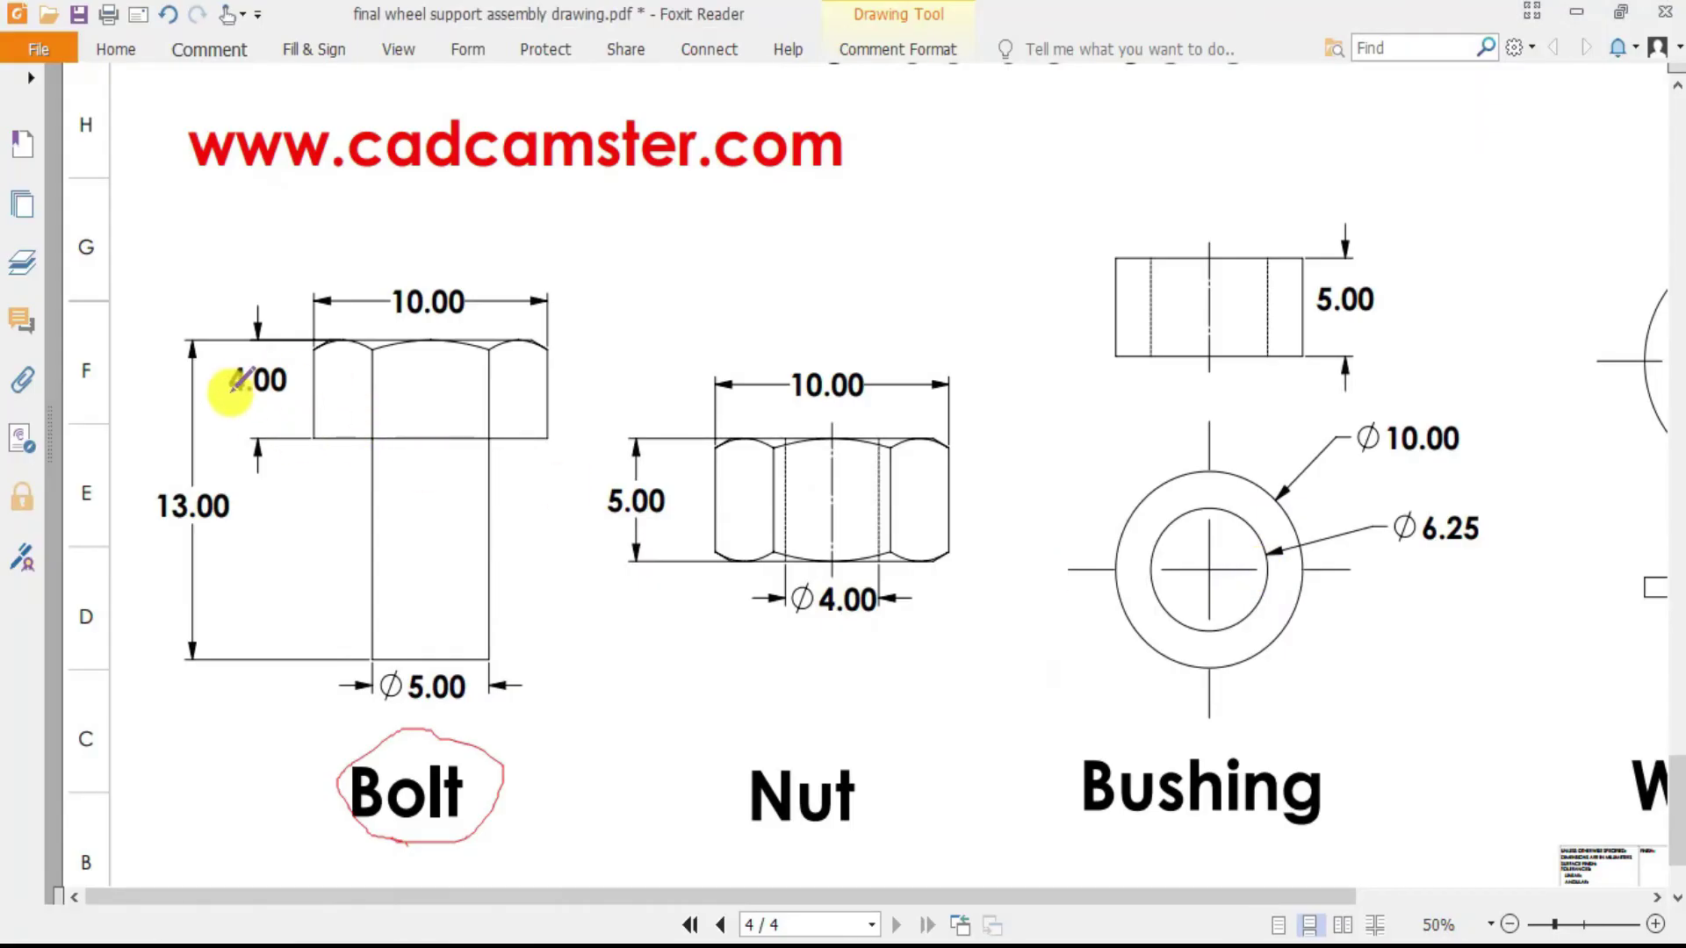
mouse_move(301, 369)
left_mouse_down()
mouse_move(205, 385)
mouse_move(281, 400)
left_mouse_up()
key("alt+Tab")
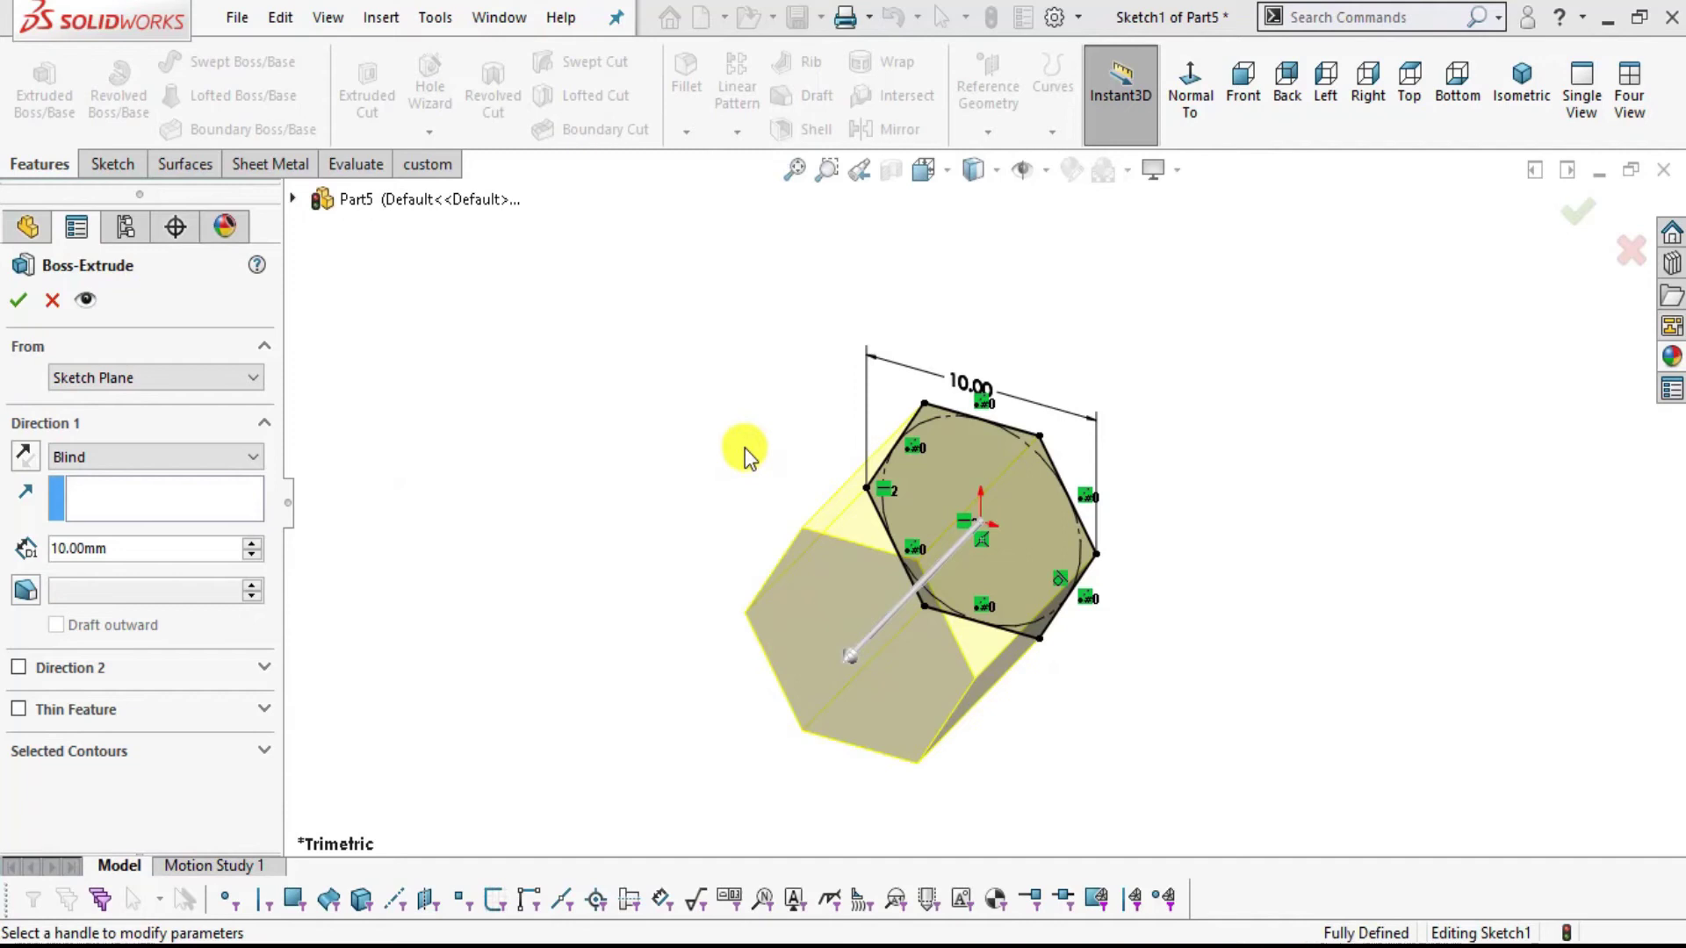
- Extrude the hexagon 4 mm with the Mid Plane end condition to form the bolt head
left_click(86, 457)
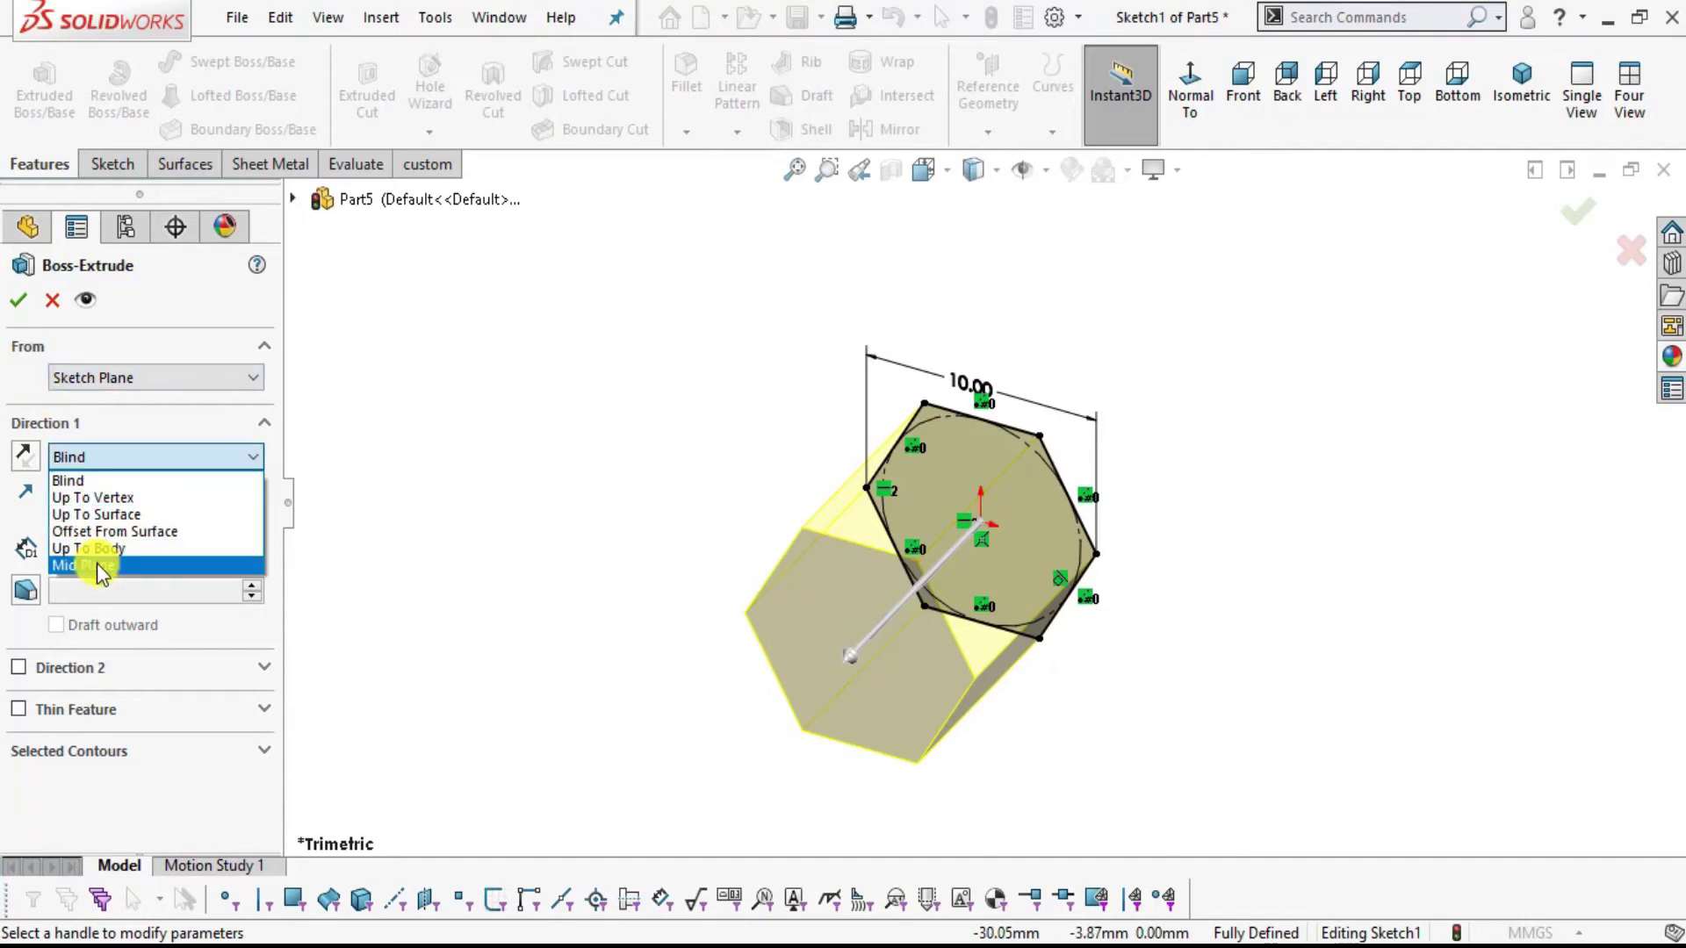
left_click(98, 565)
type("4")
key("Return")
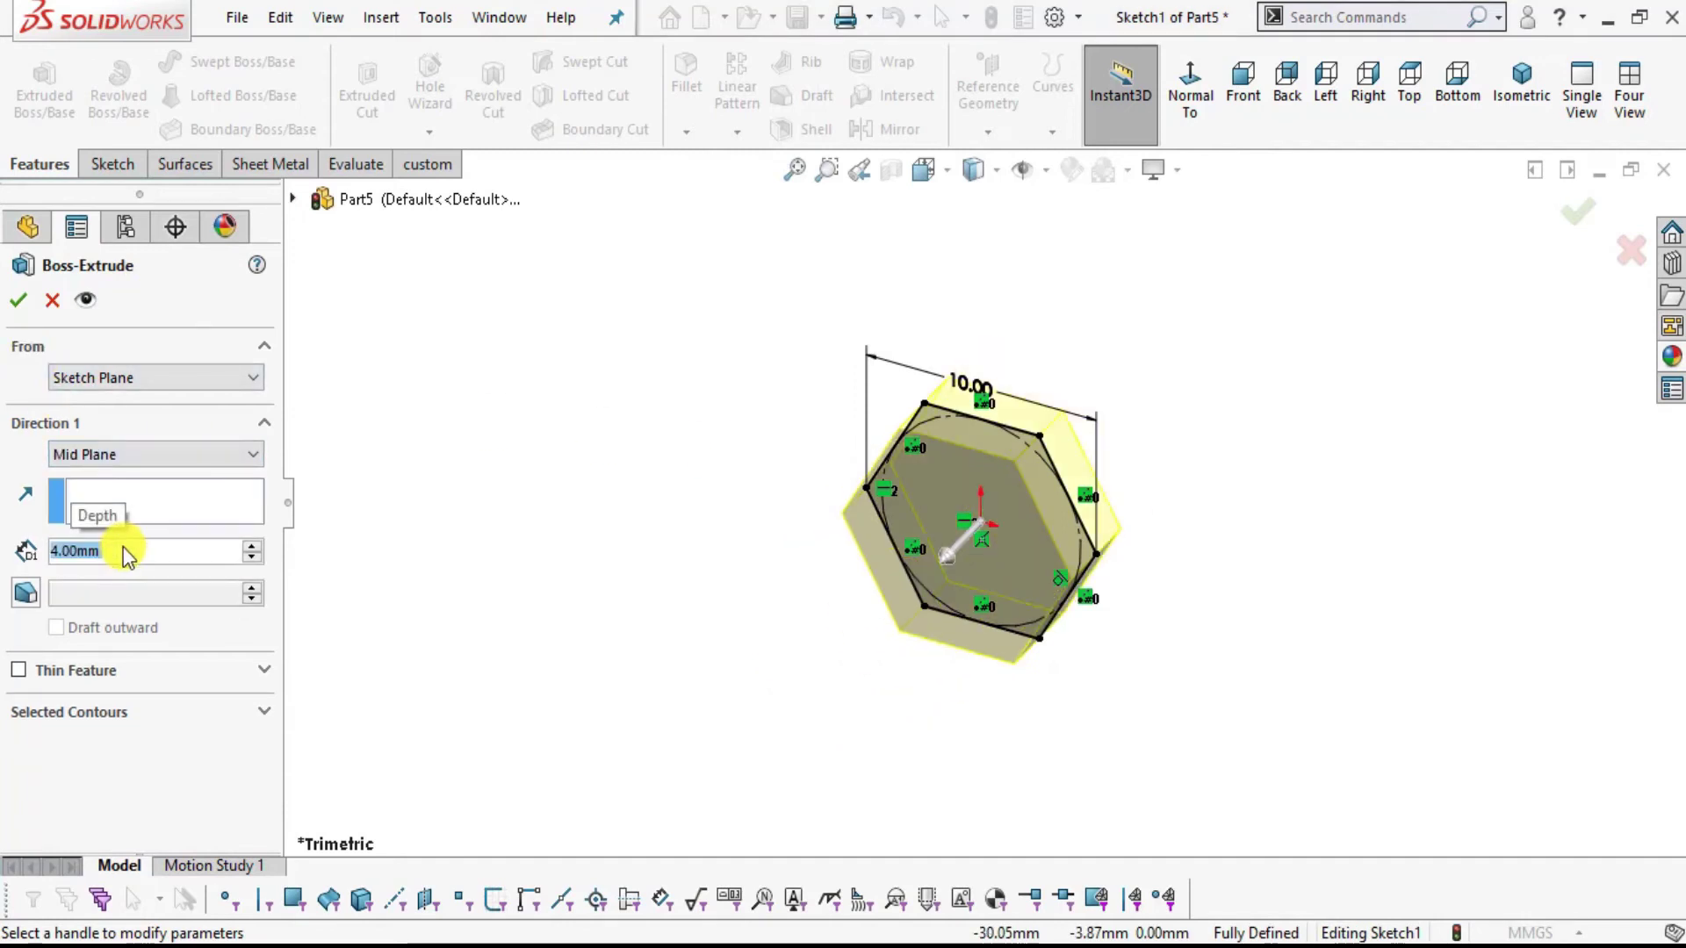
left_click(19, 301)
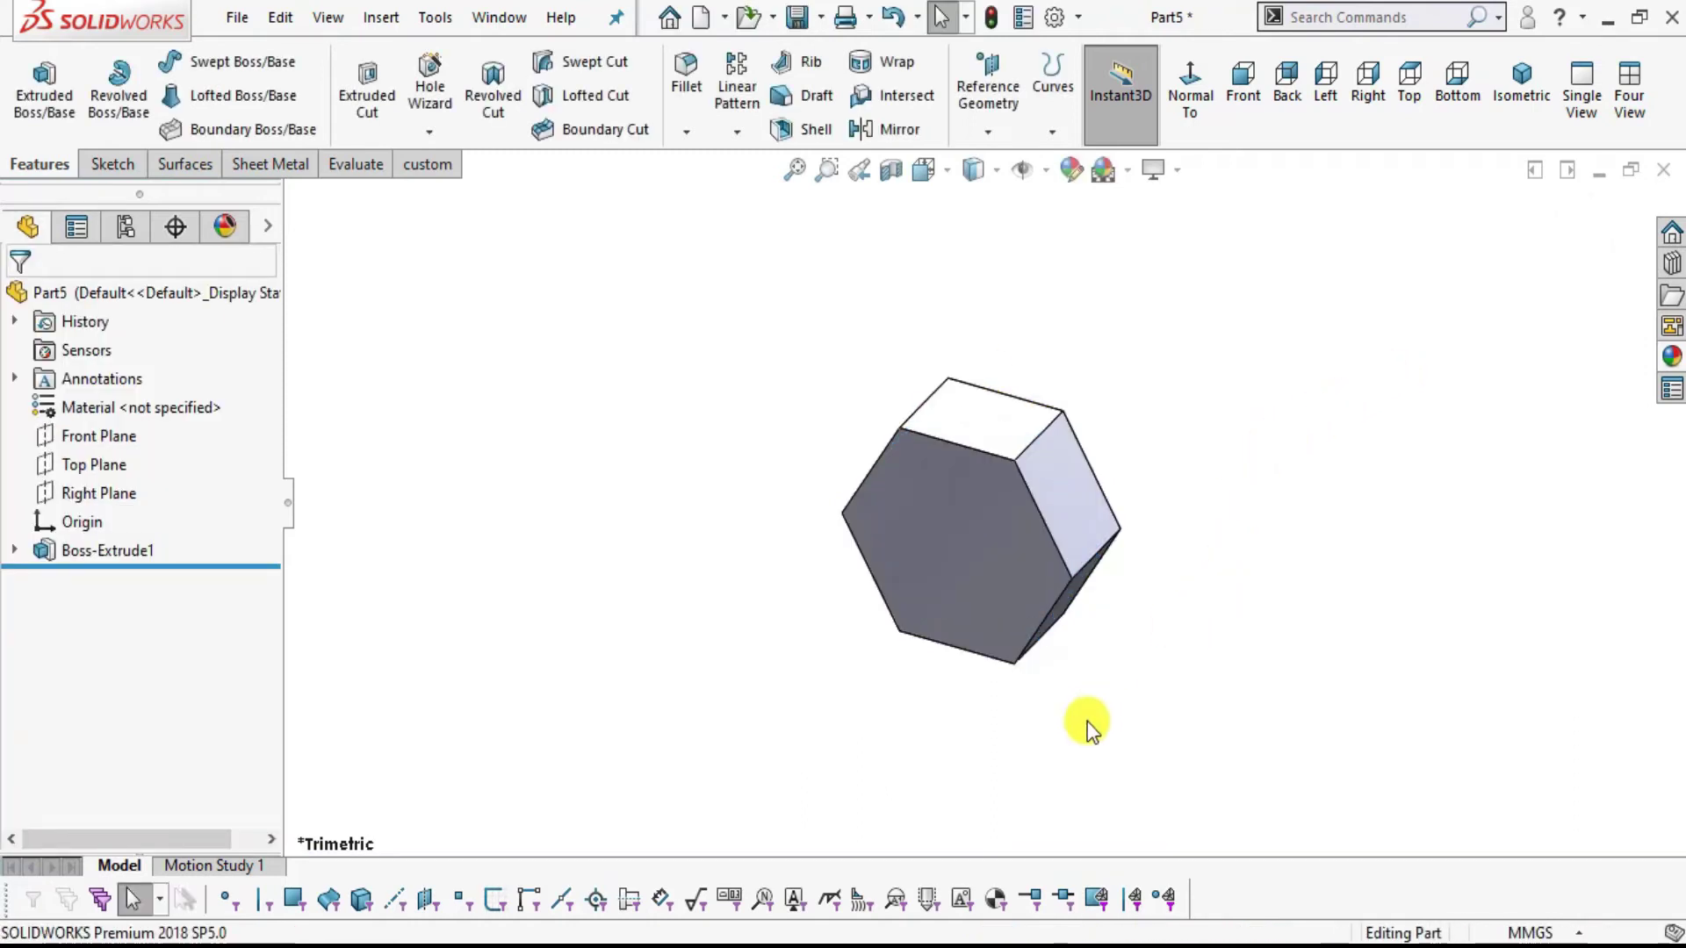
- View the head normal to the Top Plane and measure its two outermost side edges
middle_click_drag(1087, 720, 1110, 542)
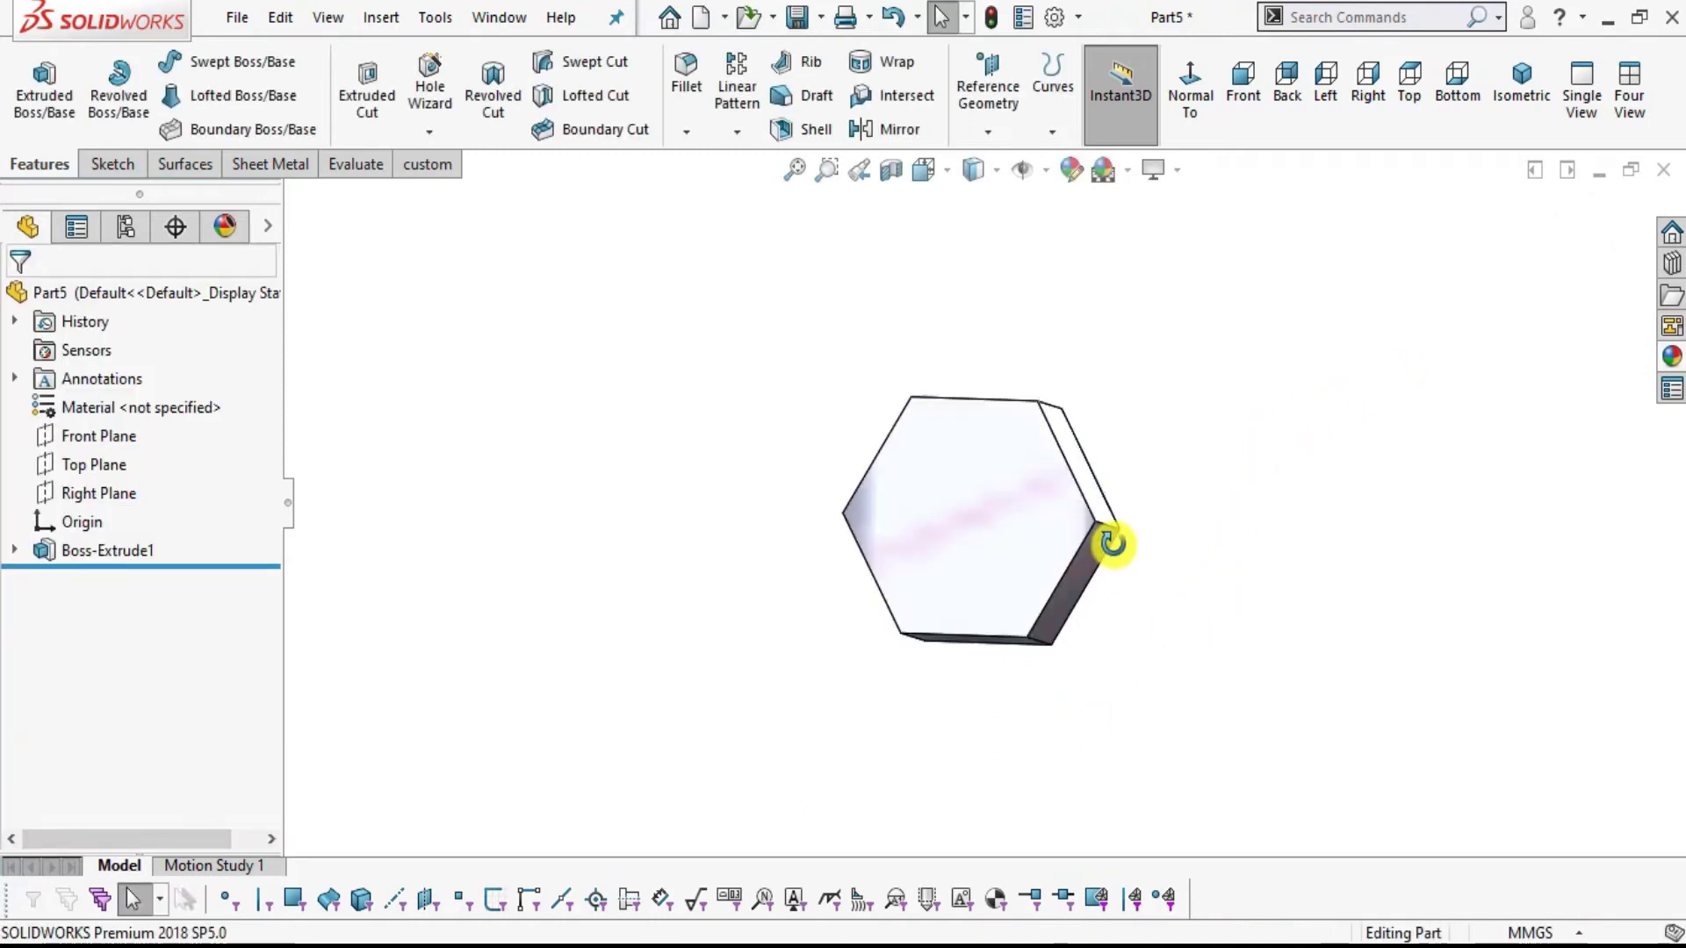
left_click(87, 436)
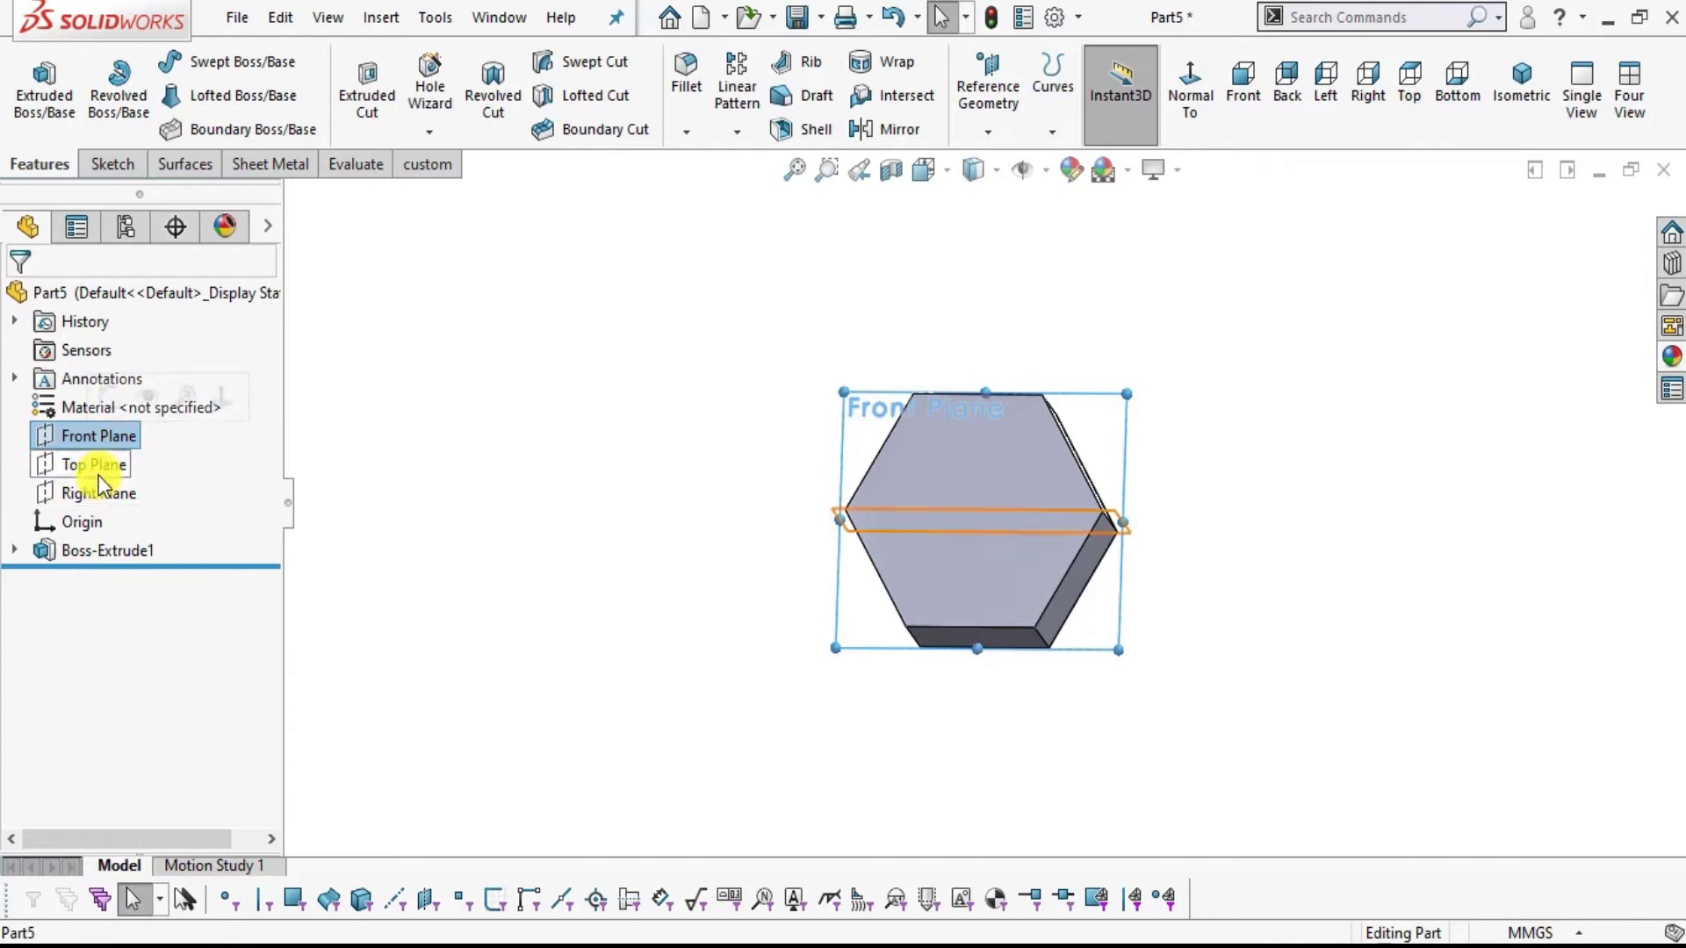
left_click(98, 474)
left_click(1194, 114)
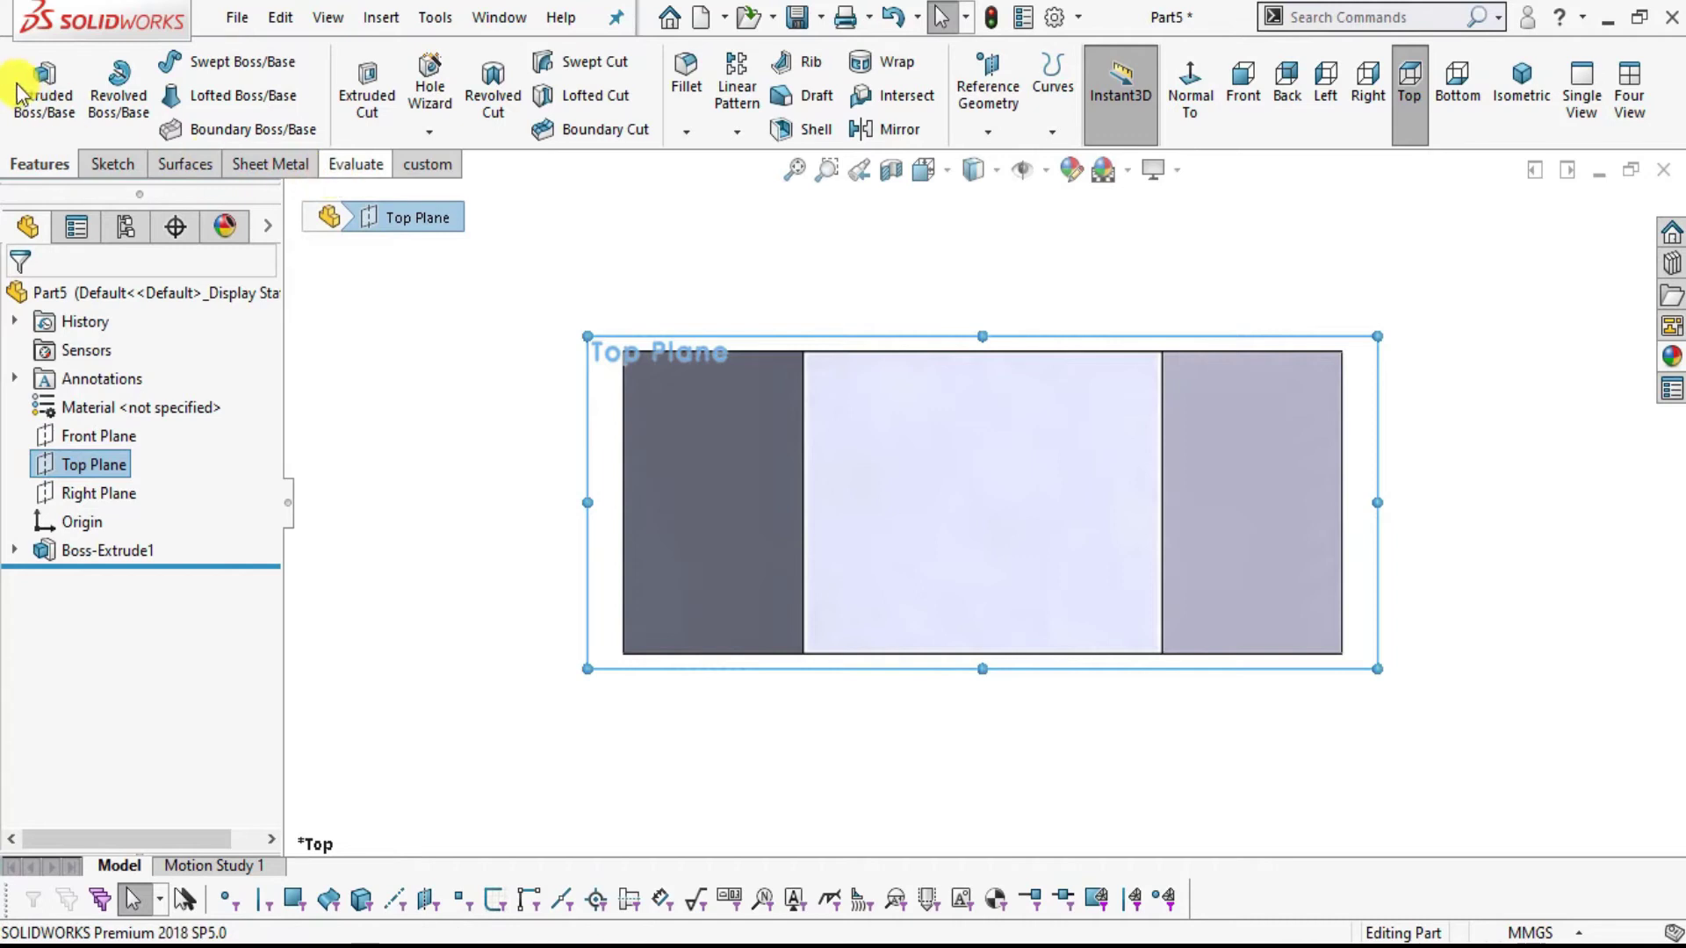
scroll(70, 93, "down", 4)
left_click(120, 87)
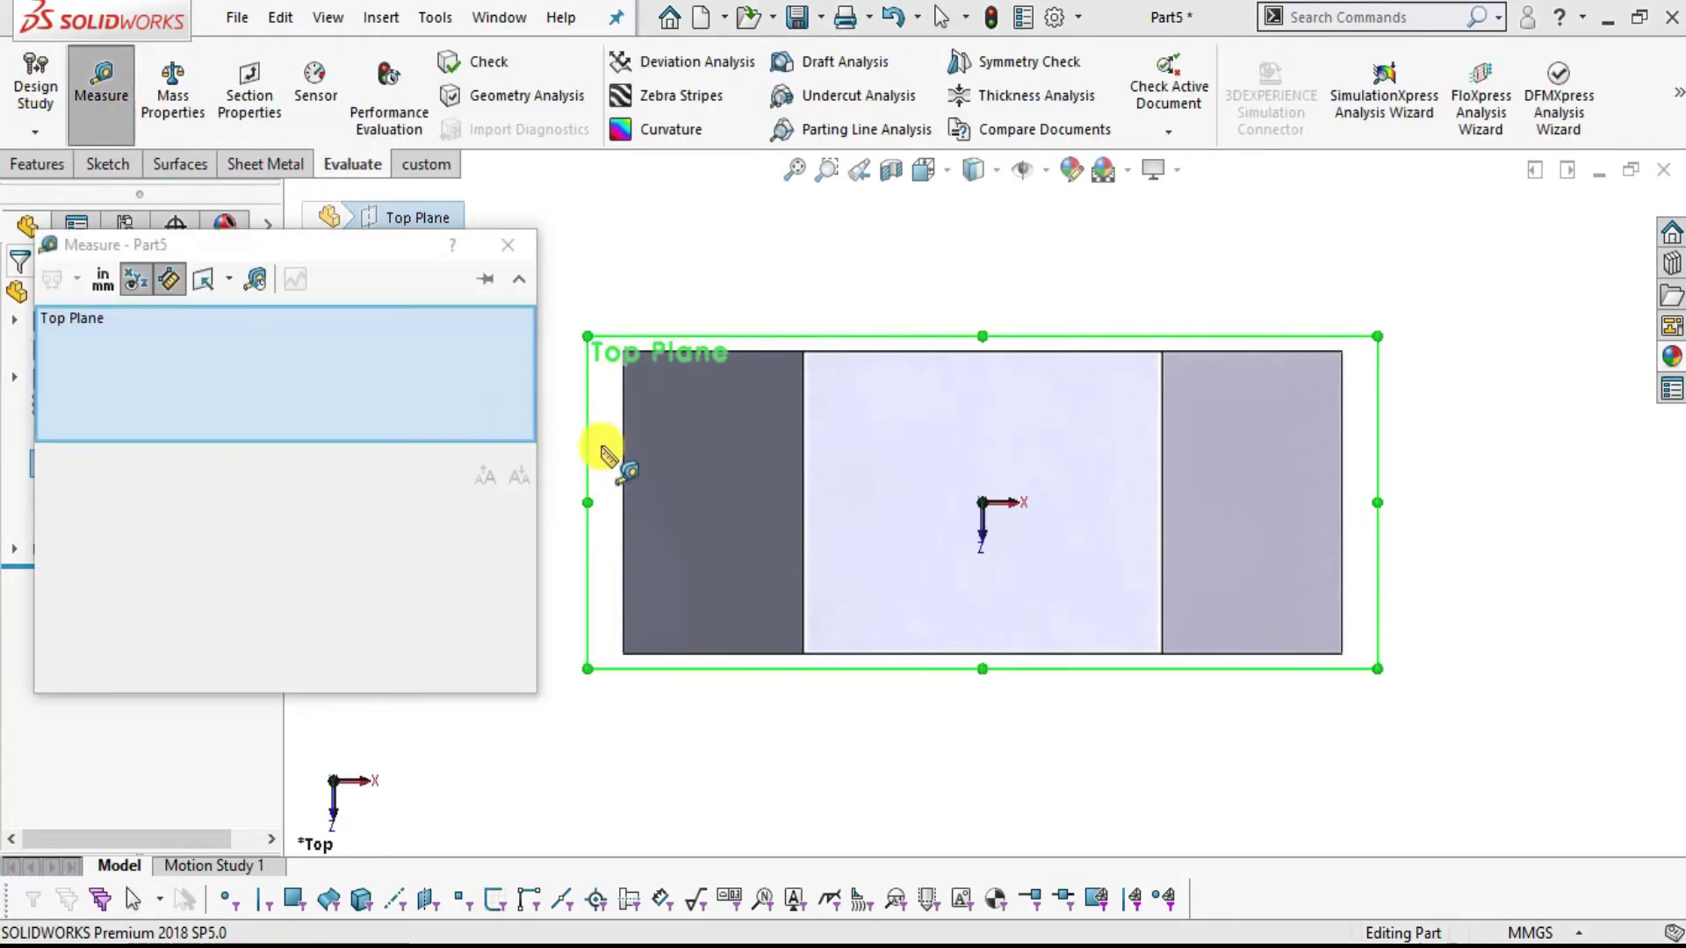
left_click(622, 438)
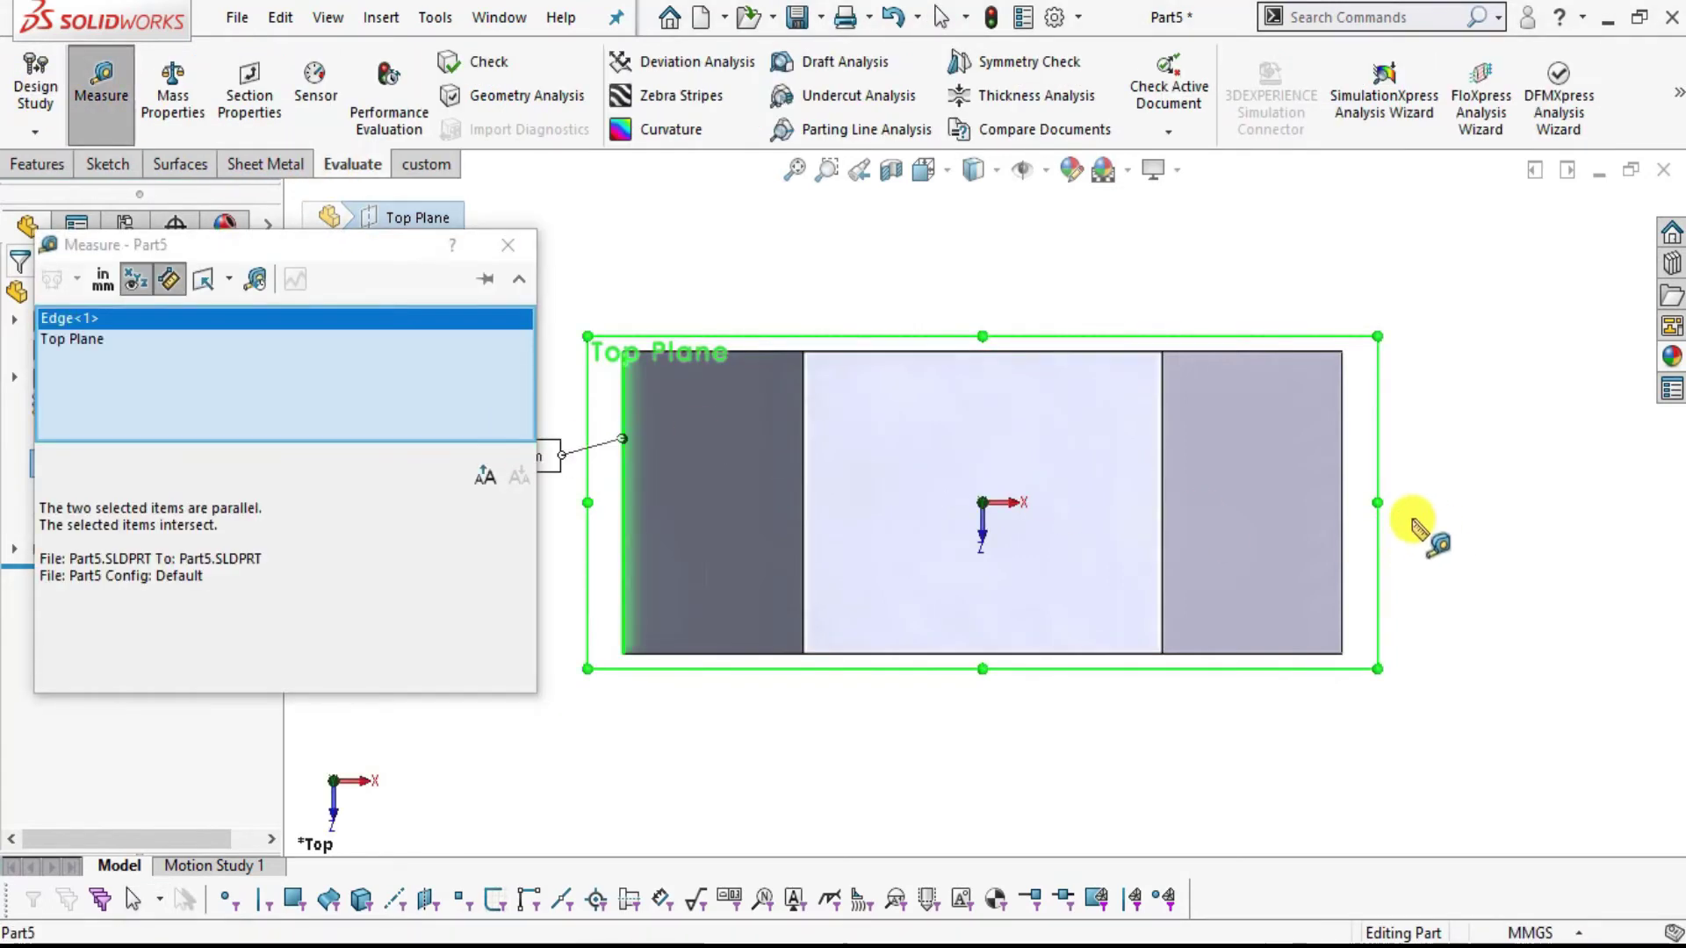
left_click(1342, 533)
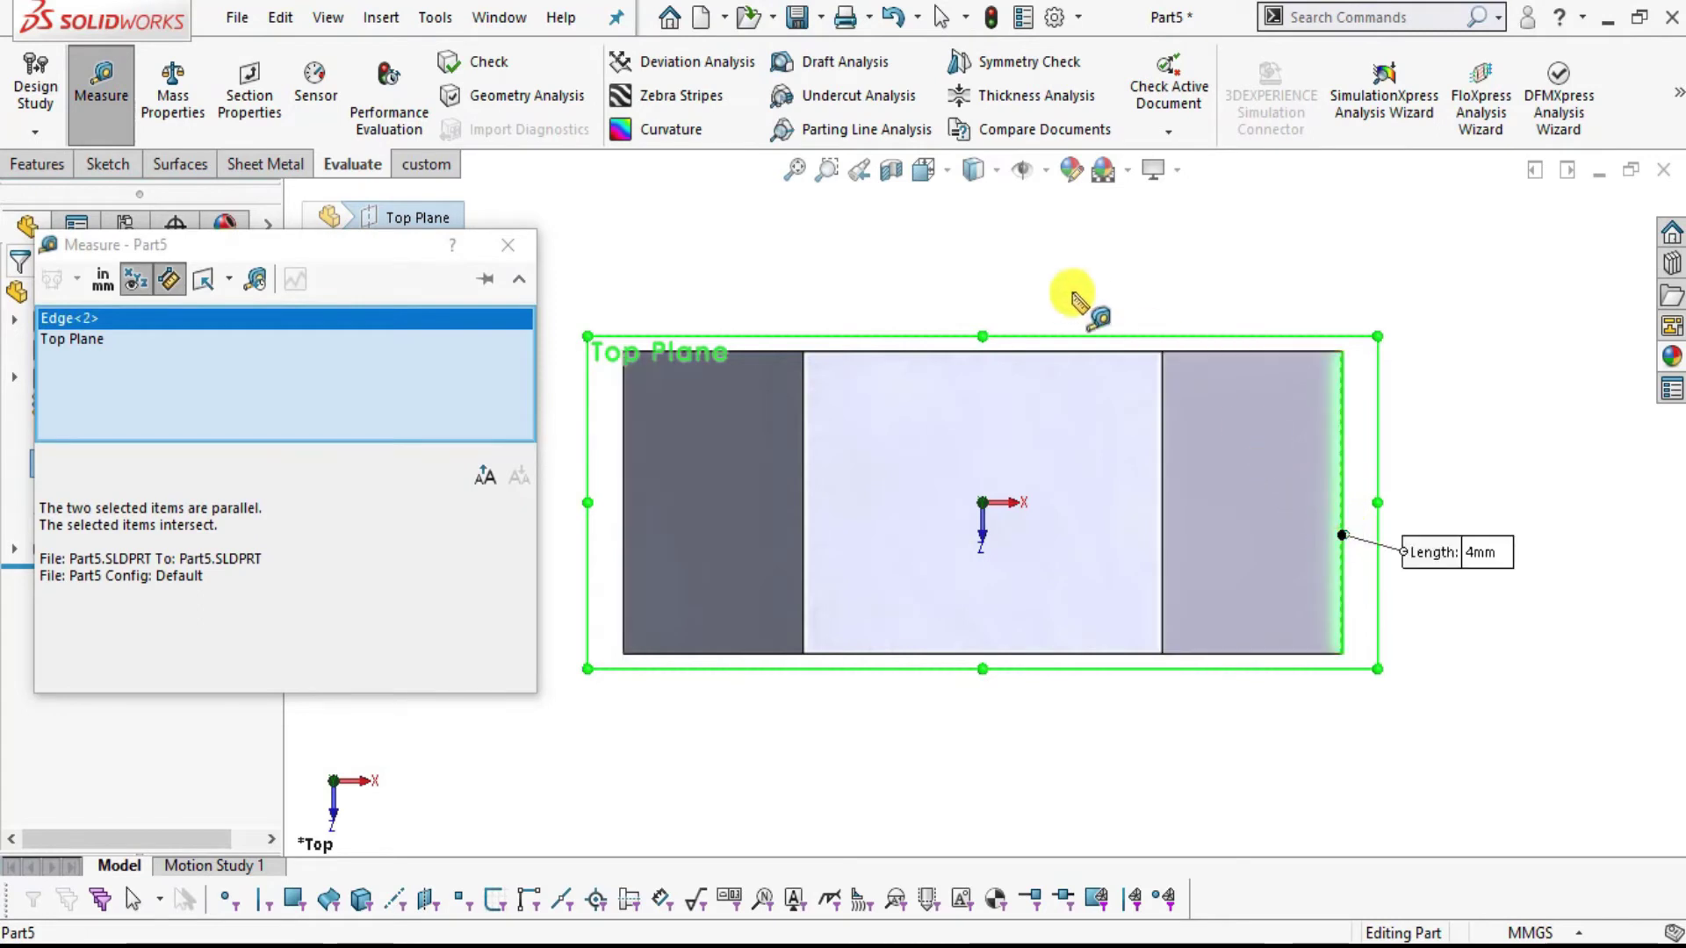
- Measure a corner edge of the head from an angled view, clear the selections and close the Measure tool
key("z")
middle_click_drag(813, 459, 865, 591)
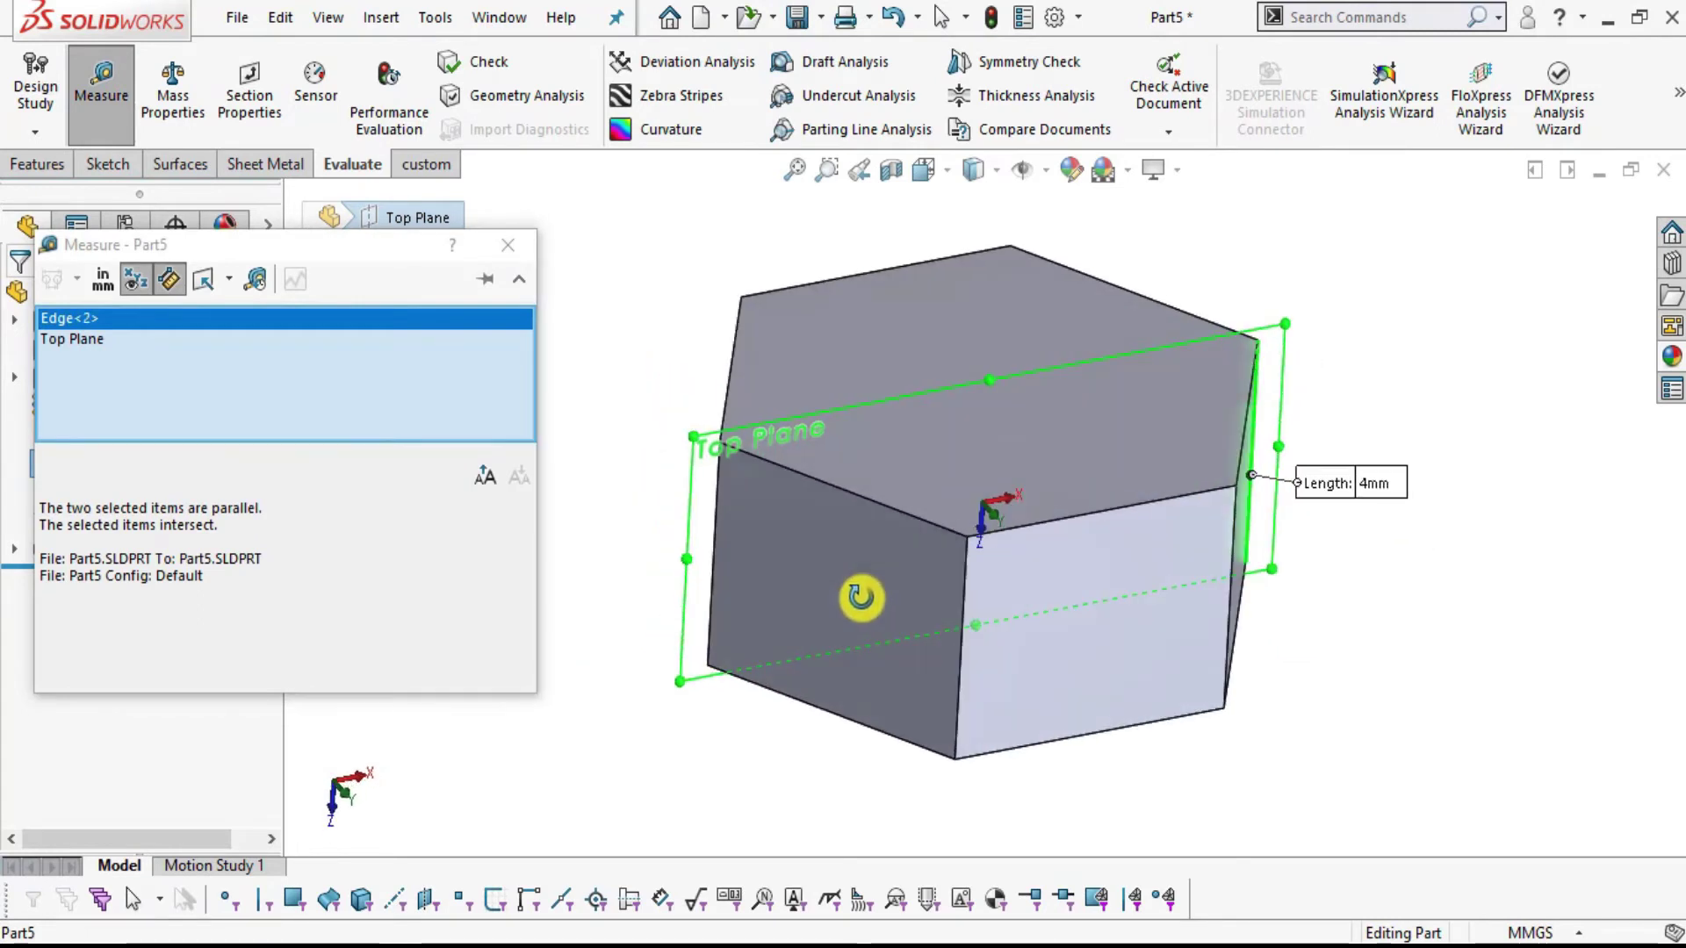
left_click(718, 502)
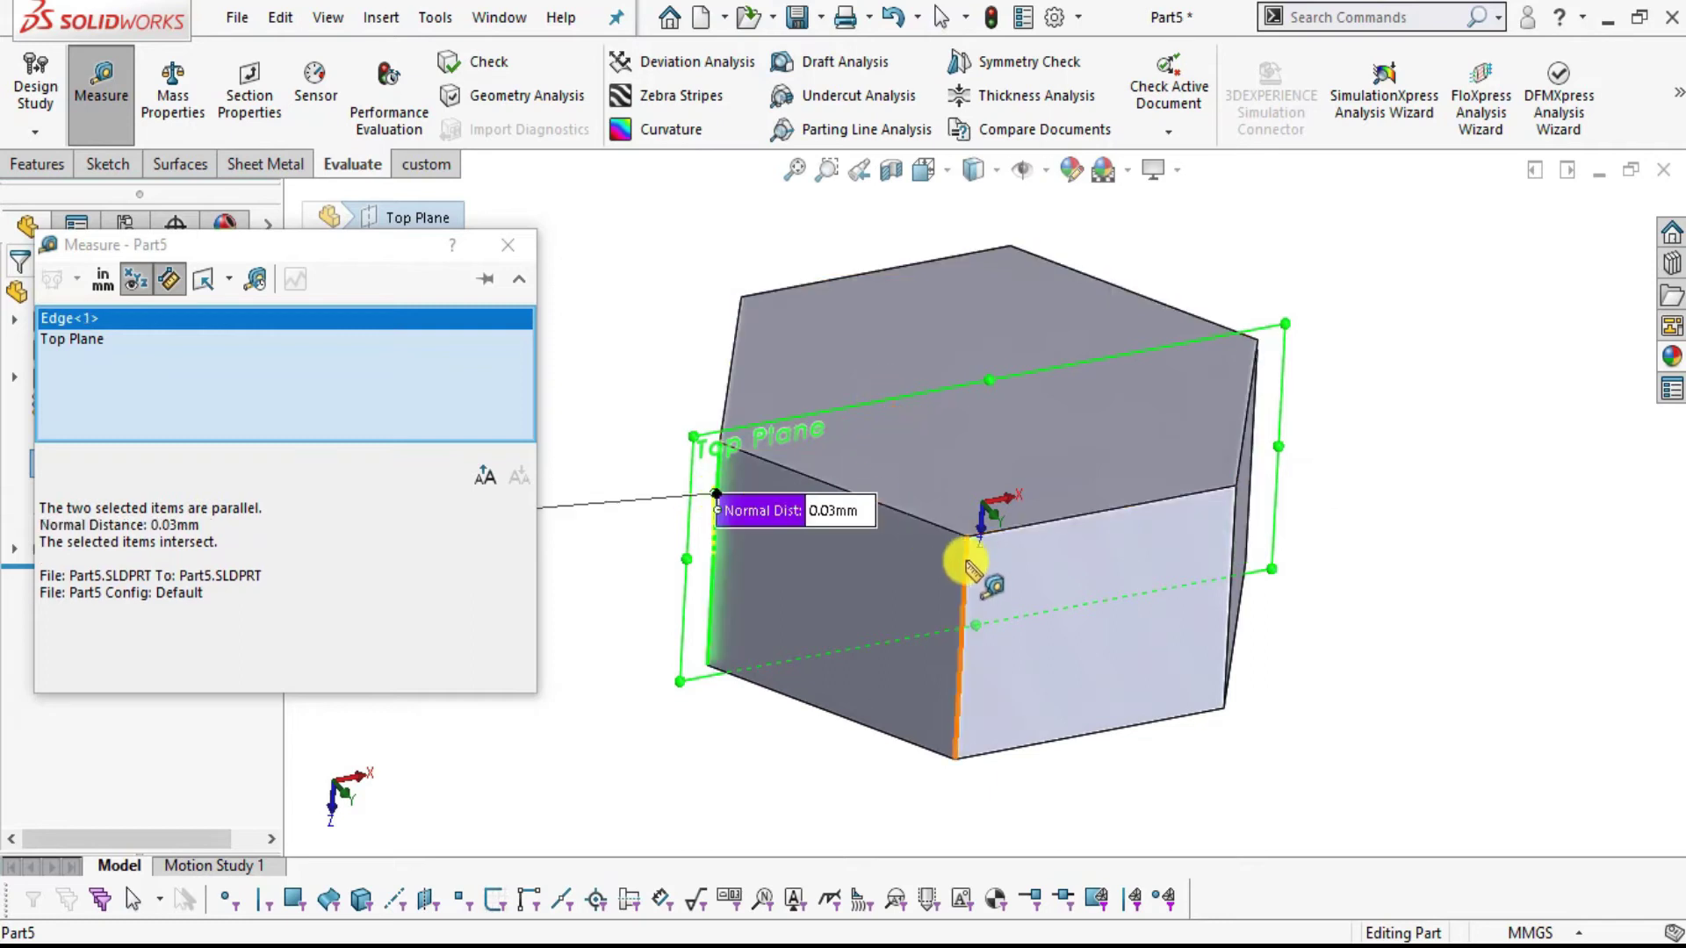
key("z")
right_click(260, 388)
left_click(327, 411)
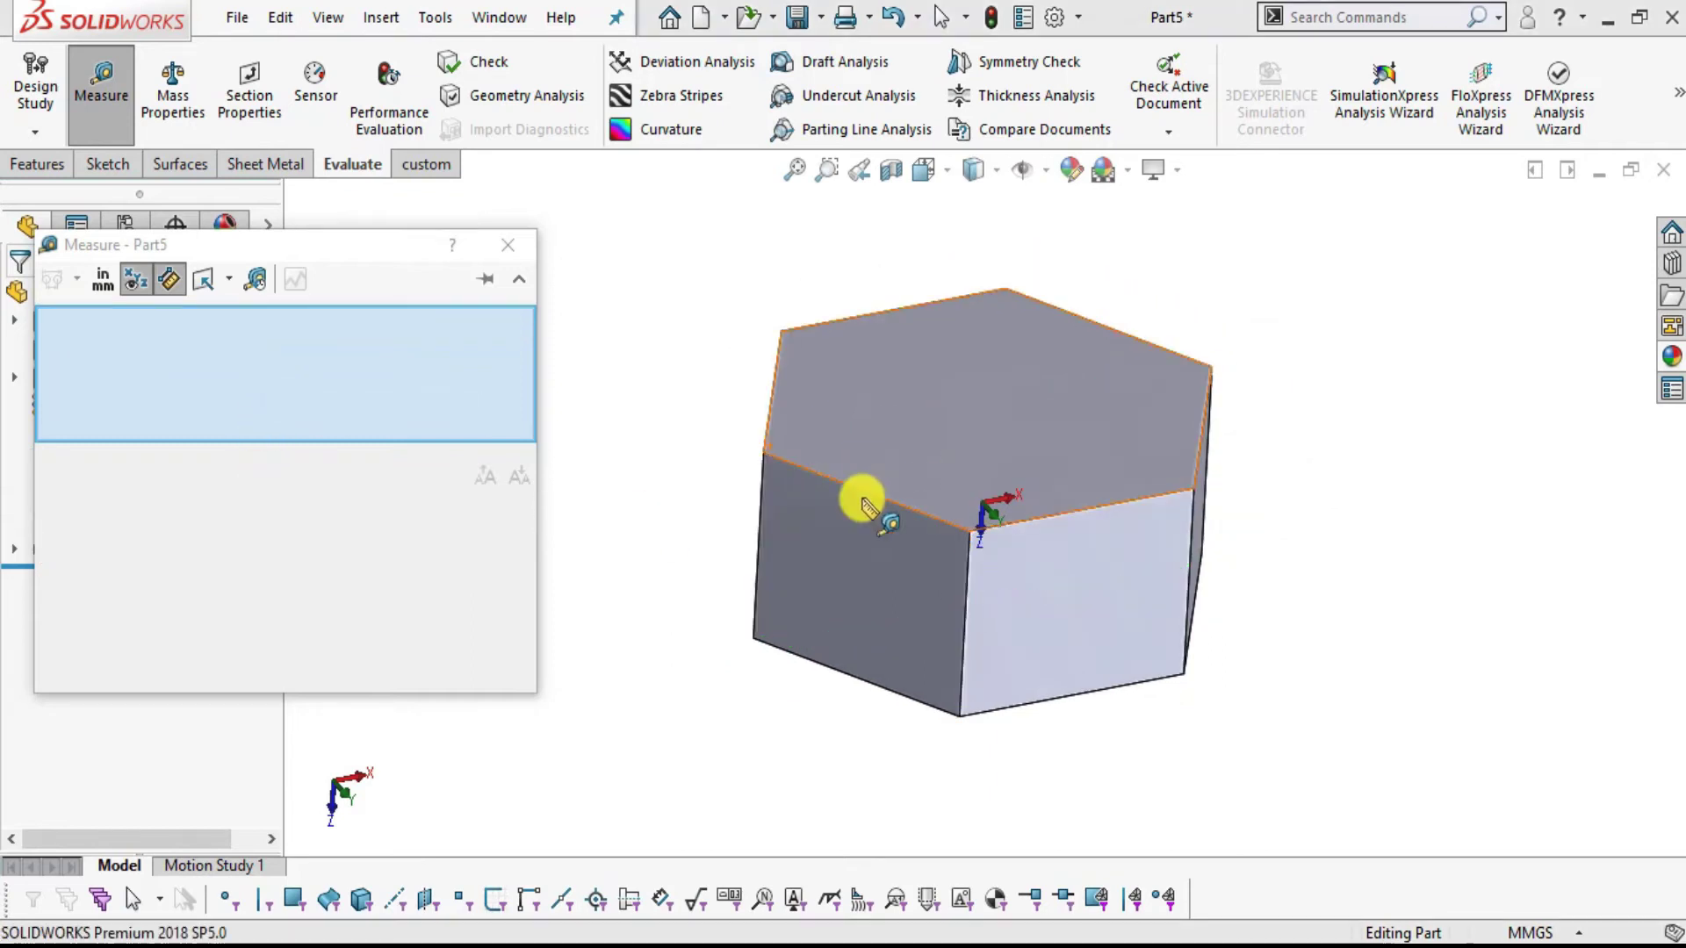
left_click(88, 132)
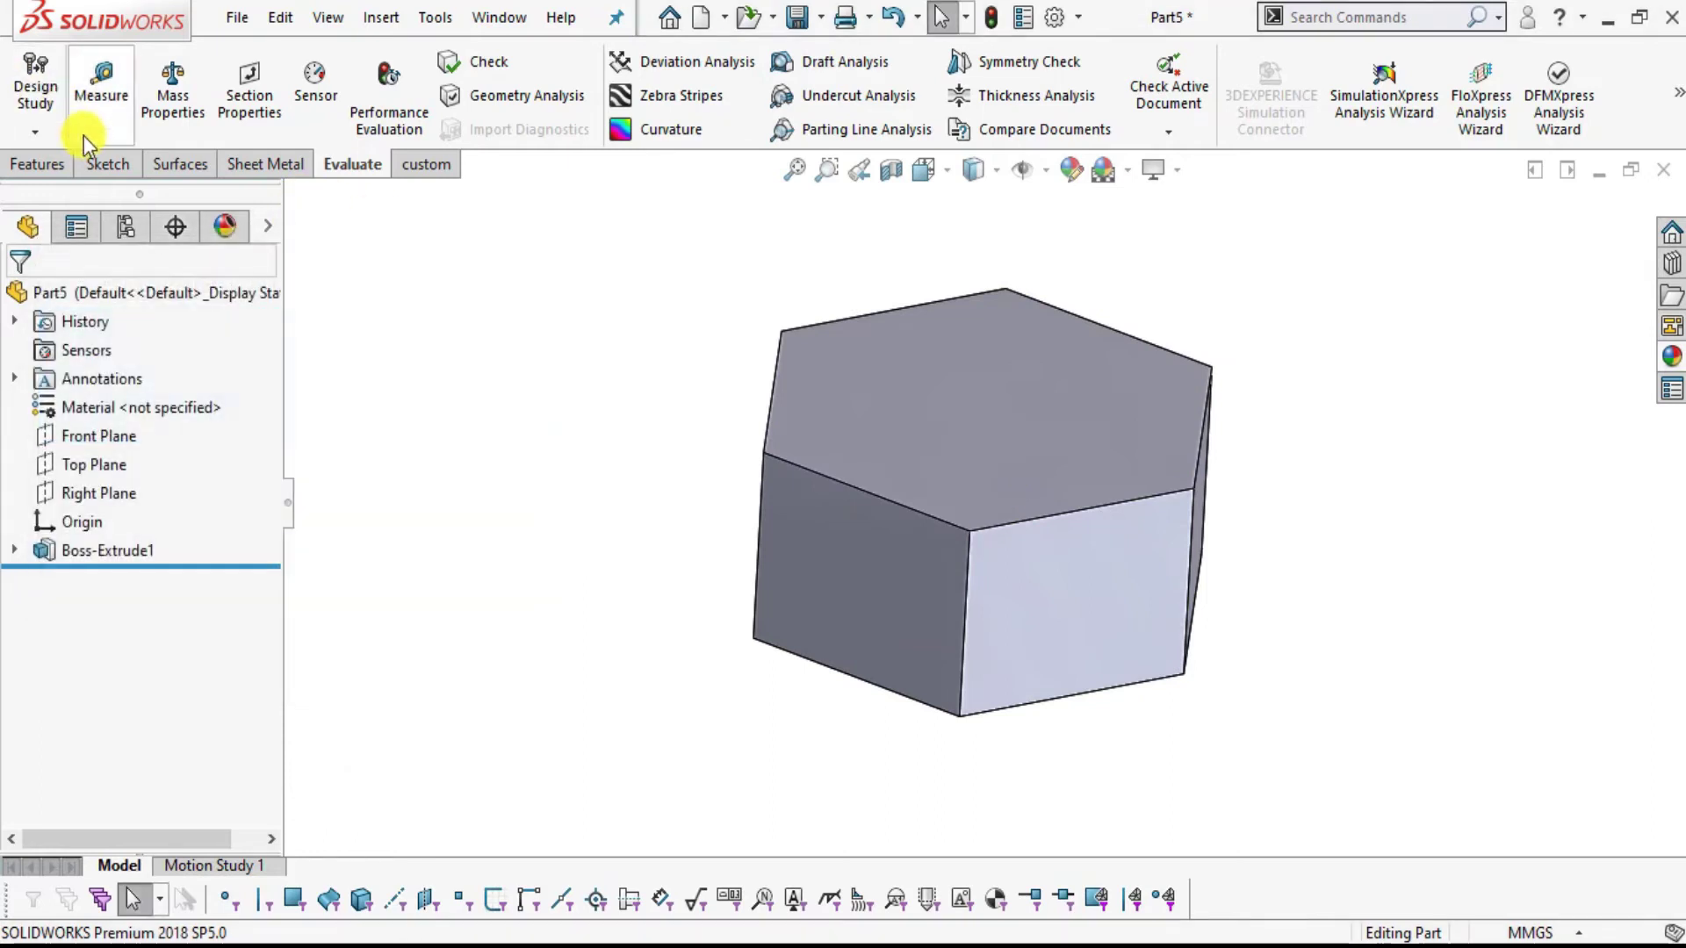
- Check the head's width across corners with a temporary reference dimension between two opposite vertical edges, and discard it
left_click(89, 164)
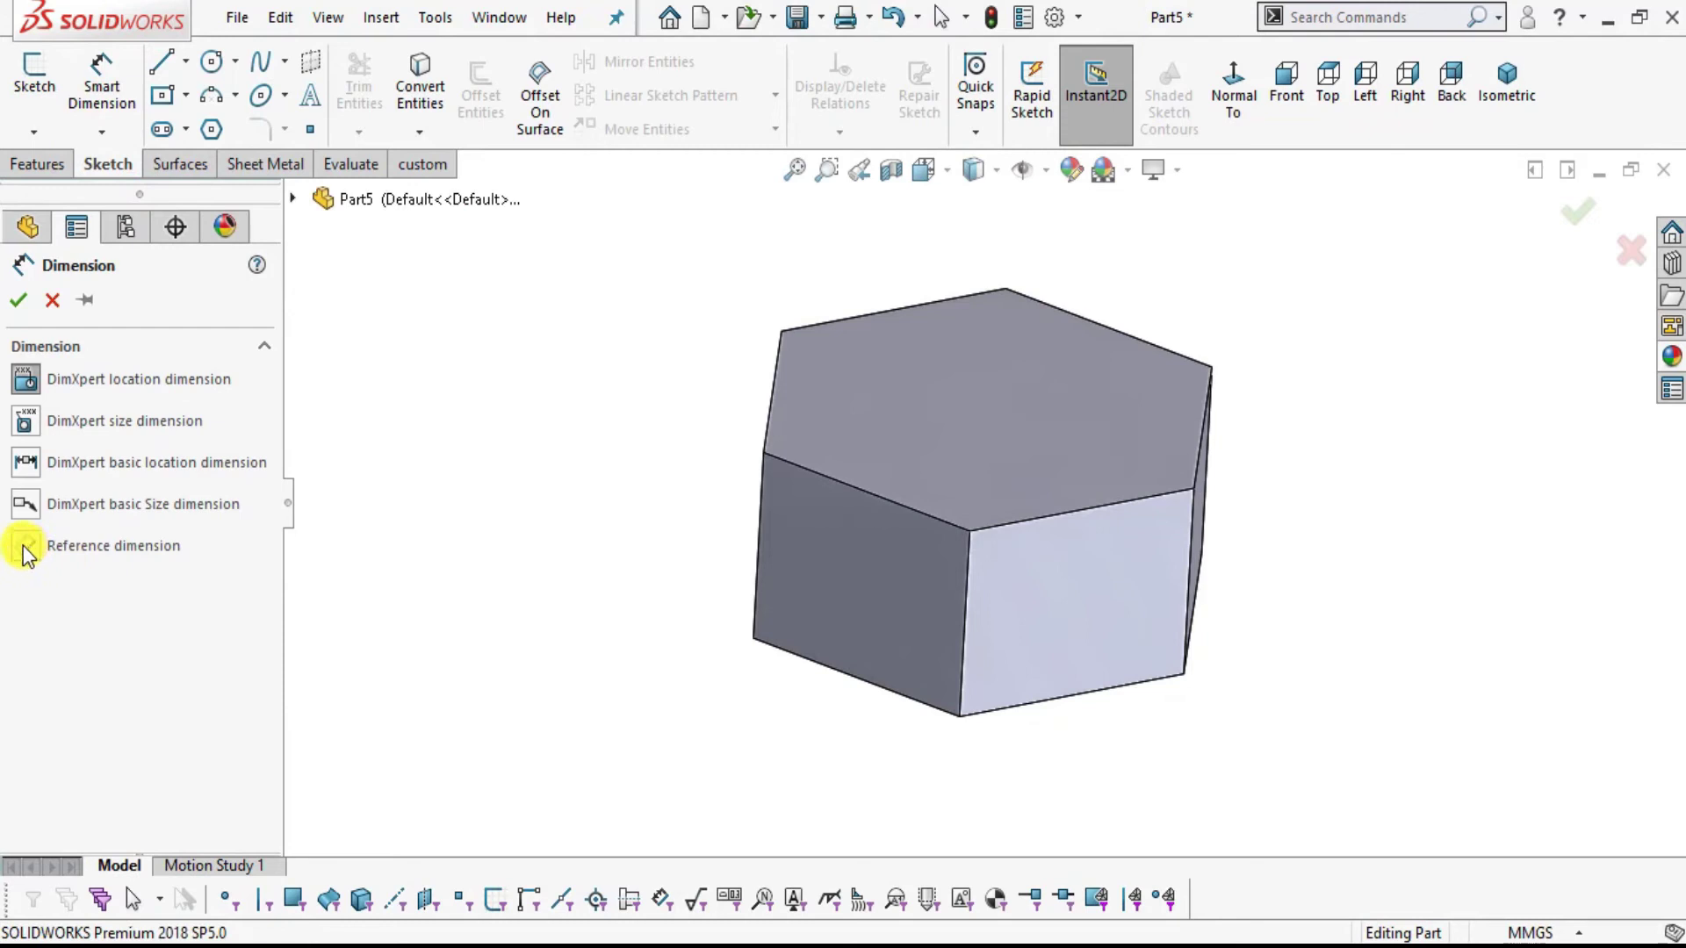
left_click(764, 479)
mouse_move(1196, 500)
middle_mouse_down()
mouse_move(1132, 504)
mouse_move(1220, 477)
middle_mouse_up()
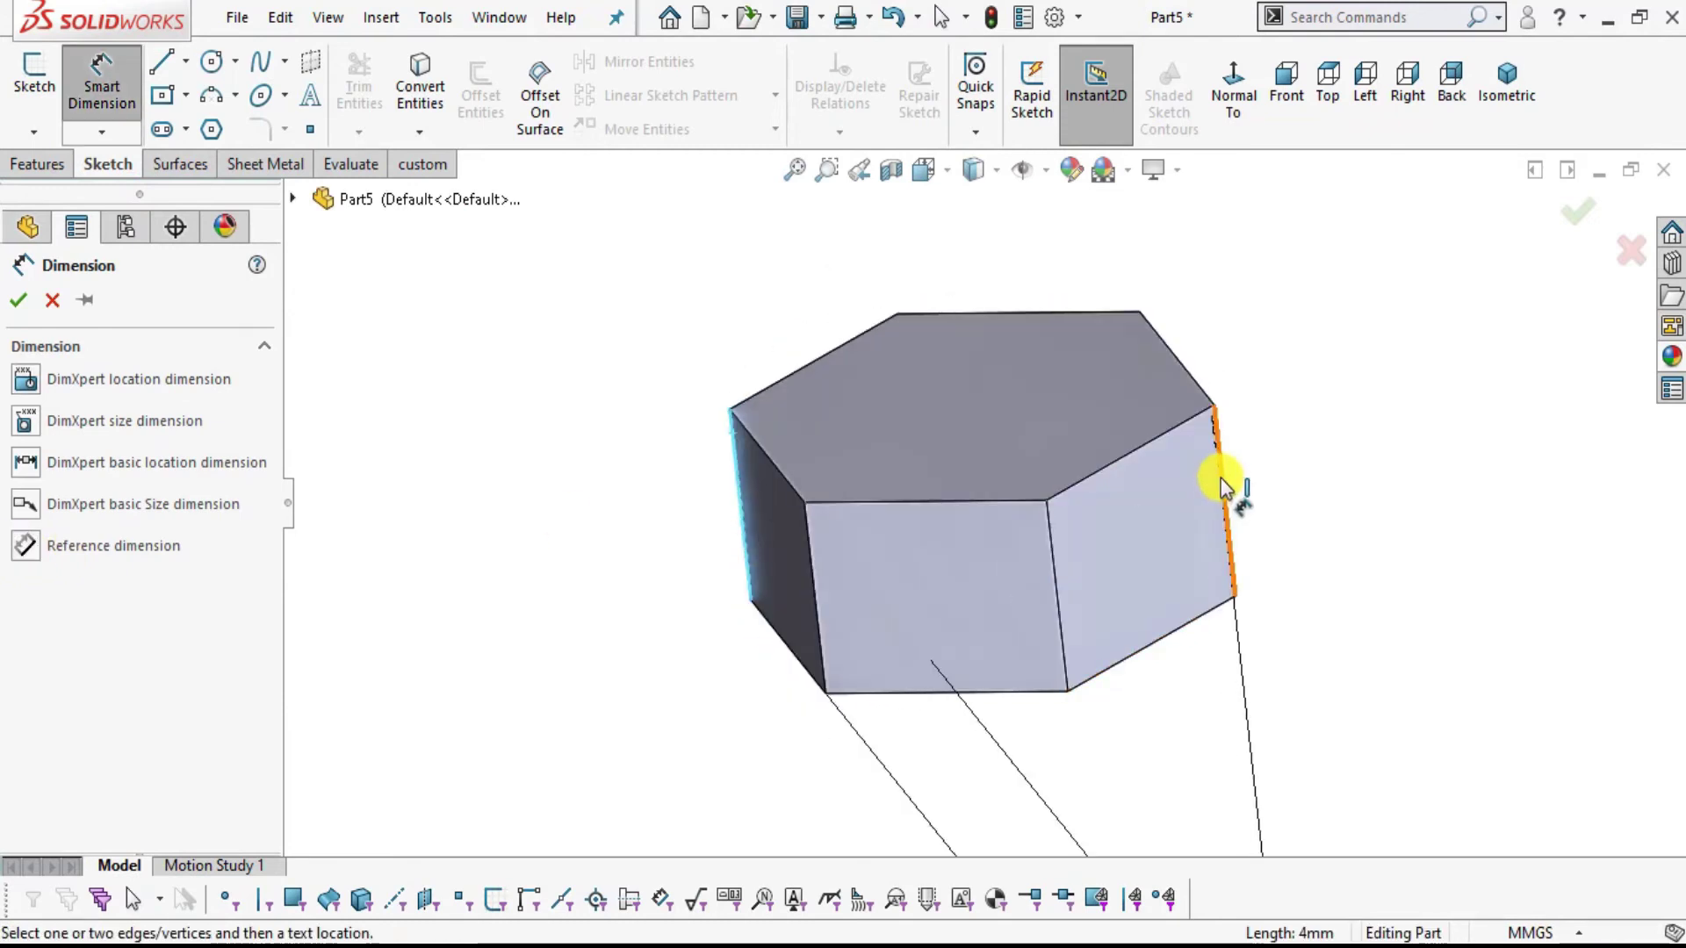
left_click(1220, 476)
left_click(948, 342)
middle_click_drag(948, 342, 977, 281)
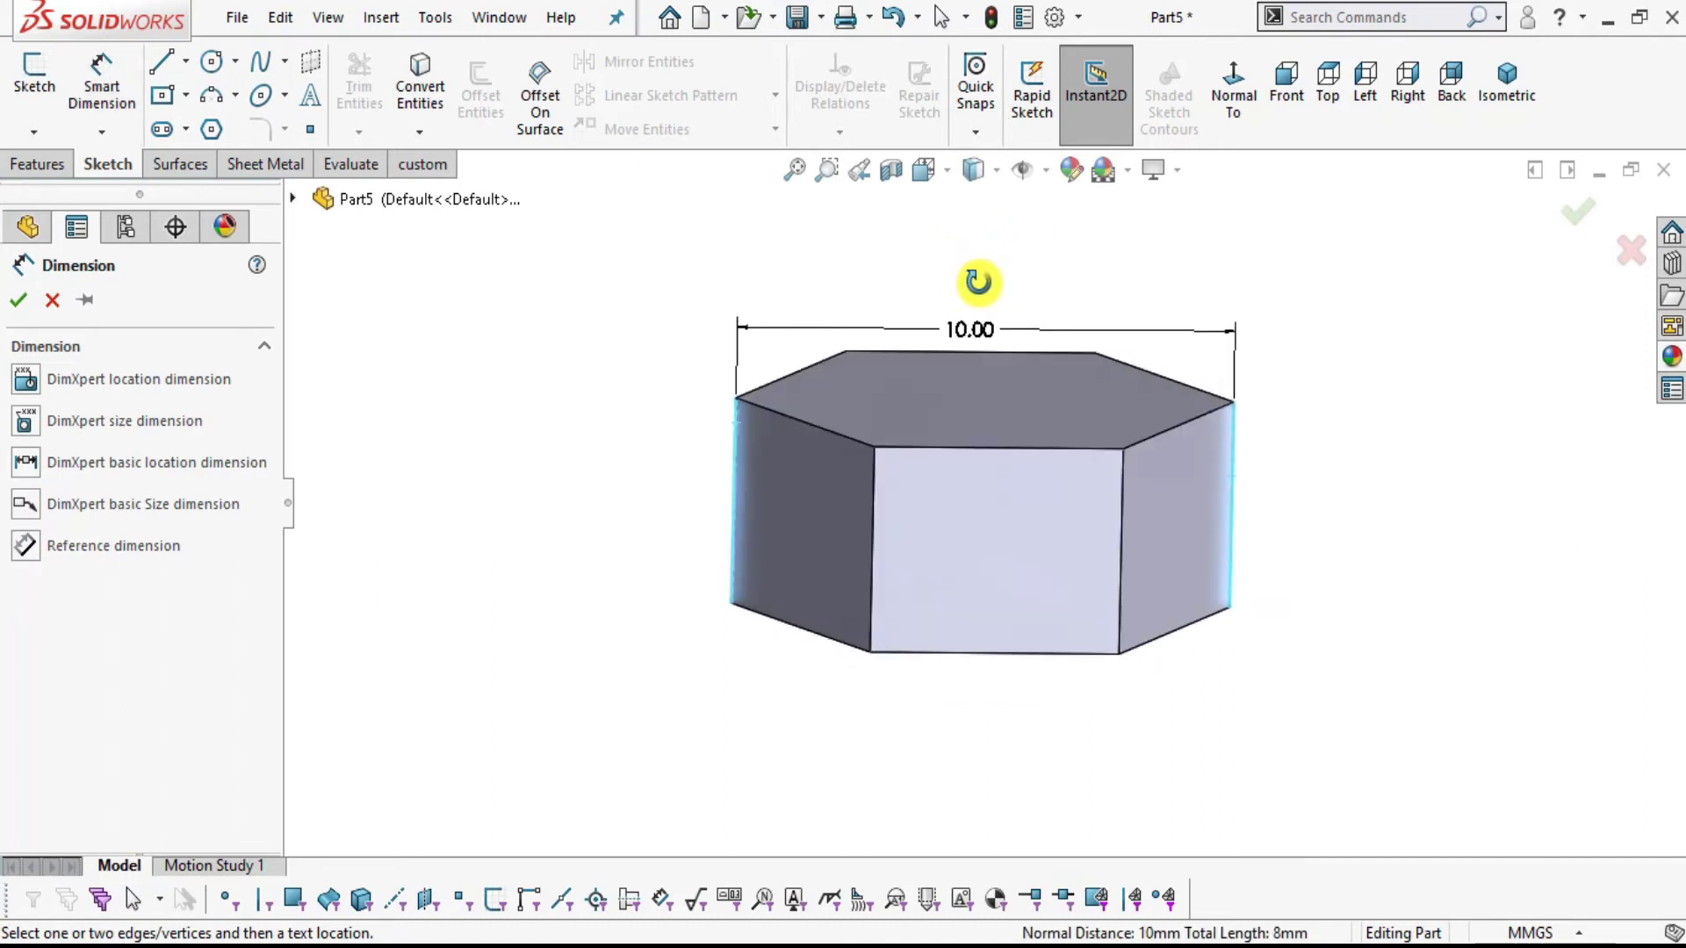
key("Escape")
key("Escape")
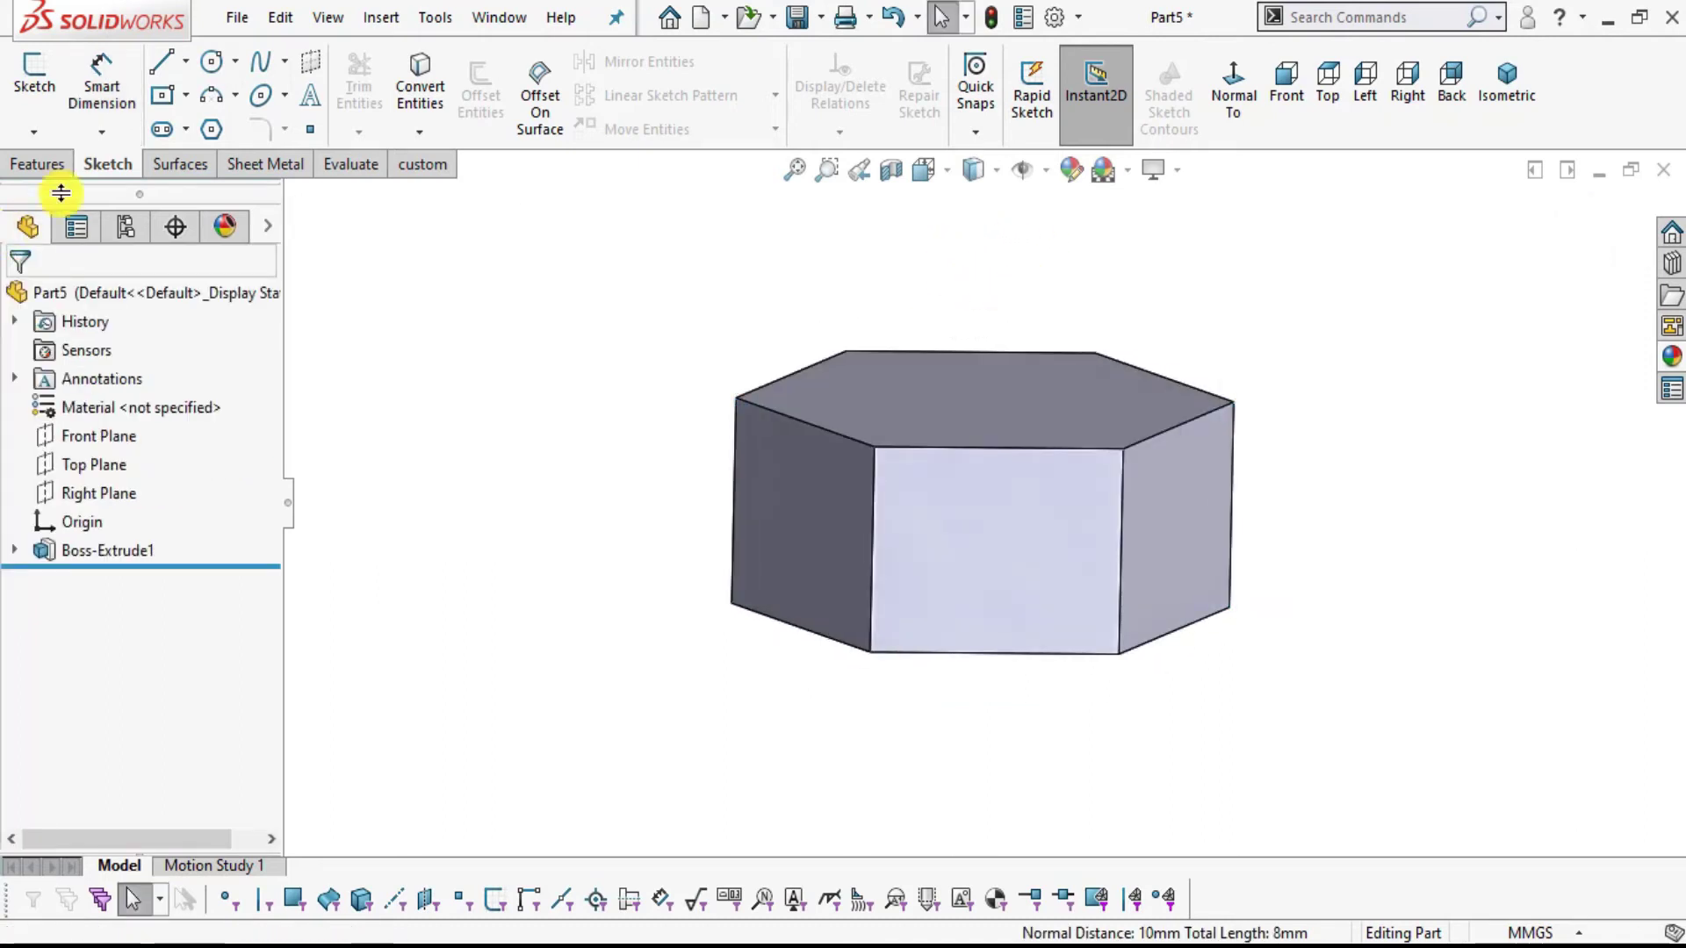
- Check the bolt on the PDF drawing and sketch a circle on the head's front hexagonal face, centred on the origin
key("alt+Tab")
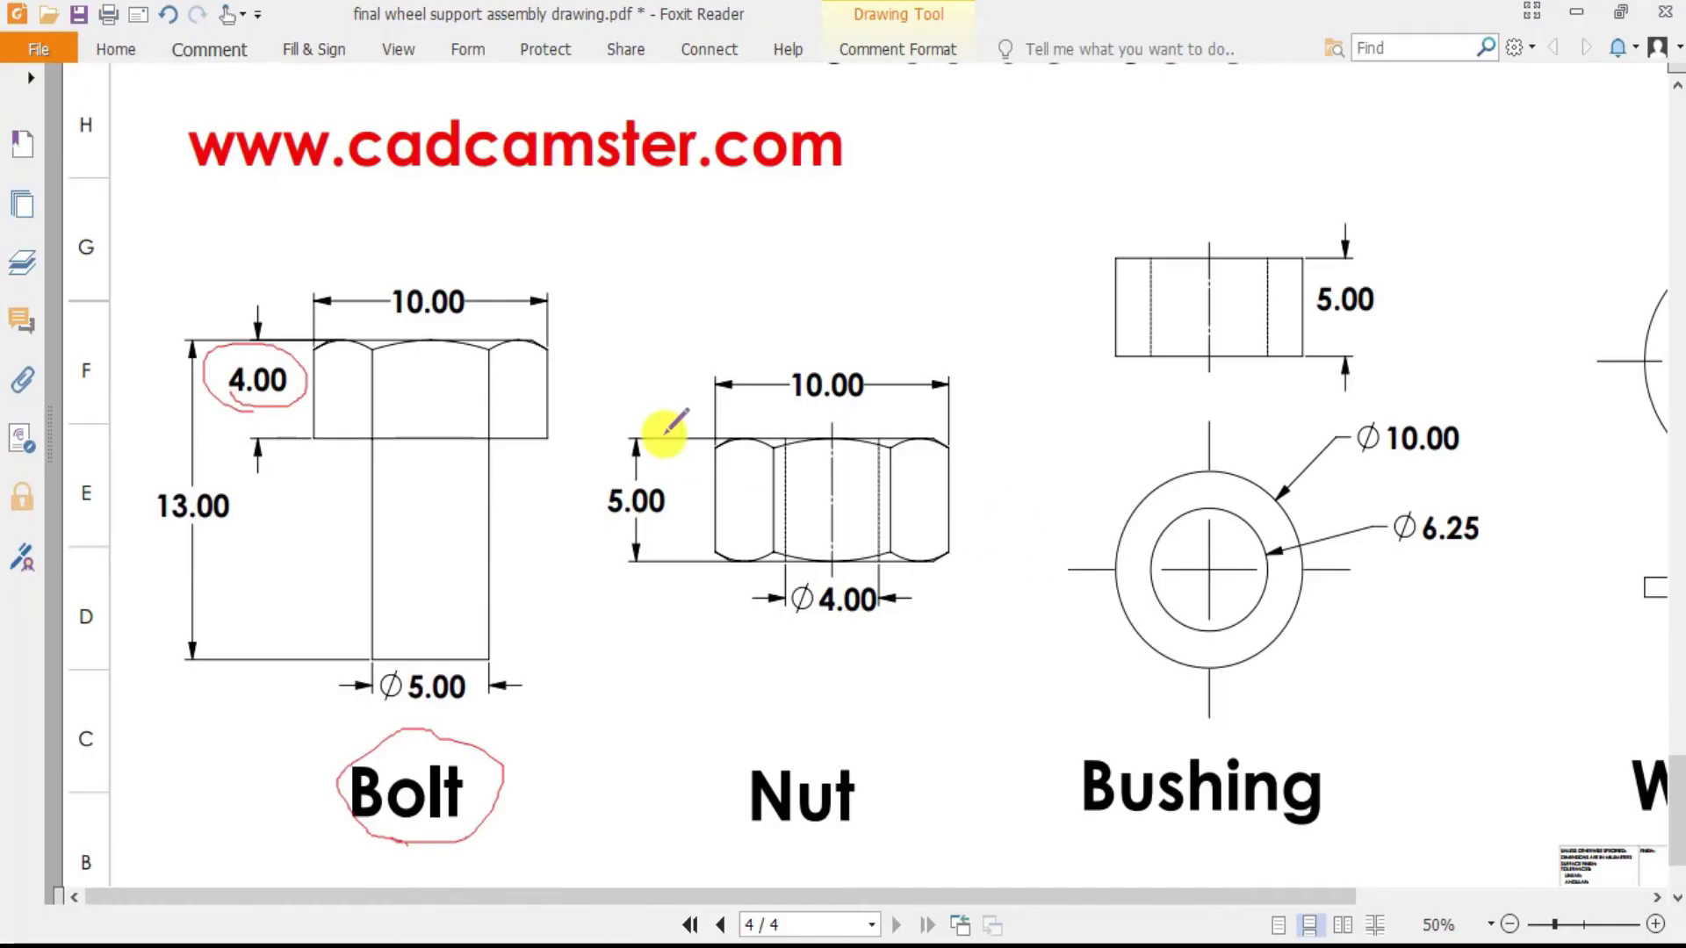
key("alt+Tab")
middle_click_drag(1260, 639, 1057, 556)
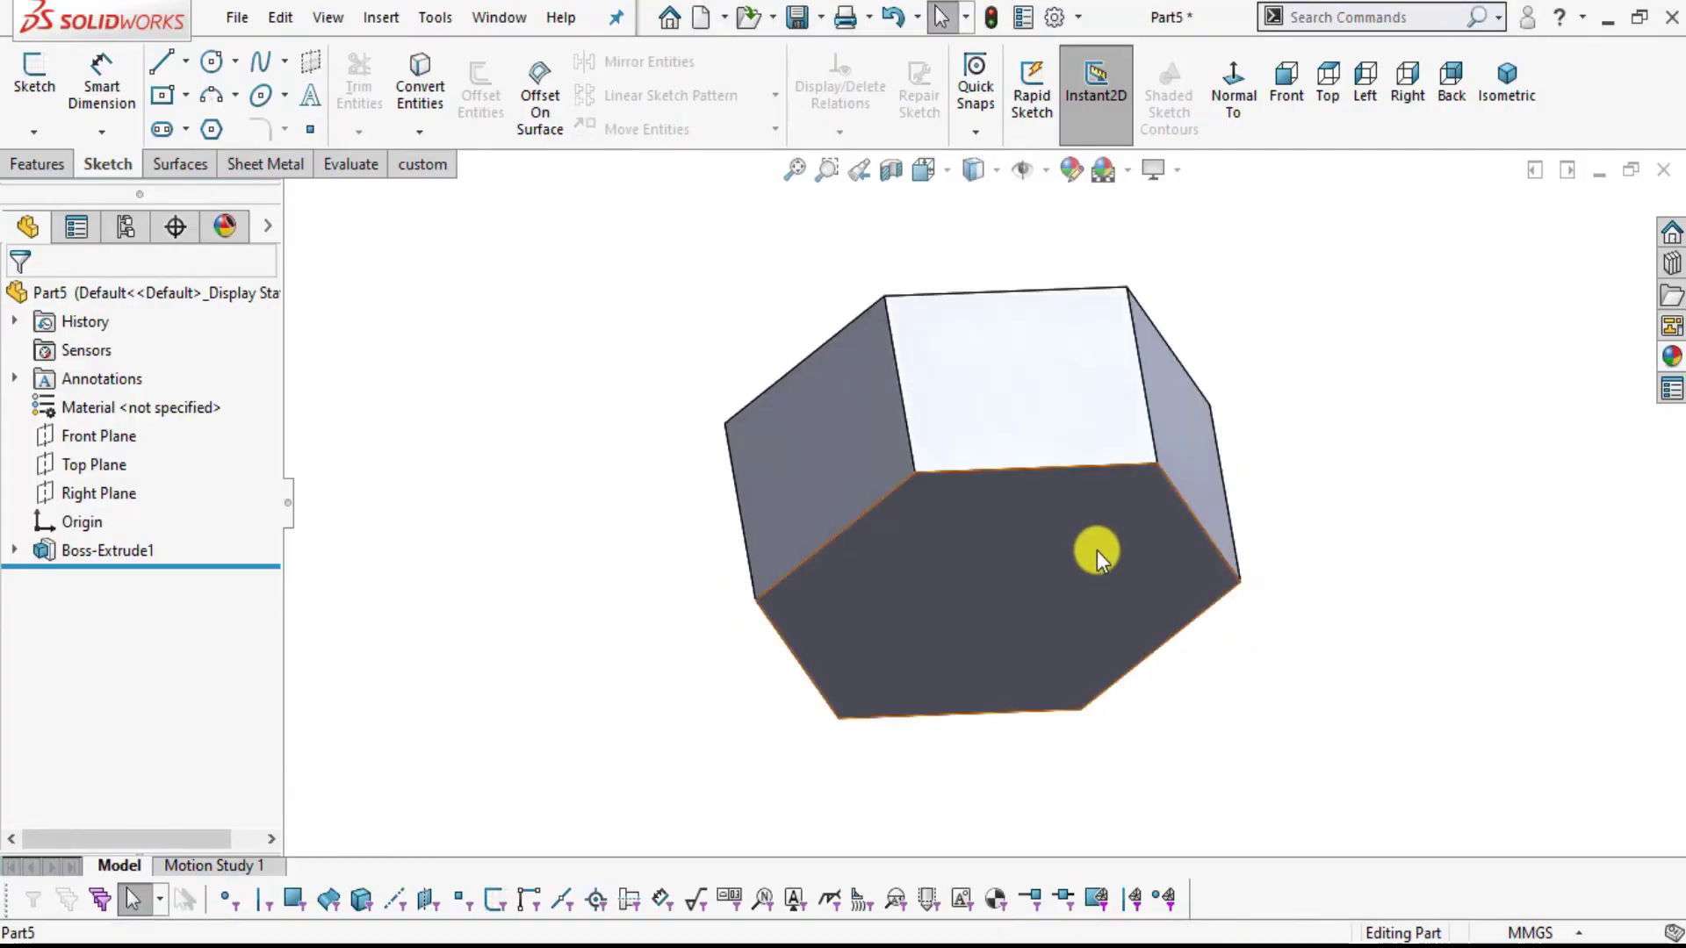
left_click(1098, 551)
left_click(1275, 485)
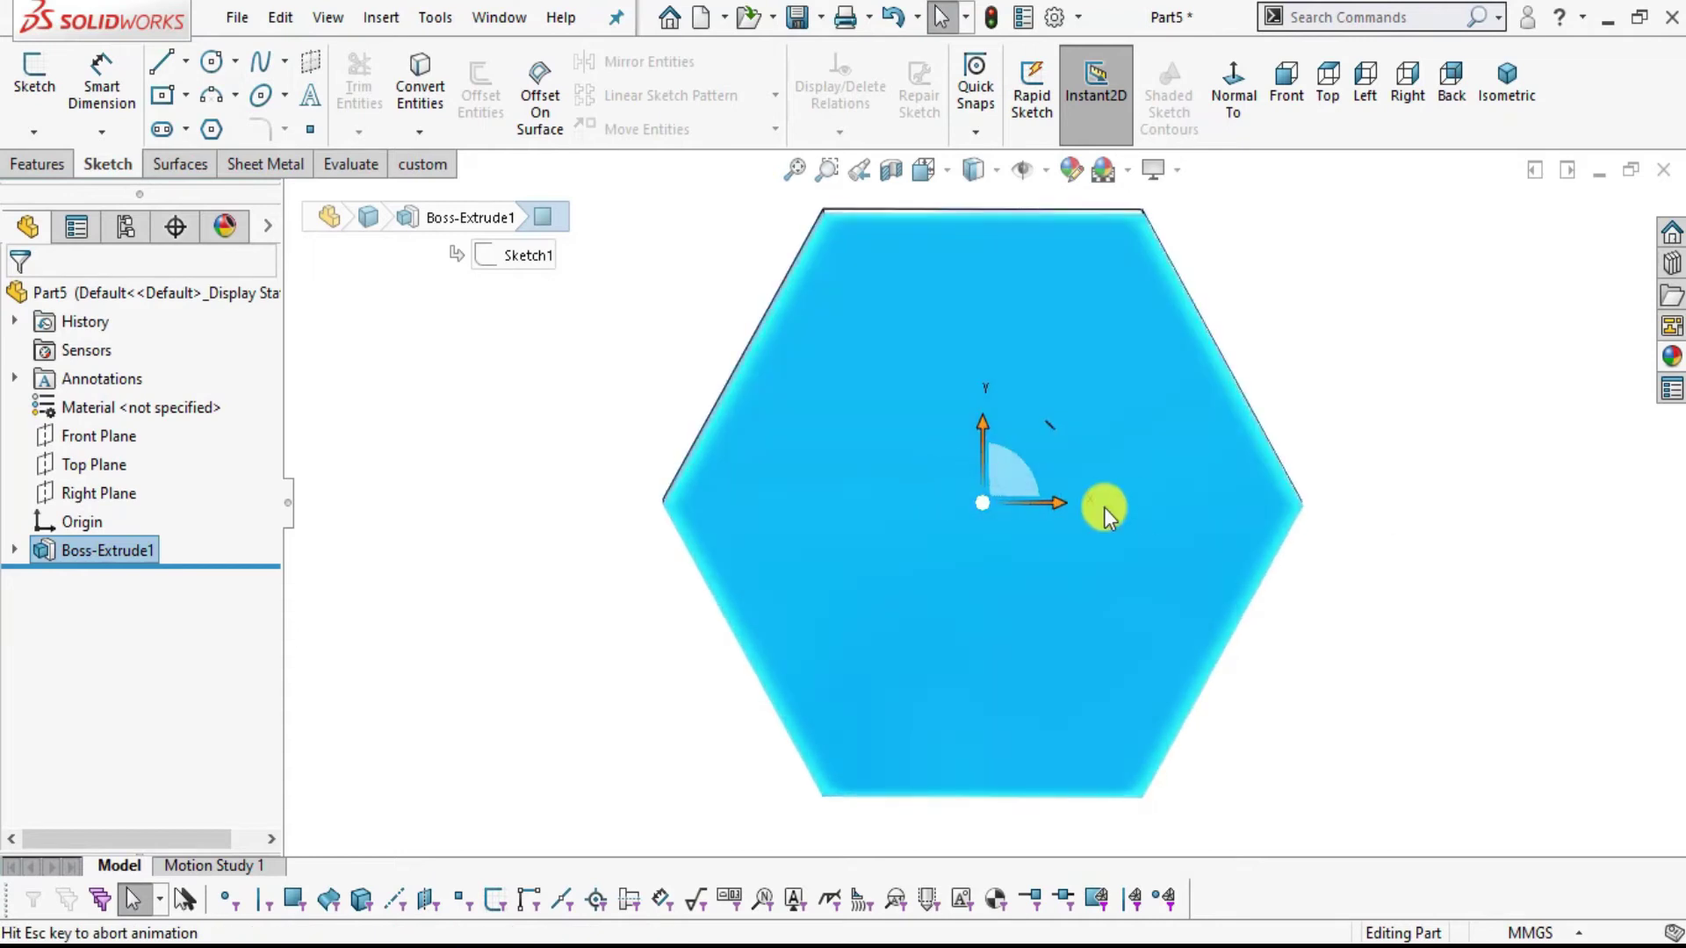
left_click(34, 72)
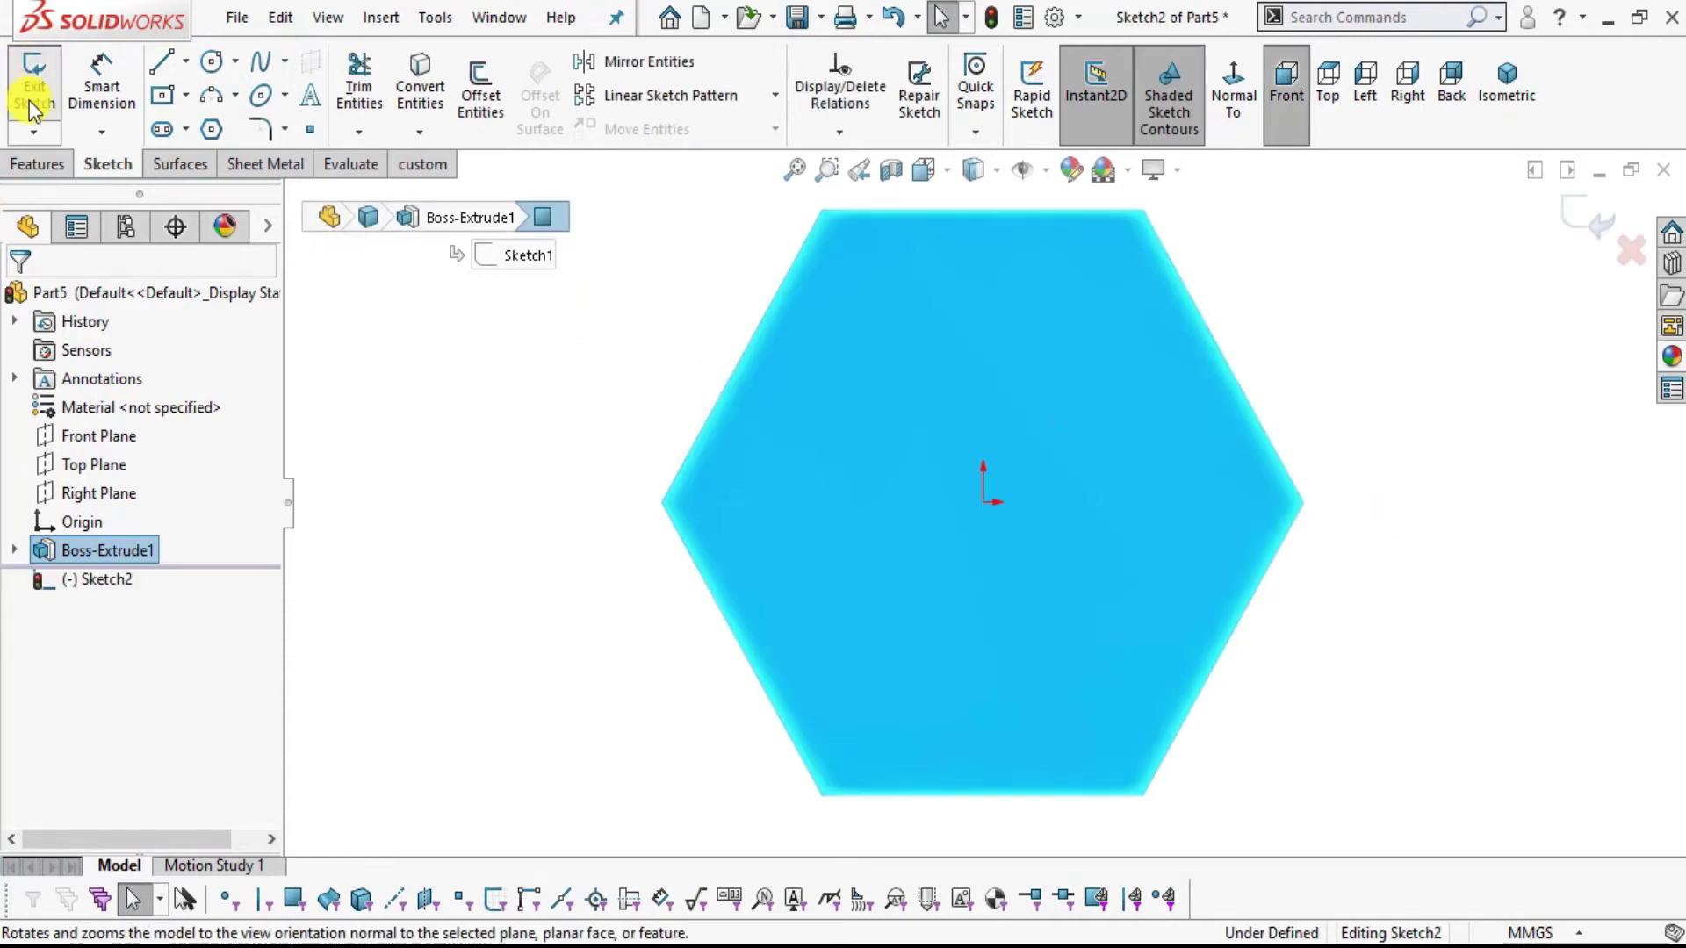
left_click(213, 63)
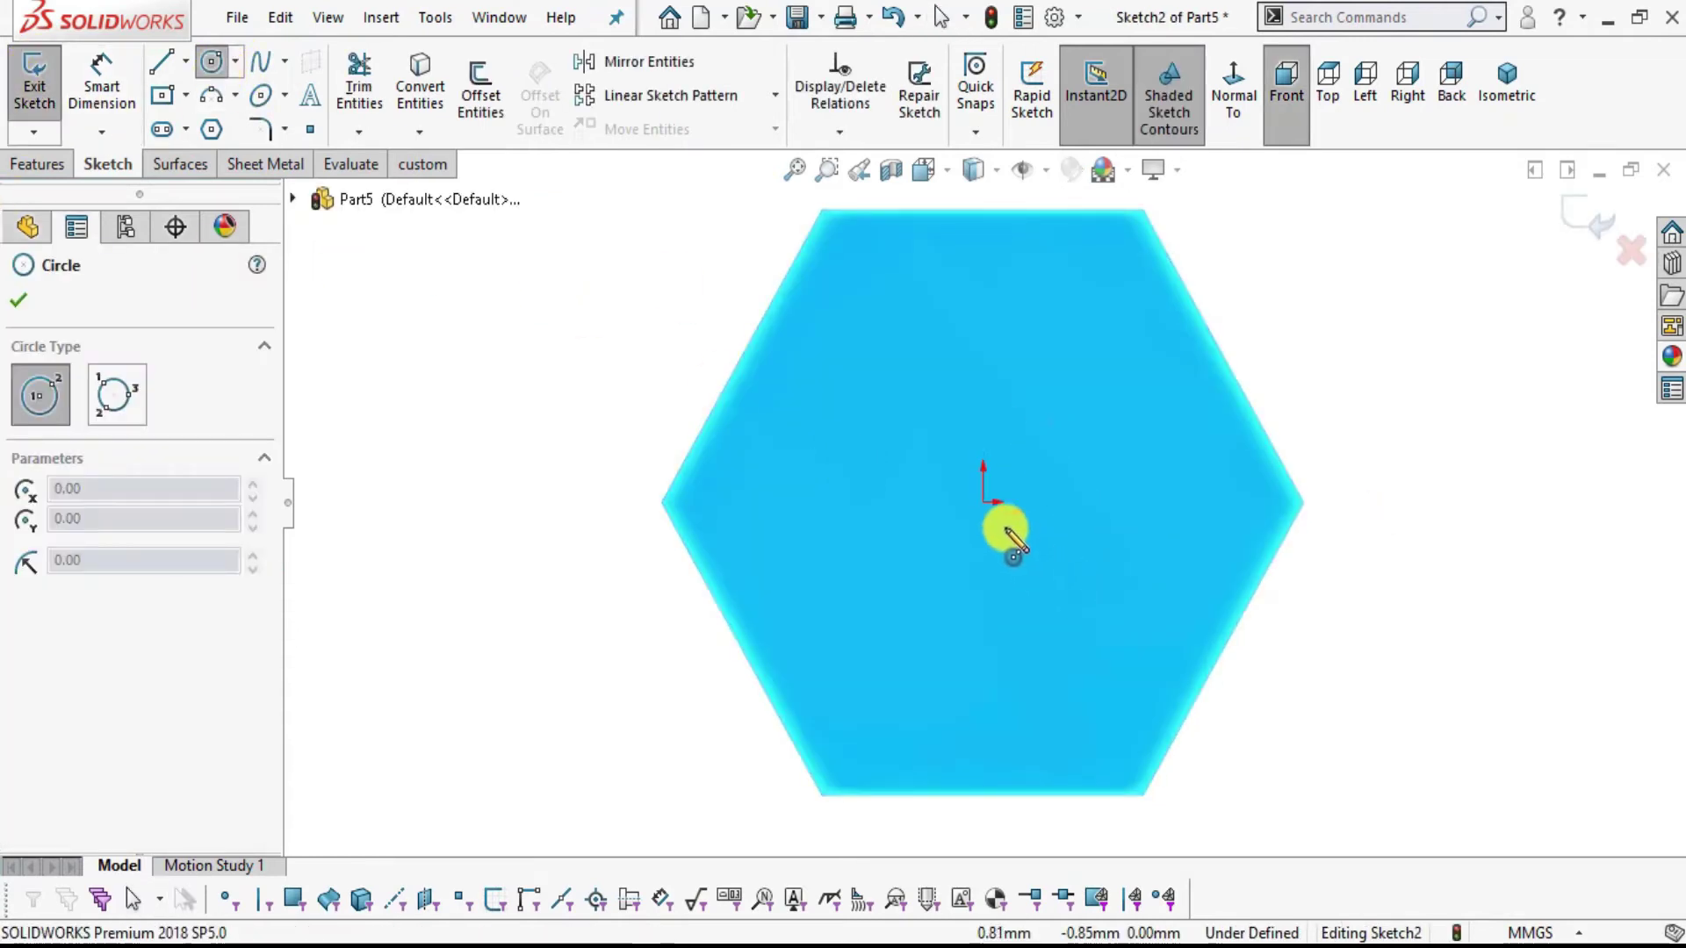
left_click(984, 503)
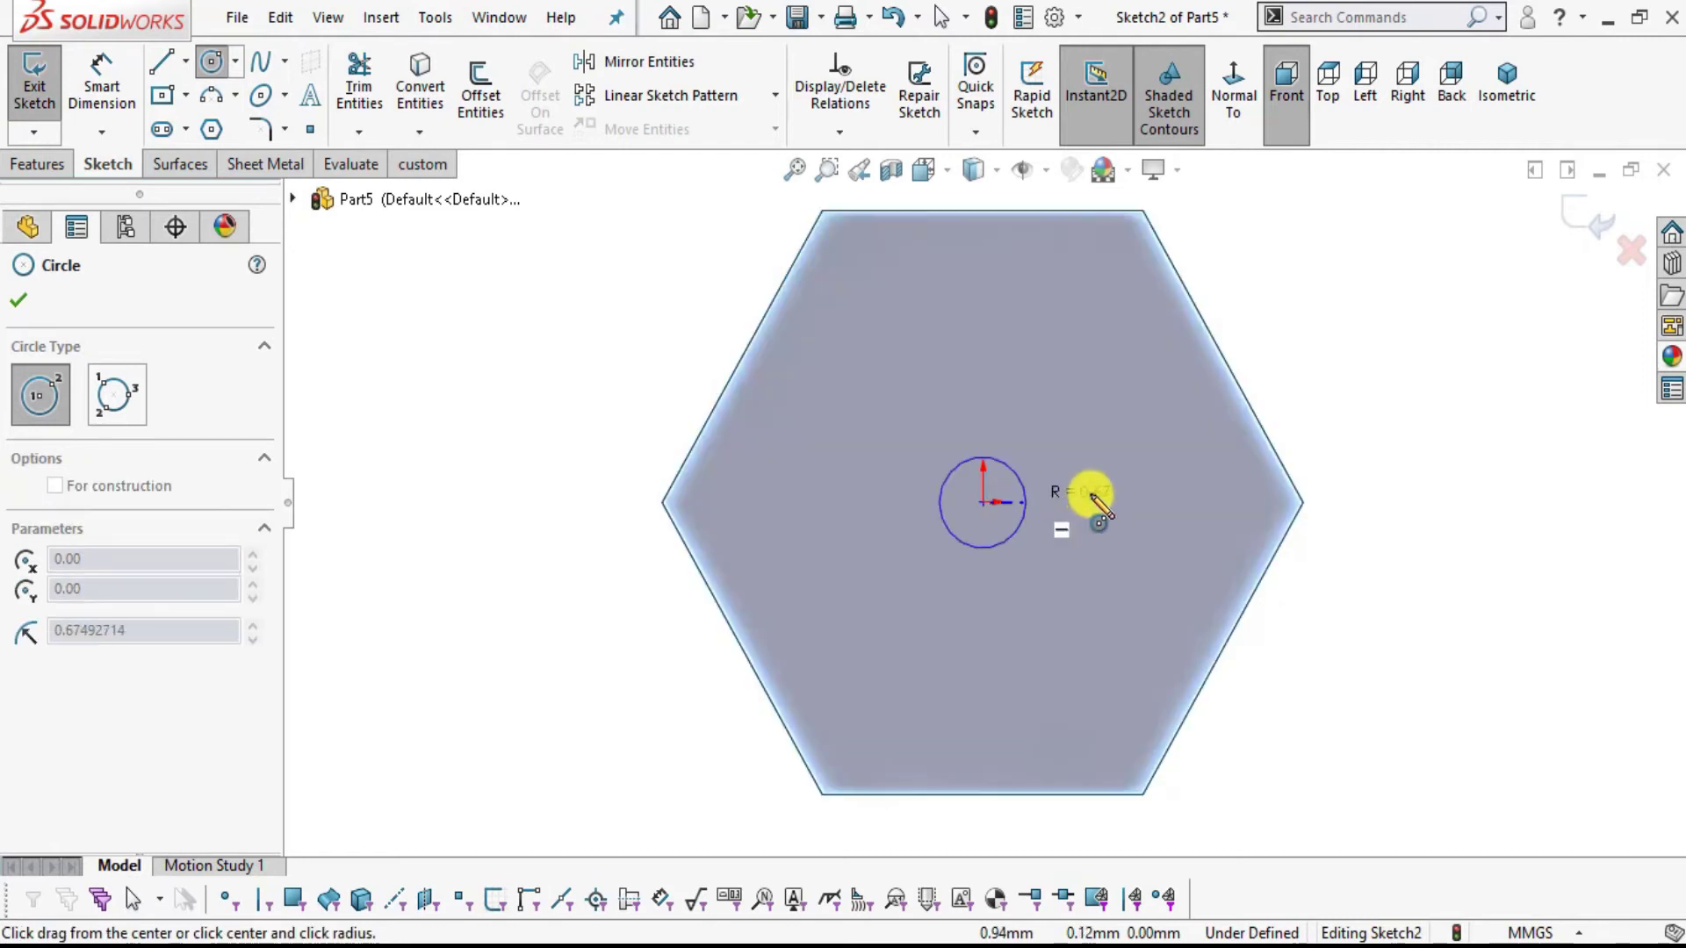
left_click(1154, 455)
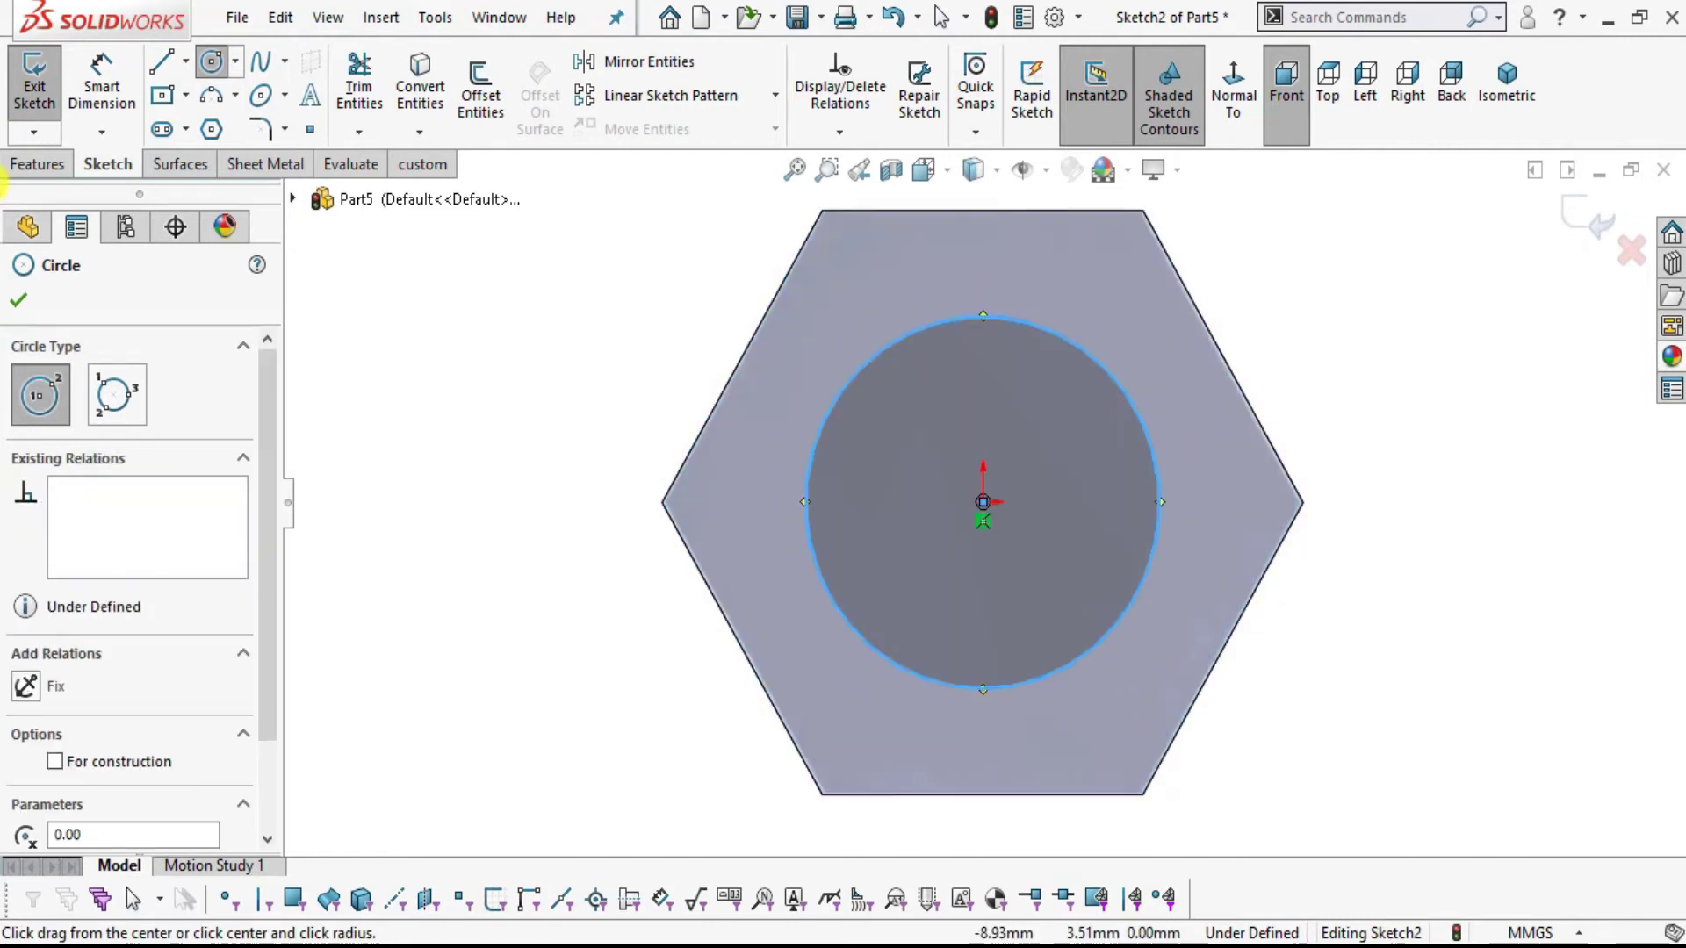
left_click(24, 302)
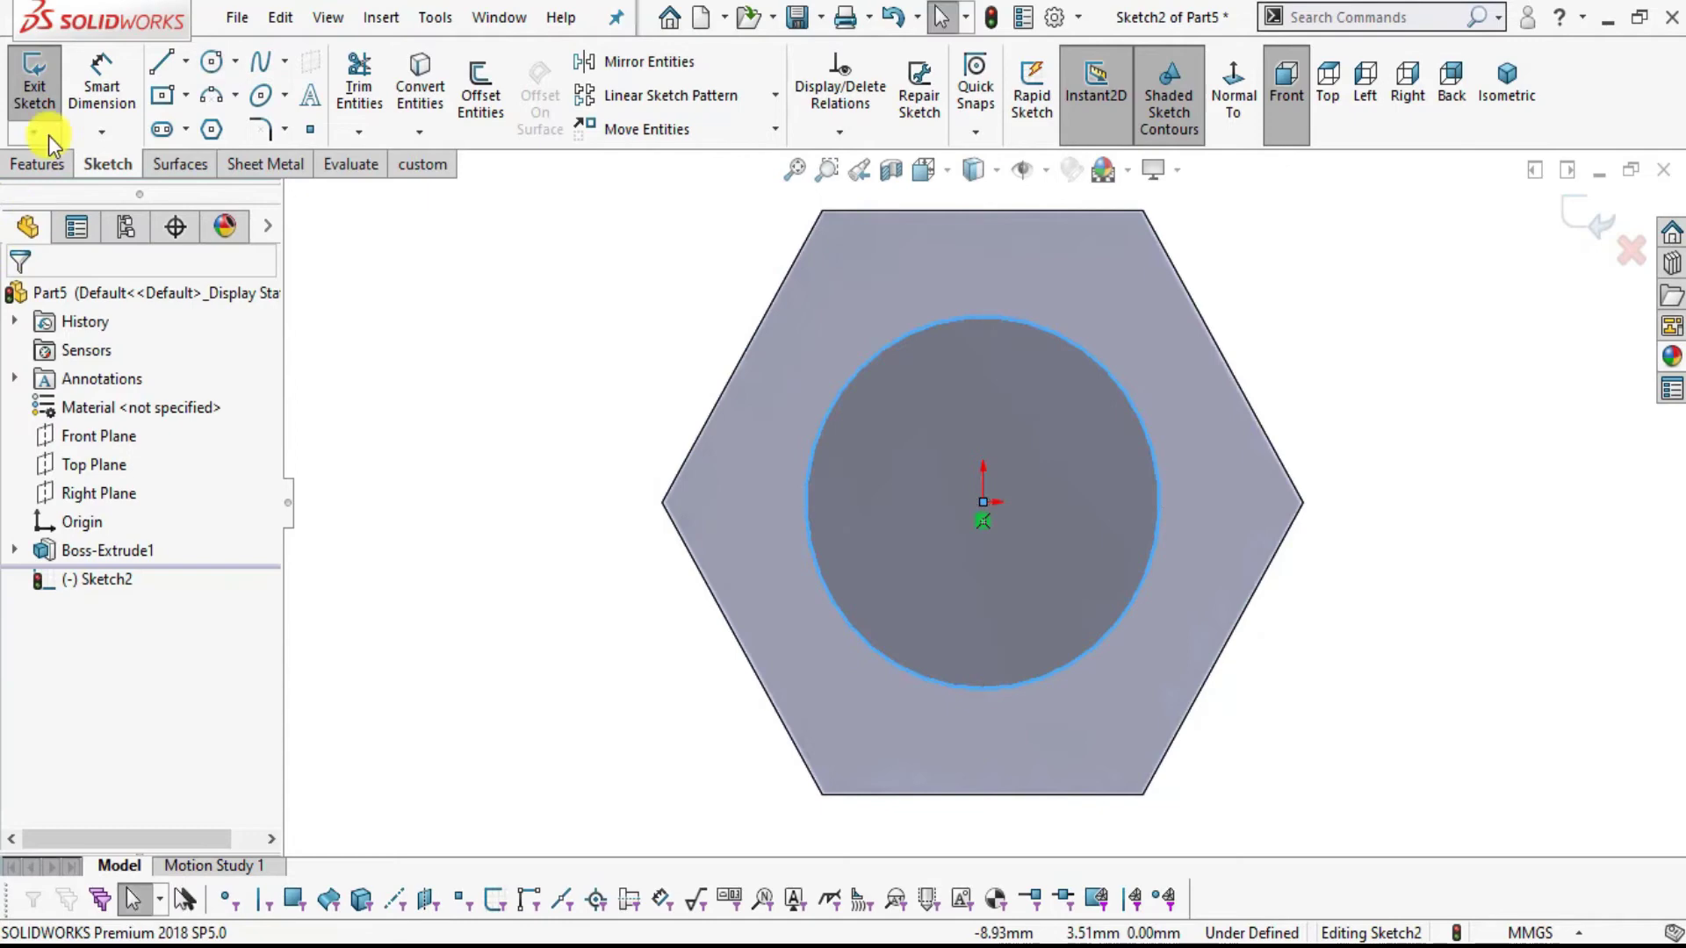
- Check the bolt shank on the PDF drawing and dimension the sketched circle's diameter as 5 mm
left_click(101, 80)
key("alt+Tab")
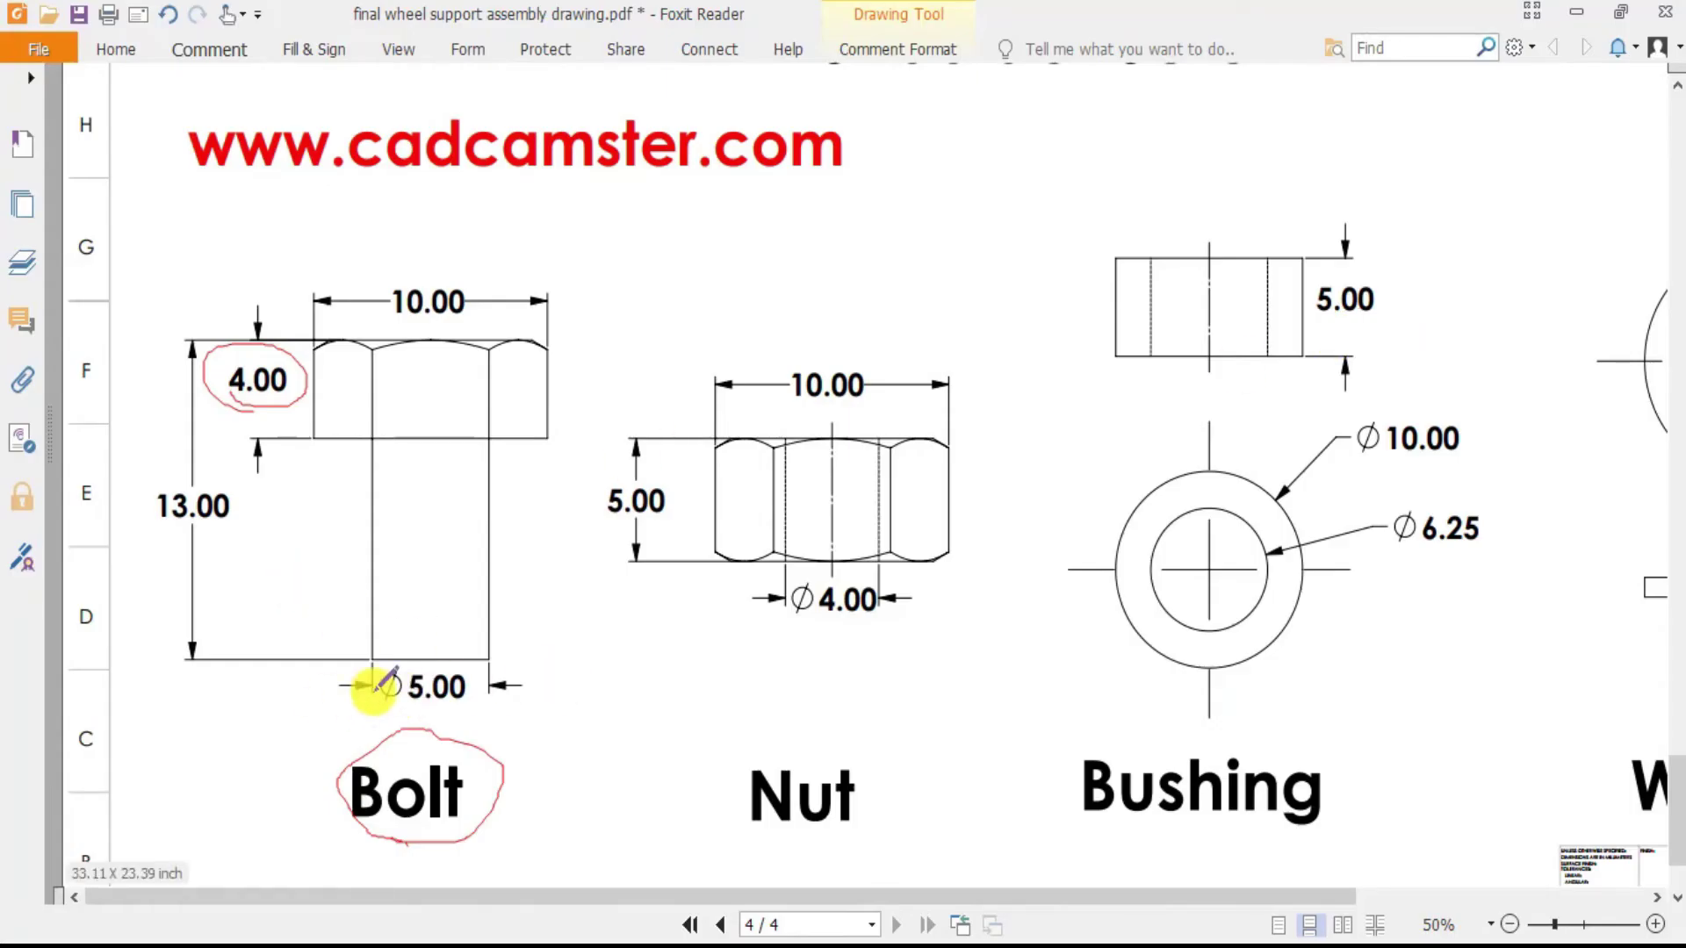
key("alt+Tab")
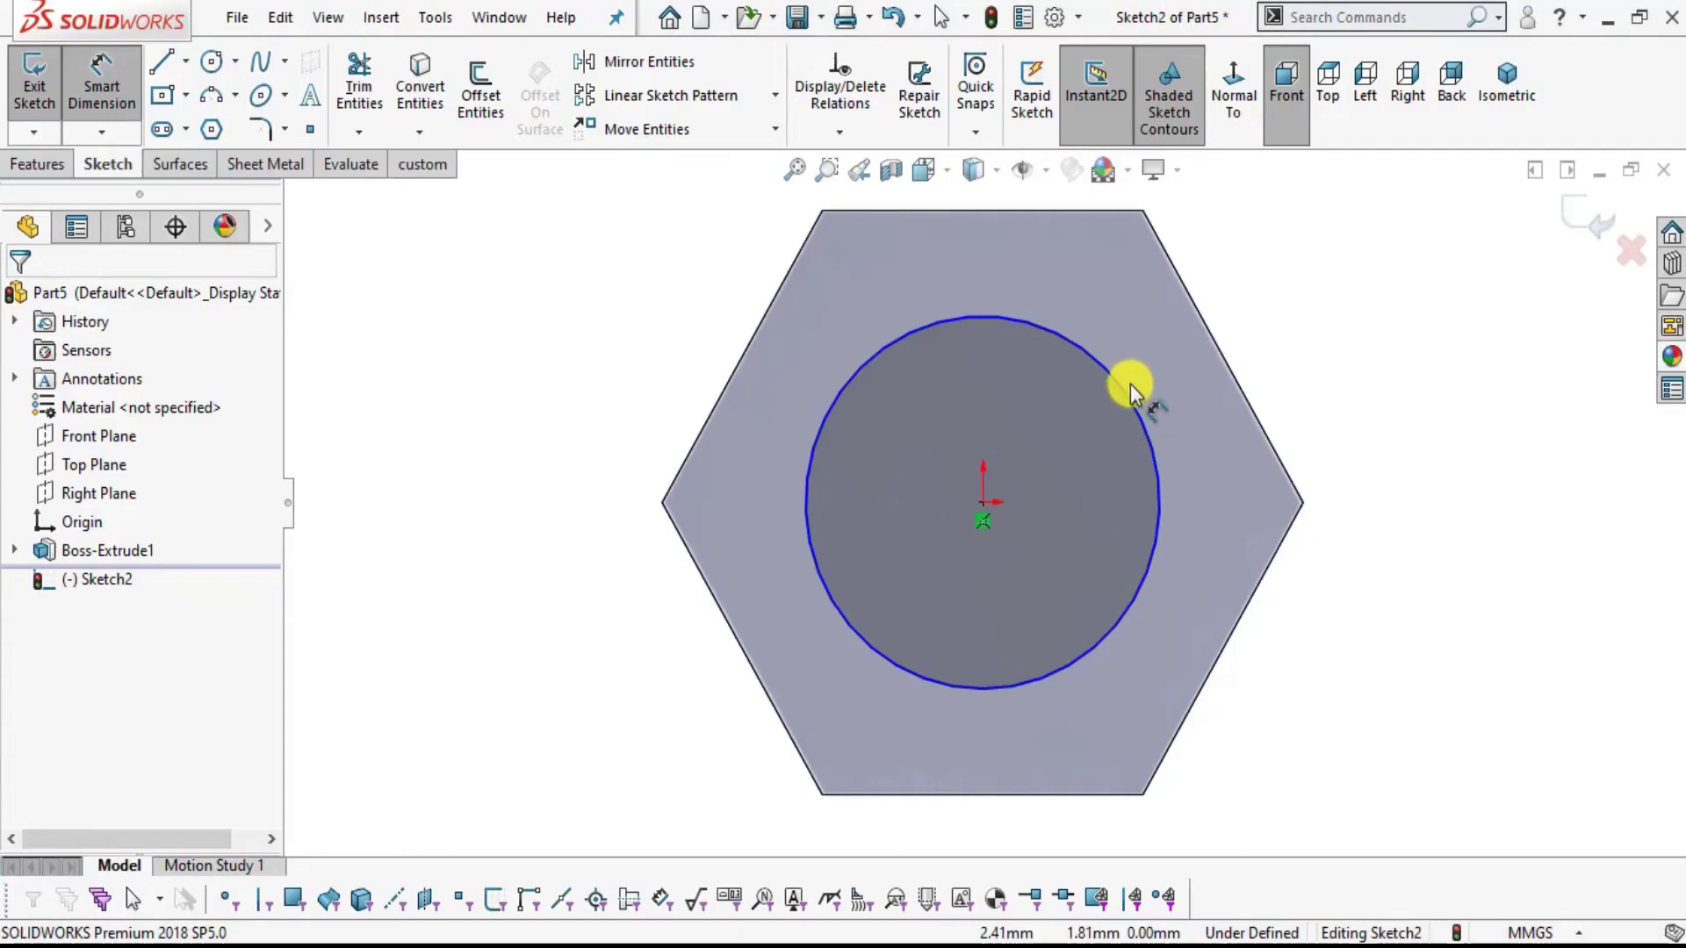
left_click(1130, 392)
left_click(1306, 352)
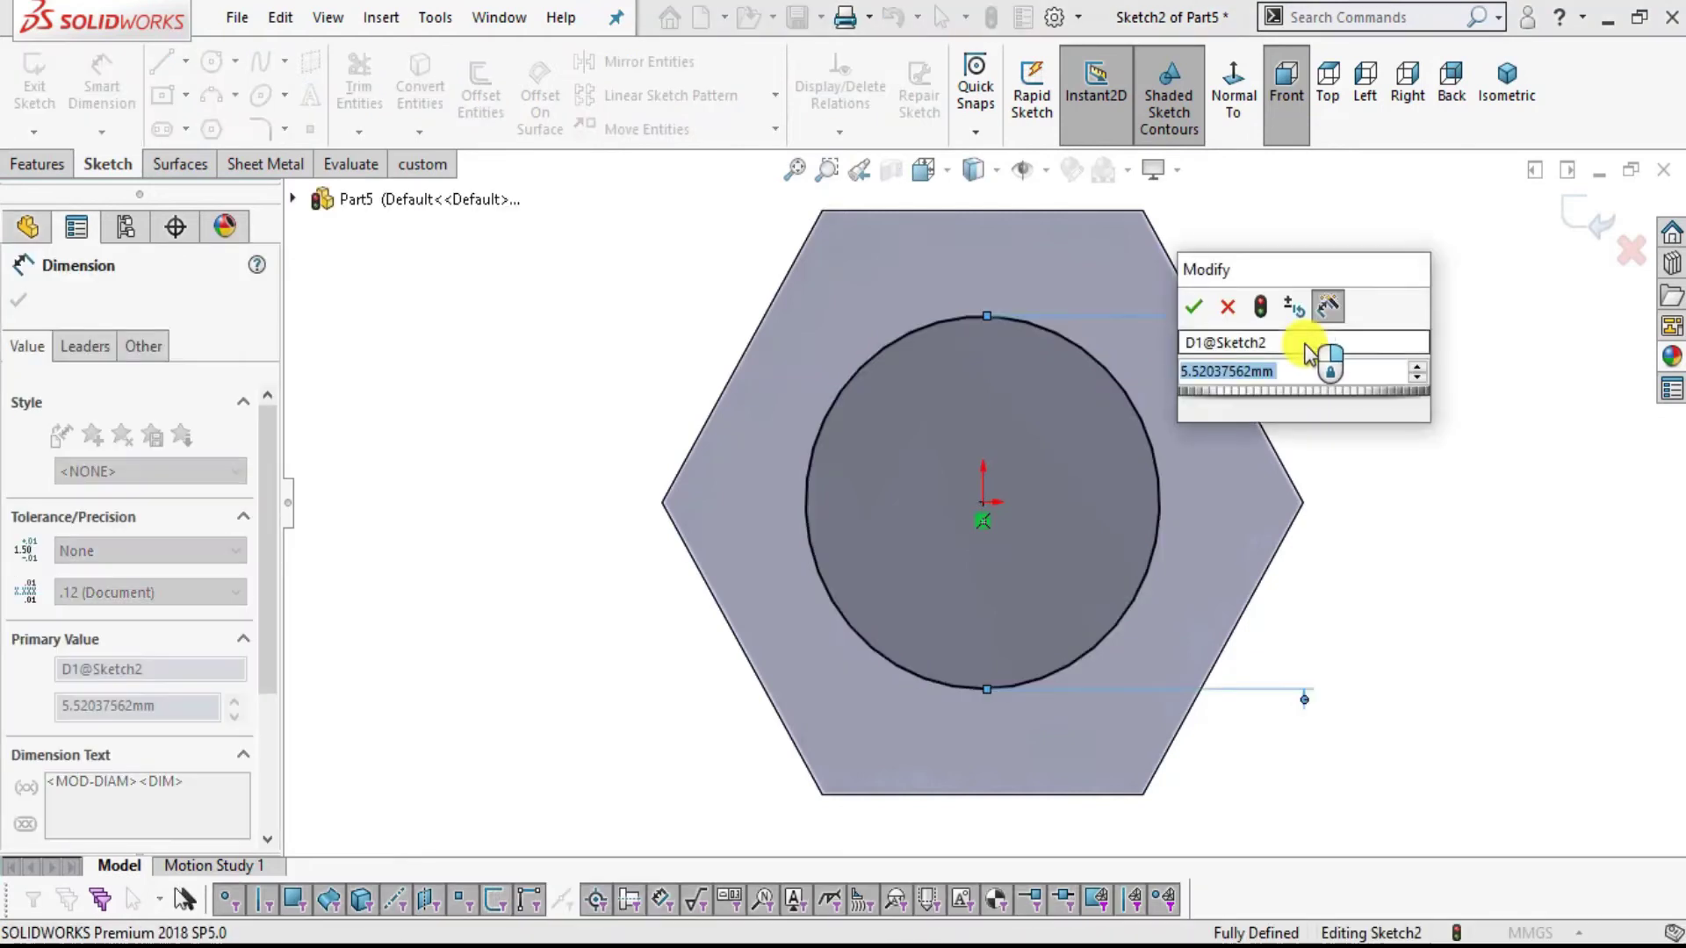
key("Return")
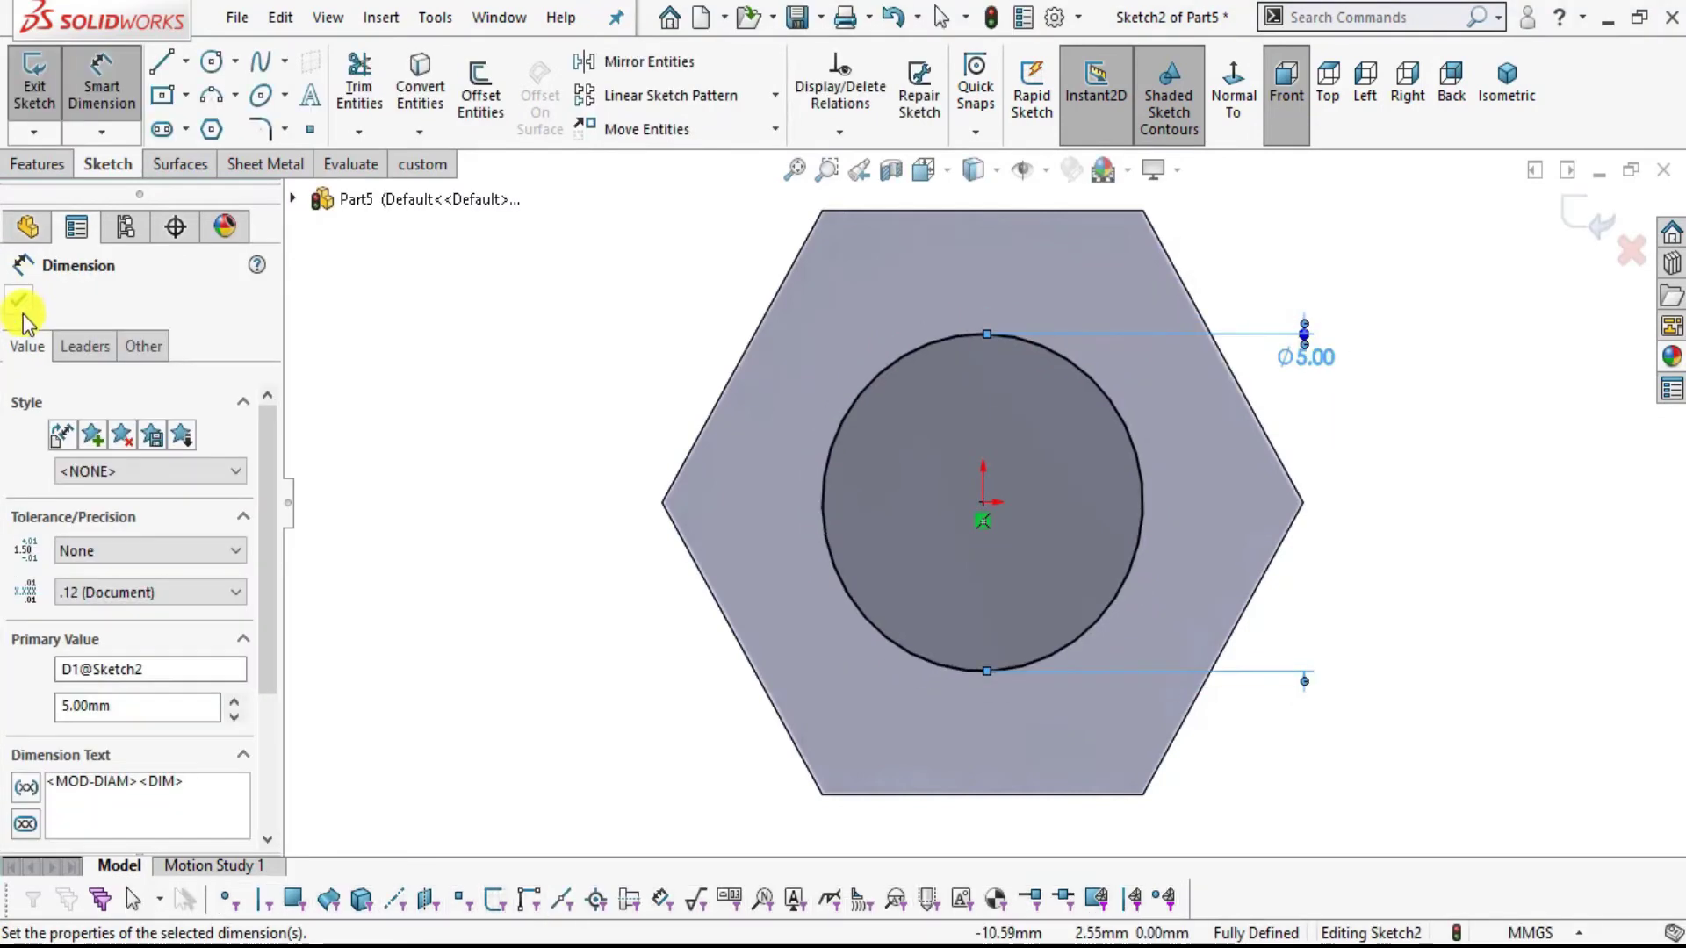
key("Escape")
- Check the bolt lengths on the PDF drawing and extrude the circle as the shank with a blind depth of 13-4, giving 9 mm
left_click(33, 165)
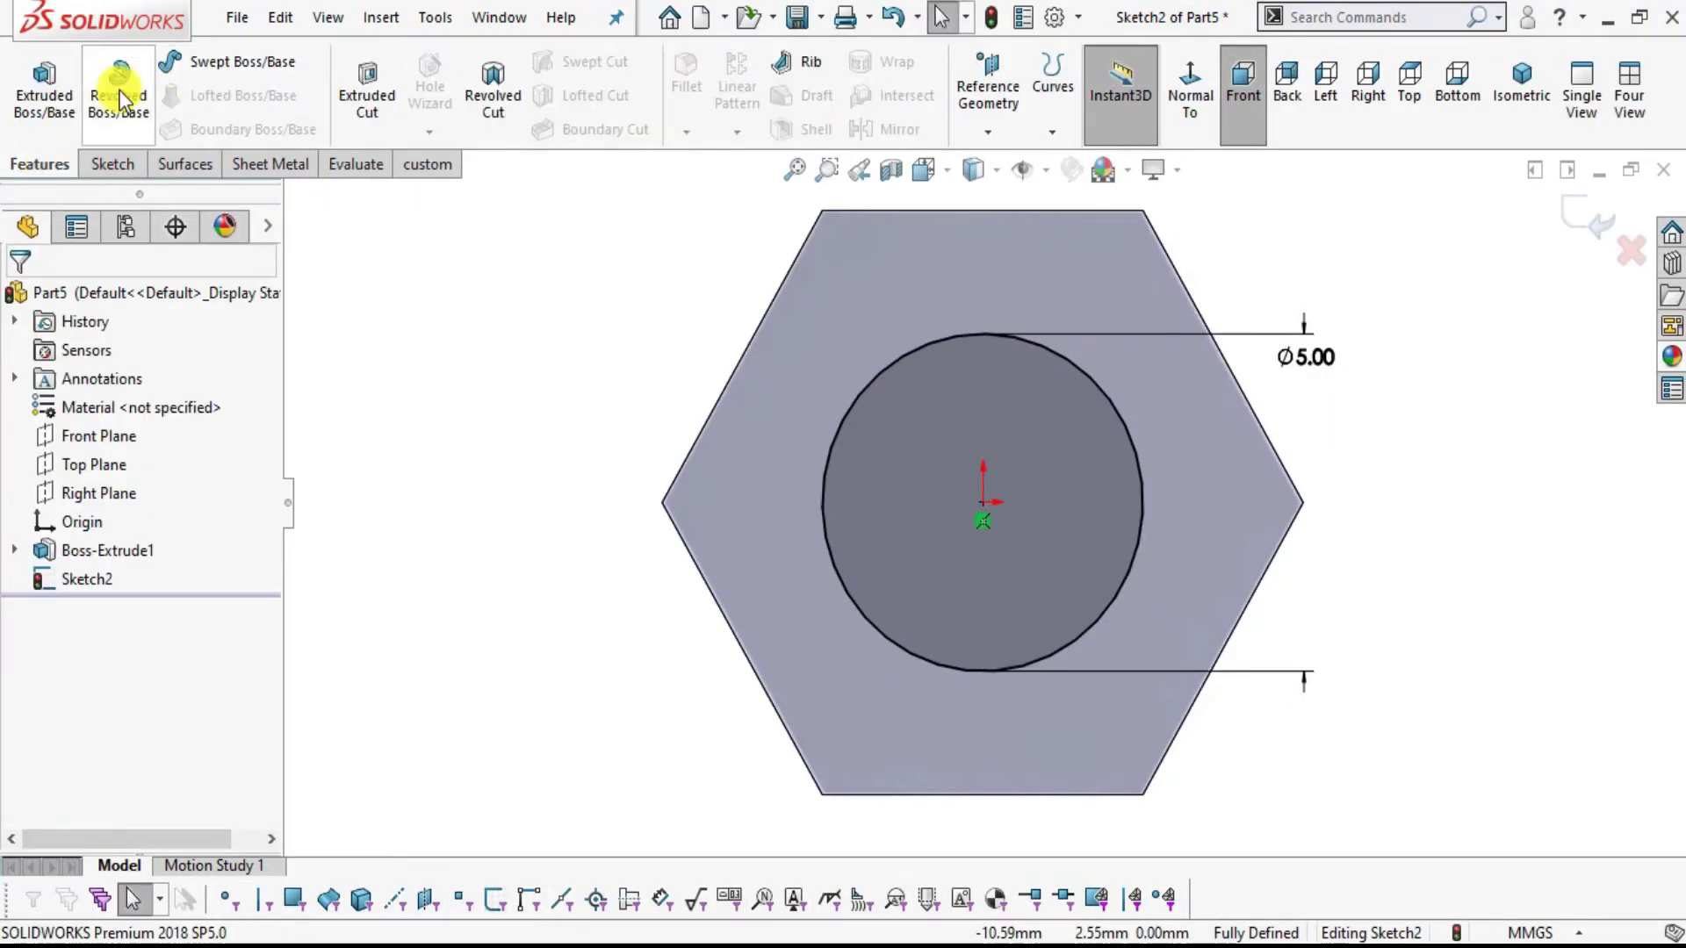
left_click(54, 97)
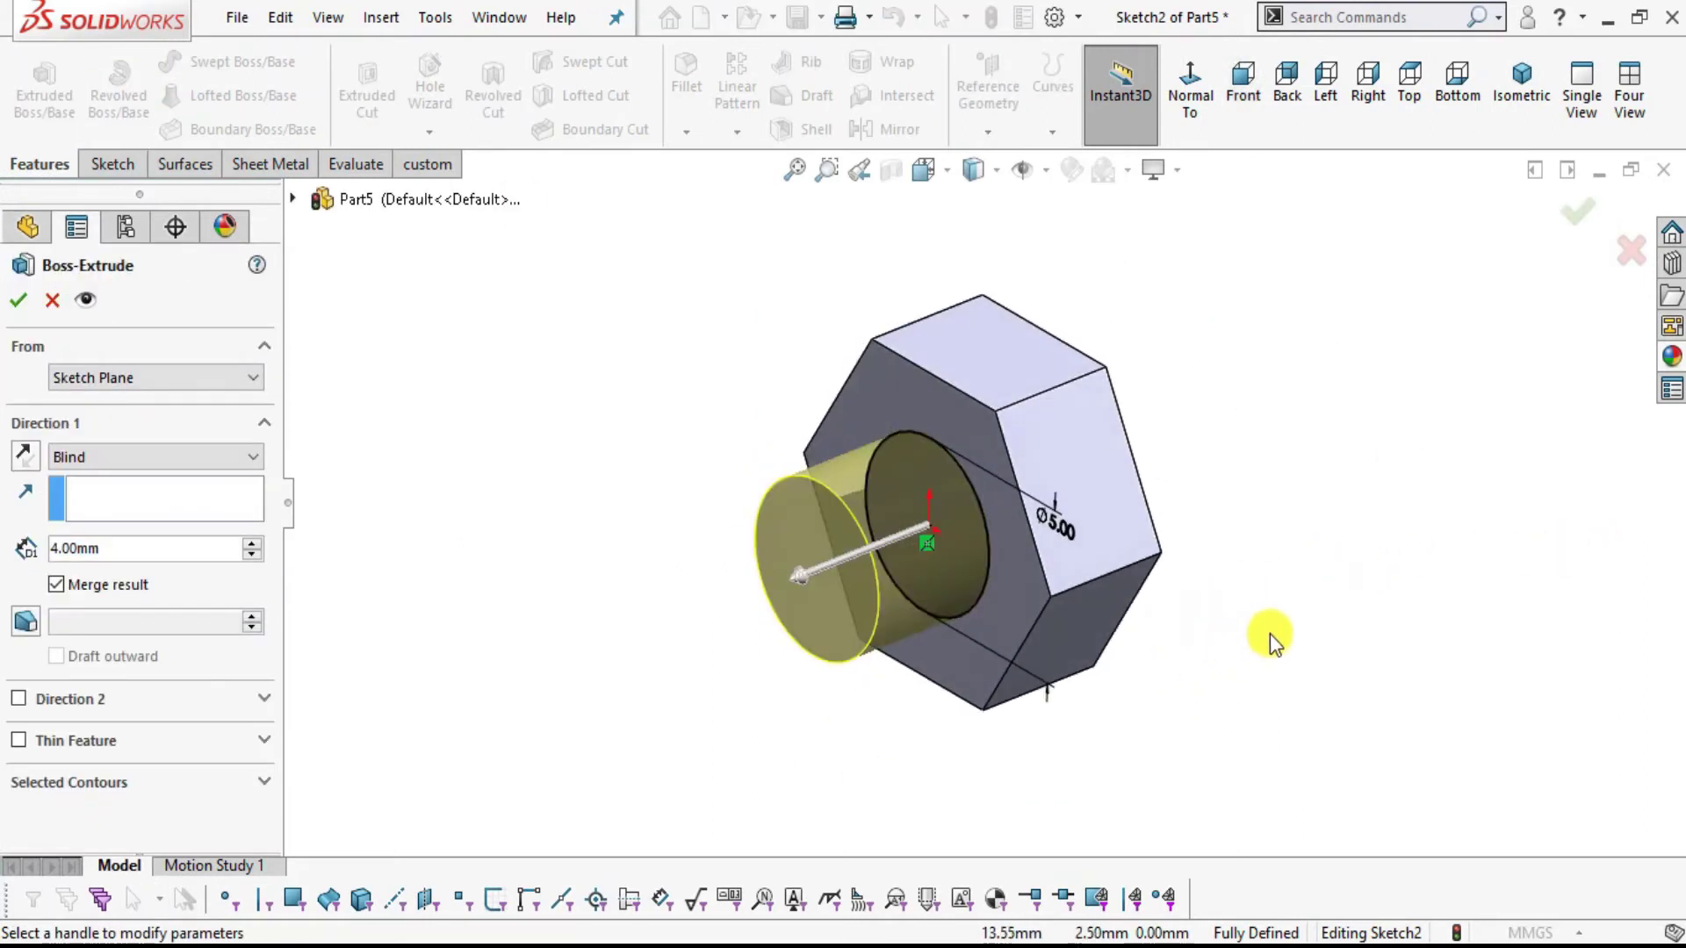
key("alt+Tab")
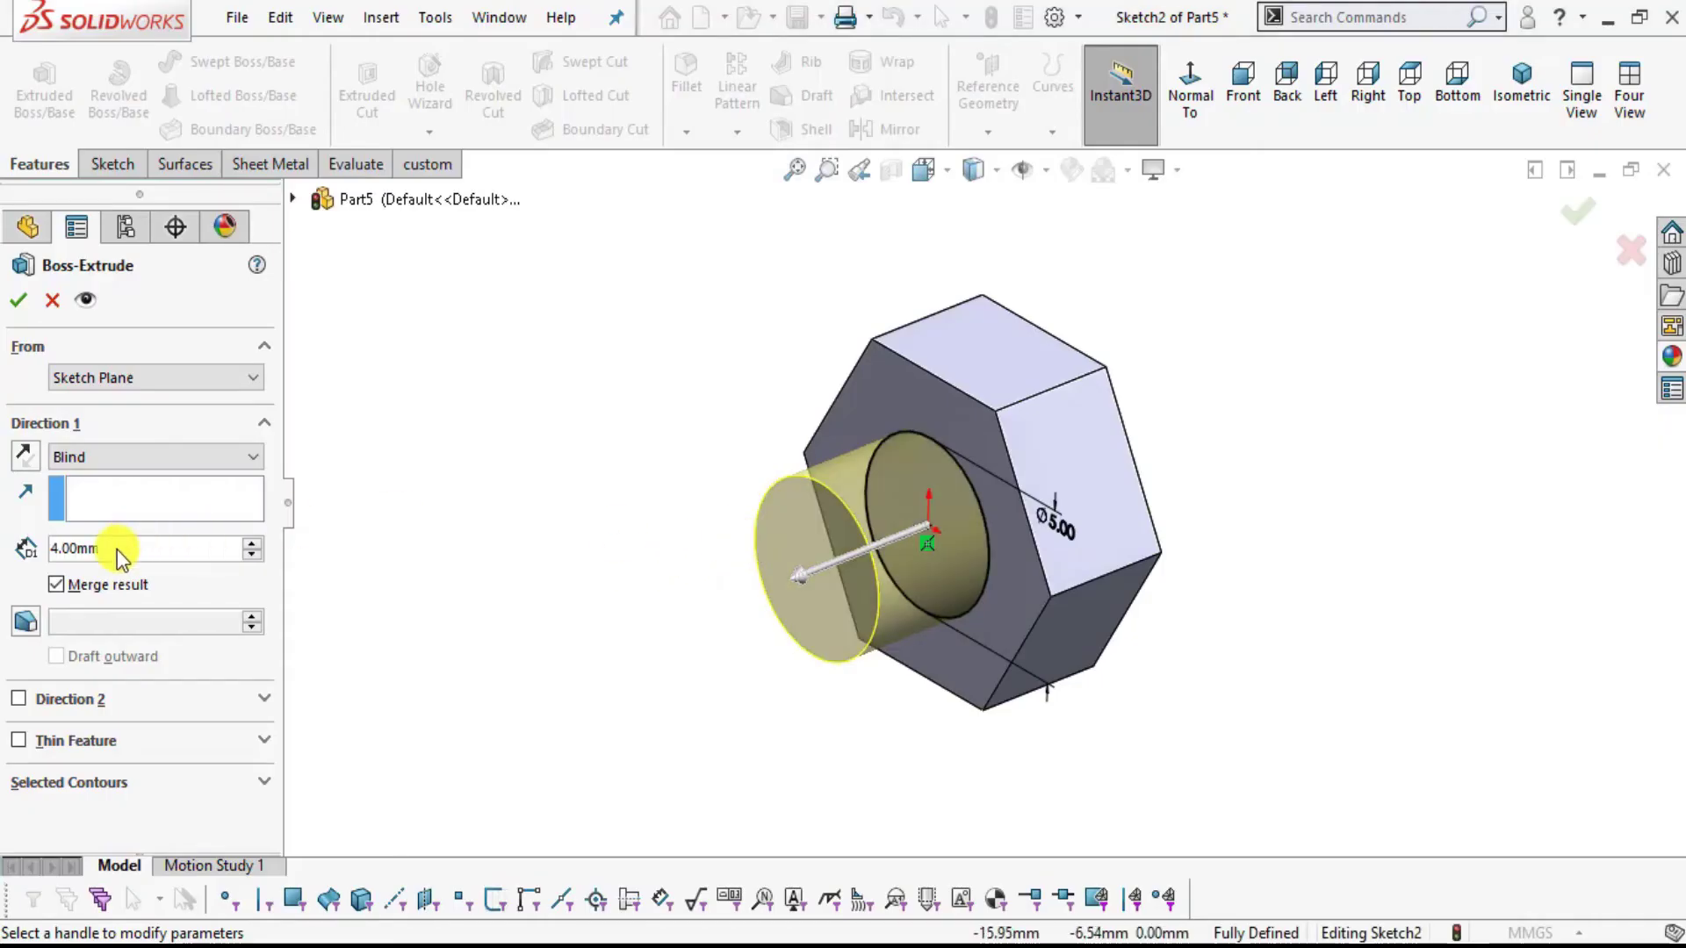
left_click(118, 550)
left_click_drag(130, 552, 4, 544)
type("13-9")
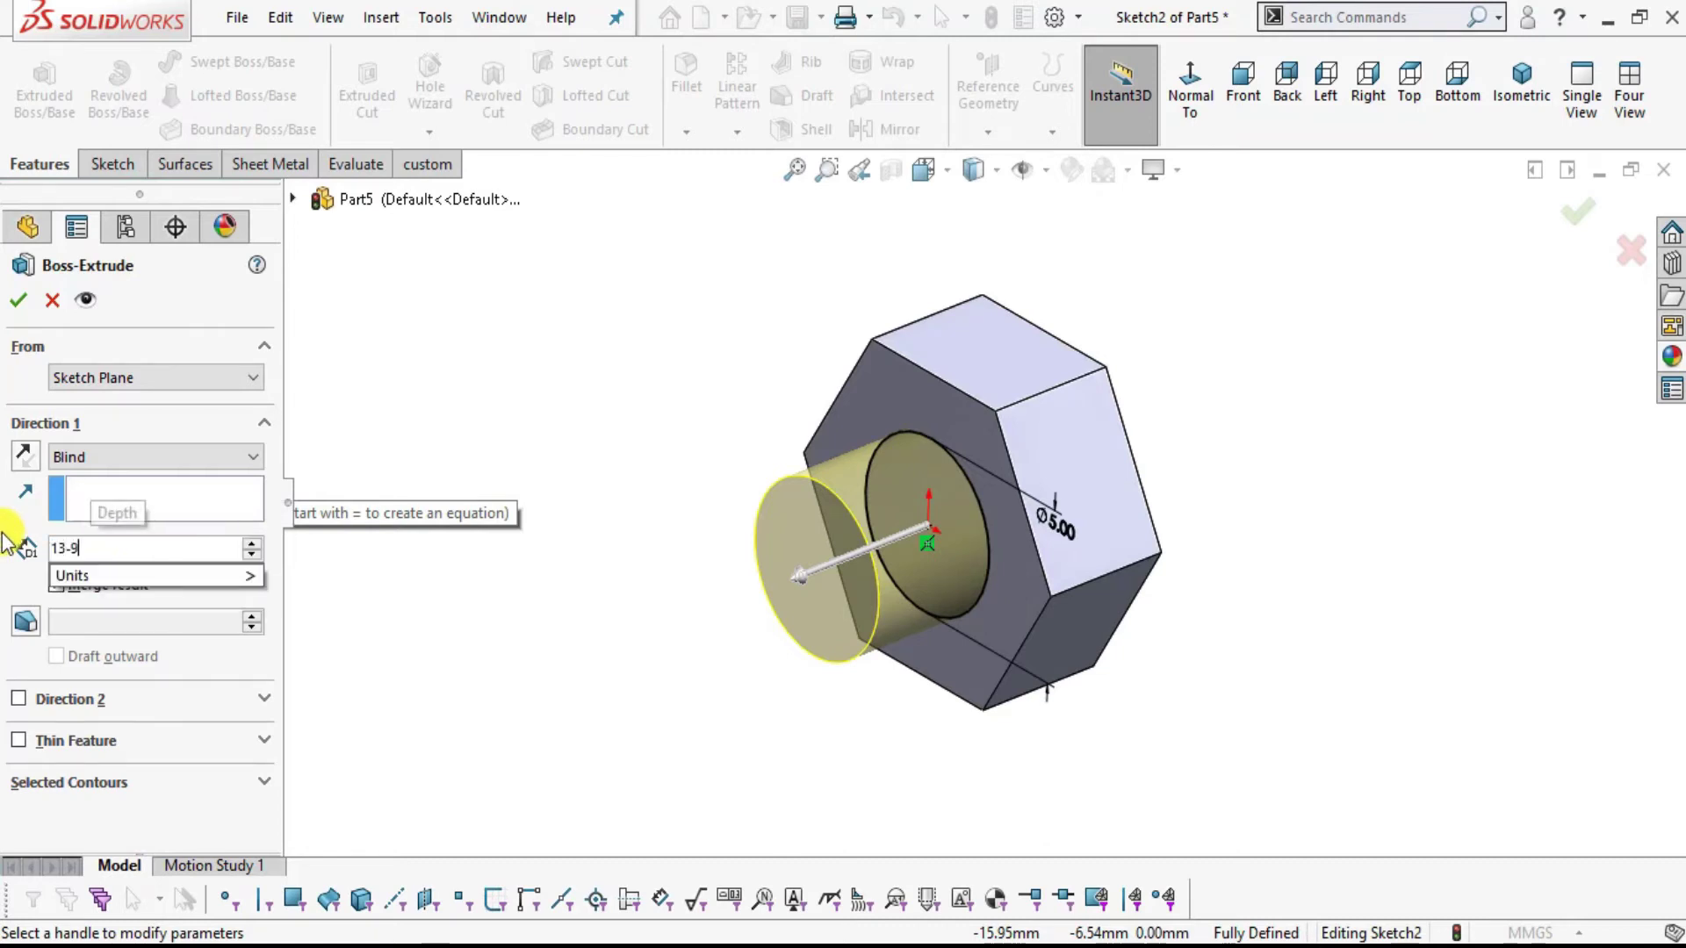
key("Return")
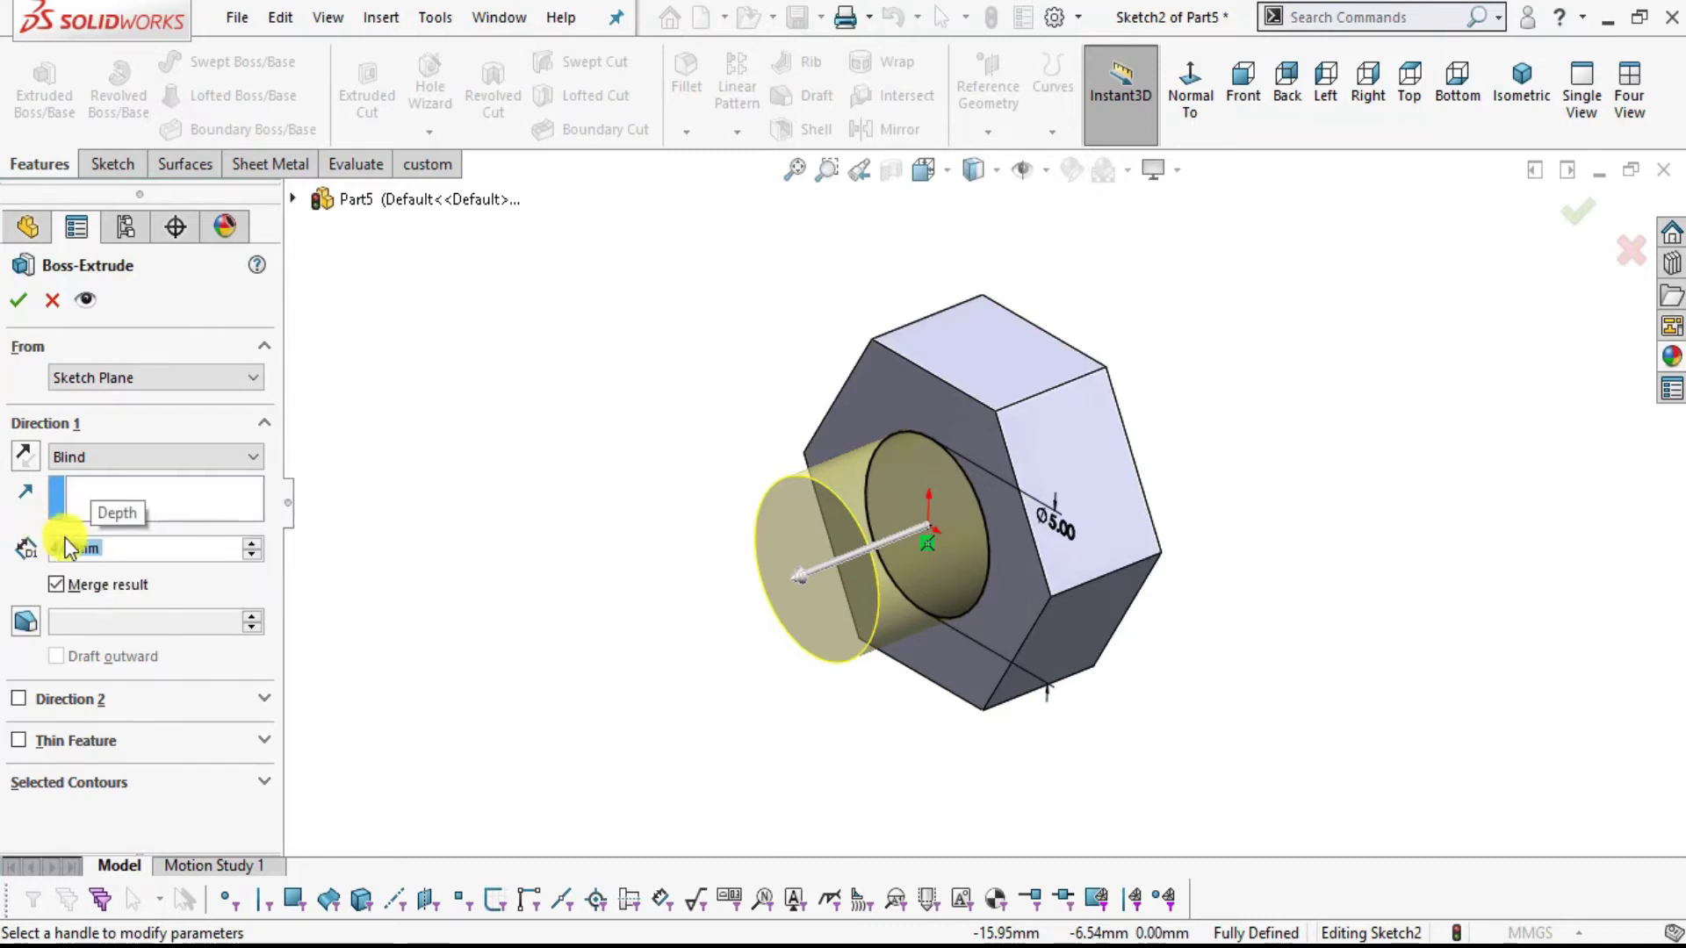
left_click(110, 549)
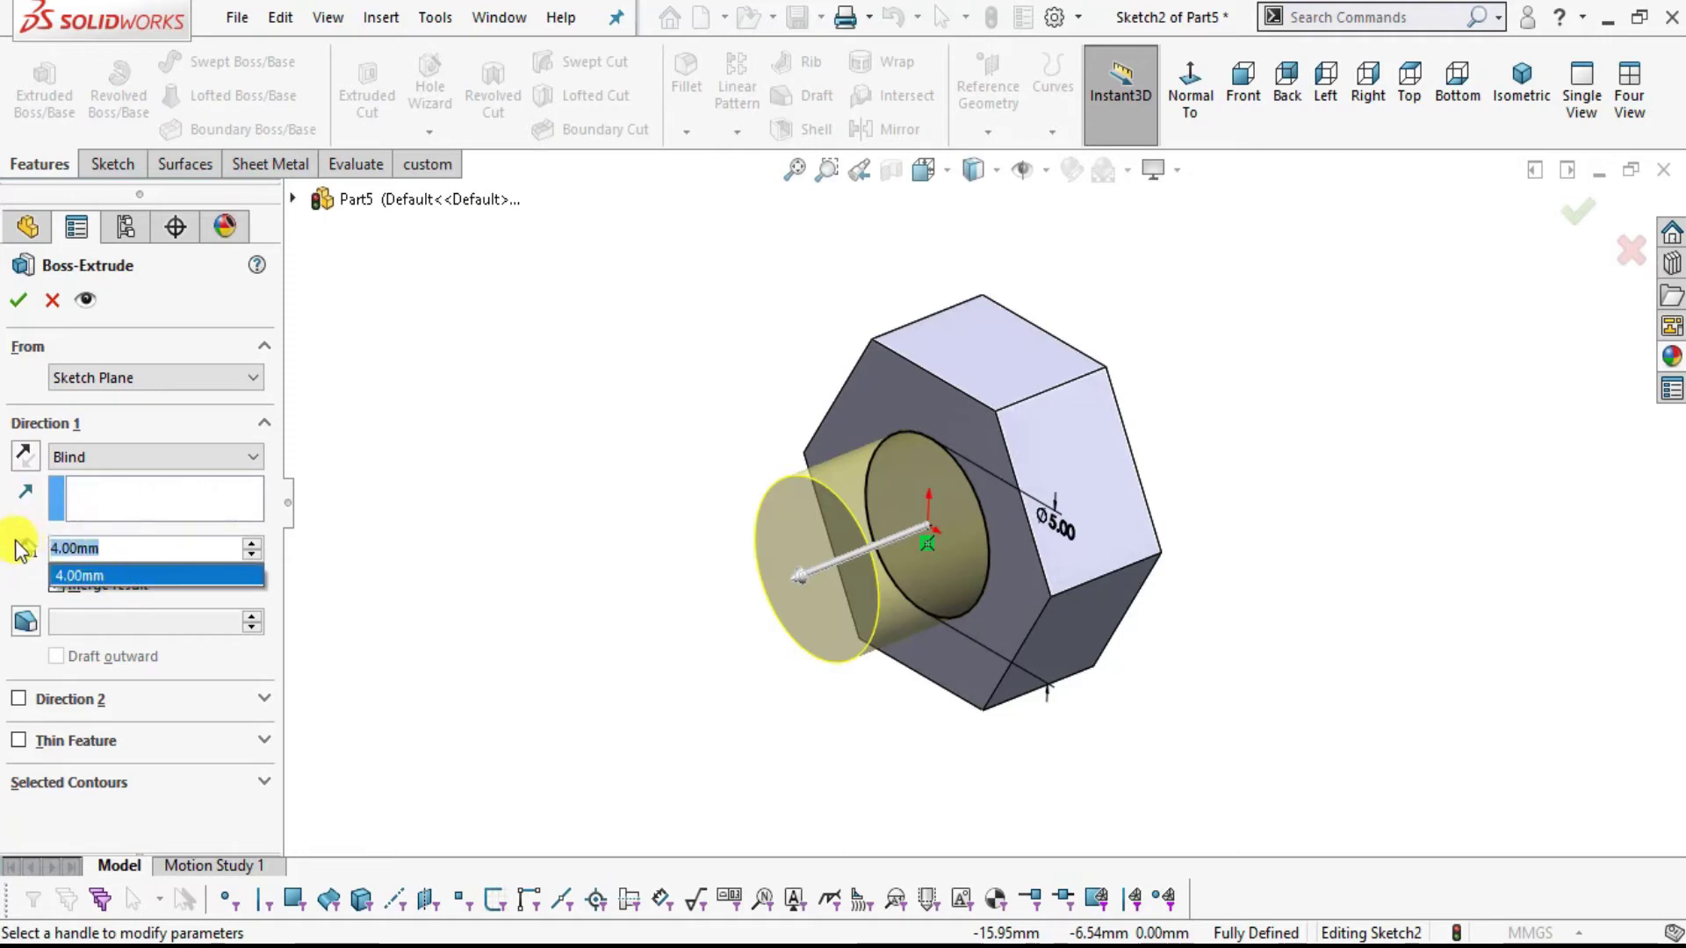
type("13-4")
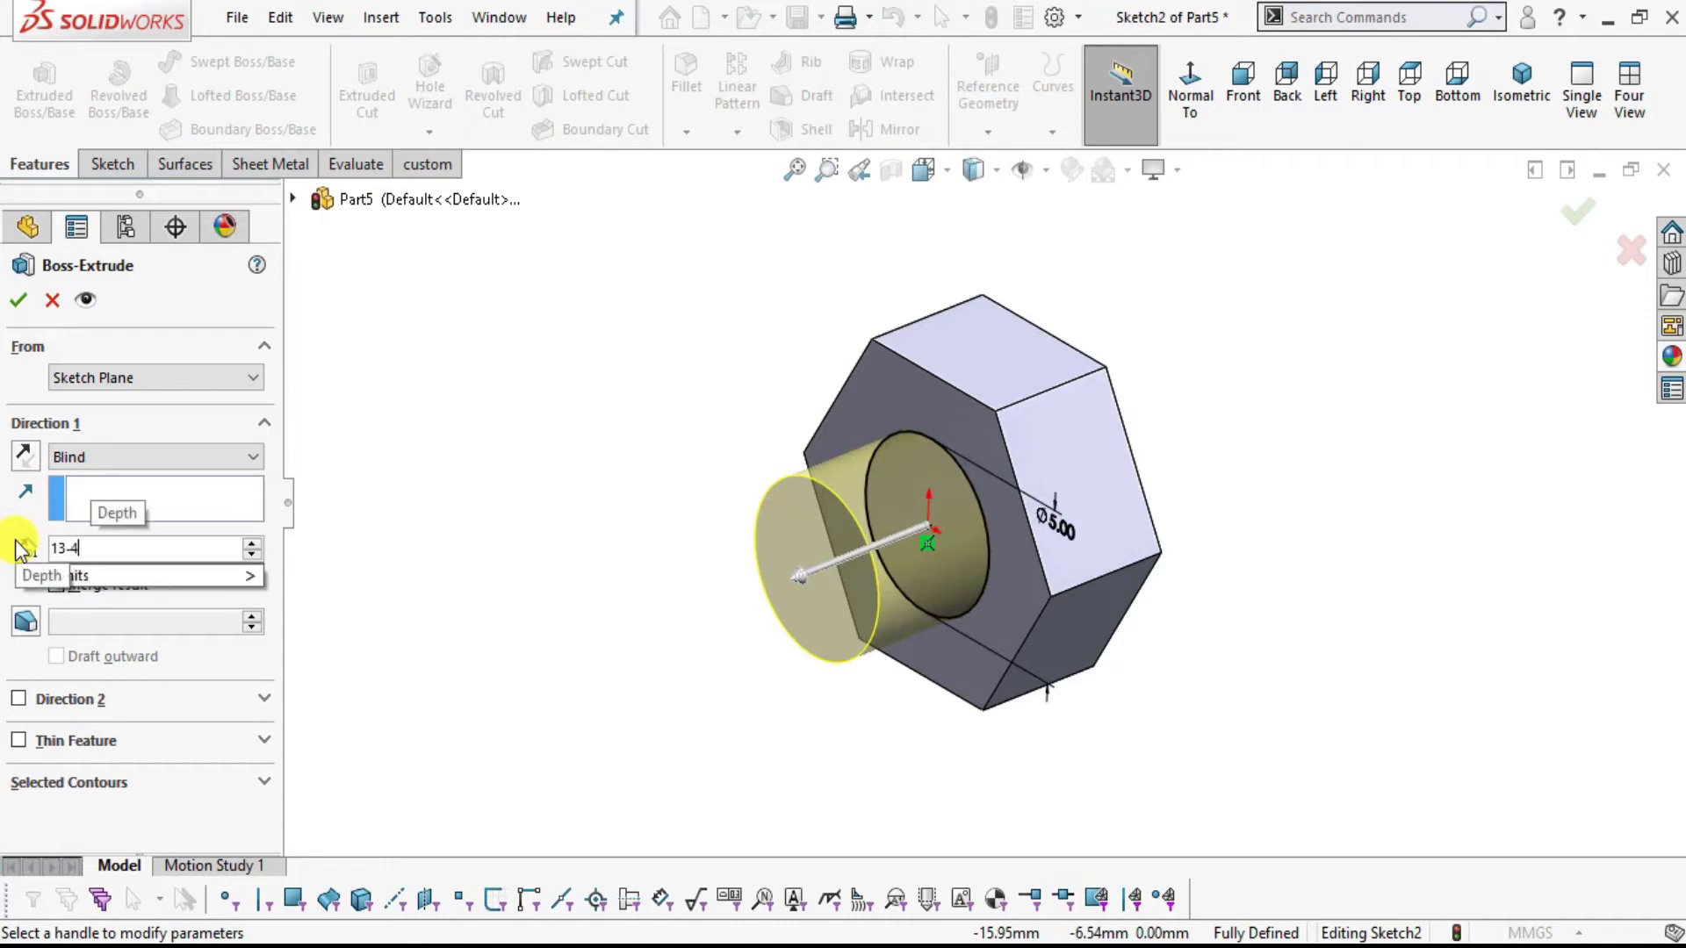
key("Return")
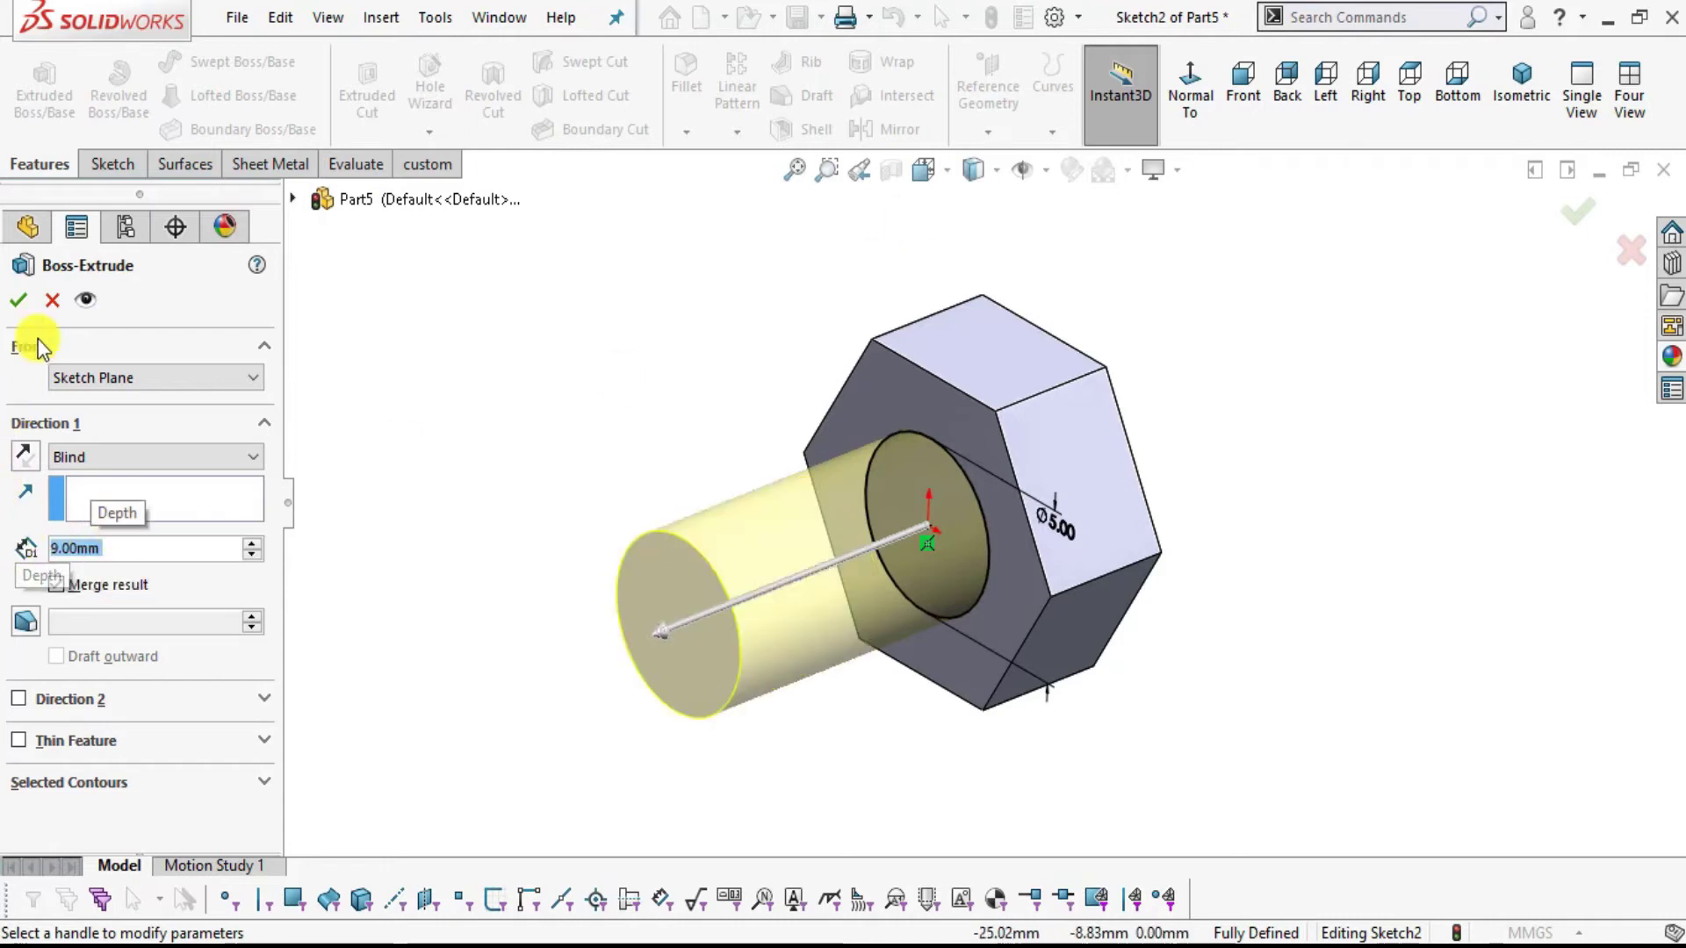
left_click(19, 302)
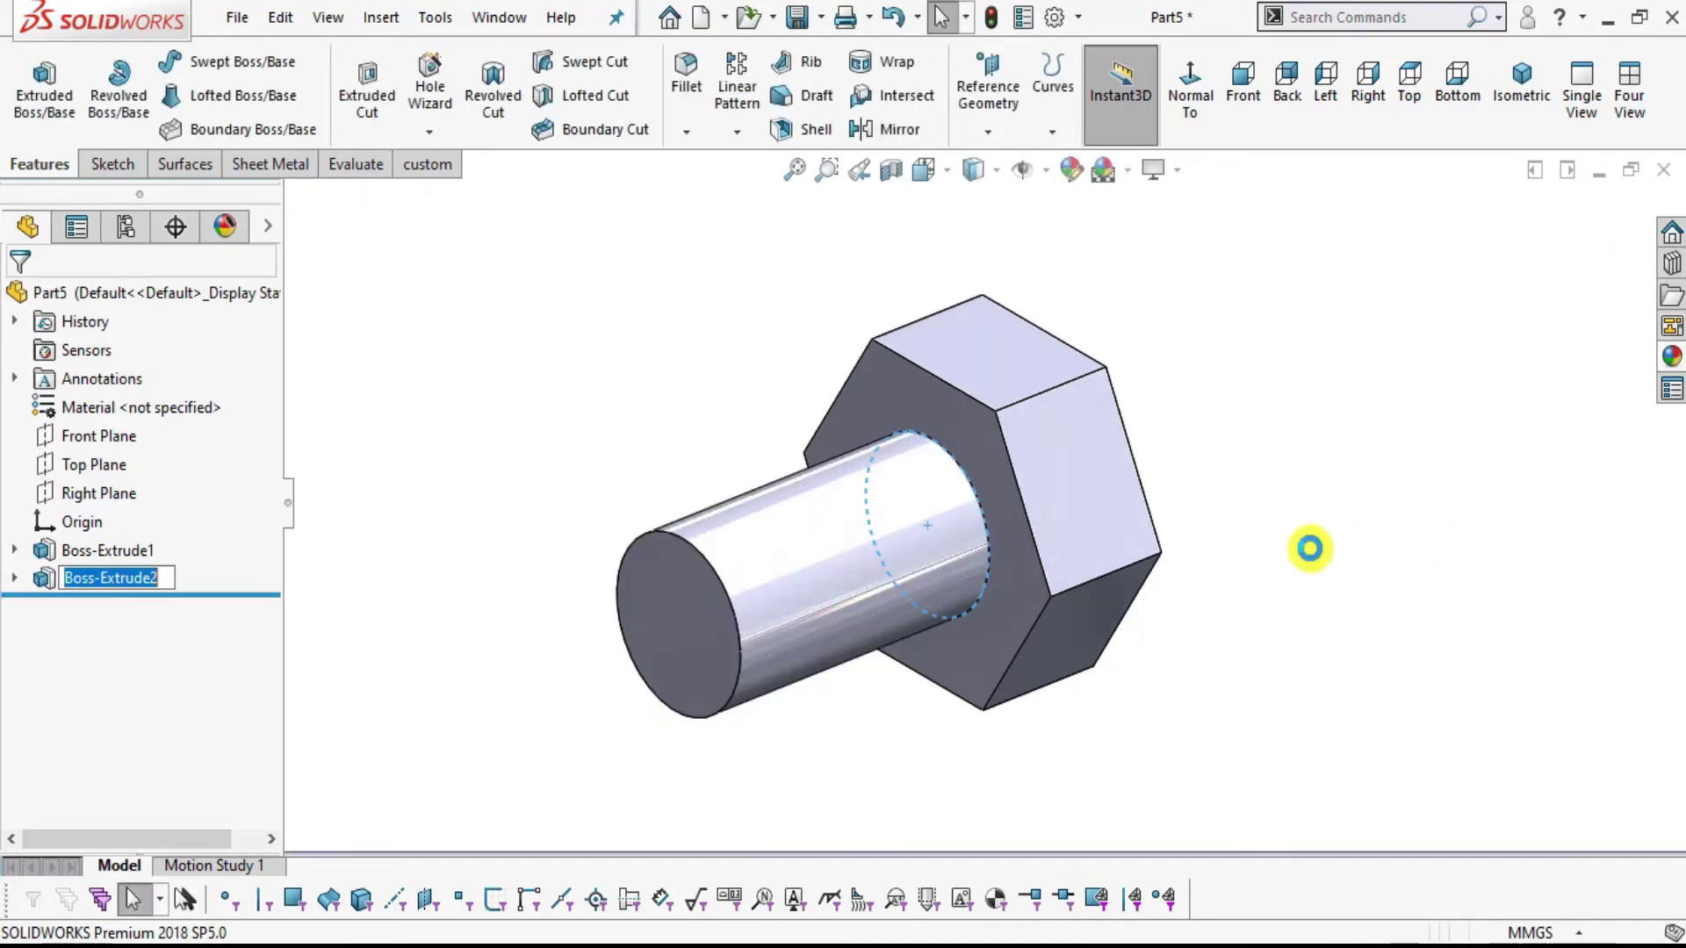
- Compare the modelled bolt head with the PDF drawing, marking the curved corner edges along the head's upper side in red
mouse_move(1051, 536)
middle_mouse_down()
mouse_move(1016, 553)
mouse_move(1196, 602)
mouse_move(1211, 741)
mouse_move(1218, 704)
mouse_move(1261, 696)
mouse_move(1005, 591)
middle_mouse_up()
key("alt+Tab")
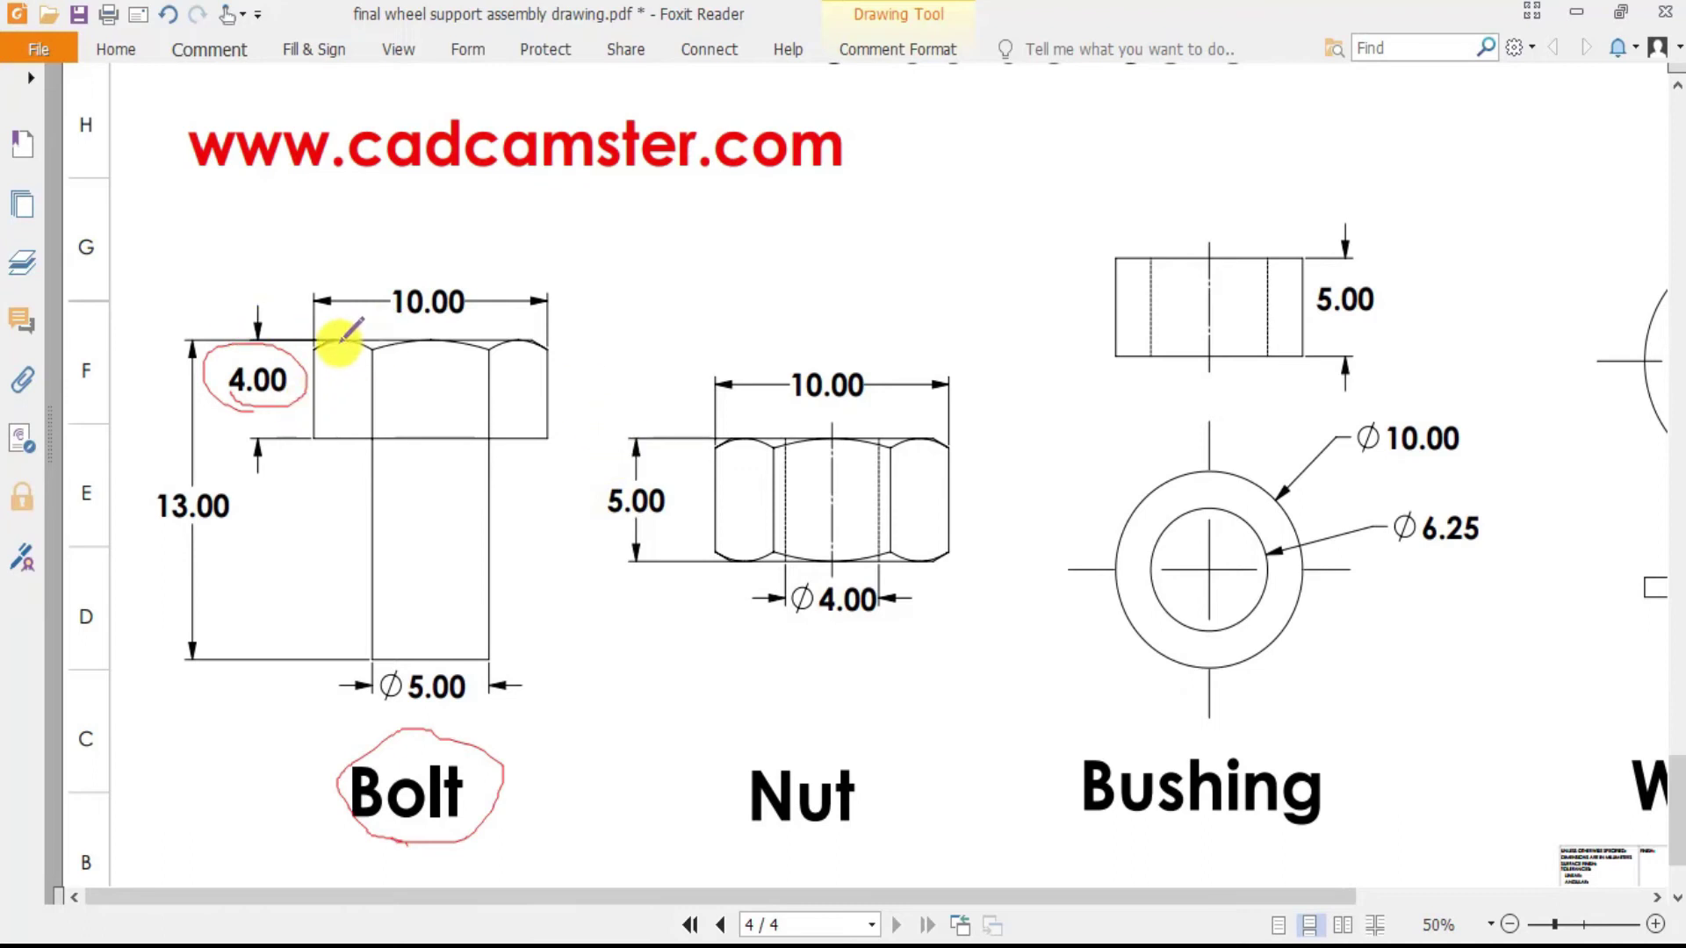
left_click_drag(351, 334, 360, 362)
left_click_drag(520, 350, 393, 290)
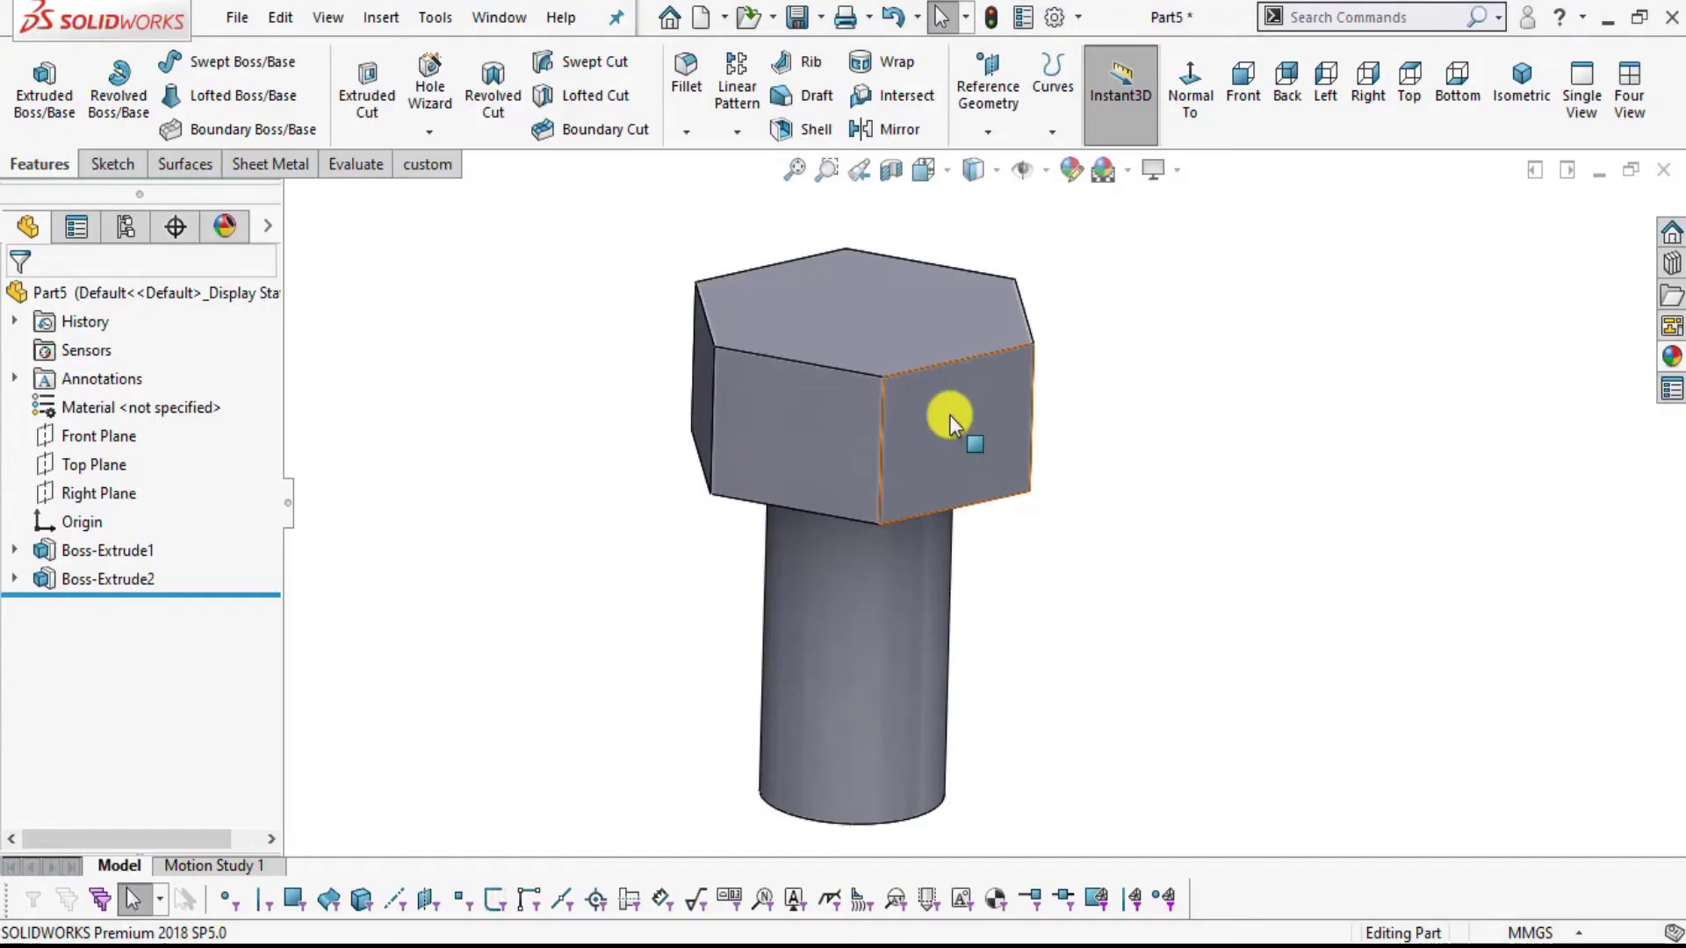
mouse_move(951, 422)
middle_mouse_down()
mouse_move(997, 452)
mouse_move(903, 451)
middle_mouse_up()
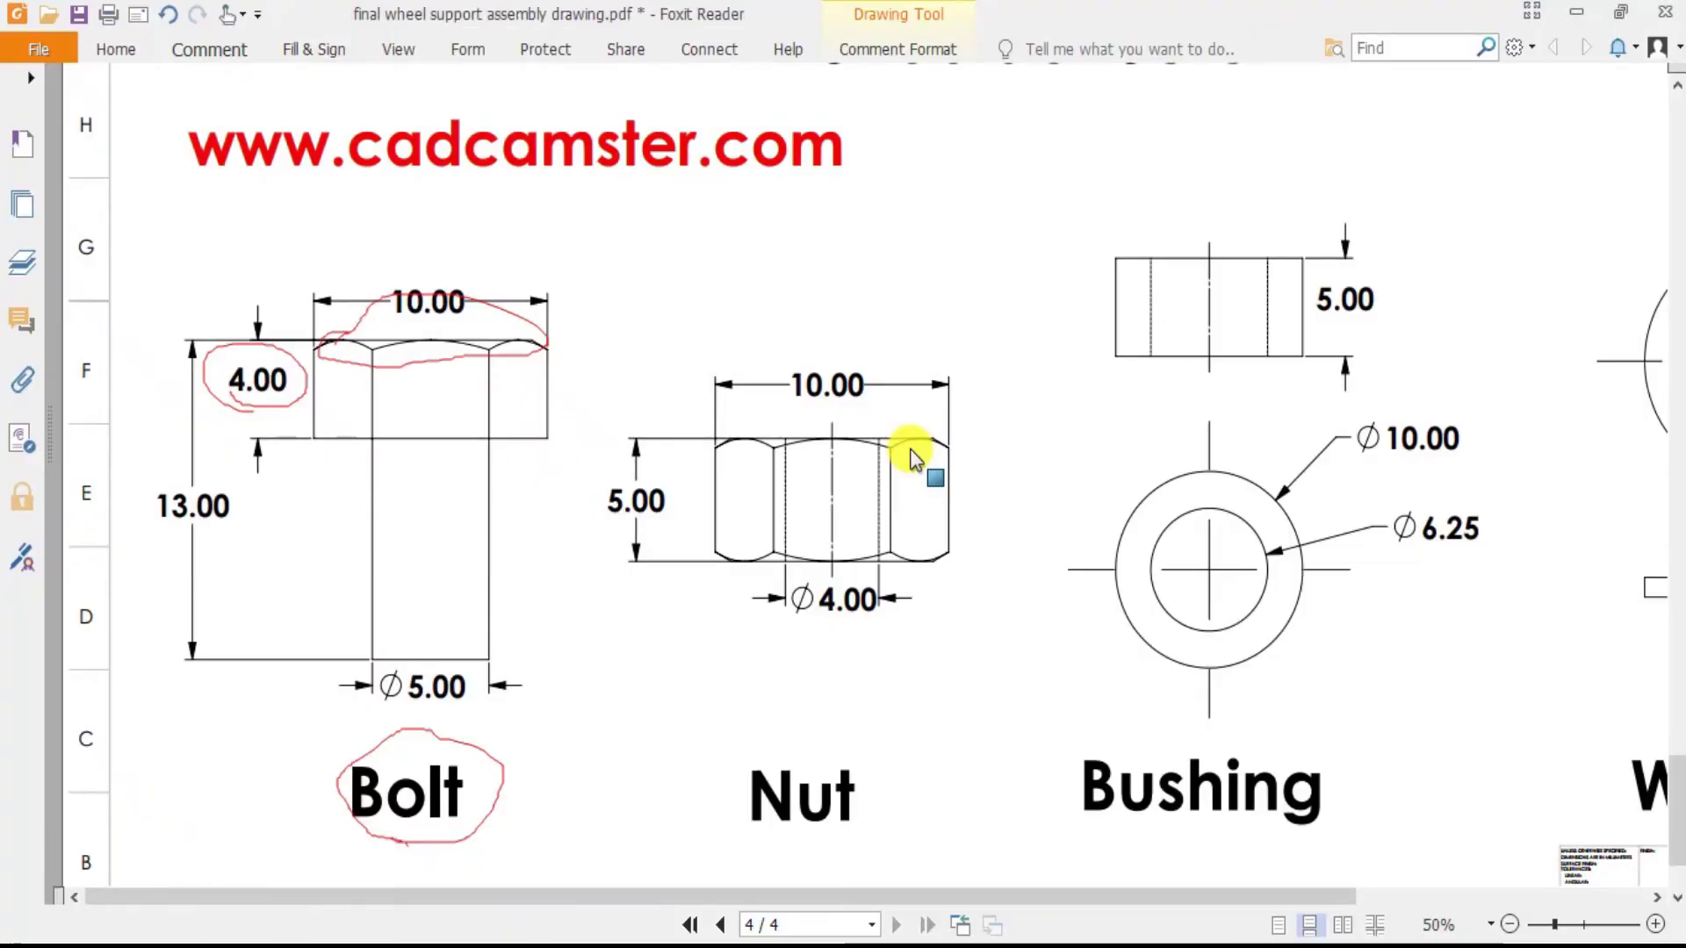
key("alt+Tab")
key("alt+Tab")
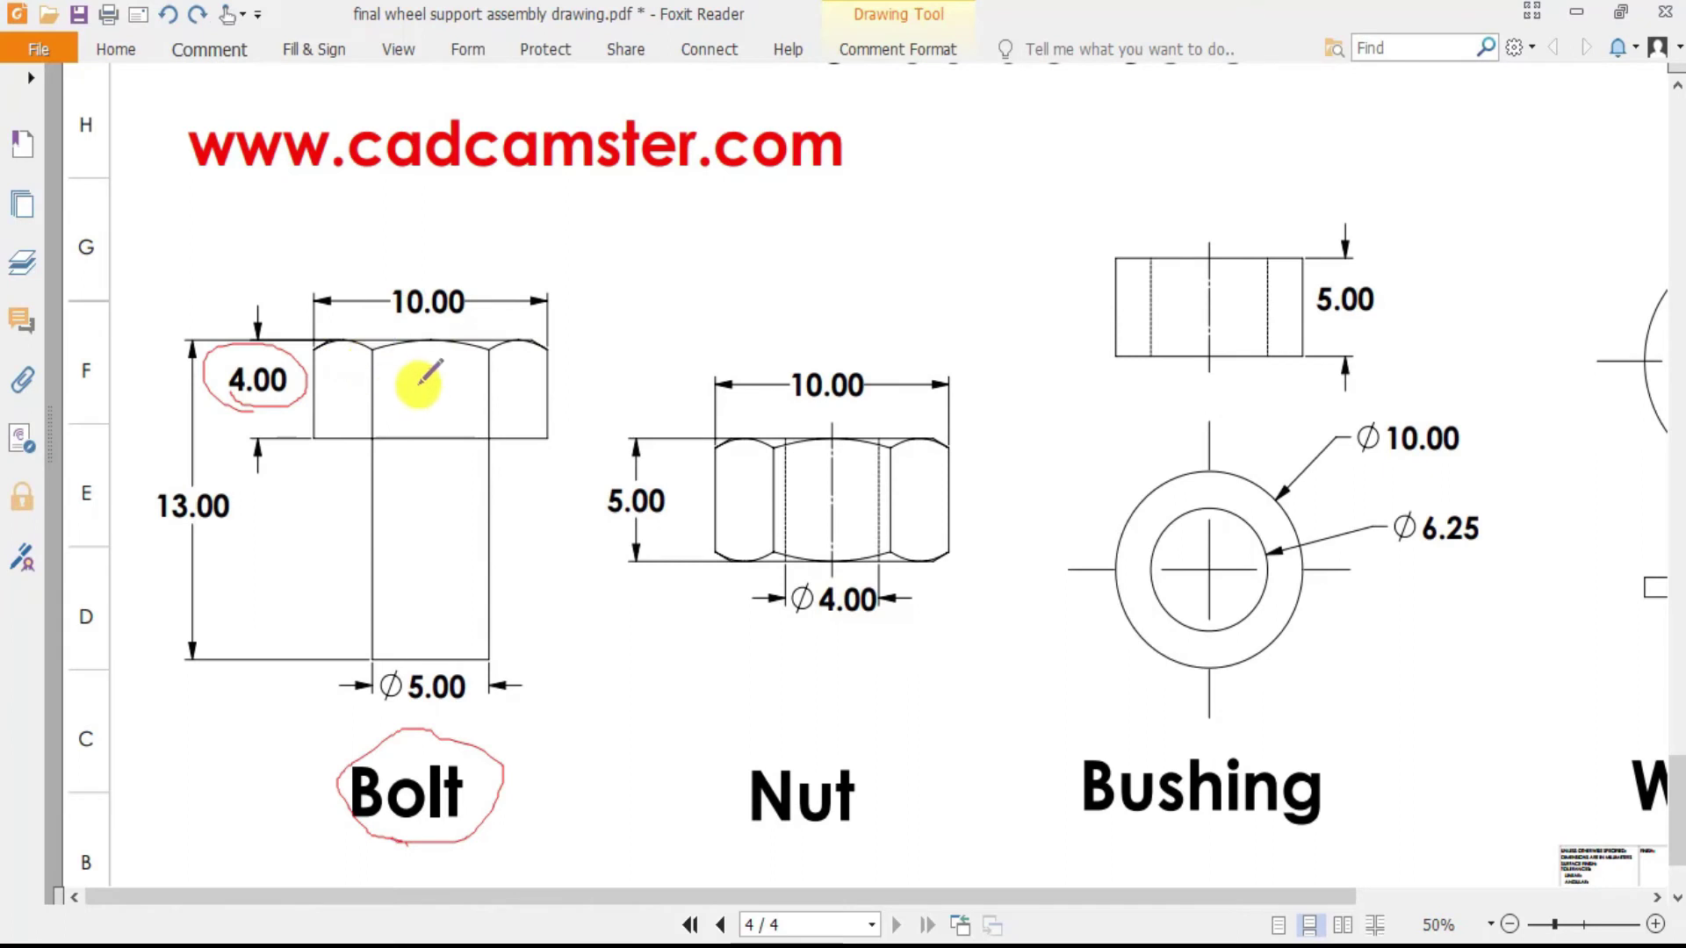
scroll(418, 379, "up", 1, "ctrl")
left_click_drag(390, 337, 388, 342)
left_click_drag(539, 318, 540, 350)
key("alt+Tab")
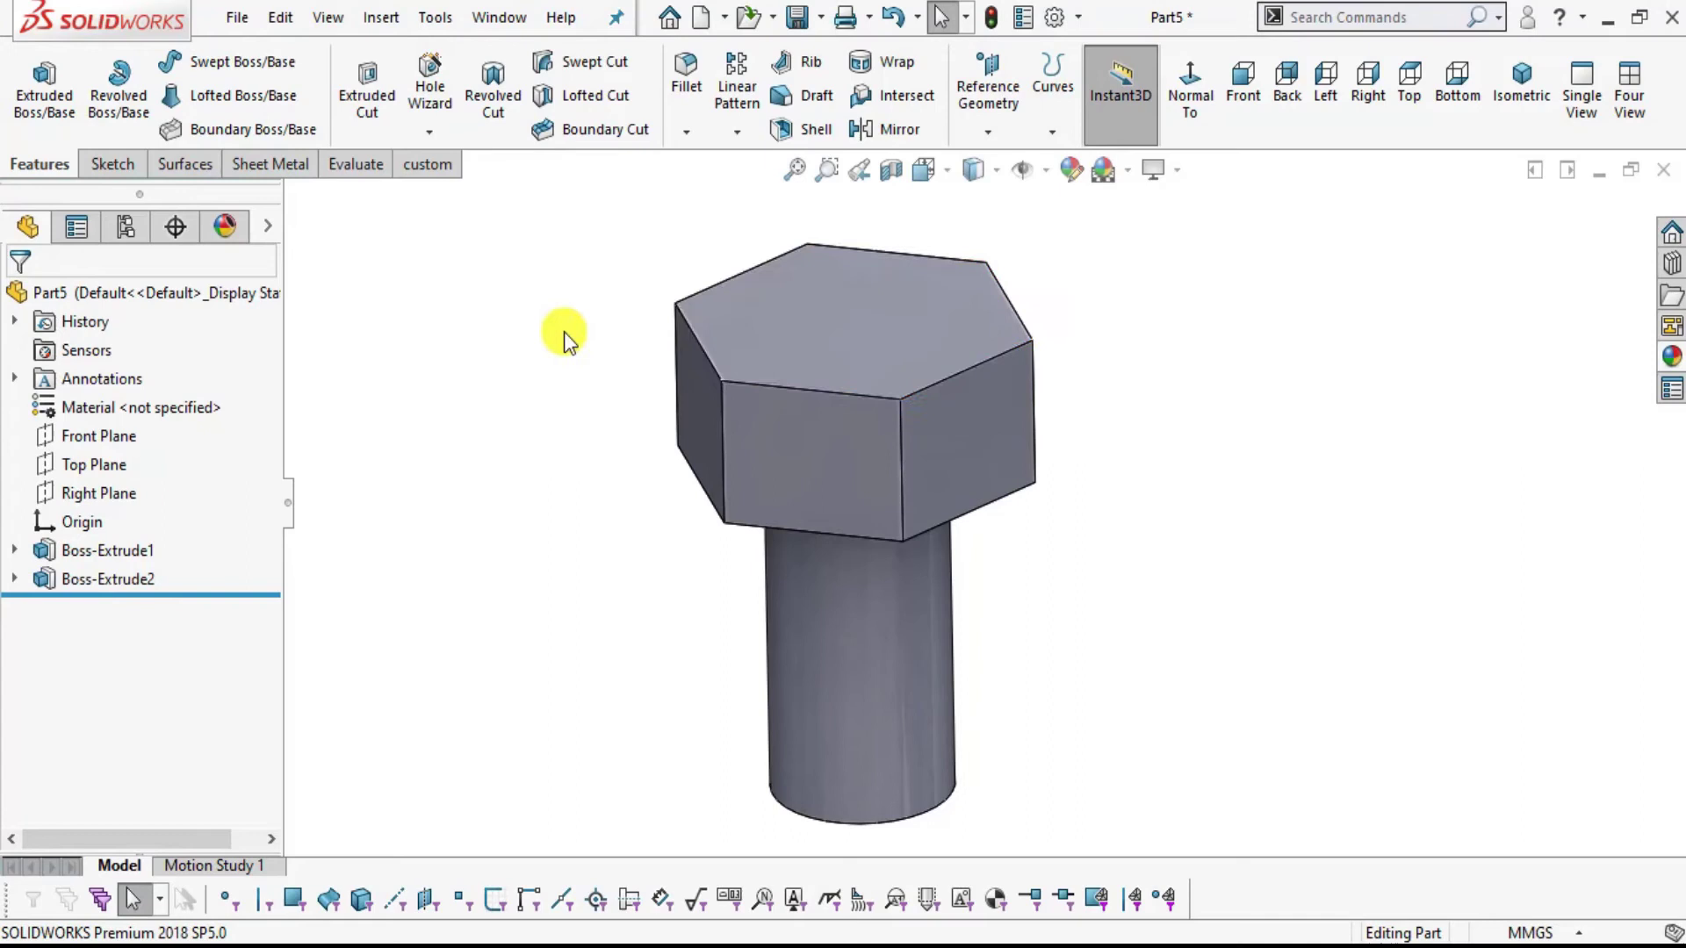
- Sketch a circle about 6.8 mm in diameter, centred on the origin, on the head's outer hexagonal face opposite the shank
left_click(824, 324)
left_click(1046, 250)
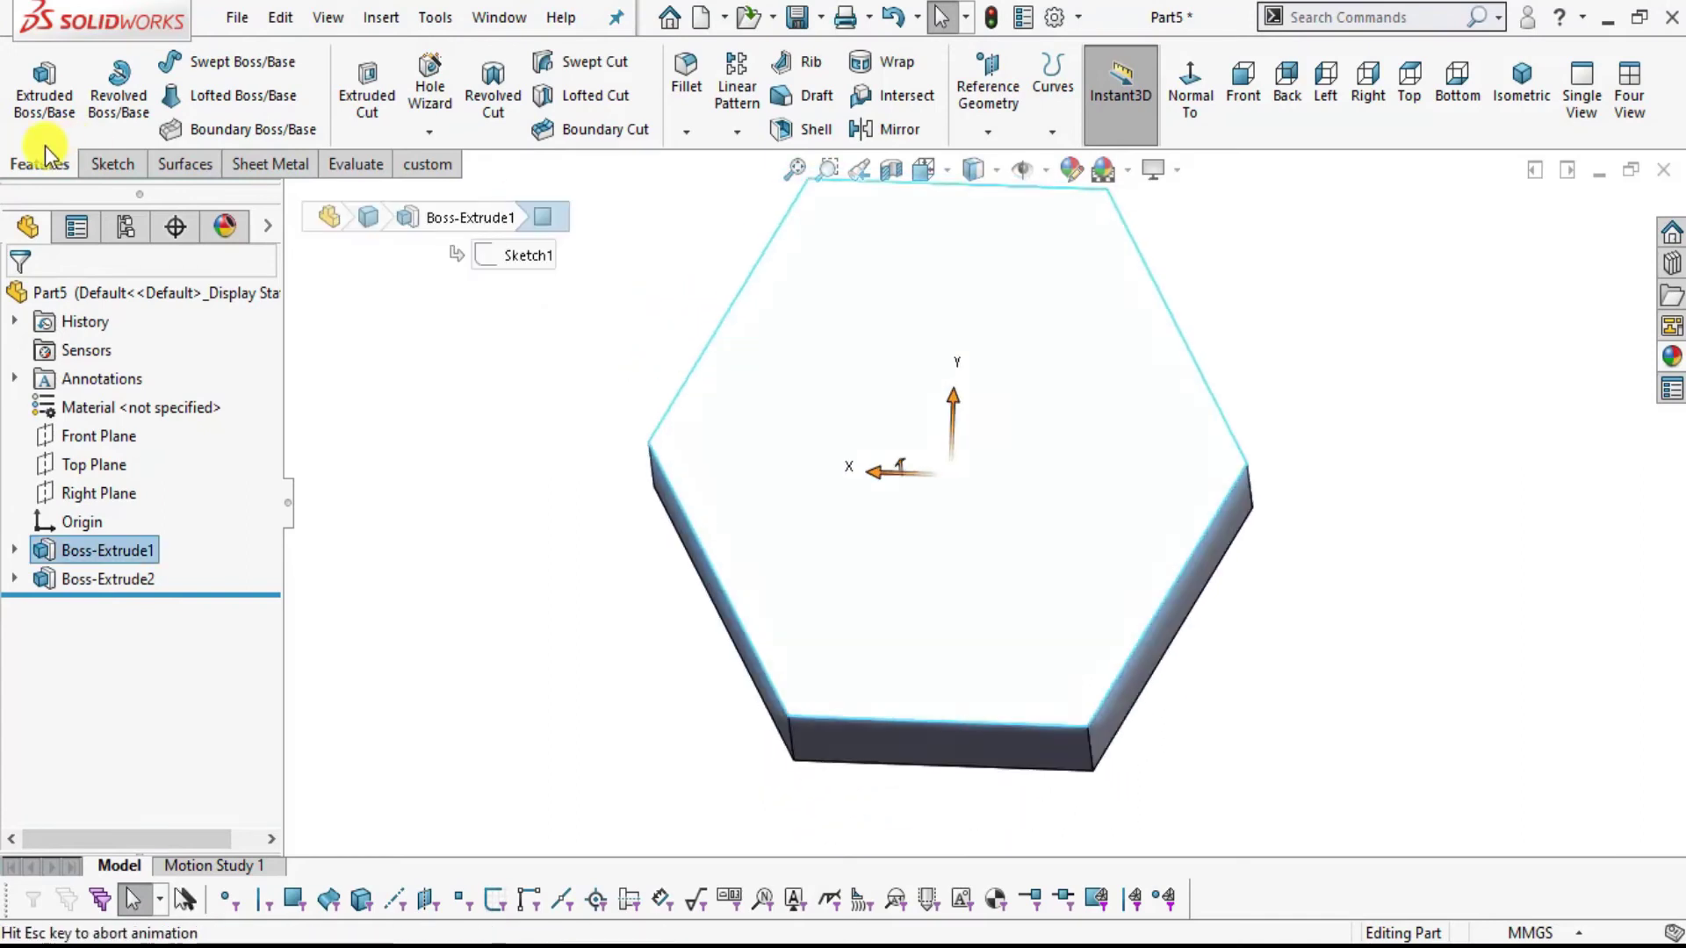
left_click(113, 164)
left_click(34, 87)
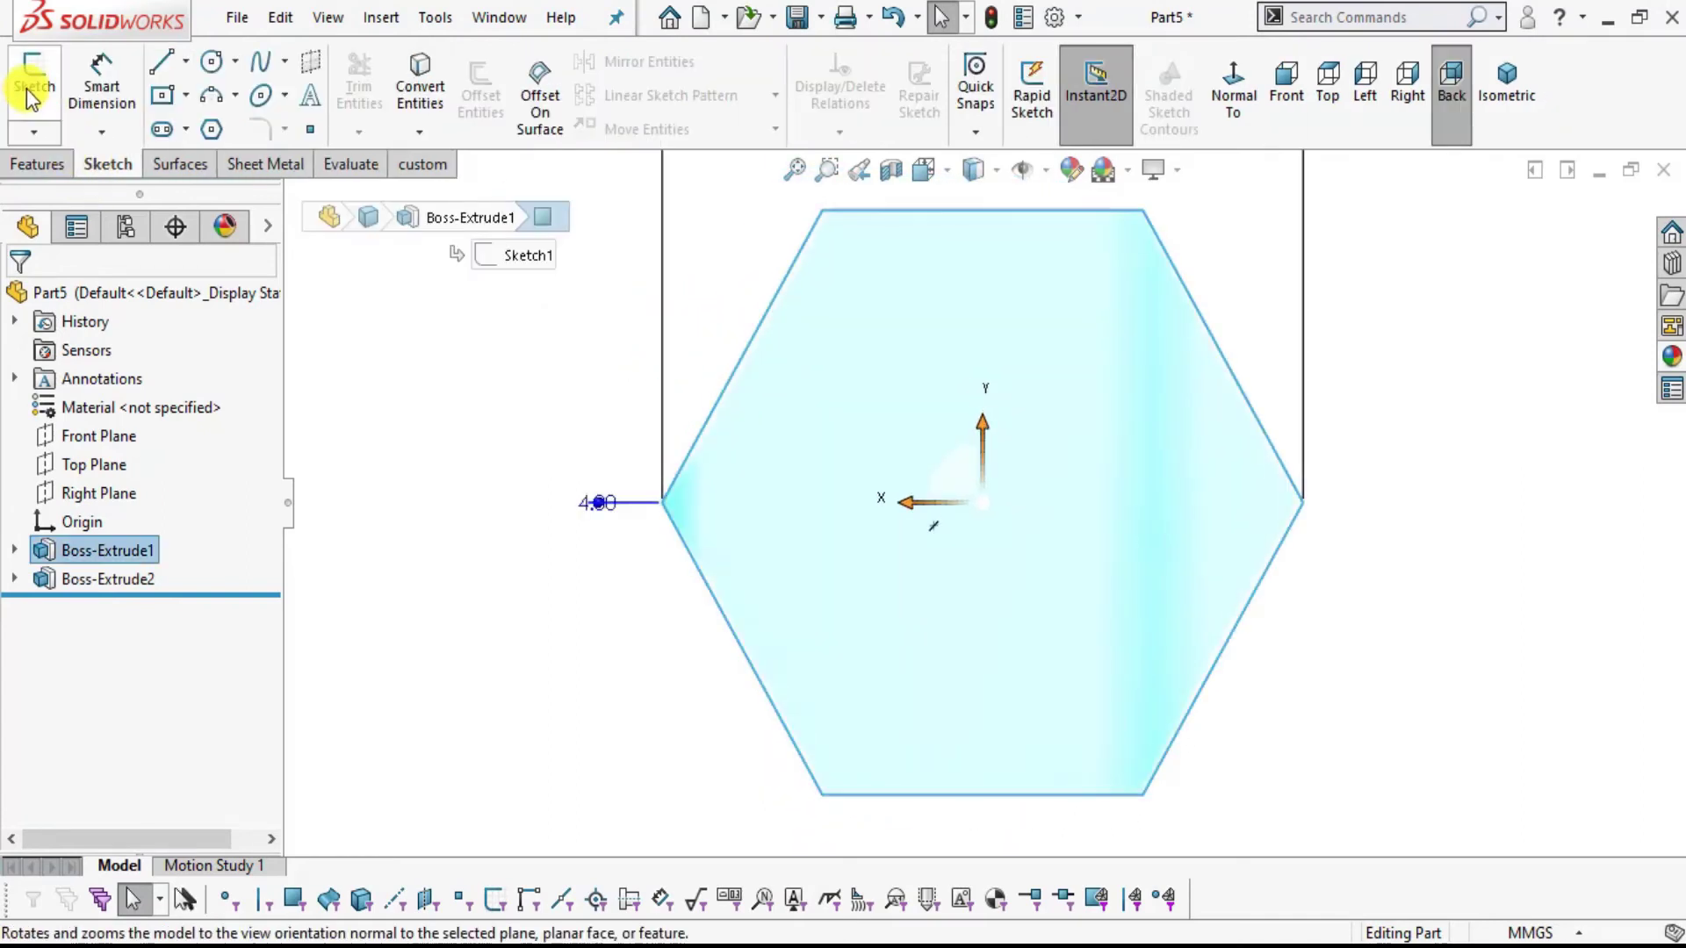
left_click(211, 63)
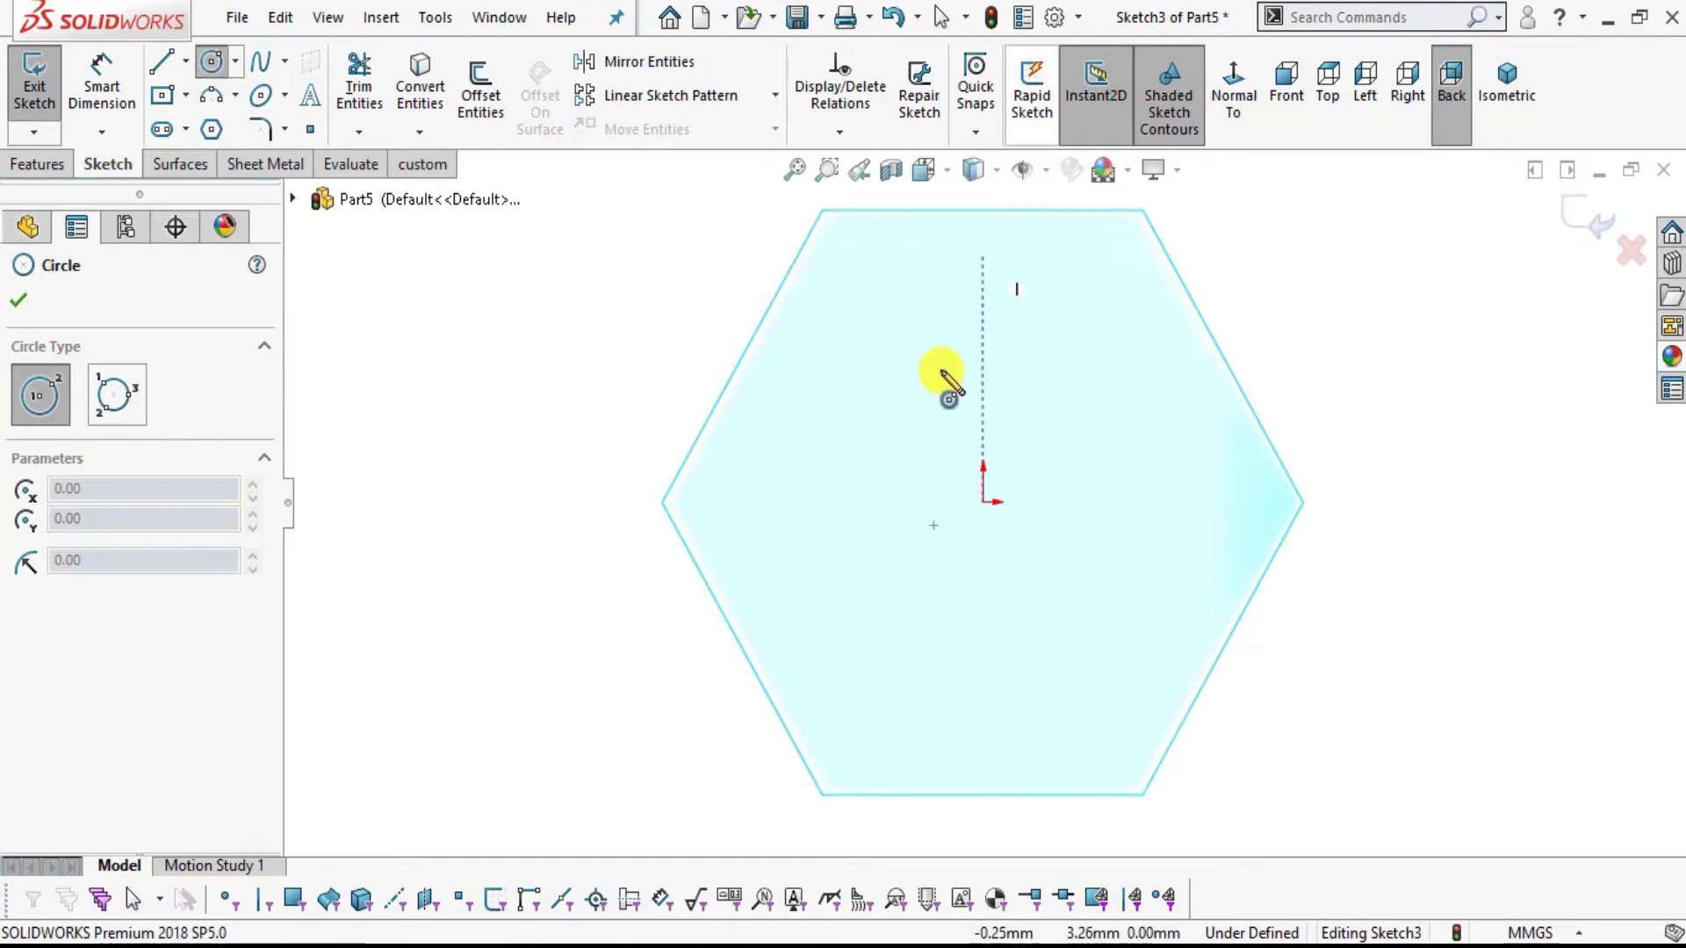
mouse_move(985, 503)
left_mouse_down()
mouse_move(1159, 338)
mouse_move(1181, 420)
left_mouse_up()
key("Escape")
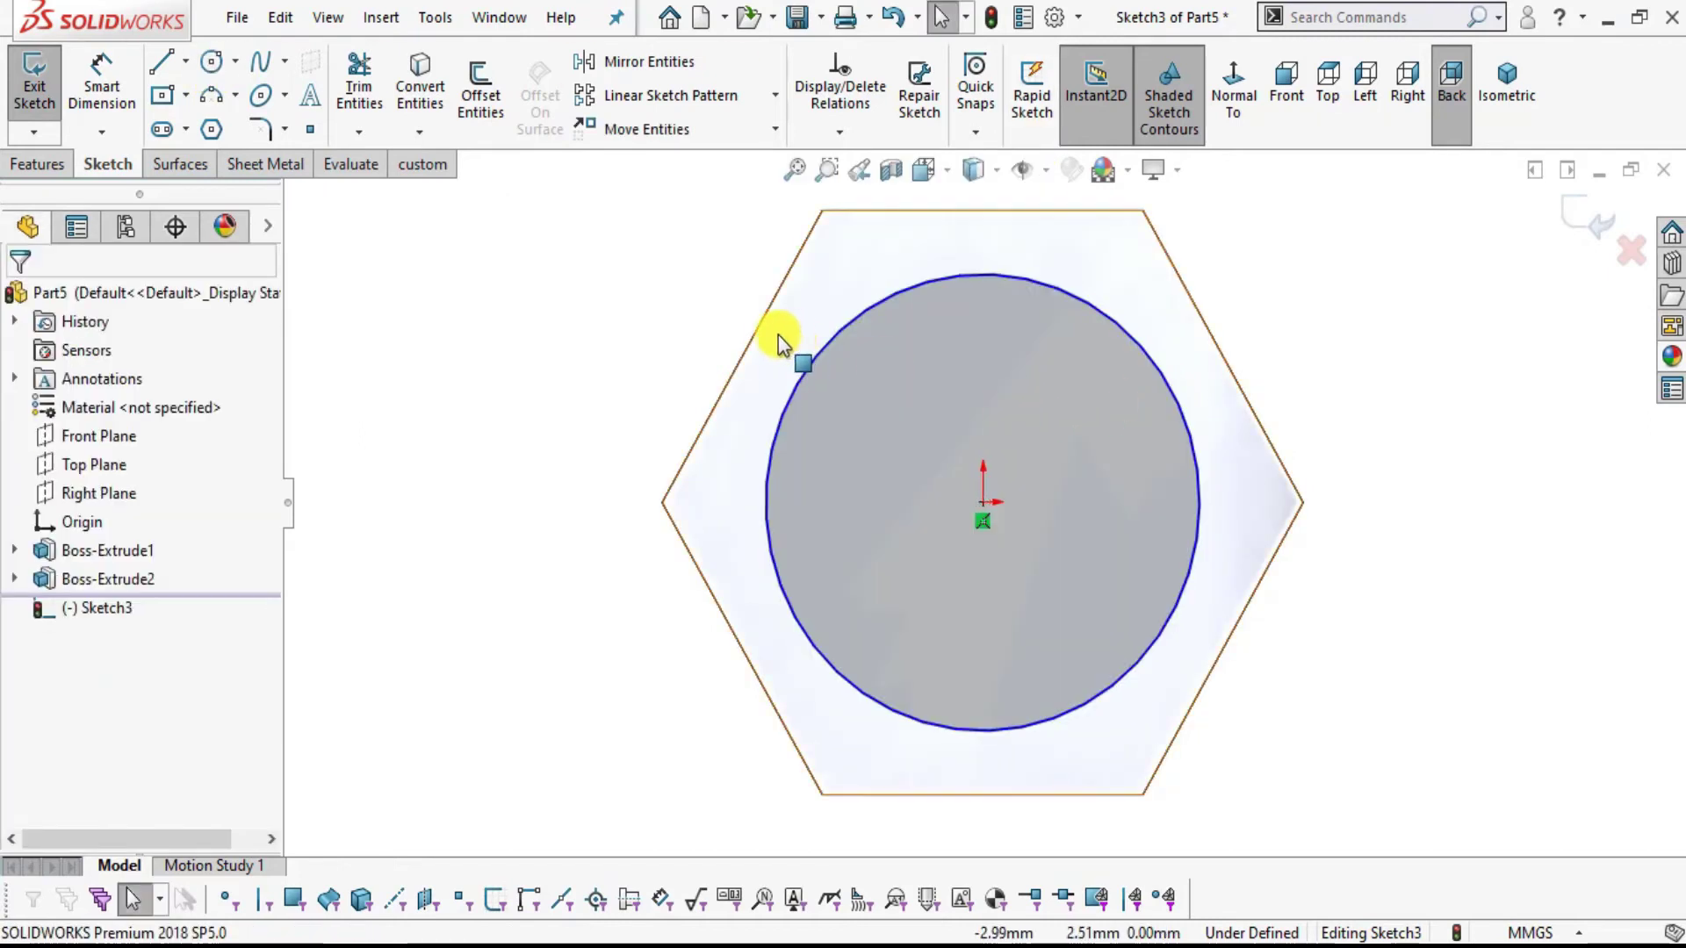
- Make the circle tangent to one side edge of the hexagonal head
left_click(820, 351)
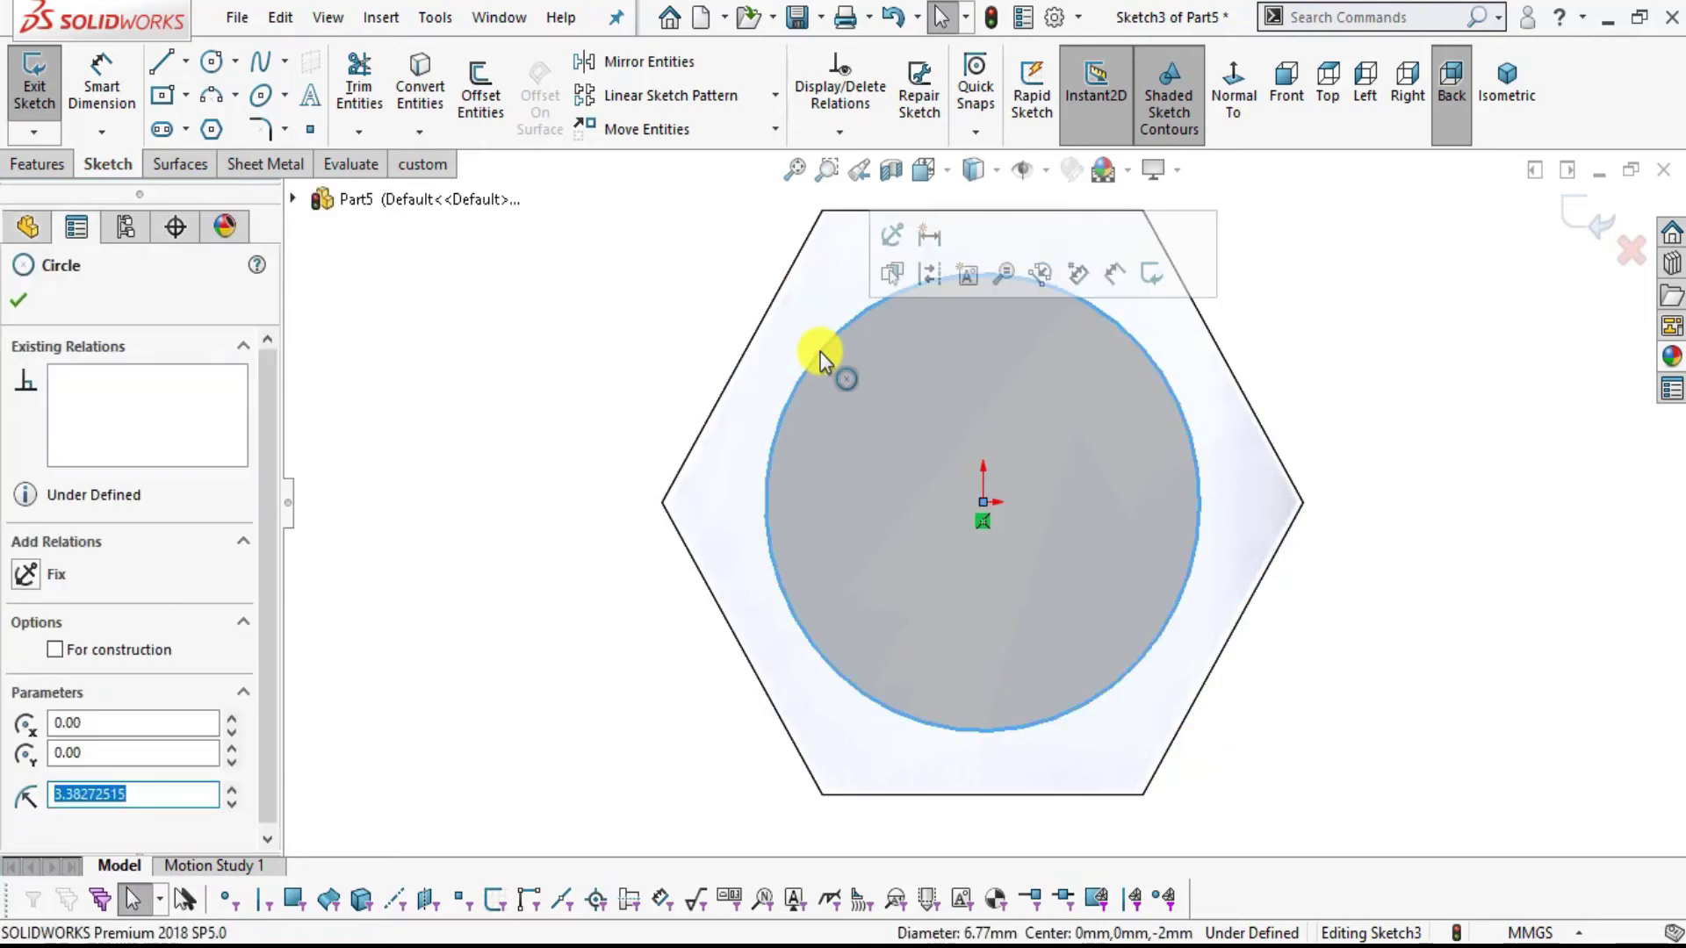
left_click(753, 340, "ctrl")
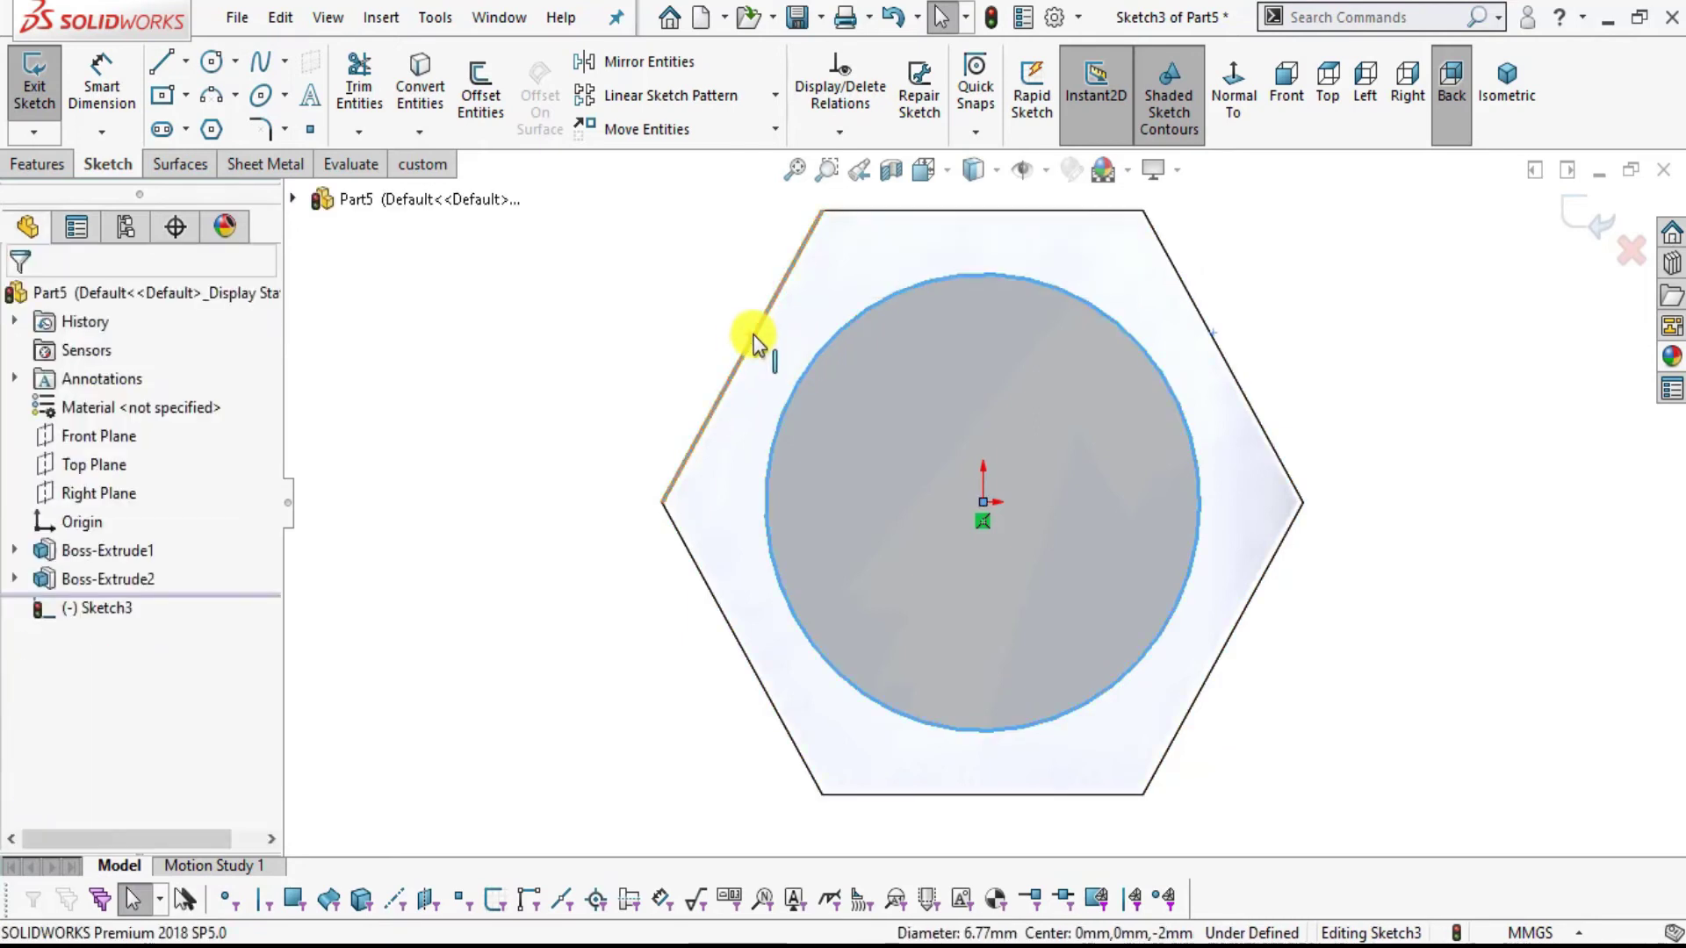
left_click(825, 224)
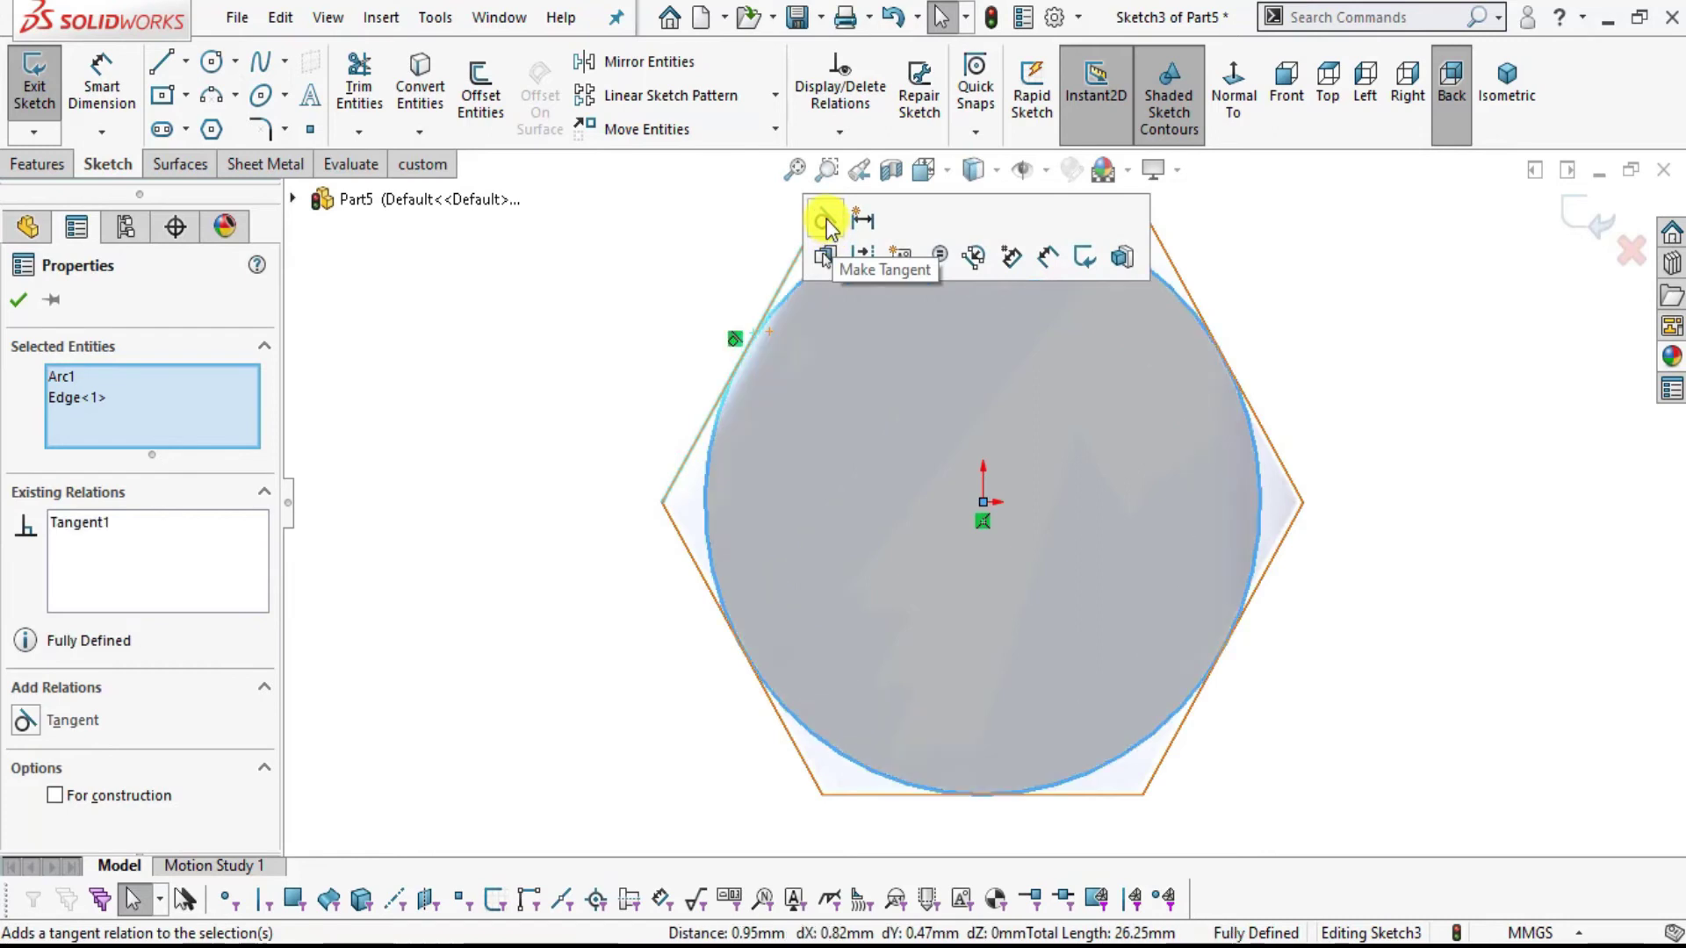
left_click(1431, 421)
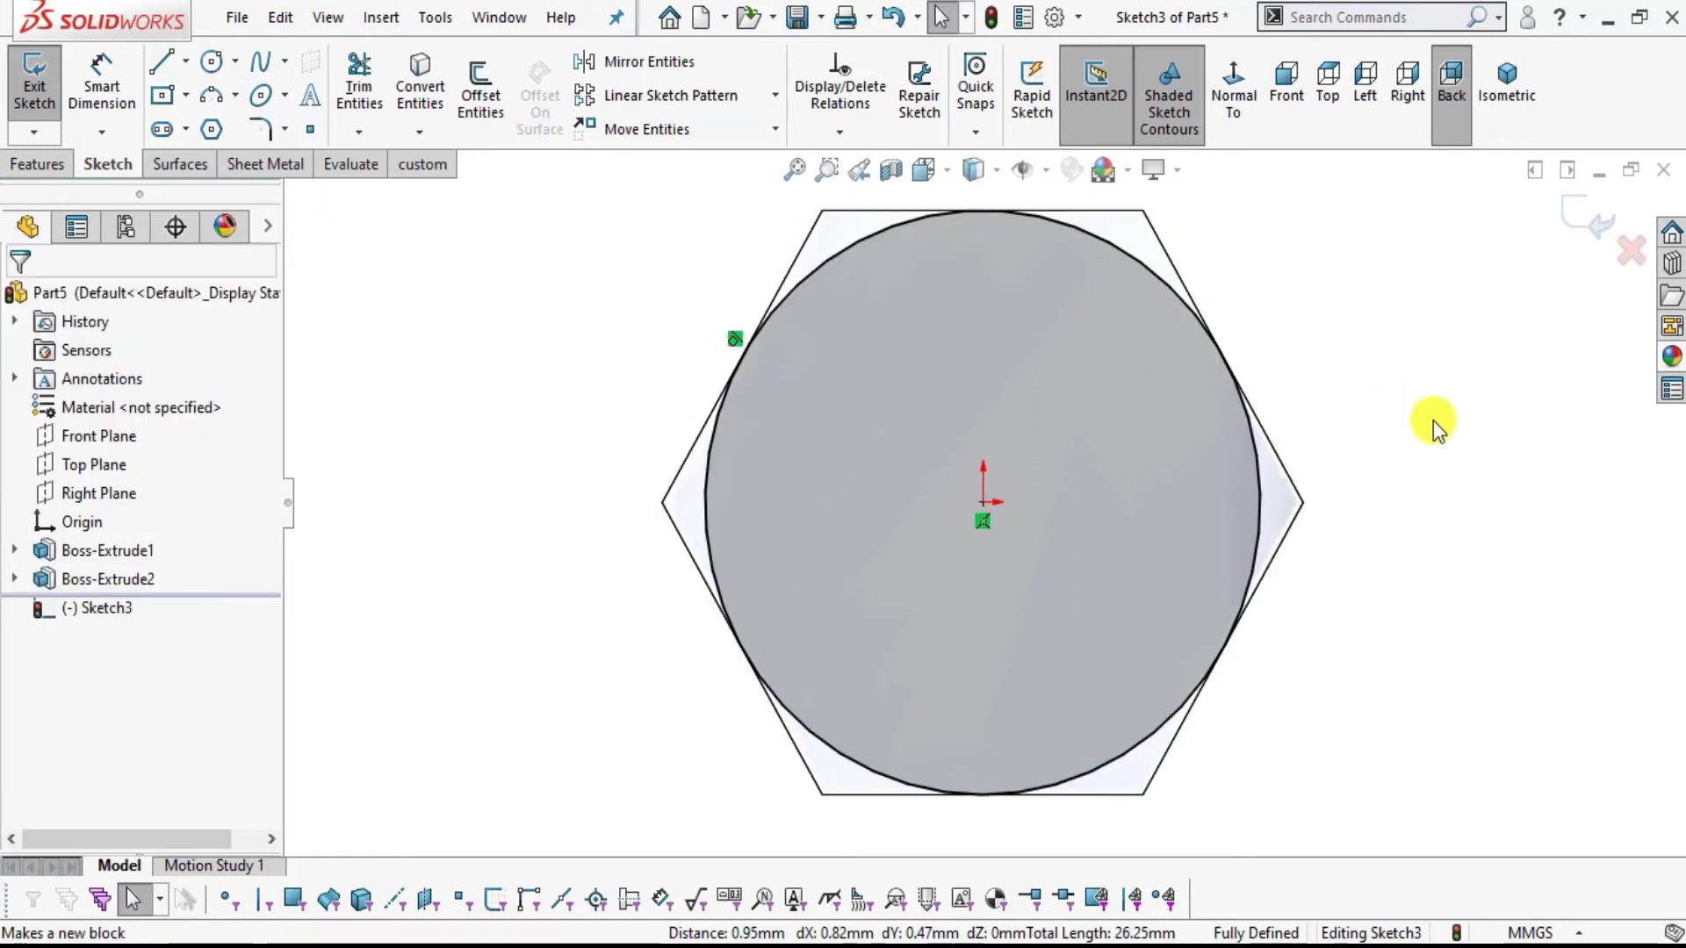
- Start an extruded cut from the circle with the side to cut flipped, draft switched on and a Through All end condition
left_click(62, 166)
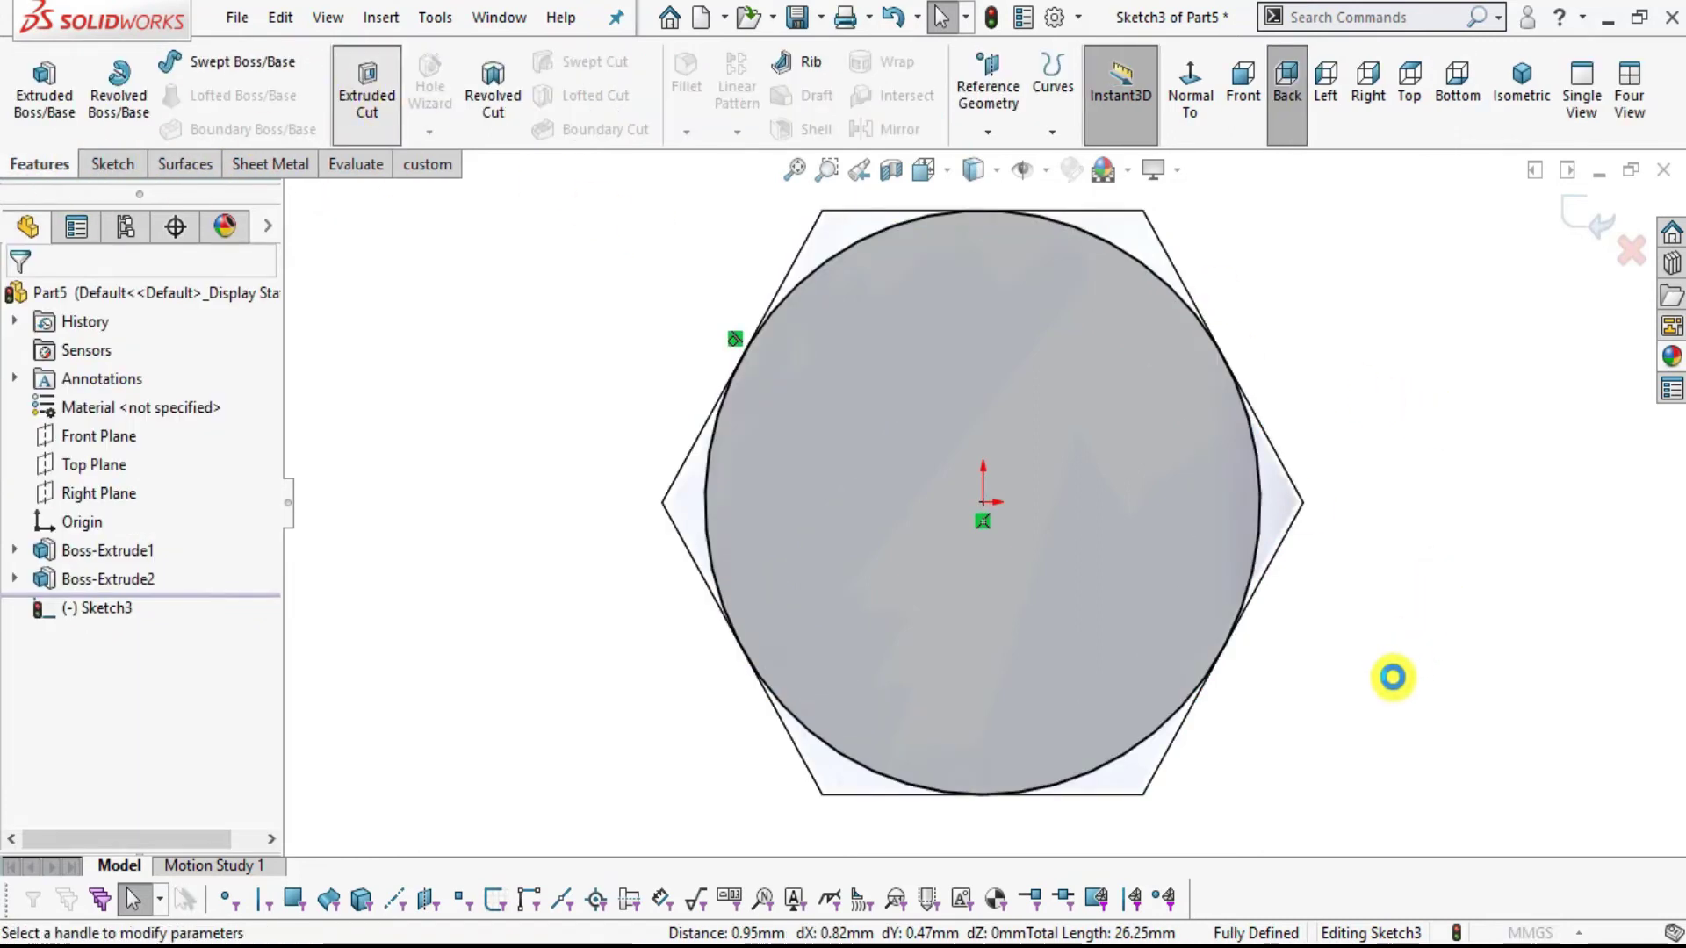
middle_click_drag(1215, 696, 1147, 466)
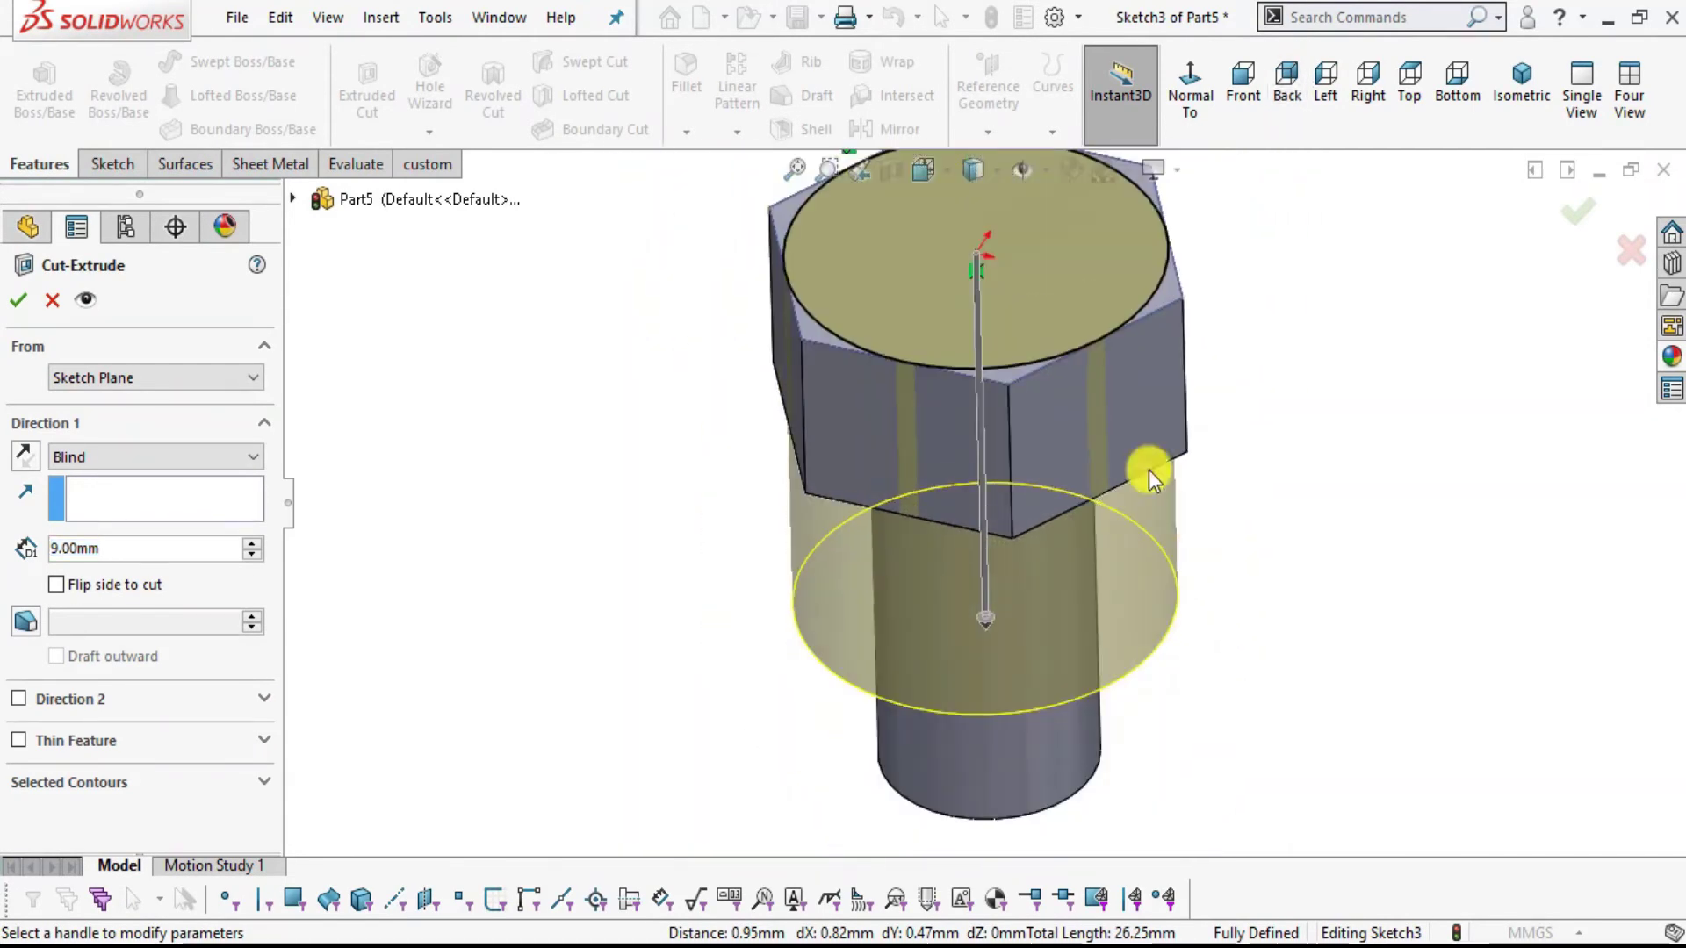
left_click(57, 585)
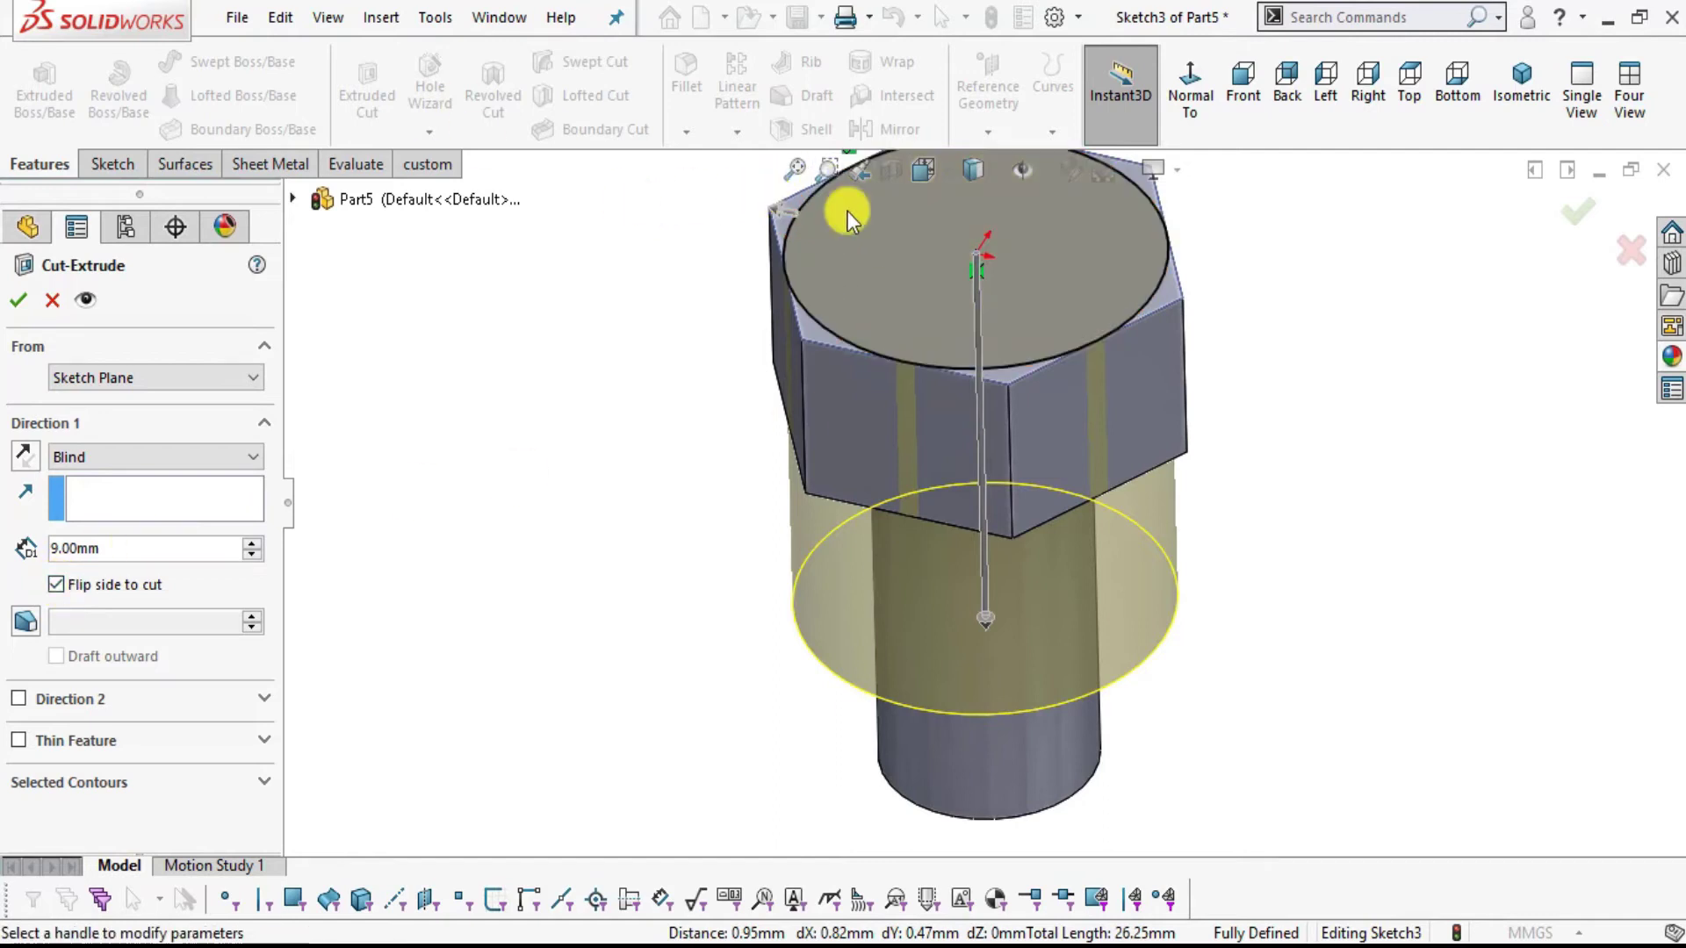
scroll(947, 218, "up", 2)
scroll(736, 362, "down", 5)
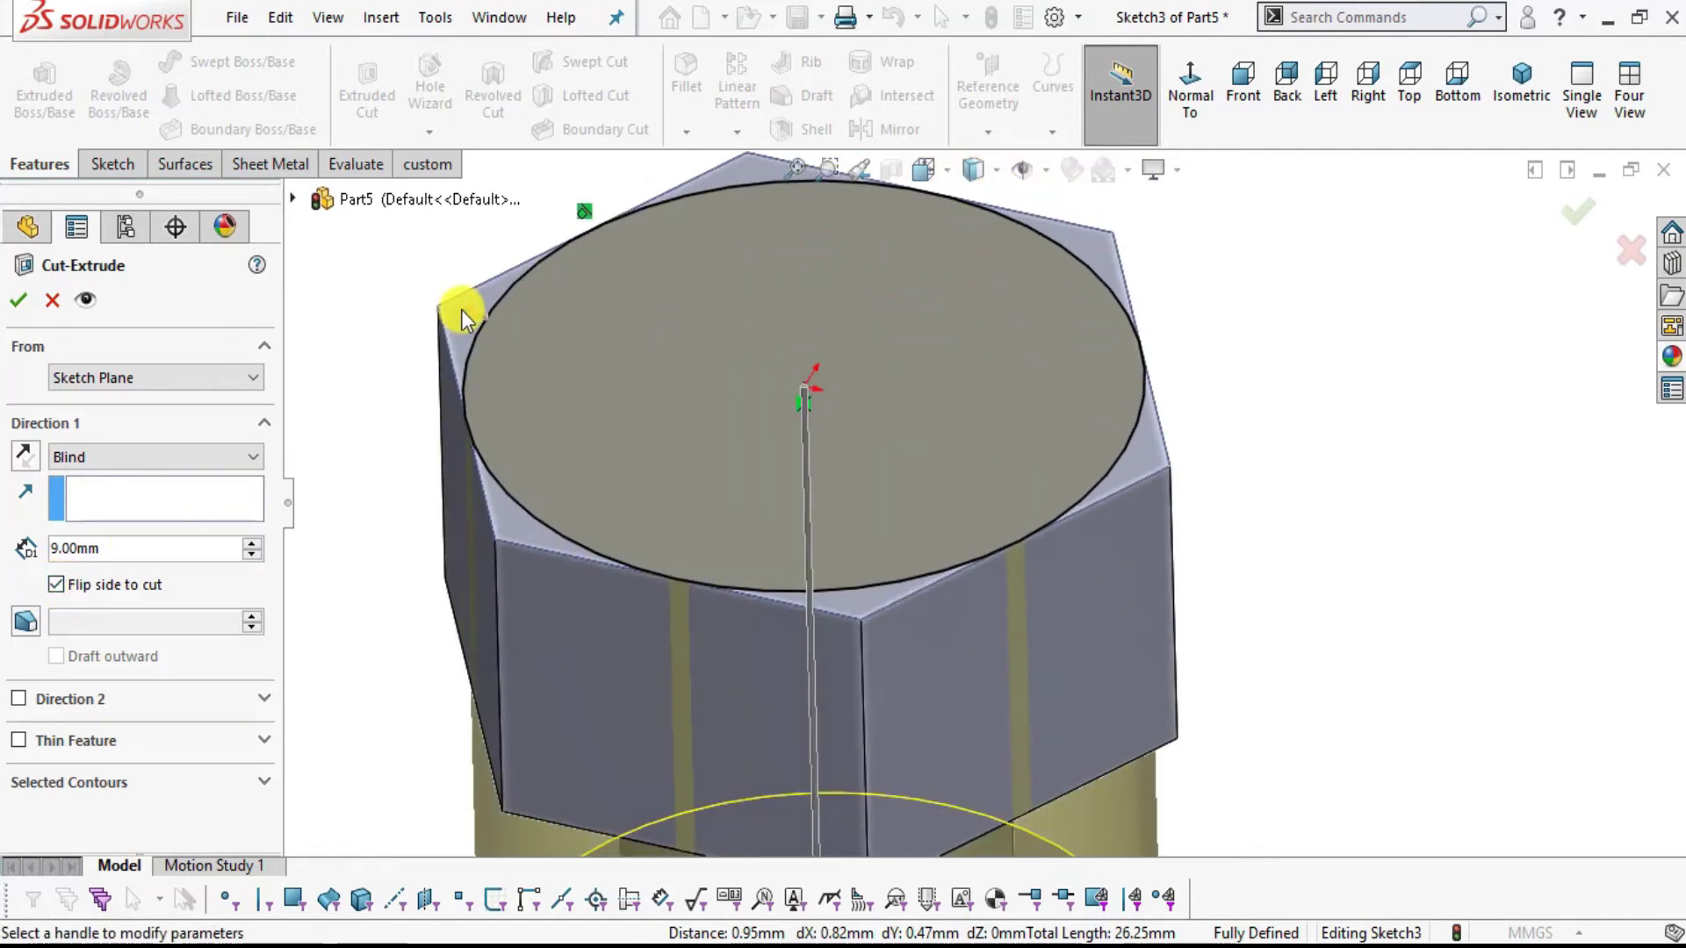
left_click(39, 632)
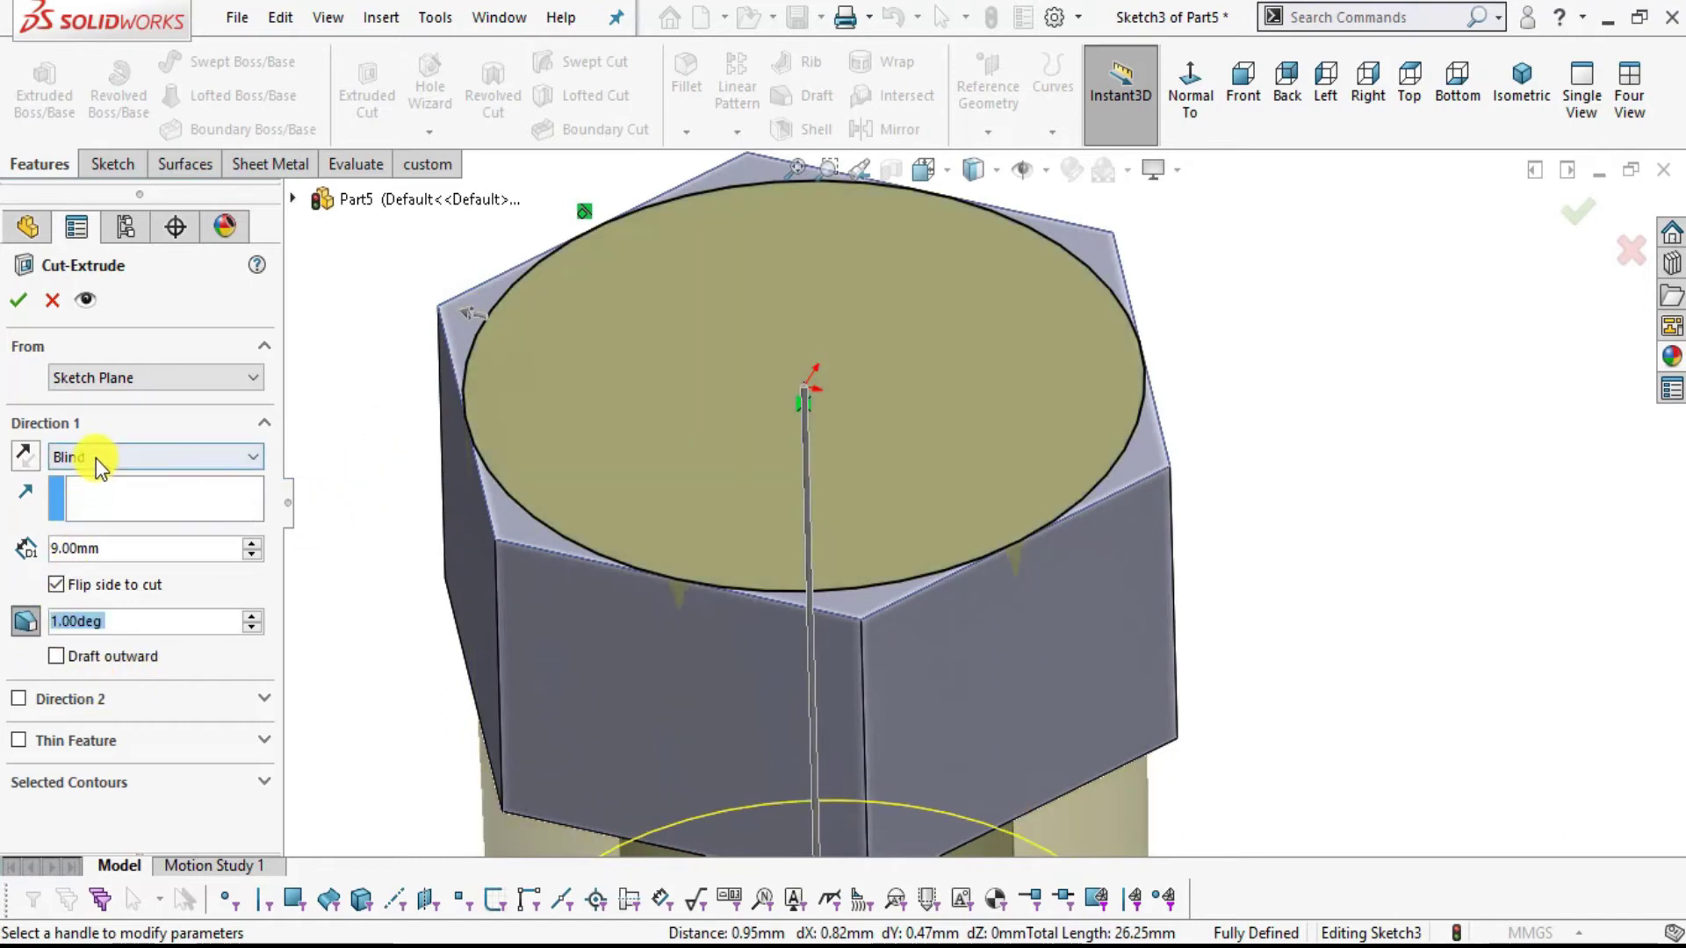
left_click(96, 458)
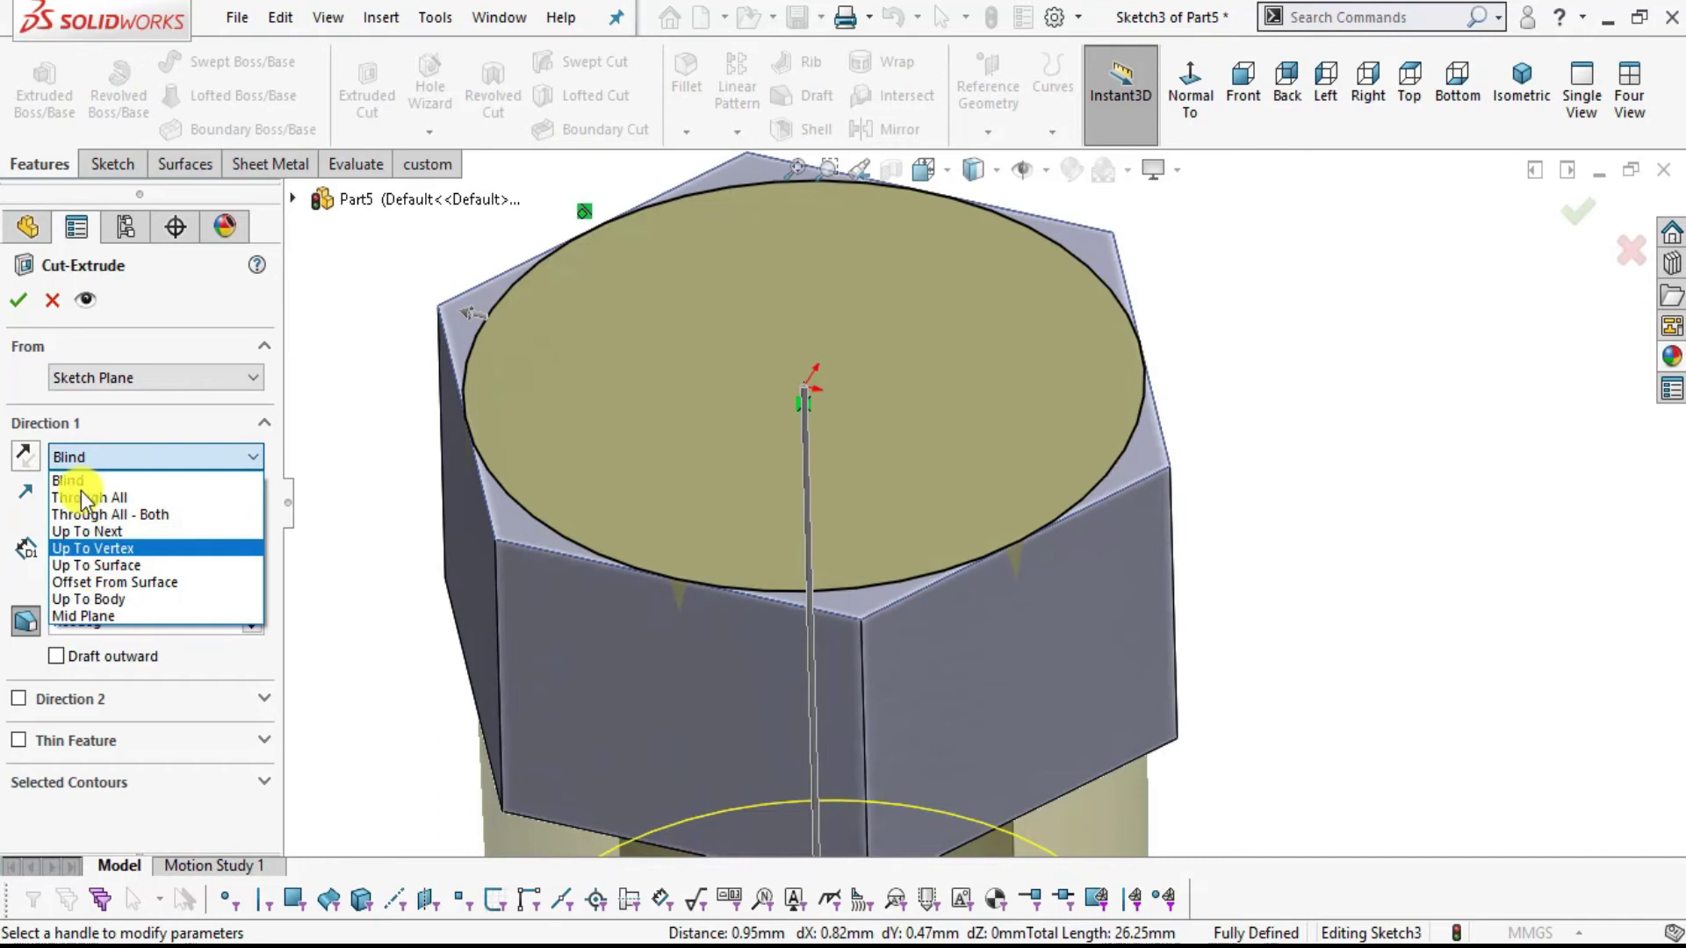
left_click(82, 497)
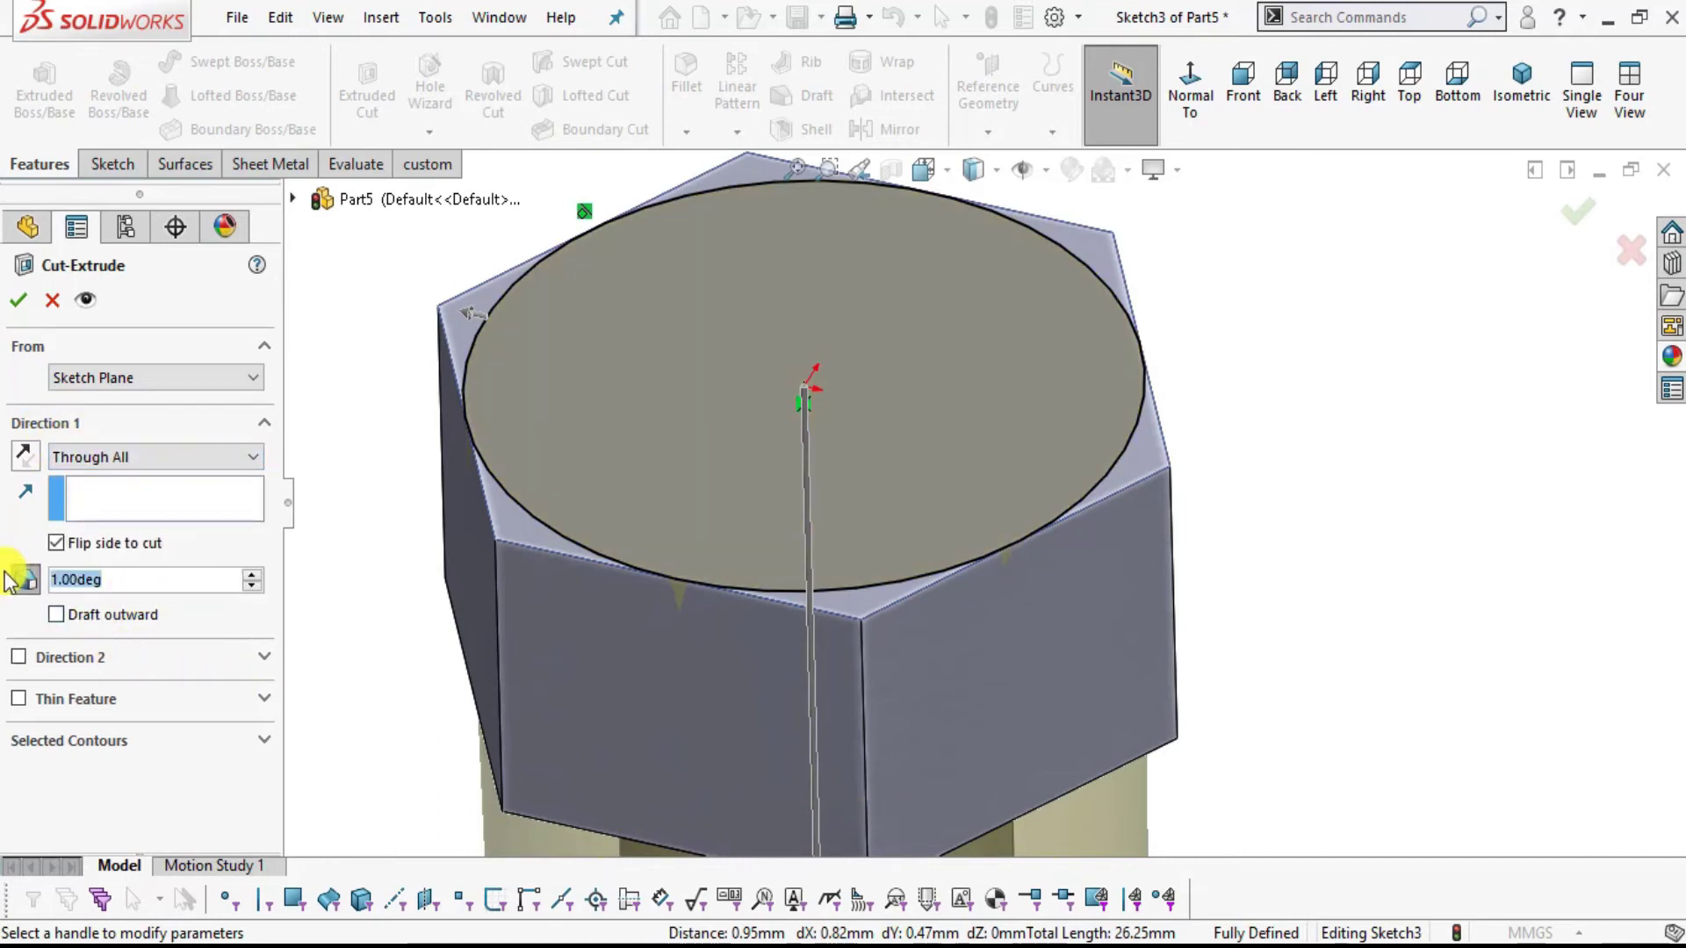
- Set the cut's draft angle to 60 degrees, check the detailed preview and complete the cut around the bolt head
type("30")
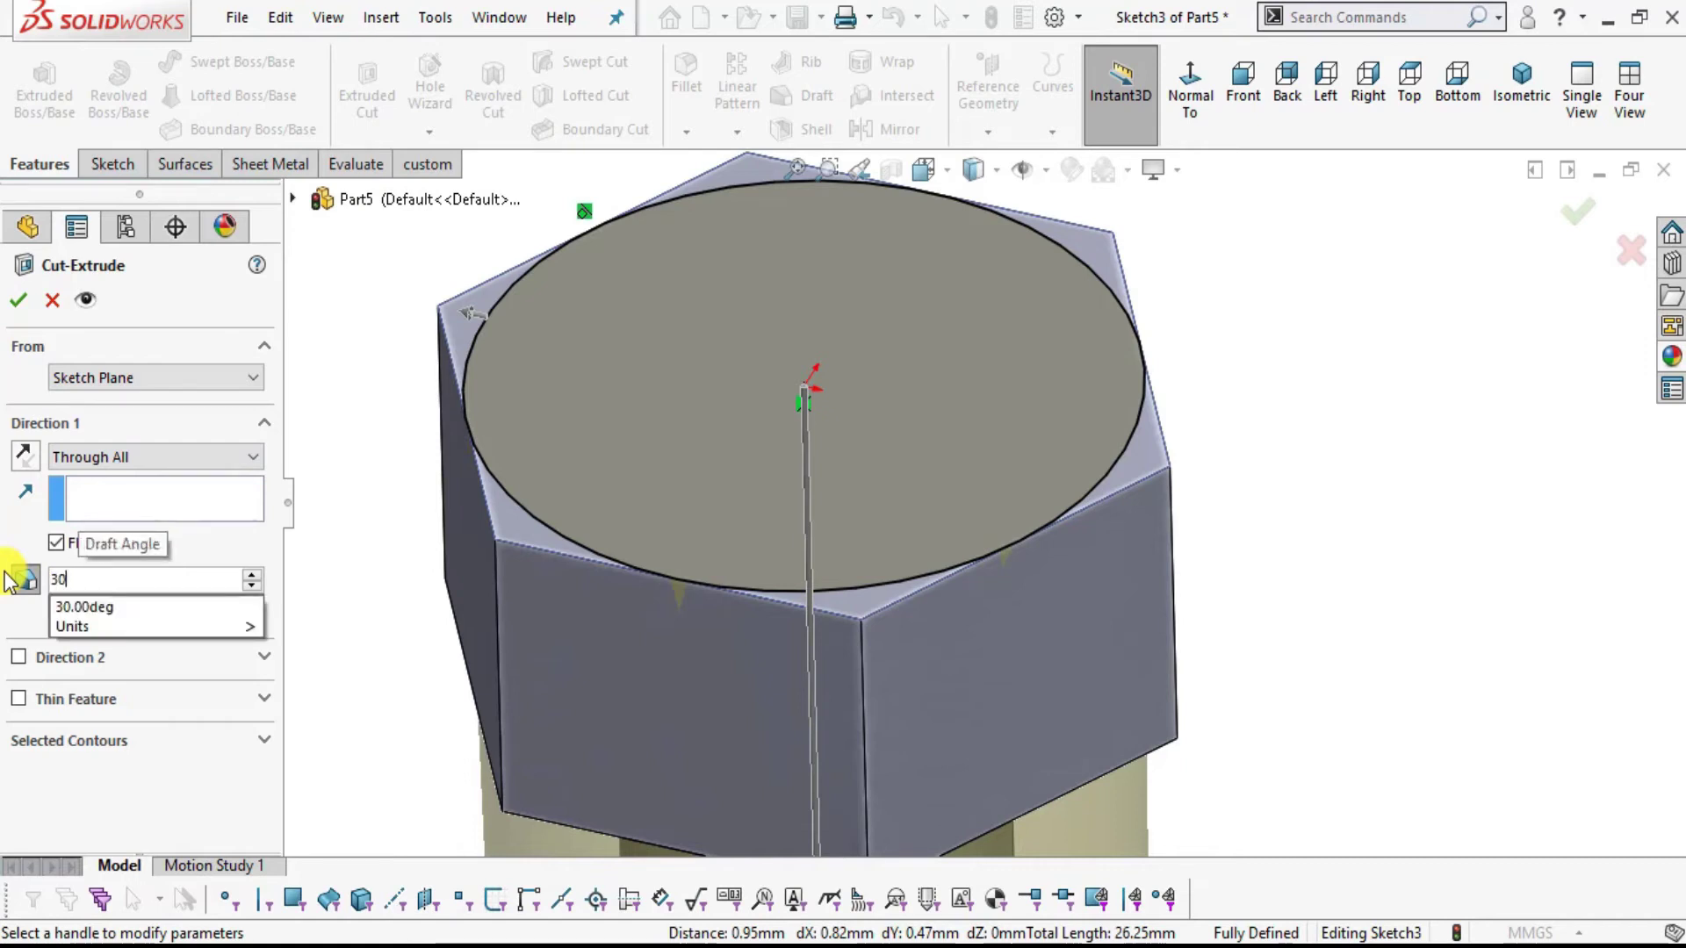
key("BackSpace")
key("BackSpace")
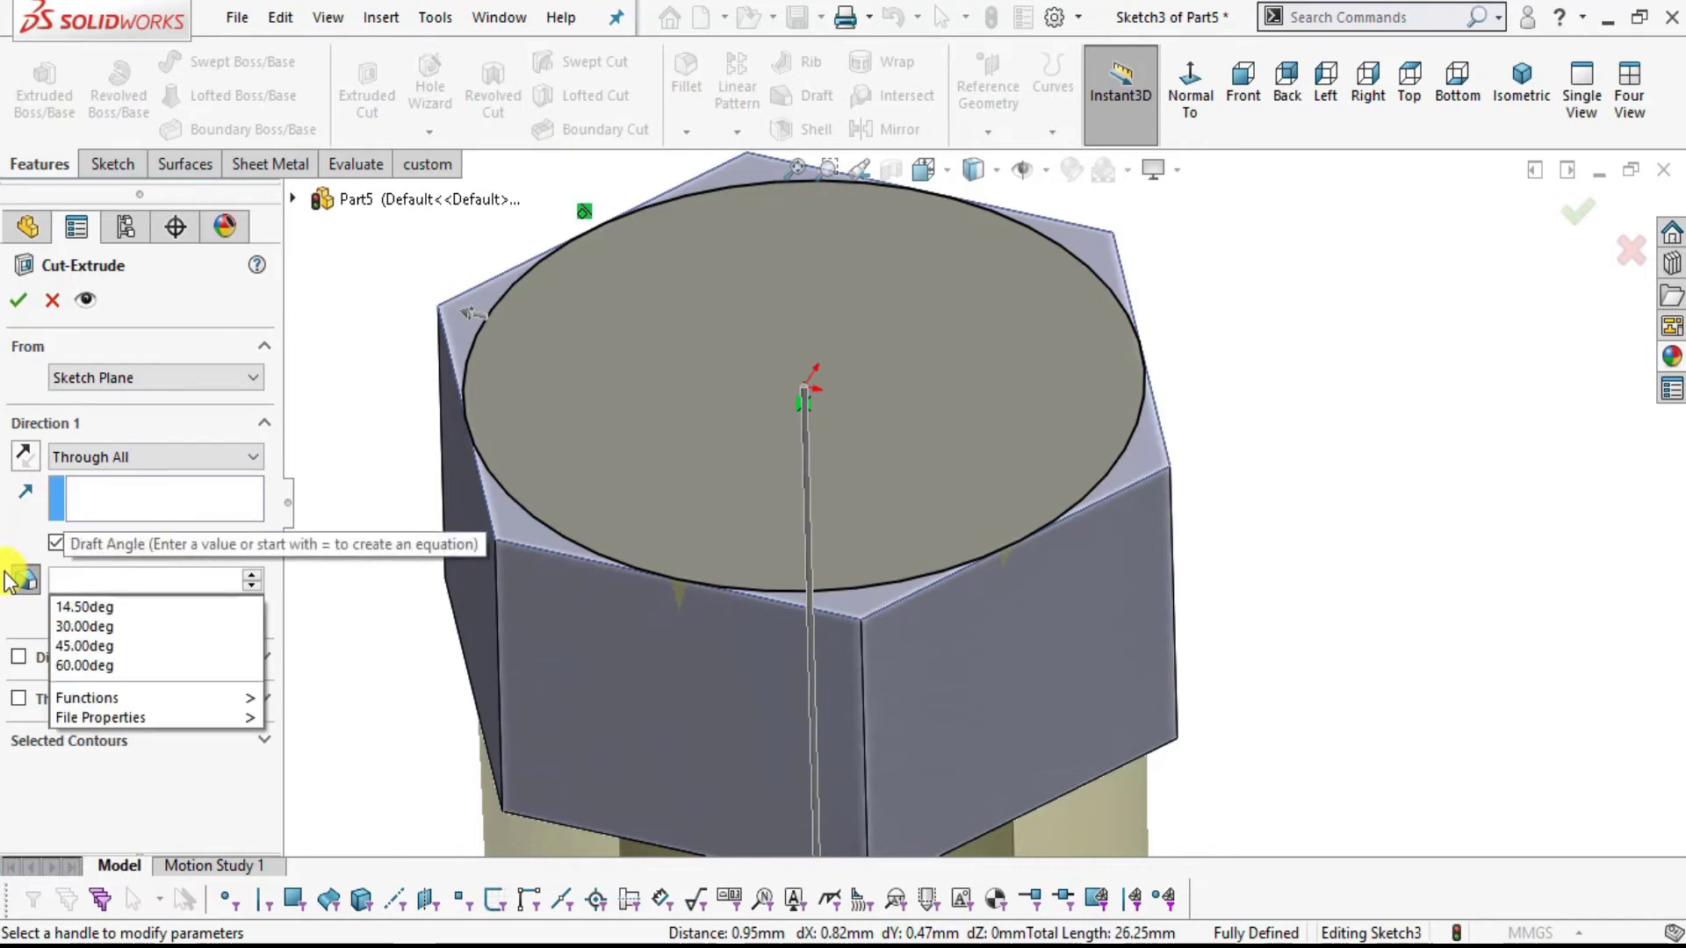
type("60")
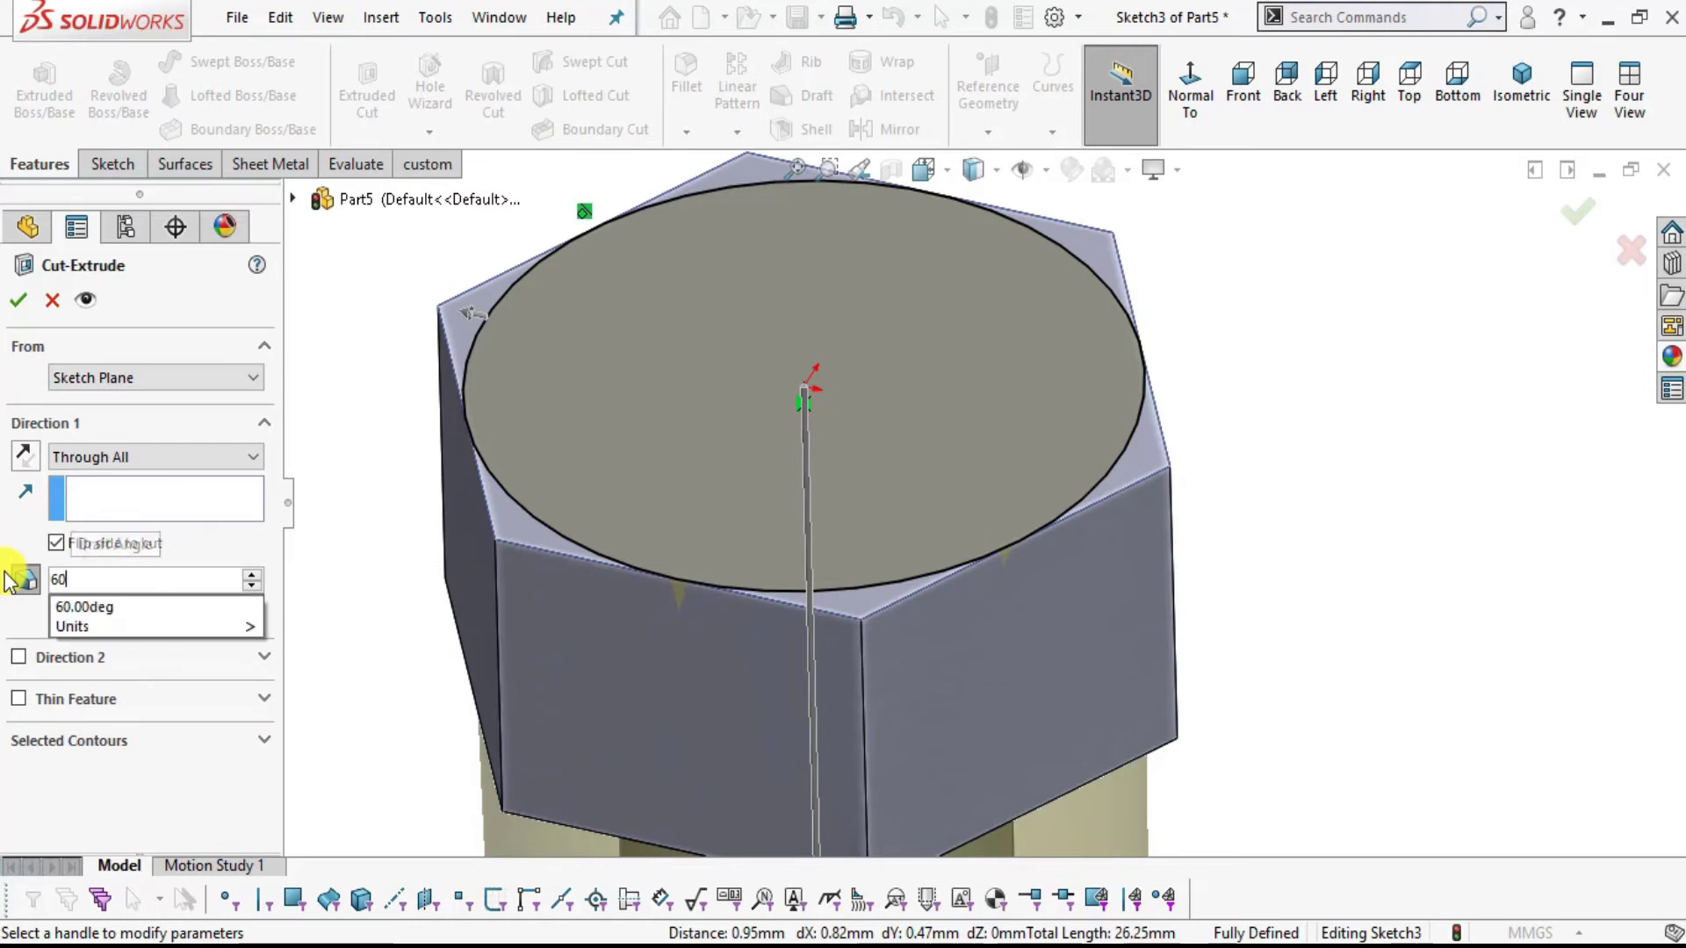
left_click(127, 611)
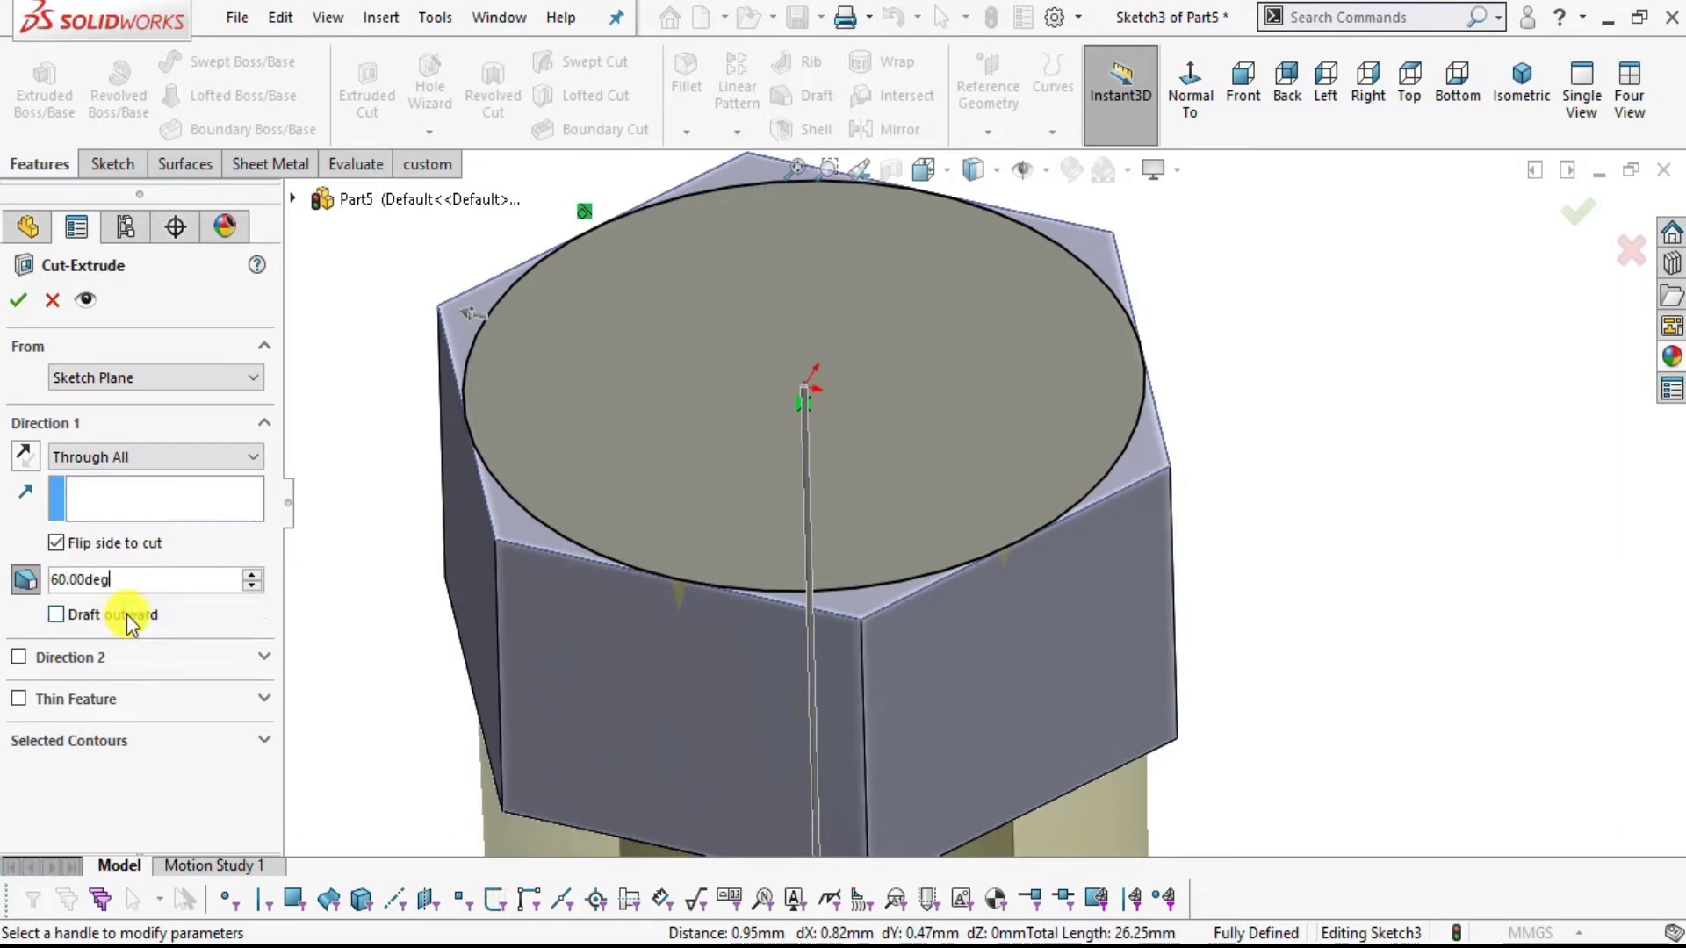
left_click(85, 299)
middle_click_drag(1005, 647, 970, 562)
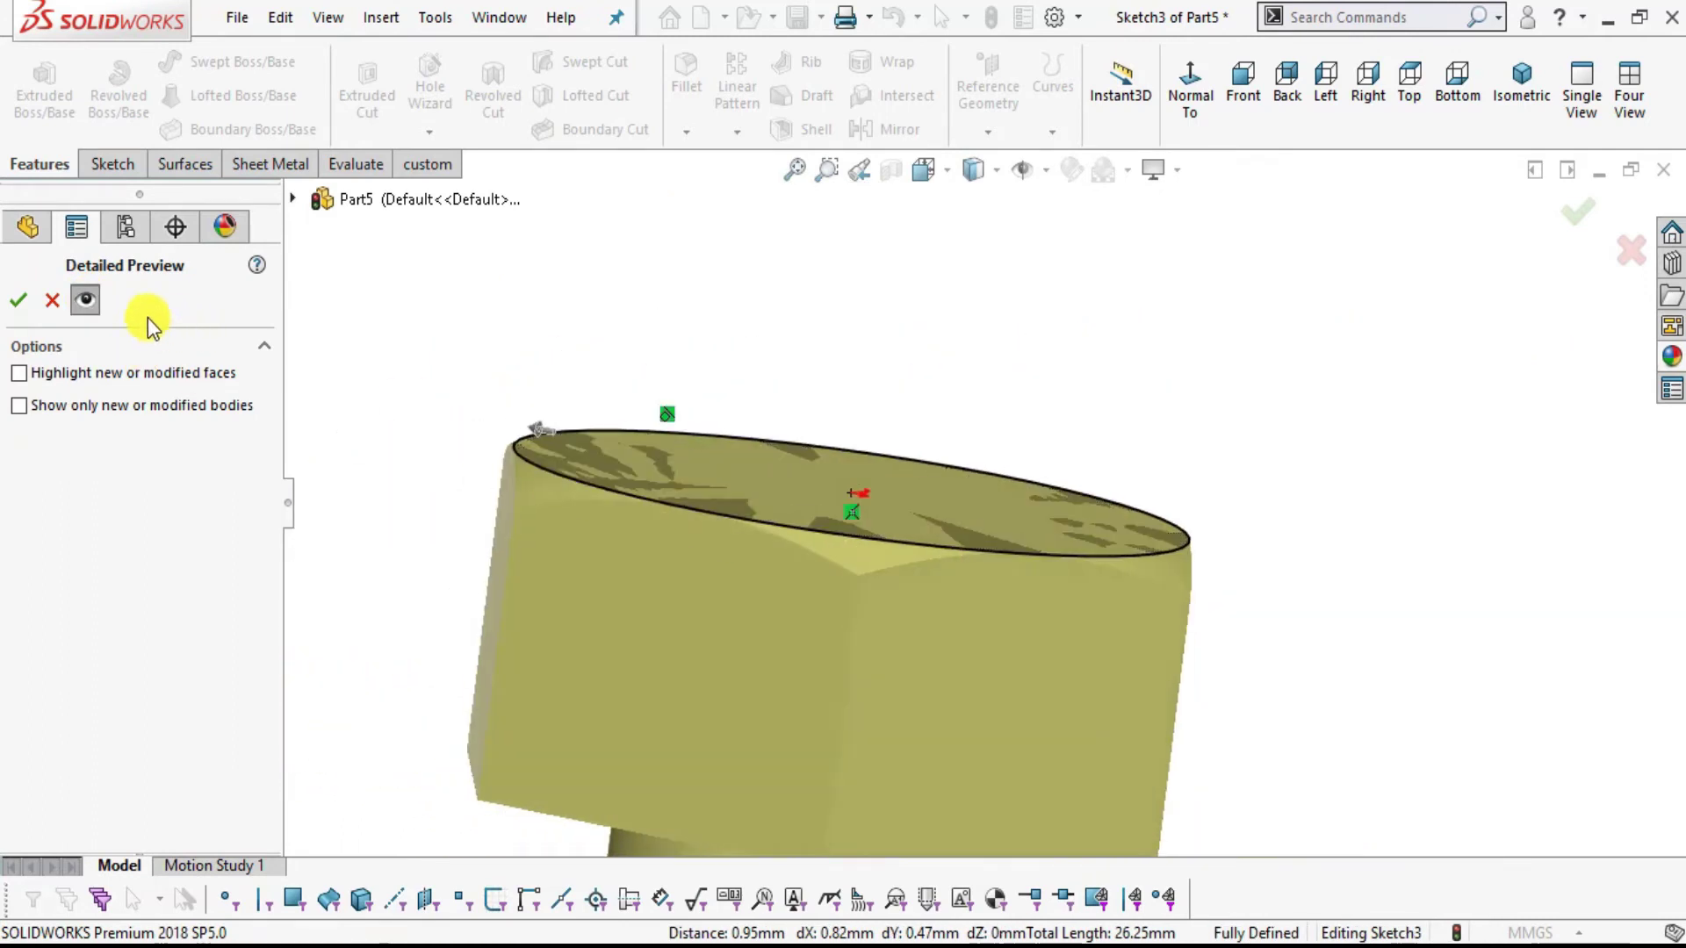
left_click(21, 299)
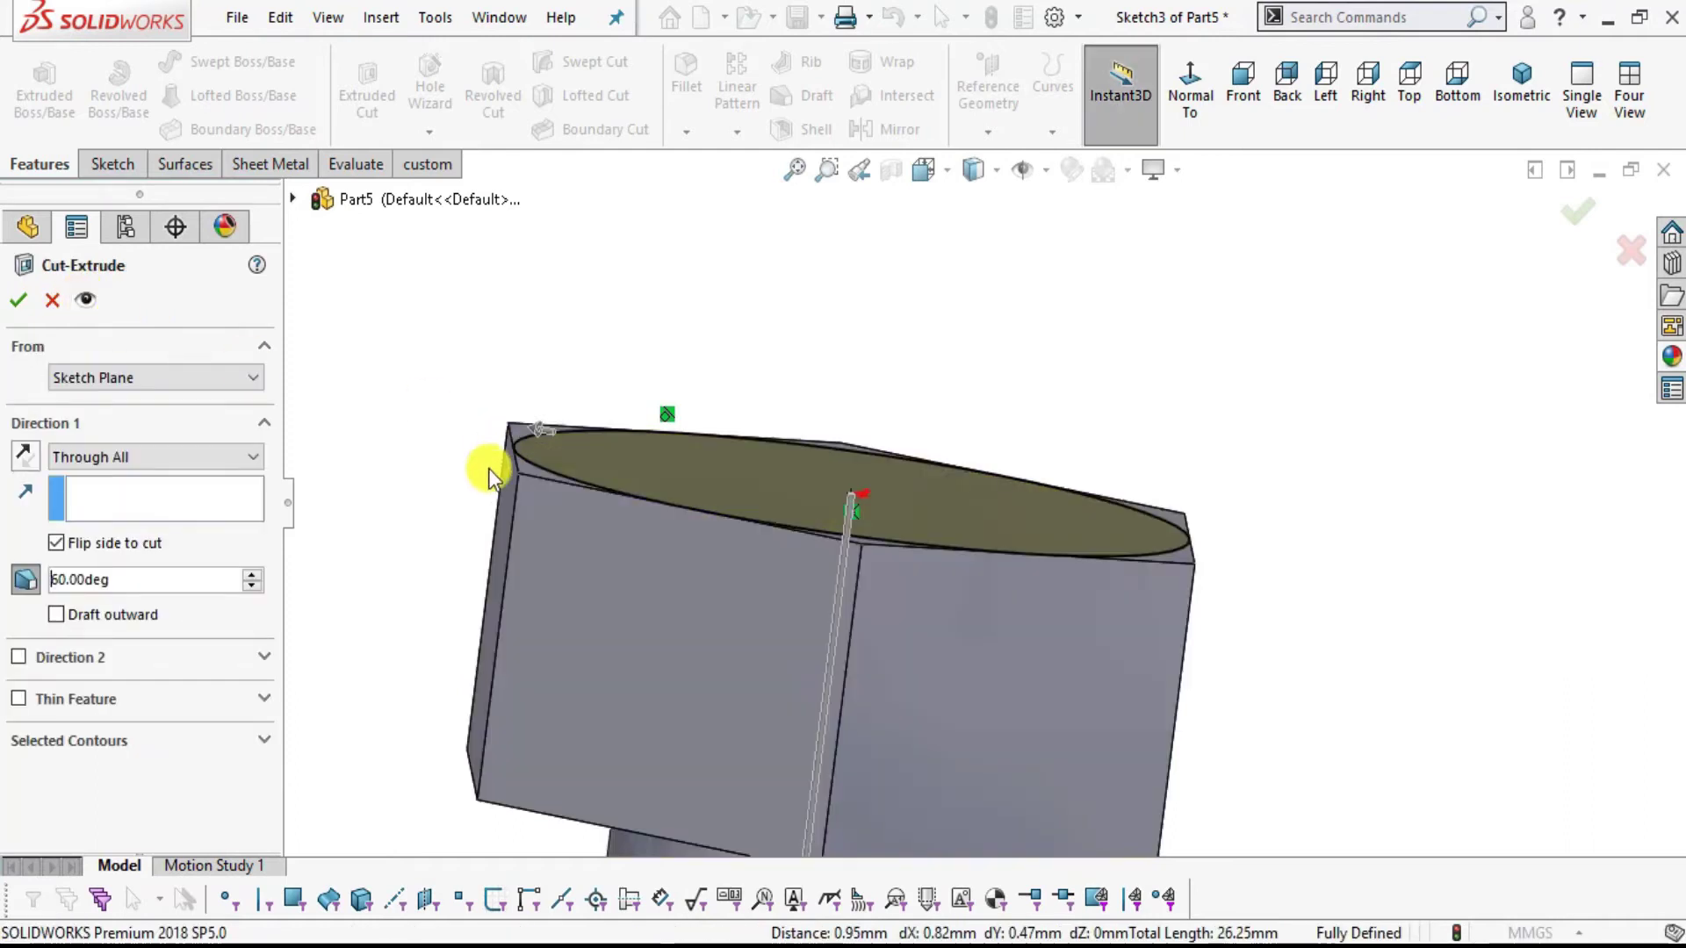
left_click(20, 299)
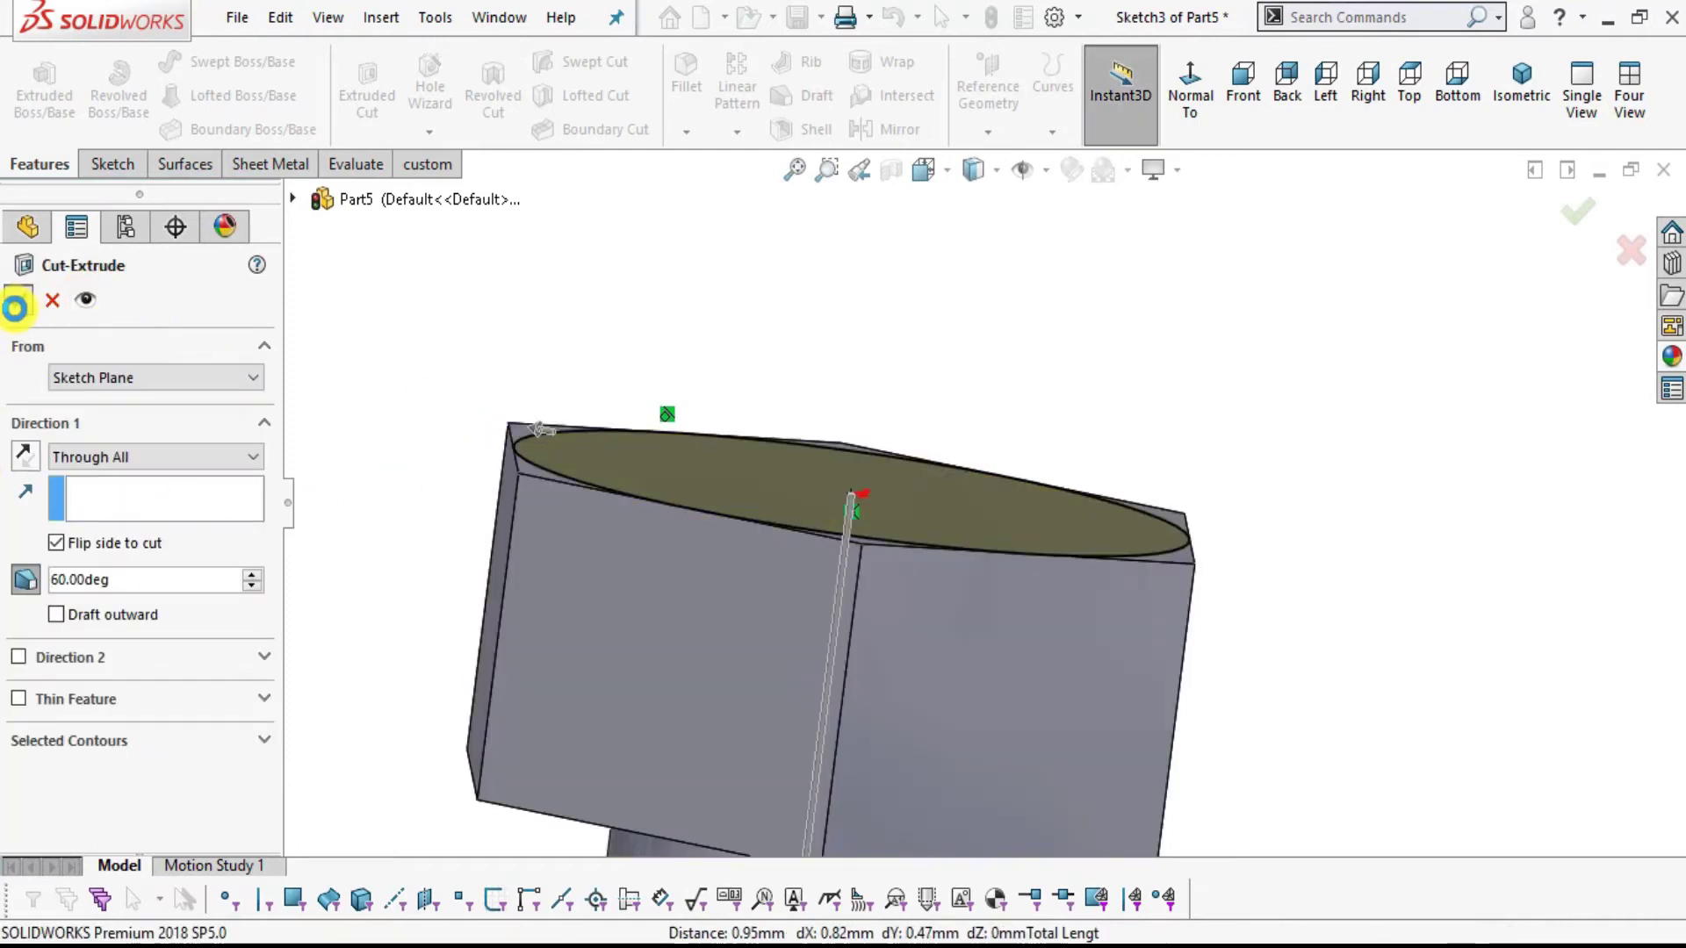
left_click(1273, 597)
middle_click_drag(1273, 737, 1236, 752)
scroll(1069, 588, "up", 3)
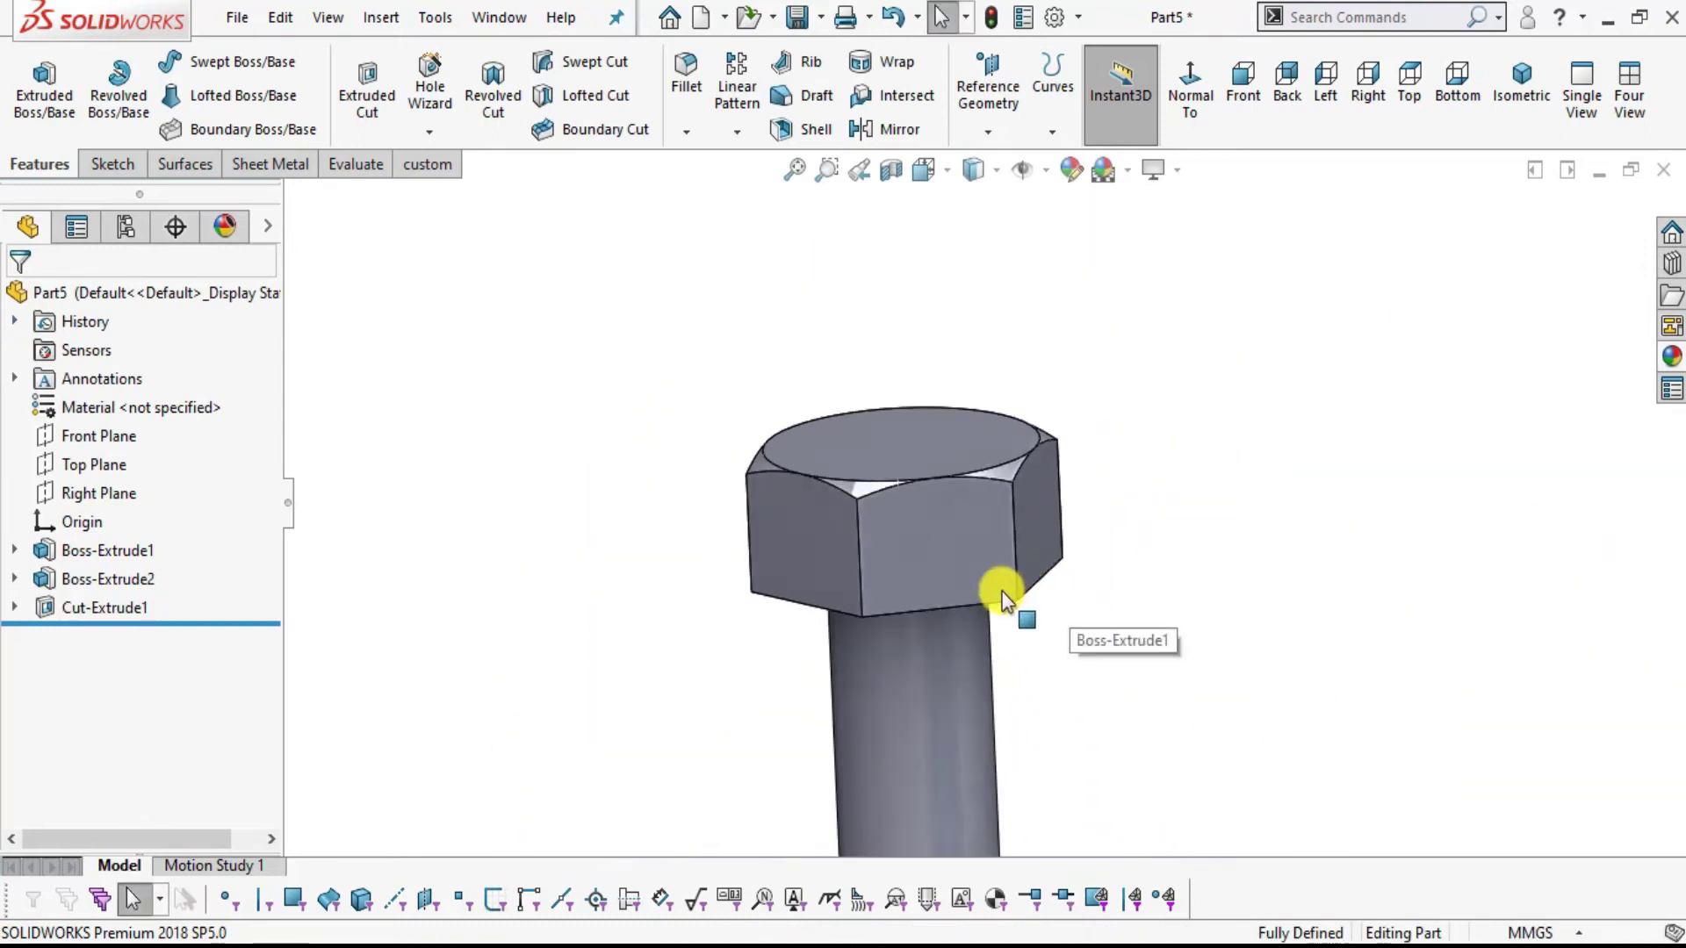
- Apply the polished steel appearance to the whole bolt
middle_click_drag(1030, 661, 1673, 344)
left_click(1671, 358)
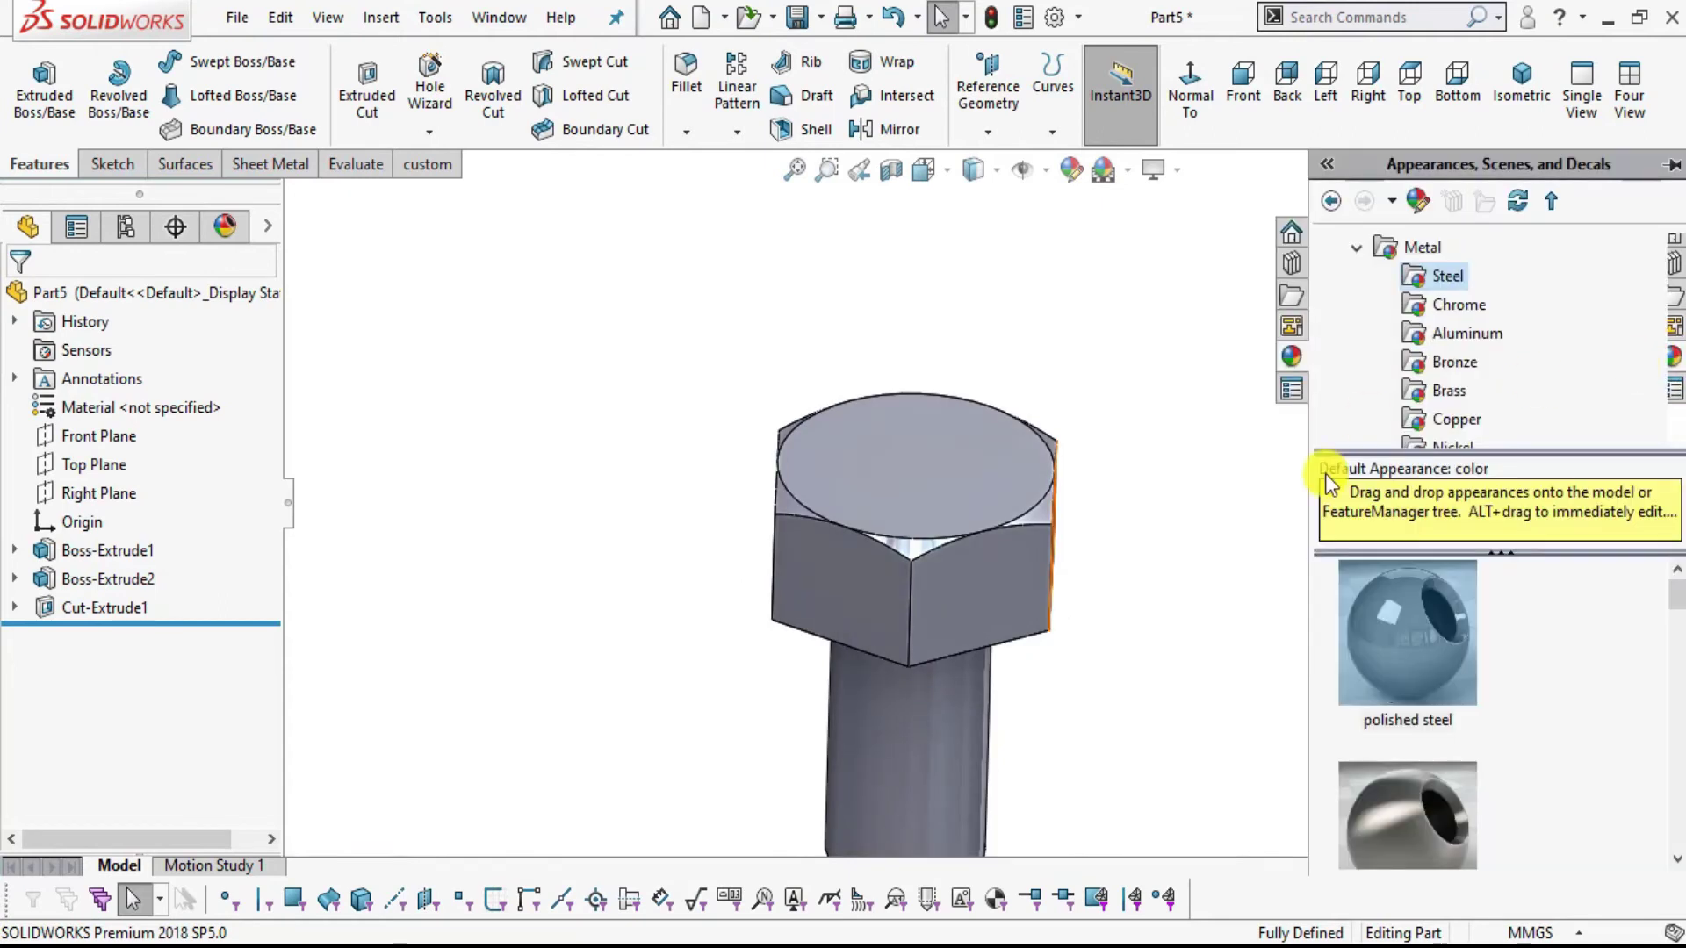
double_click(1411, 673)
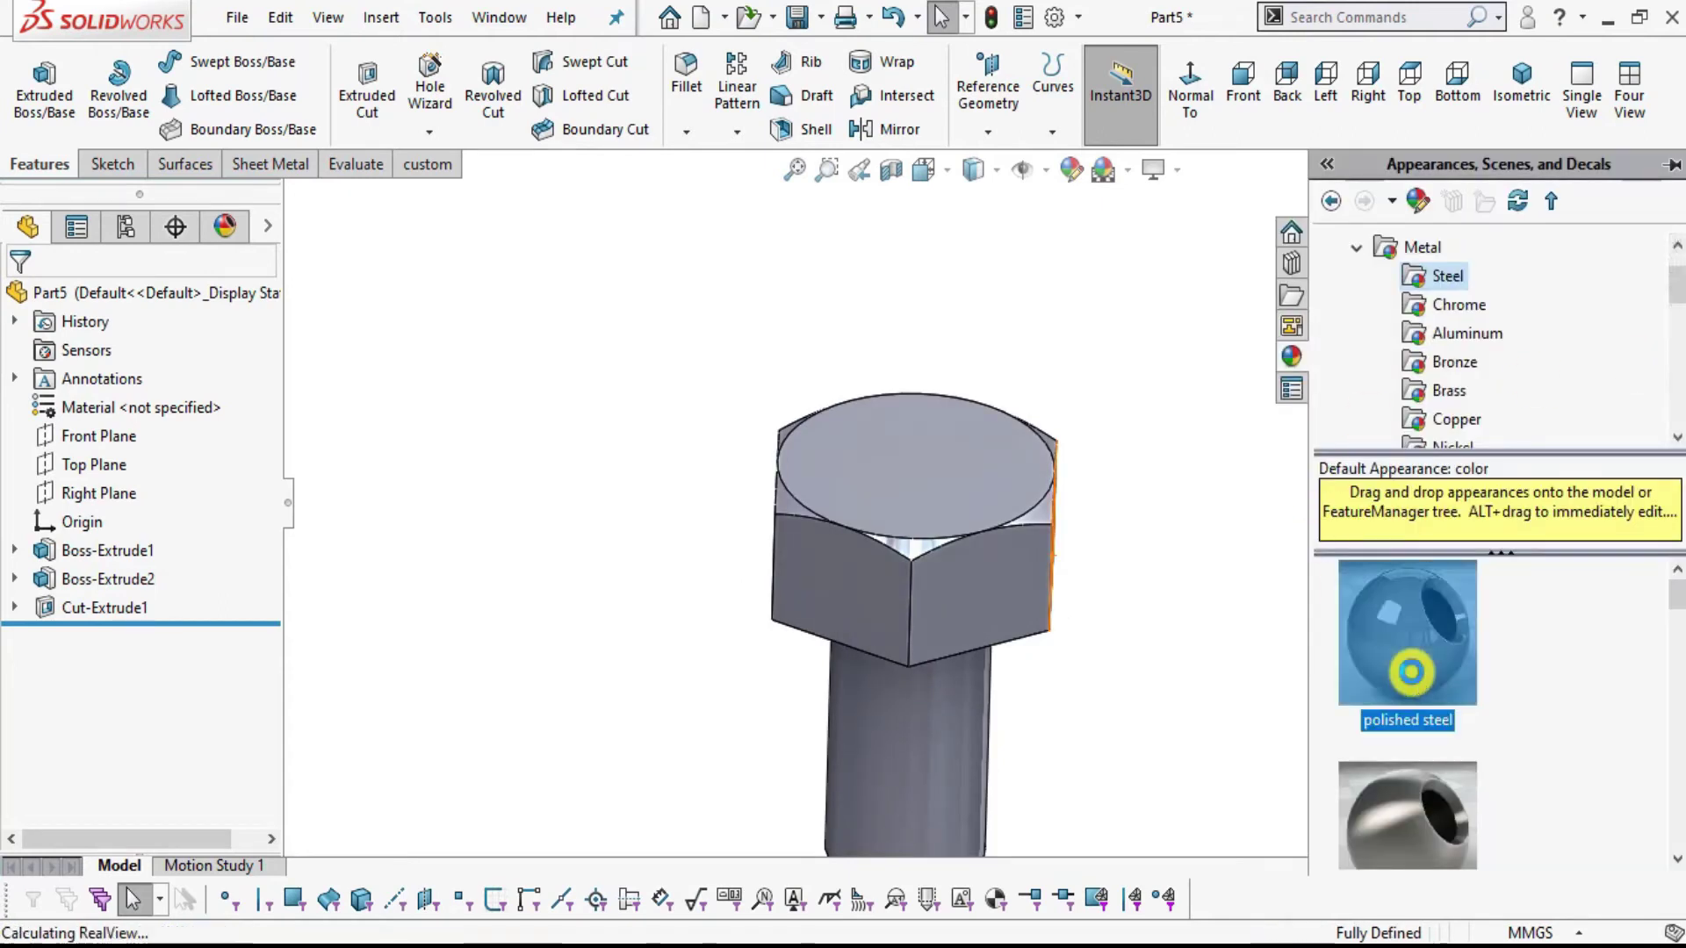
left_click(1122, 670)
middle_click_drag(1122, 699, 940, 554)
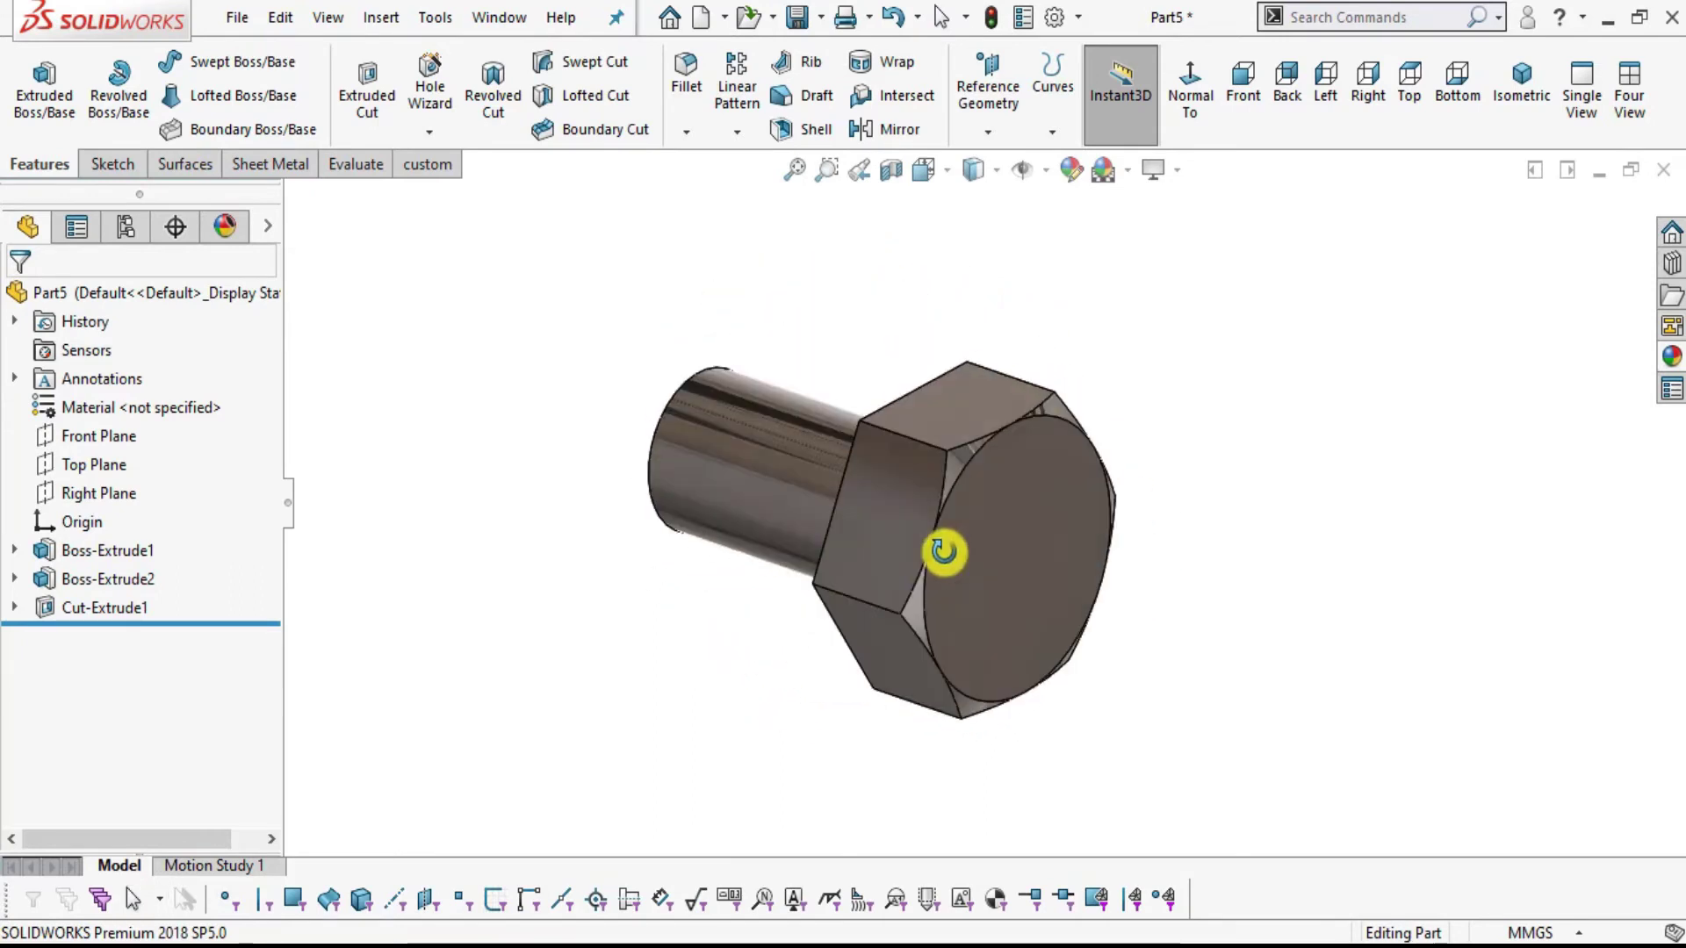
- Save the part as "5. bolt" in the wheel support assembly folder
left_click(244, 14)
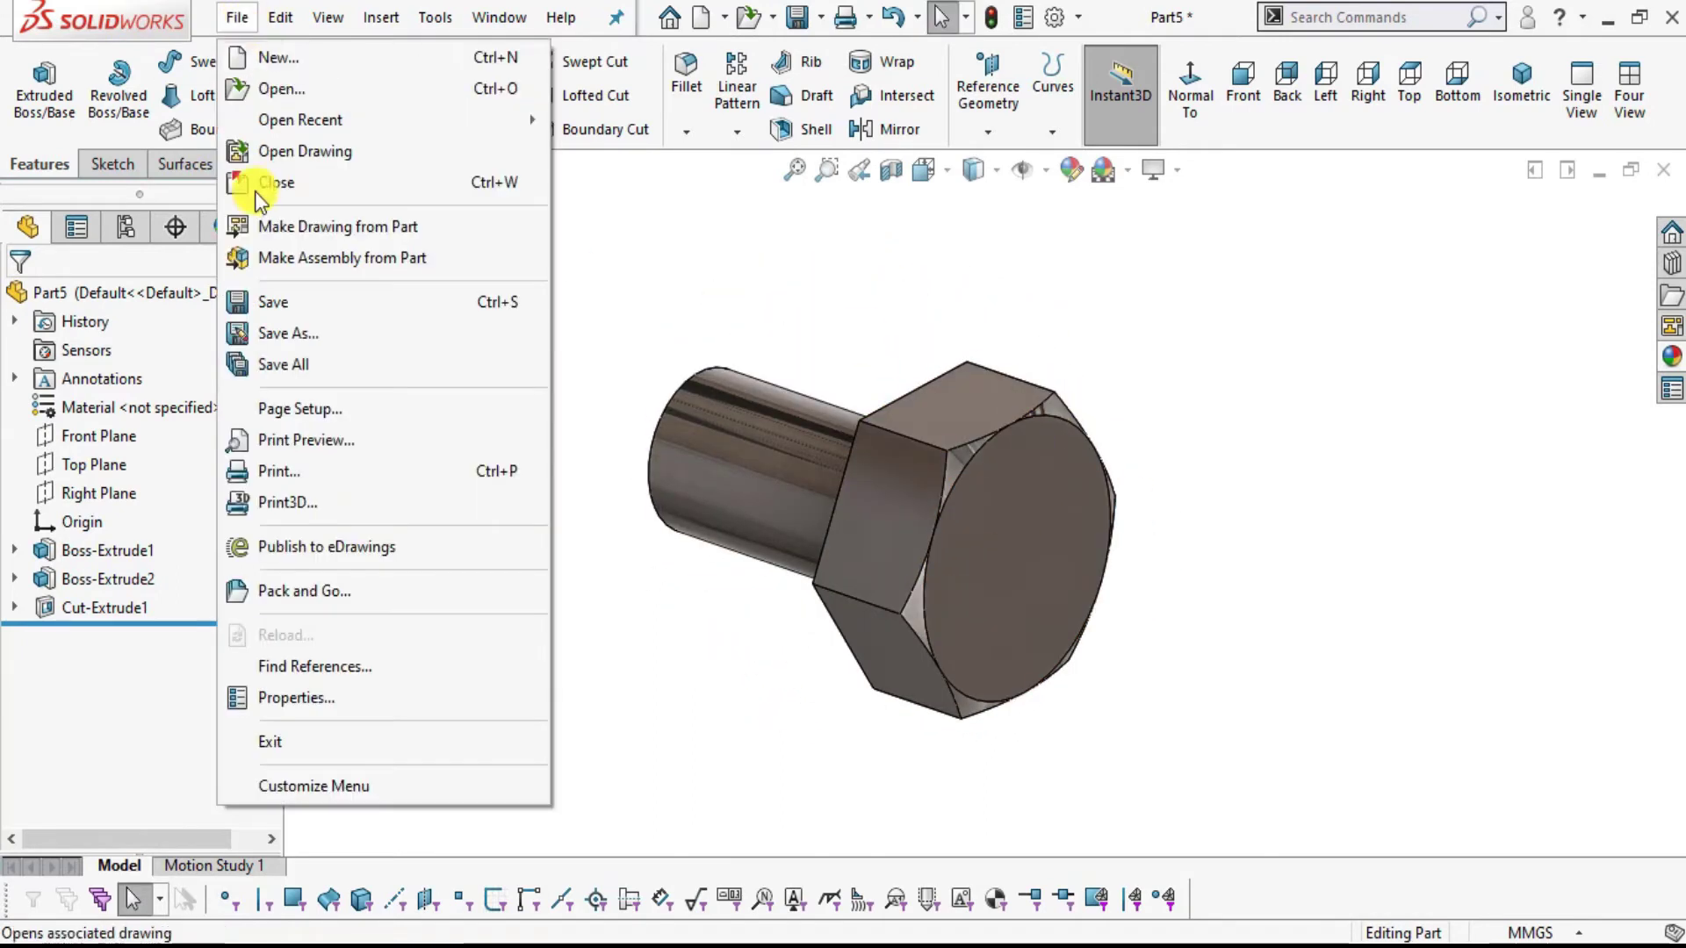
left_click(265, 307)
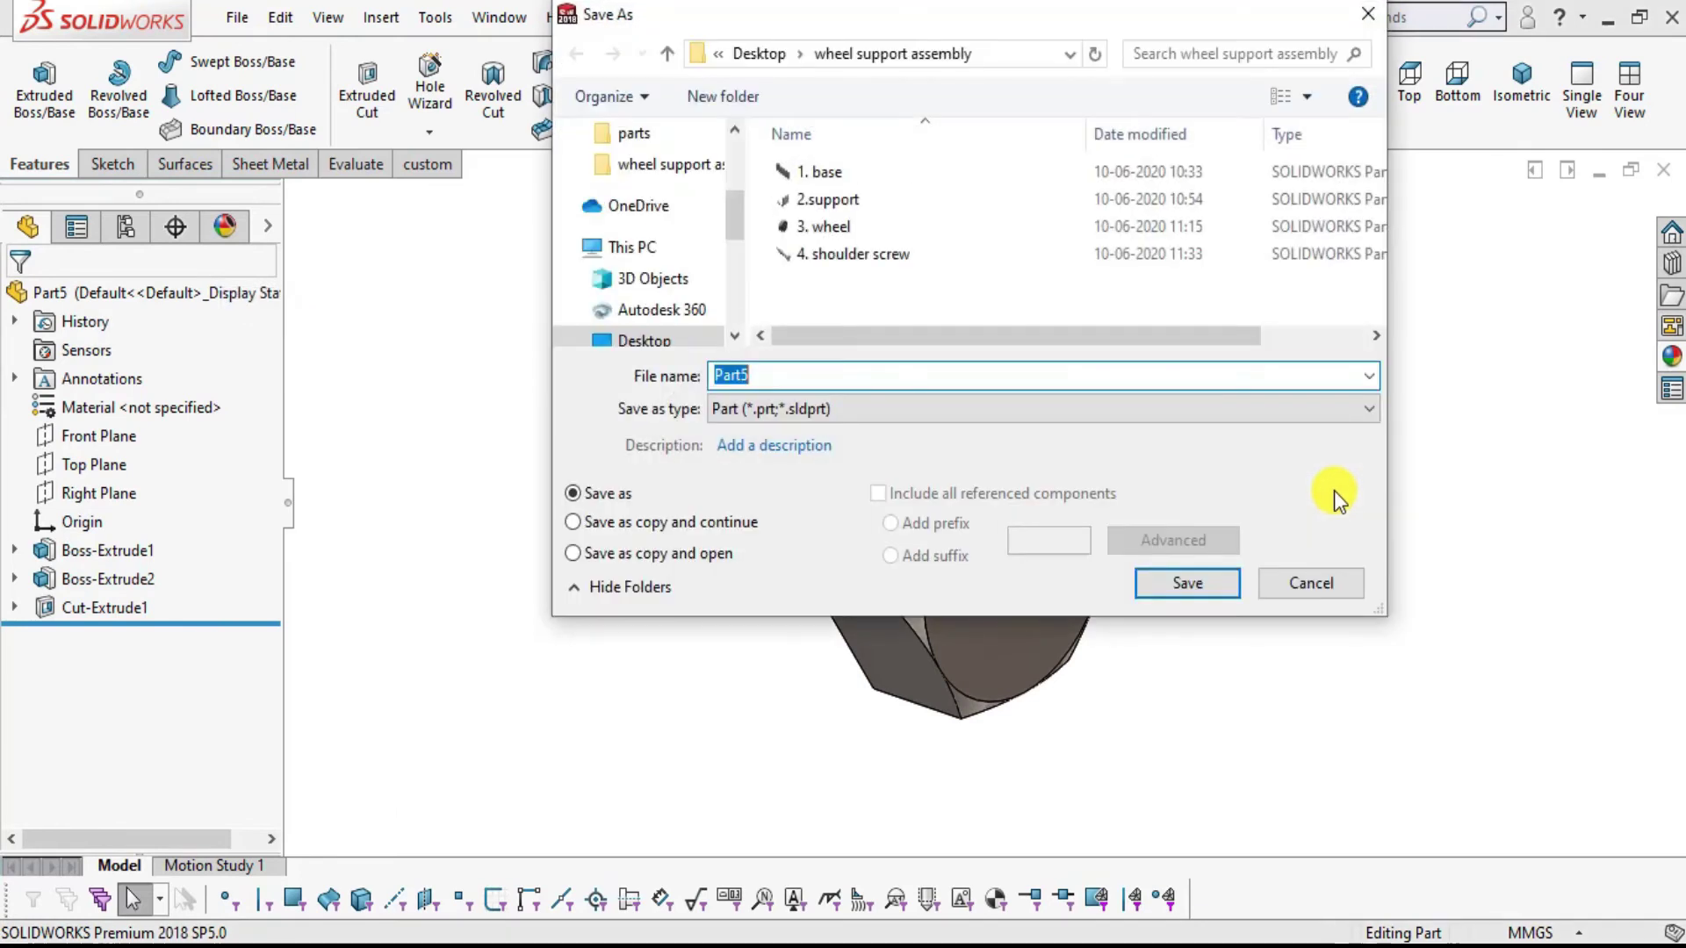
type("5.")
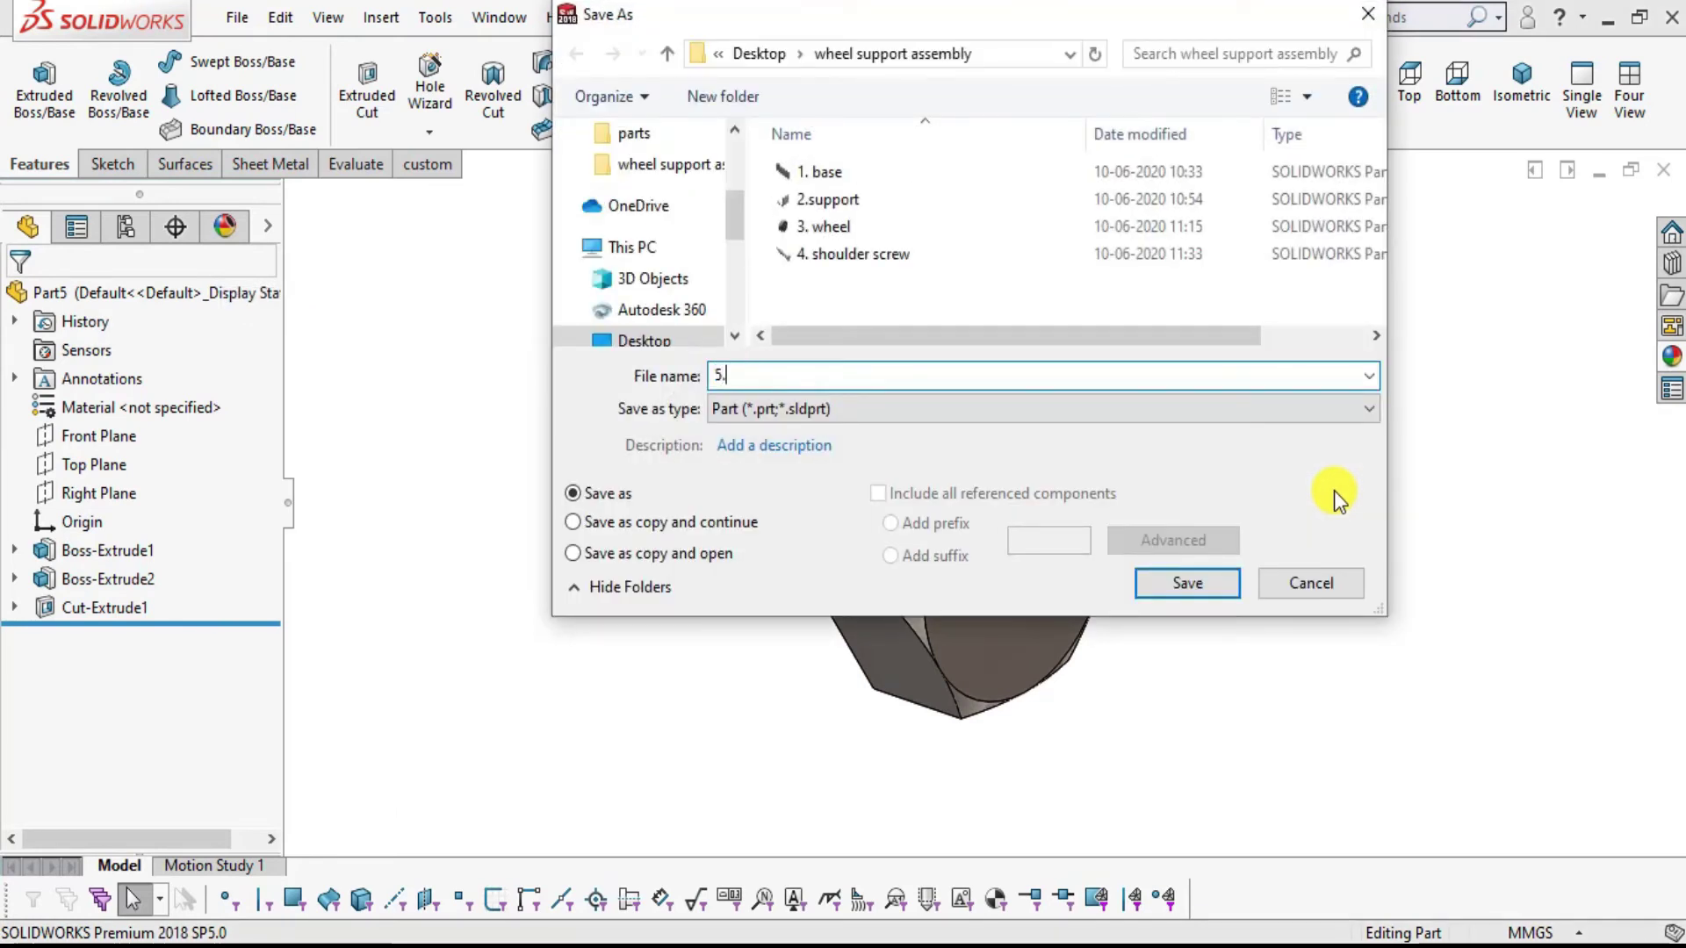
type(" bbolt")
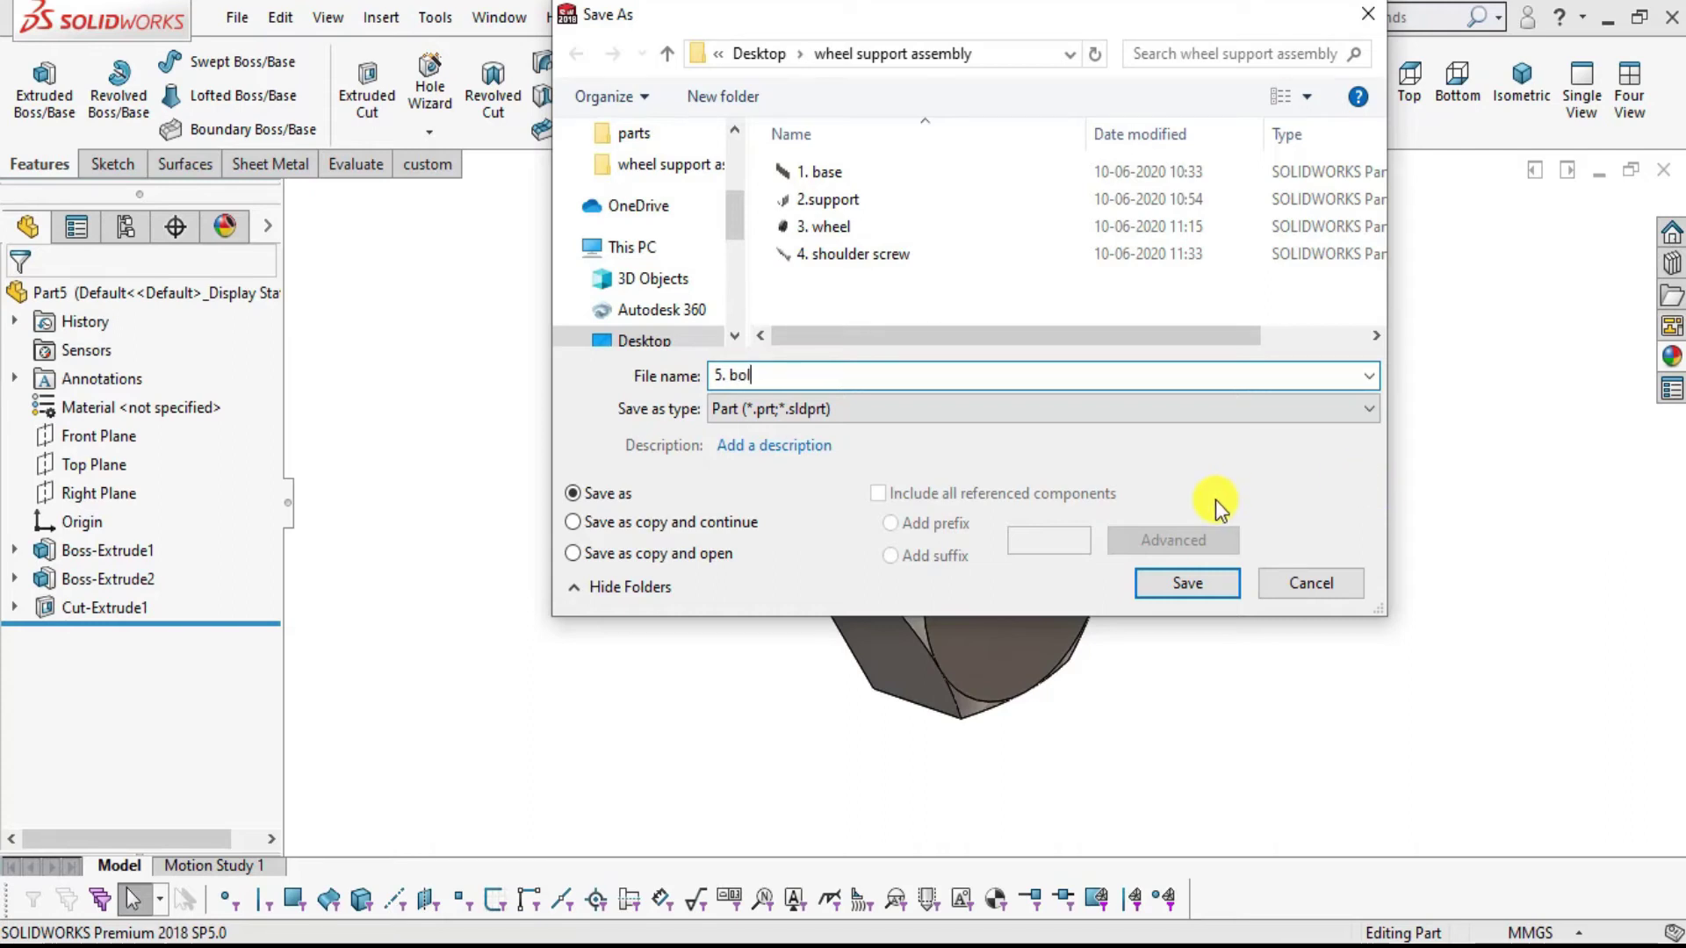
left_click(1212, 576)
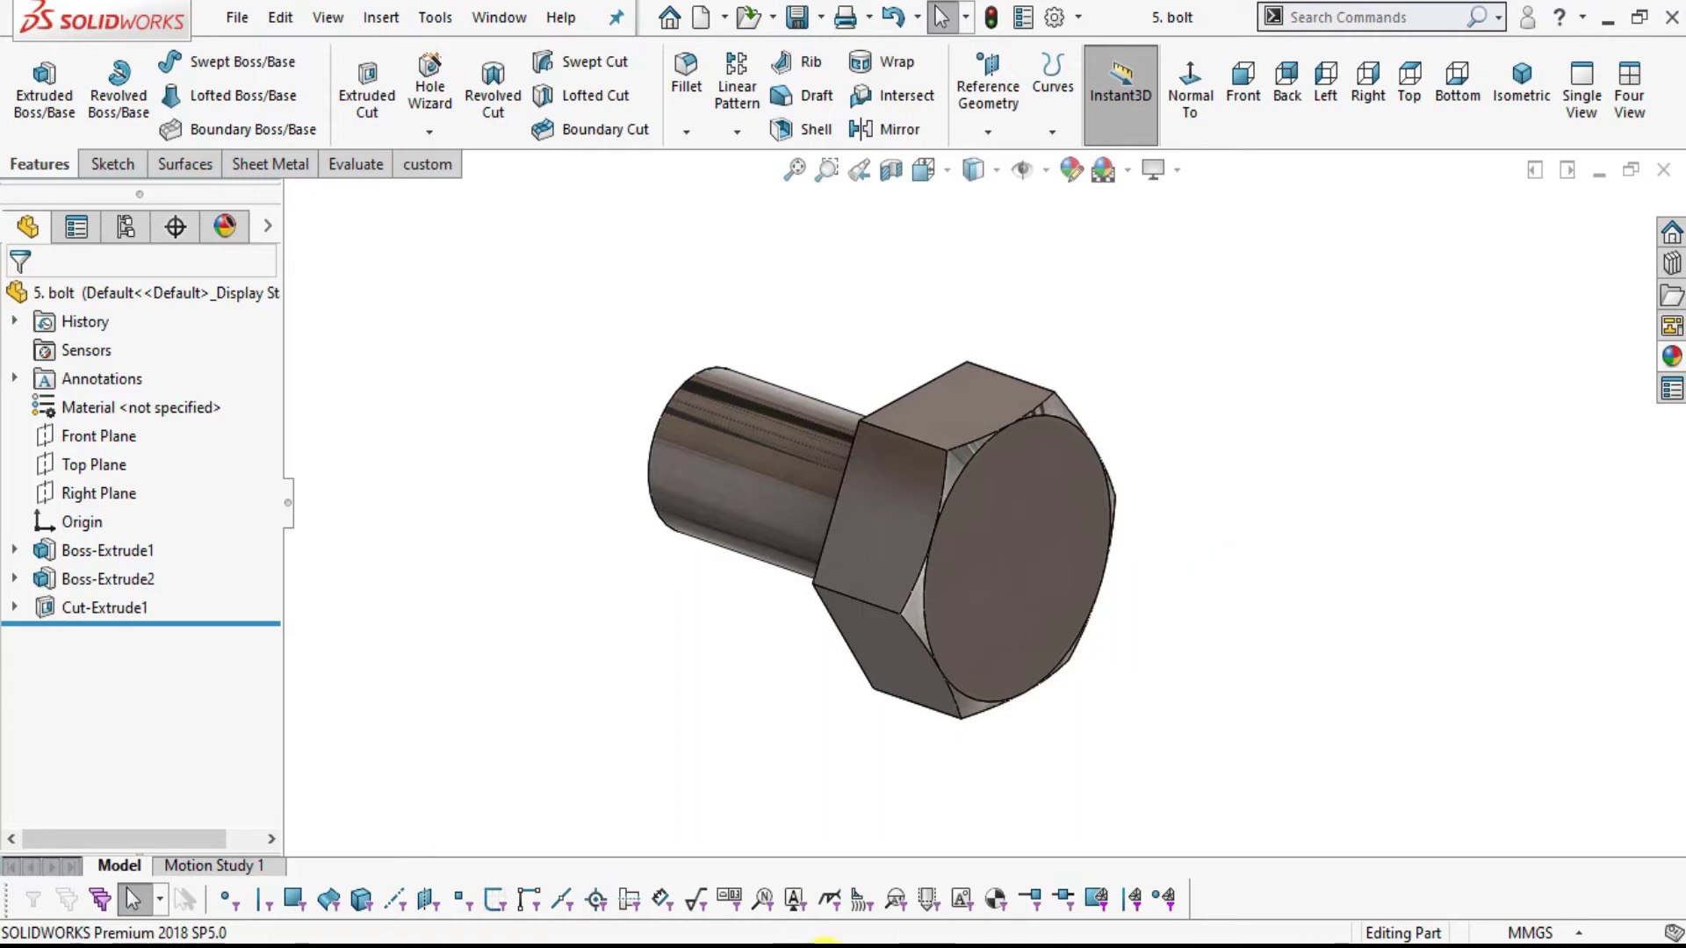
- Switch to the PDF drawing in Foxit Reader and examine the nut's view and dimensions
left_click(825, 944)
scroll(964, 512, "down", 3)
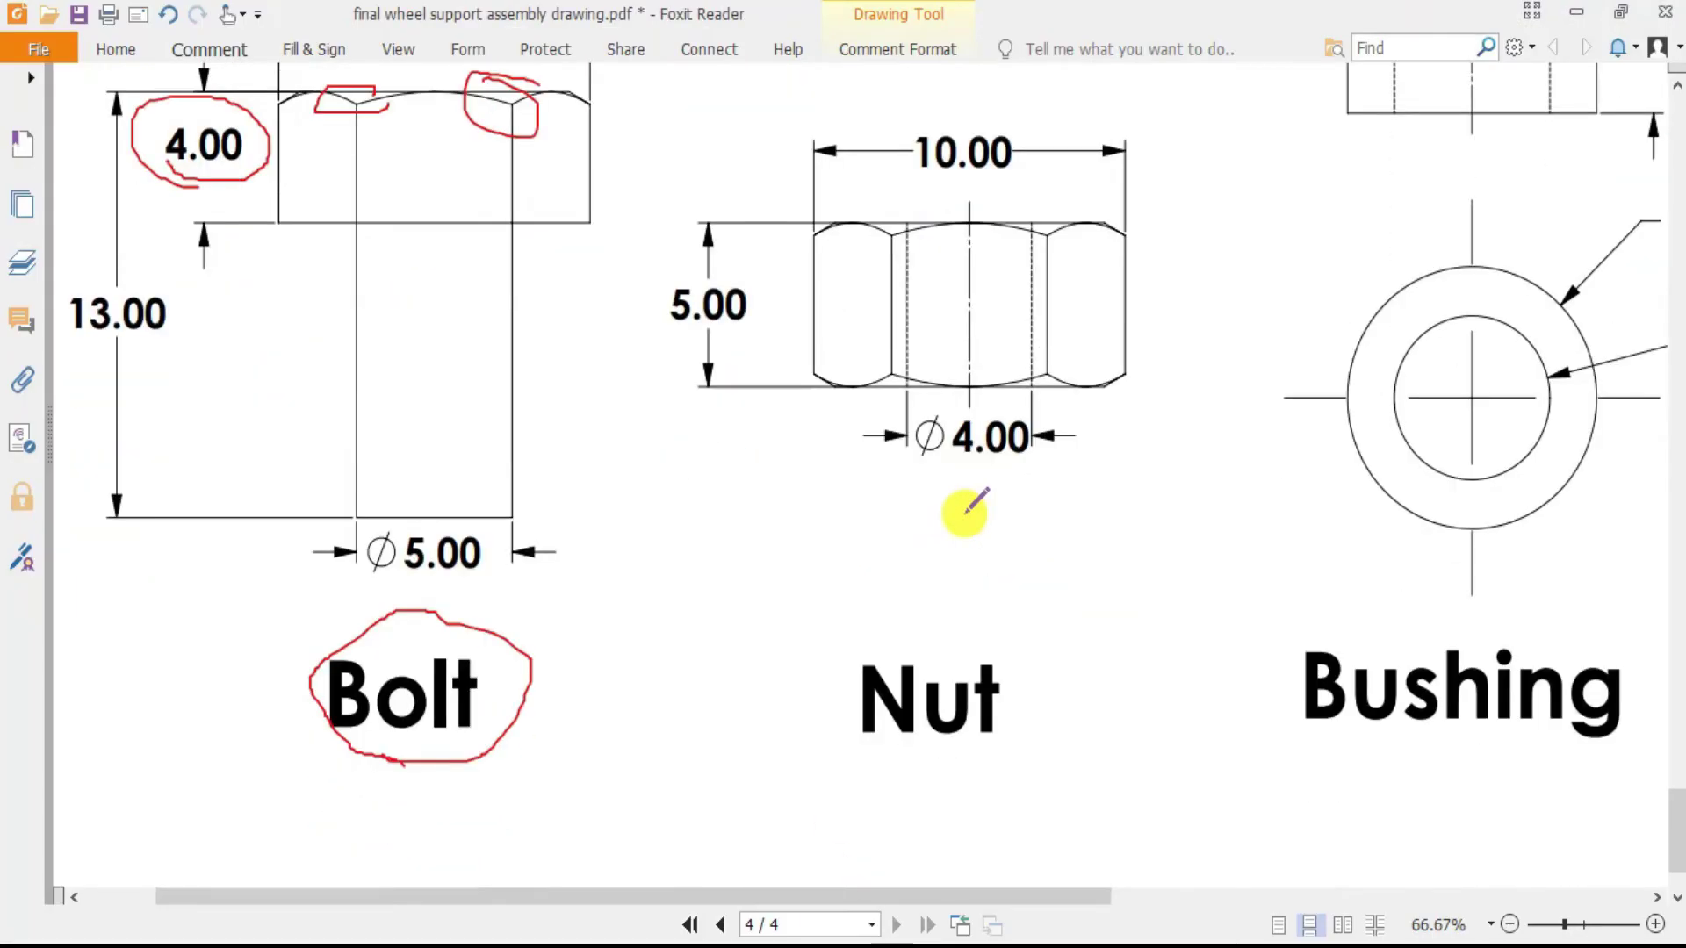
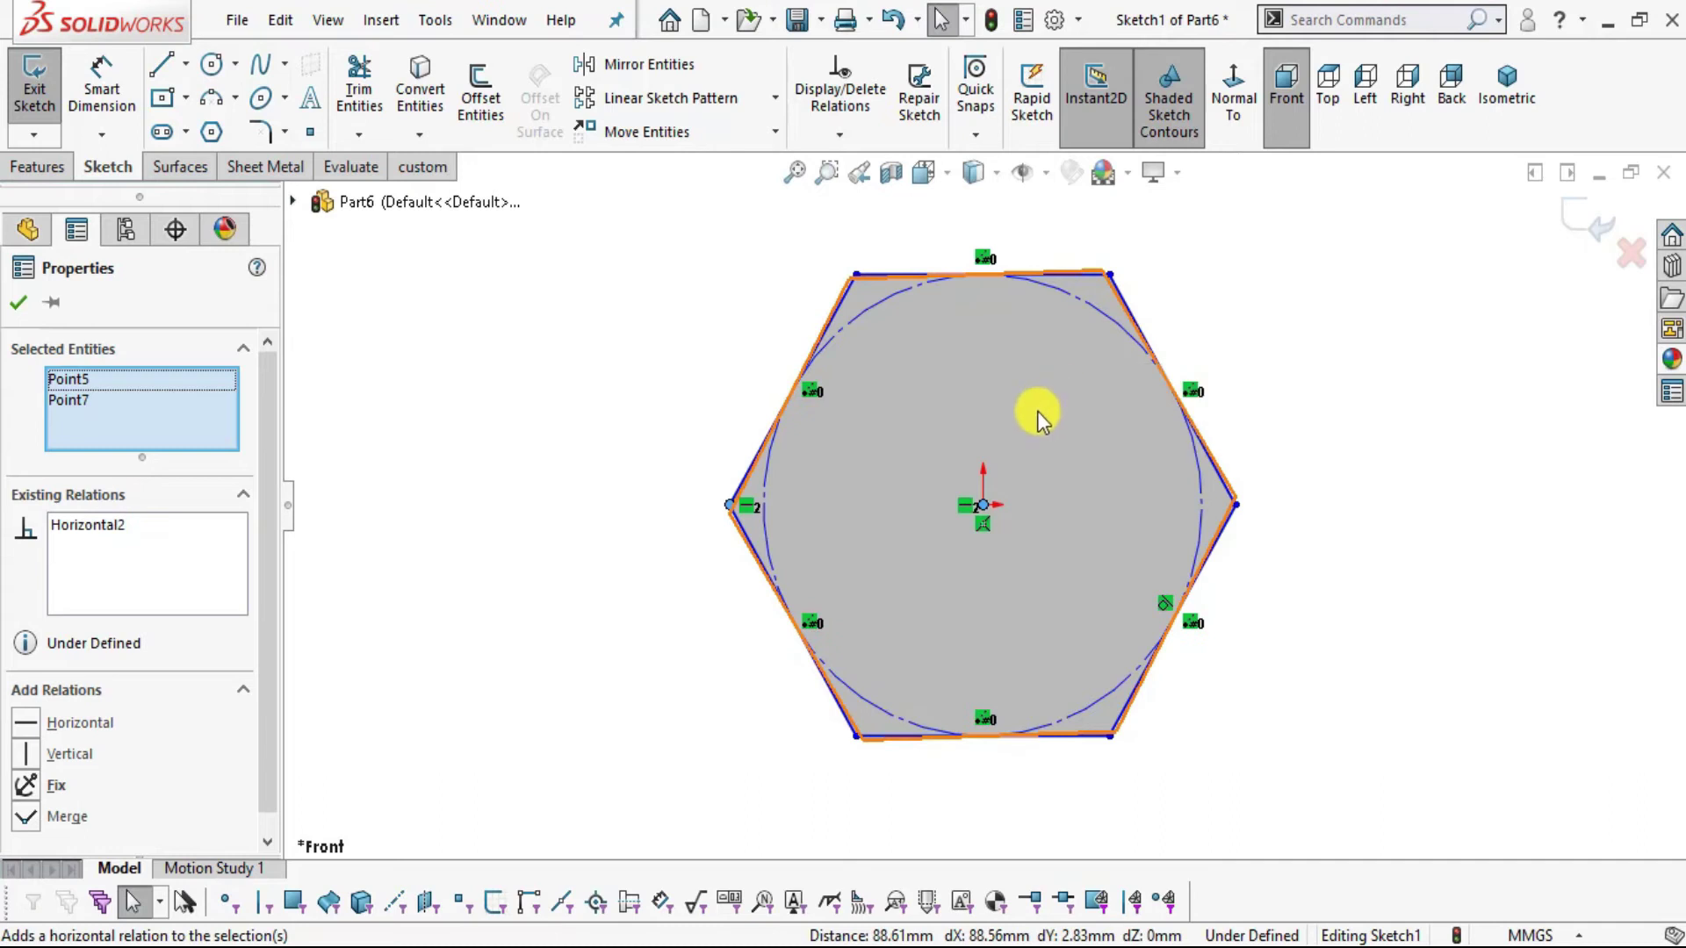
- Dimension the hexagon between its two opposite horizontal corners as 10 mm, checking the value against the PDF drawing
left_click(729, 504)
left_click(1235, 505)
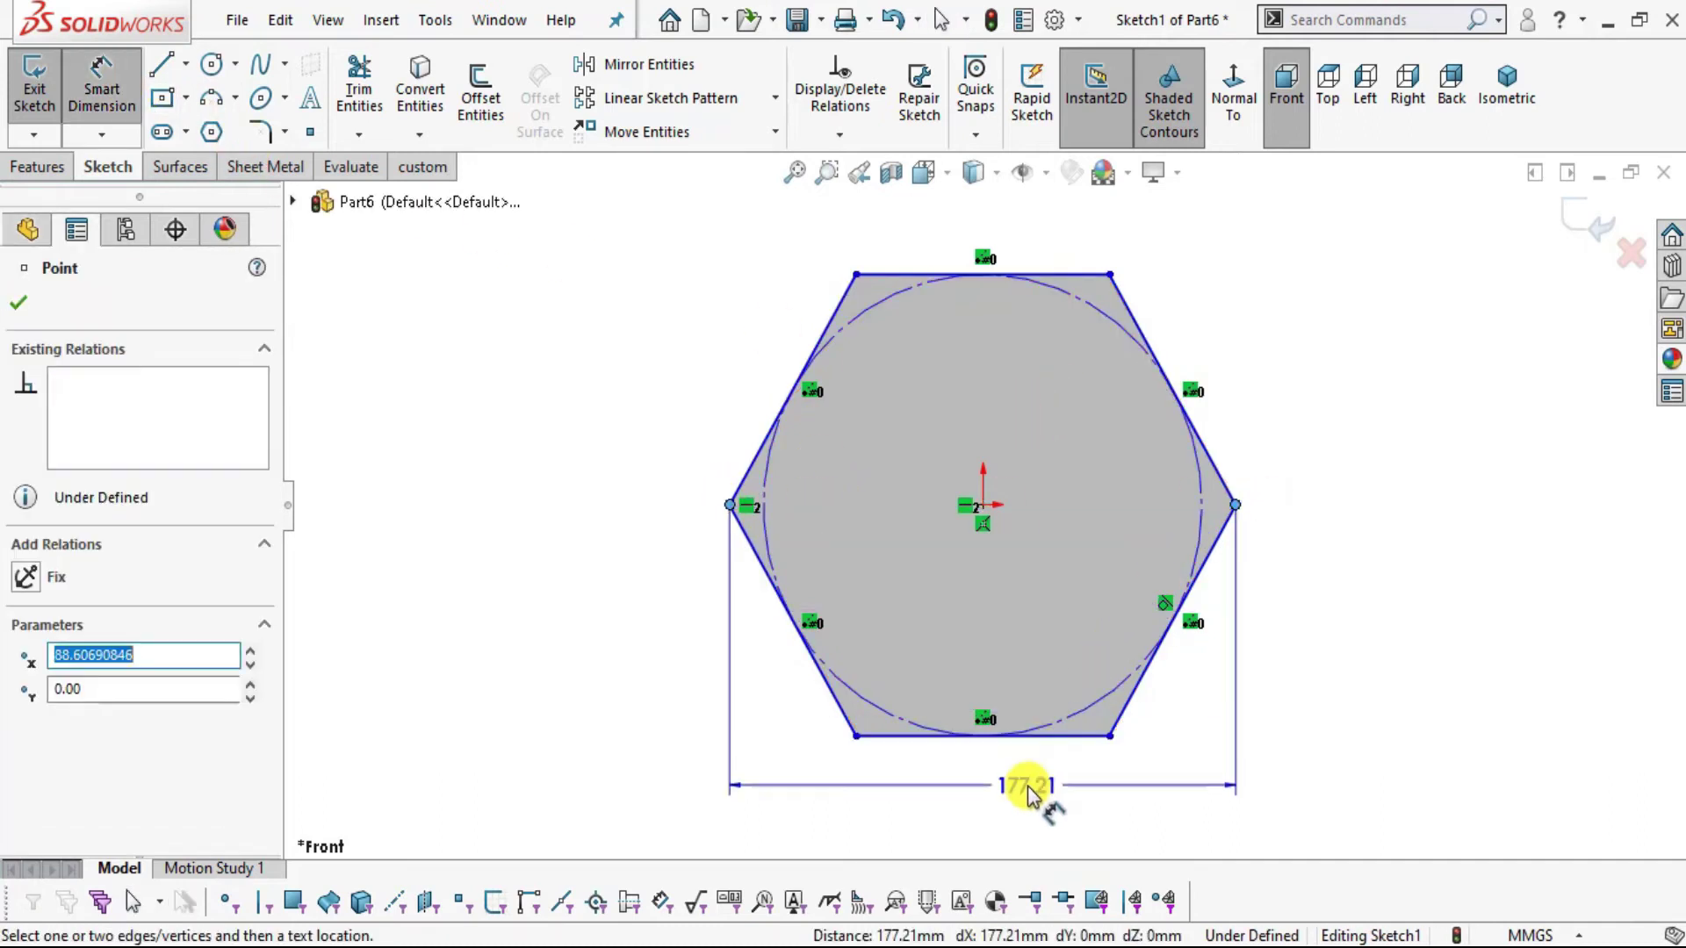
key("alt+Tab")
key("alt+Tab")
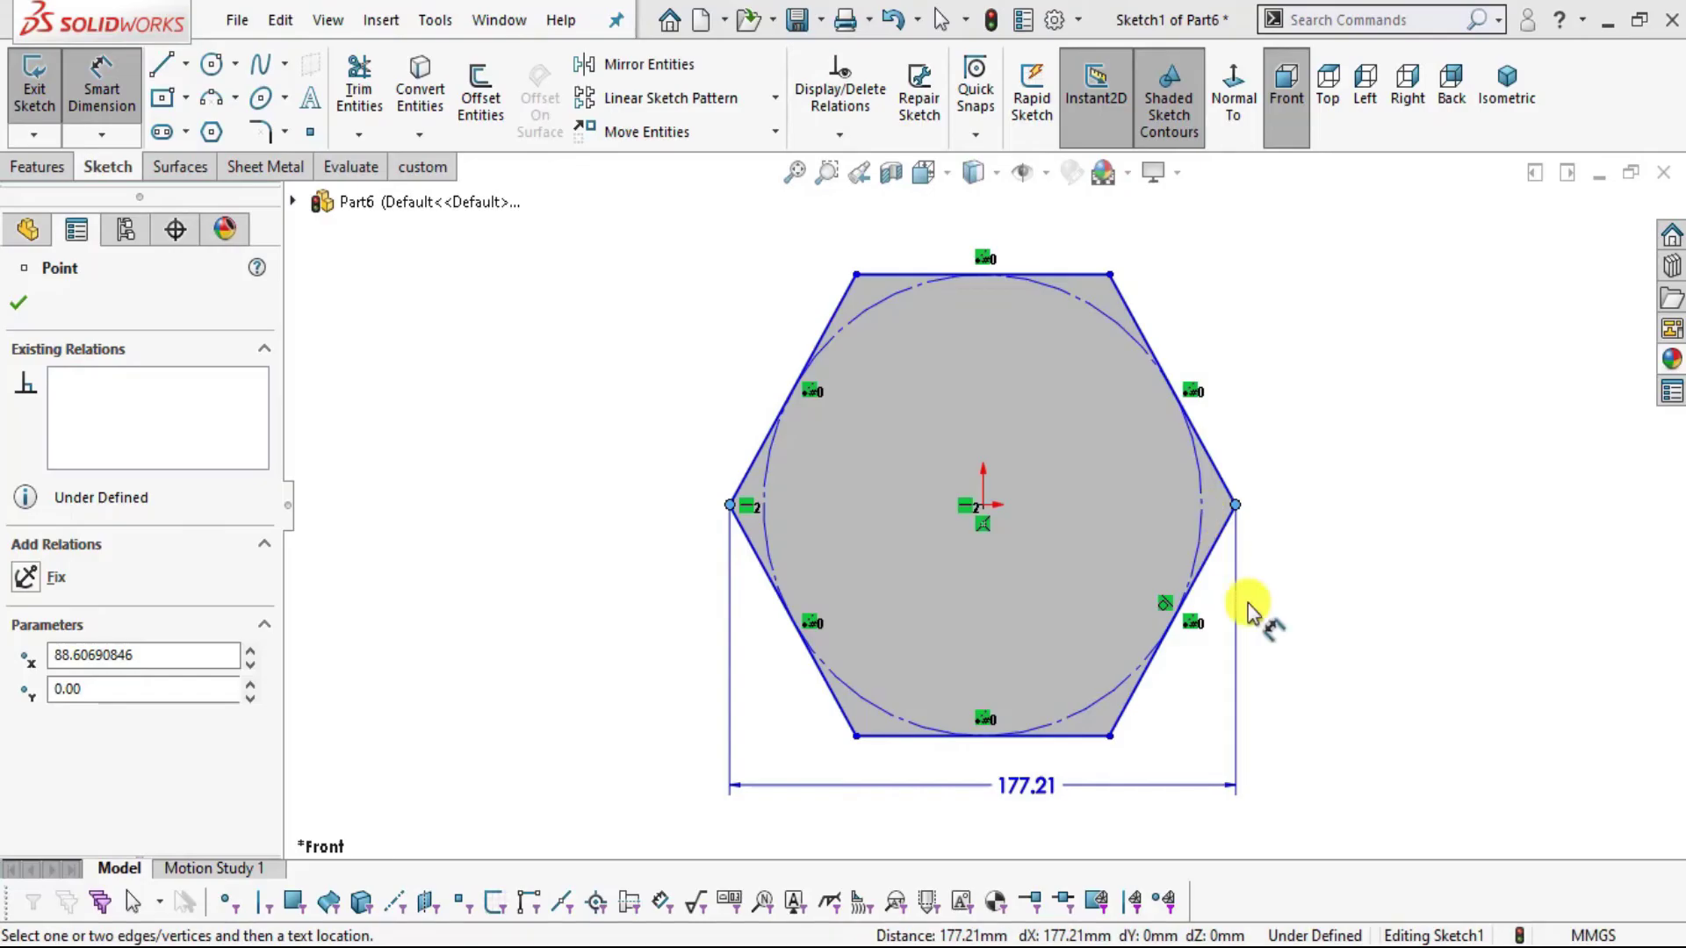
left_click(1041, 785)
type("10")
key("Return")
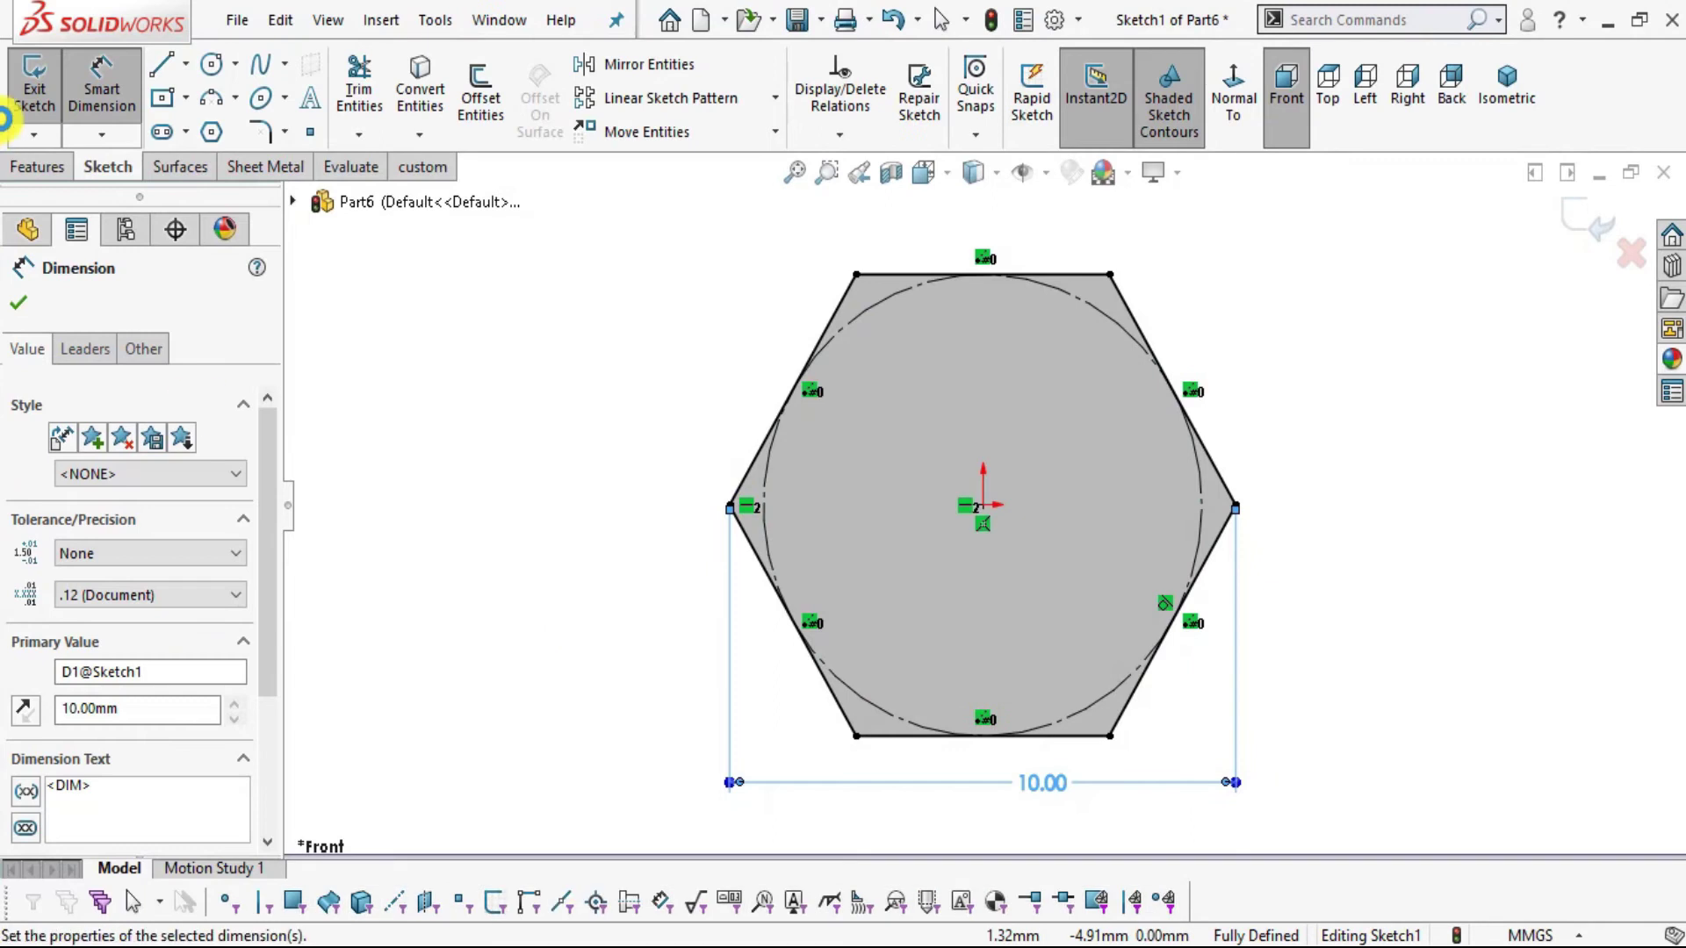
- Sketch a circle centred on the origin inside the hexagon and set its diameter to 4 mm
left_click(209, 66)
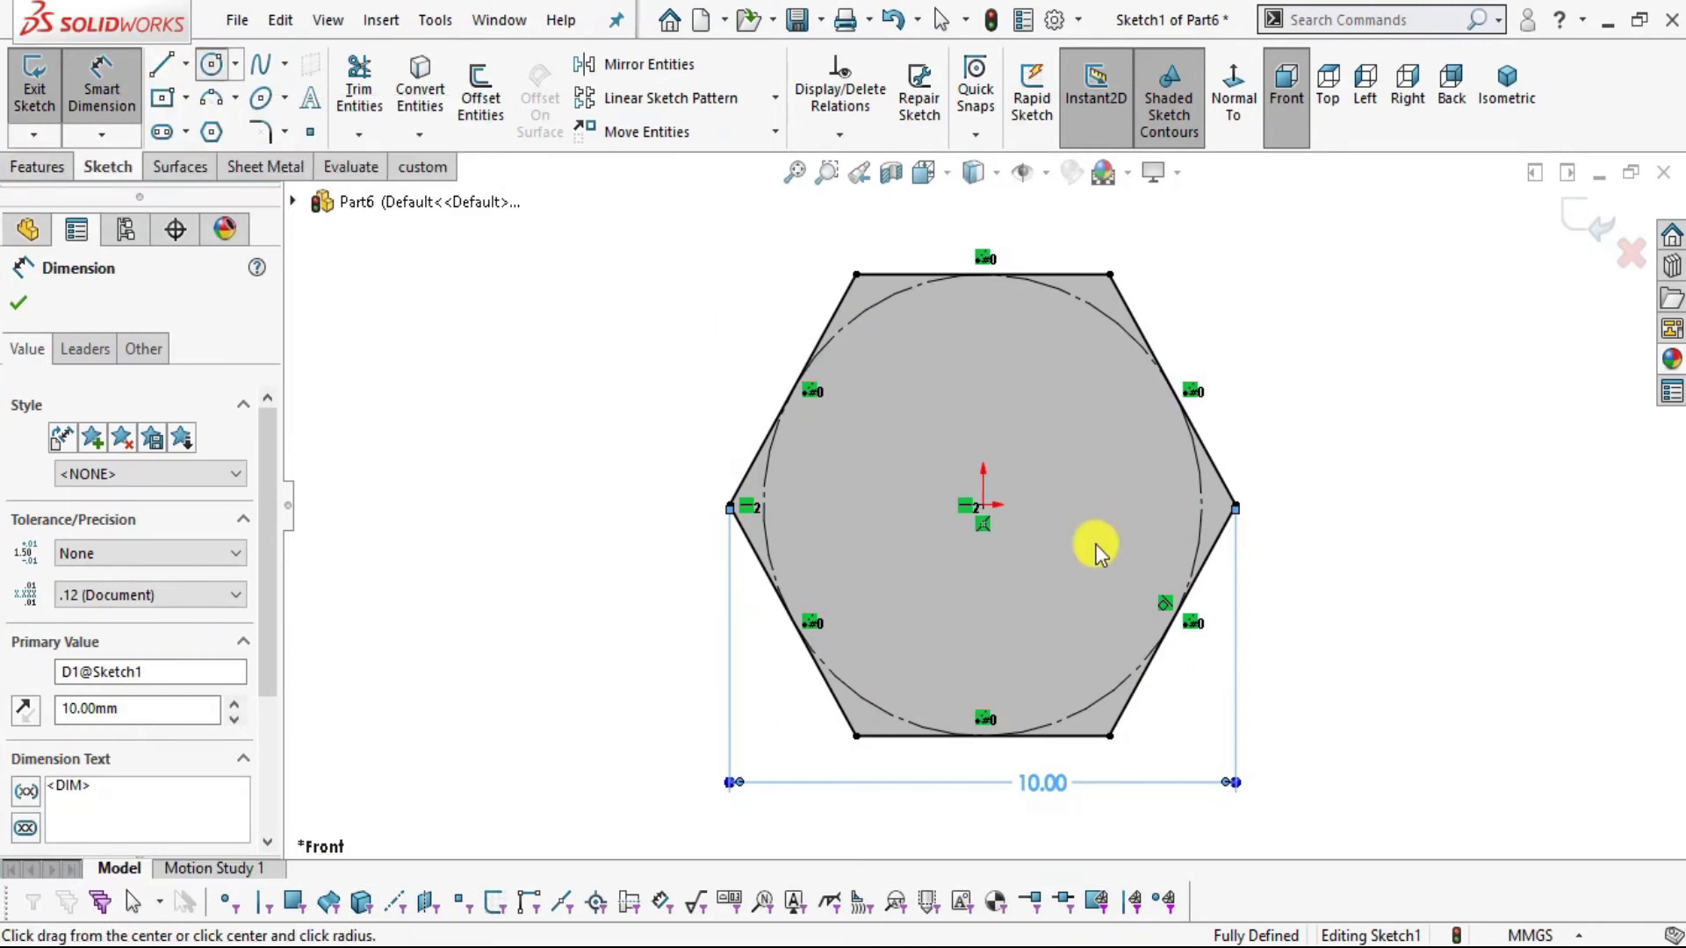
left_click(982, 505)
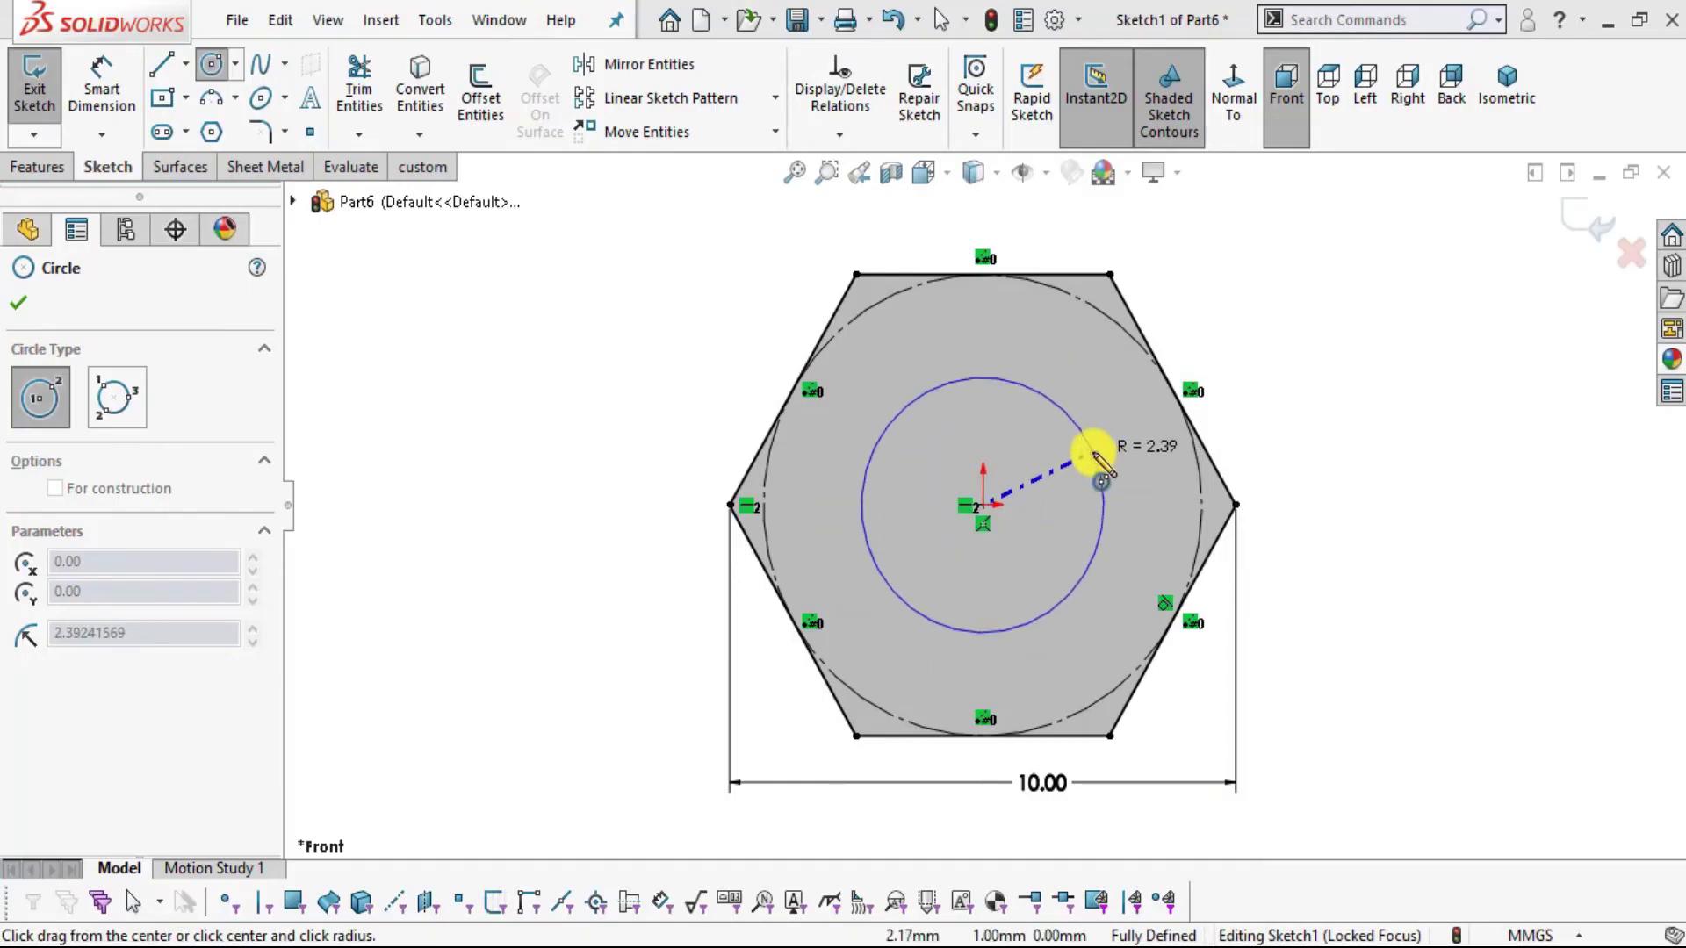
left_click(1092, 450)
left_click(114, 88)
left_click(1095, 436)
left_click(1256, 405)
type("4")
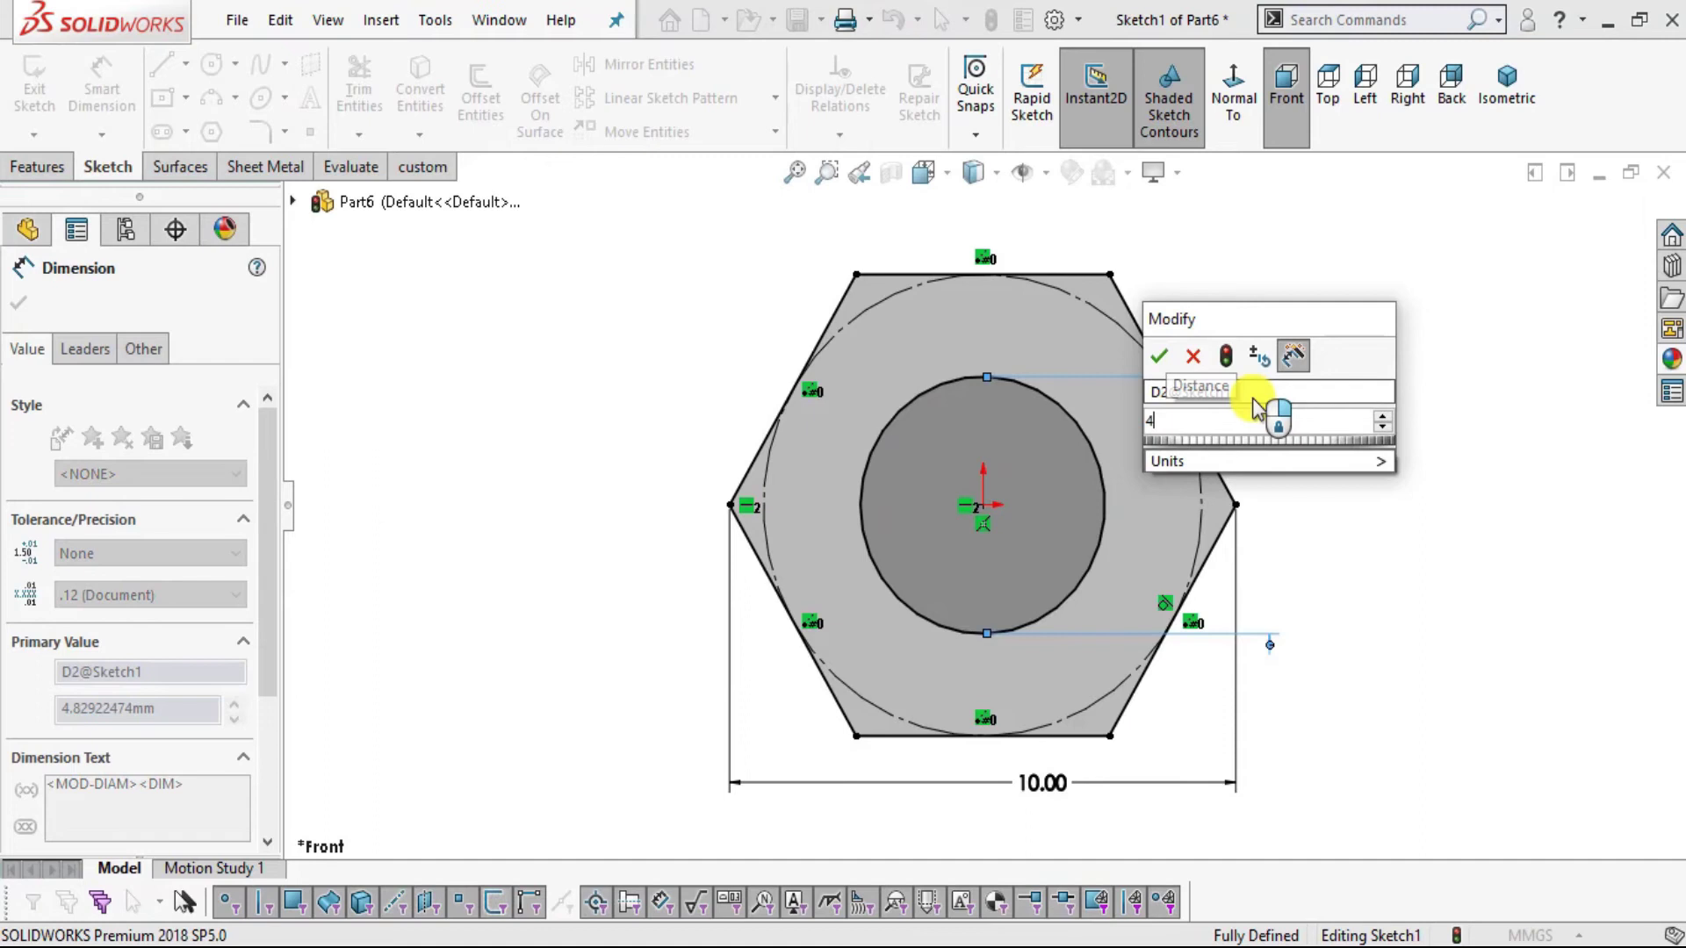
key("Return")
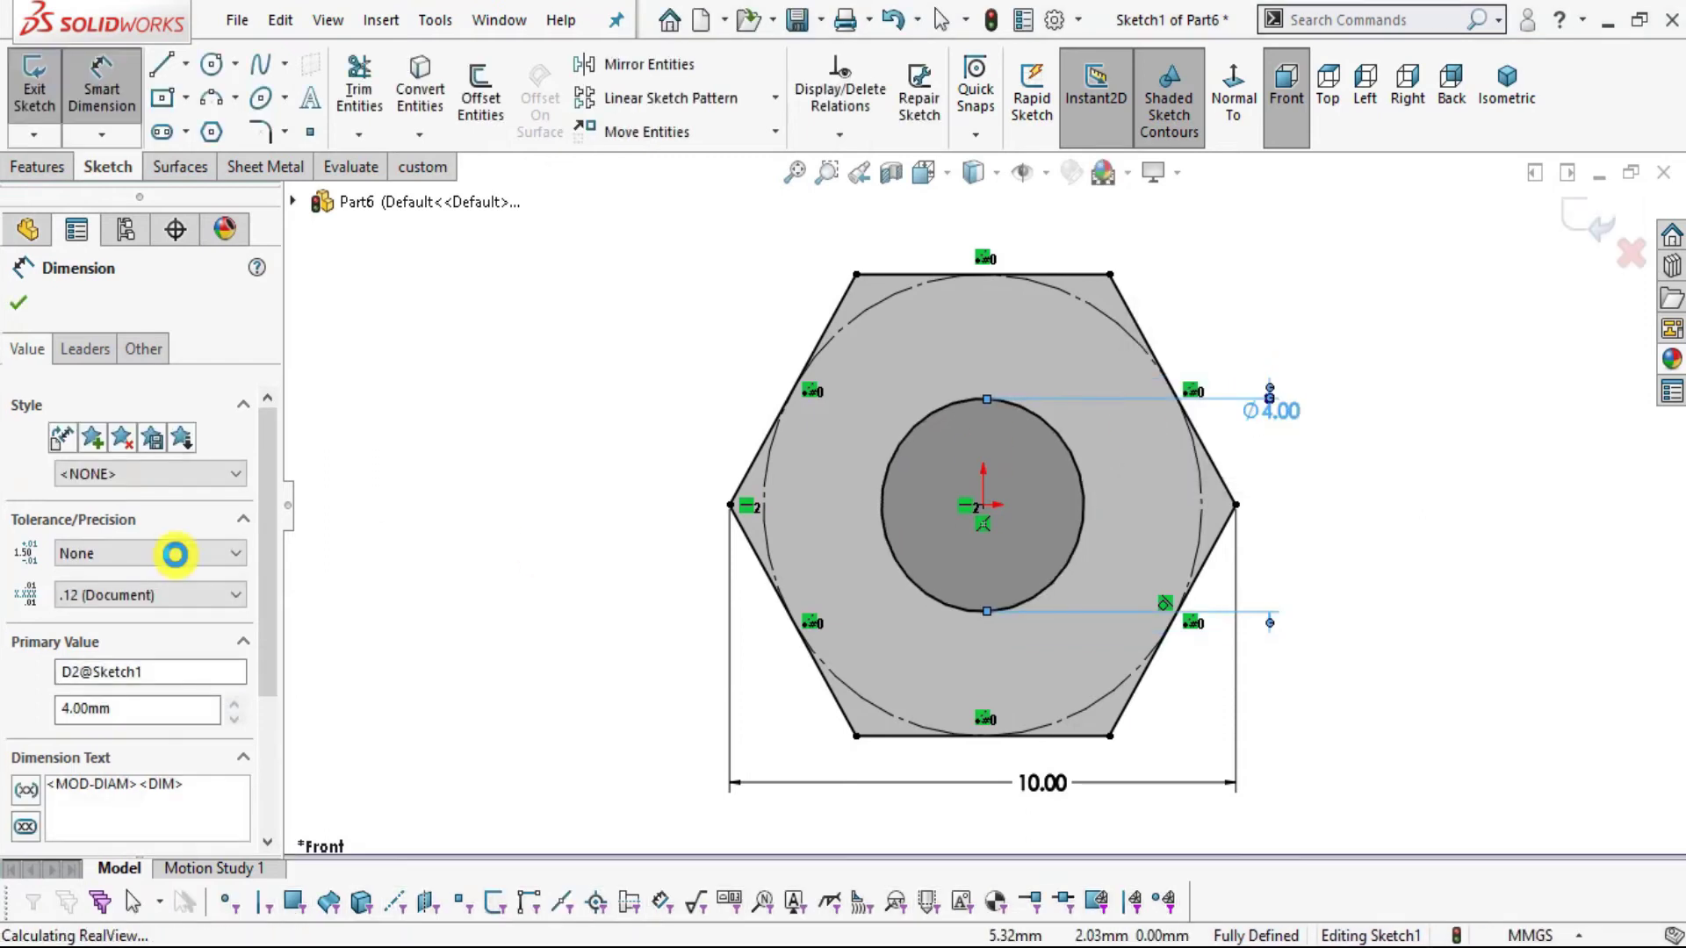
left_click(19, 302)
- Extrude the nut profile 5 mm with a Mid Plane end condition
left_click(39, 168)
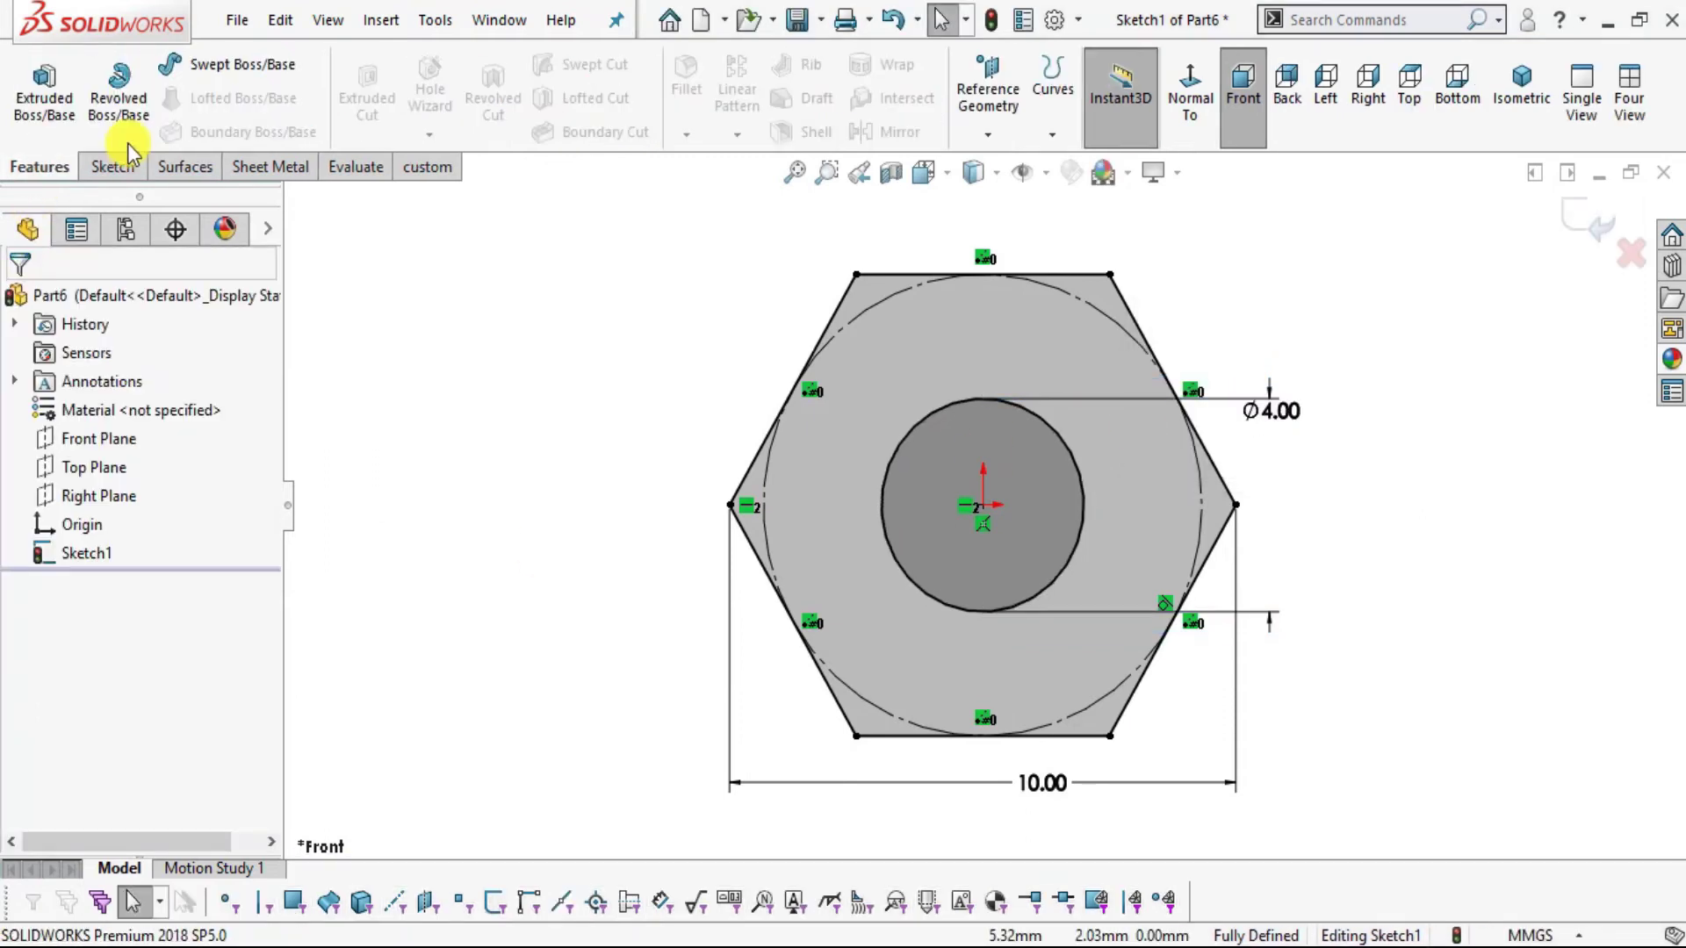
left_click(44, 92)
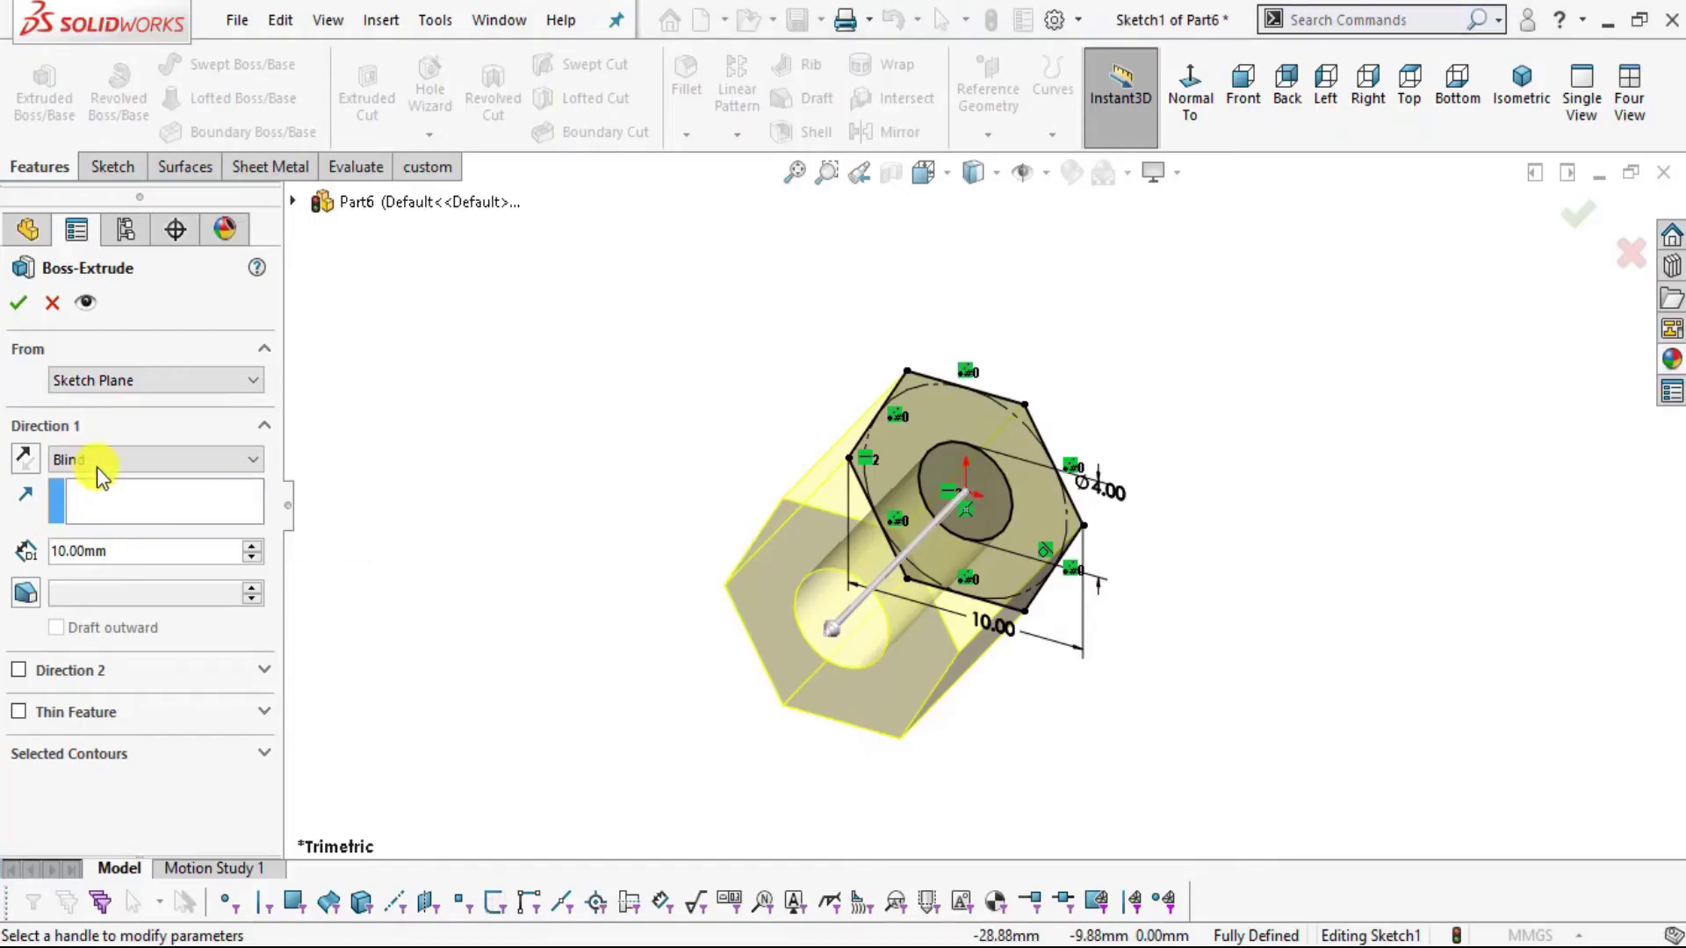
left_click(99, 462)
left_click(117, 569)
double_click(113, 553)
type("5")
key("Return")
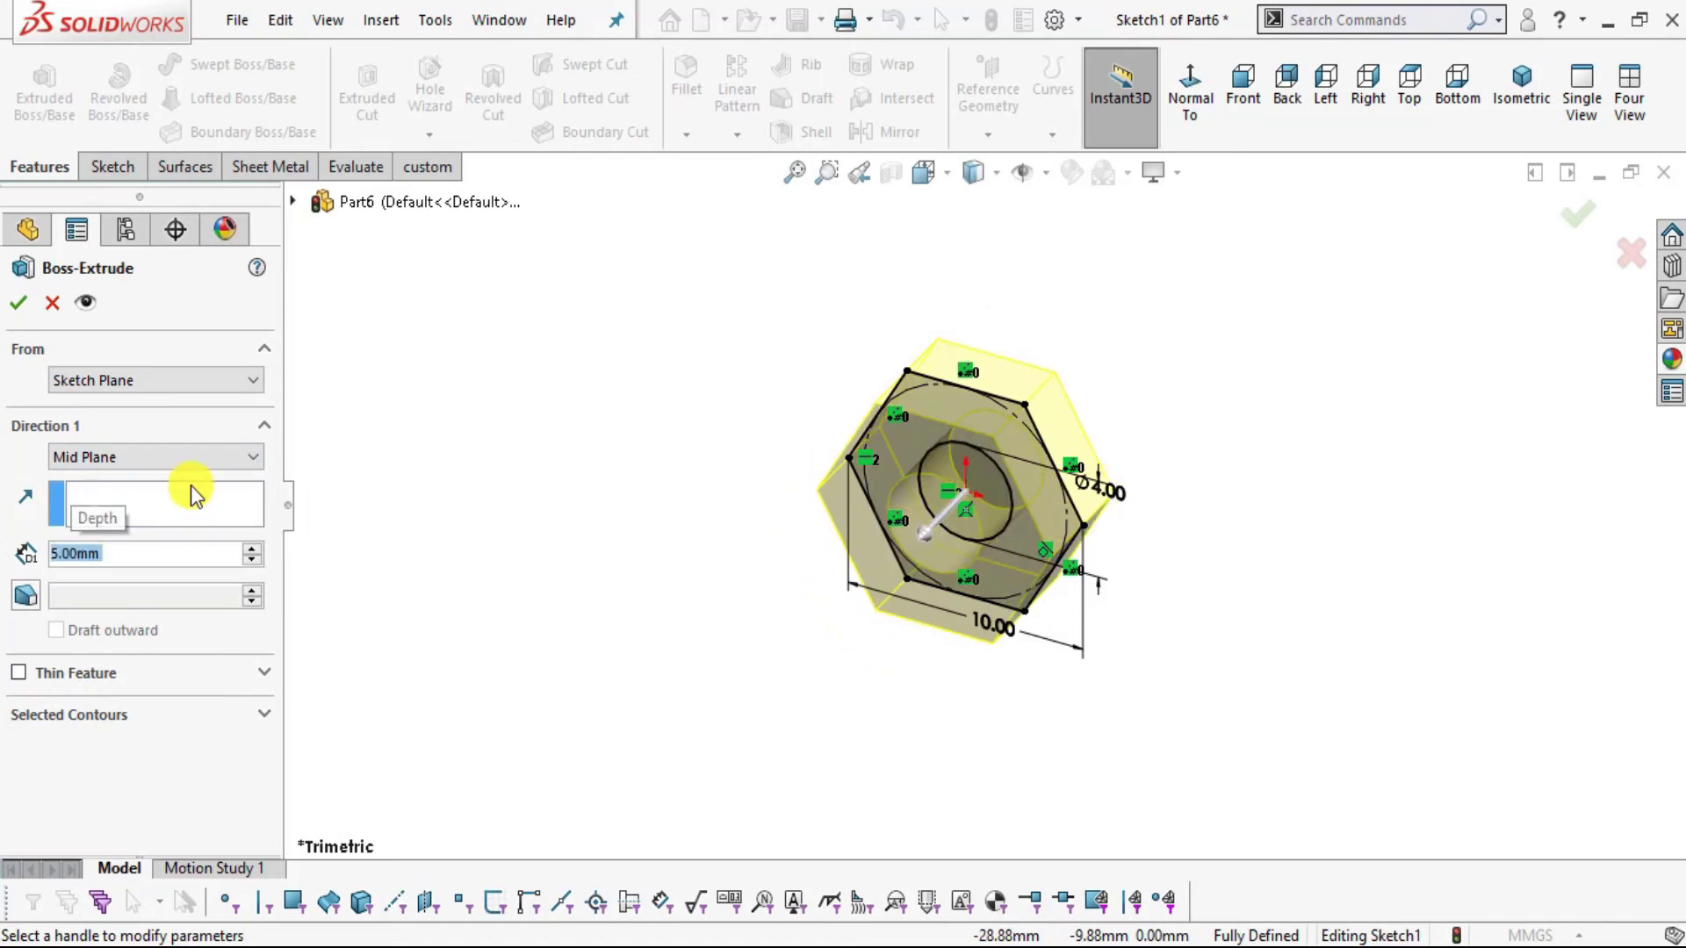
left_click(18, 302)
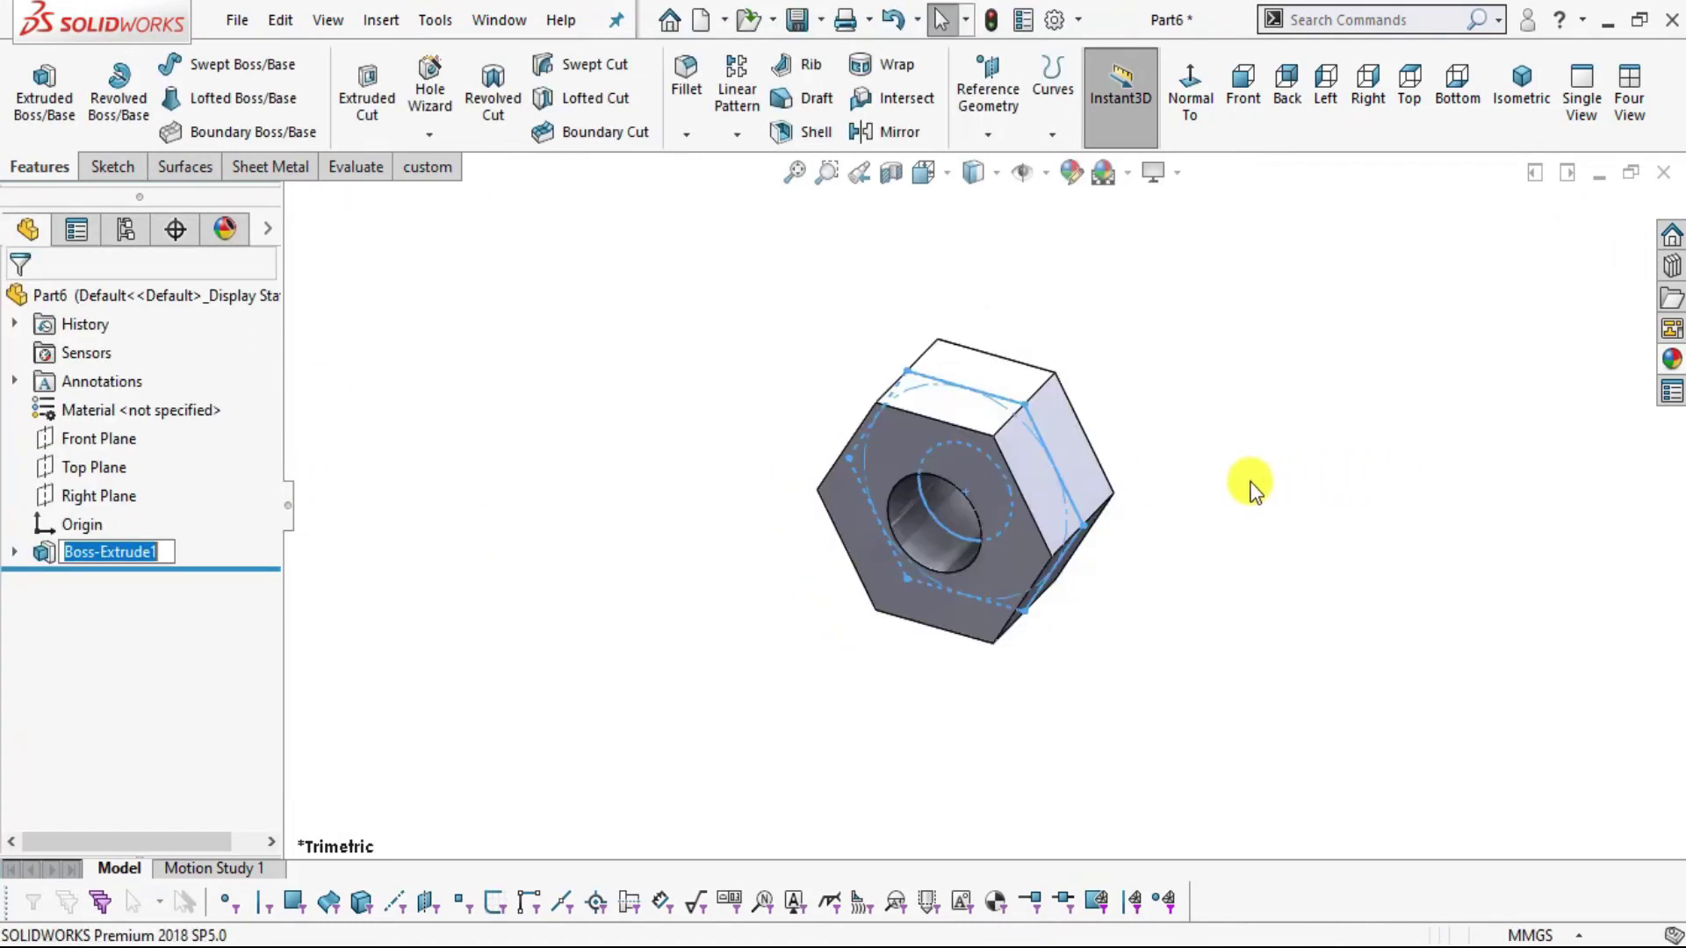
- Compare the nut with the PDF drawing in Foxit Reader, marking the curved corner edges on its upper and lower sides in red
key("alt+Tab")
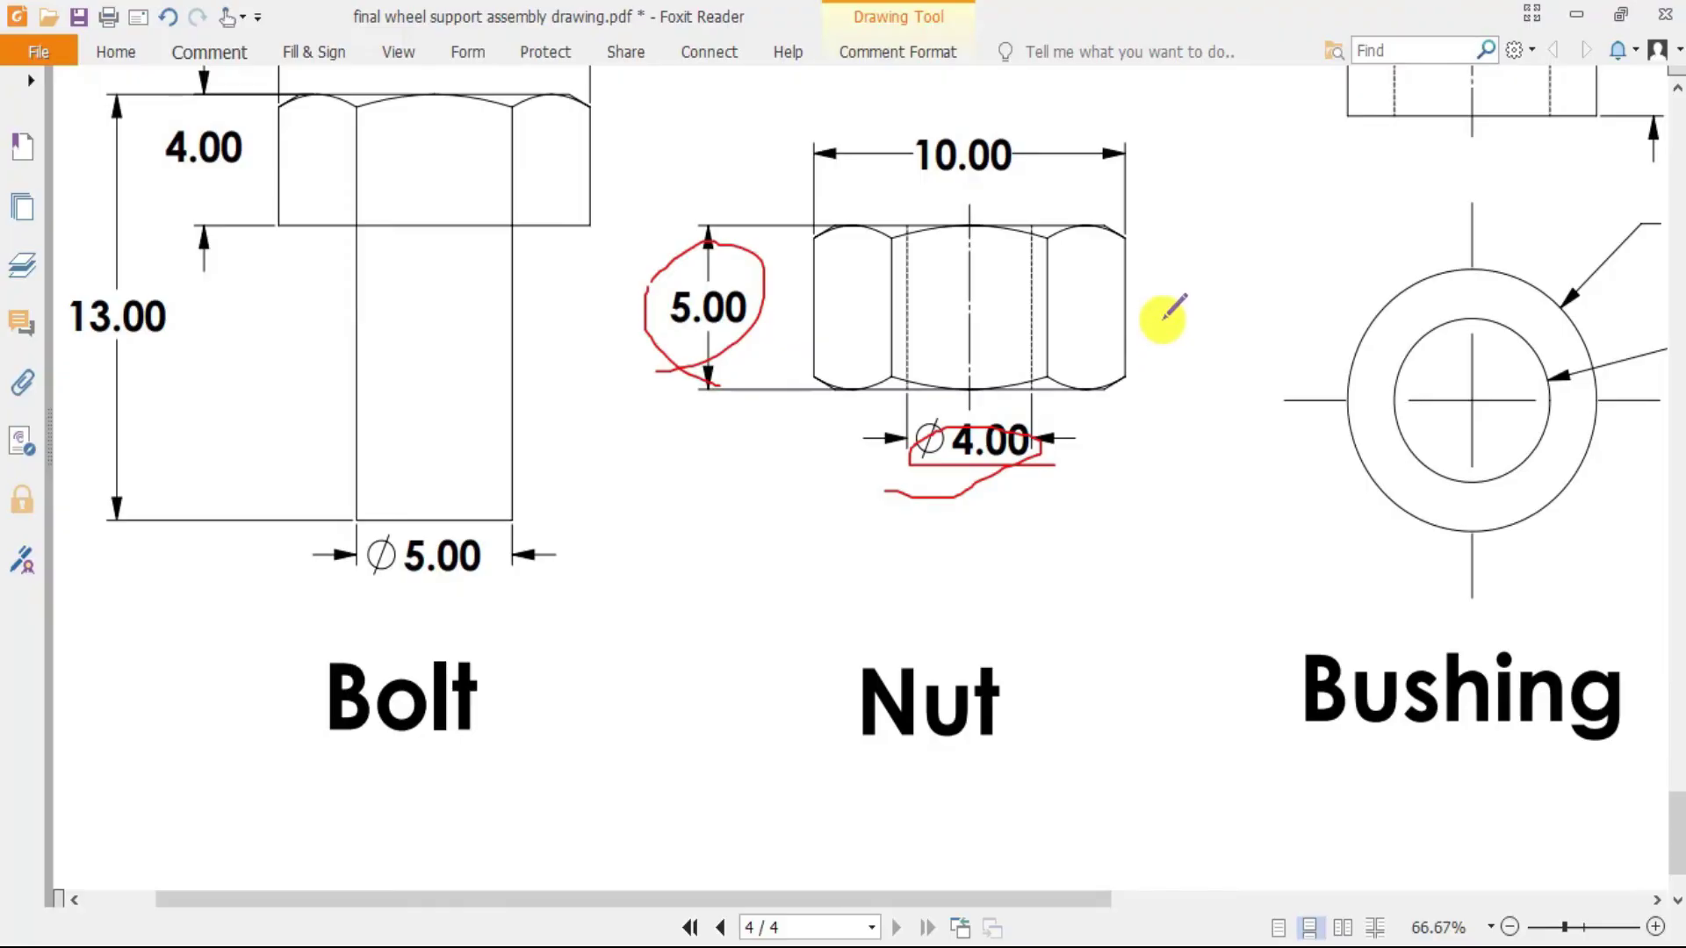
left_click_drag(1034, 225, 976, 183)
left_click_drag(1032, 392, 1089, 391)
right_click(1126, 371)
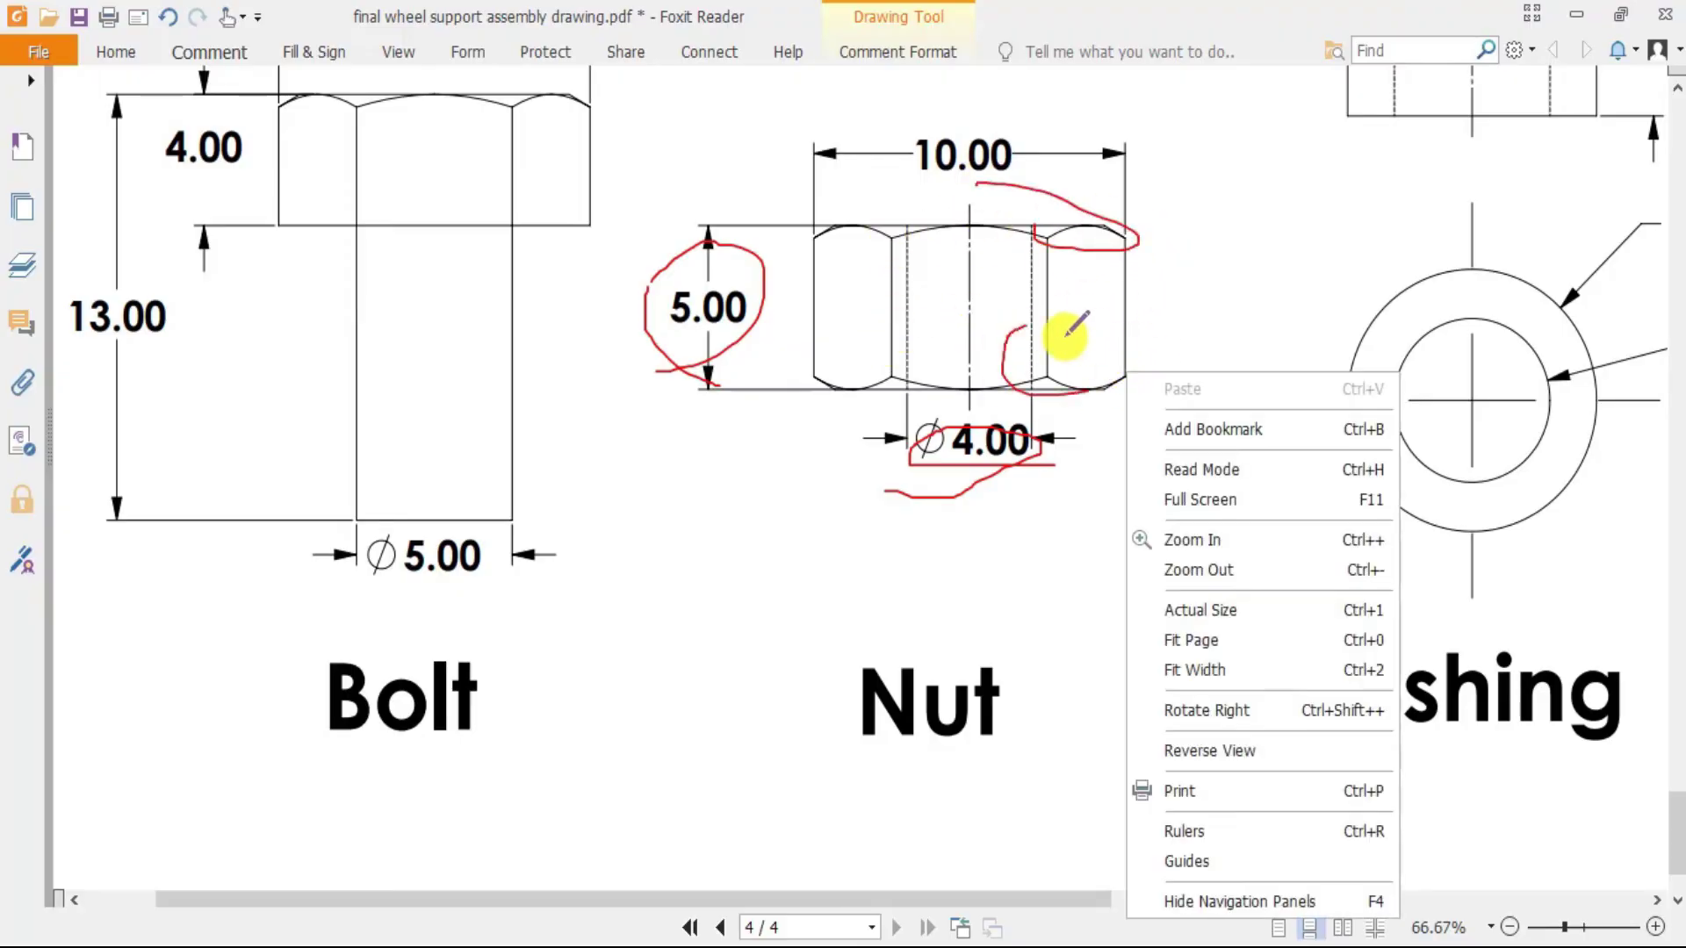
left_click(1255, 294)
scroll(1065, 357, "up", 3, "ctrl")
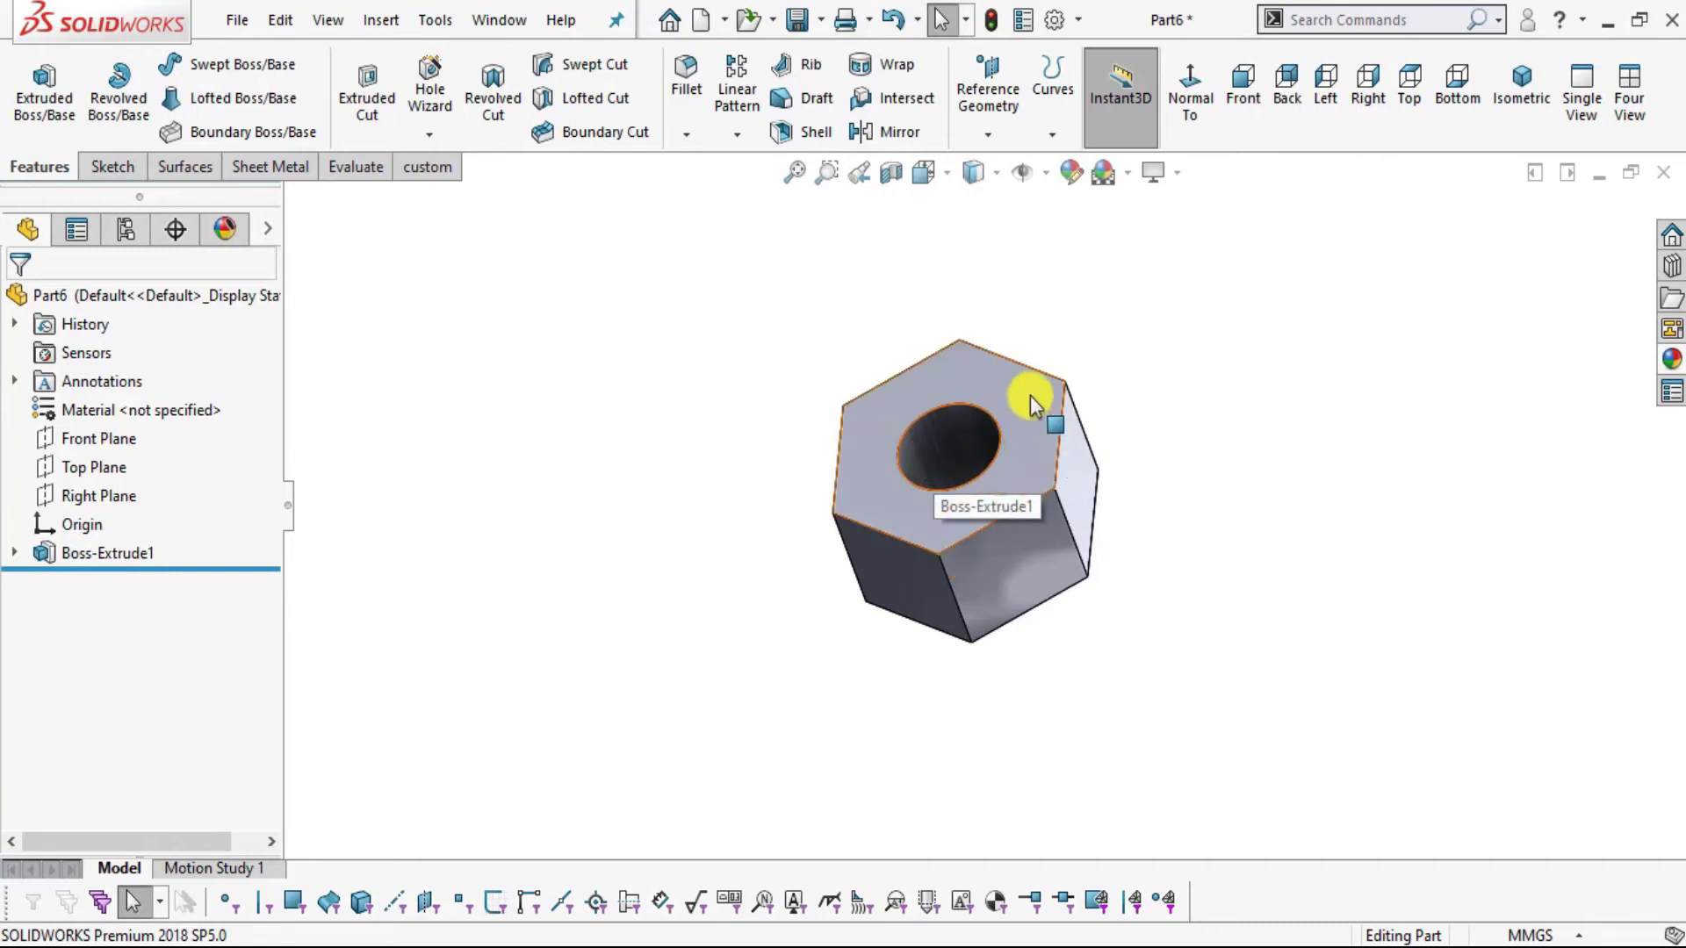
- Start a sketch on the nut's hexagonal end face and orient the view normal to it
left_click(118, 87)
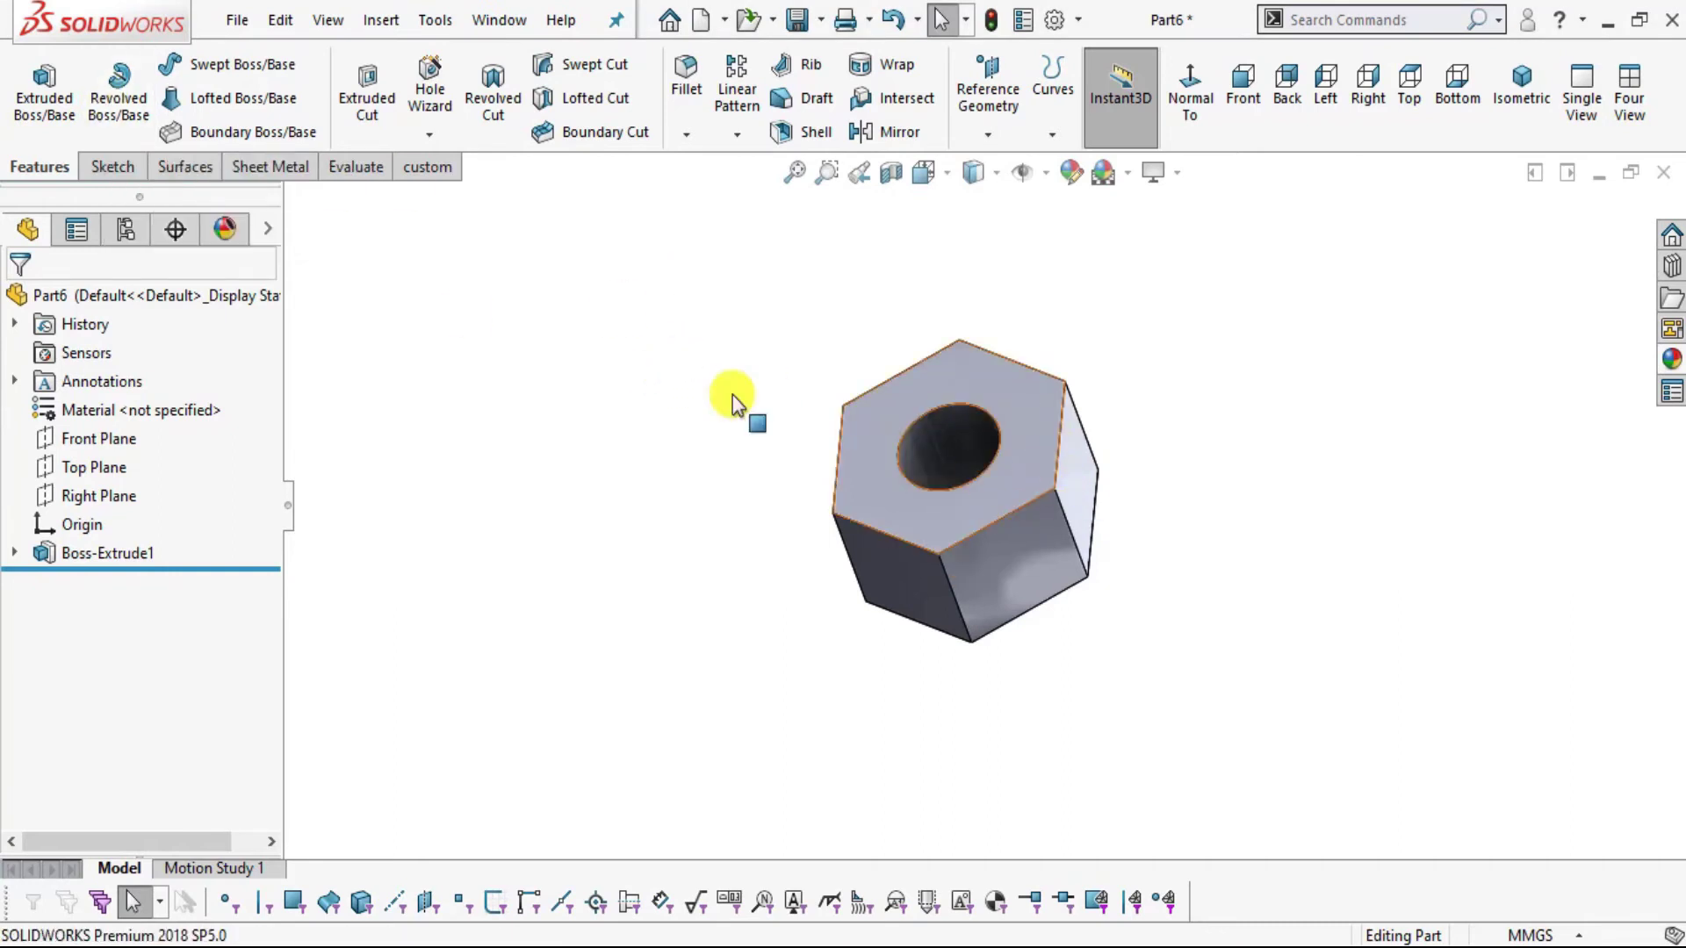
left_click(112, 167)
left_click(34, 101)
left_click(1025, 419)
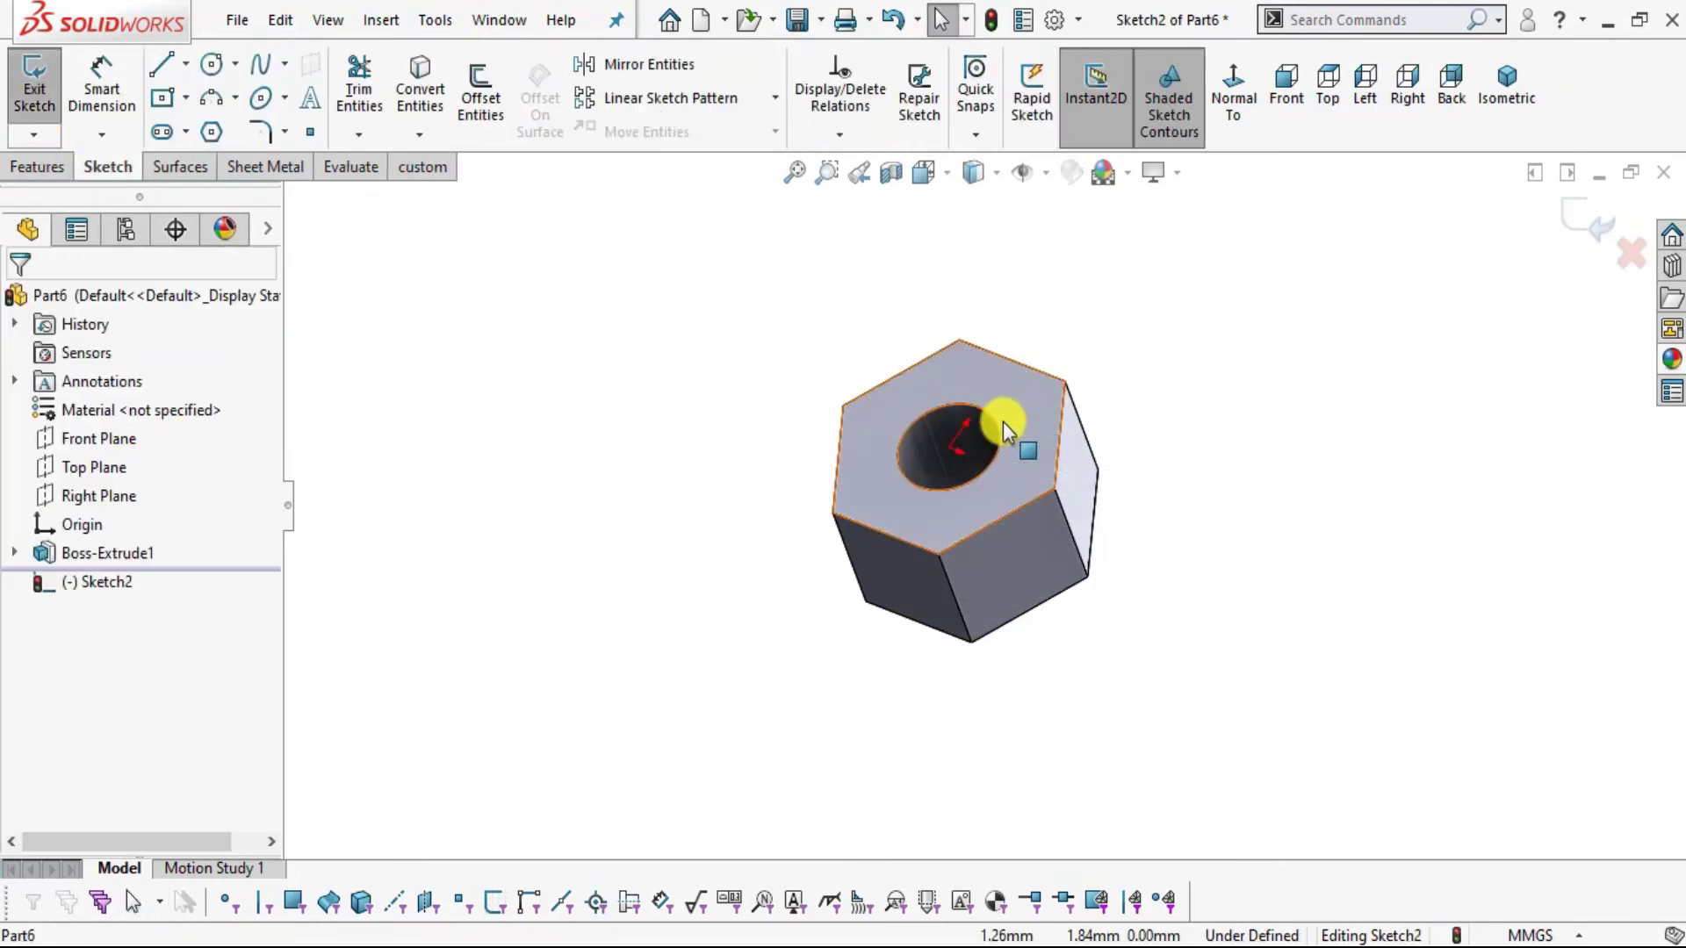
left_click(1234, 103)
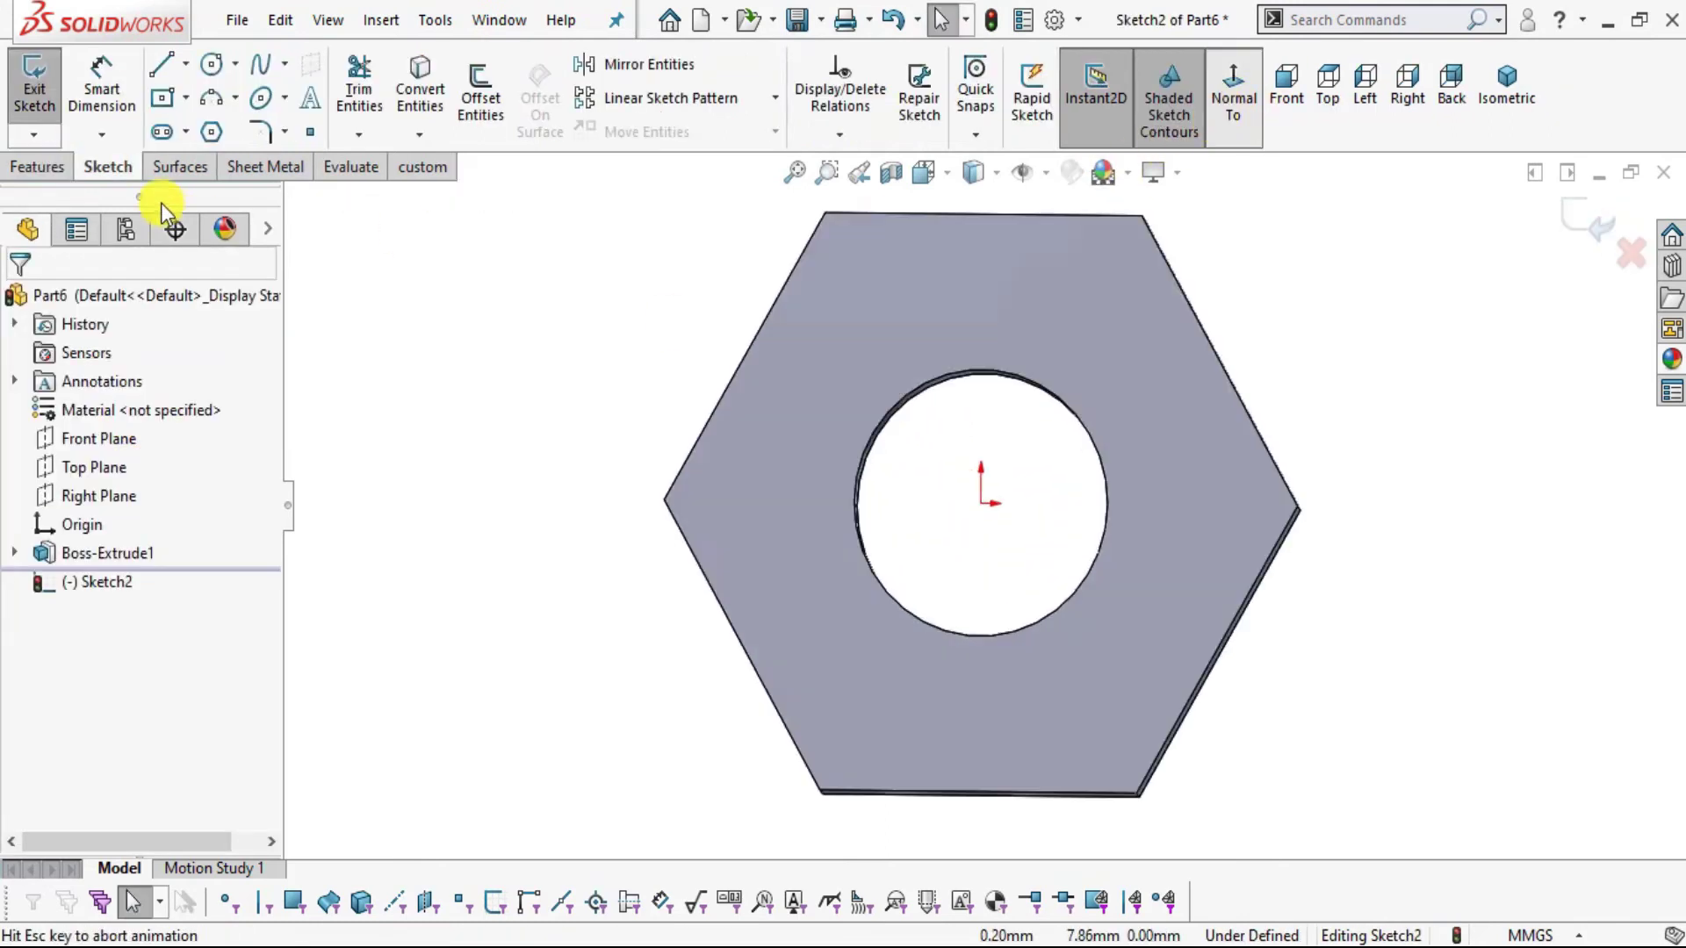
- Sketch a circle centred on the origin on the nut's end face and make it tangent to a hexagon edge
left_click(210, 64)
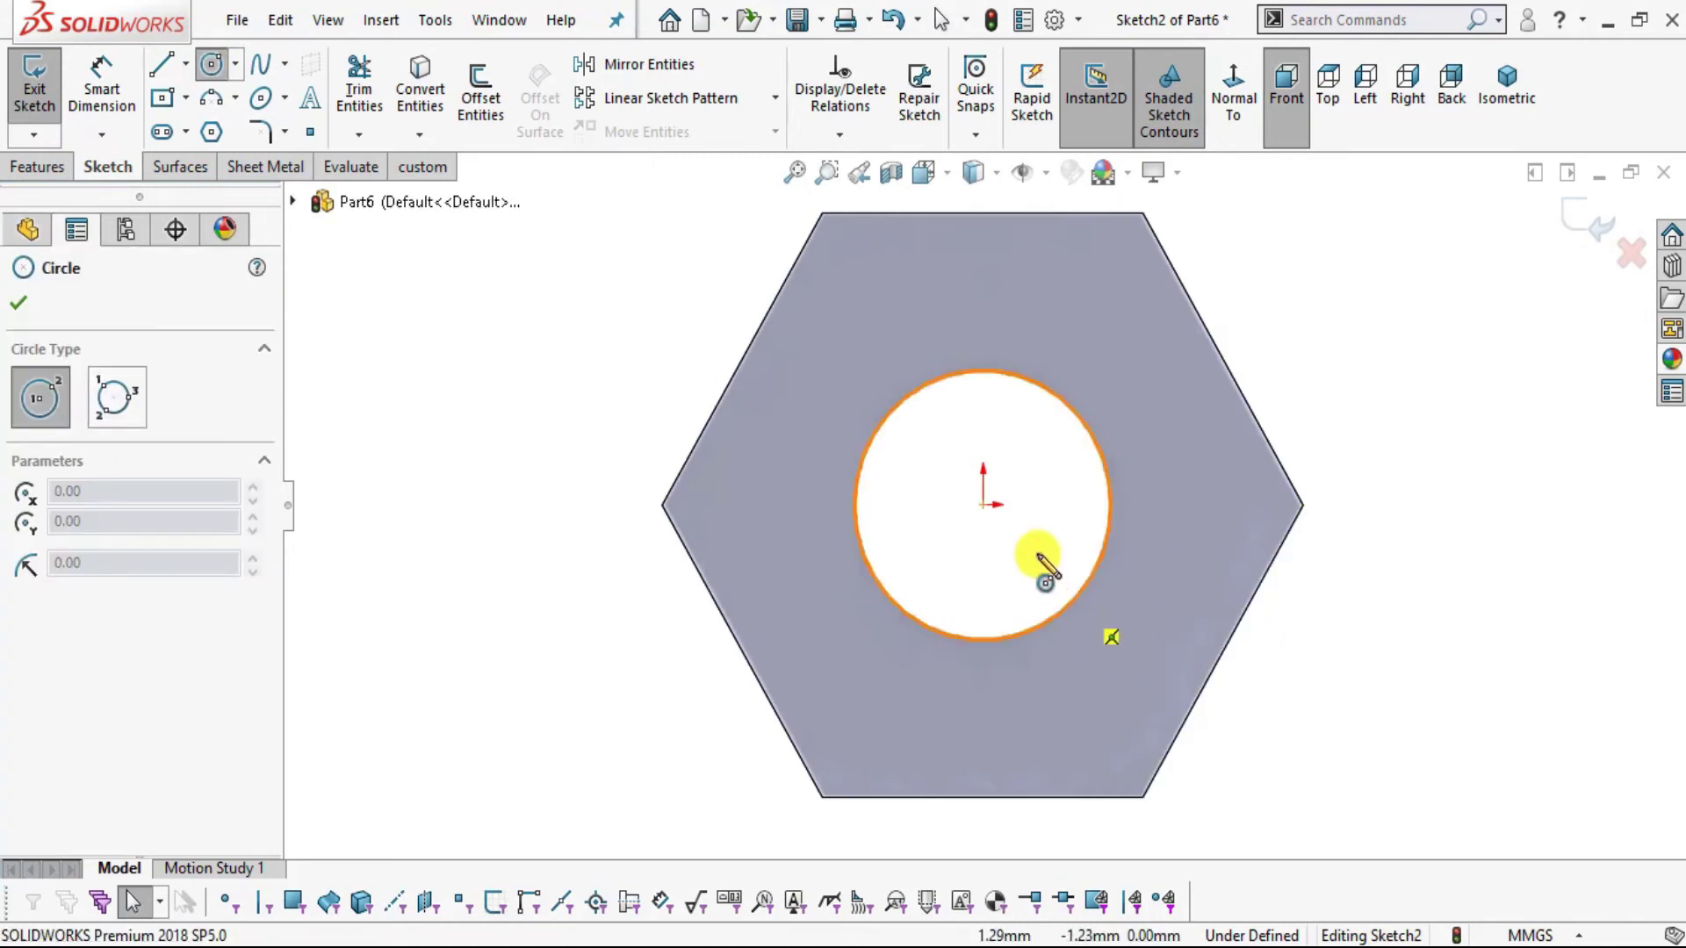
left_click(983, 505)
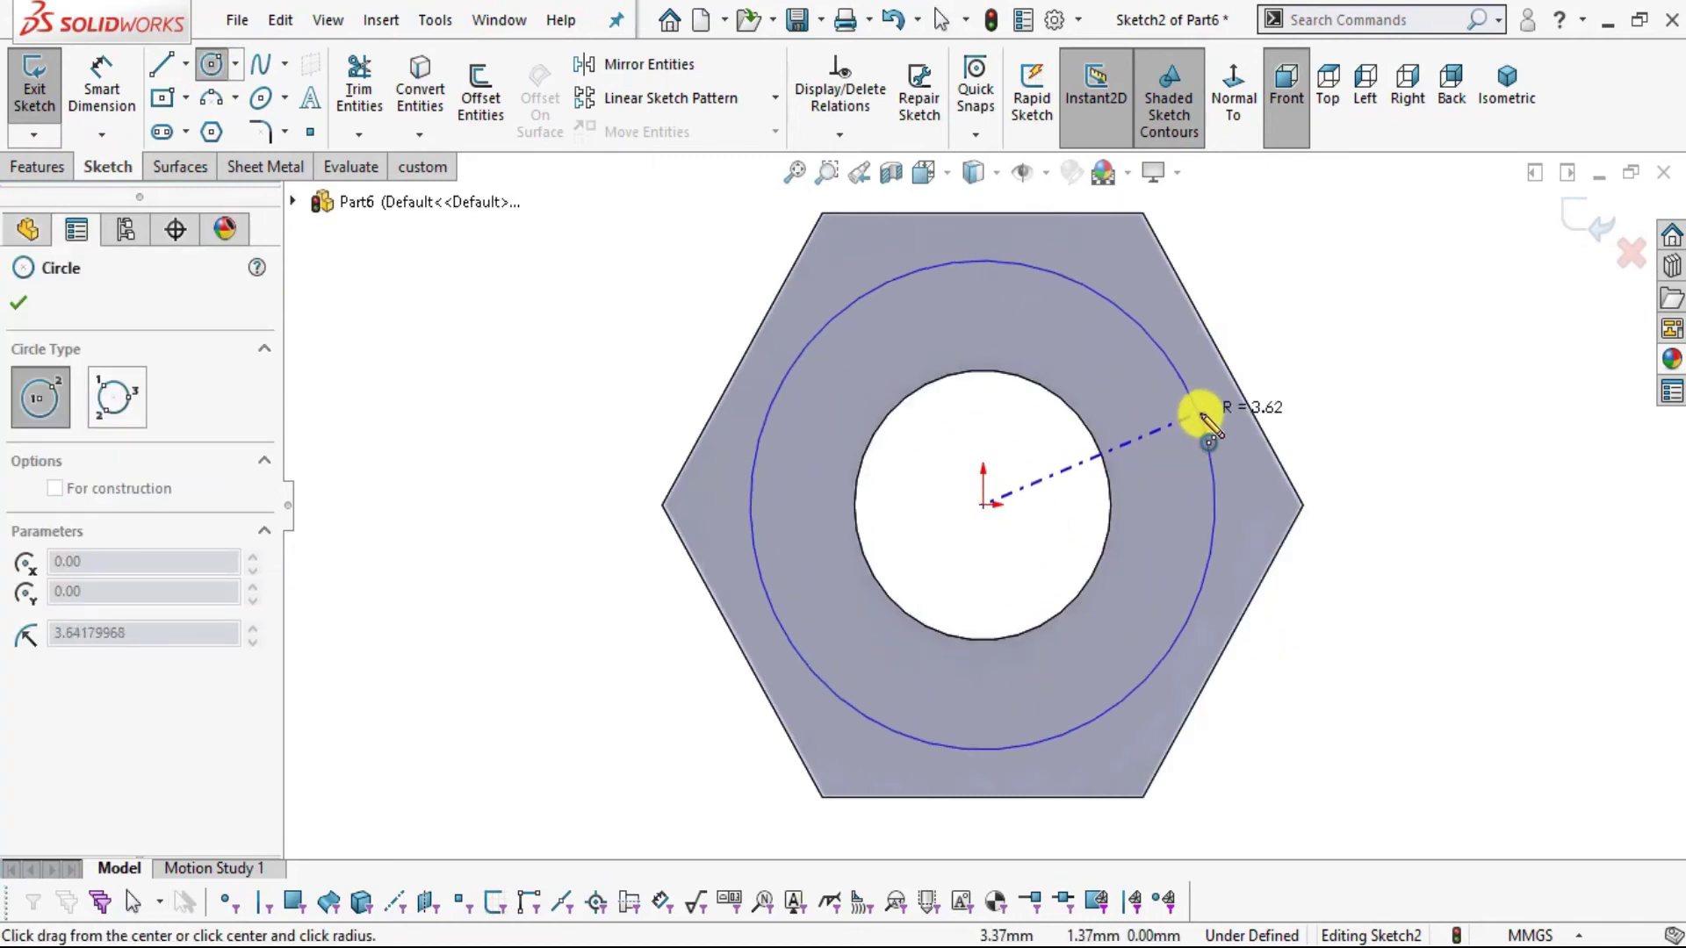
left_click(1194, 415)
key("Escape")
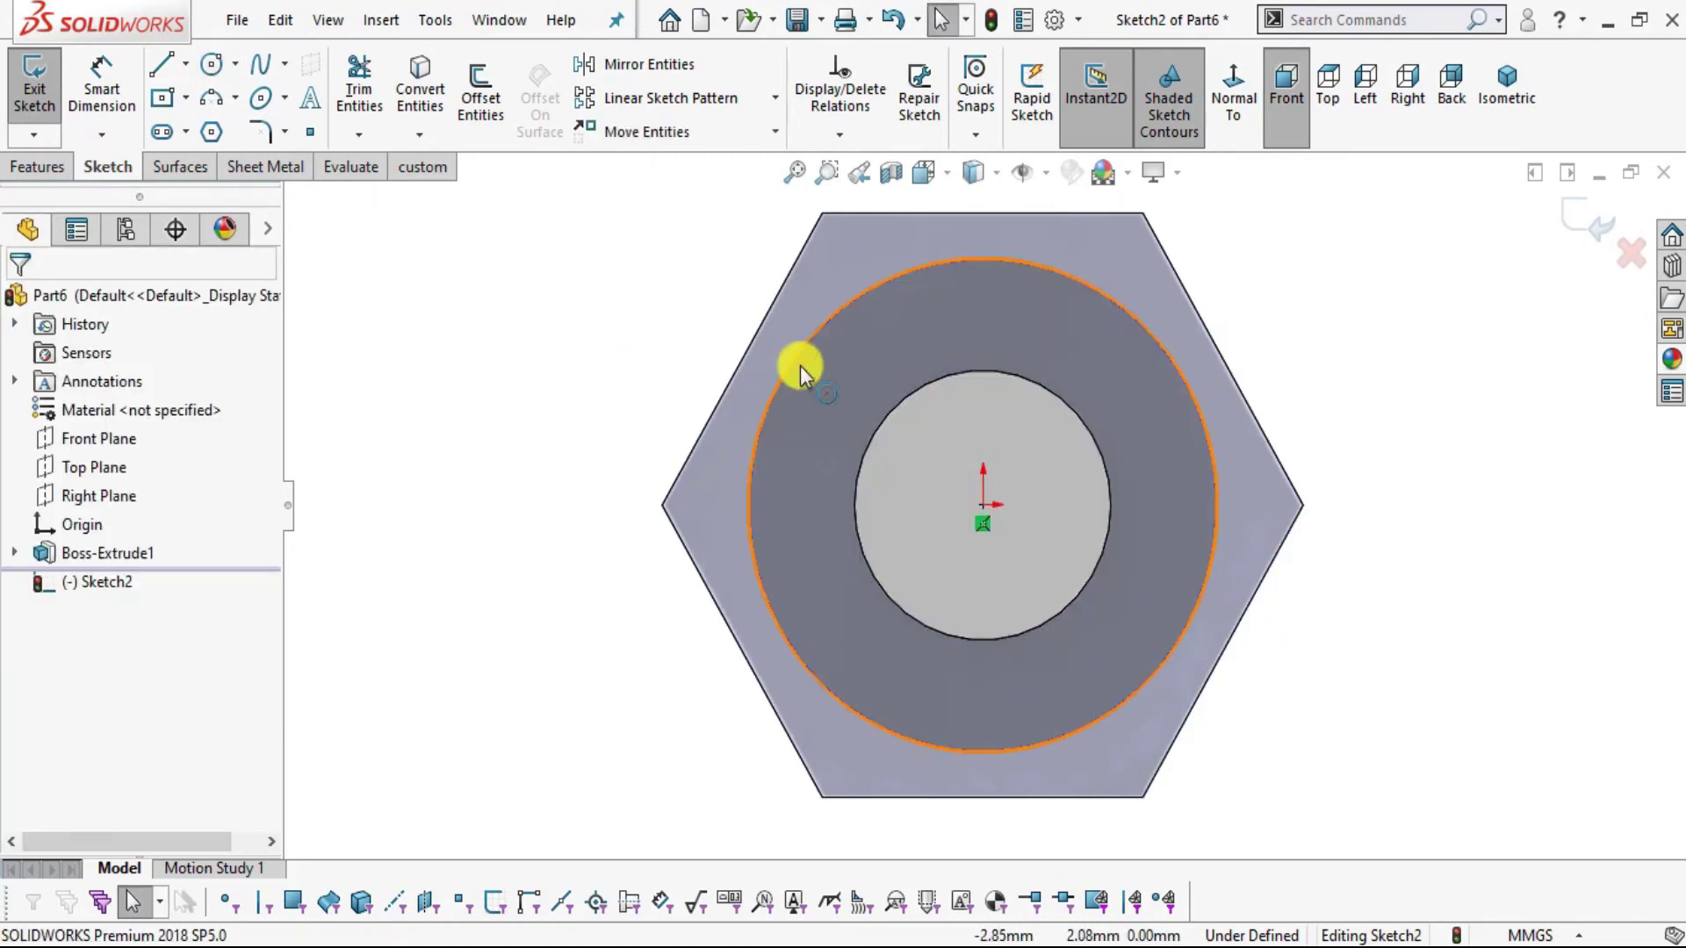
left_click(799, 365)
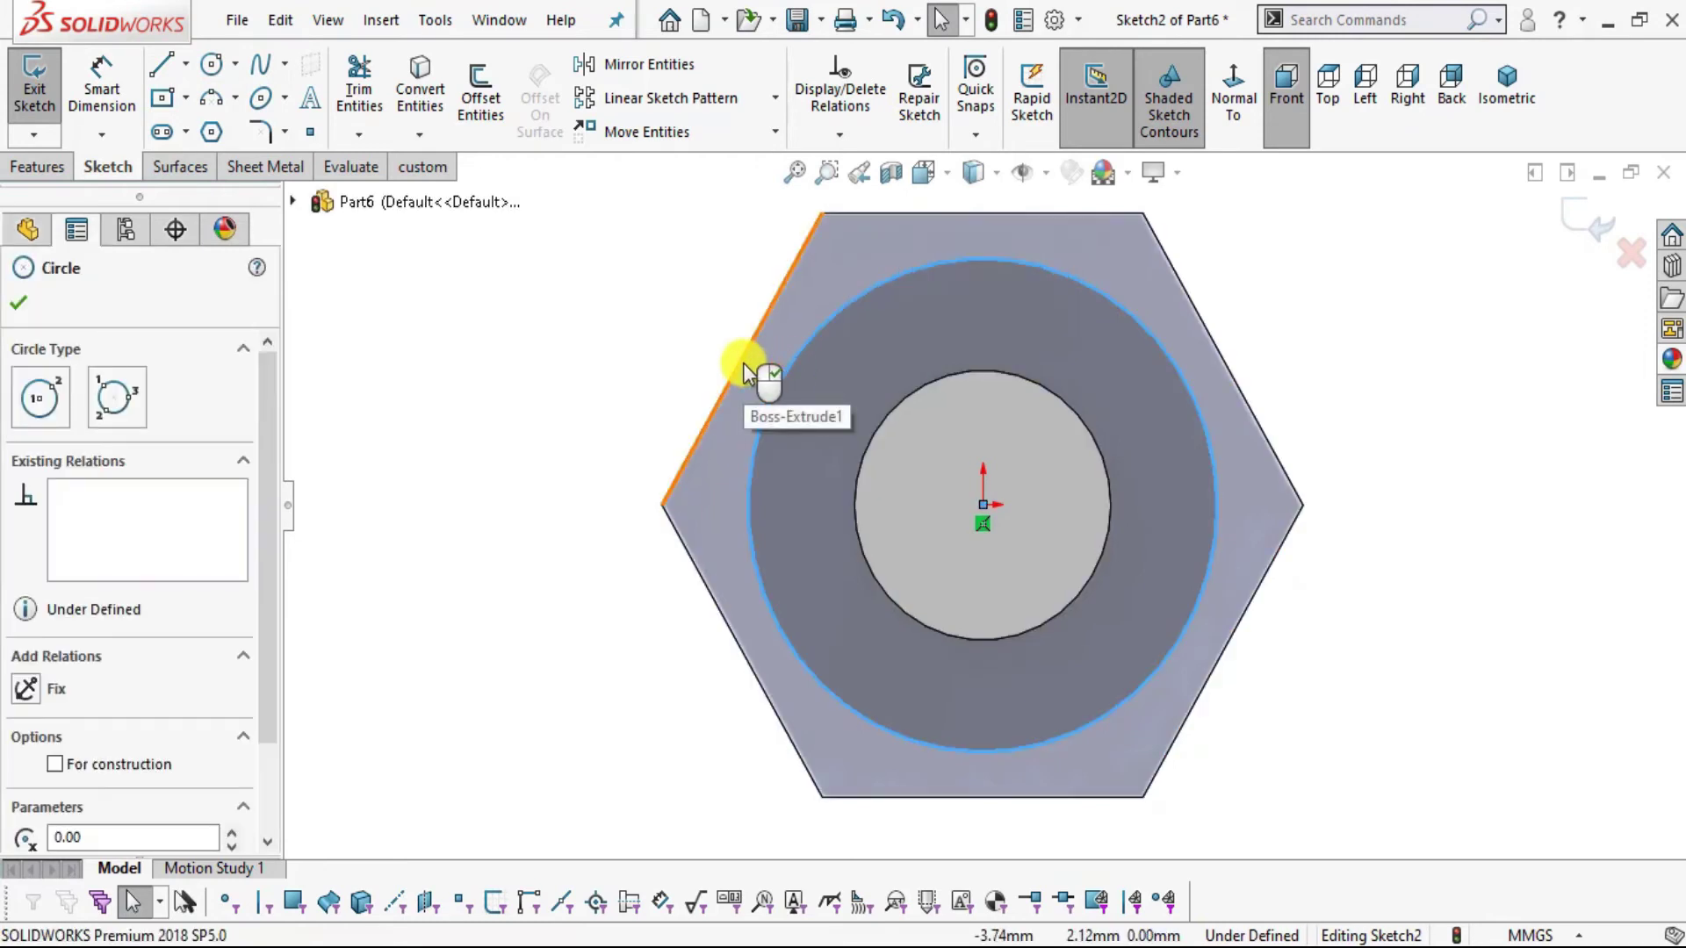
left_click(743, 362, "ctrl")
left_click(815, 249)
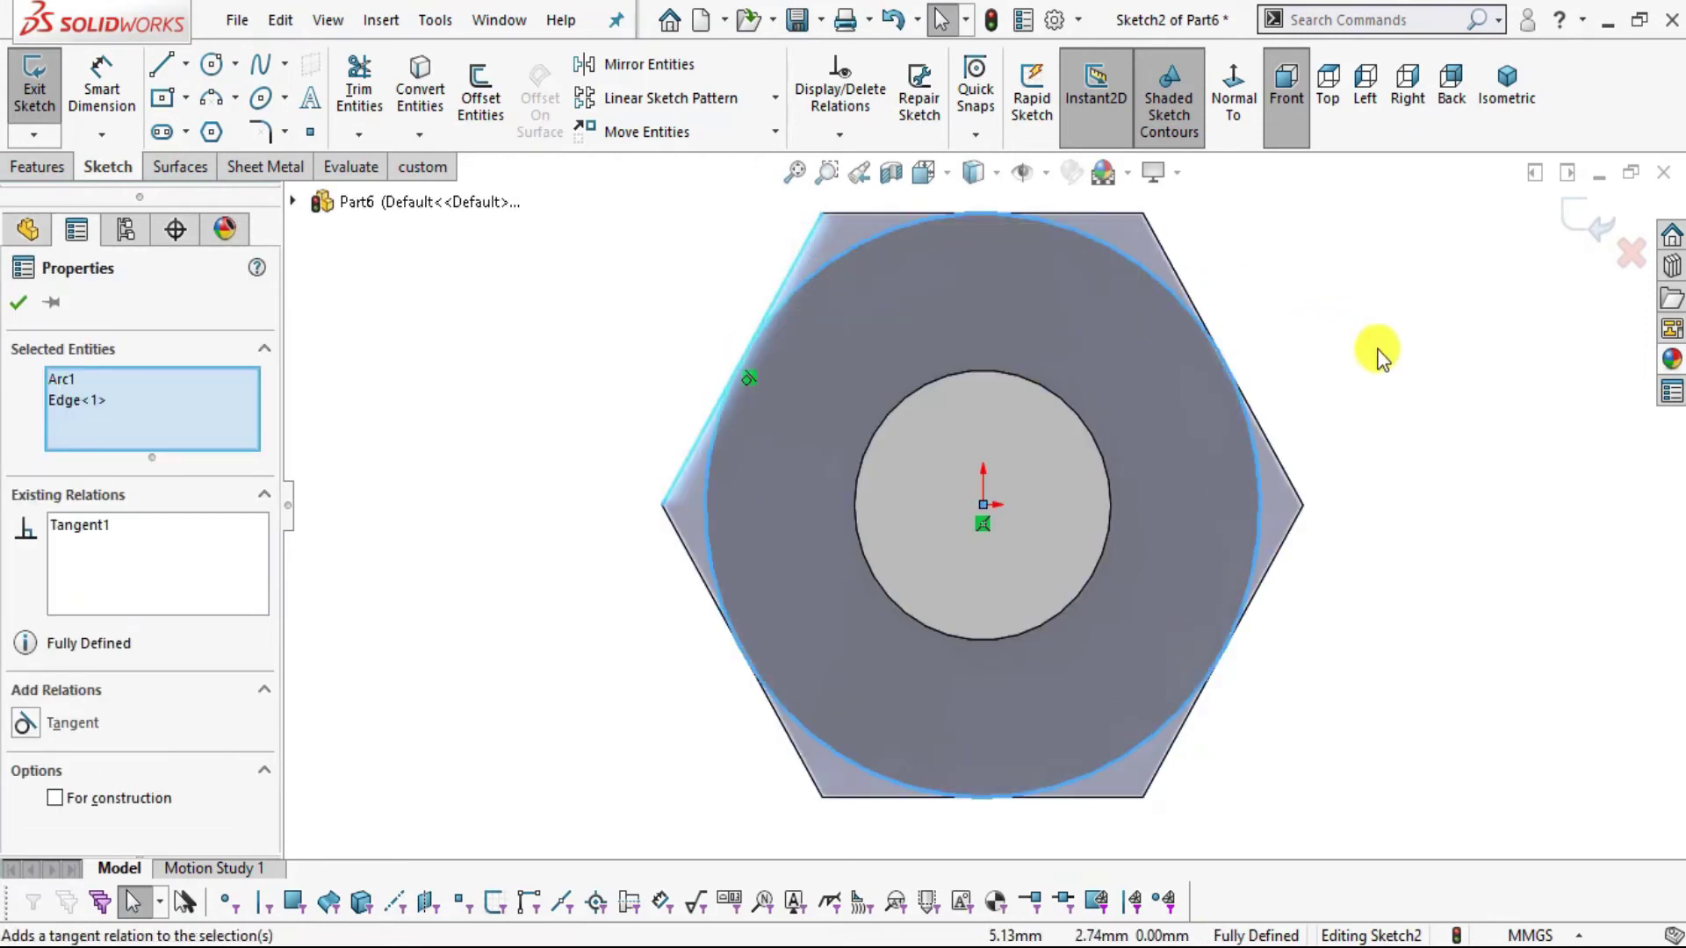
left_click(1345, 439)
- Cut-extrude the circle Through All with the cut side flipped and a 60° draft, checking the detailed preview before accepting
left_click(18, 168)
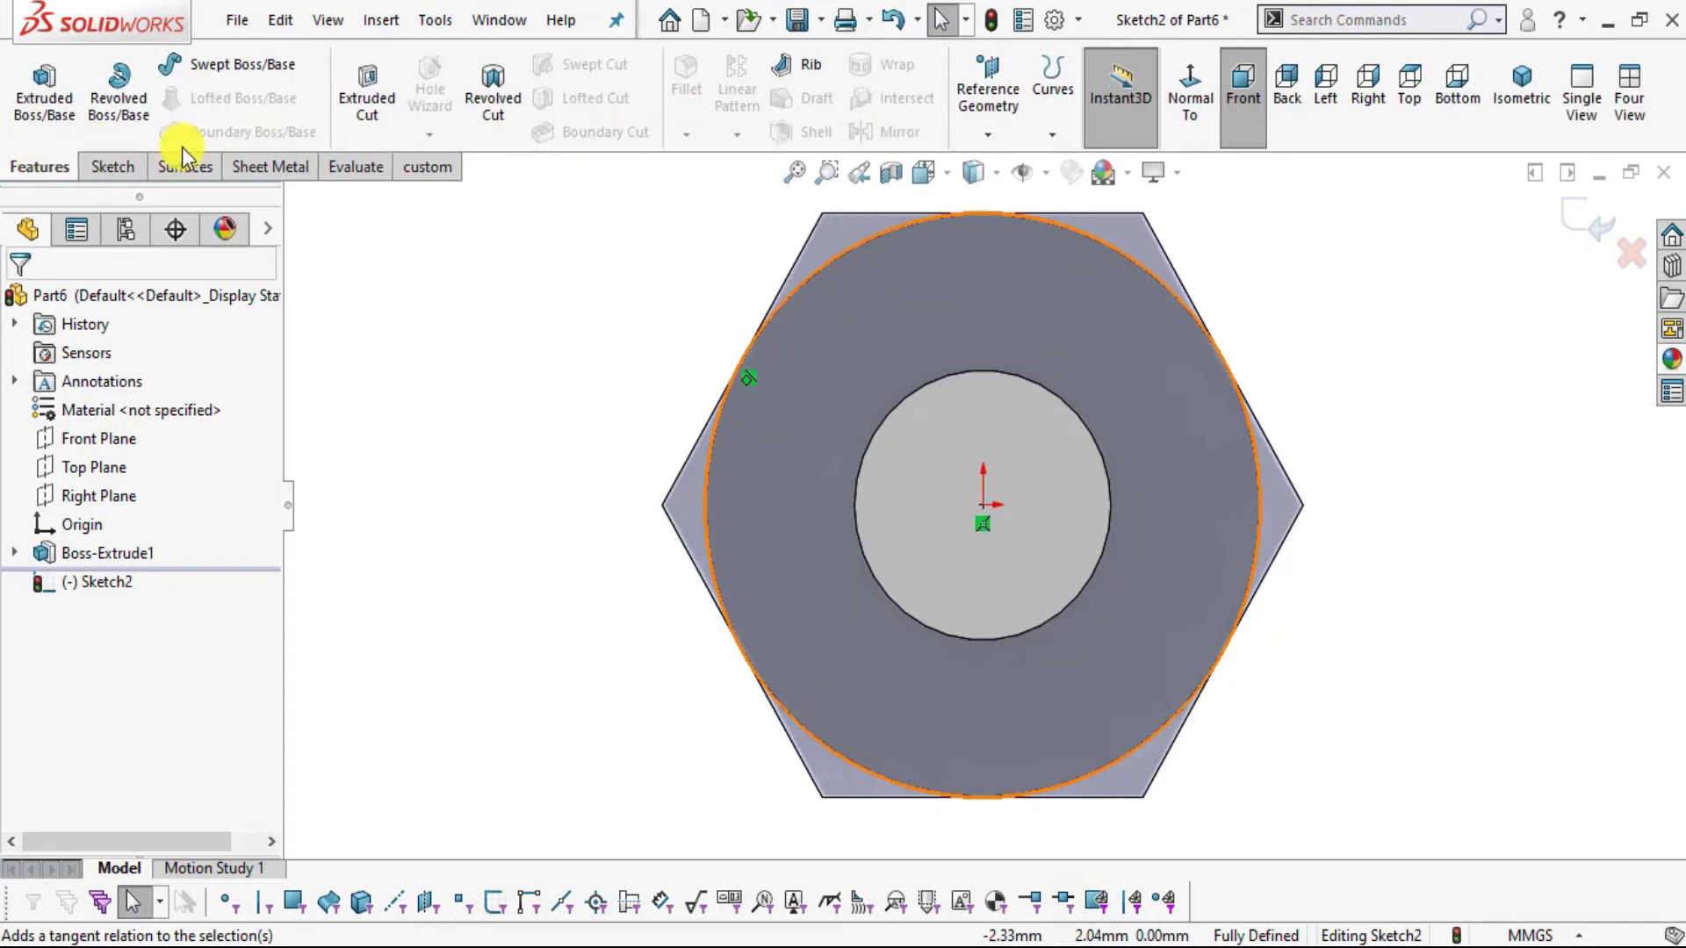
left_click(382, 96)
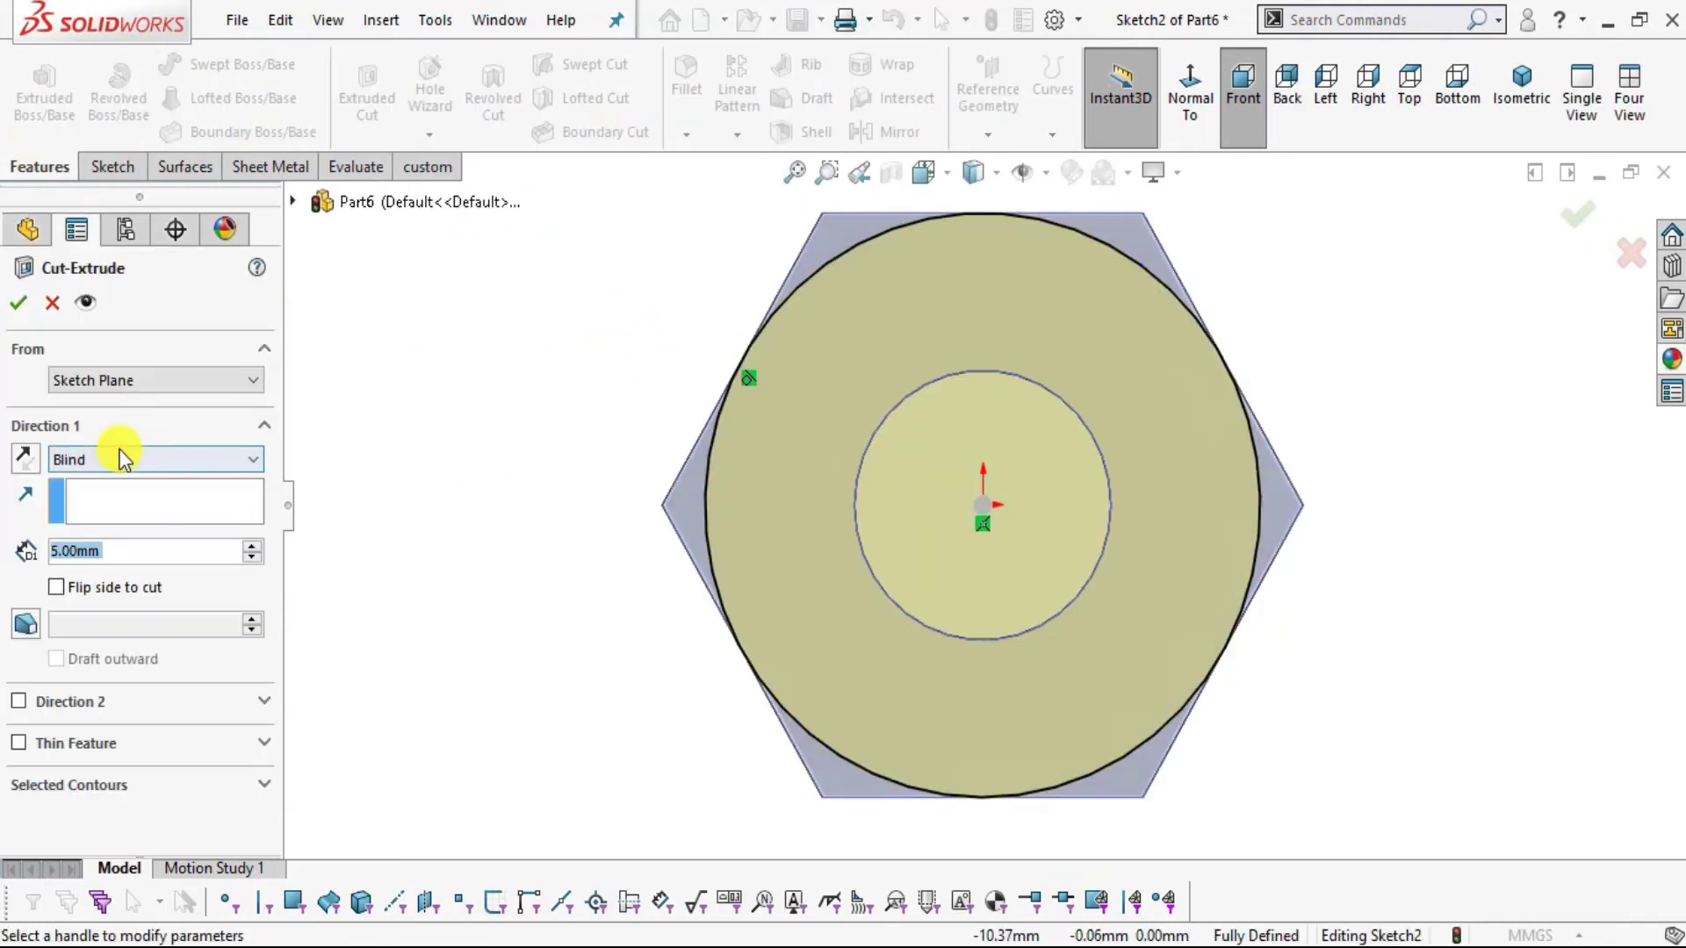
left_click(123, 458)
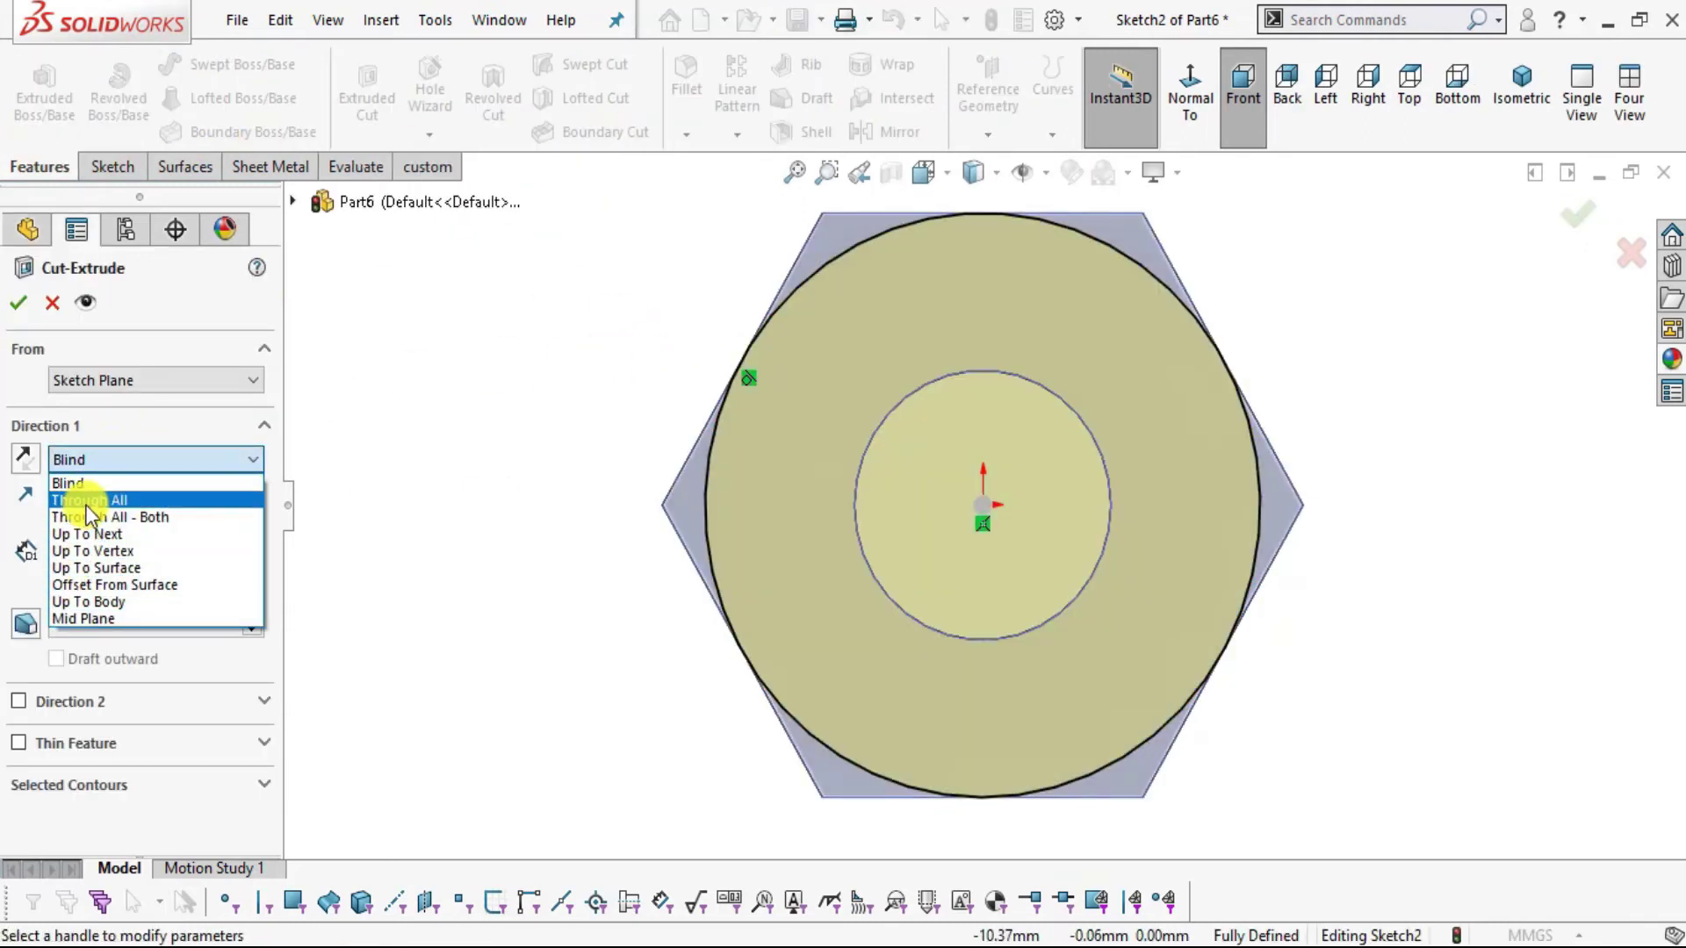
left_click(88, 501)
middle_click_drag(476, 698, 420, 336)
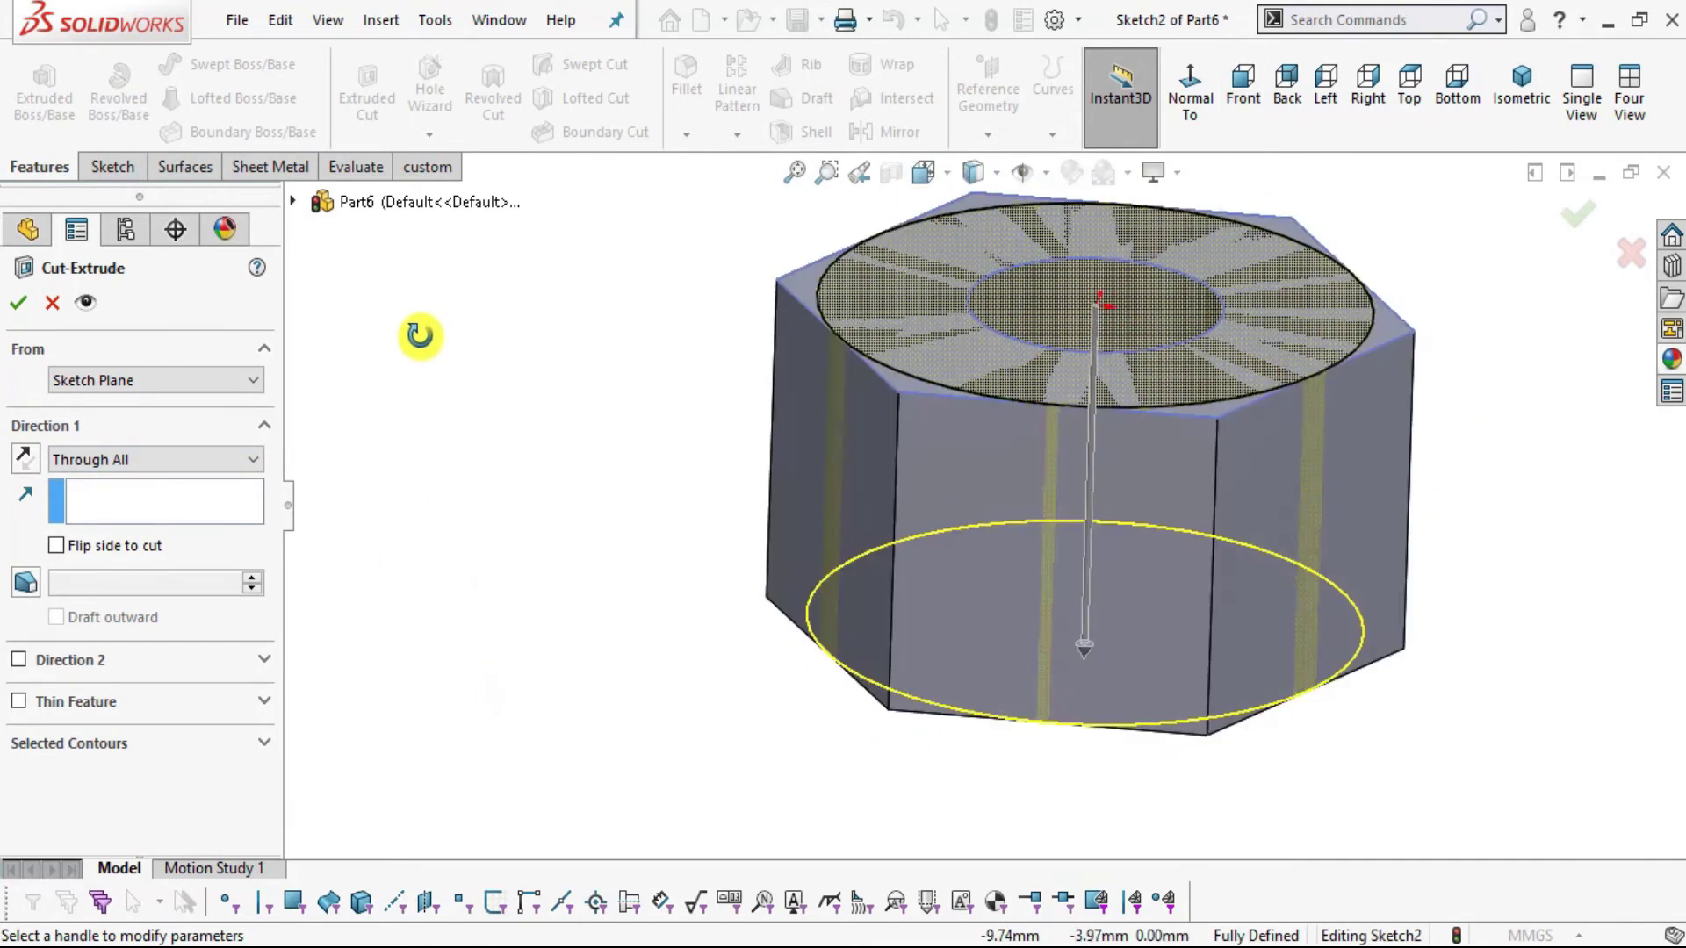
scroll(1062, 430, "up", 2)
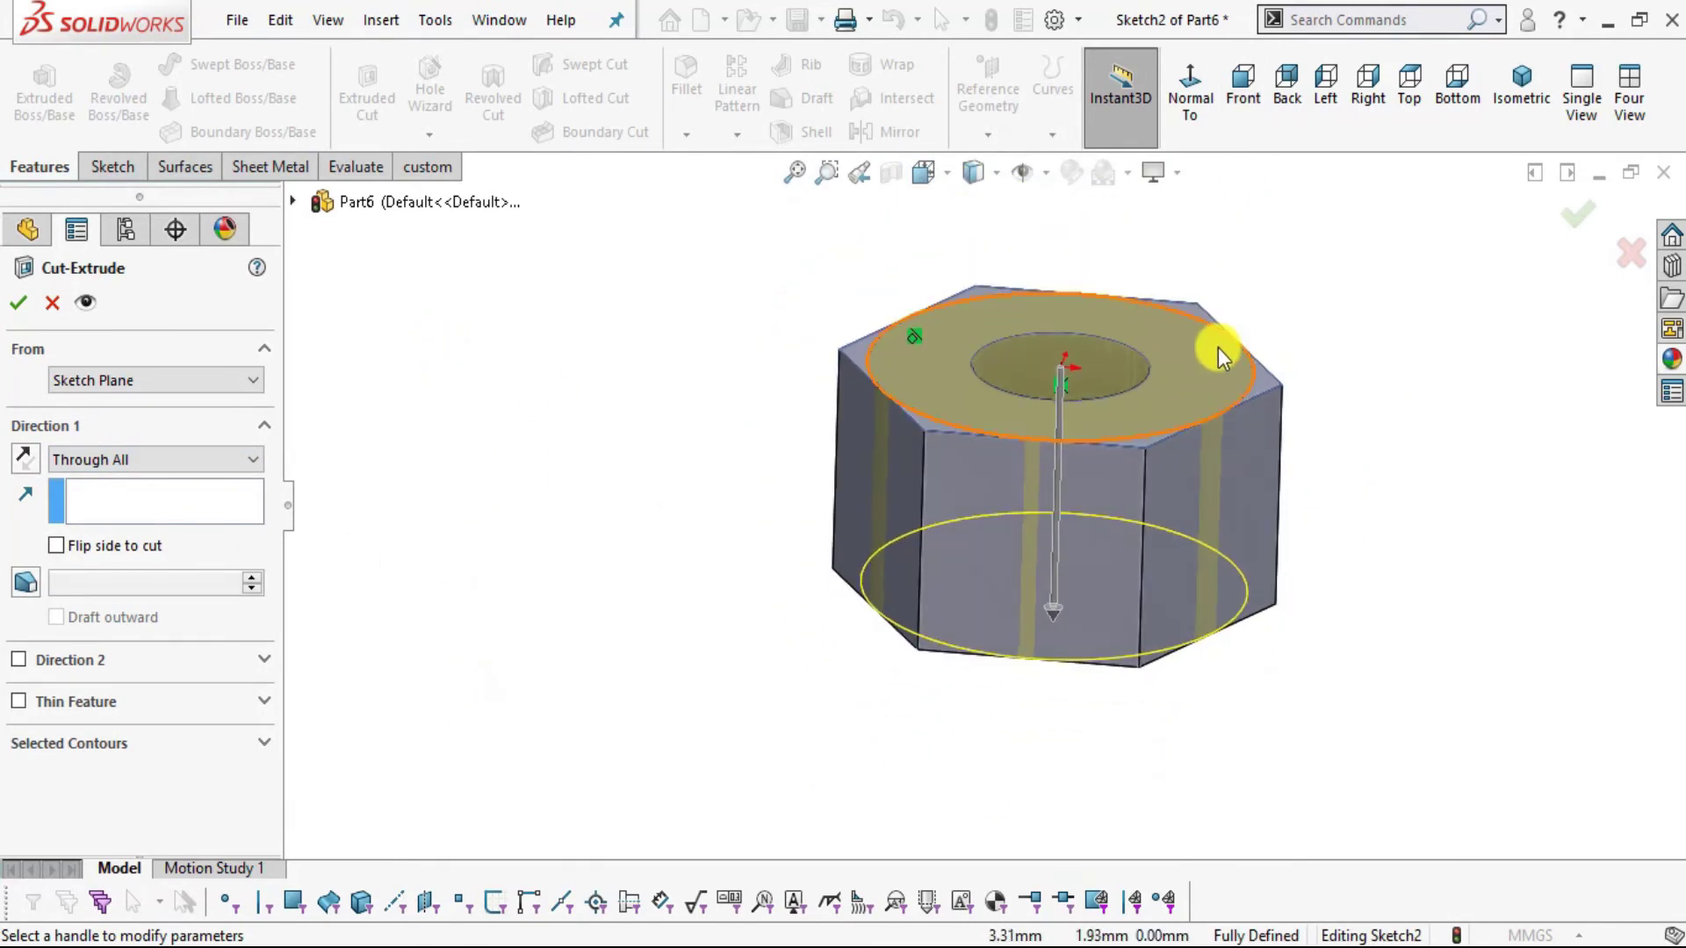
scroll(1219, 348, "down", 3)
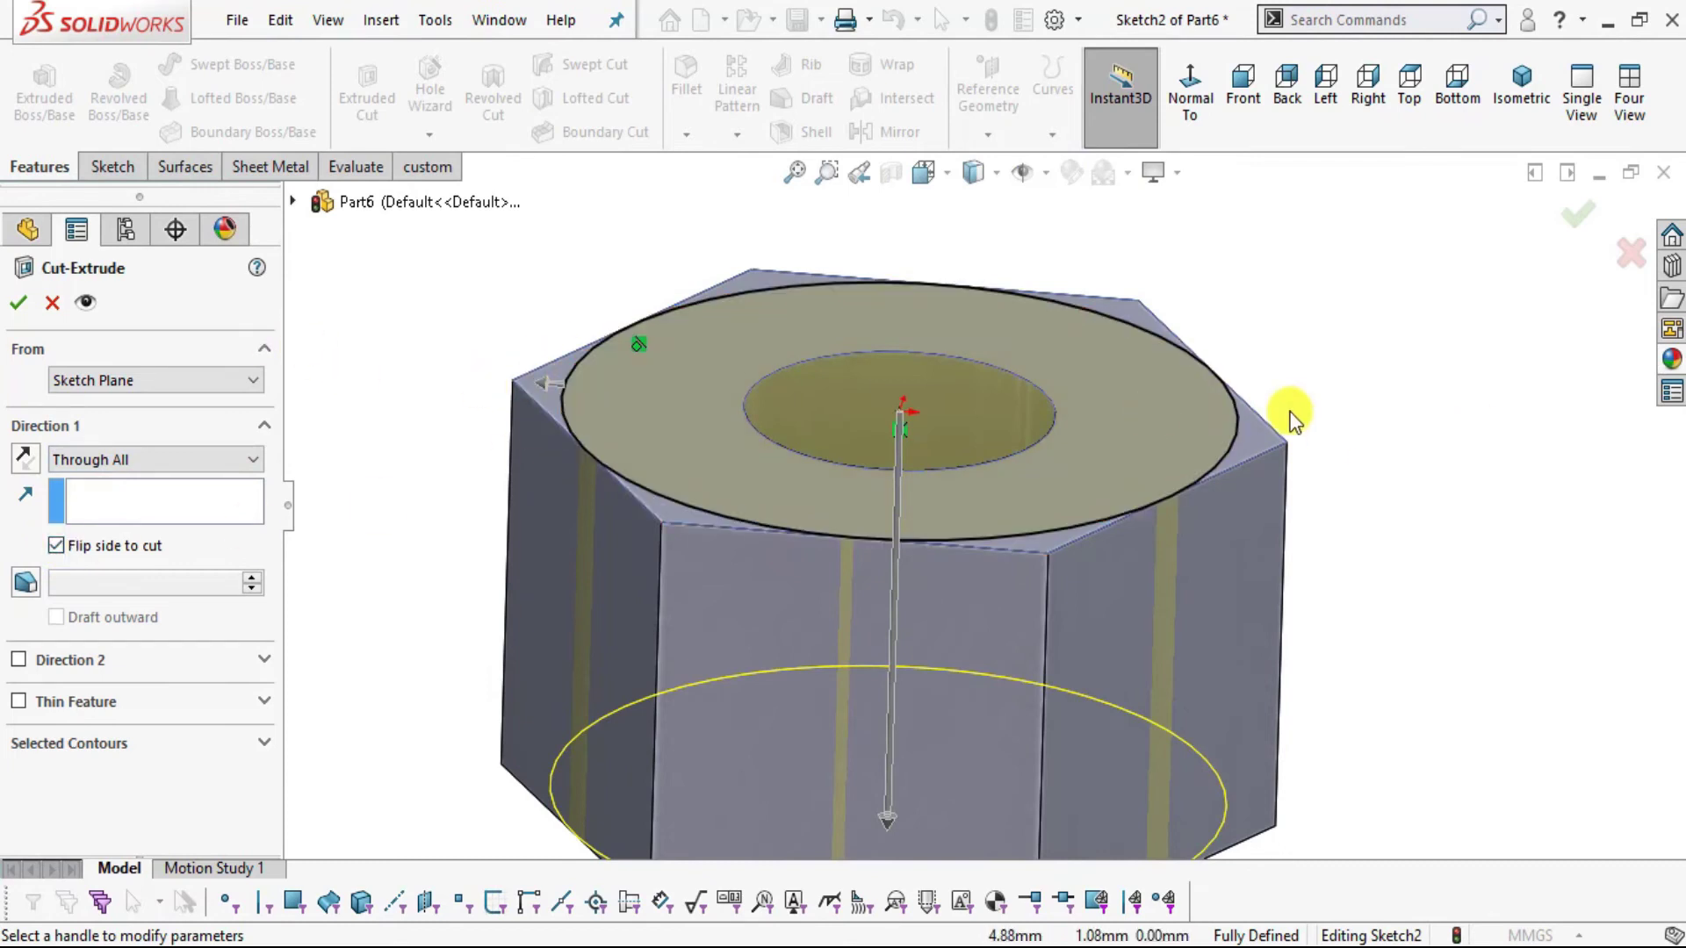
left_click(30, 591)
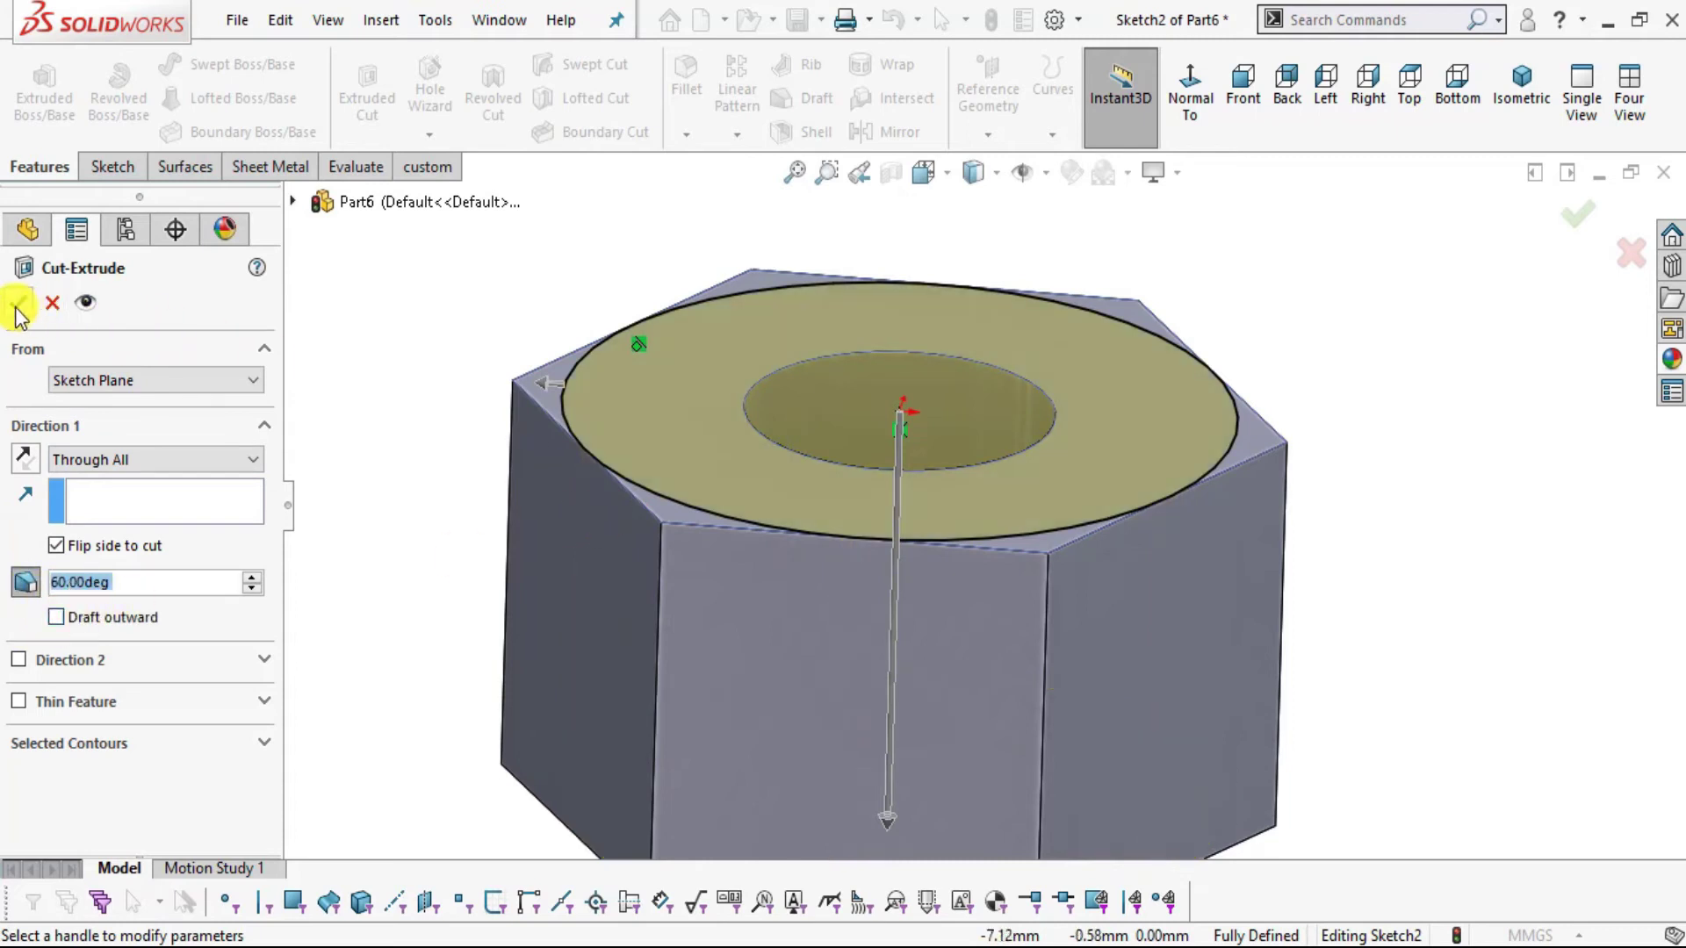
left_click(92, 308)
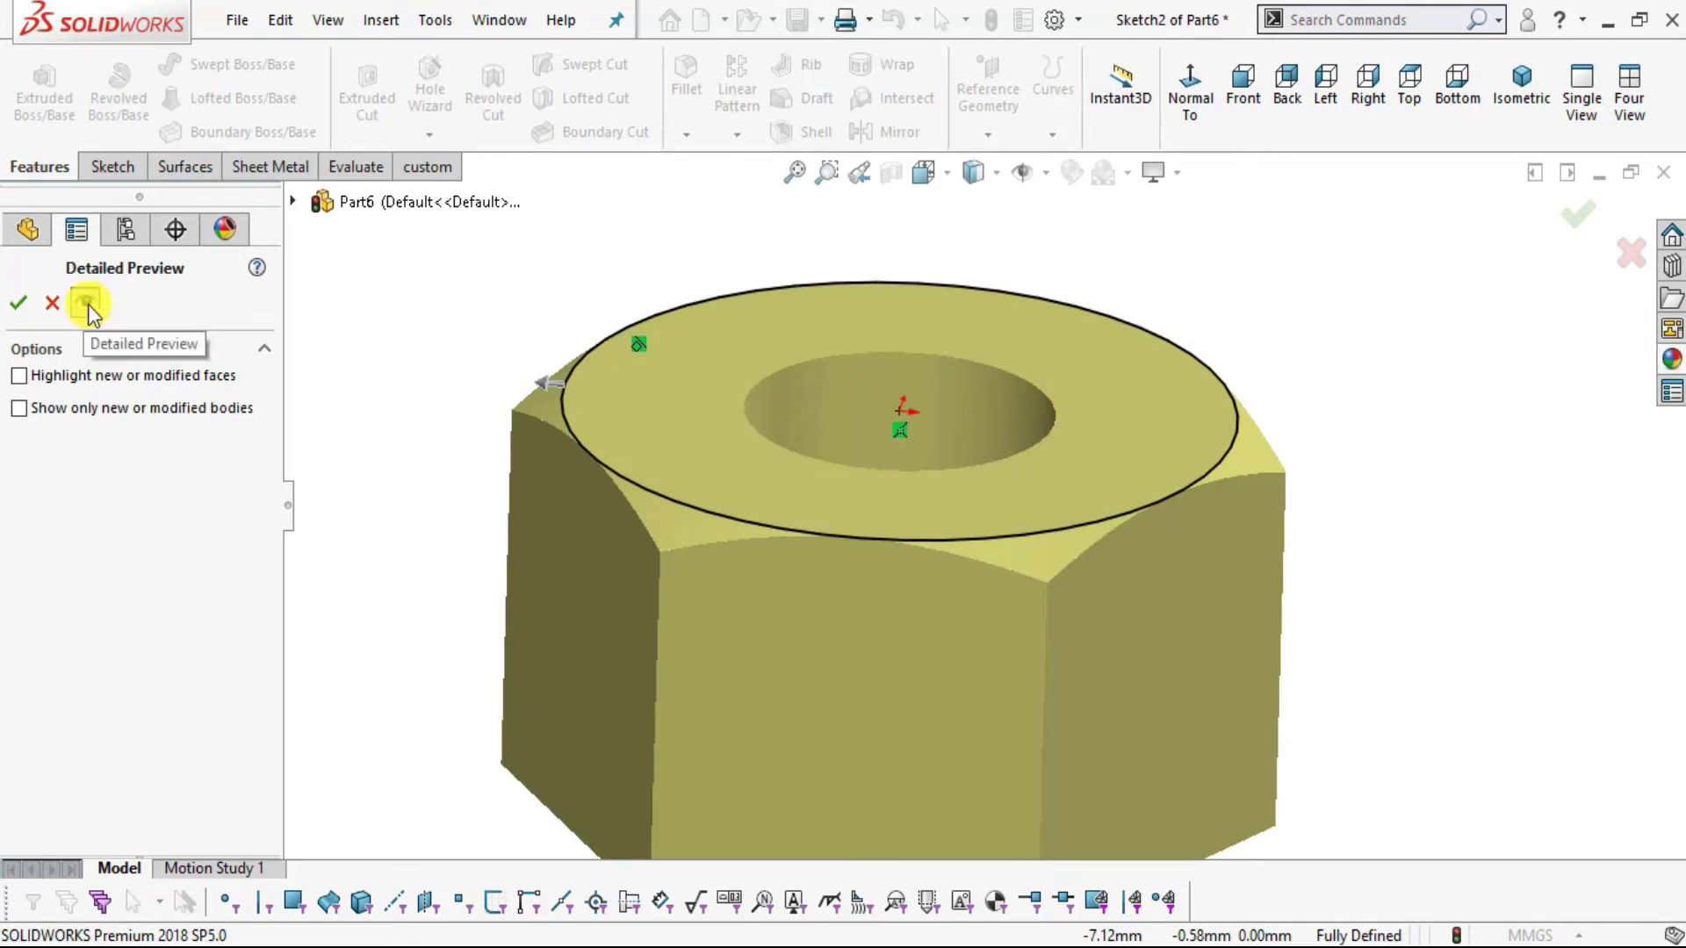
left_click(88, 304)
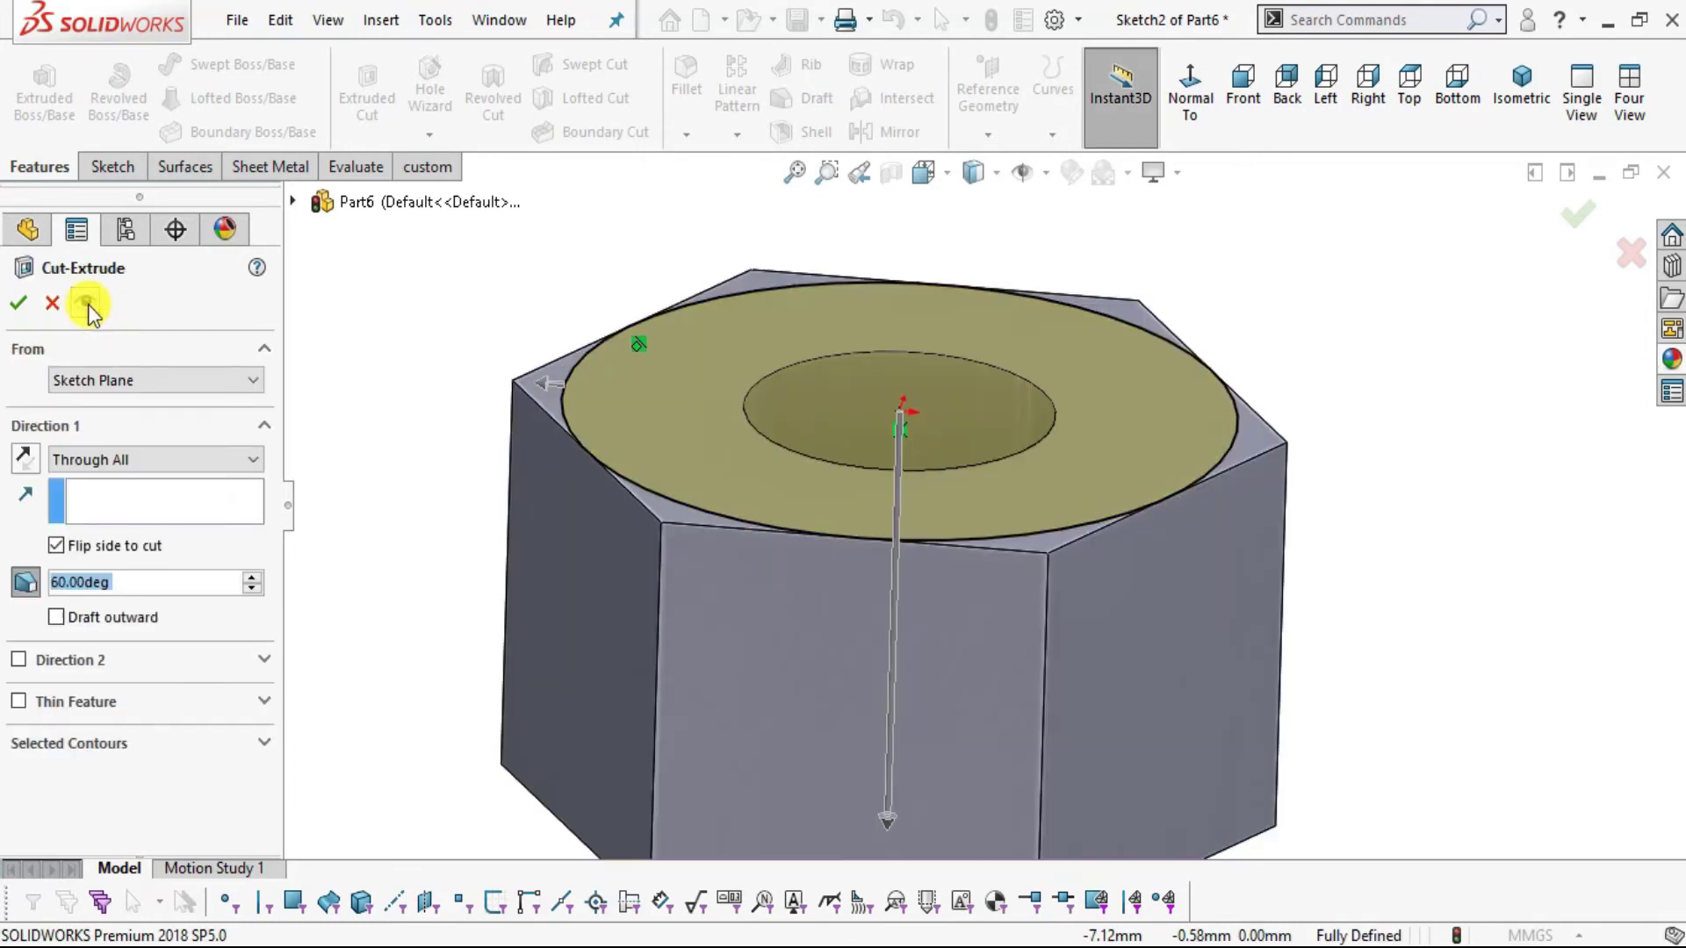
left_click(18, 304)
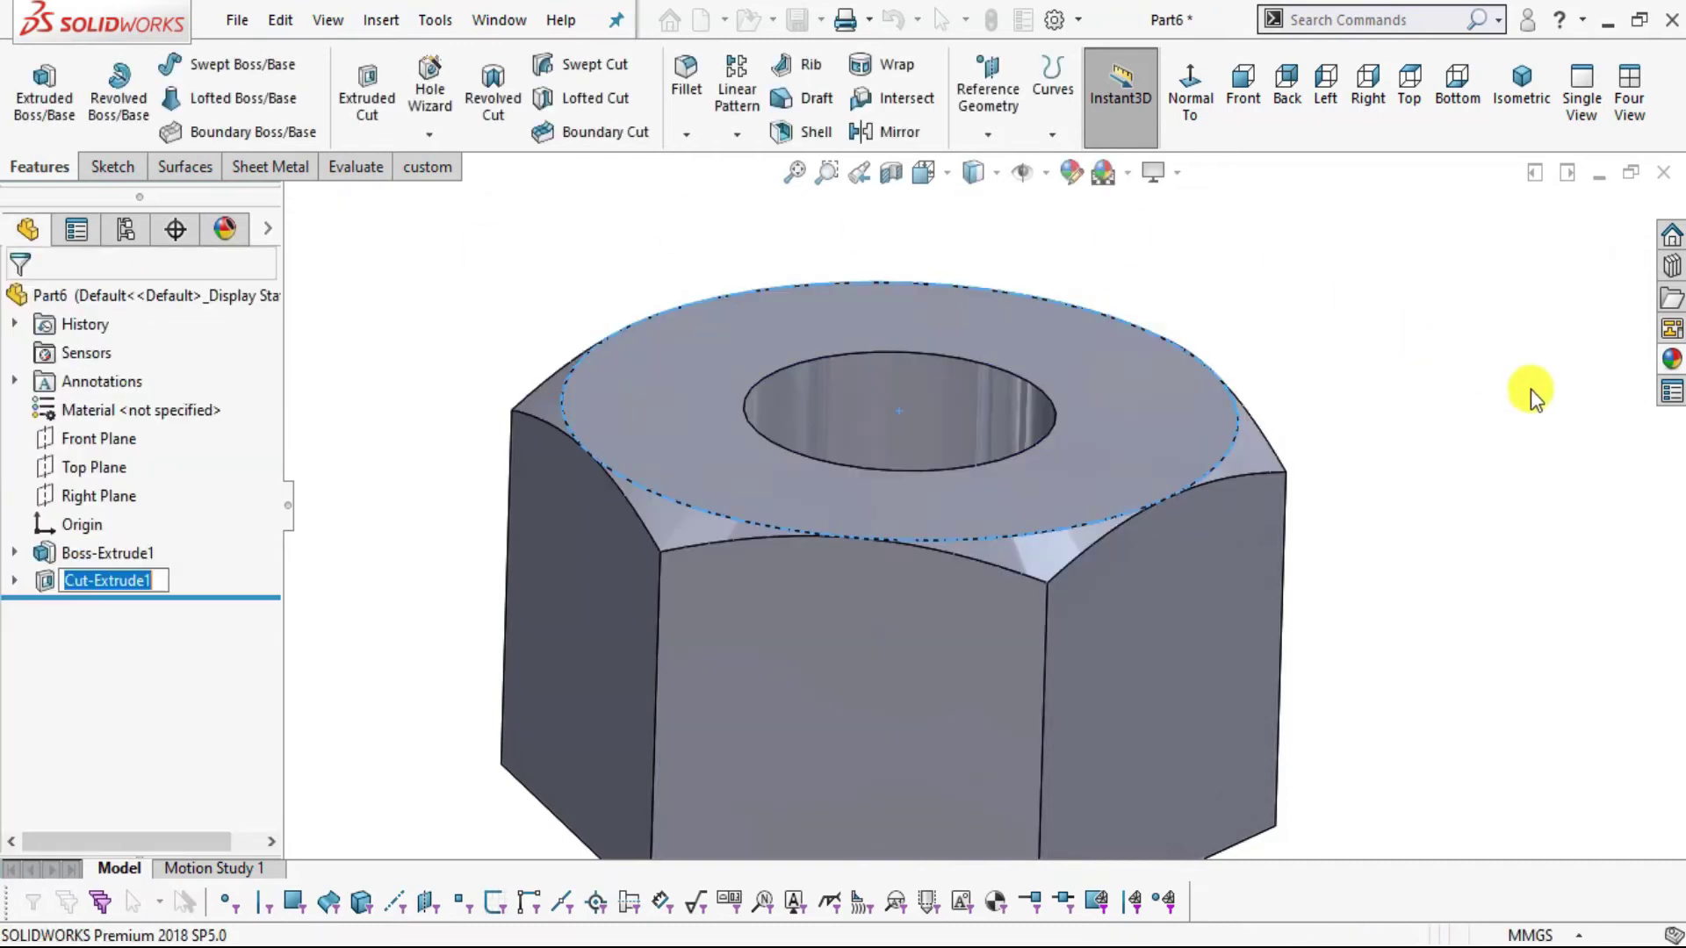
- Mirror the corner chamfer cut about the Front Plane onto the nut's opposite end
middle_click_drag(1524, 499, 1253, 629)
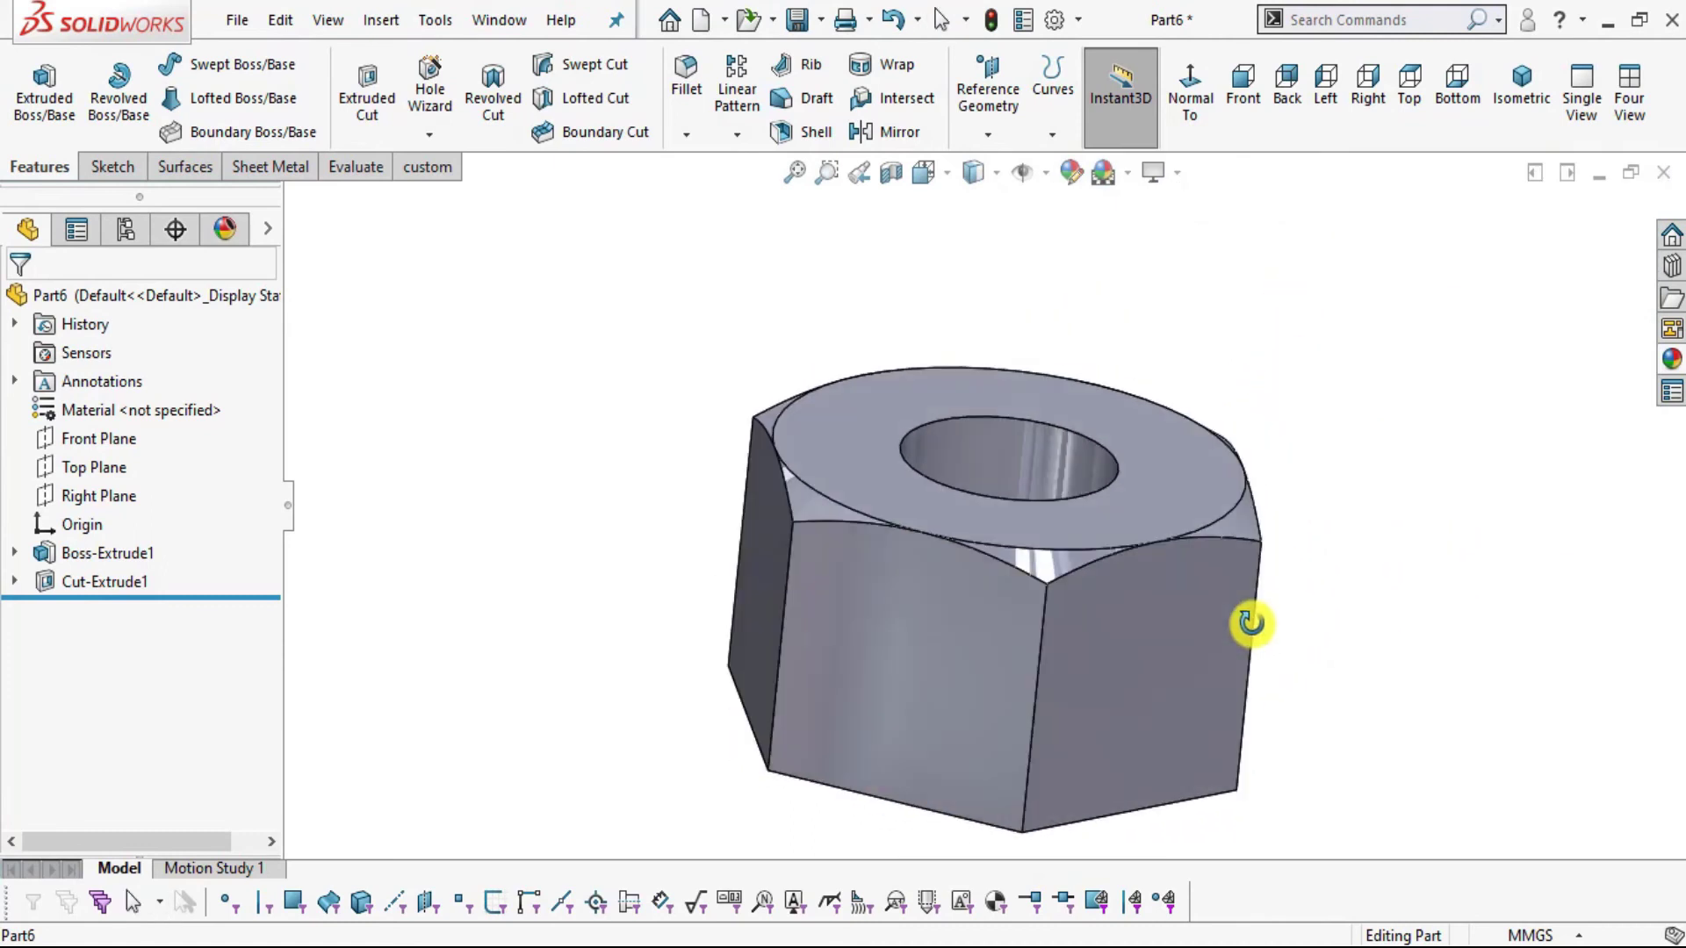
left_click(119, 445)
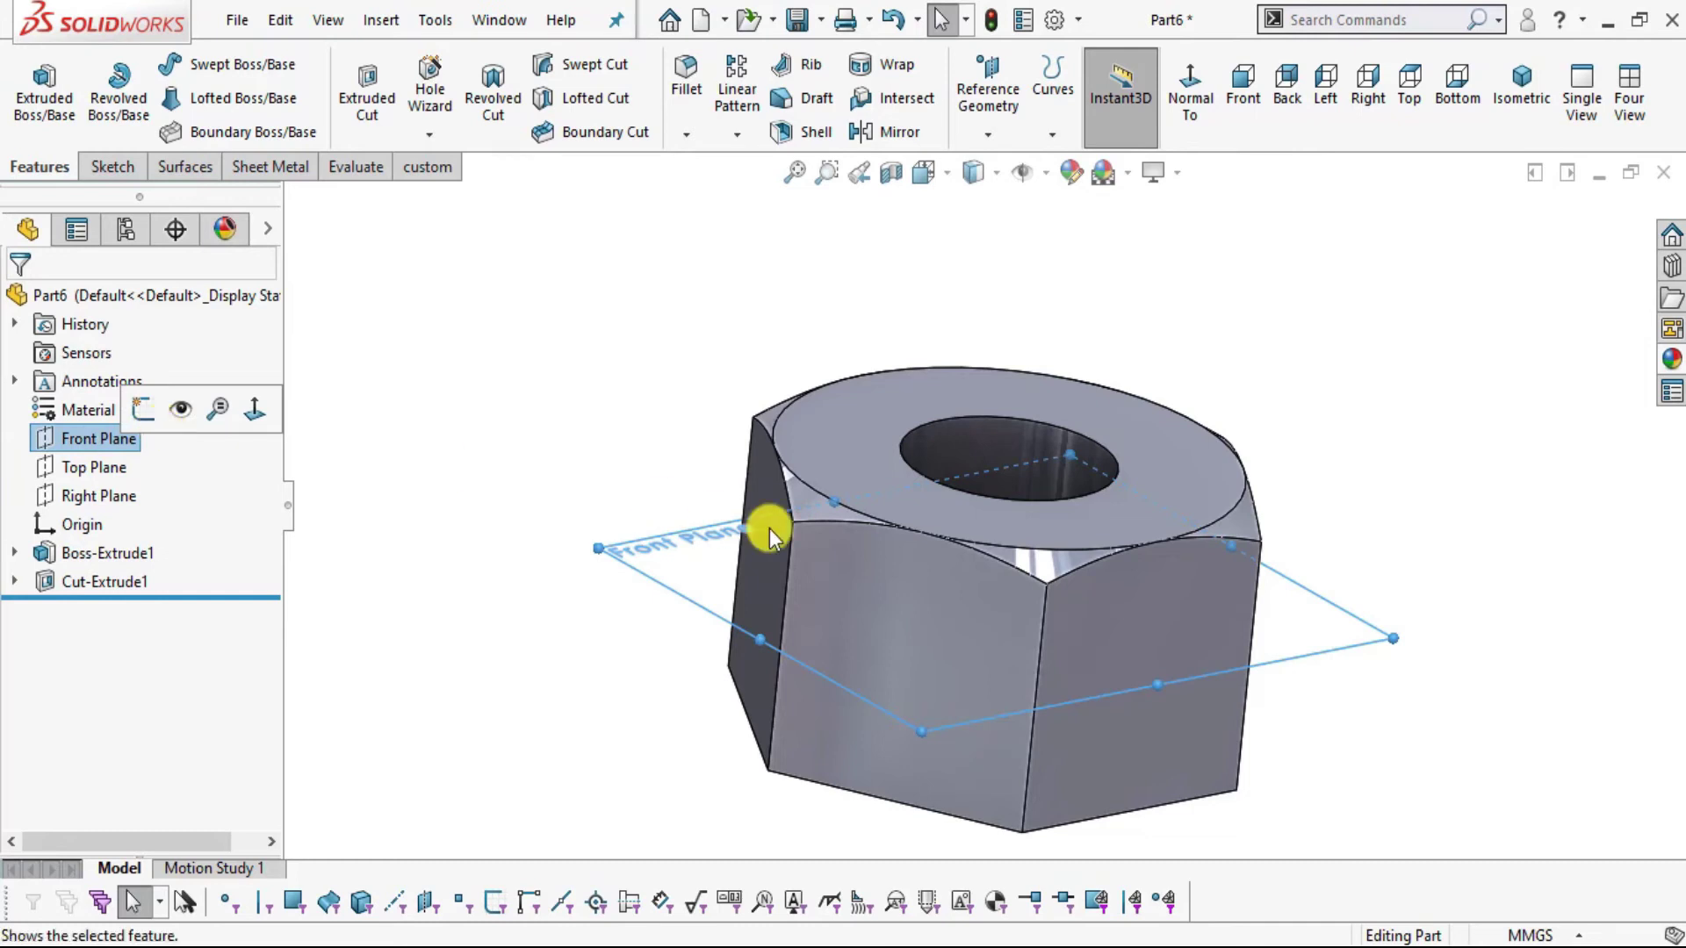
middle_click_drag(744, 699, 715, 790)
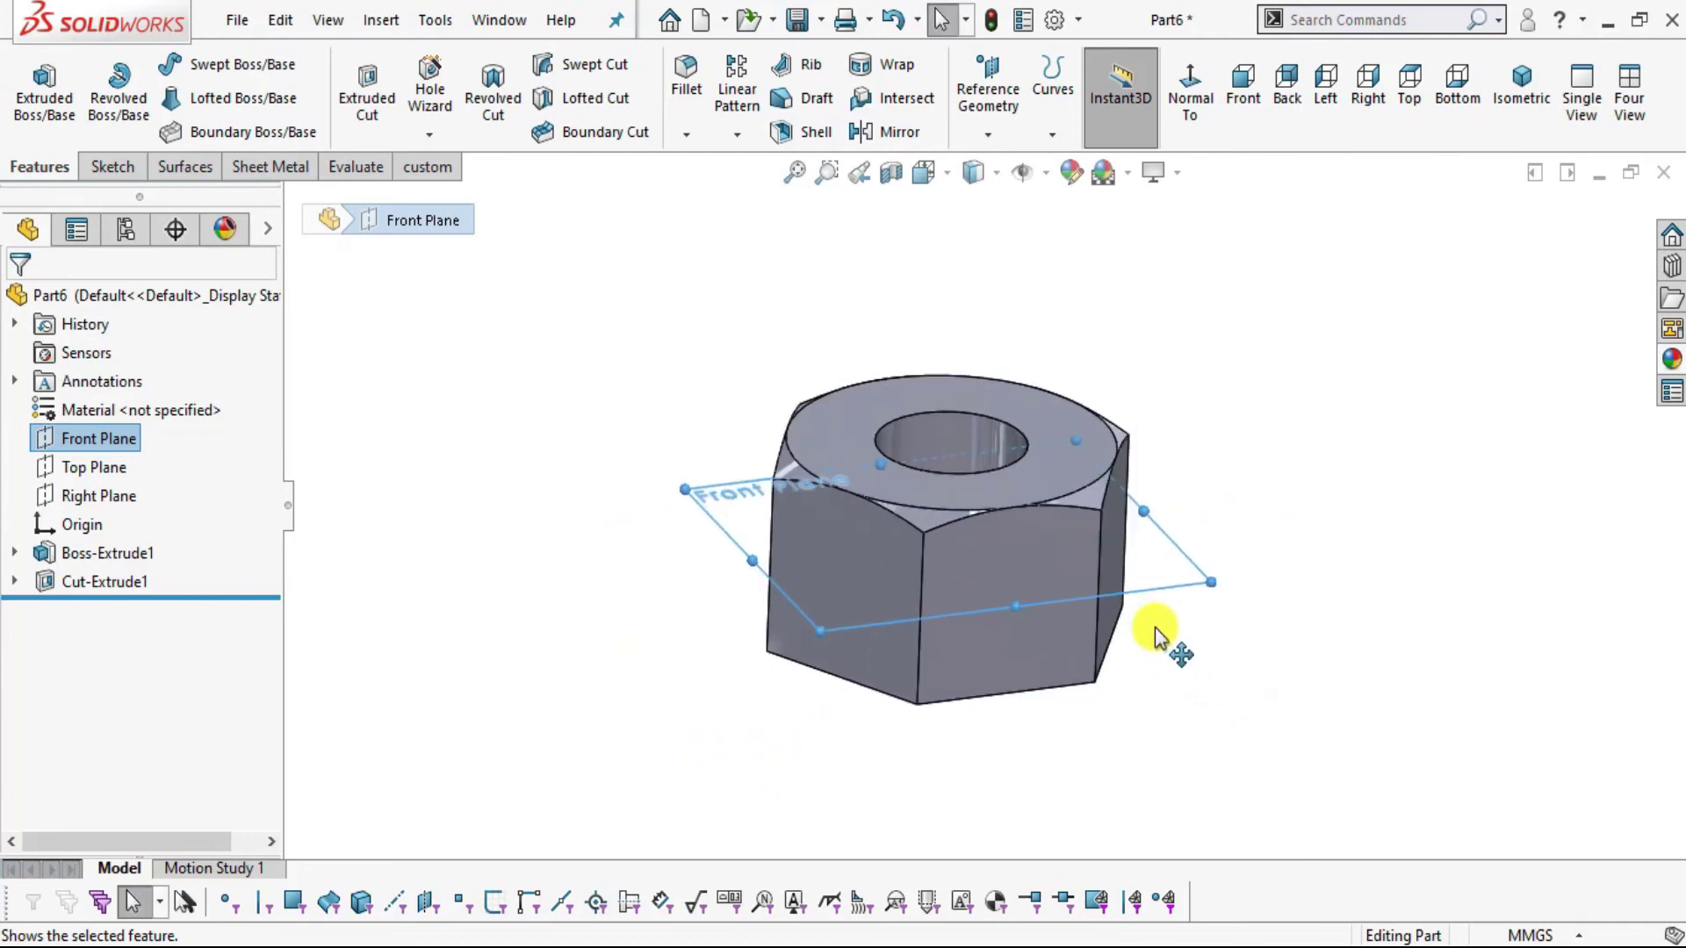
scroll(909, 390, "down", 5)
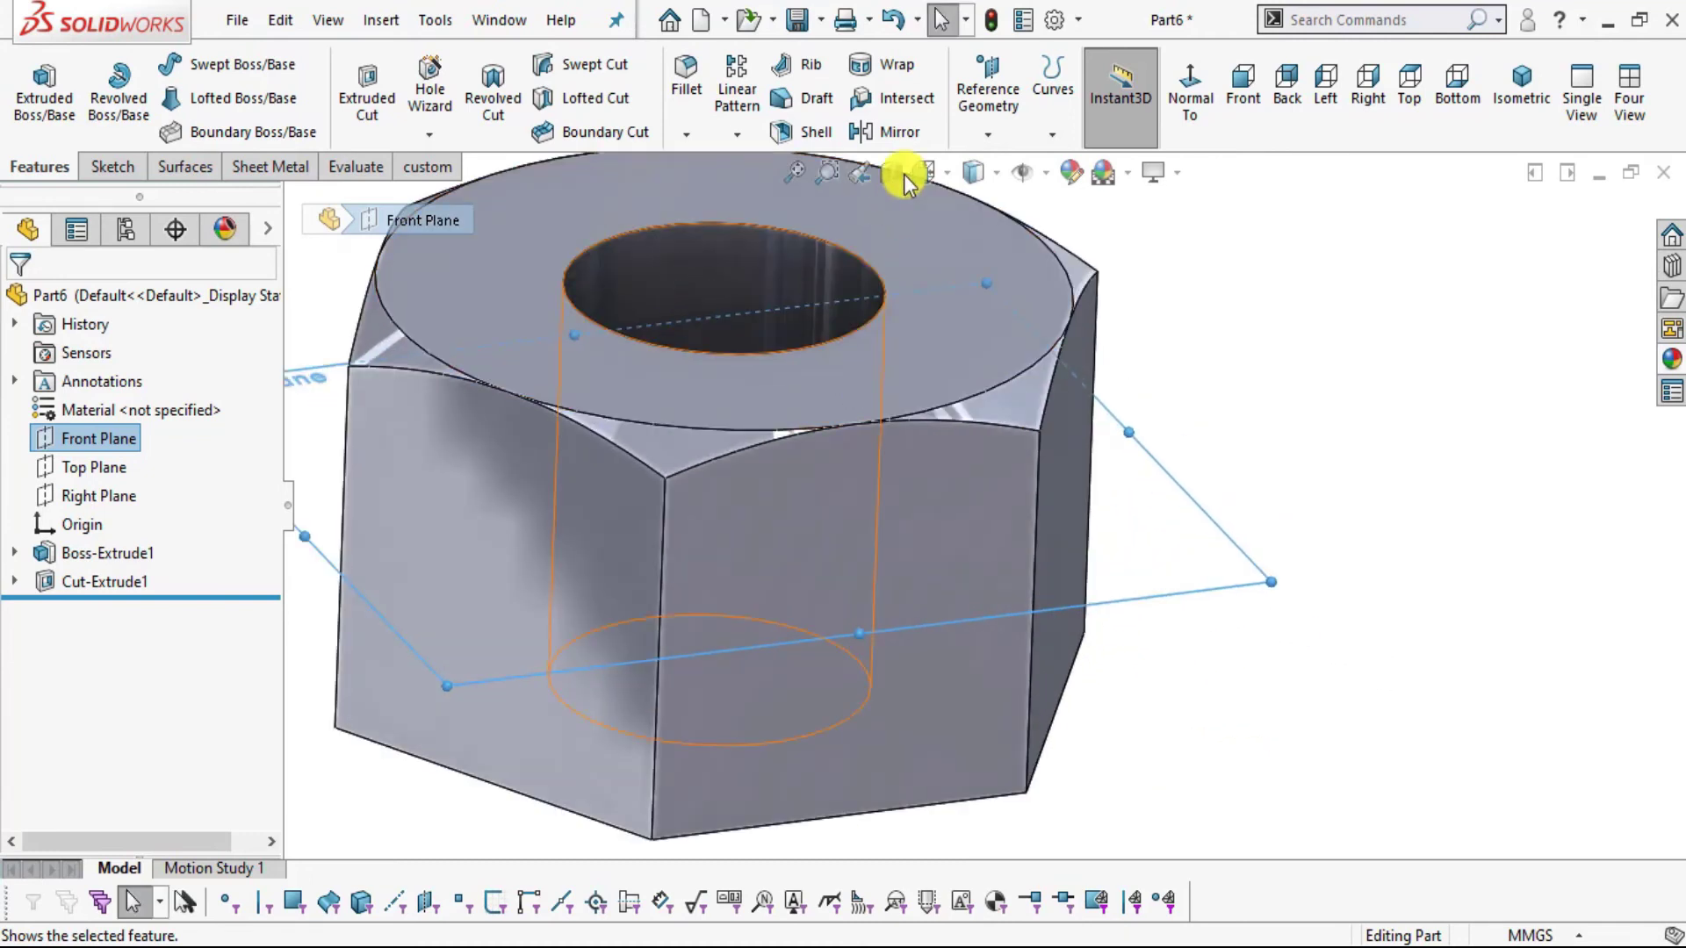
left_click(910, 138)
scroll(814, 535, "up", 3)
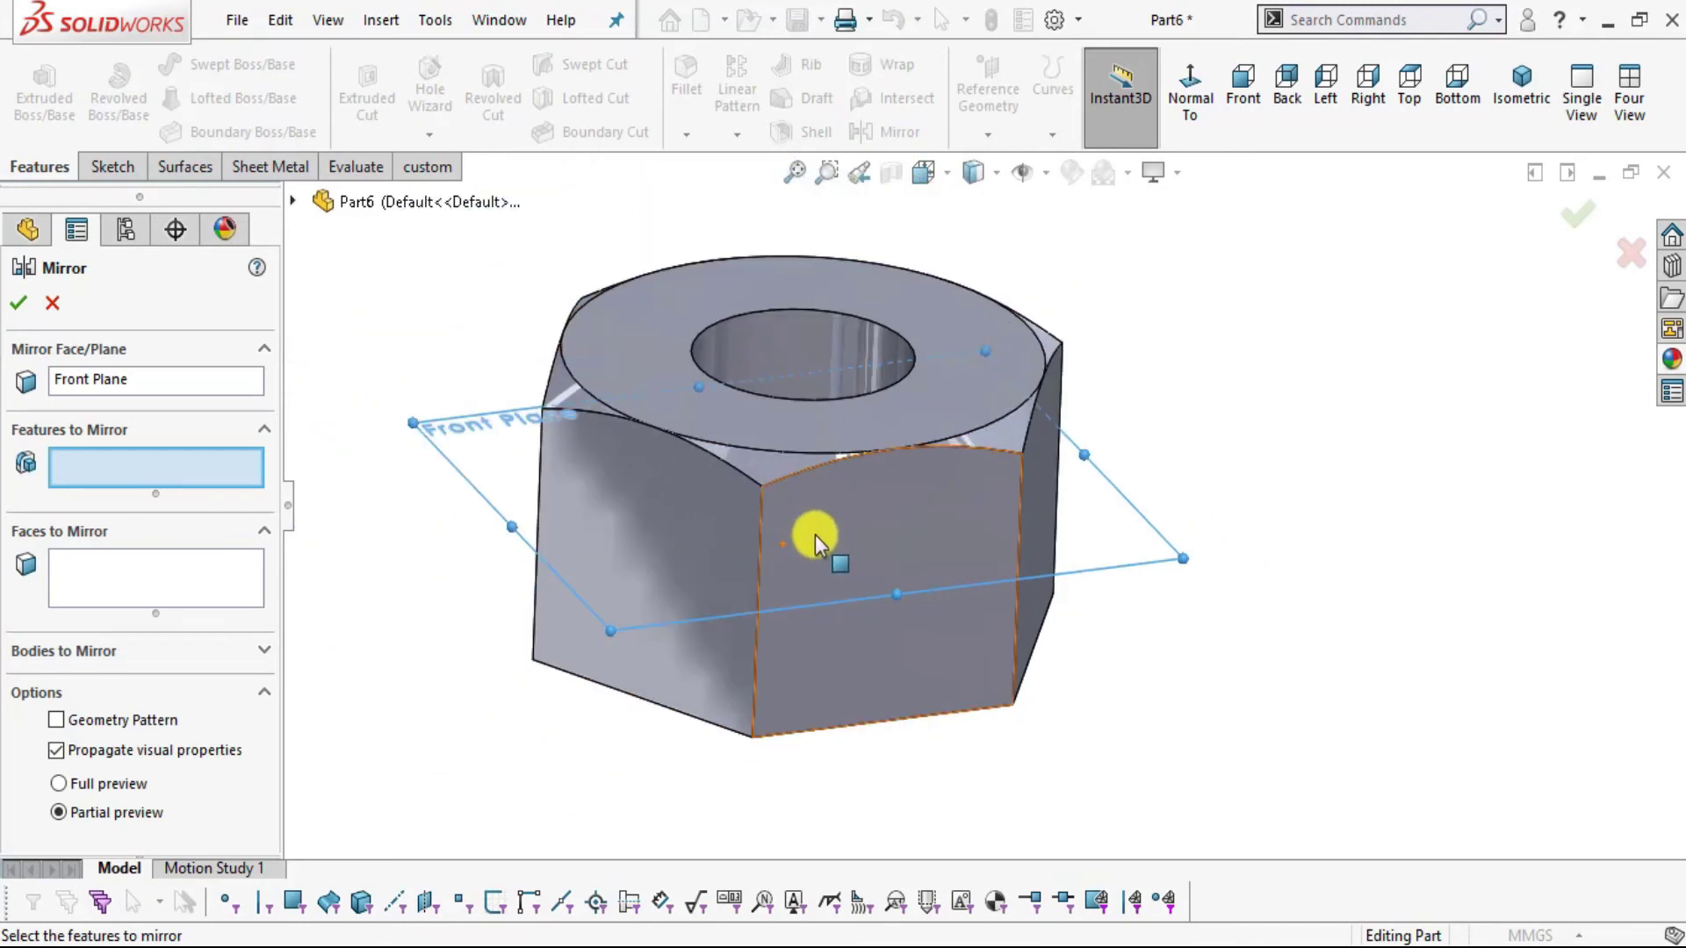
left_click(294, 202)
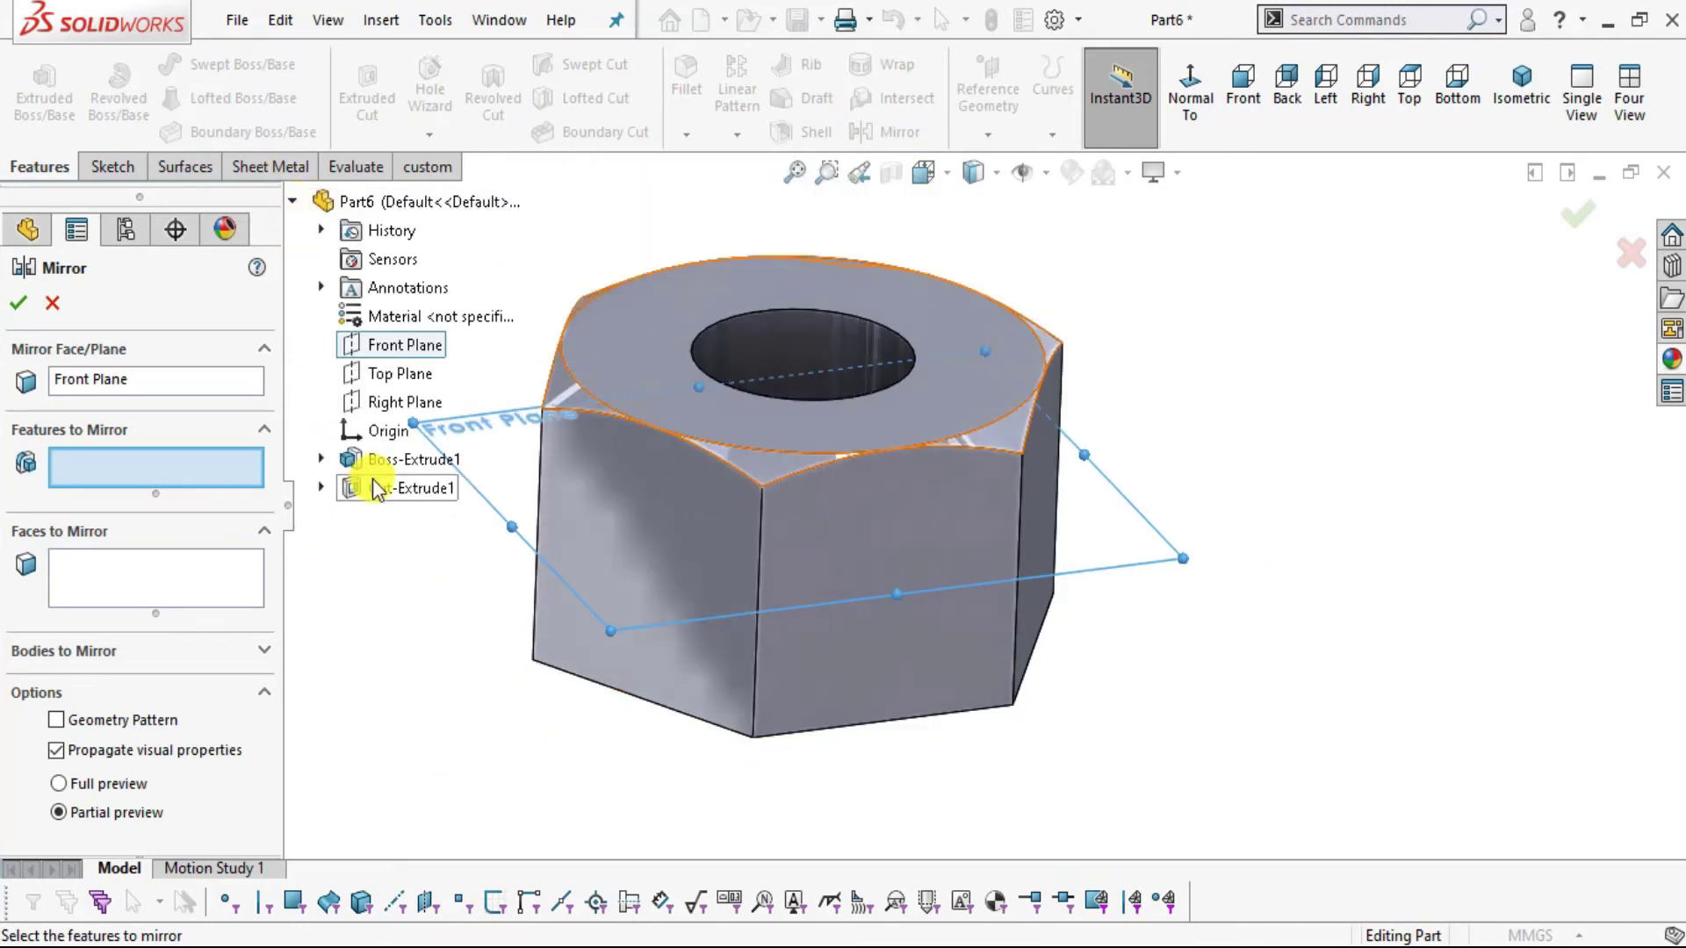
left_click(387, 485)
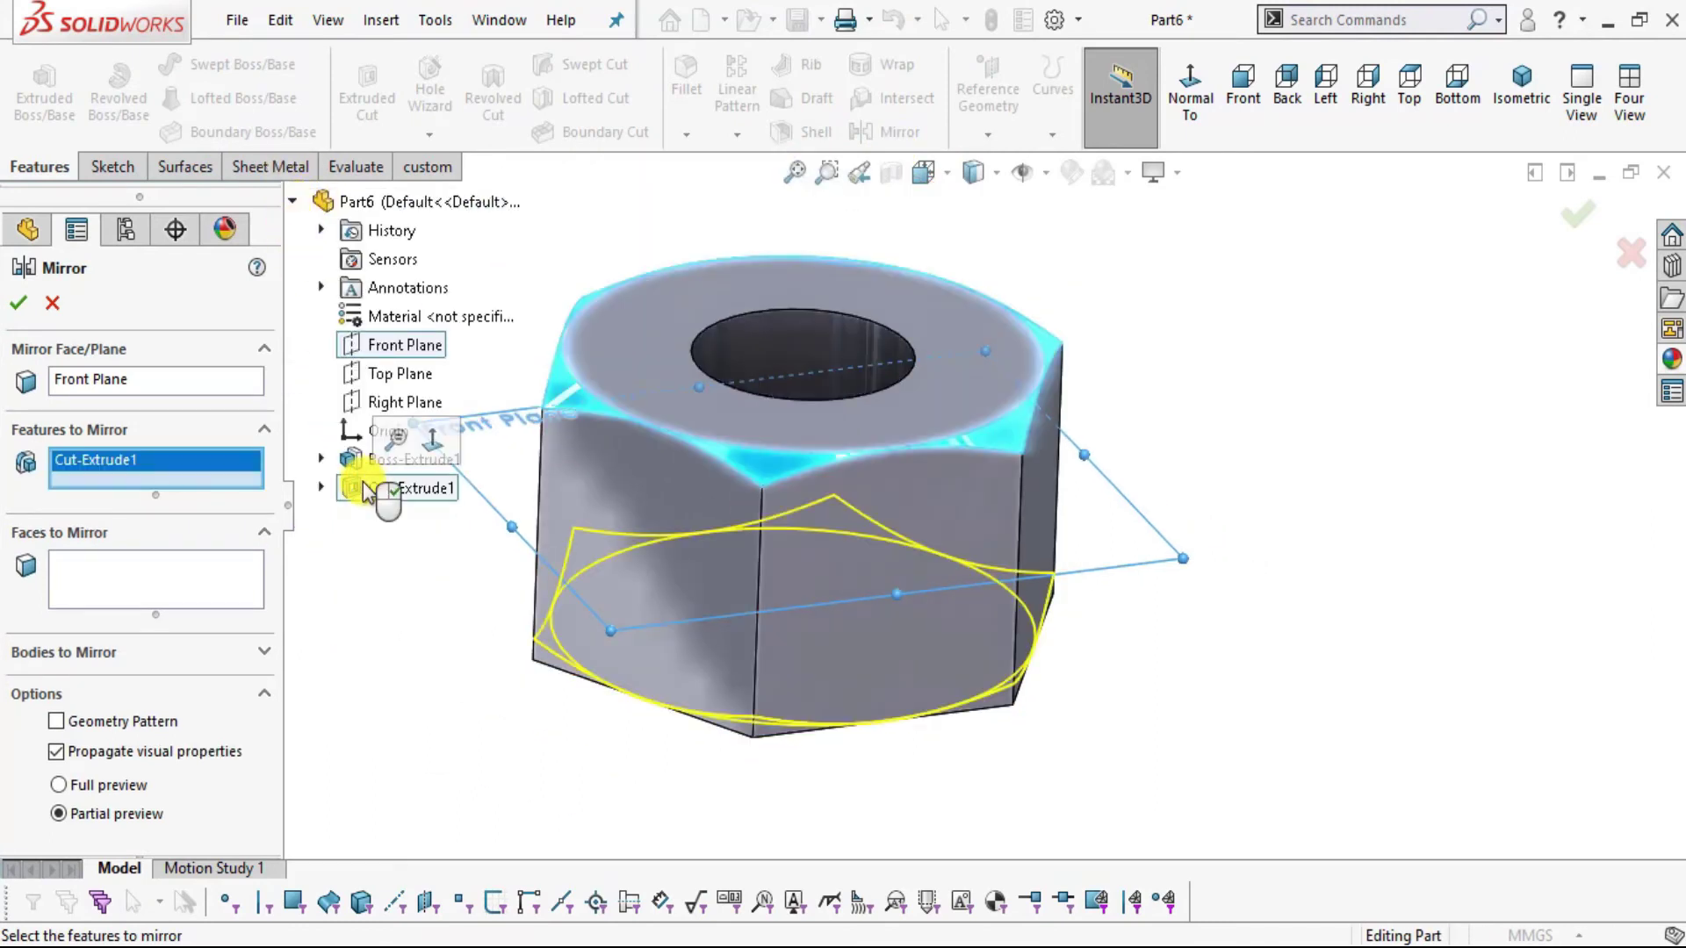
left_click(25, 309)
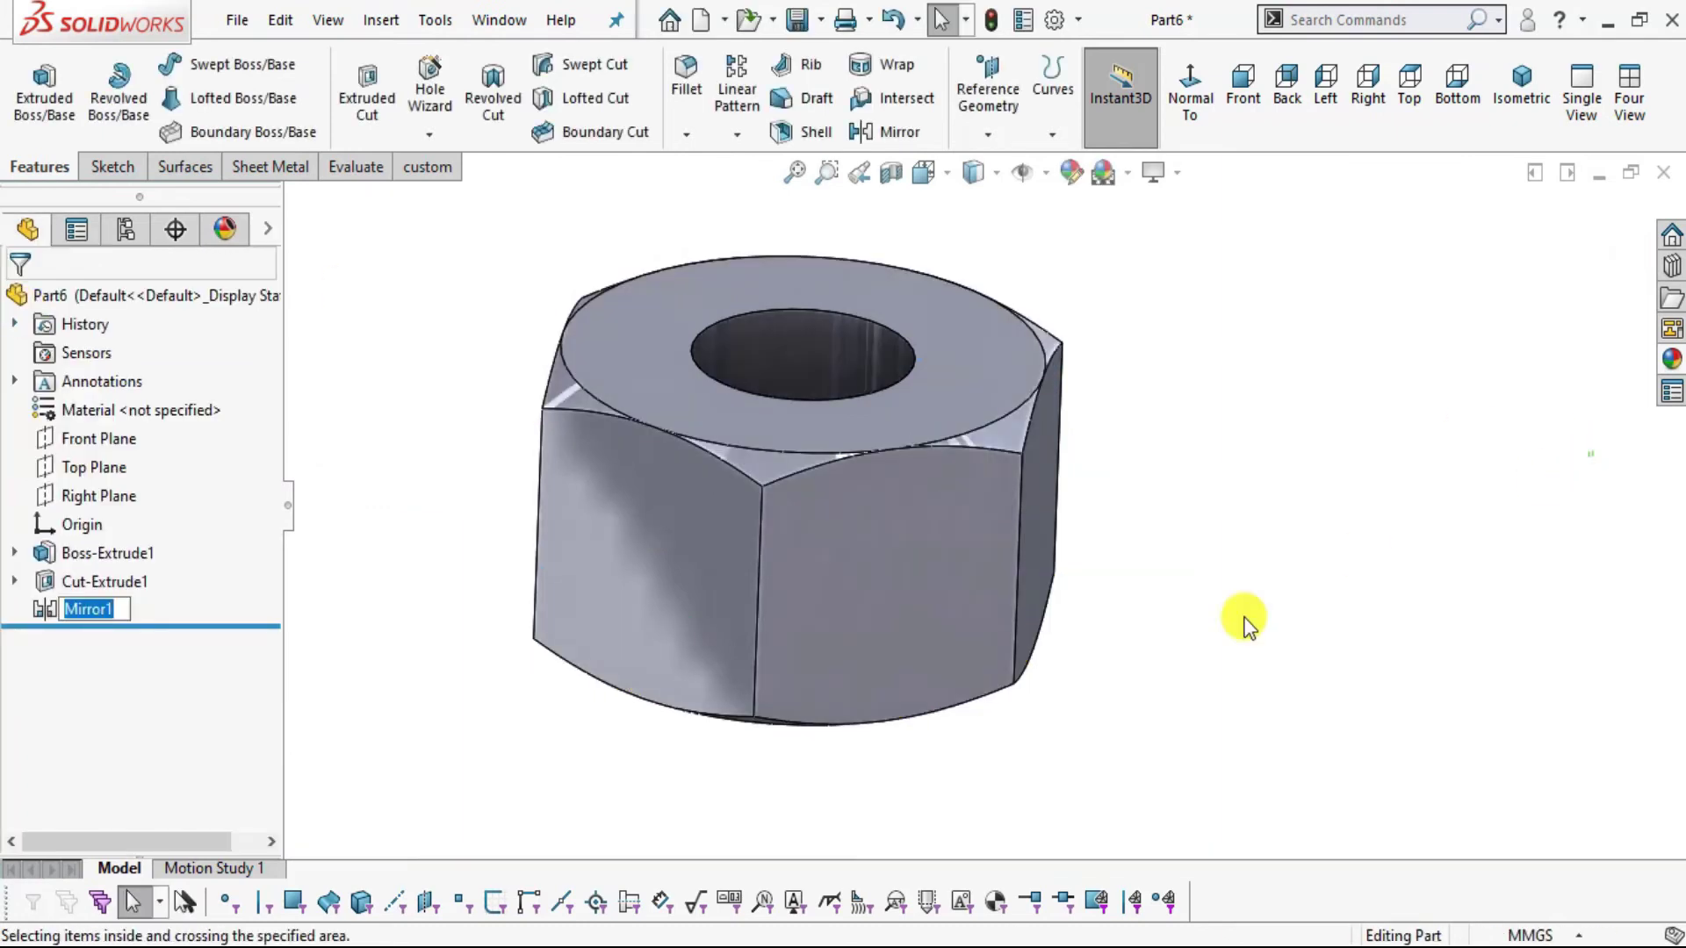
- Apply the polished steel appearance to the nut
middle_click_drag(1035, 670, 1381, 750)
scroll(883, 387, "down", 2)
scroll(822, 355, "up", 3)
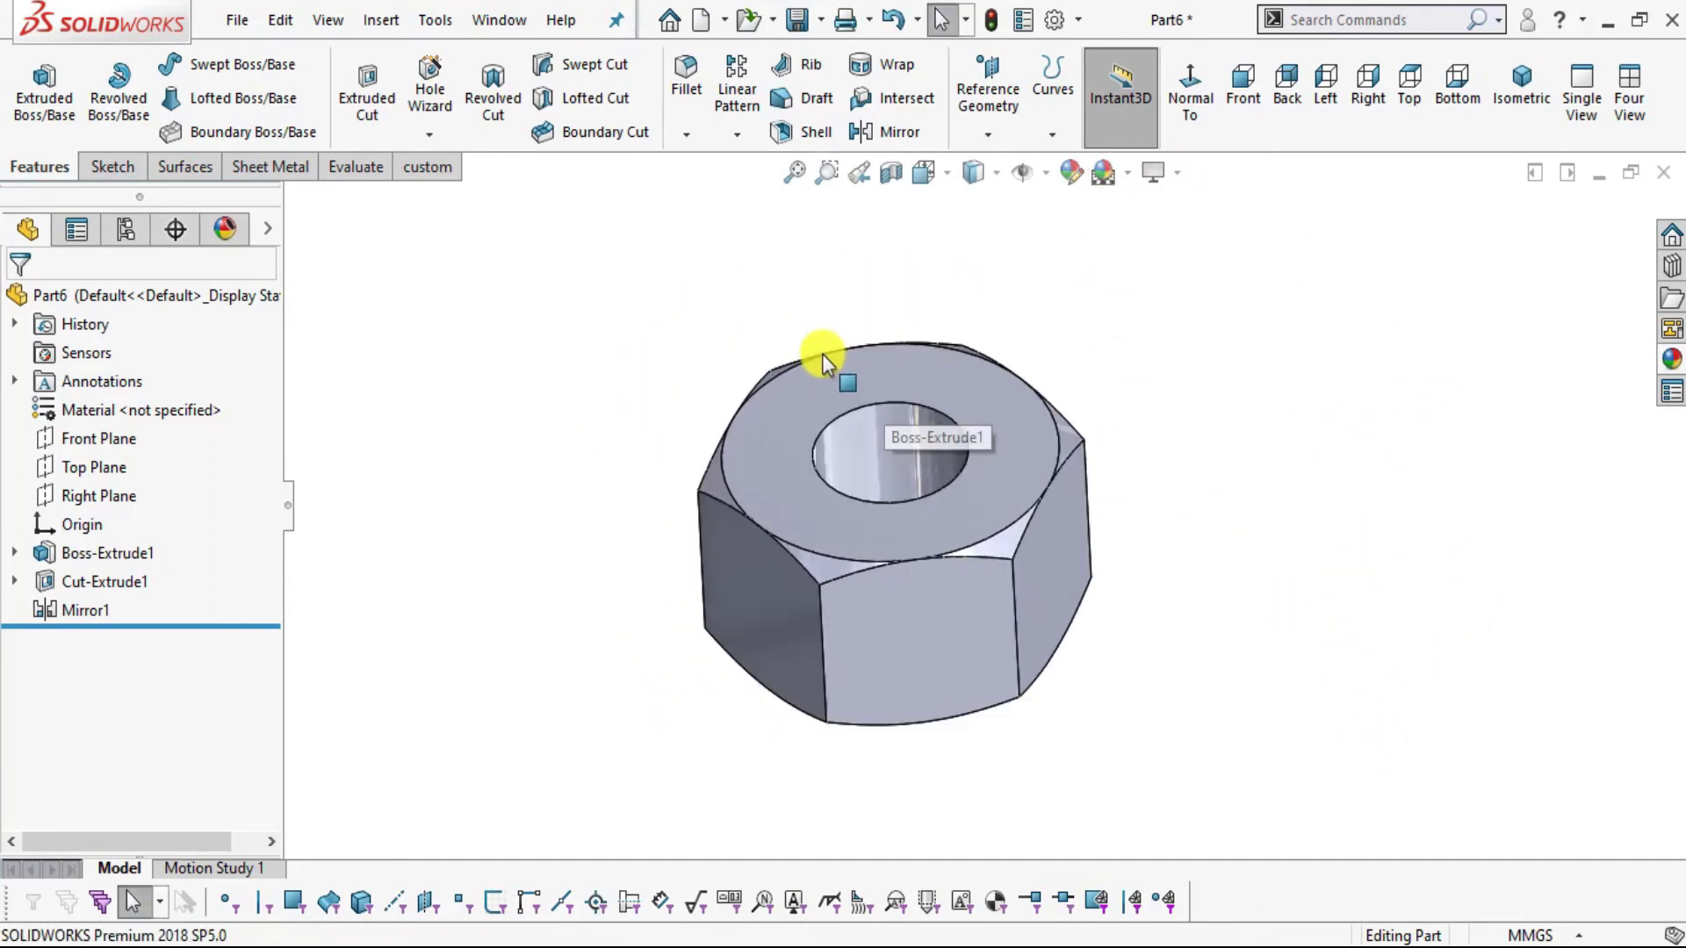
scroll(821, 354, "down", 1)
left_click(1670, 360)
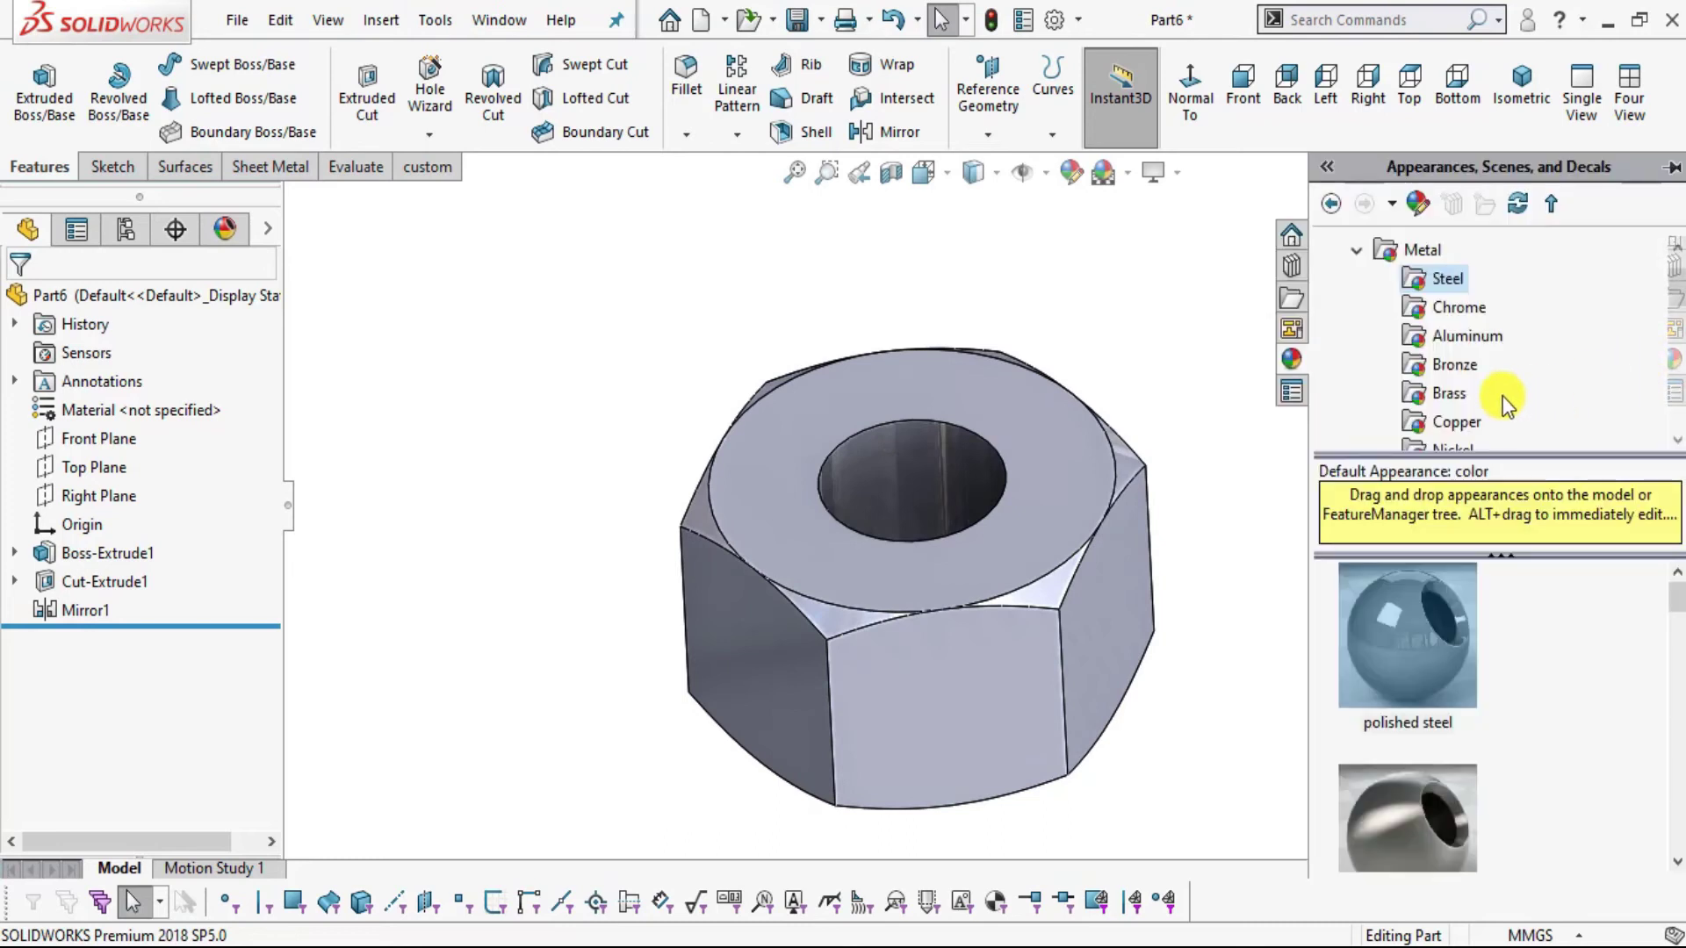
double_click(1453, 666)
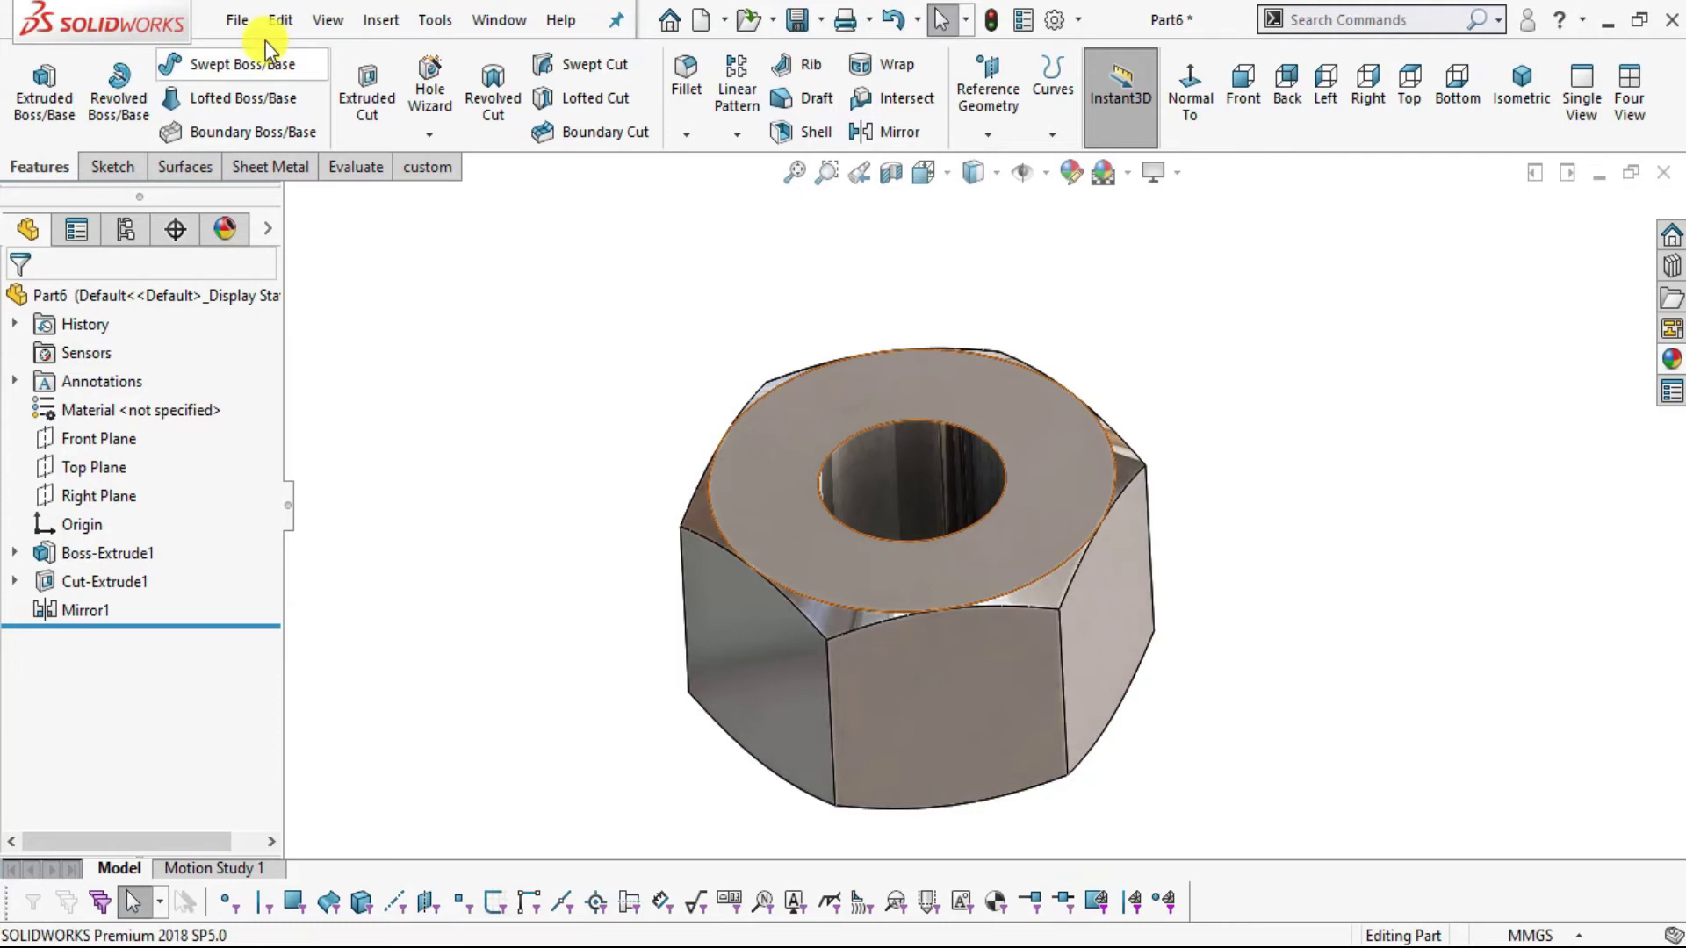
- Save the part as 6.nut in the wheel support assembly folder
left_click(235, 26)
left_click(271, 298)
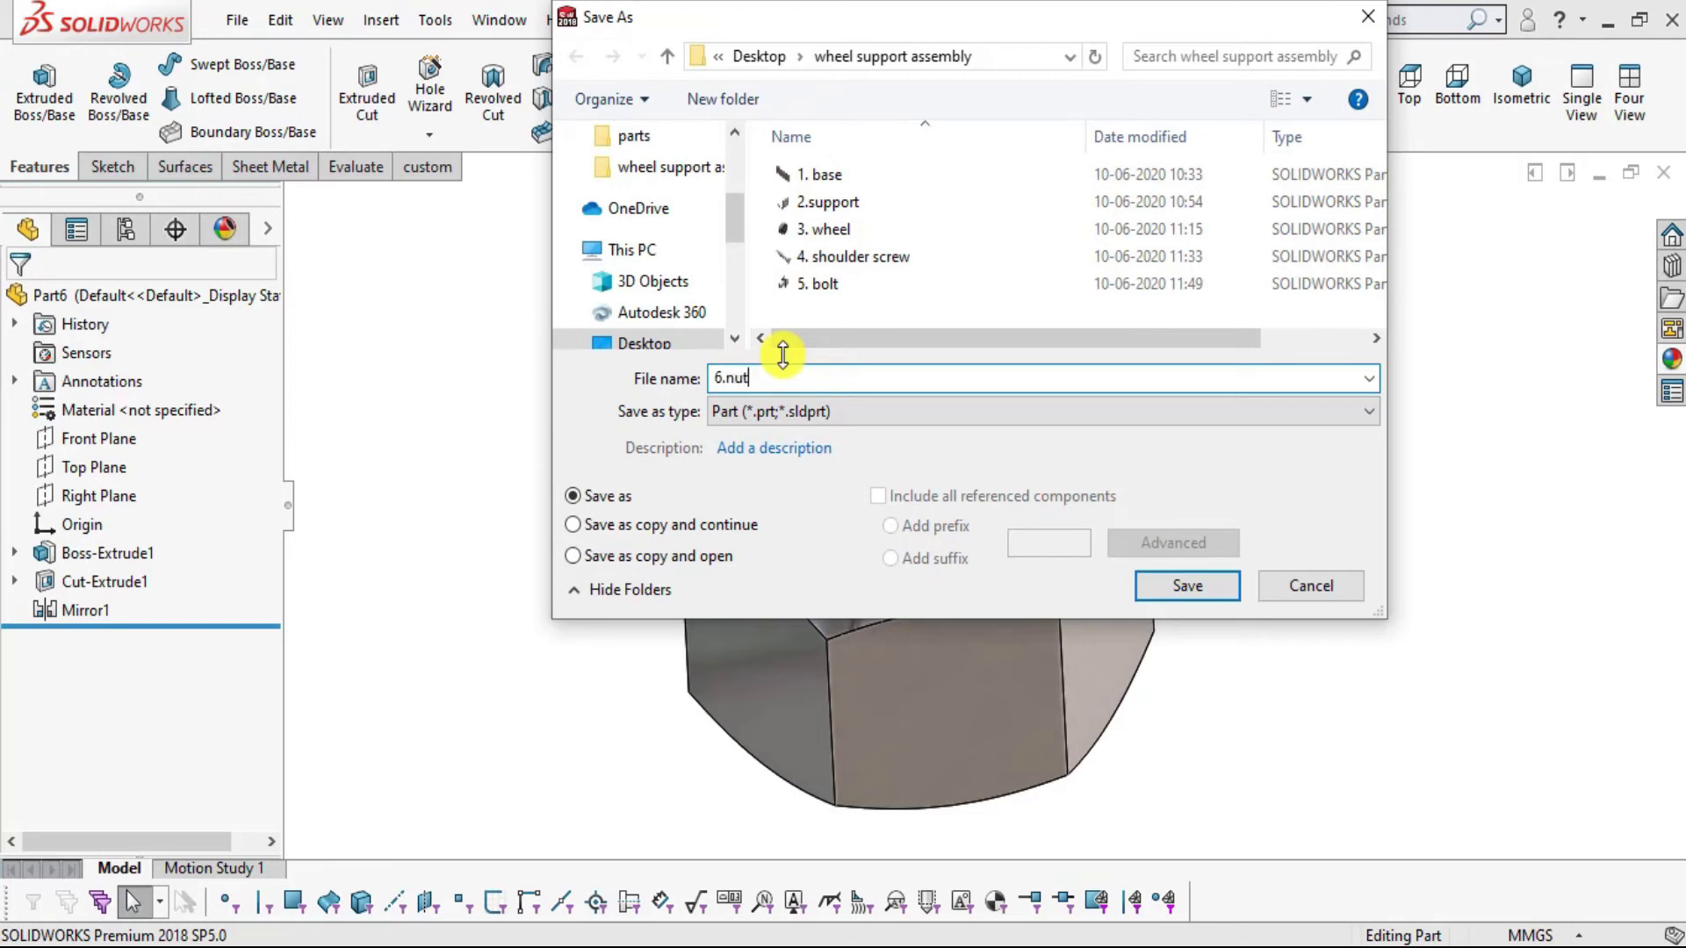
left_click(1168, 587)
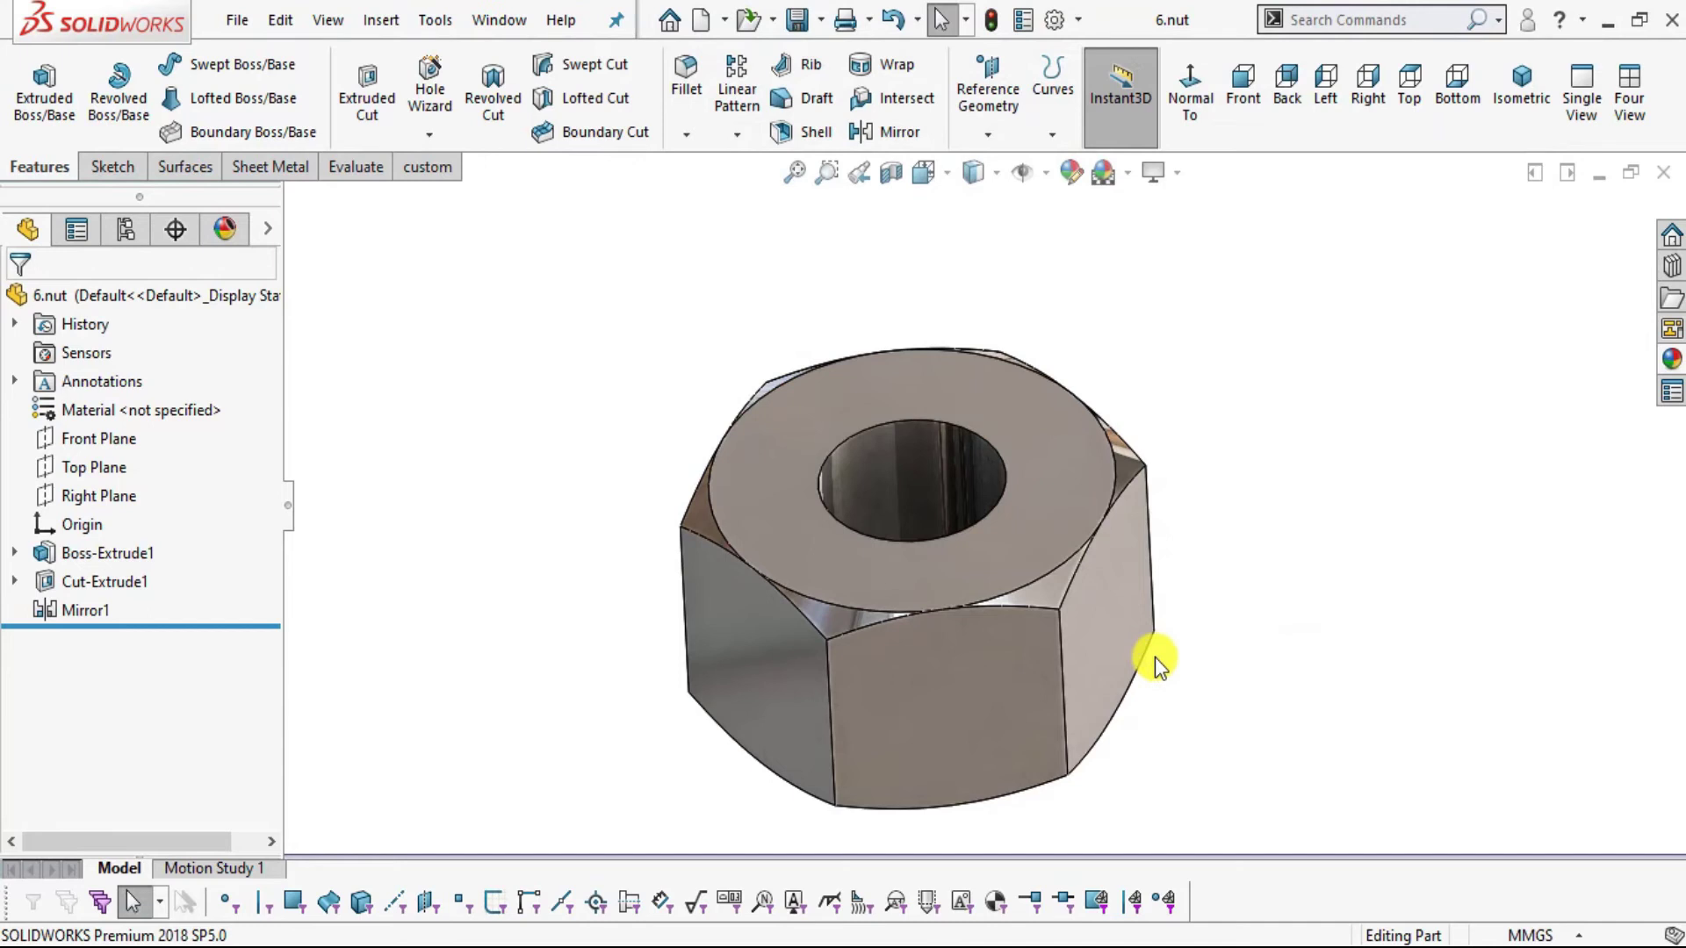
- Switch to Foxit Reader and examine the bushing's views and dimensions in the PDF drawing, marking its title in red
scroll(1036, 669, "up", 2)
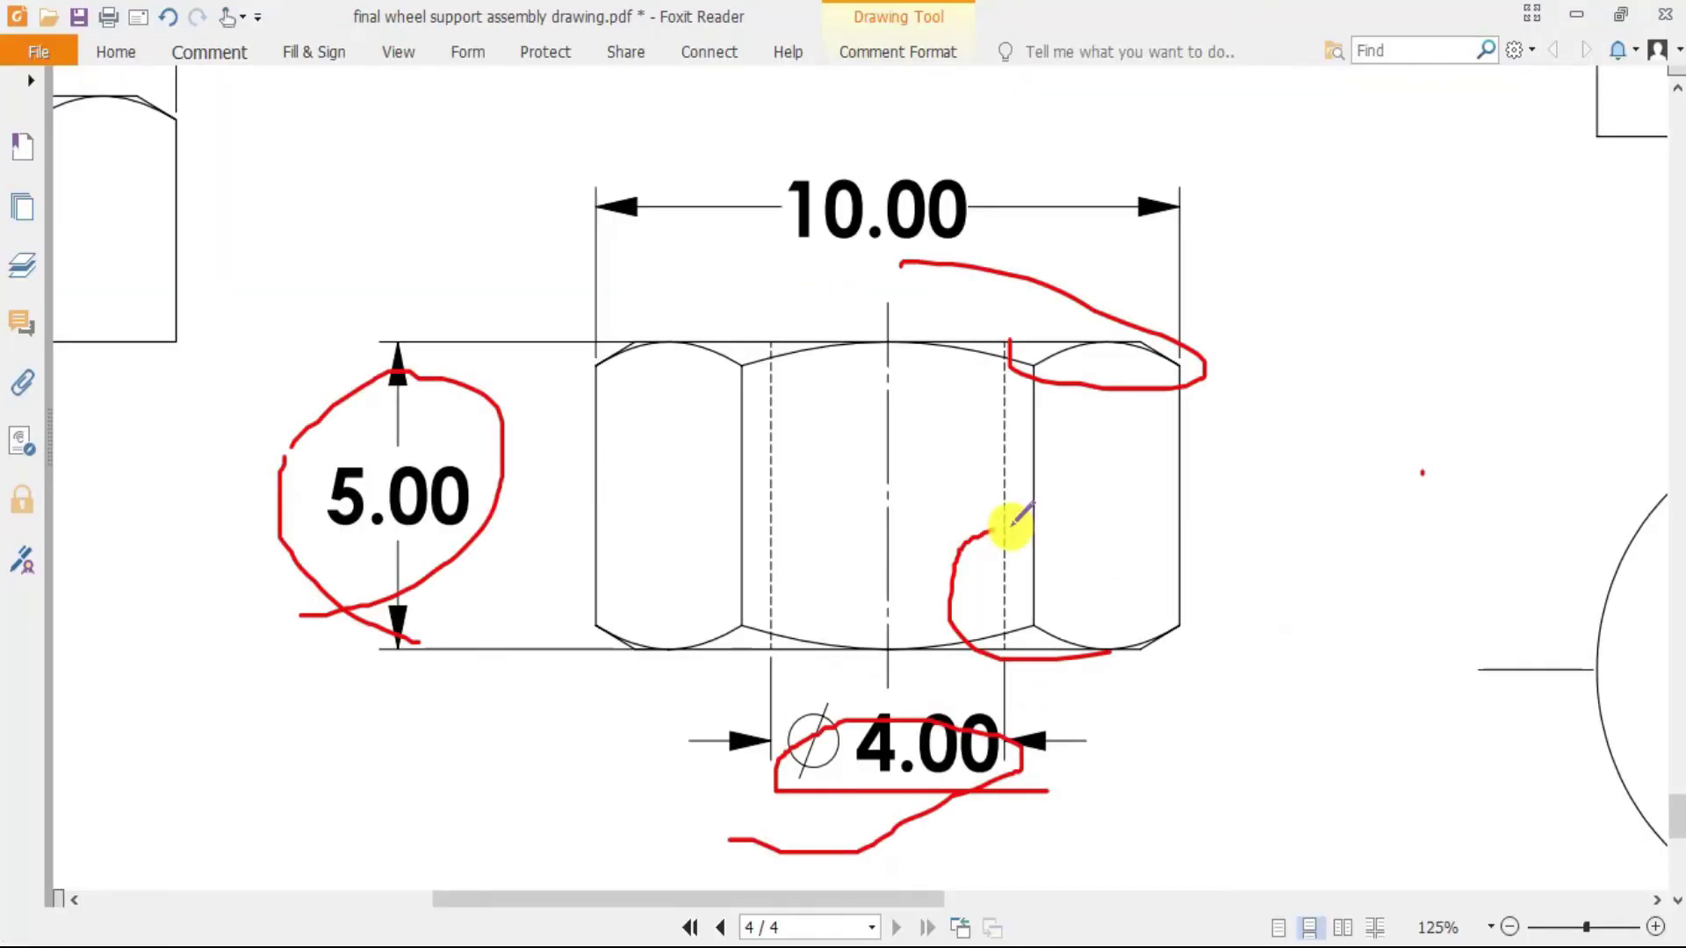
scroll(982, 500, "down", 3, "ctrl")
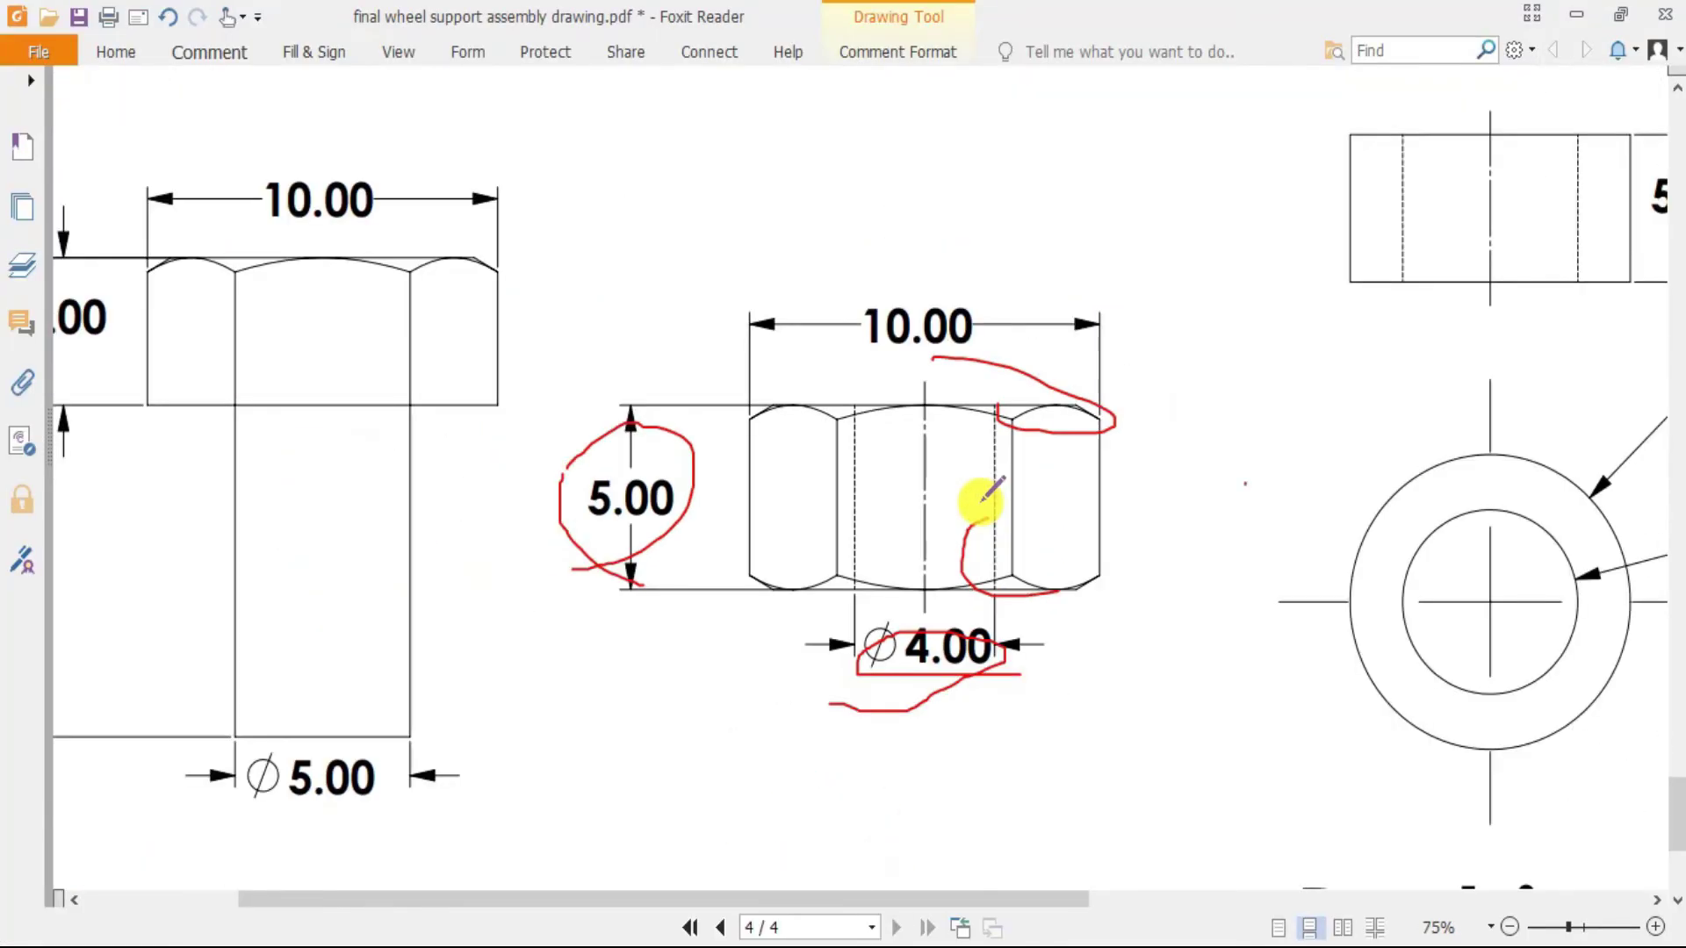
left_click_drag(1019, 898, 1212, 902)
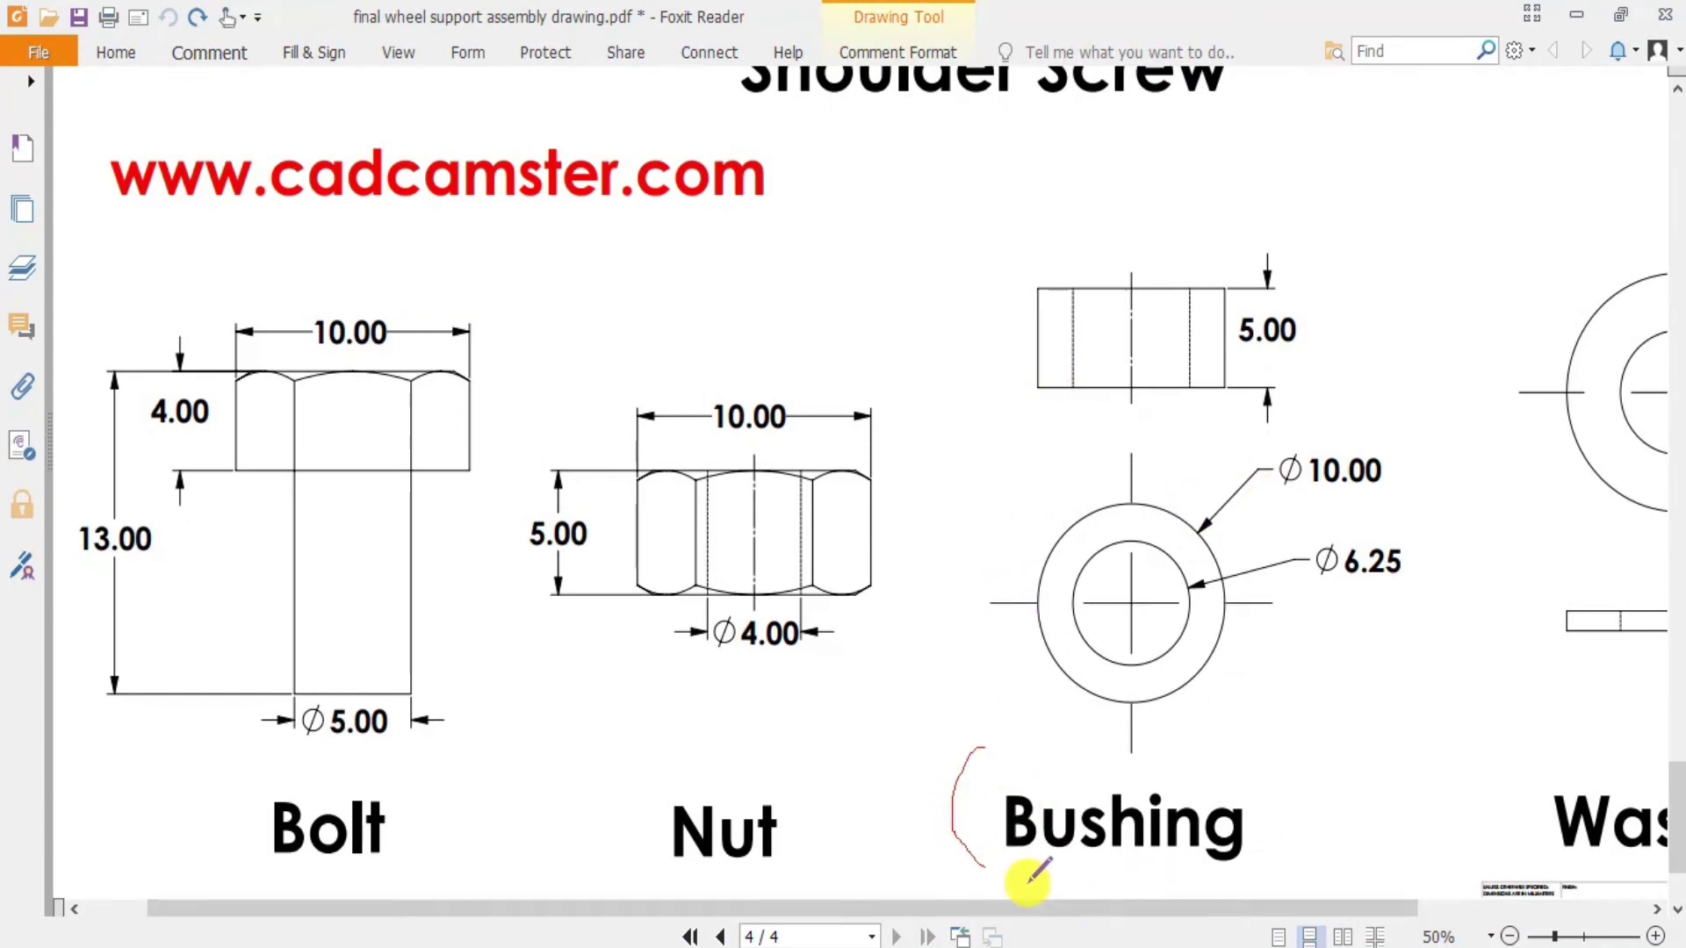
scroll(1036, 874, "down", 3)
mouse_move(1347, 670)
left_mouse_down()
mouse_move(904, 614)
mouse_move(1166, 647)
left_mouse_up()
scroll(1291, 558, "up", 4)
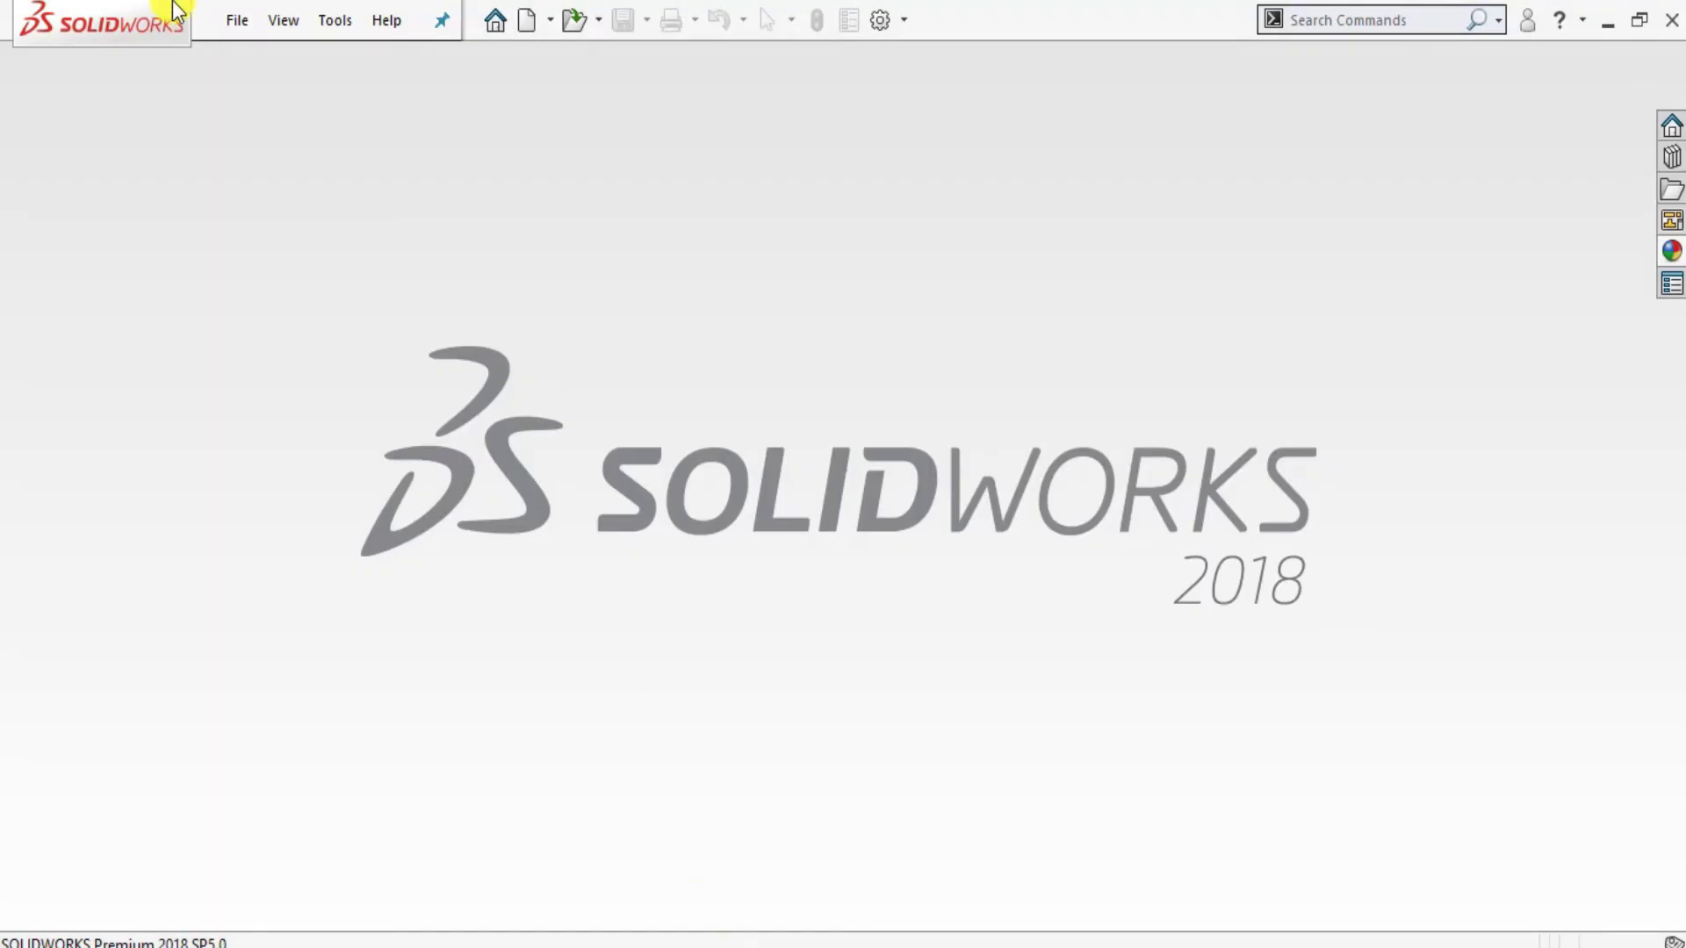
- Switch to SOLIDWORKS, create a new part document and give it a plain white background
left_click(237, 19)
left_click(246, 59)
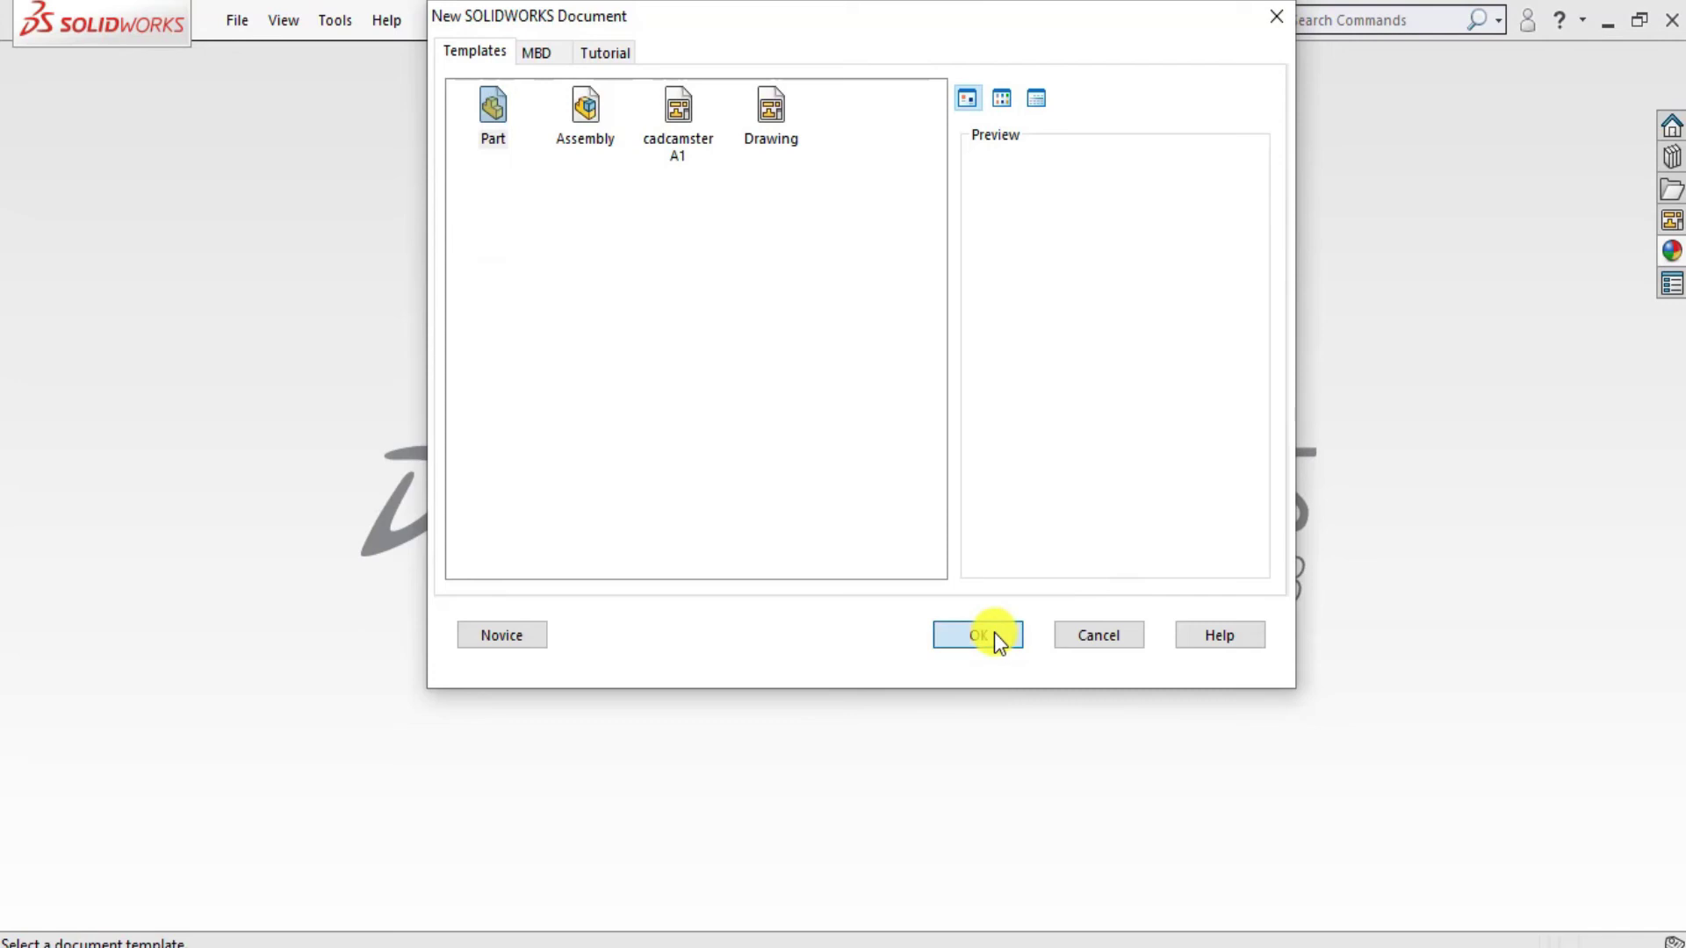
left_click(977, 635)
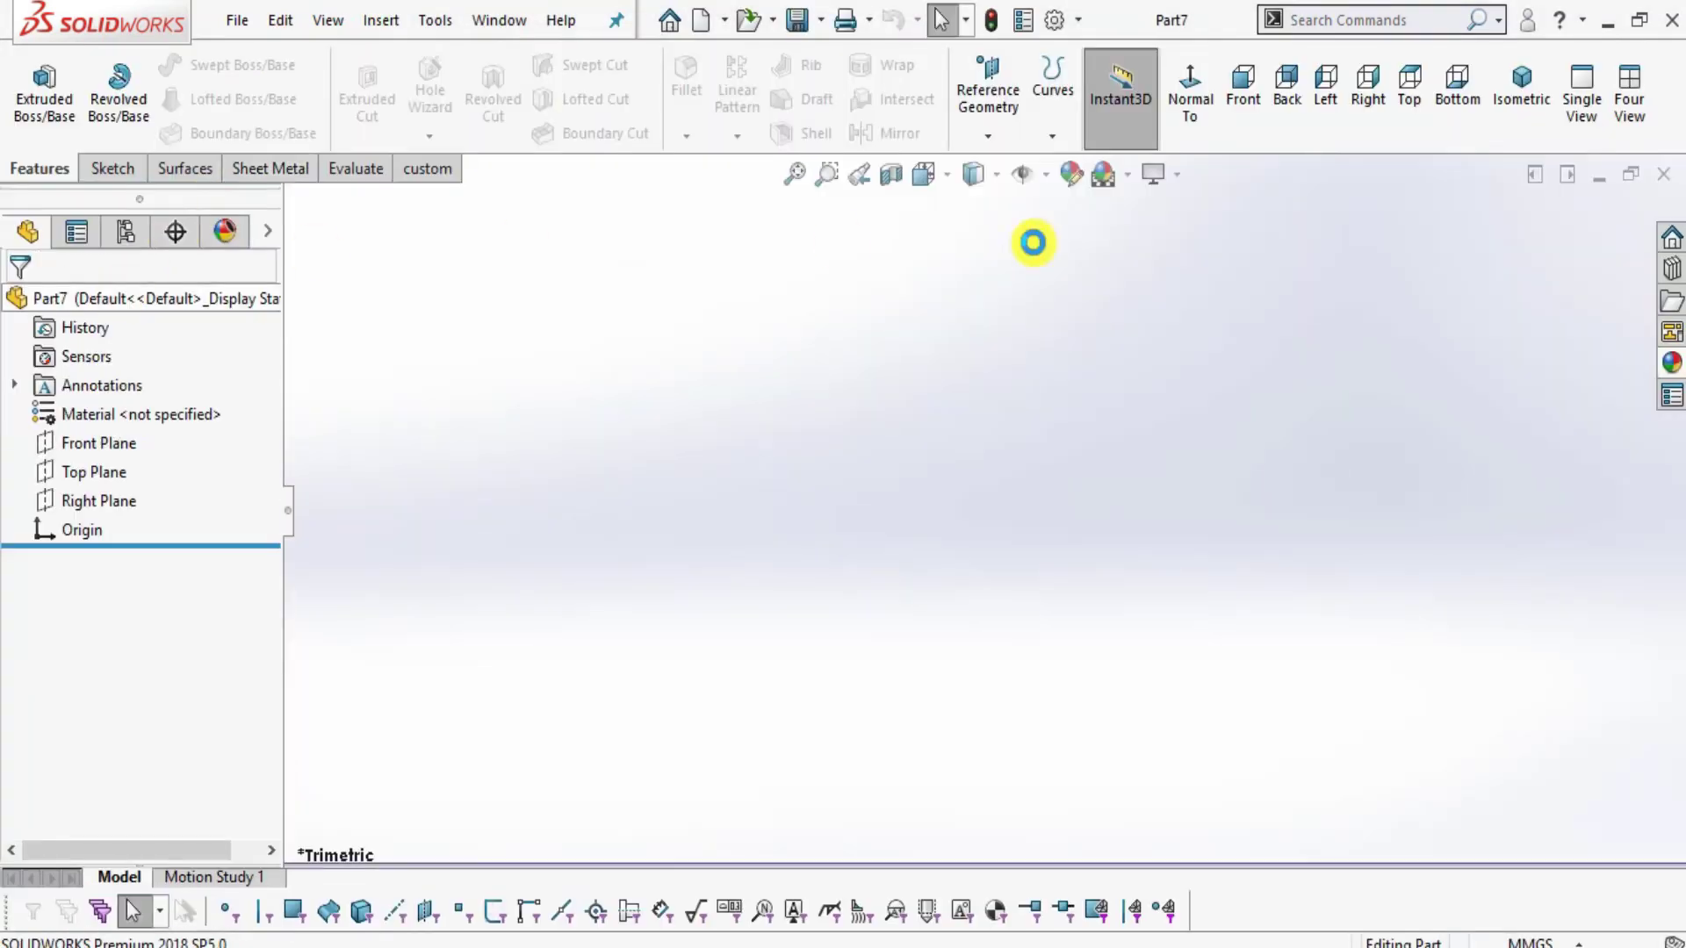
left_click(1128, 175)
left_click(1182, 84)
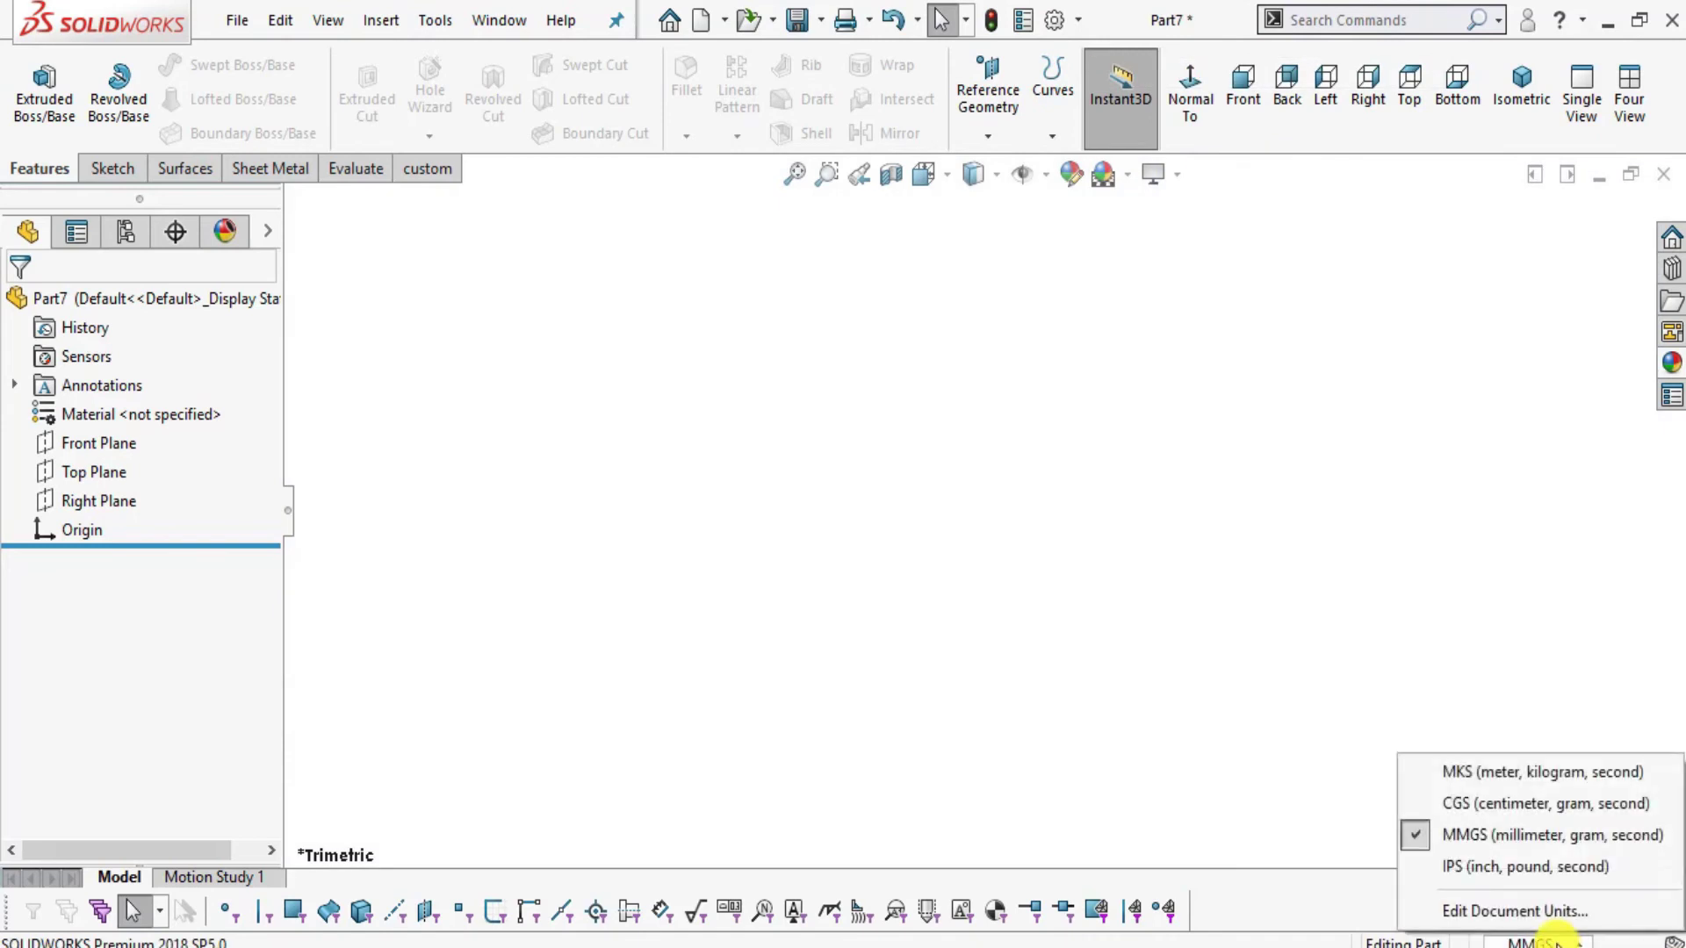
- Sketch two concentric circles centred on the origin on the Front Plane, with radii of about 83 mm and 54 mm
left_click(77, 444)
left_click(109, 168)
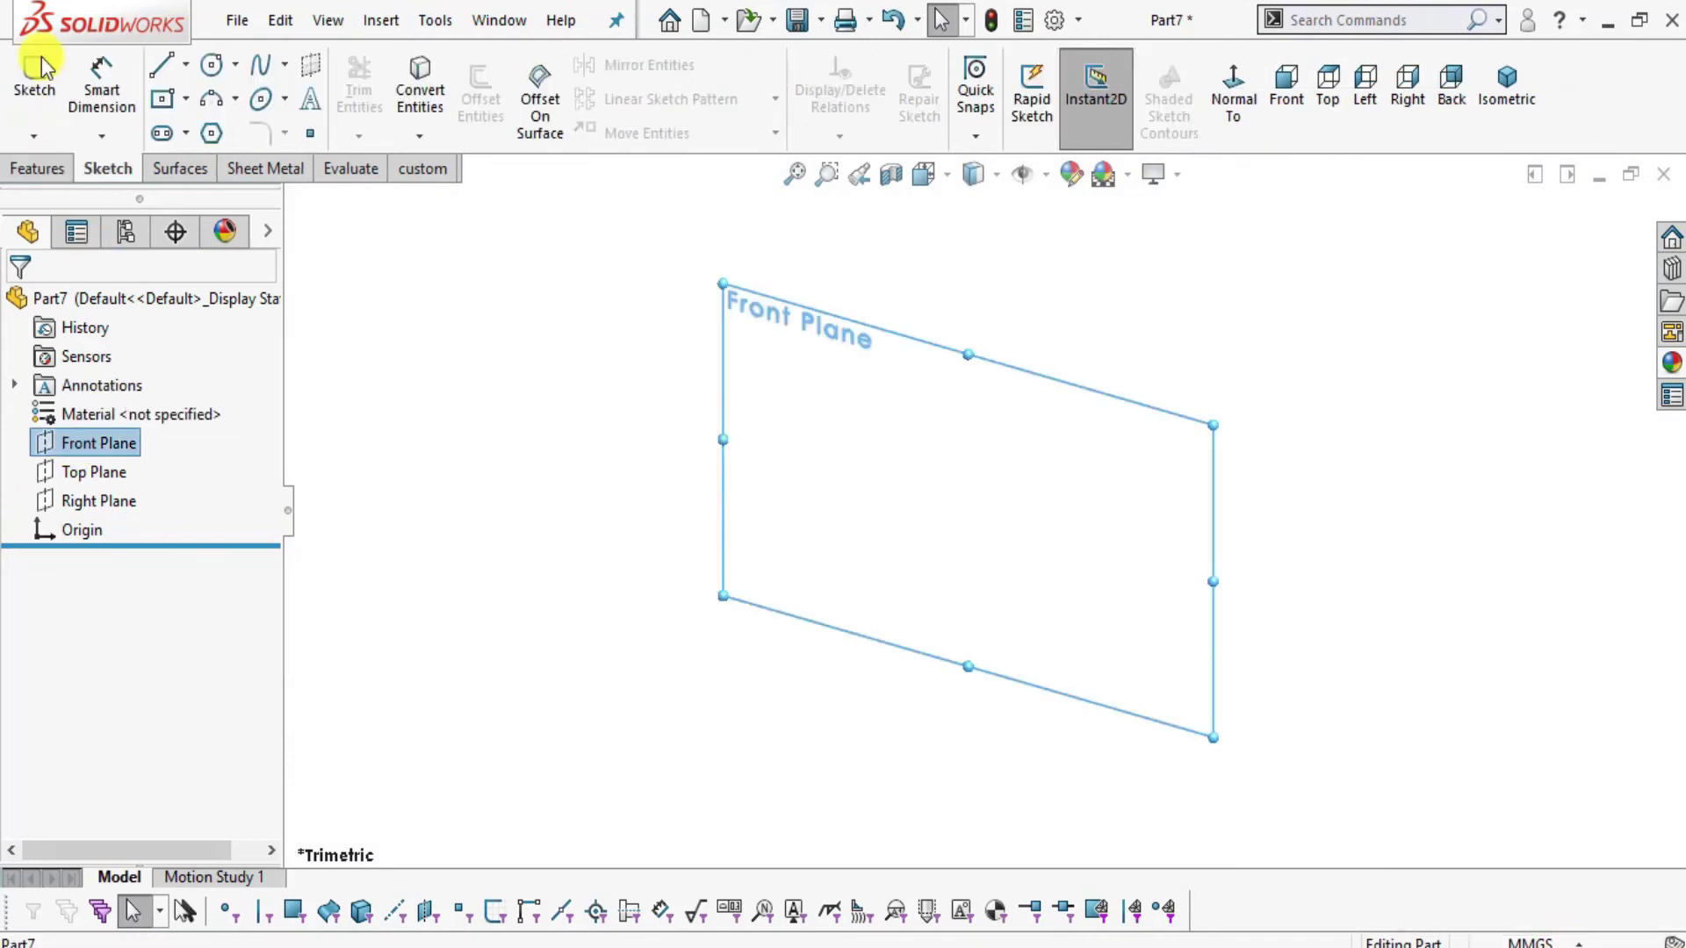
left_click(34, 87)
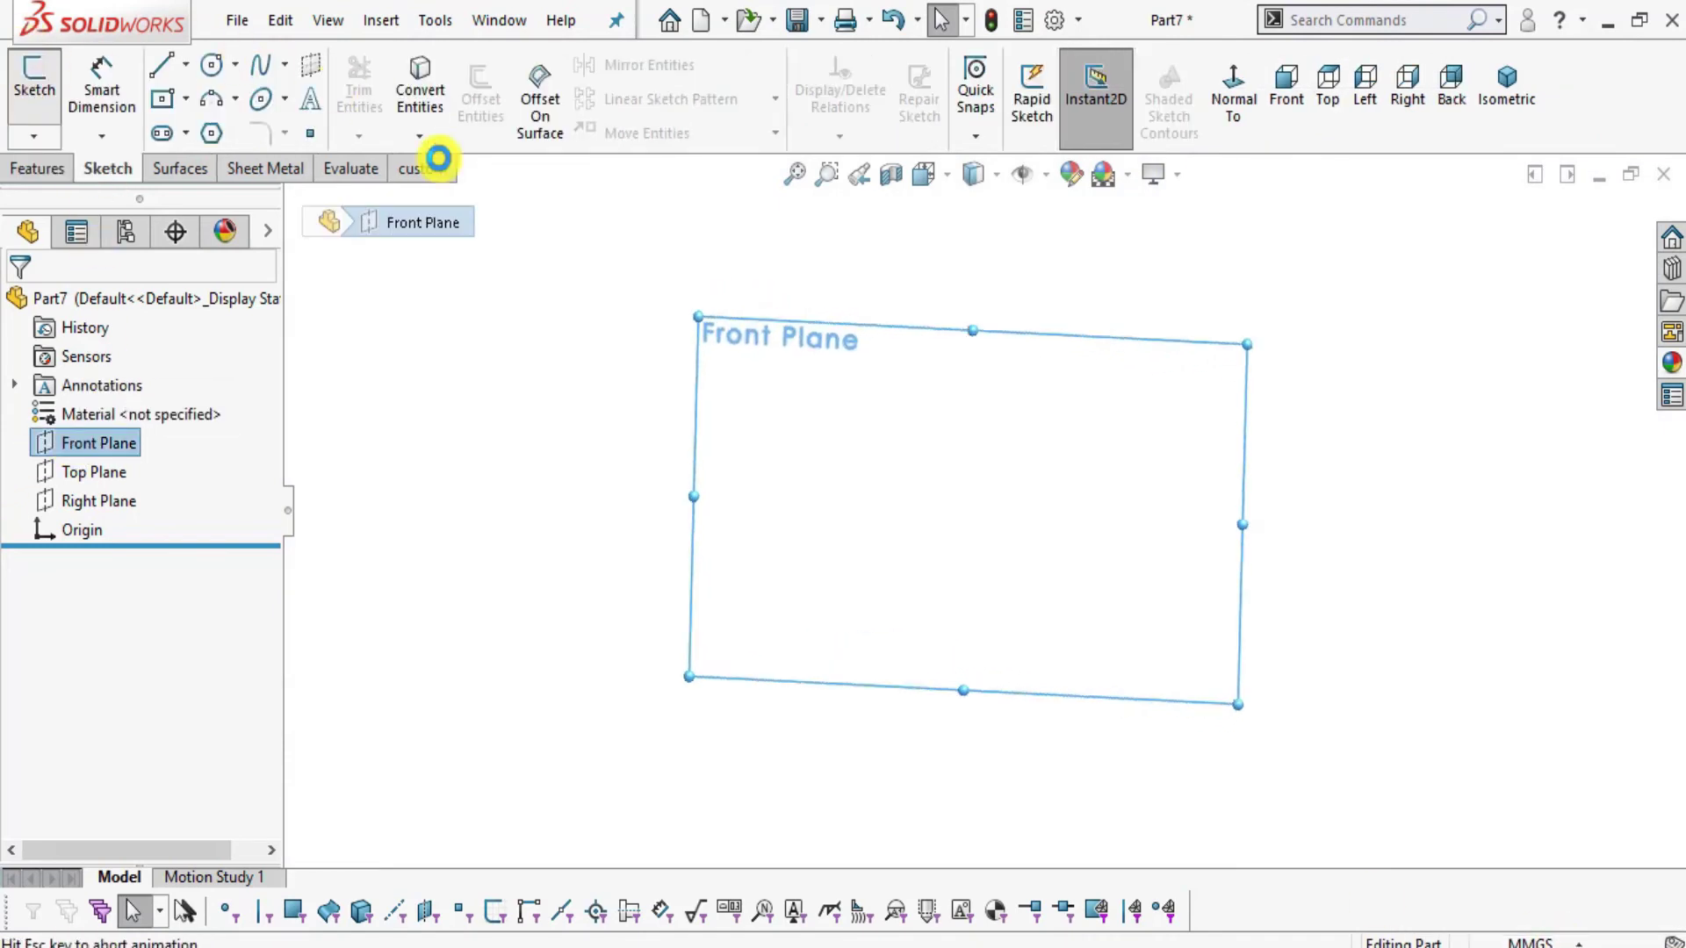
left_click(211, 65)
left_click(983, 510)
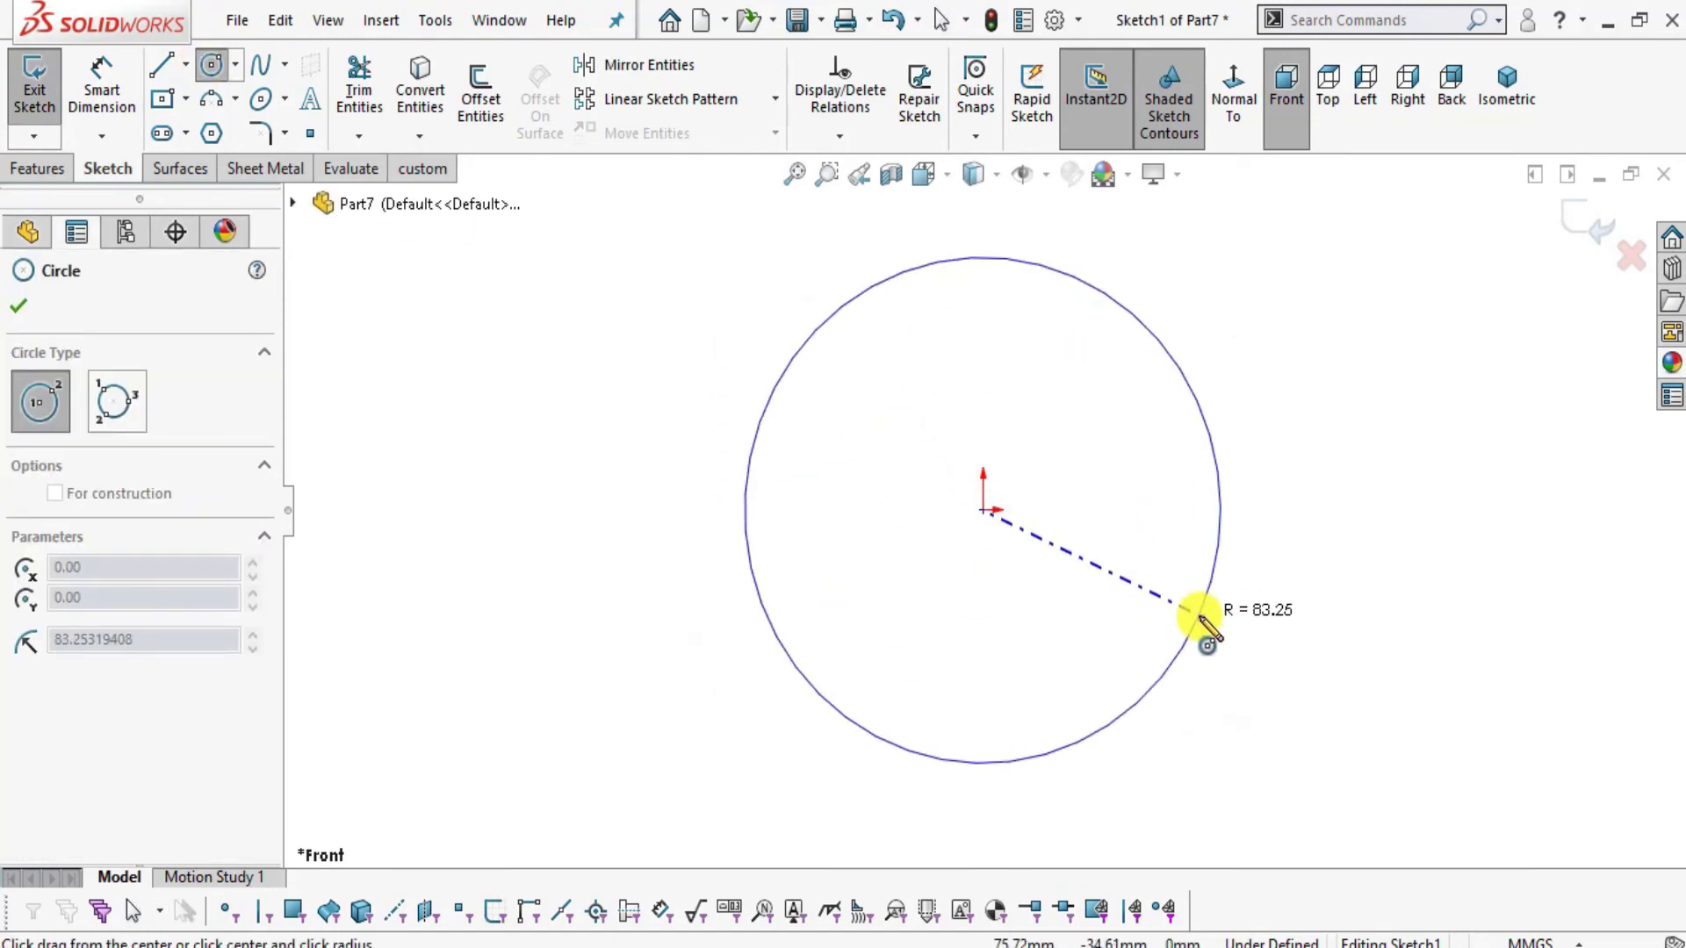
left_click(1200, 618)
left_click(983, 509)
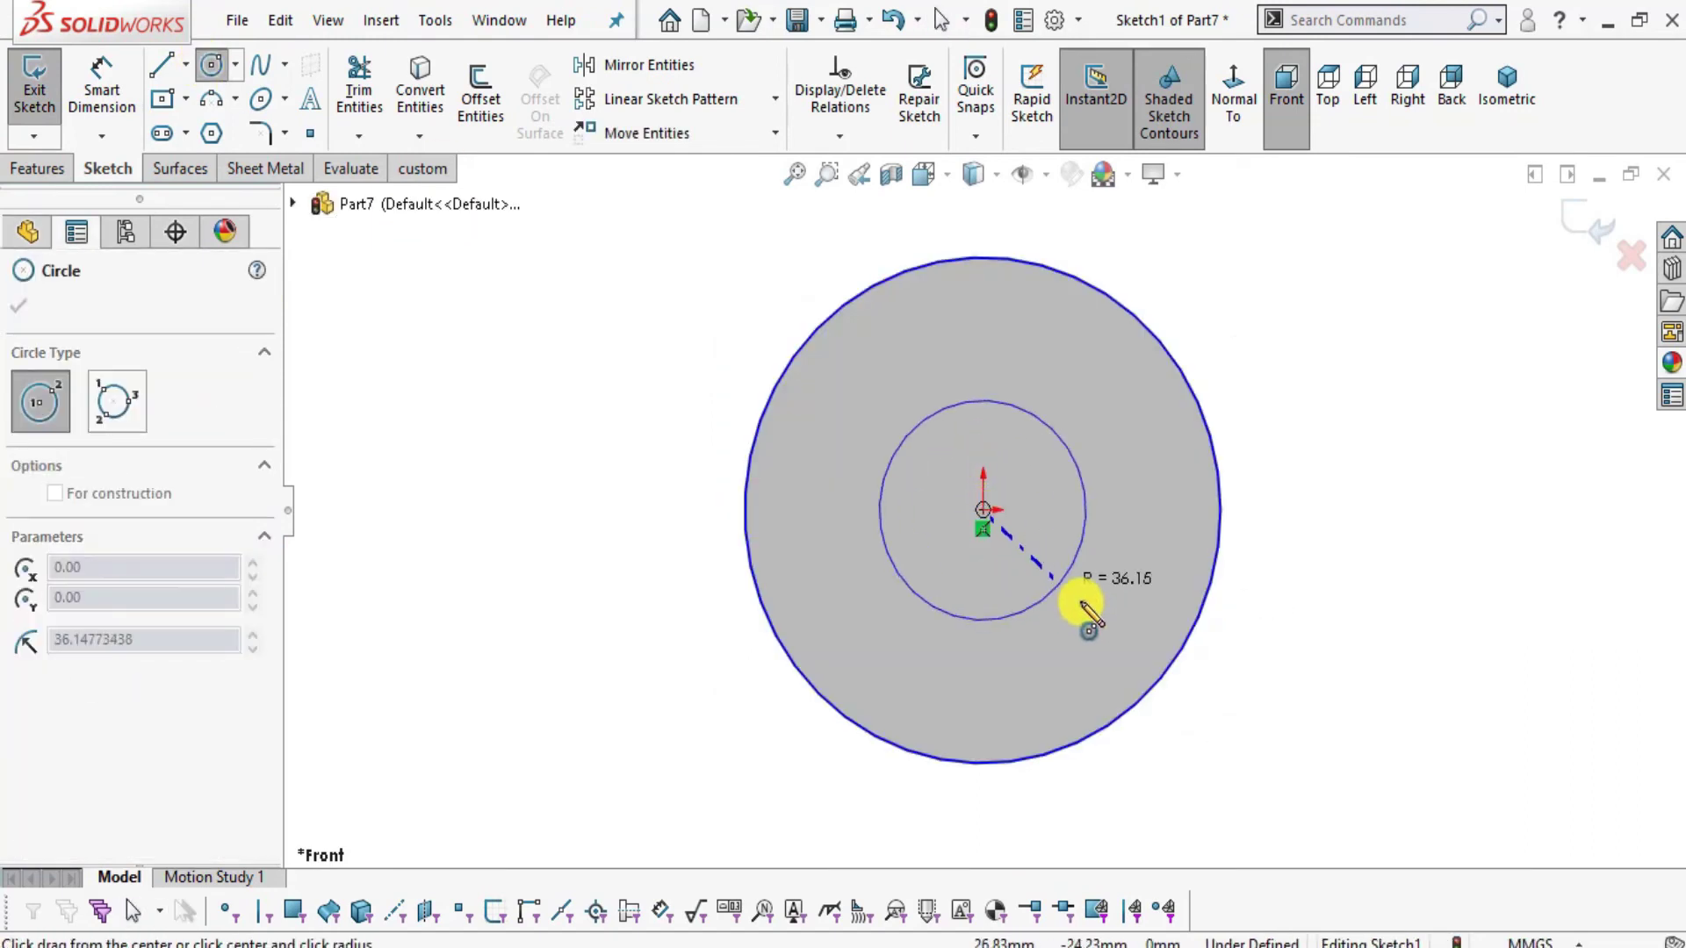
left_click(1098, 615)
- Dimension the inner circle's diameter as 6.25 mm
left_click(103, 81)
left_click(909, 350)
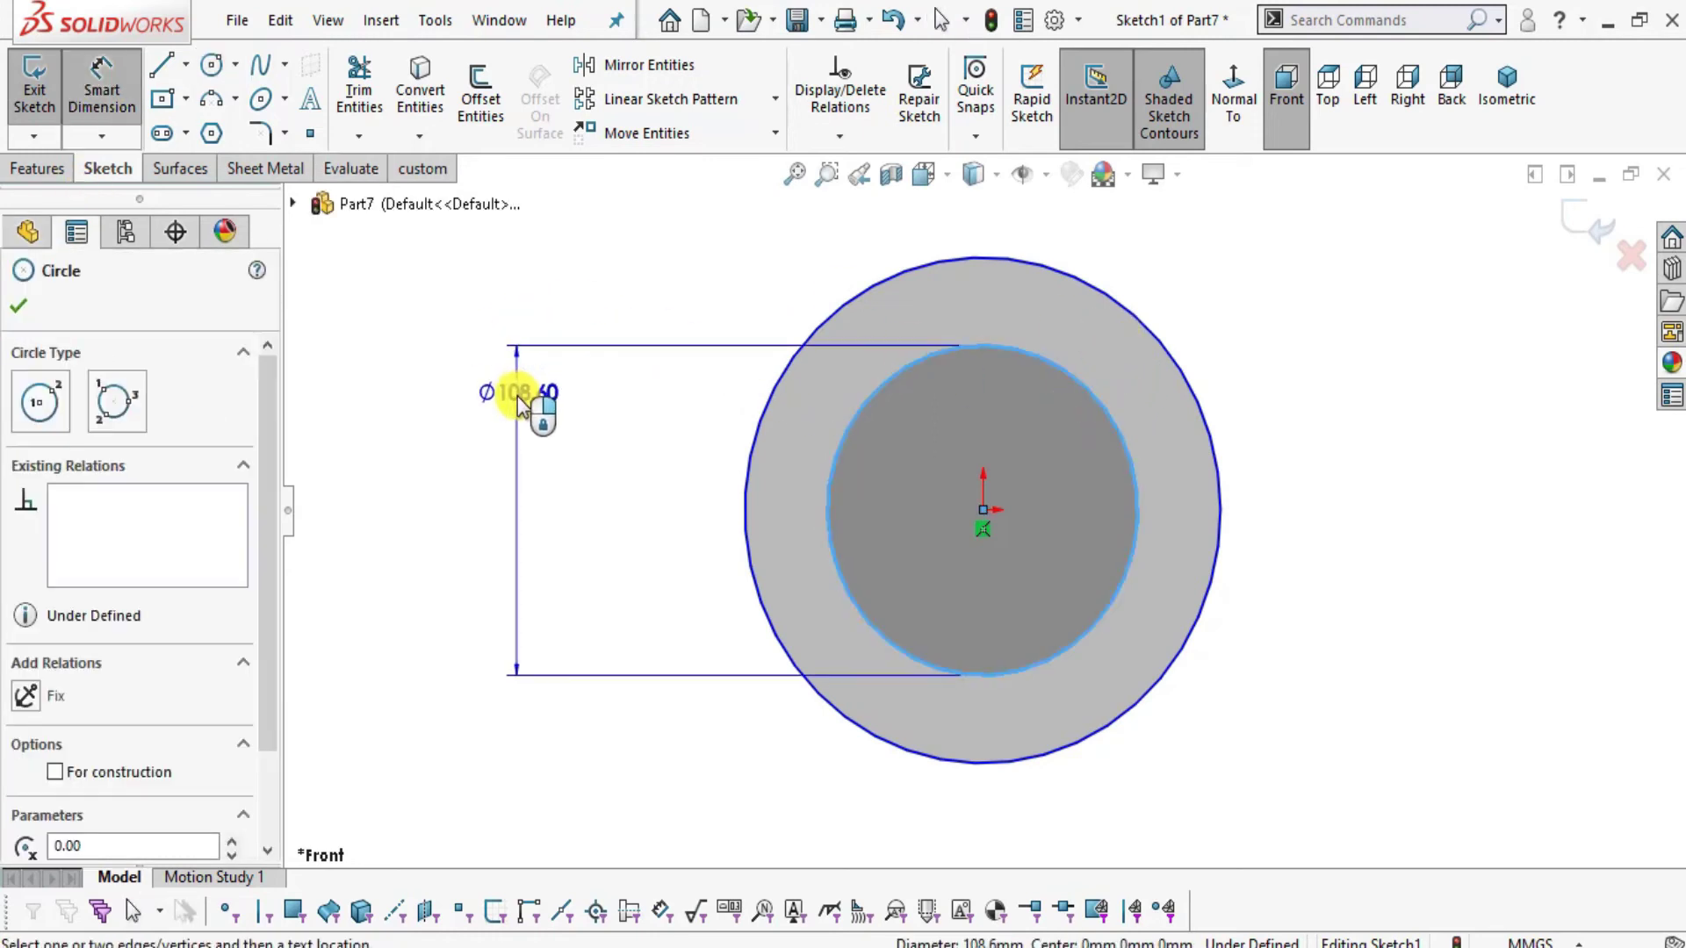
left_click(523, 406)
type("6.25")
key("Return")
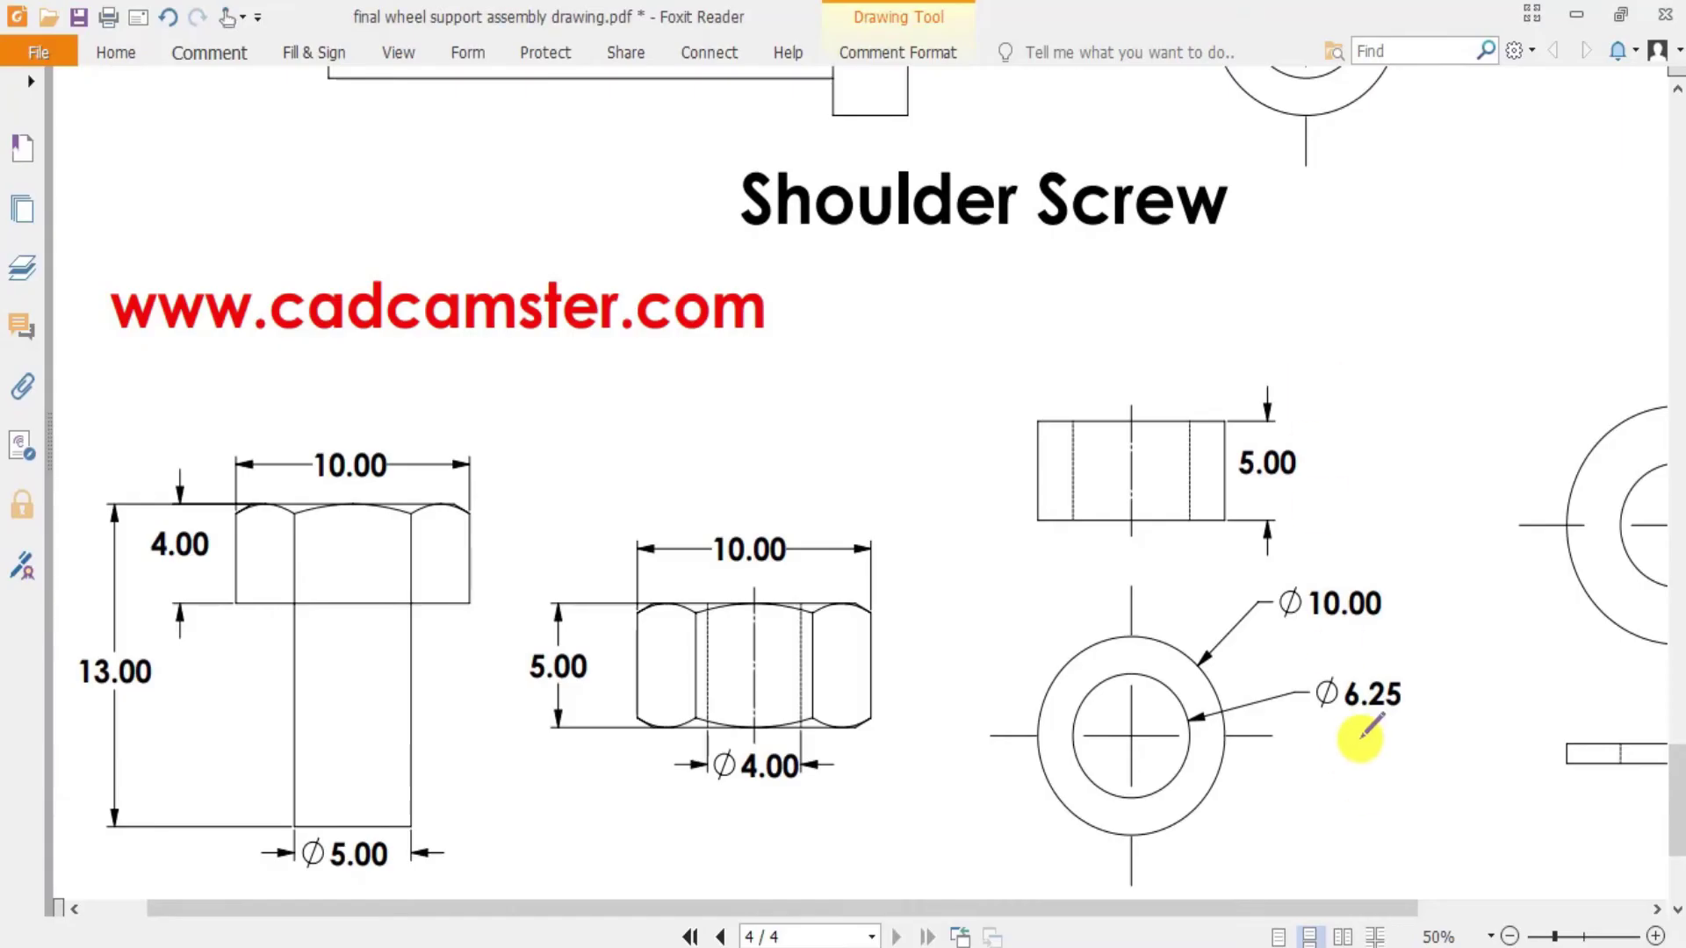
- Tick the bushing's inner diameter in the Foxit Reader drawing and dimension the outer circle's diameter as 10 mm in SOLIDWORKS
mouse_move(1310, 726)
left_mouse_down()
mouse_move(1352, 758)
mouse_move(1475, 674)
left_mouse_up()
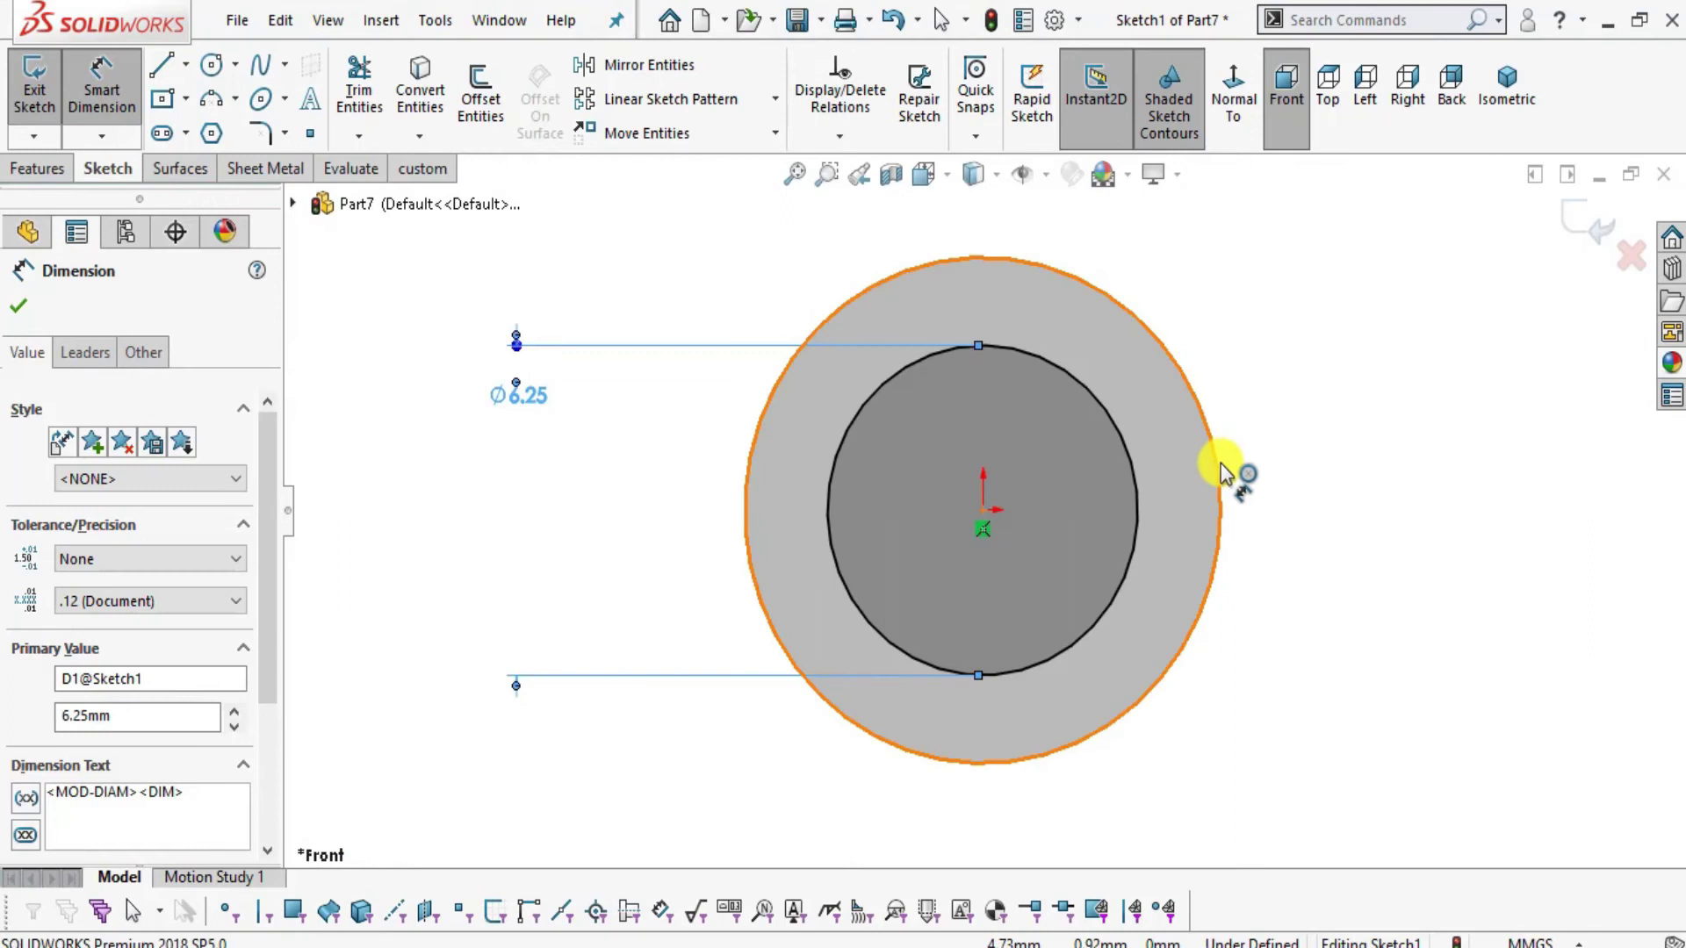
left_click(1219, 461)
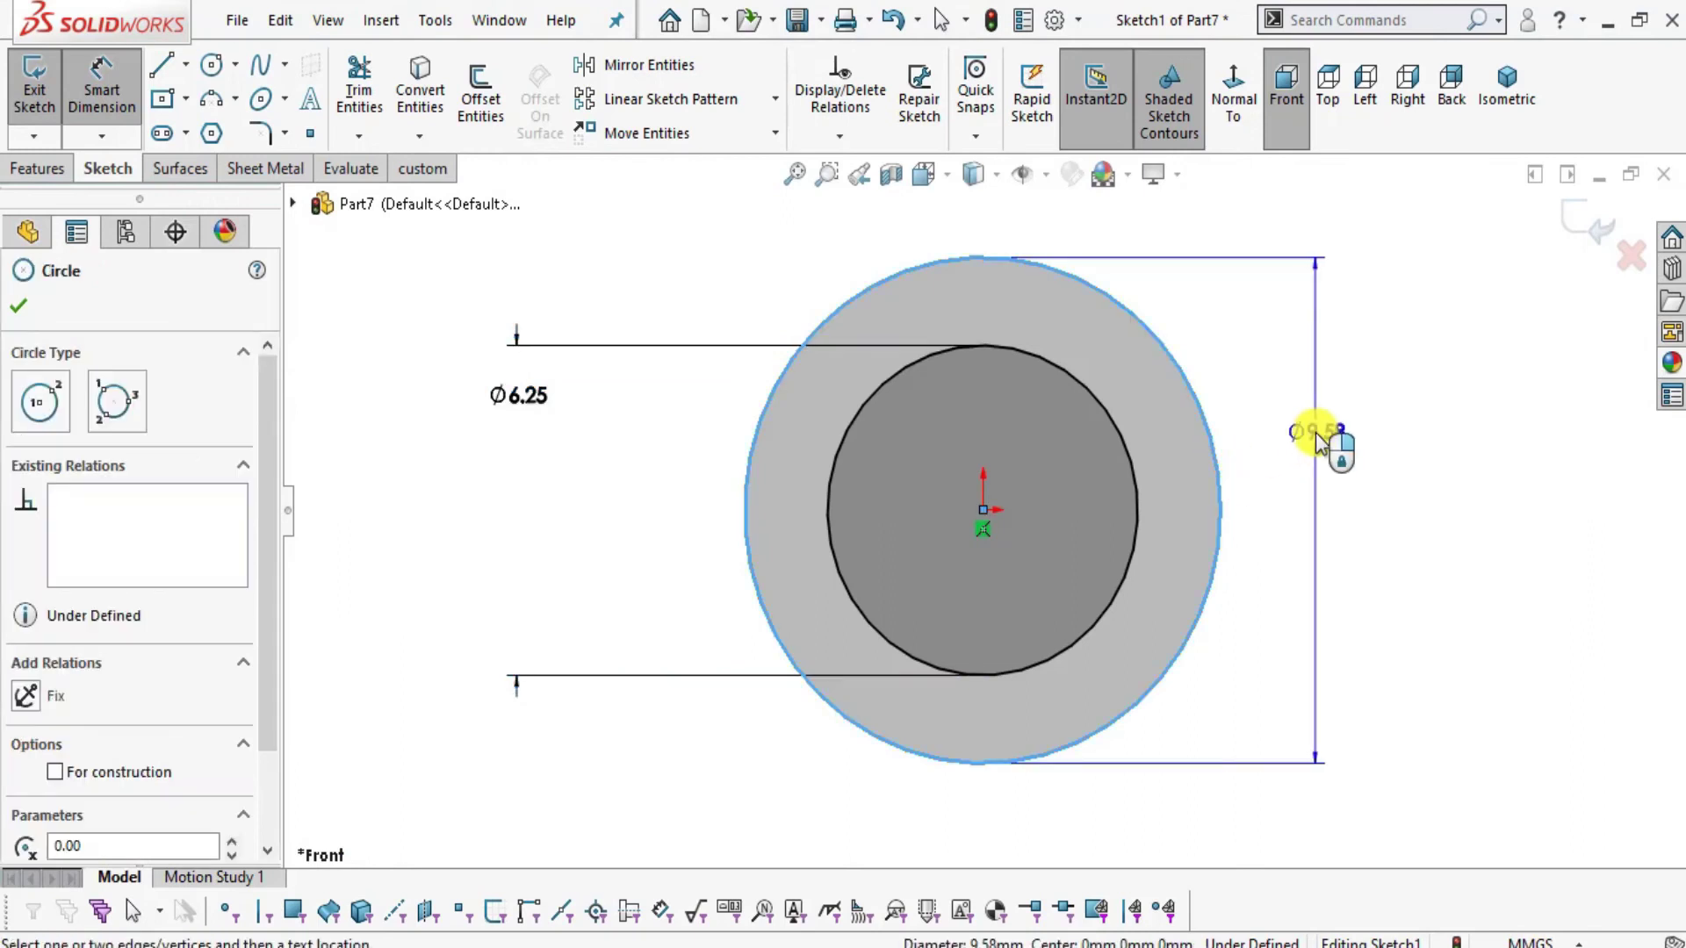
left_click(1317, 439)
type("10")
key("Return")
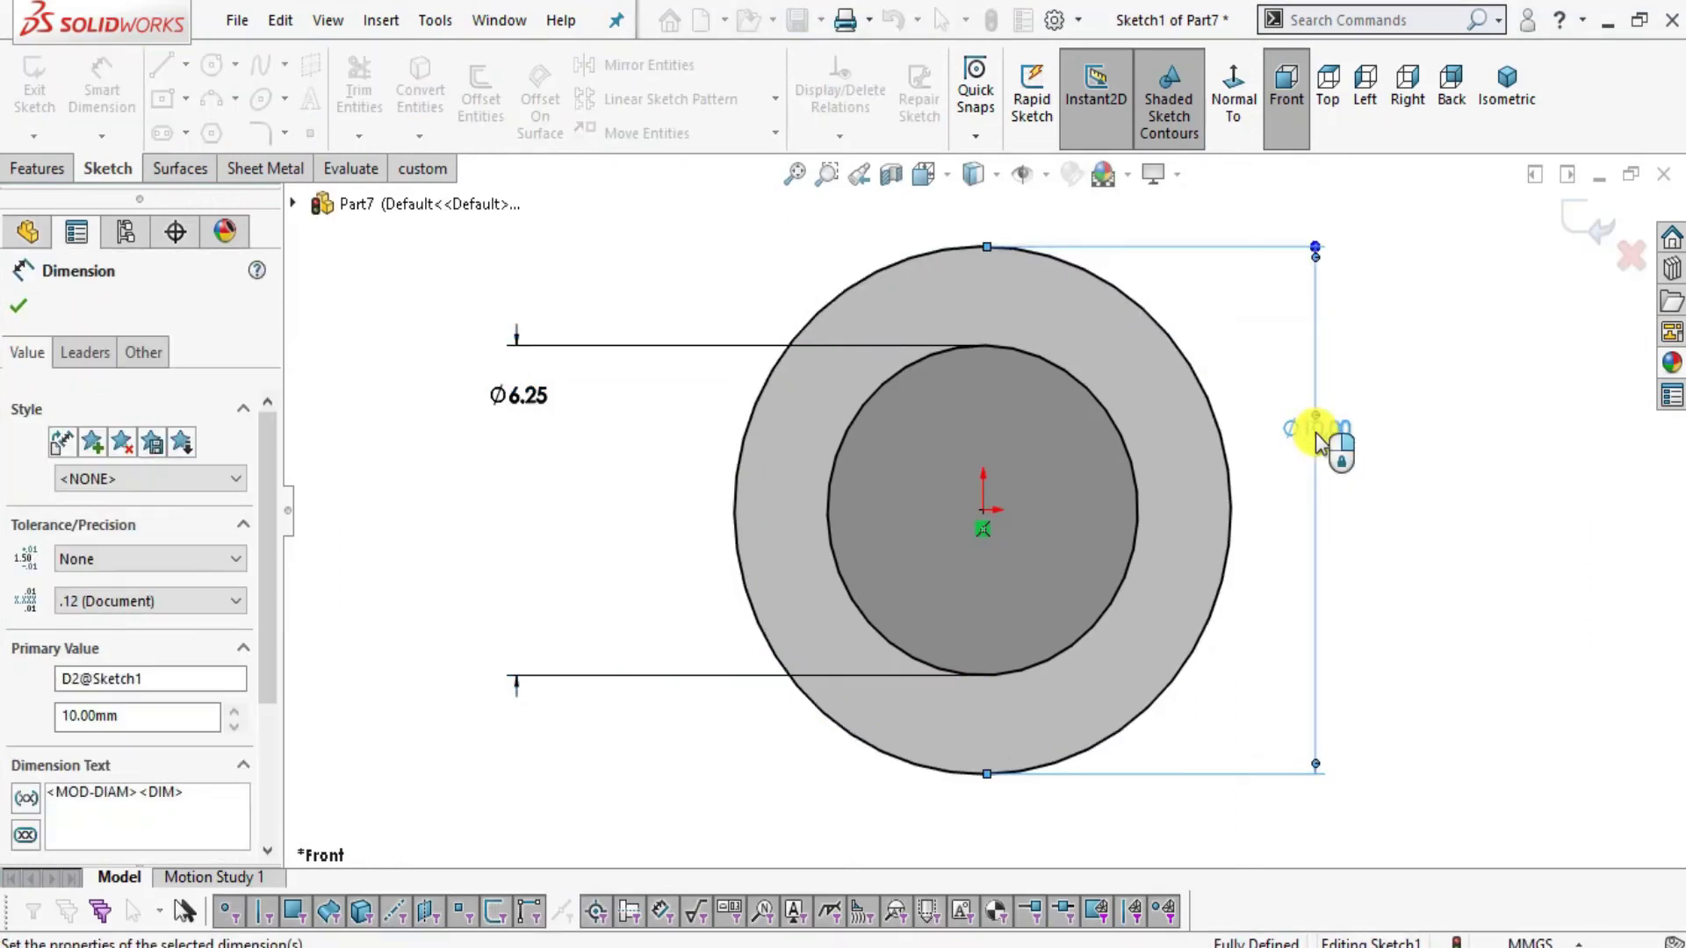
left_click(18, 306)
- Extrude the ring profile 5 mm with the Mid Plane end condition, circling the bushing's height in the Foxit Reader drawing
left_click(37, 168)
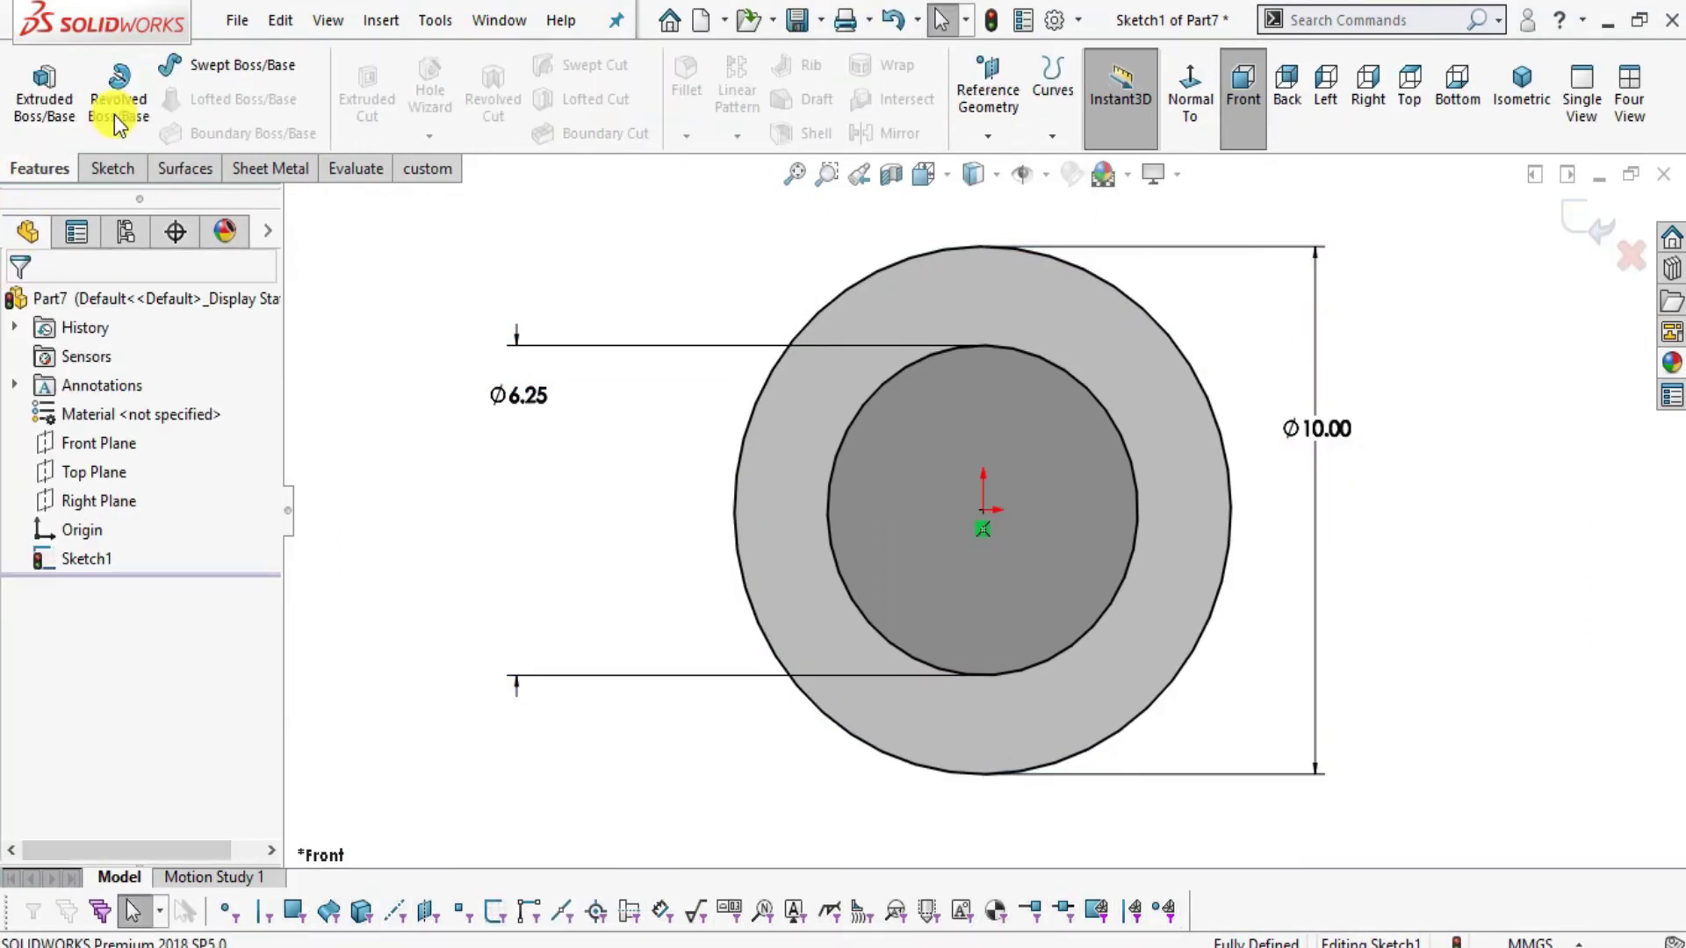
left_click(44, 95)
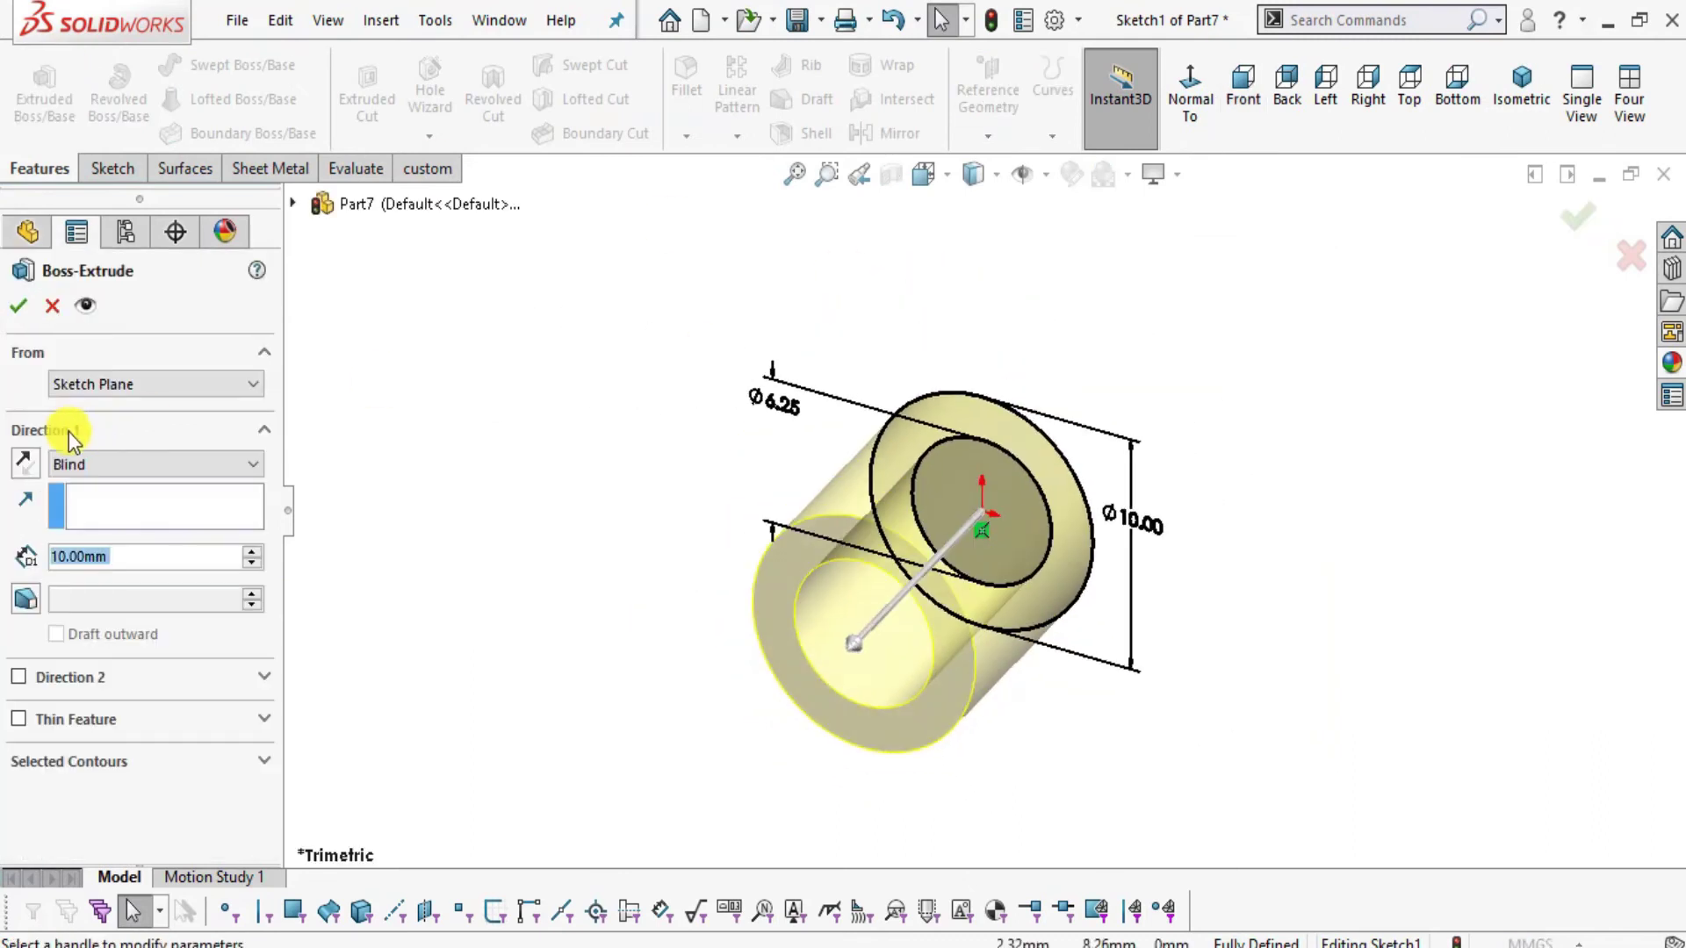
left_click(100, 463)
left_click(87, 562)
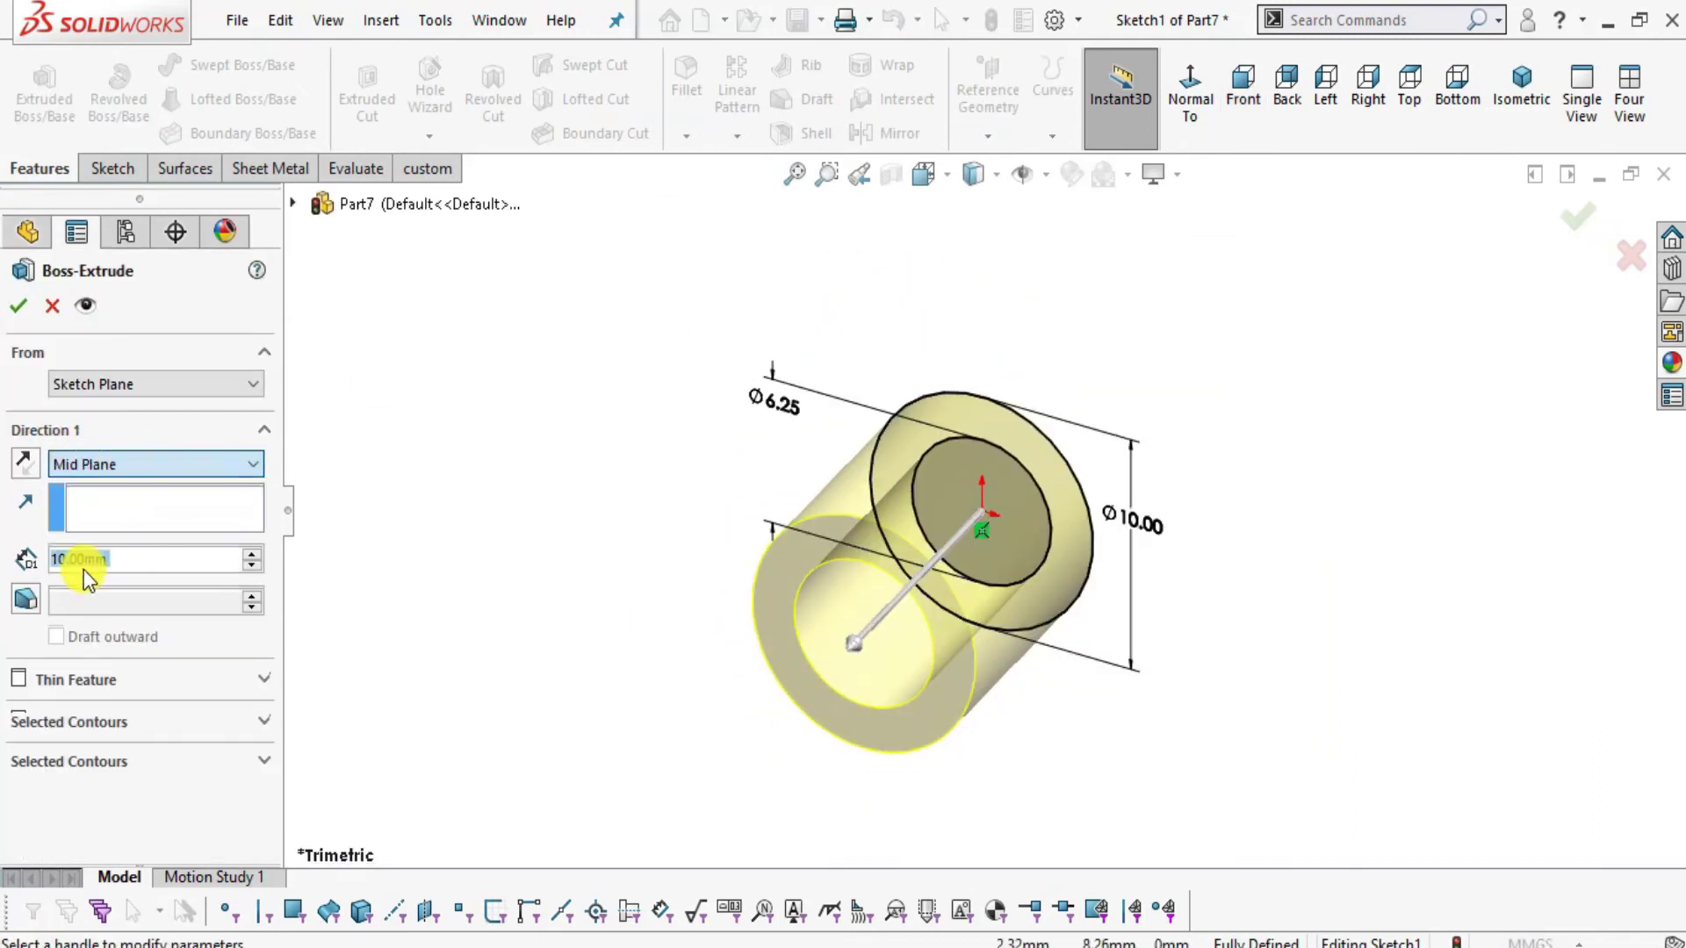
key("alt+Tab")
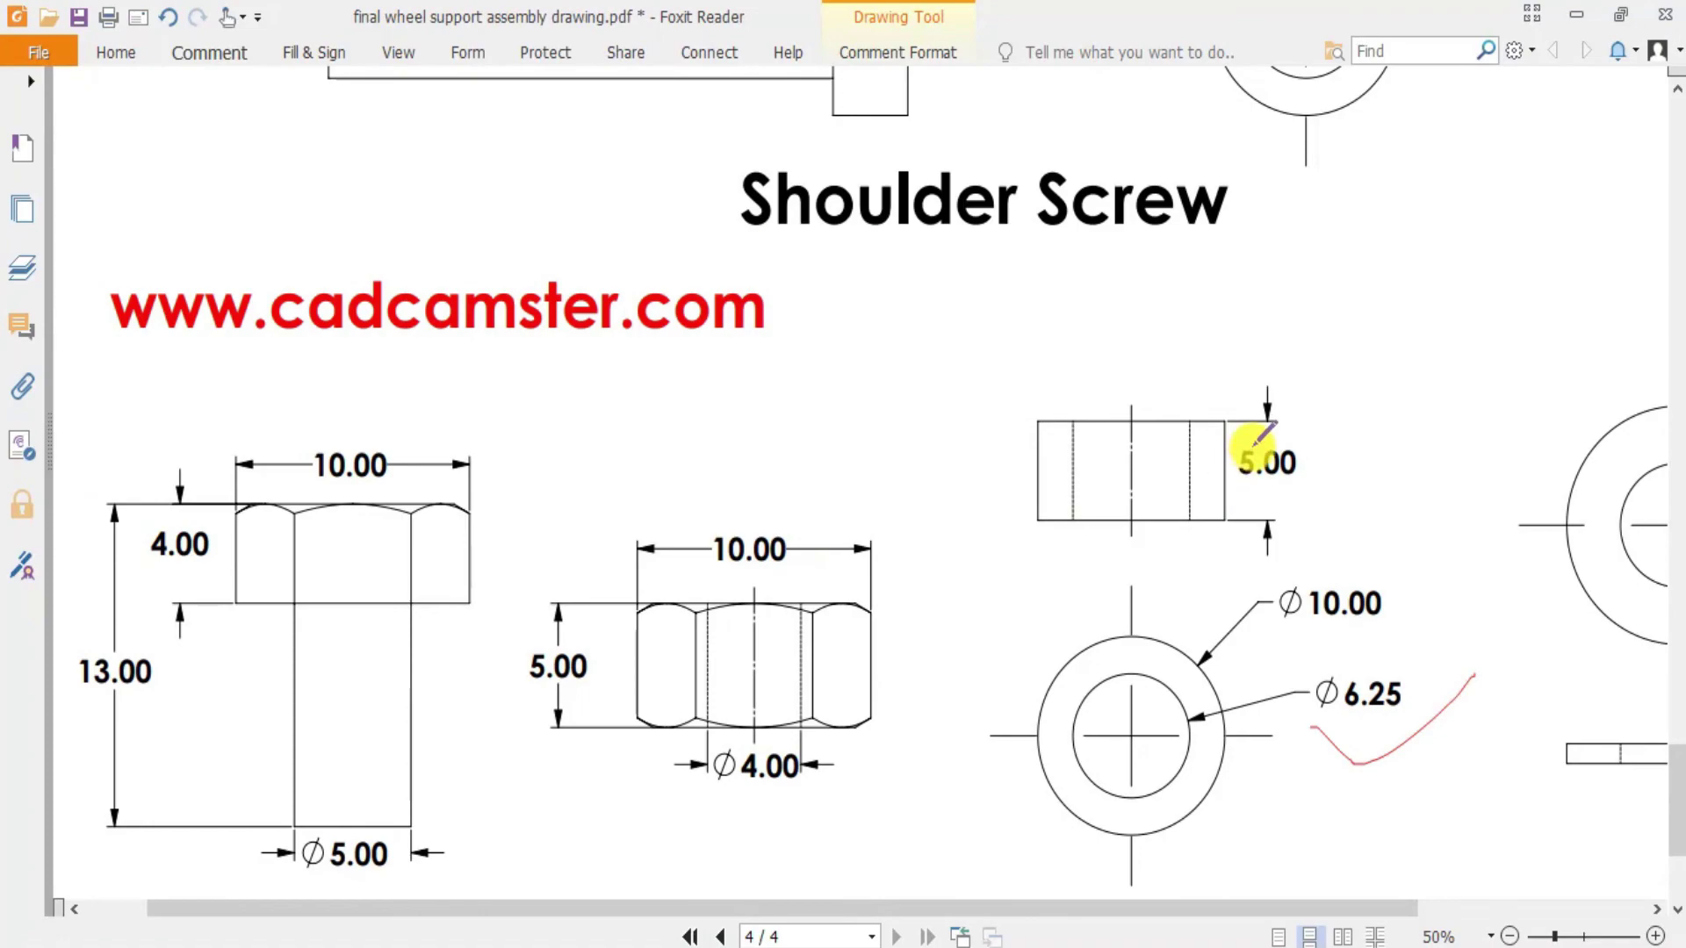
key("alt+Tab")
key("alt+Tab")
mouse_move(1269, 413)
left_mouse_down()
mouse_move(1336, 440)
mouse_move(1253, 504)
mouse_move(1132, 559)
left_mouse_up()
key("alt+Tab")
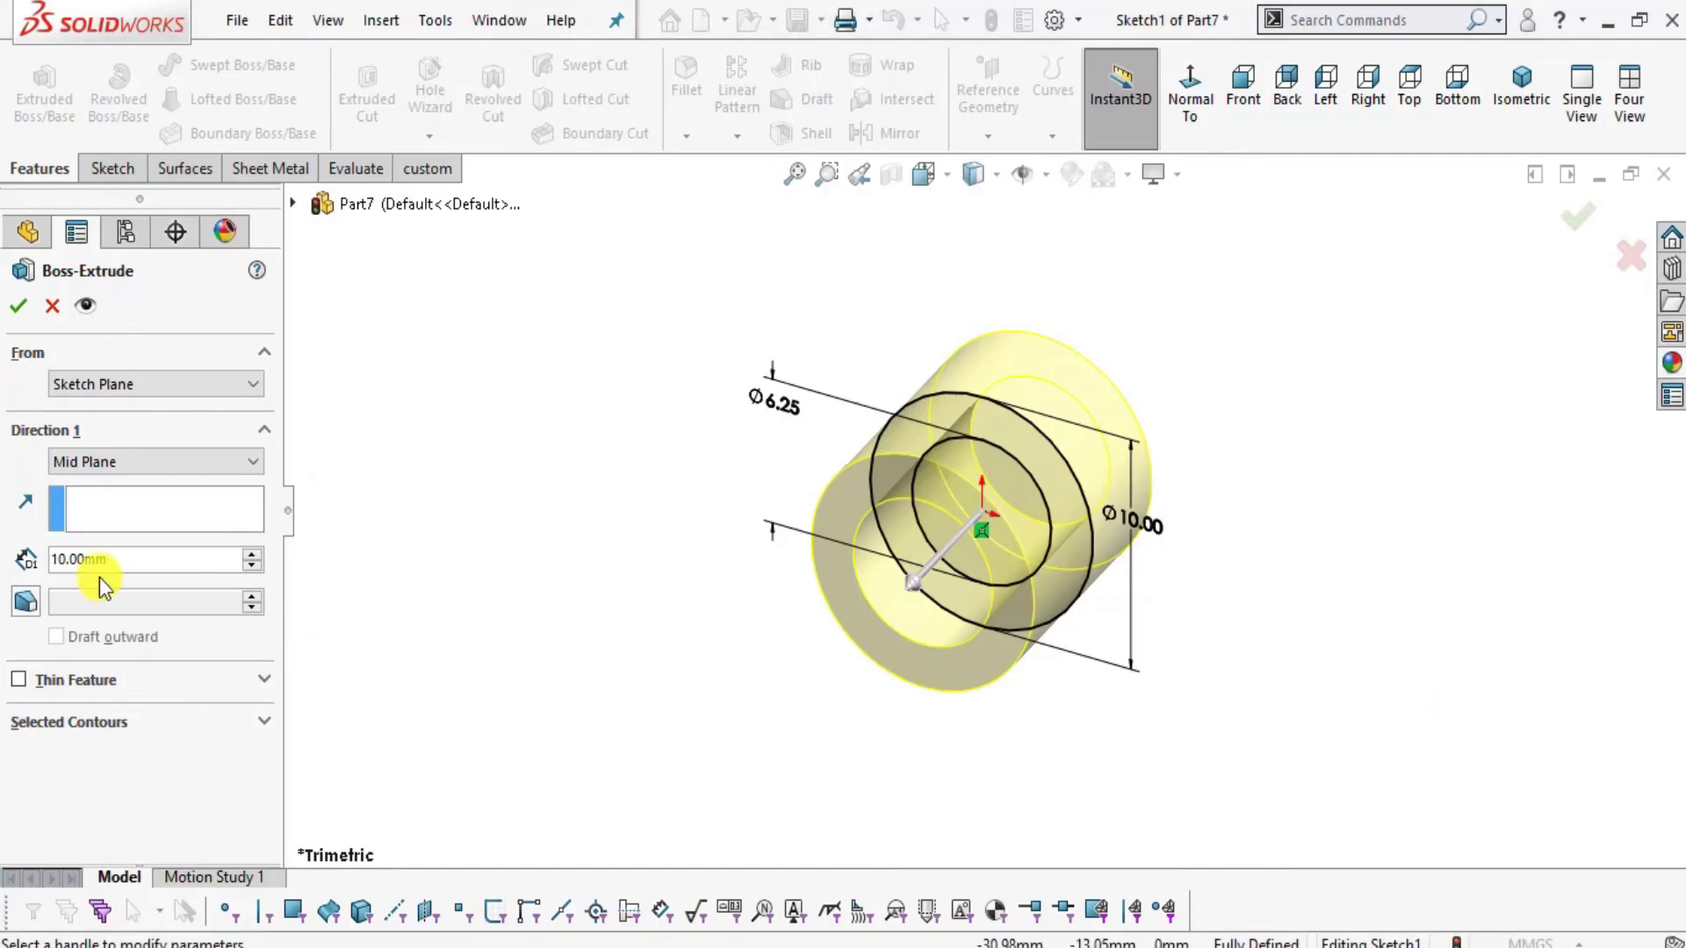
type("5")
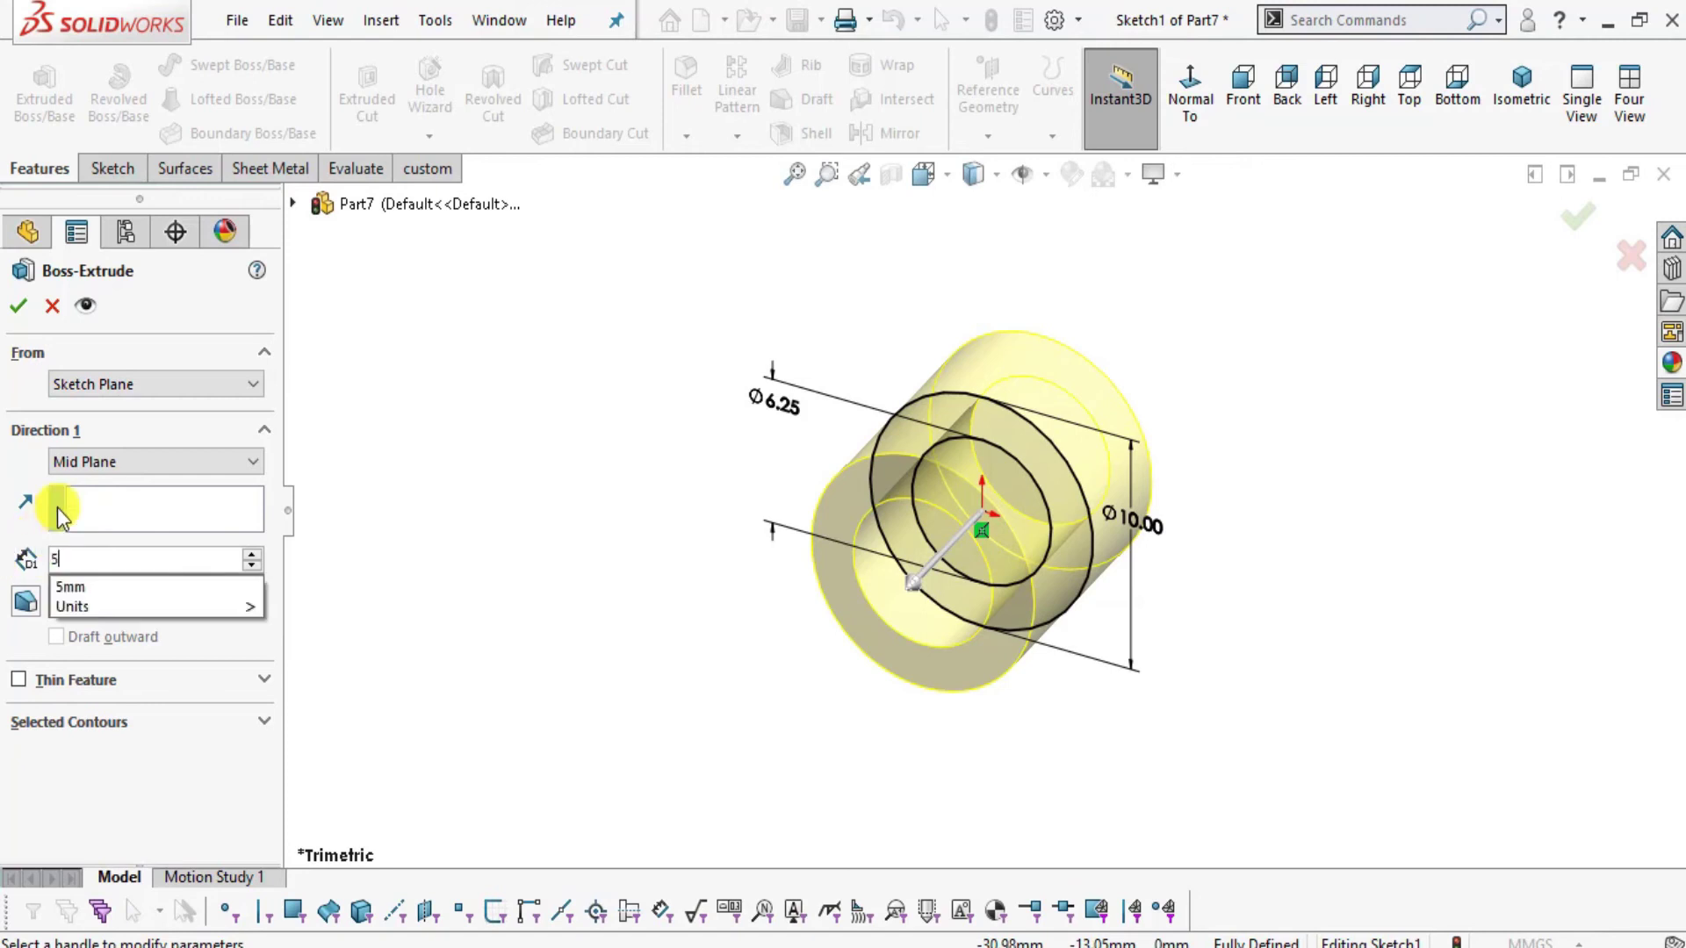
key("Return")
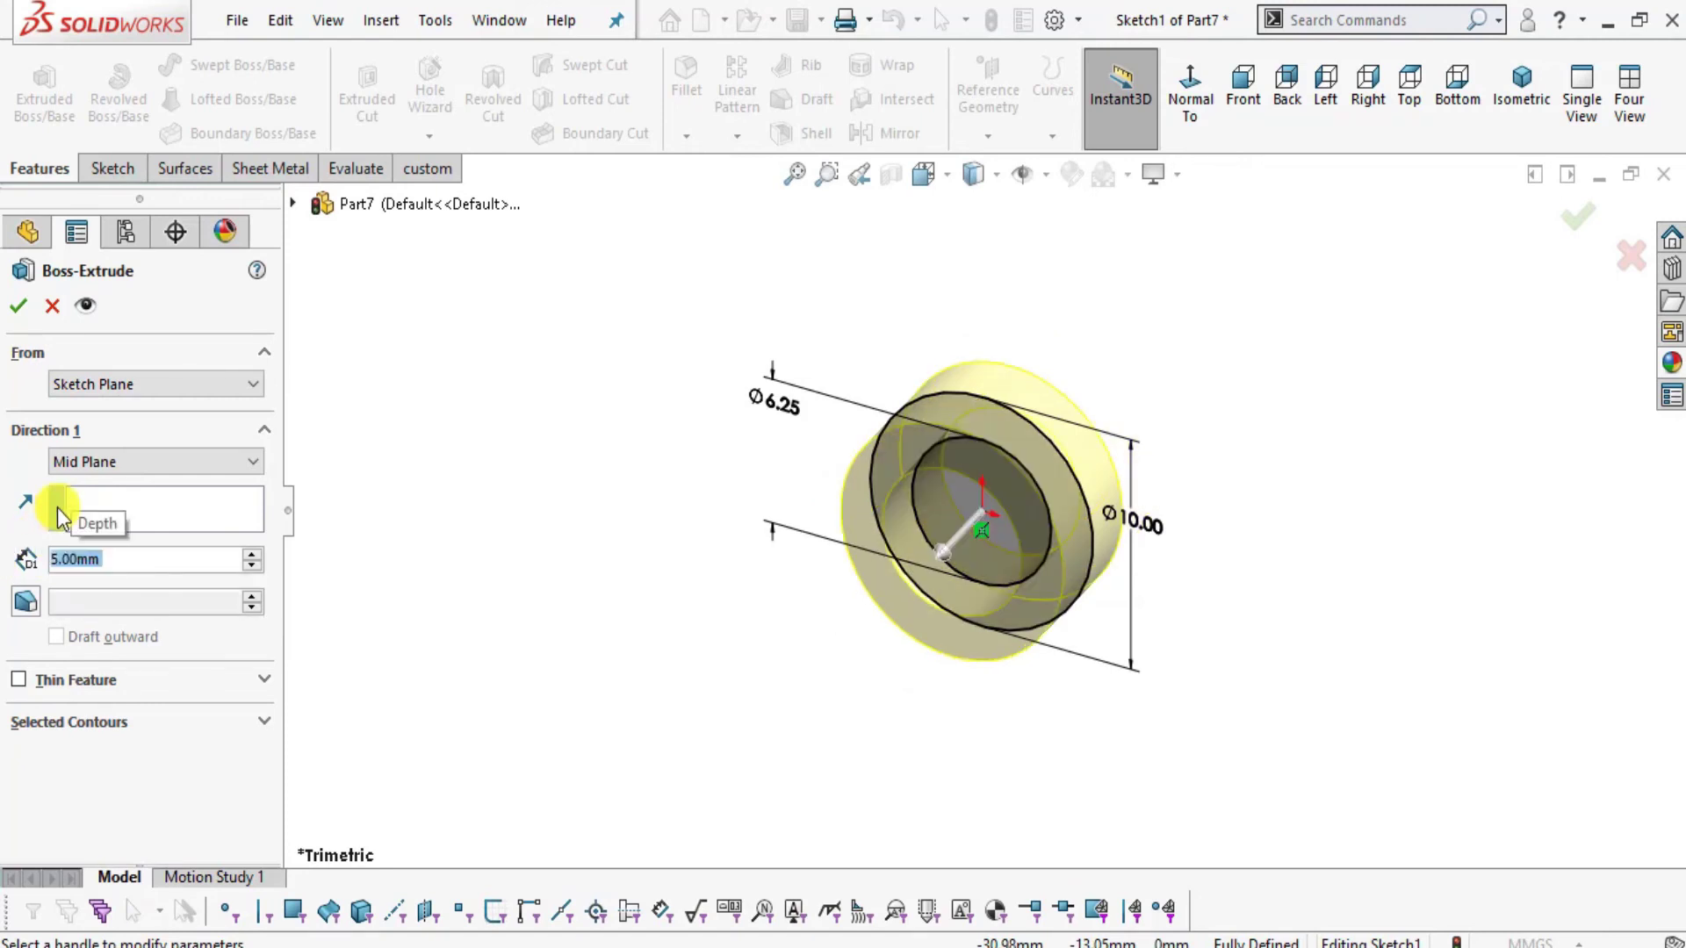
left_click(19, 309)
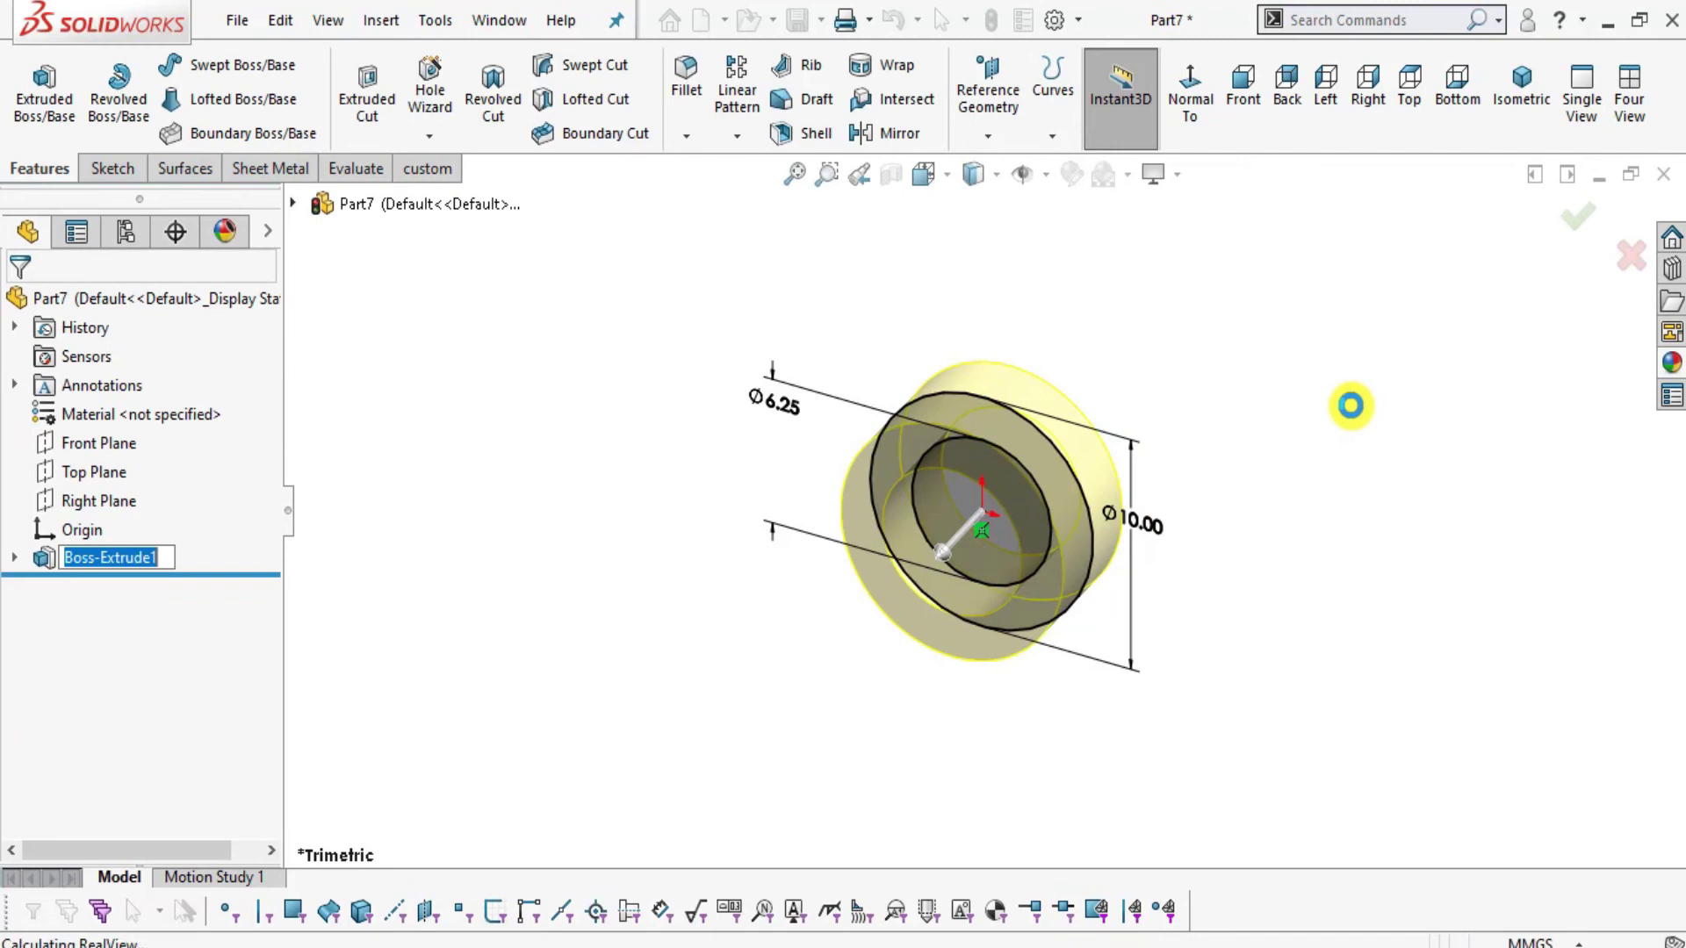
left_click(104, 560)
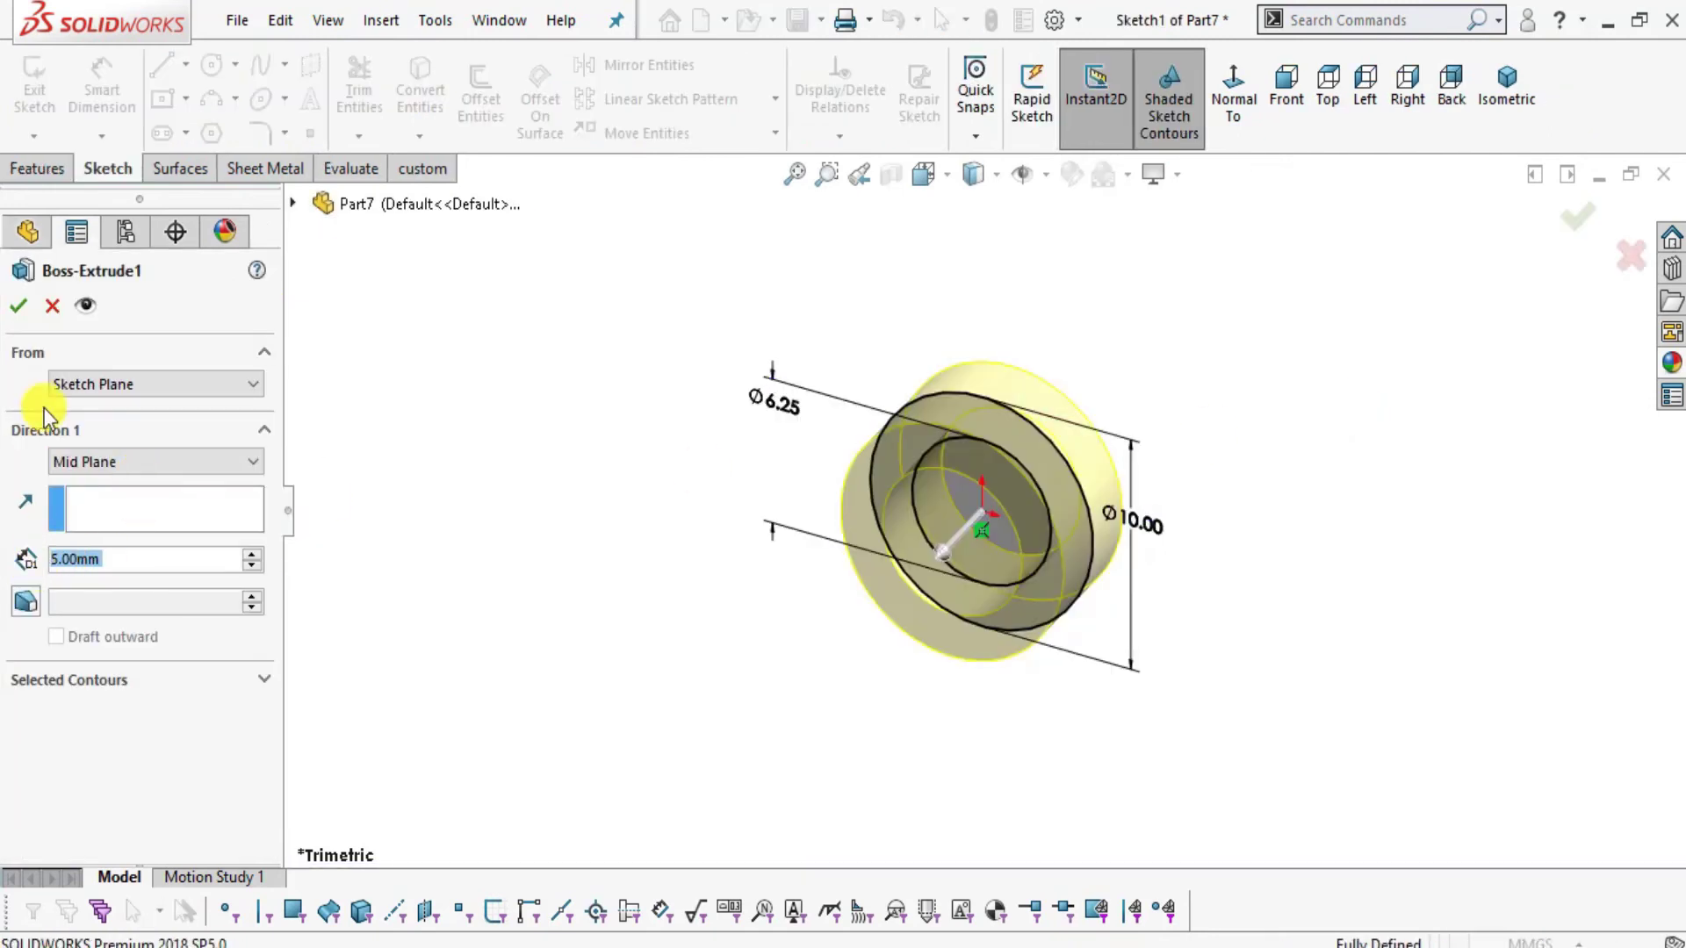
left_click(27, 307)
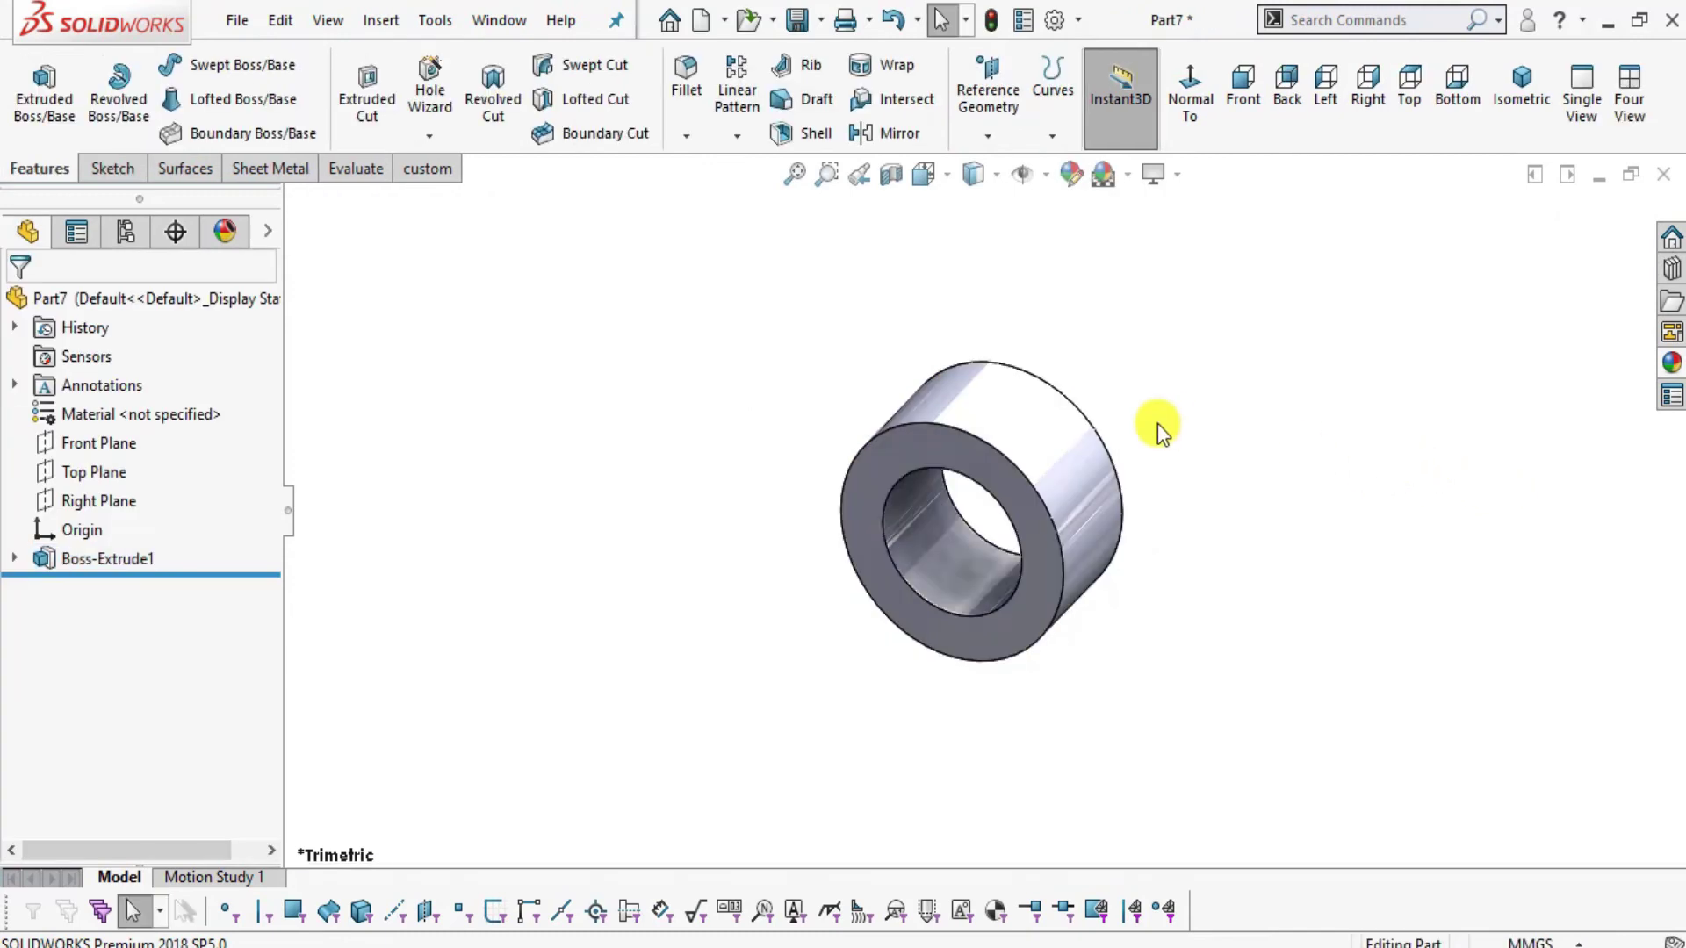
- Apply the polished steel appearance to the bushing
middle_click_drag(1157, 423, 1127, 482)
left_click(1672, 367)
double_click(1411, 693)
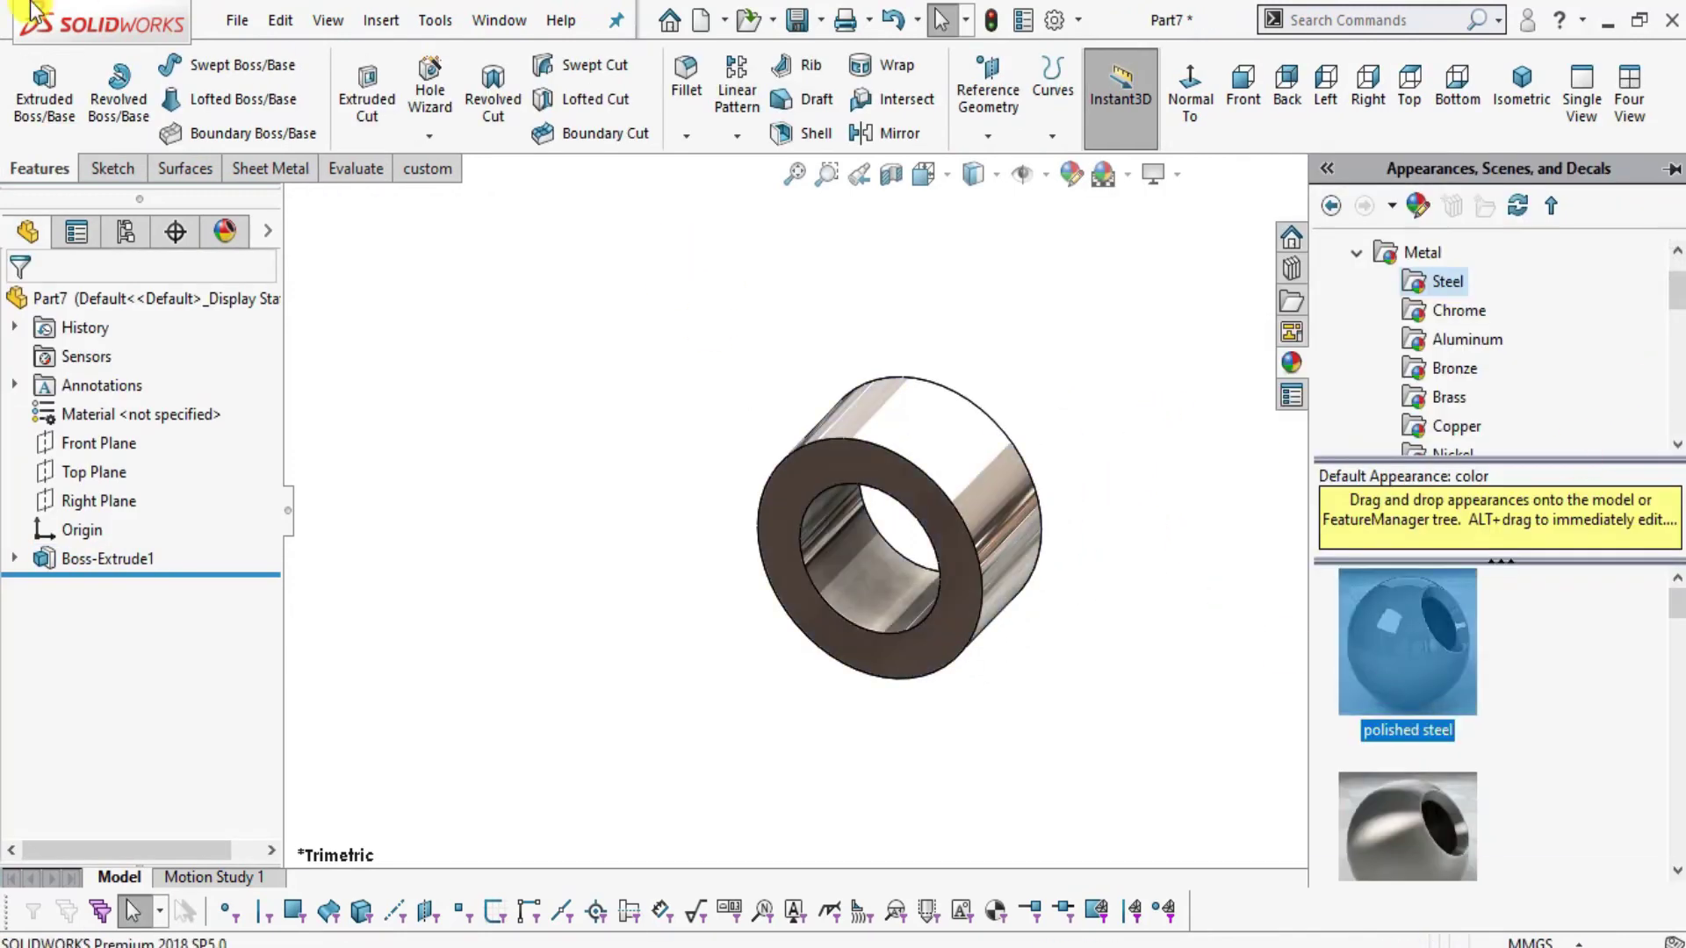
- Save the part as 7. bushing in the wheel support assembly folder
key("alt+Tab")
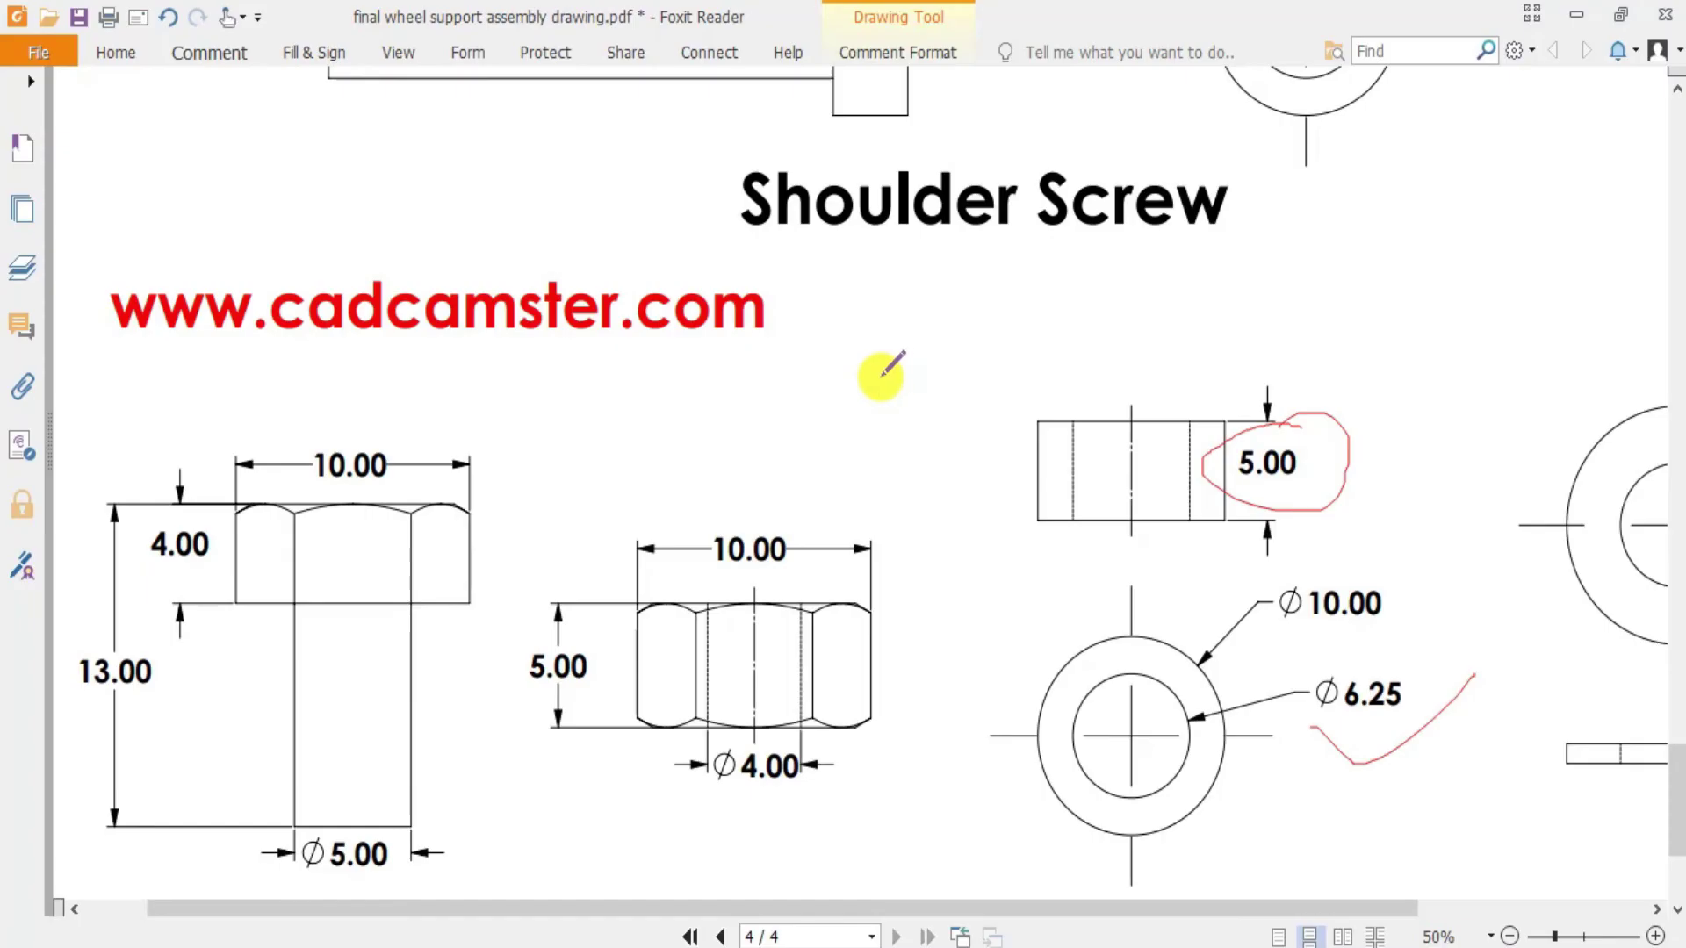
key("alt+Tab")
left_click(236, 21)
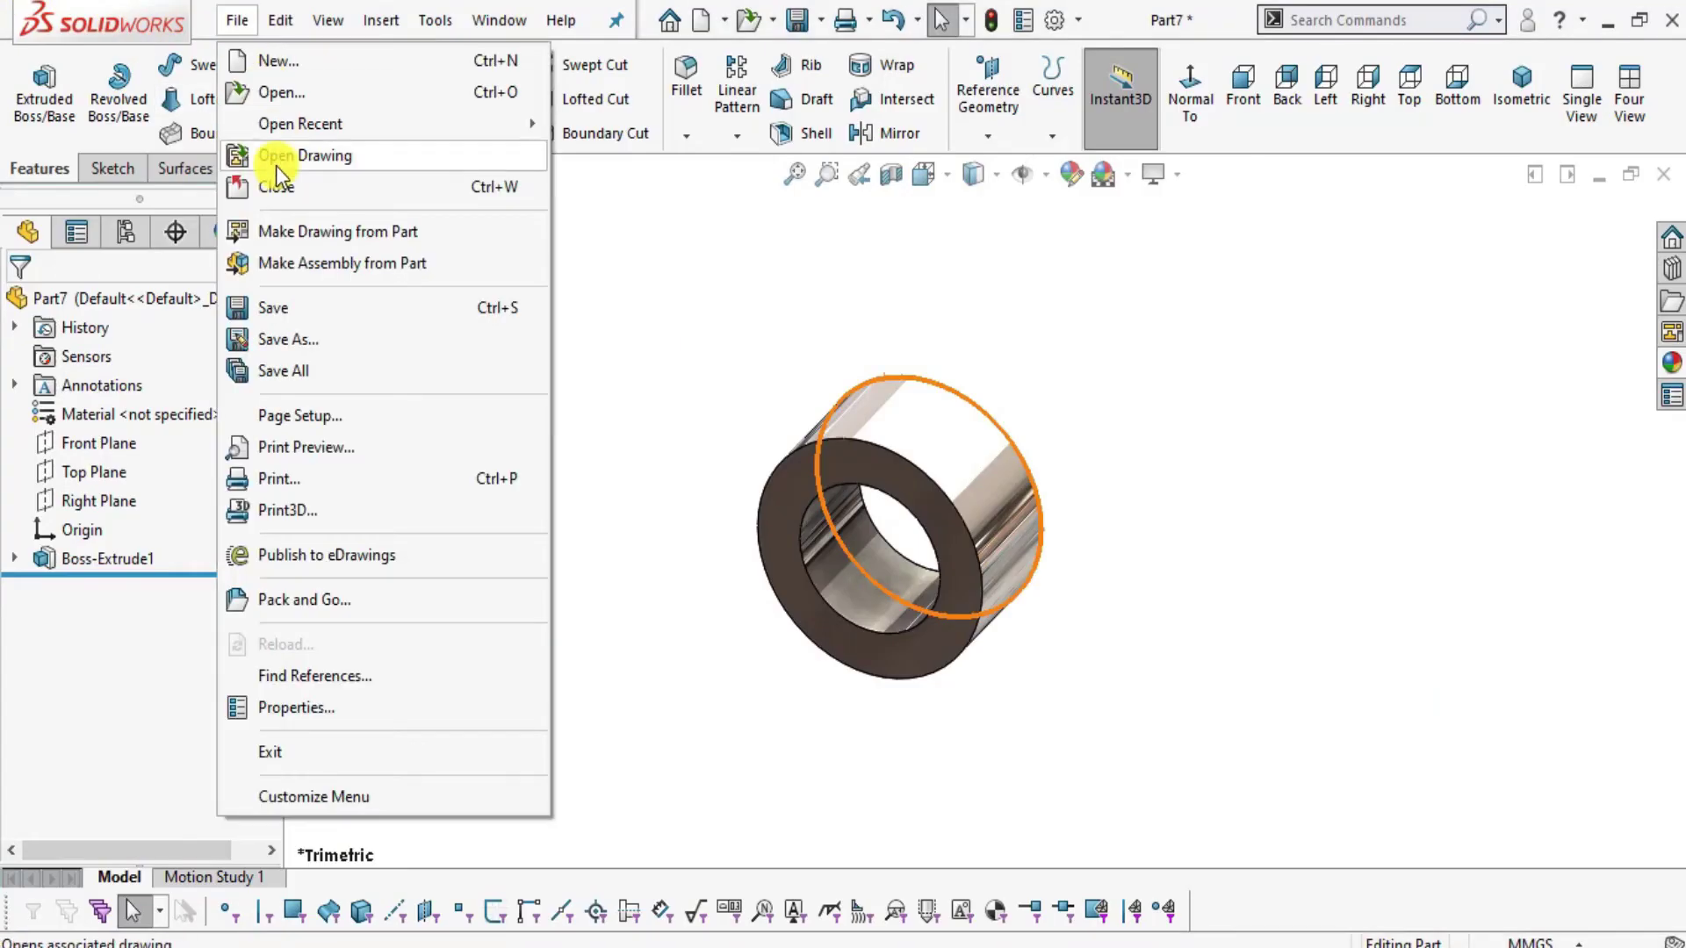
left_click(294, 308)
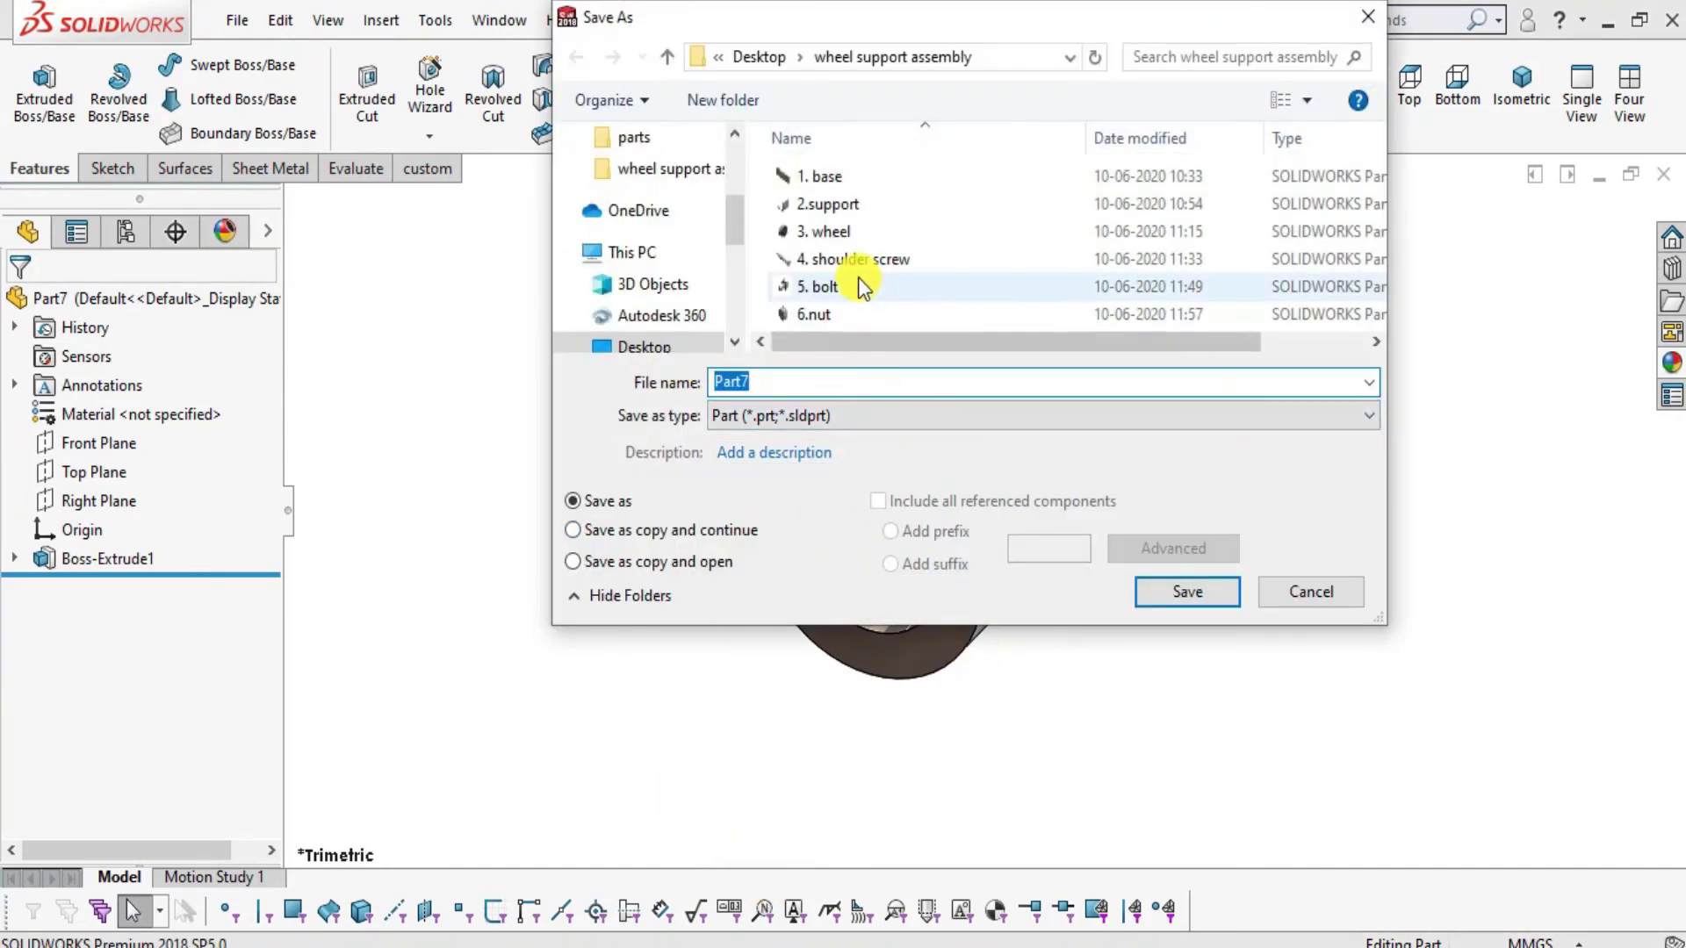
scroll(855, 272, "down", 2)
type("7")
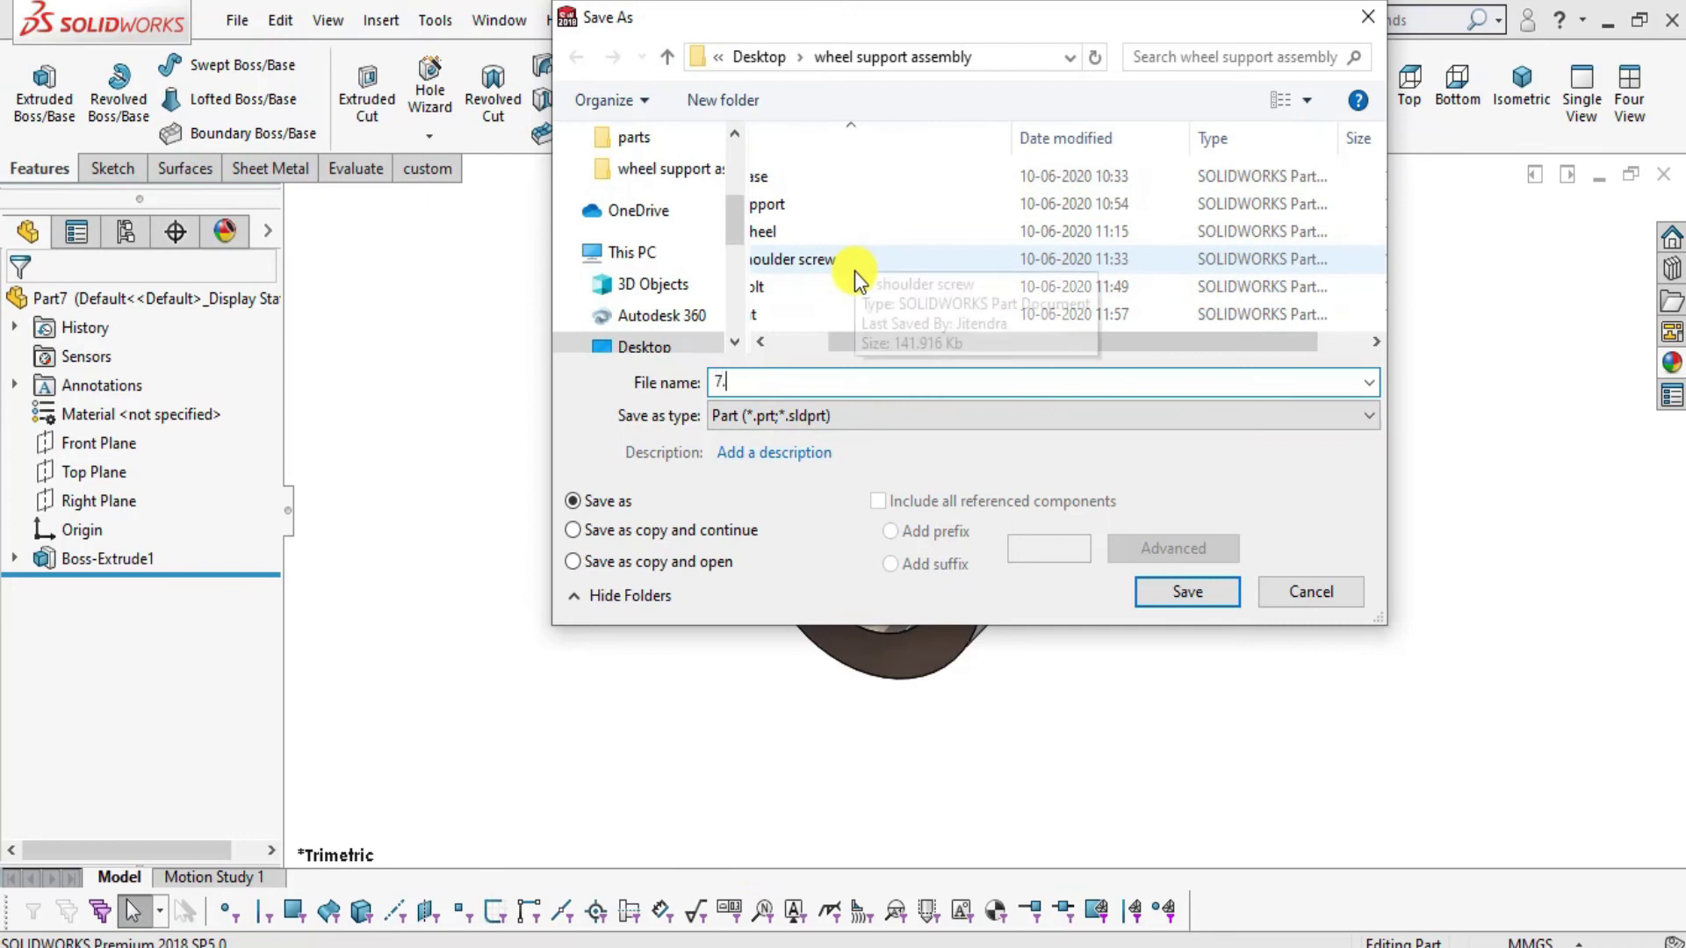
type(". bushing")
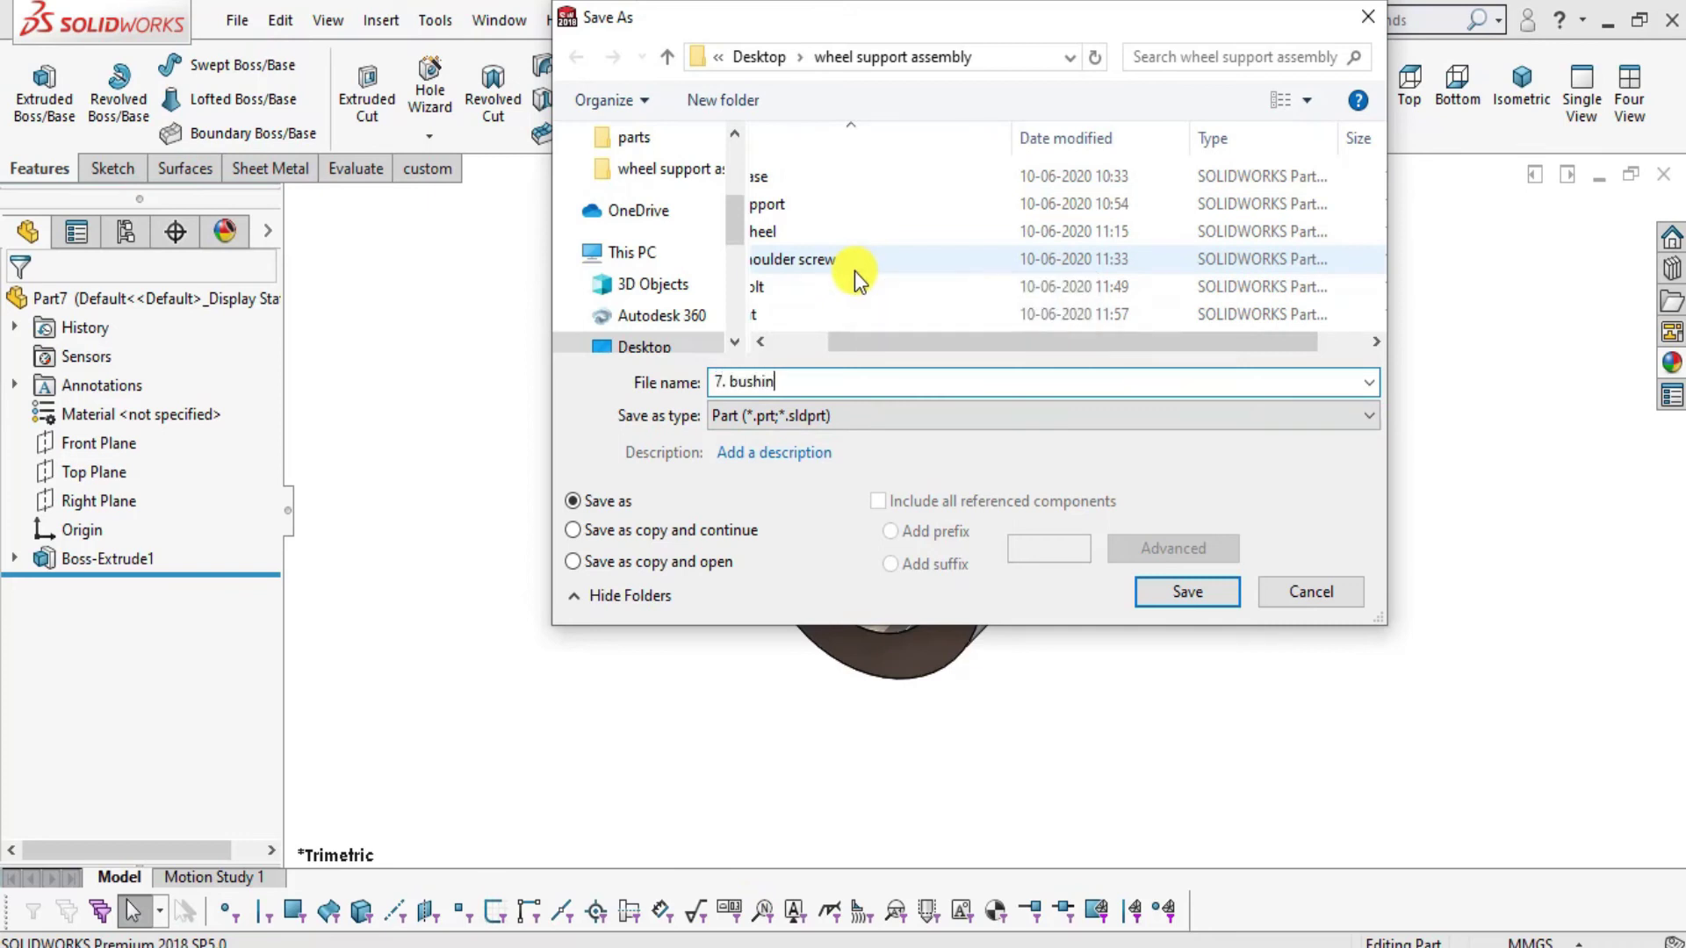
left_click(1211, 590)
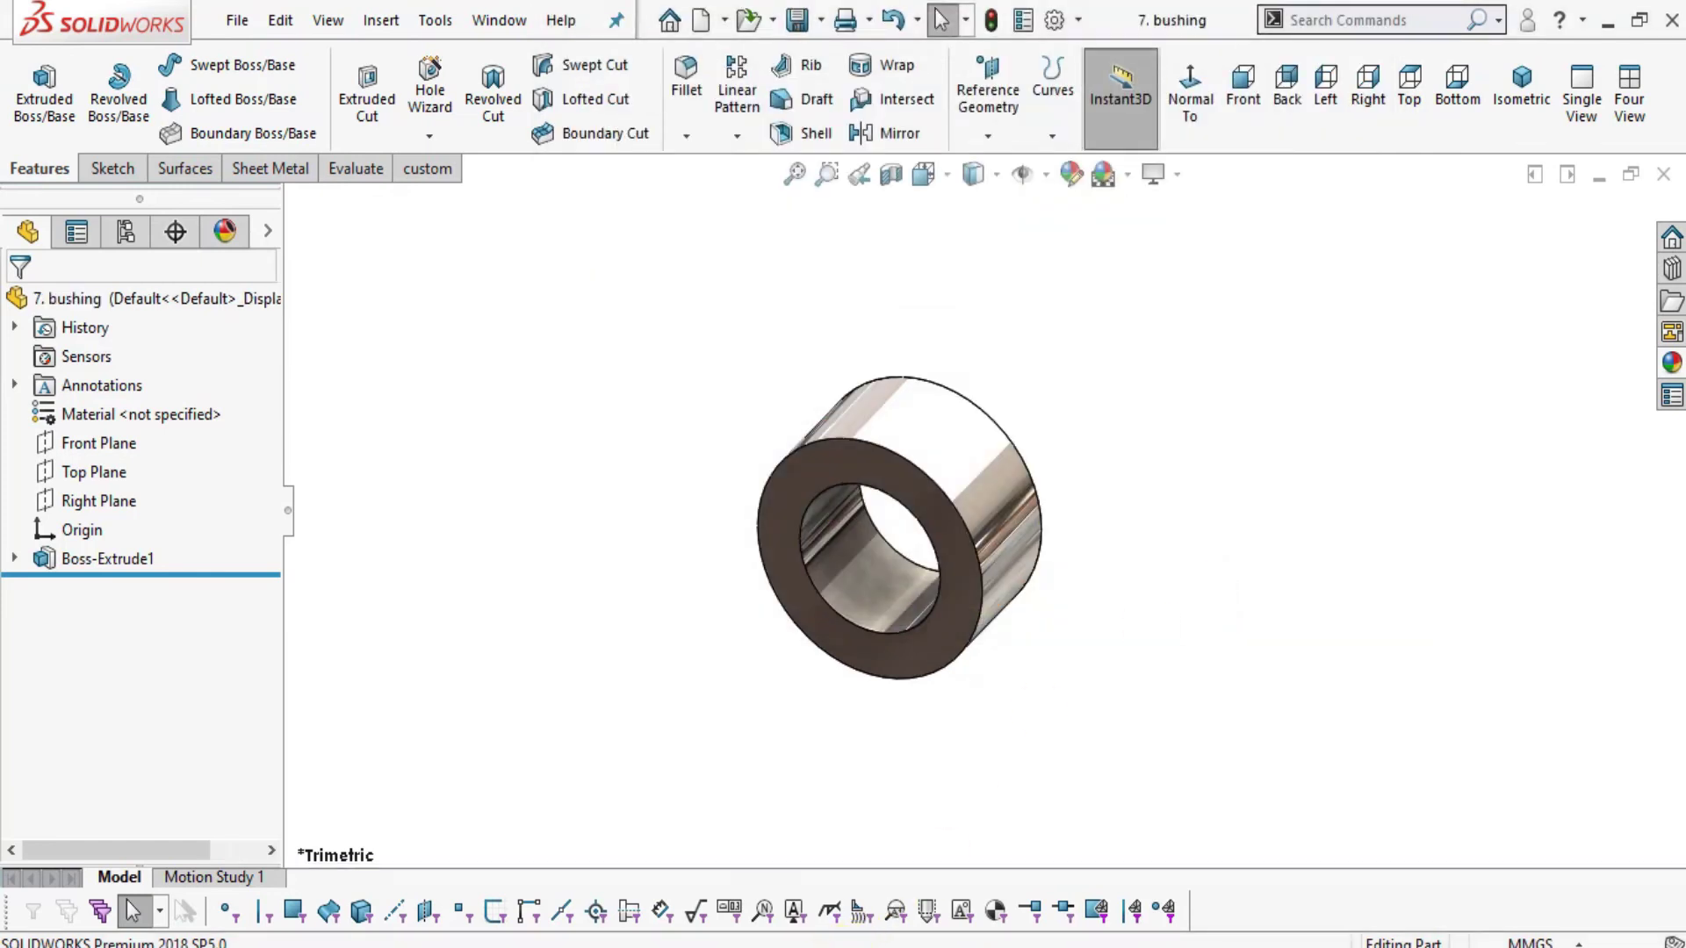
- Switch to Foxit Reader and examine the washer's views and dimensions in the PDF drawing, marking them in red
left_click(842, 935)
scroll(903, 422, "down", 2, "ctrl")
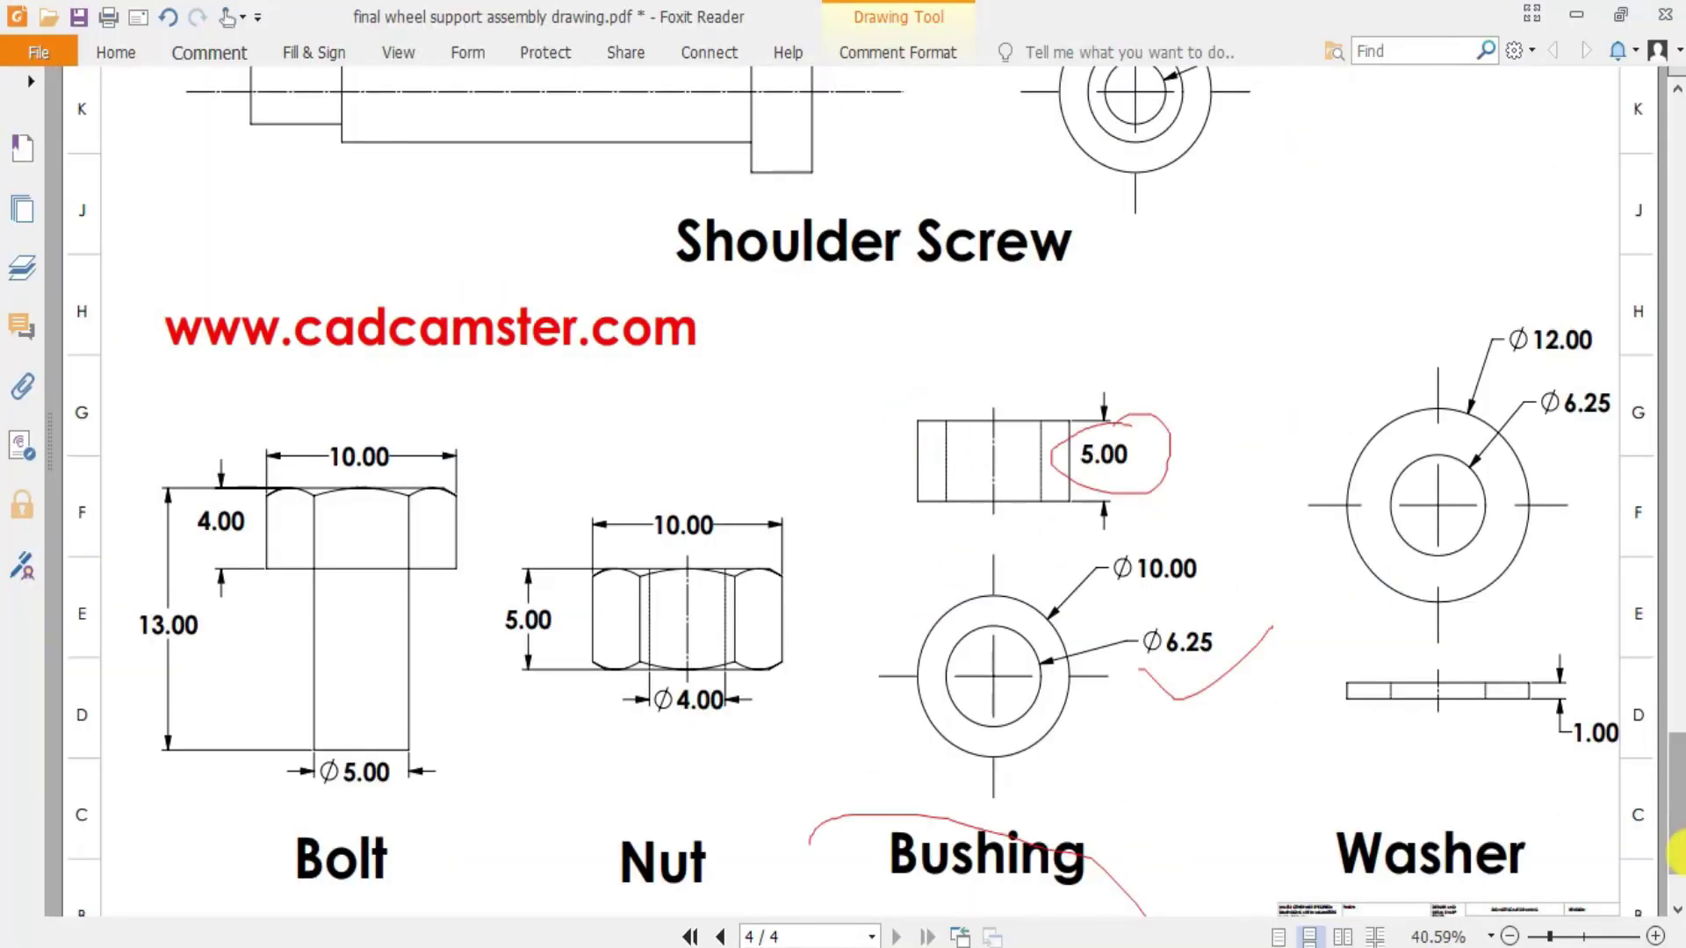
scroll(1490, 722, "down", 1)
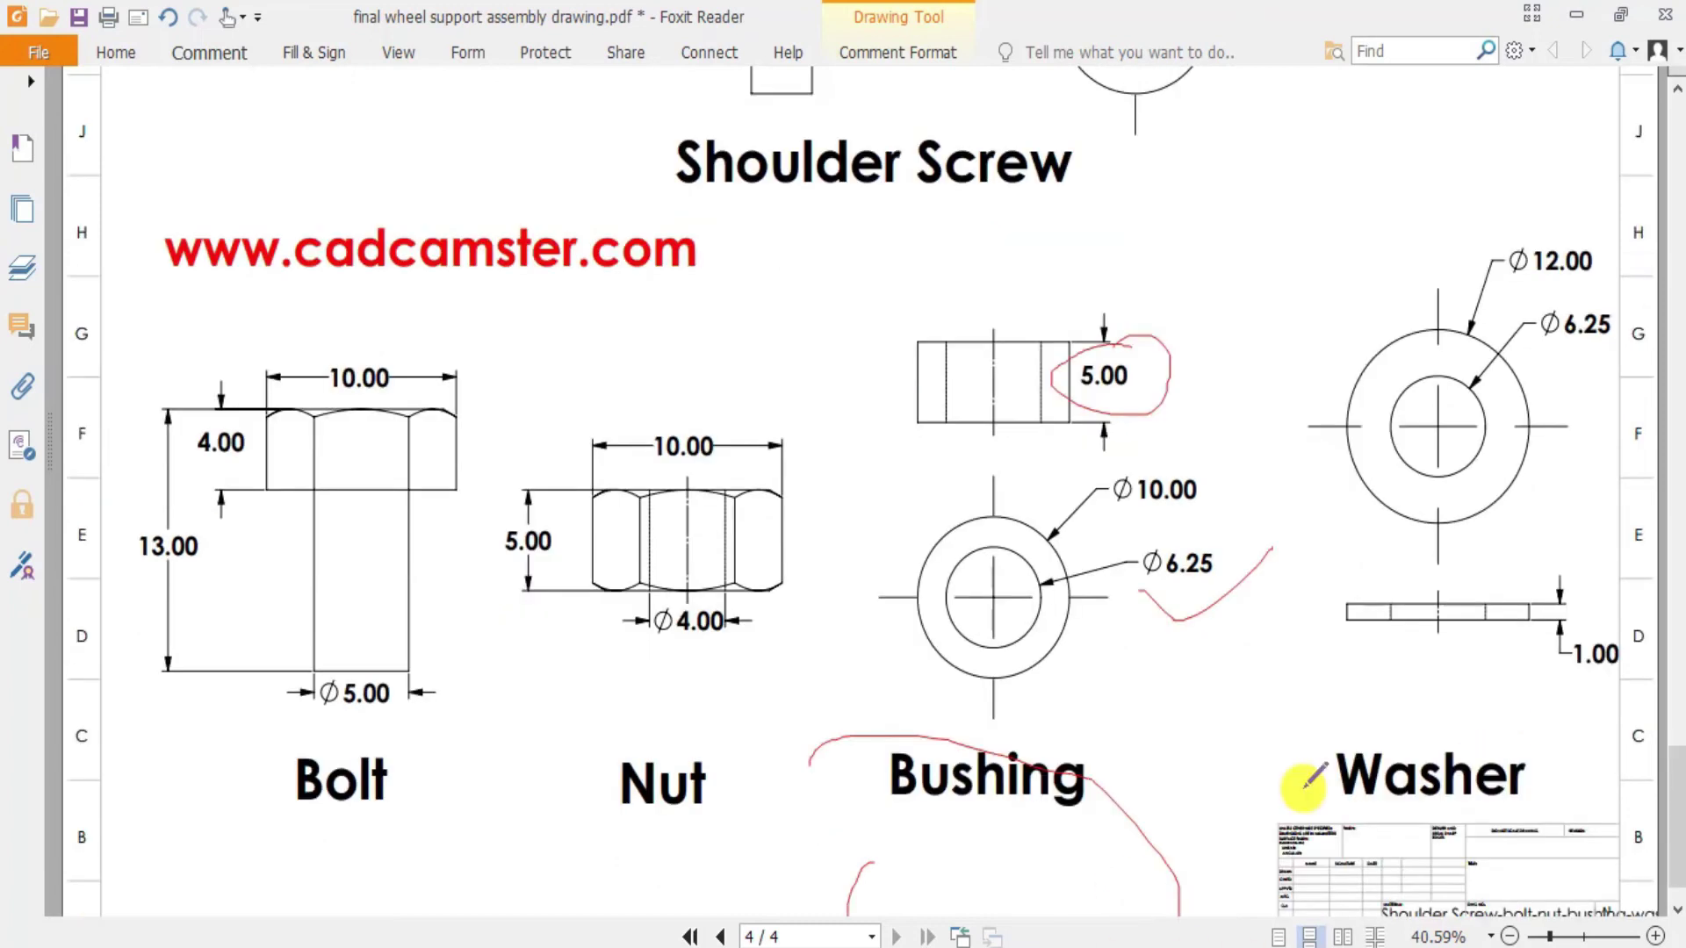
left_click_drag(1345, 754, 1412, 675)
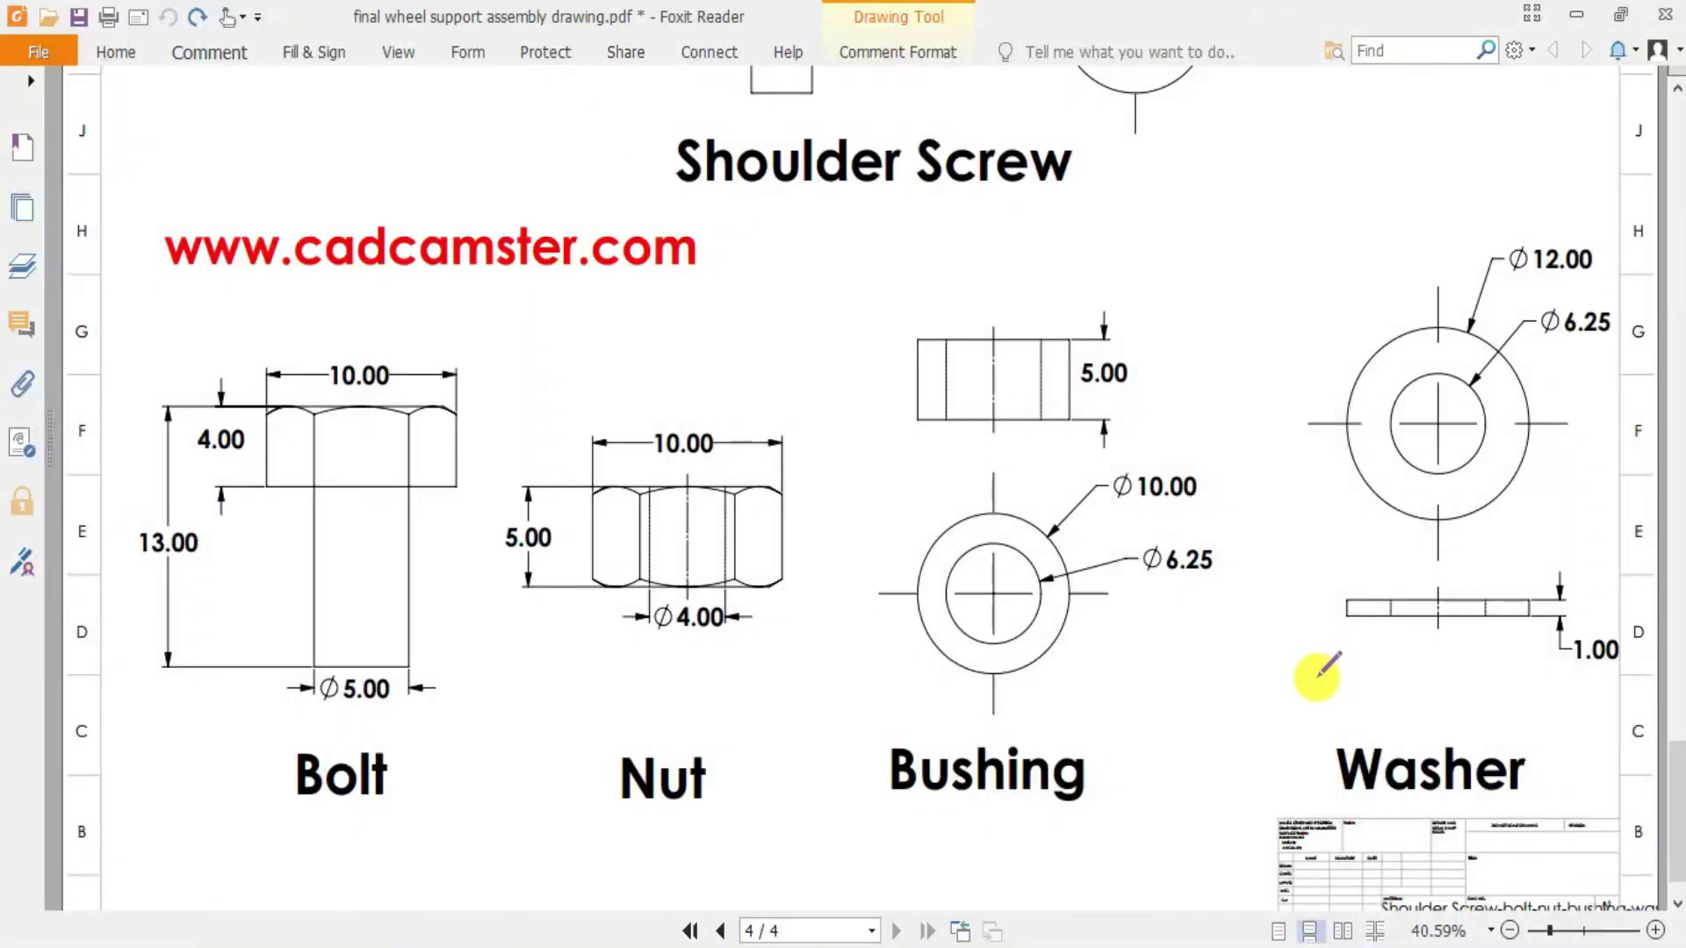
left_click_drag(1360, 727, 1453, 685)
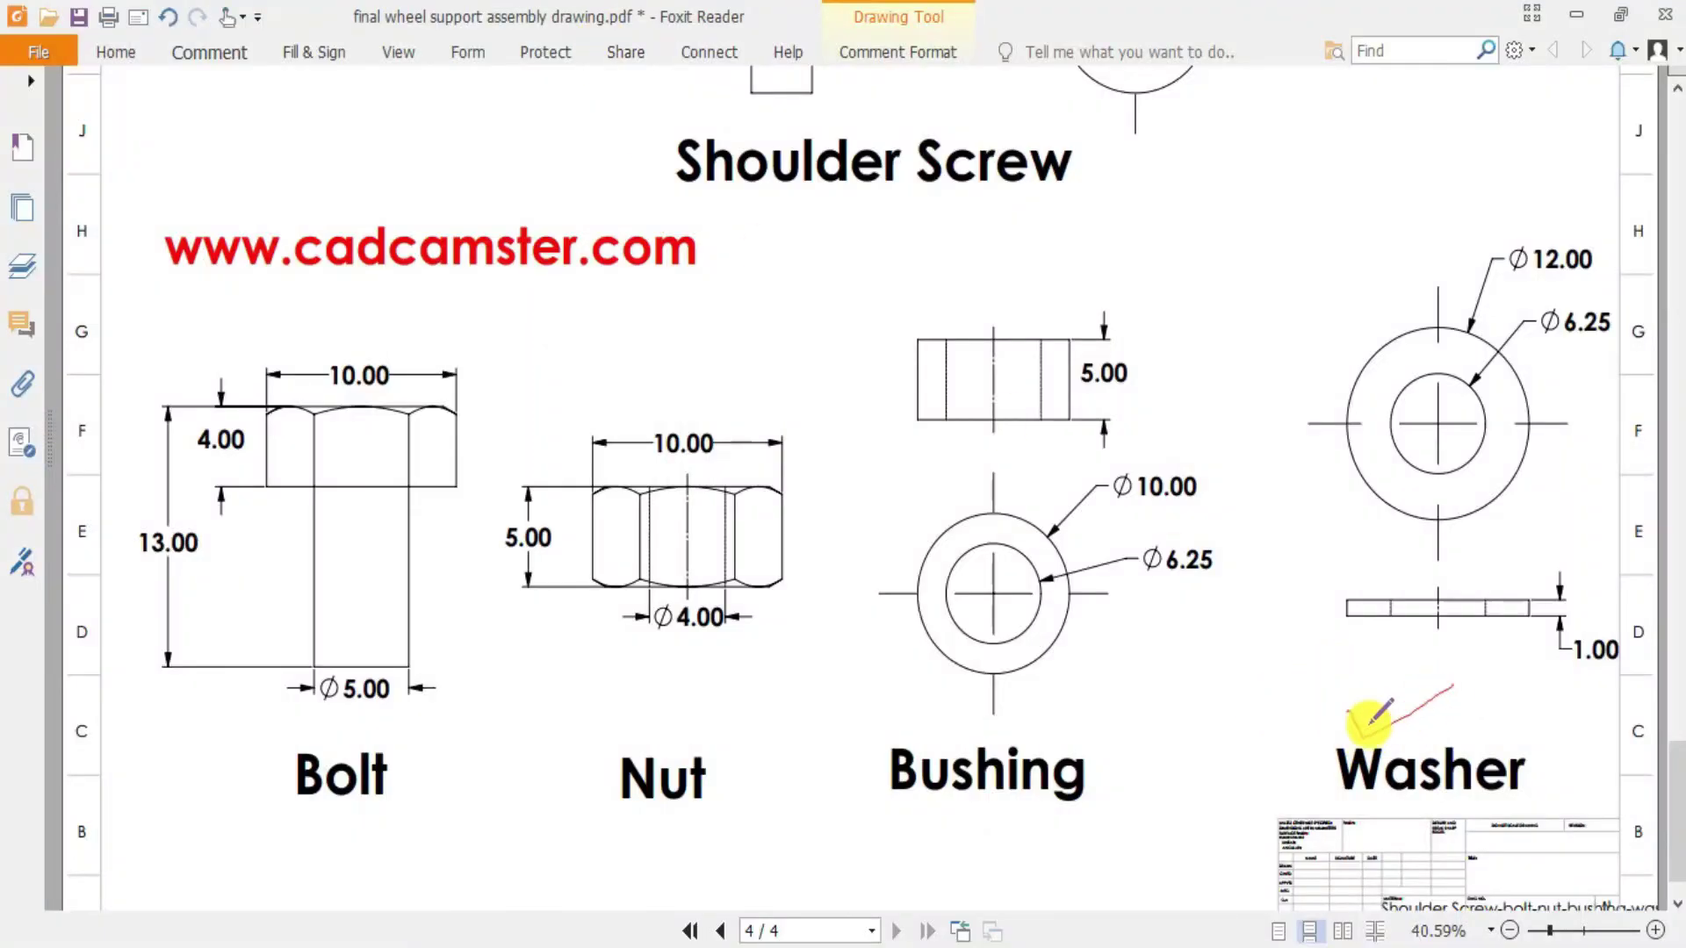
mouse_move(1360, 300)
left_mouse_down()
mouse_move(1310, 340)
mouse_move(1314, 415)
mouse_move(1301, 386)
mouse_move(1333, 402)
mouse_move(1256, 455)
left_mouse_up()
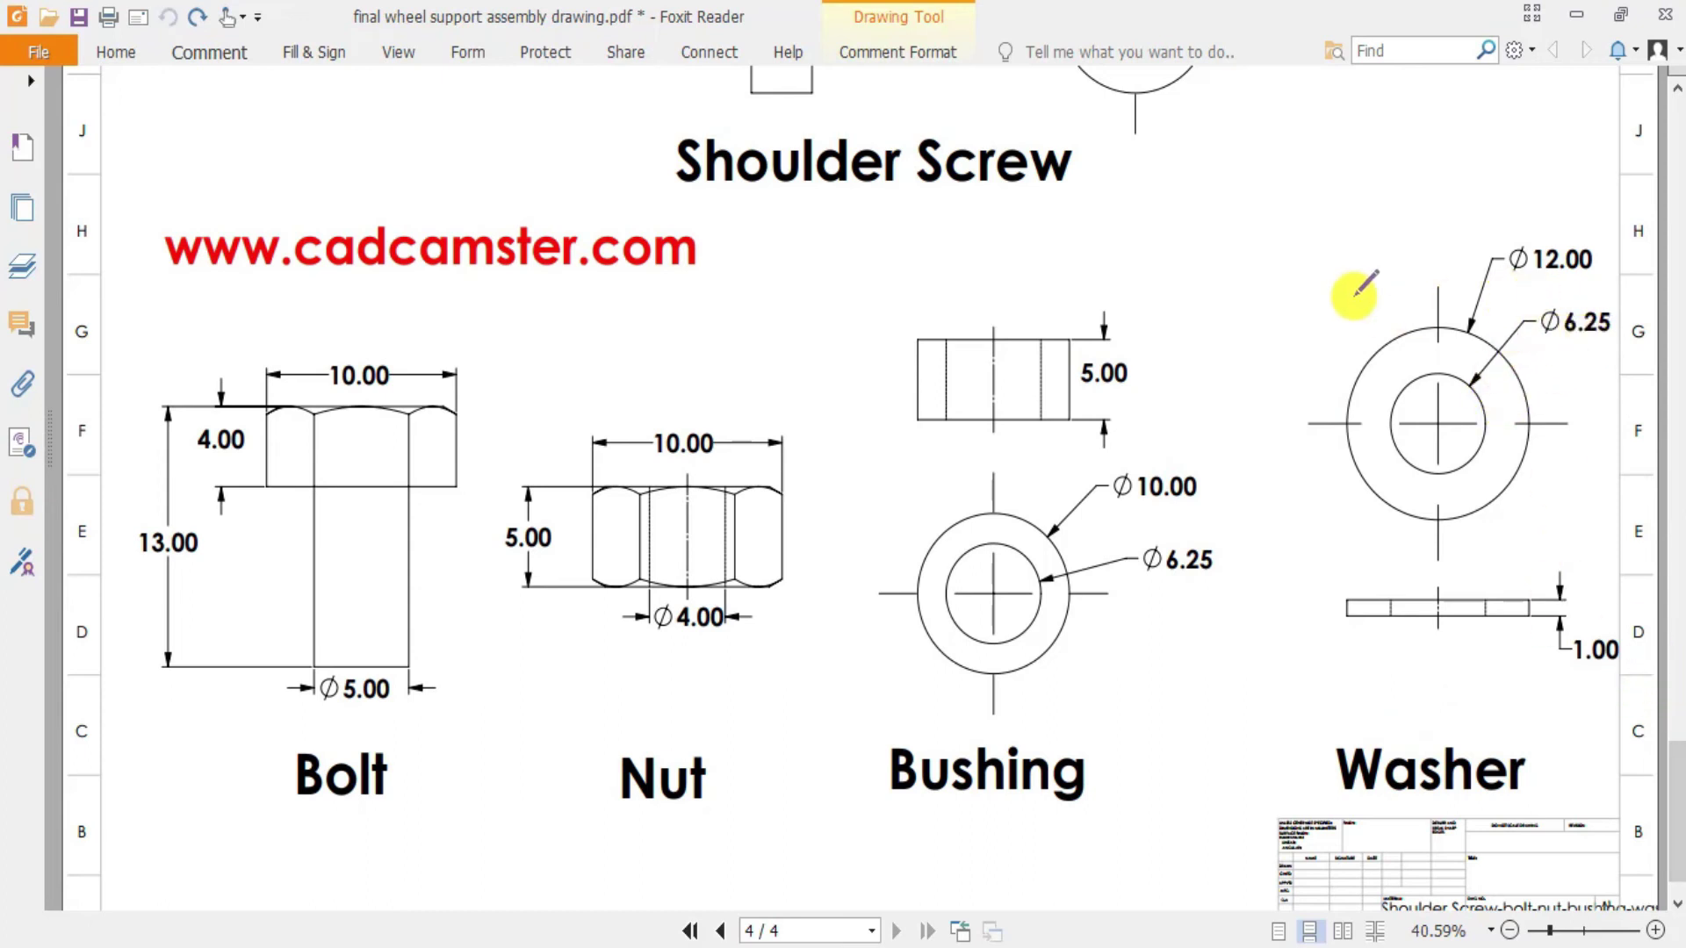
- Switch to SOLIDWORKS and create a new part document
key("alt+Tab")
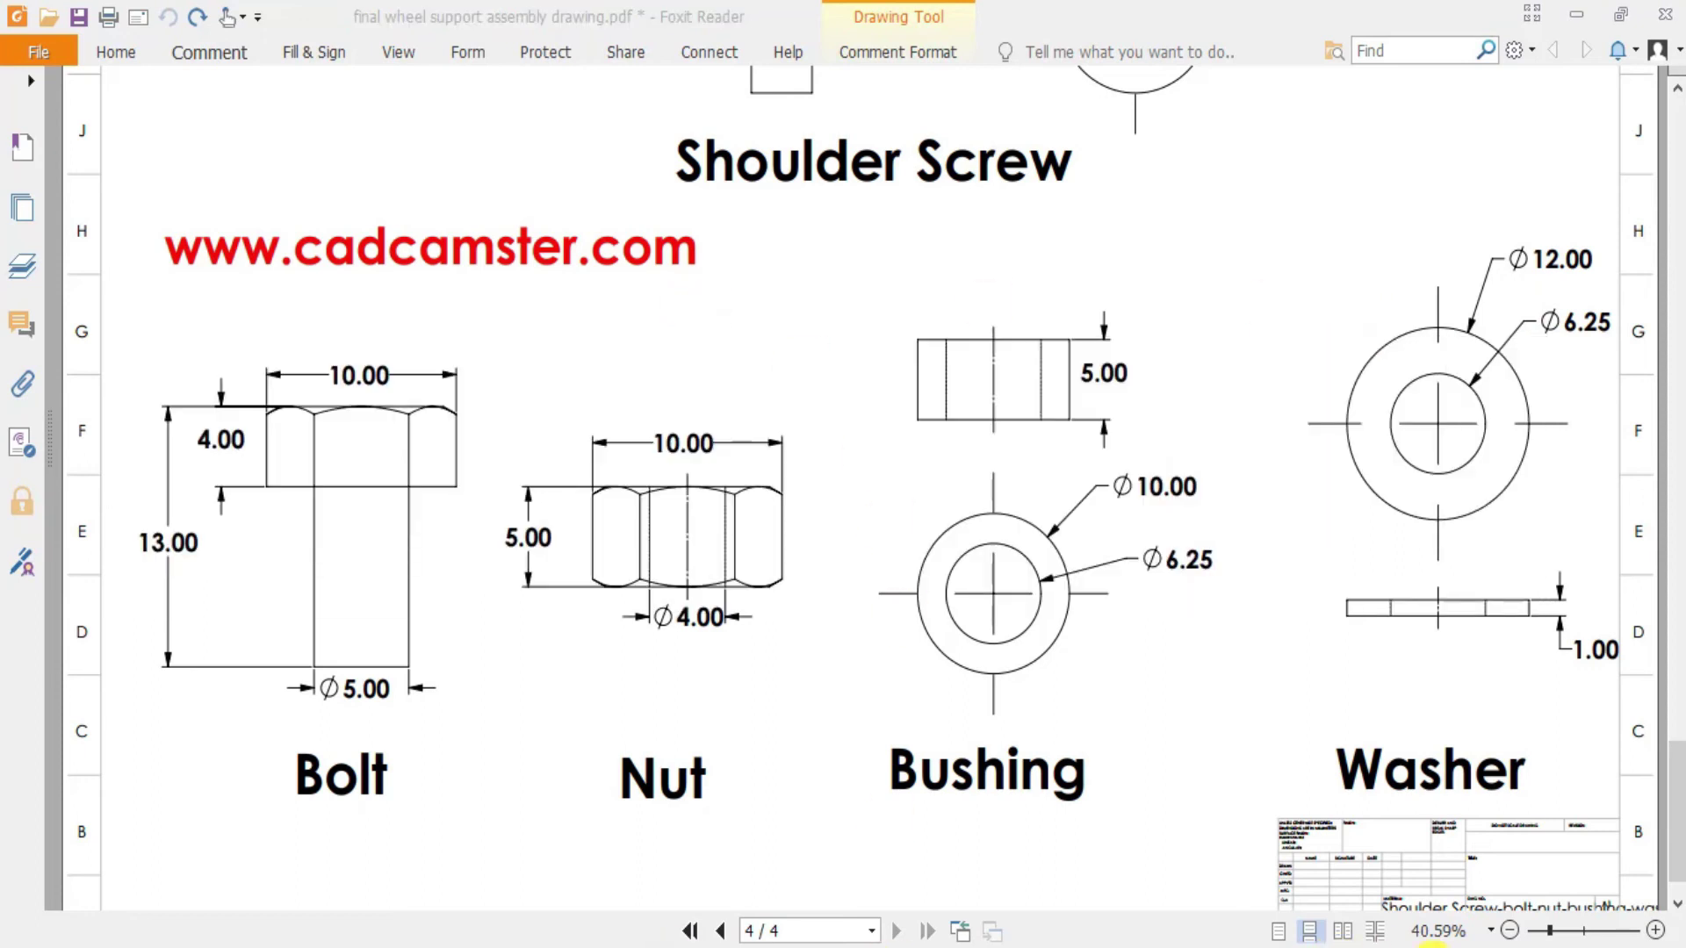
key("alt+Tab")
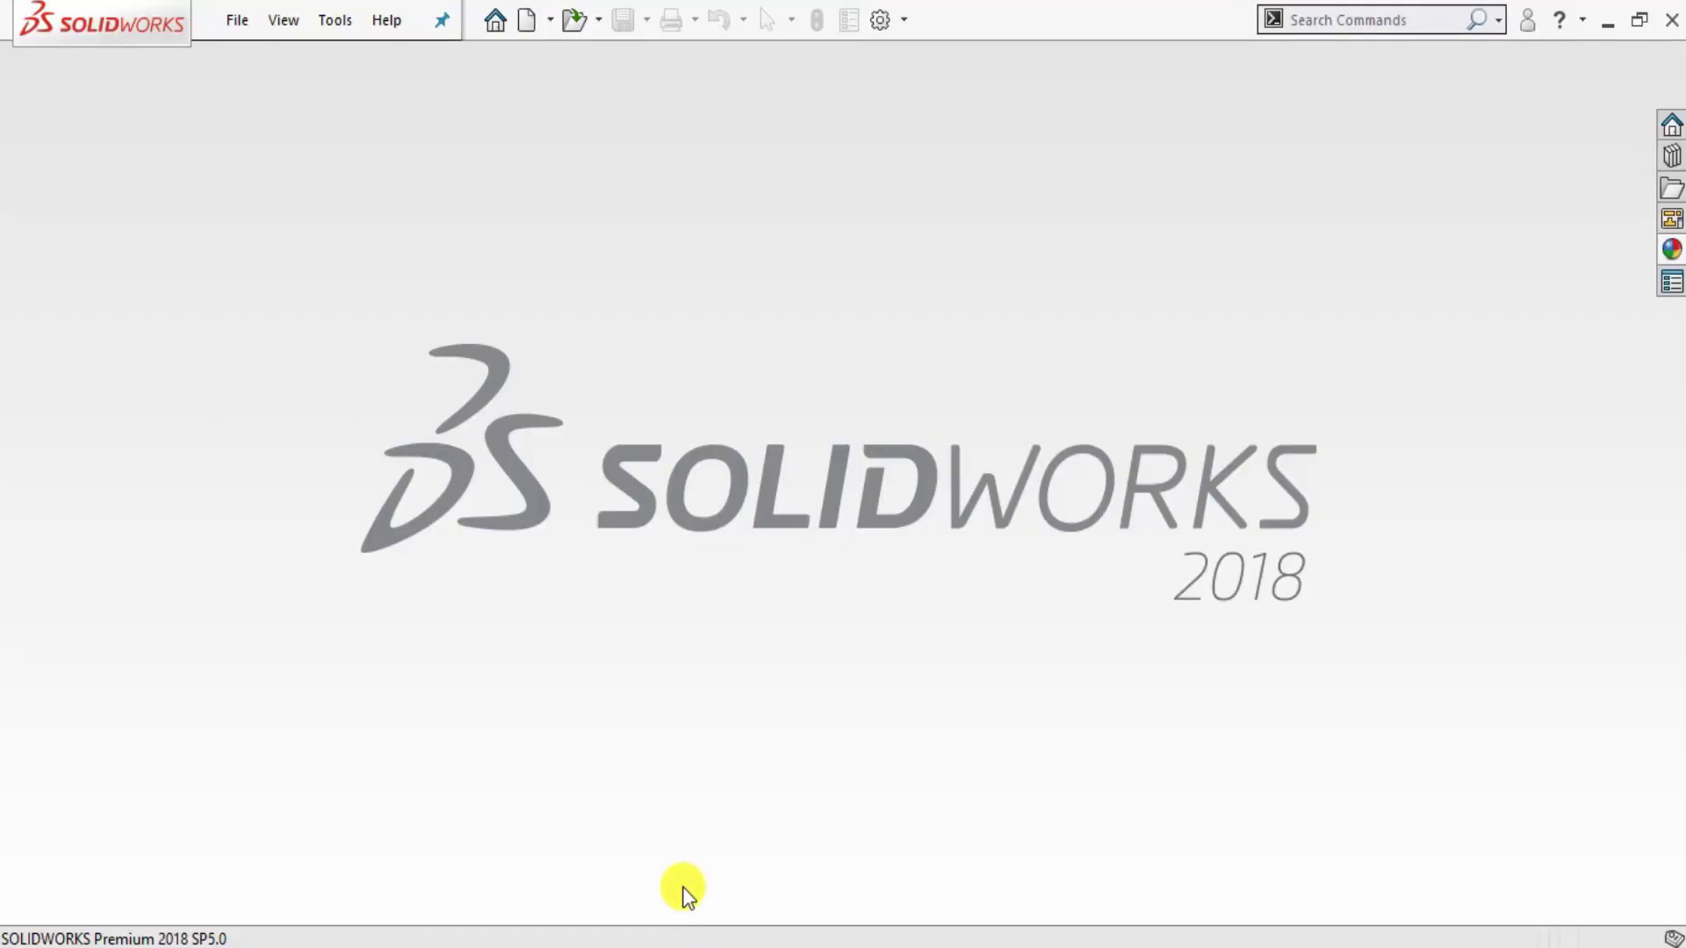
left_click(250, 21)
left_click(266, 59)
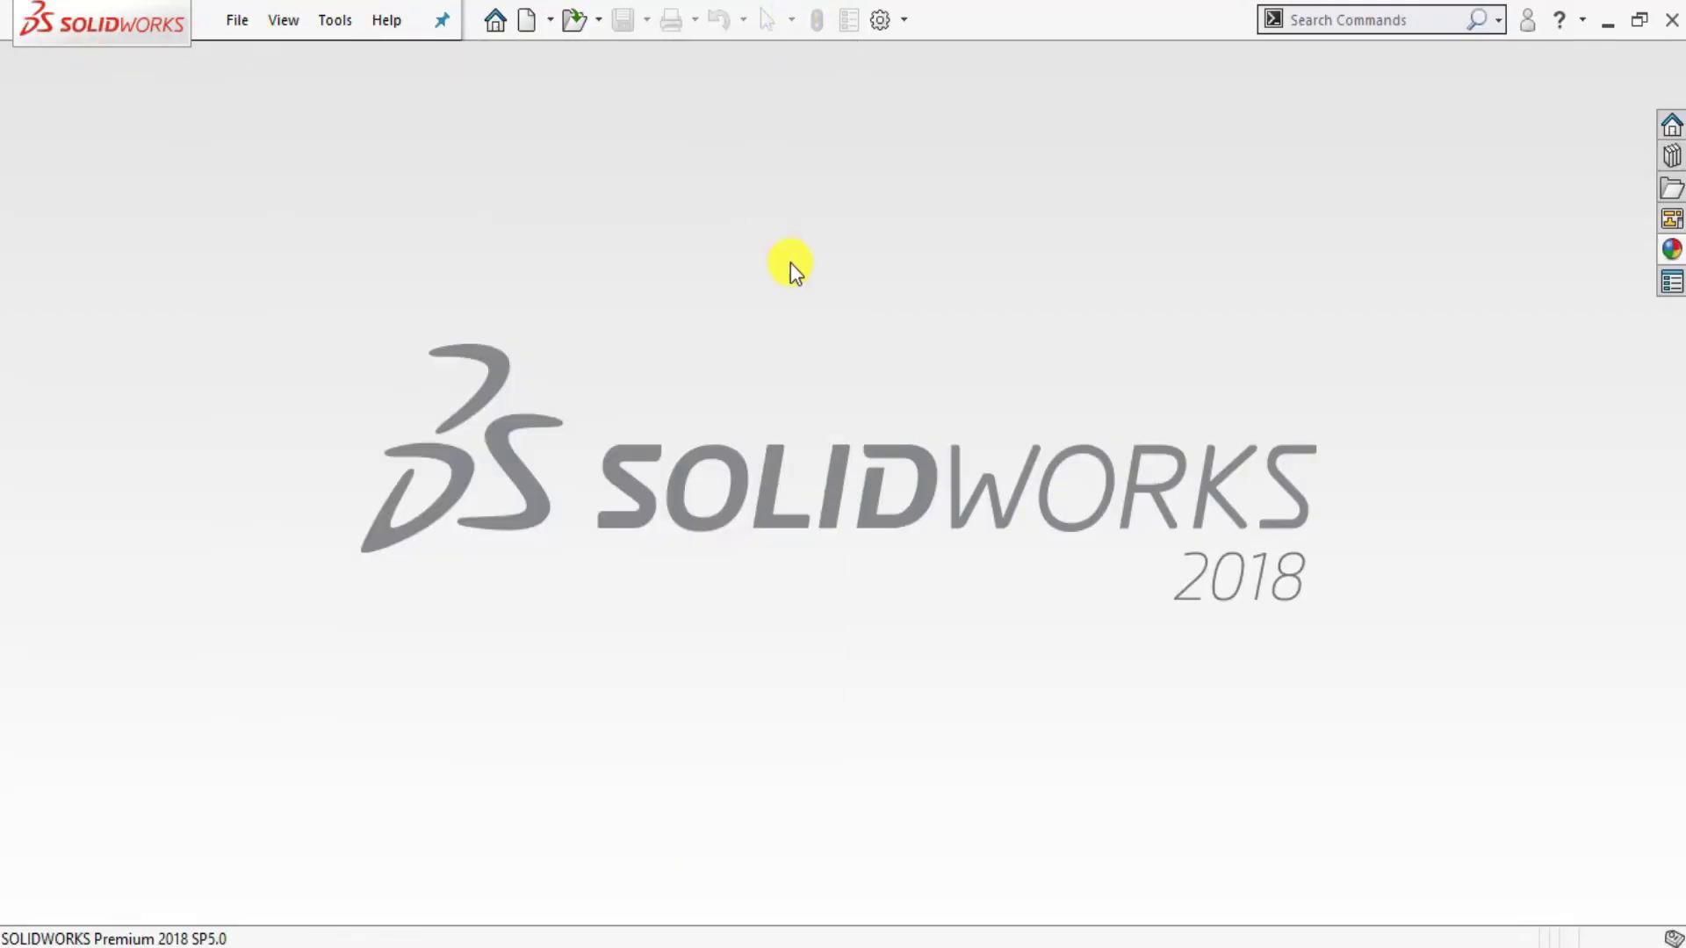
left_click(967, 621)
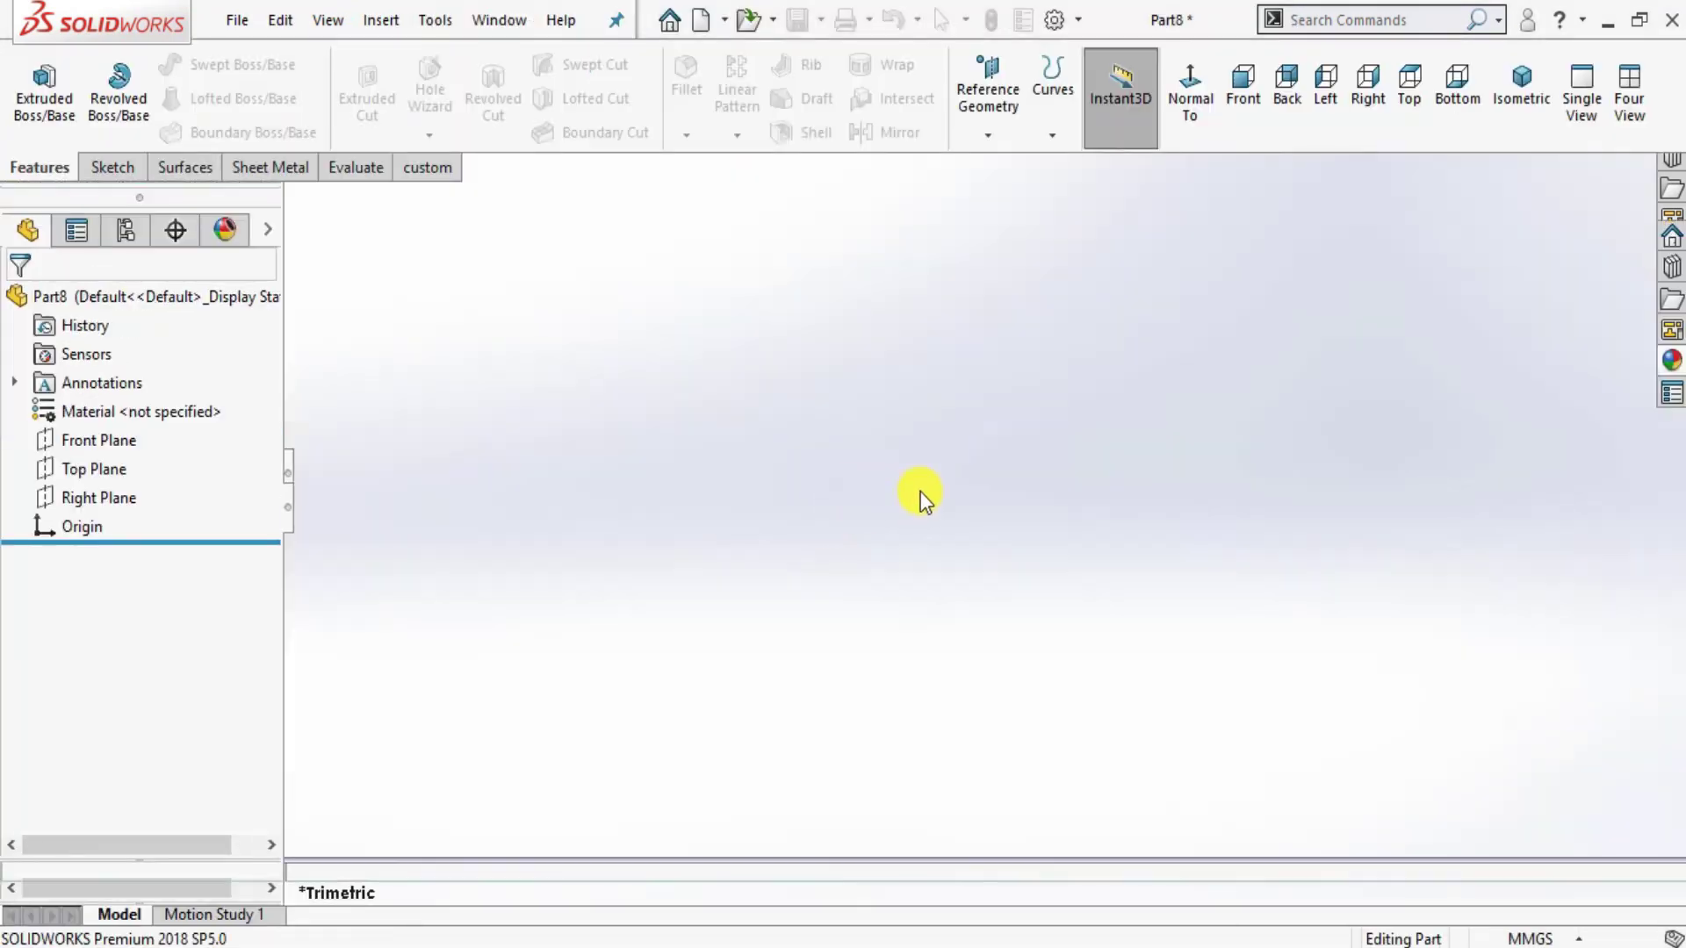
- Apply the Plain White scene to the new part and make sure its units are MMGS
left_click(1130, 174)
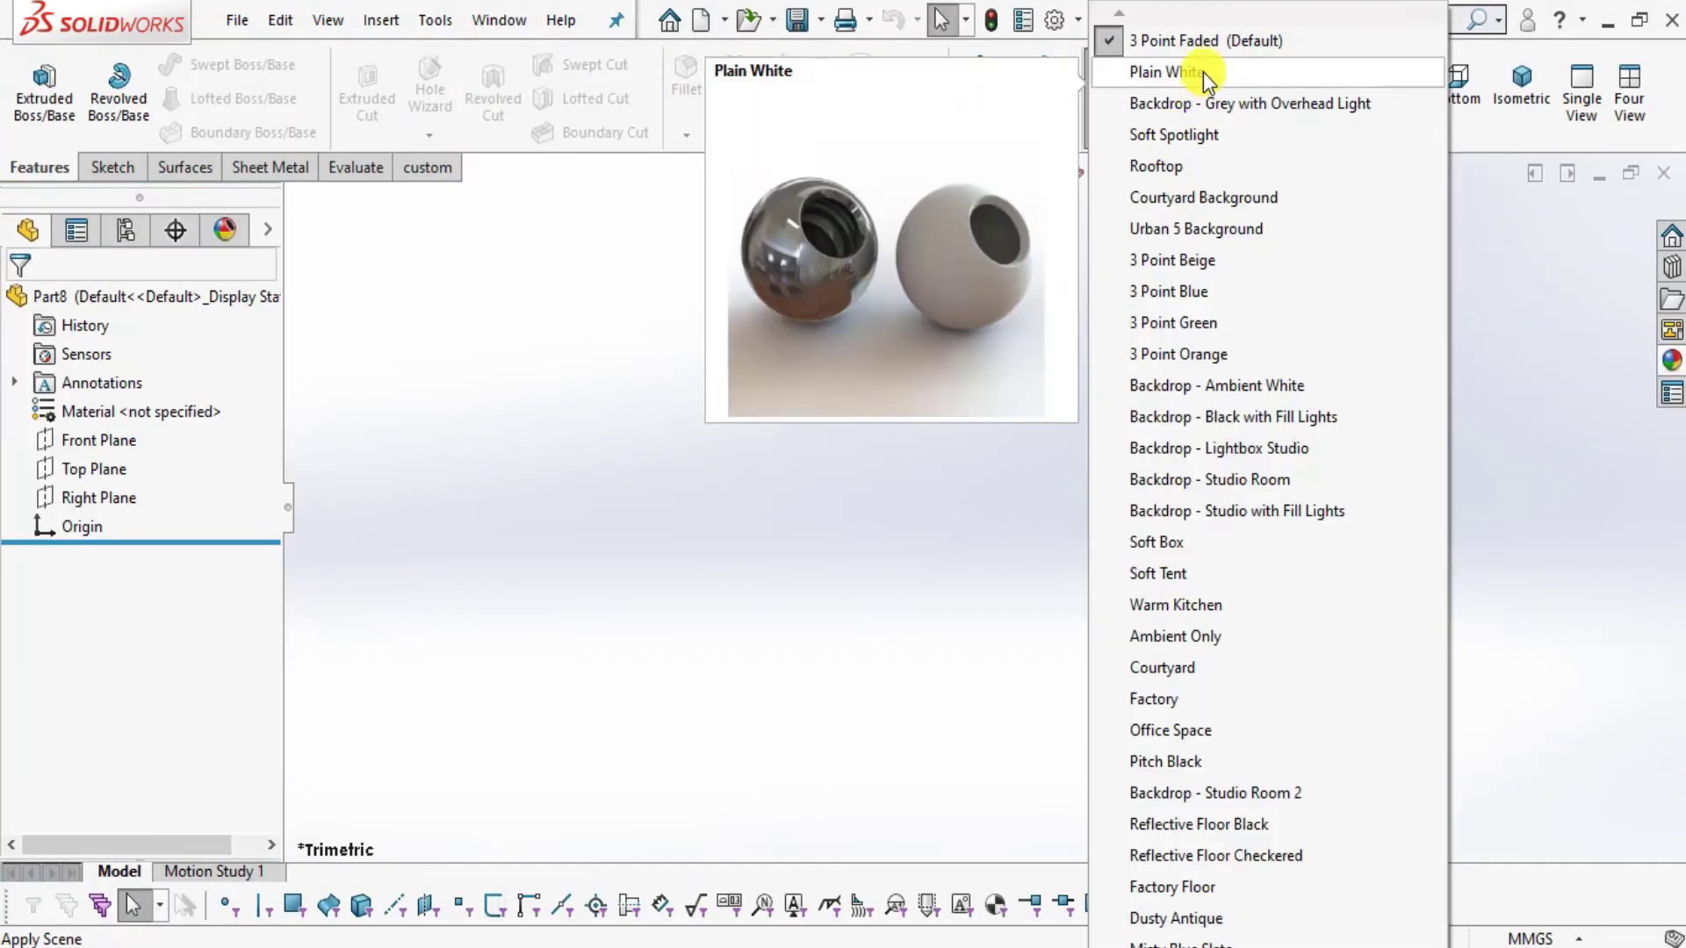
left_click(1202, 69)
left_click(1532, 938)
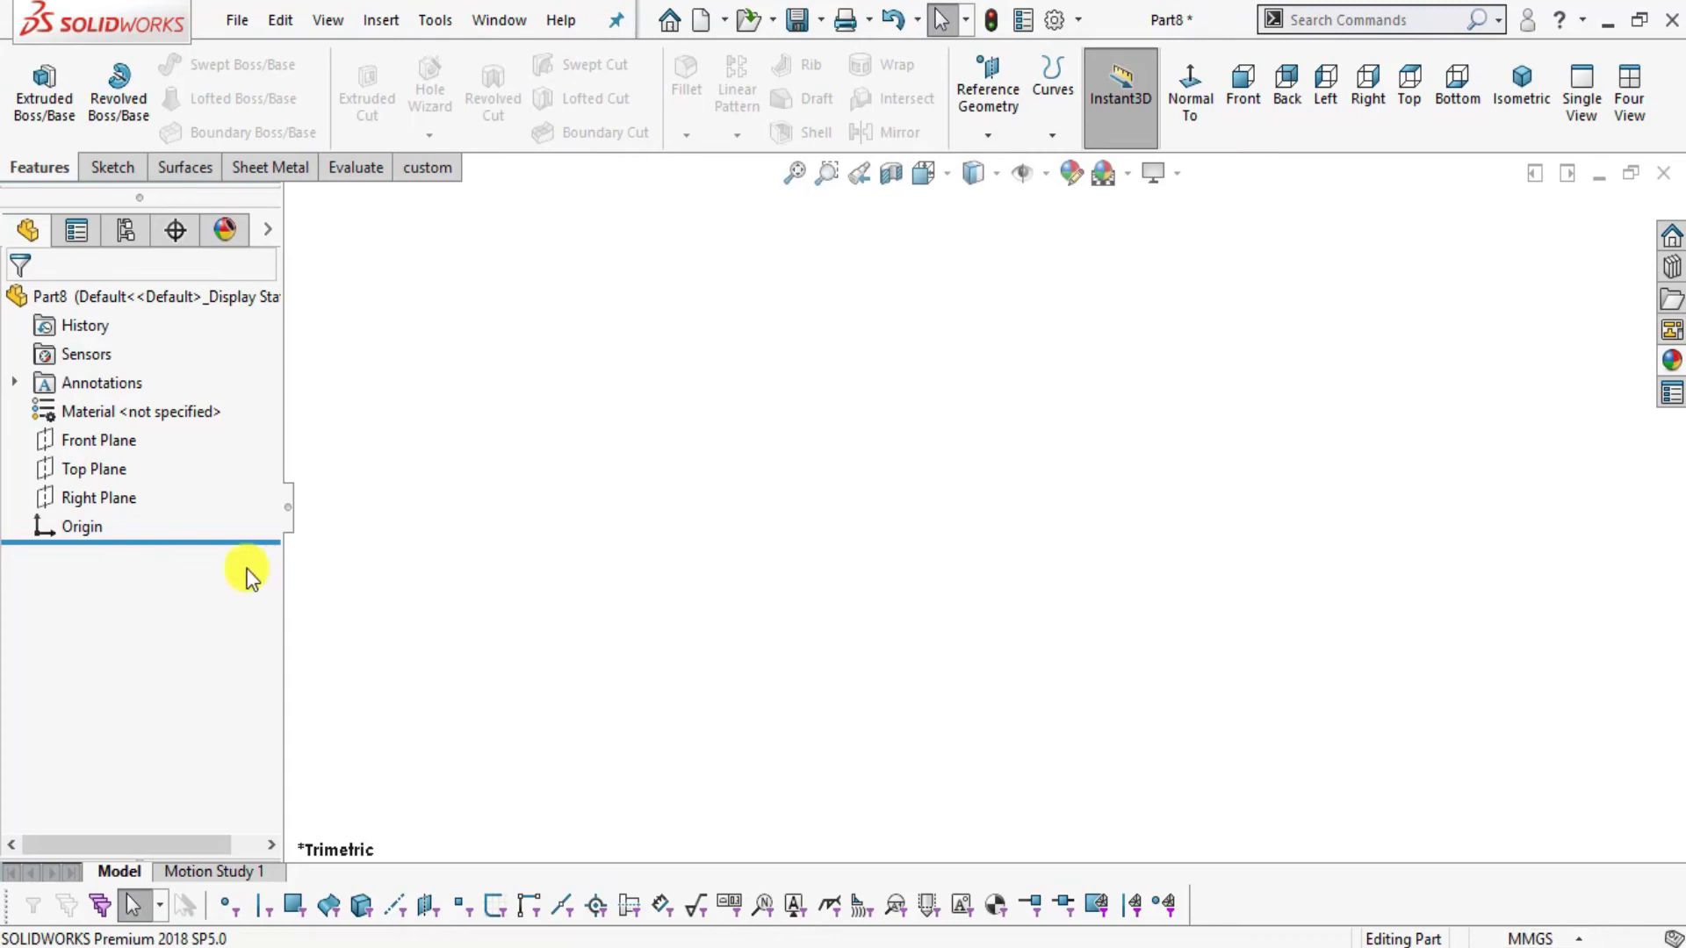
- On the Front Plane, sketch two concentric circles centred on the origin, the inner one about 59 mm in diameter
left_click(101, 440)
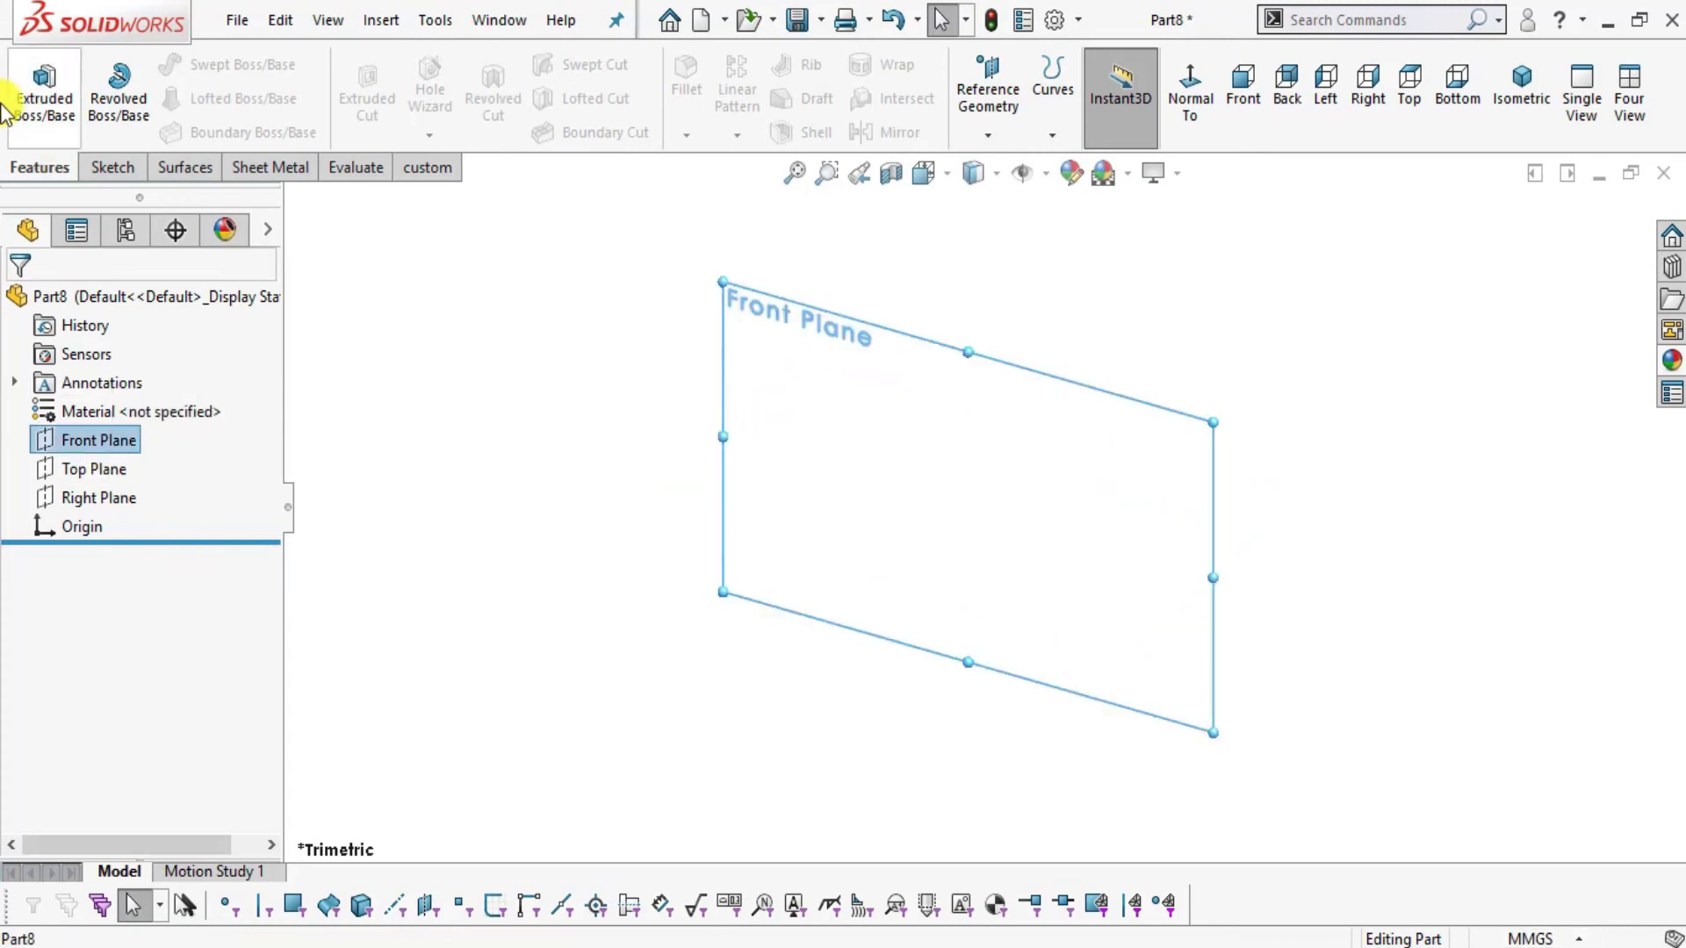
left_click(106, 166)
left_click(39, 84)
left_click(211, 64)
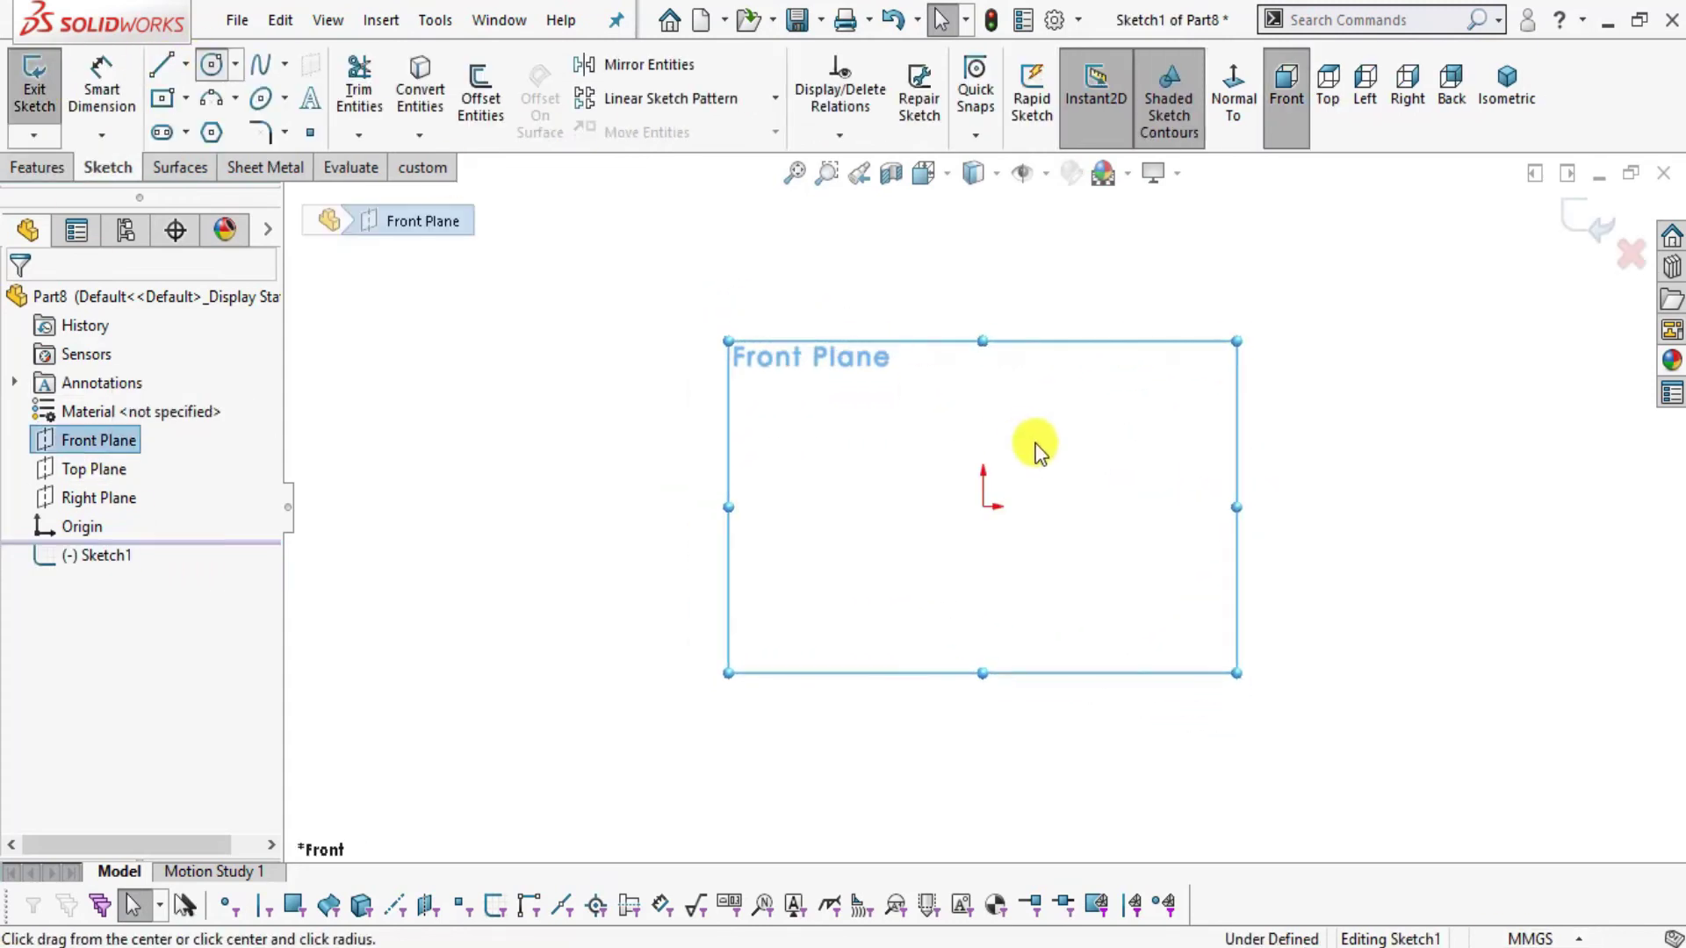
left_click(983, 506)
left_click(1123, 590)
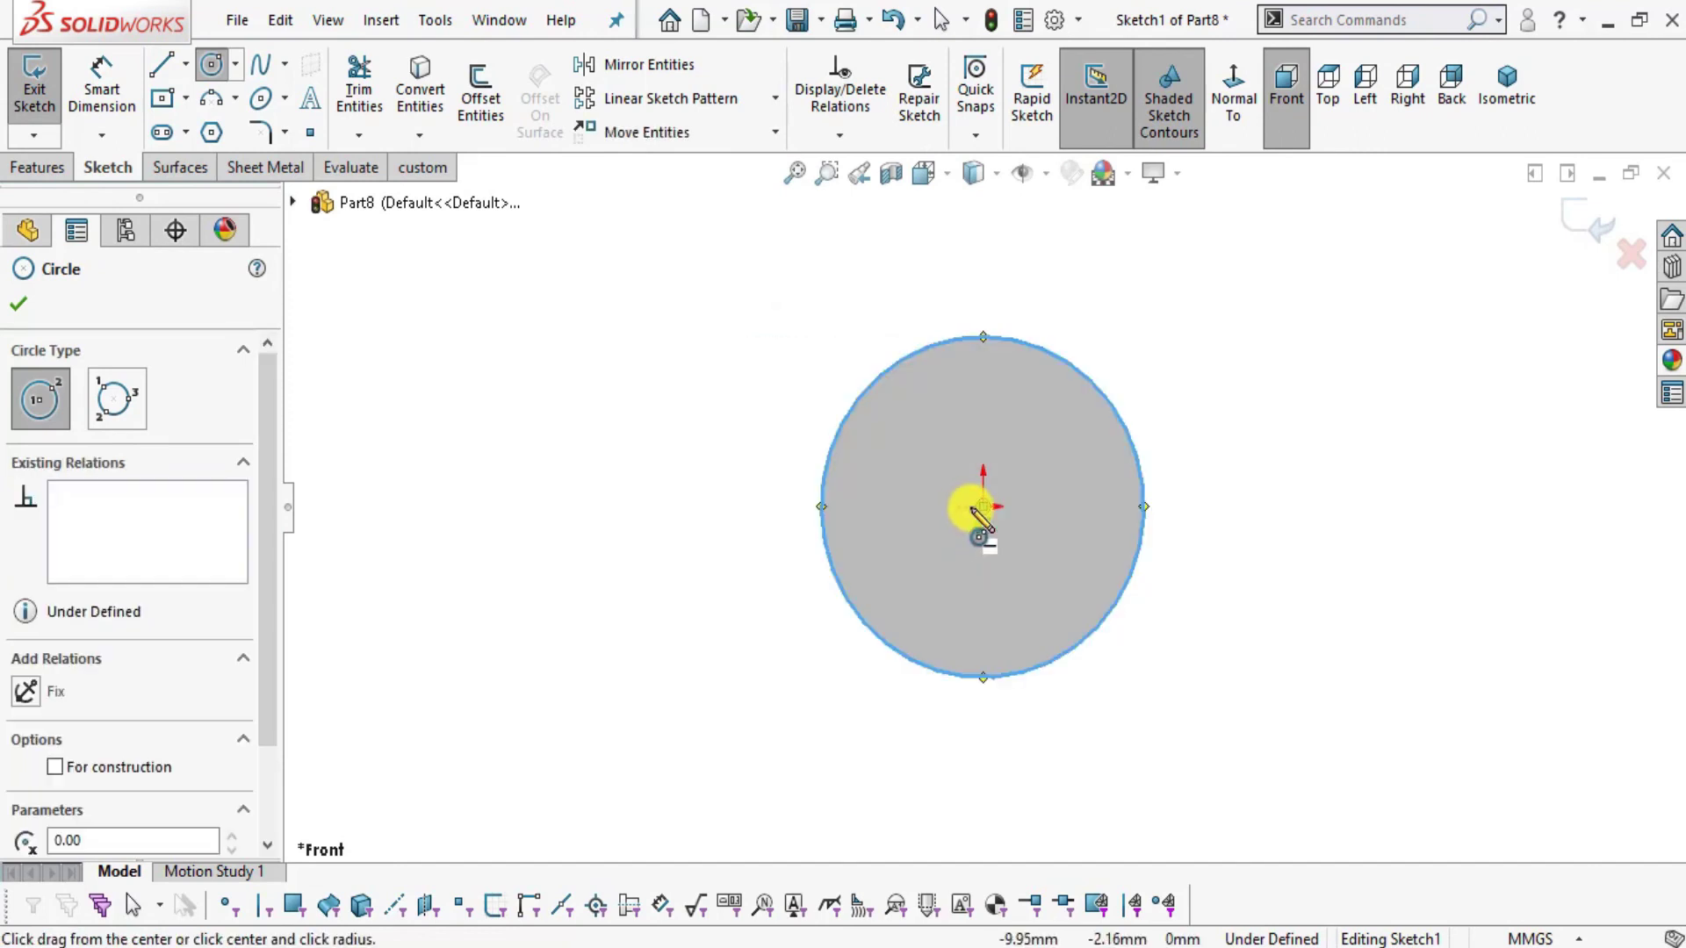
left_click(983, 507)
left_click(1054, 553)
- Dimension the inner circle's diameter as 6.25 mm
left_click(101, 83)
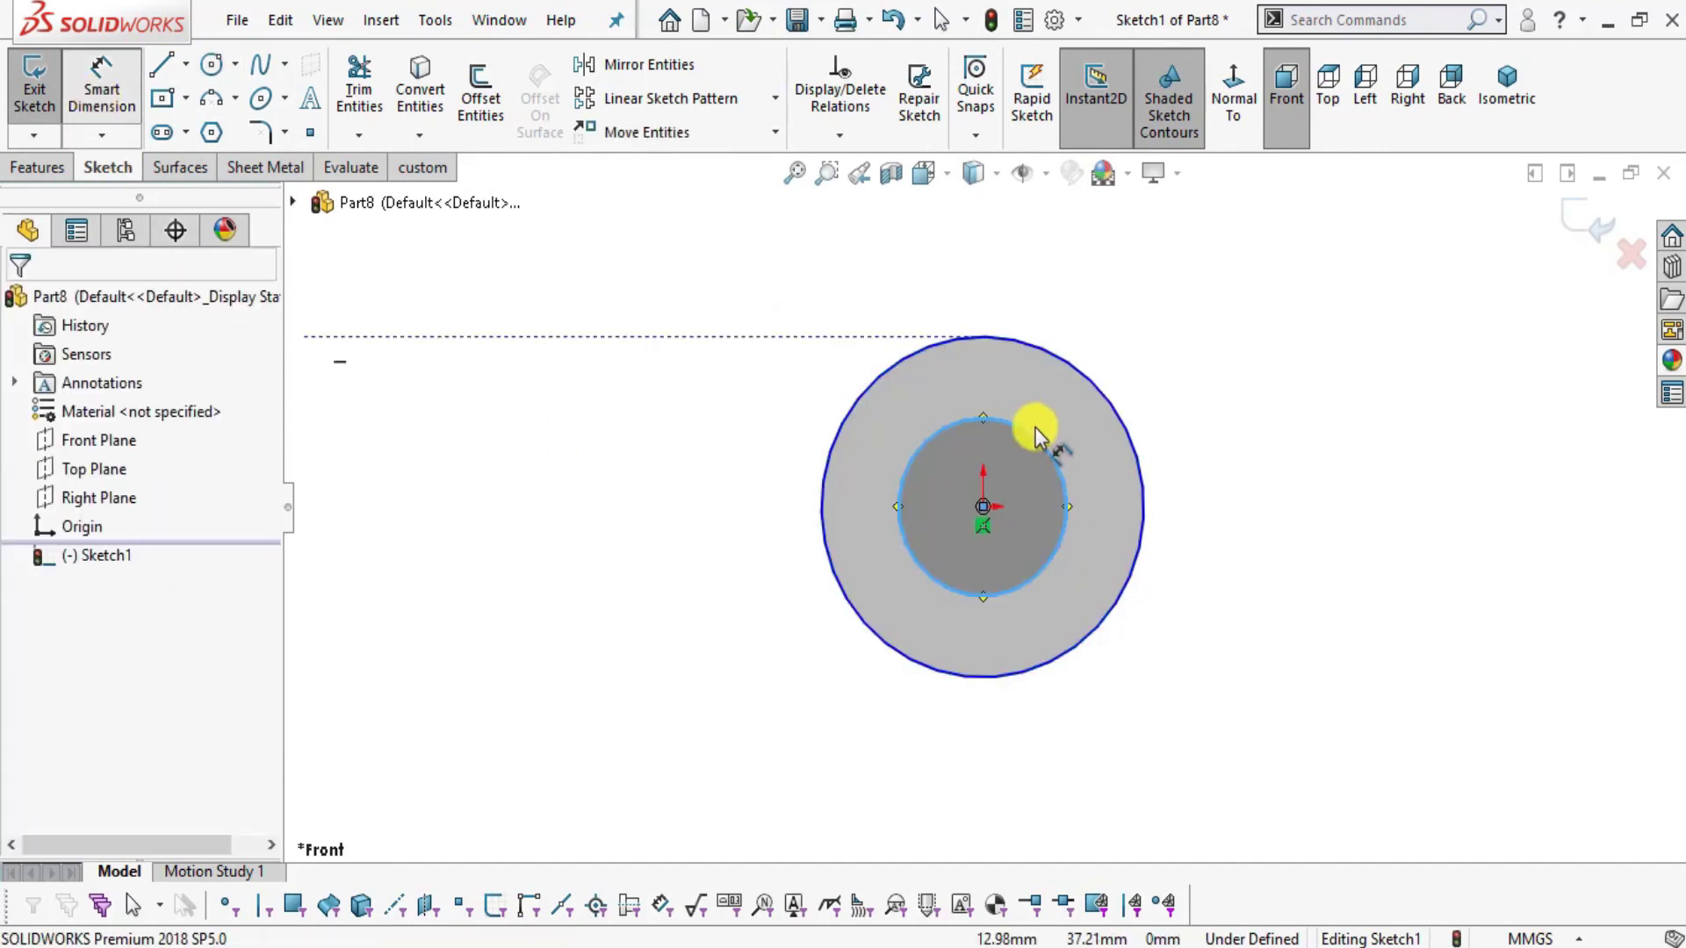
left_click(1035, 439)
left_click(1315, 454)
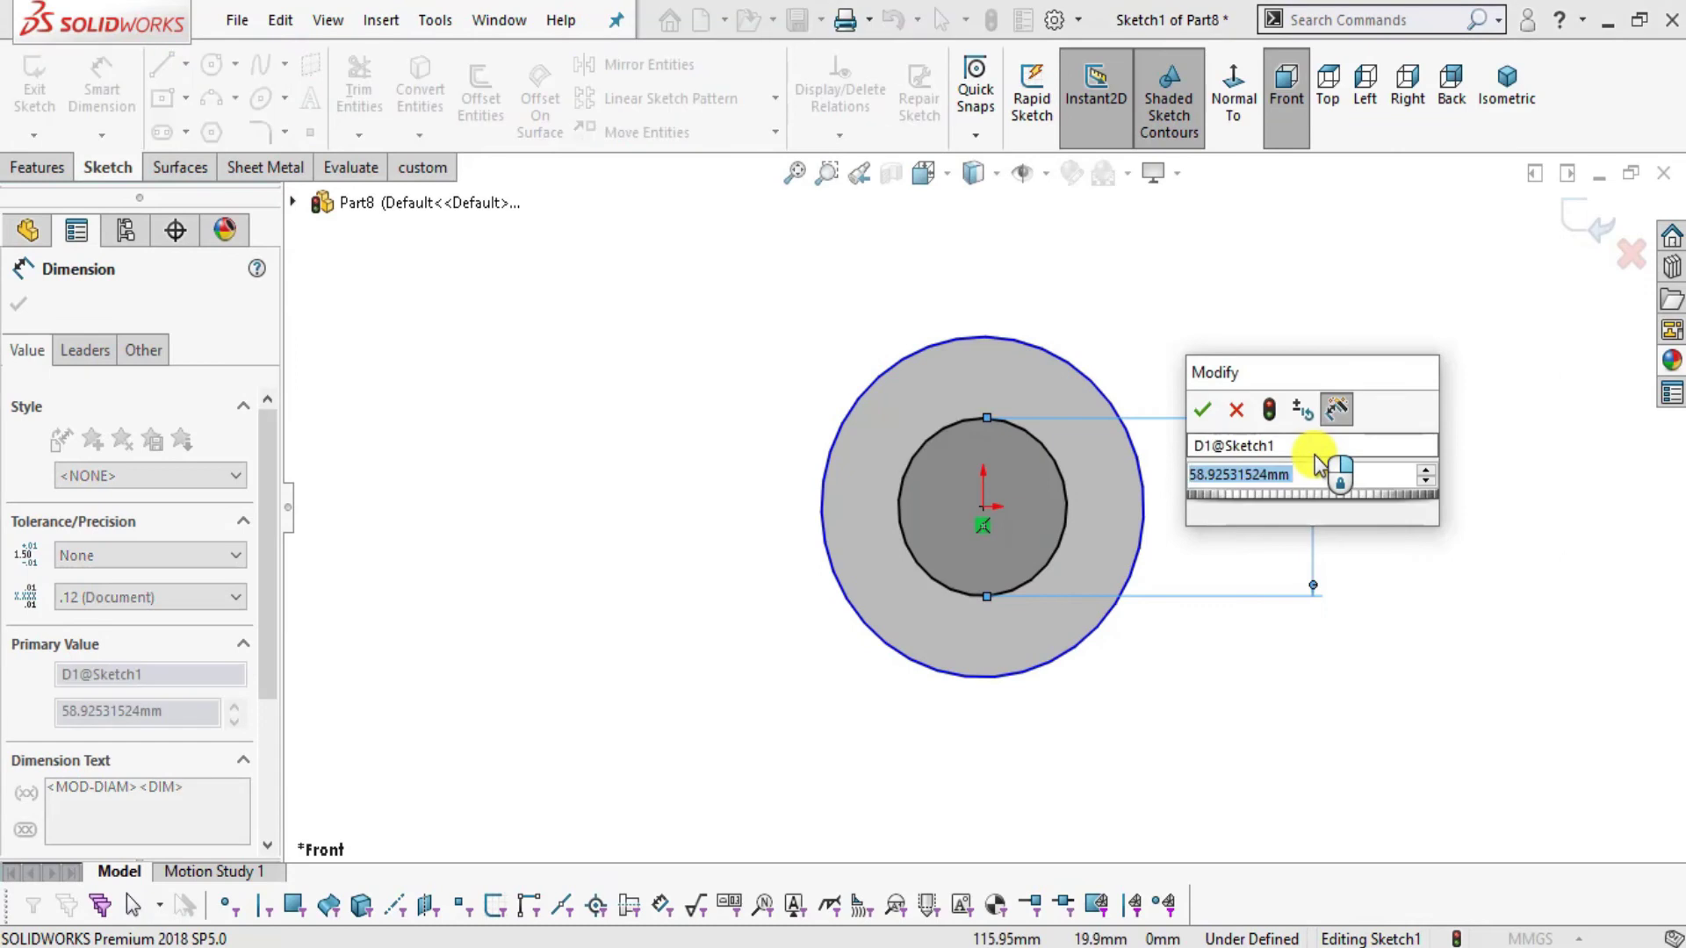
type("6.25")
key("Return")
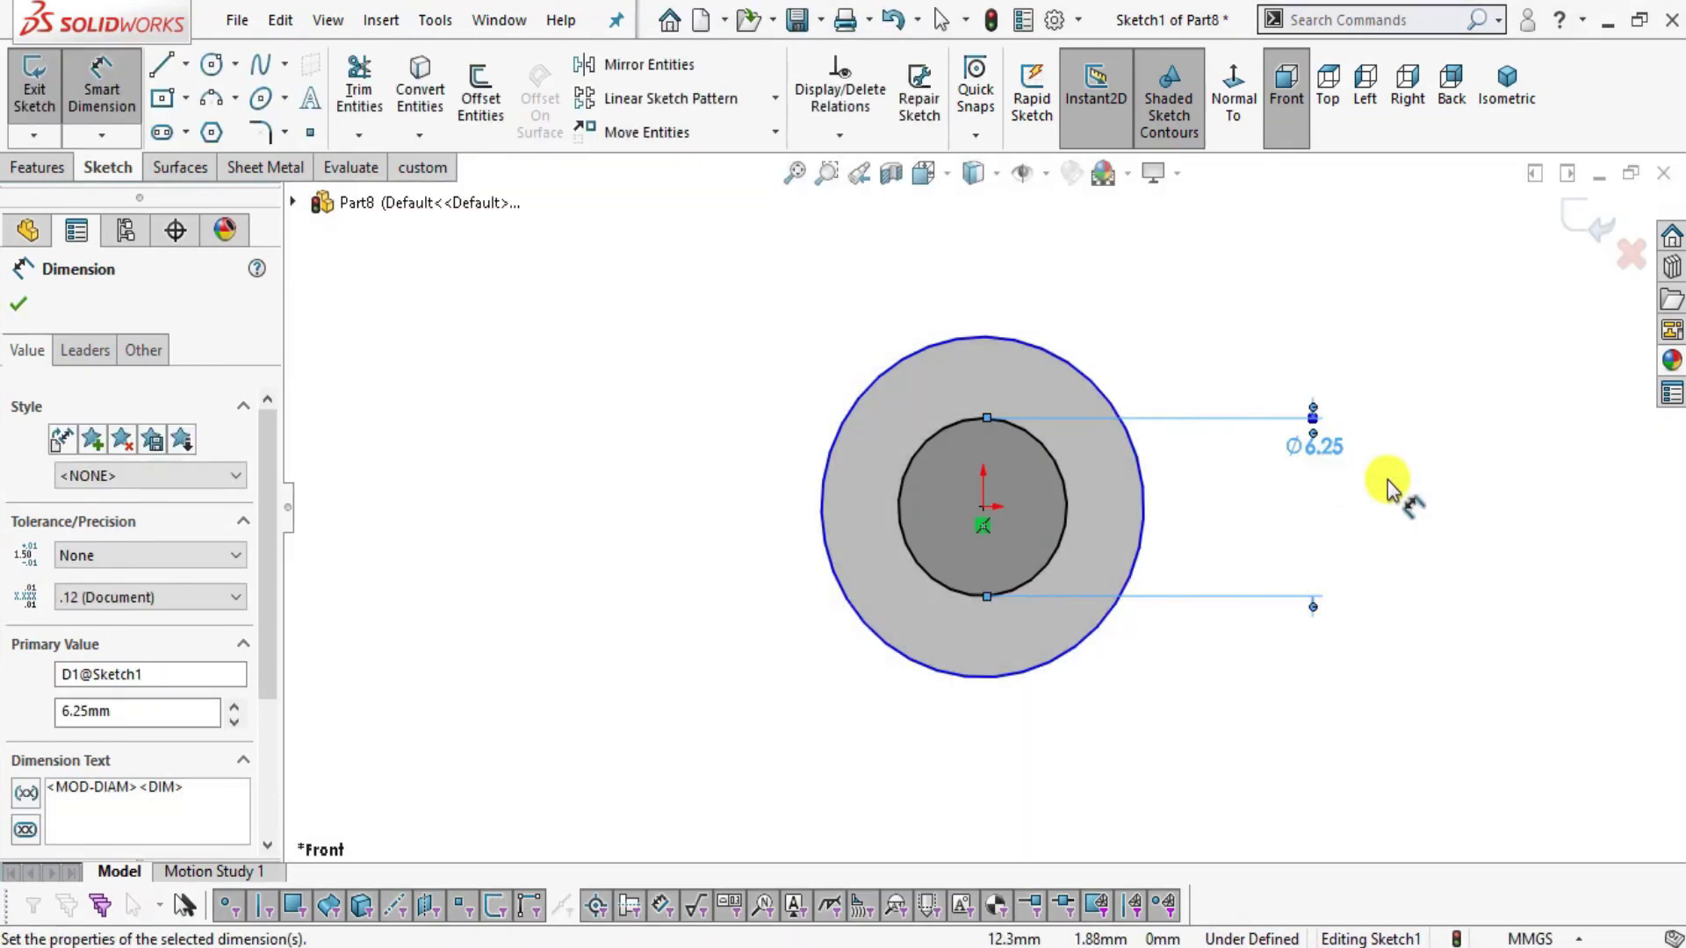
key("Escape")
- Tick off the washer's two diameters in the Foxit Reader drawing, and dimension the outer circle's diameter as 12 mm in SOLIDWORKS
key("alt+Tab")
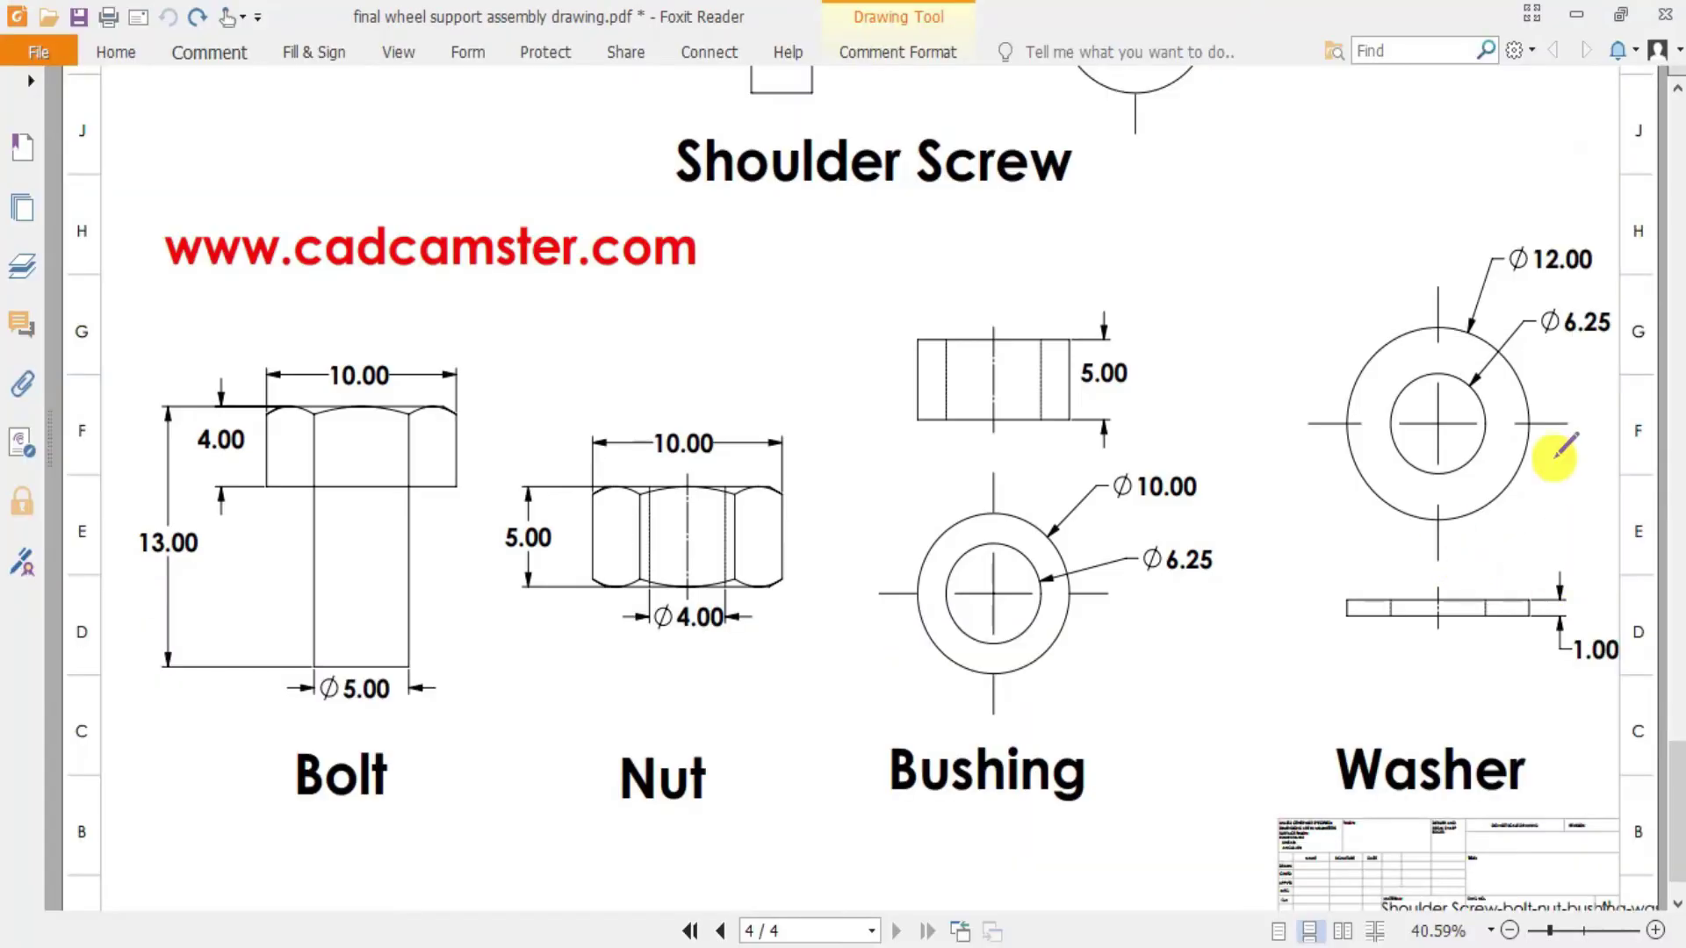
left_click_drag(1556, 335, 1616, 312)
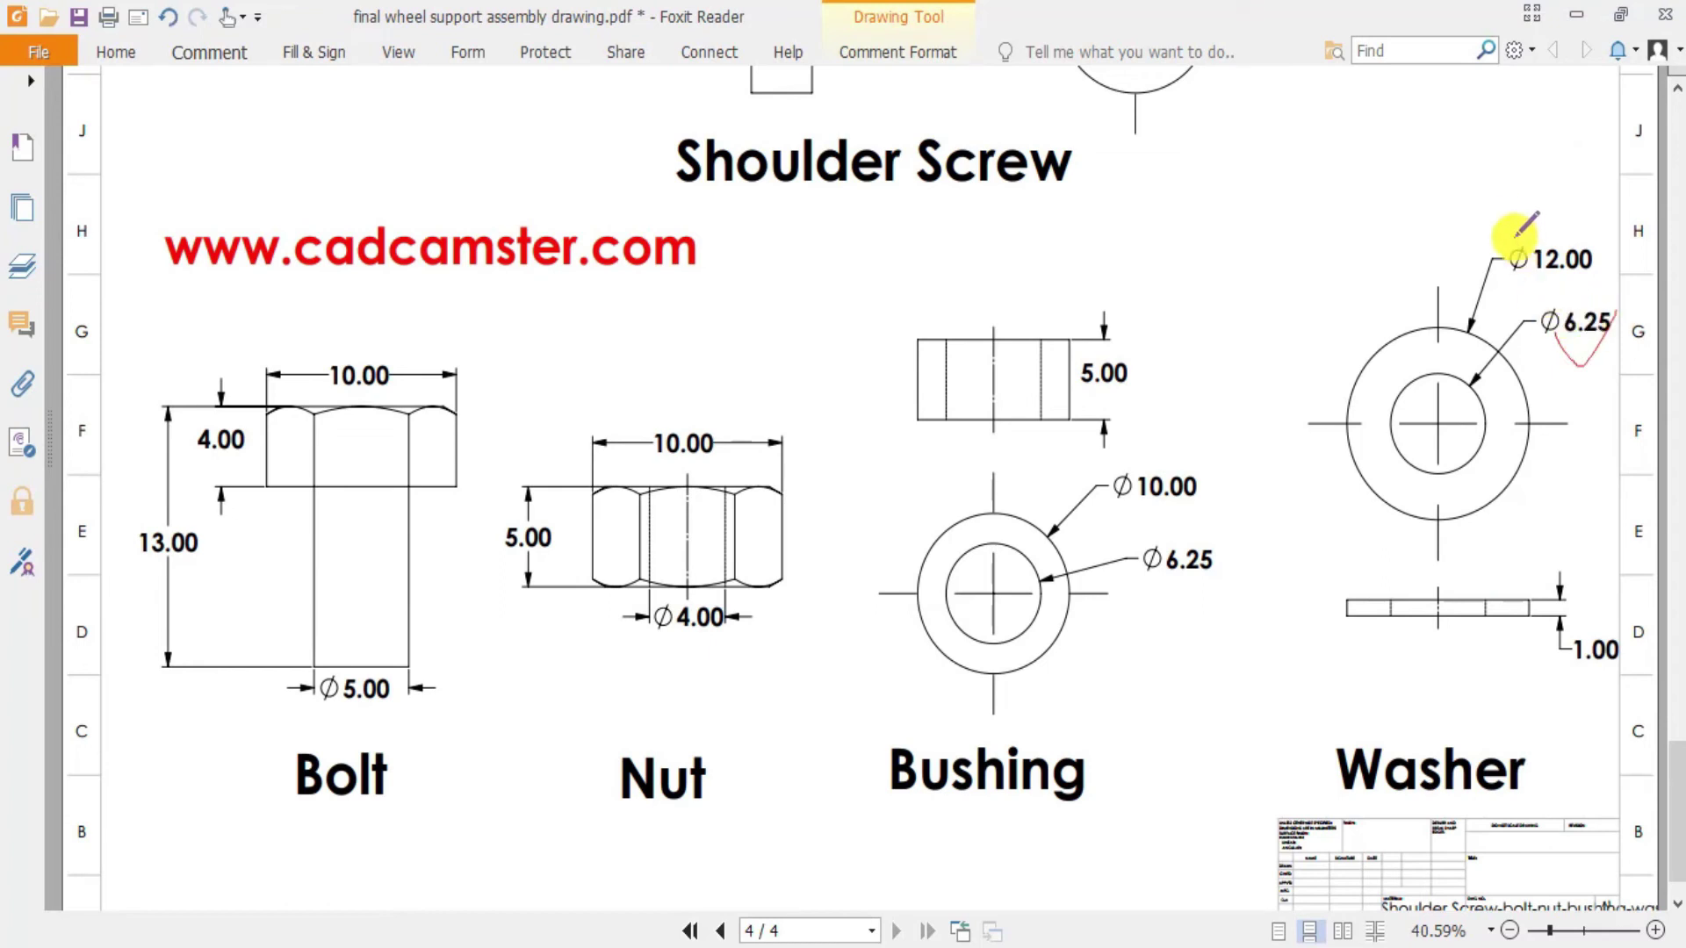
key("alt+Tab")
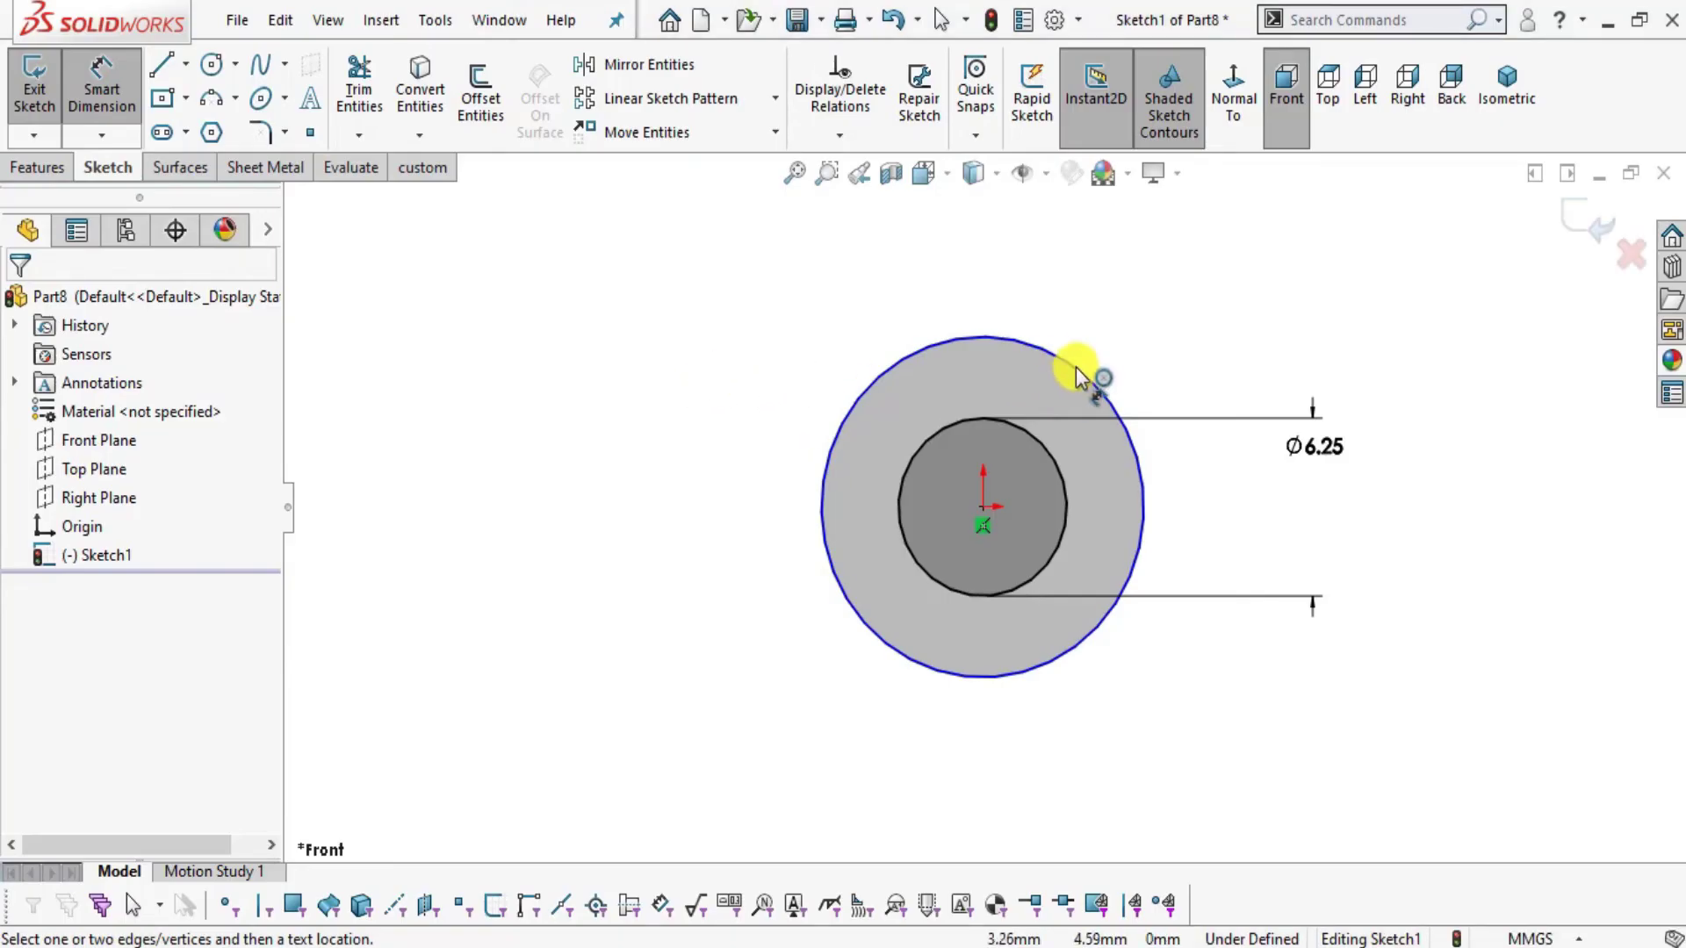
left_click(1076, 371)
left_click(778, 317)
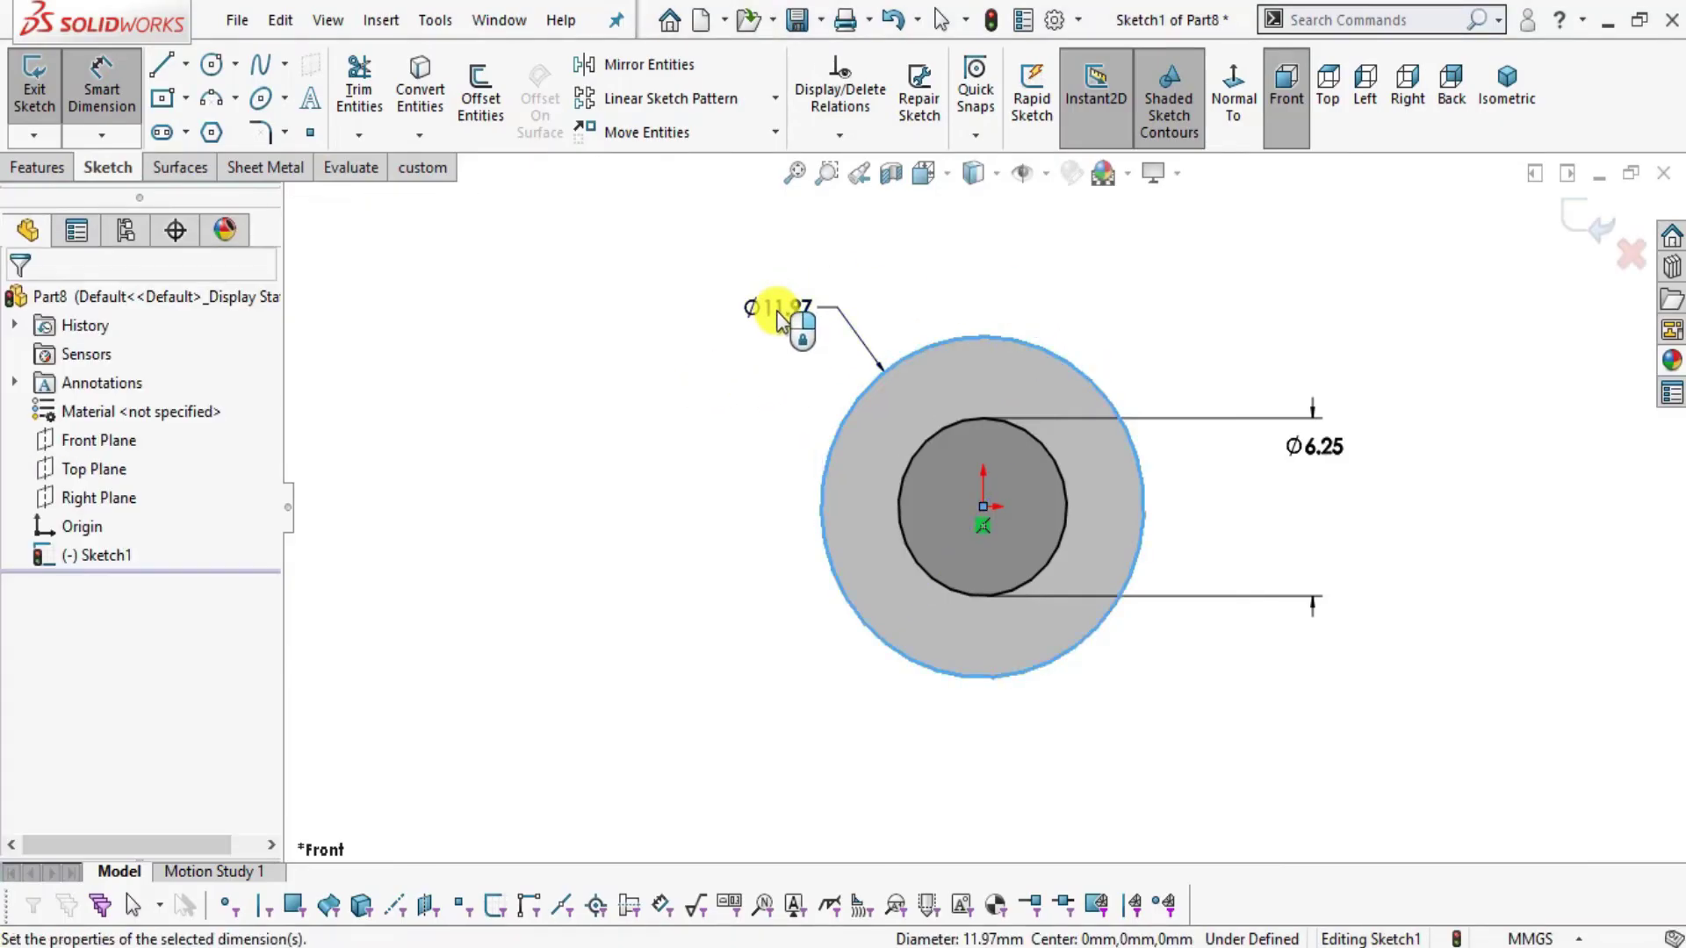
type("12")
key("Return")
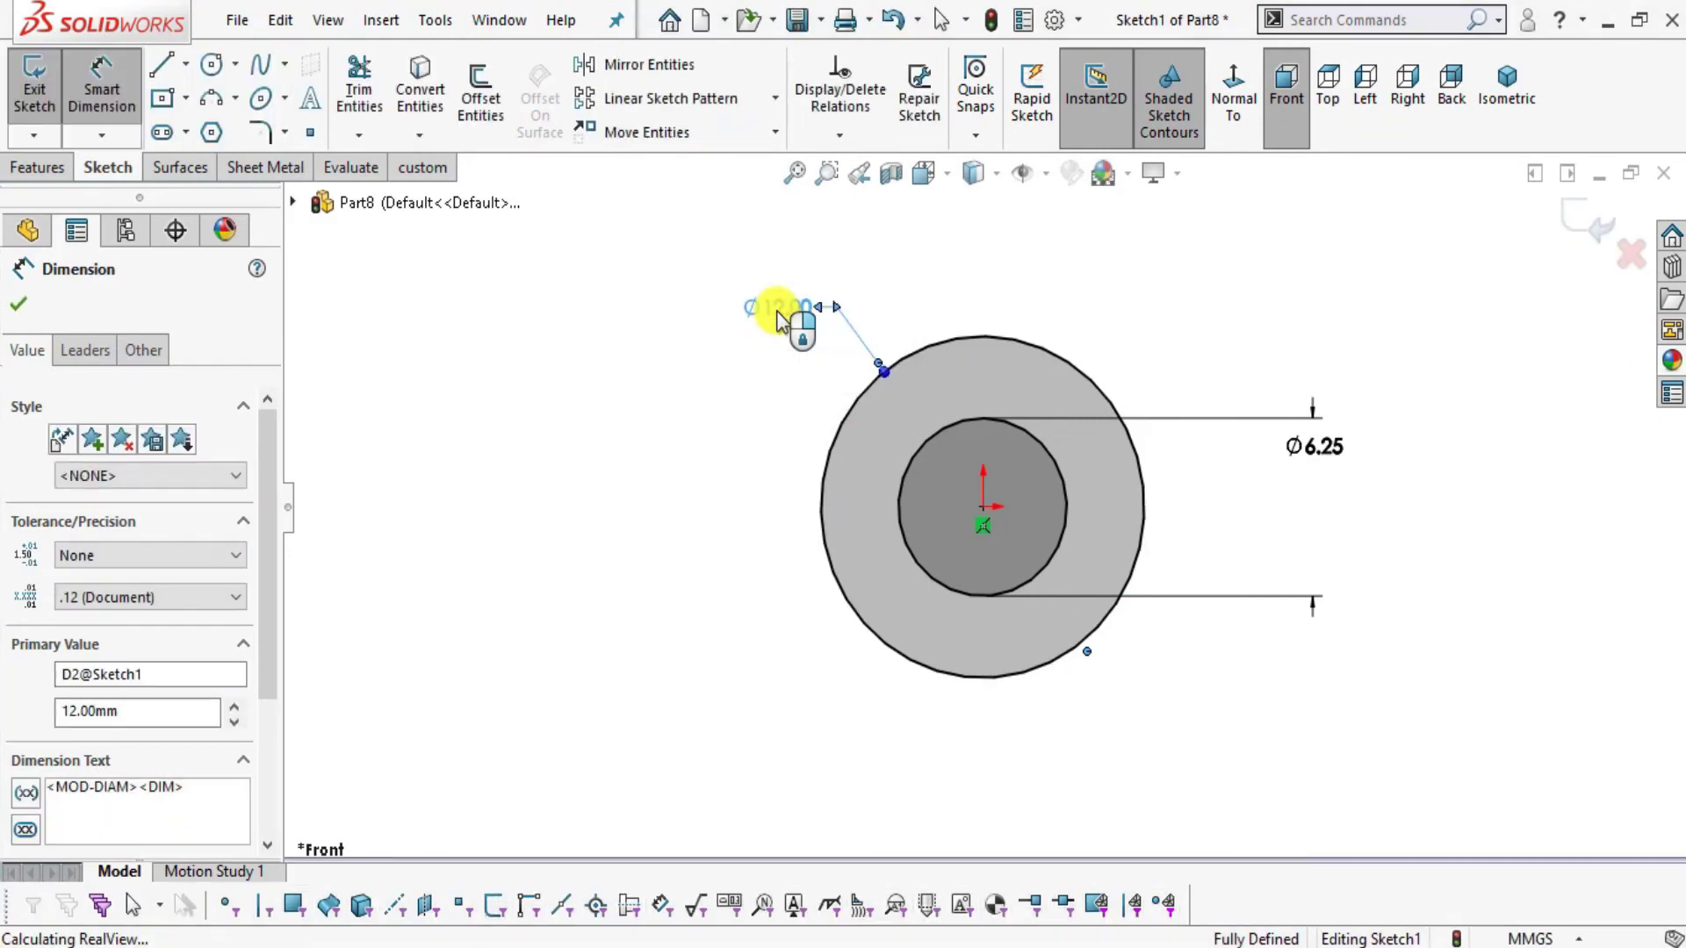
left_click(1571, 434)
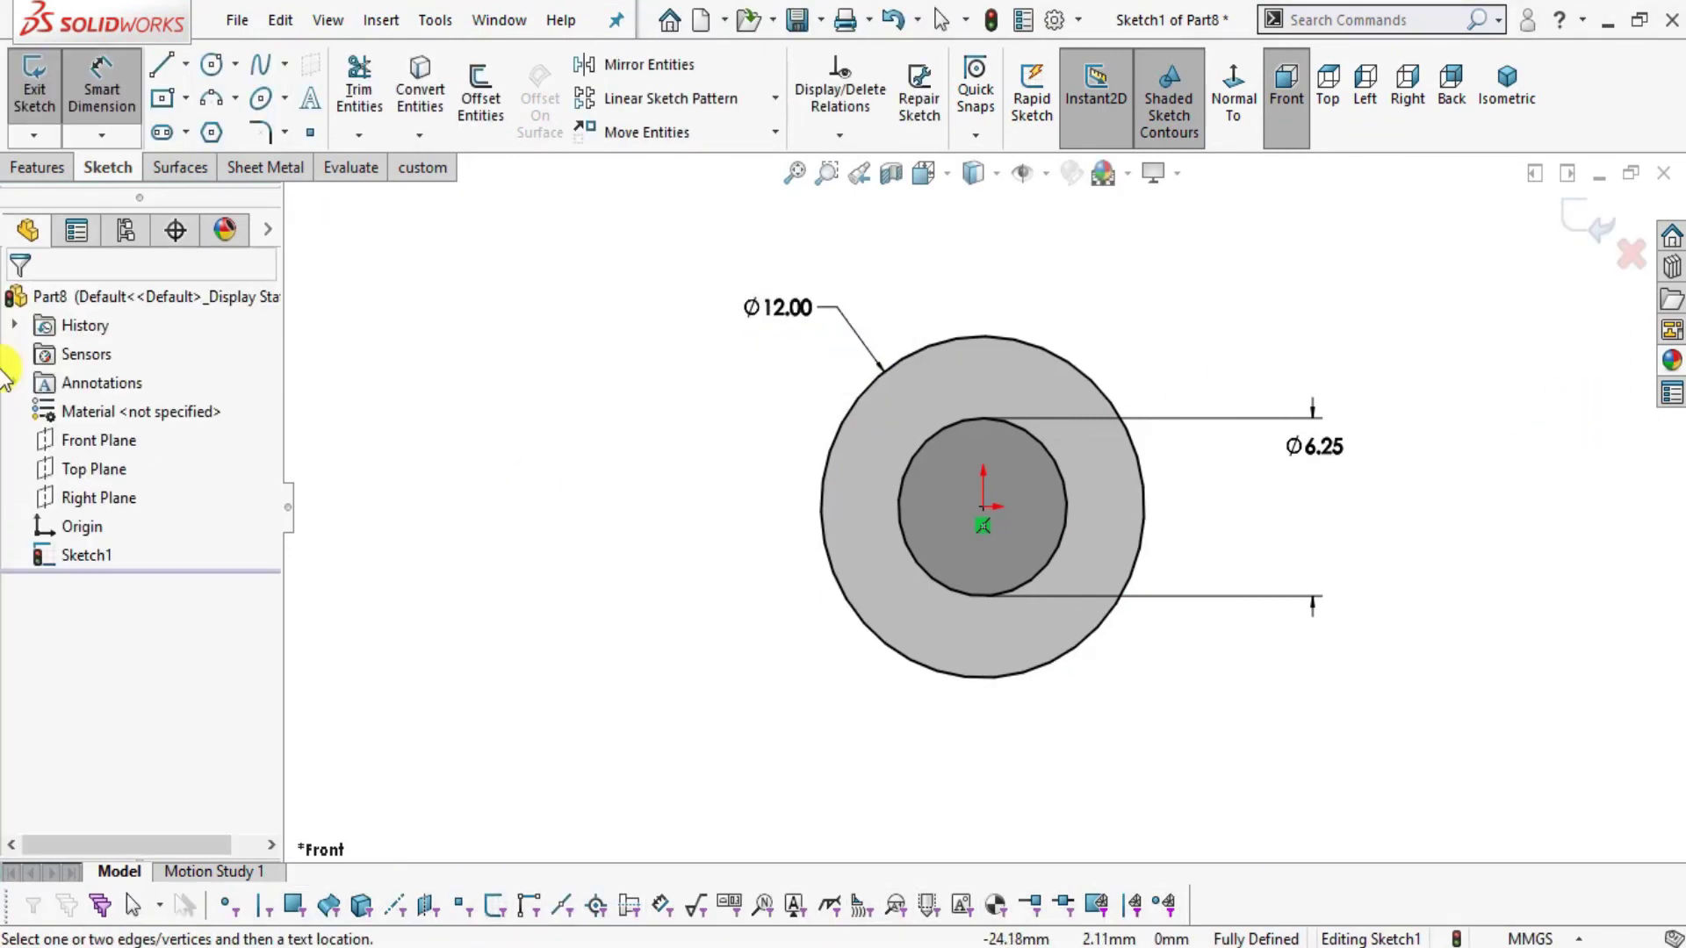
- Extrude the washer ring 1 mm with the Mid Plane option, marking the thickness in the Foxit Reader drawing to check it
left_click(39, 168)
left_click(44, 108)
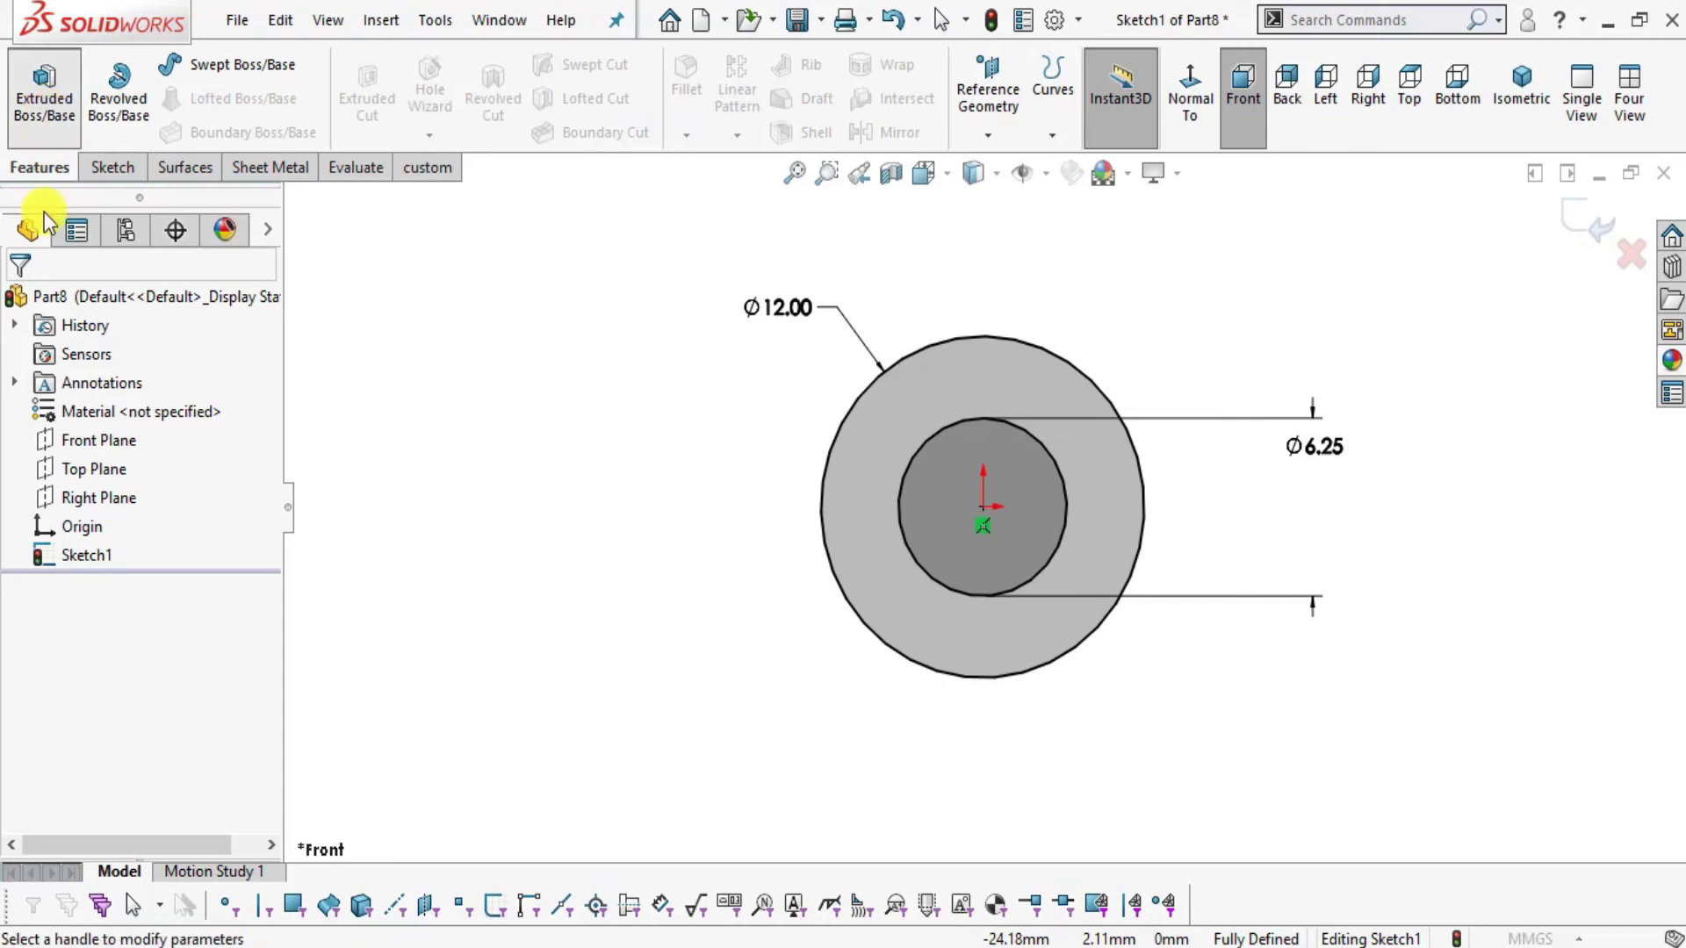
type("1")
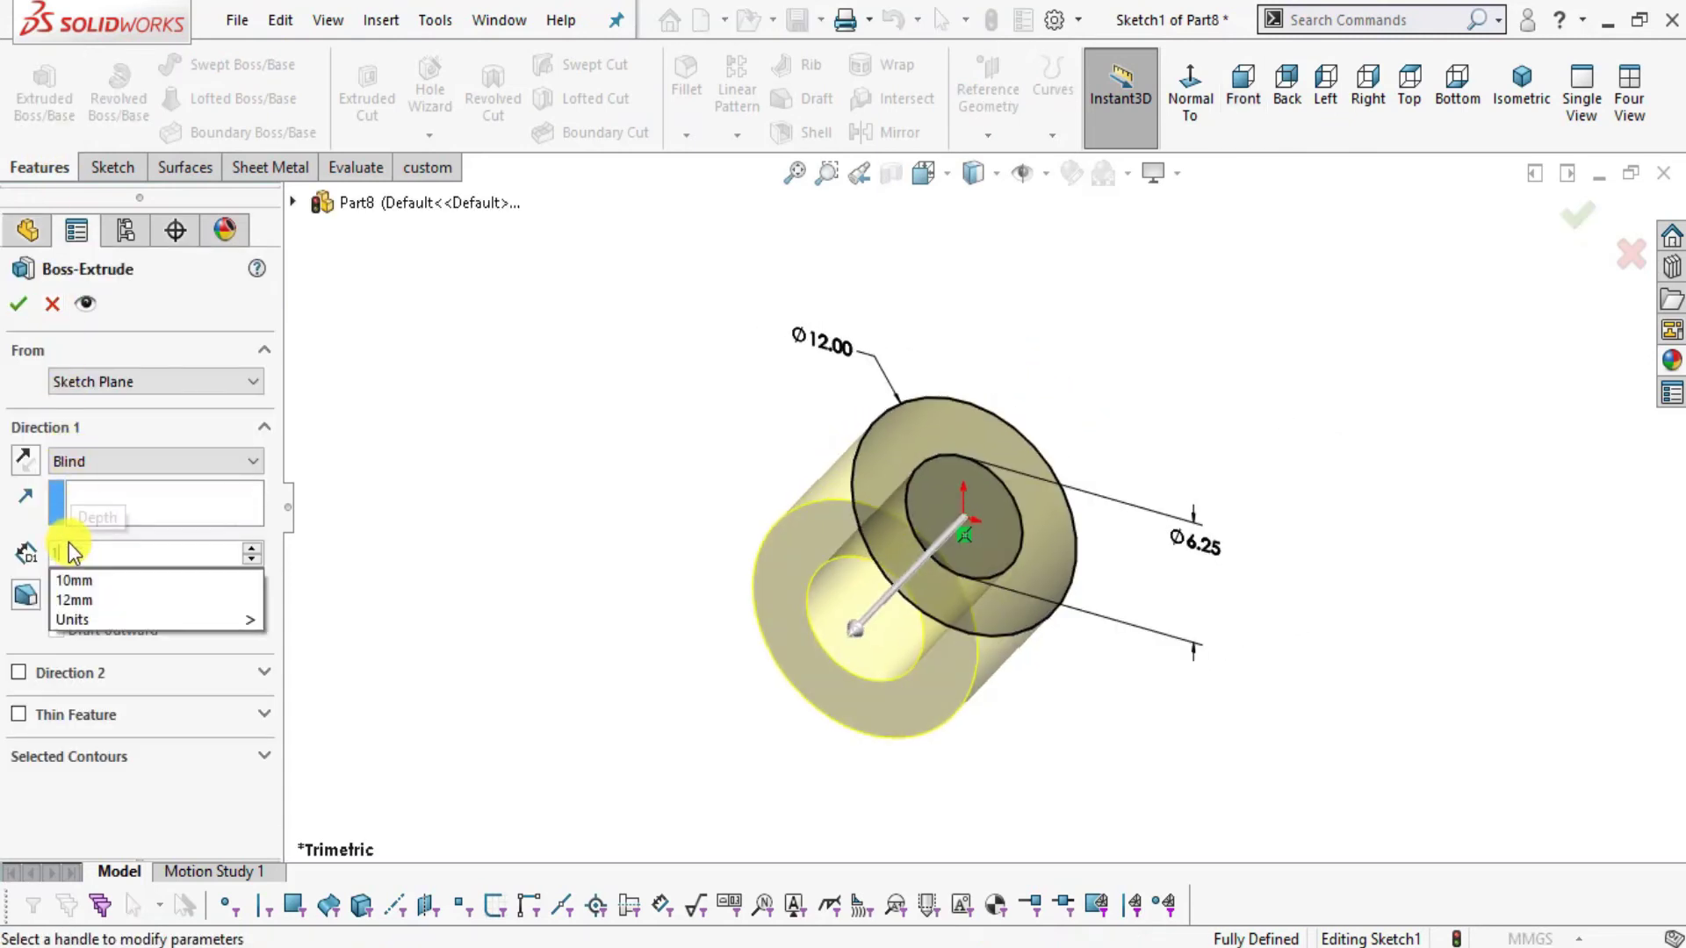
type("m")
left_click(145, 463)
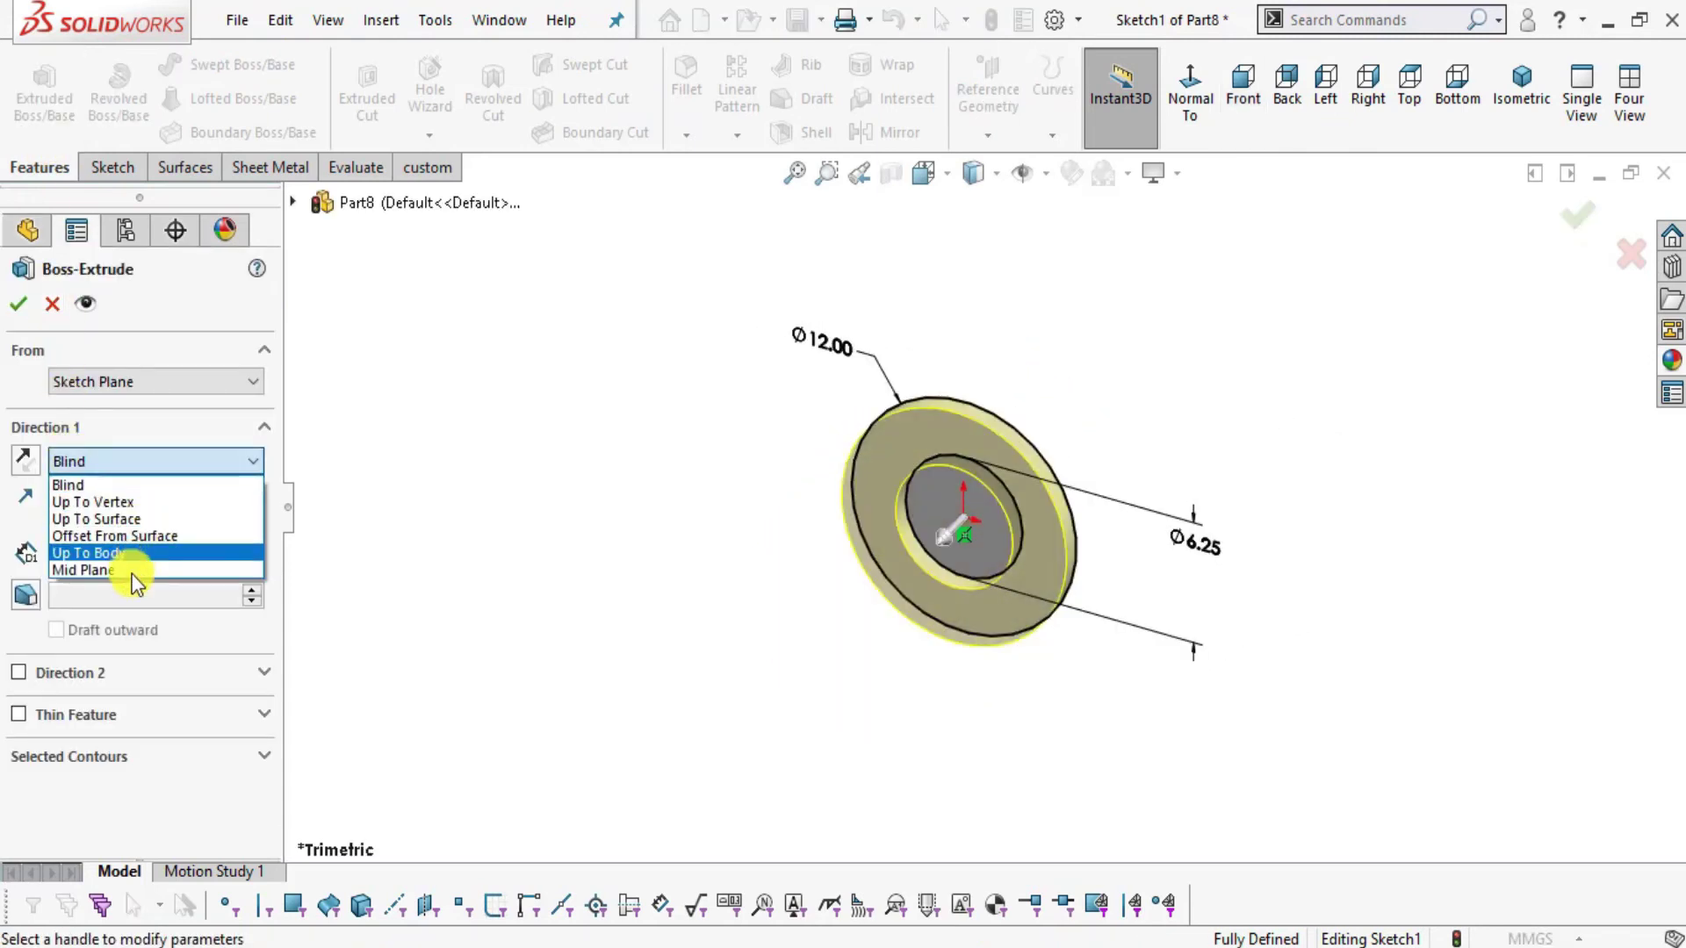
left_click(132, 573)
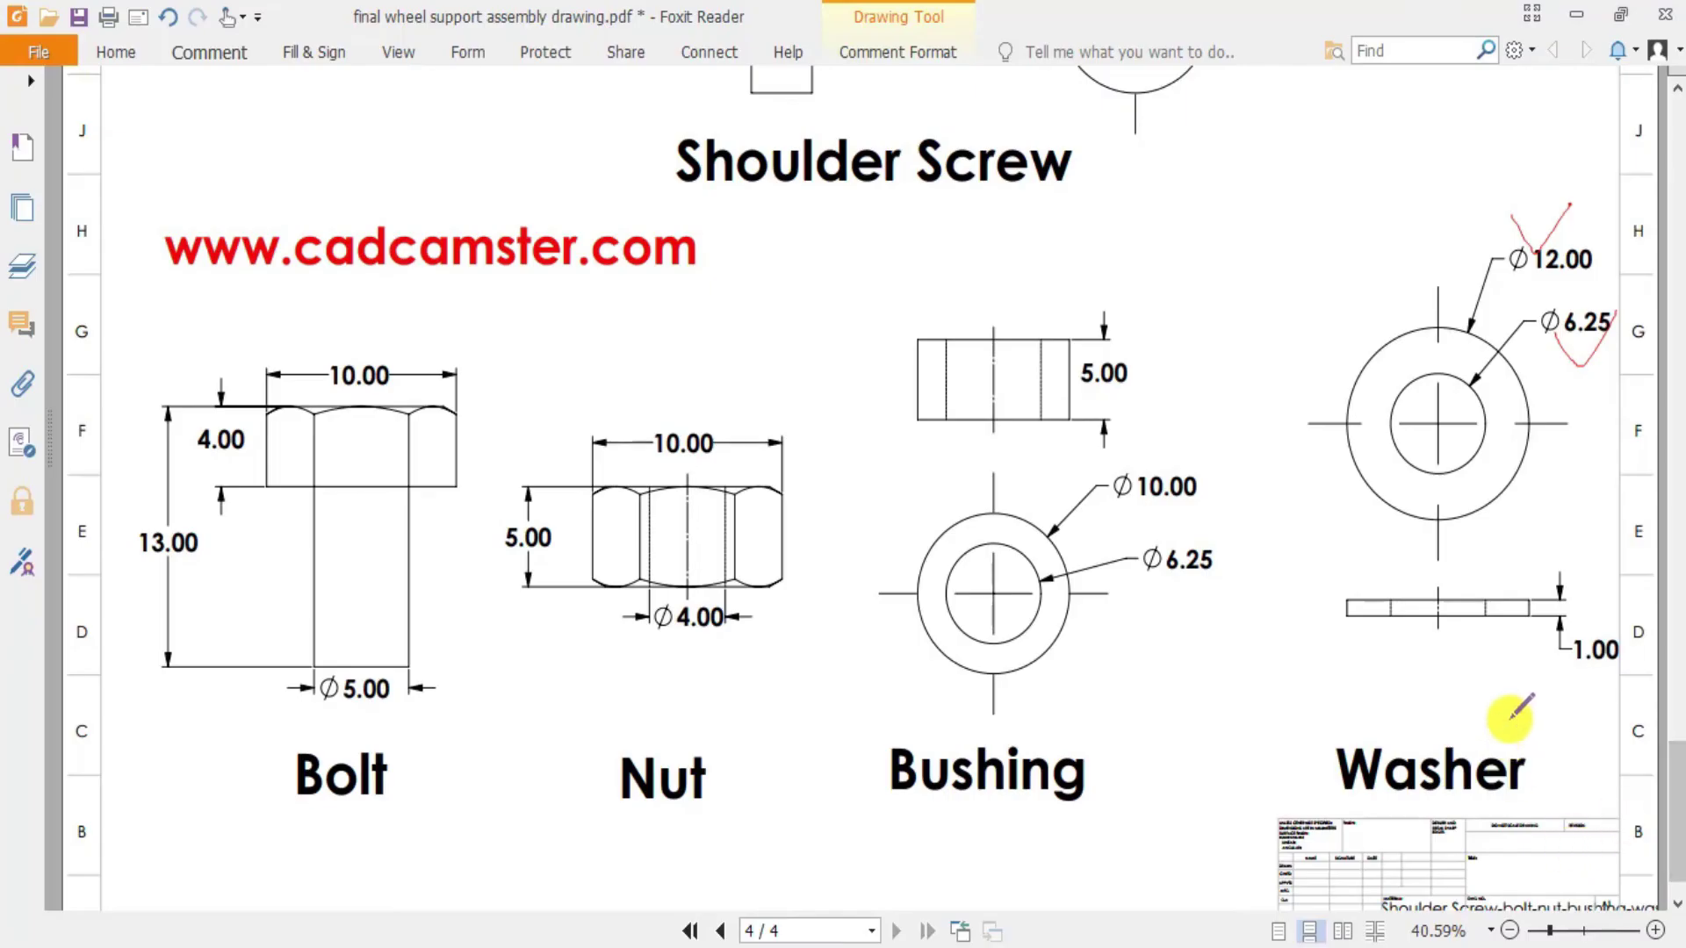
mouse_move(1511, 666)
left_mouse_down()
mouse_move(1595, 647)
mouse_move(1631, 597)
left_mouse_up()
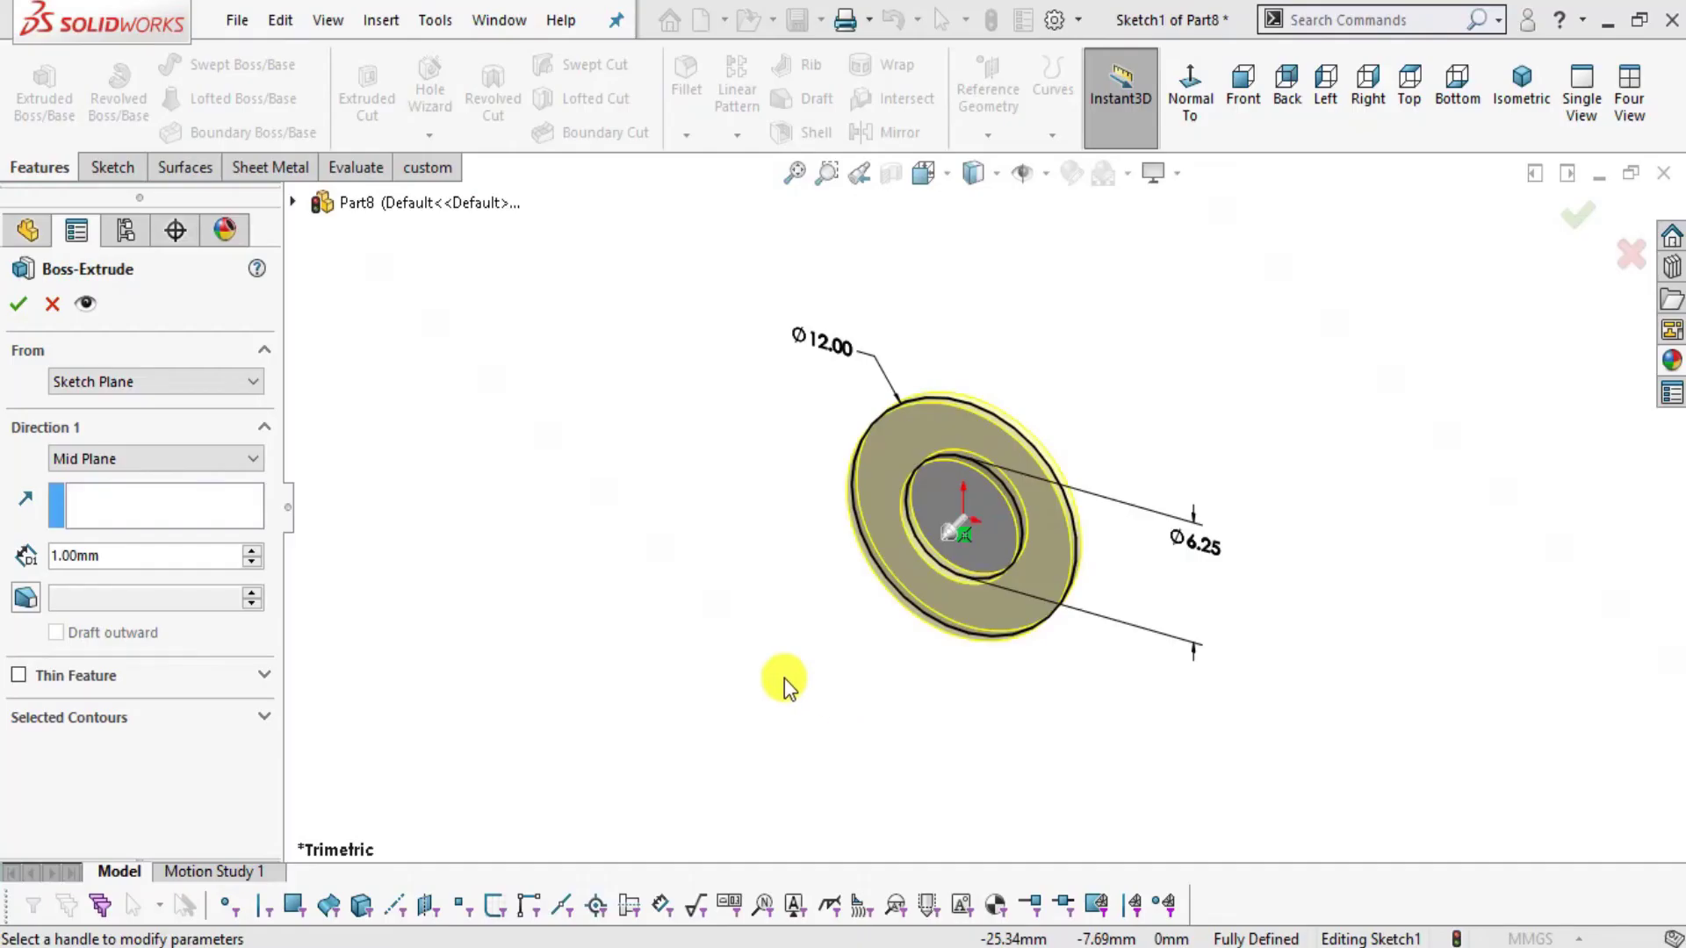
left_click(16, 308)
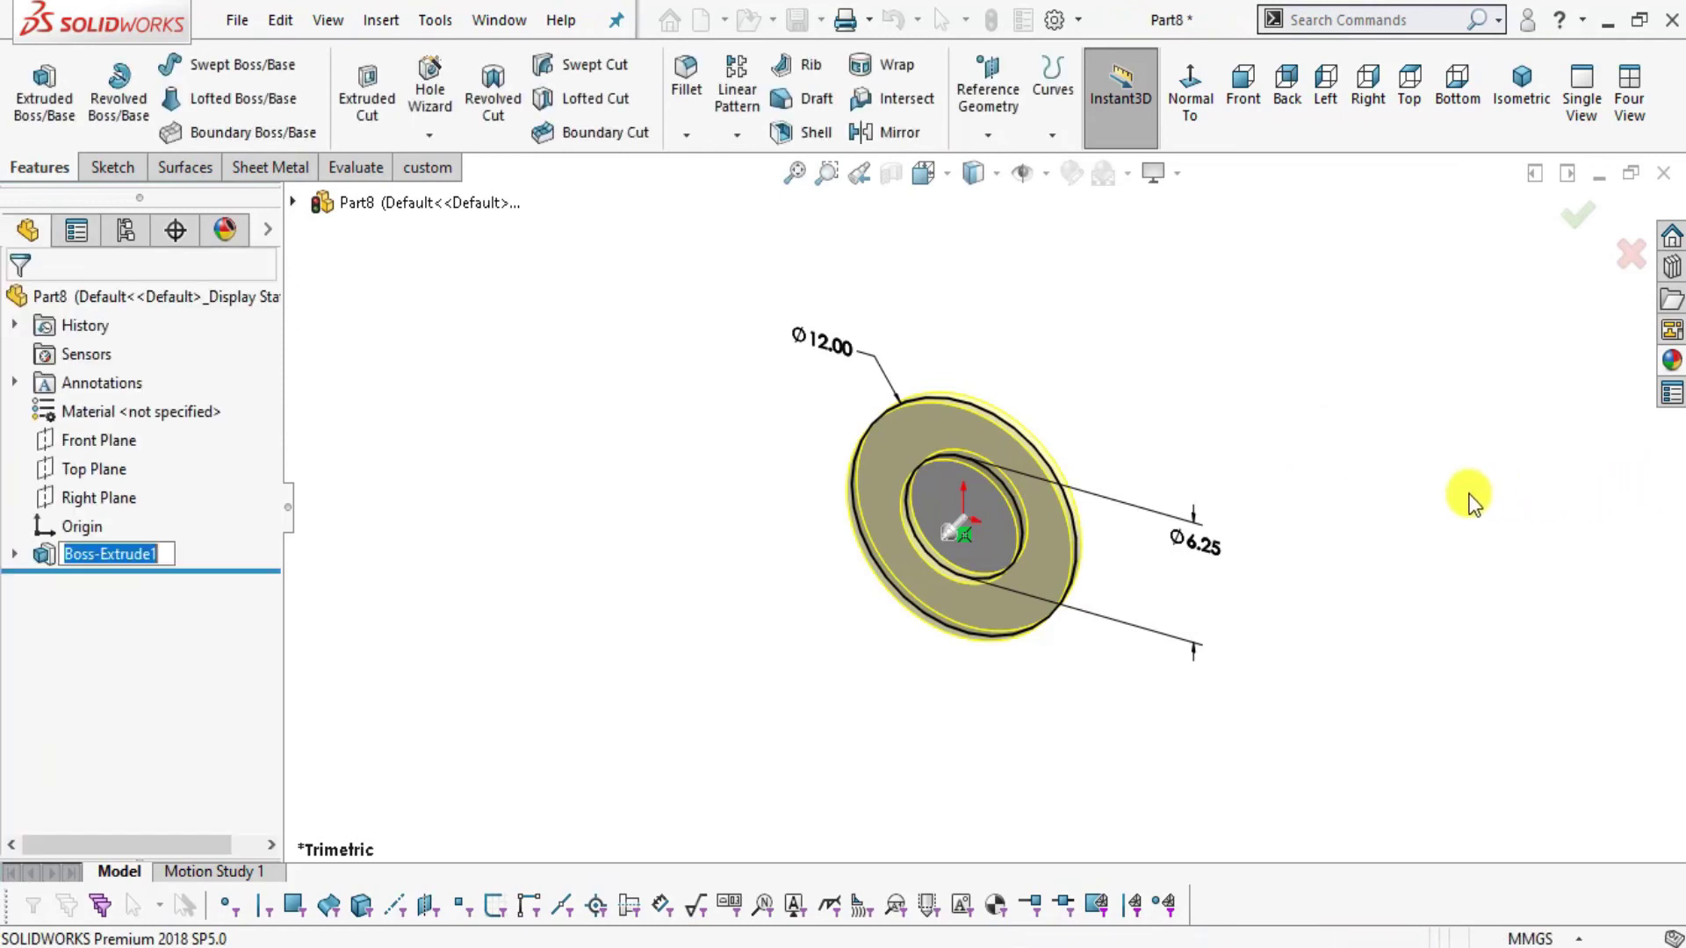
- Apply the polished steel appearance to the washer and save the part as 8. washer in the wheel support assembly folder
left_click(1672, 360)
double_click(1407, 636)
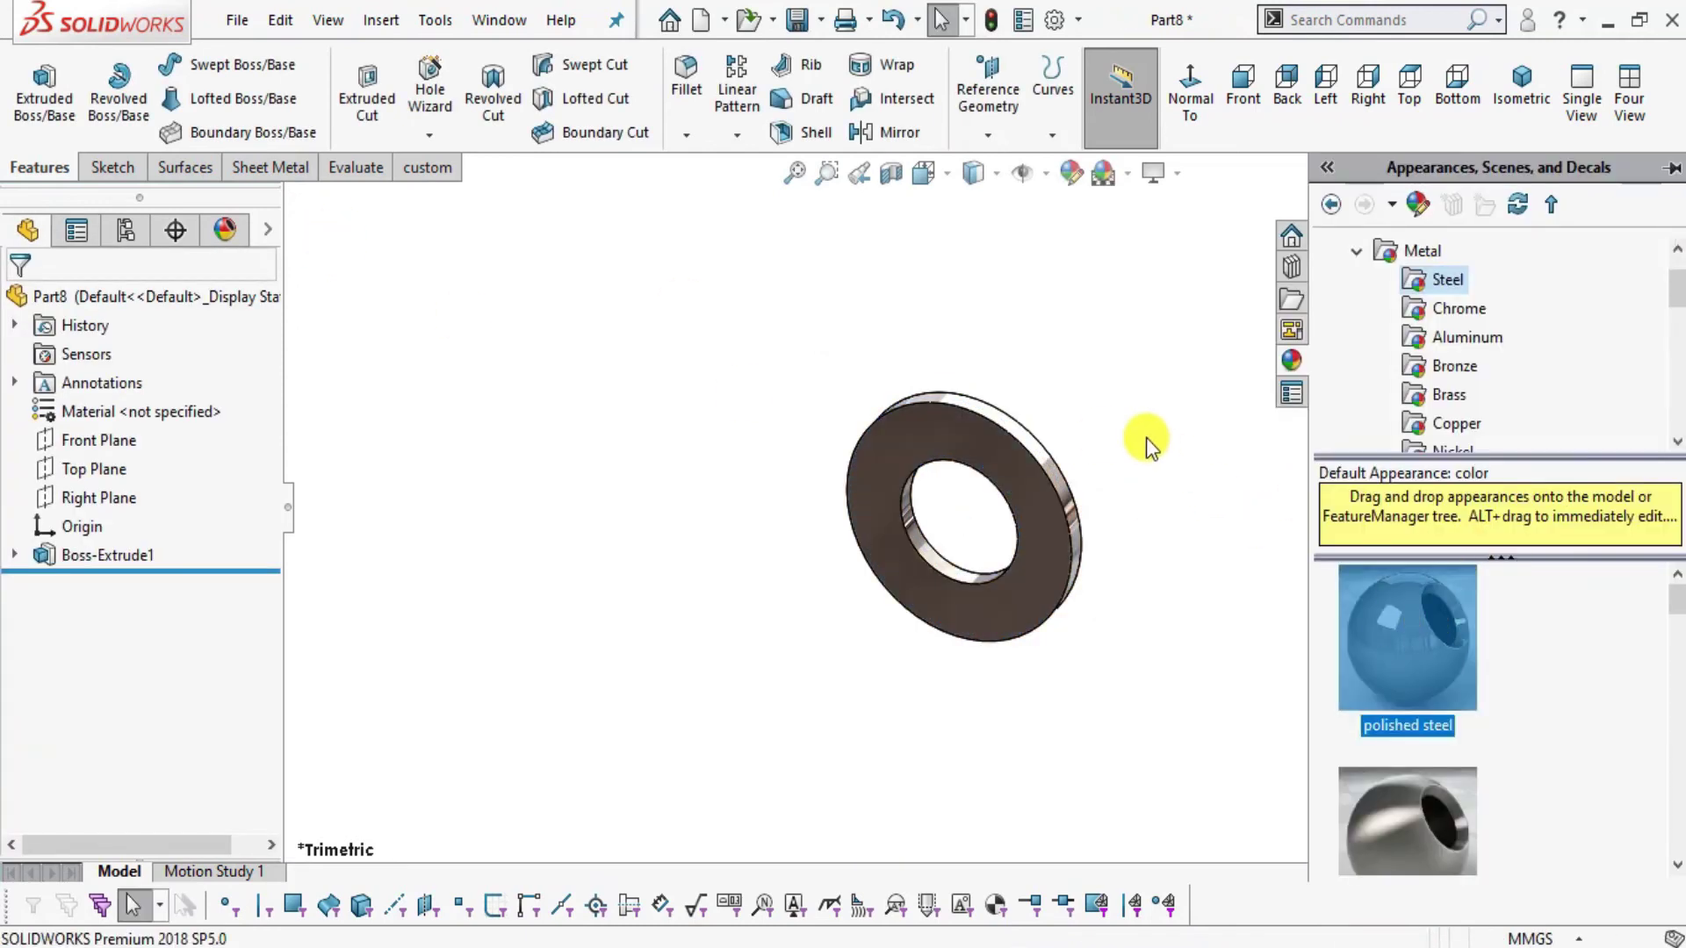
left_click(233, 20)
left_click(286, 312)
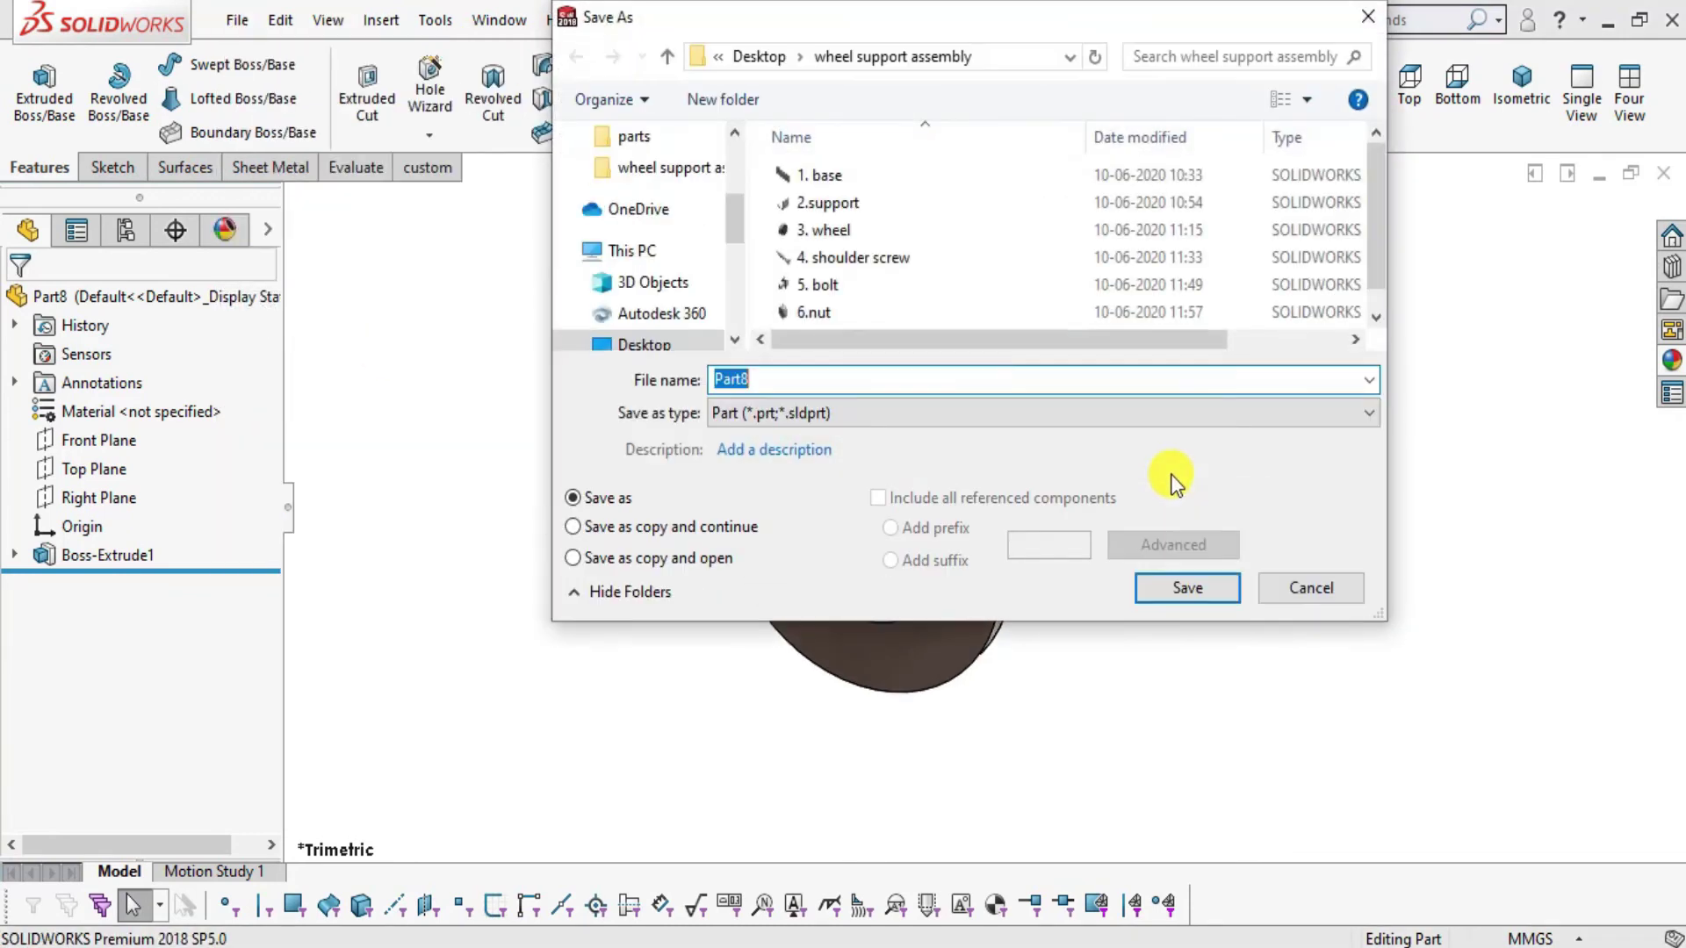
scroll(972, 212, "down", 1)
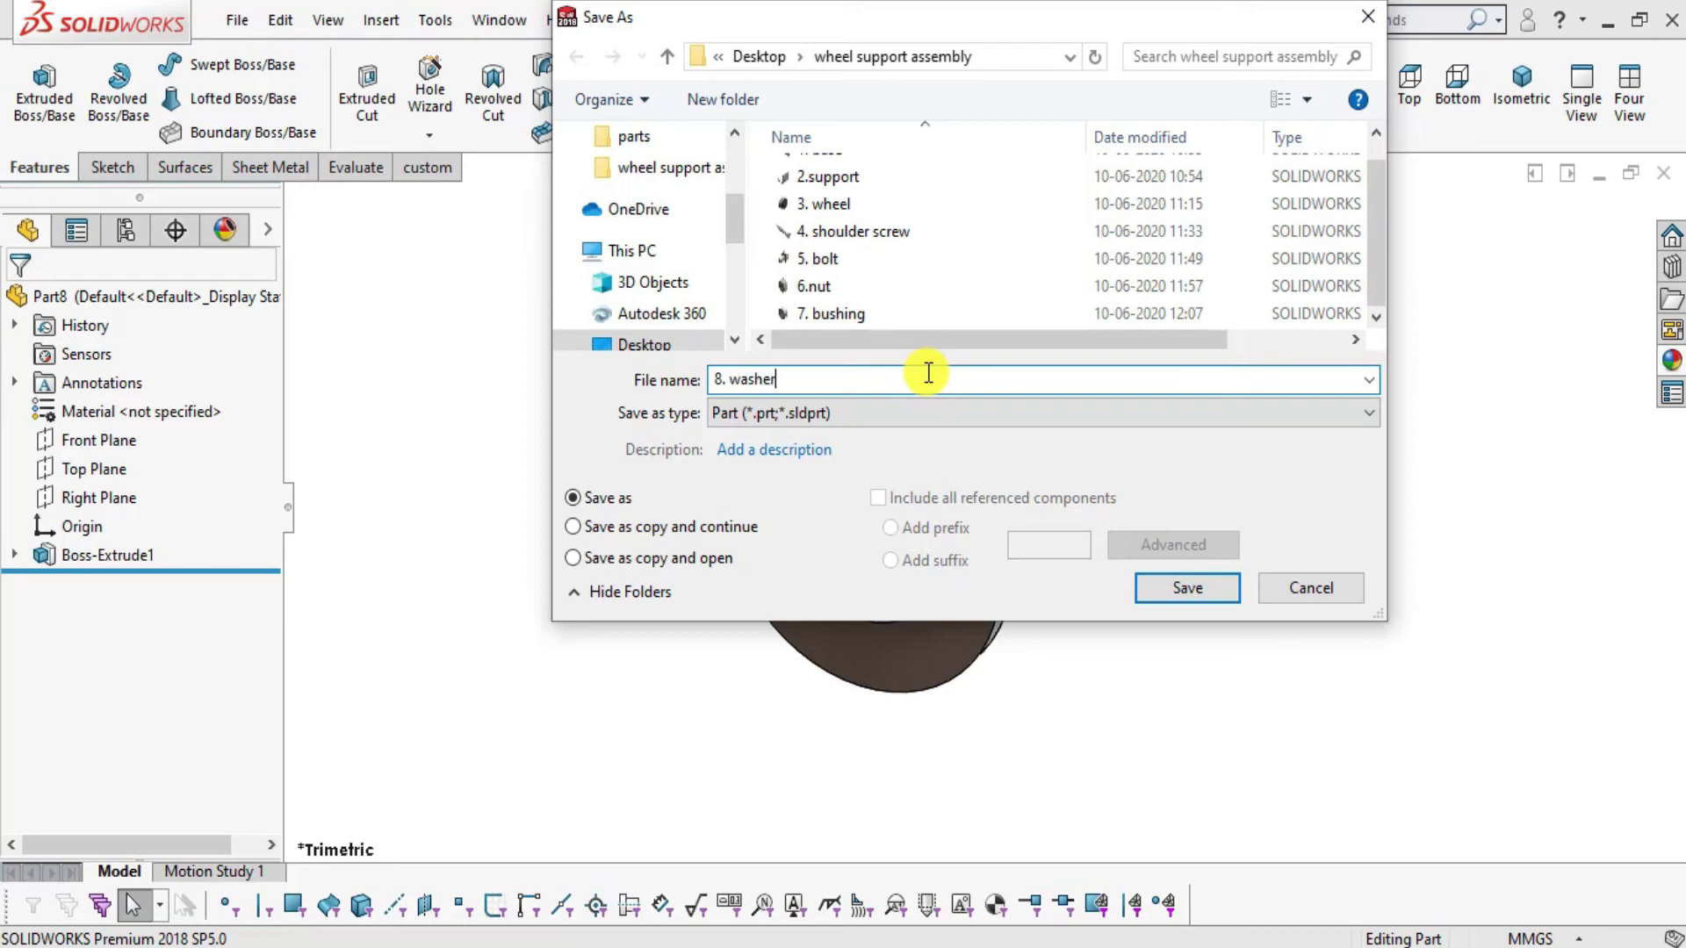
left_click(1185, 588)
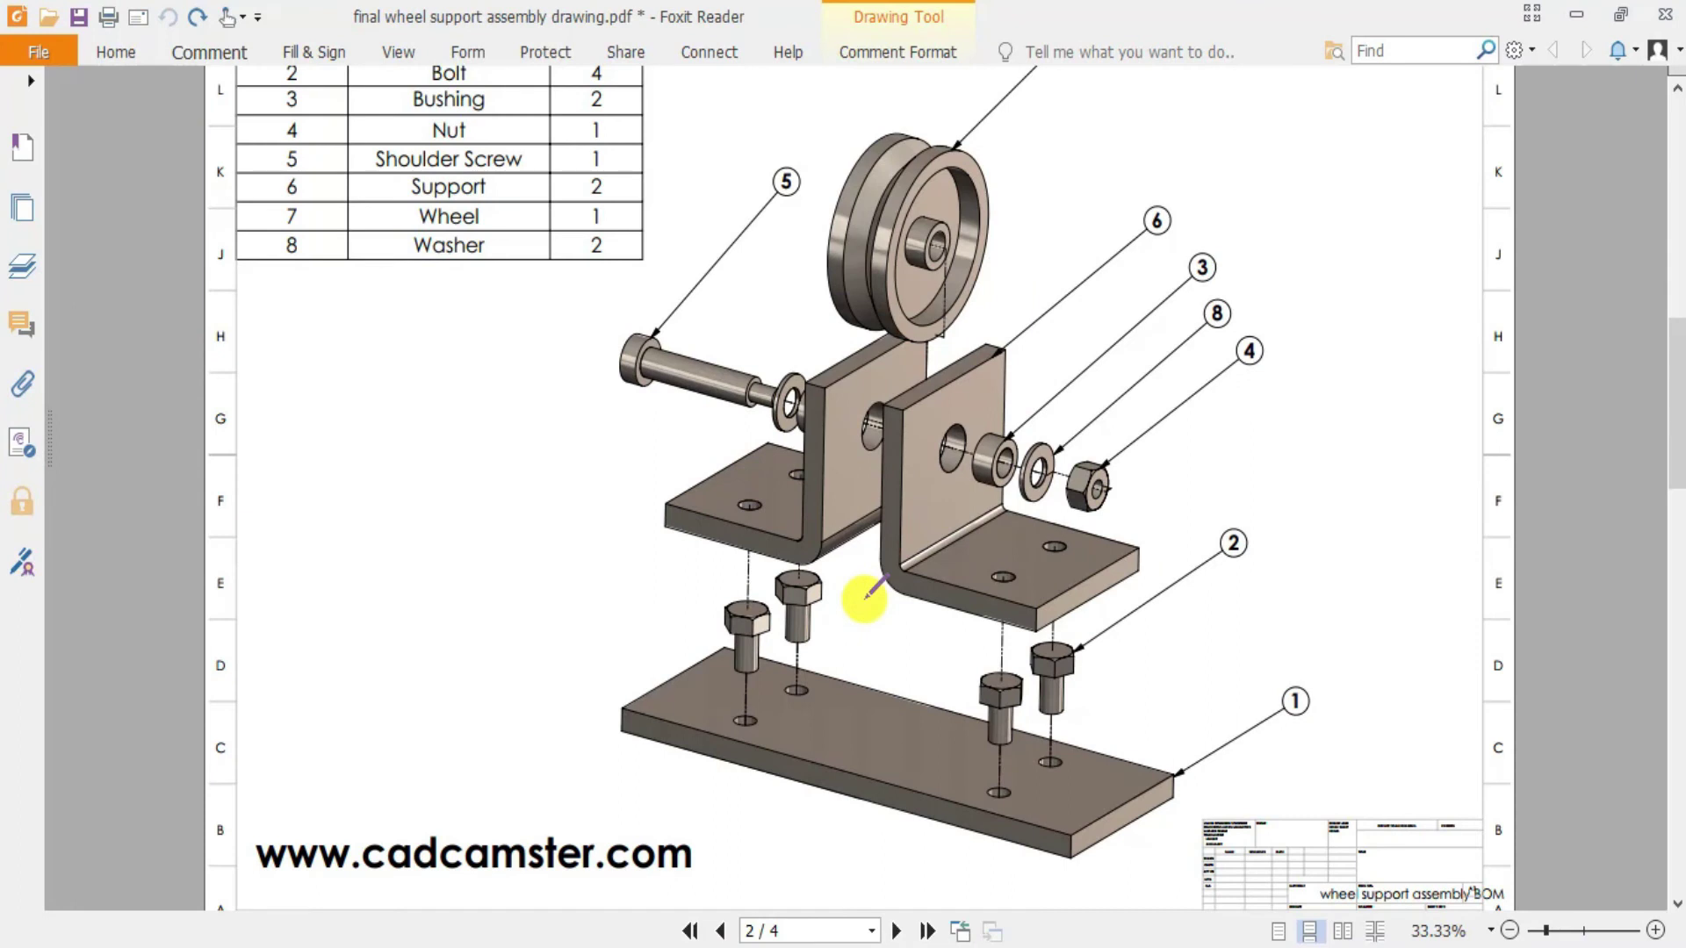
- Switch to Foxit Reader and examine the assembly's exploded view and parts list in the PDF drawing
scroll(1106, 325, "up", 2)
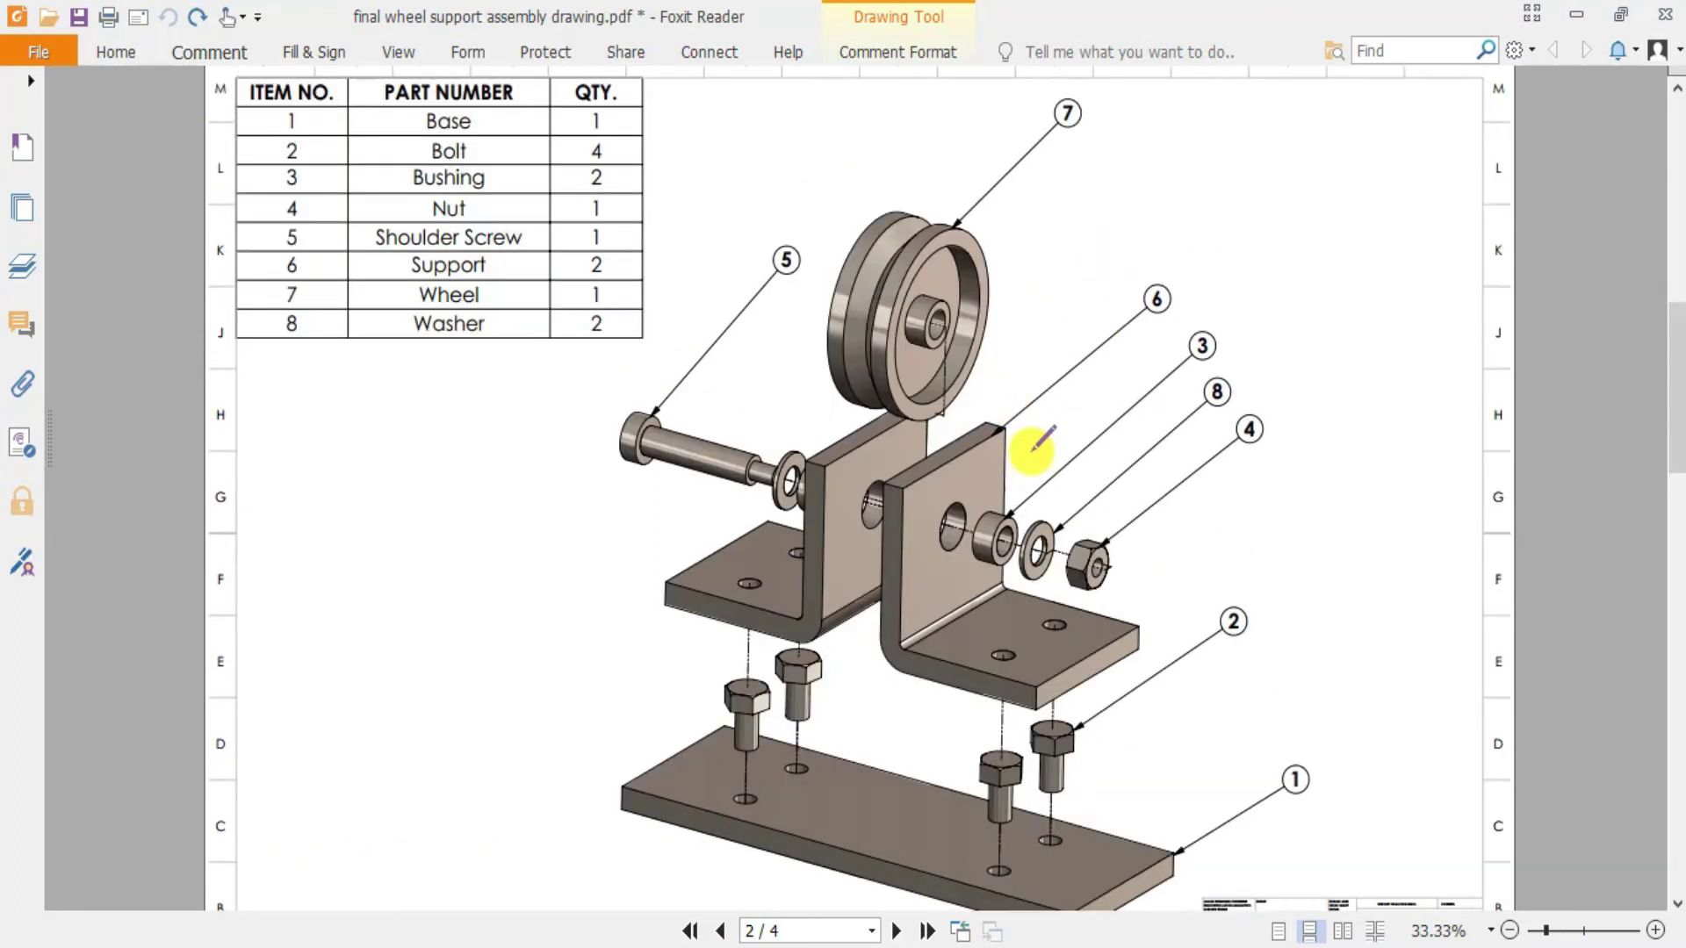
scroll(1036, 444, "up", 9)
scroll(1027, 438, "down", 6)
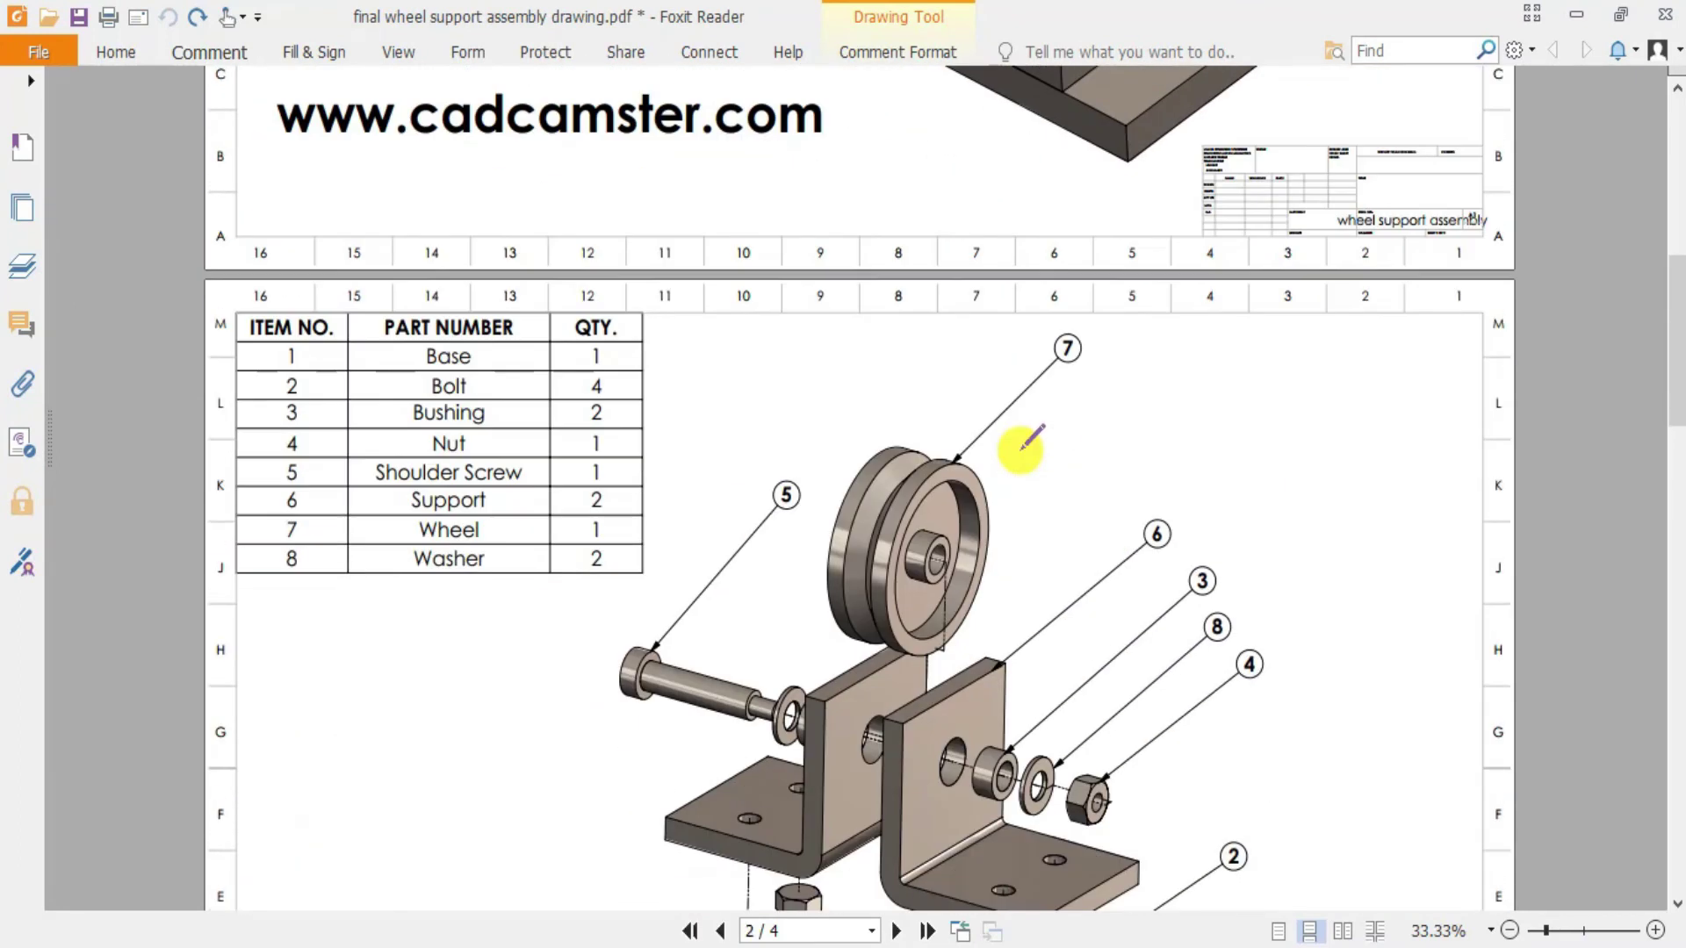
scroll(1018, 446, "down", 6)
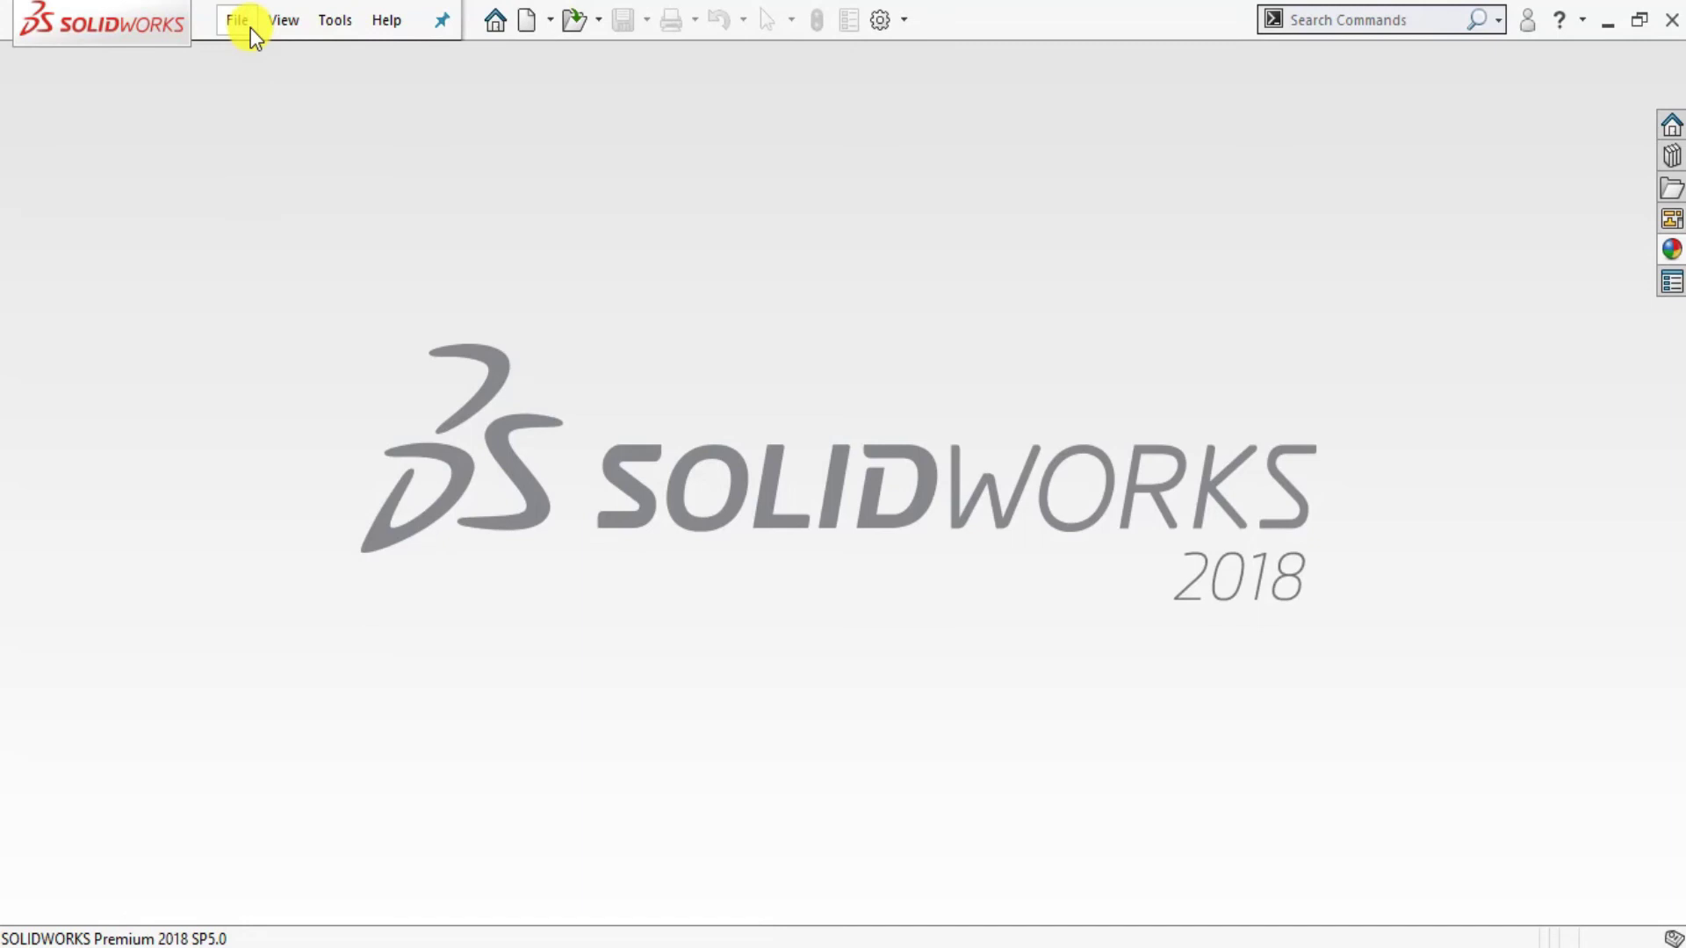
- Switch to SOLIDWORKS and create a new assembly document without inserting a first component
left_click(250, 28)
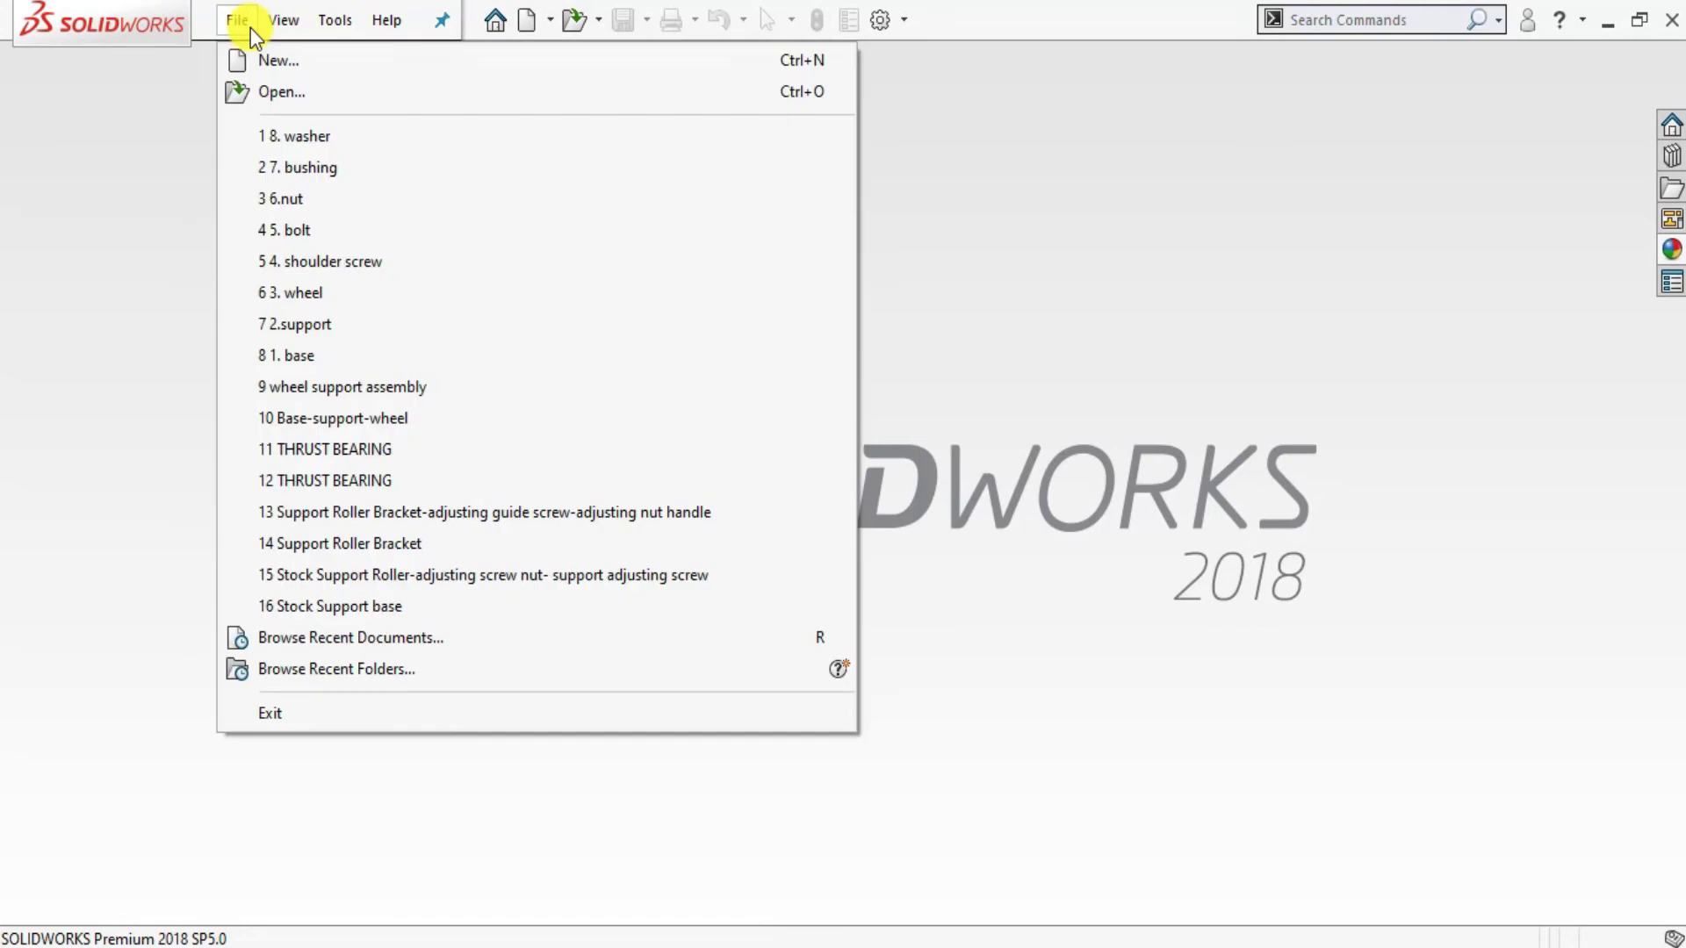
left_click(255, 55)
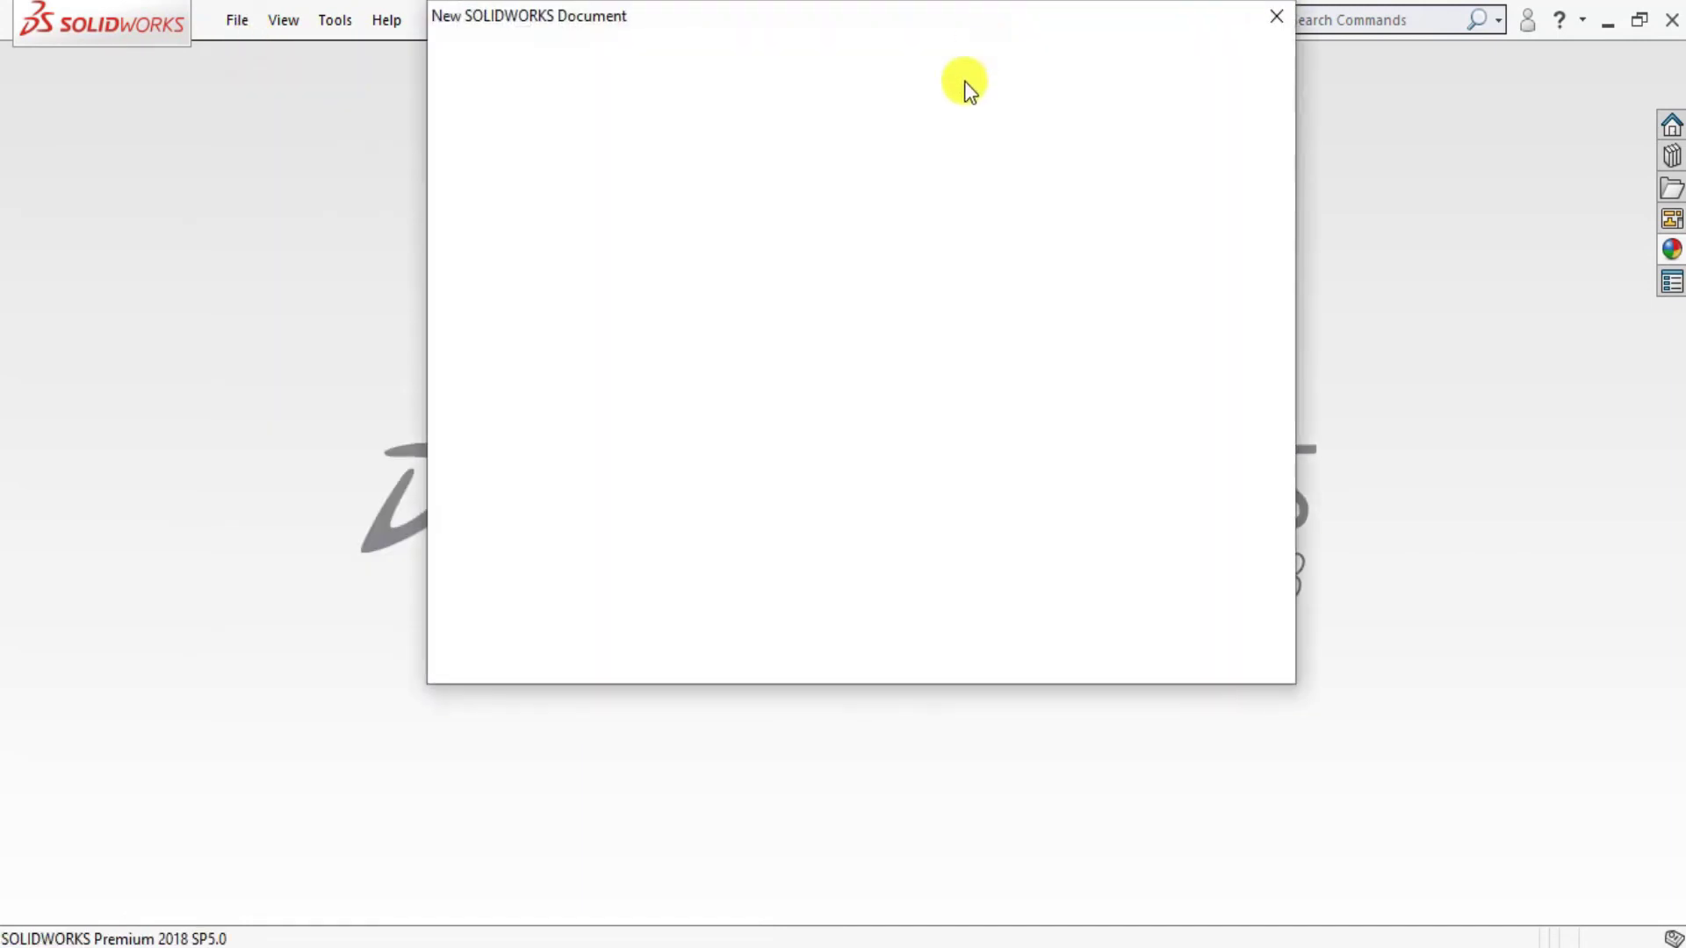
left_click(587, 132)
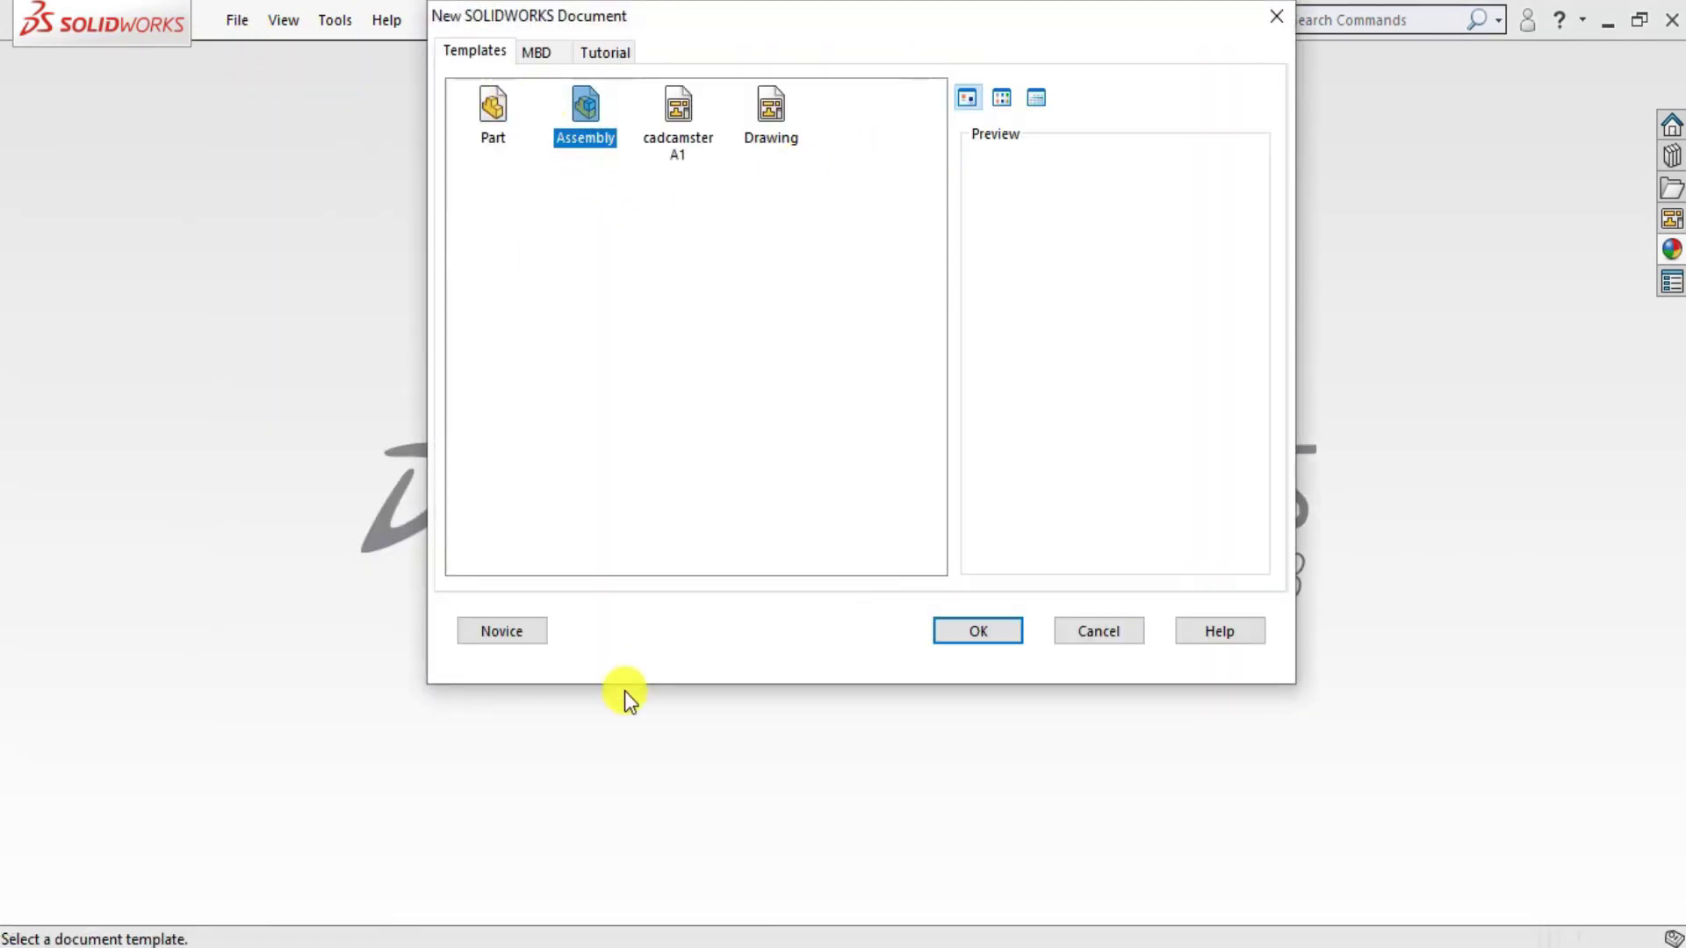
left_click(513, 631)
left_click(913, 279)
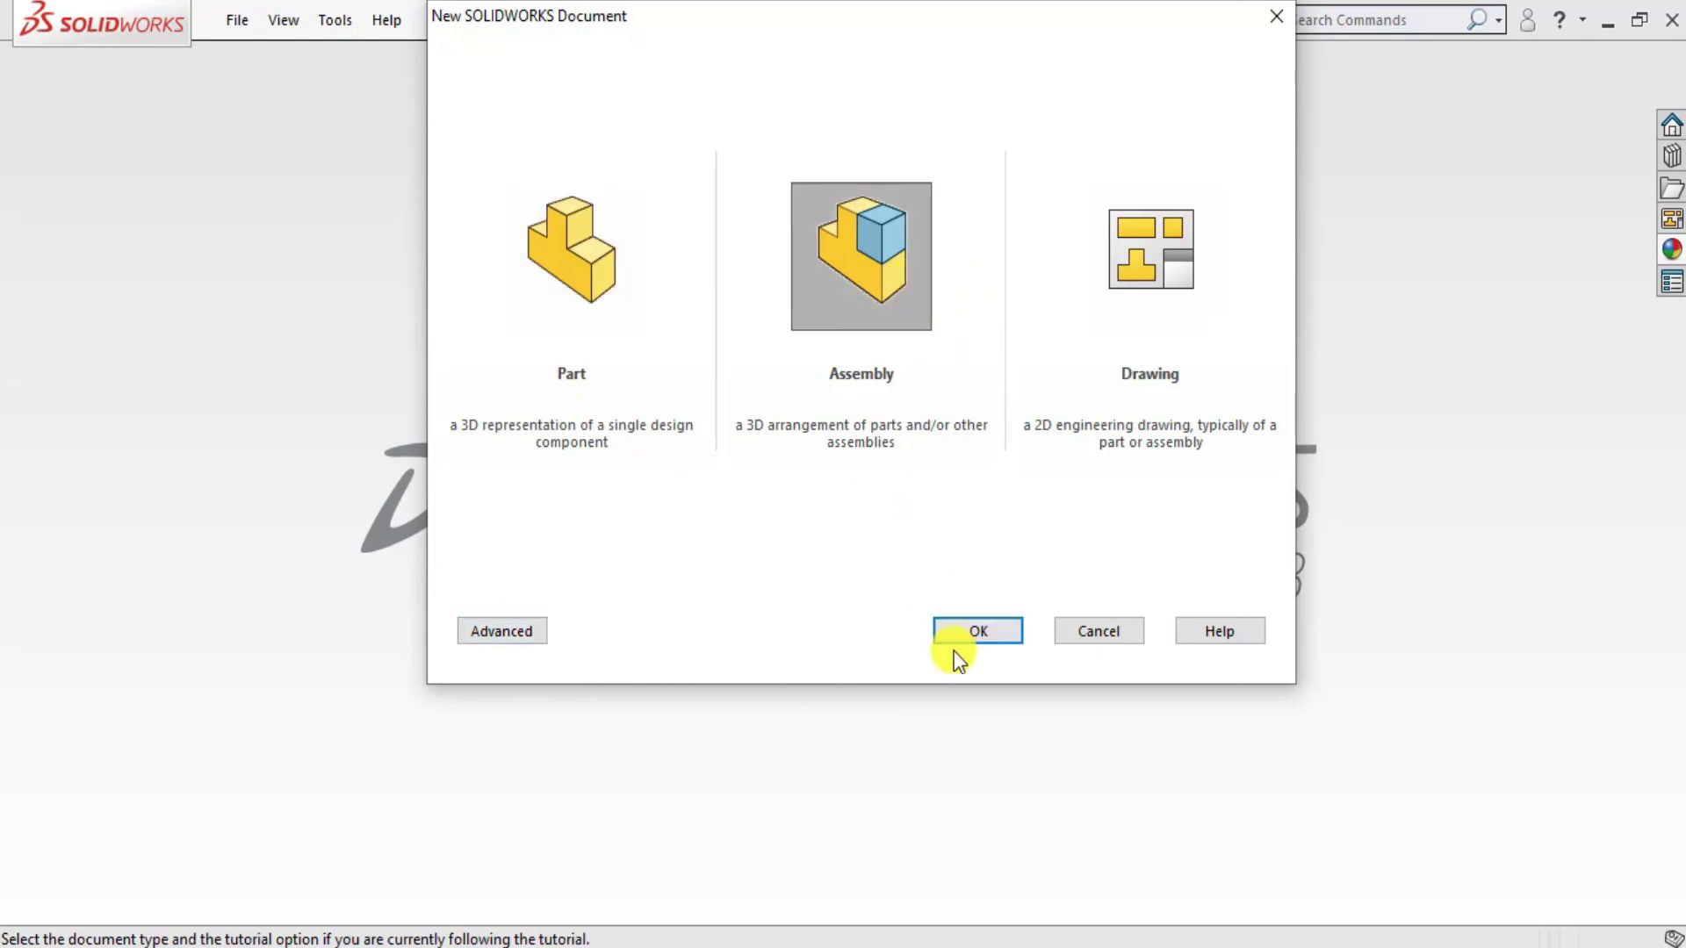
left_click(975, 629)
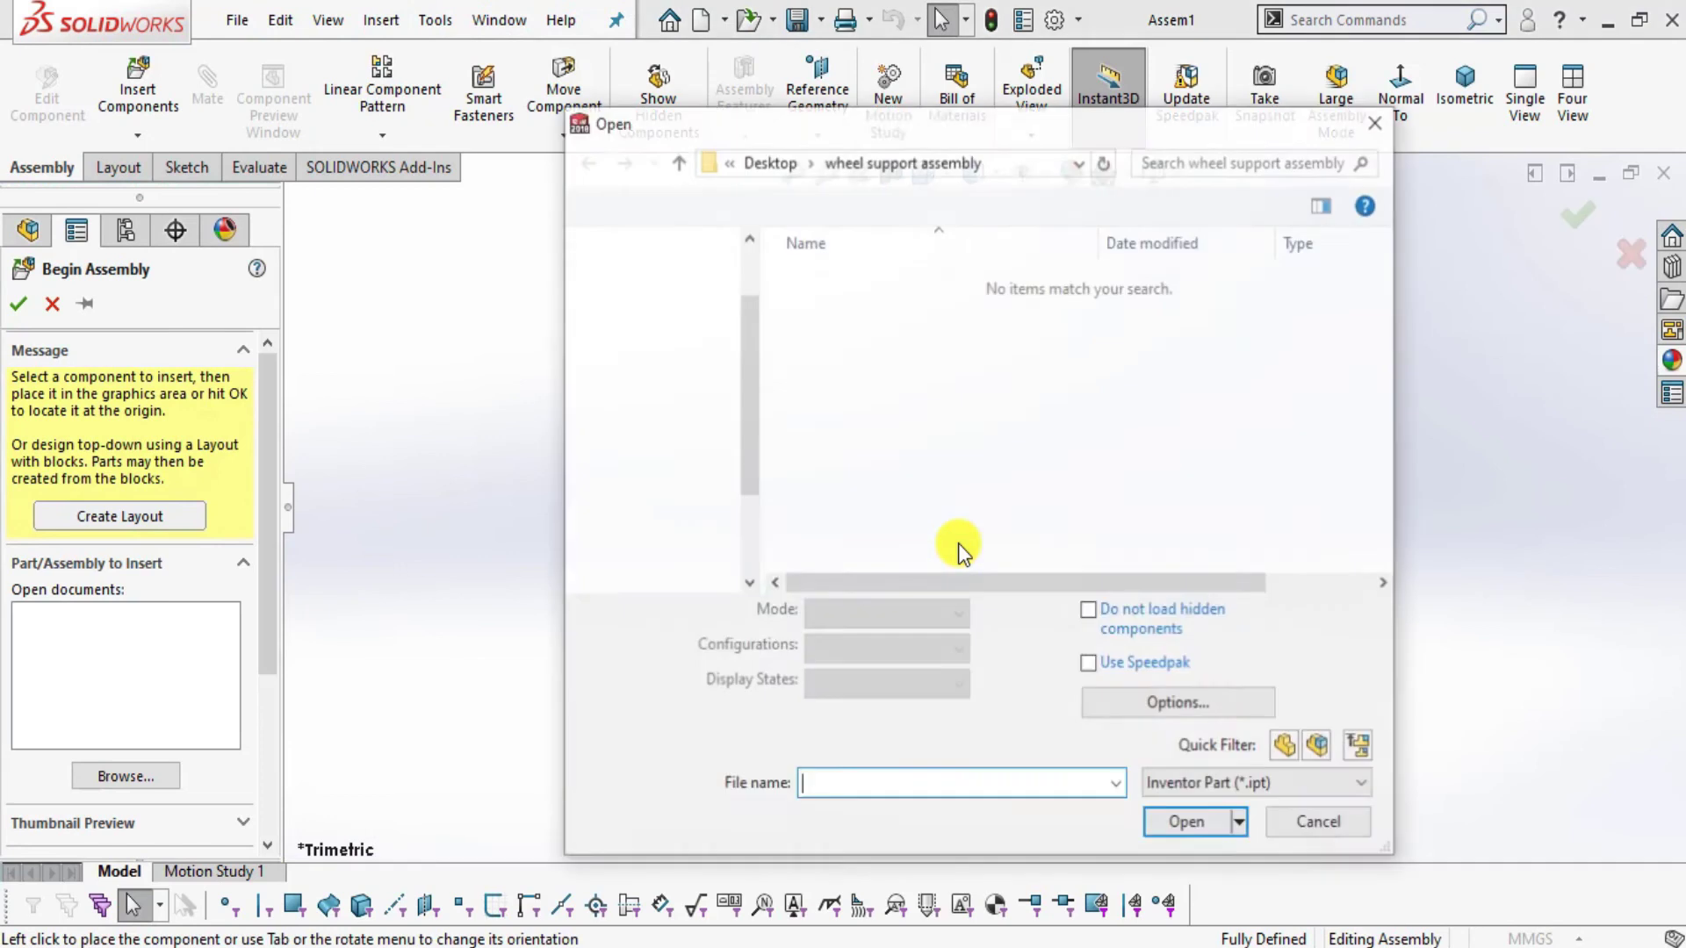
left_click(1375, 122)
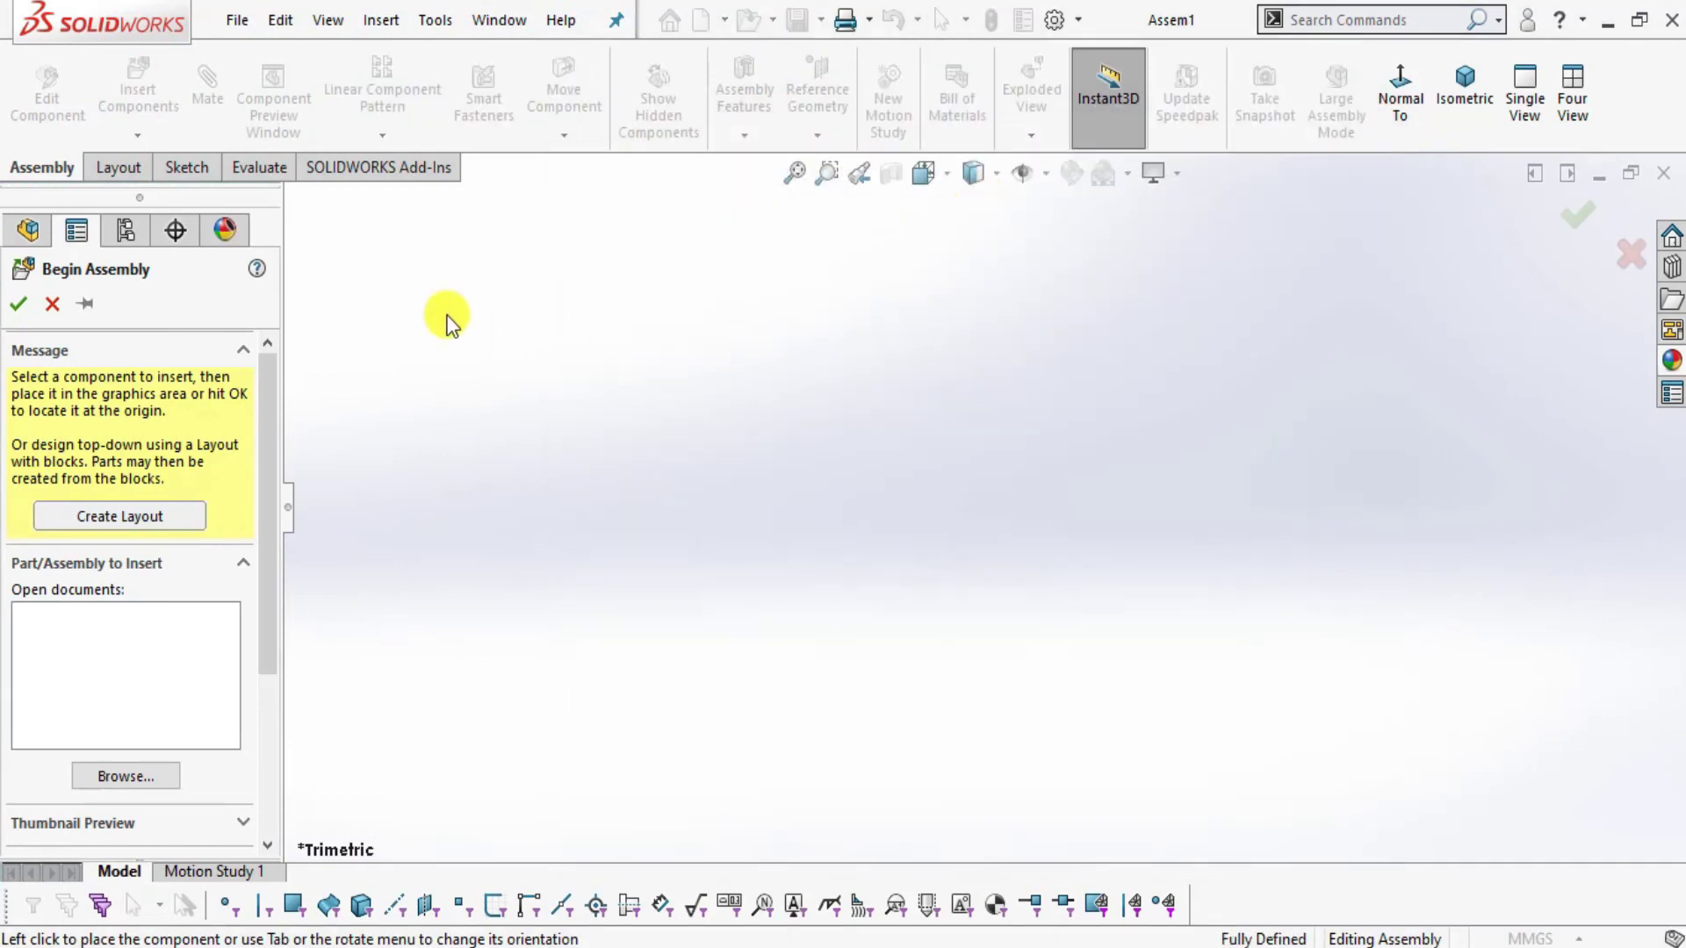
left_click(45, 309)
- Apply the Plain White scene to the assembly and set its units to MMGS (millimeter, gram, second)
left_click(1133, 176)
left_click(1564, 921)
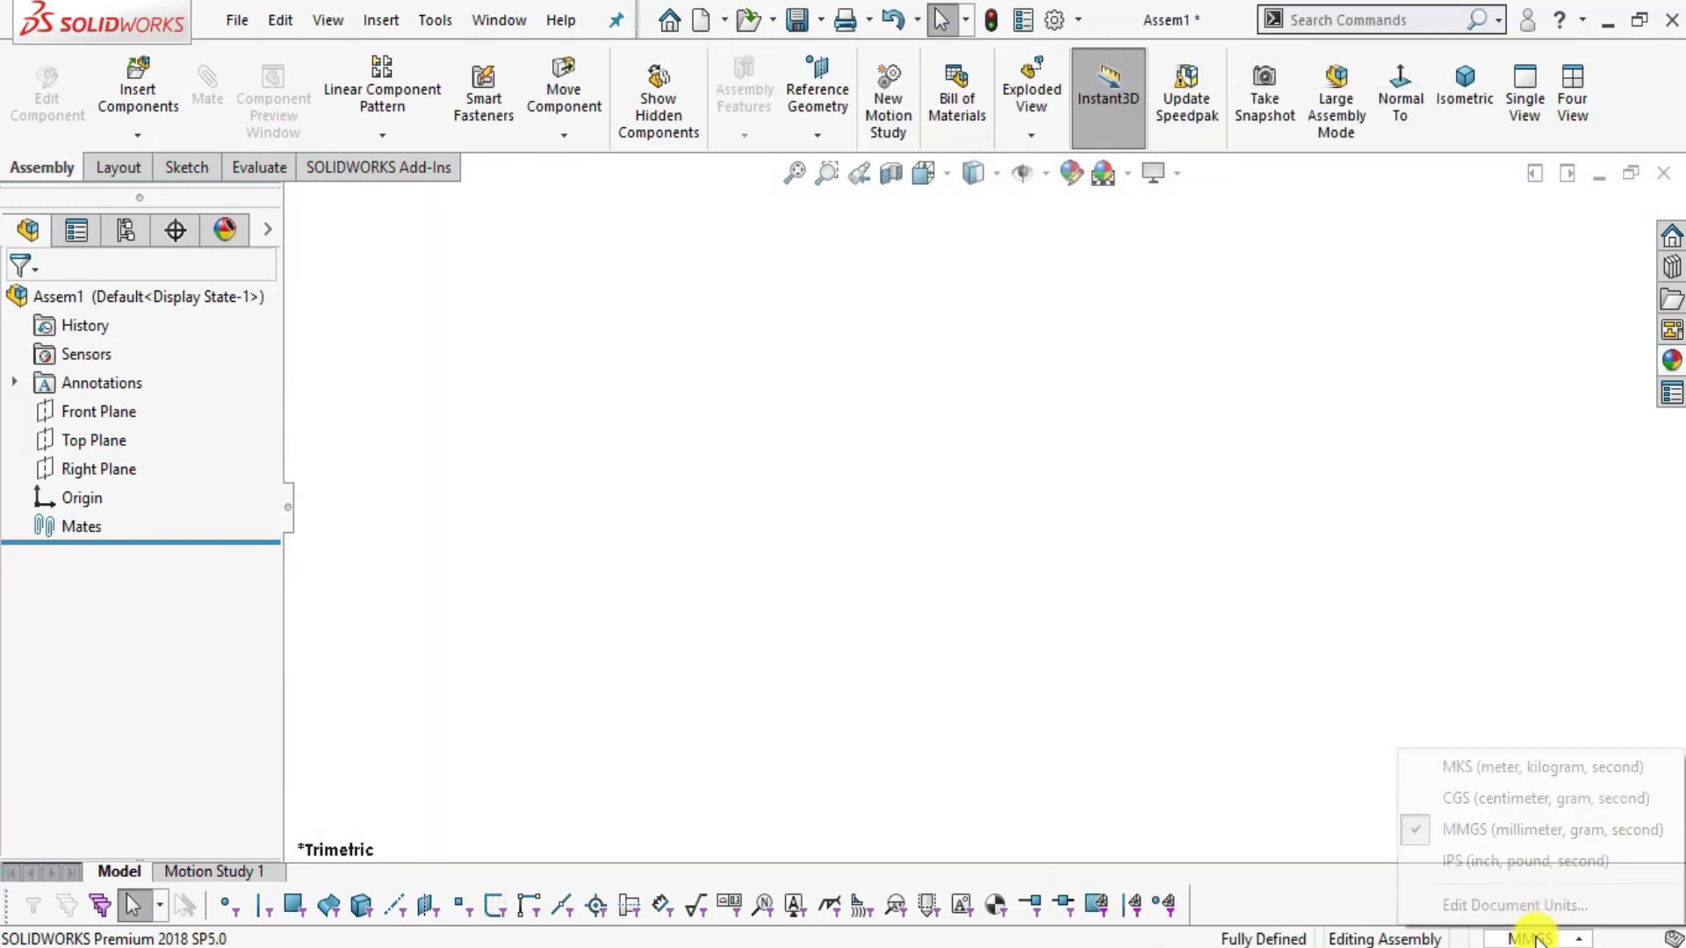
left_click(1531, 821)
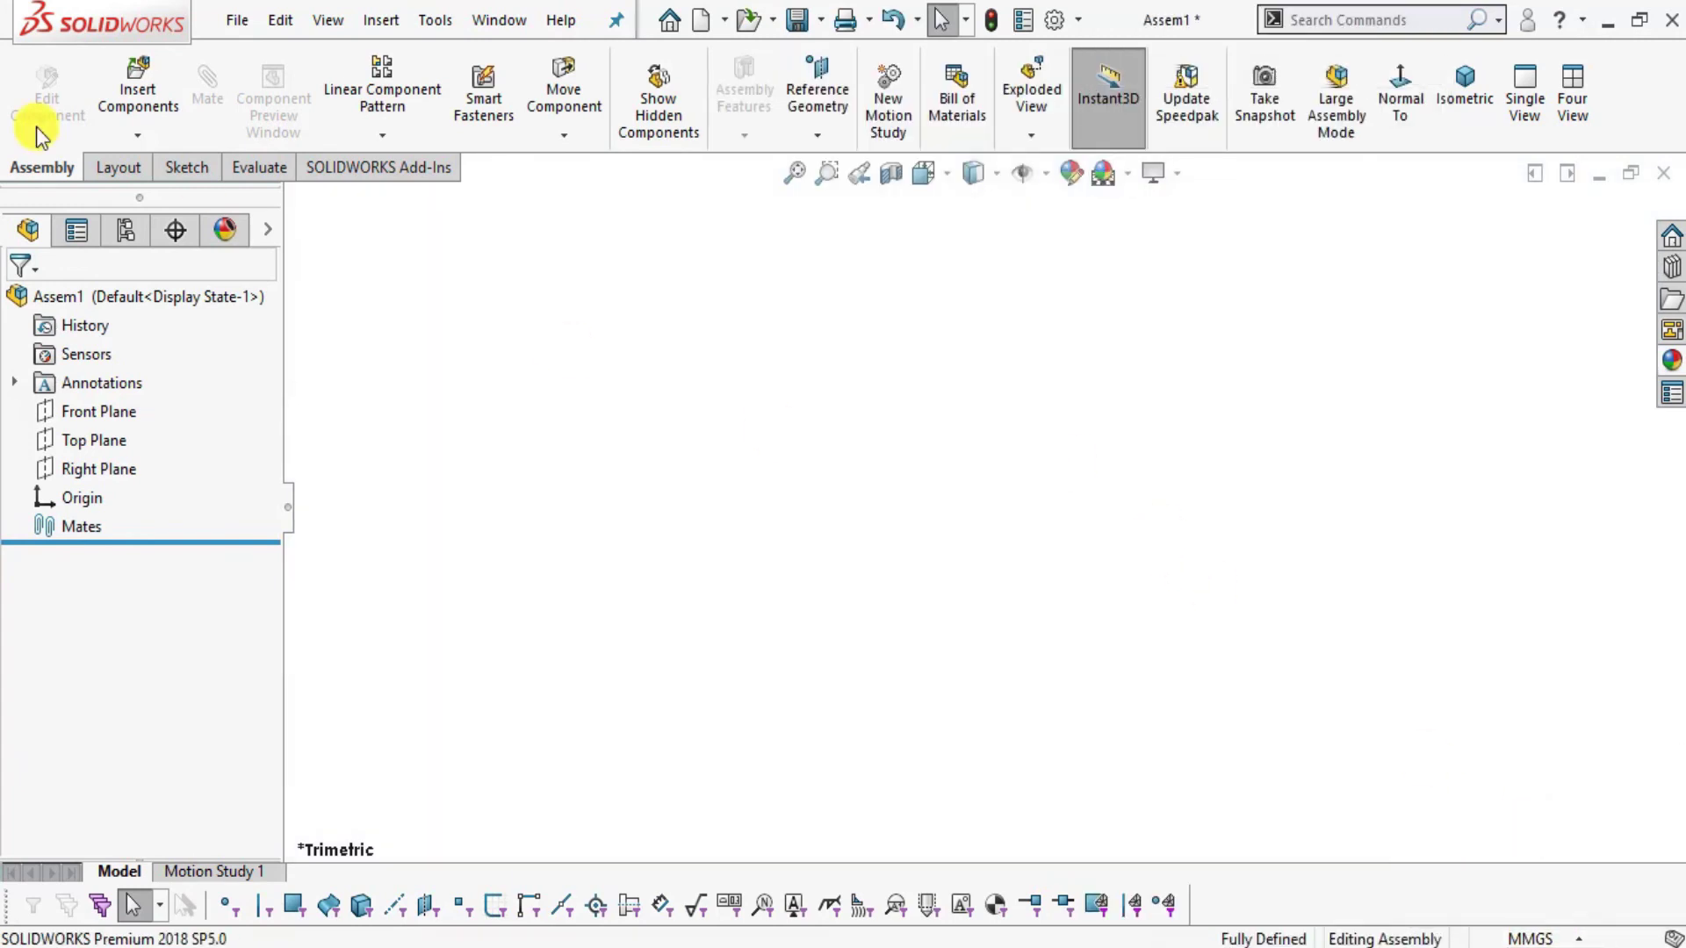
- Insert the 1. base part as the first component, rotated 90° about X, and place it in the assembly
left_click(129, 88)
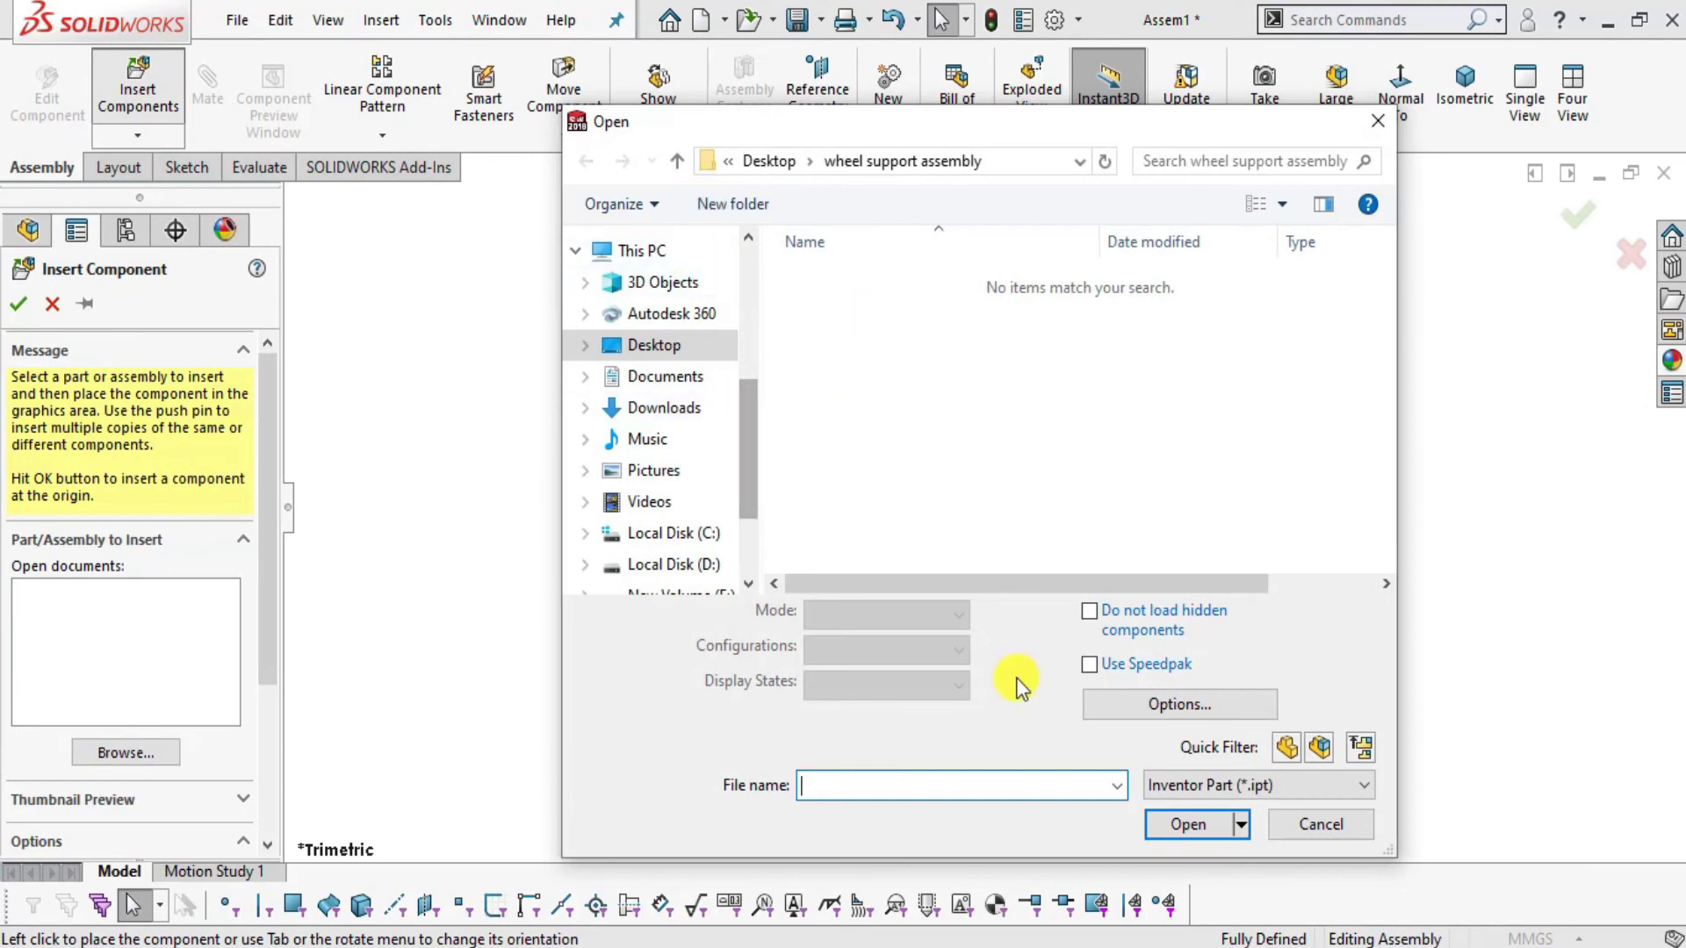
left_click(1170, 786)
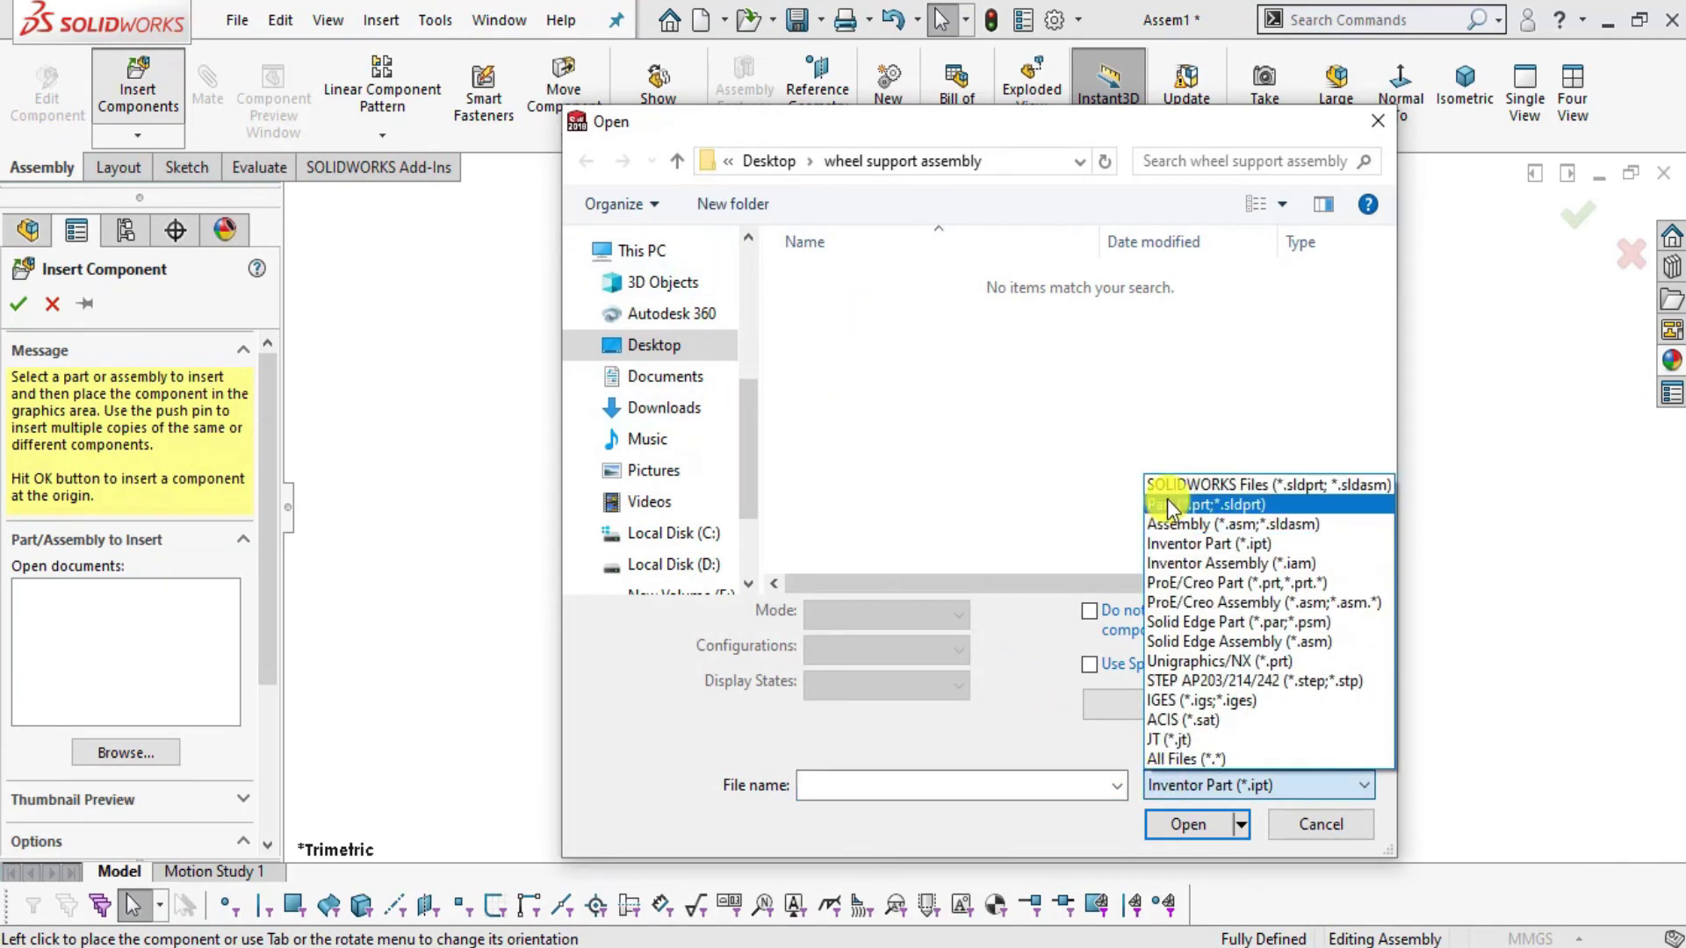
left_click(1205, 759)
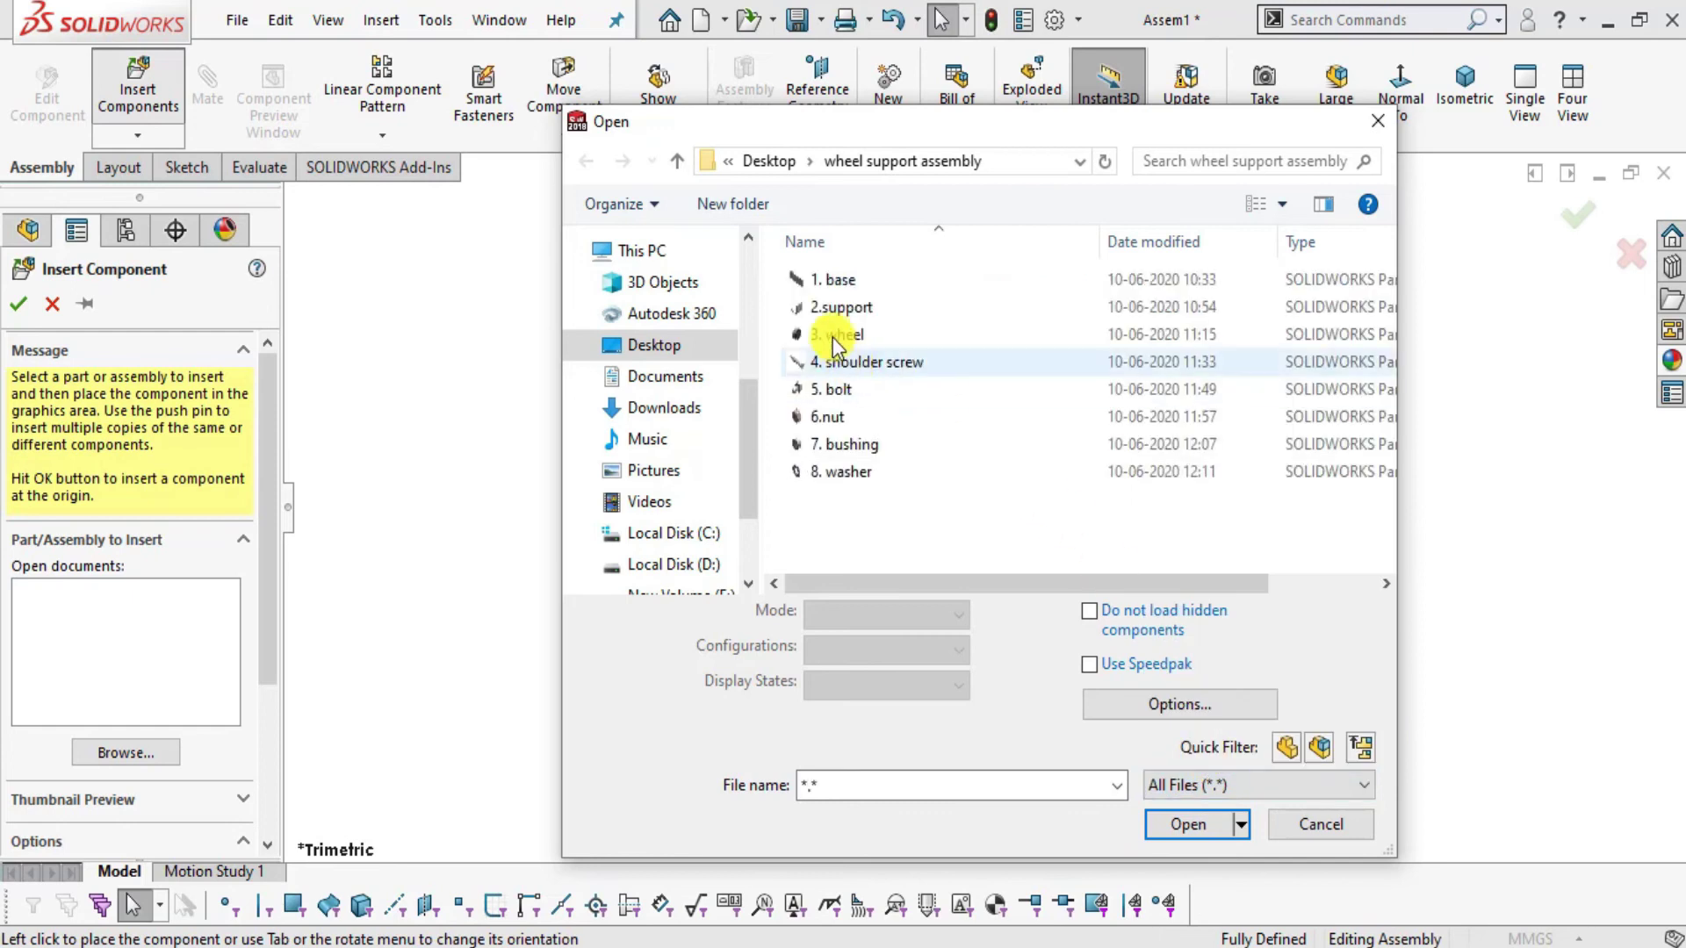
left_click(834, 280)
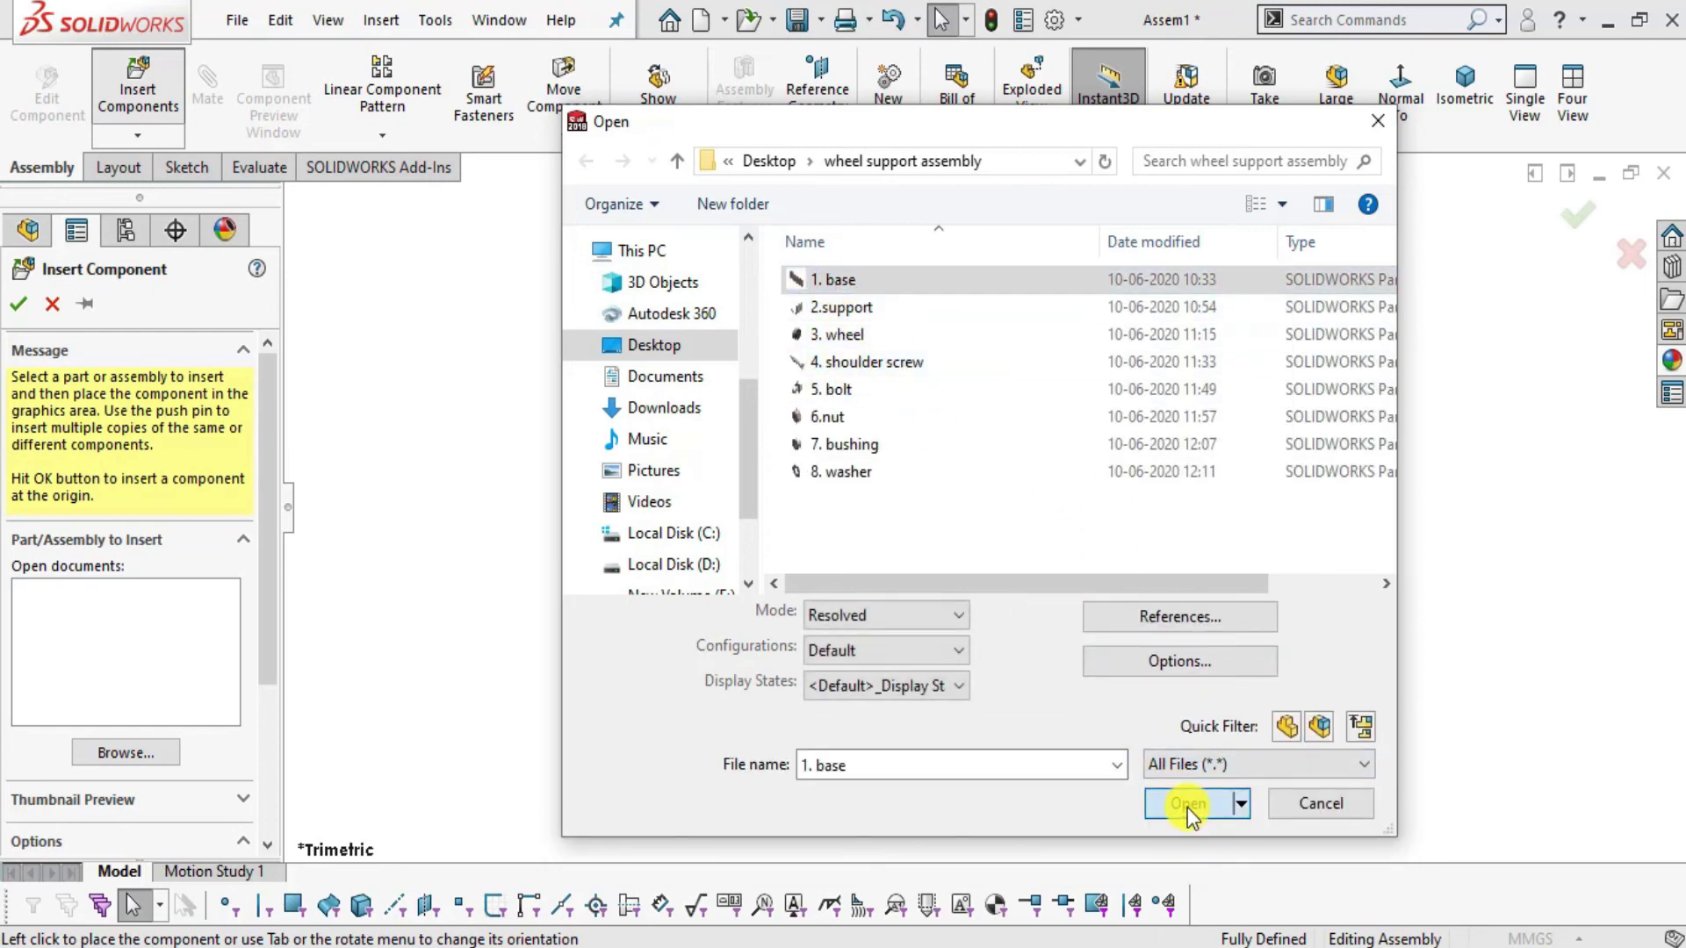
left_click(1187, 806)
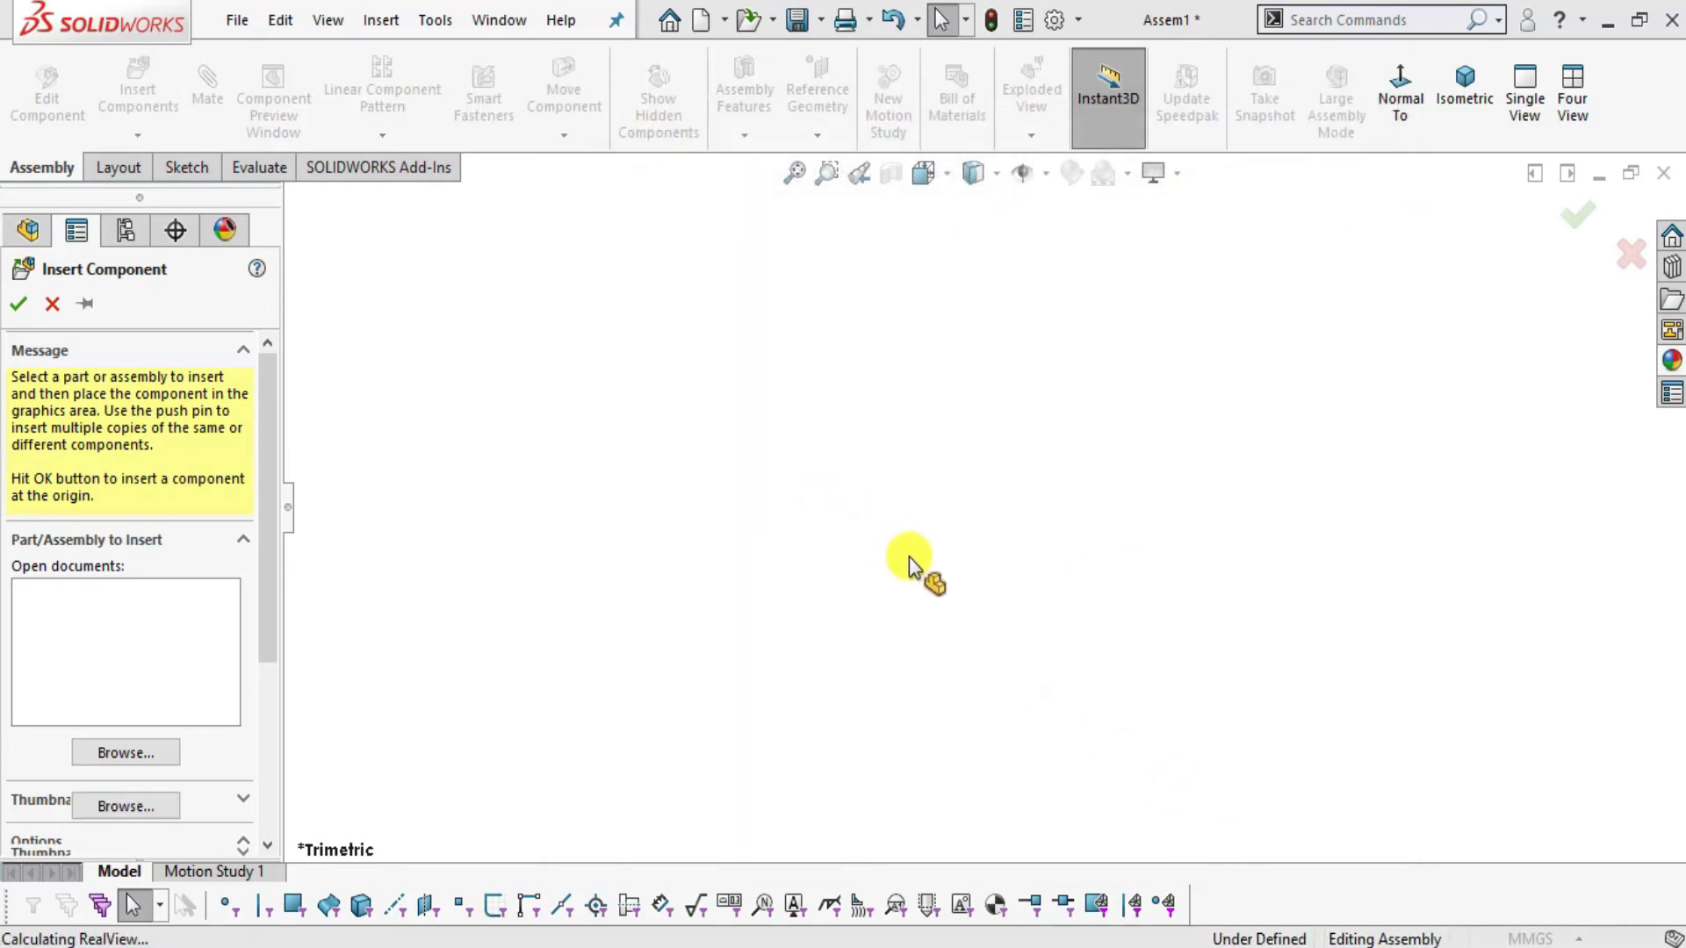
left_click(536, 831)
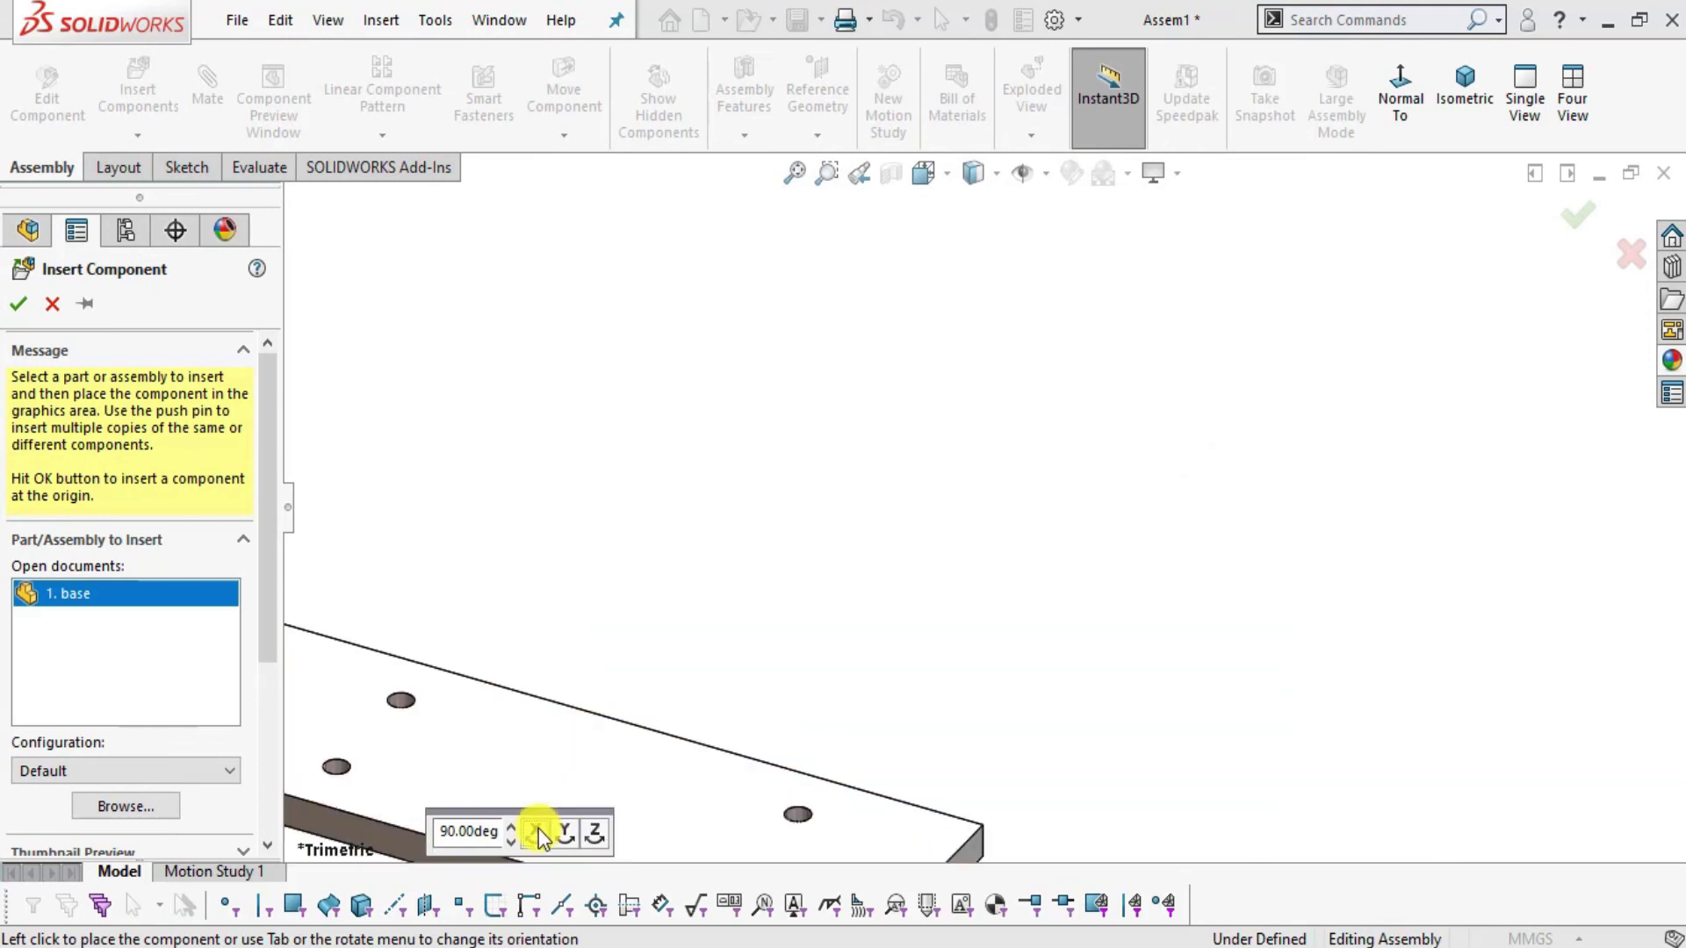
left_click(981, 597)
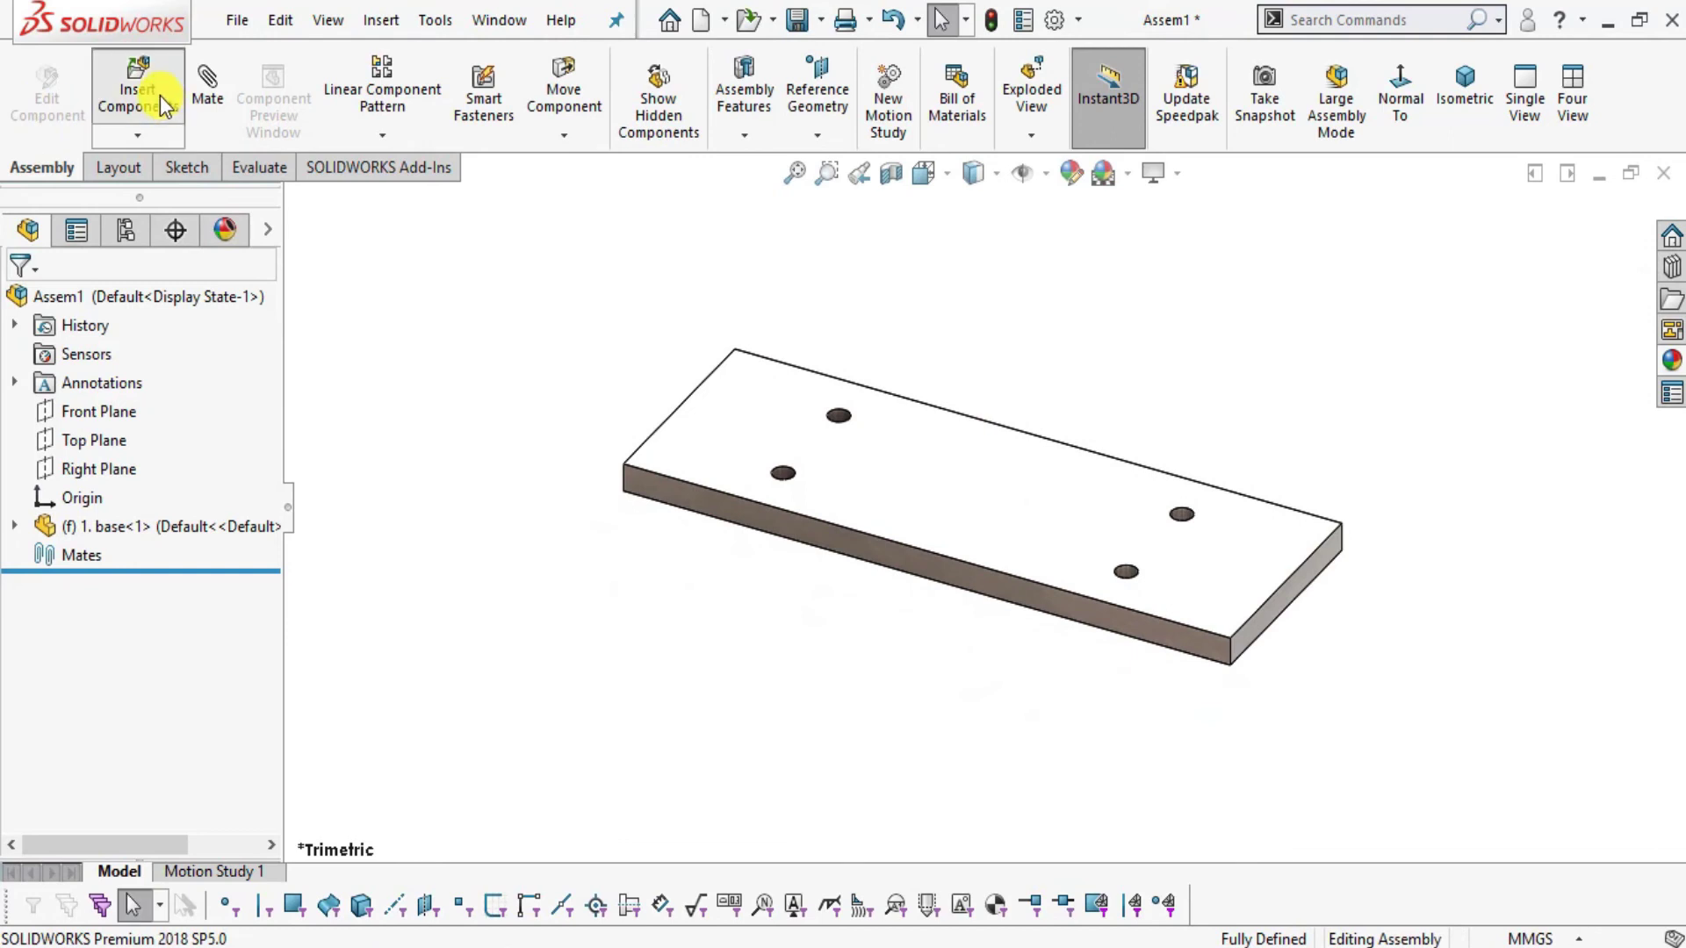
- Insert the 2.support part, turn it about Y so its upright flange faces the base's middle, and place it above the base's end
left_click(161, 99)
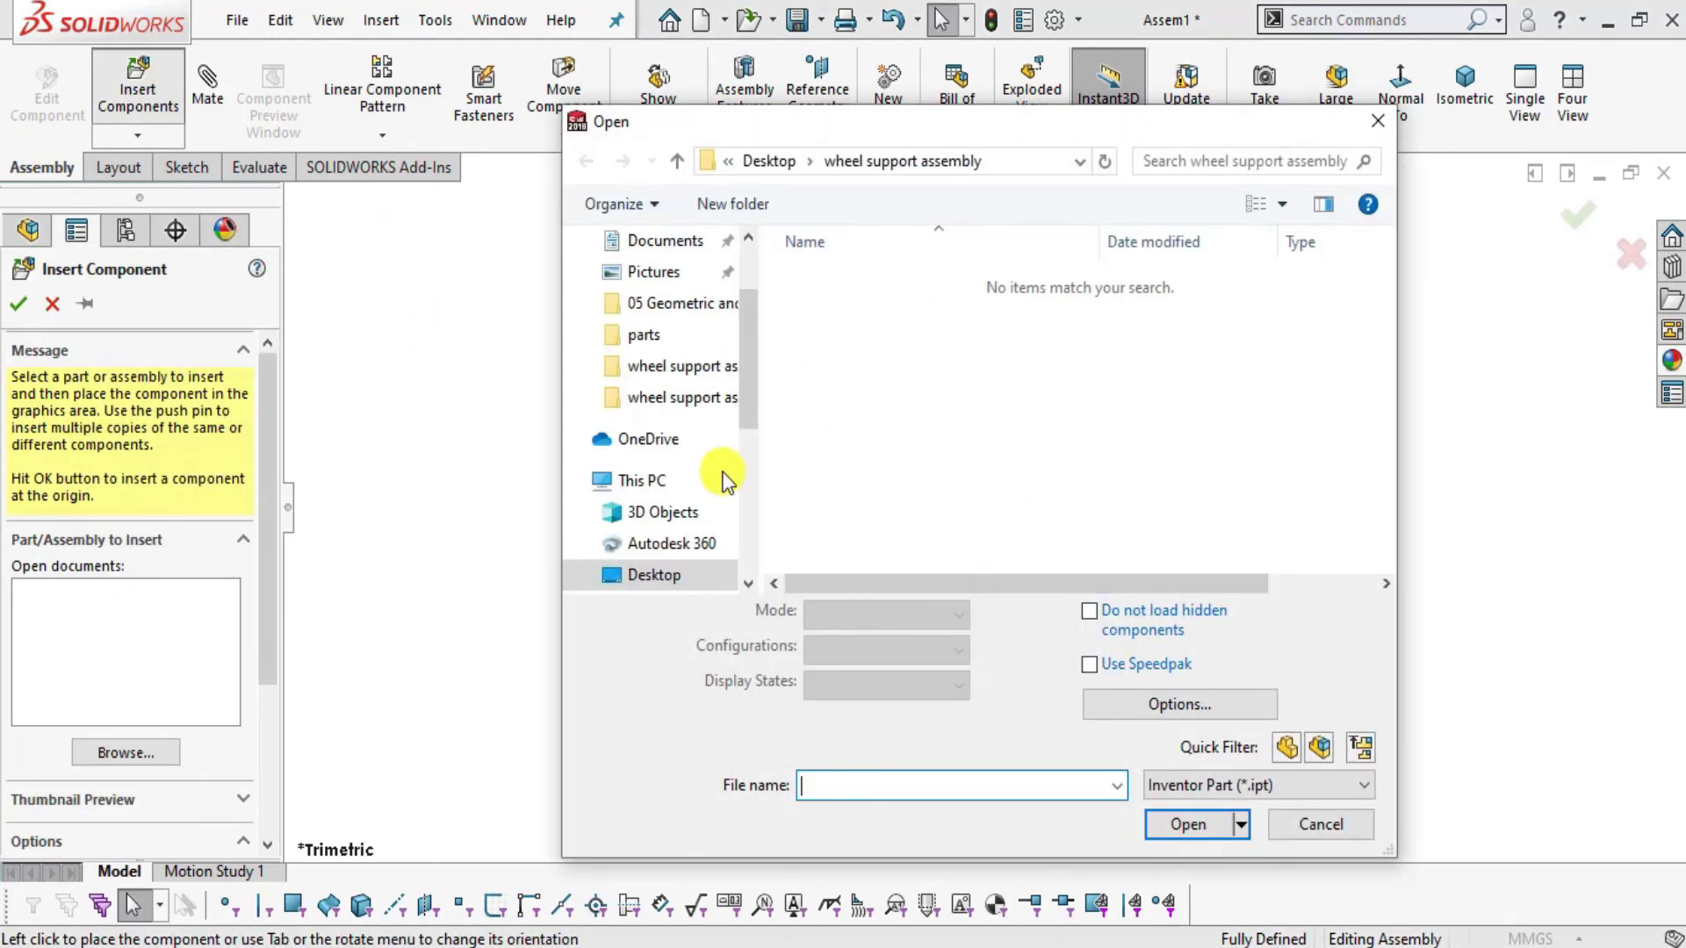
left_click(1203, 793)
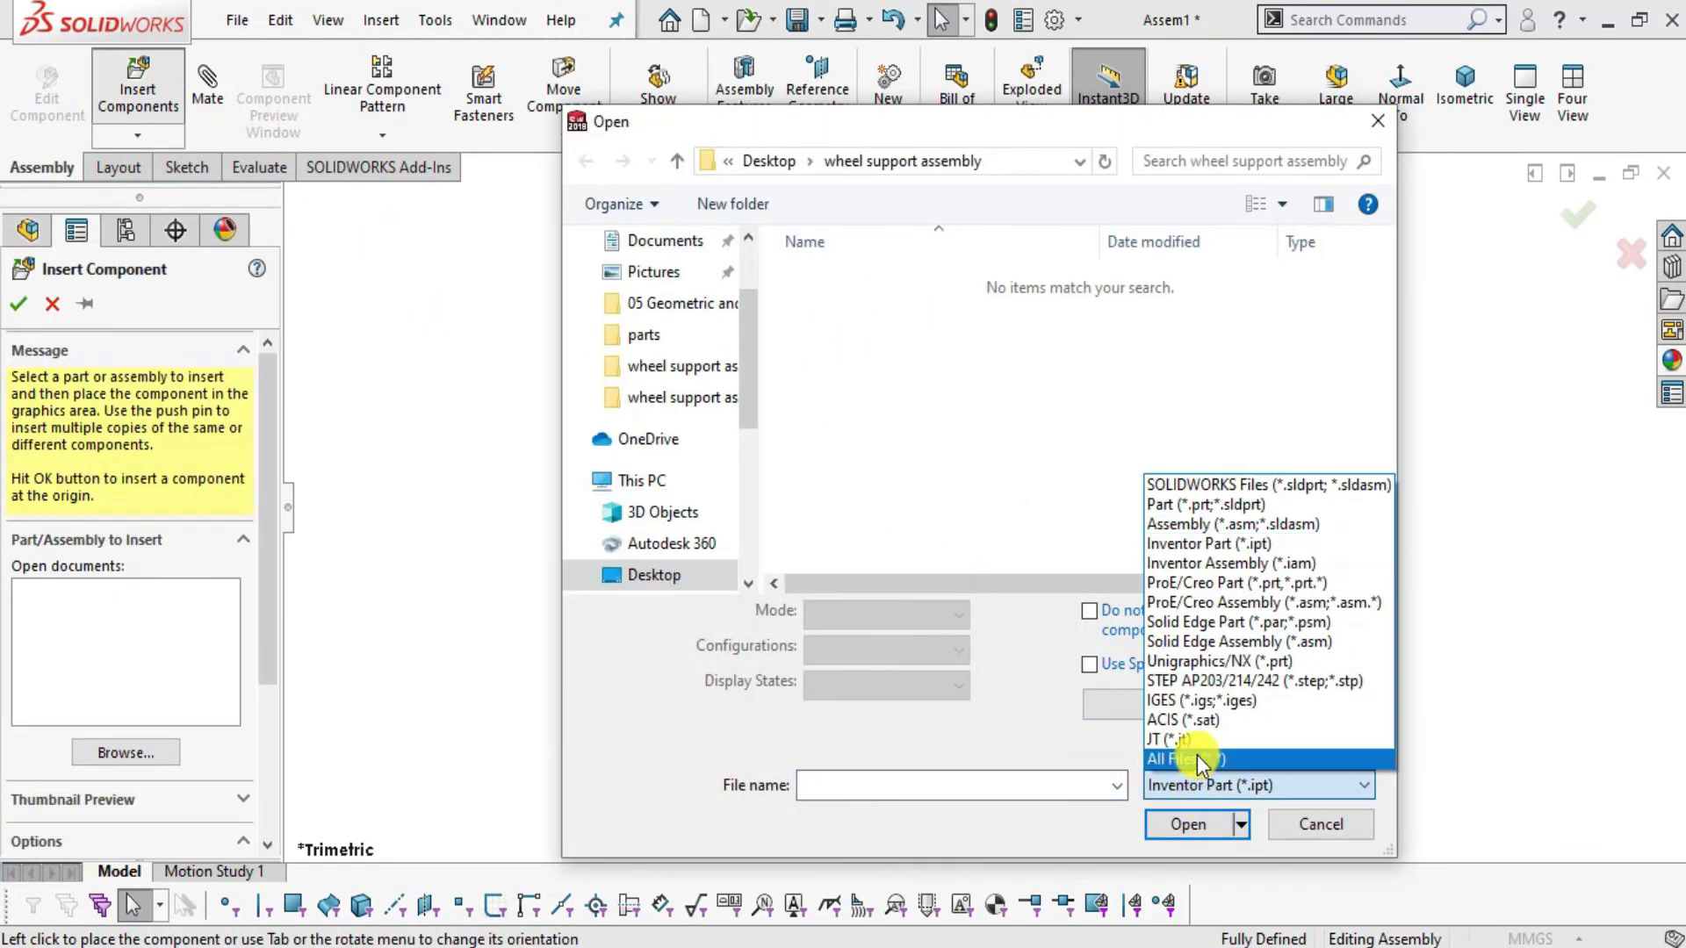
left_click(1197, 755)
left_click(834, 307)
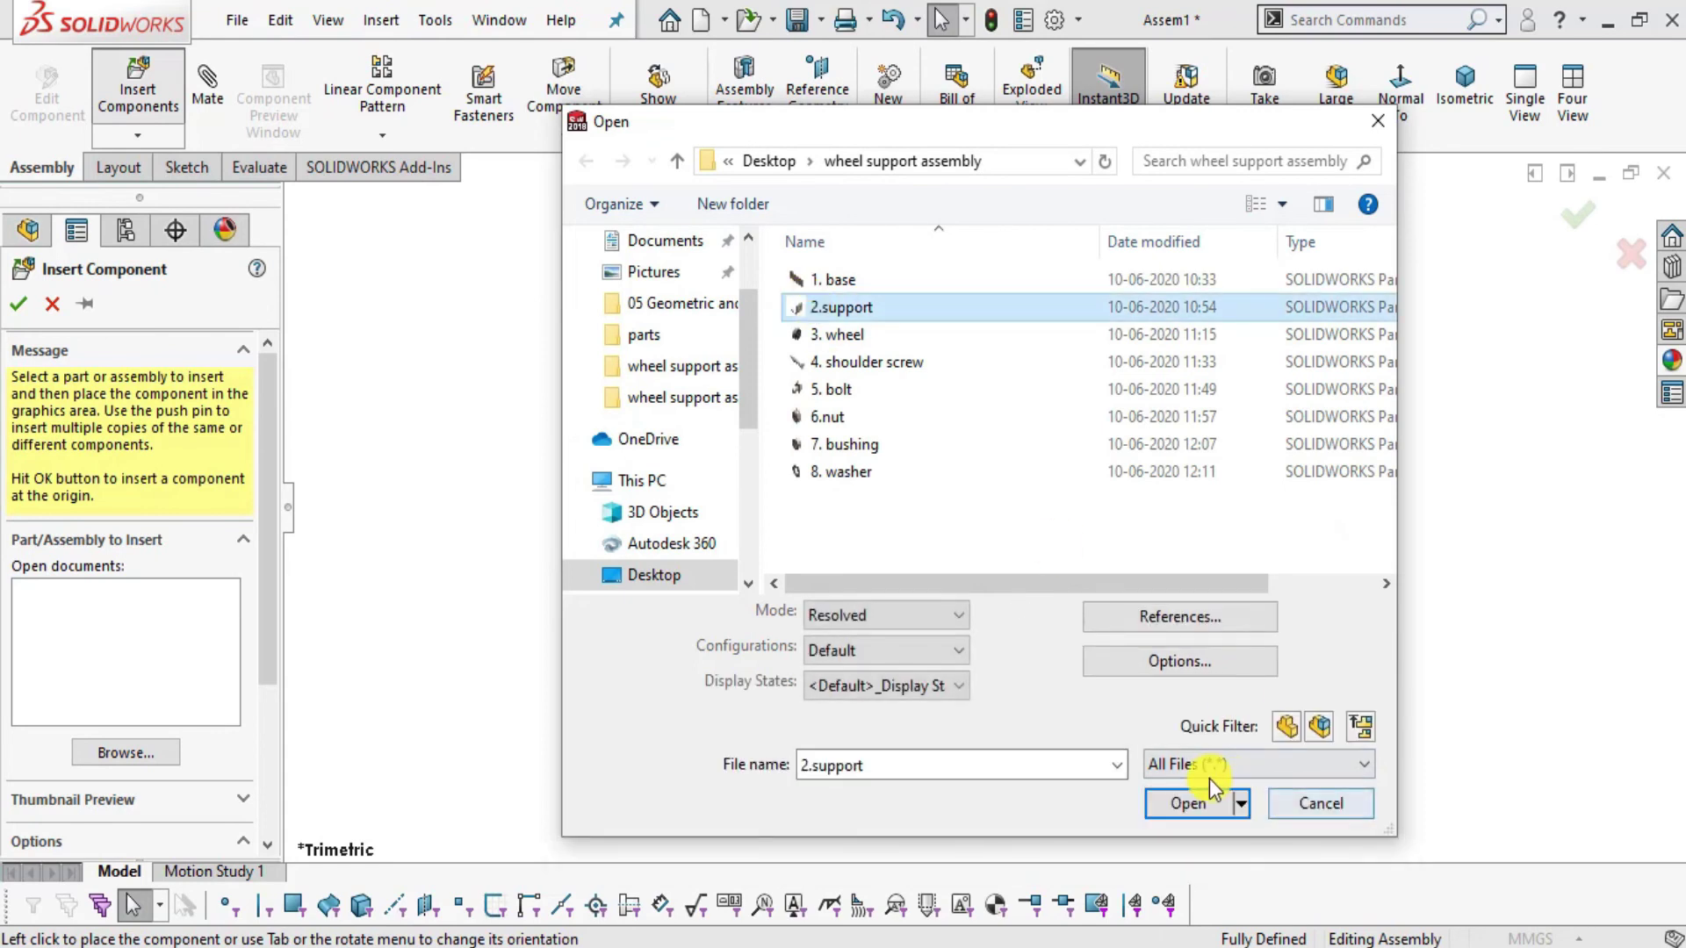
left_click(1198, 801)
scroll(1148, 430, "up", 2)
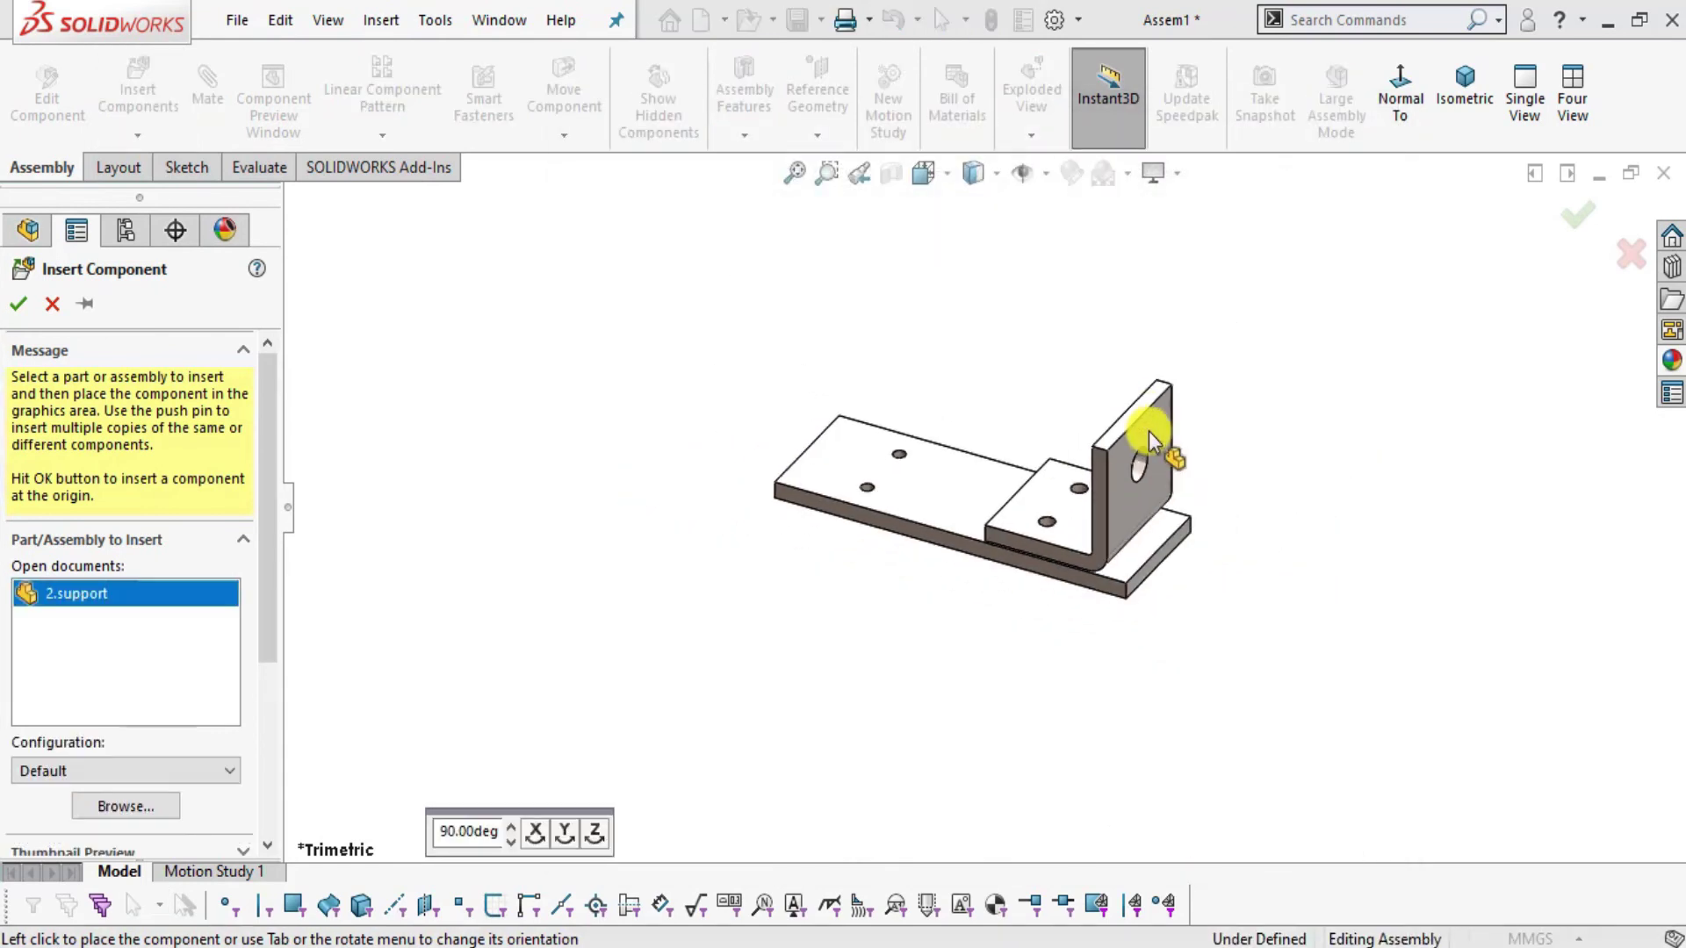
scroll(1120, 416, "down", 4)
left_click(565, 832)
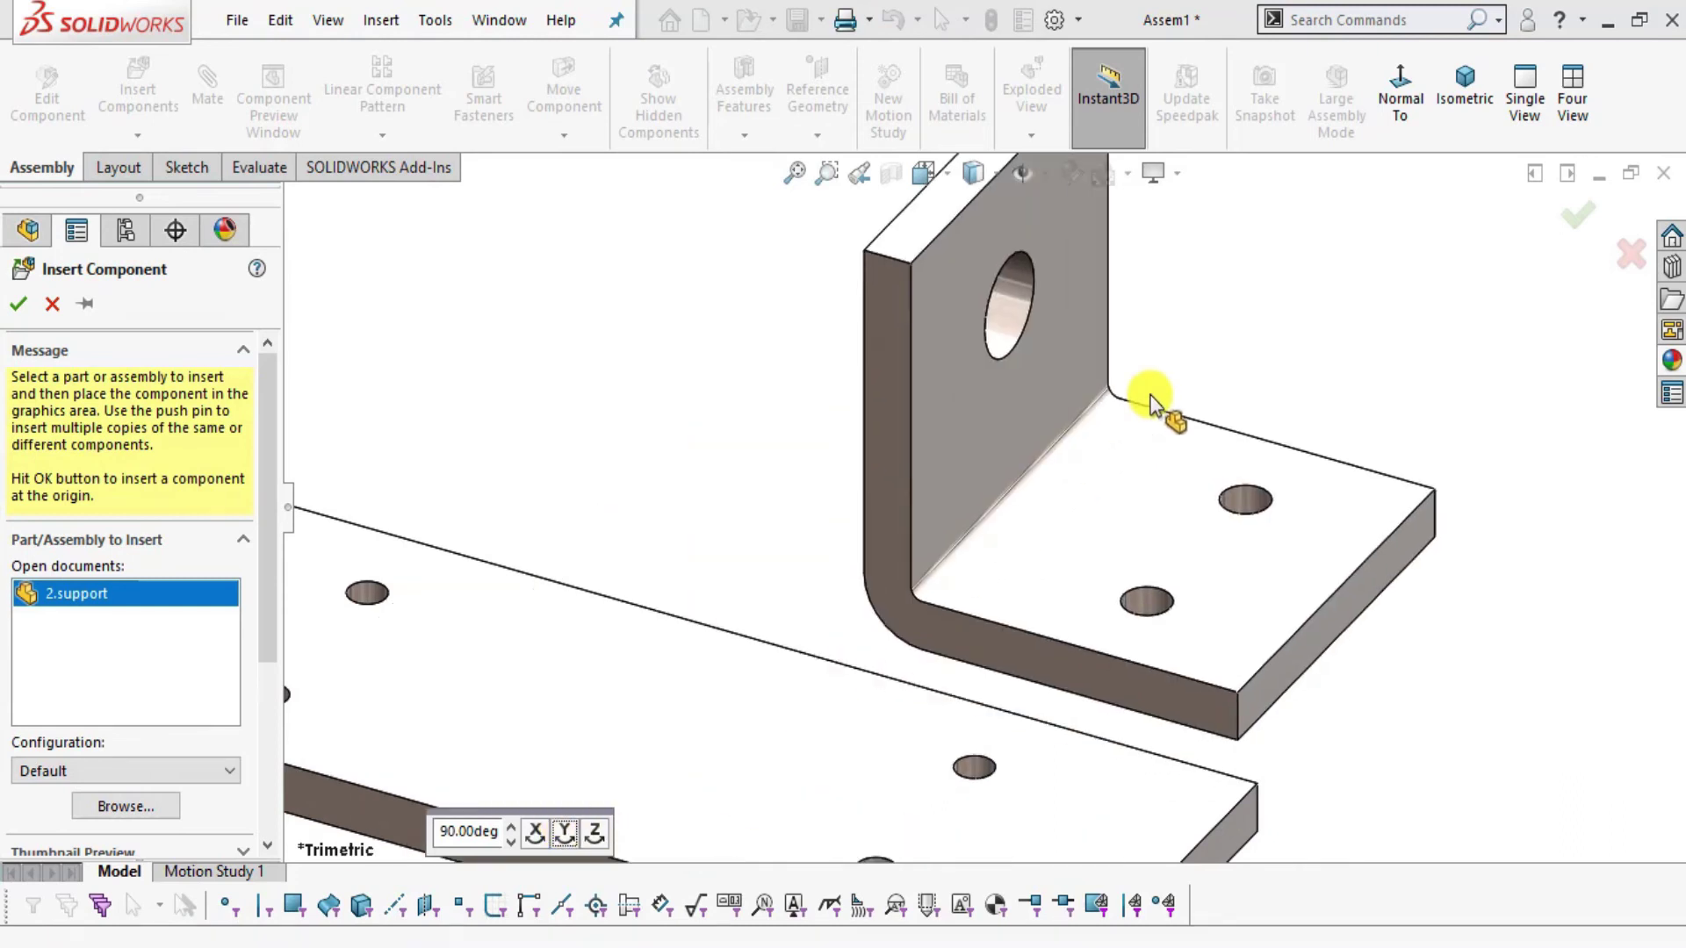
left_click(1131, 399)
- Add a concentric mate between the support's front 5 mm mounting hole and the matching hole near the base's end
scroll(1036, 576, "up", 2)
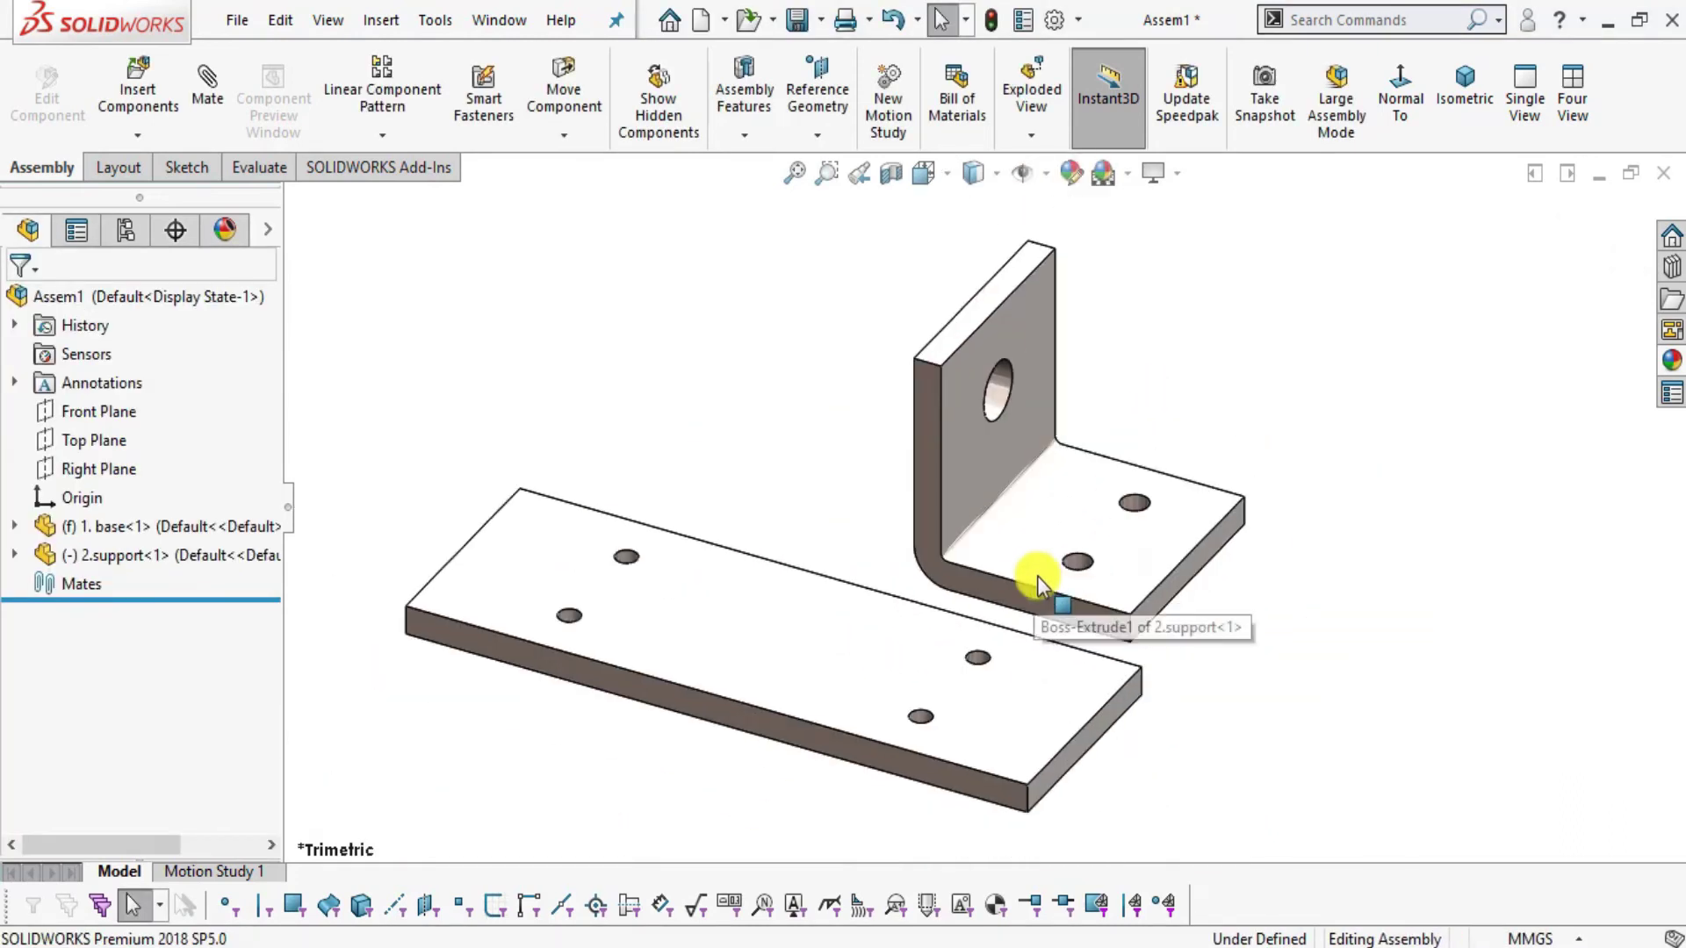
scroll(1068, 587, "down", 3)
left_click(1078, 539)
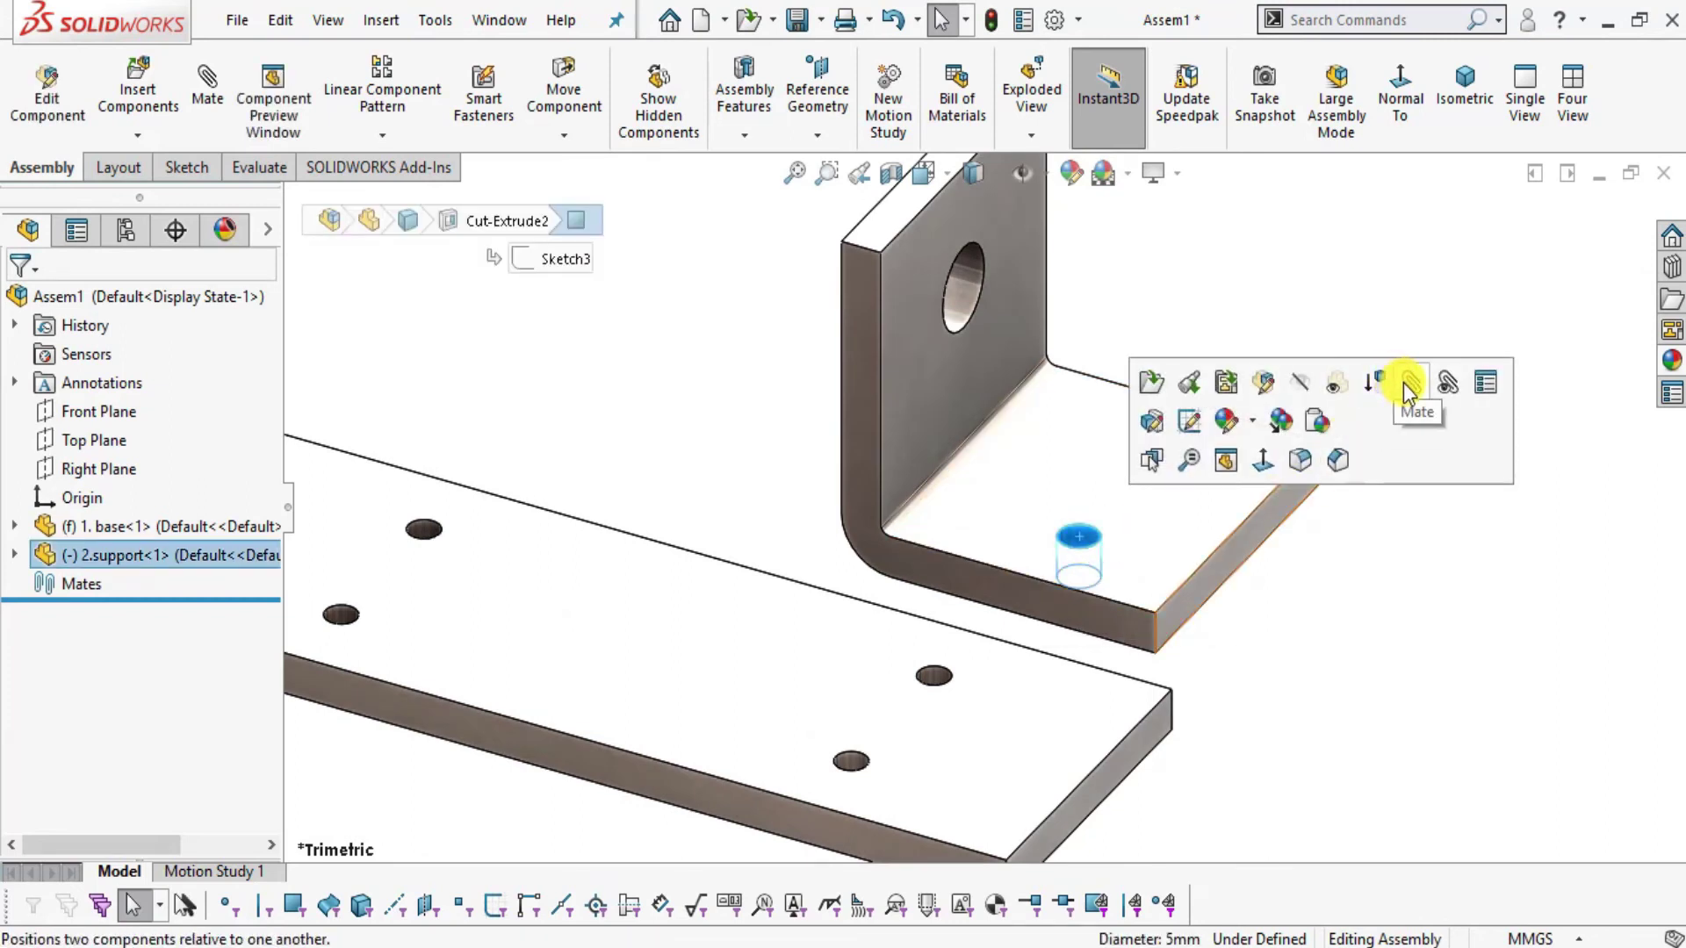
left_click(1402, 382)
left_click(195, 91)
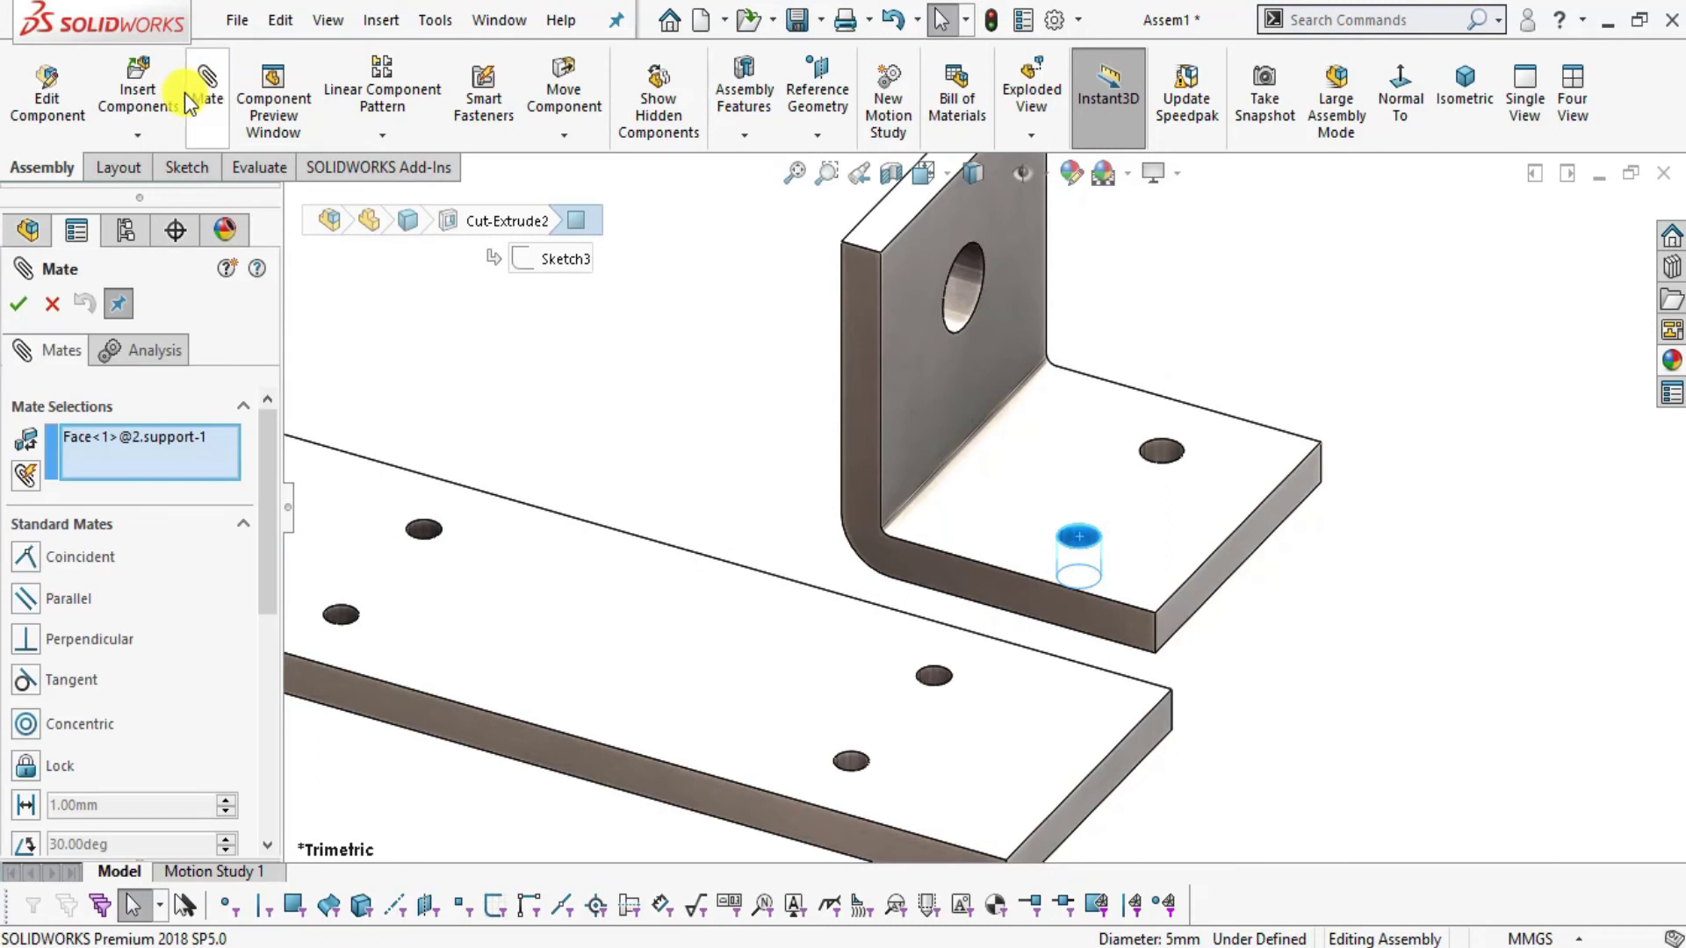
left_click(850, 759)
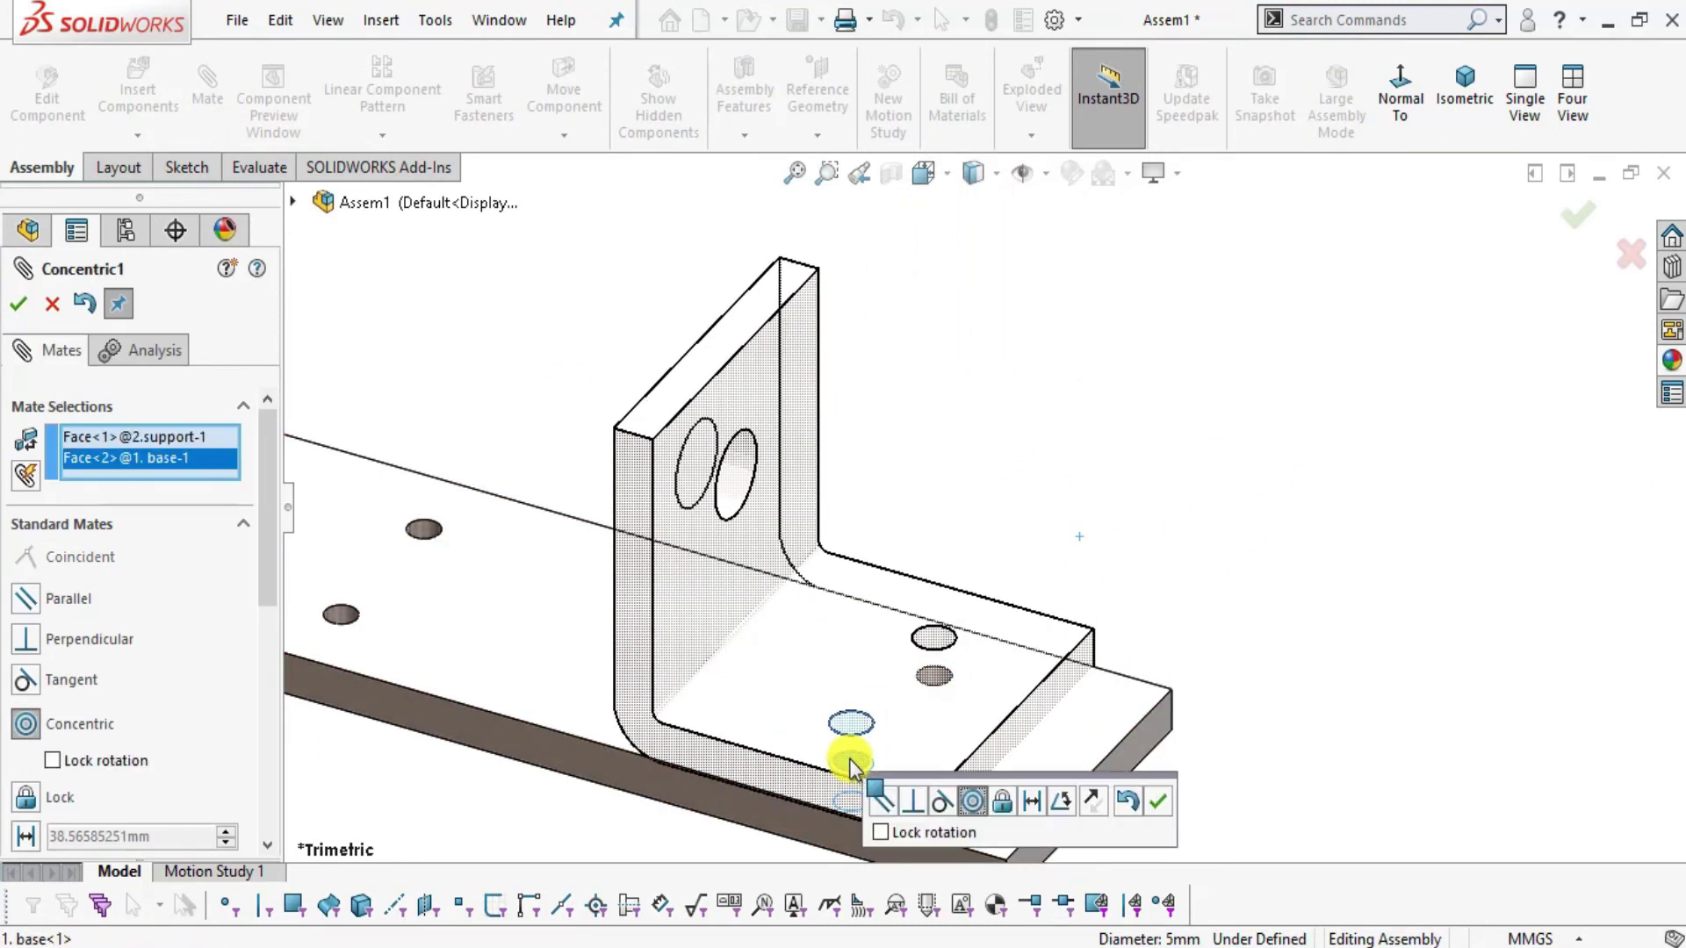
left_click(1157, 800)
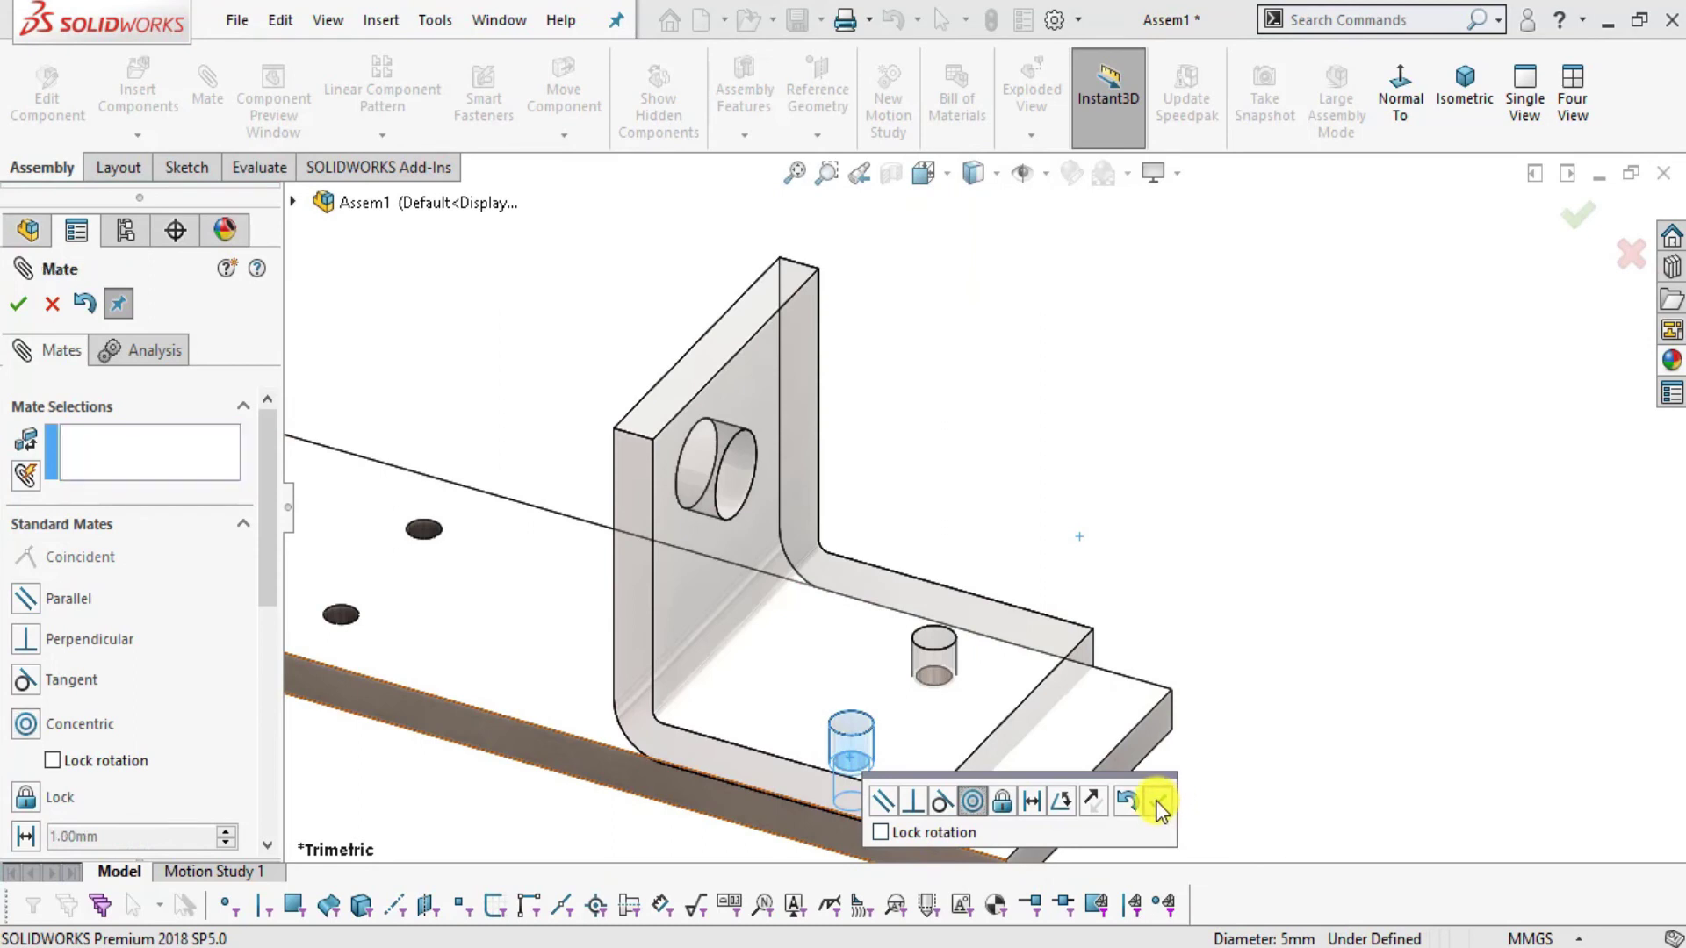
- Lift the support clear of the base and make its second mounting hole concentric with the adjacent base hole
middle_click_drag(1034, 678, 1004, 746)
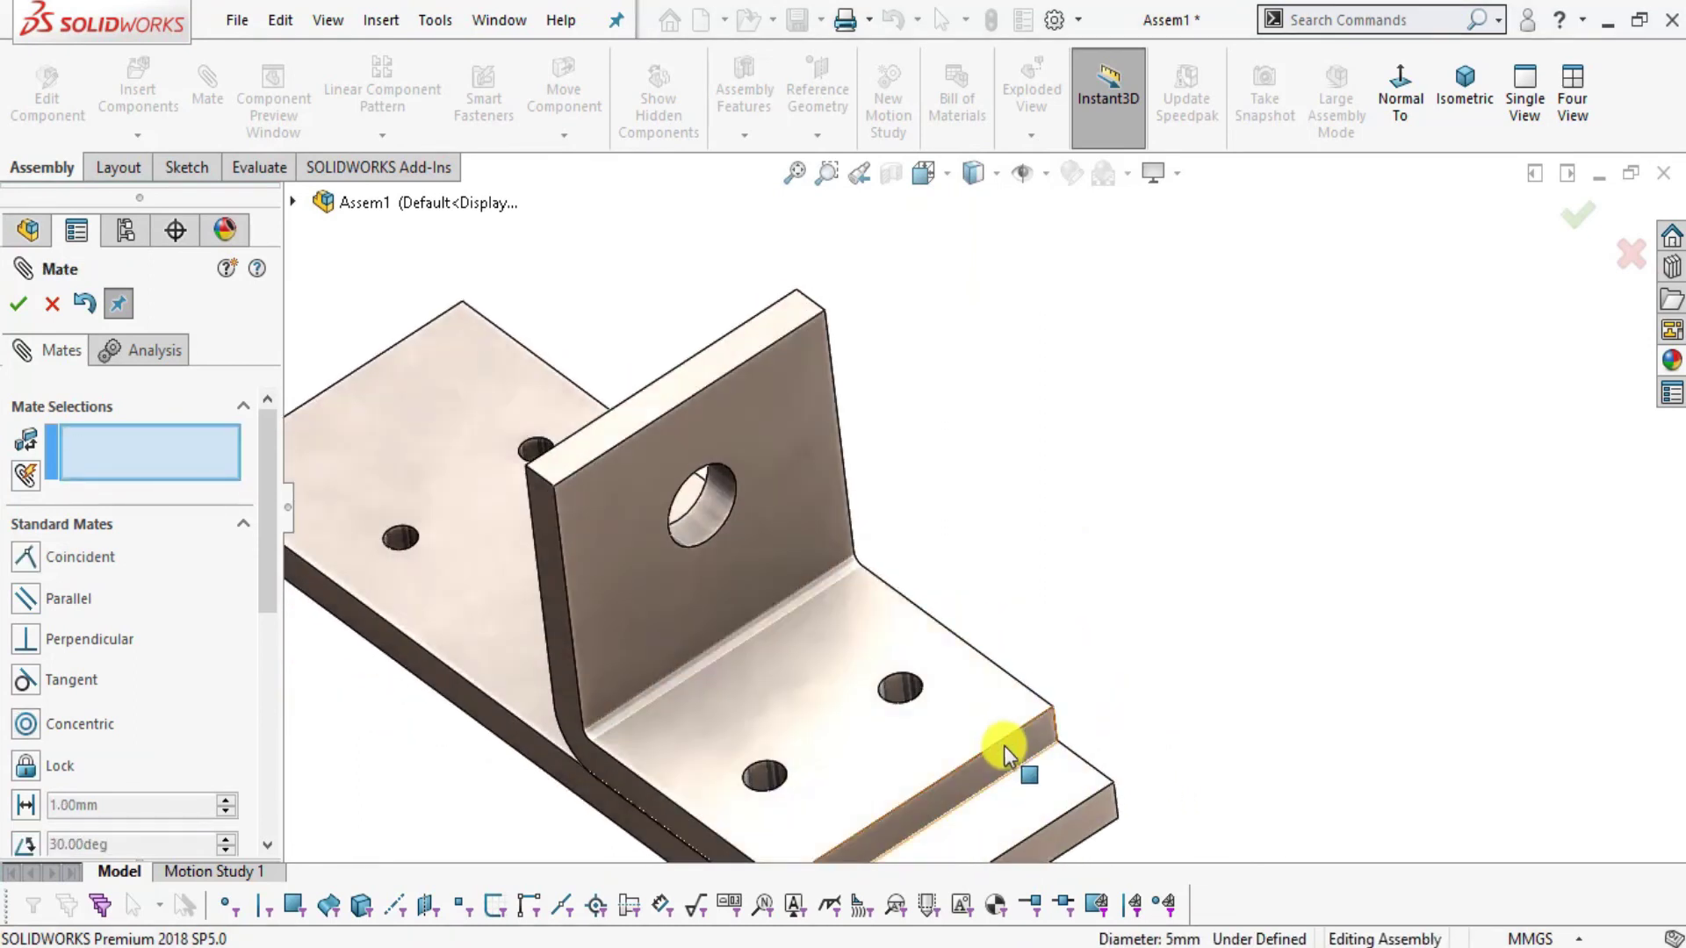
middle_click_drag(960, 688, 964, 560)
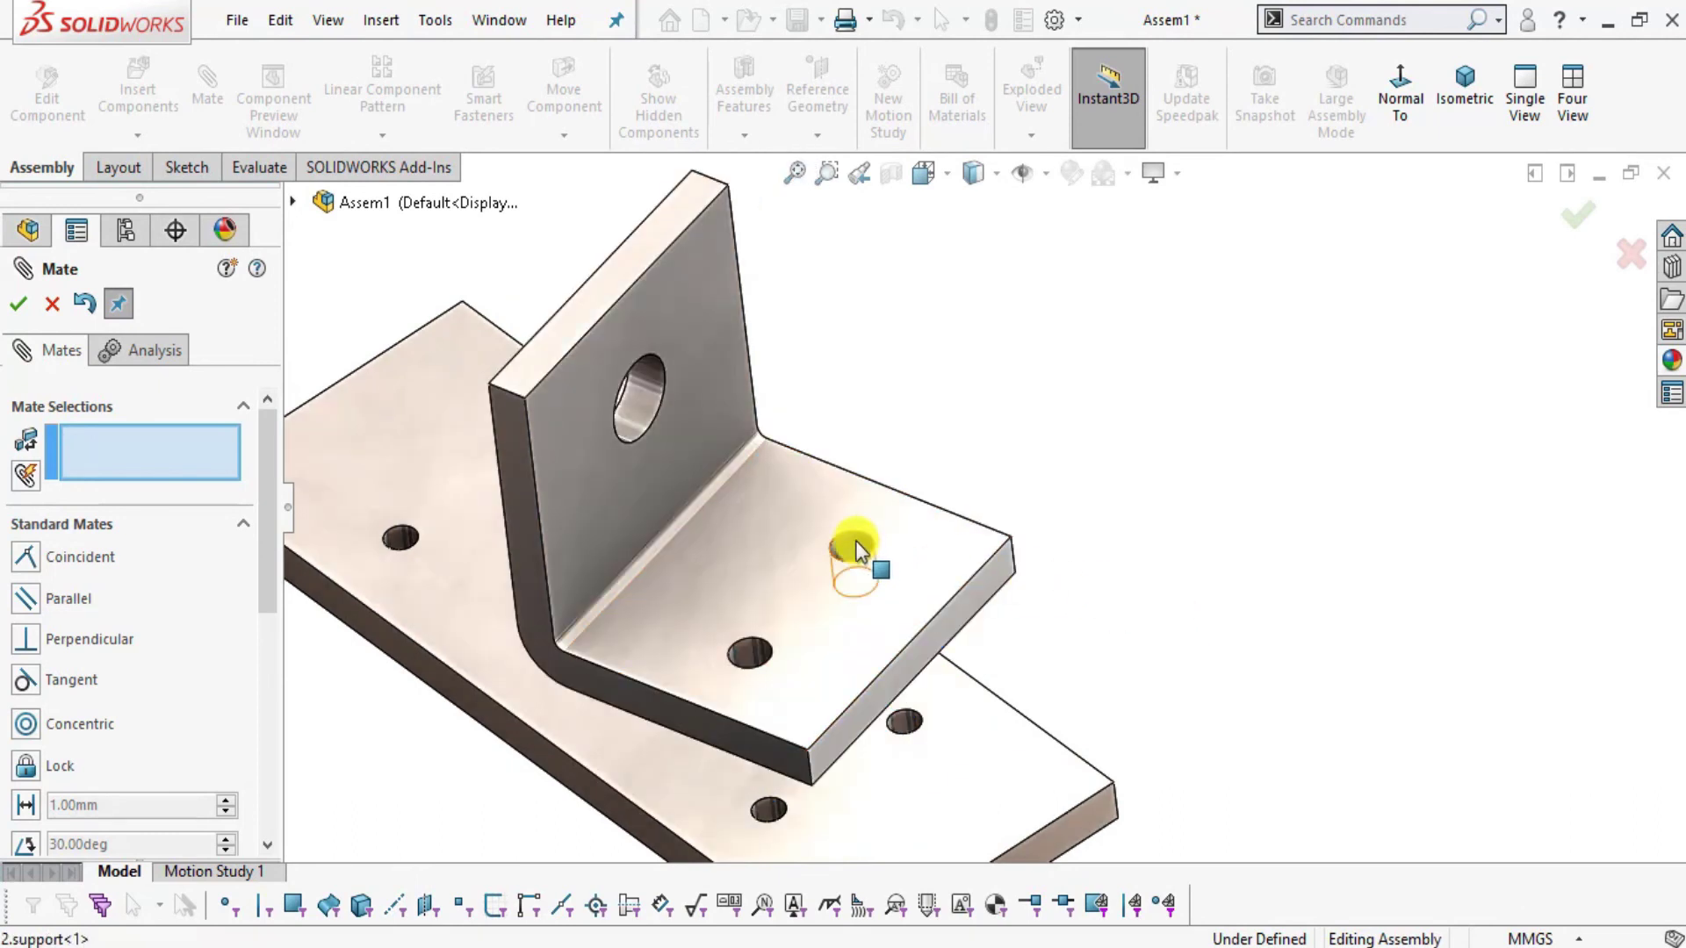
left_click(856, 543)
left_click(903, 720)
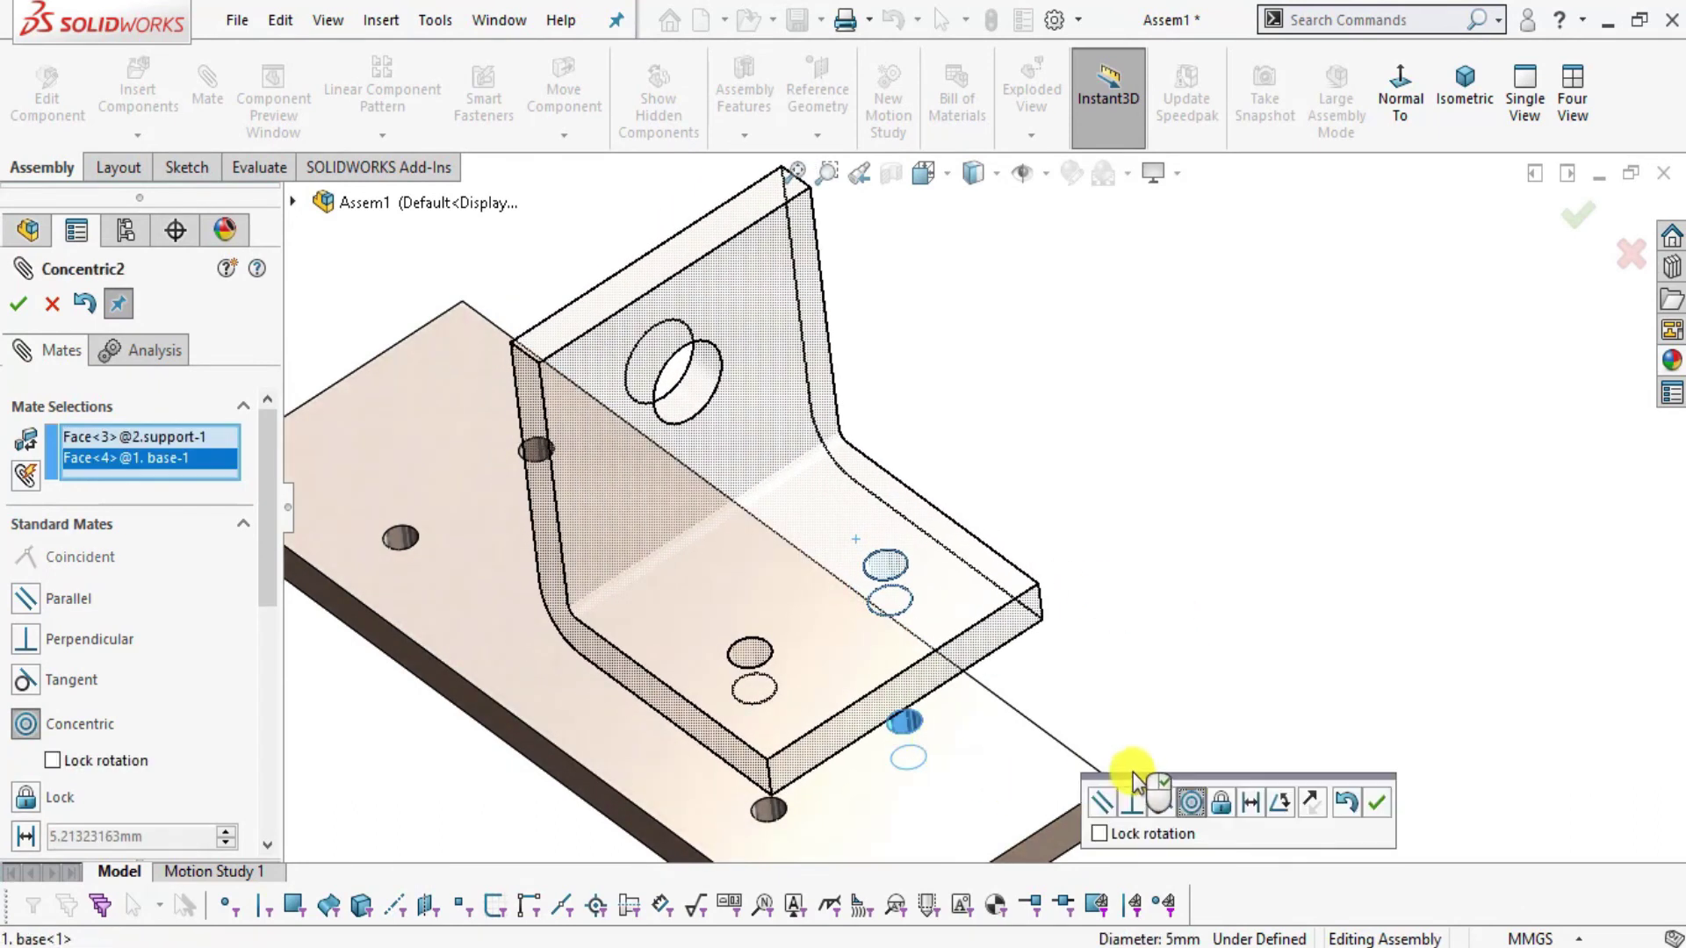
left_click(1377, 804)
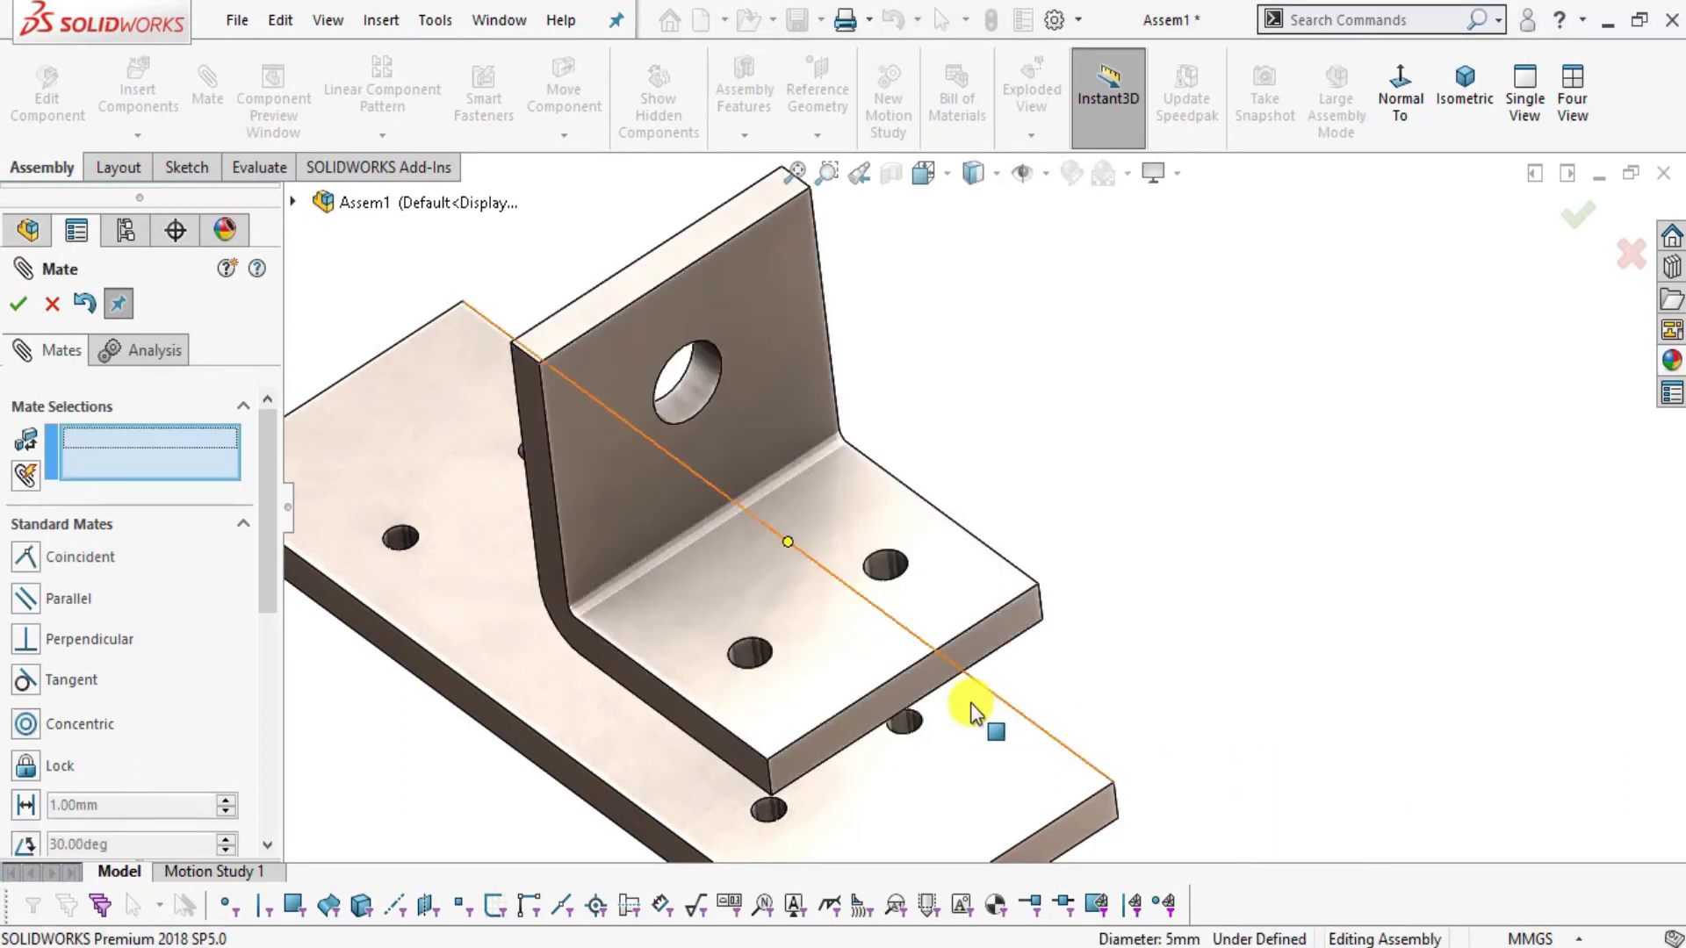
- Add a coincident mate between the support's underside and the base's top face, and finish mating
scroll(855, 757, "up", 3)
middle_click_drag(855, 757, 951, 486)
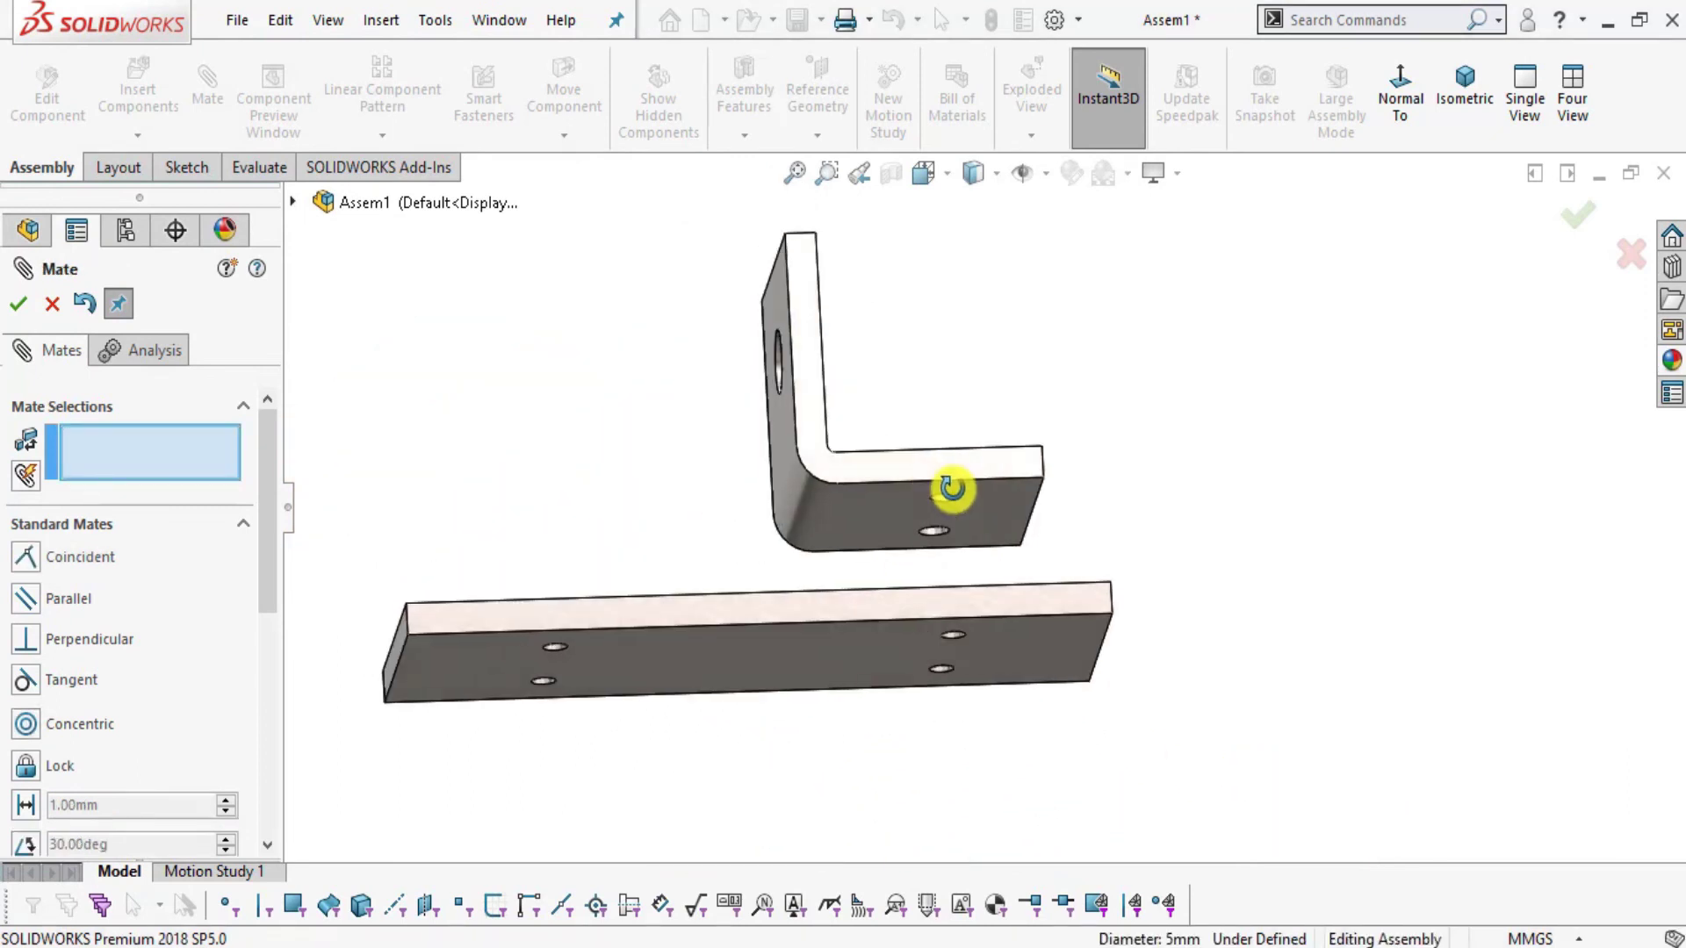
left_click(904, 511)
middle_click_drag(883, 596, 880, 741)
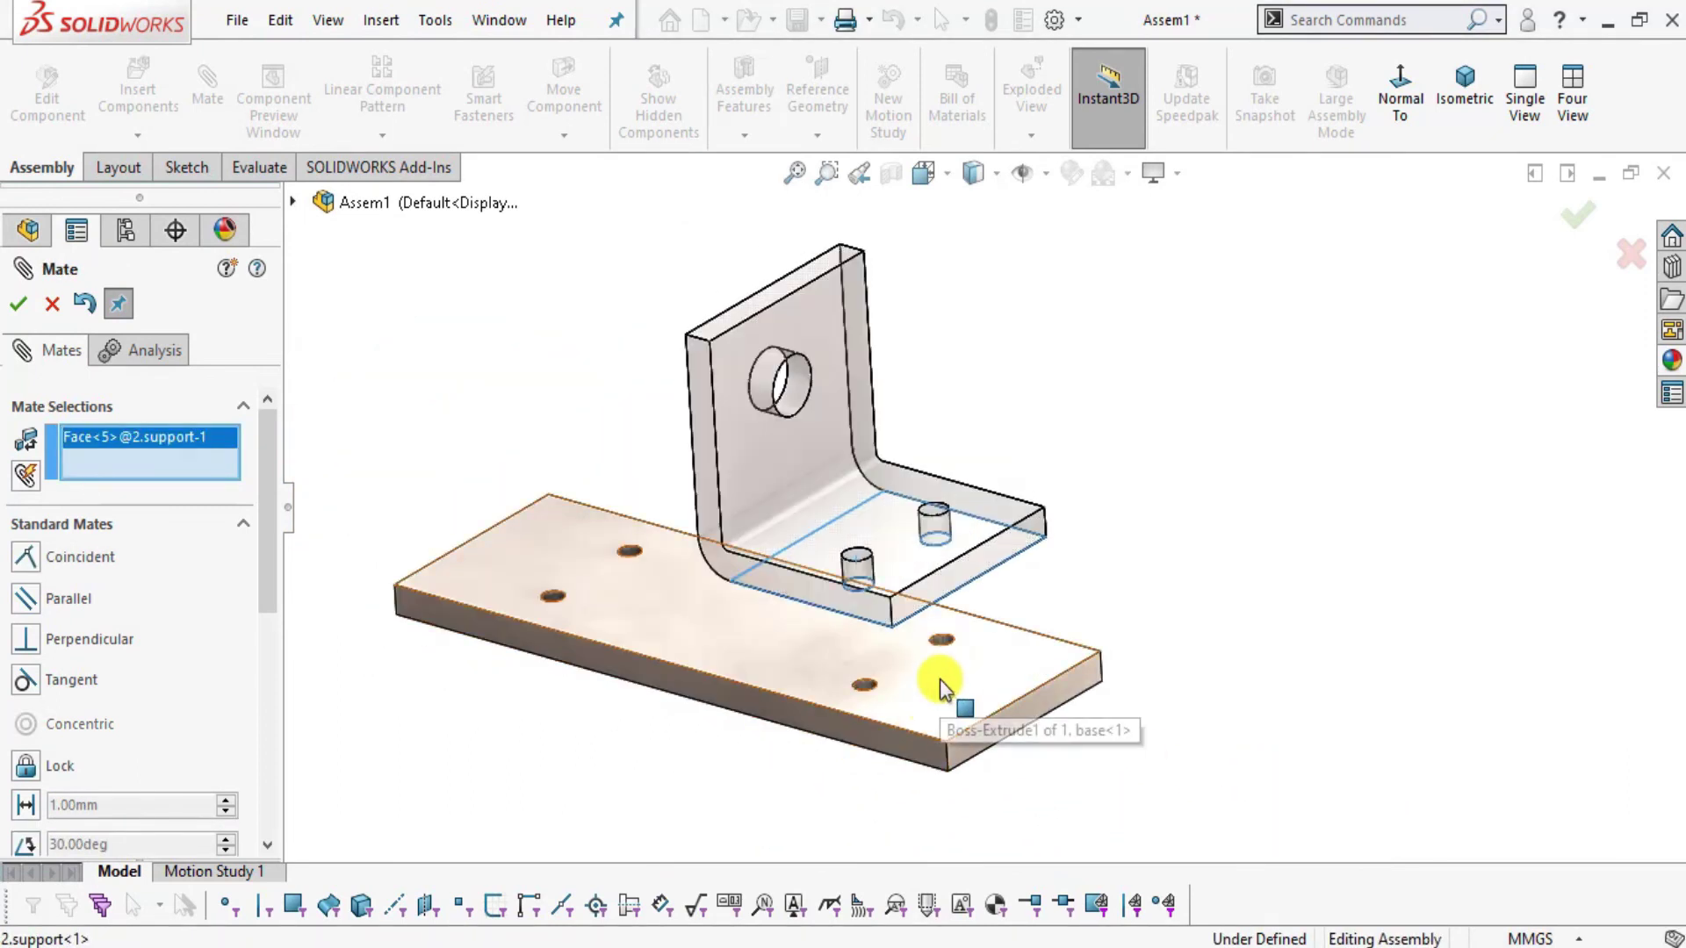
left_click(942, 680)
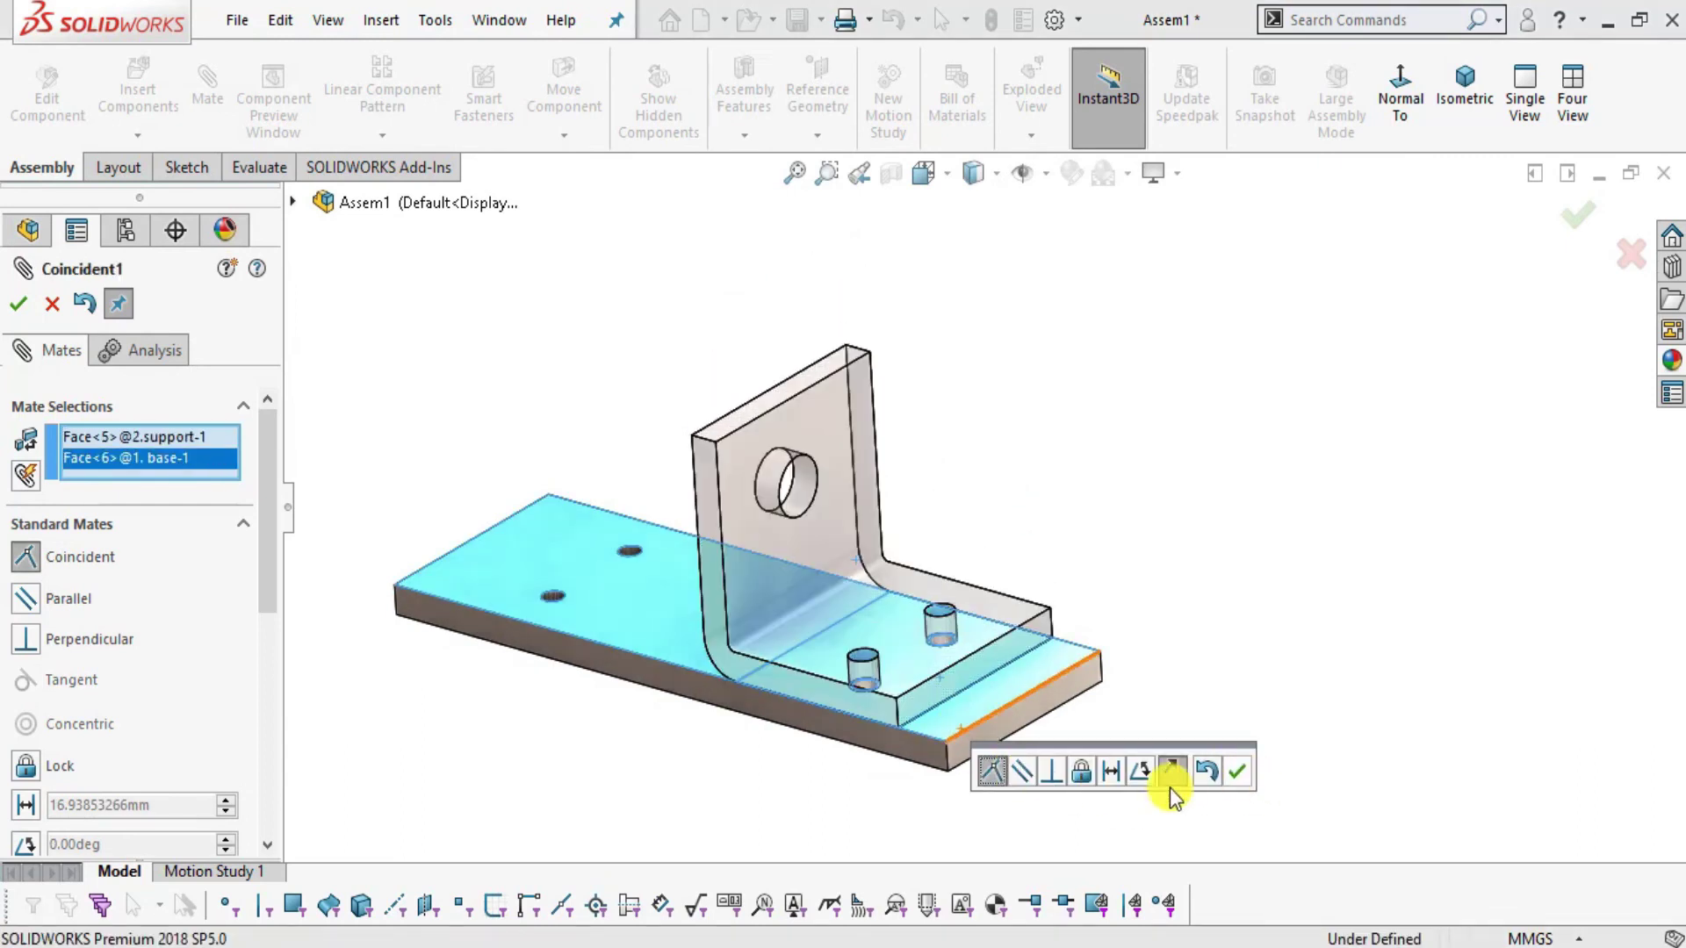
left_click(1236, 771)
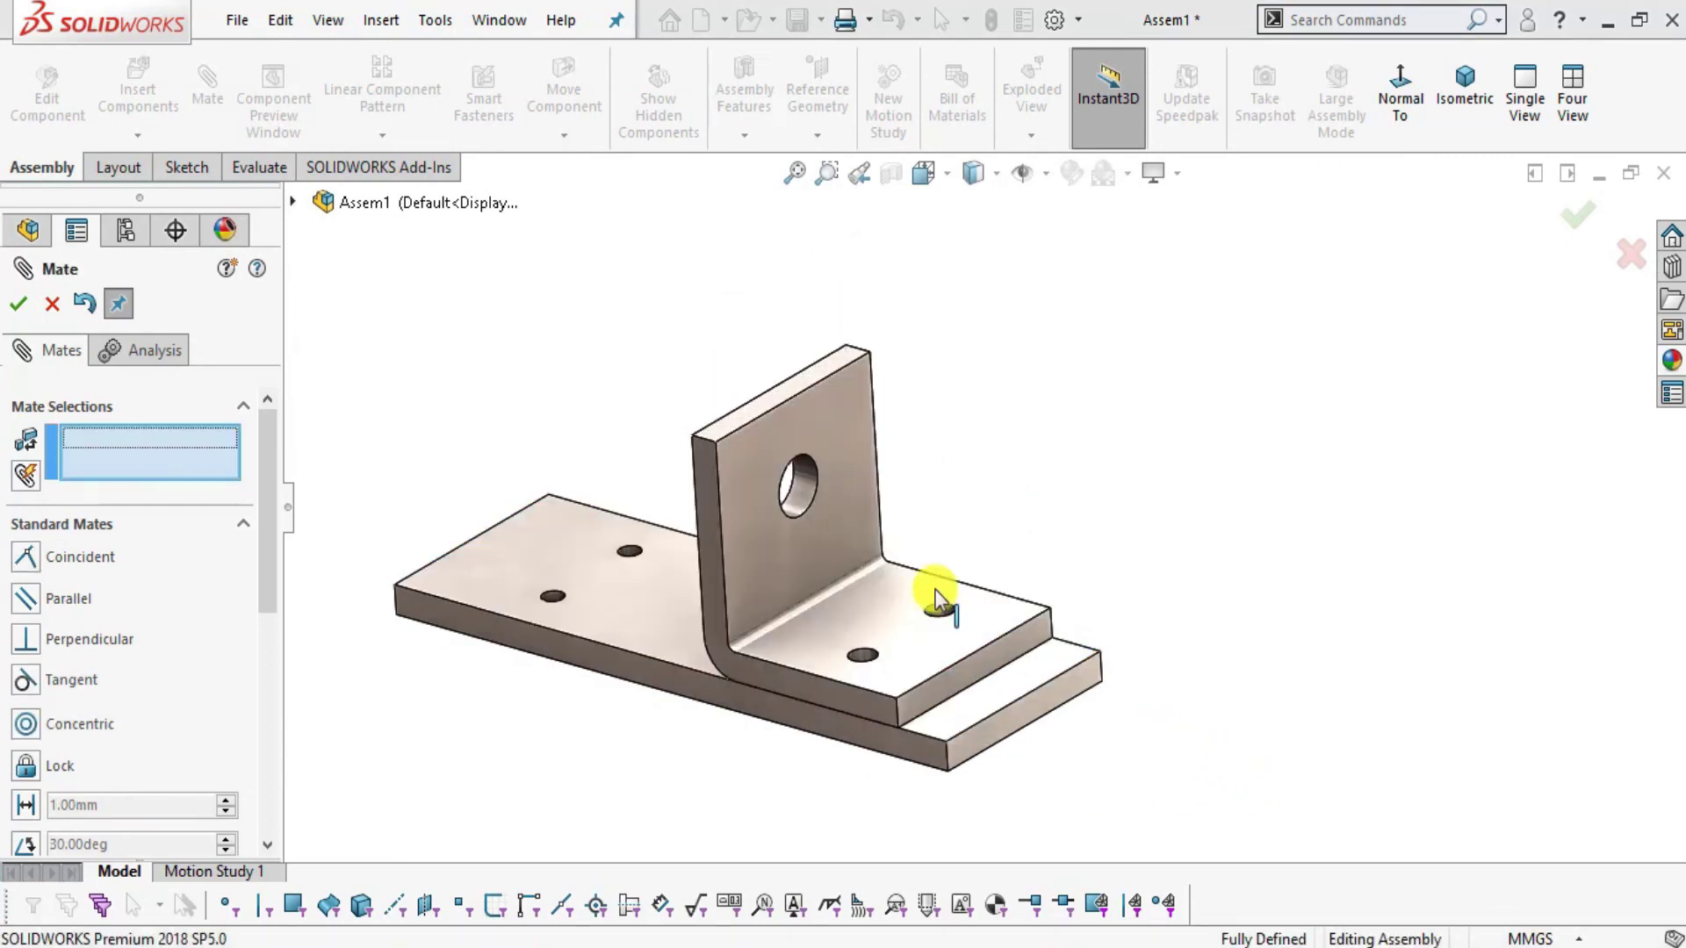
left_click(50, 306)
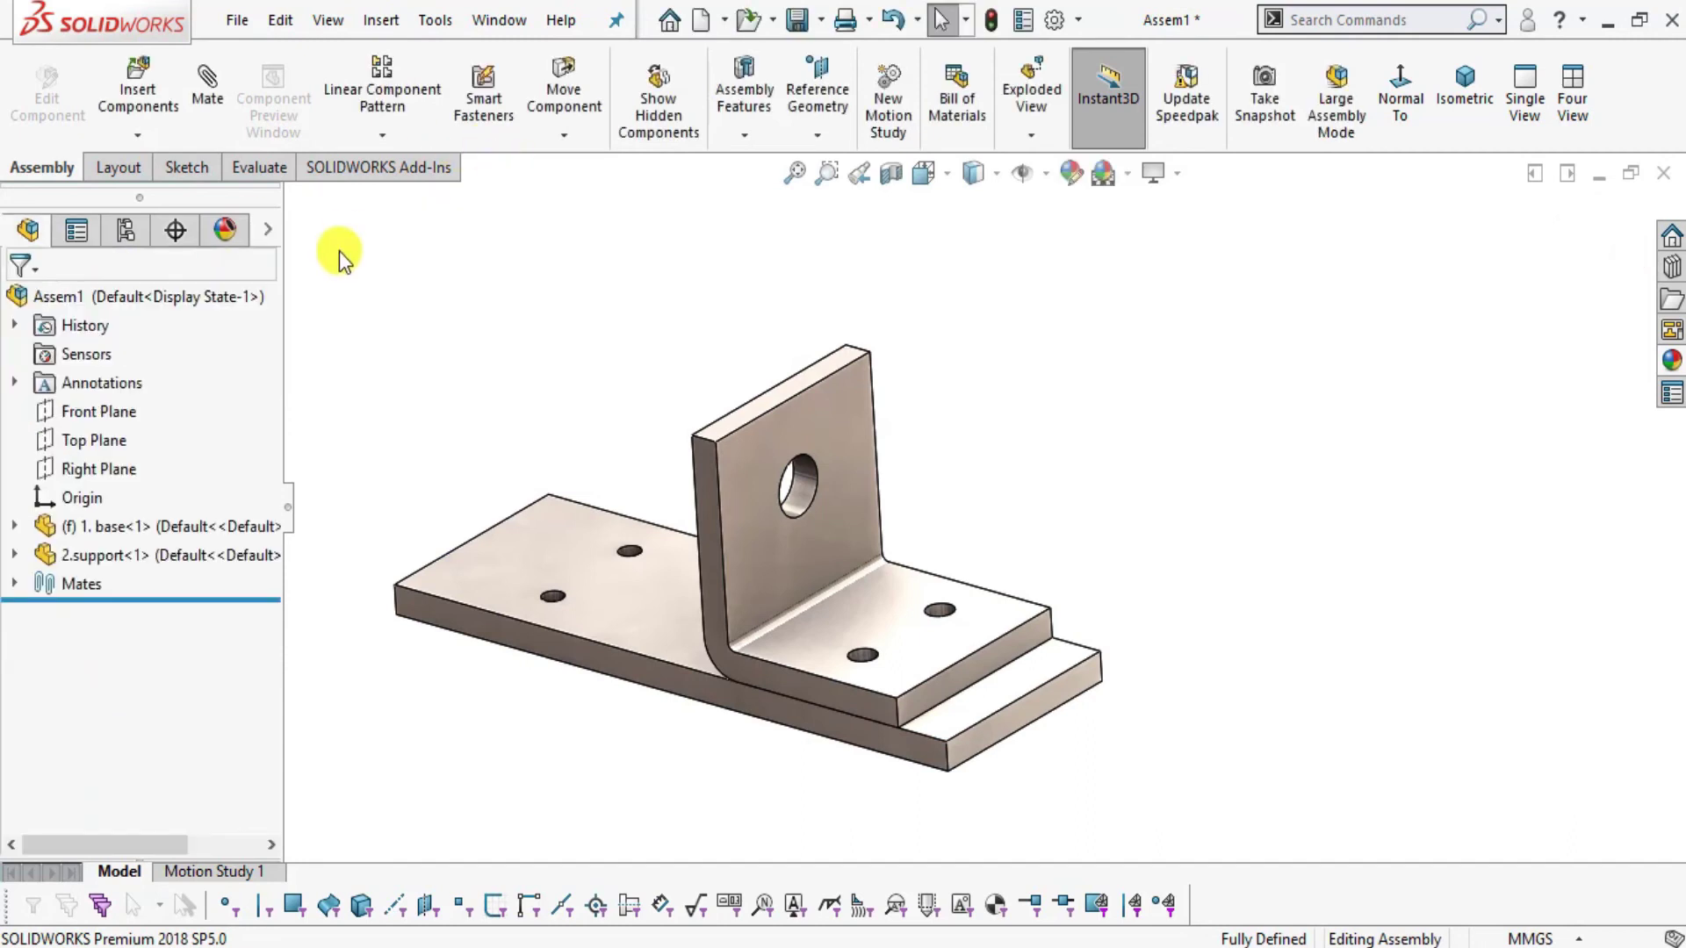
- Mirror the 2.support component about the base part's Right Plane, keeping the proposed orientation with the two upright flanges facing each other
middle_click_drag(704, 565, 764, 572)
scroll(764, 572, "down", 2)
left_click(383, 135)
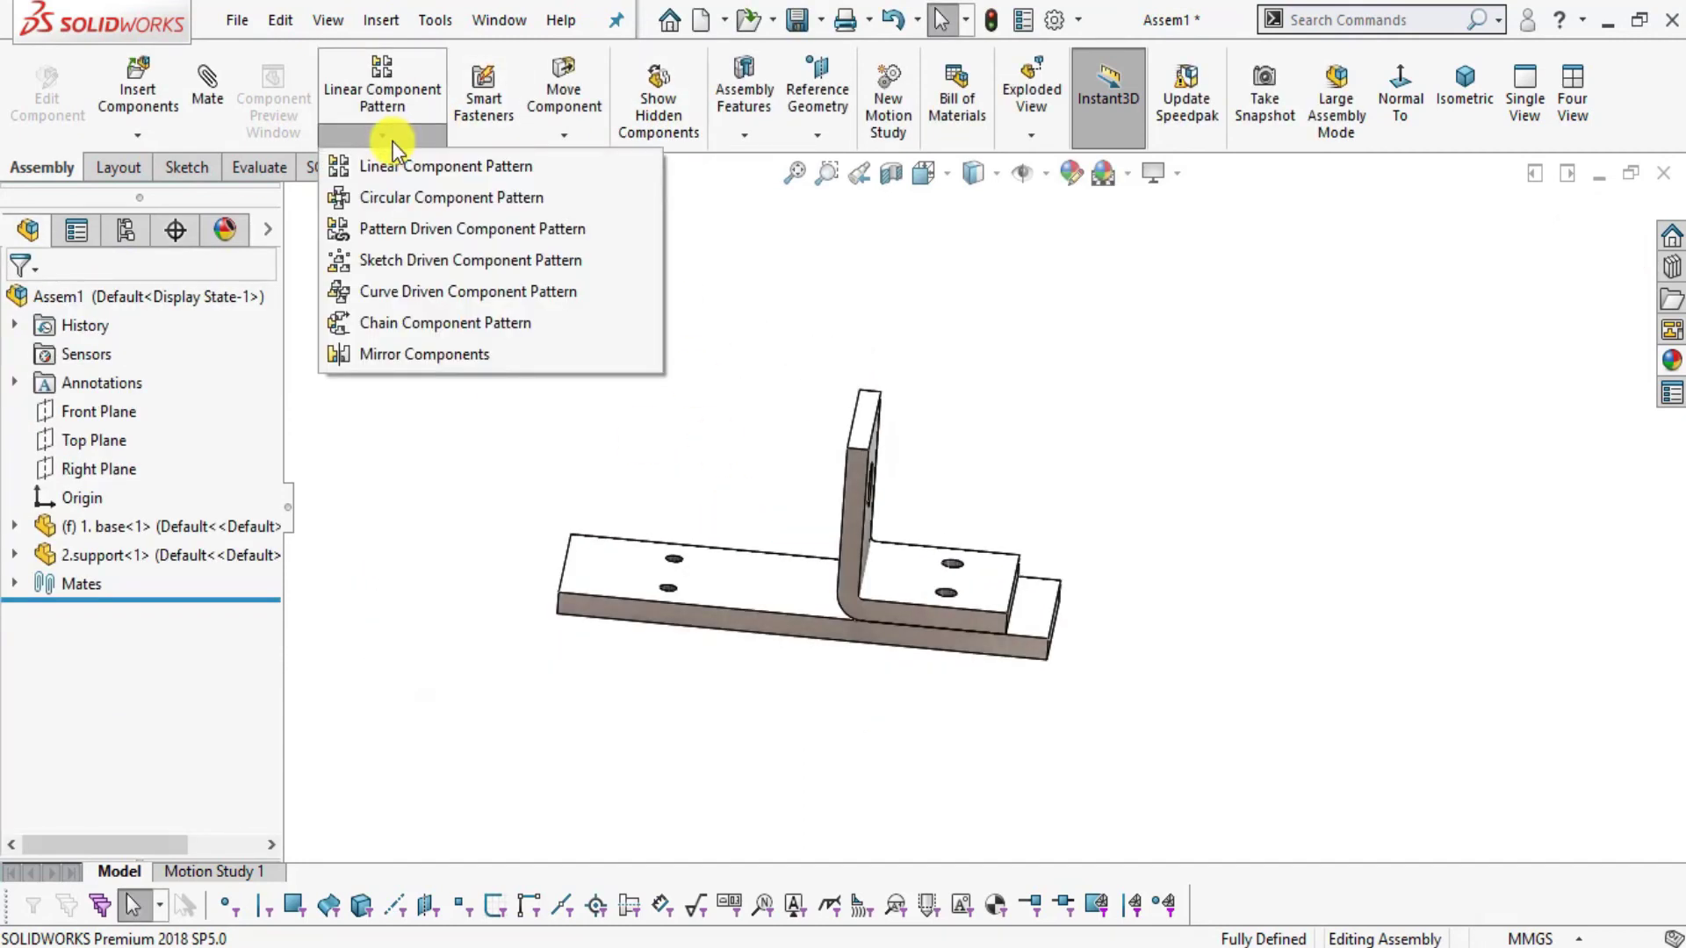
left_click(423, 352)
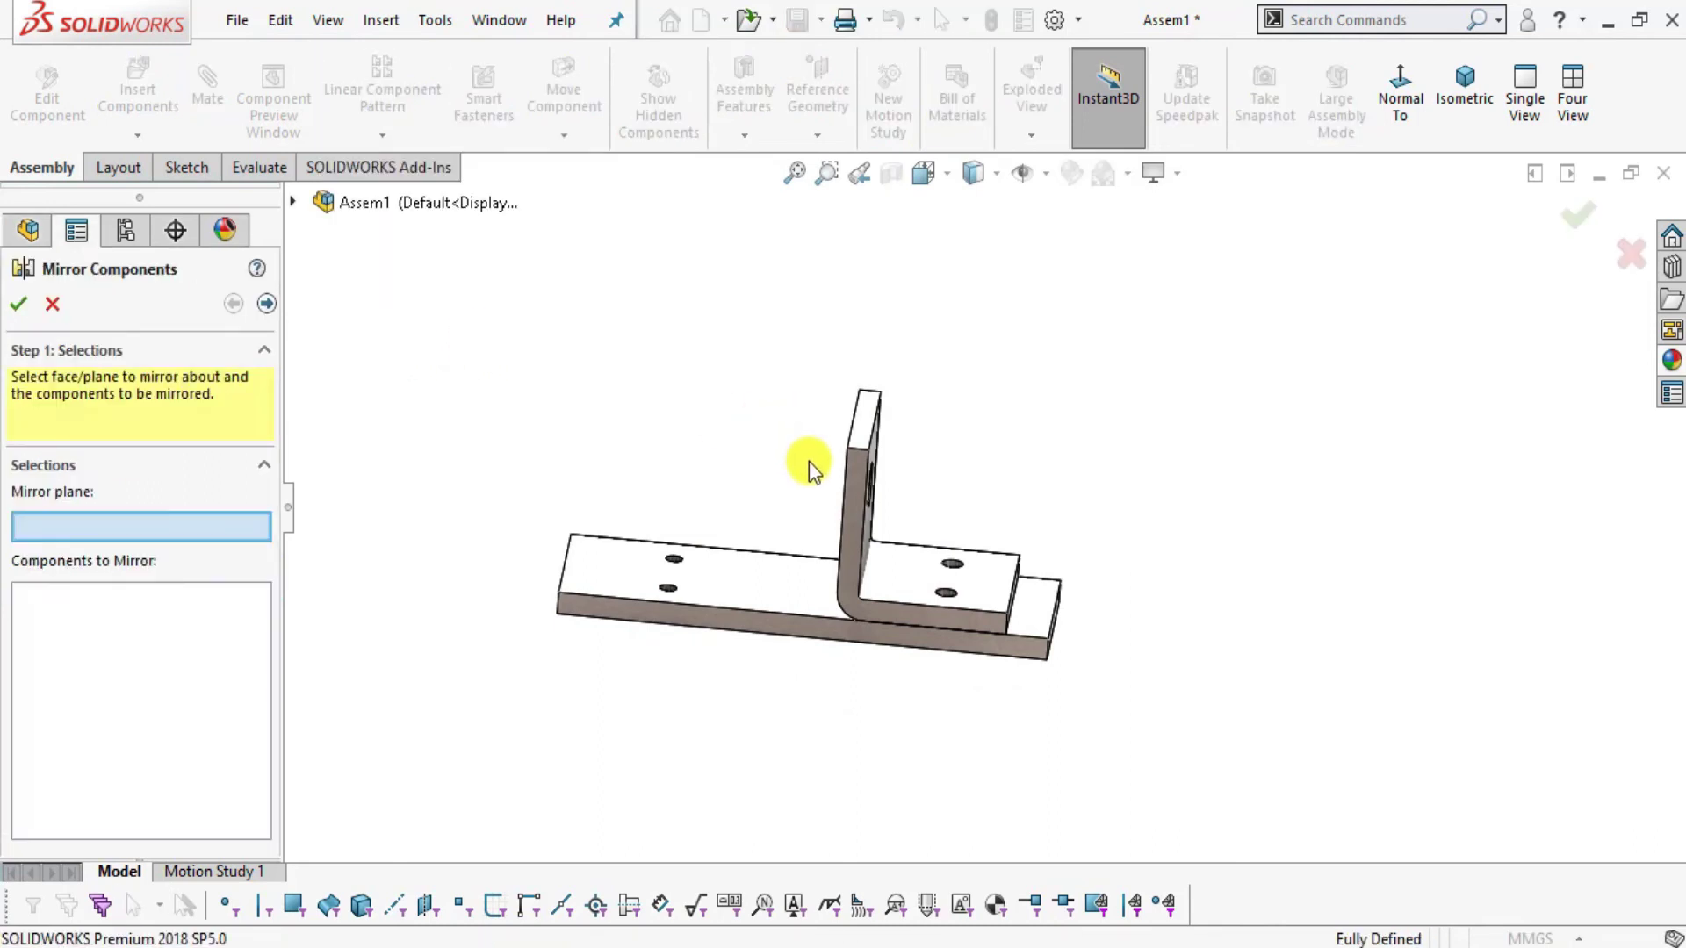
left_click(303, 204)
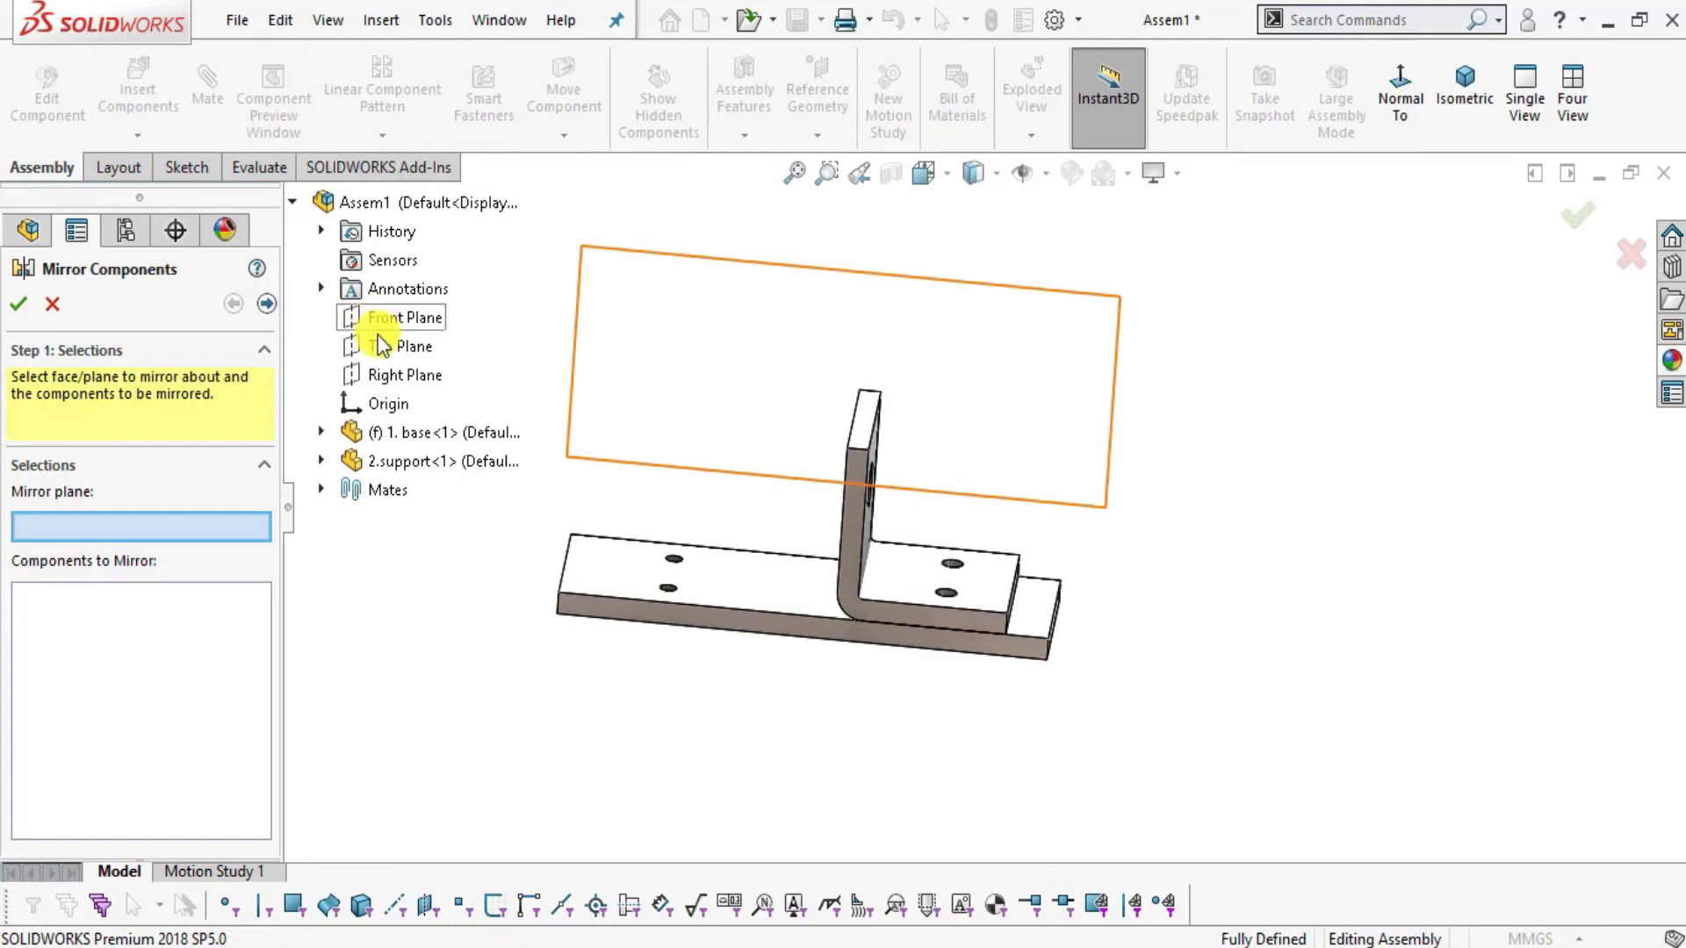
left_click(322, 433)
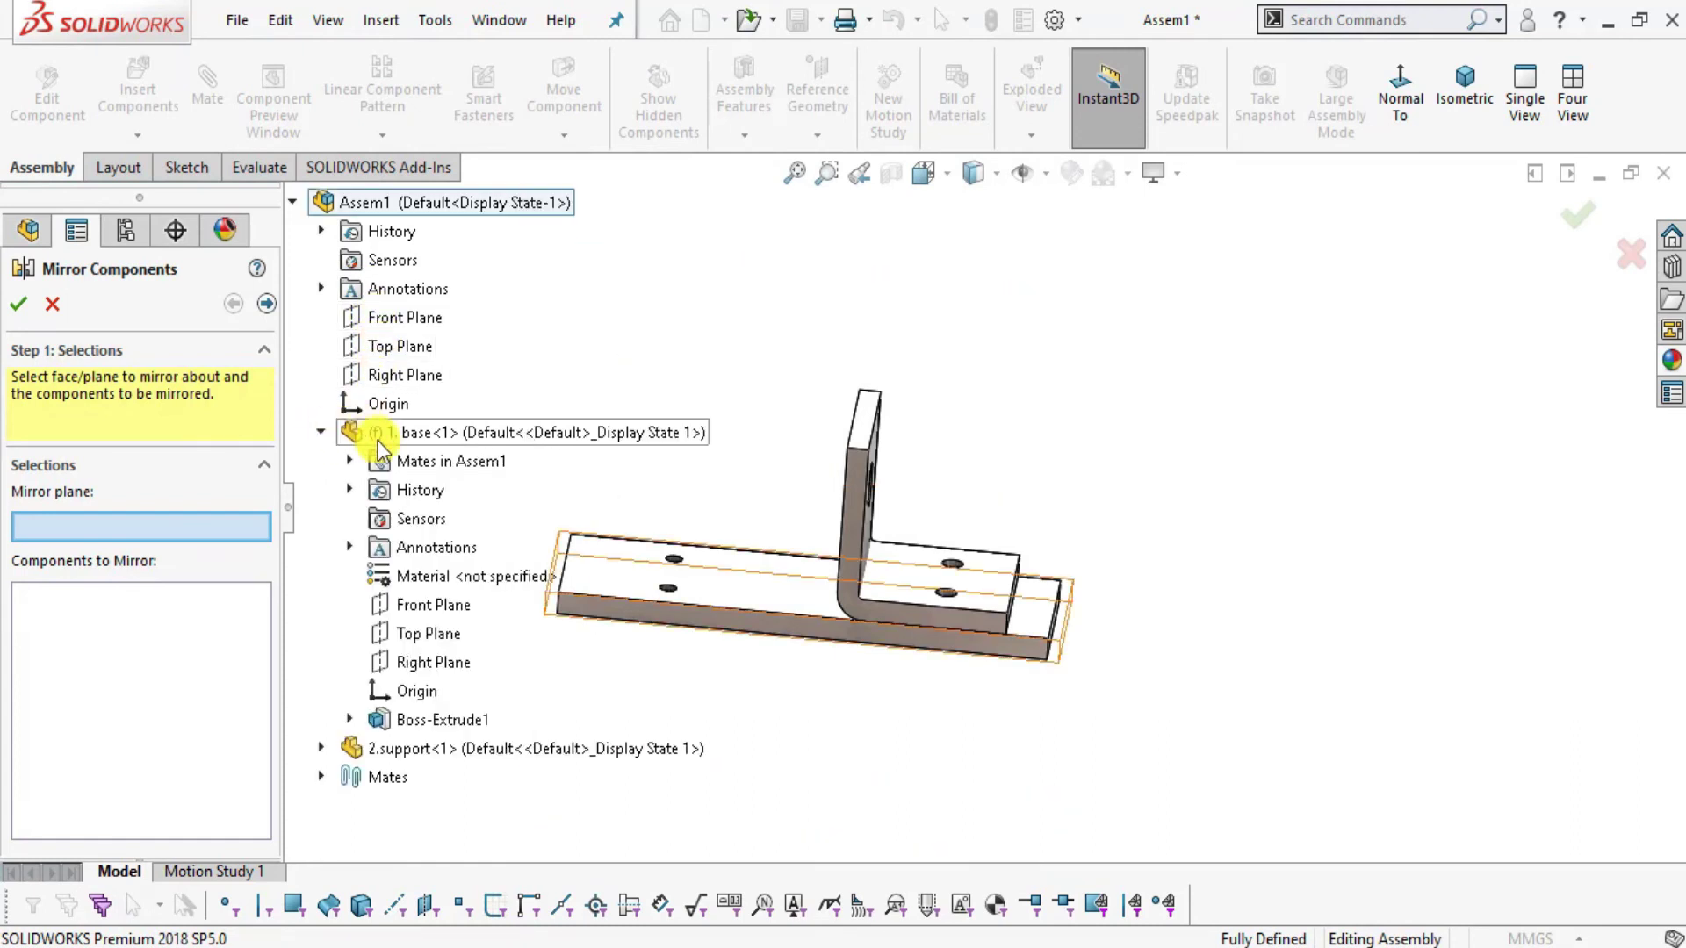
left_click(413, 663)
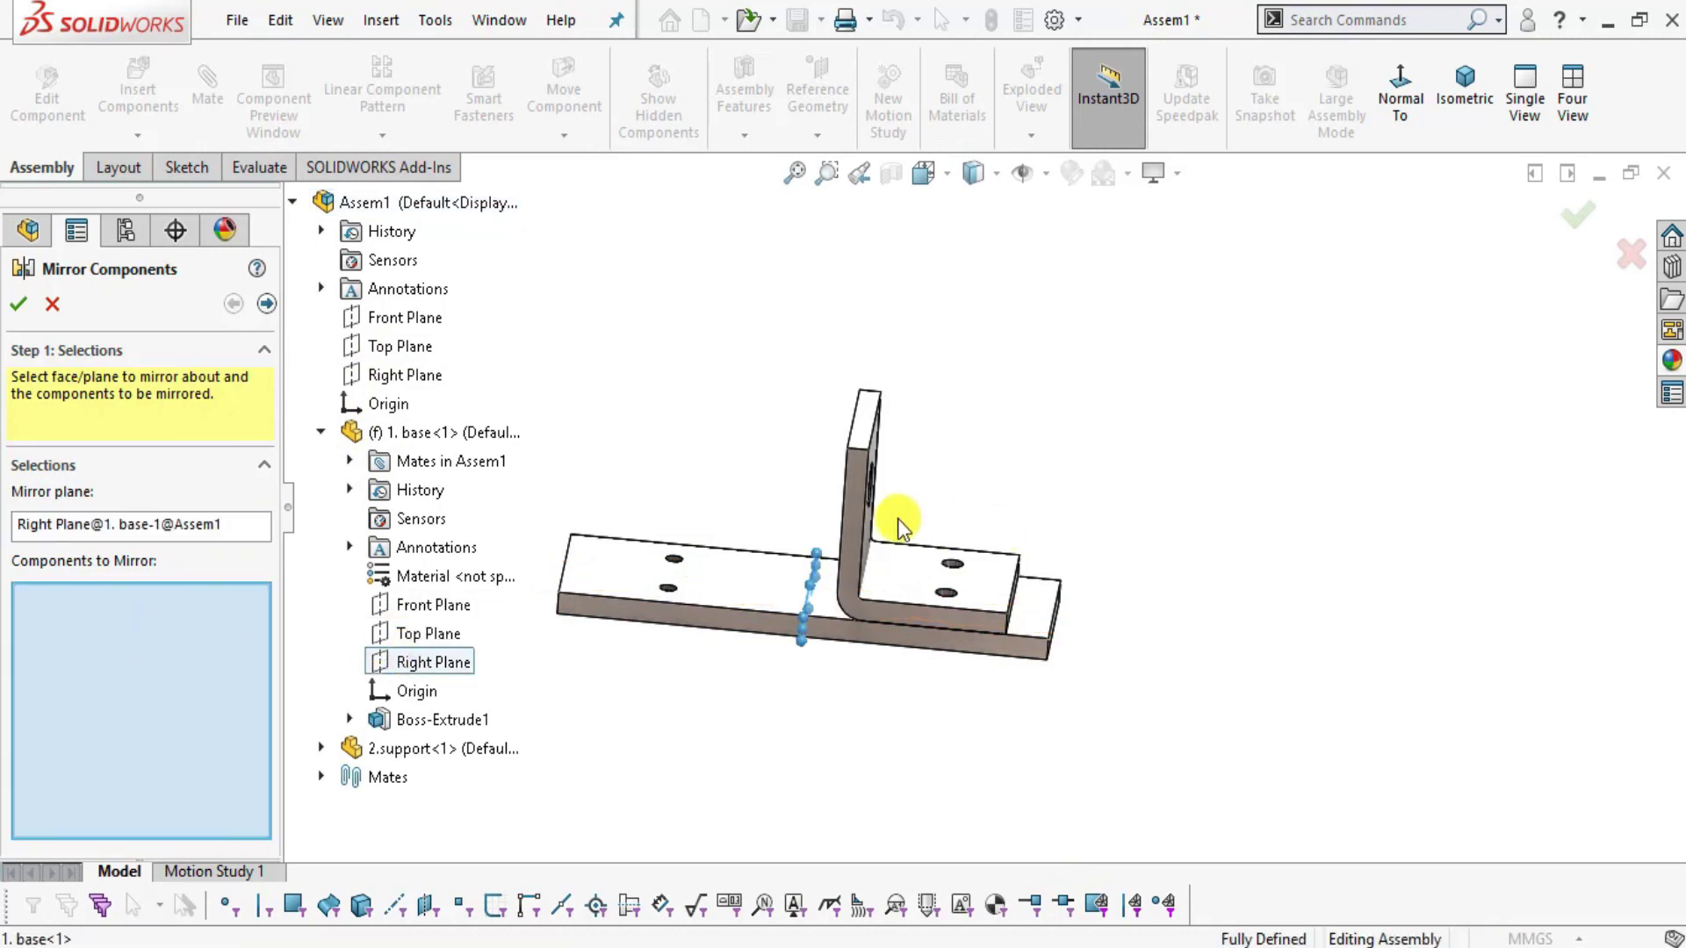
left_click(852, 525)
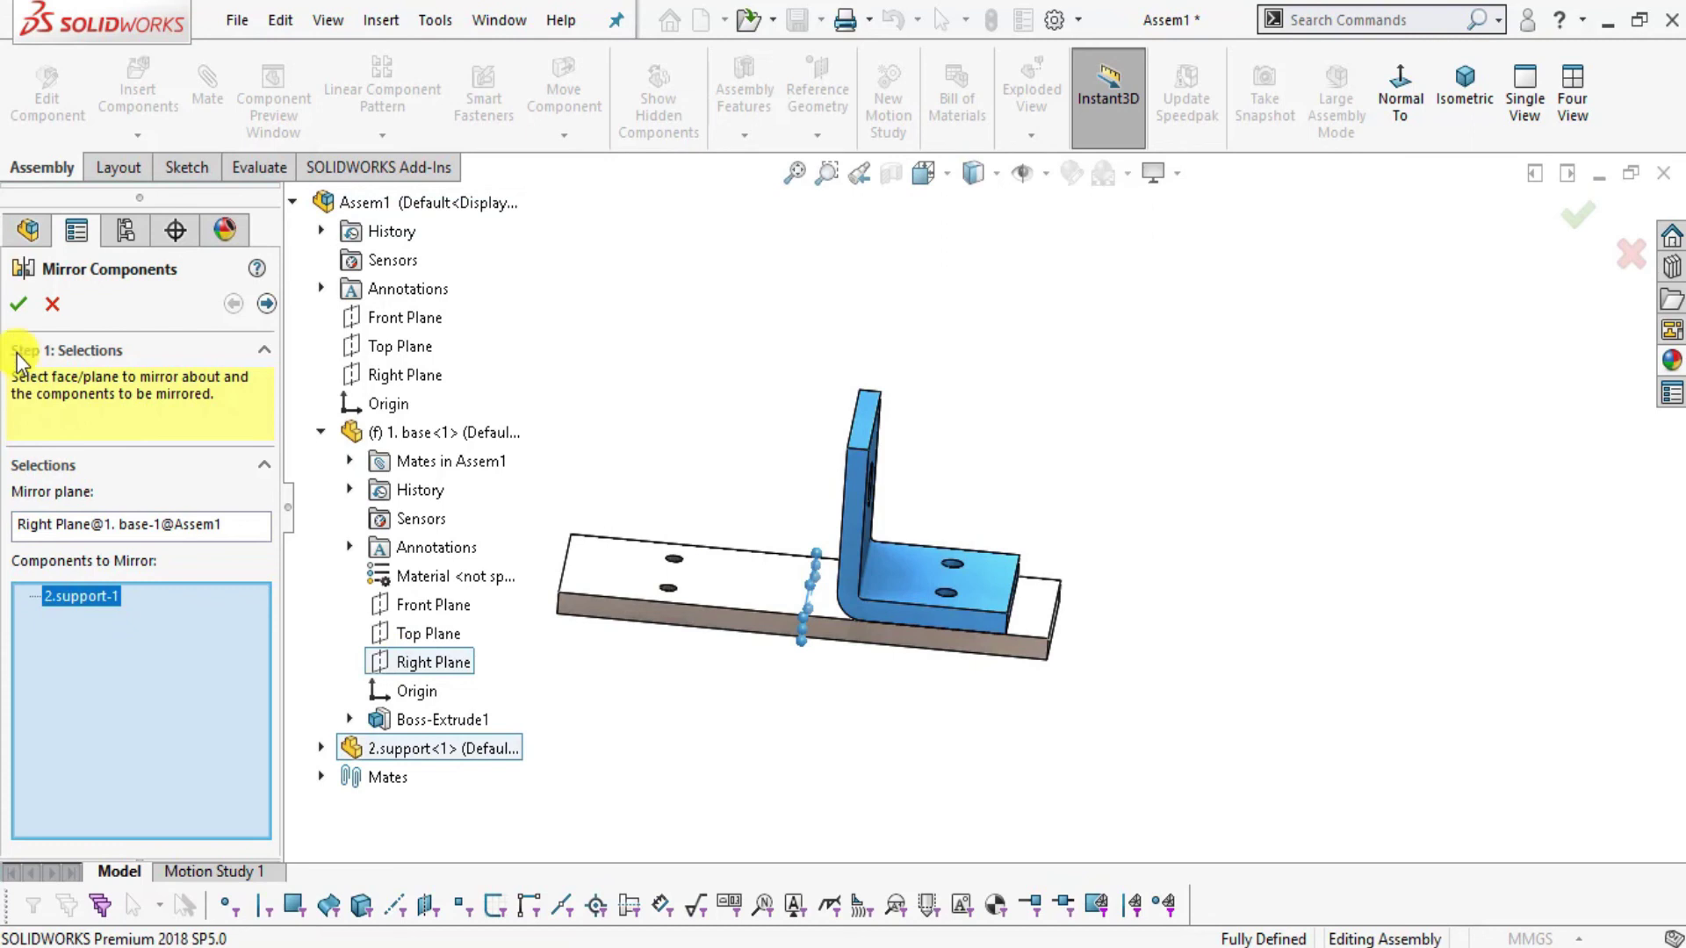
left_click(266, 305)
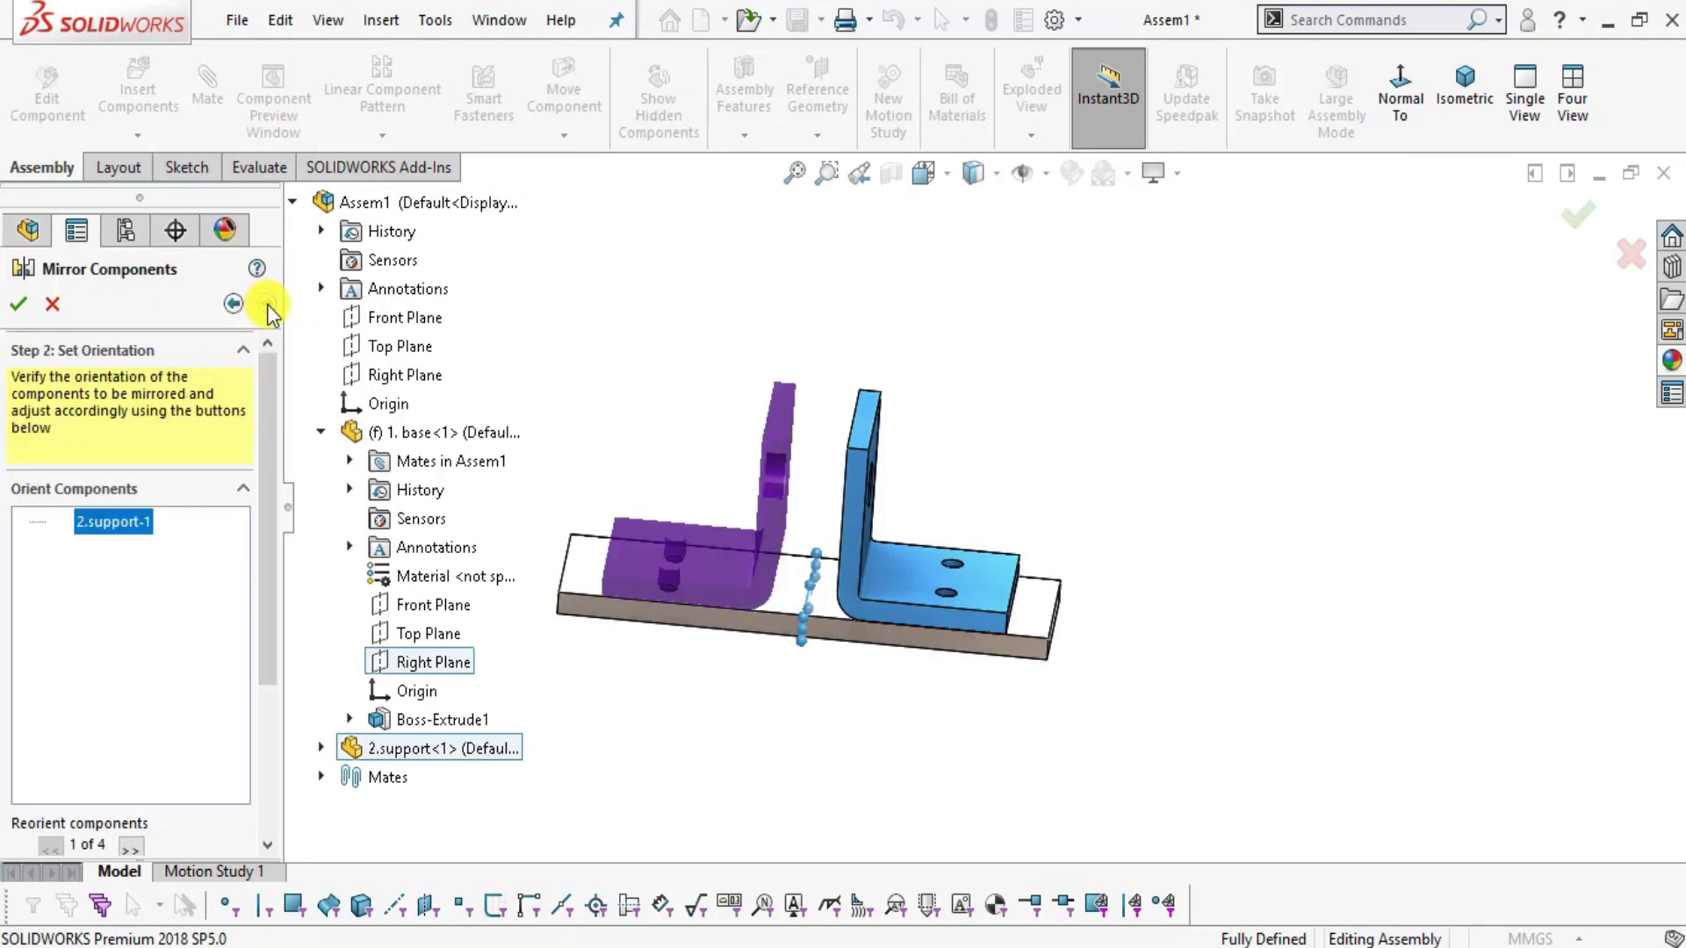
middle_click_drag(867, 641, 650, 566)
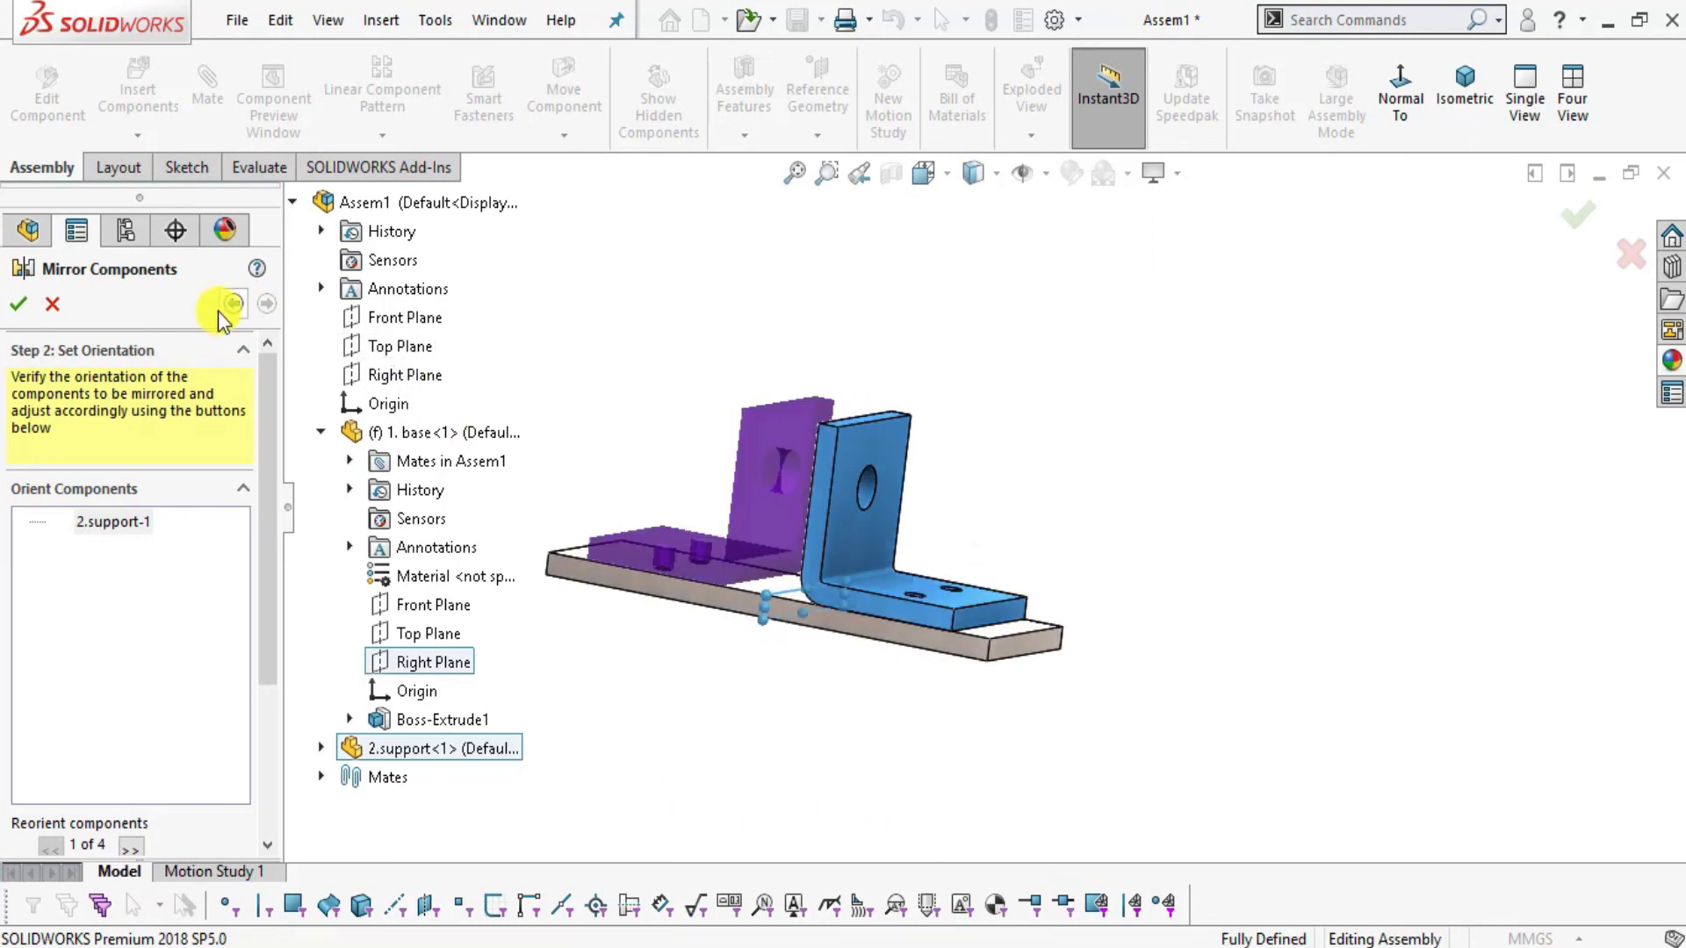
middle_click_drag(858, 489, 1044, 713)
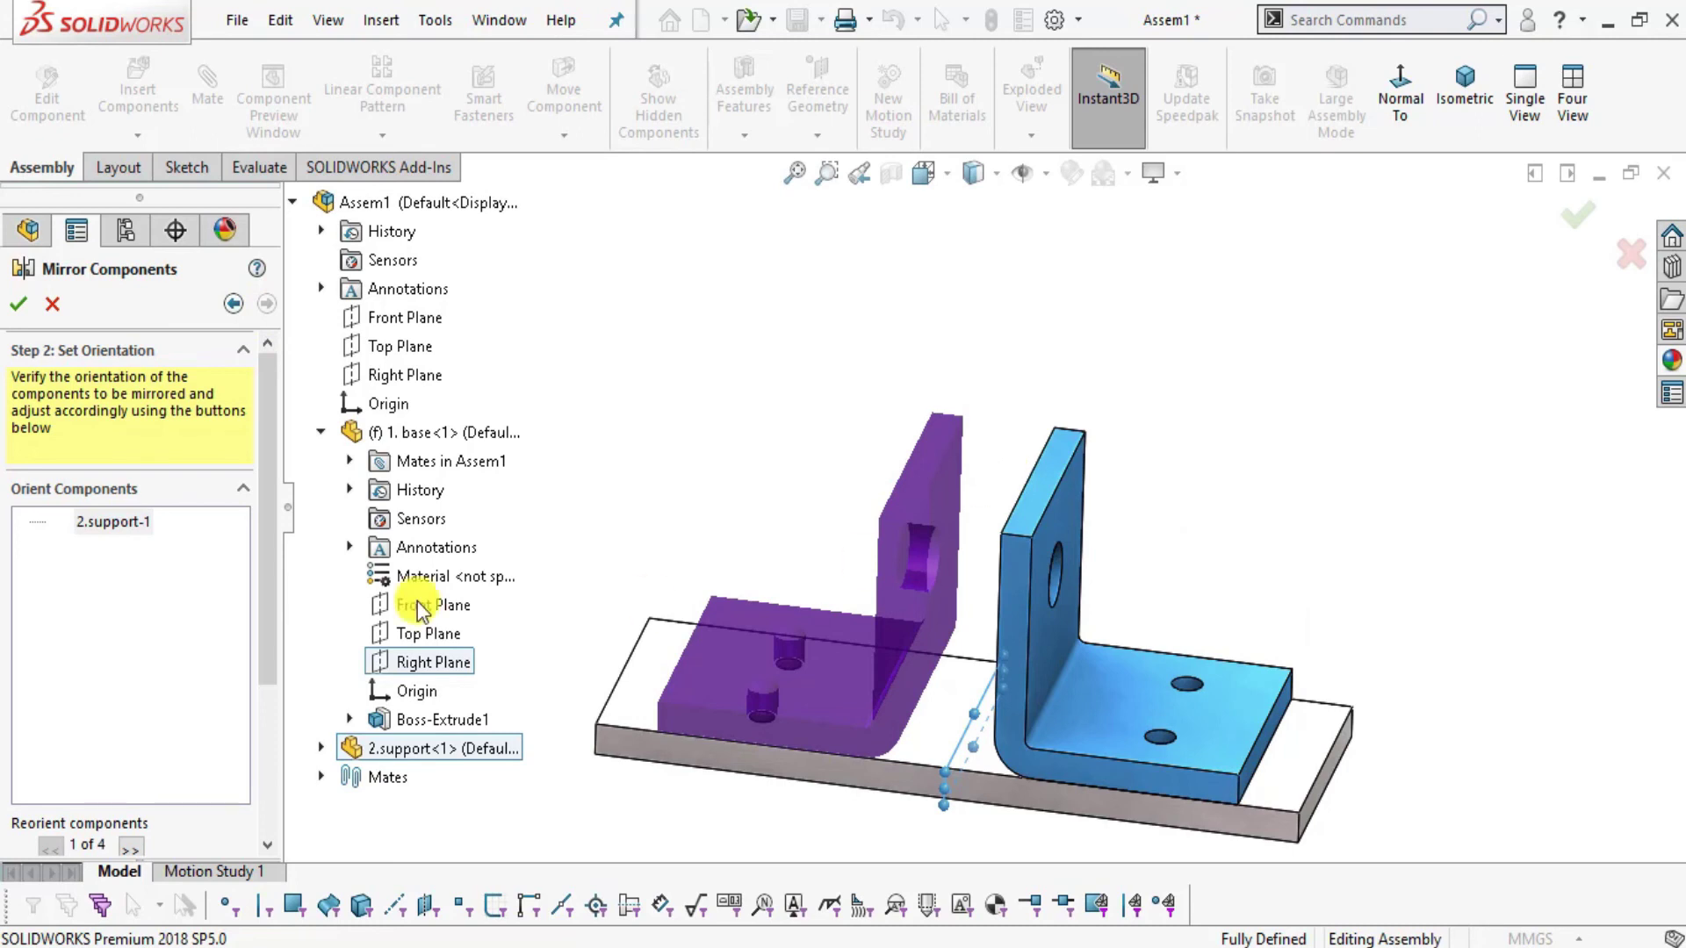
key("Return")
middle_click_drag(1241, 527, 866, 614)
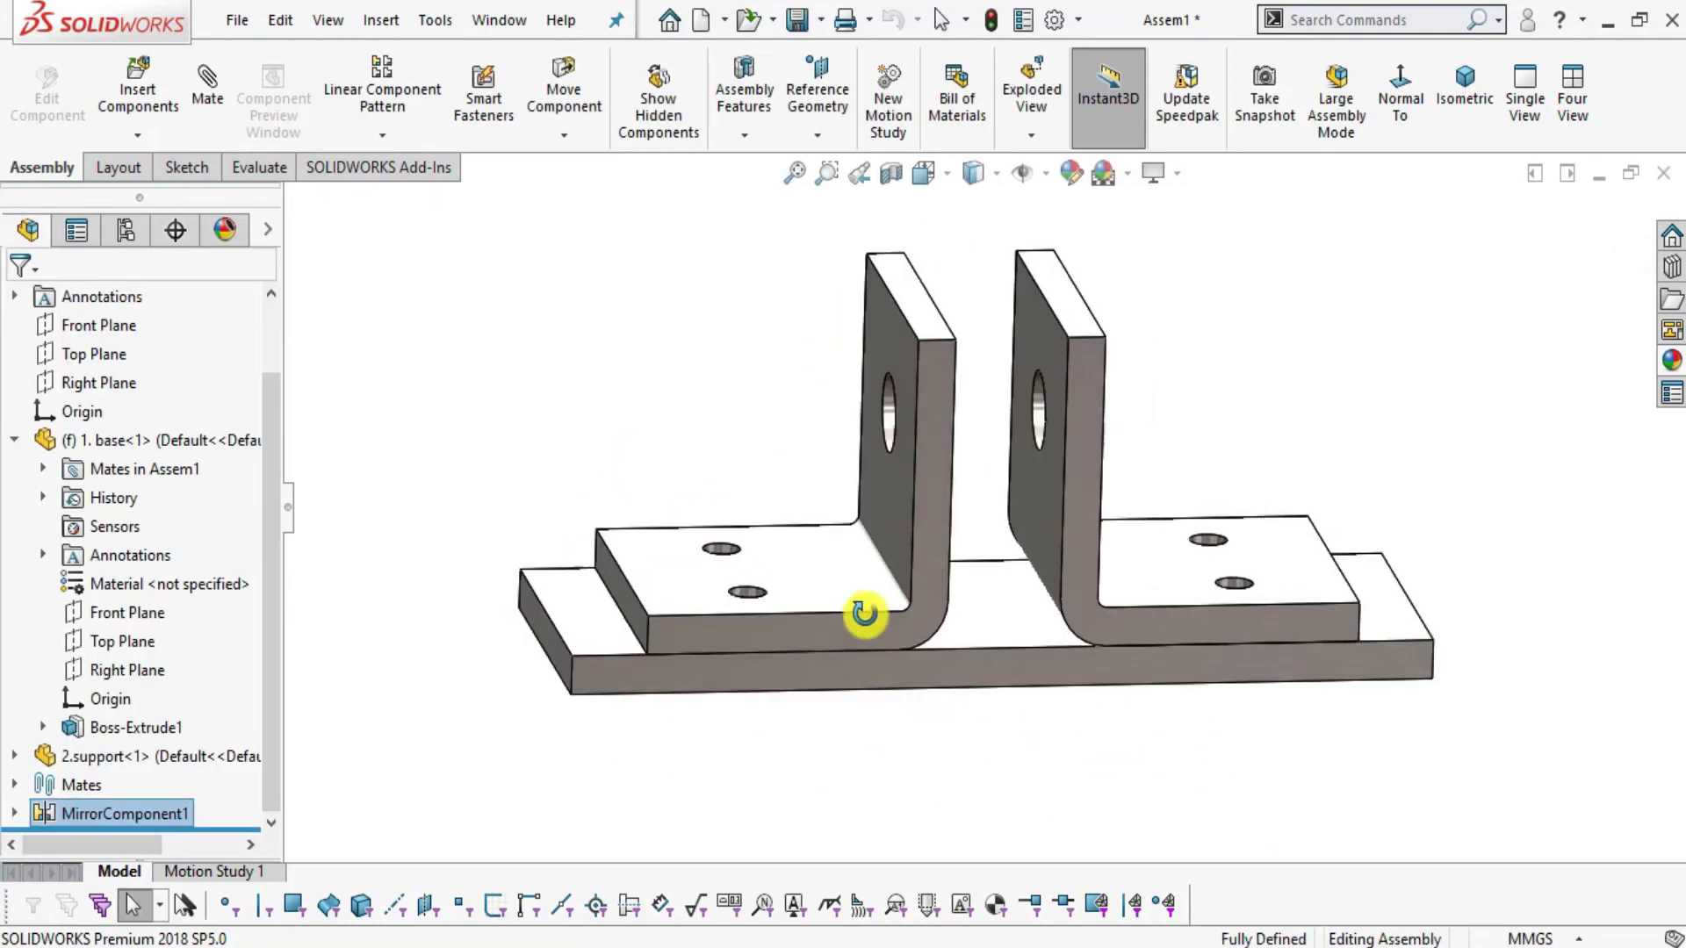
left_click(900, 513)
- Insert the 3. wheel part, listing all file types to find it, and place it beside the two supports
middle_click_drag(1478, 538, 646, 312)
left_click(132, 92)
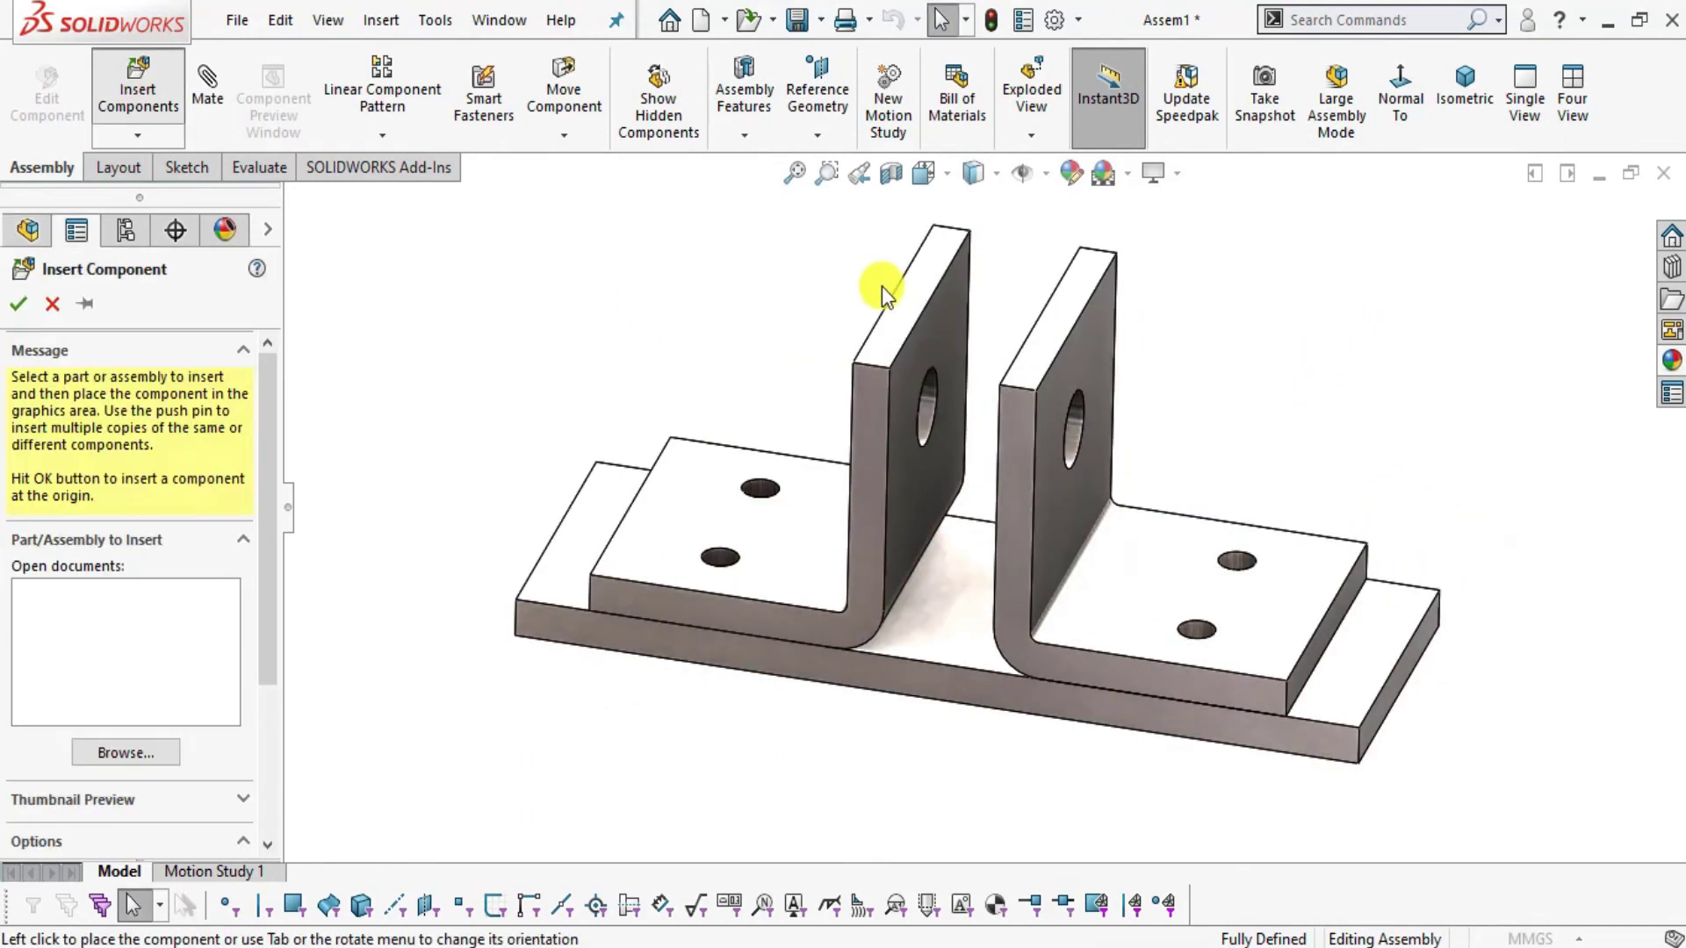
left_click(1220, 789)
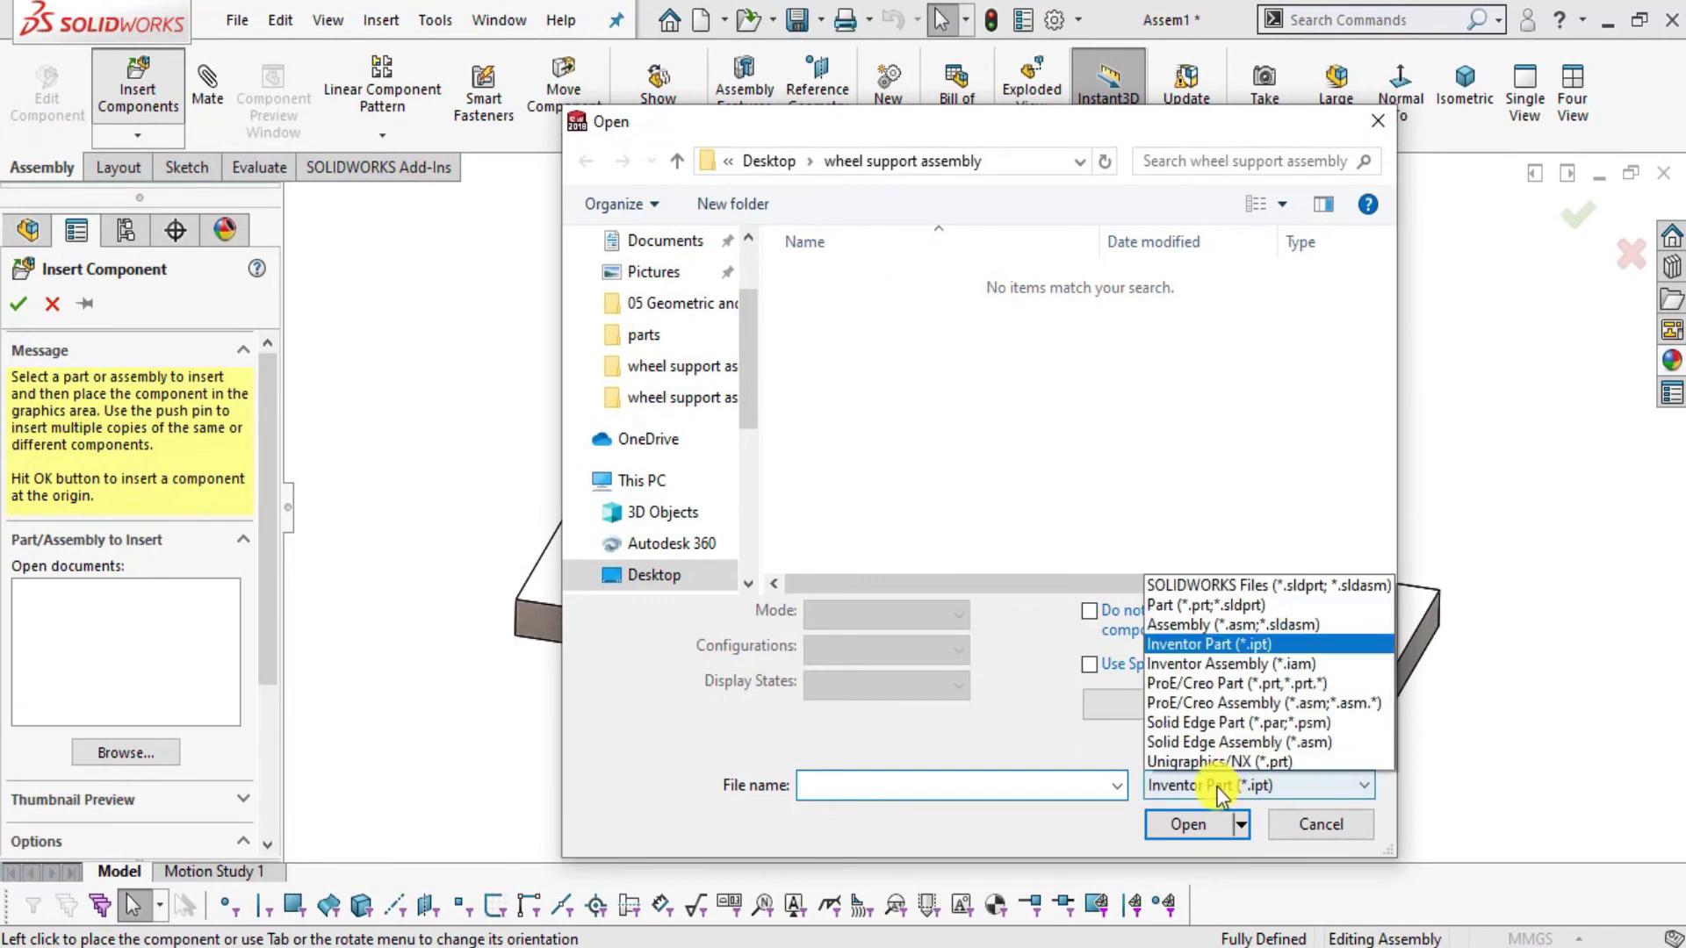
left_click(1208, 747)
left_click(1199, 790)
left_click(1192, 754)
left_click(826, 334)
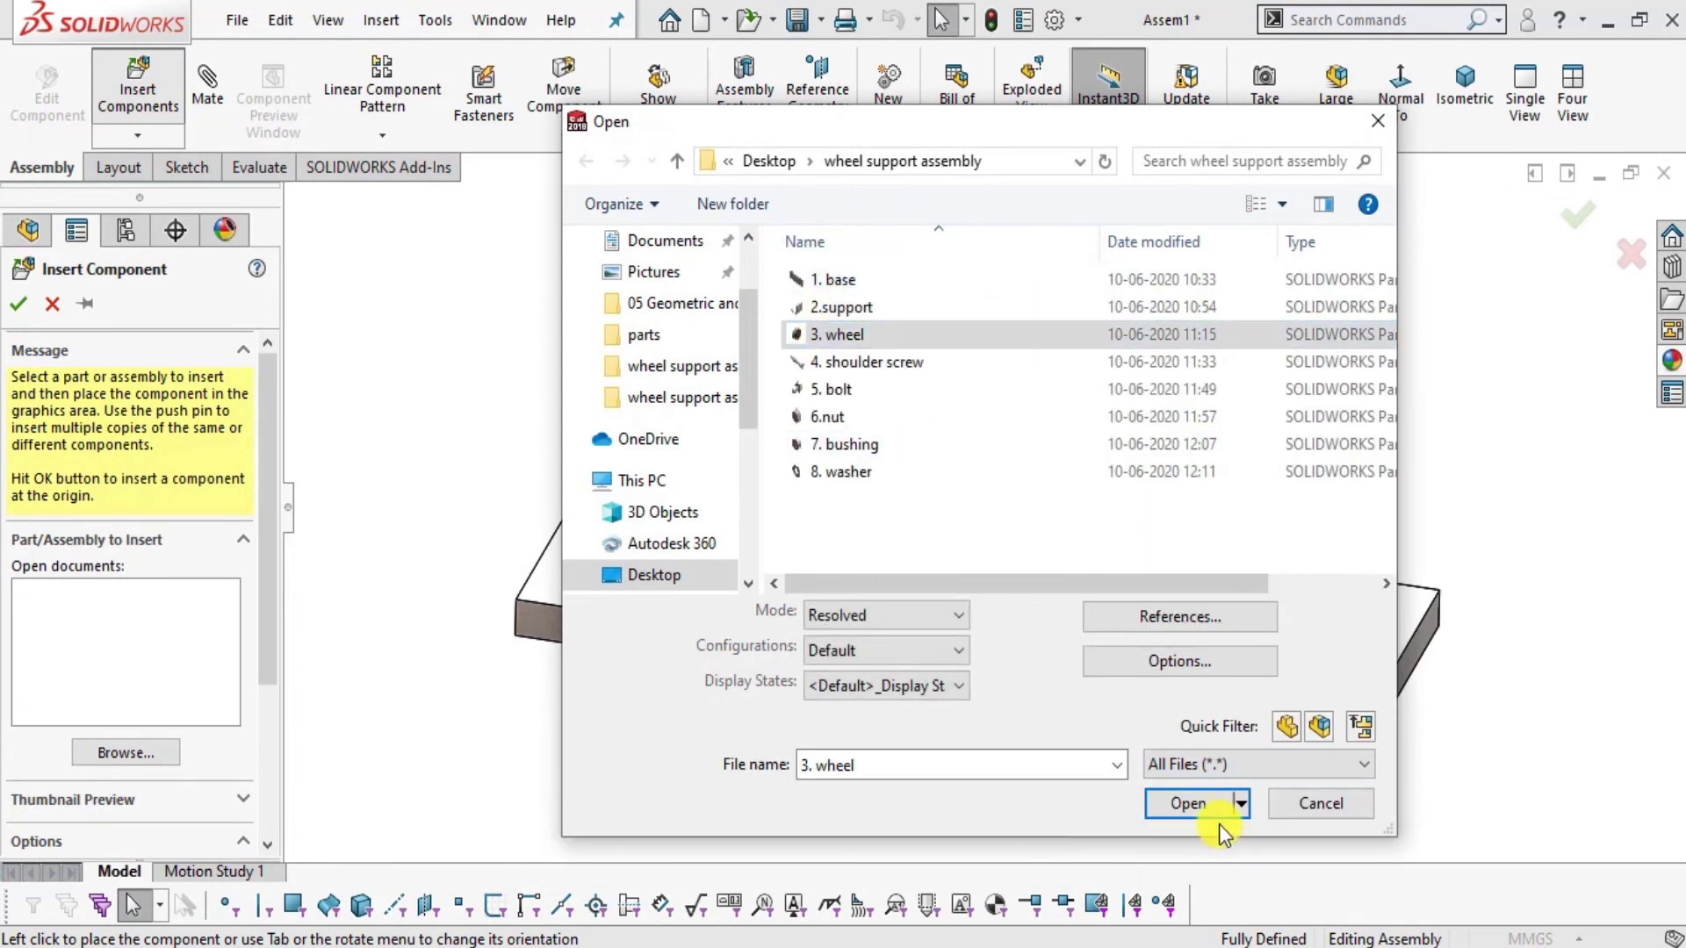
left_click(1192, 803)
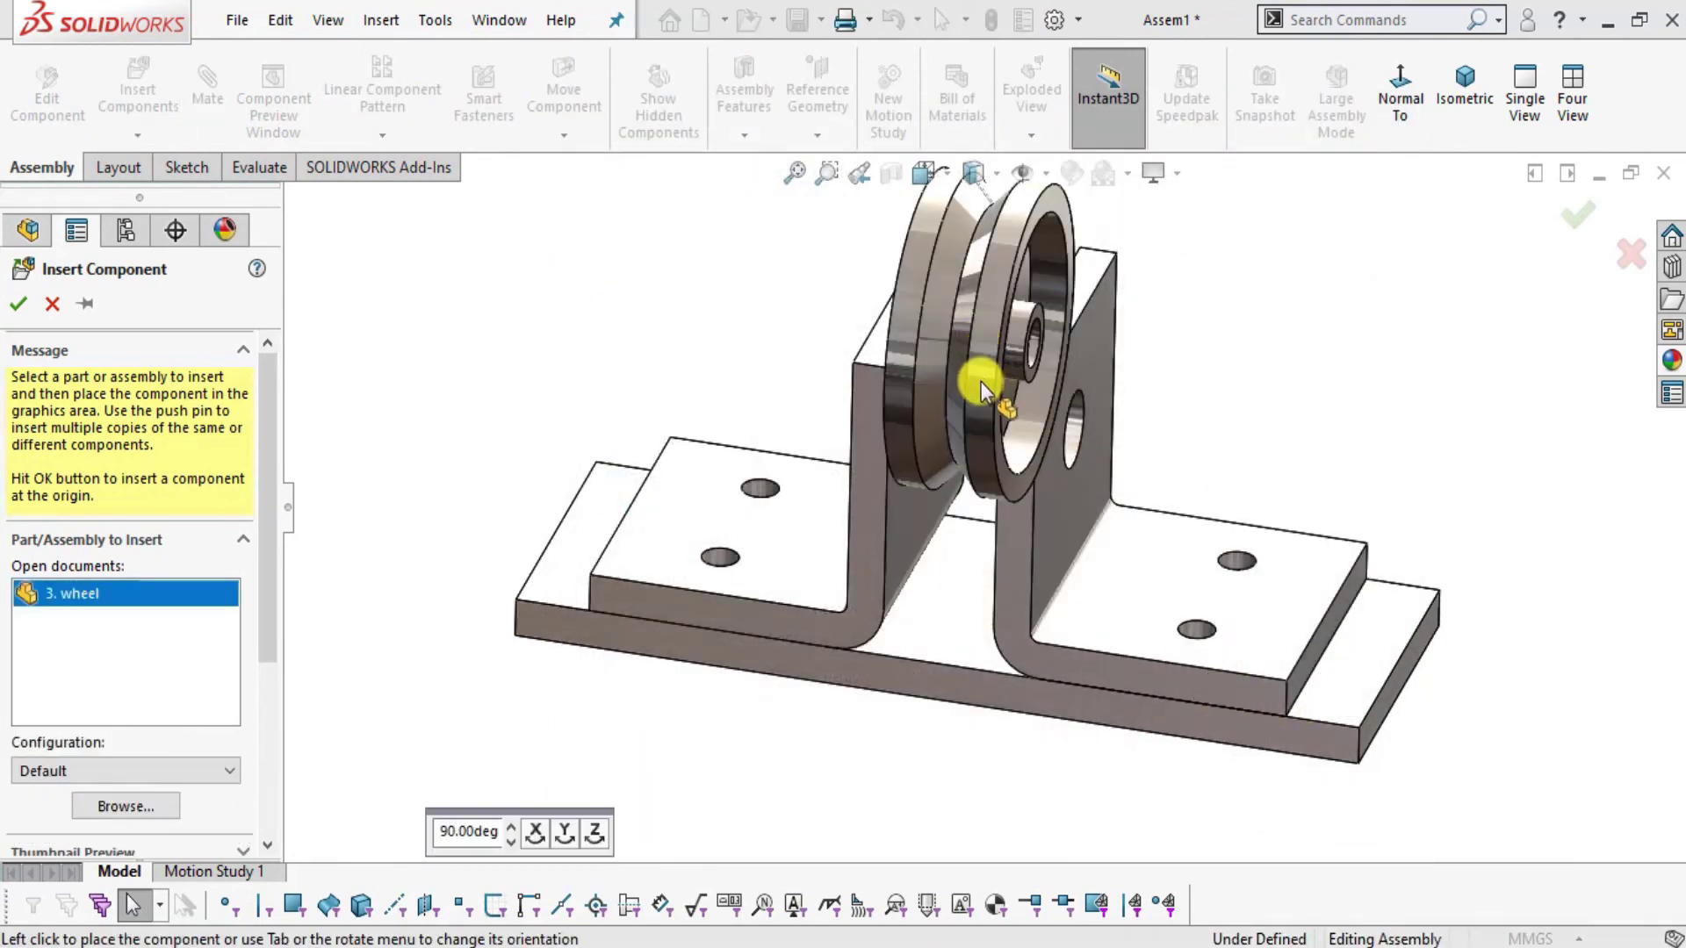
scroll(1099, 415, "down", 3)
left_click(1291, 392)
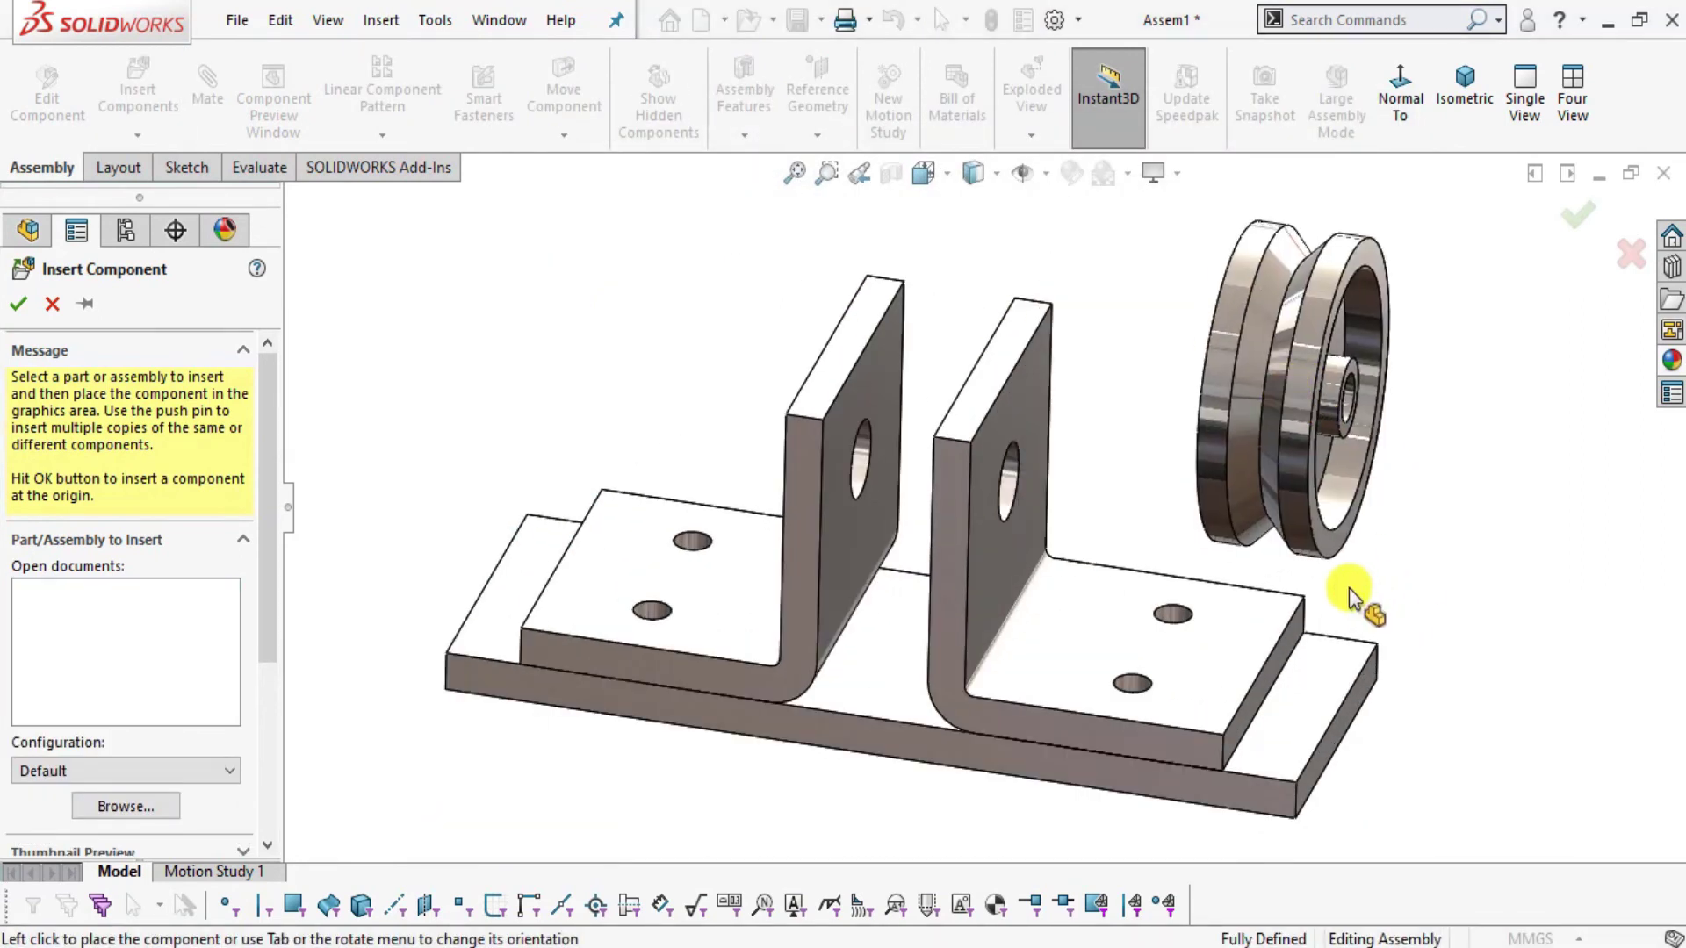
- Add a concentric mate between the wheel's hub bore and the large hole in the original support's flange
middle_click_drag(1336, 539, 1350, 399)
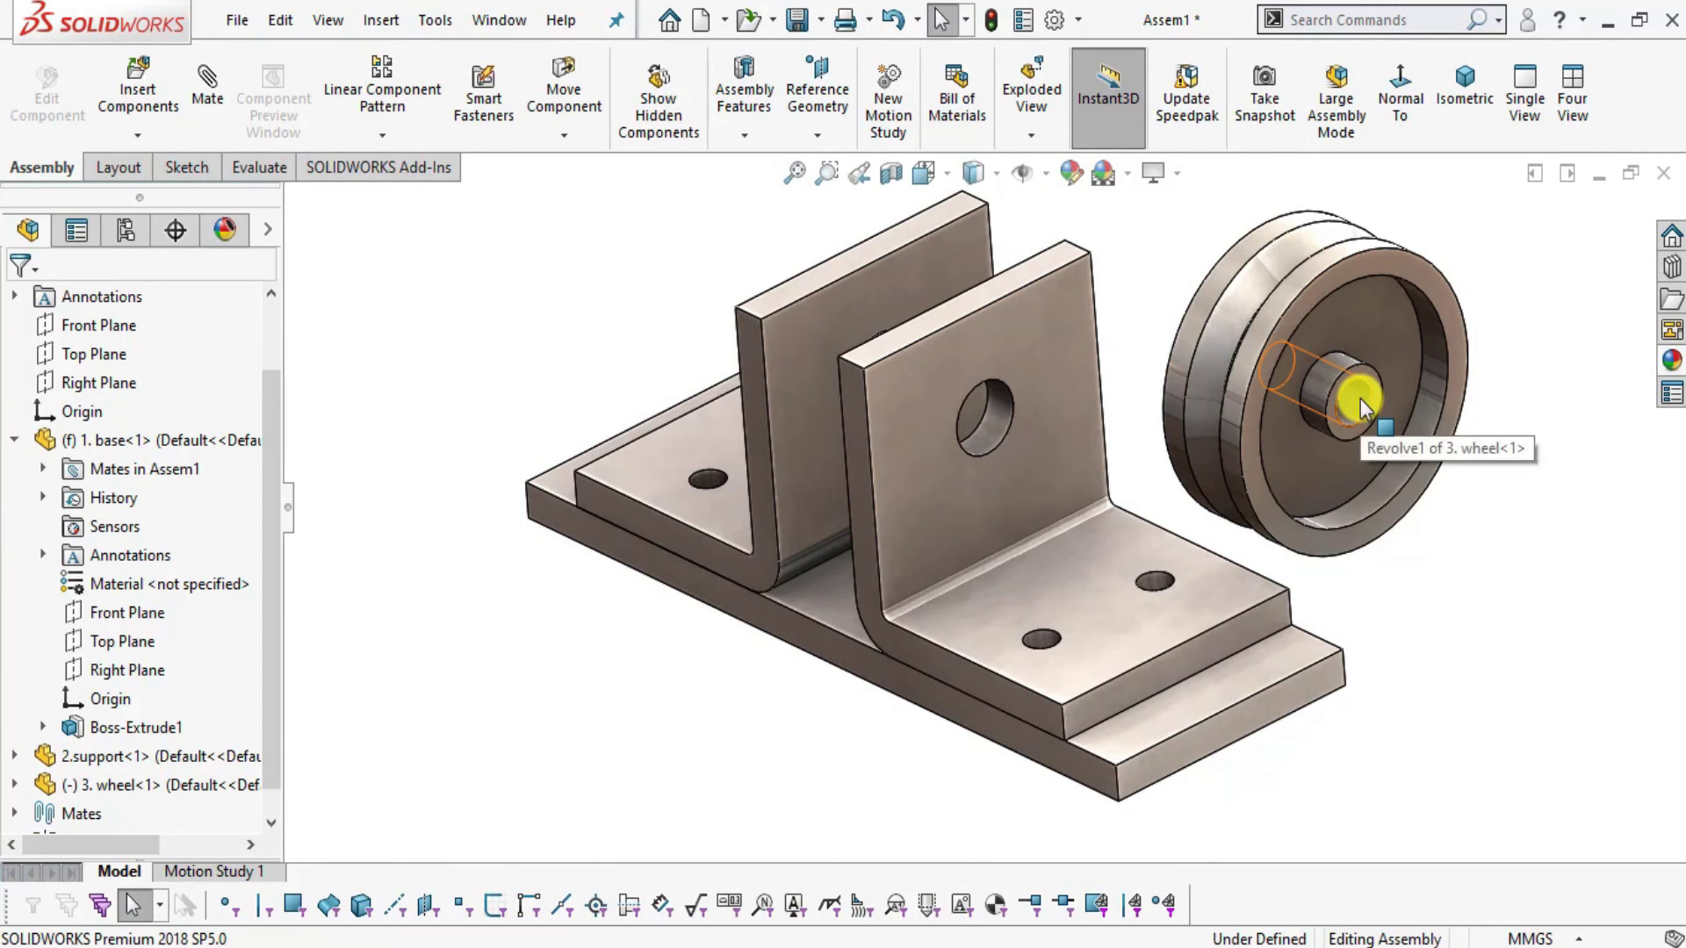
left_click(1360, 406)
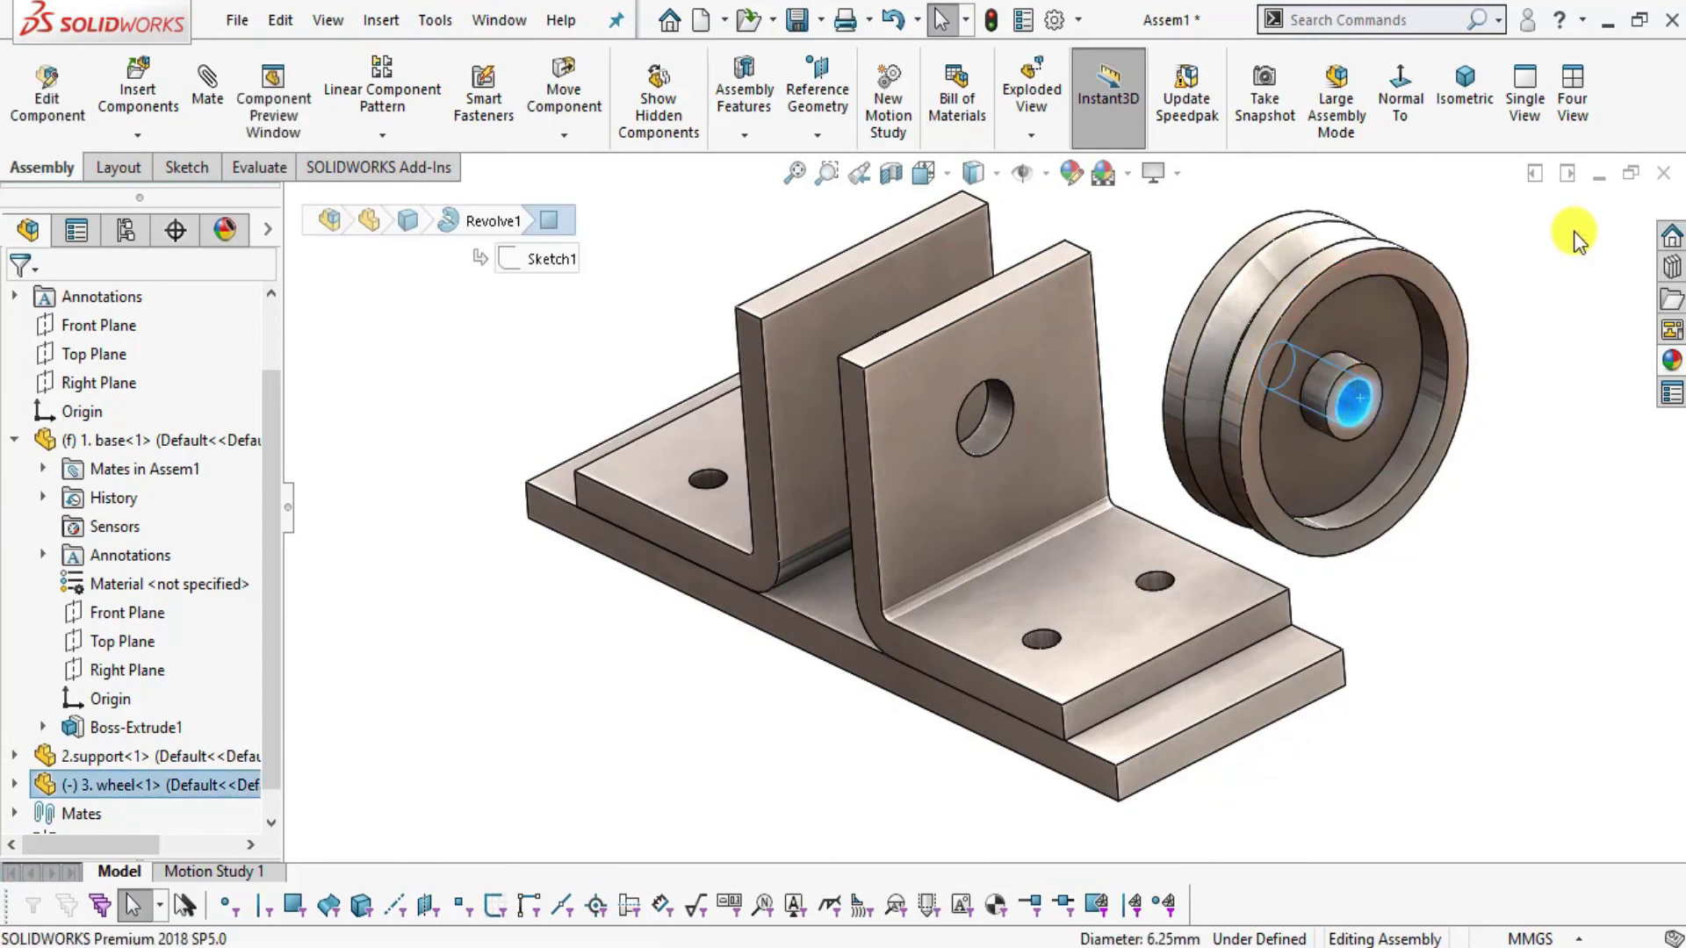
key("m")
left_click(999, 425)
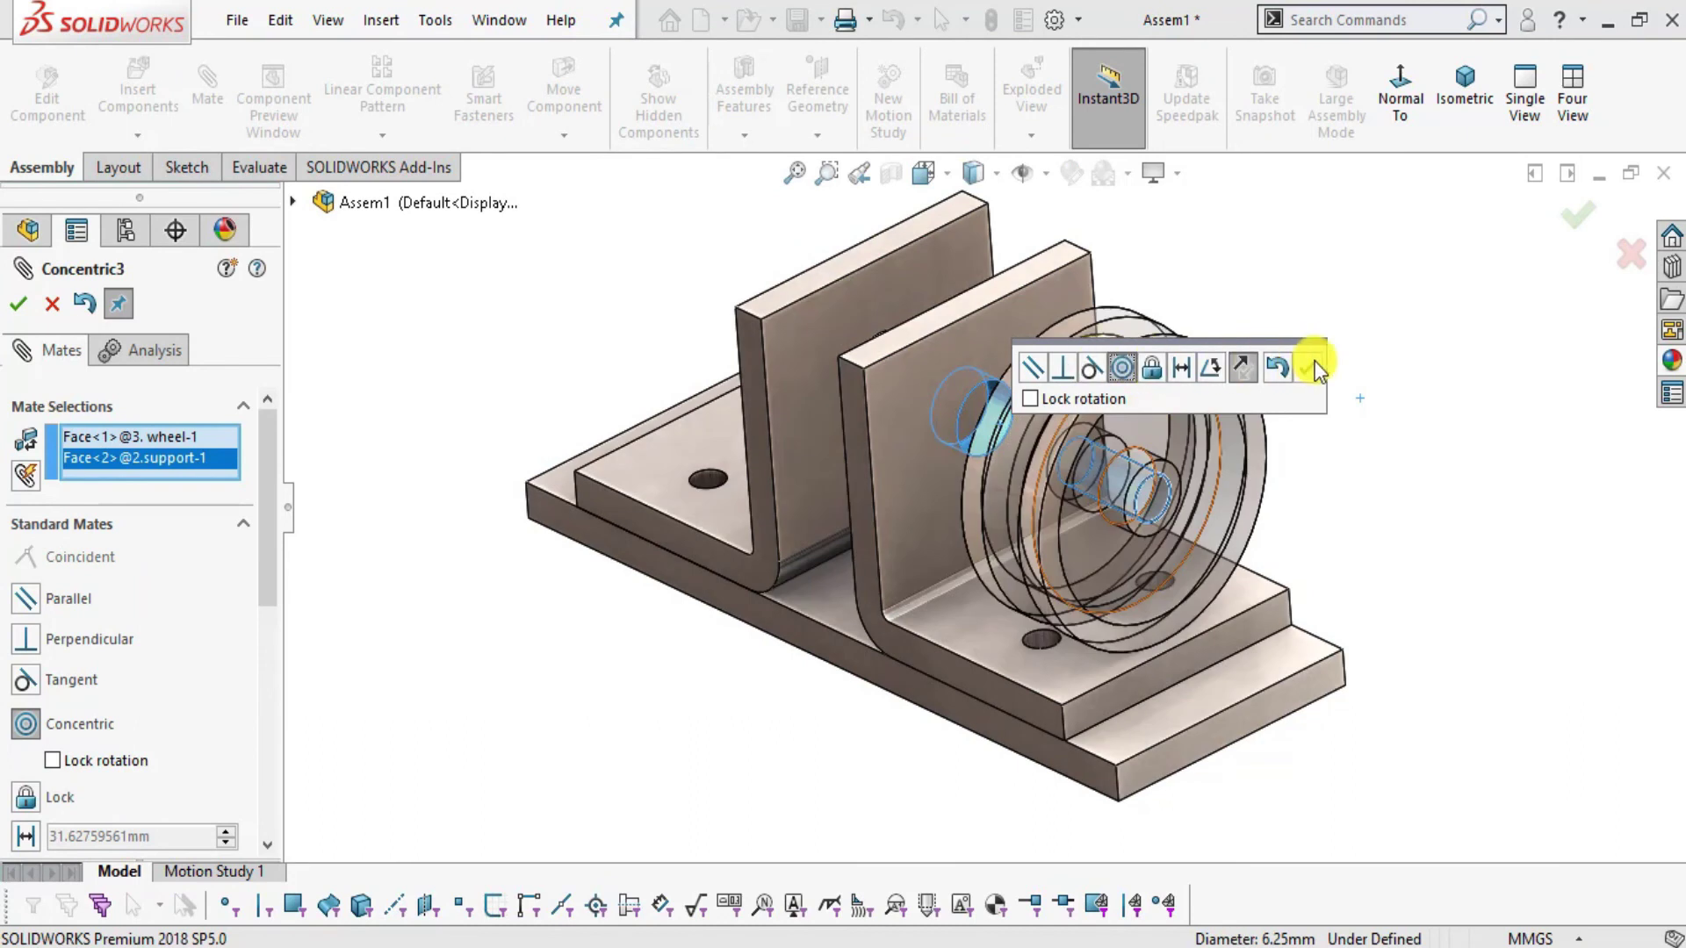
left_click(1312, 365)
- Set up a centered Width mate with the wheel's two outer rim side faces as the width selections
left_click_drag(269, 434, 261, 525)
scroll(239, 614, "down", 3)
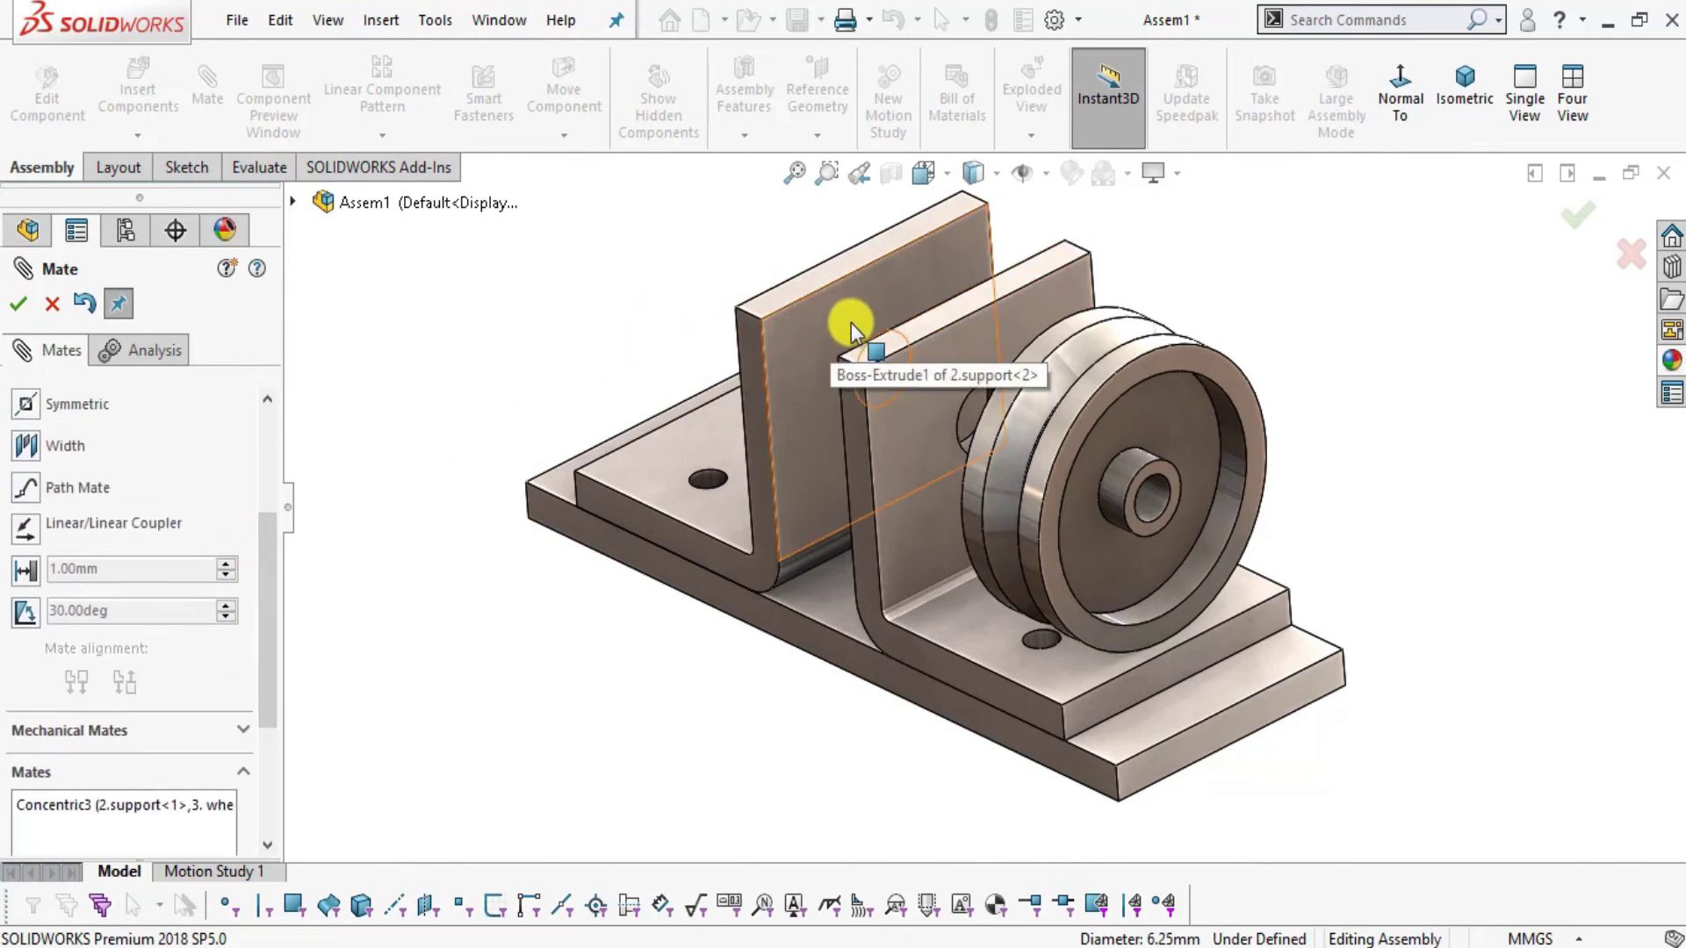
scroll(270, 534, "up", 2)
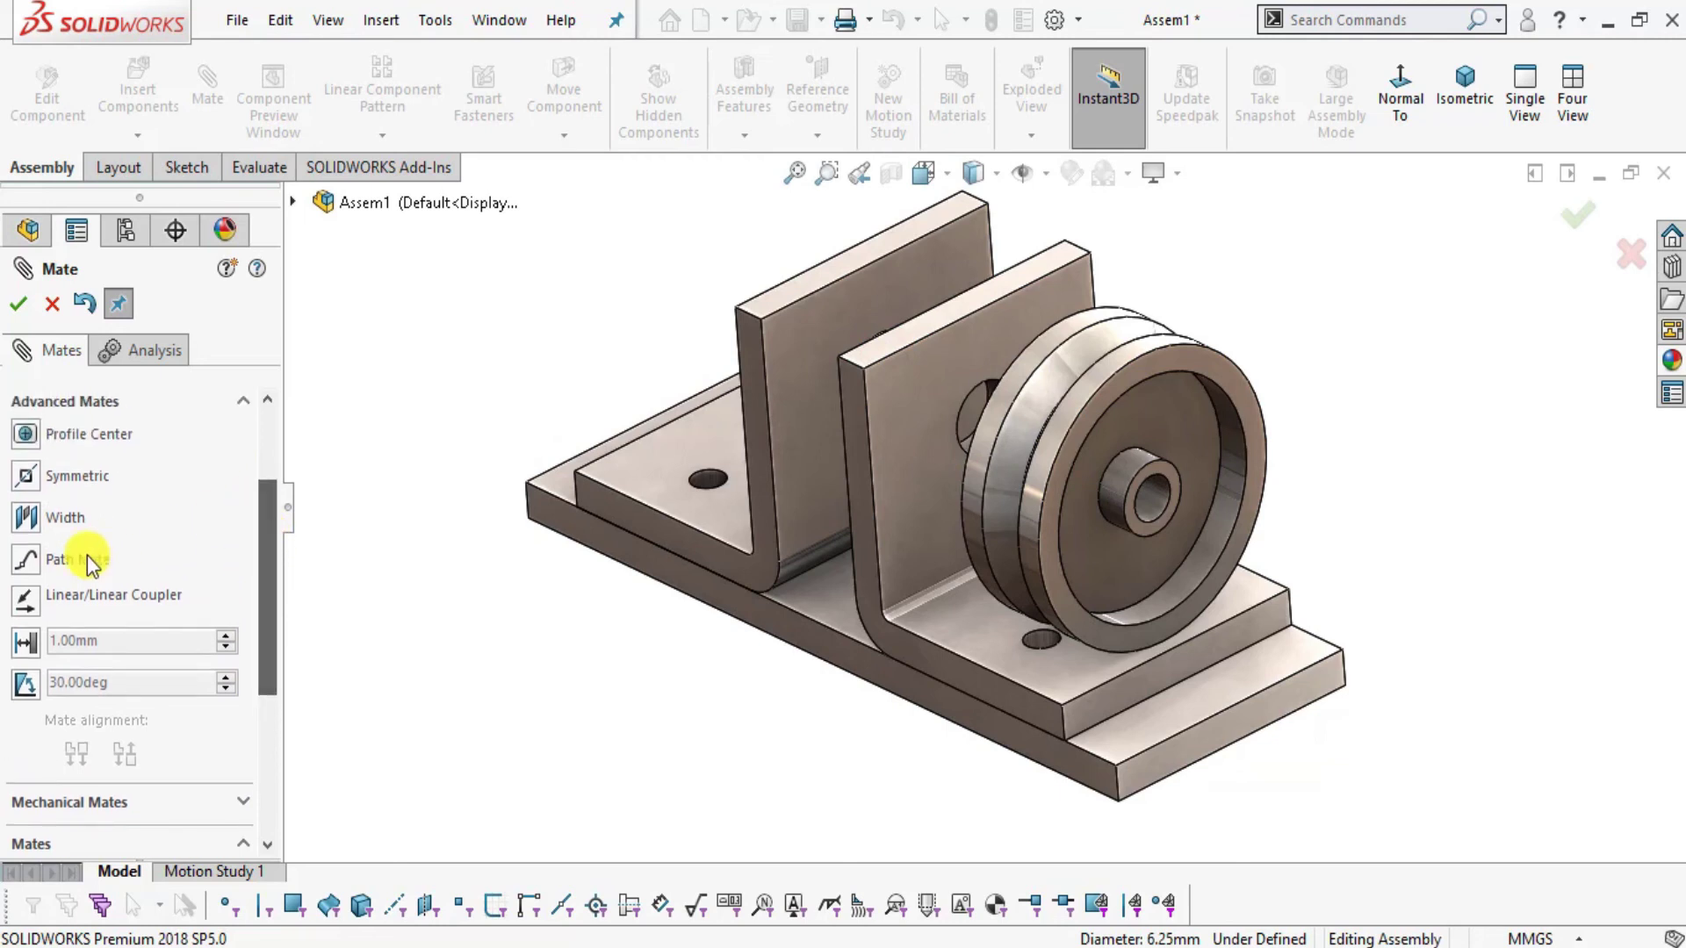
left_click(28, 518)
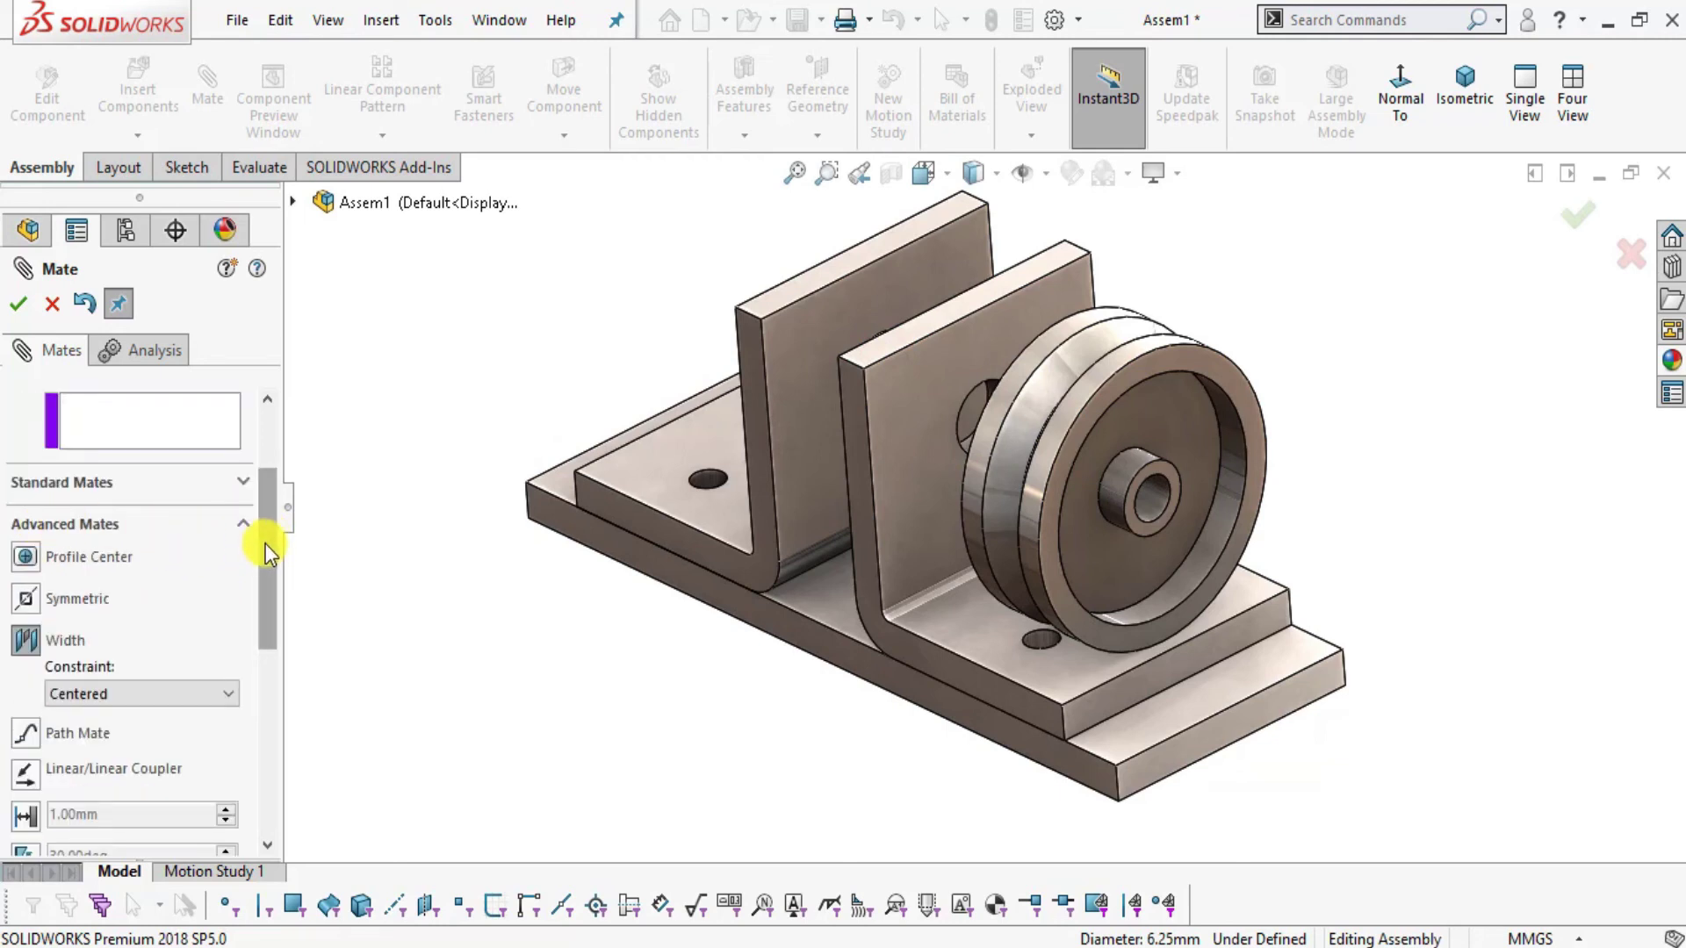
left_click_drag(265, 544, 260, 481)
scroll(1129, 407, "down", 3)
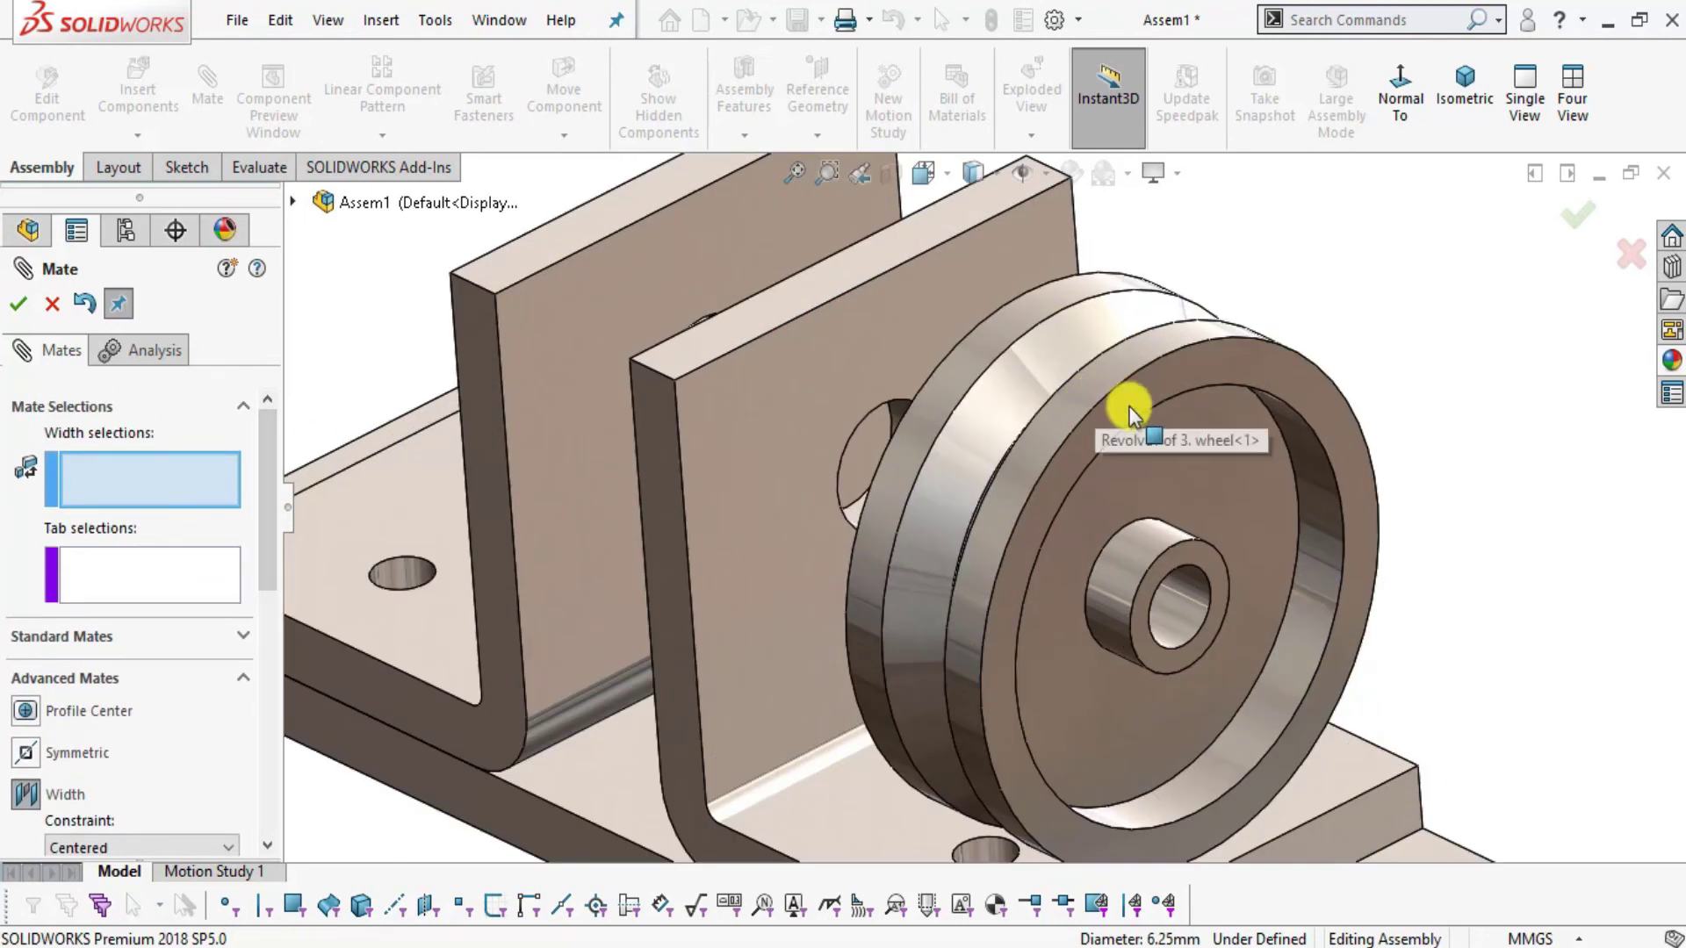
left_click(1102, 413)
middle_click_drag(960, 482, 860, 383)
left_click(860, 383)
- Use the outer flange faces of both supports as the tab selections, accept the Width mate and finish mating
middle_click_drag(1024, 622, 760, 440)
left_click(755, 434)
middle_click_drag(466, 508, 326, 332)
left_click(339, 334)
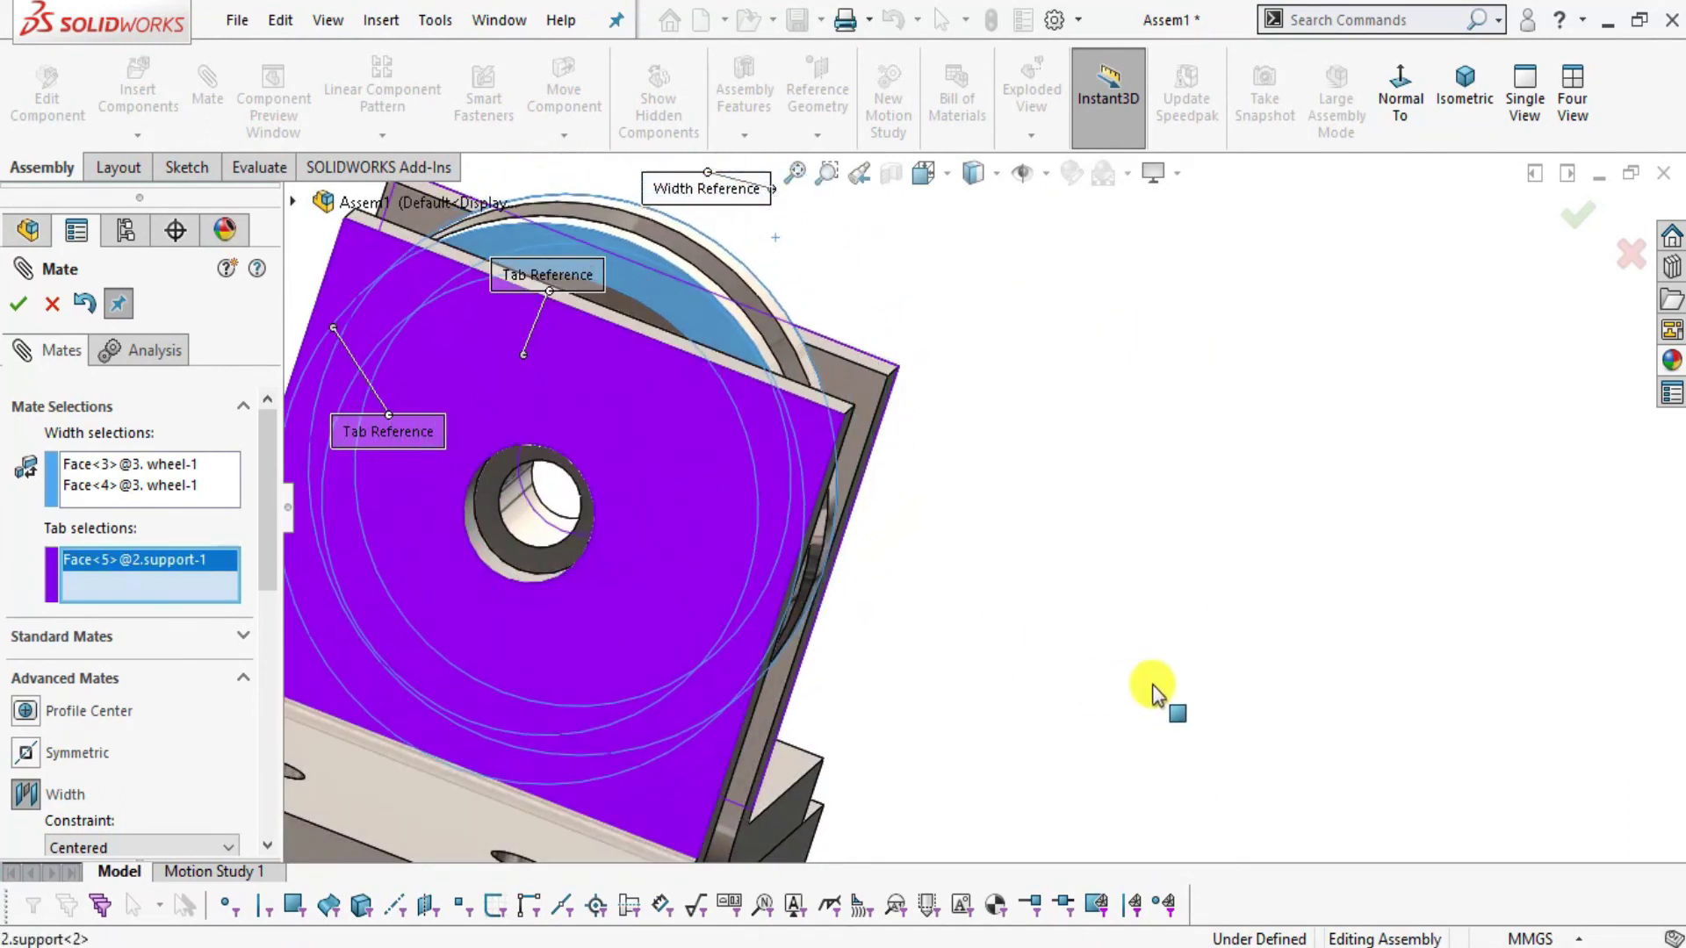
middle_click_drag(1070, 599, 978, 609)
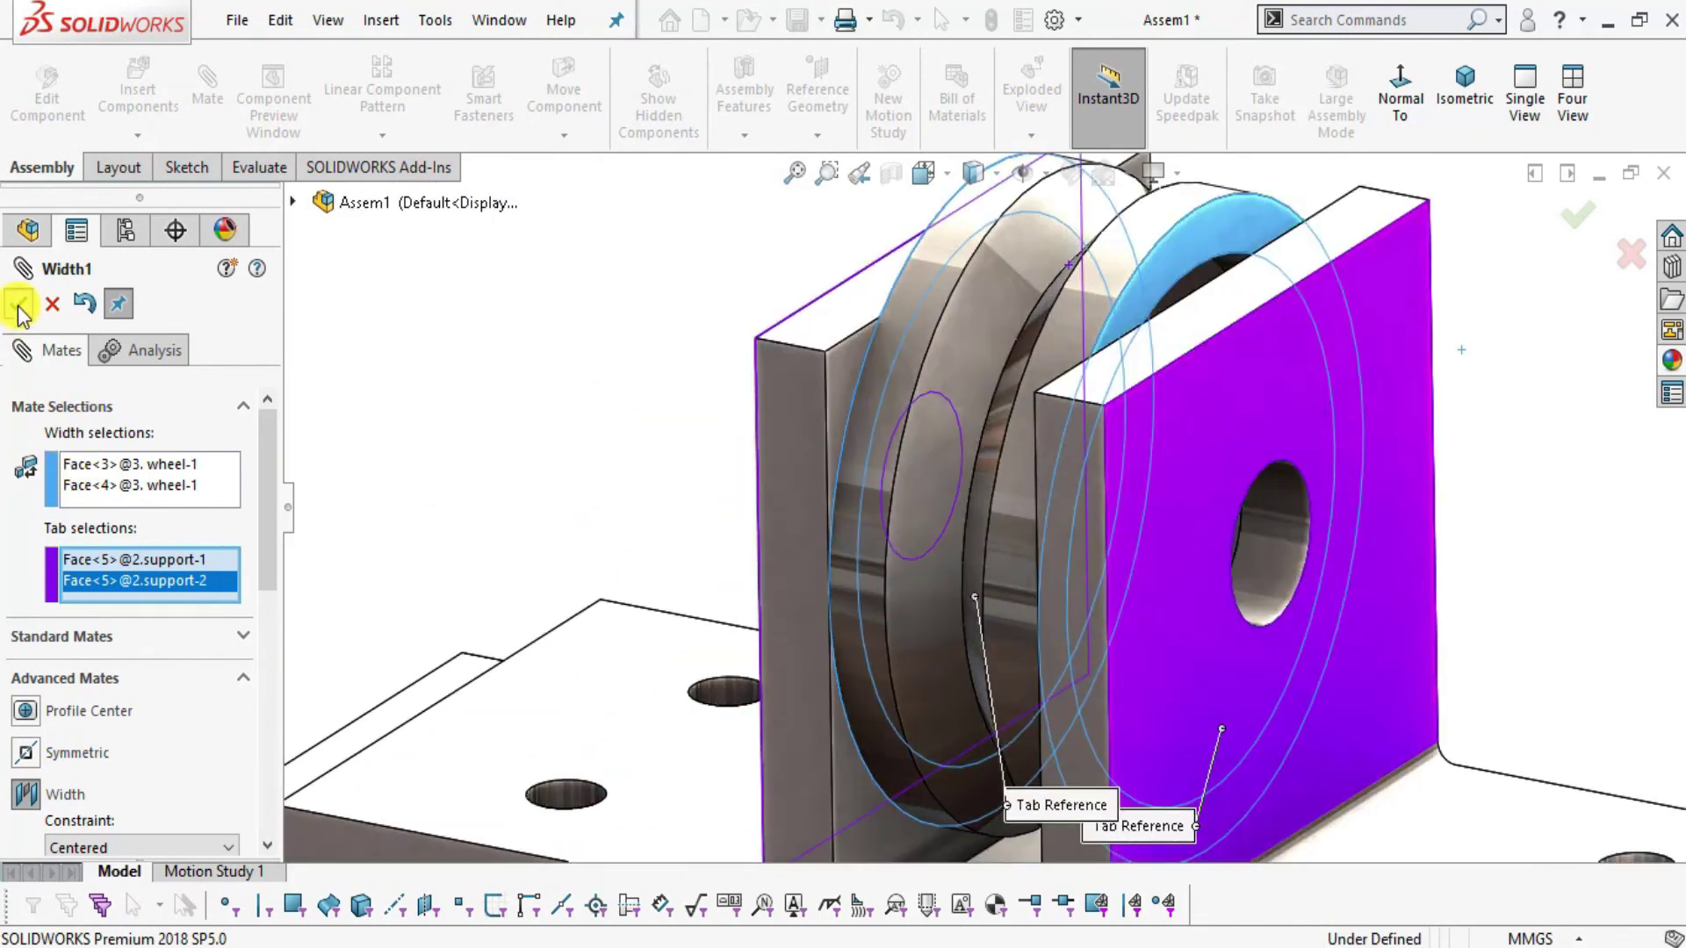
left_click(20, 305)
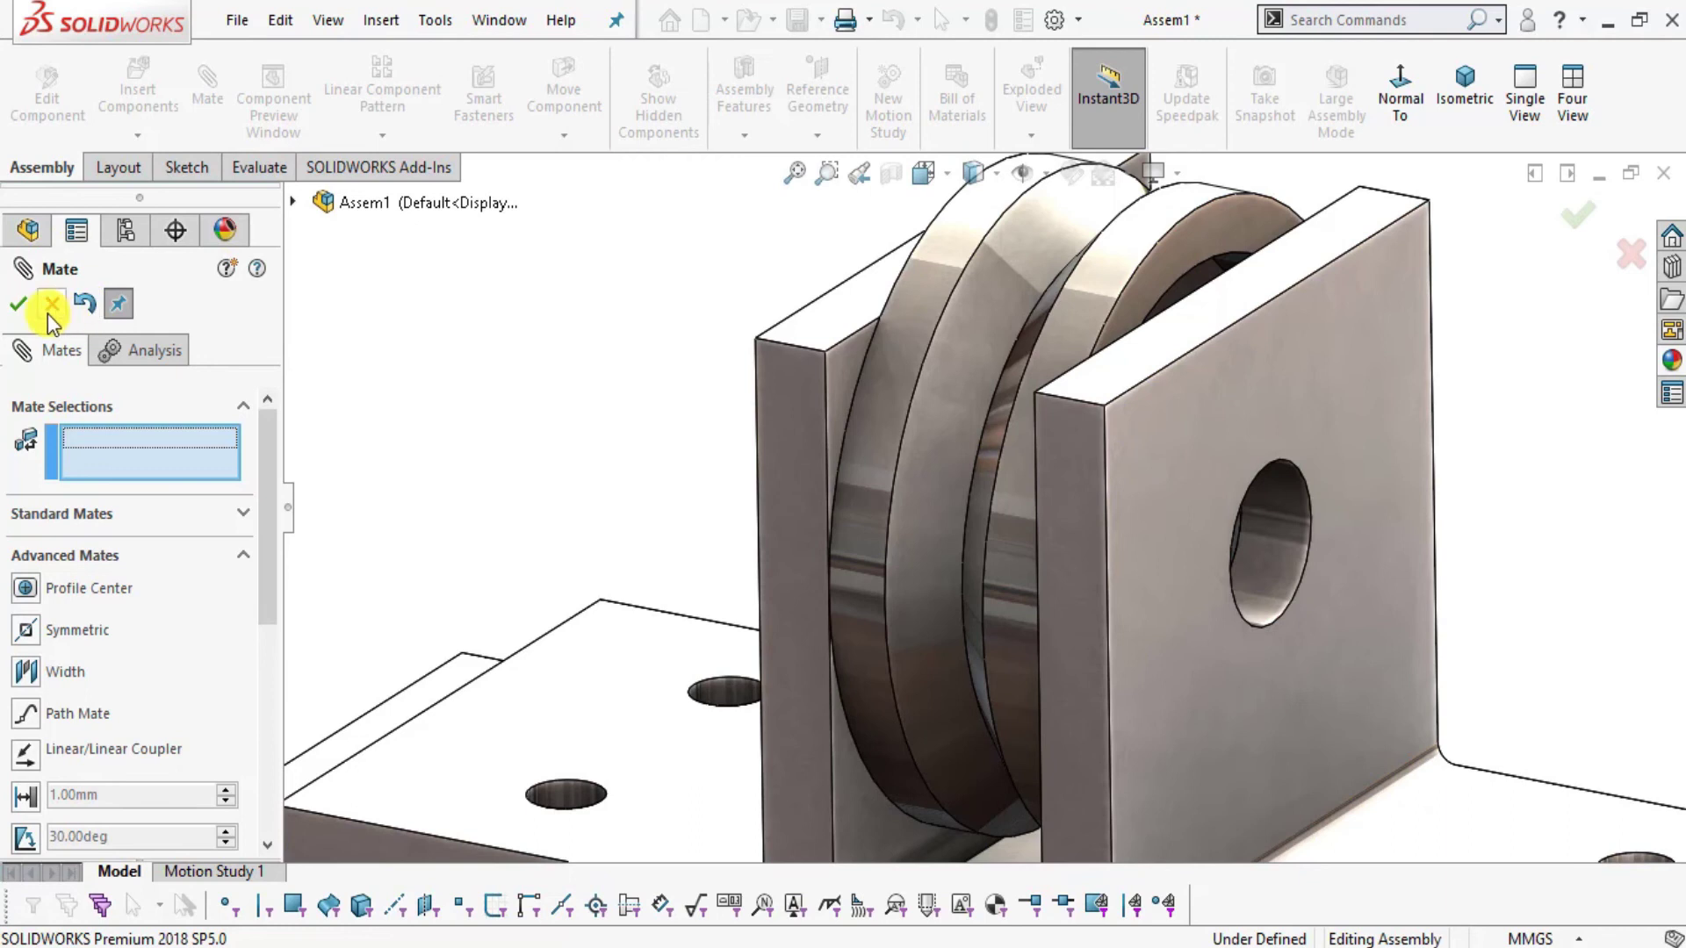
left_click(49, 307)
- Insert the 7. bushing part, listing all file types to find it, and place it beside the original support's flange hole
scroll(978, 488, "up", 5)
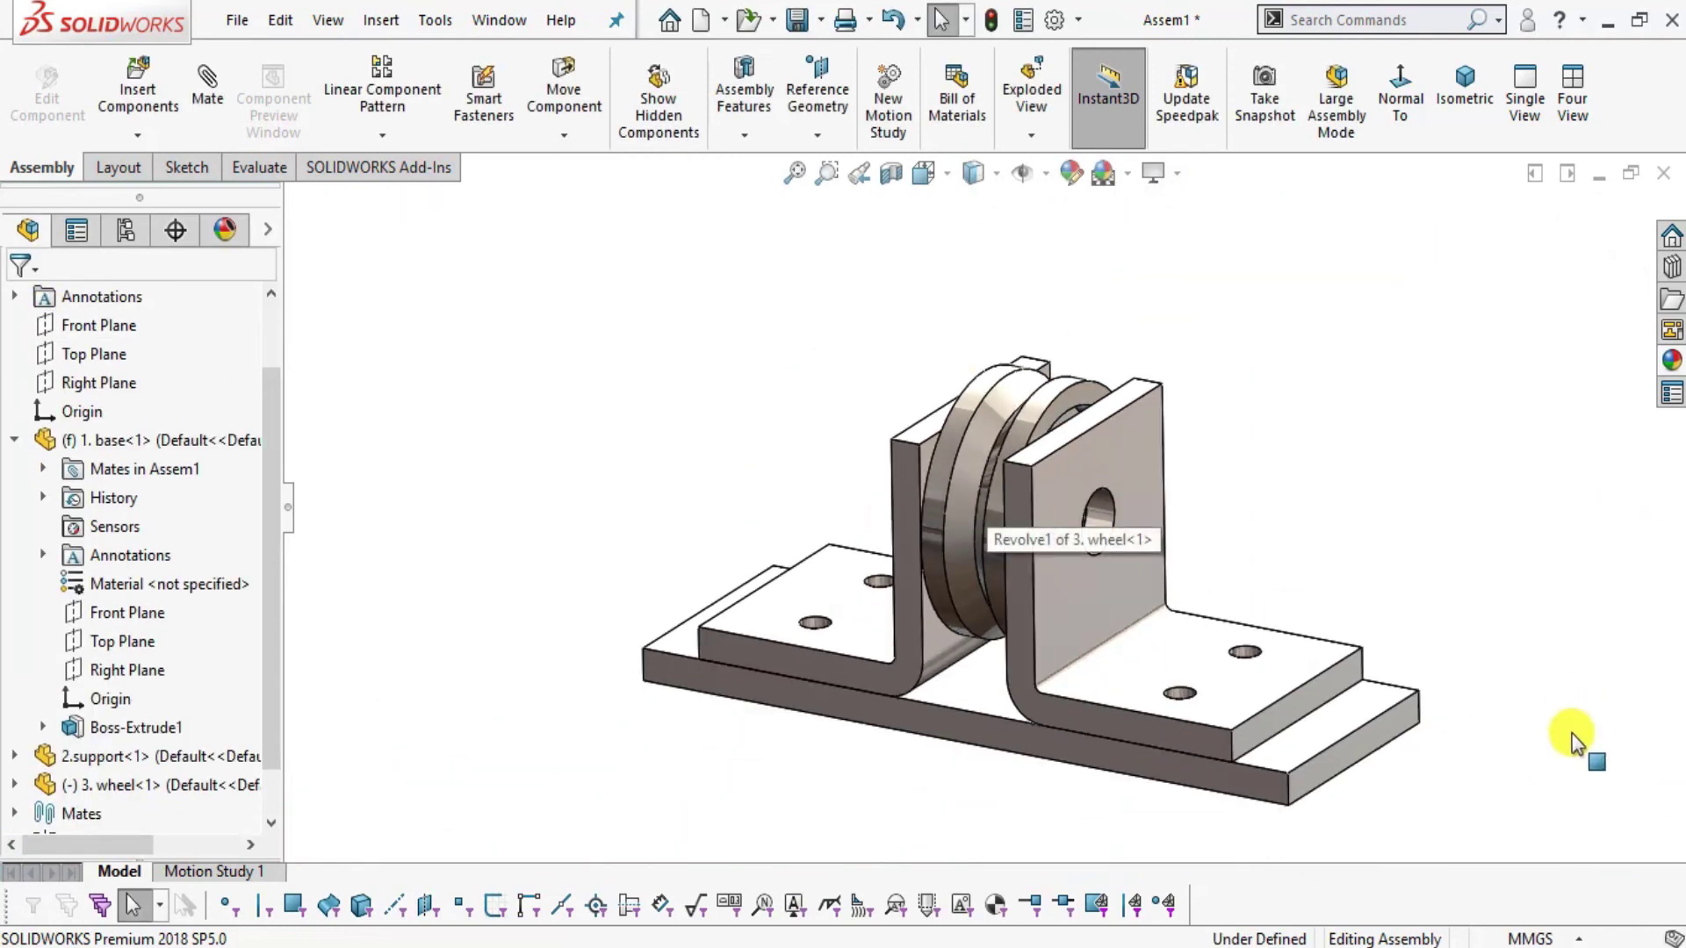
scroll(1574, 740, "down", 3)
left_click(140, 85)
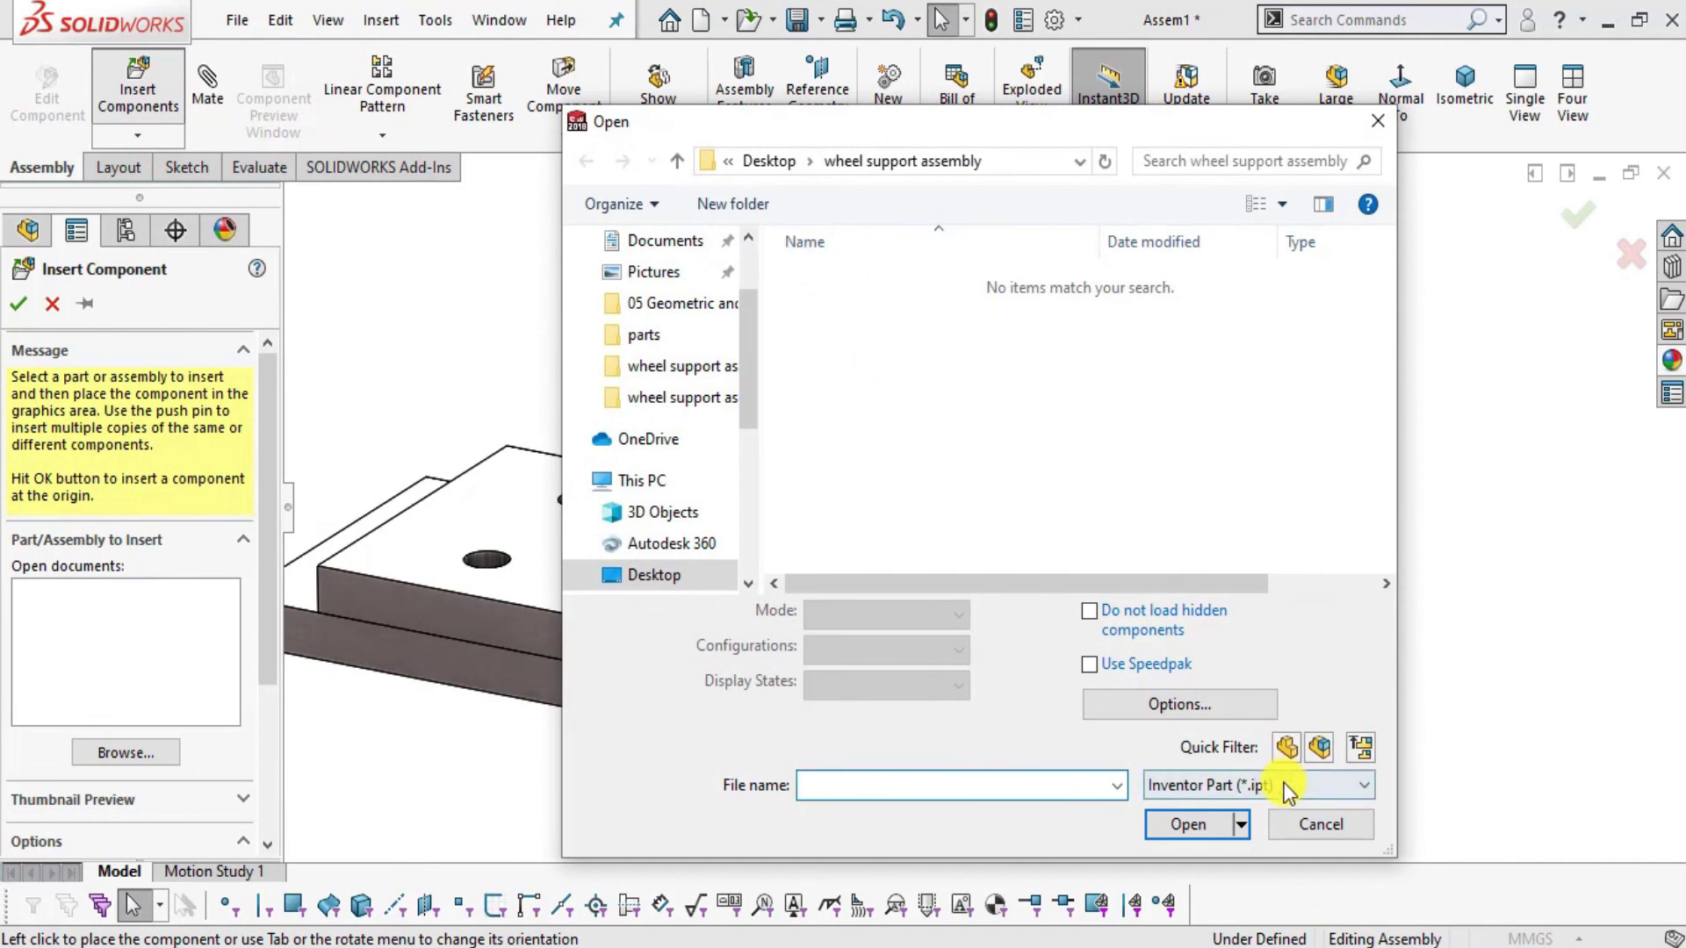
left_click(1287, 790)
left_click(1218, 755)
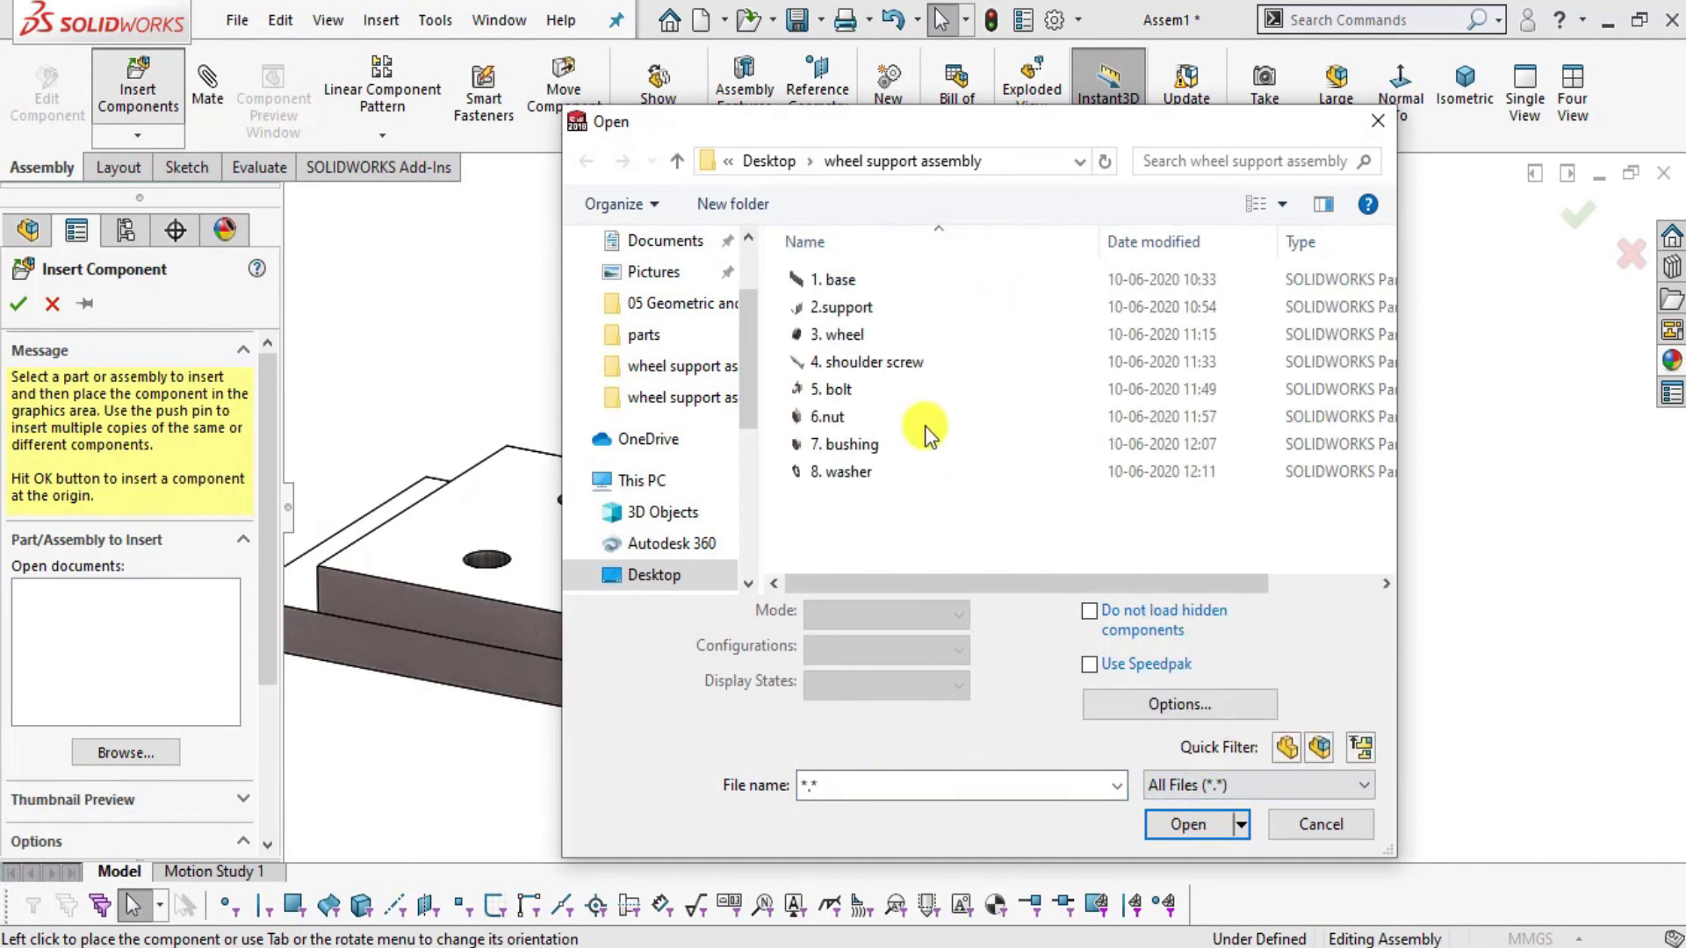
double_click(843, 445)
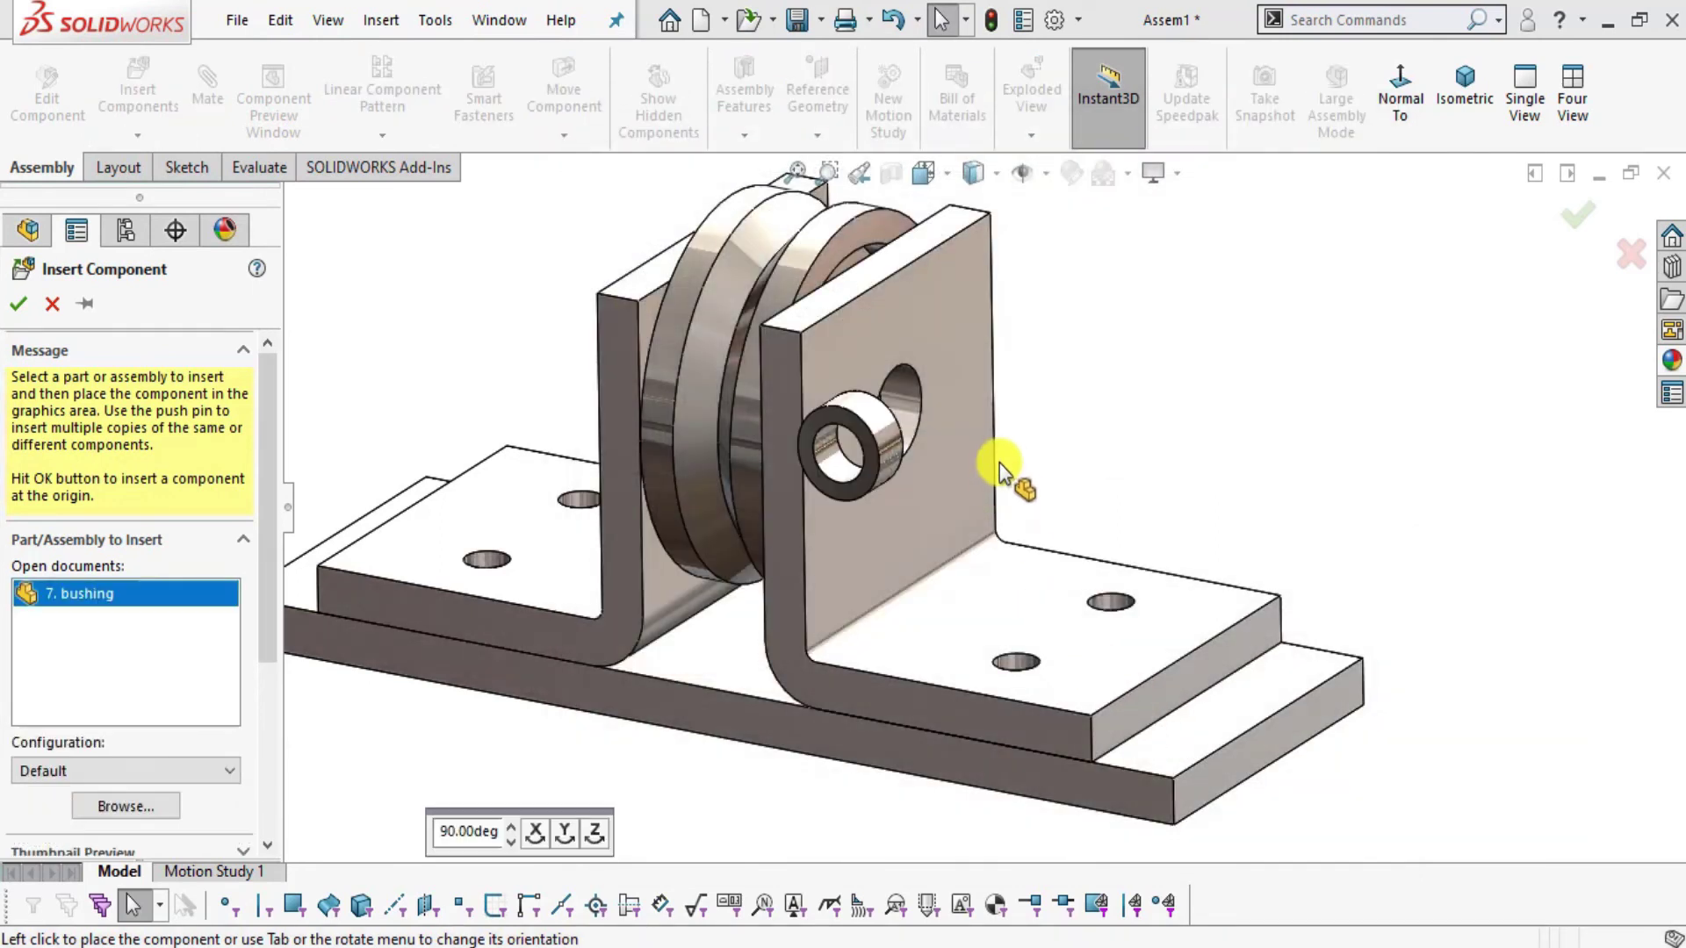
scroll(1036, 424, "down", 6)
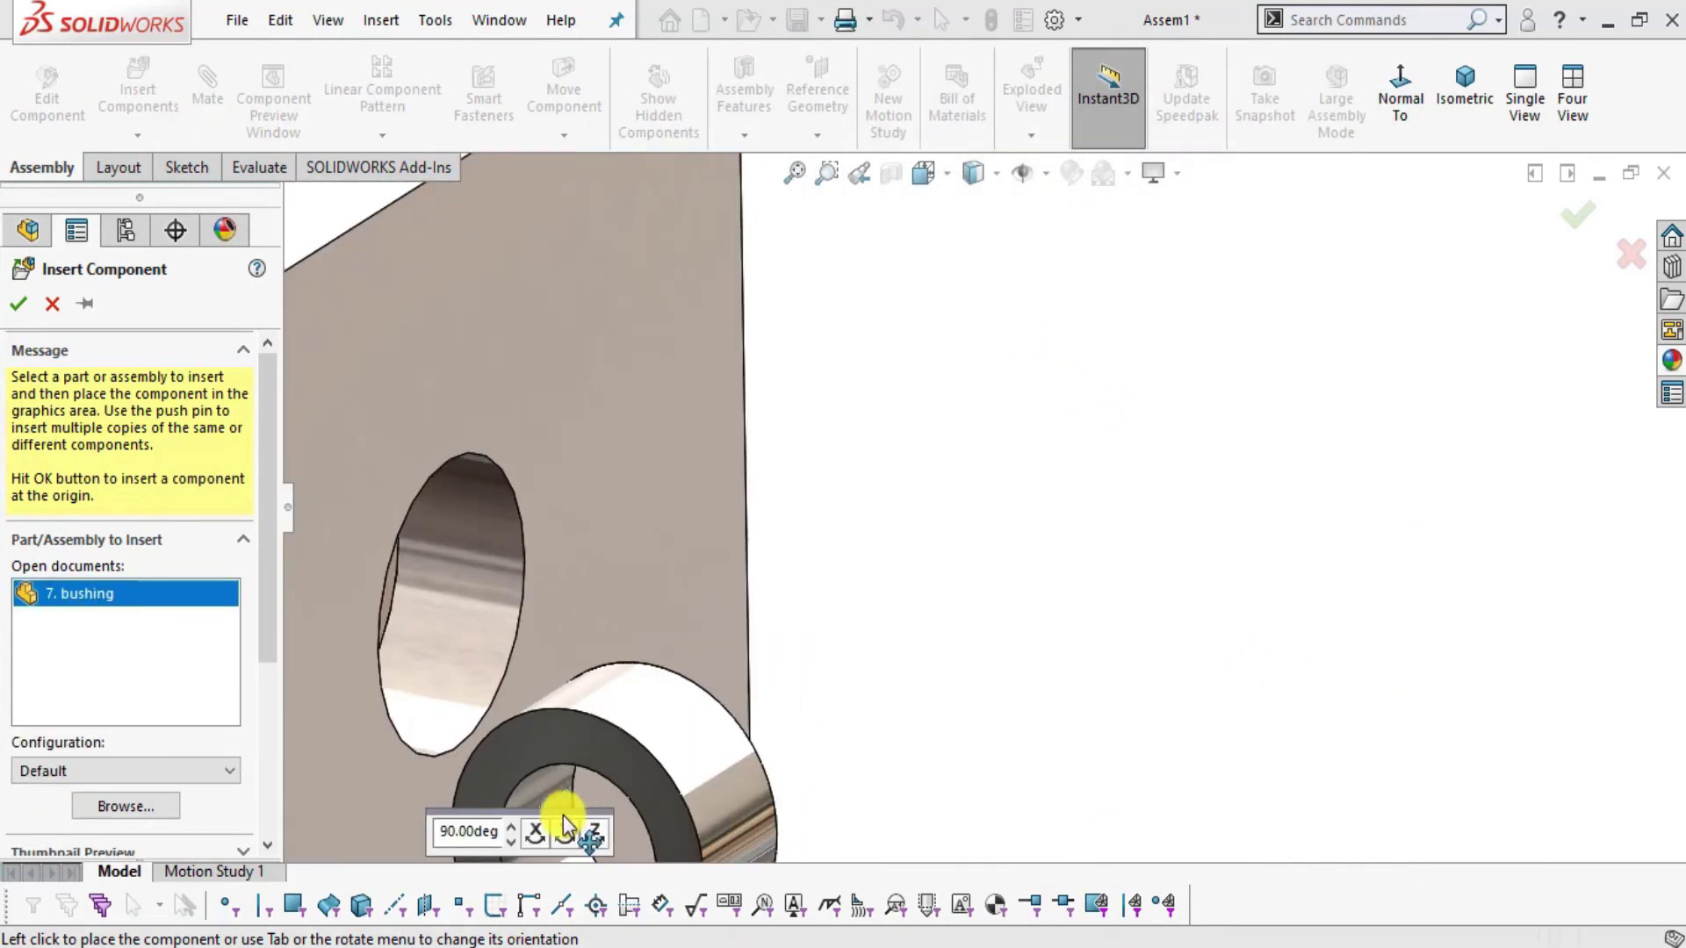
left_click(1074, 575)
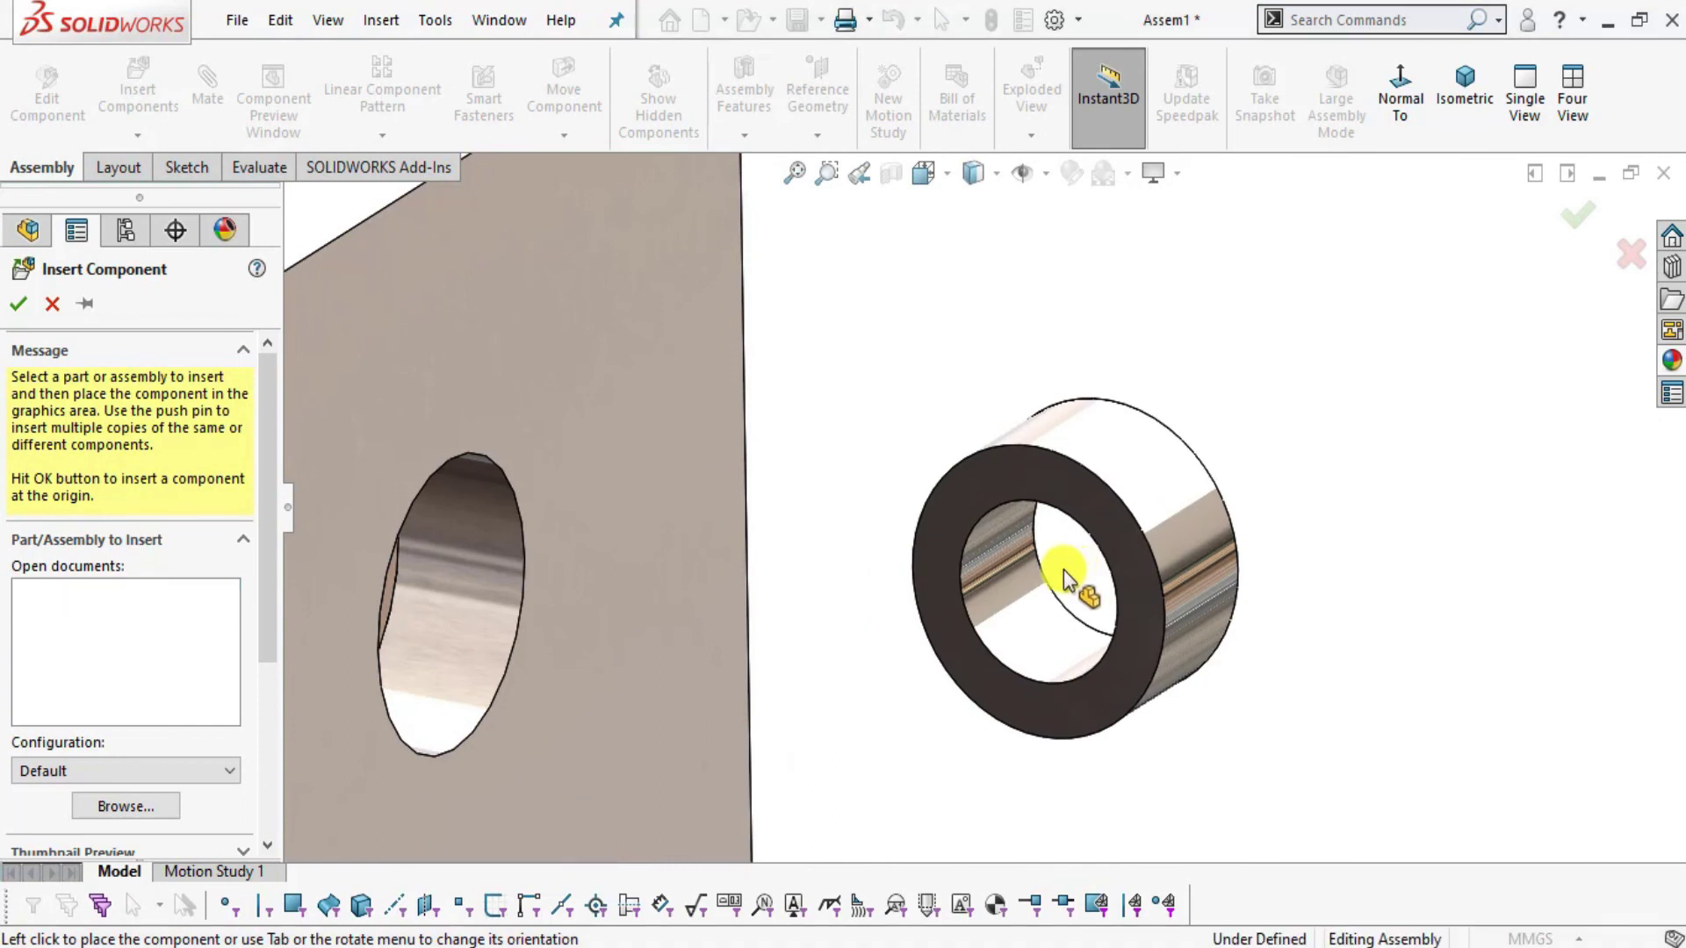
- Add a concentric mate between the bushing's bore and the large hole in the original support's flange
left_click(991, 593)
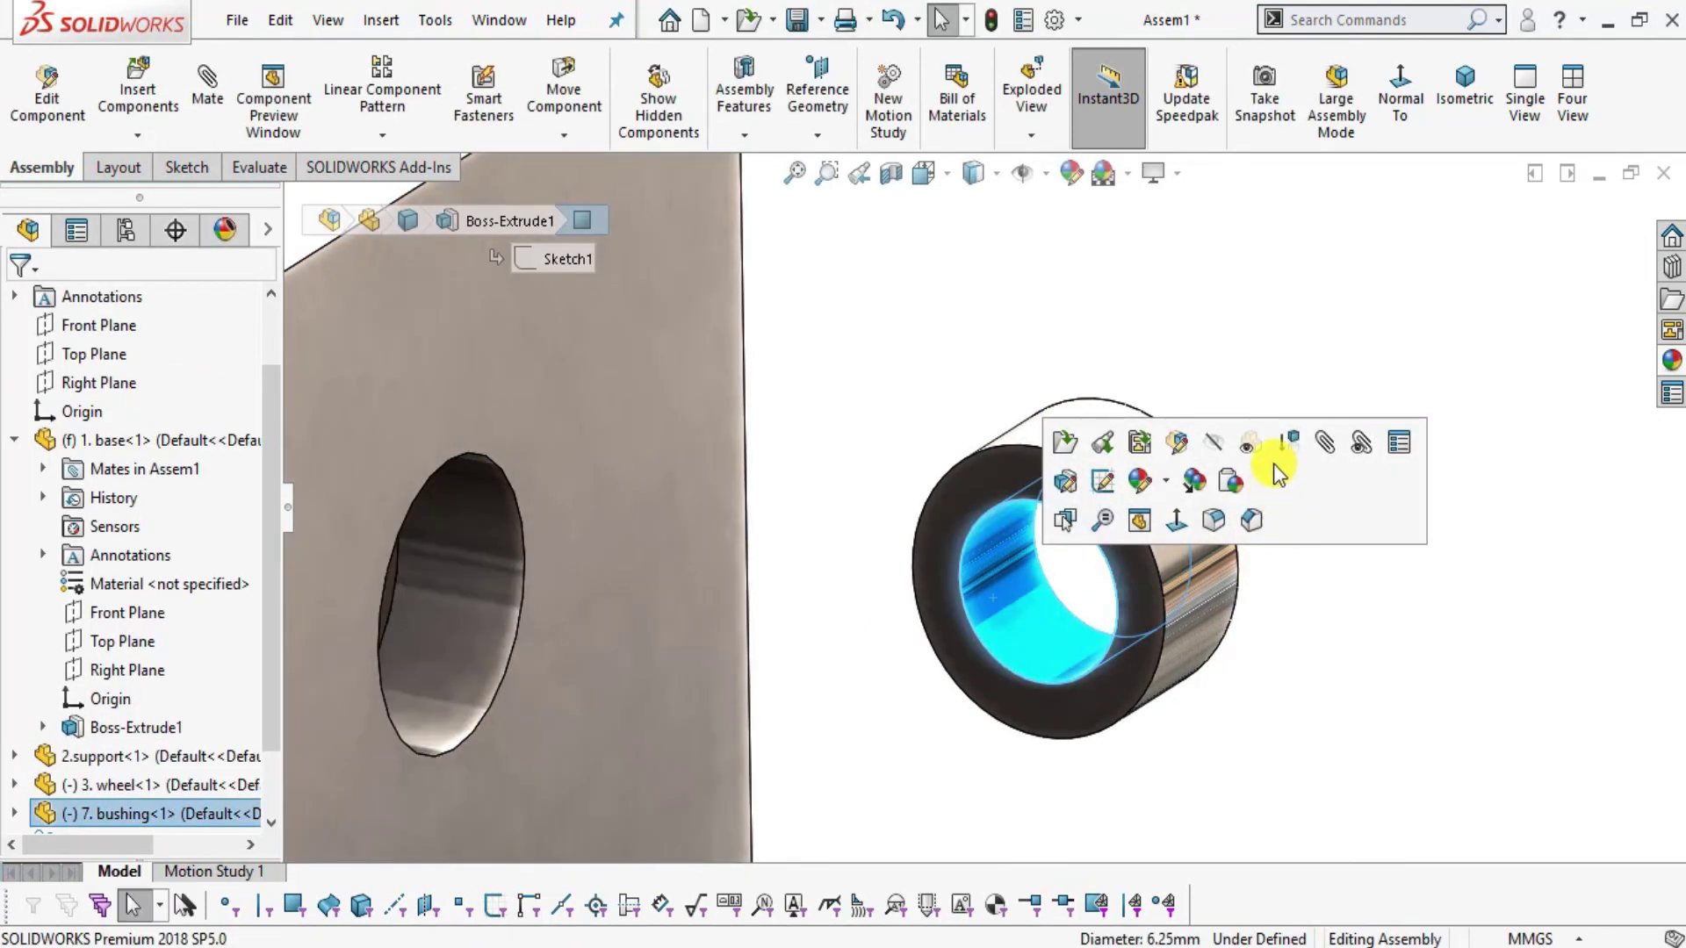
left_click(1324, 446)
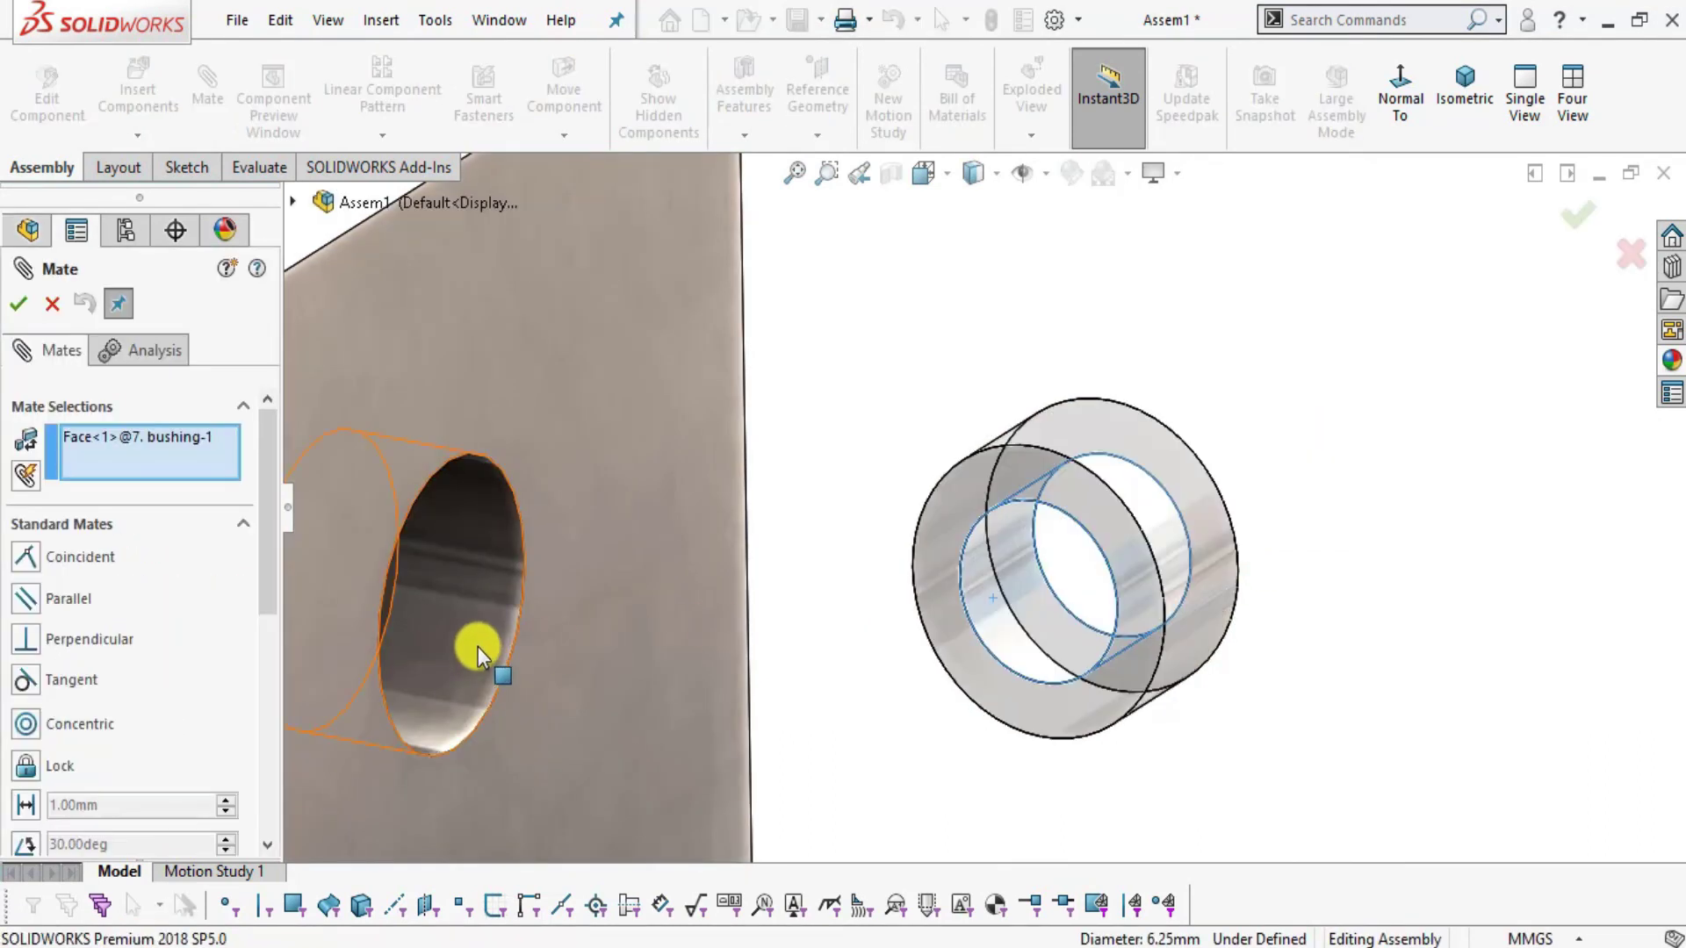
left_click(476, 646)
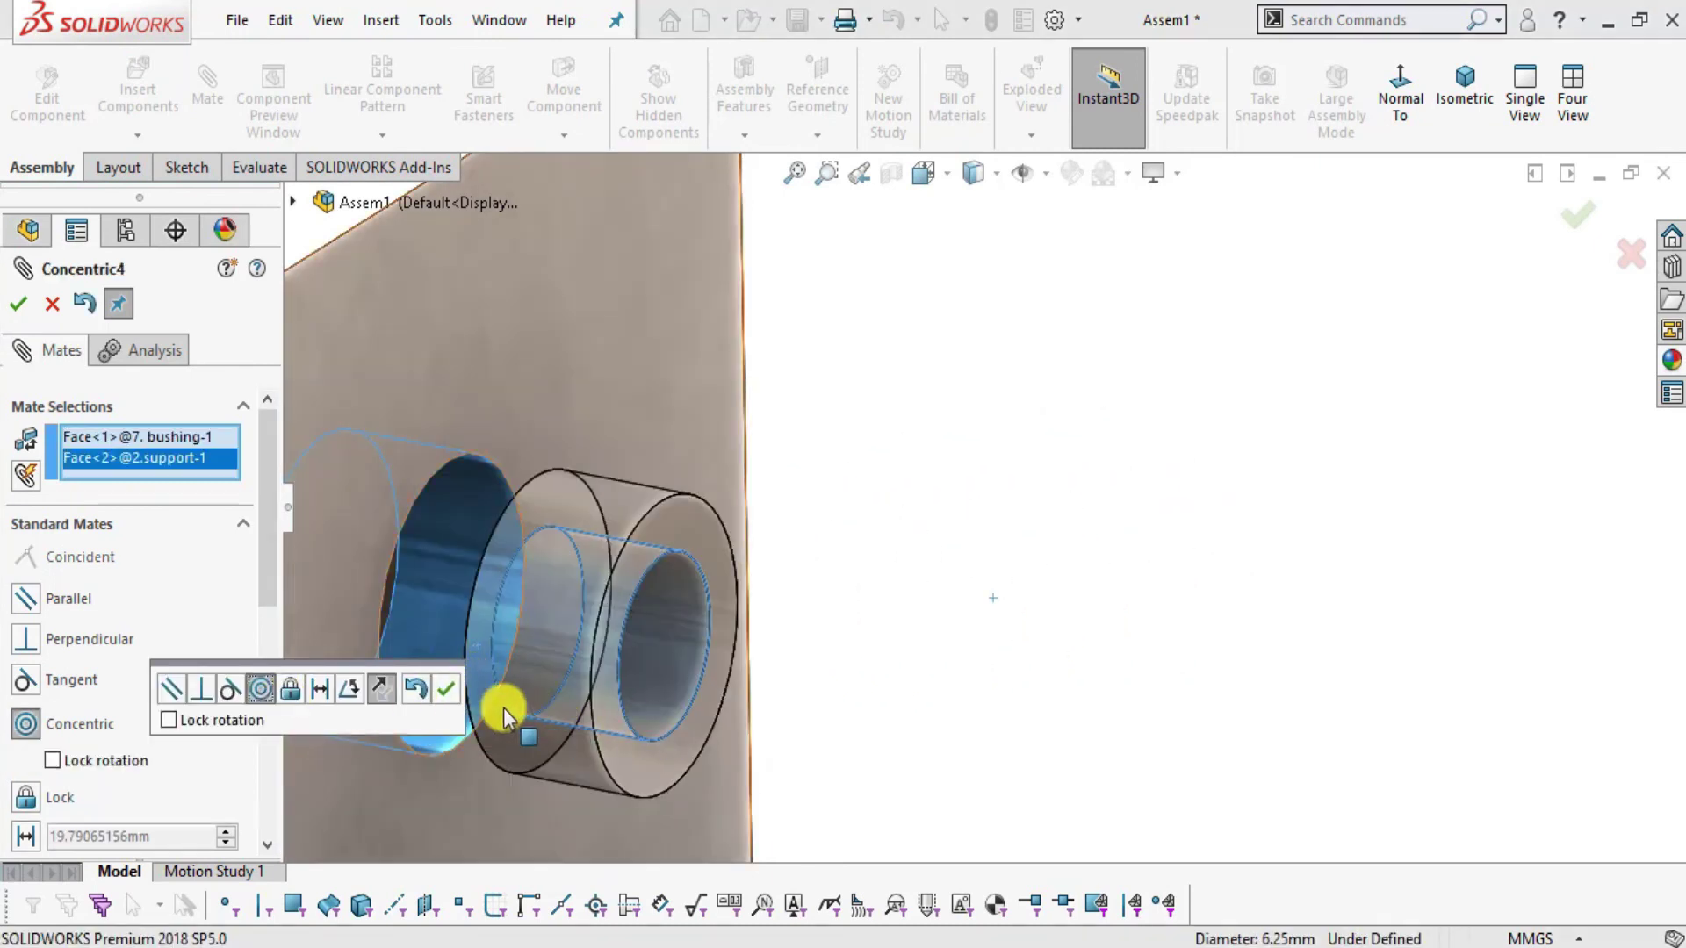
left_click(450, 683)
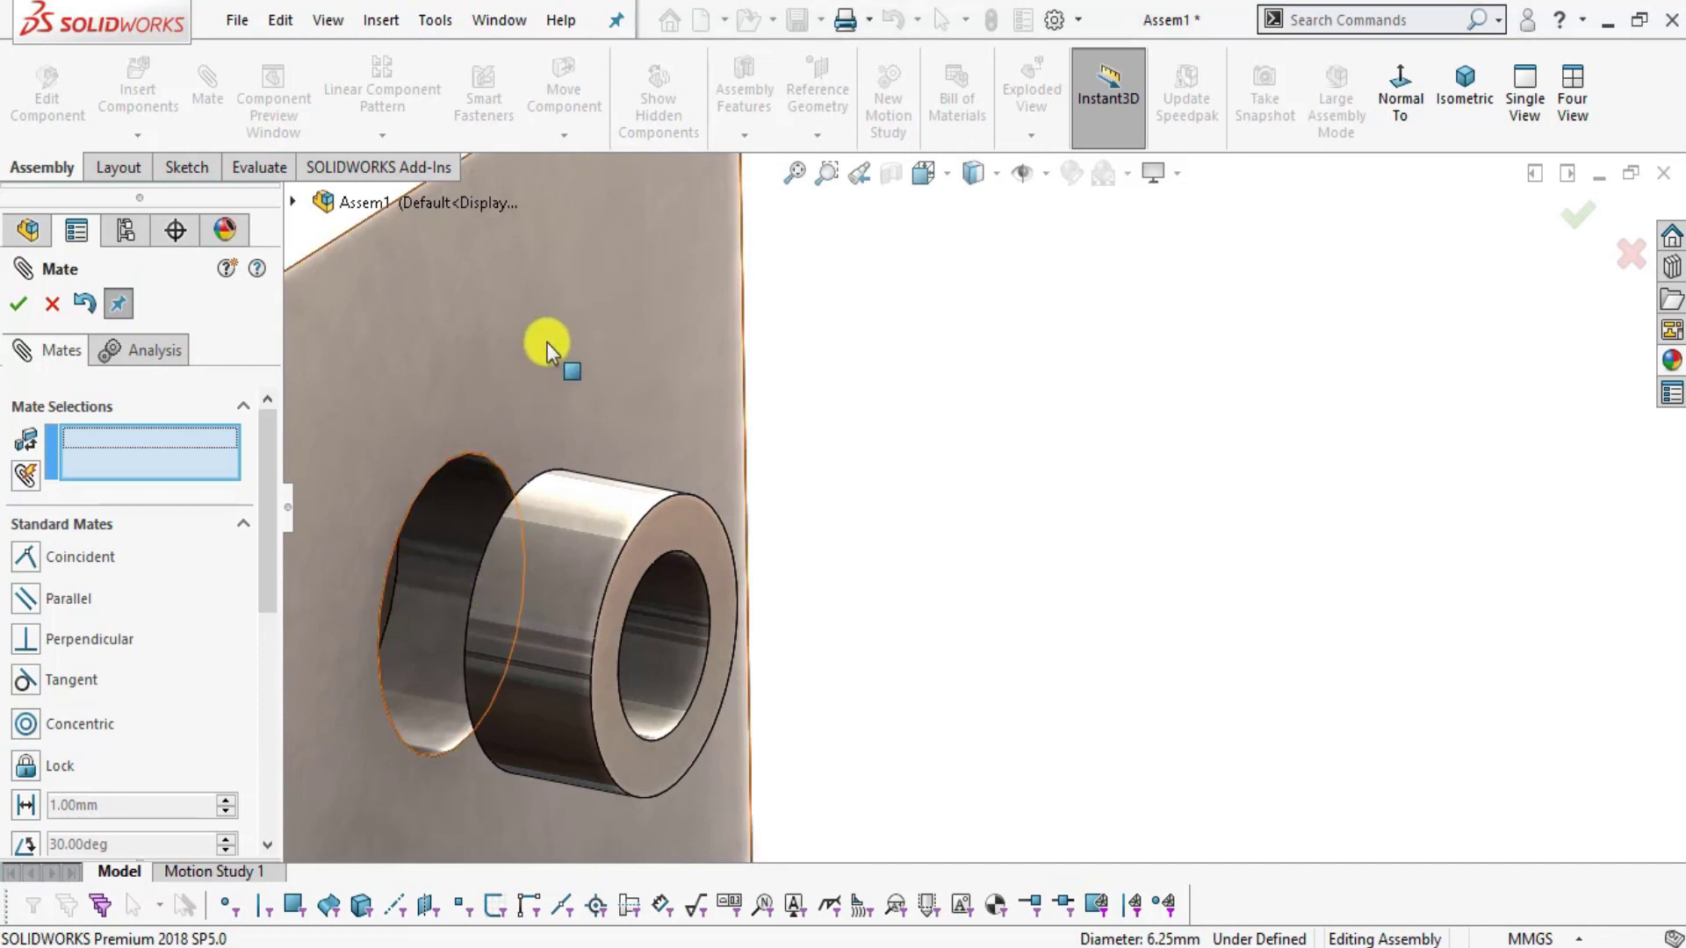
- Add a coincident mate between the outer flange face of the original support and the bushing's end face, and finish mating
left_click(571, 413)
left_click(688, 525)
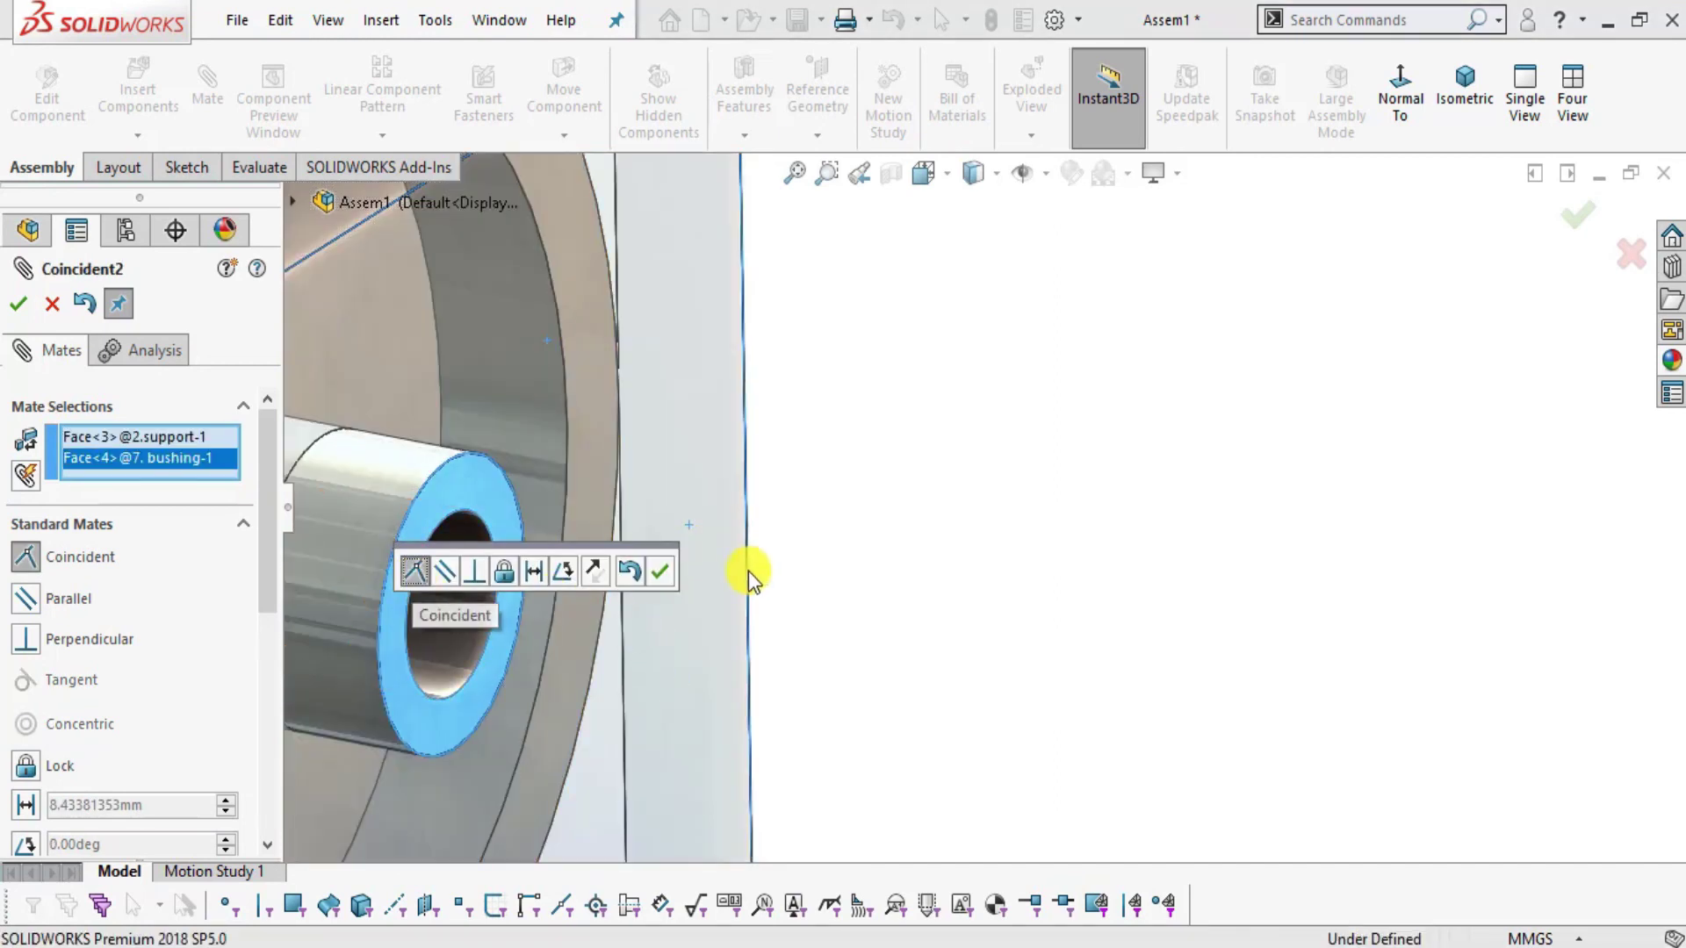
left_click(665, 572)
scroll(732, 591, "up", 8)
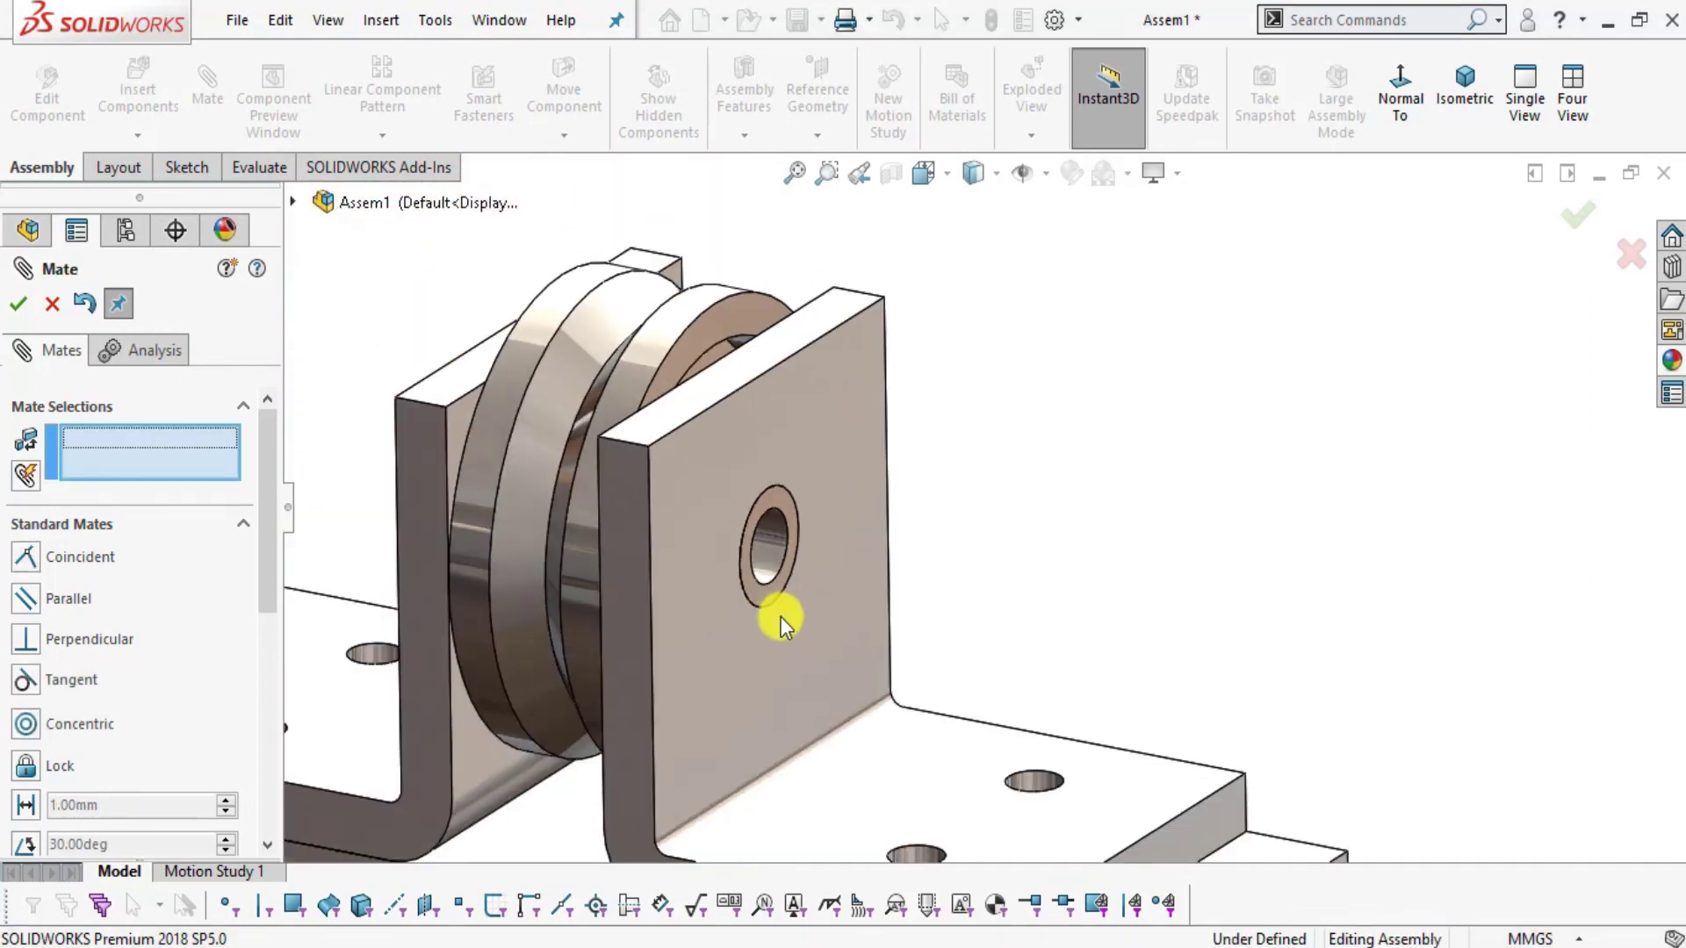
scroll(818, 577, "down", 5)
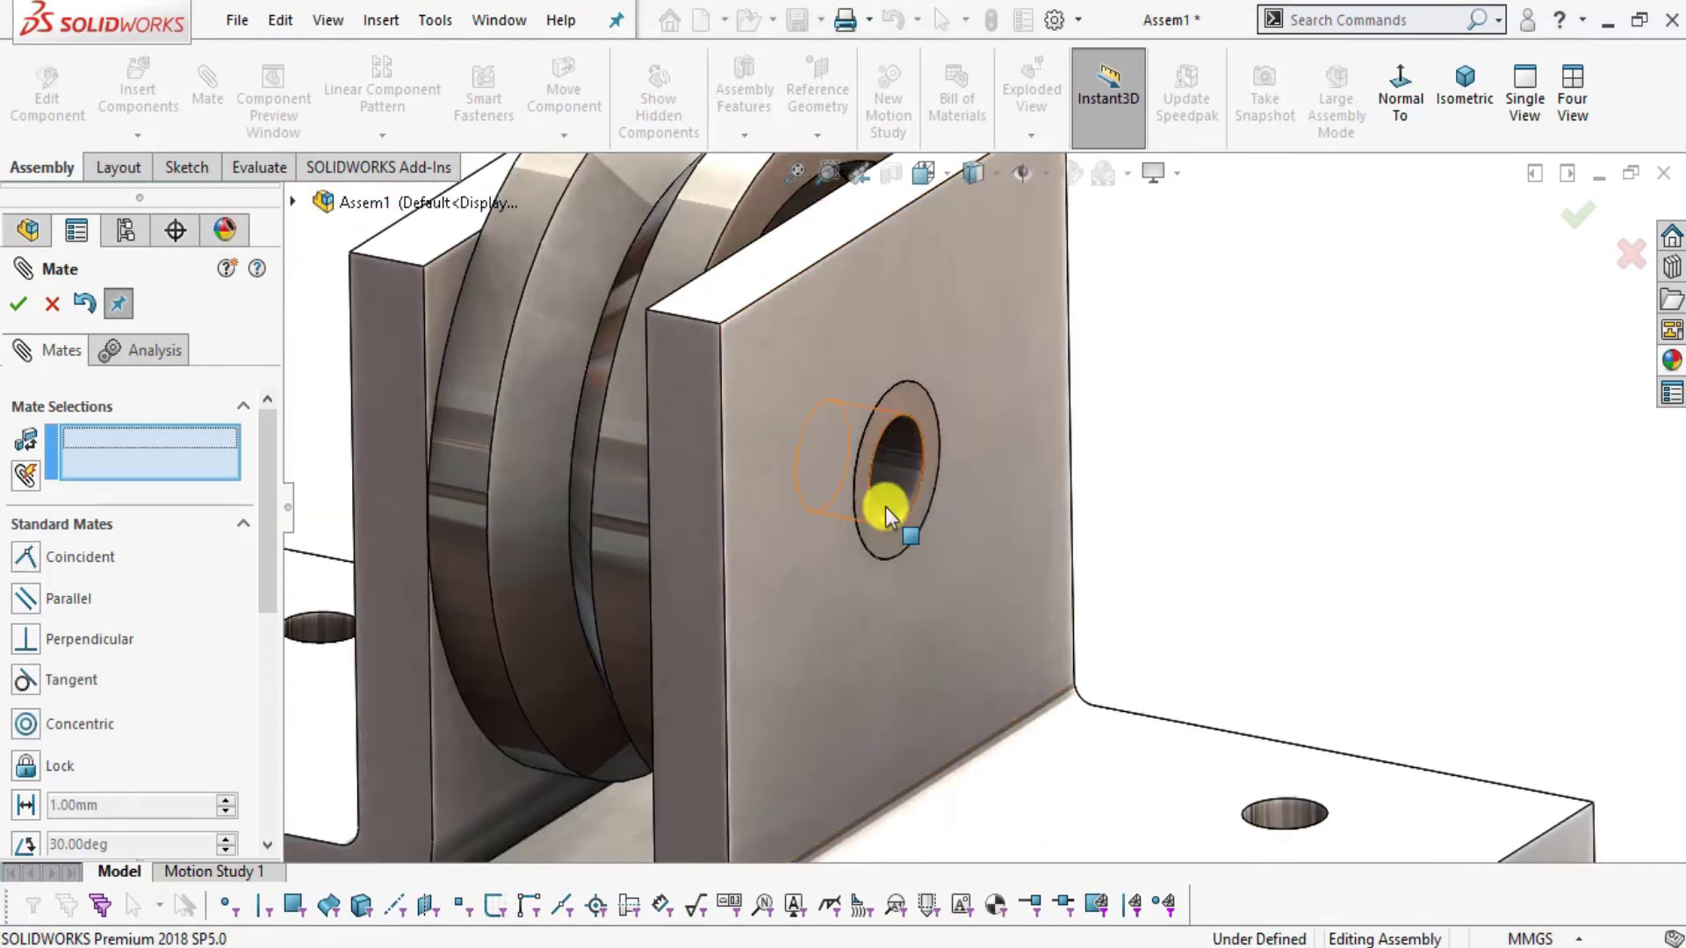
scroll(920, 467, "up", 5)
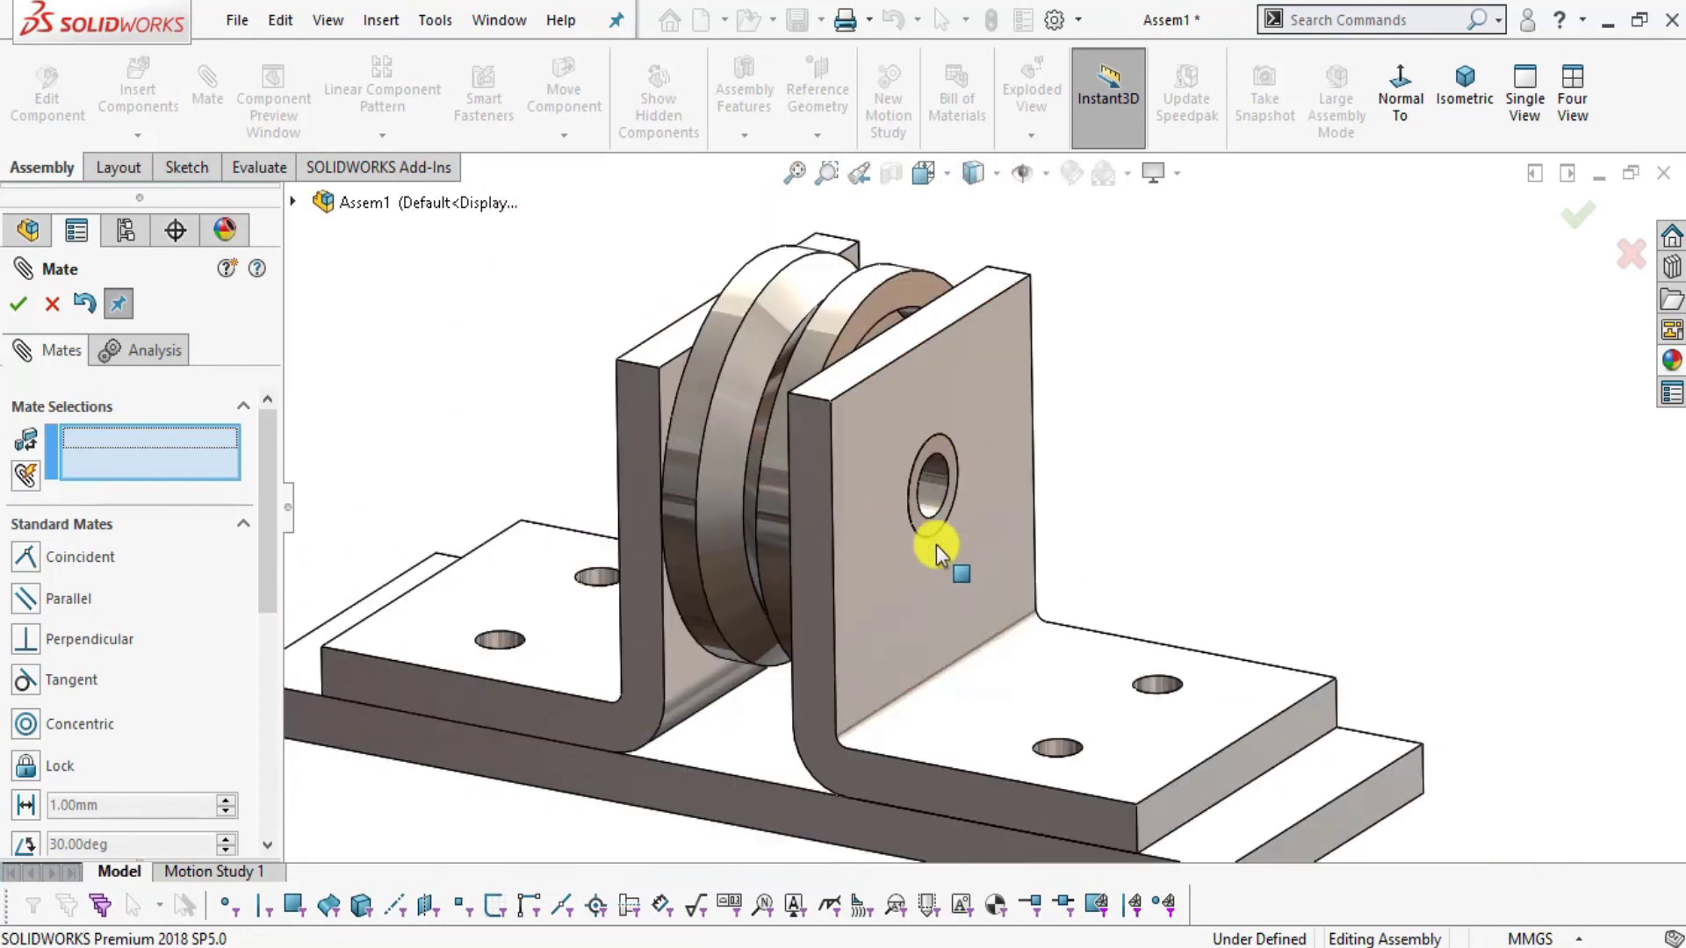
scroll(936, 545, "down", 4)
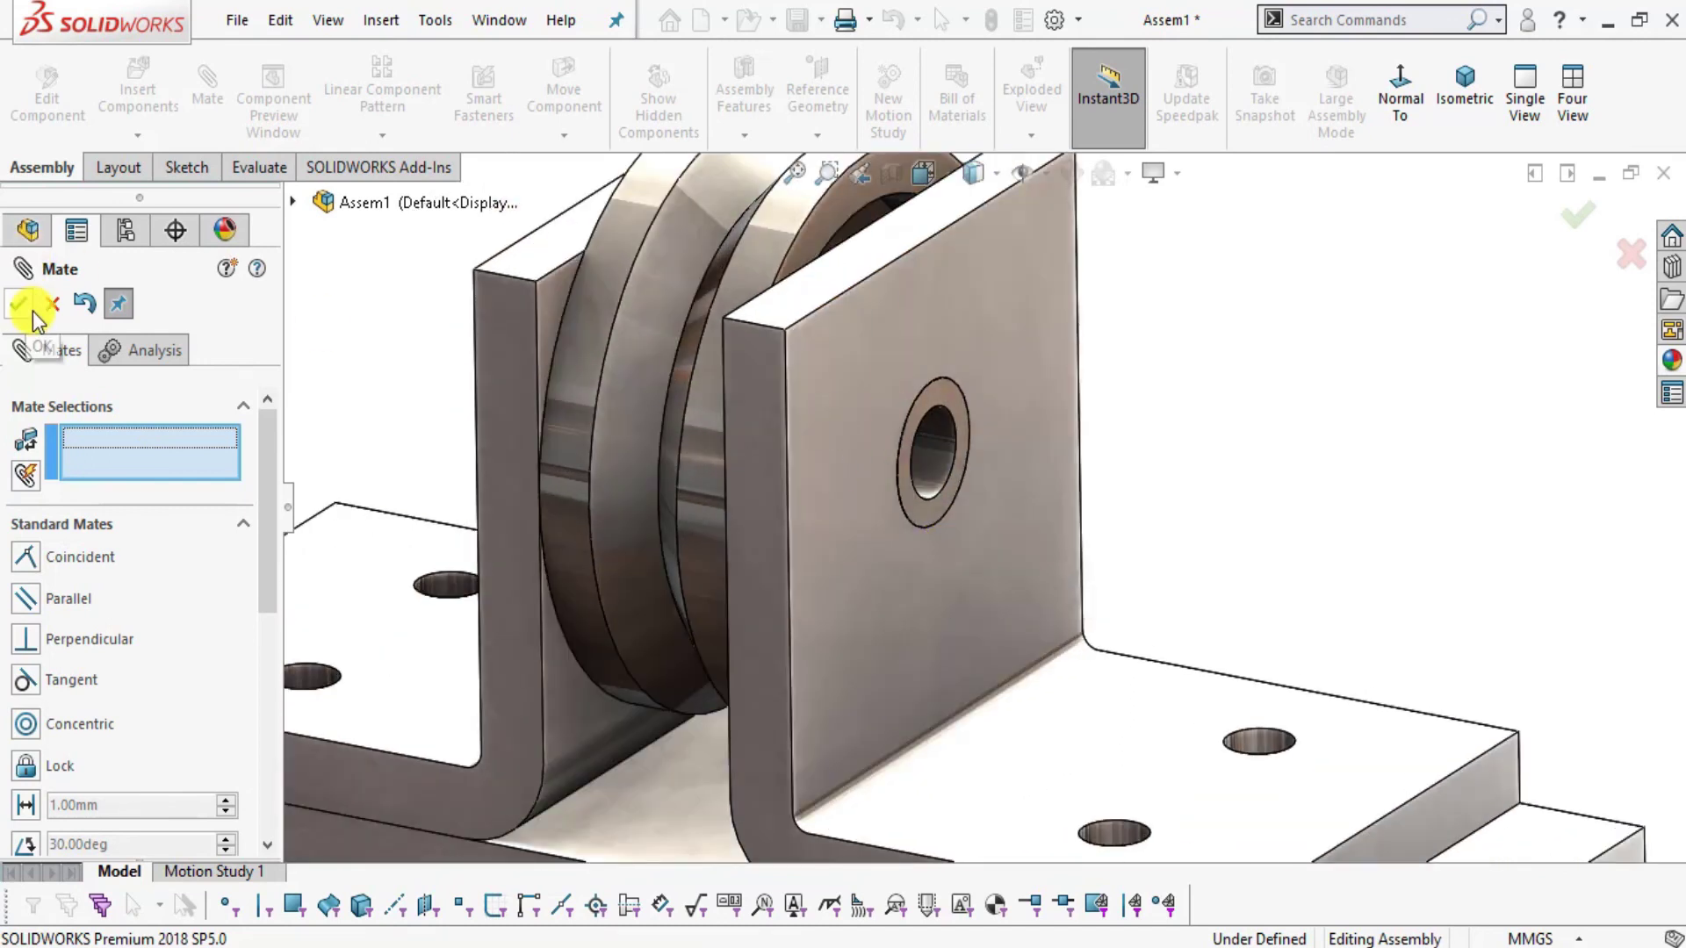
left_click(31, 309)
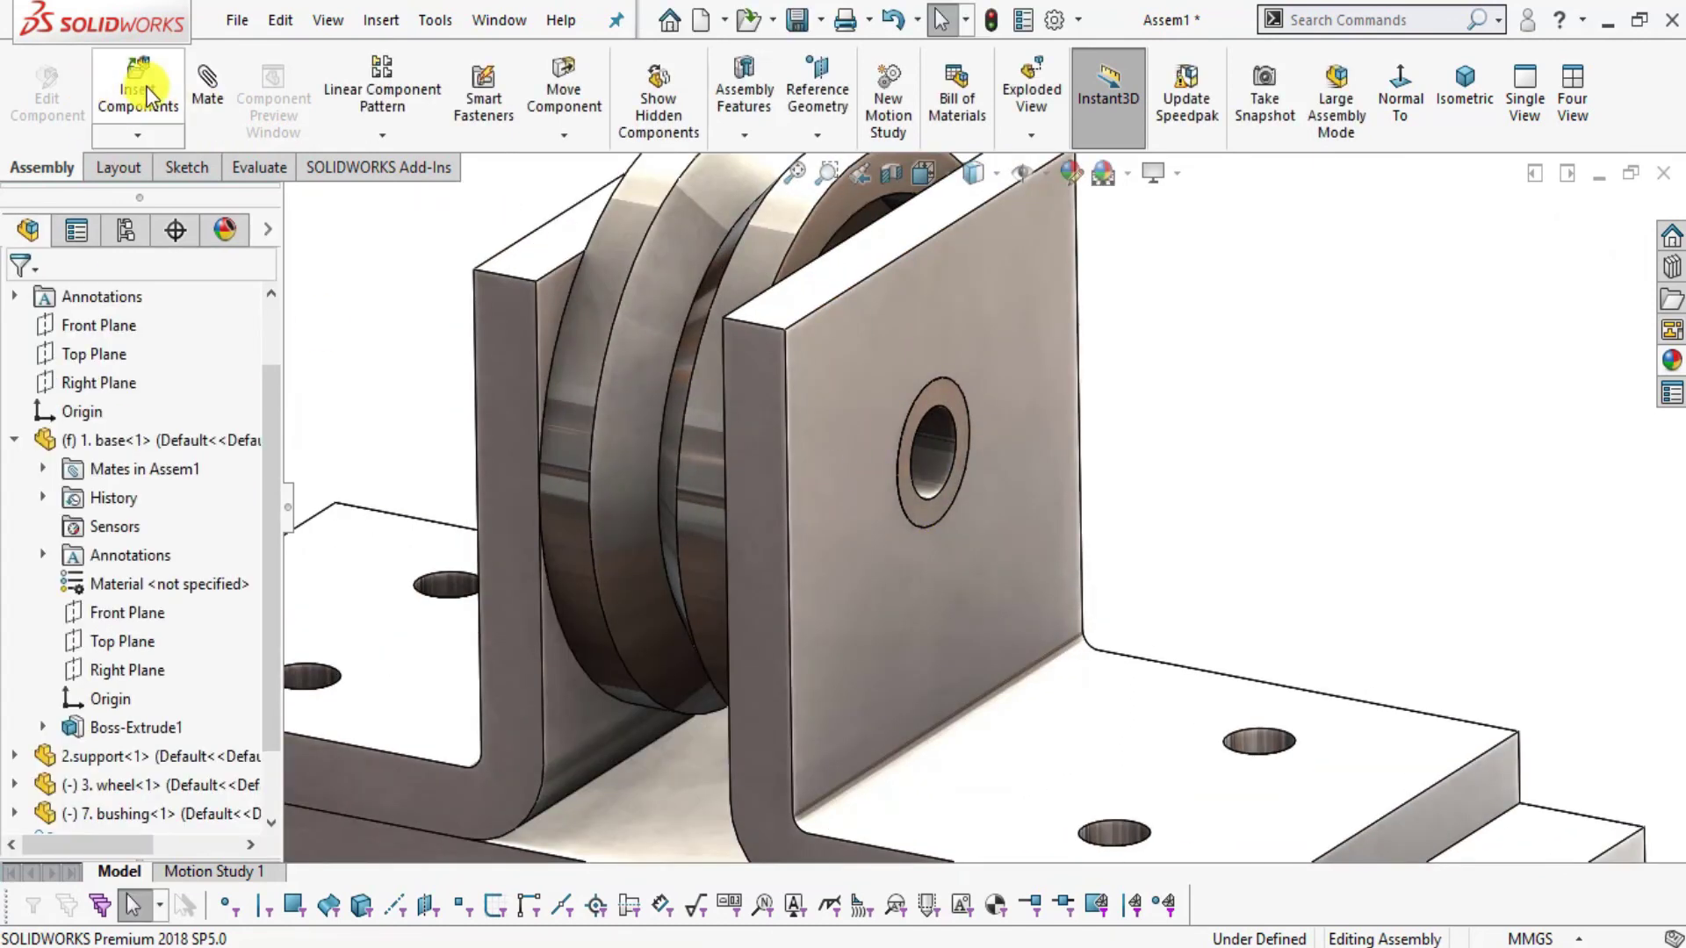
- Insert the 8. washer part, listing all file types to find it, and place it beside the original support's flange
left_click(146, 86)
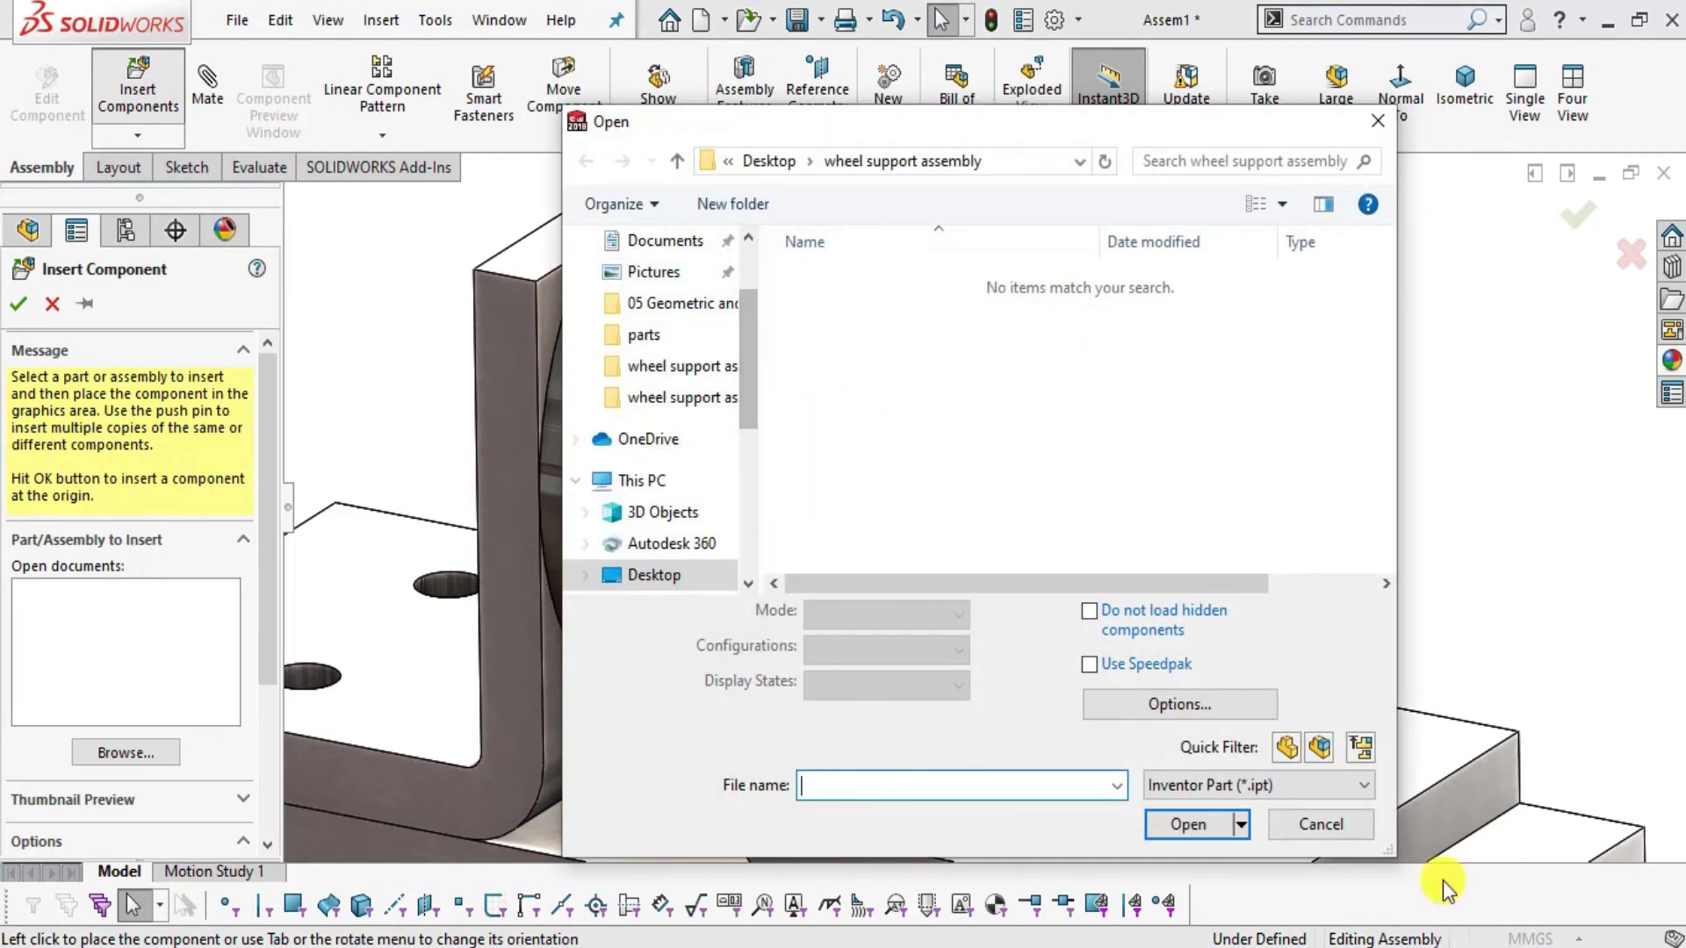
left_click(1278, 790)
left_click(1238, 760)
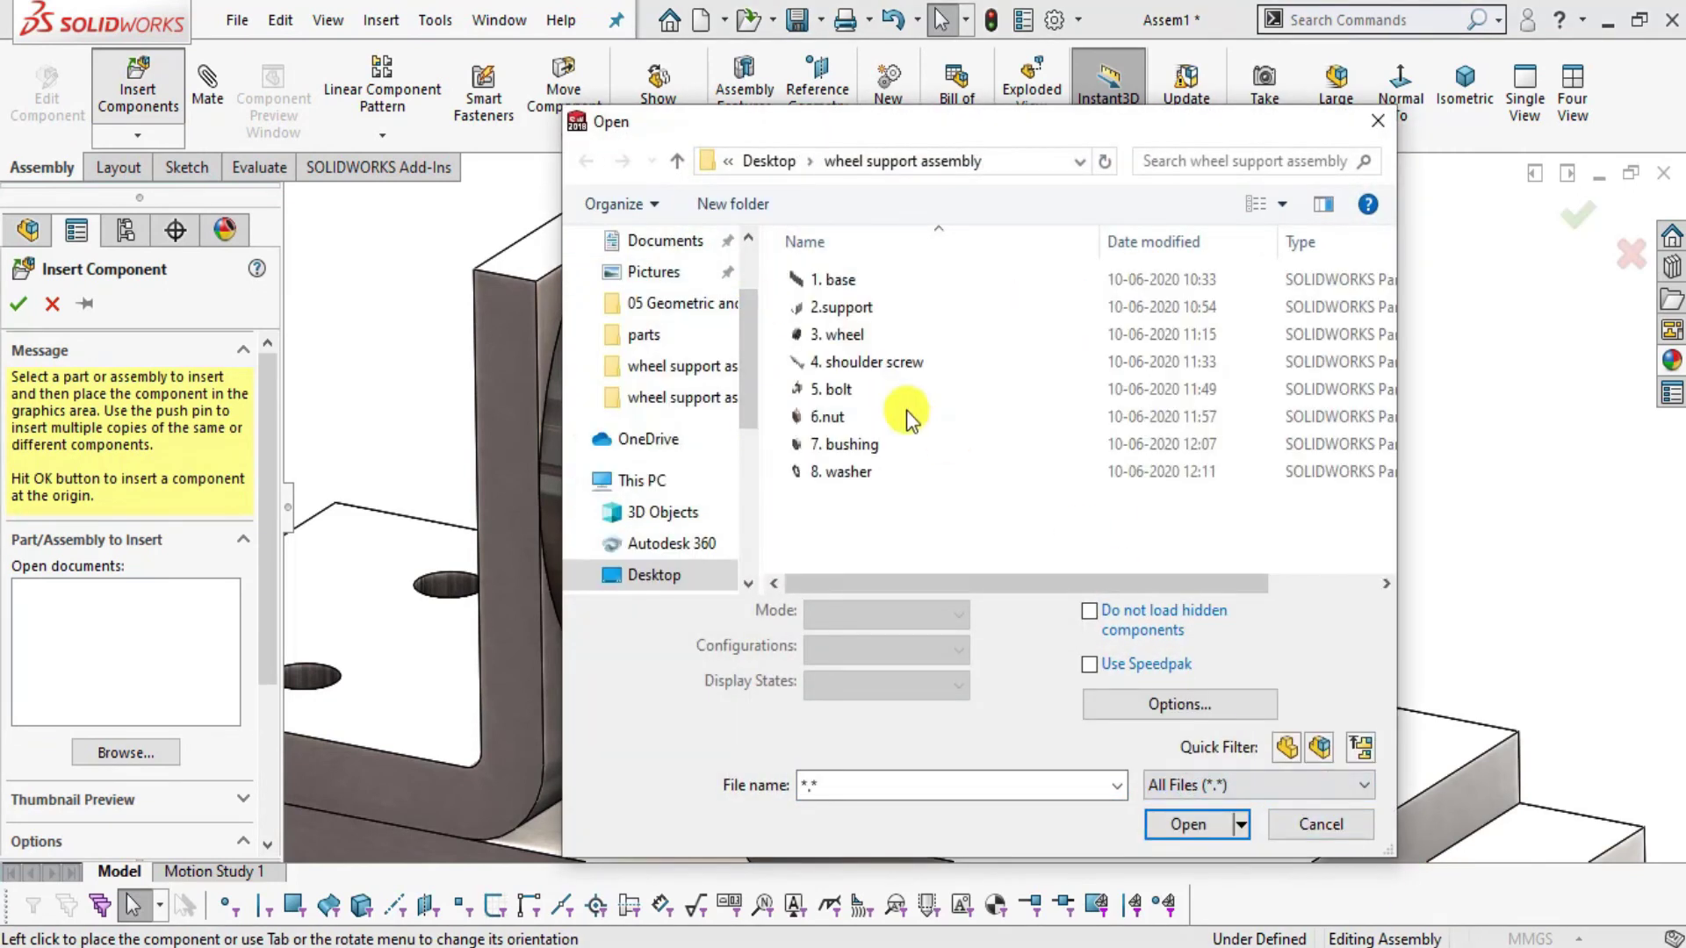
left_click(841, 471)
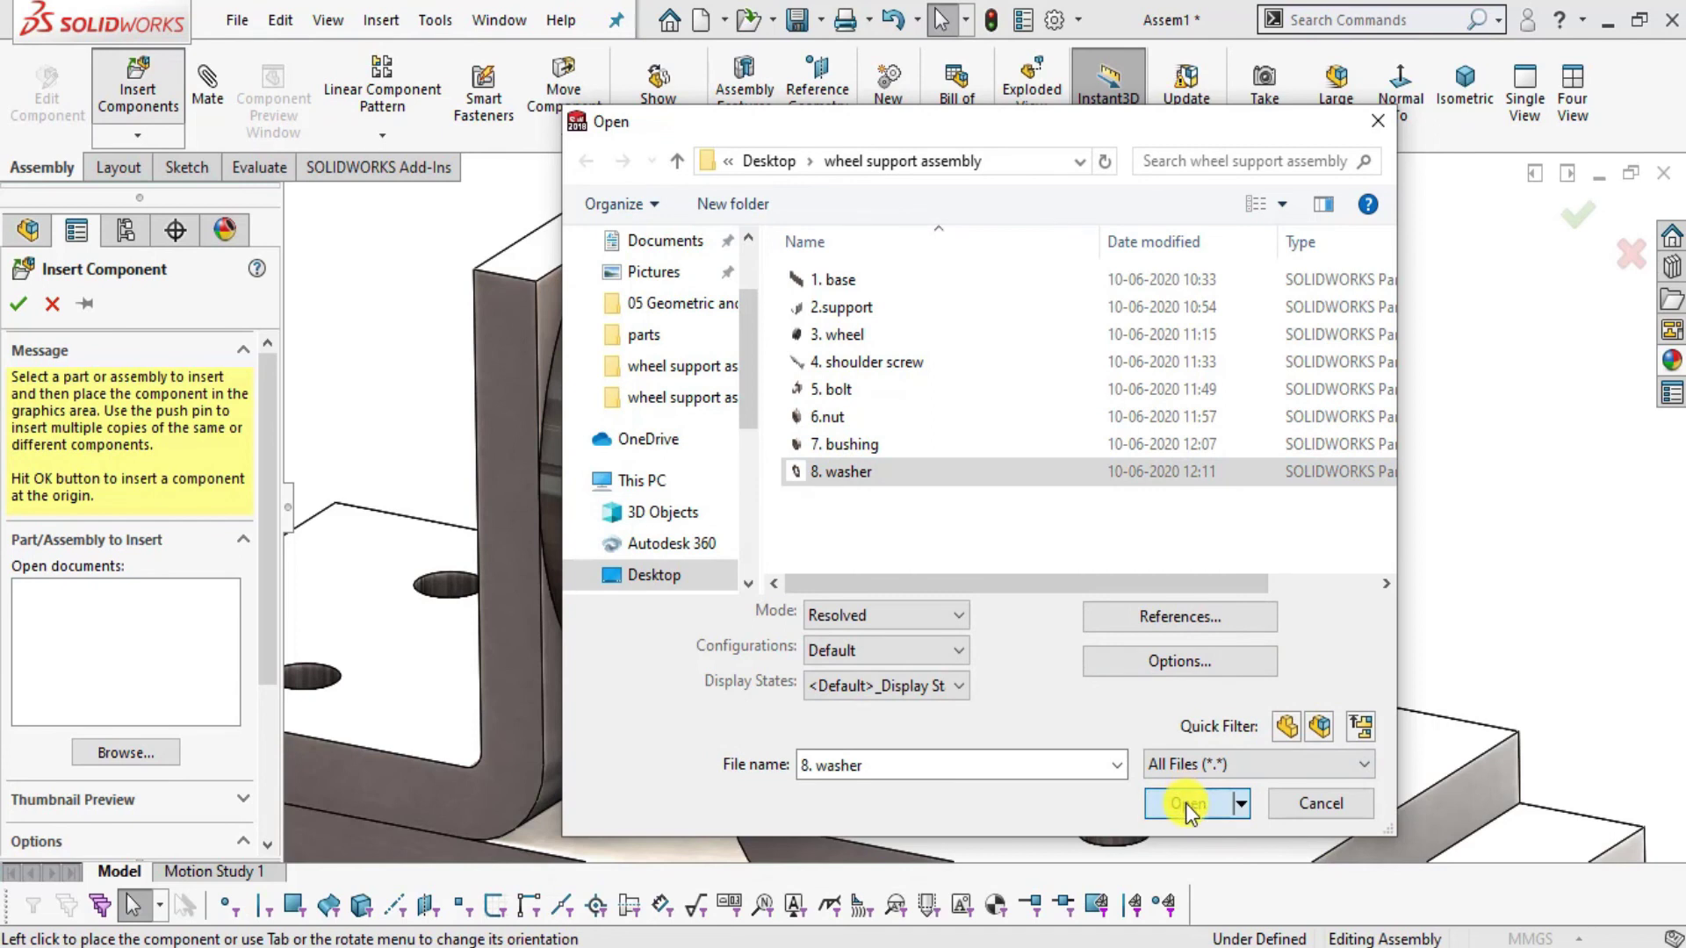
left_click(1185, 803)
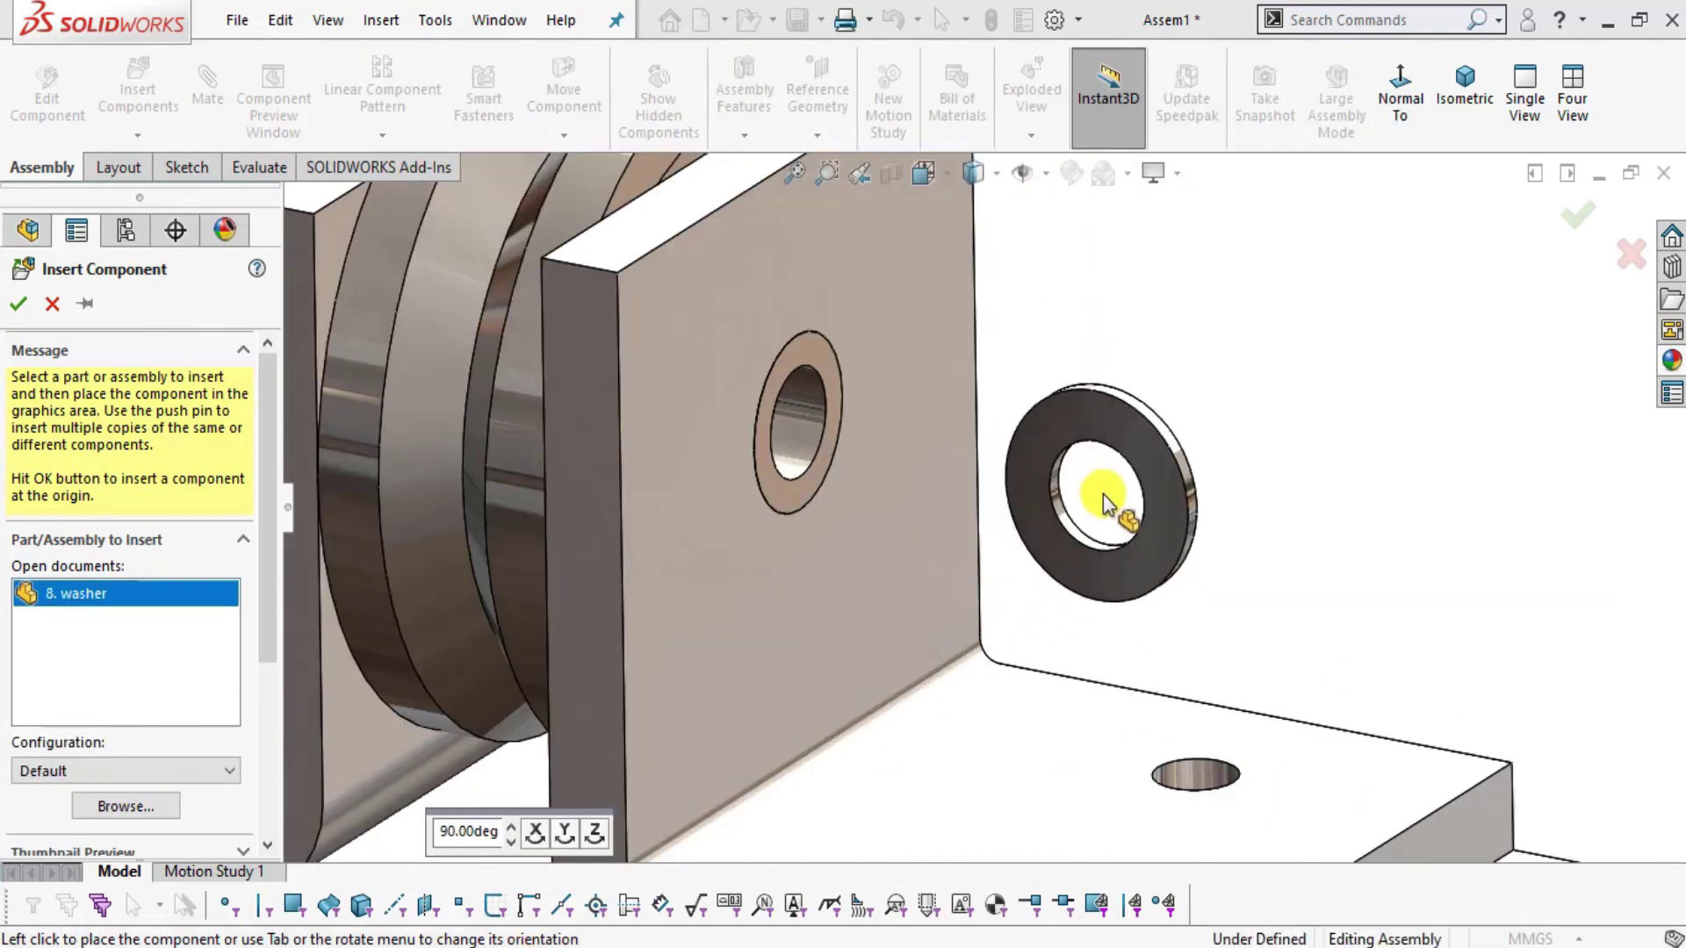
left_click(1066, 518)
- Add a concentric mate between the washer's hole and the bushing's bore
scroll(1020, 529, "down", 3)
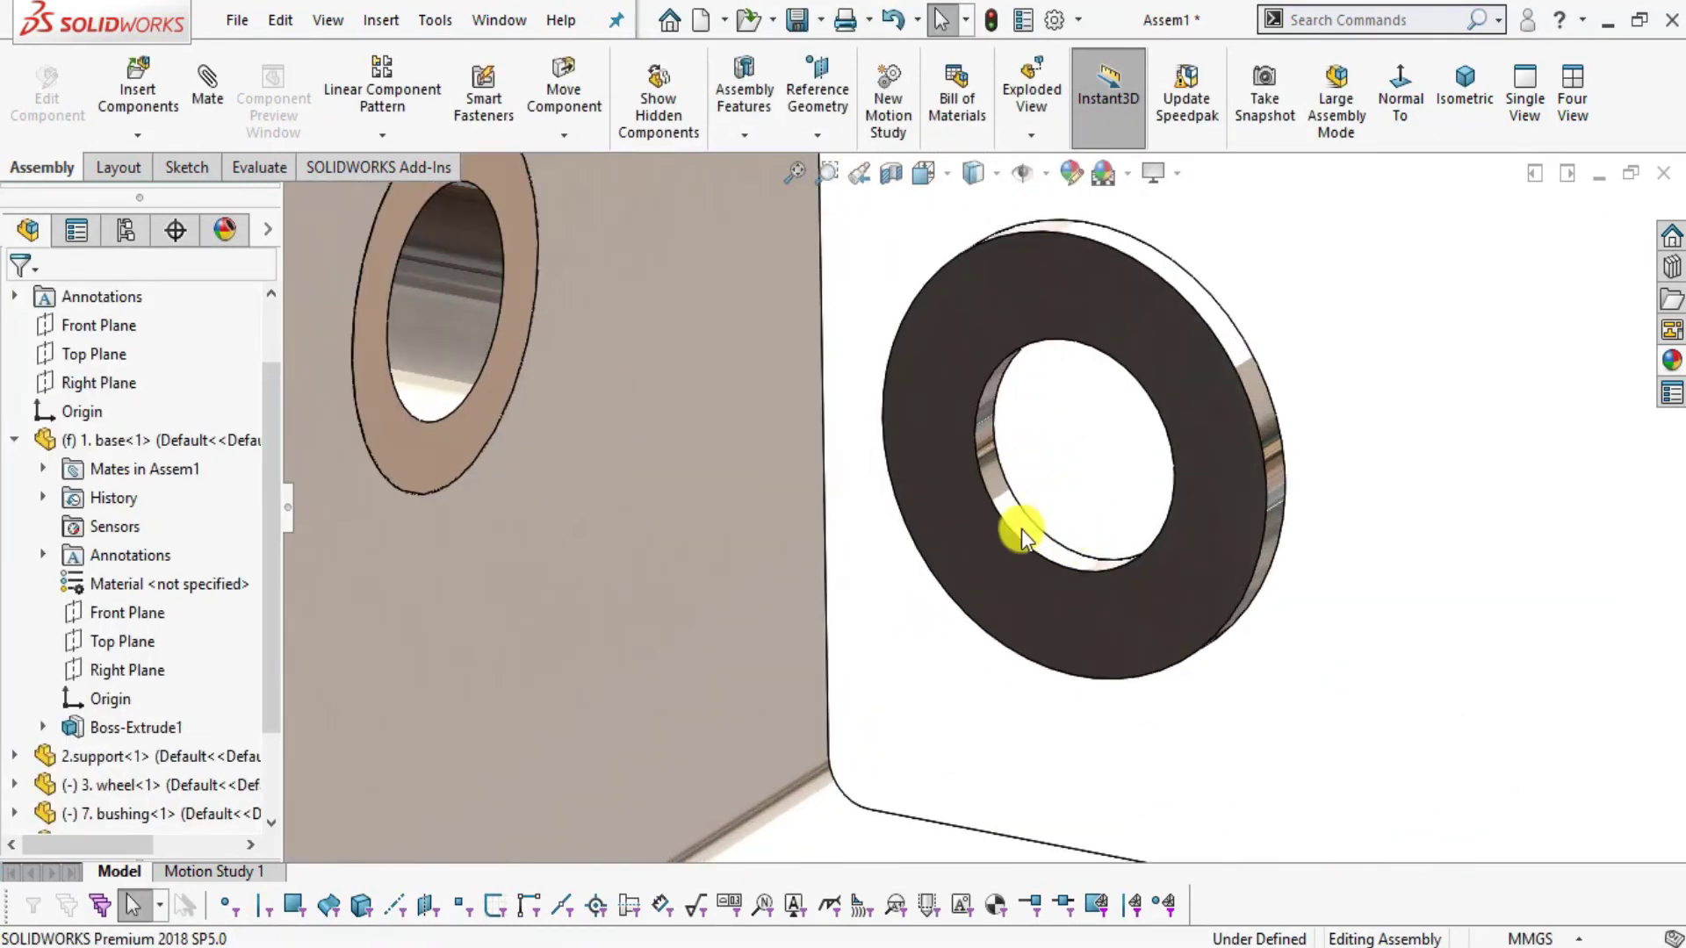
left_click(1020, 529)
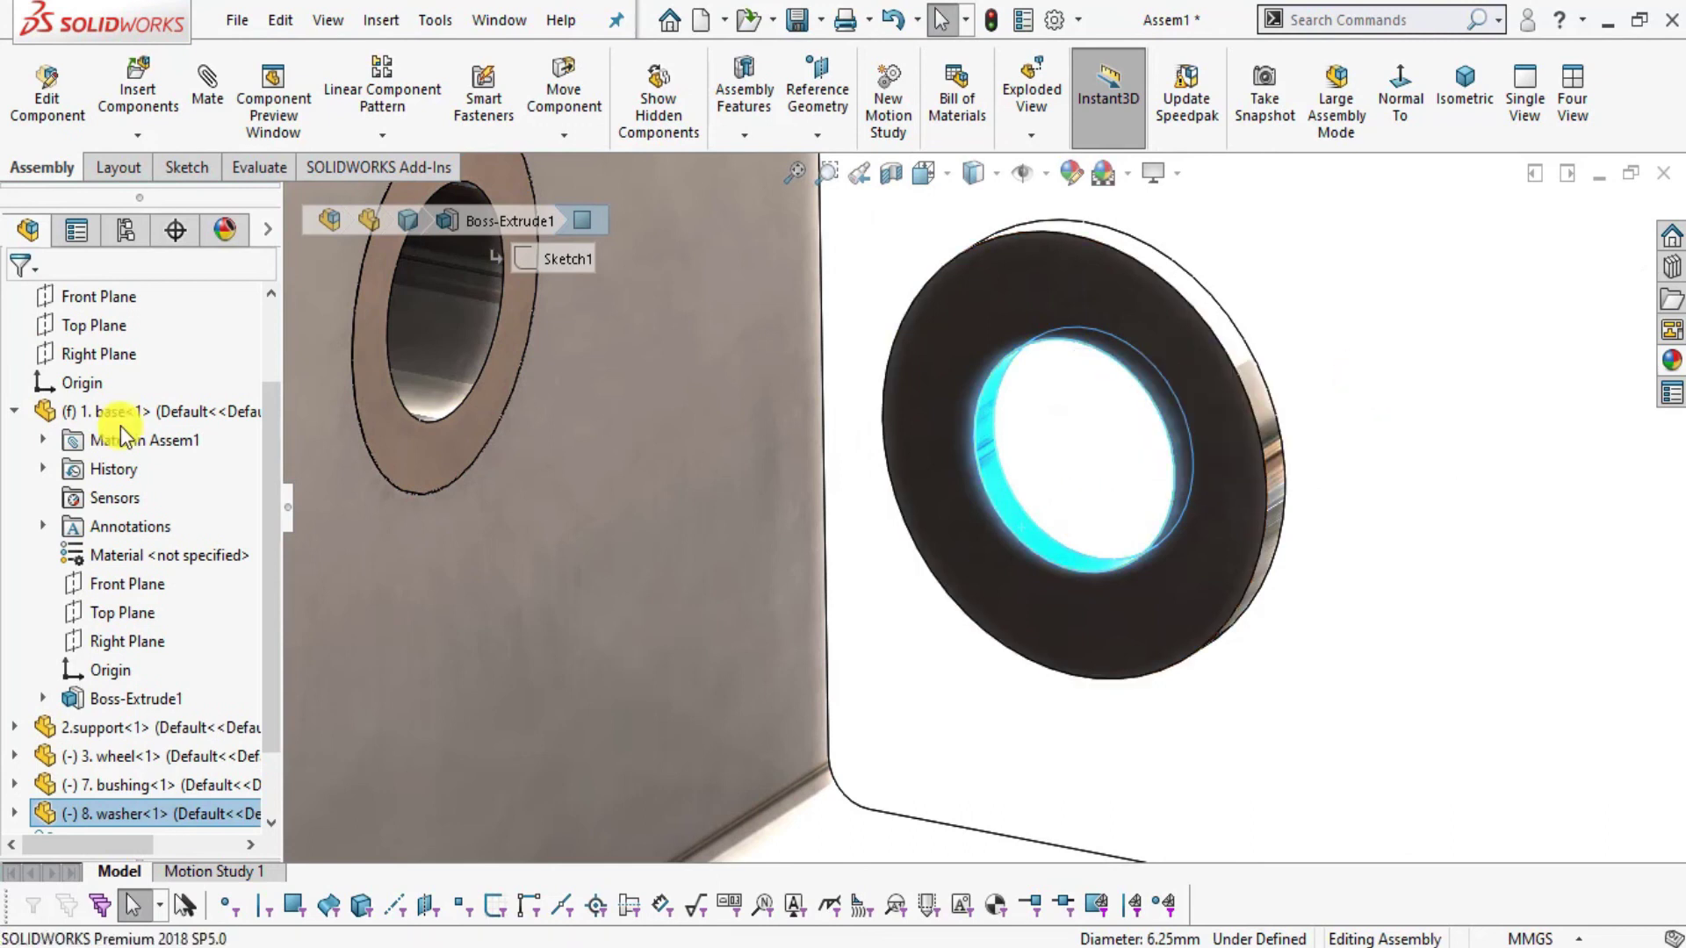
key("m")
left_click(444, 350)
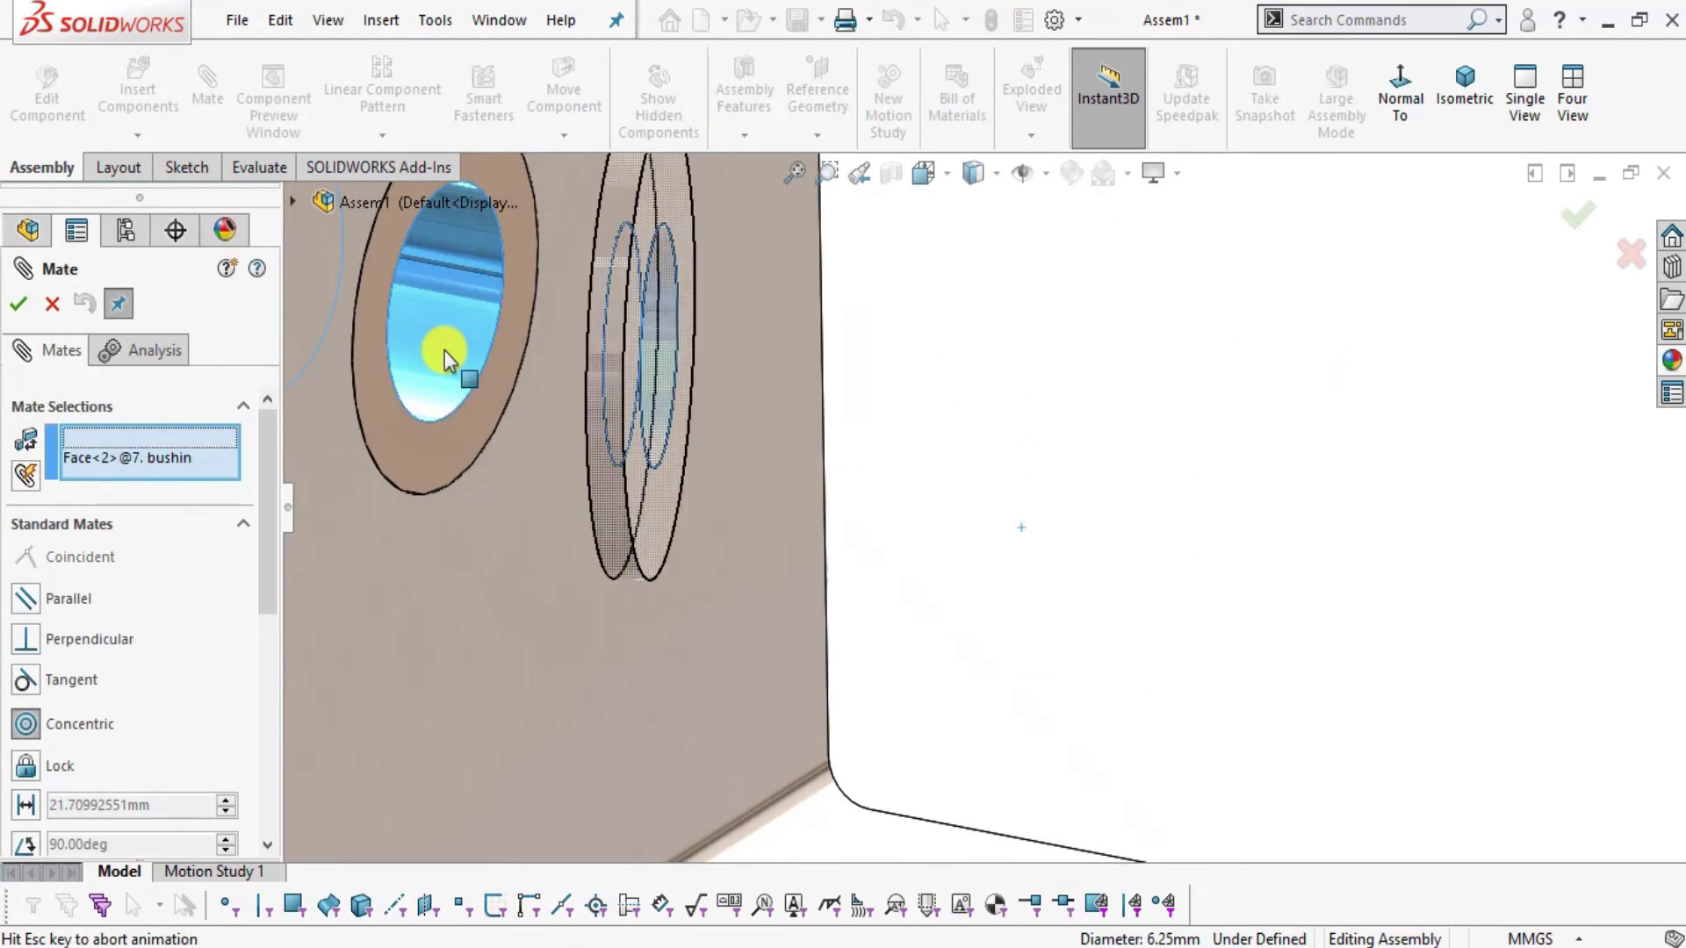
left_click(414, 302)
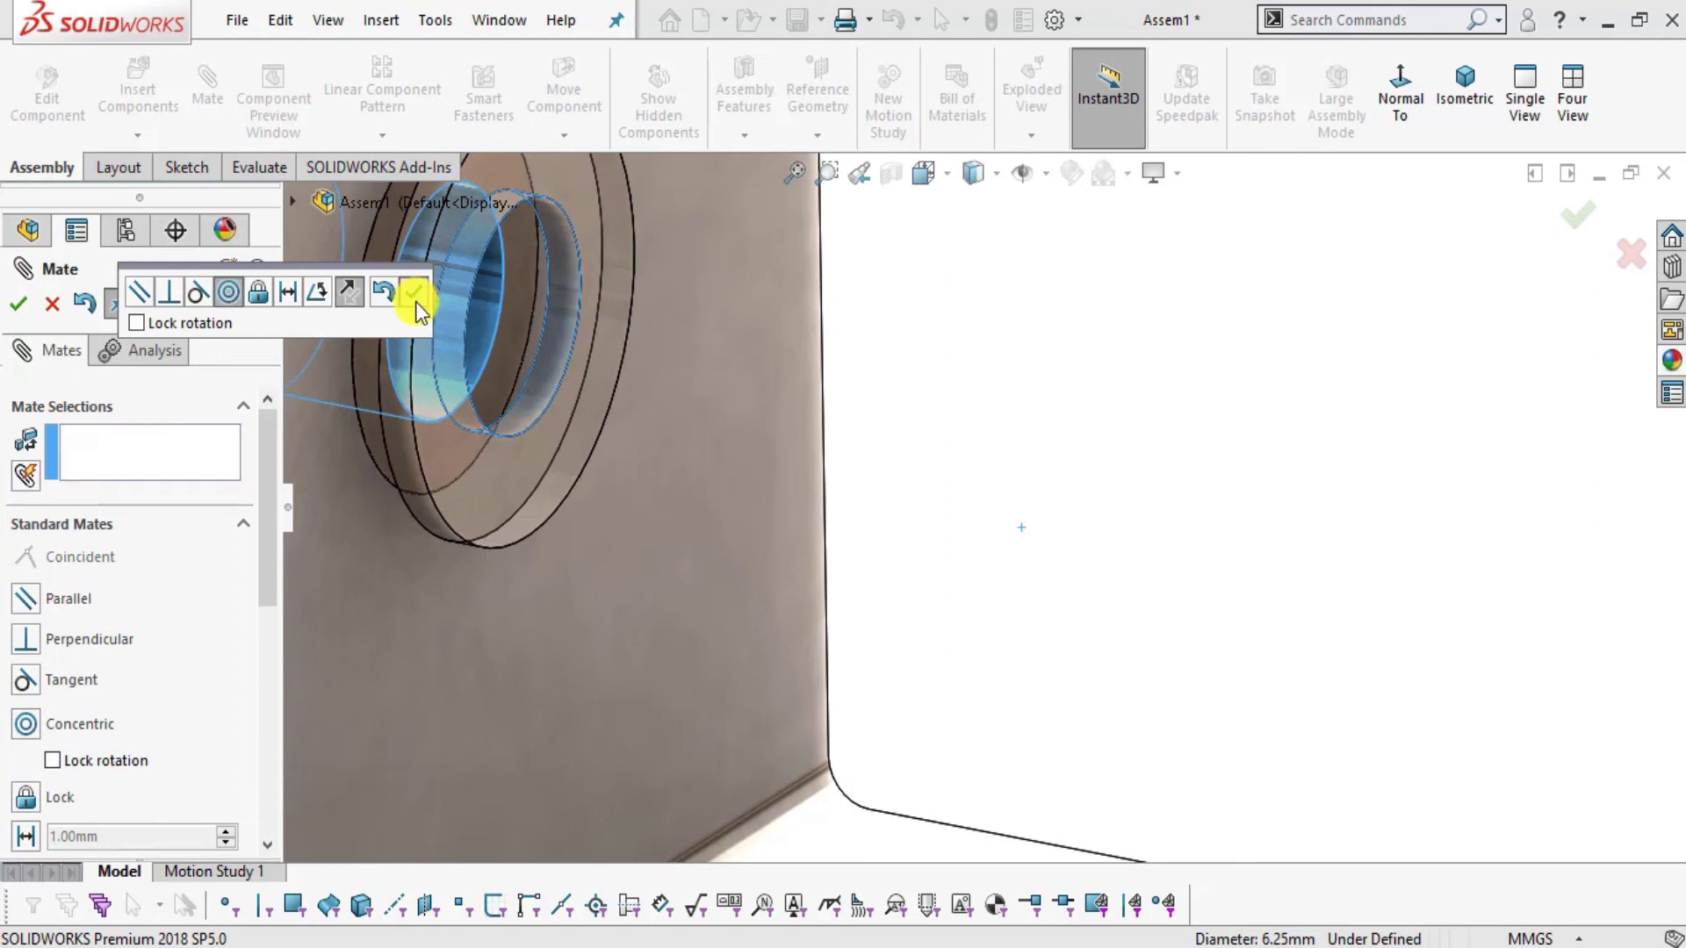
- Add a coincident mate between the original support's outer flange face and the washer's facing side, and close the Mate command
scroll(420, 314, "down", 3)
middle_click_drag(593, 392, 311, 305)
left_click(312, 307)
middle_click_drag(599, 419, 546, 211)
left_click(546, 211)
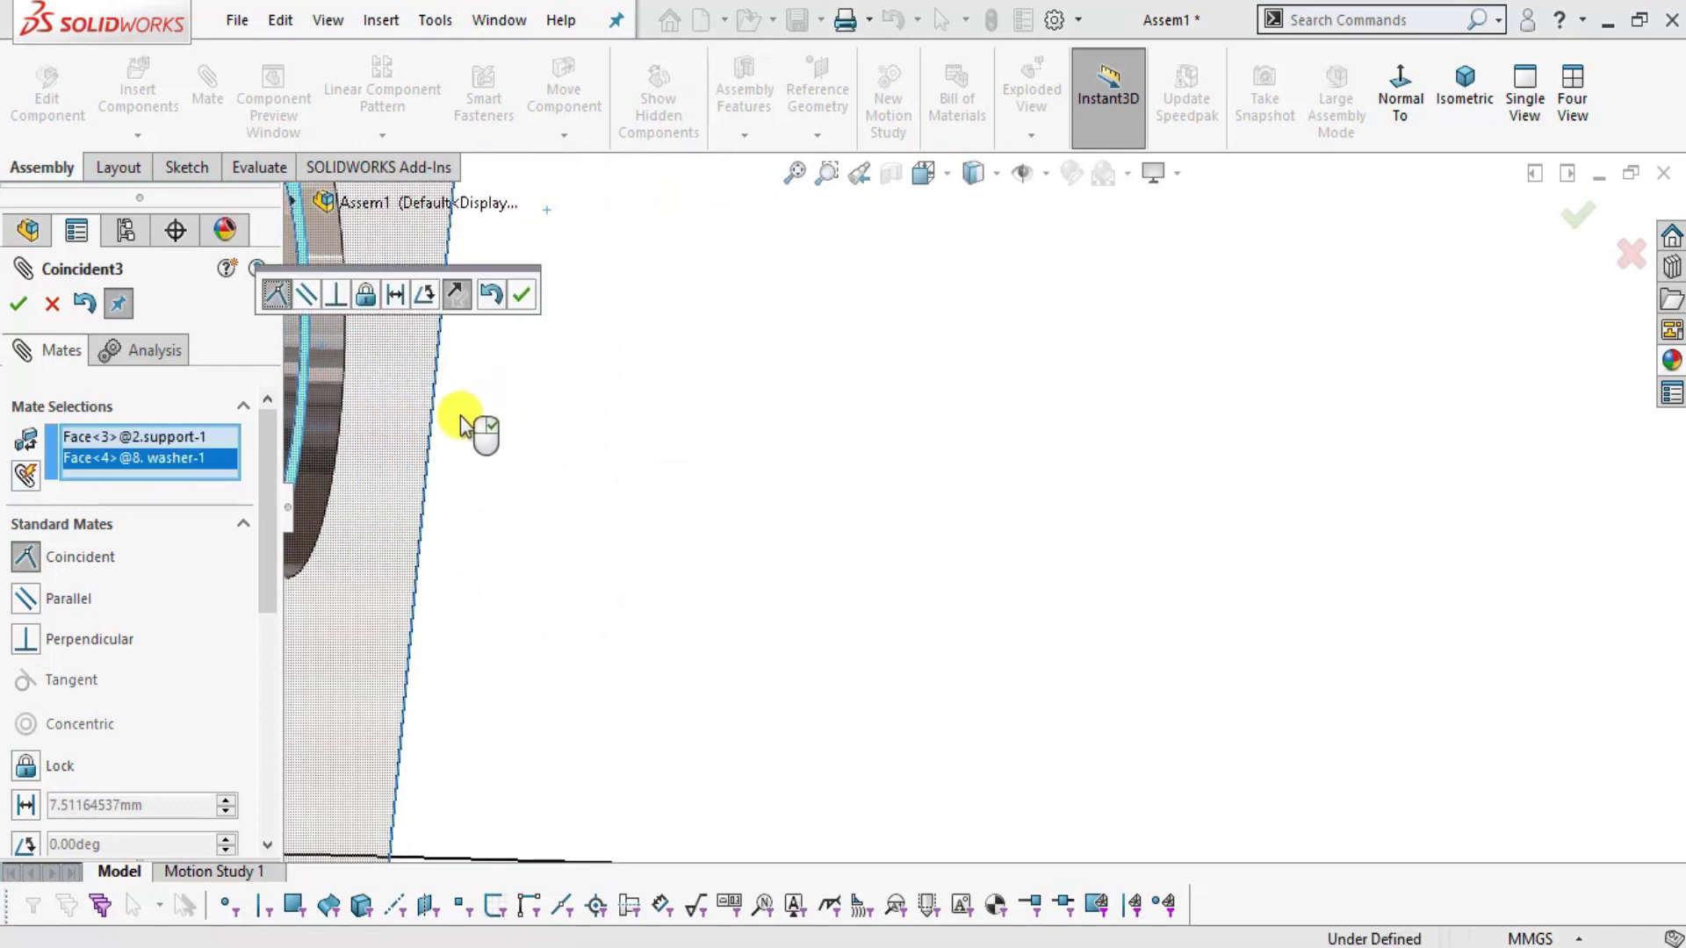
left_click(524, 291)
scroll(921, 590, "up", 5)
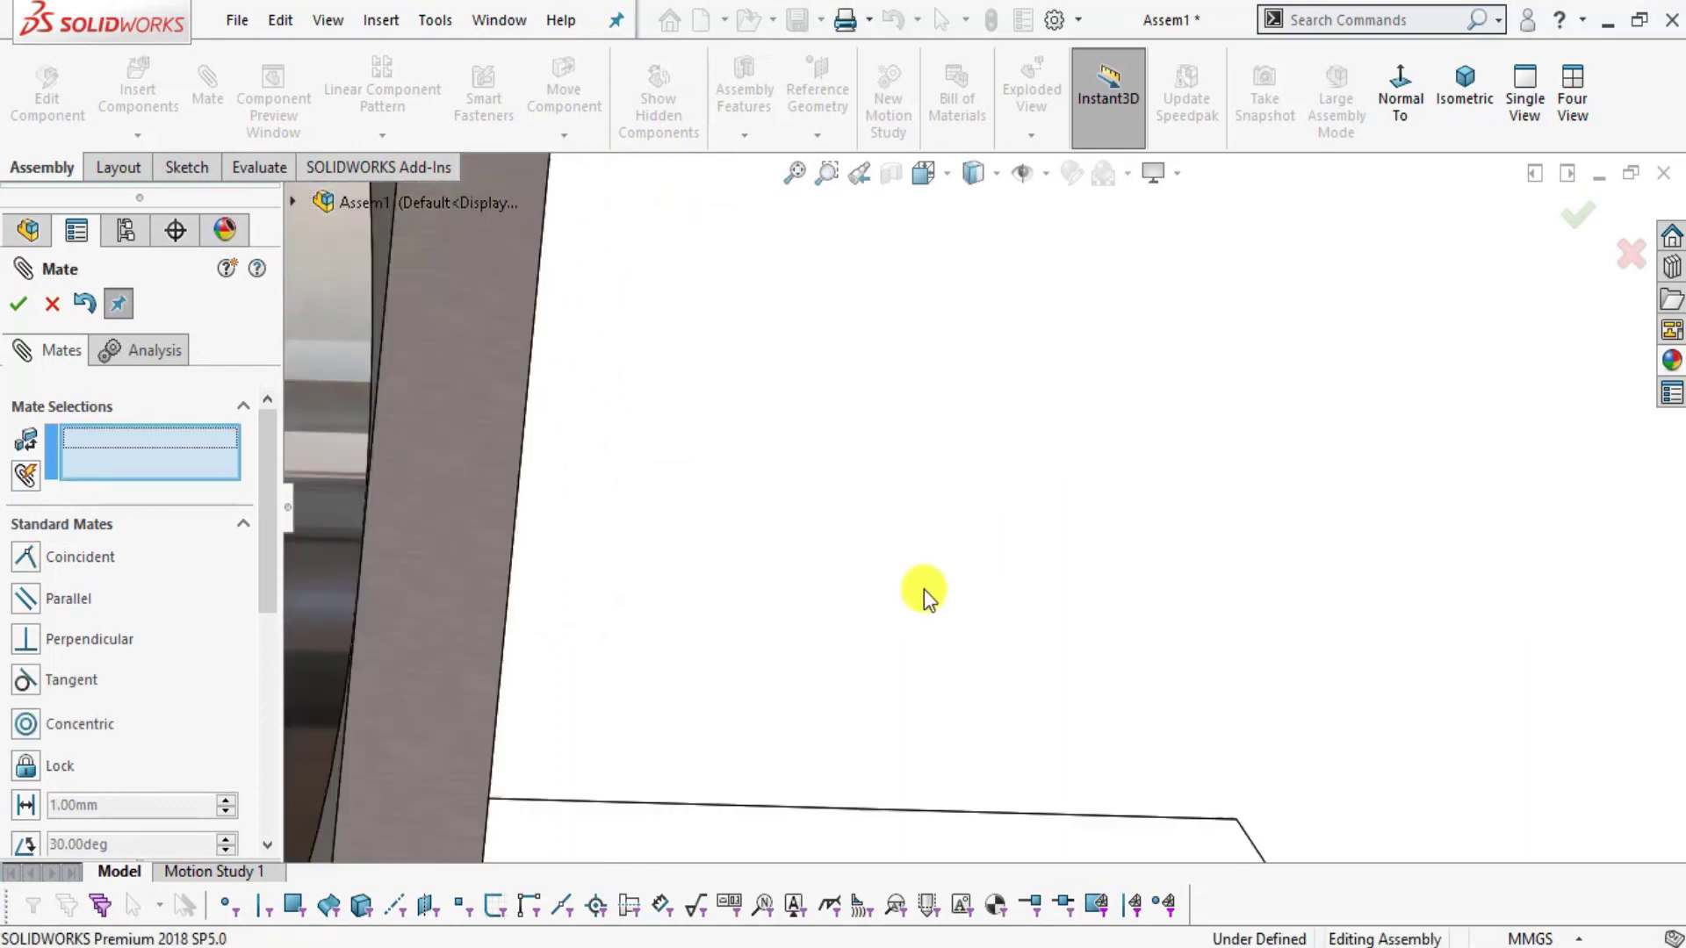
middle_click_drag(720, 572, 708, 592)
left_click(53, 305)
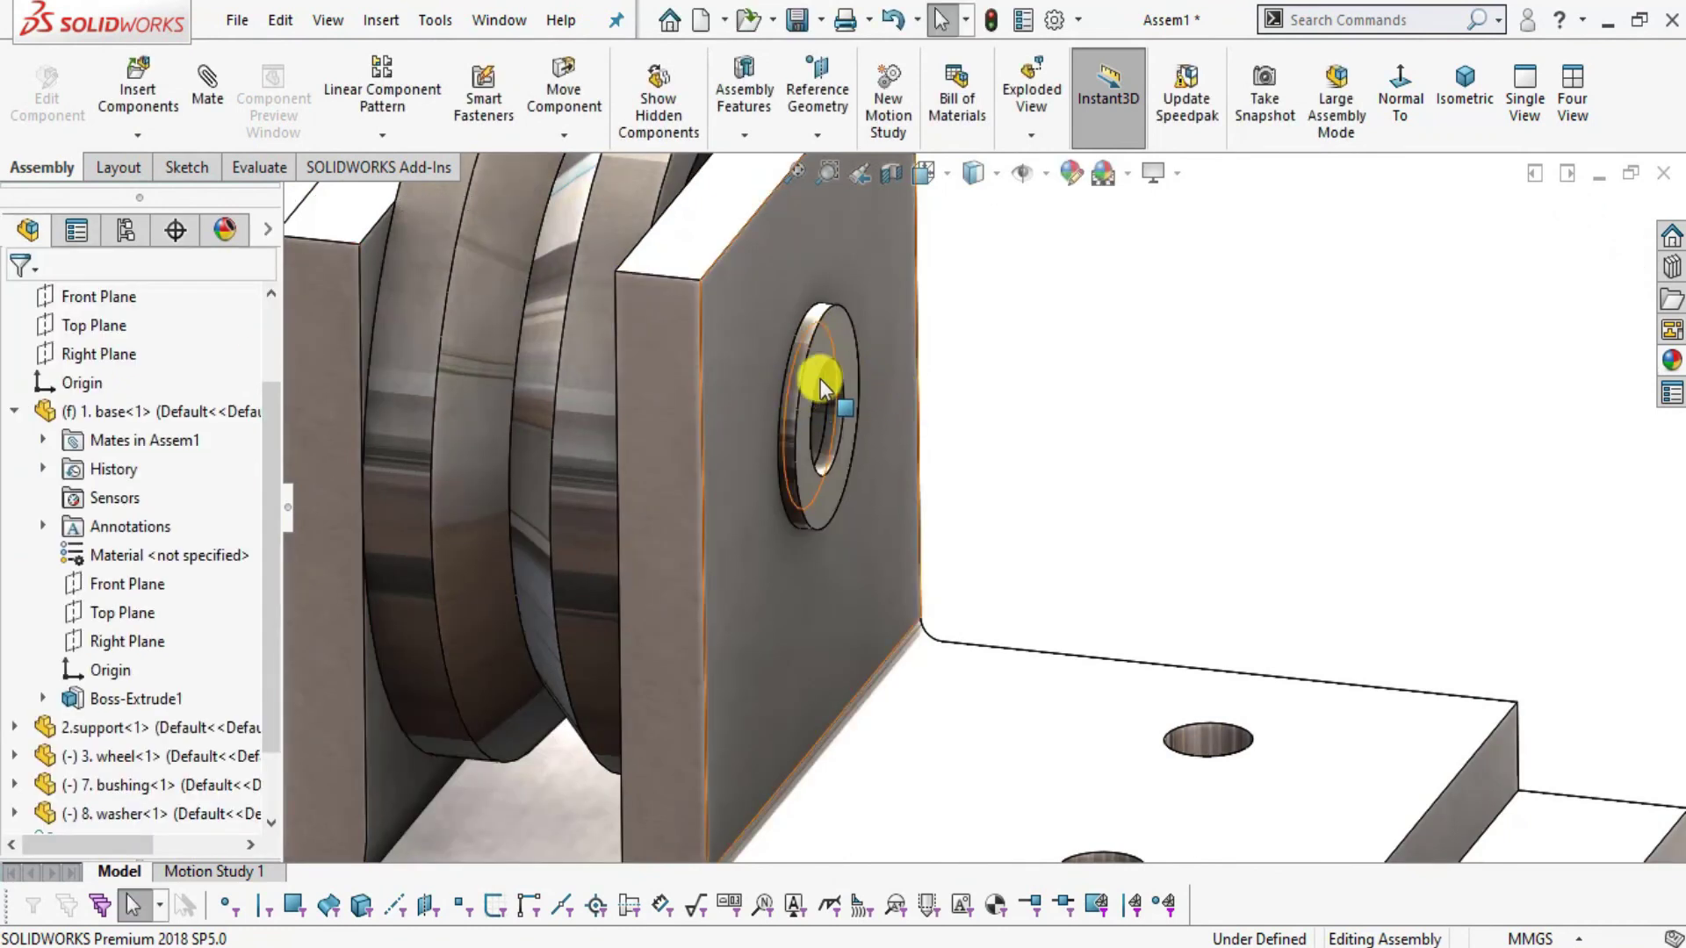
- Set up Mirror Components with the Right Plane of the 1. base part as the mirror plane
scroll(813, 366, "up", 6)
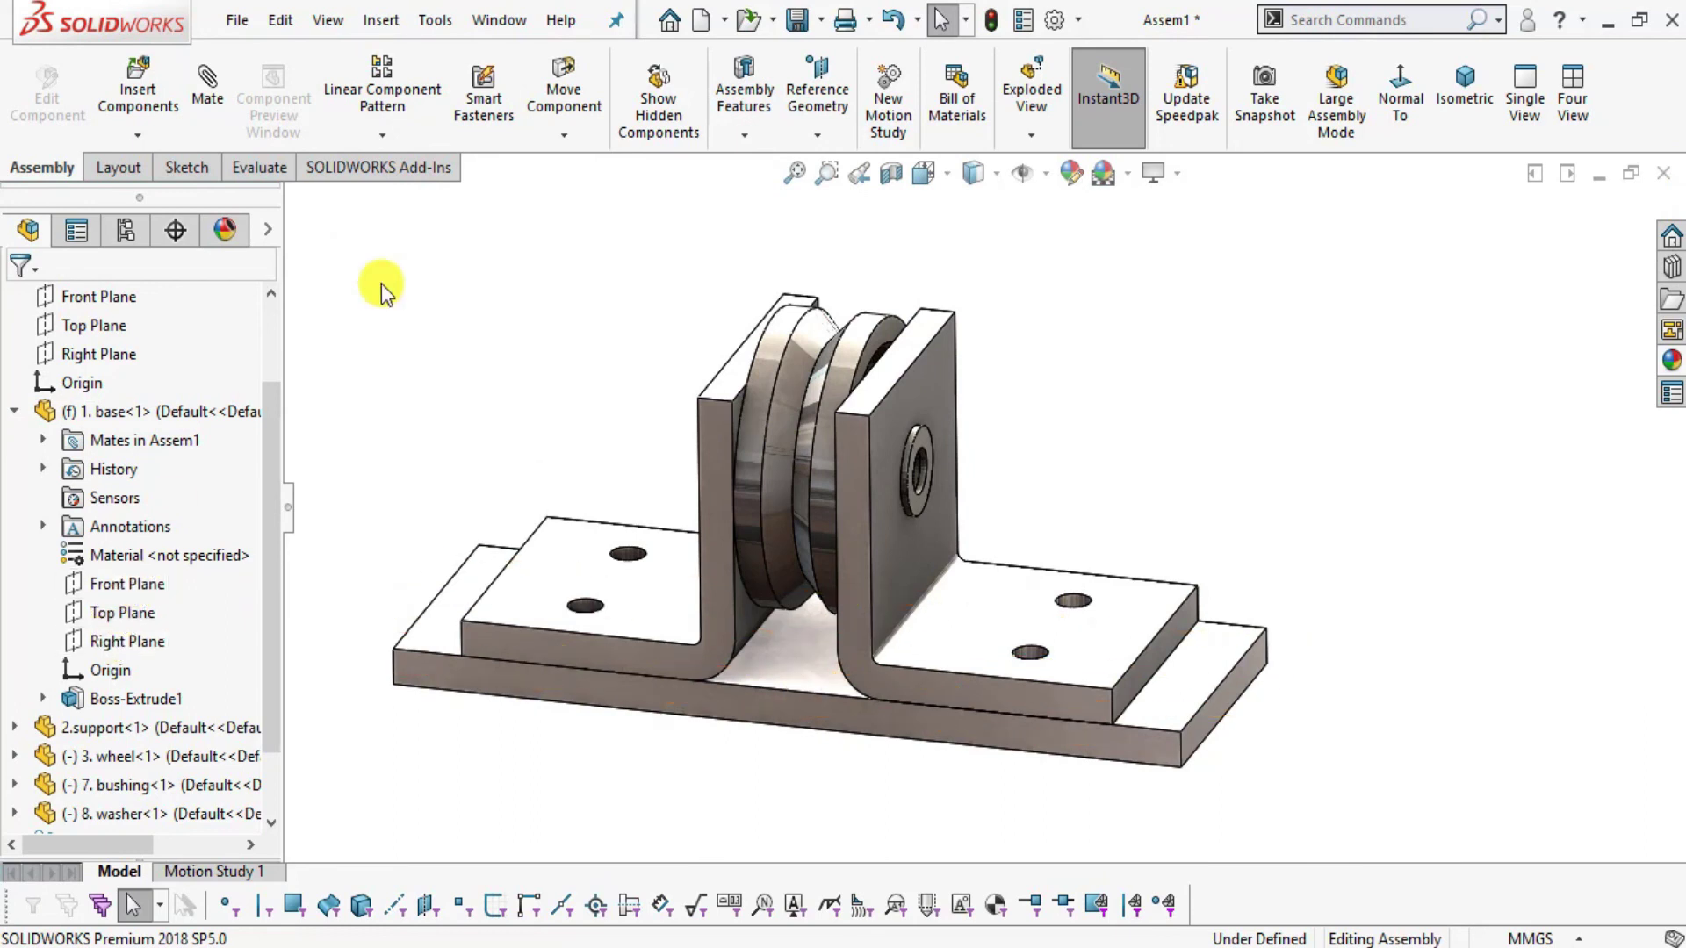
left_click(382, 134)
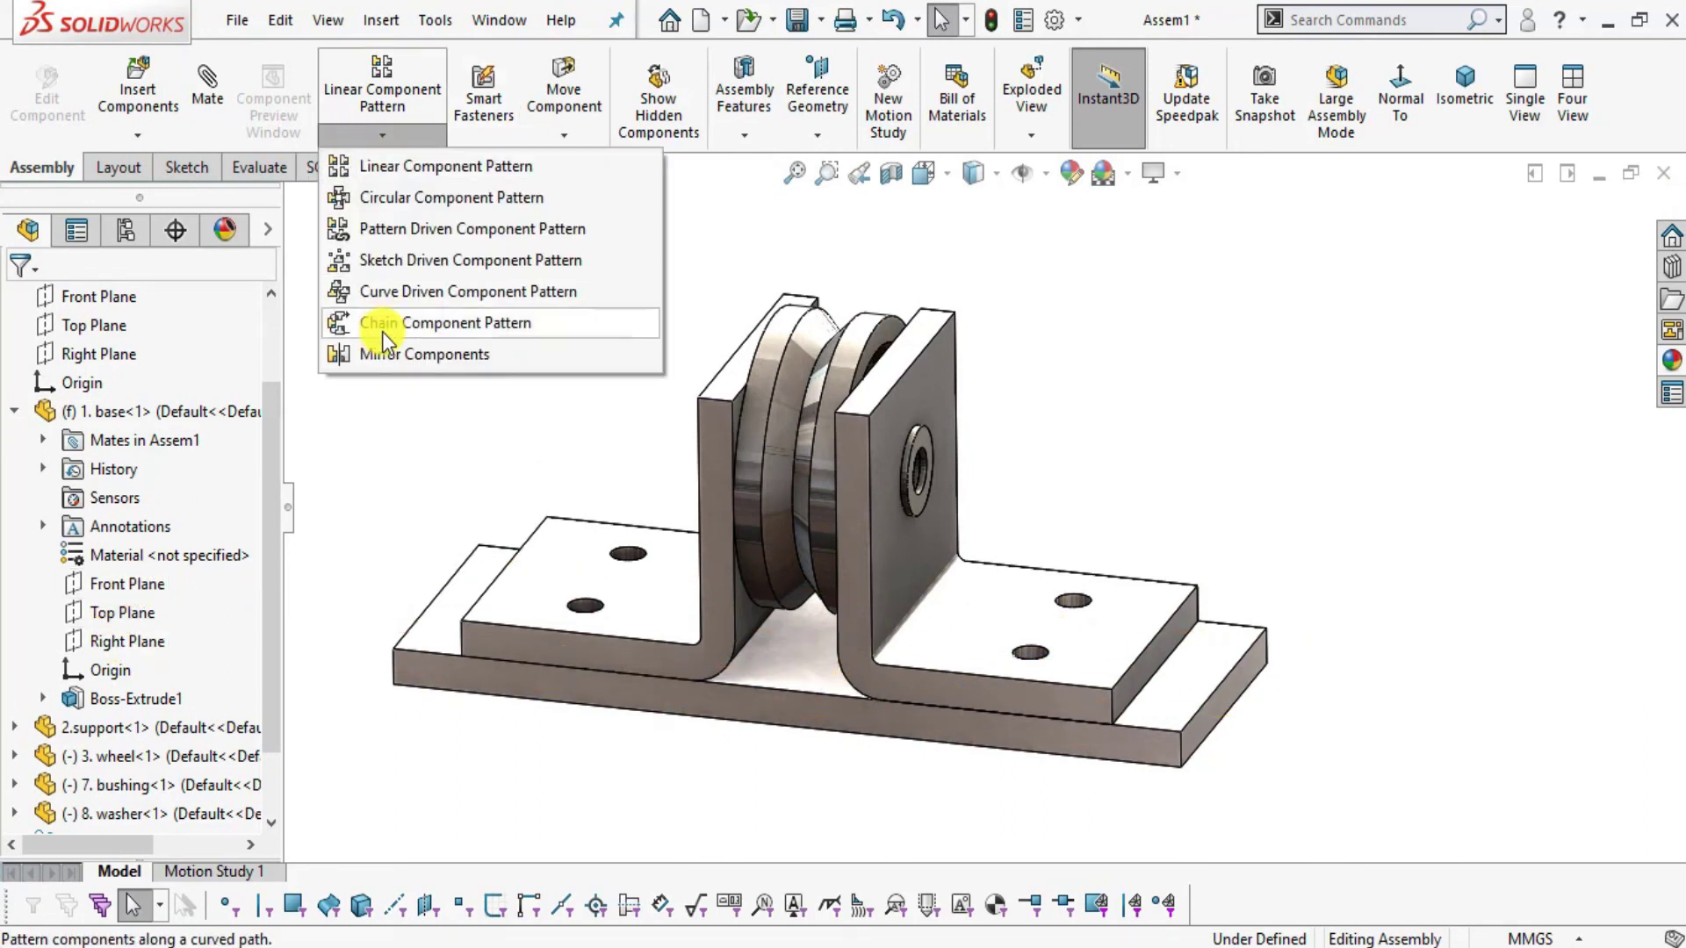
left_click(375, 357)
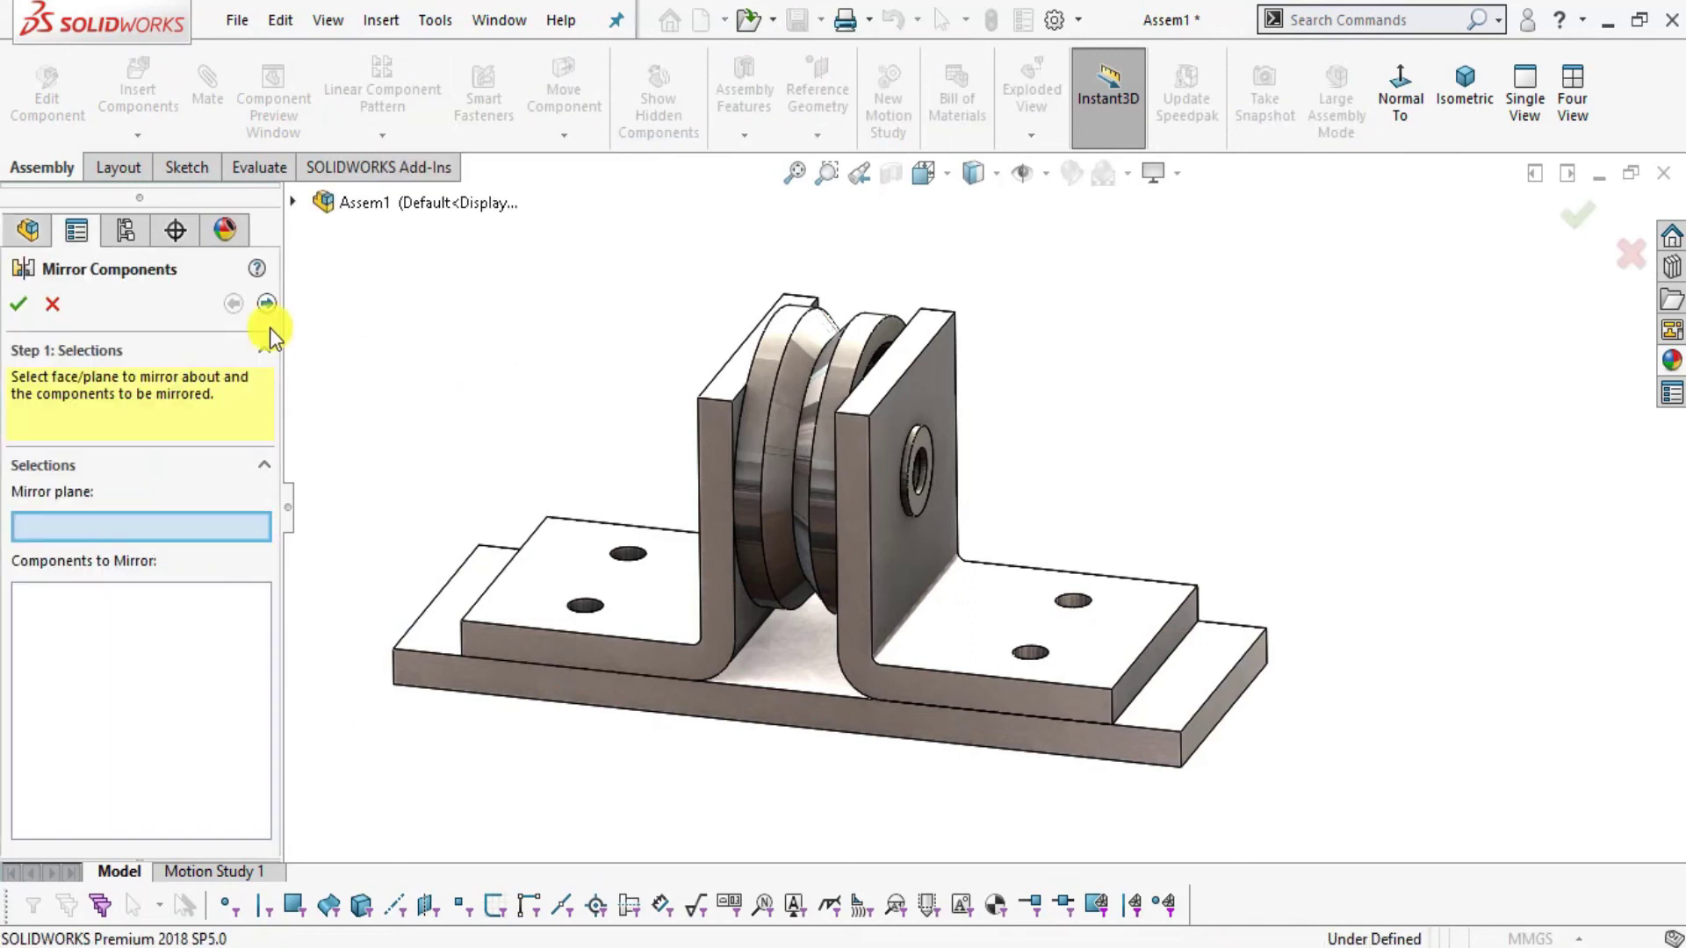
left_click(295, 203)
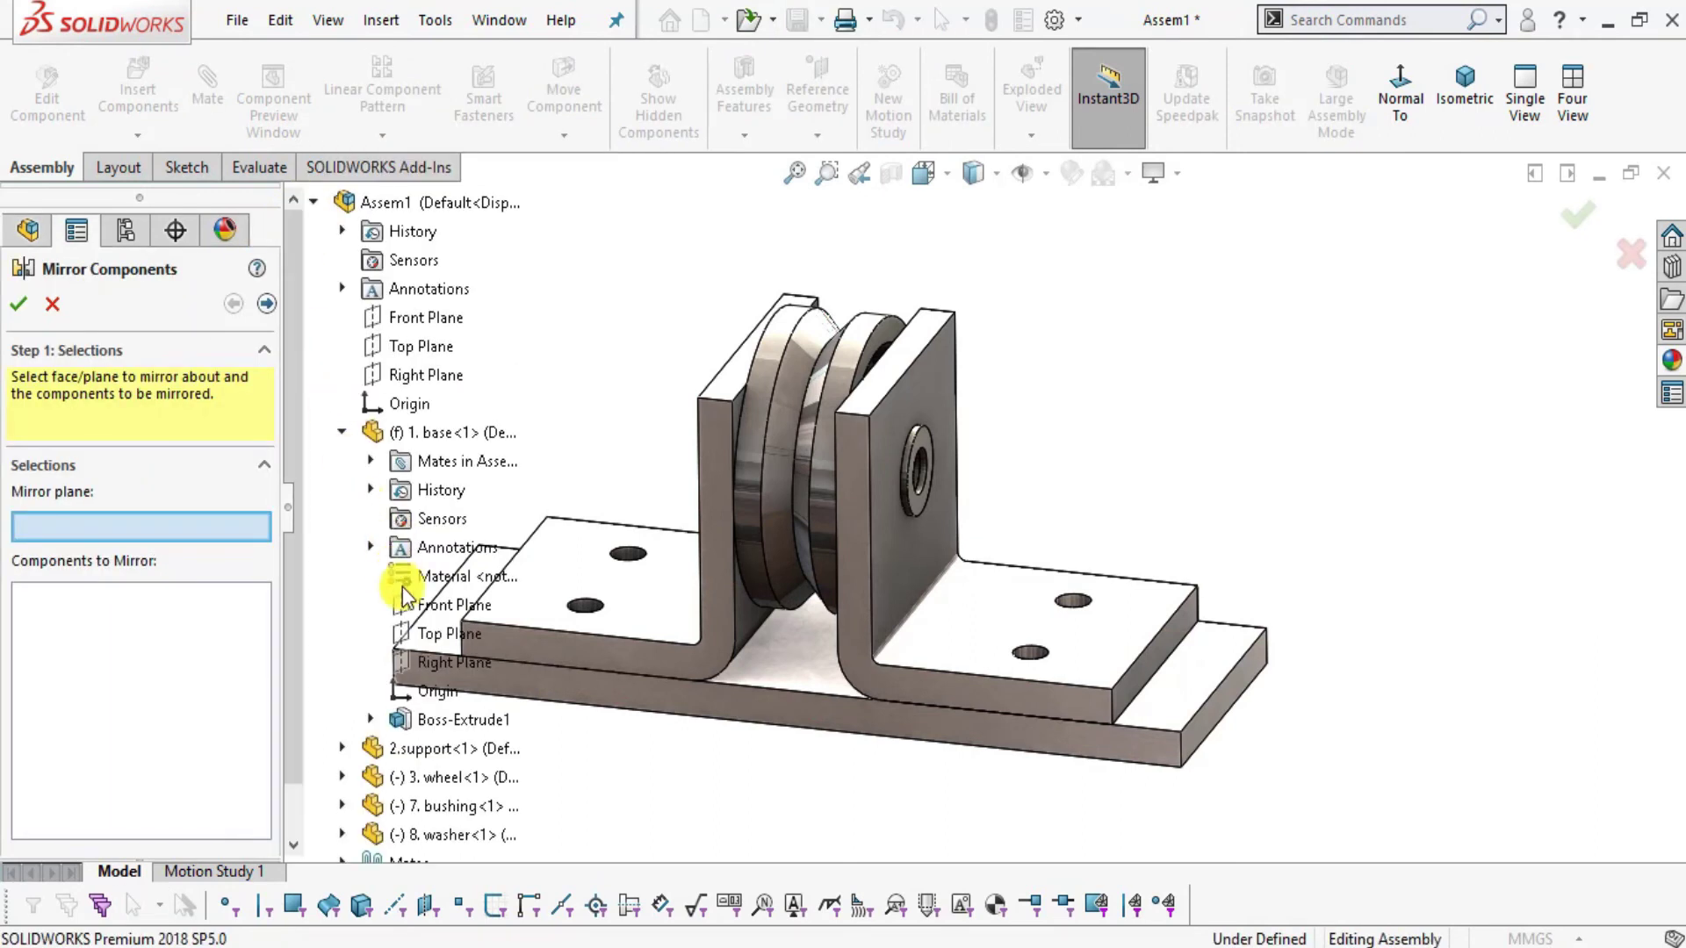
key("f")
left_click(452, 664)
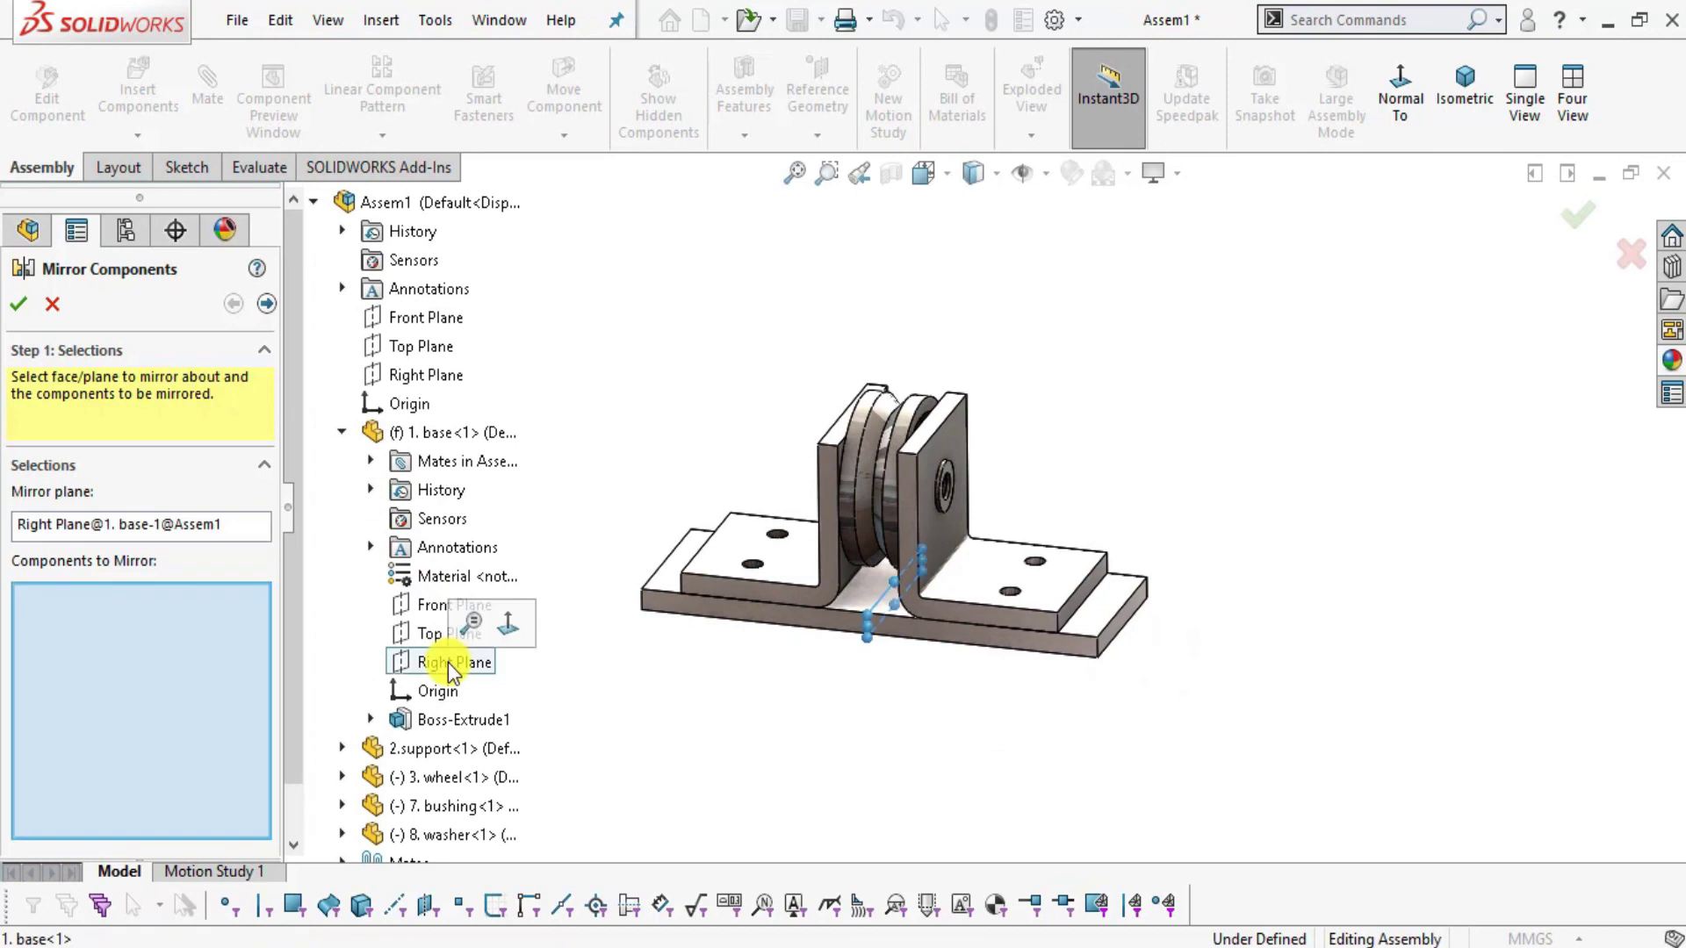
scroll(983, 466, "down", 4)
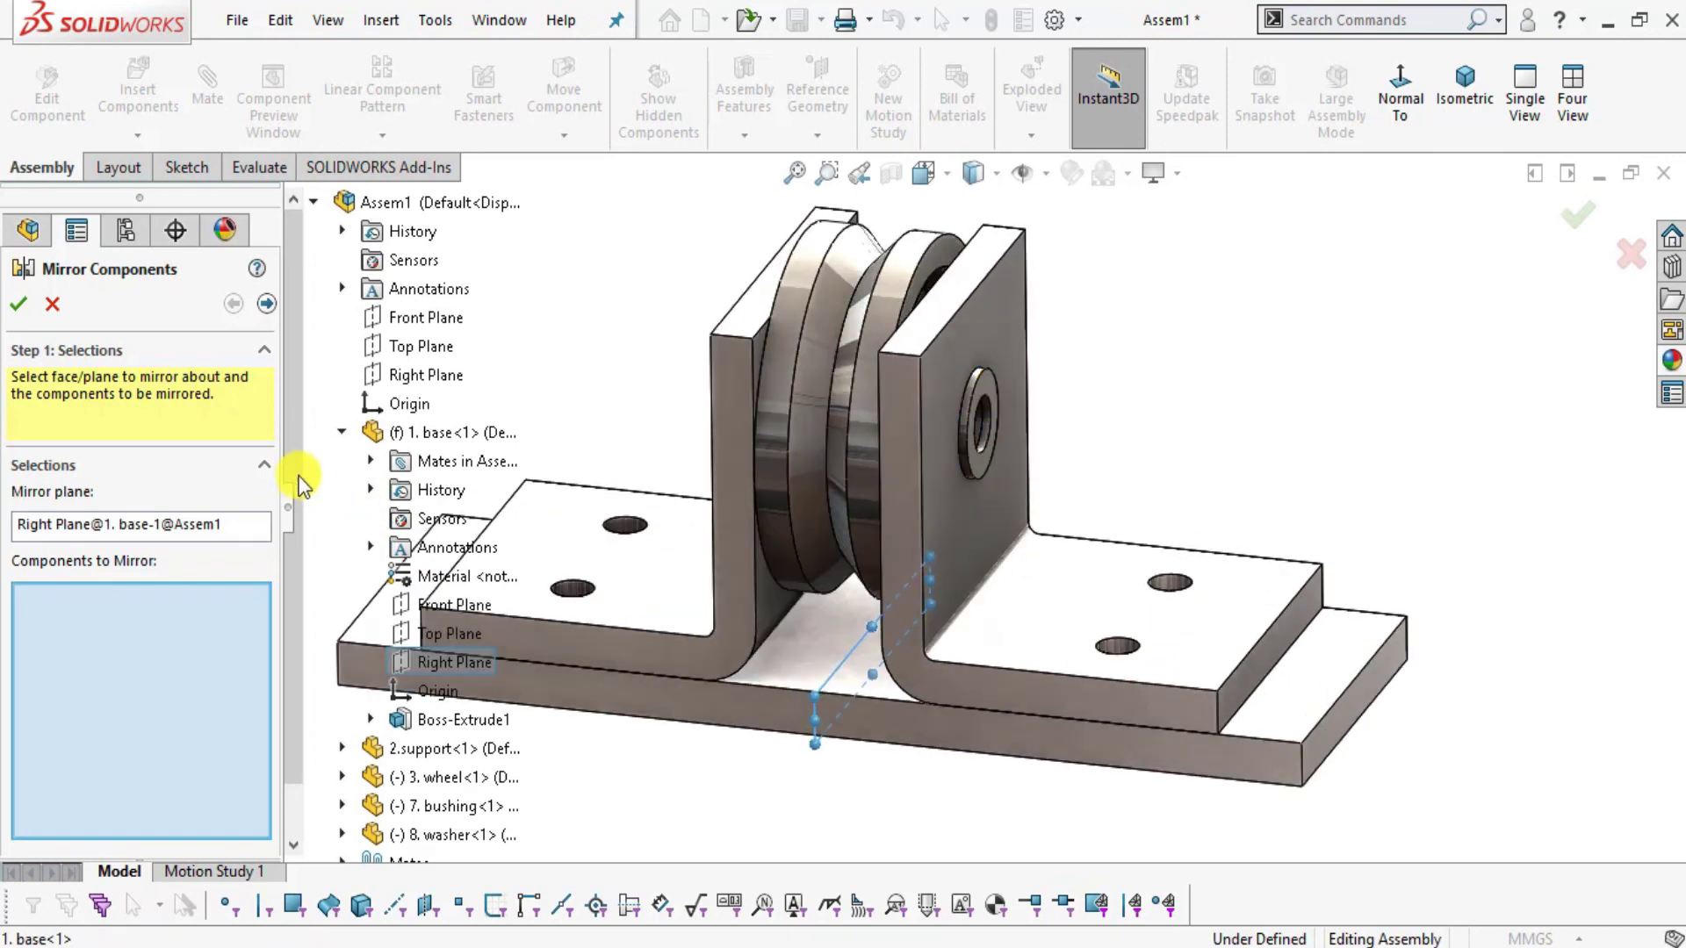
scroll(636, 562, "up", 2)
scroll(376, 802, "down", 2)
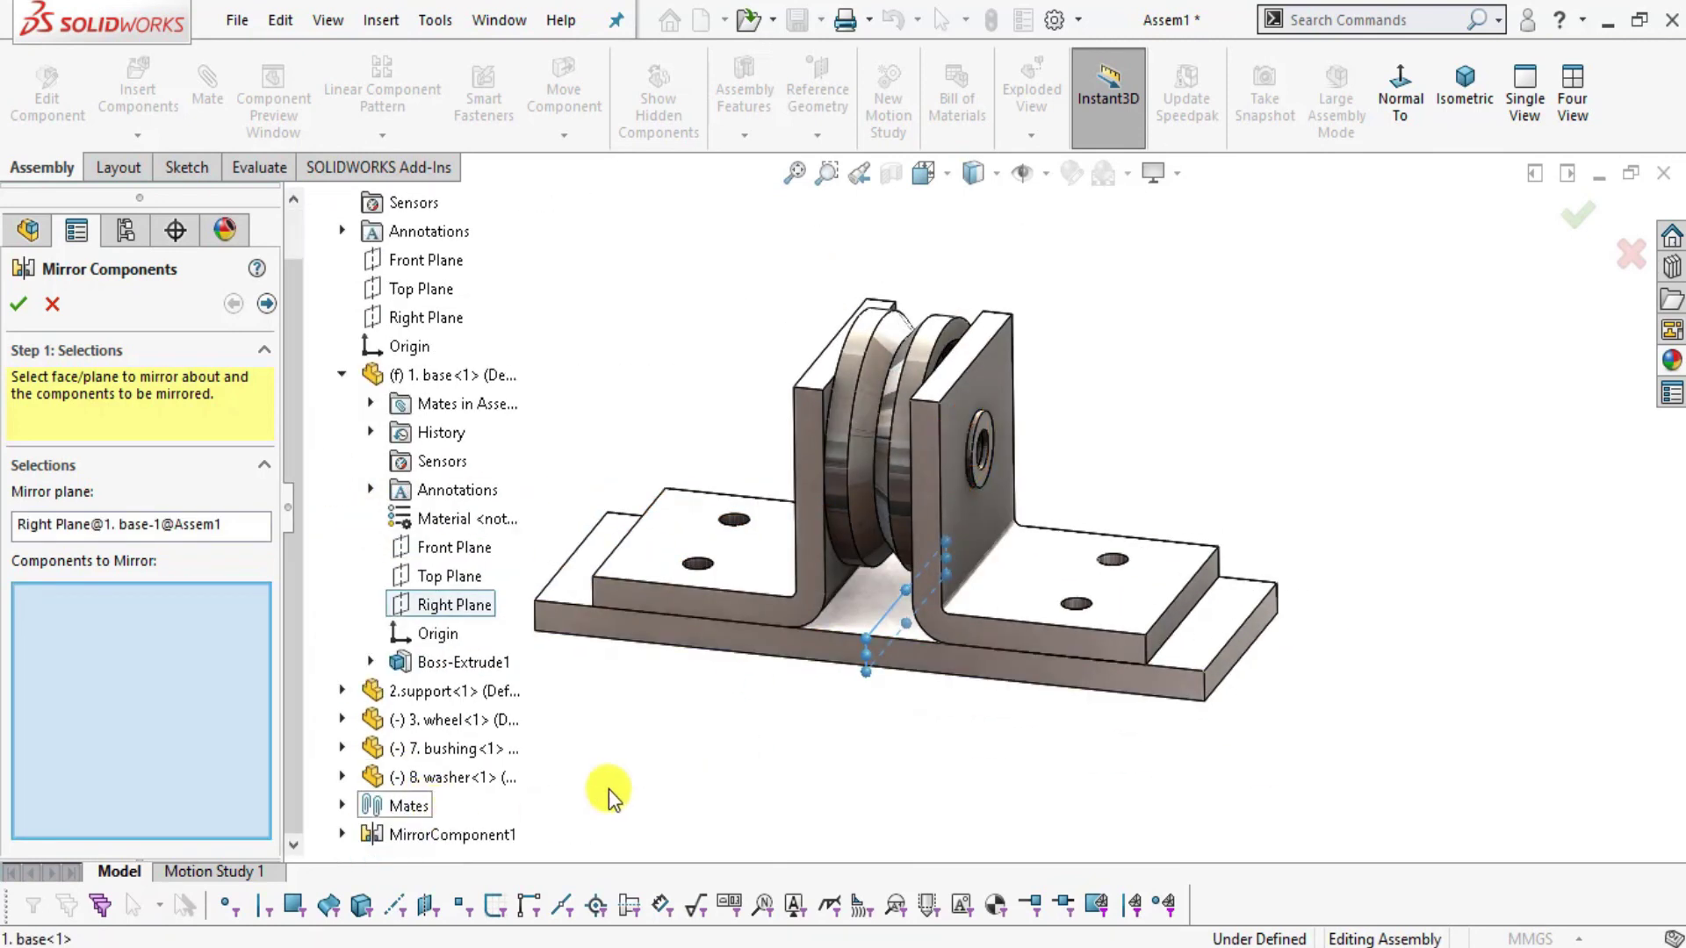
- Choose the washer and bushing as the components to mirror, check their orientation on the opposite support and accept the mirror
scroll(939, 492, "down", 1)
scroll(939, 493, "down", 6)
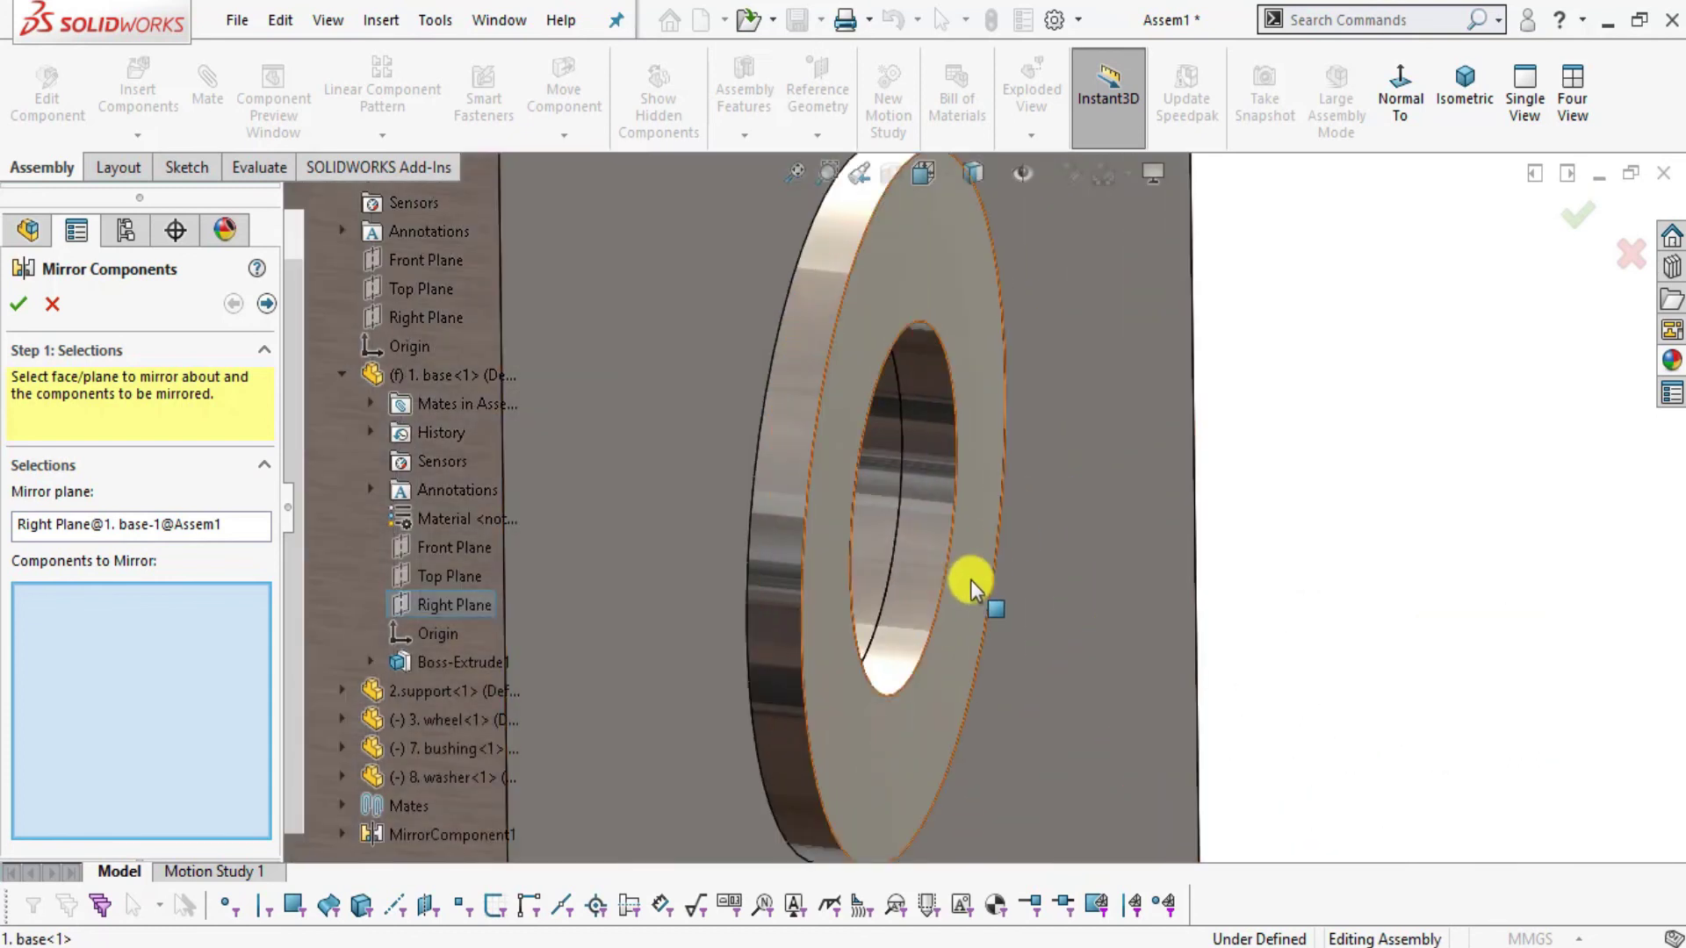
left_click(950, 588)
middle_click_drag(857, 553, 844, 516)
left_click(844, 516)
scroll(940, 573, "up", 6)
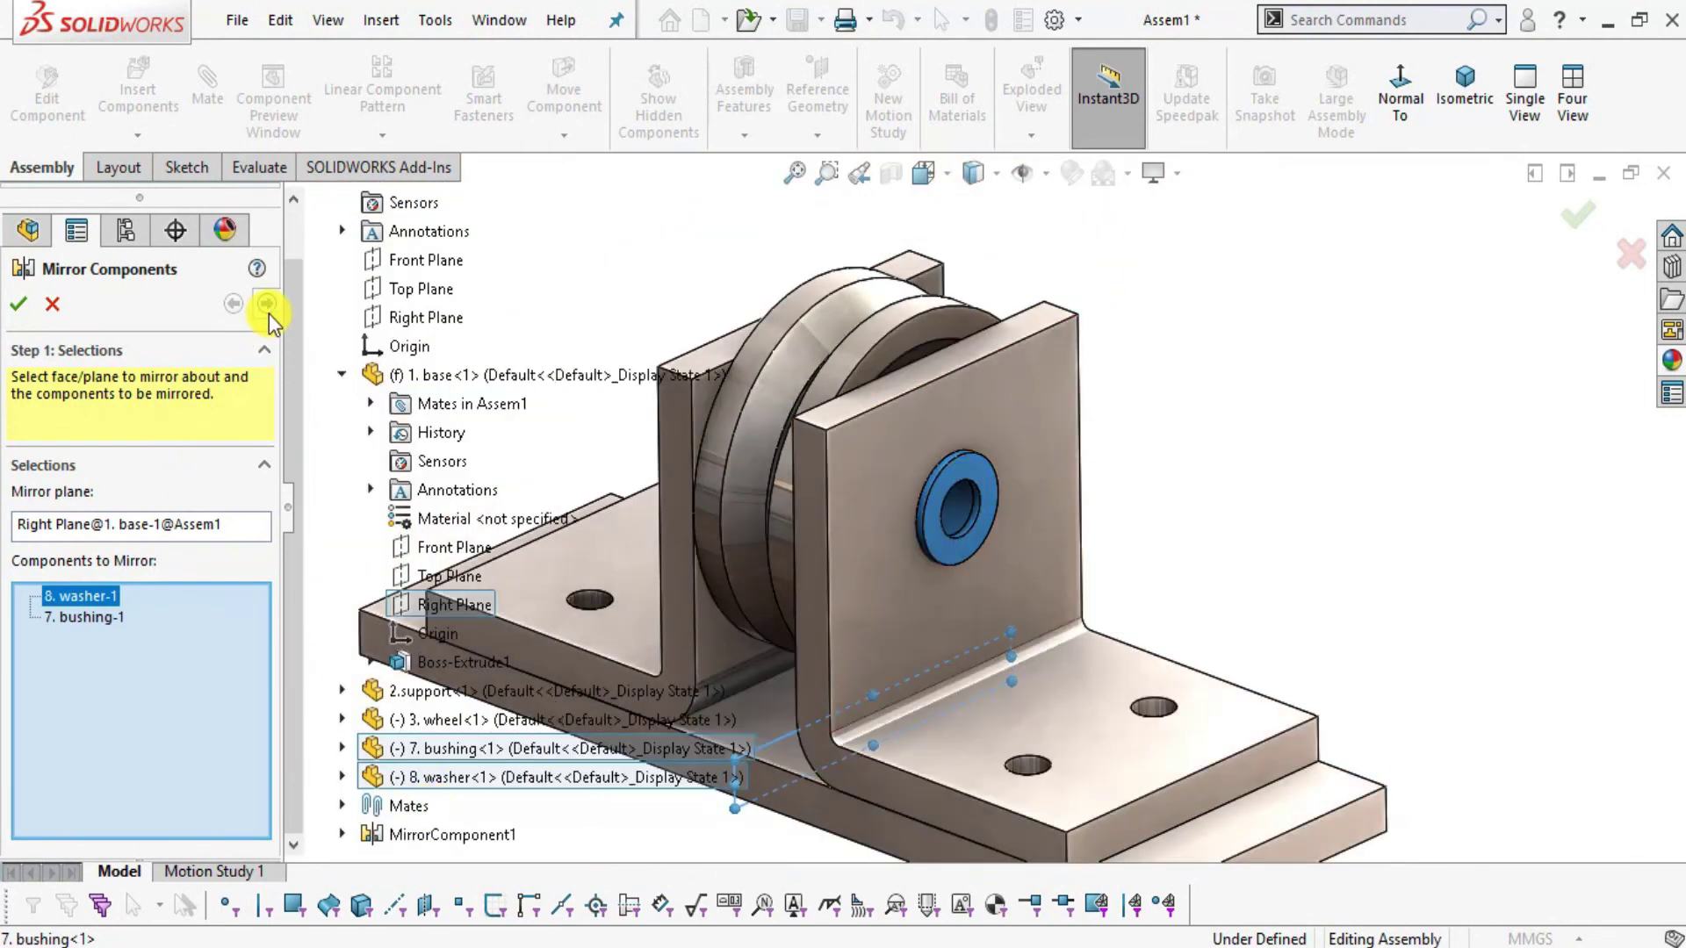
left_click(267, 305)
middle_click_drag(1076, 779, 1157, 779)
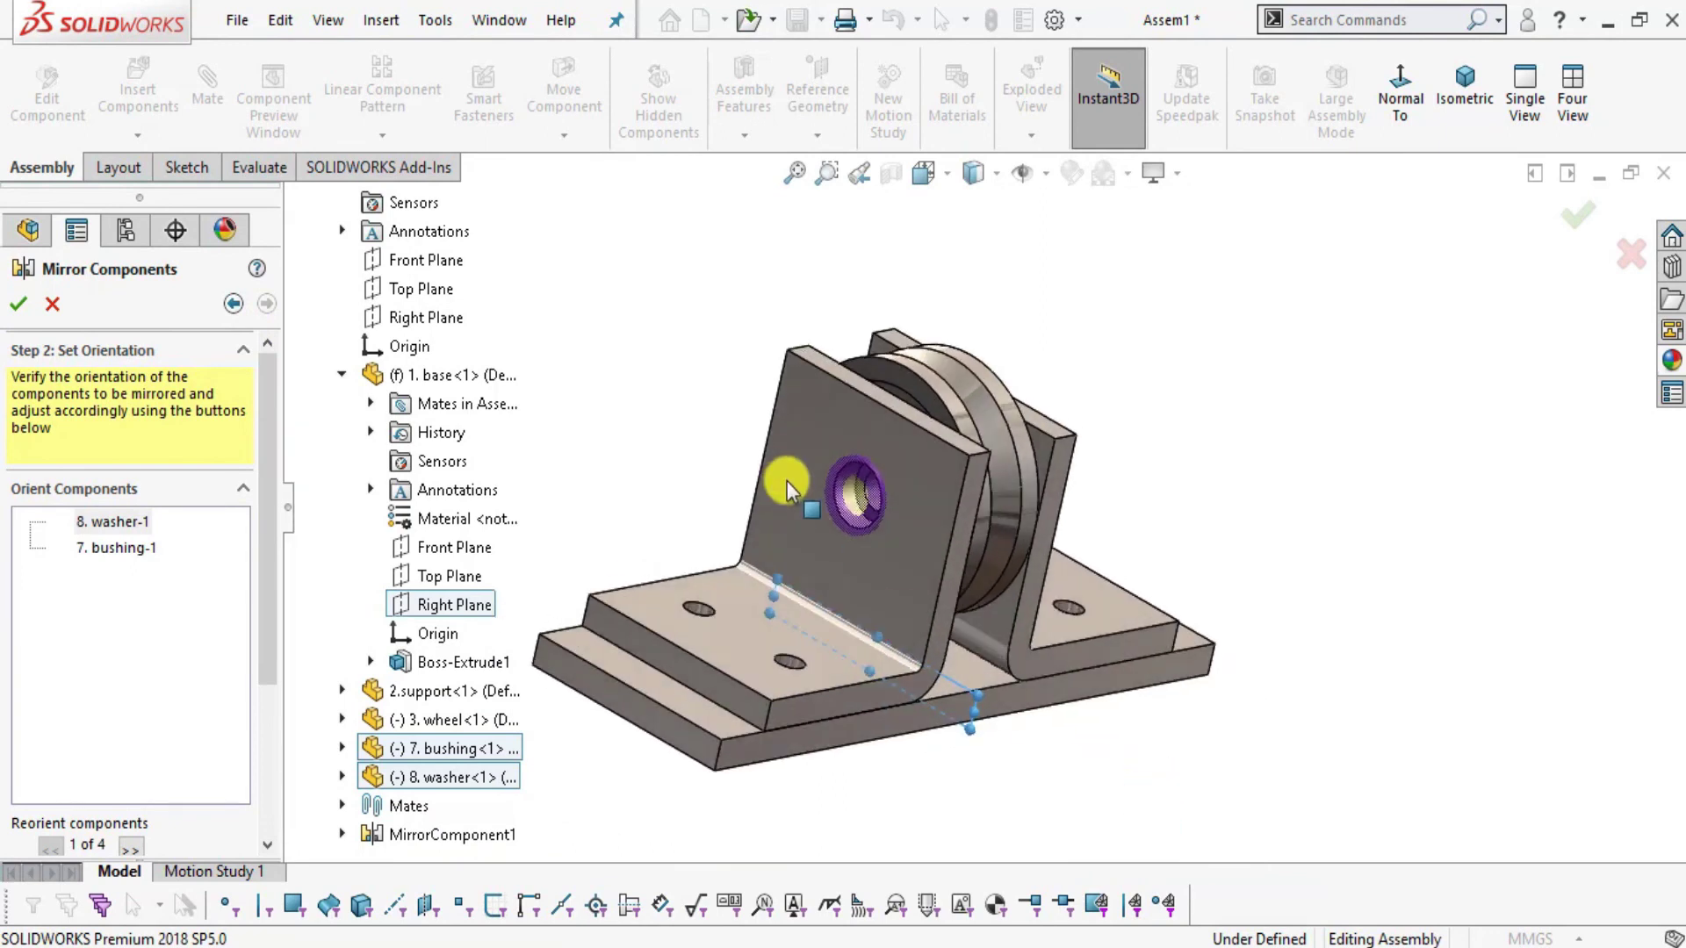
scroll(910, 495, "down", 6)
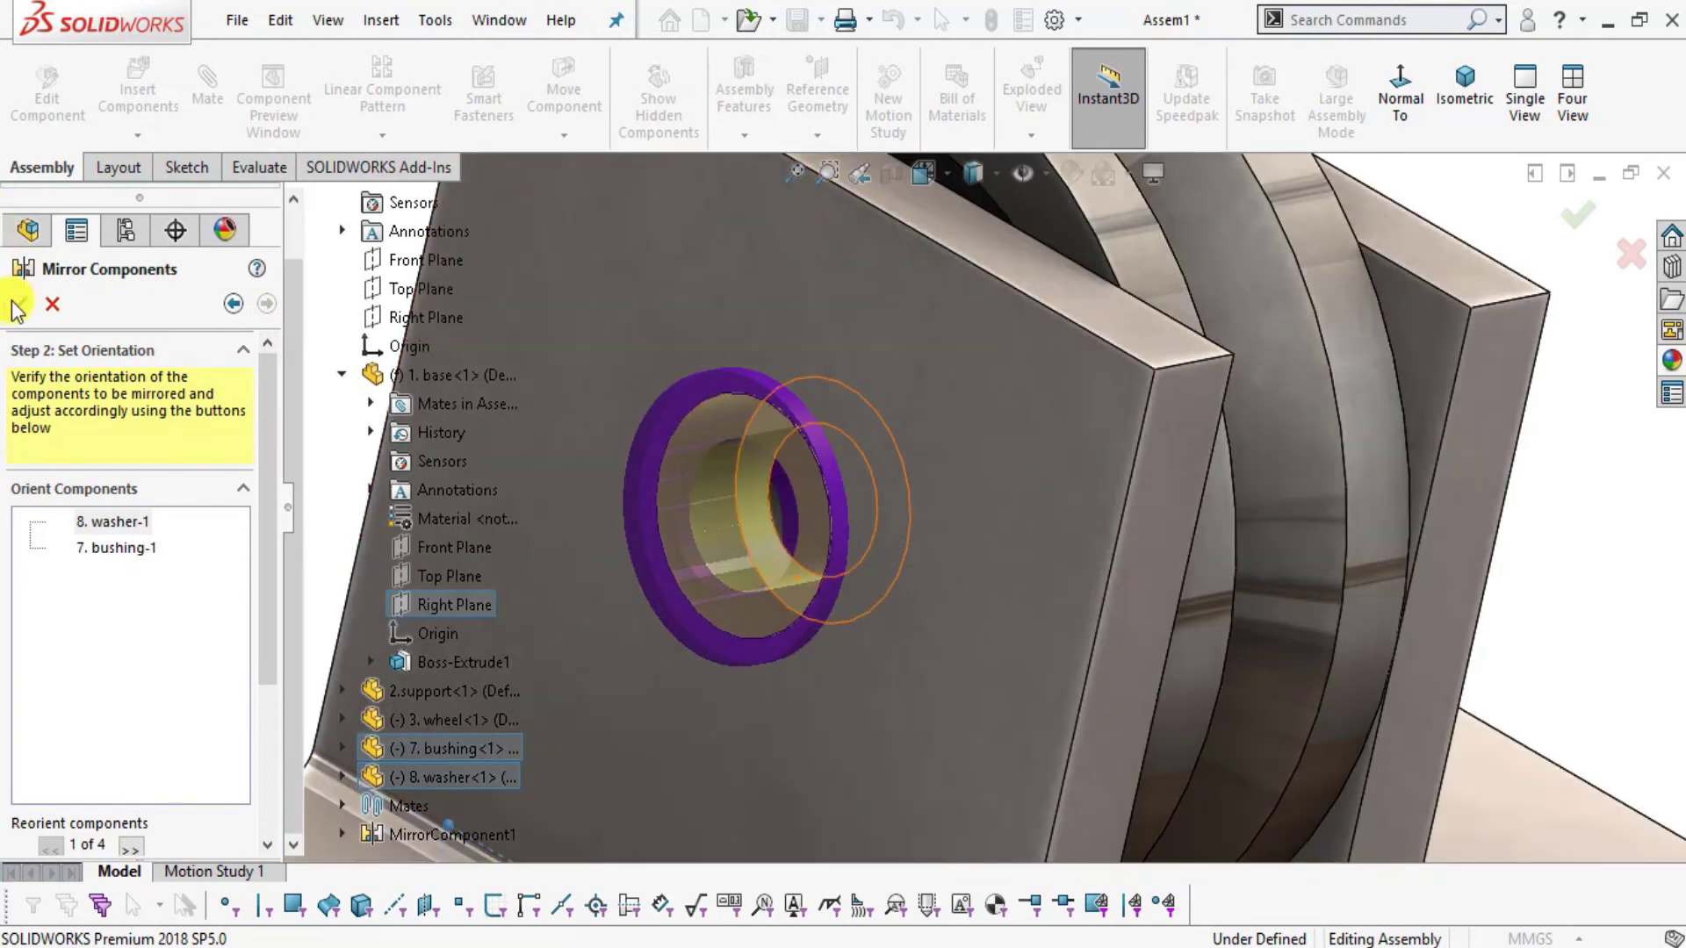
left_click(12, 303)
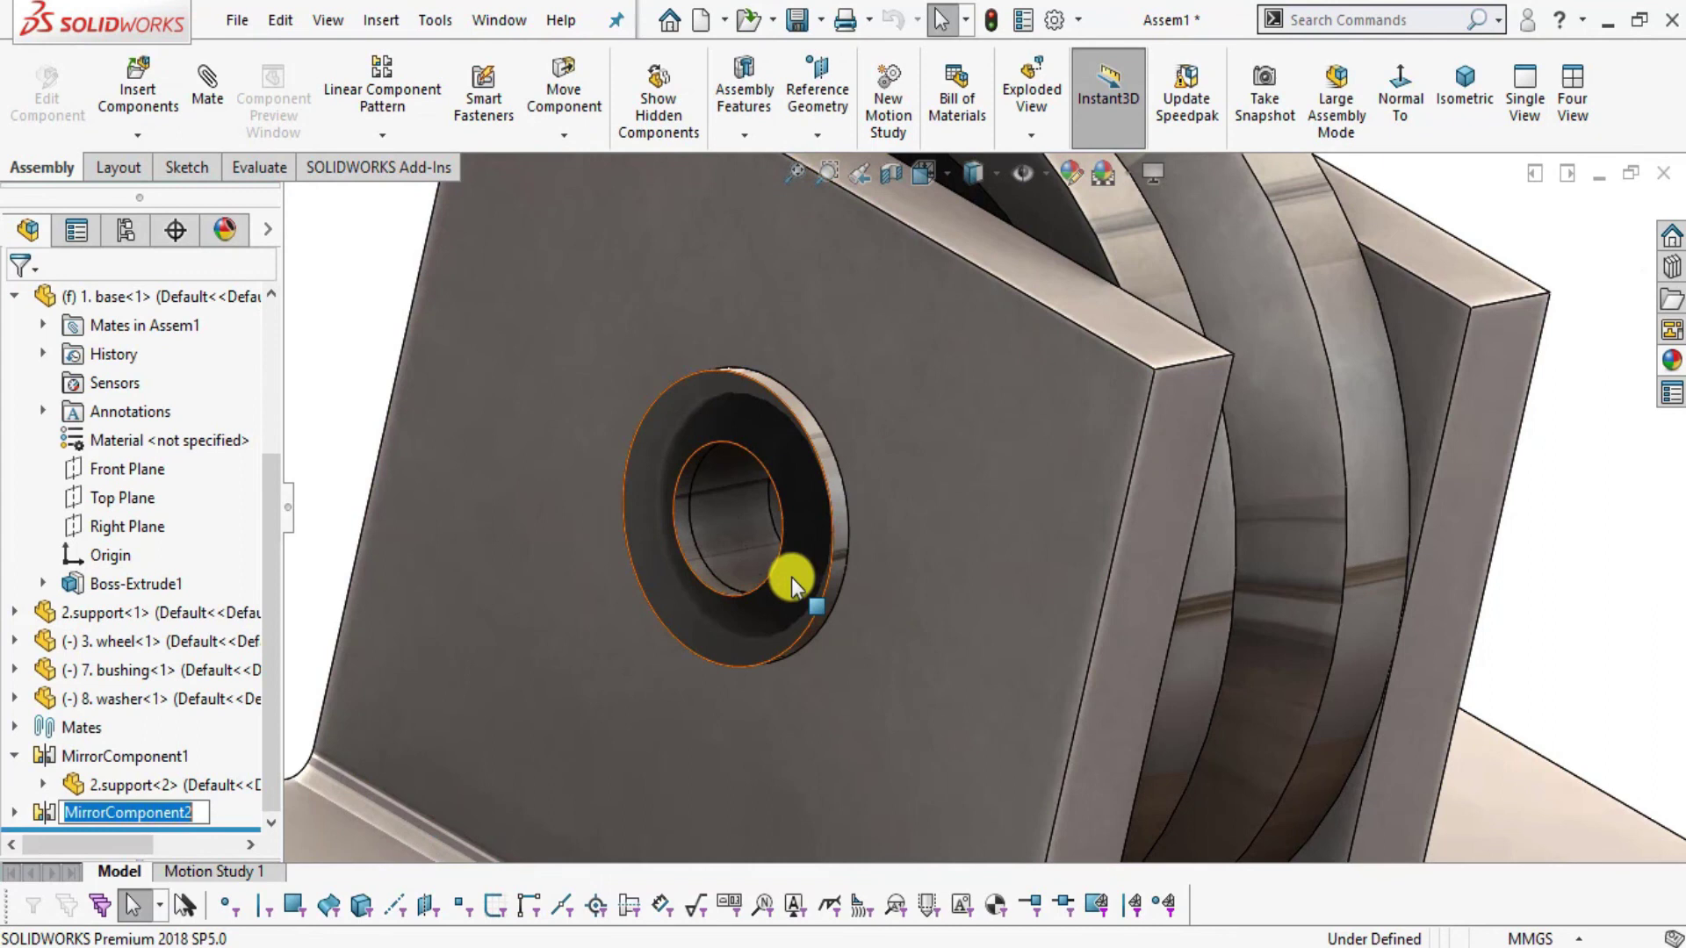
- Examine the mirrored washer and bushing on the opposite support from several angles
scroll(1002, 503, "up", 5)
middle_click_drag(1141, 571, 1110, 372)
scroll(1024, 601, "down", 3)
scroll(1019, 632, "up", 3)
scroll(997, 513, "down", 2)
scroll(1287, 685, "up", 3)
middle_click_drag(1287, 684, 1214, 681)
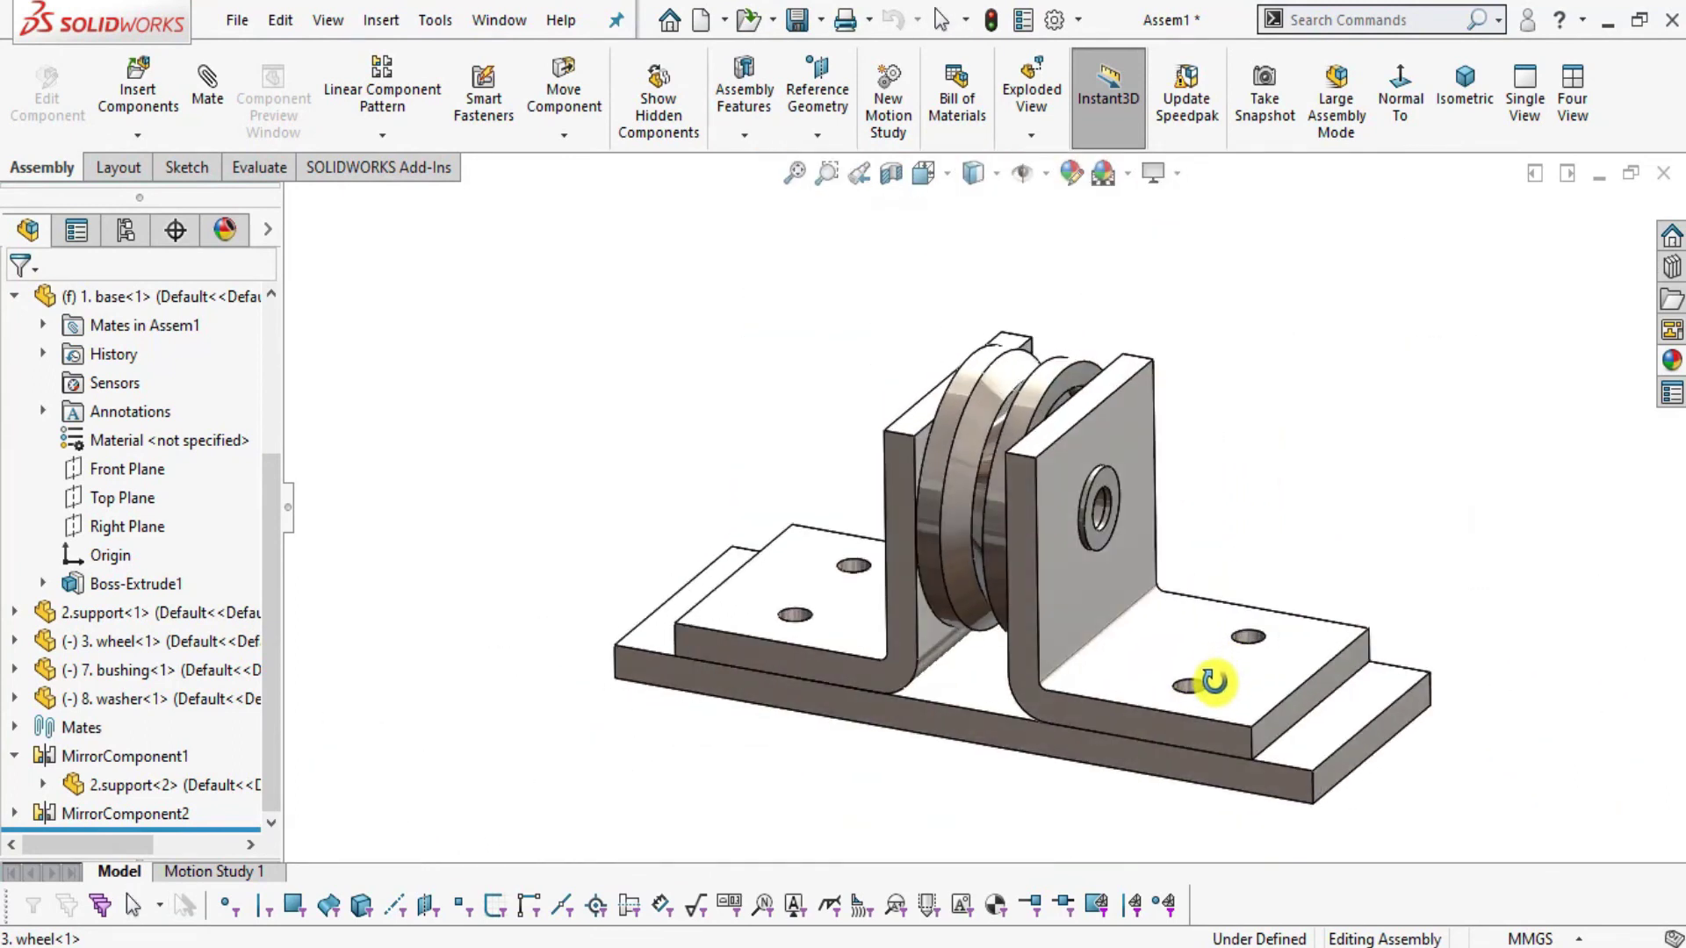
- Insert the 4. shoulder screw part, rotate it twice by 90° about Y and place it beside the mirrored support's flange
left_click(161, 114)
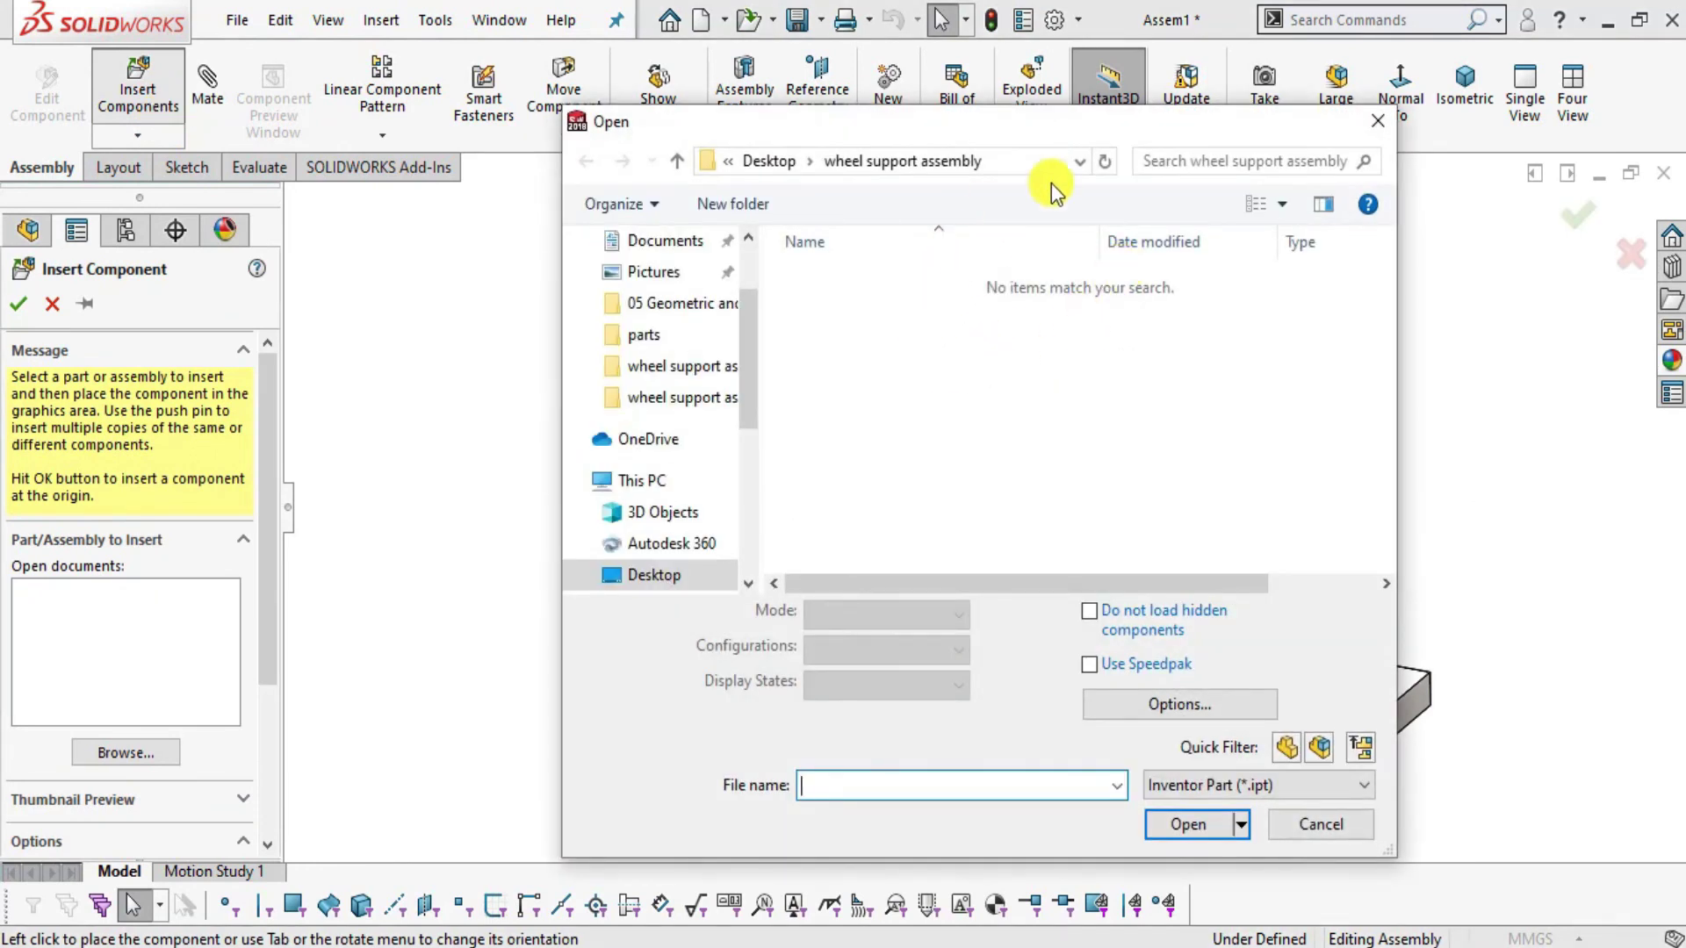
left_click(1193, 756)
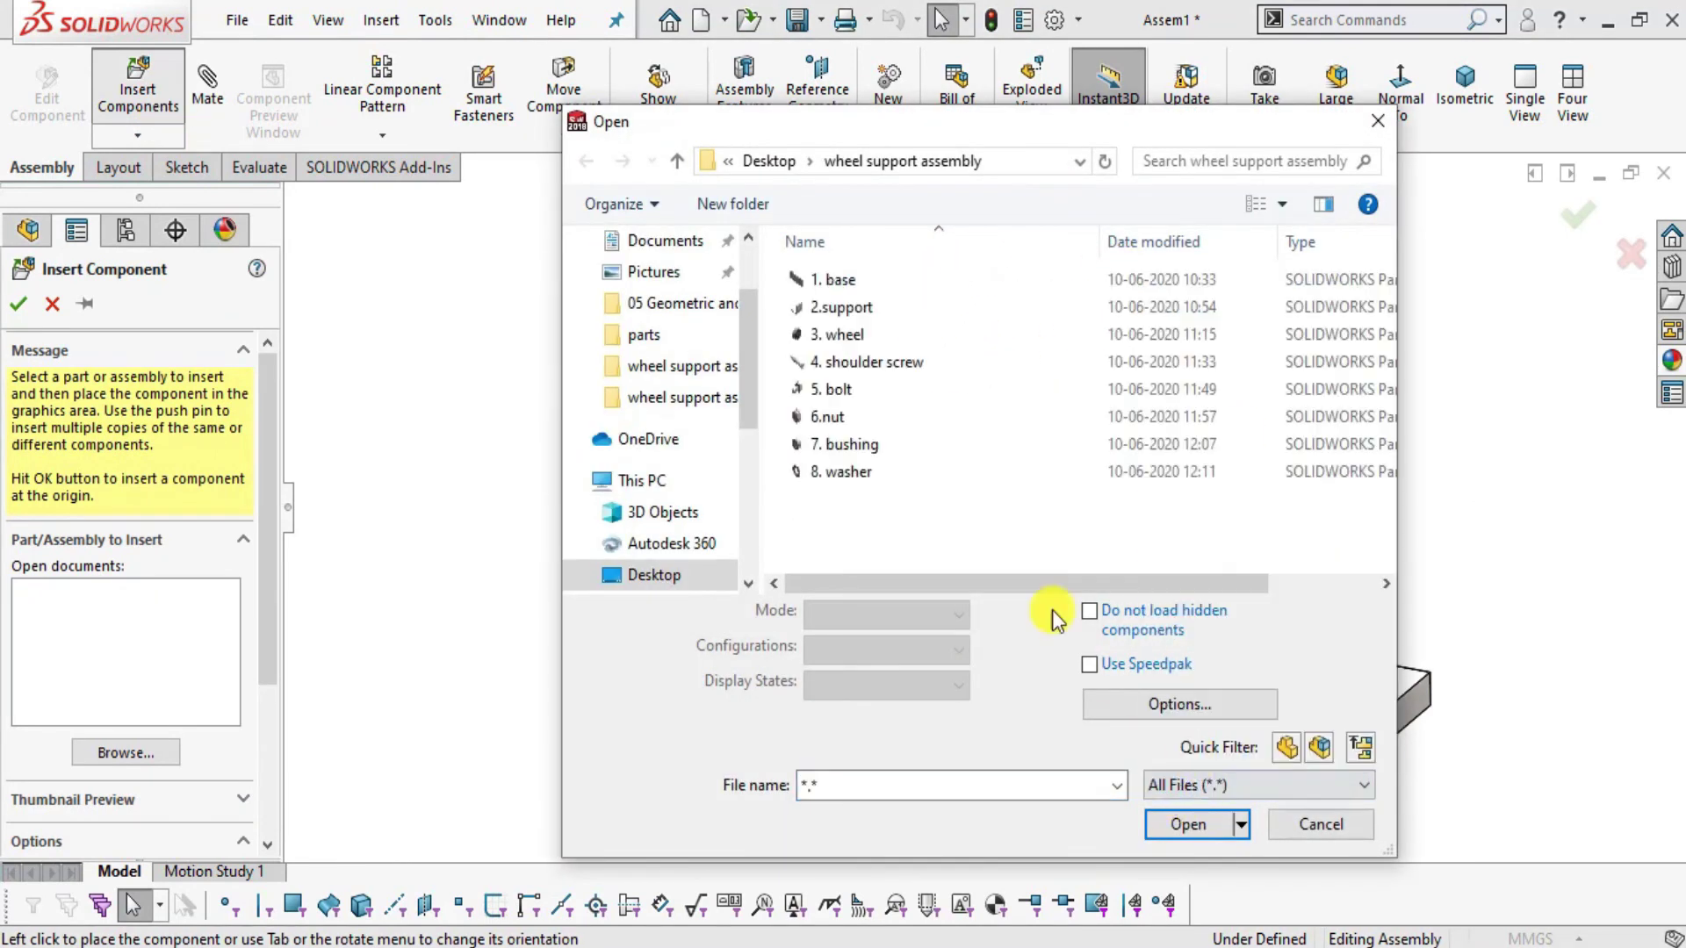
double_click(851, 365)
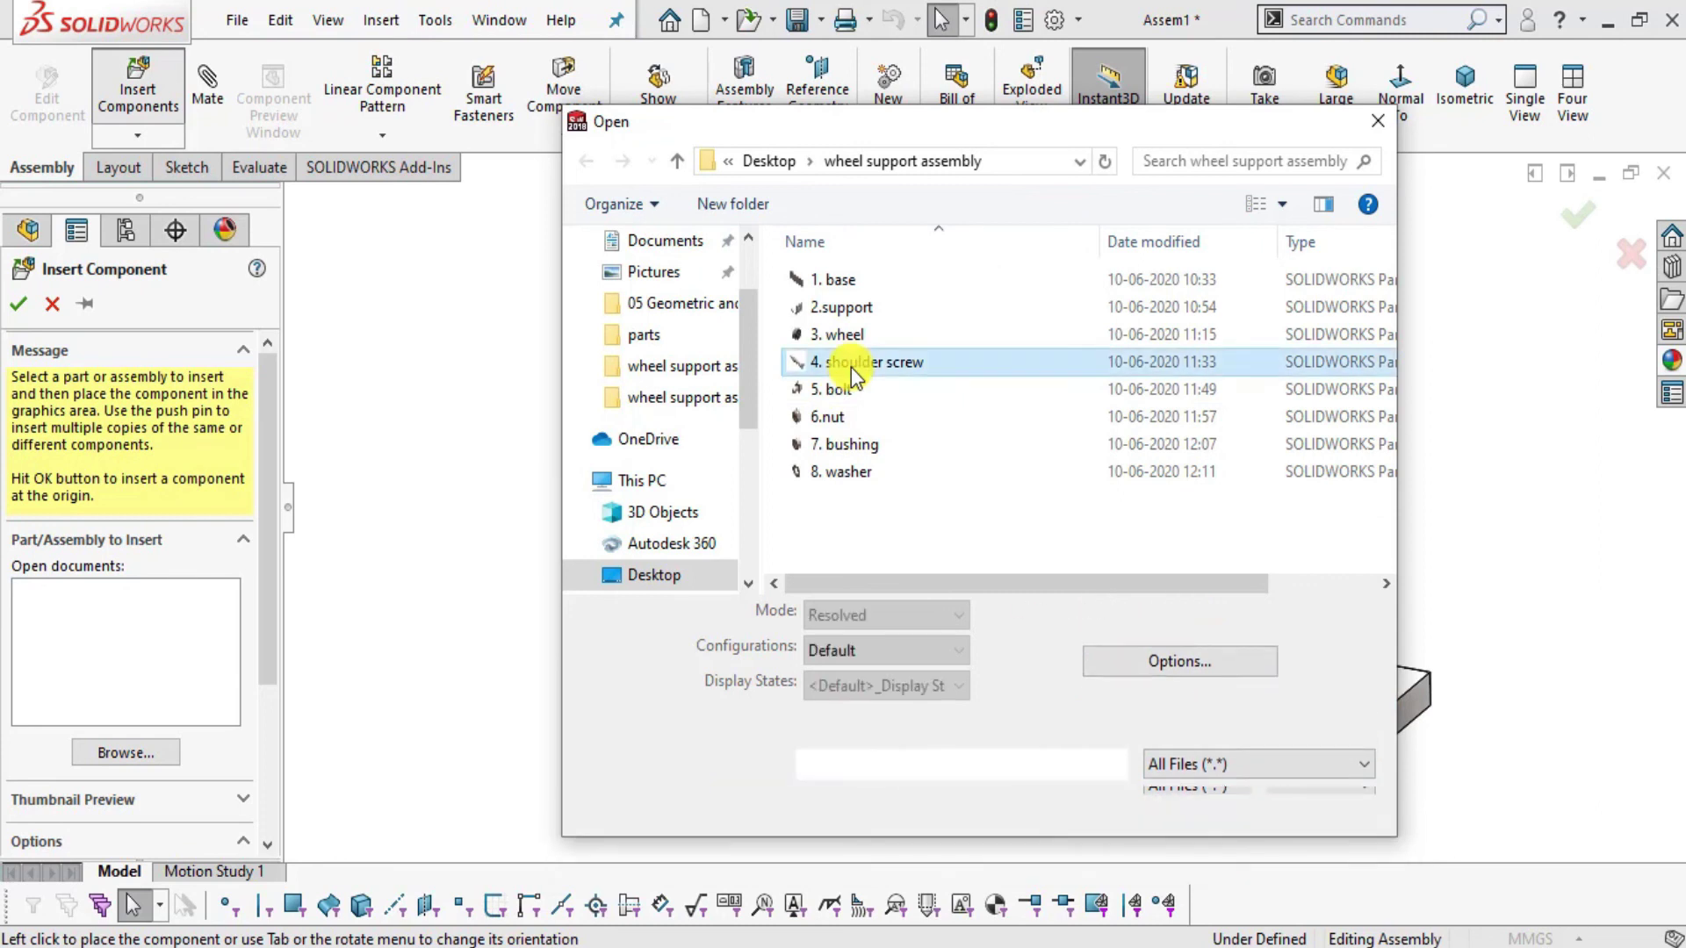
scroll(1089, 518, "down", 3)
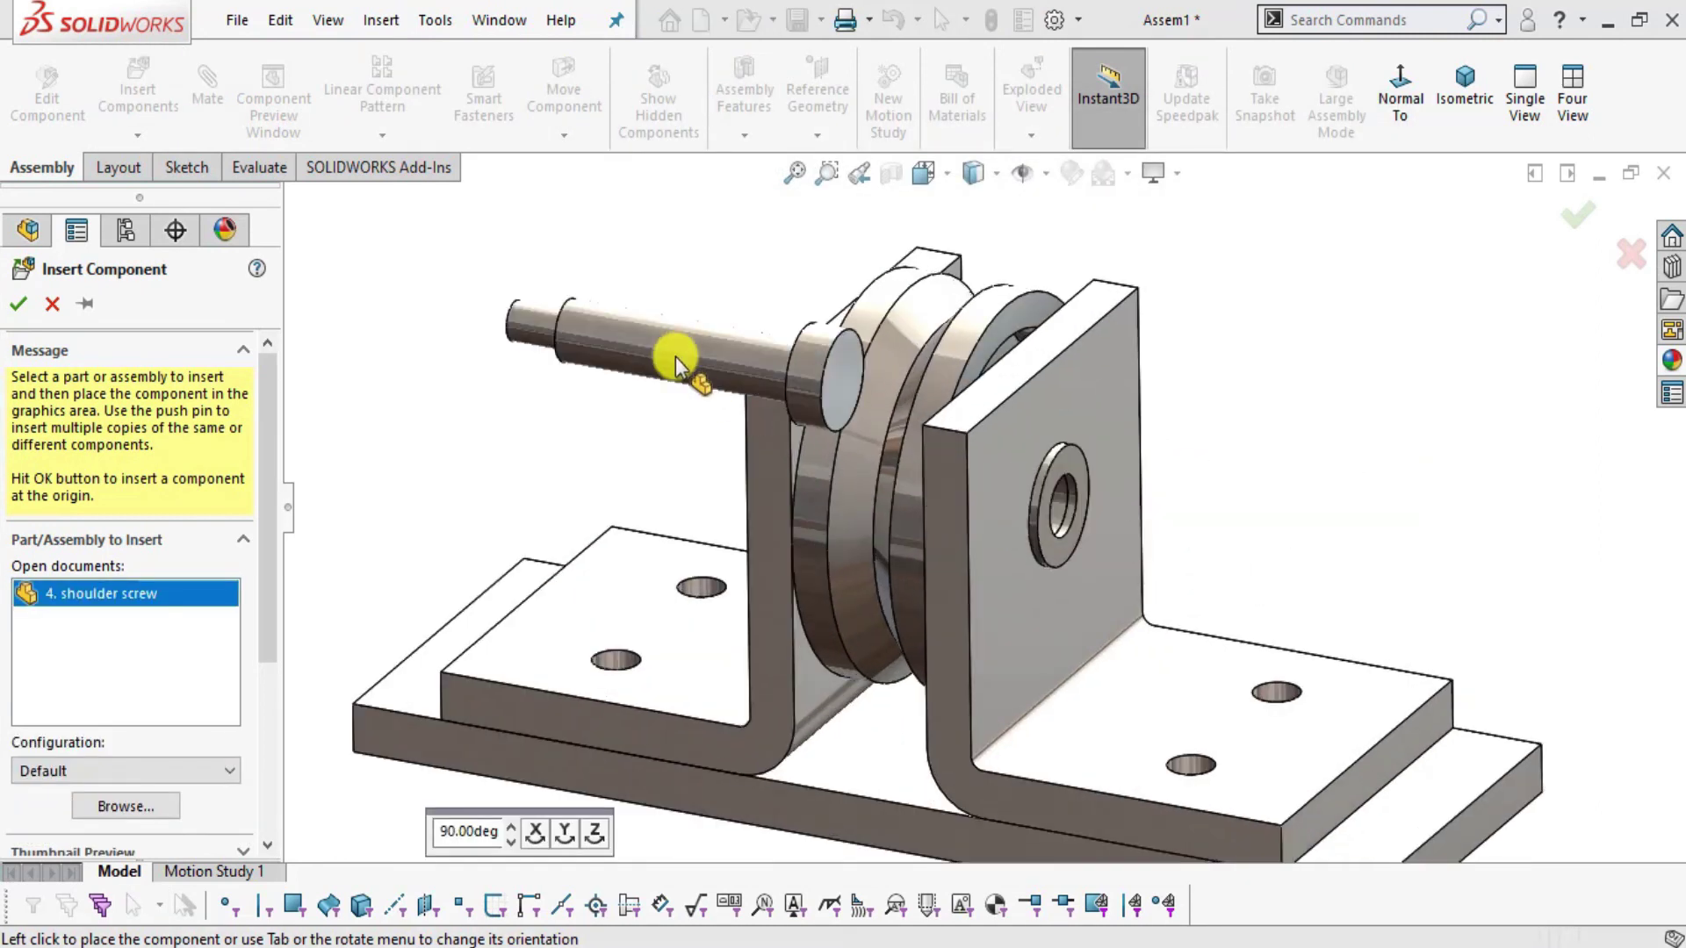
left_click(560, 834)
left_click(560, 834)
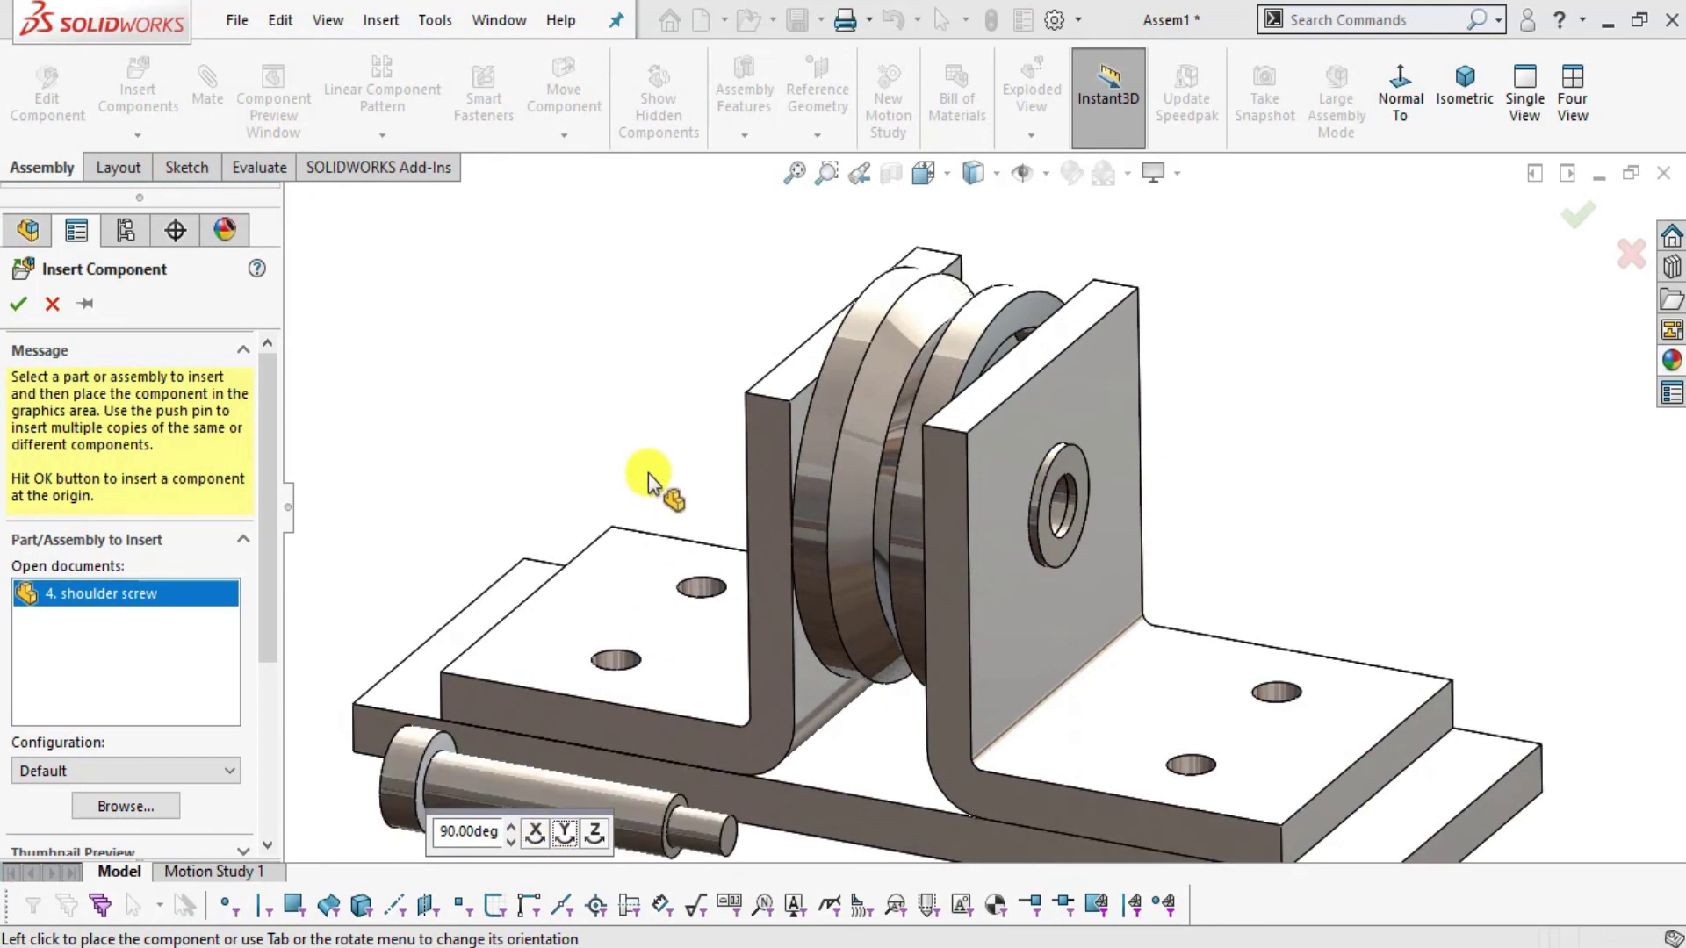
left_click(593, 402)
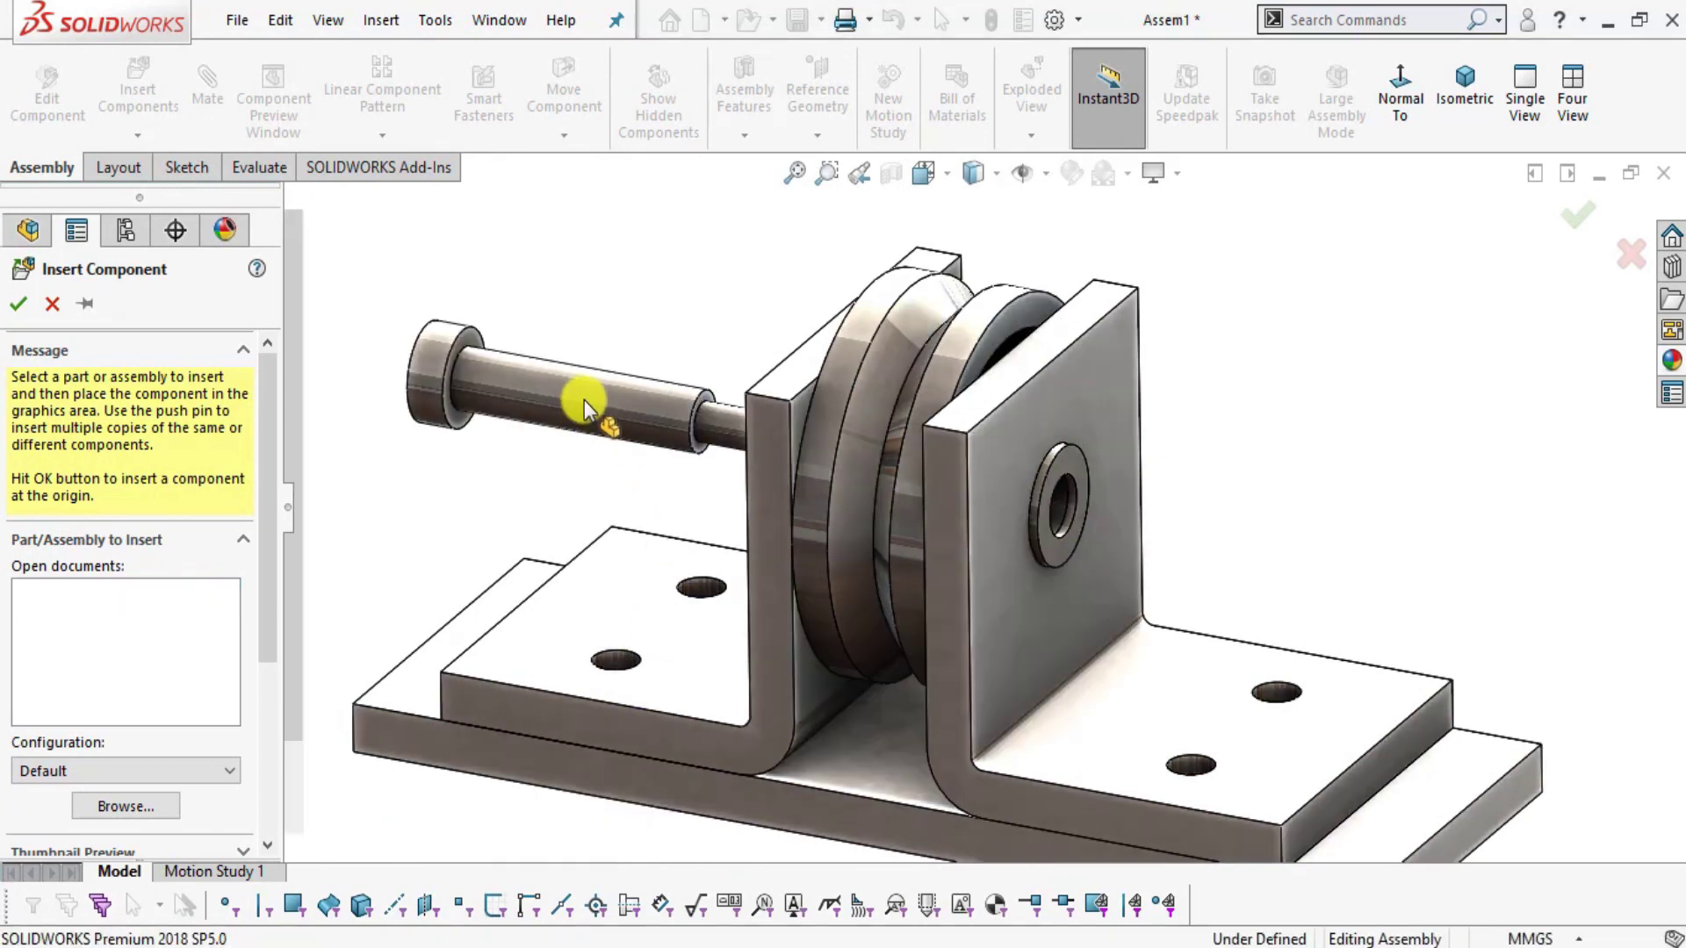
- Start a mate using the shoulder screw's large cylindrical face, aiming at the hole of the washer on the original support
scroll(1077, 514, "down", 4)
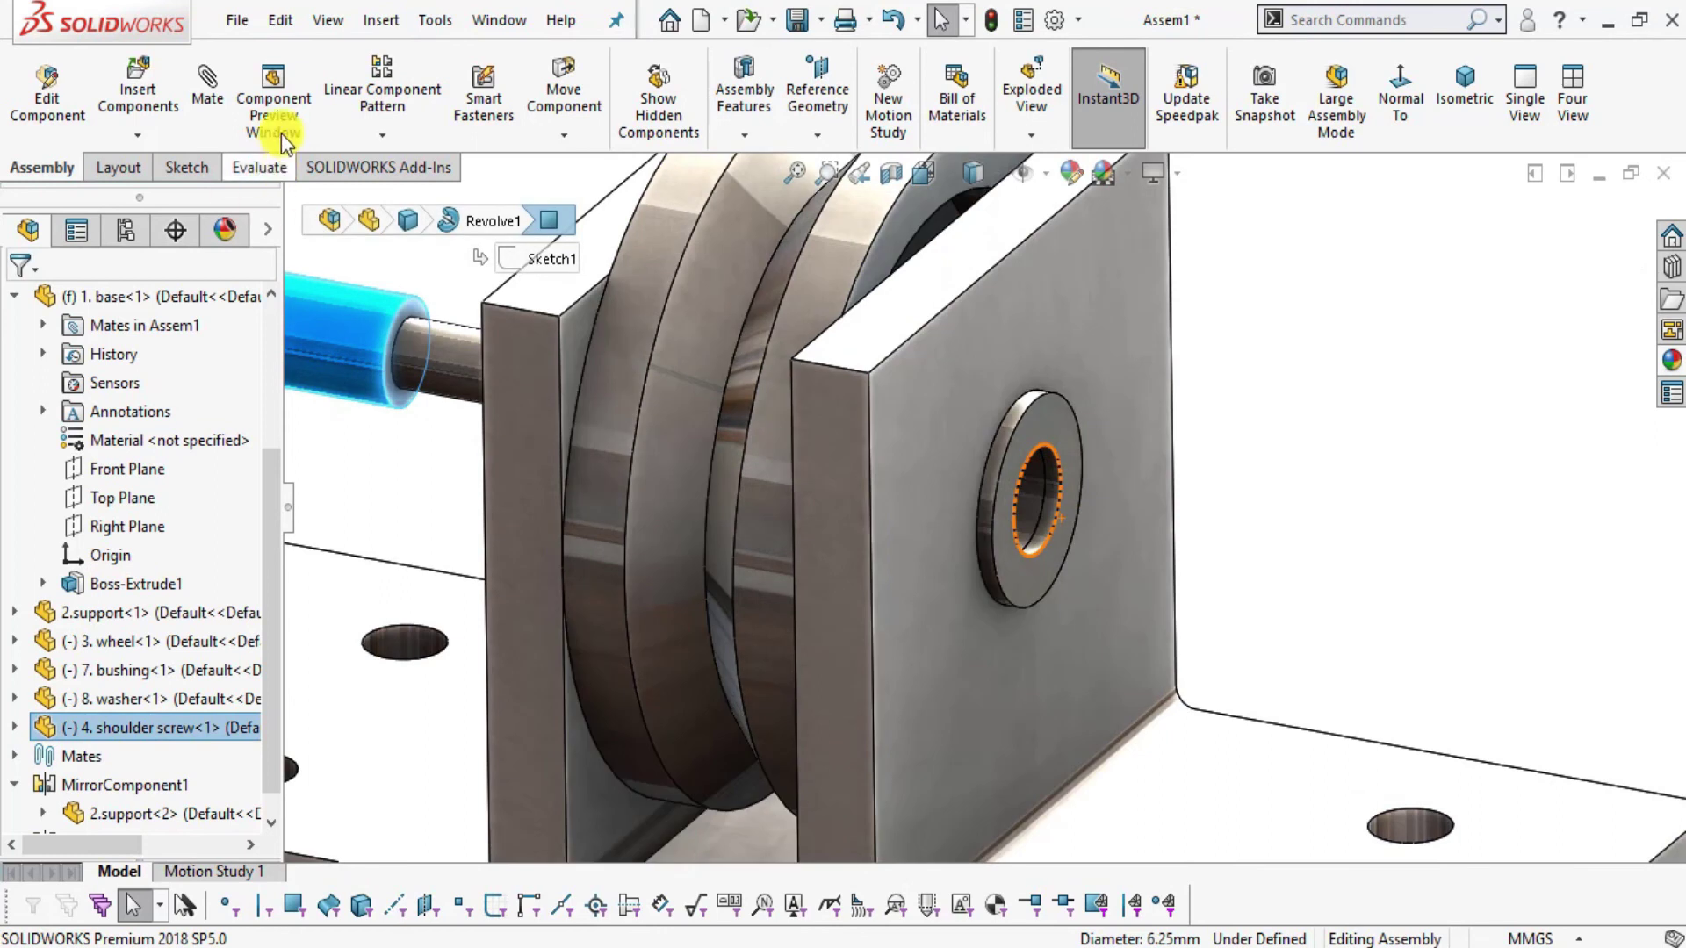
left_click(204, 79)
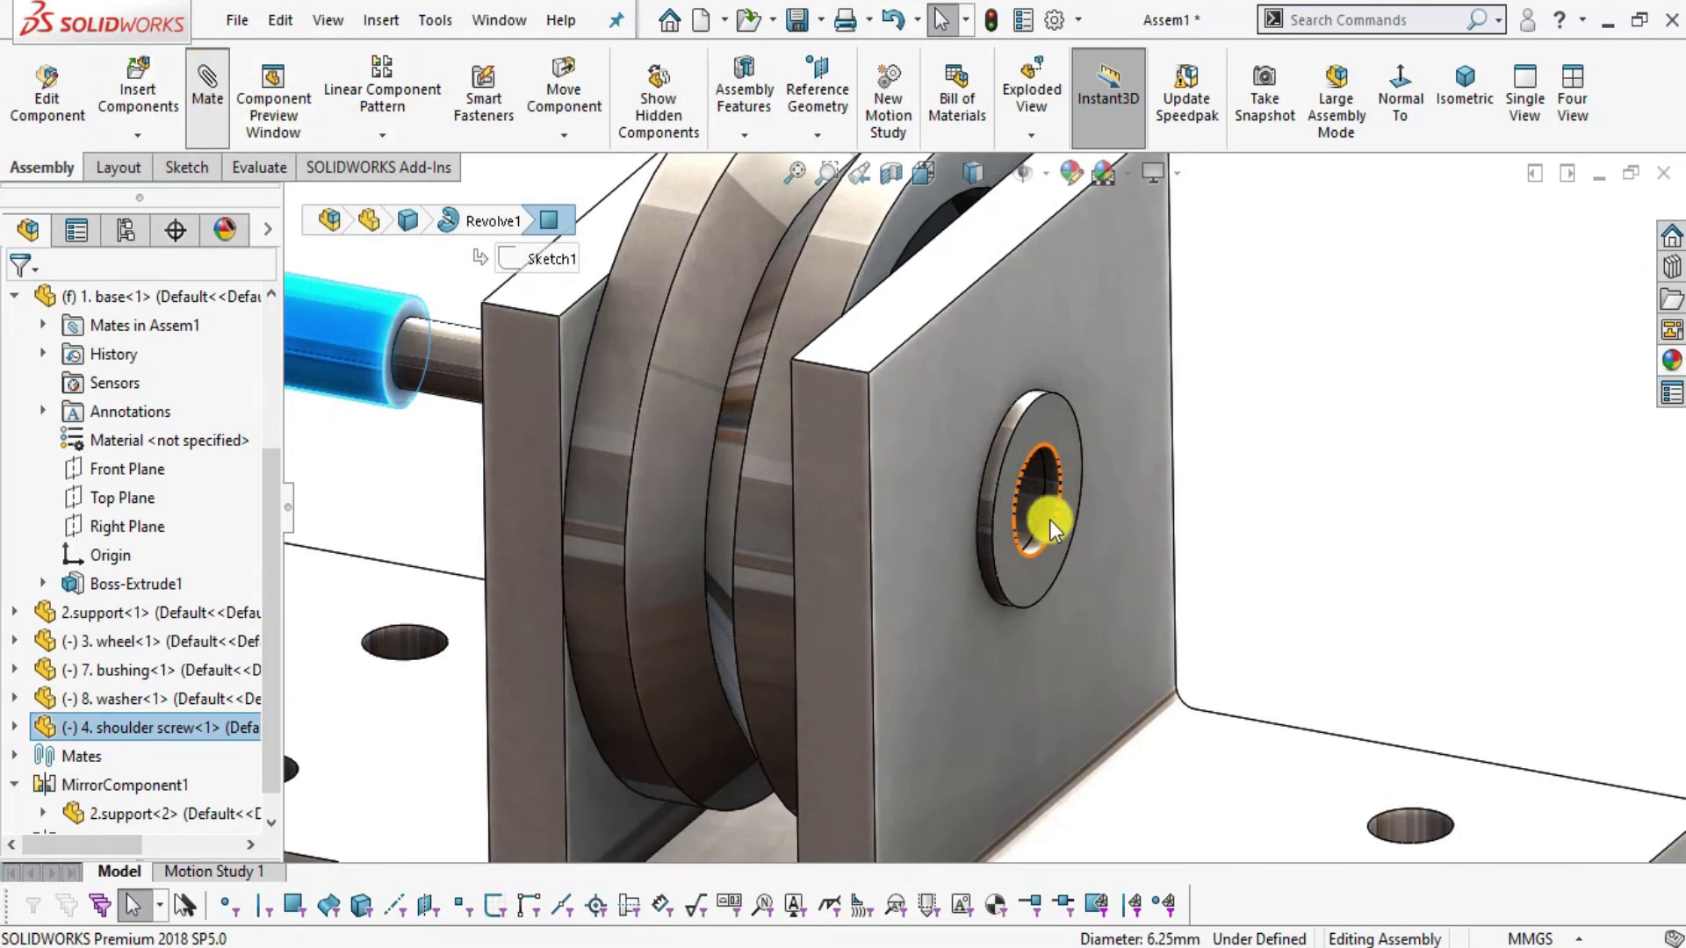